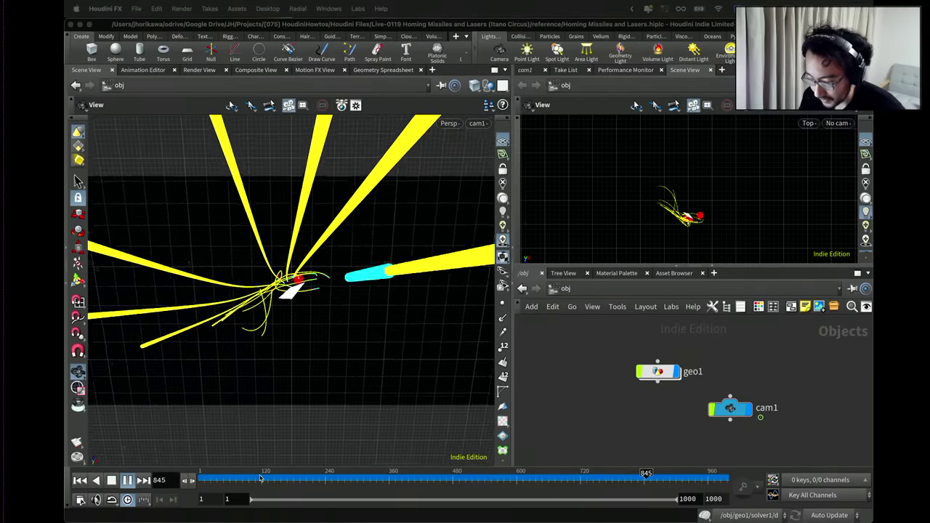
Rewind the missile animation from frame 845 back to frame 326.
drag(261, 479, 370, 489)
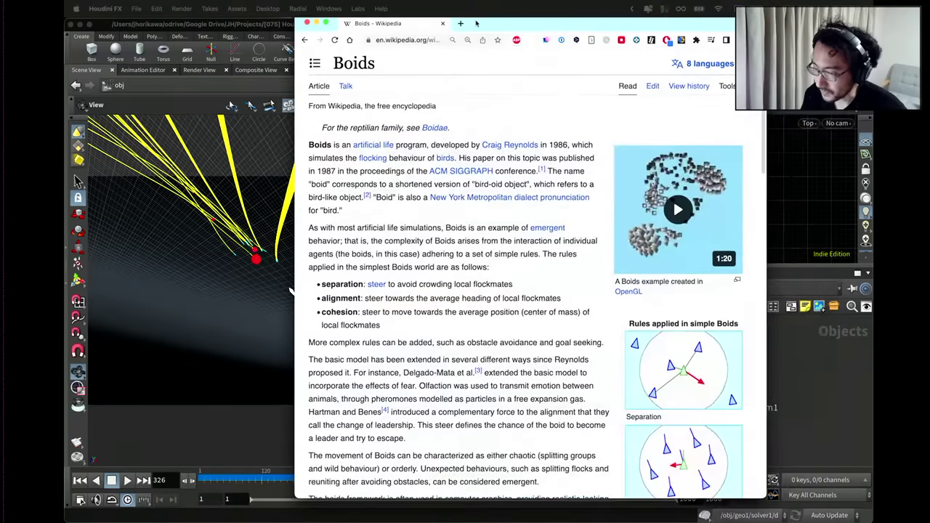
Play the Boids OpenGL example video in the Wikipedia article.
drag(476, 23, 473, 46)
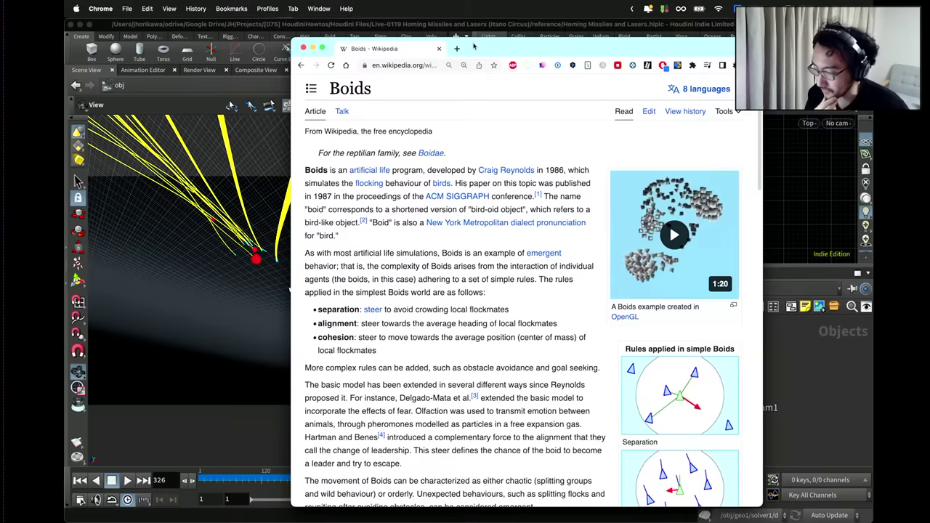
scroll(530, 149, down, 3)
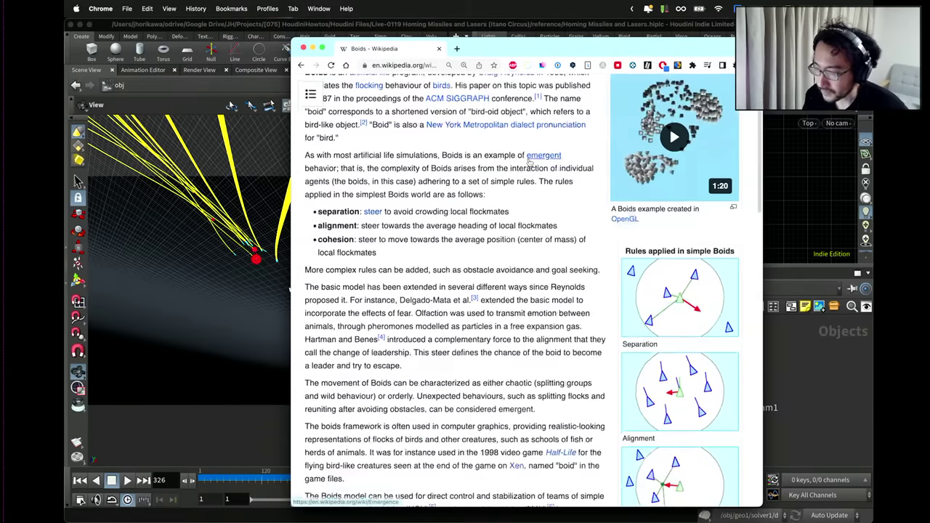
scroll(529, 156, up, 3)
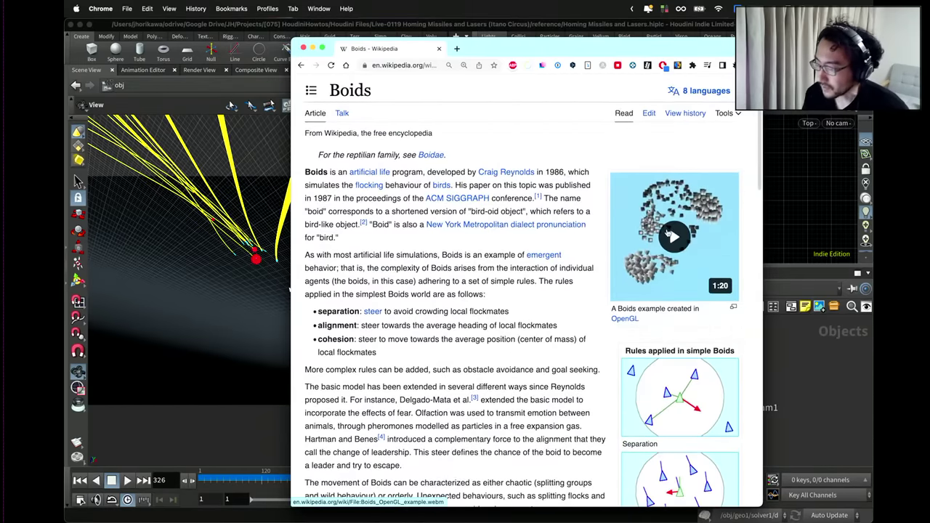
click(669, 234)
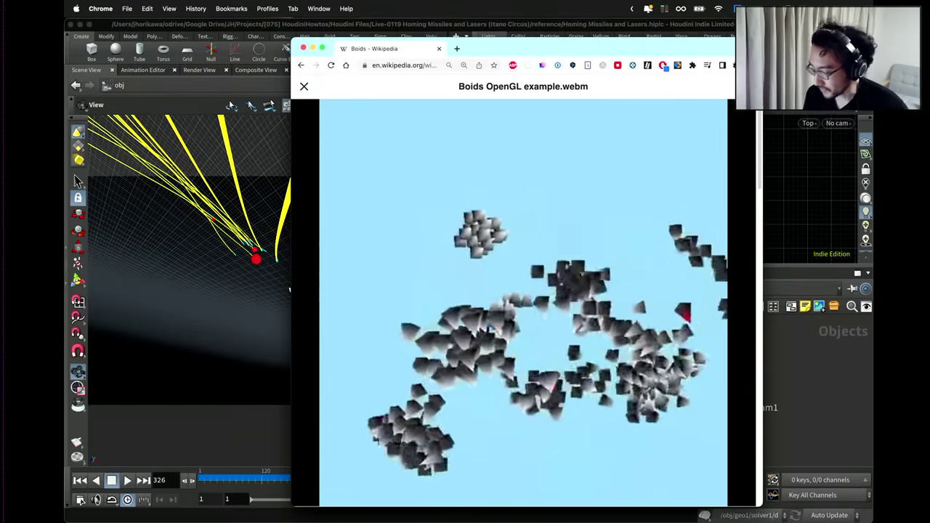
Close the video viewer and hide the browser to reveal the Houdini scene at frame 326.
mouse_move(481, 223)
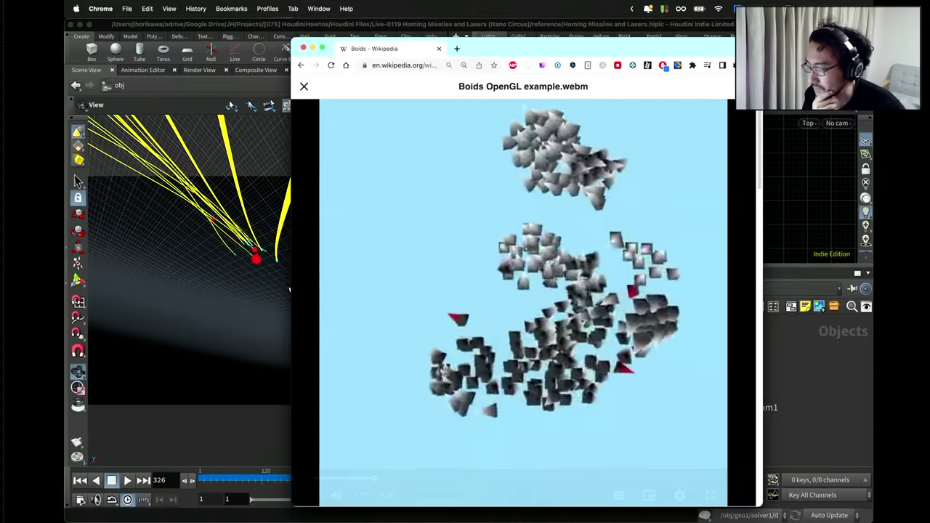
mouse_move(371, 152)
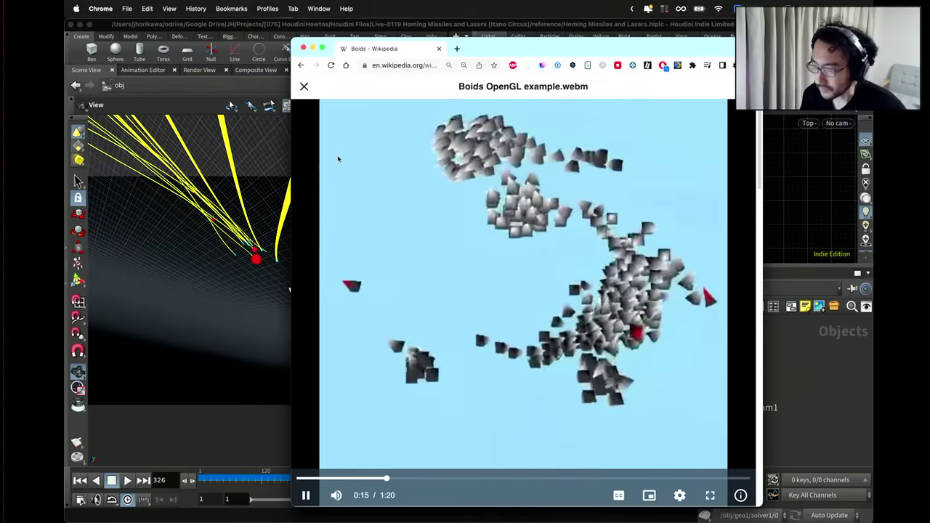
click(304, 85)
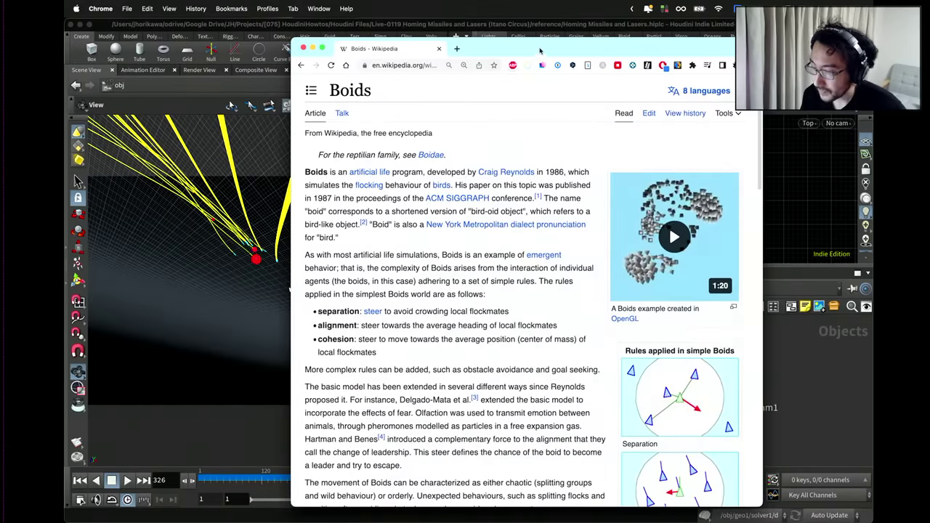
key(super+m)
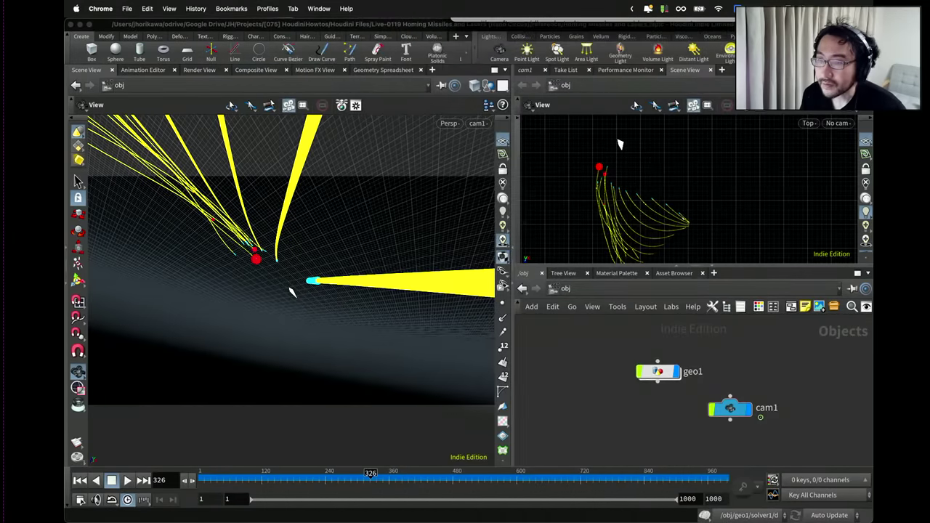
Scroll through the 板野サーカス (Itano Circus) Google Images results, then bring Houdini back to the front.
click(291, 291)
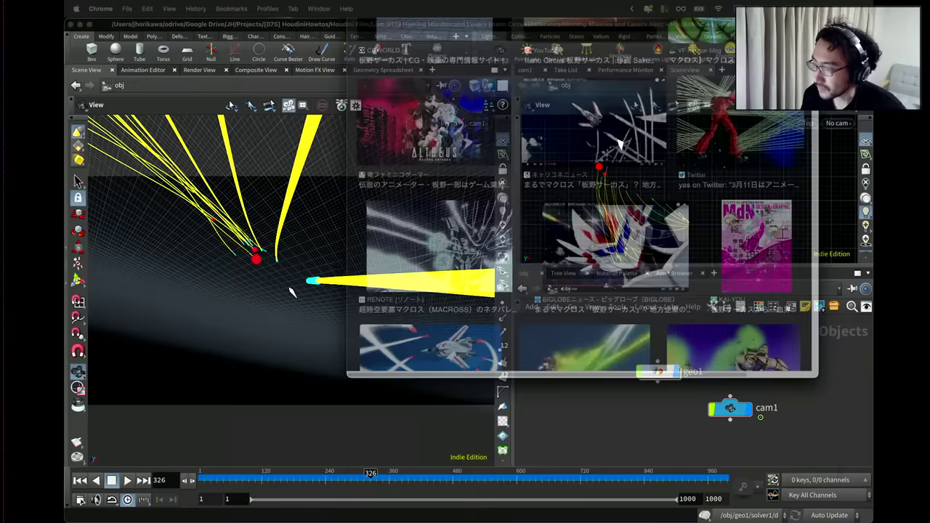
scroll(691, 107, up, 10)
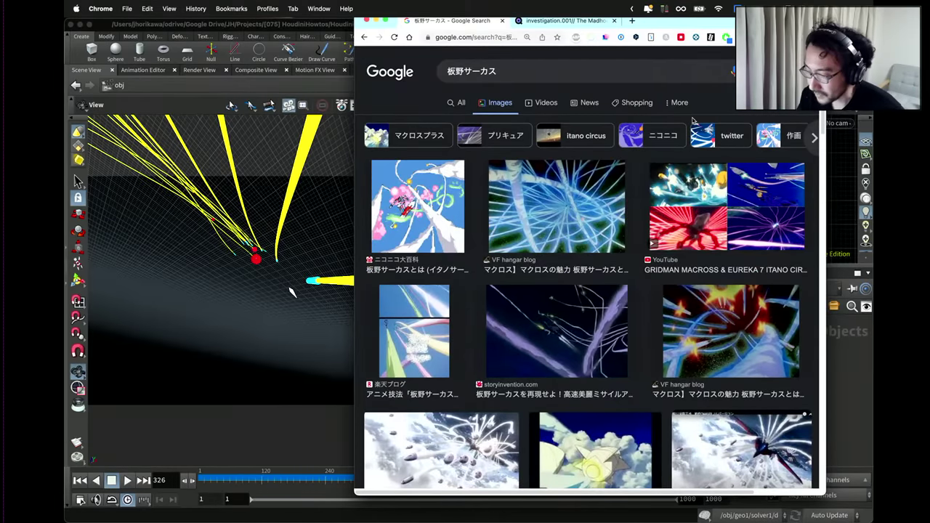
scroll(700, 186, down, 2)
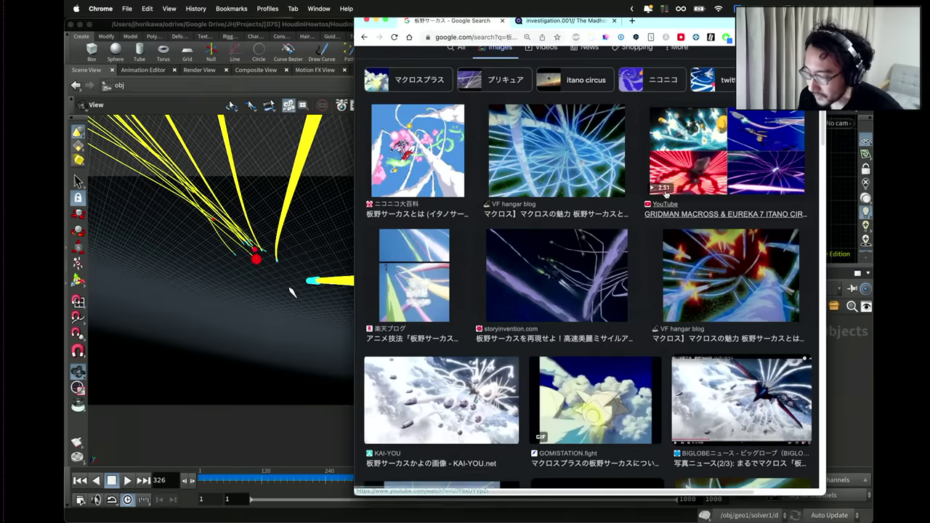
scroll(574, 178, down, 1)
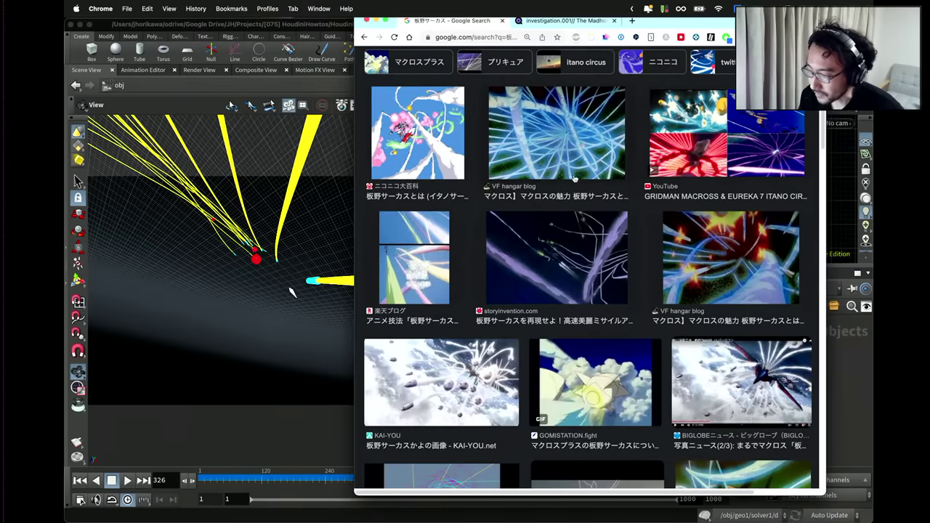
scroll(589, 150, down, 1)
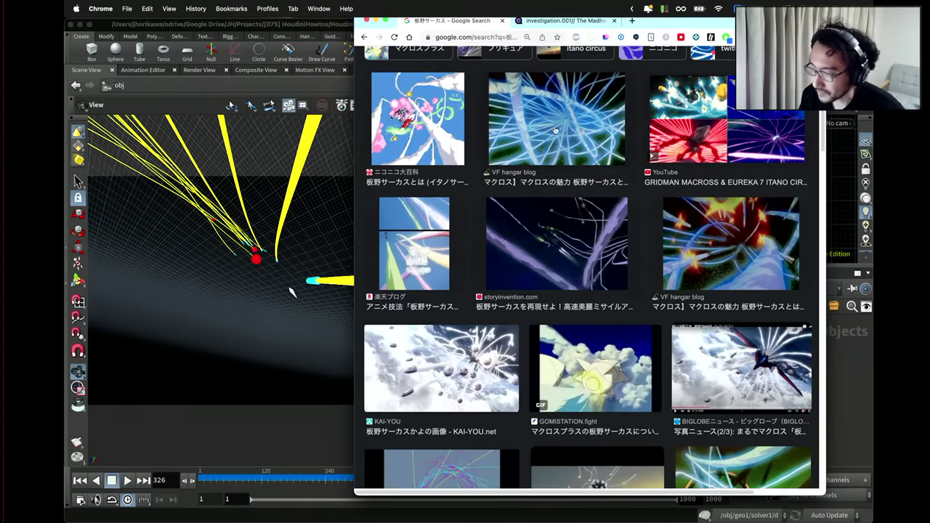
scroll(584, 159, down, 10)
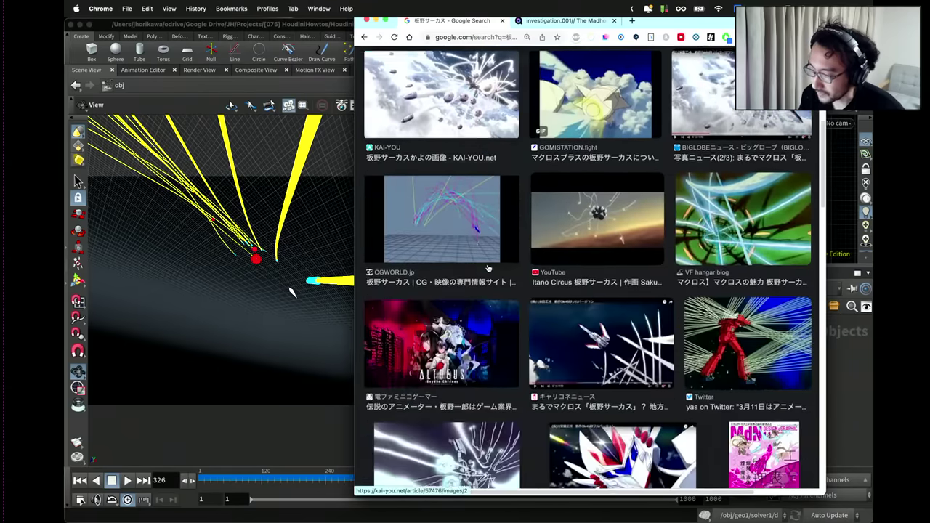
scroll(486, 266, down, 20)
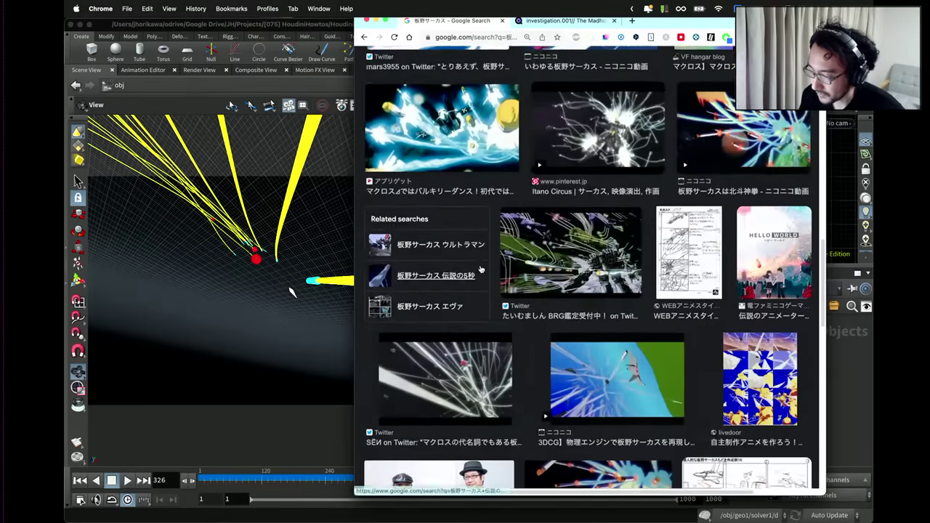
scroll(481, 269, down, 5)
scroll(482, 269, up, 15)
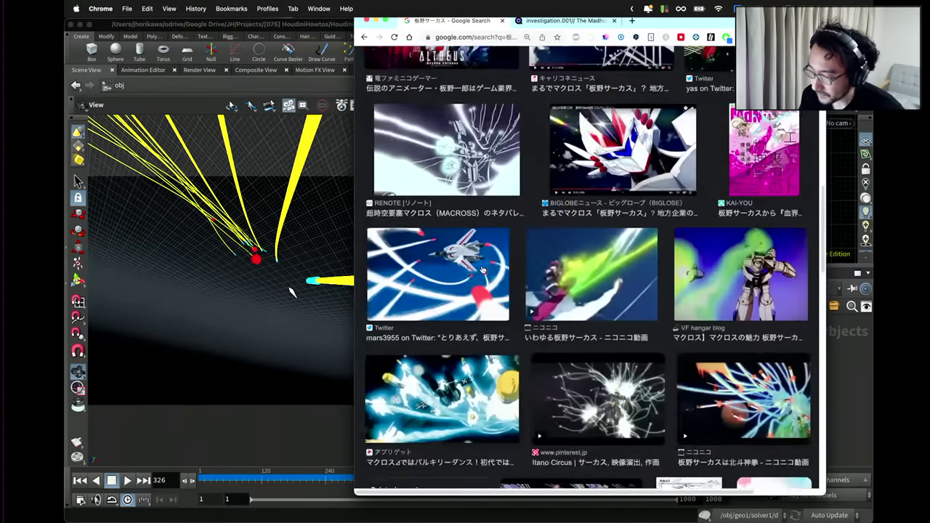
scroll(483, 269, up, 10)
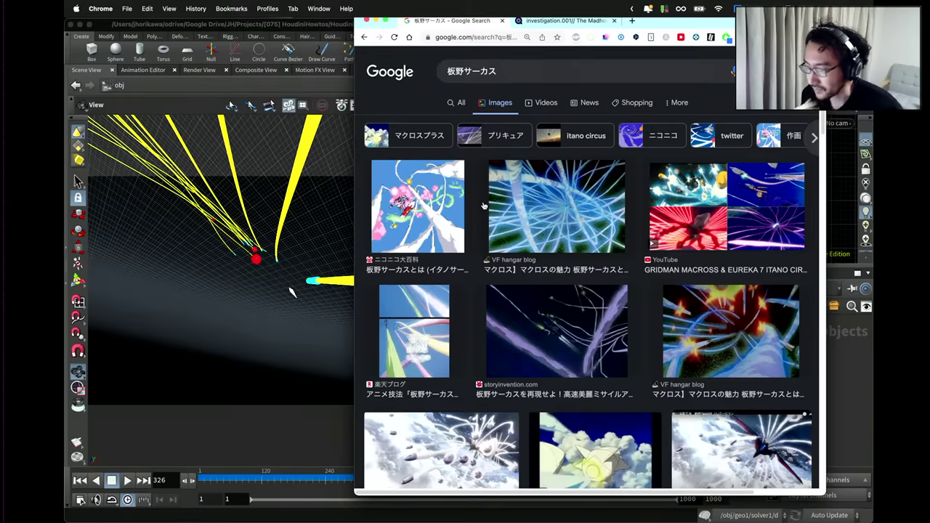
click(333, 219)
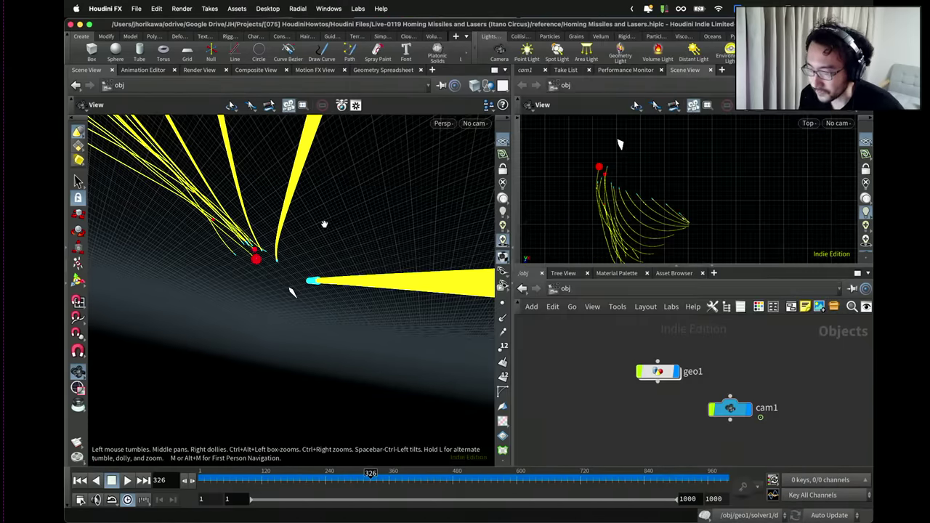
View through cam1, play the missile animation and stop at frame 101, then show the window overview.
click(474, 123)
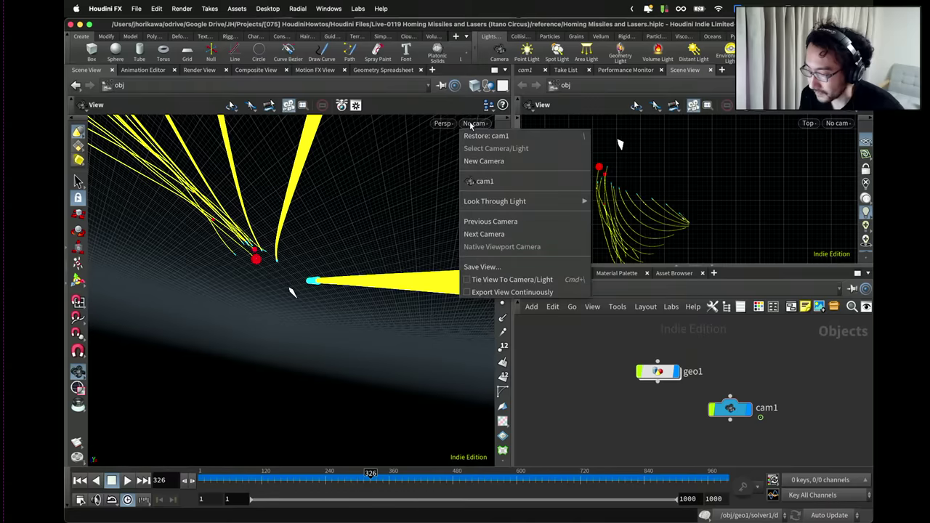
click(483, 180)
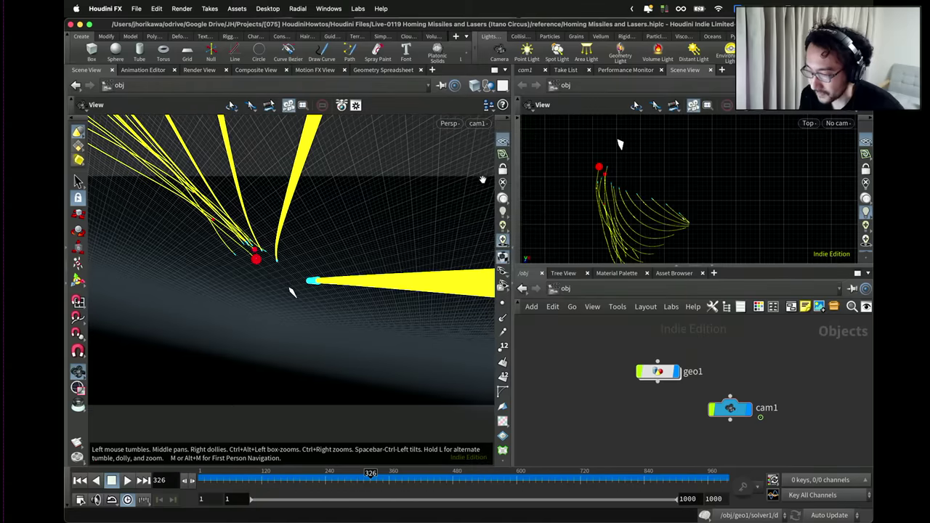
click(126, 480)
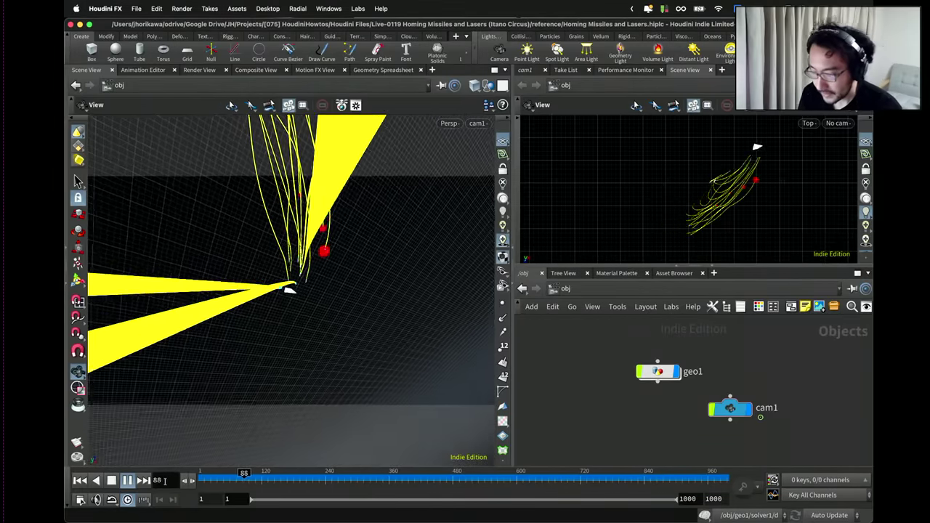
click(254, 473)
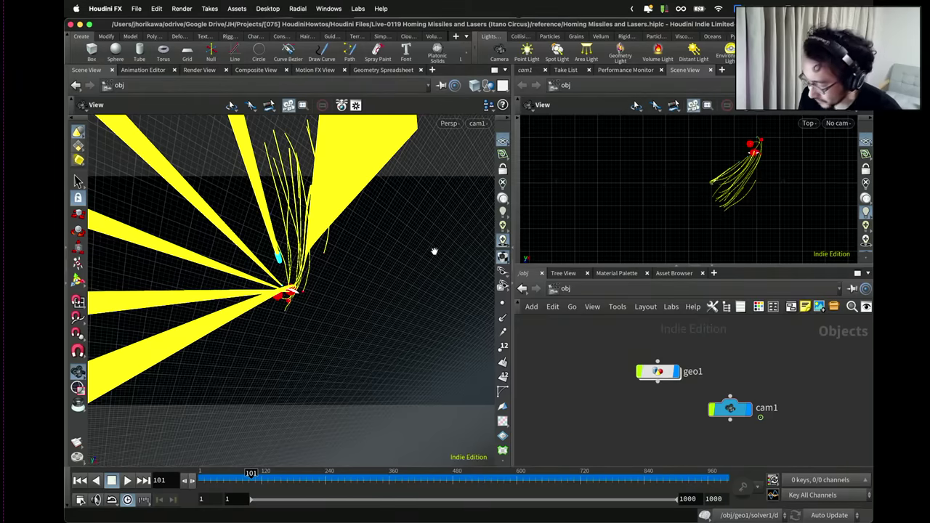
key(ctrl+Up)
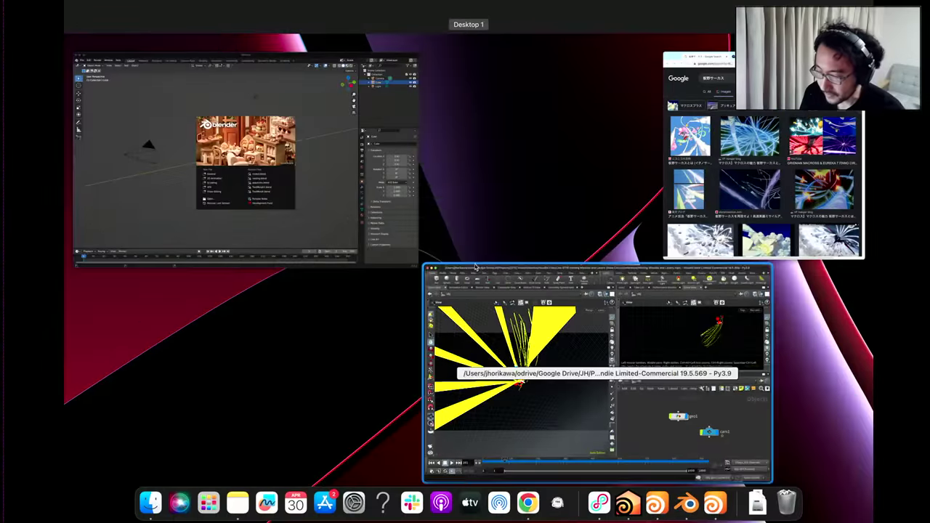
Bring Blender to the front and dismiss its splash screen, showing the default cube scene.
click(438, 229)
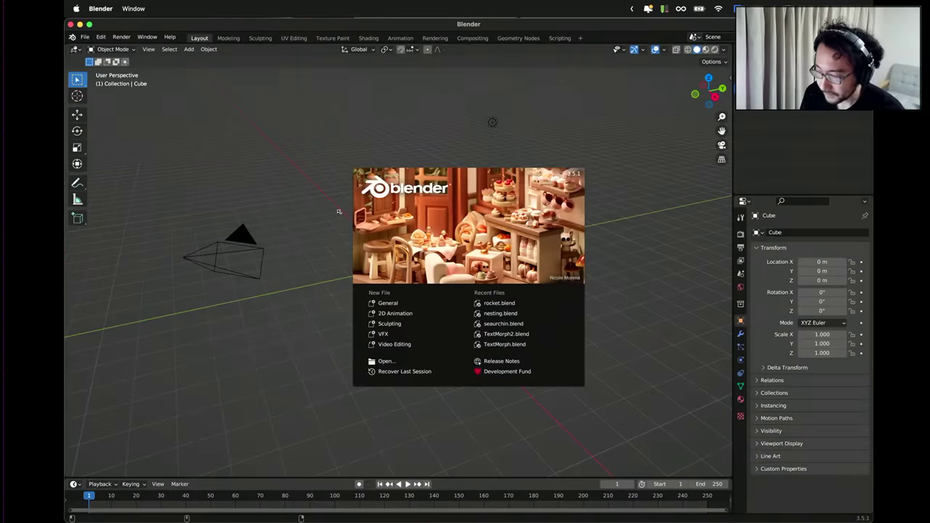
click(338, 211)
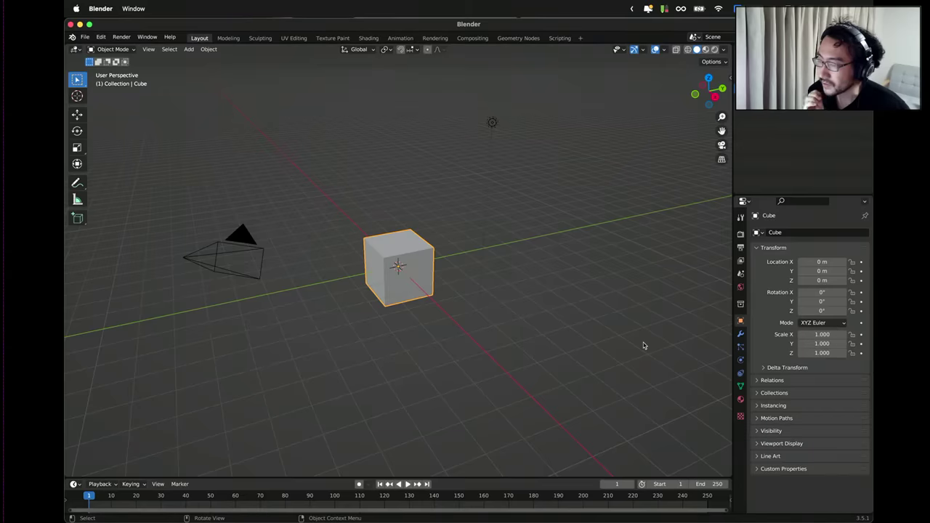
mouse_move(783, 487)
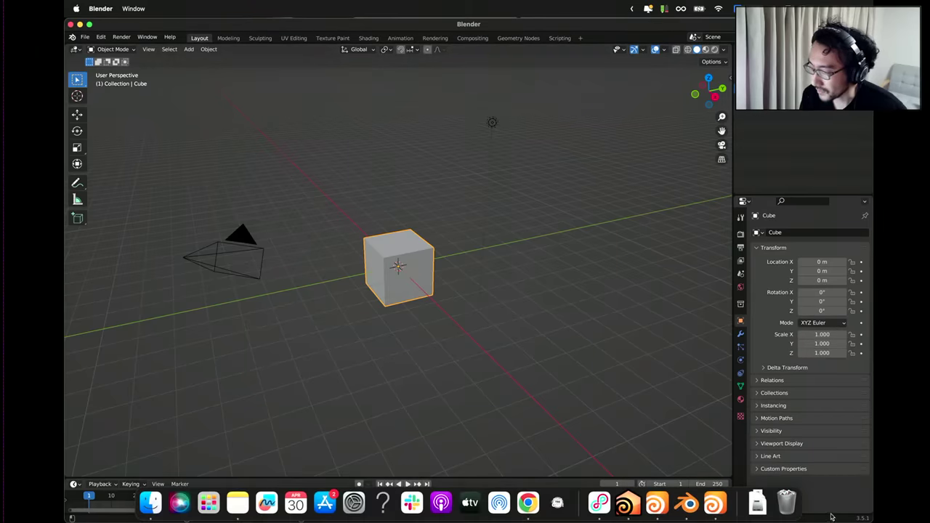
key(ctrl+Up)
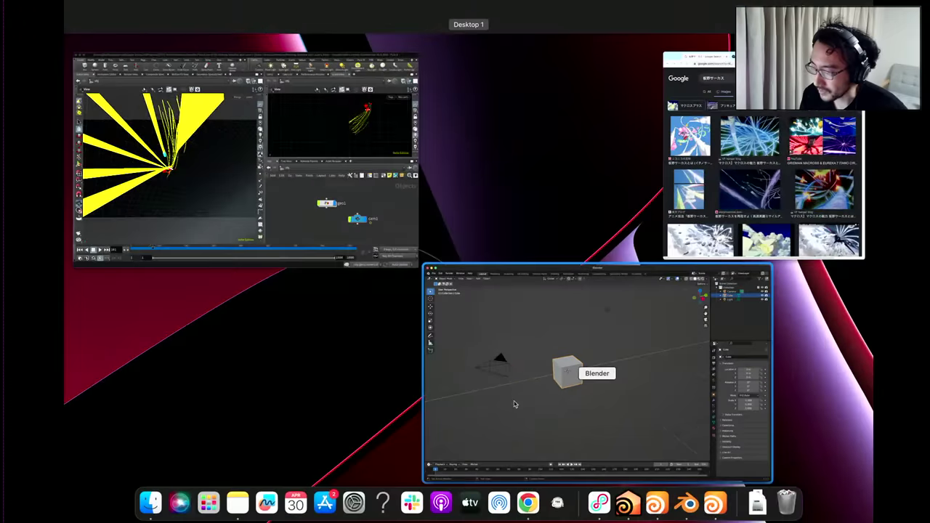
click(702, 277)
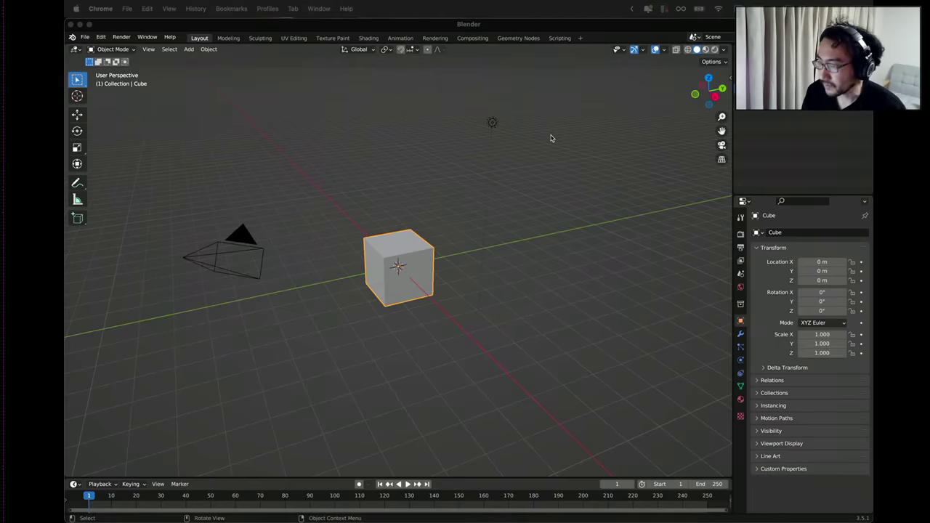
Bring the Houdini reference scene forward, nudge its window right, hide it, and toggle the window overview.
key(ctrl+Up)
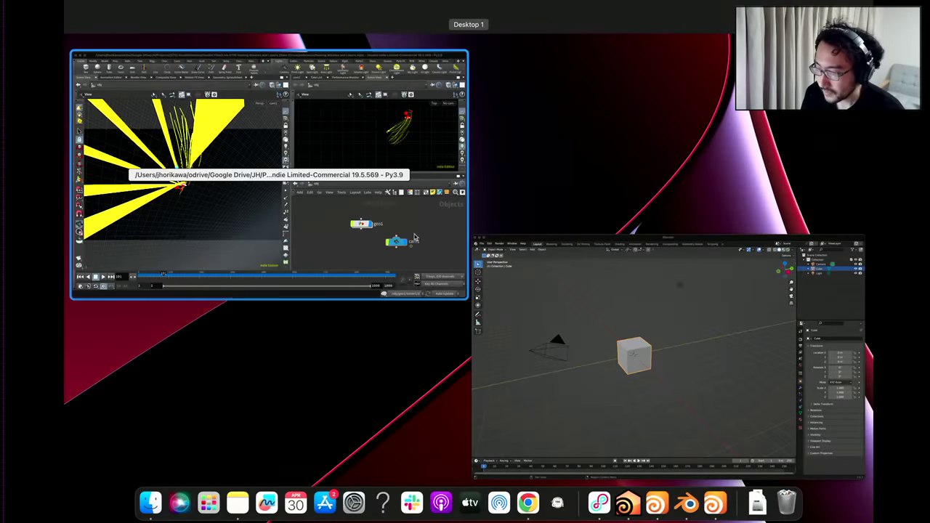
click(415, 236)
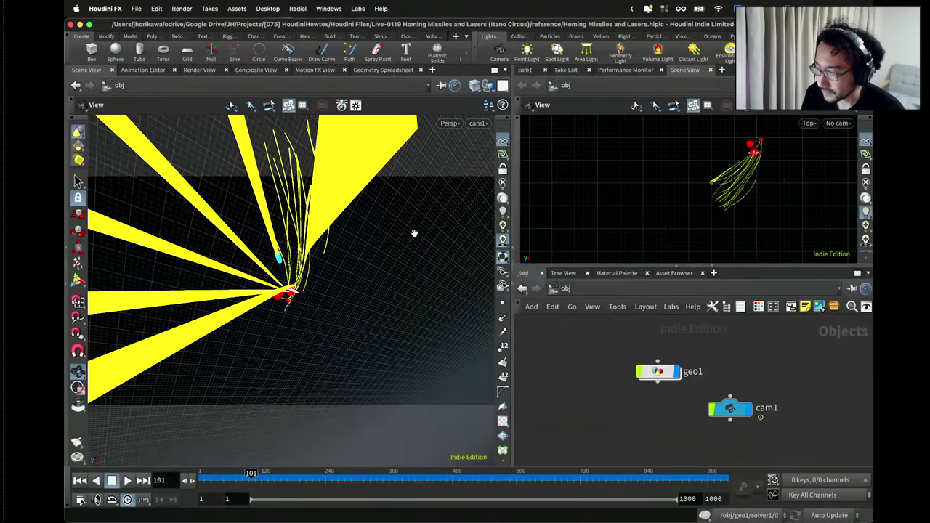
drag(409, 27, 425, 8)
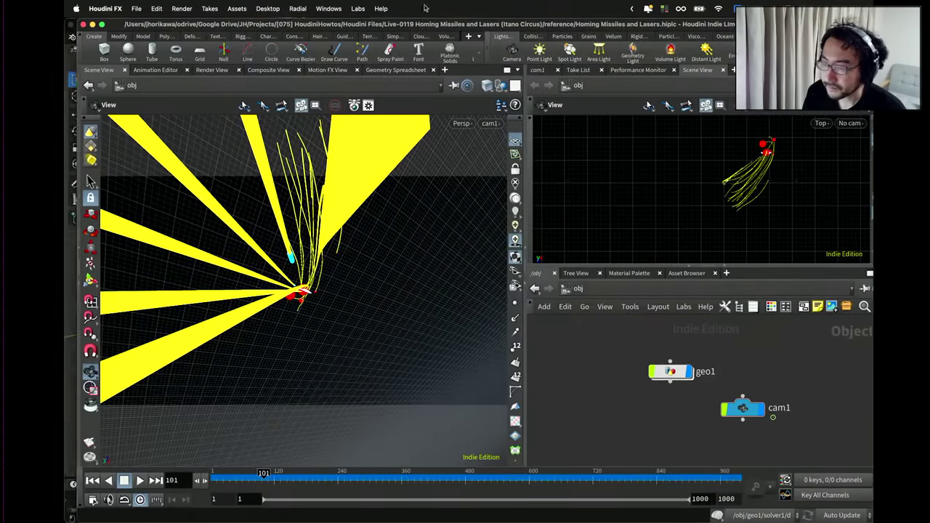
key(super+h)
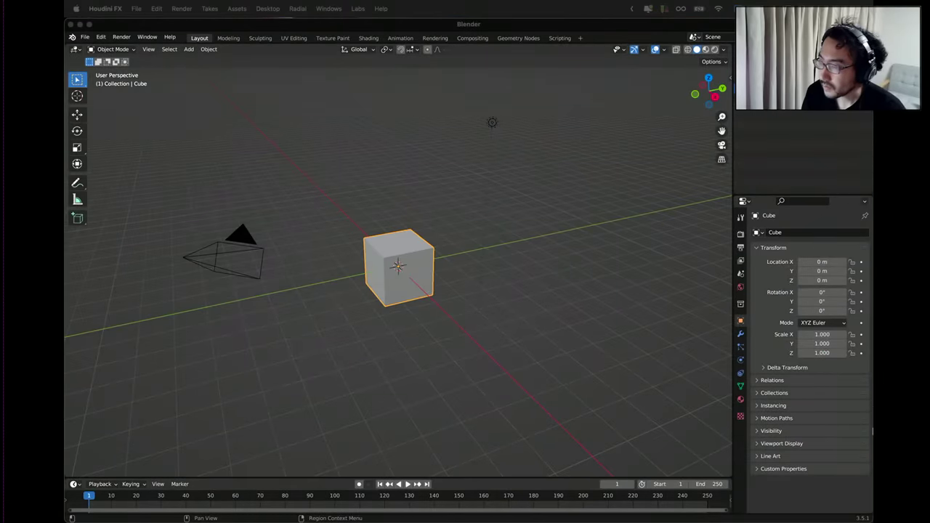
key(ctrl+Up)
key(ctrl+Up)
key(ctrl+Up)
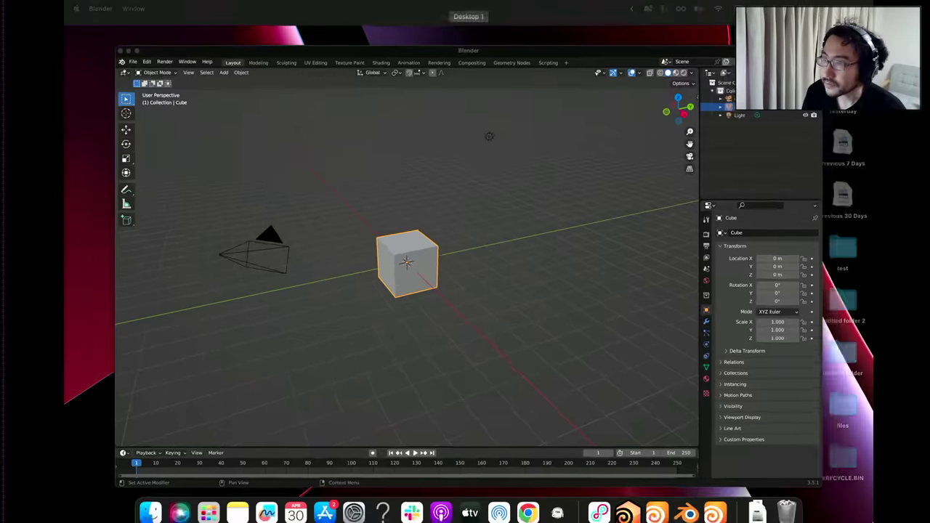
key(ctrl+Up)
key(ctrl+Up)
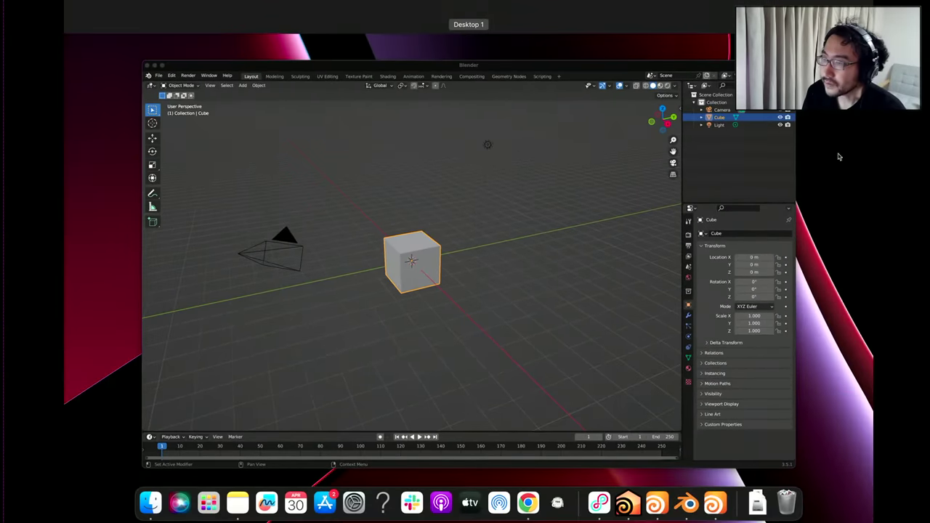
key(ctrl+Up)
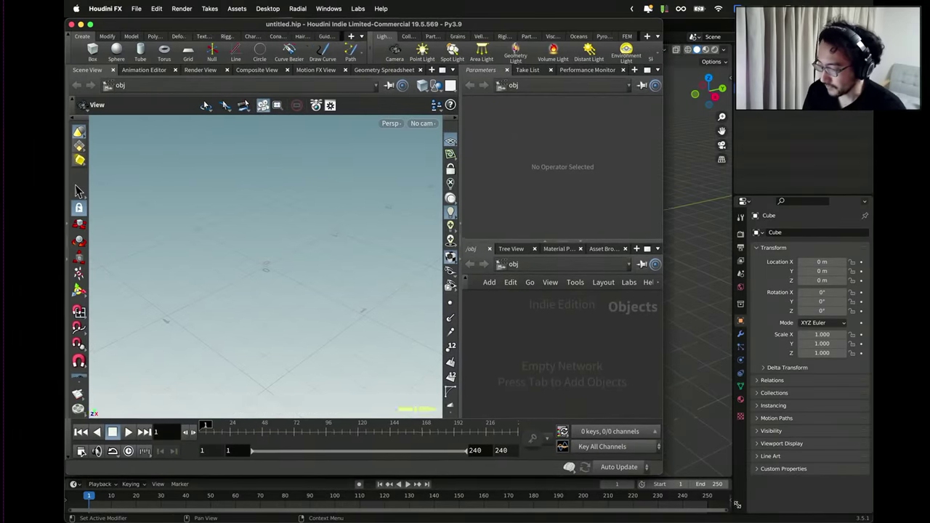
Enlarge the new untitled Houdini window and tumble the view around the empty grid.
drag(737, 504, 872, 521)
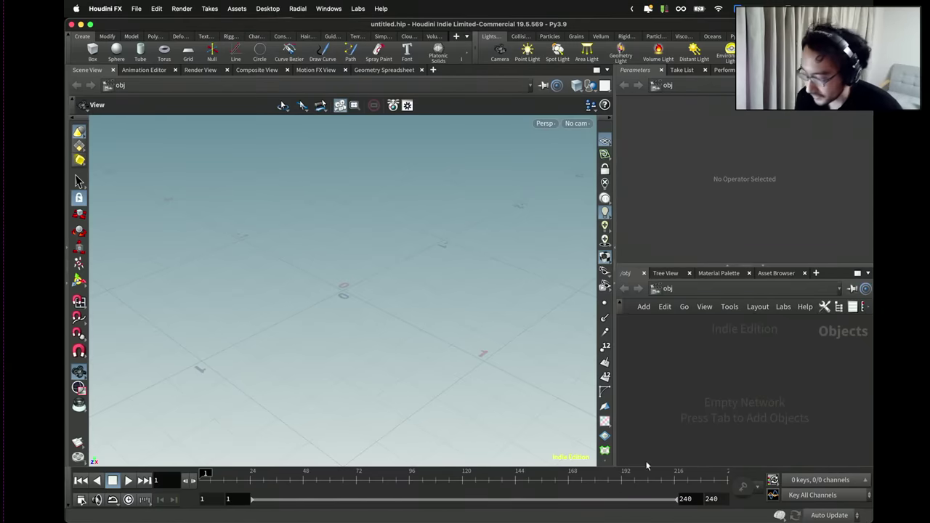
drag(556, 332, 377, 291)
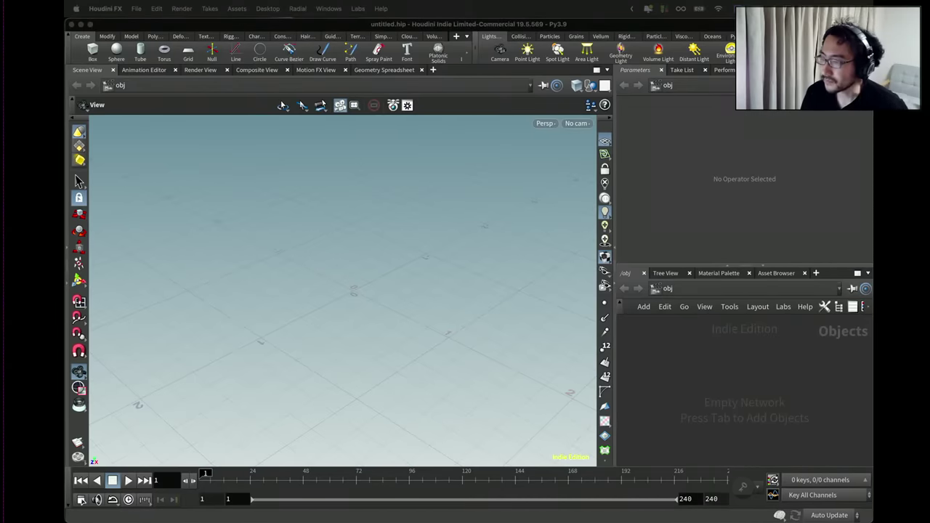
Create a Geometry object named geo1 and dive inside it.
click(690, 404)
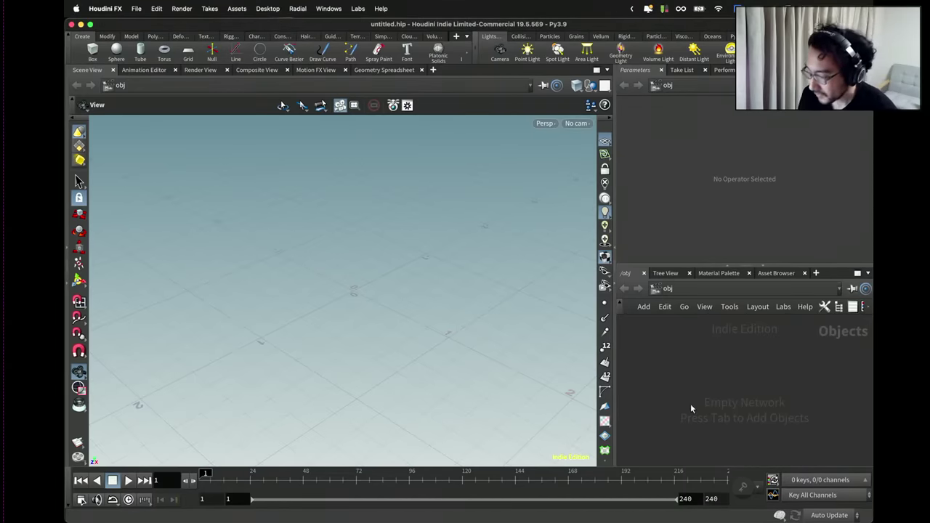
key(Tab)
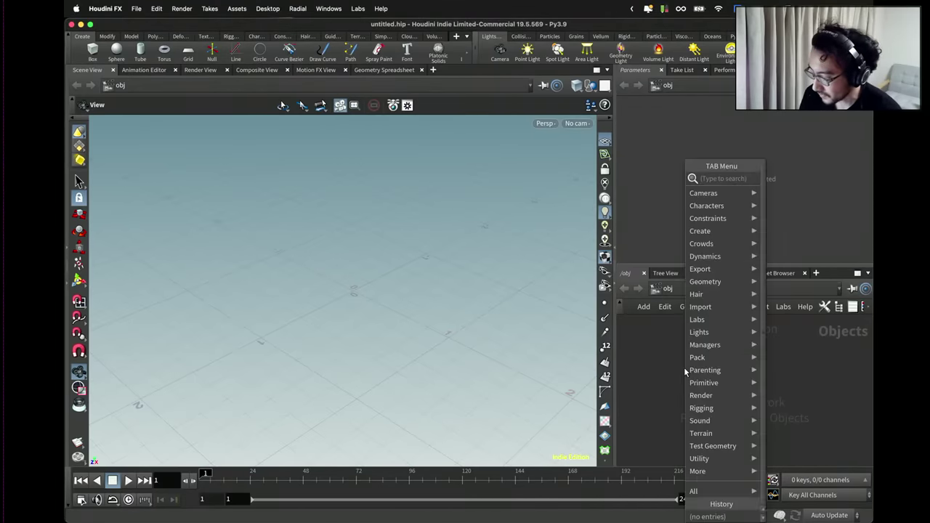
text(geome)
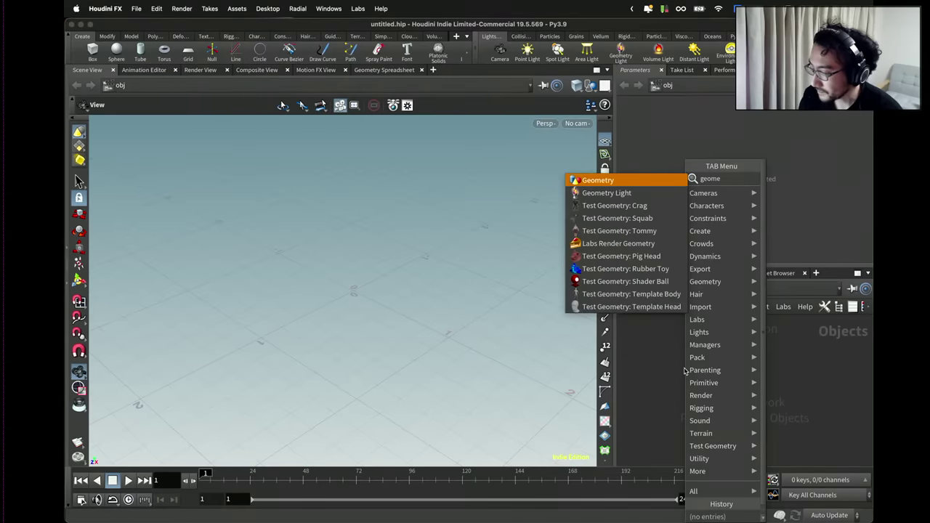
key(Return)
click(679, 357)
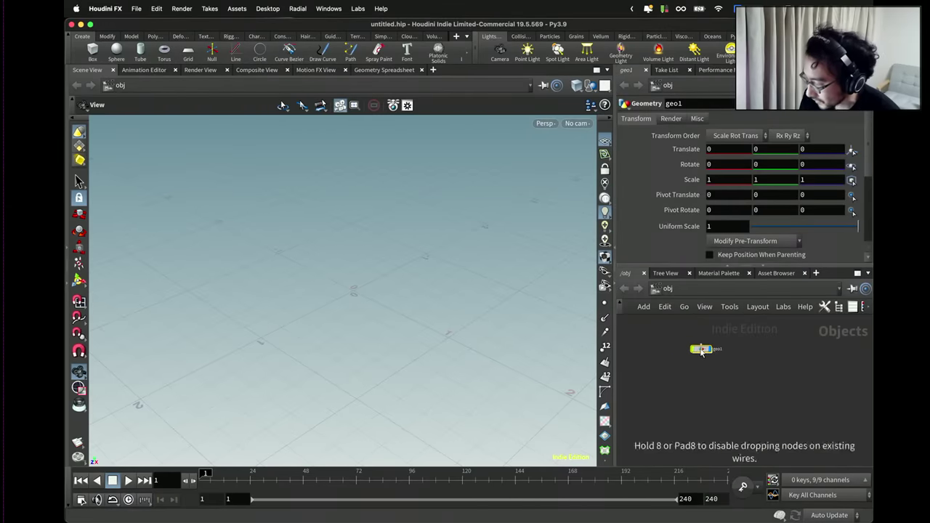
double_click(699, 350)
Set the viewport background color scheme to Dark.
key(d)
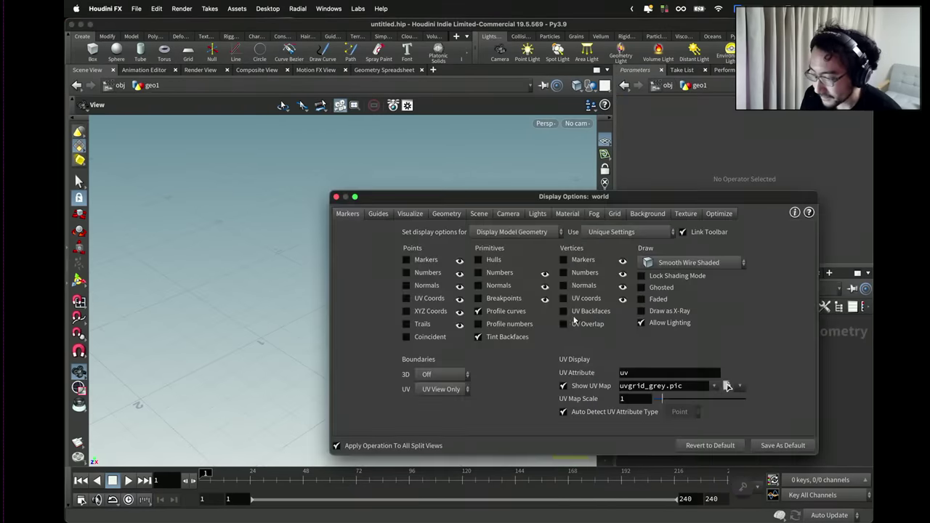
click(630, 214)
click(418, 232)
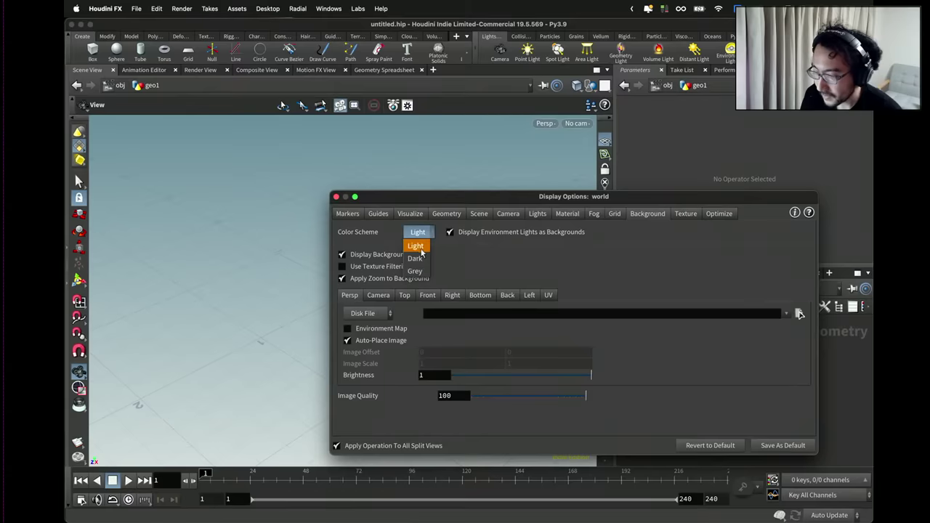
click(421, 254)
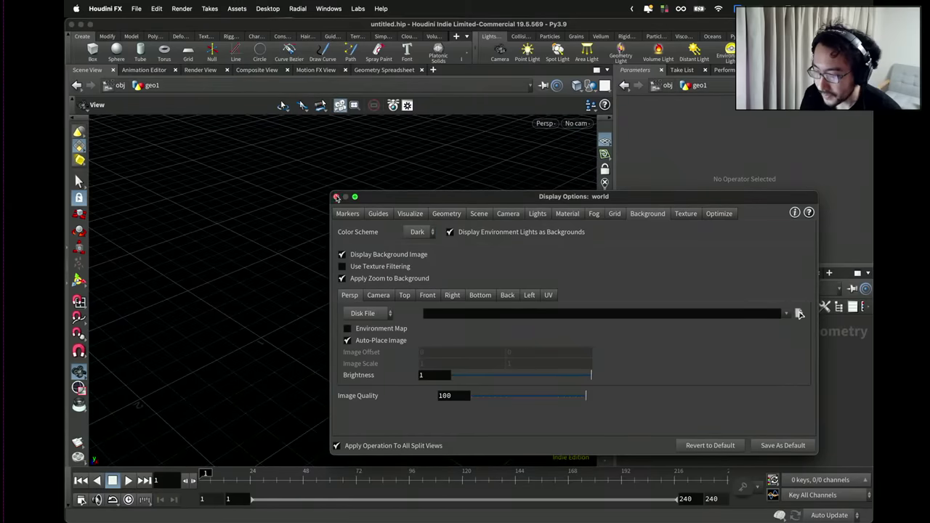
click(336, 196)
key(Tab)
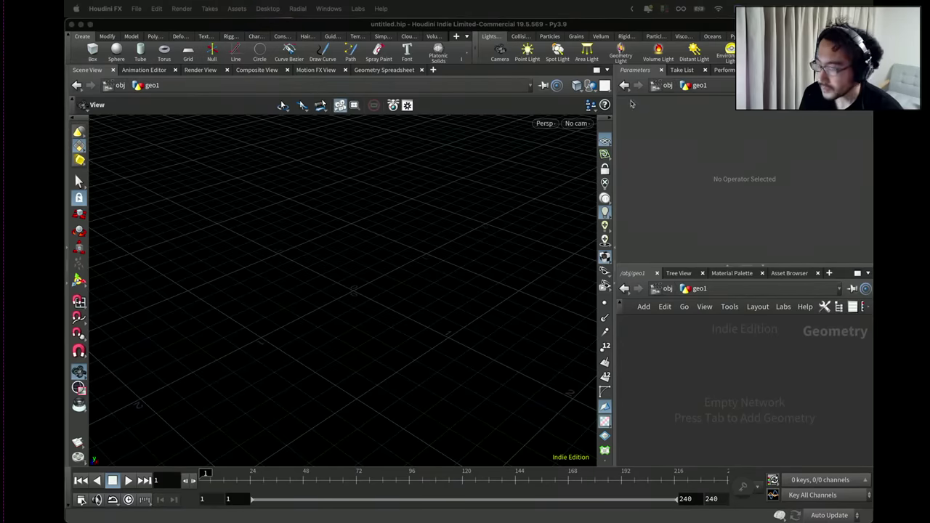
Search the node menu for attribute nodes, then dismiss it and tumble the empty grid.
click(719, 355)
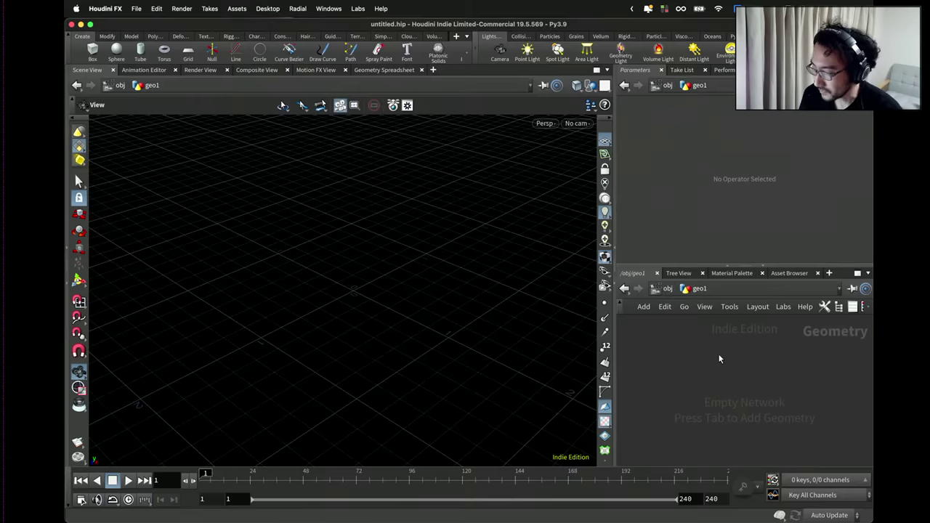
key(Tab)
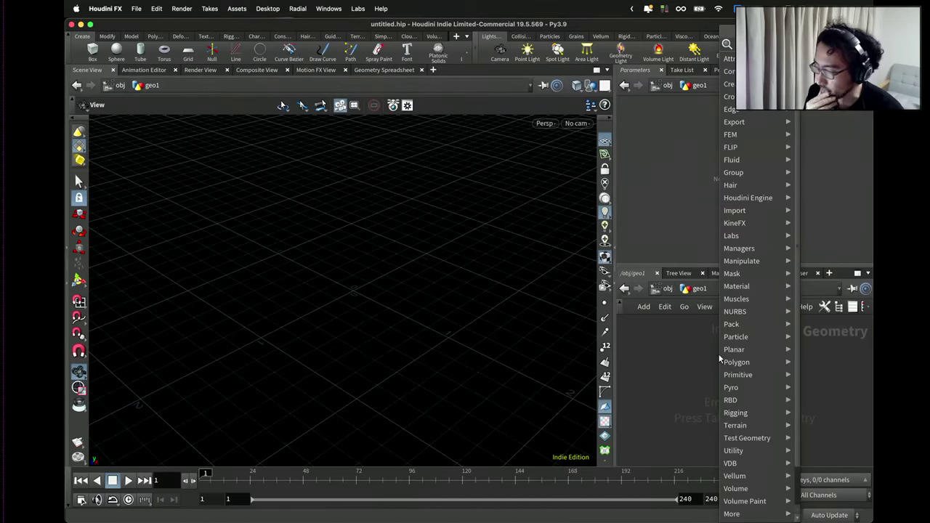
text(attr b)
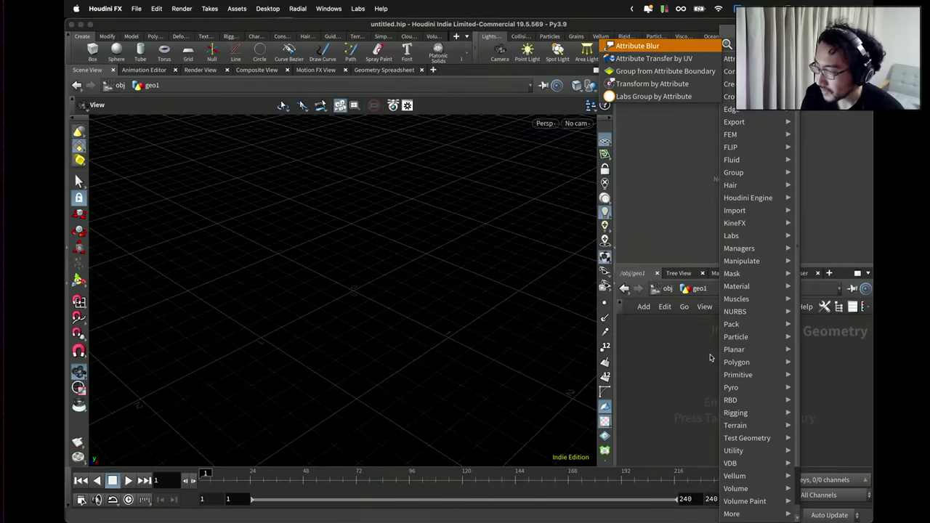
key(BackSpace)
key(BackSpace)
key(BackSpace)
key(BackSpace)
key(BackSpace)
key(BackSpace)
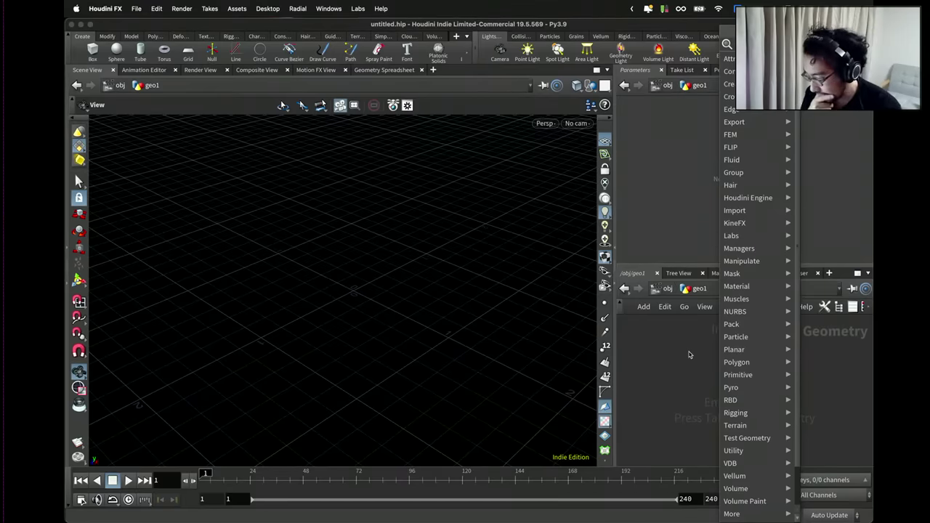
text(attr)
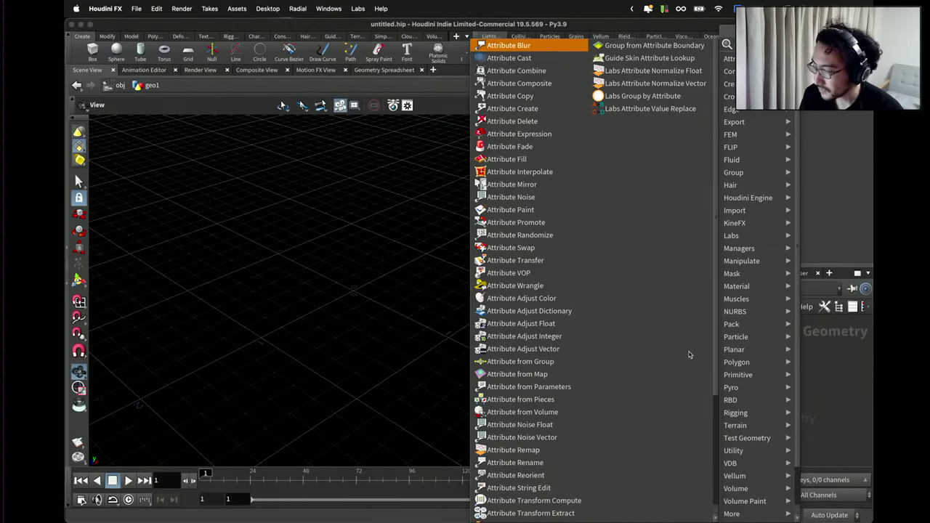
key(BackSpace)
key(BackSpace)
key(BackSpace)
key(BackSpace)
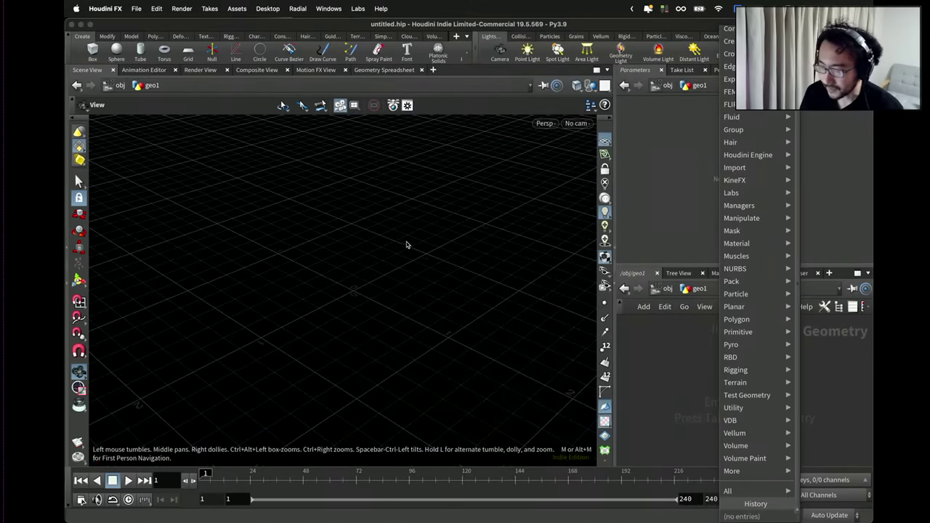
click(359, 251)
drag(390, 239, 327, 284)
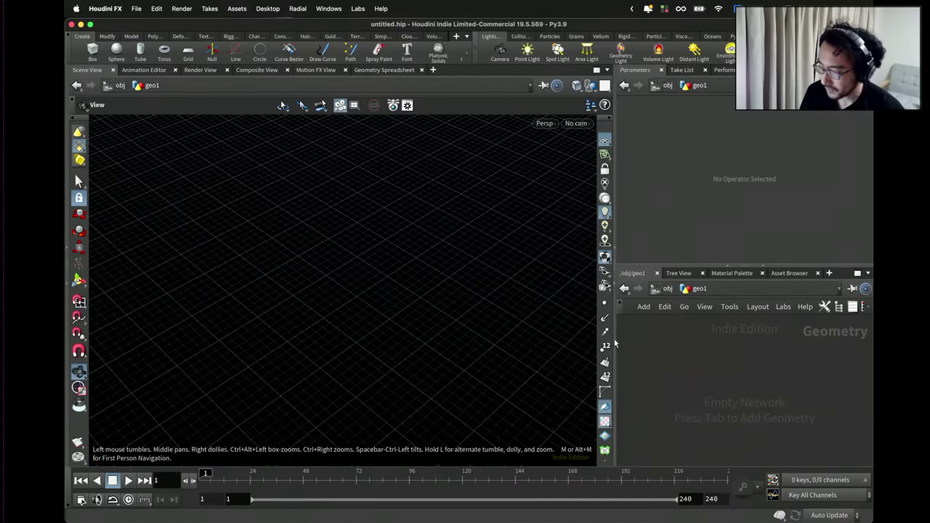
Place an Attribute Wrangle node in geo1 and set Run Over to Detail (only once).
key(Tab)
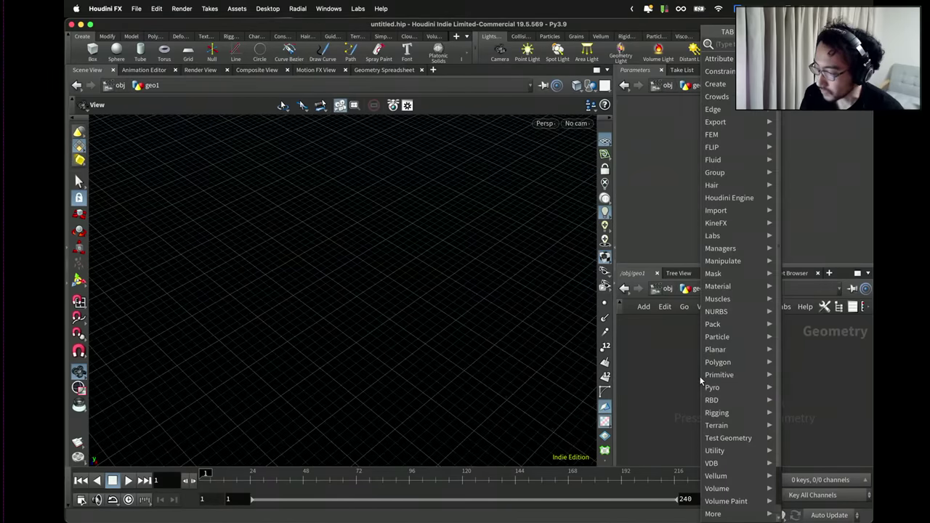
text(attribu)
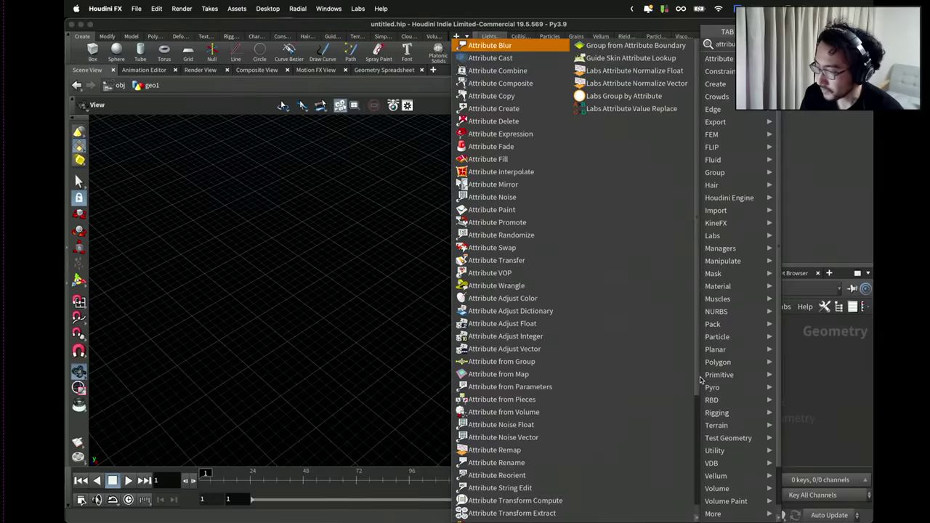
key(Return)
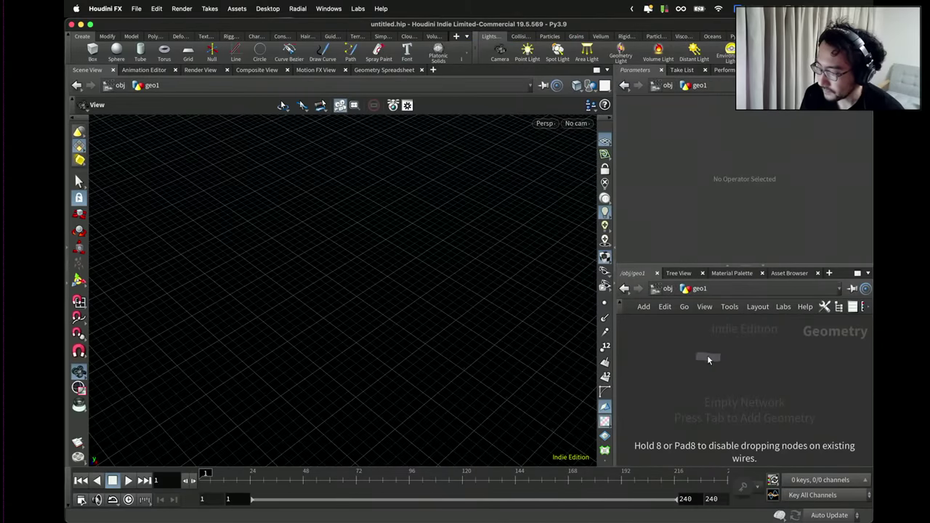
click(708, 359)
click(730, 168)
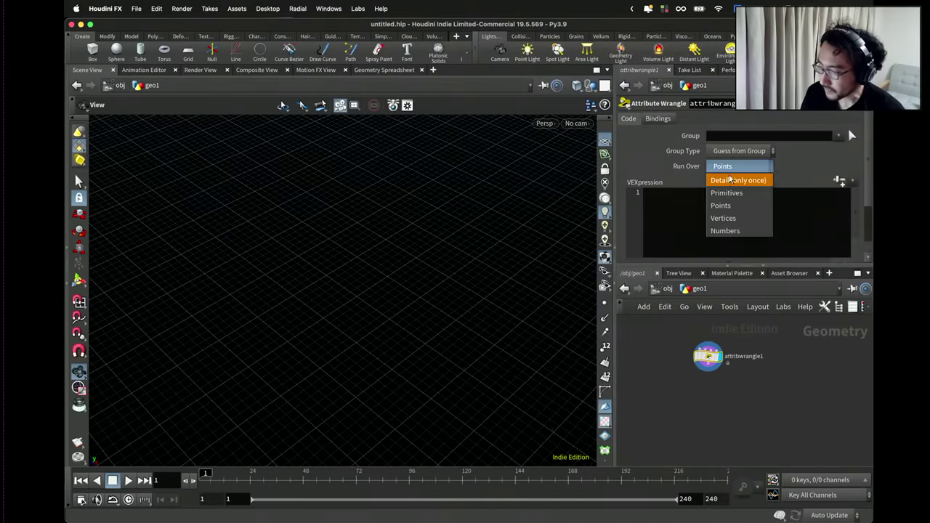
click(731, 179)
click(726, 202)
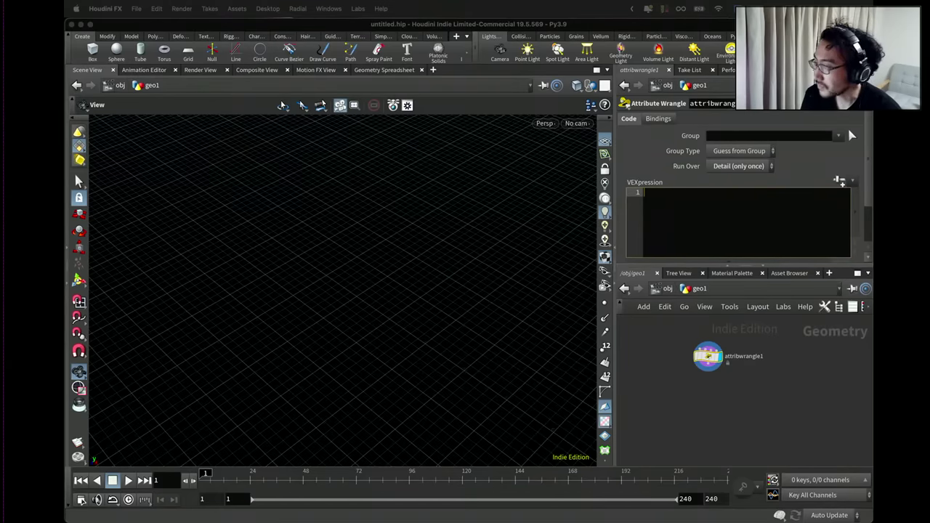
click(693, 218)
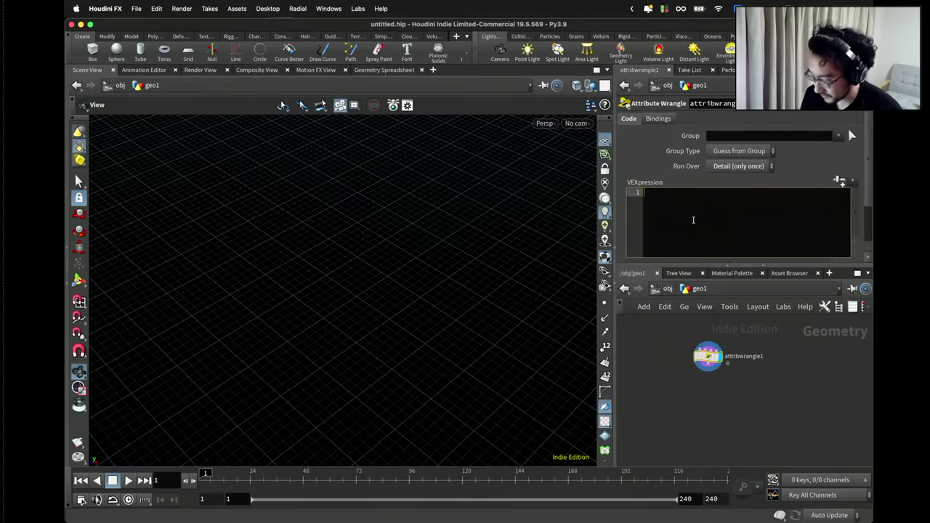
text(float)
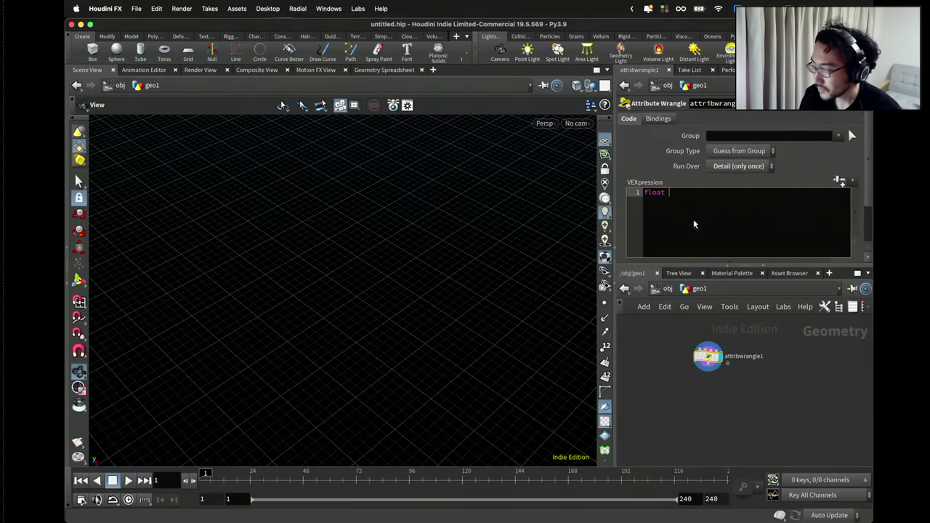
key(BackSpace)
key(BackSpace)
key(BackSpace)
key(BackSpace)
key(BackSpace)
key(BackSpace)
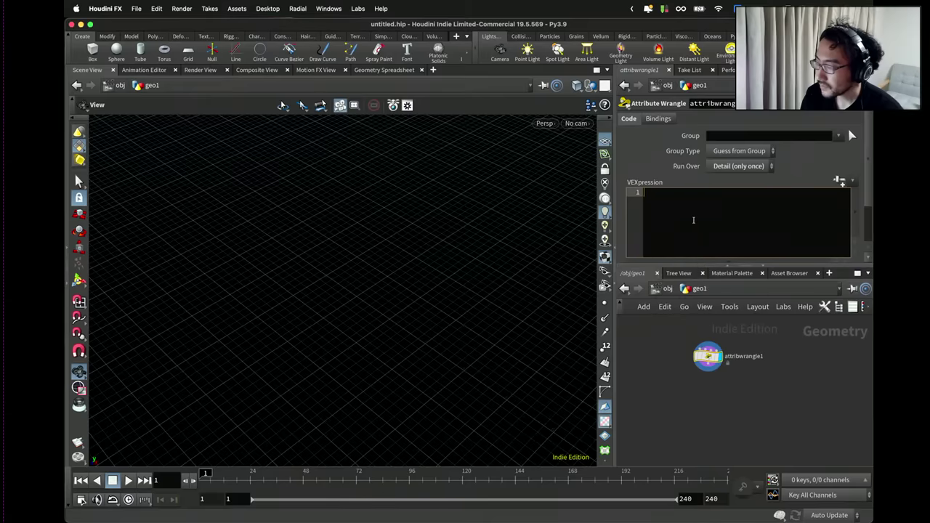
drag(708, 359, 709, 364)
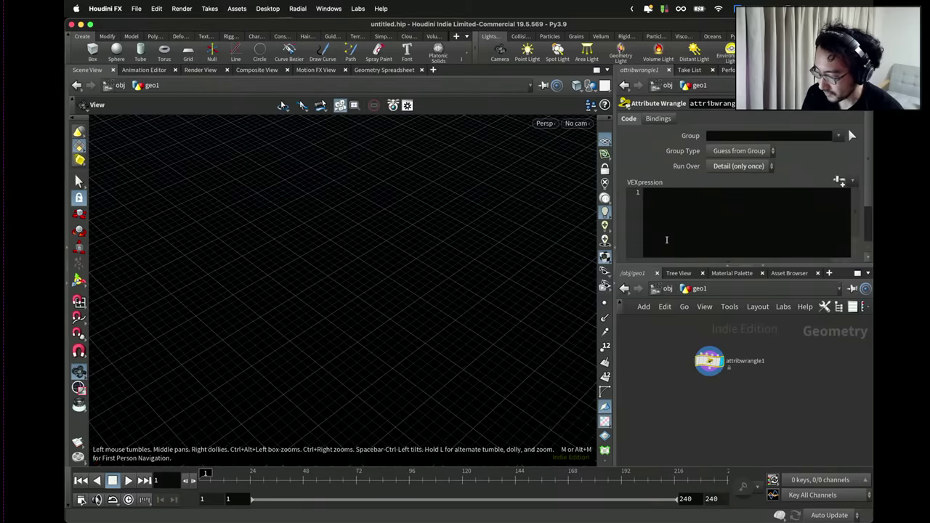
key(Up)
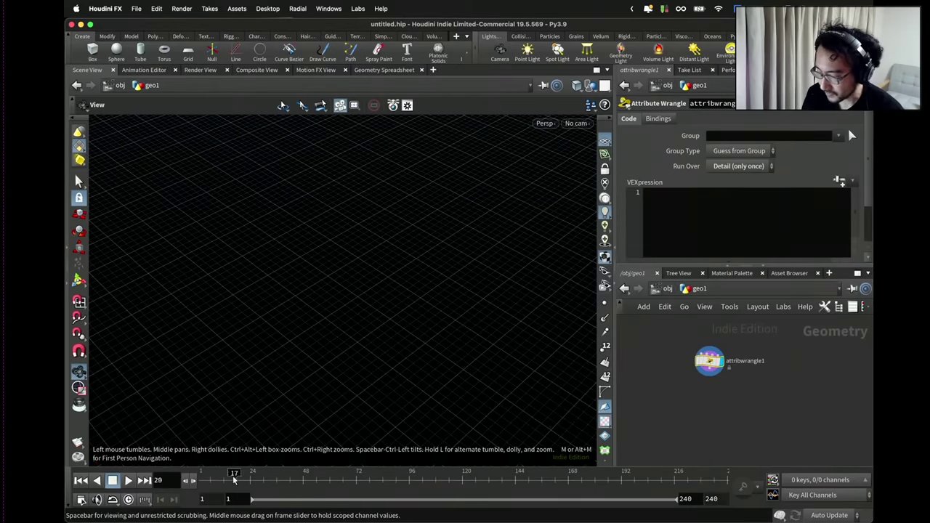
key(ctrl+Up)
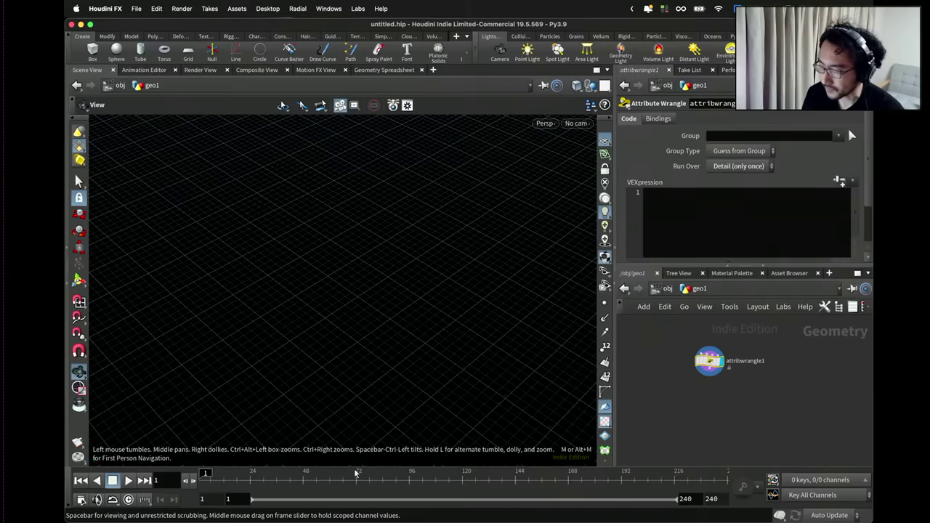
drag(371, 480, 206, 478)
click(687, 245)
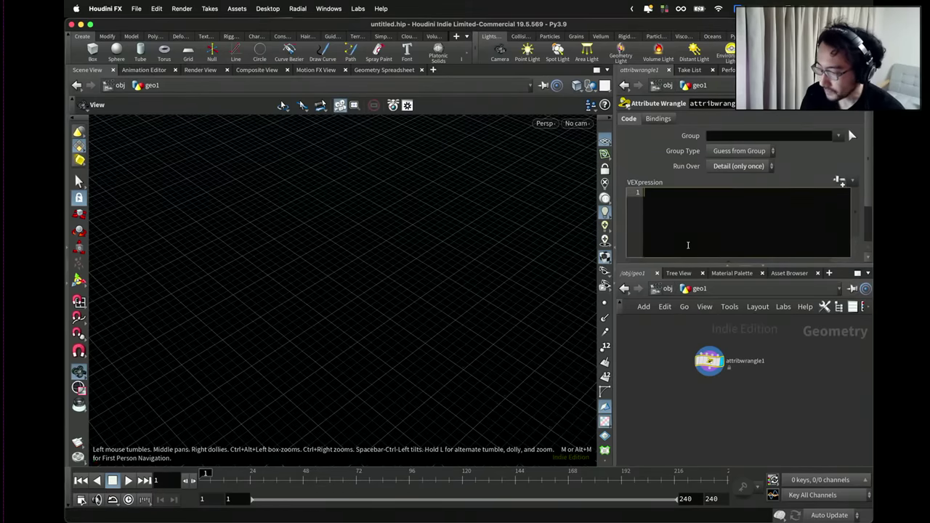
Write int num = $FEND; and a for loop running i from 0 to num.
text(int num = )
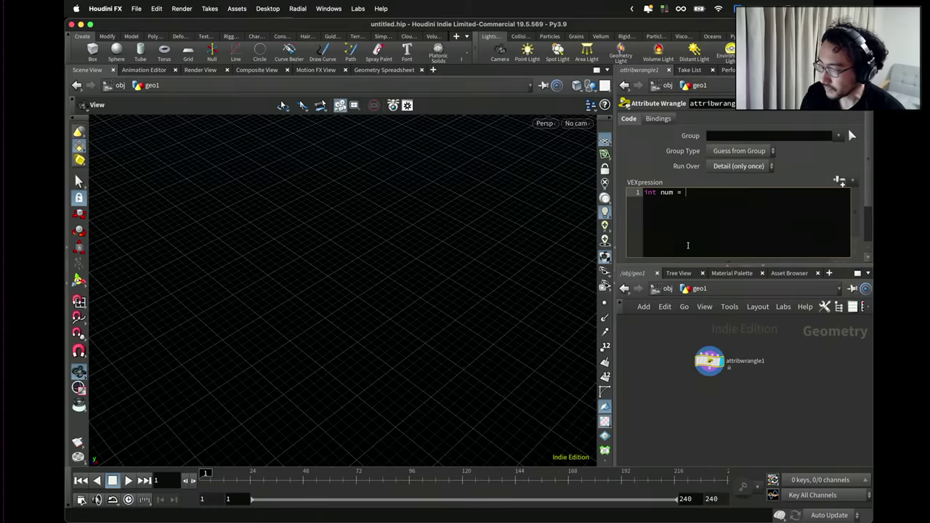
text($FEND;)
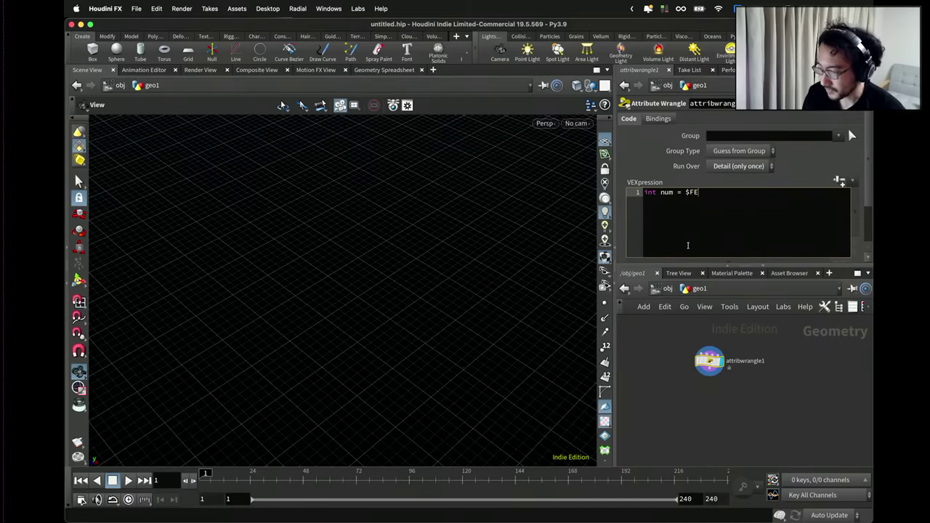
key(Return)
key(Return)
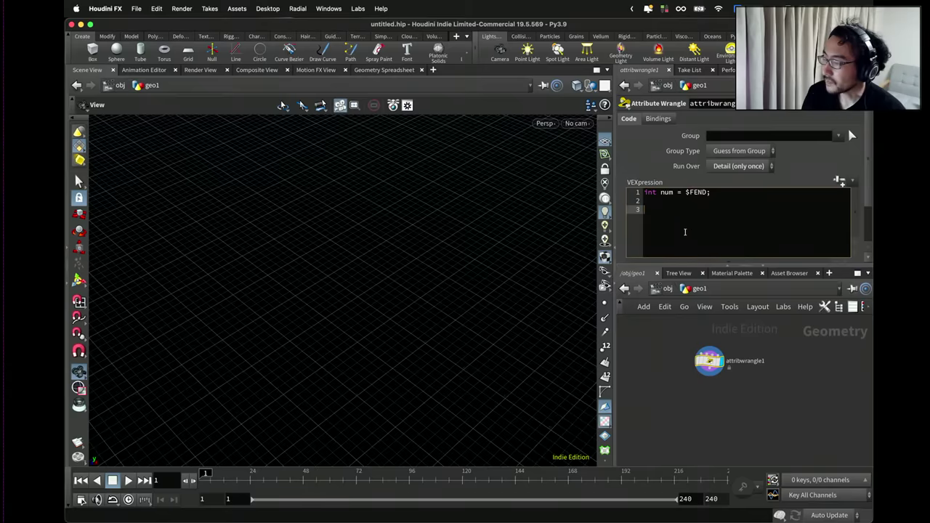
text(forin)
key(BackSpace)
key(BackSpace)
text((int i)
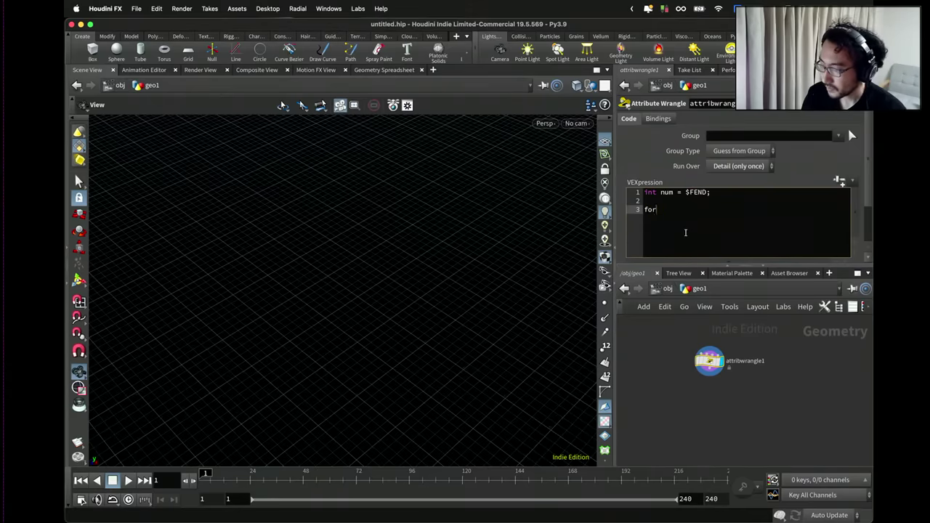
text(=0; i<len)
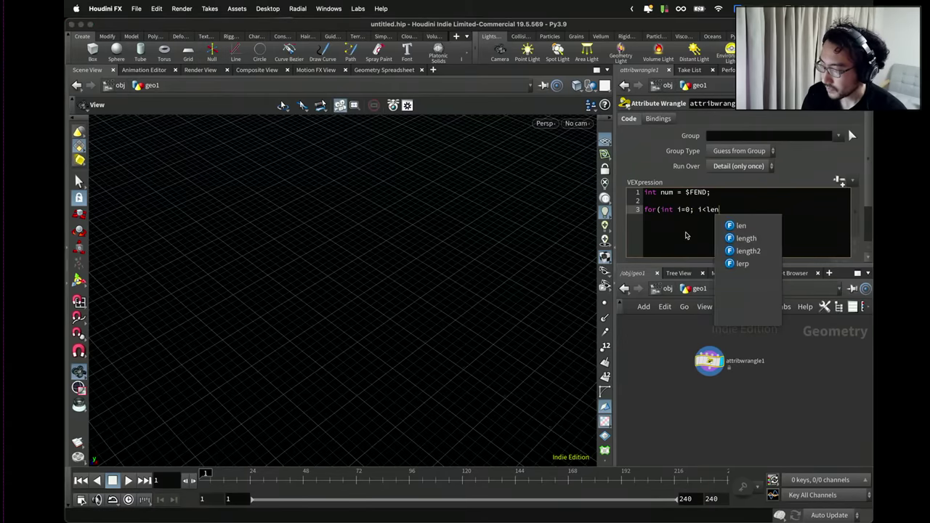
key(BackSpace)
text(num; i++){)
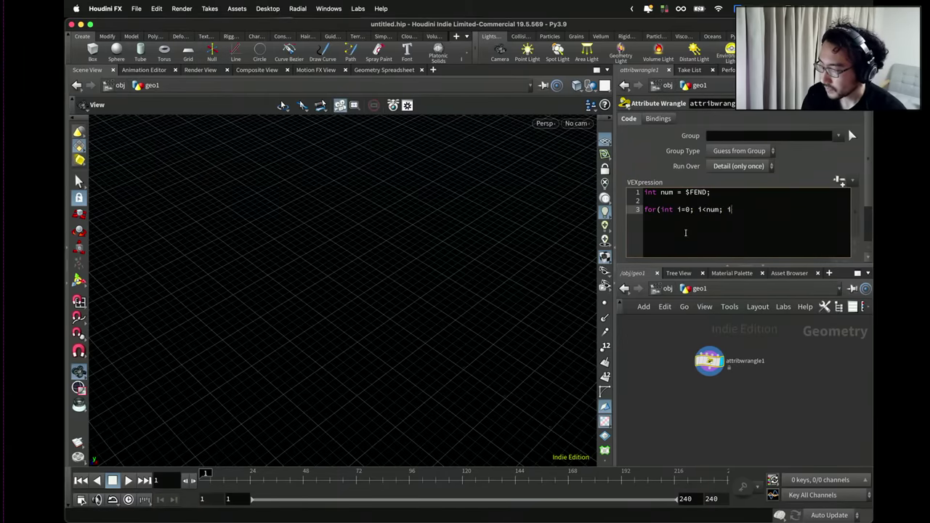
key(Return)
key(Return)
text(})
key(Up)
key(Tab)
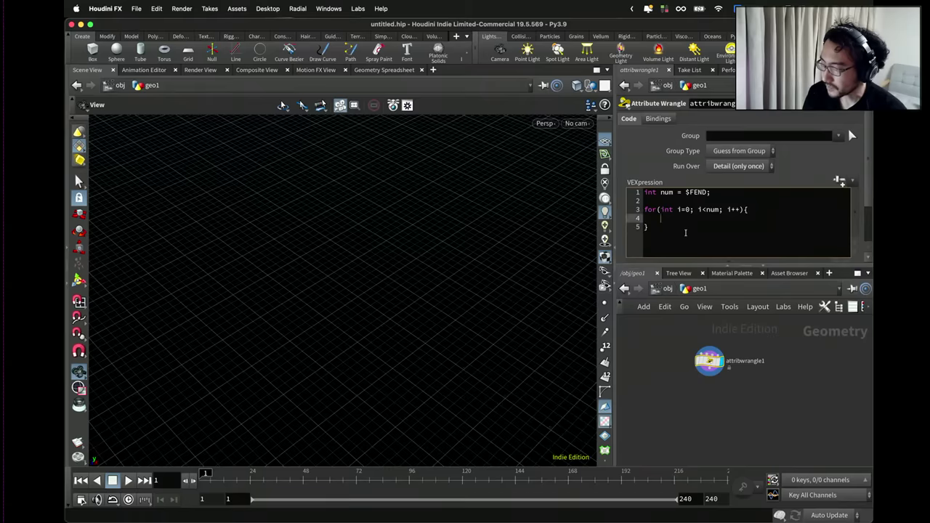
Start the loop body with the line vector seed = set();.
double_click(668, 192)
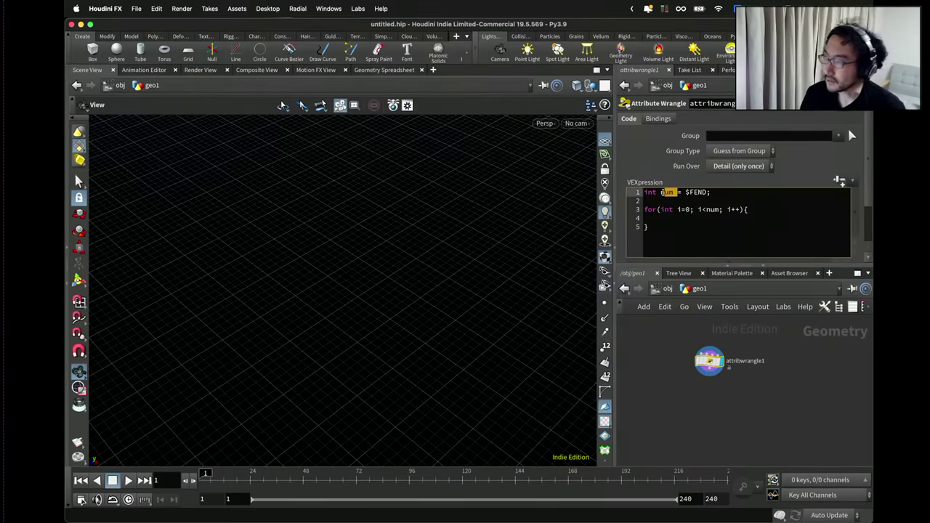
click(678, 217)
text(ve)
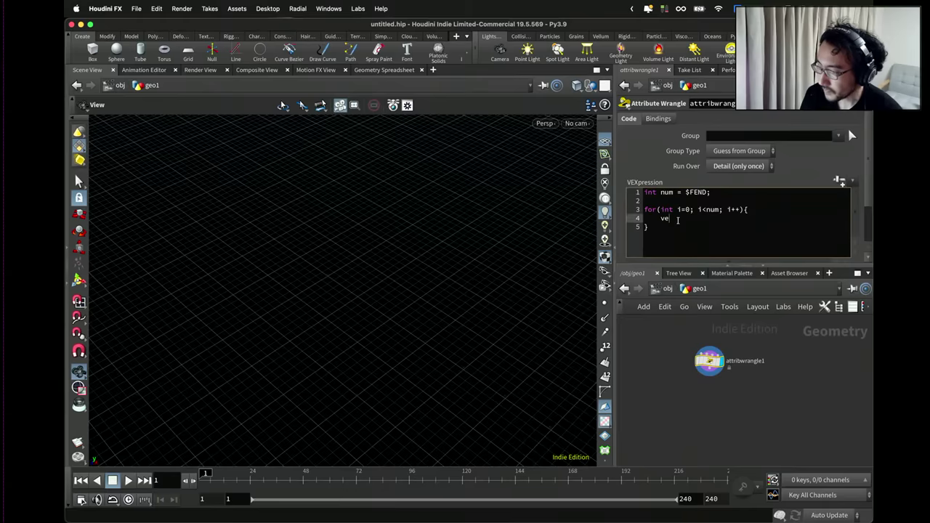
text(ctor seed = c)
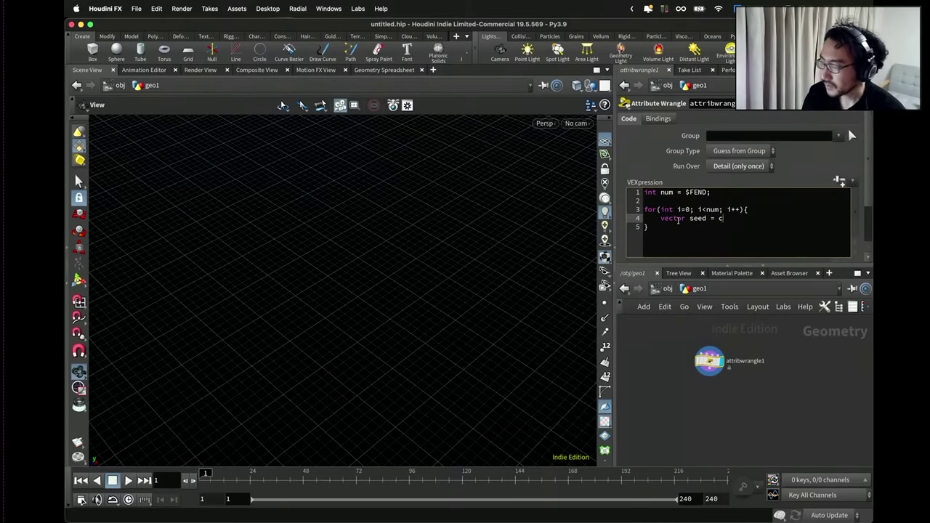
key(BackSpace)
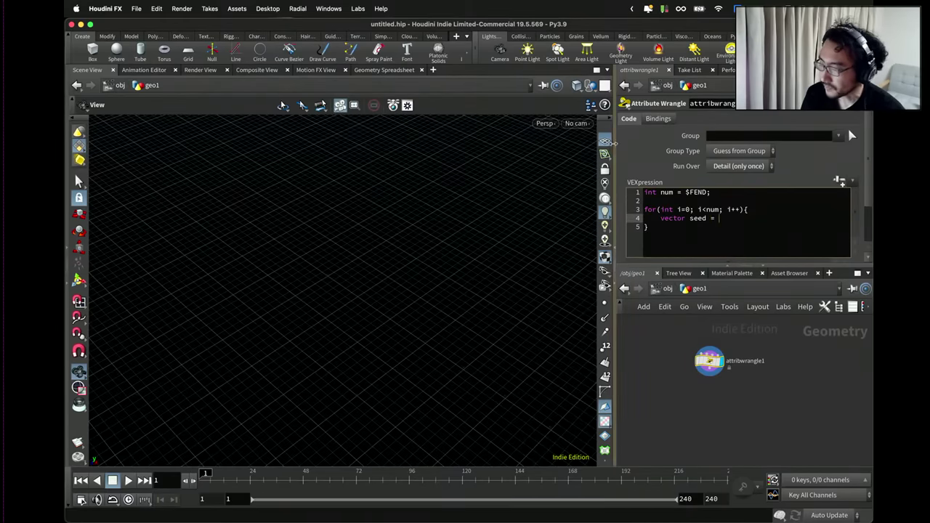
drag(614, 153, 553, 150)
click(632, 217)
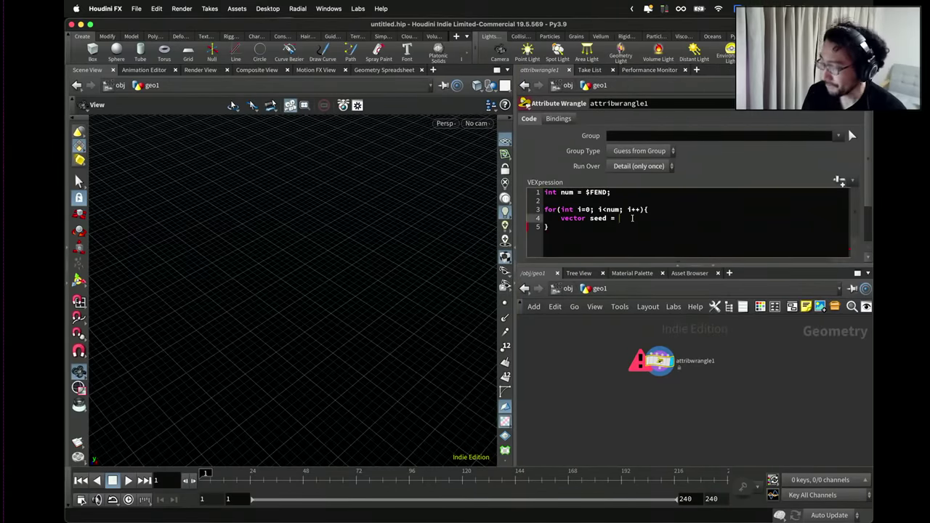
text(set)
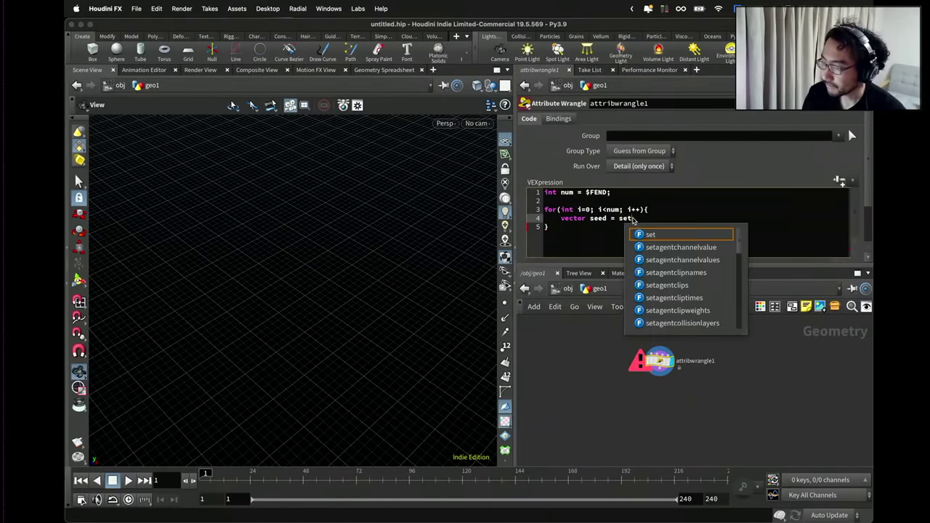
text(();)
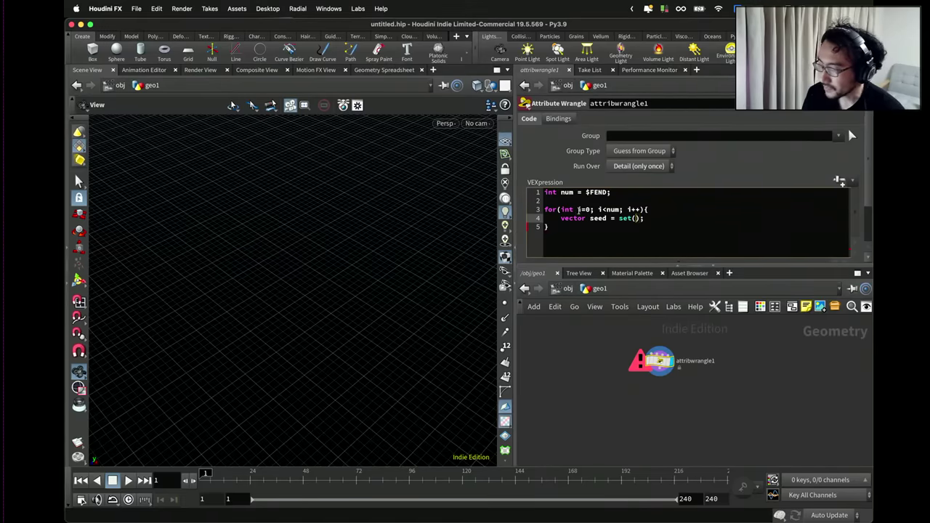
Add a line computing i * chf("scale"), generate the Scale parameter, and set it to 0.147.
double_click(579, 209)
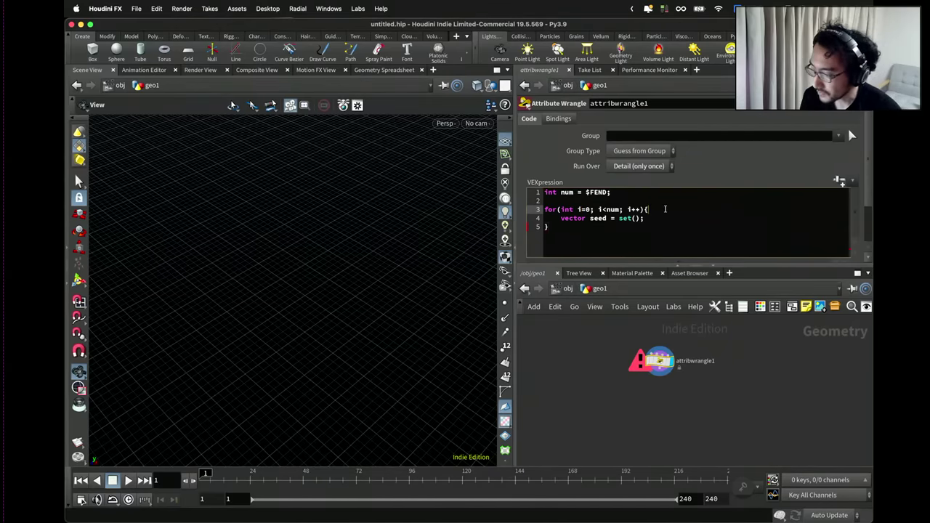
key(Return)
text(flaot )
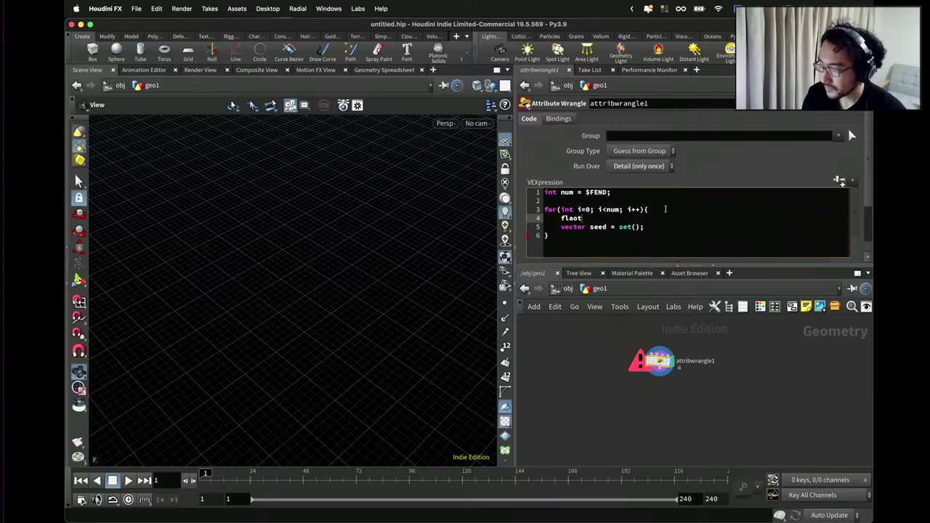
key(BackSpace)
key(BackSpace)
key(BackSpace)
key(BackSpace)
text(oat f = i *)
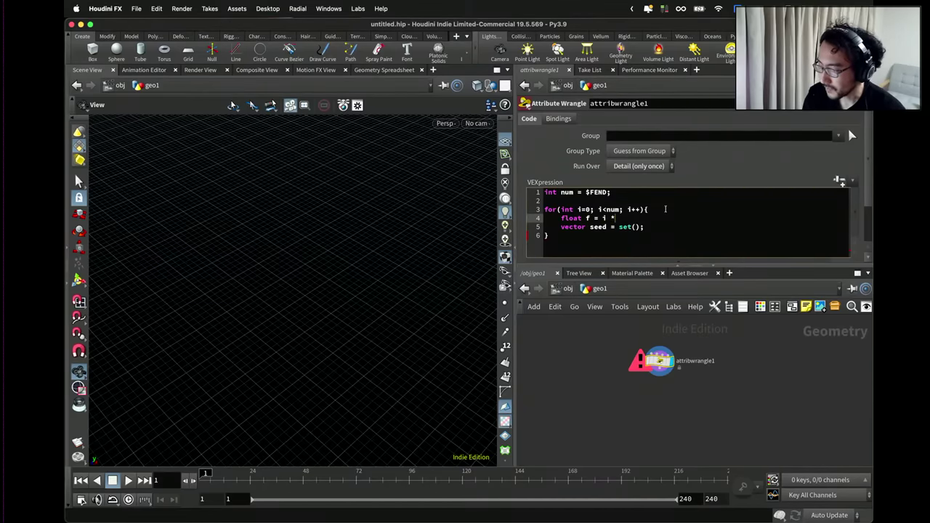
text((")
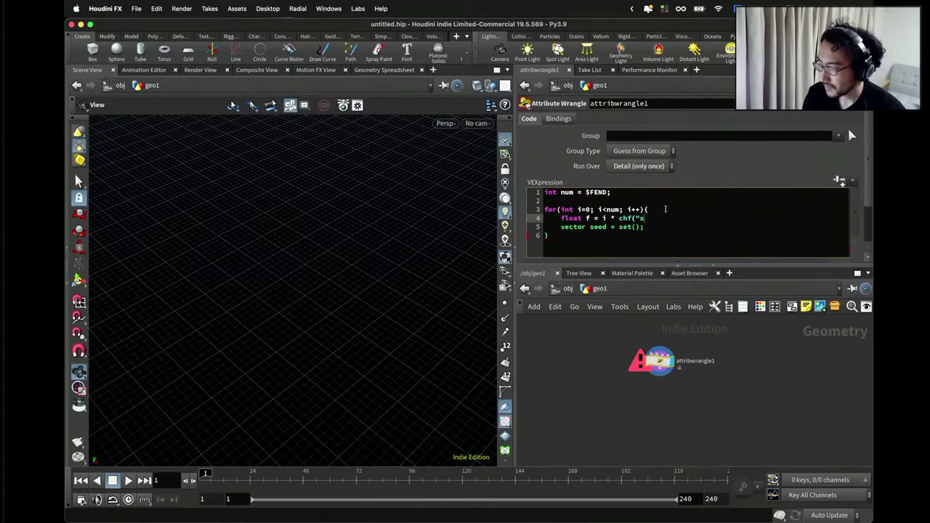
text(scale");)
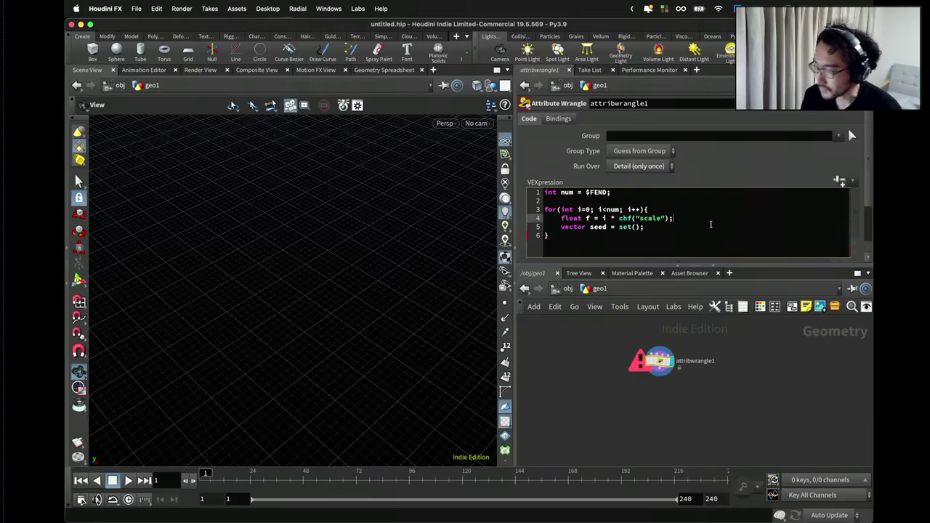
scroll(847, 194, down, 3)
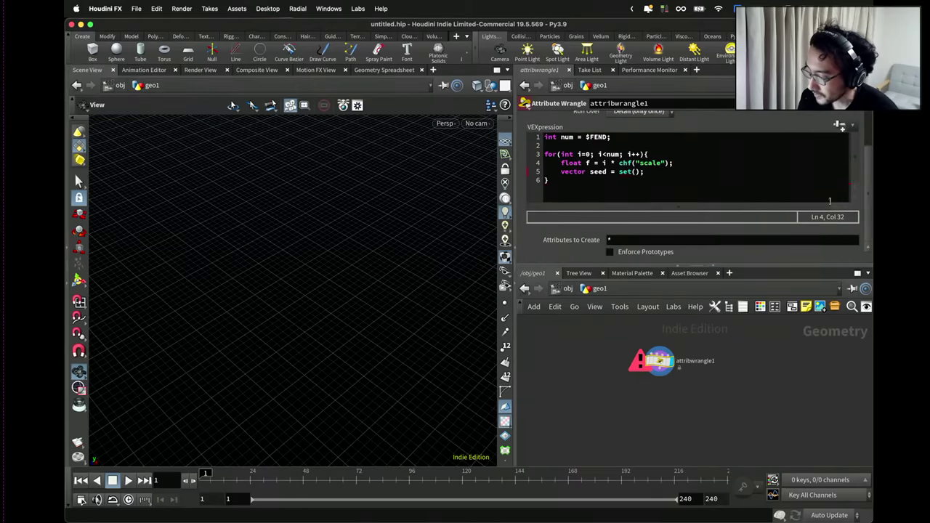
click(863, 175)
scroll(863, 177, down, 3)
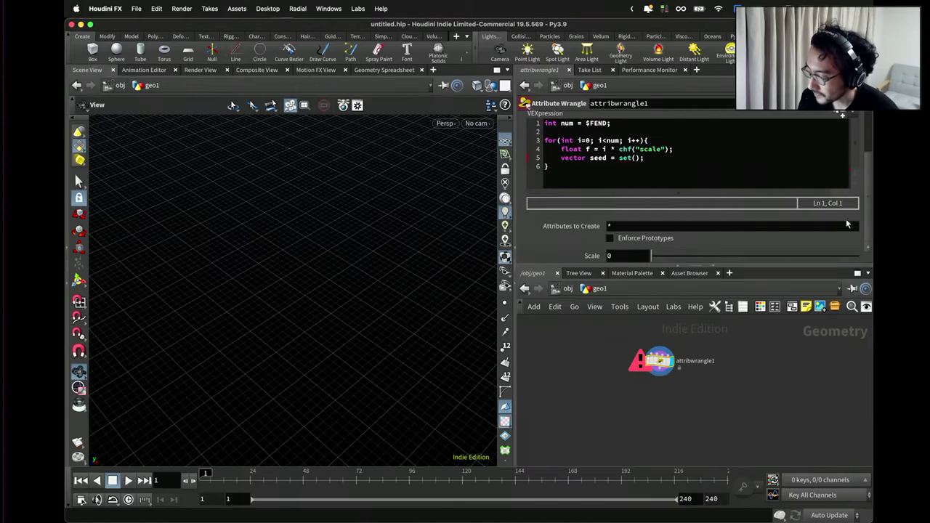
drag(669, 255, 673, 259)
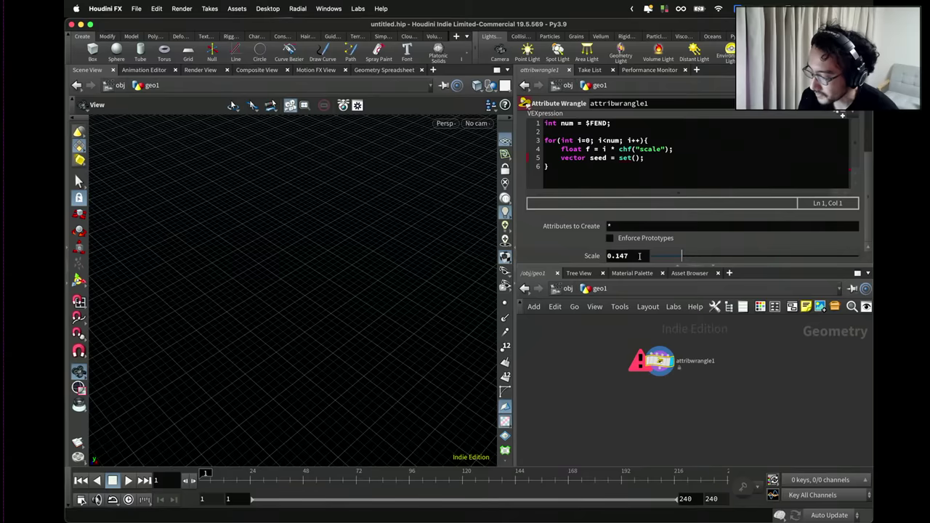
Edit the seed line to read set(f + 552.34, f + 424.26, f + 623.11).
scroll(643, 164, up, 1)
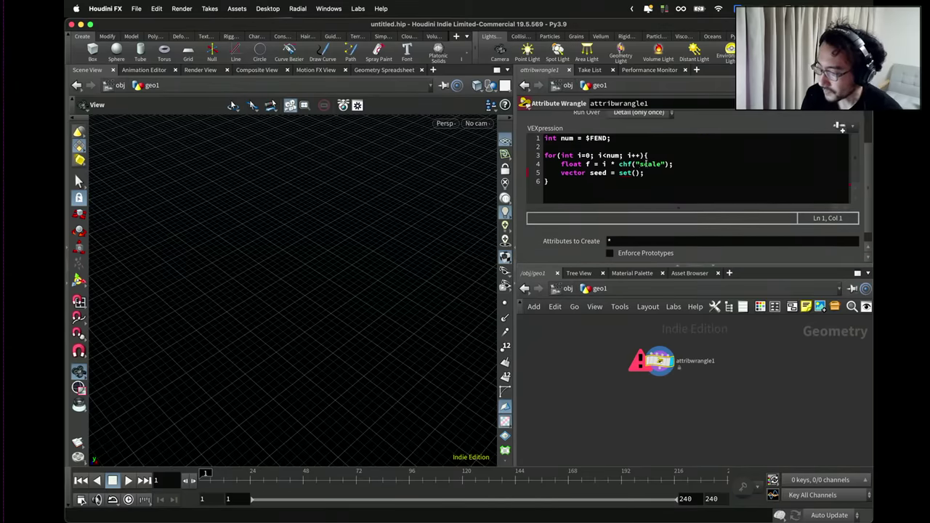
click(659, 173)
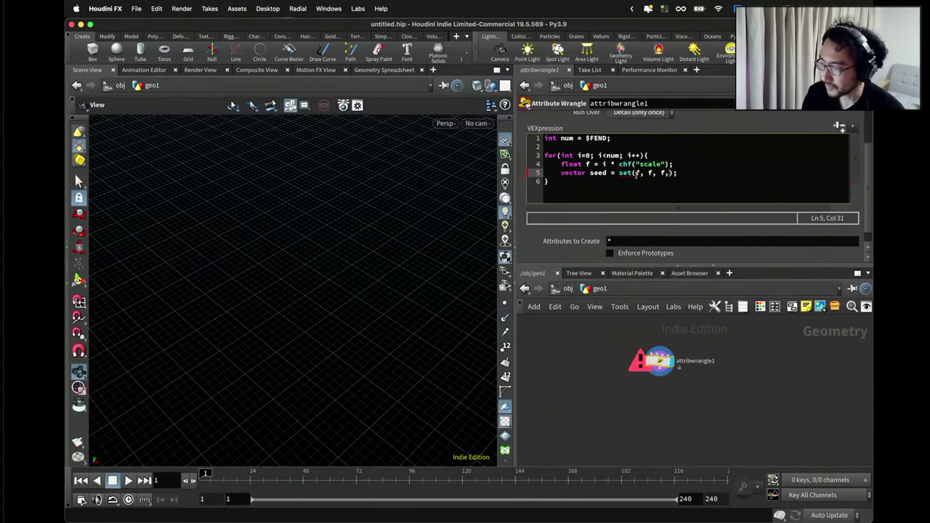
key(BackSpace)
click(637, 173)
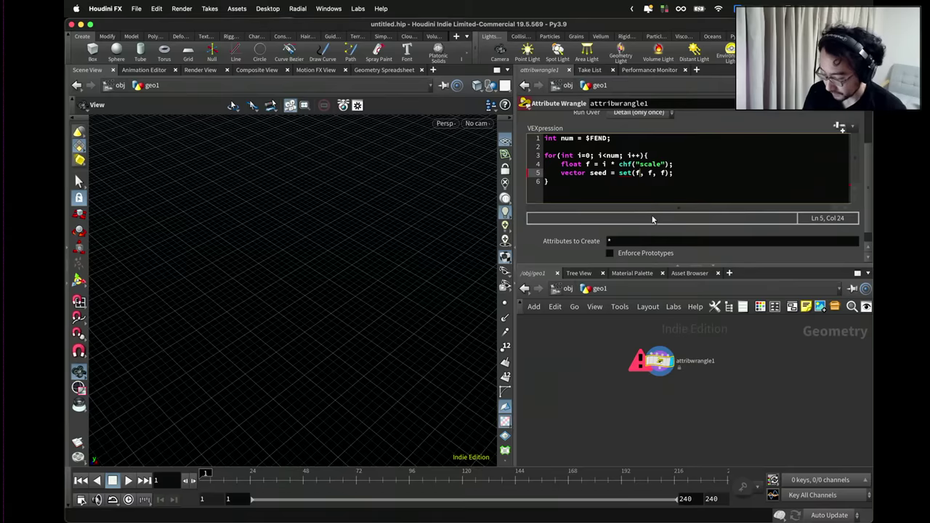
text(+ 552.)
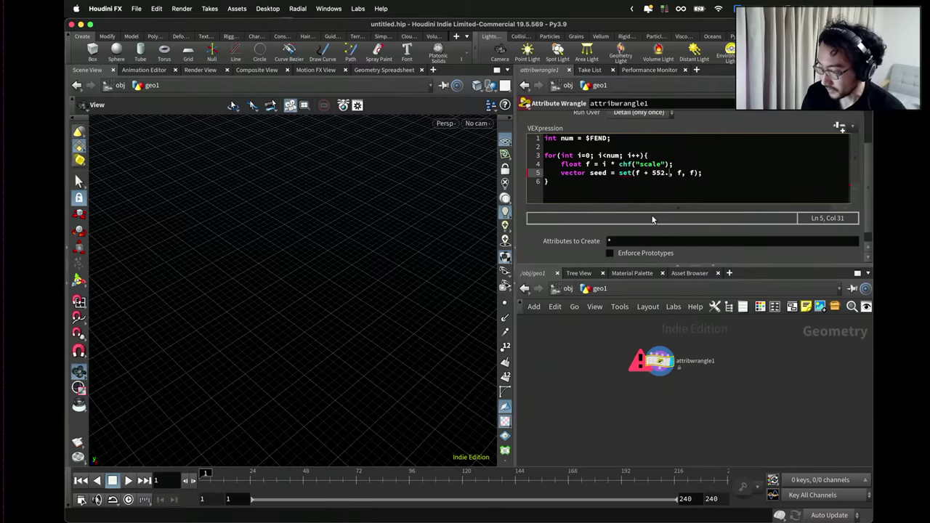
text(34, f + 4)
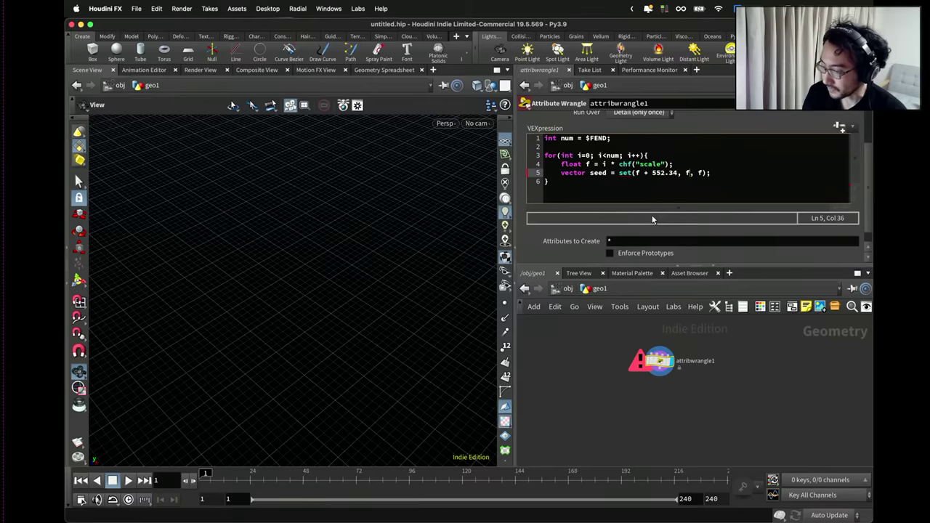
text(24.)
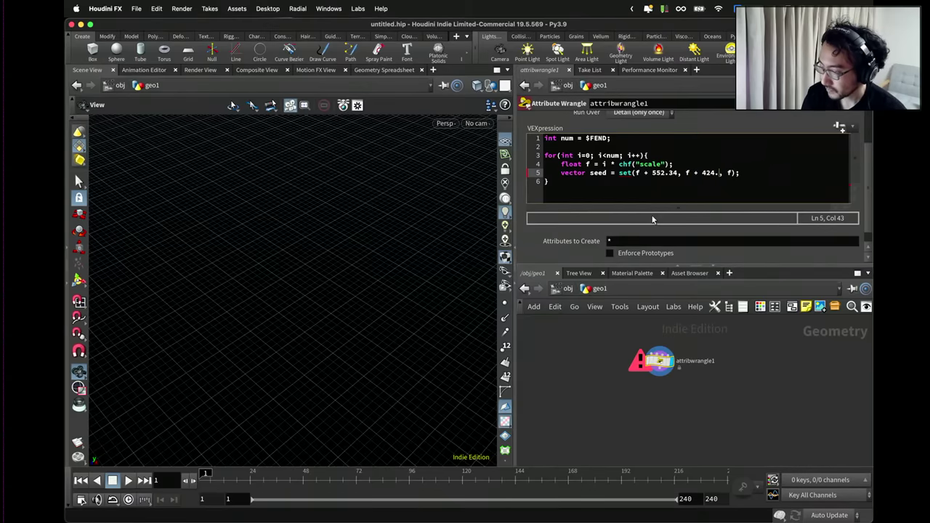
text(26 +)
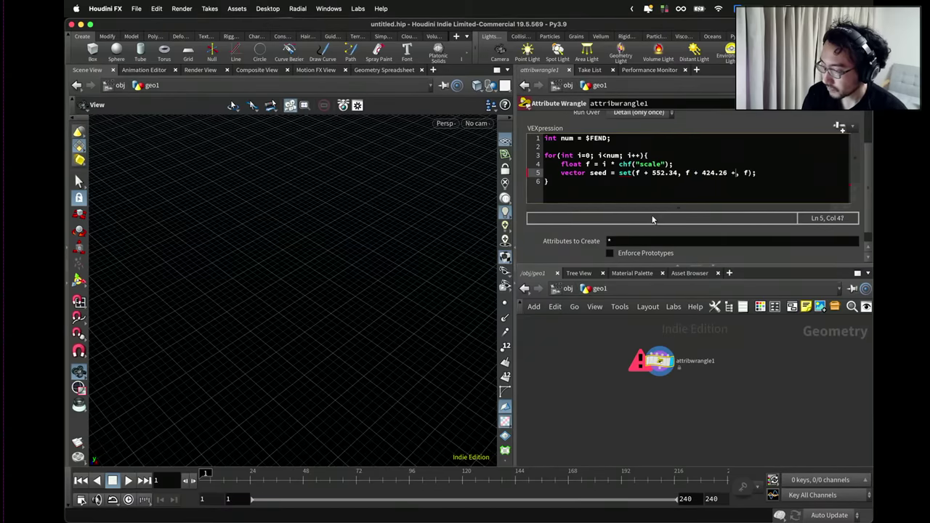
key(BackSpace)
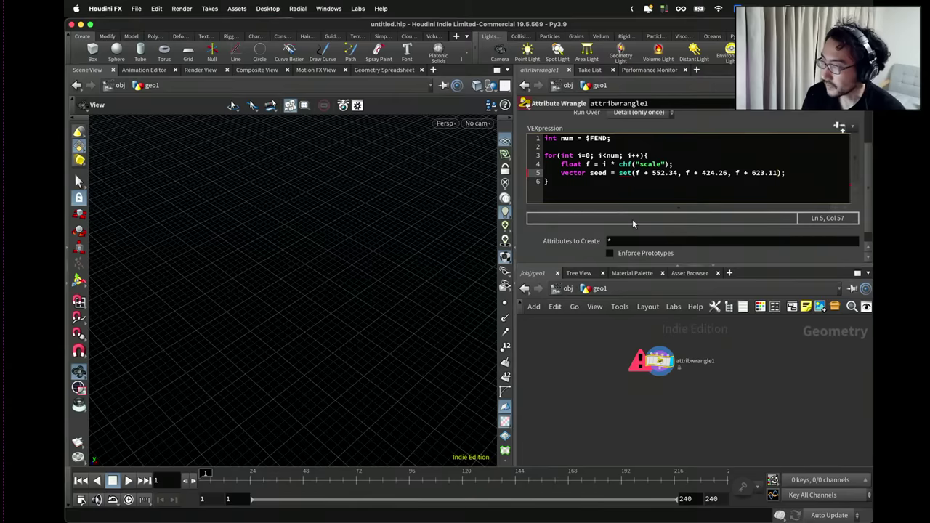
click(667, 172)
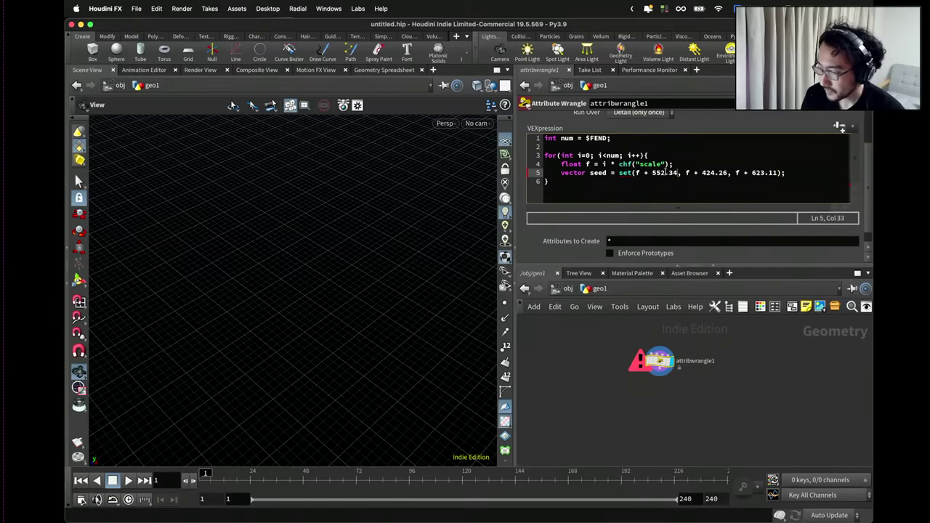
click(676, 166)
Add the line float fseed = chf("seed"); near the top of the wrangle code.
key(Return)
text(flo)
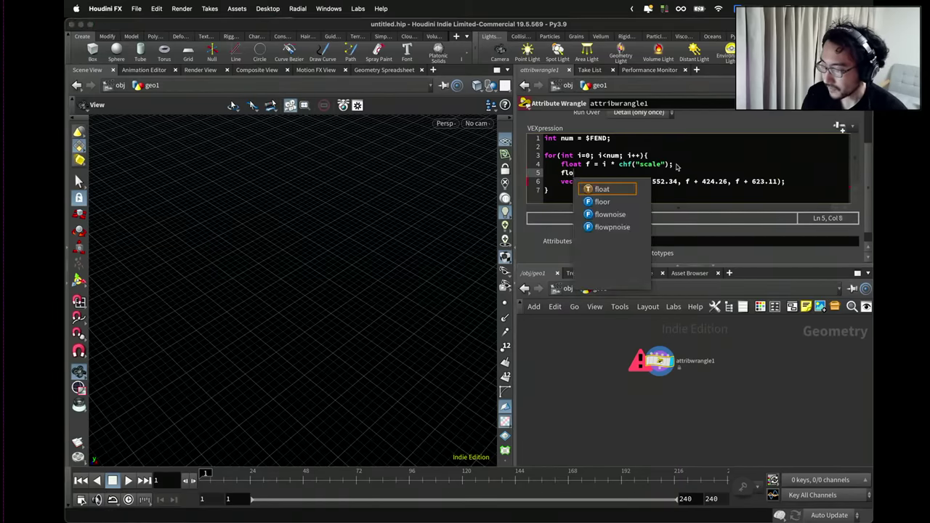
key(BackSpace)
key(BackSpace)
key(BackSpace)
key(Up)
key(Up)
key(Up)
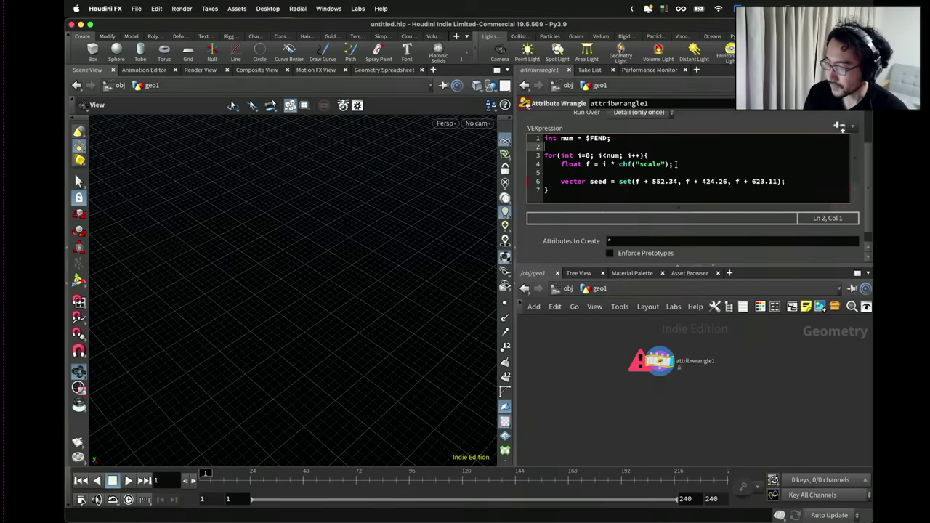
key(Return)
text(float )
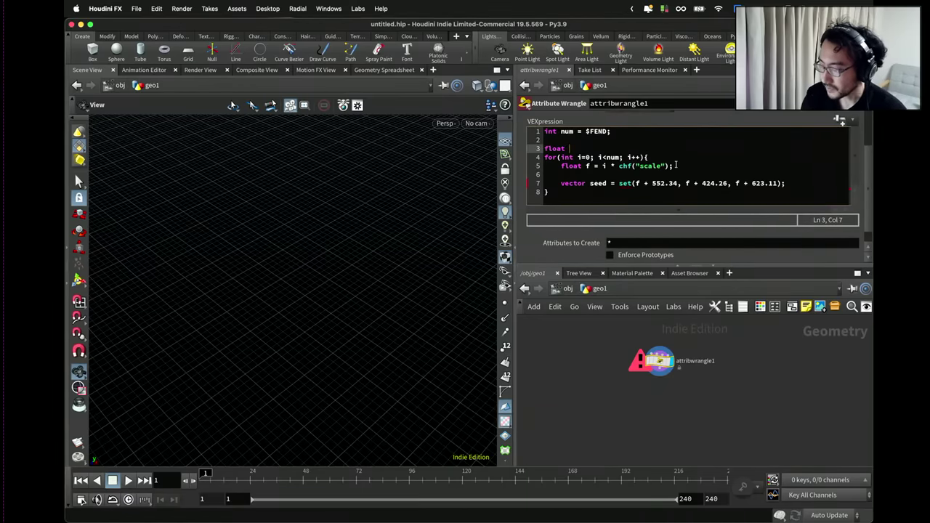
text(seed =)
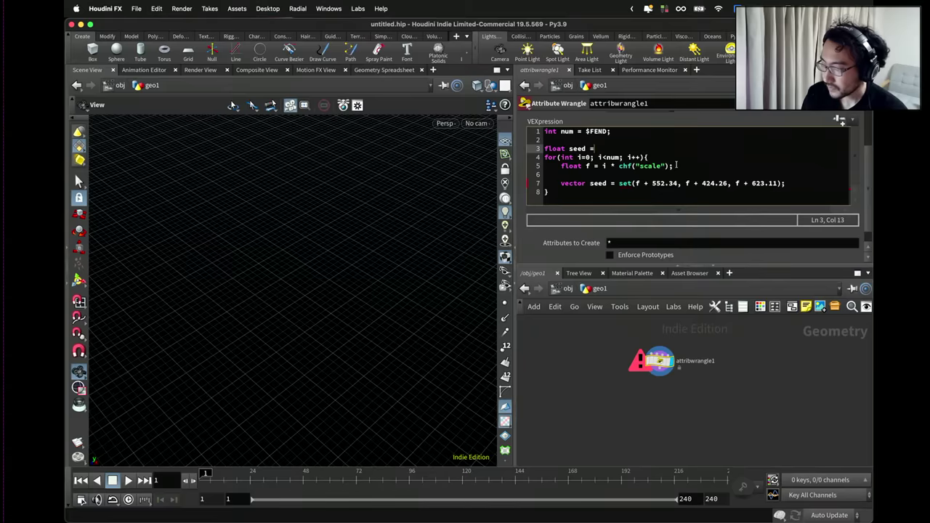
key(BackSpace)
key(BackSpace)
key(BackSpace)
key(BackSpace)
key(BackSpace)
key(BackSpace)
text(fsee)
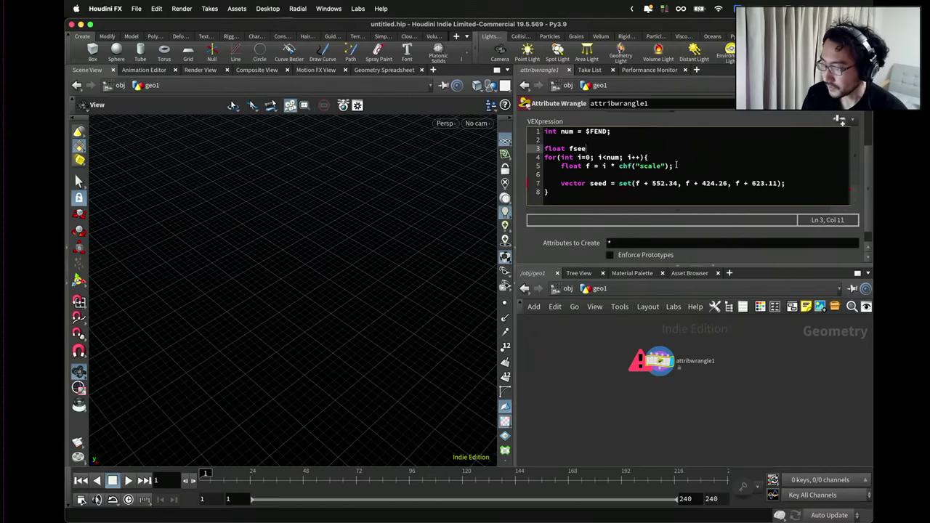
text(d = chf("s)
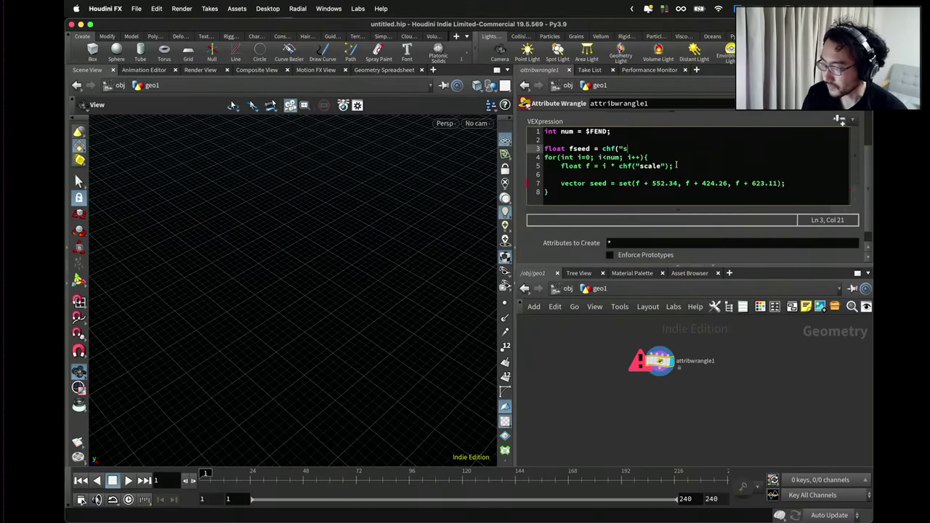
text(eed");)
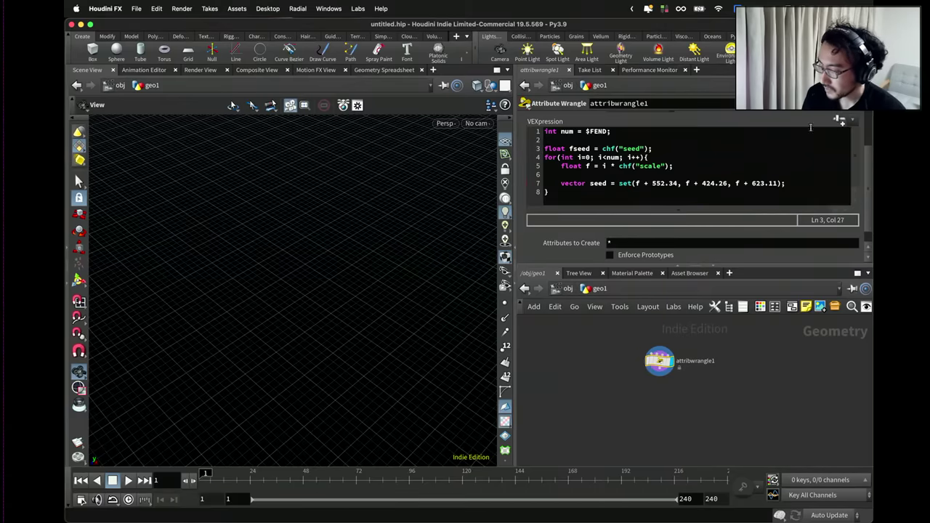
In the parameter interface editor, set the Scale parameter's range maximum to 10000.
click(841, 120)
click(701, 119)
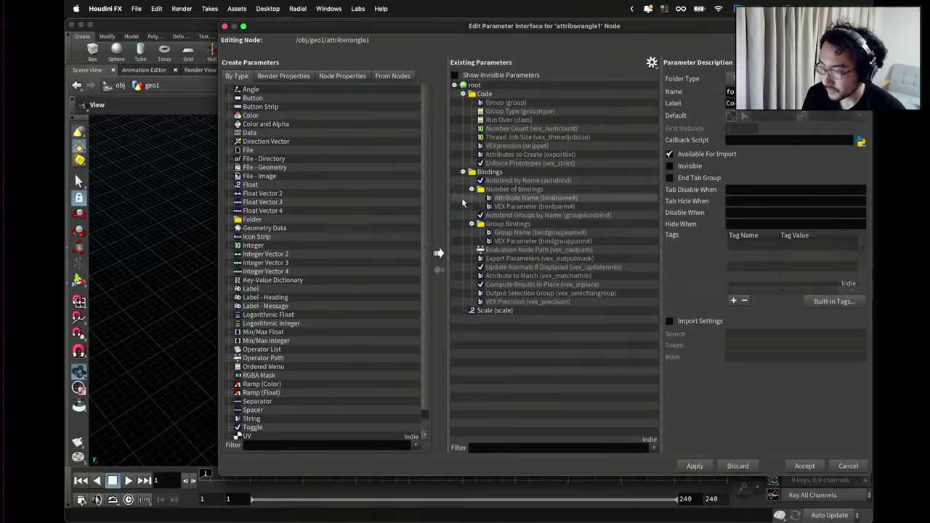
click(491, 311)
click(830, 255)
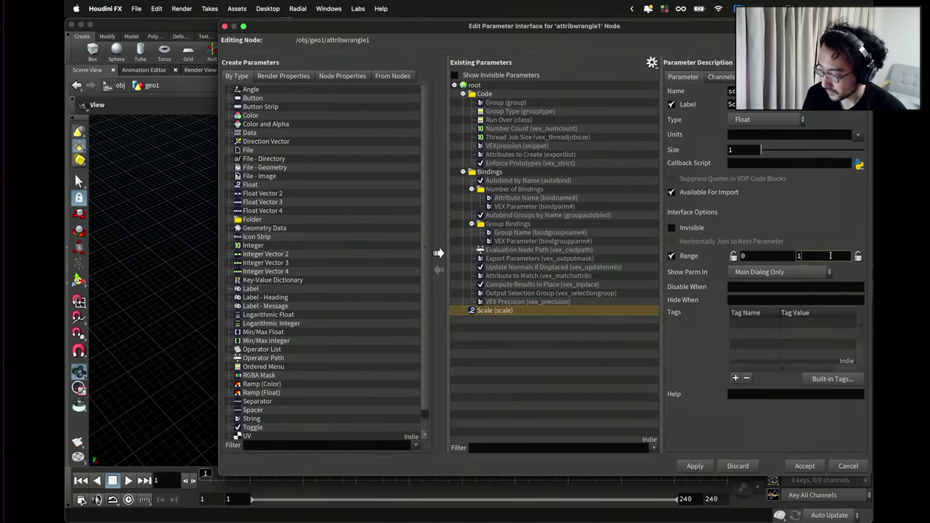
text(0000)
click(692, 466)
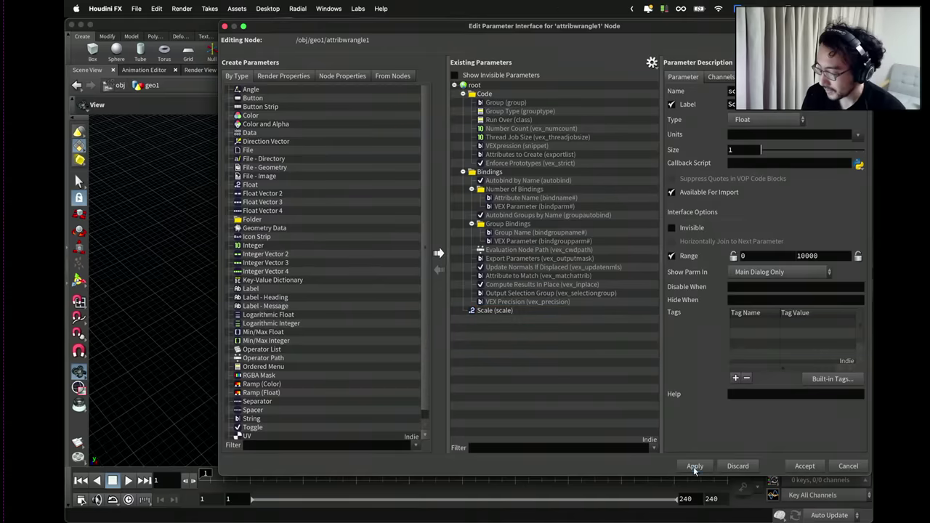
click(804, 467)
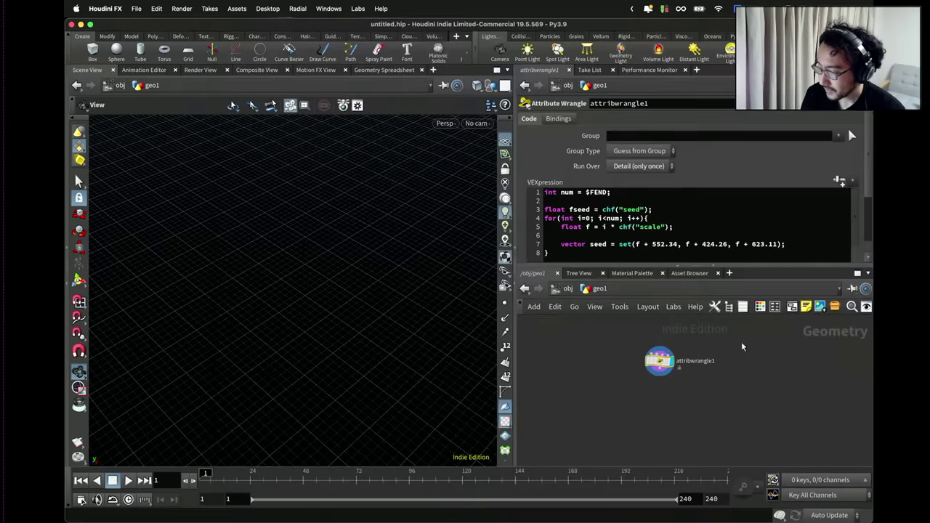
Append + fseed to the first seed component after 552.34 on line 7.
click(590, 210)
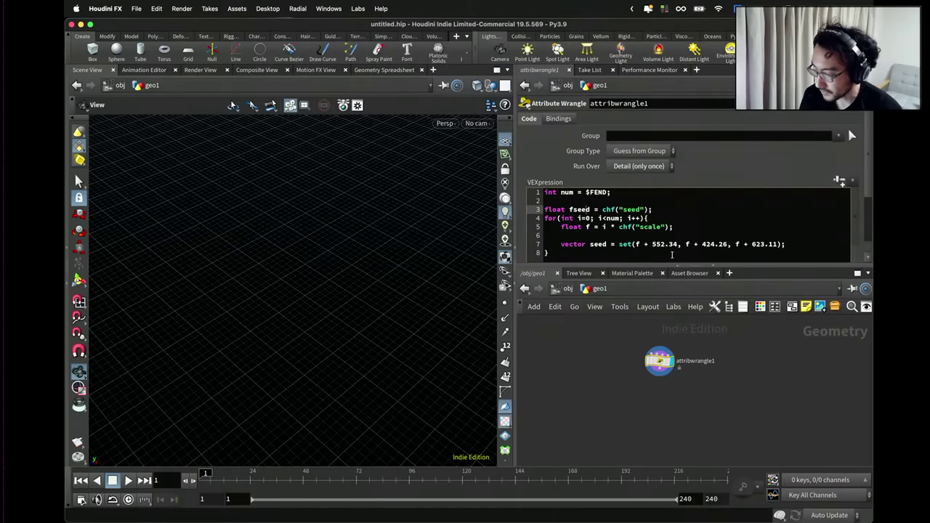
click(677, 244)
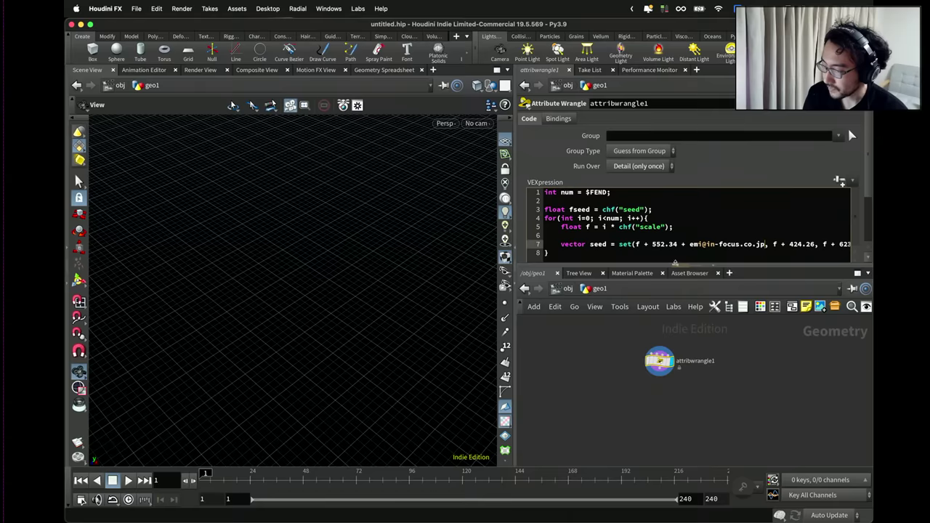
text(s)
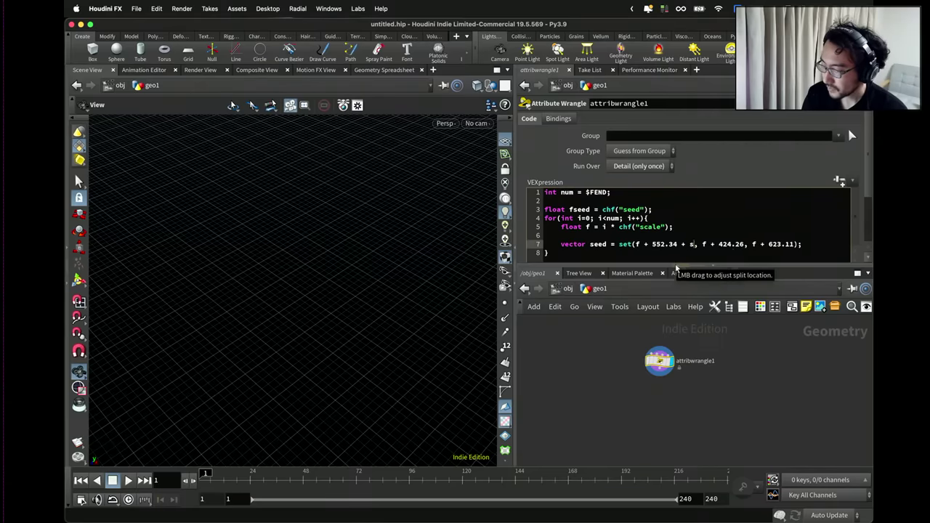
text(f)
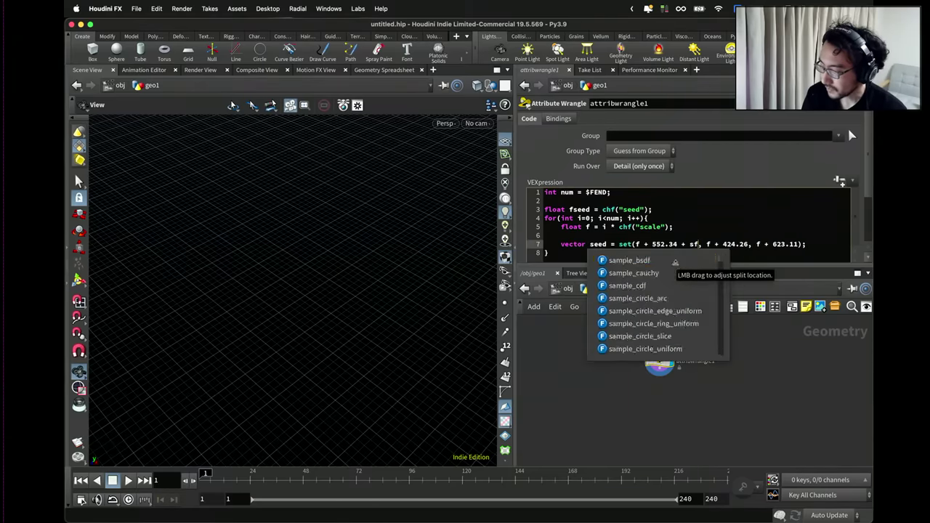
key(BackSpace)
key(BackSpace)
text(fss)
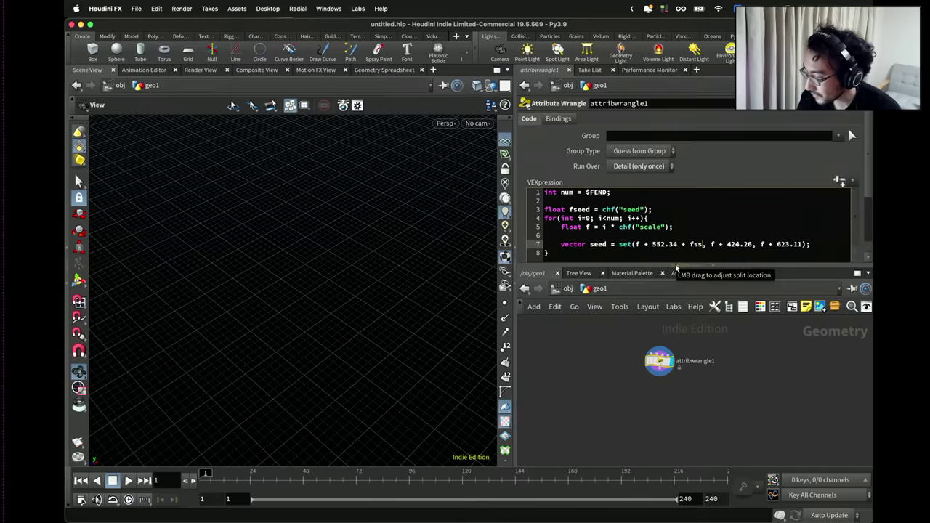
key(BackSpace)
text(eed)
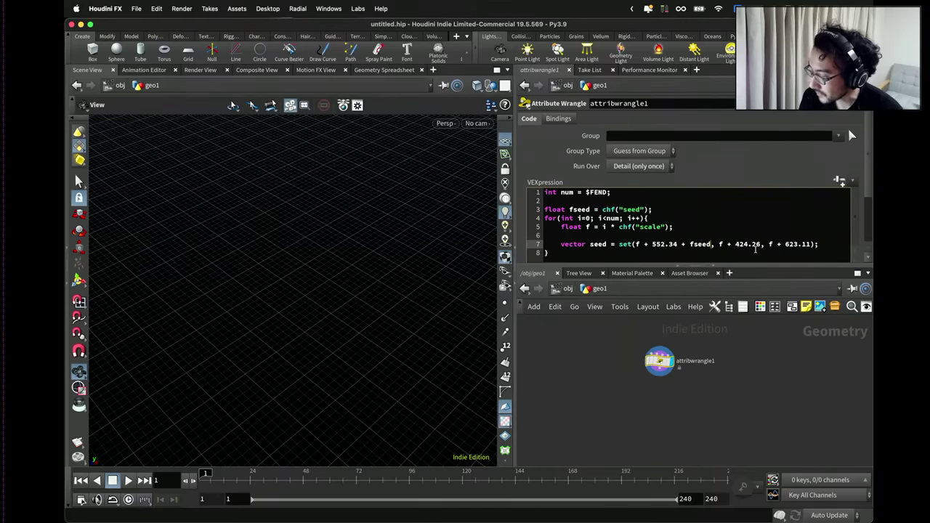
text( + fsee)
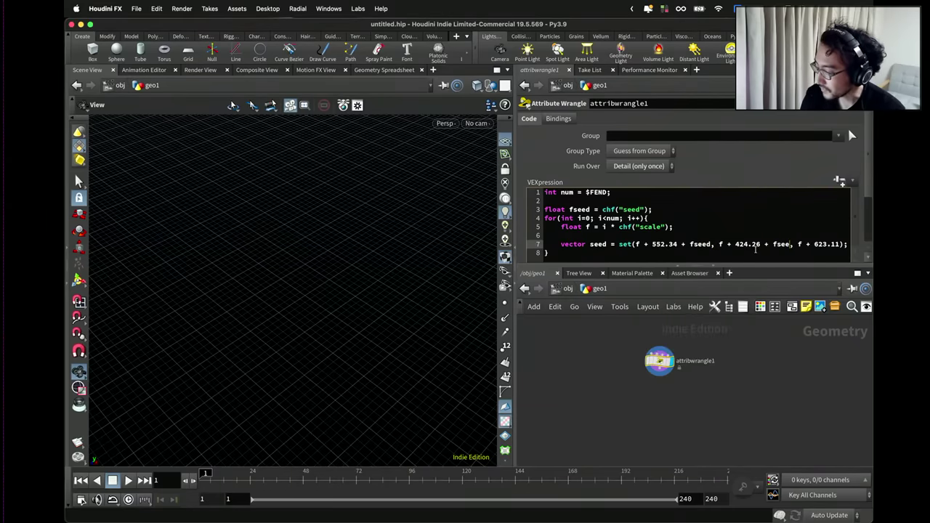
text(d)
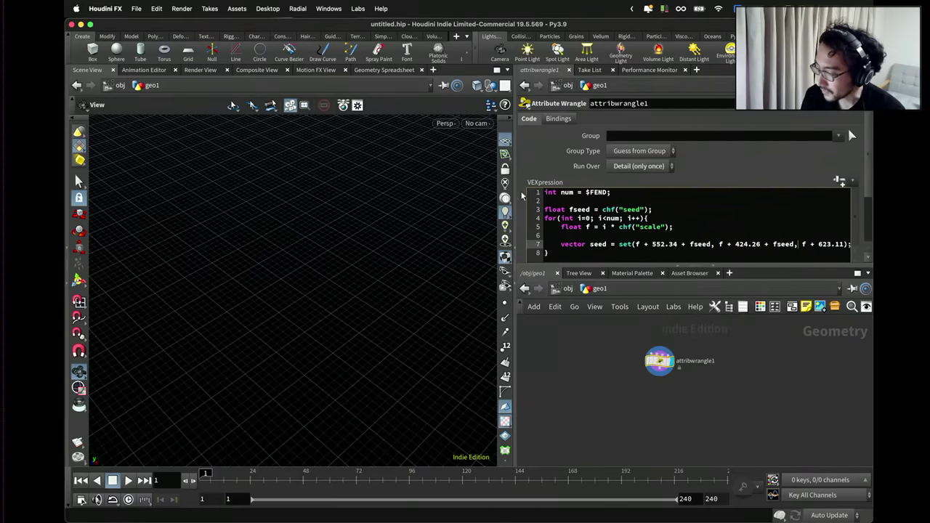
Widen the code pane and append + fseed after 623.11 on line 7.
drag(521, 195, 456, 195)
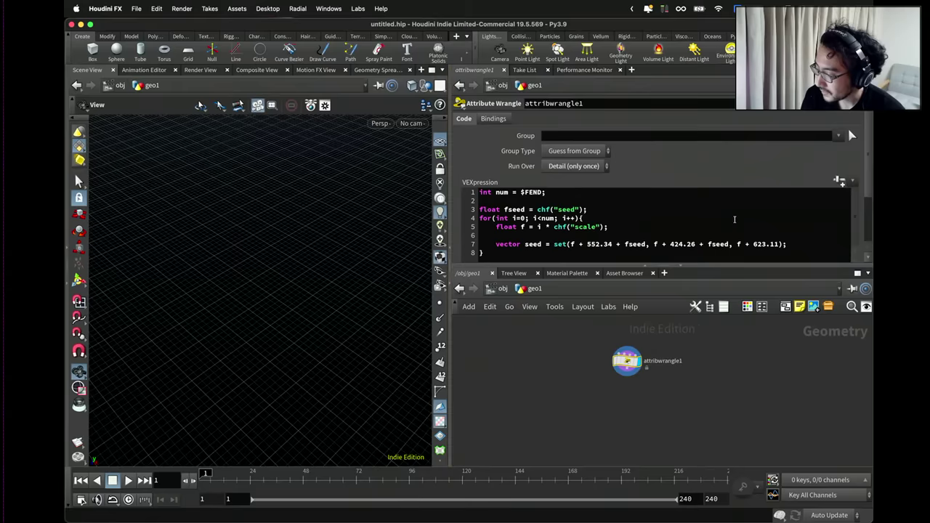
click(778, 245)
text(+ fsseed)
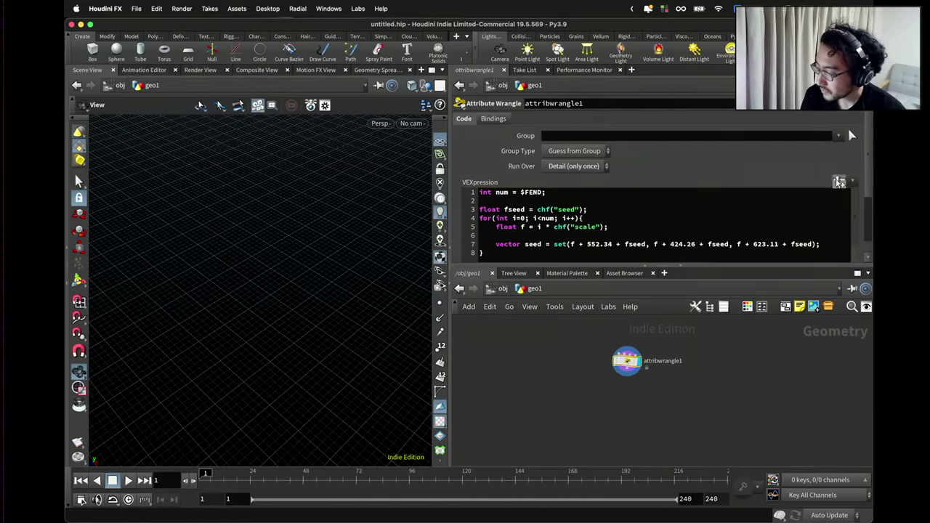
Set the Seed parameter to 0.3428 and Scale to 2308.
scroll(853, 194, down, 3)
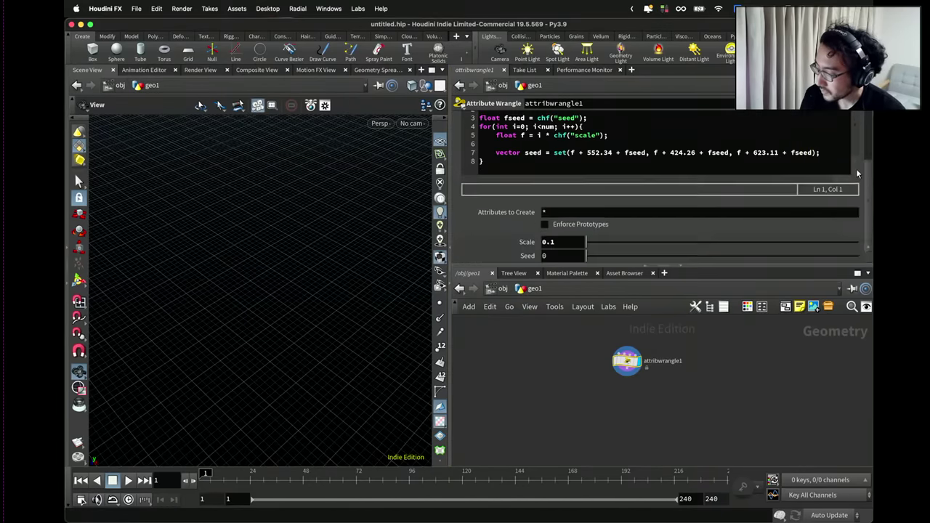
drag(639, 255, 680, 263)
drag(587, 241, 648, 242)
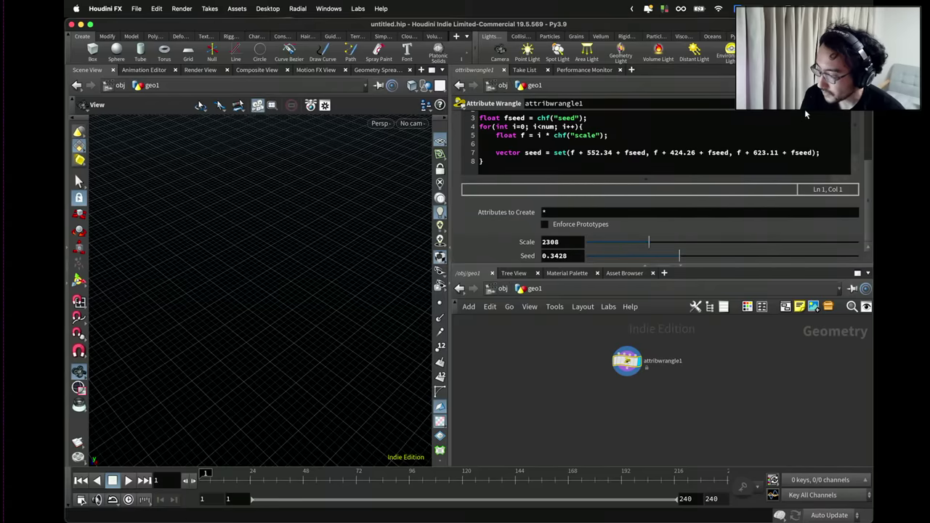
Set the Seed parameter's range maximum to 100000 in the parameter interface editor.
click(859, 103)
click(494, 310)
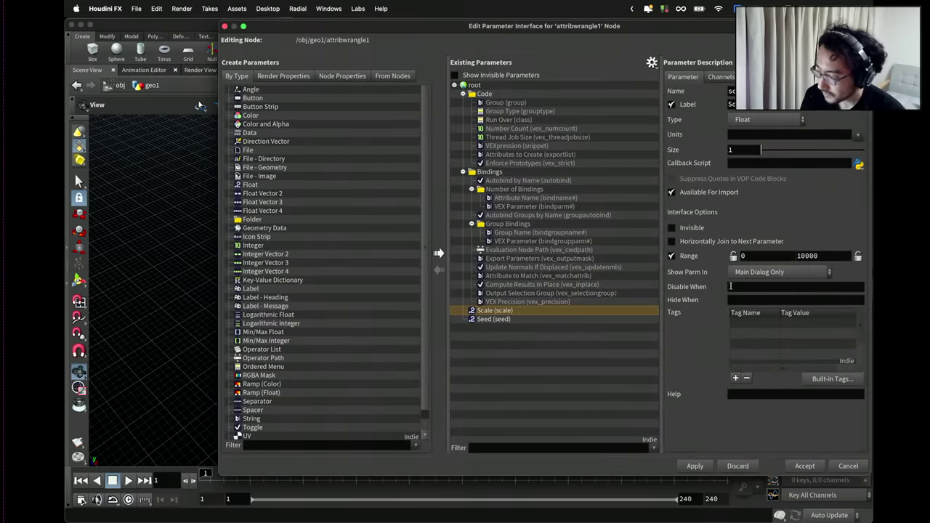
click(526, 319)
click(809, 255)
text(00000)
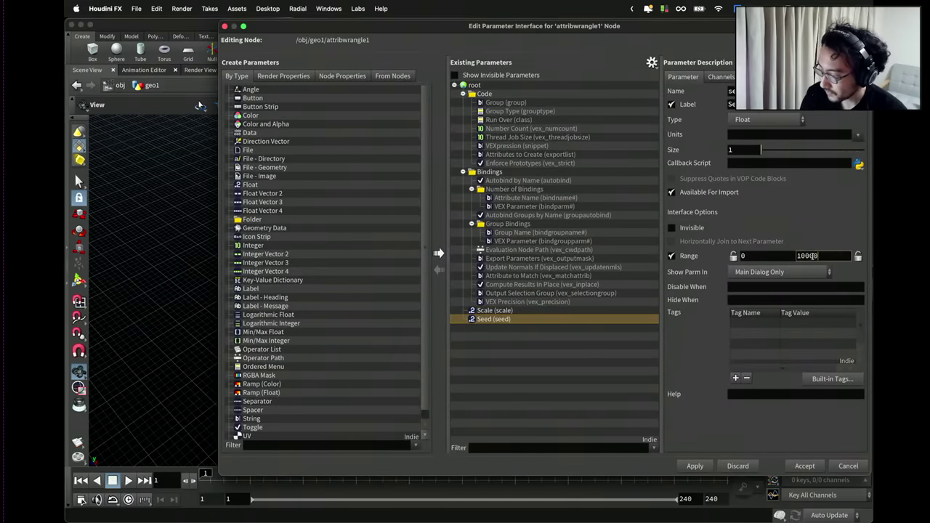
click(804, 465)
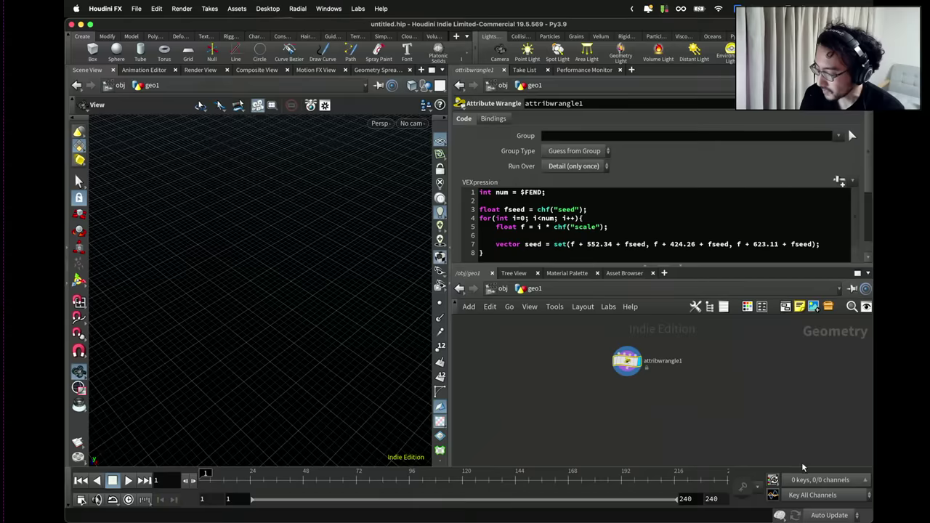
Add a line after the seed line: vector nval = curlnoise(seed).
scroll(870, 218, down, 5)
scroll(870, 217, up, 4)
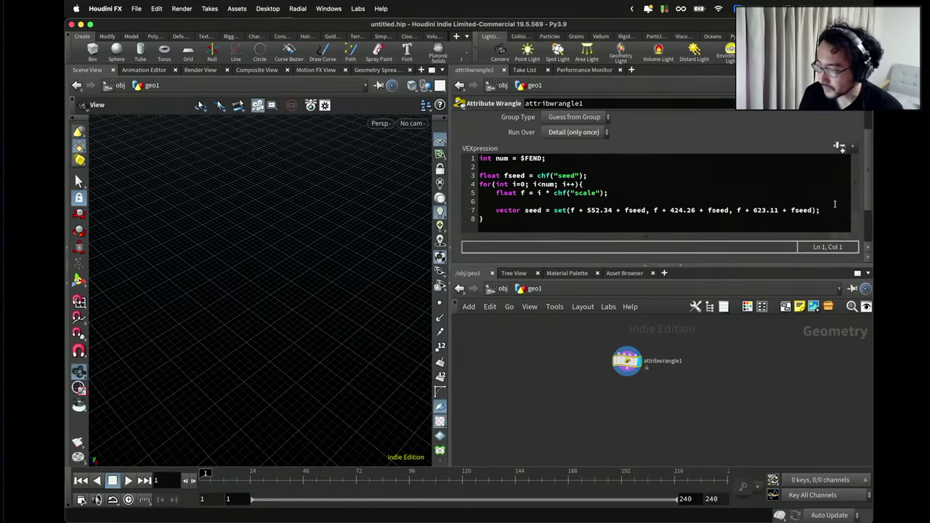
click(822, 211)
key(Return)
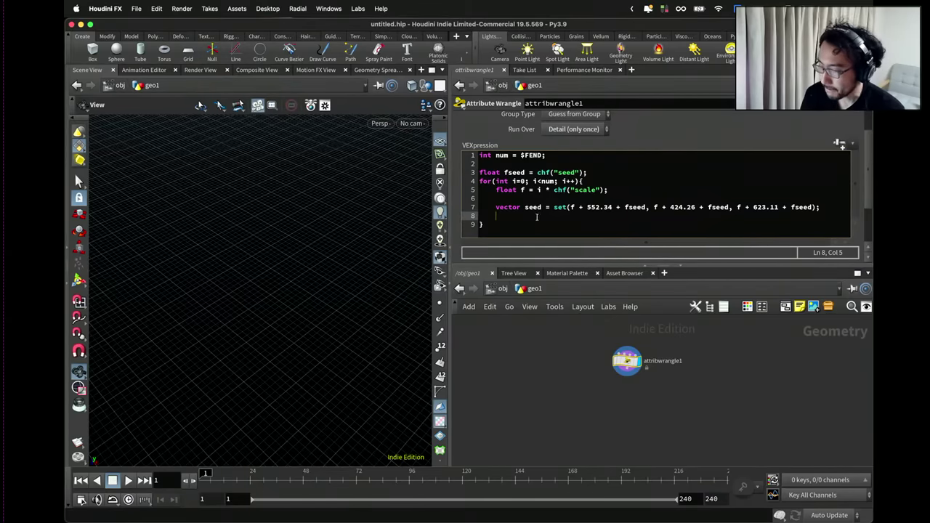
text(vector )
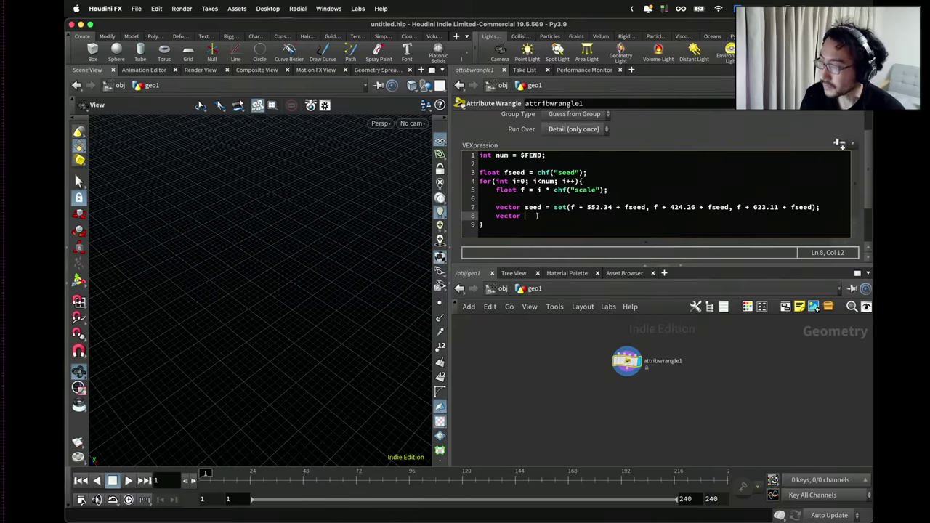
text(c)
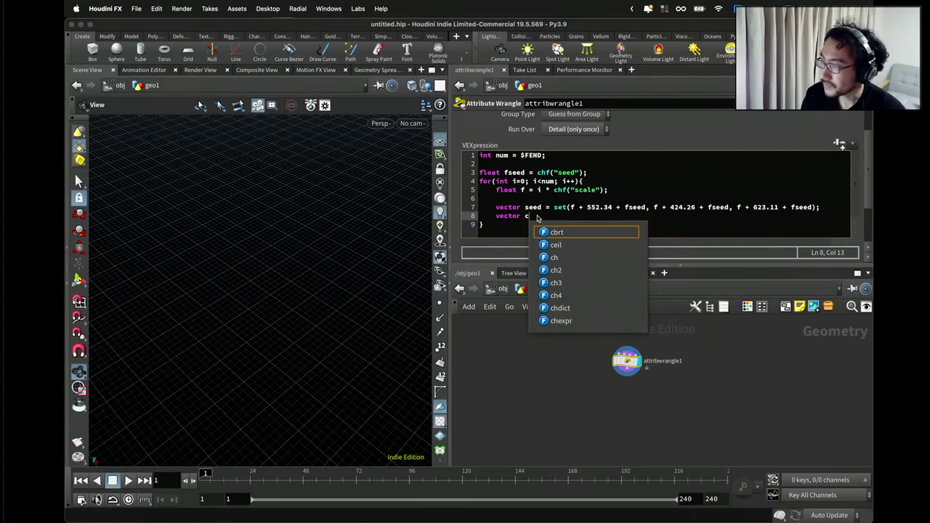
key(Escape)
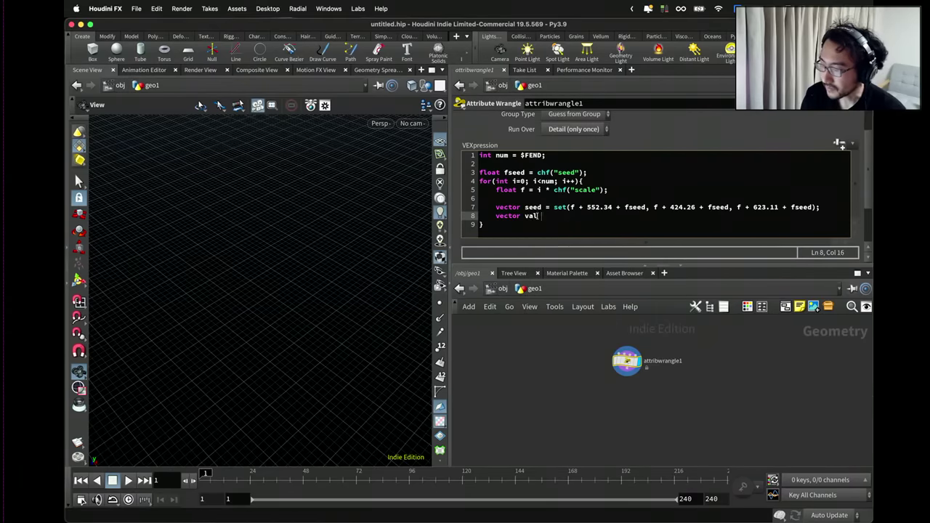
text(nva)
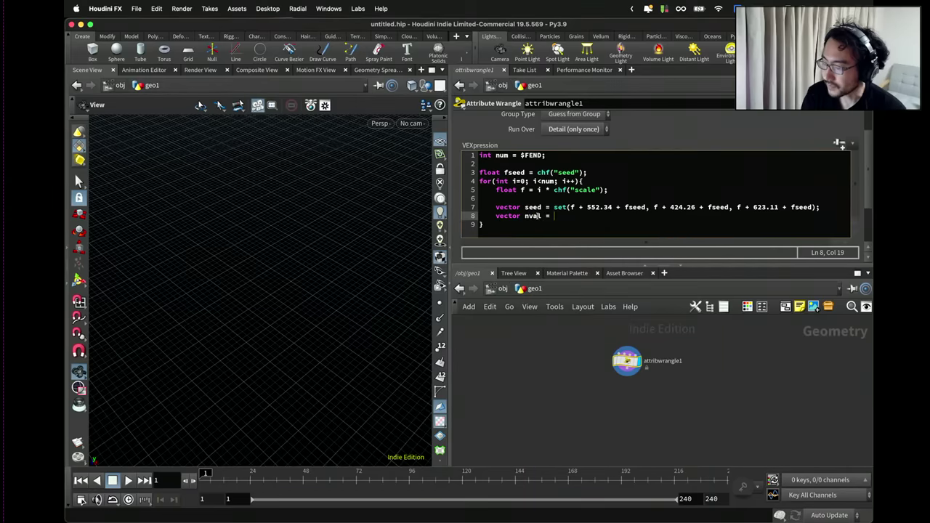
text(l = curl)
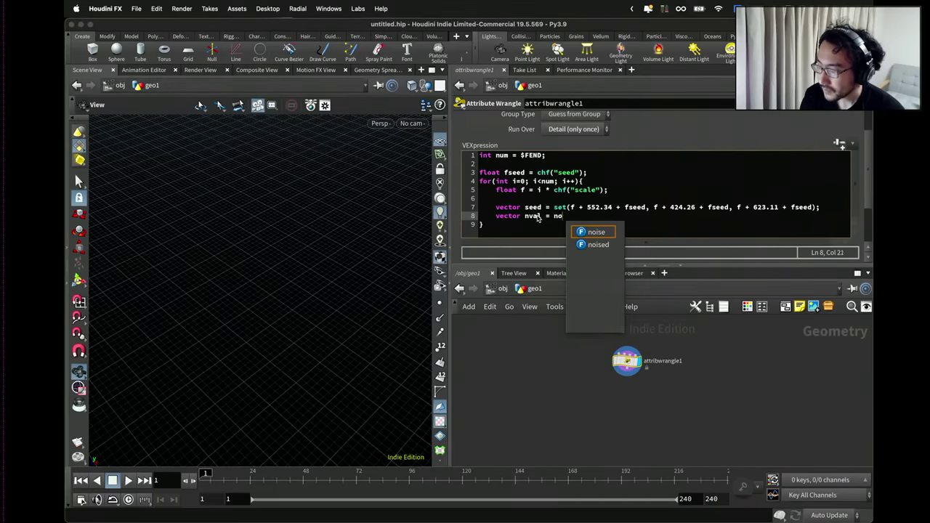
text(noise()
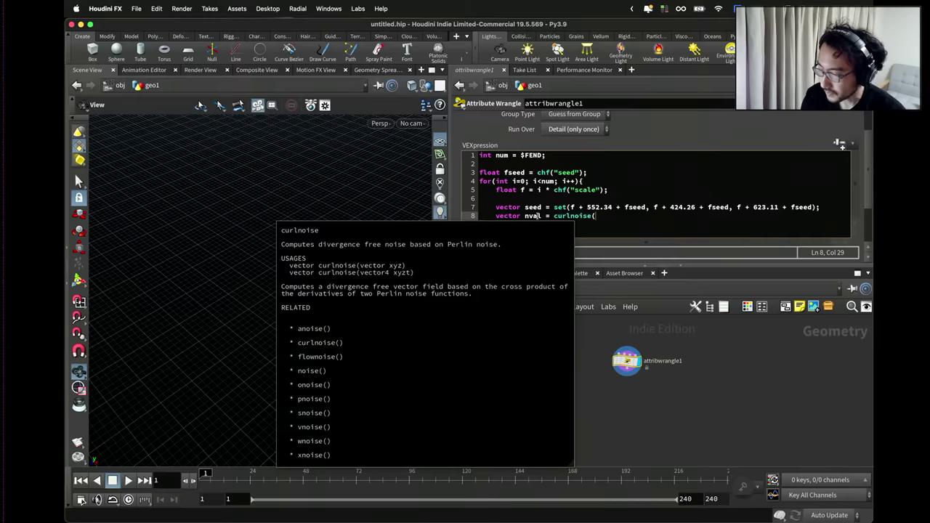
text(seed);)
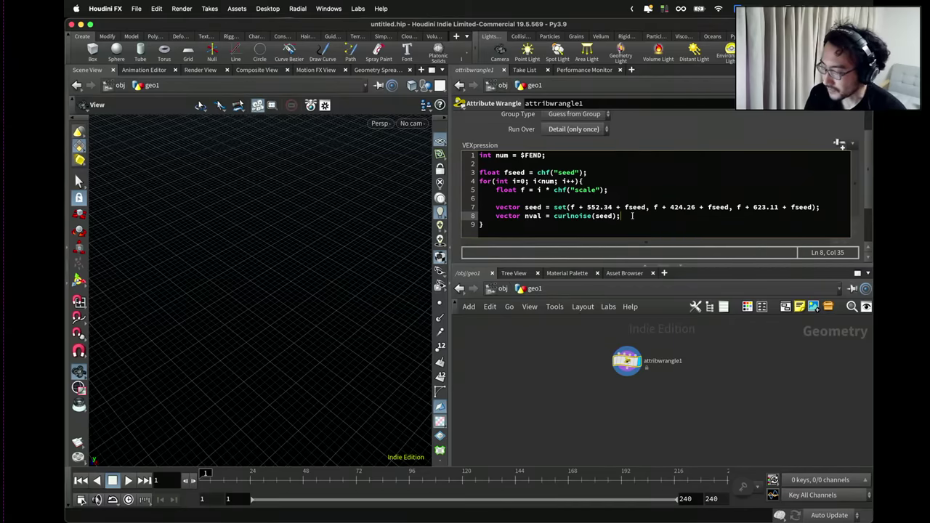
Add the line vector pos = nval * chf("size") below it.
key(Return)
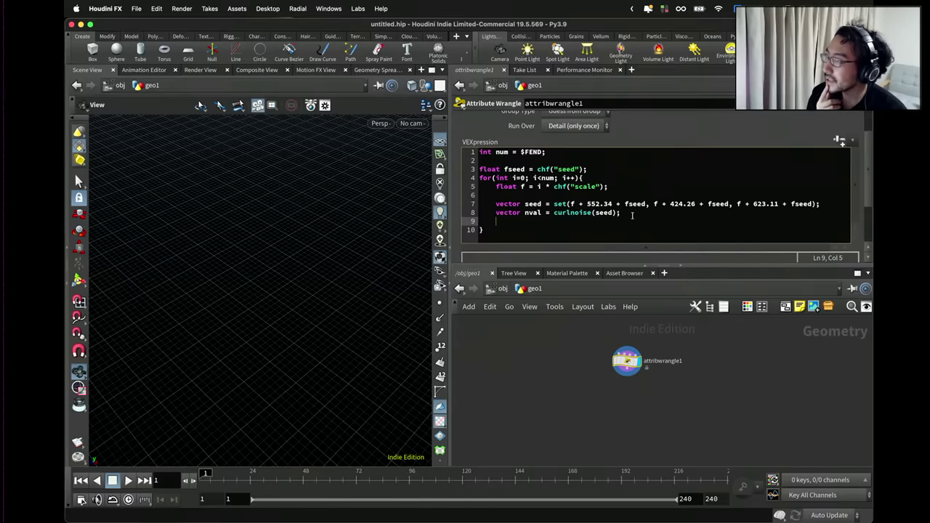
key(Return)
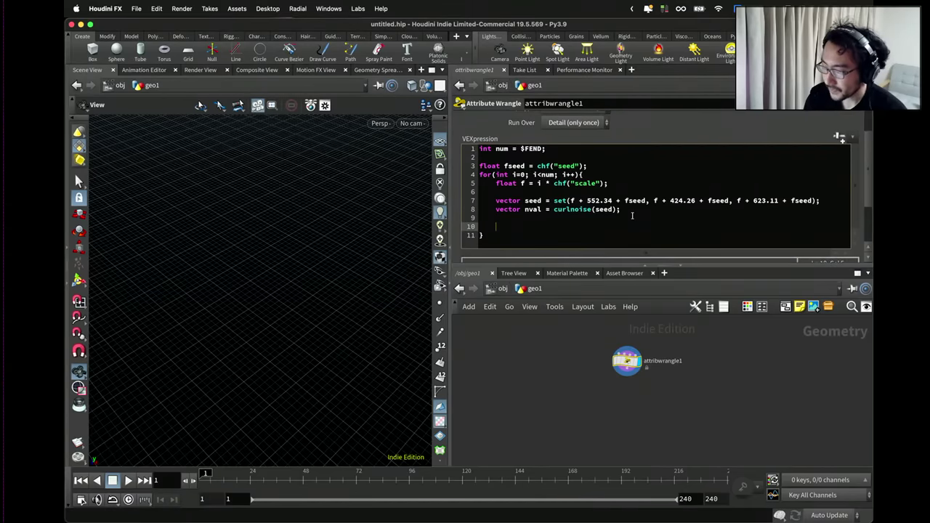
text(ve)
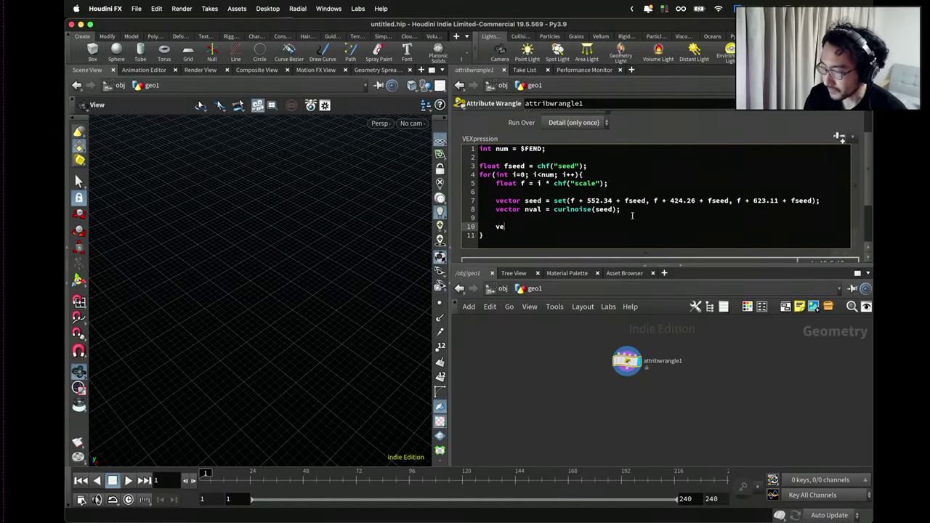
text(ctor )
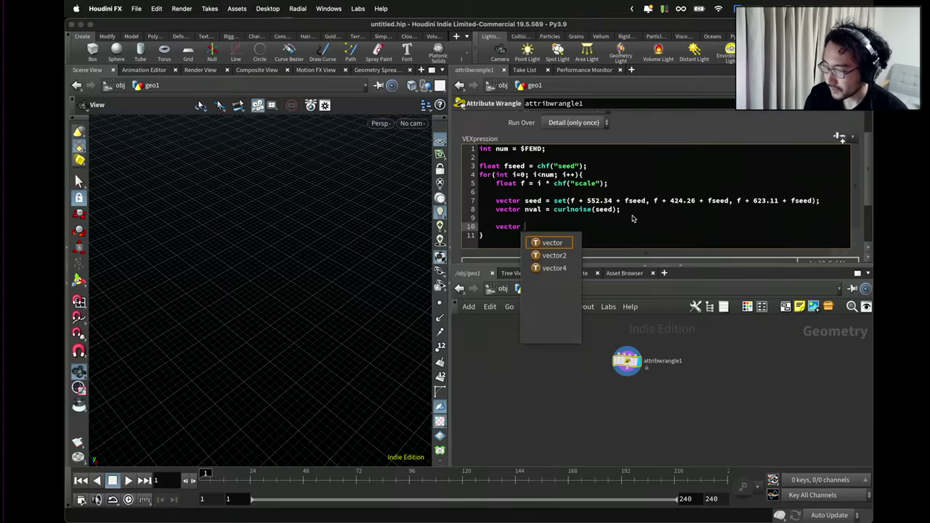
text(pos = nval)
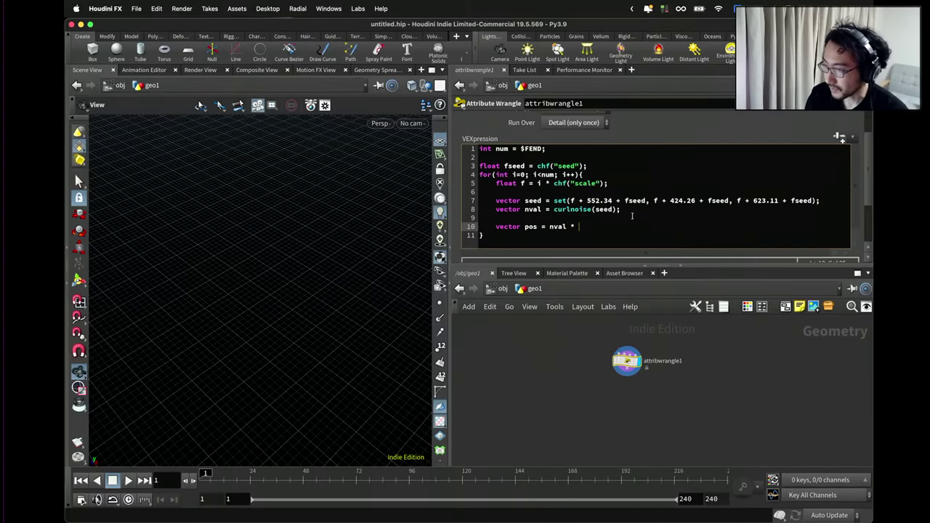
text( * chf(")
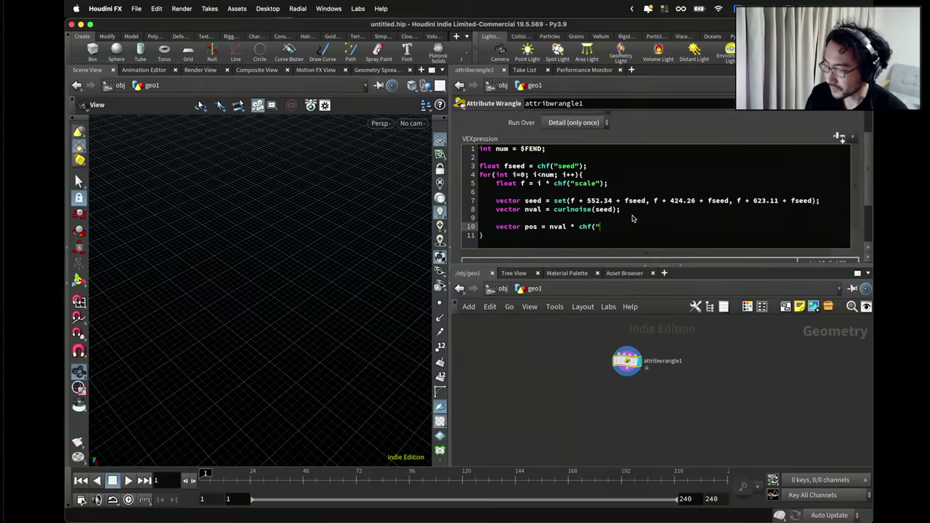
text(size");)
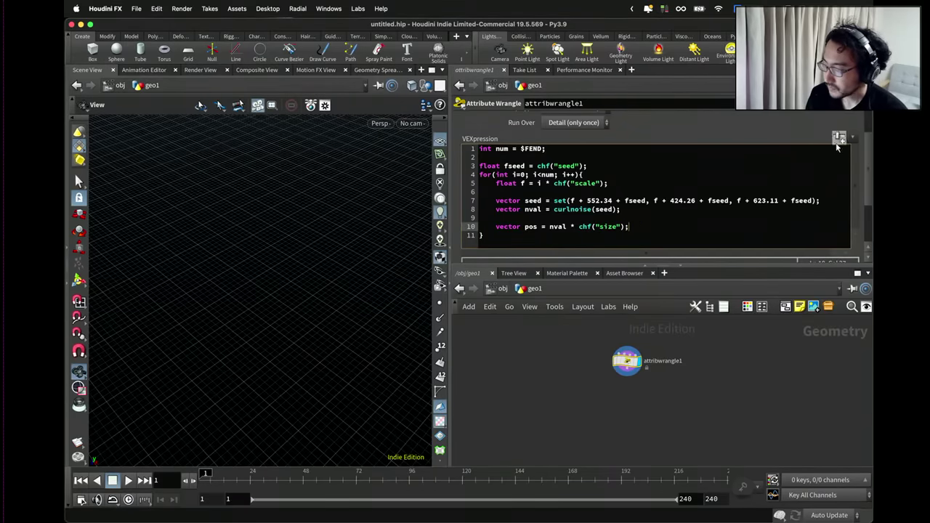
scroll(836, 137, up, 2)
Create the Size float parameter through the parameter interface editor.
click(810, 103)
click(800, 119)
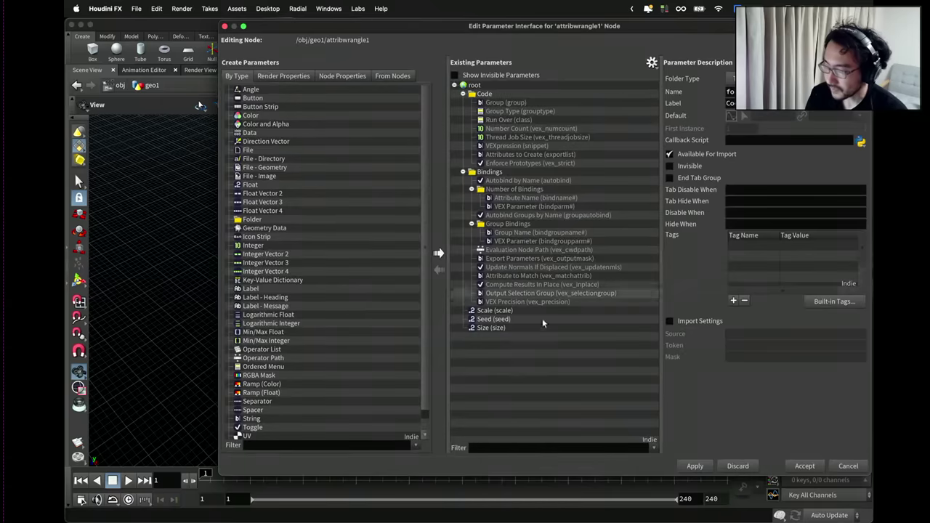
click(534, 329)
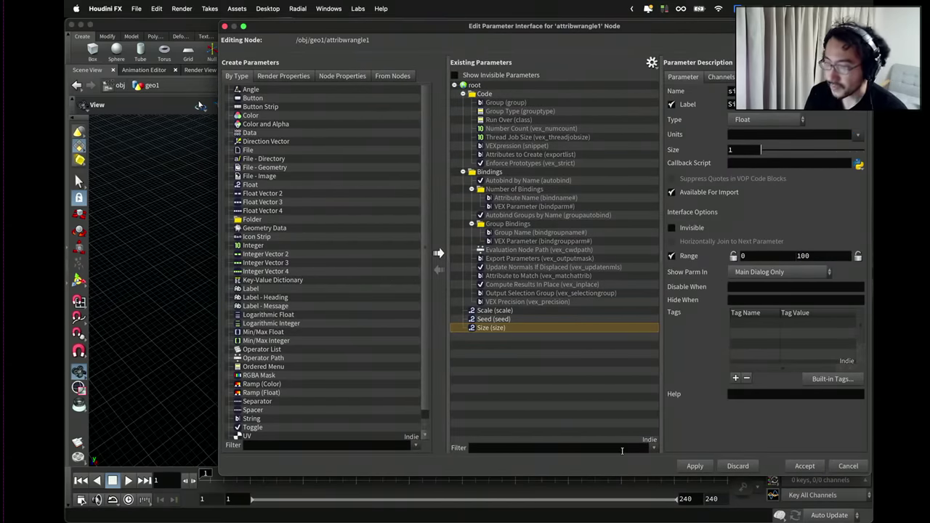
click(695, 465)
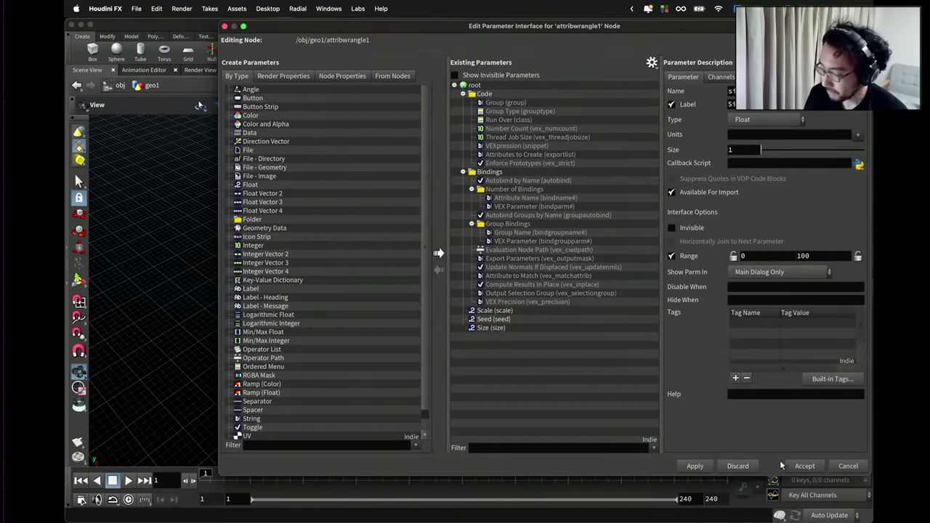
click(804, 465)
Set Size to about 62 and start a new line 11 after the pos line.
scroll(705, 233, down, 2)
scroll(867, 231, down, 6)
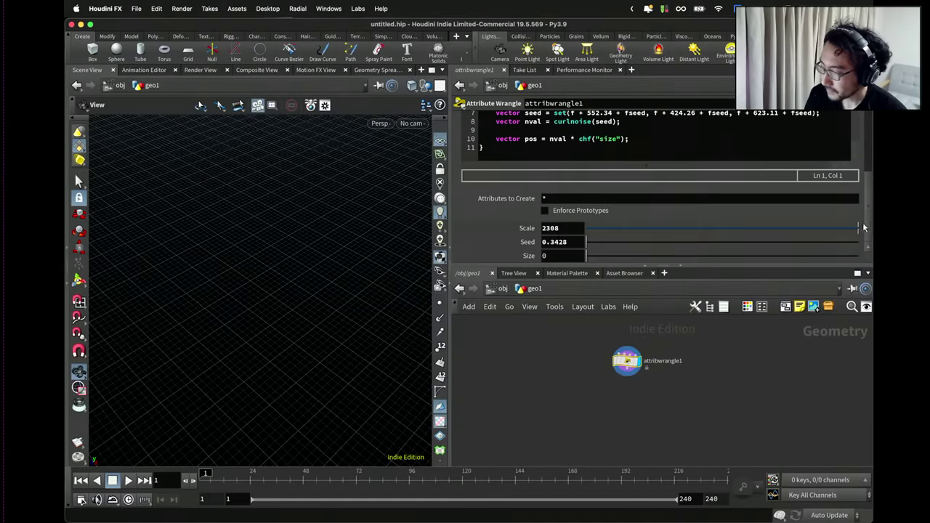
drag(665, 256, 756, 260)
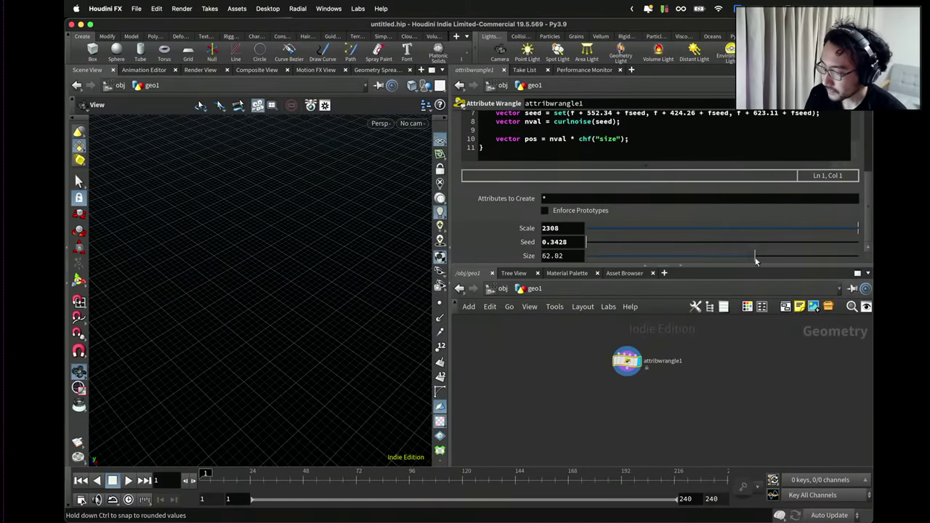
click(640, 139)
key(Return)
scroll(641, 134, up, 2)
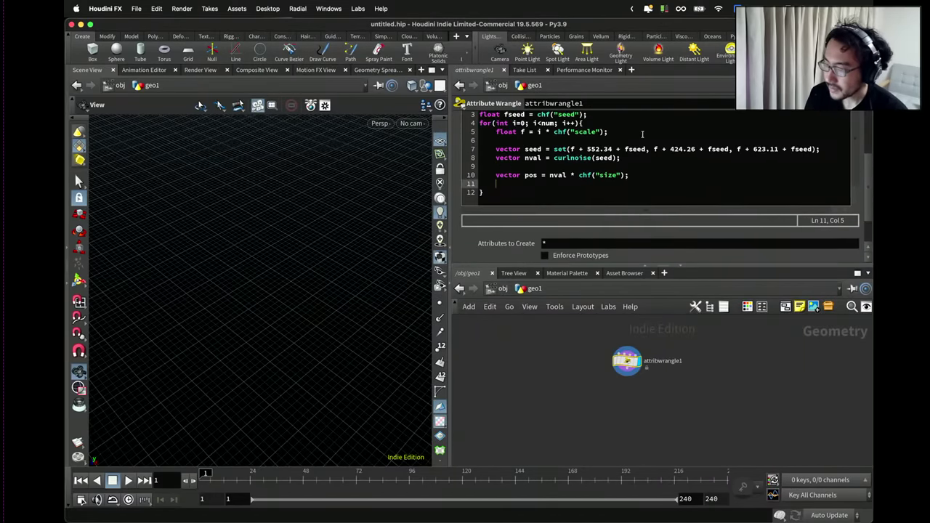
Write int pt = addpoint(0, pos); on line 11 and apply it to show the point cloud.
text(int pt = )
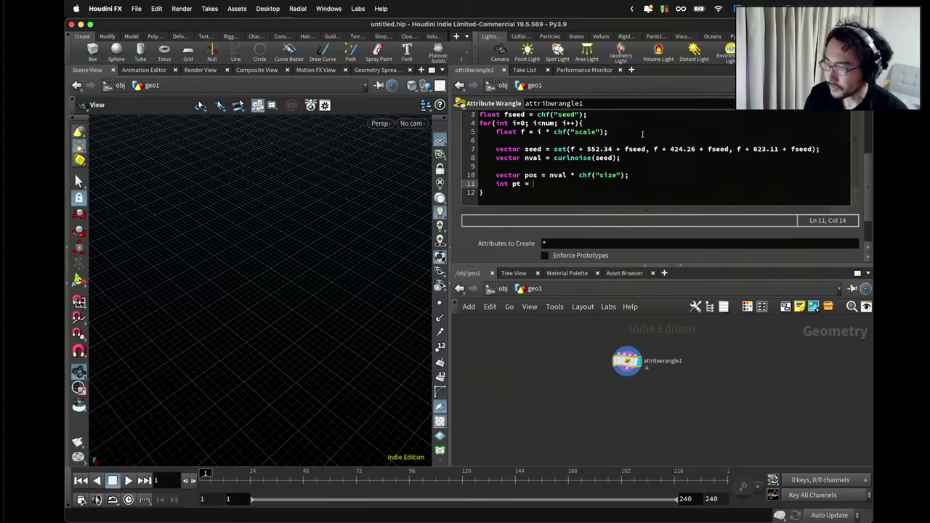
text(dddpoint(0, pos);)
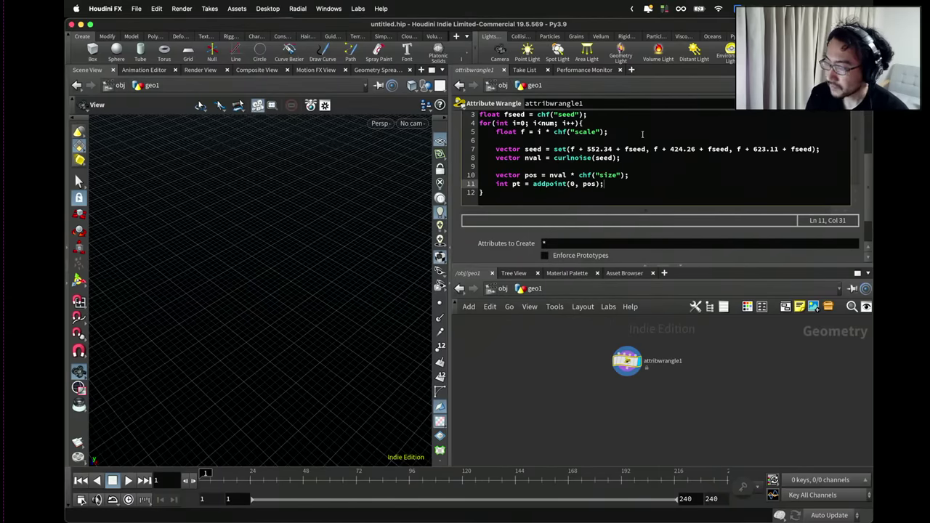
click(678, 337)
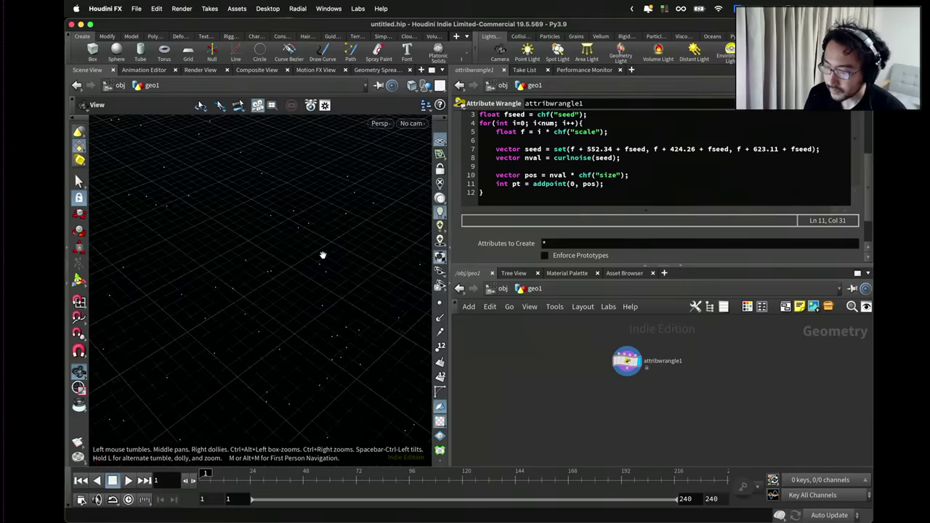
scroll(323, 255, down, 10)
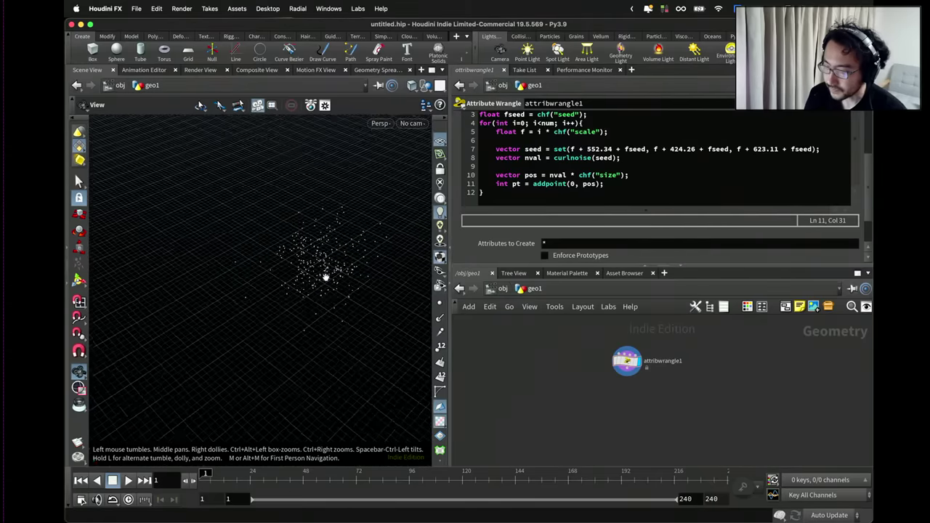
drag(323, 255, 298, 242)
drag(312, 263, 320, 283)
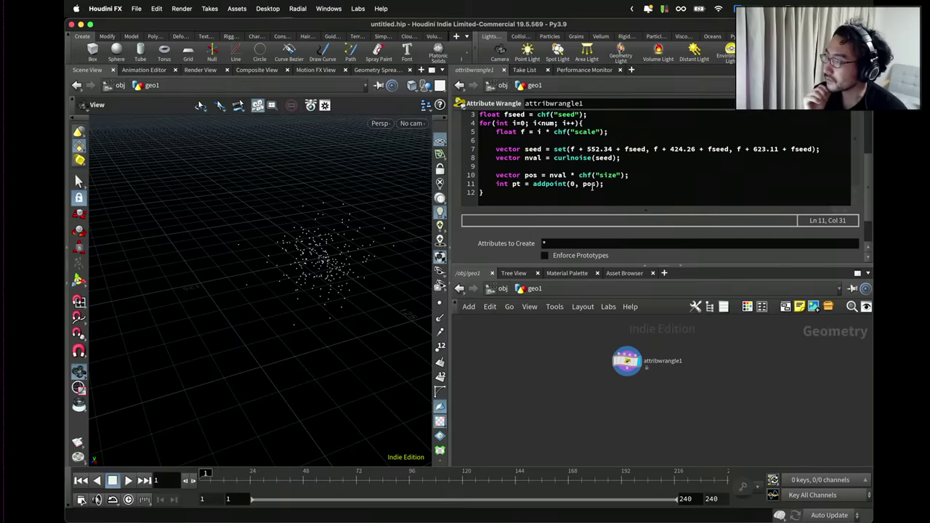
Create an Add node below attribwrangle1 and set it as the displayed node.
key(Tab)
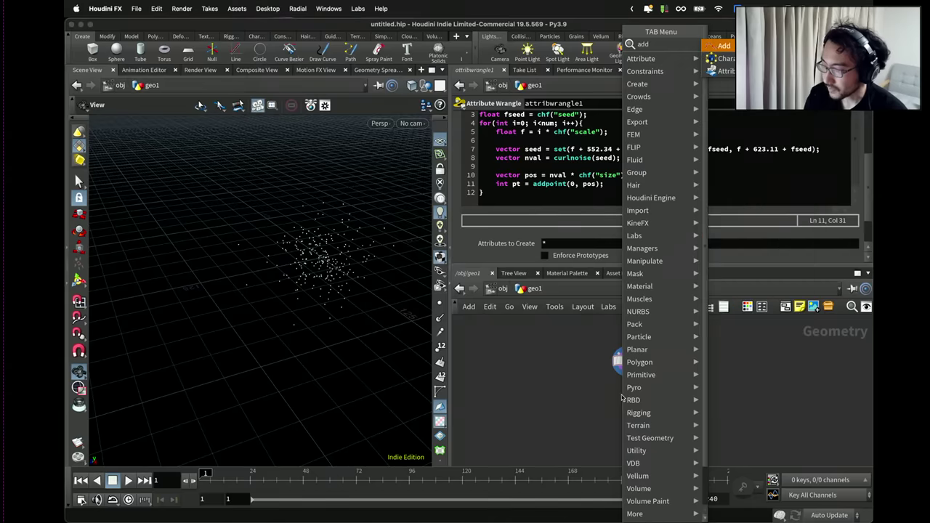
click(622, 398)
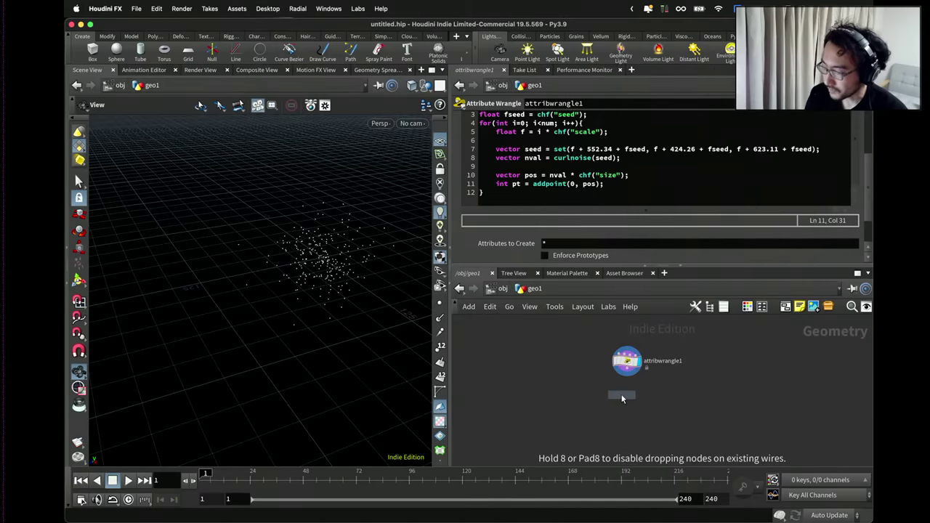
click(622, 399)
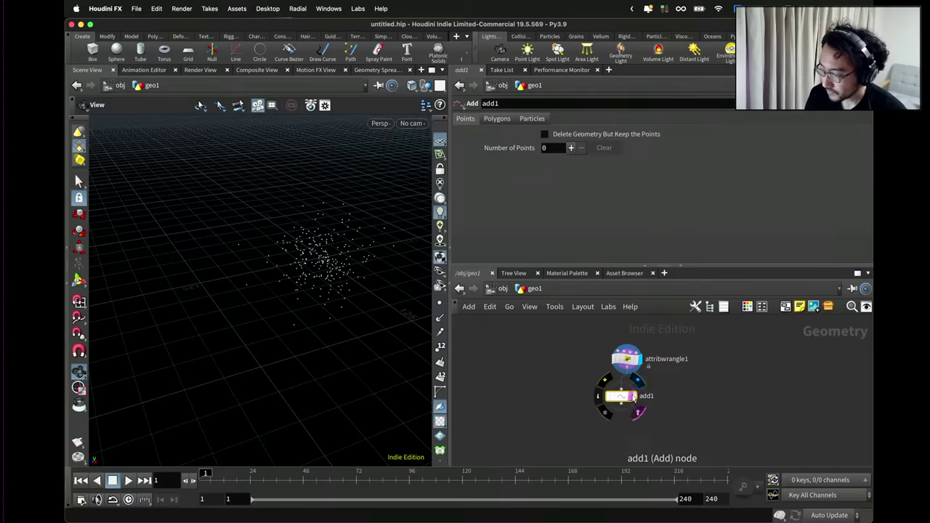
click(632, 395)
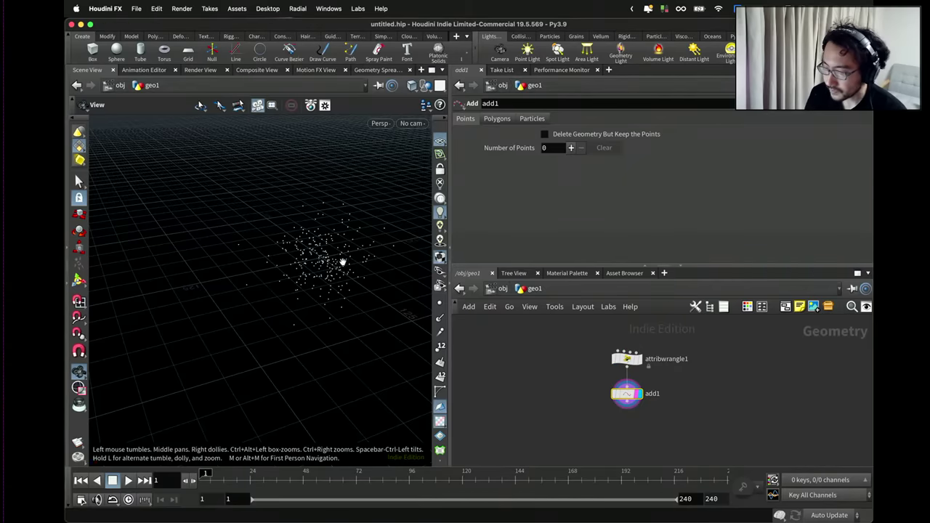
Set the Add node's Polygons mode to By Group to join the points into lines.
click(498, 120)
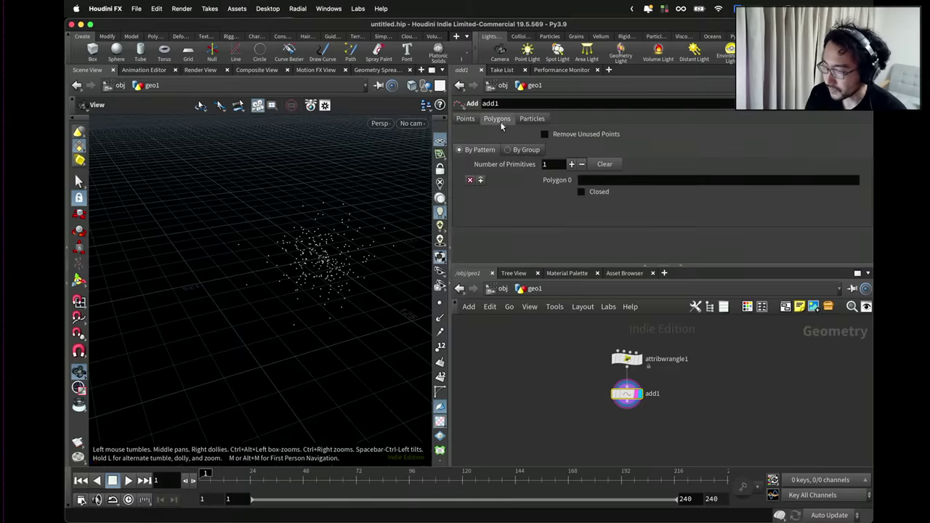
click(528, 151)
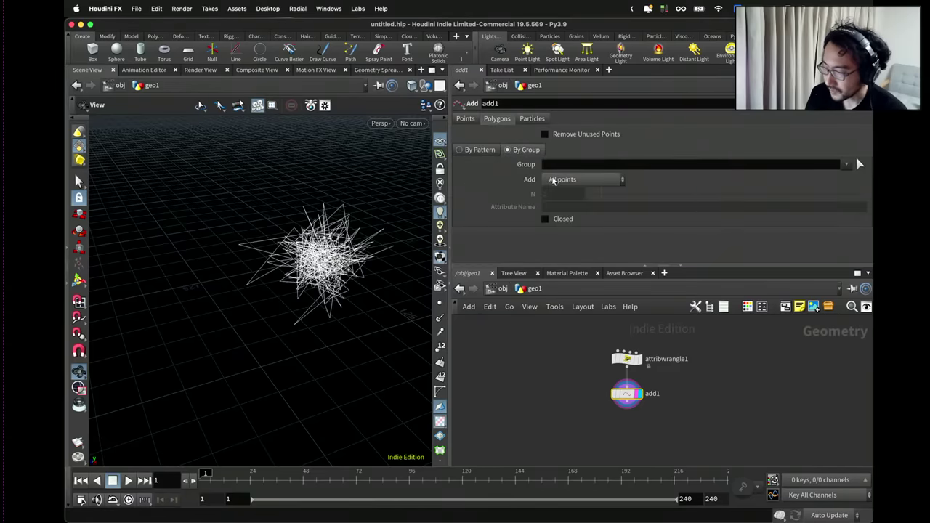
scroll(344, 240, up, 3)
drag(330, 243, 225, 244)
Drag attribwrangle1's Scale value down to 0.0138.
click(631, 360)
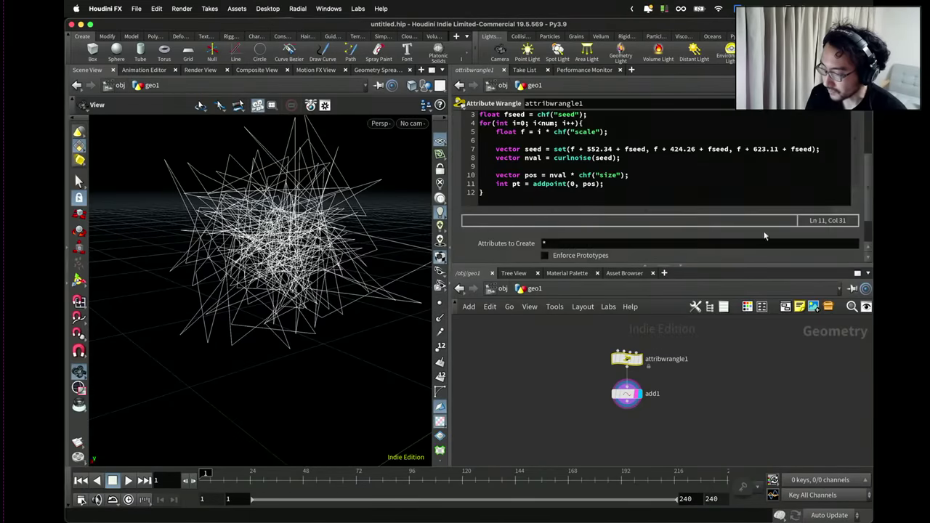
scroll(857, 234, down, 3)
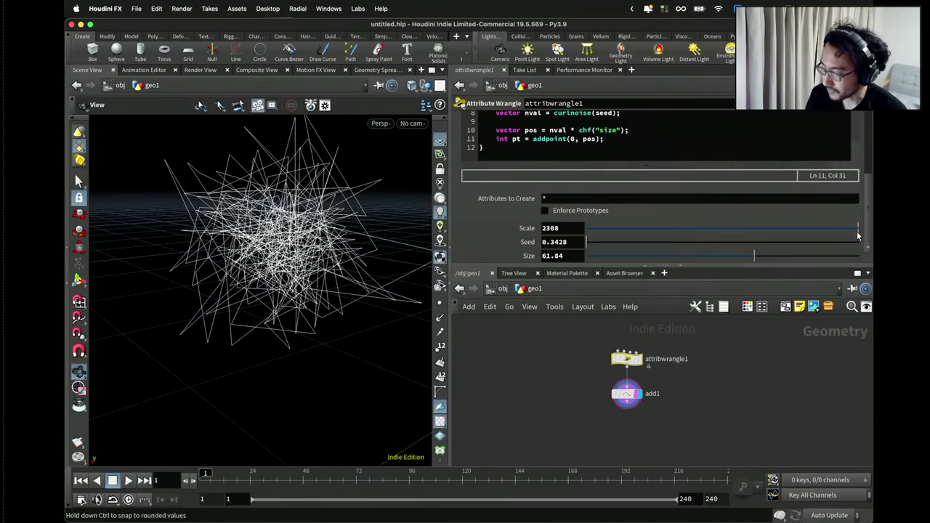
click(603, 228)
drag(603, 229, 590, 230)
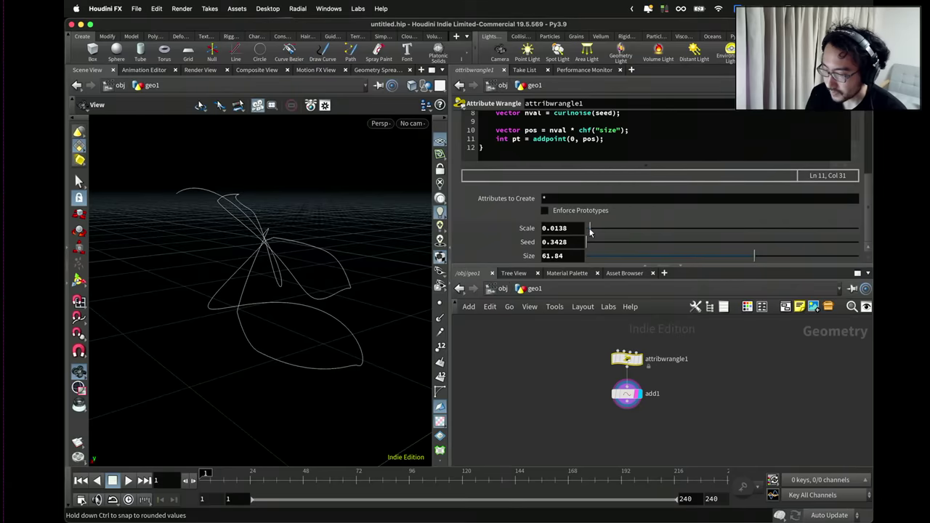
drag(407, 221, 484, 211)
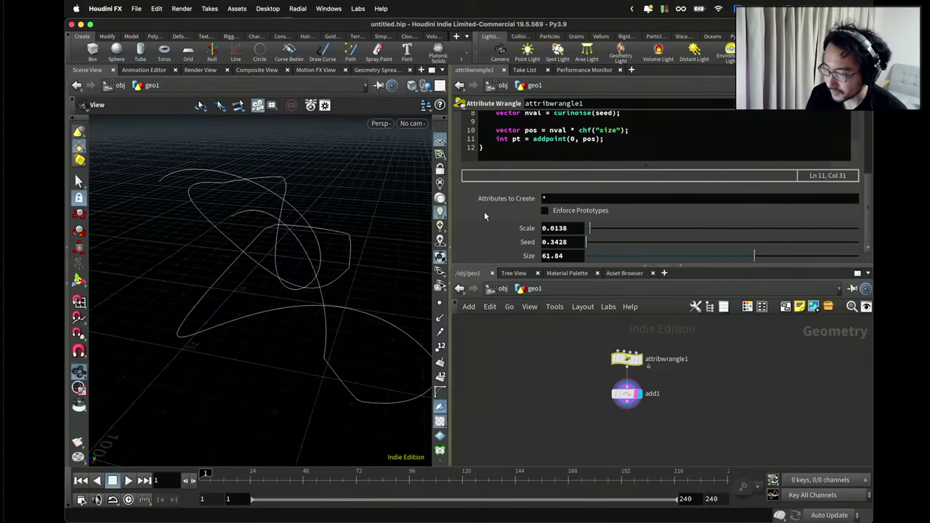
scroll(541, 157, up, 2)
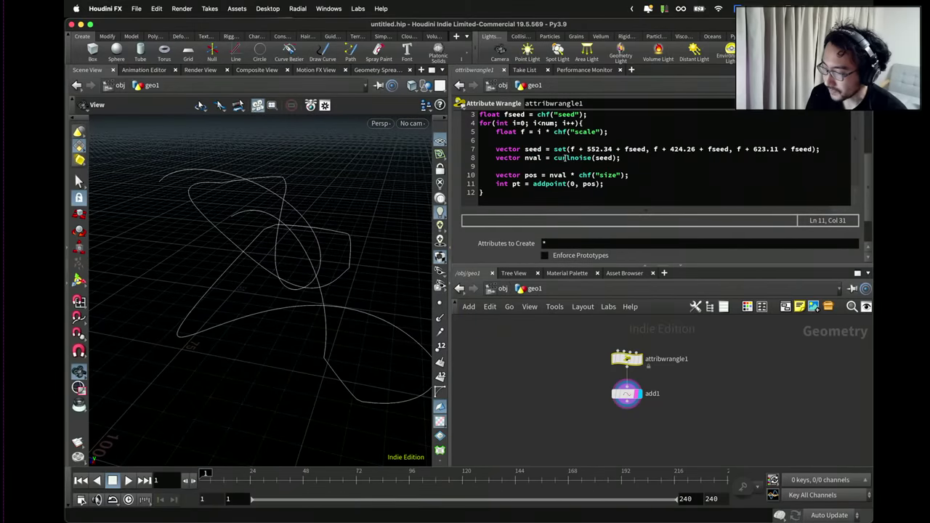
Replace curlnoise with noise on line 8 and orbit to inspect the simpler curve.
double_click(566, 157)
text(noise)
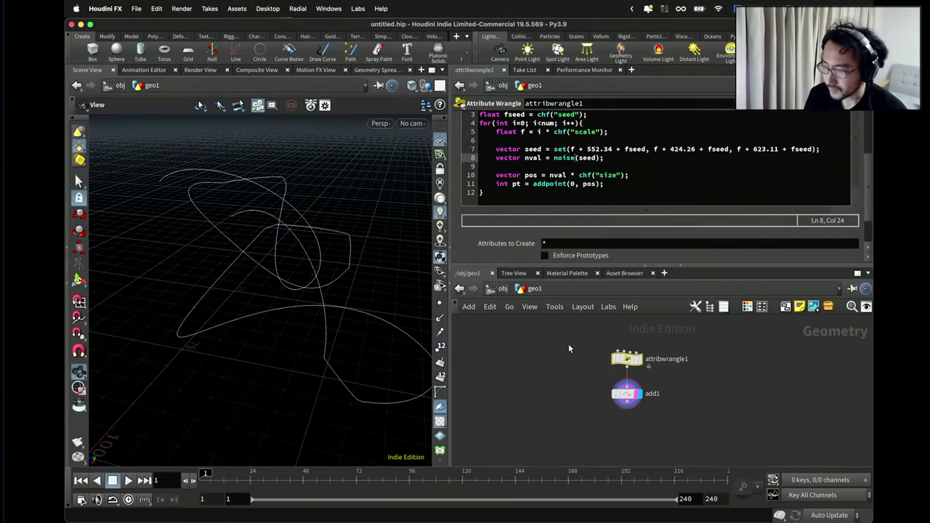
drag(418, 291, 332, 218)
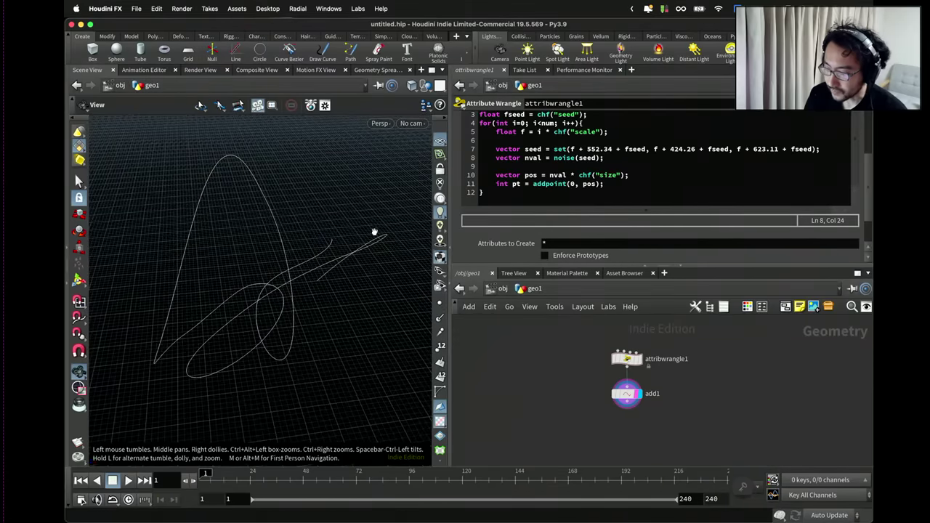
drag(386, 234, 342, 286)
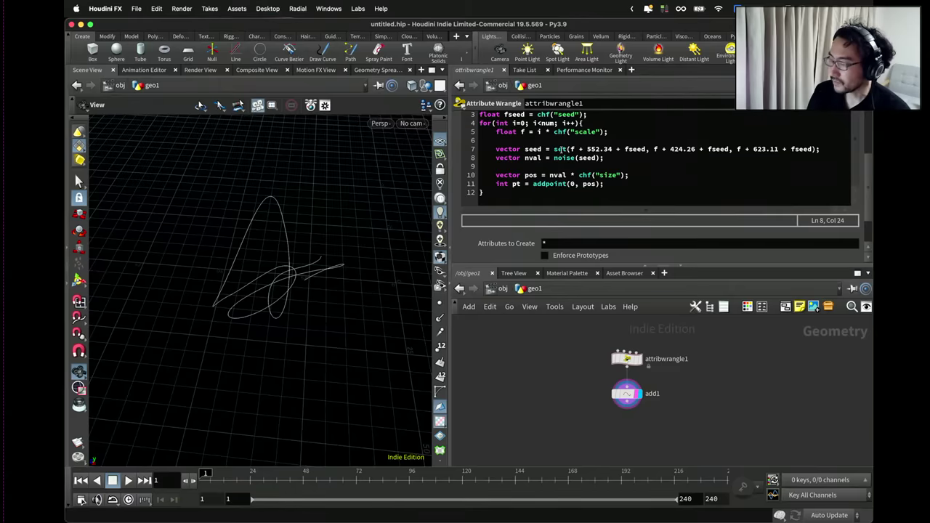
mouse_move(561, 158)
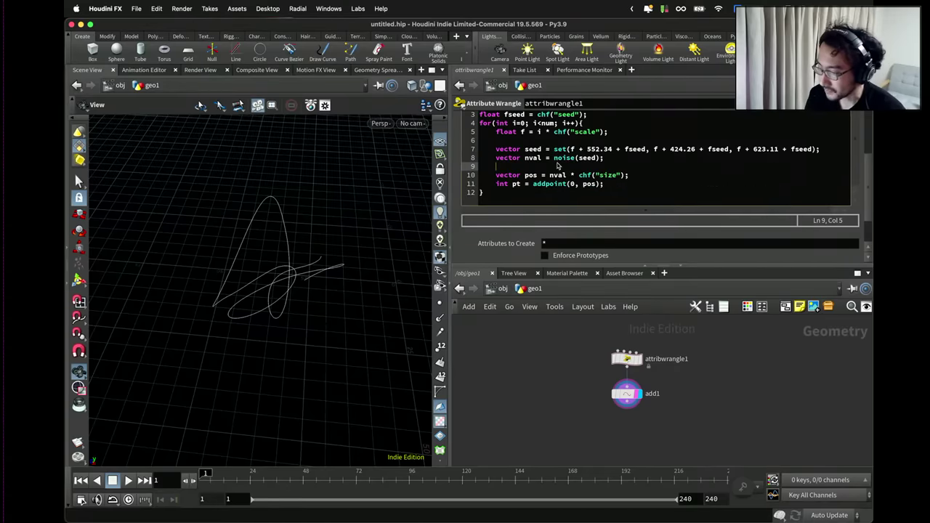
Recenter nval by subtracting set(0.5, 0.5, 0.5) and multiplying it by 2.0.
click(597, 158)
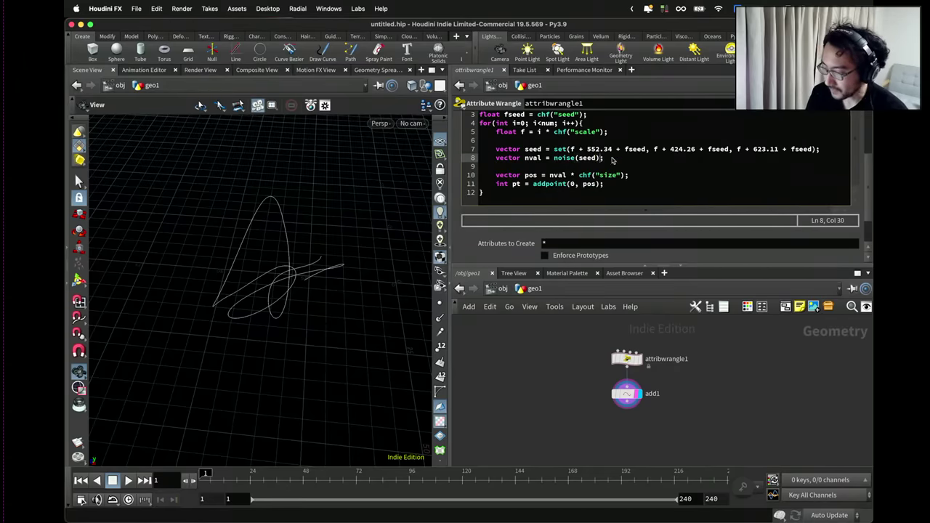
click(563, 161)
click(600, 159)
text(- )
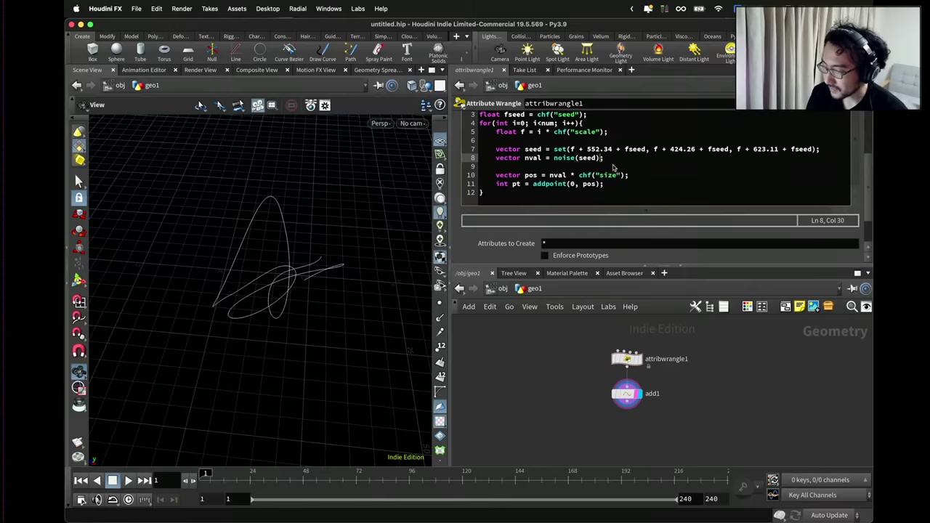
text(set(0.5)
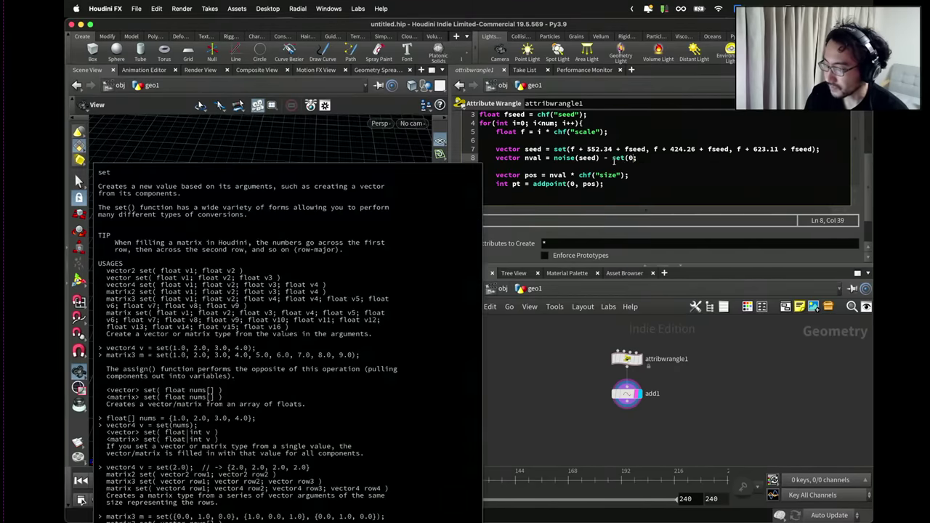
text(, 0.5, 0.5))
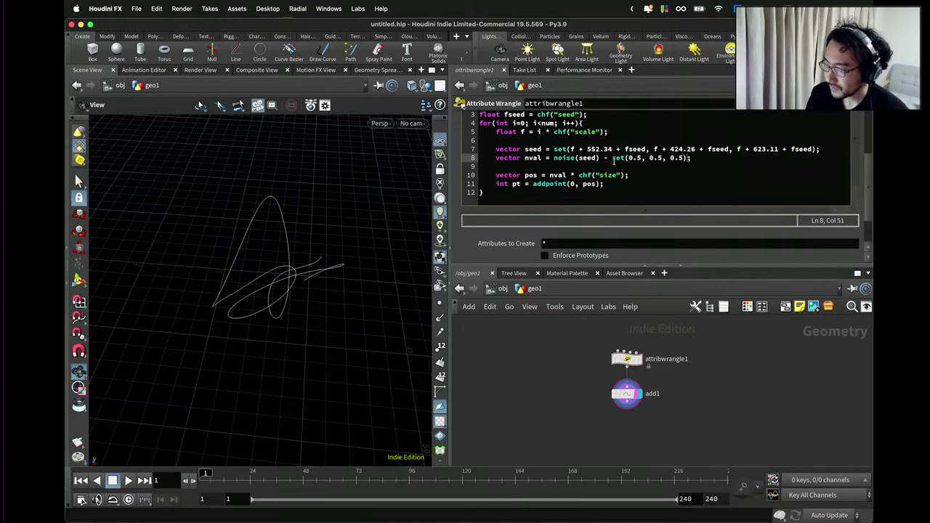
click(698, 157)
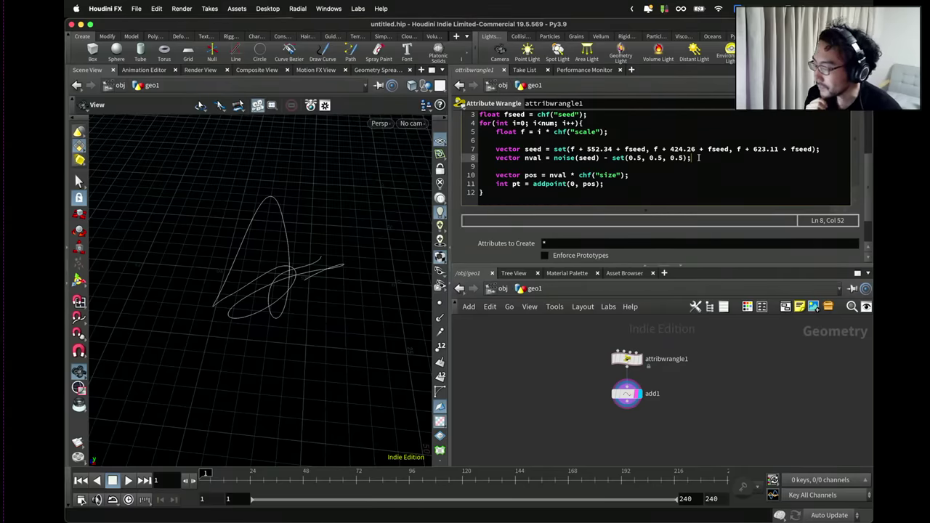
key(Return)
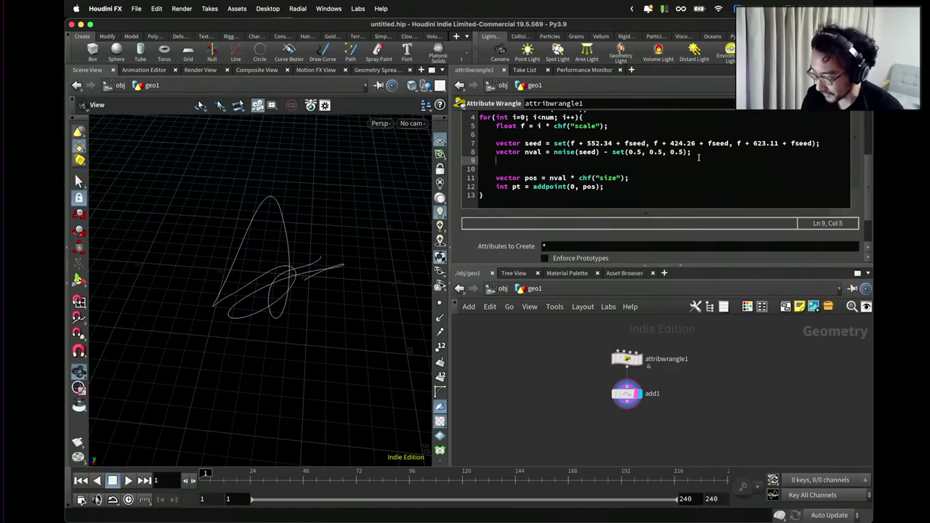
text(nval *= )
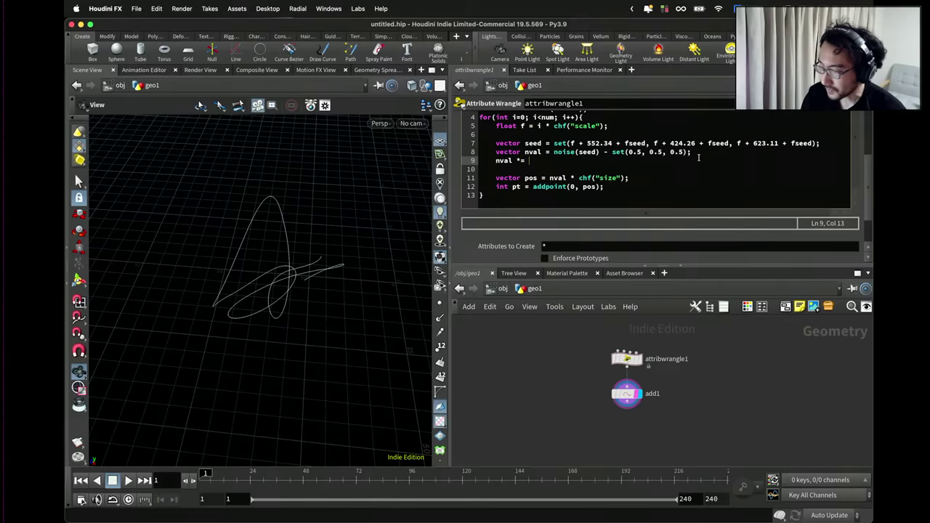
text(2.0;)
key(Return)
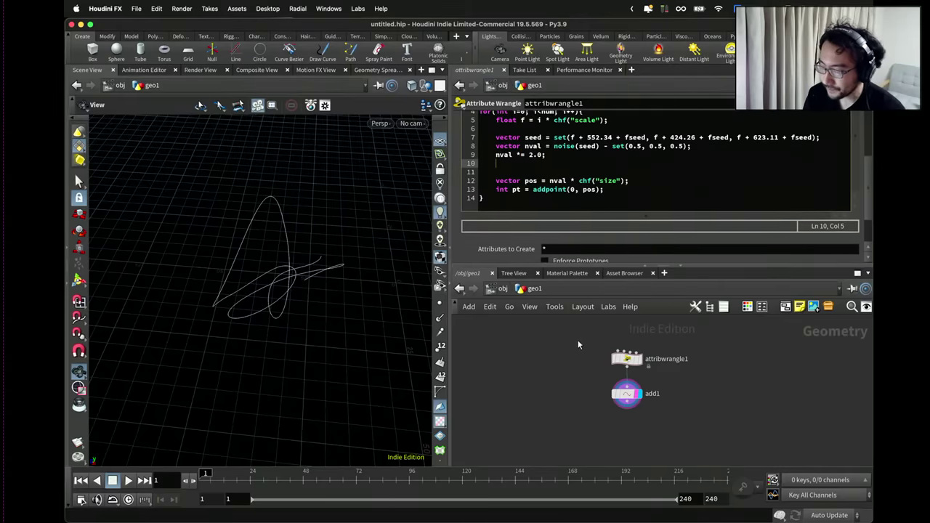
drag(378, 240, 330, 273)
Add line 10: nval = fit(nval, 0.3, 0.7, 0.0, 1.0).
click(552, 155)
key(Return)
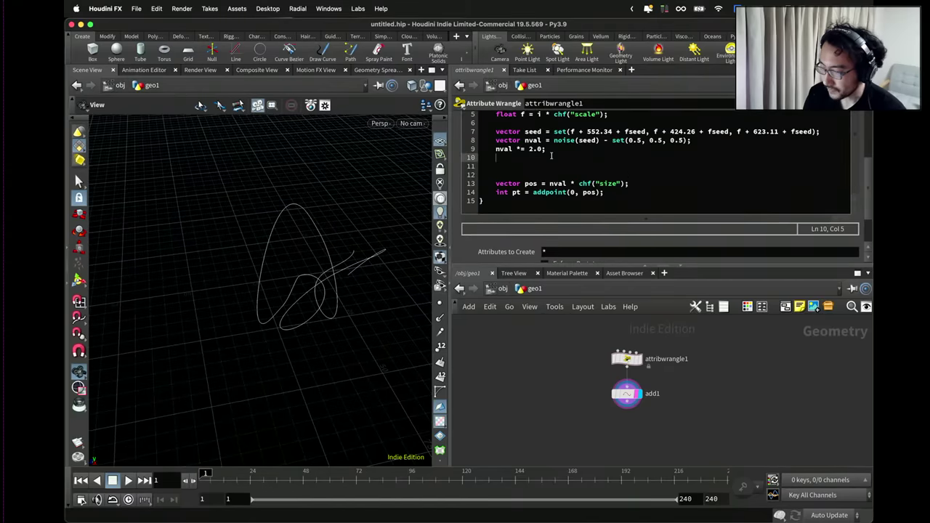
text(n)
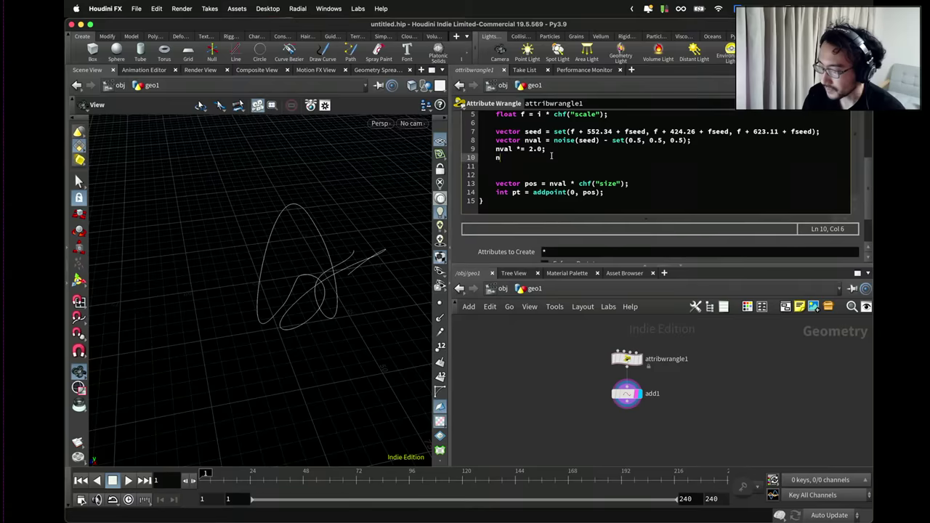
text(val =)
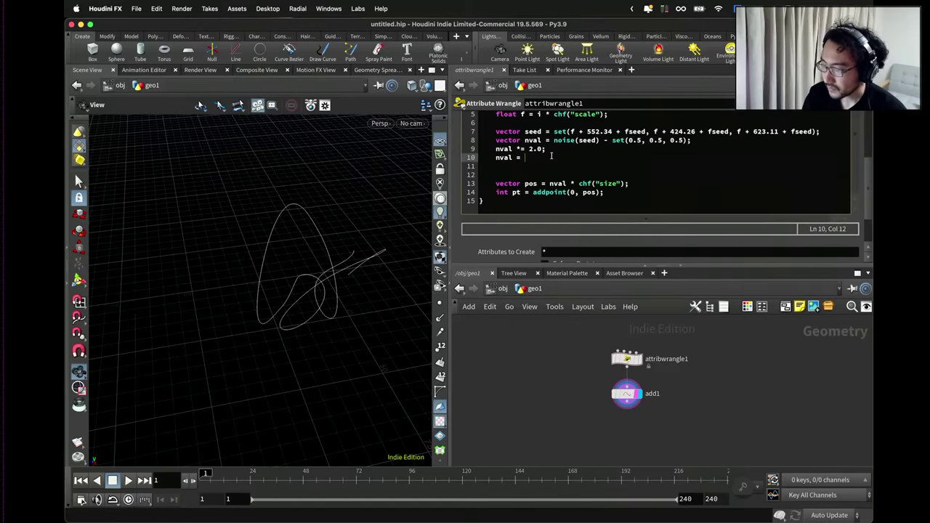
text( fit01()
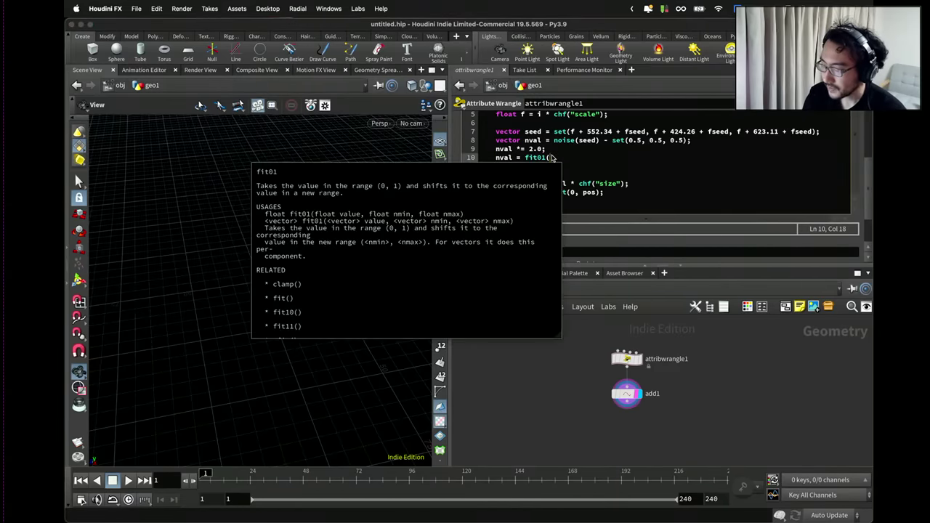
text(nva)
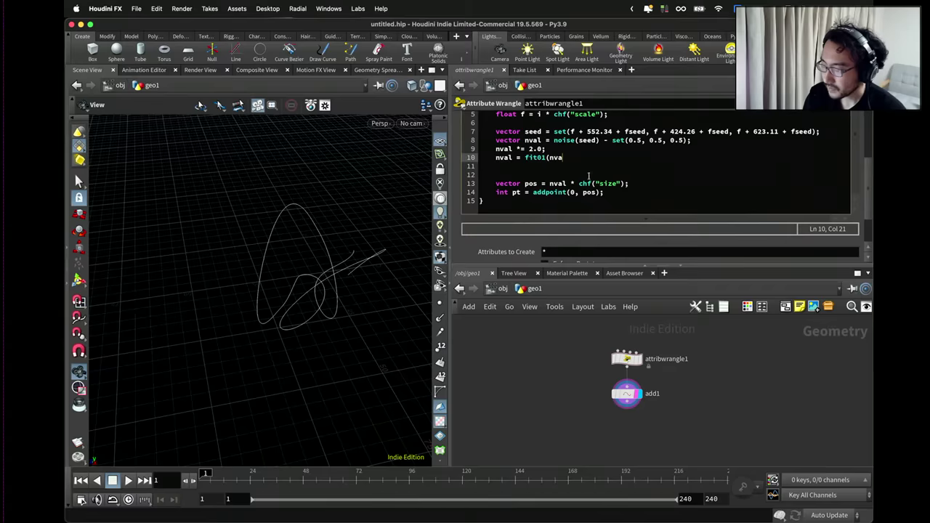
text(l, set)
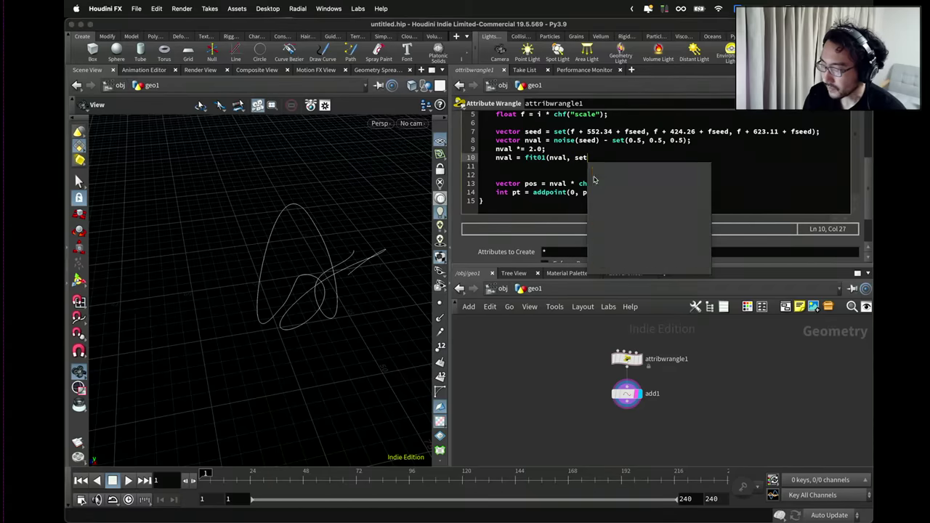
text(()
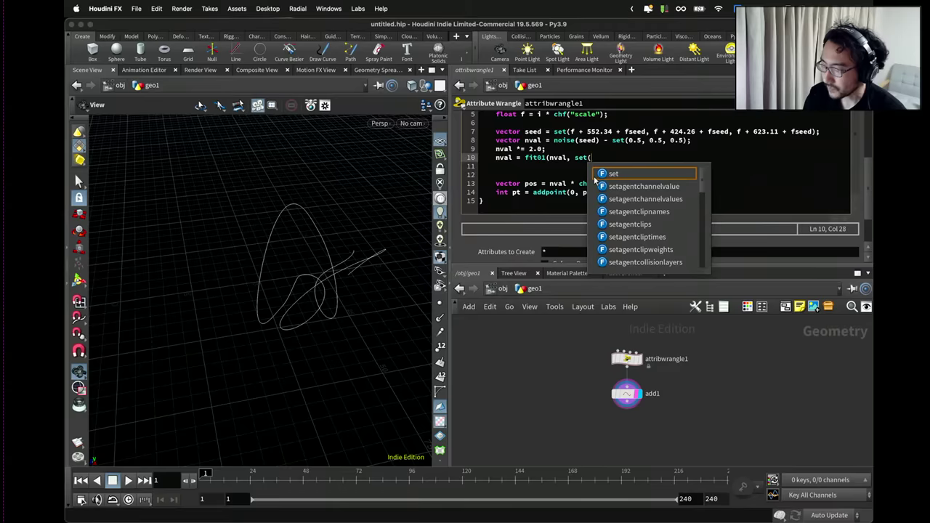
text(0.)
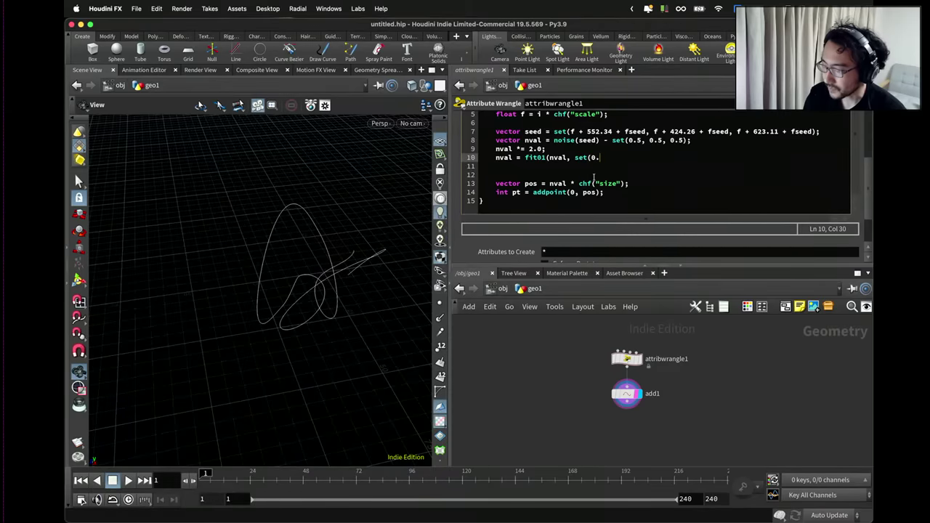
text(3)
key(BackSpace)
key(BackSpace)
key(BackSpace)
key(BackSpace)
key(BackSpace)
key(BackSpace)
key(BackSpace)
text(0.)
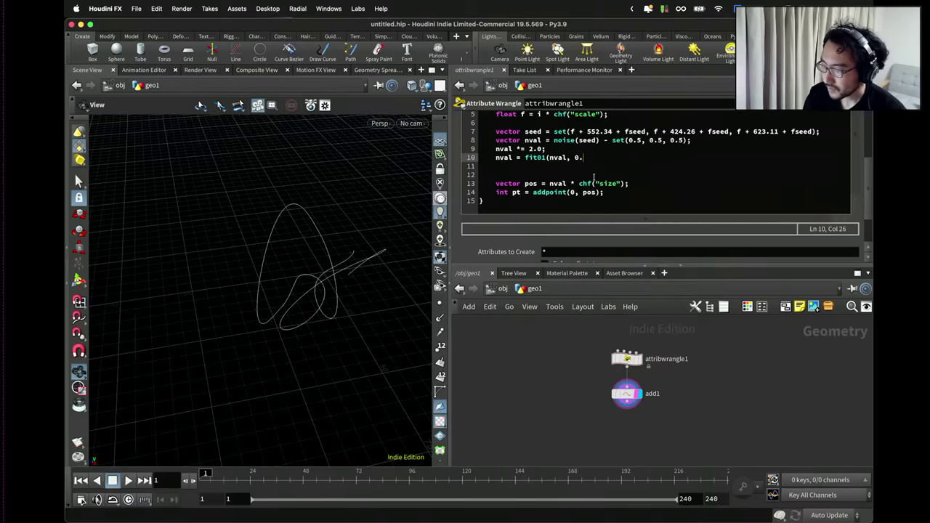
text(3, 0.)
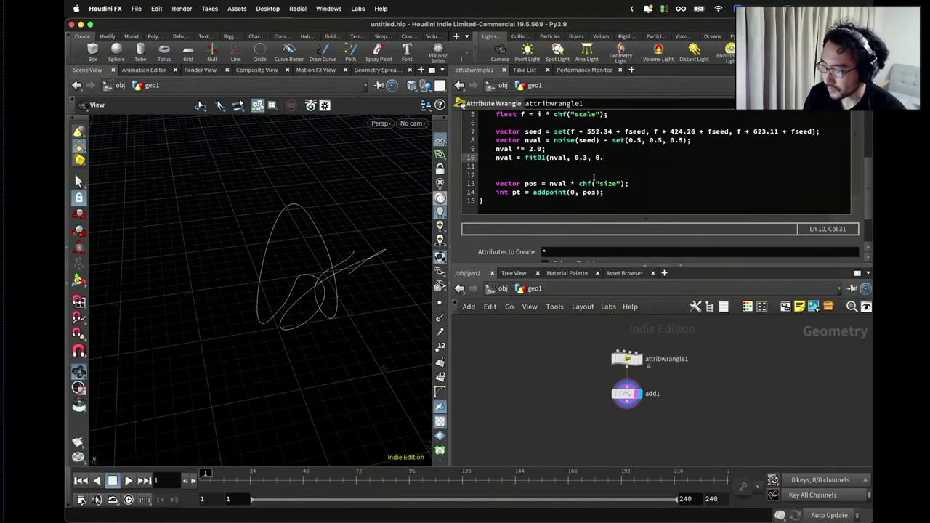
key(BackSpace)
key(BackSpace)
key(BackSpace)
key(BackSpace)
key(BackSpace)
key(BackSpace)
key(BackSpace)
key(BackSpace)
key(BackSpace)
key(BackSpace)
key(BackSpace)
key(BackSpace)
key(BackSpace)
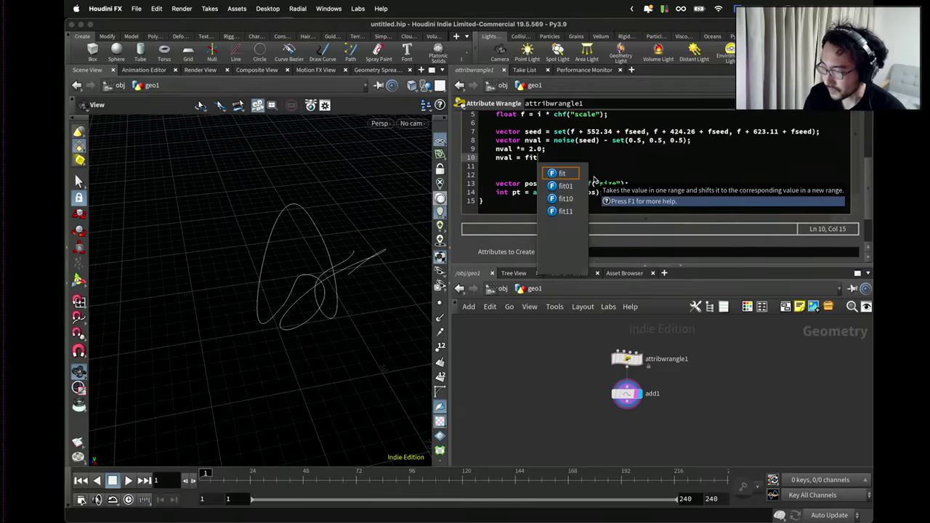
text(()
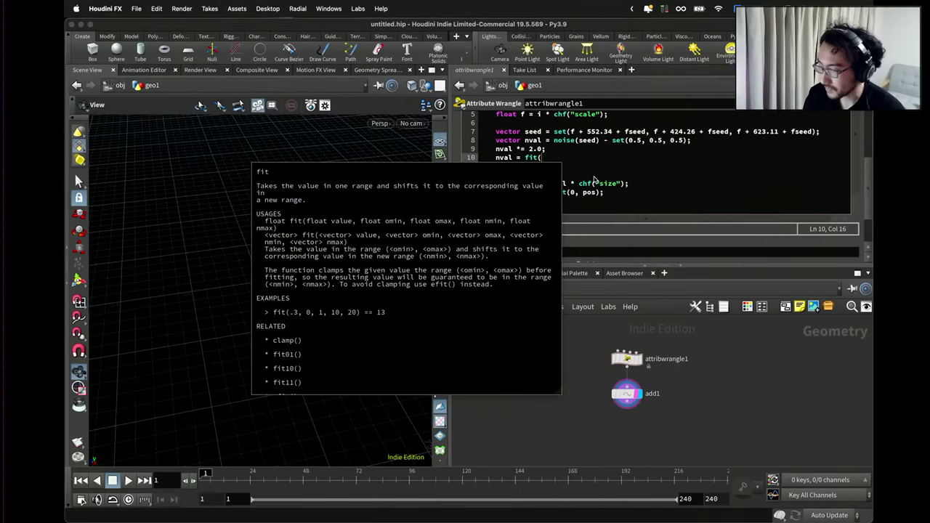
text(nval, 0.3)
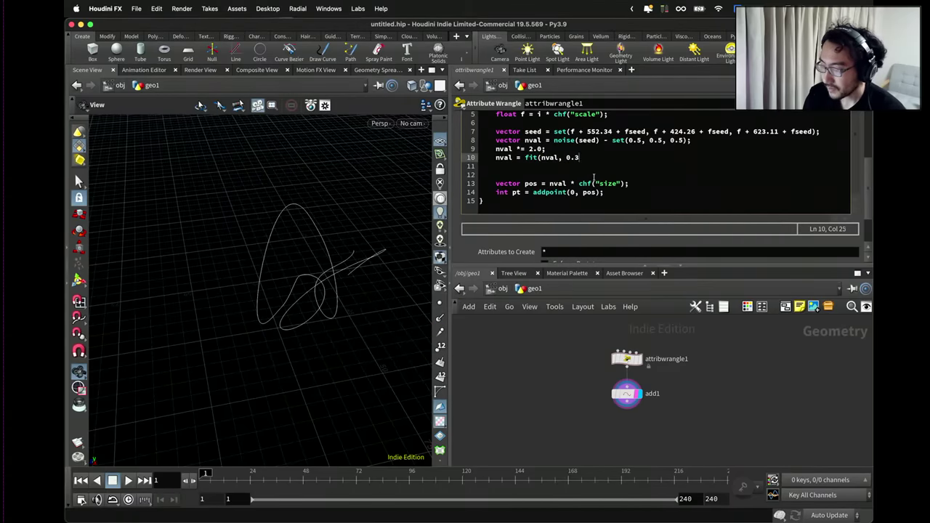
text(, 0.8)
key(BackSpace)
key(BackSpace)
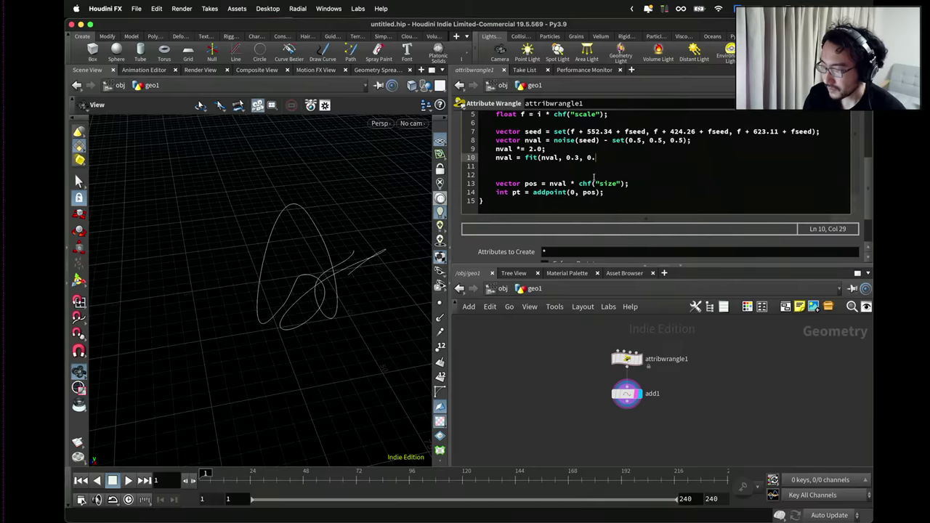
text(7, )
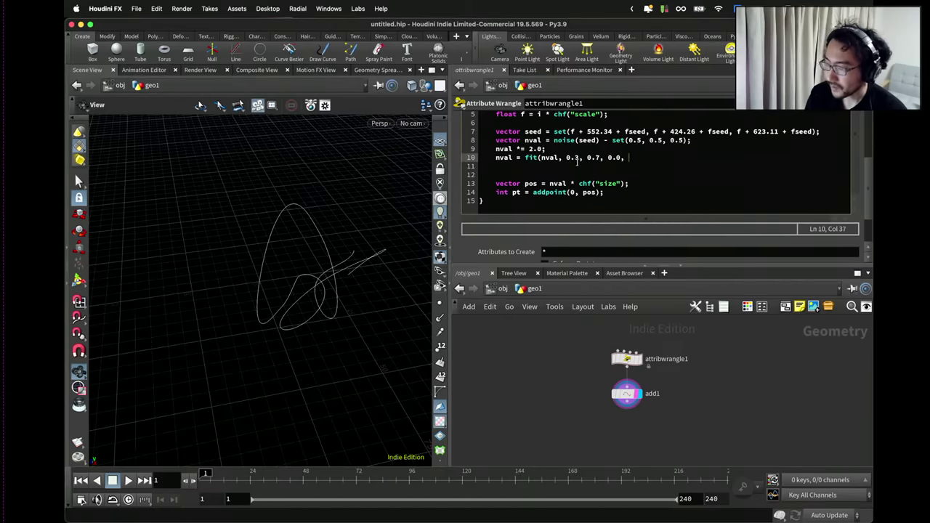
text(0.0,)
key(BackSpace)
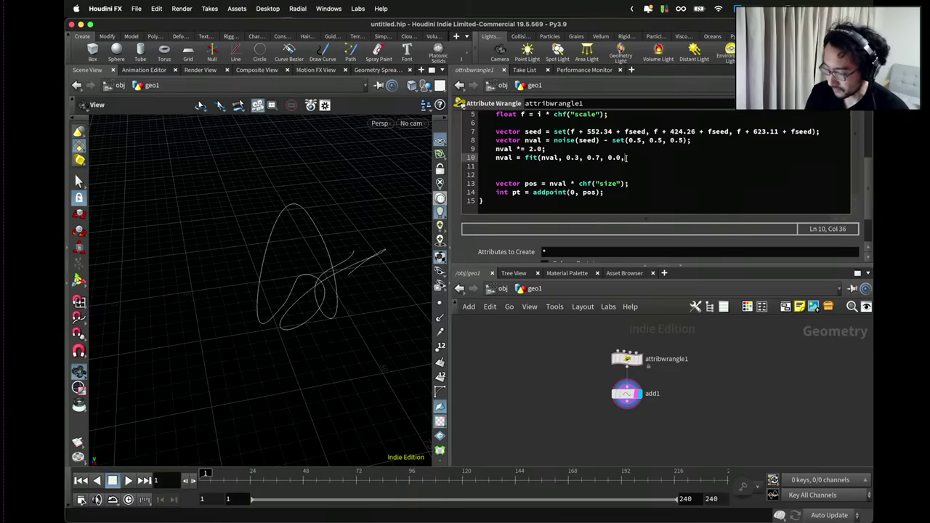
text(1.)
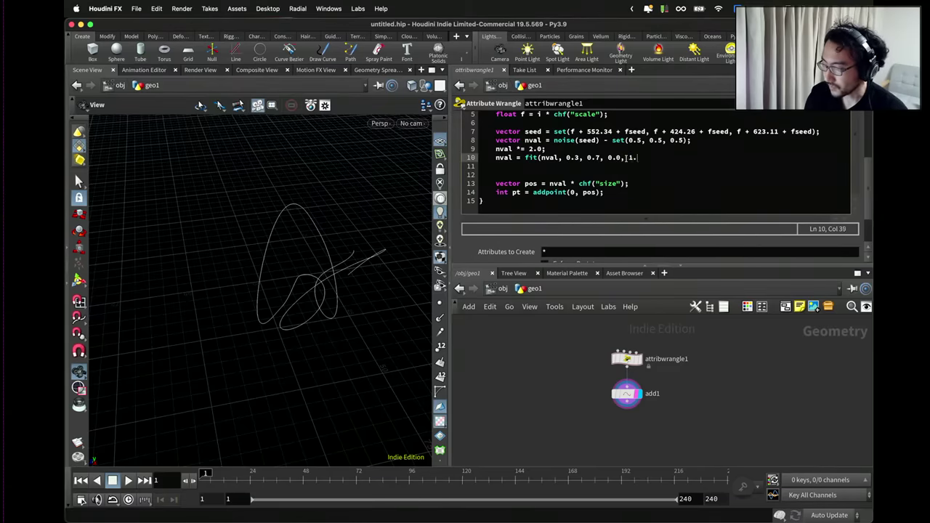
text(0);)
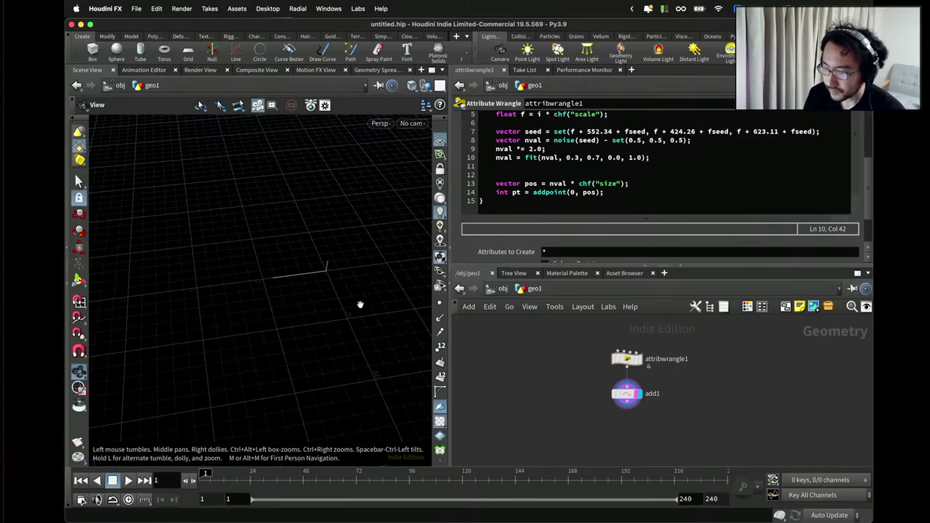
Rewrite the fit() bounds as set(0.3,0.3,0.3), set(0.7,0.7,0.7), set(0,0,0) and set(1,1,1).
drag(650, 157, 528, 157)
click(565, 156)
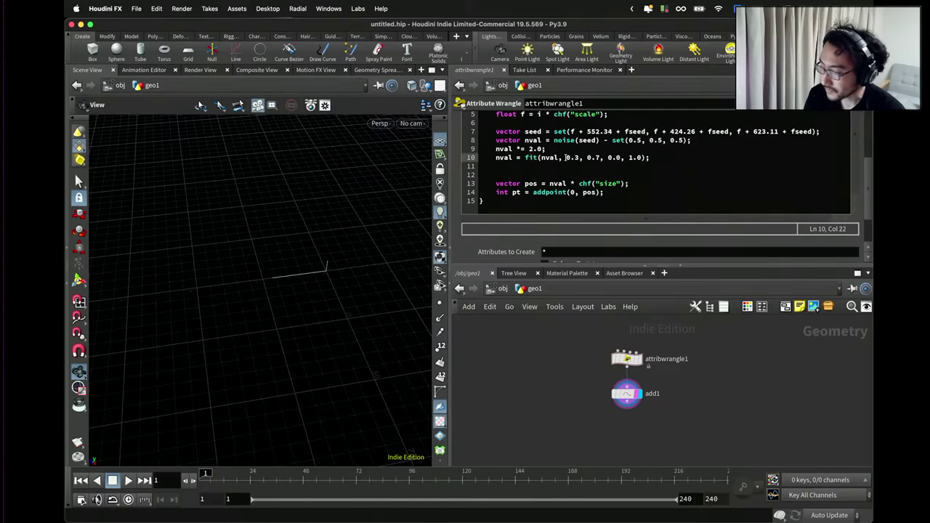
text(set()
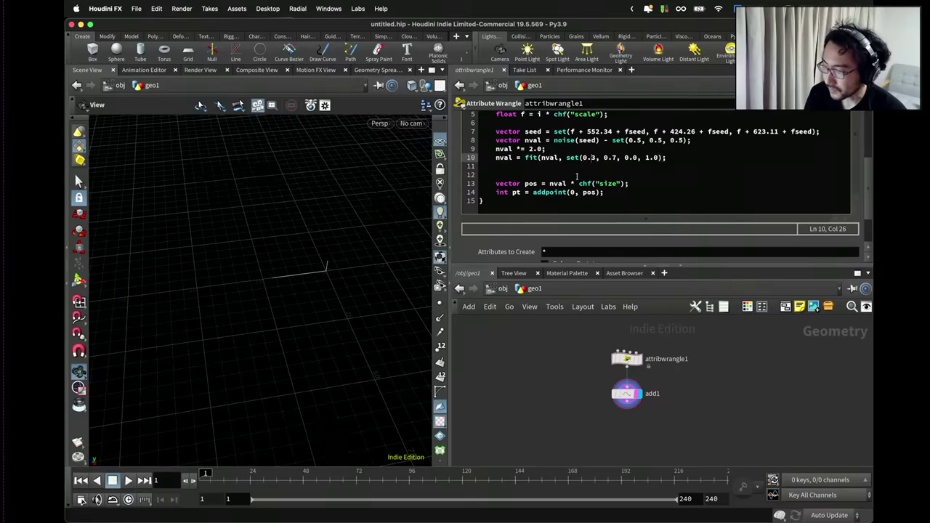
text(, 0.4)
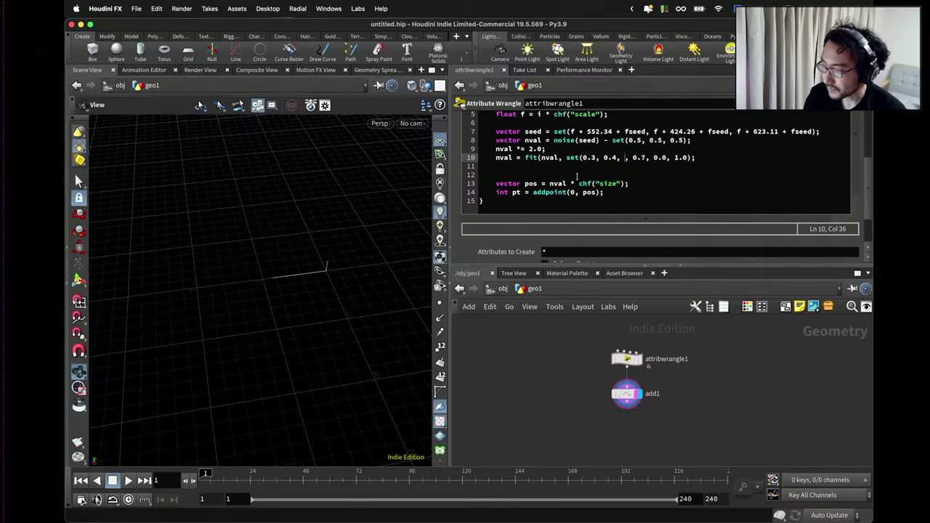
text(, )
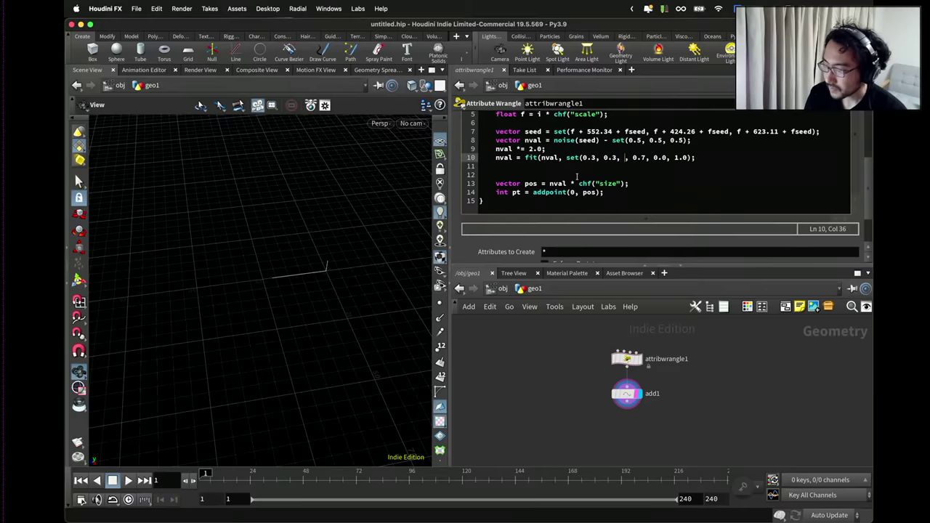
text(0.3), set()
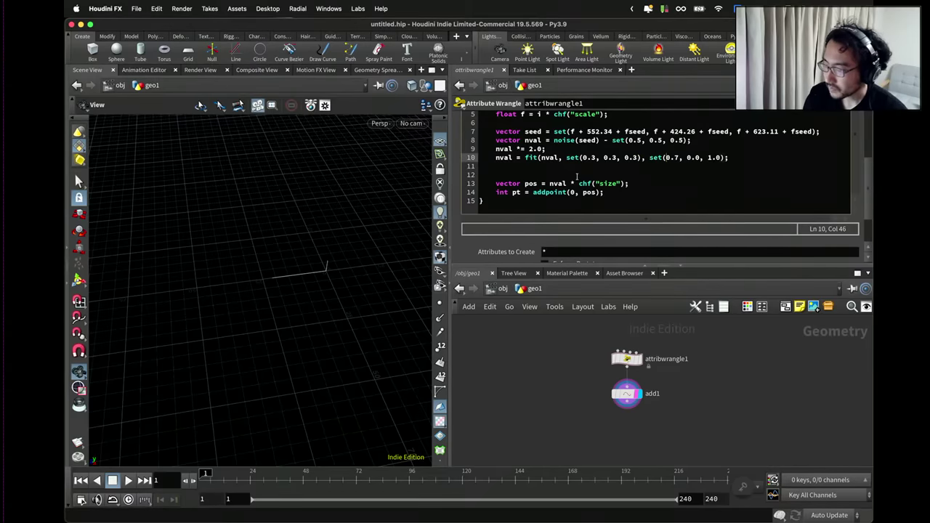
key(Right)
key(Right)
key(Right)
text(, 0.7, )
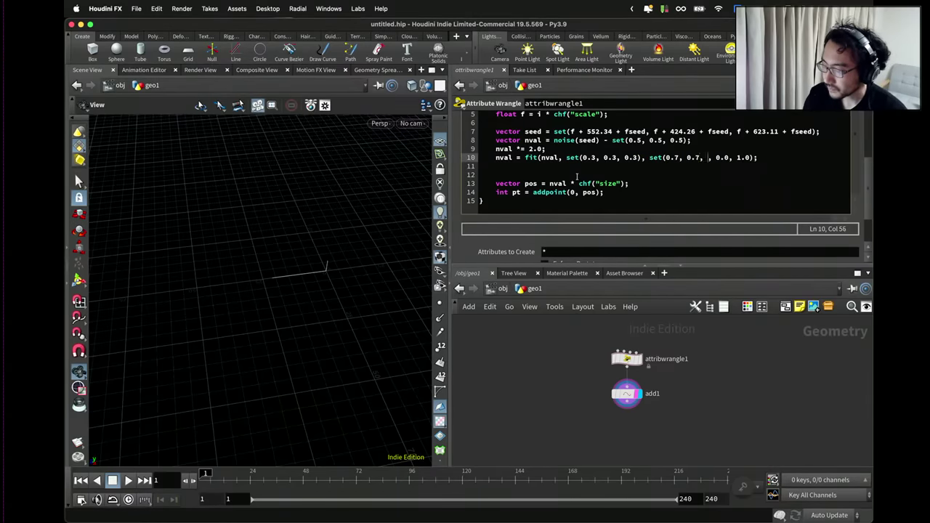
text(0.)
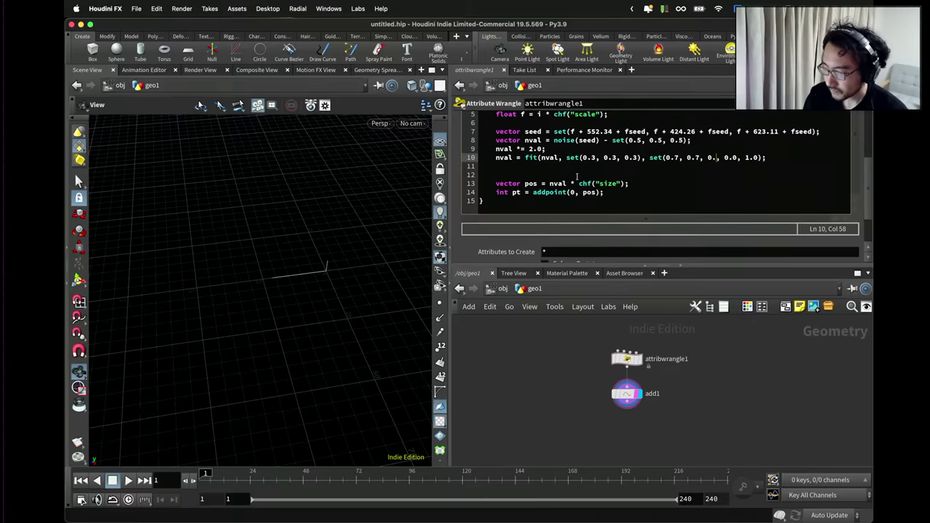
text(7), set()
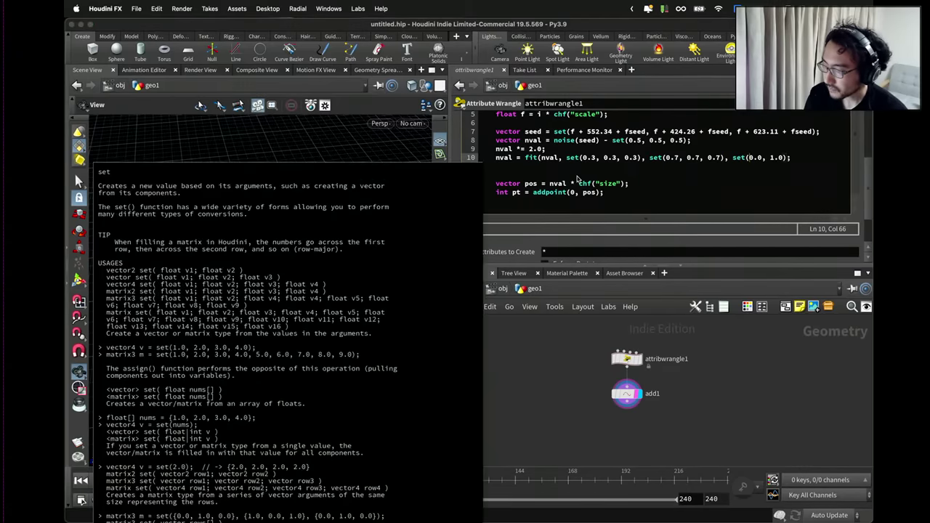
key(BackSpace)
key(BackSpace)
text(,0,0))
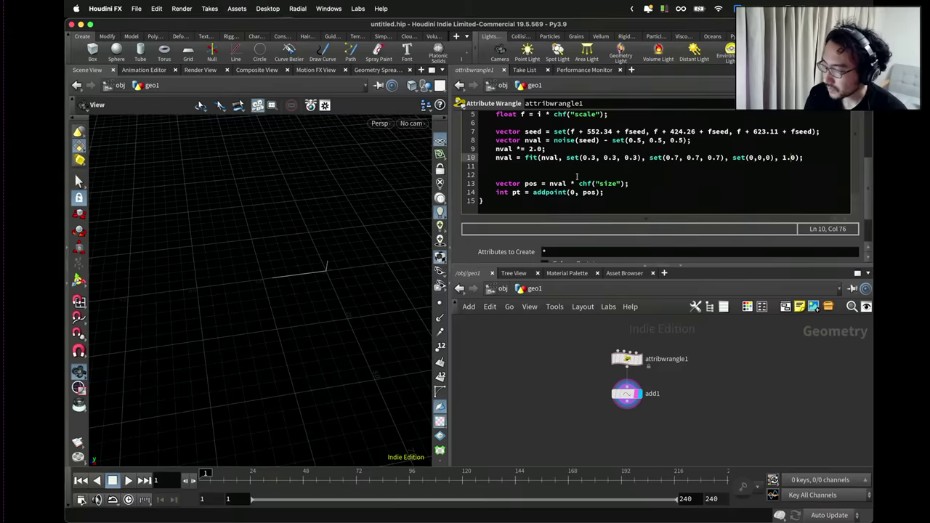
key(BackSpace)
key(BackSpace)
key(BackSpace)
text(set())
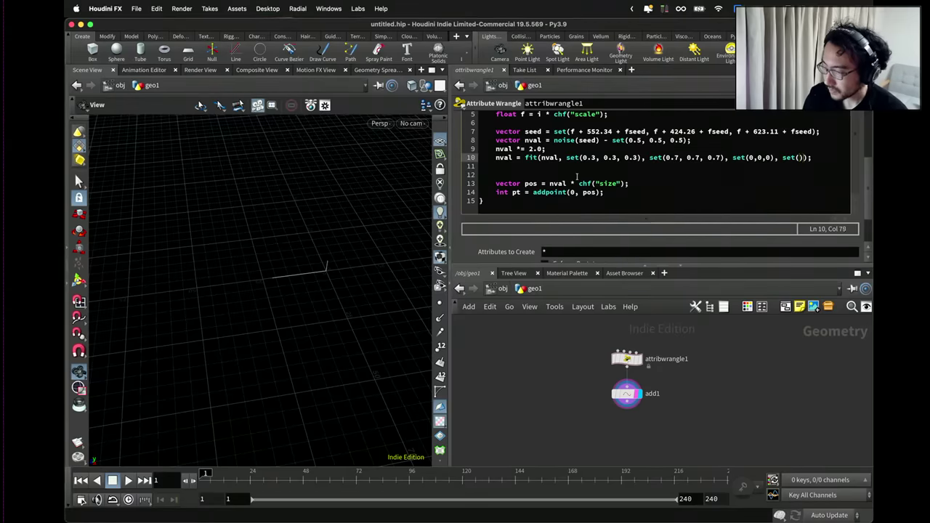
text(1,1,1)
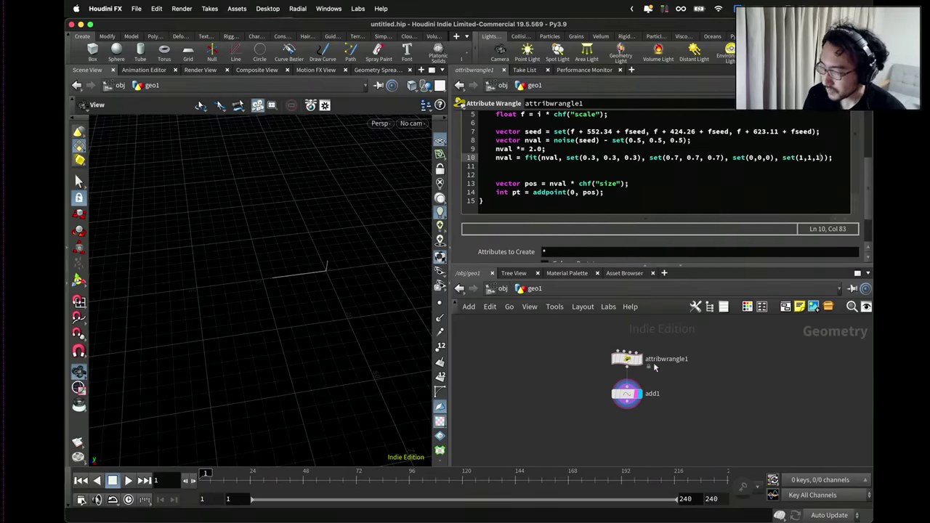
Delete the nval noise offset and nval *= 2.0 lines so the seed line leads into fit.
drag(312, 286, 319, 281)
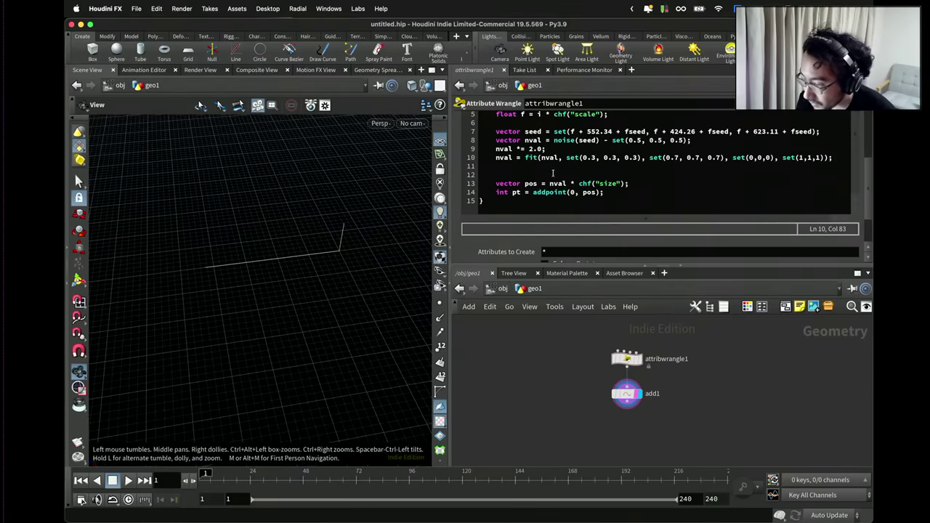
drag(545, 149, 494, 148)
click(570, 157)
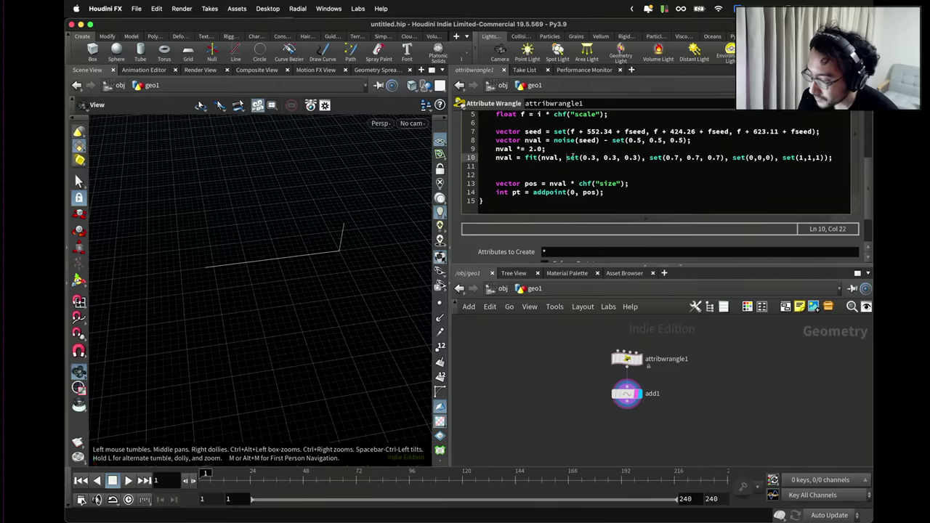
drag(566, 157, 637, 157)
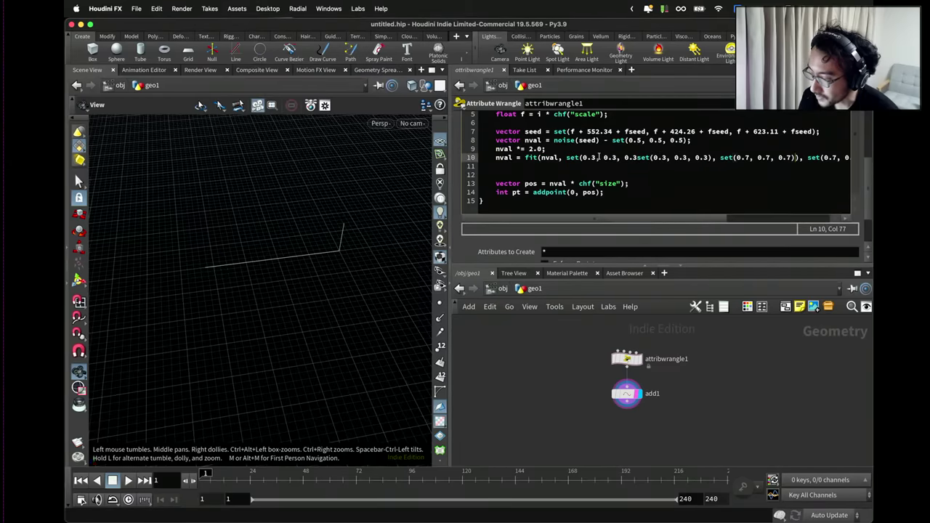
drag(547, 149, 464, 149)
click(533, 149)
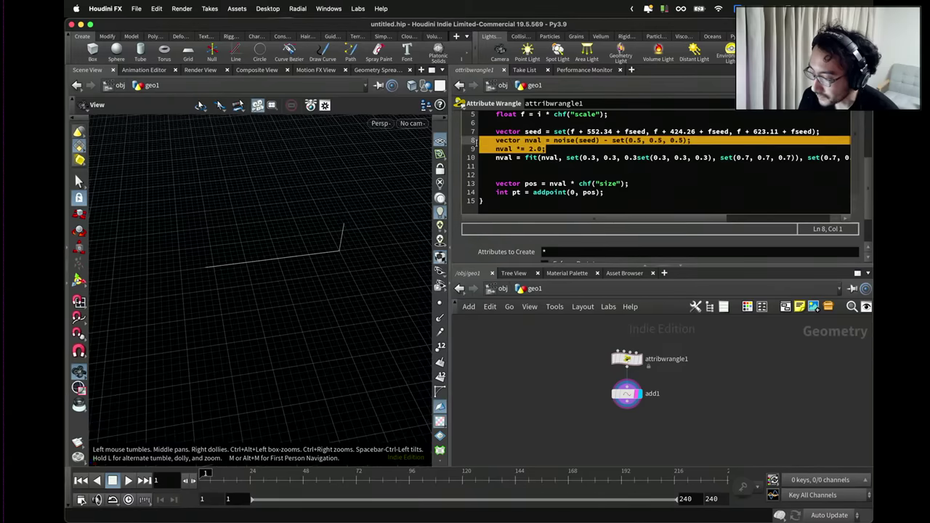
key(BackSpace)
key(Delete)
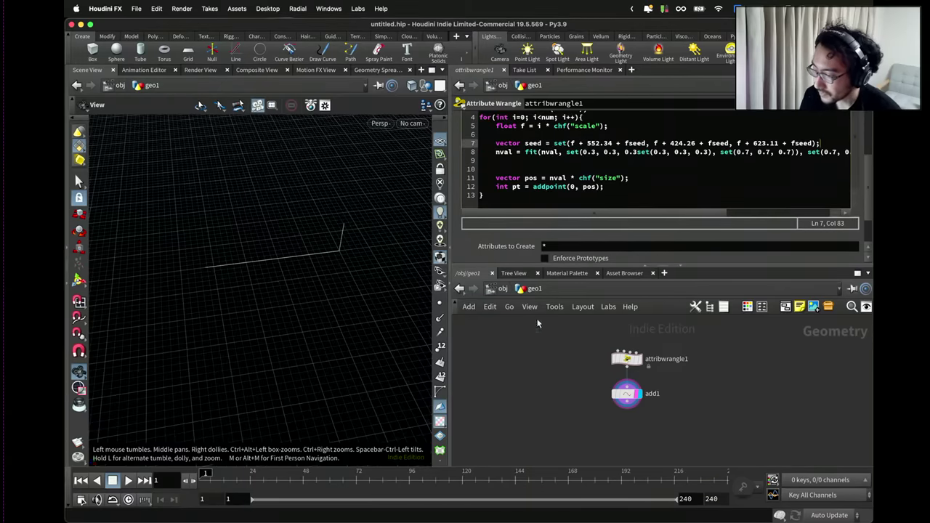
Fix the fit() arguments and remove the duplicated set() range calls.
click(635, 152)
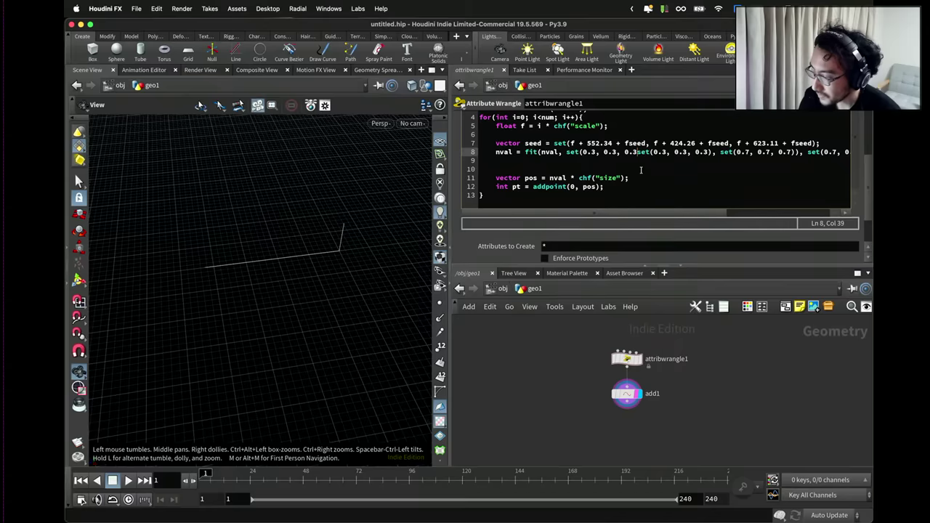
text(),)
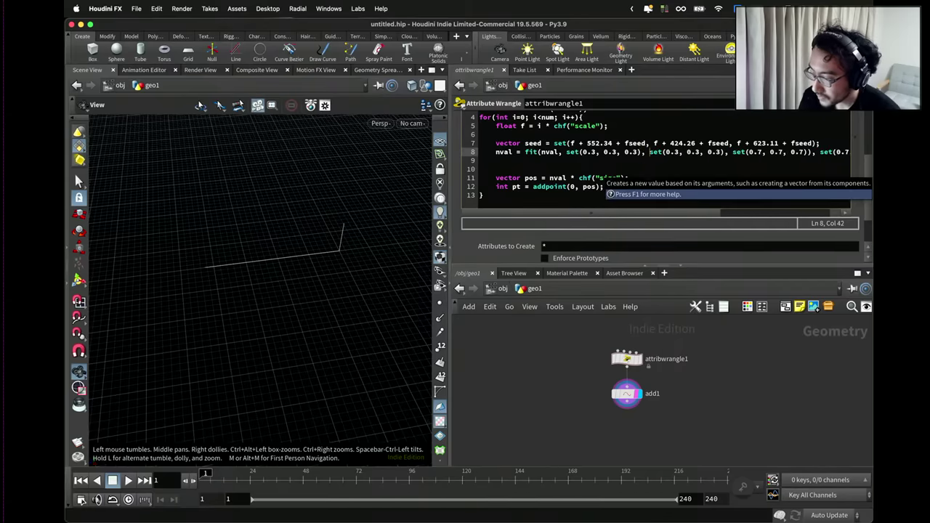
drag(449, 146, 334, 145)
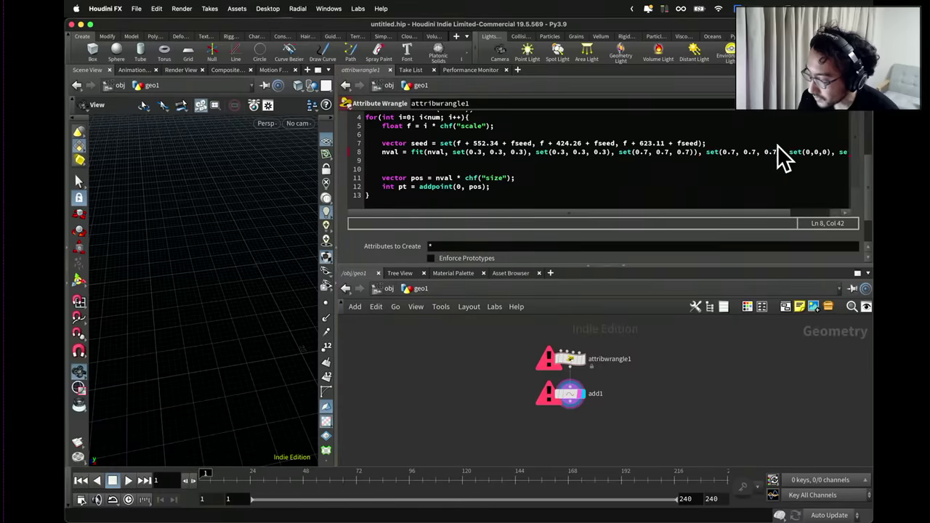
drag(751, 153, 871, 154)
click(725, 152)
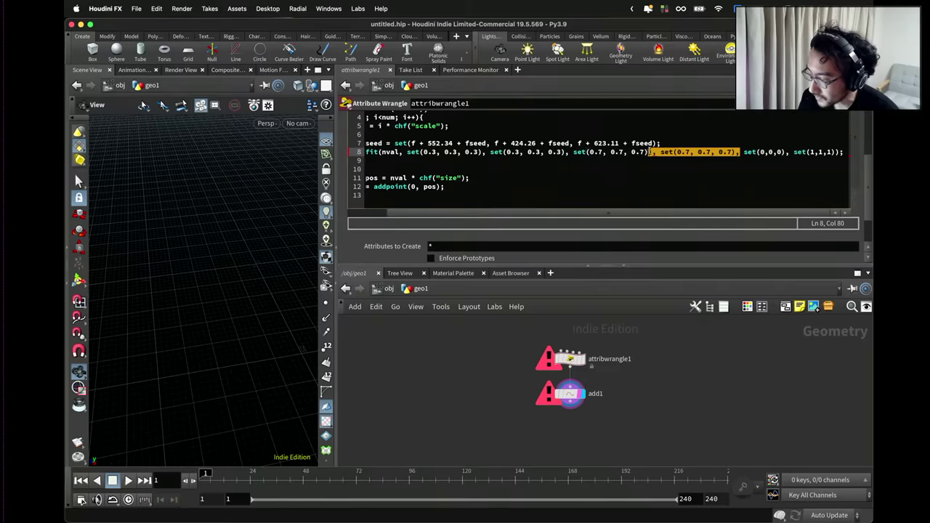
key(BackSpace)
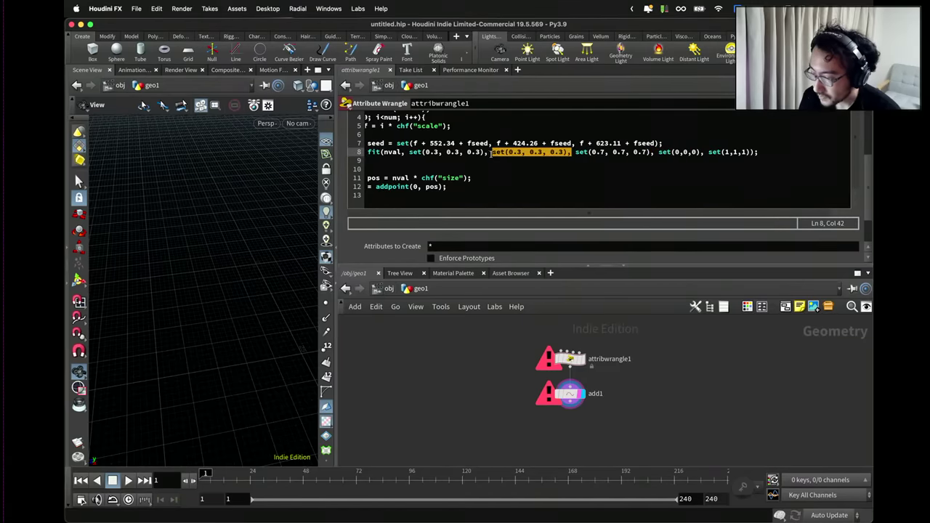
key(BackSpace)
key(BackSpace)
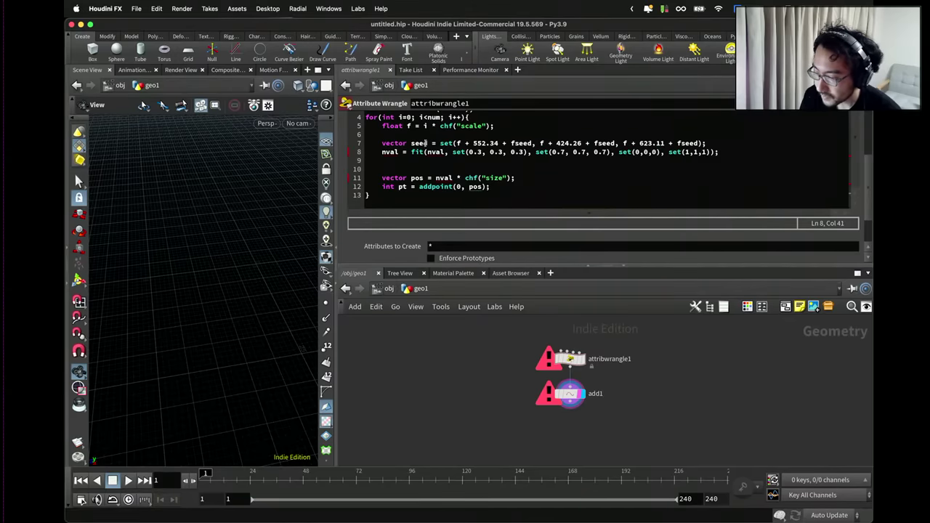
Insert 'vector nval = noise(seed);' on a new line after the seed line.
click(717, 142)
key(Return)
text(vector nval)
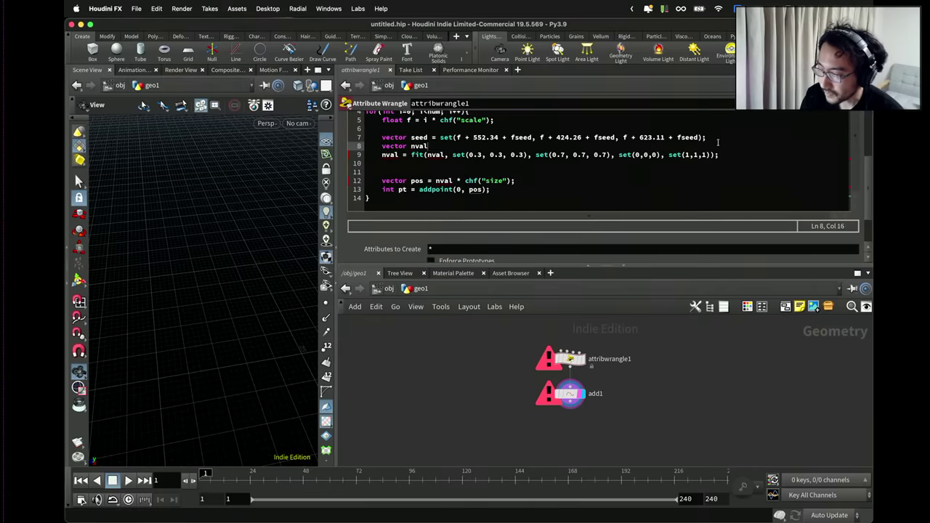
text( = noise()
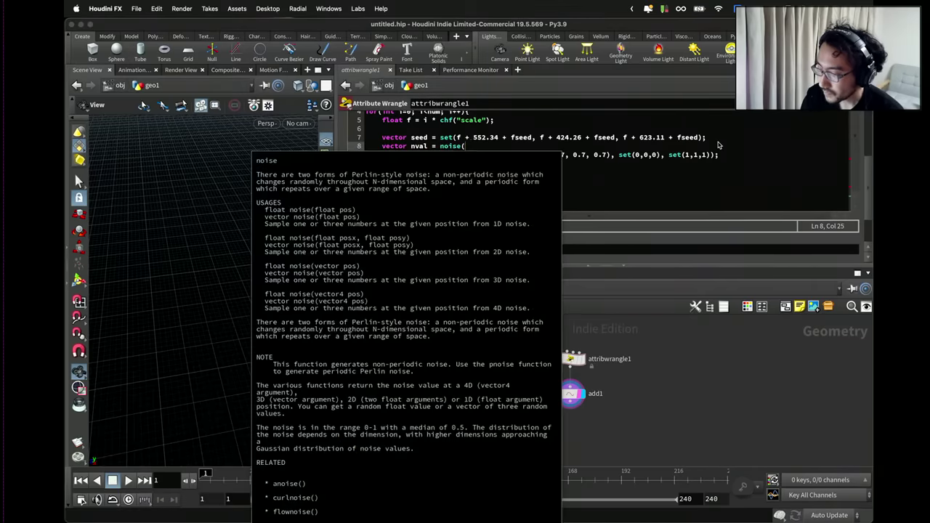
text(seed);)
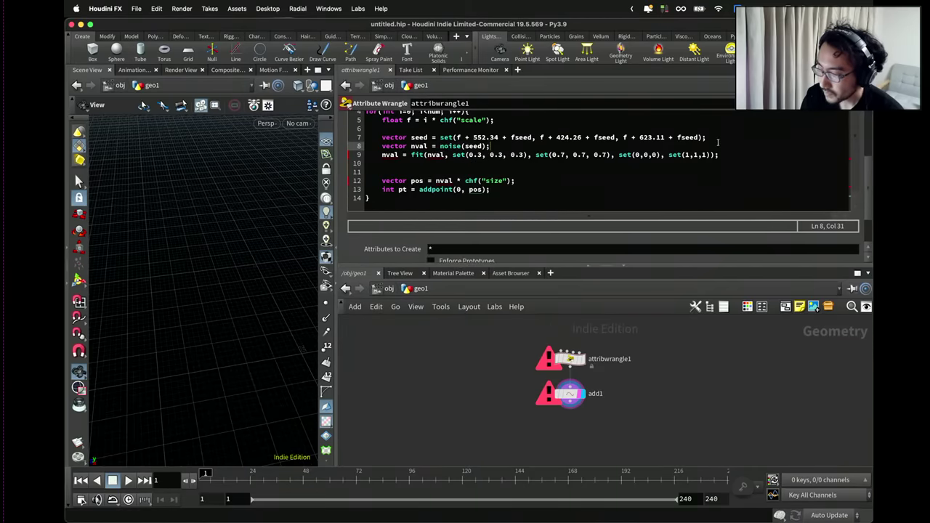
Apply the code and change the fit input range to 0.2–0.8.
click(502, 376)
drag(247, 283, 225, 232)
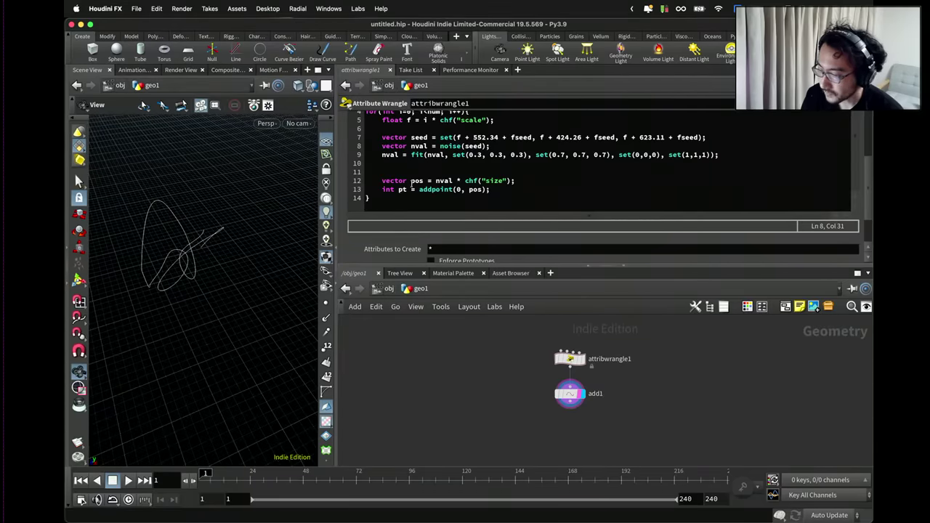
drag(305, 214, 186, 281)
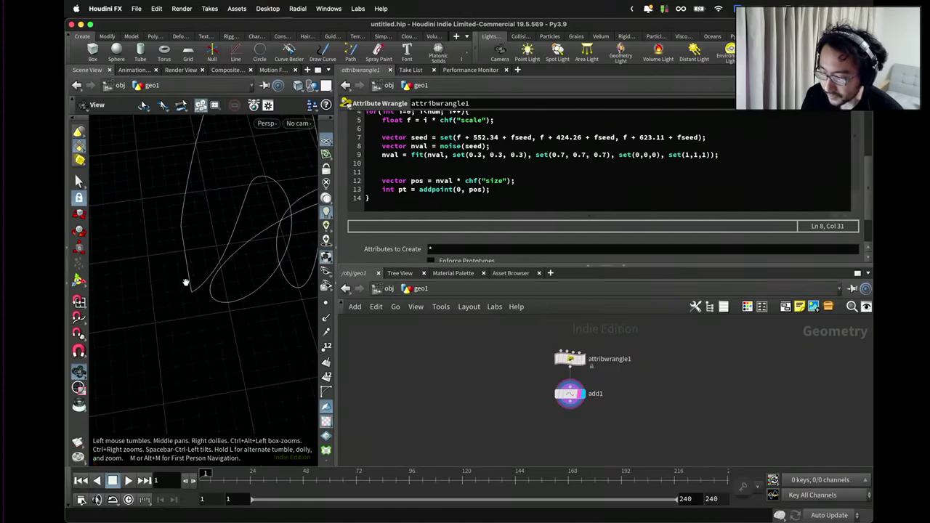
click(481, 155)
key(BackSpace)
text(2)
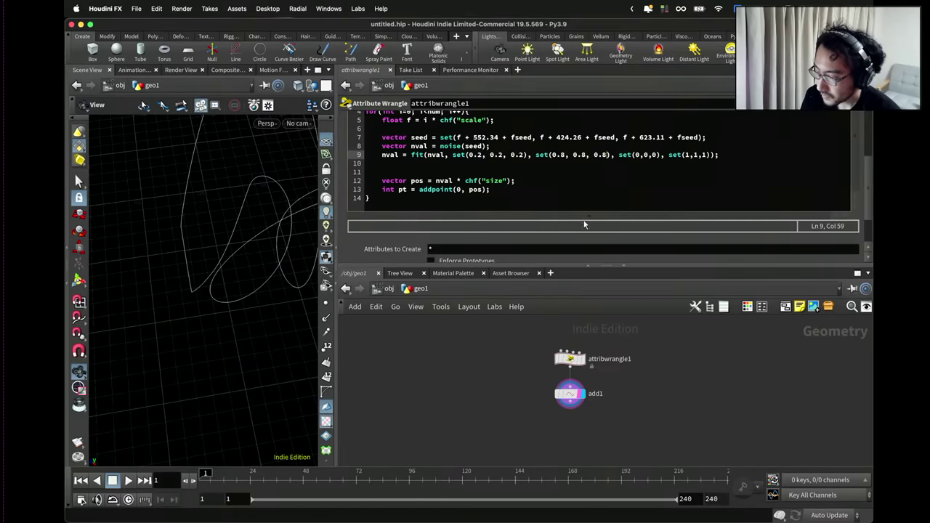
Drag the Seed slider to a new value to re-randomise the curve.
drag(298, 312, 247, 240)
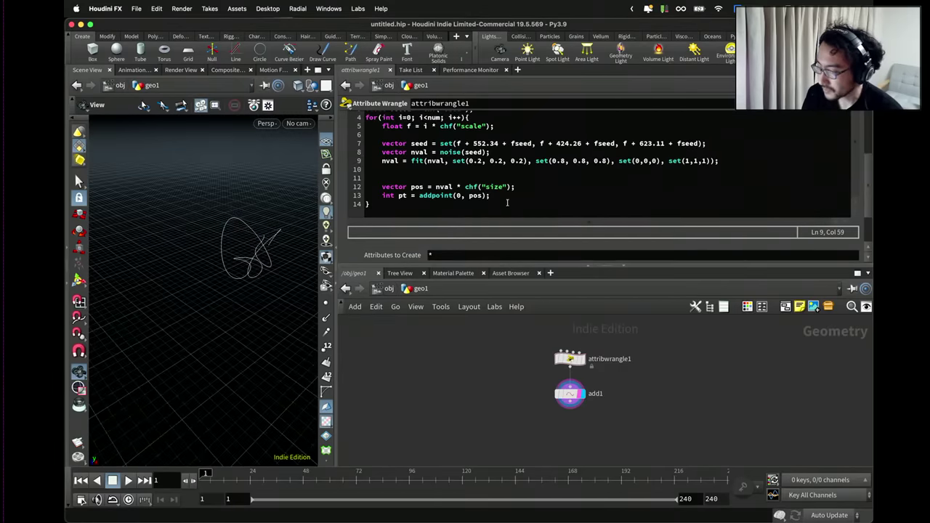
scroll(526, 225, down, 3)
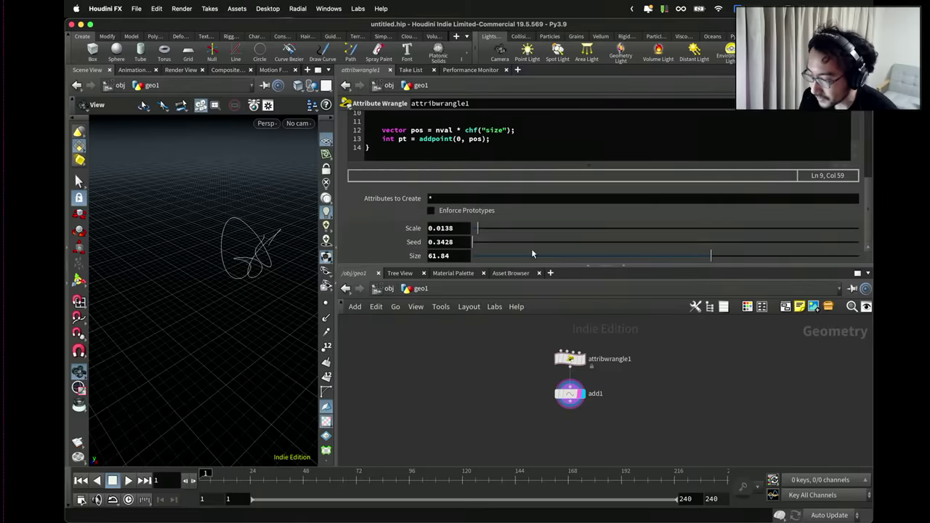
drag(499, 242, 597, 245)
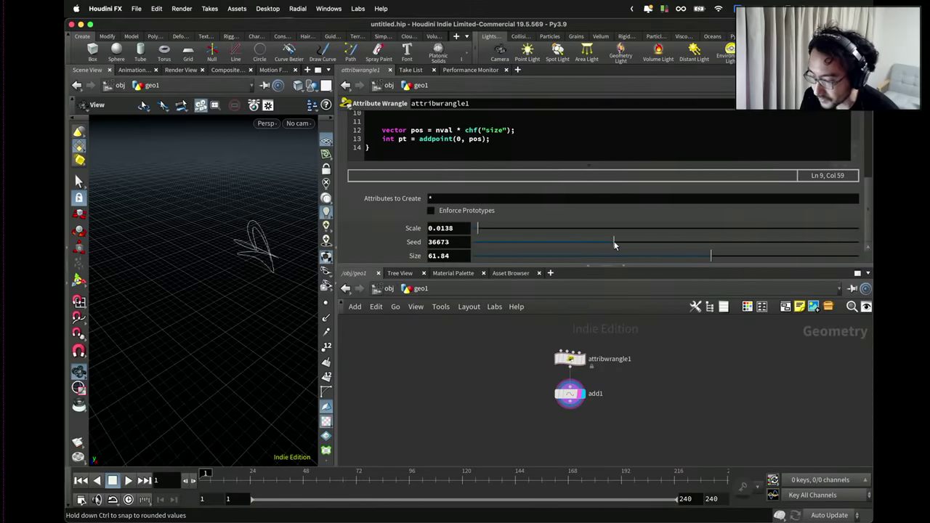
drag(270, 225, 249, 227)
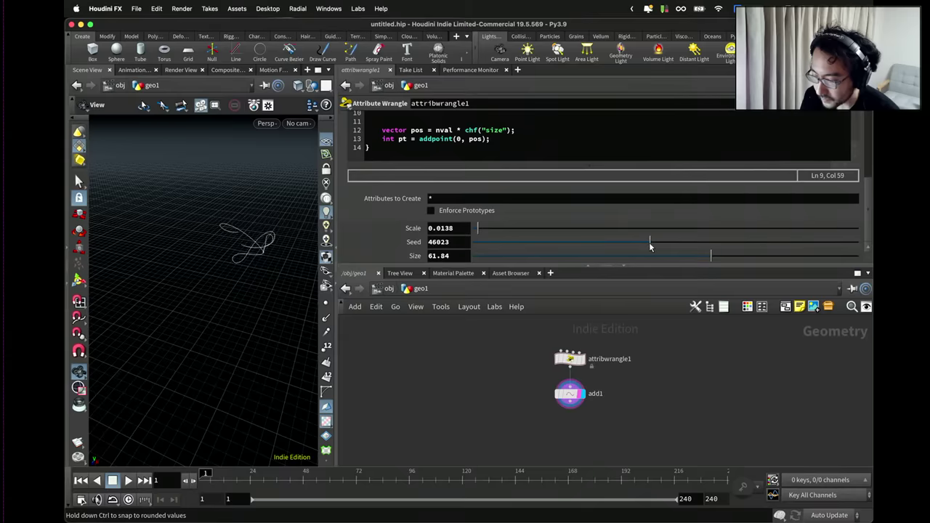
drag(305, 225, 195, 218)
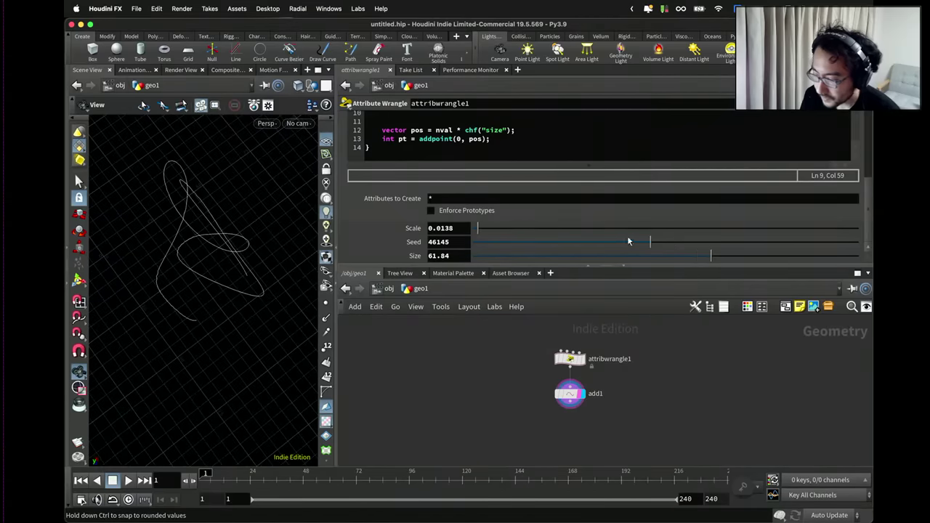
drag(287, 268, 254, 183)
Raise the Scale to 0.0291 for a denser looping curve.
scroll(432, 155, up, 3)
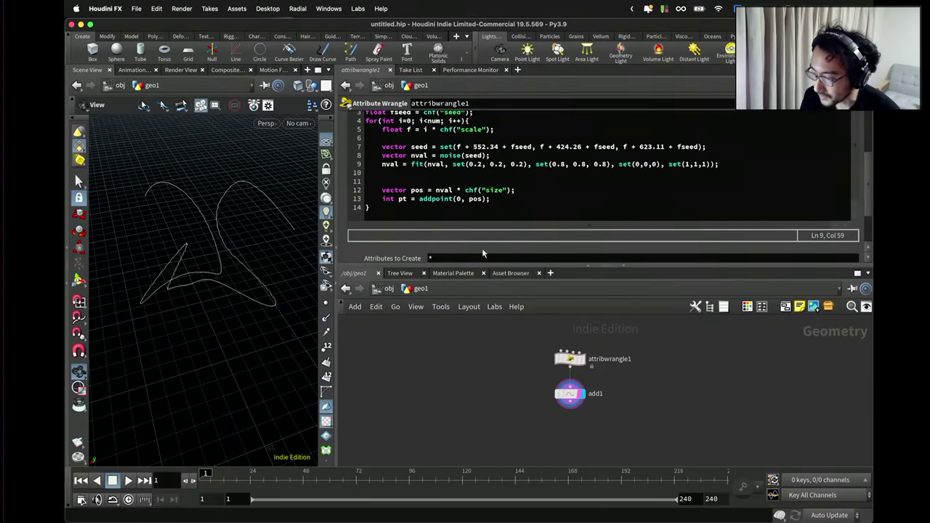
scroll(483, 253, down, 4)
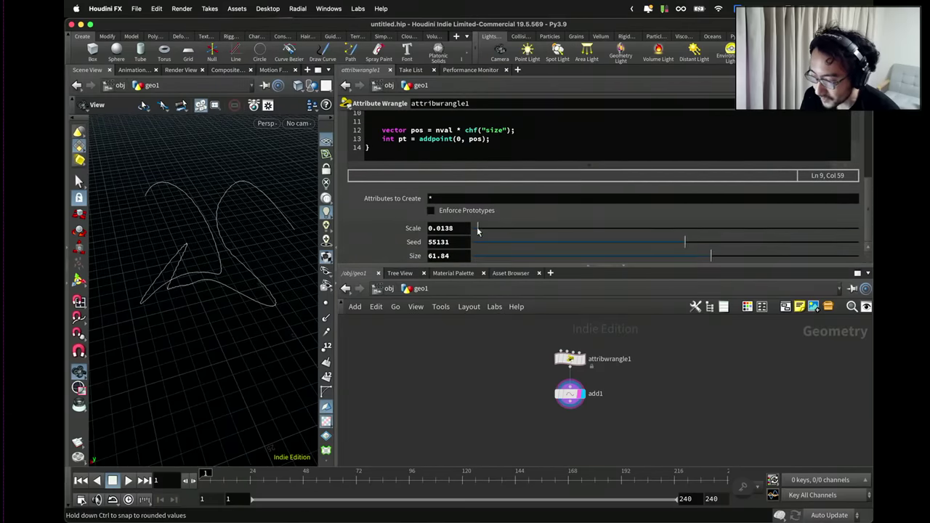
drag(481, 230, 484, 230)
drag(301, 231, 317, 204)
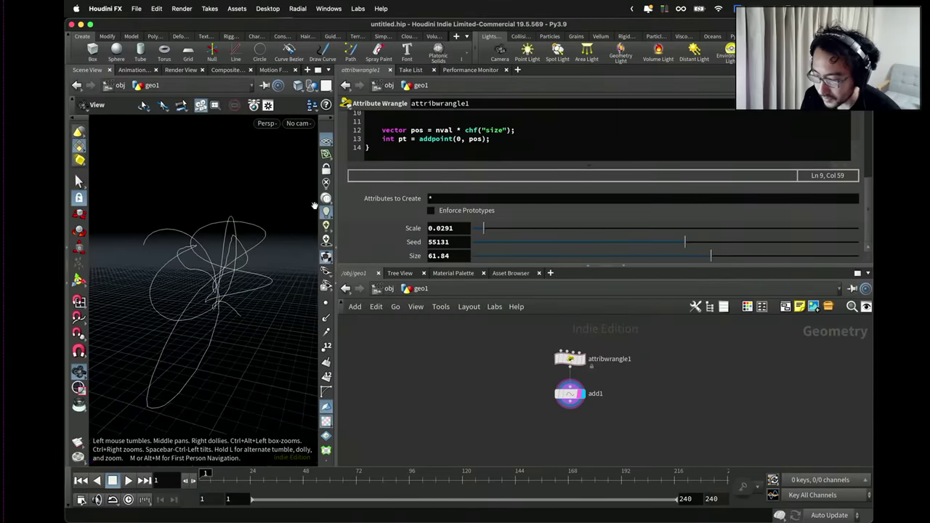
scroll(419, 160, up, 3)
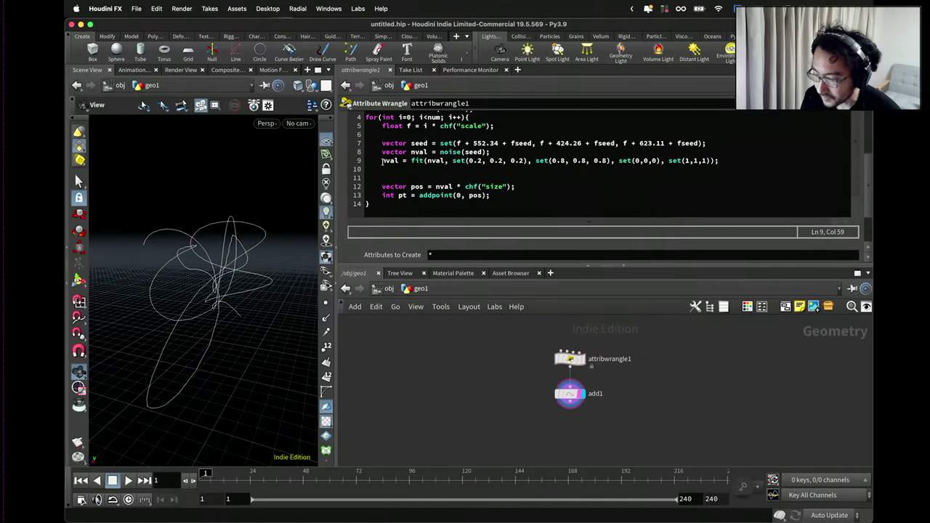
Comment out, then delete, the nval = fit(...) line so raw noise(seed) drives positions.
click(382, 160)
text(//)
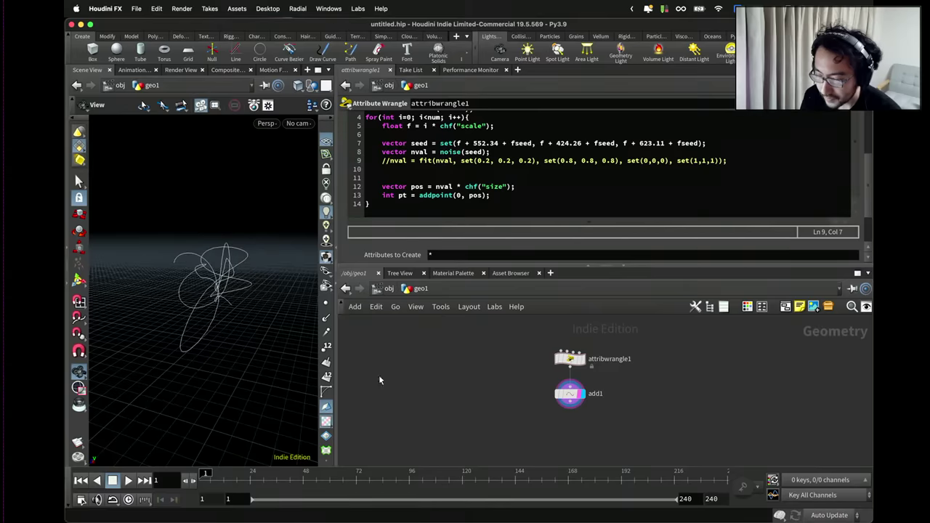
drag(218, 263, 229, 275)
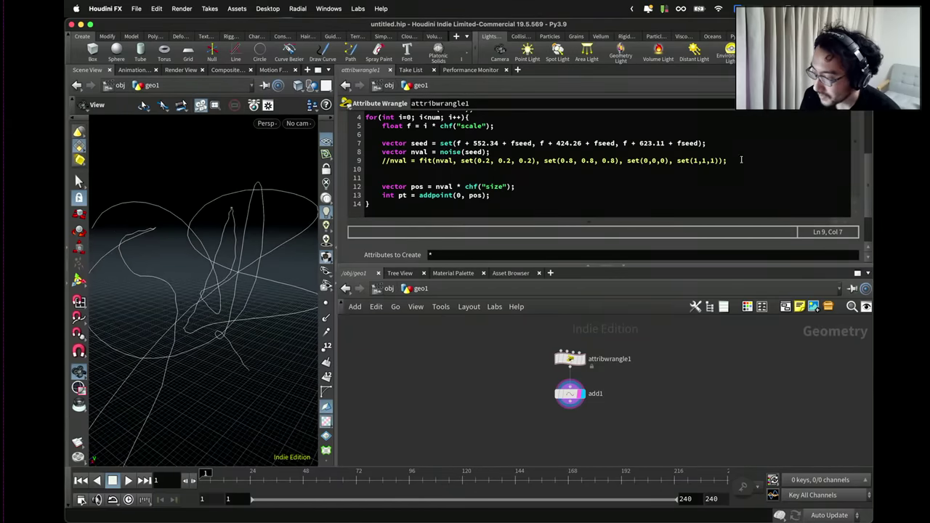
drag(741, 160, 368, 160)
key(BackSpace)
key(BackSpace)
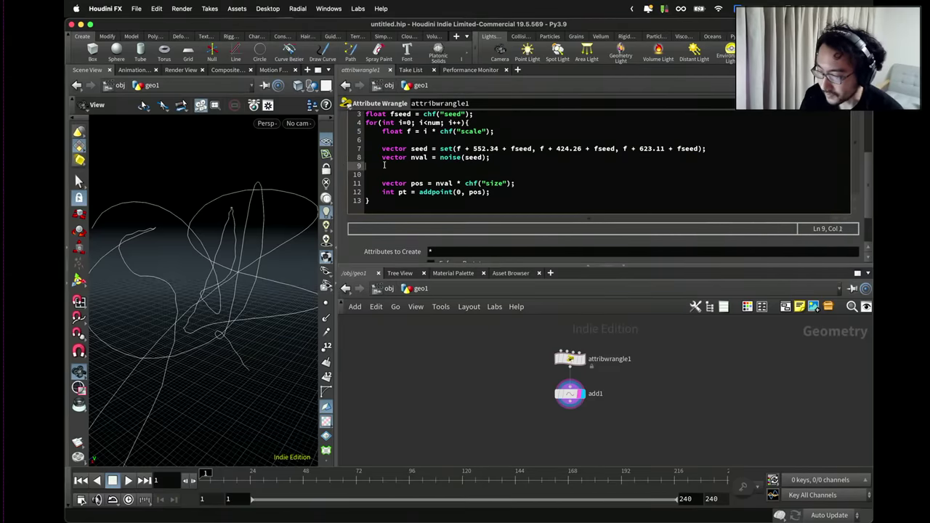
key(BackSpace)
drag(244, 217, 287, 342)
Create a Smooth node (smooth1) below add1.
key(Tab)
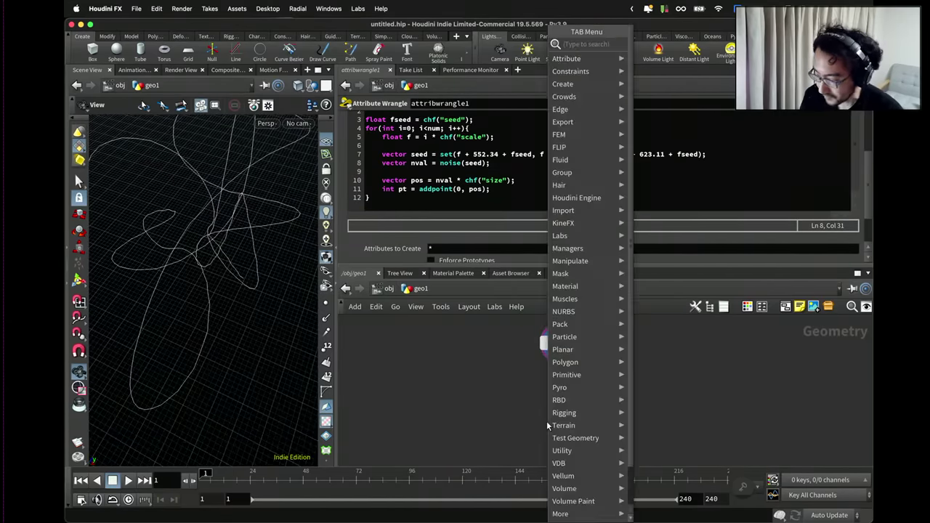
text(smooth)
key(Return)
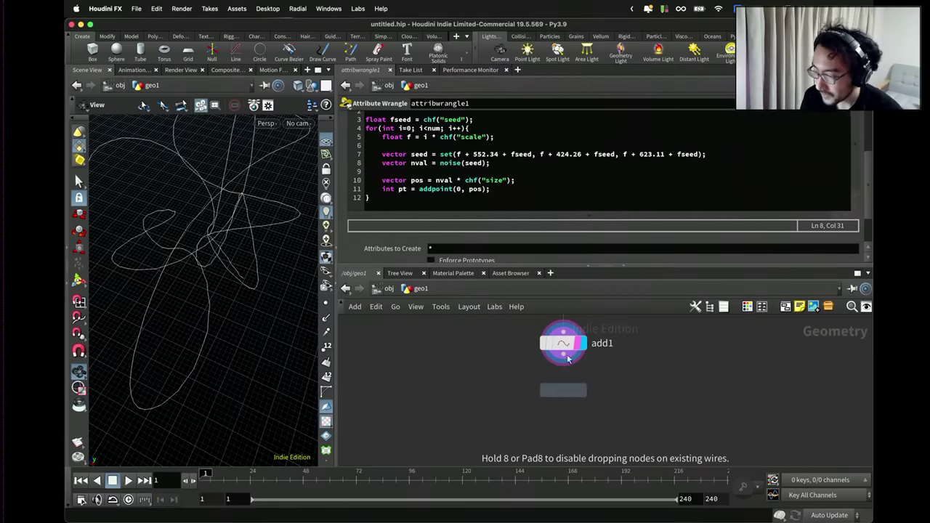
click(568, 359)
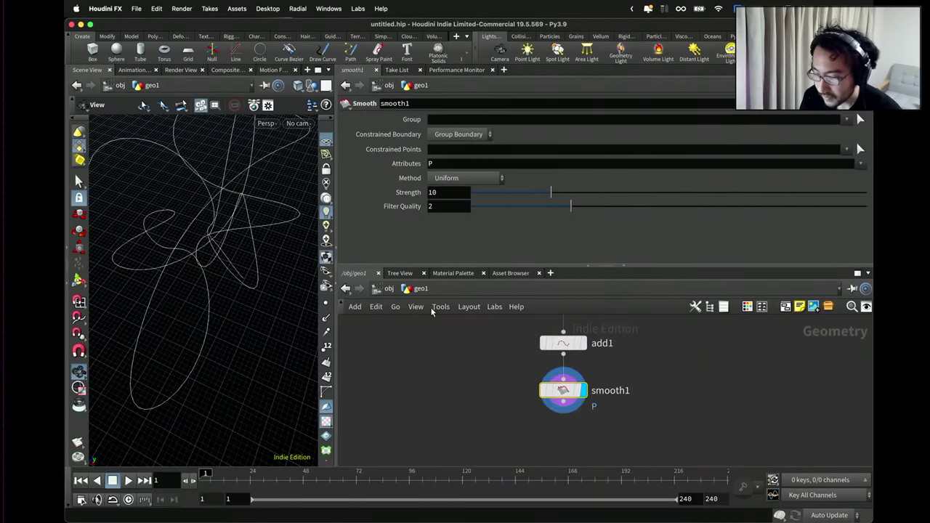
Raise smooth1's Strength to 50 and shift the node left.
drag(288, 277, 246, 250)
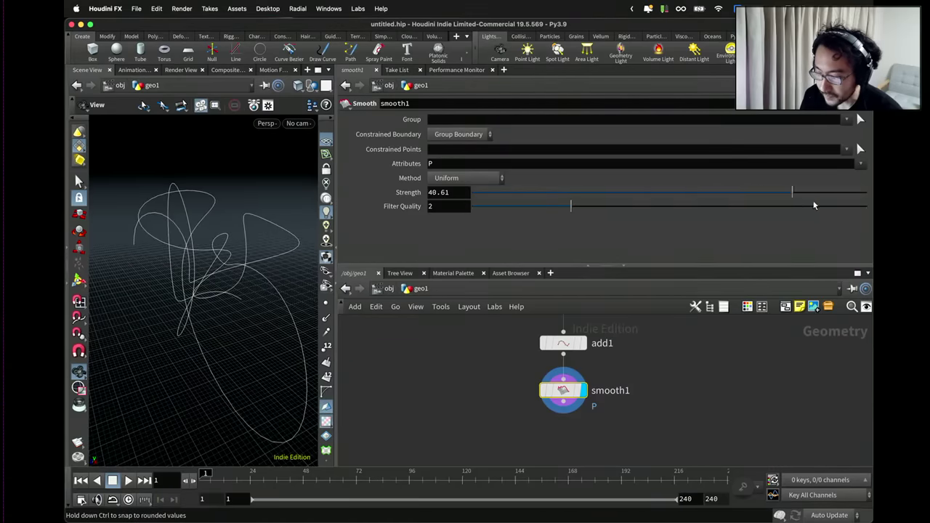
drag(251, 241, 247, 224)
drag(252, 191, 262, 251)
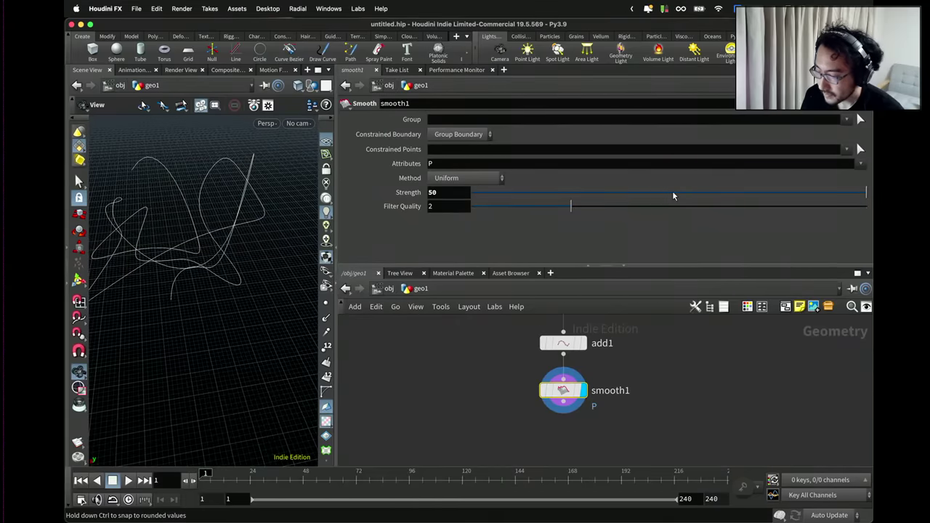
drag(538, 390, 444, 400)
Add an Attribute Blur node wired from add1 beside smooth1 and display it.
key(Tab)
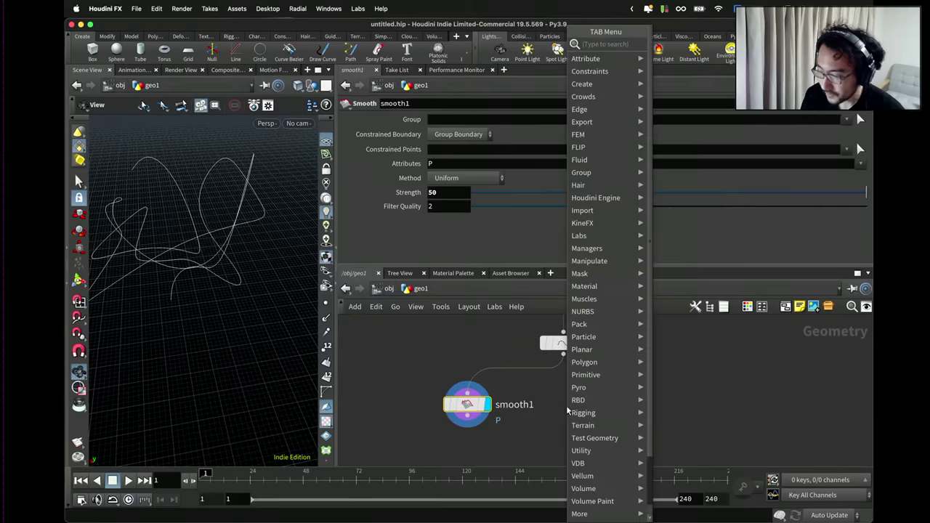
text(attribute)
key(Return)
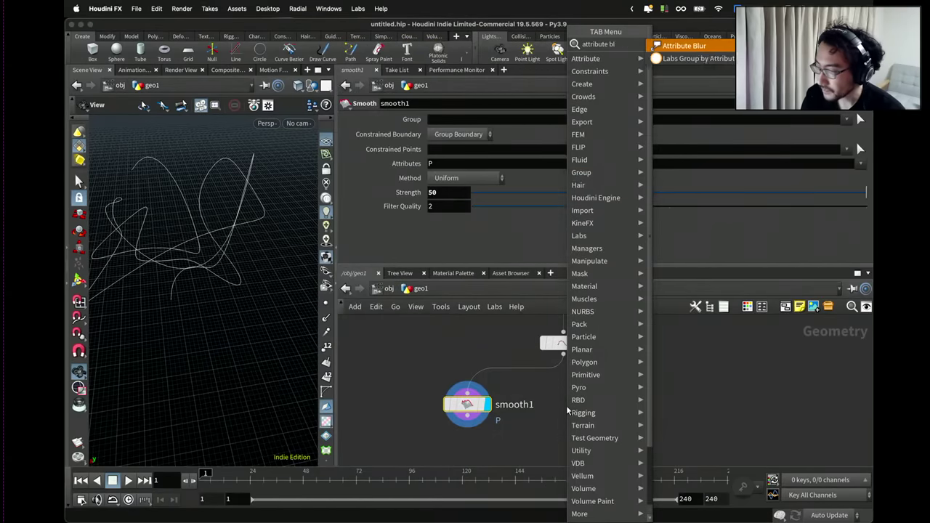
click(586, 417)
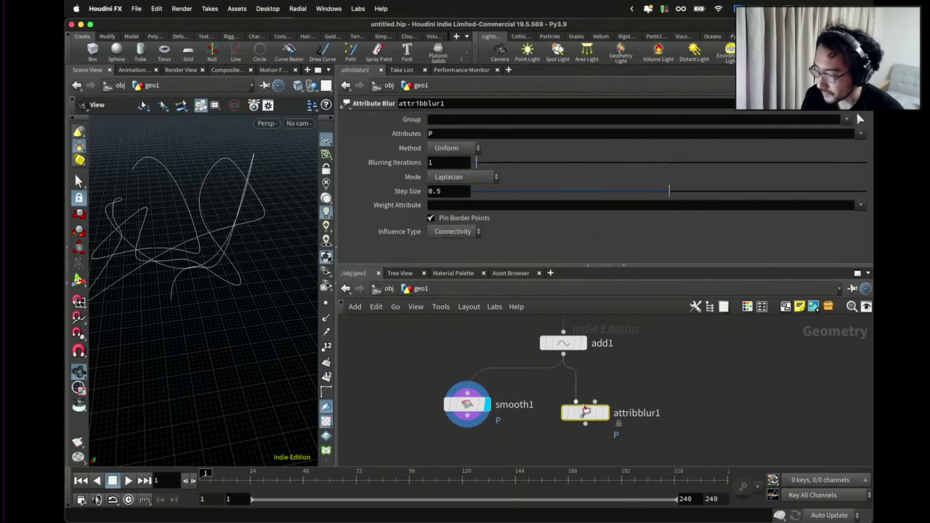
drag(586, 412, 599, 412)
click(618, 411)
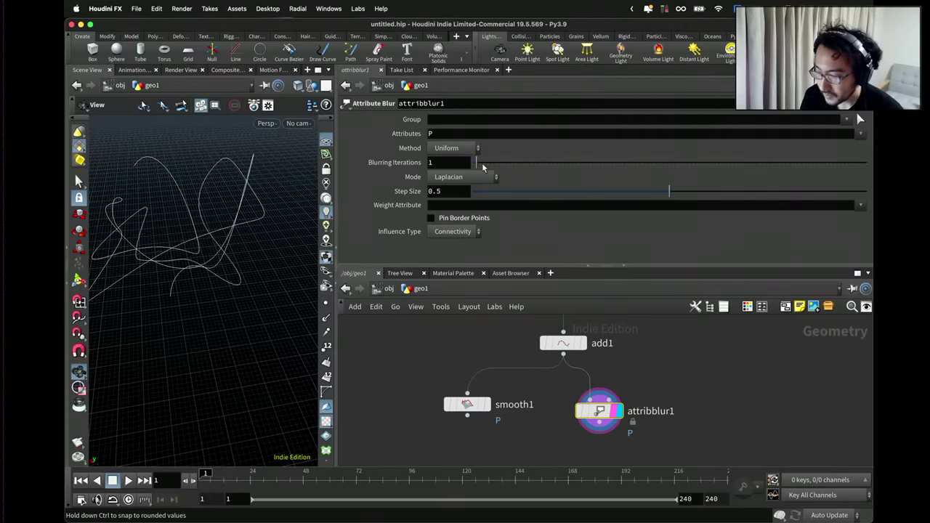
Vary attribblur1's Blurring Iterations from 14 down to 0, comparing the curve.
drag(482, 167, 532, 166)
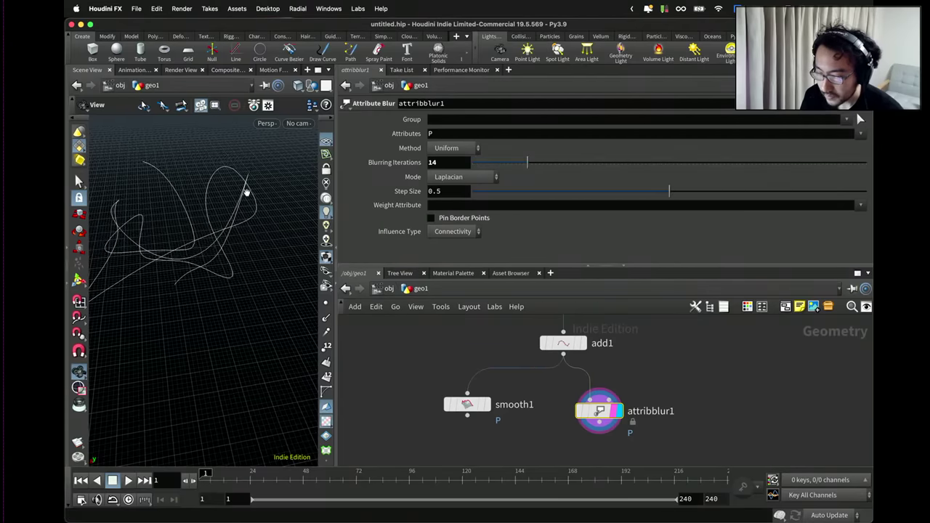
drag(246, 191, 313, 180)
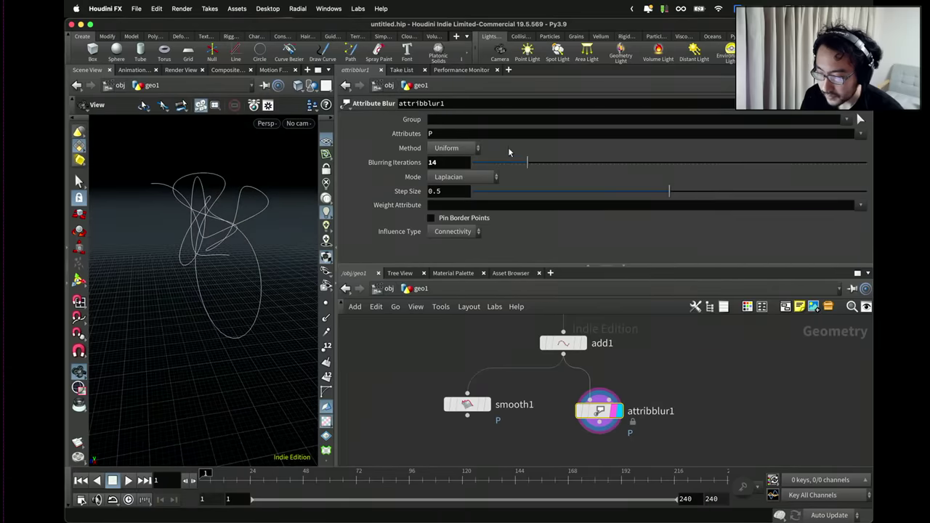
drag(511, 161, 866, 163)
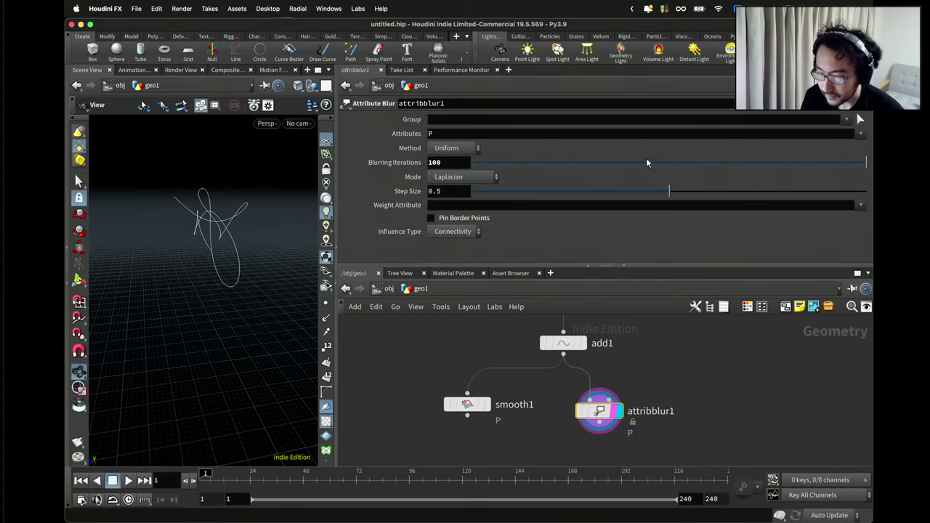
drag(104, 232, 266, 241)
drag(630, 165, 465, 171)
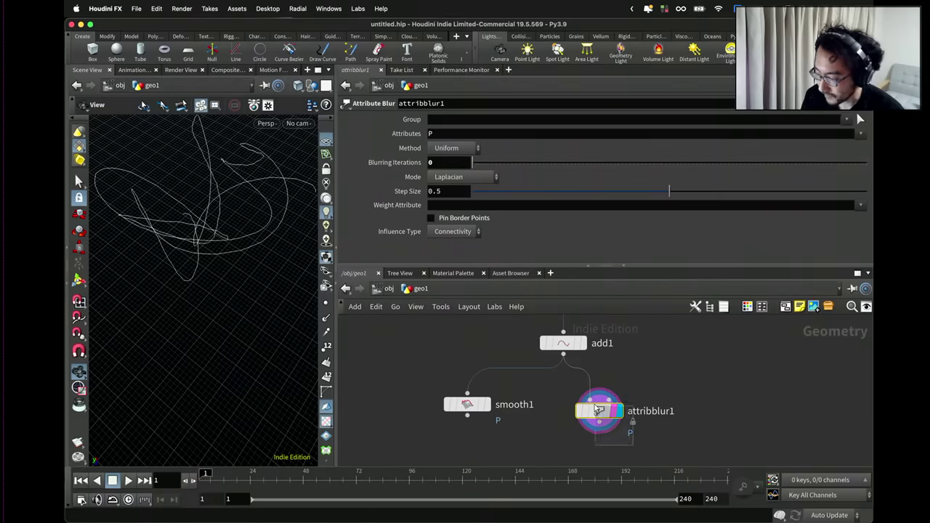
Delete attribblur1 and reposition smooth1 directly under add1.
key(Delete)
drag(467, 404, 560, 404)
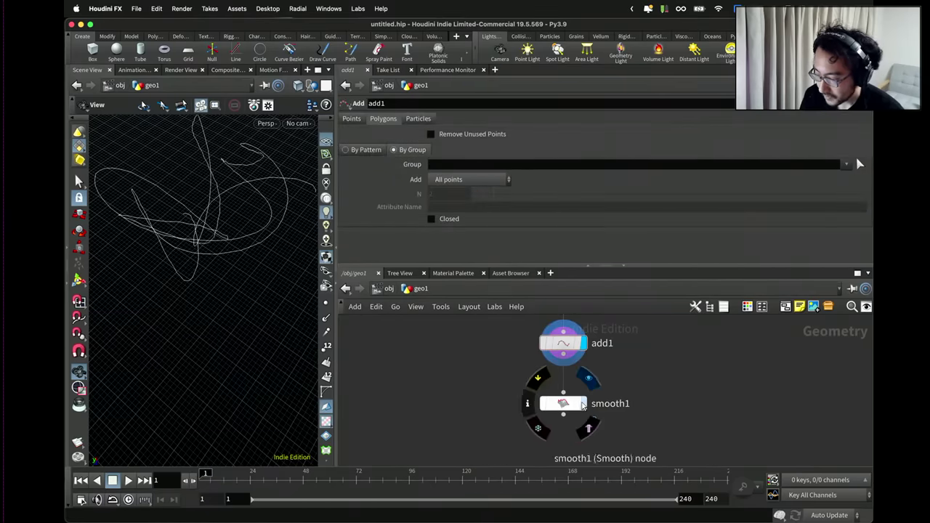
drag(245, 300, 218, 283)
key(h)
Set attribwrangle1's noise Seed to 46145 and Scale to 0.0182.
click(491, 366)
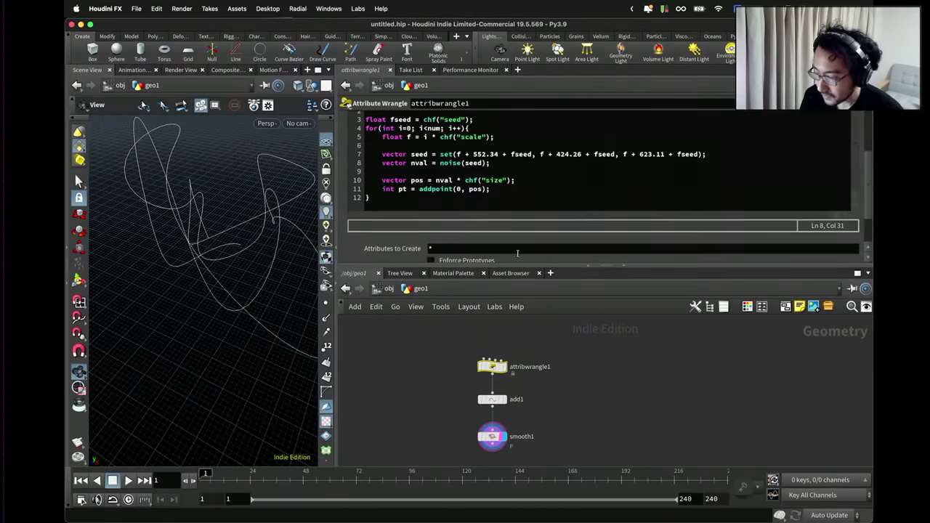
drag(484, 231, 485, 231)
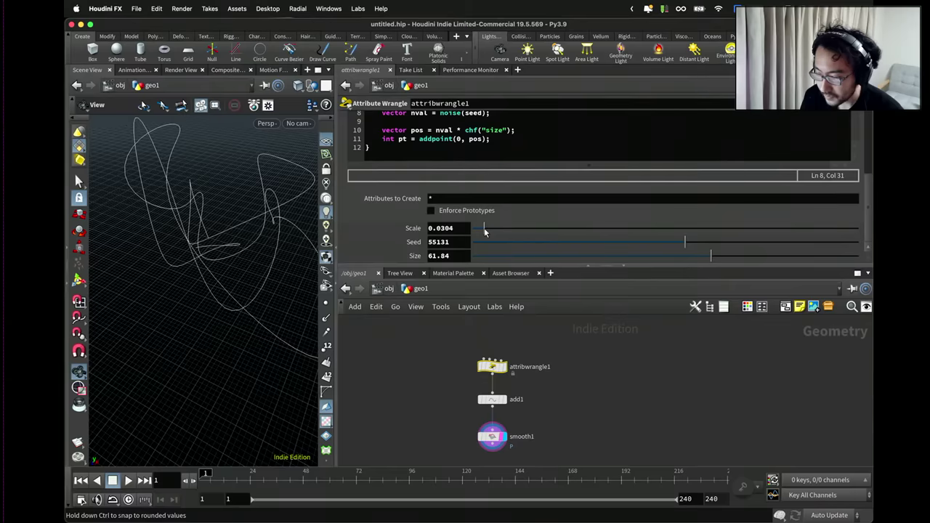
drag(648, 246, 650, 245)
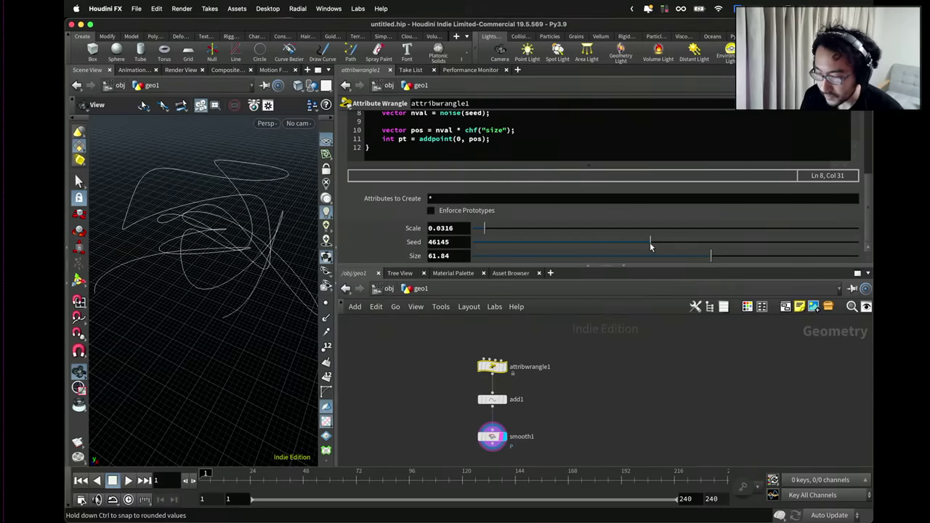
drag(193, 229, 312, 221)
drag(477, 230, 479, 230)
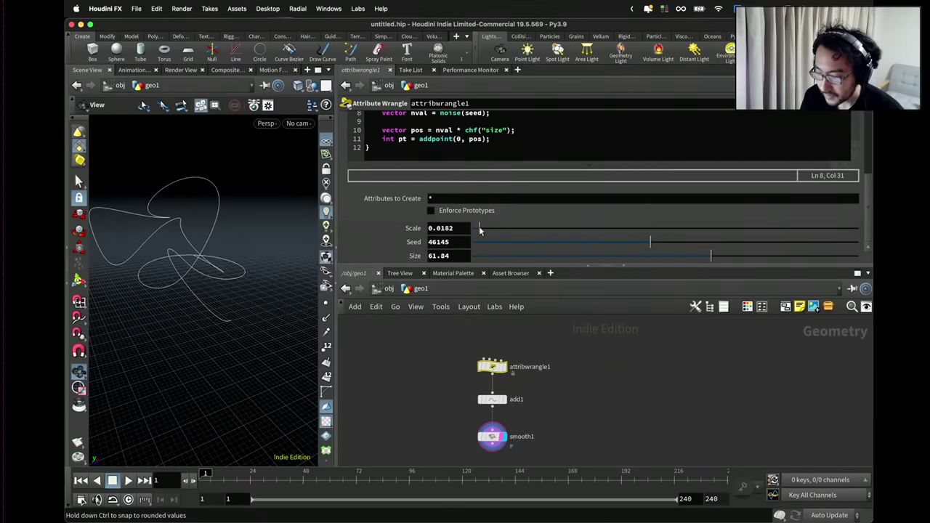
drag(235, 235, 258, 287)
scroll(465, 401, up, 3)
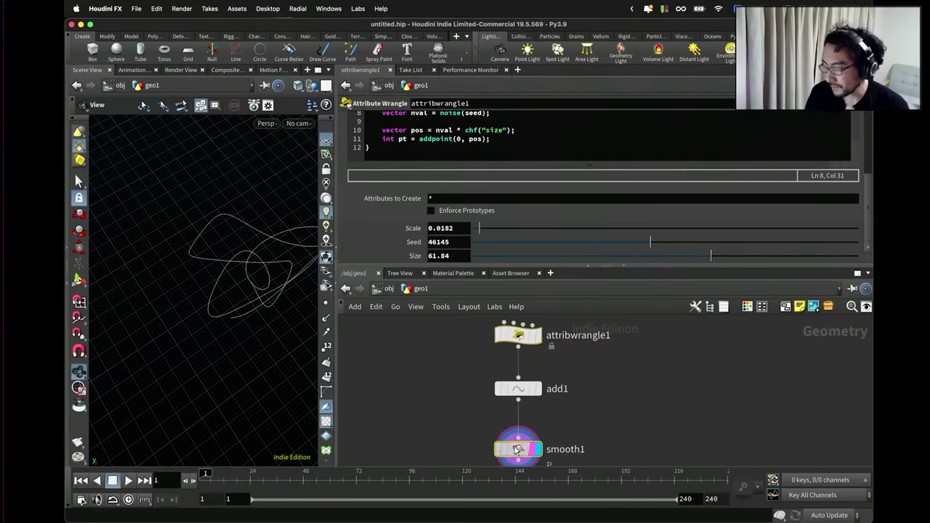
Select smooth1 and inspect the Strength 50 smoothed curve.
click(518, 447)
drag(308, 253, 464, 229)
drag(320, 237, 378, 218)
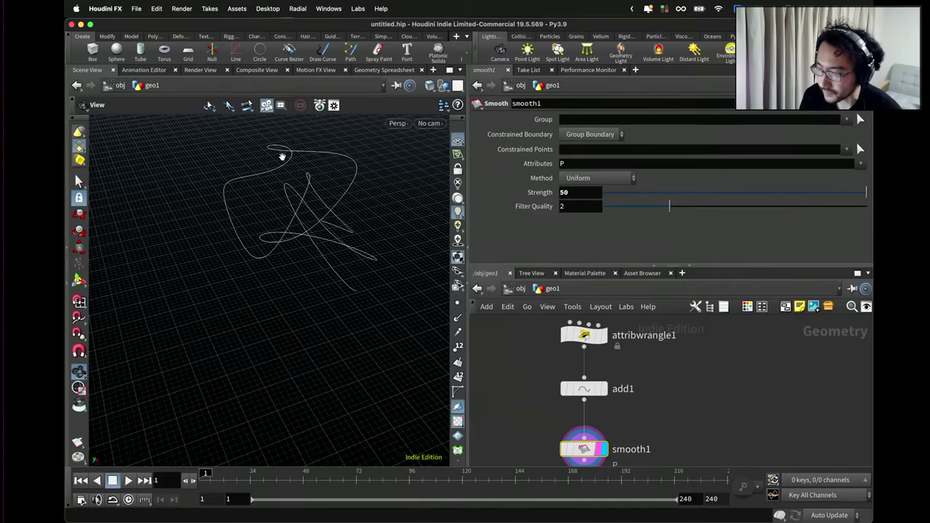
Enlarge the VEXpression editor to show attribwrangle1's entire script.
scroll(642, 400, down, 3)
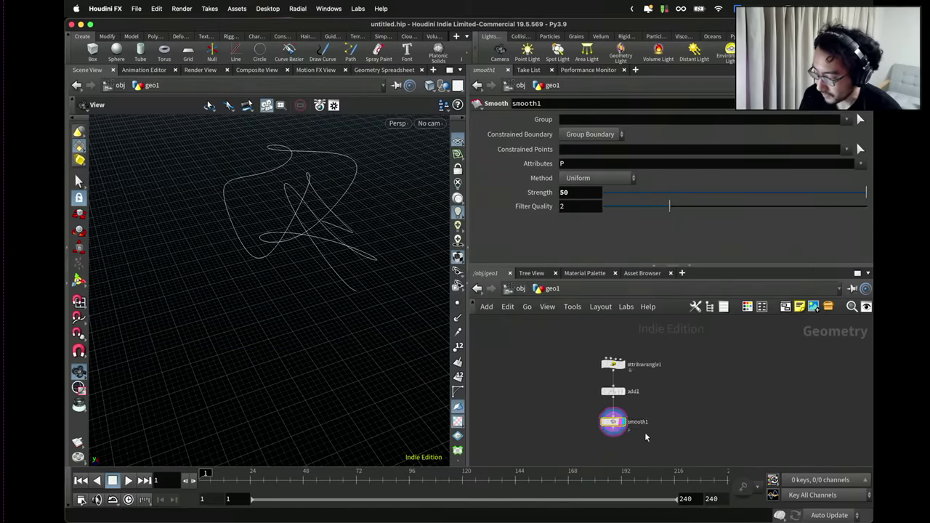
scroll(640, 430, up, 3)
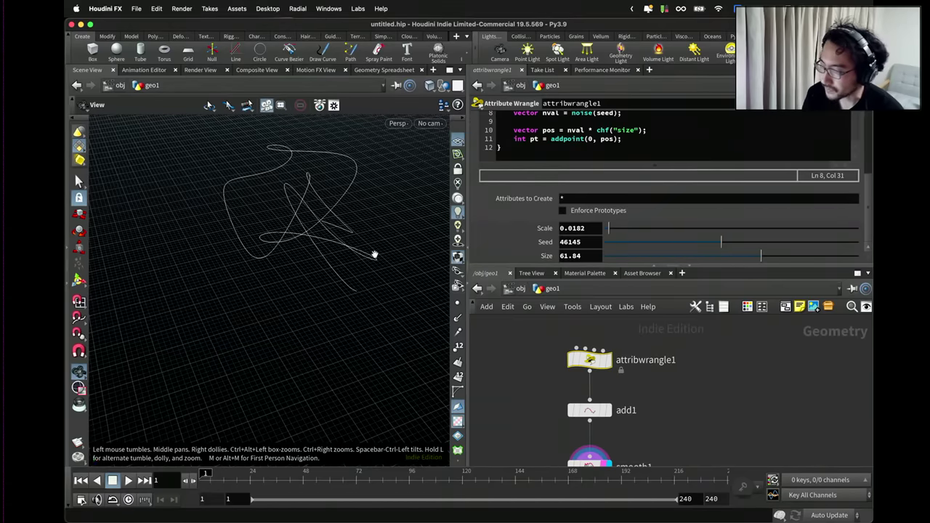
drag(668, 267, 669, 321)
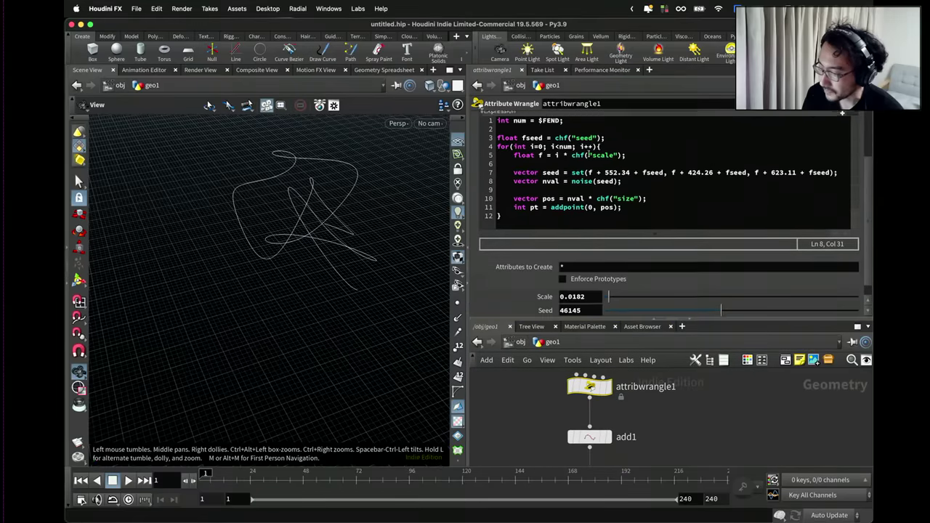
scroll(581, 156, up, 3)
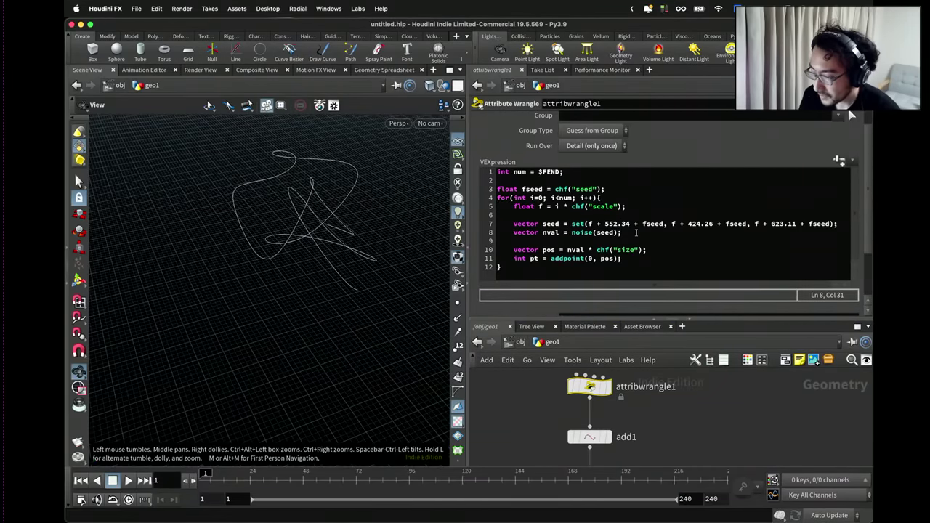
Add 'nval -= set(0.5, 0.5, 0.5);' and 'nval *= 2.0;' after the noise line.
key(Return)
text(nval)
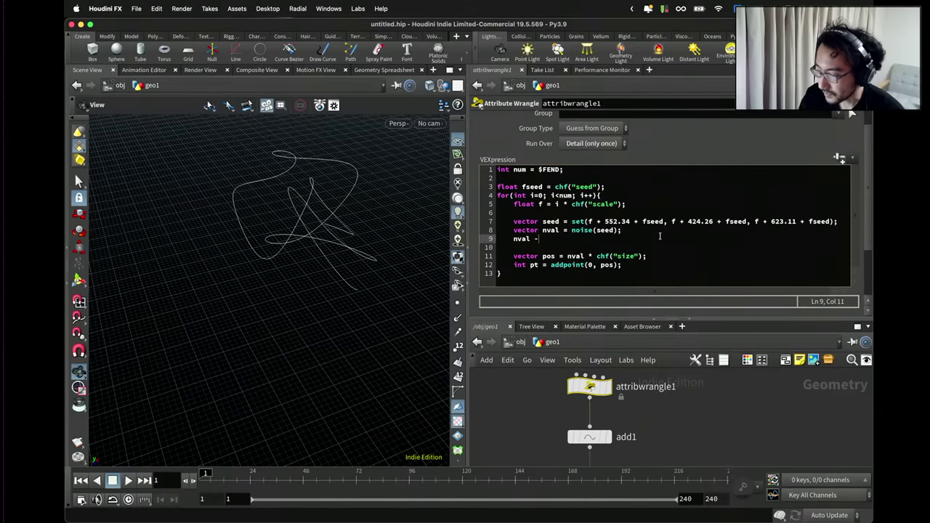
text( -= set(0.5, 0.5, 0.5);)
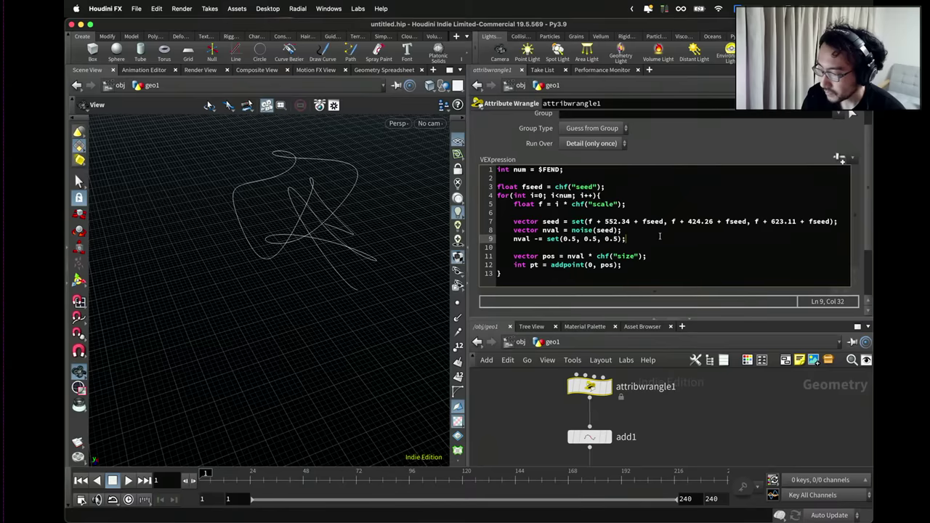
key(Return)
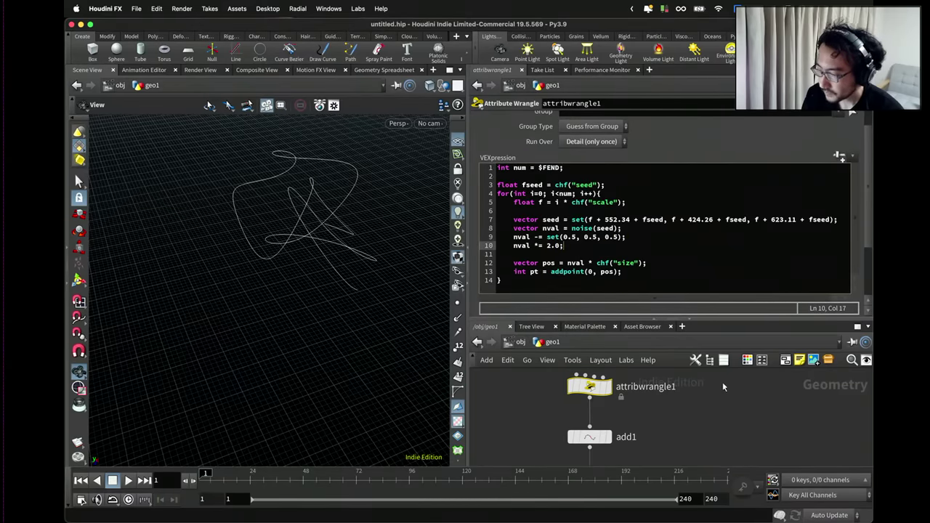
drag(429, 225, 392, 291)
scroll(563, 403, down, 3)
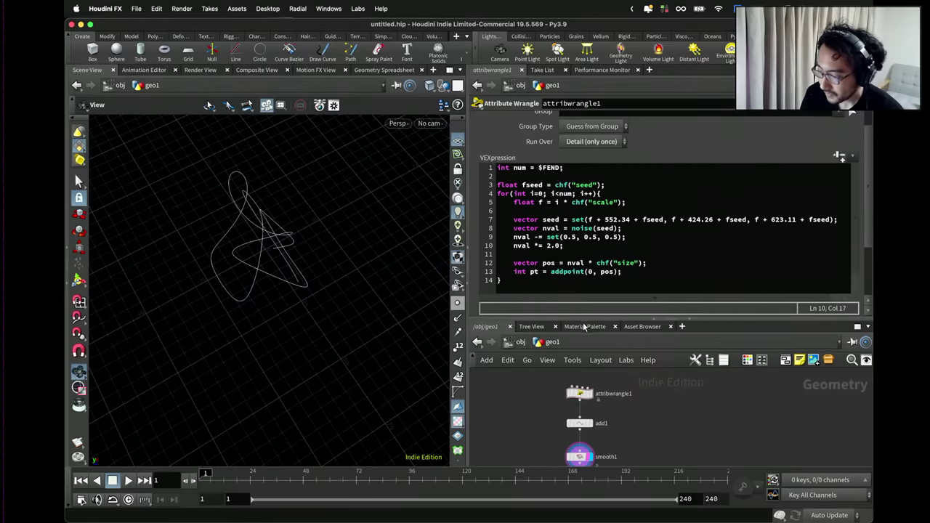
drag(584, 320, 584, 221)
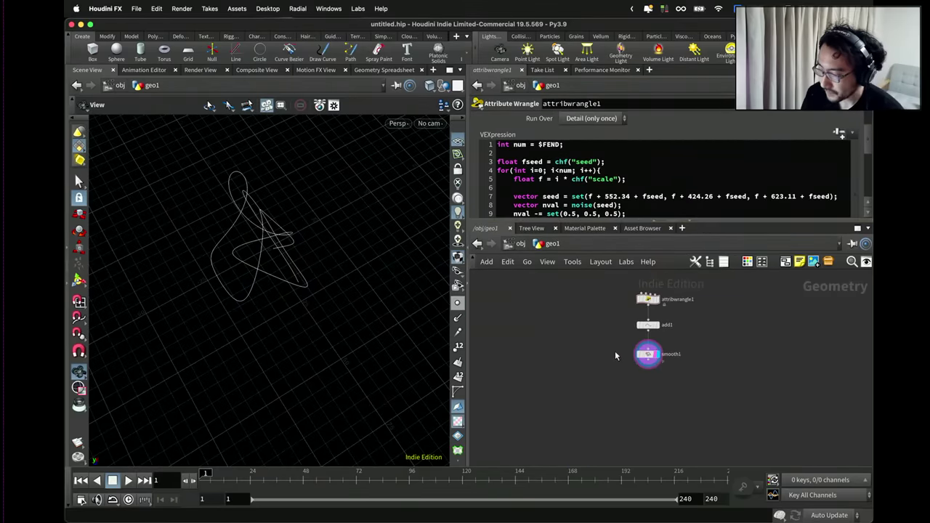
scroll(615, 356, up, 2)
drag(296, 283, 296, 282)
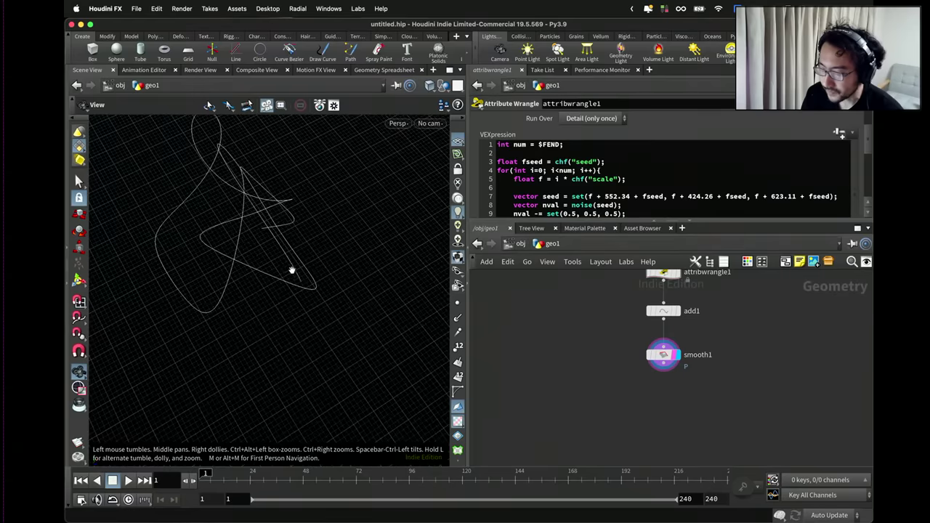
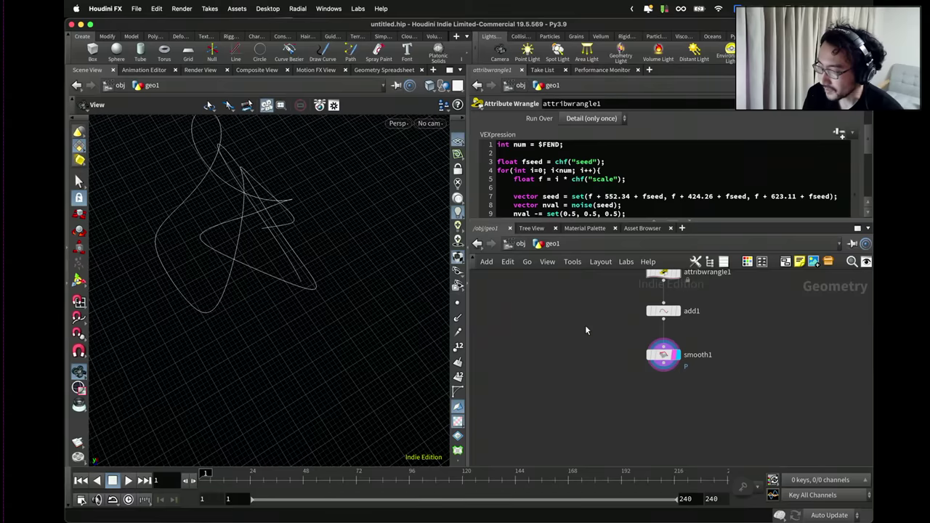
Add a circle1 node with 4 divisions so it forms a square, and frame it in the viewport.
middle_drag(584, 324, 627, 371)
scroll(612, 351, up, 2)
key(Tab)
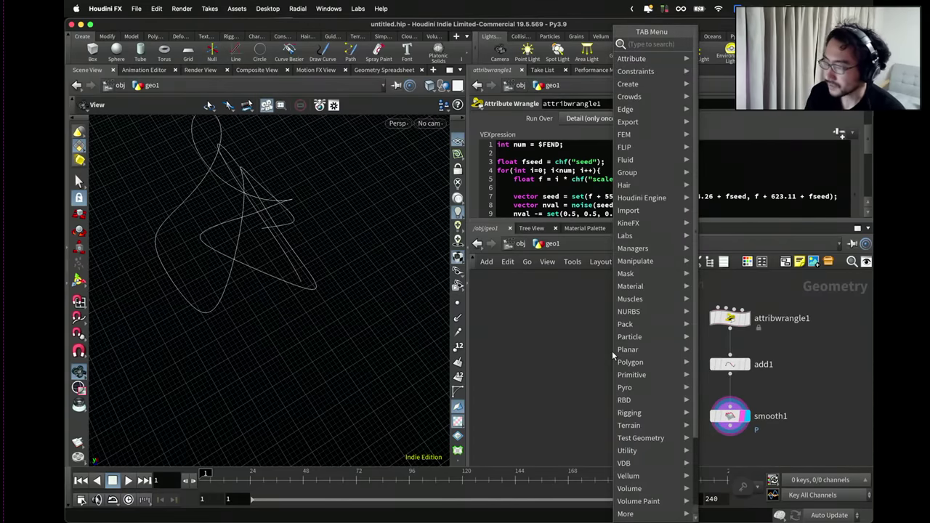
text(sweep)
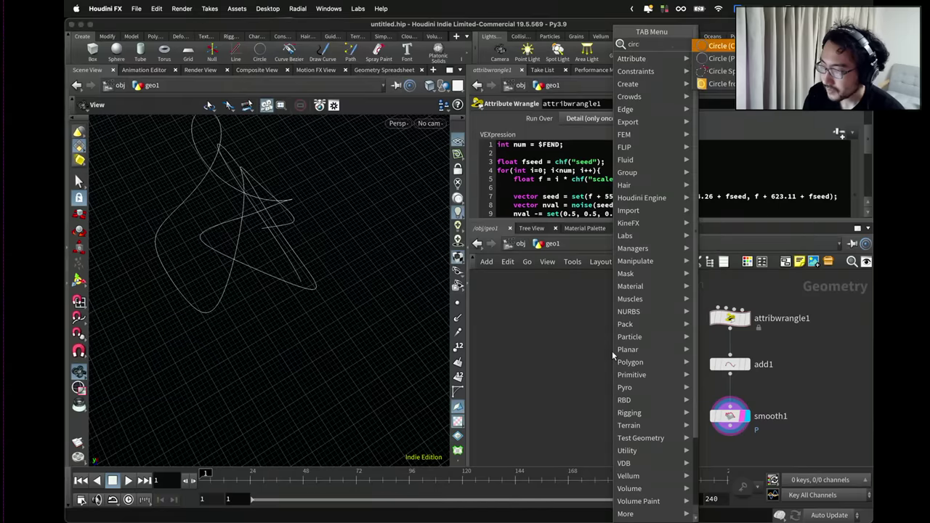
key(Return)
click(612, 356)
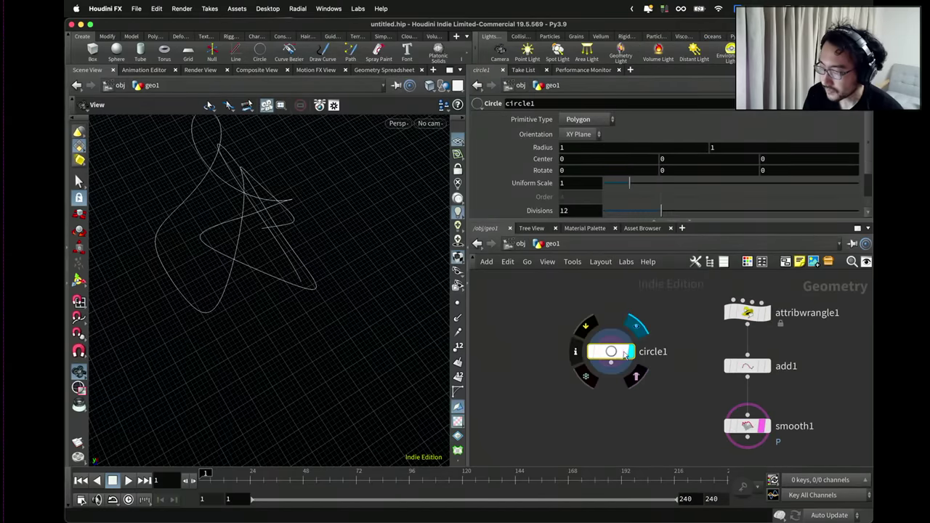
click(644, 322)
scroll(276, 236, down, 3)
drag(275, 237, 242, 249)
key(f)
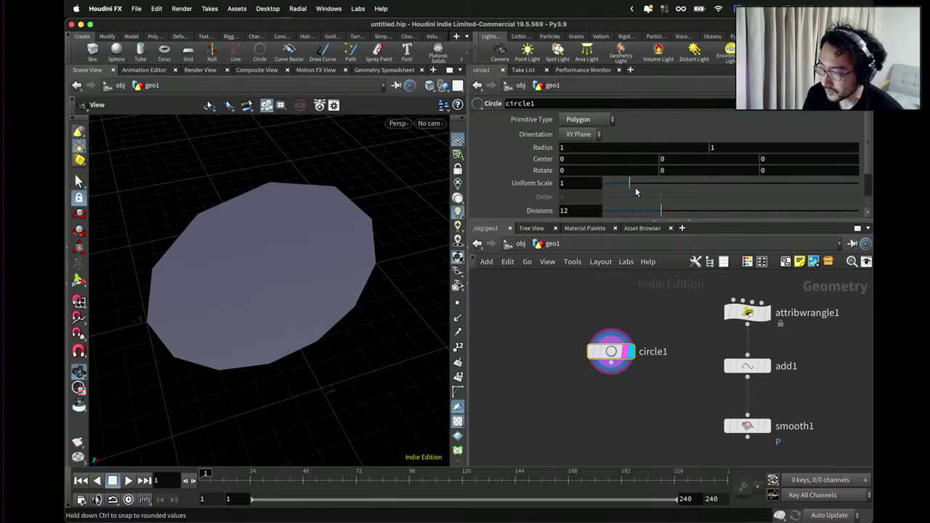
scroll(647, 212, down, 1)
drag(633, 190, 621, 190)
Create a PolyExtrude node from the 'extrude' search.
key(Tab)
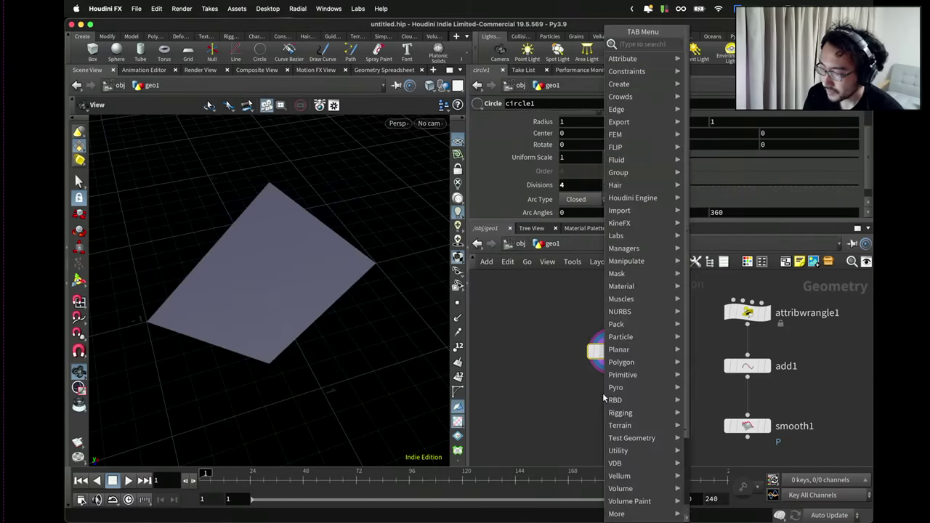
text(extrude)
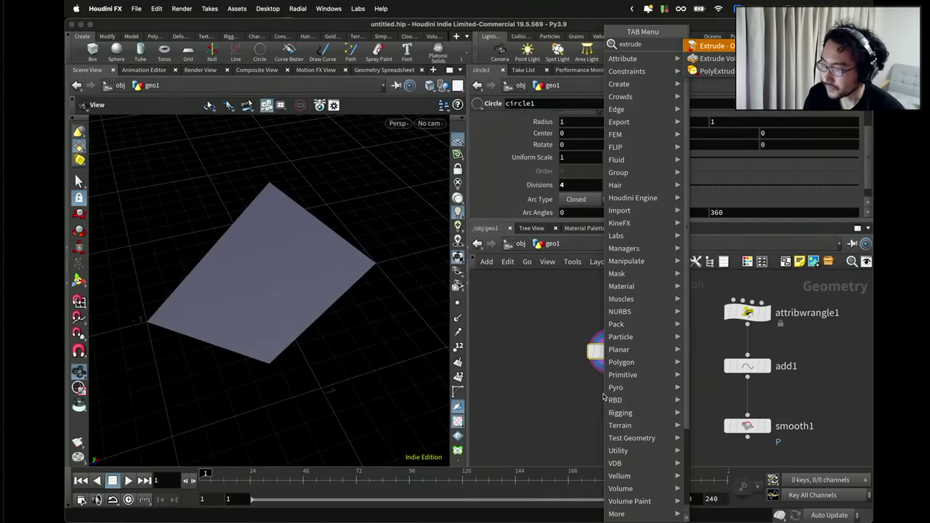
key(Down)
key(Return)
Place polyextrude1 below circle1 and set its Distance and Inset to 1.
click(603, 396)
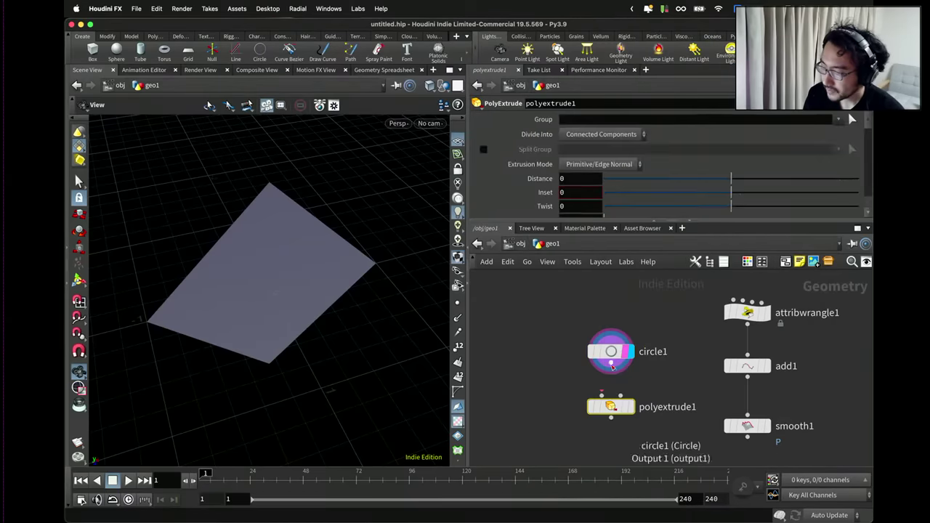
scroll(609, 401, down, 6)
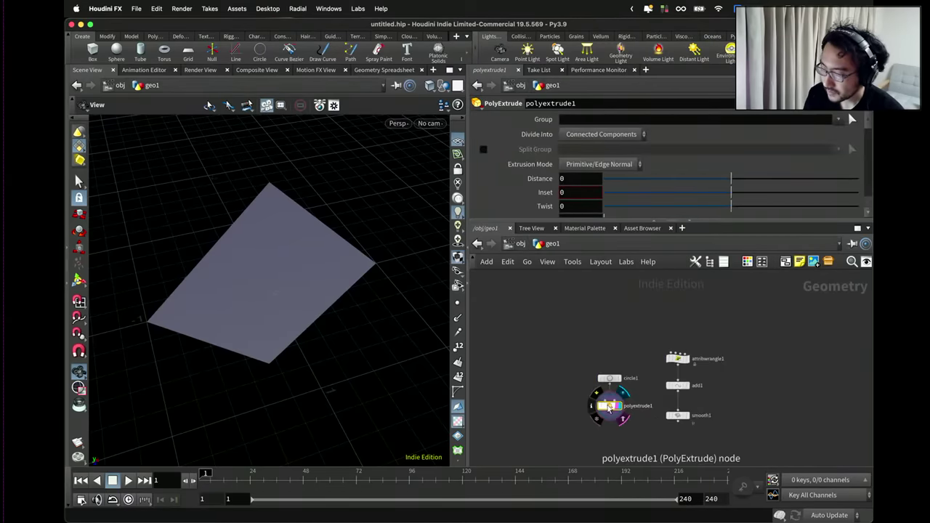
drag(376, 315, 394, 315)
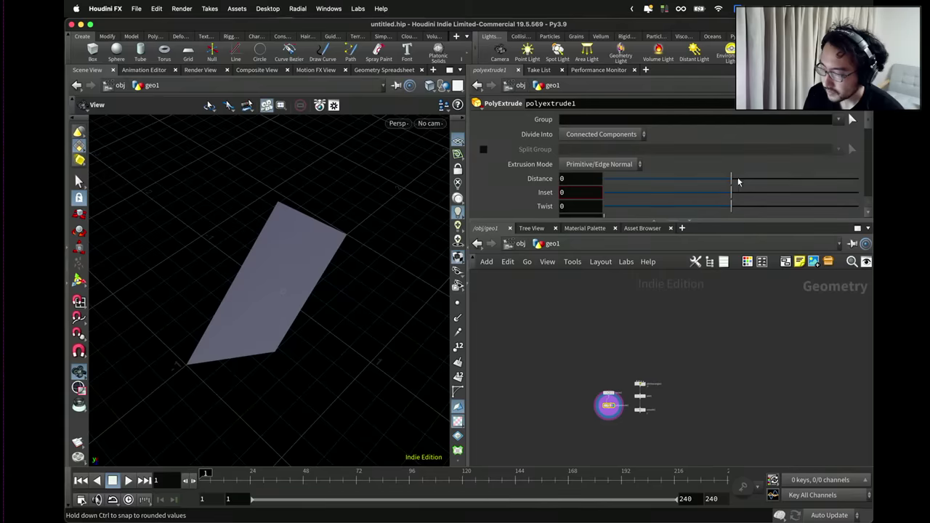
drag(730, 179, 857, 179)
drag(409, 228, 407, 218)
drag(730, 192, 860, 193)
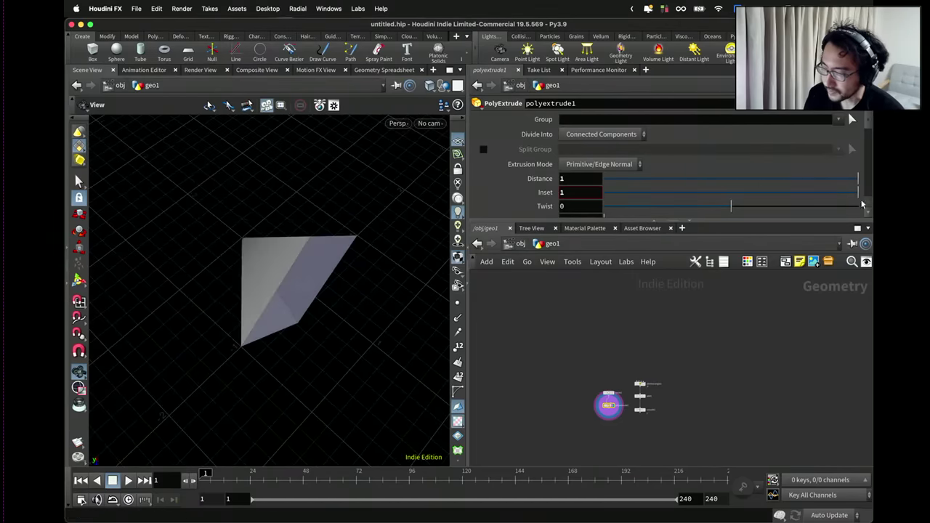
drag(327, 174, 349, 204)
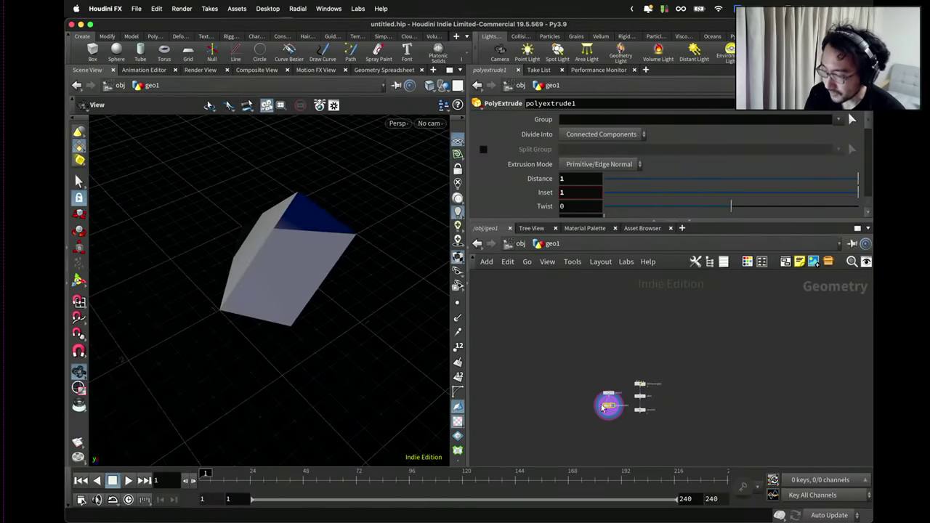
Add a transform1 node below polyextrude1.
scroll(606, 417, up, 3)
key(Tab)
key(Return)
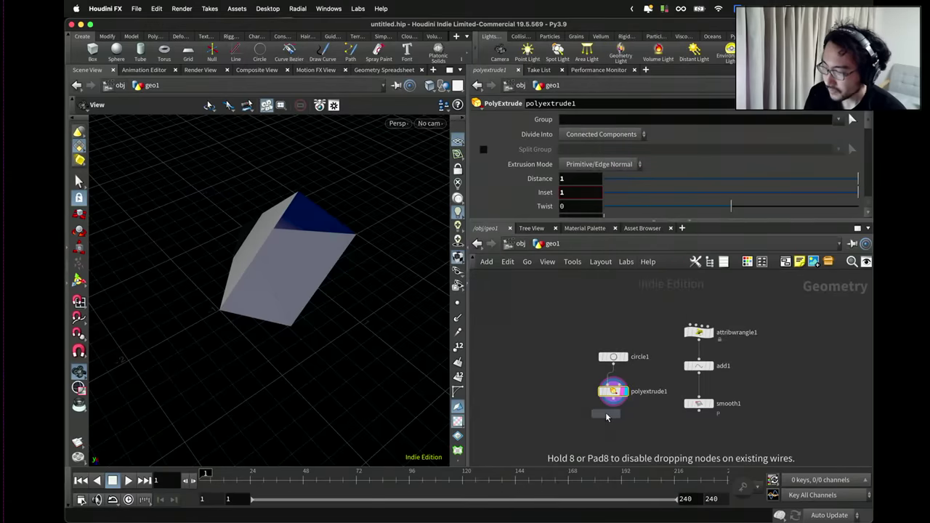
click(622, 411)
On polyextrude1, disable Output Front and enable Output Back.
click(612, 391)
scroll(627, 181, down, 5)
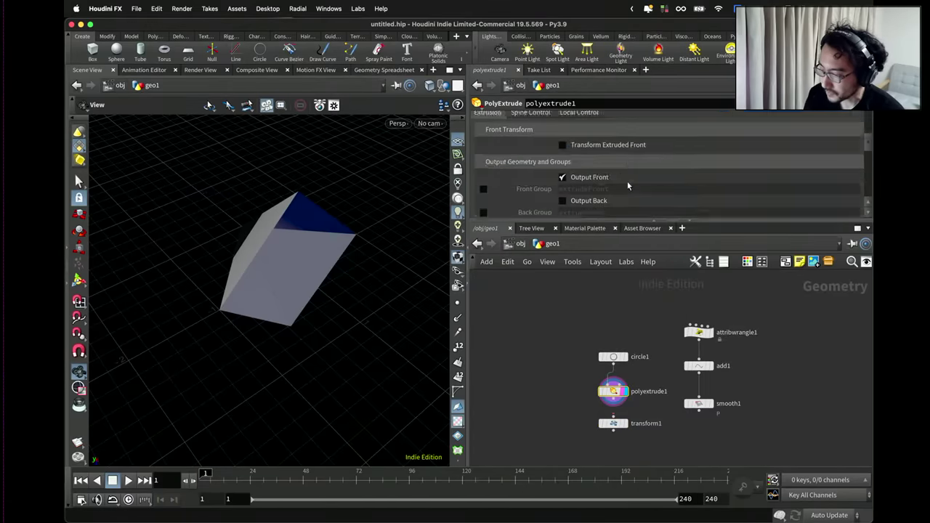
scroll(614, 173, up, 1)
click(595, 147)
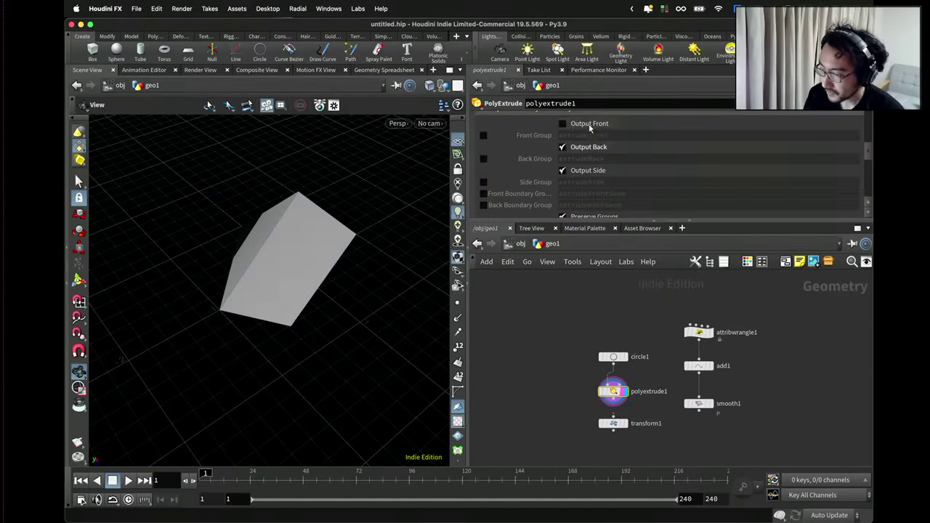
drag(407, 283, 305, 291)
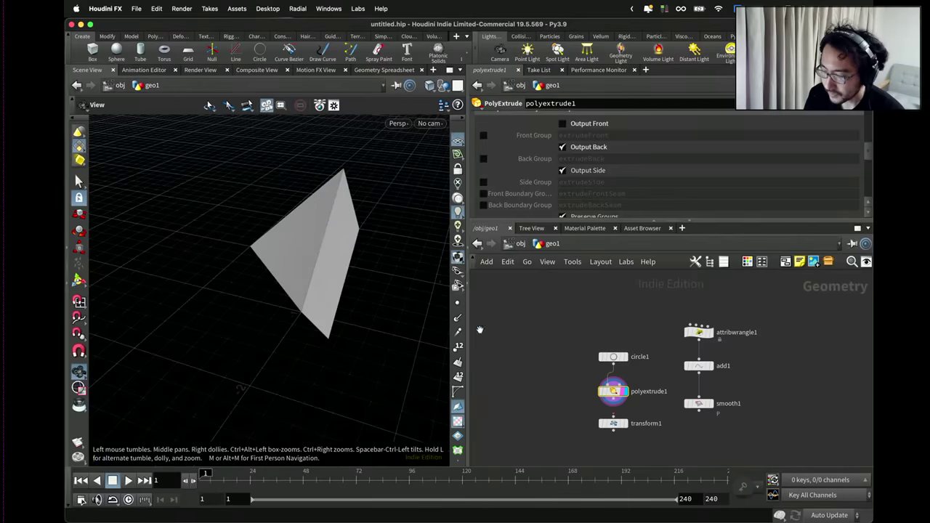
scroll(625, 407, up, 2)
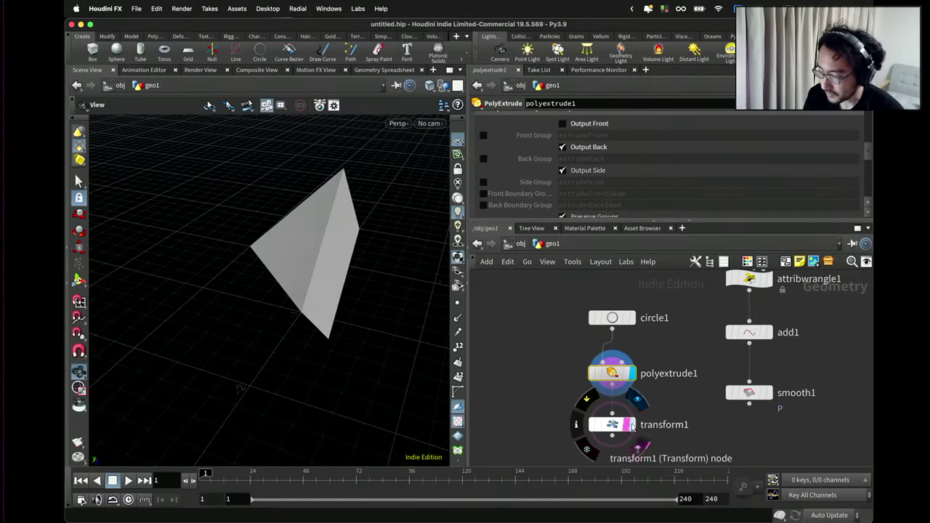
Set transform1's Scale Y to 0.2 to flatten the pyramid.
click(612, 424)
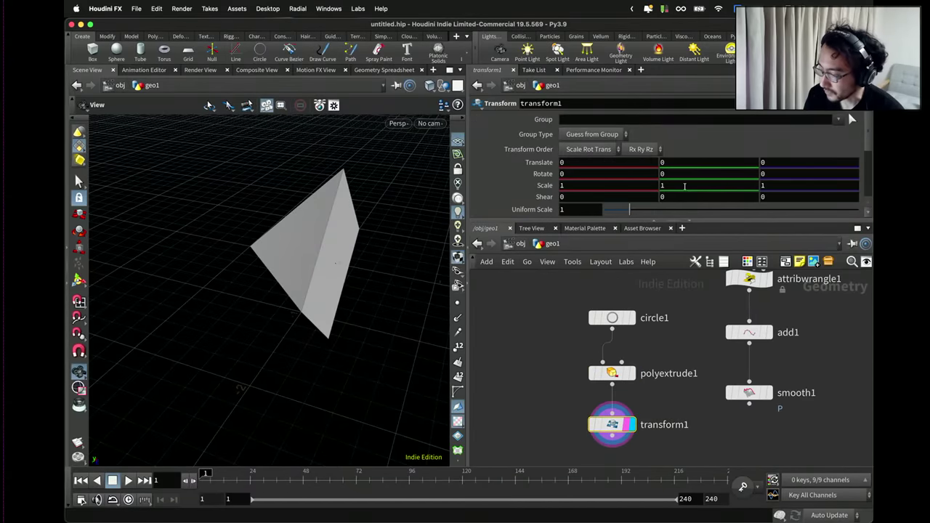
text(0.2)
key(Return)
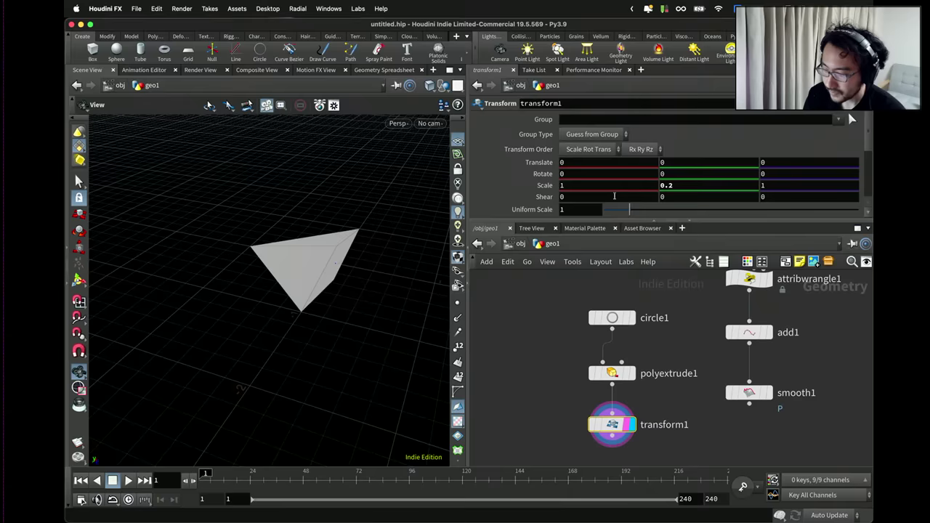
drag(343, 263, 311, 235)
drag(410, 280, 355, 296)
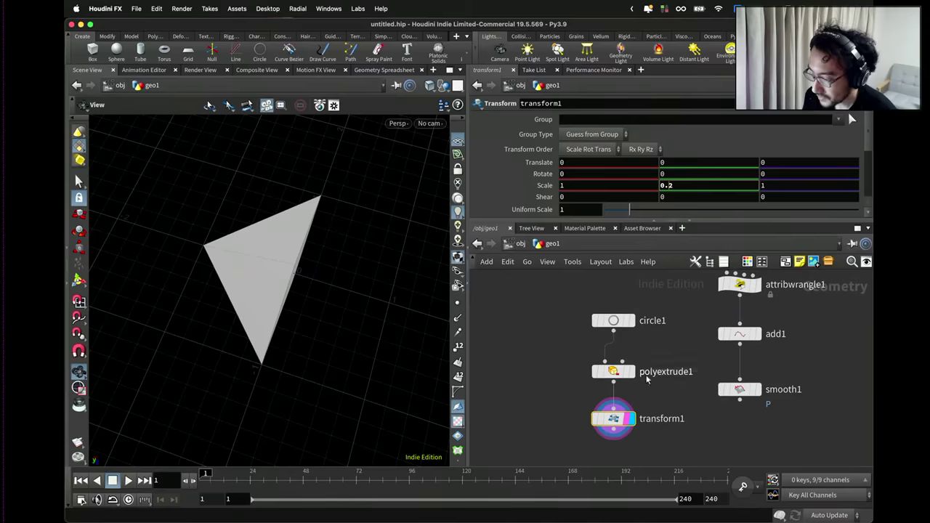
Raise polyextrude1's Distance to 1.5.
click(626, 373)
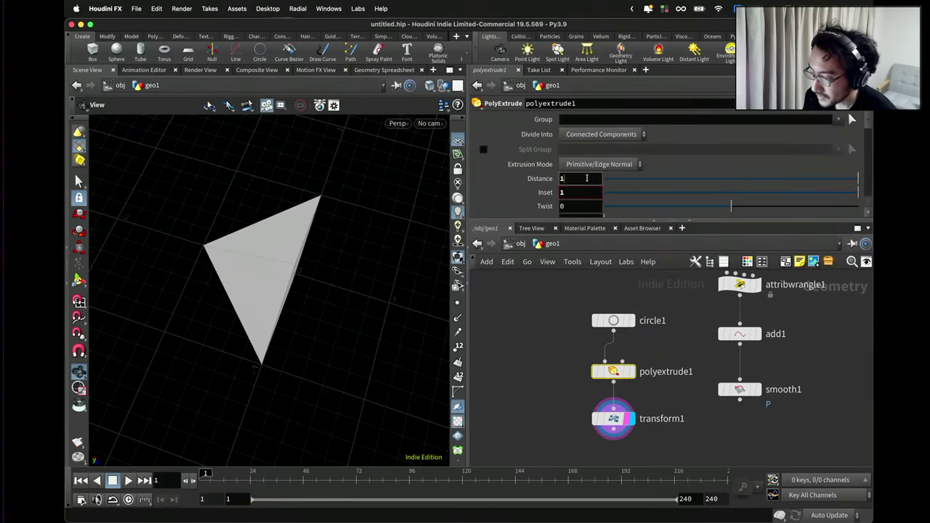
text(5)
key(Return)
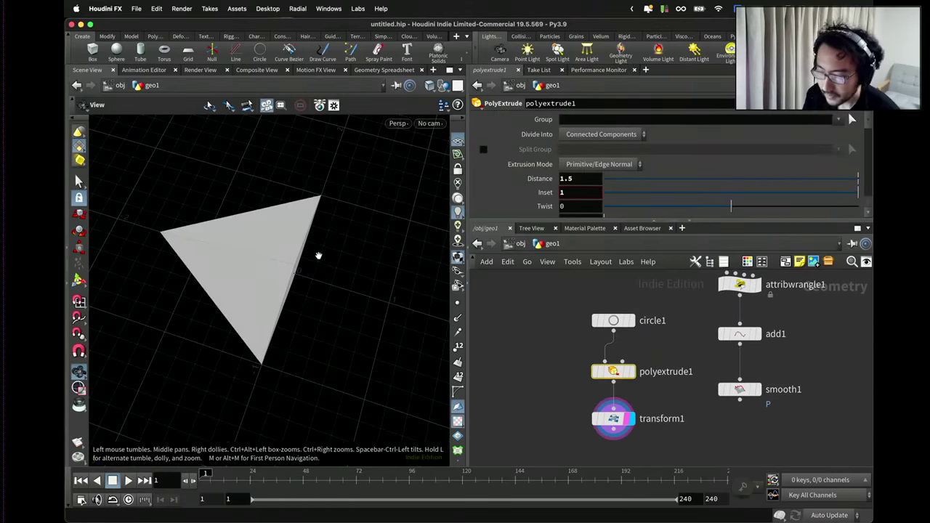
drag(317, 255, 334, 218)
scroll(682, 390, down, 3)
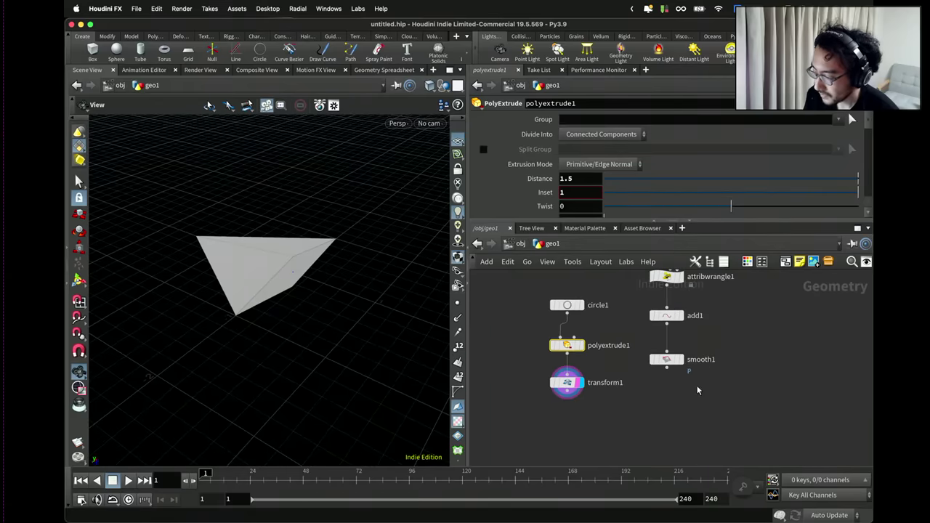
Move attribwrangle1, add1 and smooth1 to the right and display smooth1's curve.
drag(697, 385, 645, 270)
drag(661, 291, 686, 292)
scroll(686, 320, up, 2)
click(709, 378)
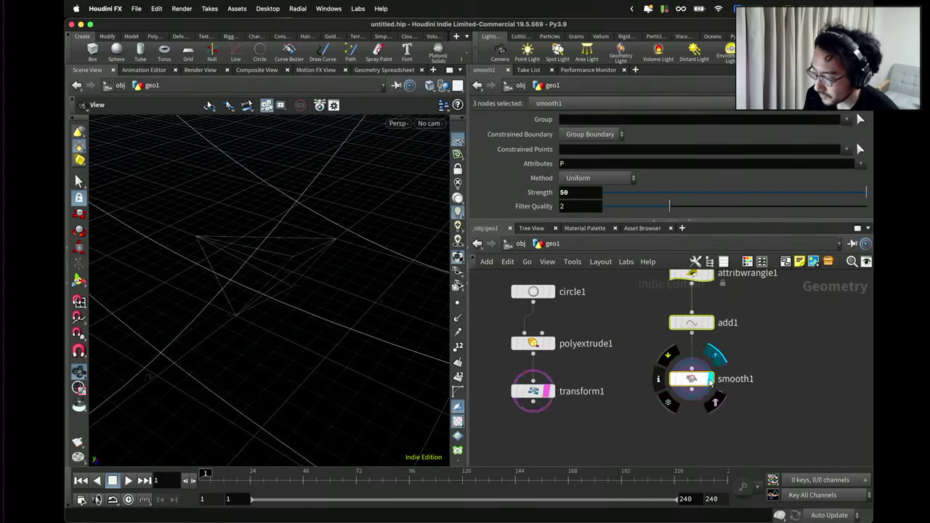
scroll(332, 269, down, 10)
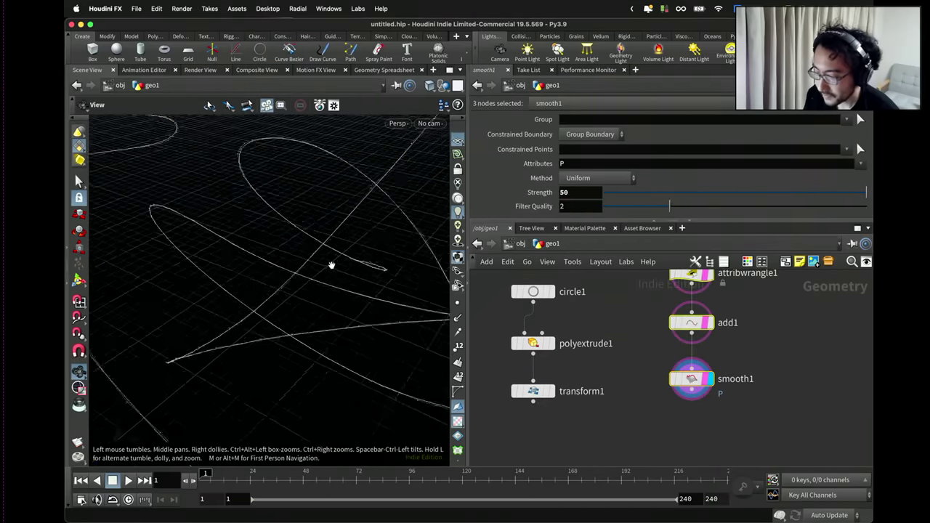
drag(333, 289, 393, 261)
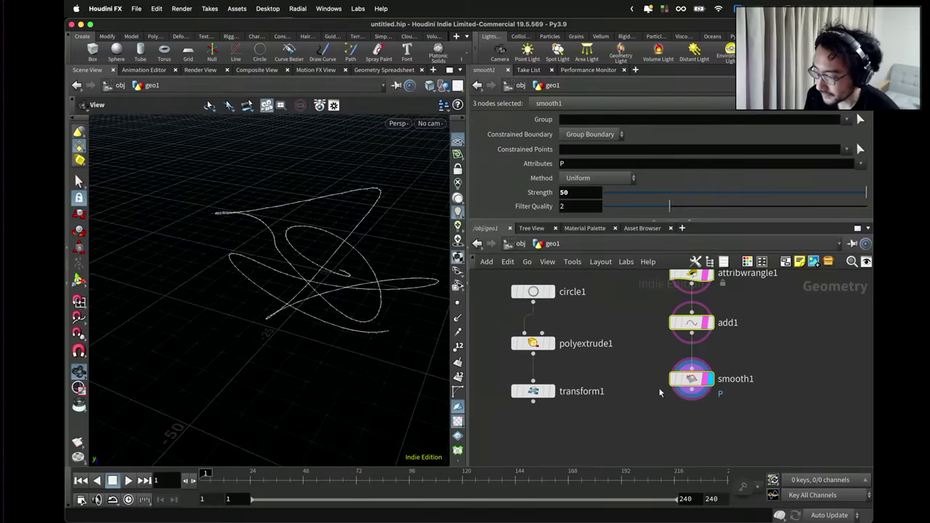
mouse_move(692, 380)
scroll(623, 377, down, 3)
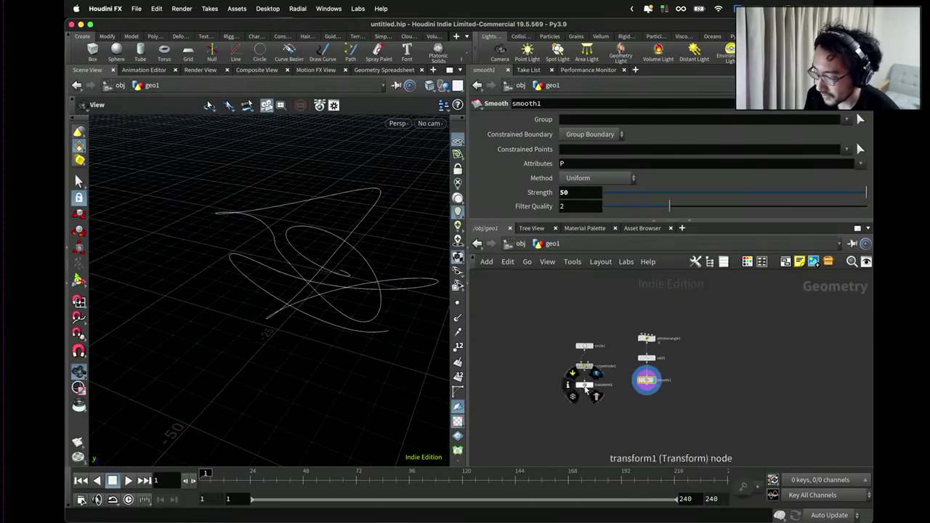
Add a pointwrangle1 wired from smooth1, then delete it.
drag(614, 411, 581, 344)
scroll(626, 414, up, 3)
key(Tab)
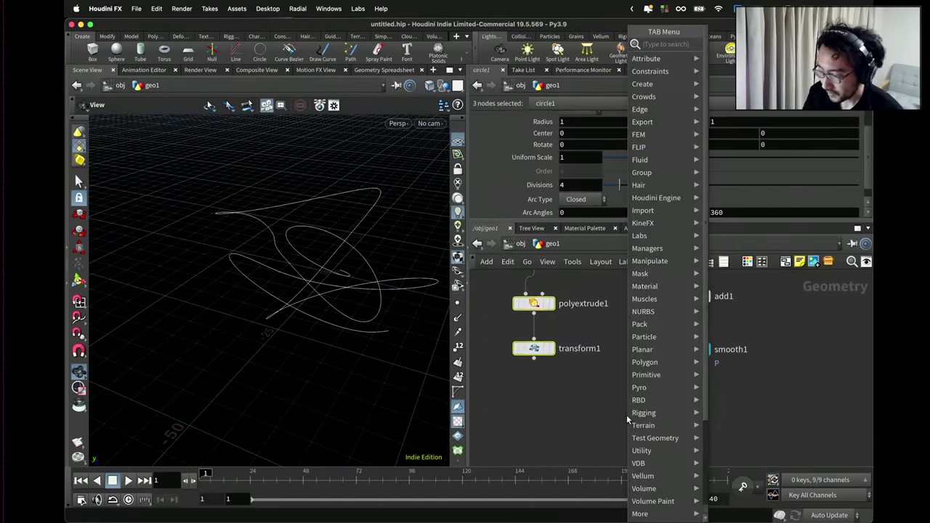
key(Return)
click(626, 415)
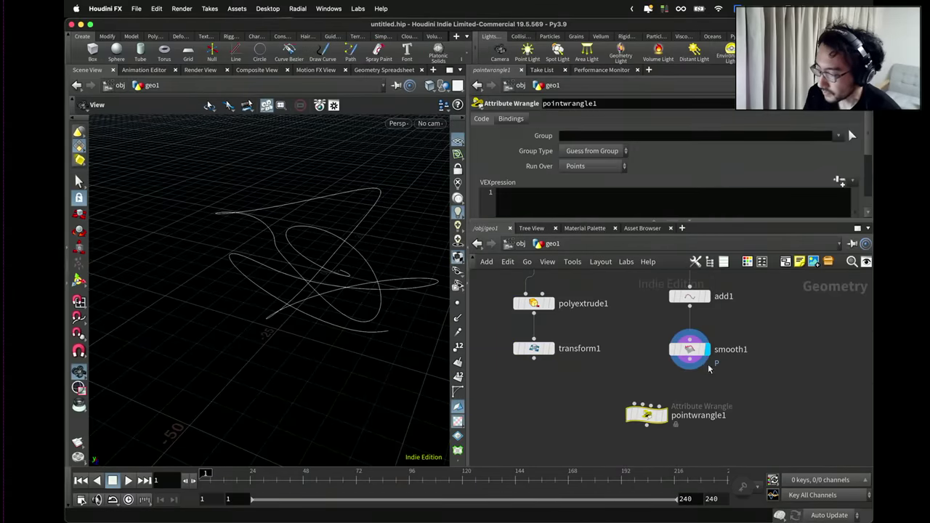
click(646, 404)
click(629, 394)
drag(646, 415, 611, 430)
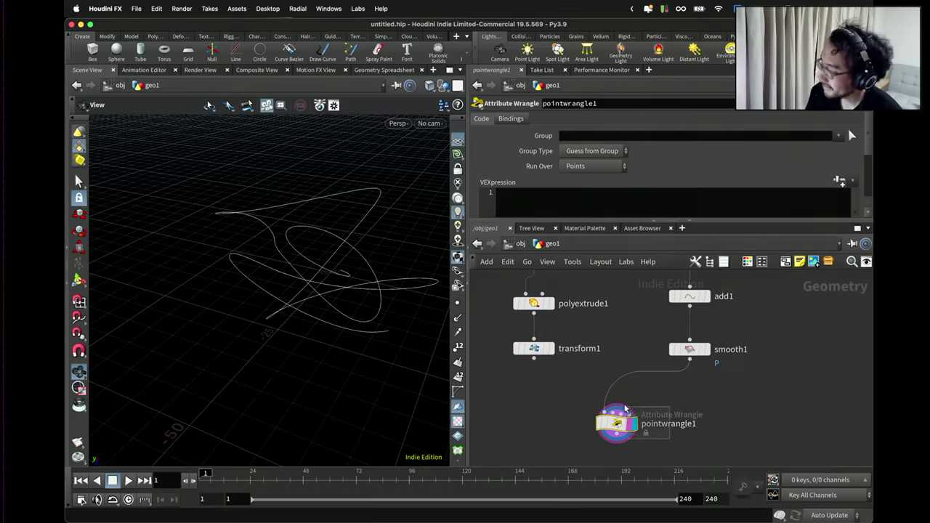
key(Delete)
Place primitivewrangle1 below smooth1, wire smooth1 into it, and display its result.
key(Tab)
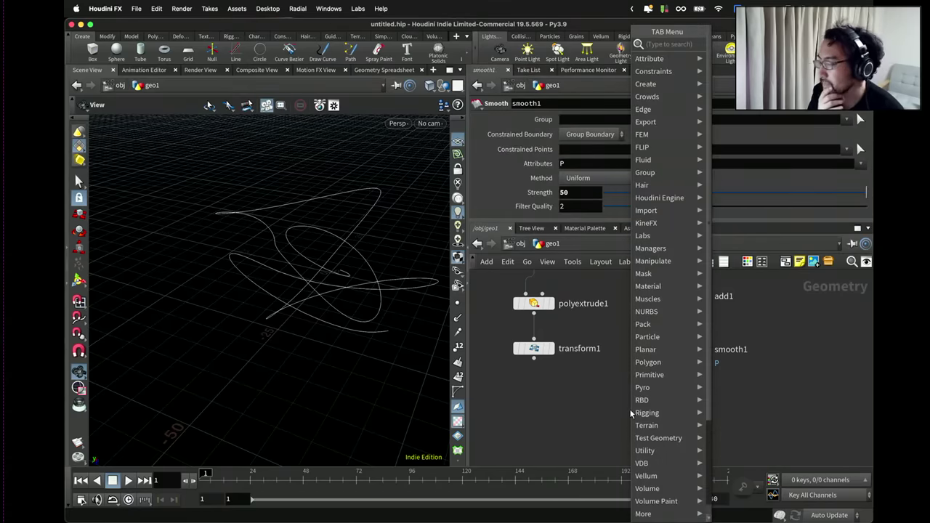
text(resample)
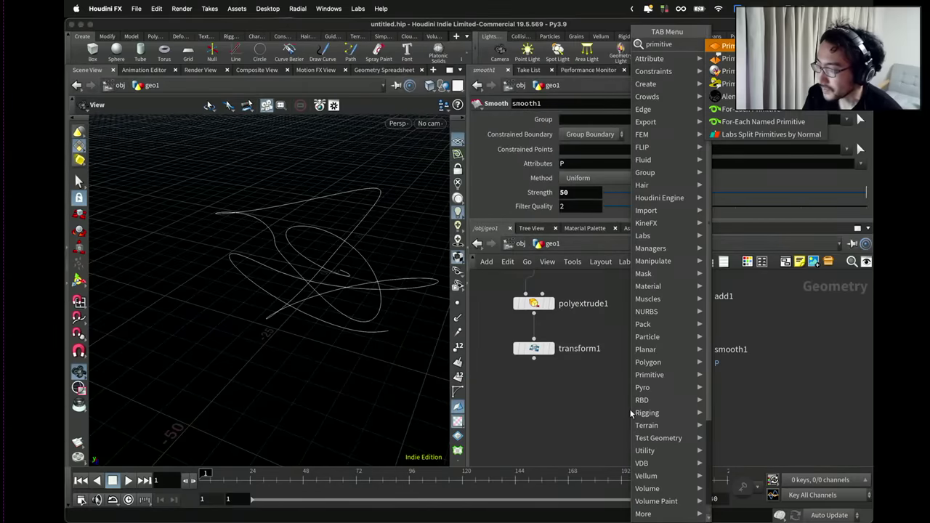
key(Return)
click(630, 413)
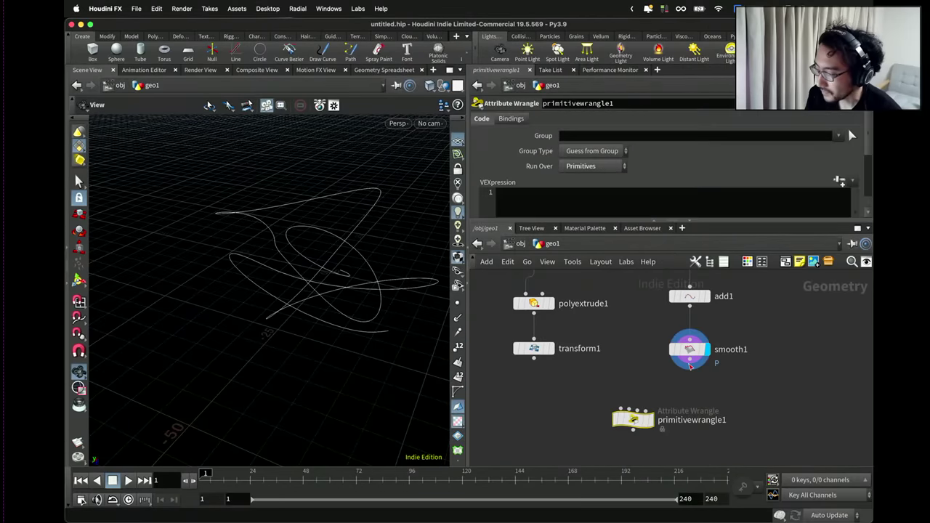
click(690, 368)
click(632, 409)
drag(639, 428, 625, 433)
click(640, 402)
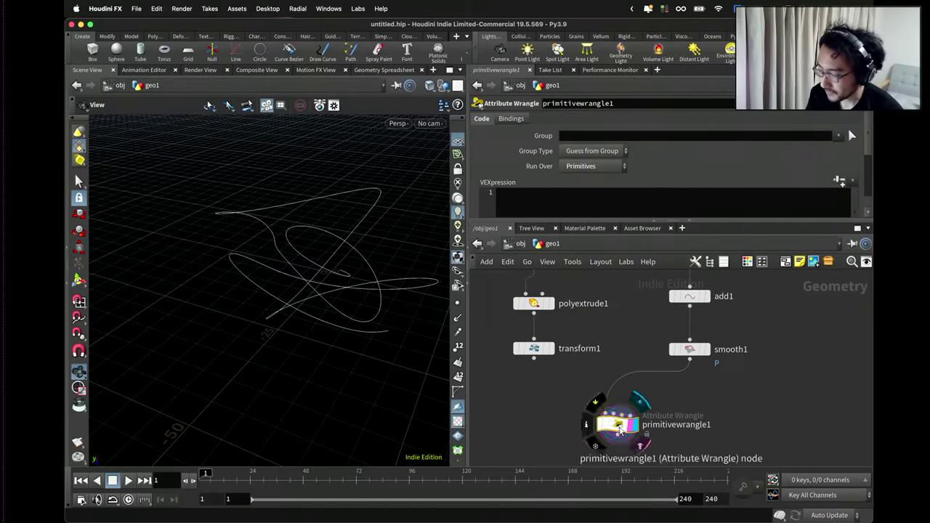
drag(617, 424, 602, 435)
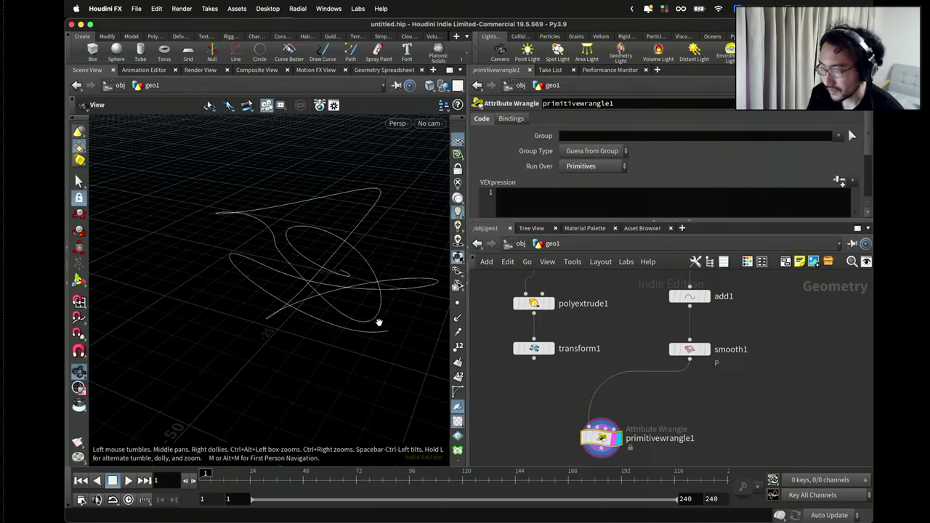
drag(370, 328, 375, 332)
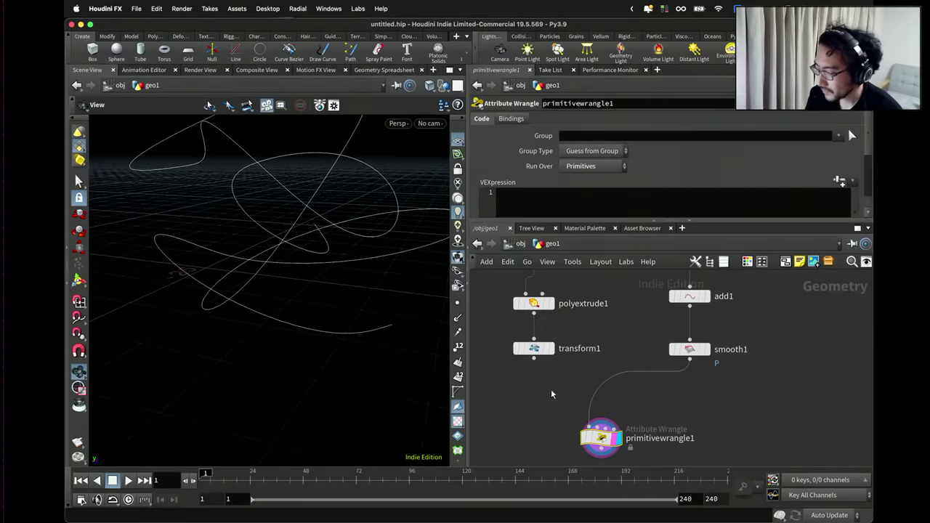
drag(696, 347, 696, 329)
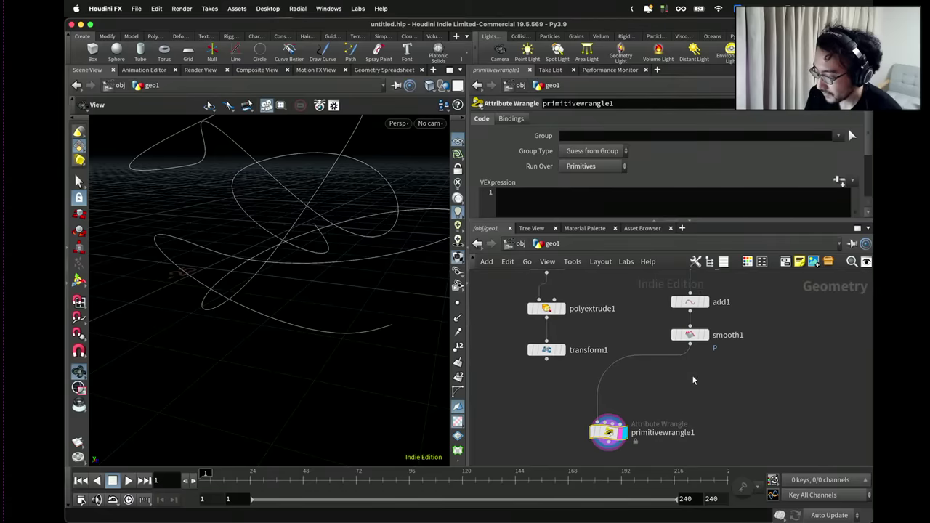
Drop an Orient along Curve node onto the smooth1→primitivewrangle1 wire and display its output.
key(Tab)
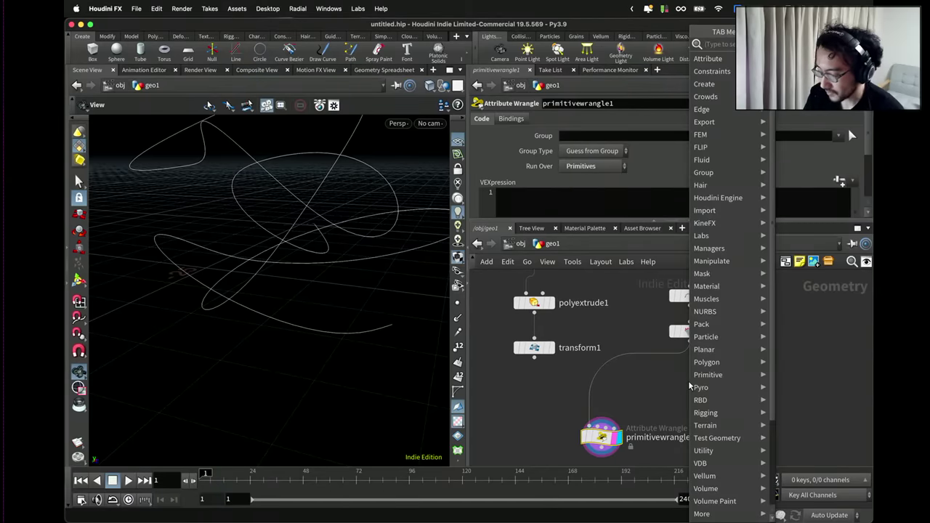
text(p)
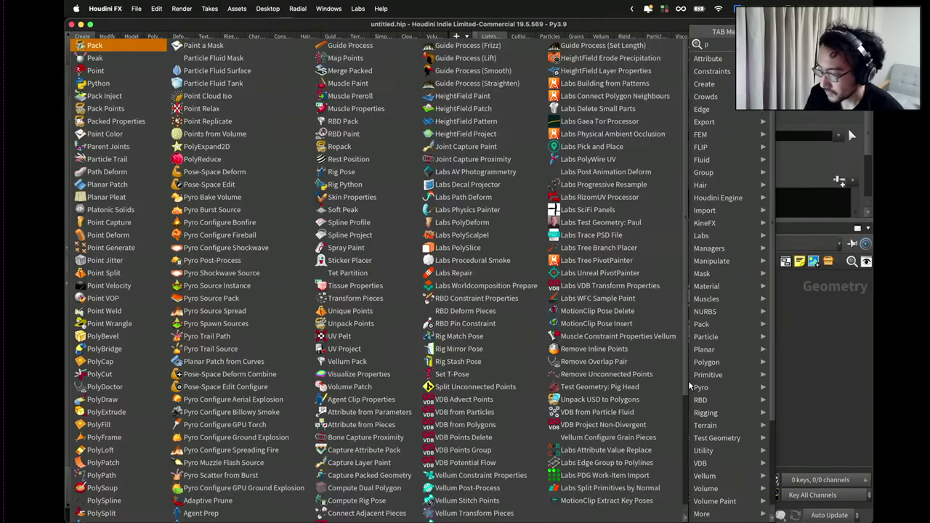
key(BackSpace)
text(orient)
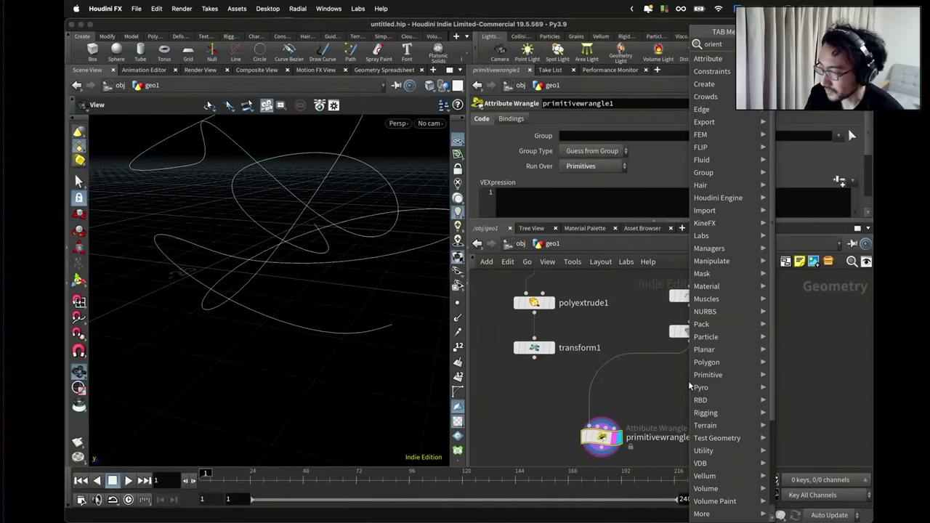
key(Return)
click(688, 381)
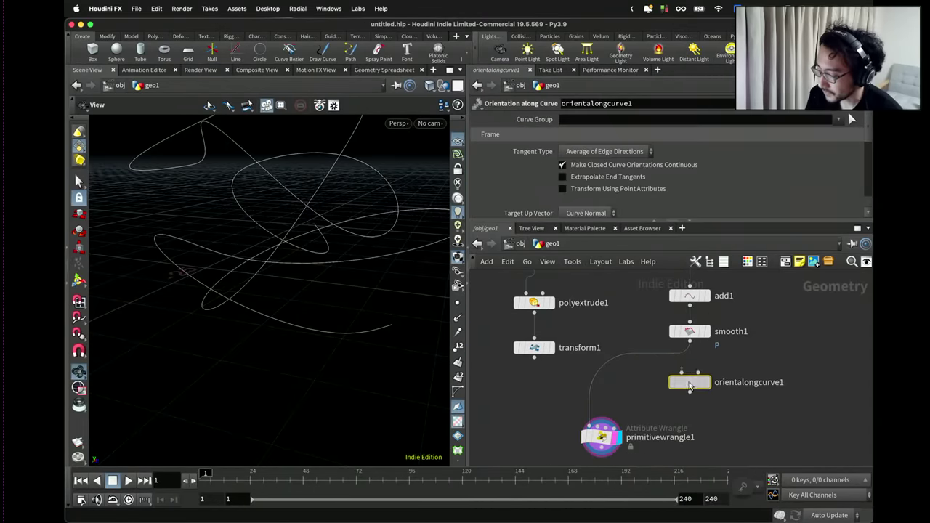
drag(688, 381, 696, 373)
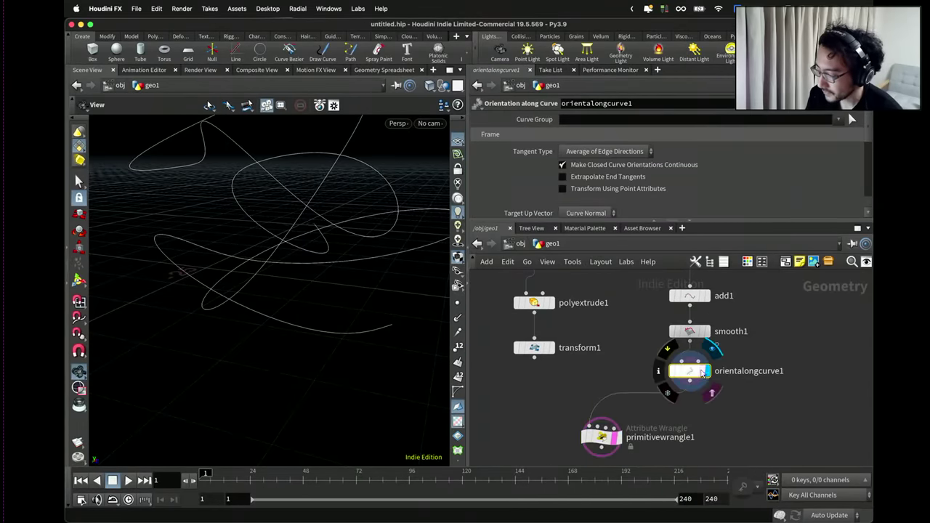
click(705, 371)
drag(418, 283, 435, 305)
scroll(406, 307, up, 10)
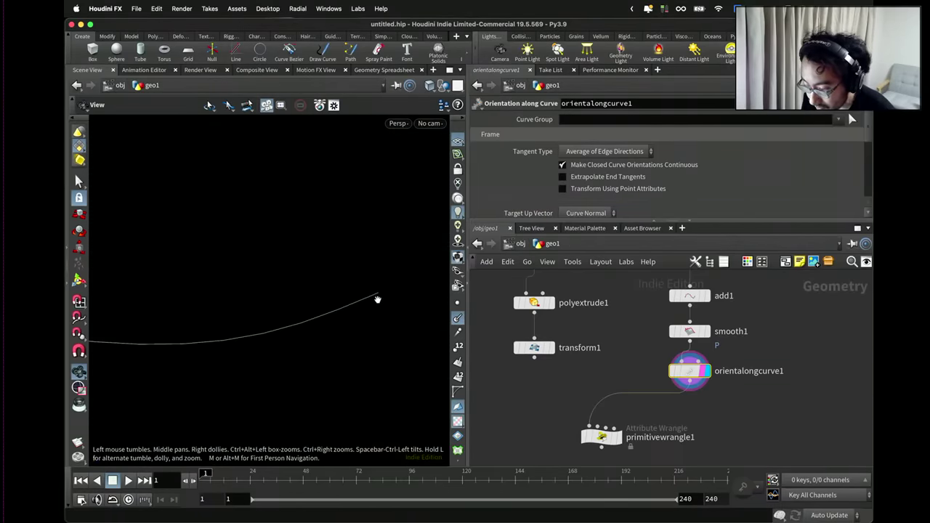
drag(377, 299, 380, 293)
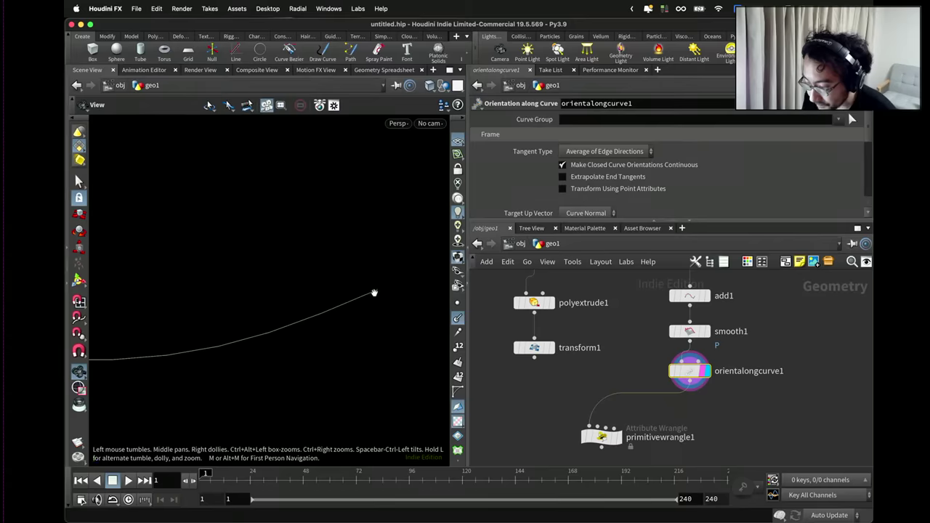
scroll(375, 293, down, 8)
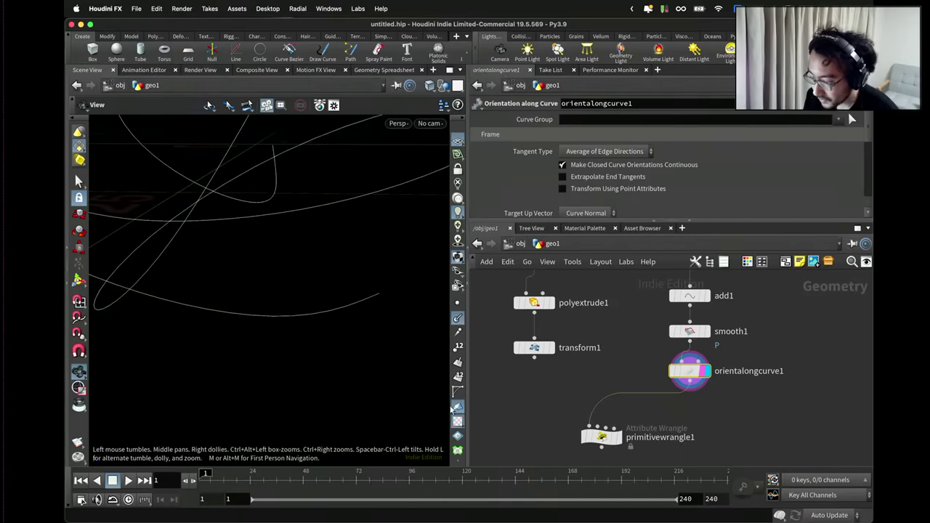
scroll(457, 420, down, 3)
Add a Marker visualizer with Name, Label and Attribute 'up' drawn in Vector style.
click(458, 441)
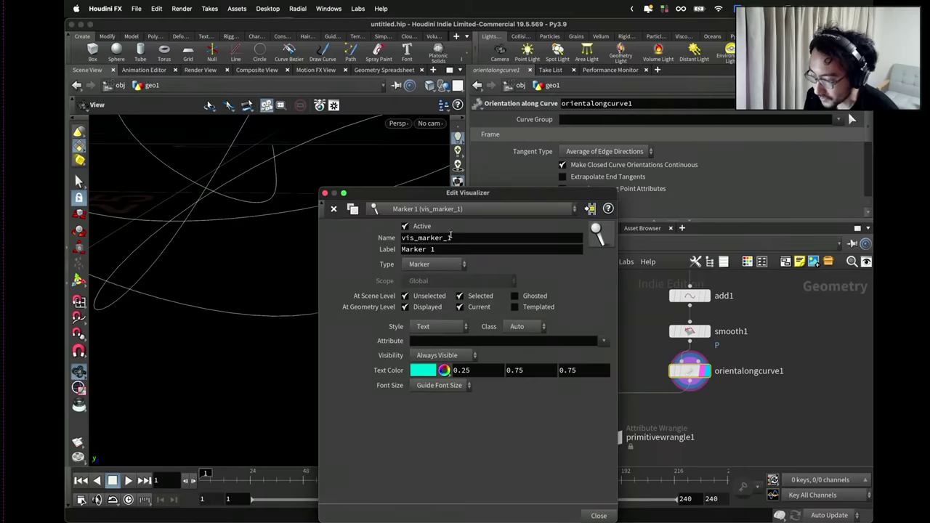
double_click(451, 237)
text(up)
key(Tab)
text(up)
key(Tab)
text(up)
key(Return)
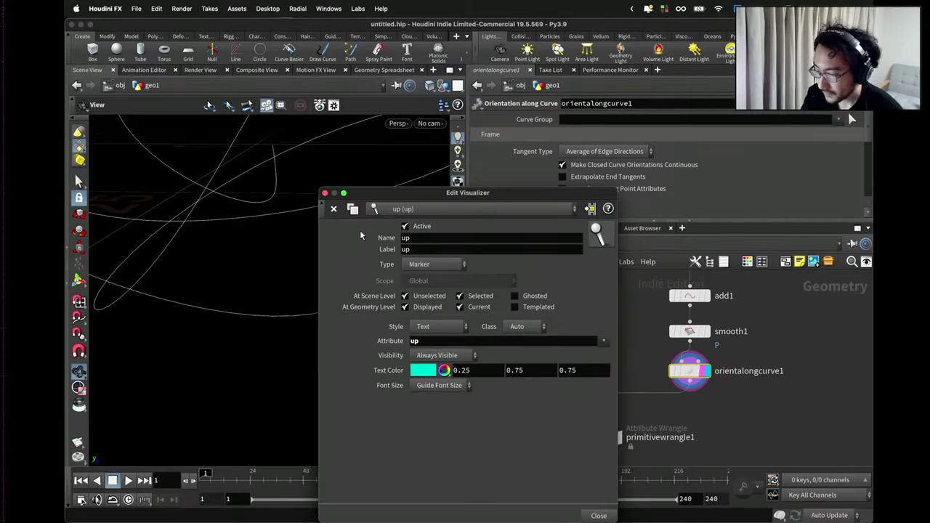
click(438, 326)
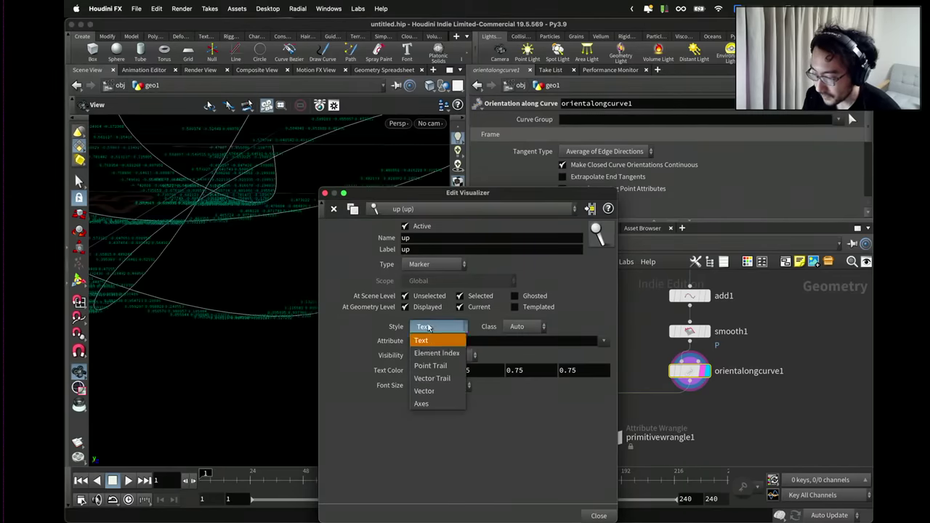
click(436, 389)
click(325, 193)
drag(307, 254, 319, 282)
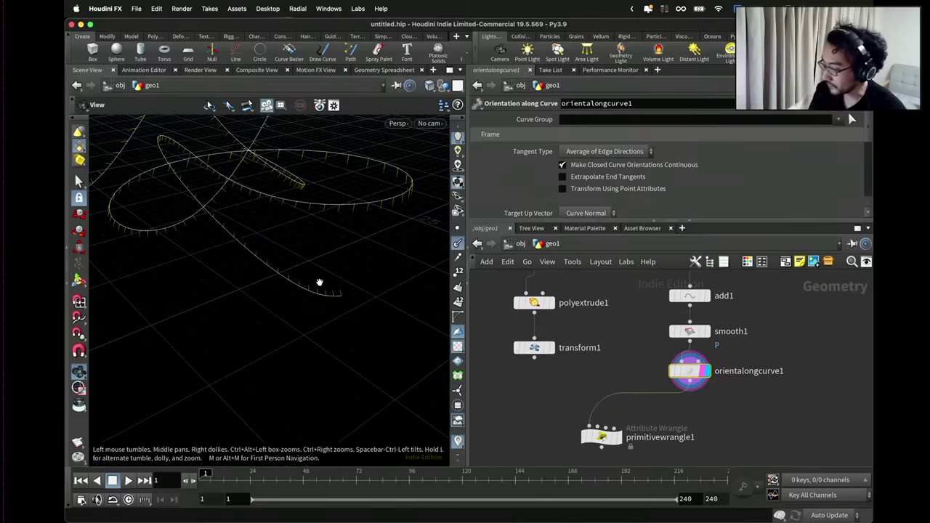
scroll(332, 290, up, 3)
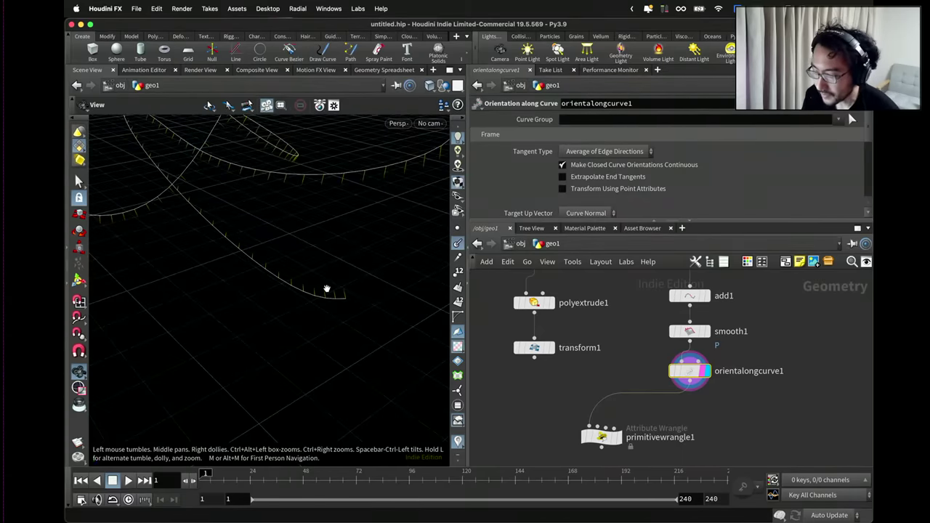
Display transform1, then primitivewrangle1, to show the wrangle's result and code.
click(550, 347)
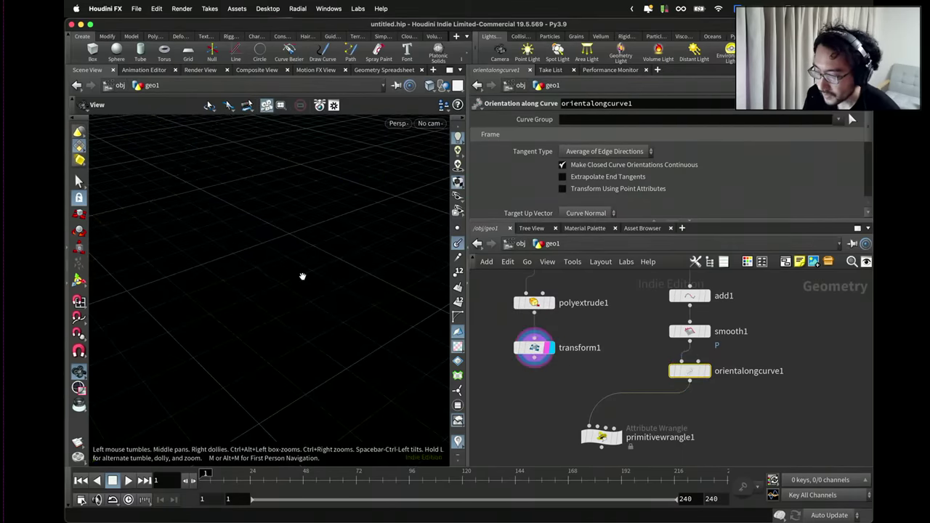
scroll(302, 276, down, 5)
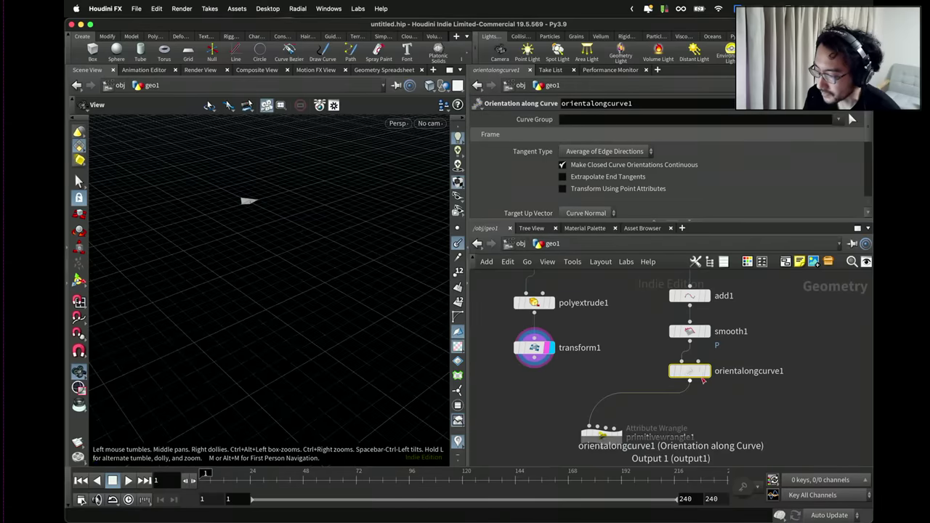
scroll(641, 434, up, 1)
click(616, 431)
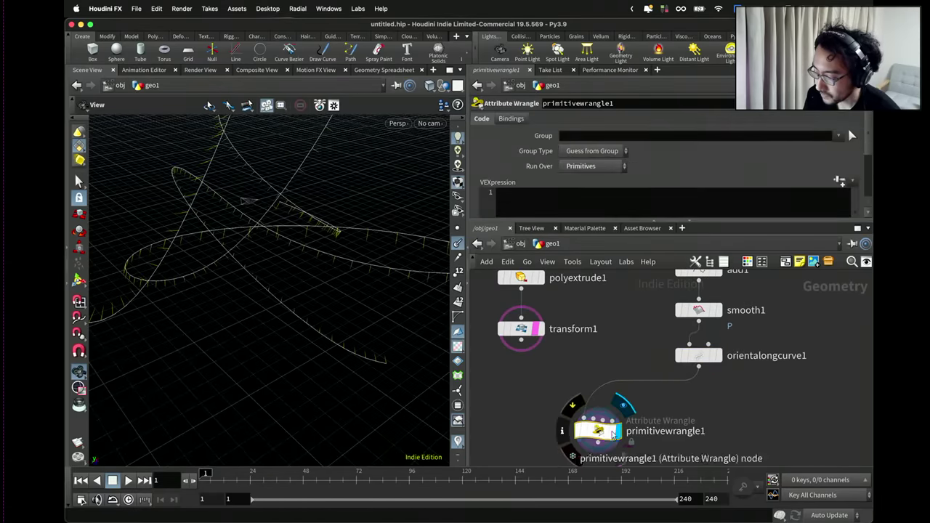
click(573, 207)
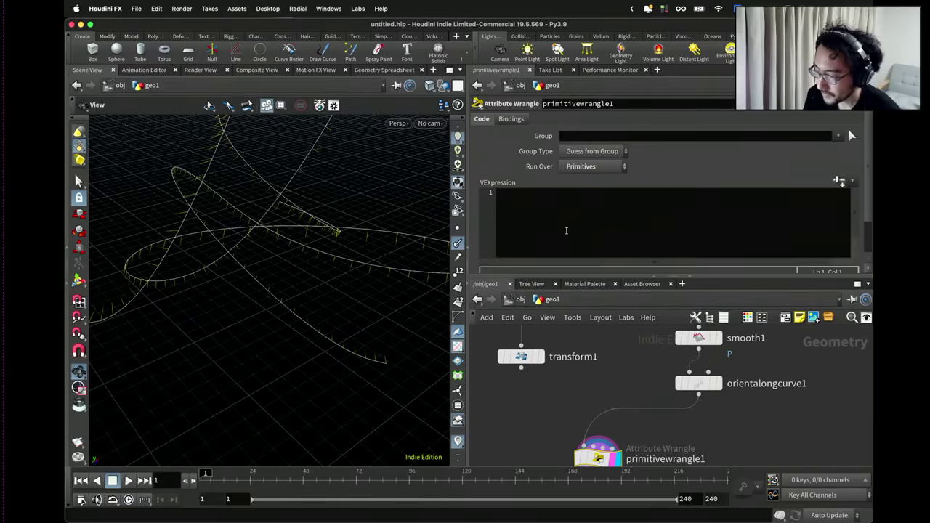
text(oat f)
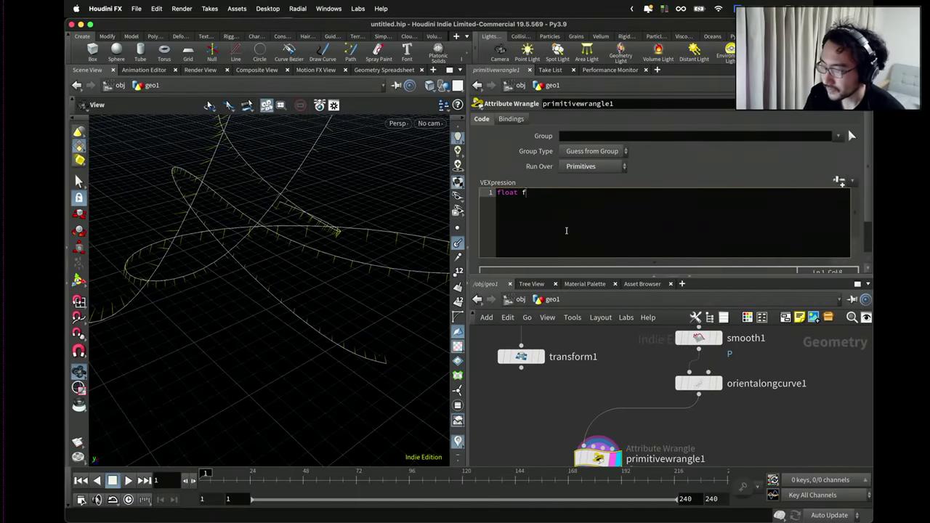
text( = @Frame / $FEND;)
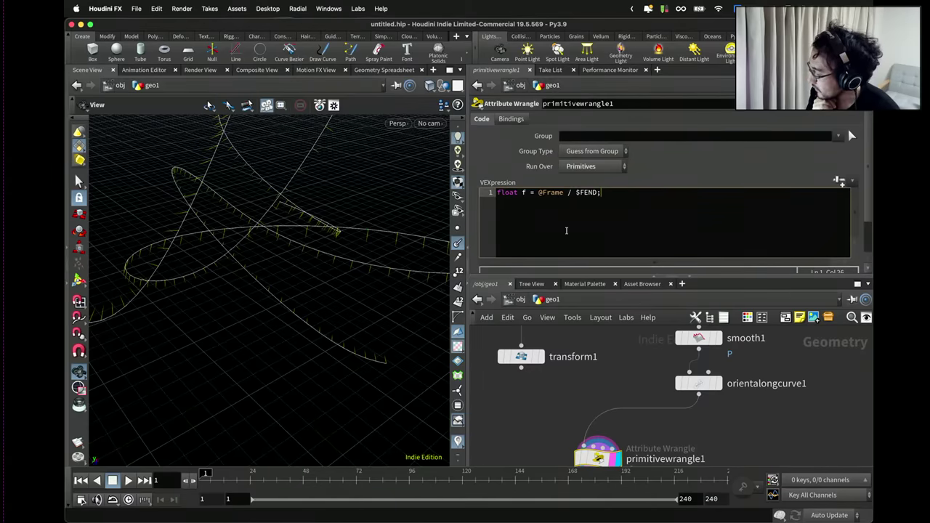
drag(602, 195, 545, 195)
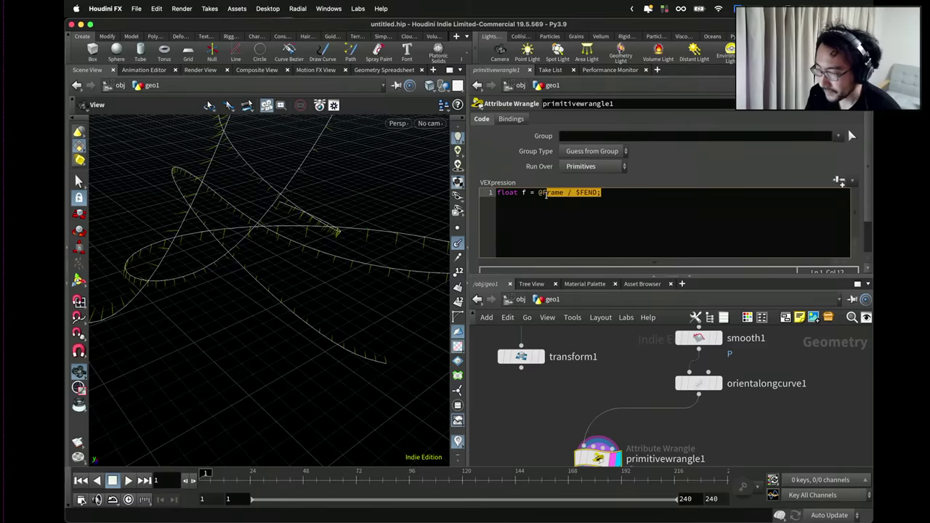
click(540, 193)
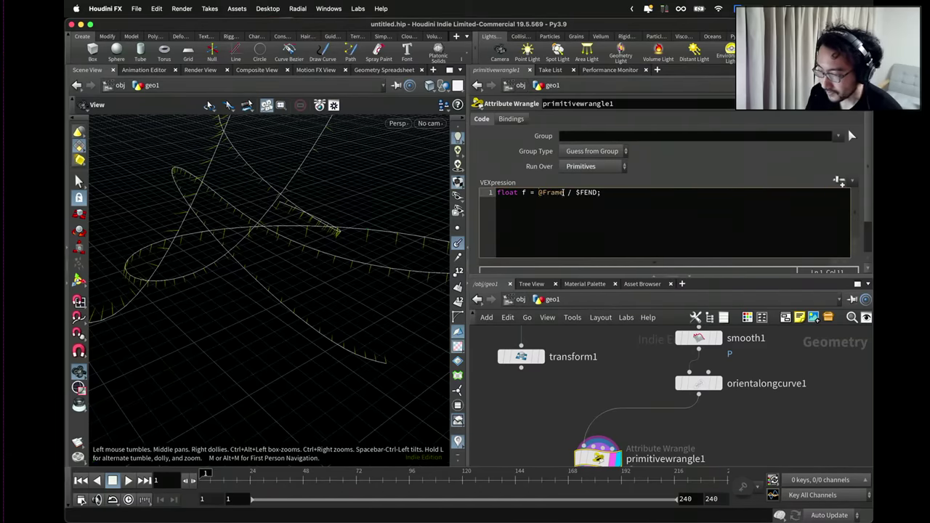
drag(564, 192, 604, 192)
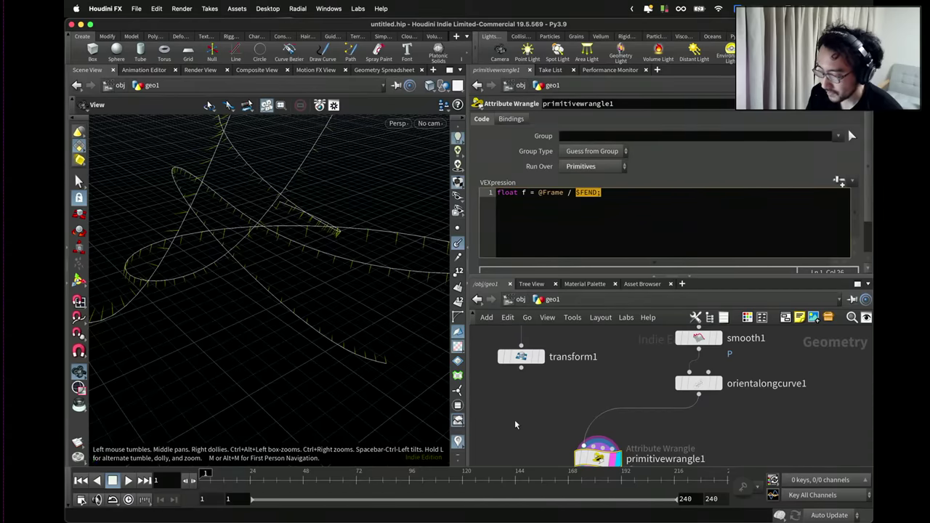
Add line 3 calling primuv(1, "P", 0, set(f, 0, 0));.
click(636, 218)
key(Return)
key(Return)
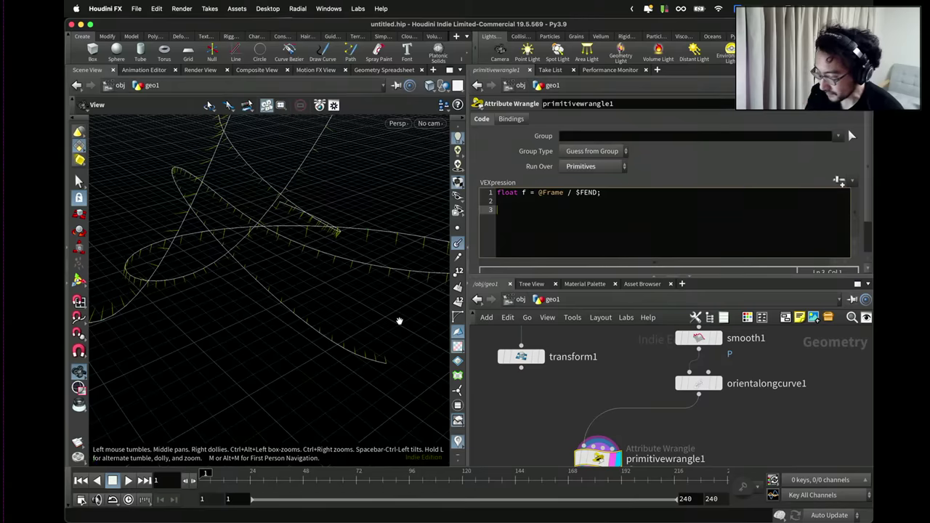
key(BackSpace)
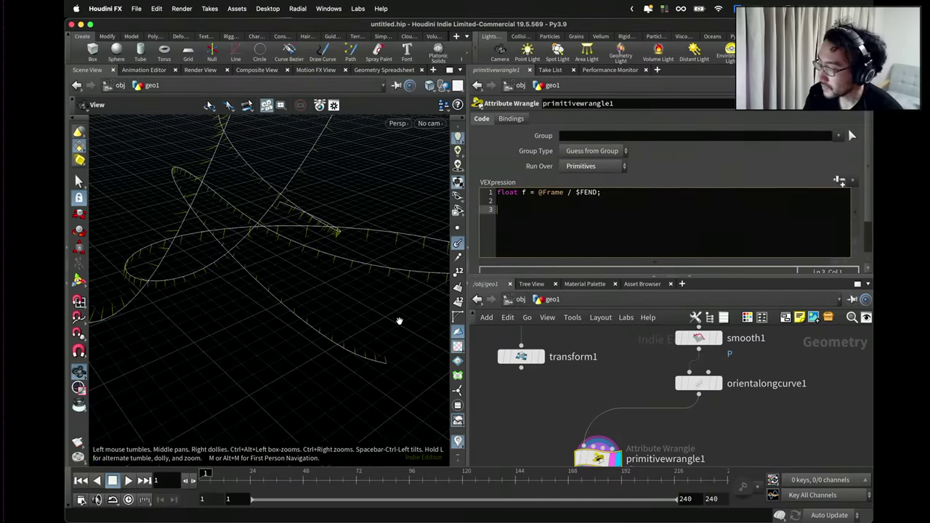
text(p)
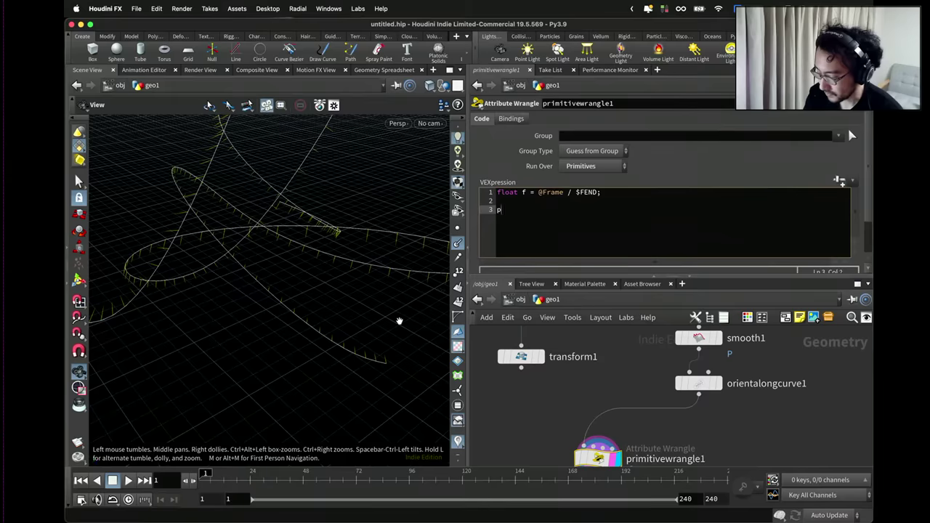
text(rimuv(1, 0,)
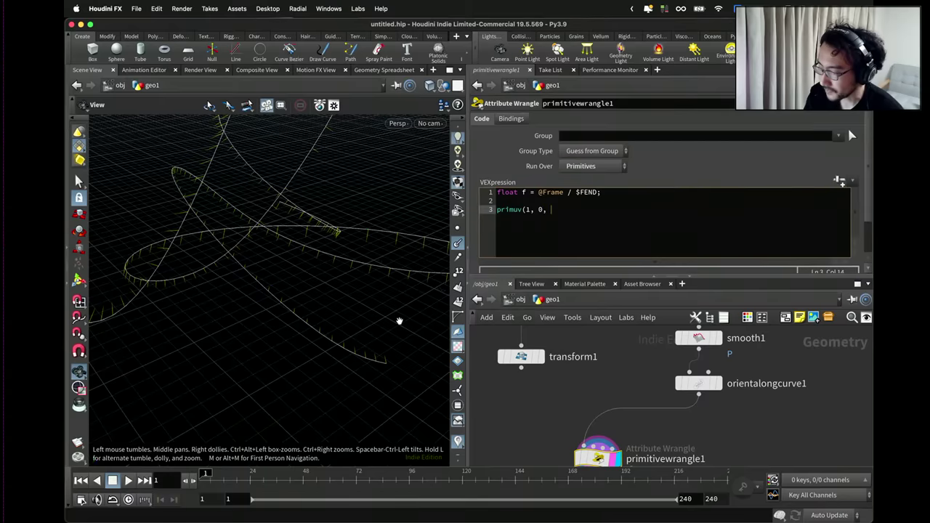
key(BackSpace)
key(BackSpace)
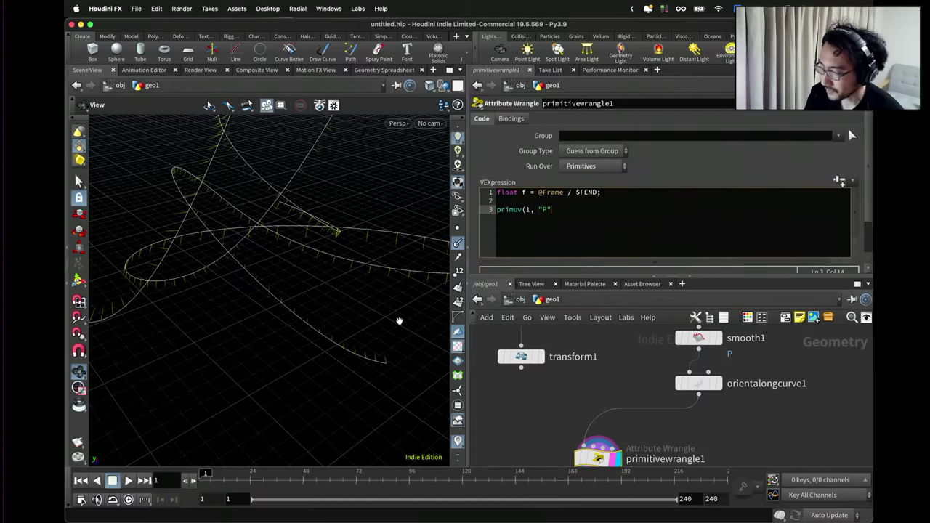
text(rim,)
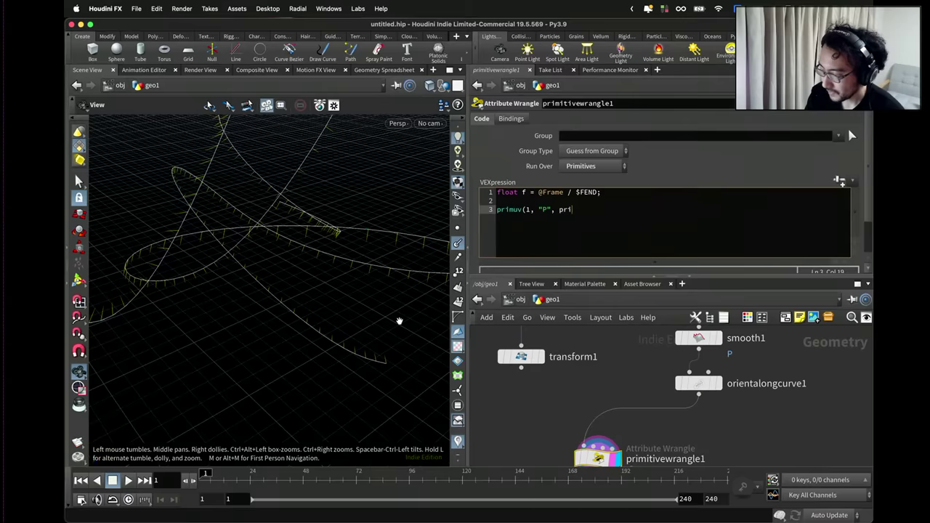
key(BackSpace)
key(BackSpace)
key(BackSpace)
text(0, s)
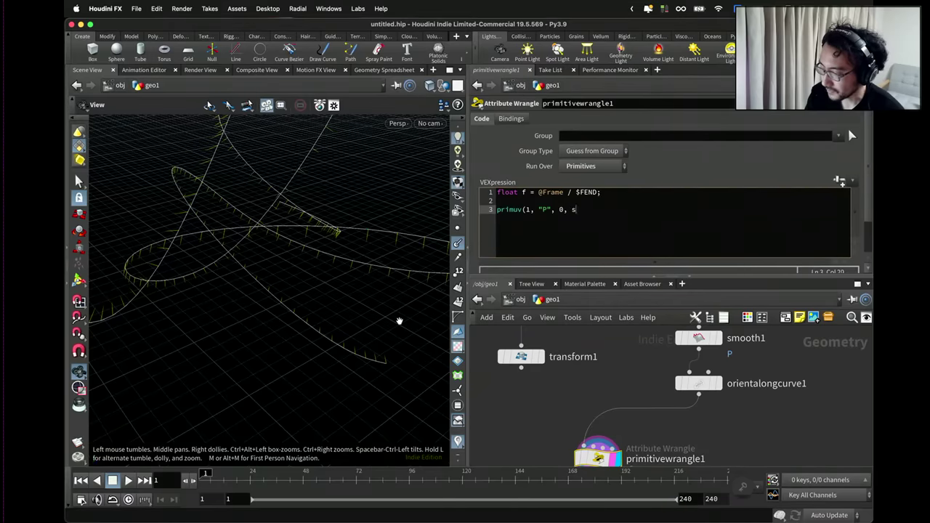
text(et()
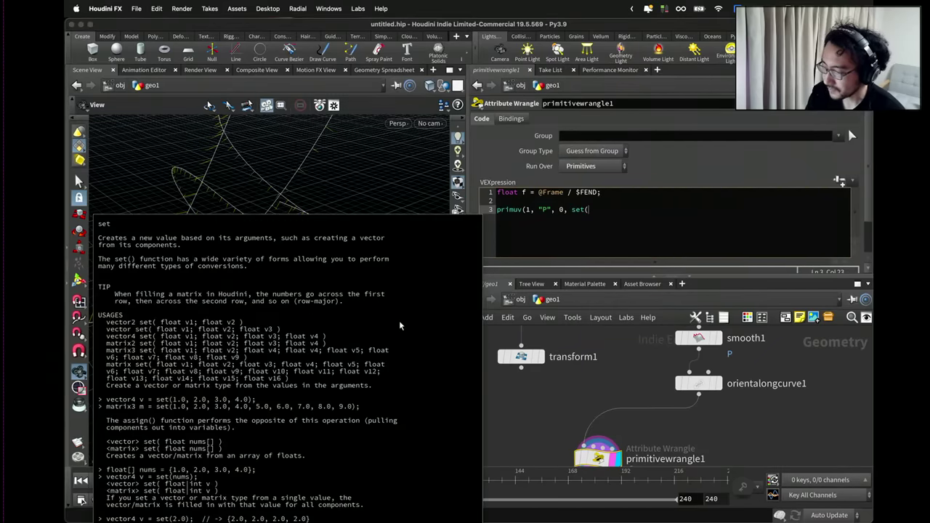
text(f, 0, 0));)
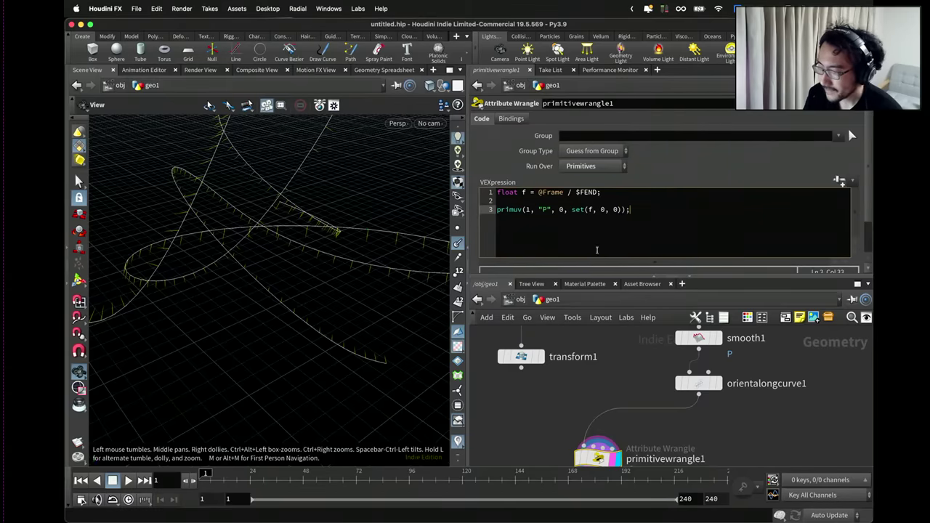
drag(568, 209, 623, 210)
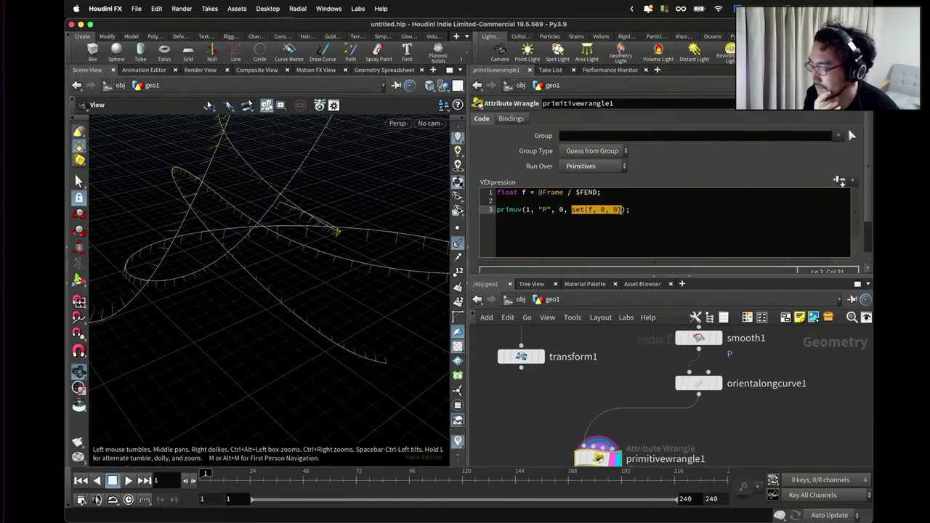
triple_click(485, 192)
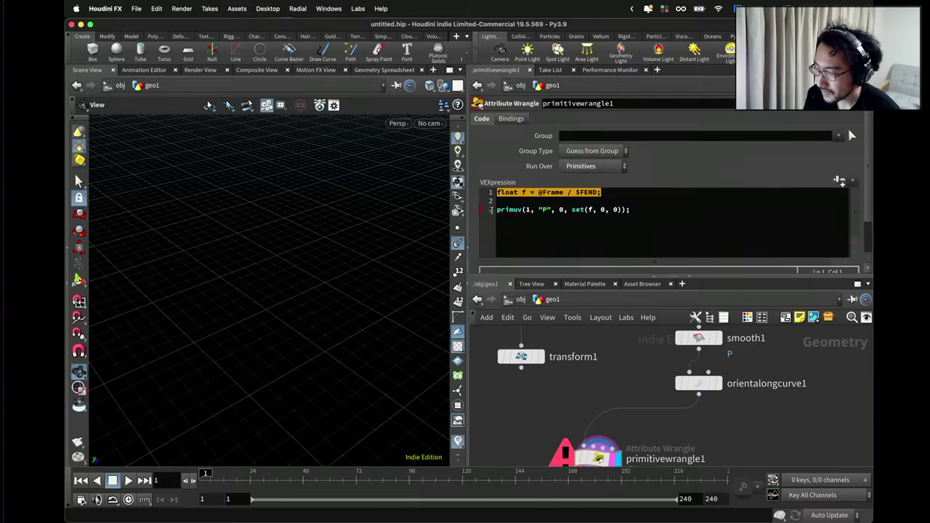
click(494, 210)
text(vector pos )
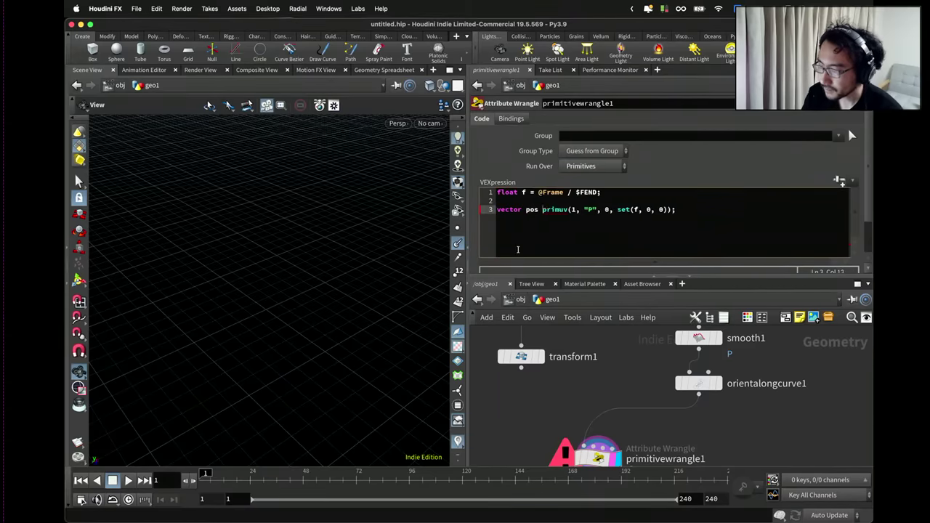
text(=)
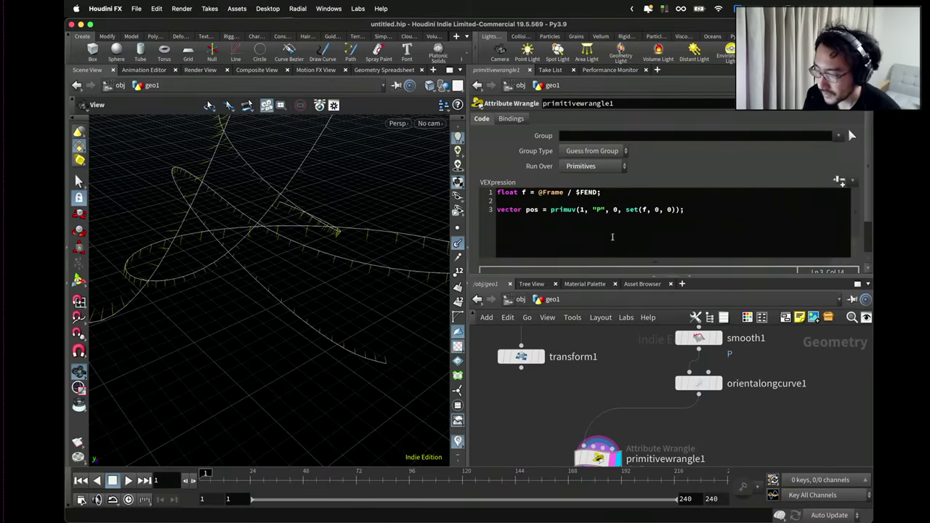
key(Return)
key(Return)
text(int )
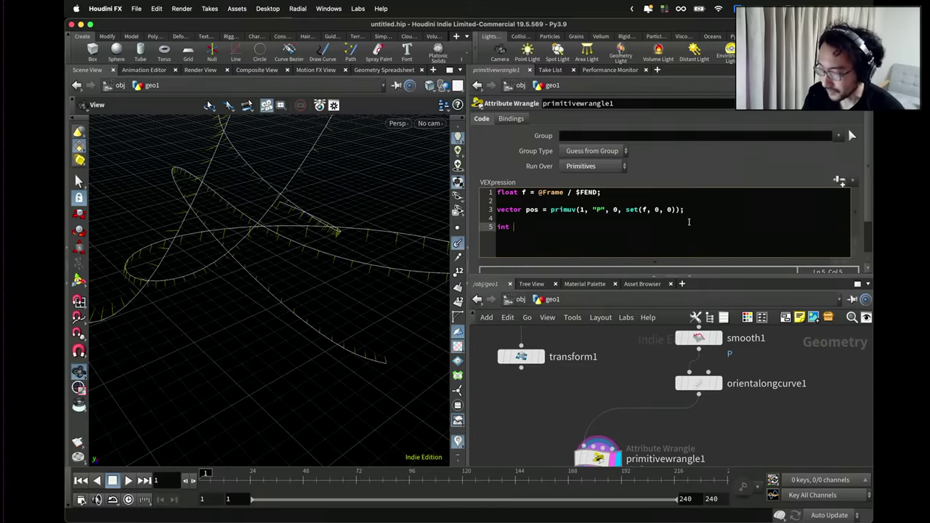
text(pt = addpo)
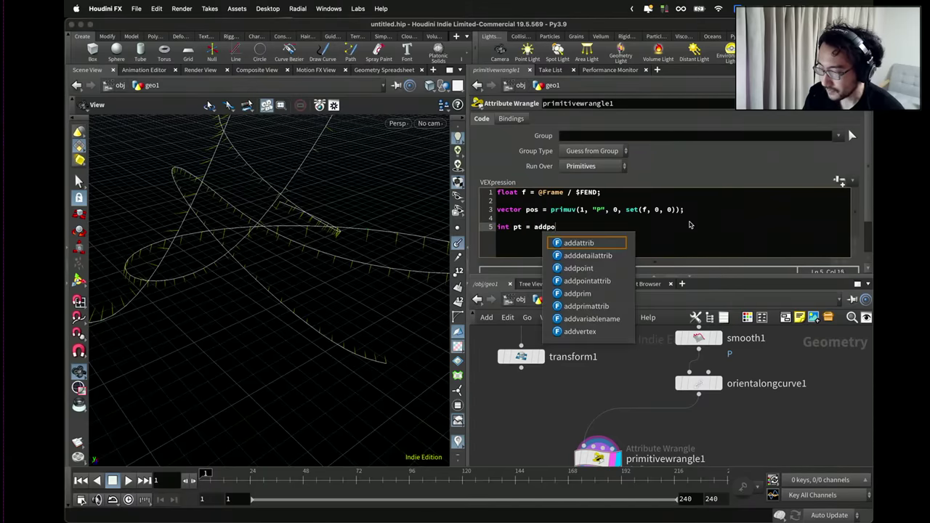
text(int(0, "o)
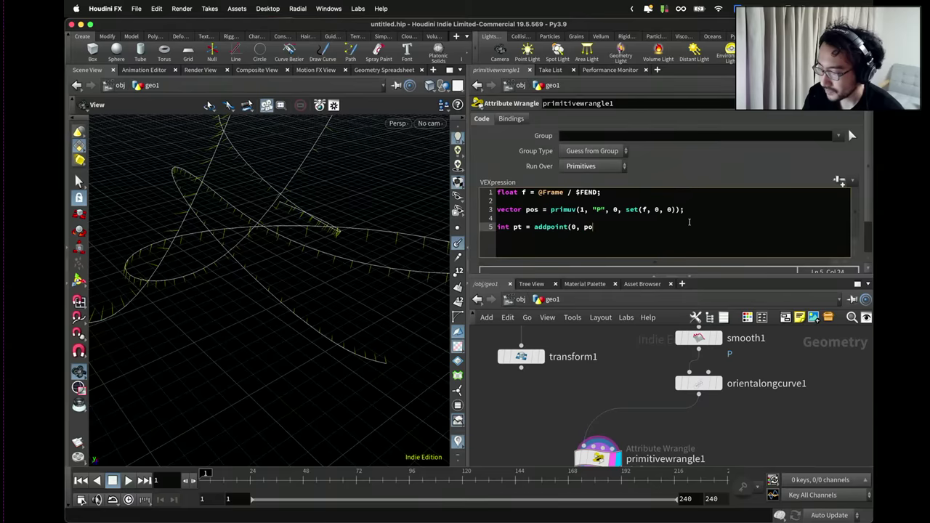
text(s);)
key(Return)
key(Return)
text(removep)
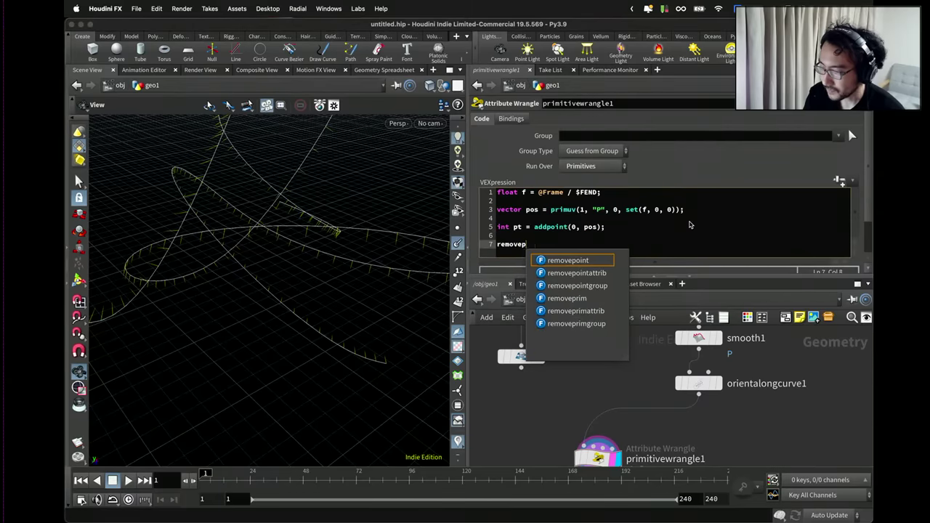
text(rim(0,)
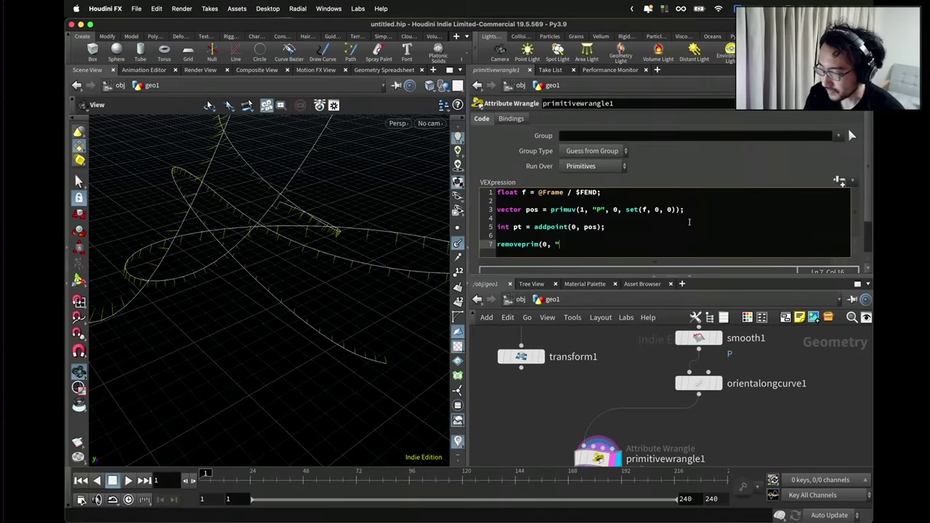
text(@prim)
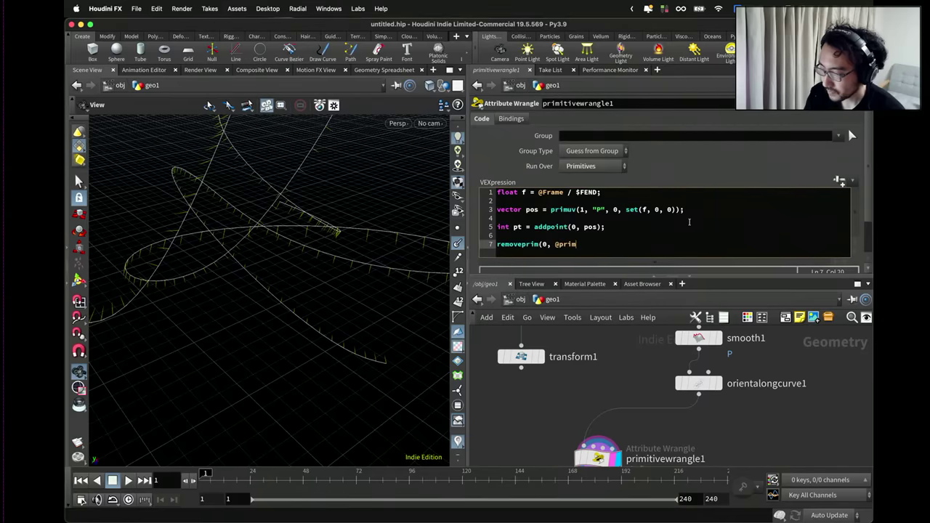
text(num, 1);)
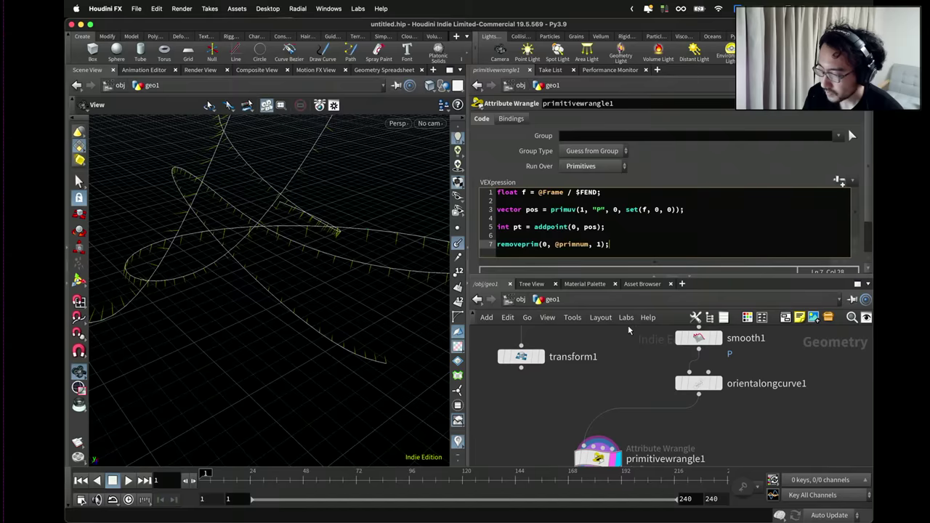
double_click(580, 210)
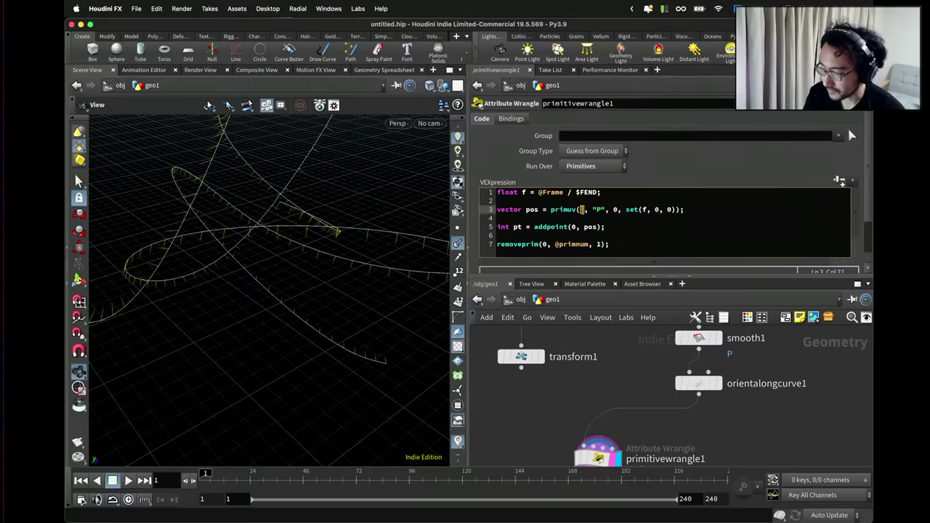
double_click(614, 209)
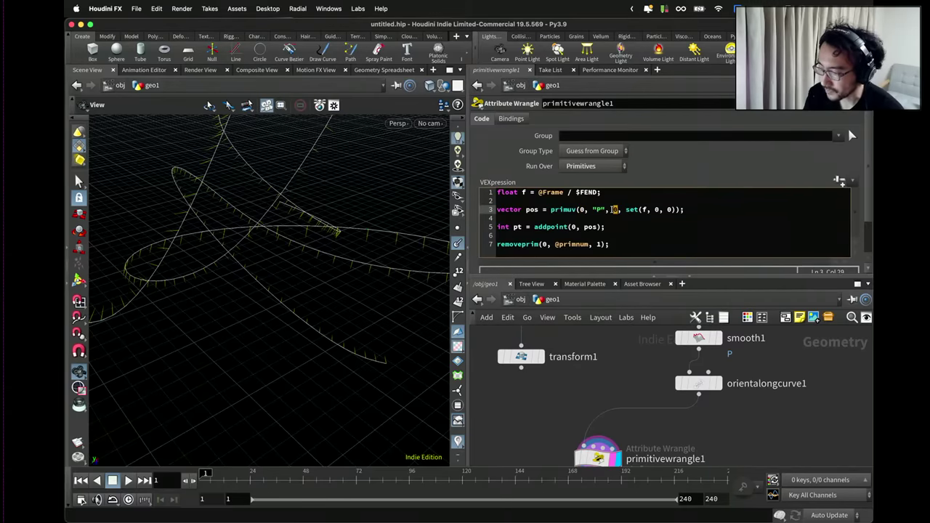
text(@primnum)
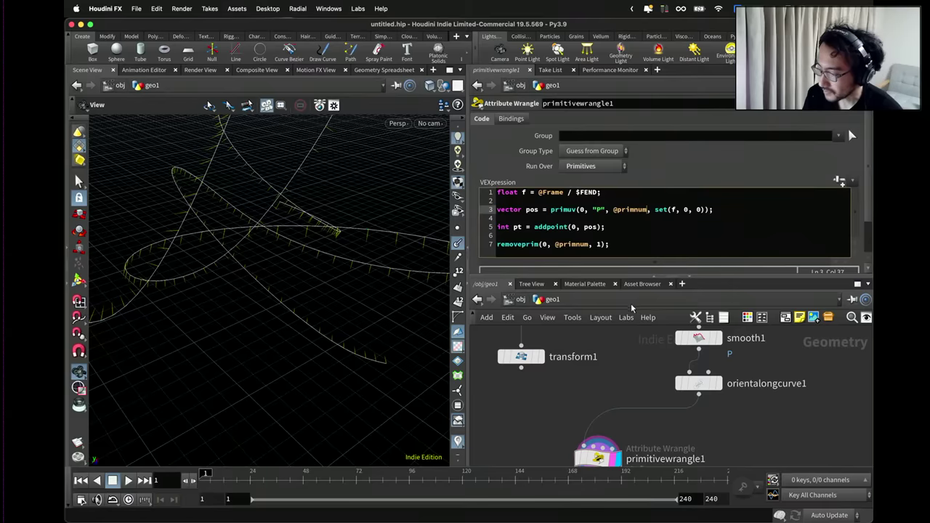
click(633, 353)
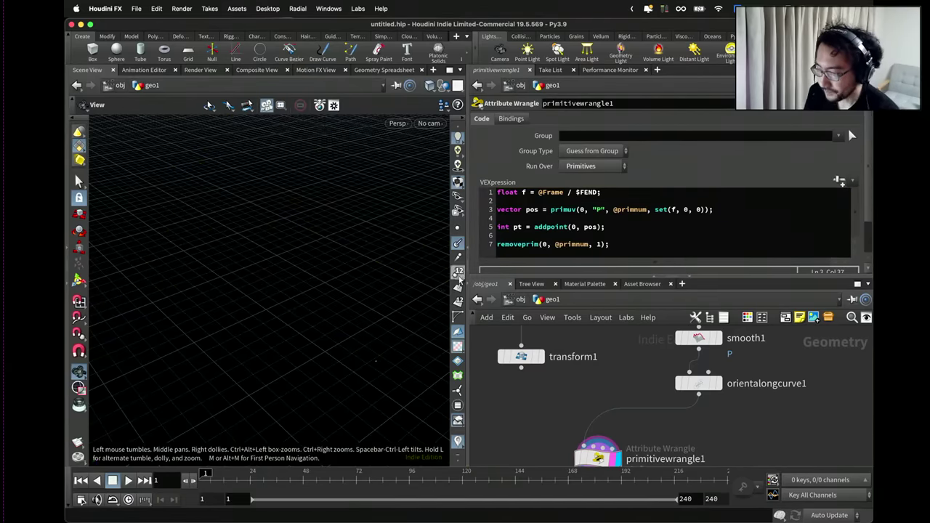
Set the viewport Guide font to Large and Point Size to about 8.63.
drag(352, 233, 315, 254)
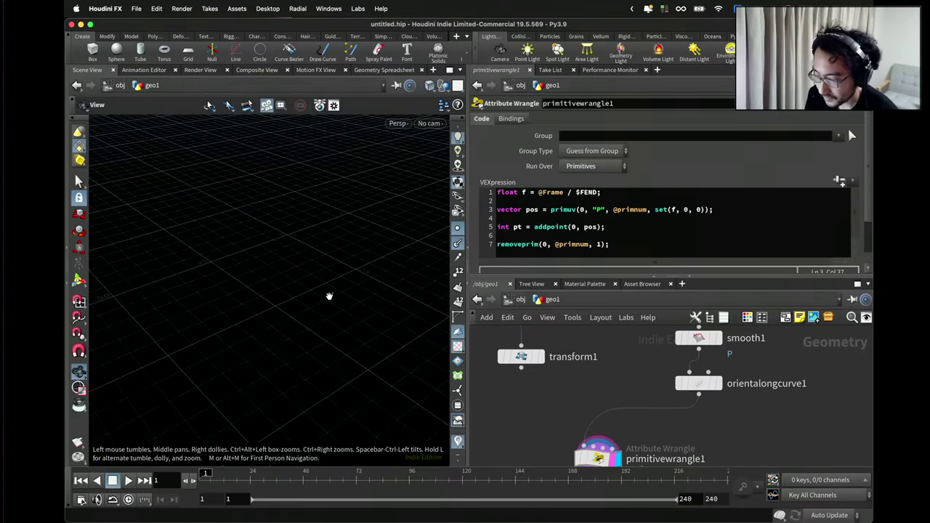
drag(332, 293, 311, 289)
key(d)
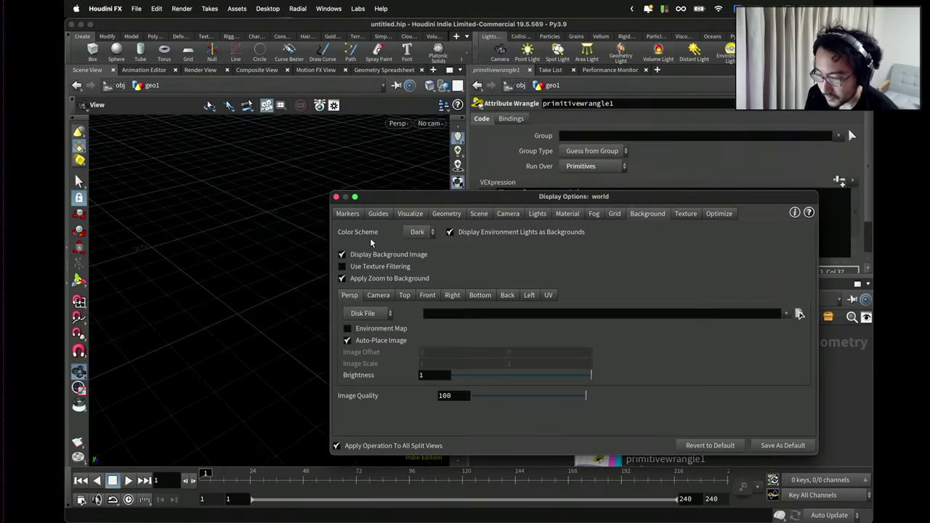
click(405, 215)
click(377, 214)
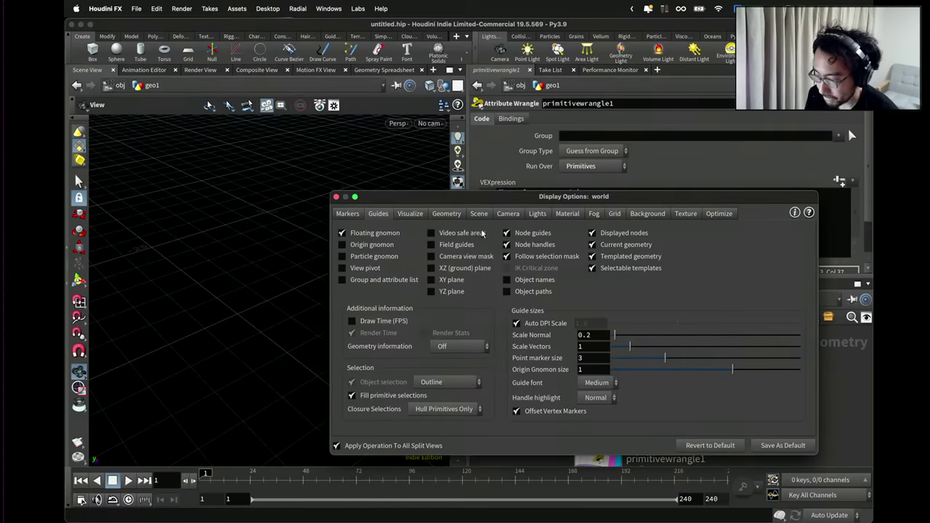
click(601, 385)
click(596, 424)
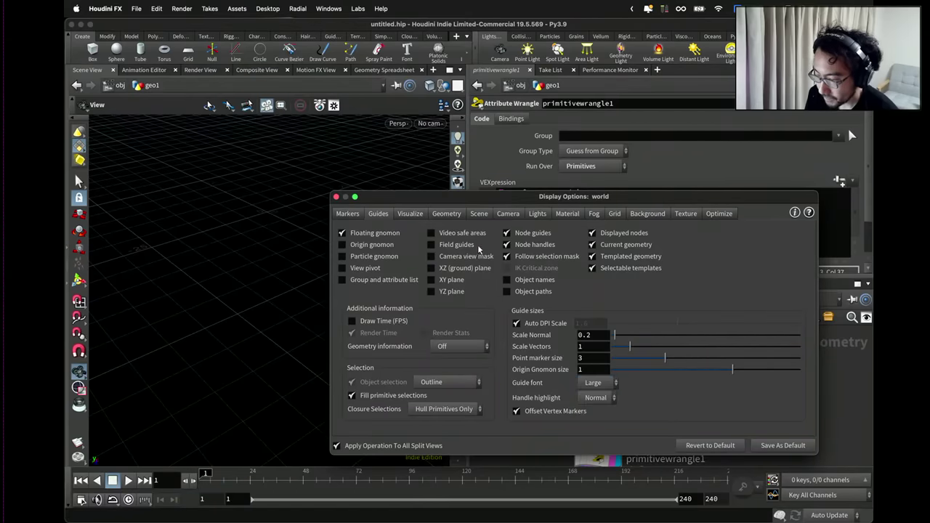
click(421, 214)
drag(433, 204, 536, 191)
click(549, 199)
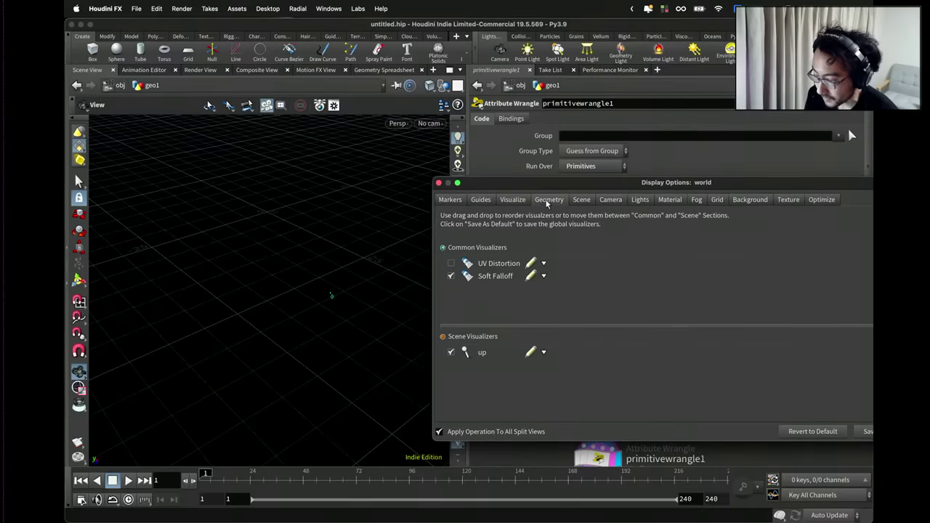
drag(547, 371, 625, 369)
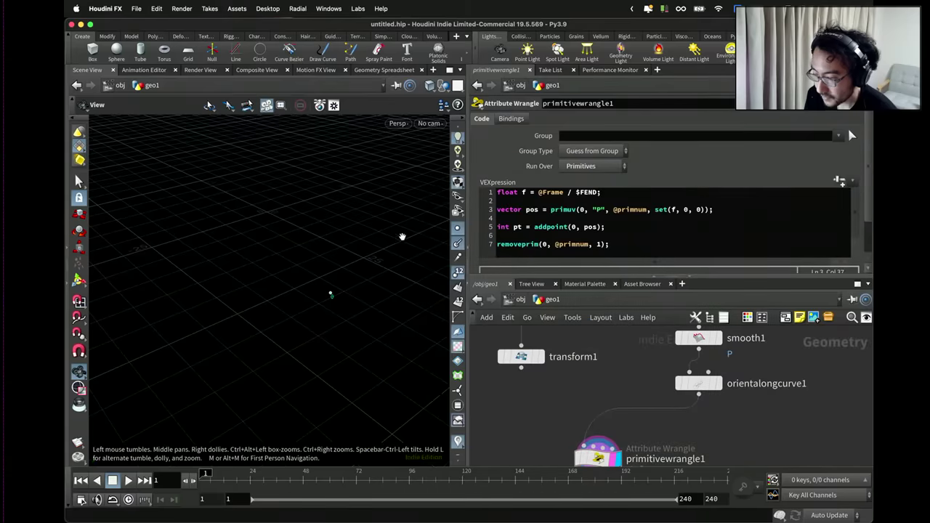
Play the animation with orientalongcurve1's curve templated as a reference.
click(439, 182)
drag(327, 290, 346, 316)
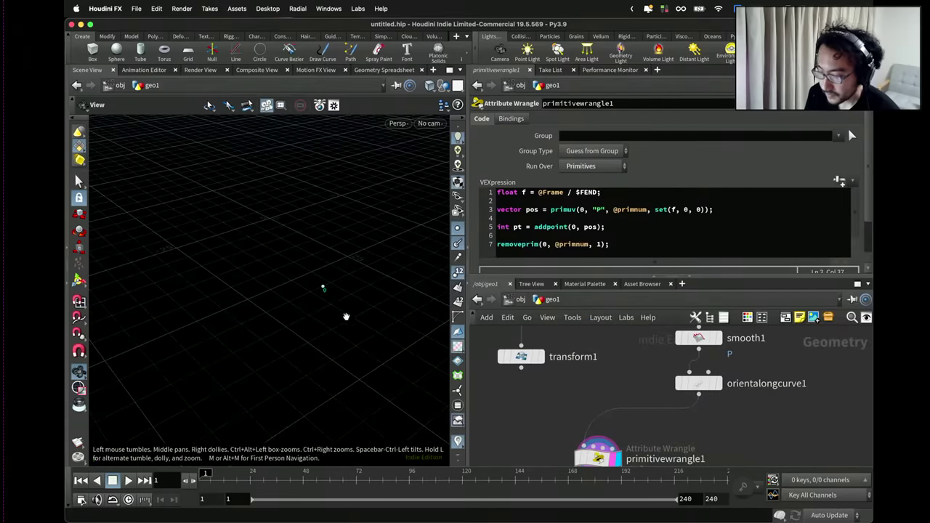
click(128, 481)
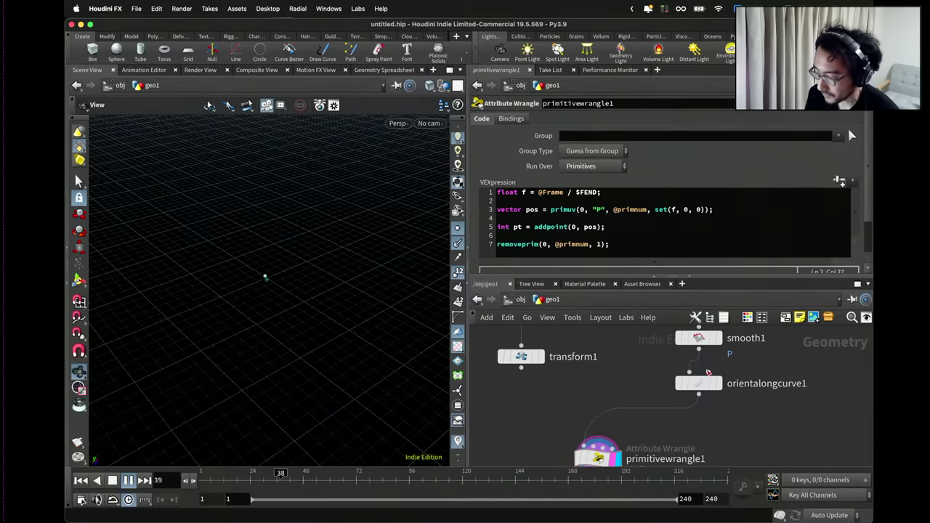
click(723, 409)
Follow the moving point during playback, scrub back to frame 145, and bring up node search.
drag(368, 311, 382, 301)
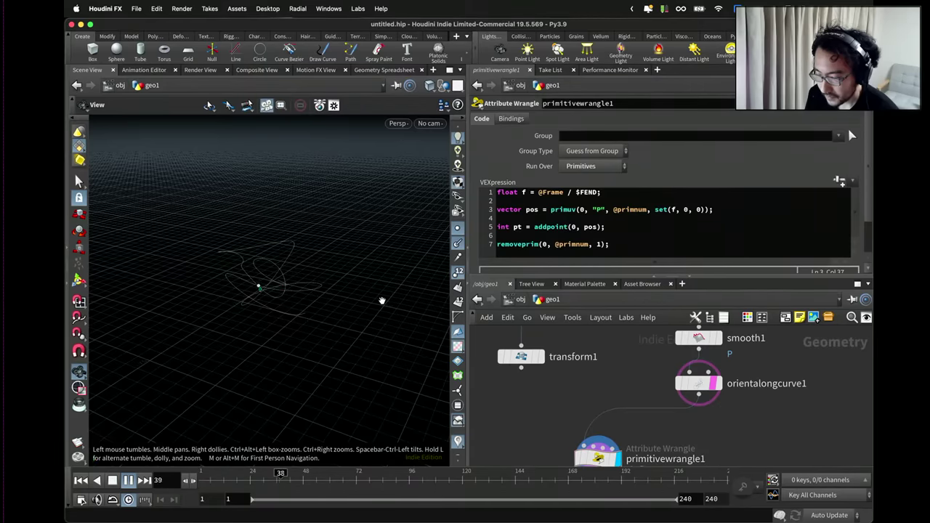
drag(382, 301, 228, 255)
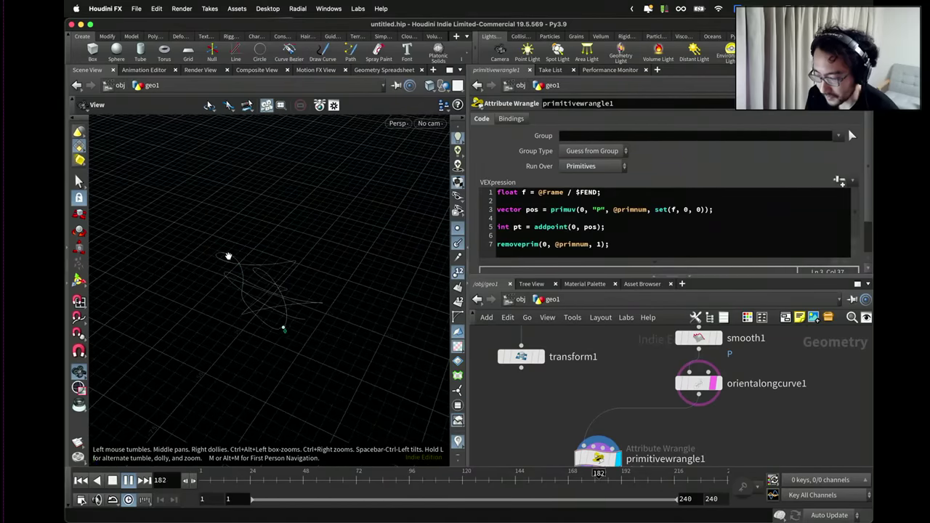
drag(300, 334, 283, 342)
mouse_move(293, 481)
mouse_down()
mouse_move(578, 481)
mouse_move(515, 485)
mouse_move(525, 482)
mouse_up()
scroll(587, 406, down, 5)
scroll(587, 405, up, 4)
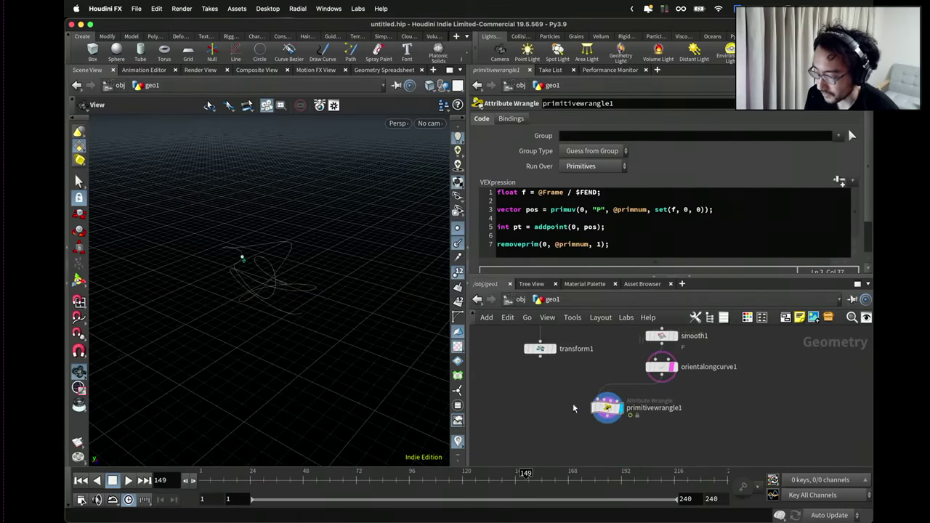
key(Tab)
Add a Copy to Points node fed by transform1 and display its result.
text(copyt)
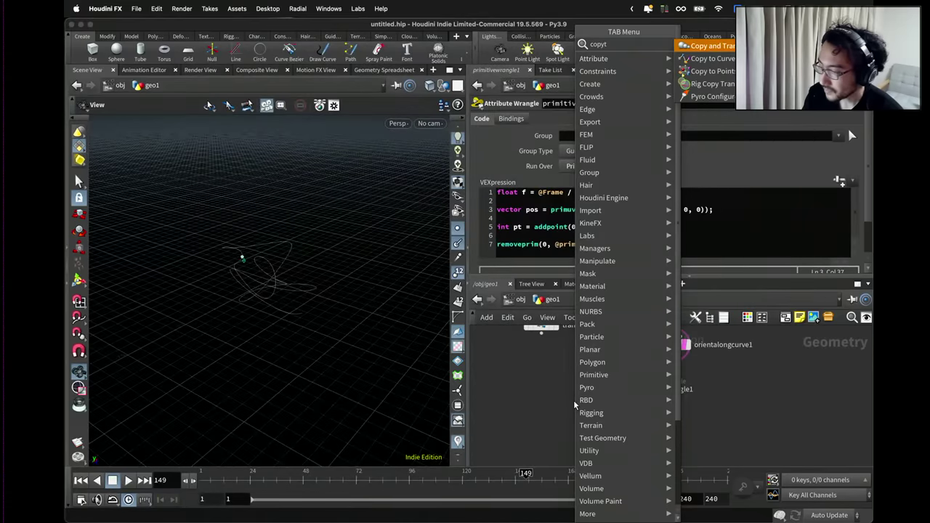
key(BackSpace)
text(to p)
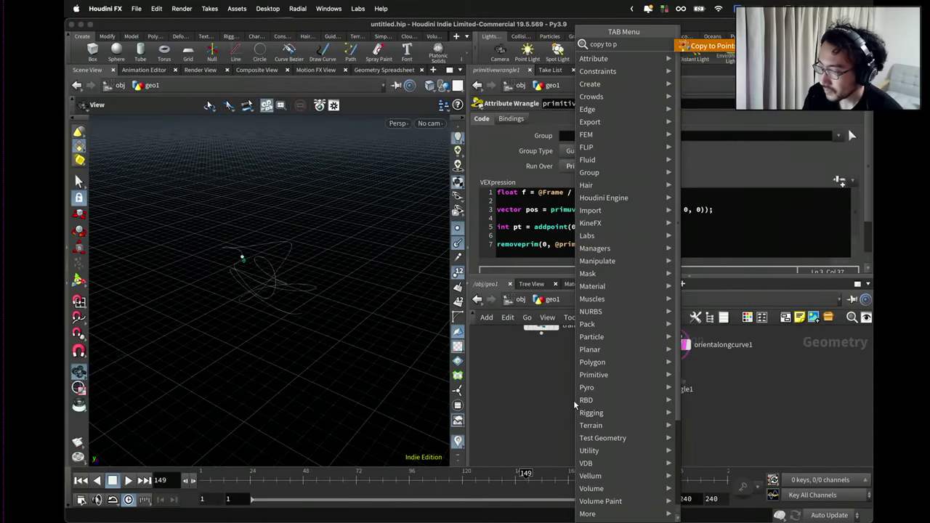
key(Return)
click(573, 399)
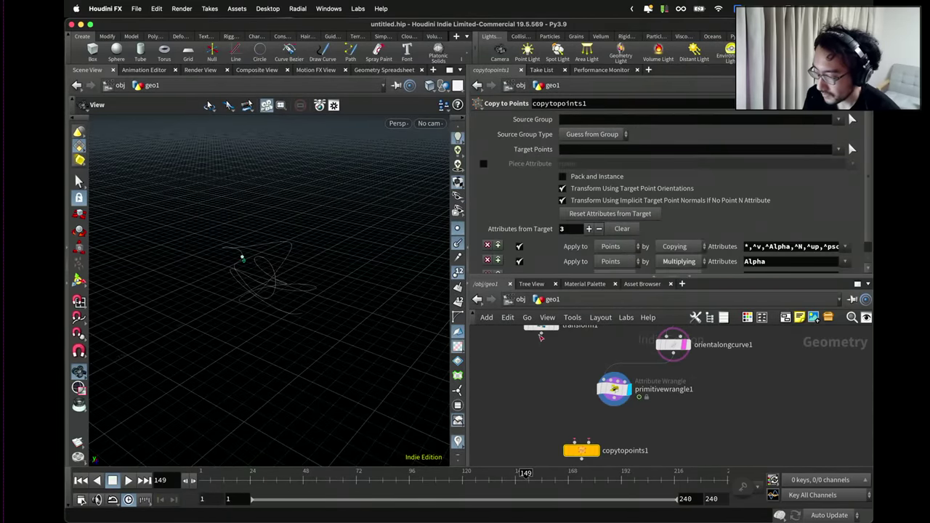
drag(540, 336, 568, 445)
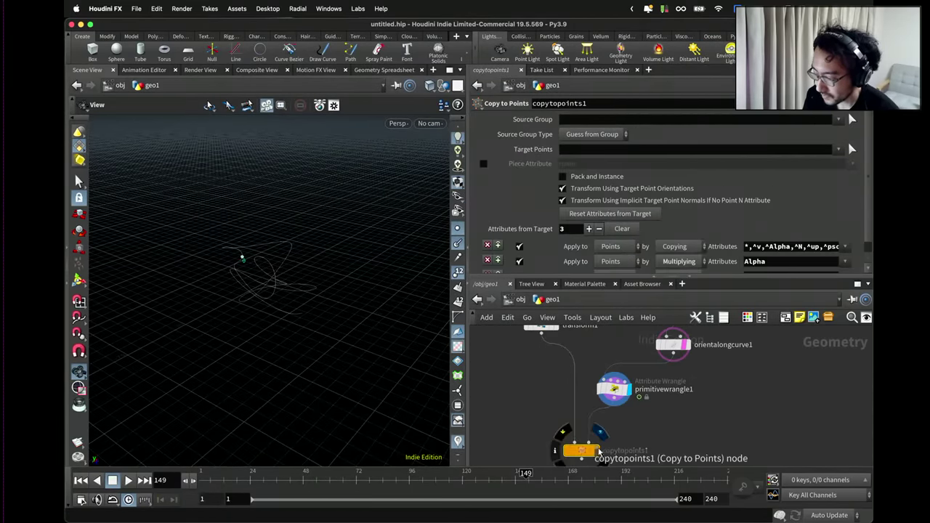
click(595, 451)
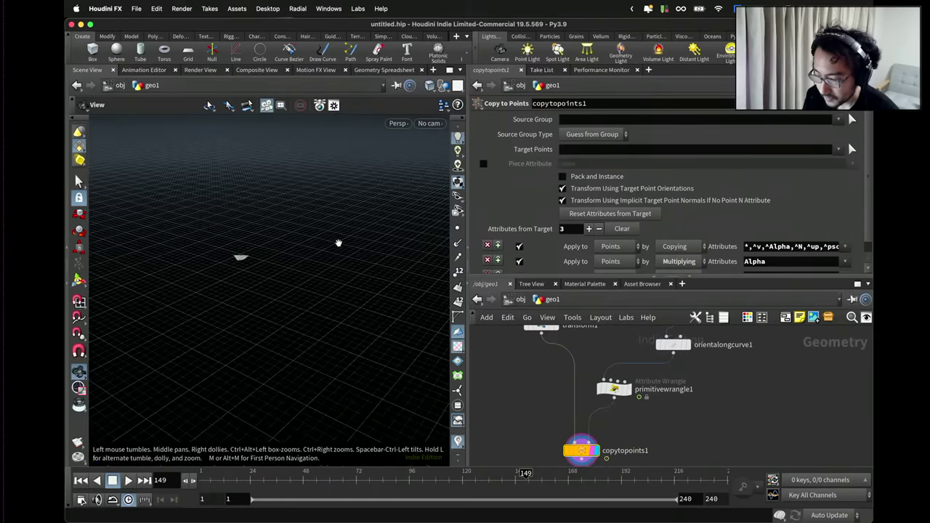
Template orientalongcurve1, play and stop at frame 73, then select primitivewrangle1.
click(683, 346)
drag(424, 326, 240, 291)
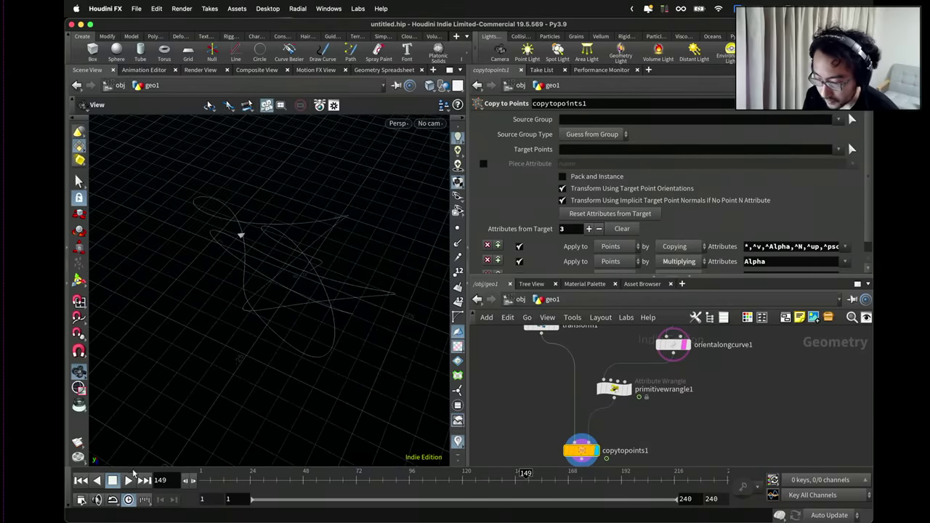
click(129, 479)
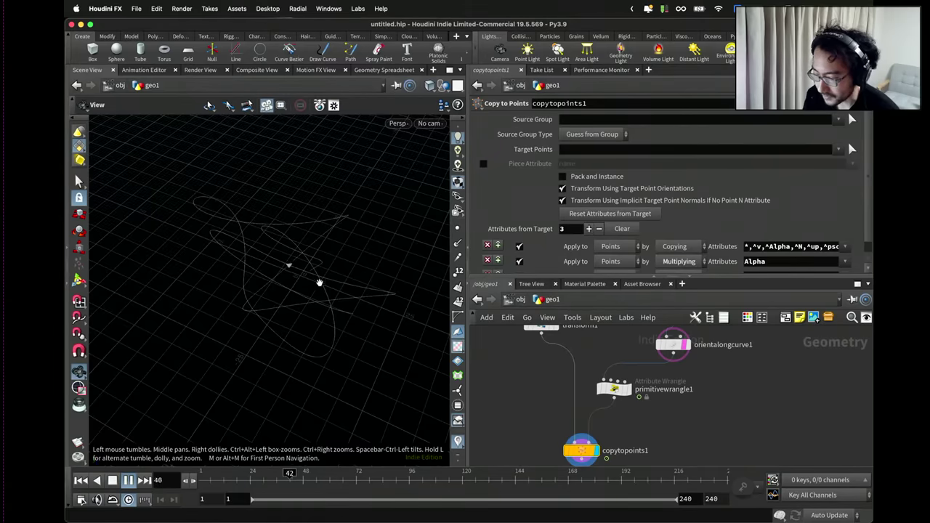
key(Escape)
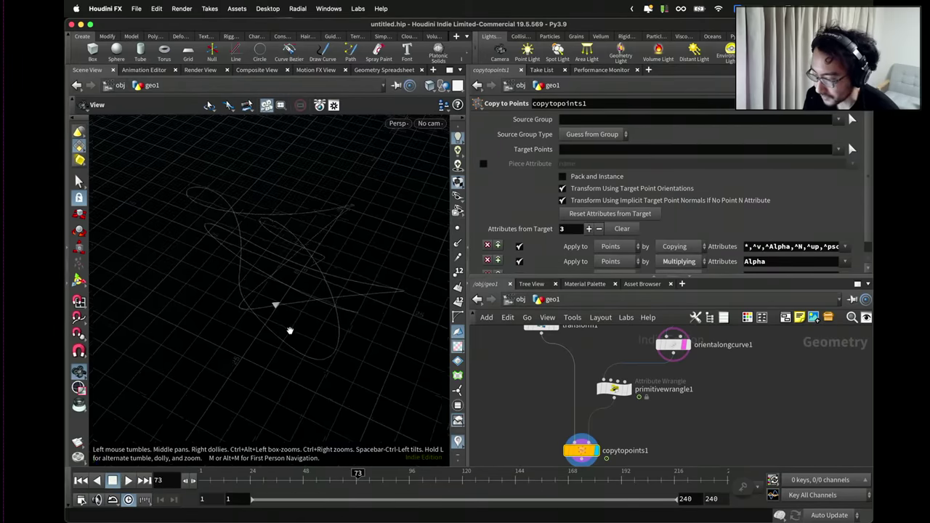
drag(289, 330, 446, 352)
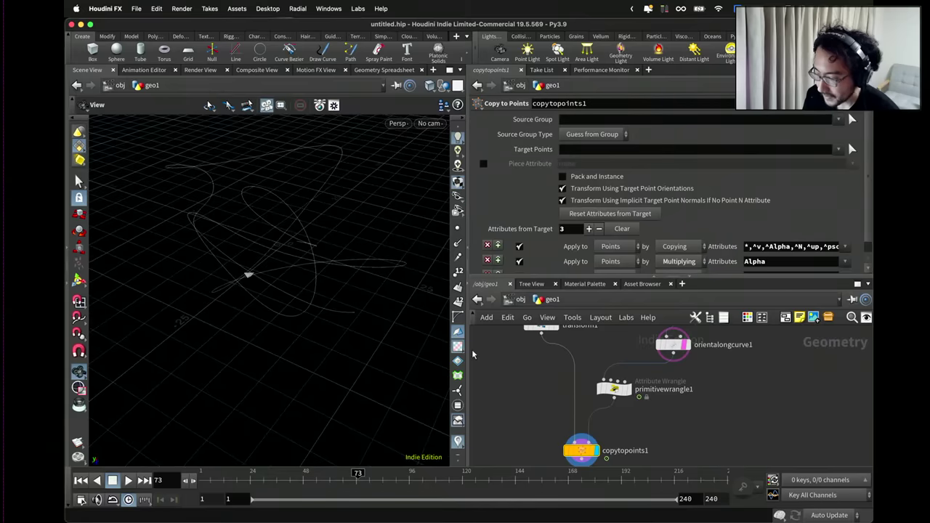
click(614, 388)
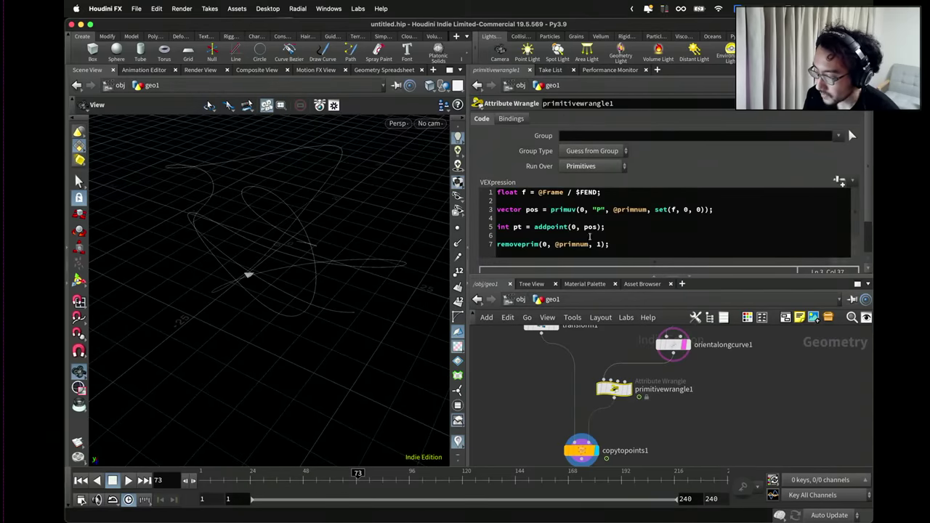
Add wrangle lines sampling the curve's N and up vectors with primuv.
click(730, 211)
key(Return)
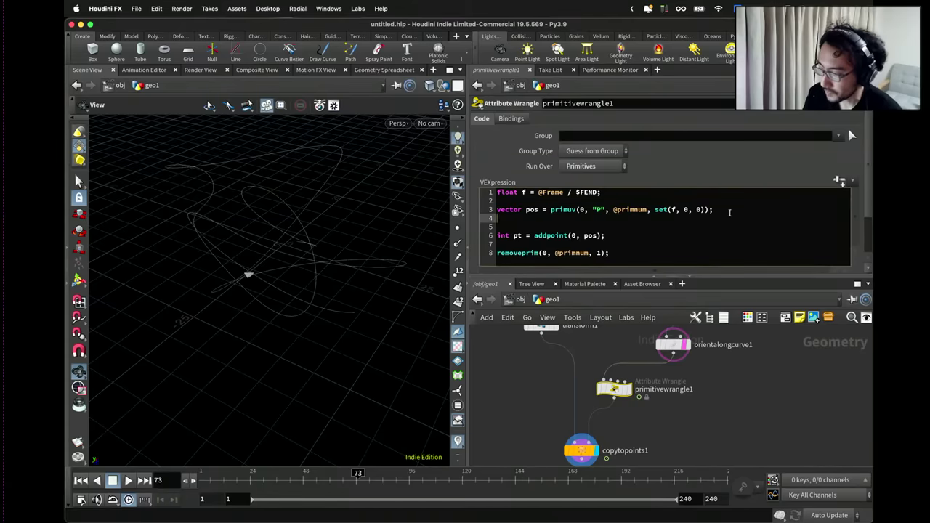
text(vecg)
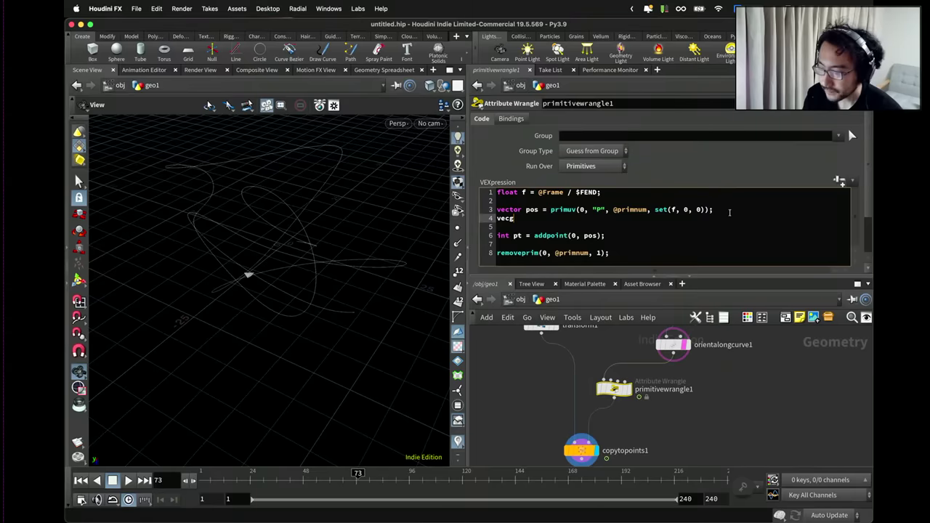
text(ortor no)
text(rm = )
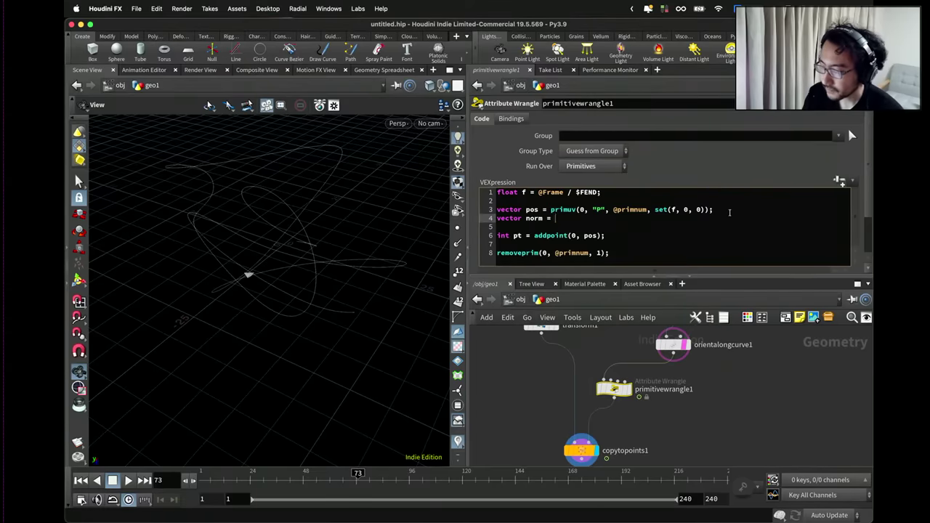
text(primuv(0, "n)
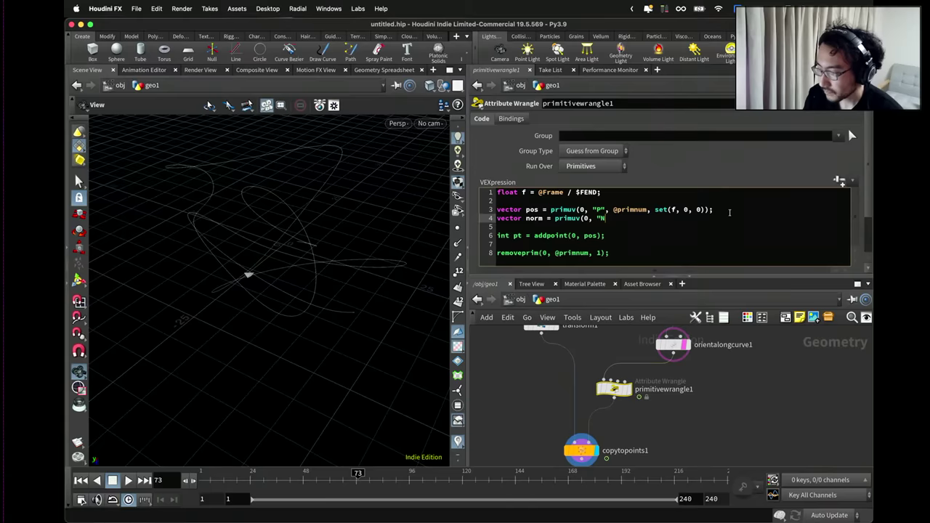
text(", @primnum)
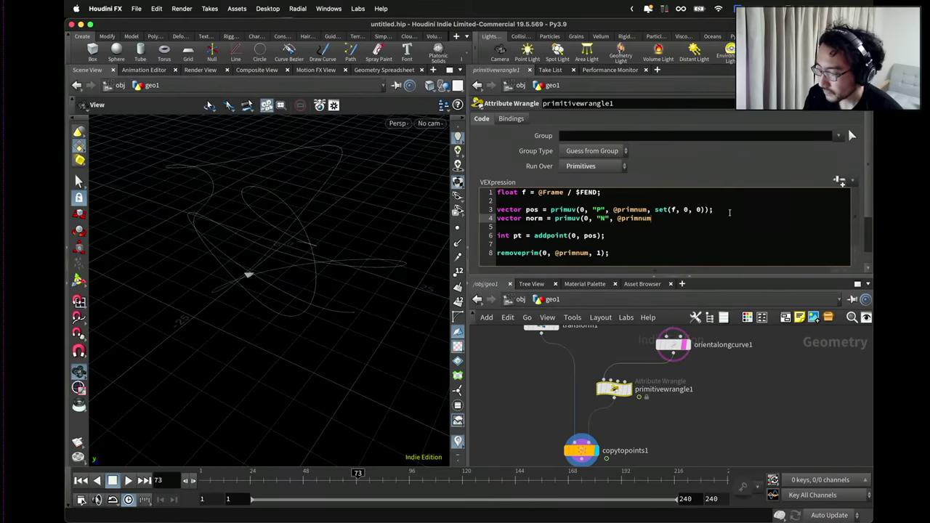
text((f,)
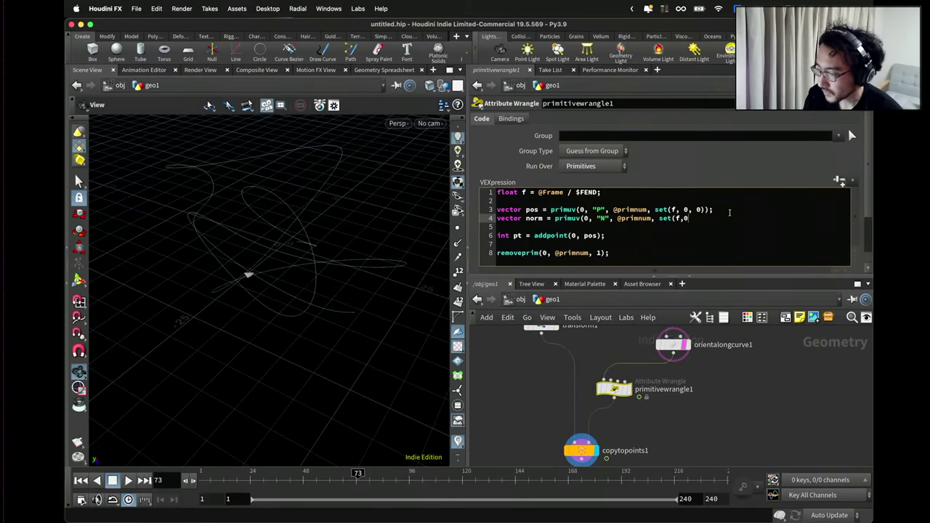
text( 0, 0));)
key(Return)
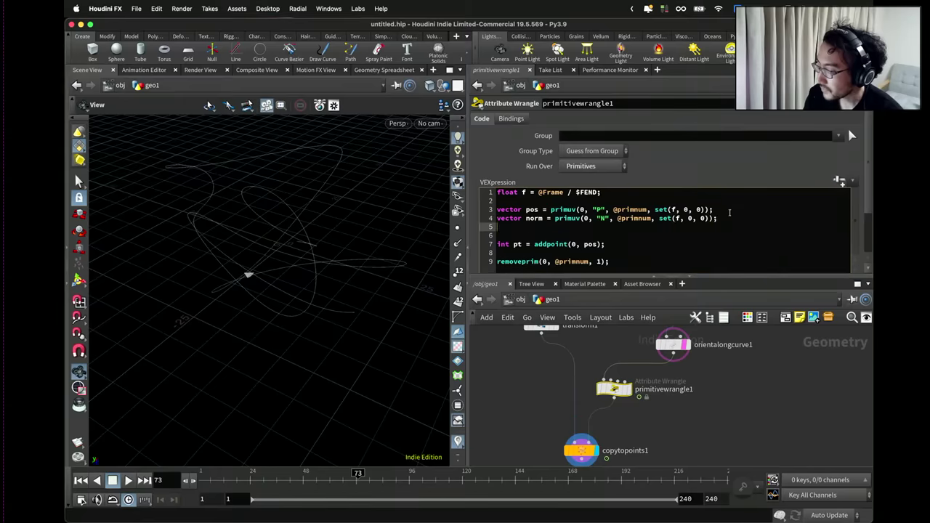
text(fl)
key(BackSpace)
key(BackSpace)
text(vector )
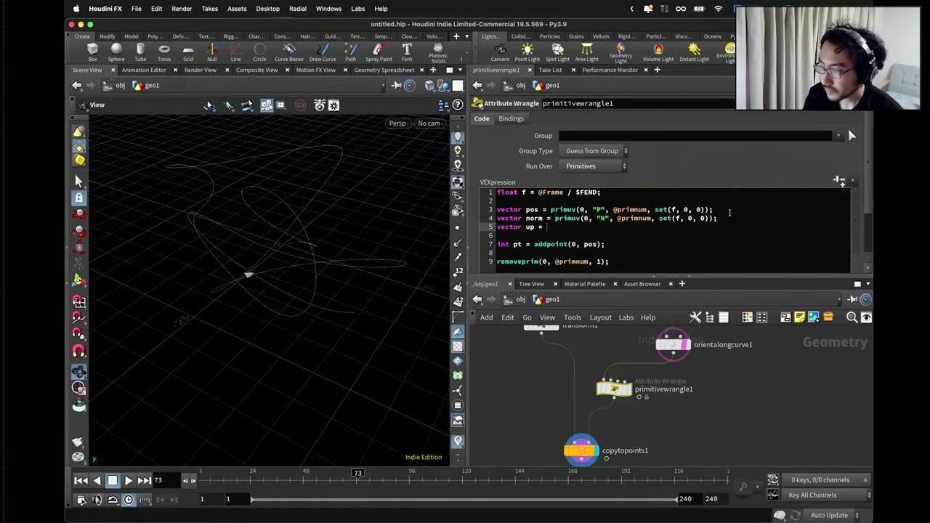
text(up = primuv(0, ")
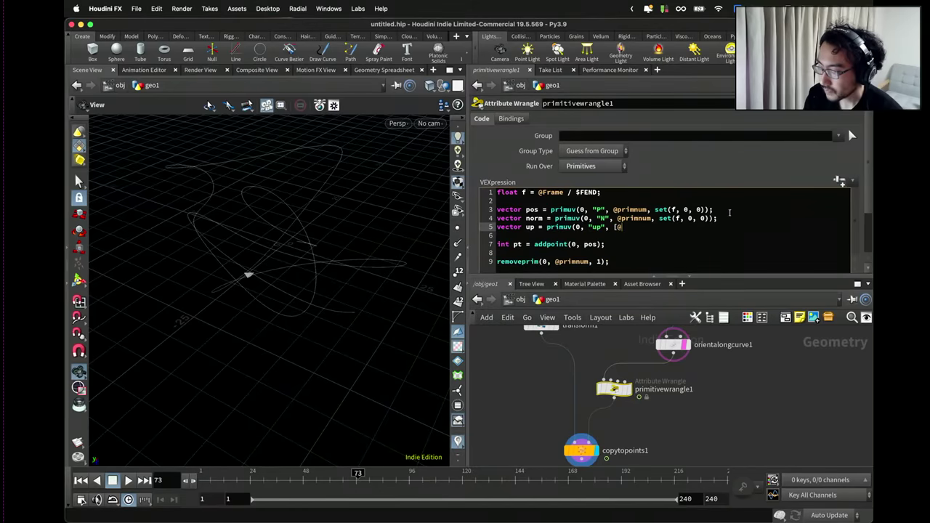
text(up", @primnum, s)
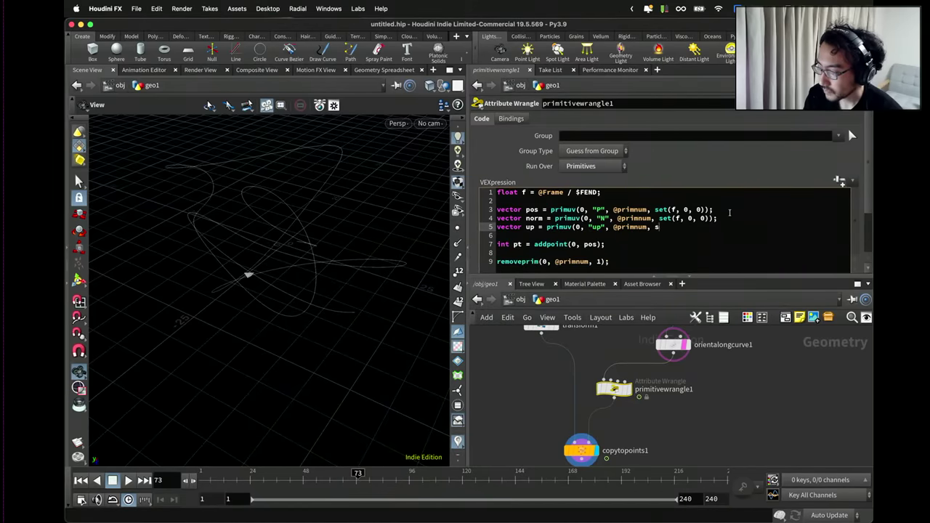
text(et(f, 0, 0));)
After addpoint, write norm to the point's "N" attribute and begin the "up" setpointattrib call.
click(632, 261)
click(618, 244)
key(Return)
text(set)
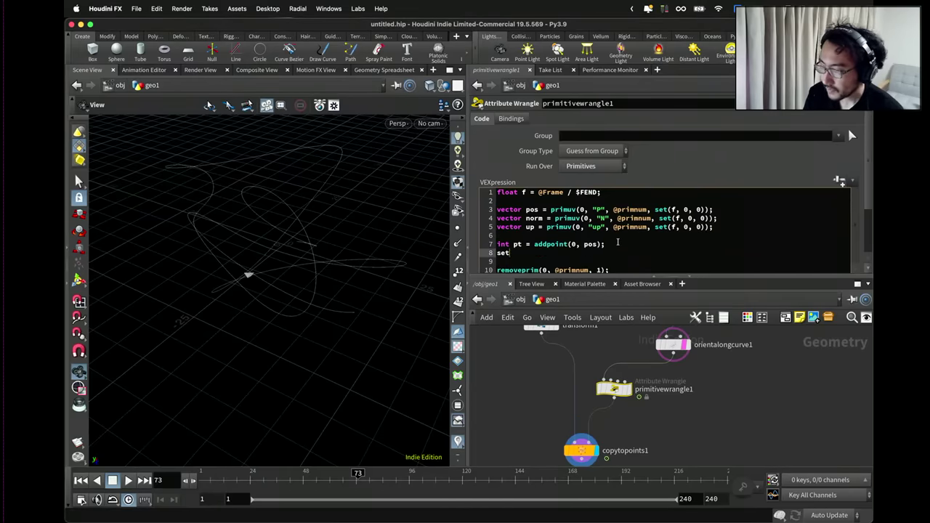
text(point)
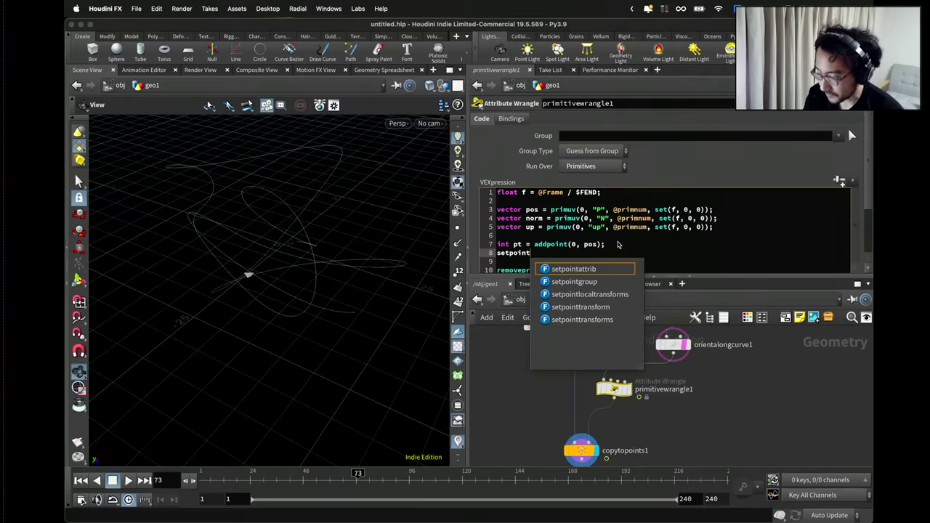
text(attattrib(0,)
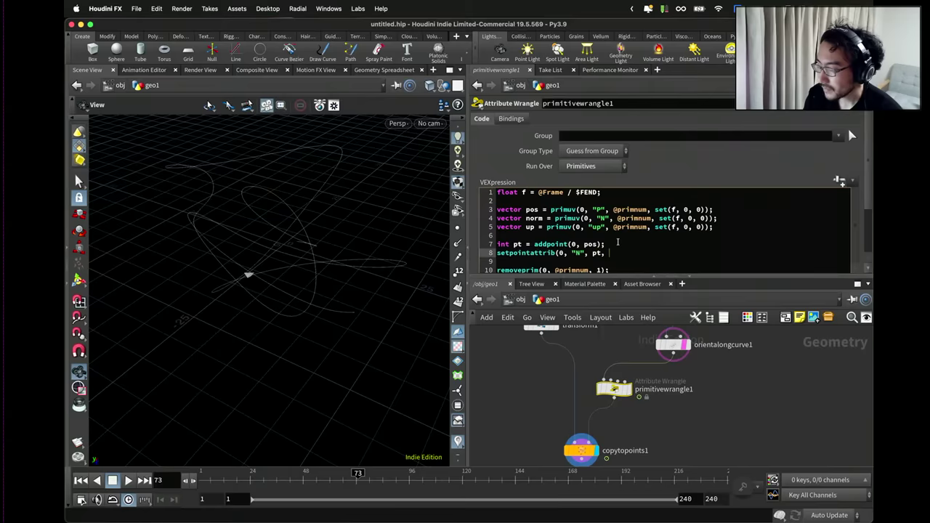
text("N", pt, norm))
key(Return)
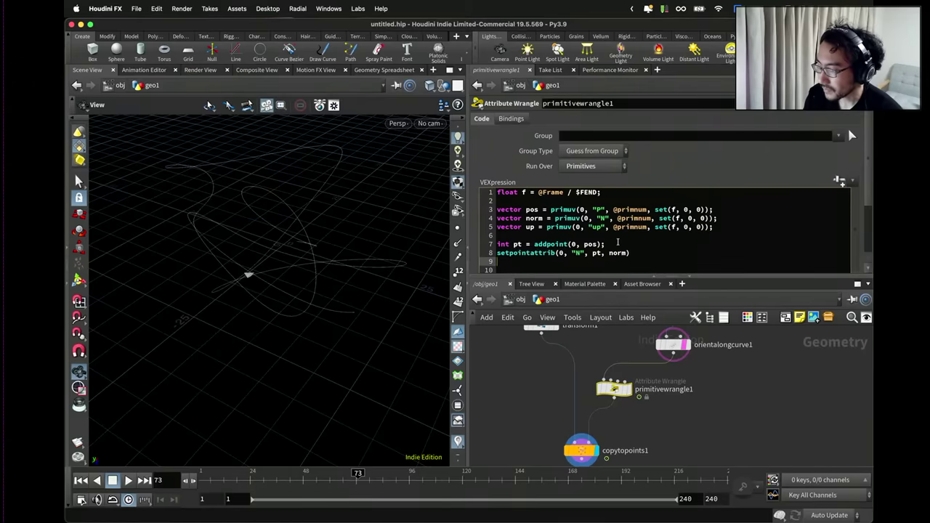
key(BackSpace)
text(;)
key(Return)
text(setpointa)
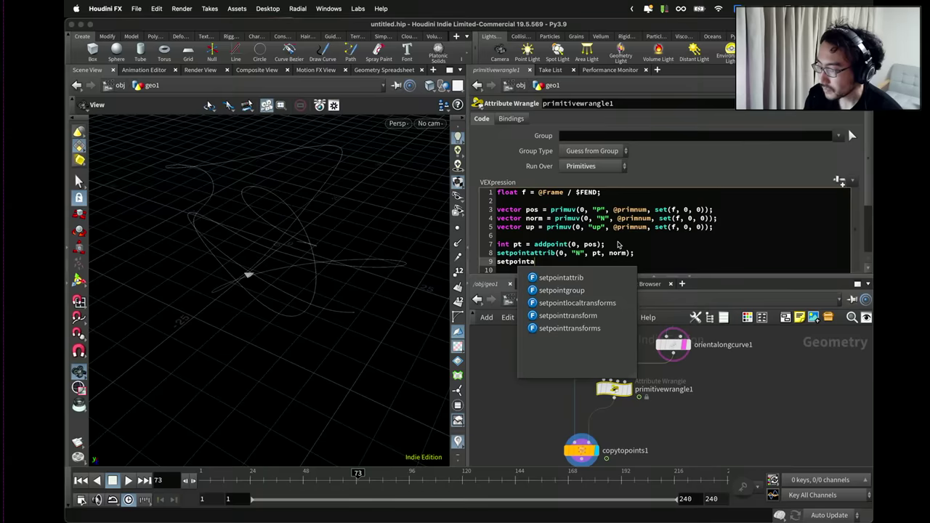
text(ttrib(0, "up", pt, up);)
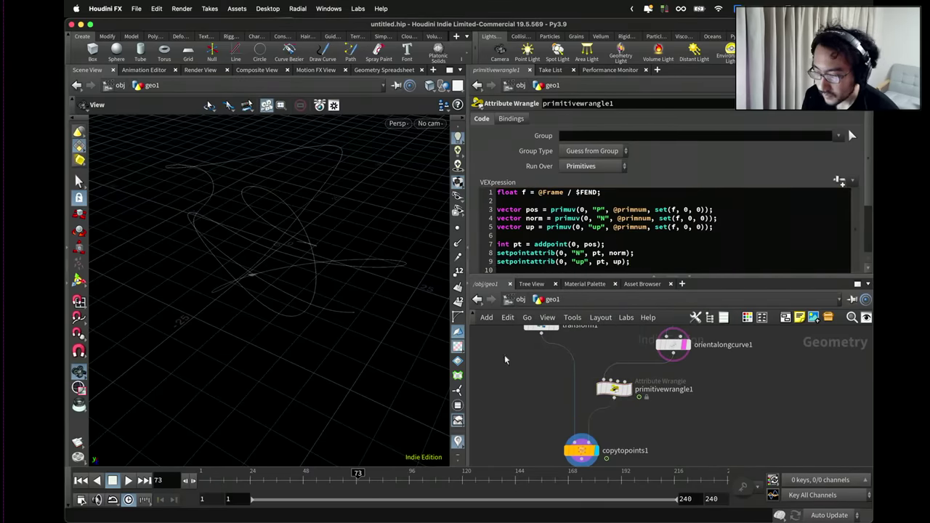
Play the animation and pause around frame 155 to inspect the marker.
drag(327, 320, 215, 355)
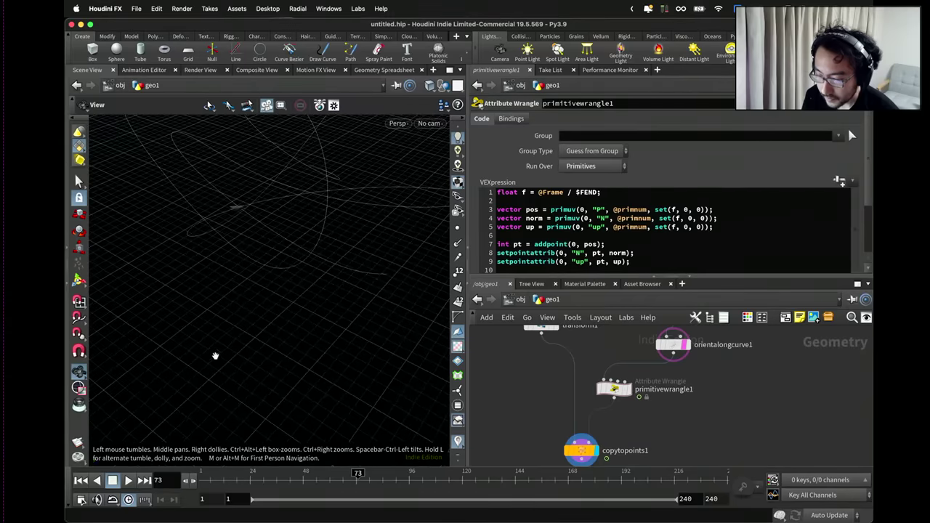
click(128, 480)
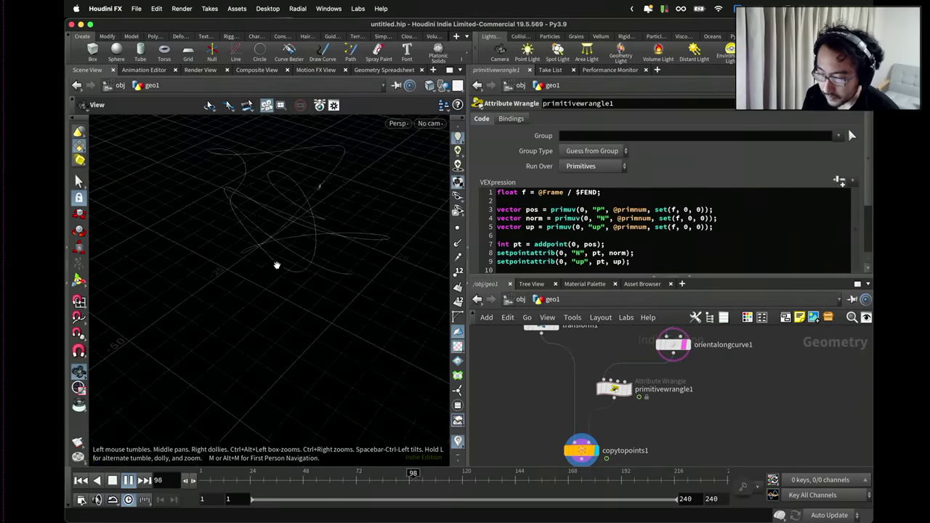
click(129, 481)
drag(274, 305, 295, 223)
scroll(570, 389, down, 3)
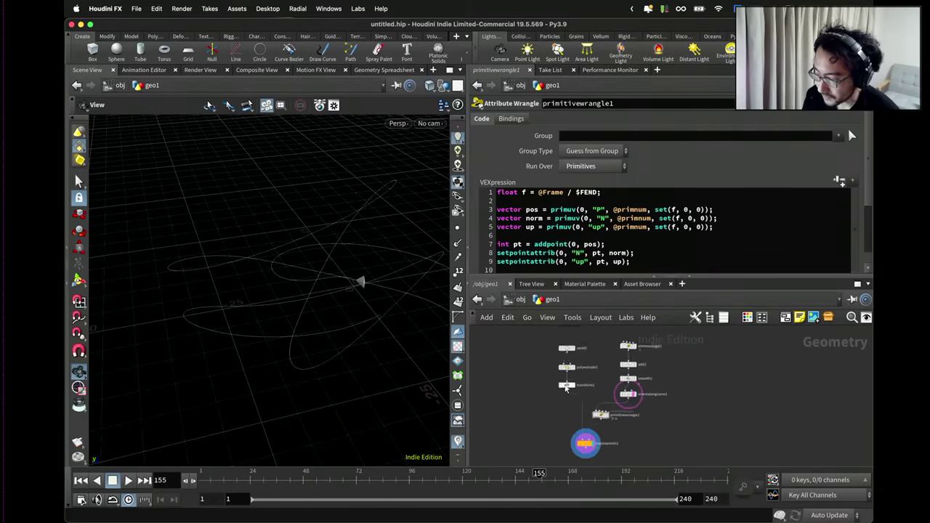
scroll(570, 389, up, 5)
Display transform1 and set its Rotate Y to 180.
click(570, 389)
scroll(570, 388, down, 2)
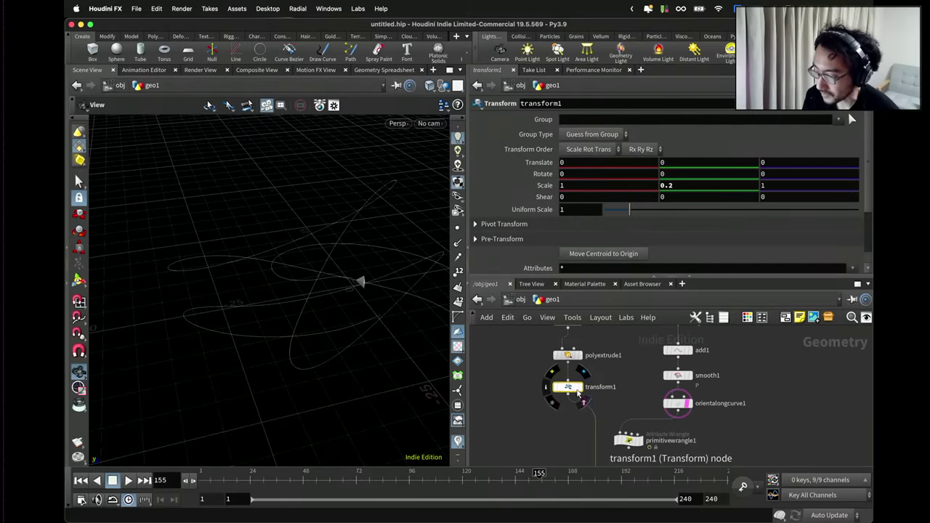
click(579, 387)
scroll(355, 292, down, 3)
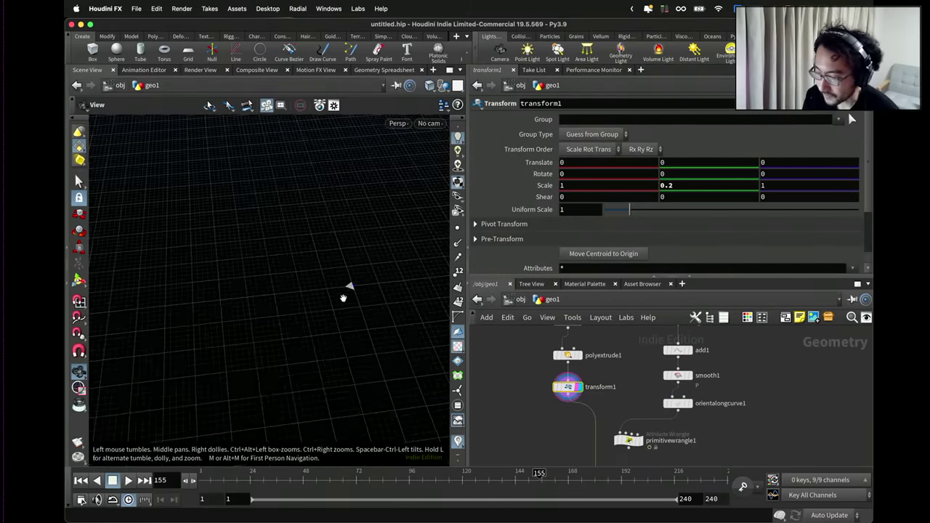
scroll(299, 296, up, 3)
drag(334, 294, 346, 298)
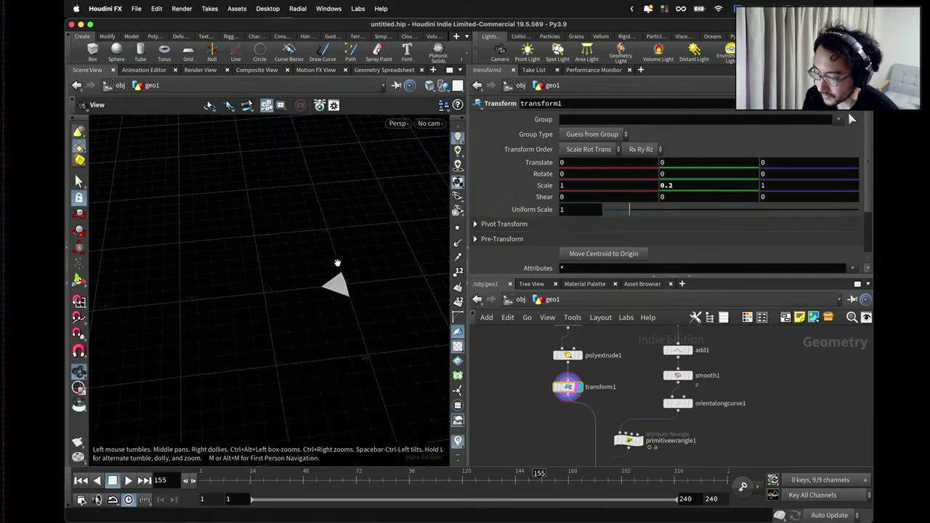
click(675, 173)
text(180)
key(Return)
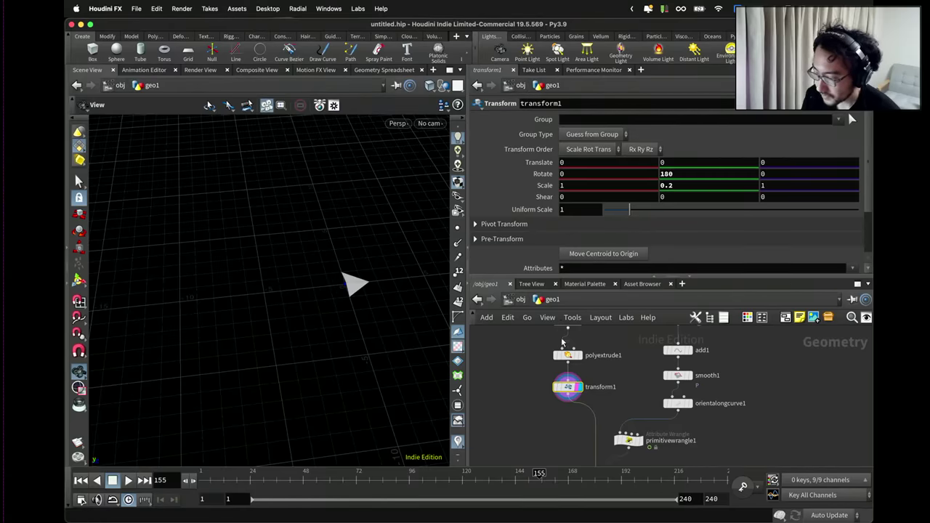
Add a Copy to Points node below transform1.
key(Tab)
text(copy to points)
key(Return)
click(558, 407)
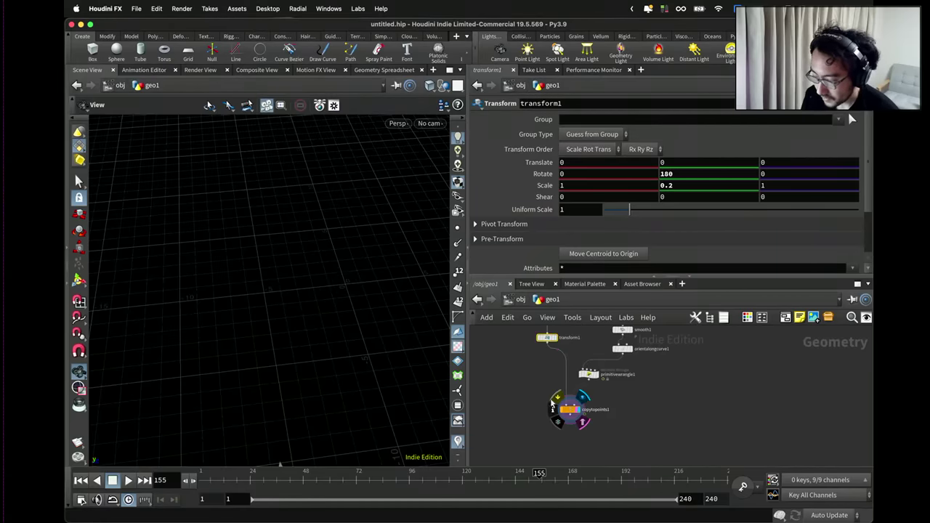
Frame the marker, display the oriented curve, play the animation, and stop at frame 217.
click(558, 408)
key(f)
scroll(311, 332, down, 5)
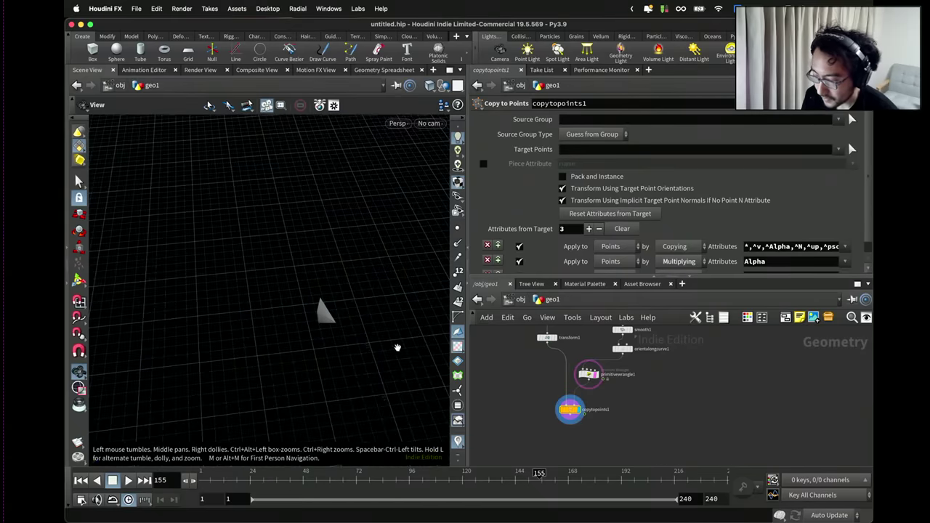
drag(374, 330, 251, 304)
click(631, 350)
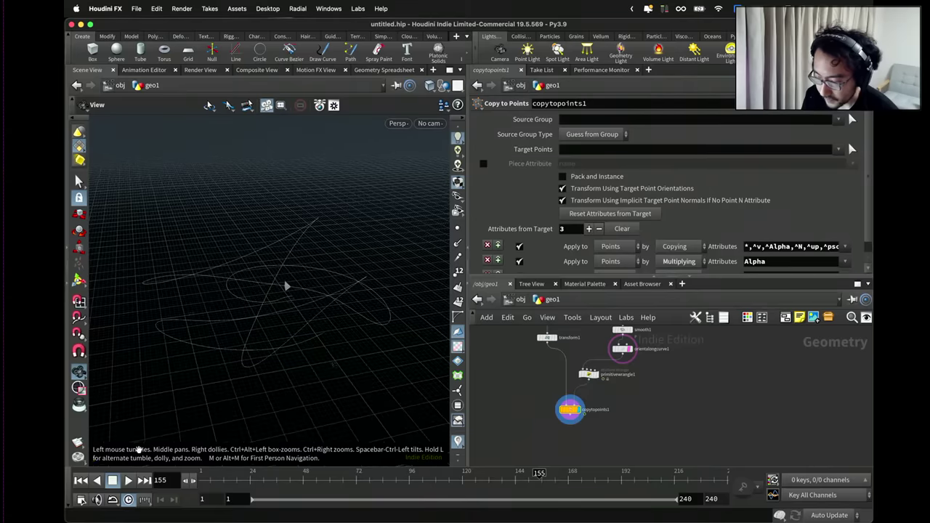
click(128, 480)
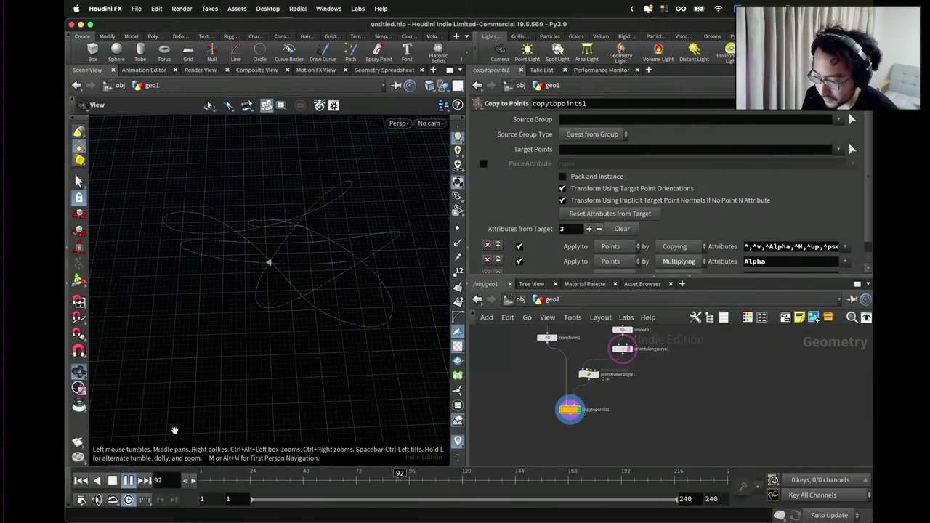
drag(175, 430, 305, 291)
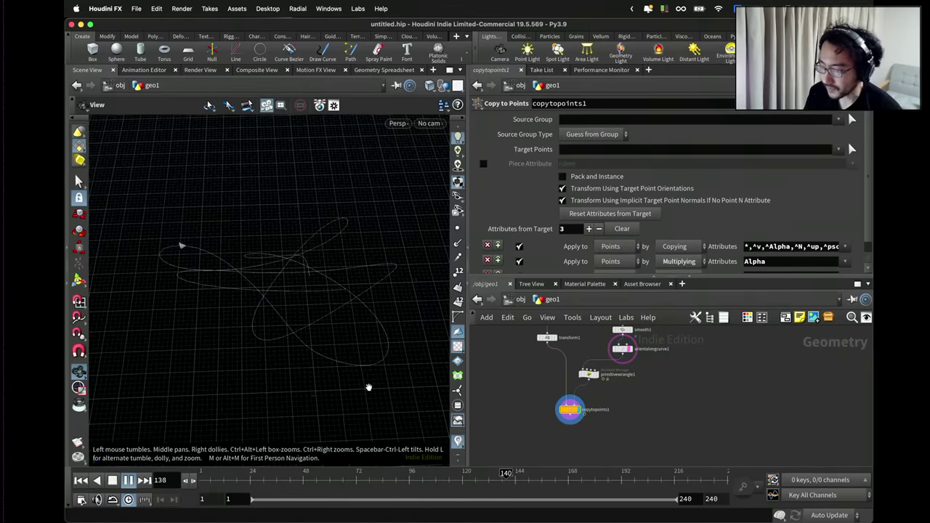
click(674, 476)
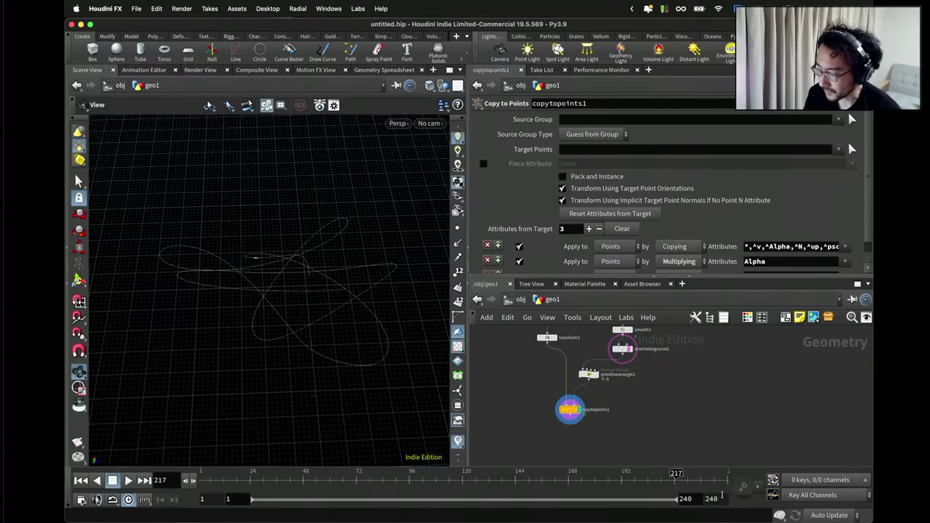
scroll(654, 385, up, 5)
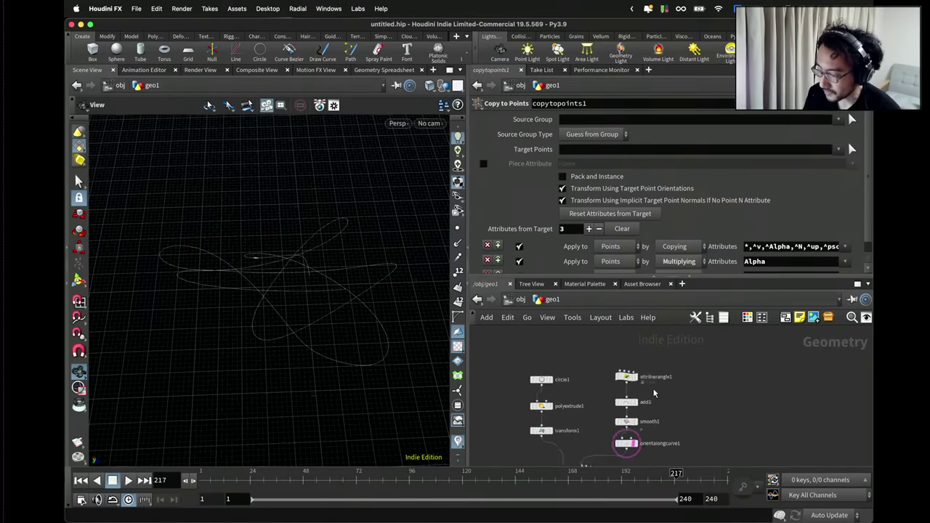
Set attribwrangle1's Scale parameter range maximum to 0.1 in the parameter interface.
click(619, 374)
scroll(629, 244, down, 5)
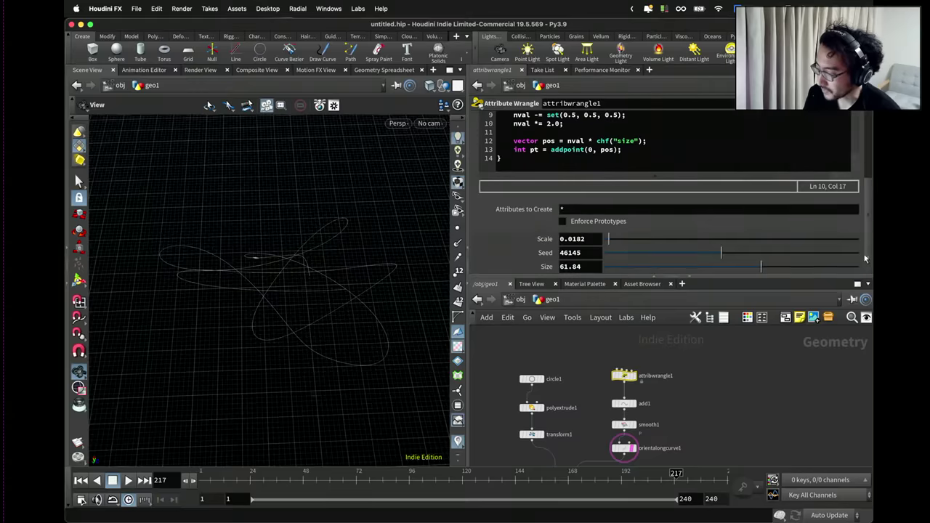
click(807, 113)
click(799, 118)
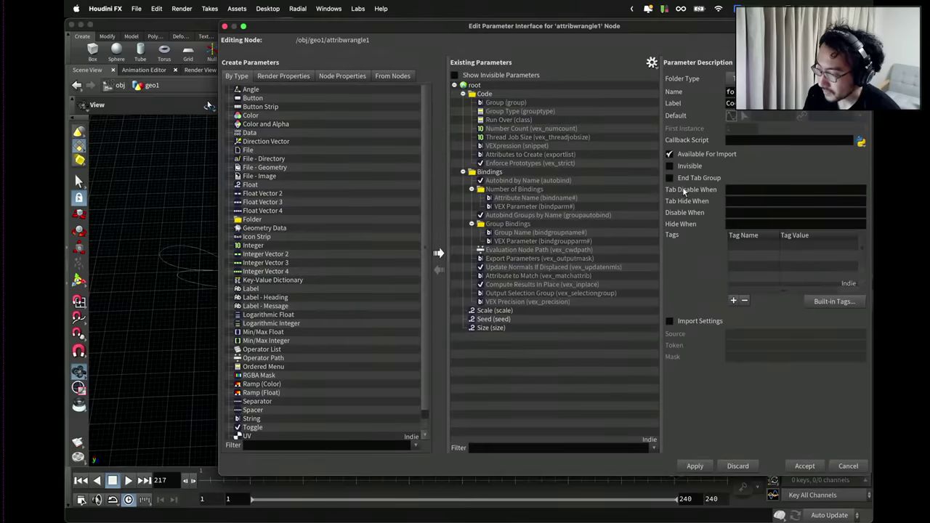
click(516, 310)
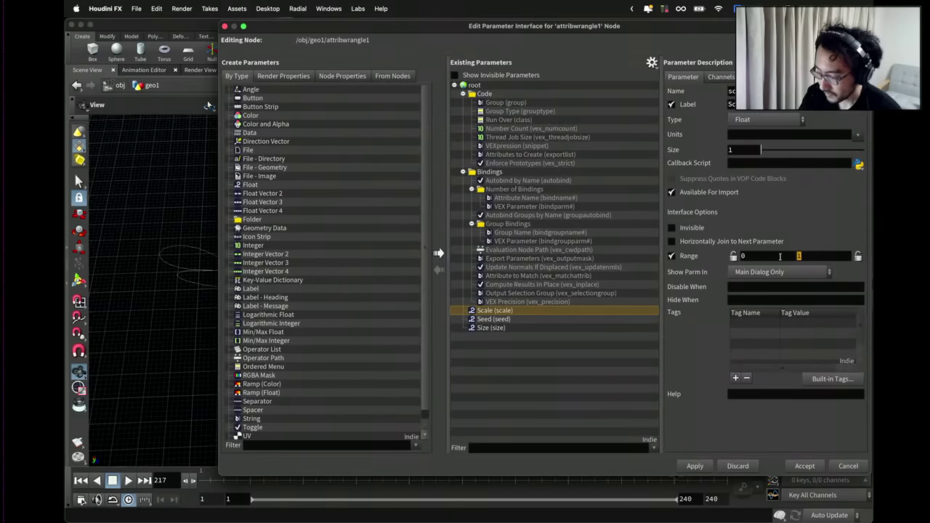
text(0.1)
click(804, 465)
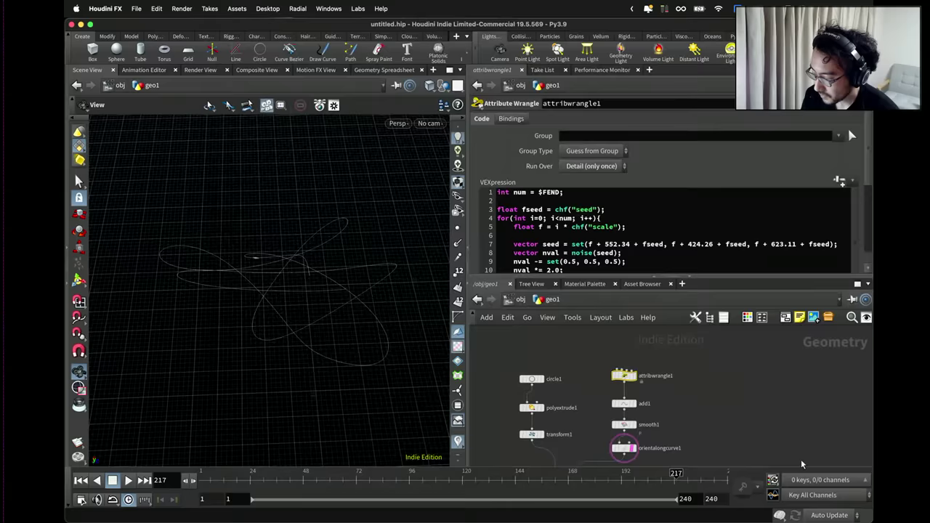
Lower Scale to 0.00903 and play the animation.
scroll(654, 233, down, 5)
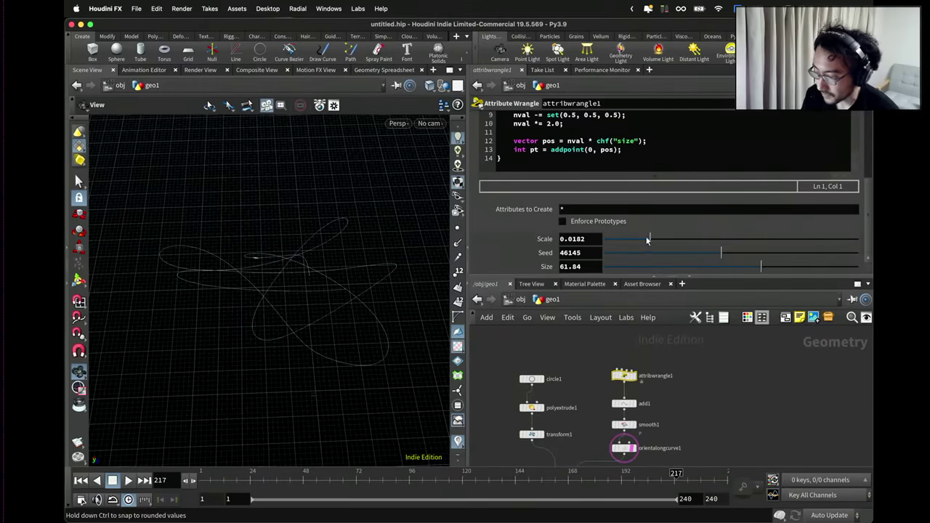
drag(648, 240, 628, 242)
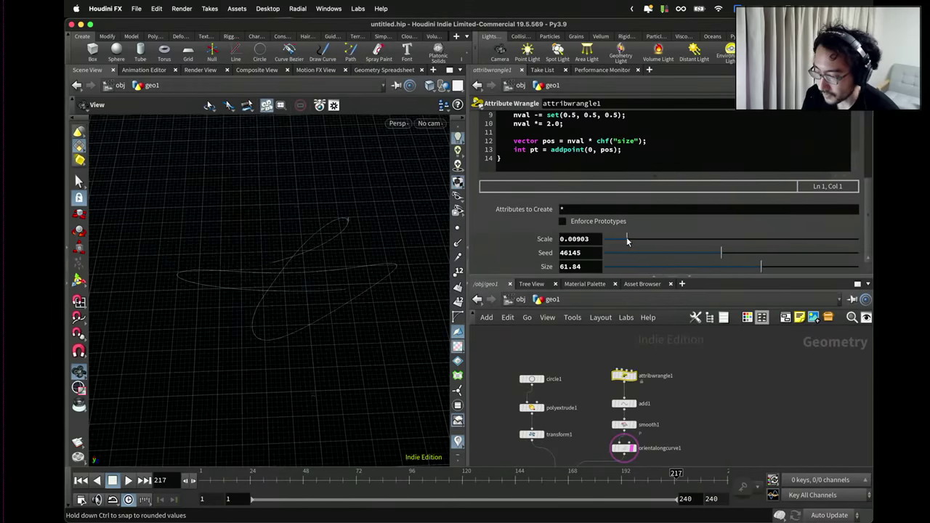
click(128, 480)
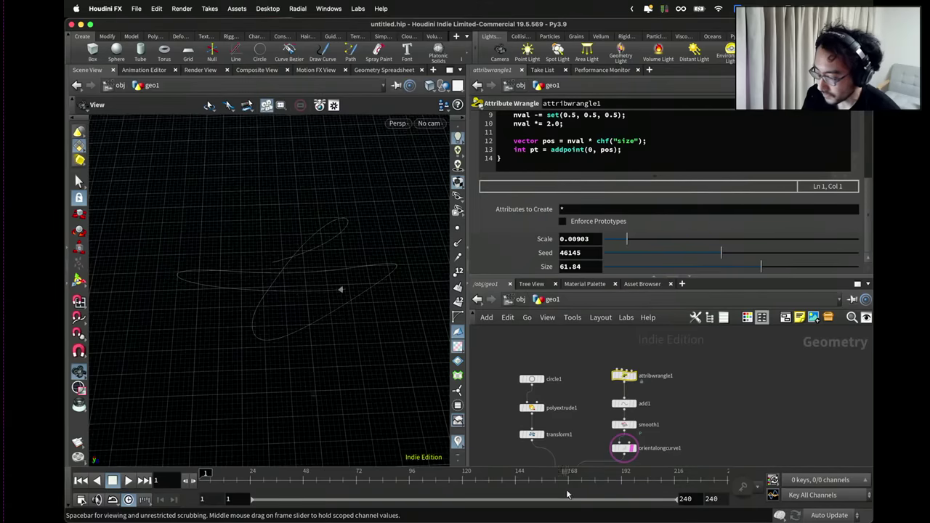
Set the end frame to 1000 and play the longer range.
click(711, 499)
text(1000)
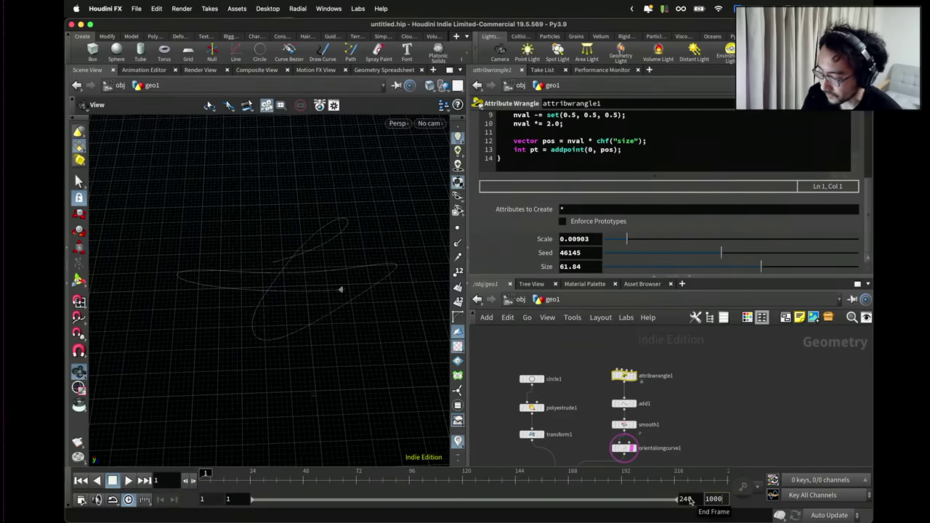
key(Return)
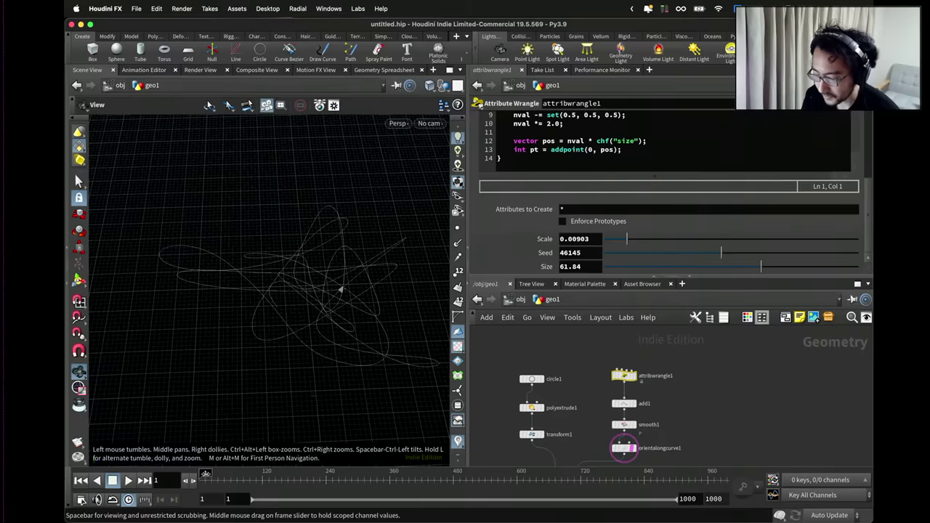
click(128, 481)
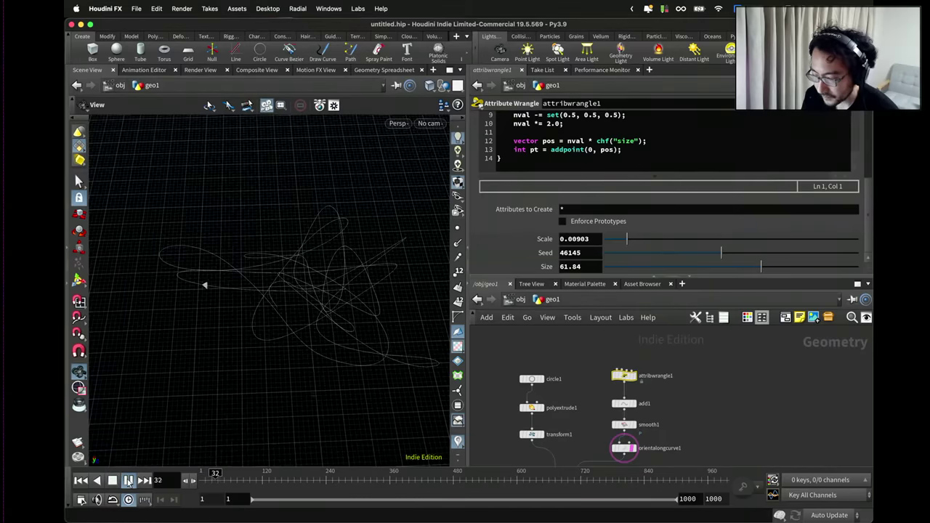
Reduce the wrangle's Scale to 0.00424 and stop playback.
drag(242, 380, 251, 322)
drag(629, 244, 615, 244)
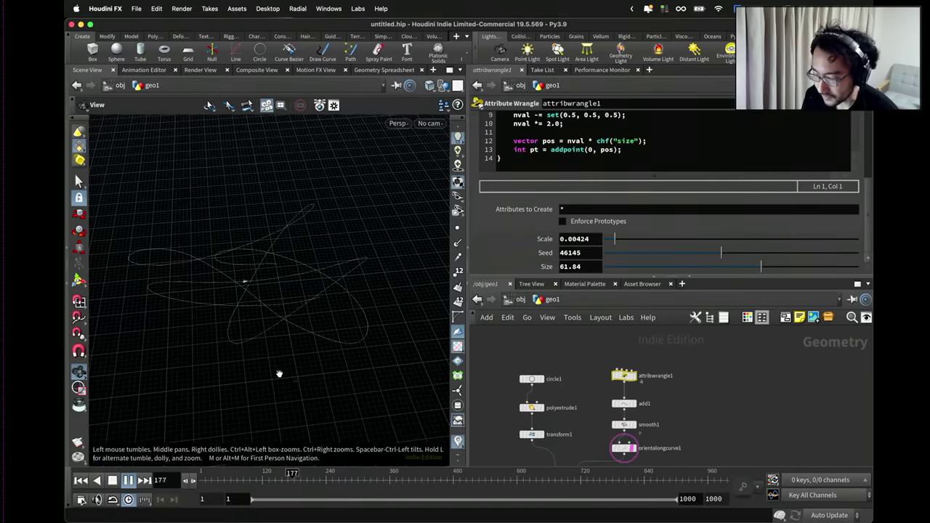
key(Up)
drag(304, 295, 305, 268)
Replace $FEND with chi("num") in the VEX code and create the Num parameter.
scroll(528, 183, up, 5)
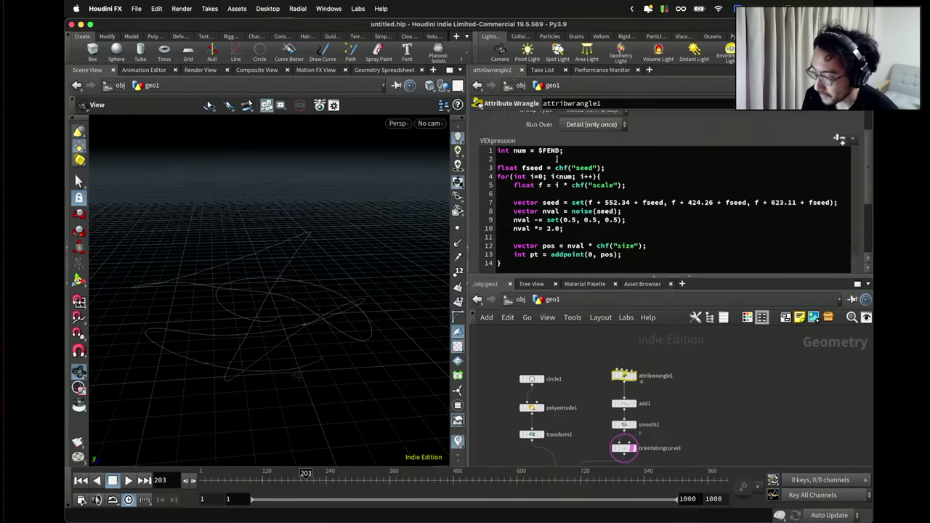
double_click(556, 190)
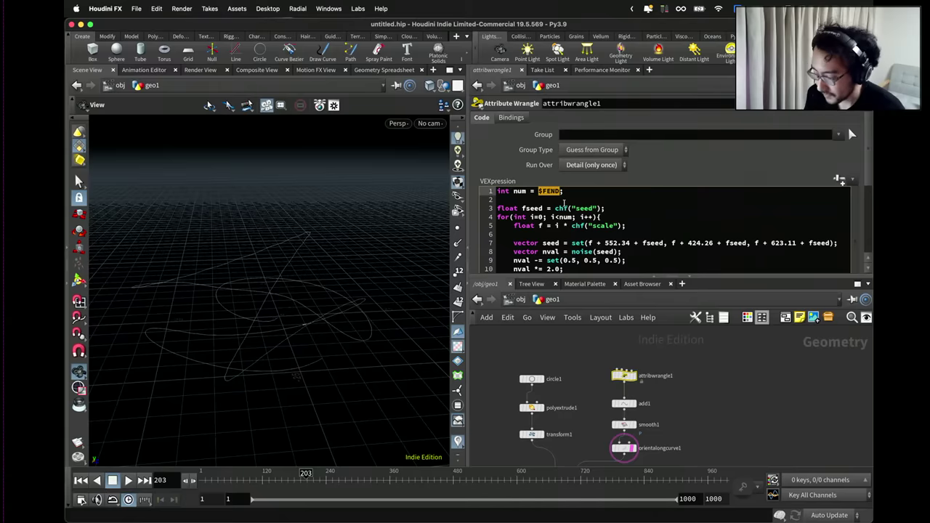
text(chi("num"))
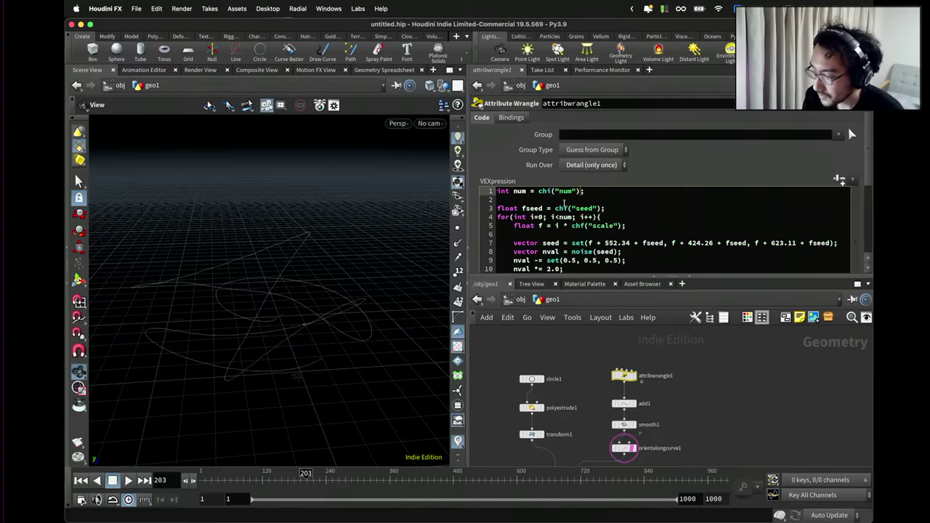
click(840, 180)
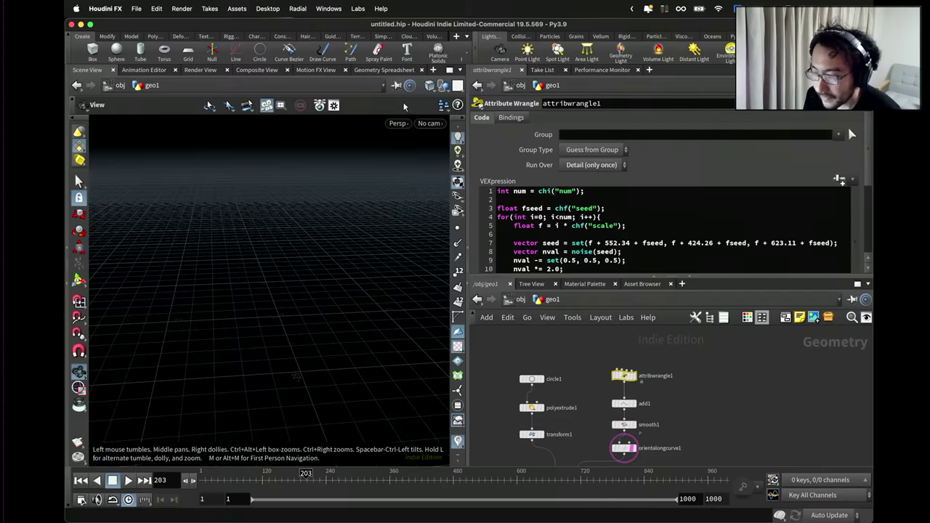
Give the Num parameter an integer range of 0 to 1000 in the parameter interface.
click(850, 103)
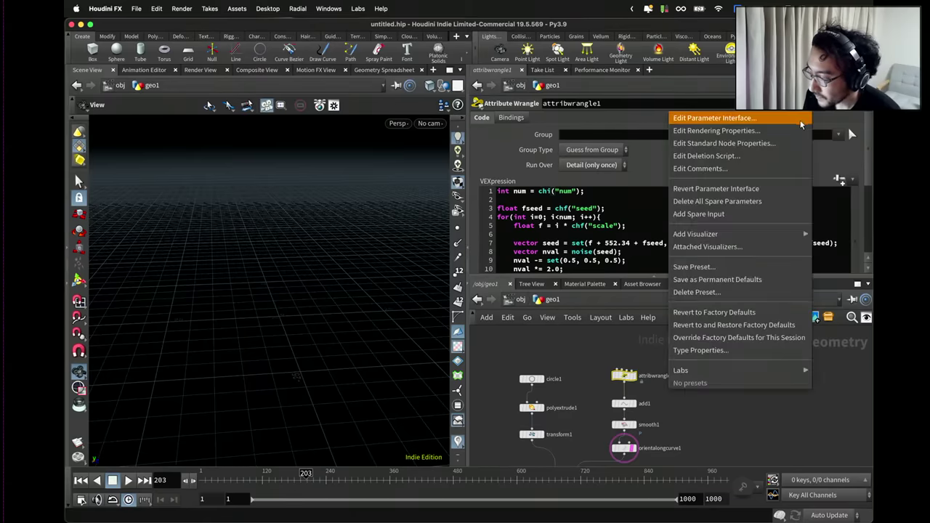
click(799, 120)
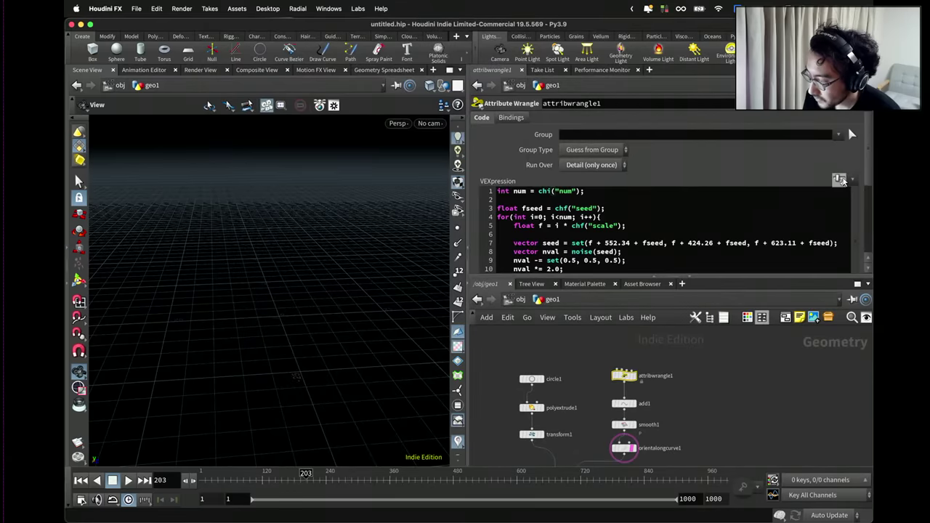
scroll(861, 176, down, 5)
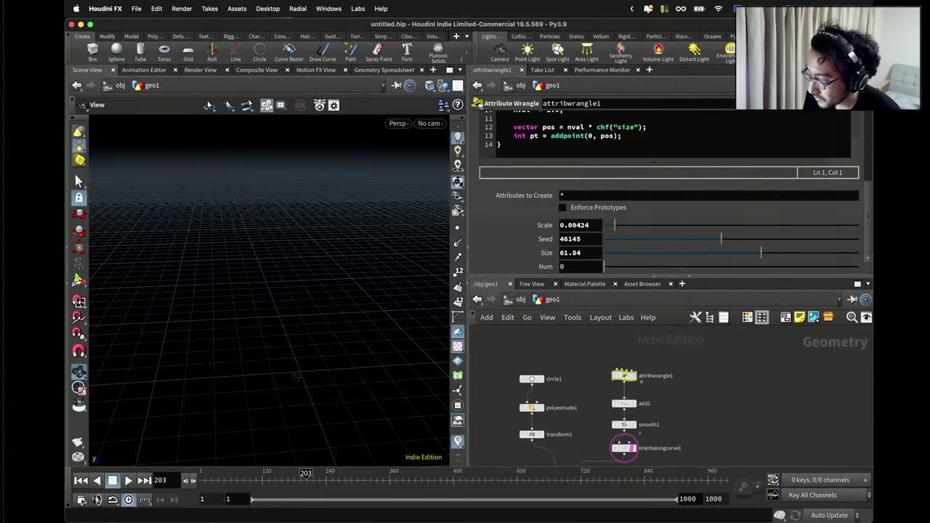
click(805, 103)
click(755, 119)
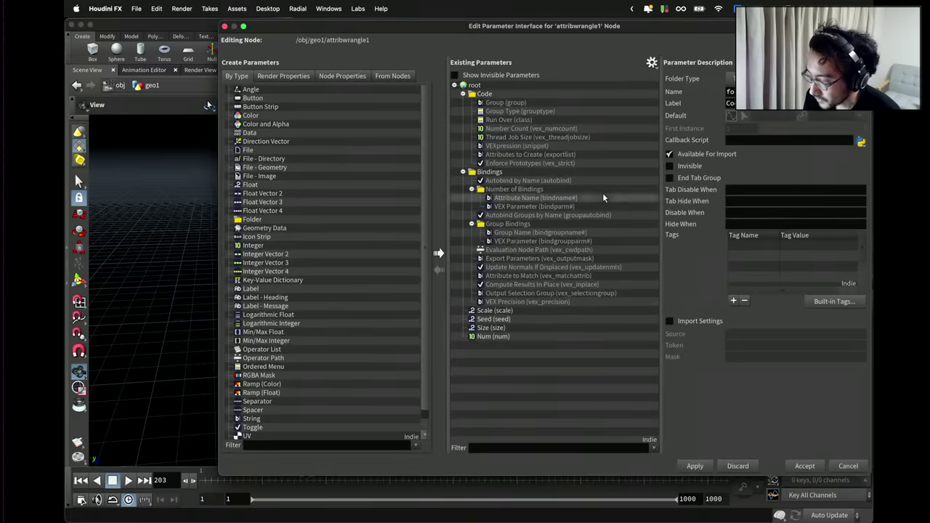
click(486, 338)
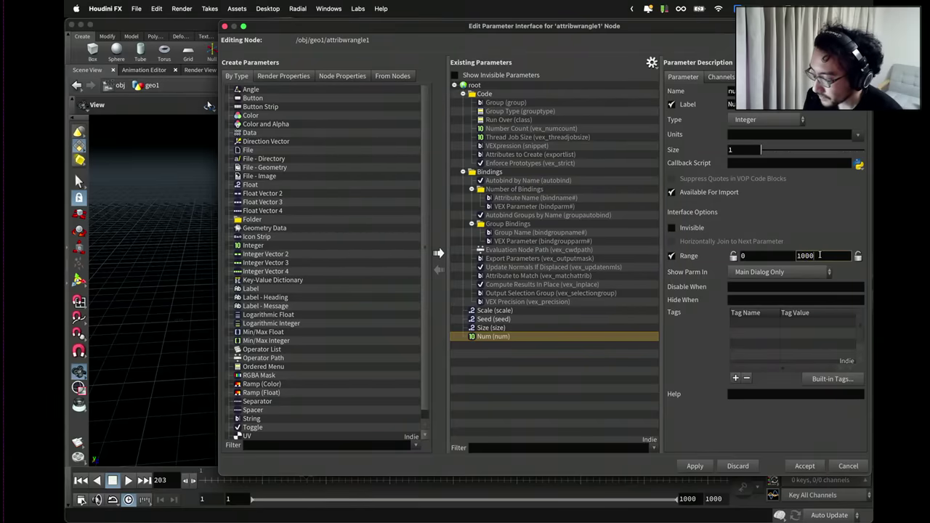
click(804, 466)
scroll(683, 251, down, 2)
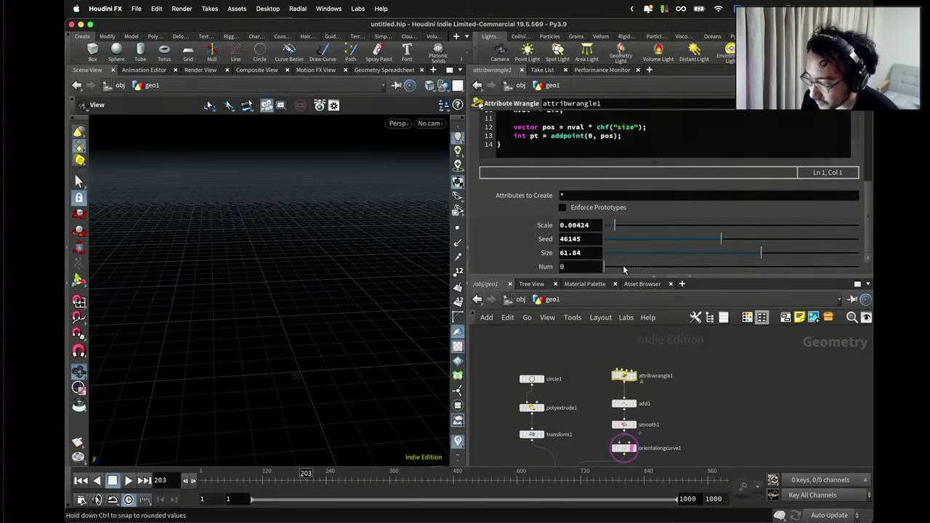
Raise Num to 772, set Scale to about 0.00608, and display attribwrangle1's curve.
drag(623, 270, 799, 267)
drag(373, 264, 425, 258)
drag(616, 226, 618, 229)
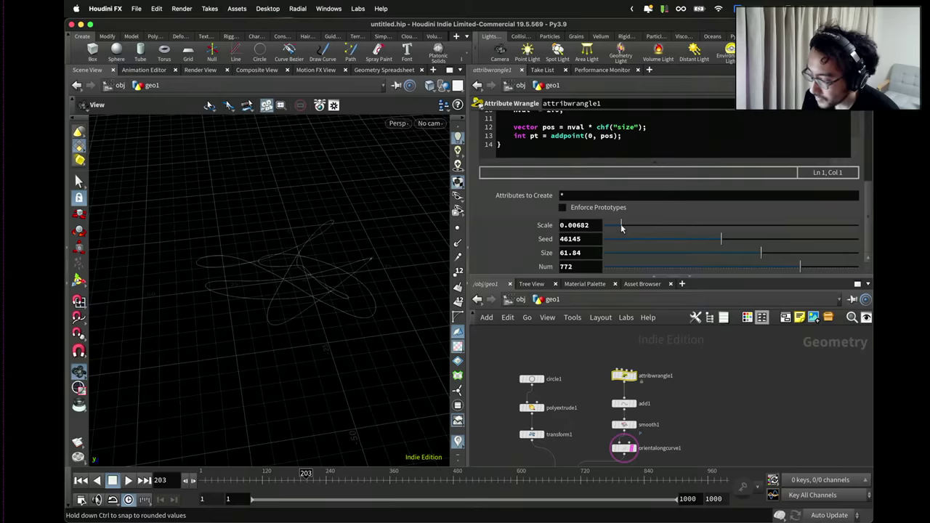
scroll(610, 168, up, 5)
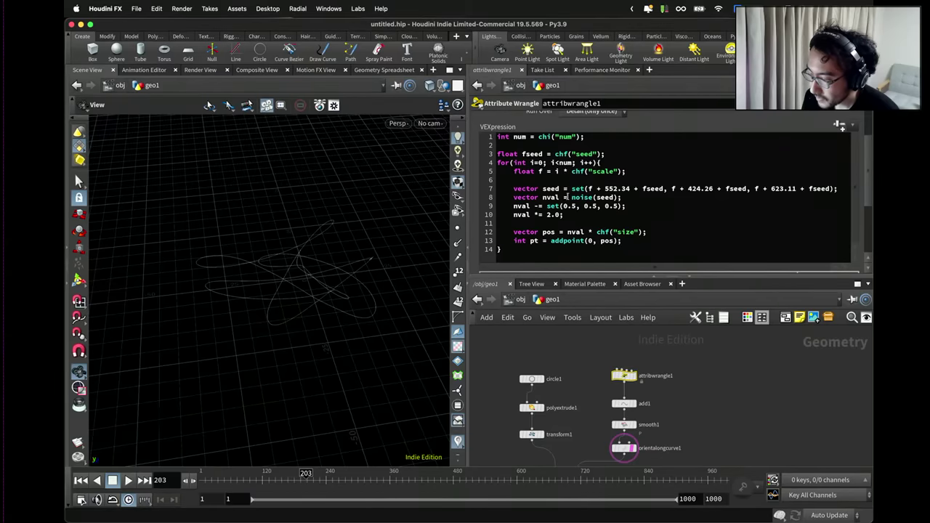
scroll(870, 231, down, 3)
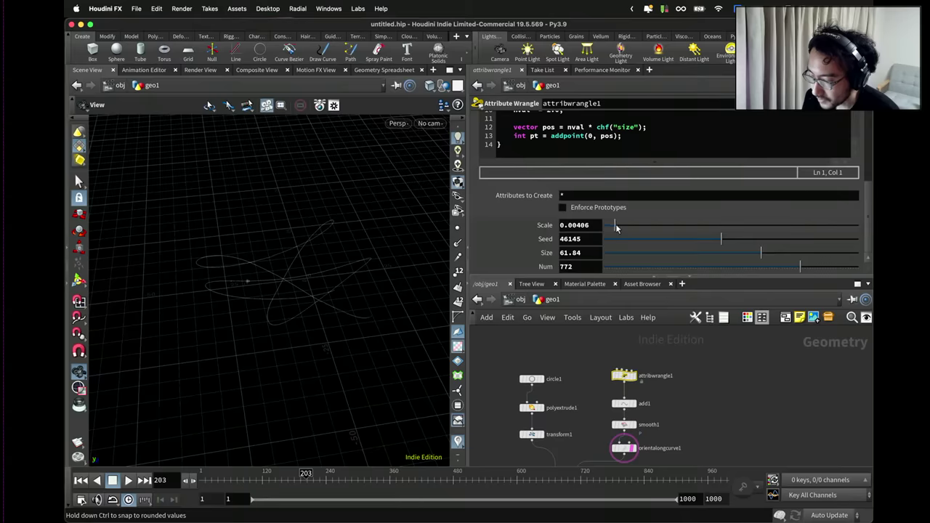
drag(617, 229, 621, 230)
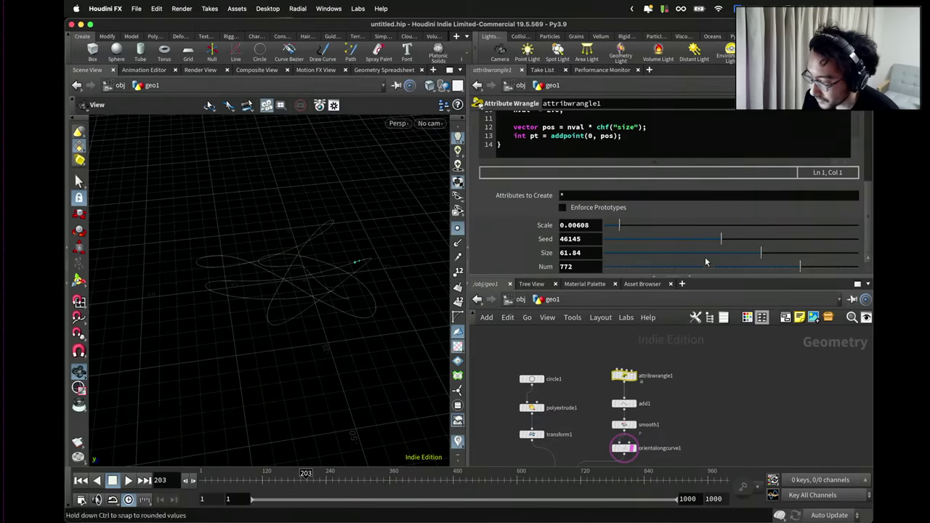
click(636, 376)
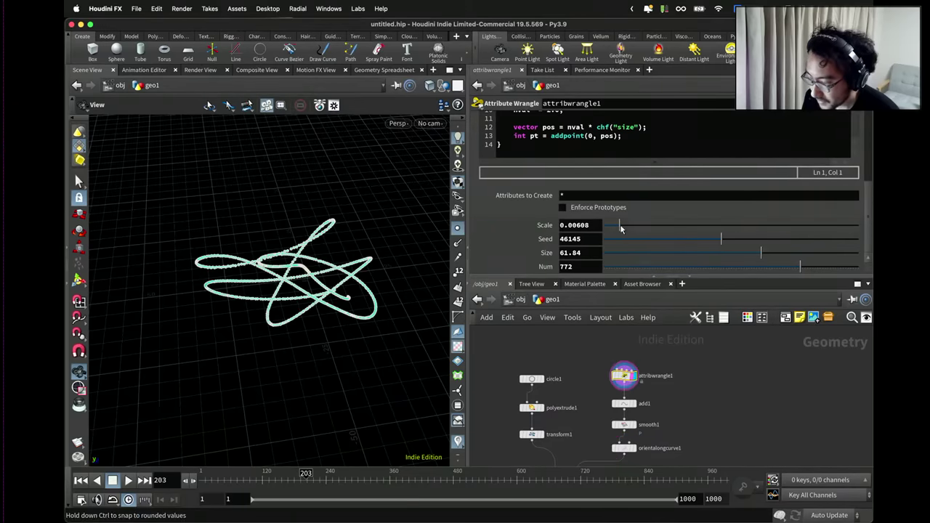
Inspect the curve's loops and select line 5's chf("scale") lookup to replace with 0.001.
drag(619, 225, 619, 228)
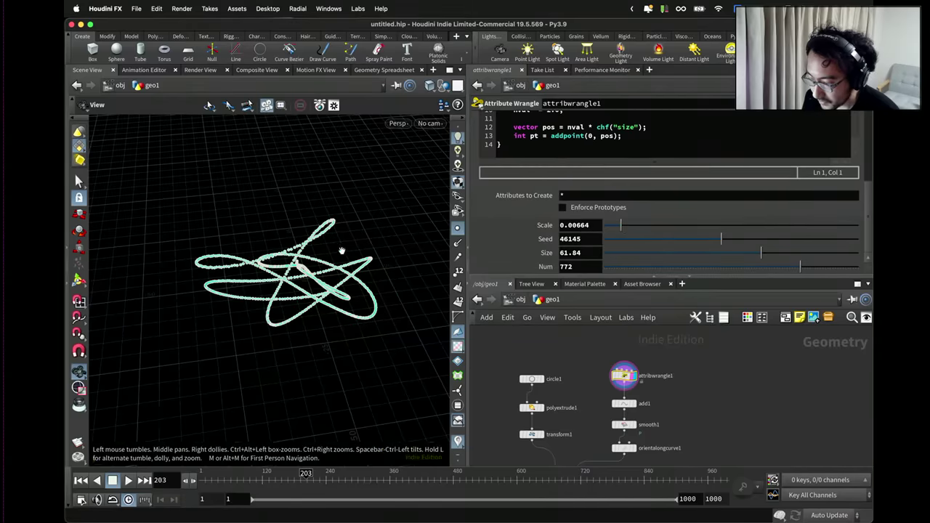
drag(339, 249, 356, 253)
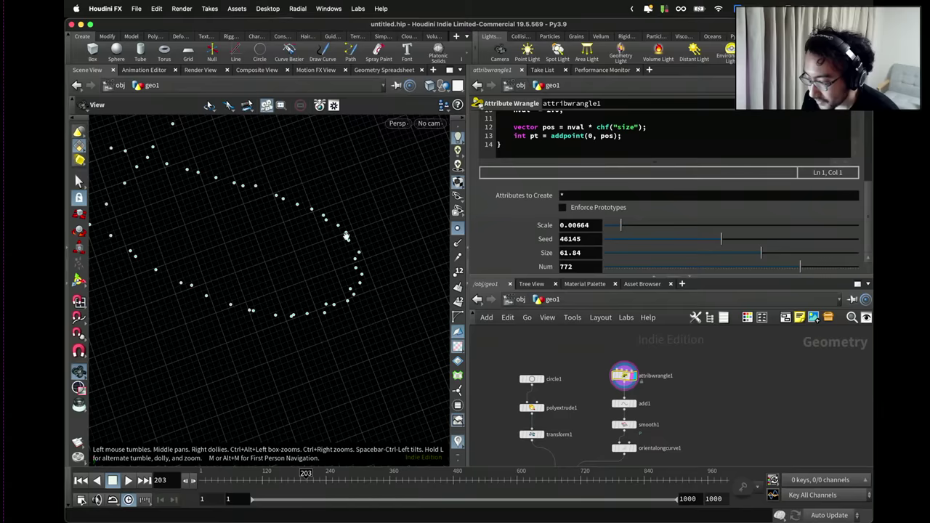
drag(371, 261, 341, 243)
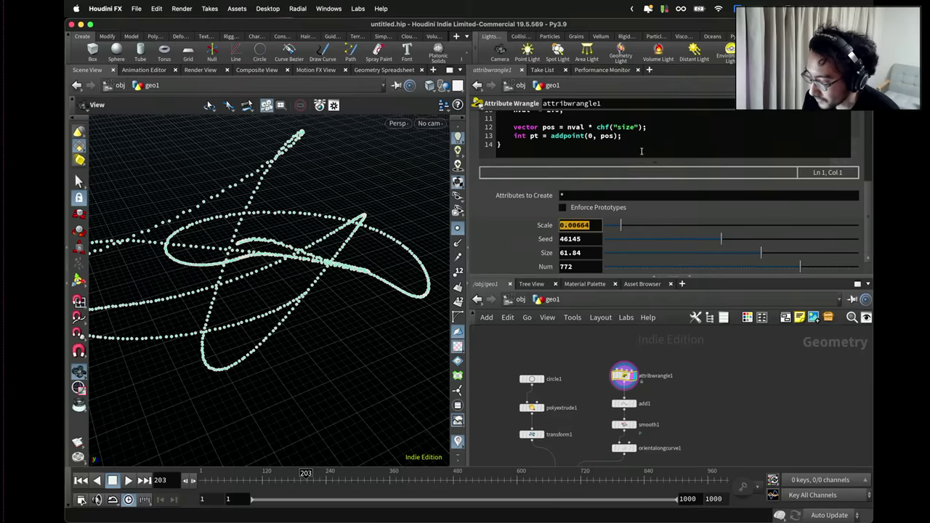
scroll(641, 150, up, 5)
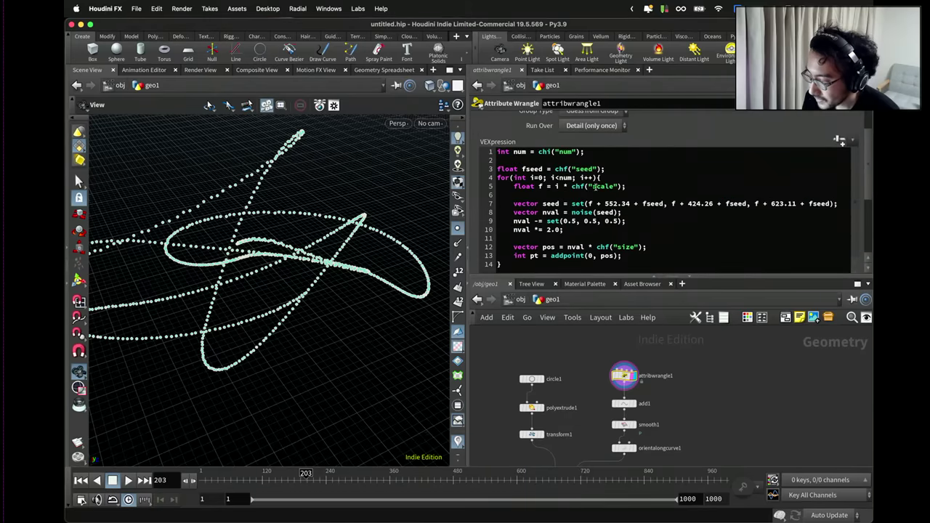
drag(619, 186, 609, 186)
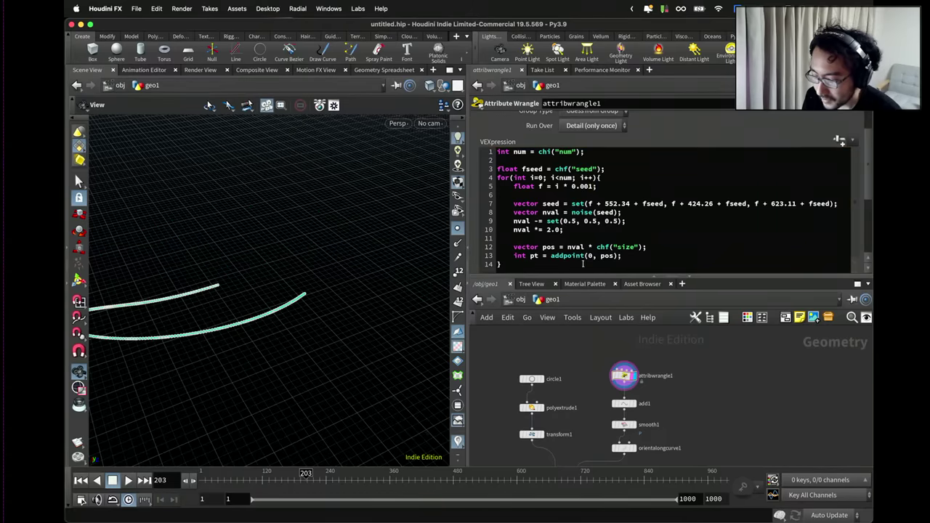
Change the per-point step on line 5 of the wrangle code to 0.01.
click(584, 186)
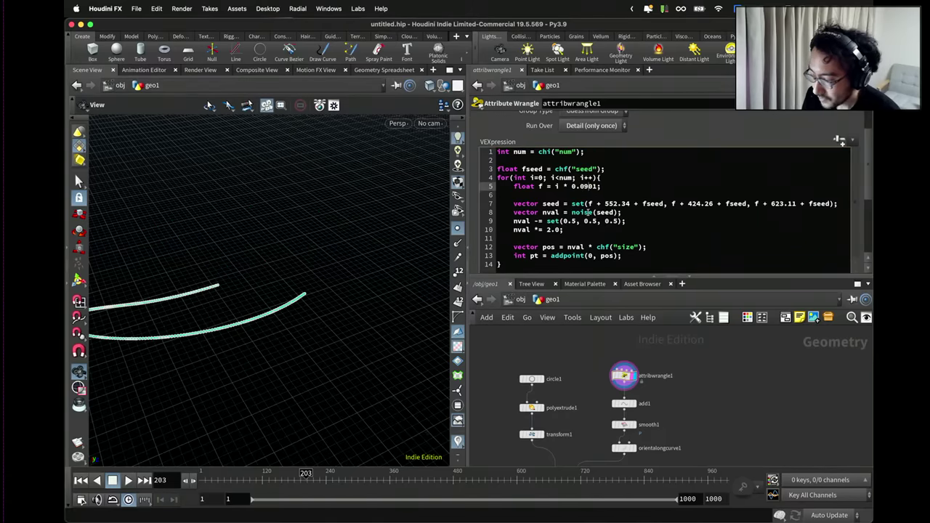
key(Delete)
key(Delete)
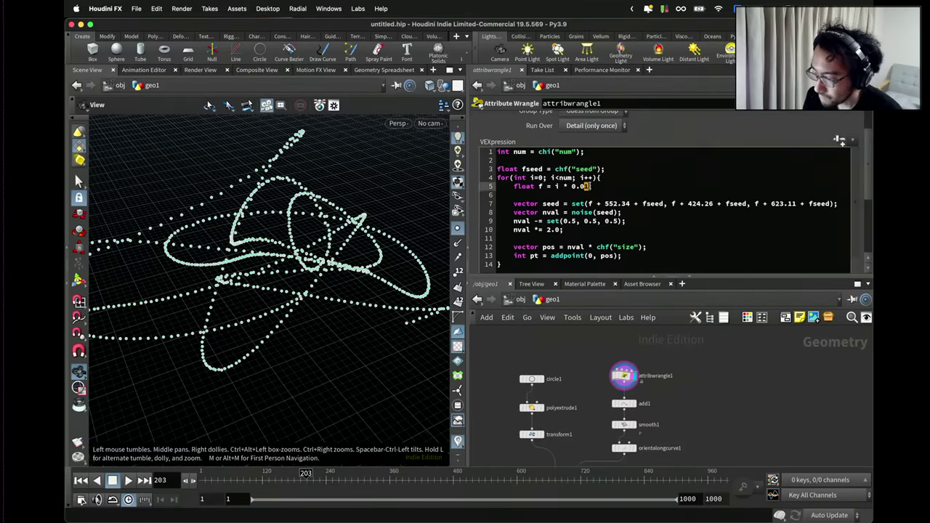
text(01)
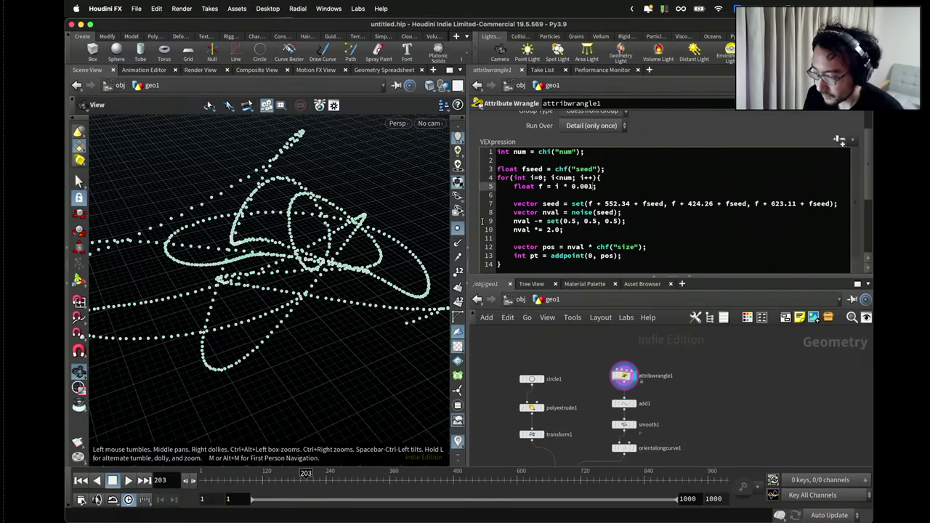
key(Return)
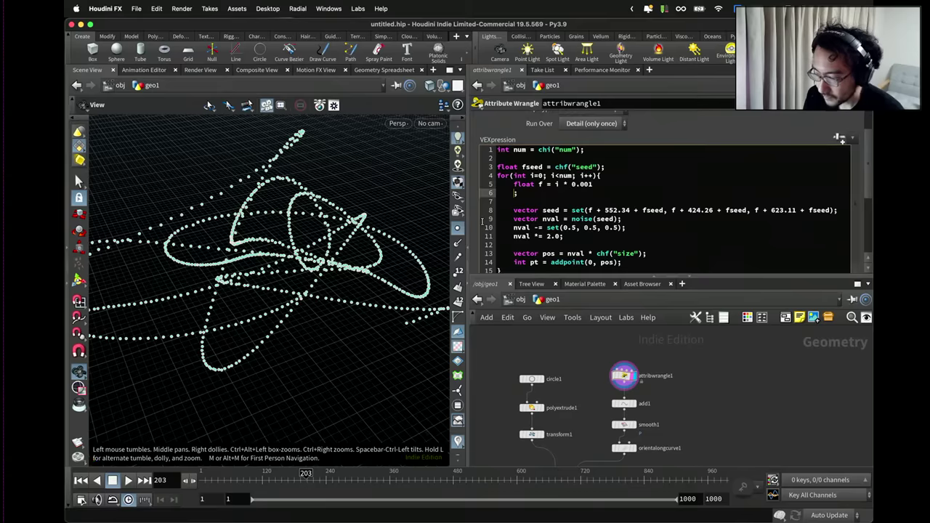
key(BackSpace)
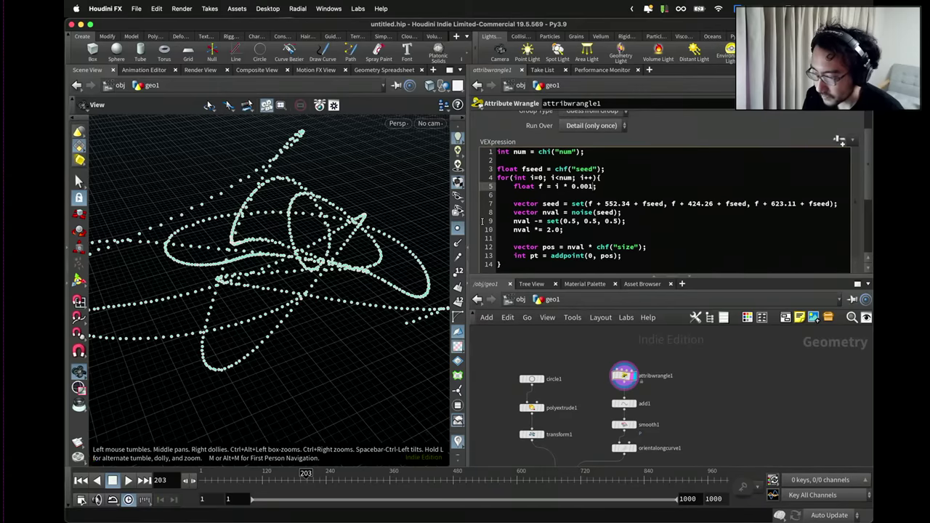
key(BackSpace)
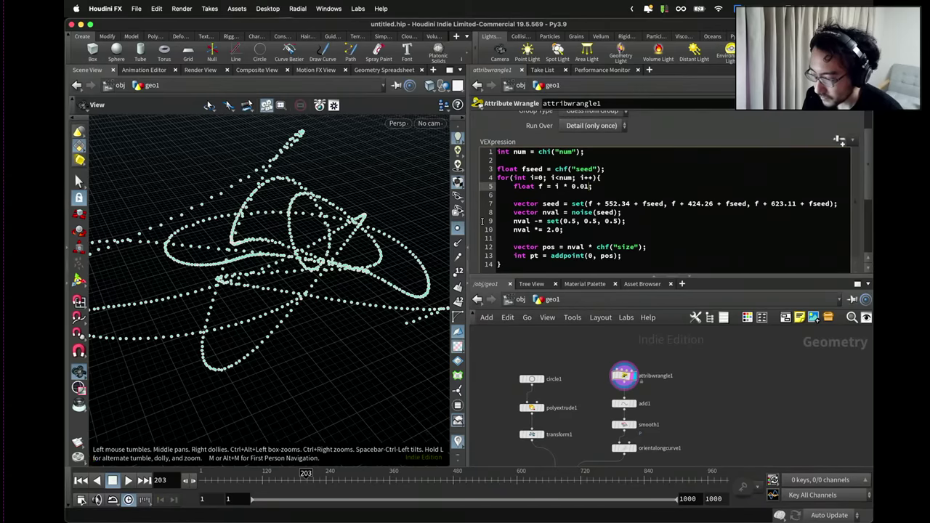
click(582, 186)
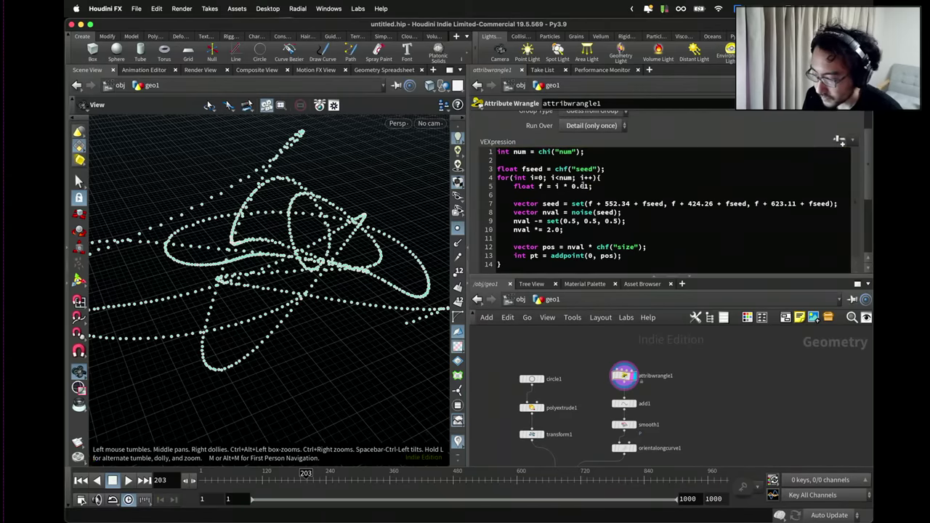
Delete the unused Scale parameter from the wrangle's interface and set Seed to 28571.
drag(374, 204, 301, 240)
scroll(562, 252, down, 1)
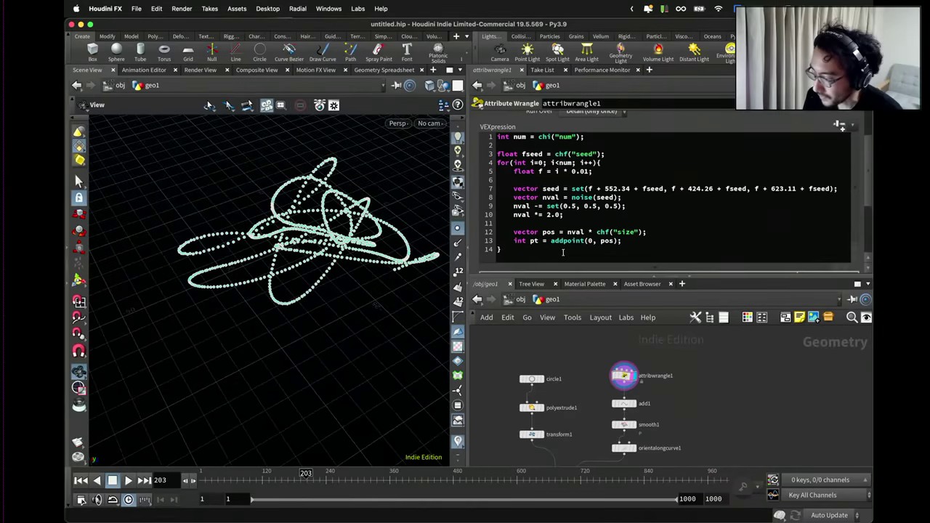
click(840, 125)
click(719, 122)
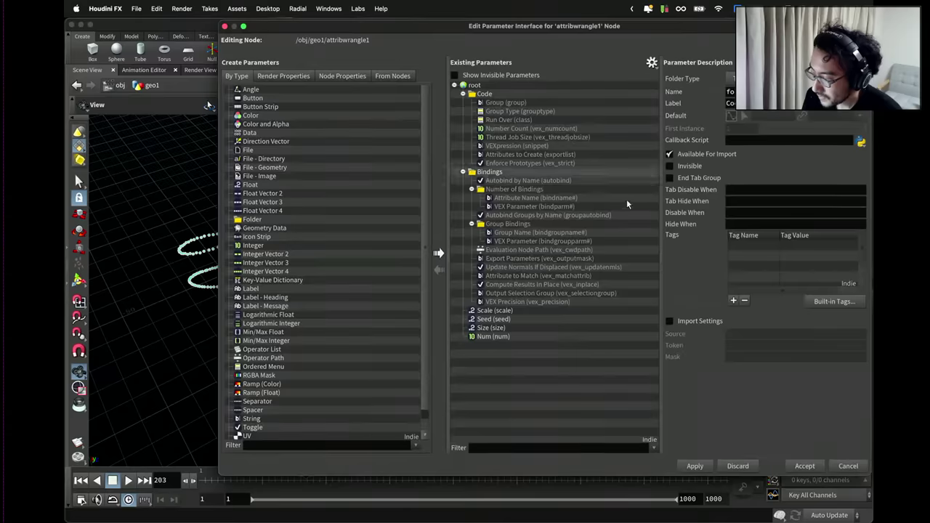
click(494, 310)
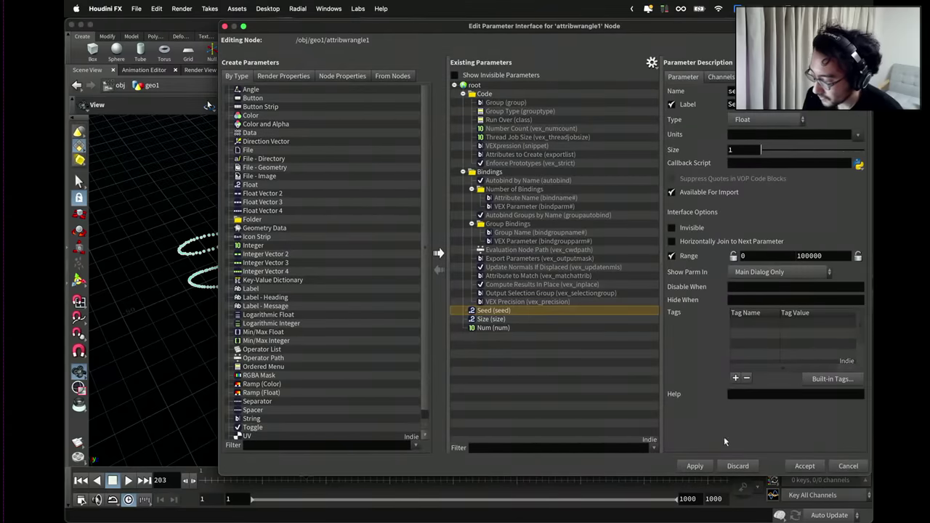
click(799, 465)
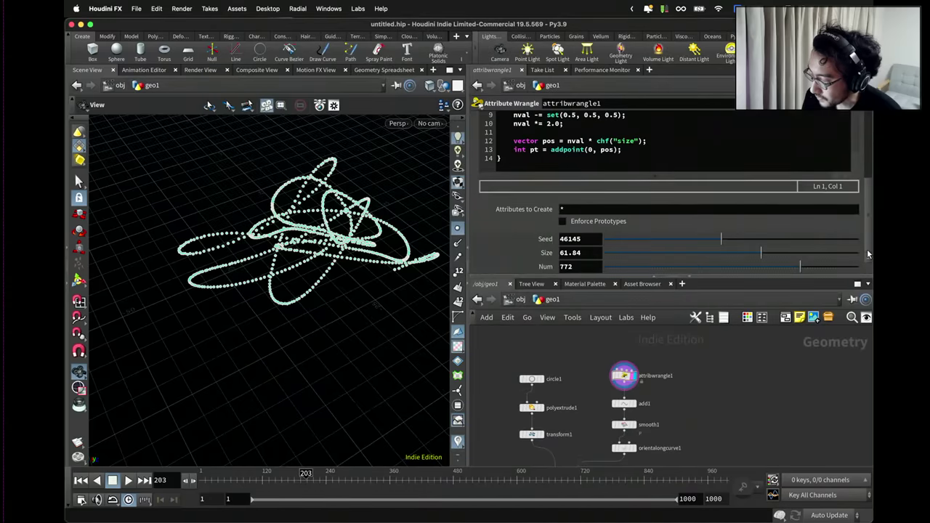
drag(688, 240, 671, 243)
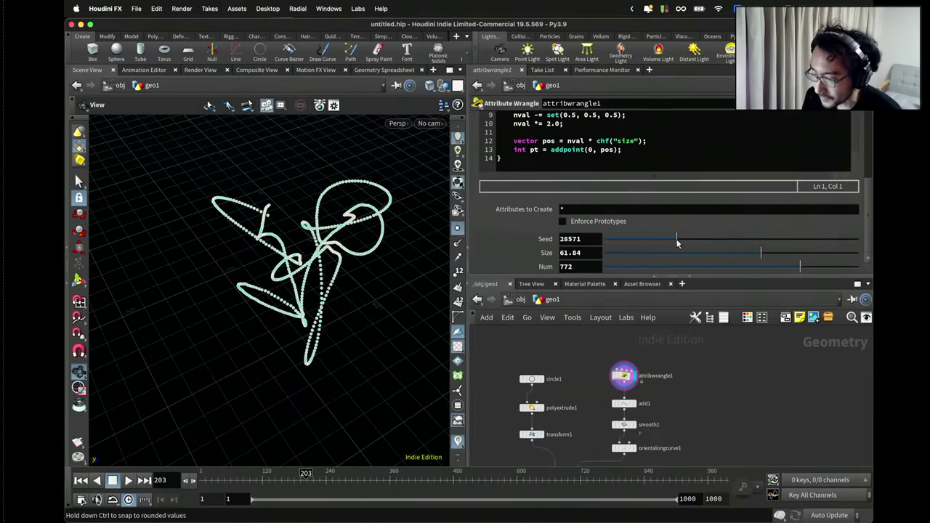
Display add1 and set the wrangle to Seed 26912, Size 56.59 and Num 665.
scroll(665, 381, up, 3)
click(657, 375)
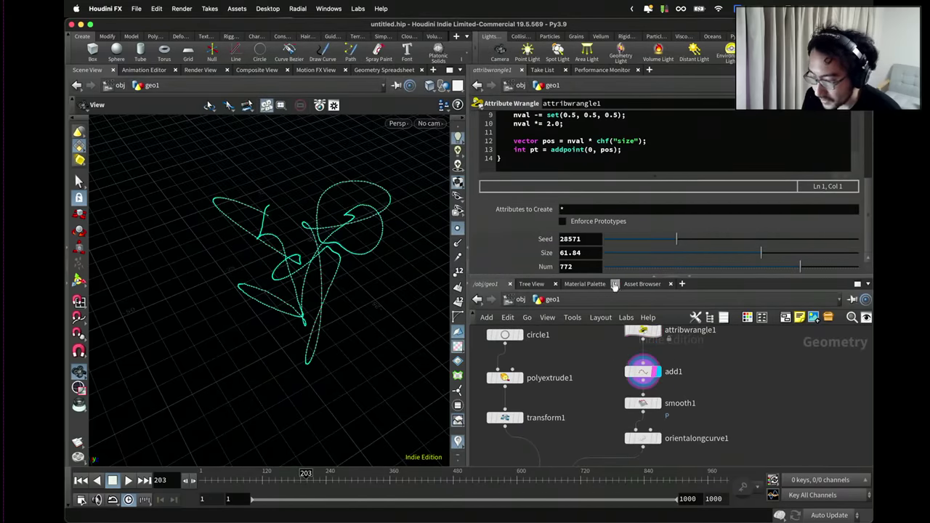
drag(661, 240, 672, 242)
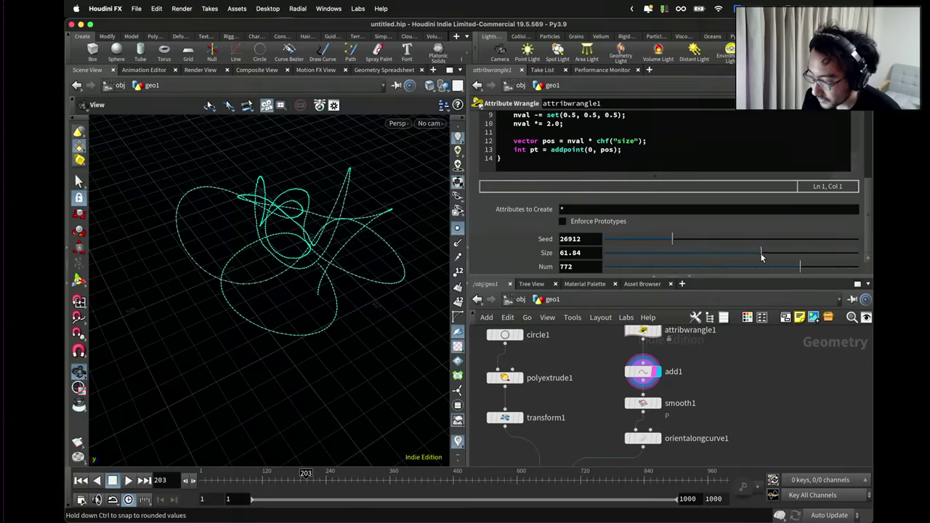
drag(761, 253, 762, 255)
drag(814, 266, 772, 274)
Bring up smooth1's parameters and view its Strength 50 smoothed curve.
scroll(662, 394, up, 2)
mouse_move(662, 394)
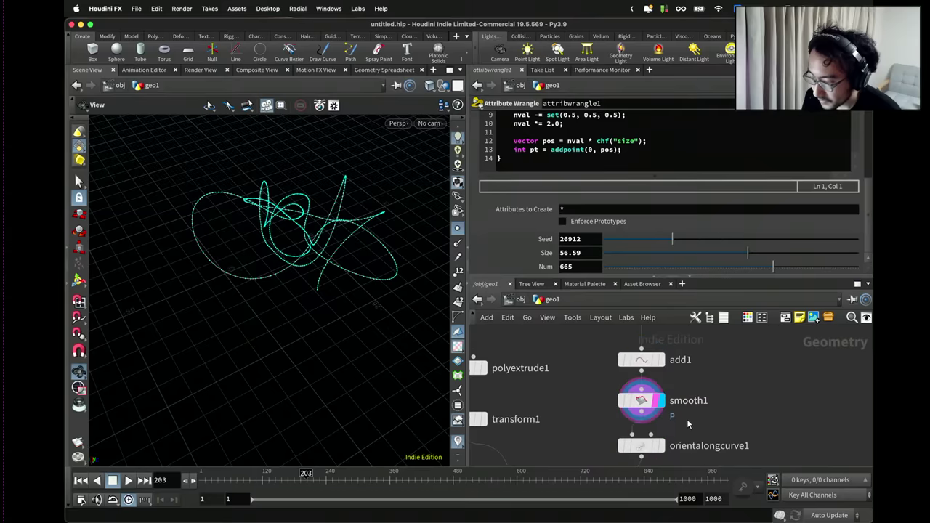
click(641, 400)
drag(337, 285, 342, 258)
Display the copy-to-points output and play the animation to follow the moving marker.
scroll(574, 407, down, 3)
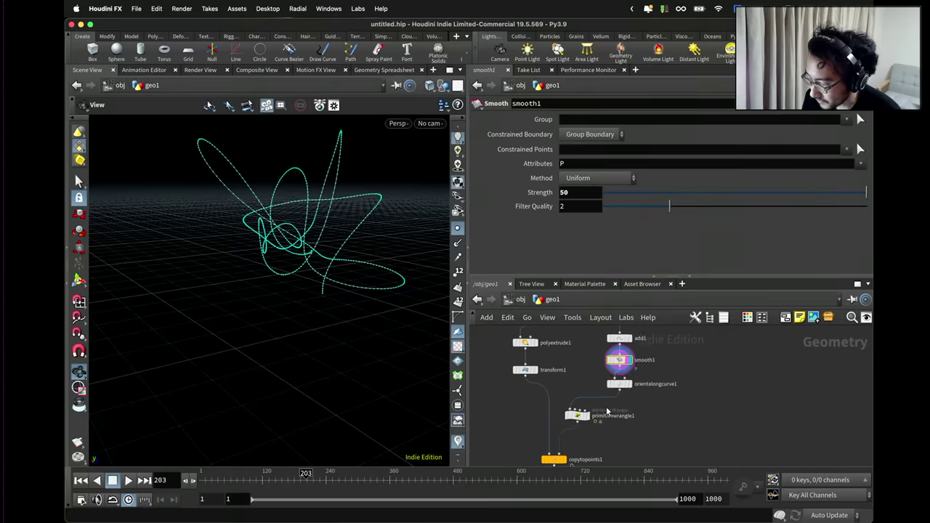
scroll(560, 432, up, 3)
click(574, 453)
click(553, 436)
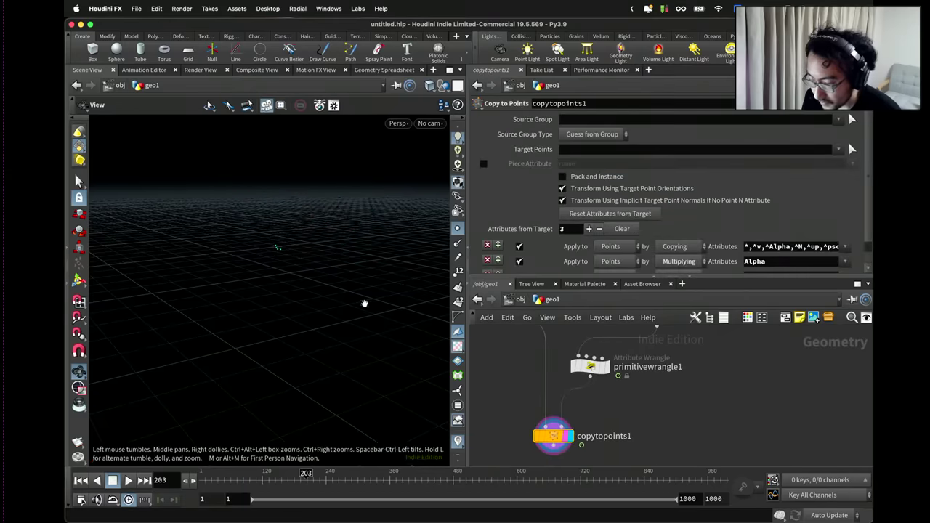
drag(350, 268, 379, 286)
key(Up)
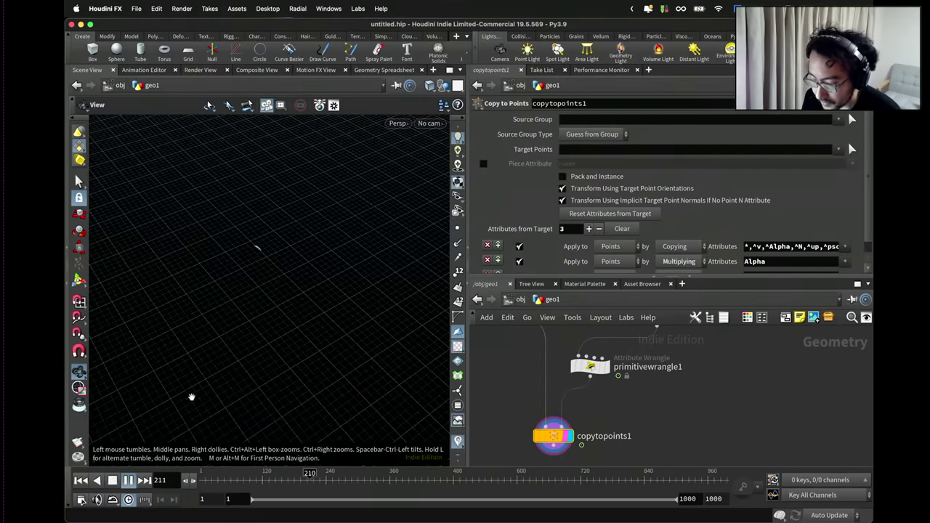
drag(191, 395, 284, 335)
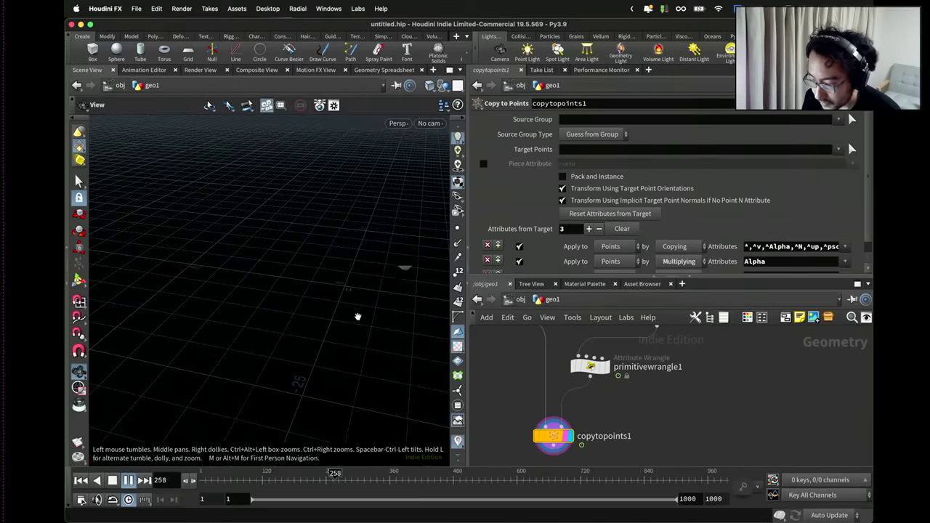
drag(357, 317, 271, 338)
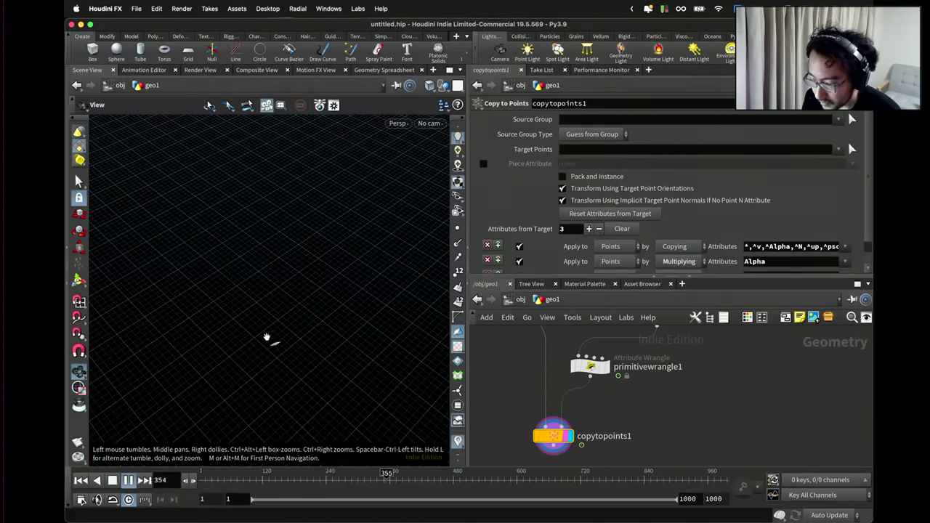
drag(243, 337, 263, 314)
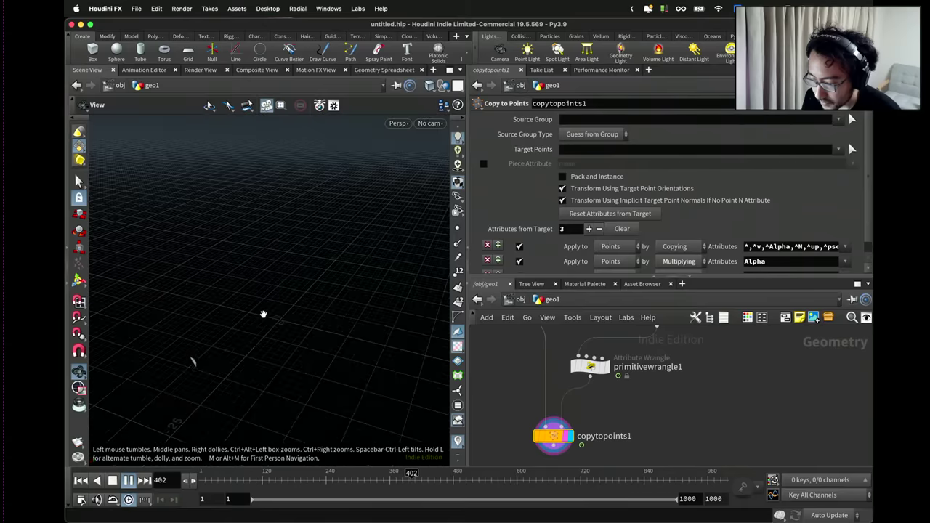
scroll(583, 404, down, 2)
Set attribwrangle1's Num to 595 and make the timeline end at frame 500.
click(587, 372)
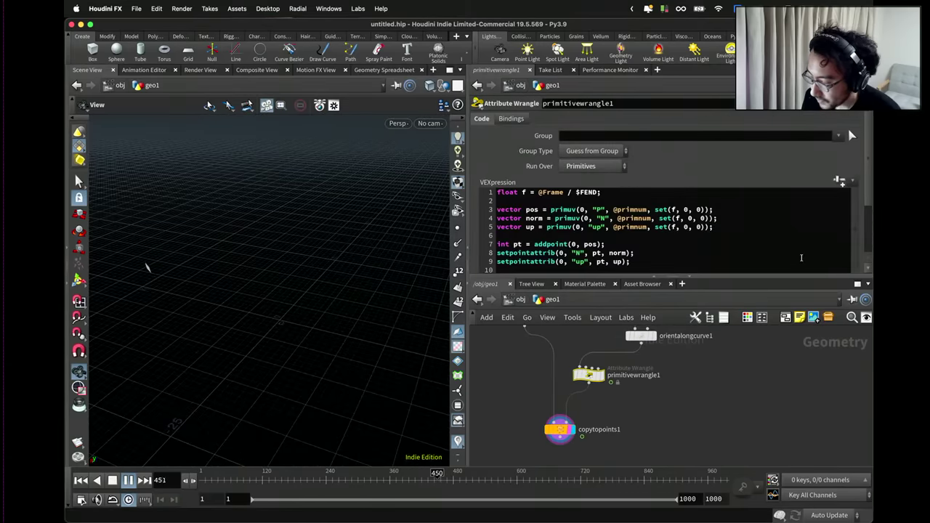
scroll(857, 239, down, 3)
scroll(671, 355, up, 2)
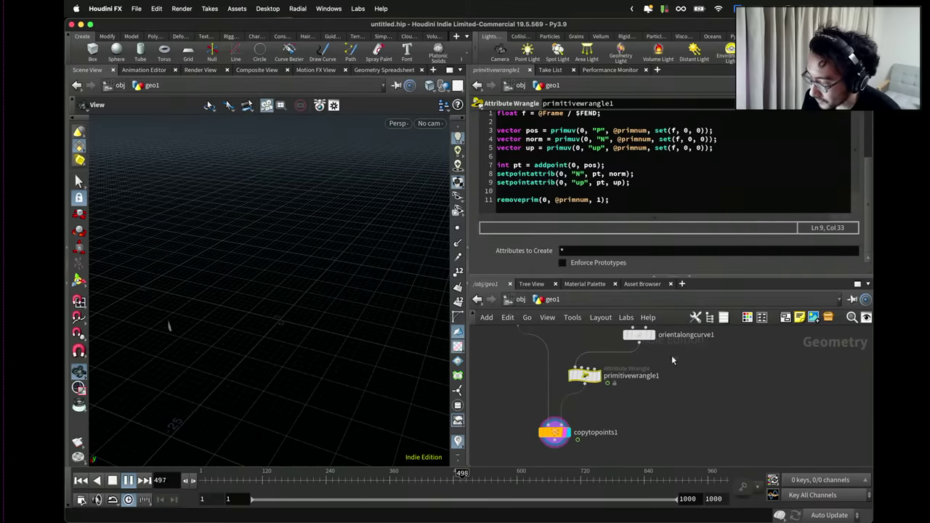
scroll(709, 378, up, 1)
scroll(708, 377, up, 2)
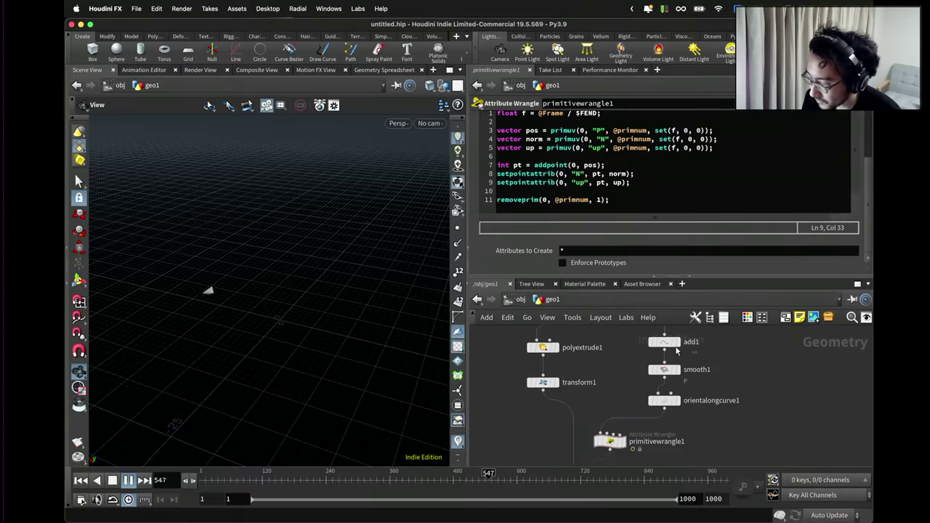
click(666, 350)
scroll(667, 350, up, 2)
click(666, 350)
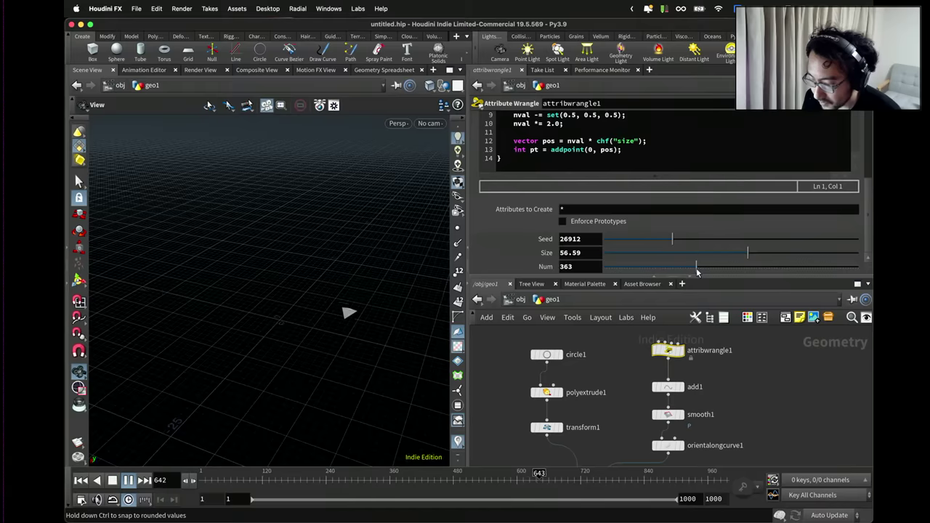
drag(696, 271, 773, 271)
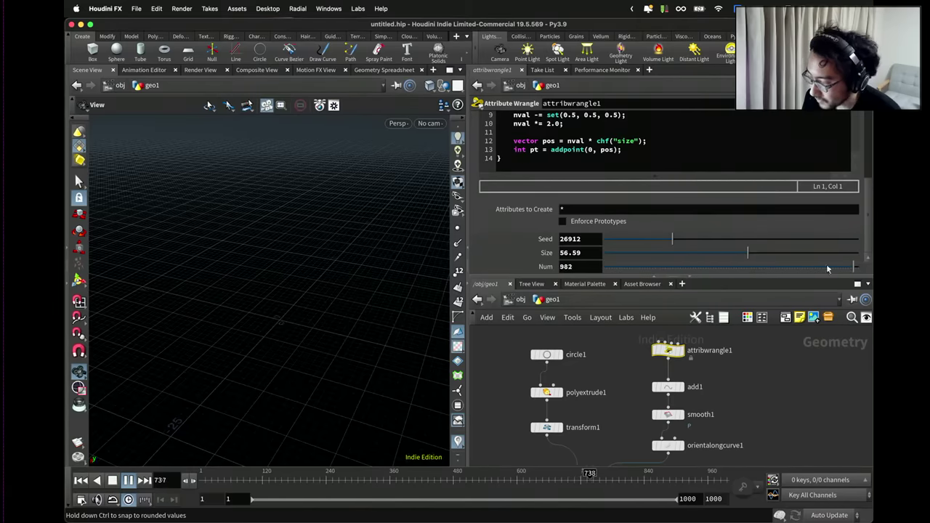
drag(827, 268, 753, 266)
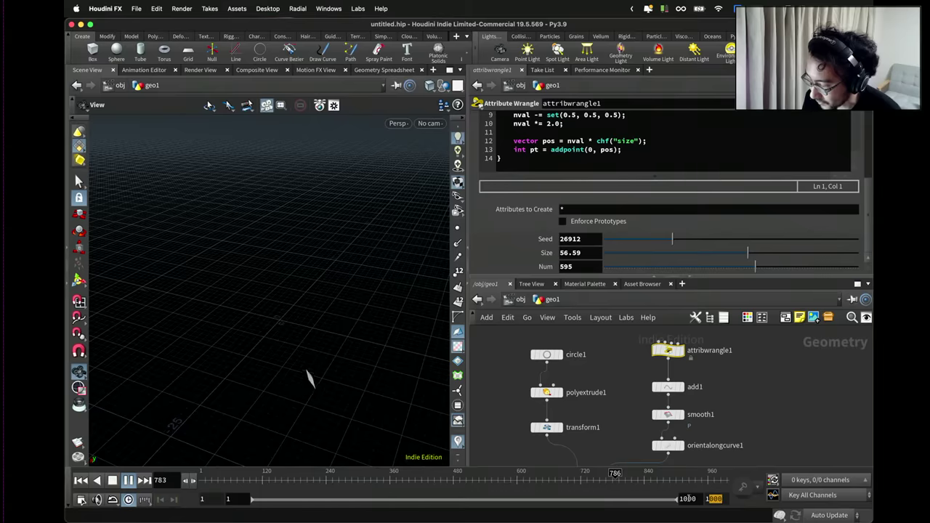
key(Return)
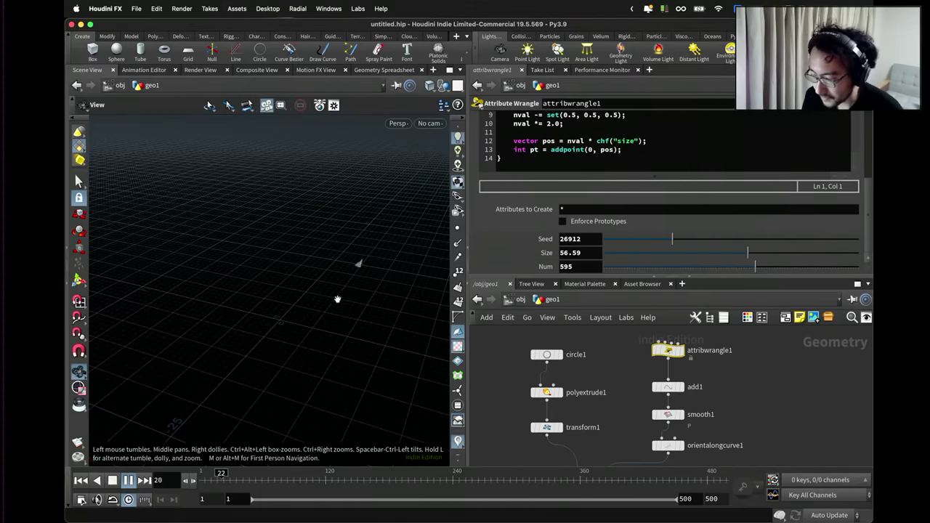
scroll(610, 407, down, 3)
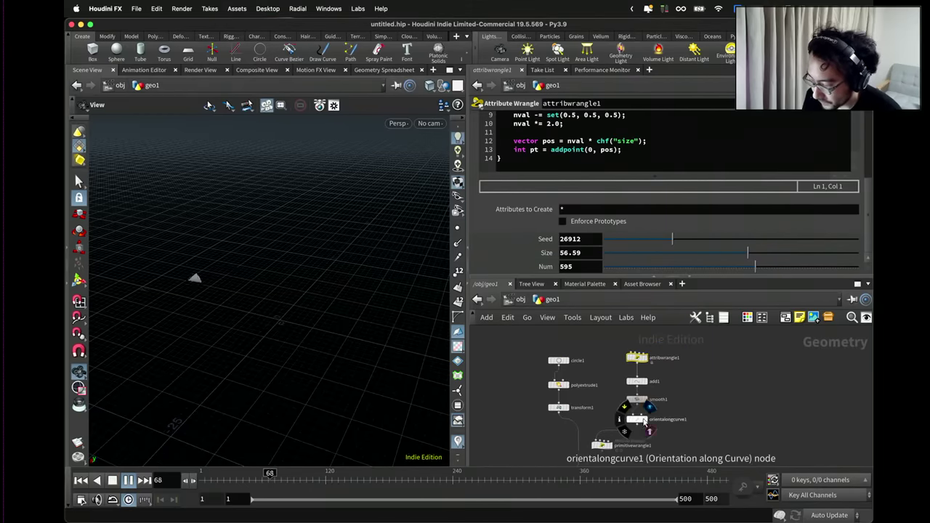
click(643, 418)
drag(308, 281, 174, 291)
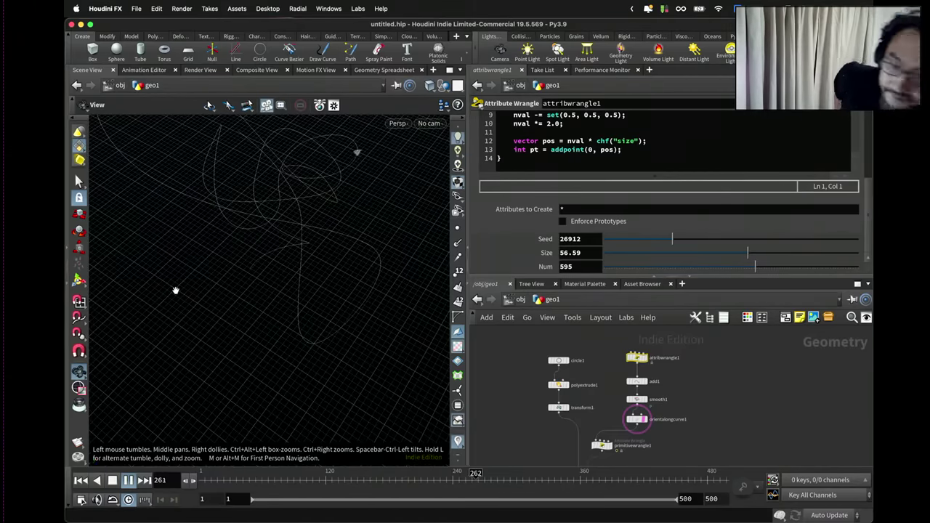
drag(314, 266, 306, 286)
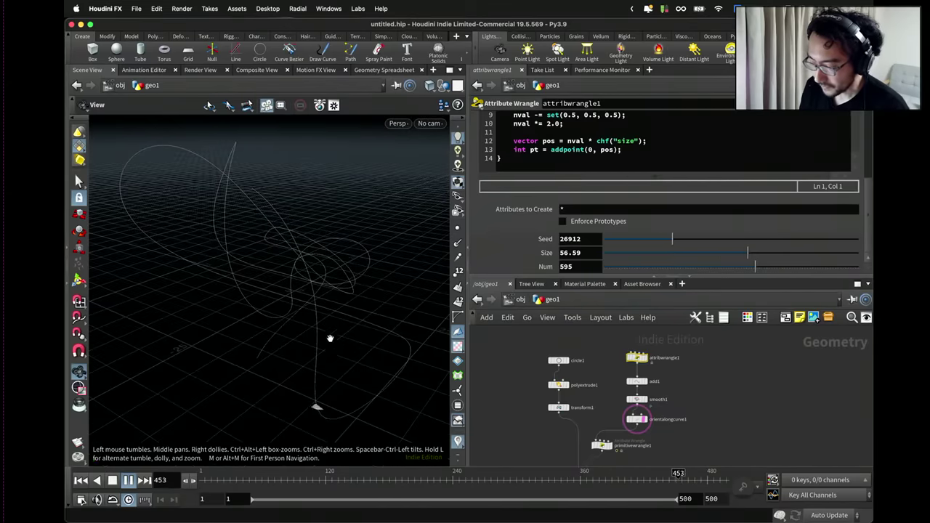
mouse_move(330, 339)
mouse_down()
mouse_move(355, 342)
mouse_move(304, 349)
mouse_up()
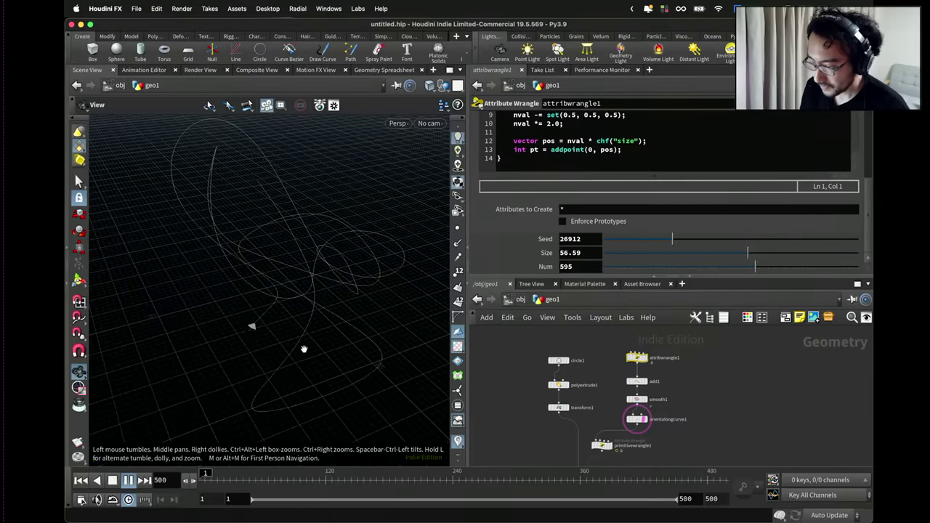
click(622, 425)
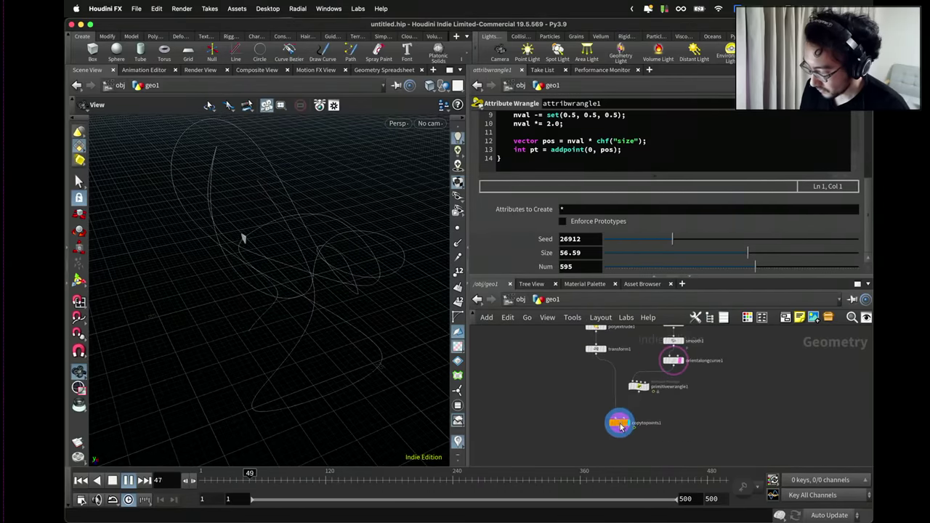
drag(373, 326, 401, 322)
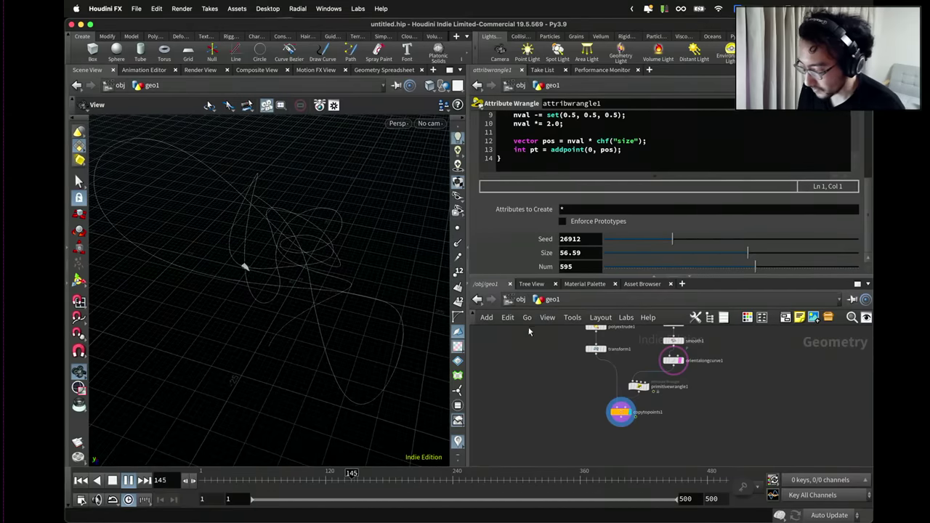
scroll(595, 378, up, 3)
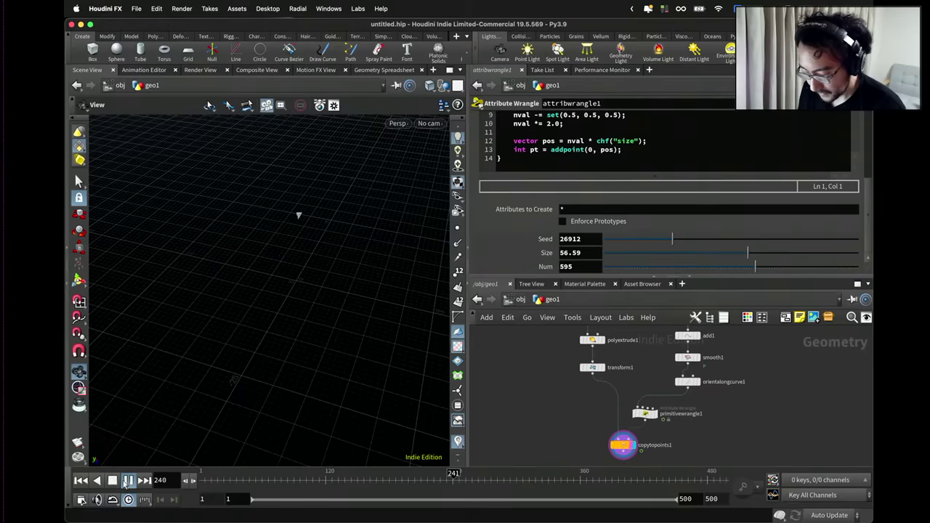
scroll(639, 421, up, 3)
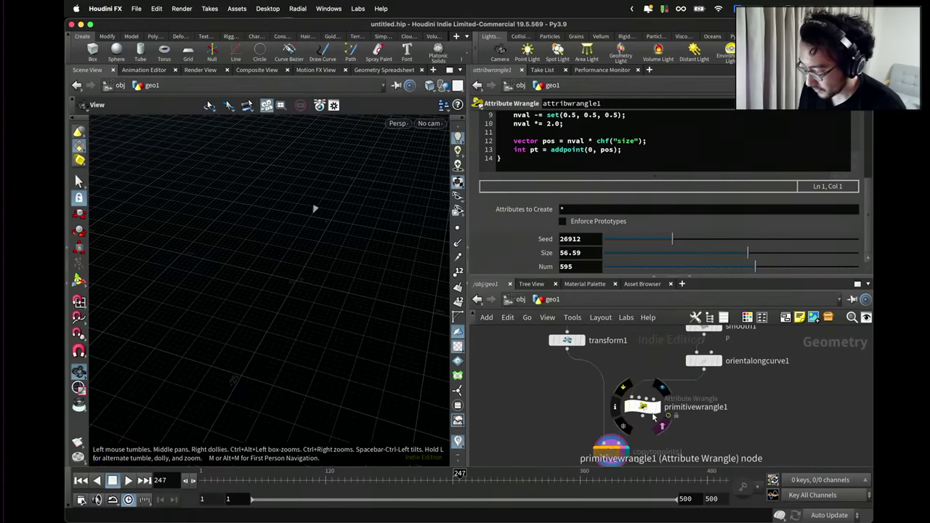
Move primitivewrangle1 to the right side of the network and rename it target_pos.
click(643, 407)
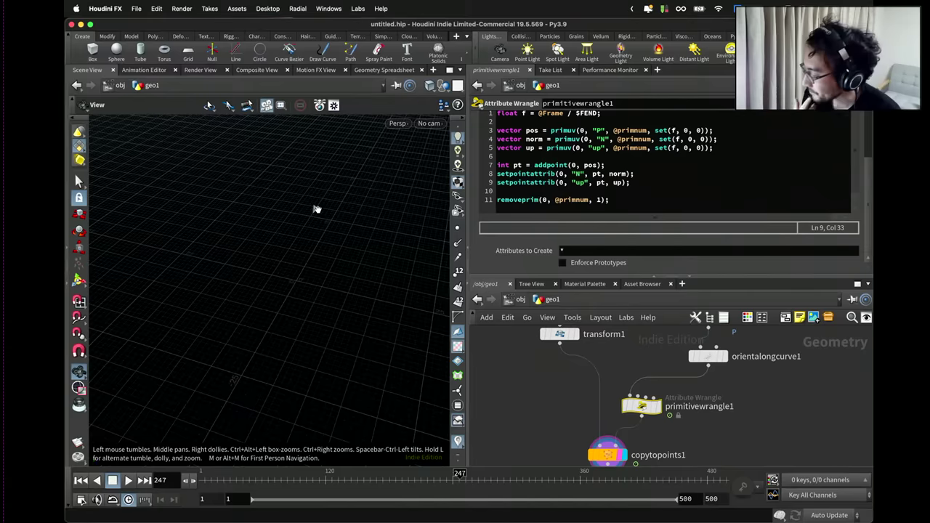
drag(642, 407, 709, 409)
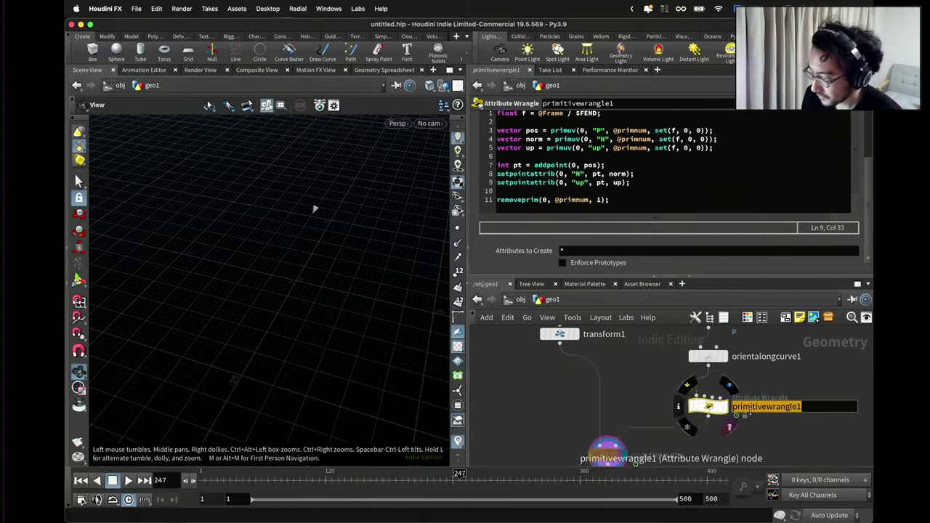
drag(715, 409, 709, 404)
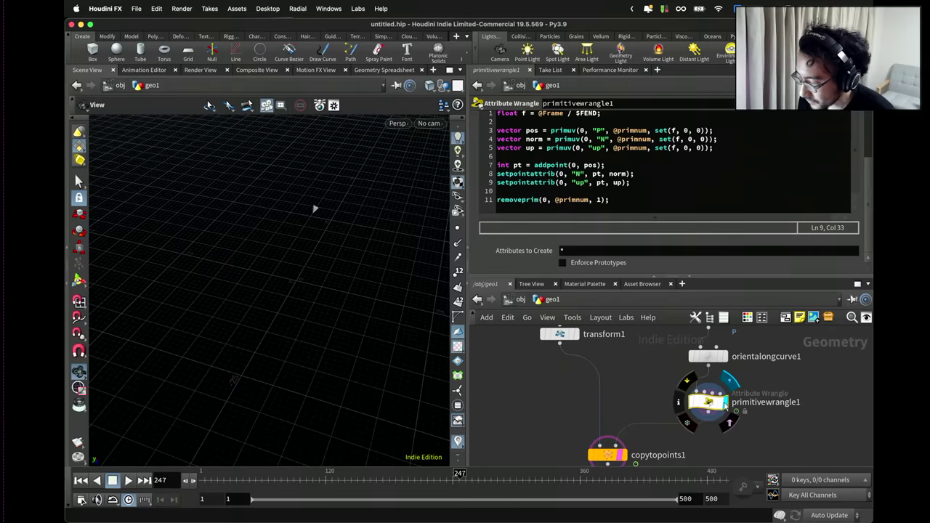
drag(718, 411, 719, 411)
double_click(751, 404)
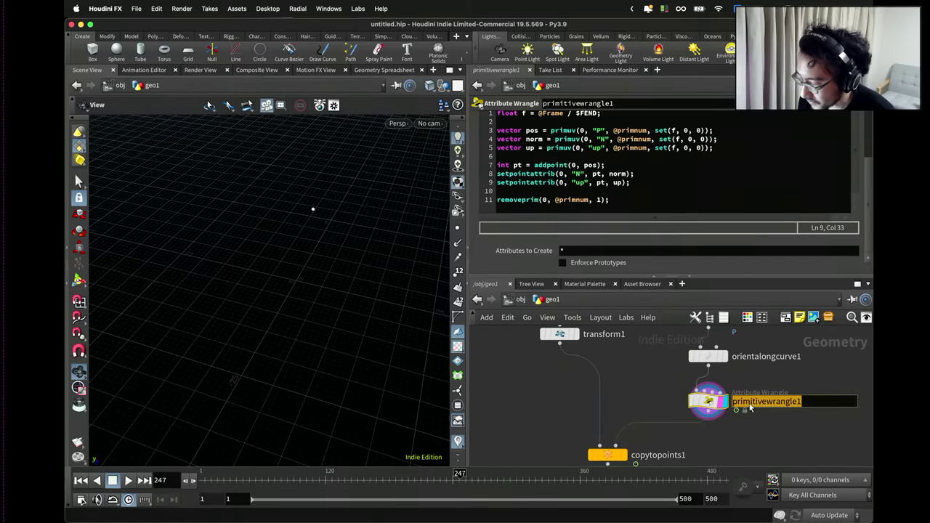
text(target_p)
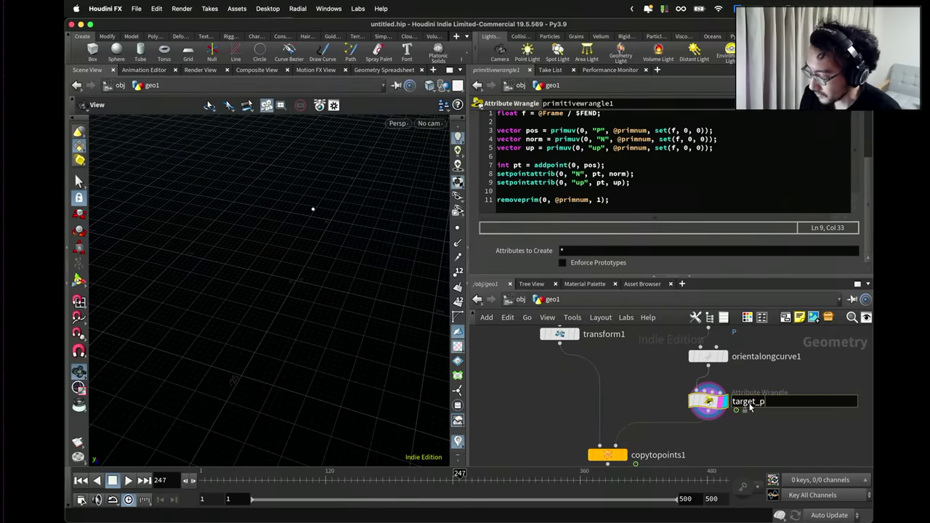
text(os)
key(Return)
scroll(730, 398, down, 3)
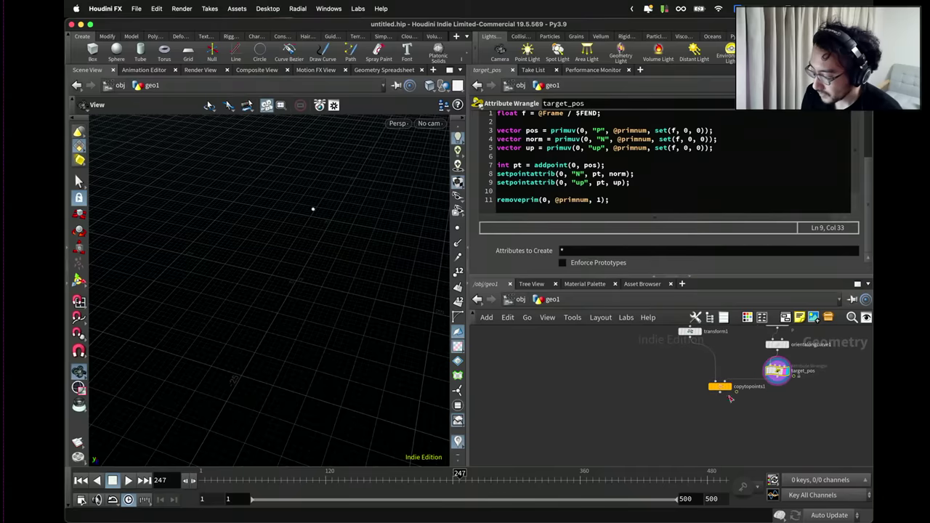
Save as Homing Missiles and Lasers.hip in the Google Drive Live-0119 project folder.
key(super+s)
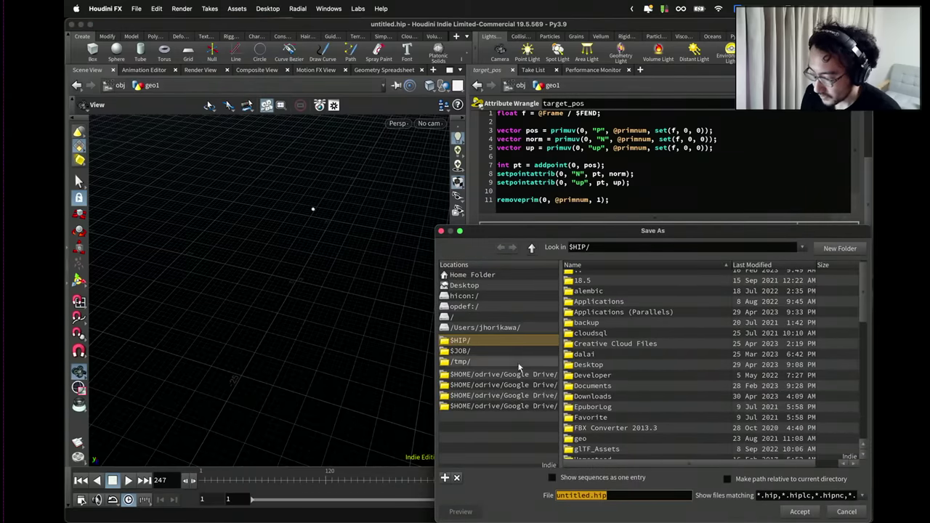
click(518, 393)
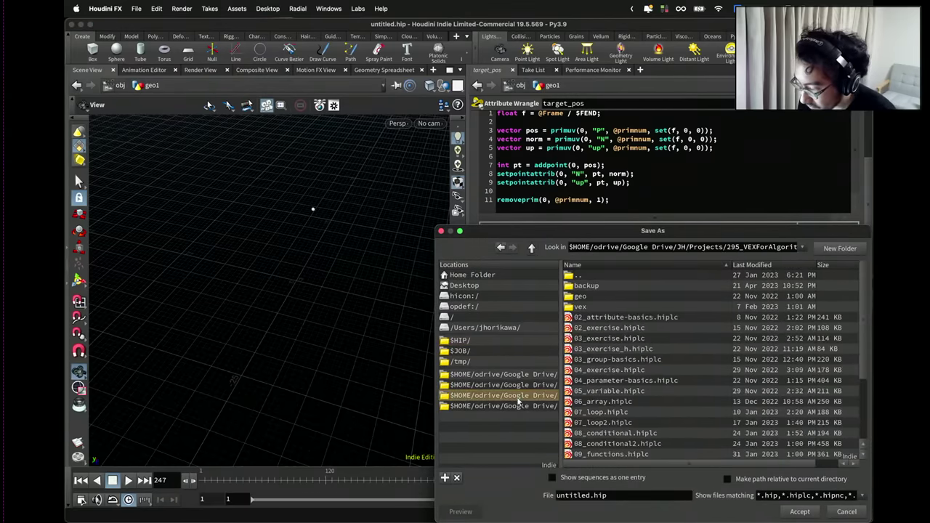
click(517, 405)
double_click(593, 271)
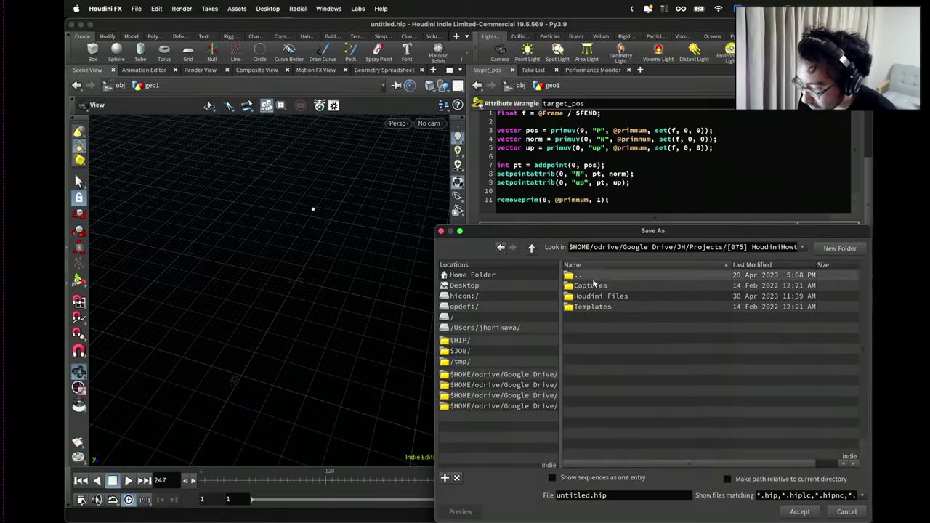
double_click(604, 298)
scroll(834, 314, down, 5)
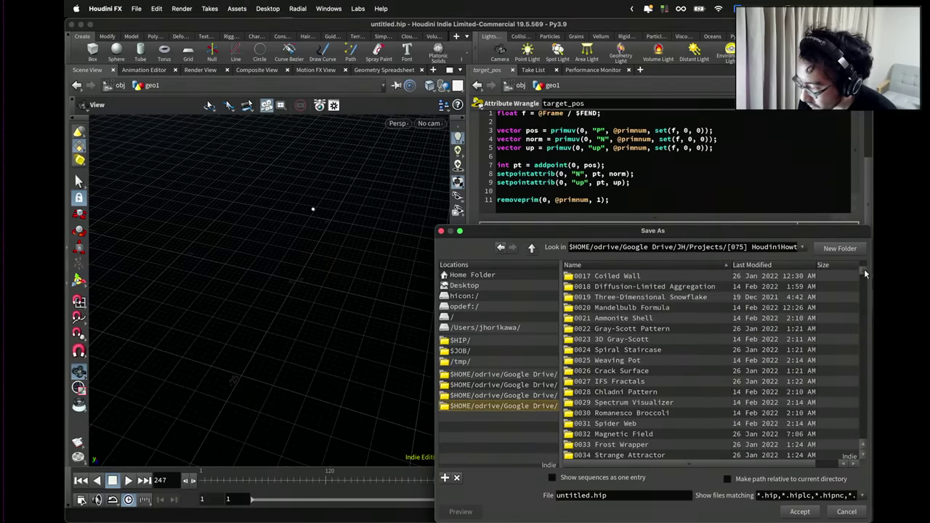
drag(864, 273, 857, 437)
scroll(709, 374, up, 3)
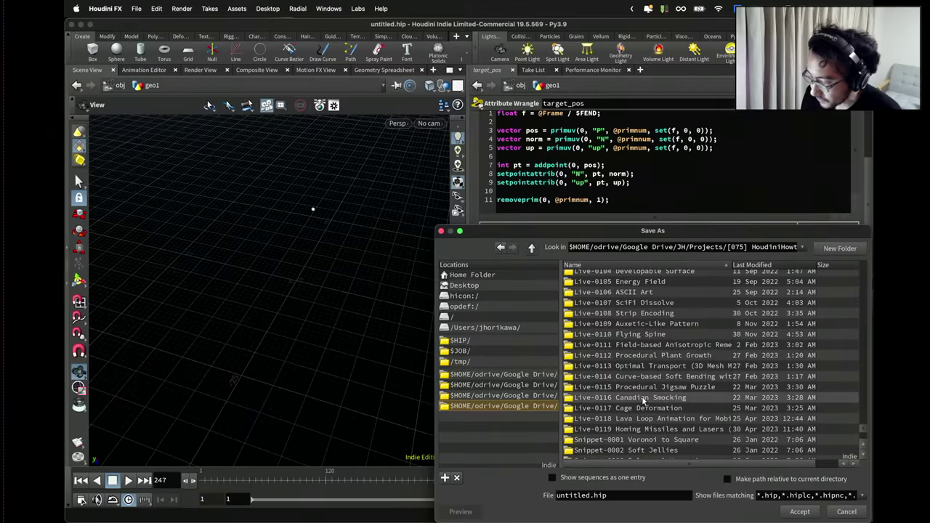
double_click(628, 424)
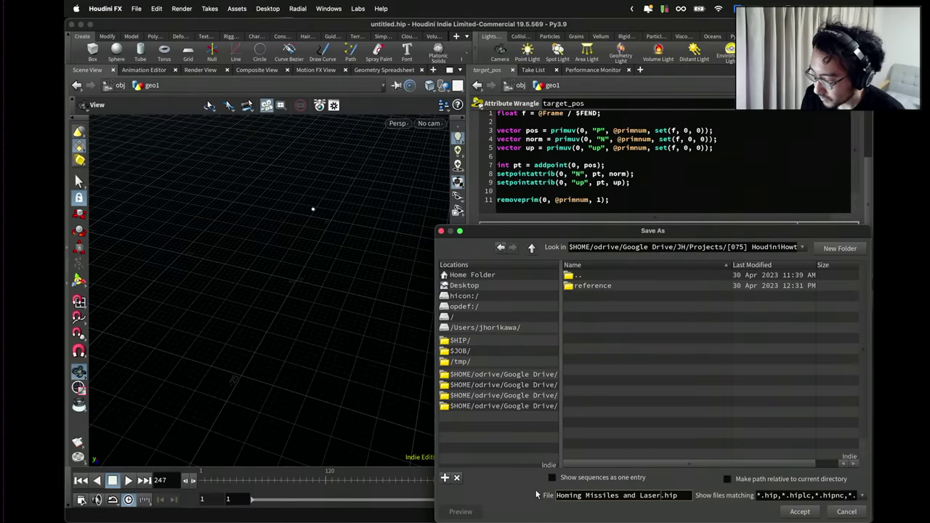
key(Return)
Set attribwrangle1's display flag so its noise-point curve replaces the target_pos point.
scroll(736, 391, up, 3)
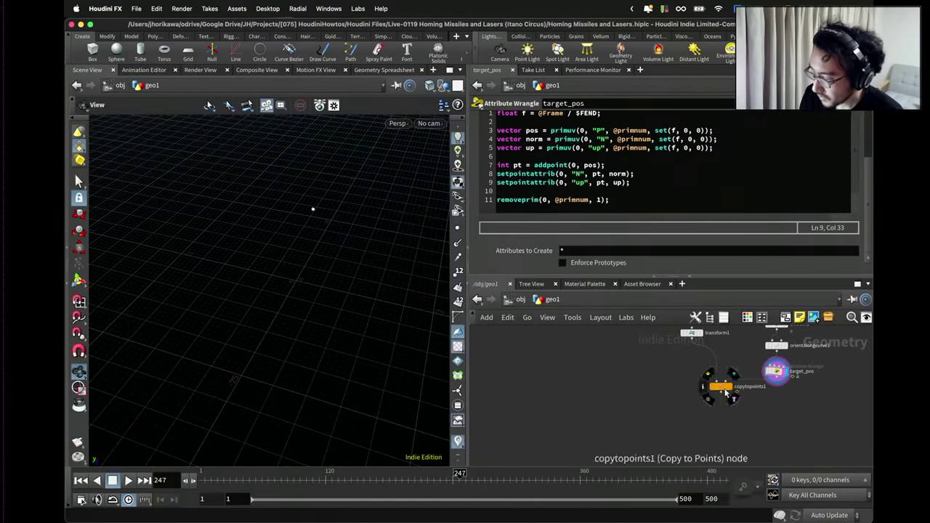
scroll(694, 393, down, 3)
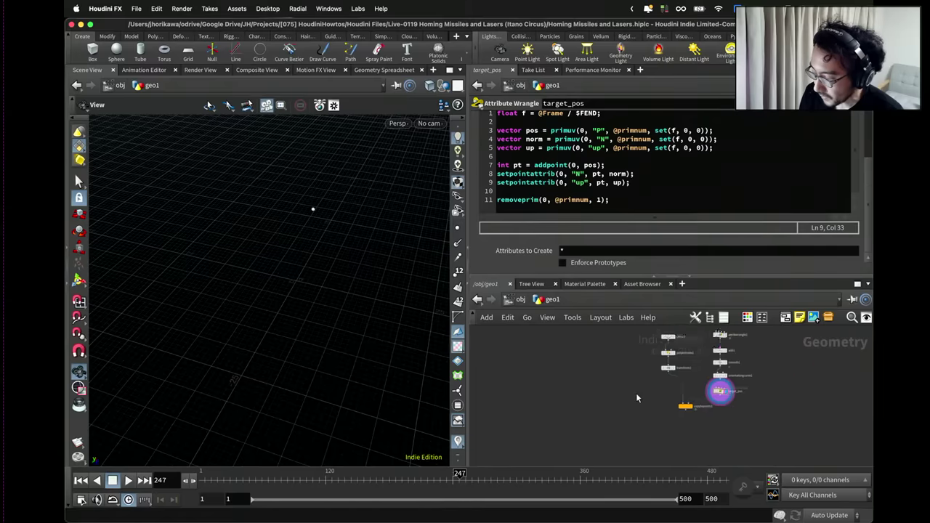
key(Tab)
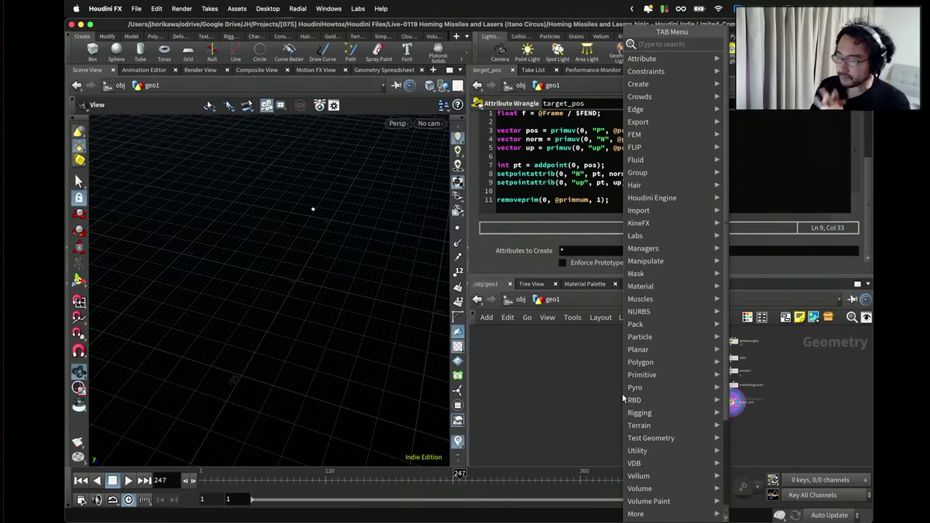
click(554, 372)
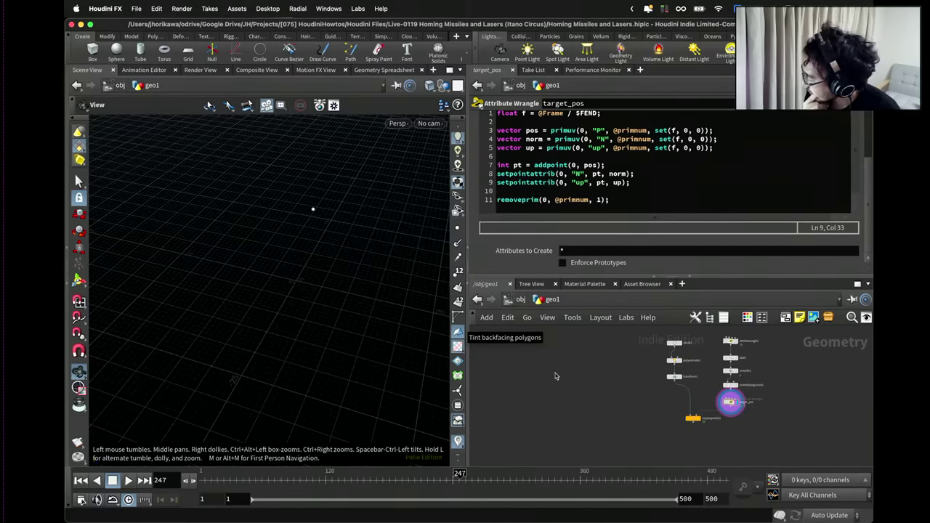
mouse_move(378, 265)
mouse_down()
mouse_move(336, 269)
mouse_move(383, 264)
mouse_move(384, 284)
mouse_up()
scroll(702, 404, up, 2)
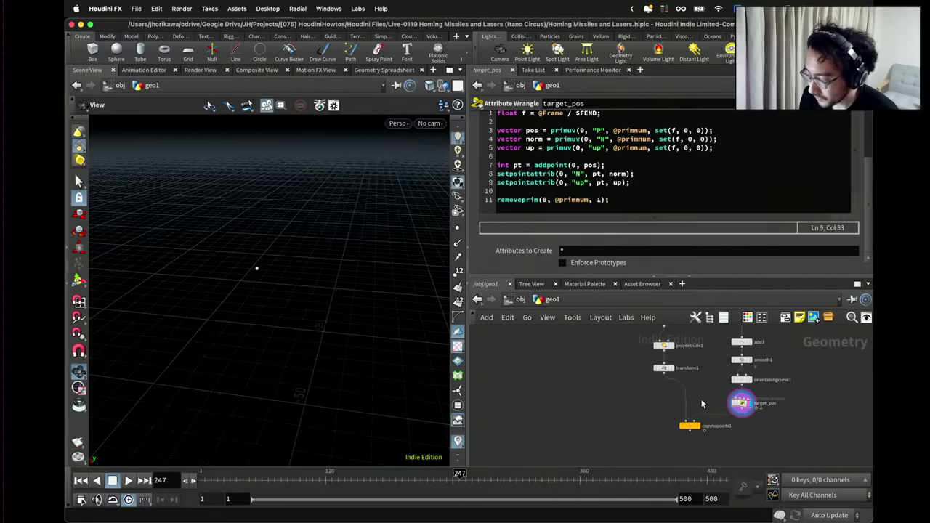
scroll(707, 379, down, 3)
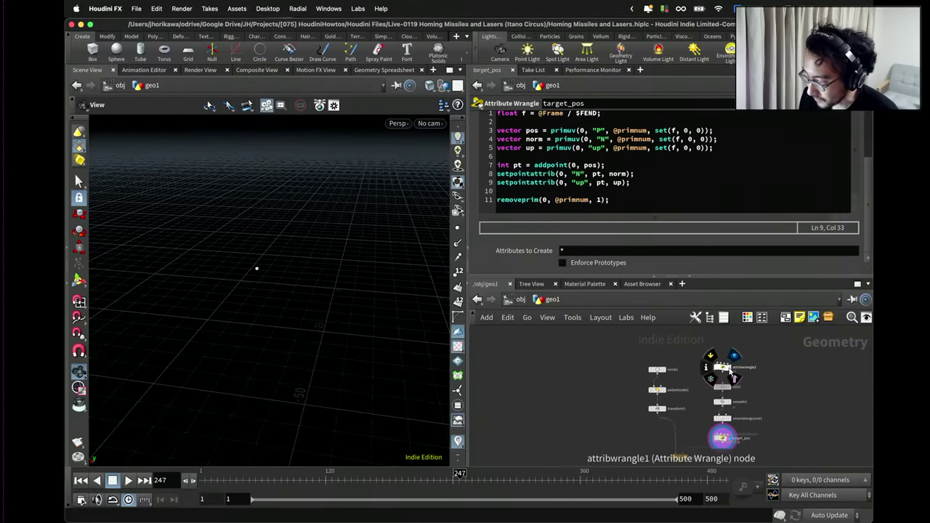
click(730, 369)
drag(359, 282, 312, 314)
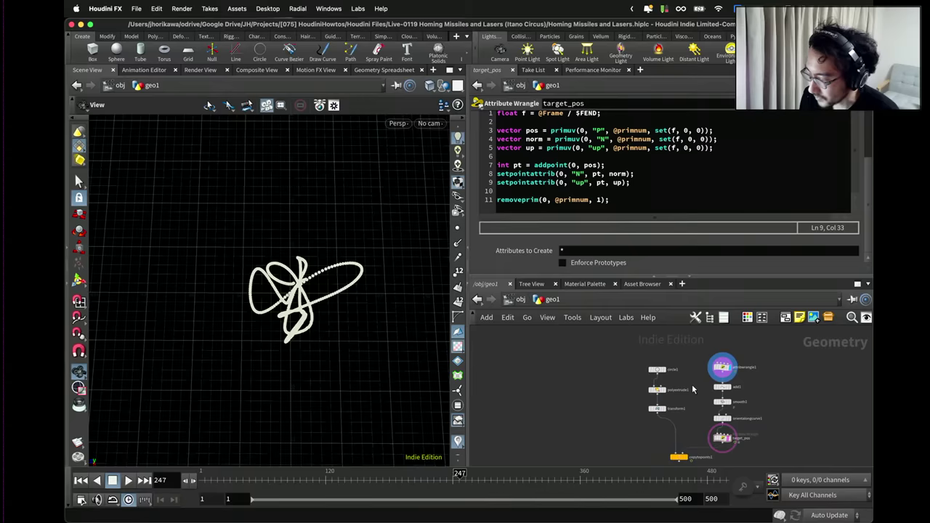
scroll(766, 342, down, 3)
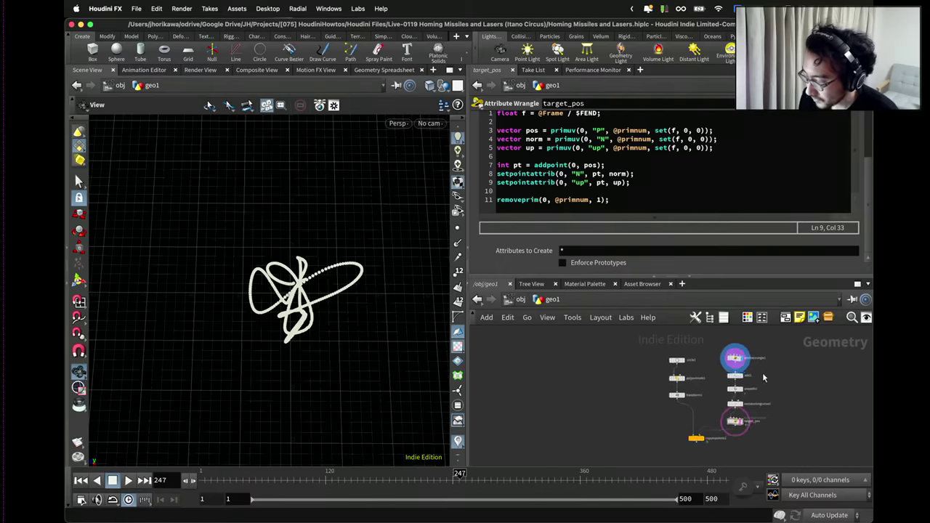
scroll(741, 366, up, 4)
Rename the attribwrangle1 node to target_path.
click(745, 335)
double_click(755, 335)
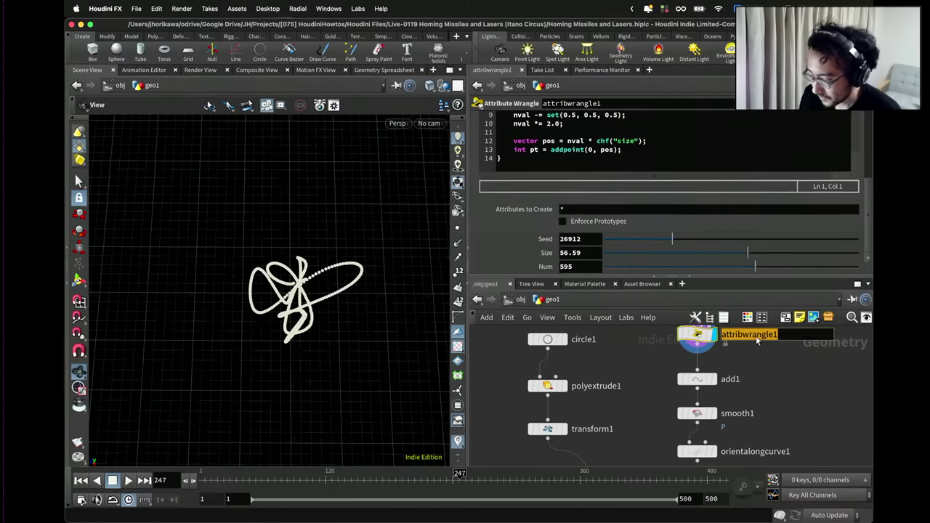
text(targe)
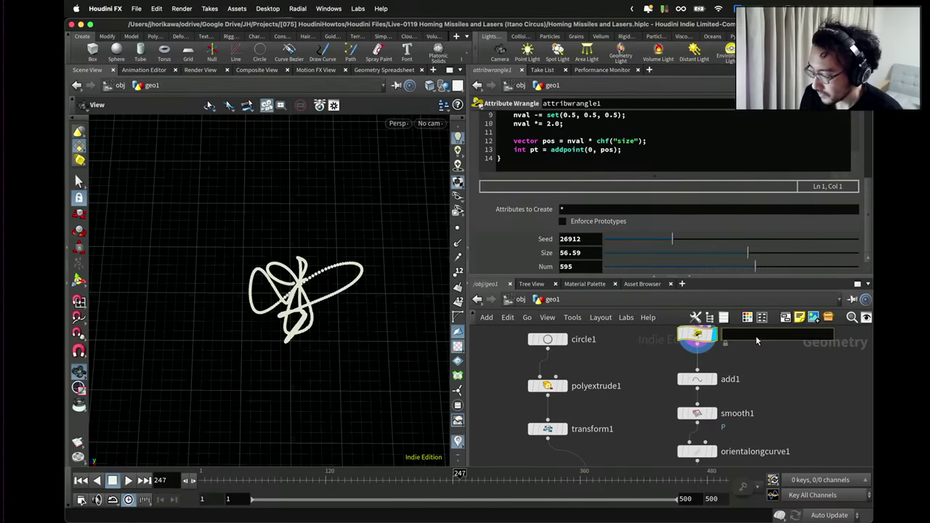
text(t_path)
key(Return)
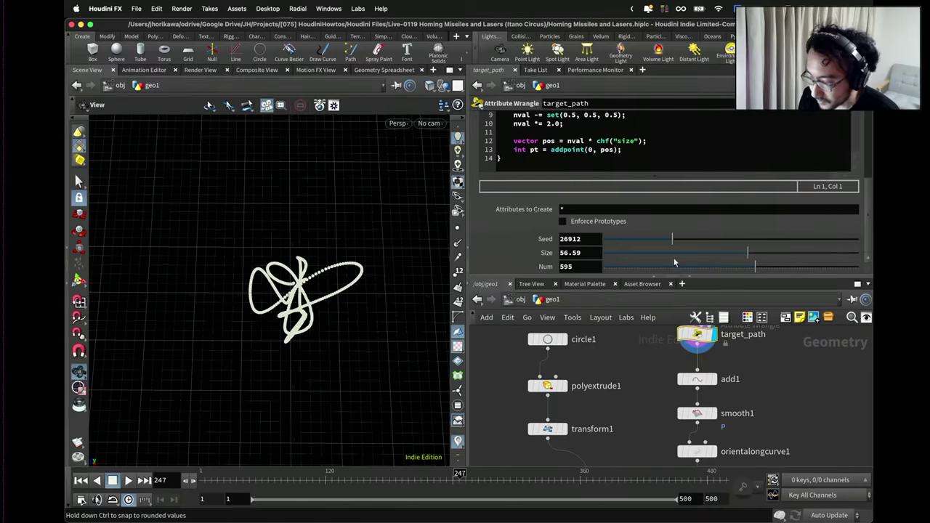
Lower target_path's Size from 56.59 to 51.61 and orbit to inspect the curve.
drag(729, 256, 734, 252)
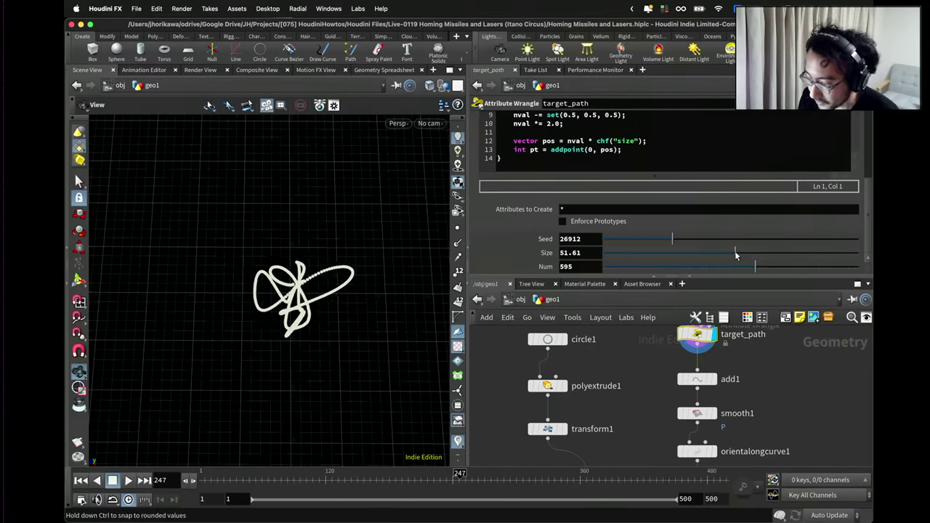
drag(255, 257, 385, 259)
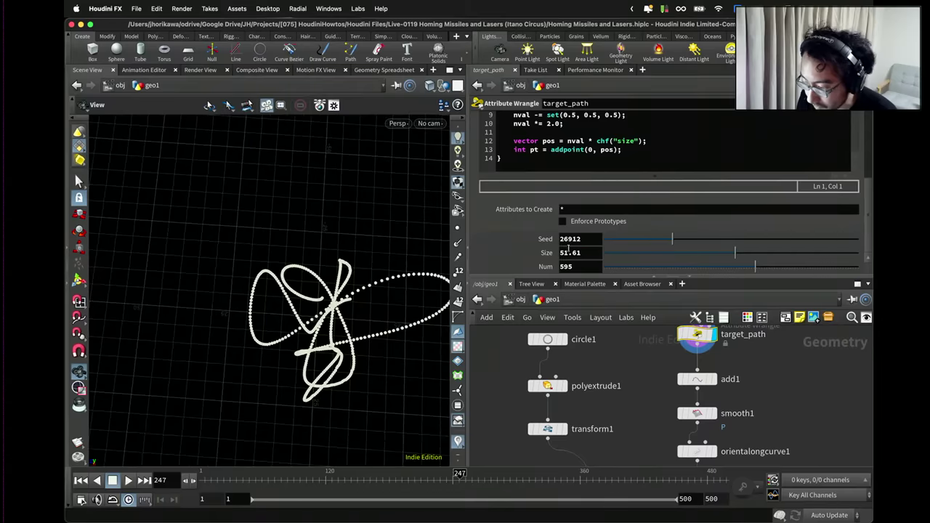
drag(336, 275, 236, 290)
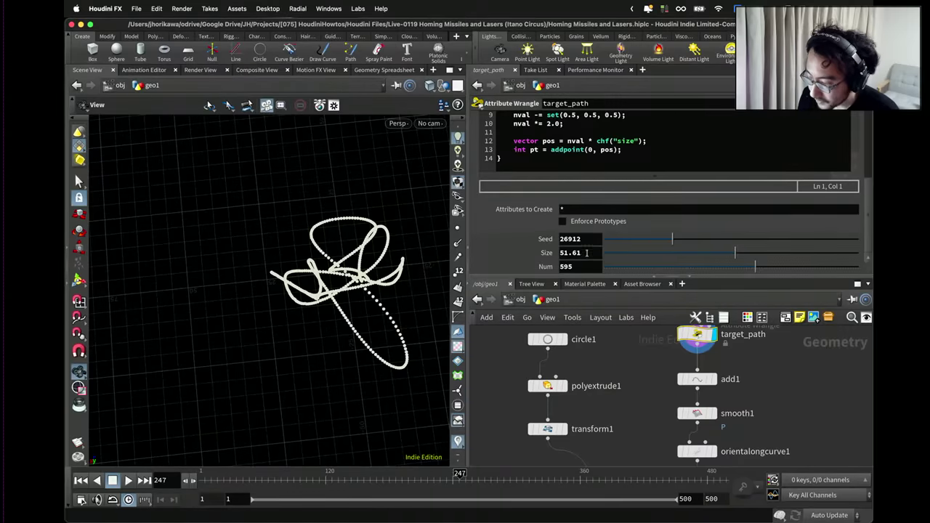
drag(276, 232, 227, 241)
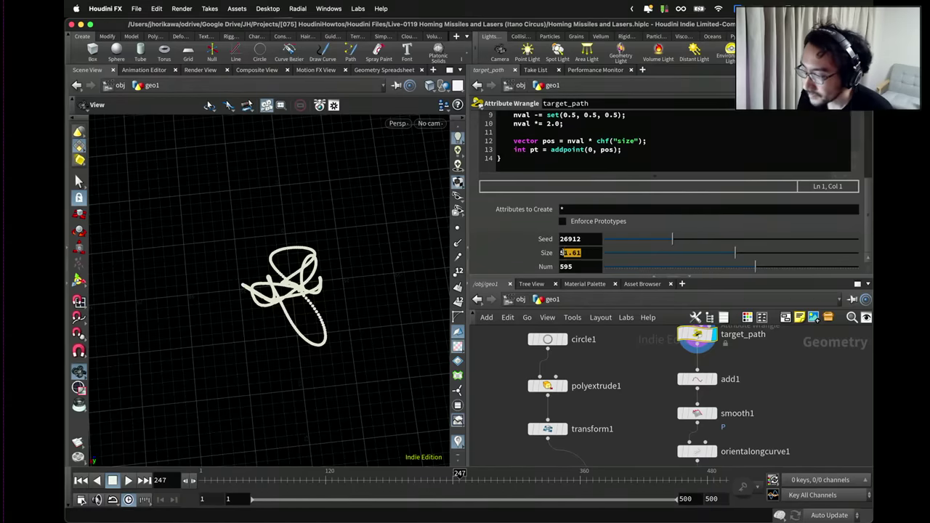
scroll(642, 363, down, 5)
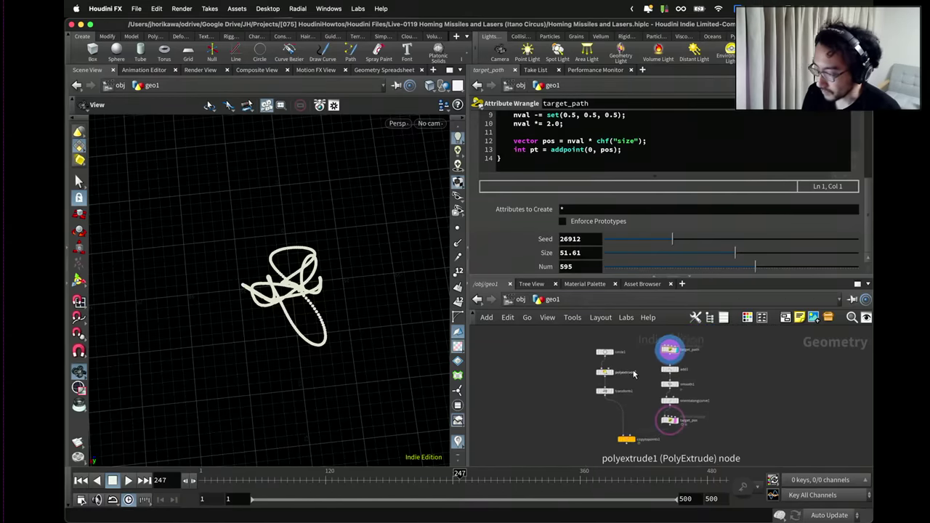
Create an add2 node with Number of Points set to 1.
key(Tab)
click(574, 374)
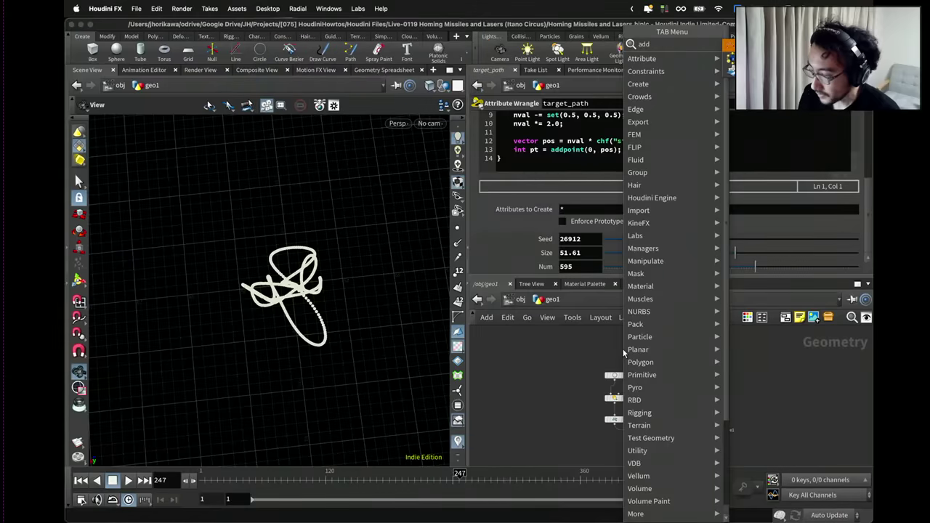
click(558, 375)
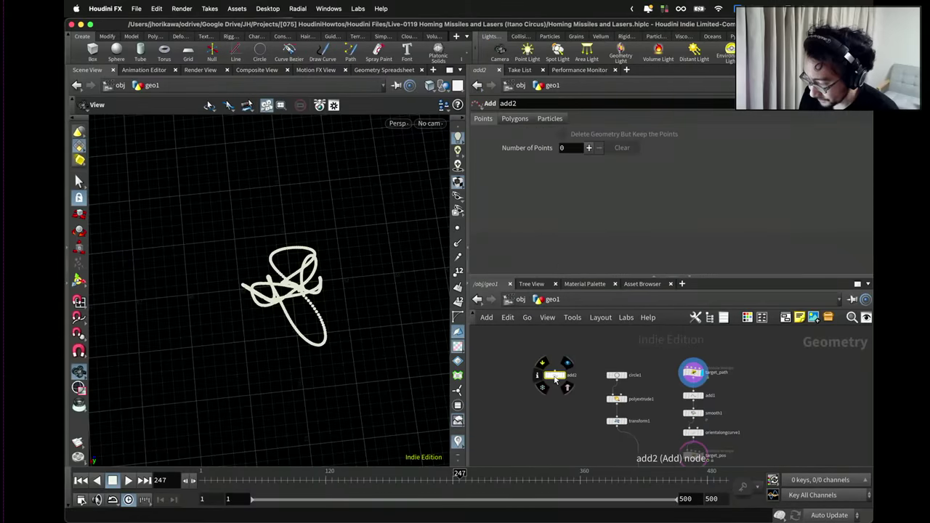
click(588, 148)
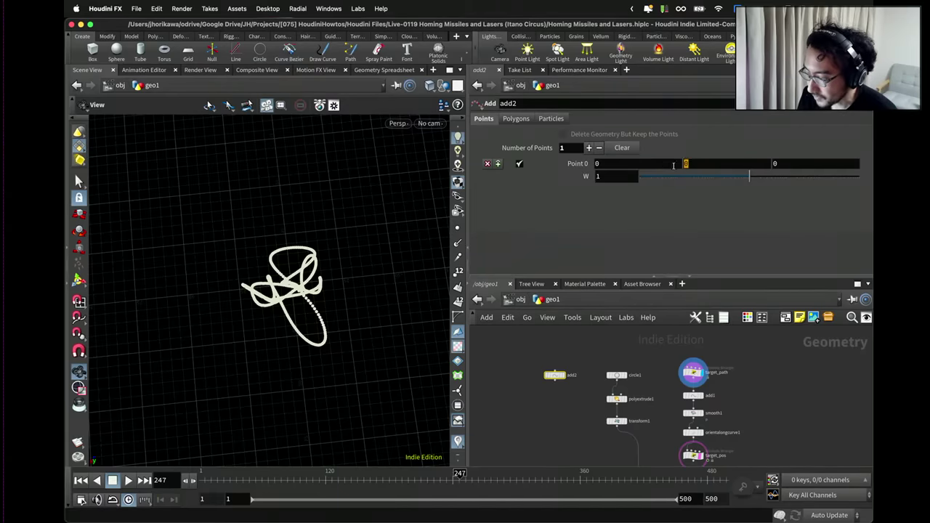
Paste relative references to target_path's Size into add2's Point 0 X, Y and Z.
click(694, 372)
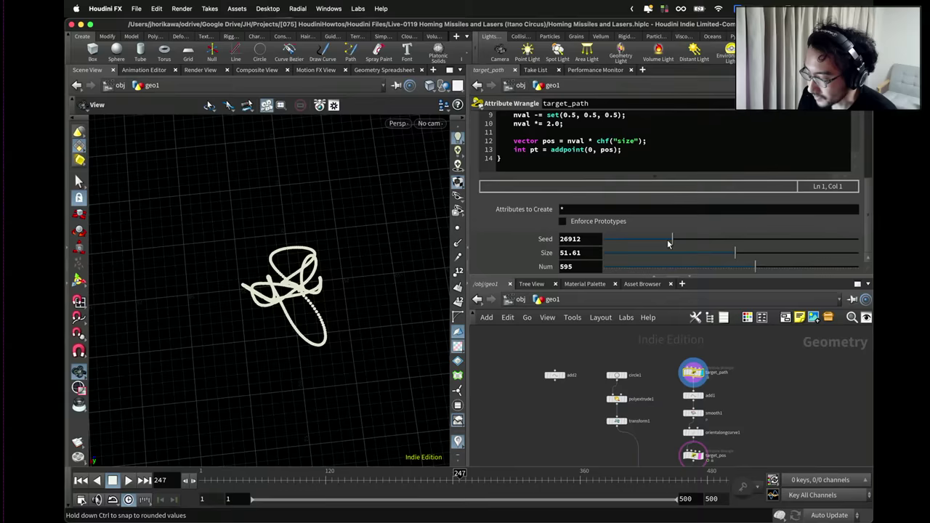
right_click(579, 252)
click(603, 347)
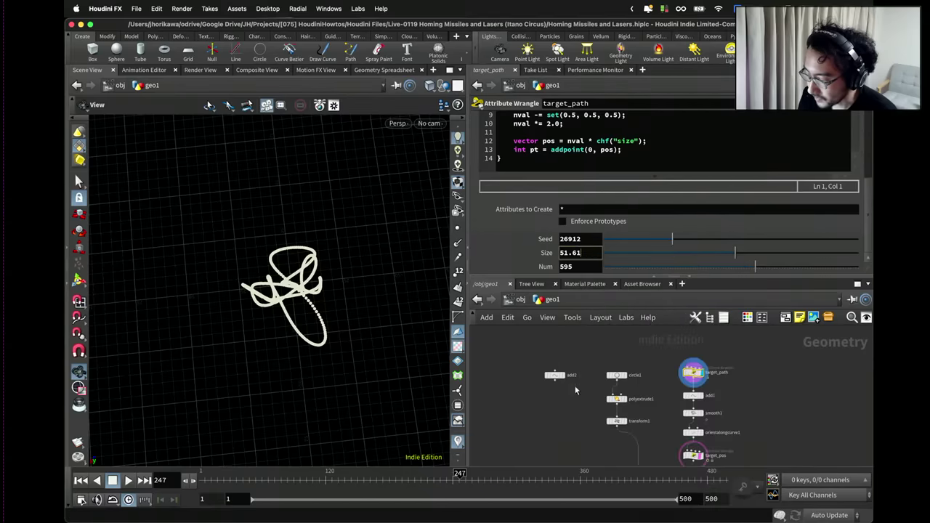
click(555, 375)
right_click(619, 165)
key(Escape)
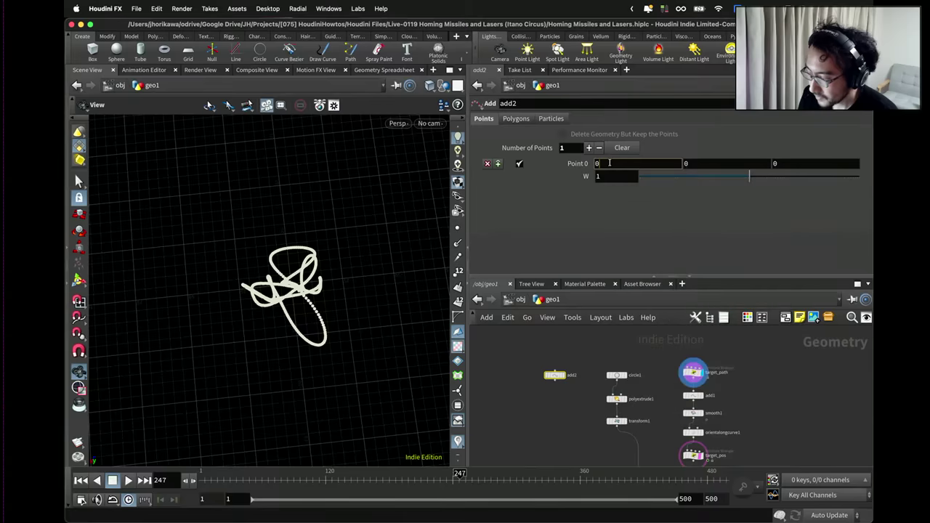
right_click(614, 162)
click(643, 289)
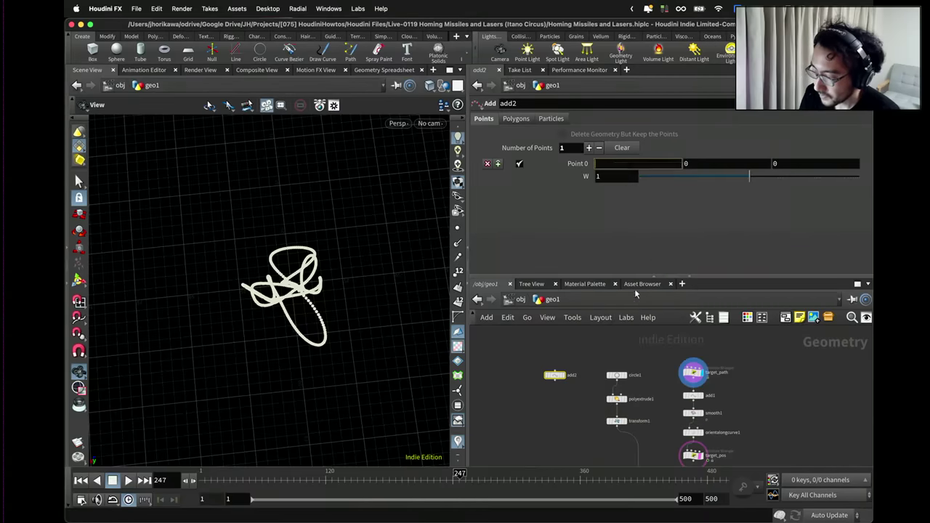
click(661, 163)
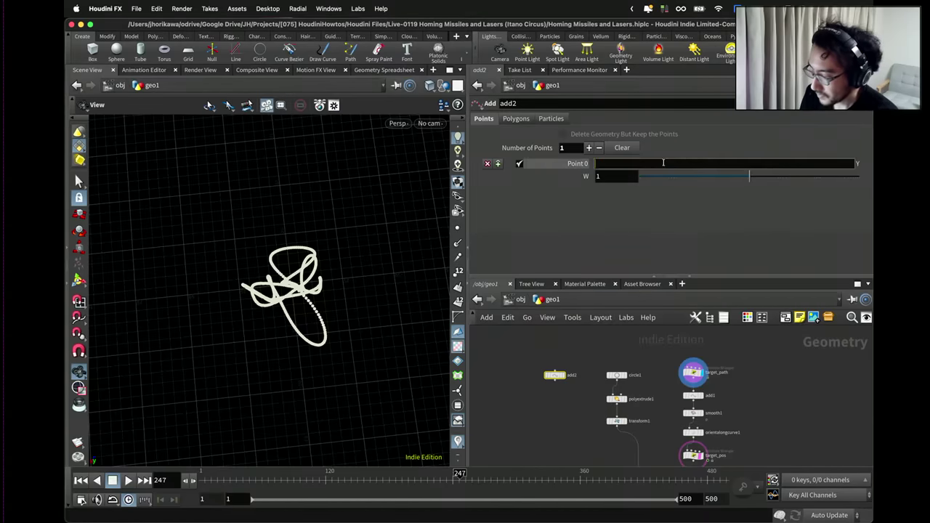
right_click(663, 163)
click(697, 305)
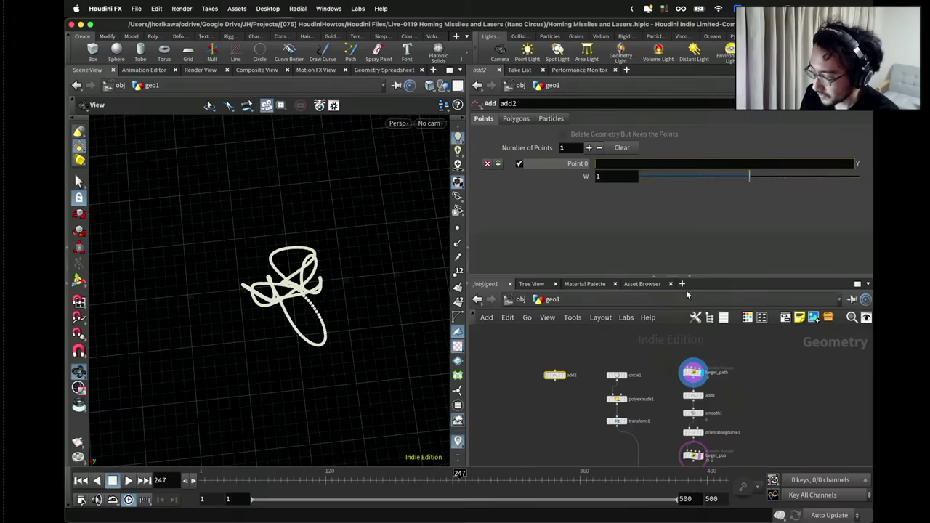
click(783, 162)
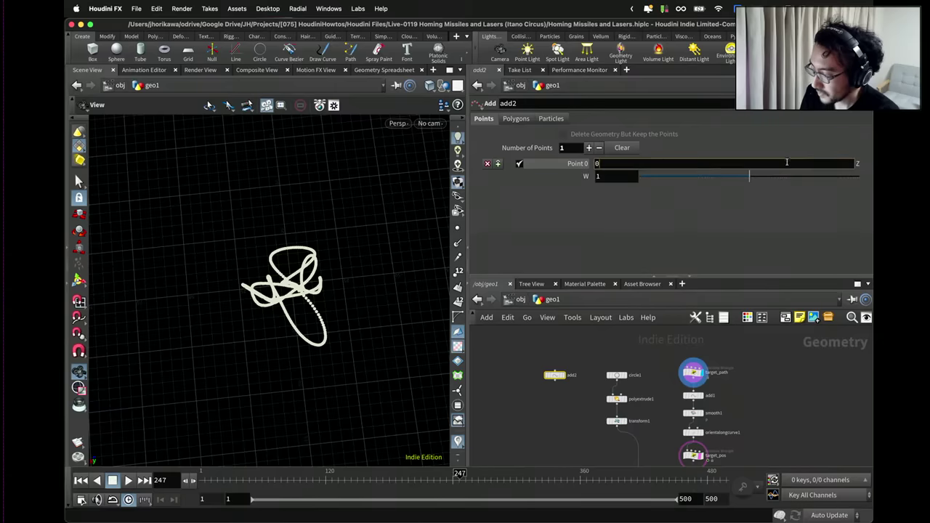
right_click(648, 163)
click(679, 292)
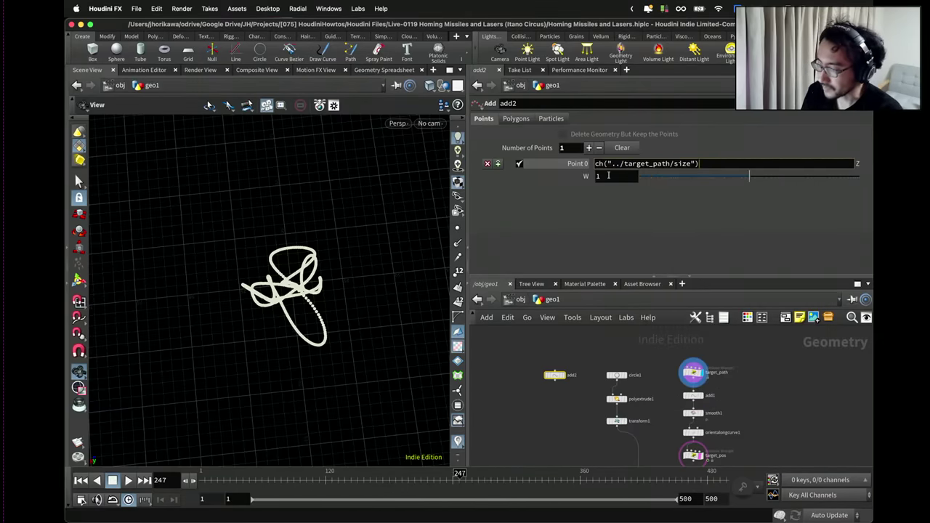
Multiply the Z expression by 2, Y by 0. and X by 0.5, then display add2.
text(* 2)
key(Return)
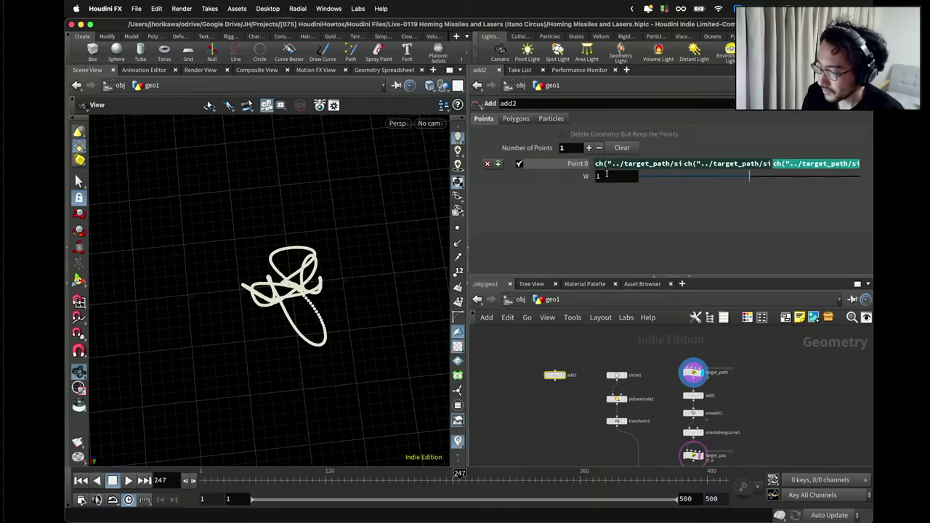
click(717, 163)
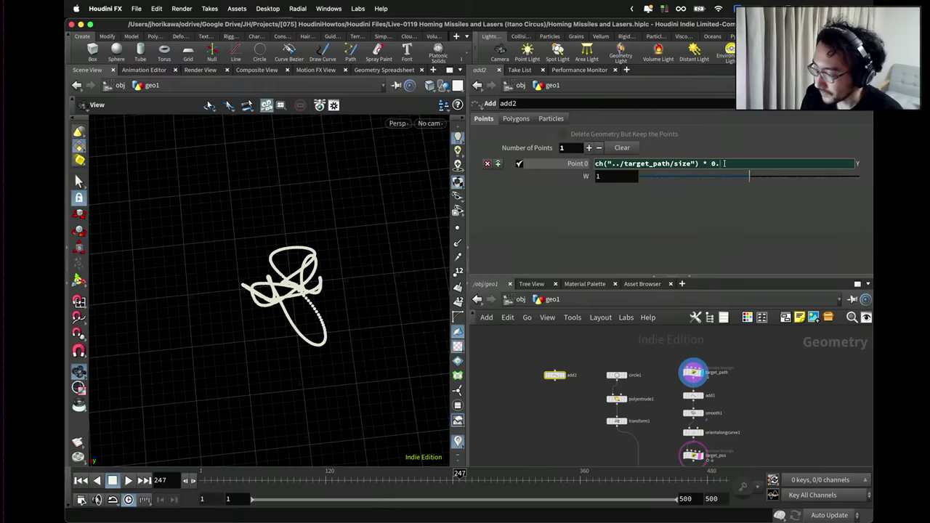
text(* 0.)
key(Return)
click(665, 164)
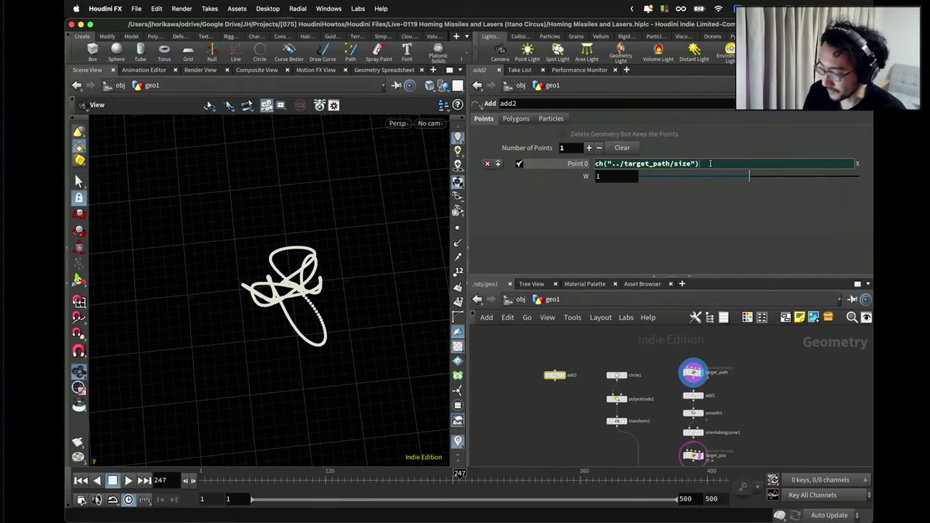
text(* 0.5)
key(Return)
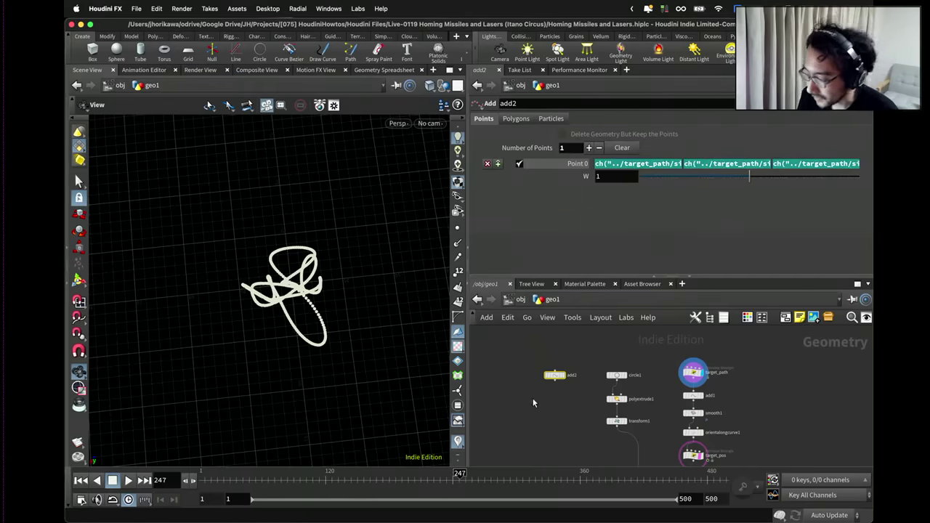
click(562, 375)
Orbit the viewport to a low angle around the point and marker.
drag(284, 305, 313, 233)
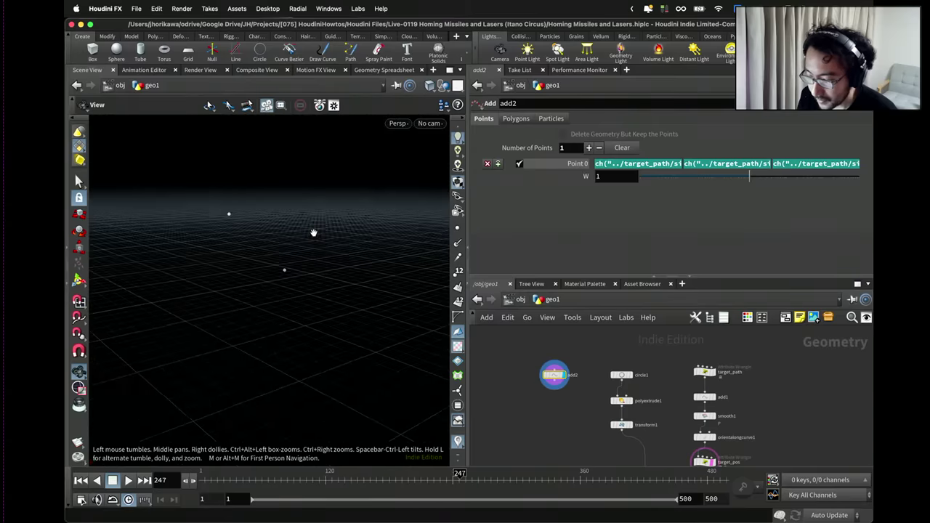
scroll(608, 375, down, 3)
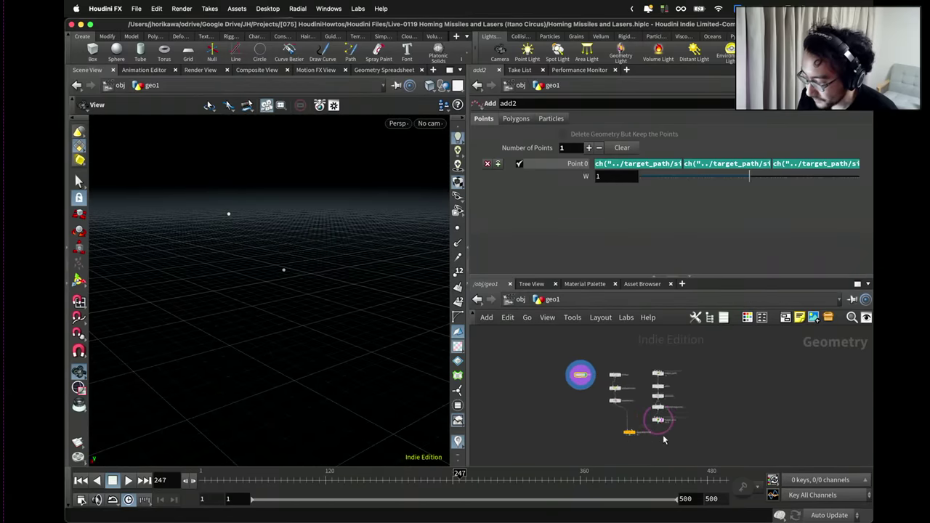
scroll(662, 439, up, 5)
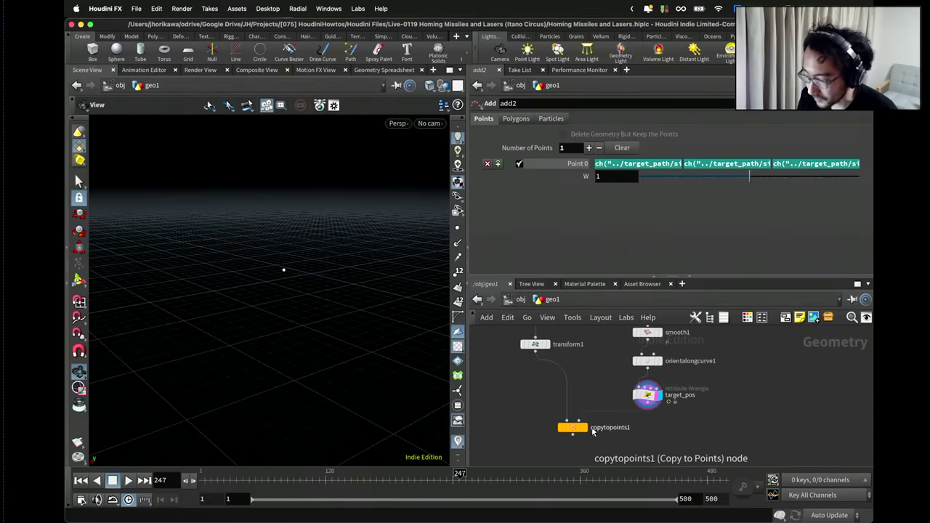
scroll(564, 440, down, 3)
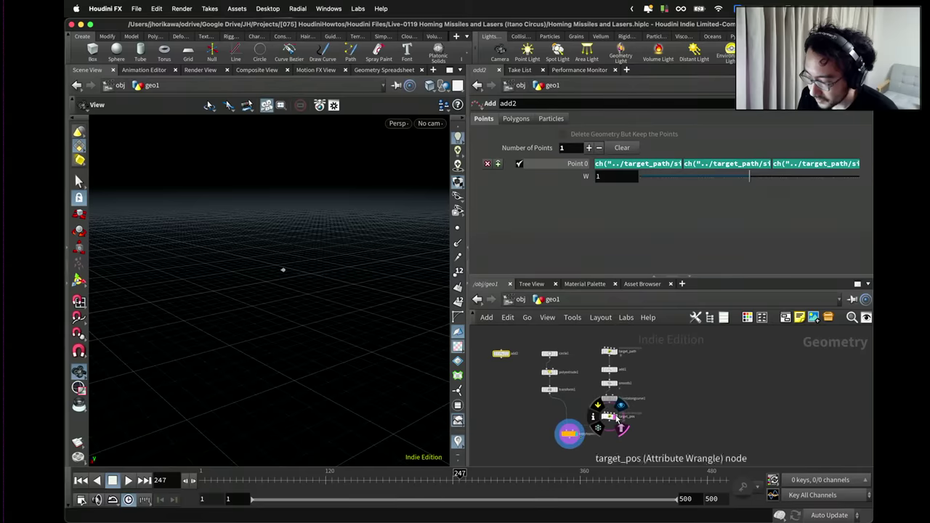
scroll(501, 353, up, 1)
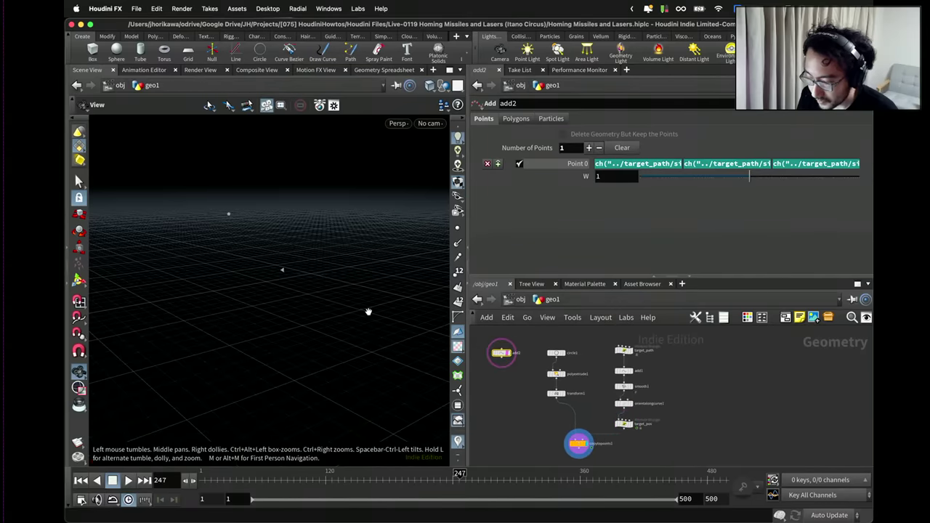
drag(369, 312, 233, 227)
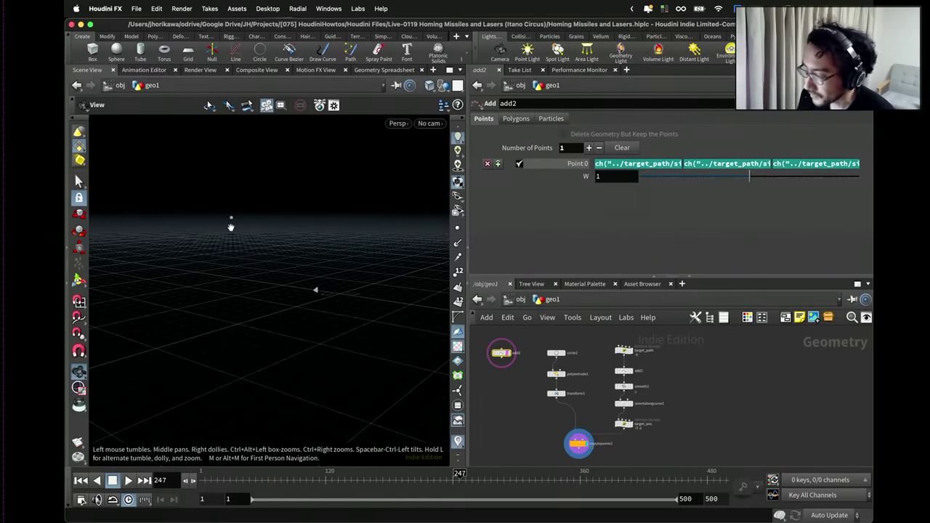
drag(259, 226, 235, 253)
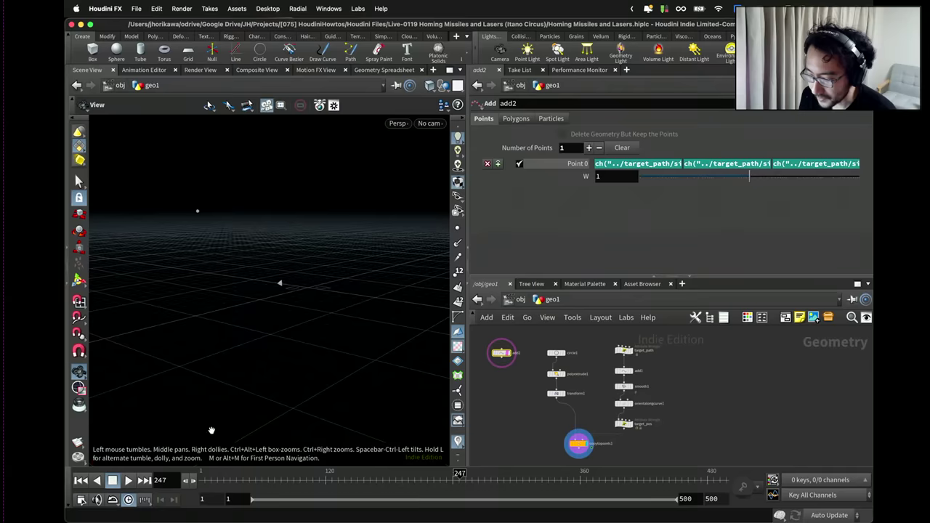
Play the animation to watch the marker cross the grid, then return to frame 113.
click(128, 480)
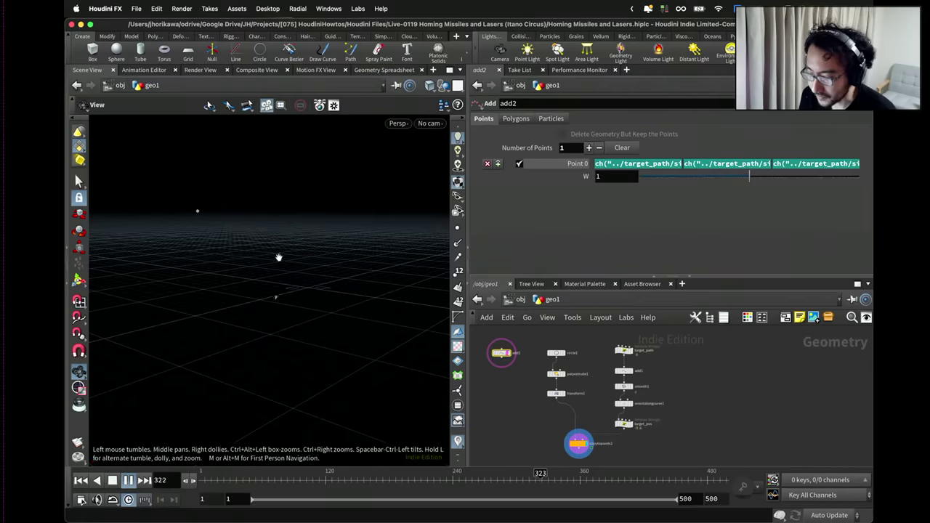
drag(249, 249, 249, 264)
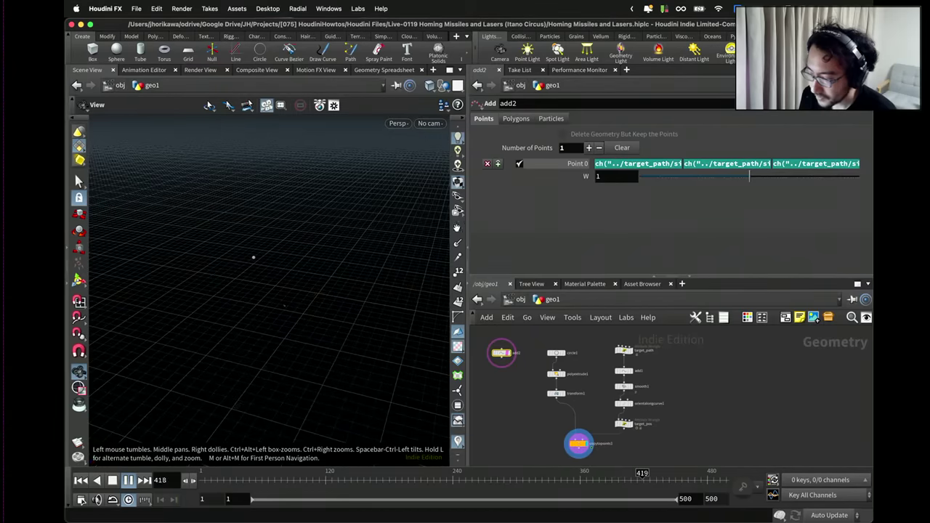
drag(295, 270, 369, 279)
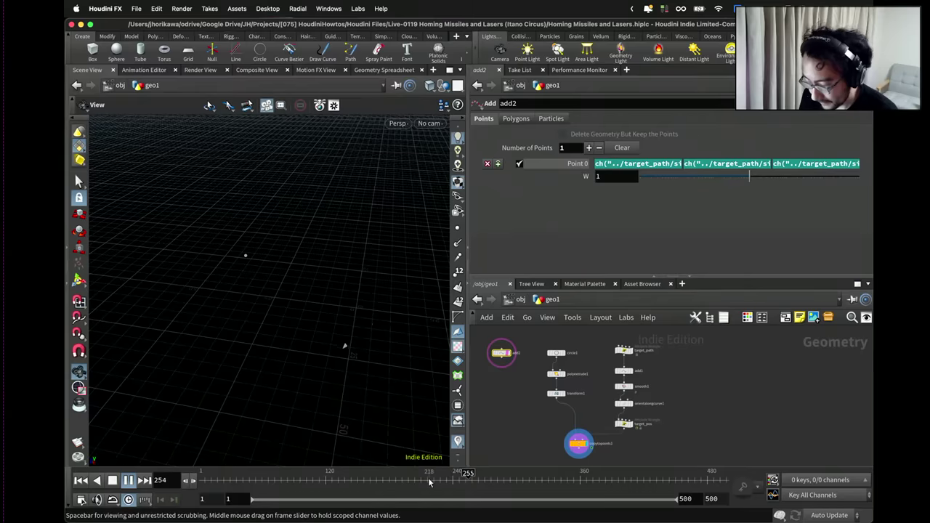
drag(428, 477, 317, 477)
scroll(553, 384, up, 2)
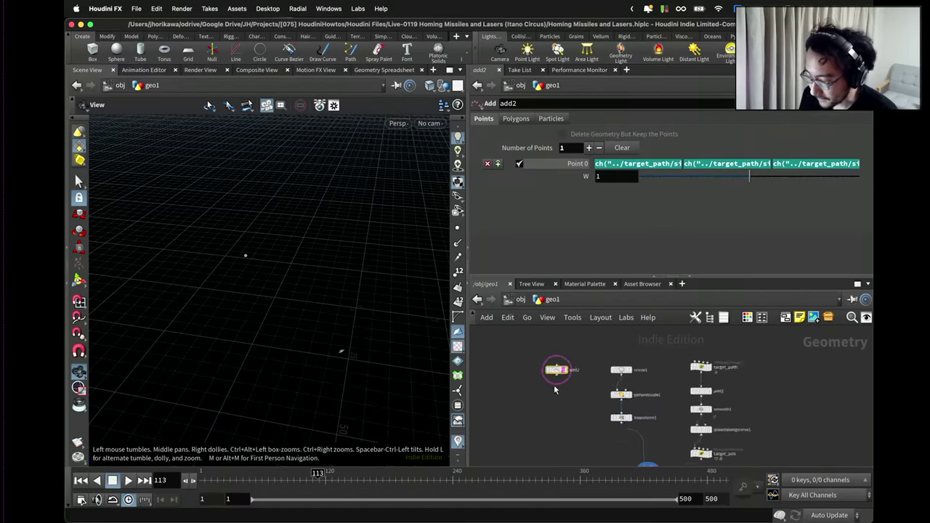
scroll(553, 385, up, 2)
Save the scene and search the node menu for a Solver node.
key(ctrl+s)
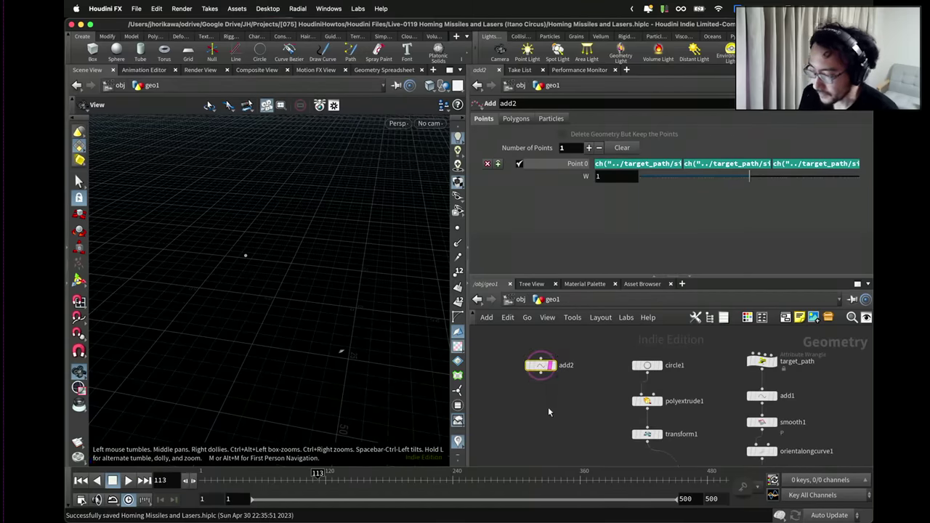
key(Tab)
text(sop)
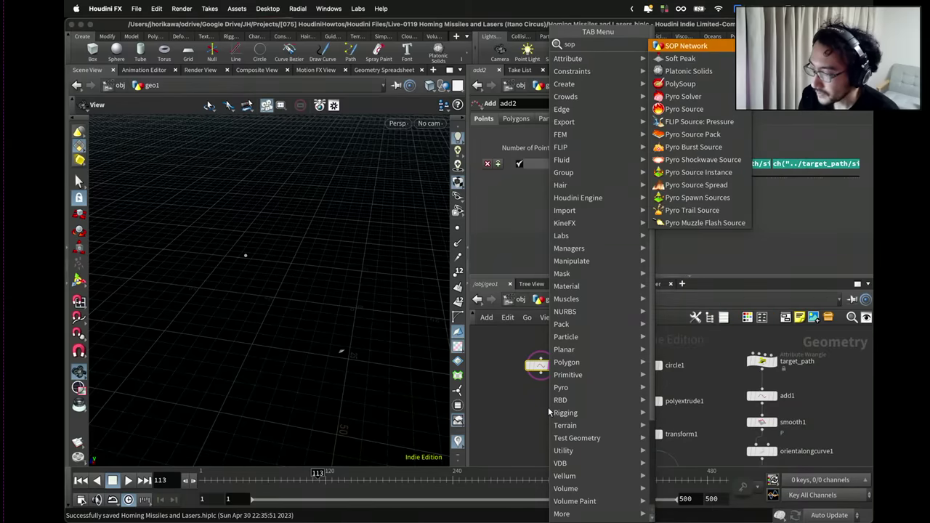
text( s)
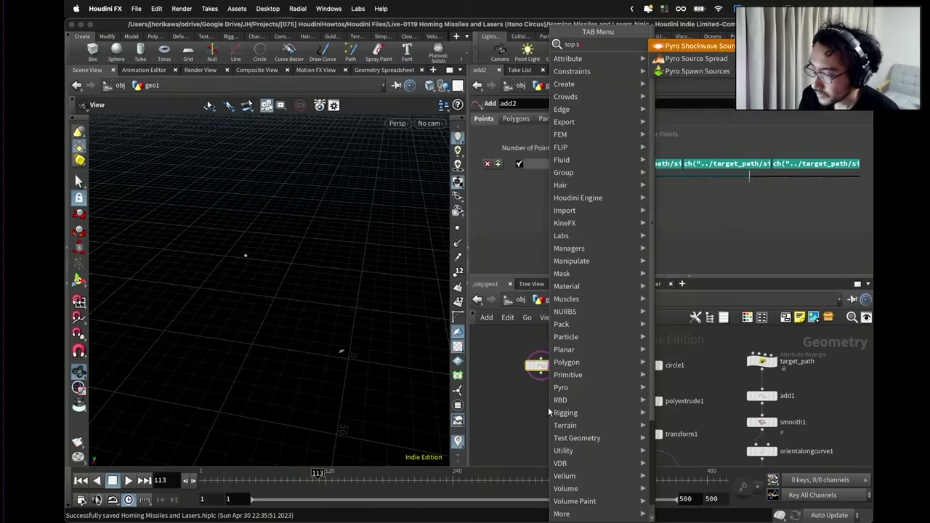
key(BackSpace)
key(BackSpace)
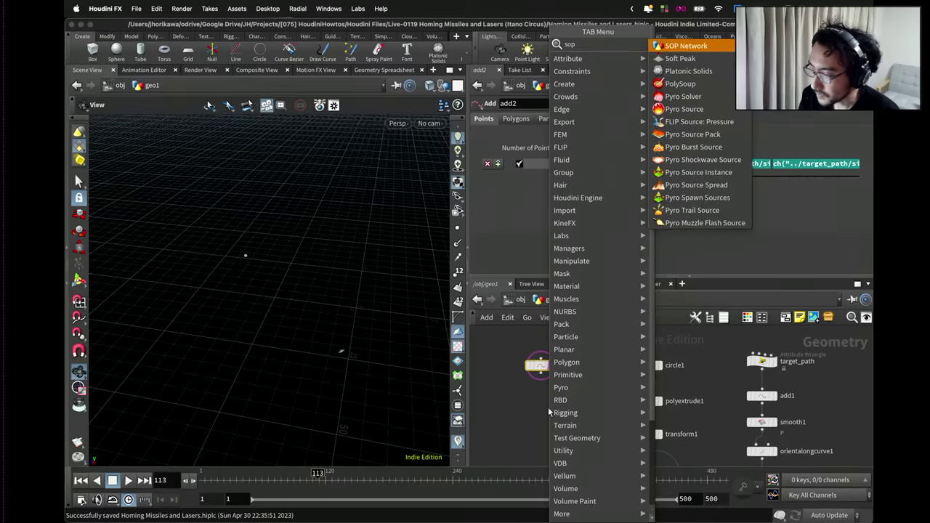
key(Escape)
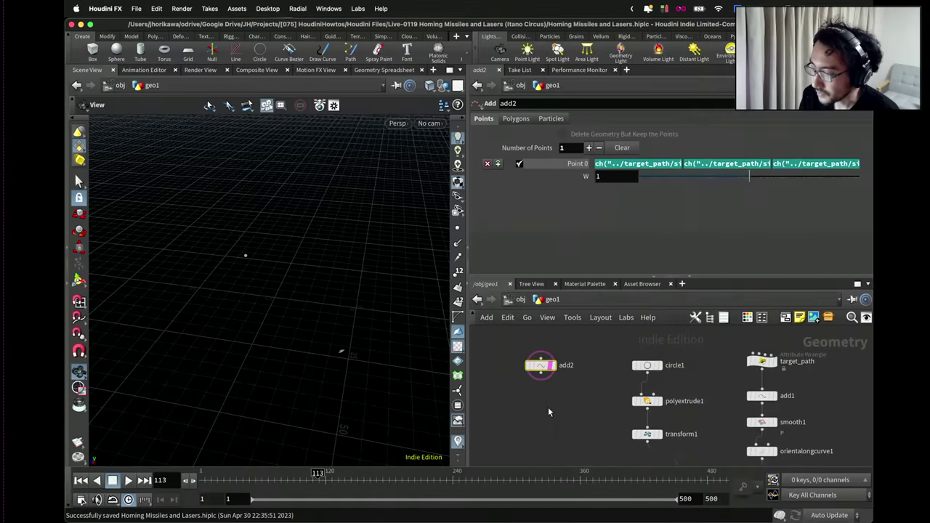
Place solver1 below add2 and wire add2's output into its first input.
click(544, 409)
drag(544, 409, 539, 418)
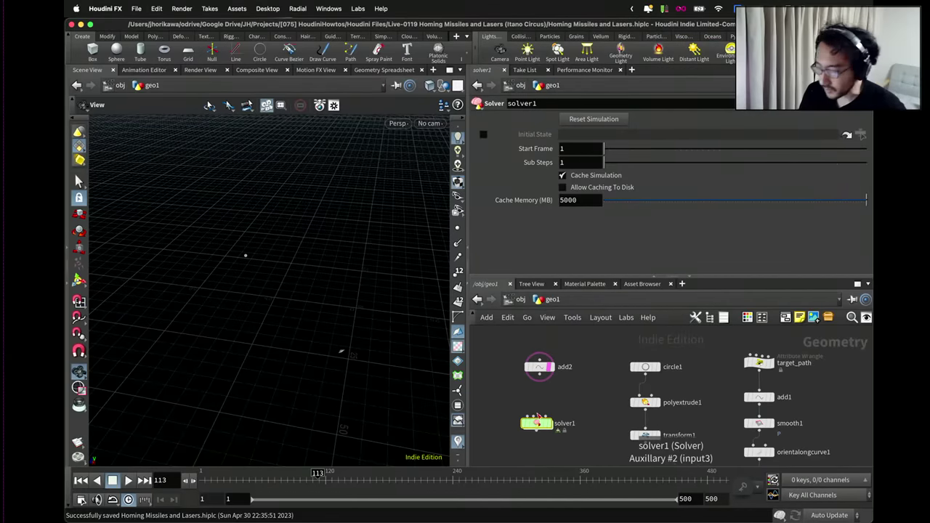
scroll(550, 377, up, 2)
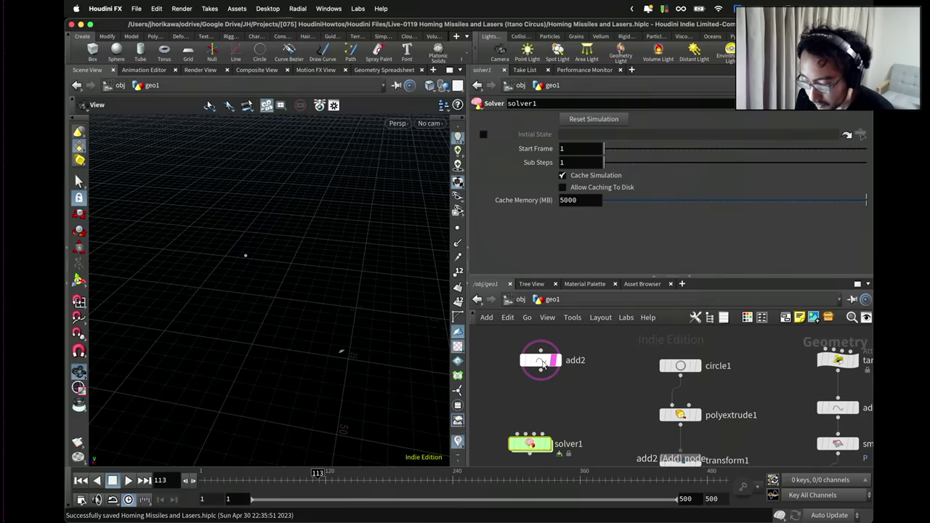
scroll(536, 390, up, 1)
drag(545, 342, 516, 433)
scroll(547, 356, up, 1)
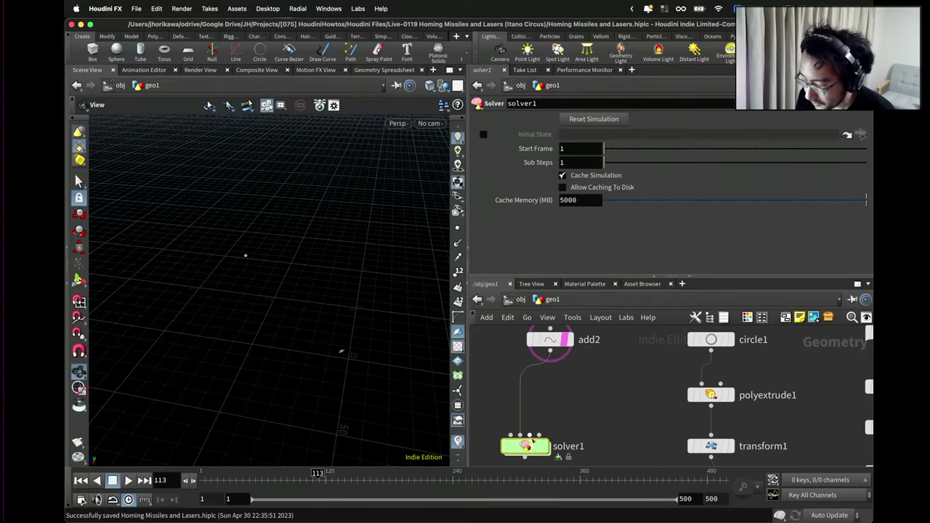
Set solver1's display flag and tuck it under add2, shifting add2 slightly left.
click(545, 446)
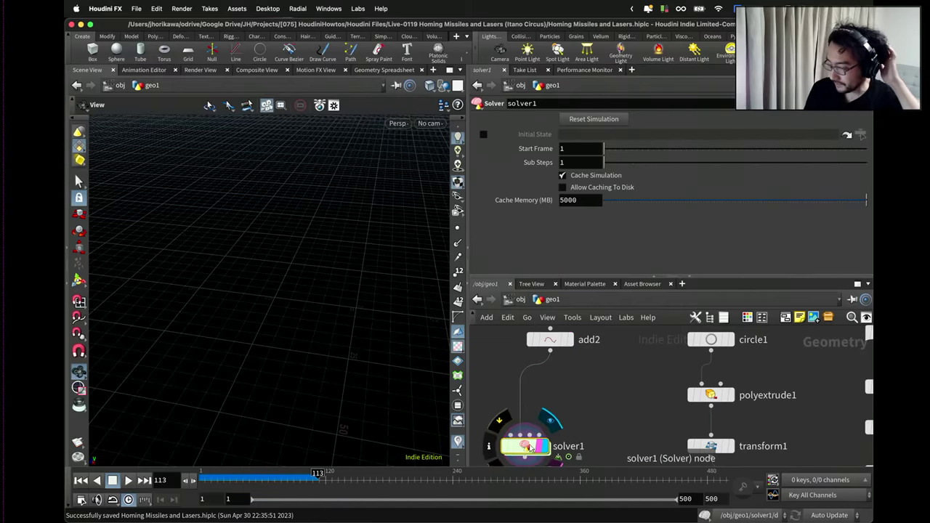
scroll(532, 444, down, 1)
scroll(529, 449, down, 1)
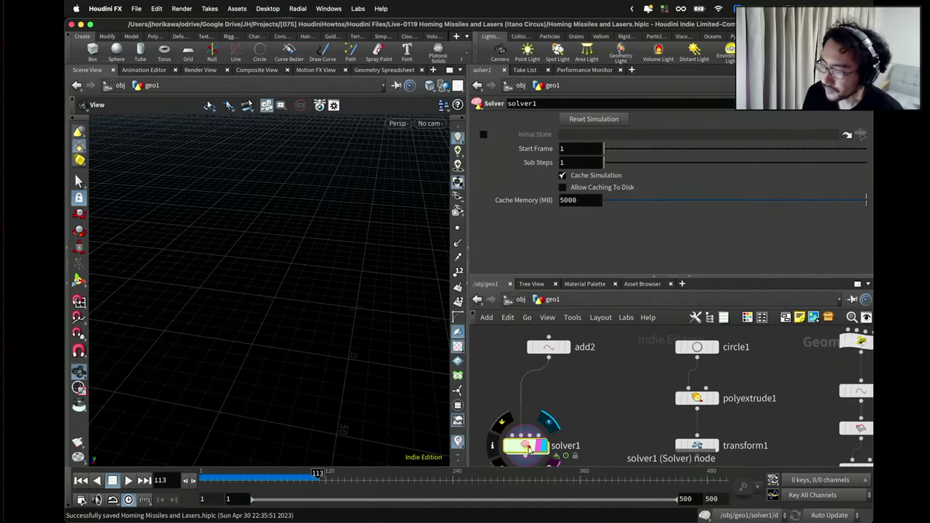
drag(529, 451, 523, 435)
scroll(523, 435, down, 1)
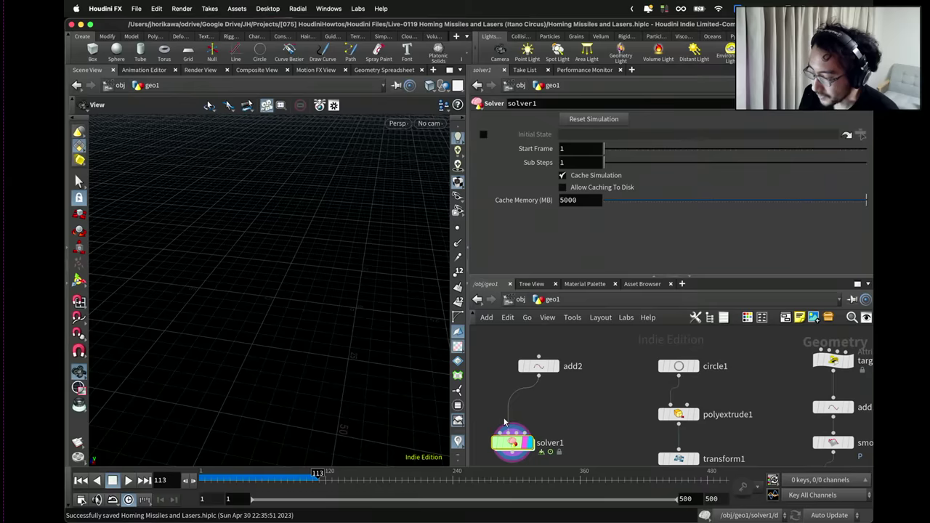
scroll(507, 419, down, 2)
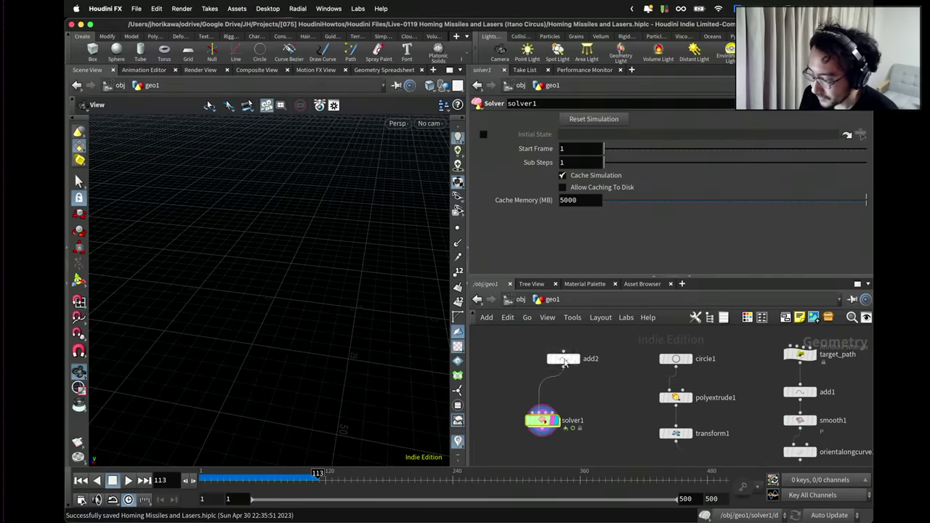
drag(589, 363, 568, 360)
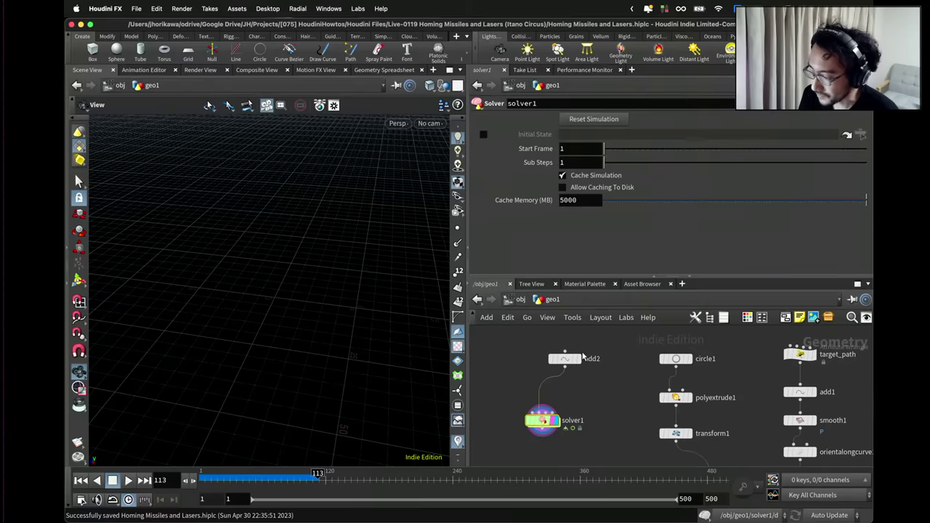
drag(549, 409, 541, 421)
scroll(584, 386, down, 3)
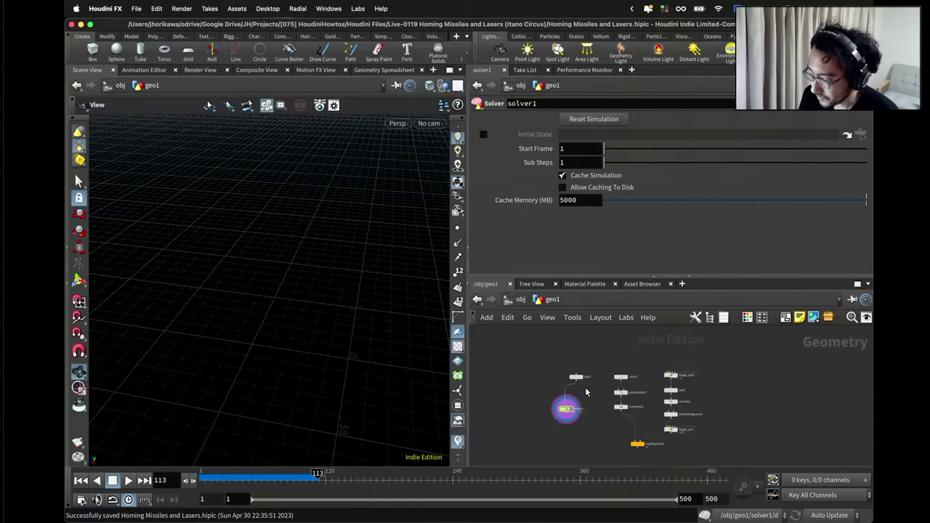
scroll(690, 436, up, 2)
Wire target_pos's output into solver1's second input, then nudge copytopoints1 and solver1 down.
click(677, 434)
scroll(560, 409, down, 2)
scroll(550, 414, up, 2)
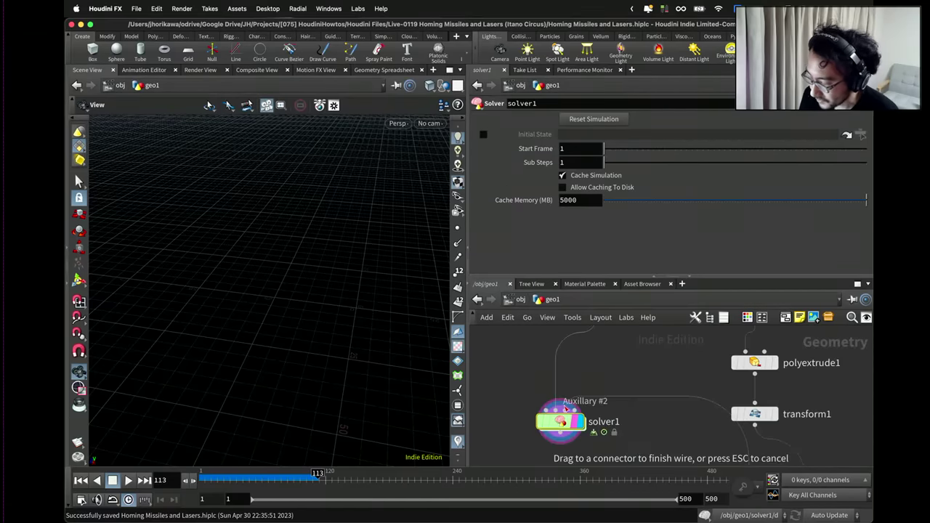
scroll(562, 423, down, 2)
drag(562, 422, 553, 417)
scroll(569, 386, up, 3)
scroll(560, 428, down, 3)
scroll(556, 429, up, 3)
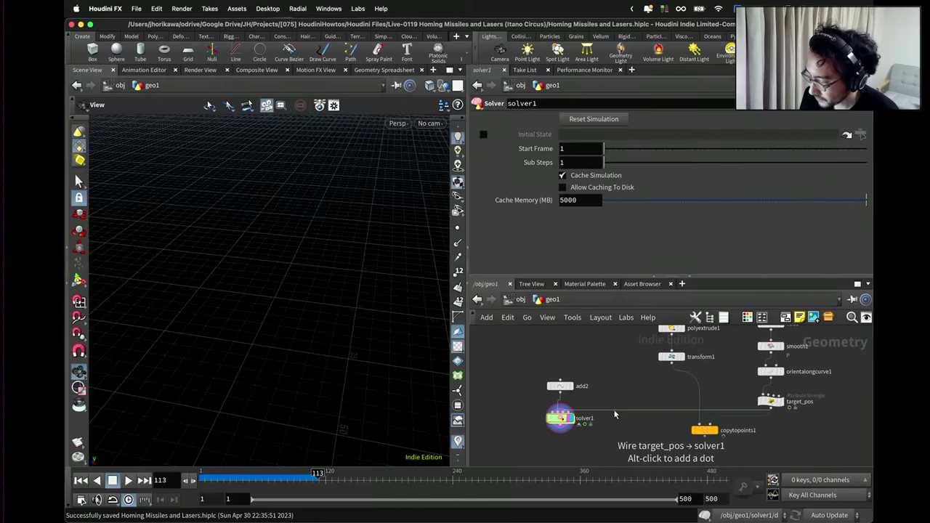
drag(703, 436, 704, 442)
drag(558, 423, 559, 432)
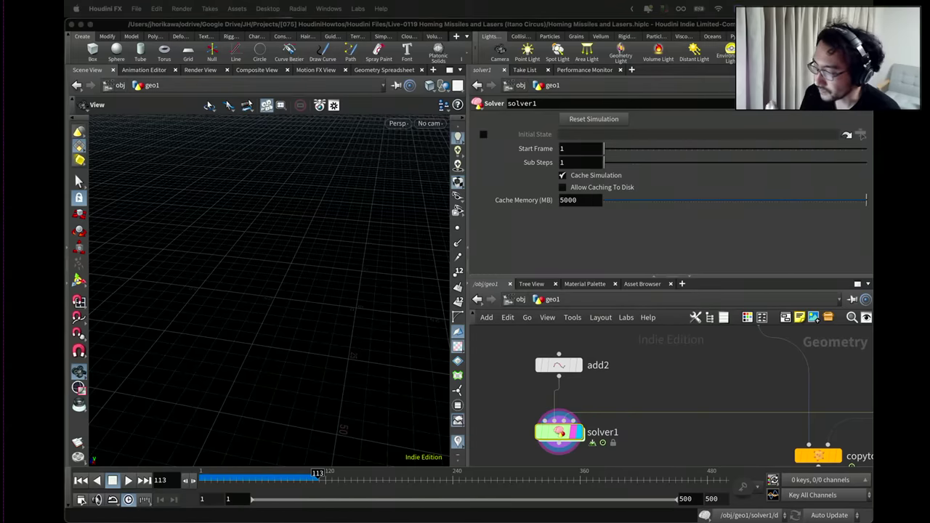
Dive inside solver1 and move its OUT node further below Prev_Frame.
click(676, 359)
scroll(654, 362, down, 3)
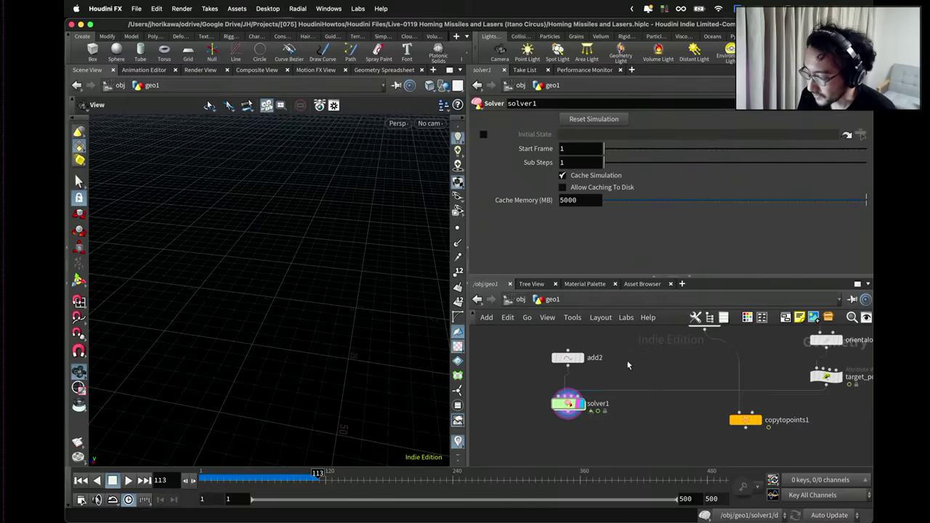
scroll(567, 407, up, 2)
drag(566, 407, 569, 412)
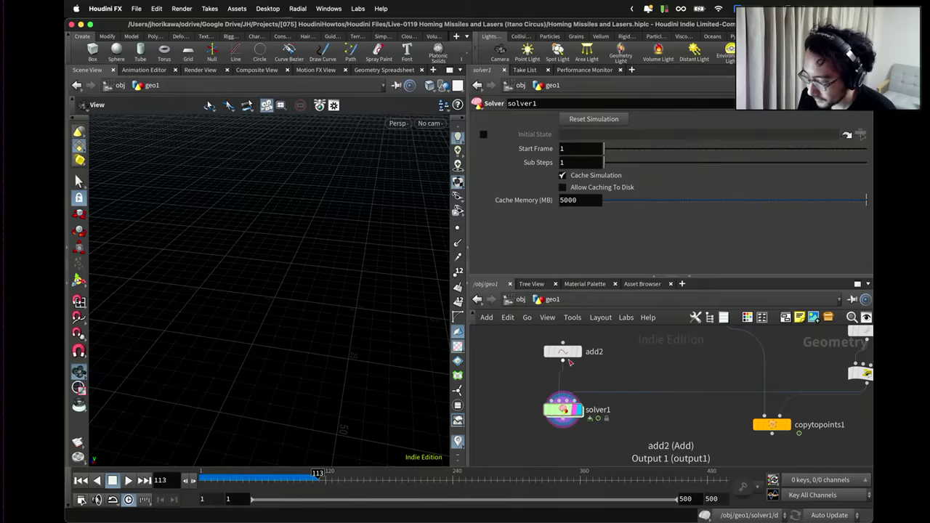
double_click(565, 407)
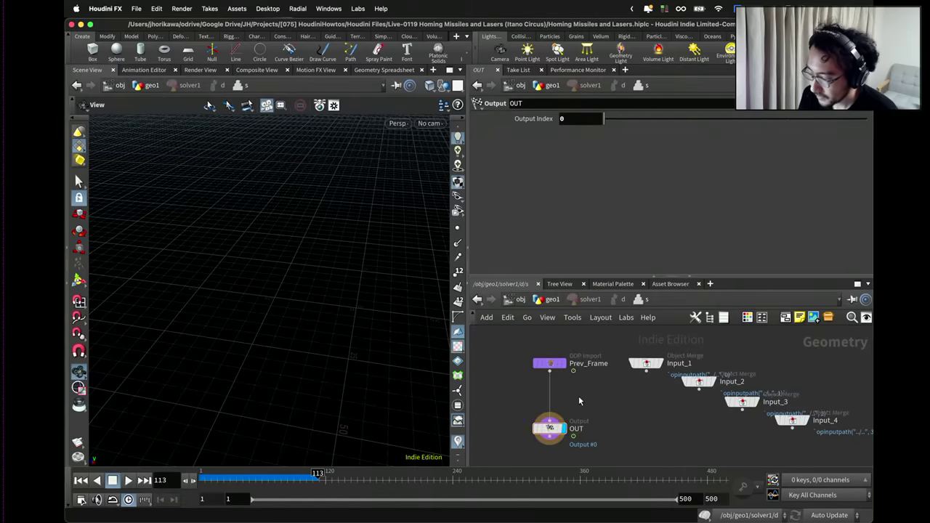
drag(556, 383, 557, 421)
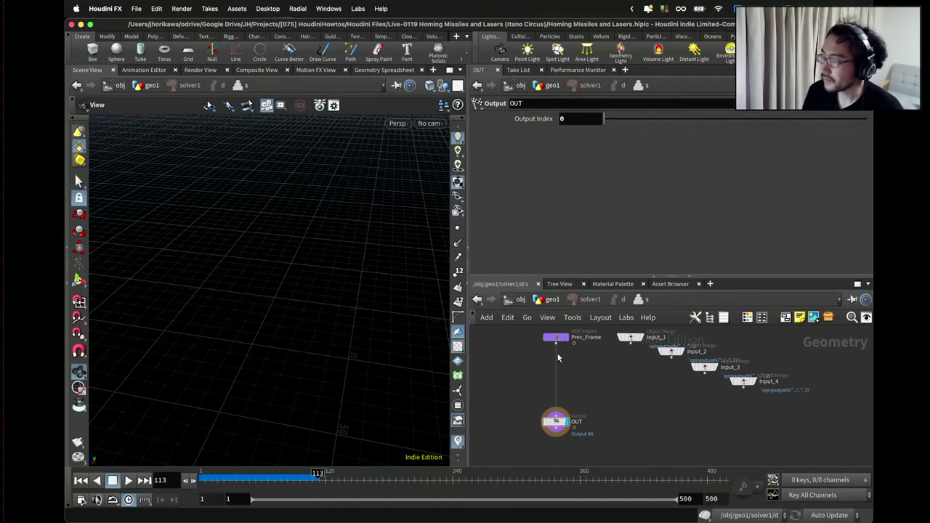
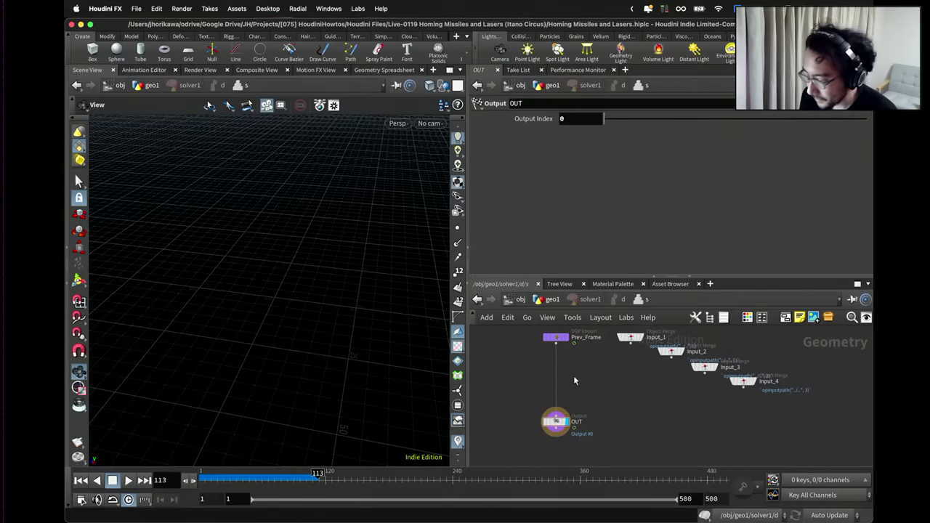
Scrub the playbar back a few frames in the simulation.
drag(218, 481, 209, 482)
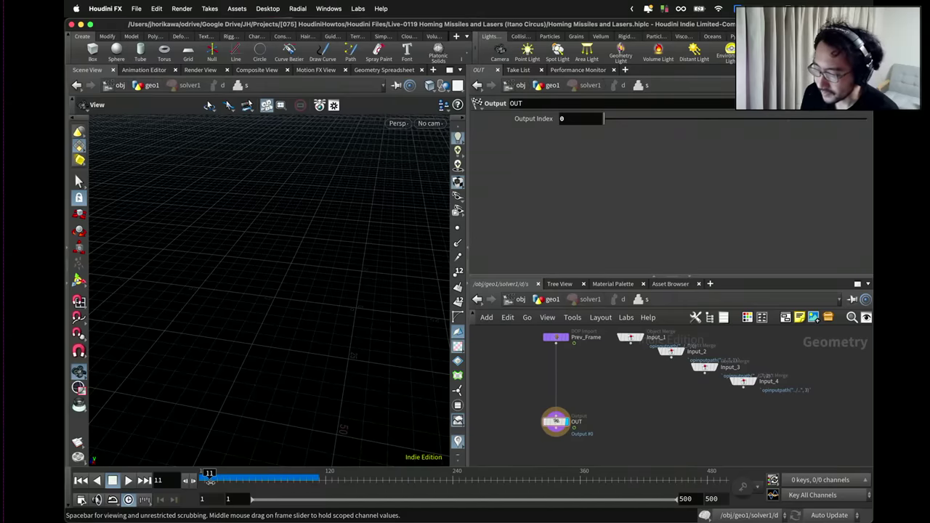
drag(210, 482, 205, 481)
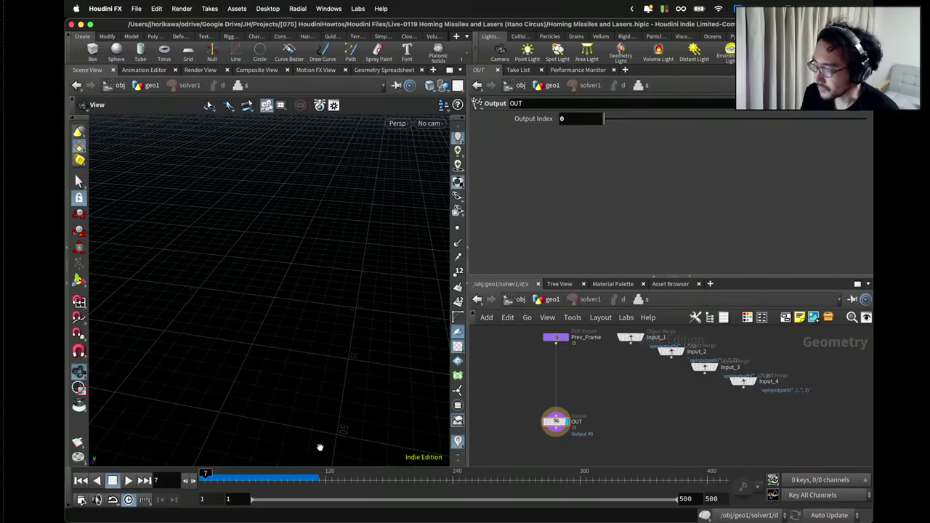
scroll(652, 383, up, 2)
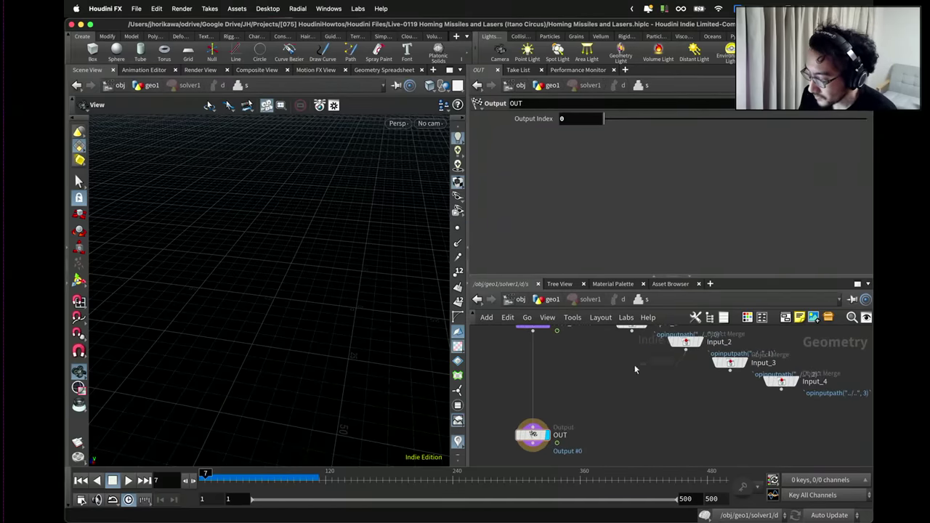
Move the Input_2 and Input_3 nodes down and to the left in the solver network.
click(682, 349)
drag(683, 348, 625, 372)
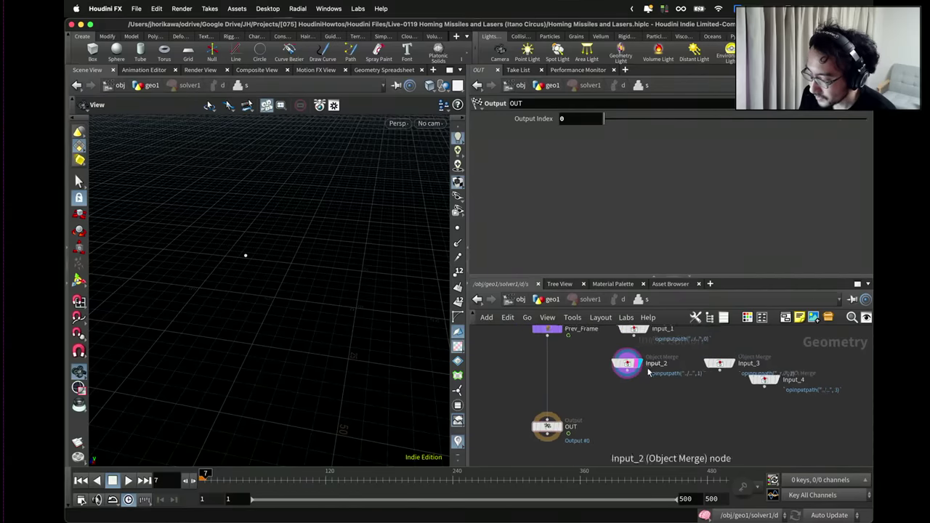
drag(741, 367, 702, 389)
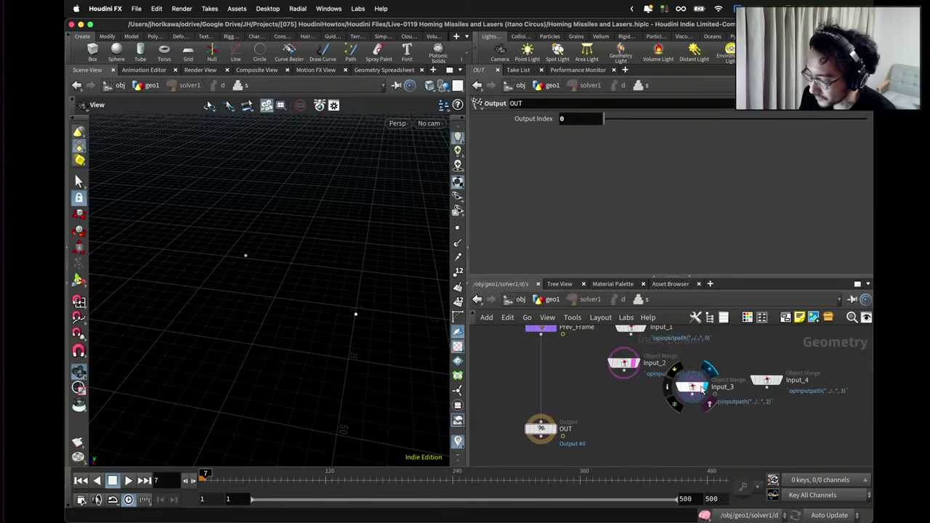
Play briefly, then stop and reset the timeline to frame 1.
click(128, 480)
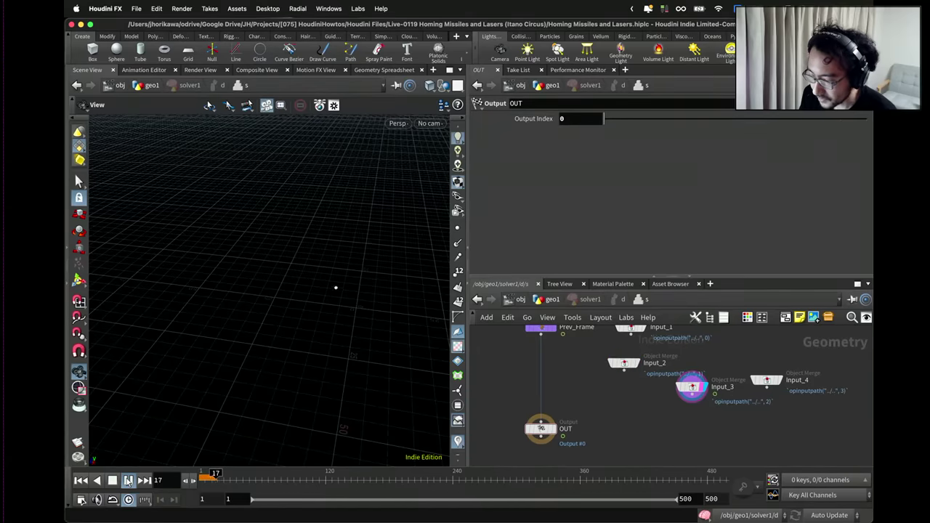
click(112, 480)
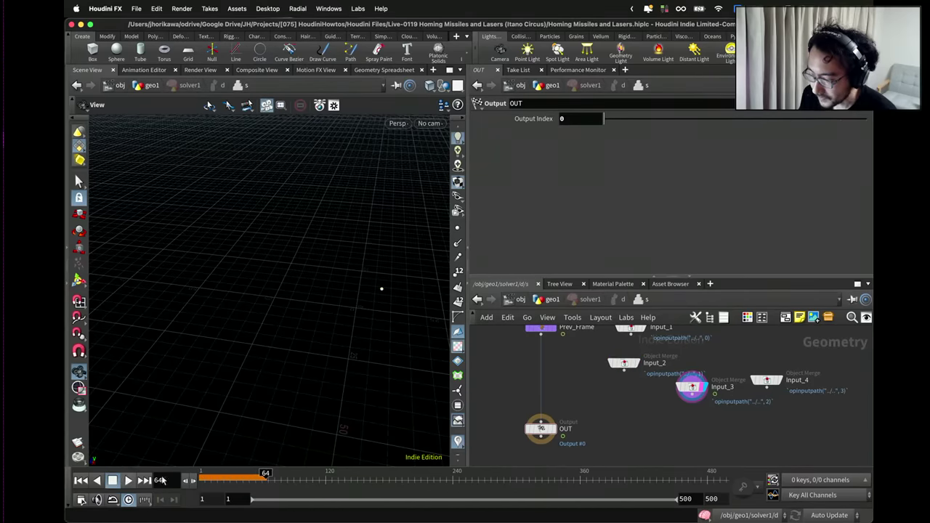
key(ctrl+Up)
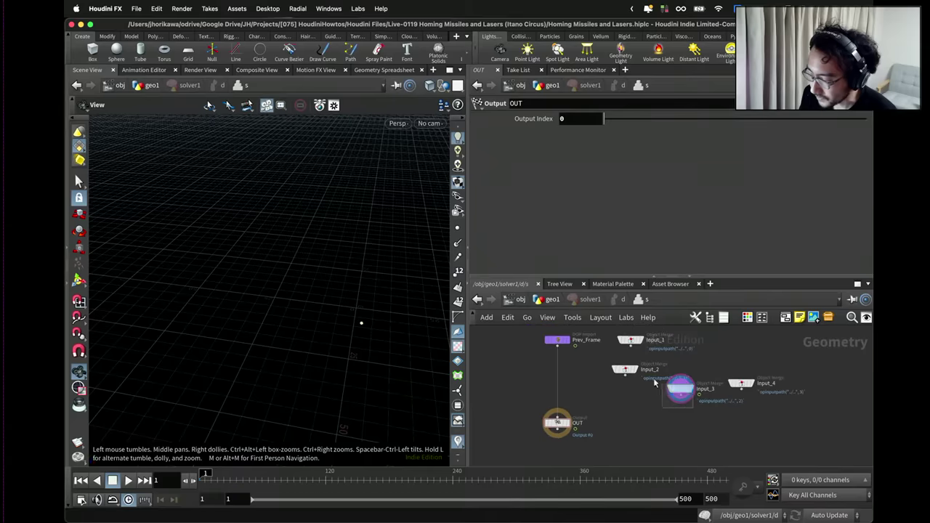
Select Input_2 and Input_3, and move the OUT node lower to make room.
drag(609, 401, 690, 359)
scroll(629, 396, down, 2)
drag(554, 427, 553, 455)
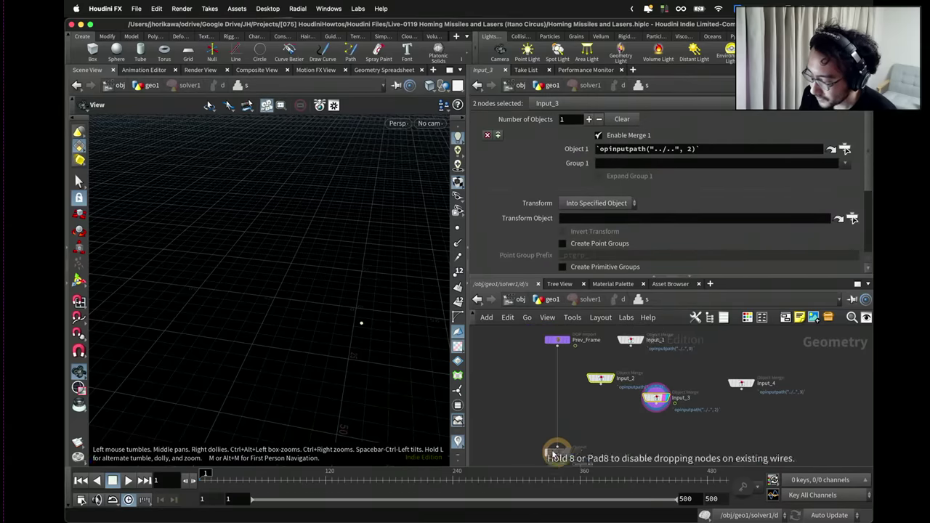
scroll(573, 411, up, 2)
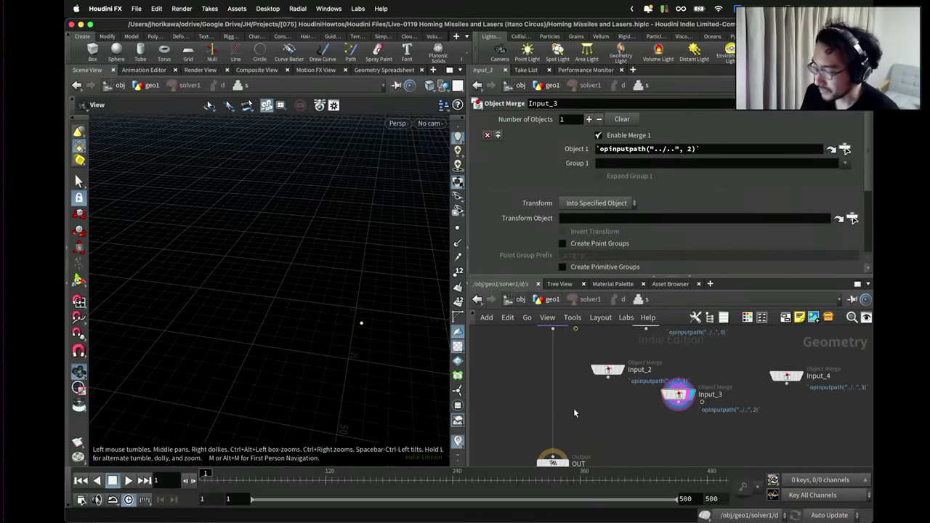
Add a Point Wrangle on the wire between Prev_Frame and OUT.
key(Tab)
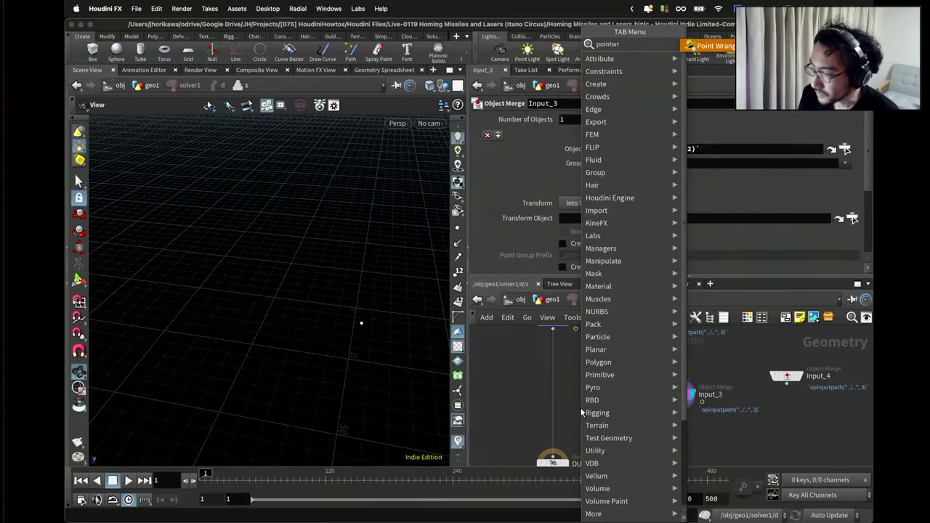
key(Escape)
click(581, 412)
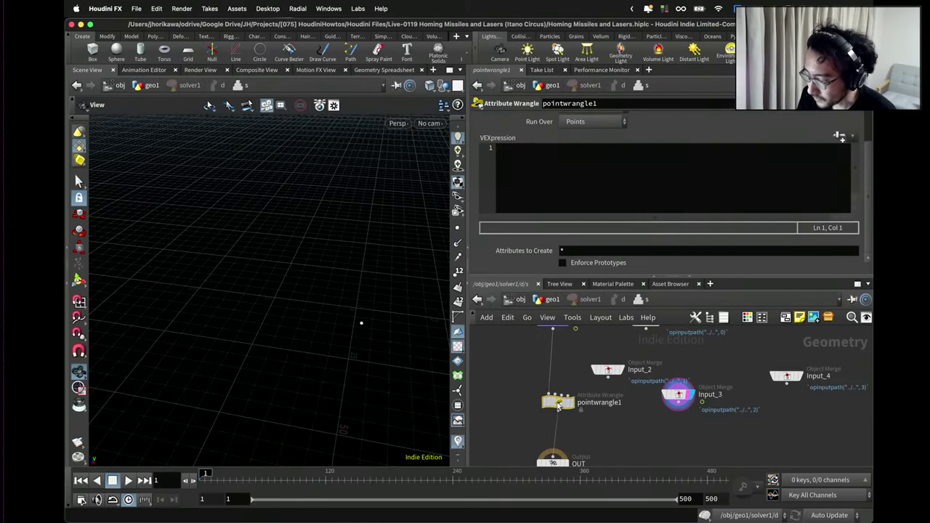
click(553, 400)
scroll(572, 391, down, 2)
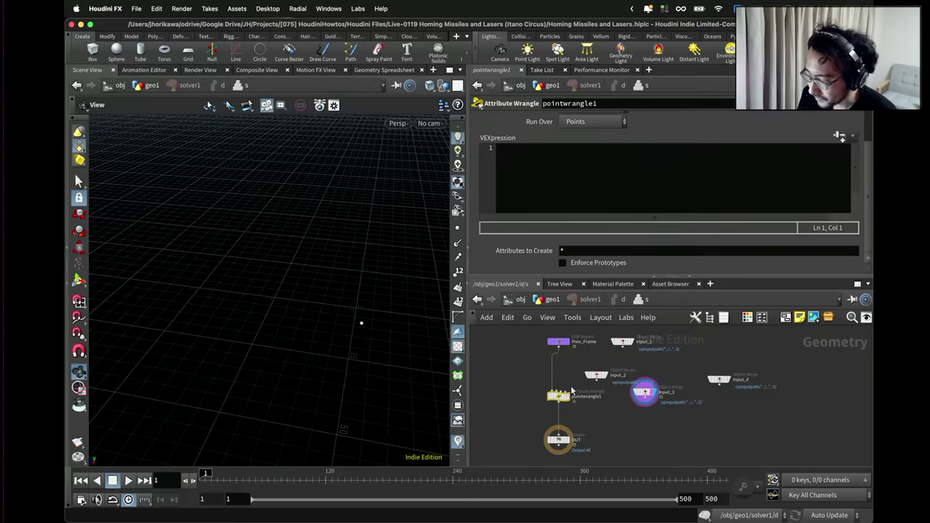
scroll(571, 393, up, 2)
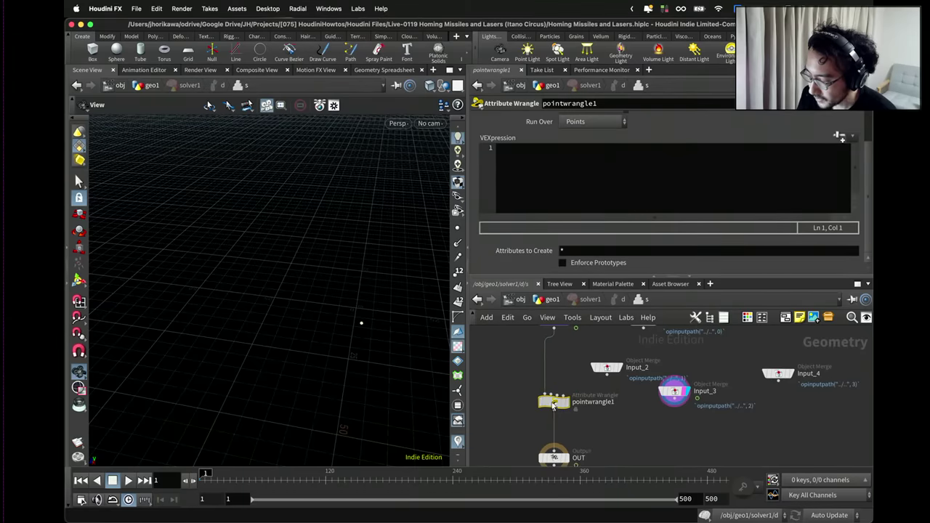
drag(555, 397, 554, 399)
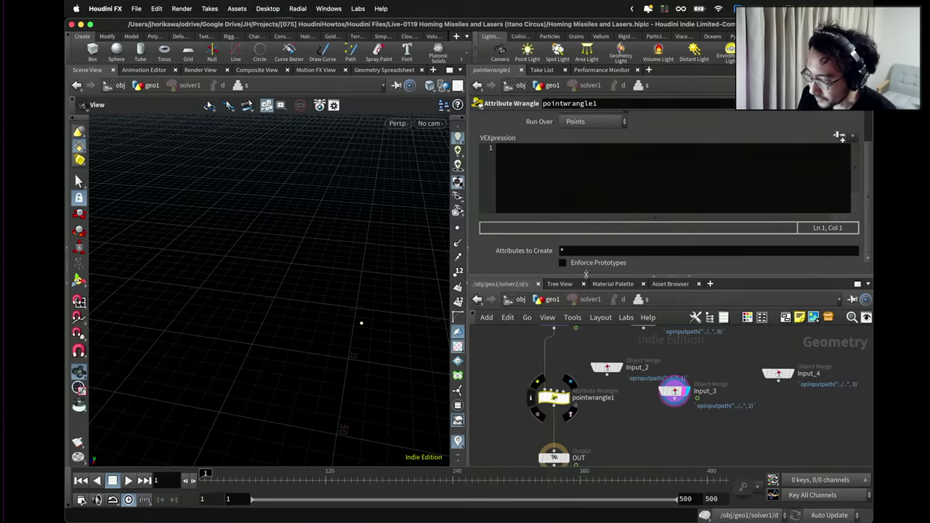
scroll(596, 174, up, 2)
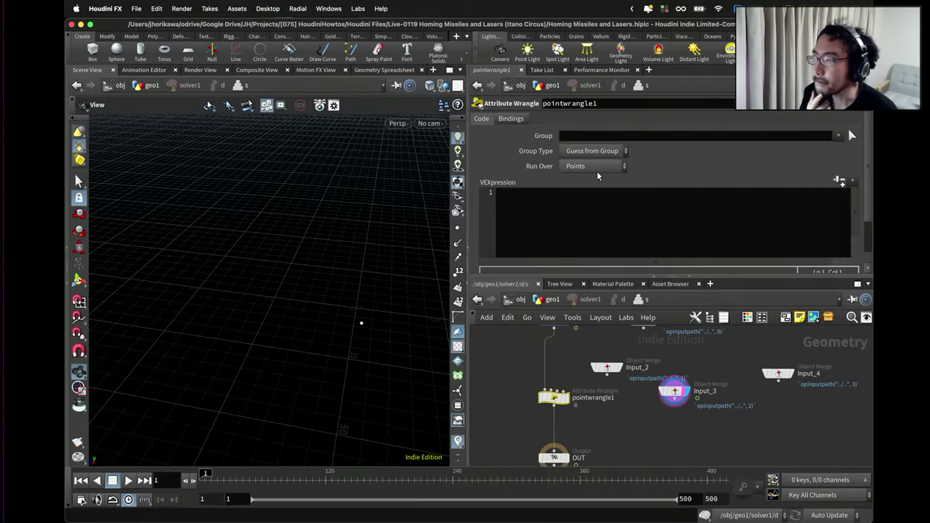
Set the wrangle's Run Over to Detail (only once).
click(595, 168)
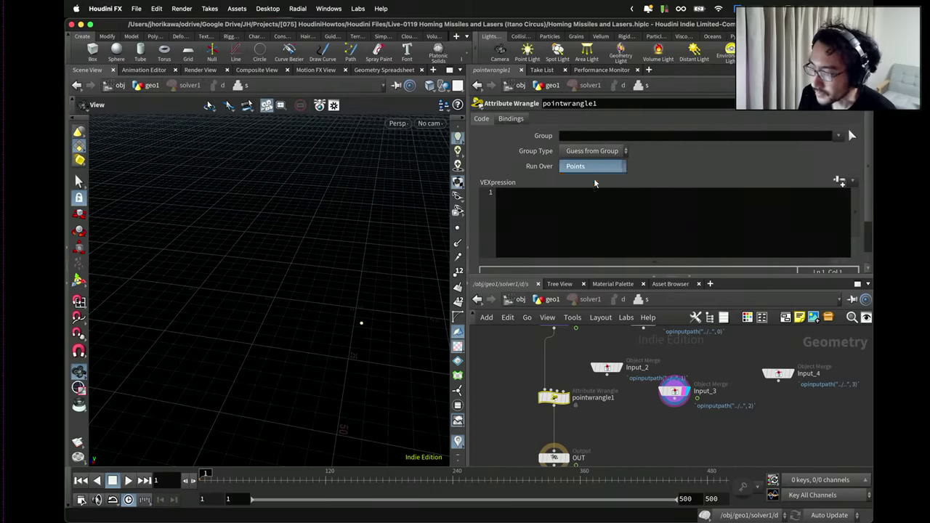
click(597, 179)
scroll(574, 385, down, 3)
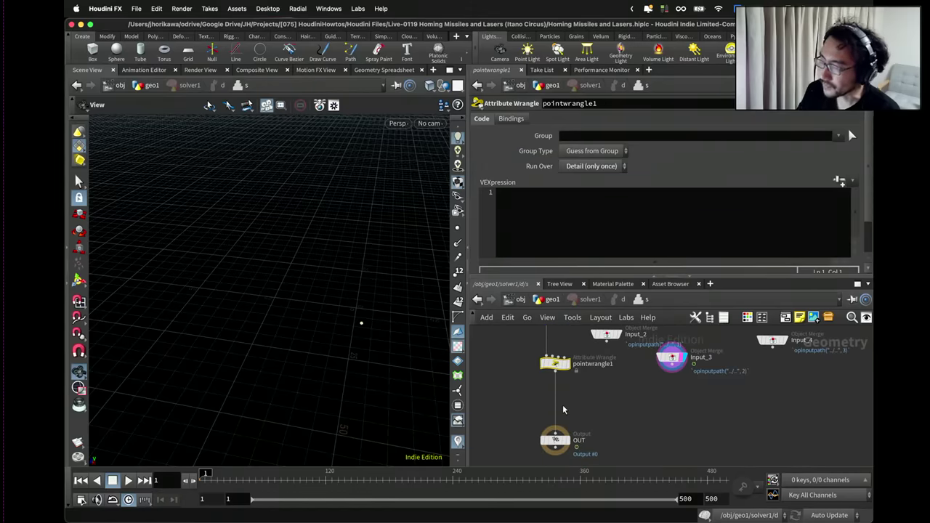
Reposition pointwrangle1 and wire Input_2 into its input.
mouse_move(603, 338)
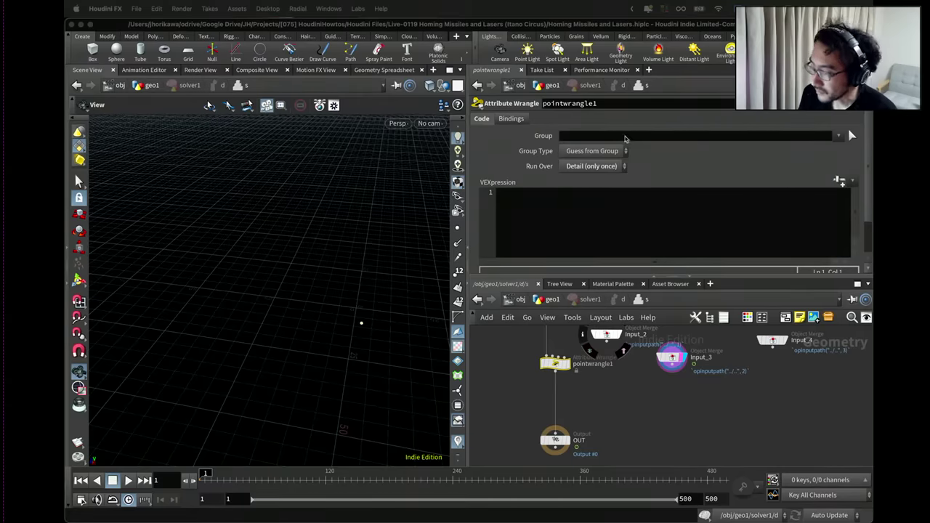
click(556, 363)
drag(555, 364, 595, 364)
scroll(602, 373, up, 3)
click(599, 371)
click(545, 404)
scroll(589, 365, up, 1)
mouse_move(589, 365)
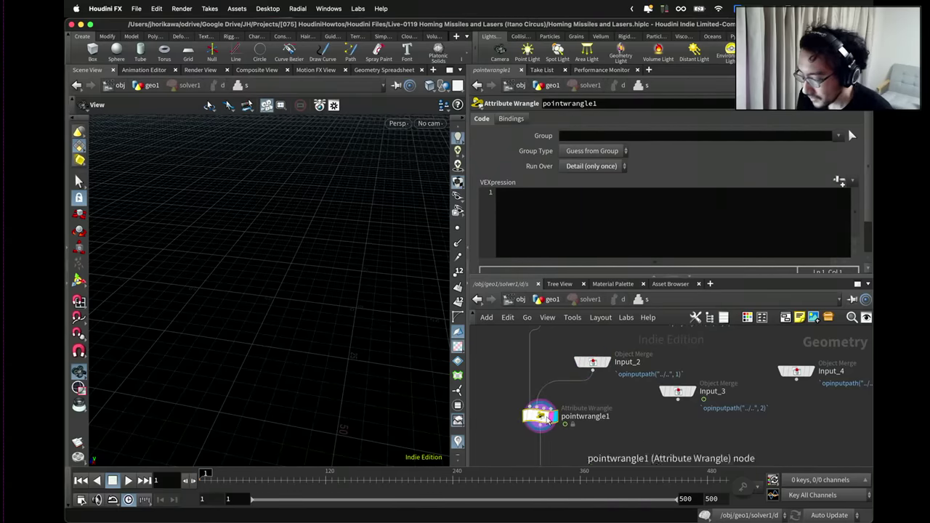
Rename pointwrangle1 to create_new_missile.
double_click(577, 418)
text(crea)
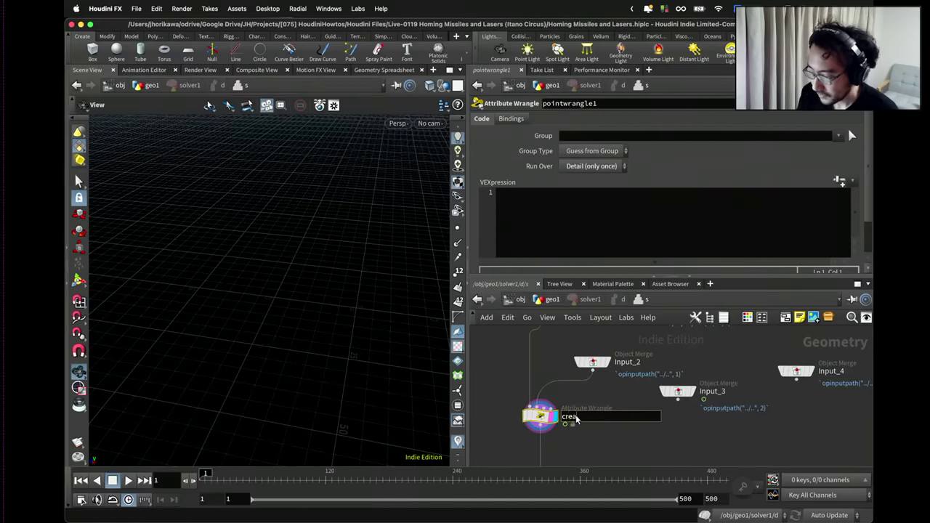
text(te_new_missiles)
key(Return)
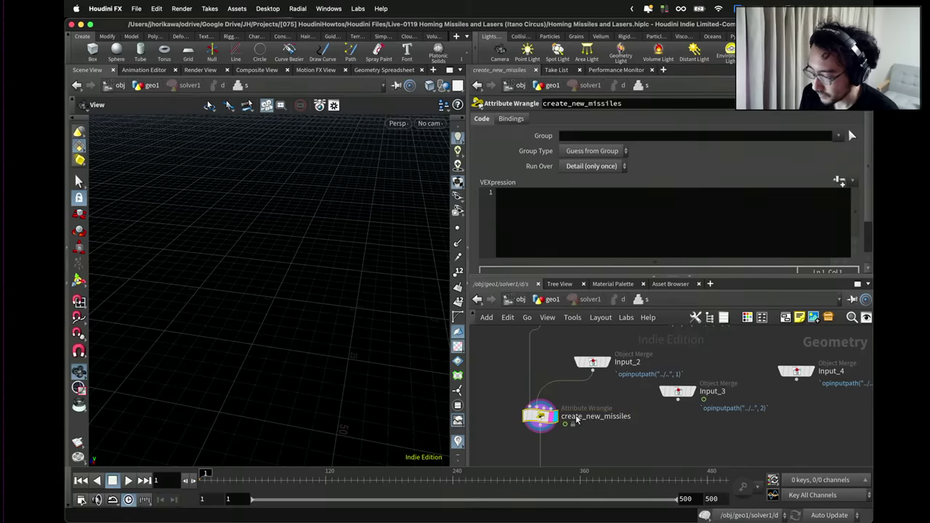
double_click(600, 419)
click(641, 419)
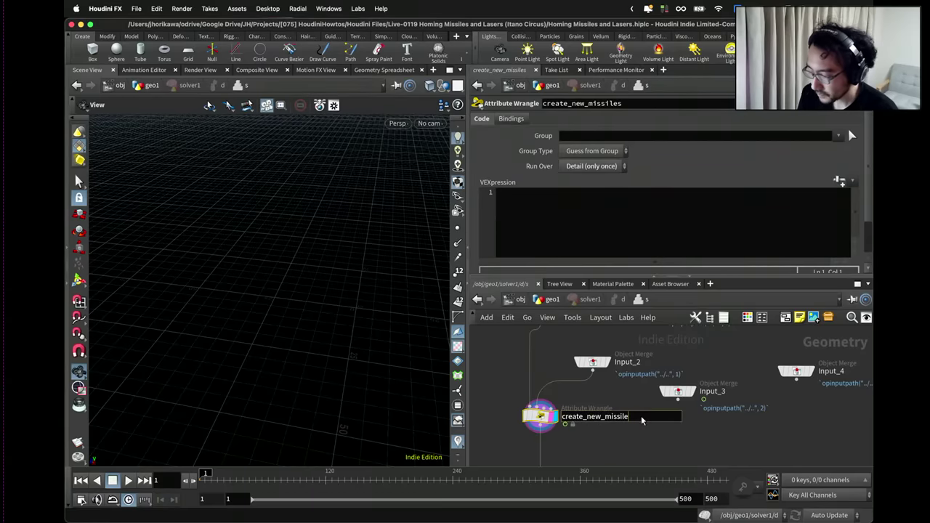
key(BackSpace)
key(Return)
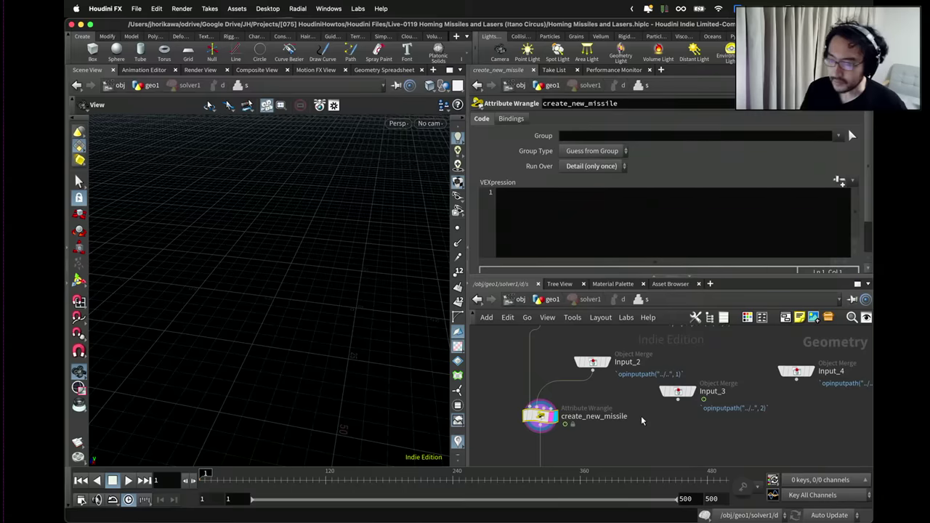
click(562, 229)
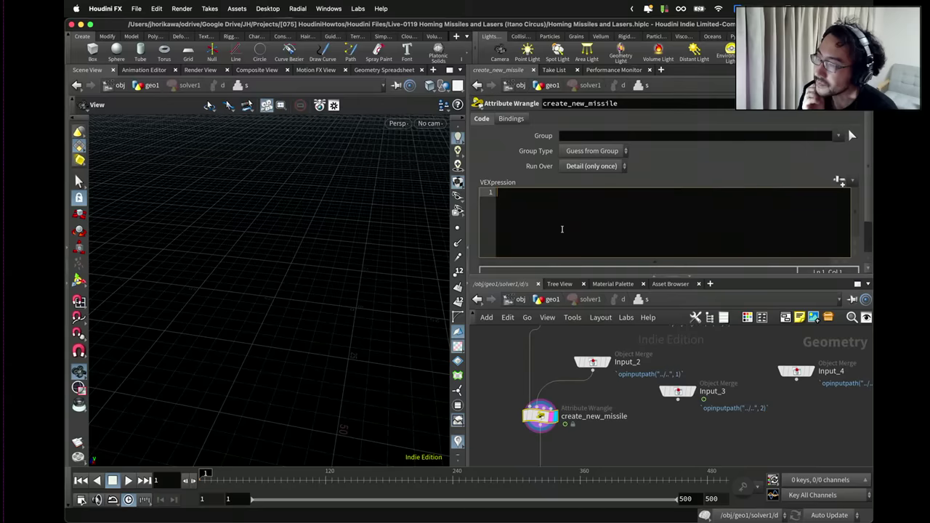
key(Return)
text(if()
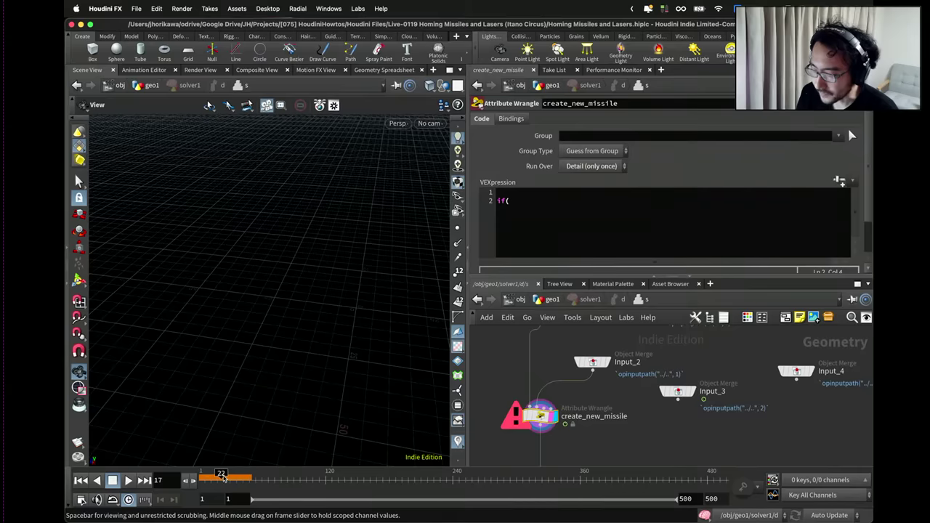
click(526, 202)
text(@)
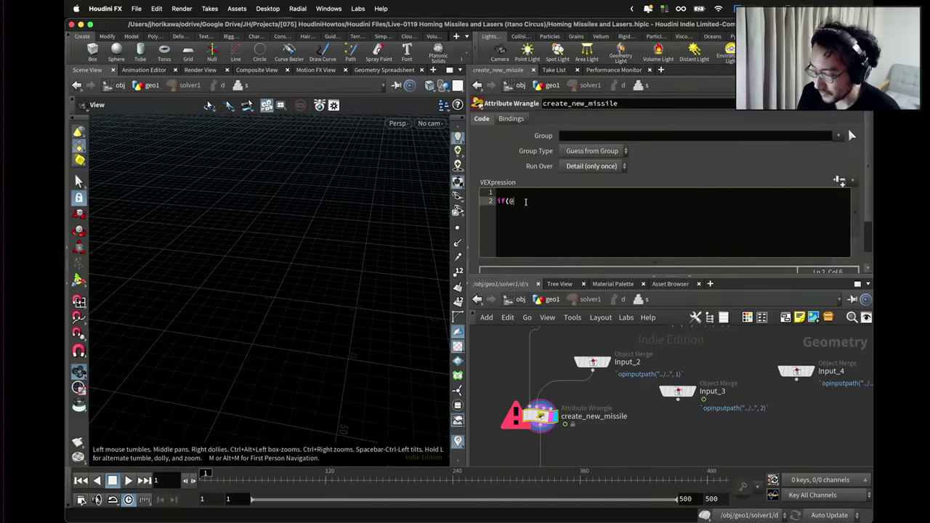
text(Frame % 5)
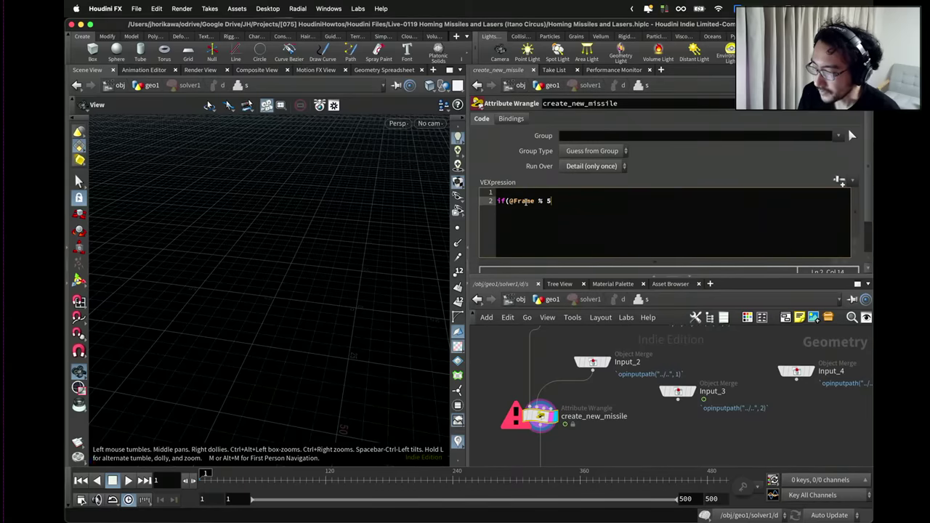
text( == )
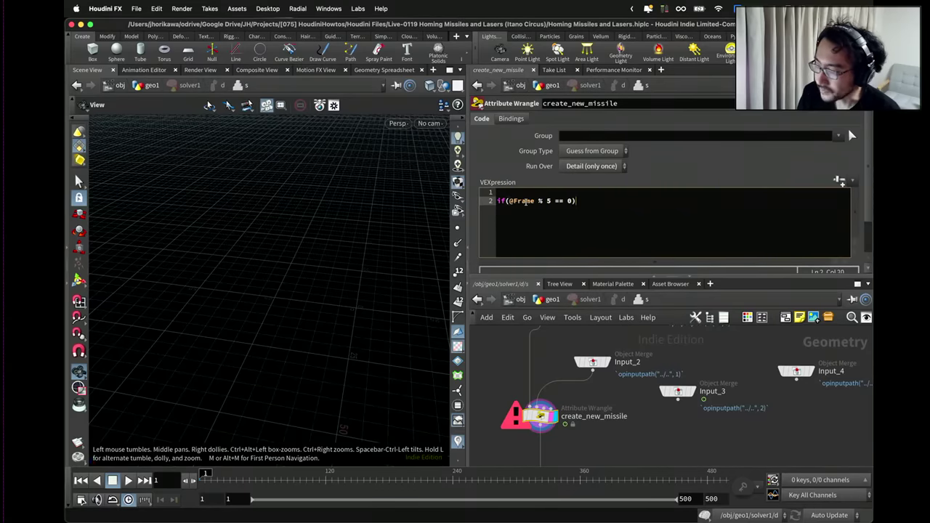
text(0){)
key(Return)
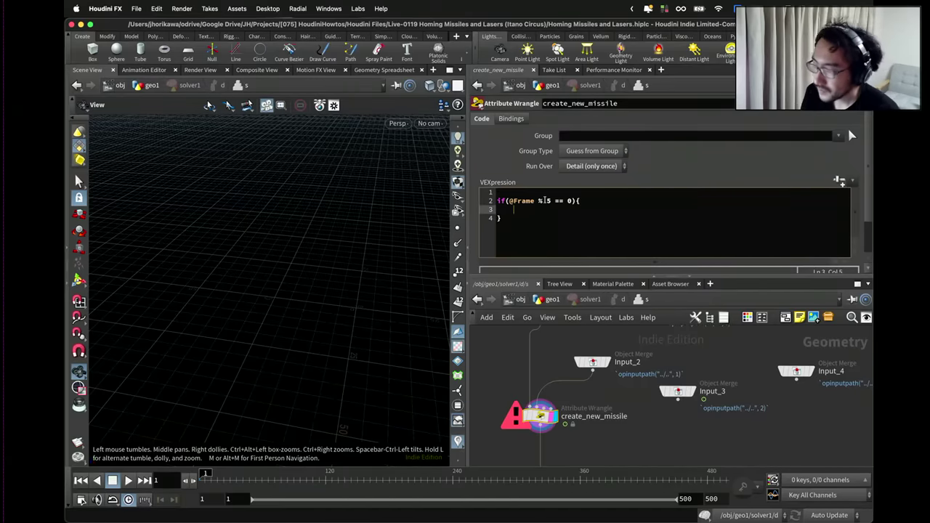
Replace the fixed interval 5 with chi("missiletiming").
double_click(547, 201)
text(chi("tim)
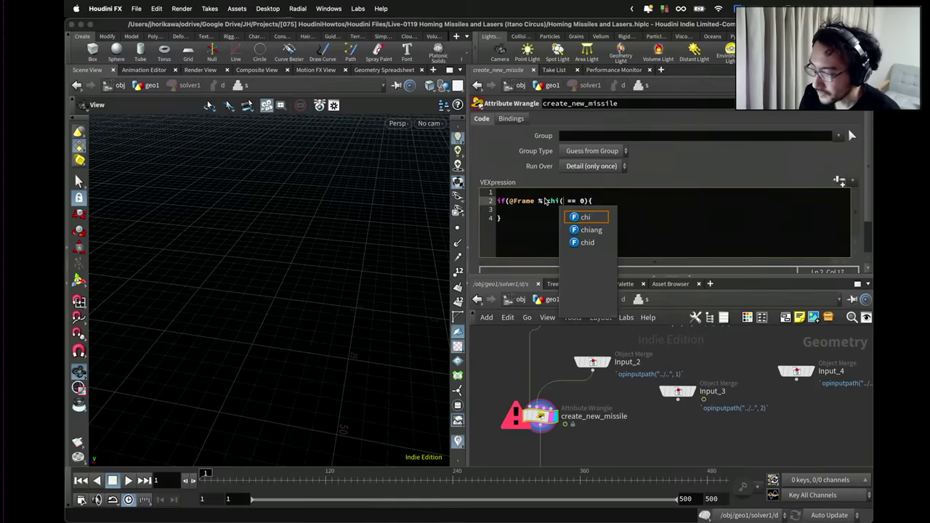
key(BackSpace)
key(BackSpace)
key(BackSpace)
text(cre)
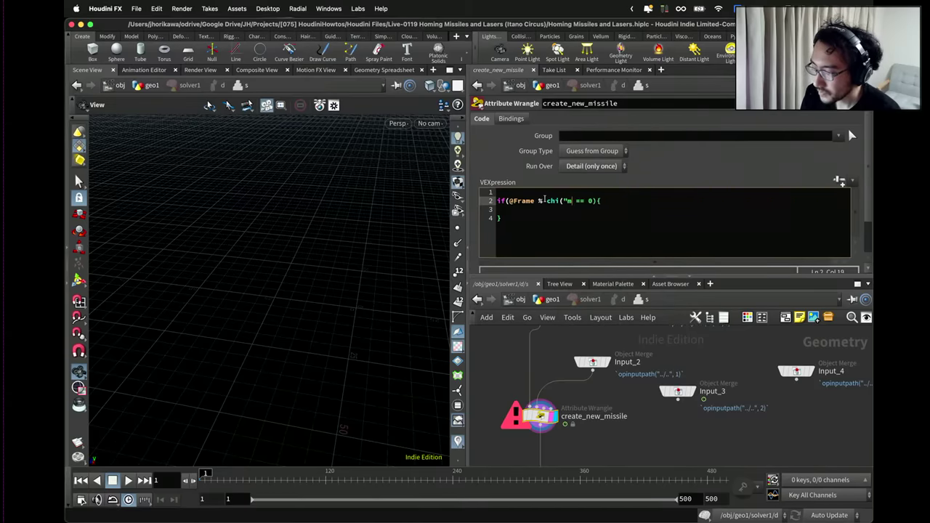
text(ationt)
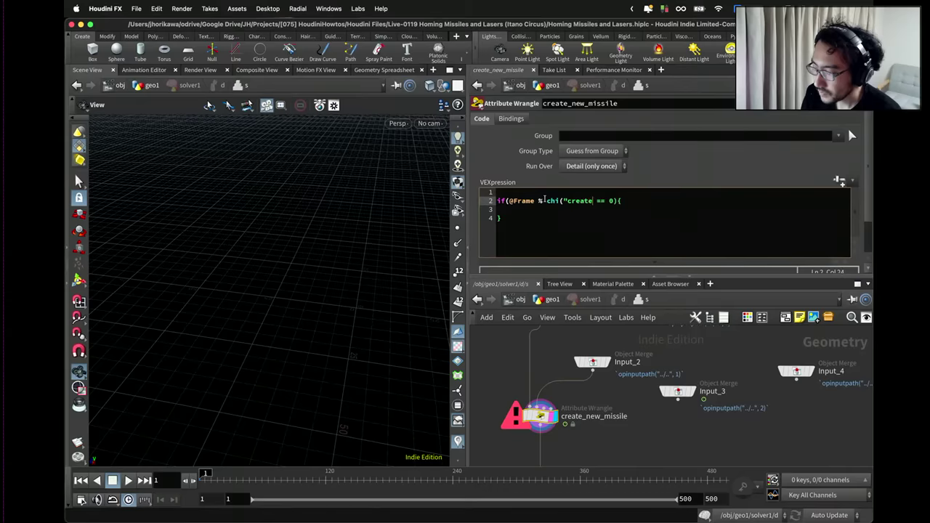
text(ime"))
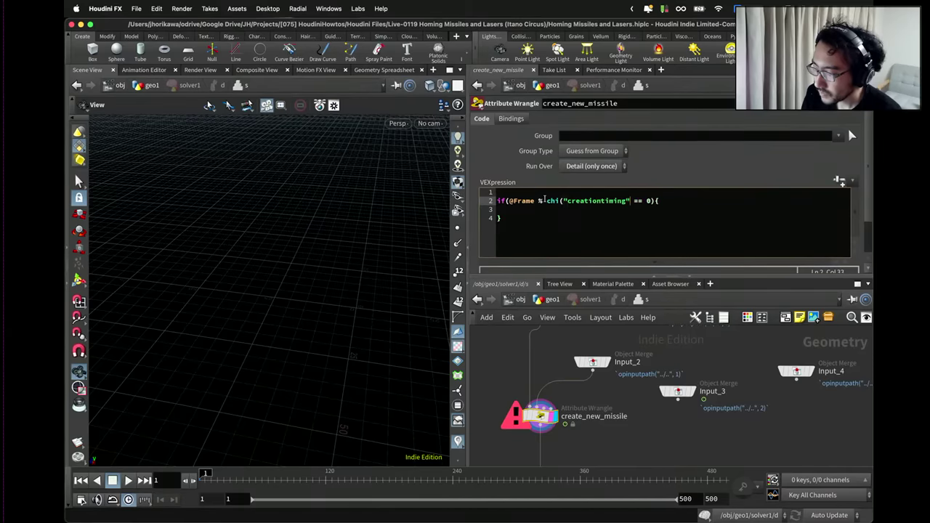
key(BackSpace)
key(BackSpace)
key(BackSpace)
key(BackSpace)
key(BackSpace)
key(BackSpace)
key(BackSpace)
key(BackSpace)
key(BackSpace)
key(BackSpace)
key(BackSpace)
key(BackSpace)
key(BackSpace)
key(BackSpace)
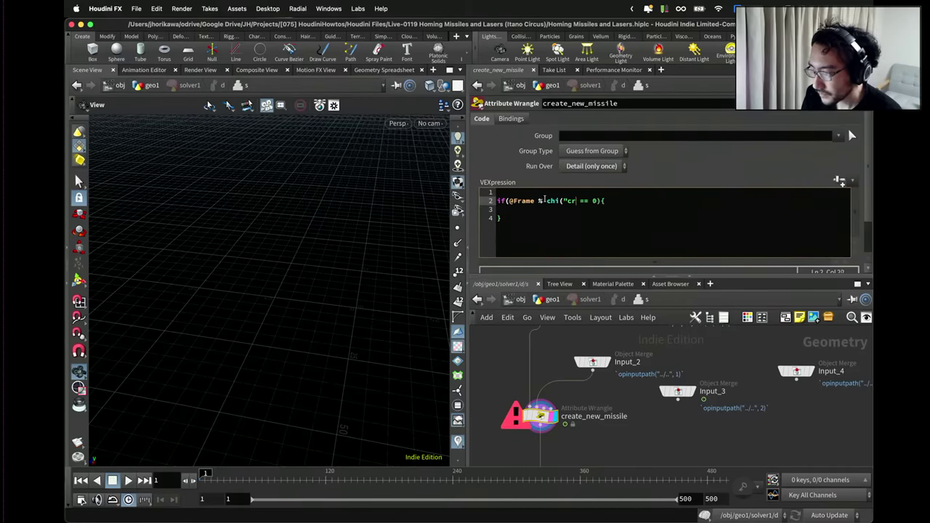
text(missile)
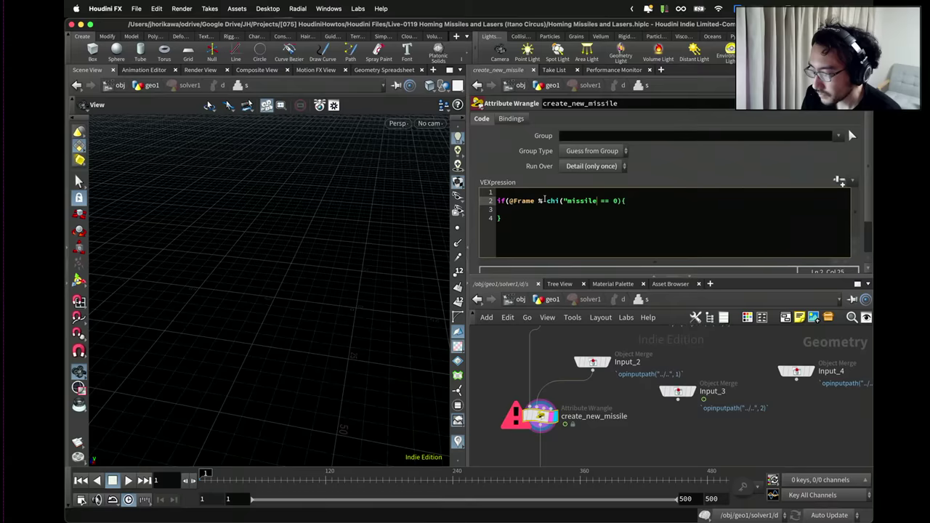
text(timing"))
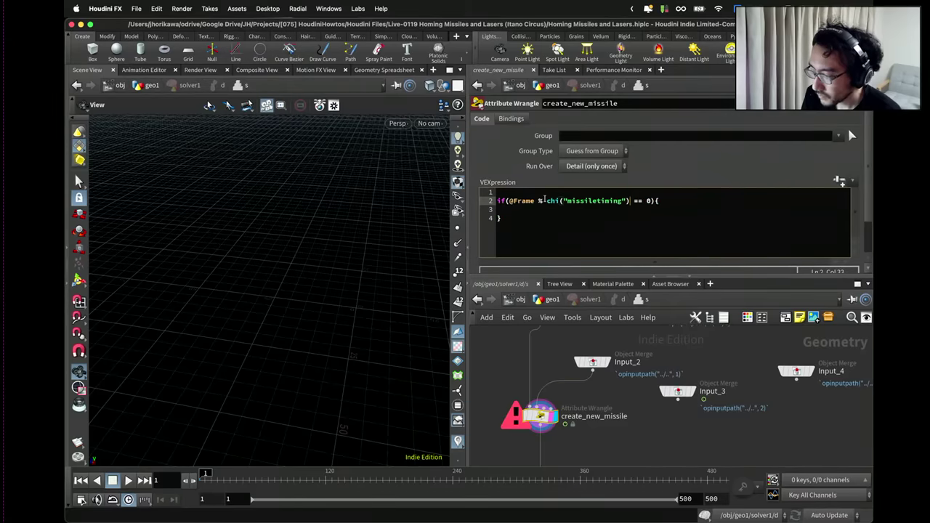
Create the spare parameter Missiletiming and set it to 5.
scroll(856, 162, down, 2)
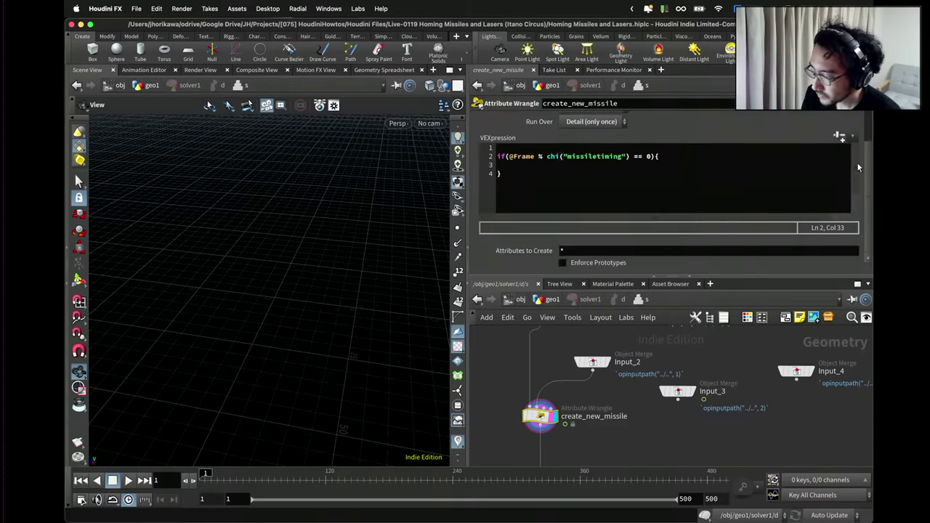
click(841, 137)
scroll(745, 240, up, 2)
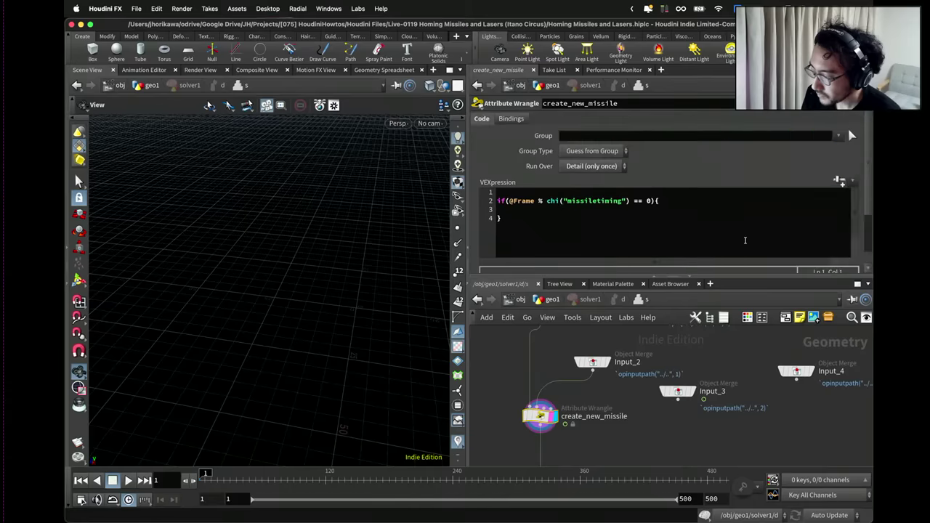
scroll(744, 240, down, 2)
double_click(563, 266)
text(5)
key(Return)
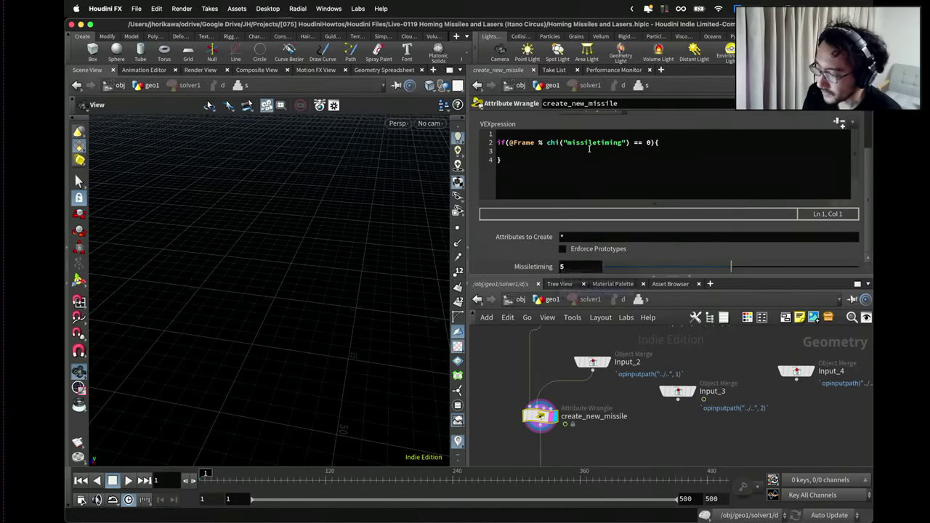
Add code reading input 1's point position and creating a new point there with addpoint().
click(588, 150)
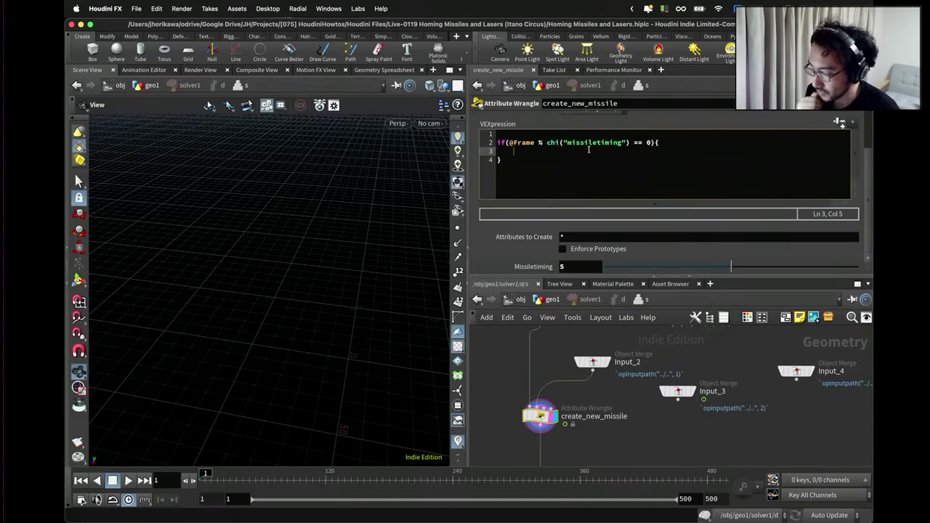
text(int n)
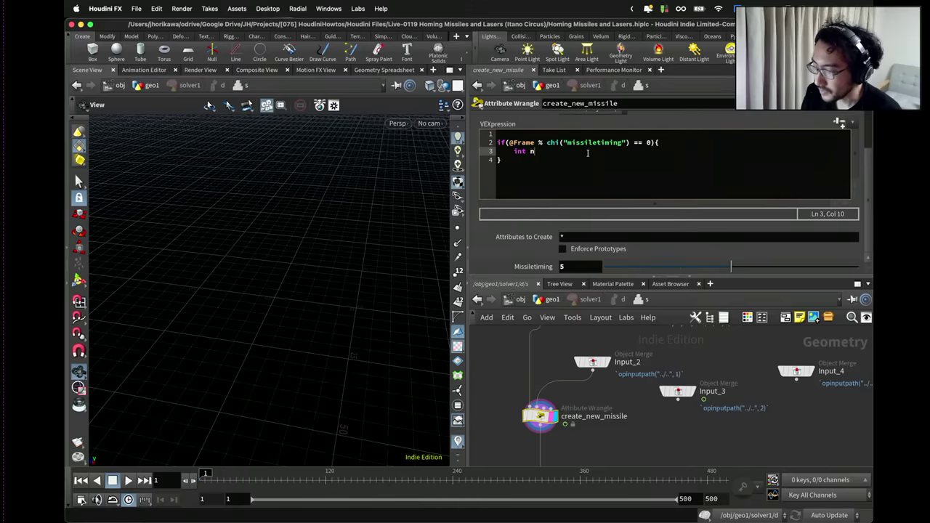
text(ewpt = addp)
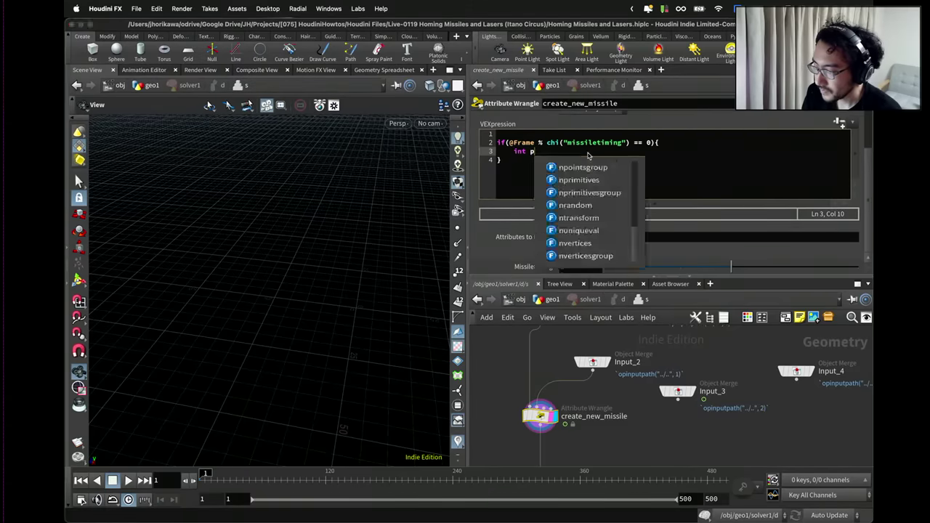
text(oint()
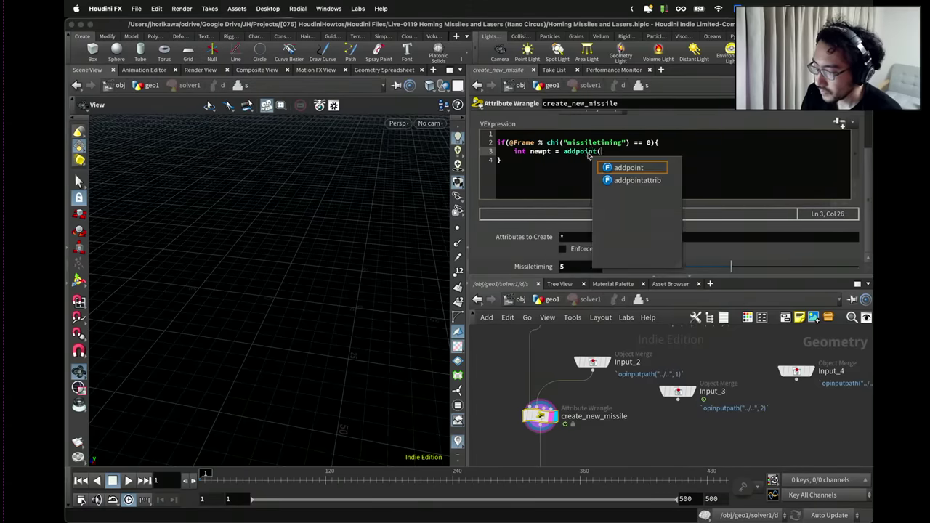
text(0, pos);)
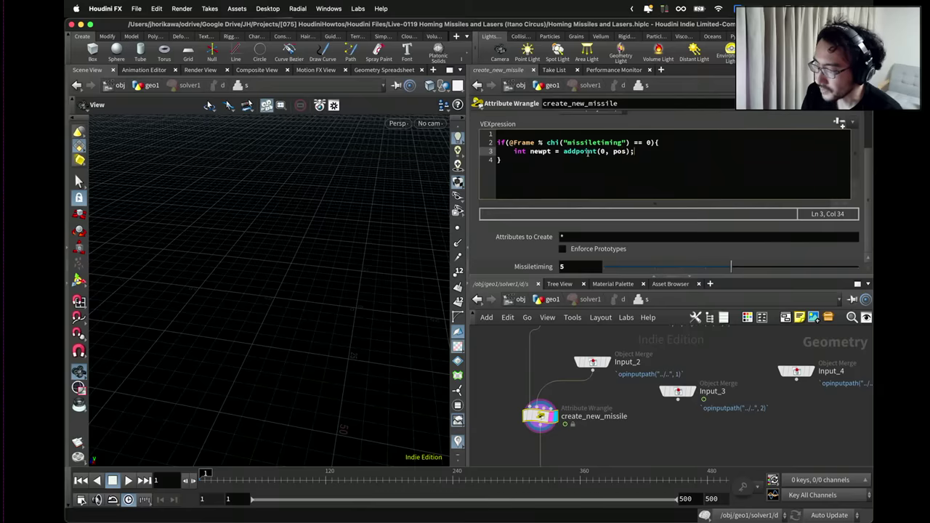
drag(636, 152, 512, 152)
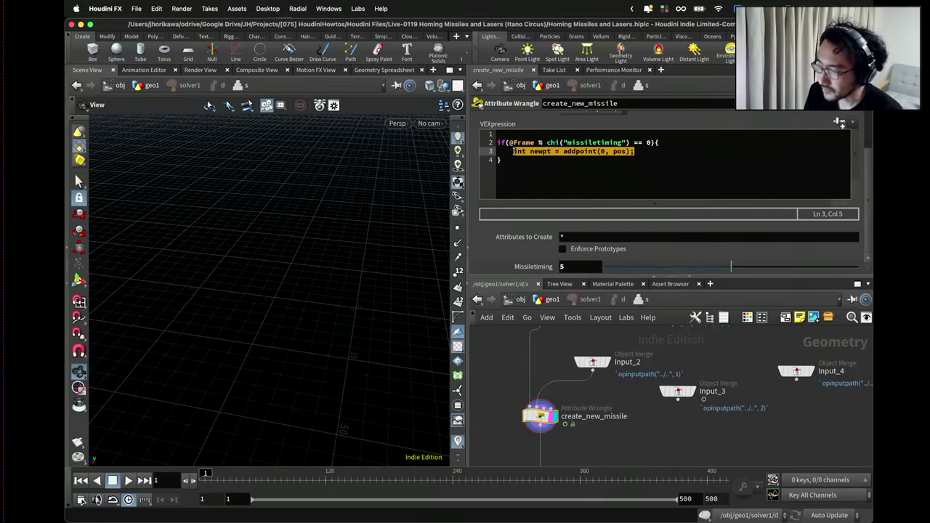
mouse_move(592, 361)
mouse_down()
mouse_move(603, 363)
mouse_move(601, 355)
mouse_up()
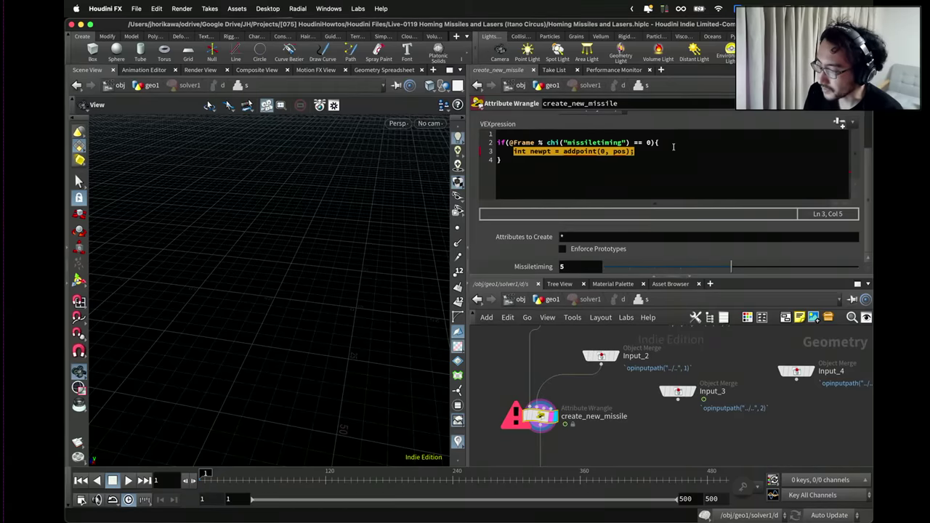
key(Left)
key(Return)
key(Up)
text(vector)
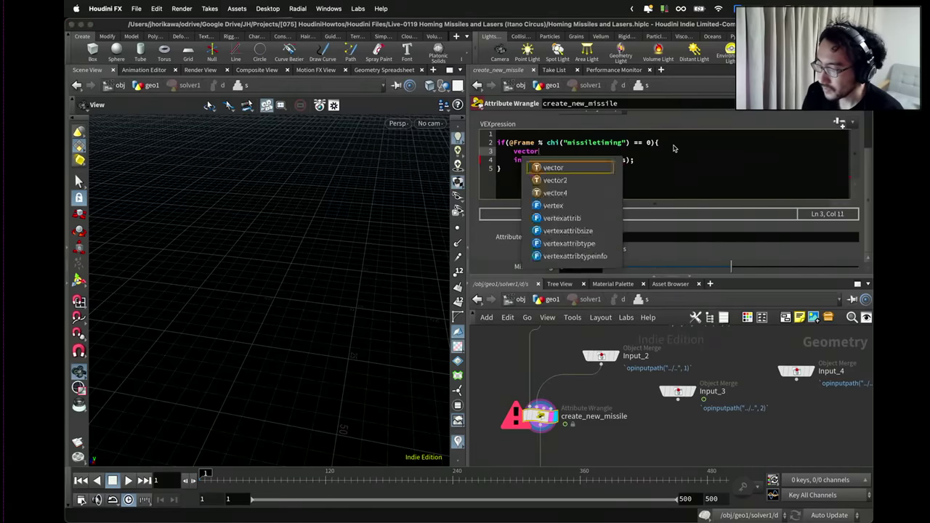
text( pos = point(1, "P)
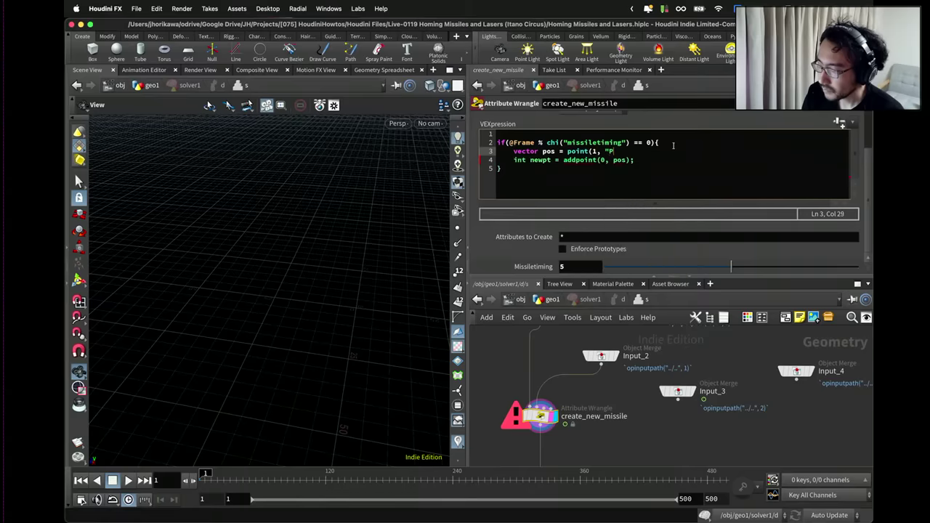
text(", ne)
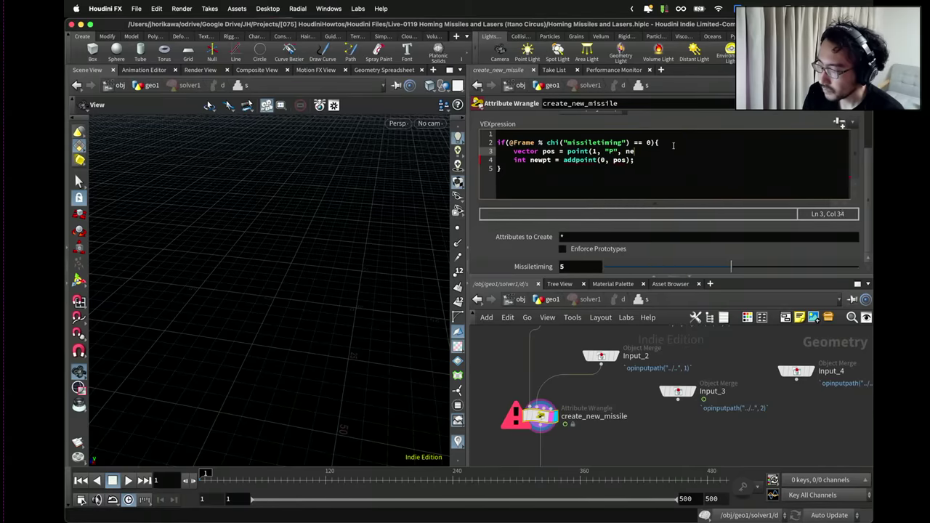
text(w;)
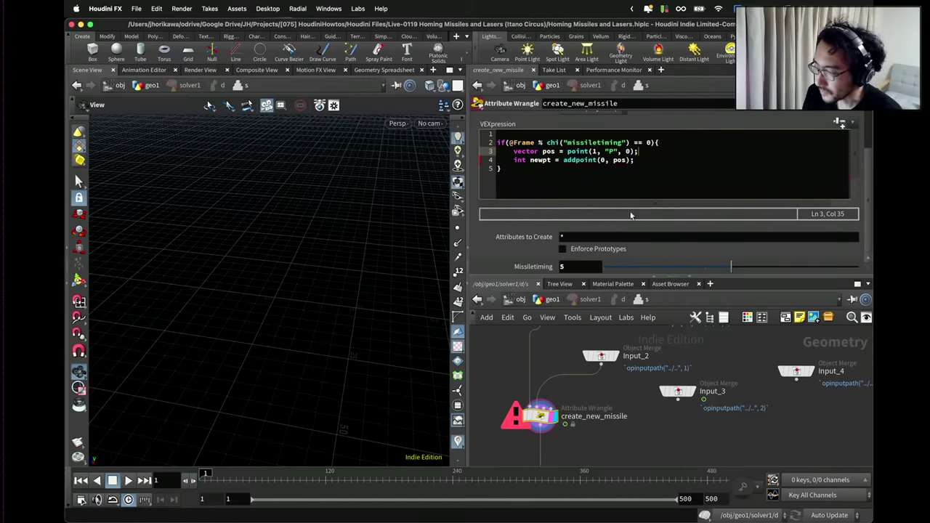
drag(602, 355, 601, 351)
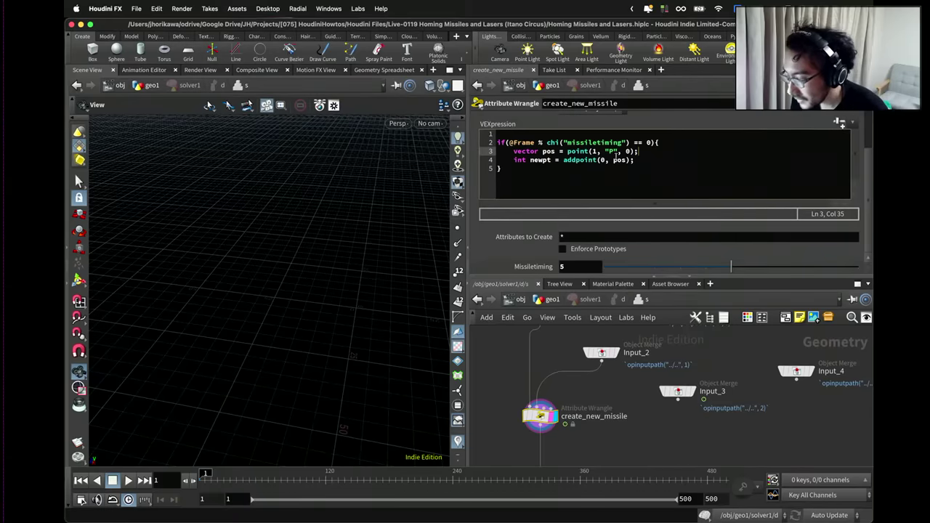
Add a setpointgroup() line putting the new point into the "rocket" group.
click(646, 161)
key(Return)
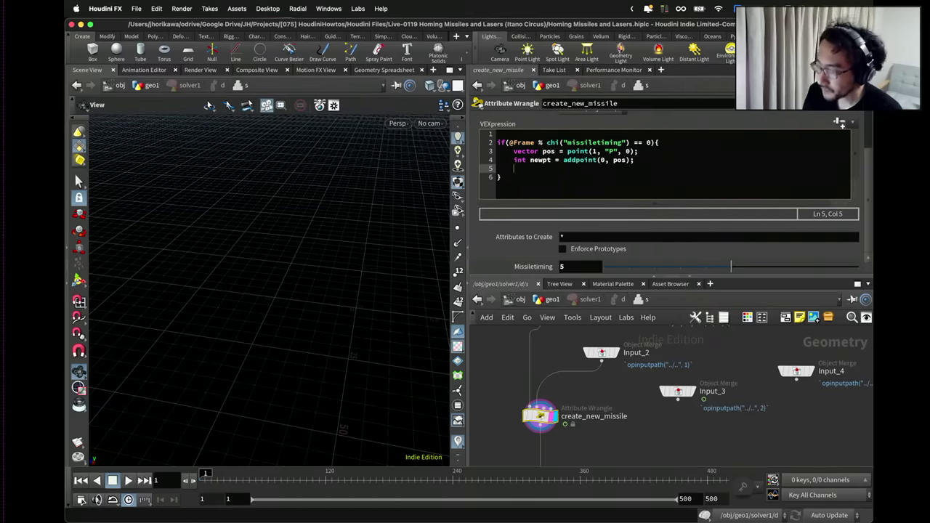
drag(554, 426, 556, 418)
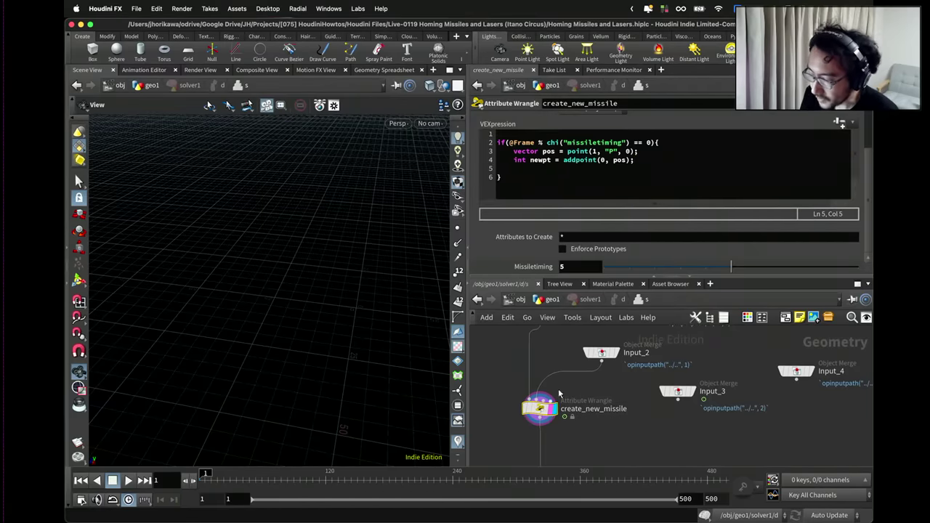
click(589, 171)
key(Return)
text(set)
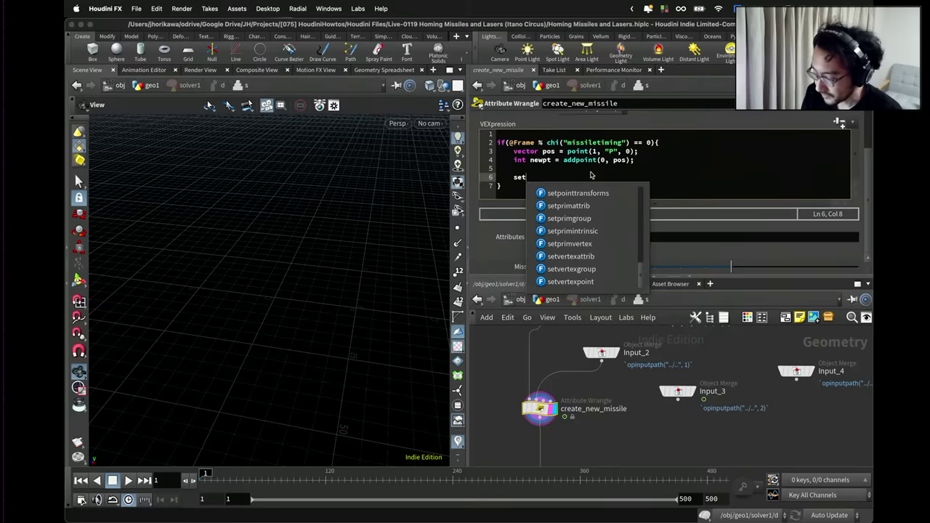
text(pointgroup(0, "rocket", newpt, 1);)
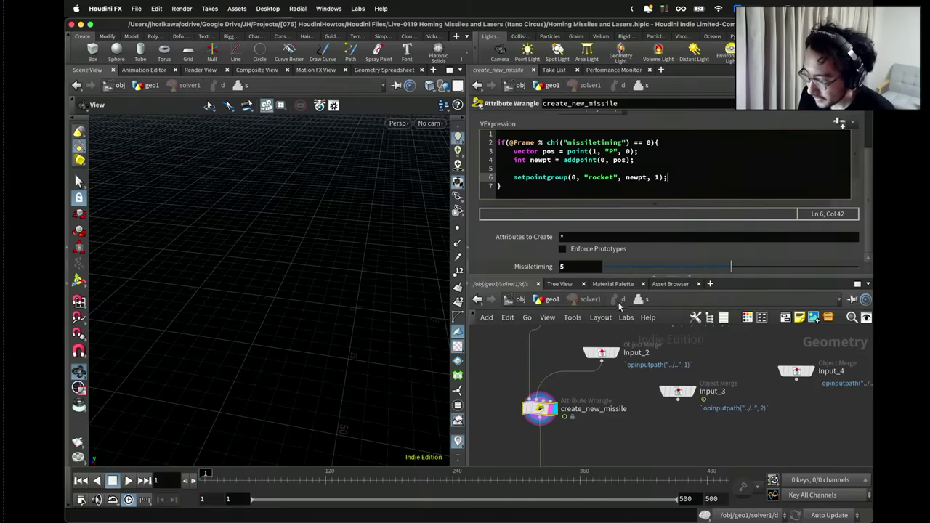
scroll(608, 424, down, 3)
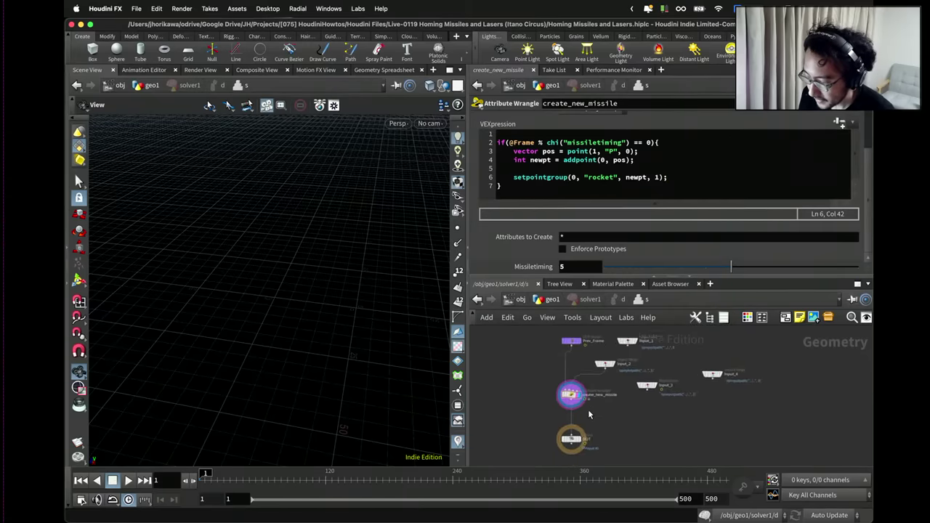
Save the scene and return to geo1 to inspect solver1's cook info.
click(567, 447)
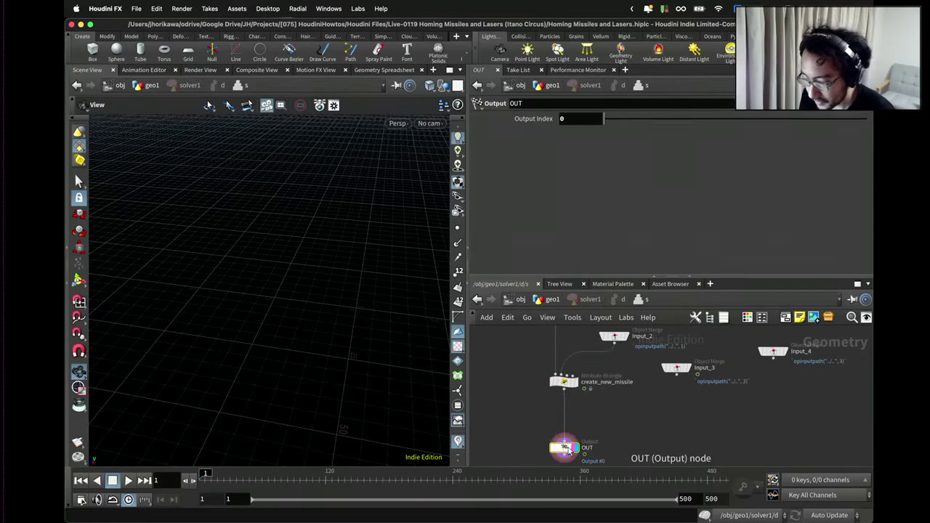
key(super+s)
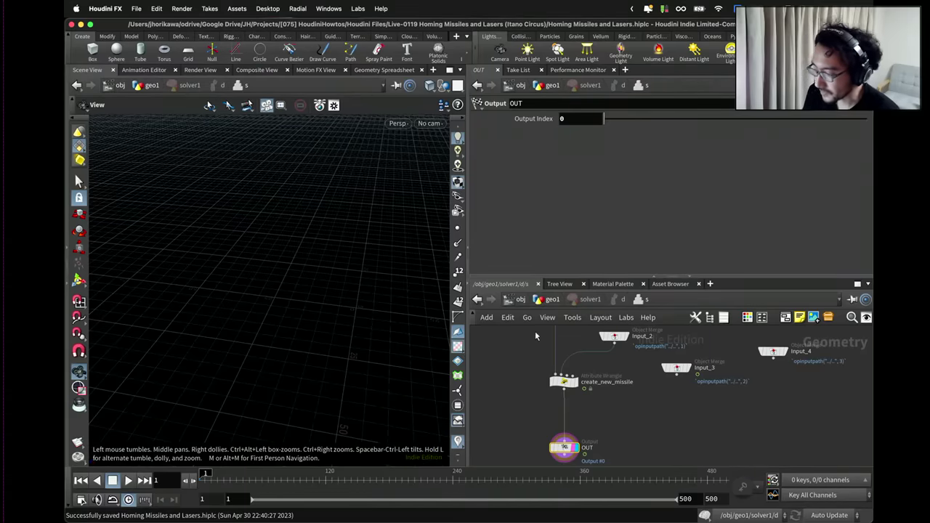
click(551, 300)
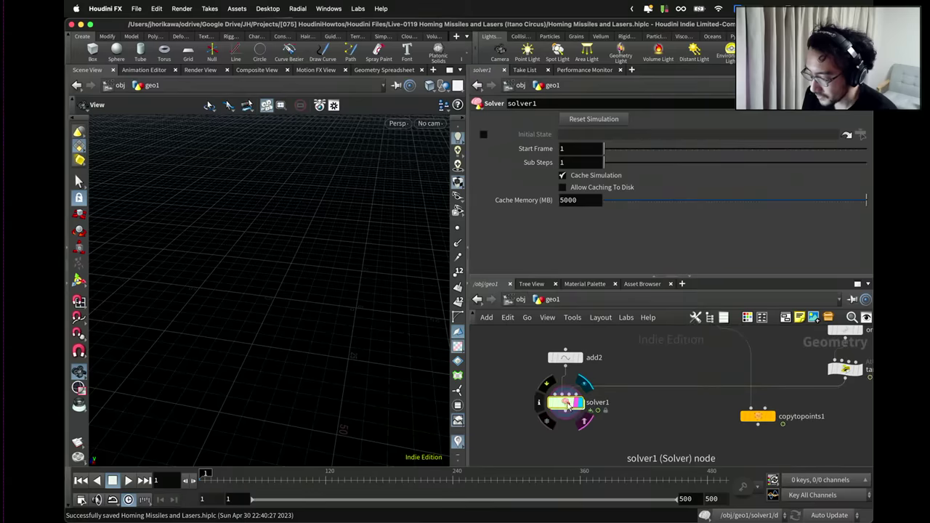
middle_click(567, 405)
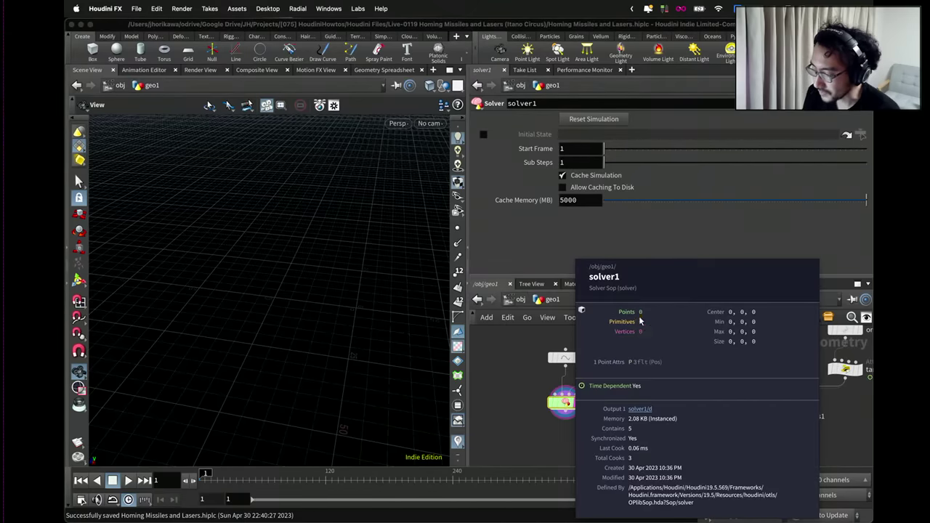
Add a Geometry Spreadsheet pane tab from Inspectors.
click(631, 70)
mouse_move(663, 95)
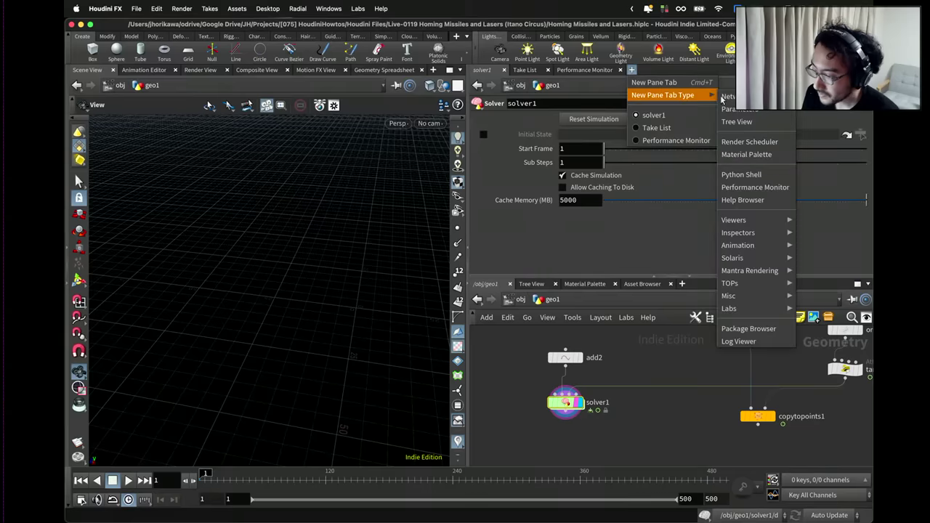
mouse_move(737, 233)
click(675, 233)
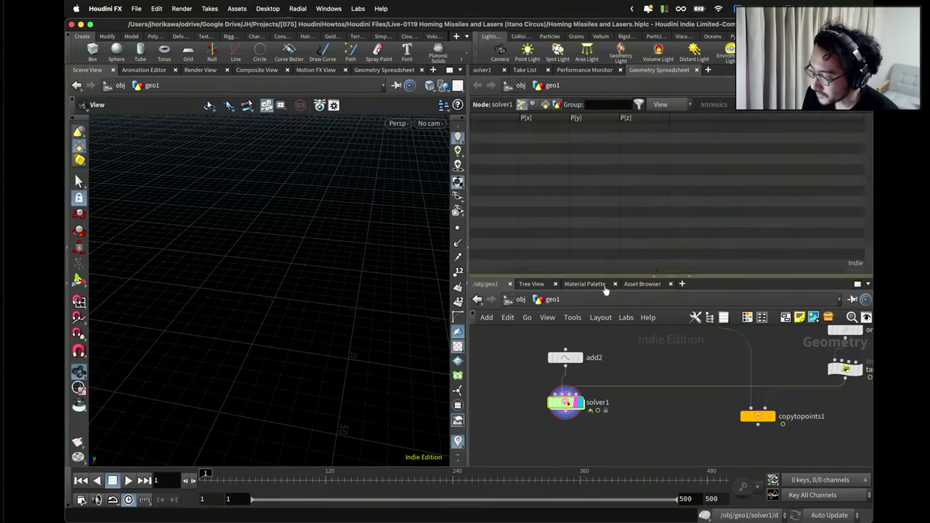
Play the simulation to frame 179, watching rocket points accumulate in the spreadsheet.
click(127, 481)
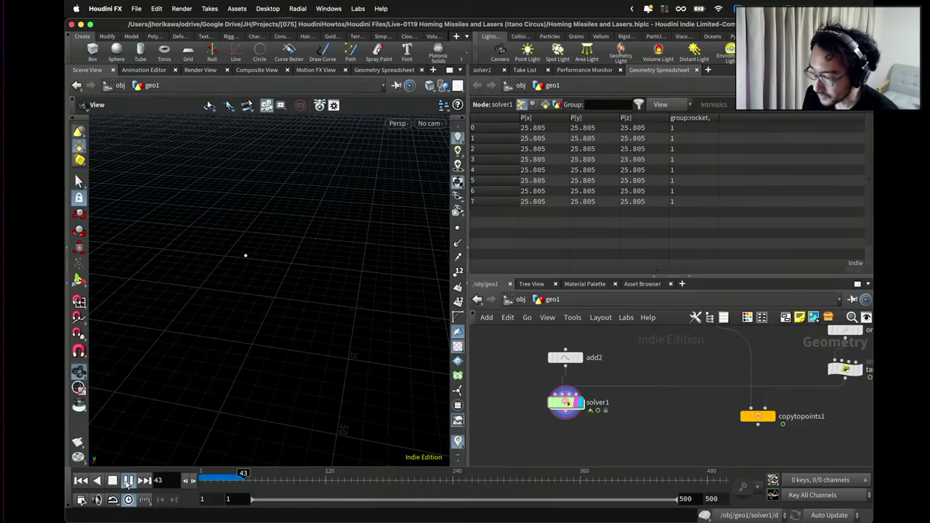
scroll(656, 185, down, 2)
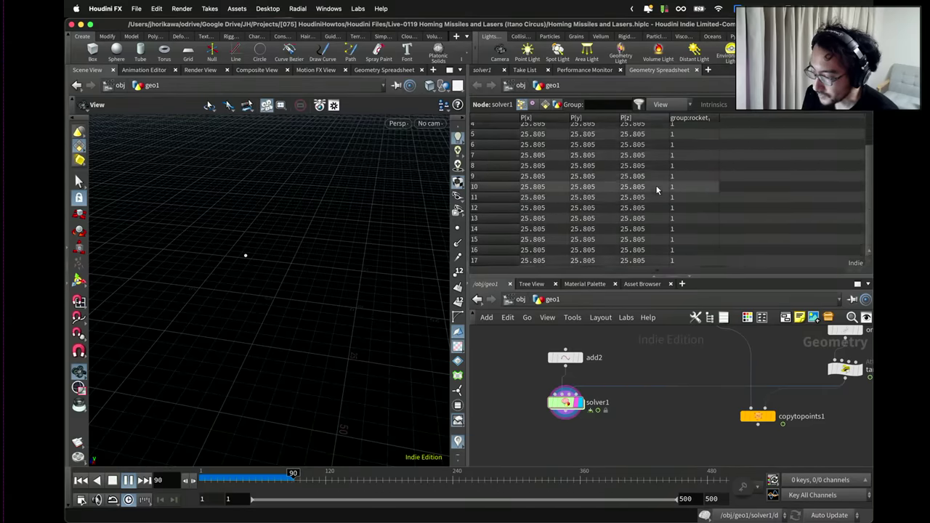
scroll(656, 185, down, 4)
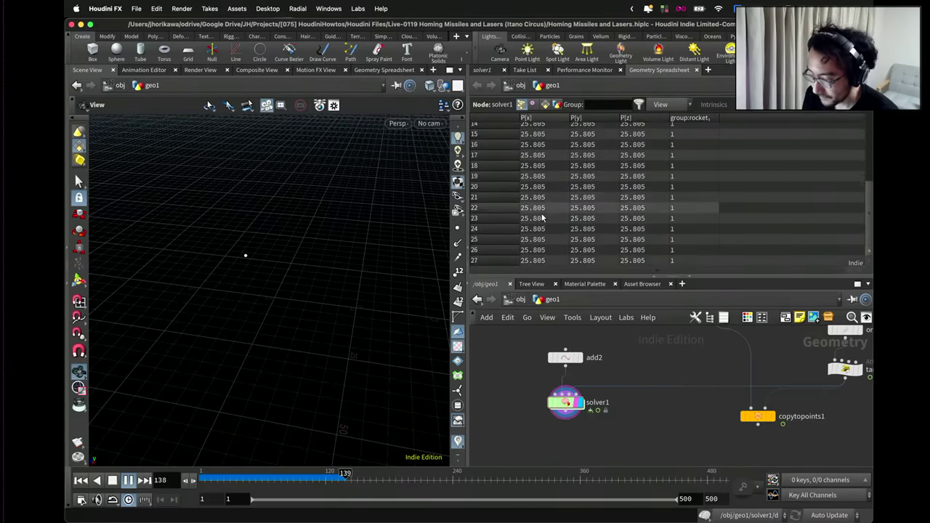
key(Up)
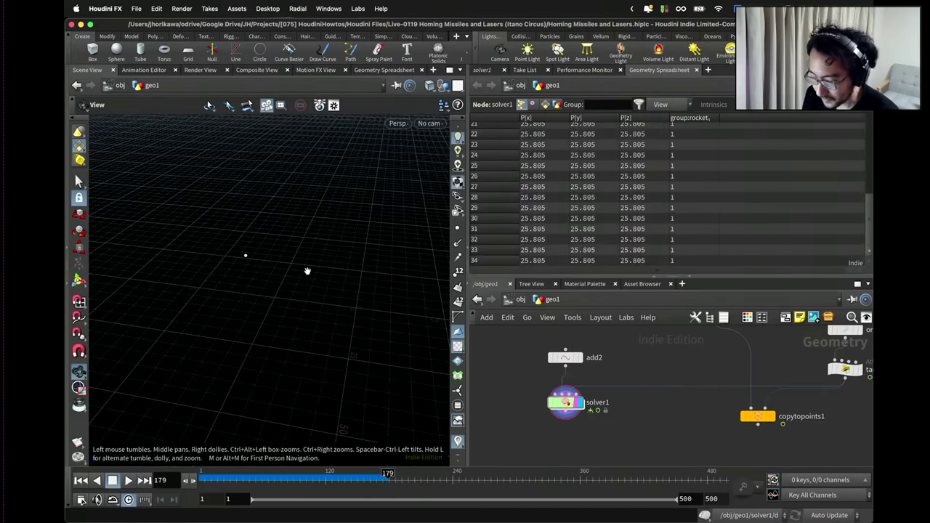
drag(307, 271, 312, 276)
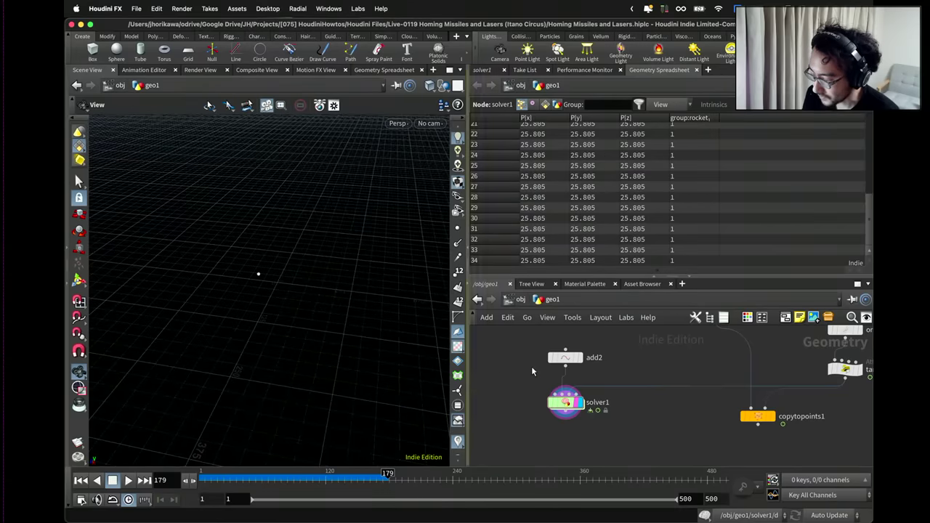
click(565, 358)
Delete add2 and place a Merge node under solver1.
key(Delete)
key(Tab)
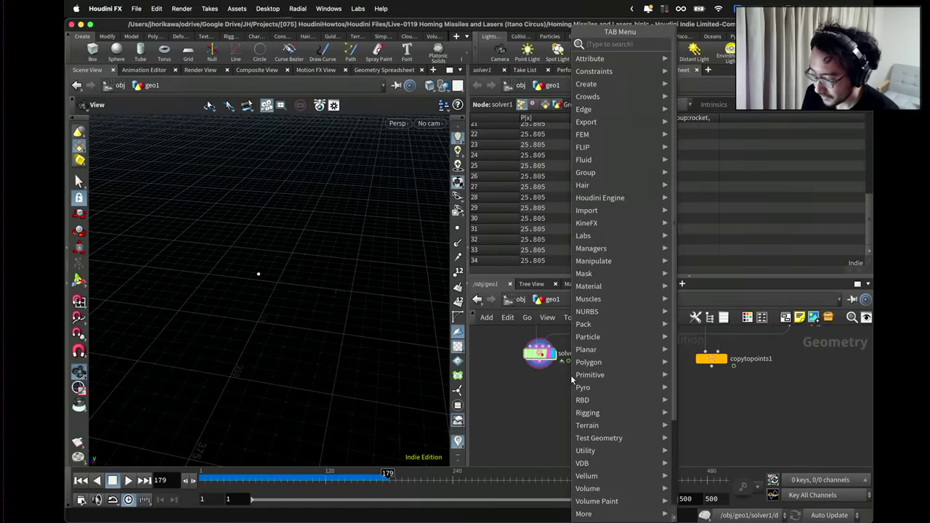
text(merge)
key(Return)
click(574, 398)
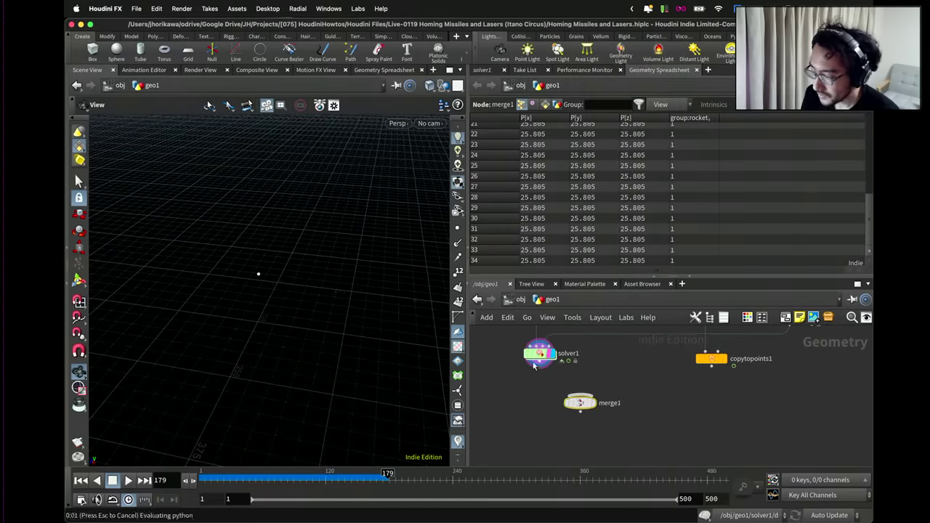
Wire copytopoints1 into merge1 and restart the simulation from the beginning.
click(733, 366)
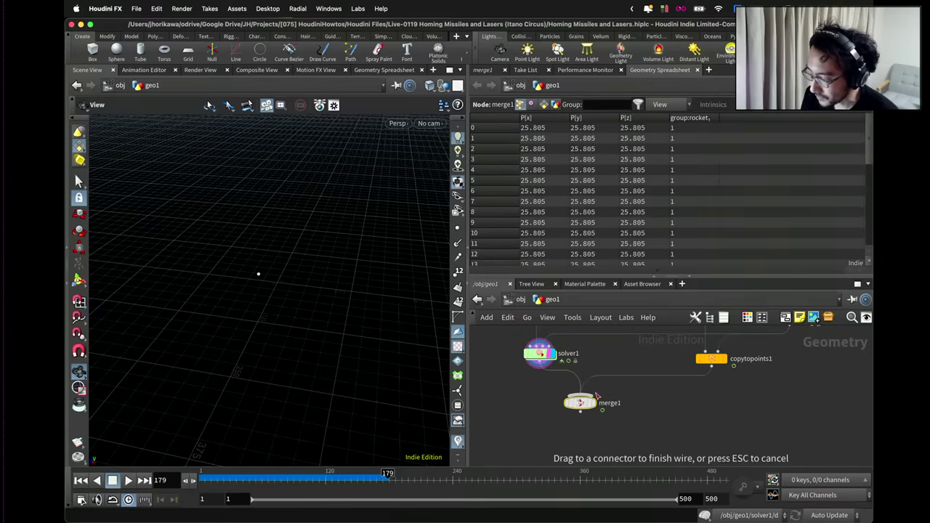
click(594, 406)
drag(316, 305, 269, 337)
key(ctrl+Left)
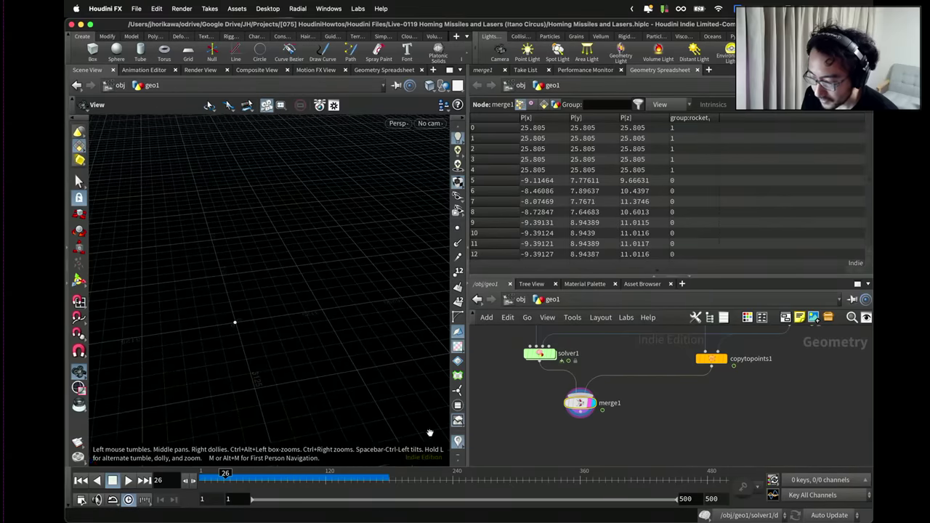
scroll(772, 395, up, 1)
Display copytopoints1 in the viewport and frame the pyramid.
click(722, 357)
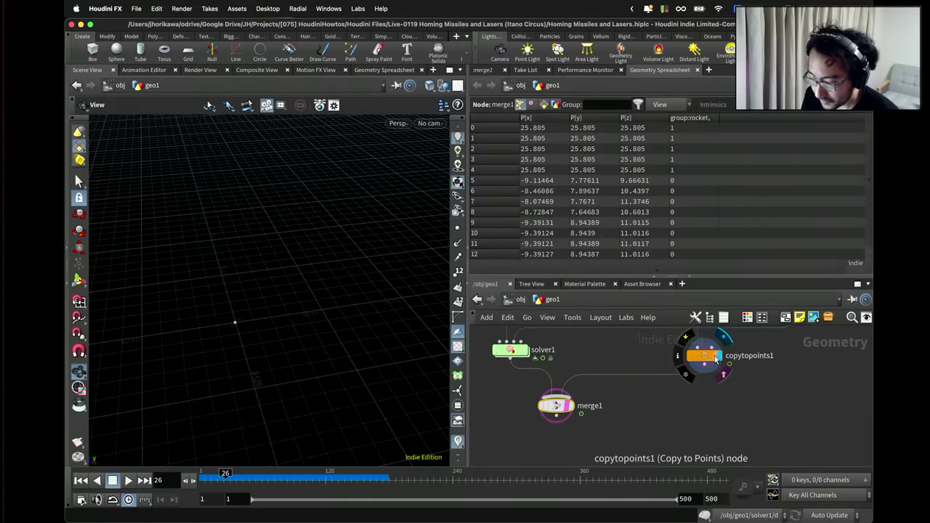
key(d)
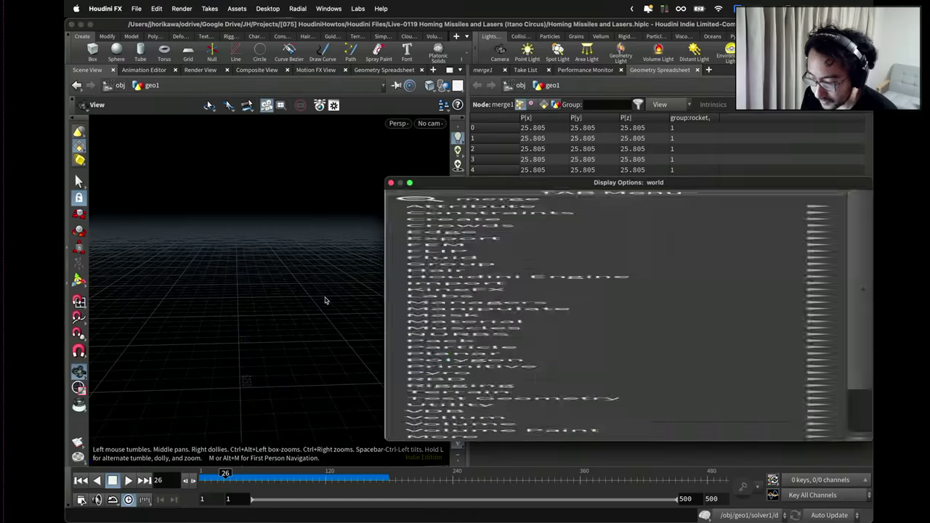
click(391, 183)
key(f)
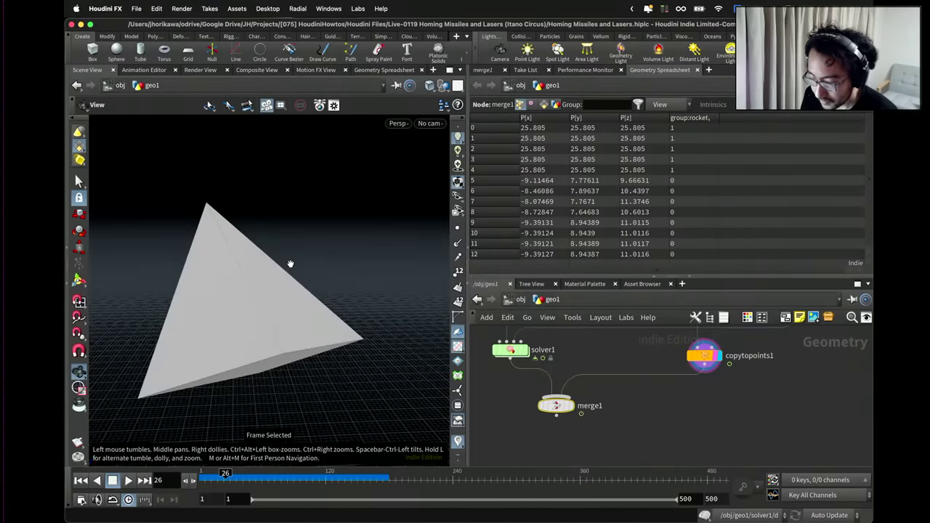
scroll(288, 282, down, 8)
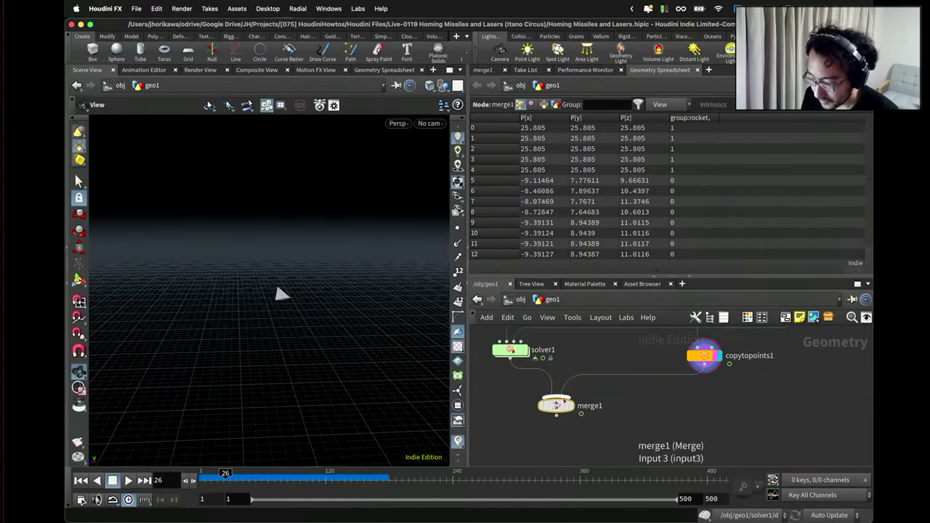
drag(354, 326, 342, 314)
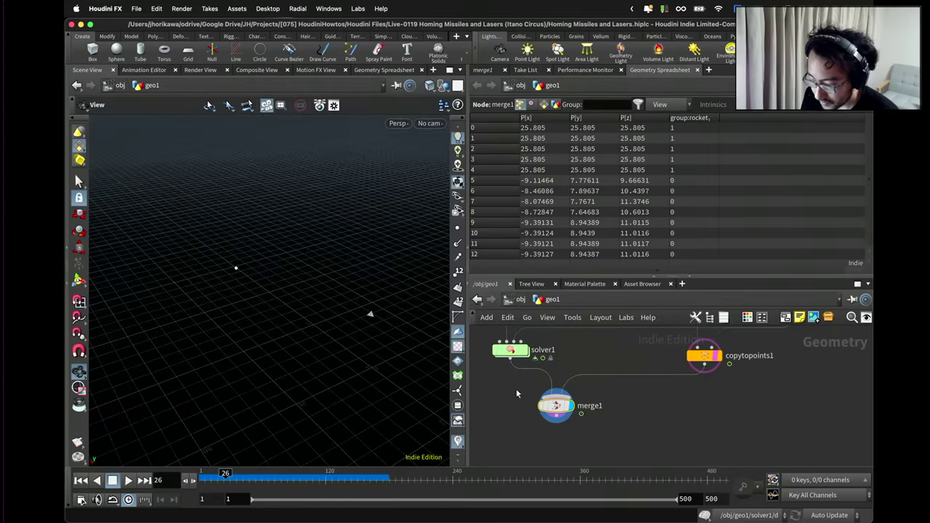
scroll(587, 393, down, 3)
scroll(587, 392, up, 6)
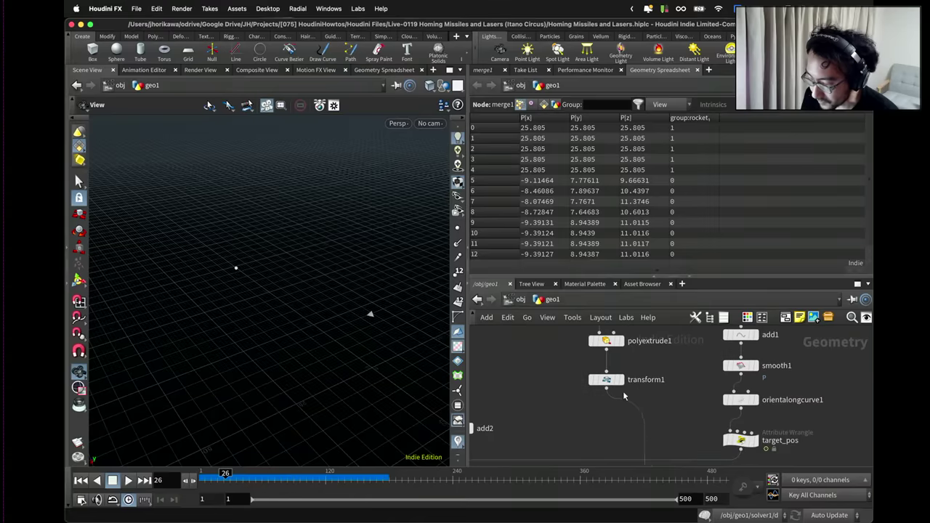
Insert a Color node above copytopoints1 on its input.
click(590, 377)
scroll(611, 385, down, 3)
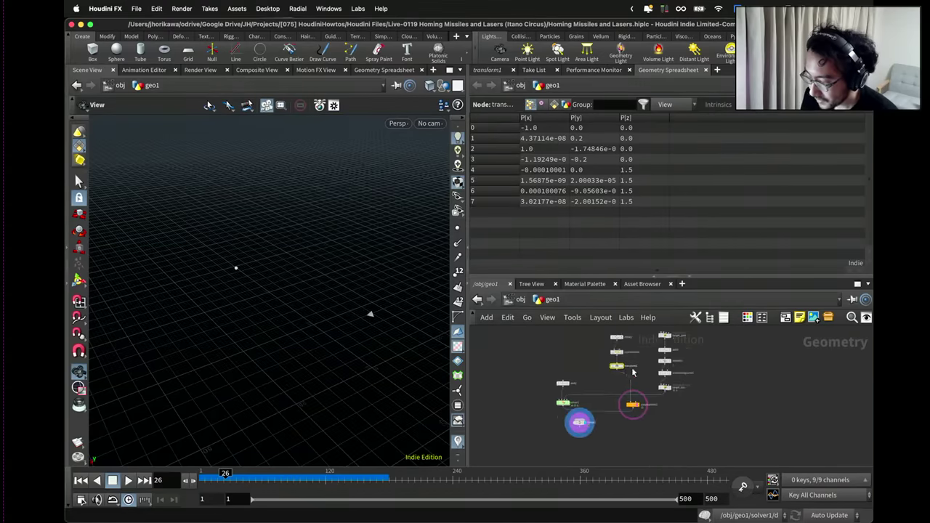
scroll(628, 383, up, 3)
drag(628, 383, 628, 404)
key(Tab)
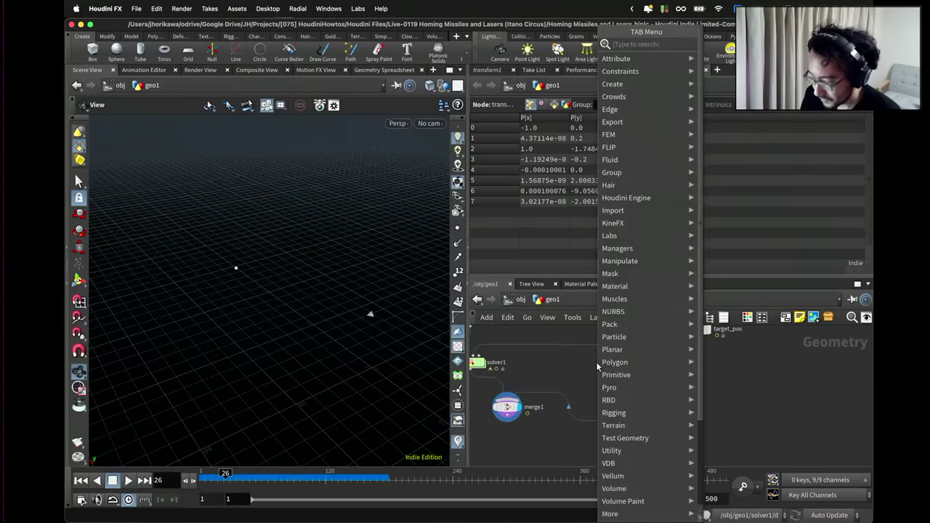
text(color)
key(Return)
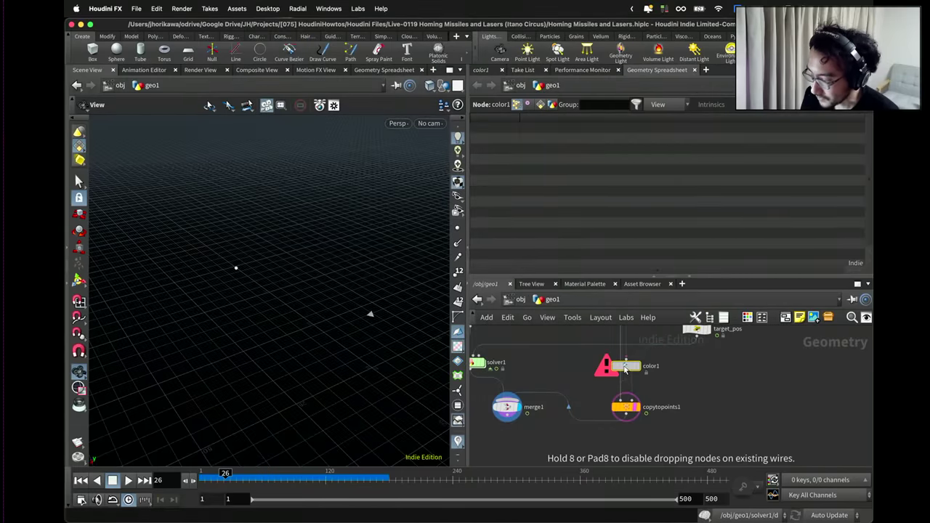
click(620, 367)
Set color1 to red with value 10, 0, 0 and widen the viewport.
click(481, 70)
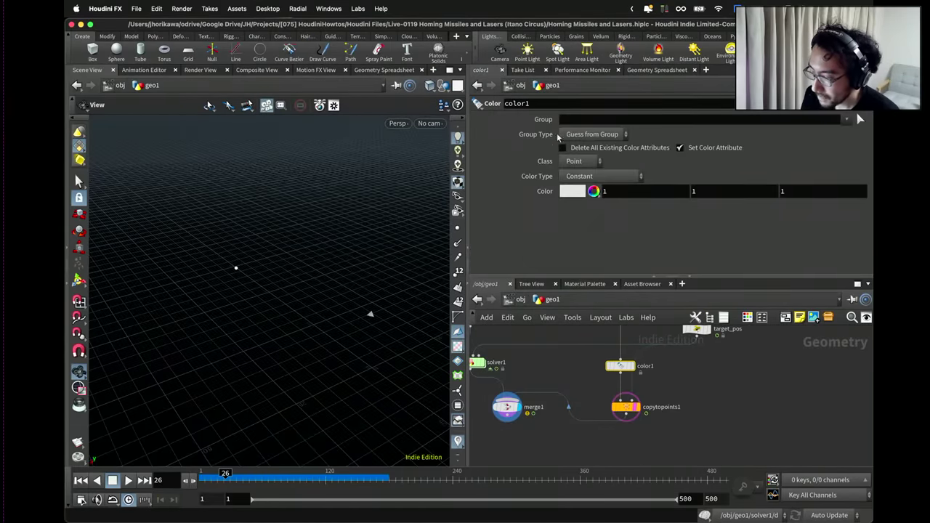
click(569, 189)
click(528, 119)
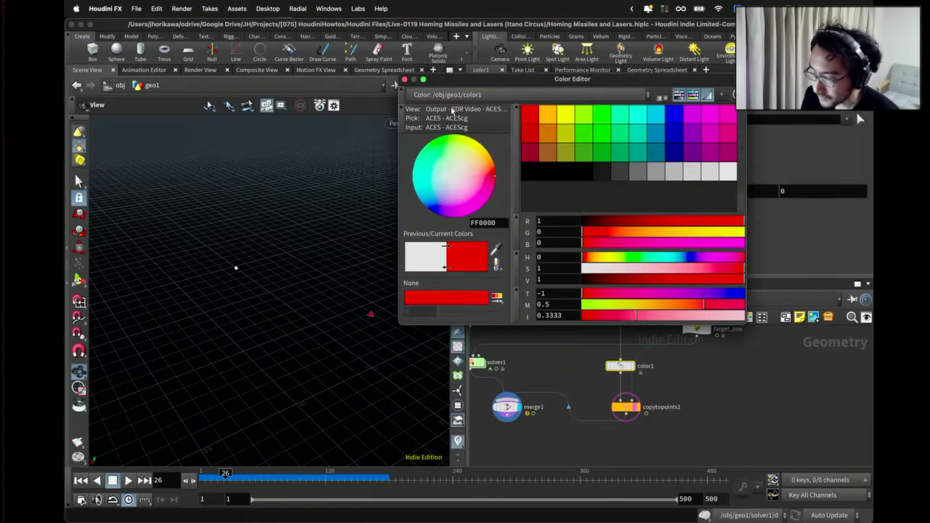
click(404, 79)
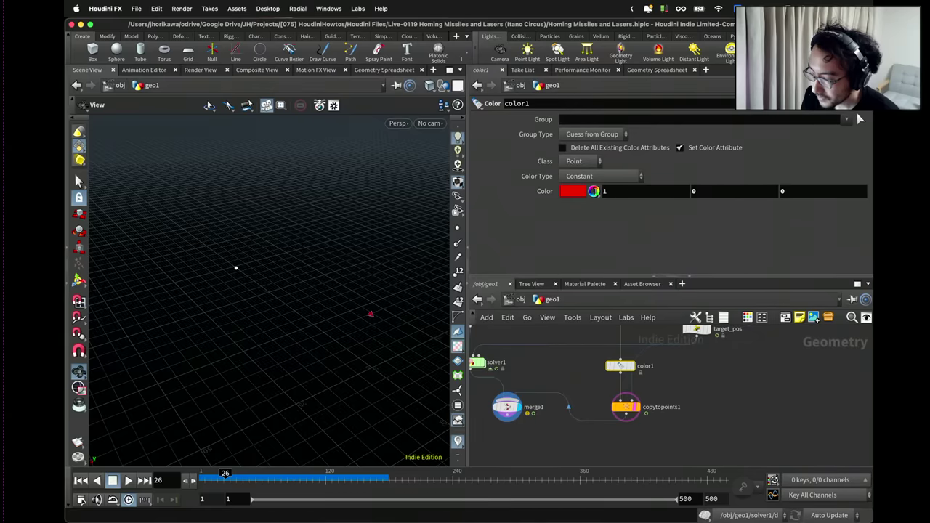
click(609, 191)
text(10)
key(Return)
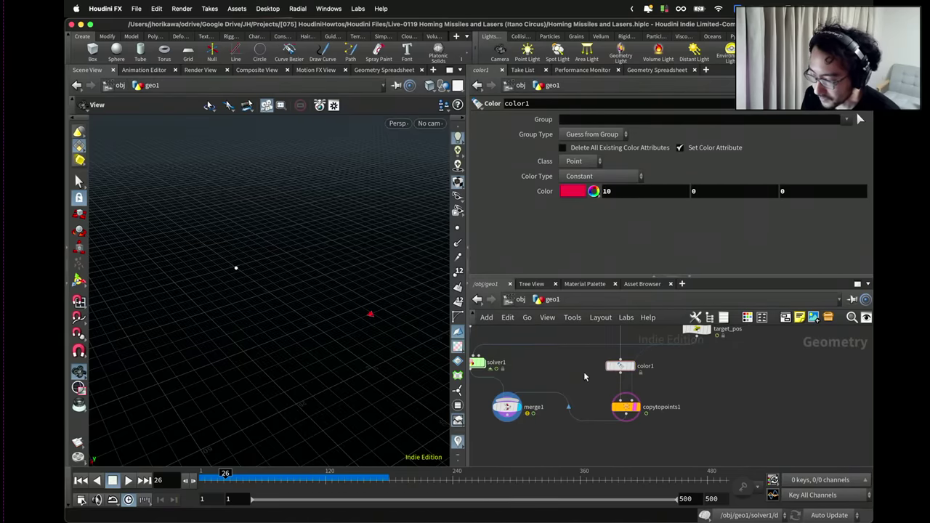
drag(470, 232, 634, 234)
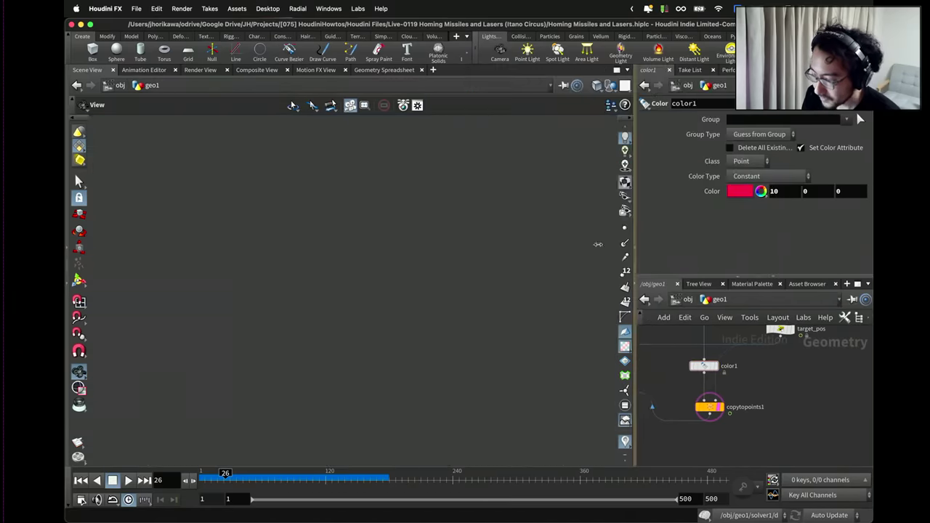
drag(449, 266, 446, 268)
Select merge1 and play the simulation briefly to check it.
scroll(698, 409, left, 5)
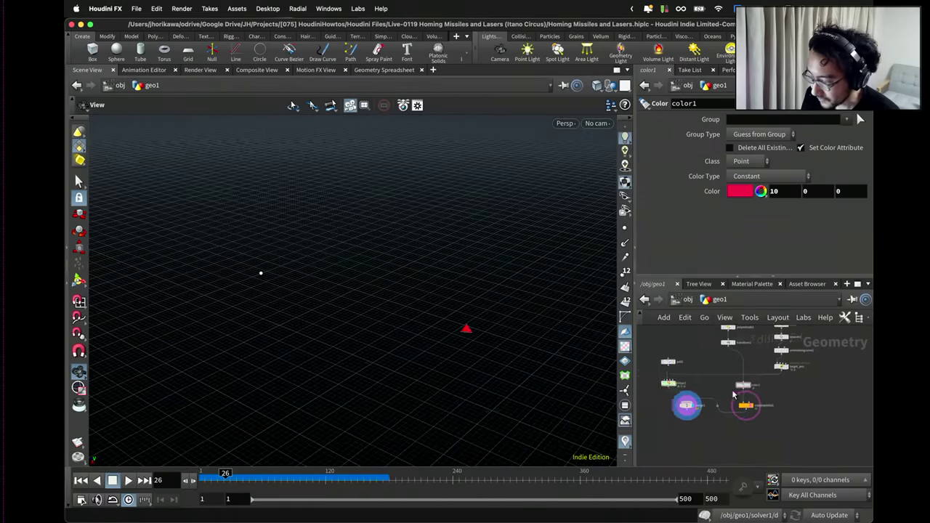
click(680, 409)
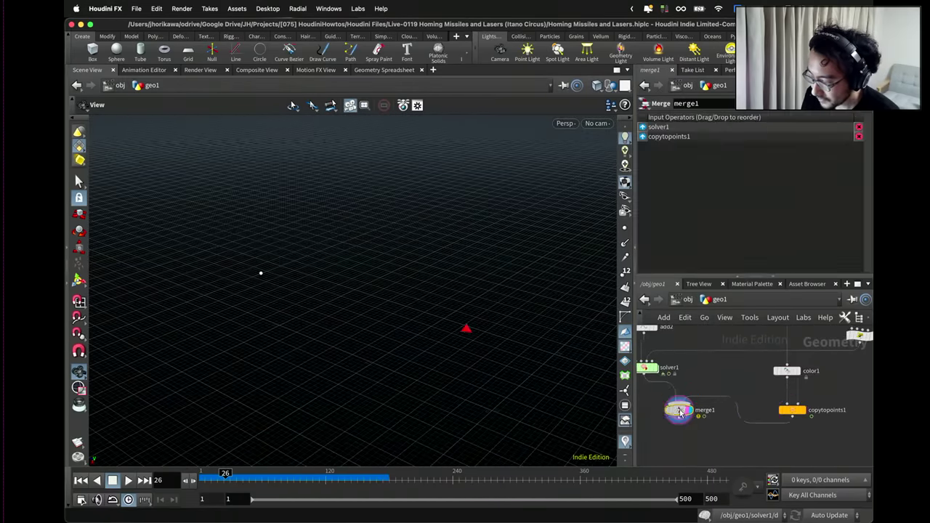
click(128, 480)
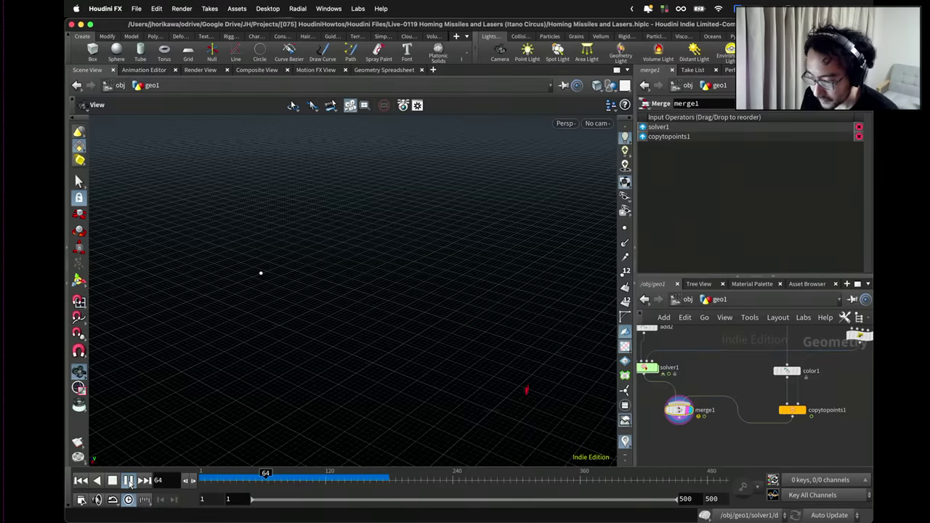
click(129, 480)
Set transform1's Uniform Scale to 2.
drag(210, 429, 309, 337)
middle_drag(734, 377, 674, 420)
click(704, 347)
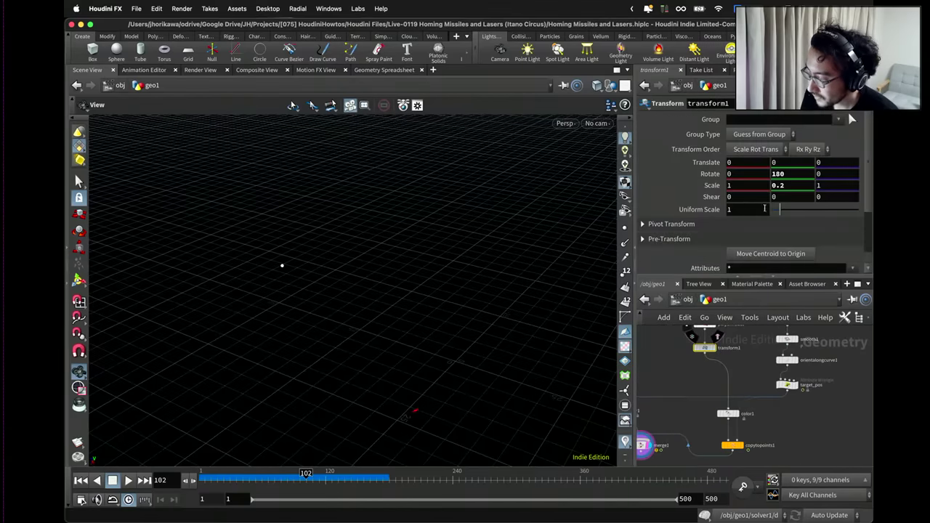
text(2)
key(Return)
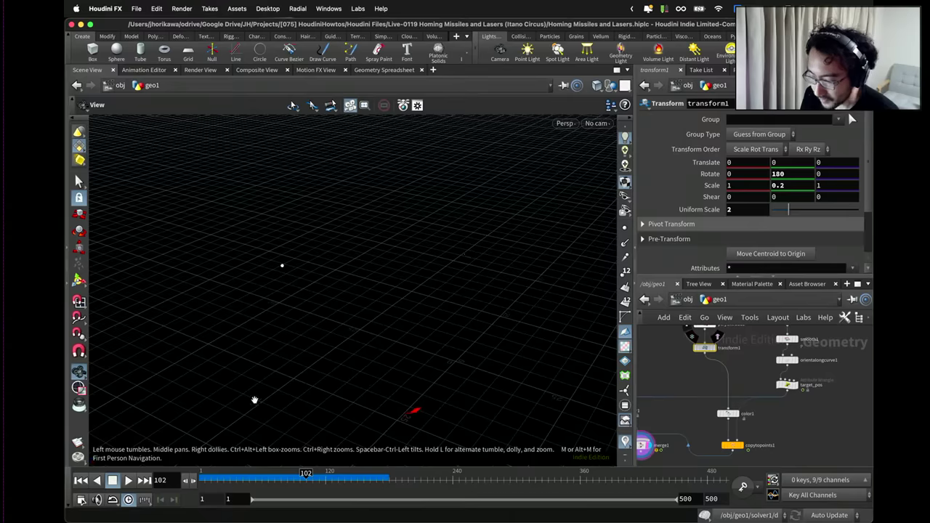
Play the simulation to frame 209 and save the scene file.
click(127, 480)
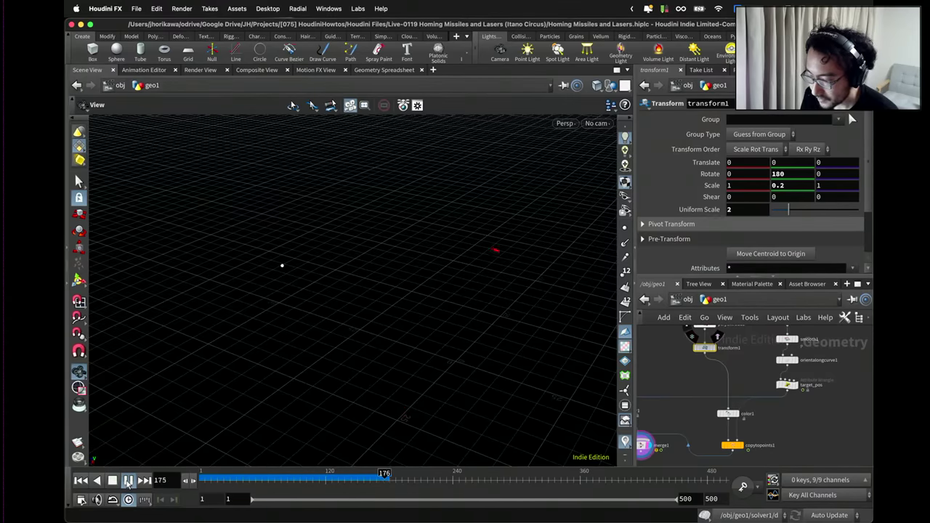
click(127, 480)
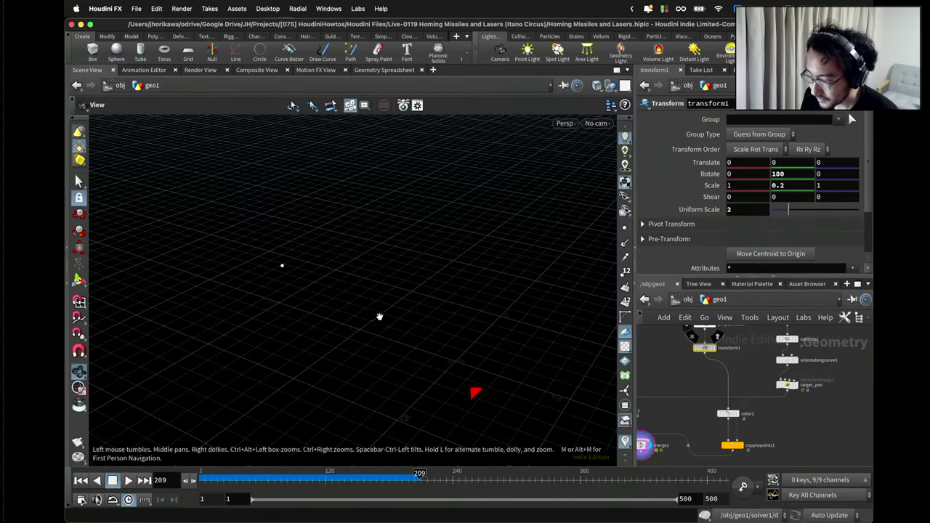
drag(379, 316, 410, 298)
scroll(757, 380, up, 3)
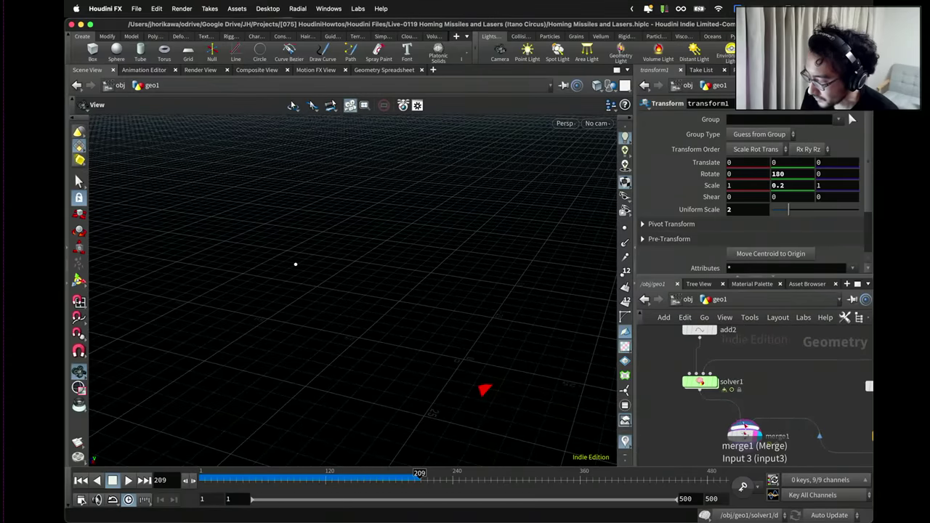
key(super+s)
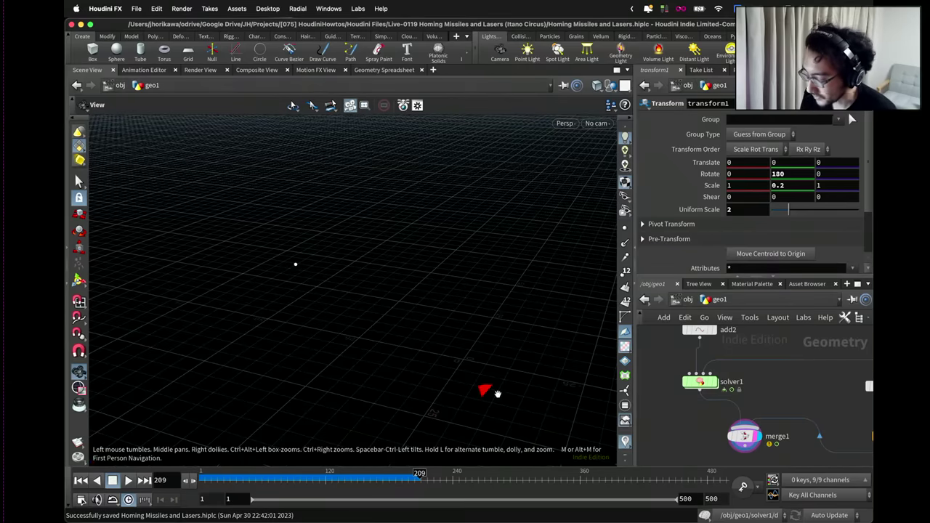
Enter solver1 and inspect create_new_missile's code, selecting the rocket group name.
double_click(692, 385)
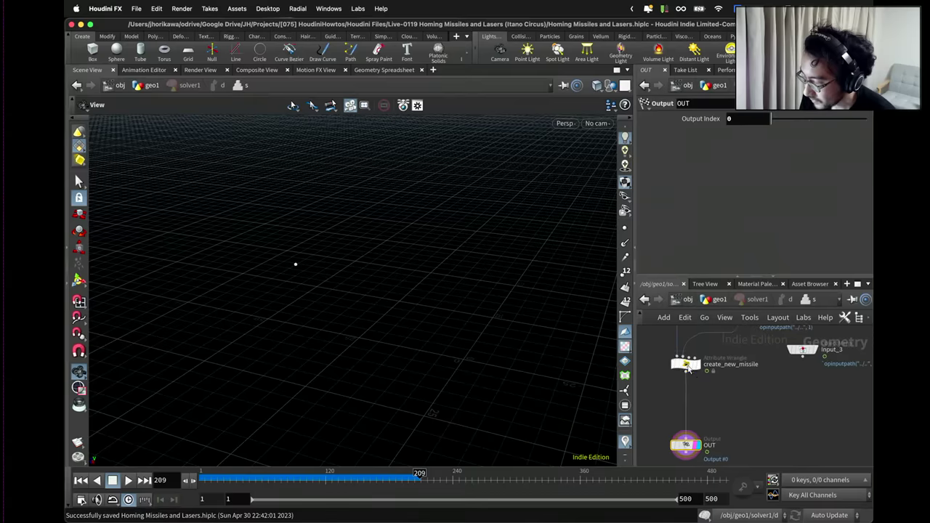
click(693, 367)
scroll(719, 173, up, 1)
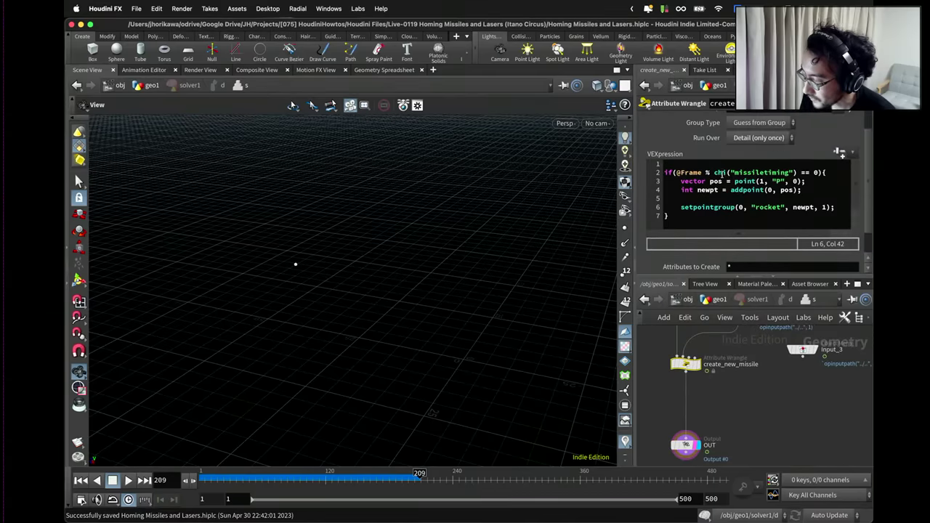
double_click(778, 208)
Add pointwrangle1 below create_new_missile and rearrange the nodes around it.
key(Tab)
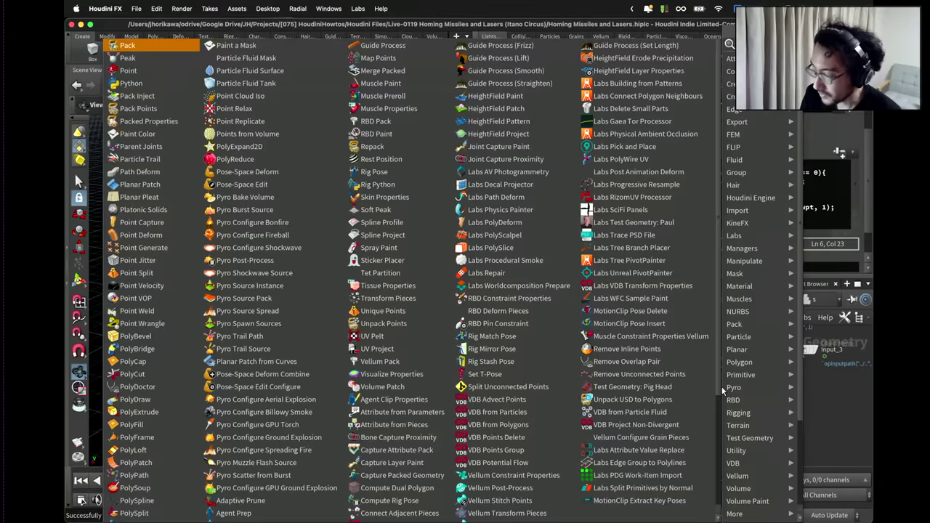
text(point wrangle)
key(Return)
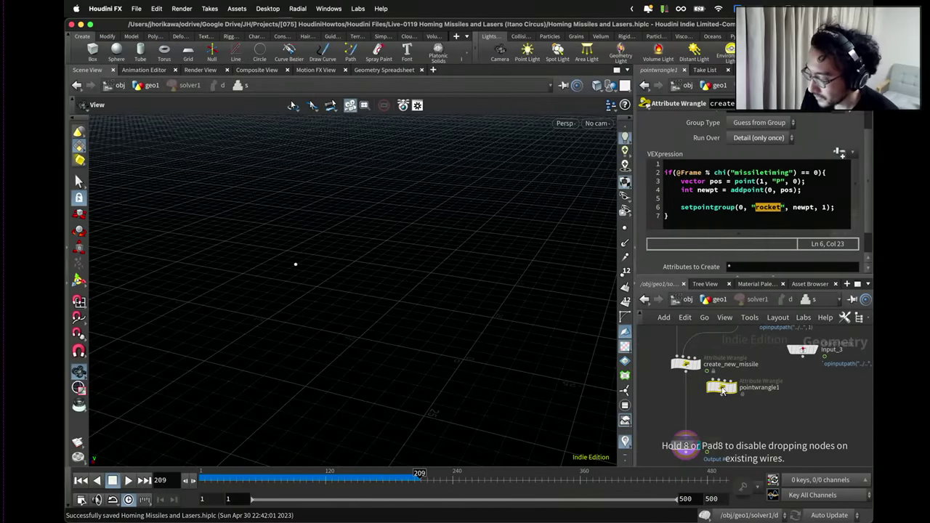
click(701, 395)
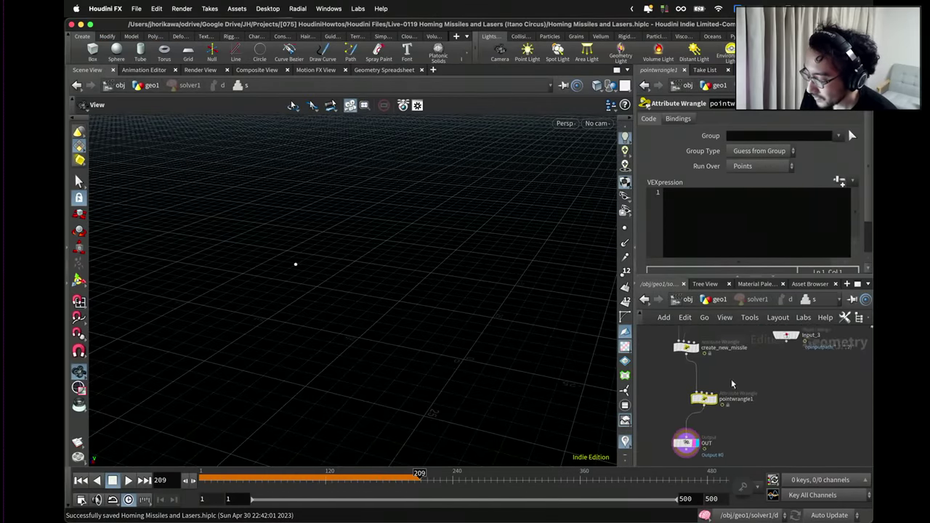
drag(696, 420, 693, 425)
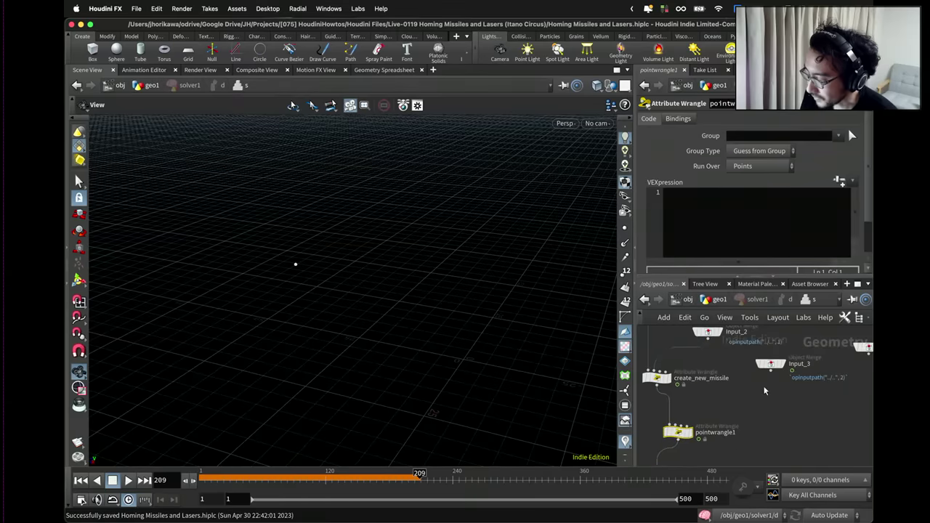
drag(771, 373, 670, 424)
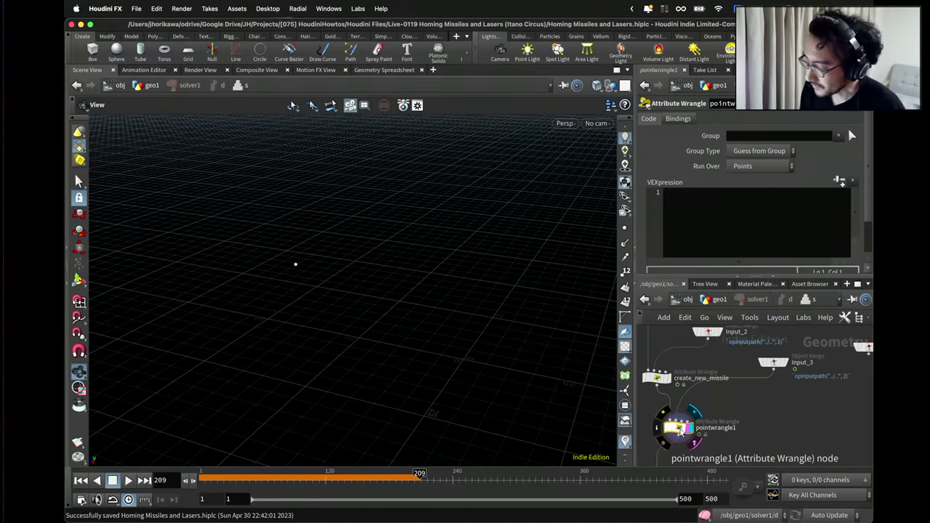
key(ctrl+Up)
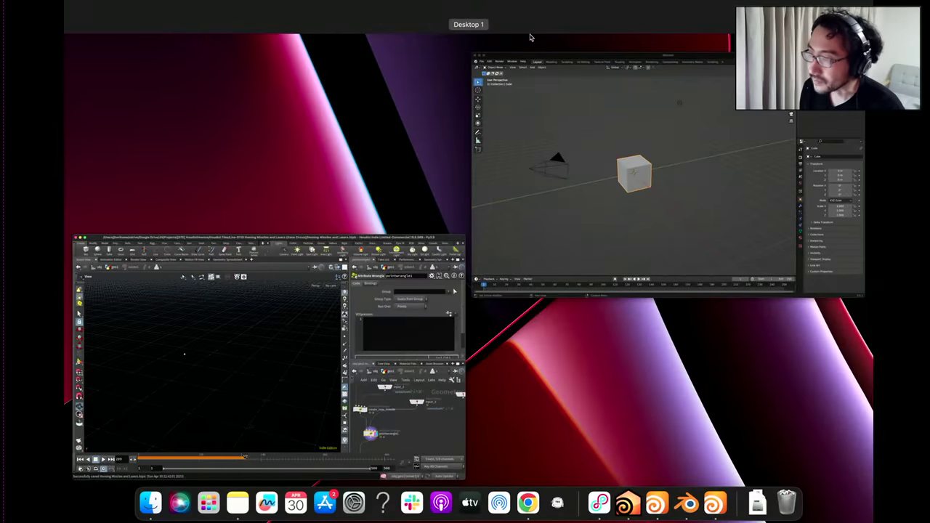
Check the Boids Wikipedia article in Chrome, then hide the browser to return to Houdini.
key(ctrl+Up)
key(super+Tab)
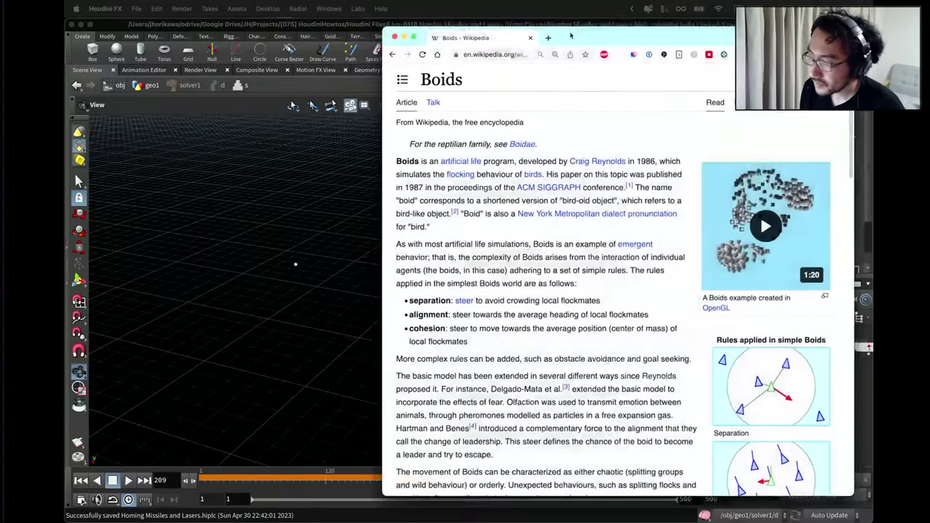
drag(556, 56, 562, 40)
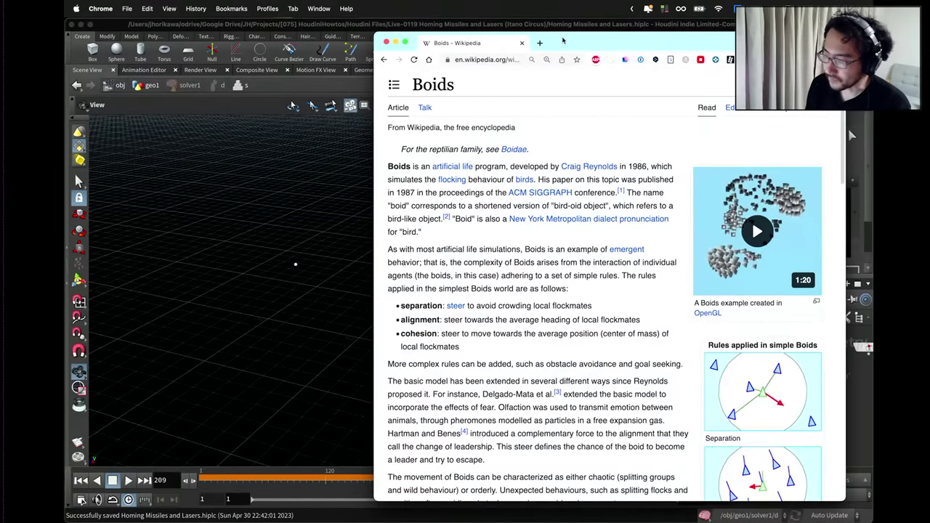
key(super+h)
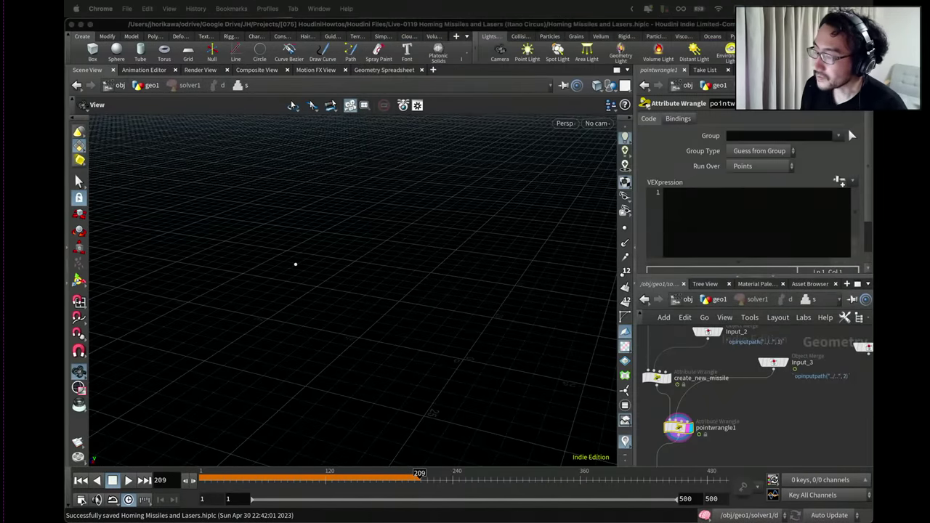
Read targetpos from point 0 of input 1 and start a dir = targetpos - @P line.
click(703, 211)
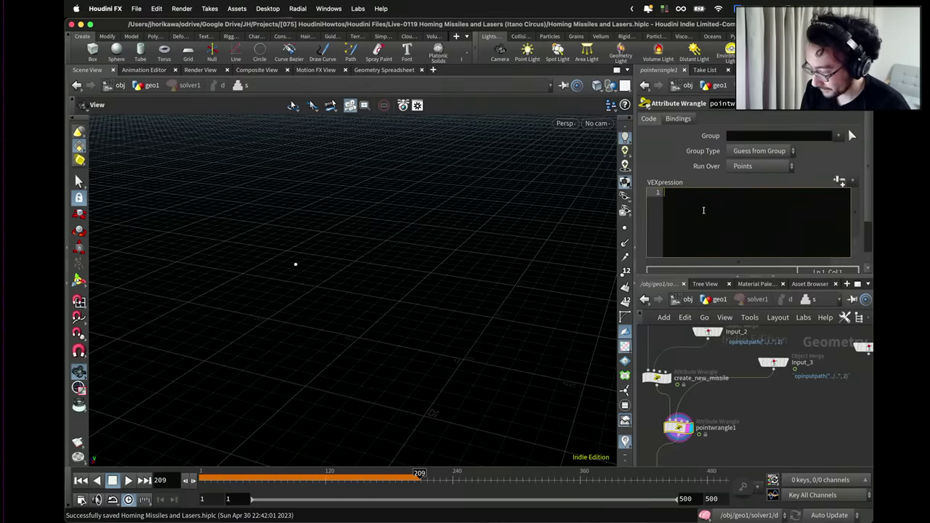
text(vector pos =)
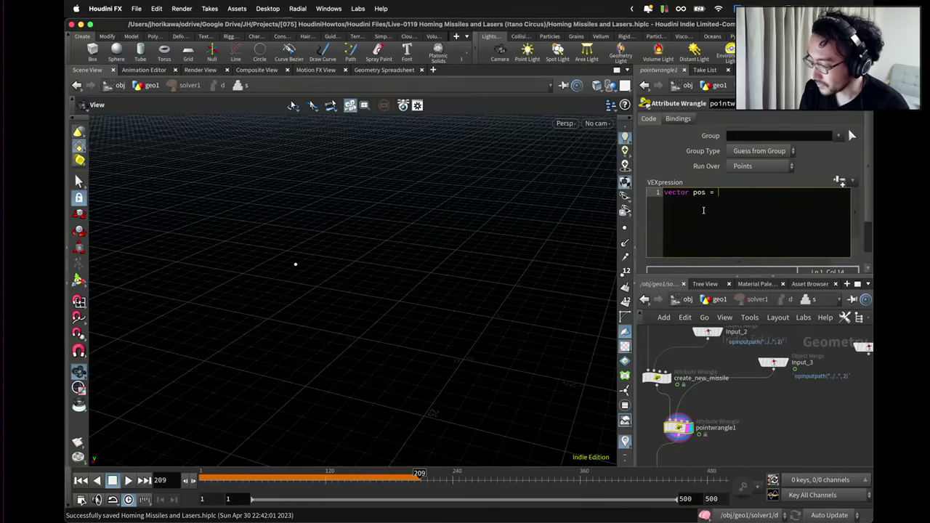
text( point(1, )
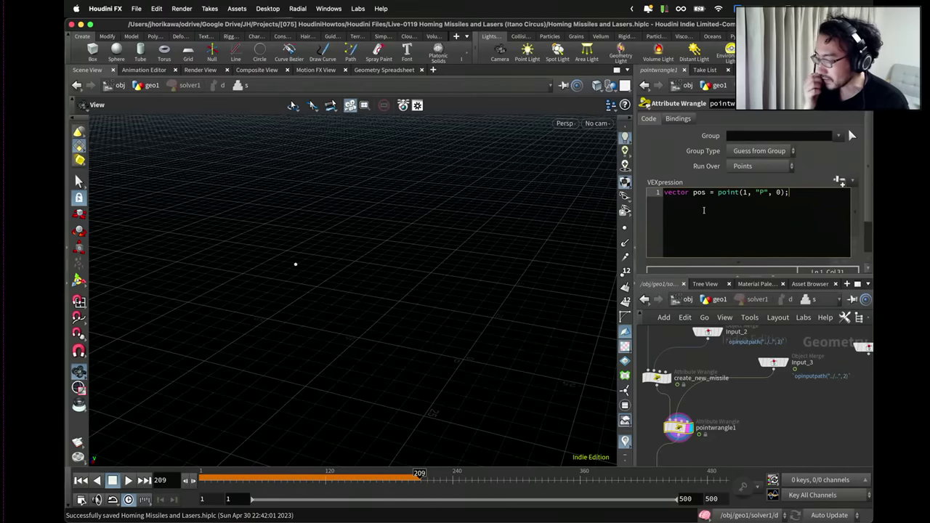
text("P", 0);)
key(Return)
key(Return)
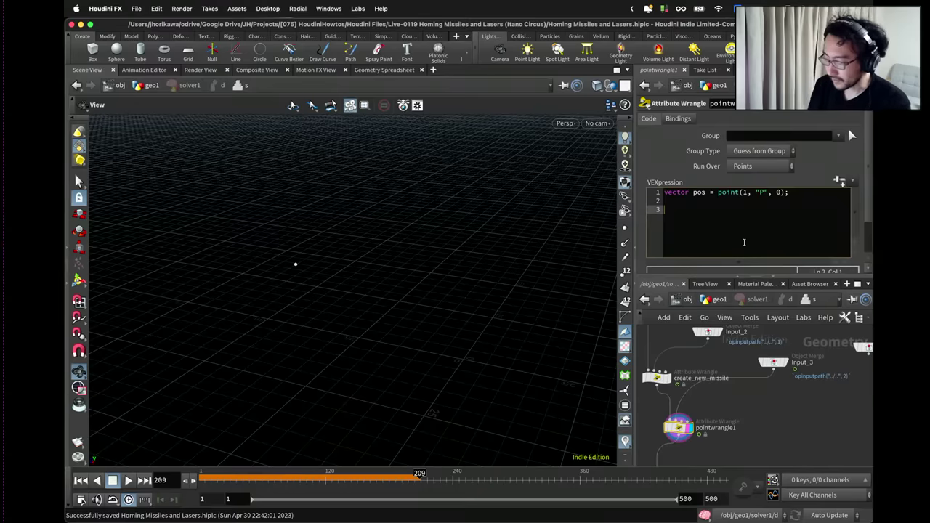
click(691, 194)
text(target)
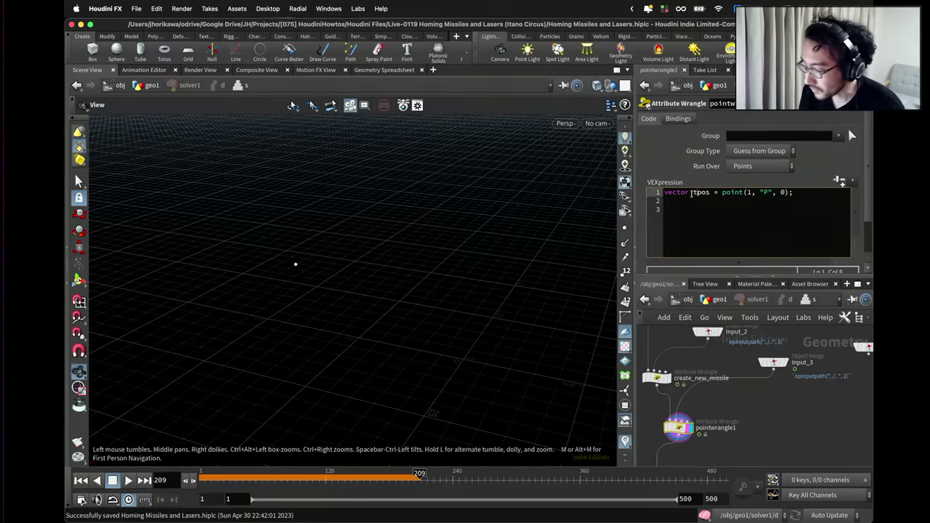
key(Down)
key(Down)
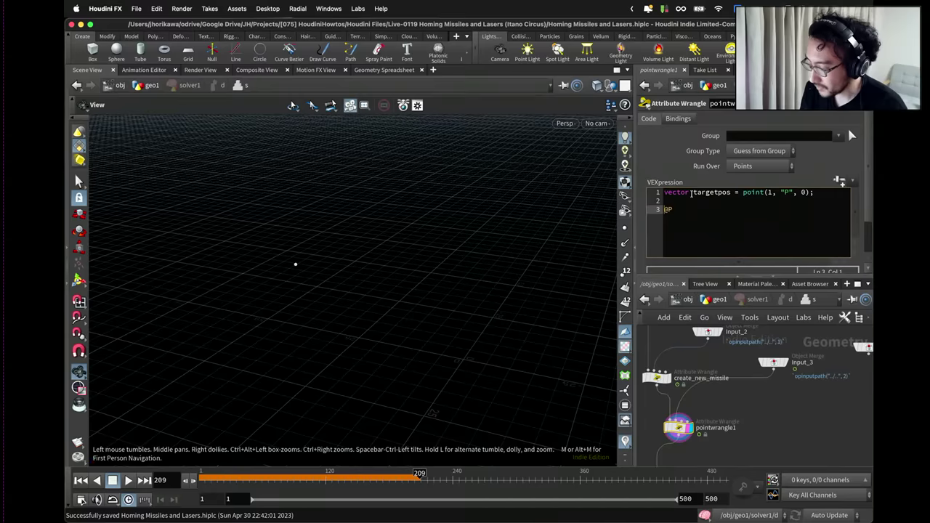
text(ctor dir = g)
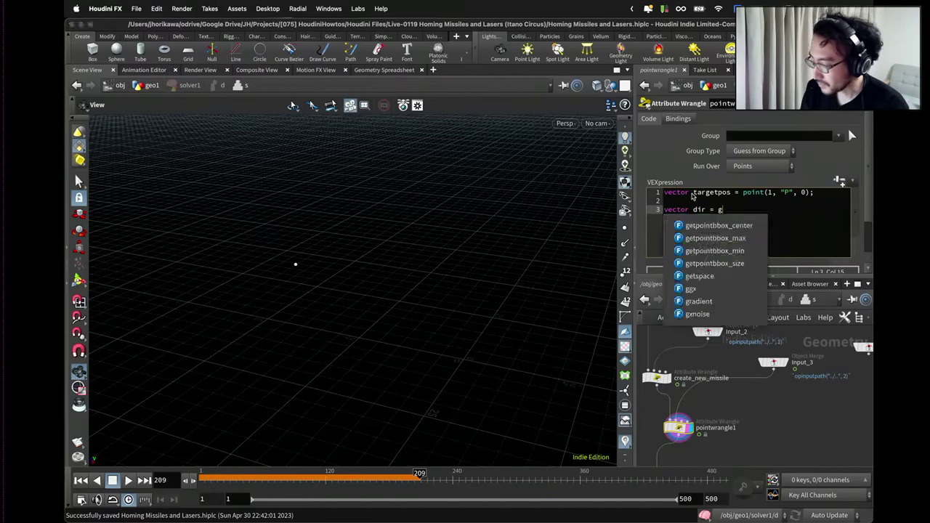
key(Escape)
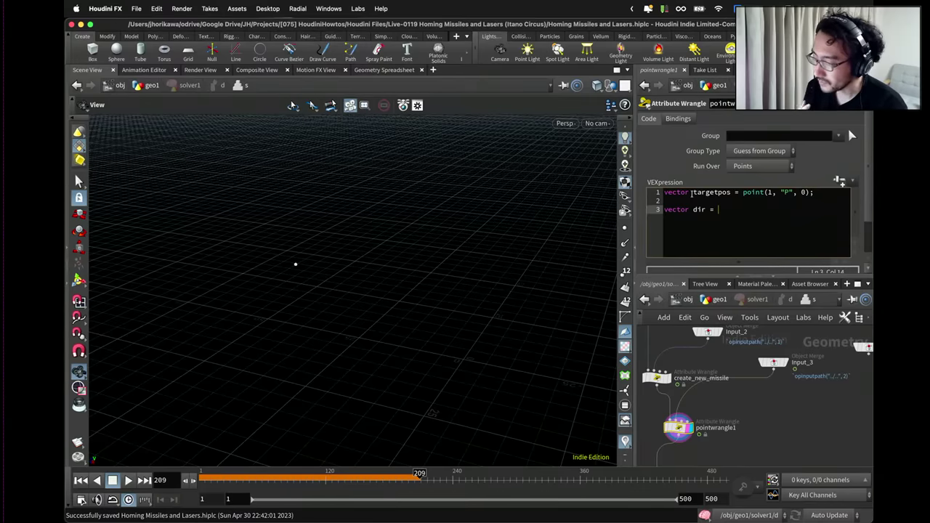
text(targe)
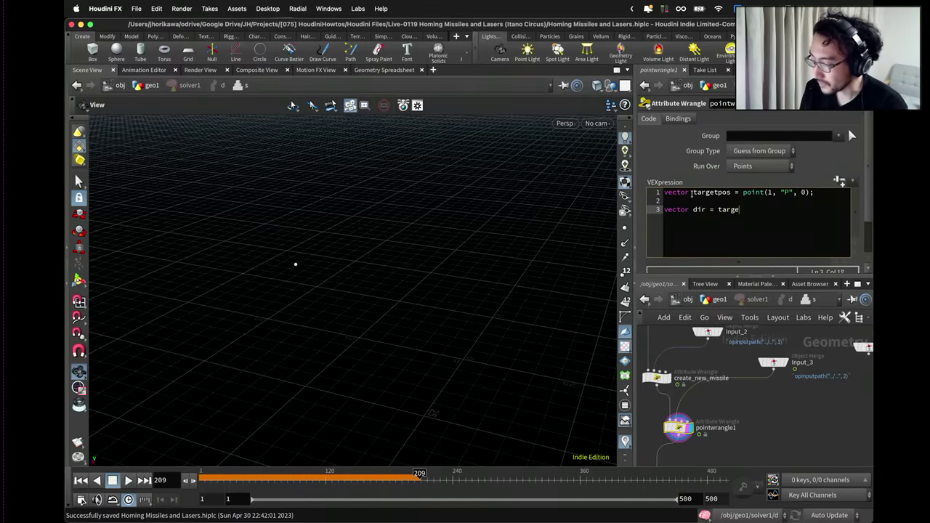
text(tpos - @)
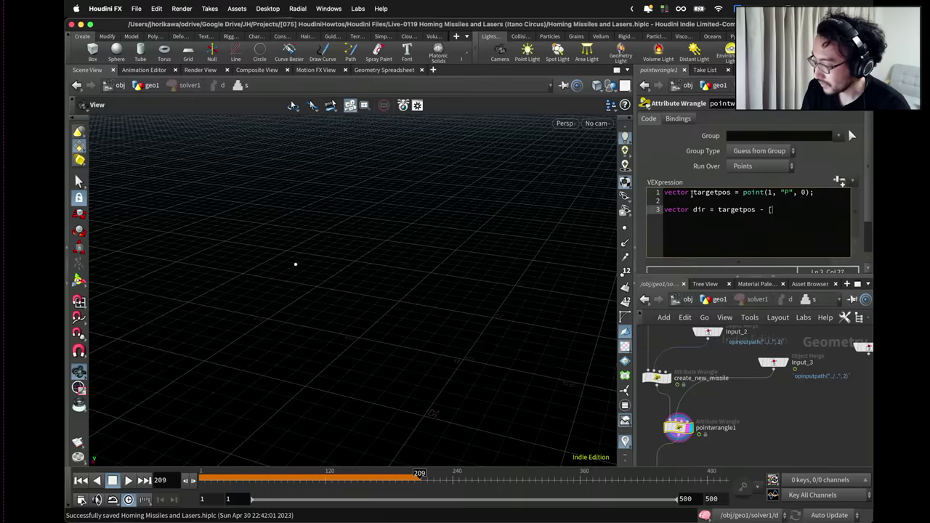
text(P;)
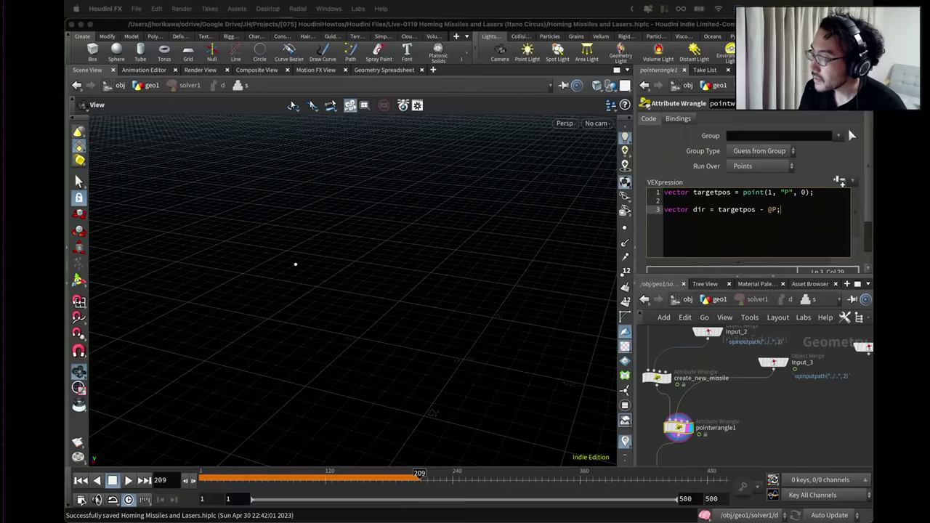
Wrap the direction in normalize() so dir = normalize(targetpos - @P);.
click(717, 210)
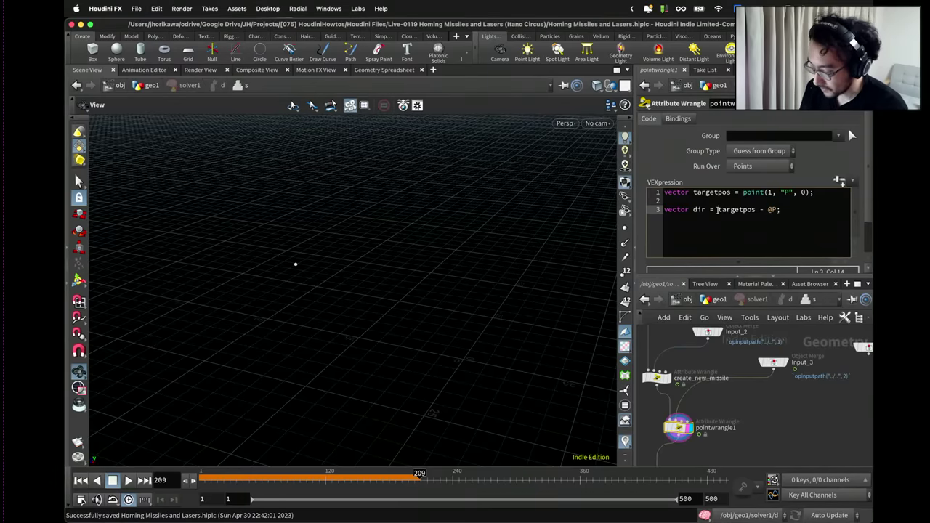
text(normalize()
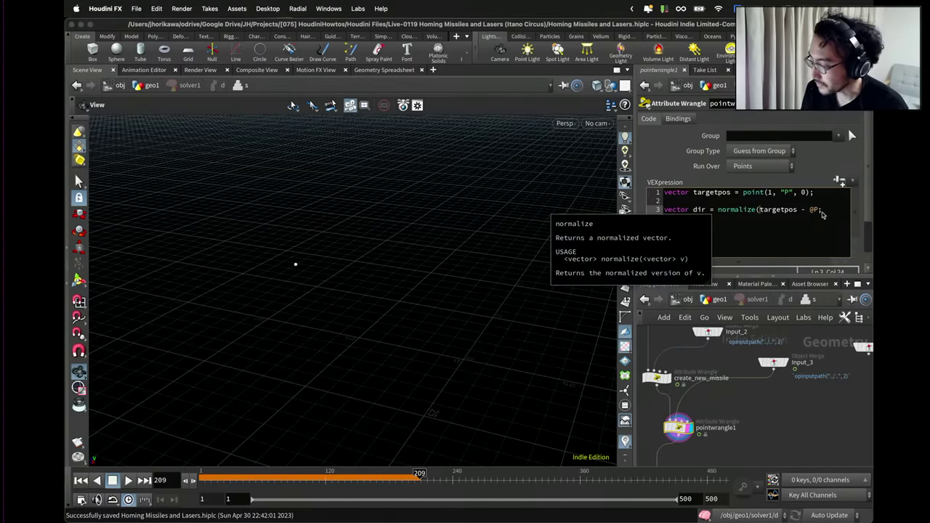
click(817, 210)
text())
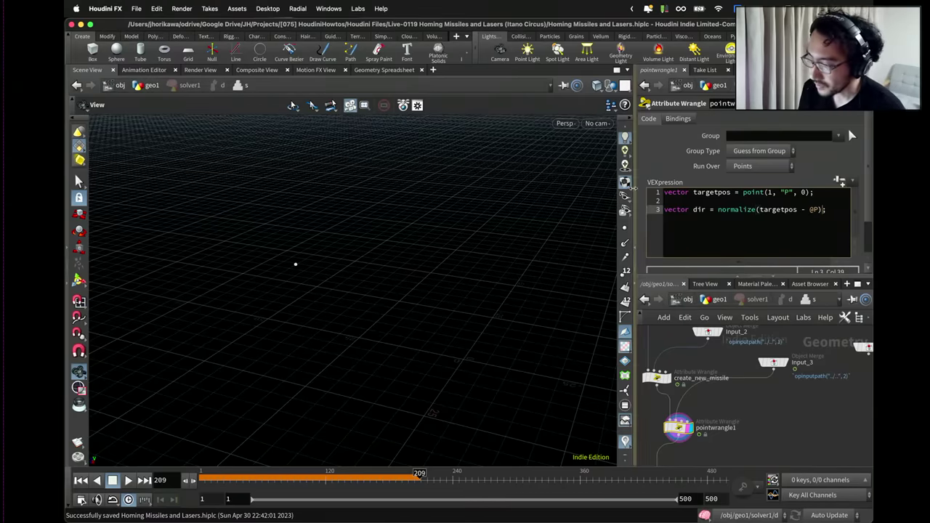
drag(630, 190, 534, 192)
click(734, 215)
text(;)
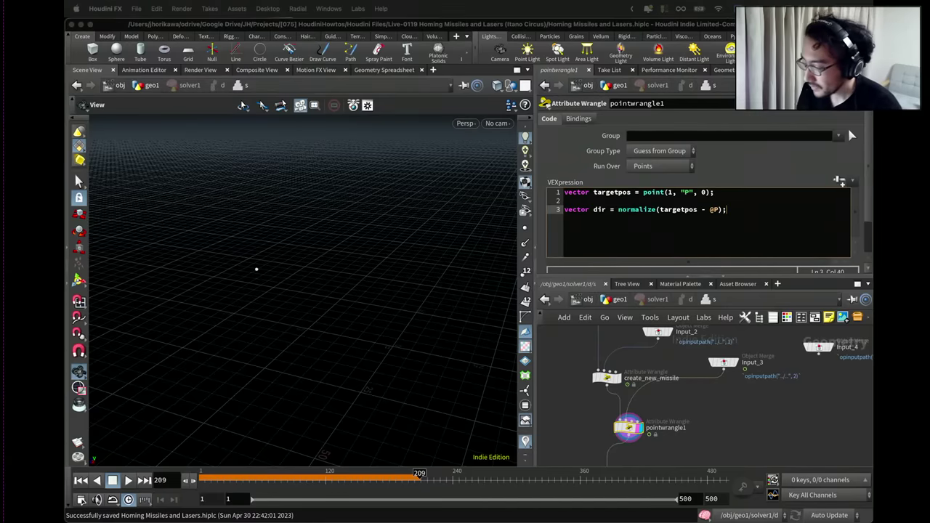
Add acceleration, velocity and position placeholder lines below the direction code.
click(747, 213)
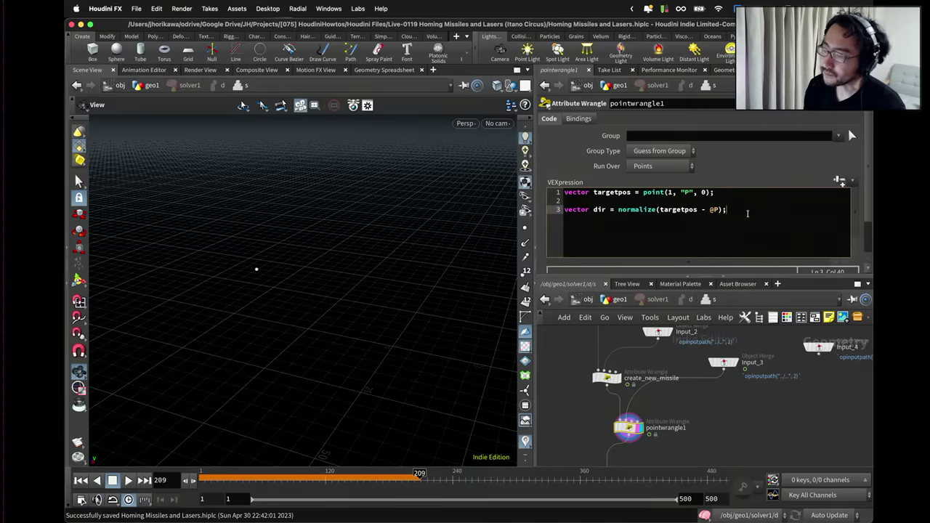
key(Return)
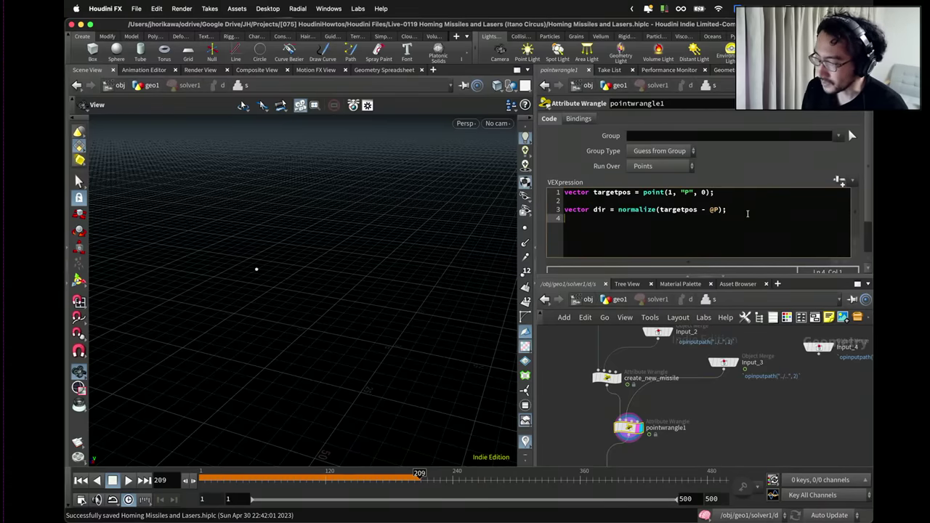
text(acce)
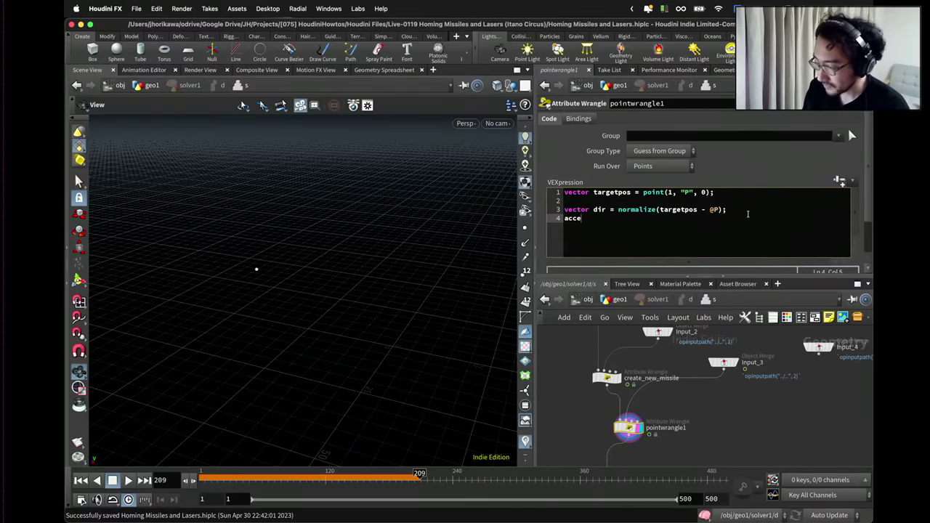
text(leration)
key(Return)
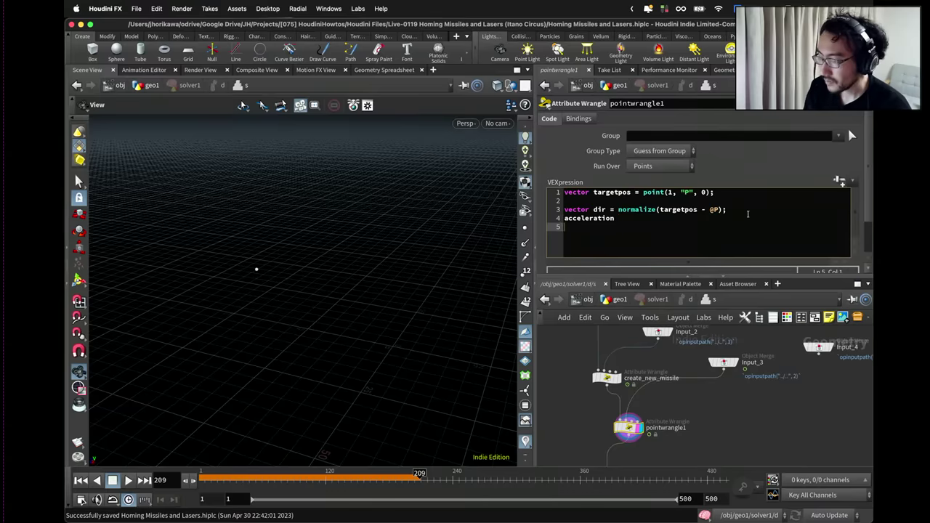
text(velocity)
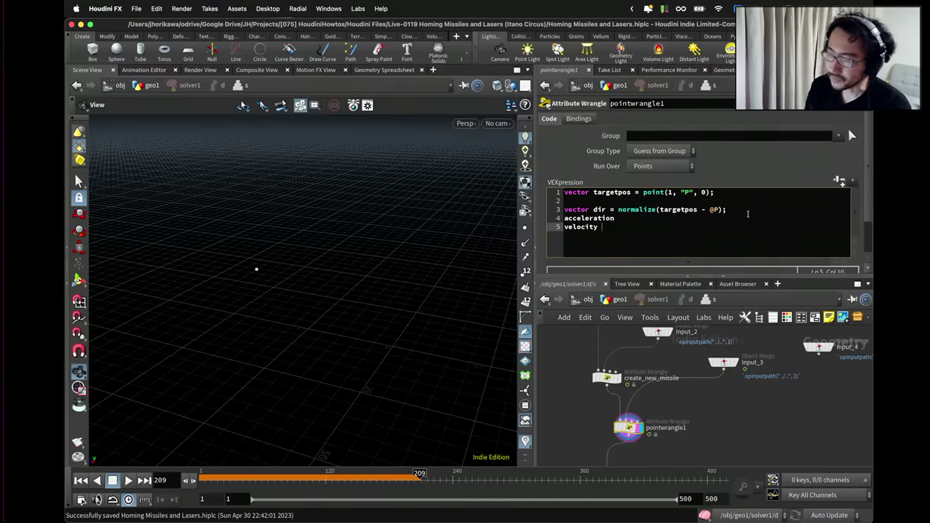
key(Return)
text(position)
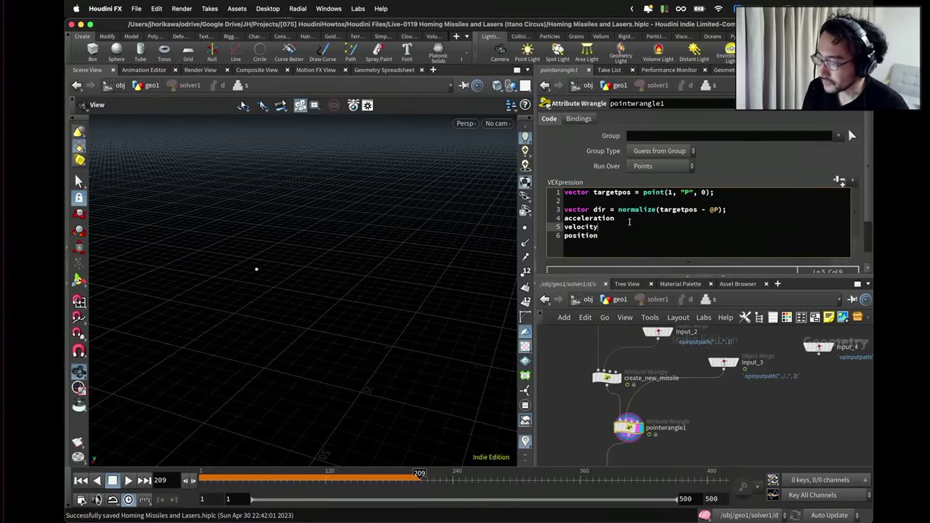
Insert blank lines after acceleration and select that word for replacement.
drag(628, 225, 556, 219)
click(557, 218)
drag(616, 217, 558, 227)
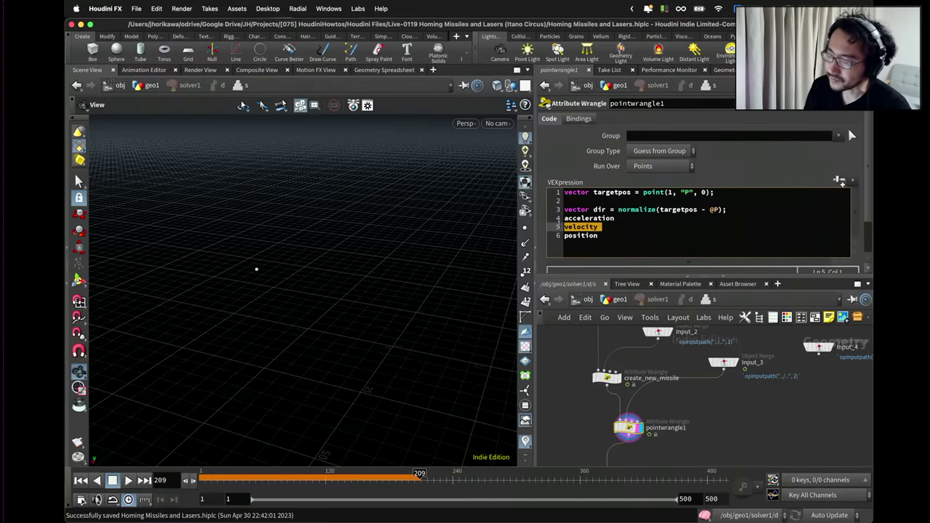
drag(617, 237, 557, 236)
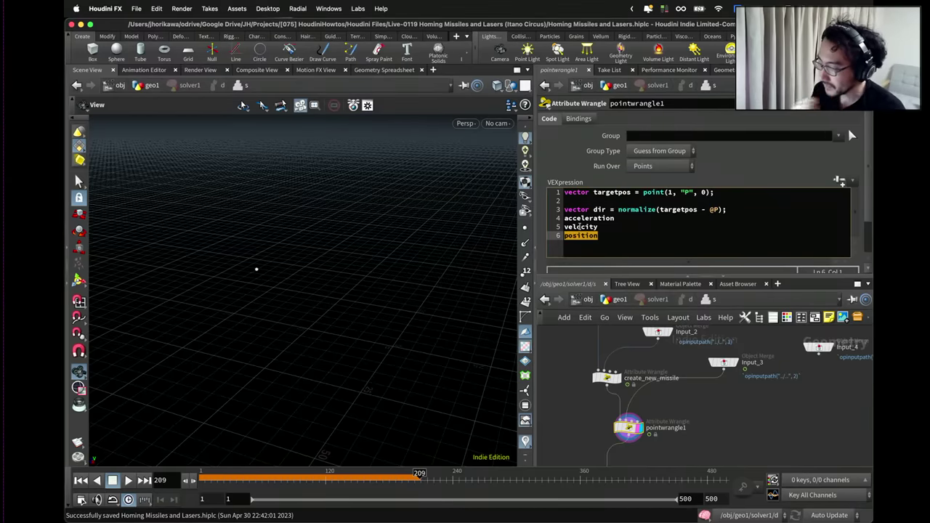
click(629, 228)
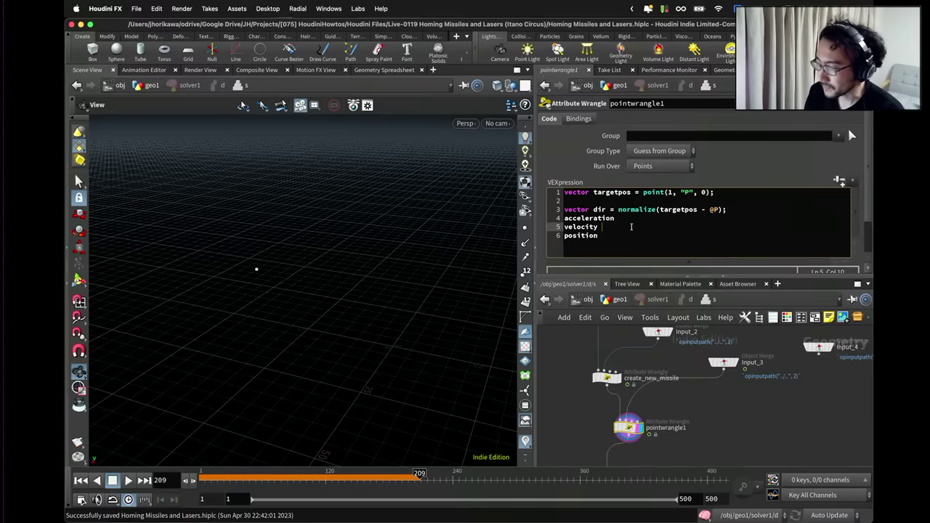
click(625, 218)
key(Return)
key(Return)
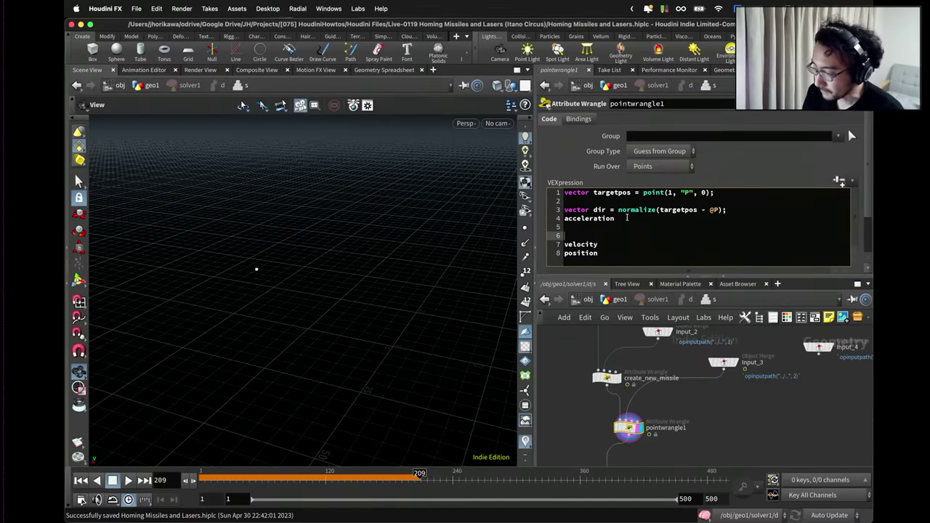
double_click(599, 219)
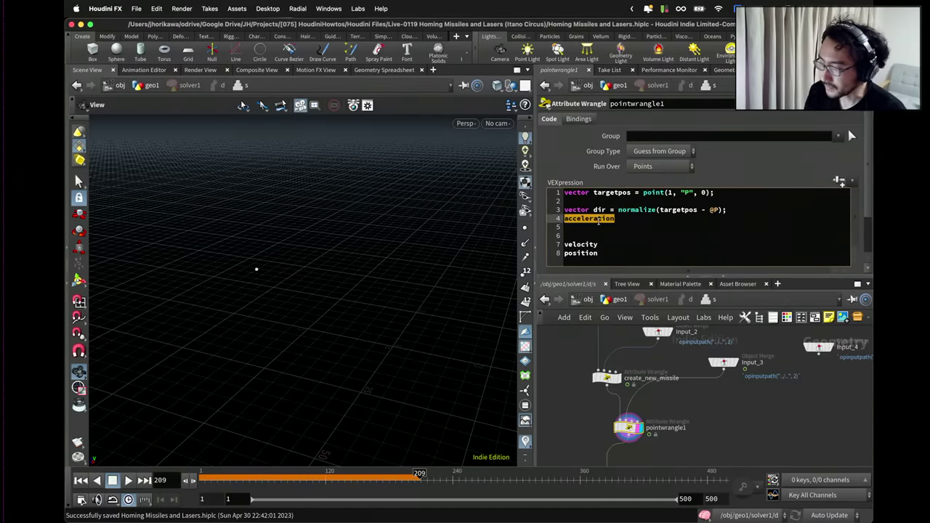
click(597, 218)
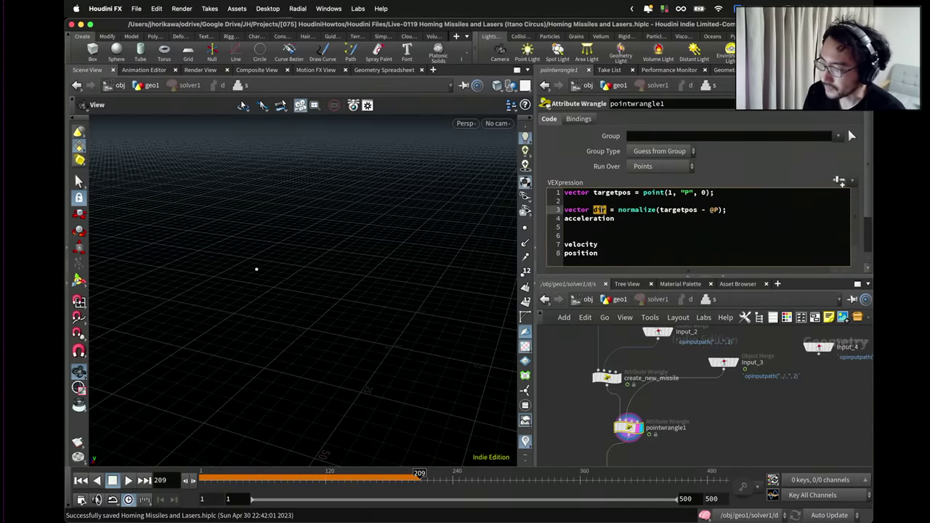
double_click(597, 218)
Replace acceleration with vector accTarget = dir * chf("accTarget");.
text(vector )
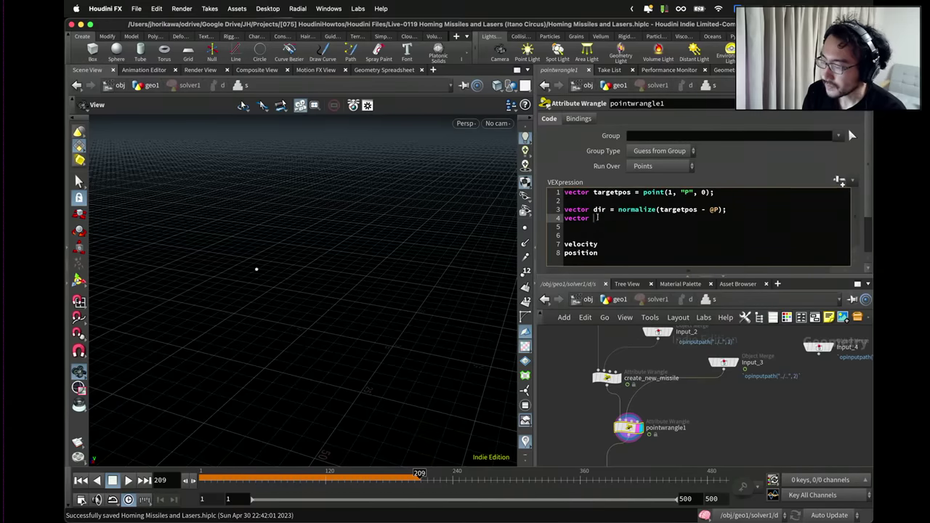
text(acc)
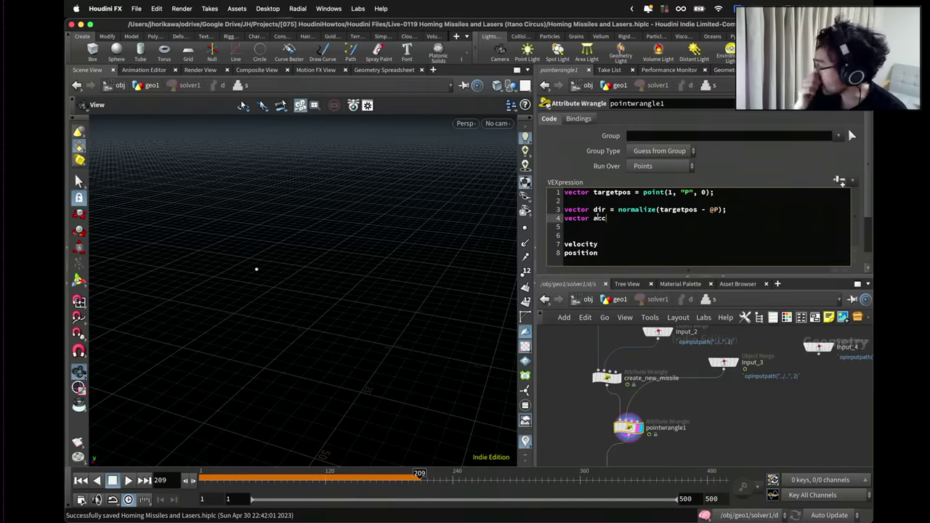
text(Target = )
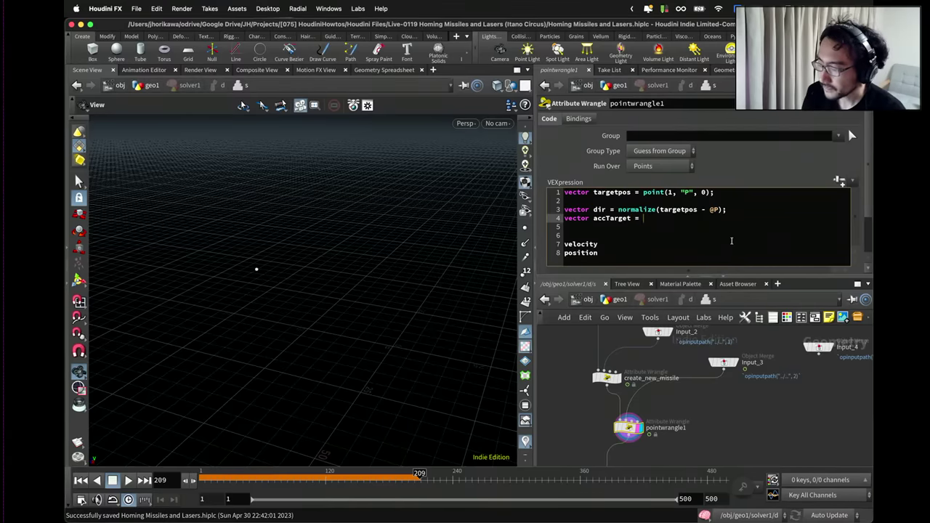
text(dir *)
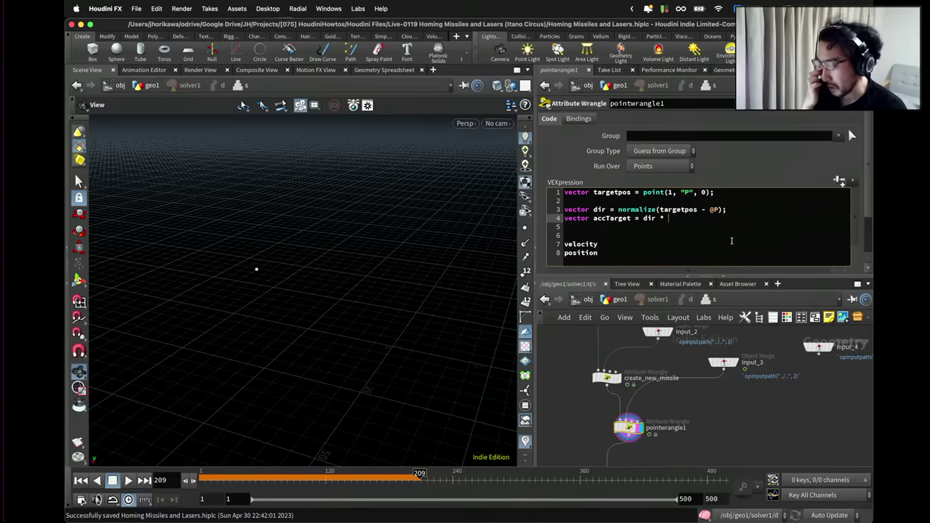
text(chf(")
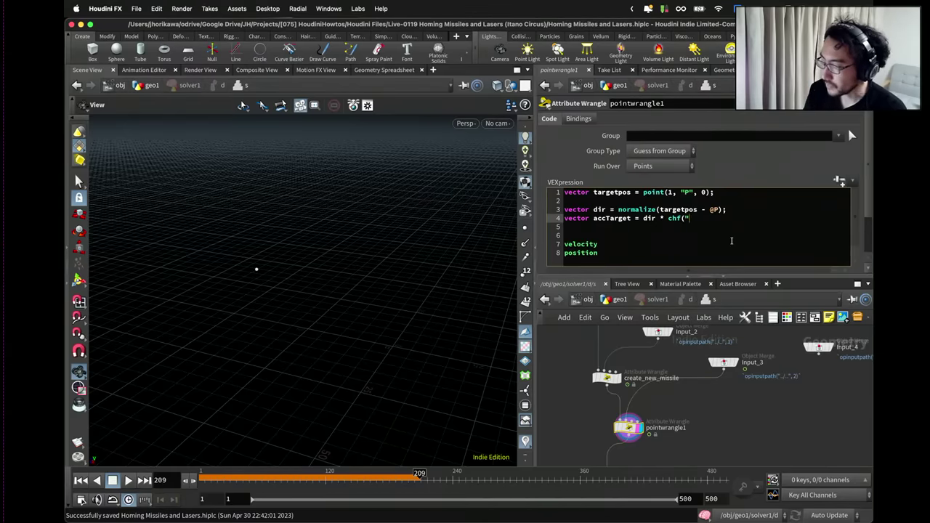
text(accTarget");)
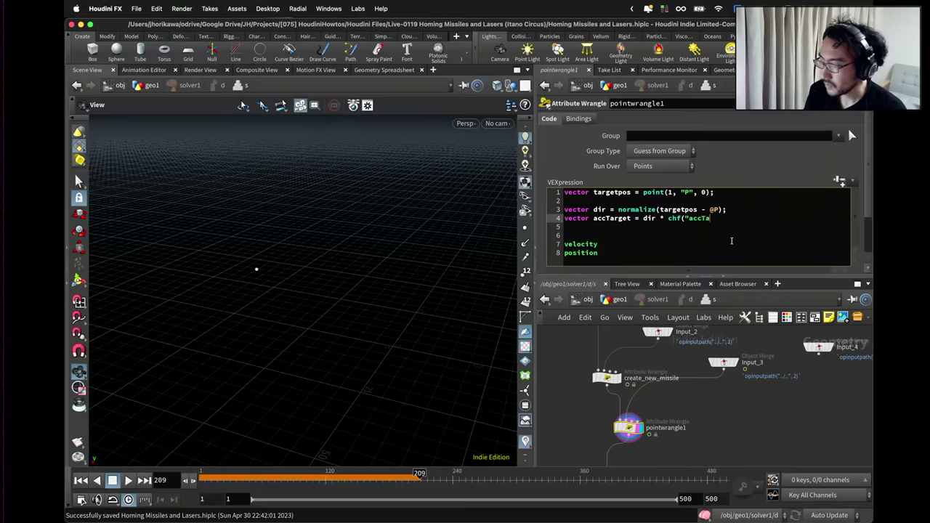
Create the Acctarget spare parameter and set its value to 0.2.
click(839, 182)
scroll(854, 186, down, 3)
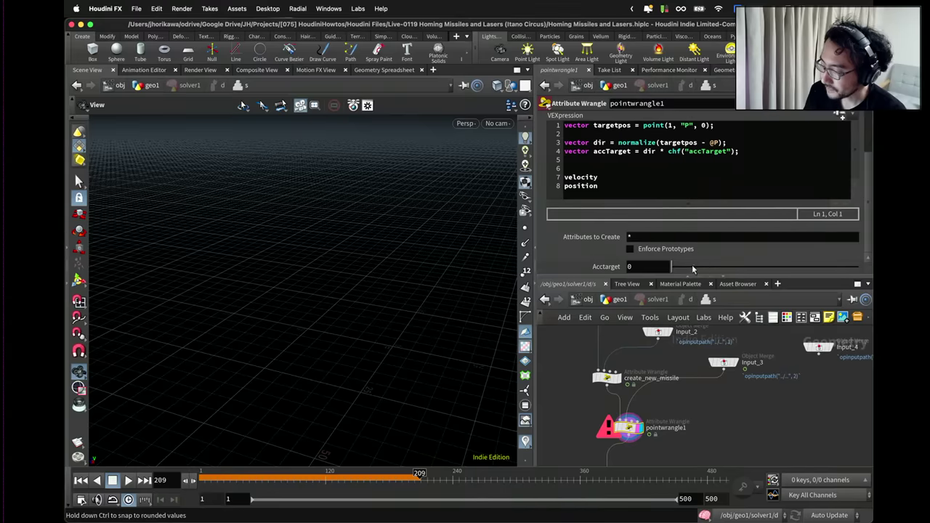
drag(693, 269, 719, 267)
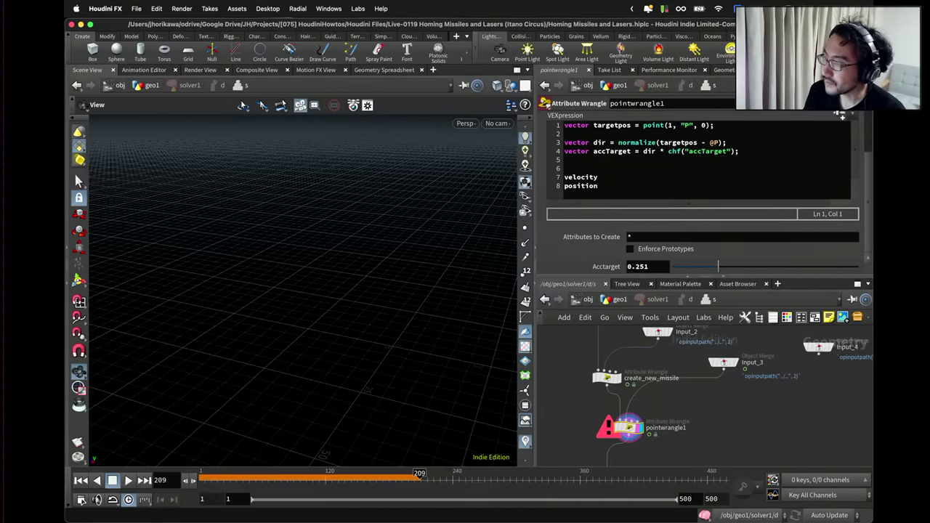
click(654, 268)
text(0.2)
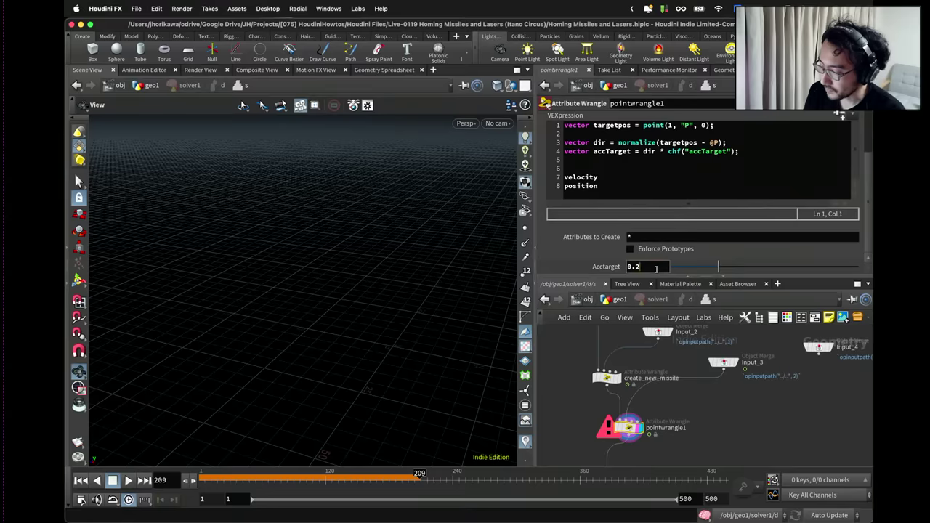
key(Return)
scroll(741, 210, up, 2)
click(746, 202)
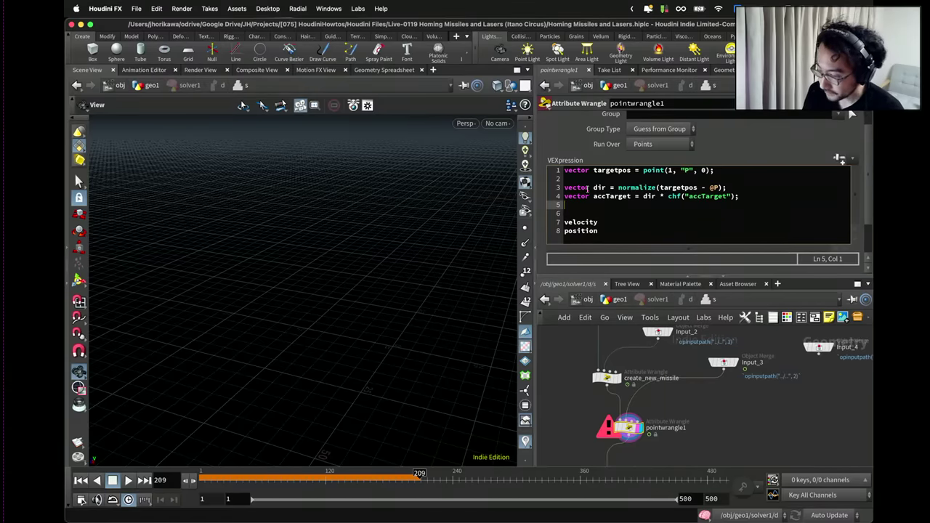
Write vector vel = v@vel; on line 5 and vel += accTarget; on line 6.
text(vector )
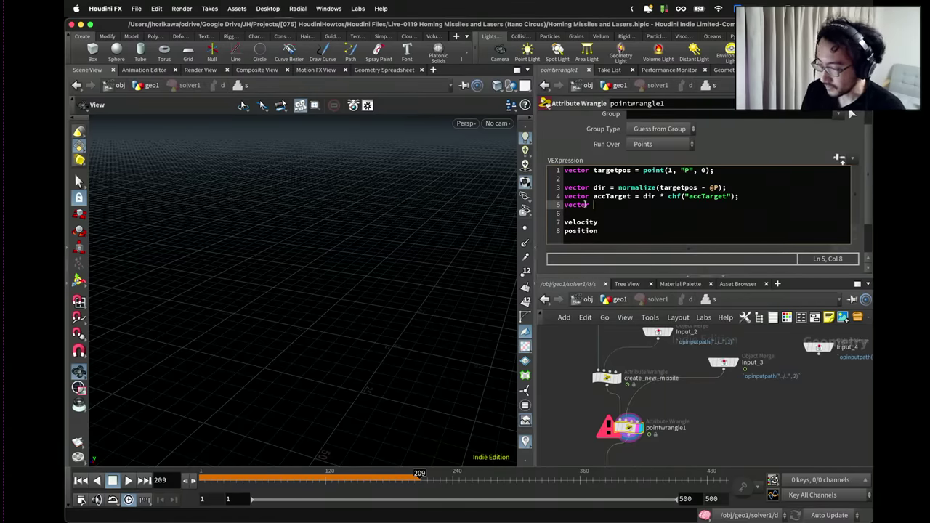
text(vel)
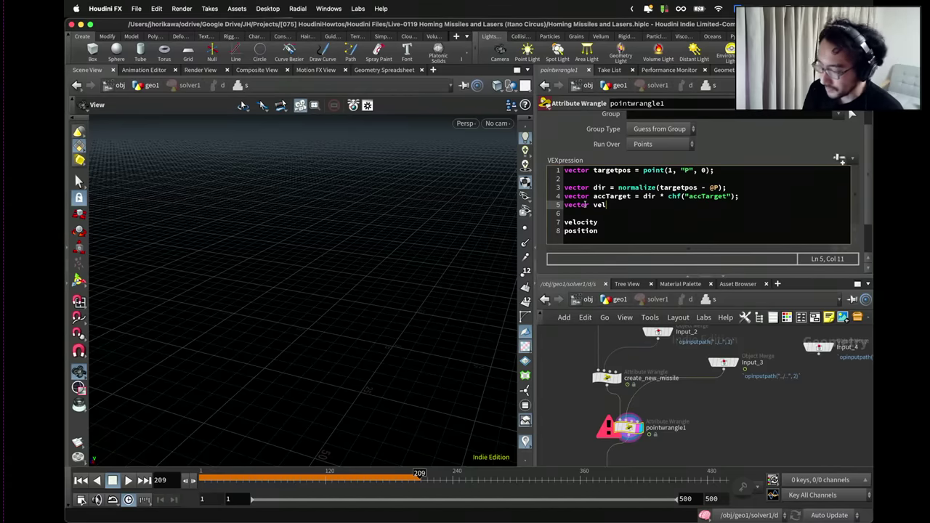
text(= v@vel;)
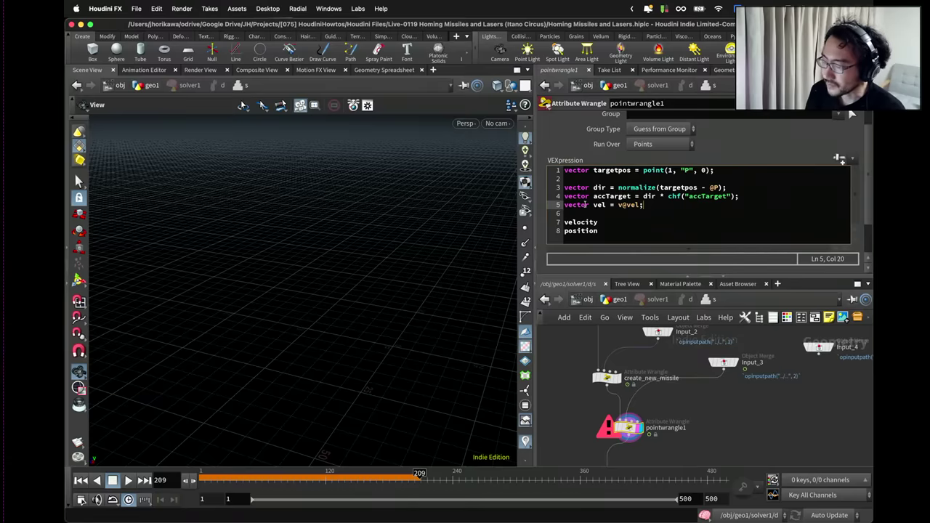
key(Return)
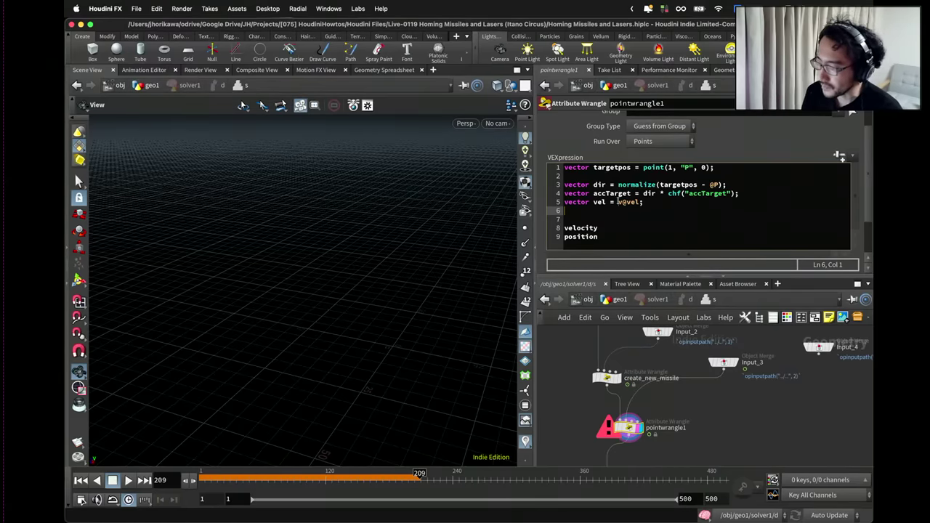
click(617, 202)
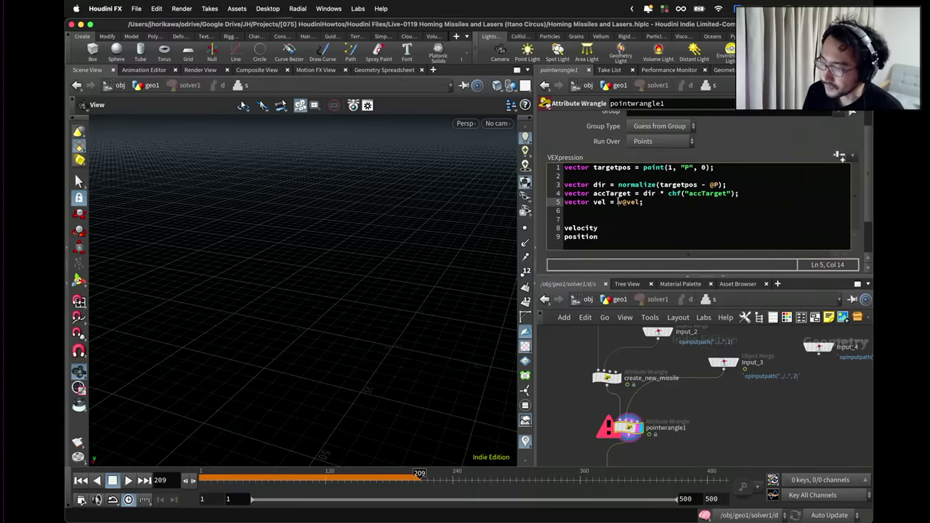
drag(618, 202, 639, 202)
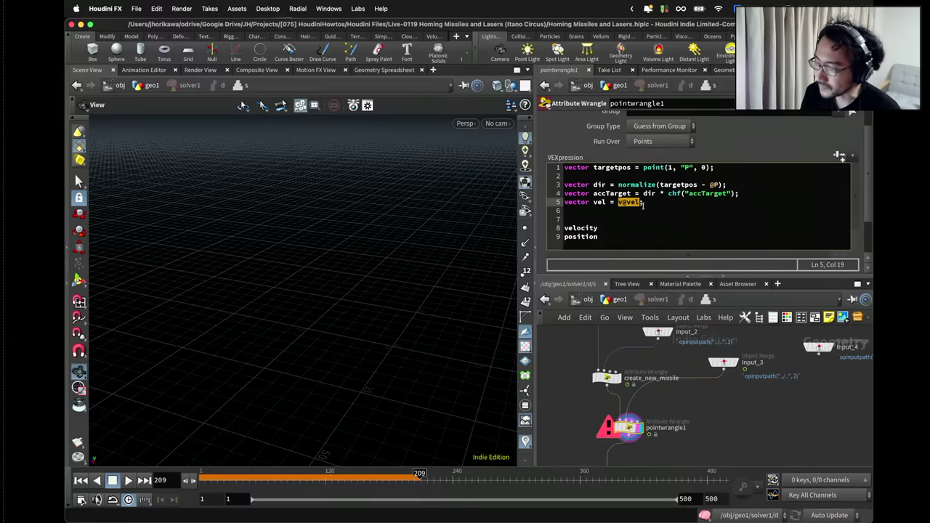
drag(645, 203, 590, 203)
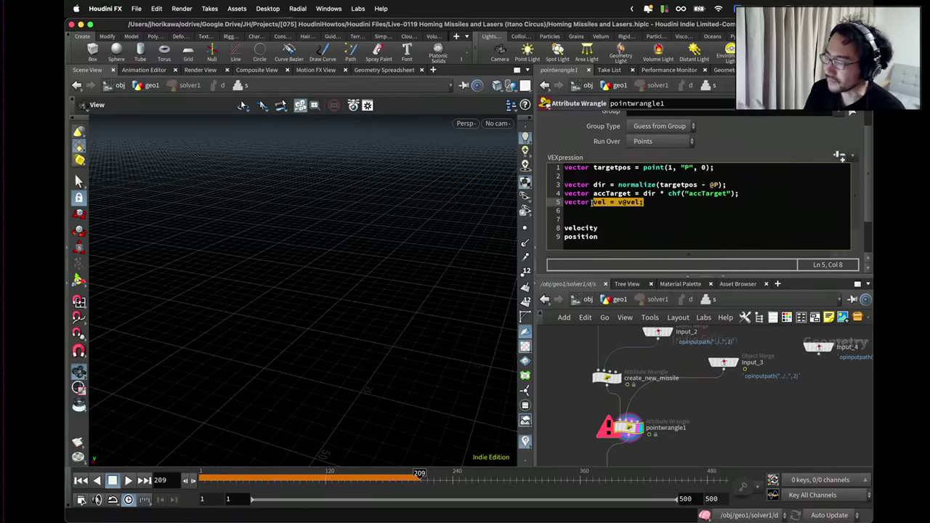
click(591, 203)
click(590, 210)
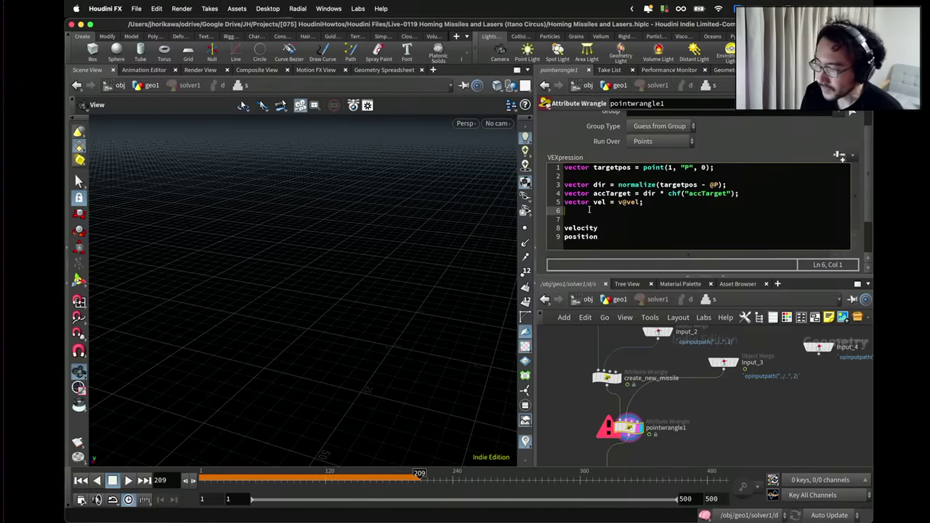
text(vel )
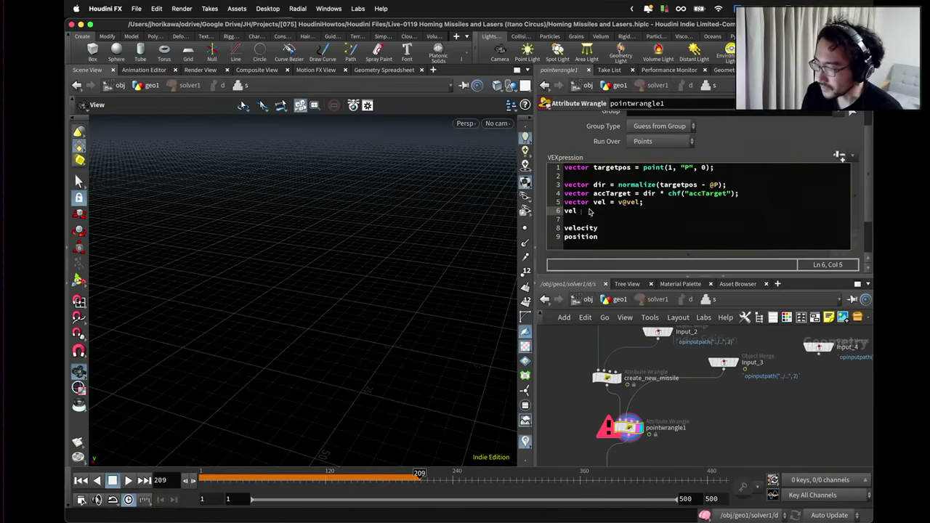
text(+= accTarget;)
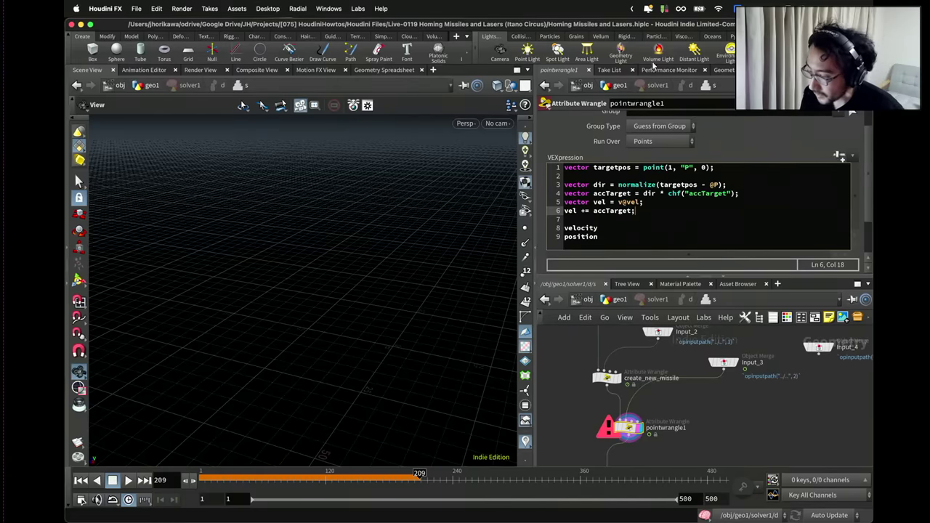
Insert two blank lines after vel += accTarget;.
key(Return)
key(Return)
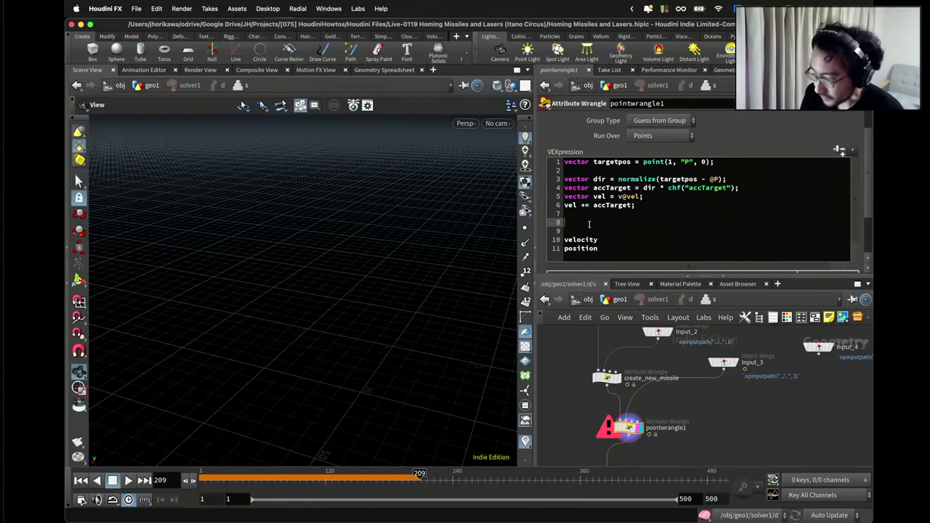
Write vel = normalize(vel) * min(length(vel), chf("maxvelspeed")); to clamp speed.
key(BackSpace)
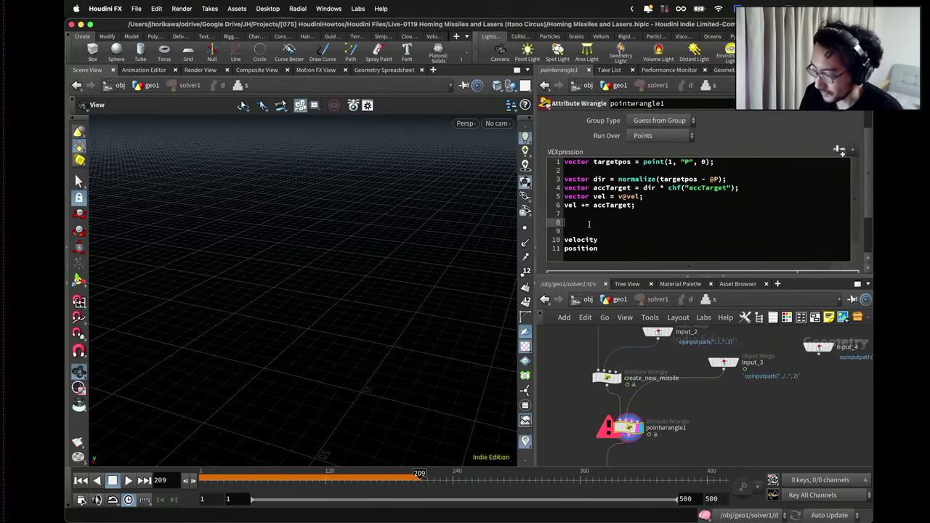
key(BackSpace)
text(vel = )
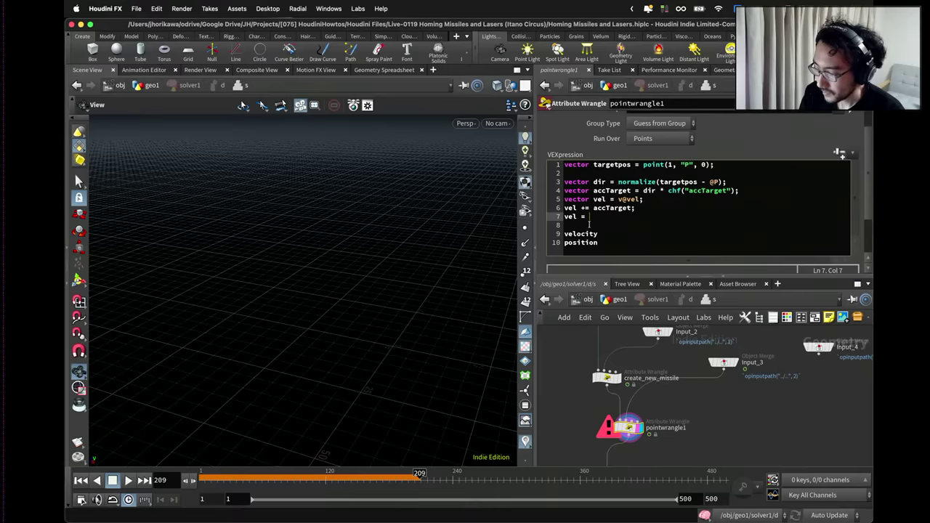
text(no)
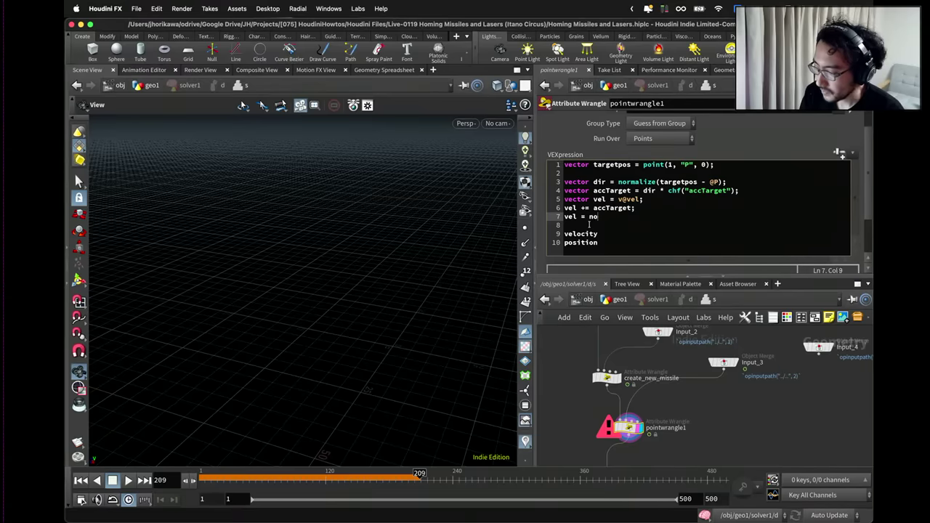
text(rmalize(vel))
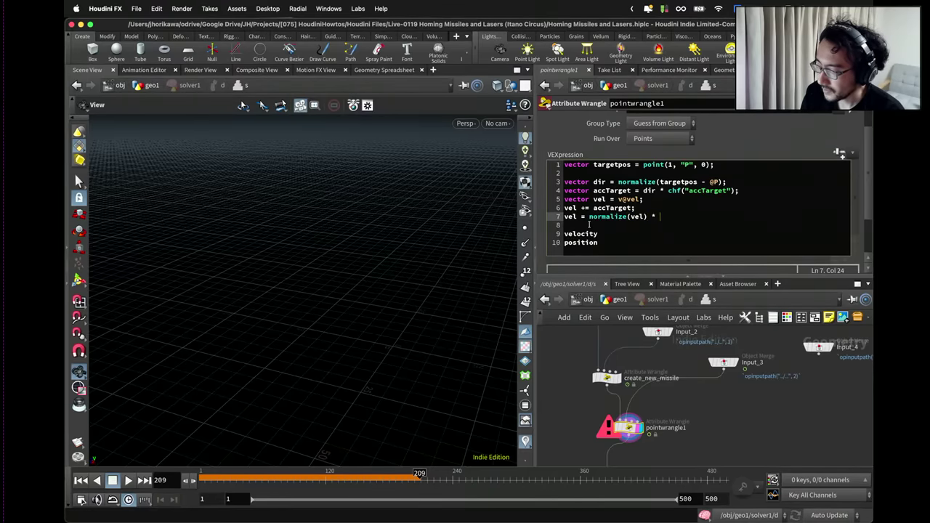
text(* min()
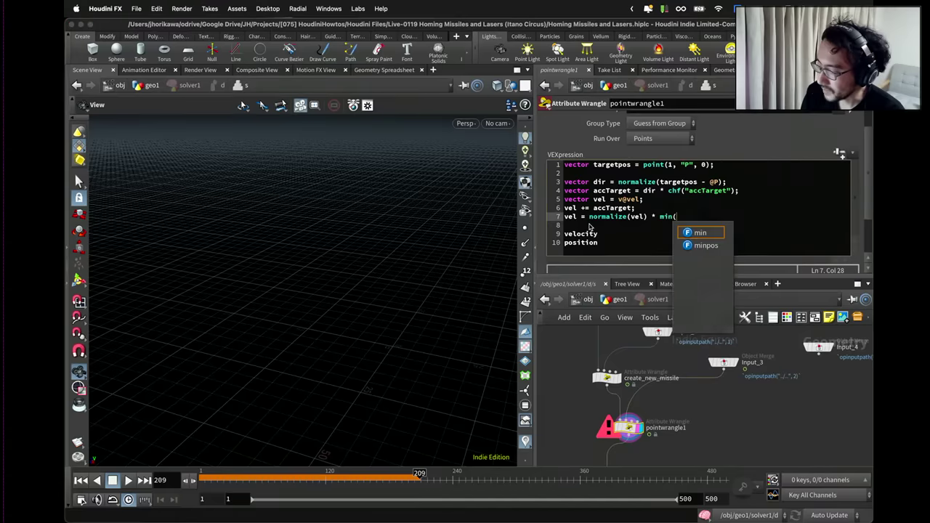
text(lengt)
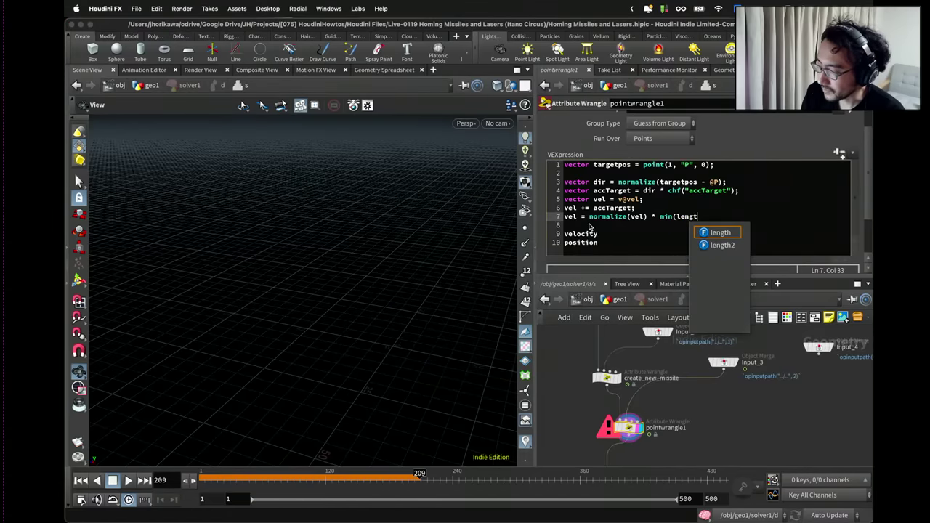
text(h(vel))
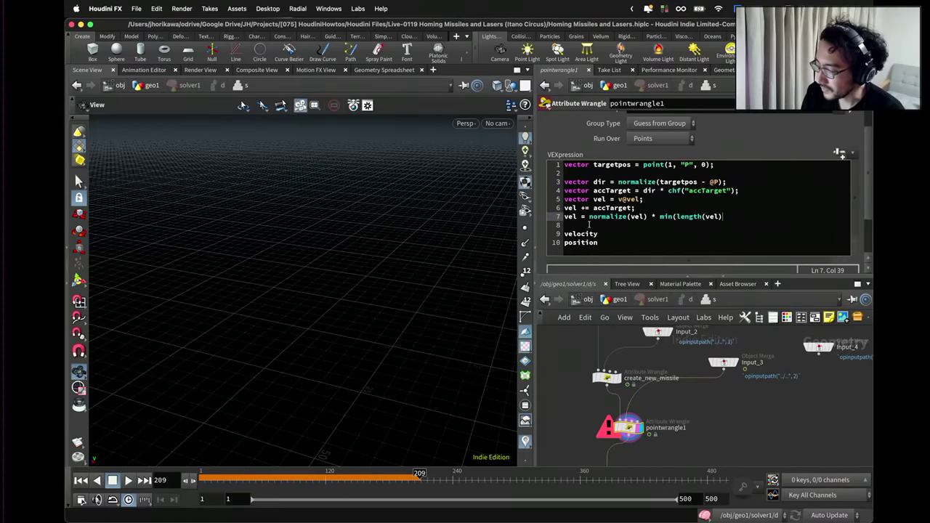
text(, )
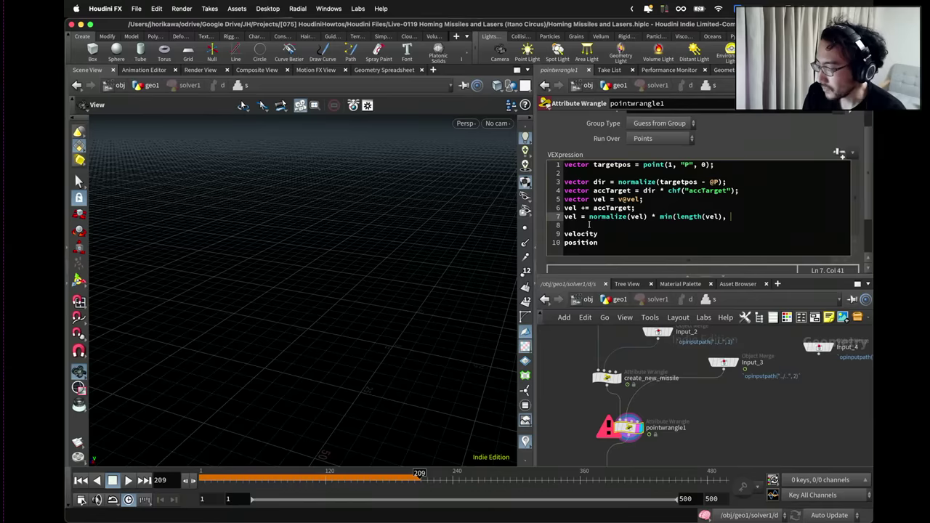
text(chf("max)
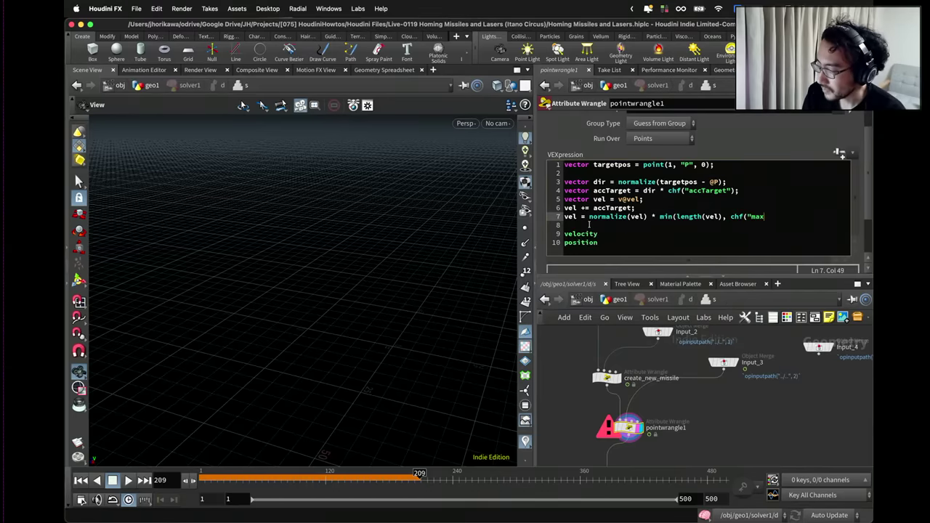
text(velspe)
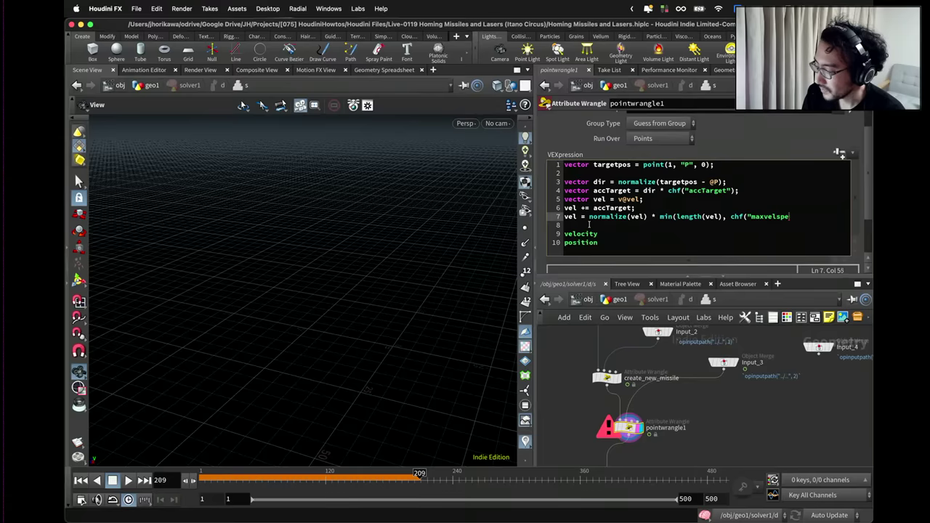
text(ed"));)
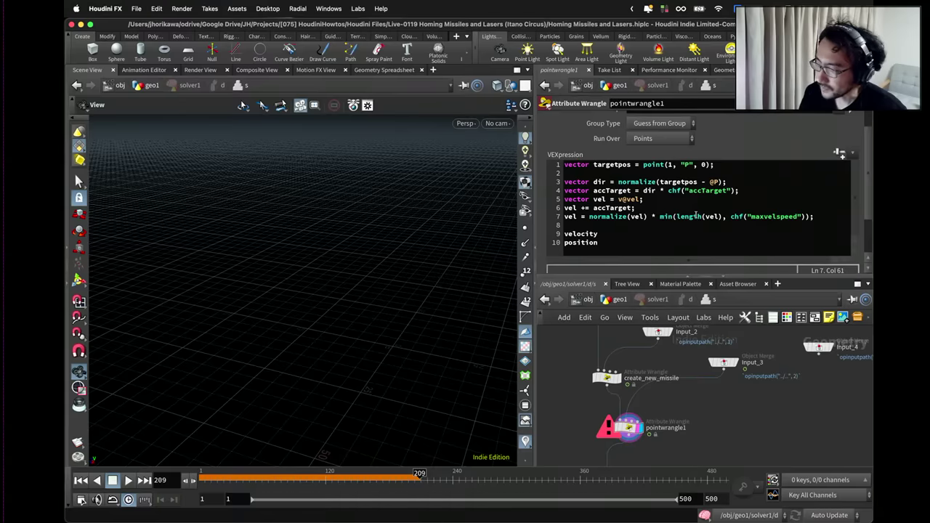
Create the Maxvelspeed spare parameter and set it to 1.
double_click(774, 217)
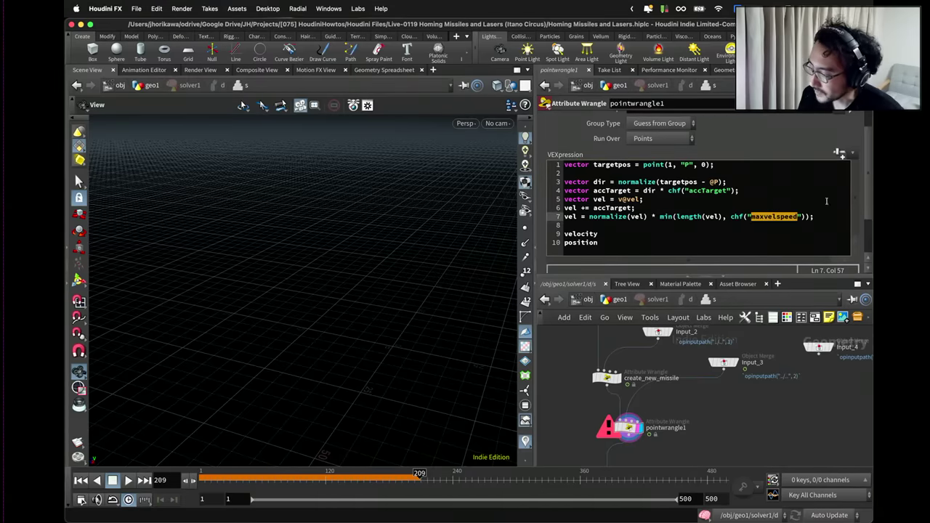
click(839, 154)
scroll(860, 148, down, 3)
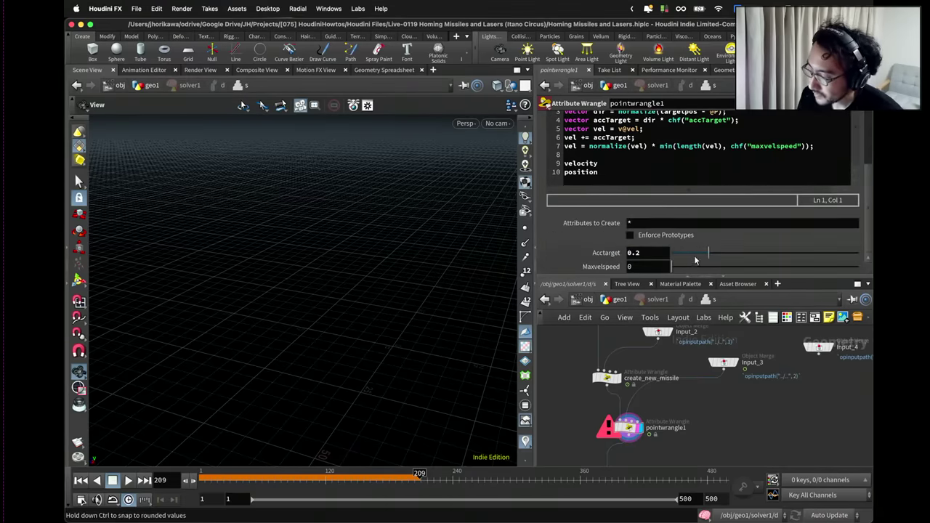
drag(694, 266, 864, 271)
click(640, 265)
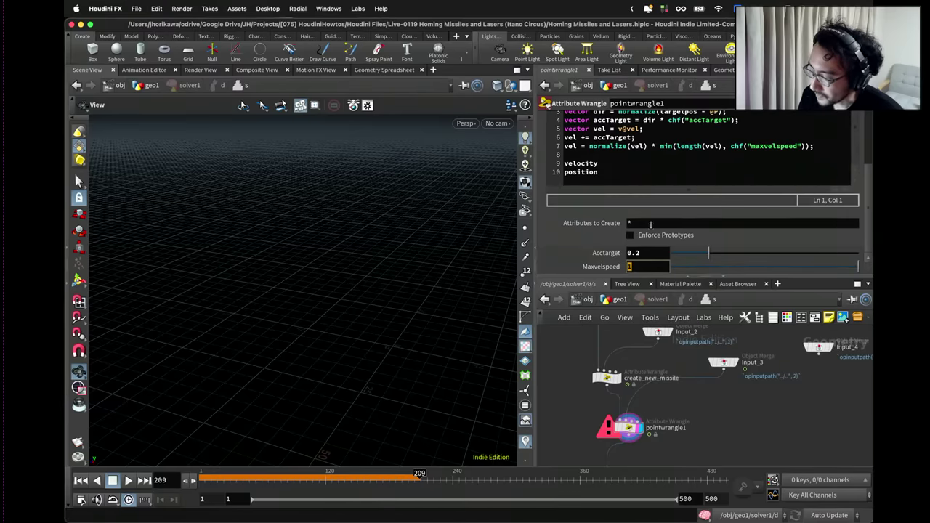
click(820, 145)
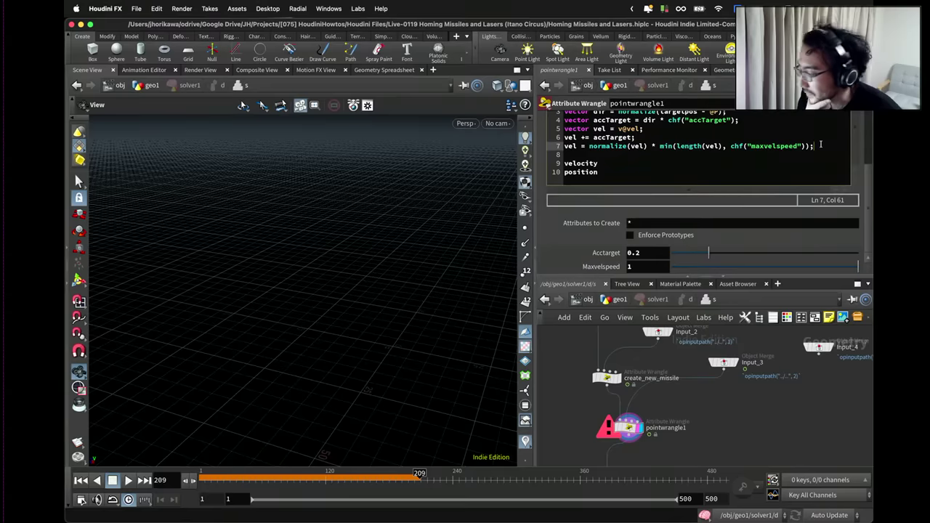
Add v@vel = vel; and @P += v@vel; after the speed clamp line.
key(Return)
key(Return)
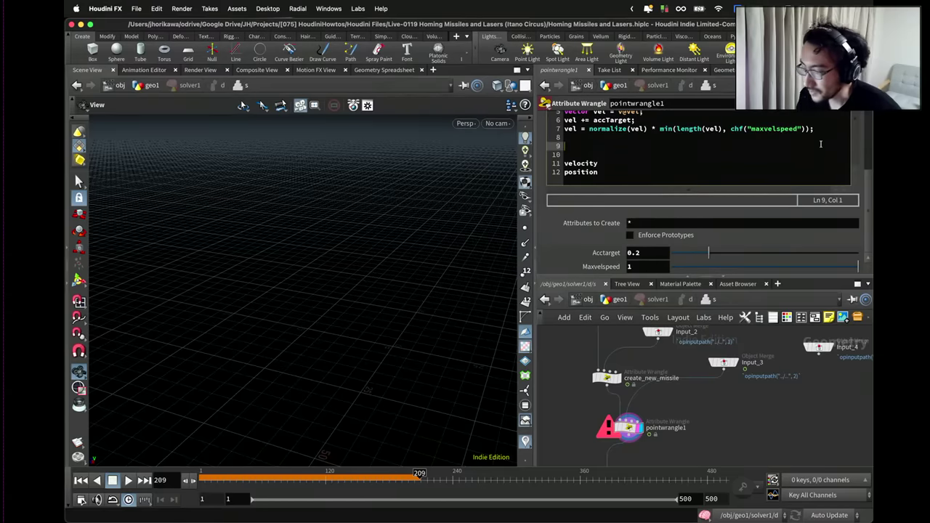
click(574, 182)
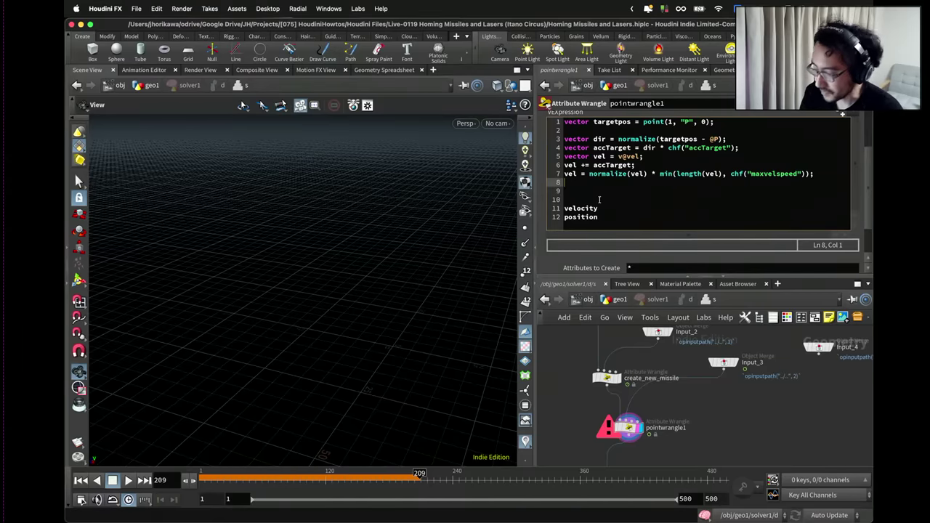
key(Return)
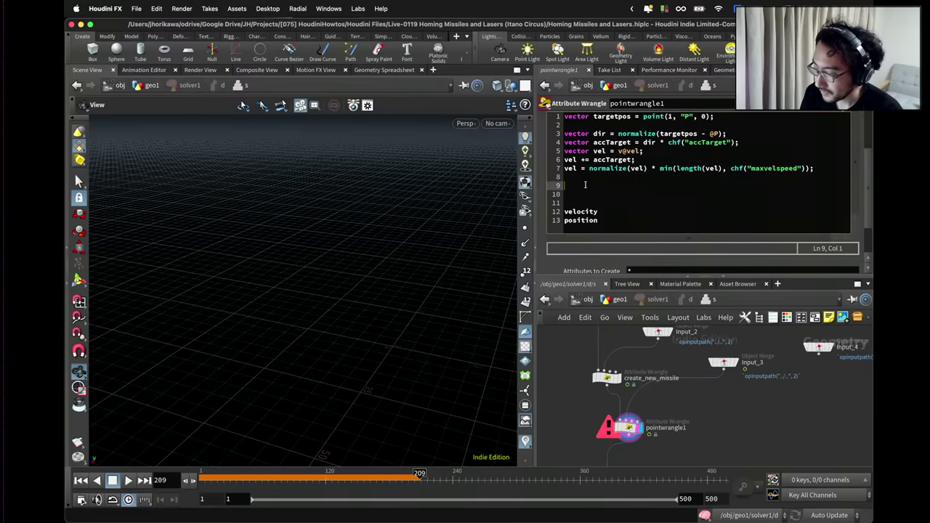
text(v@vel)
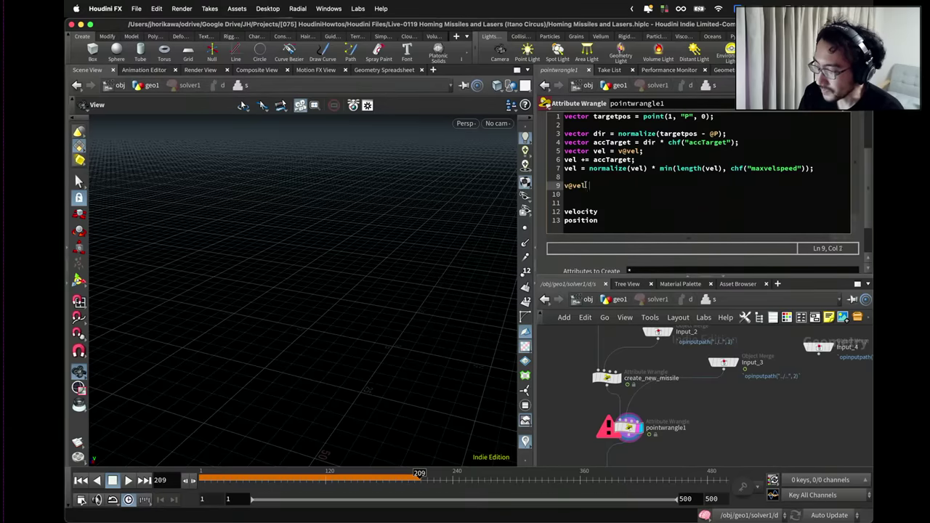
text( = vel;)
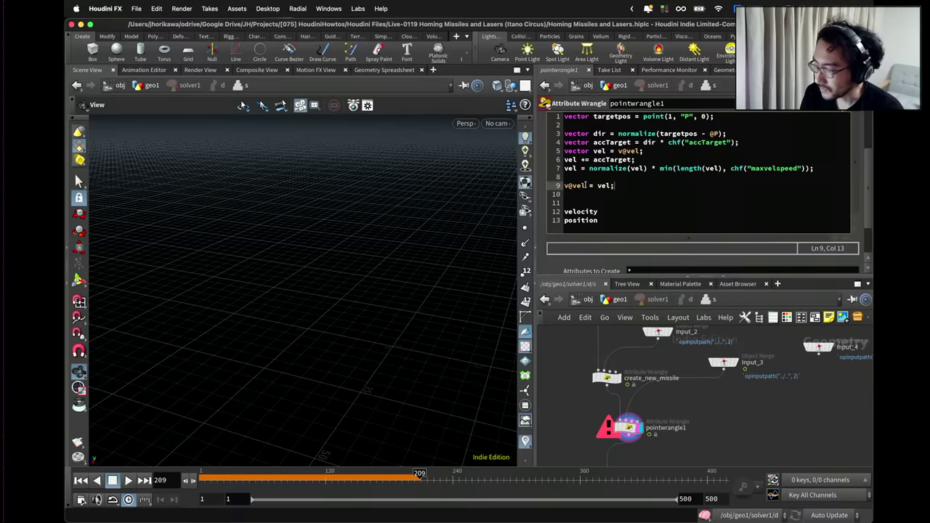
key(Down)
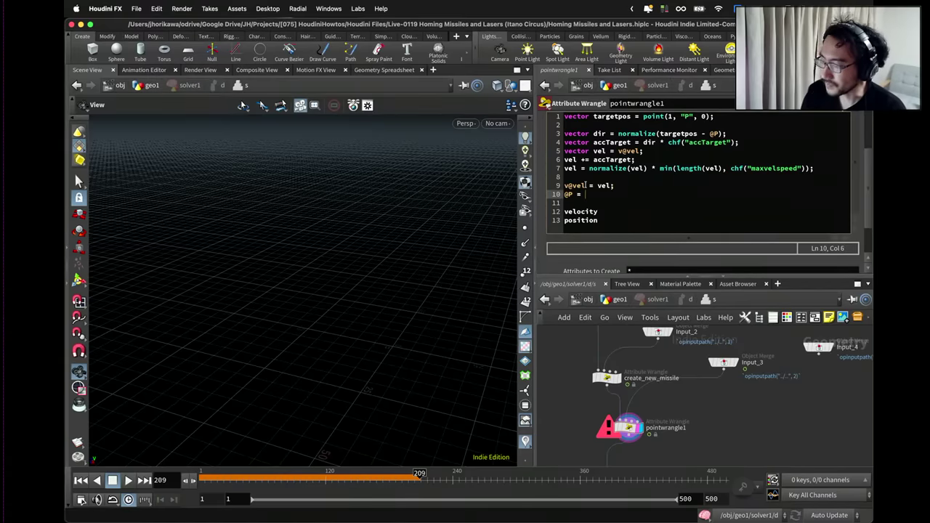
text(@P = v@vel;)
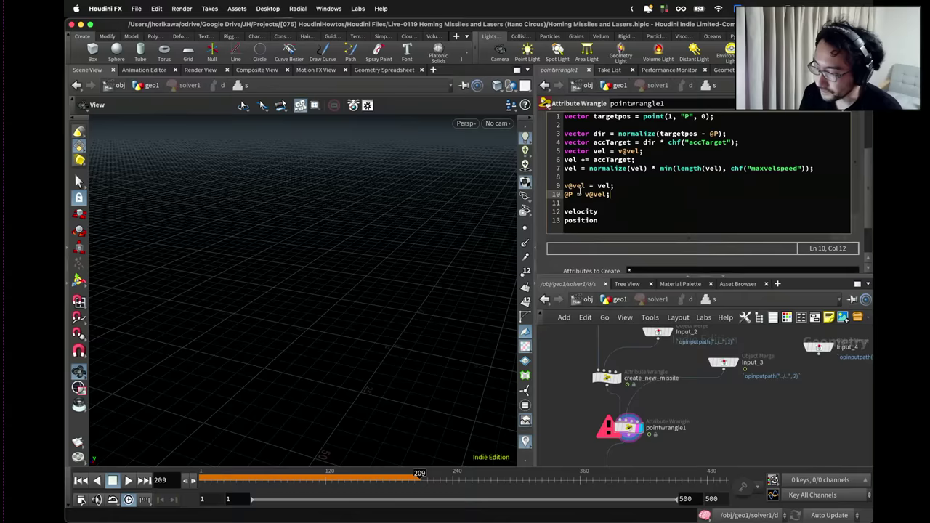
click(579, 195)
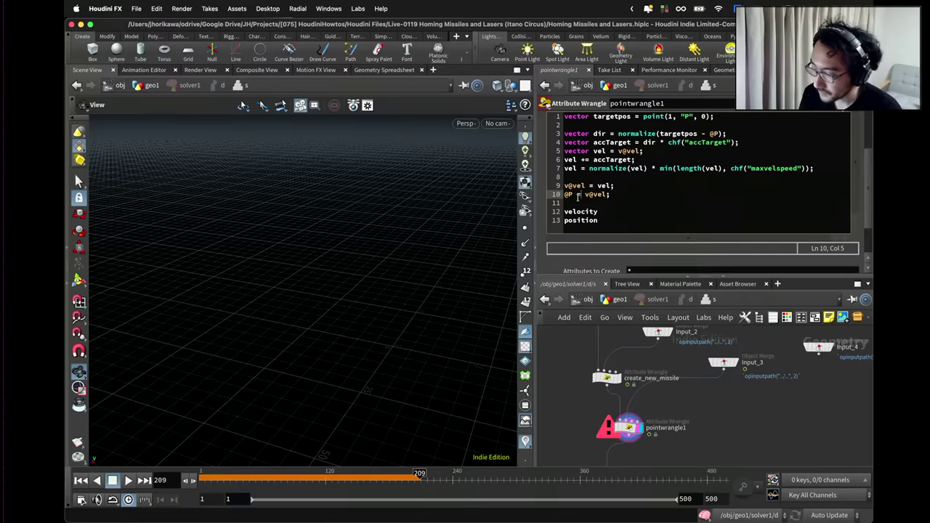
text(+)
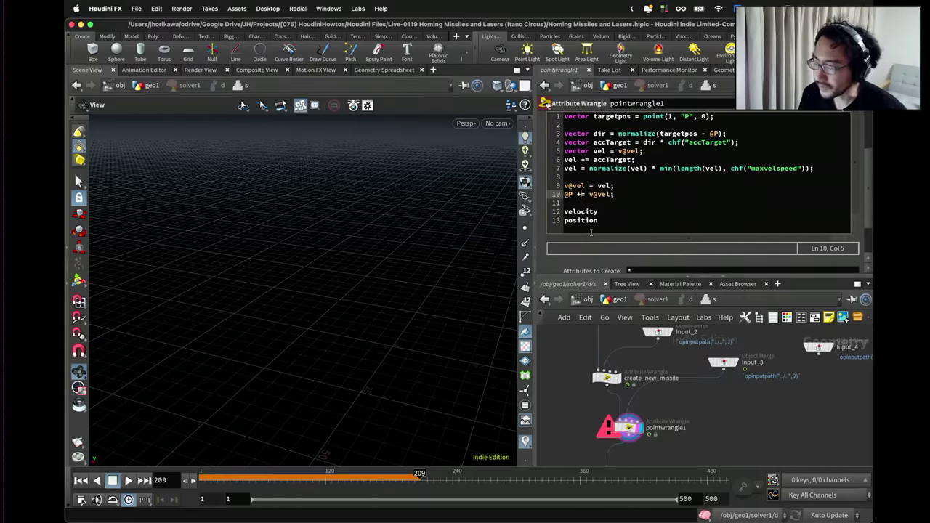
Delete the velocity and position placeholder lines and commit the code.
drag(590, 231, 550, 205)
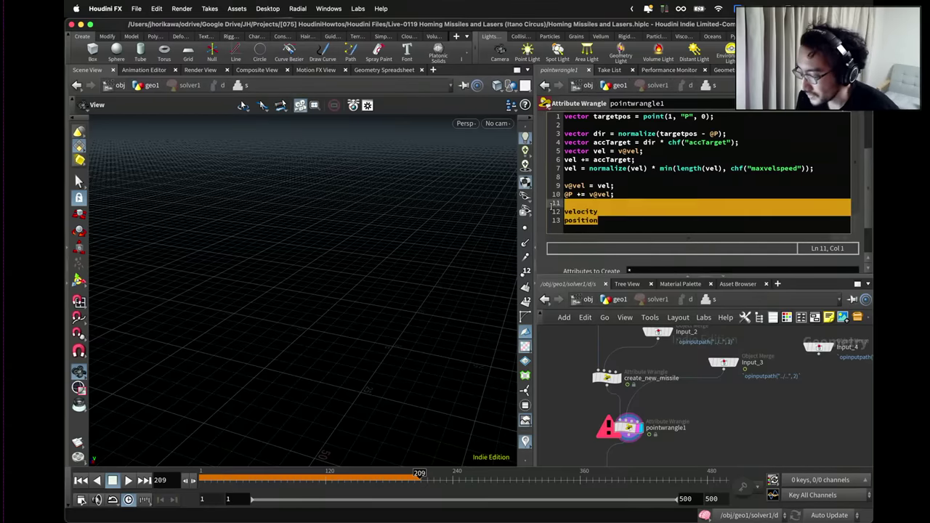
key(BackSpace)
key(BackSpace)
click(571, 421)
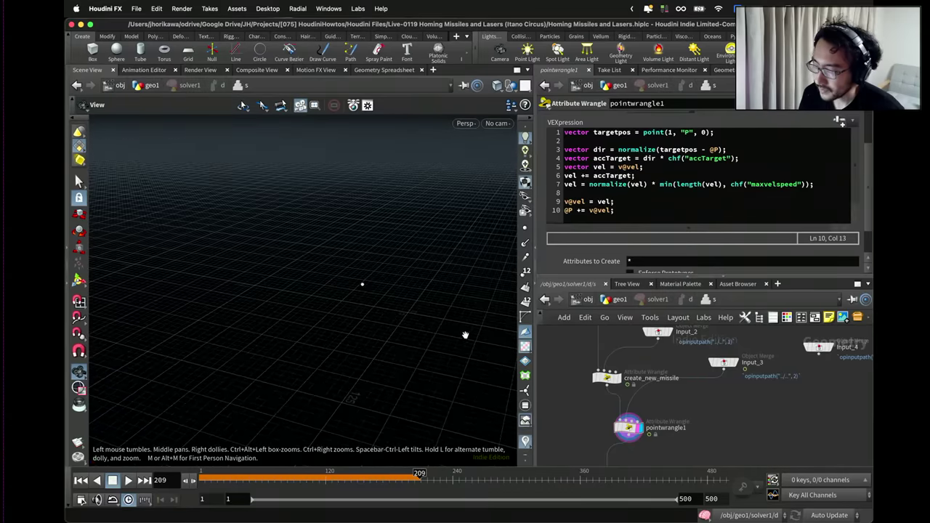
Review the velocity-storage, acceleration and direction lines of the wrangle code.
scroll(468, 334, up, 2)
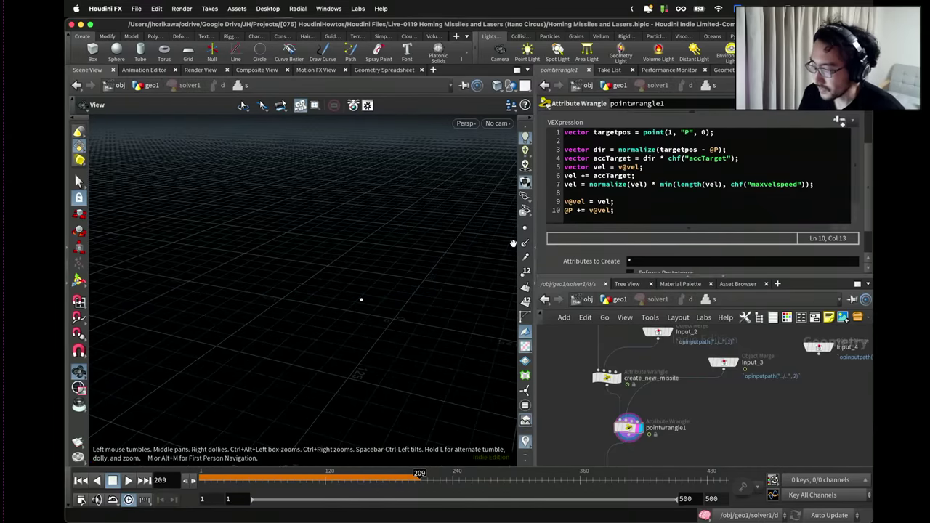
drag(613, 201, 561, 202)
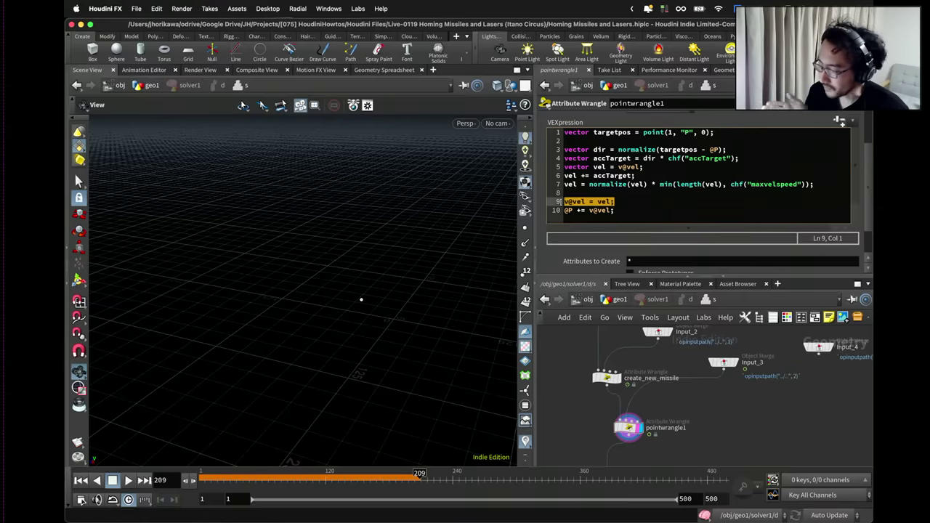
drag(636, 176, 550, 173)
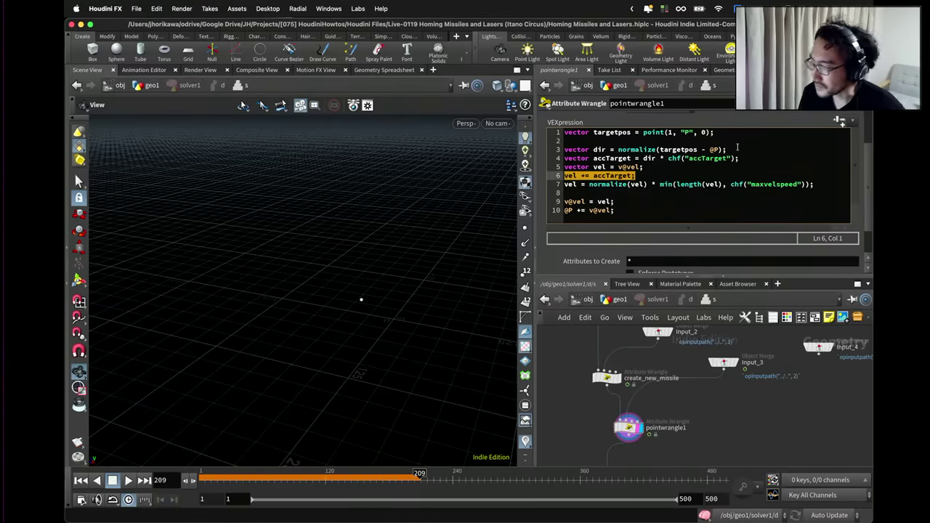
drag(738, 149, 574, 150)
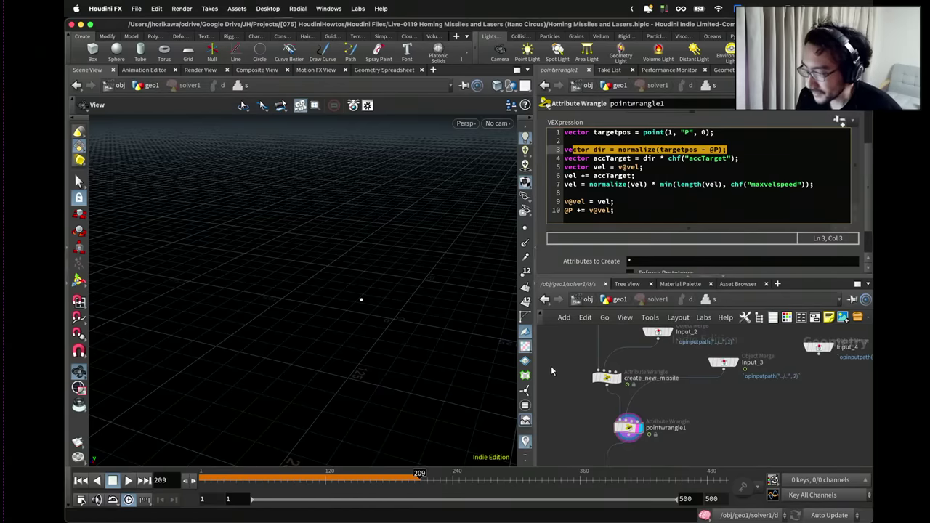
Return to the geo1 network and rewind the simulation to frame 1.
mouse_move(392, 320)
mouse_down()
mouse_move(415, 316)
mouse_move(472, 334)
mouse_up()
scroll(596, 419, down, 3)
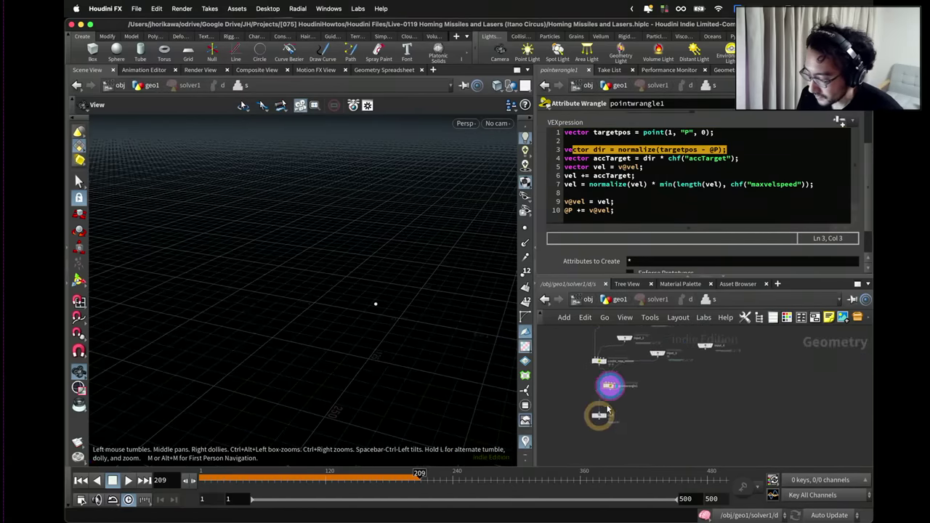
click(589, 420)
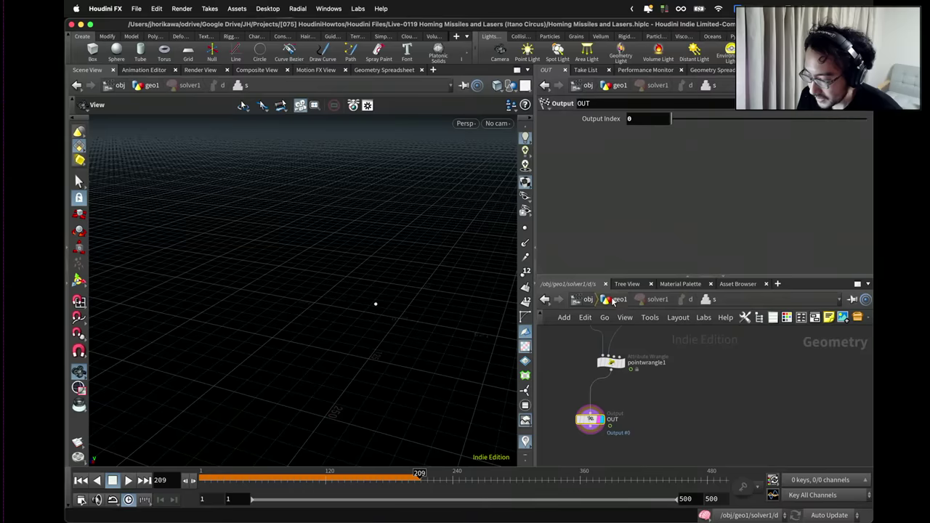
click(618, 300)
click(81, 480)
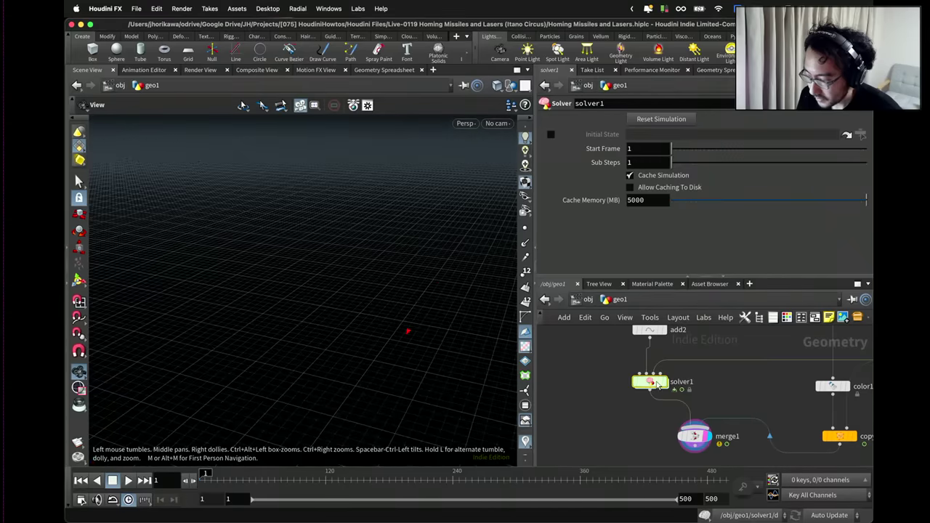
Play the missile simulation, pause at frame 114, and orbit to spread out the paths.
scroll(660, 396, down, 3)
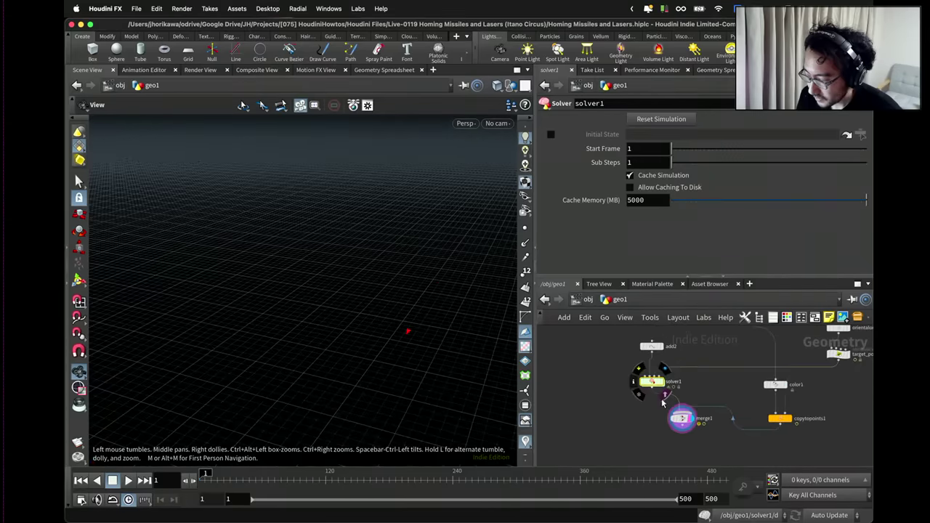
click(127, 481)
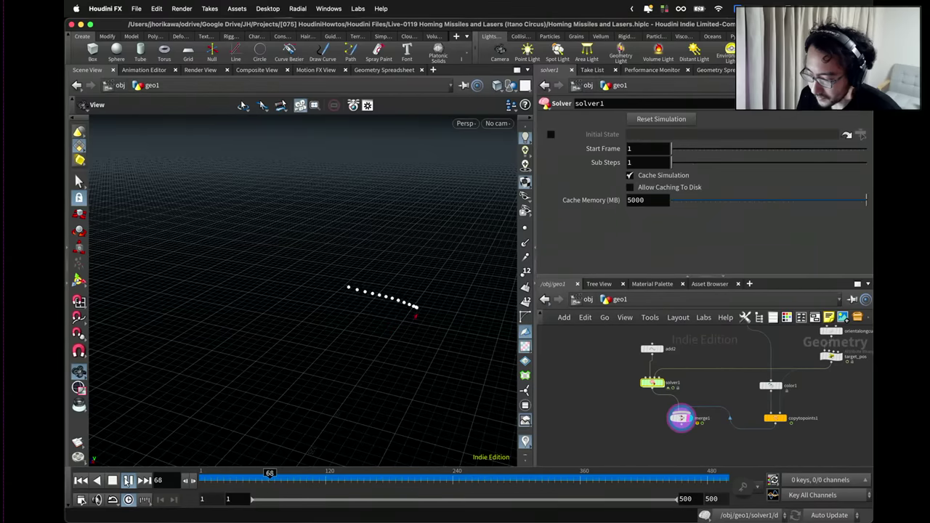
click(127, 479)
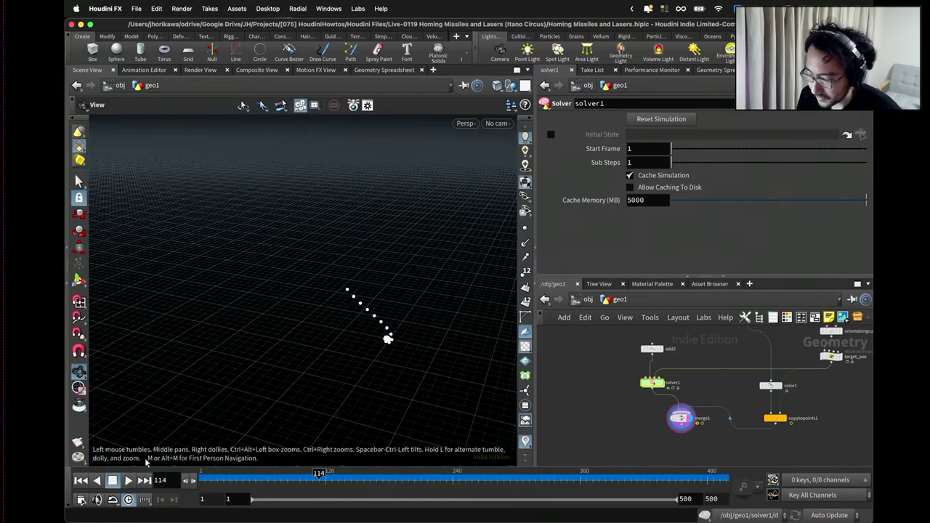
drag(389, 325, 285, 204)
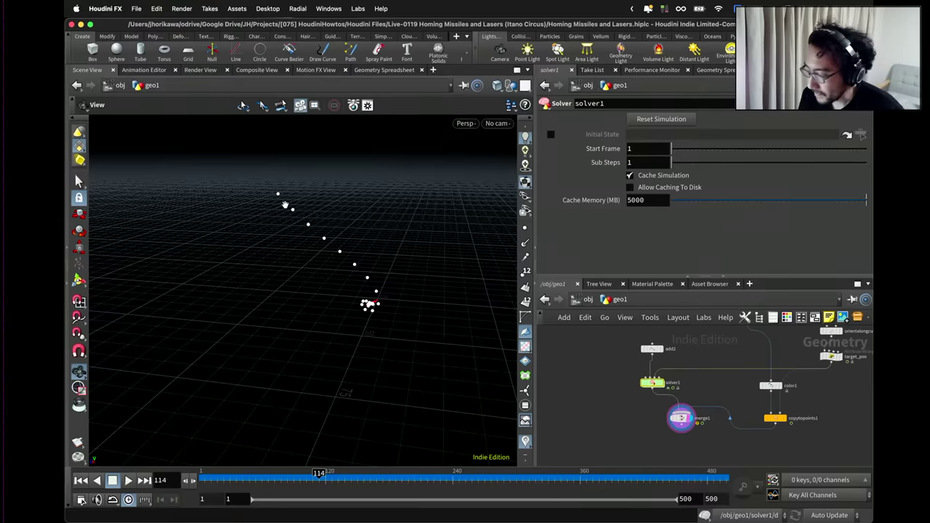
Orbit around the missile cluster and go back inside solver1's network.
scroll(659, 403, up, 3)
mouse_move(656, 377)
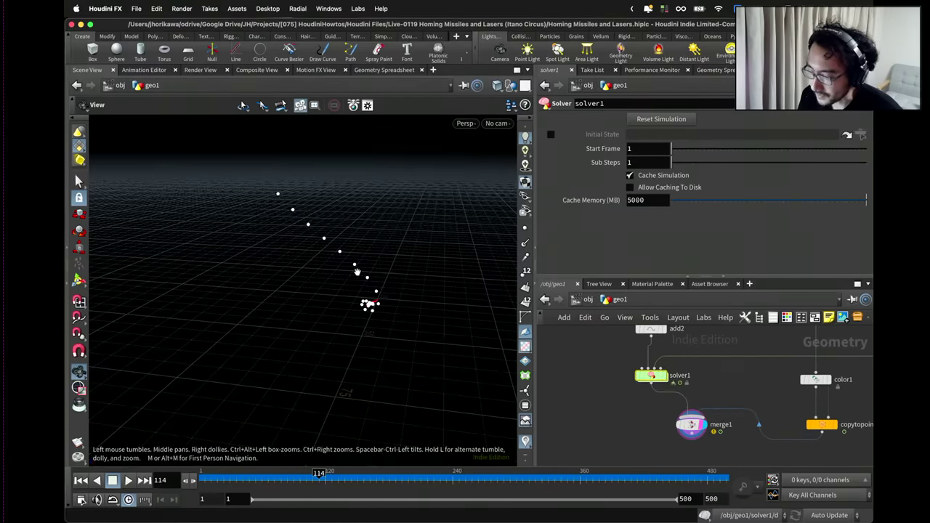
drag(369, 303, 377, 314)
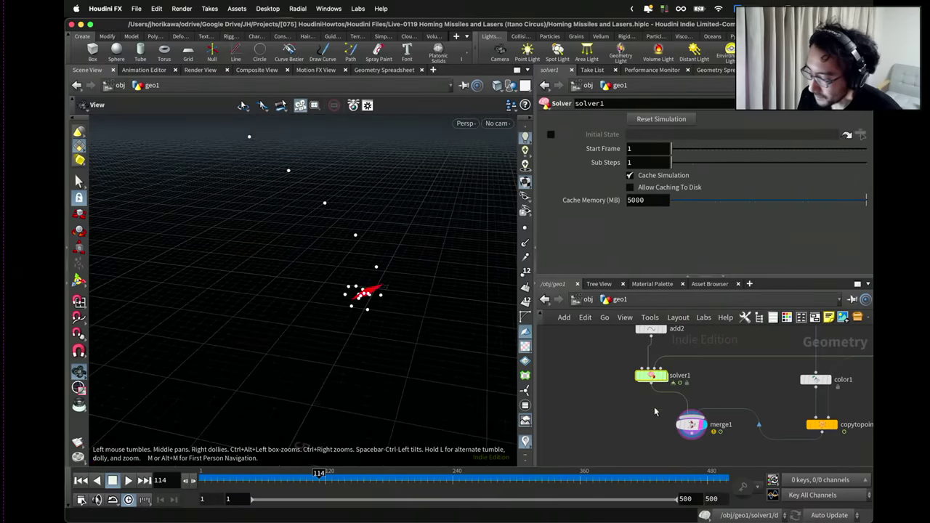
double_click(651, 375)
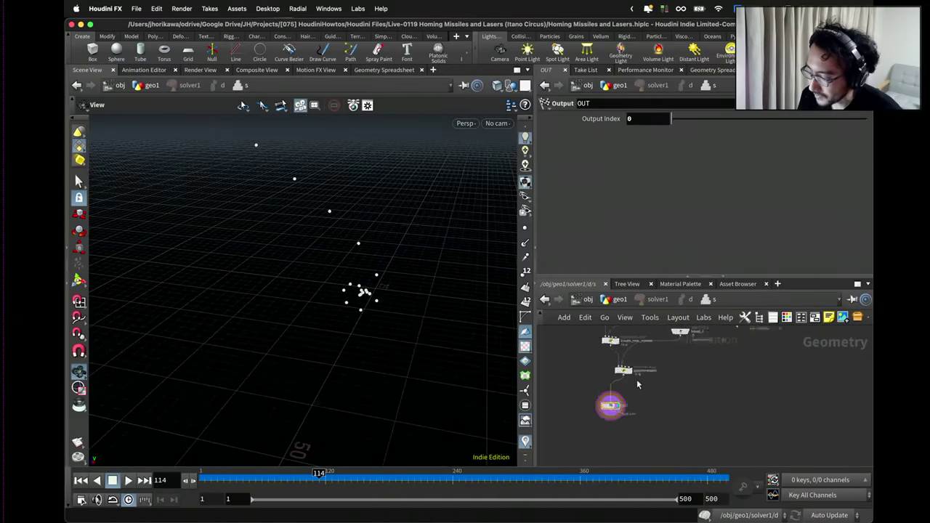
Set pointwrangle1's Maxvelspeed to 0.8.
click(623, 370)
scroll(634, 249, down, 2)
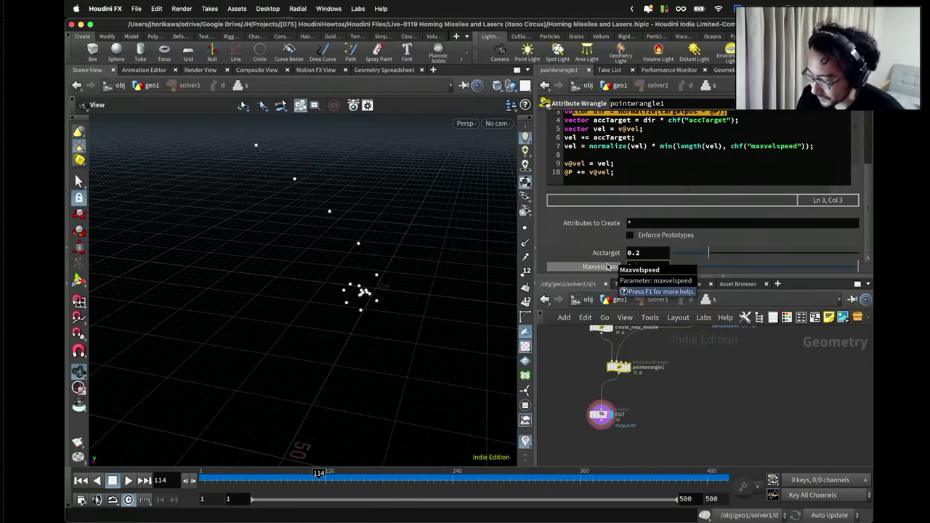
click(634, 267)
text(0.8)
key(Return)
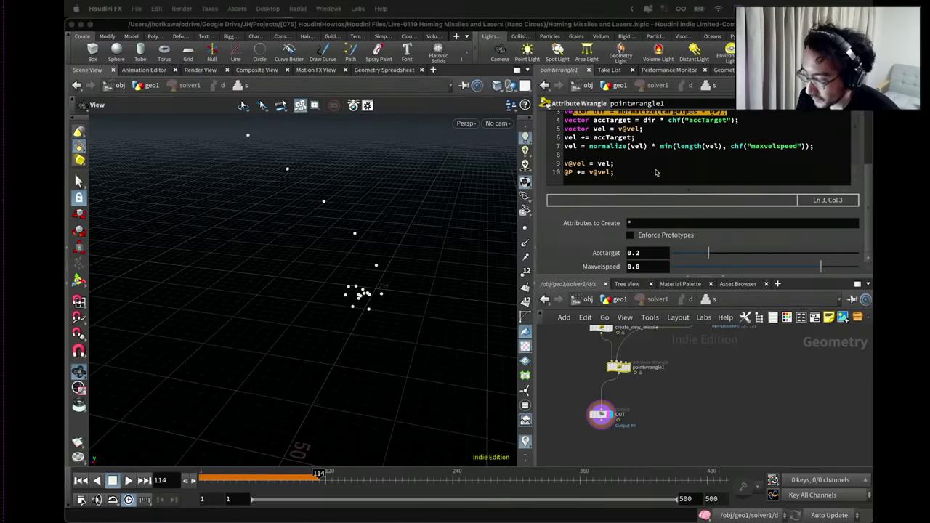
Select the acceleration expression on line 4 of the wrangle code, then move to the line's end.
click(658, 171)
scroll(658, 168, up, 3)
drag(745, 170, 636, 165)
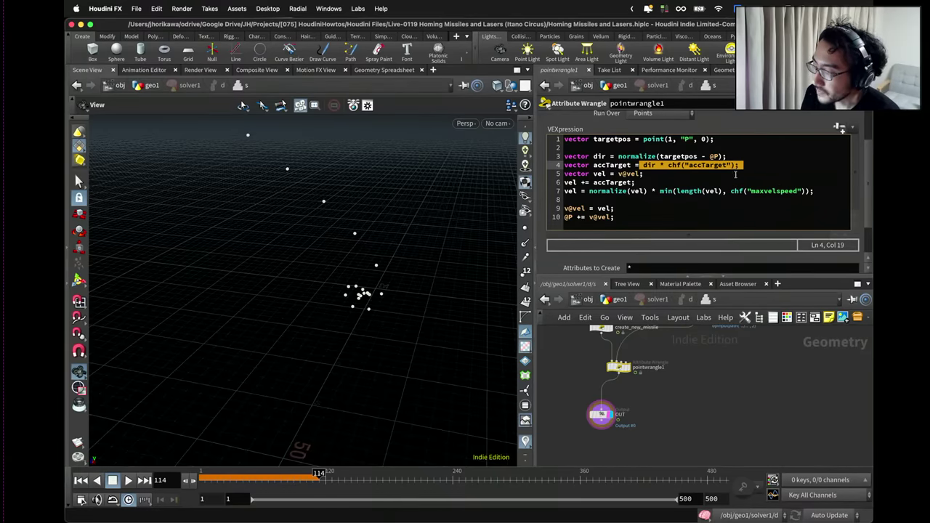
key(Right)
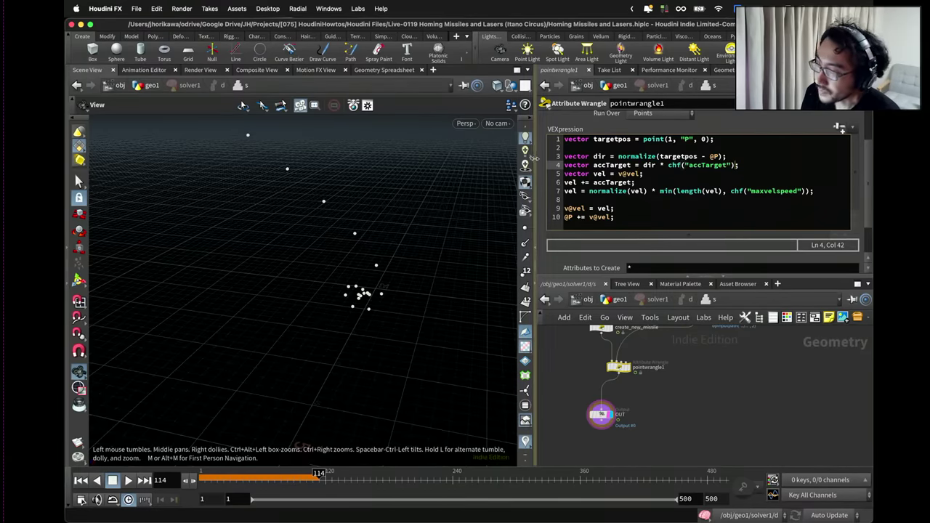
drag(538, 162, 428, 162)
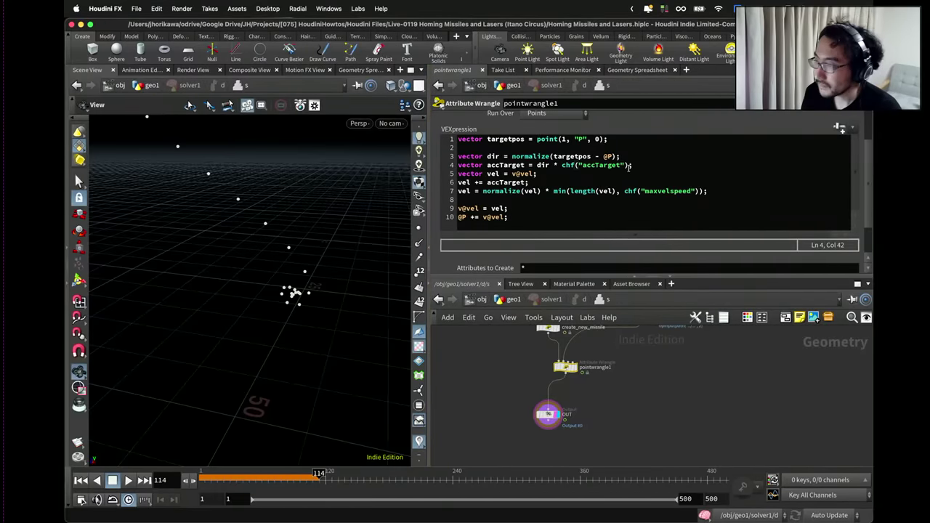
click(565, 166)
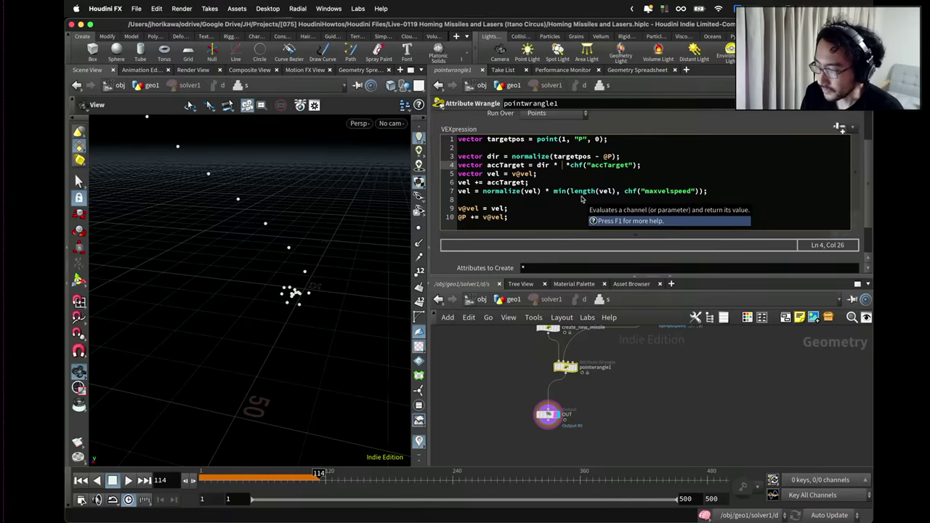
text(noise())
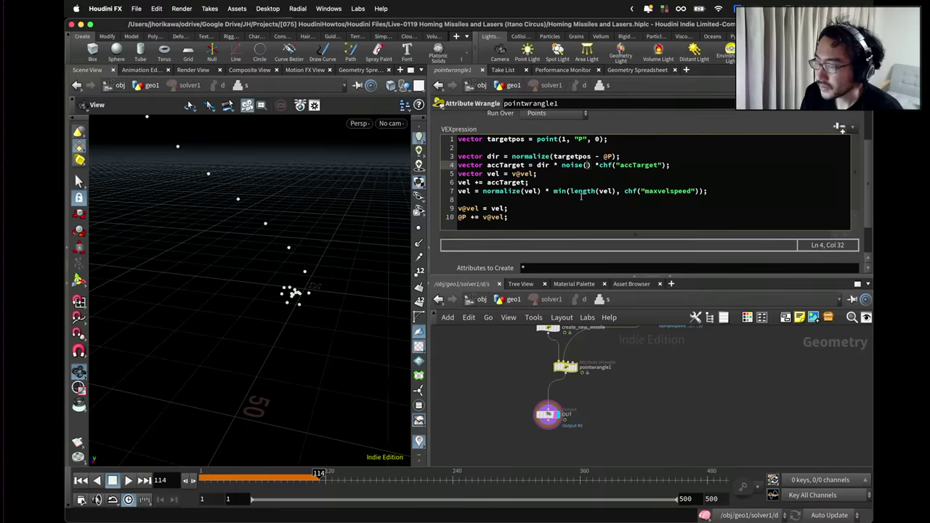
text(@ptnum)
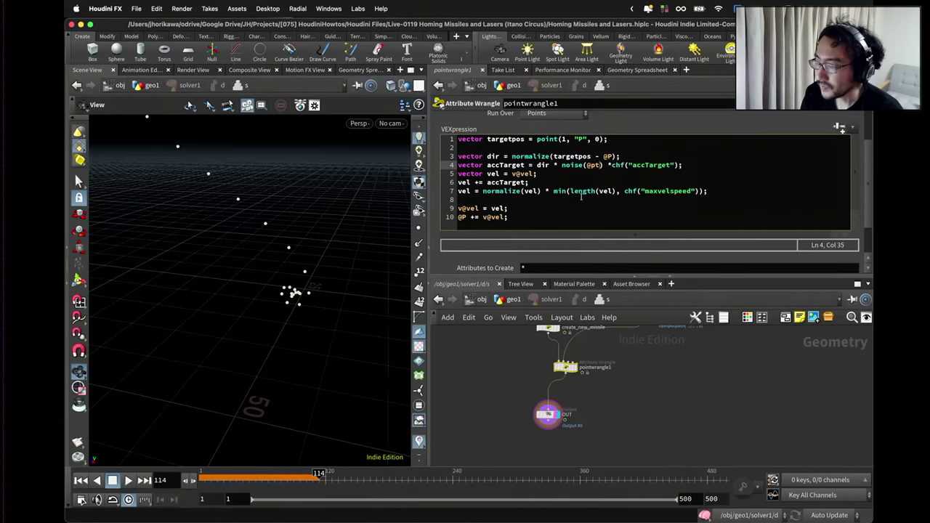
text( * 634)
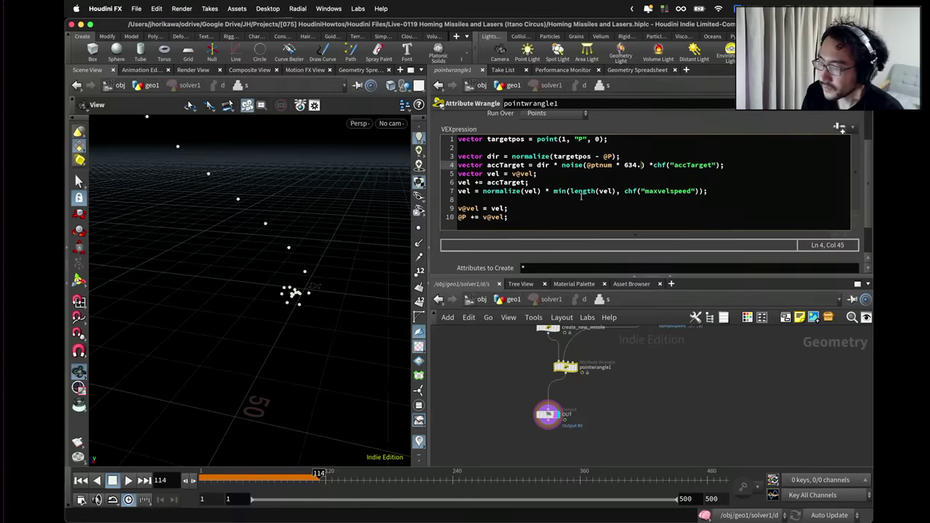
text(.52)
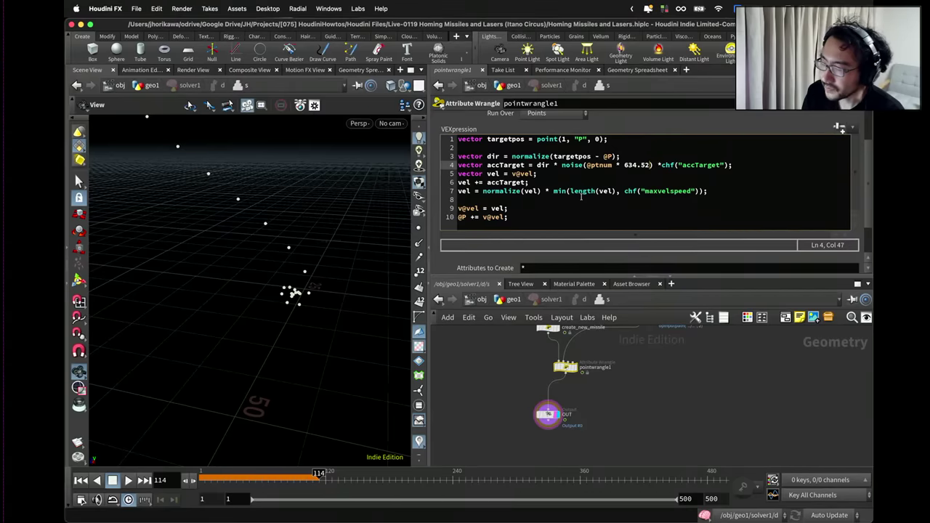
text( + @F)
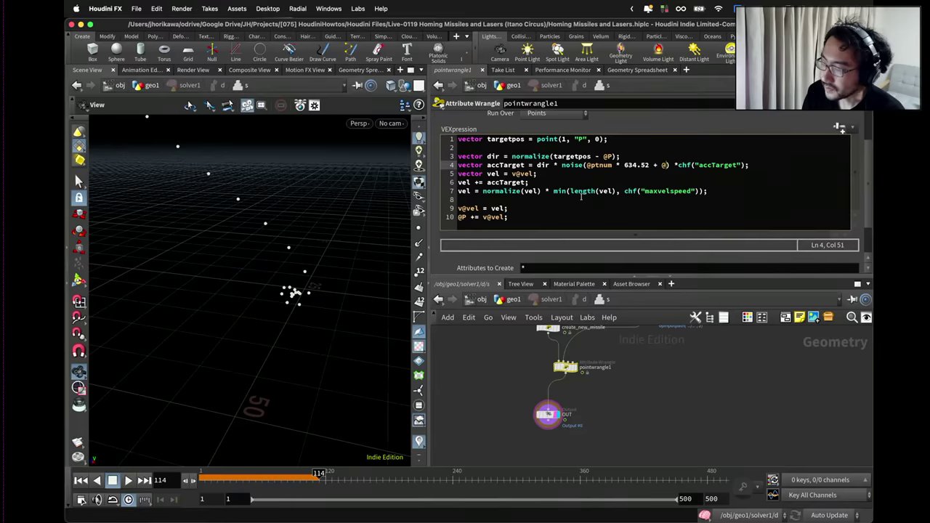
text(rame * 0.1)
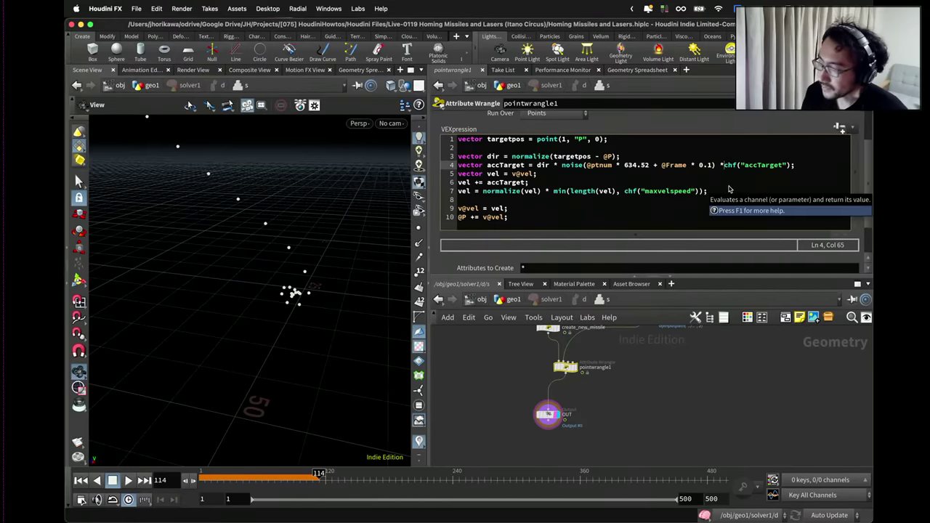
drag(800, 166, 728, 167)
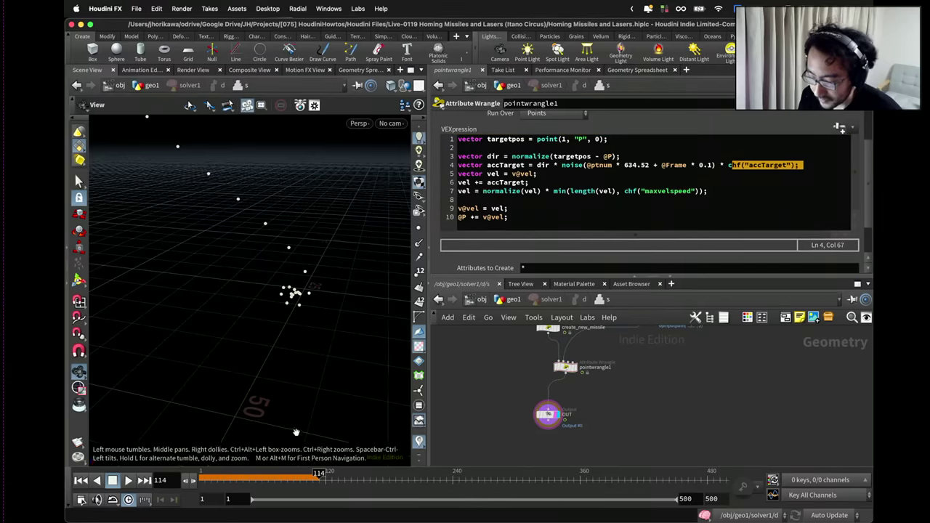
click(512, 299)
drag(240, 342, 167, 356)
Replay the simulation from the start, then scrub back to frame 50 and tilt the view down.
click(81, 480)
click(127, 480)
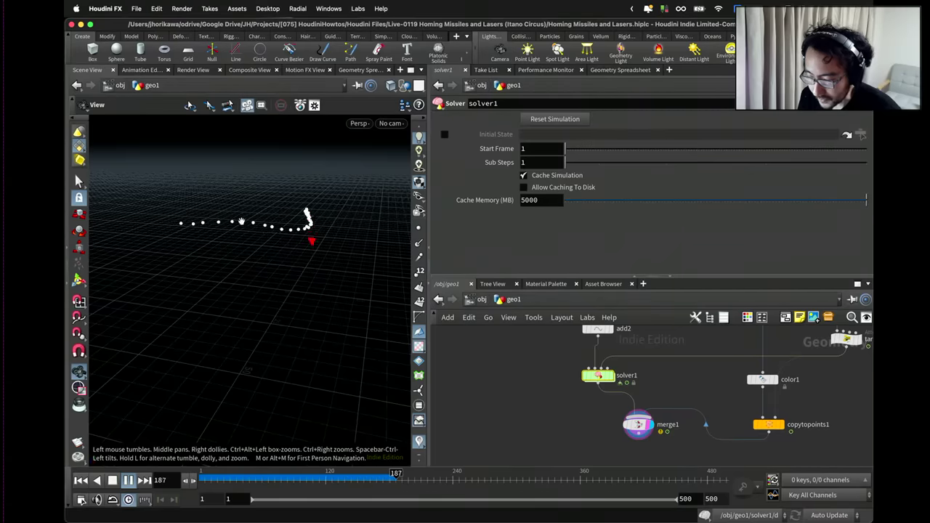
drag(262, 252, 256, 270)
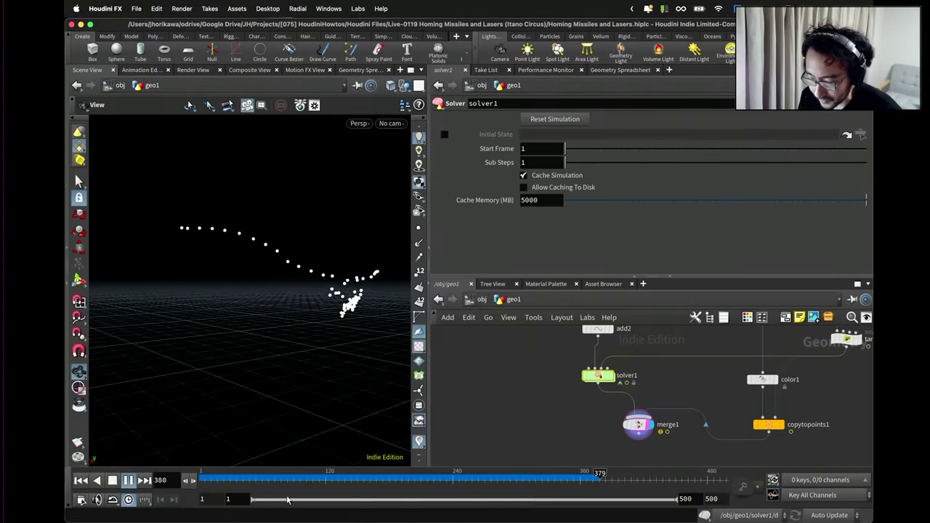
click(255, 481)
drag(254, 483, 252, 482)
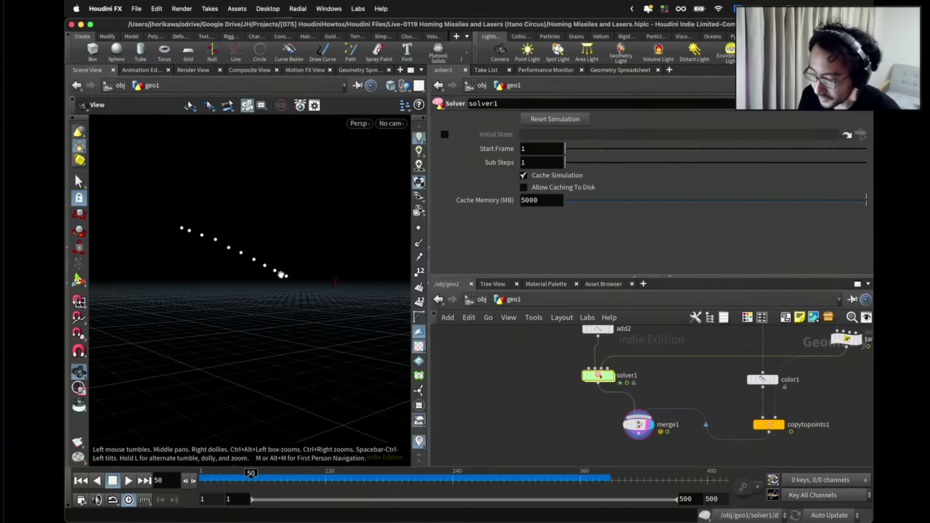
drag(282, 275, 278, 263)
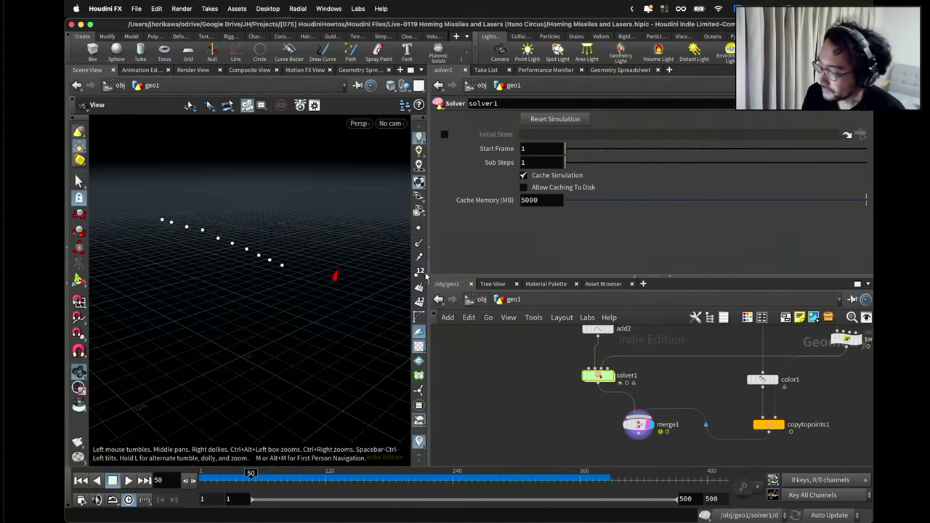
scroll(652, 385, down, 1)
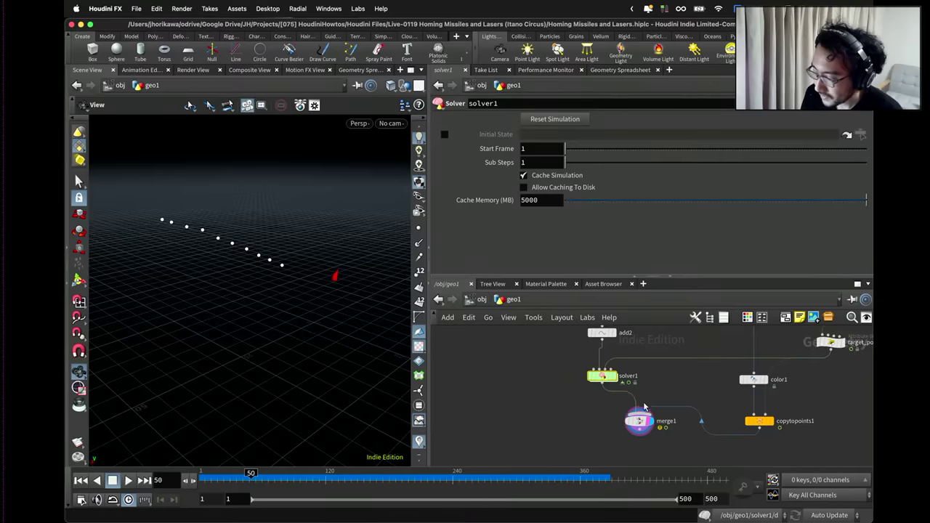
scroll(643, 407, up, 2)
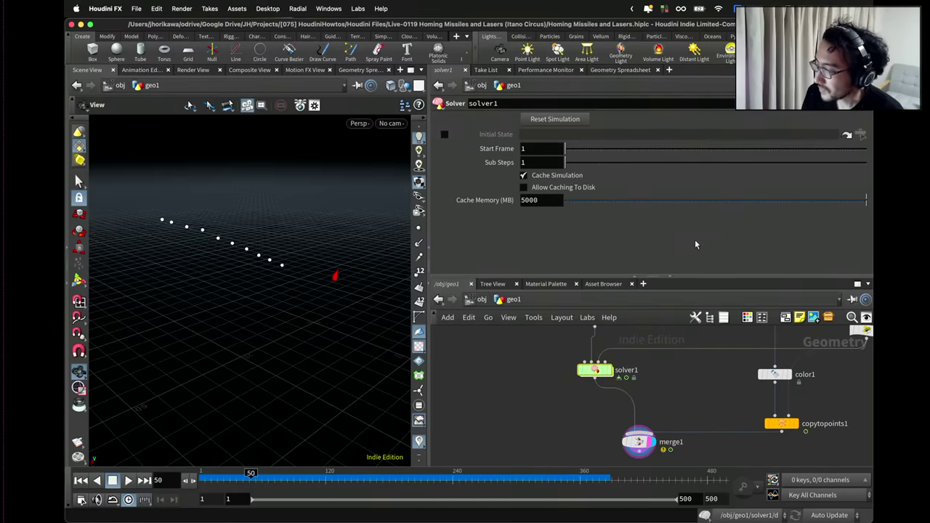
Add a trail1 node fed by solver1's output and display it.
click(558, 392)
scroll(557, 385, down, 1)
scroll(559, 385, up, 2)
key(Tab)
text(trail)
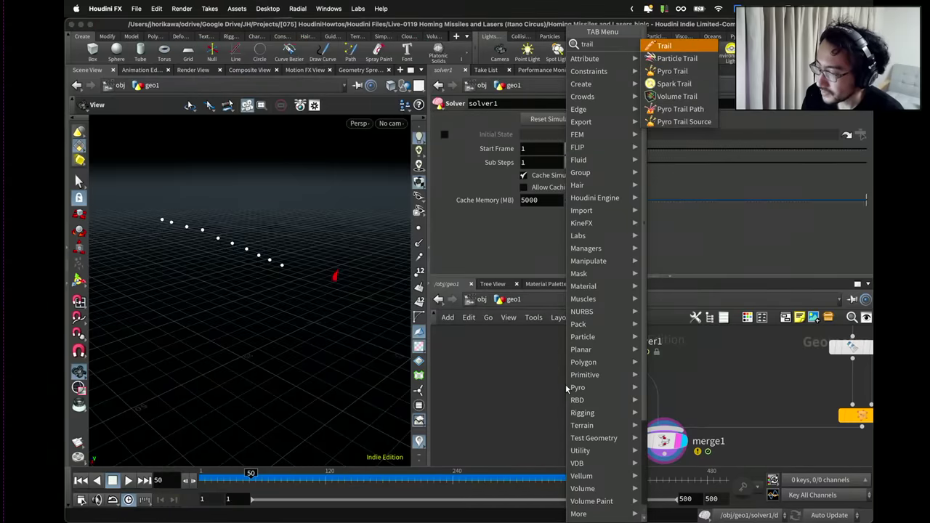
key(Return)
click(570, 396)
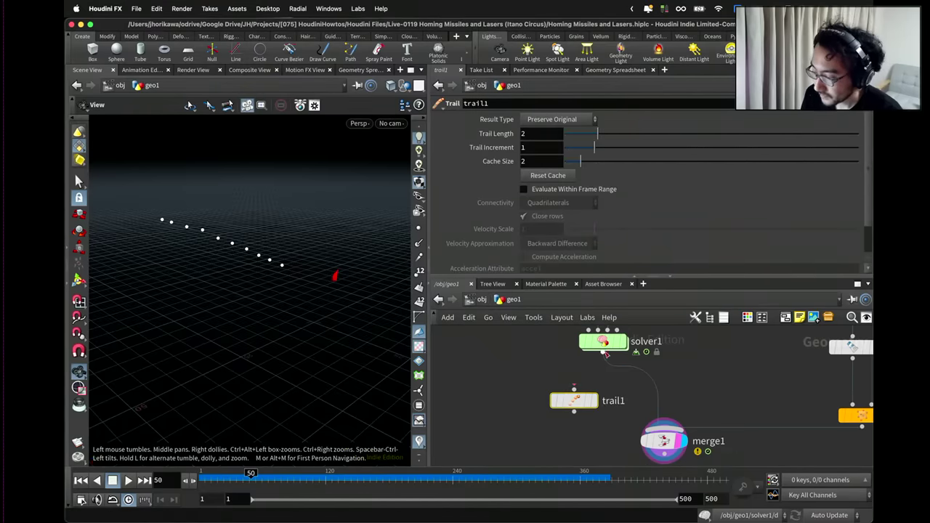
drag(603, 354, 573, 390)
click(594, 401)
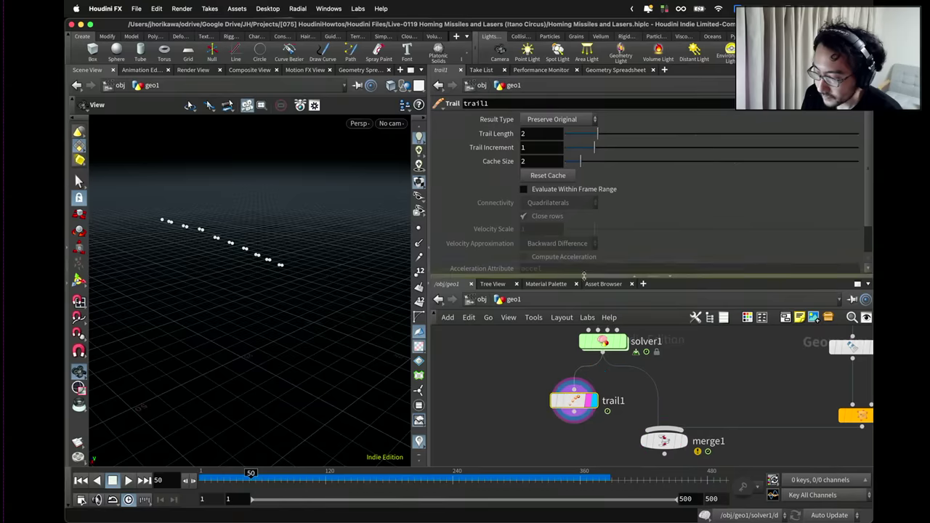
Set trail1 to Connect as Polygons, Close Rows off, Trail Length 30, then rewind to frame 1.
drag(622, 137, 869, 145)
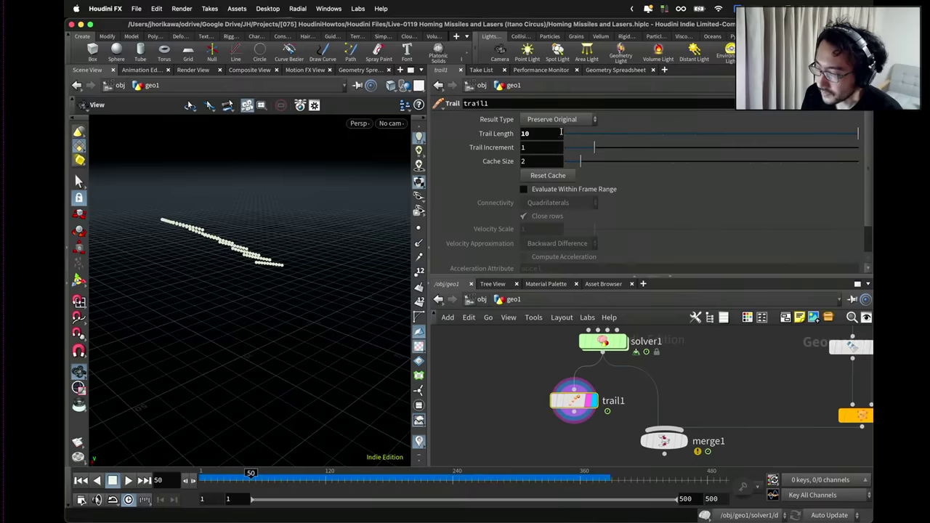
click(562, 121)
click(564, 161)
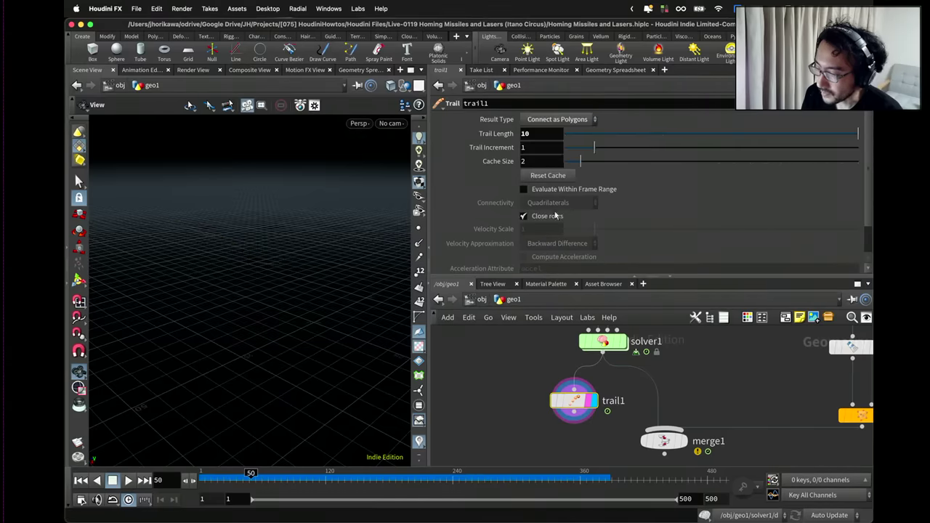
click(552, 215)
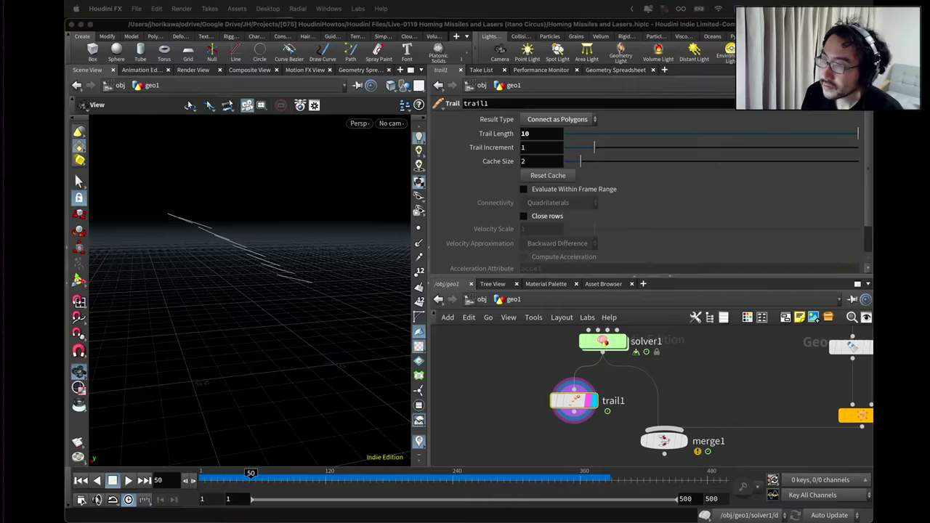
click(541, 134)
double_click(525, 134)
text(30)
key(Return)
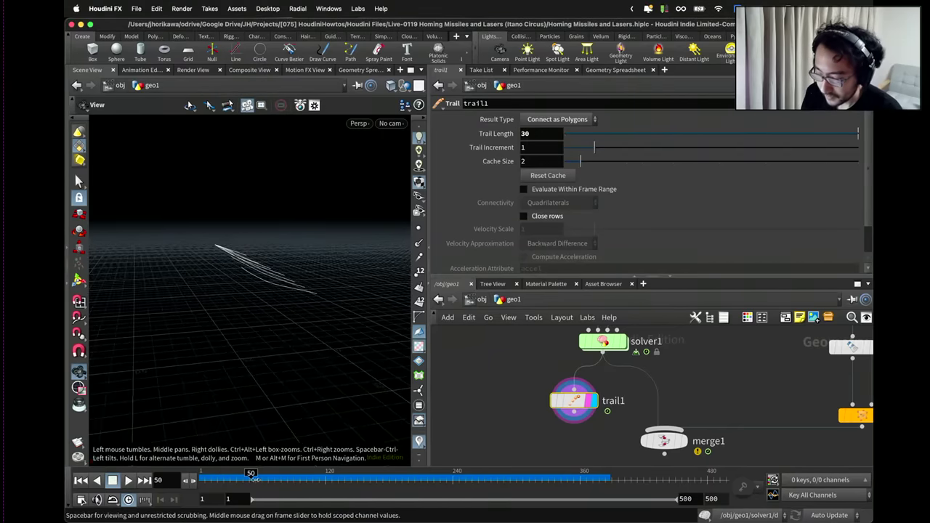
click(189, 481)
scroll(537, 407, down, 5)
scroll(550, 393, up, 3)
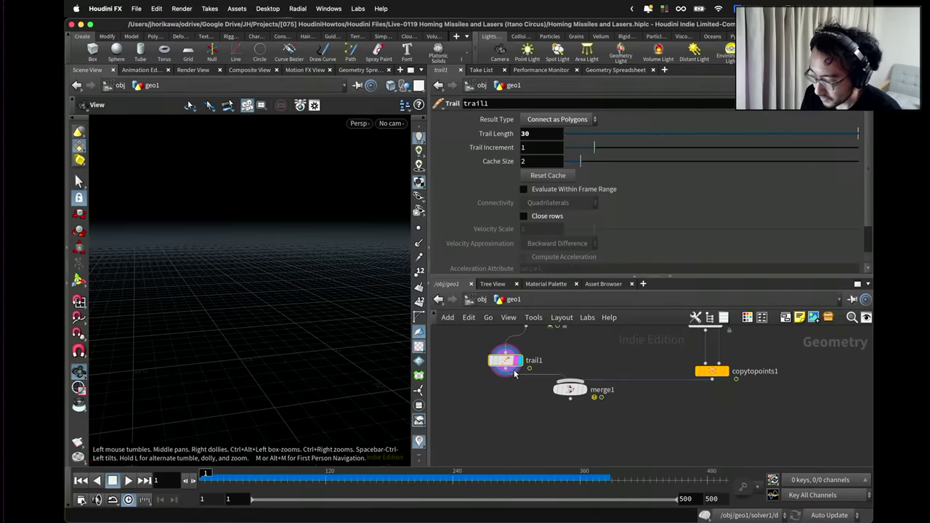
Display merge1 and play the simulation through to frame 296, orbiting closer to the trails.
click(571, 389)
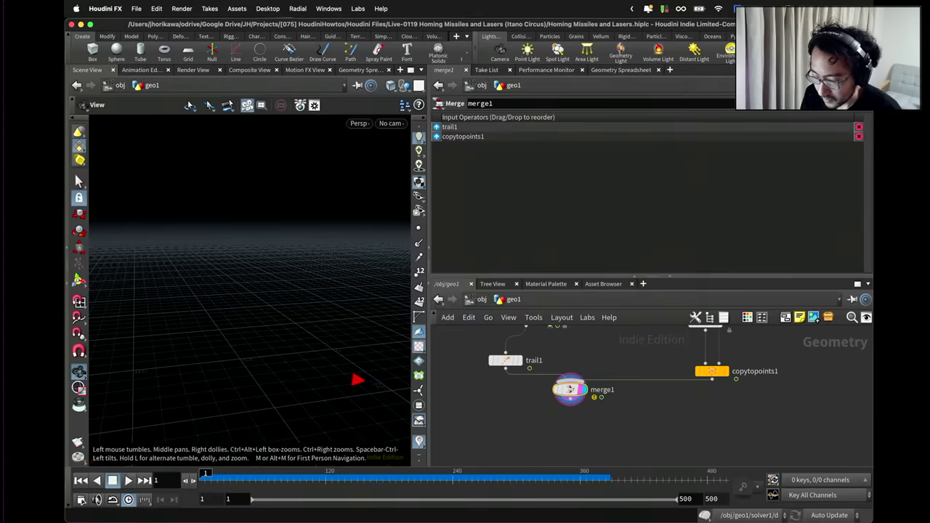
click(128, 483)
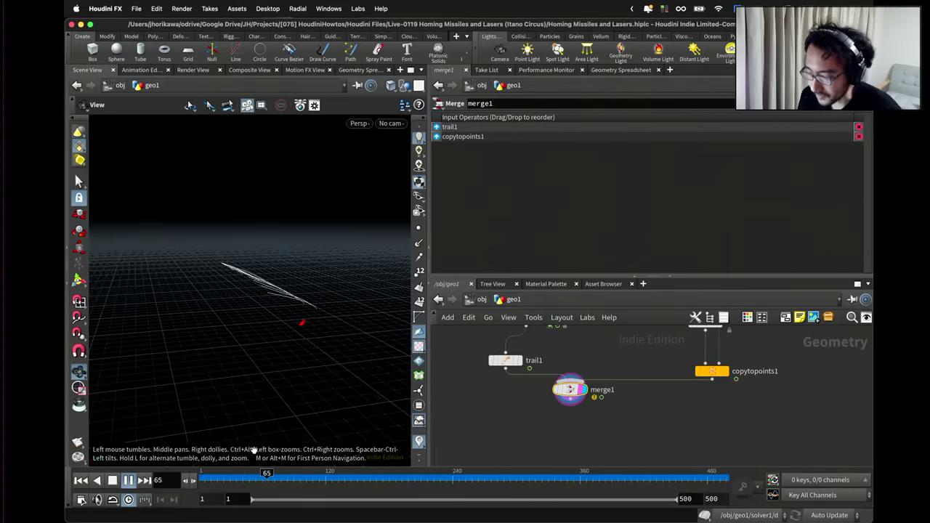
drag(267, 476, 520, 487)
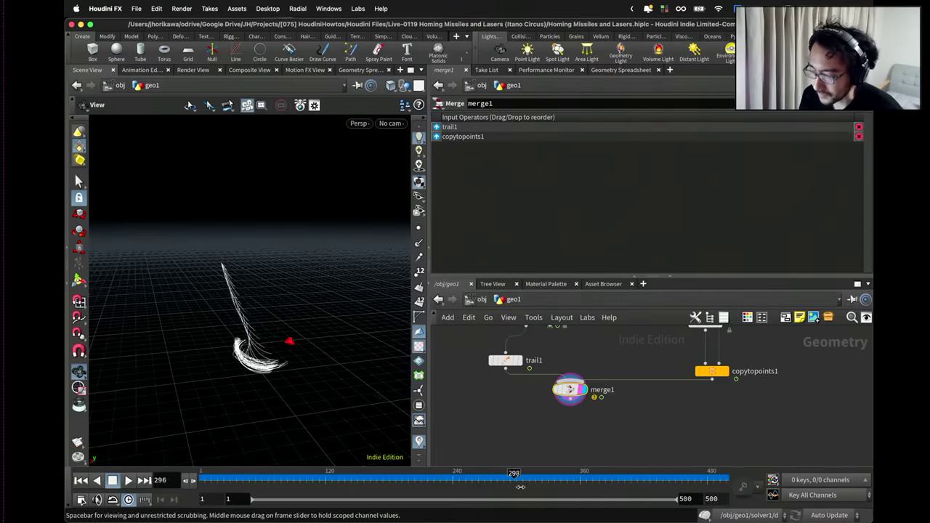
drag(295, 331, 312, 306)
scroll(301, 334, up, 5)
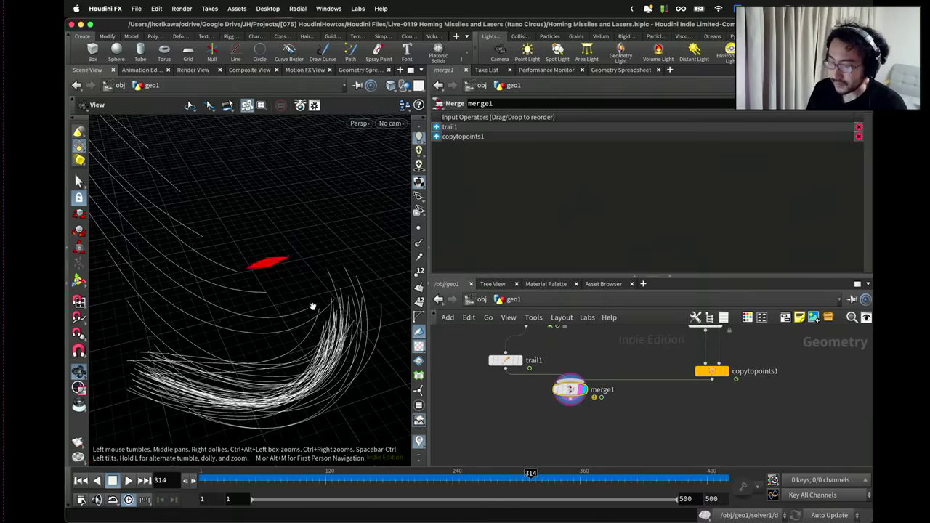
Scrub between frames 149, 99, 134 and 59 while orbiting around the trails and red target.
click(355, 476)
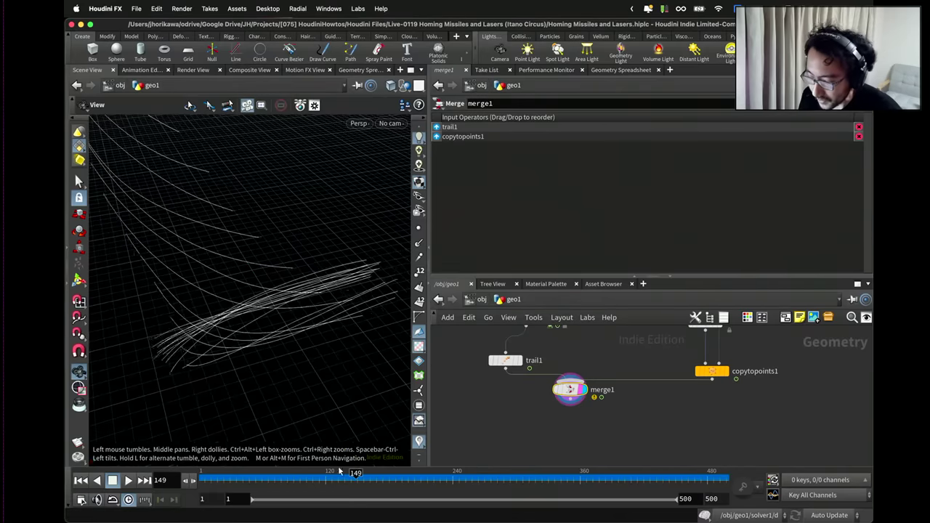
scroll(270, 363, down, 5)
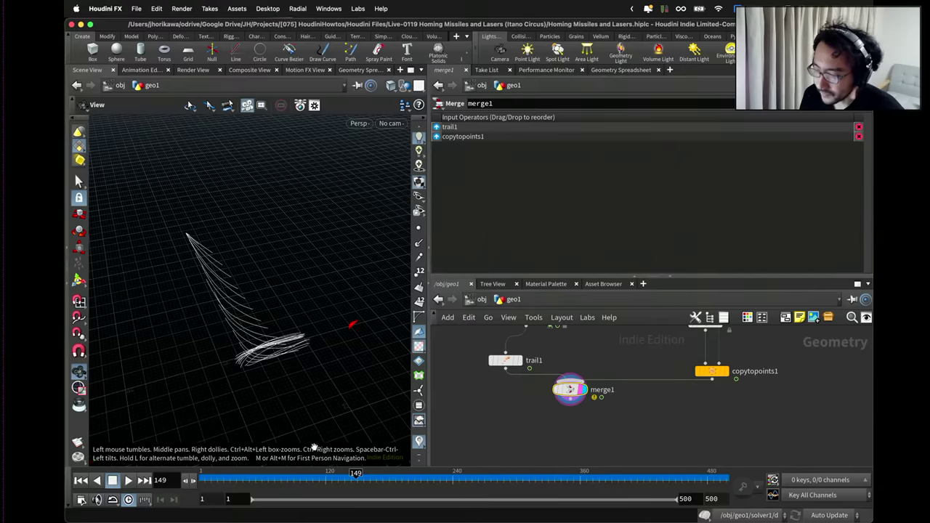
mouse_move(337, 480)
mouse_down()
mouse_move(266, 479)
mouse_move(324, 486)
mouse_move(303, 485)
mouse_move(311, 486)
mouse_up()
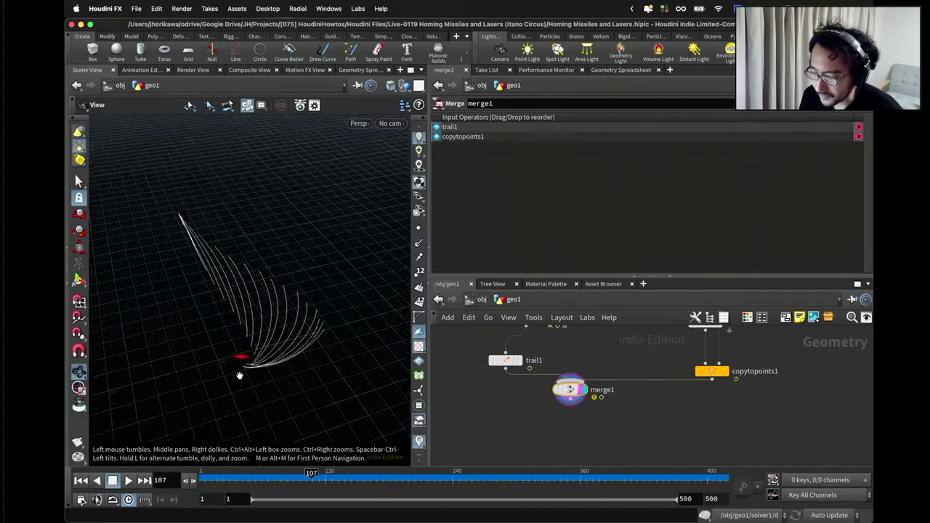
drag(240, 376, 270, 370)
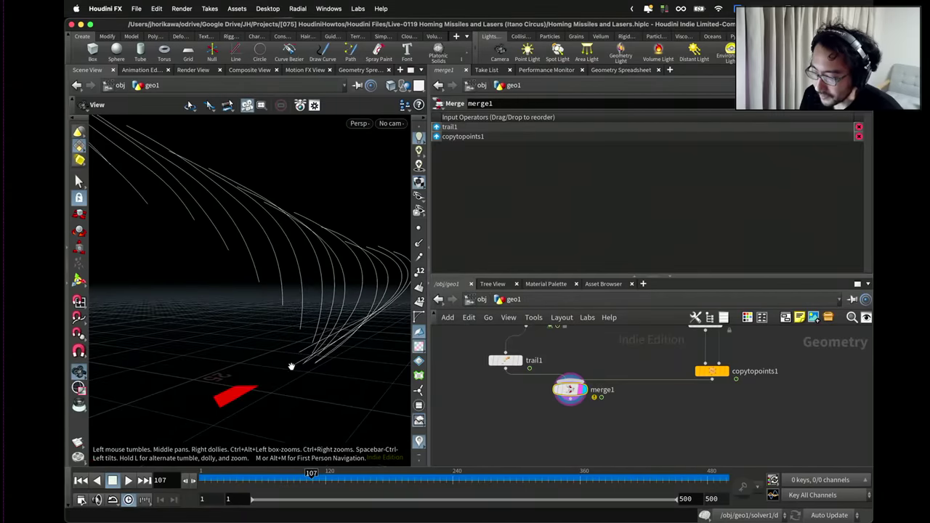
drag(259, 381, 345, 438)
drag(311, 474, 339, 474)
drag(276, 363, 293, 400)
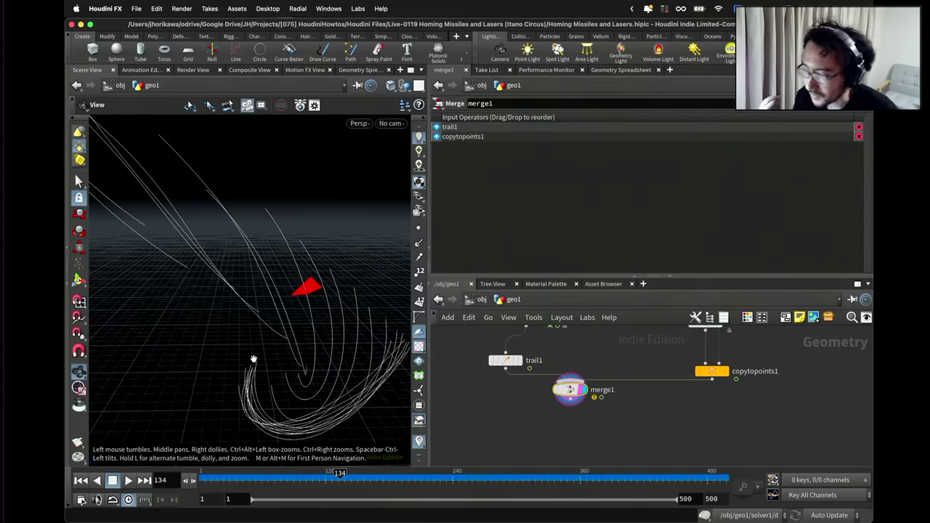
drag(253, 359, 288, 393)
drag(339, 474, 205, 472)
scroll(514, 412, down, 2)
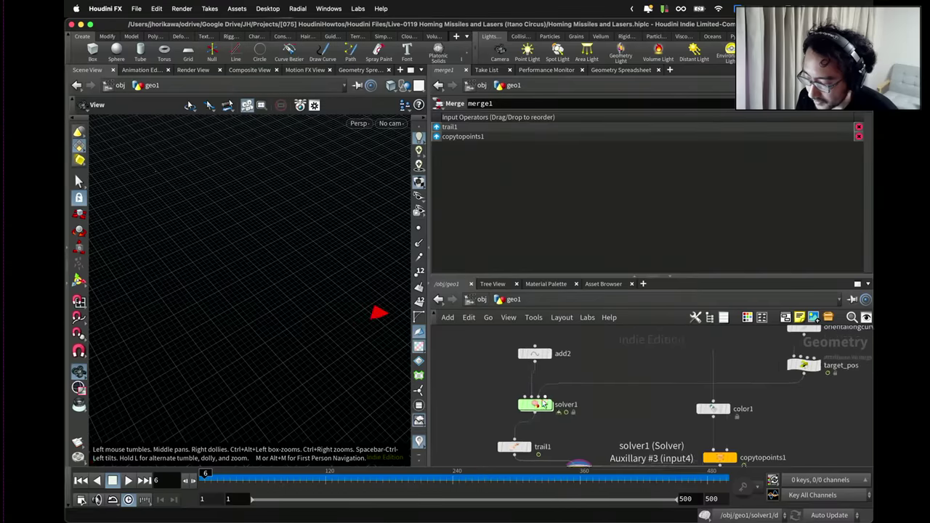
Set the wrangle's Acctarget to 0.4, return to geo1, and play to frame 370.
double_click(552, 408)
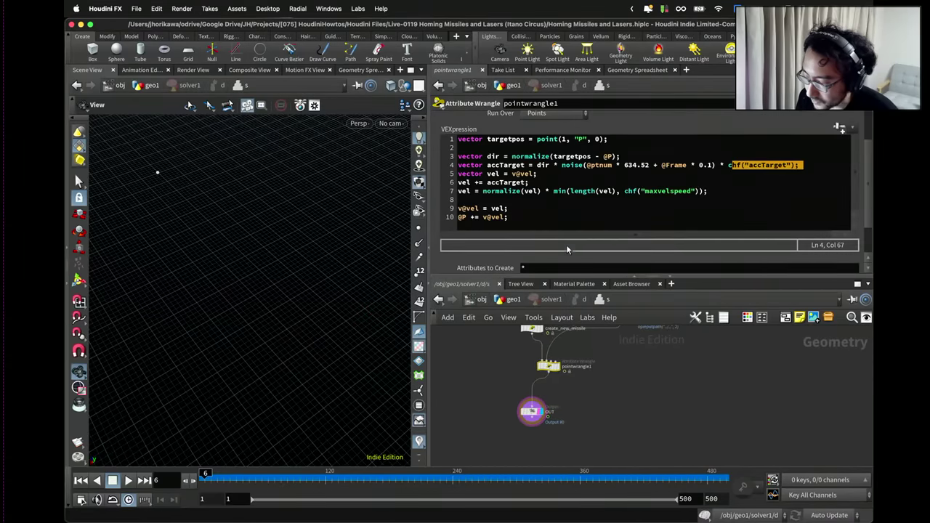
scroll(567, 251, down, 2)
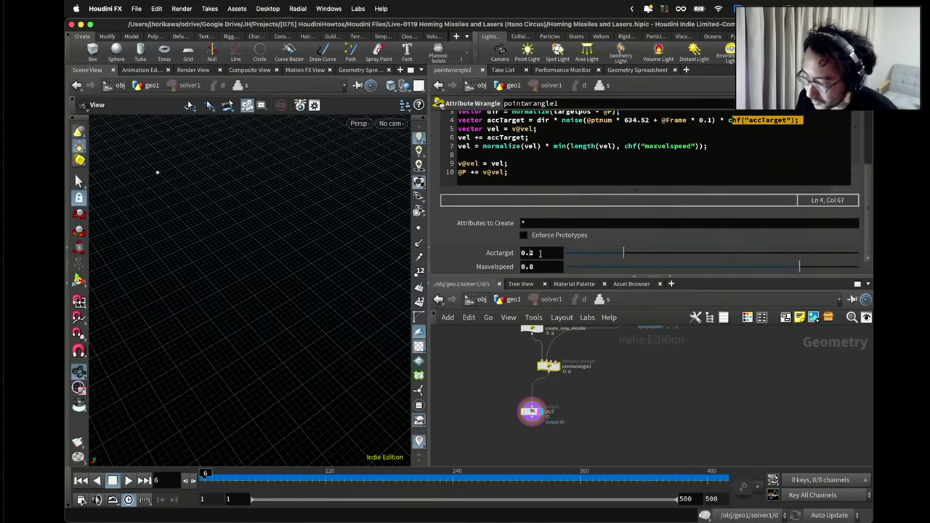
key(Return)
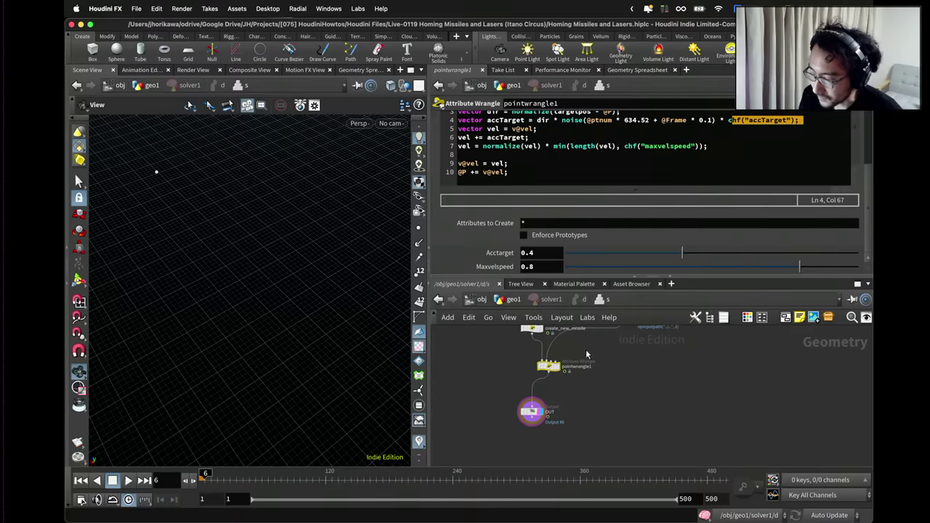
click(502, 300)
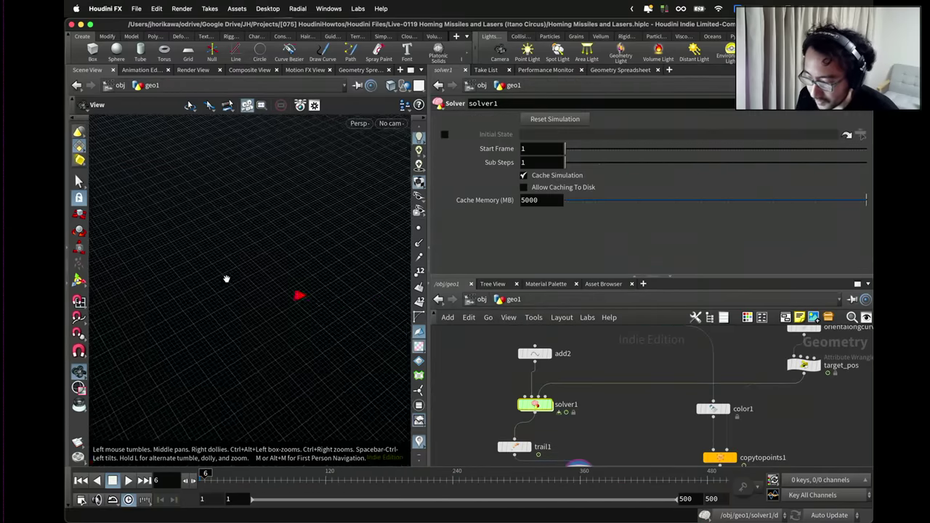
drag(226, 279, 220, 435)
click(128, 481)
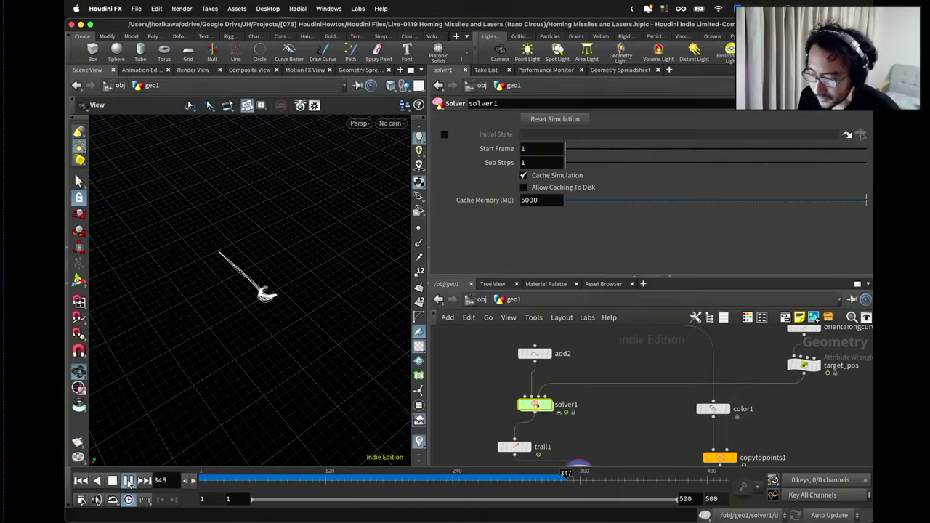
click(128, 480)
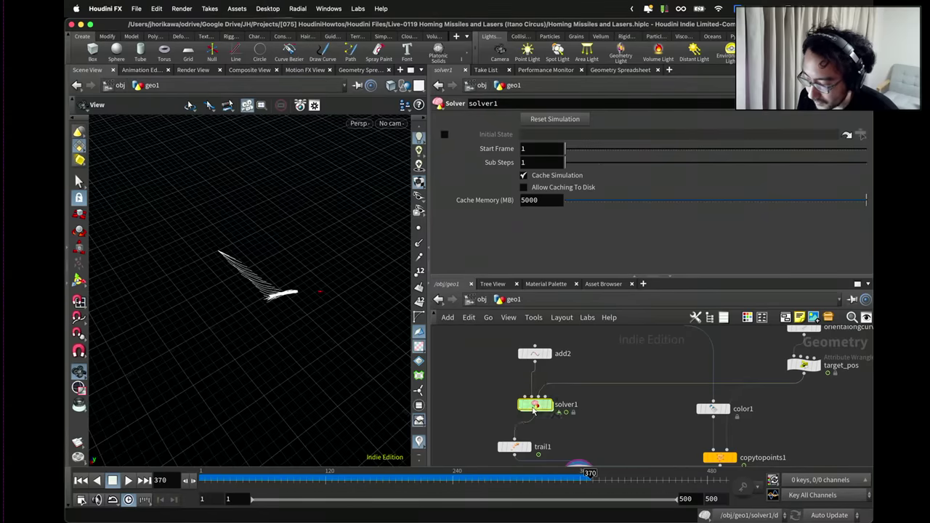
Change Acctarget to 0.1, go back up to geo1, and restart playback from frame 1.
double_click(535, 405)
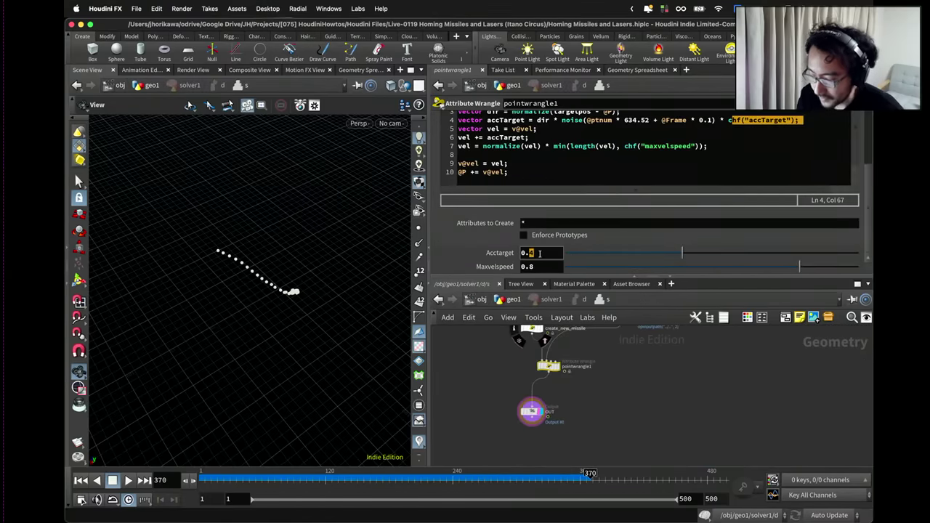
click(539, 253)
text(0.1)
key(Return)
click(509, 300)
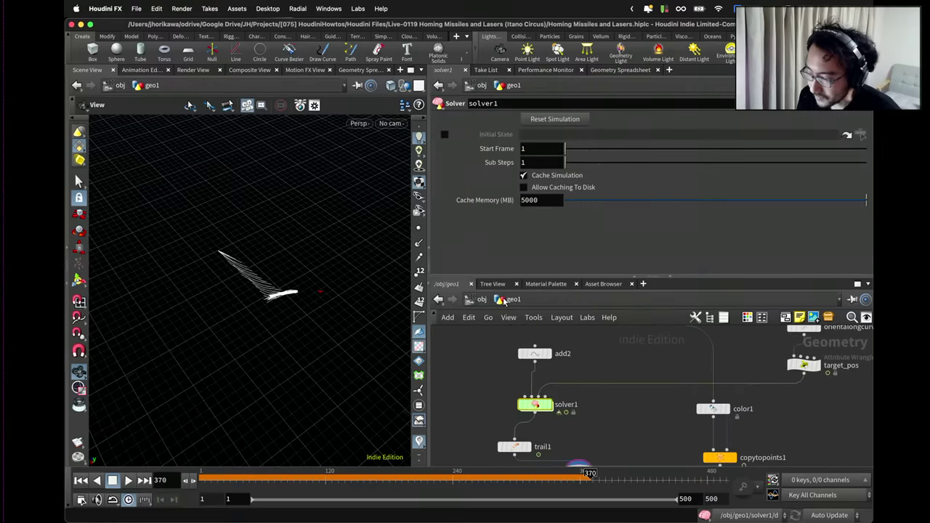
click(81, 480)
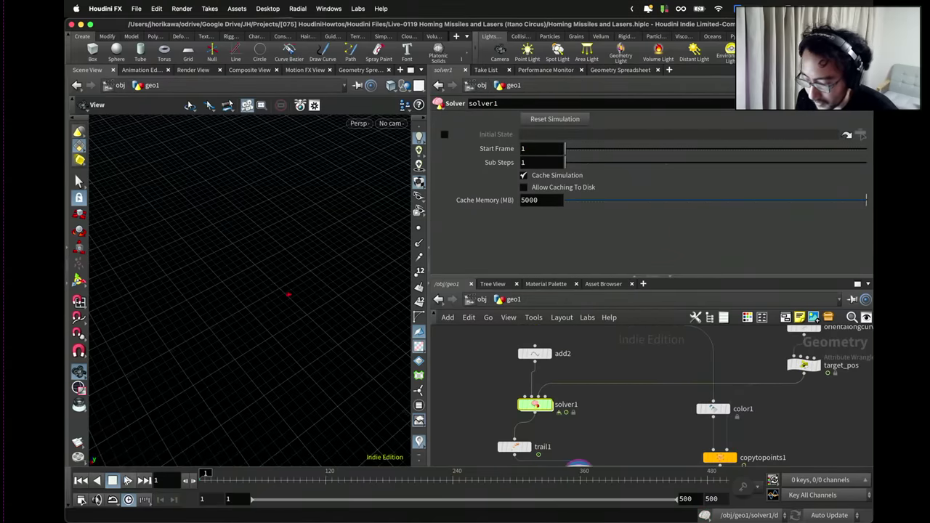
click(128, 480)
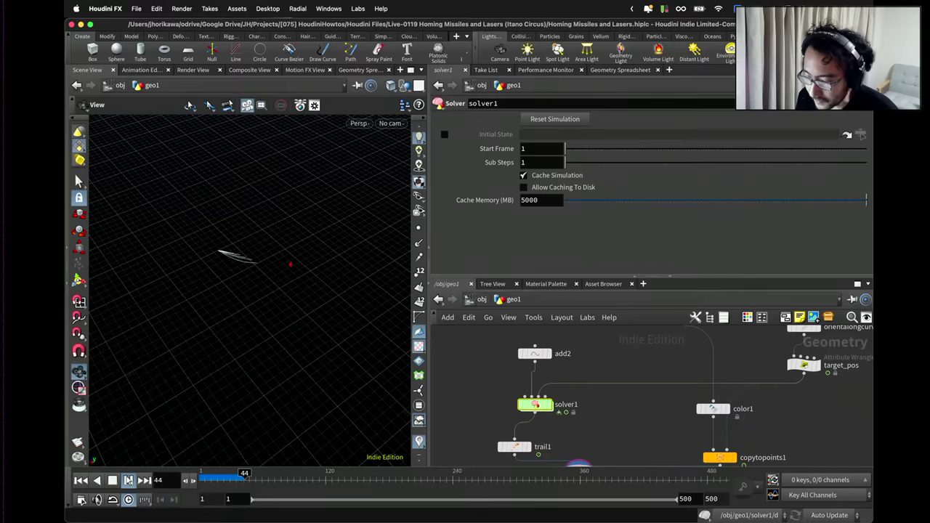
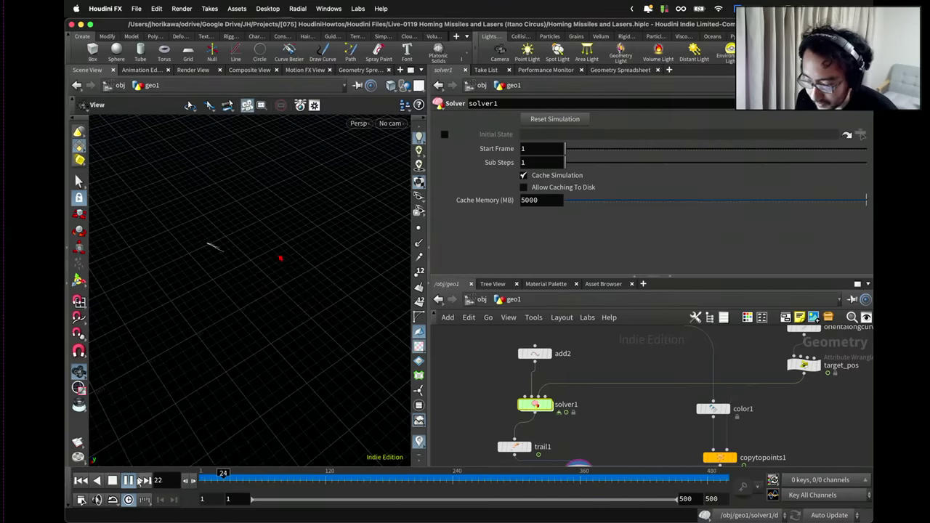
Stop the running simulation, replay it from frame 1, then stop it to inspect the trails.
key(Up)
double_click(536, 405)
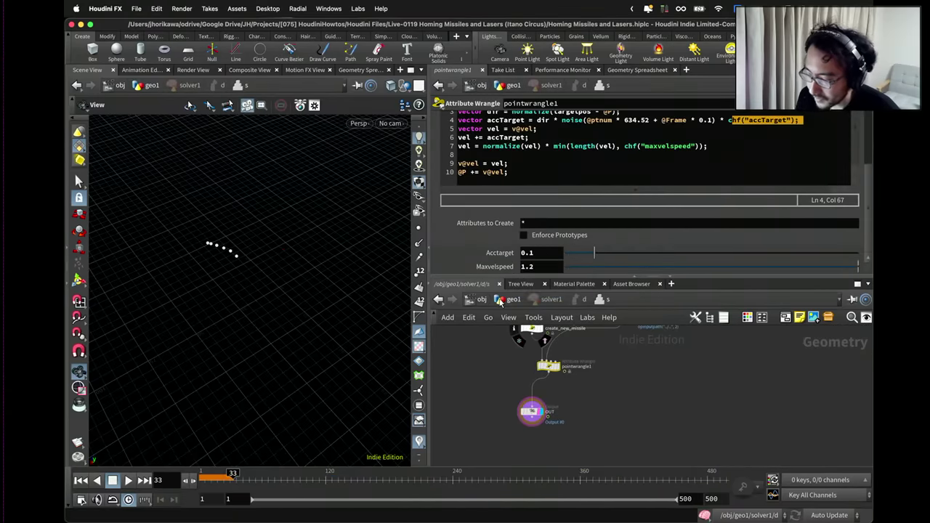
click(512, 300)
click(81, 480)
click(128, 480)
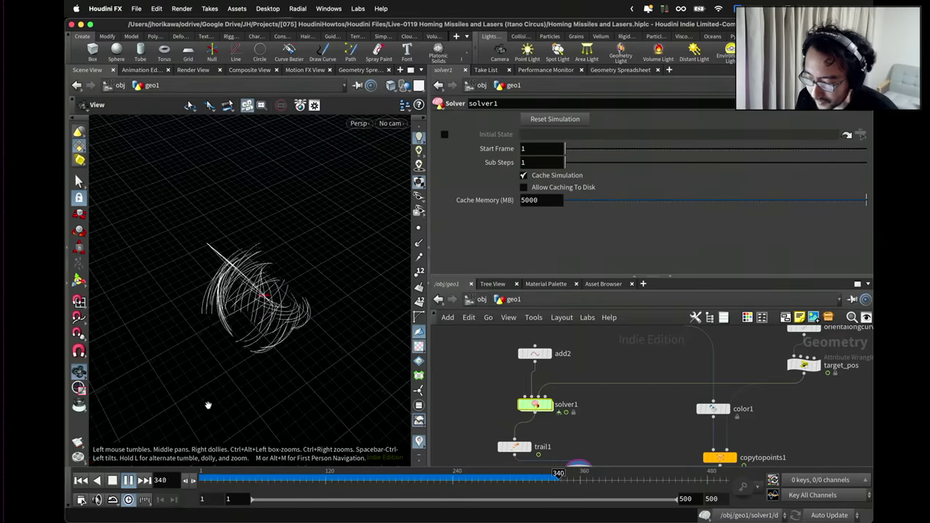
click(127, 480)
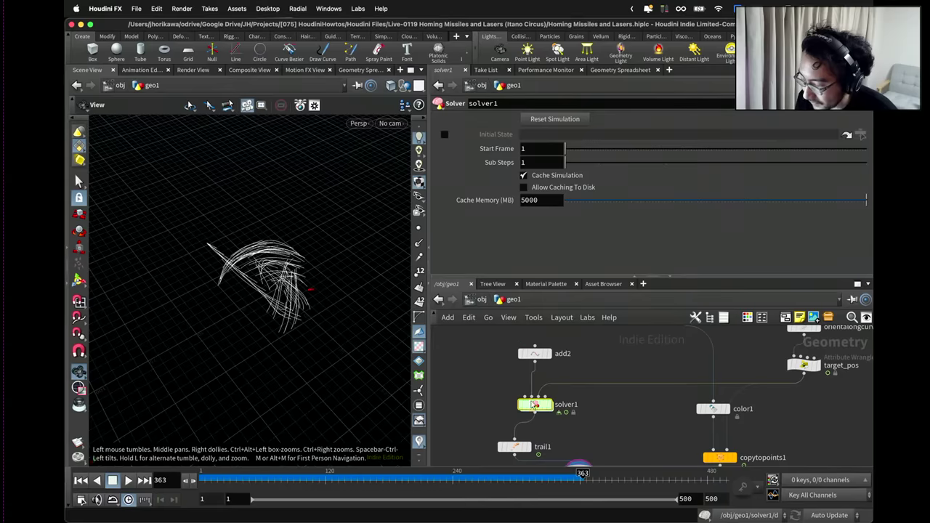
Set pointwrangle1's Maxvelspeed to 0.5 inside solver1 and return to geo1.
double_click(535, 405)
double_click(531, 266)
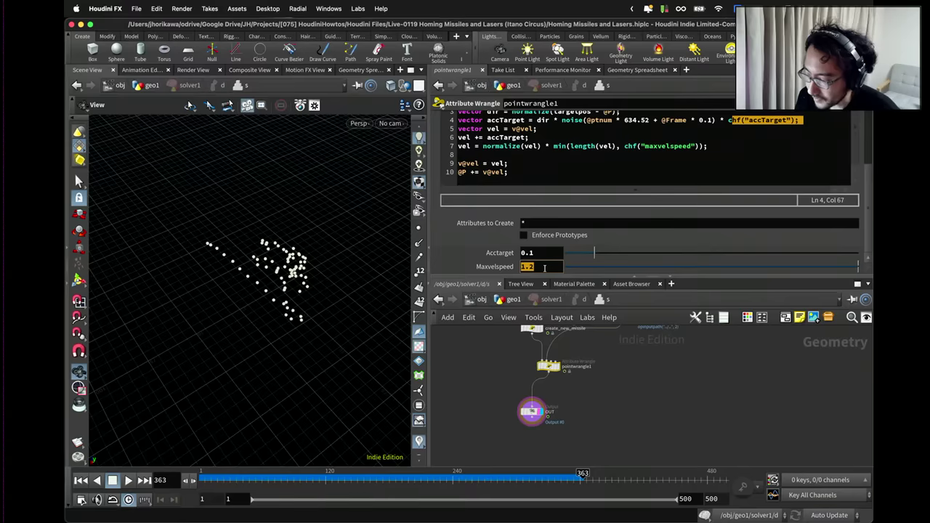
text(0.5)
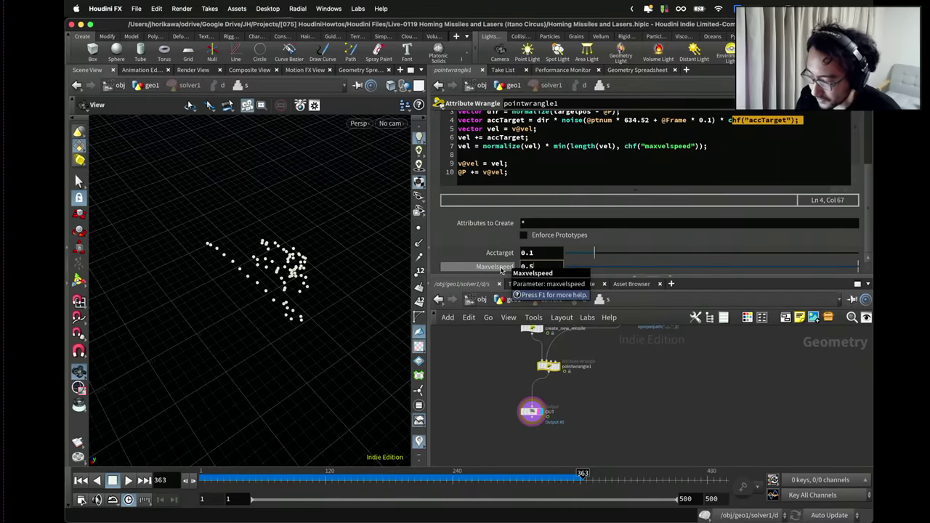
key(Return)
key(u)
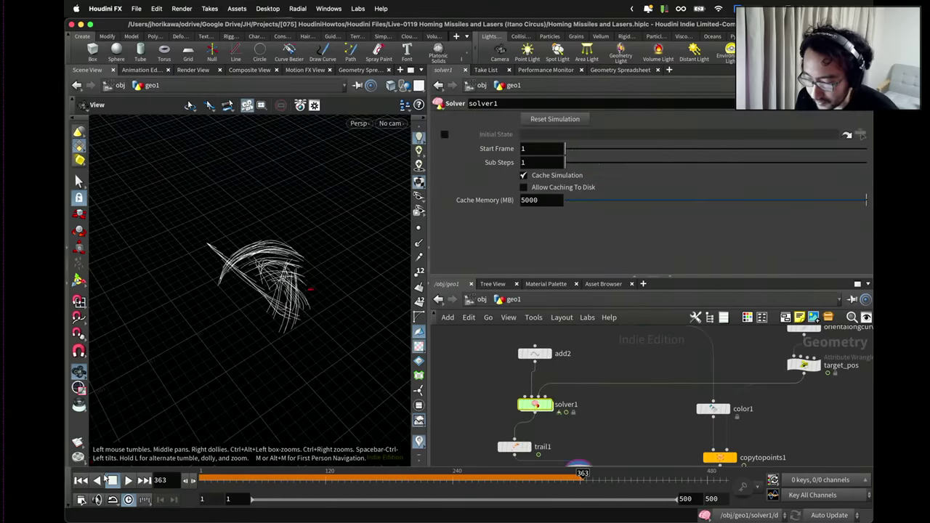
Replay the simulation with the slower missiles, stop it, and rewind to frame 1.
click(128, 480)
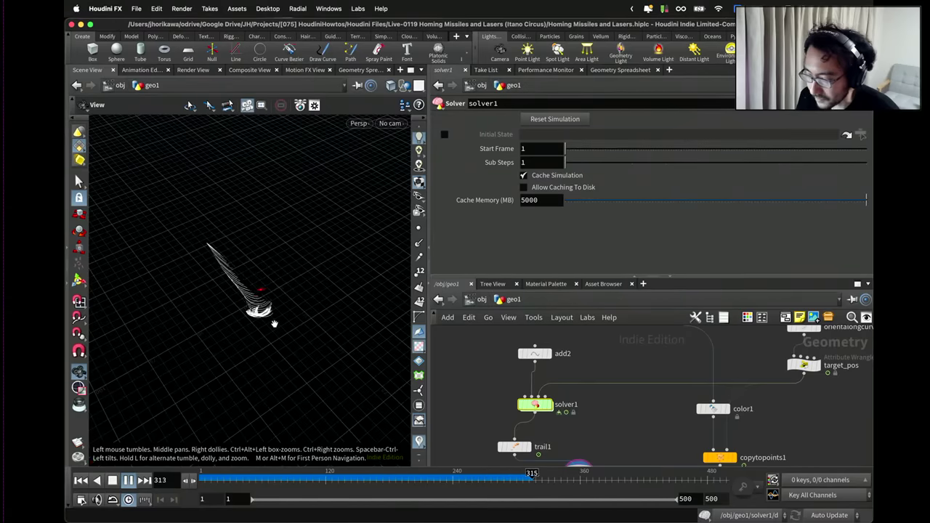
click(129, 481)
click(80, 481)
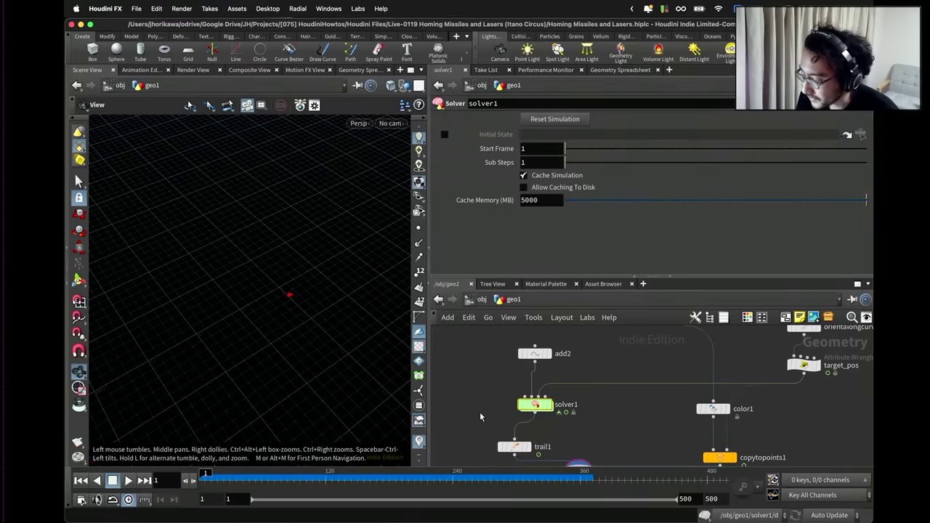
Set the solver wrangle's Maxvelspeed to 0.8 and Acctarget to 0.3, then return to geo1.
double_click(531, 406)
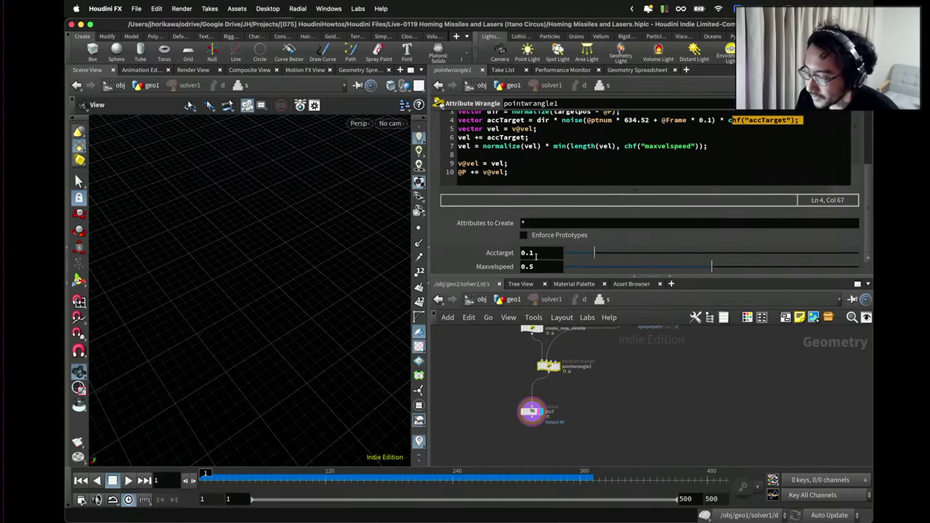
click(528, 266)
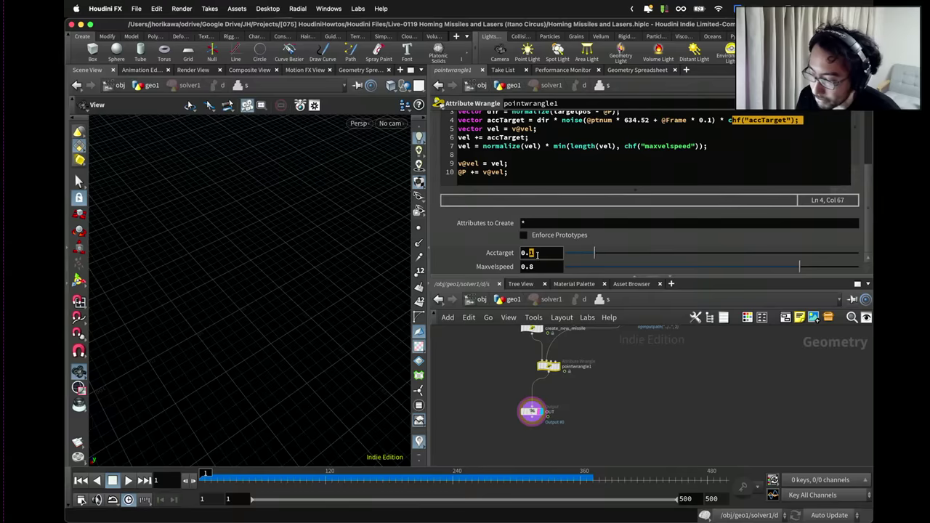
click(513, 301)
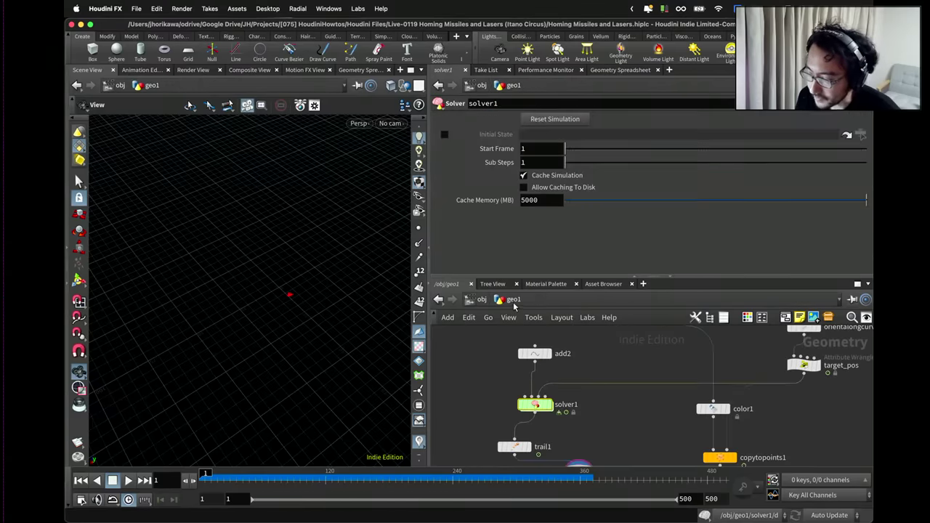
Play the simulation with a cleared cache, stopping at frame 174 to view the trails.
click(127, 480)
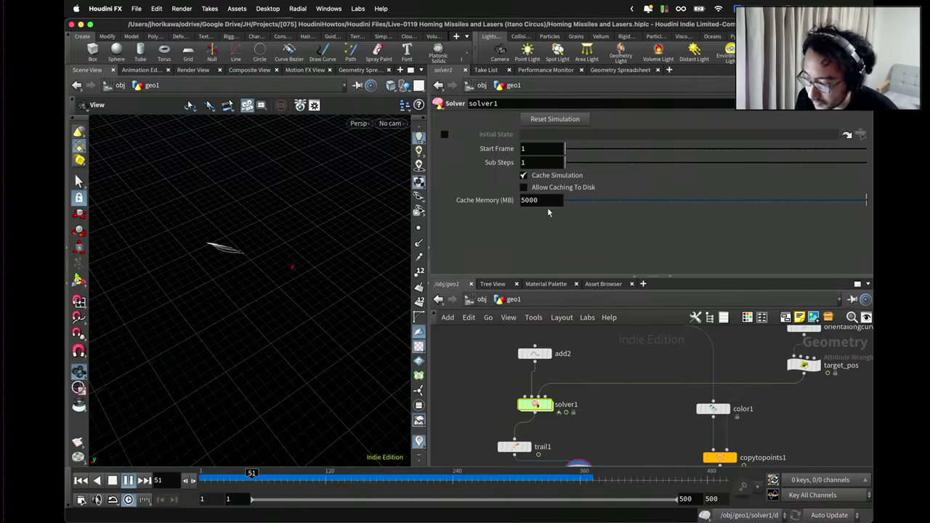
click(546, 120)
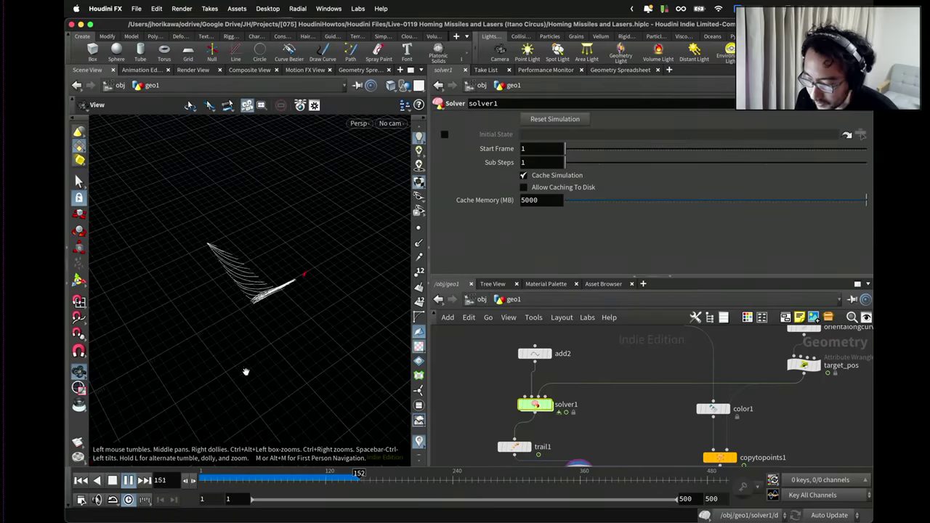
key(Up)
drag(239, 356, 383, 290)
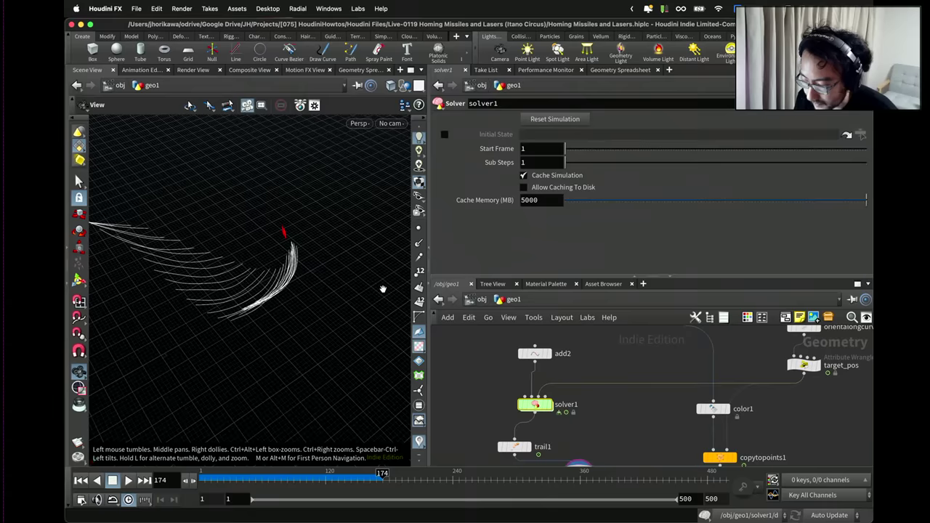
Go back inside solver1 and save the Homing Missiles and Lasers.hiplc scene.
double_click(535, 402)
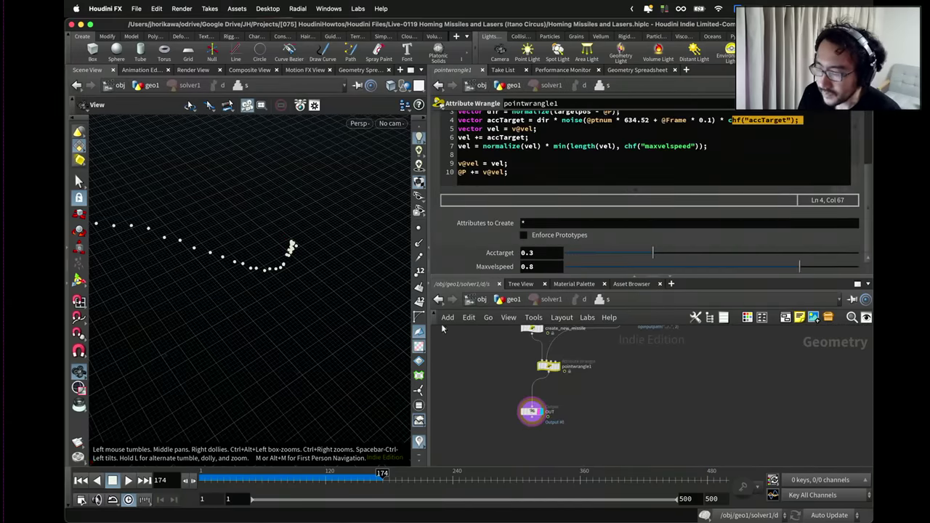
scroll(500, 369, down, 2)
scroll(505, 368, down, 2)
key(super+s)
scroll(517, 367, up, 5)
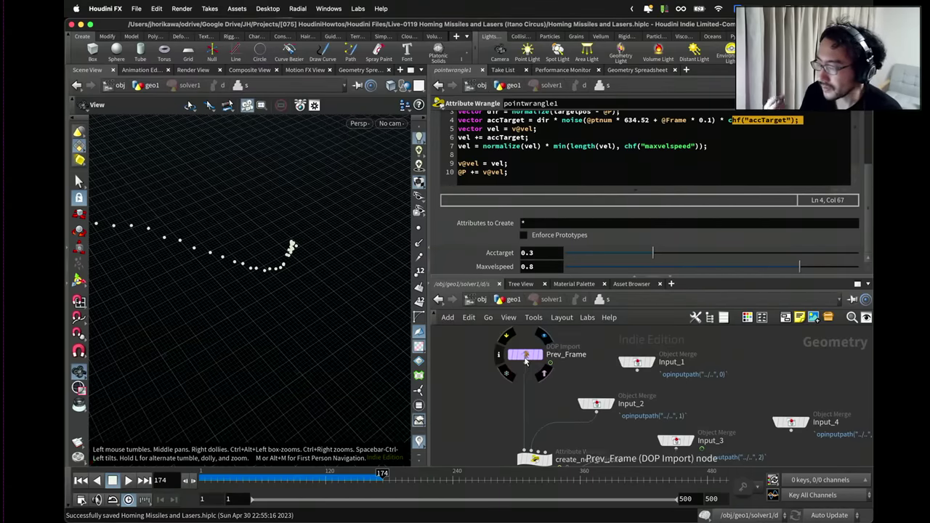
Colour the Input_2 and Input_3 nodes yellow.
scroll(526, 361, down, 3)
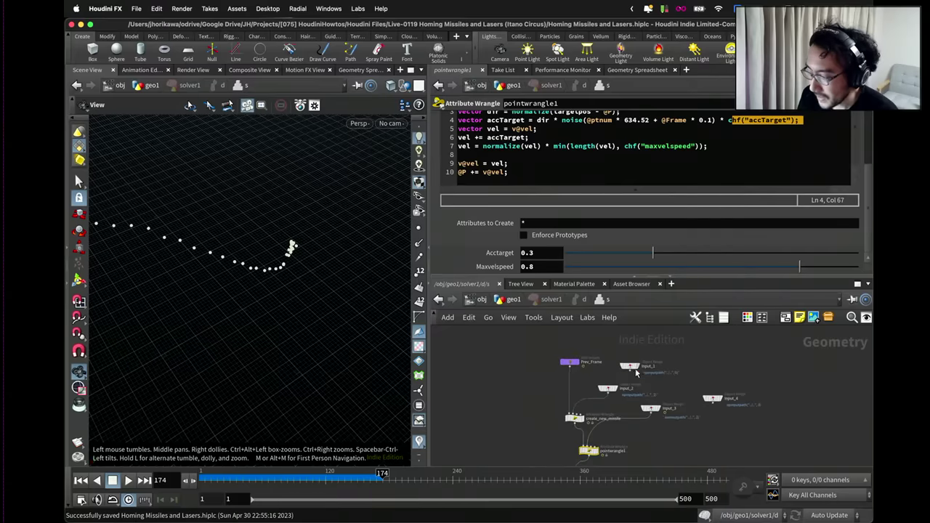
drag(660, 350, 619, 391)
scroll(620, 390, up, 3)
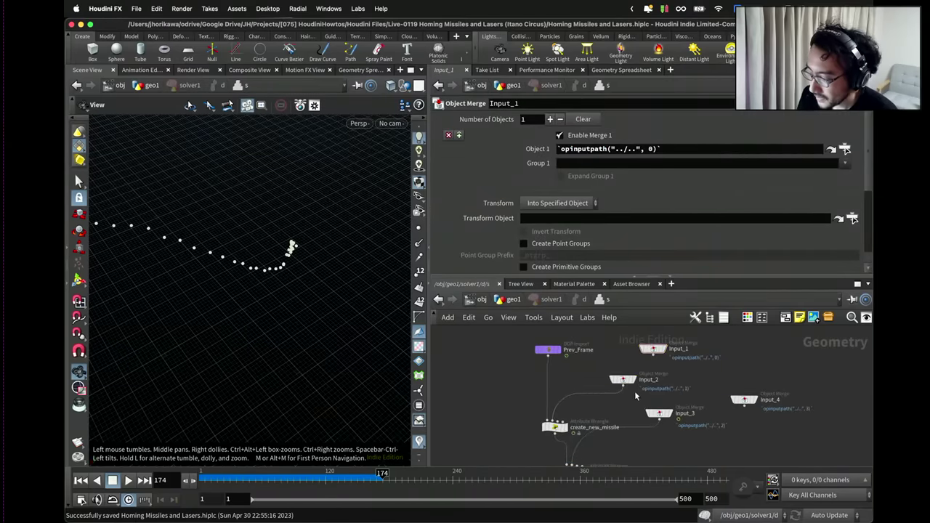
key(c)
shift+click(660, 414)
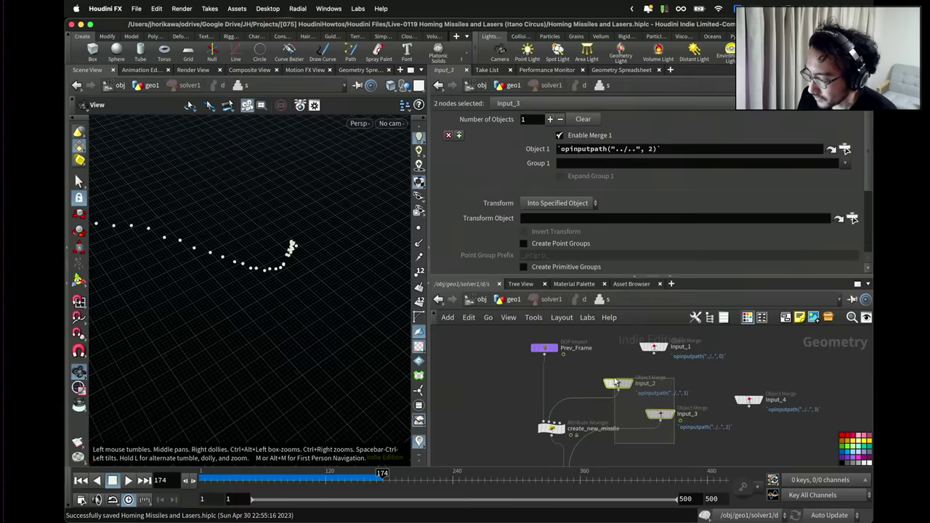
click(868, 443)
key(c)
scroll(679, 434, up, 1)
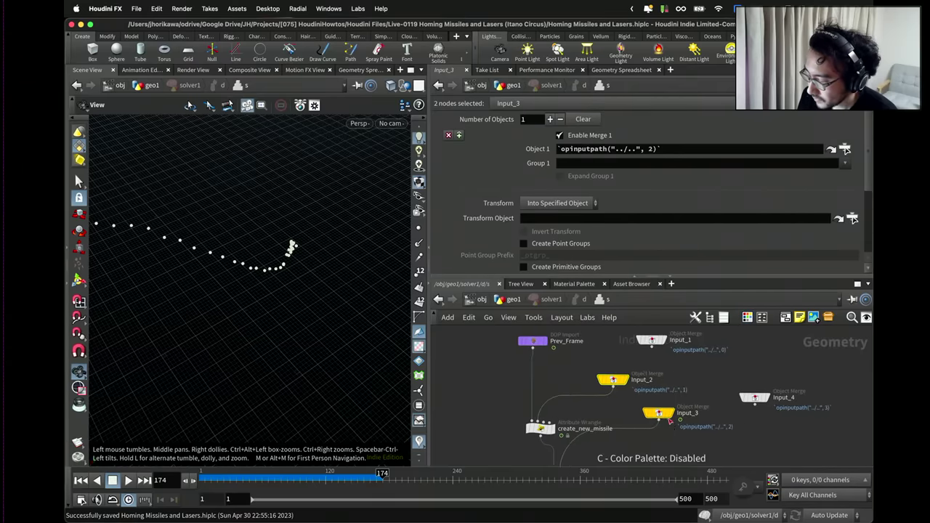
drag(658, 412, 666, 420)
click(663, 414)
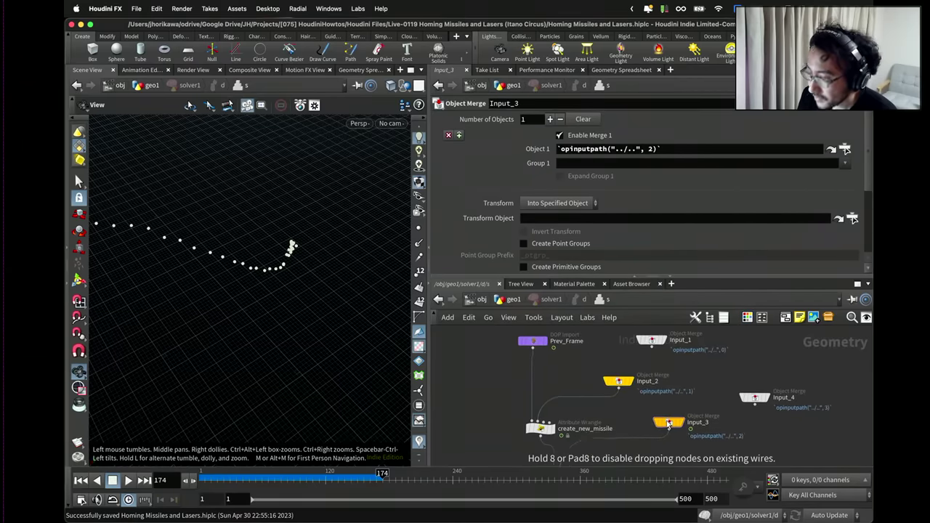
scroll(665, 421, down, 1)
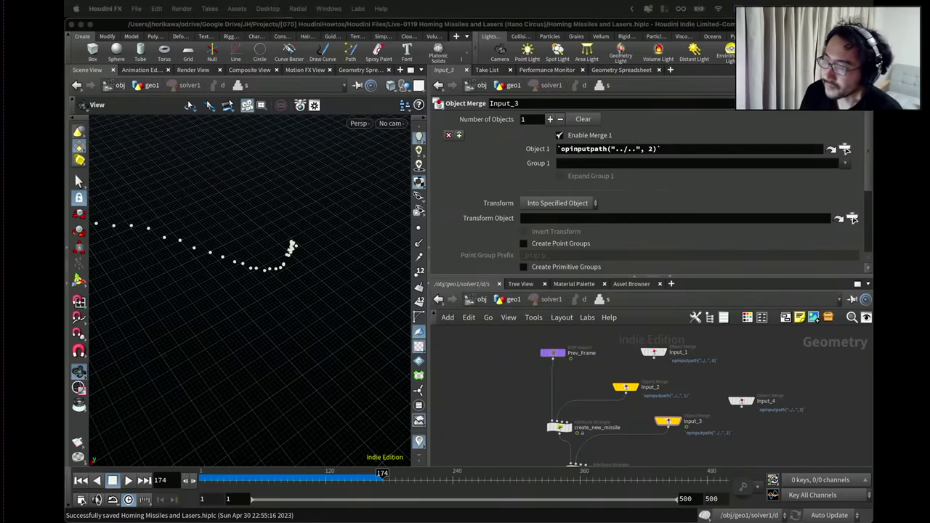
Auto-arrange the solver nodes, placing Input_3 under Input_1 and Input_2 lower right.
click(569, 354)
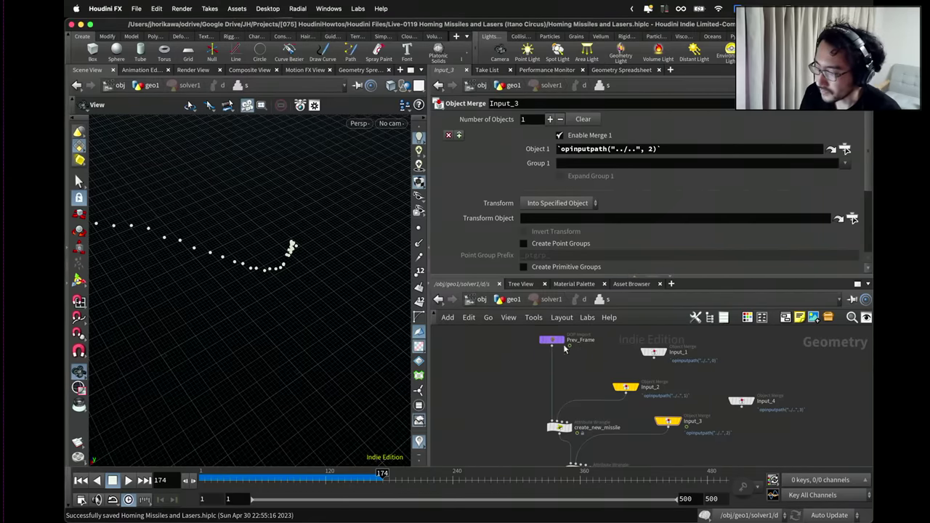
key(l)
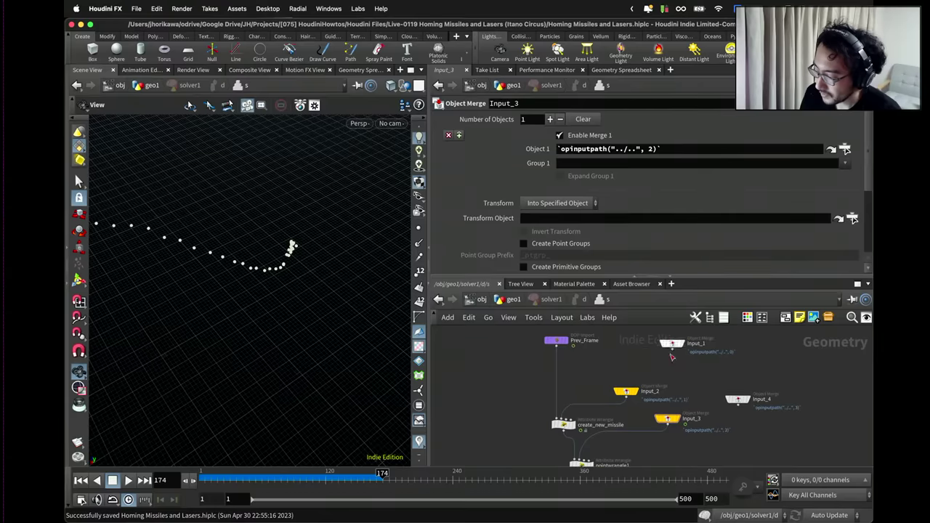
drag(666, 416, 682, 360)
drag(635, 392, 652, 407)
scroll(544, 380, up, 2)
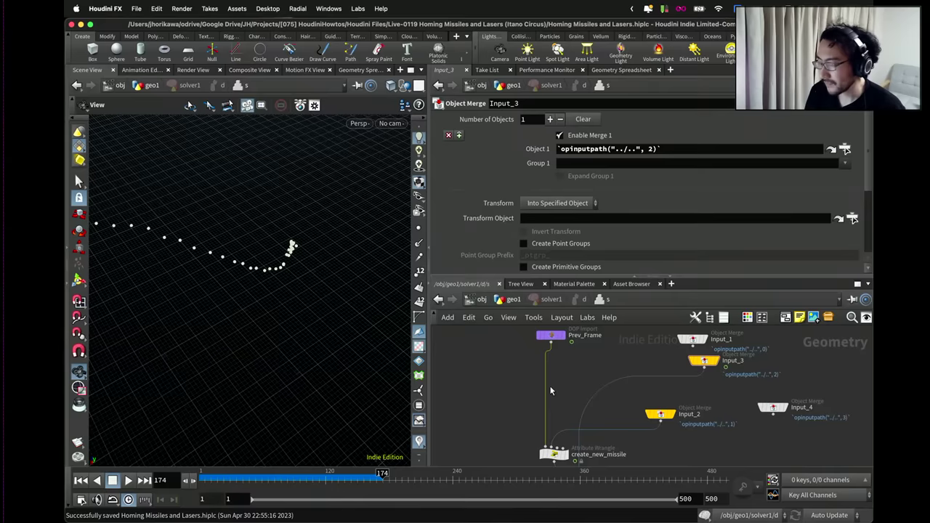
scroll(550, 396, up, 3)
scroll(566, 381, down, 3)
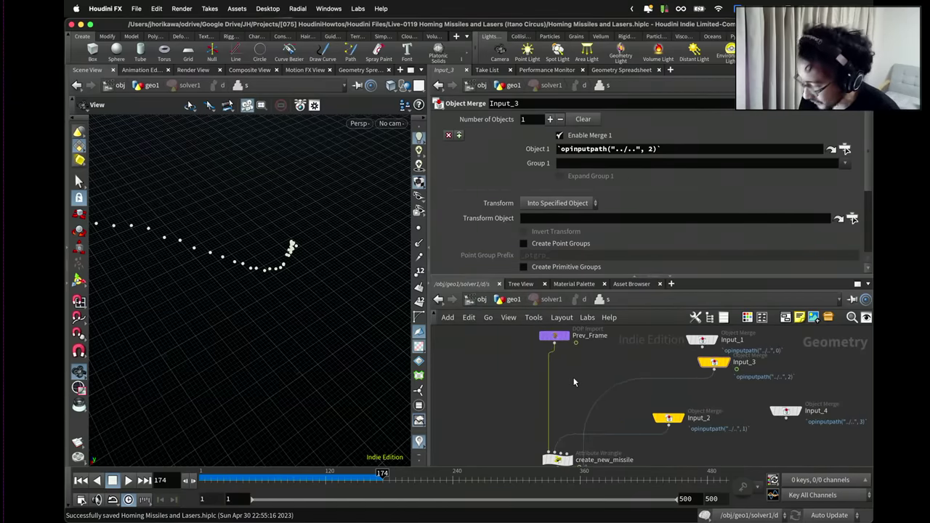
Add an output node from the 'fout' search and frame all nodes in the network.
key(Tab)
text(f)
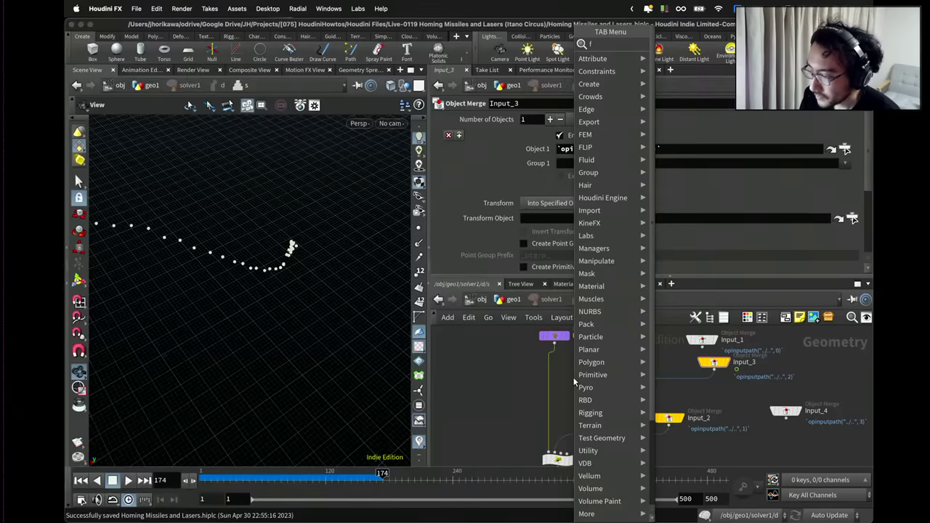
text(out)
key(Return)
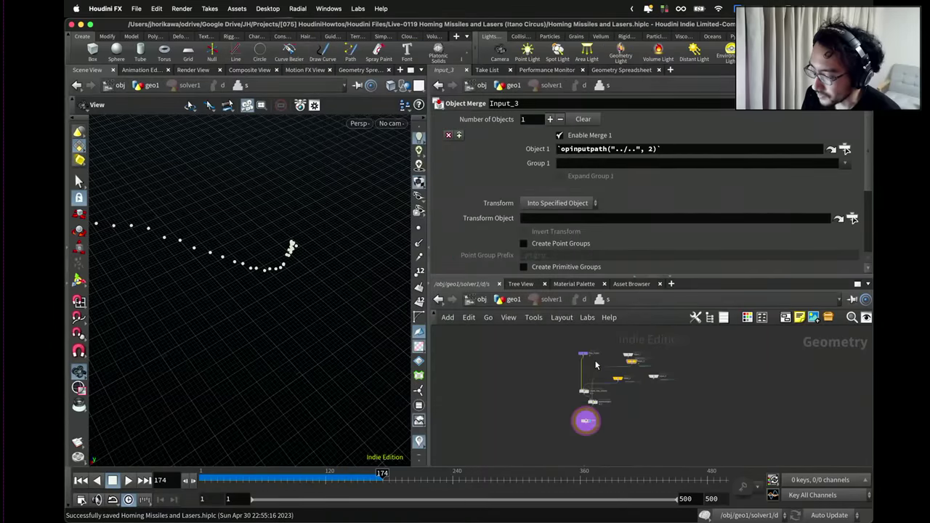
click(589, 385)
key(h)
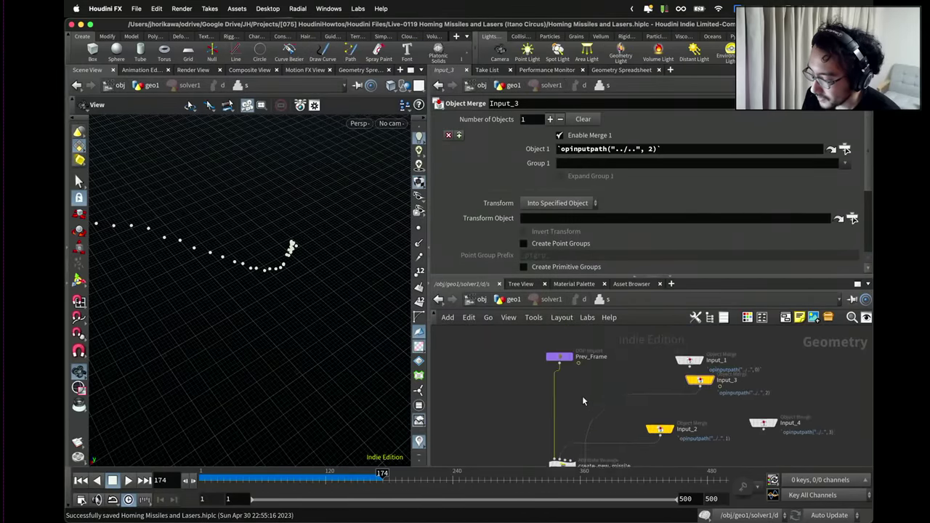
key(Tab)
Create a Point Wrangle and wire it under Prev_Frame.
text(pointwra)
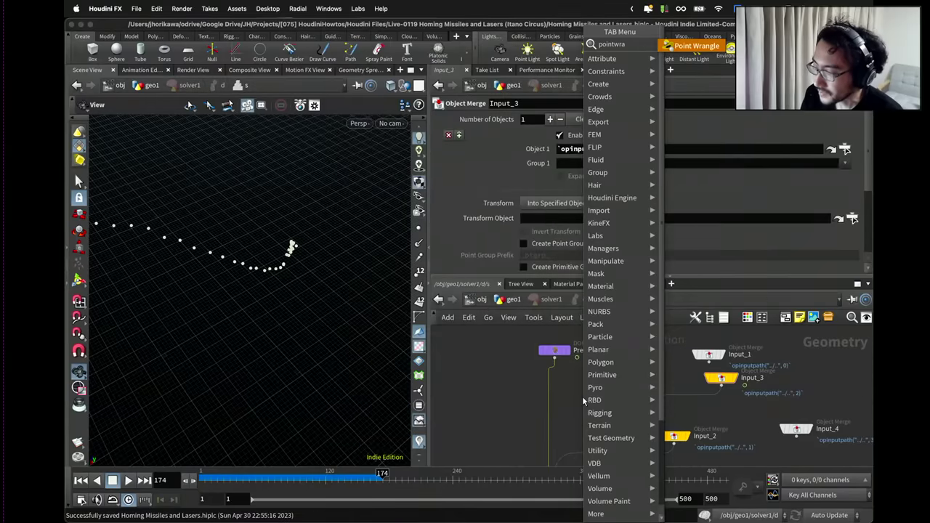
key(Return)
click(579, 395)
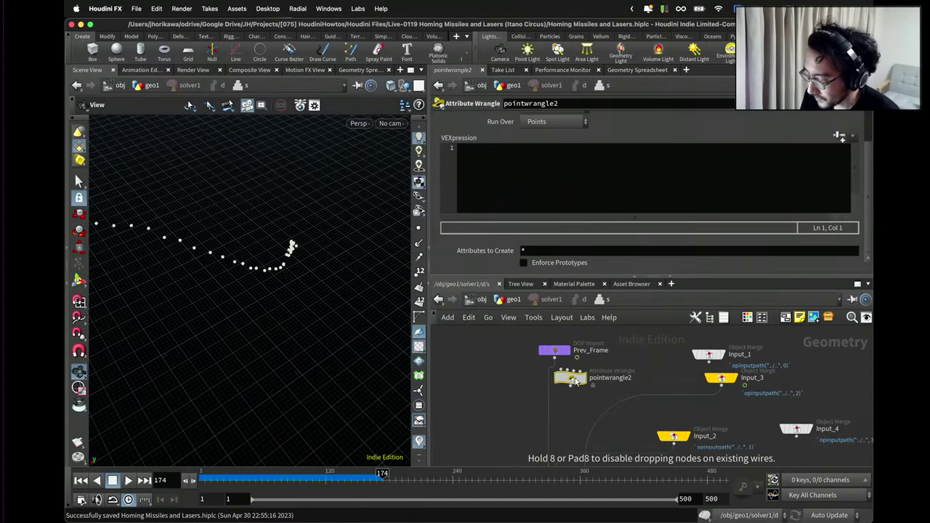
drag(576, 383, 550, 411)
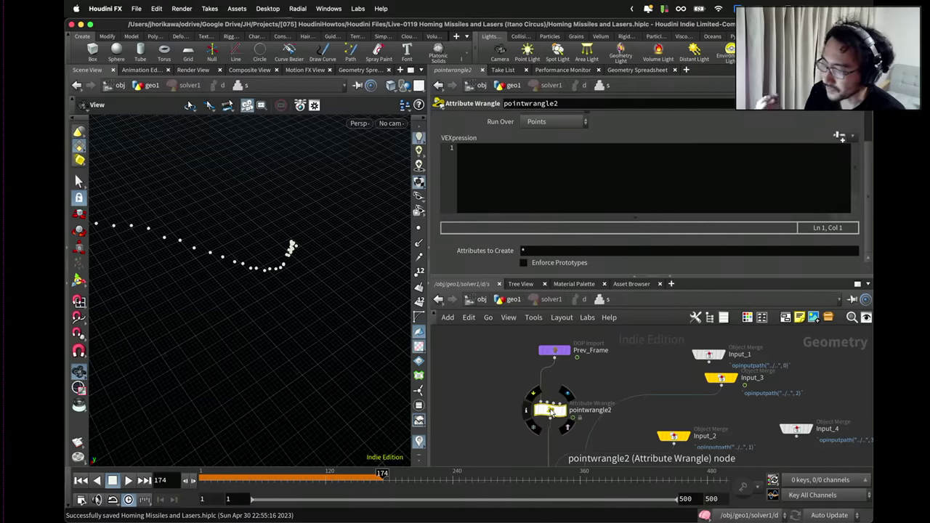
Restrict the new wrangle to the rocket point group.
scroll(582, 227, up, 2)
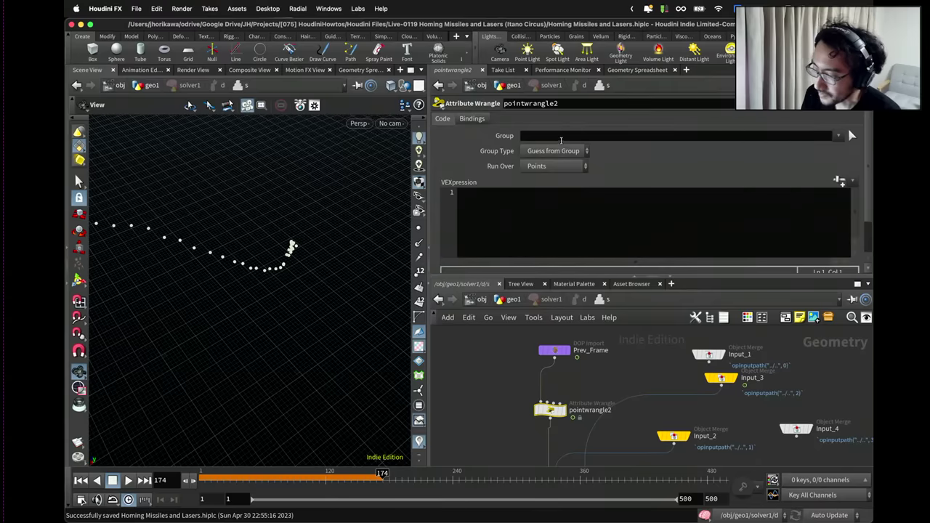
click(841, 135)
click(846, 148)
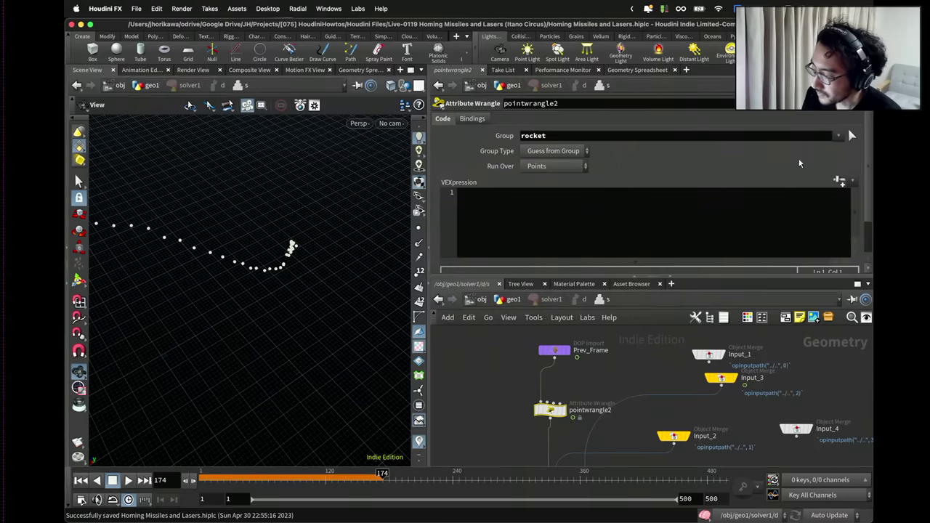
Connect Input_3 into the wrangle's second input.
scroll(558, 411, up, 1)
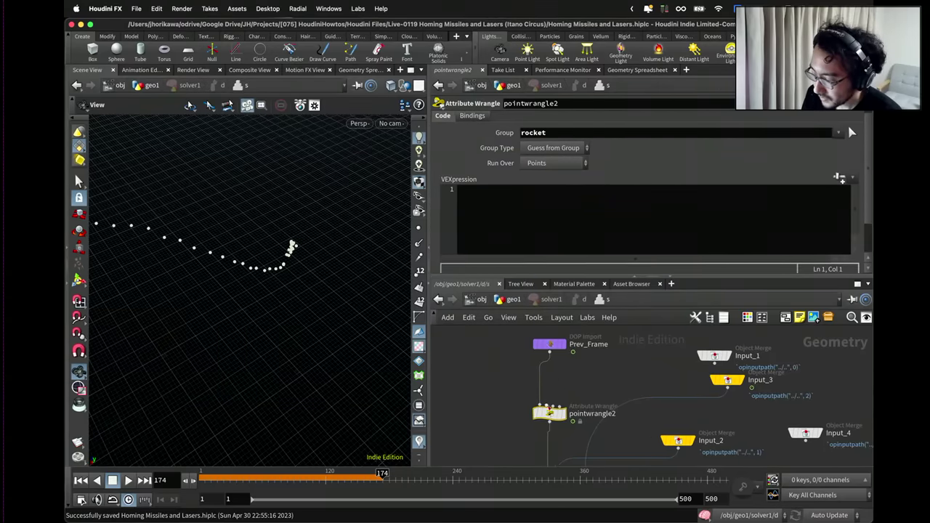
scroll(672, 378, down, 1)
drag(723, 379, 723, 386)
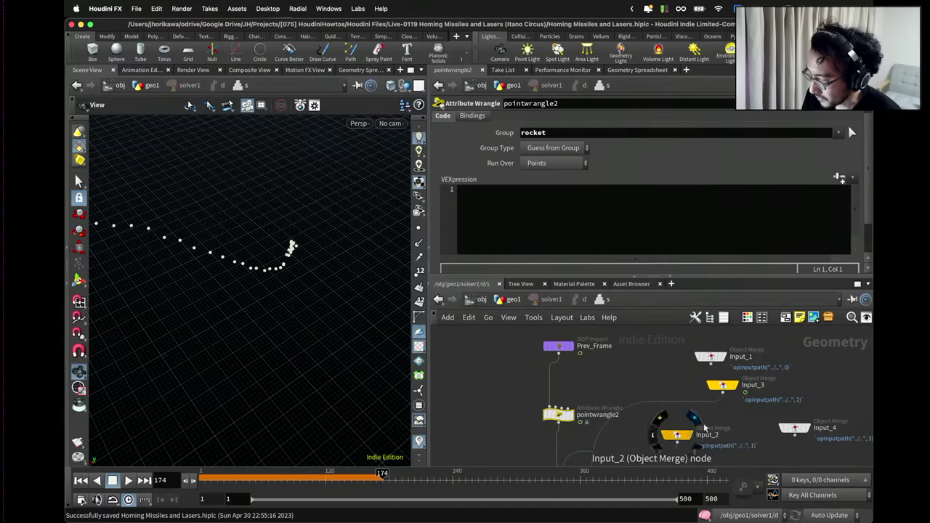
click(723, 386)
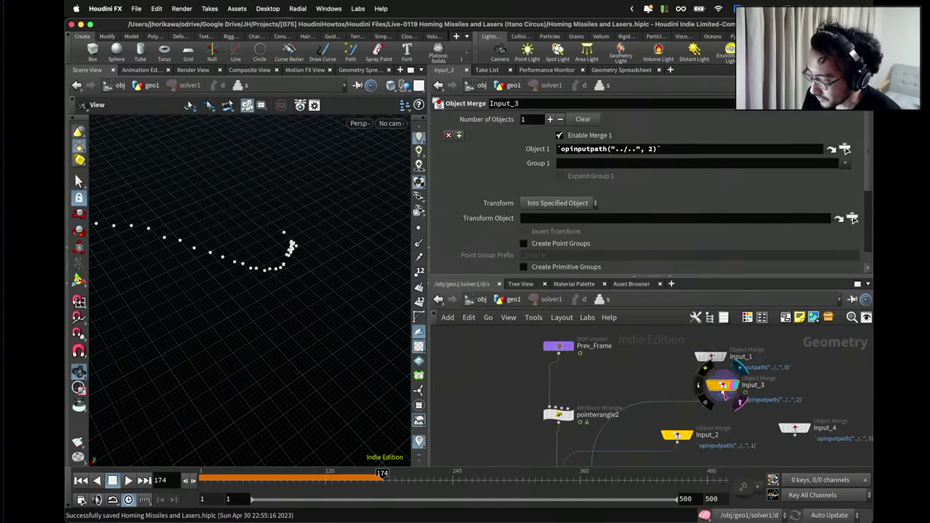
drag(724, 393, 556, 404)
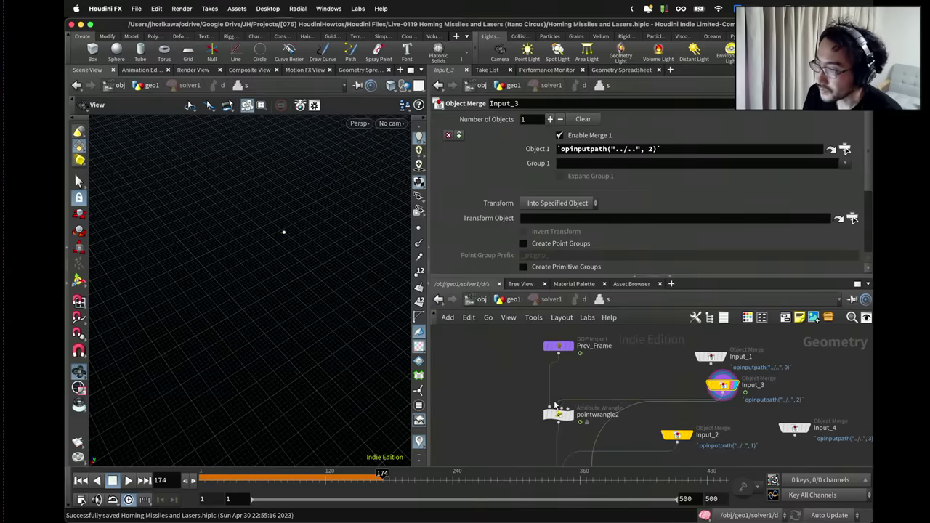
scroll(557, 405, up, 3)
click(574, 408)
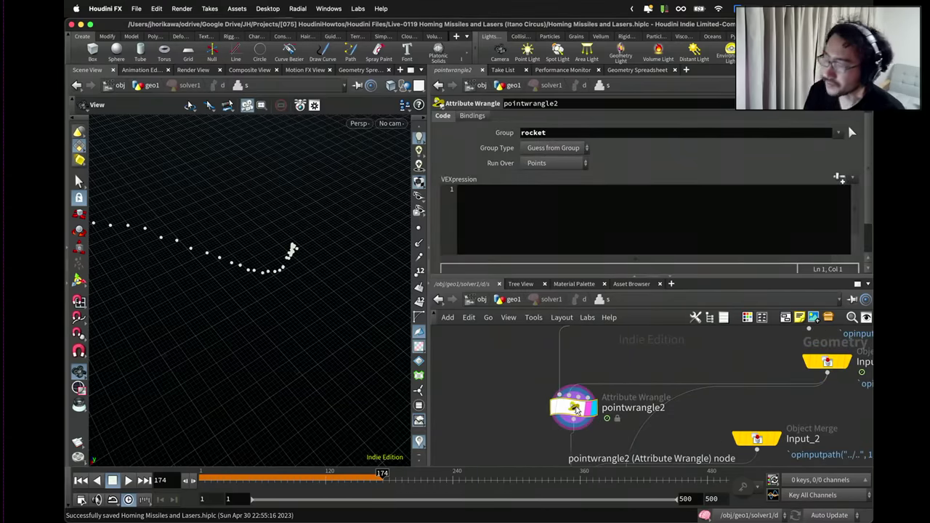
Write VEX reading the target position from input 1 and computing dist = distance(@P, target).
click(599, 199)
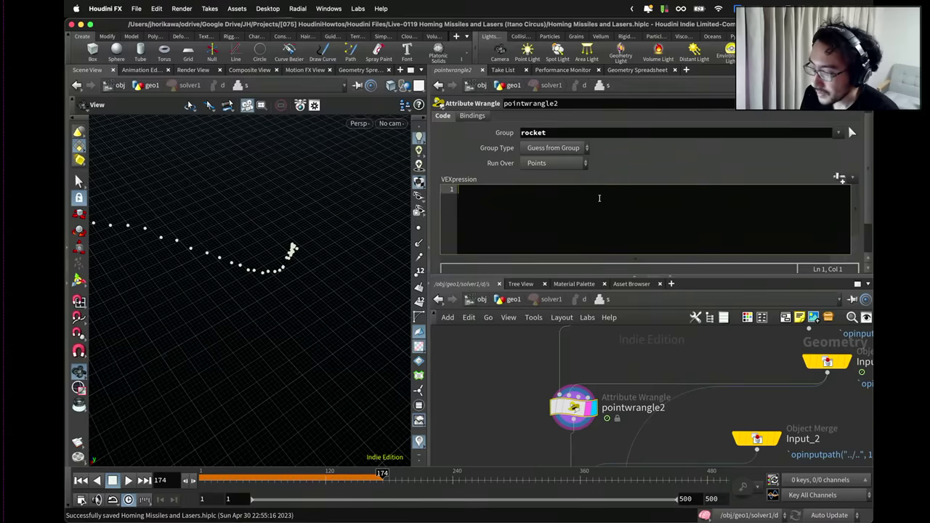
text(vector )
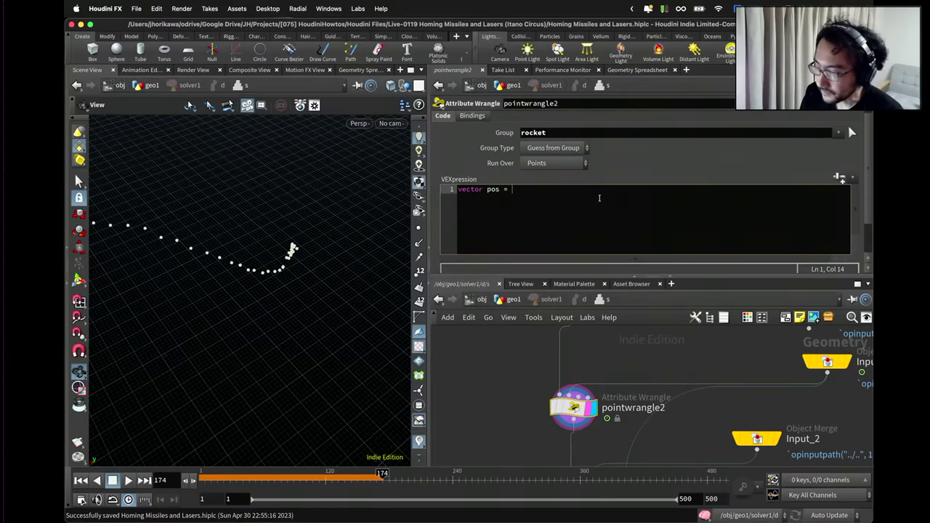
text(po)
key(BackSpace)
key(BackSpace)
text(target)
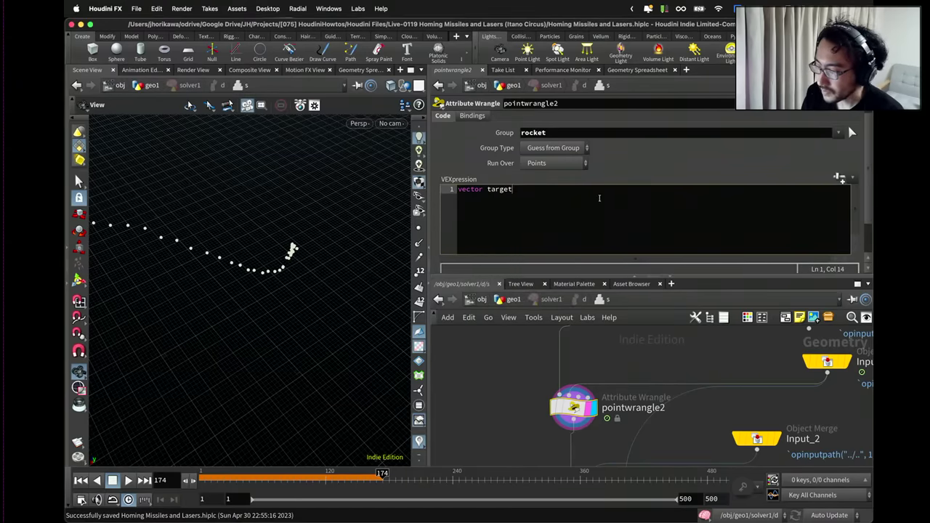
text( = point(1, "P", 0);)
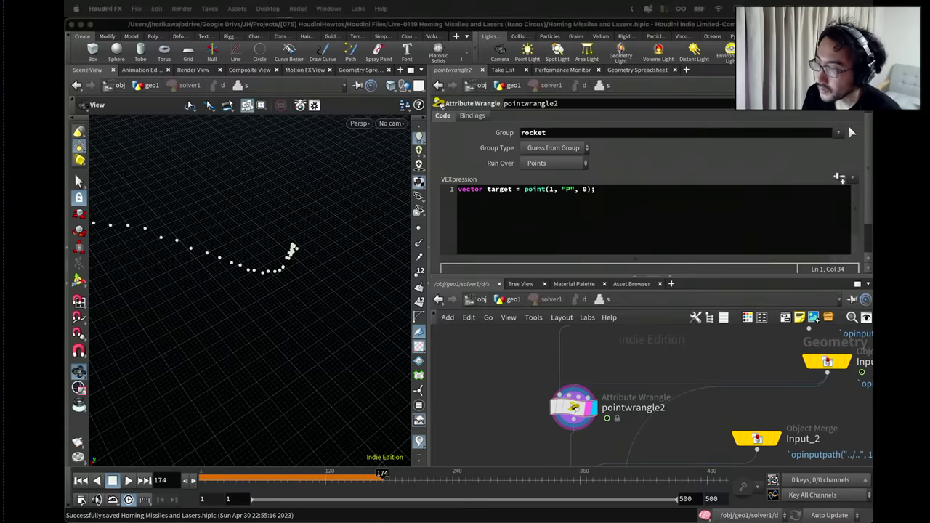
click(640, 182)
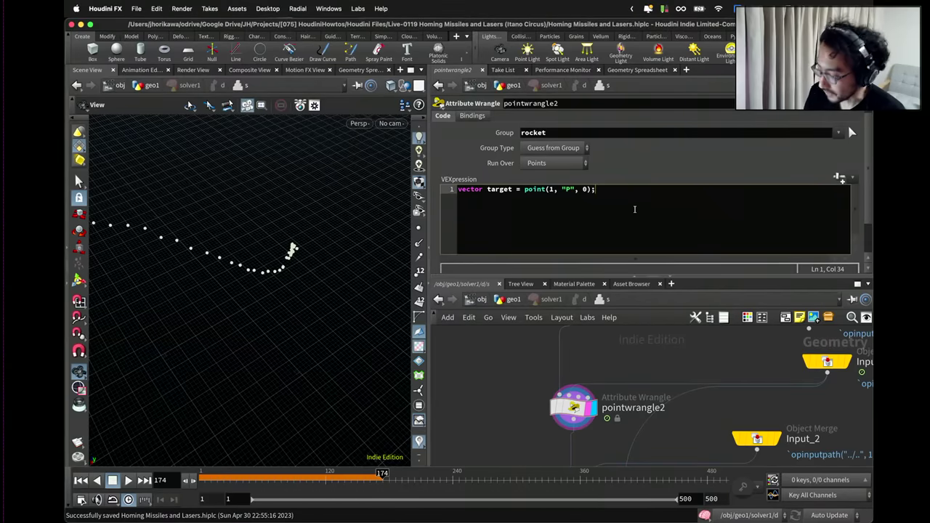
key(Return)
key(Return)
text(float dist = )
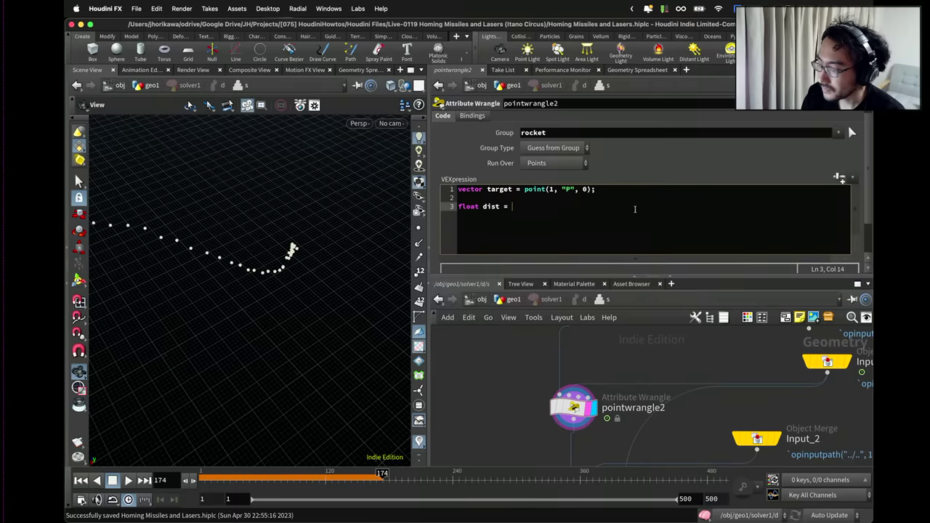
text(distanc)
text(@P, target);)
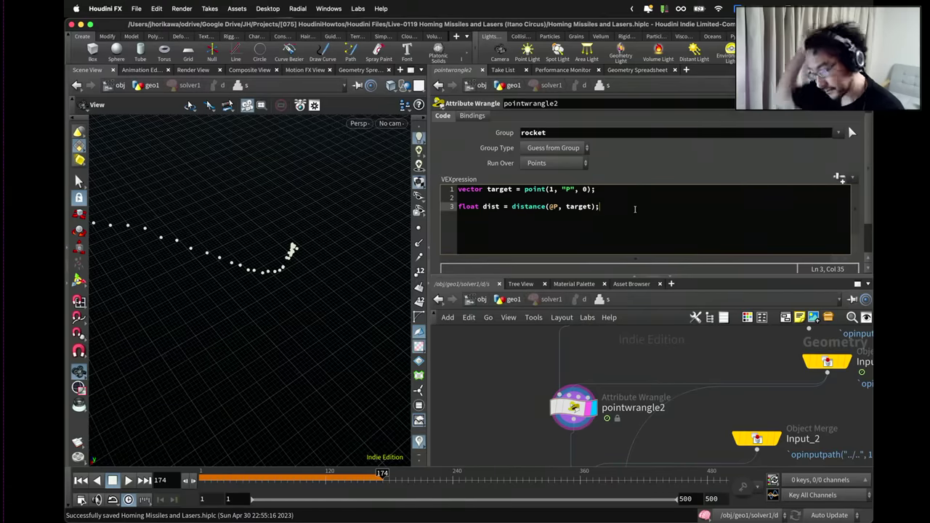
key(Return)
key(Return)
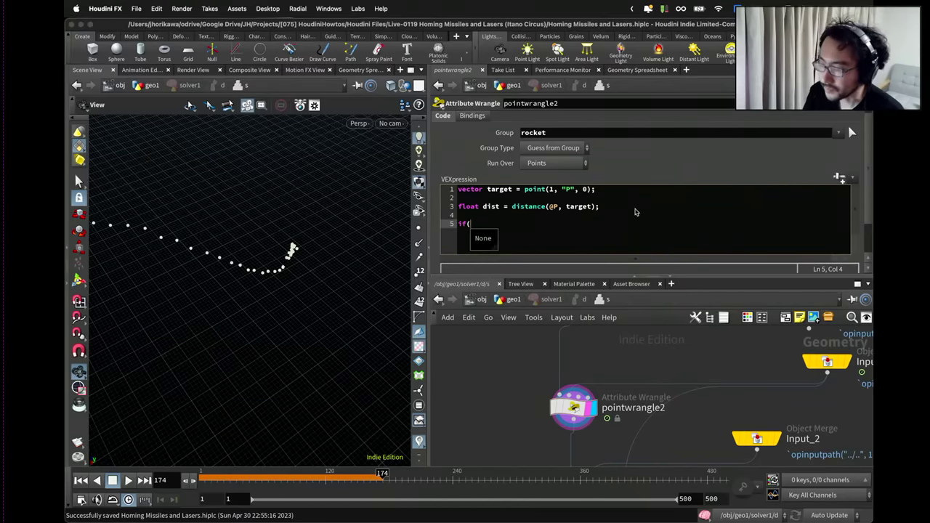
Add an if (dist < chf("collidedist")) { } block to the code.
text(if(dist < )
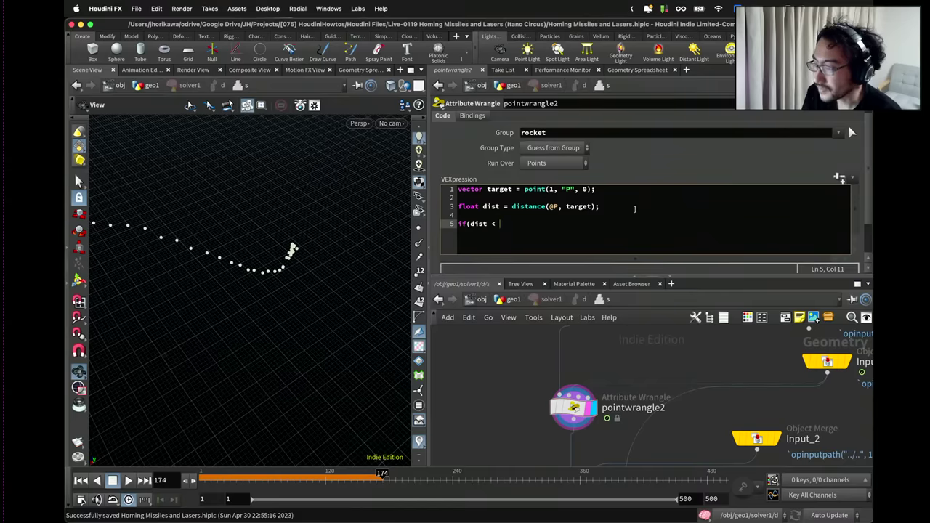
text(chf("collide)
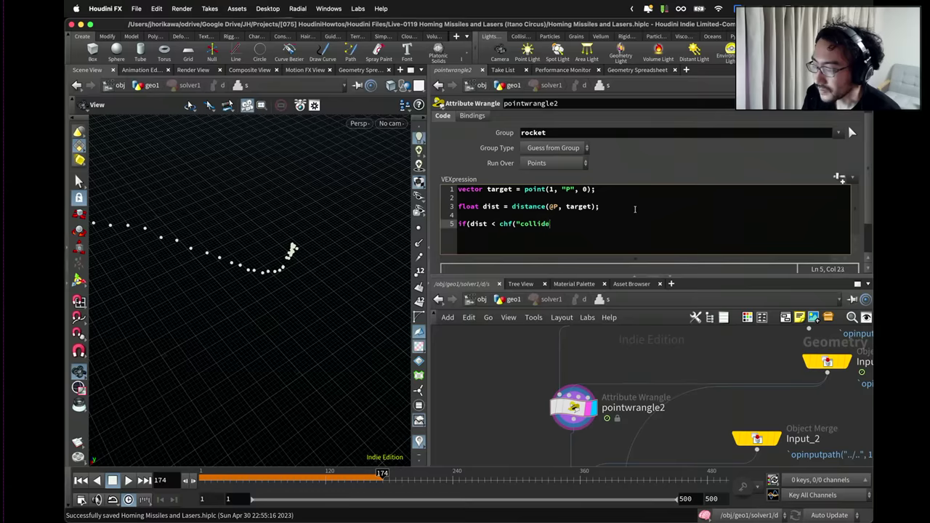
text(dist")
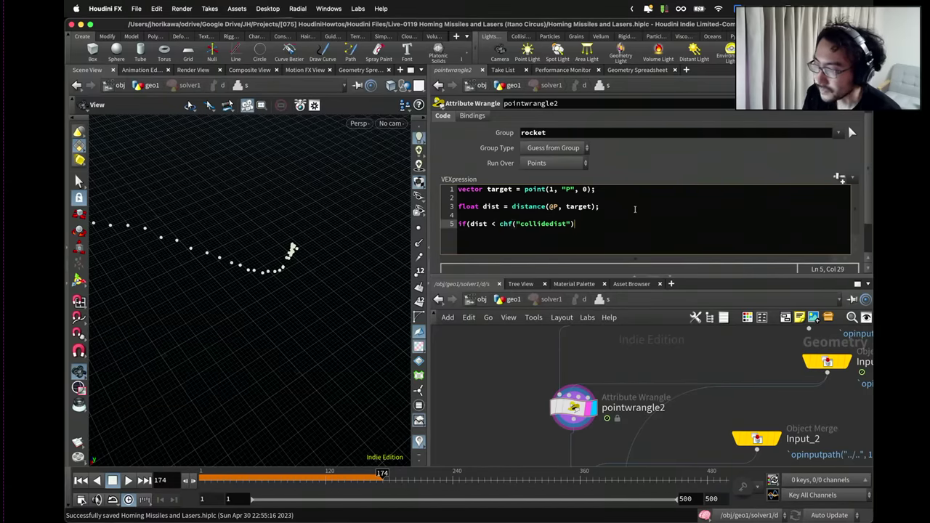
text()){)
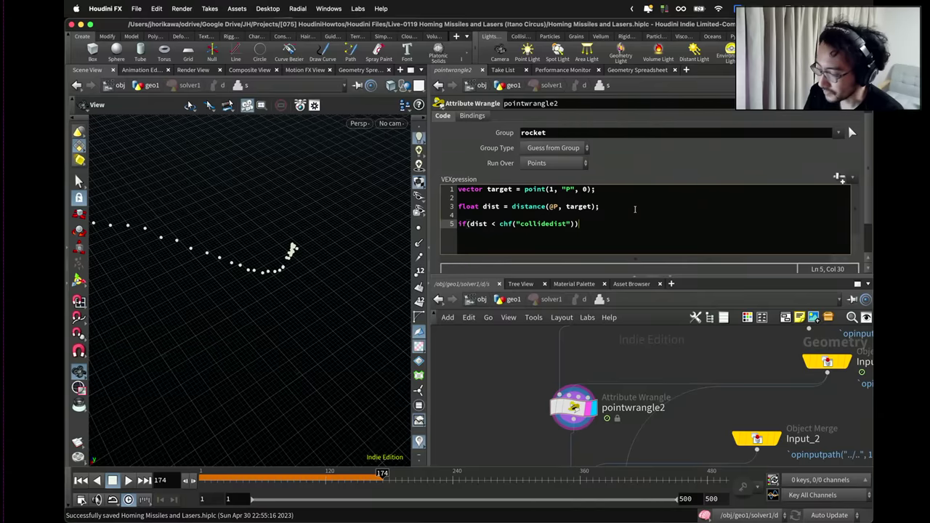
key(Return)
key(Return)
text(})
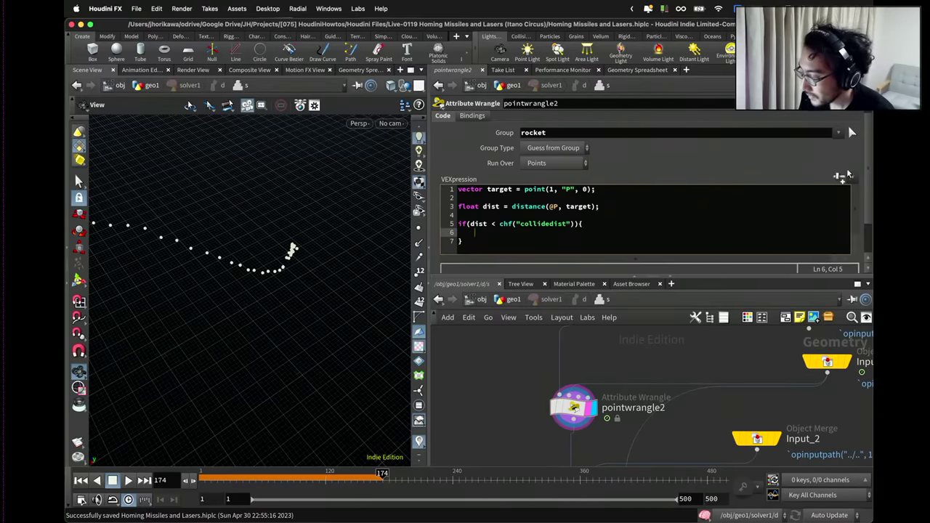
key(Up)
key(Tab)
scroll(790, 222, down, 2)
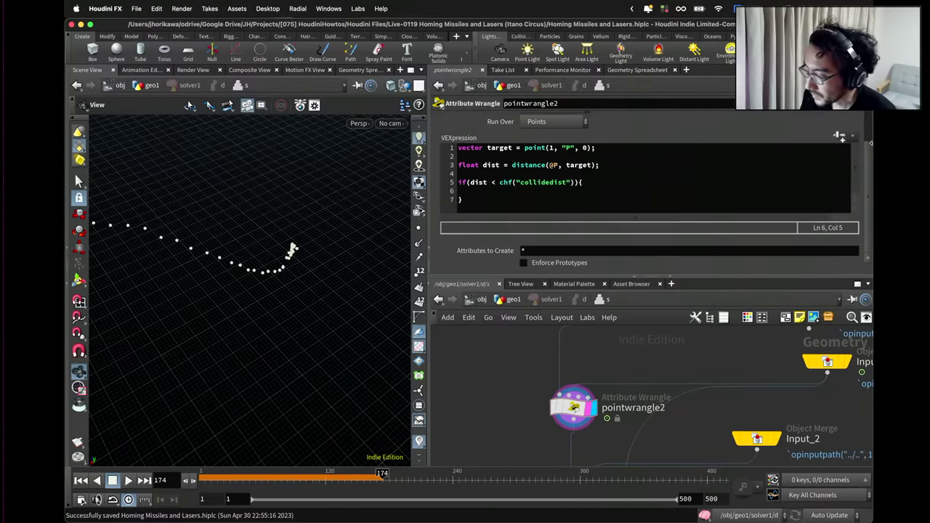
Create the Collidedist spare parameter and set it to 1.
click(839, 136)
drag(745, 266, 762, 271)
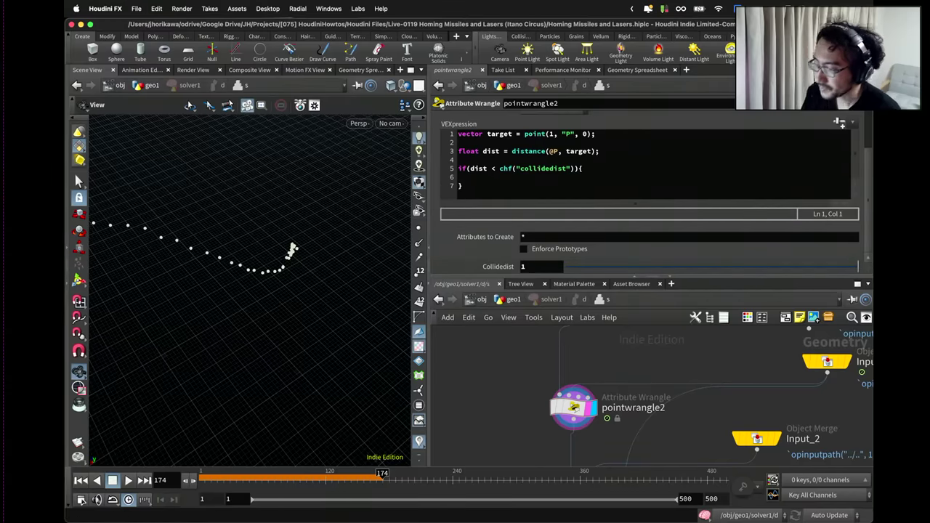
scroll(531, 269, up, 2)
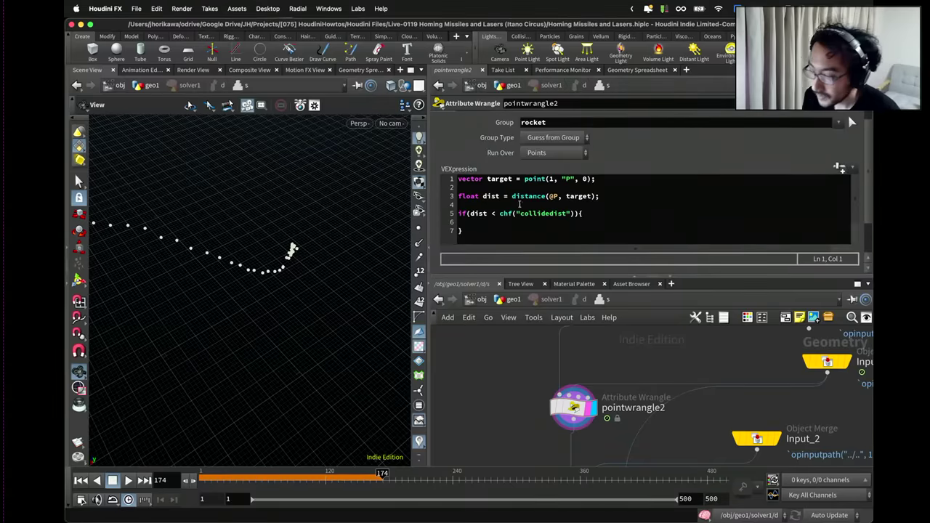
click(510, 222)
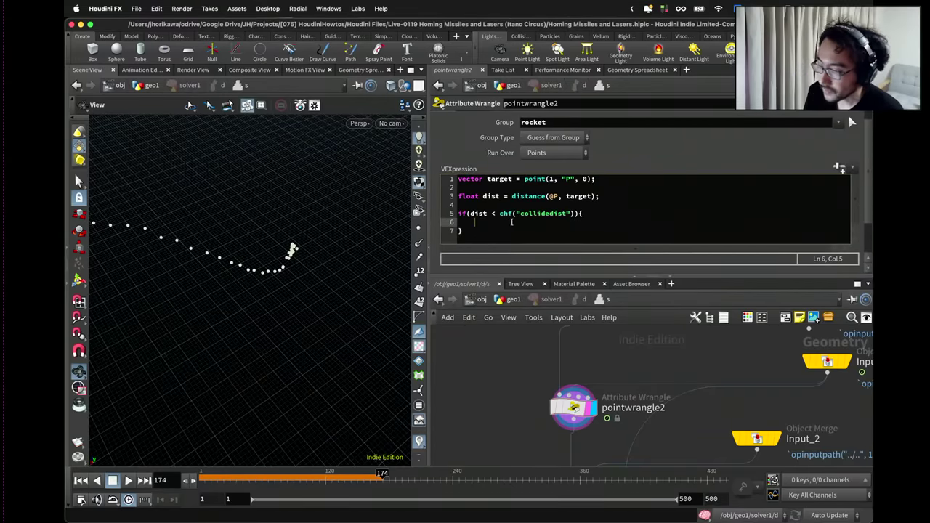
drag(500, 277, 500, 318)
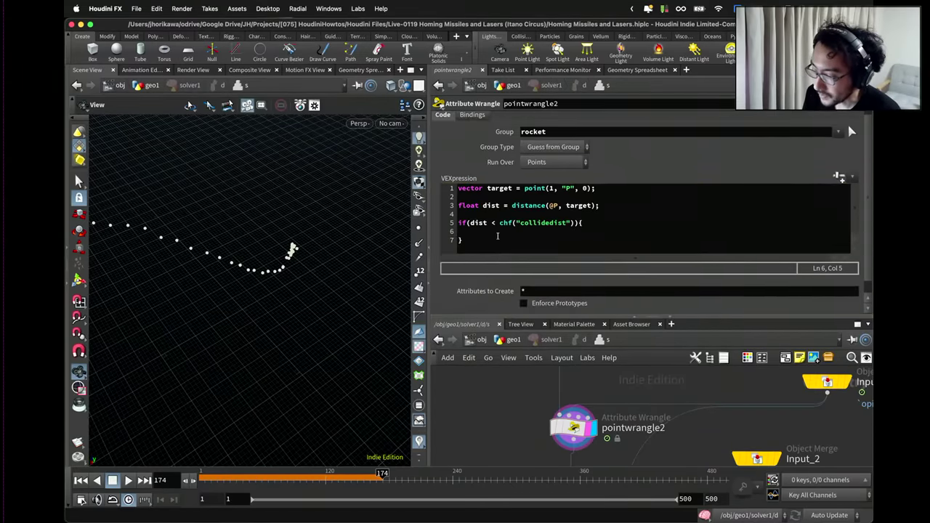
Add setpointgroup lines adding points to 'exploded' and removing them from 'rocket', then enlarge the network editor.
text(setpoint)
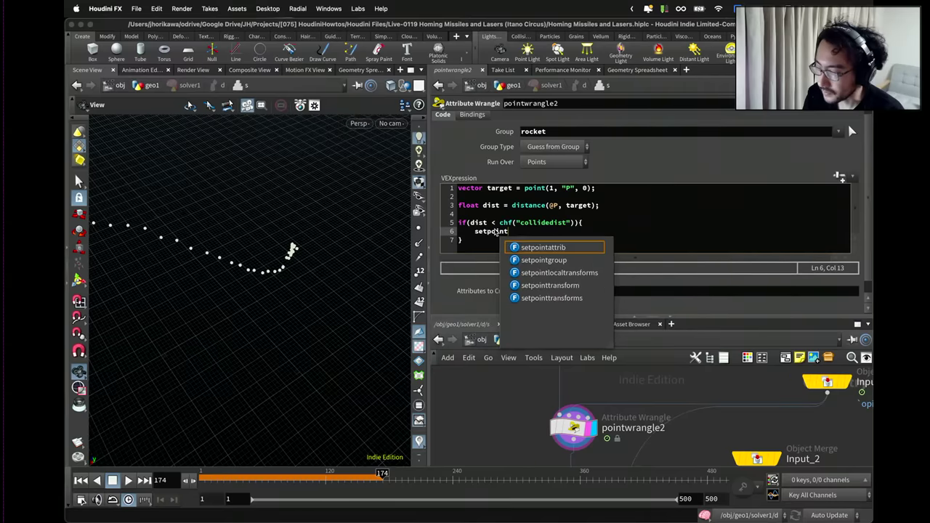
text(group(0, "explo)
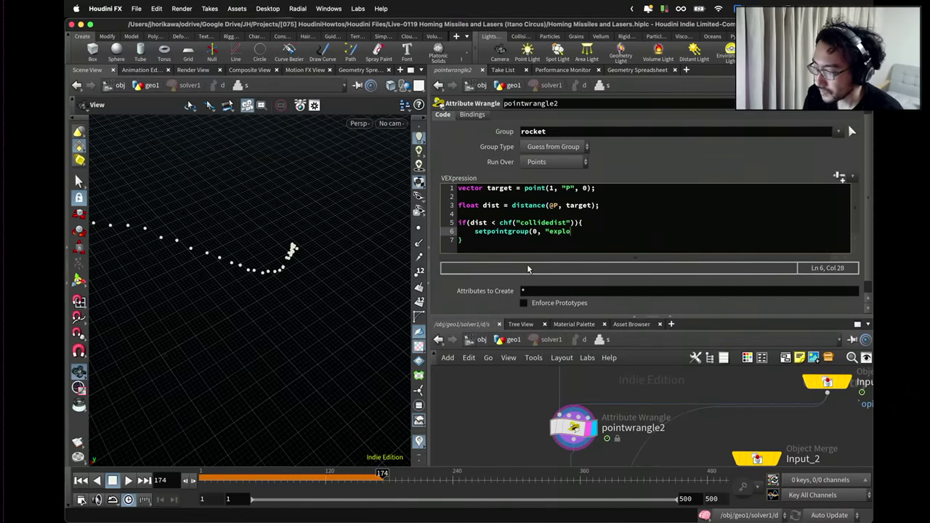
text(ded", )
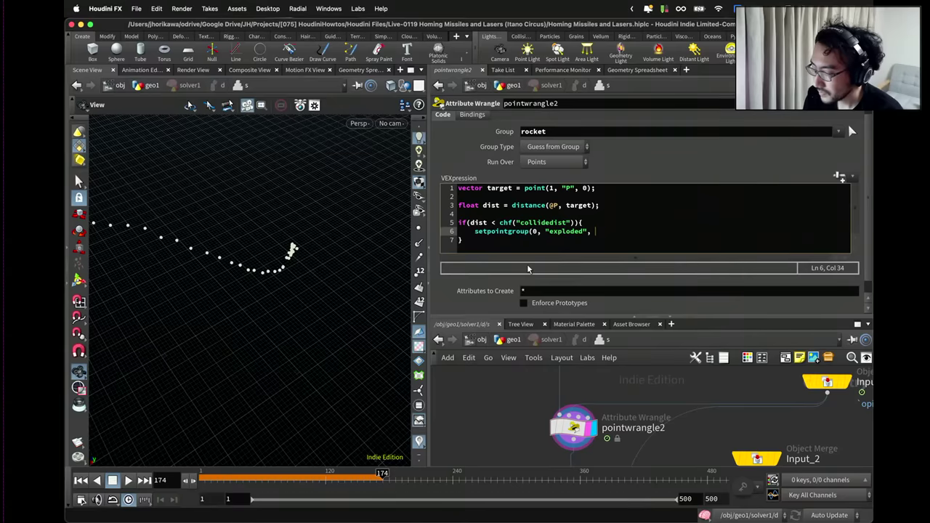
text(@ptnum, 1);)
key(Return)
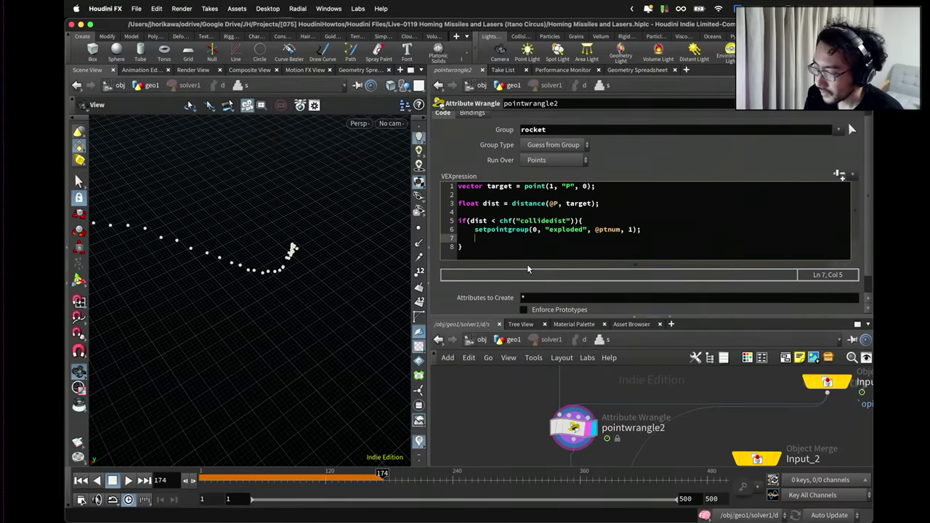
text(setpointgro)
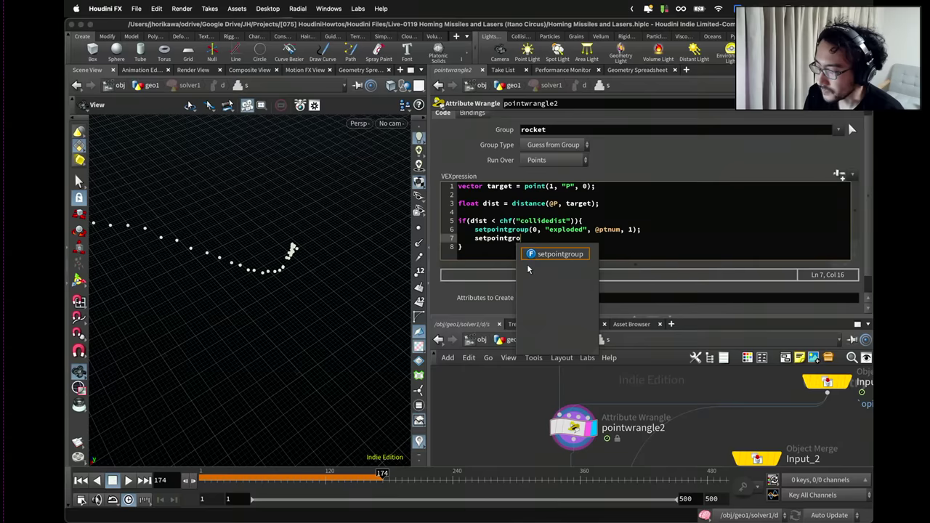
text(up(0, "rocke)
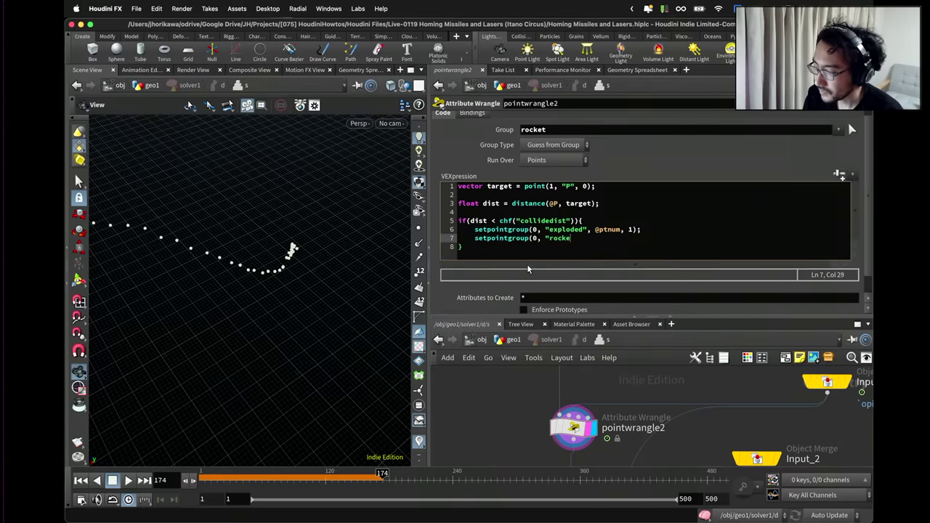
text(t", @ptnum, 0);)
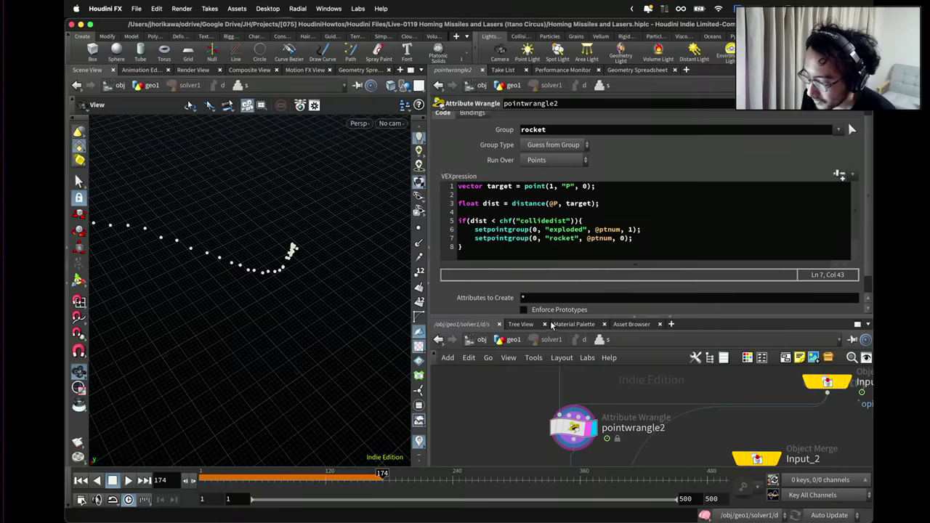
drag(636, 239, 500, 240)
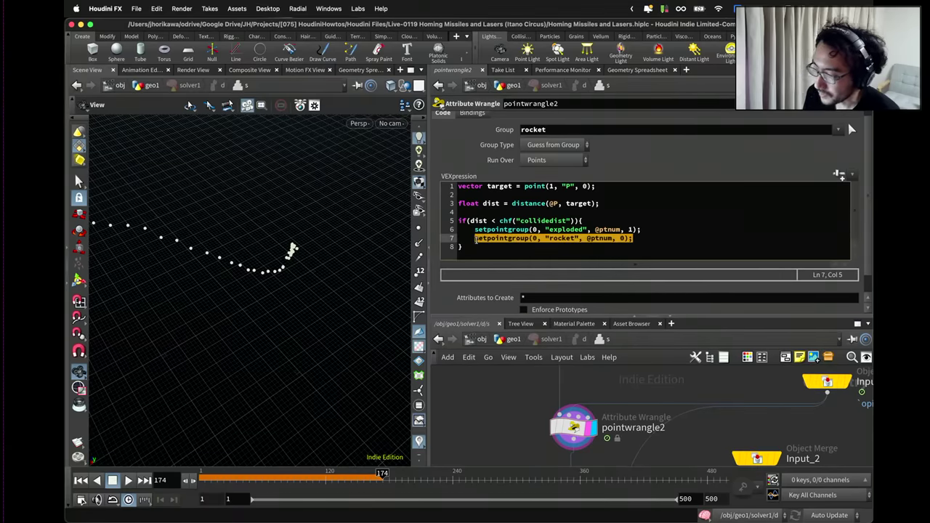
drag(477, 317, 503, 280)
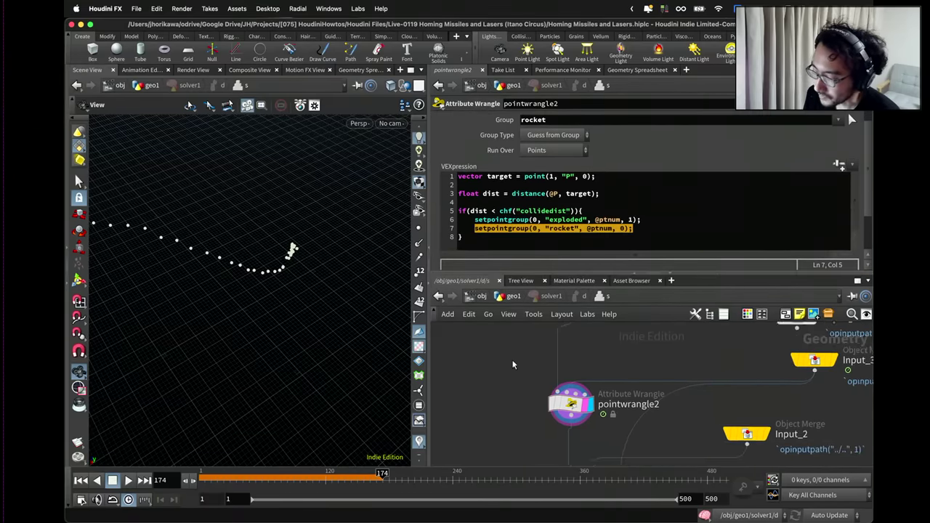
middle_drag(526, 436, 507, 272)
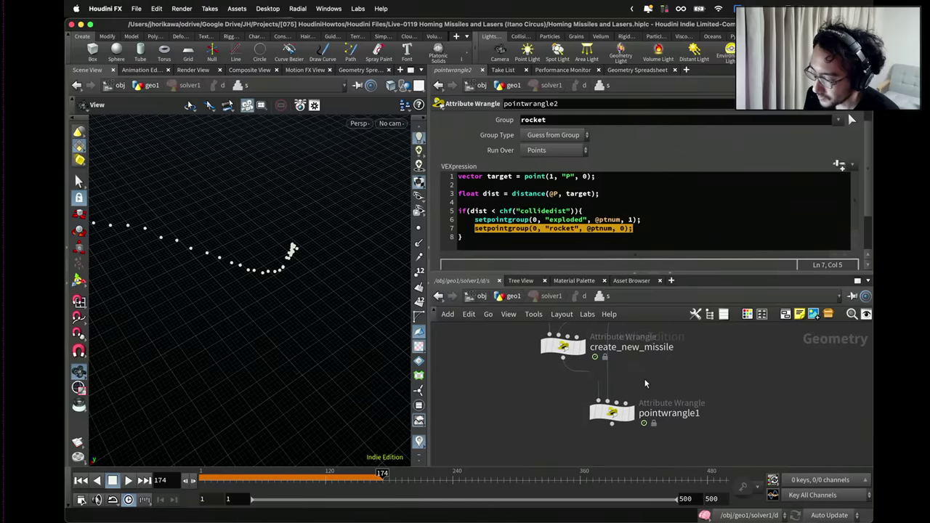
Set pointwrangle1's Group to rocket.
click(613, 412)
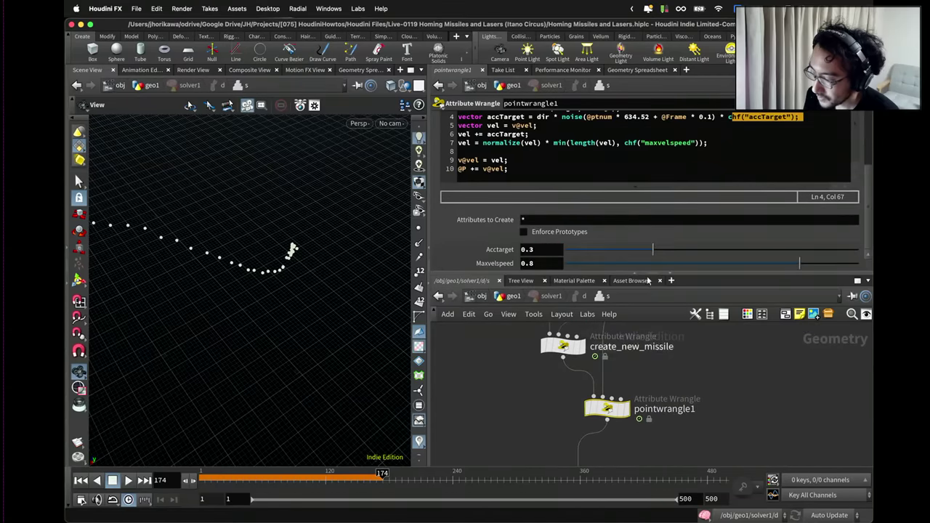
scroll(644, 212, up, 2)
click(574, 134)
text(ro)
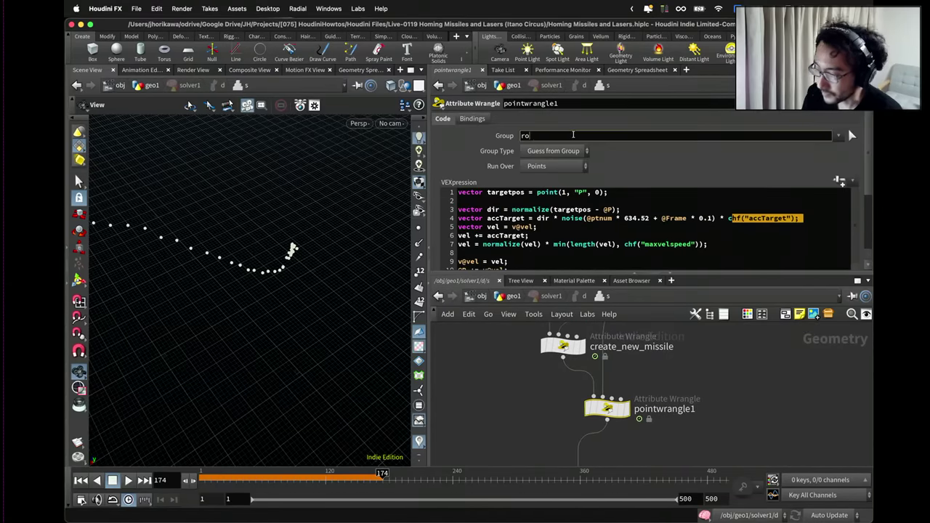
text(cker)
key(BackSpace)
text(t)
key(Return)
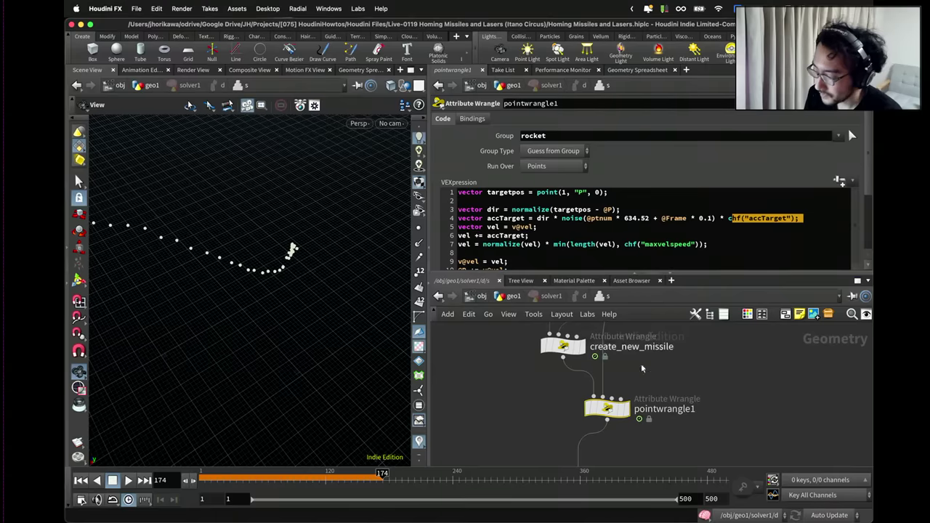
Rename pointwrangle1 to move_rocket.
double_click(658, 408)
text(move_ro)
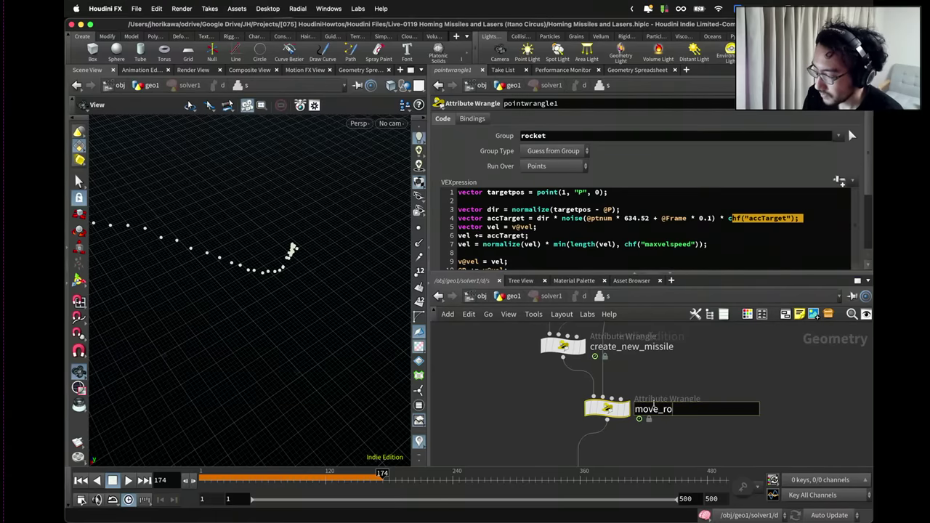
text(cket)
key(Return)
scroll(614, 414, down, 3)
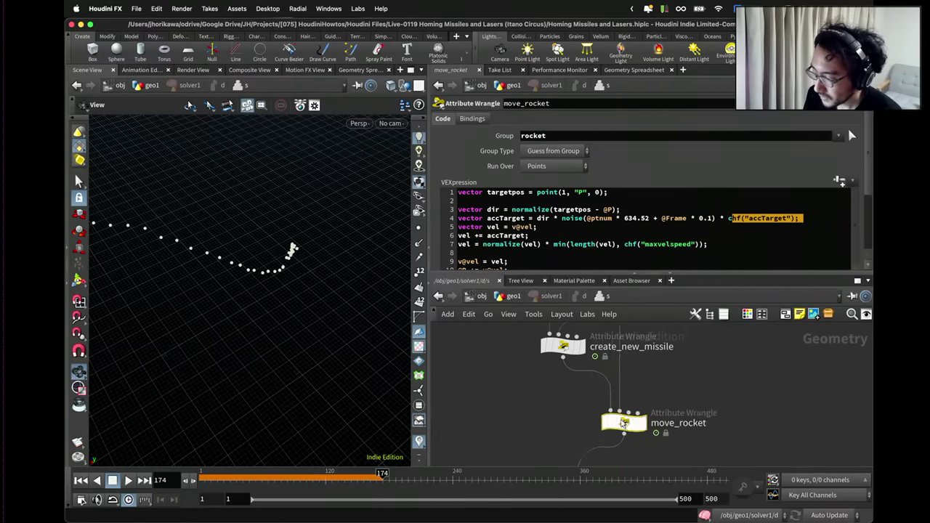
scroll(616, 413, up, 2)
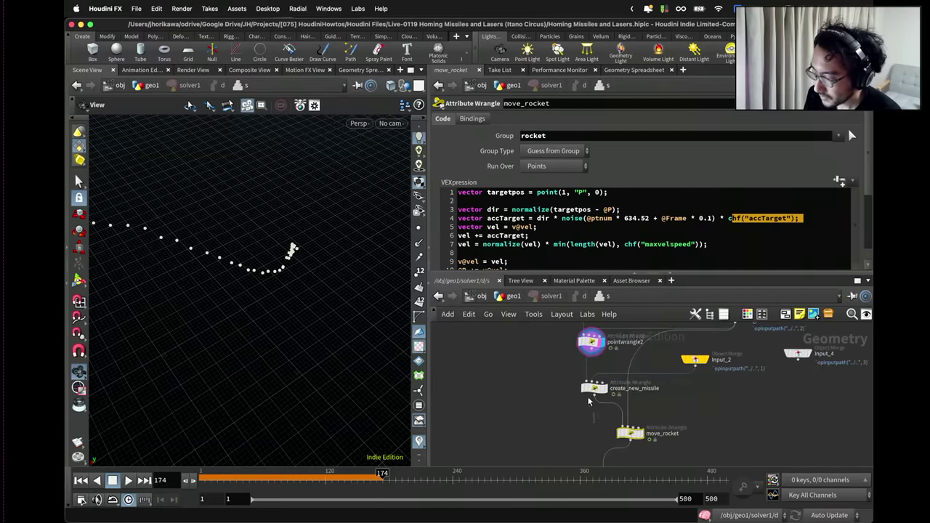
Review create_new_missile's code and the OUT node, then return to geo1.
click(585, 391)
scroll(572, 240, up, 2)
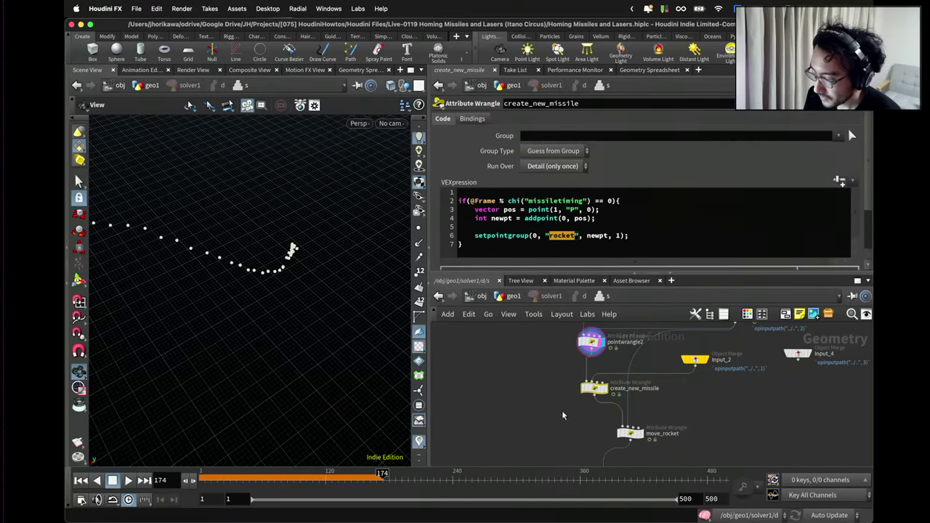
scroll(560, 396, down, 3)
click(587, 425)
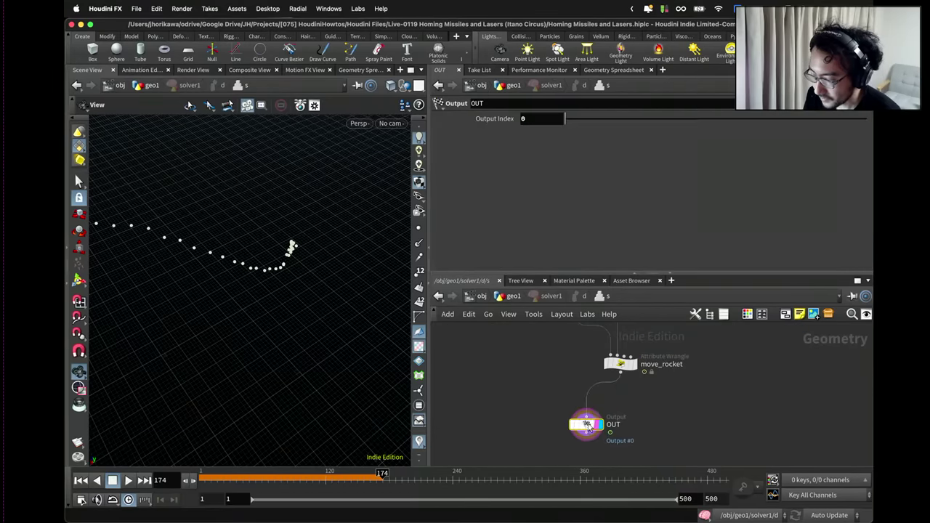
click(511, 295)
drag(322, 233, 367, 337)
Save the scene, play the missile simulation while orbiting the trails, then stop at frame 1.
click(81, 480)
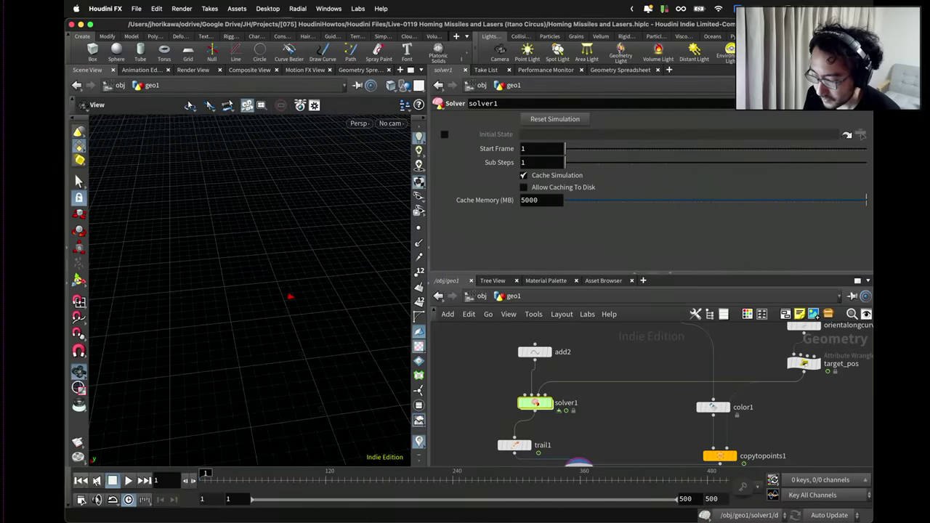
key(ctrl+s)
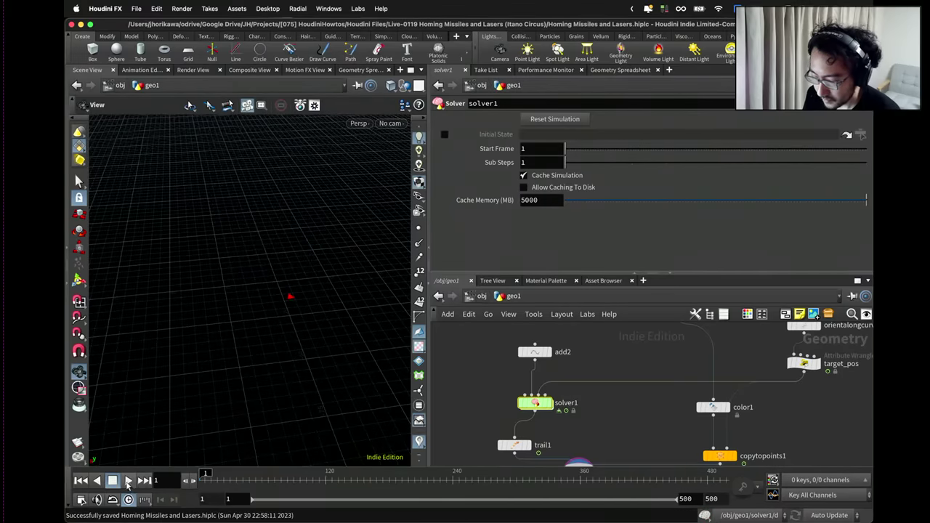
click(128, 480)
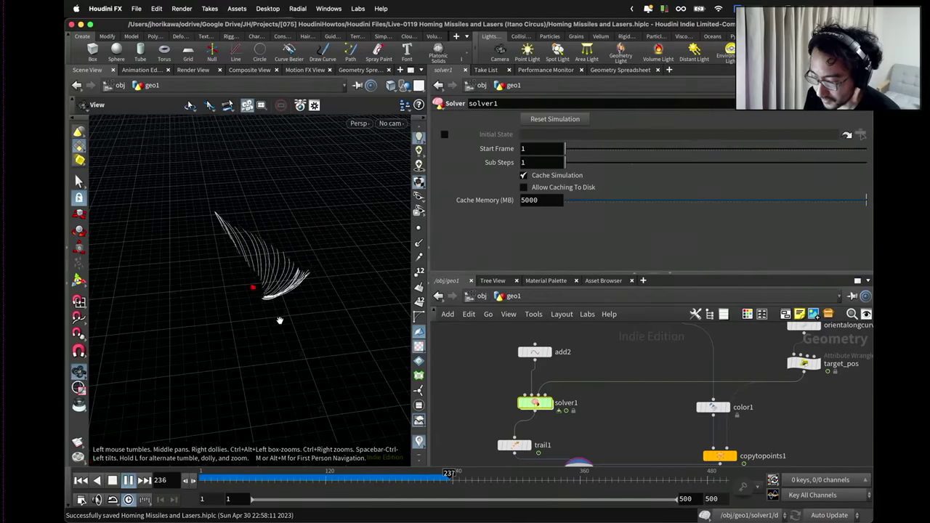
right_drag(263, 307, 322, 277)
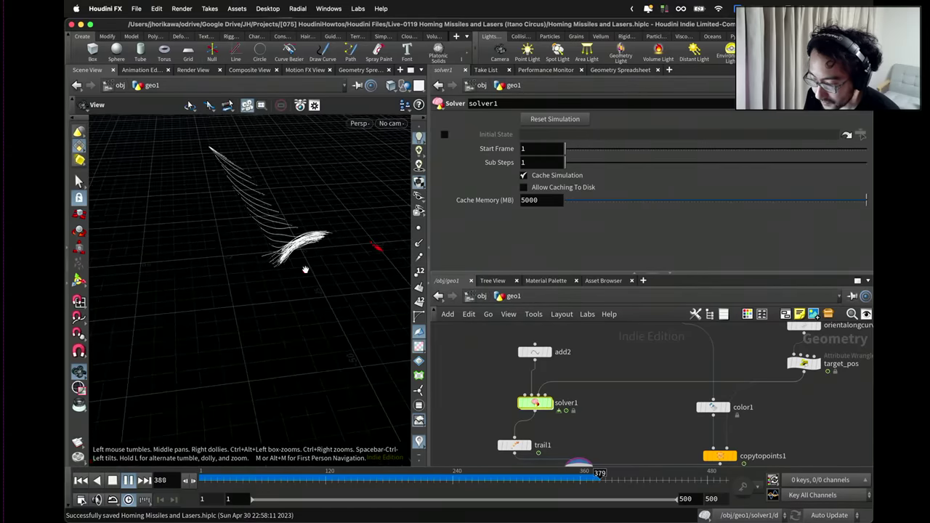
drag(291, 254, 276, 270)
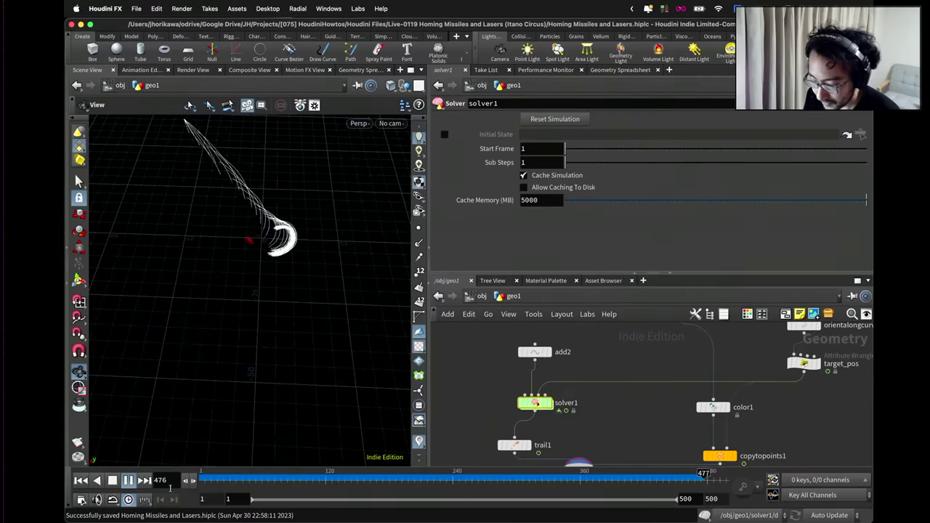
key(ctrl+Up)
Inside solver1, set pointwrangle2's Collidedist to 5.
double_click(535, 403)
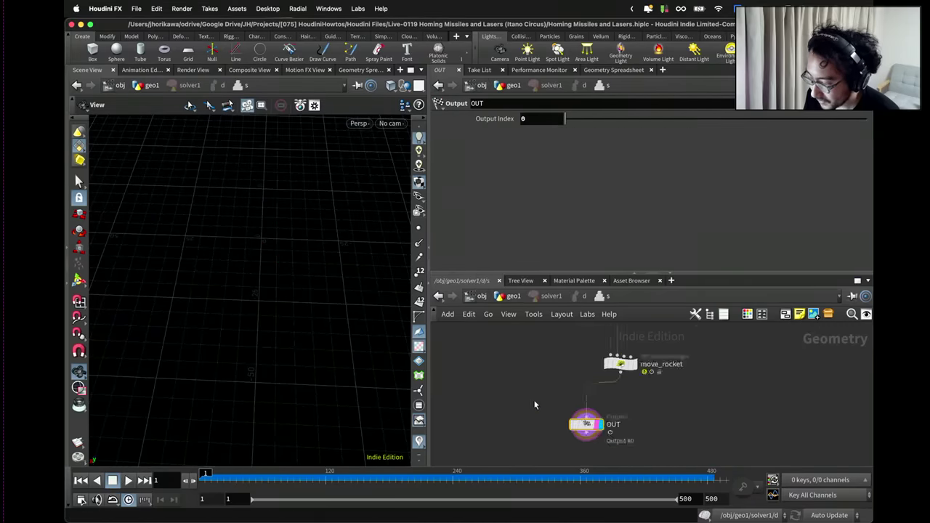
scroll(559, 354, up, 6)
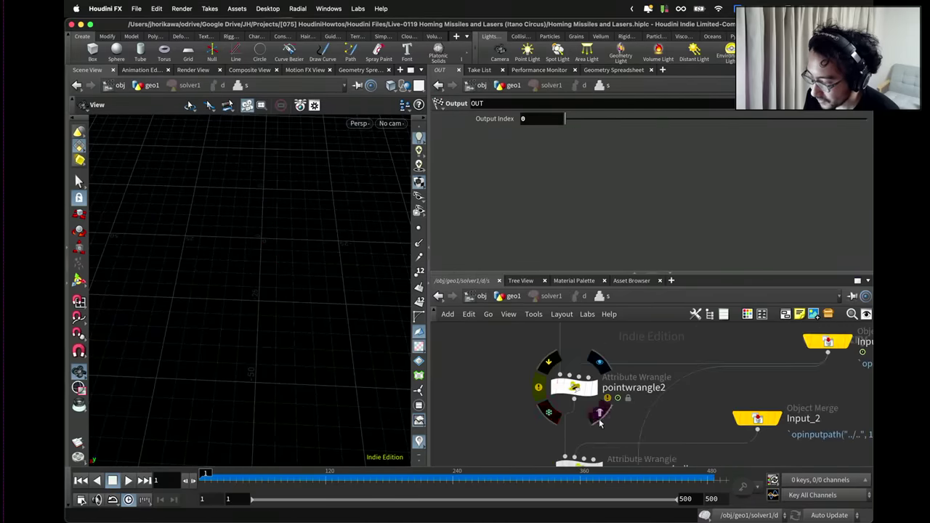
click(574, 387)
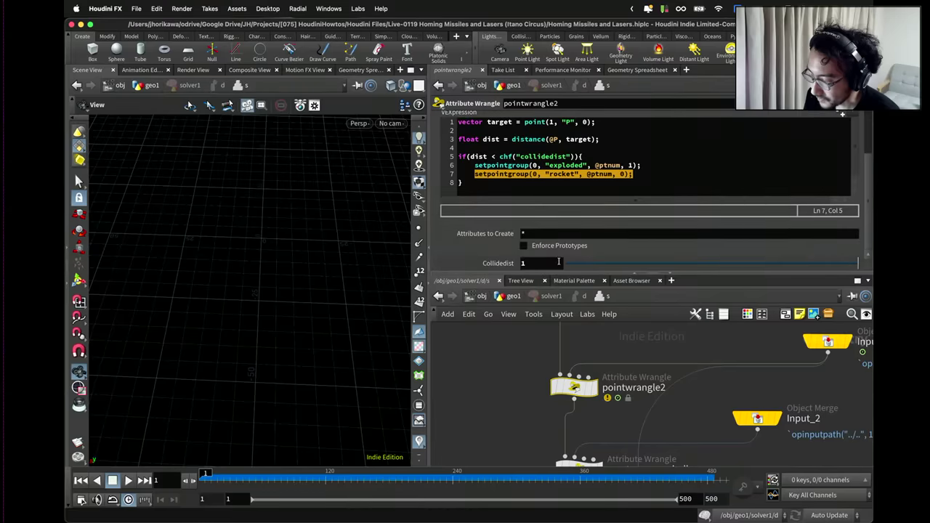
double_click(554, 262)
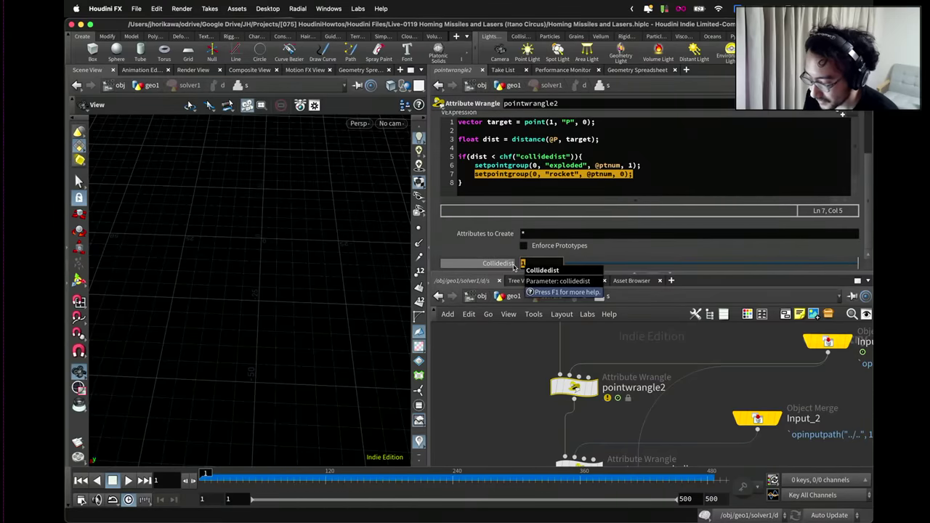
text(5)
key(Return)
Rename pointwrangle2 to explode and check its node info and code.
double_click(636, 386)
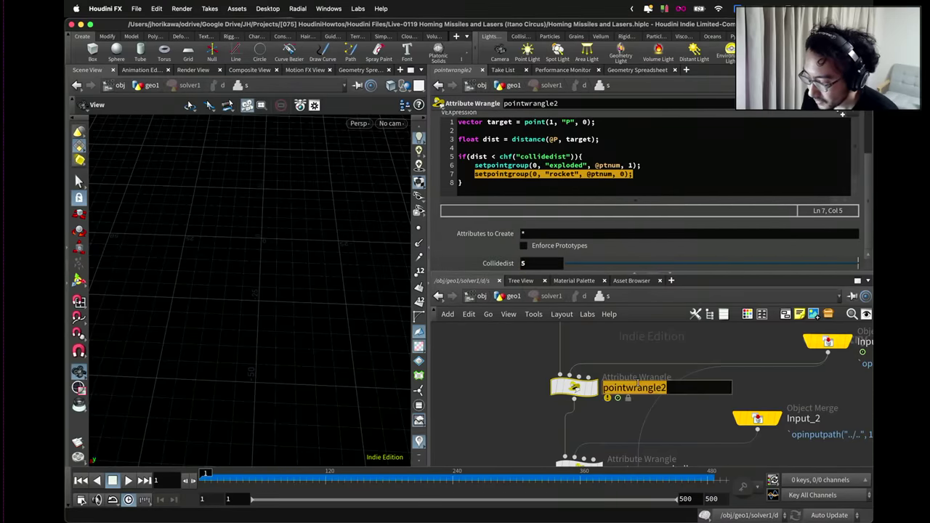
text(explode)
key(Return)
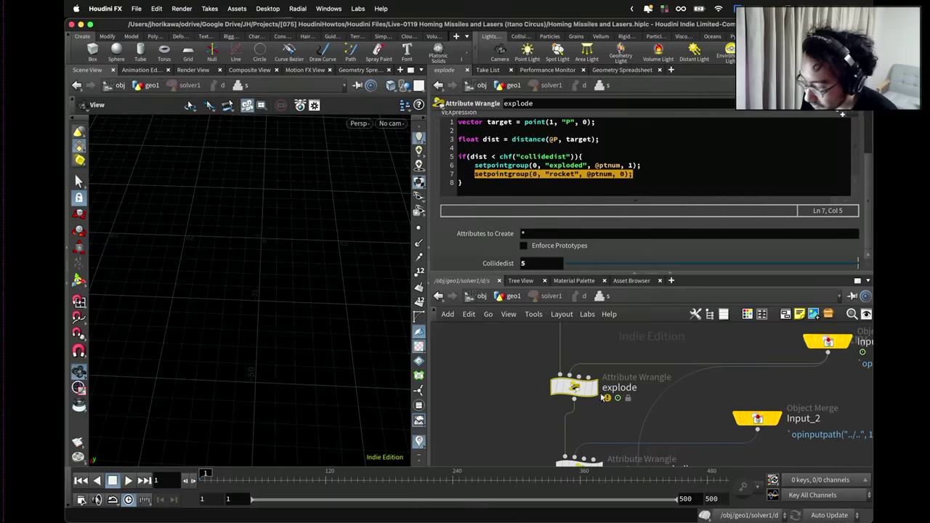
middle_click(575, 387)
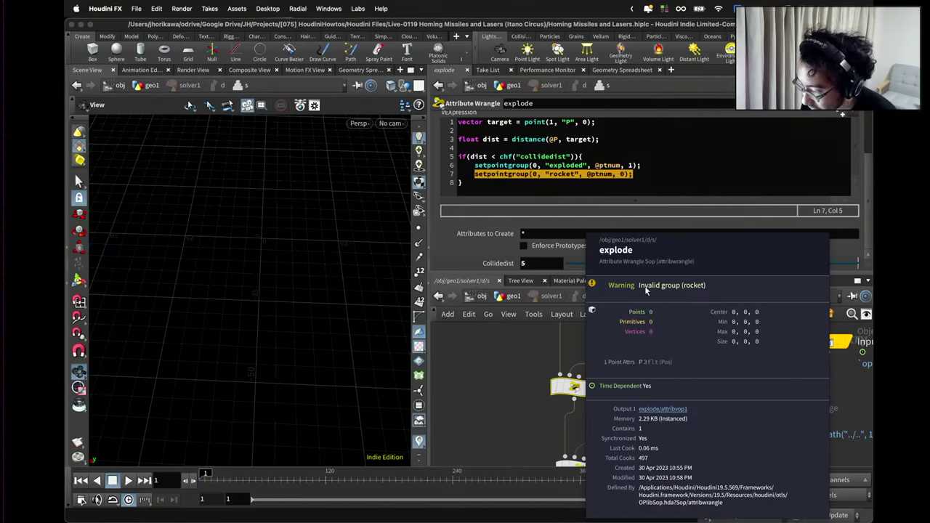
scroll(592, 389, down, 3)
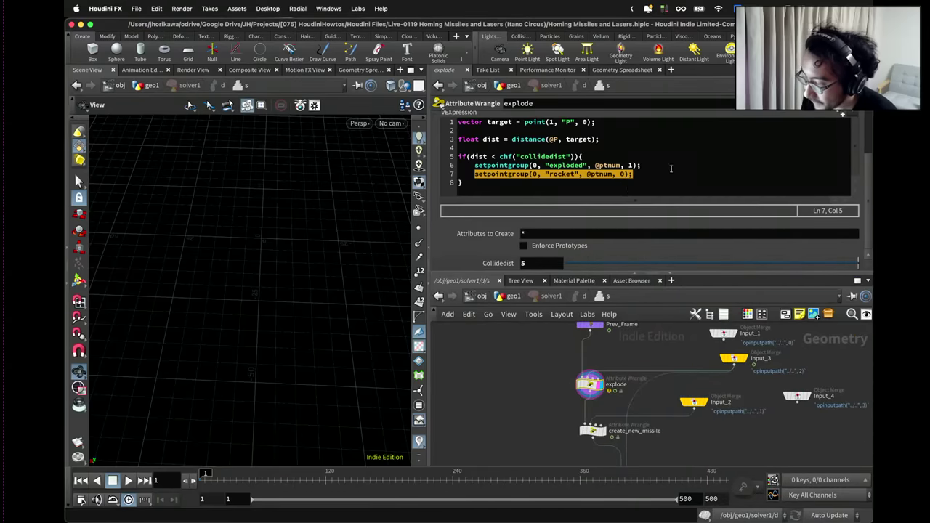
scroll(686, 153, up, 3)
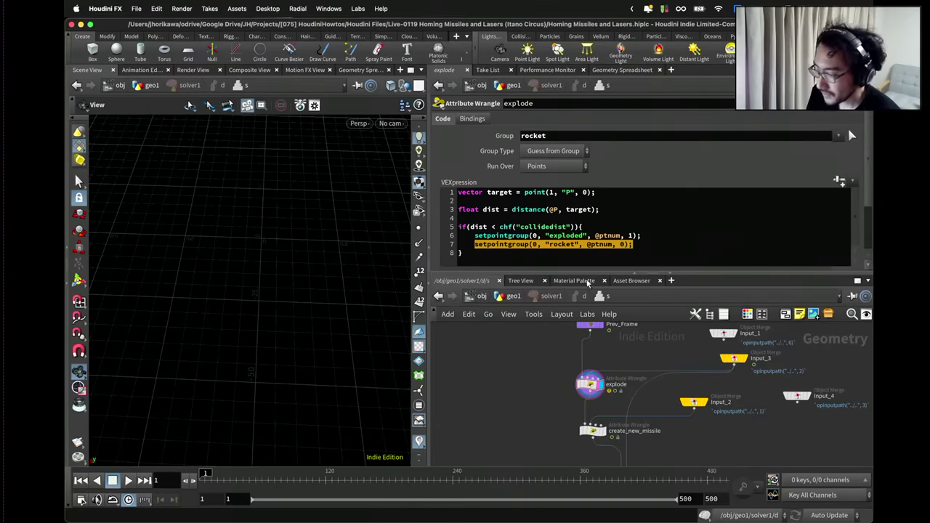
click(629, 244)
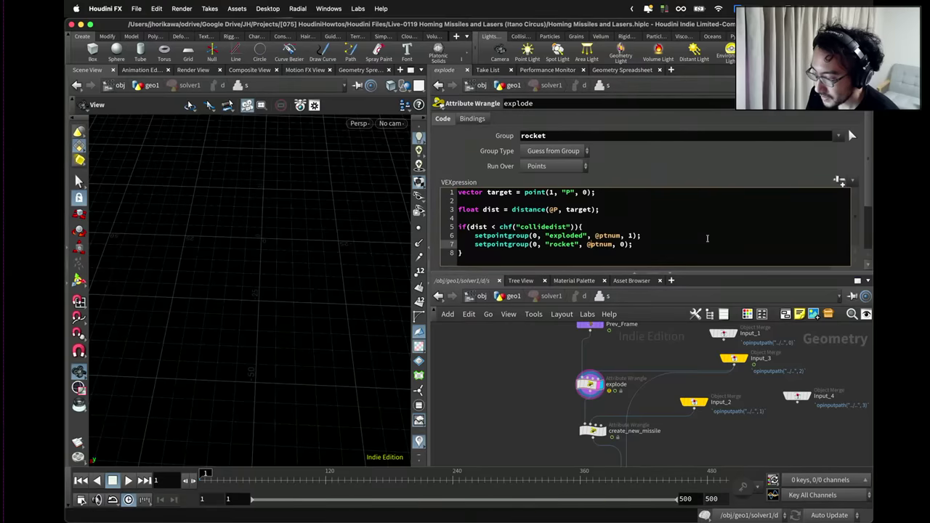
scroll(726, 240, down, 3)
Back in geo1, move the merge1 node lower in the network.
click(514, 296)
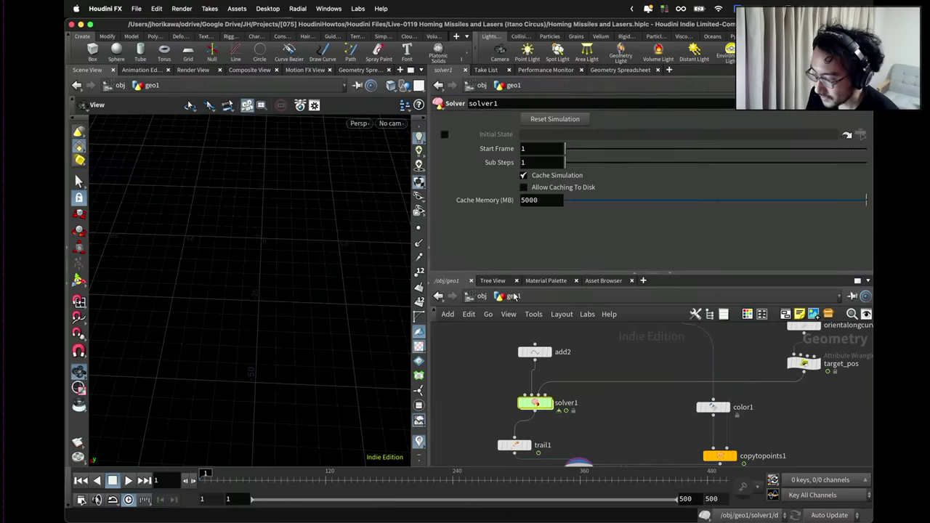
scroll(542, 406, down, 2)
middle_drag(567, 451, 537, 421)
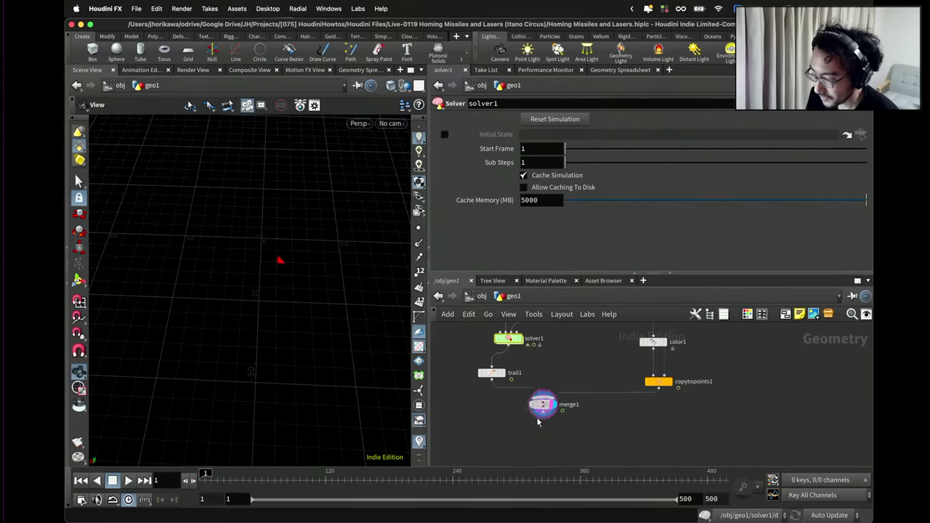
drag(543, 404, 538, 425)
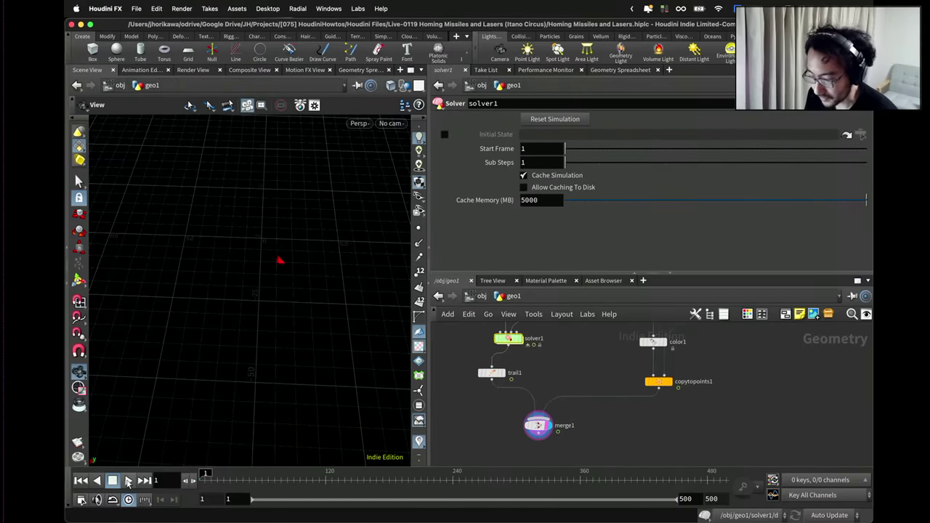
Play the simulation, orbit to inspect the trails, and scrub to frame 121.
click(128, 480)
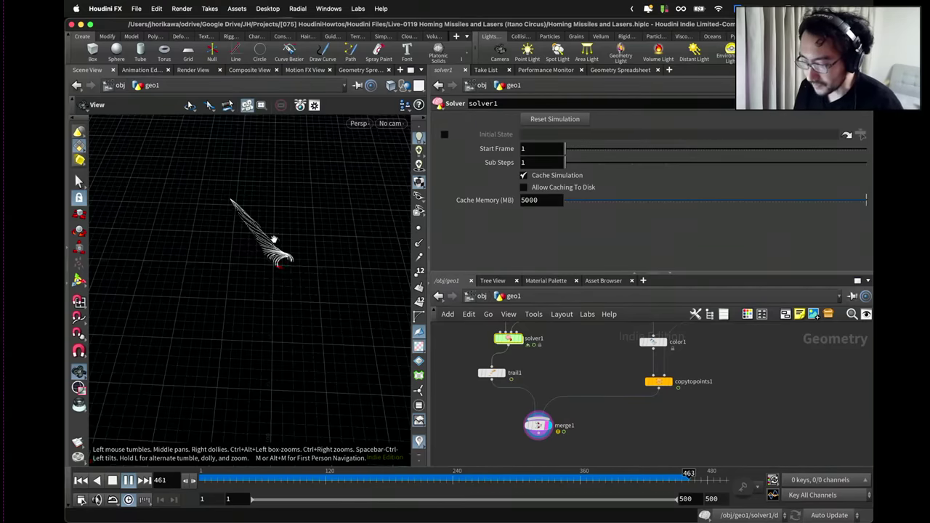
drag(252, 276, 309, 250)
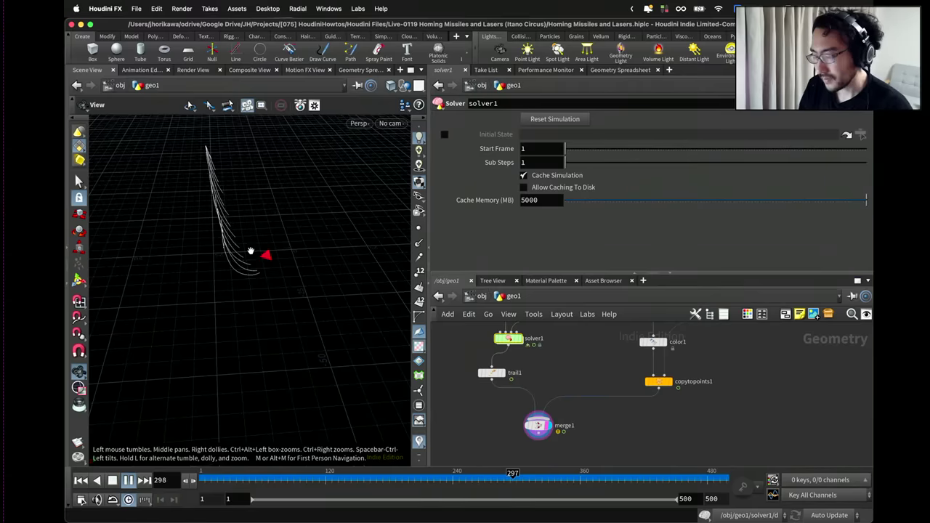
scroll(527, 338, down, 1)
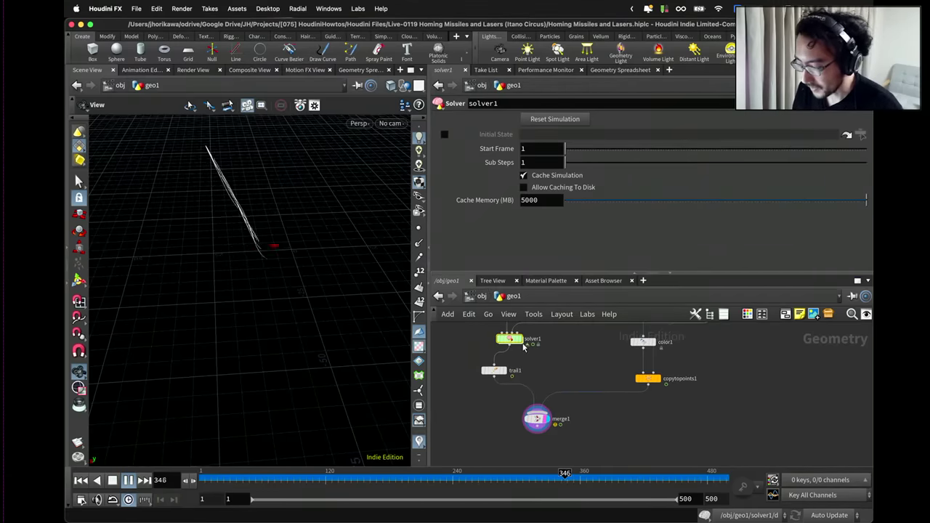
click(263, 481)
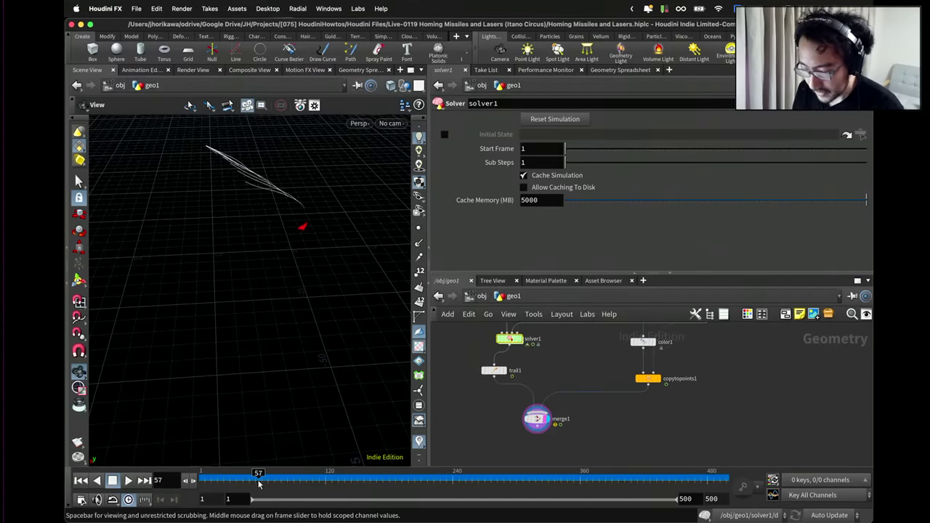
drag(263, 481, 326, 481)
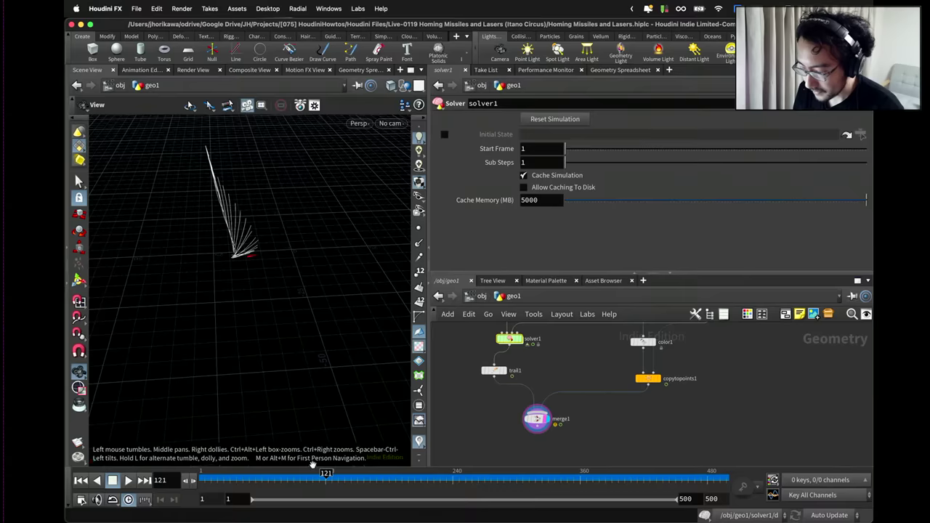
scroll(540, 391, up, 3)
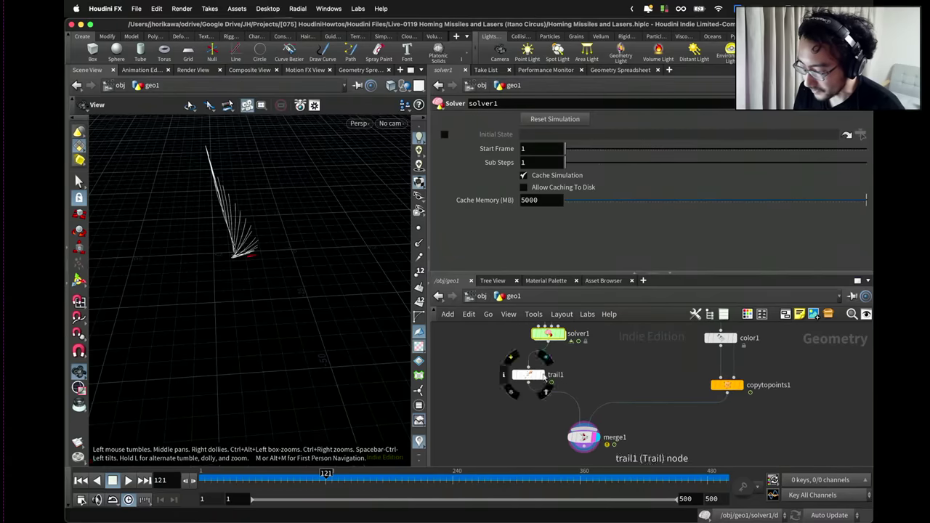
drag(544, 375, 549, 379)
scroll(545, 392, down, 2)
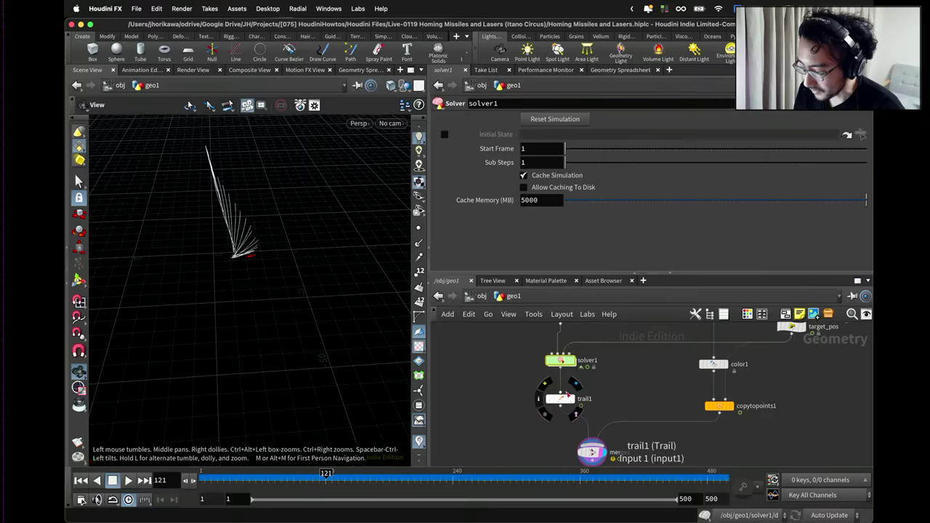
Add a Delete node under solver1 that keeps only points in the exploded group.
key(Tab)
click(516, 402)
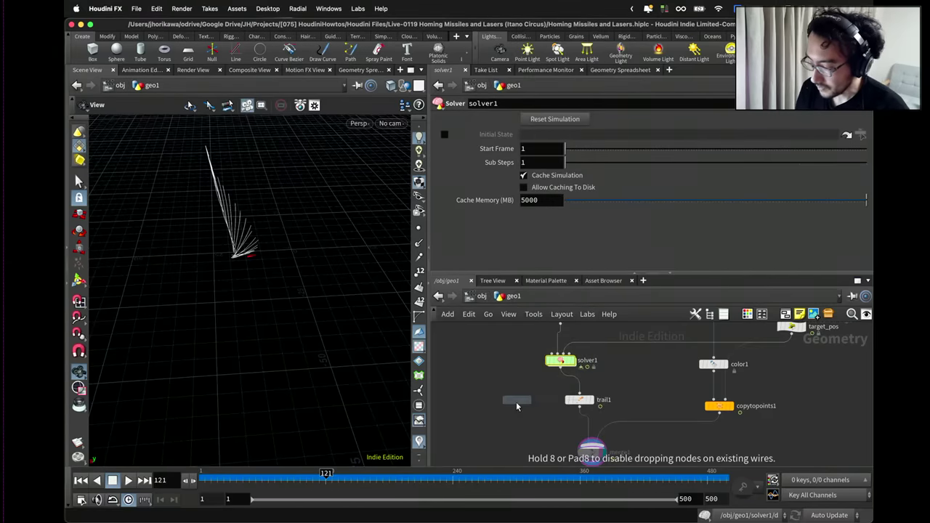
click(560, 374)
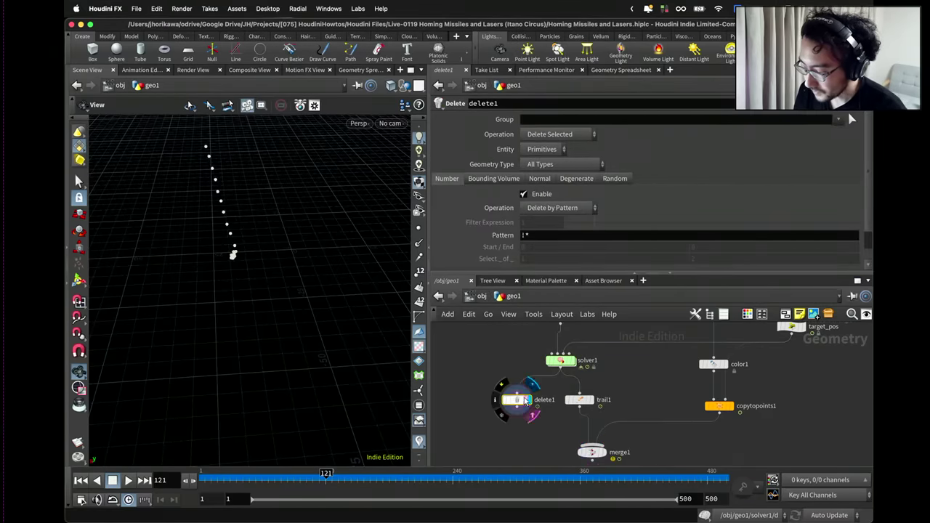
click(539, 136)
click(543, 162)
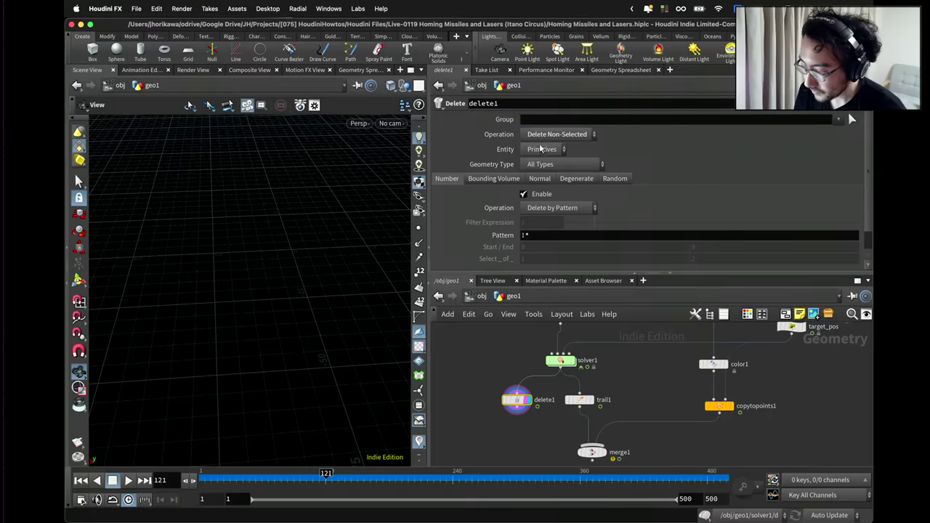
click(542, 149)
click(542, 161)
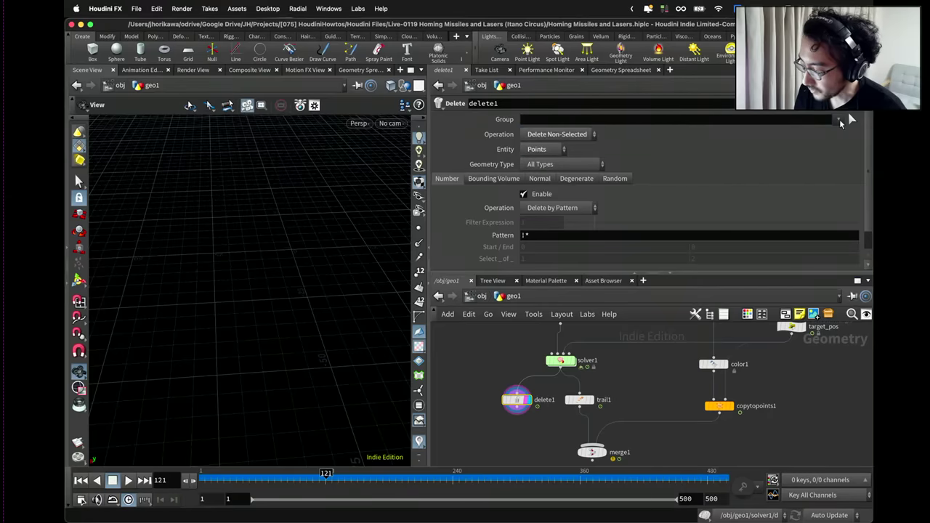
click(843, 134)
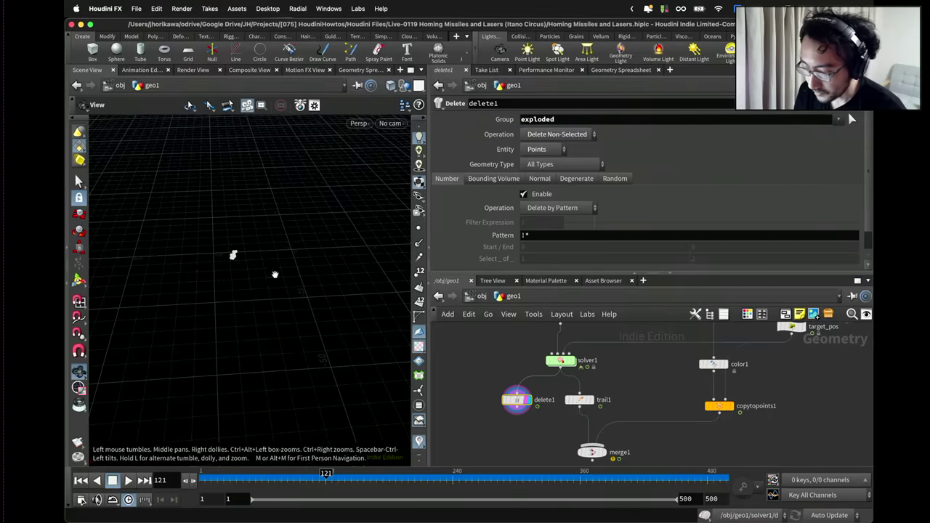
drag(273, 273, 249, 246)
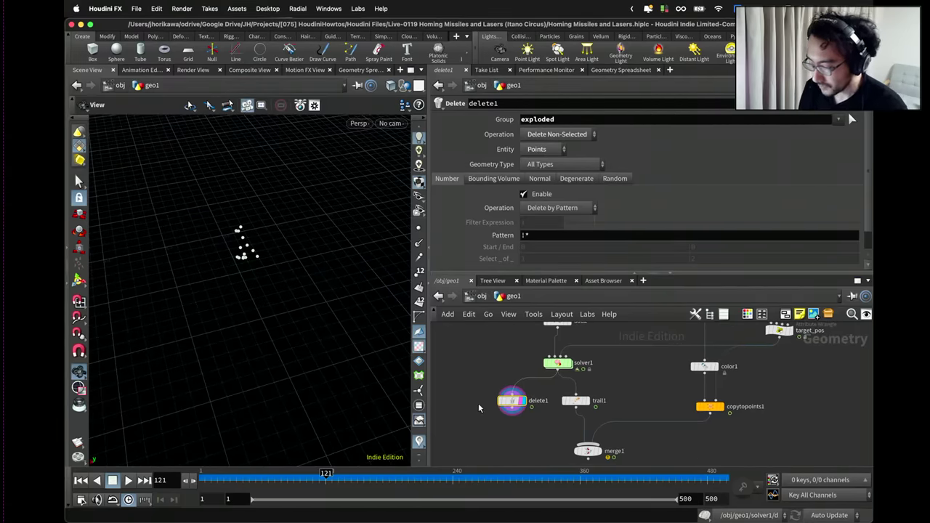
Add a Sphere node beside delete1.
key(Tab)
text(sphere)
key(Return)
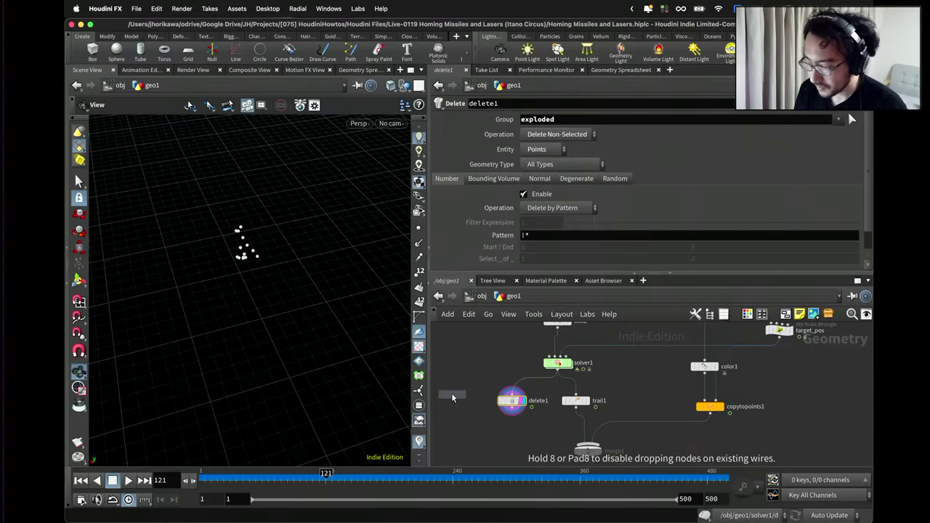
click(450, 400)
Add a pure red Color node under the sphere and make the sphere a Polygon Mesh.
key(Tab)
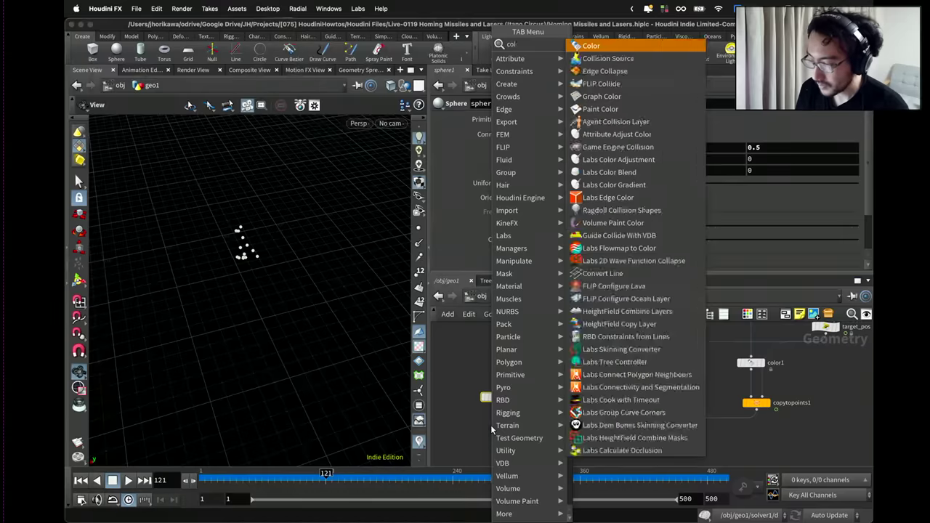
key(Escape)
click(490, 424)
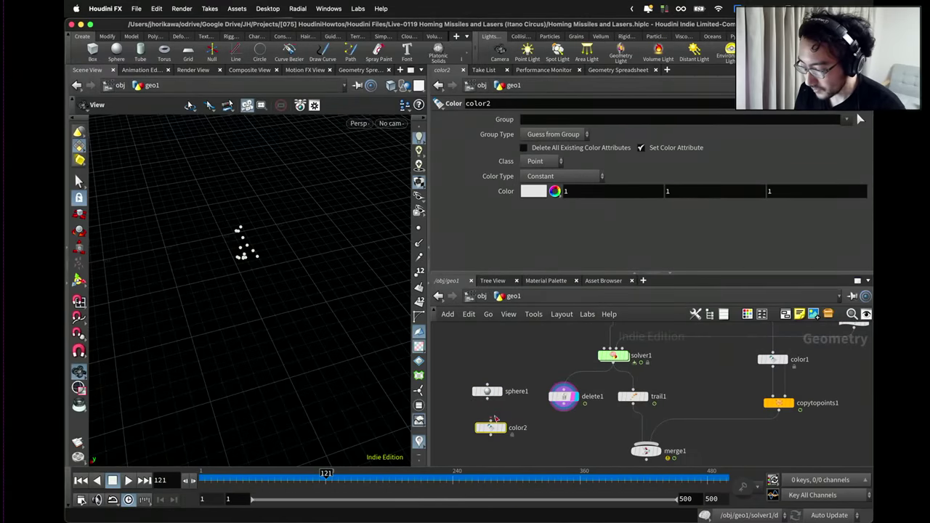
click(497, 422)
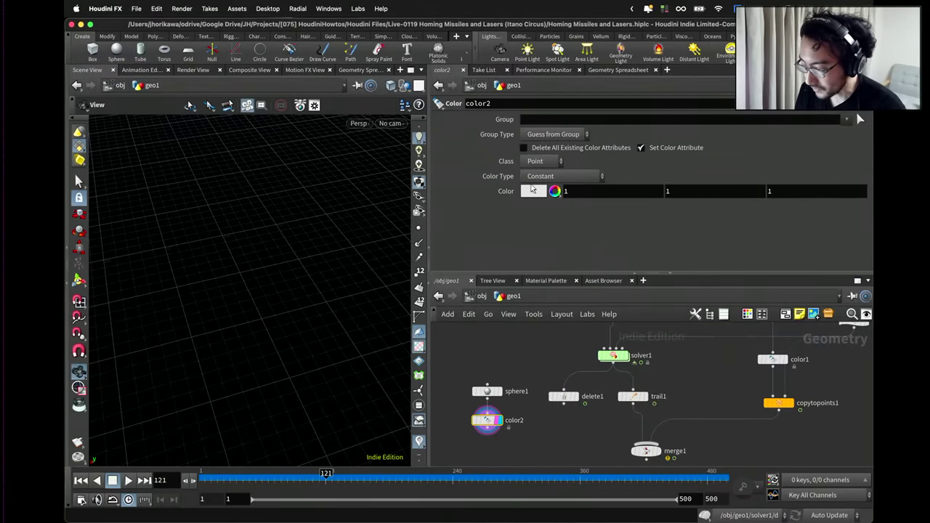
click(533, 194)
click(524, 133)
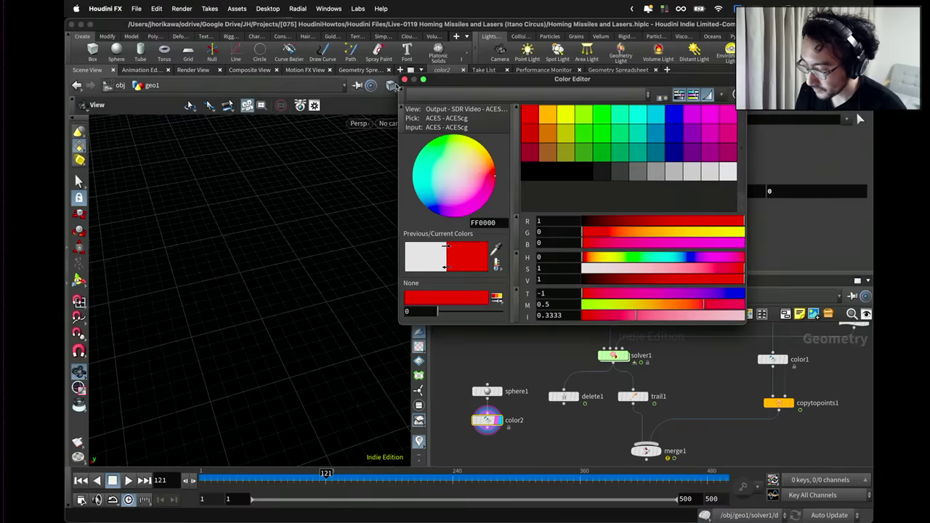
click(487, 391)
click(547, 120)
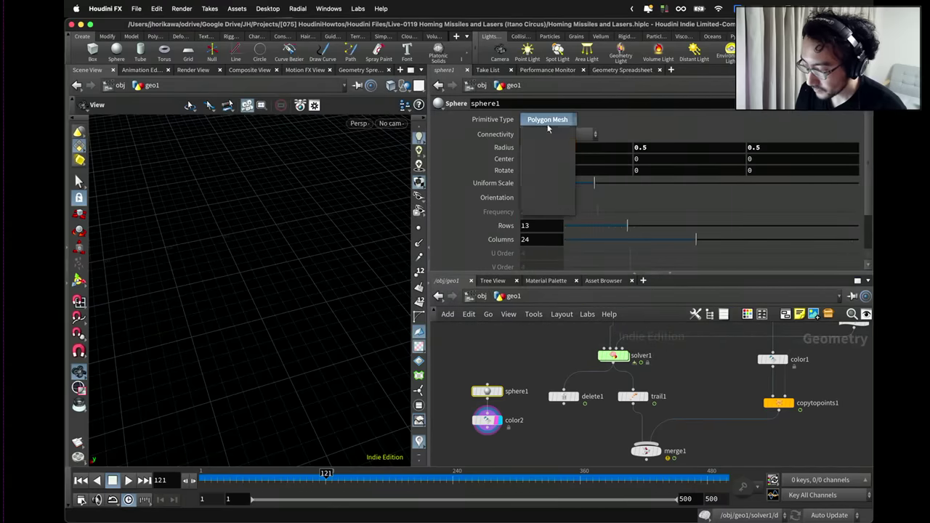
click(547, 147)
drag(502, 375, 487, 403)
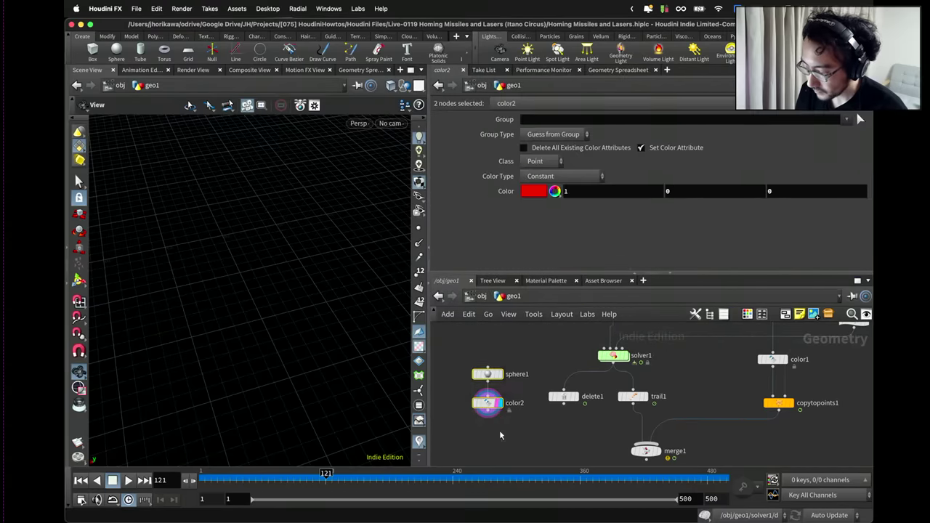
Add Copy to Points using delete1's points, wire it into merge1, and display merge1.
key(Tab)
text(copyt)
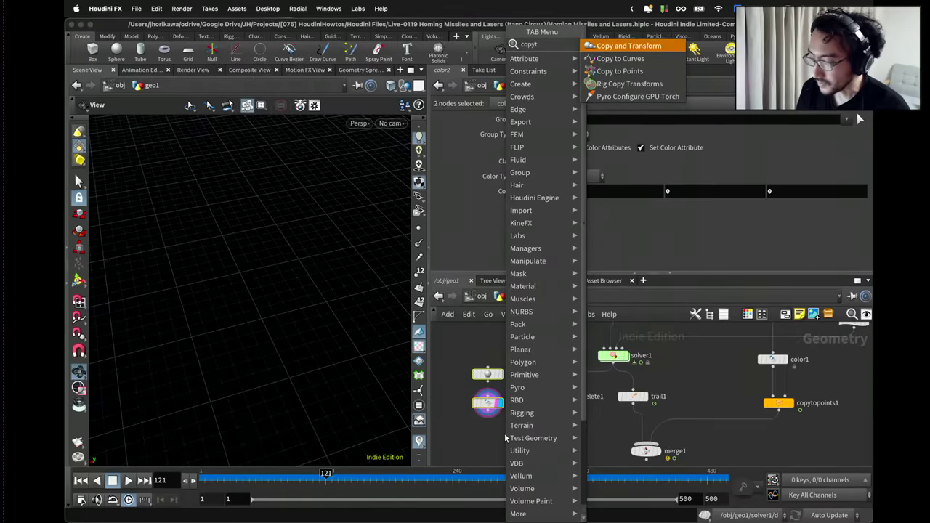
key(BackSpace)
key(BackSpace)
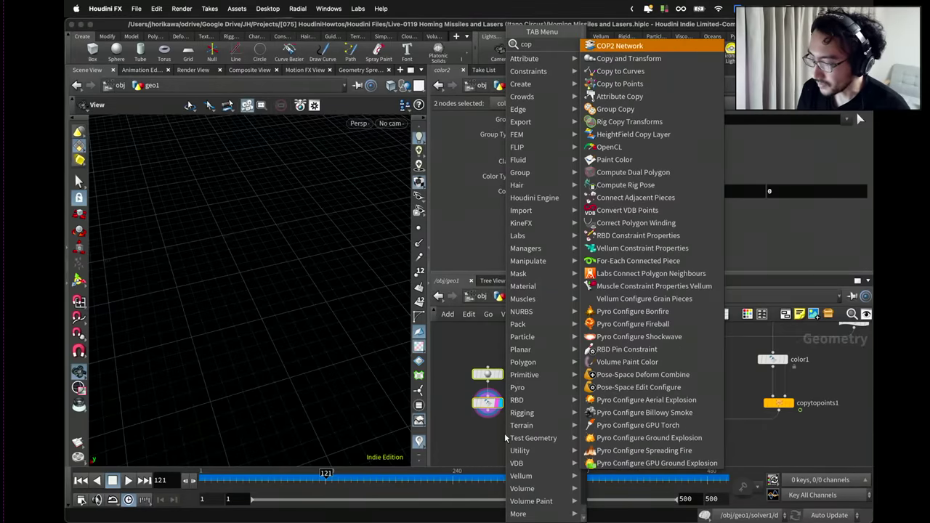
text(y to po)
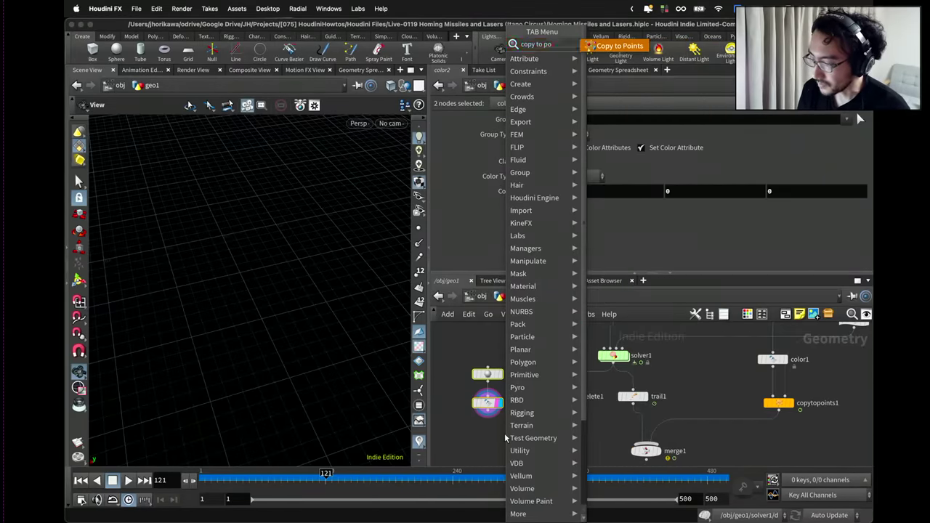
key(Return)
click(513, 436)
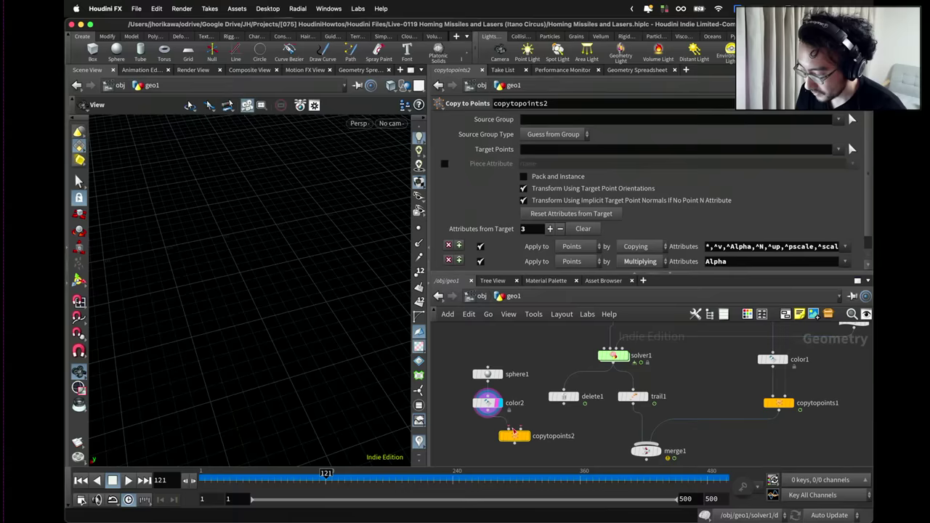
click(565, 407)
click(519, 429)
middle_drag(519, 428, 513, 379)
drag(508, 393, 637, 415)
click(652, 401)
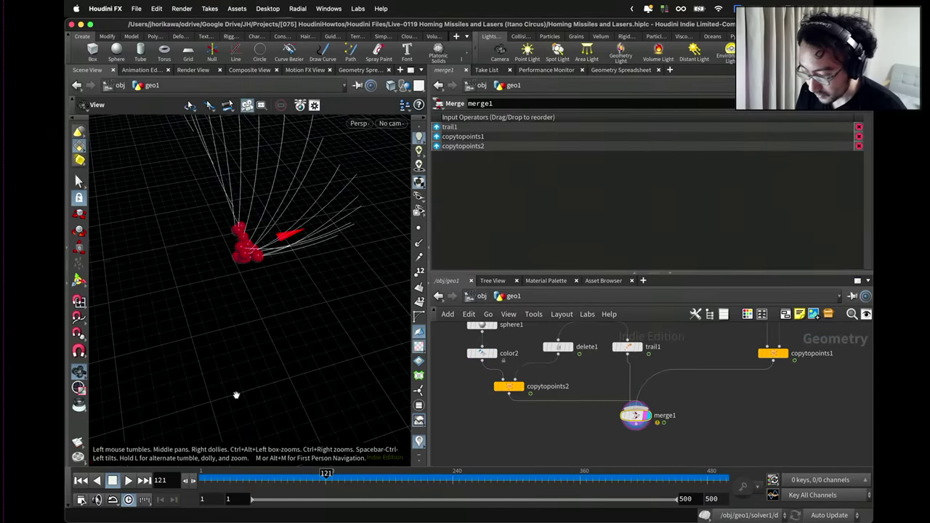
Save the scene, rewind to frame 1, and play the simulation up to frame 253.
drag(247, 476, 206, 477)
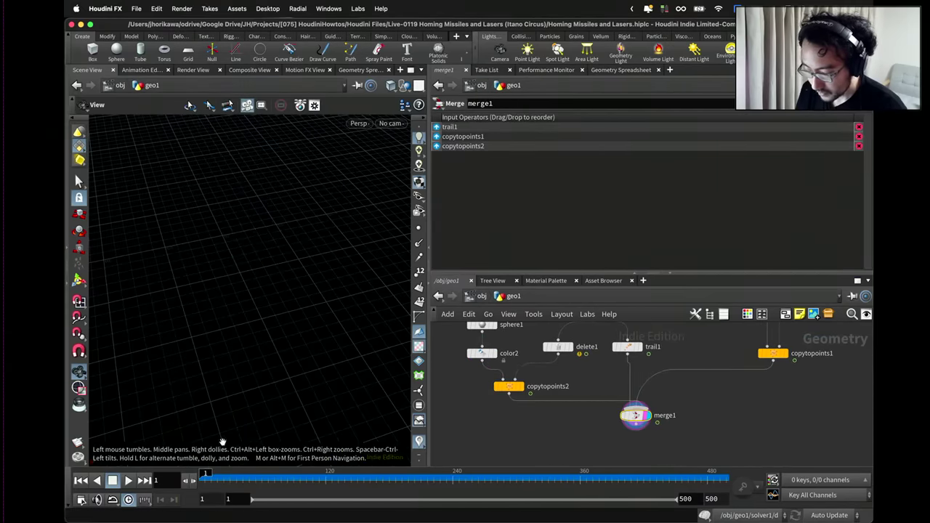
key(super+s)
drag(223, 441, 210, 380)
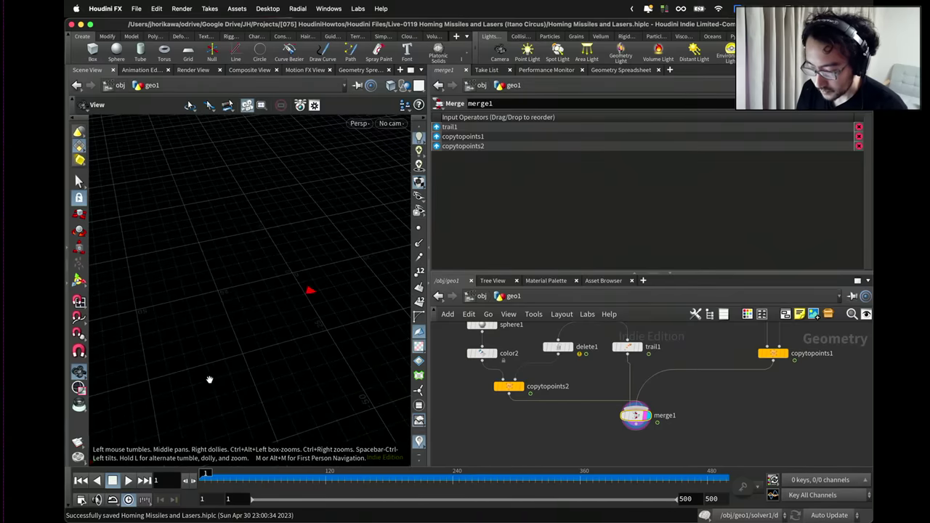
click(128, 480)
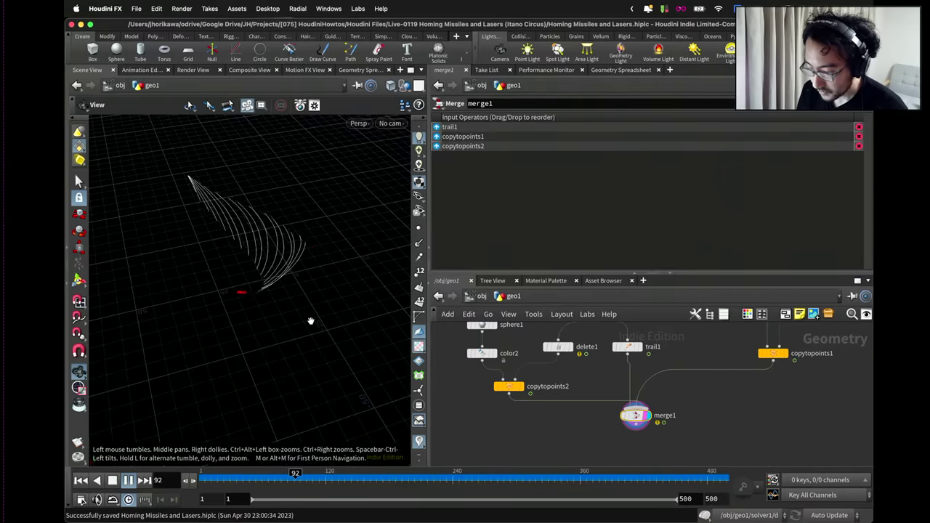
drag(284, 276, 189, 306)
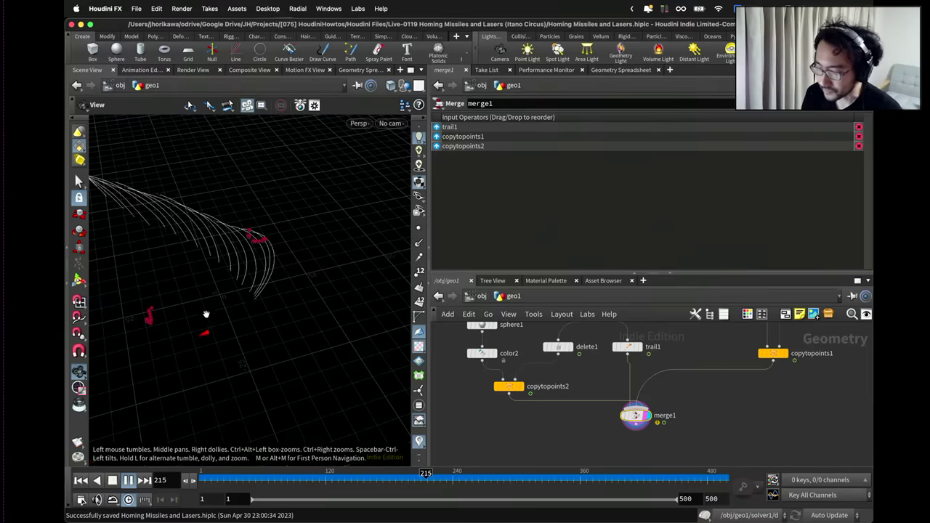
click(129, 479)
Nudge sphere1 and delete1 into place, then show solver1's parameters.
scroll(526, 358, down, 4)
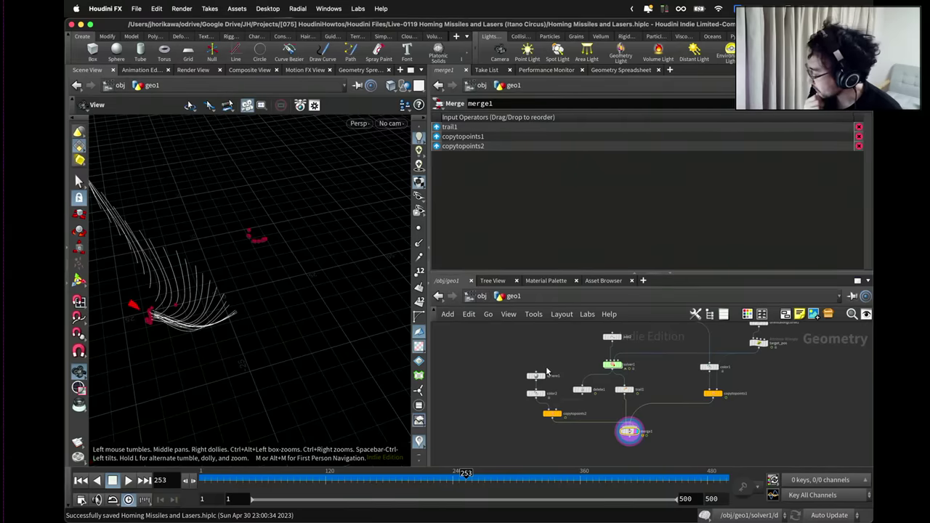
scroll(544, 373, up, 5)
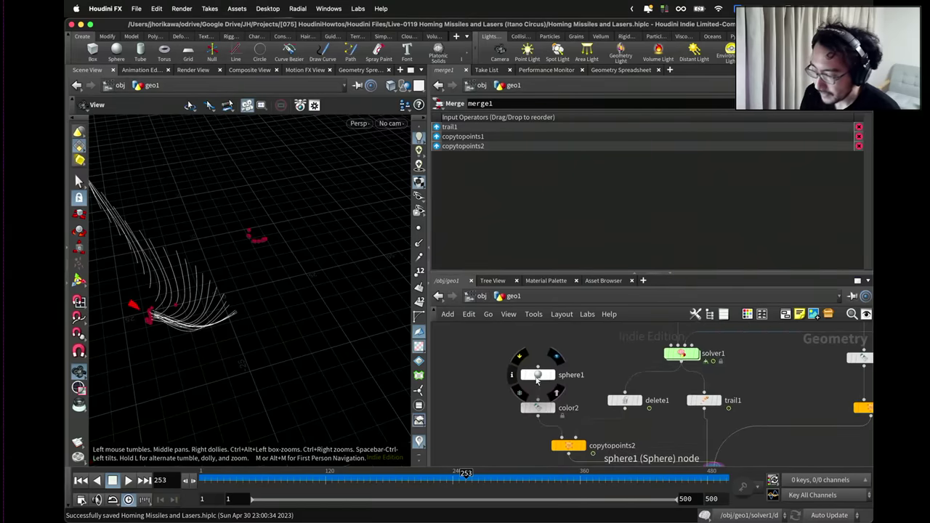
drag(541, 378, 538, 371)
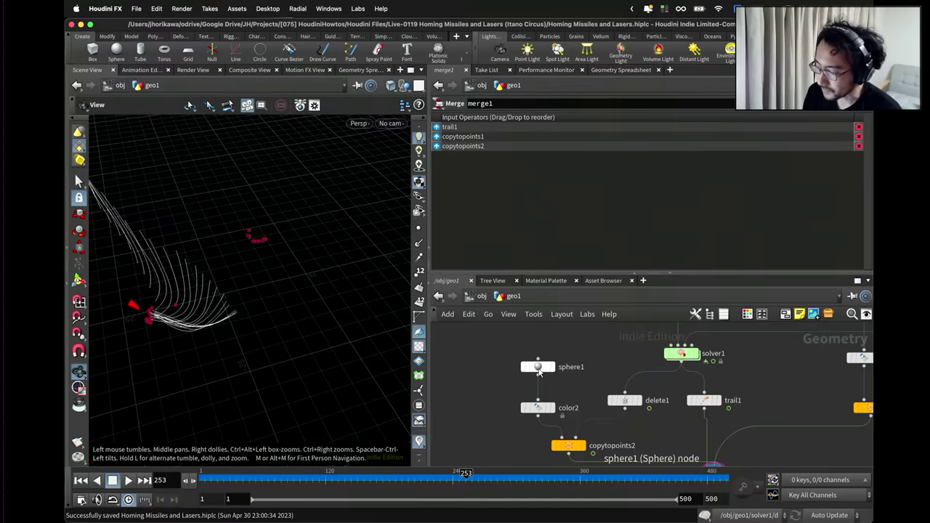
scroll(579, 374, down, 4)
scroll(581, 420, up, 2)
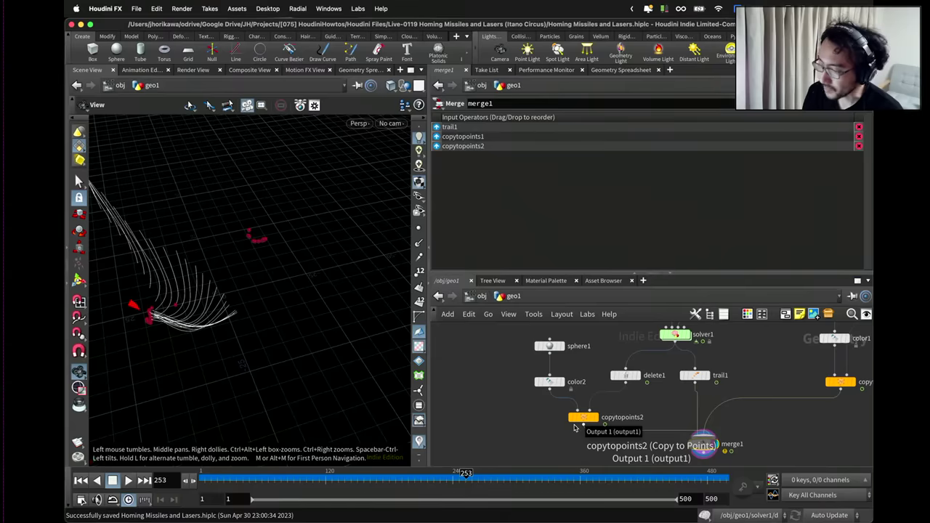
scroll(616, 385, down, 1)
drag(616, 385, 617, 390)
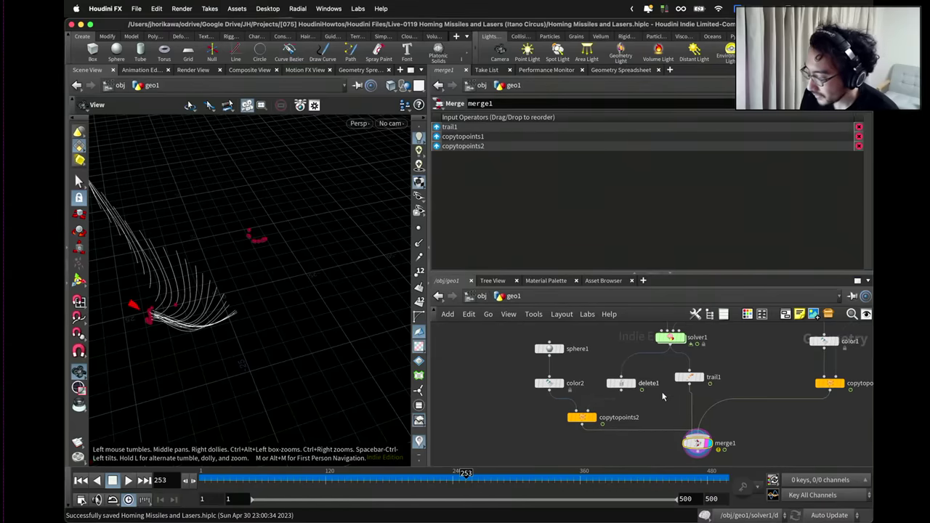
scroll(643, 362, up, 2)
click(640, 358)
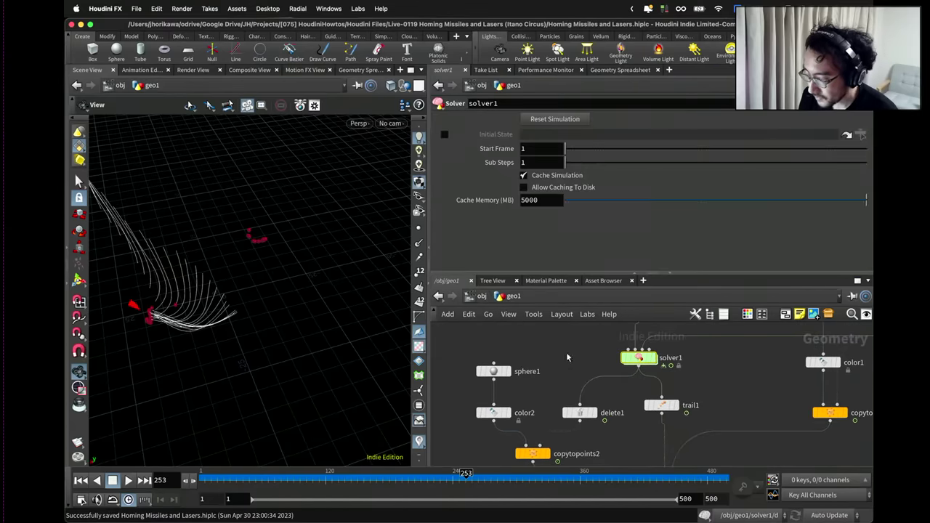
drag(182, 311, 146, 301)
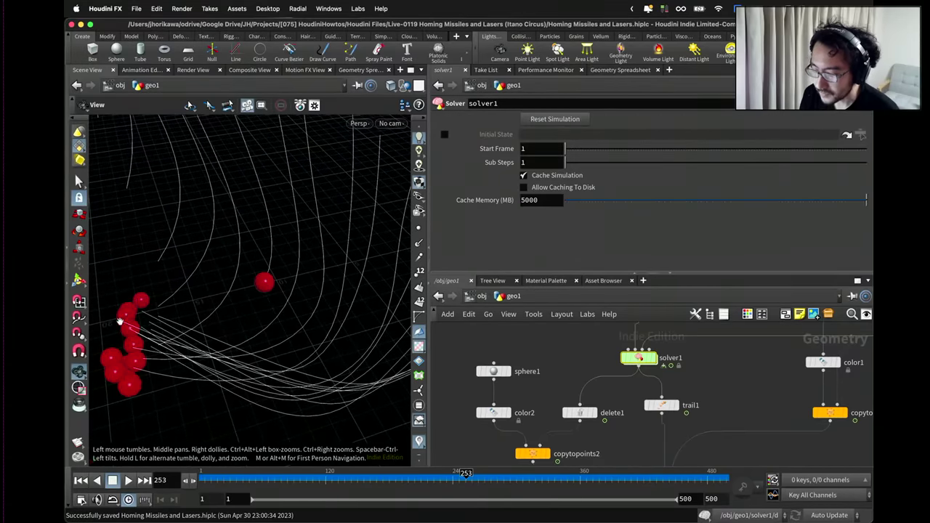
Inside solver1, add an explode wrangle line that reads the duration channel into explosiondur.
double_click(640, 359)
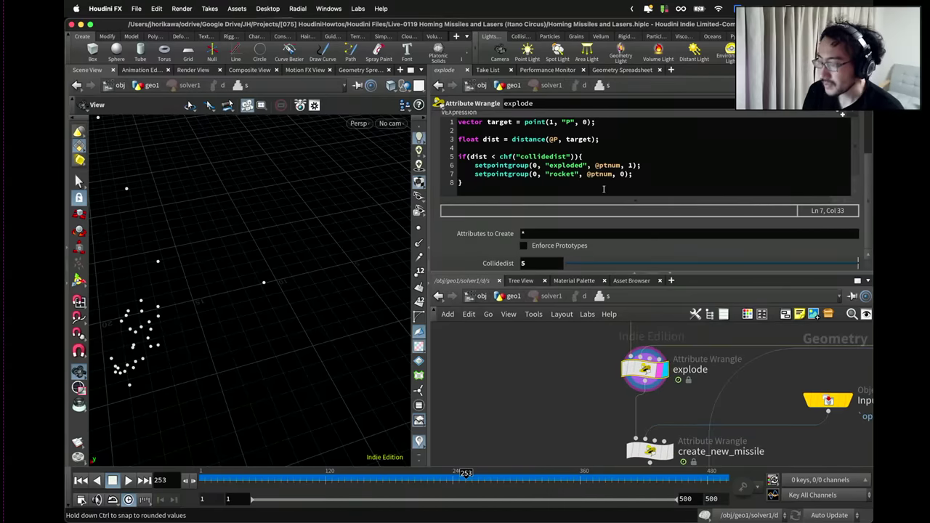
drag(641, 166, 474, 165)
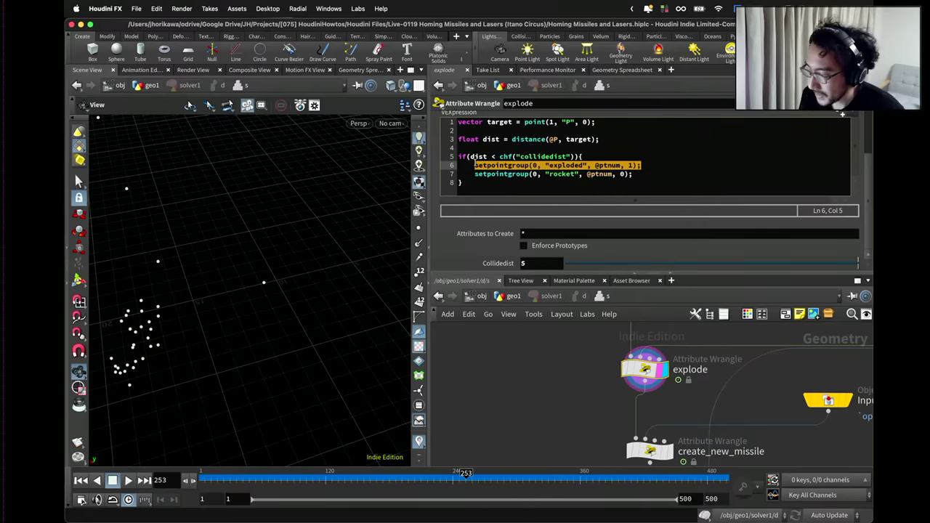
click(655, 164)
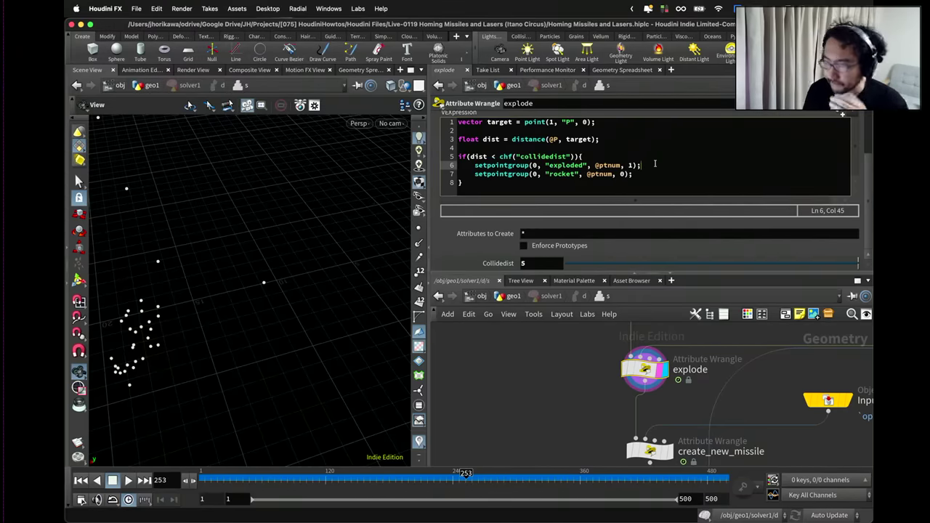
click(648, 180)
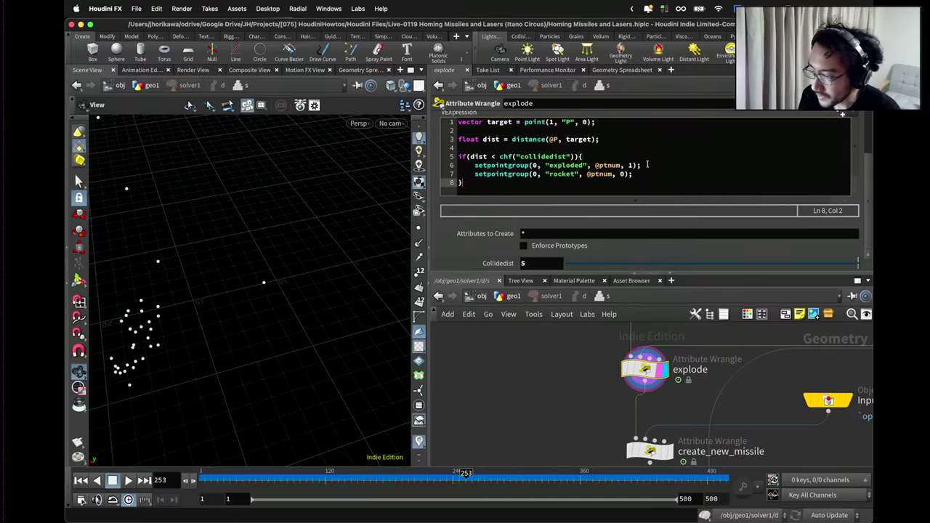
click(646, 145)
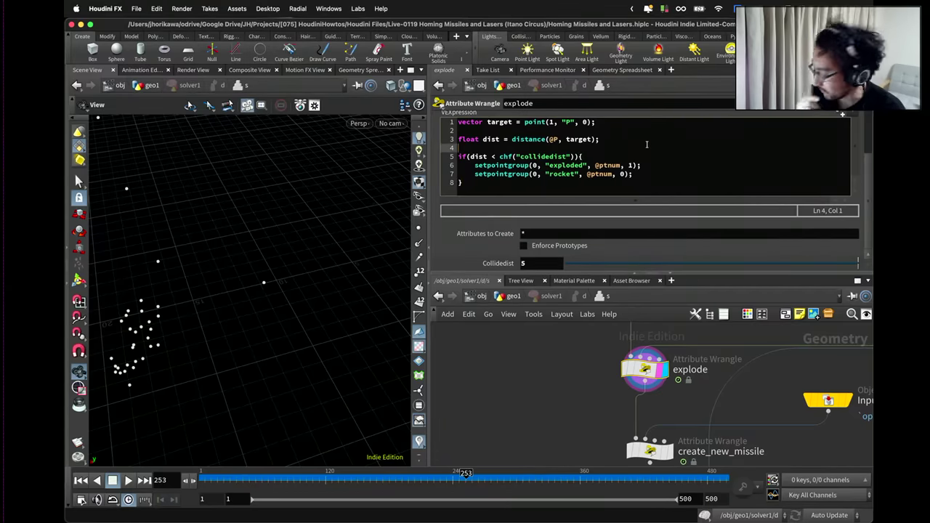
key(Return)
text(f)
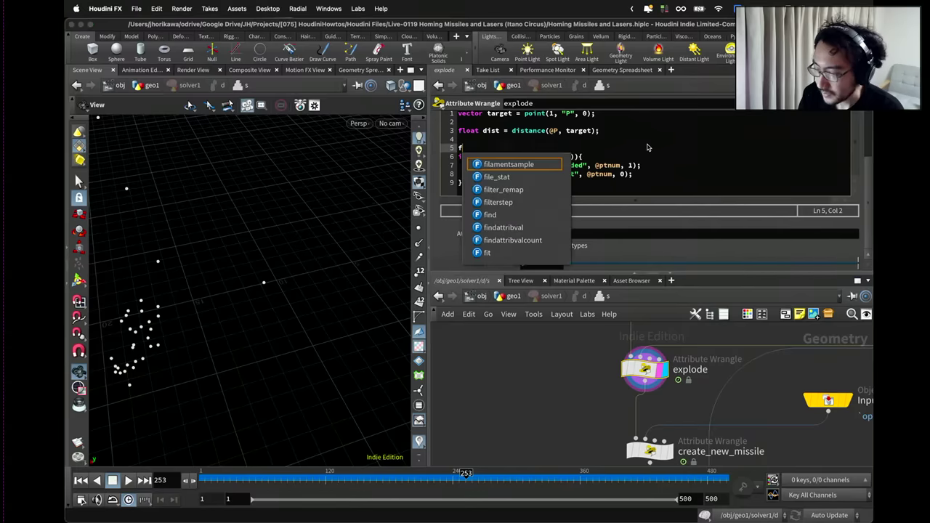
text(loat )
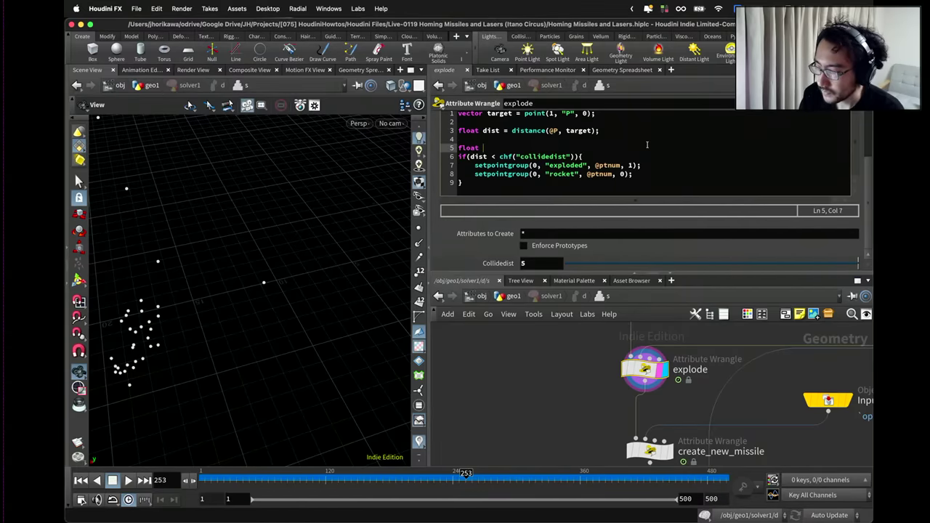
text(exploa)
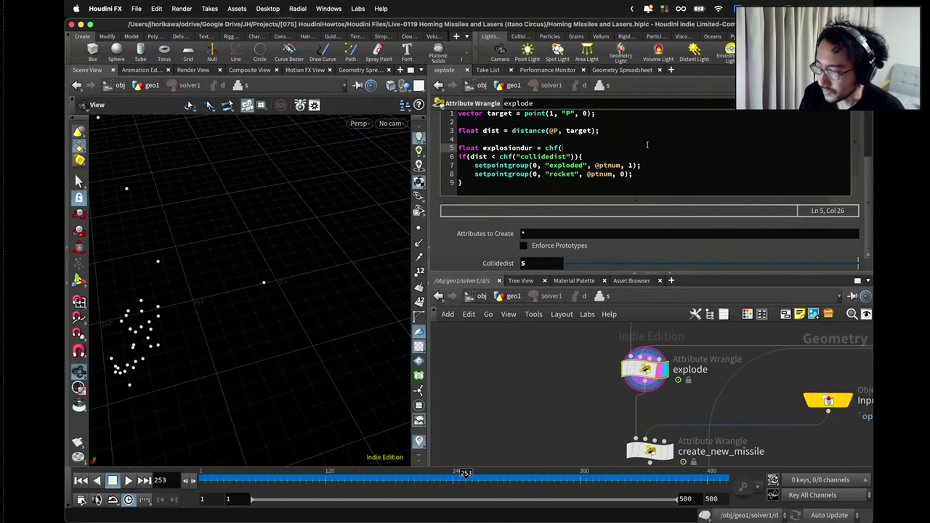
text("duration)
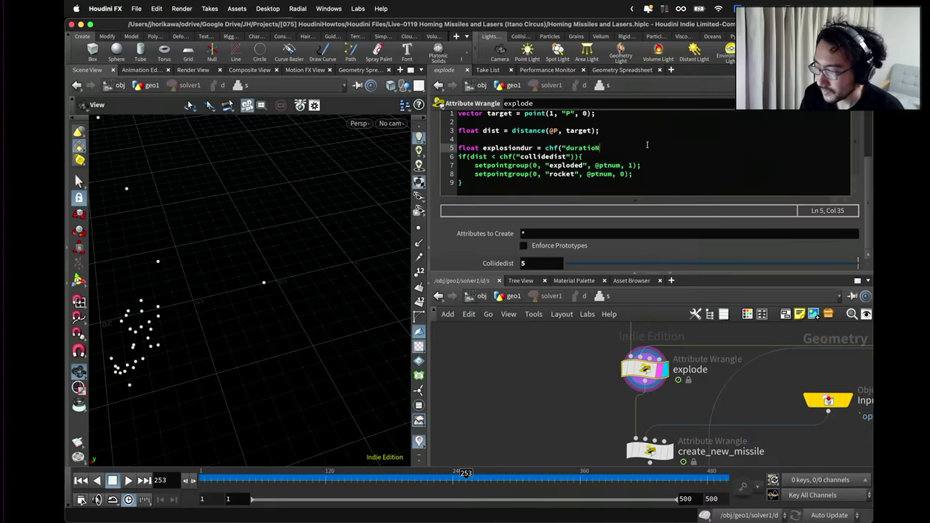
text(");)
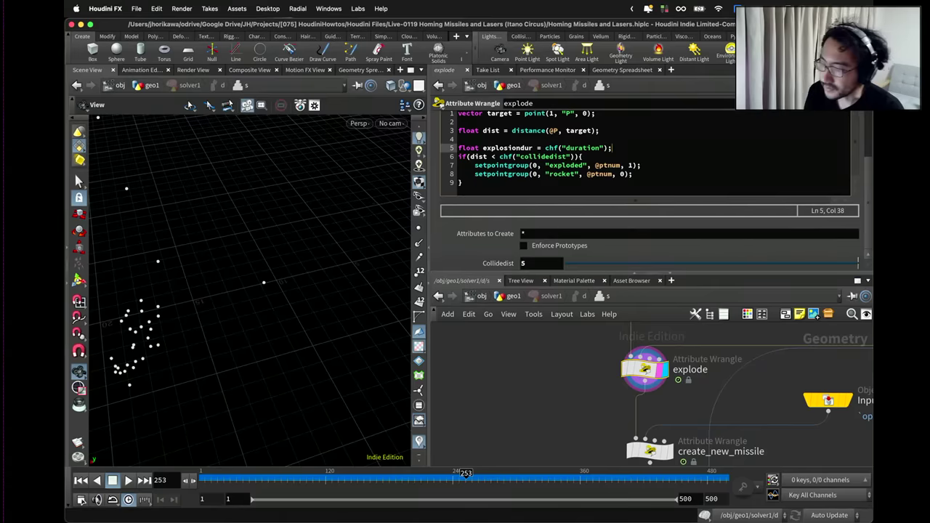
Make explosiondur an int and write it with setpointattrib(0, "explosiondur", ...) inside the if block.
double_click(466, 147)
text(int)
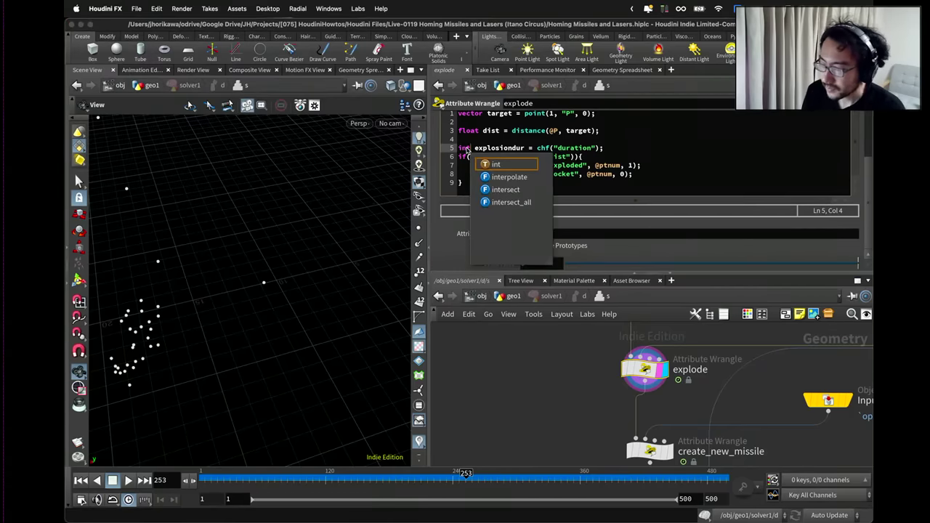
click(586, 149)
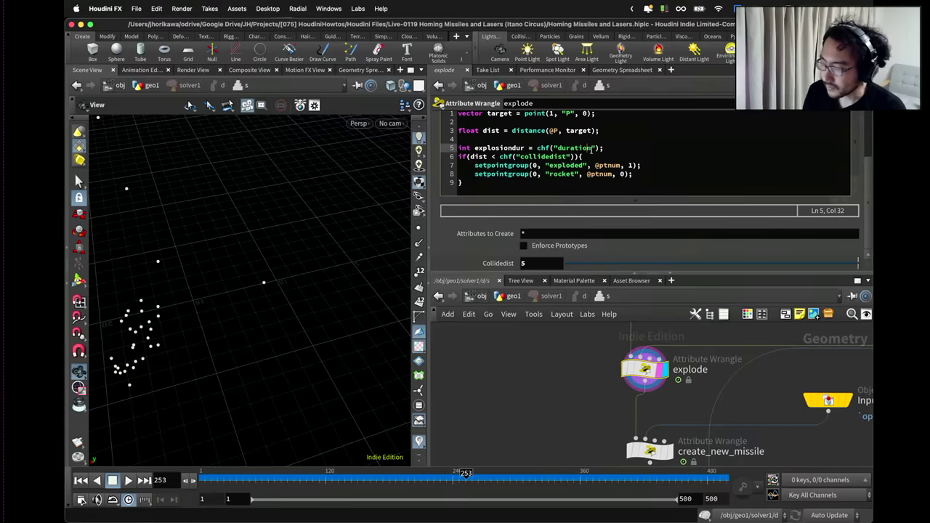
click(646, 175)
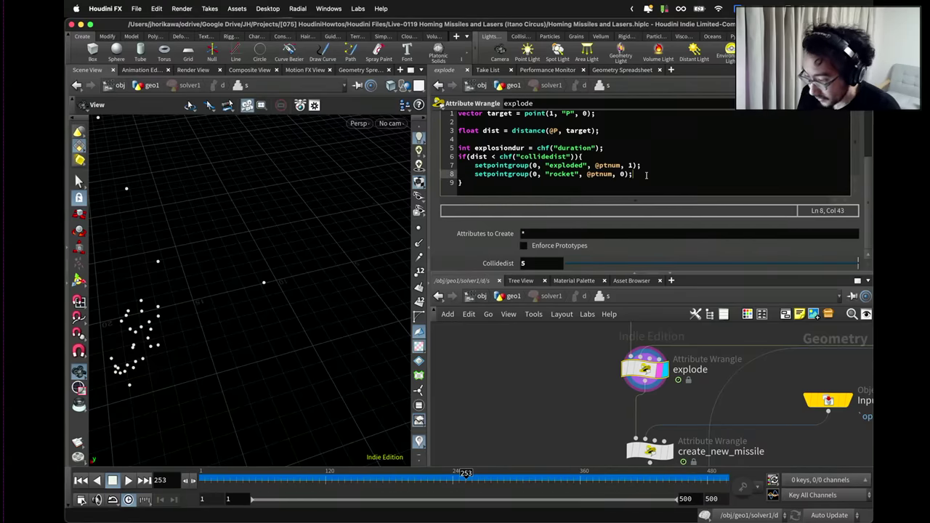
key(Up)
key(Return)
text(set)
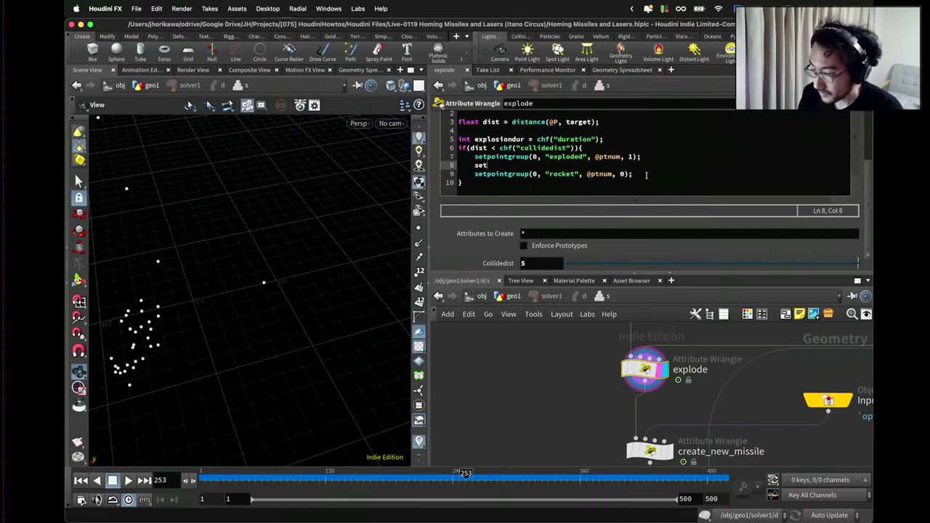
text(pointattrib(0, "explo)
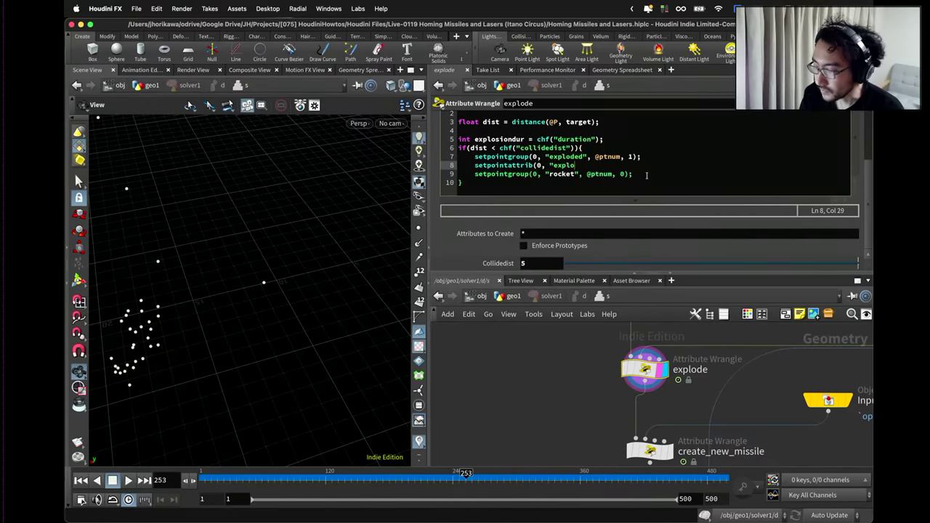
text(siondur", @ptnum,)
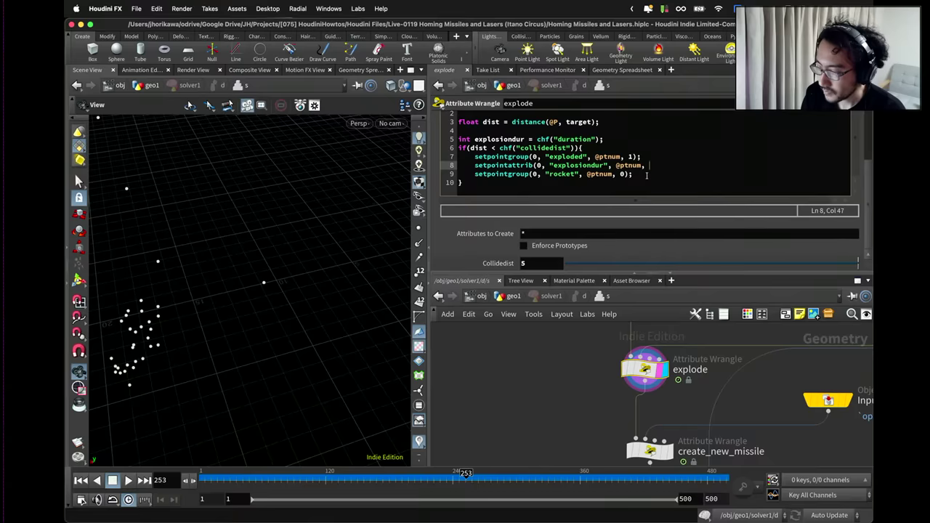
double_click(499, 138)
key(super+c)
click(656, 168)
key(super+v)
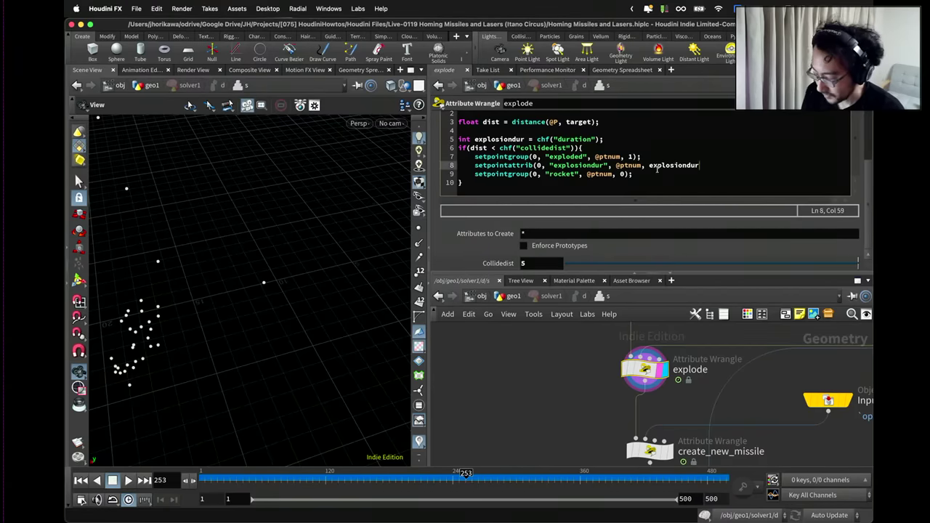
text();)
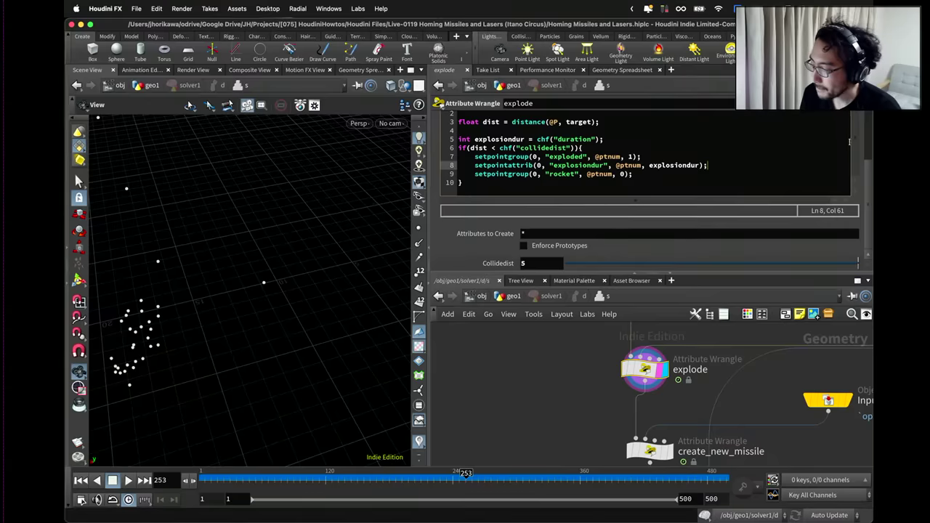
Set the Duration parameter to 20.
scroll(839, 149, up, 5)
scroll(857, 159, down, 5)
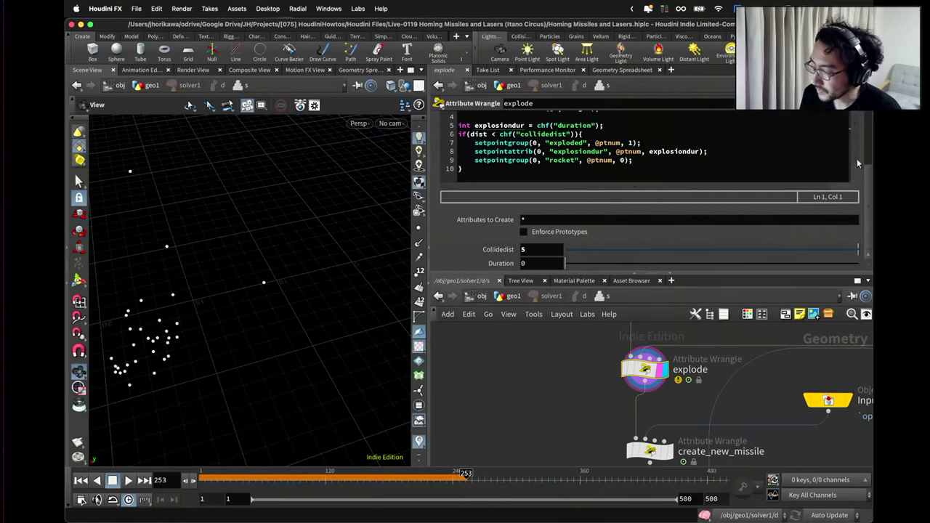
text(100)
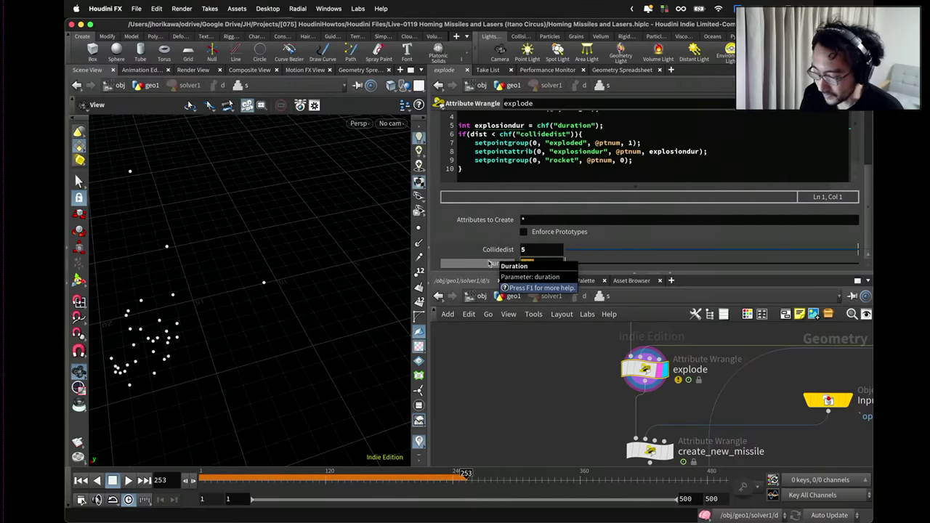
text(20)
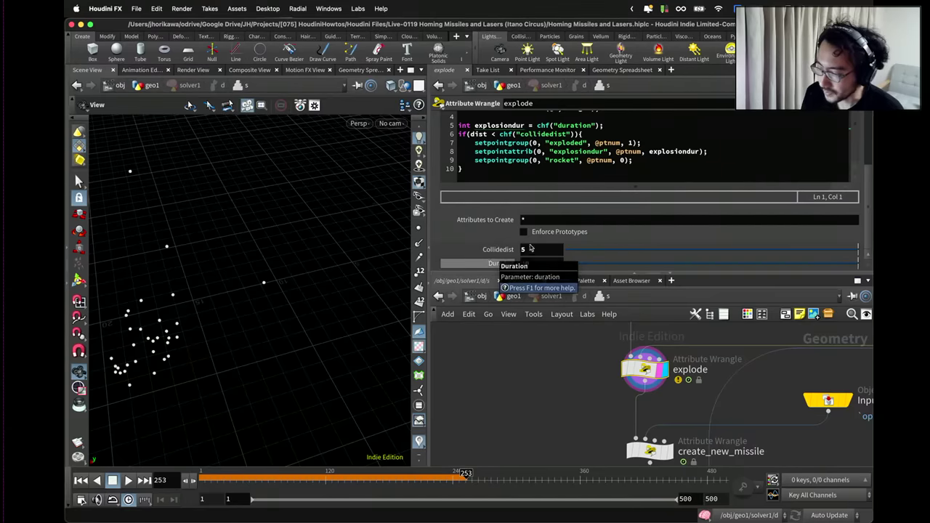
key(Return)
Change chf("duration") to chi("duration") on line 5 of the code.
click(716, 151)
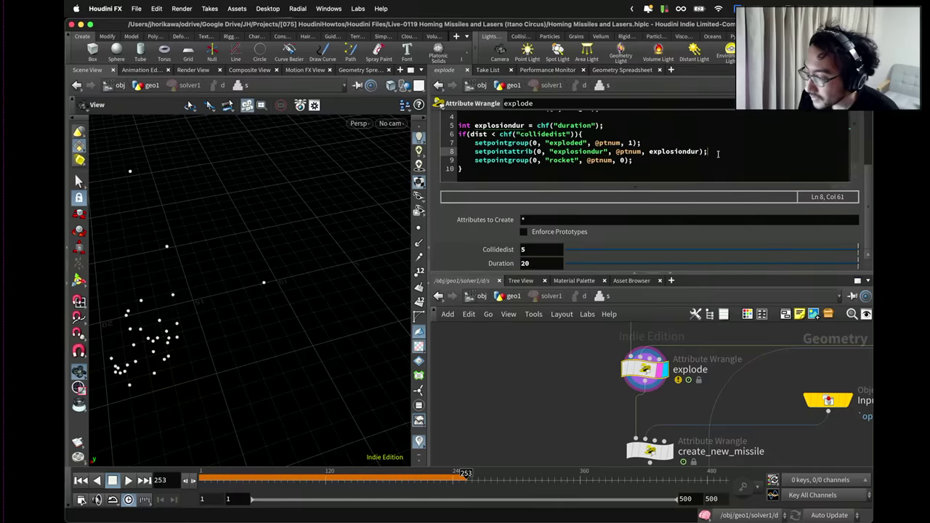
click(497, 125)
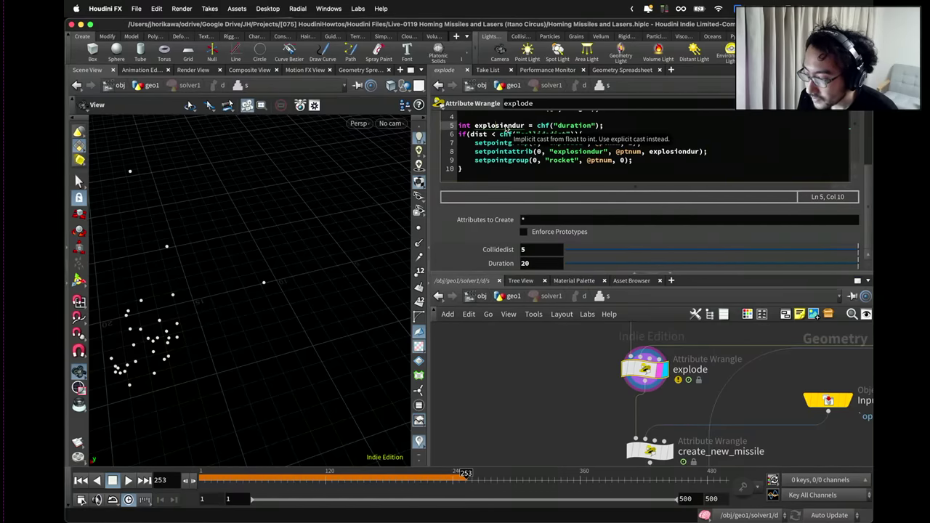
click(548, 127)
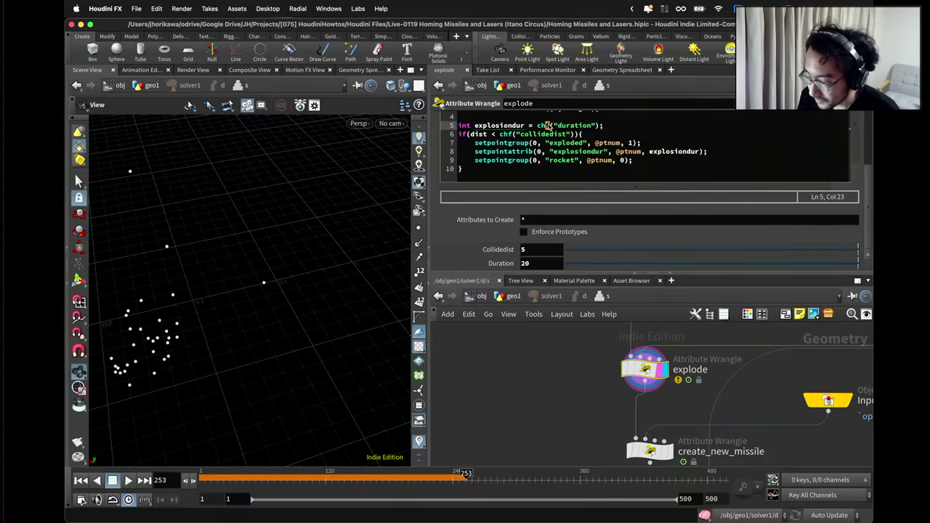
key(BackSpace)
text(i)
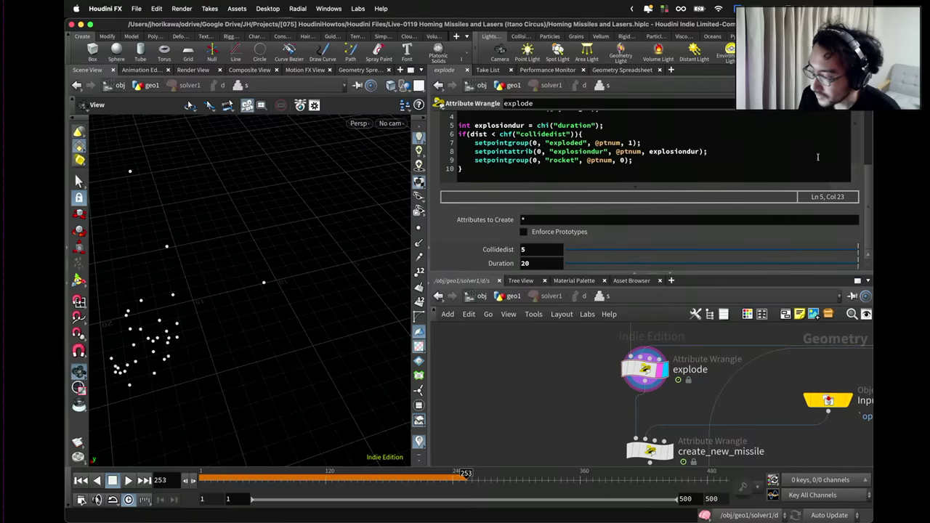
Redefine Duration as an Integer parameter with a 0 to 100 range and apply it.
click(861, 103)
click(799, 119)
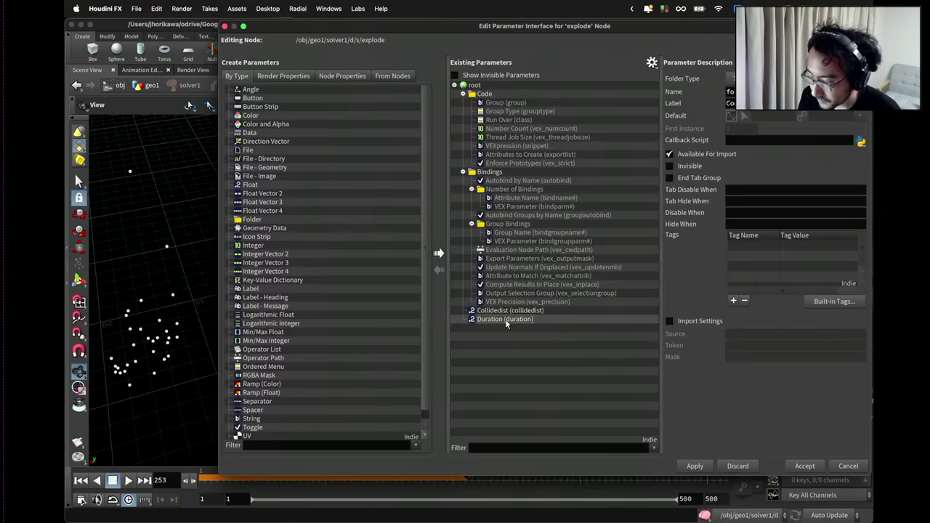
click(505, 319)
click(764, 120)
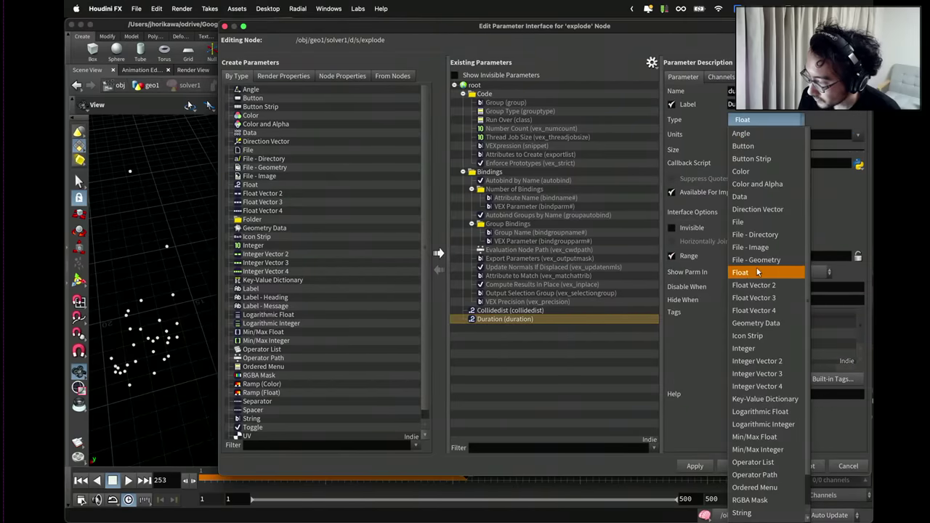
click(743, 348)
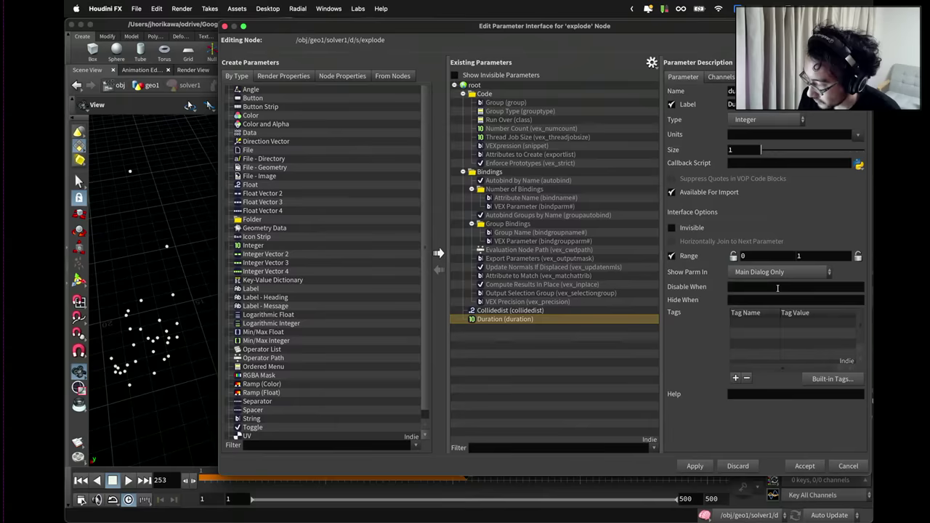
click(807, 256)
text(00)
click(695, 466)
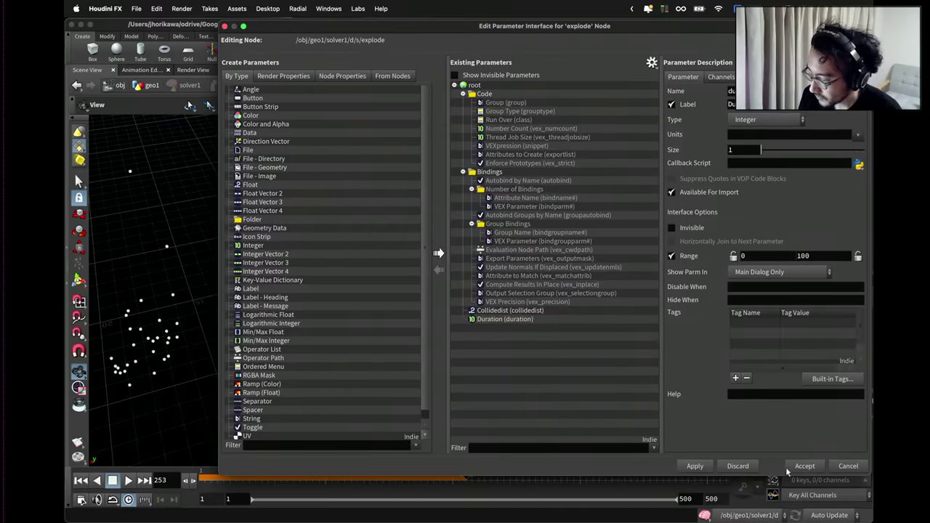
click(792, 467)
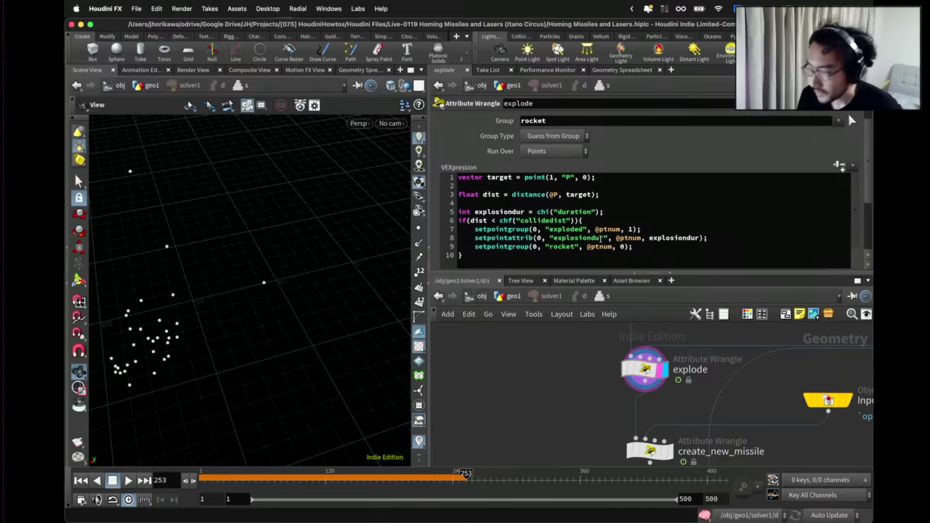
drag(707, 238, 470, 239)
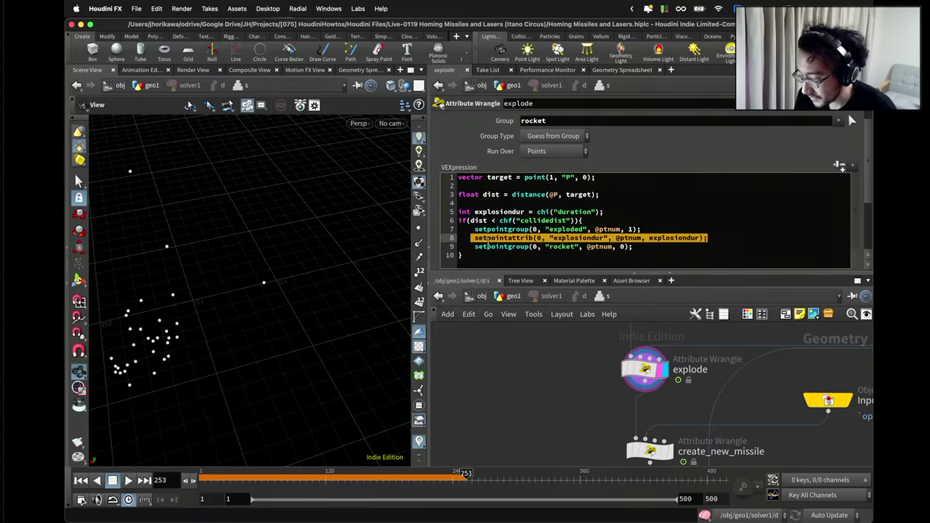
click(488, 242)
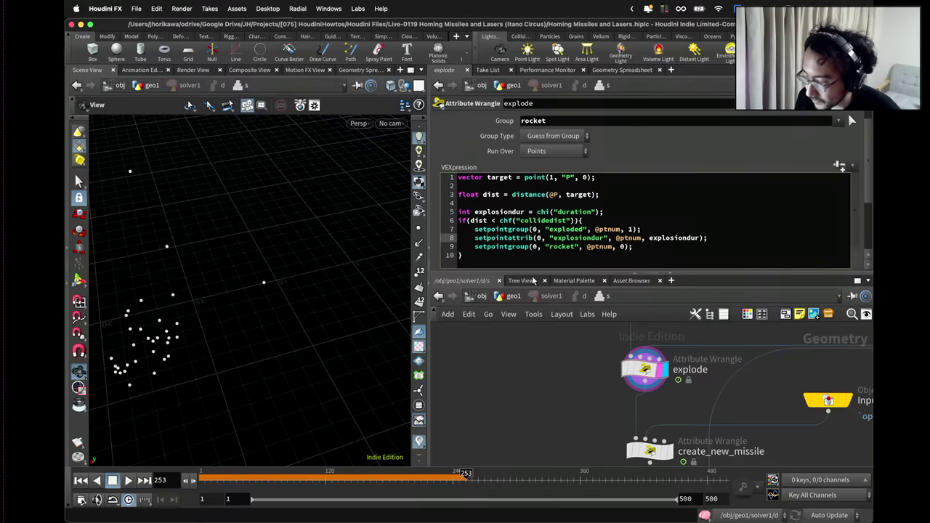
scroll(591, 354, down, 2)
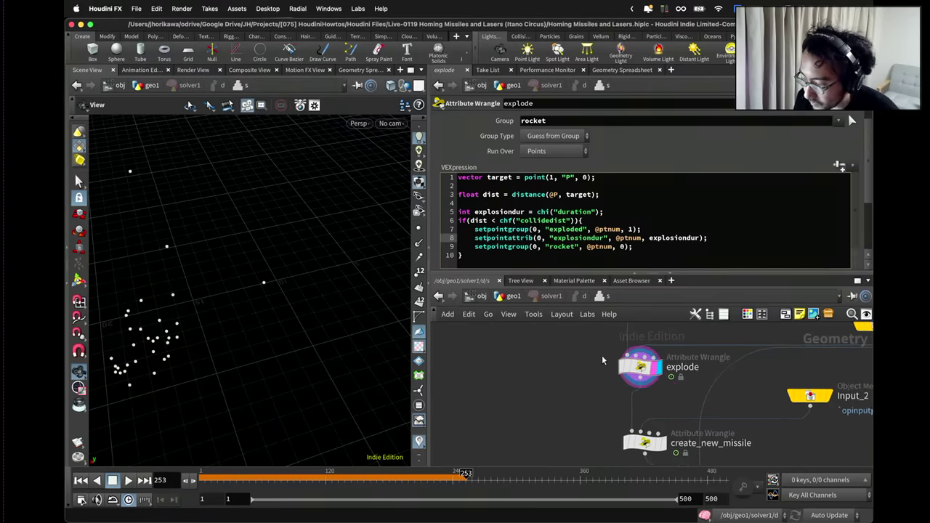
scroll(602, 355, up, 2)
drag(635, 369, 642, 383)
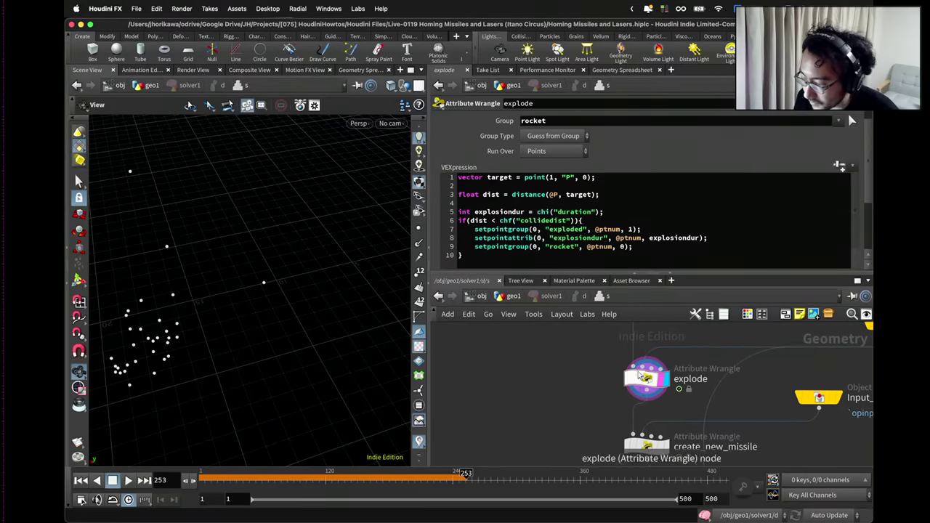
scroll(550, 358, down, 3)
double_click(675, 239)
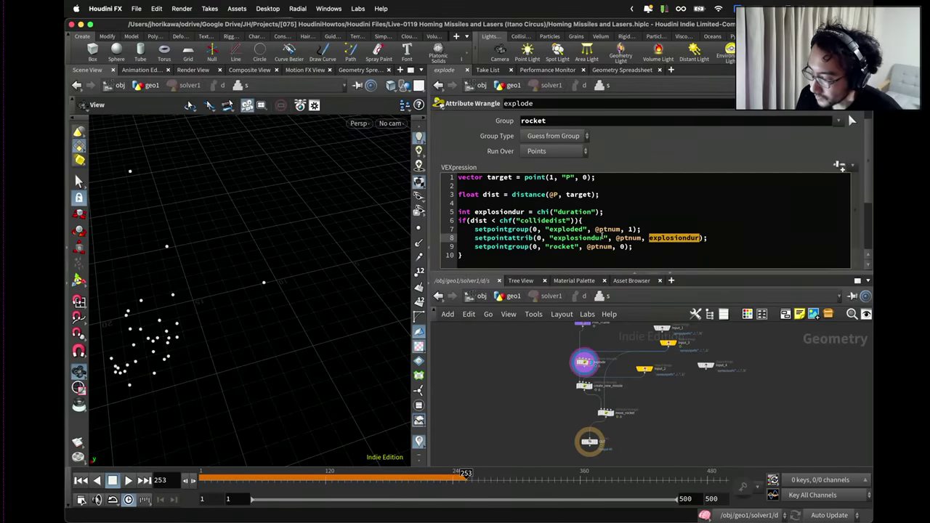
scroll(602, 435, up, 3)
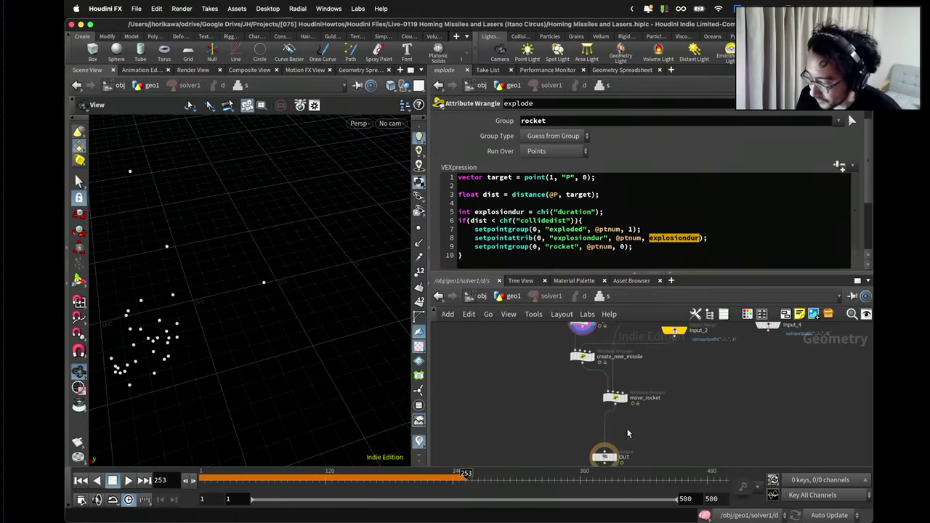
key(Tab)
Add a point wrangle named explosion_anim above OUT, displayed and limited to the exploded group.
text(wrangle)
key(Return)
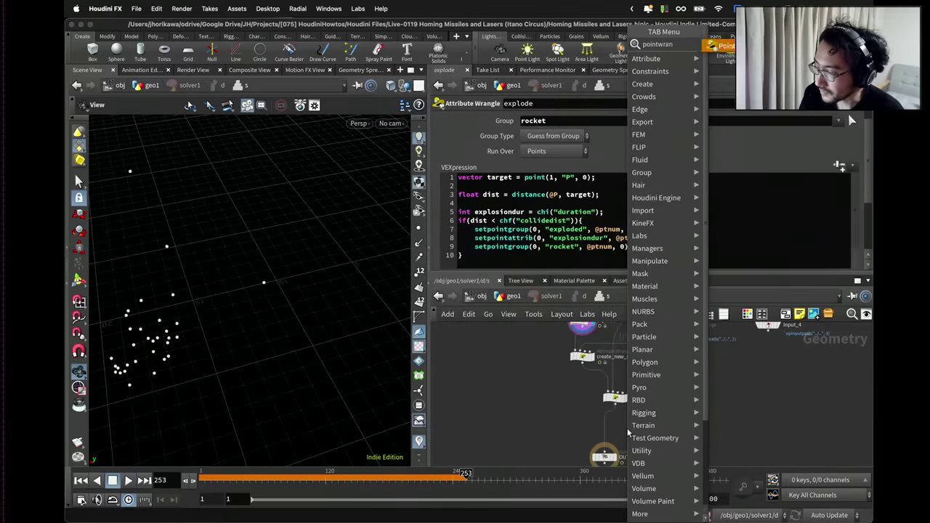
click(628, 432)
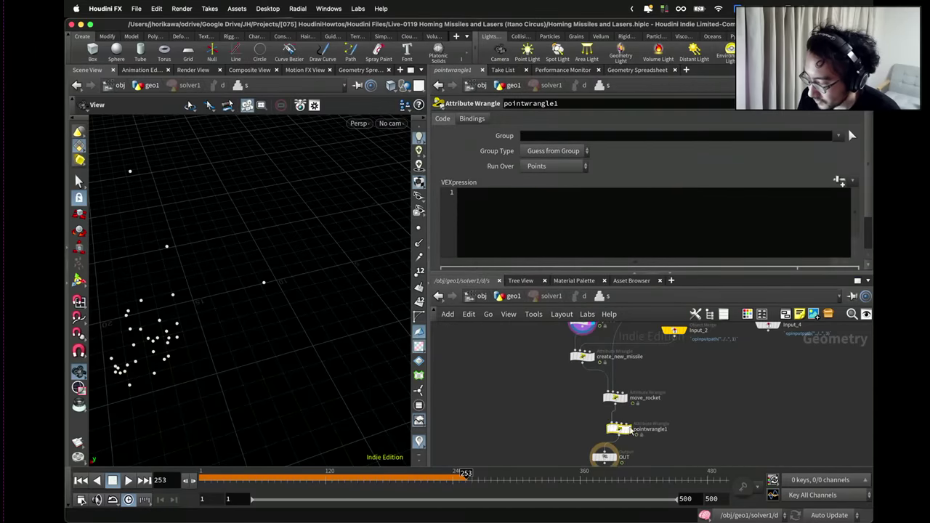
double_click(643, 429)
text(explosi)
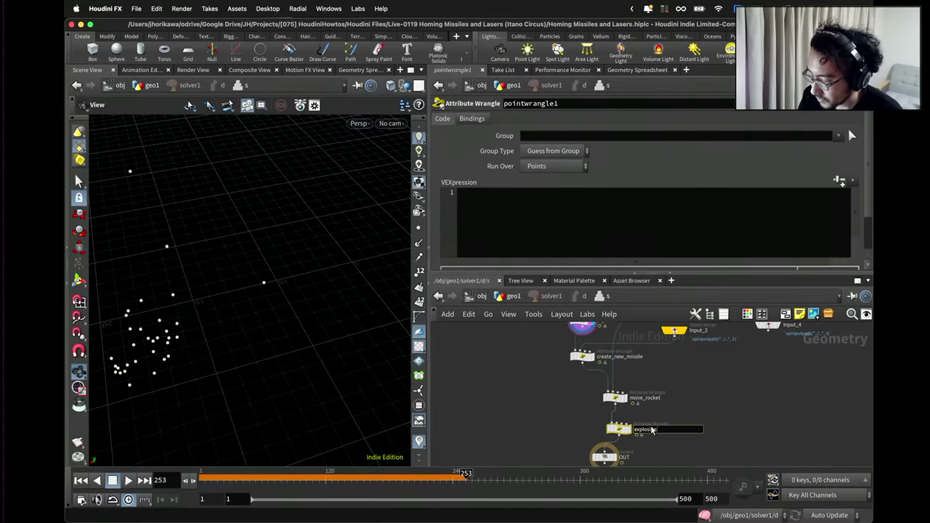
text(on_anim)
key(Return)
scroll(630, 429, up, 3)
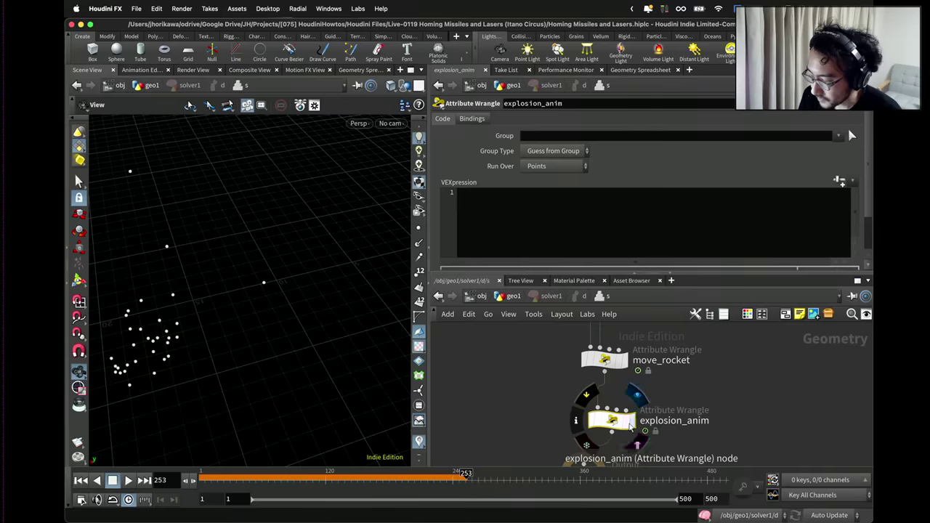
click(625, 425)
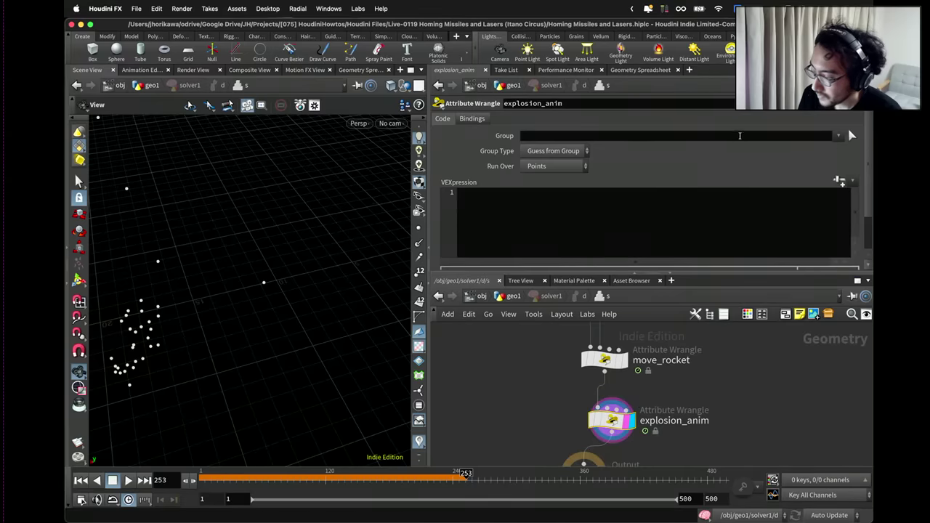
click(838, 135)
click(843, 155)
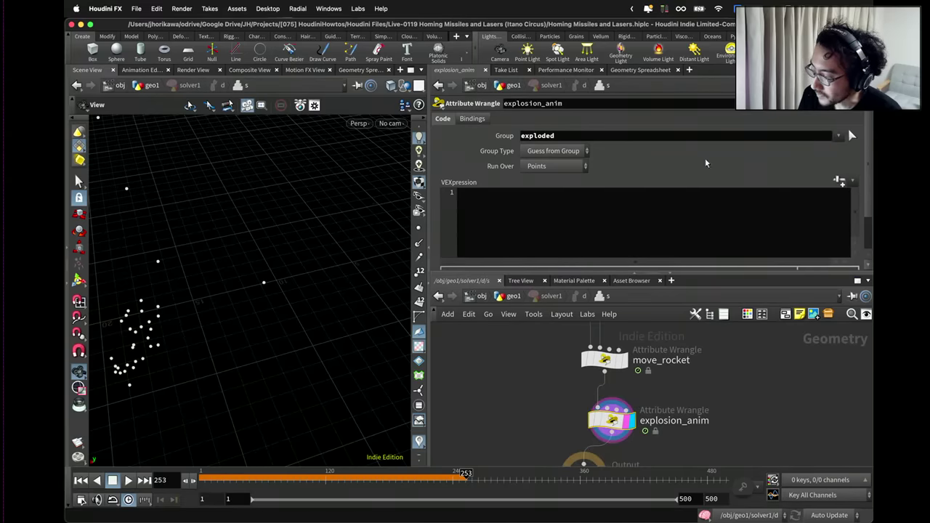
Write code in explosion_anim that decrements i@explosiondur by 1.
click(617, 228)
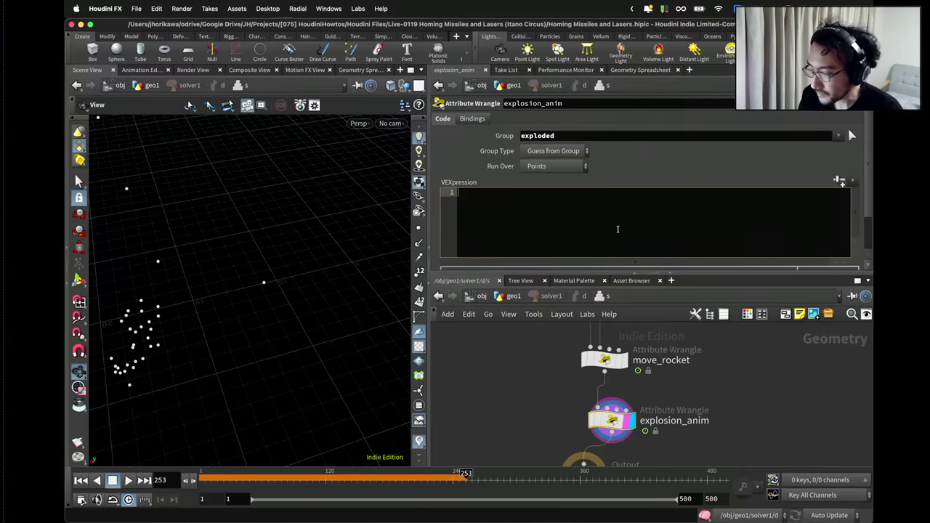
text(i)
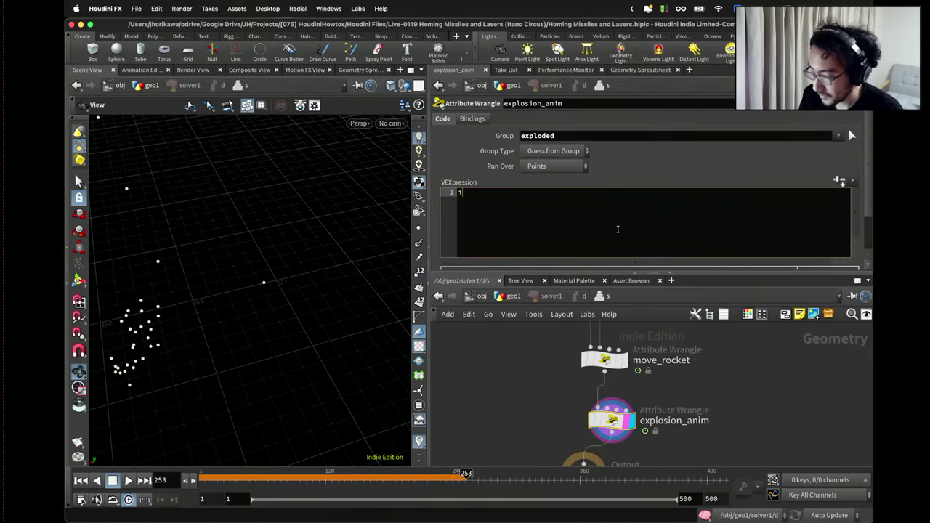
text(@exp)
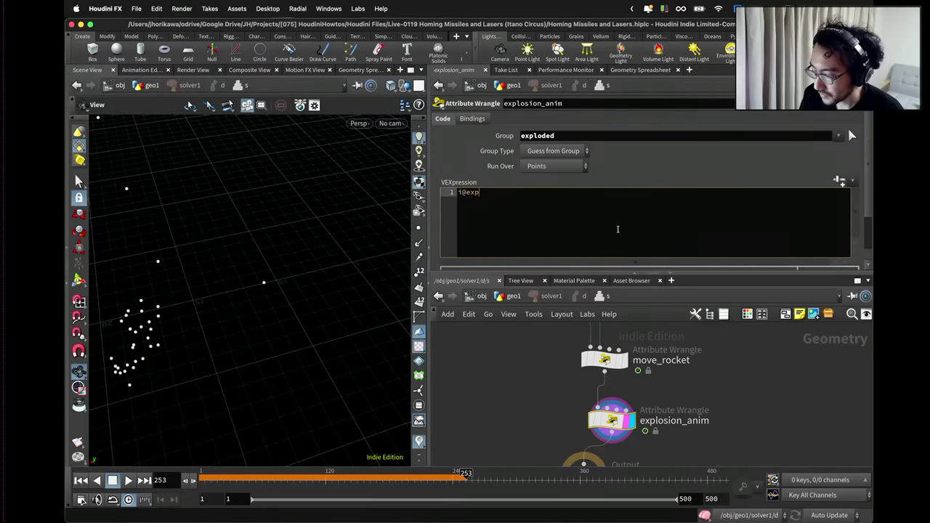
text(losiondur )
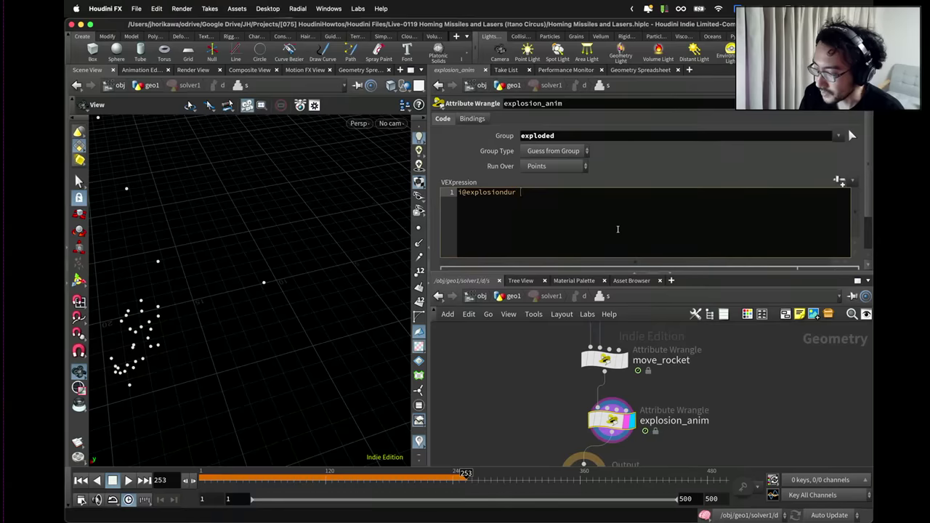
text(=1;)
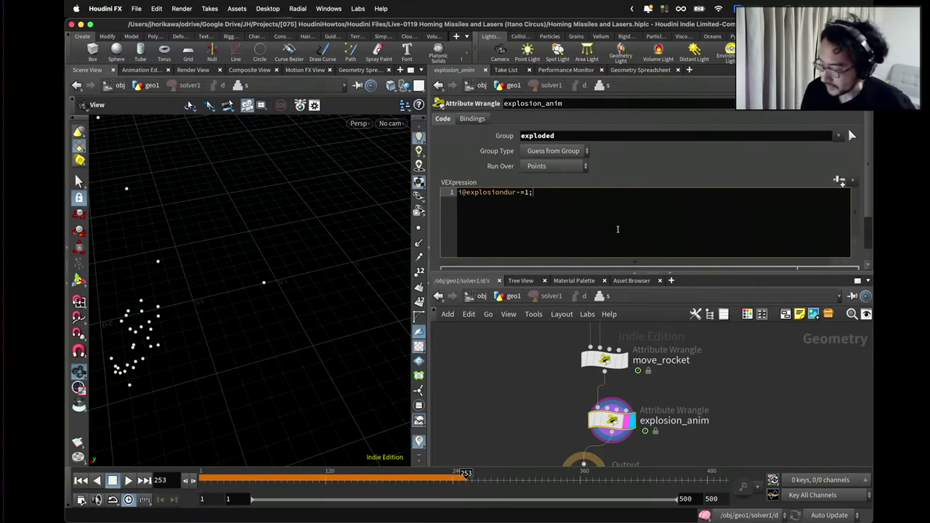
key(Return)
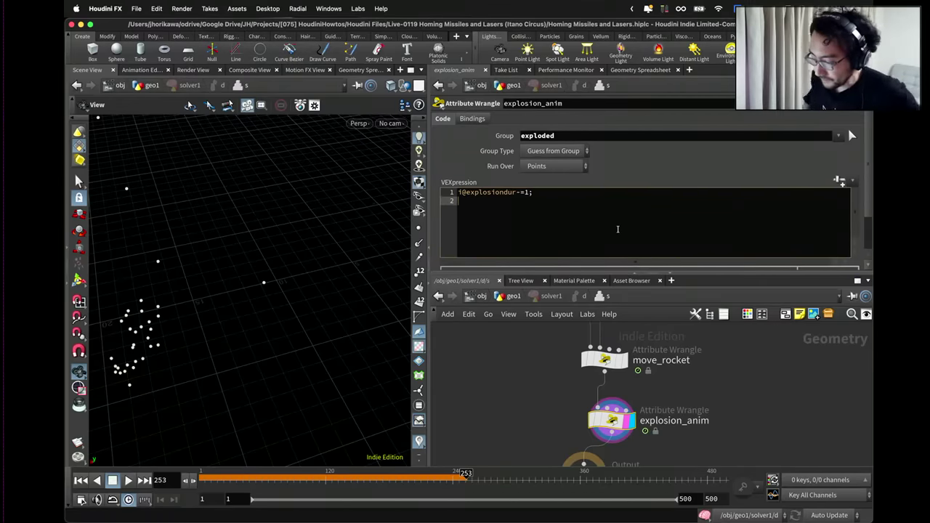
key(Return)
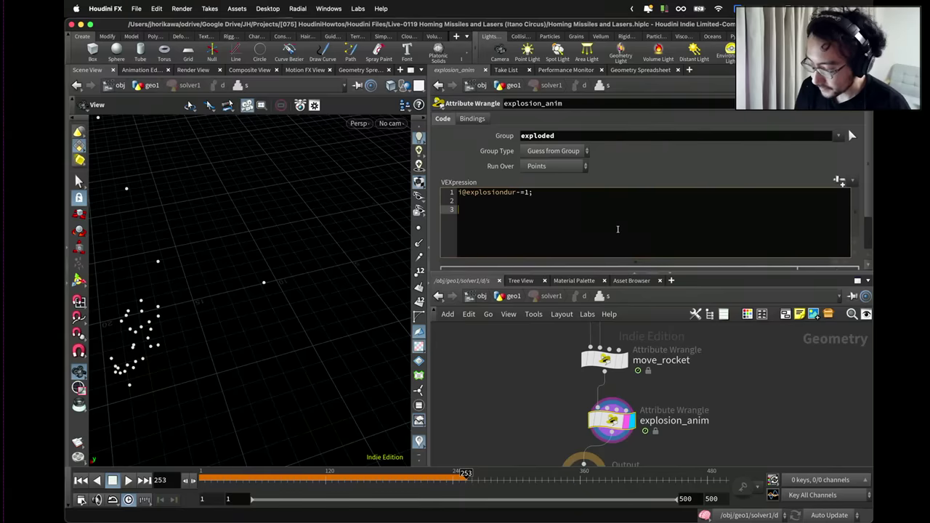
Clamp it with i@explosiondur = max(0, i@explosiondur), then return to the geo1 network.
text(i@)
key(Escape)
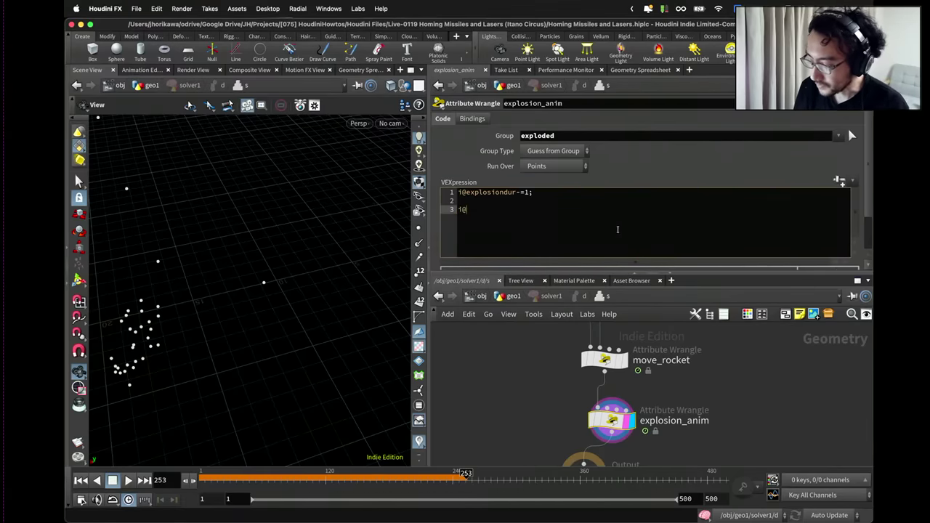
text(expl)
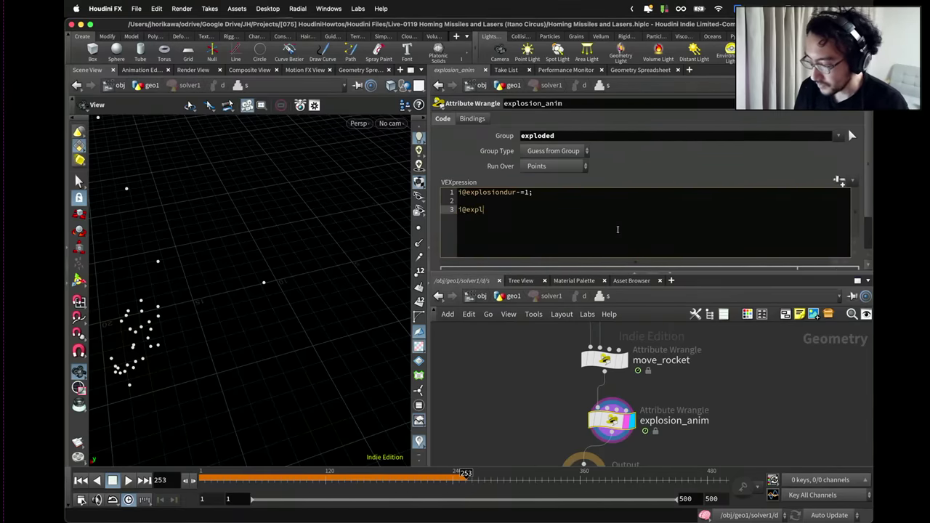
text(osion)
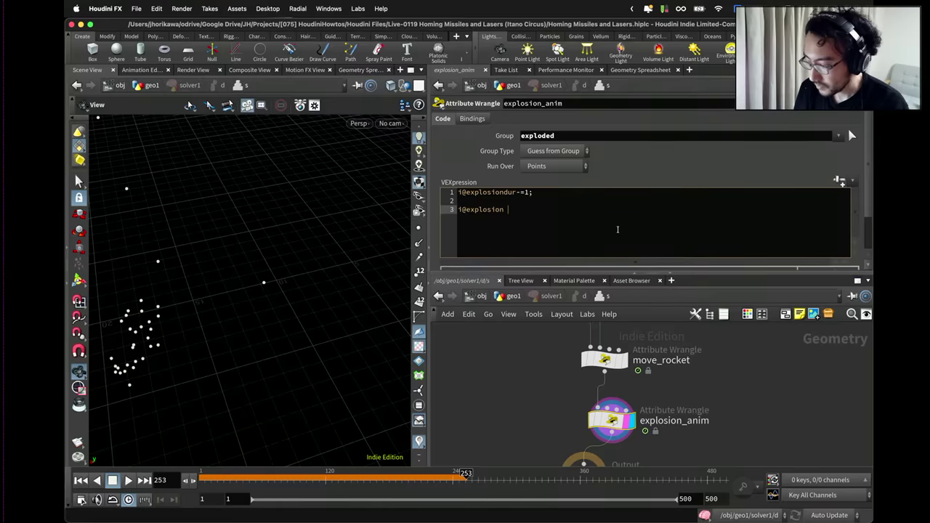
text(dur =)
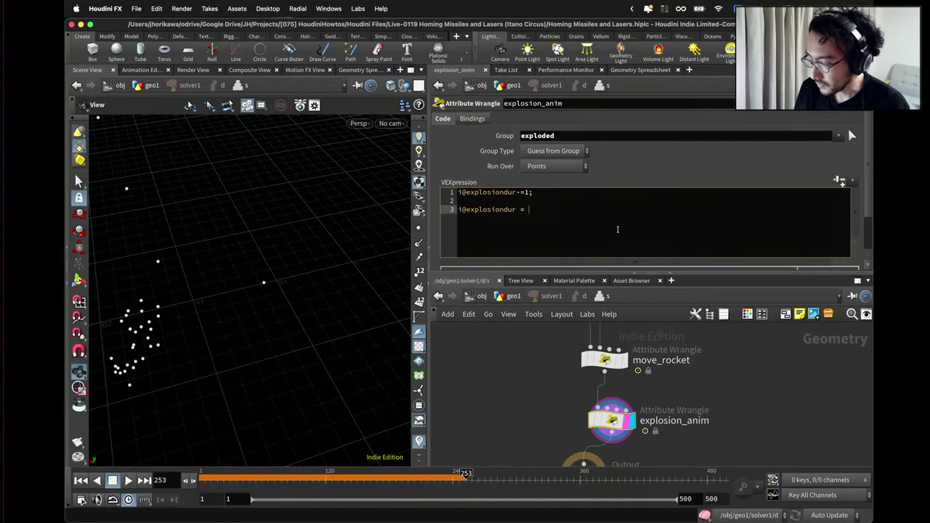
text( max(0,)
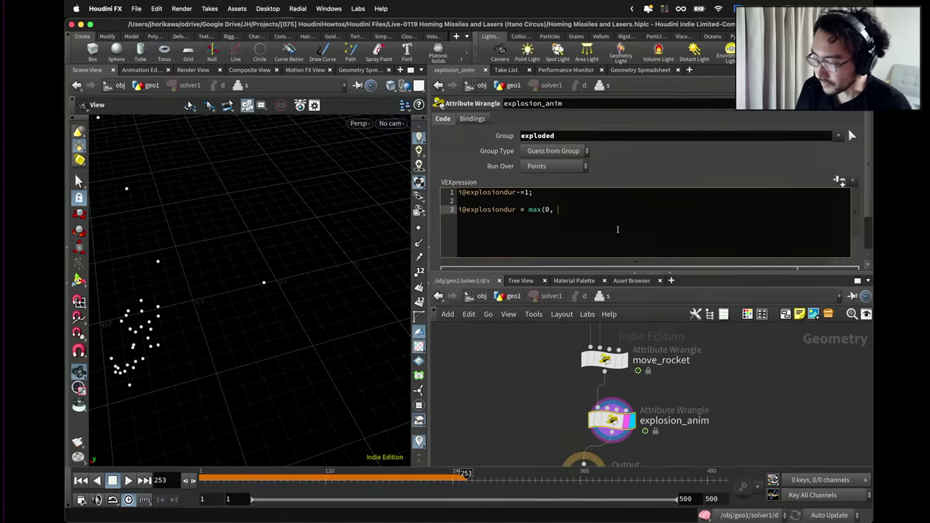
drag(517, 209, 438, 203)
click(479, 210)
drag(518, 209, 458, 209)
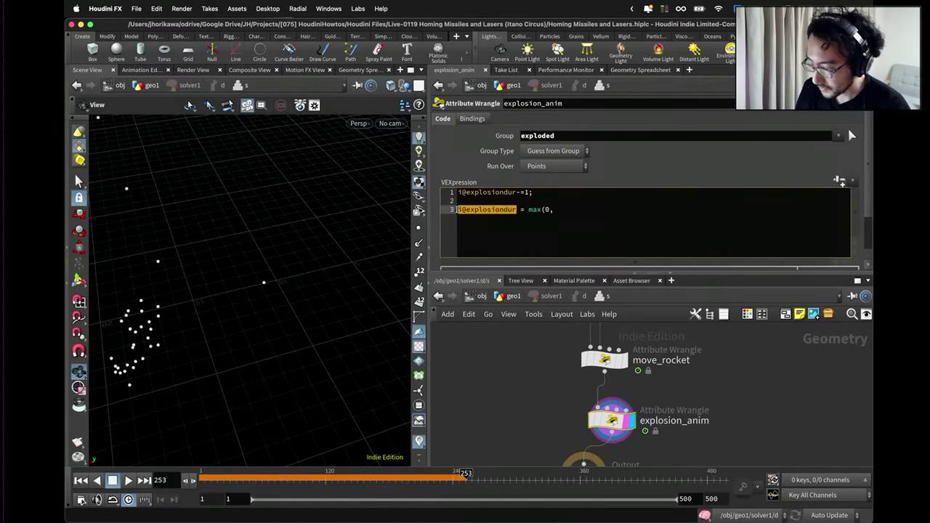
key(super+c)
click(565, 210)
key(super+v)
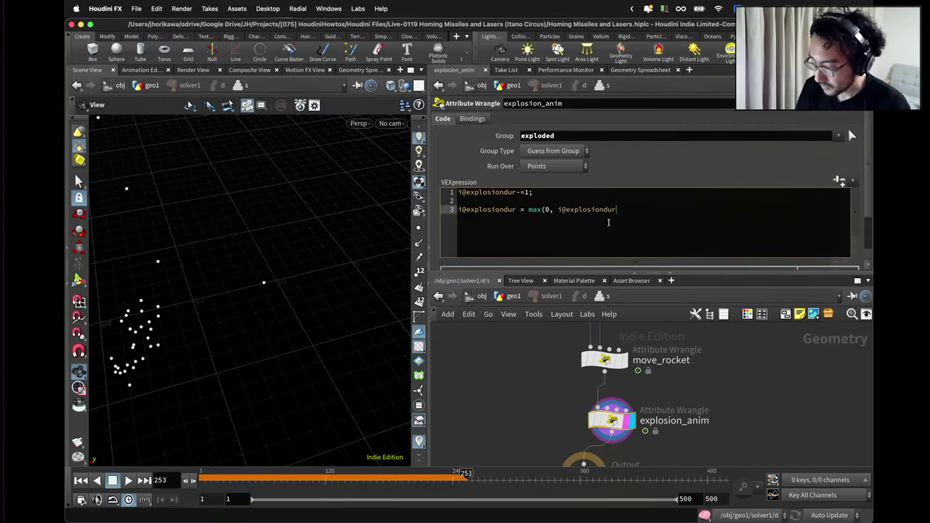
text())
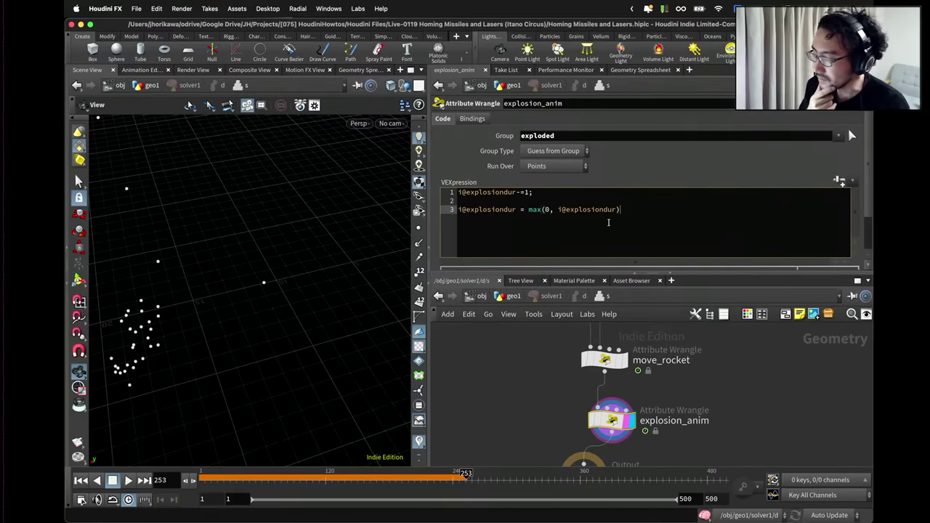
click(513, 298)
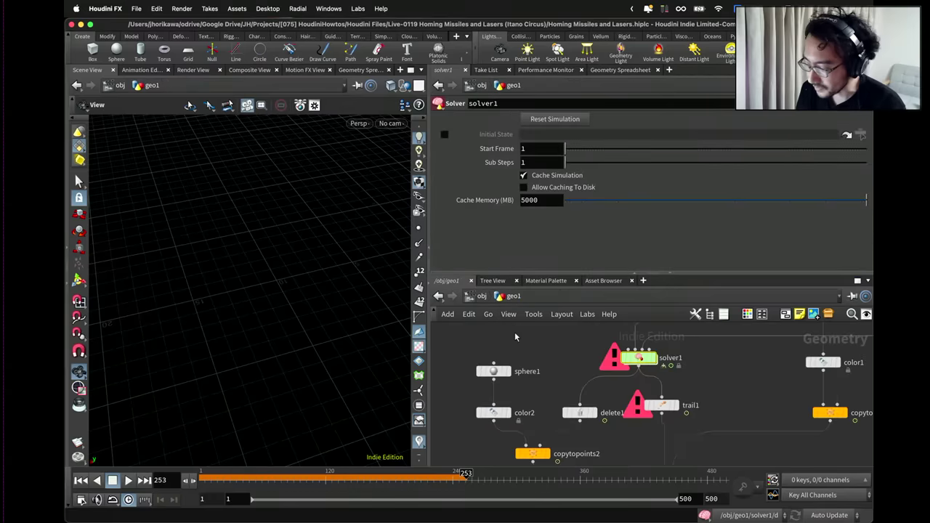
drag(614, 372, 619, 370)
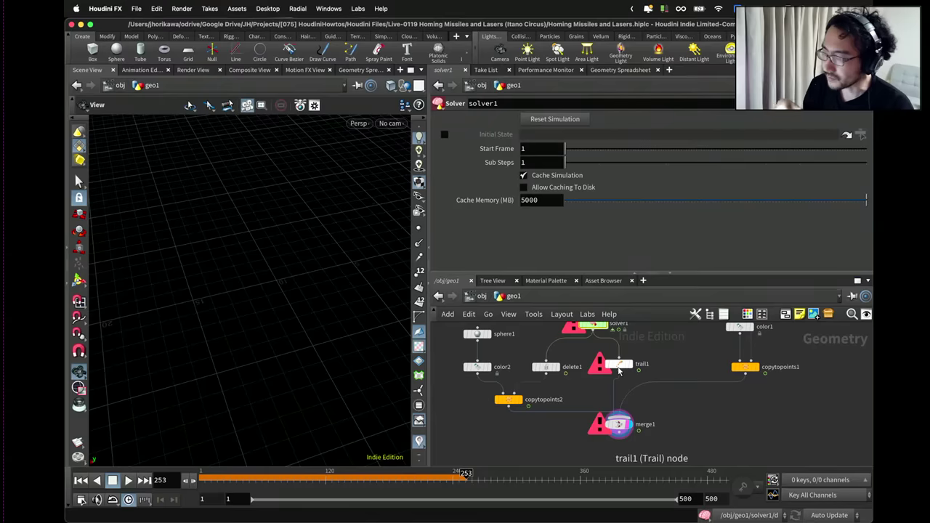
Go back into solver1 and add a blank line after the clamp in explosion_anim.
drag(619, 370, 619, 374)
double_click(593, 325)
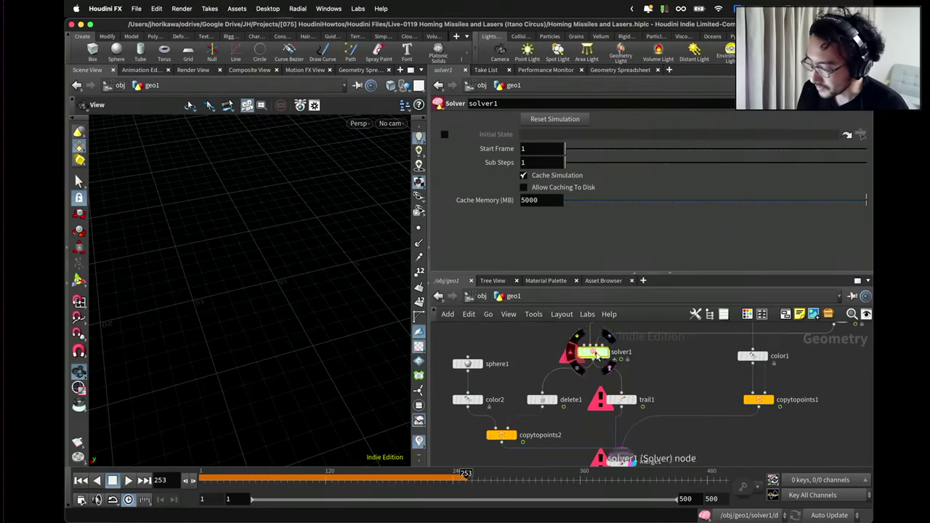
click(625, 210)
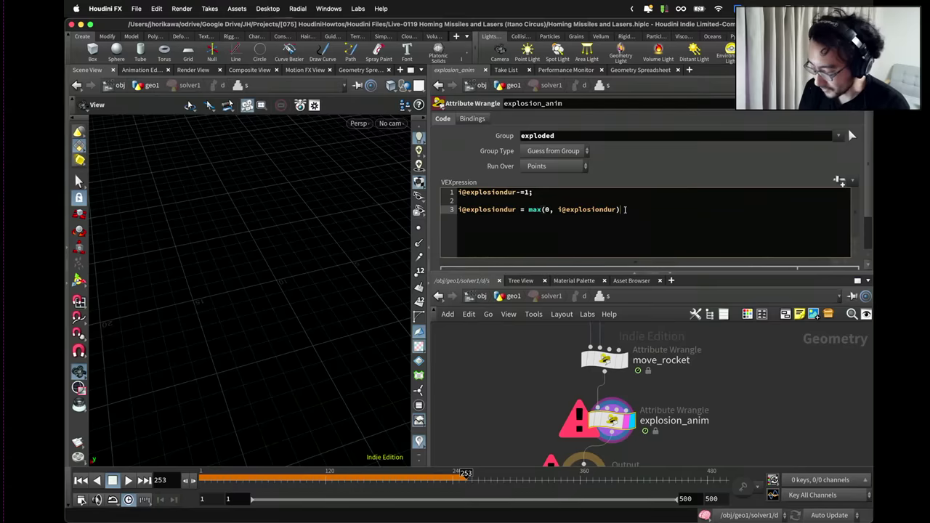
key(Return)
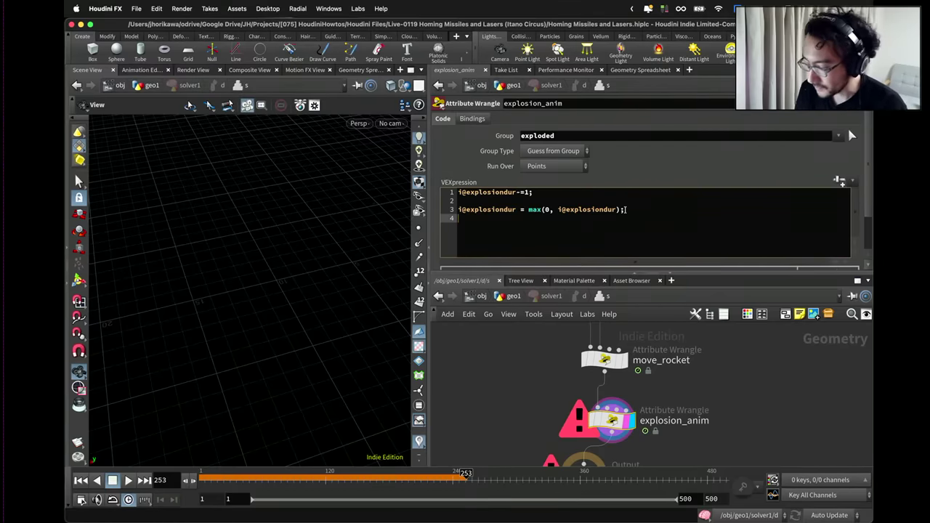
key(Return)
key(BackSpace)
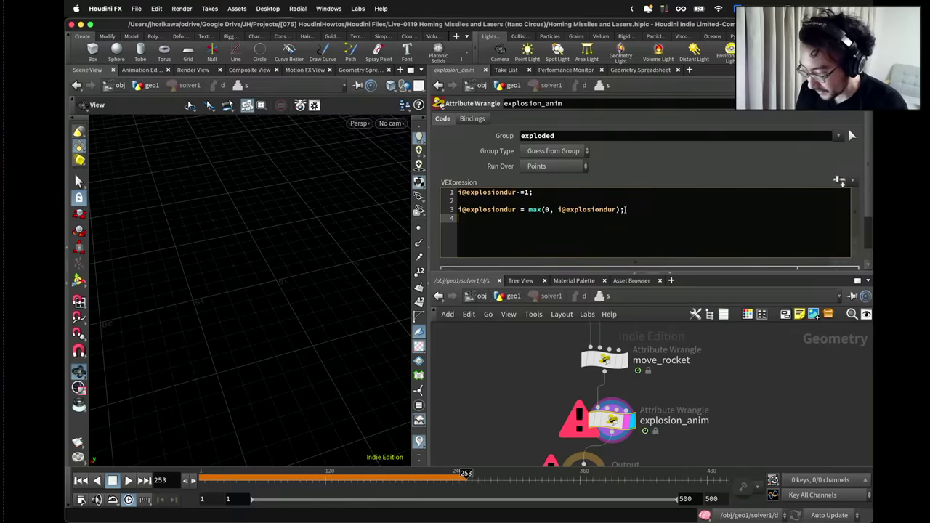
Start a line f@pscale = fit(i@explosiondur, 0, and bring up the explode wrangle.
drag(514, 209, 452, 208)
click(486, 217)
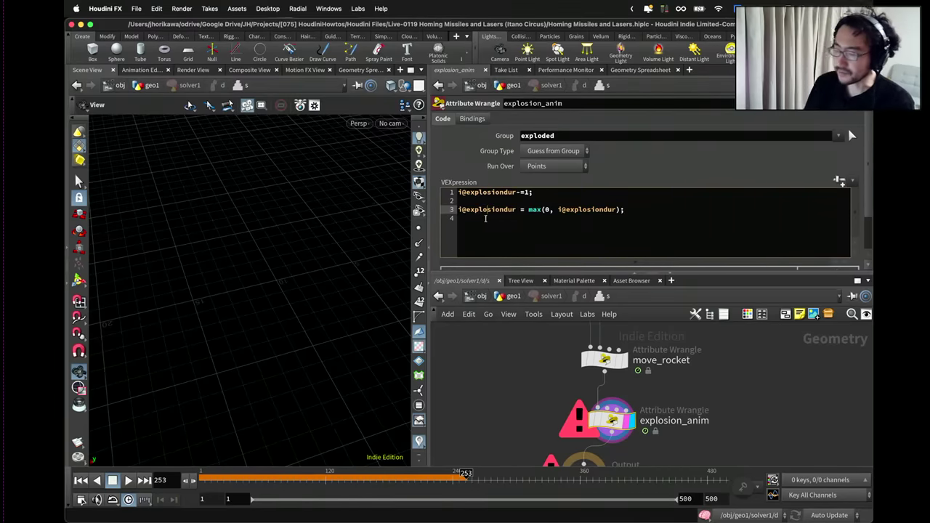
key(Return)
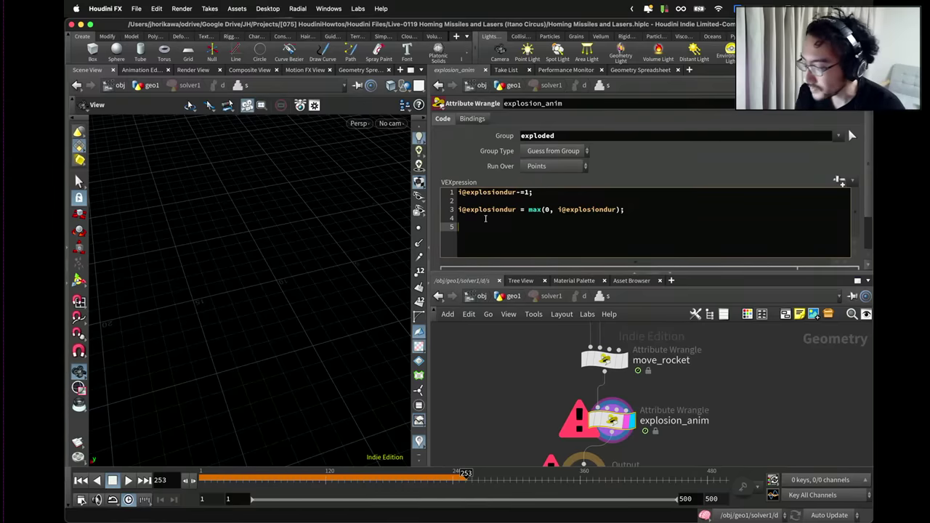
text(f@pscl)
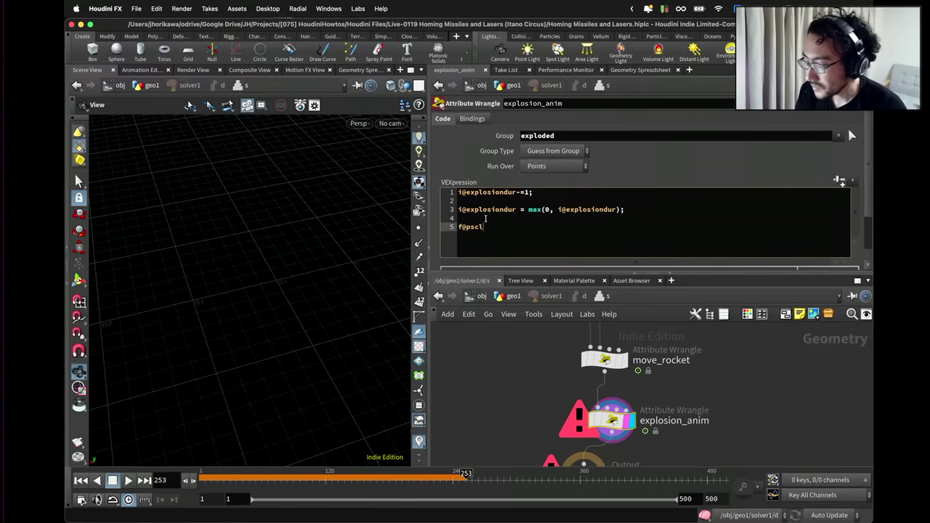
text(a)
key(BackSpace)
key(BackSpace)
key(BackSpace)
key(BackSpace)
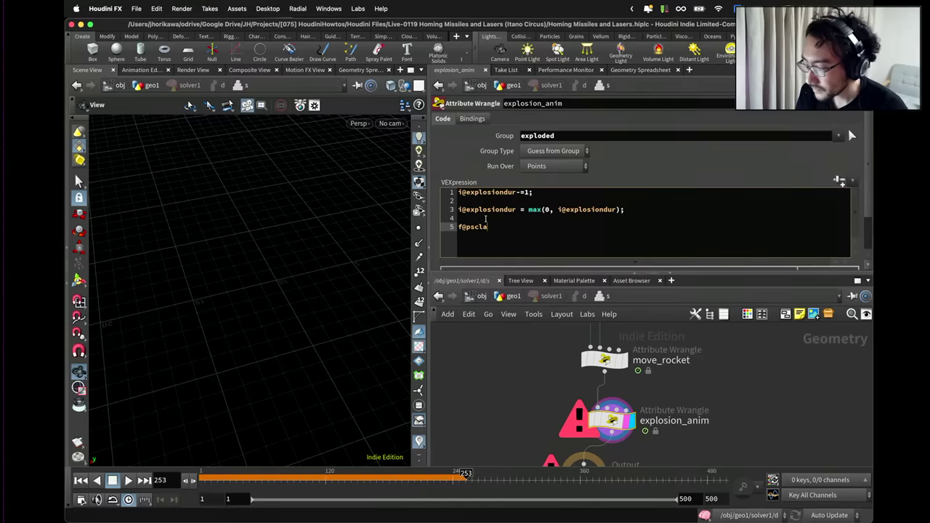
text(cale =)
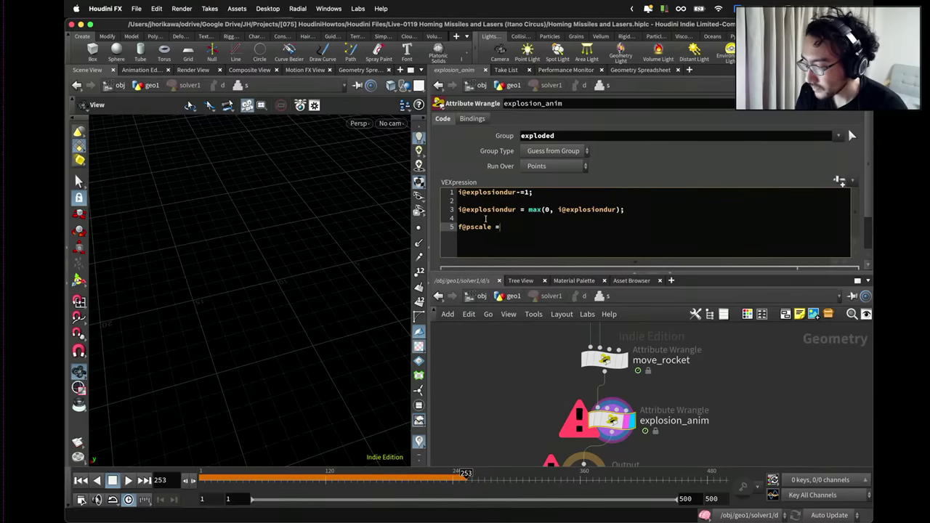
text(fit)
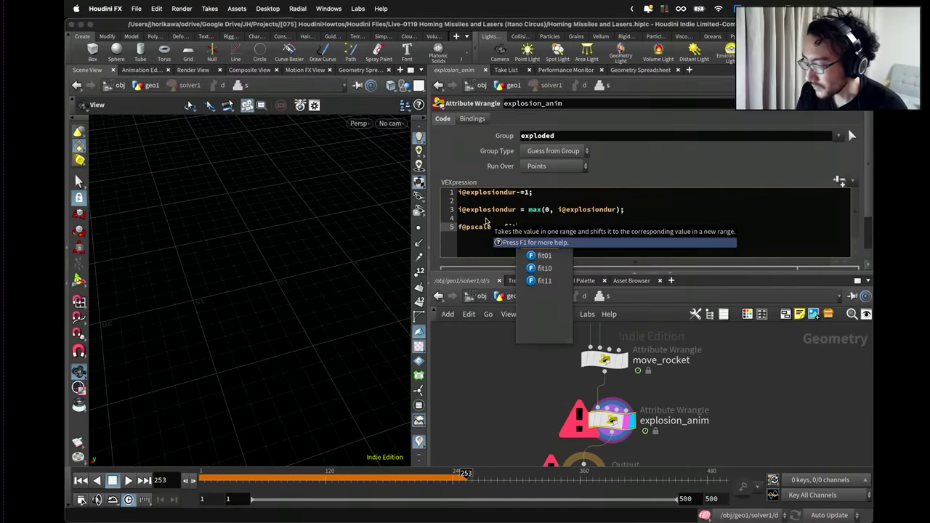
text(()
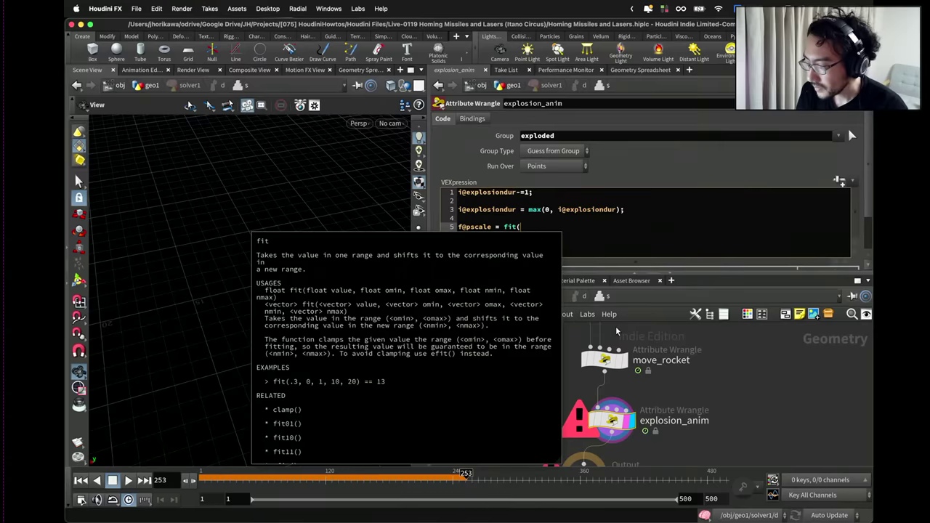
text(i@expl)
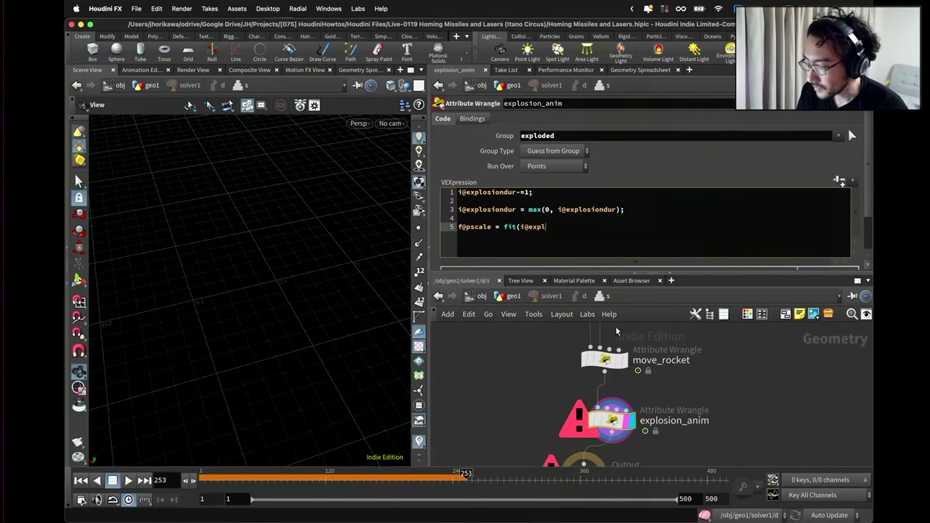
text(ossion)
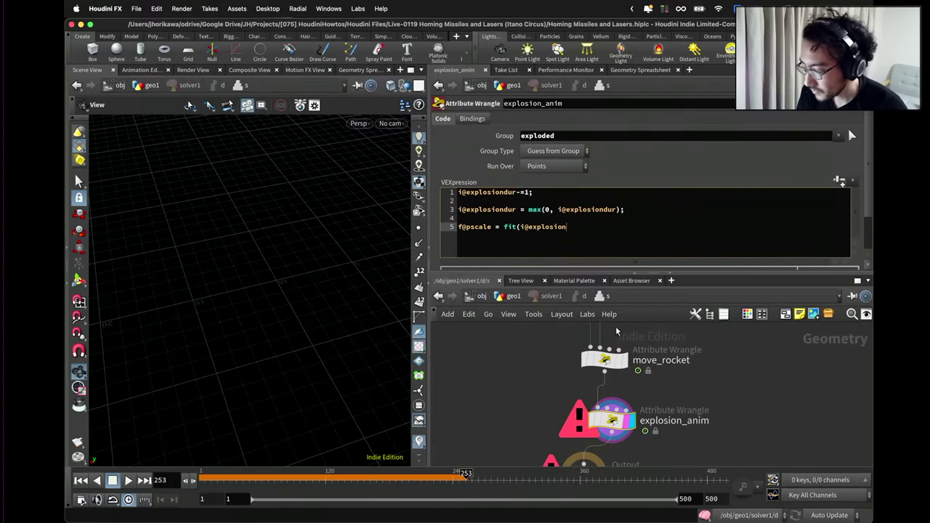
text(dur, )
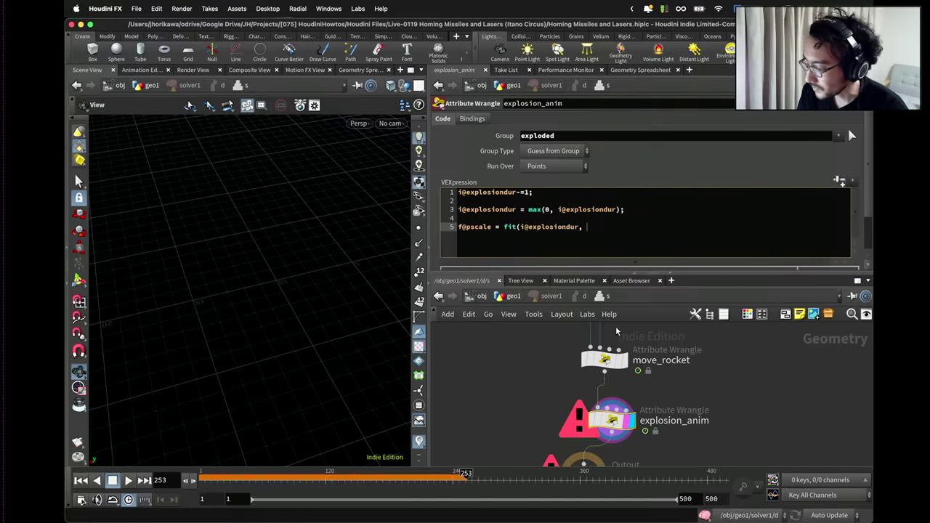
text(0,)
scroll(625, 363, down, 5)
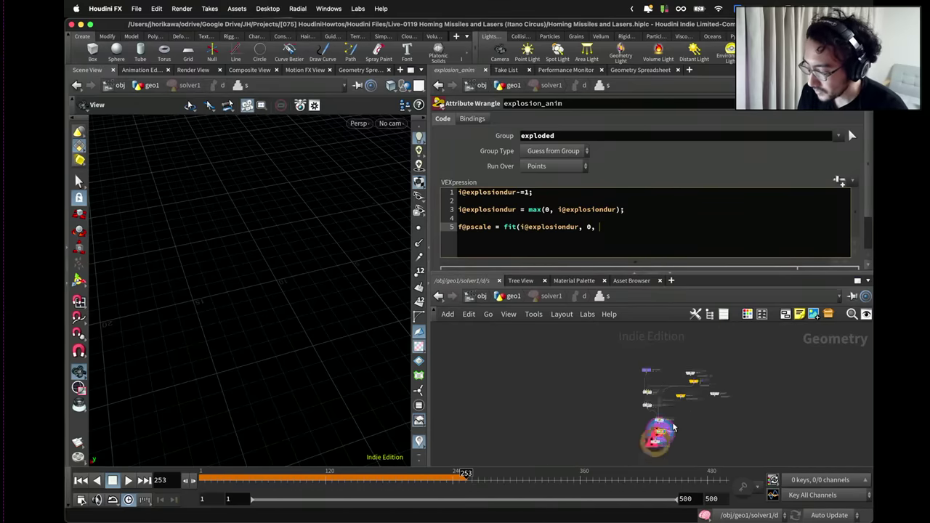
click(640, 410)
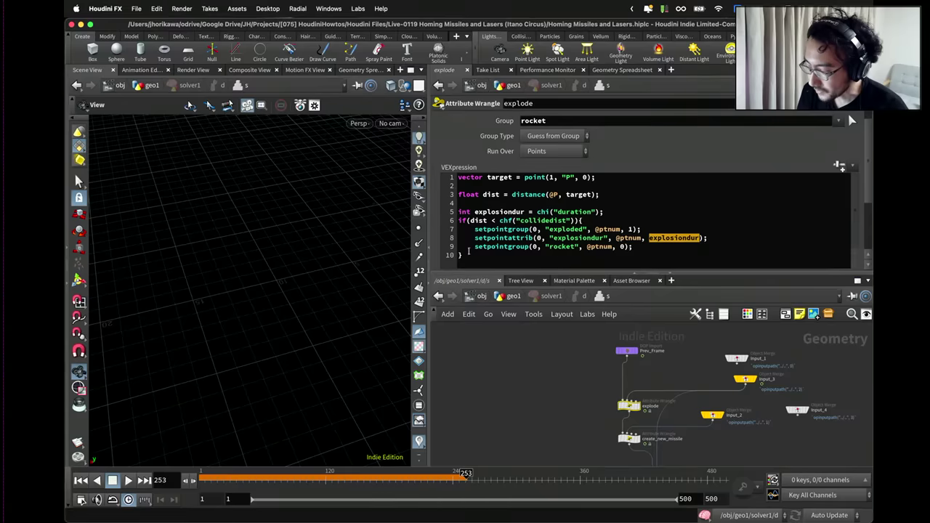
Copy the explode node's Duration parameter.
scroll(446, 238, down, 3)
right_click(525, 263)
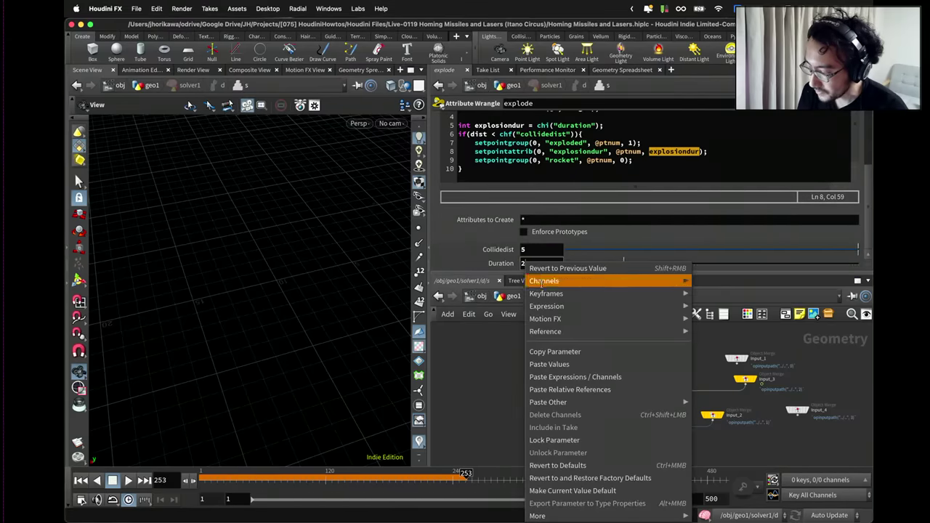
click(542, 351)
scroll(574, 377, up, 3)
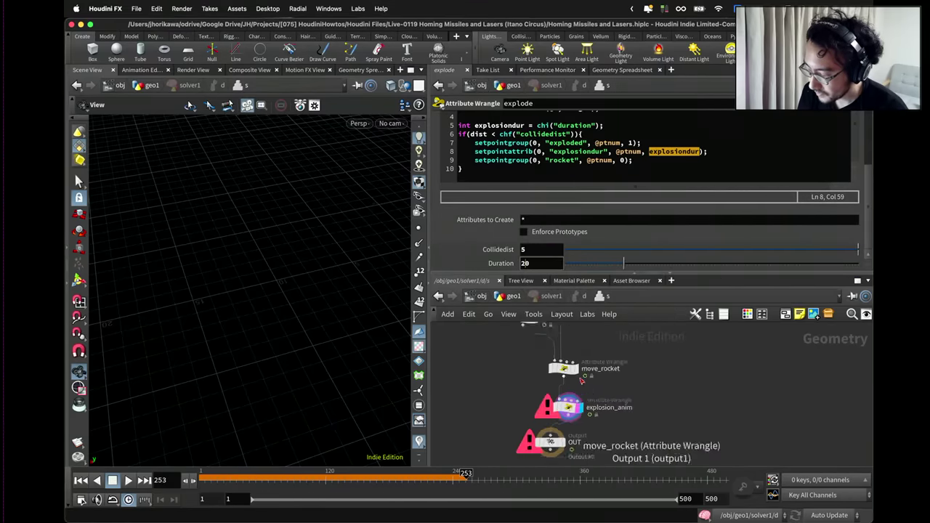
In explosion_anim, add int dur = chi("dur") and finish the pscale fit 0–1 over dur.
click(570, 406)
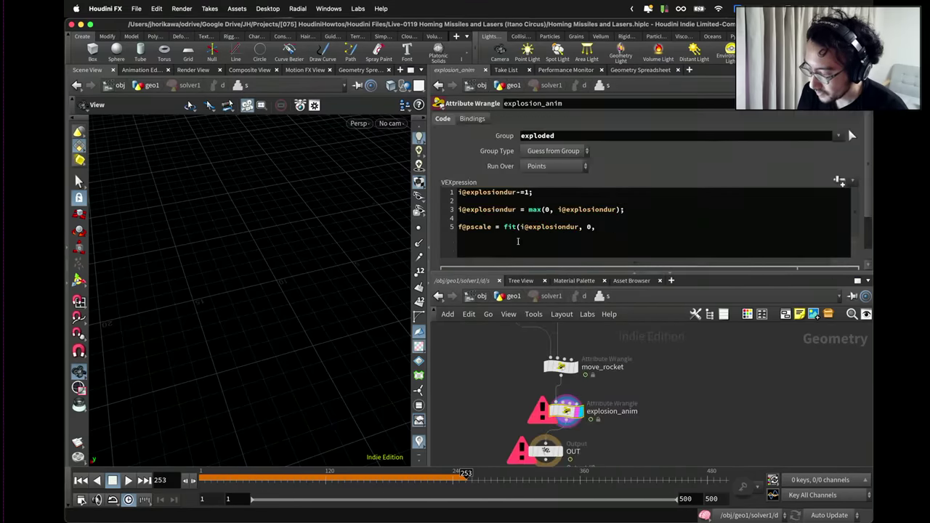
click(469, 216)
key(Return)
text(int )
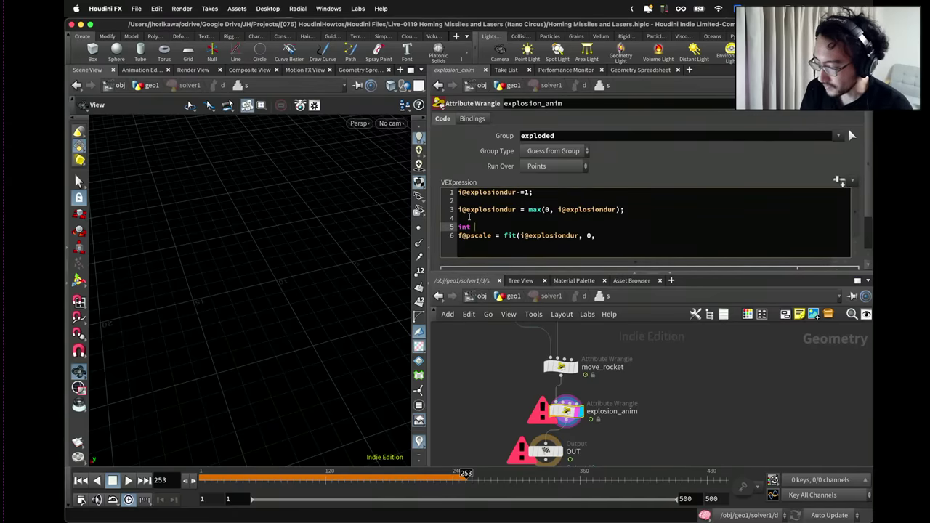
text(dur = chi)
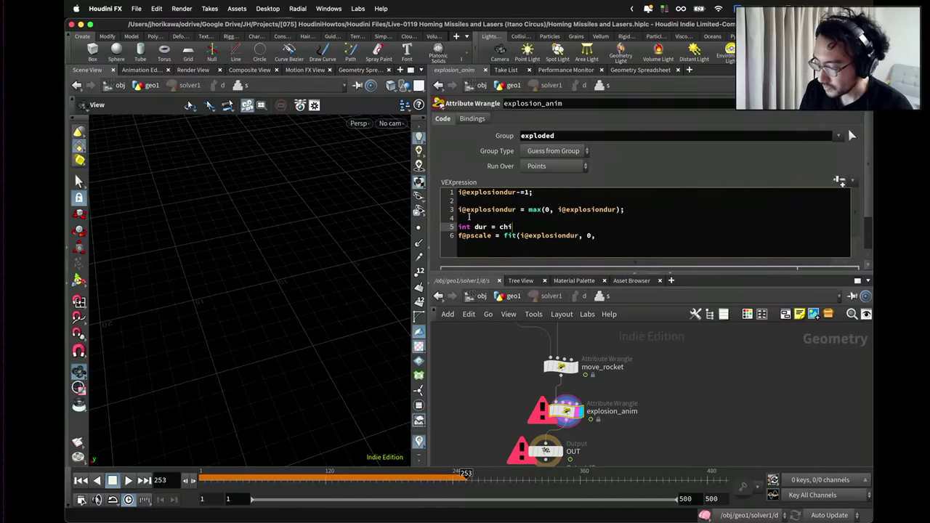
text(("dur");)
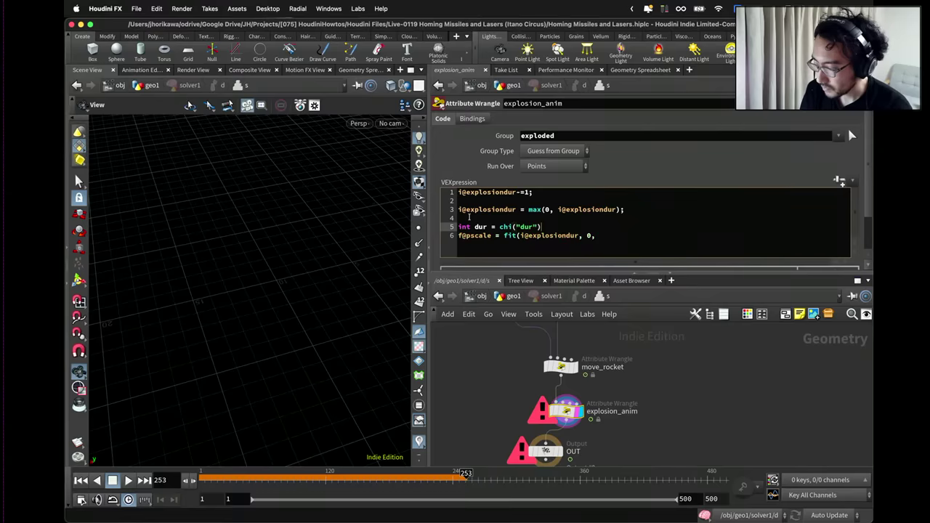
click(637, 237)
text(dur, )
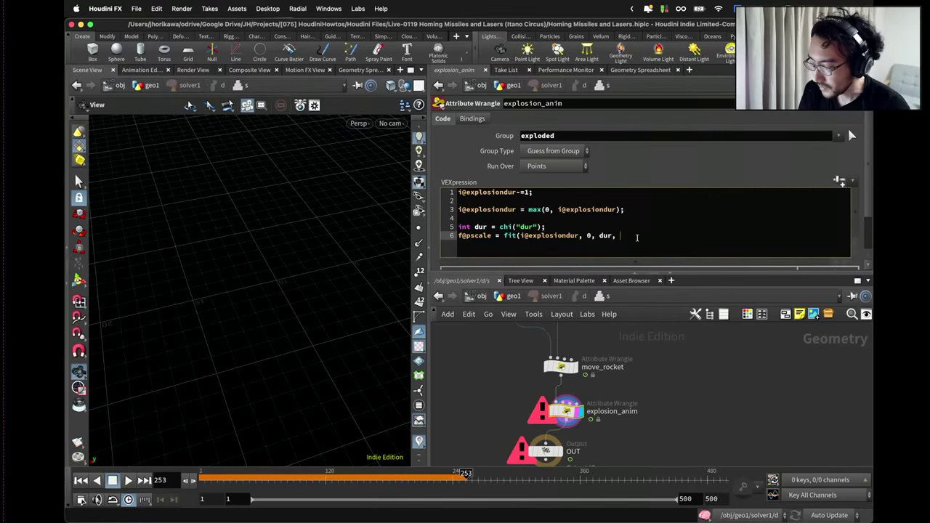
text(0.0, 1.0);)
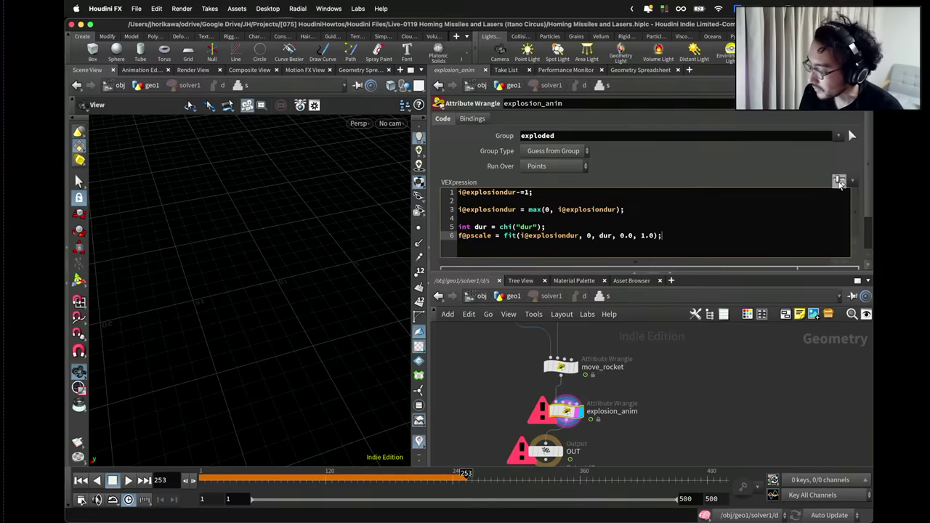
Create the Dur spare parameter and paste ch("../explode/duration") into it.
click(840, 183)
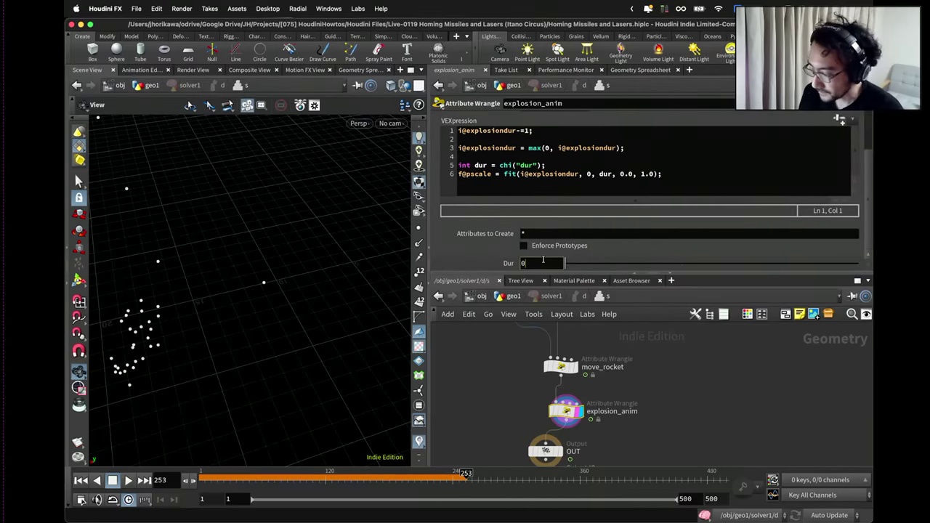
right_click(542, 263)
click(560, 391)
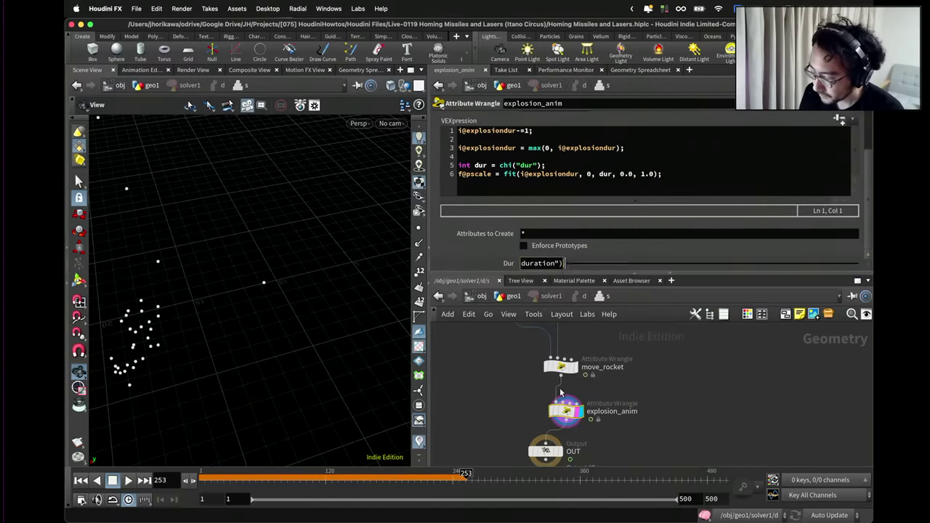
key(Return)
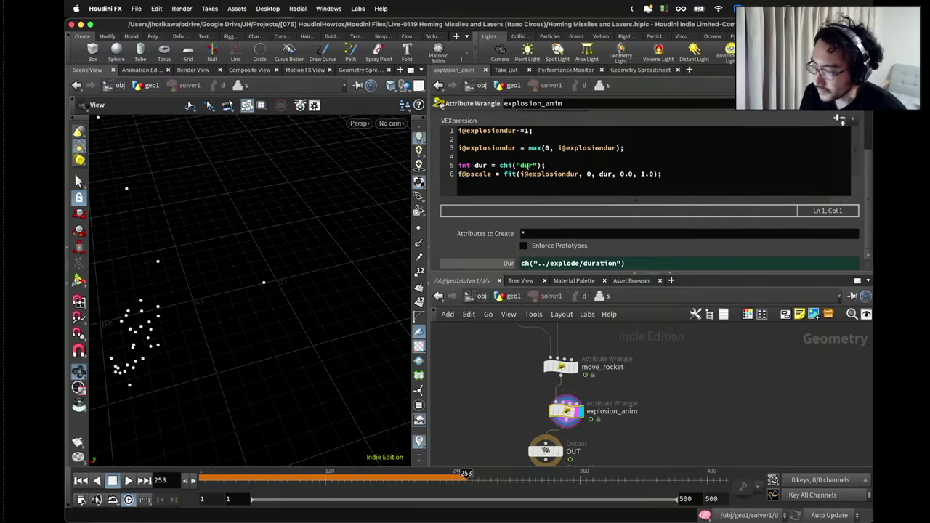
Confirm Dur evaluates to 20 and make OUT the displayed, selected node.
double_click(641, 174)
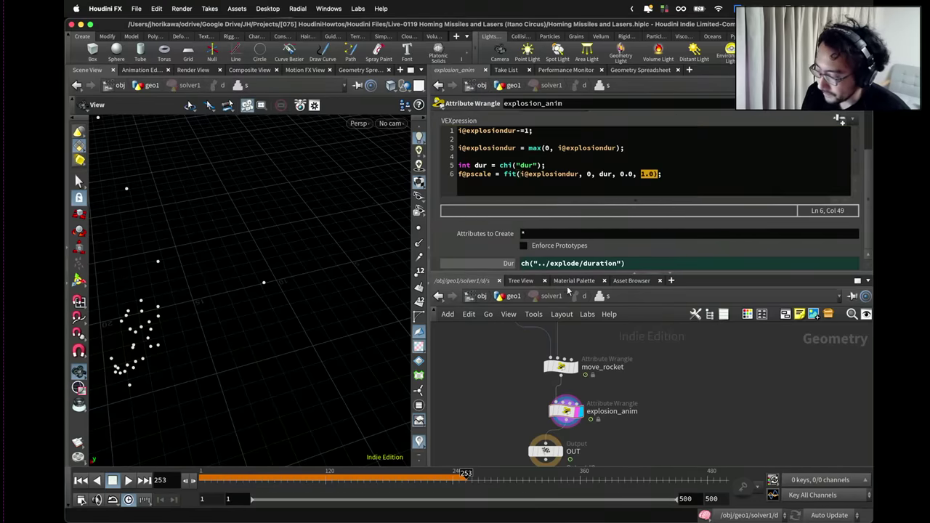
click(520, 263)
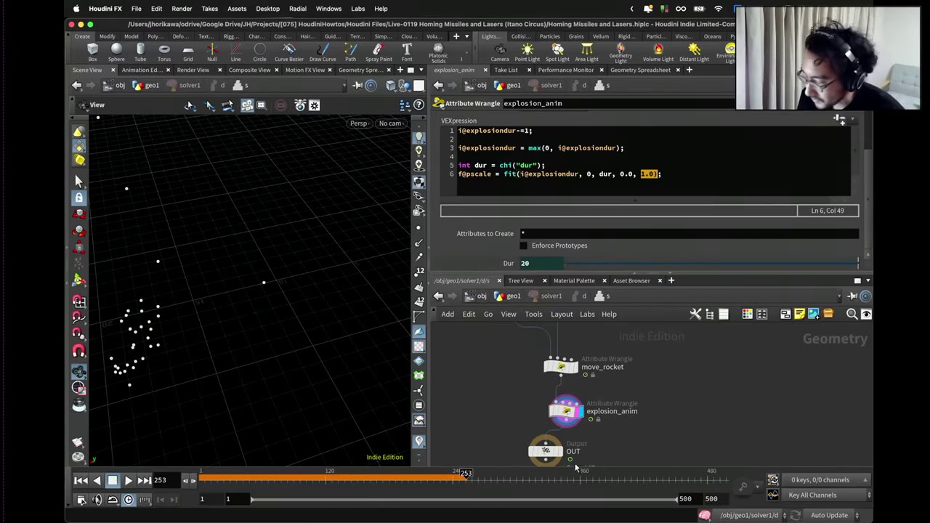
click(560, 452)
click(559, 452)
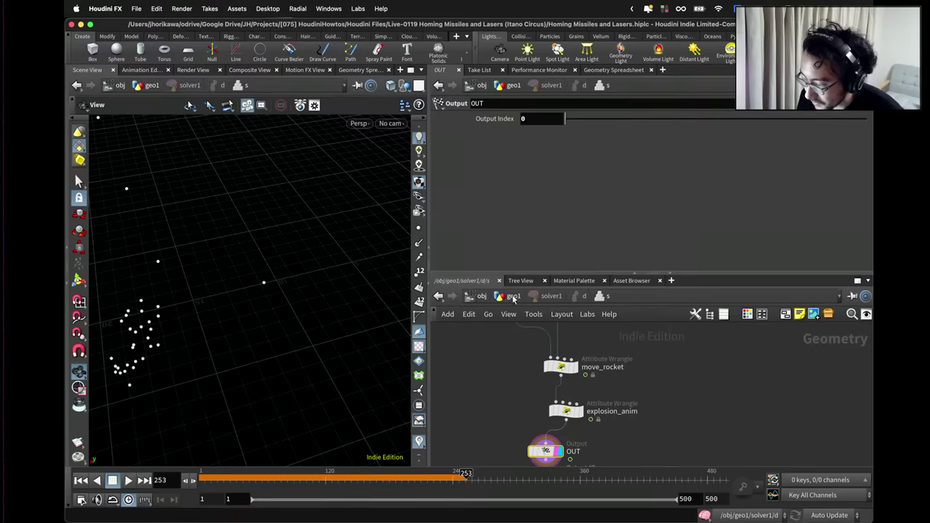
In geo1, raise sphere1's Uniform Scale to 5.
key(u)
drag(400, 307, 340, 305)
key(h)
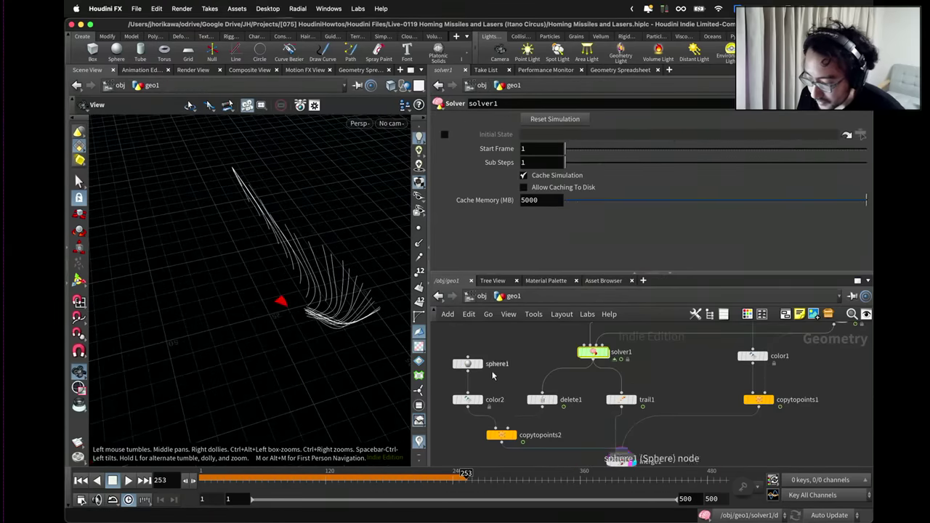
click(467, 363)
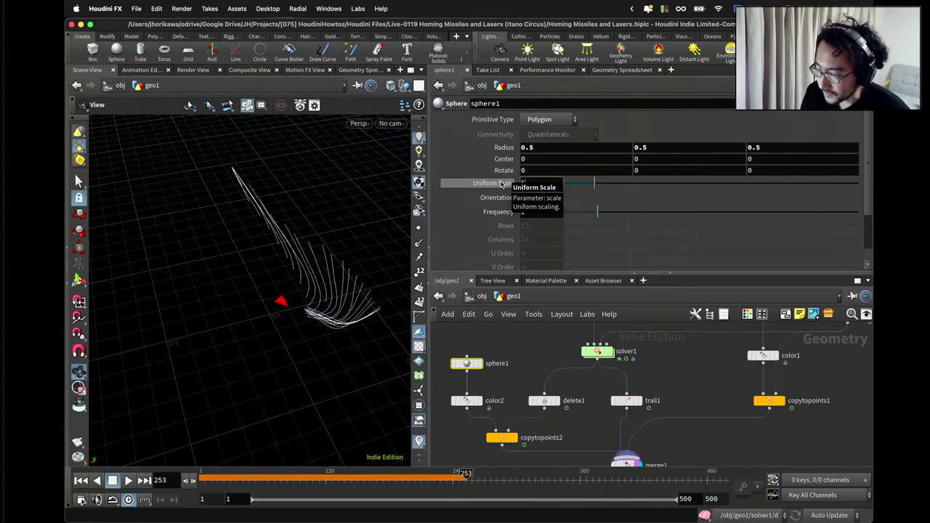
middle_drag(500, 185, 504, 184)
scroll(611, 445, down, 2)
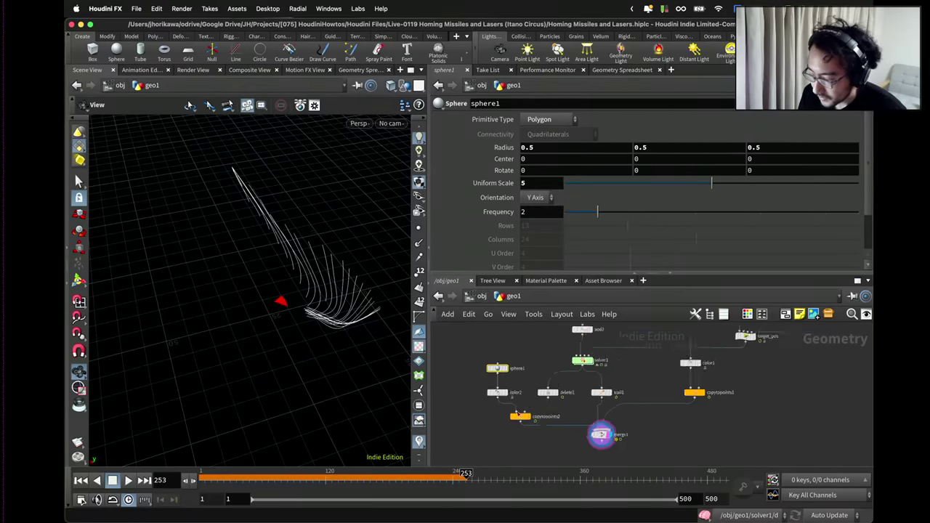
Play the simulation from frame 1 to 305, view the red spheres, and enter solver1.
click(611, 441)
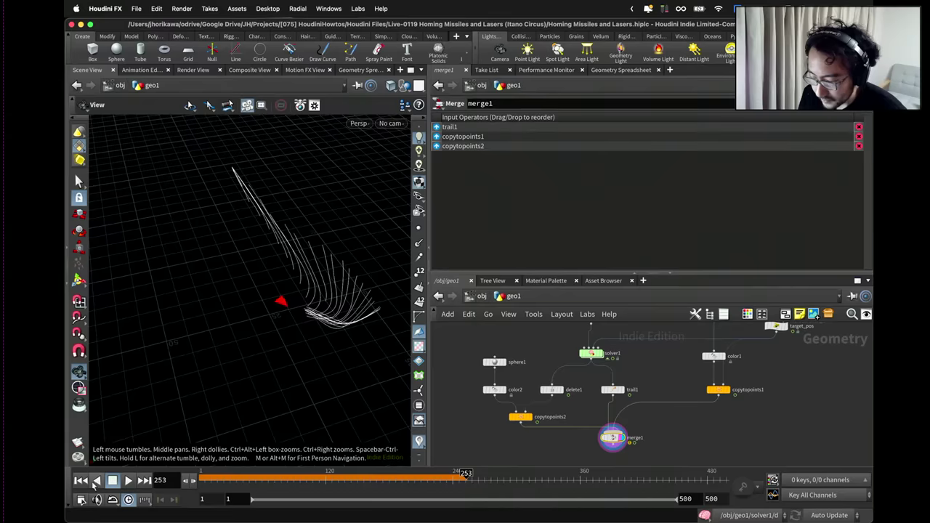
click(81, 481)
click(127, 480)
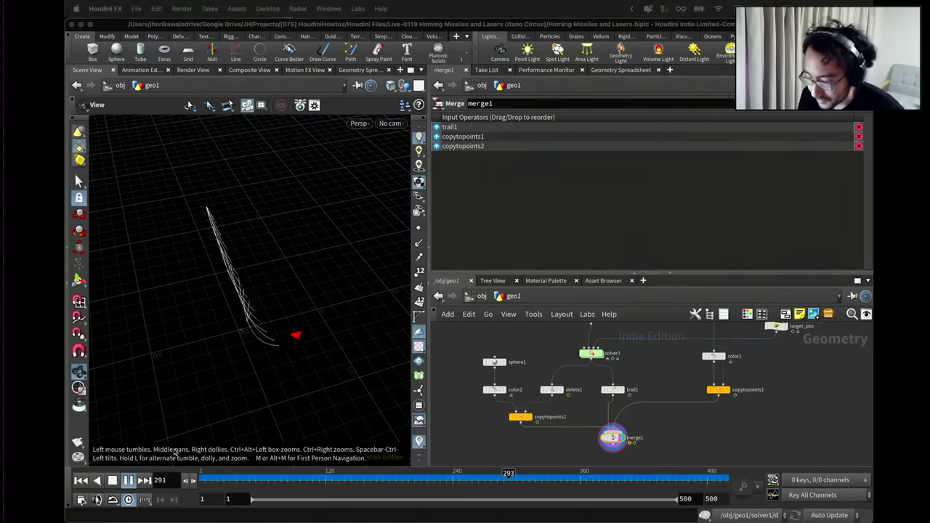
click(128, 480)
drag(177, 435, 275, 298)
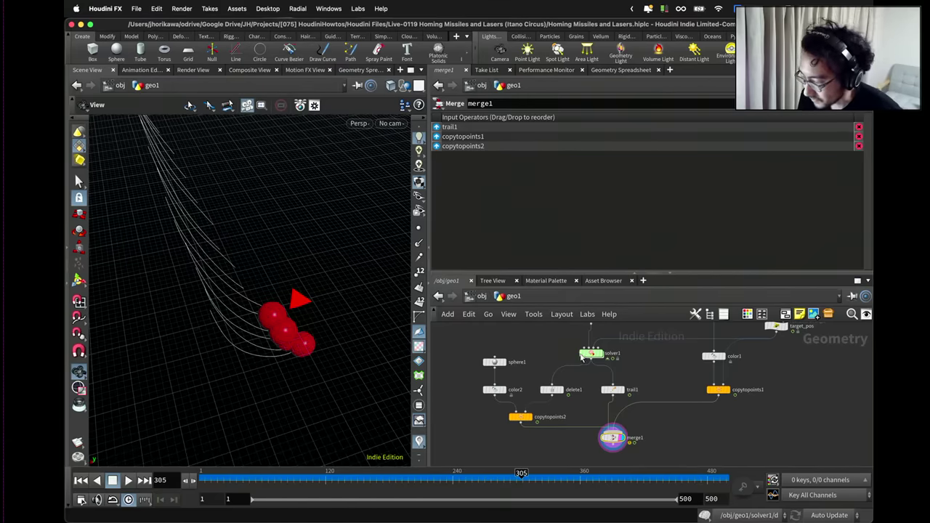
double_click(589, 354)
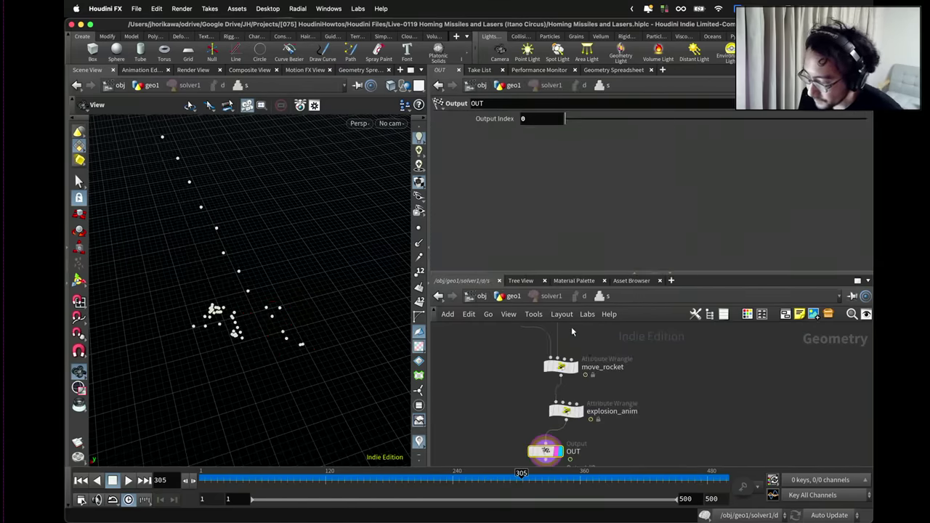
Add f@pscale = pow(f@pscale, 2.0) after the fit line in explosion_anim.
click(550, 404)
click(593, 167)
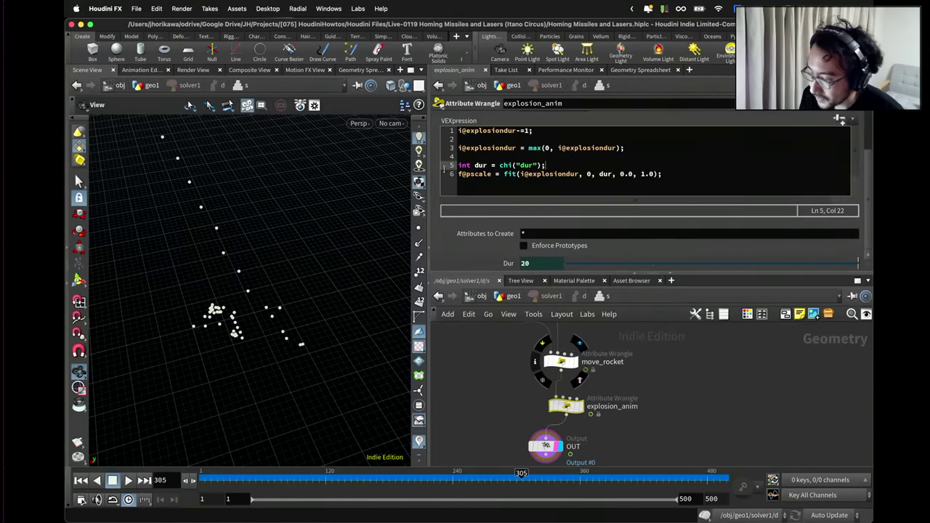
drag(670, 175, 450, 172)
click(669, 175)
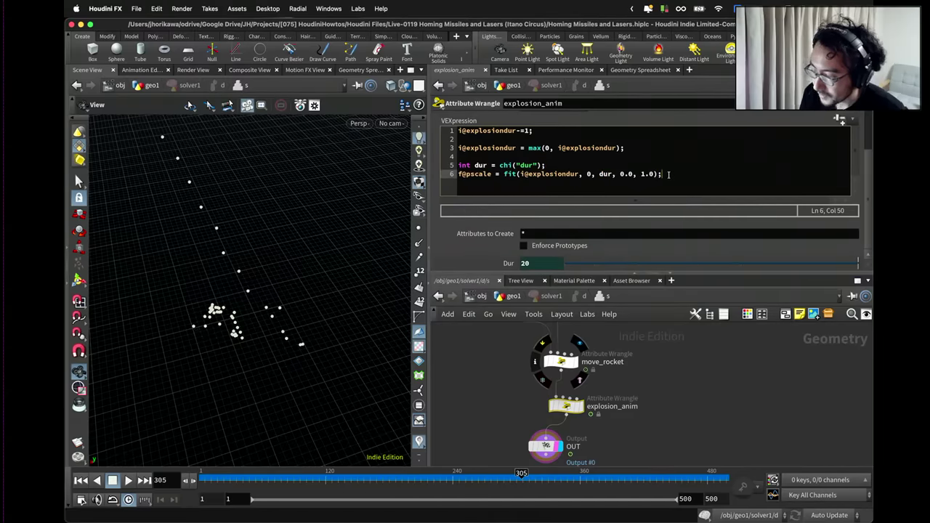
key(Return)
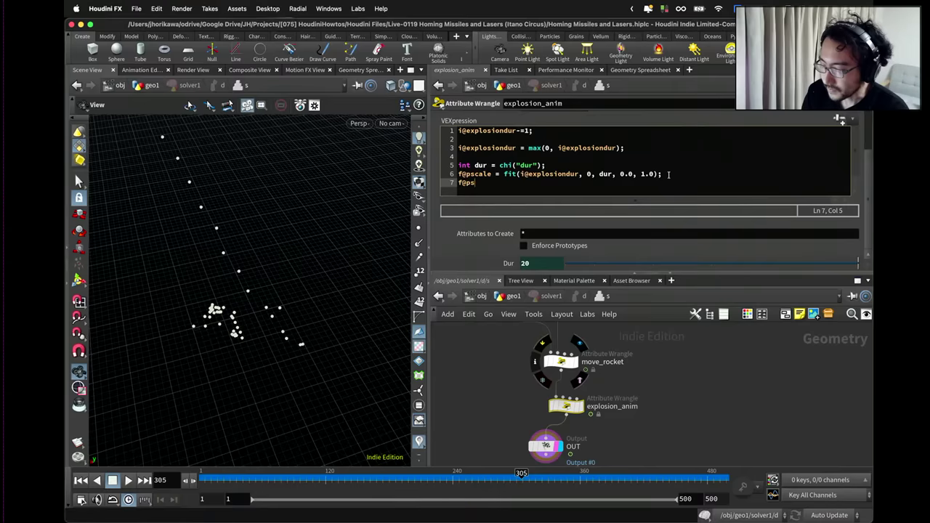
text(f@pscale = pow)
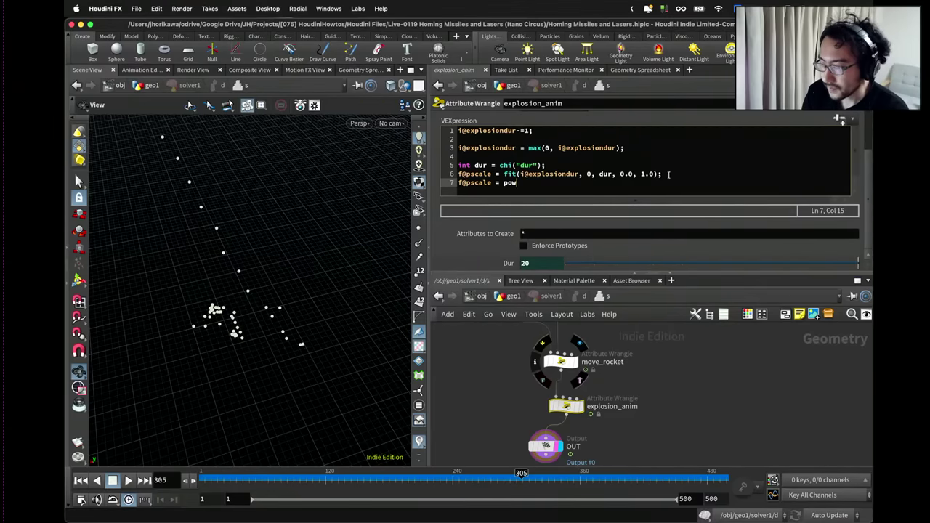
text(()
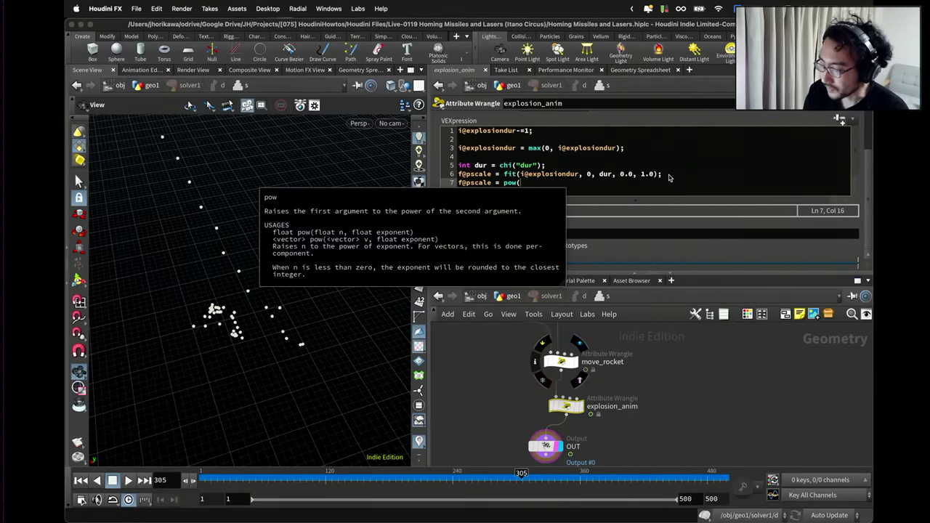
text(f@pscale, 2.0);)
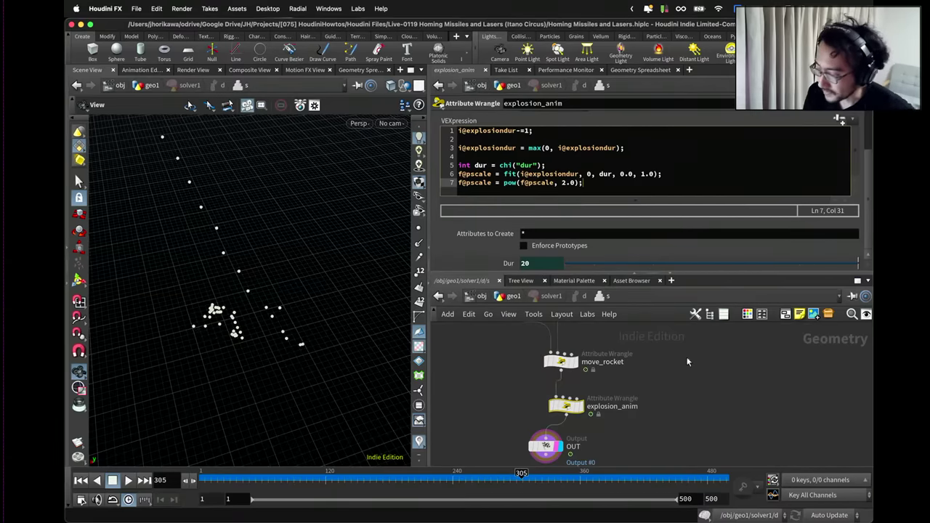
Return to geo1 and replay the simulation from frame 1.
click(508, 297)
scroll(512, 361, down, 5)
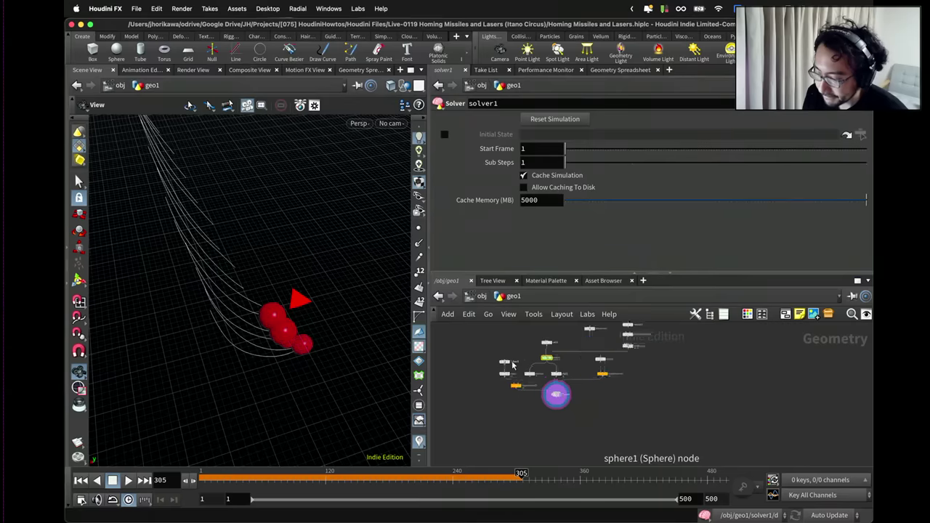
click(81, 480)
click(128, 480)
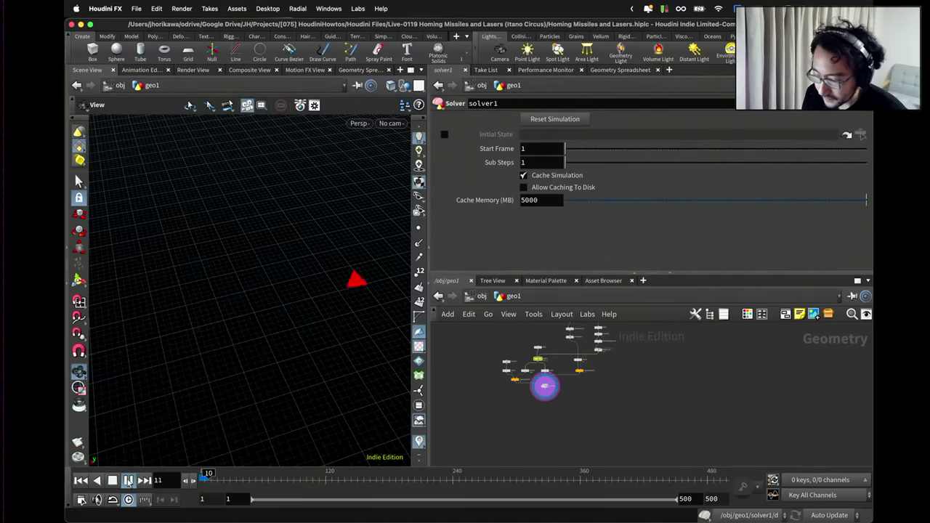
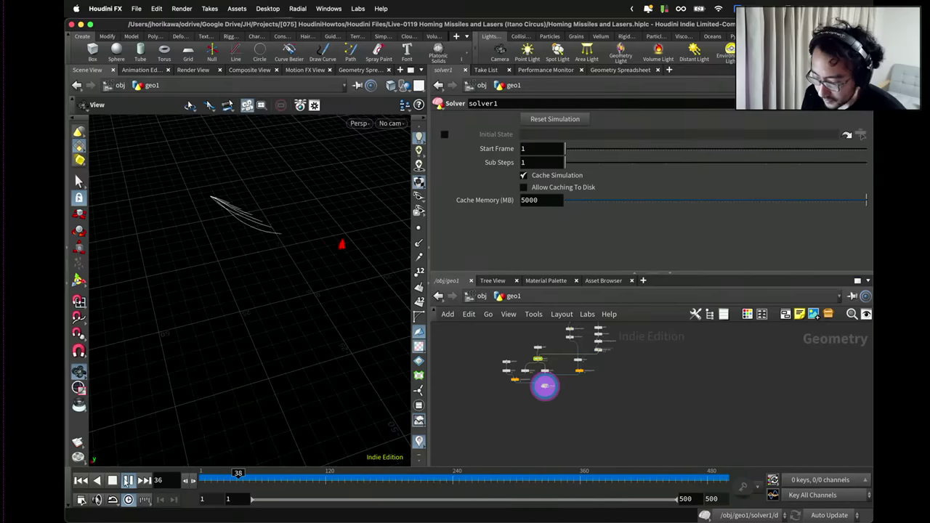
Inside solver1, change the pow exponent on line 7 of explosion_anim from 2.0 to 1.0.
scroll(545, 387, up, 2)
scroll(545, 388, up, 3)
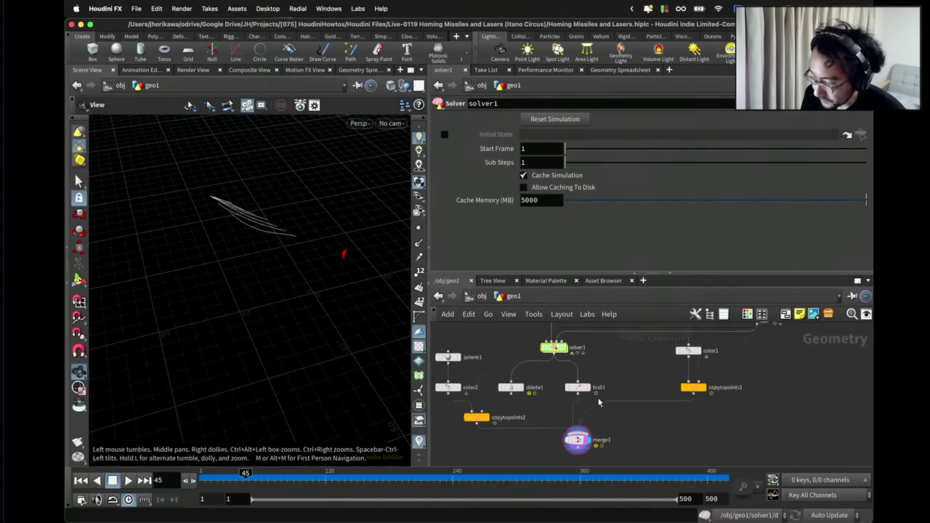
double_click(552, 344)
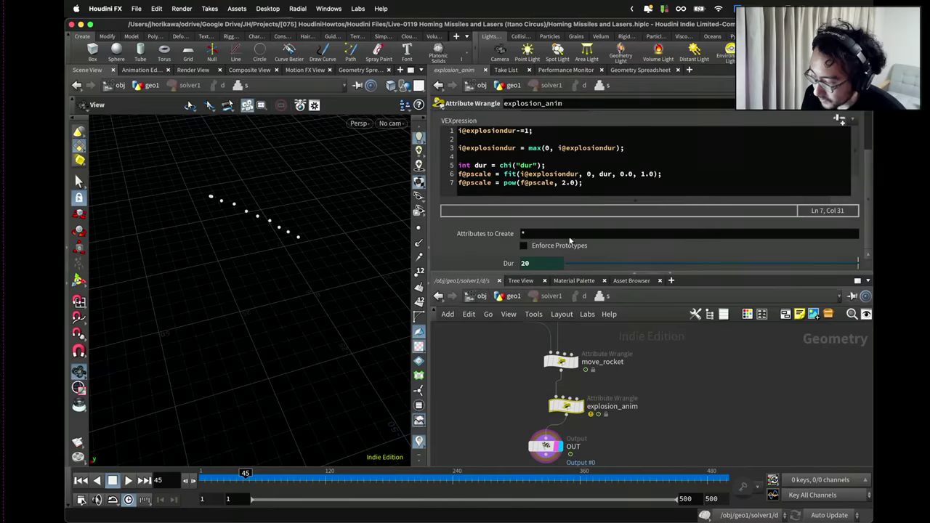
drag(560, 184, 568, 184)
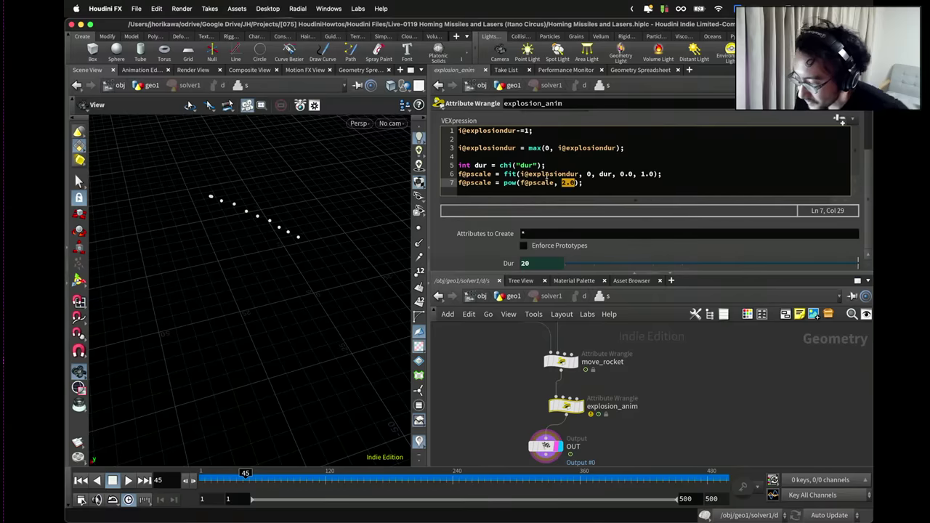
text(1.0)
click(564, 175)
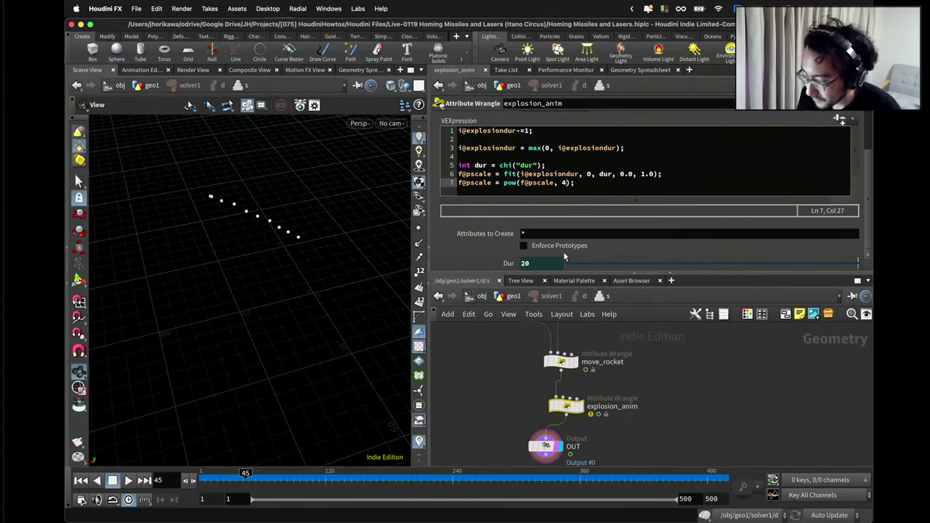
Replay the simulation from frame 1 to frame 319, then select the 4.0 exponent inside solver1 again.
click(513, 295)
click(81, 480)
click(128, 480)
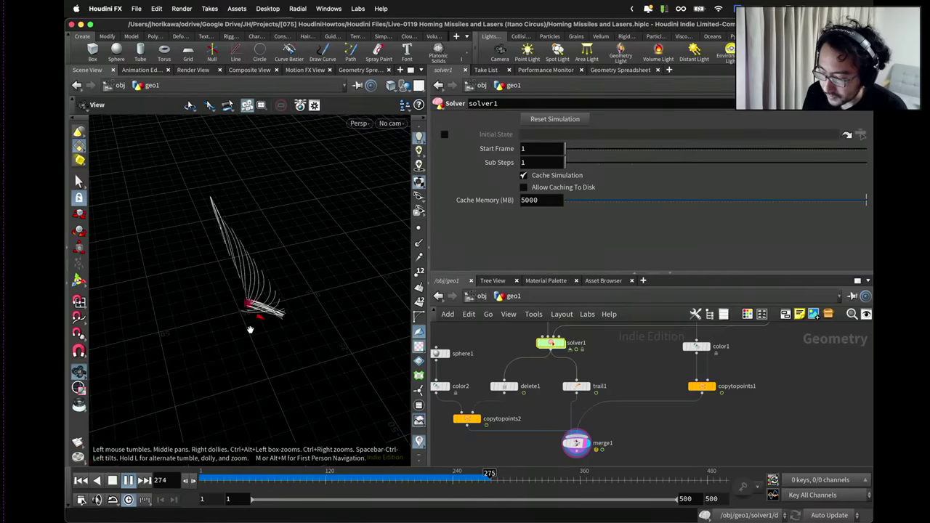
click(128, 481)
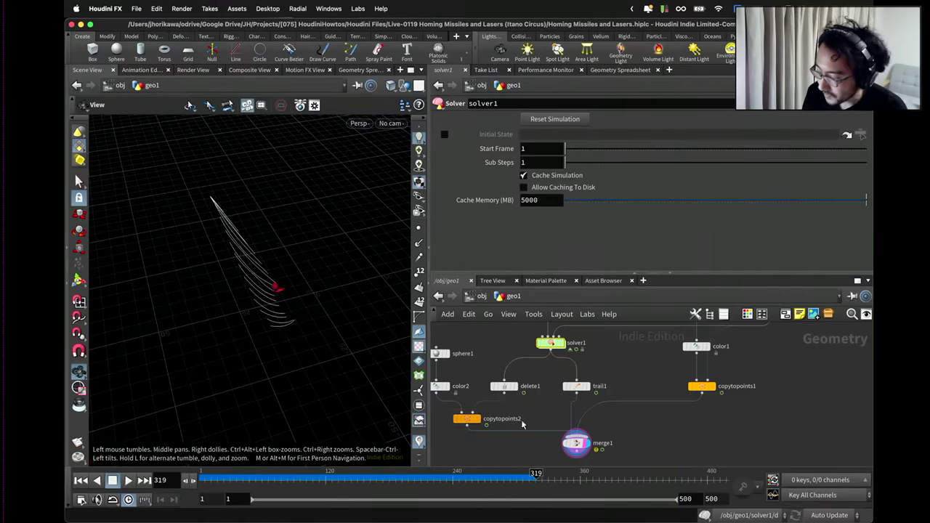
double_click(549, 342)
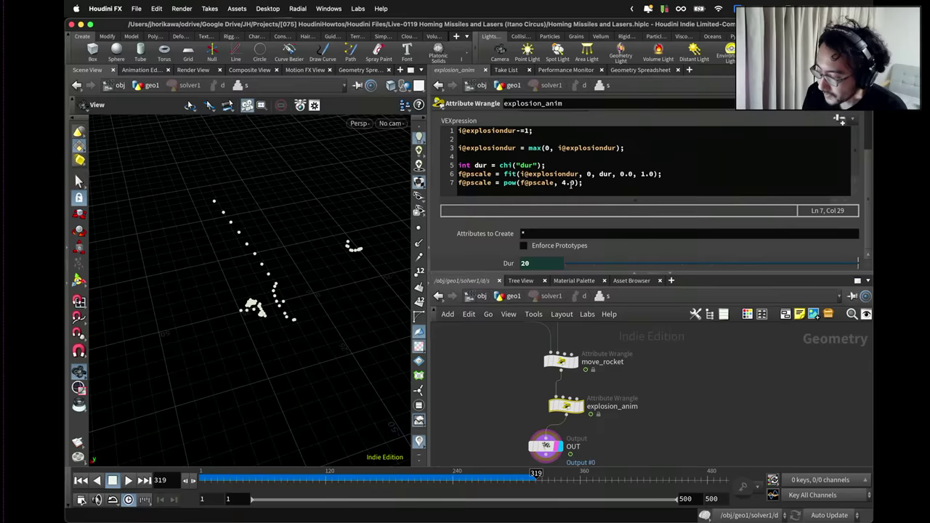
drag(571, 184, 561, 183)
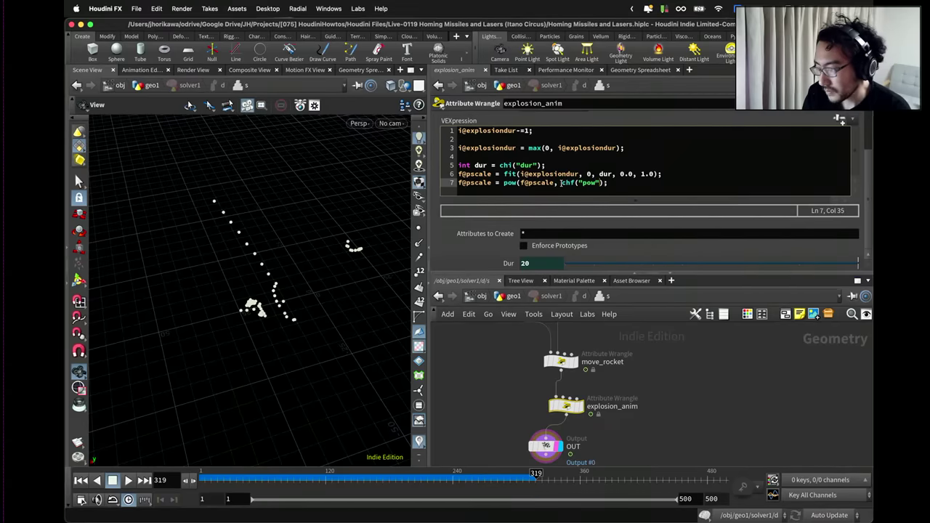
Go back up to the geo1 network and tidy its node layout with L.
scroll(869, 141, up, 3)
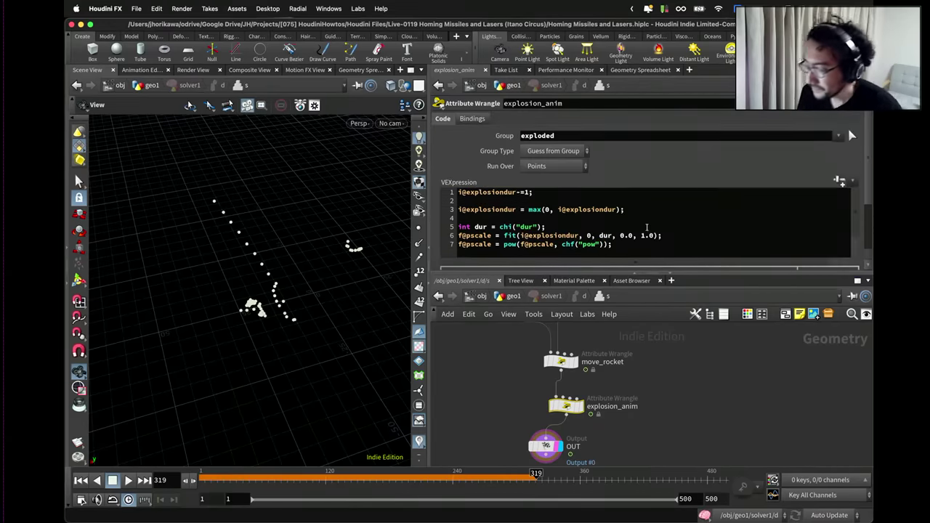
scroll(567, 250, down, 3)
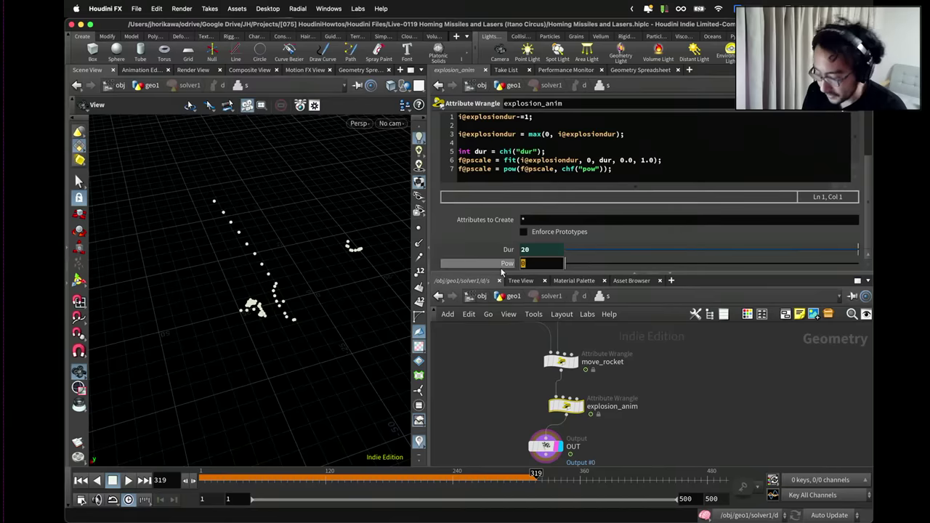
key(u)
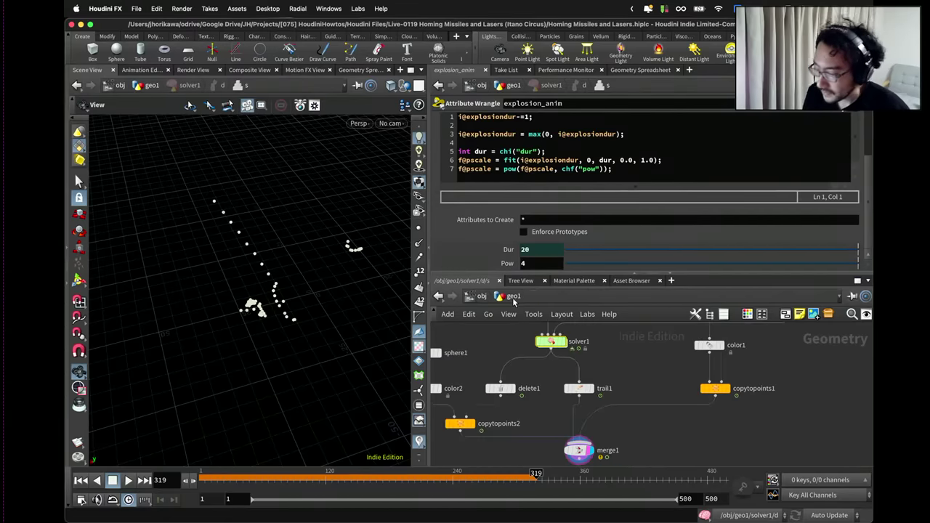
scroll(529, 372, down, 3)
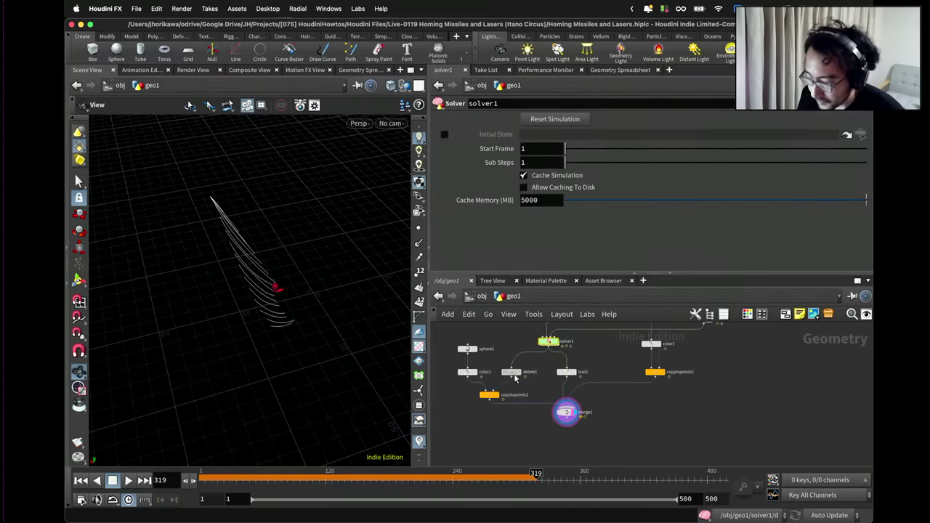
key(l)
scroll(535, 356, down, 3)
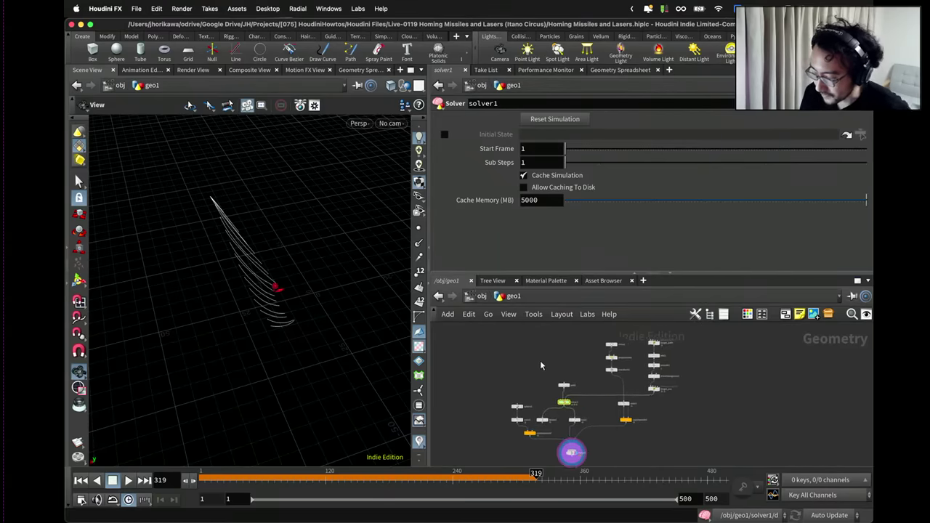
Add a Null node to geo1 and name it CONTROLLER.
key(Tab)
text(null)
key(Return)
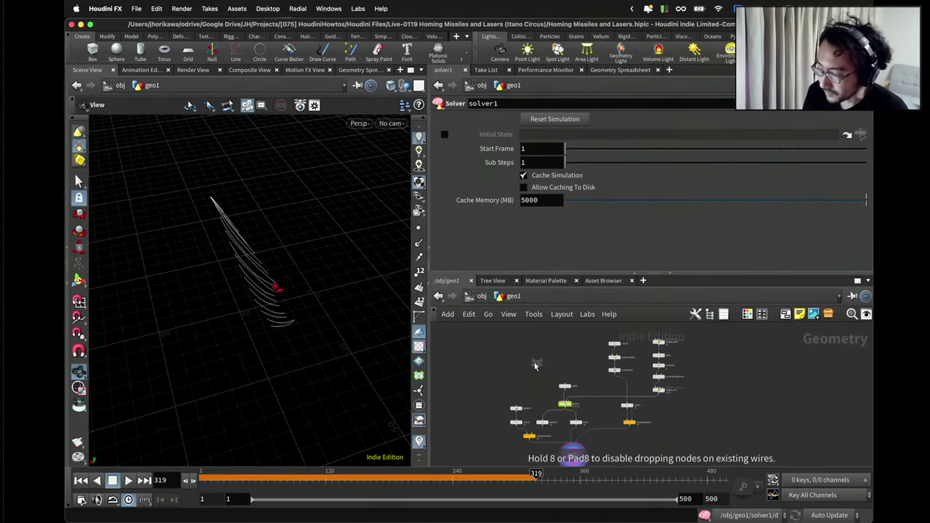
click(519, 363)
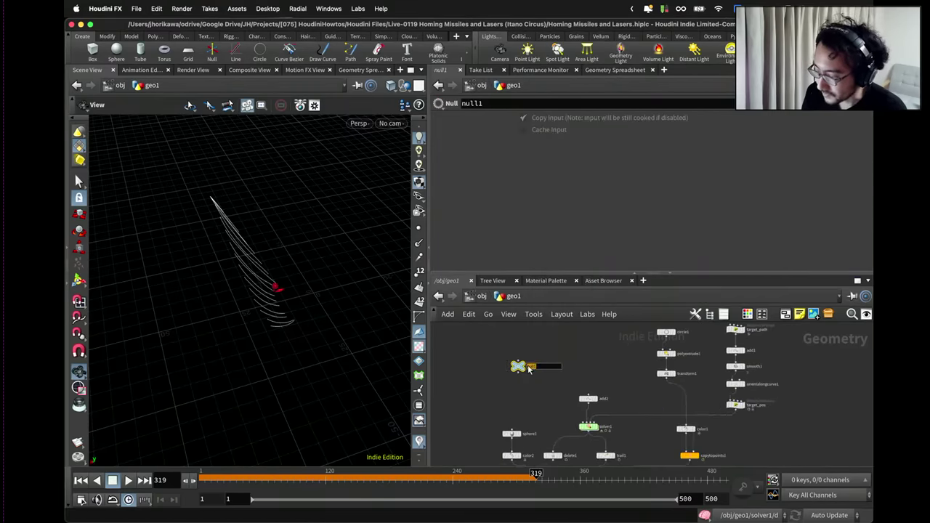
text(LER)
key(Return)
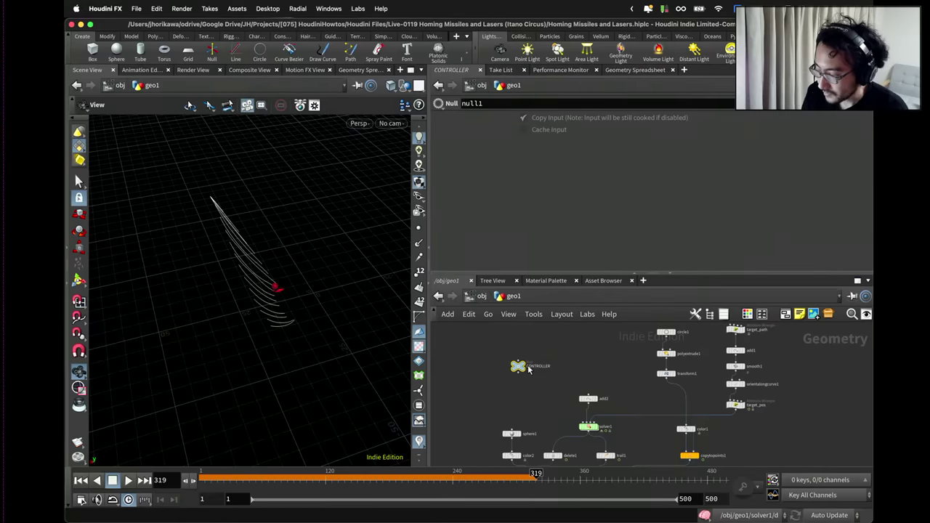
key(c)
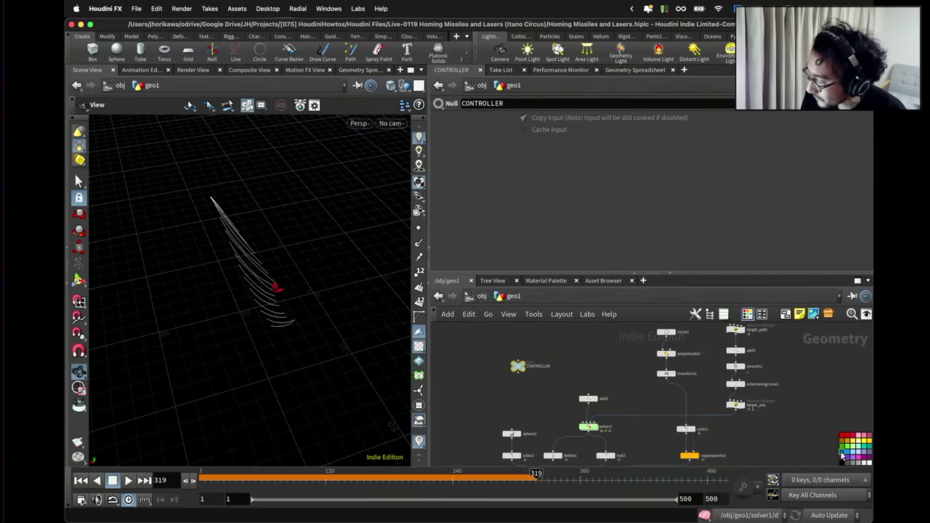
scroll(538, 371, up, 3)
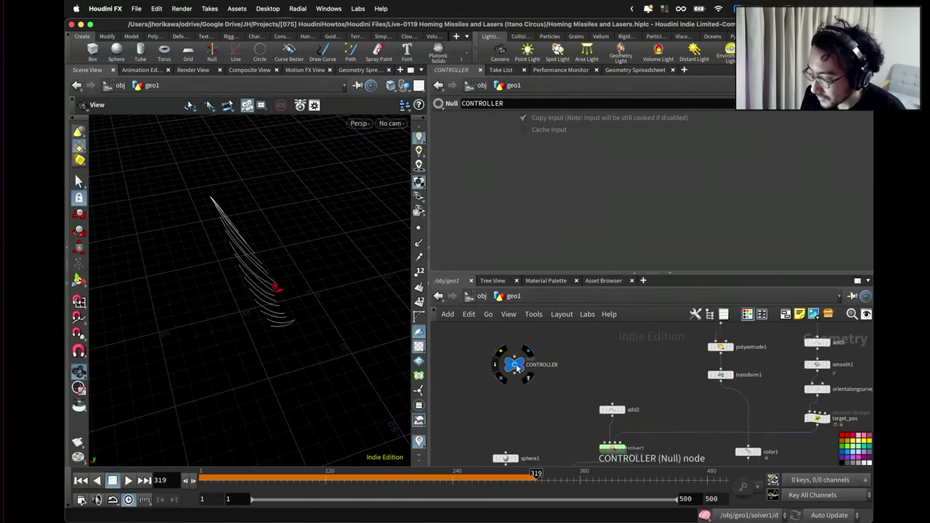
Open CONTROLLER's Edit Parameter Interface and resize it to keep the network visible.
click(802, 103)
click(799, 117)
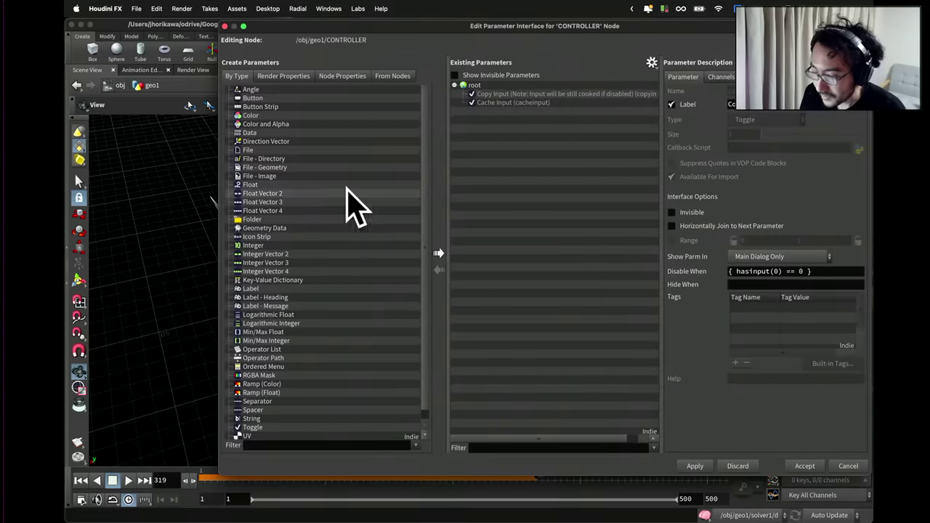
drag(574, 25, 517, 90)
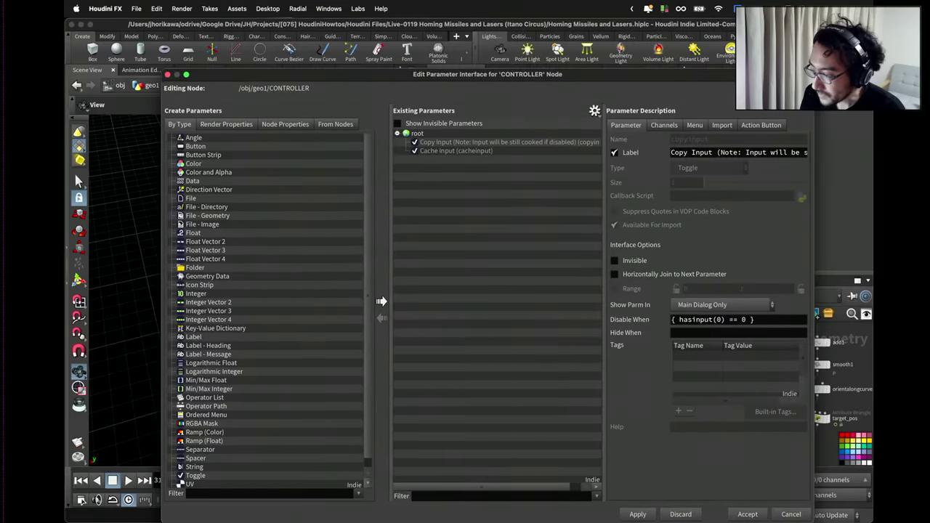
drag(812, 70, 623, 114)
drag(567, 121, 484, 136)
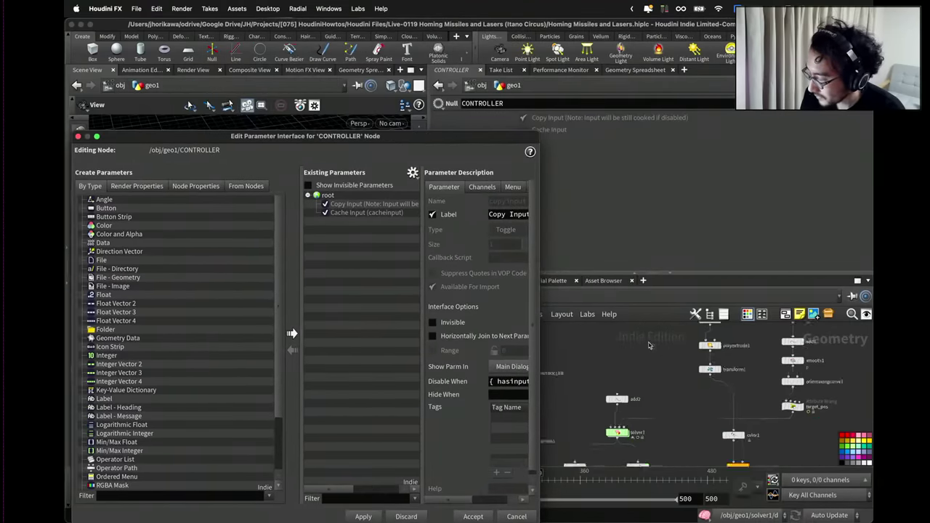
scroll(702, 336, up, 3)
Copy target_path's Seed, Size and Num parameters into CONTROLLER's Existing Parameters.
click(703, 331)
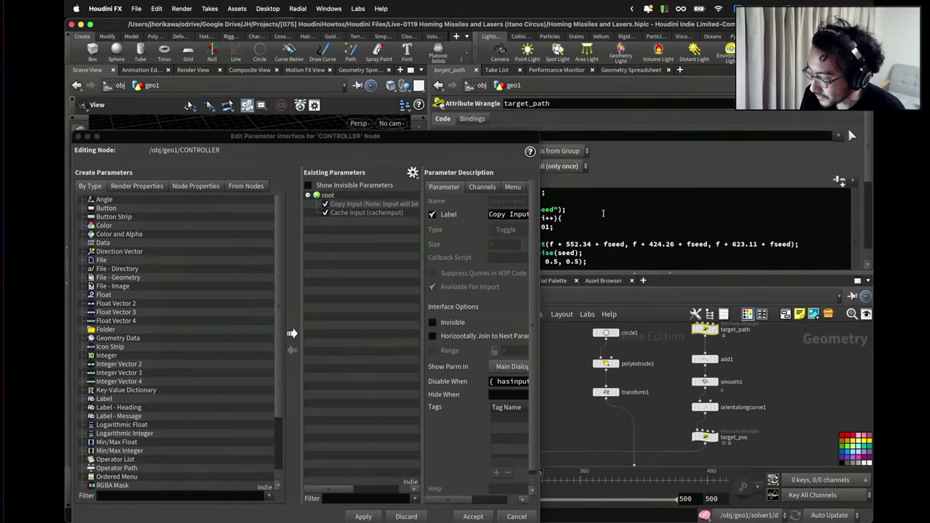
click(412, 172)
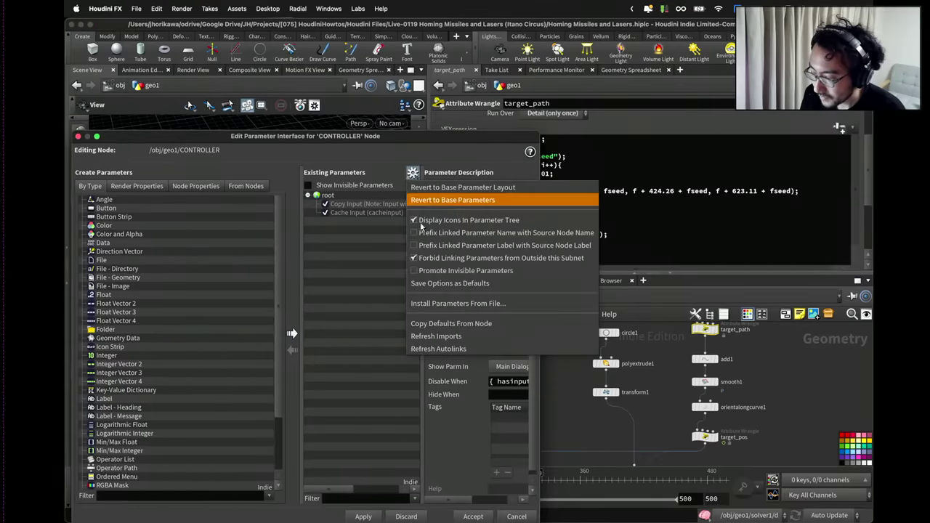
click(437, 163)
drag(445, 136, 369, 127)
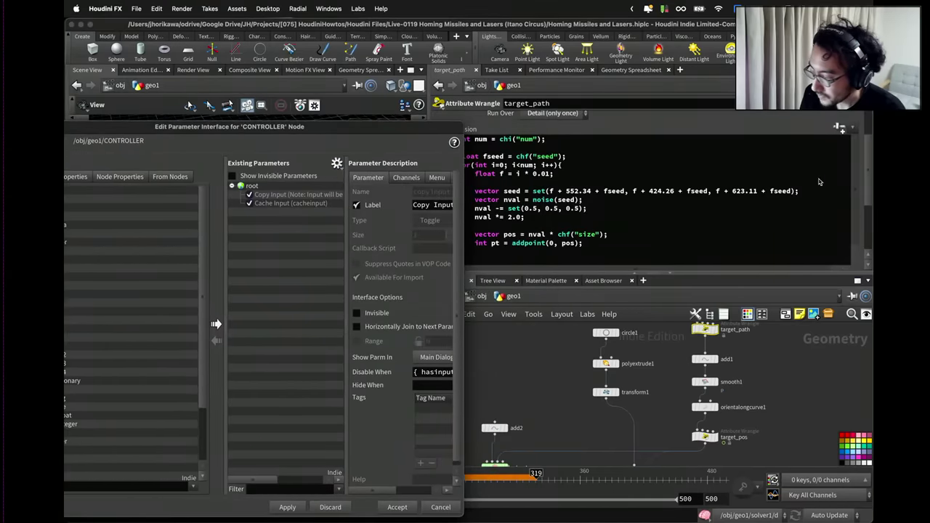
scroll(859, 181, down, 3)
scroll(859, 181, down, 2)
drag(506, 236, 253, 187)
drag(507, 249, 254, 187)
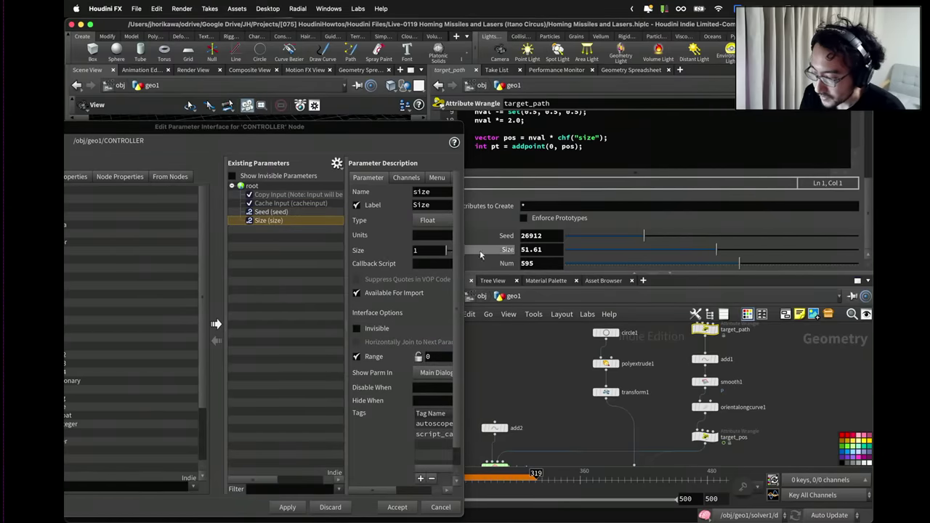
drag(493, 265, 253, 187)
drag(360, 132, 560, 128)
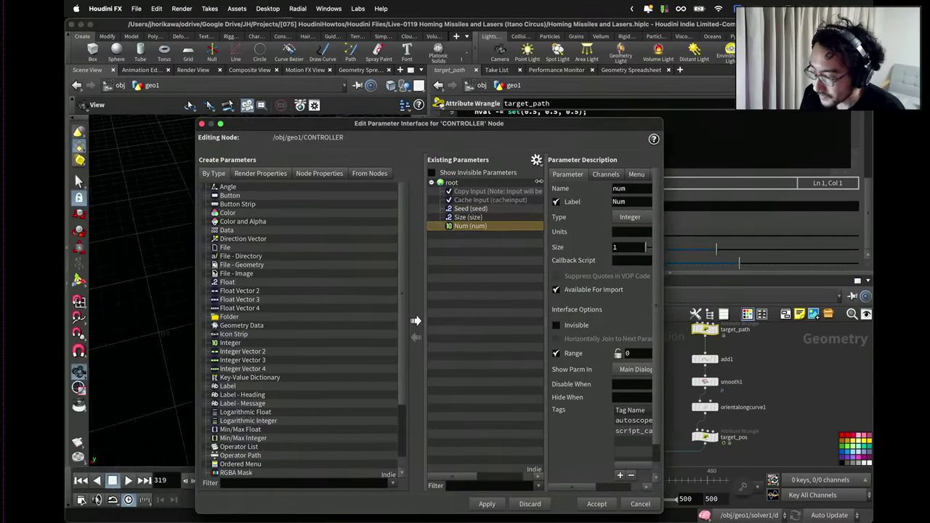
click(514, 209)
Rename the Seed parameter to target_path_seed with label 'target path seed'.
drag(663, 200, 789, 200)
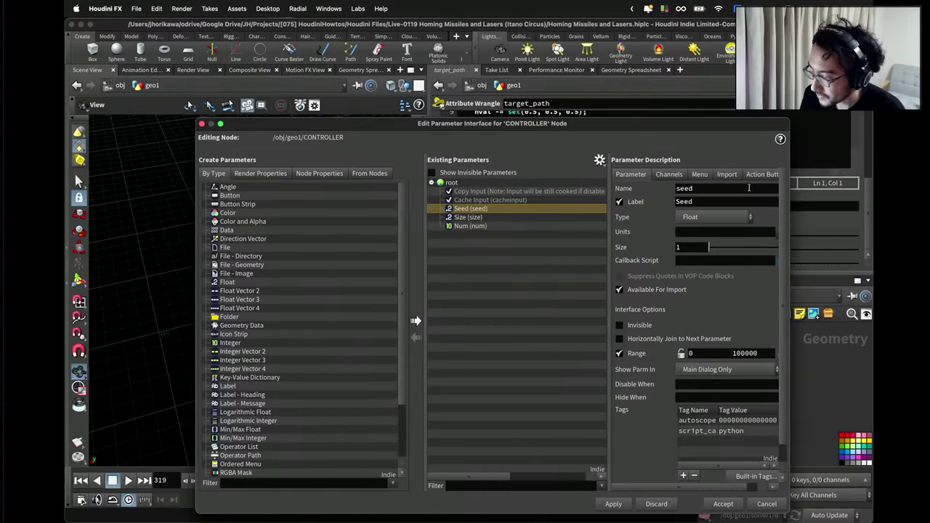
drag(736, 186, 640, 188)
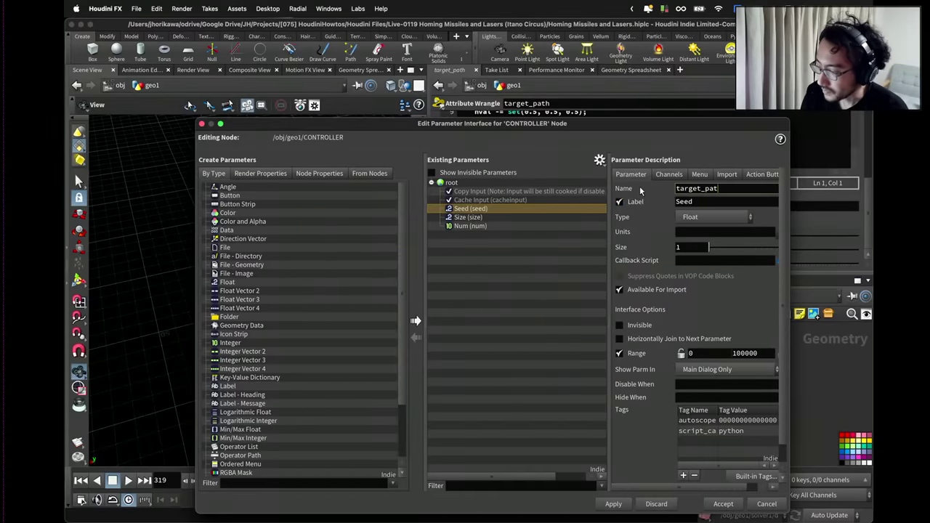
text(target_path_seed)
key(Tab)
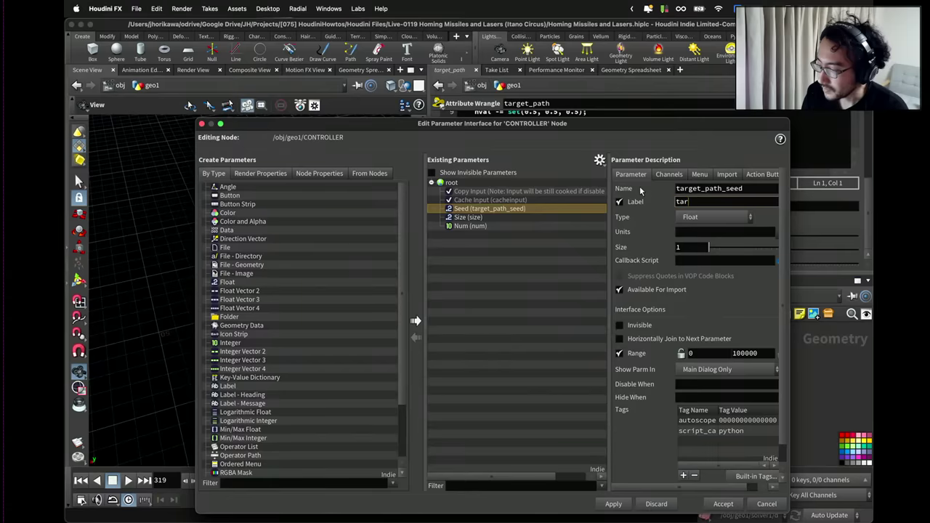
text(target path seed)
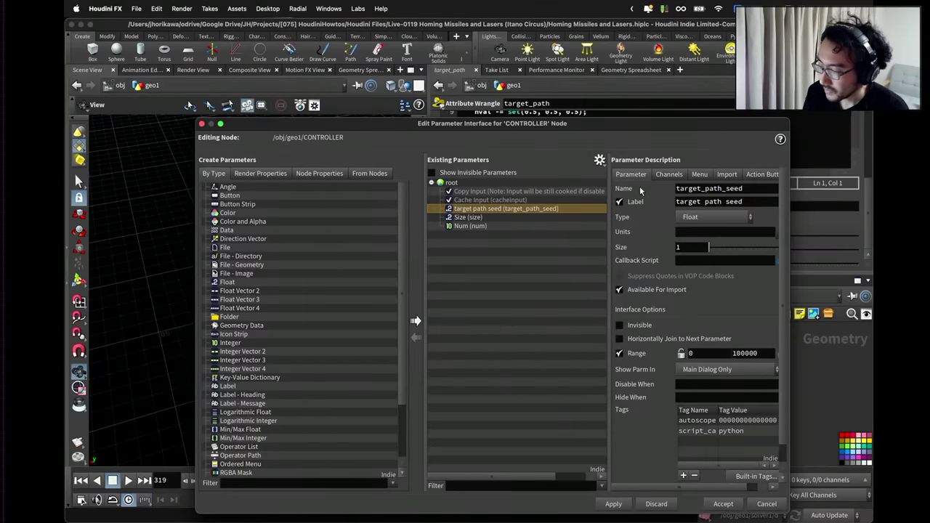
Rename the Size parameter to target_path_size with label 'target path size'.
click(564, 218)
drag(696, 189, 645, 190)
text(tar)
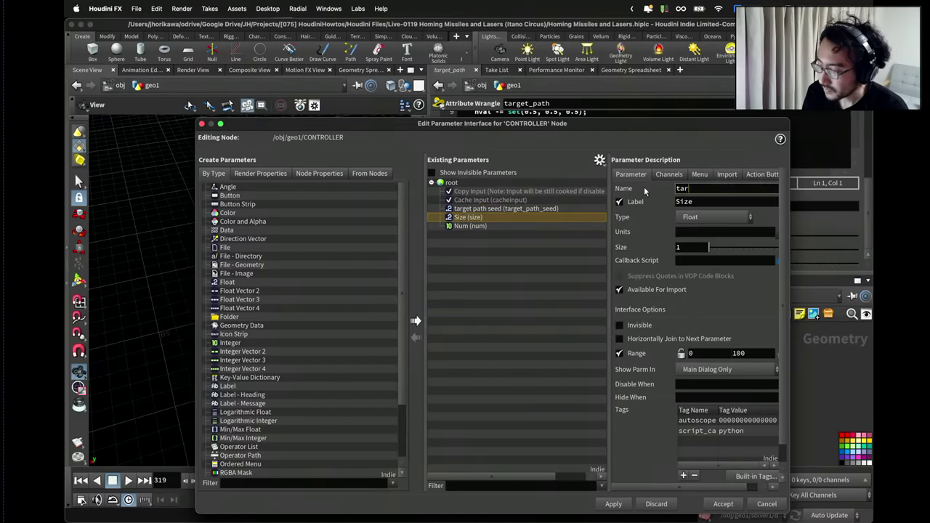
text(get_path_size)
key(Tab)
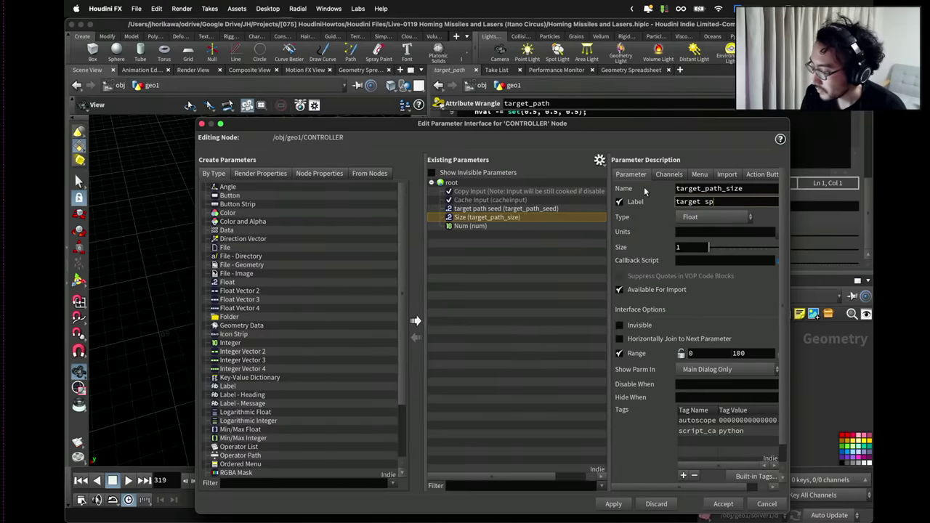
text(target path size)
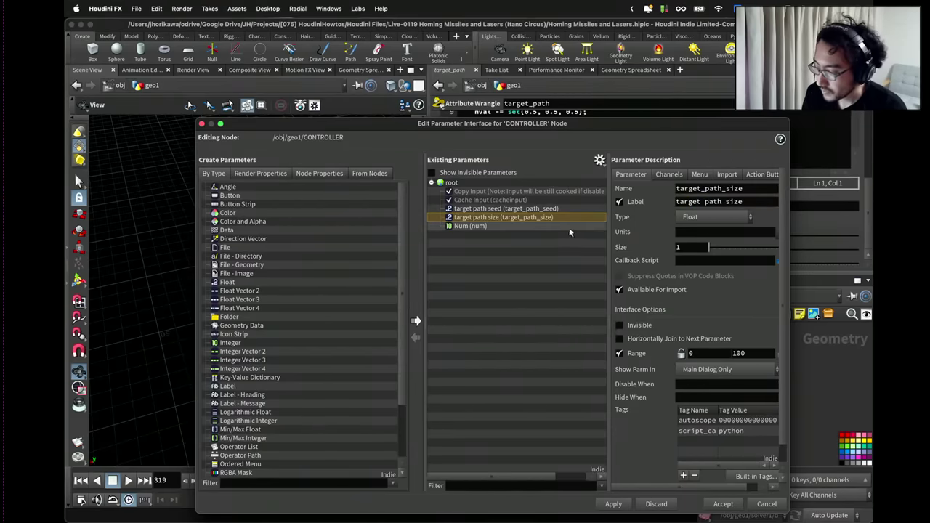
Rename the Num parameter to target_path_length with label 'target path length'.
click(567, 227)
drag(690, 189, 633, 189)
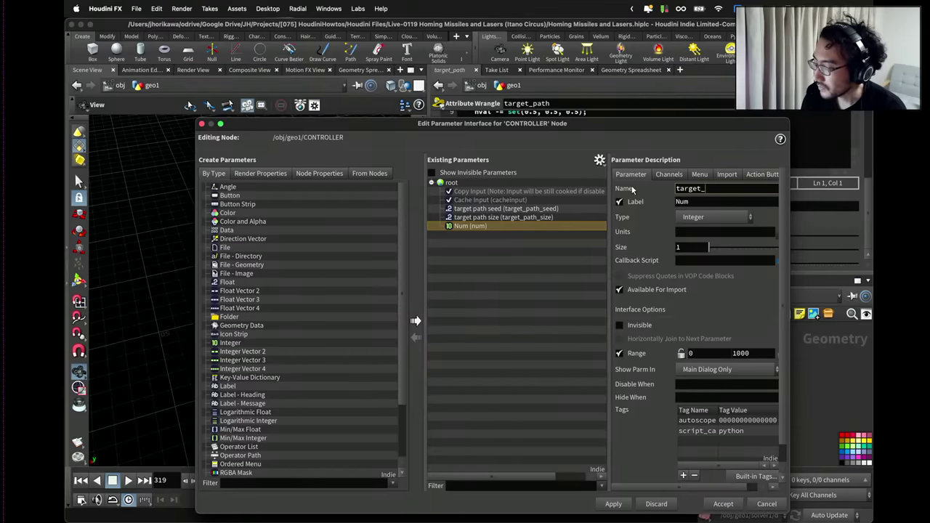
key(Tab)
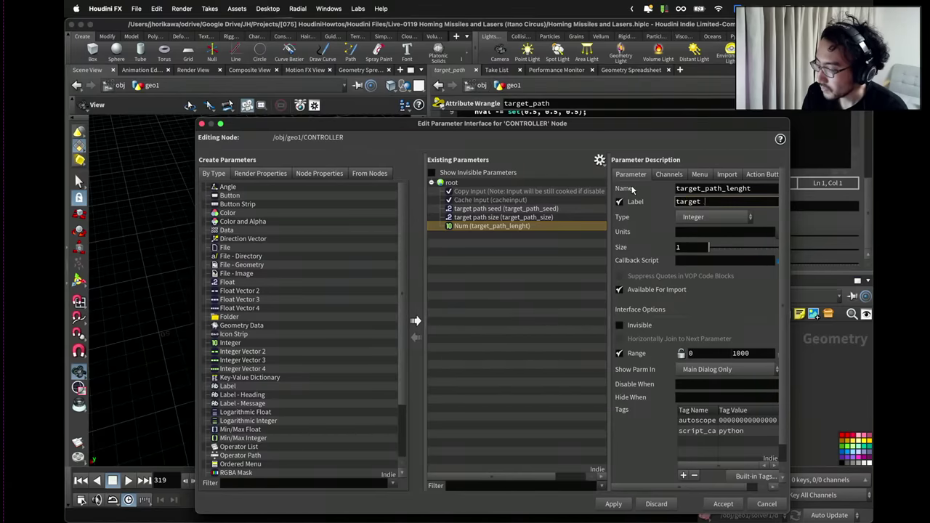
text(path length)
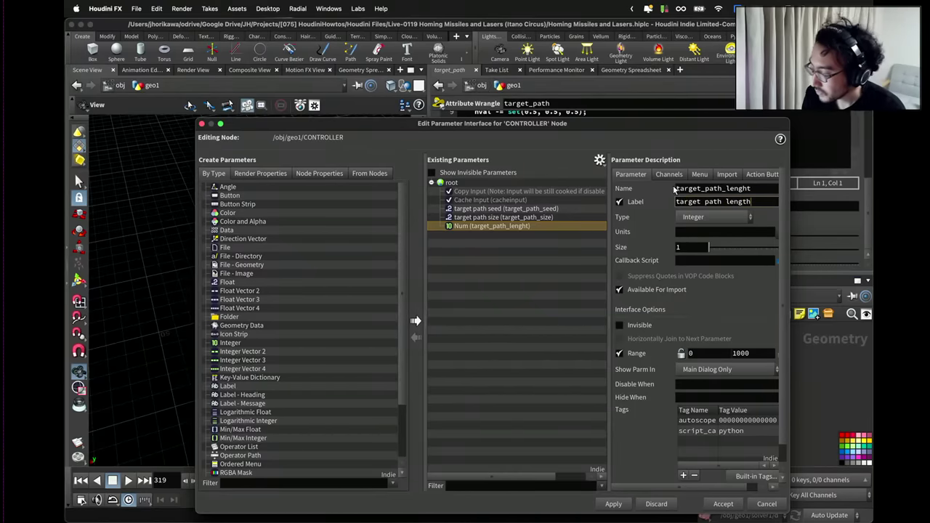
drag(746, 188, 766, 197)
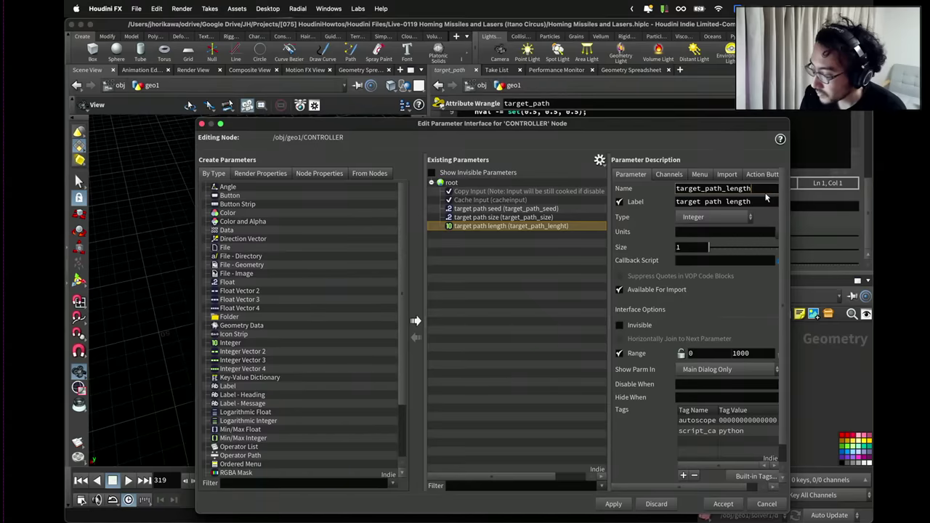
key(Return)
Apply the renamed parameters and add a Separator after them.
click(616, 504)
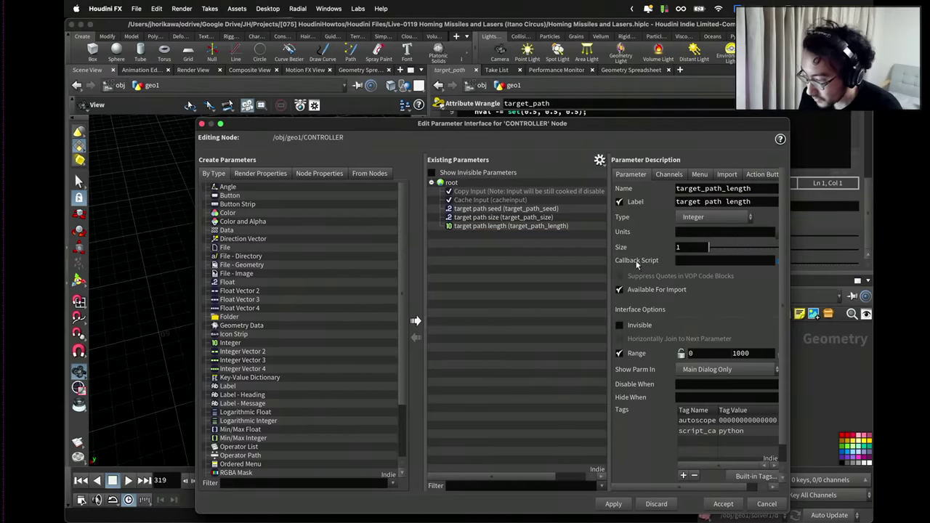
drag(654, 129, 564, 126)
scroll(263, 346, down, 3)
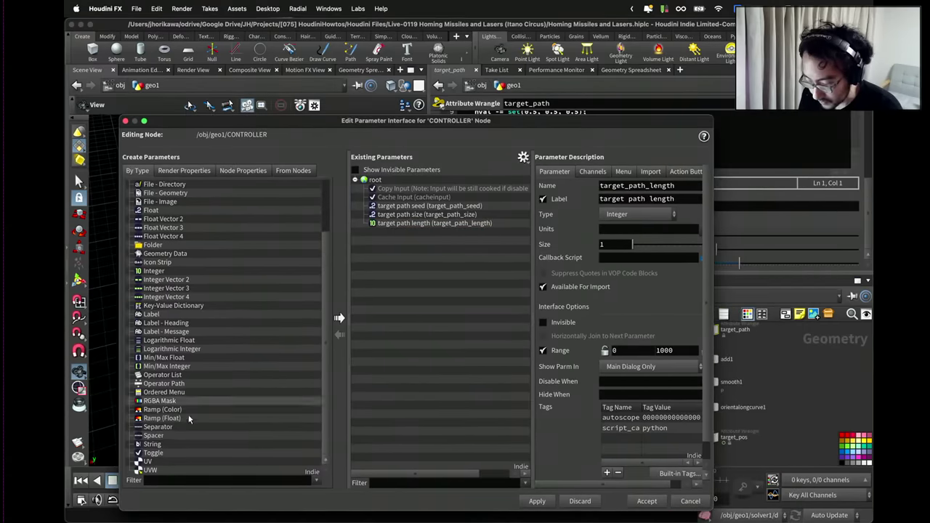
drag(168, 429, 393, 358)
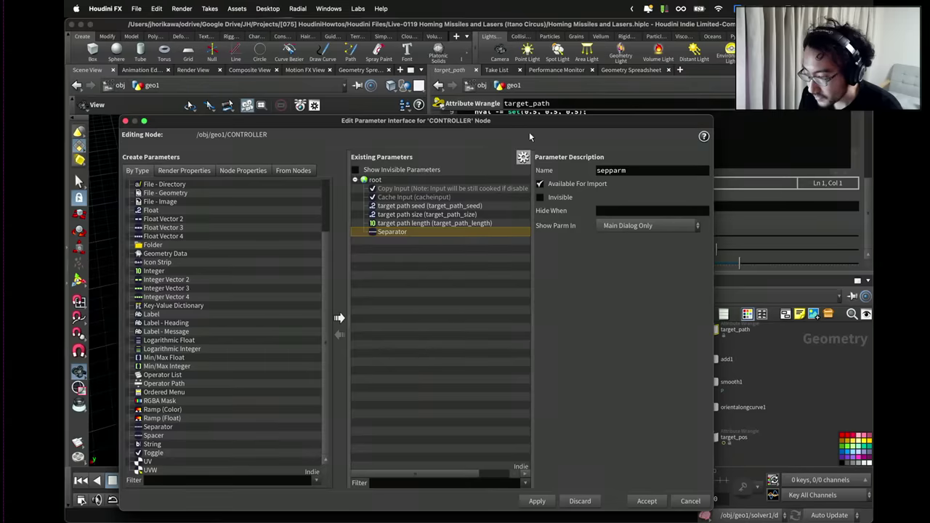
Place a new Null node below the circle1, polyextrude1, transform1 branch.
drag(528, 124, 213, 123)
scroll(632, 345, down, 1)
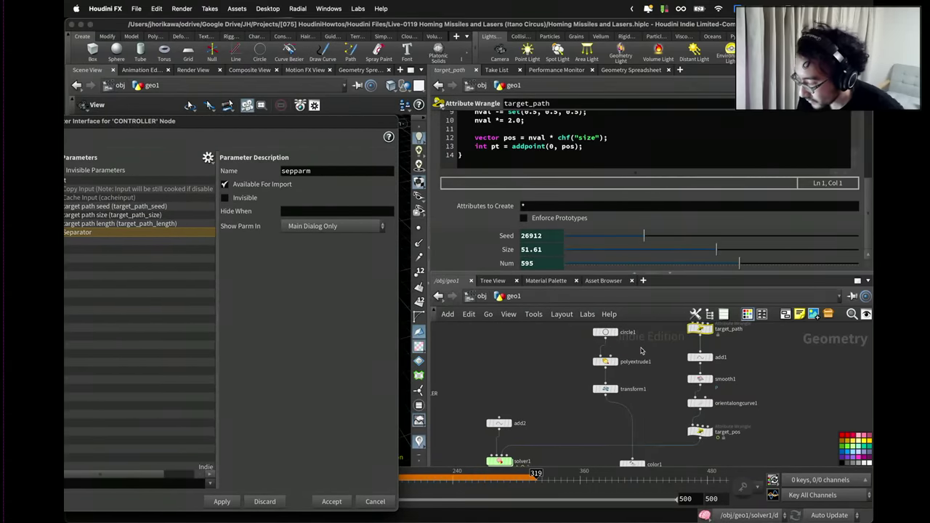
scroll(642, 354, down, 2)
drag(641, 388, 600, 330)
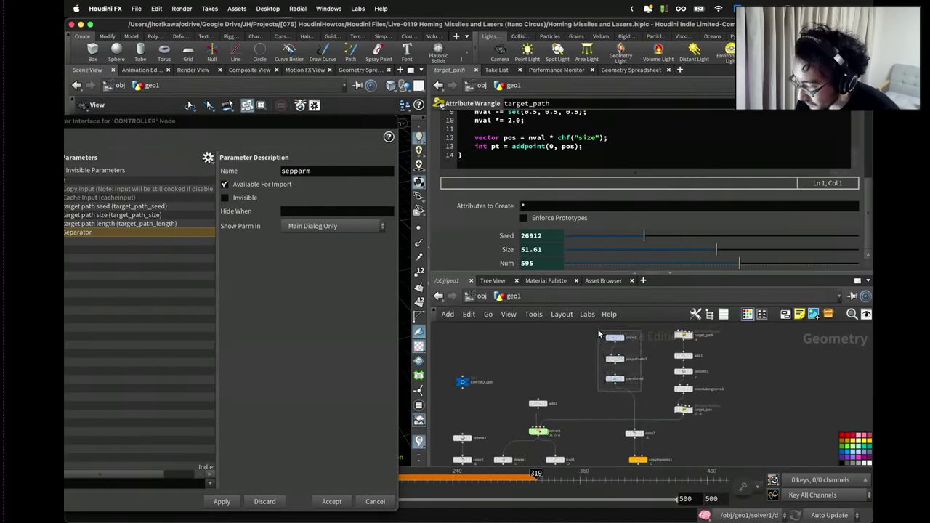
key(Tab)
text(nul)
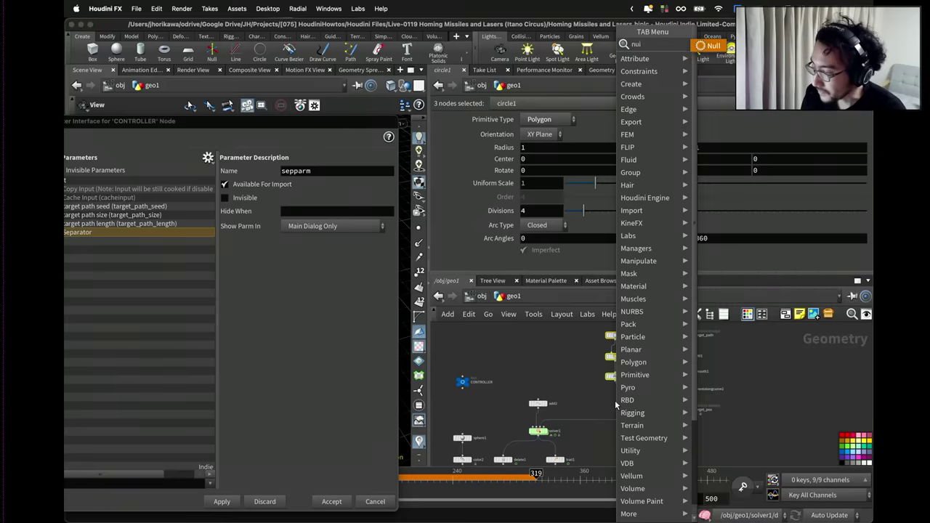
key(Return)
click(615, 407)
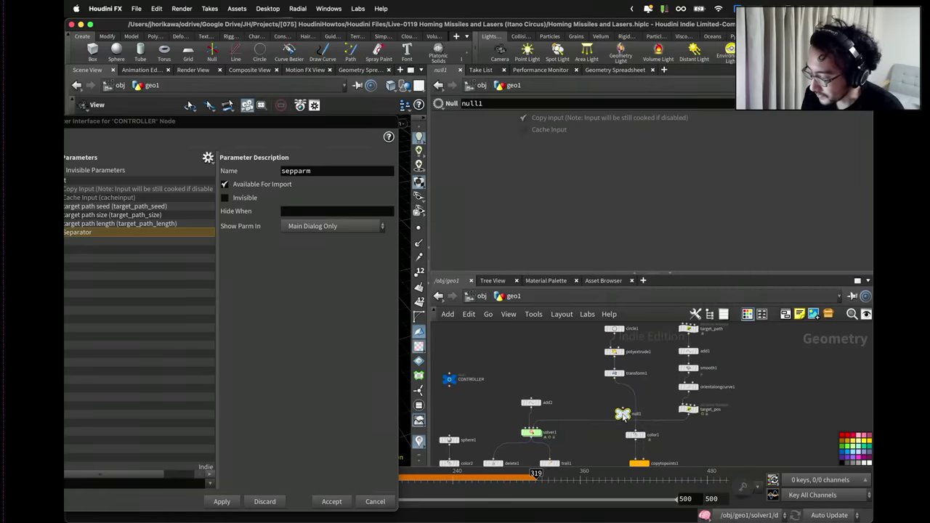
Wire color1 into the Null and rename it TARGET_GEO.
drag(635, 434, 616, 390)
scroll(618, 392, up, 2)
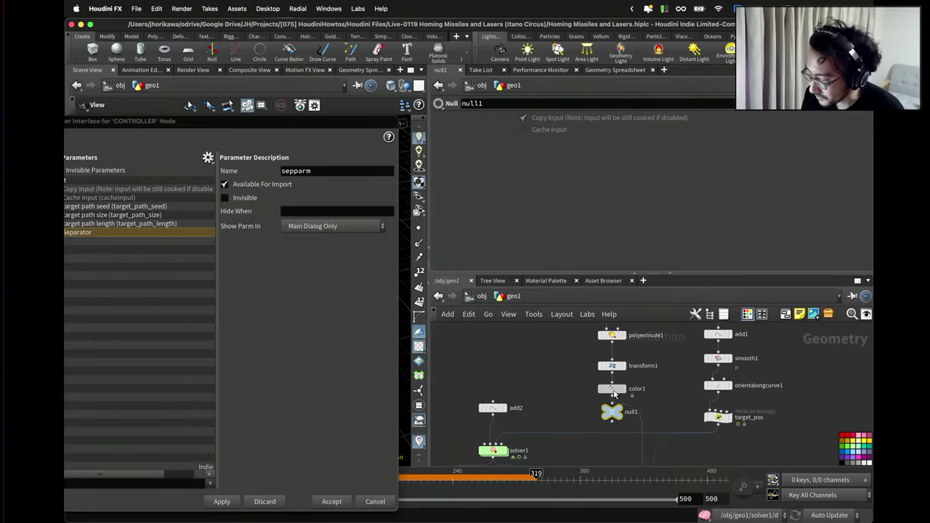
click(614, 402)
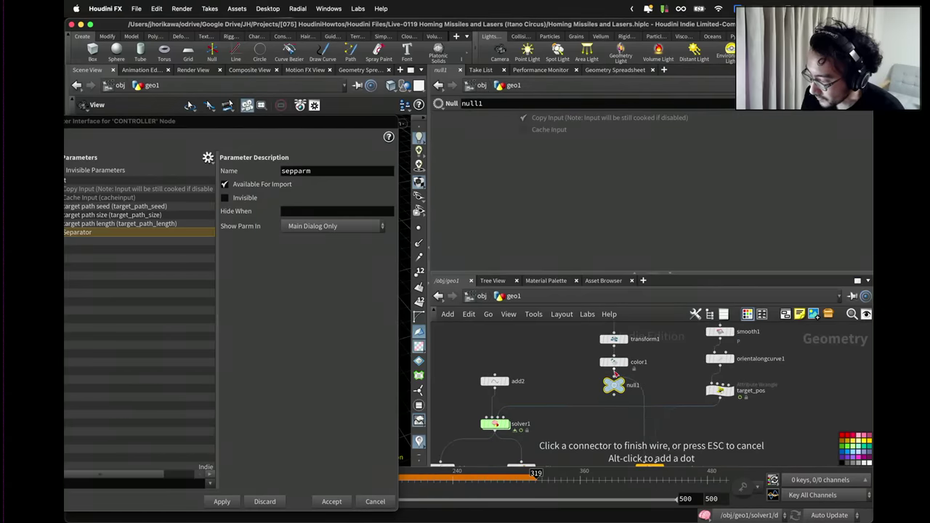
click(615, 371)
drag(614, 385, 614, 388)
double_click(633, 387)
text(TAR)
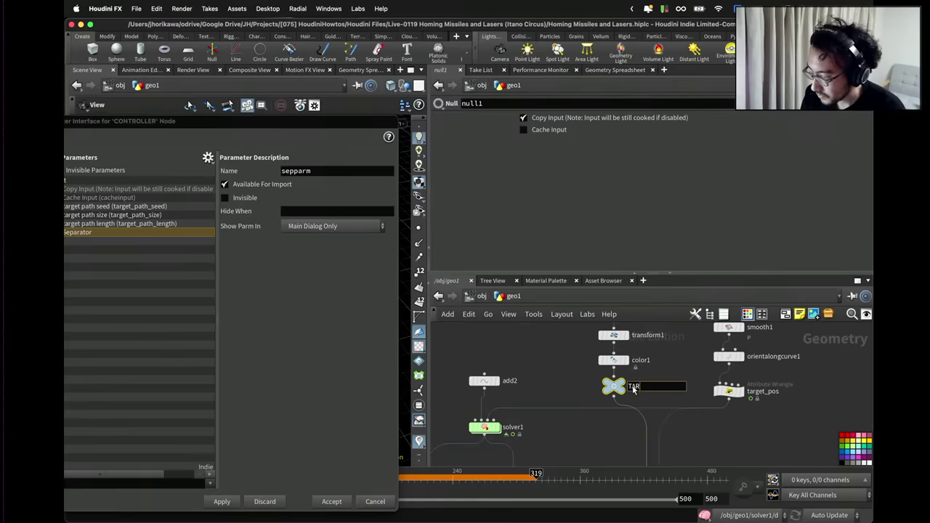
text(GET_GEO)
key(Return)
Look over the network and select add2 to show its parameters.
key(c)
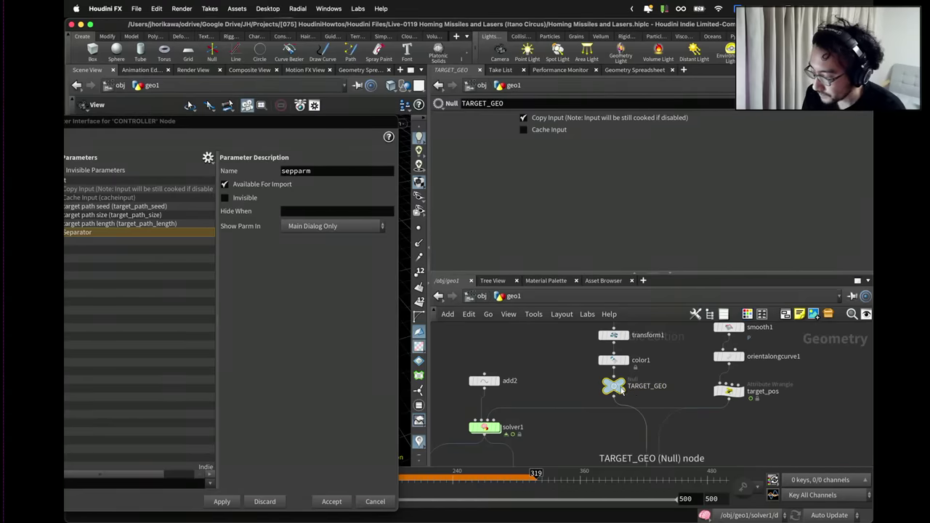
key(c)
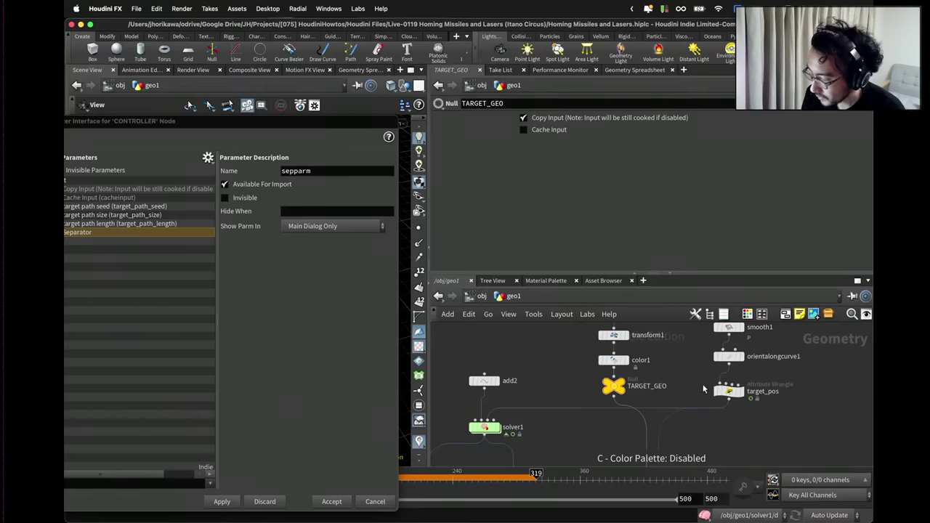
scroll(683, 395, down, 4)
scroll(662, 388, up, 1)
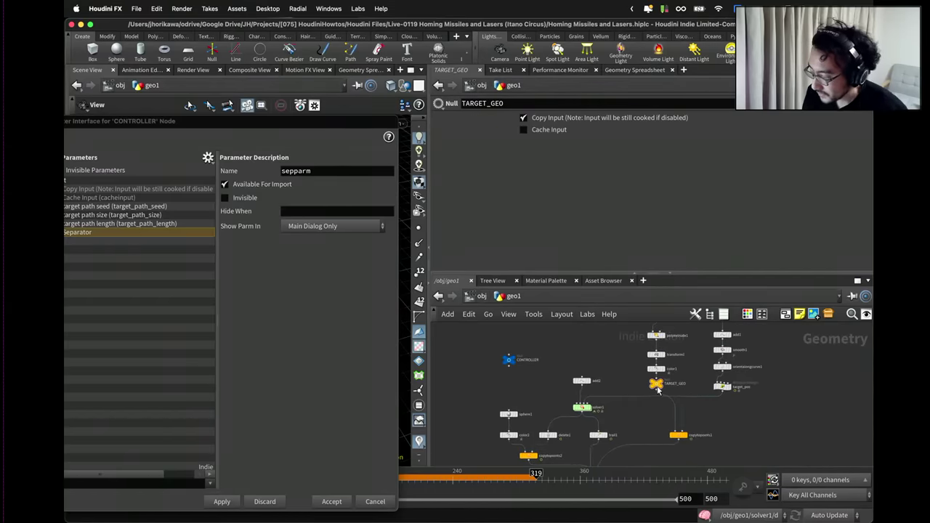
scroll(719, 403, up, 2)
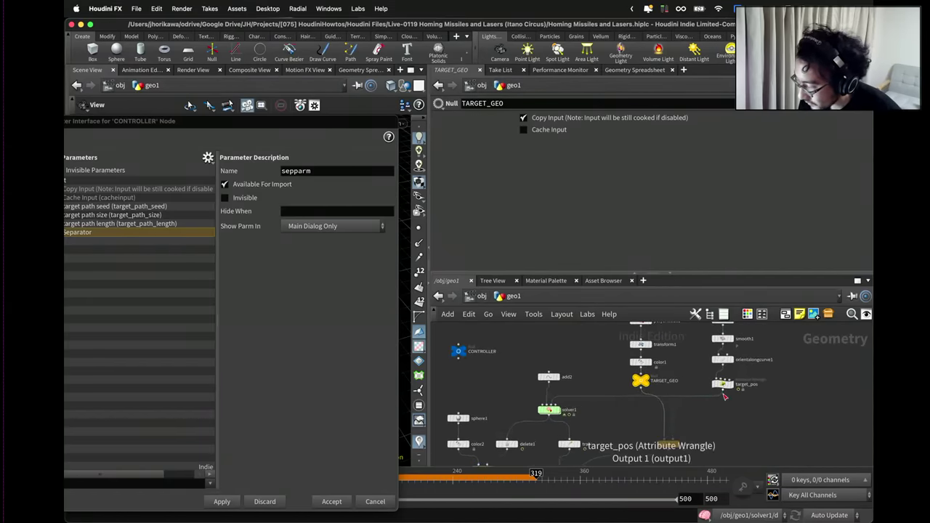
middle_drag(719, 415, 793, 404)
scroll(677, 359, up, 2)
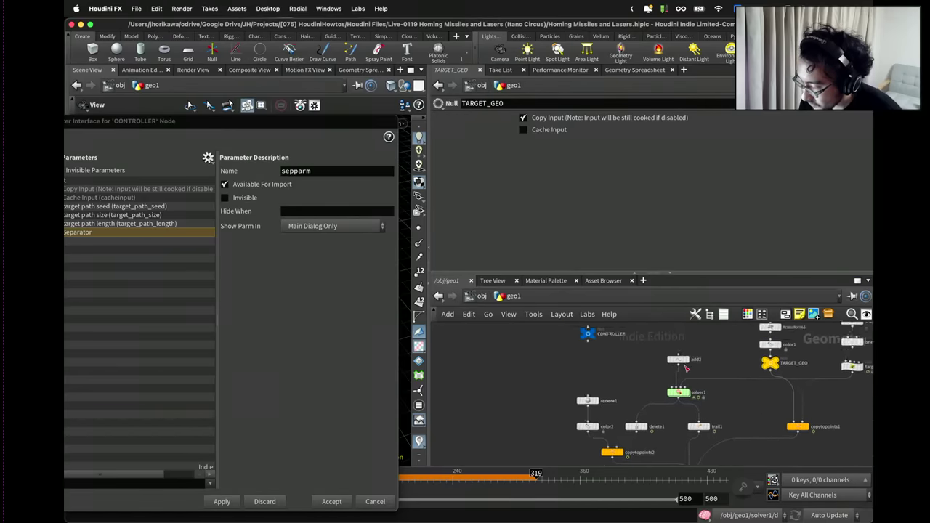
drag(676, 359, 671, 368)
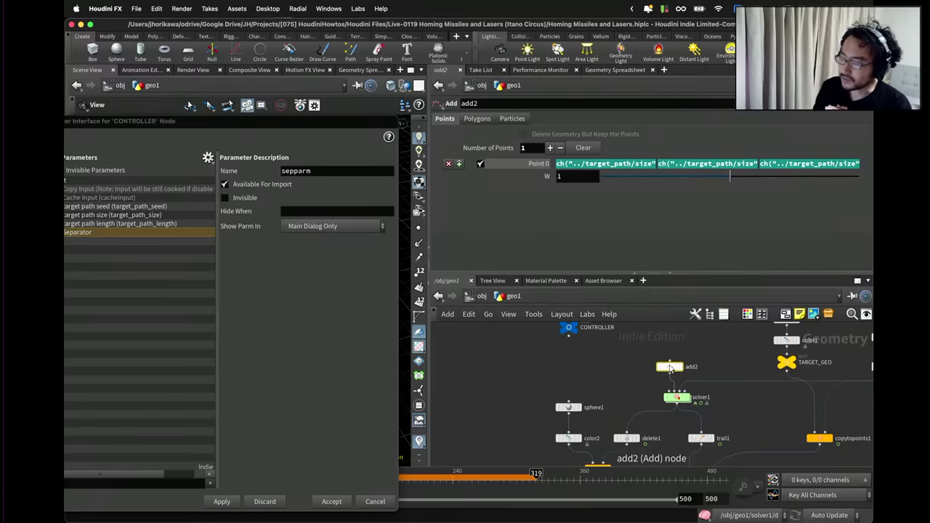
Inspect add2's Point 0 expressions, ch("../target_path/size") * 0.5 on X, Y and Z.
drag(671, 368, 660, 362)
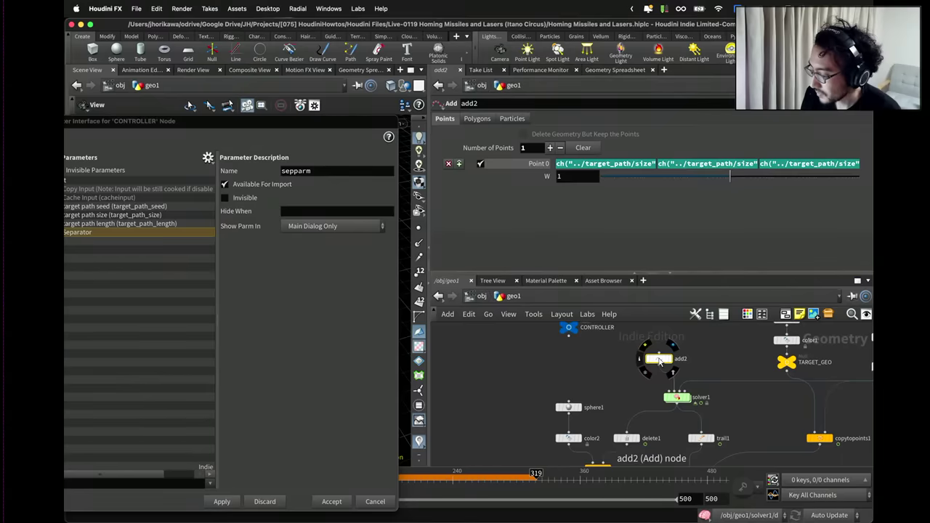
drag(374, 124, 407, 184)
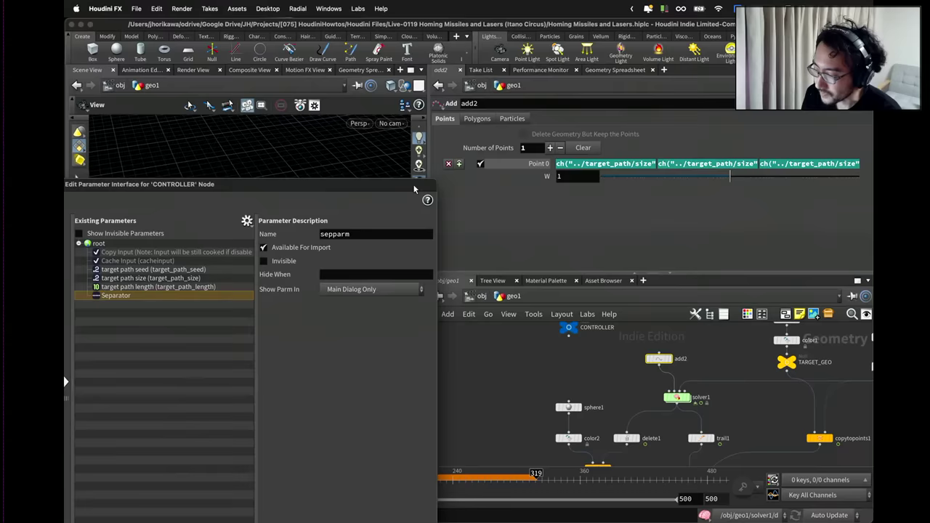
click(641, 163)
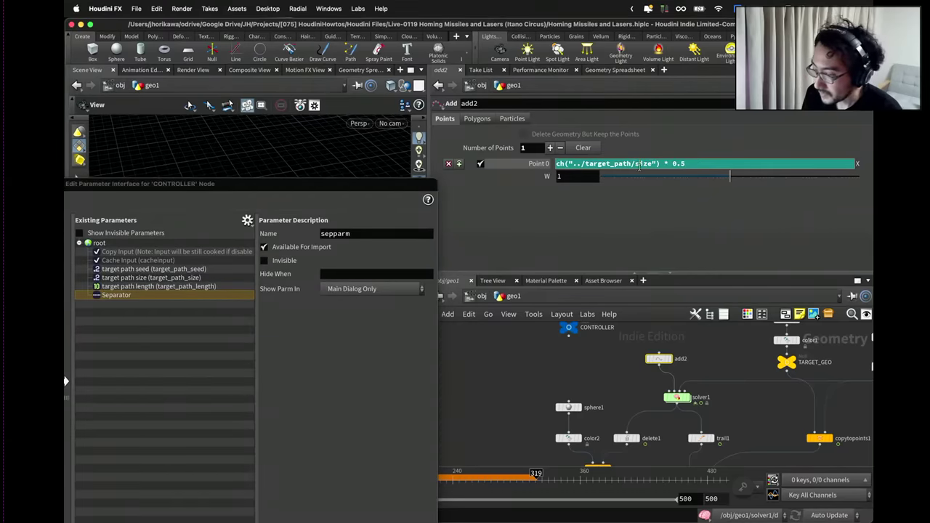
drag(670, 163, 689, 164)
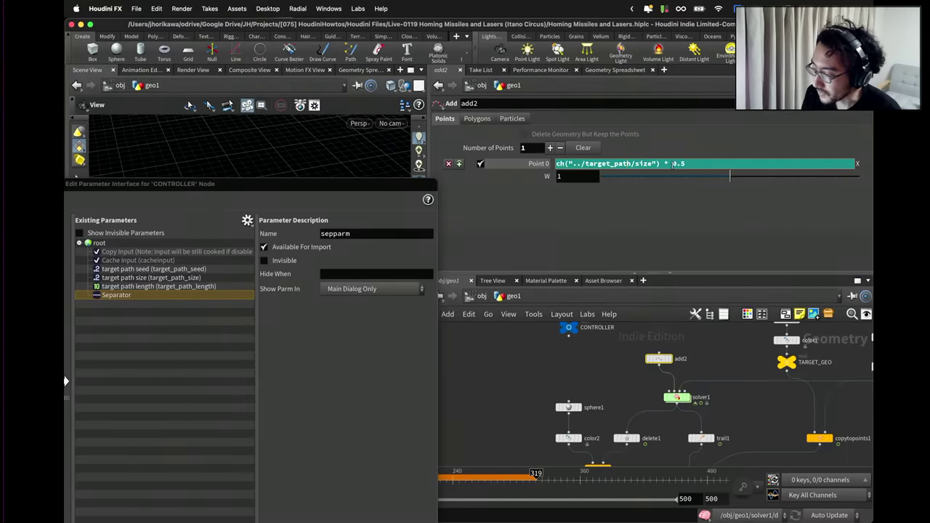
text(ch("../target_path/size"))
key(super+z)
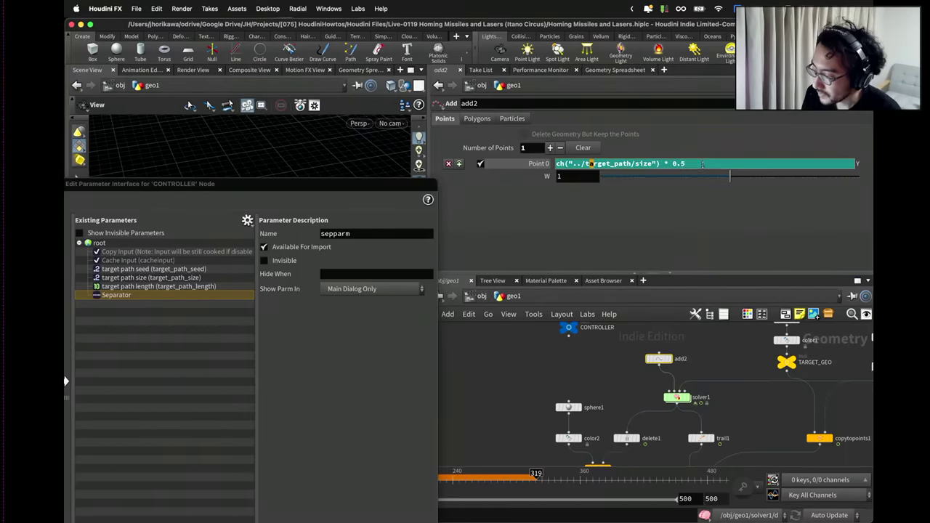
key(super+v)
key(super+z)
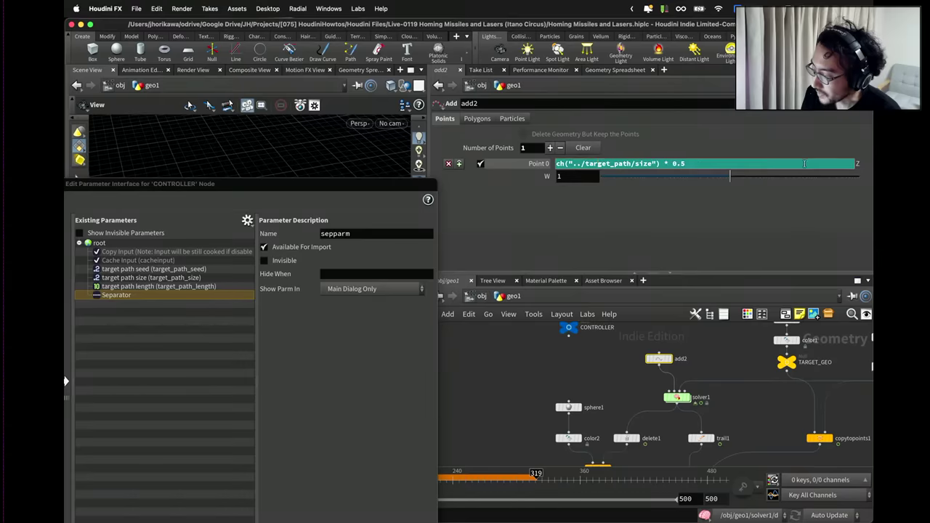
key(super+v)
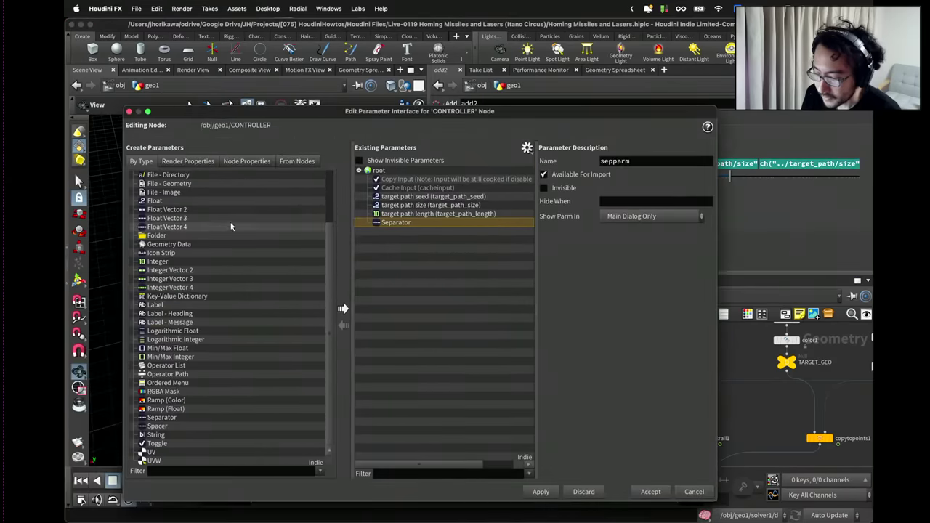
Add a Float Vector 3 parameter rocket_launcher_pos, labelled 'rocket launcher pos', to CONTROLLER and accept.
drag(169, 218, 407, 252)
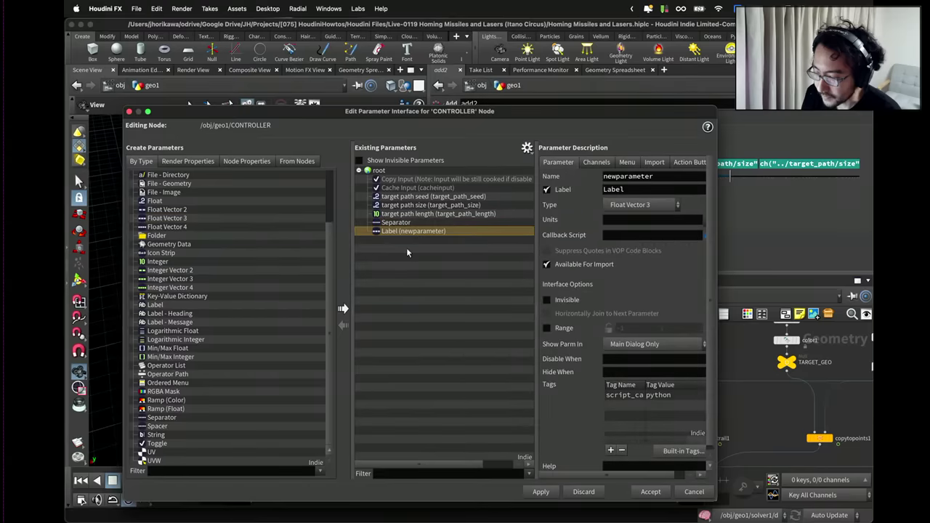
double_click(646, 177)
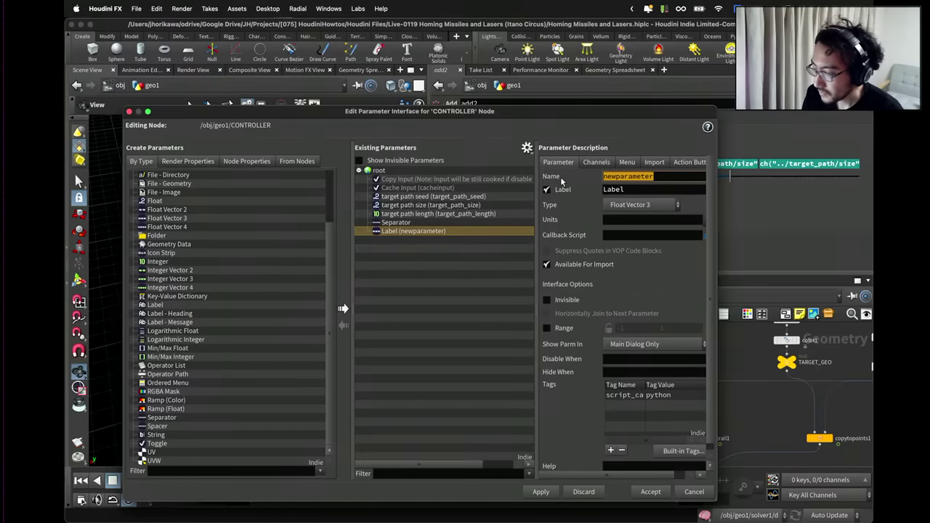
text(ro)
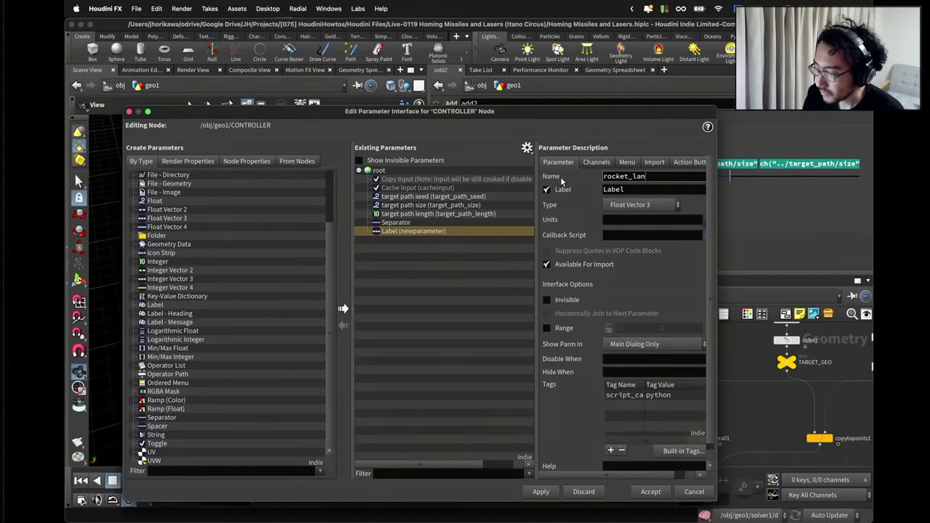
text(cket_launcher)
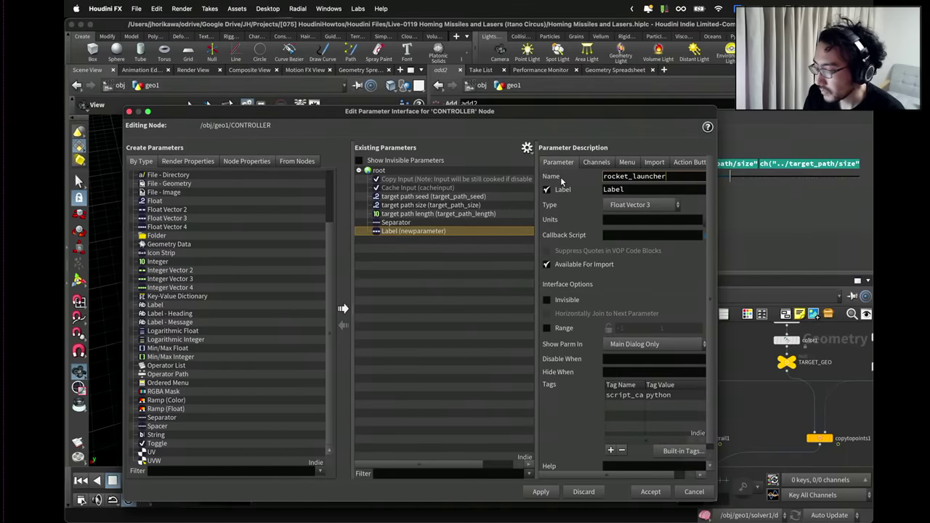
text(_pos)
key(Tab)
text(l)
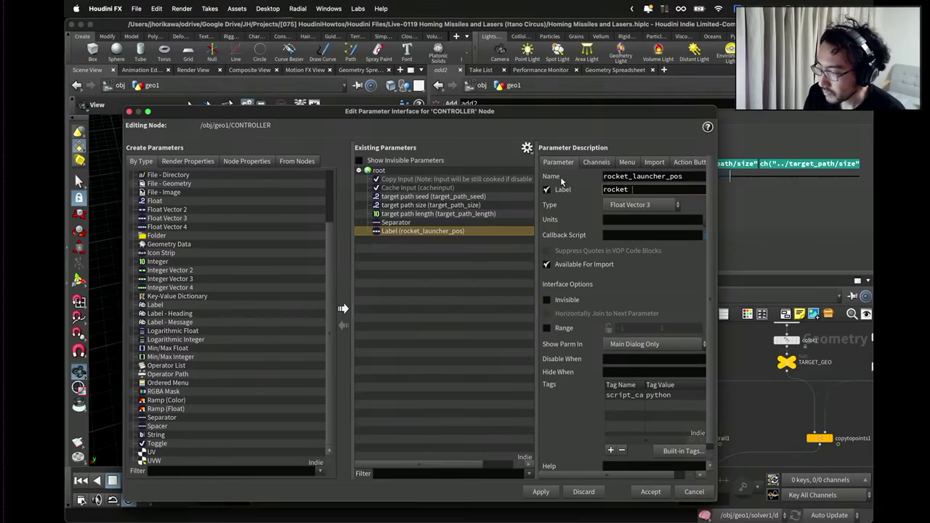
text(ocket laung)
key(BackSpace)
text(cher pos)
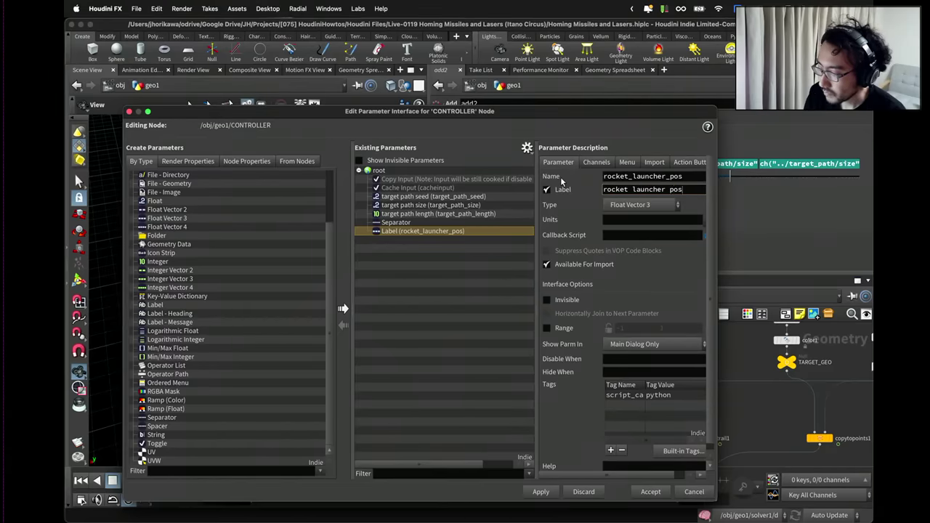
key(Return)
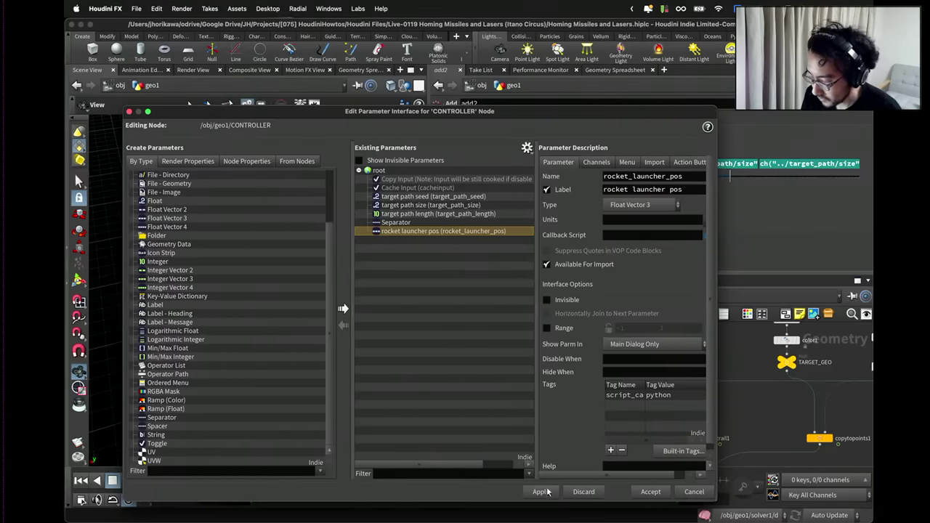
click(540, 492)
click(653, 491)
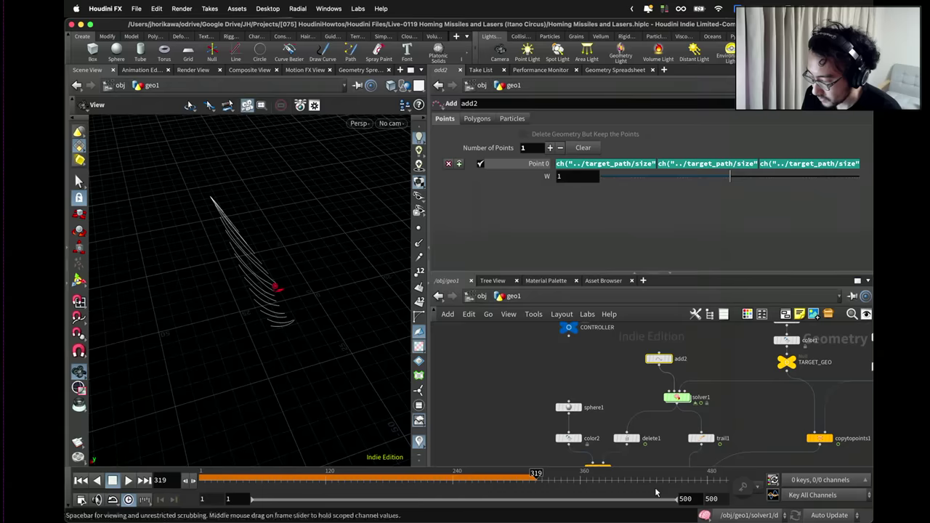
Copy the rocket launcher pos reference and paste it into add2's Point 0 X expression.
click(568, 327)
right_click(559, 193)
click(578, 284)
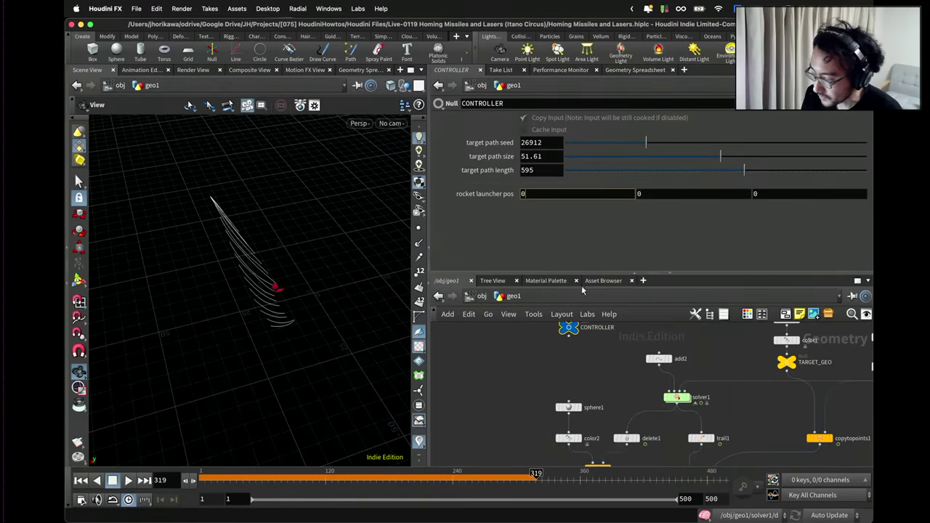
scroll(615, 347, down, 2)
click(648, 356)
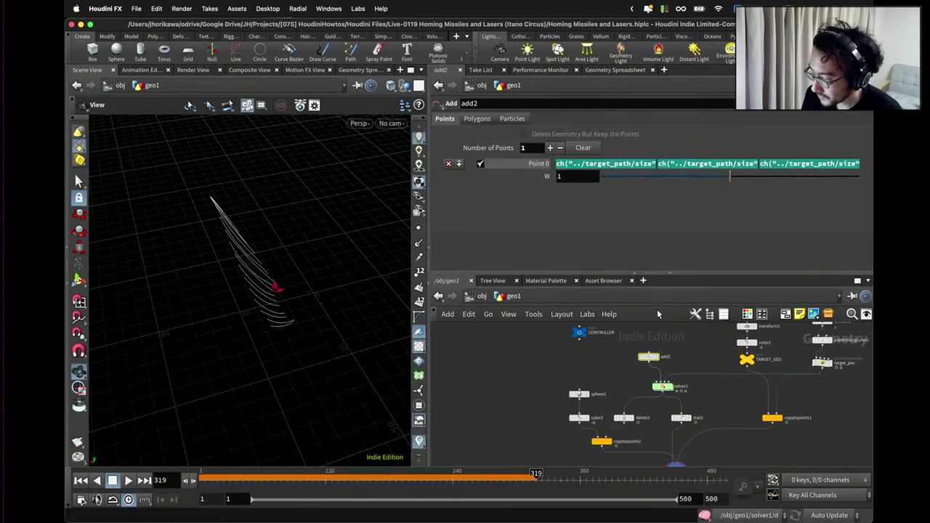
click(616, 164)
text(* 0.5)
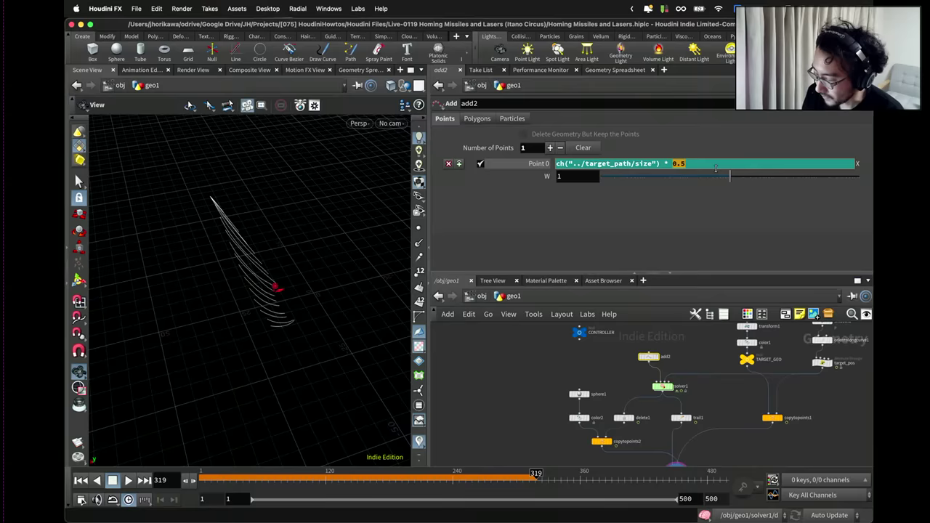
right_click(709, 165)
click(770, 289)
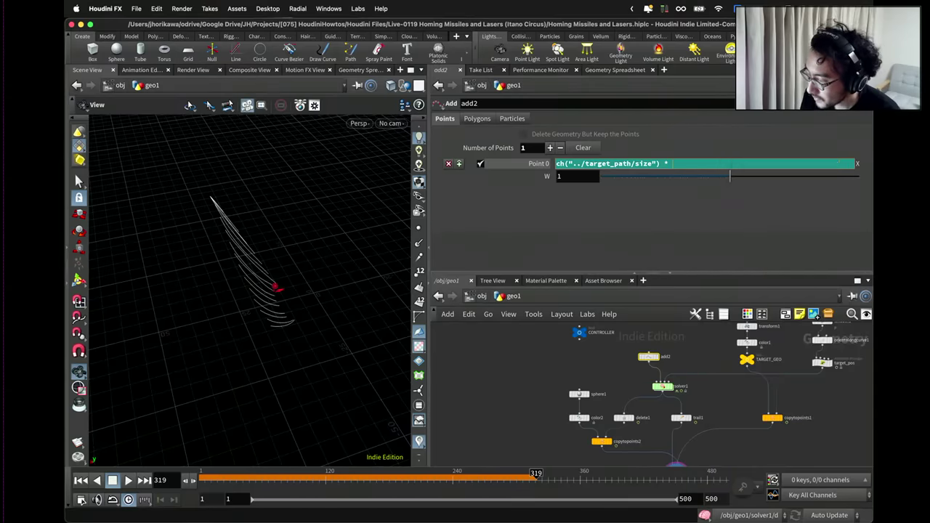
key(super+v)
key(Return)
Replace the 0.5 multipliers in Point 0's Y and Z expressions with the launcher position reference.
click(644, 163)
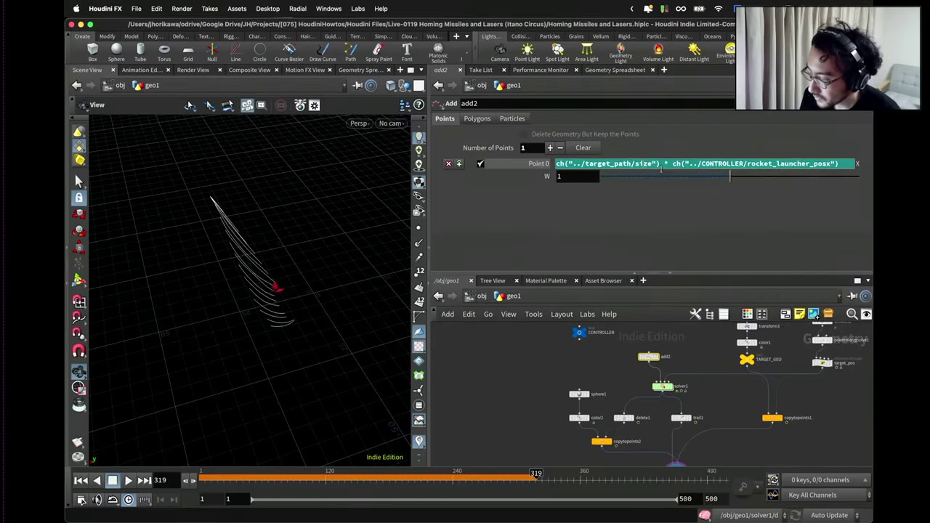
drag(673, 163, 840, 167)
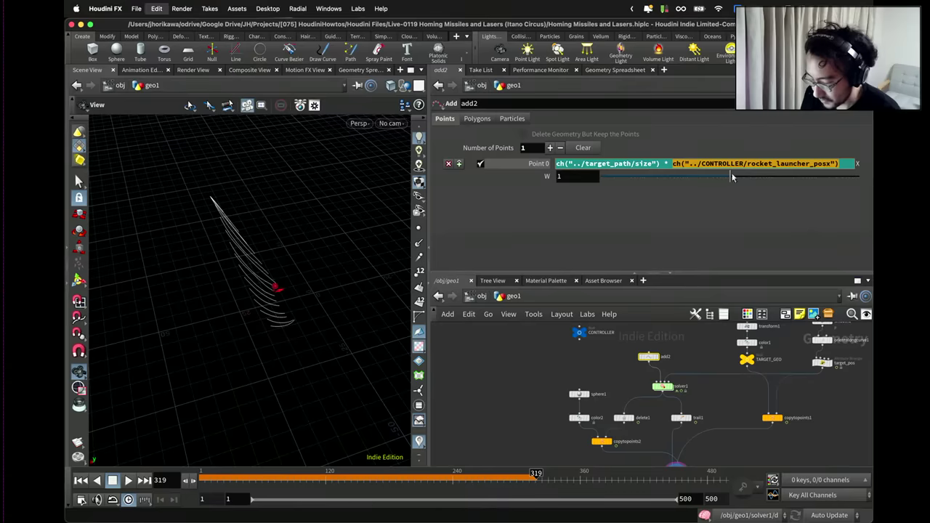
click(661, 182)
click(688, 163)
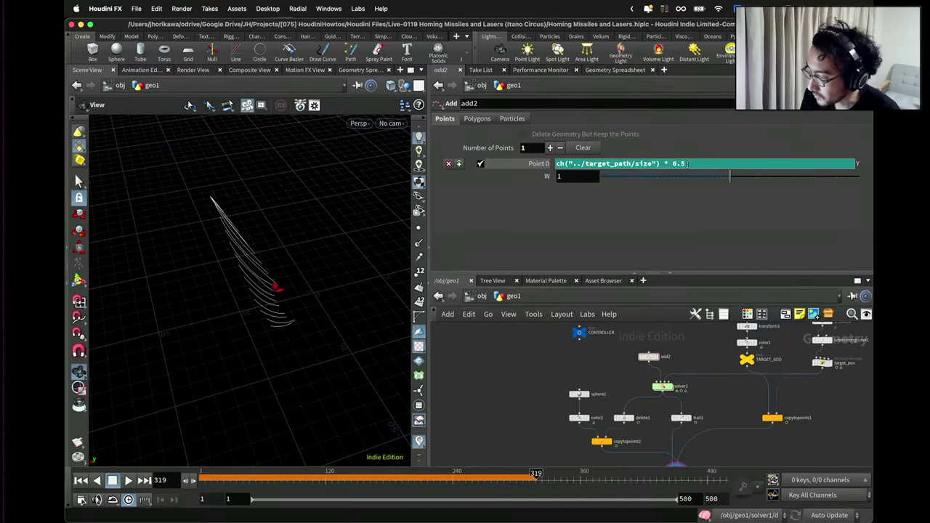
double_click(674, 164)
key(super+v)
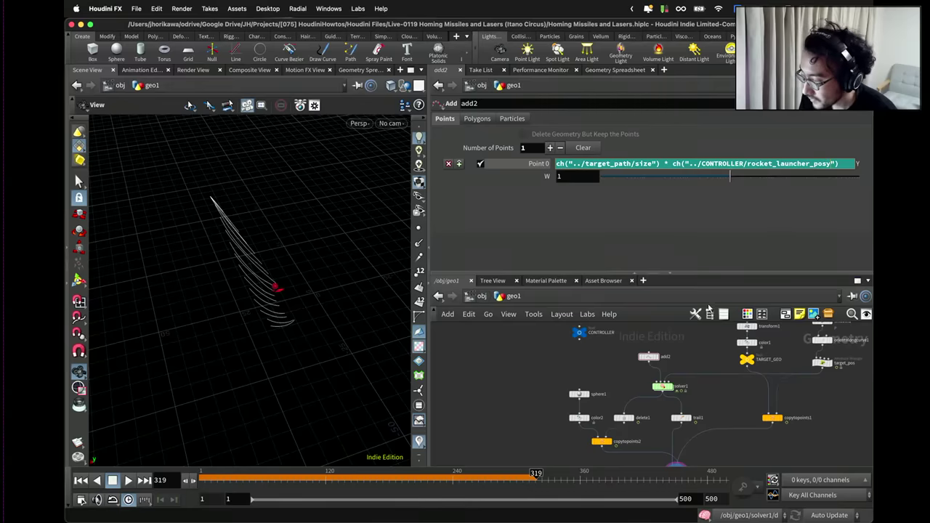
key(super+z)
key(super+z)
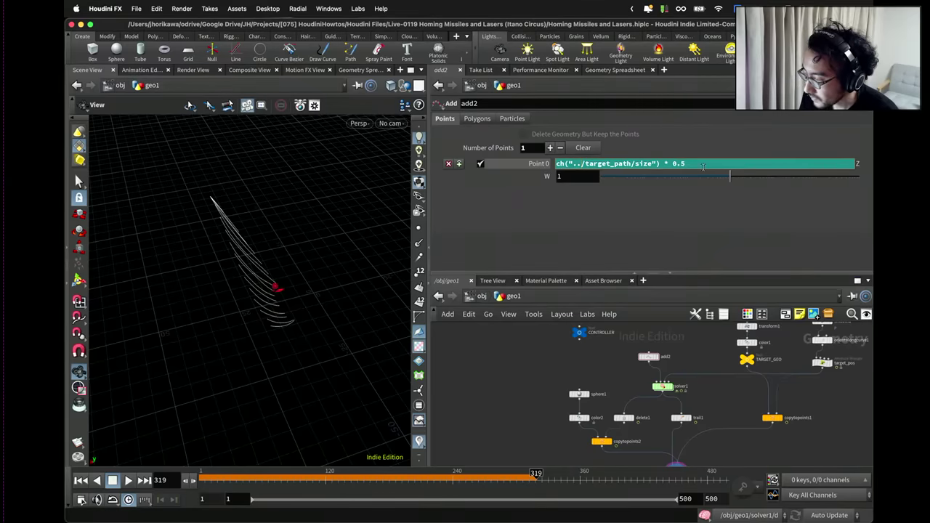
double_click(675, 163)
key(super+v)
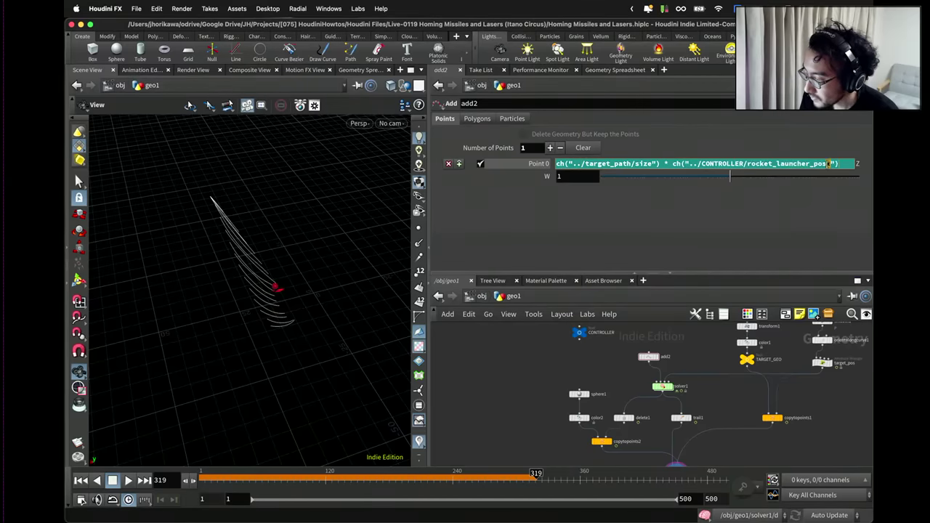
scroll(683, 360, up, 5)
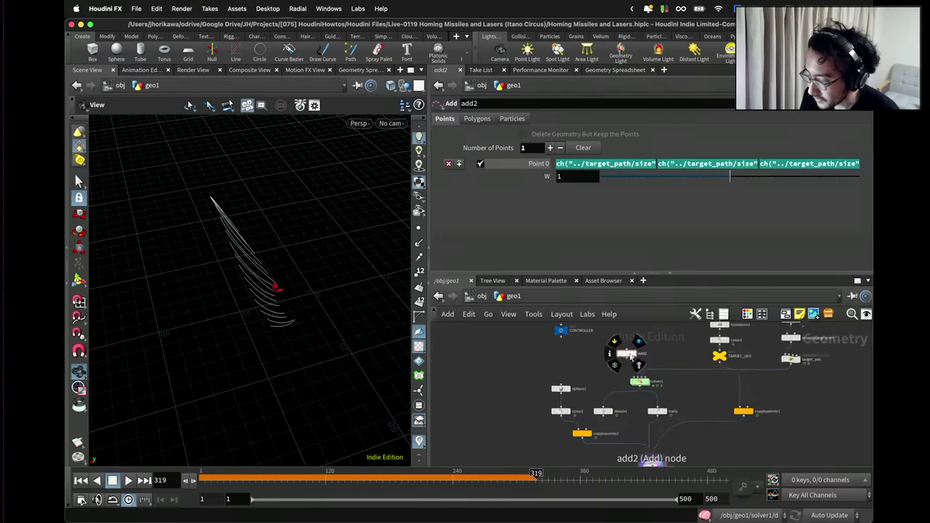
scroll(637, 355, down, 3)
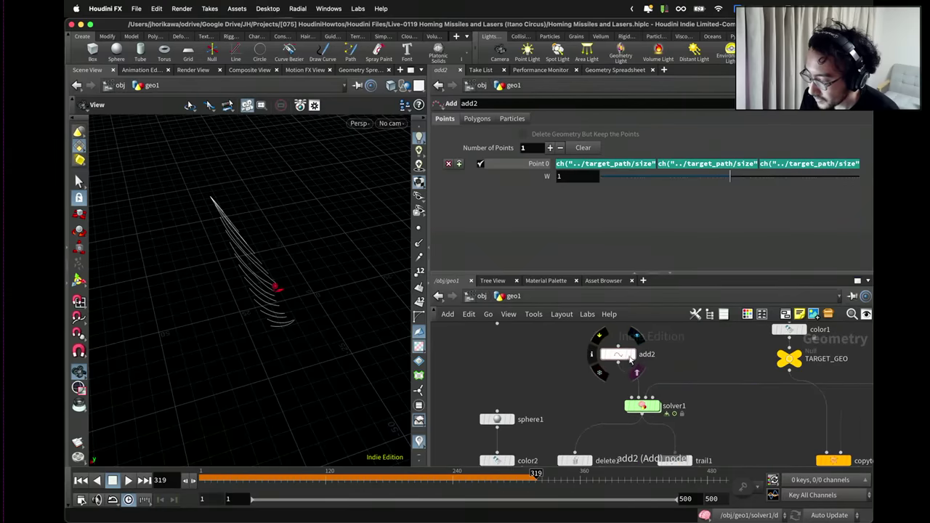
scroll(552, 362, down, 3)
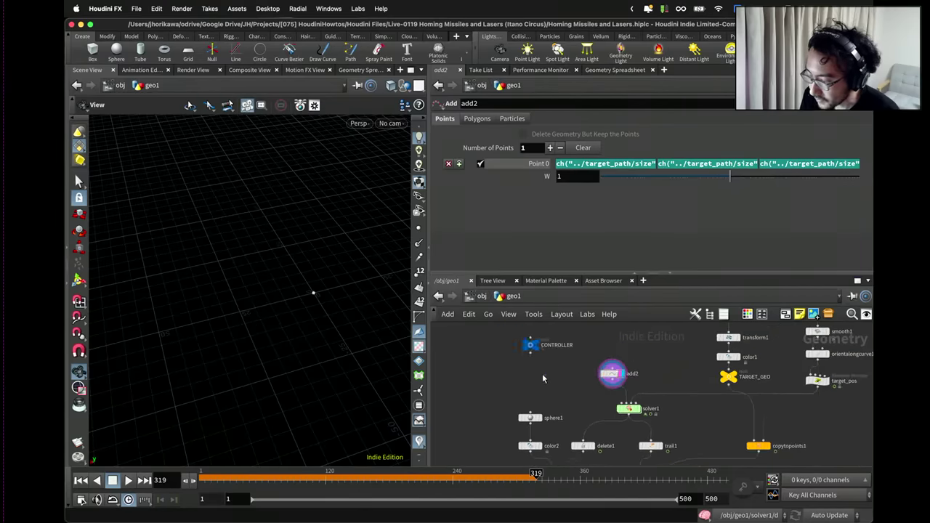
Set CONTROLLER's rocket launcher pos to 0.3, -0.38, 0.5.
click(530, 344)
middle_drag(567, 195, 643, 194)
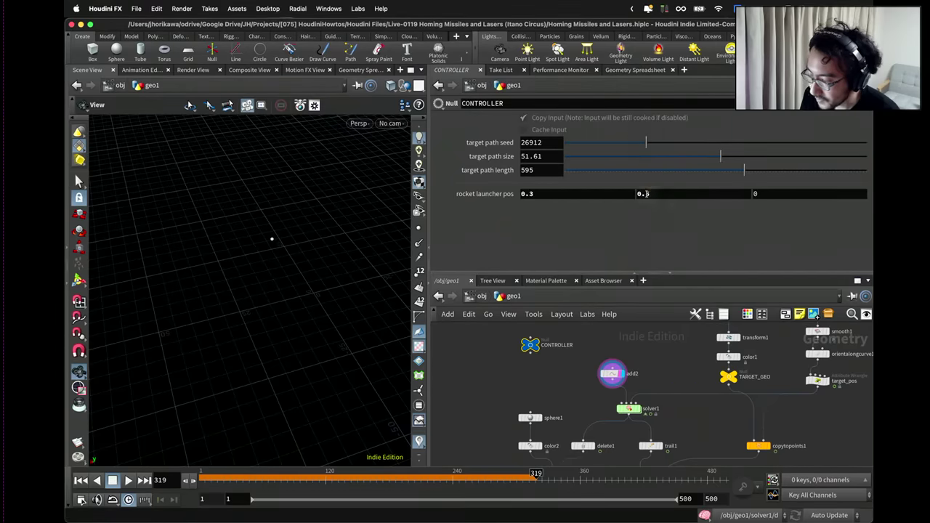
middle_drag(752, 194, 850, 195)
drag(305, 203, 293, 193)
scroll(581, 345, down, 1)
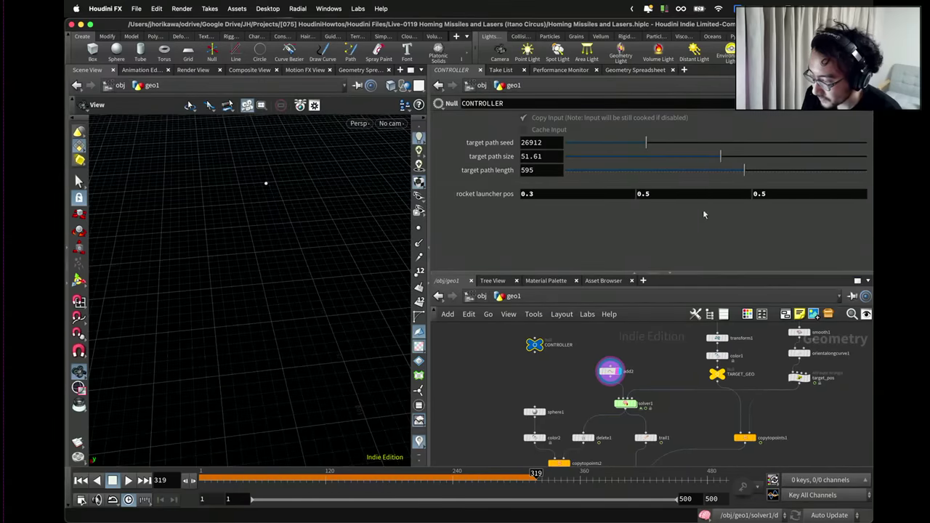
middle_drag(705, 194, 539, 231)
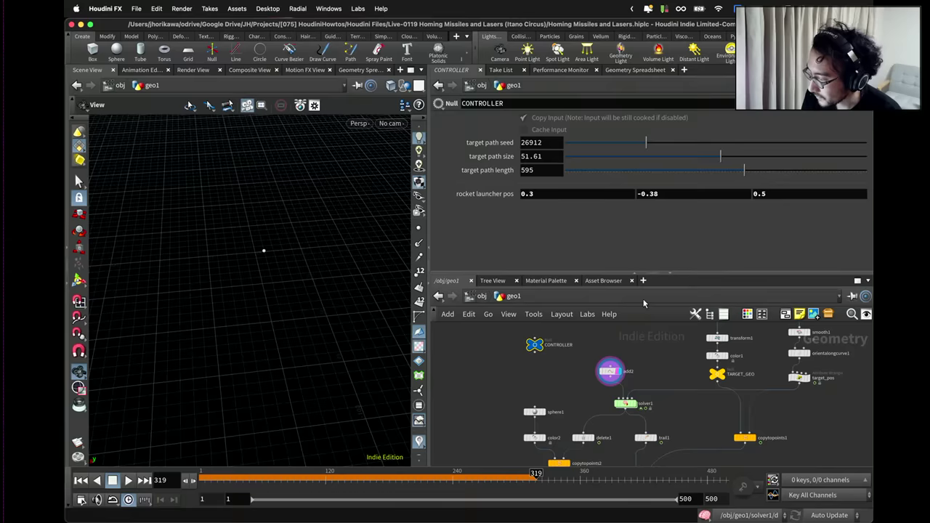
scroll(633, 370, down, 4)
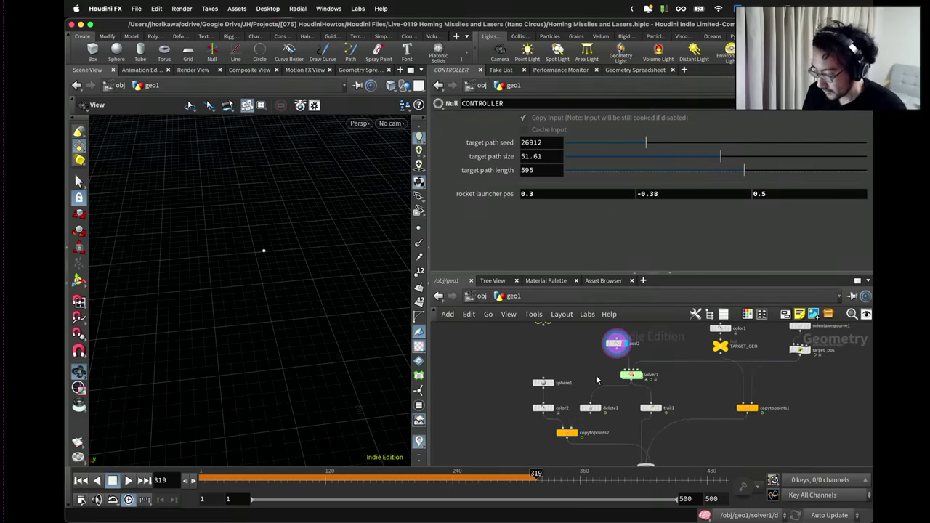
scroll(602, 380, up, 5)
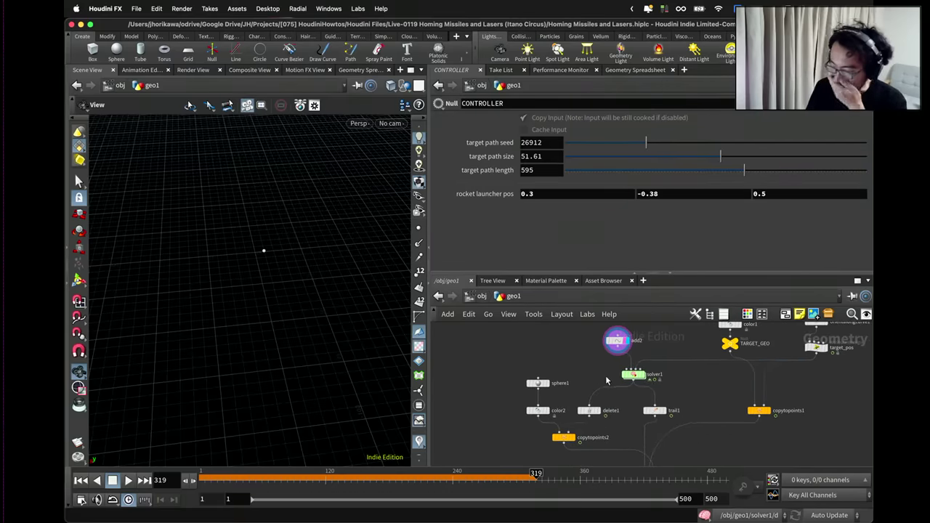
Display solver1's rockets and open CONTROLLER's parameter interface editor.
click(660, 375)
scroll(536, 384, down, 3)
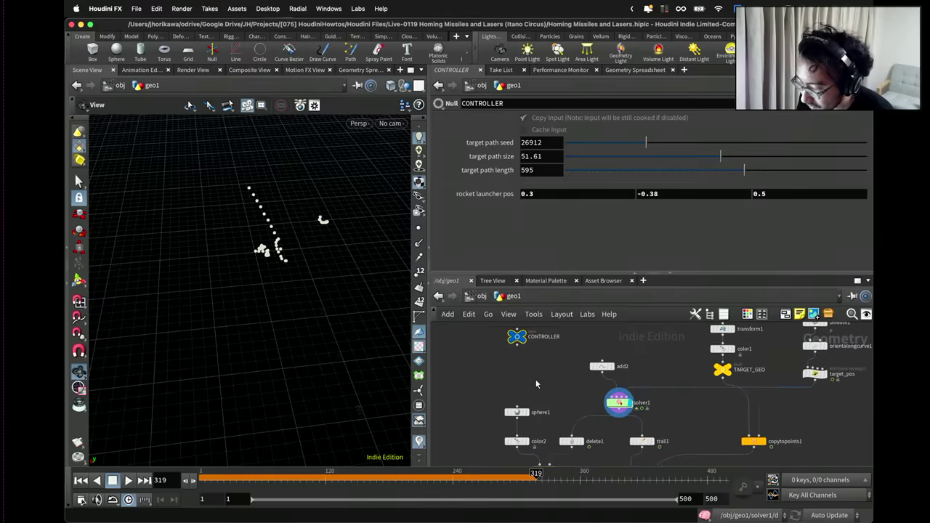
right_click(665, 110)
Promote create_new_missile's Missiletiming parameter onto the CONTROLLER node's parameter interface.
click(698, 118)
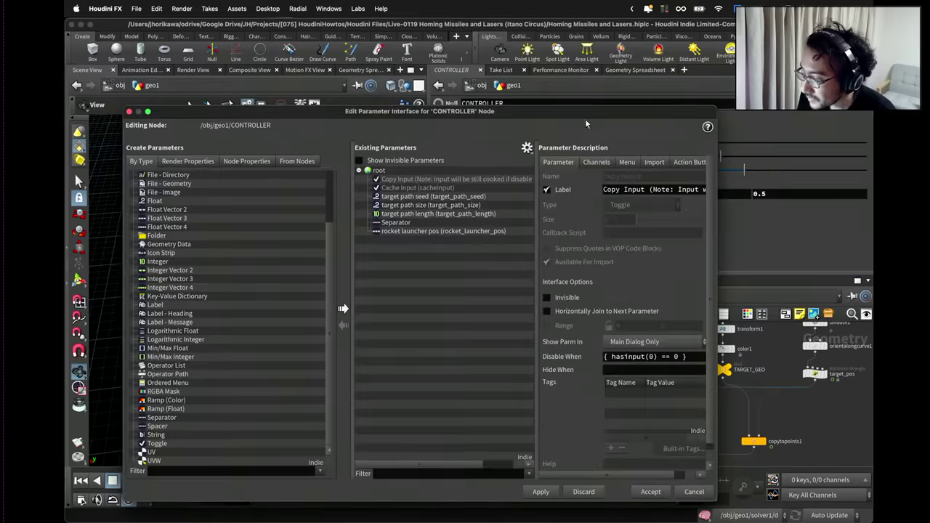
click(527, 148)
click(555, 189)
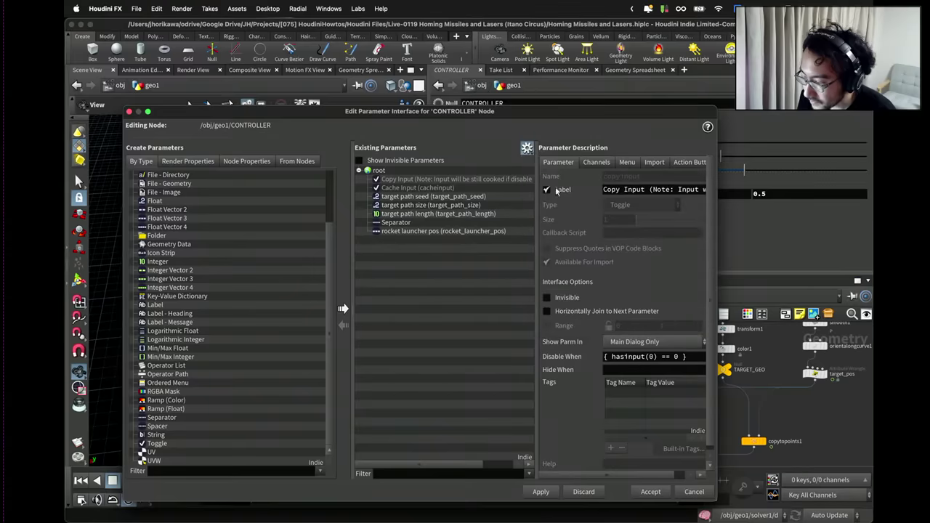
drag(577, 113, 290, 89)
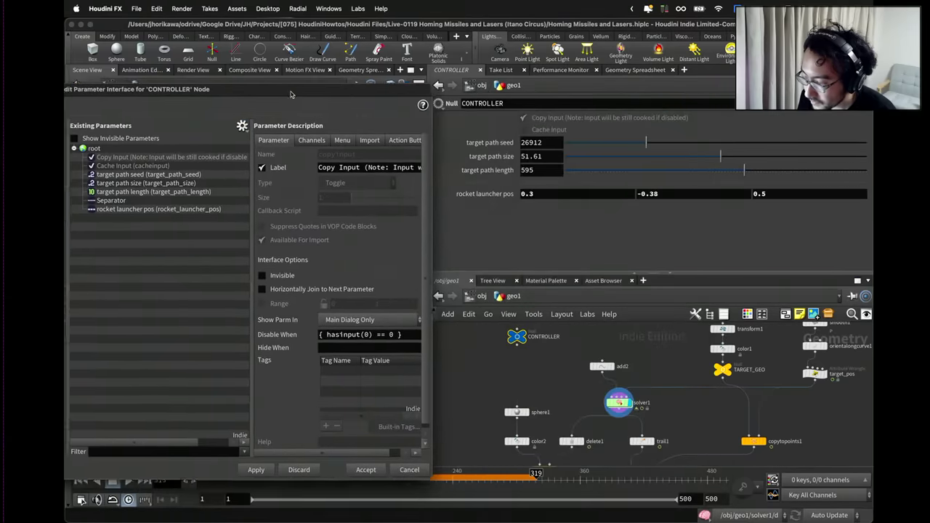
double_click(618, 401)
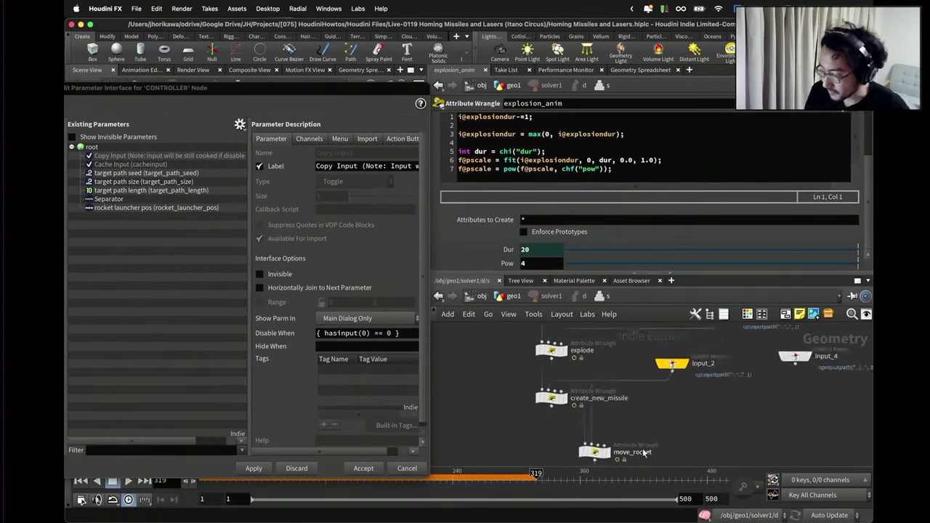
scroll(604, 400, down, 3)
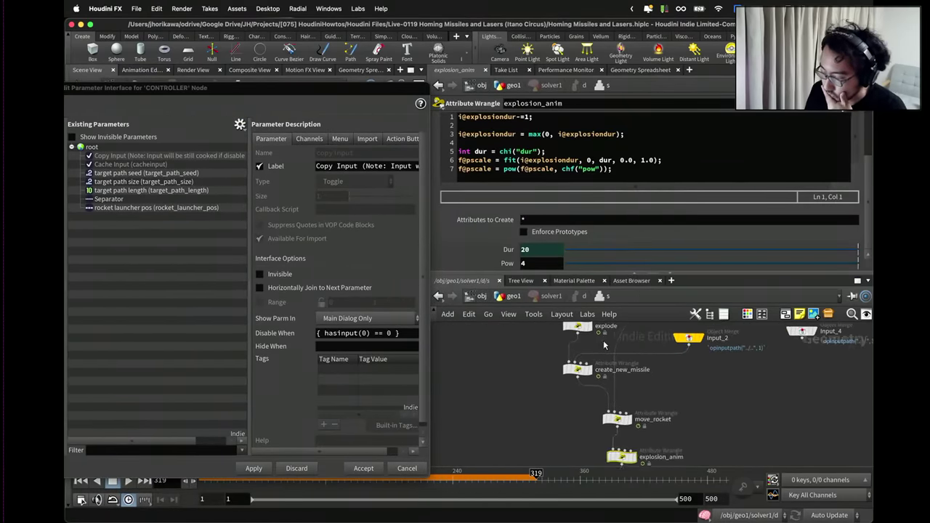
click(578, 368)
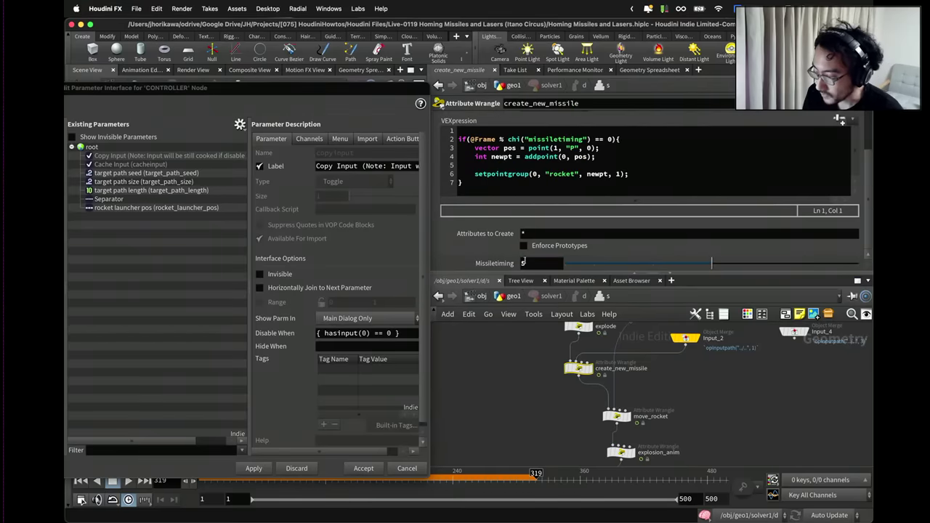
drag(507, 265, 219, 250)
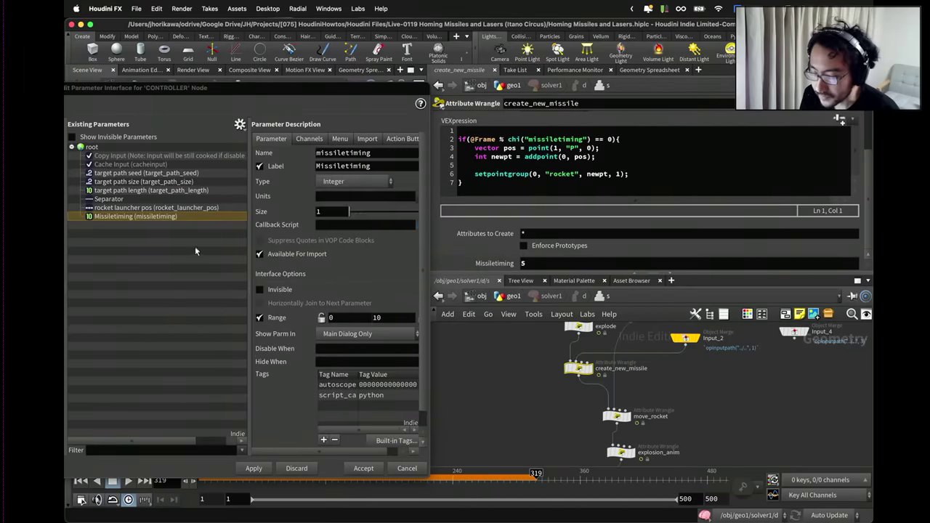
drag(261, 90, 347, 82)
Rename it rocket_launch_timing, label it 'rocket launch timing', set range max 100, and apply.
double_click(429, 145)
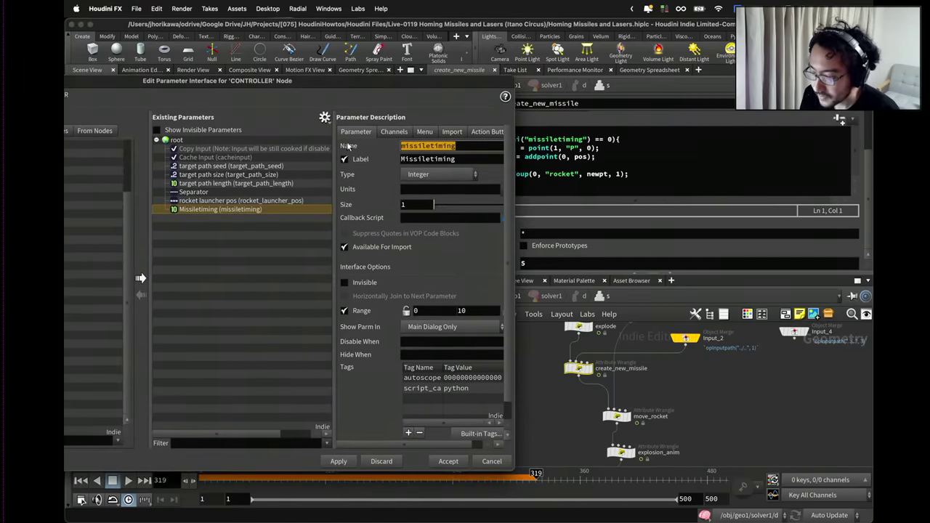
click(231, 200)
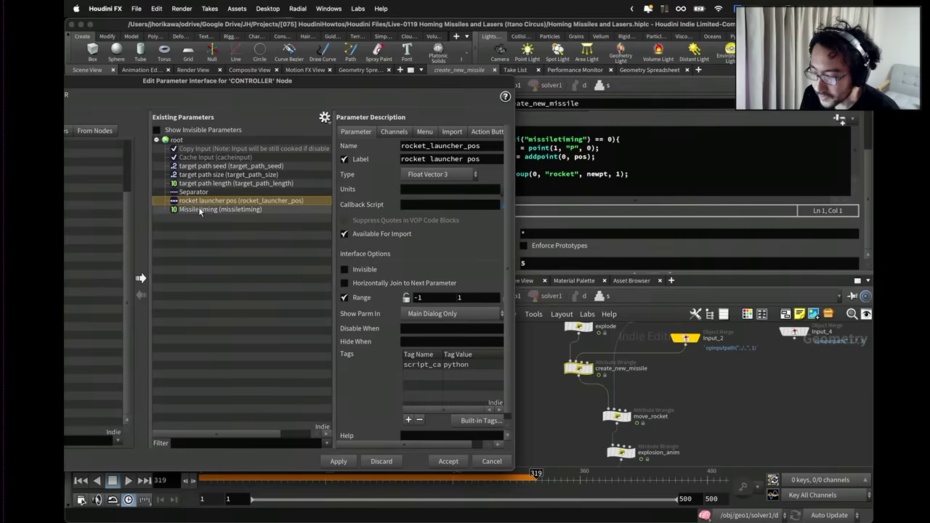
click(199, 208)
double_click(466, 146)
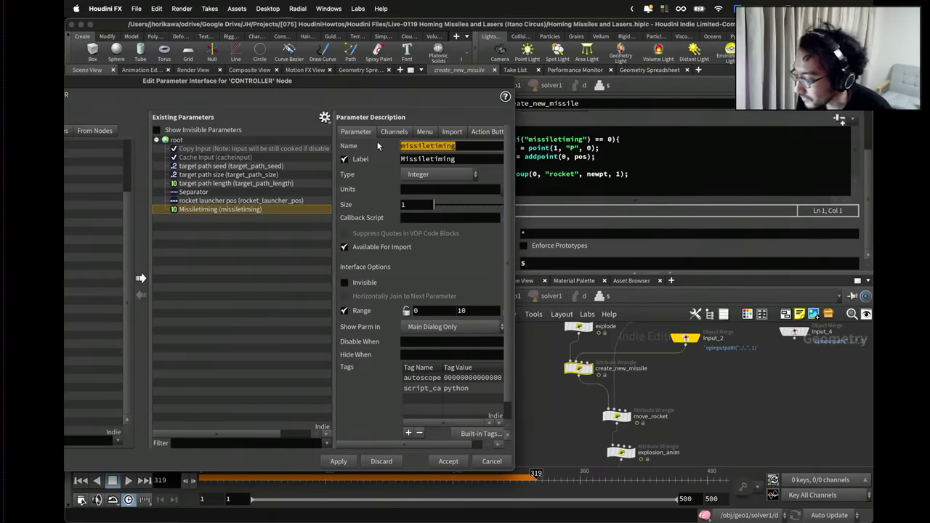
text(rocket_)
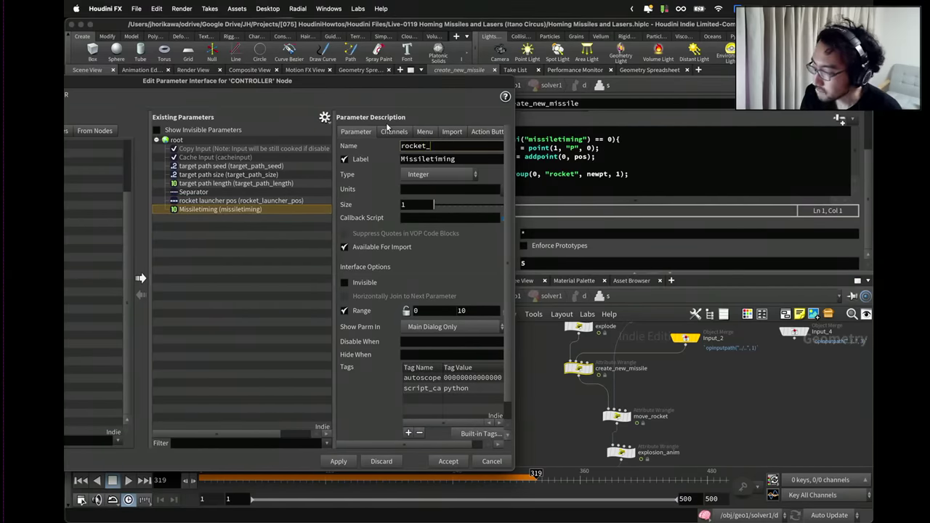
text(launch_timing)
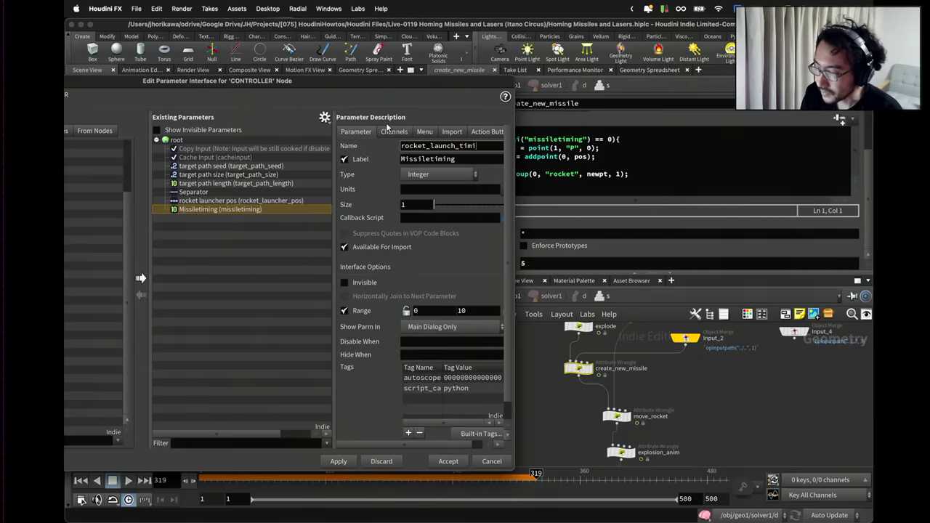
key(Tab)
text(rocket )
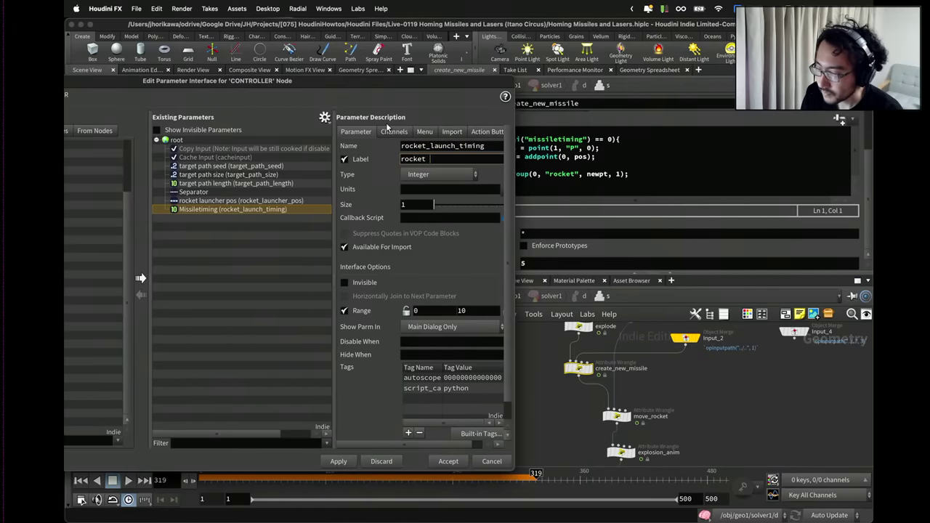
text(launch timing)
key(Return)
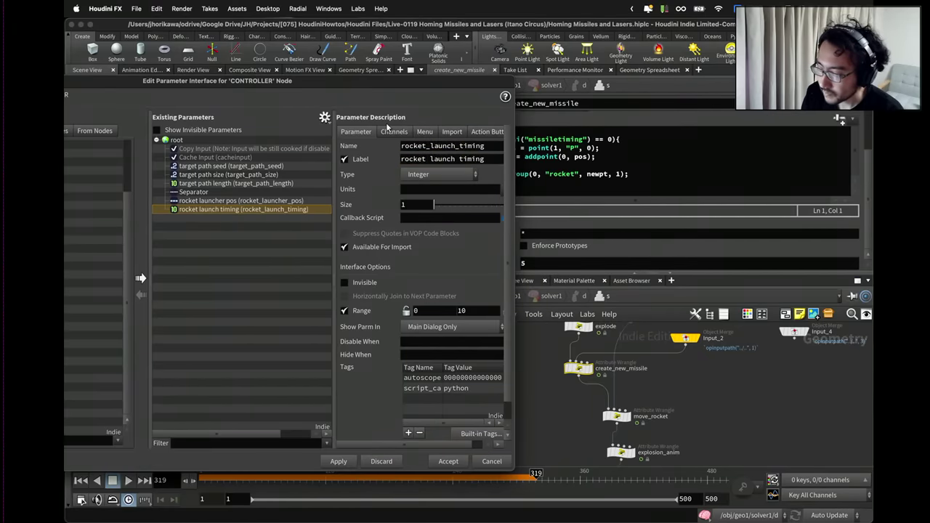
double_click(472, 311)
text(100)
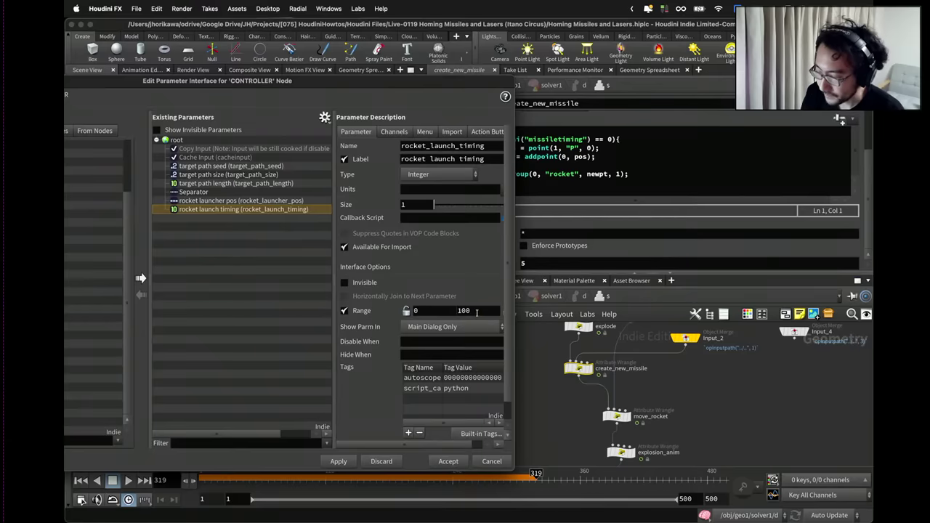
click(340, 461)
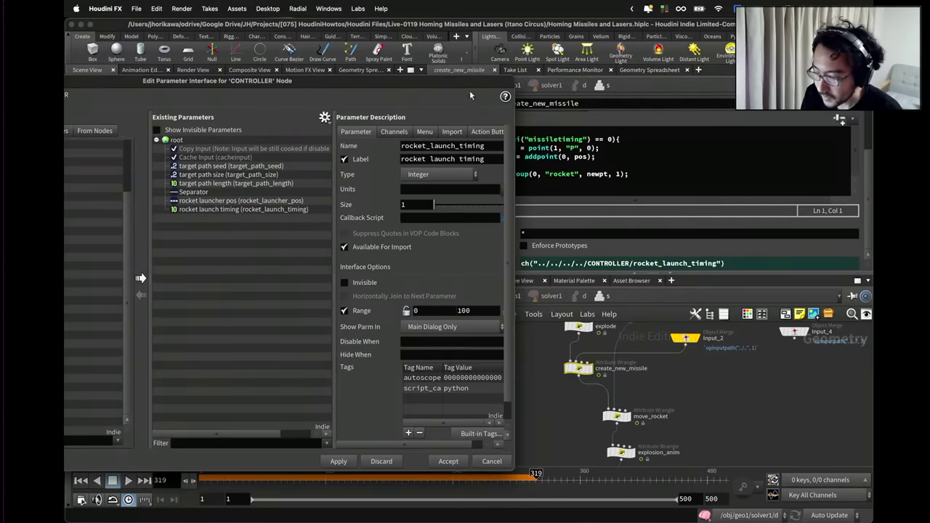
drag(469, 90, 374, 78)
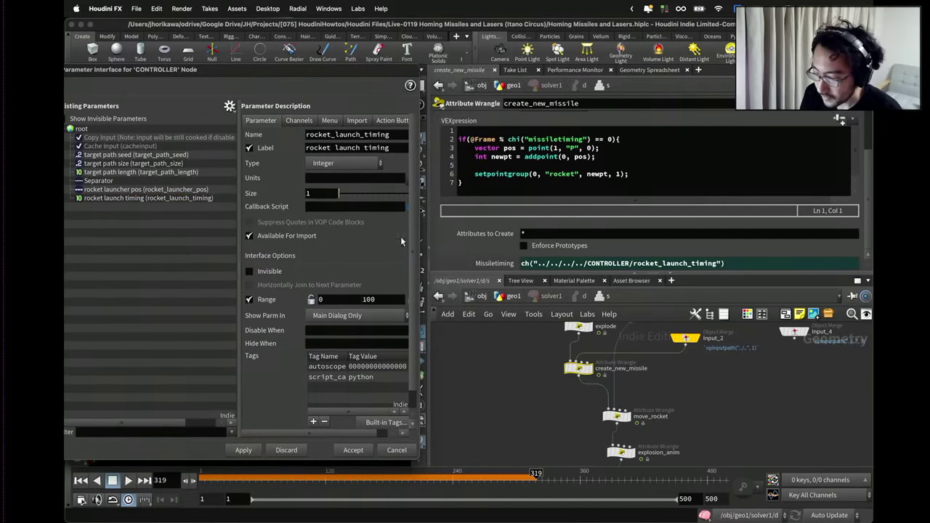
Promote move_rocket's Acctarget and Maxvelspeed parameters onto CONTROLLER.
click(651, 398)
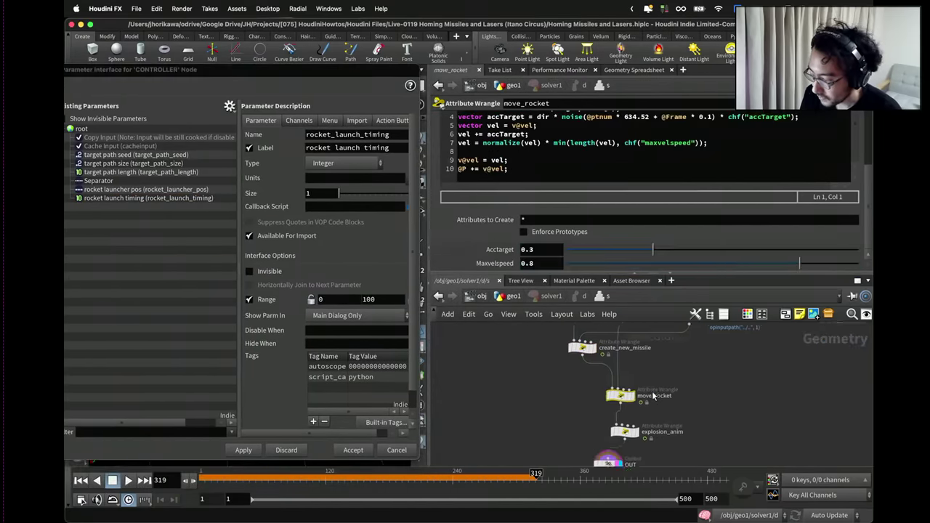
scroll(653, 396, down, 2)
drag(382, 69, 416, 69)
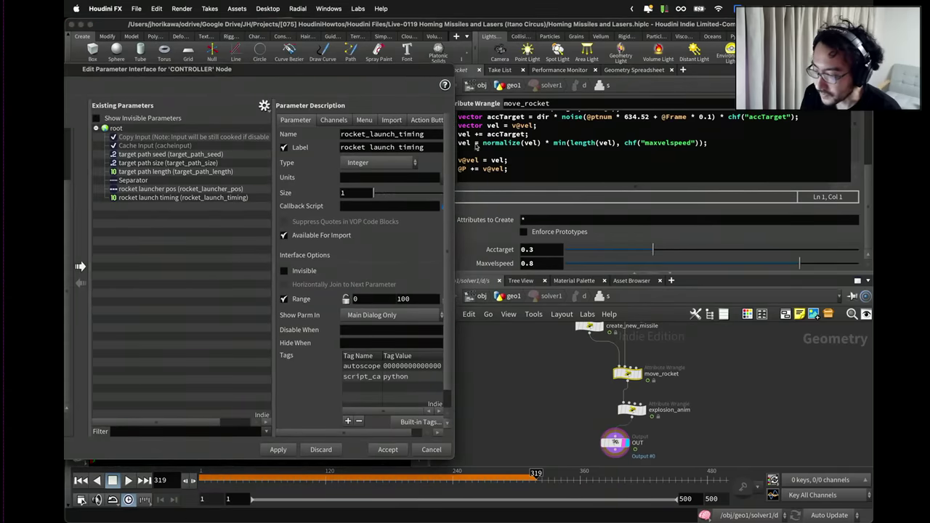
drag(500, 250, 181, 206)
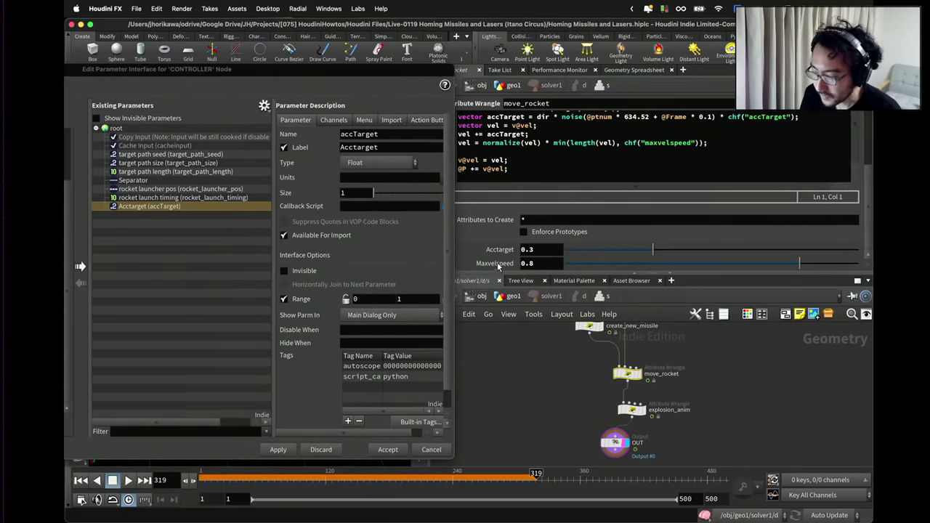
drag(498, 266, 182, 215)
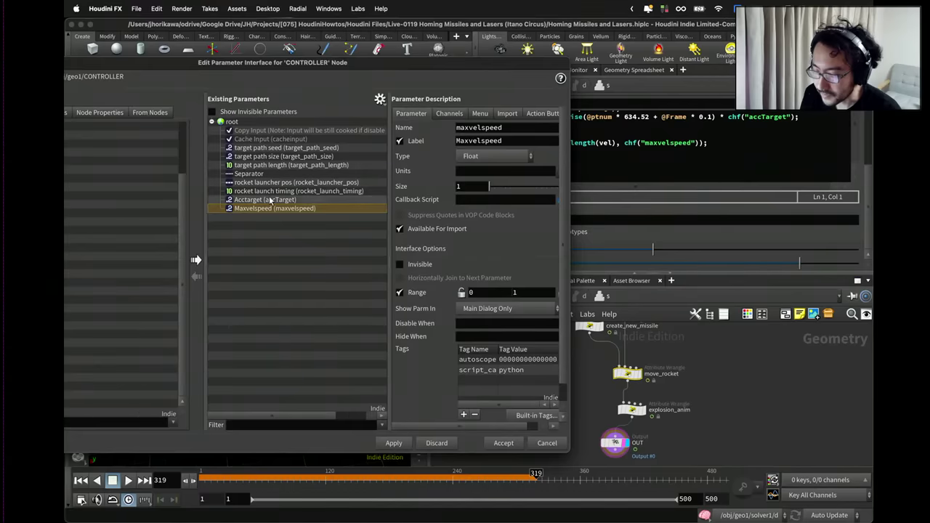
Rename Acctarget to rocket_acc_speed with the label 'rocket acc speed'.
click(270, 200)
double_click(489, 127)
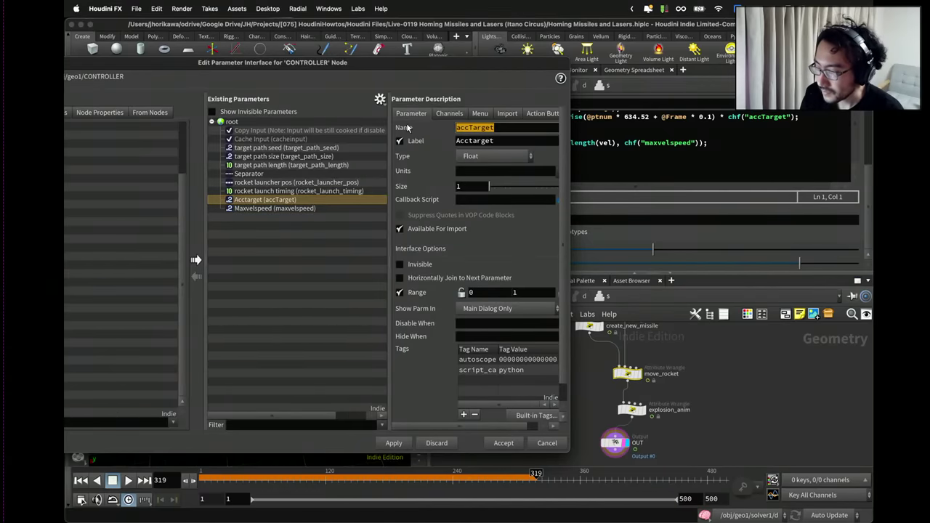
text(rocket_acc_)
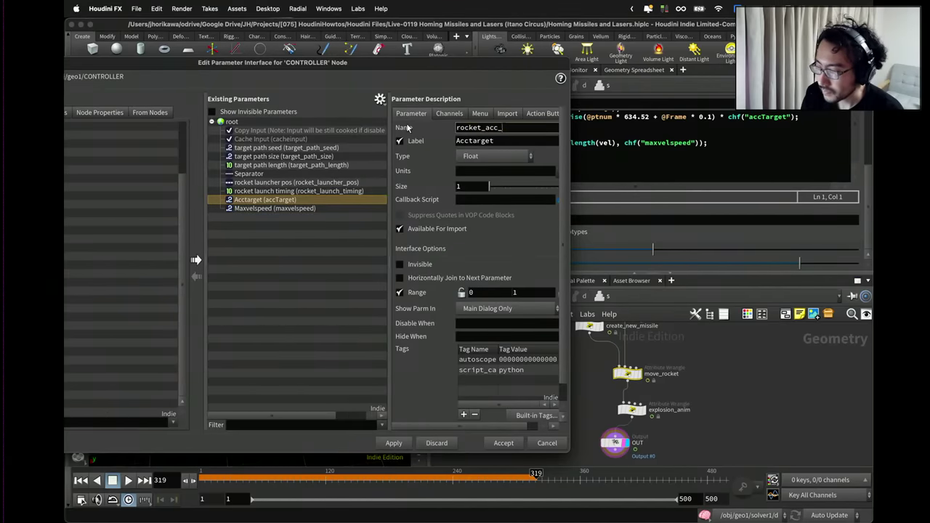
text(speed)
key(Tab)
text(rocket)
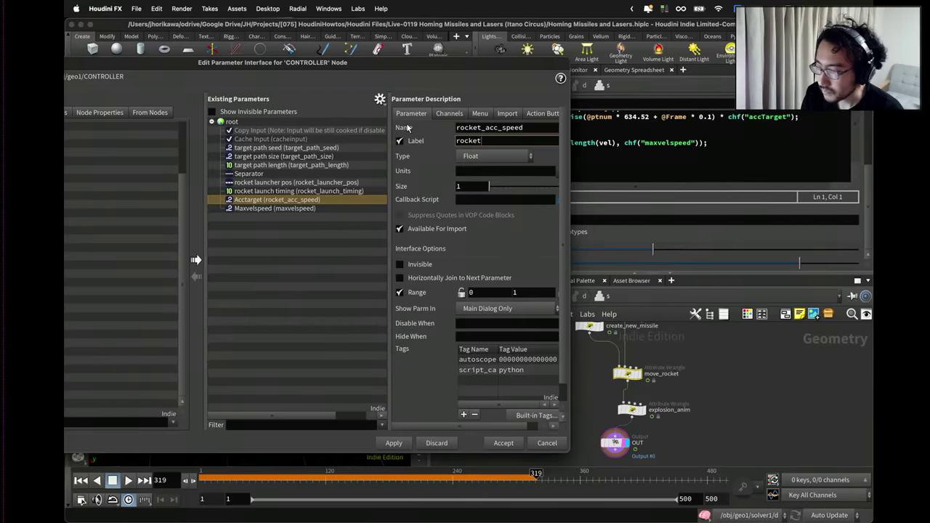
text( acc speed)
key(Return)
Rename Maxvelspeed to rocket_max_vel with the label 'rocket max vel'.
click(291, 208)
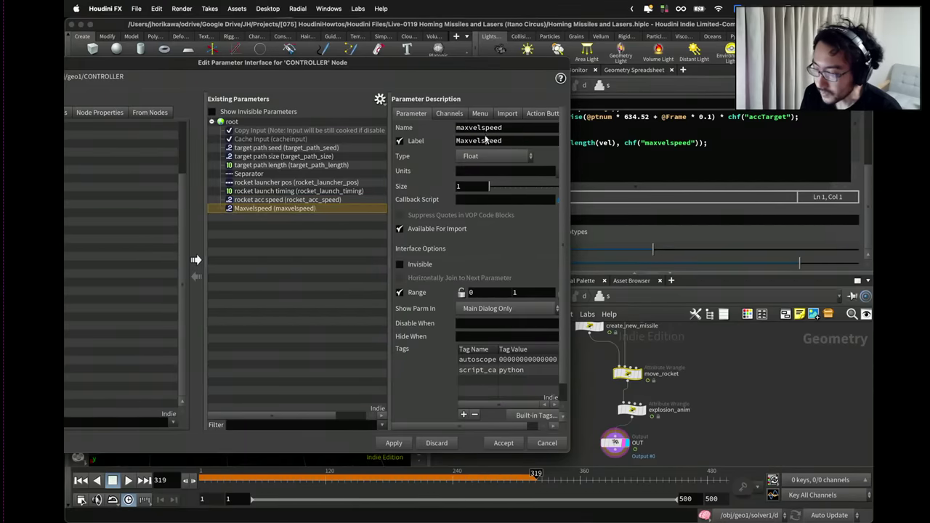
drag(501, 128, 397, 127)
text(rocket_)
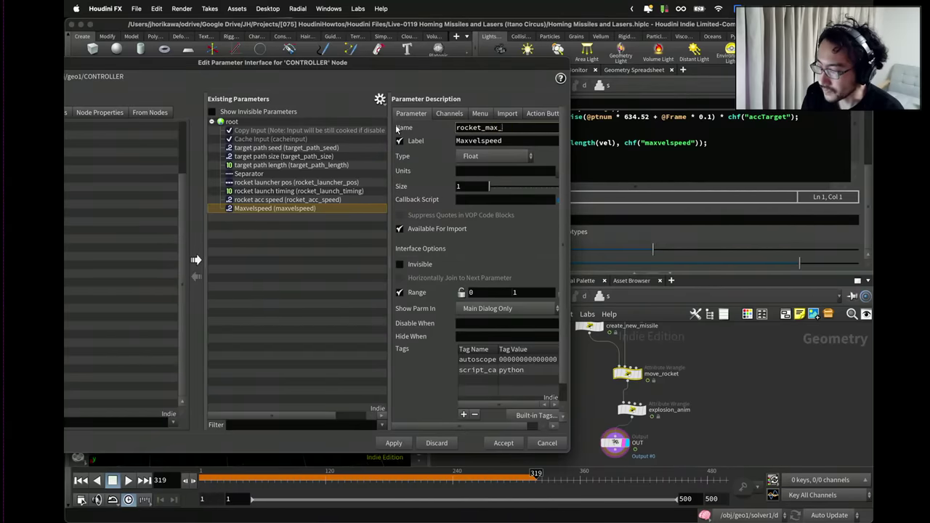
key(Tab)
text(roc)
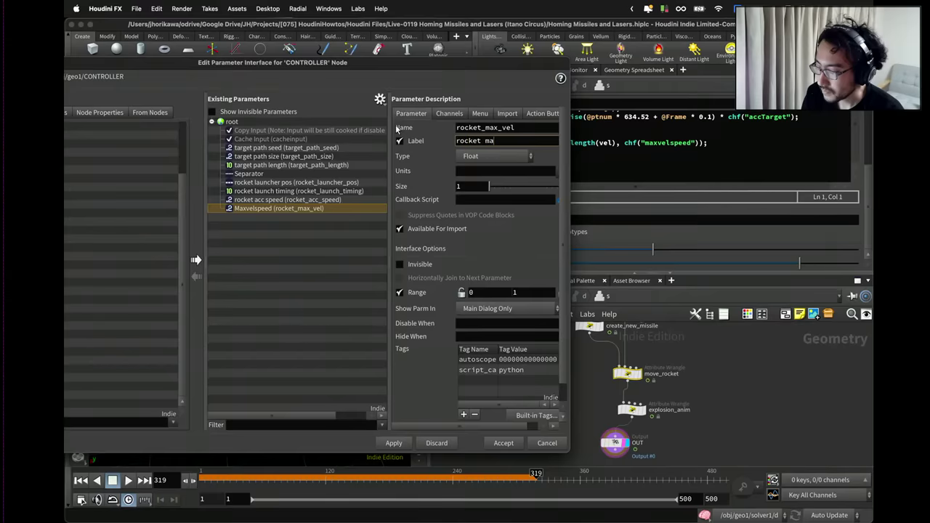
key(Return)
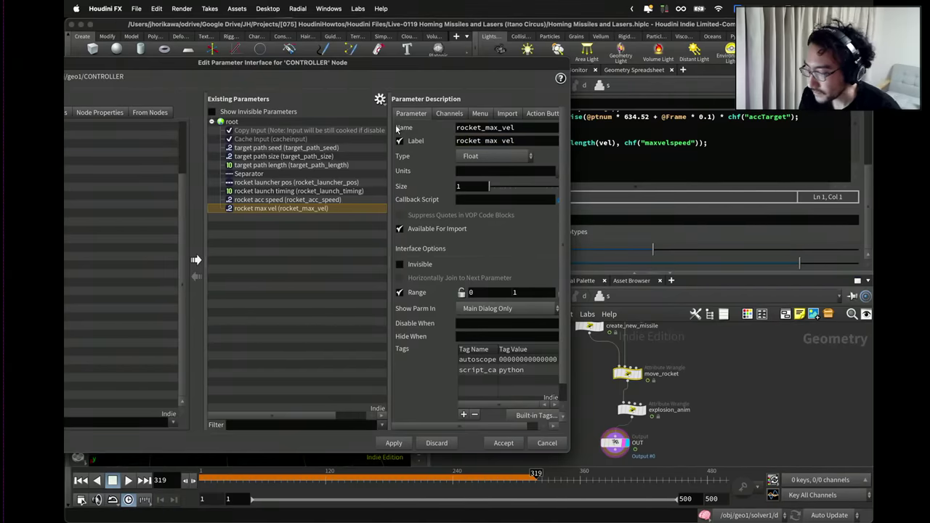
drag(541, 64, 413, 72)
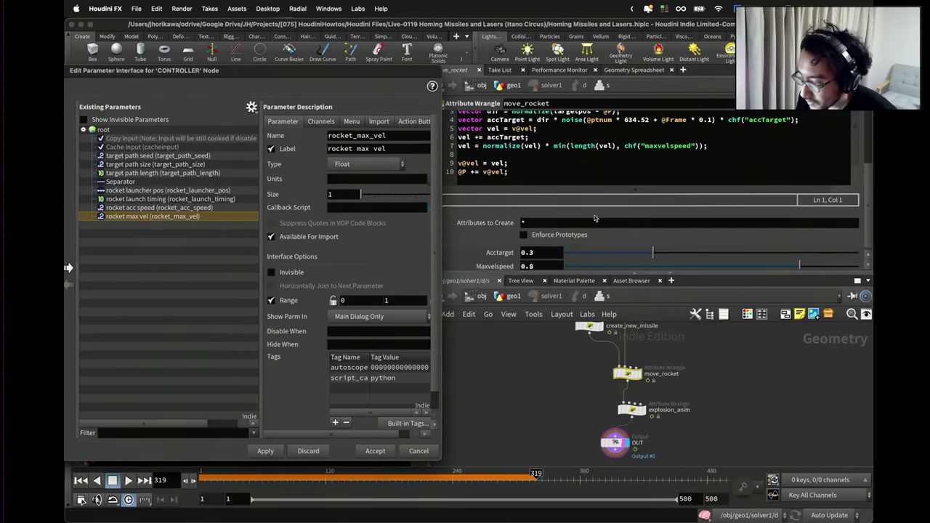
Promote the explode wrangle's Collidedist parameter onto CONTROLLER.
click(633, 410)
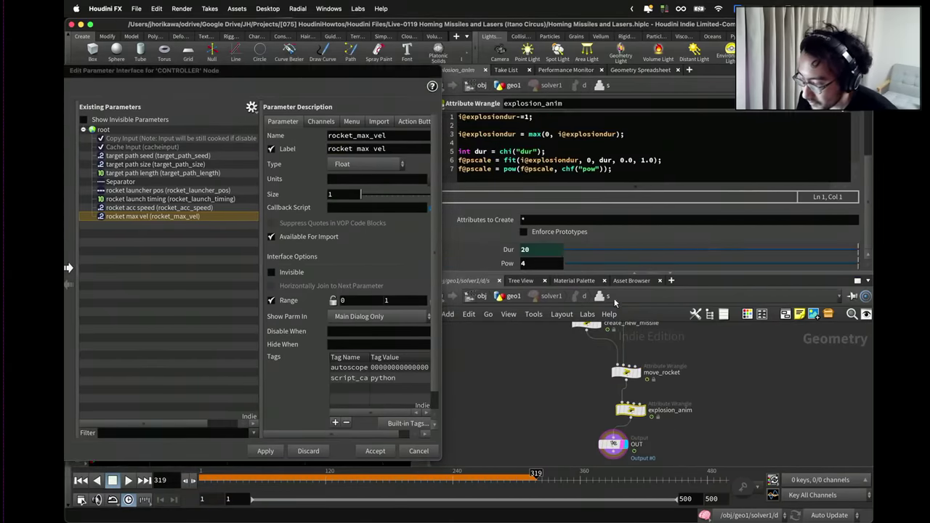
middle_drag(615, 301, 621, 368)
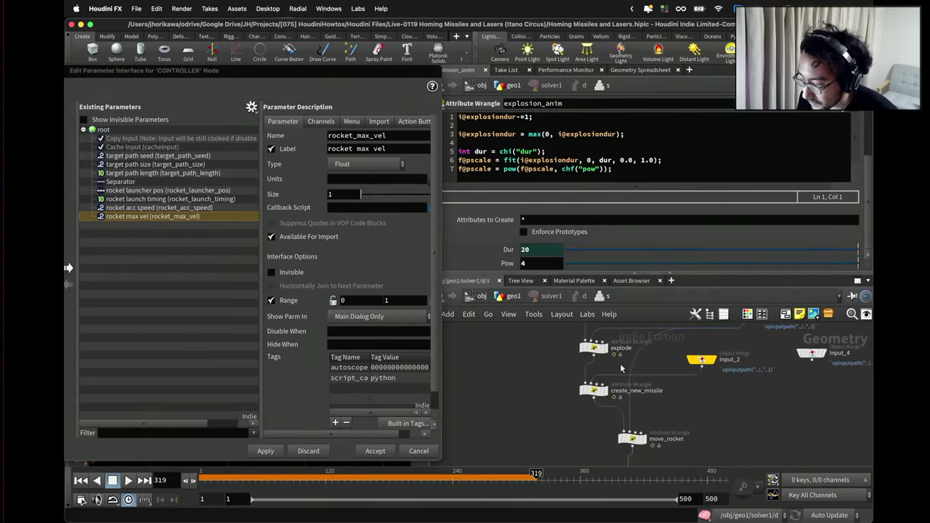
click(595, 348)
drag(407, 76, 428, 72)
drag(419, 250, 190, 251)
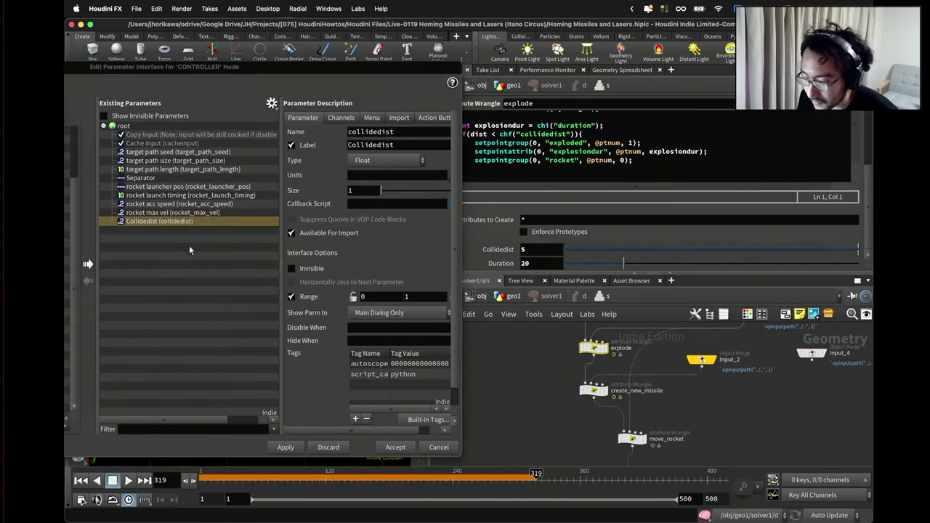
Rename it rocket_explode_dist_to_target with the label 'rocket explode dist to target'.
click(386, 132)
double_click(386, 133)
text(rocket_explode_)
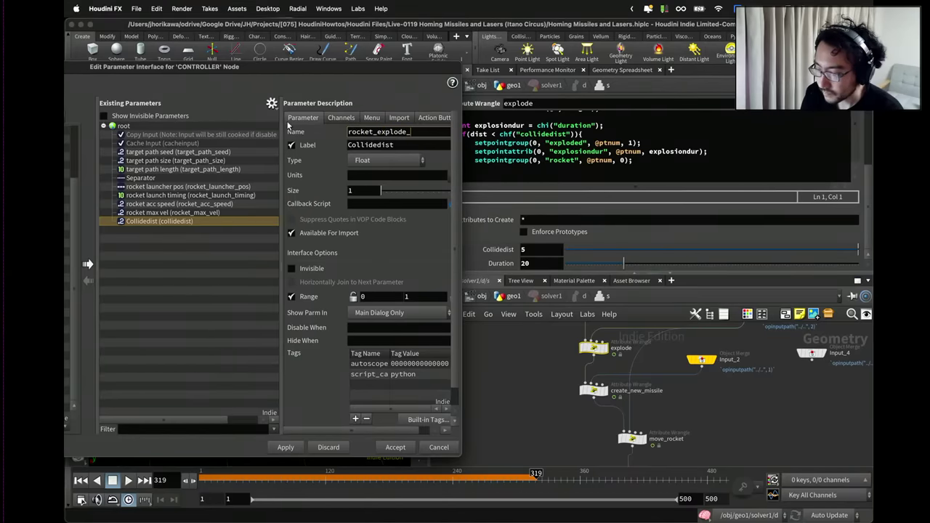
text(dist)
key(Tab)
text(e)
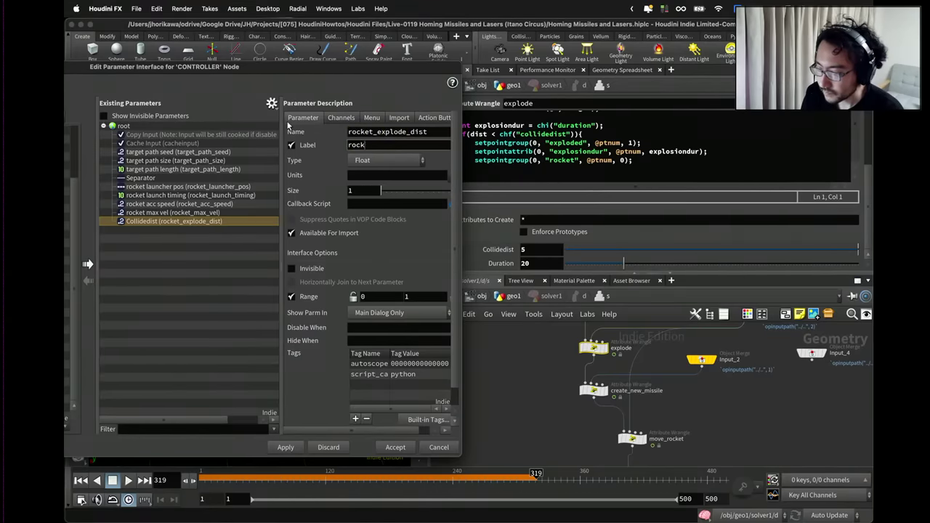
text(ocket explode dis)
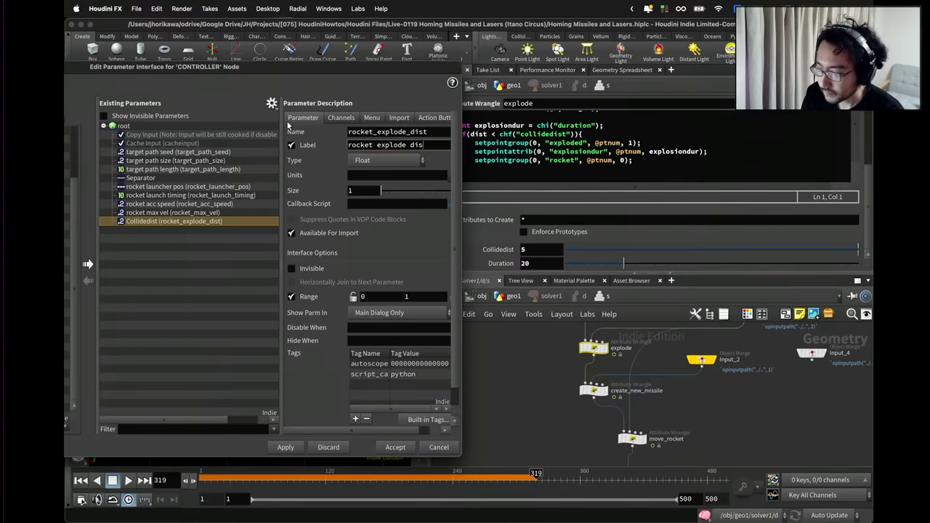
text(t)
key(Return)
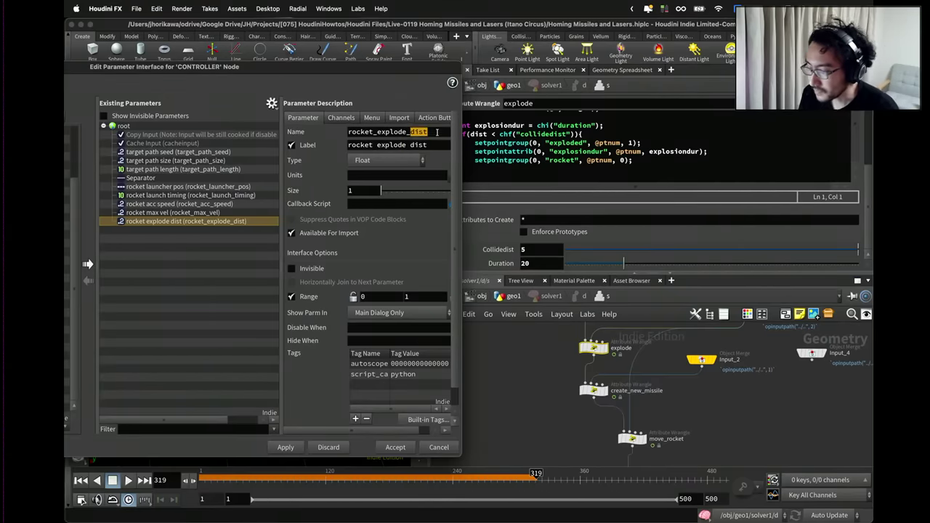
click(437, 132)
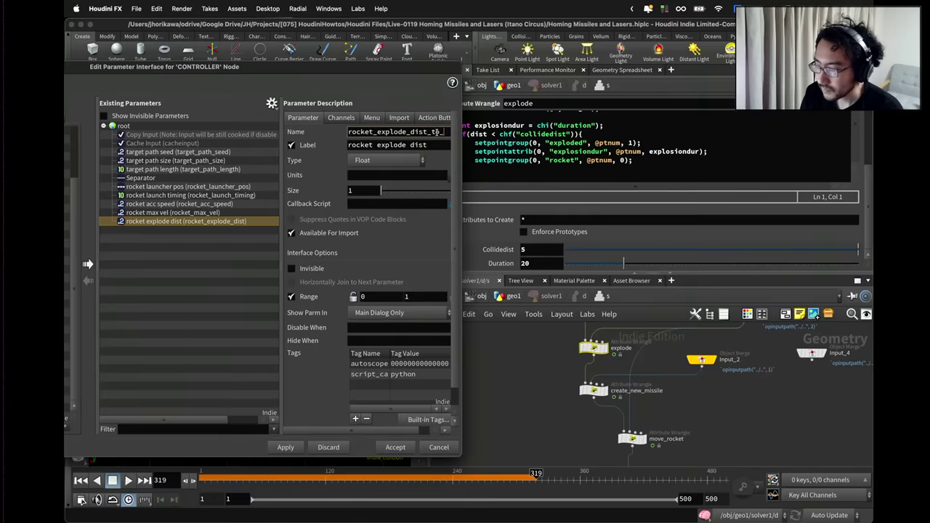
text(_to_targ)
text(et)
click(428, 144)
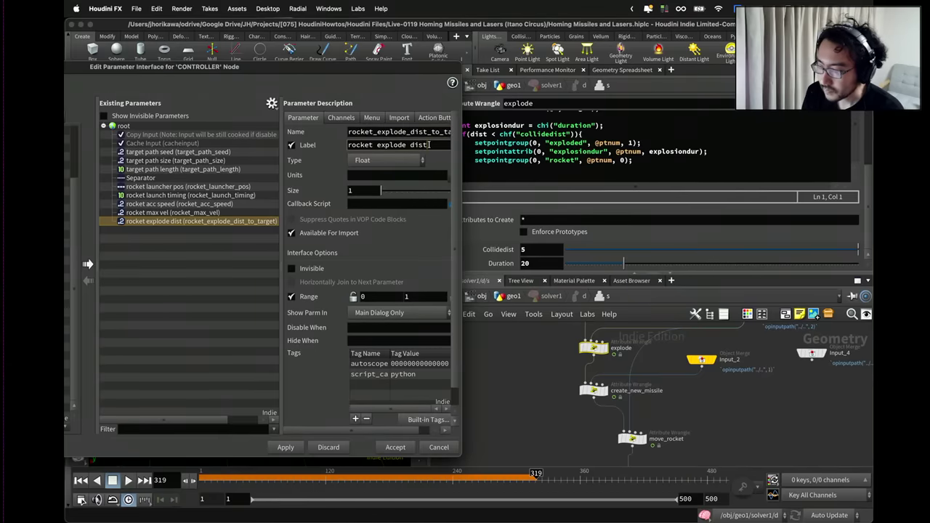
text(to target)
key(Return)
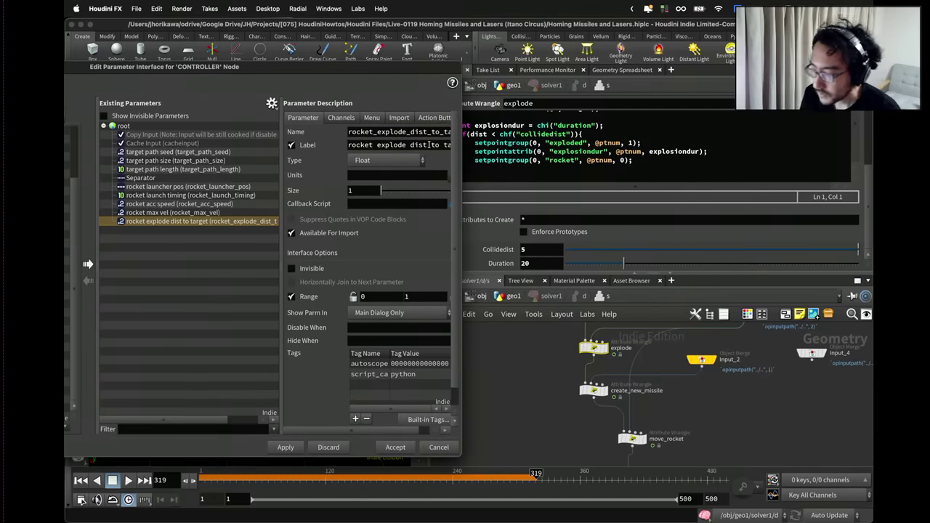
Promote the explode wrangle's Duration as explosion_duration, labelled 'explosion duration'.
drag(501, 264, 233, 257)
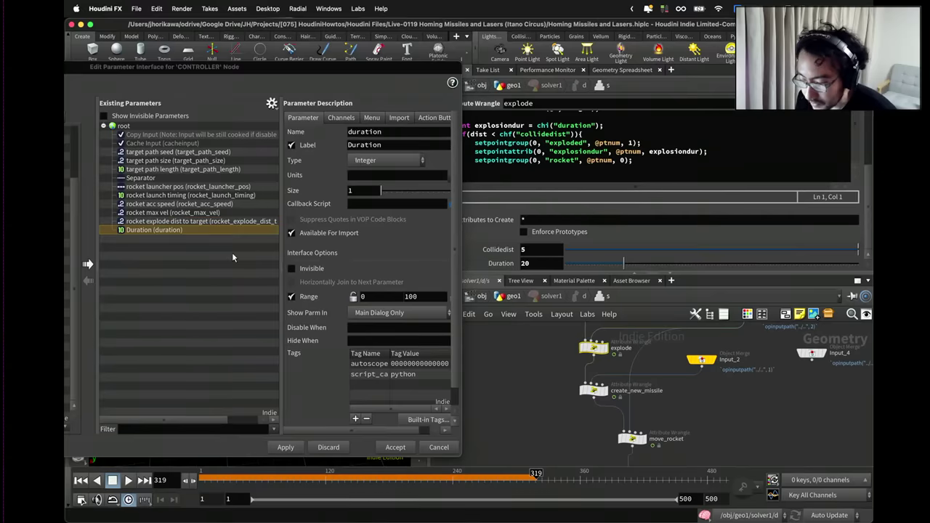
double_click(360, 131)
text(exp)
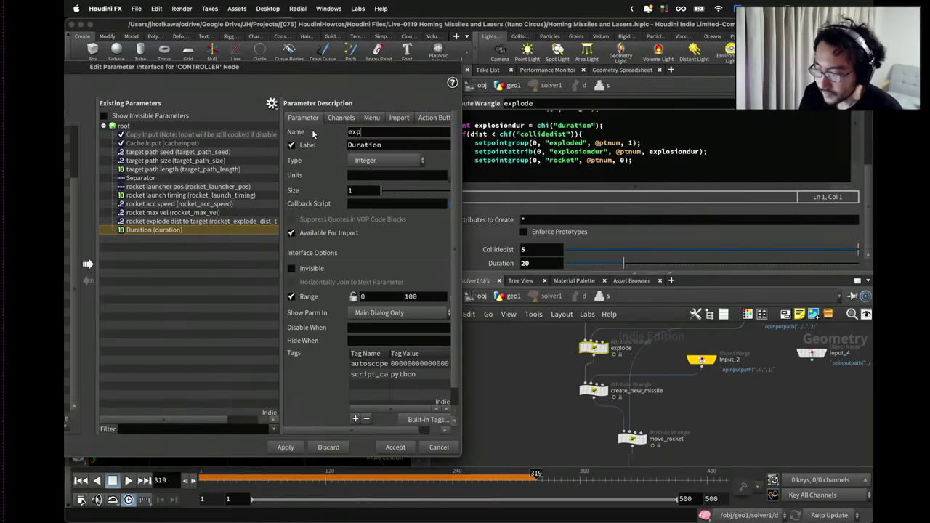
text(losion_duration)
key(Tab)
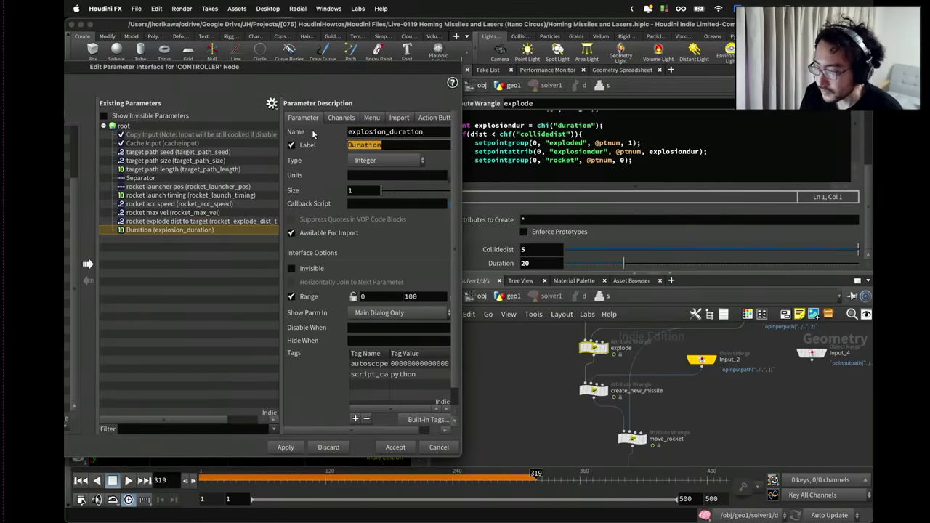
text(explosion dur)
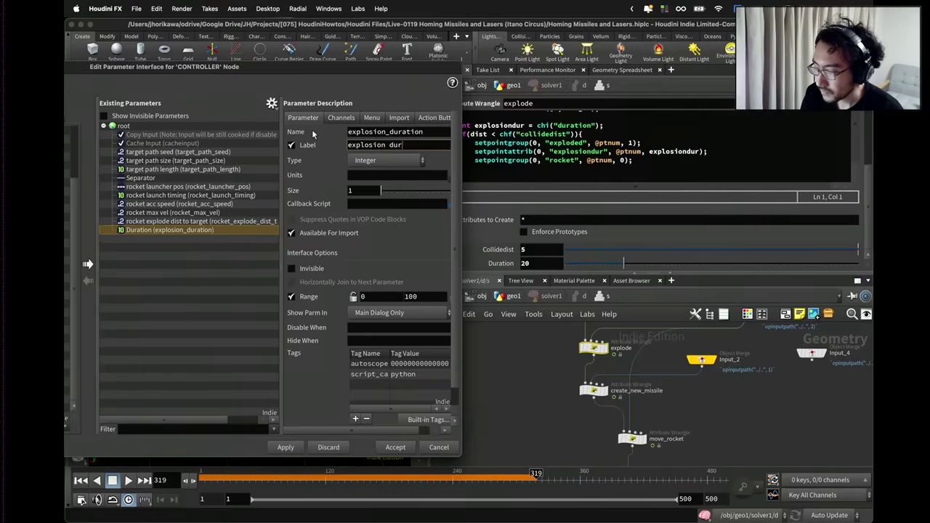
text(ation)
key(Return)
middle_drag(625, 465, 623, 399)
click(596, 396)
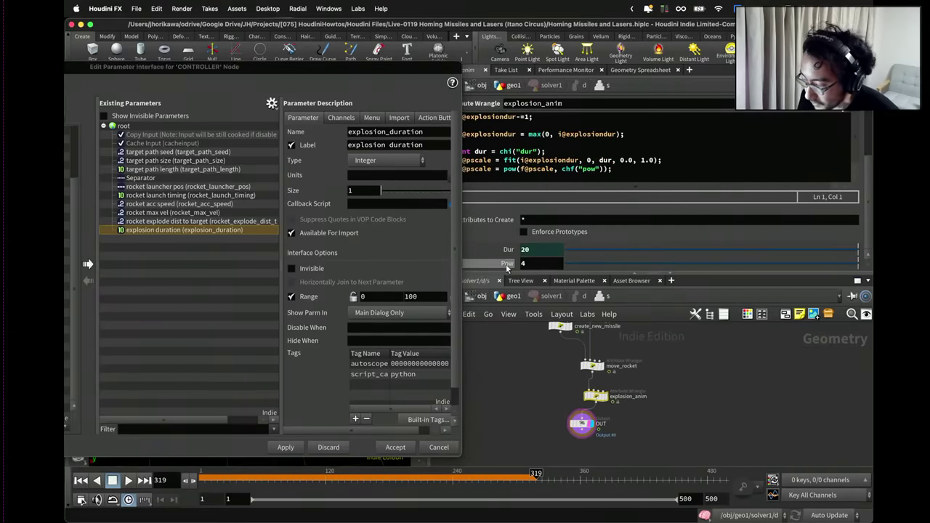
Promote explosion_anim's Pow as explosion_speed_pow, labelled 'explosion speed pow', and apply.
drag(507, 265, 189, 237)
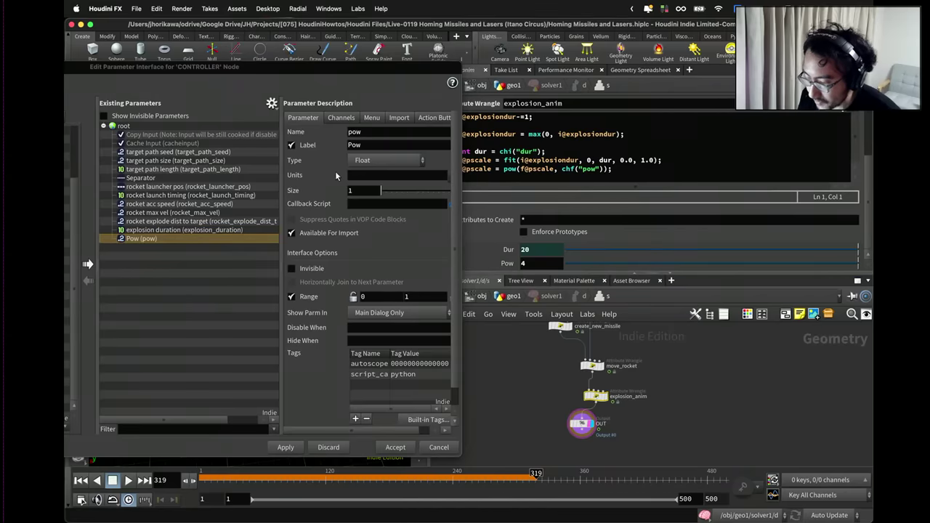
click(360, 132)
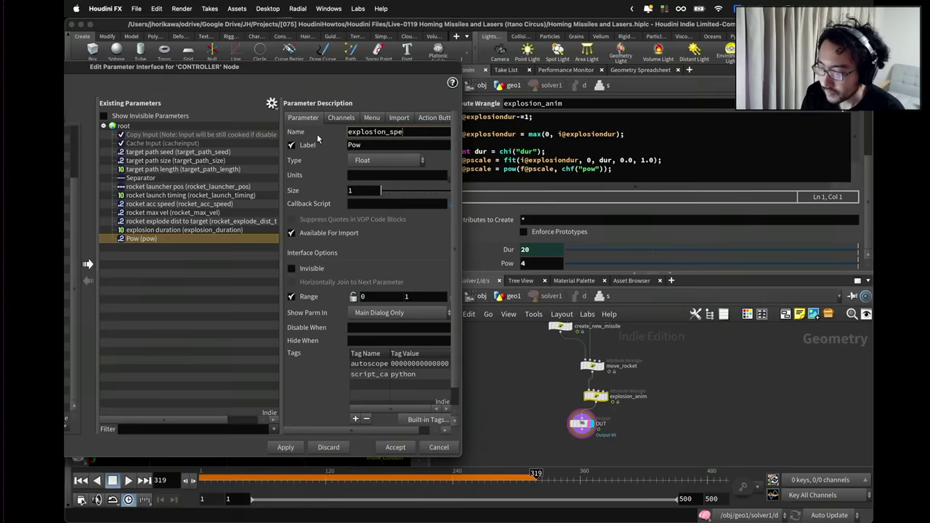
key(Tab)
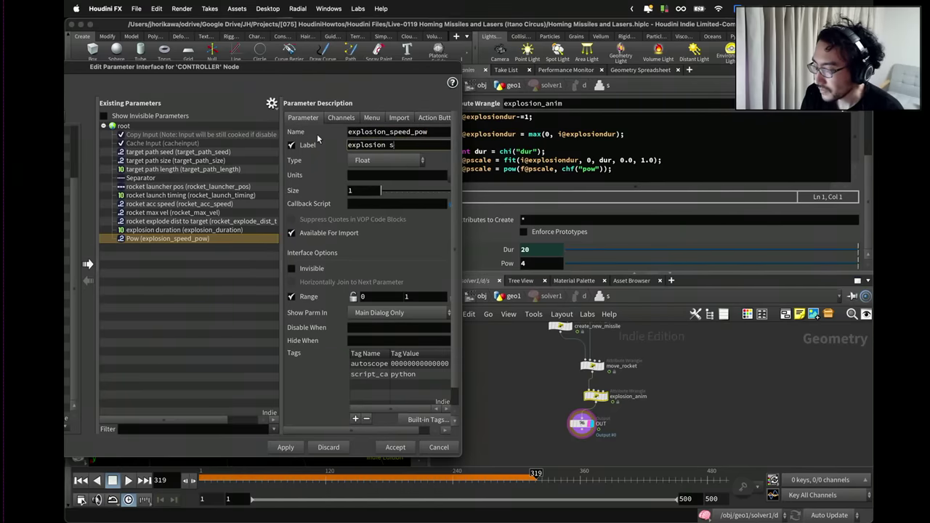
text(explosion speed pow)
key(Return)
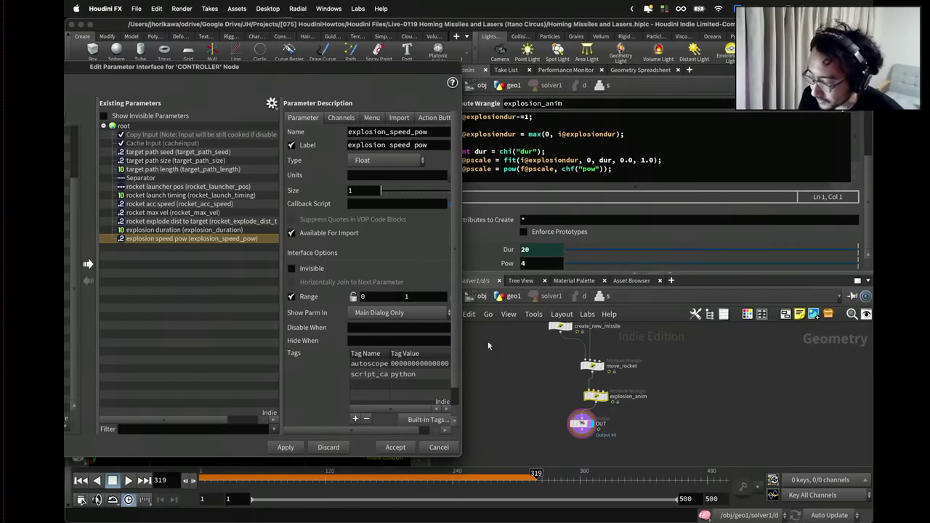
click(297, 451)
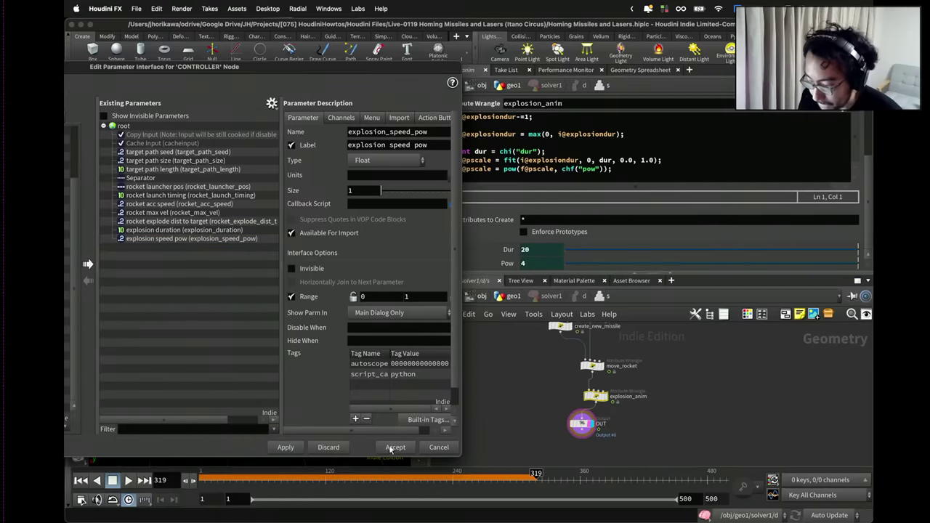
Go up to the geo1 network and select the sphere1 node.
click(515, 298)
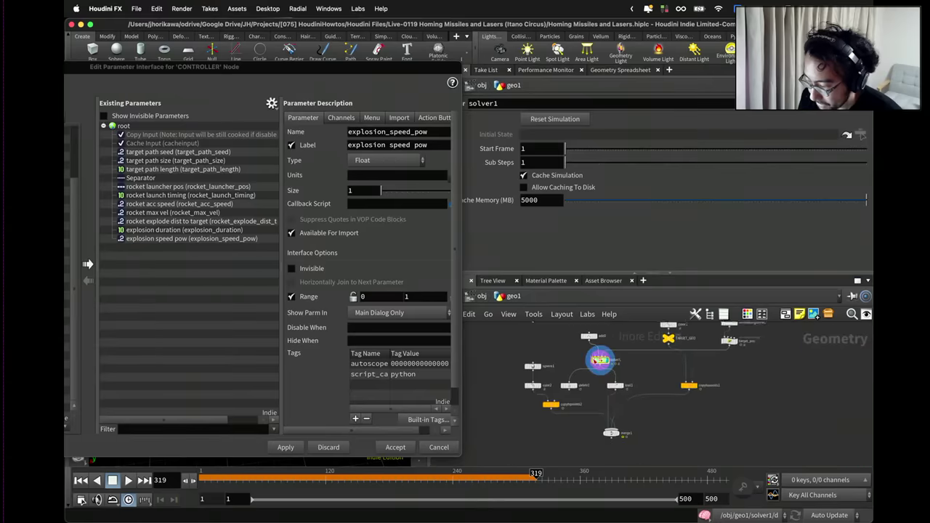
scroll(543, 385, up, 3)
click(509, 395)
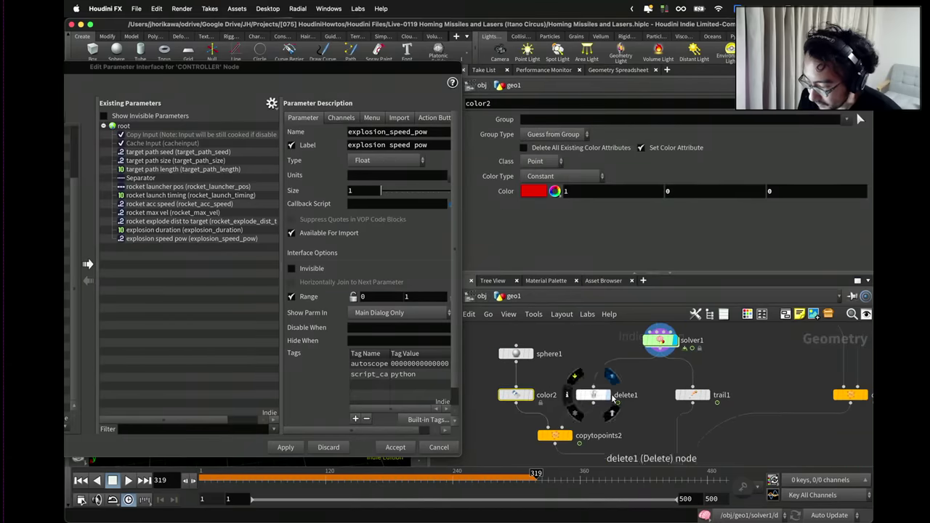
click(591, 395)
scroll(592, 393, up, 2)
click(551, 375)
scroll(592, 377, down, 2)
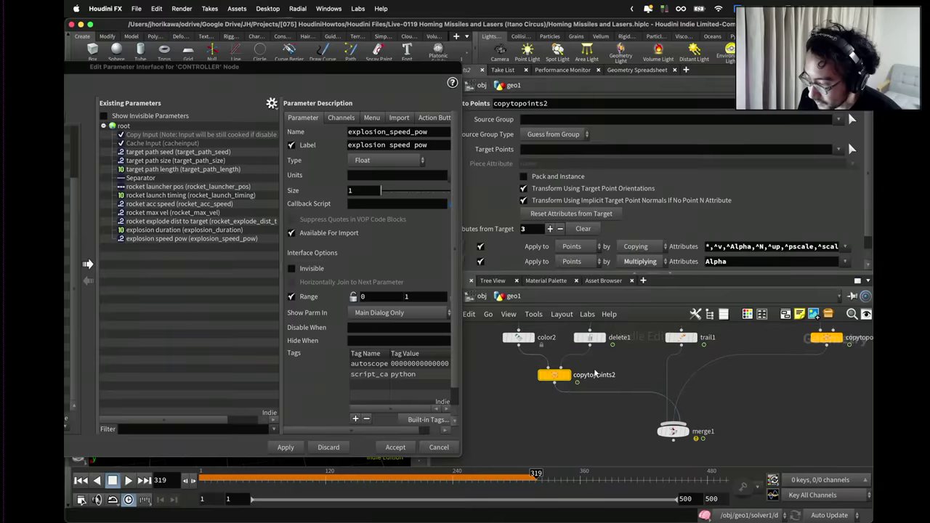
scroll(515, 377, up, 3)
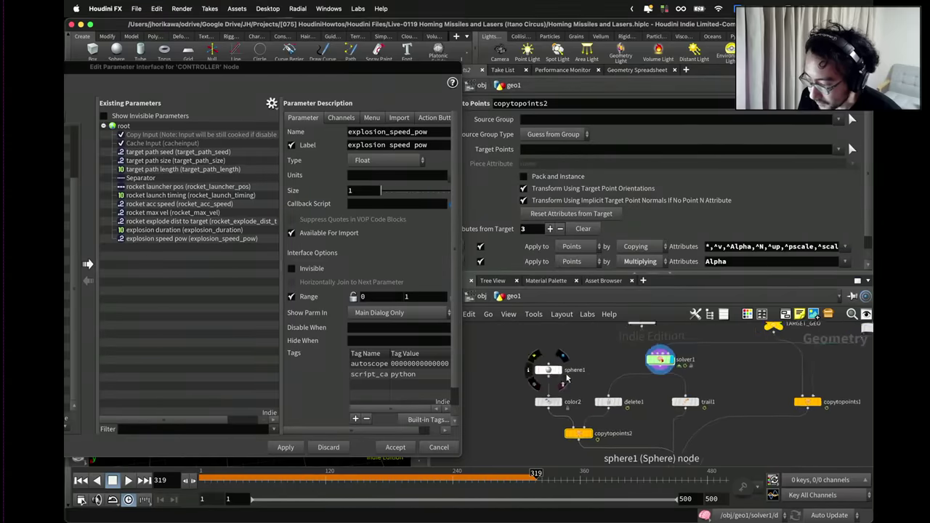
click(547, 359)
drag(548, 360, 547, 375)
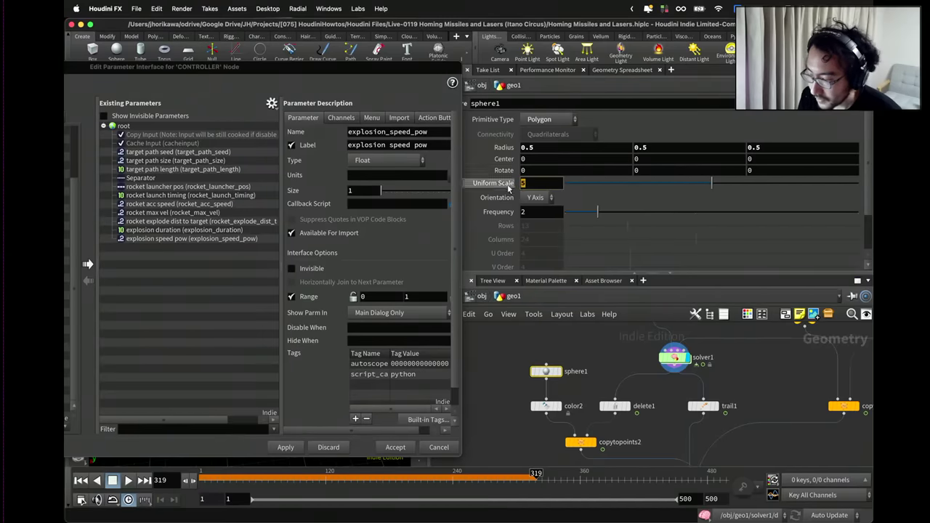
Promote sphere1's Uniform Scale as explosion_size, labelled 'explosion size', and apply.
drag(241, 253, 240, 248)
click(313, 135)
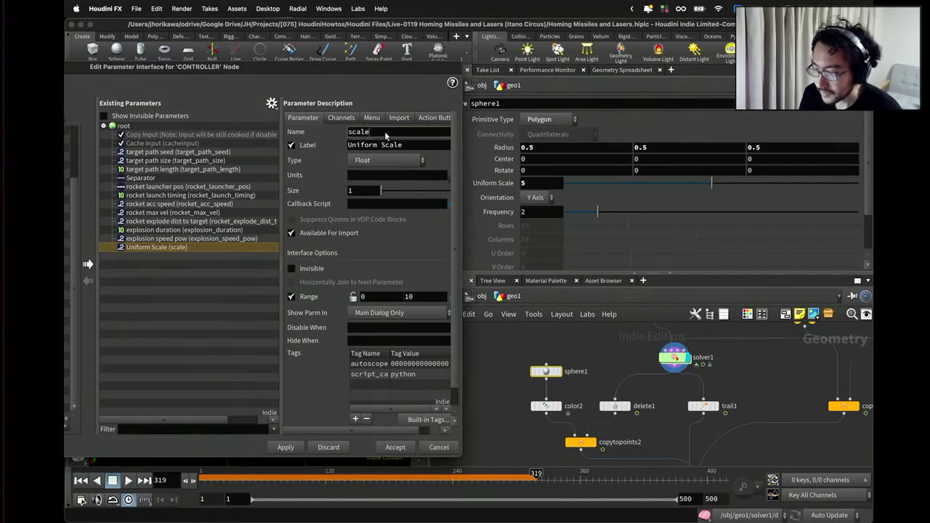
text(explosion_)
key(Tab)
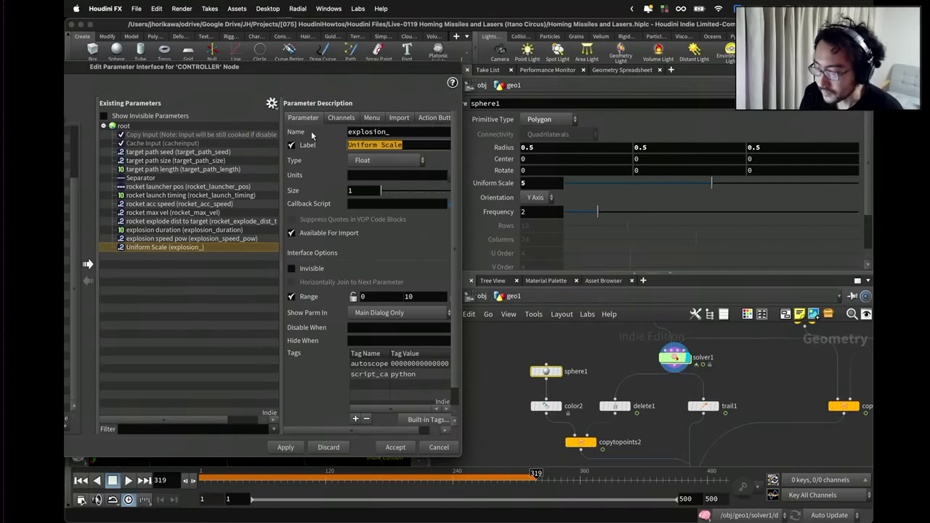
text(si)
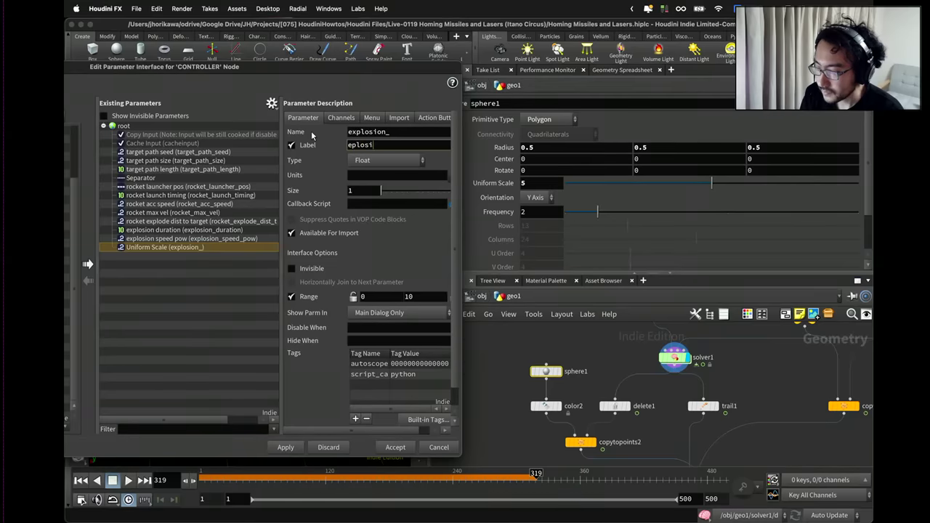
text(plosion size)
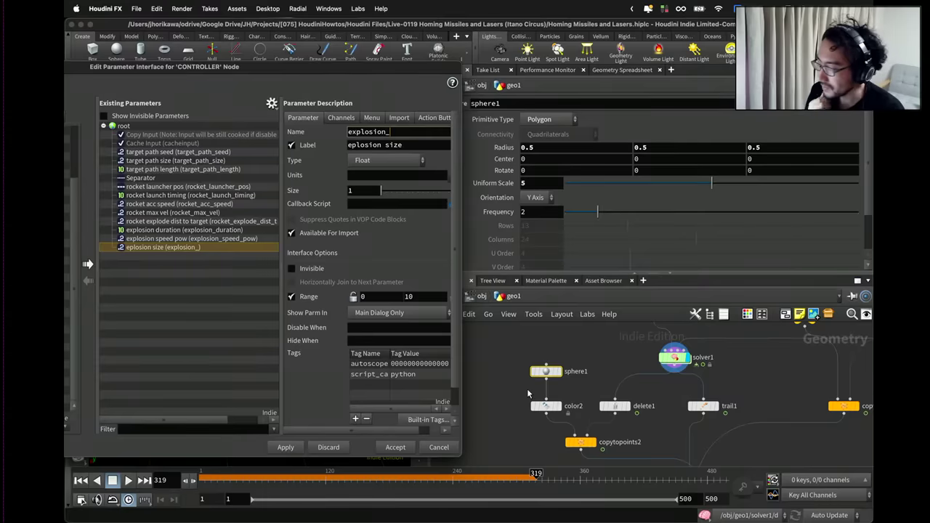
text(ize)
key(Return)
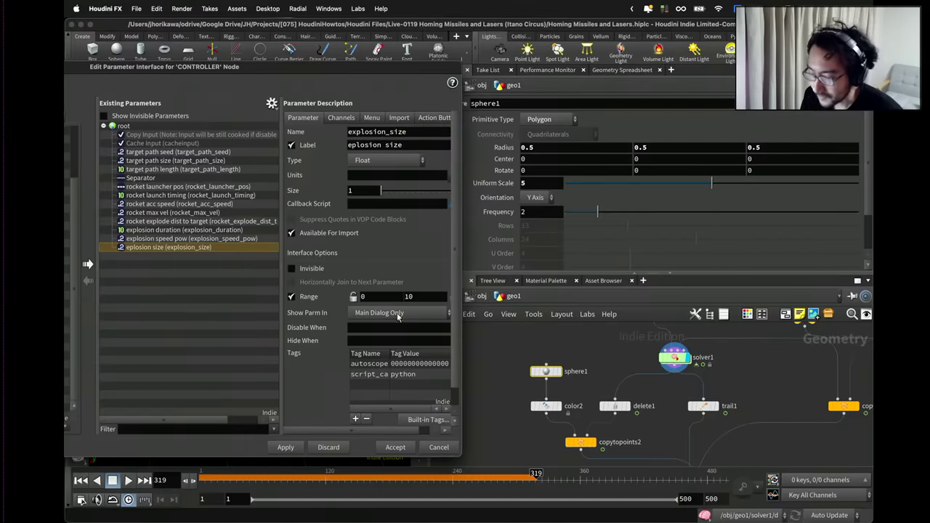
click(286, 447)
Accept the interface changes, display merge1, and play the simulation from frame 1.
click(393, 447)
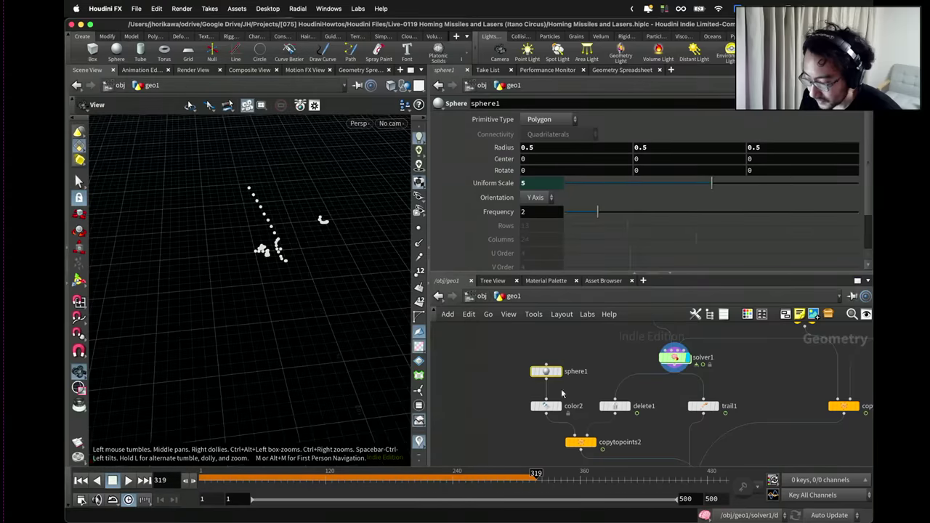
click(639, 392)
click(651, 381)
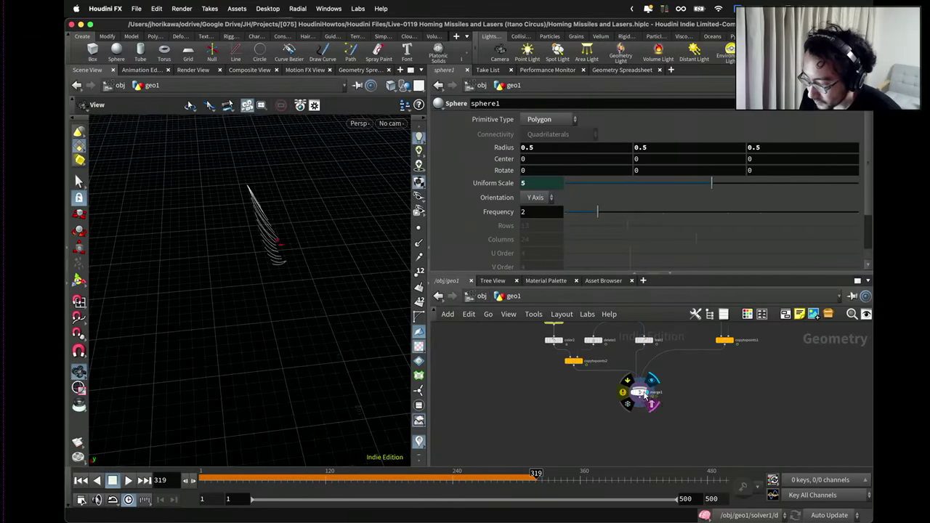
click(81, 480)
click(128, 480)
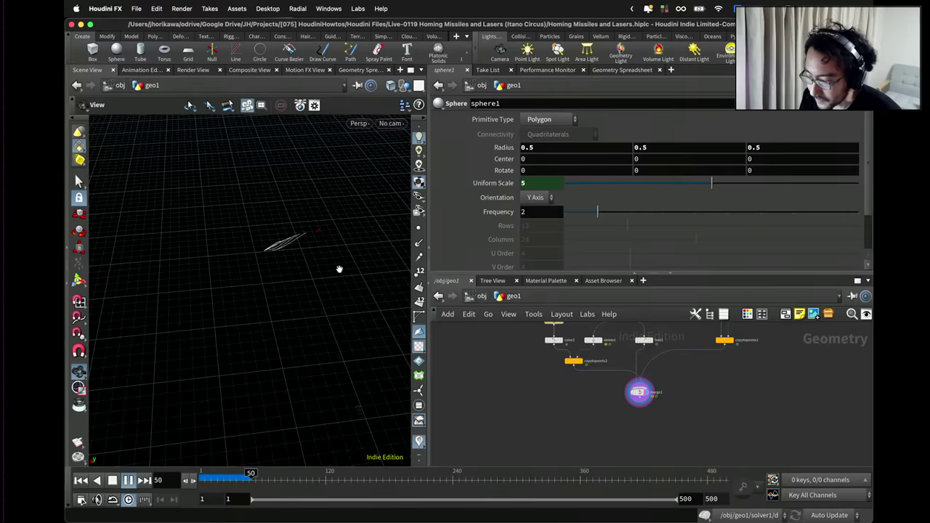
Widen and tumble the viewport over the rocket trails, stop at frame 395, and show CONTROLLER's parameters.
scroll(521, 401, down, 3)
scroll(520, 402, up, 4)
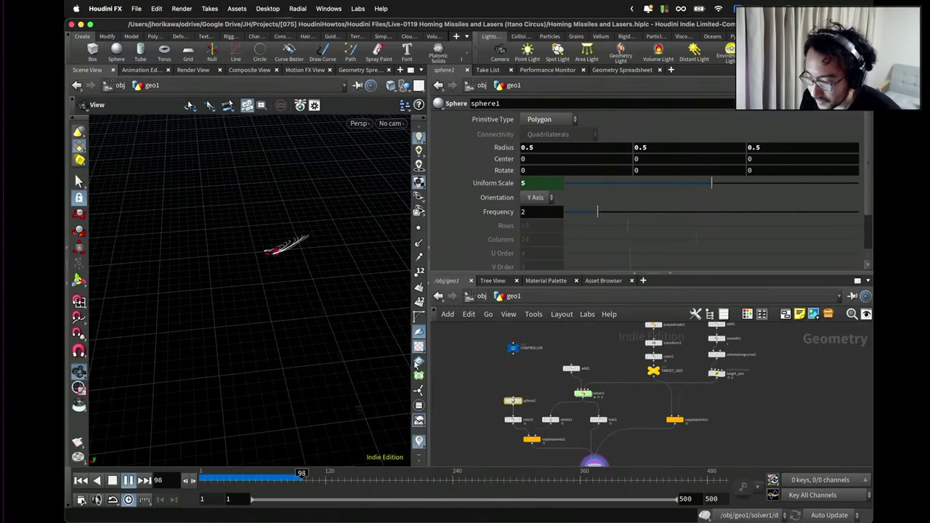
scroll(287, 298, up, 3)
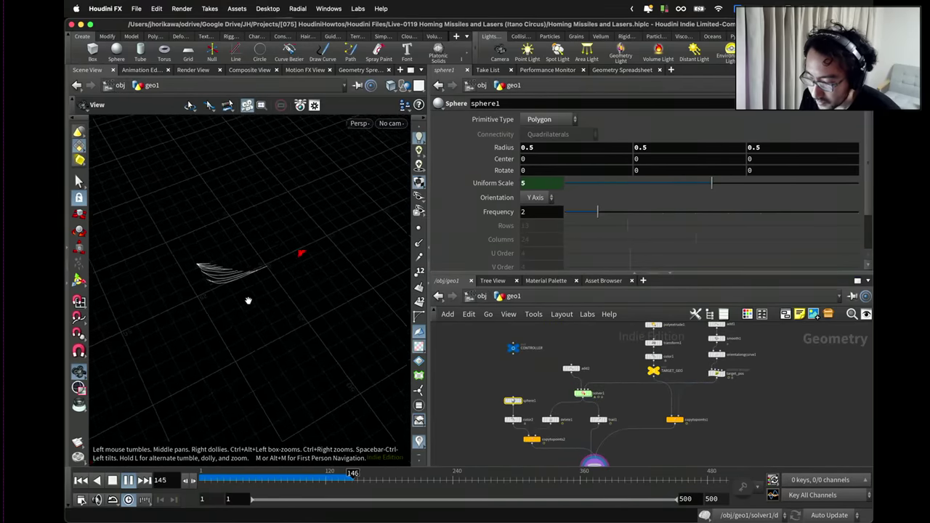
drag(427, 234, 577, 240)
drag(427, 240, 382, 239)
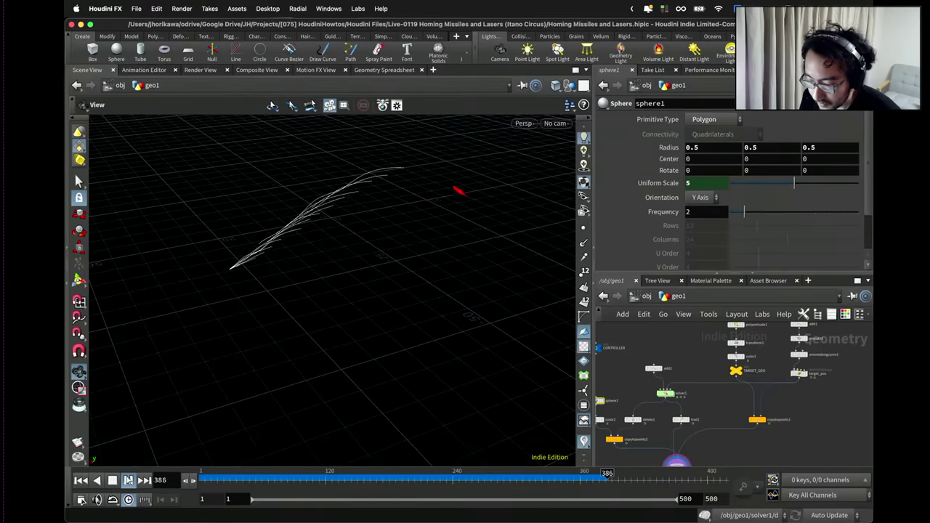
click(113, 480)
click(603, 353)
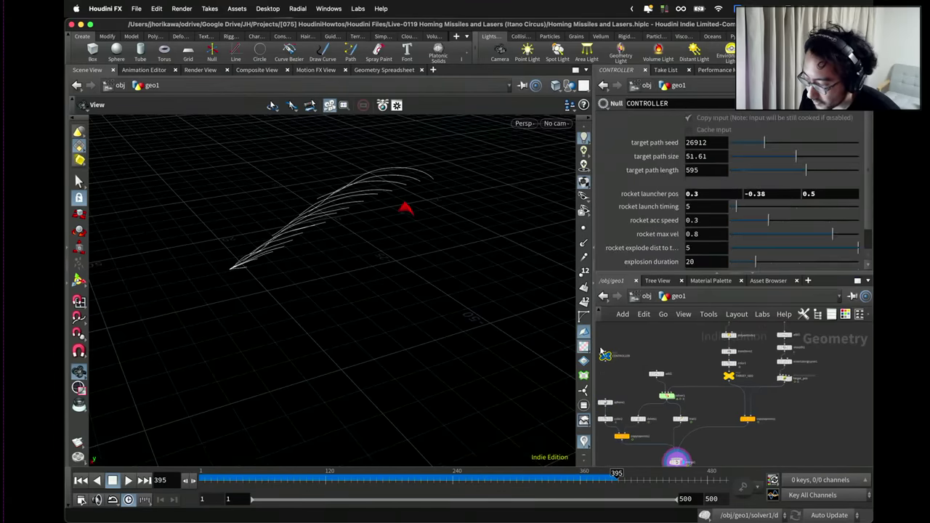
Set rocket launch timing to 1 and replay the simulation from the start.
click(715, 207)
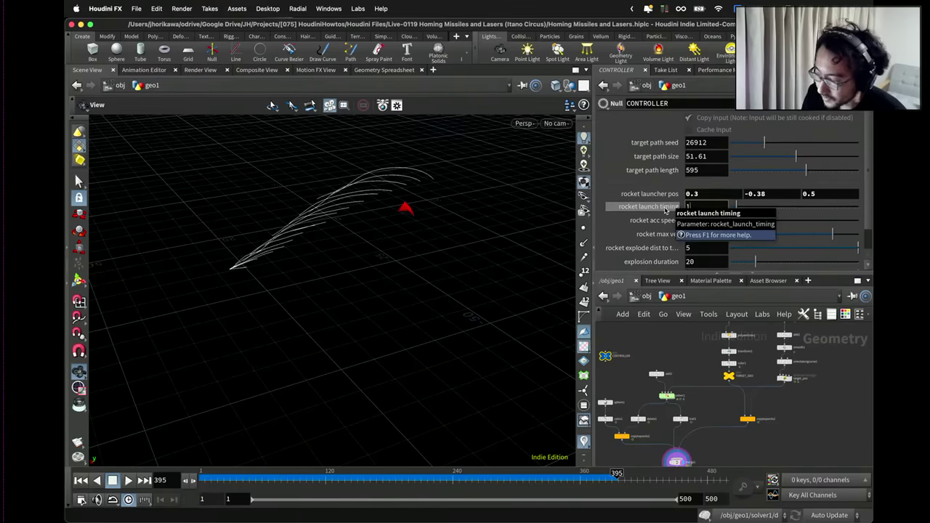
text(1)
key(Return)
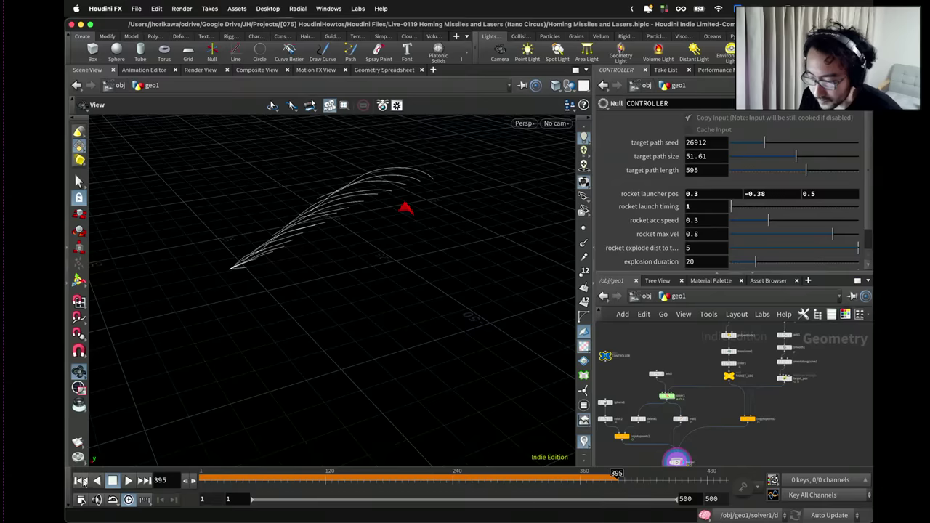
click(80, 481)
click(127, 481)
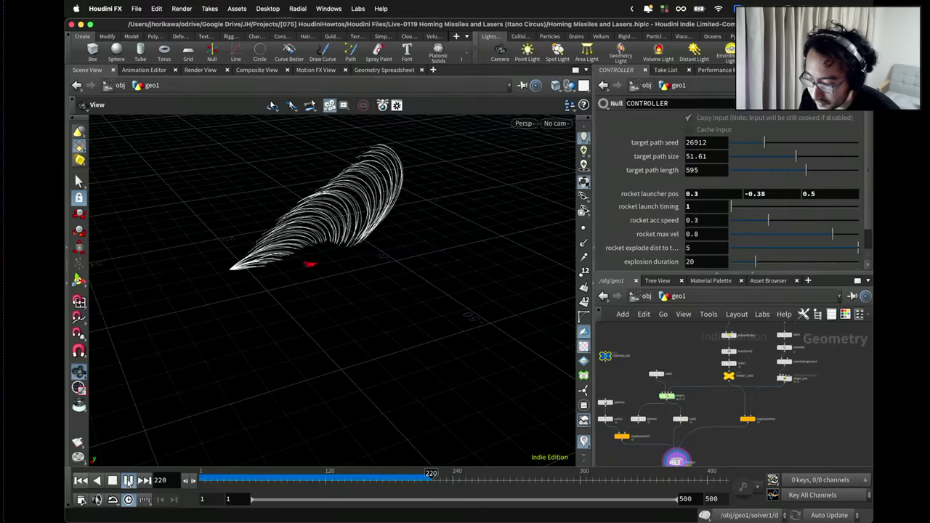
click(128, 480)
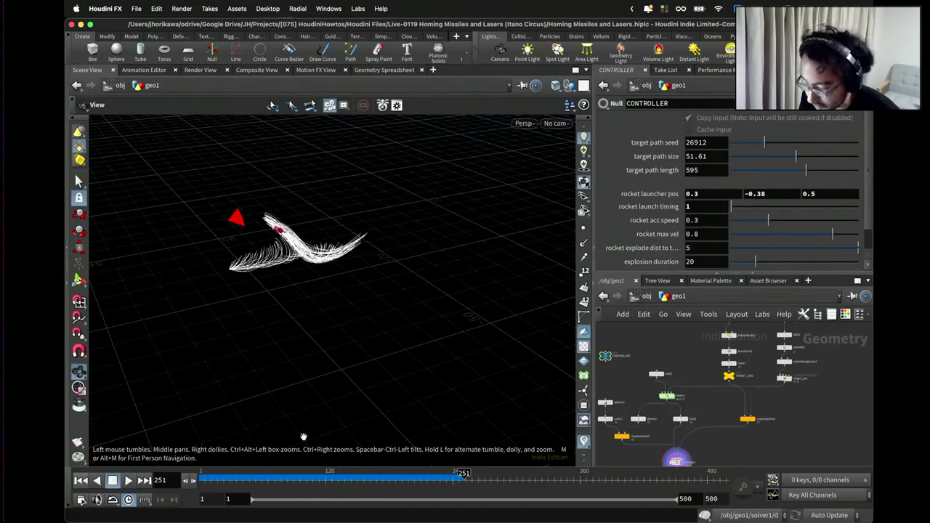
Set rocket launch timing to 5 and rocket max vel to 2, then replay the simulation.
click(702, 206)
text(5)
key(Return)
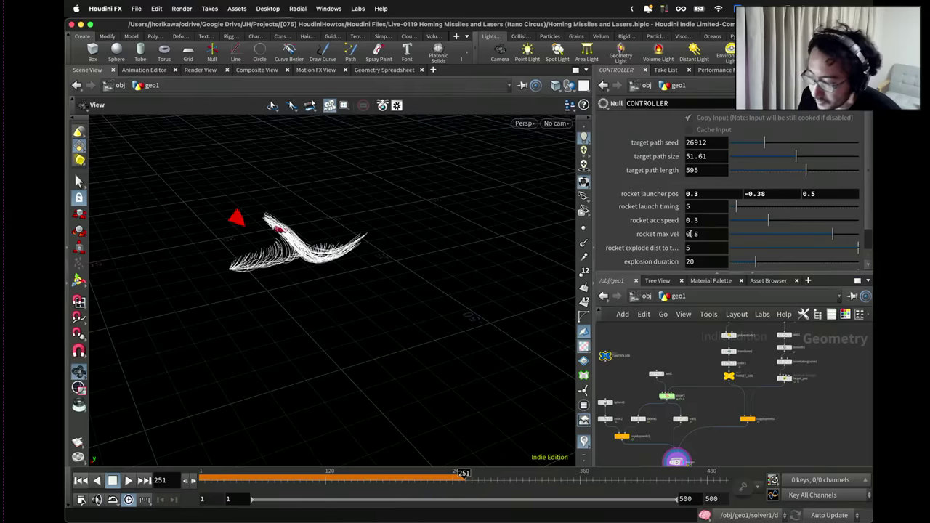
click(706, 233)
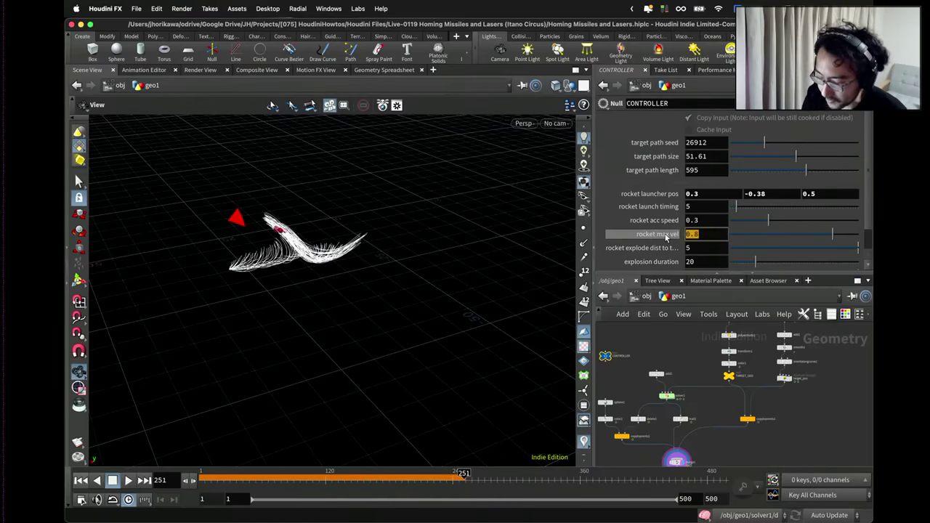
text(2)
key(Return)
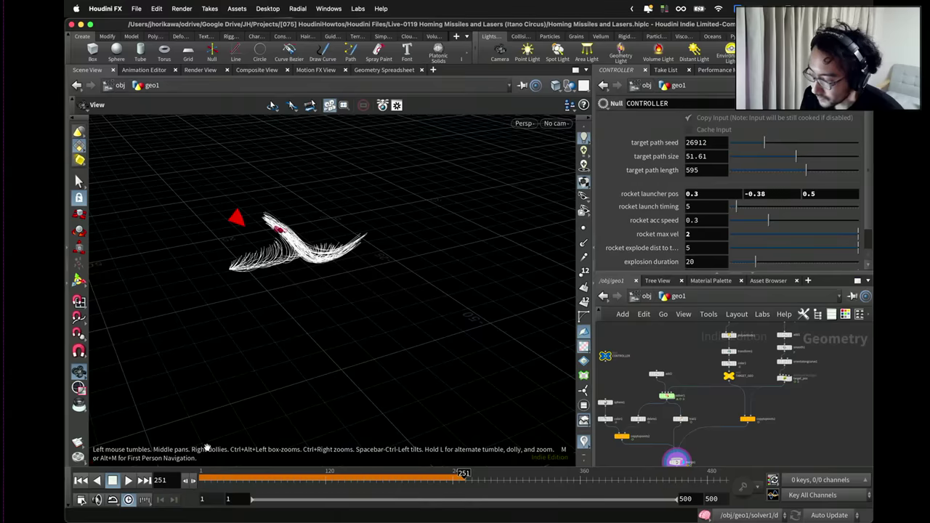
click(85, 480)
click(128, 481)
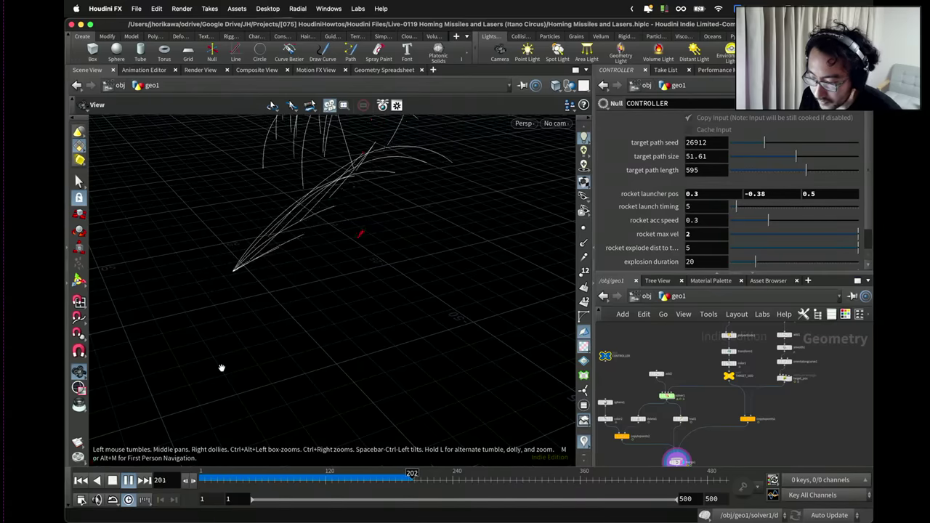
click(113, 480)
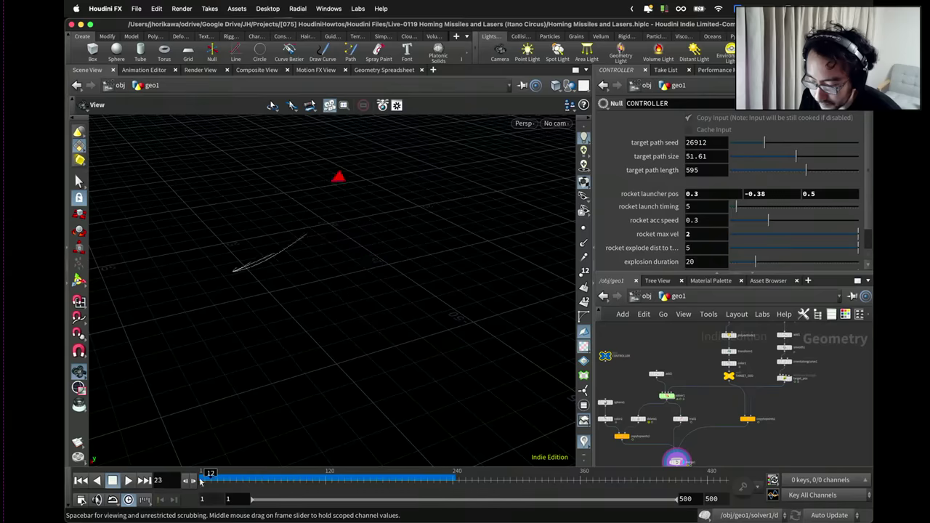
Set rocket max vel to 0.8 and rocket acc speed to 0.25, replaying the simulation.
double_click(696, 235)
text(0.8)
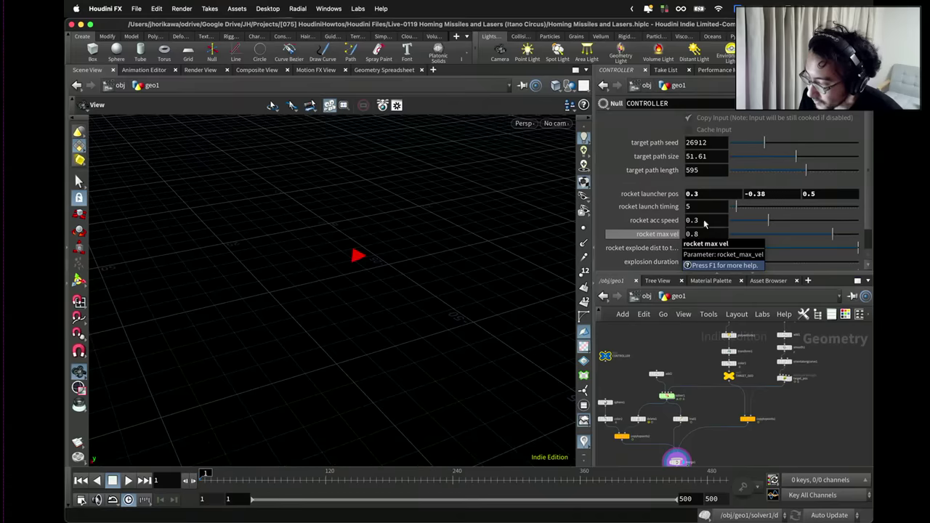
drag(769, 220, 837, 226)
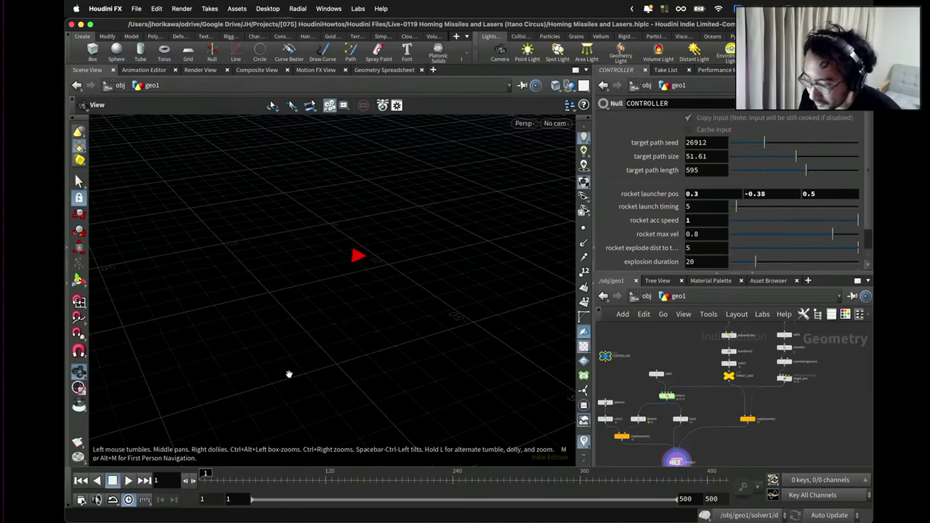
click(129, 480)
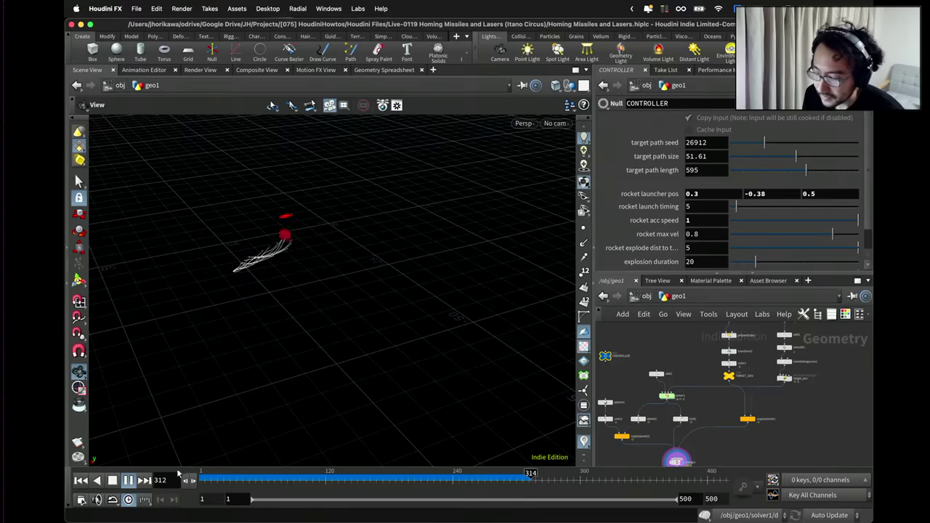
double_click(712, 220)
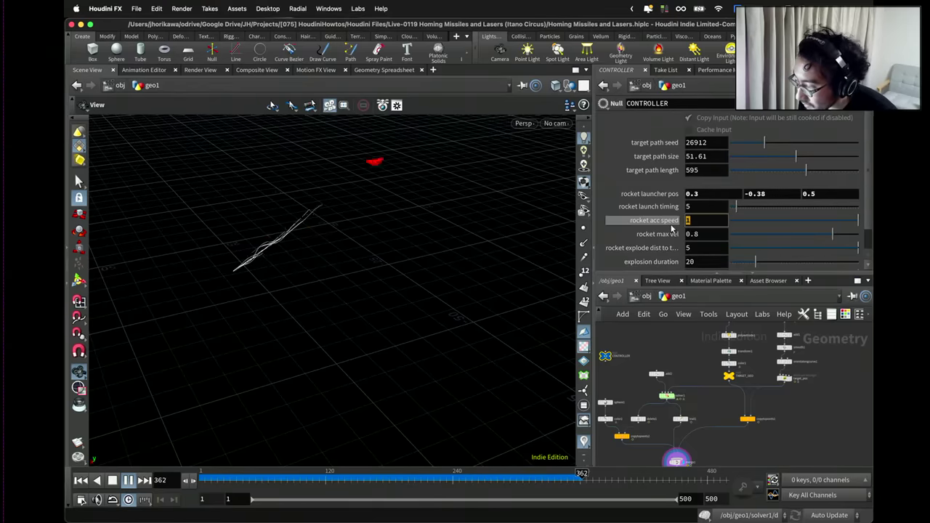
text(0.2)
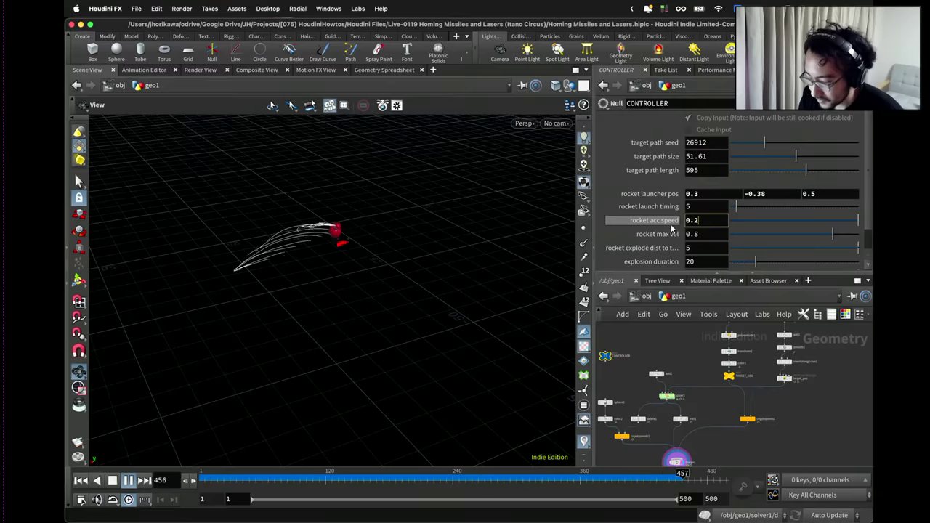
text(5)
key(Return)
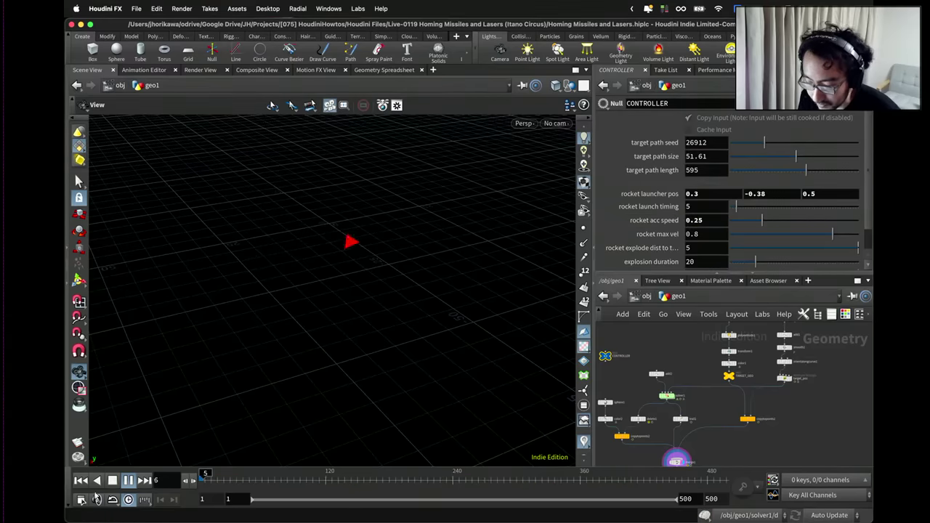
click(128, 480)
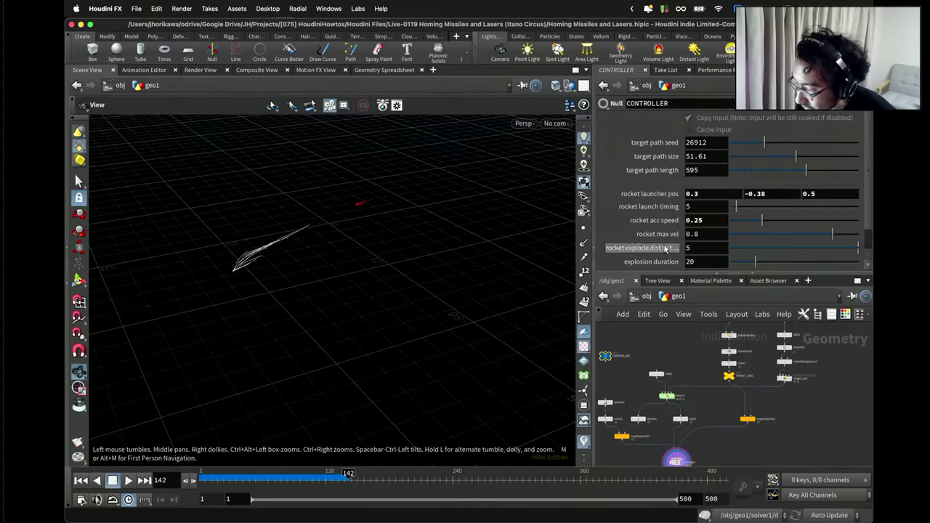
Set the rocket explode distance to 2 and replay the missiles from frame 1.
click(714, 248)
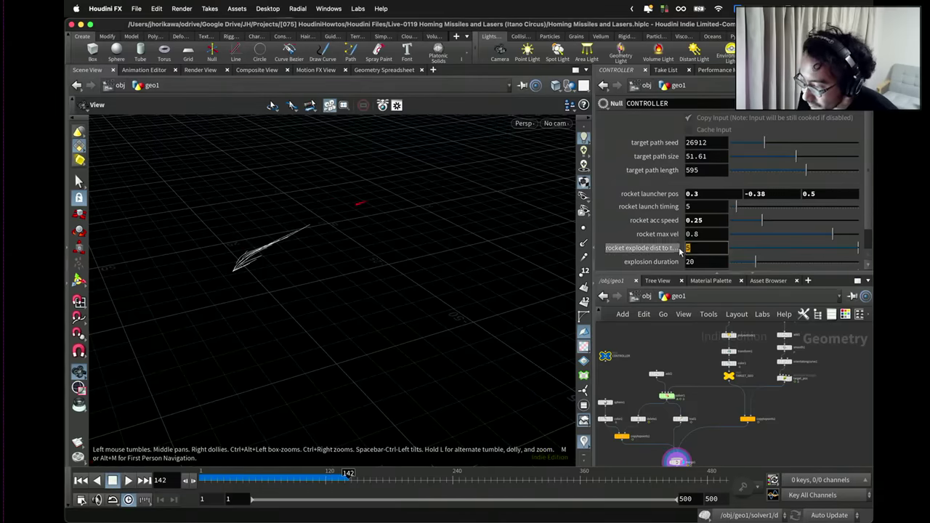
text(2)
key(Return)
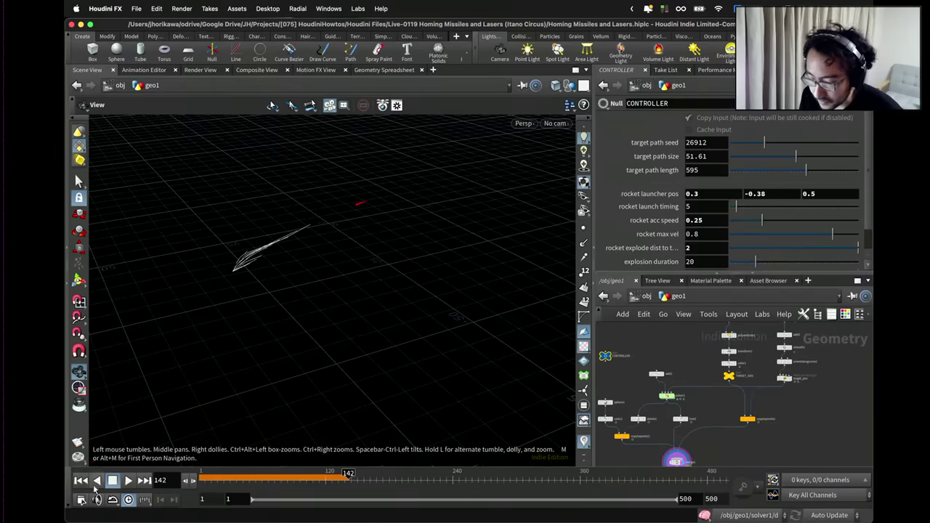
click(81, 480)
click(128, 480)
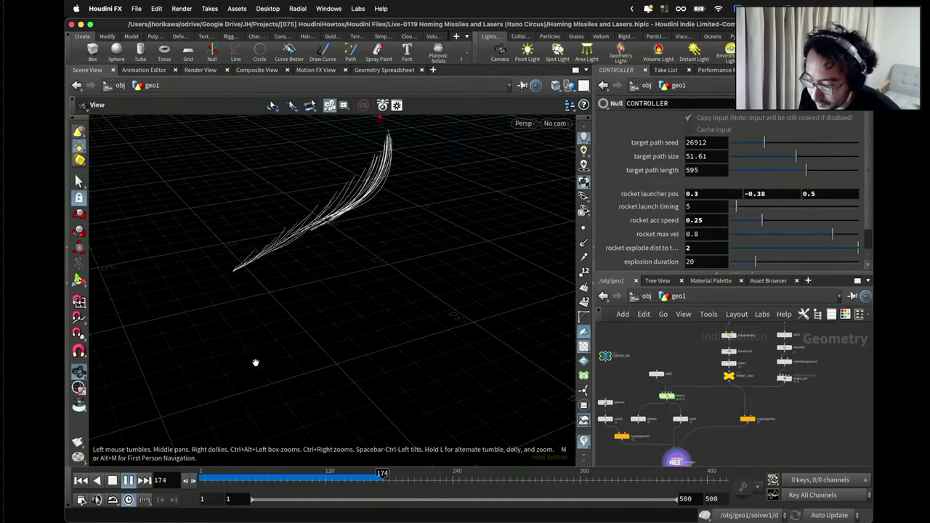
drag(307, 332, 302, 351)
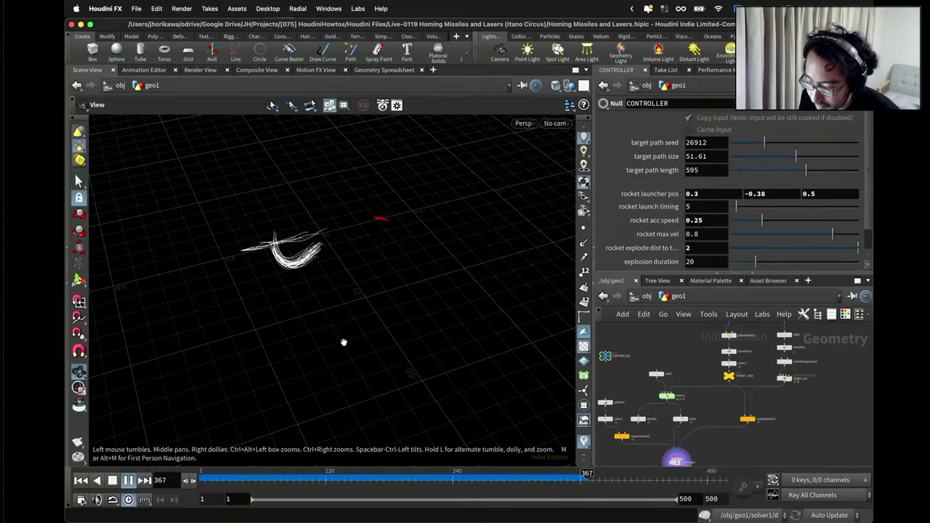
Set rocket acc speed to 0.3 and replay the simulation, pausing at frame 225.
double_click(718, 220)
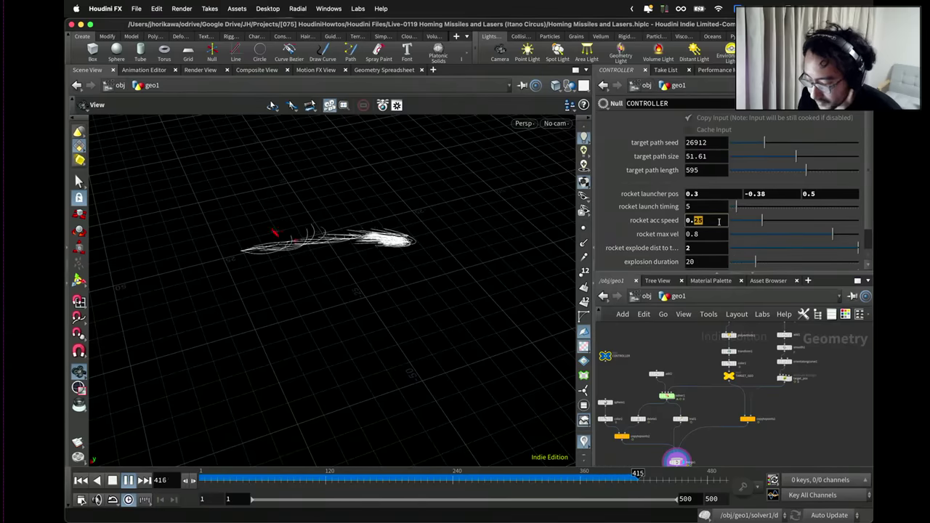
text(3)
key(Return)
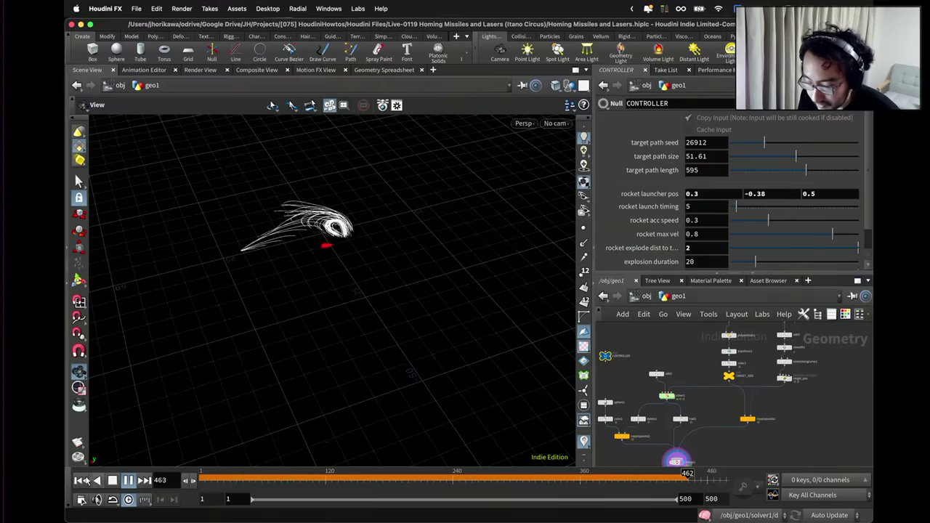
click(80, 480)
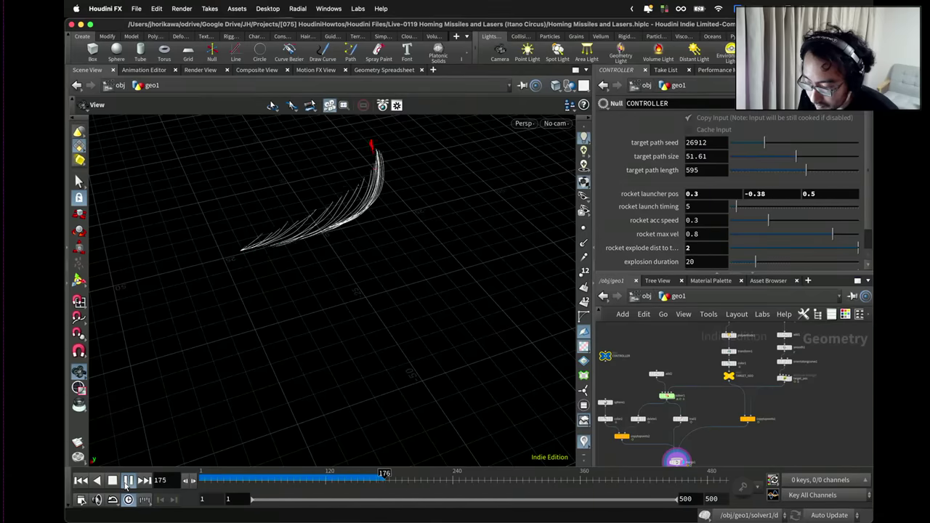
click(128, 481)
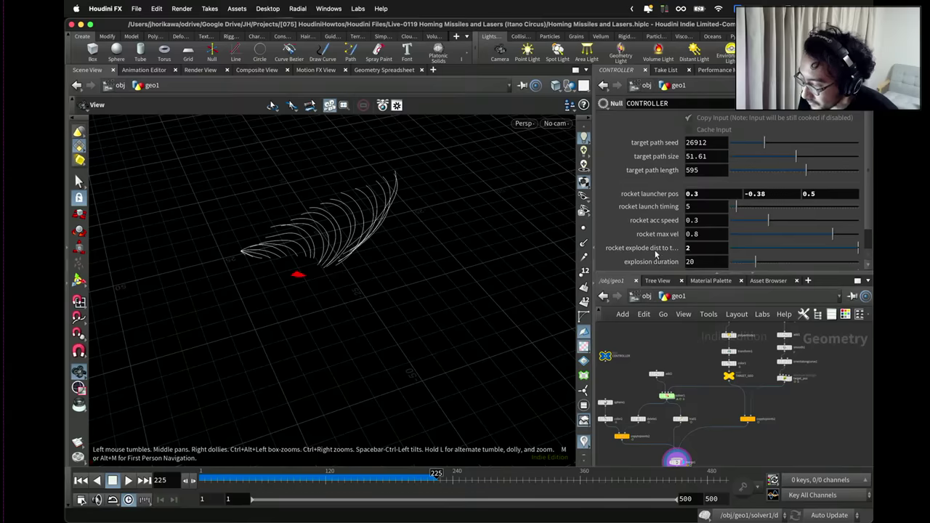
Set rocket explode dist to target to 3 and rewind the simulation to frame 1.
click(693, 248)
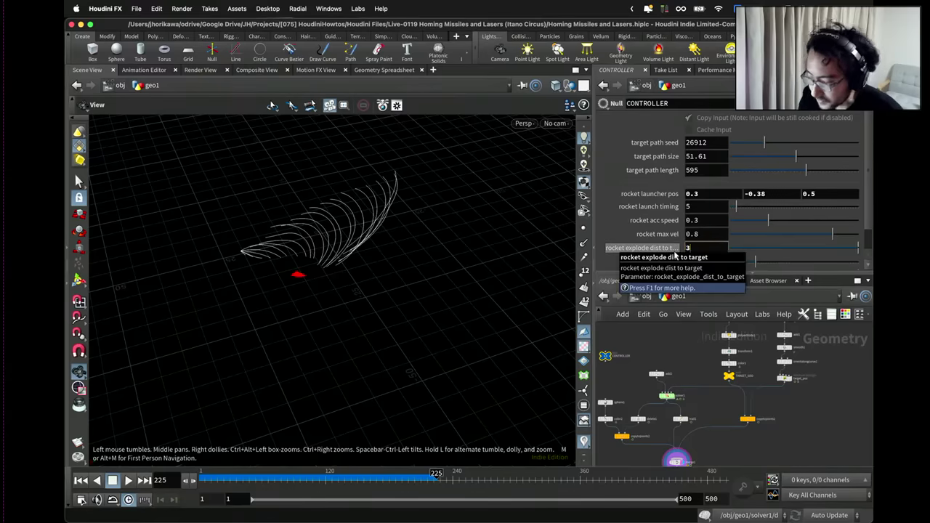
text(3)
key(Return)
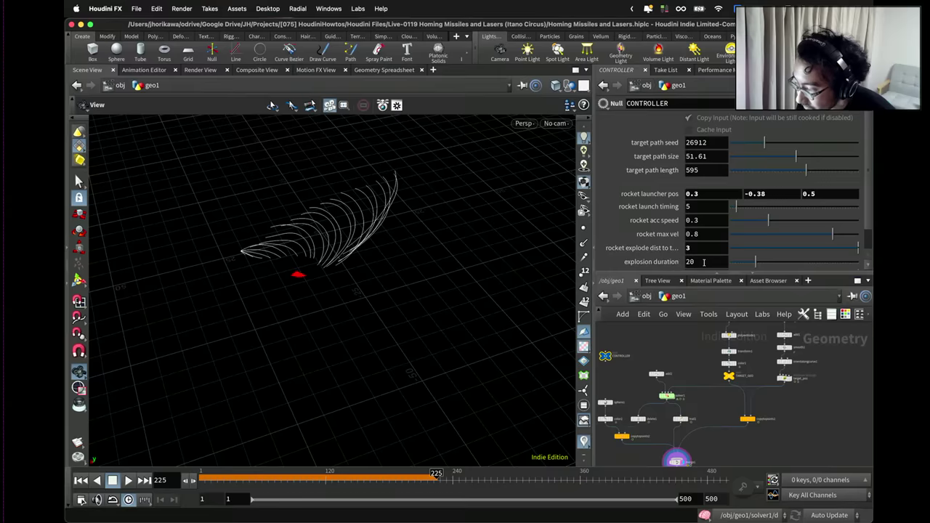
scroll(703, 262, down, 2)
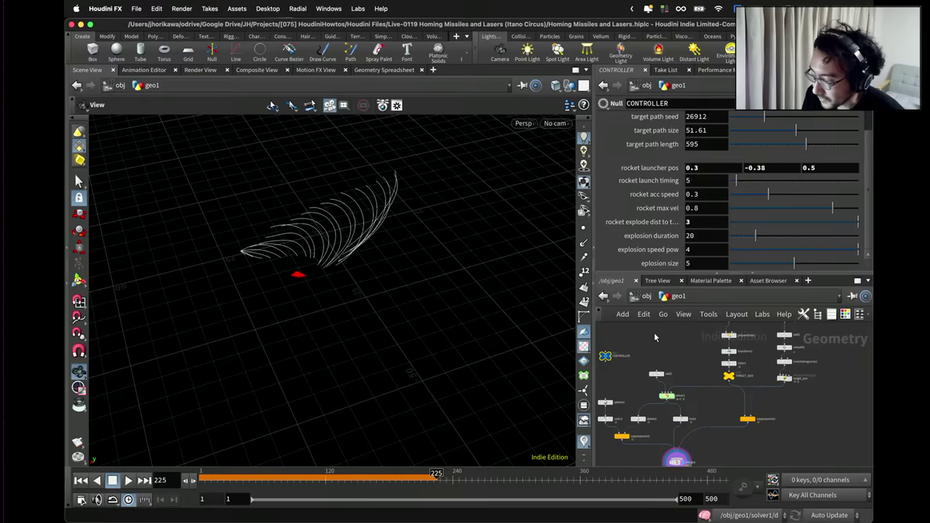
drag(289, 474, 166, 480)
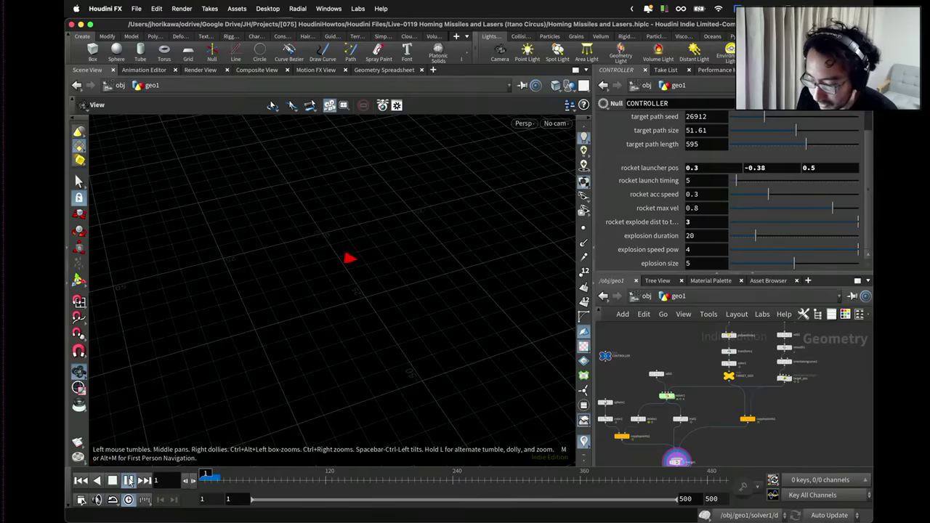
Play the simulation to frame 142 and orbit around the missile trails.
click(128, 480)
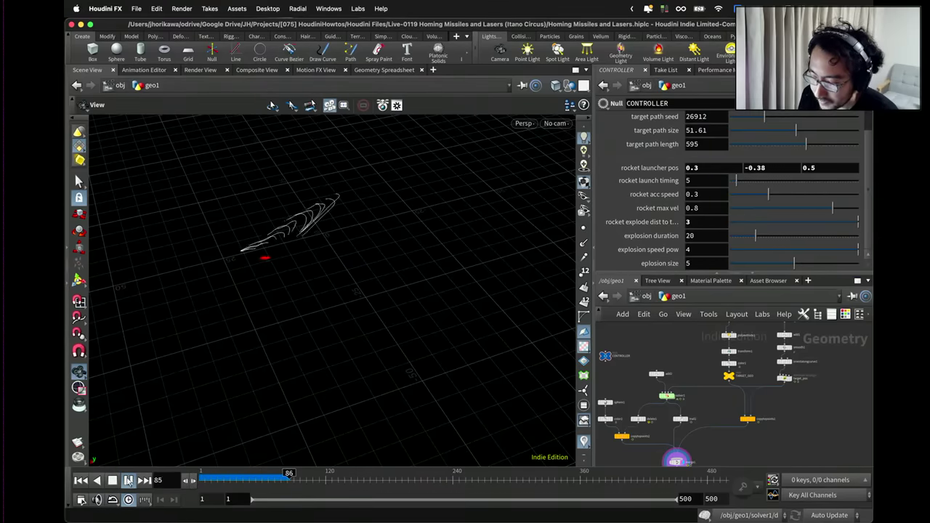
drag(188, 335, 353, 436)
drag(322, 477, 352, 476)
drag(415, 290, 371, 274)
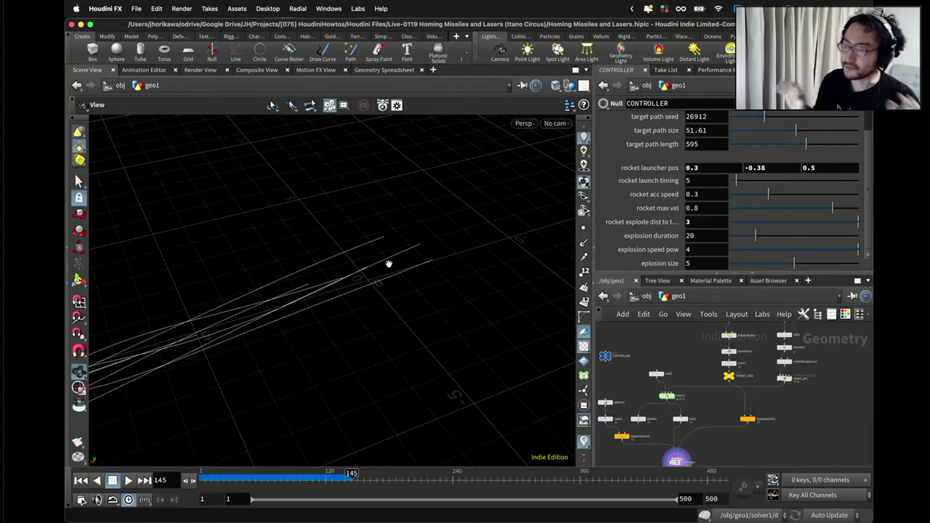
drag(390, 247, 388, 231)
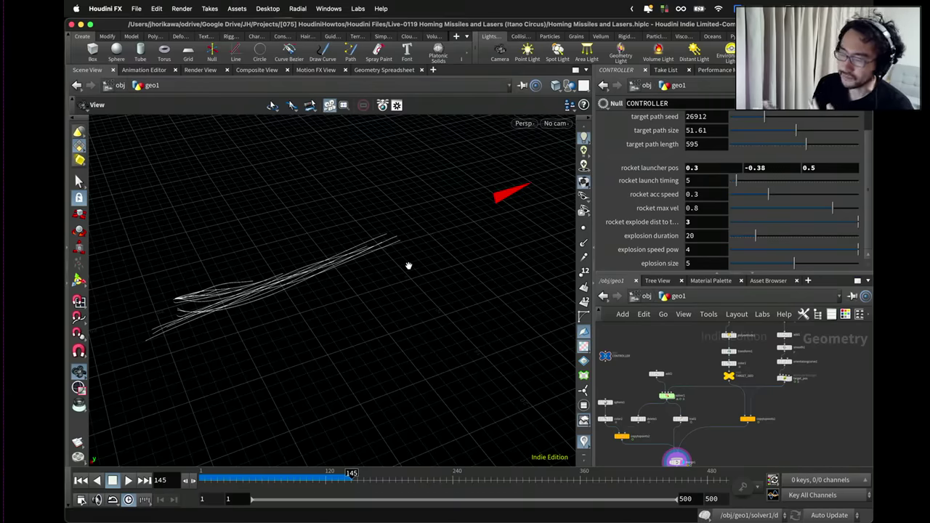
scroll(398, 252, up, 5)
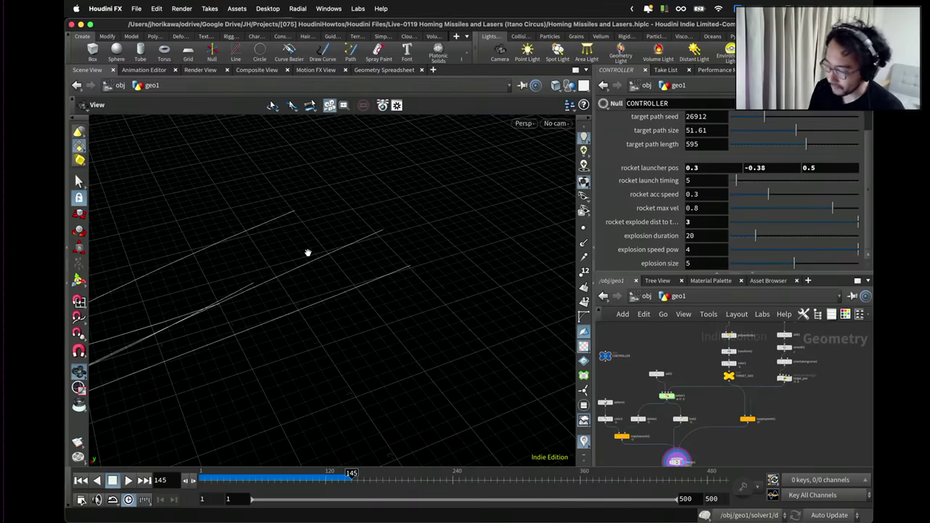
scroll(659, 396, up, 5)
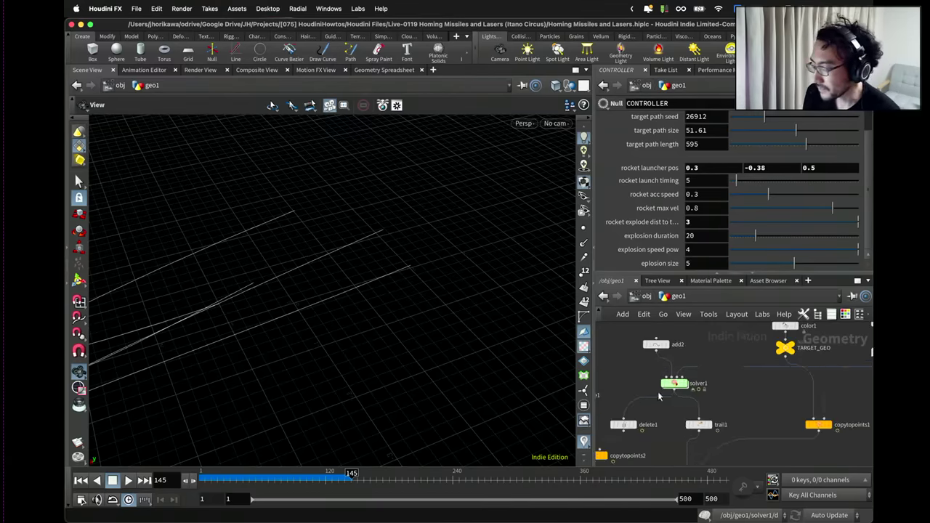
Switch to the Chrome window showing the Wikipedia Boids article.
key(ctrl+Up)
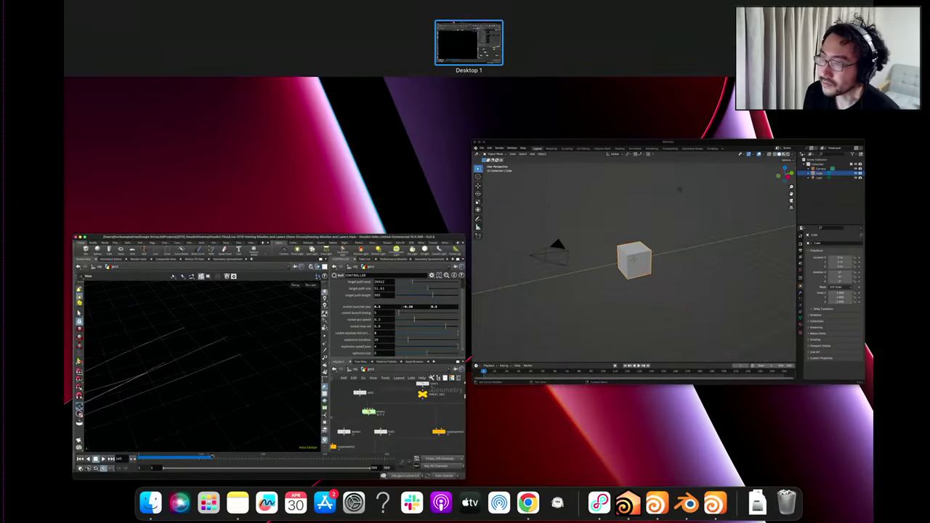
key(Escape)
key(super+Tab)
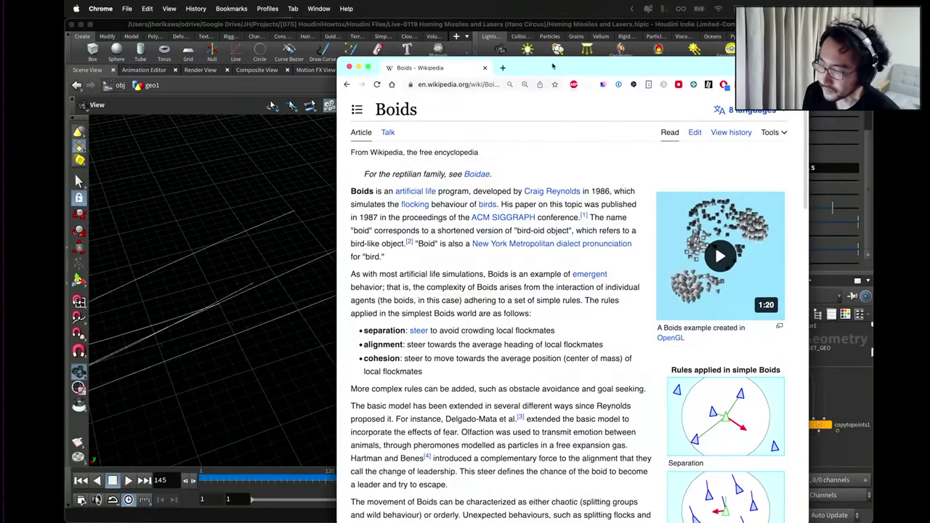
Scroll to the Boids rules list and highlight the word 'separation'.
scroll(622, 207, down, 5)
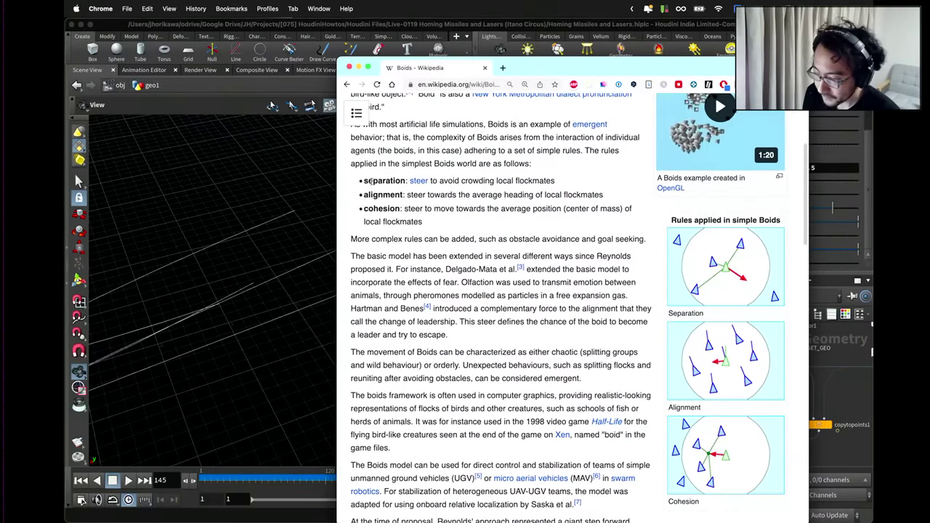
drag(363, 181, 364, 181)
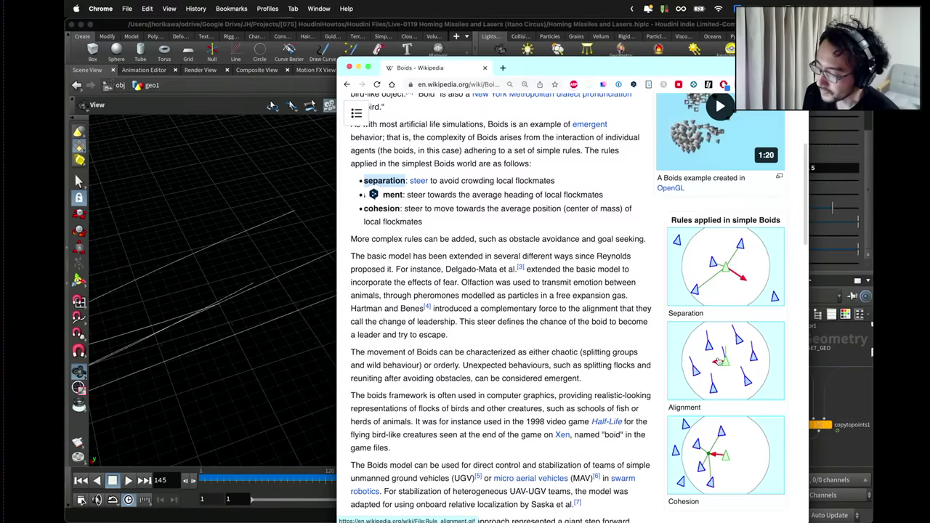
scroll(739, 417, down, 3)
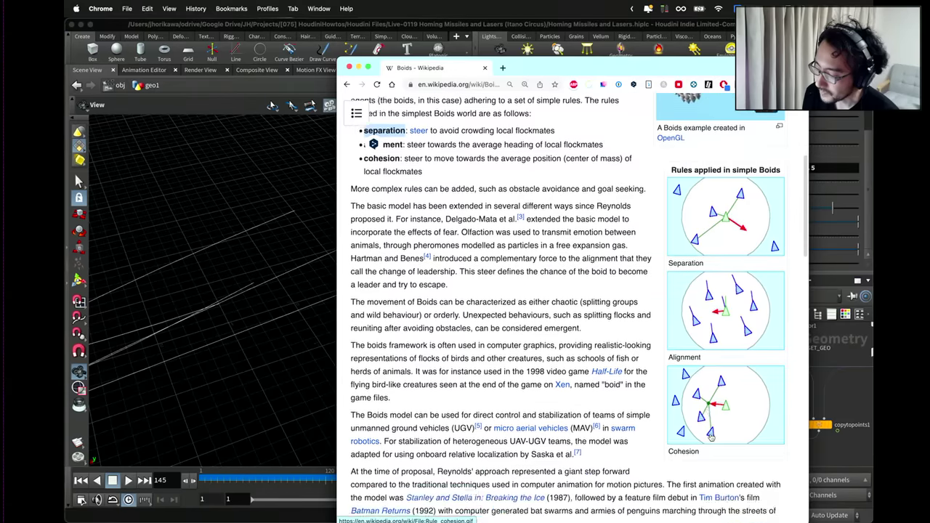
scroll(653, 400, up, 4)
Back in Houdini, go inside solver1 and select the move_rocket wrangle.
click(334, 374)
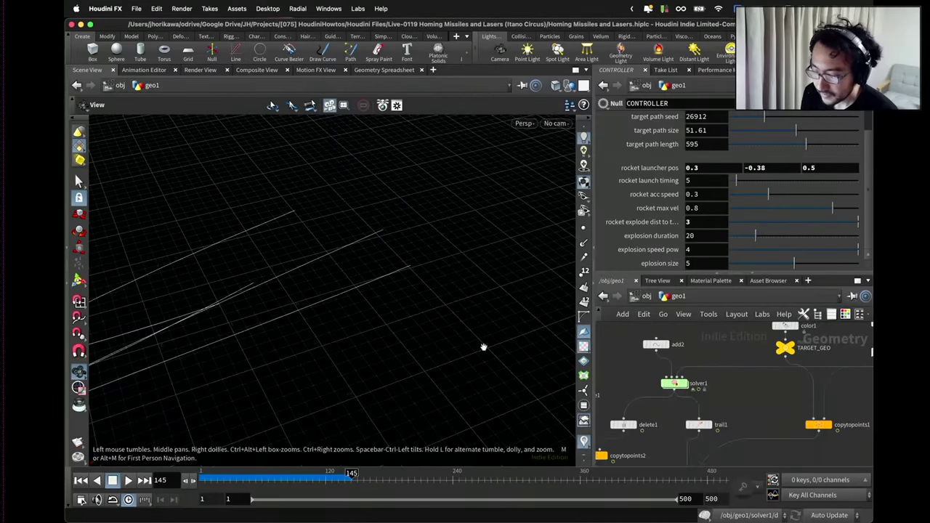
double_click(669, 381)
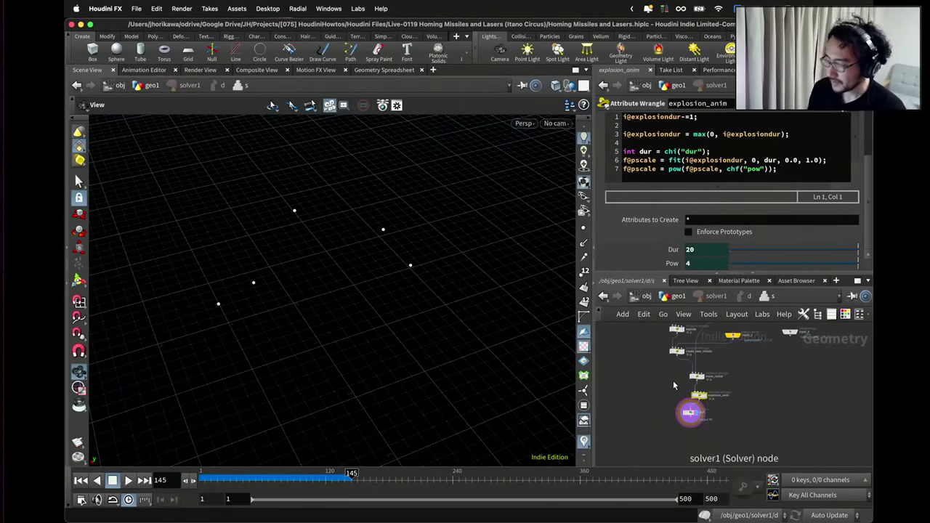
scroll(722, 388, up, 5)
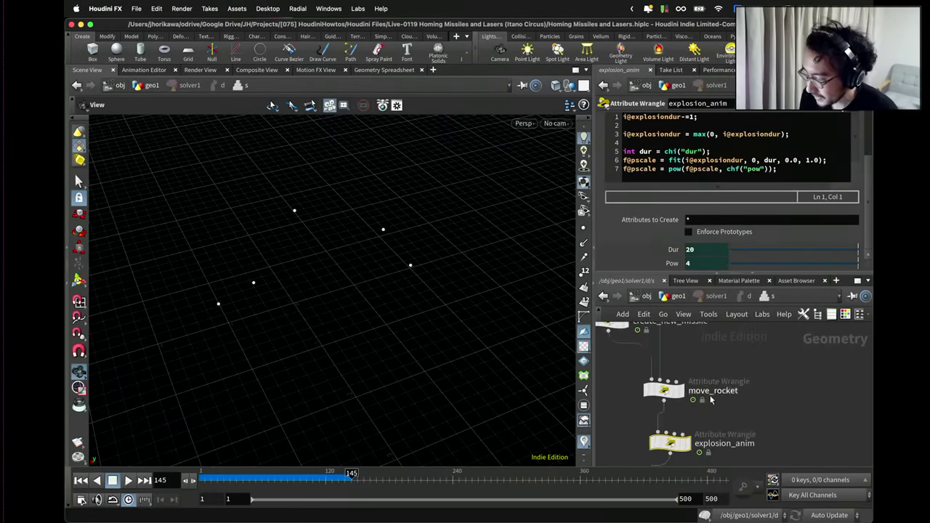
click(672, 360)
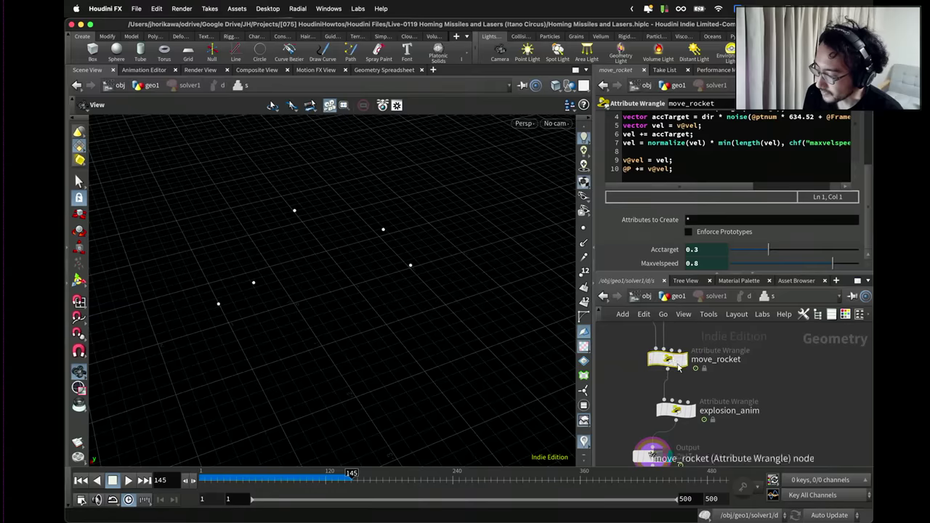
scroll(703, 406, down, 2)
scroll(704, 407, up, 2)
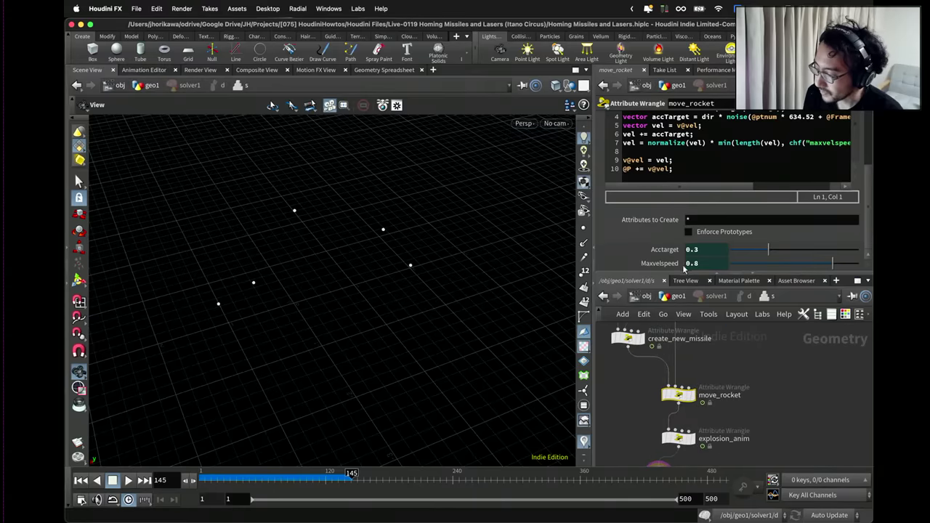
Enlarge the code editor and highlight the accTarget lines 4 and 6 and speed-clamp line 7.
drag(679, 273, 680, 367)
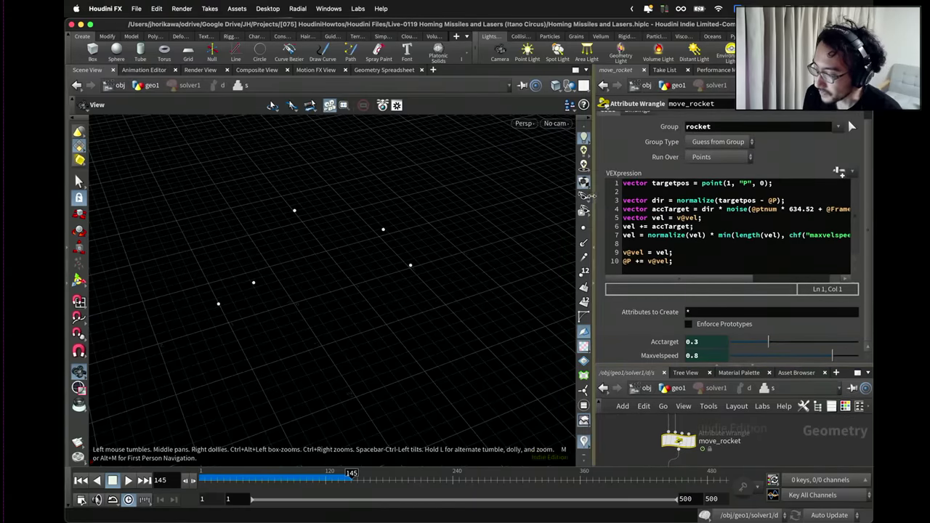
drag(592, 197, 436, 206)
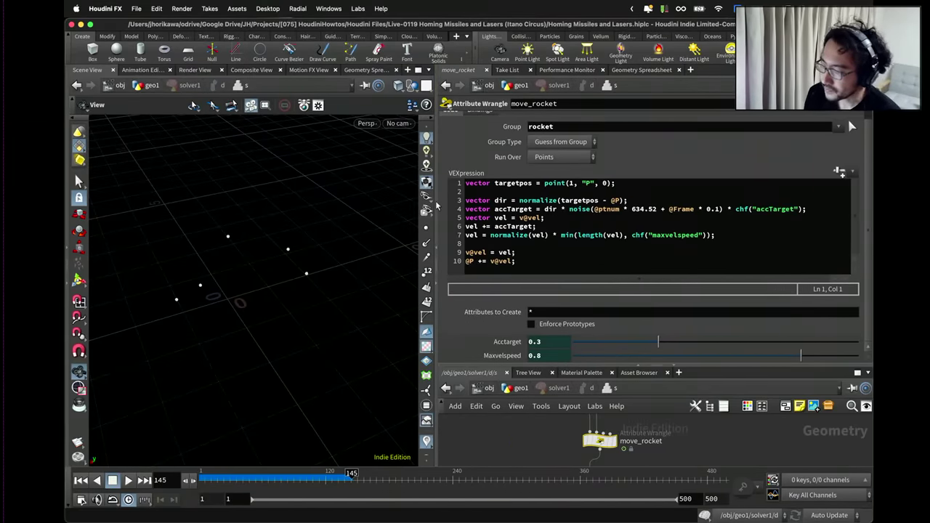
drag(546, 209, 482, 210)
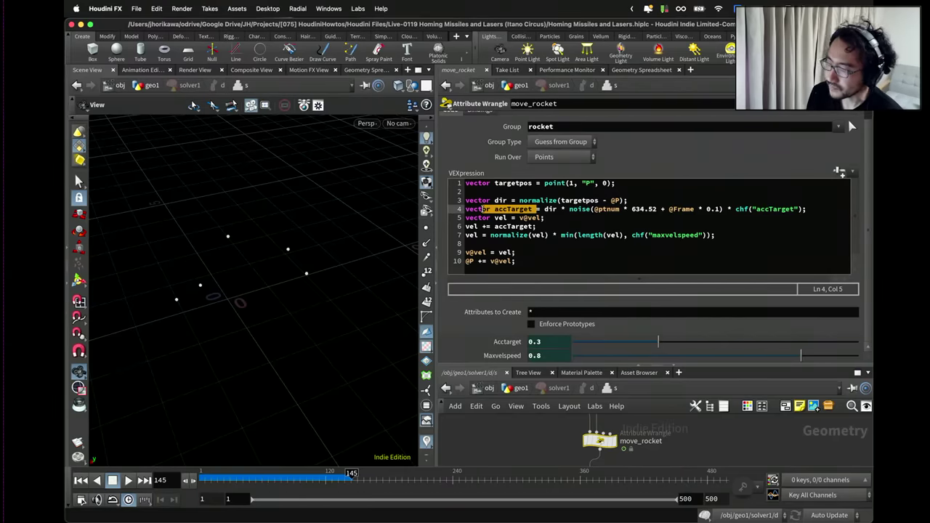
drag(546, 226, 455, 230)
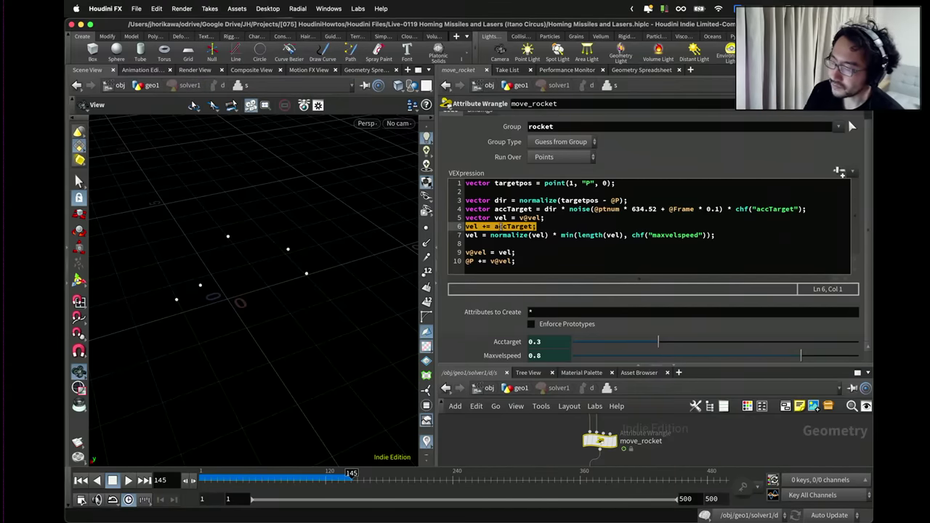
drag(716, 236, 462, 233)
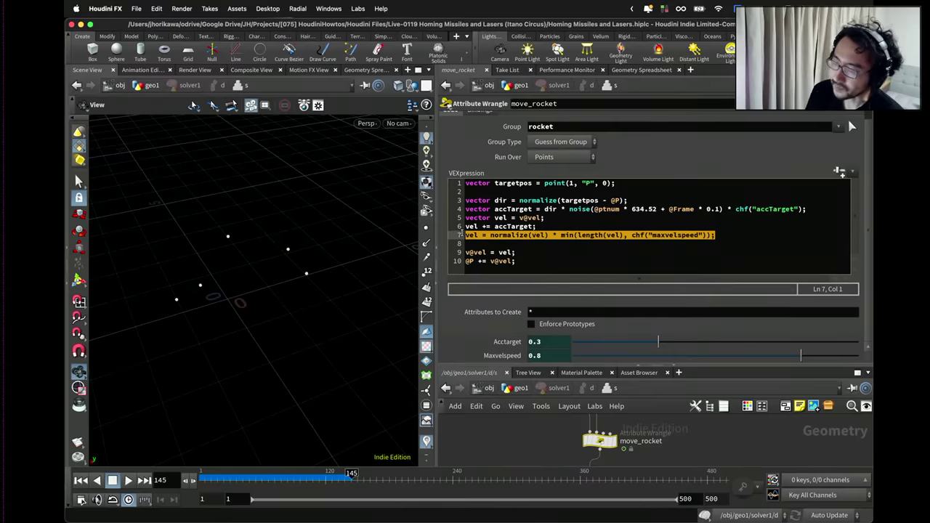
Below line 6, add the comment '// acceleration for going forward to target'.
click(573, 228)
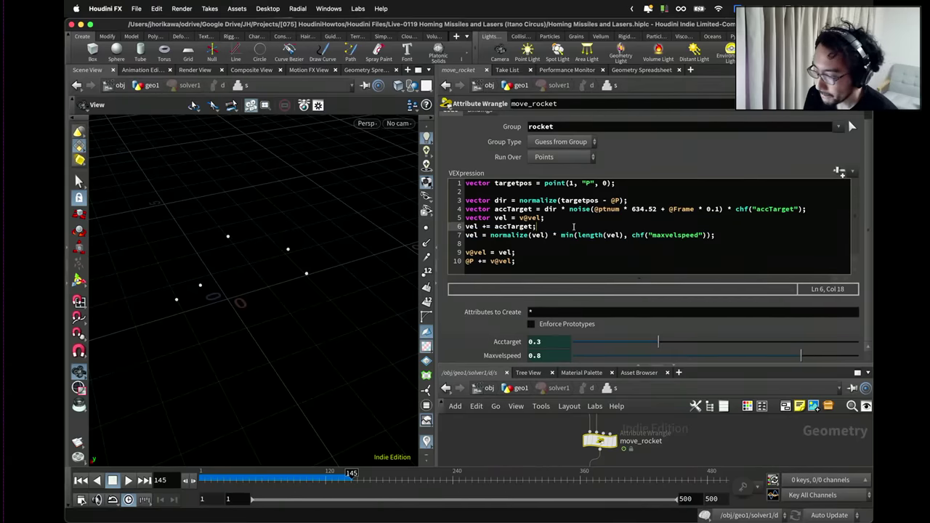
key(Return)
key(Return)
key(Return)
key(Return)
key(Up)
key(Up)
key(Up)
key(Up)
key(Up)
key(Up)
key(Up)
key(Up)
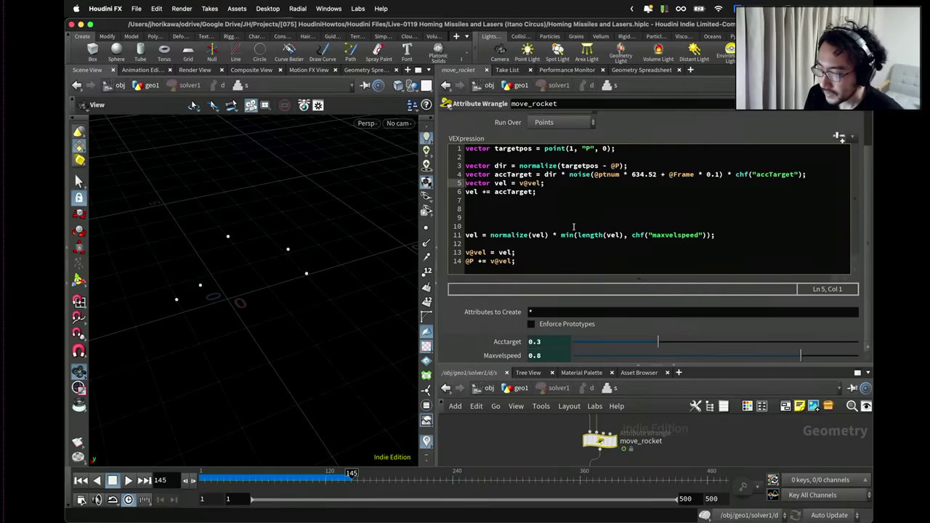
key(Return)
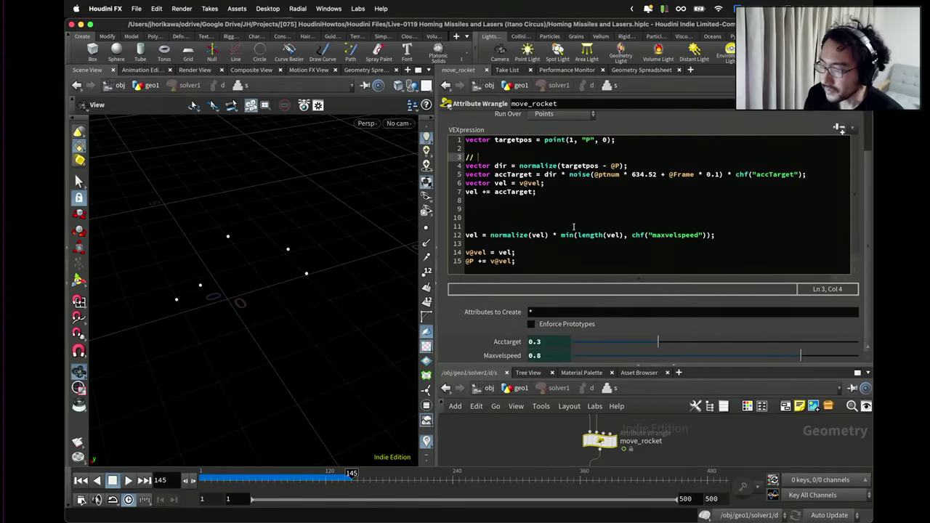
text(// acc)
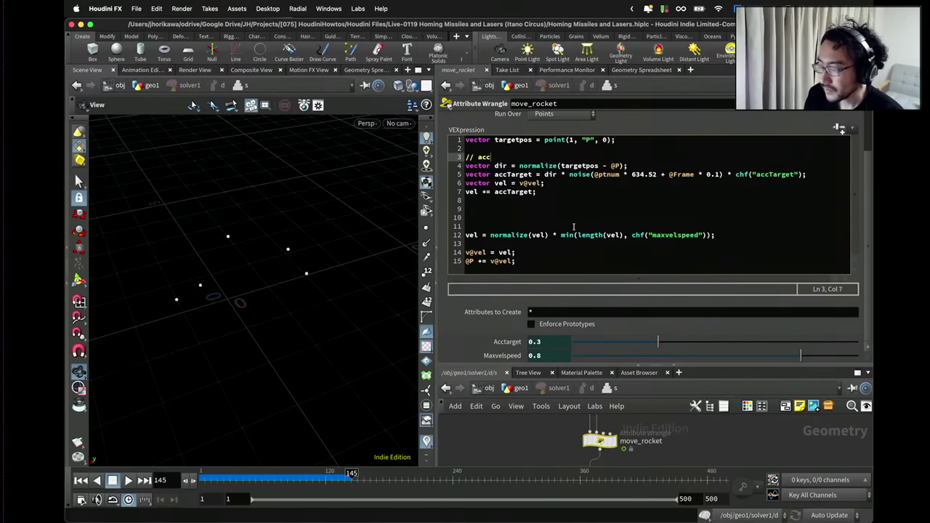
text(ell)
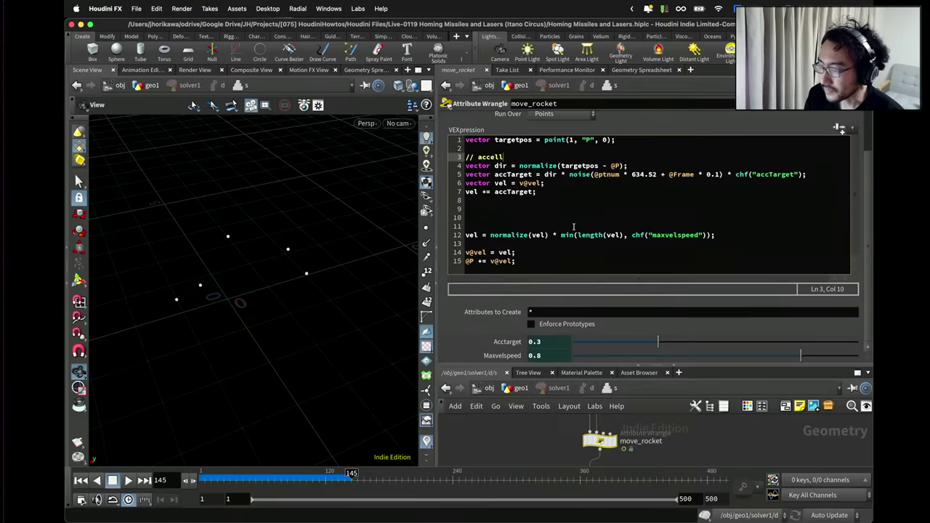
text(e)
key(BackSpace)
key(BackSpace)
text(erati)
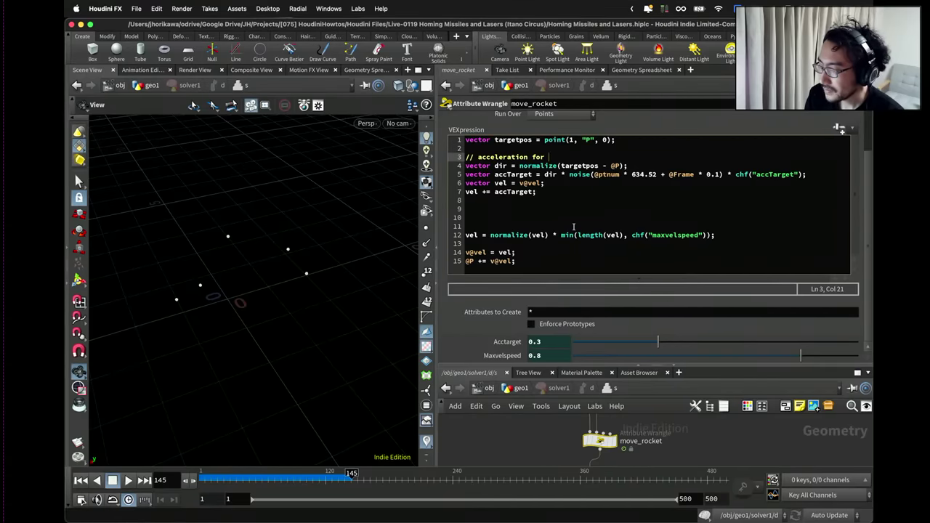
text(on for )
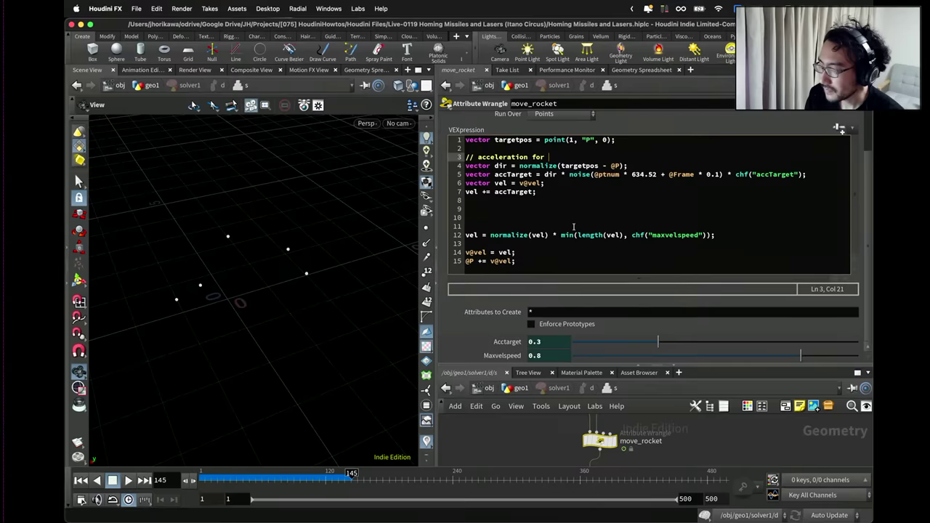
text(going forw)
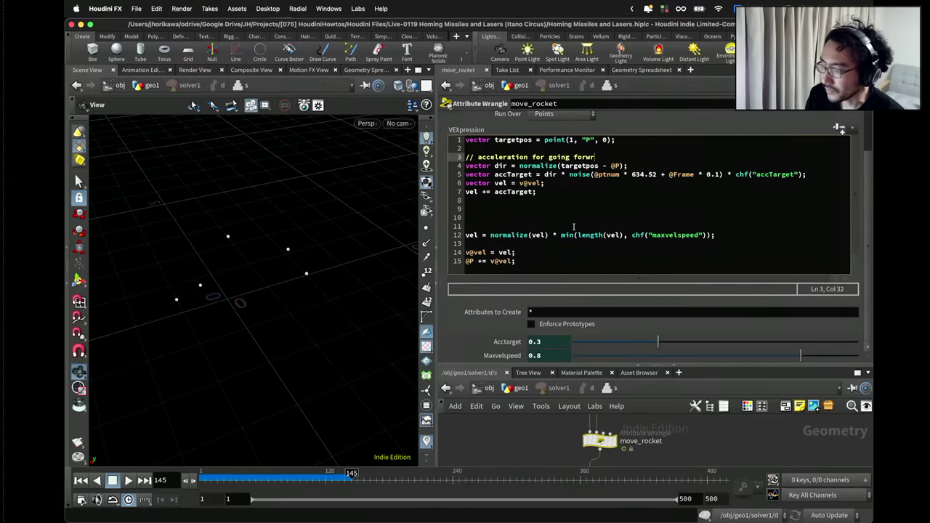
text(ard to target)
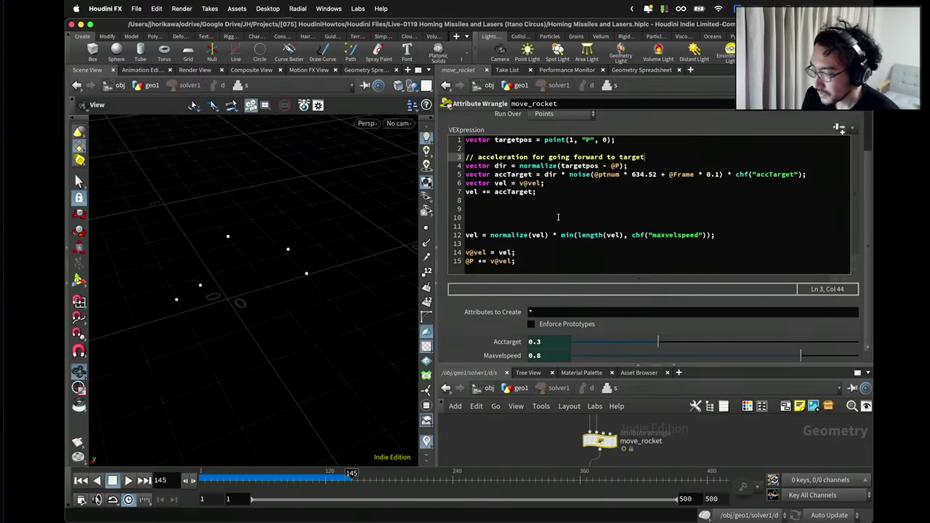
On line 10, write the comment '// acceleration for separation againt other rockets'.
click(549, 217)
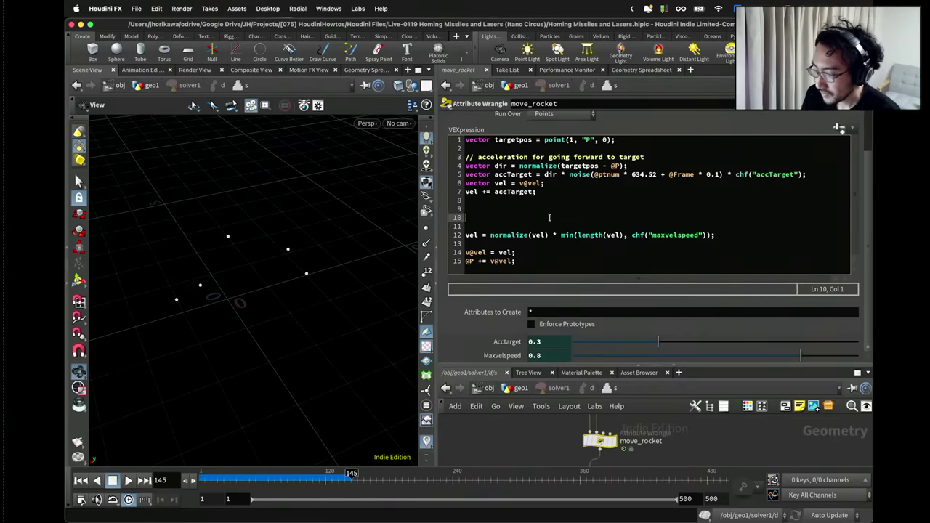
text(// a)
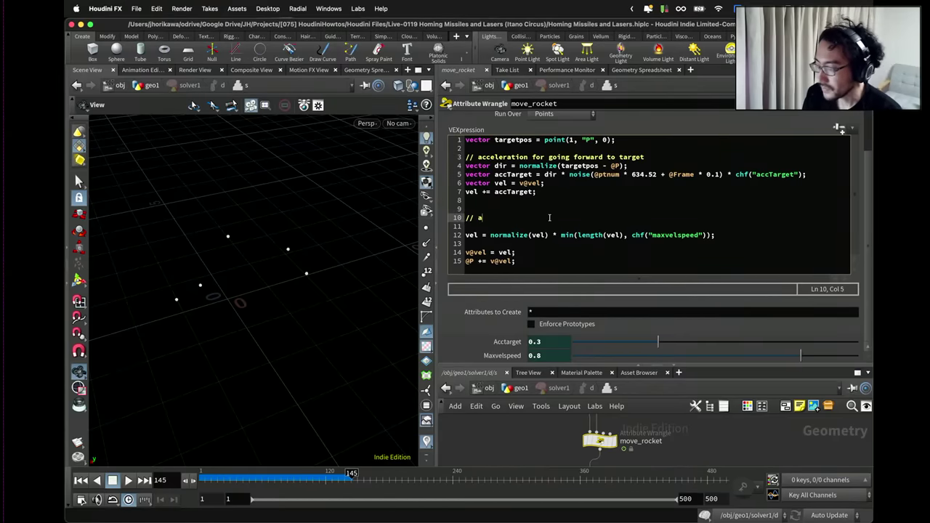
text(cceleration f)
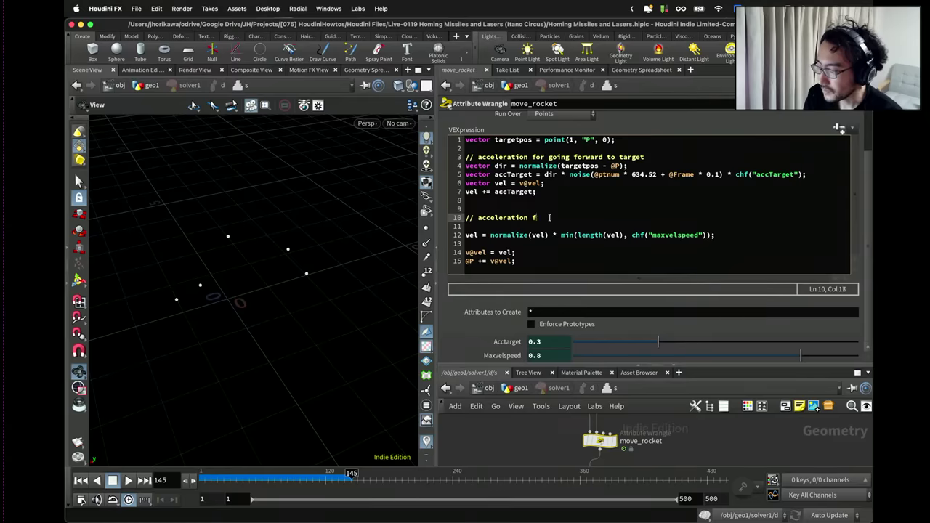
text(or separa)
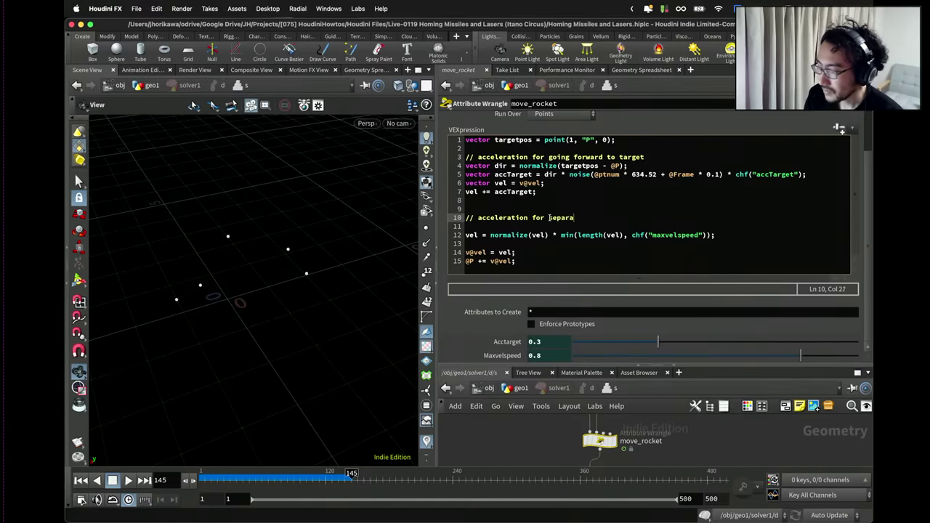
text(tion)
key(Return)
key(Return)
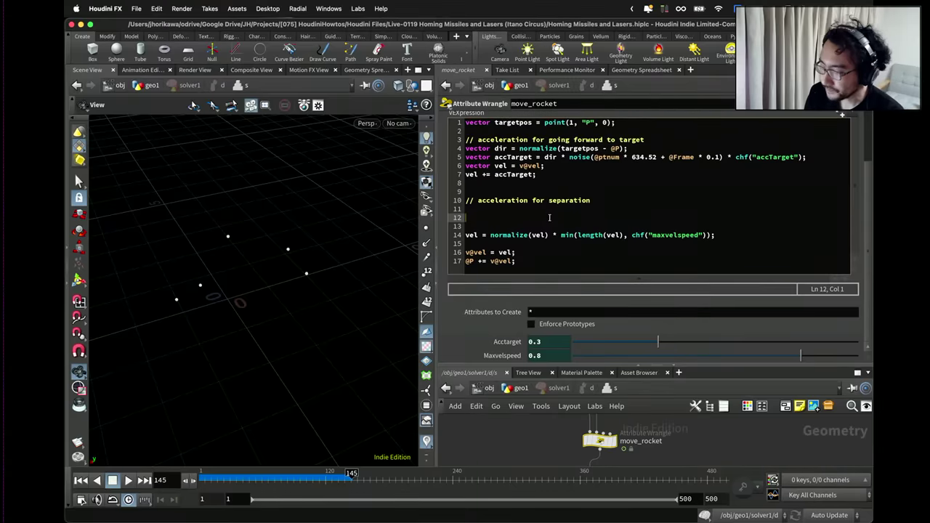
key(Up)
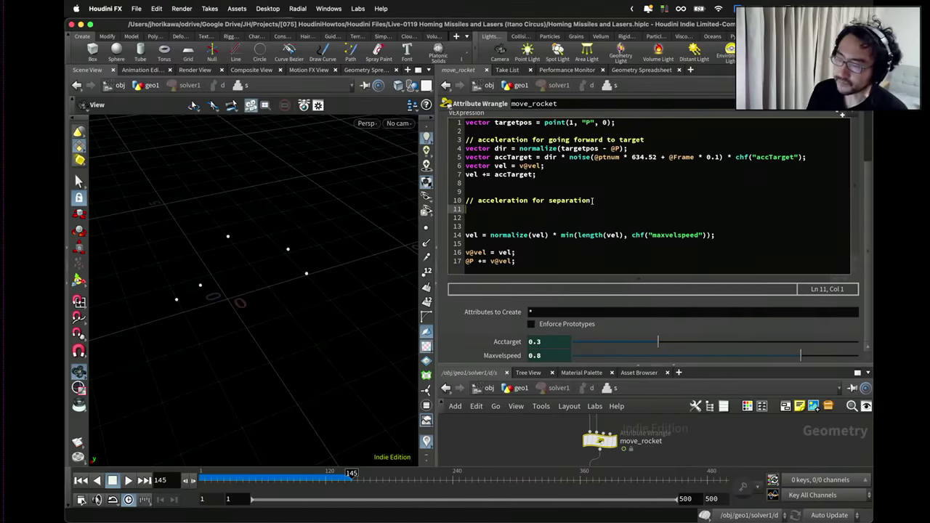
click(594, 200)
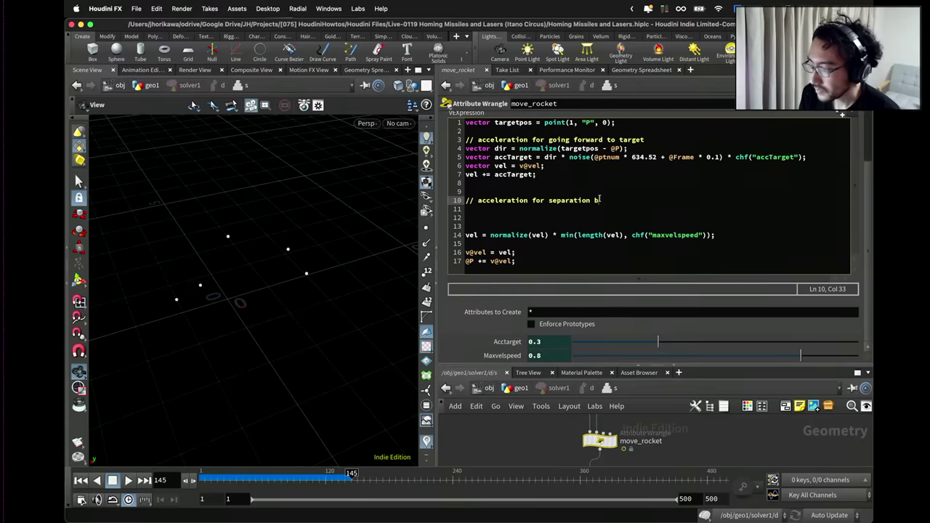
text(againt )
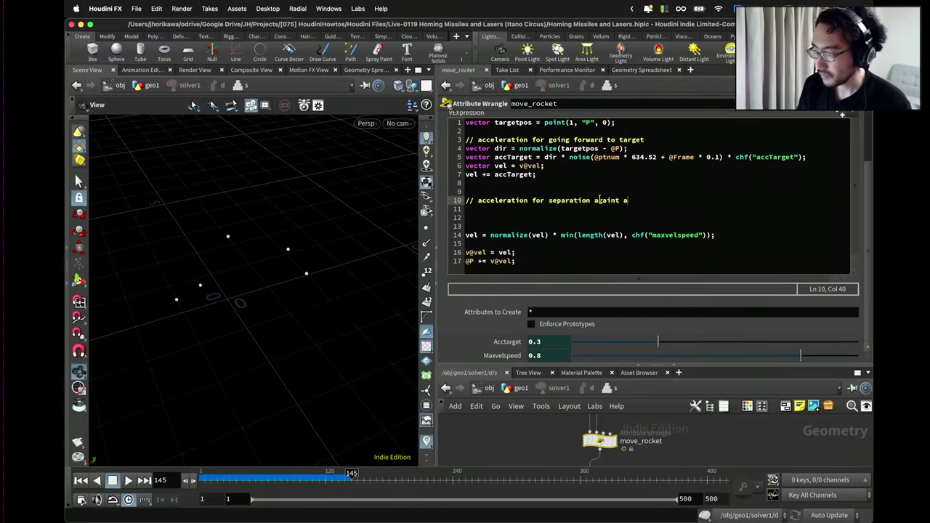
text(other roc)
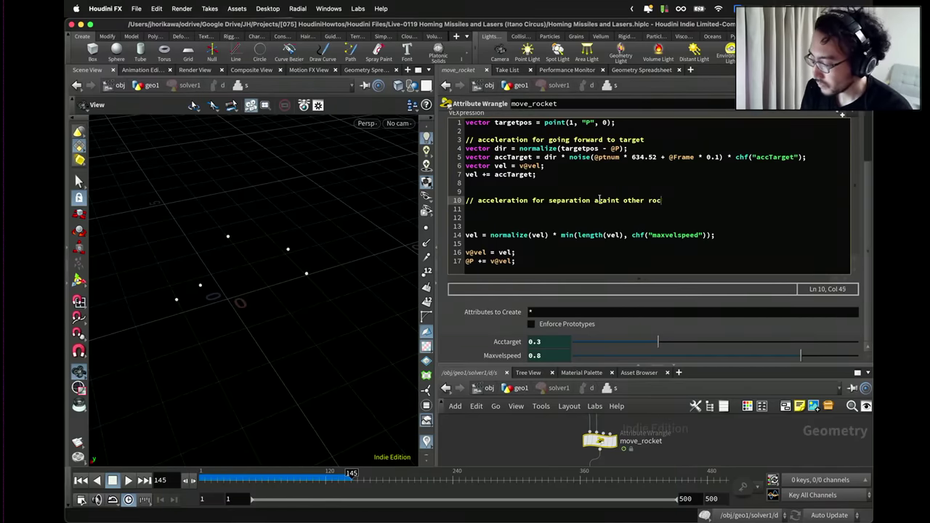
text(kets)
key(Down)
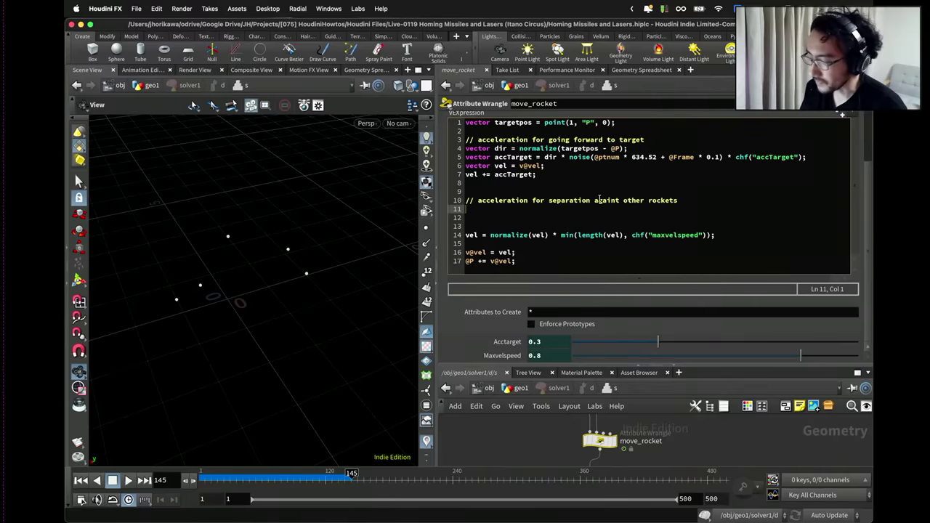
scroll(597, 191, up, 4)
Type float sepdist = chf("sepdist"); on line 11 and generate its spare parameter.
scroll(588, 161, down, 1)
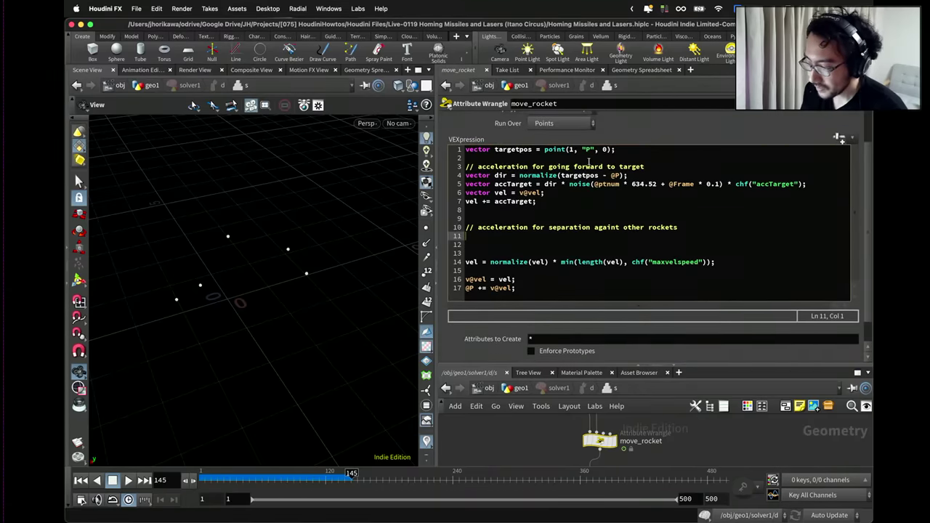
text(int)
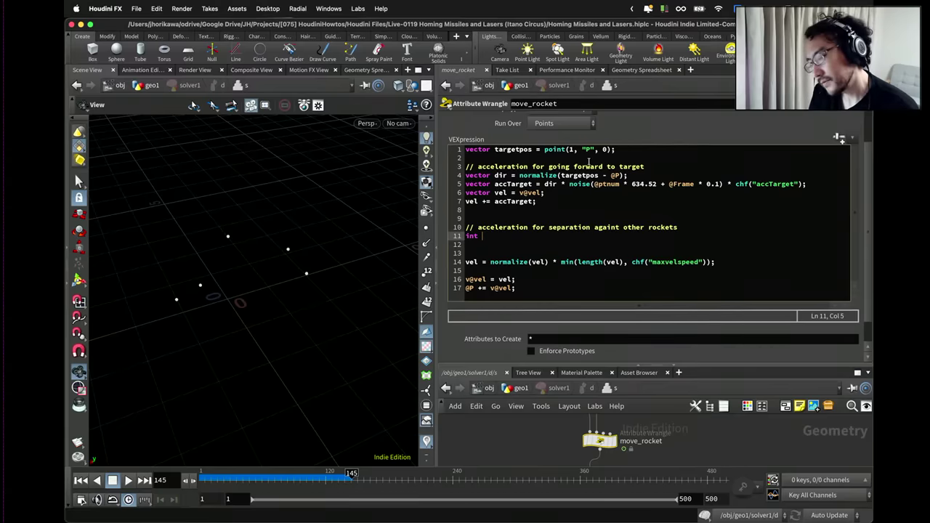
key(BackSpace)
key(BackSpace)
key(BackSpace)
key(BackSpace)
text(float)
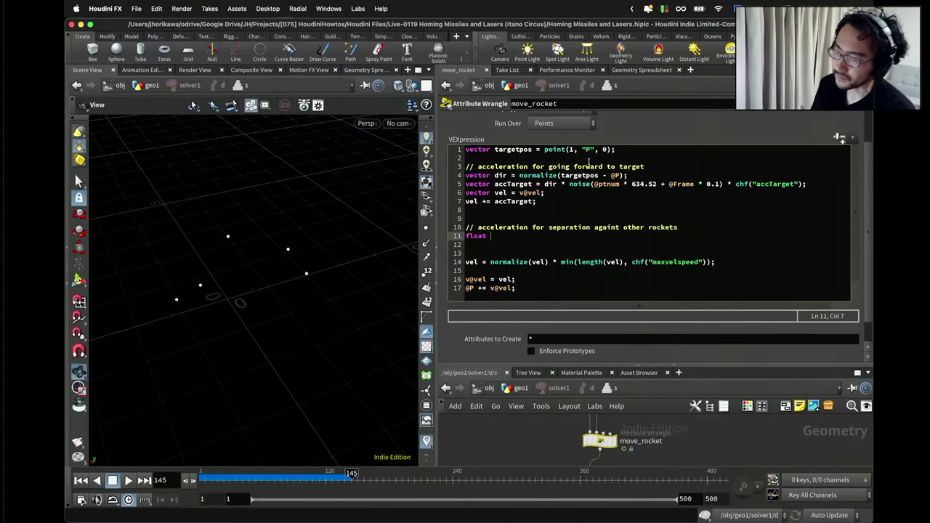
text(se)
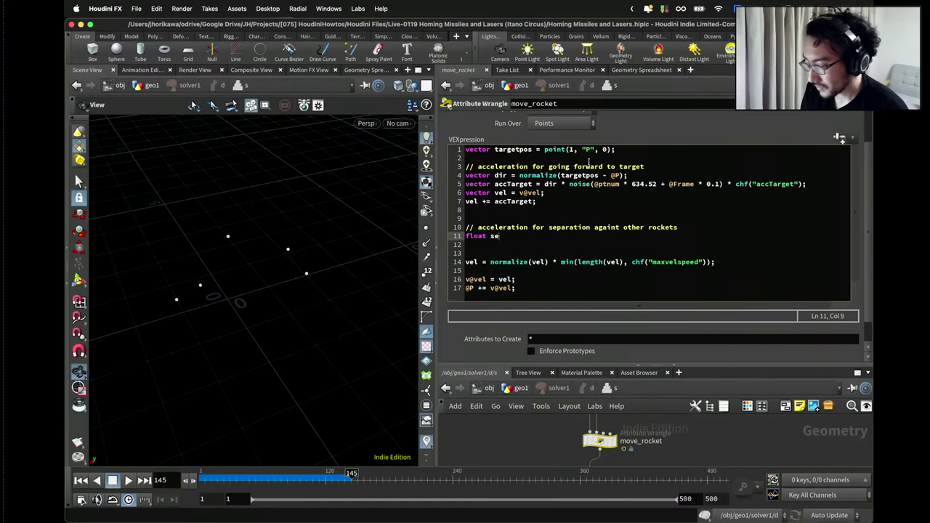
text(pdist = chf(")
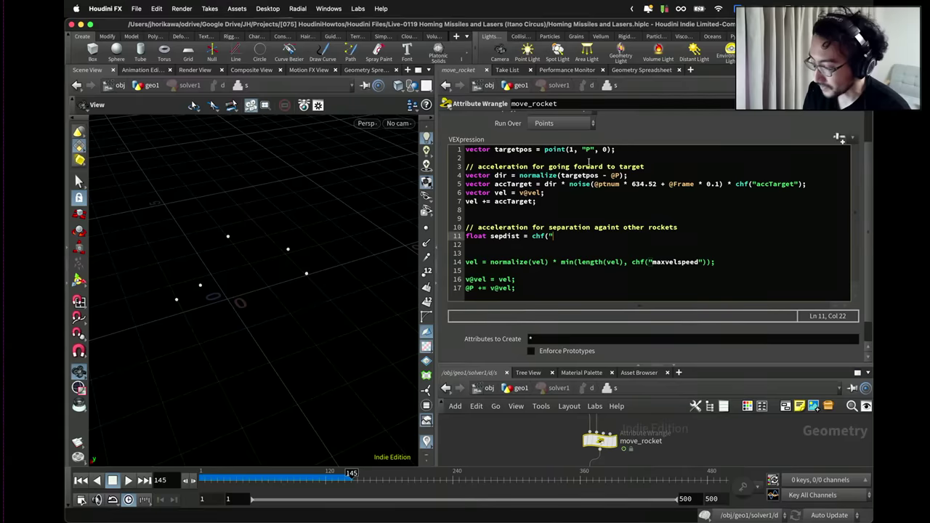
text(sepdi)
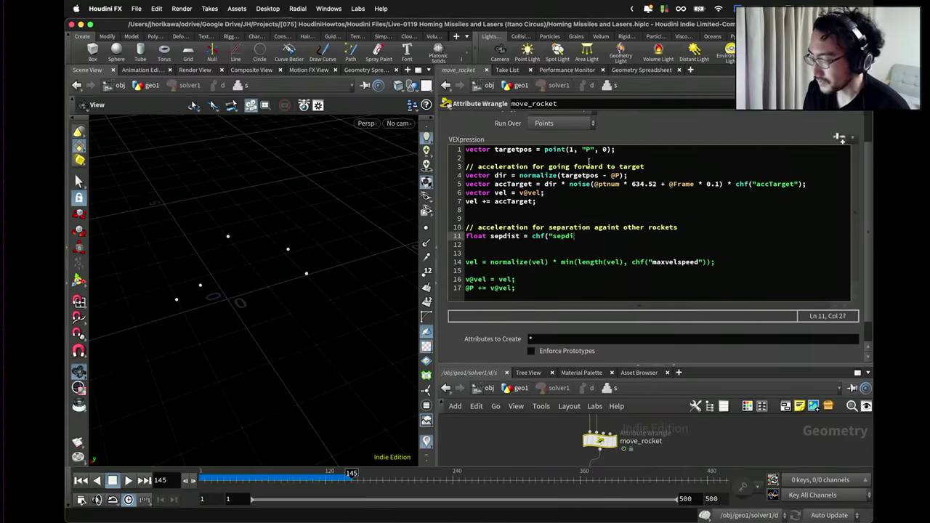
text(st");)
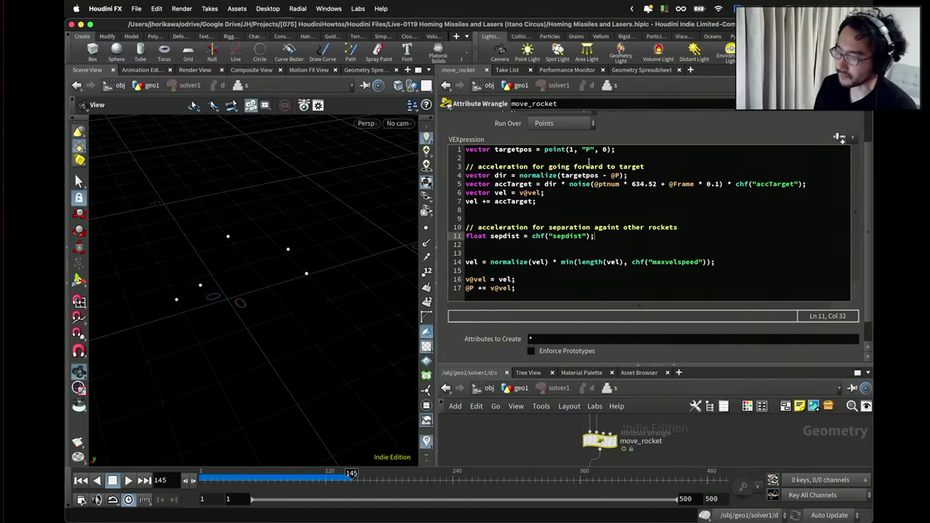
click(839, 140)
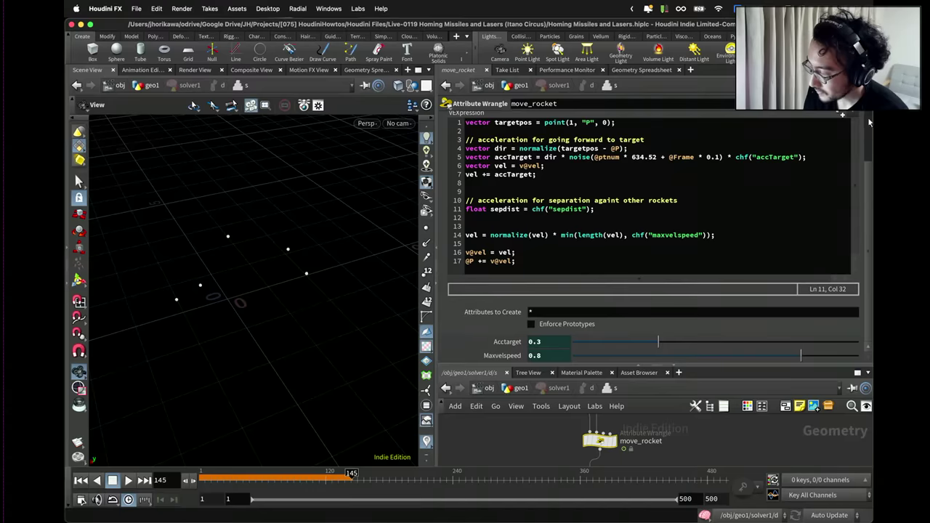
Add the Sepdist spare parameter and set its value to 1.
click(842, 116)
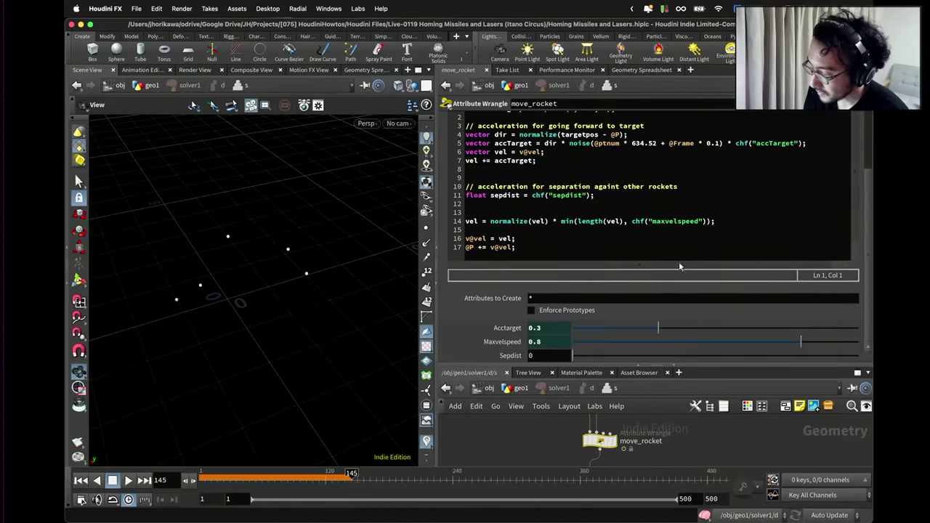
click(542, 356)
text(1)
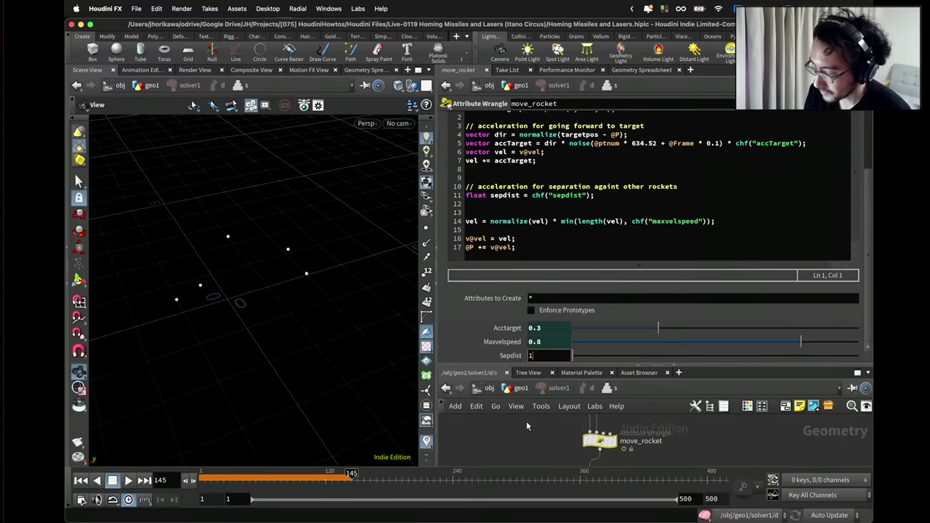
key(Return)
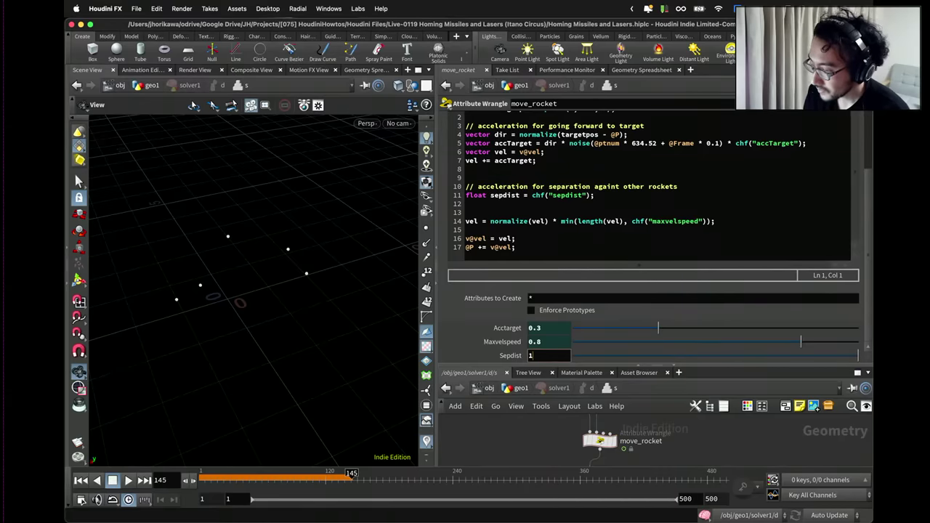
Start line 12 with int npts[] = nearpoints(0, below the sepdist declaration.
click(600, 204)
key(Return)
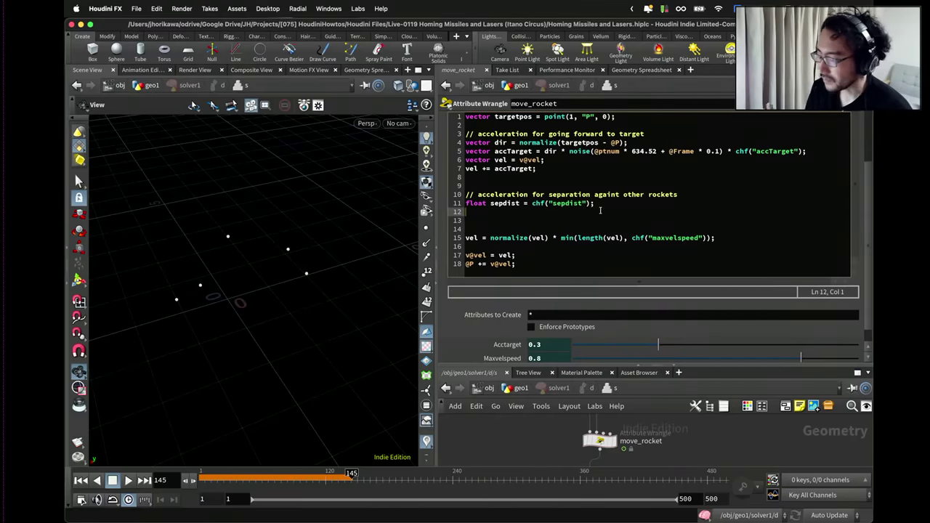
drag(596, 204, 457, 201)
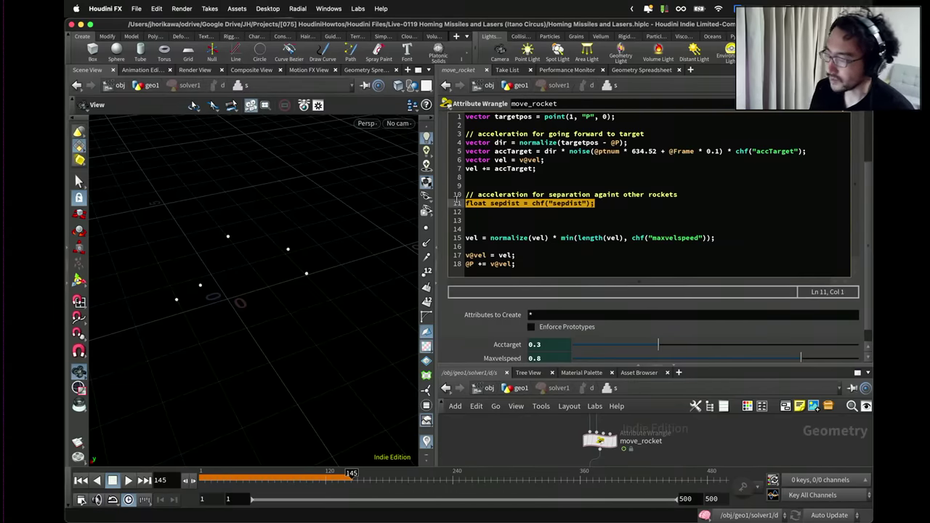
click(503, 211)
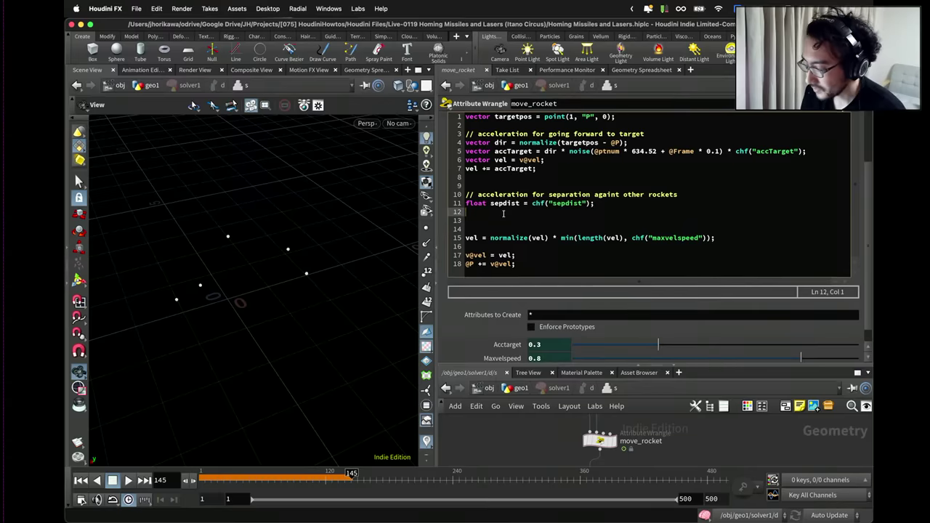
text(int )
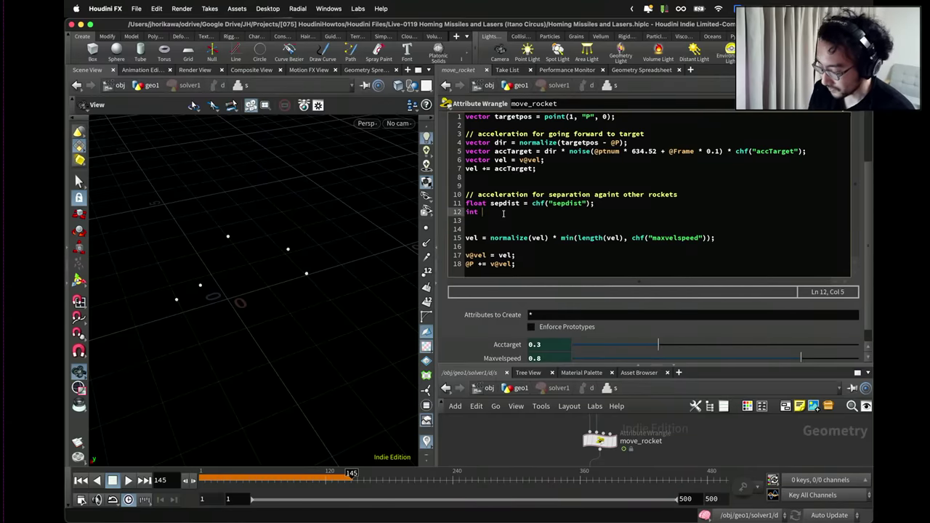
text(npts[)
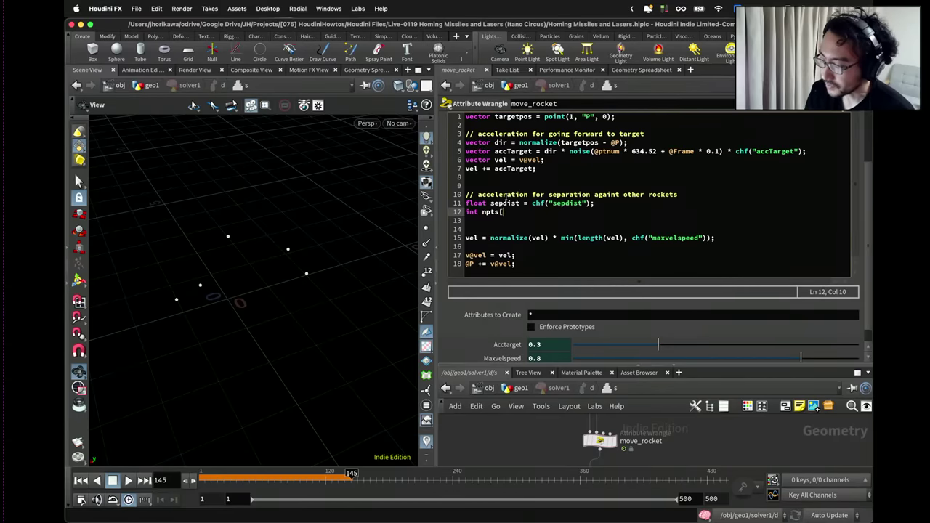
text(] = near)
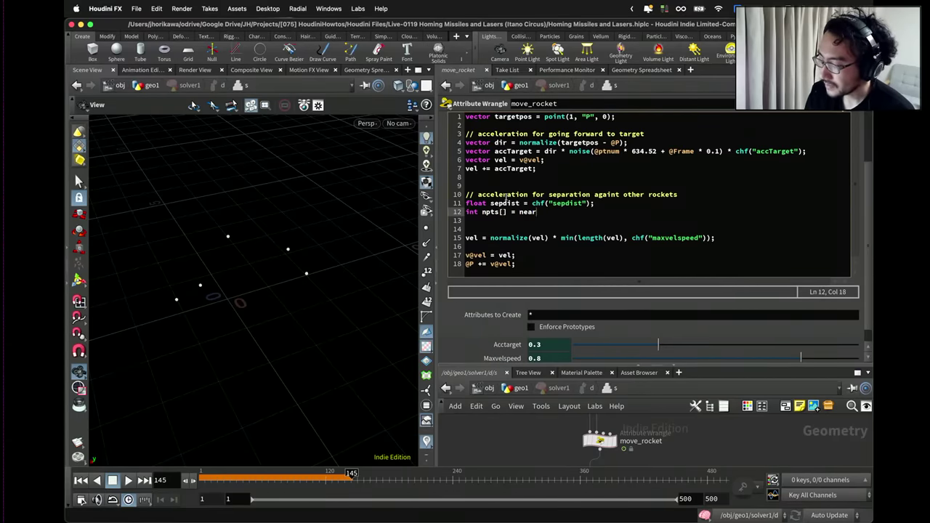
text(points(0,)
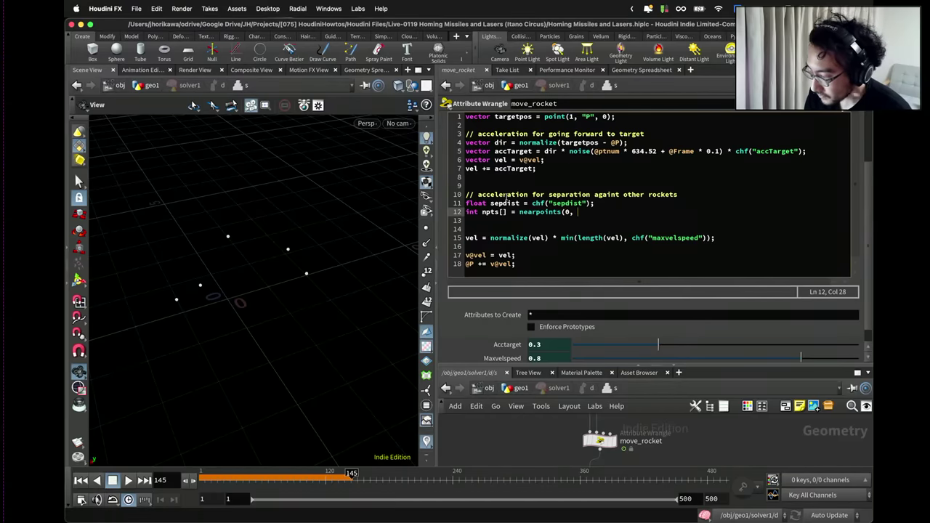
Complete line 12 as int npts[] = nearpoints(0, "rocket", @P, sepdist, 10); with a blank line below.
key(BackSpace)
key(BackSpace)
key(BackSpace)
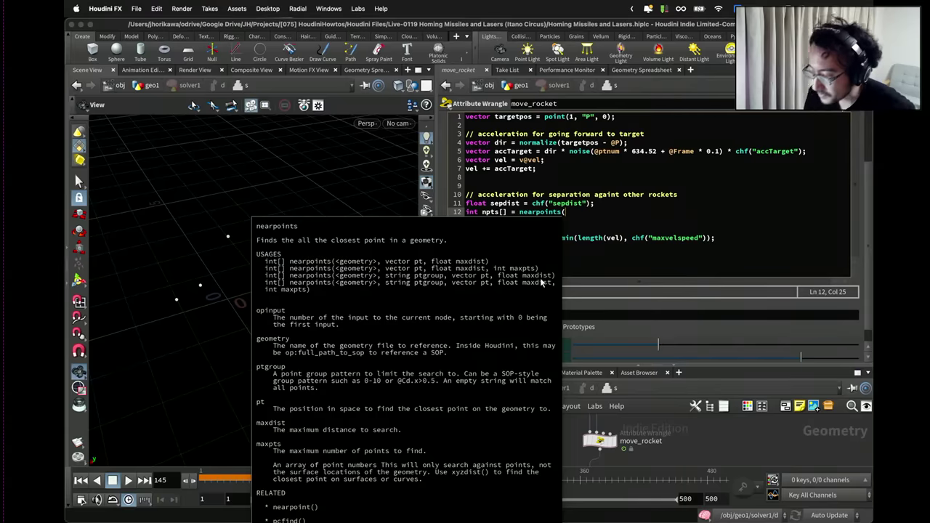
text(0, ")
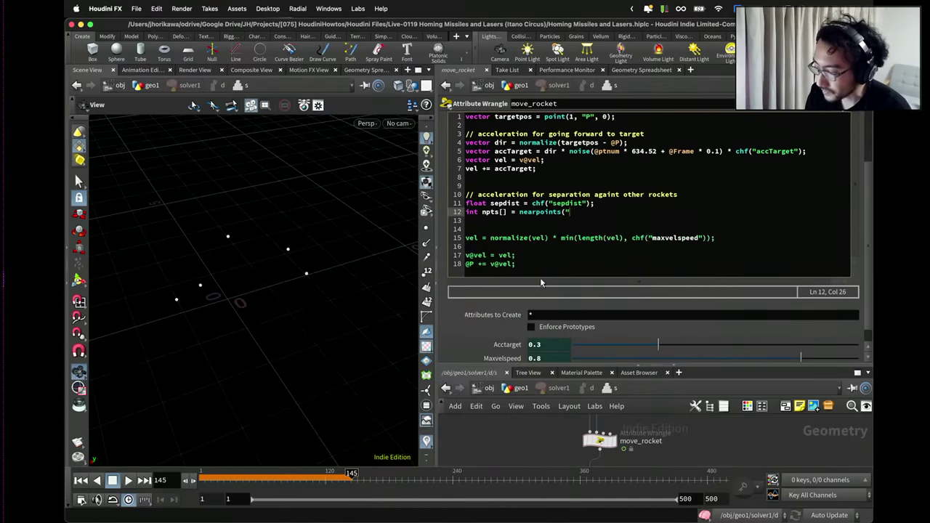
text(rocket",)
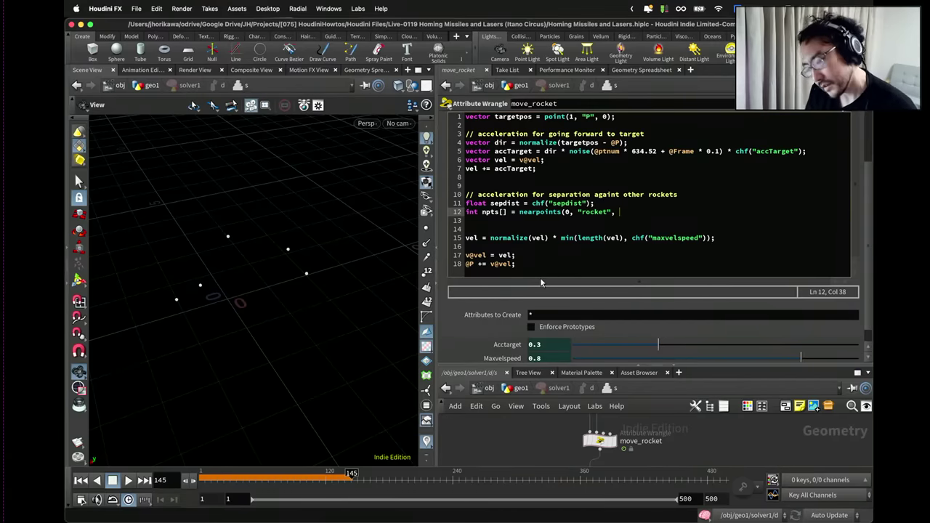
text(@P)
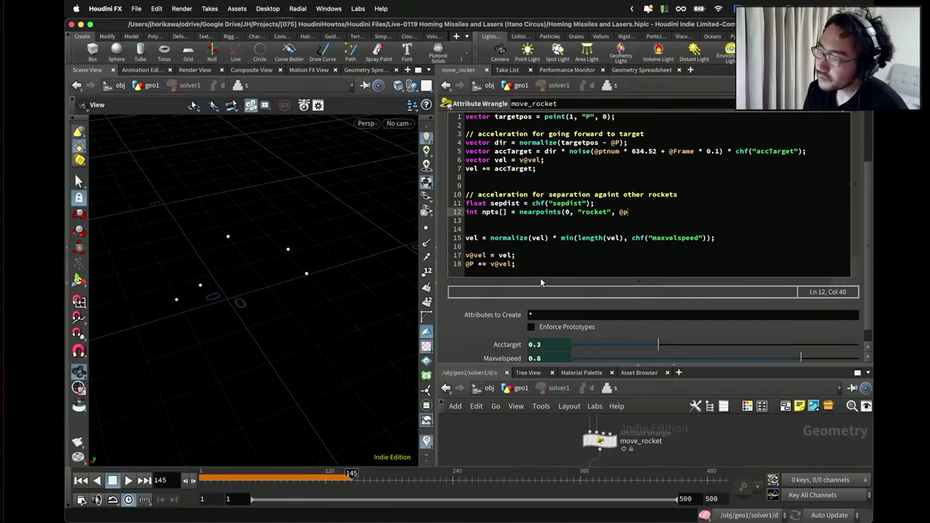
text(, )
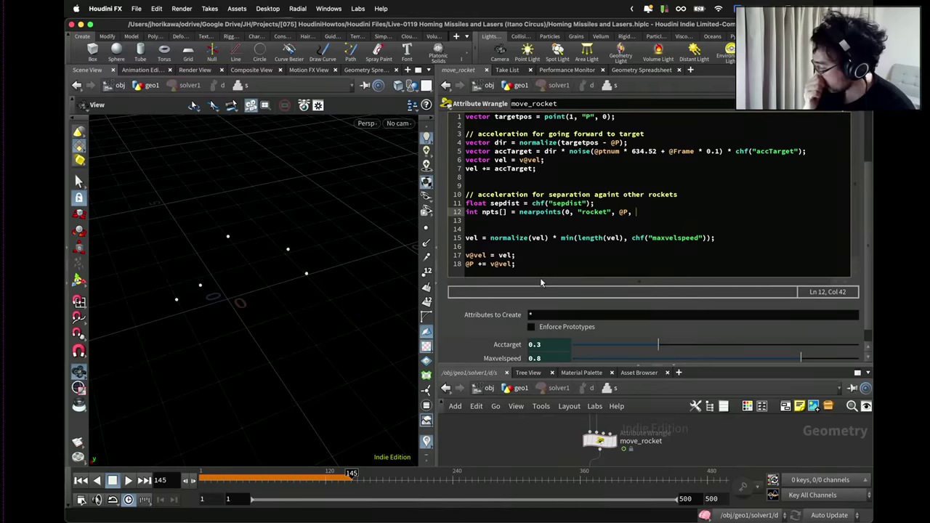
text(sepdist))
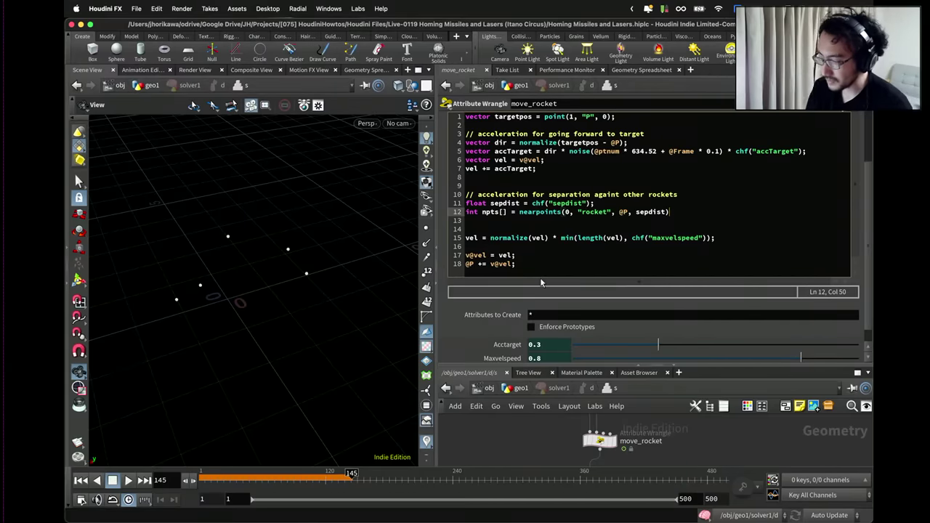
text(;)
key(Return)
key(Left)
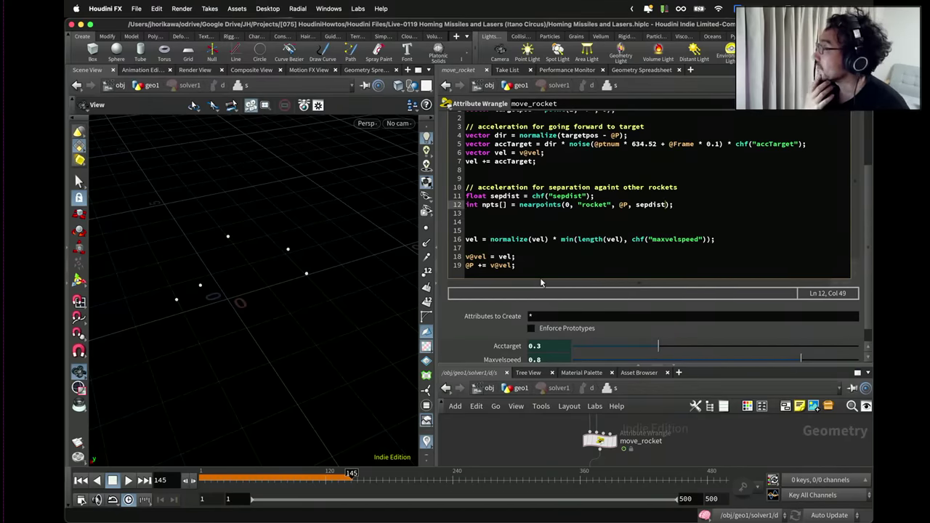
text(, )
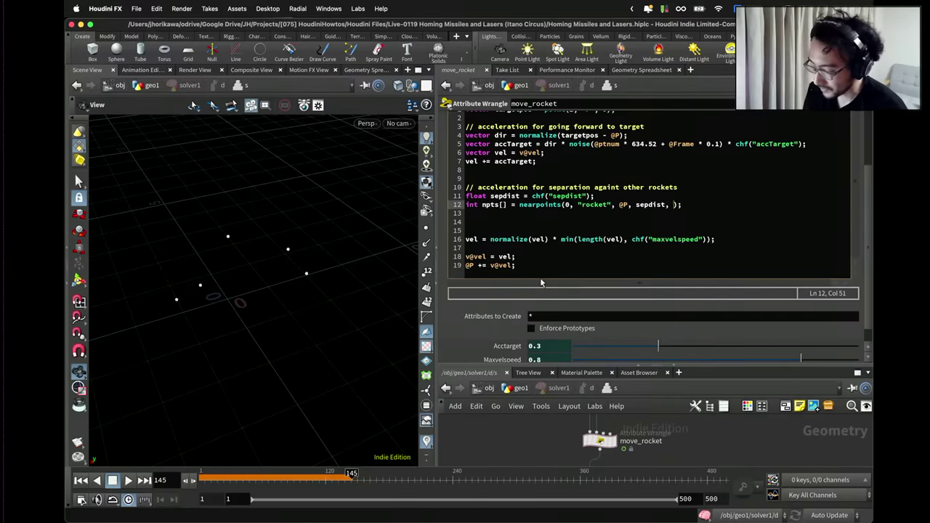
text(10)
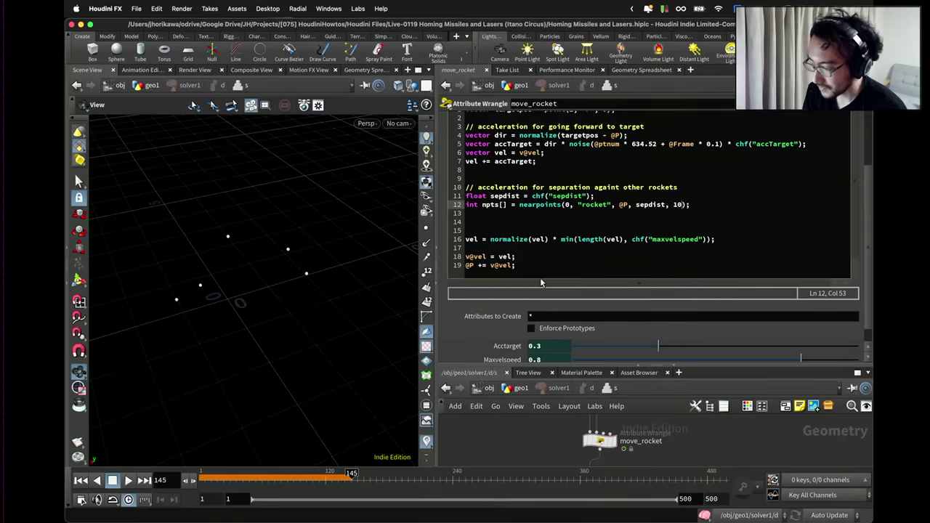
text();)
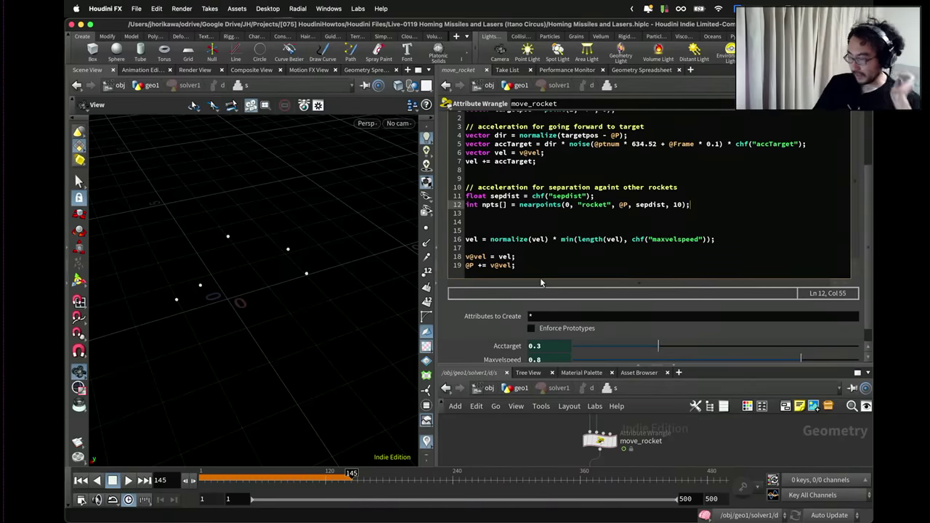
key(Return)
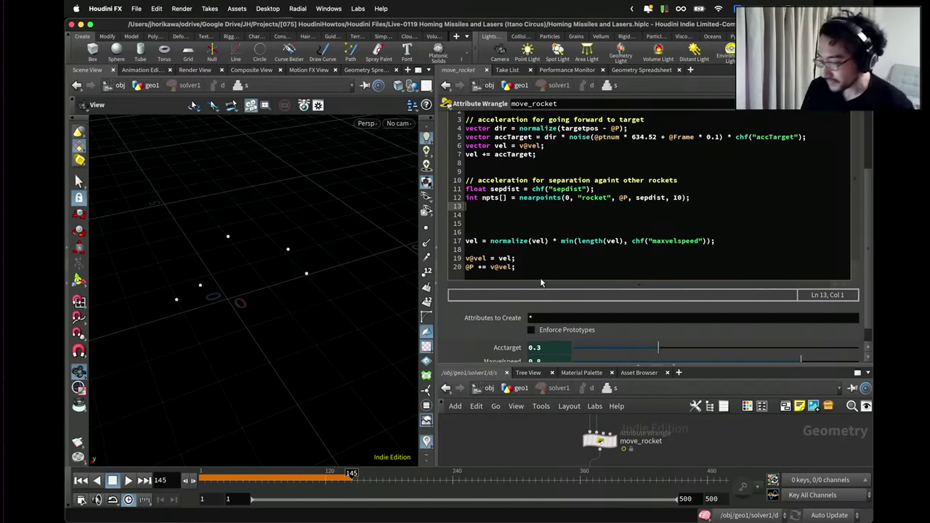
drag(683, 198, 673, 198)
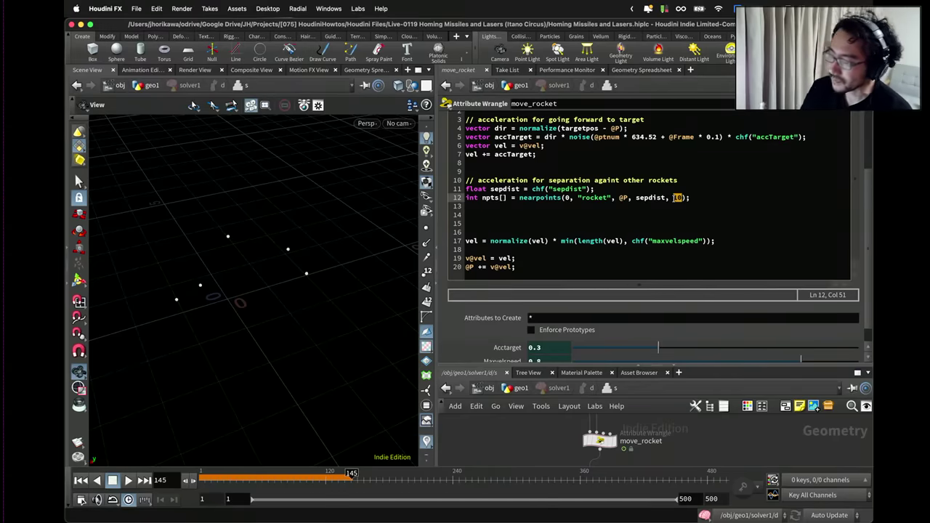
click(671, 210)
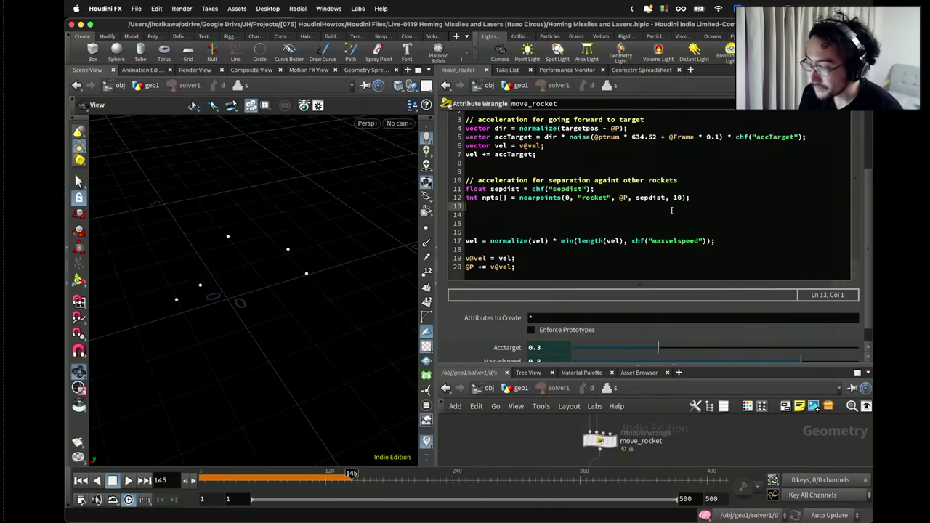
Add an empty loop for(int i=1; i<len(npts); i++){ } that skips the first entry.
text(for(int i)
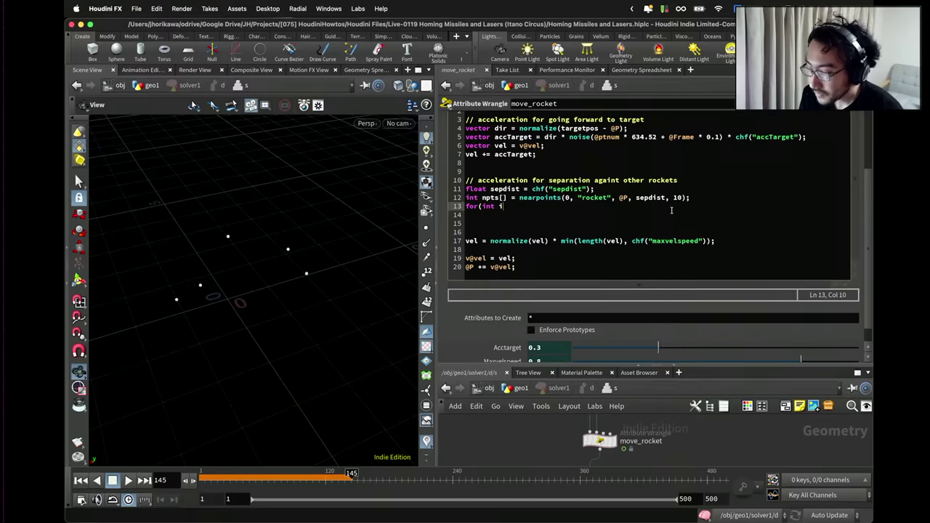
text(=0; i)
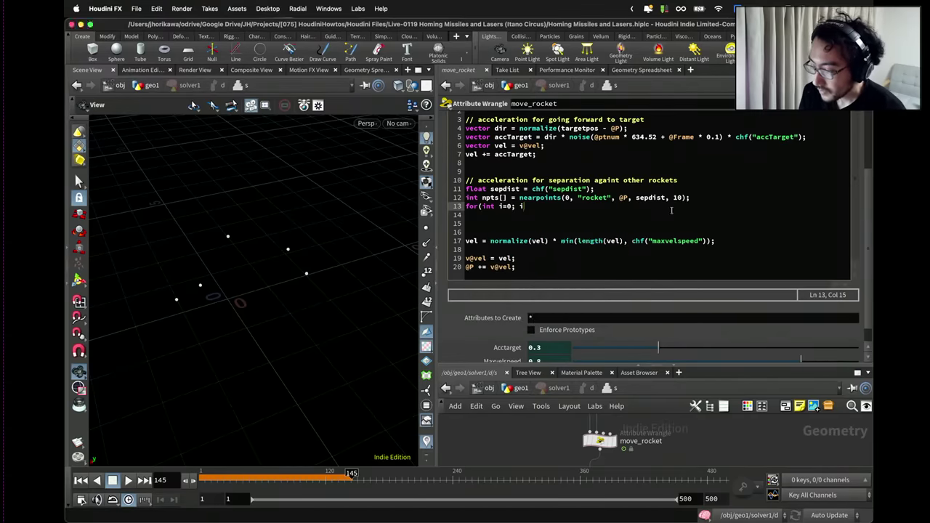
text(<len(npts)
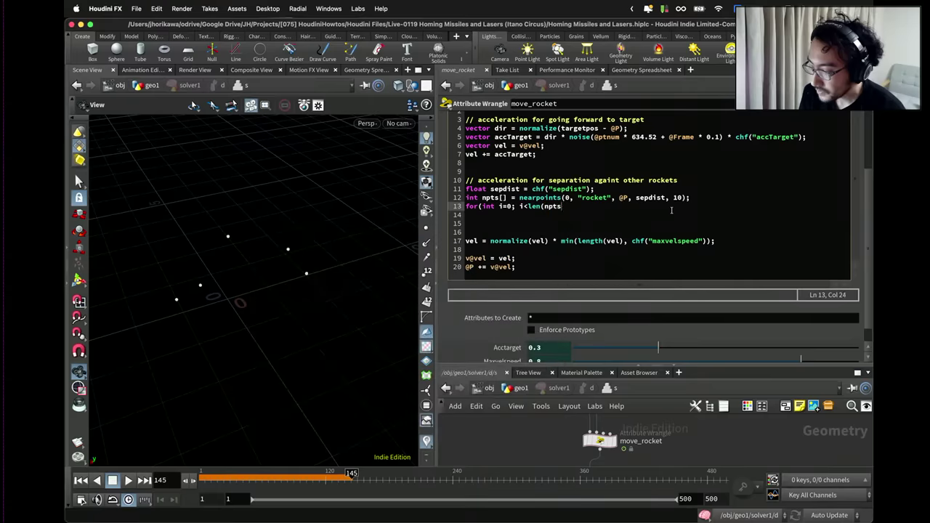
text(); i++){)
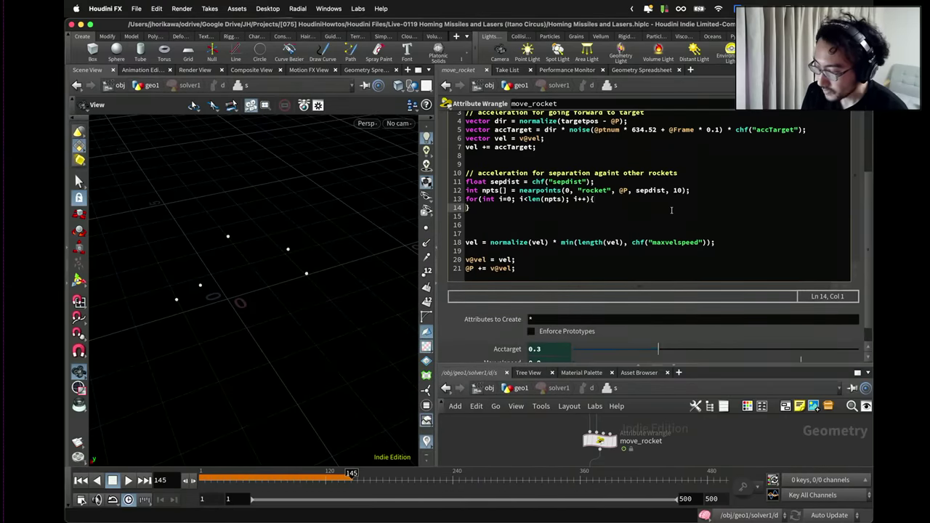
key(Return)
key(Return)
text(})
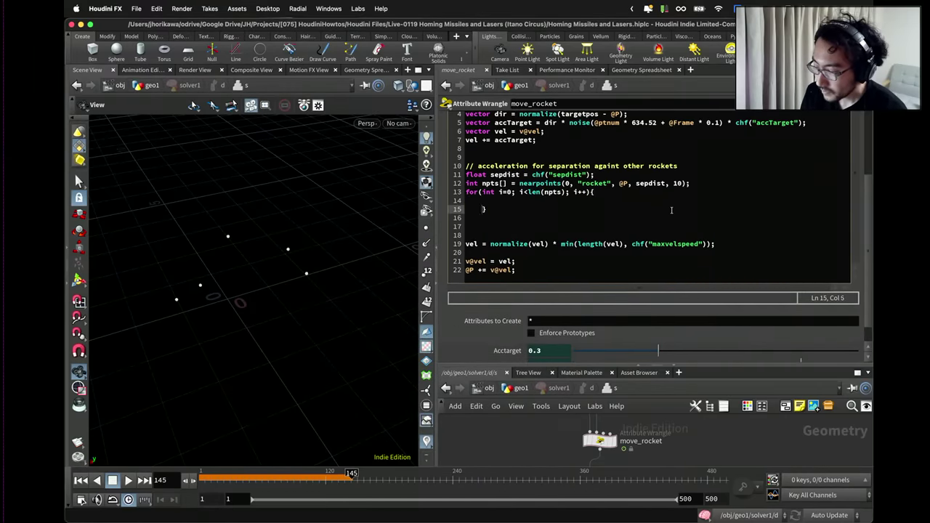
key(BackSpace)
key(BackSpace)
key(BackSpace)
key(BackSpace)
key(Up)
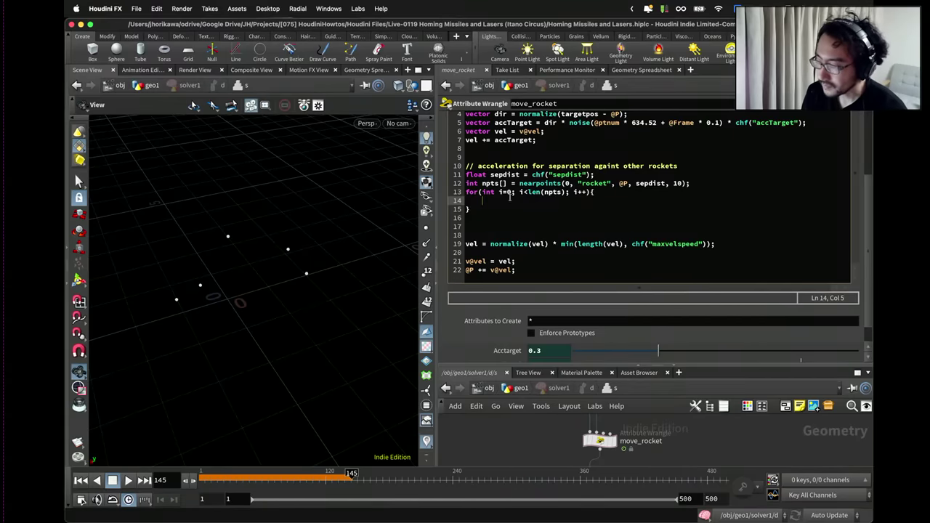
drag(518, 183, 574, 184)
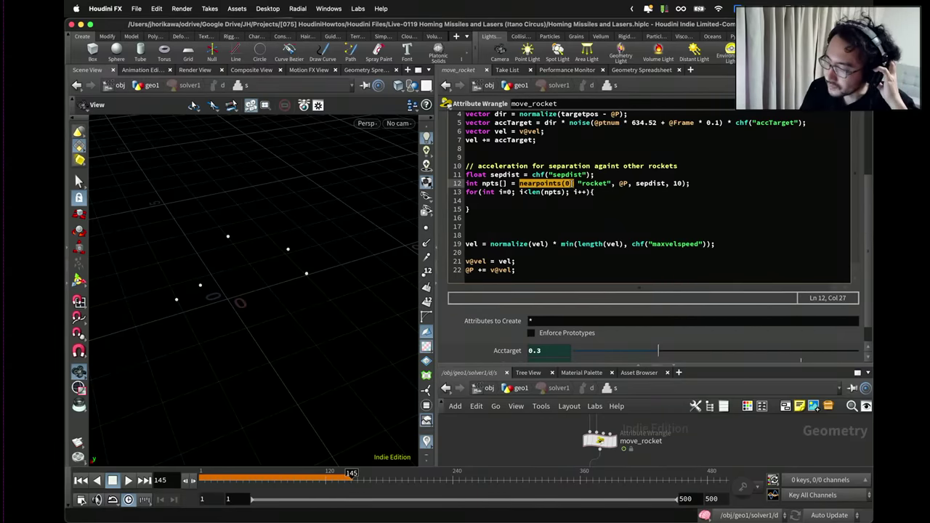
click(509, 192)
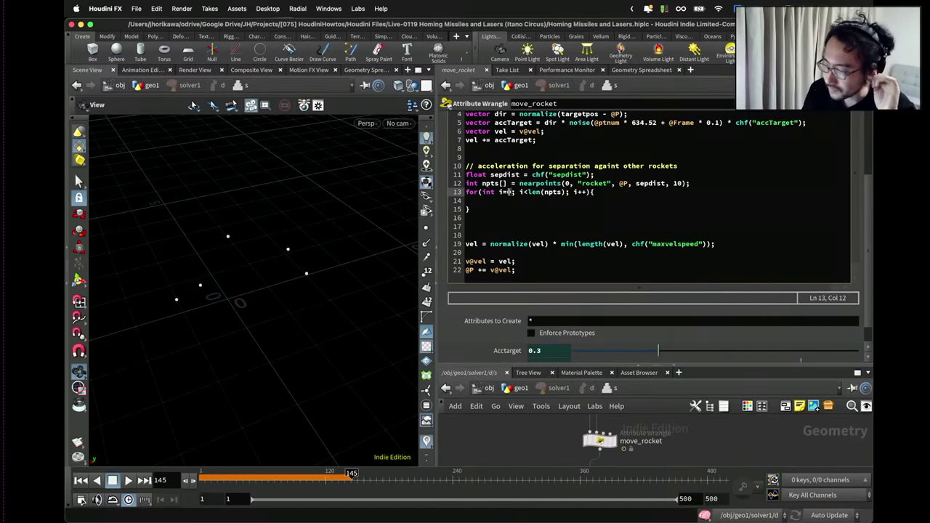
text(1)
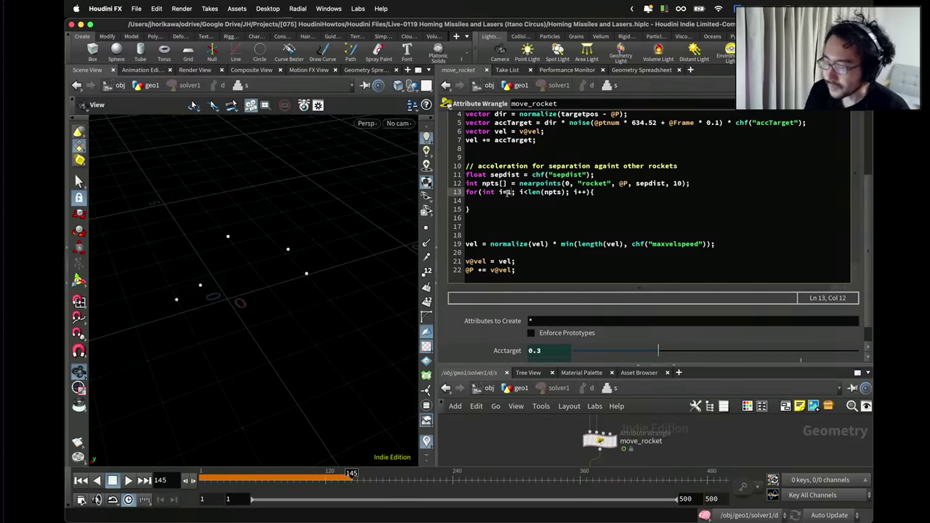
key(Down)
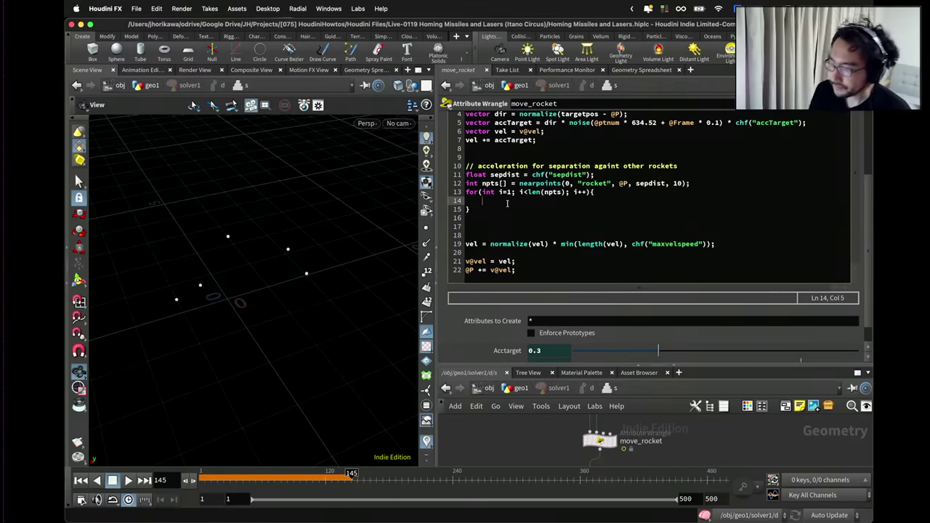
In the loop, add int npt = npts[i]; and vector npos = point(0, "P", npt);.
text(int )
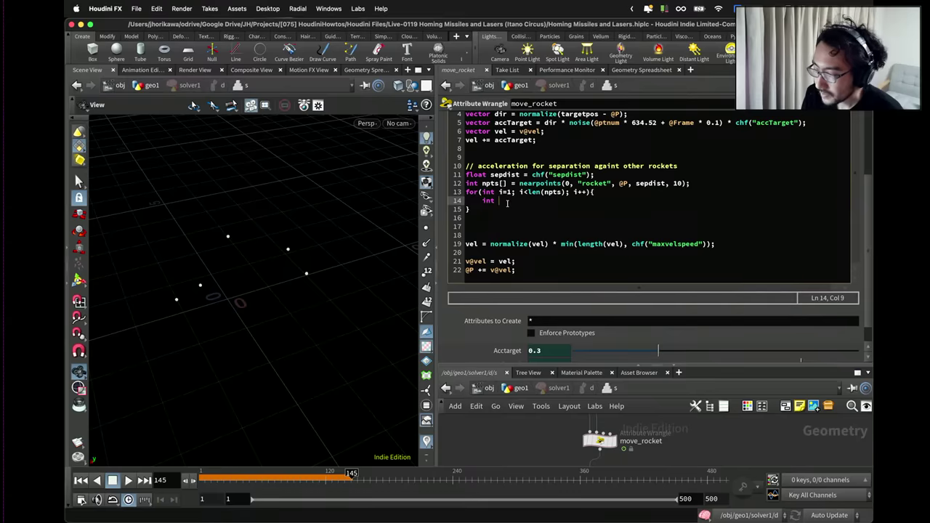
text(npt)
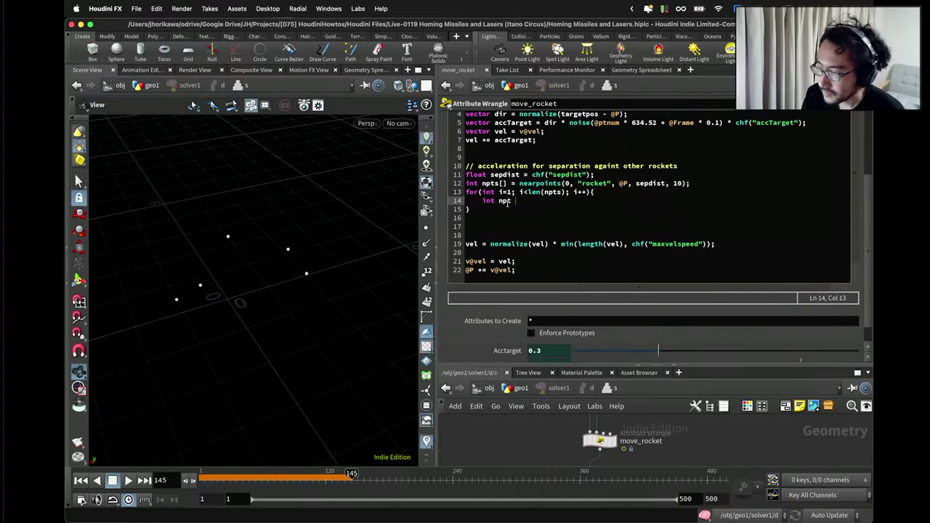
text( = npts[i];)
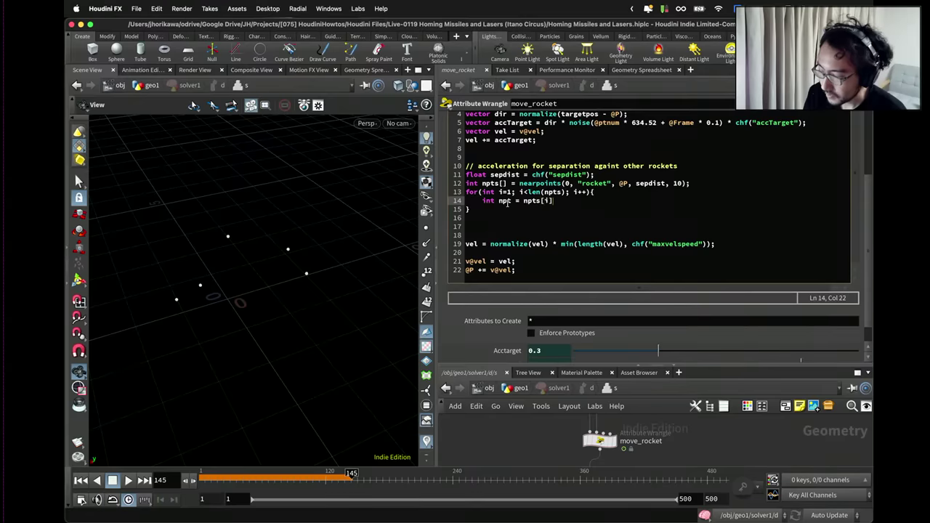
key(Return)
text(vectro)
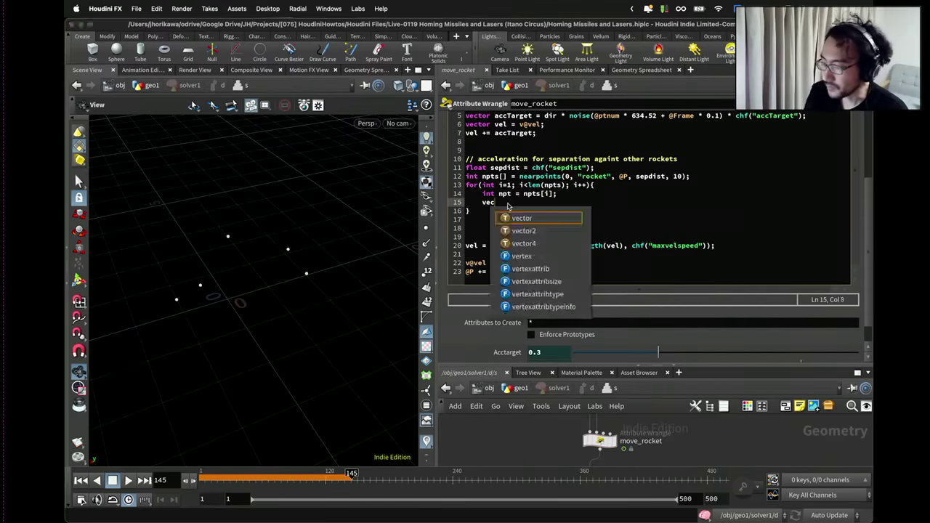
key(BackSpace)
key(BackSpace)
text(or)
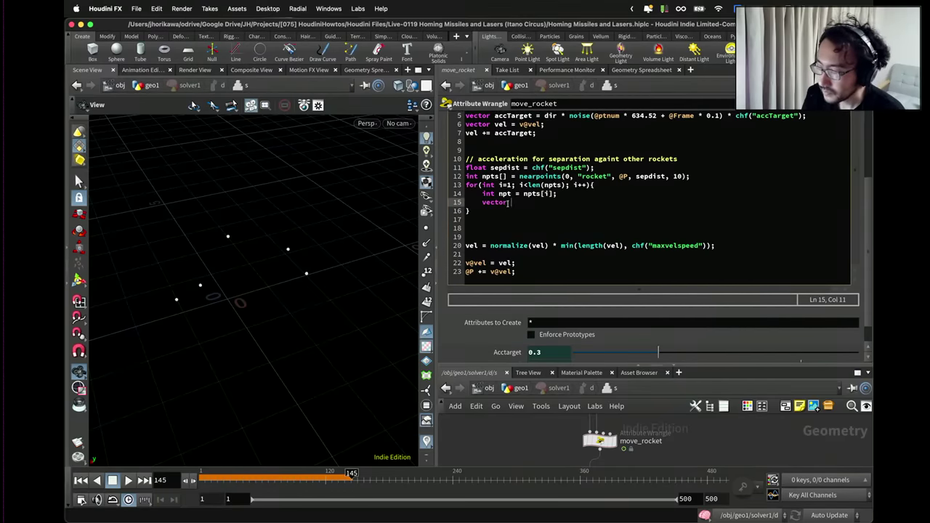
text( npos = point(0,)
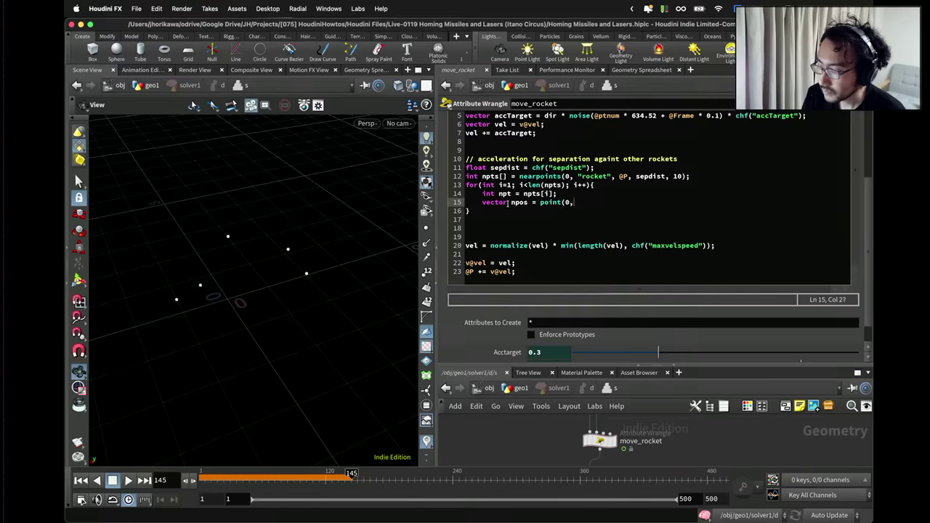
text( "P", npt);)
key(Return)
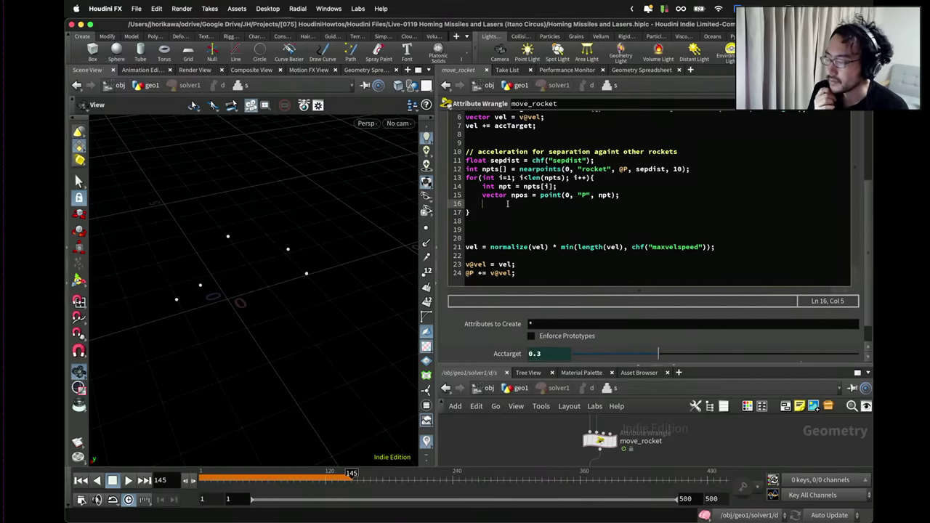
Add vector dir = @P - npos; and review the three new loop lines.
text(vecotr)
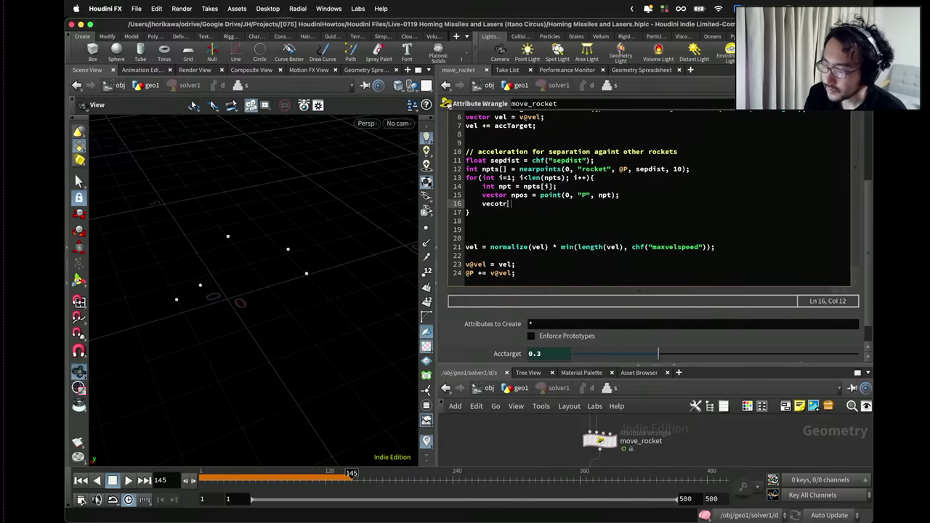
key(BackSpace)
key(BackSpace)
key(BackSpace)
text(tor)
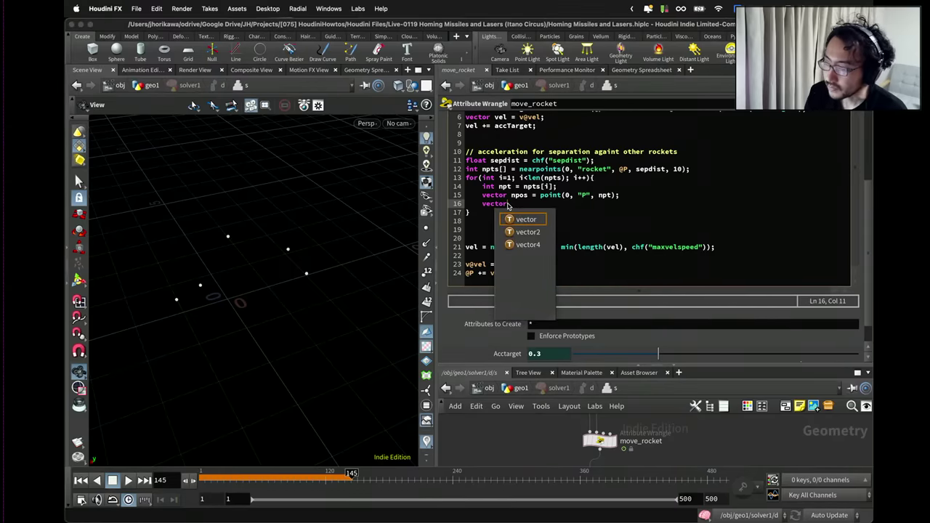
key(Escape)
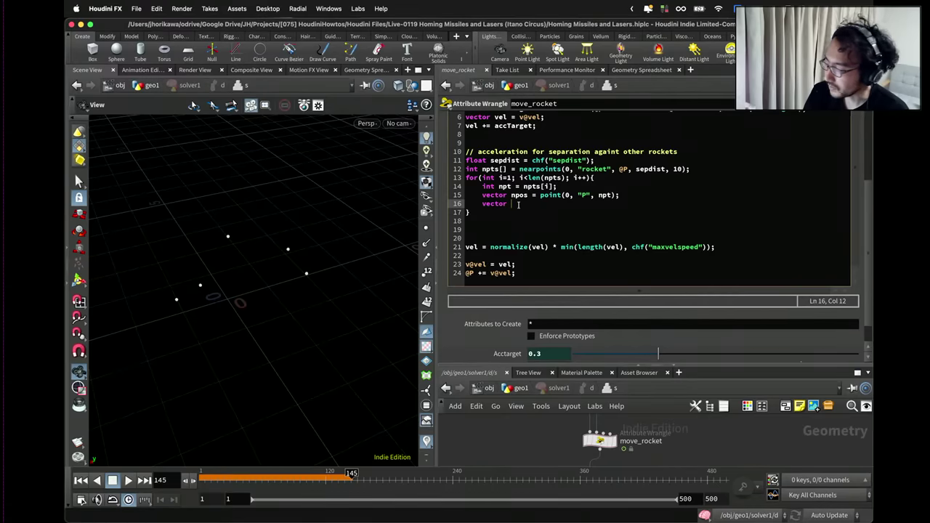
text(dir =)
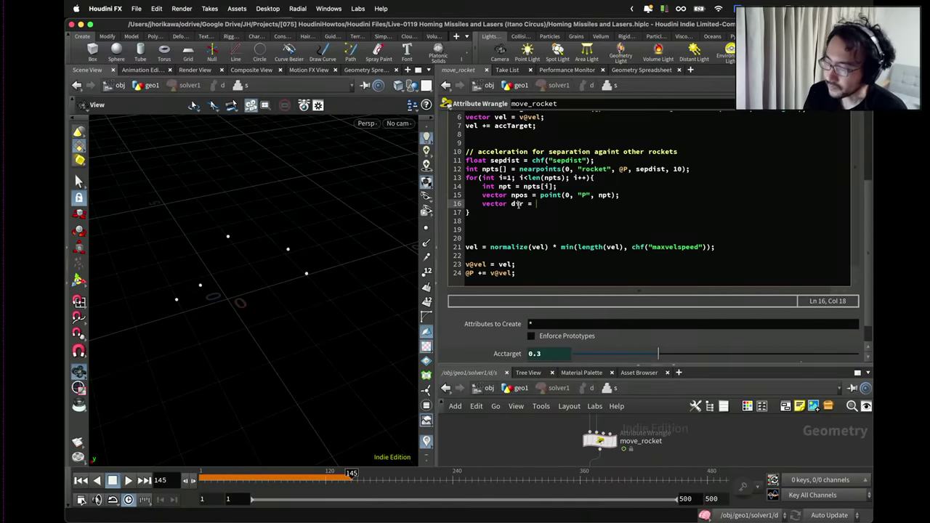
text( @P -)
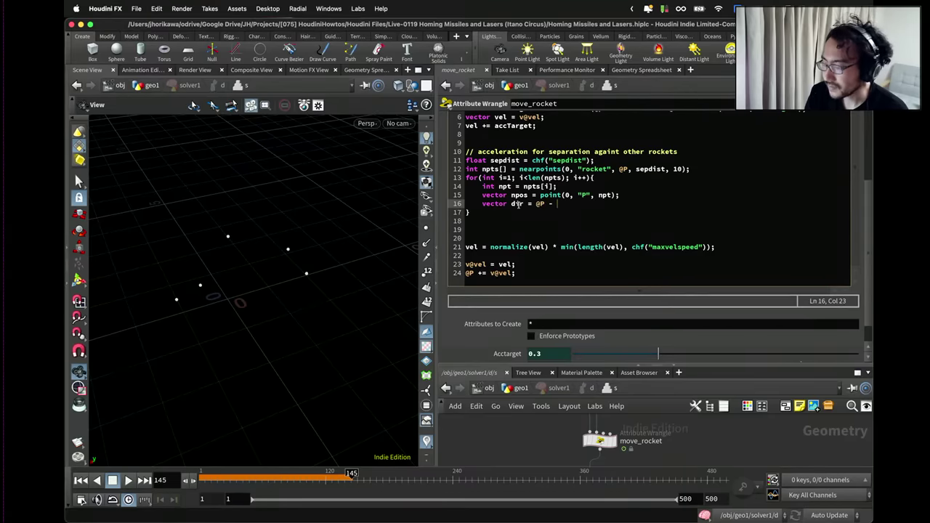
text( npos;)
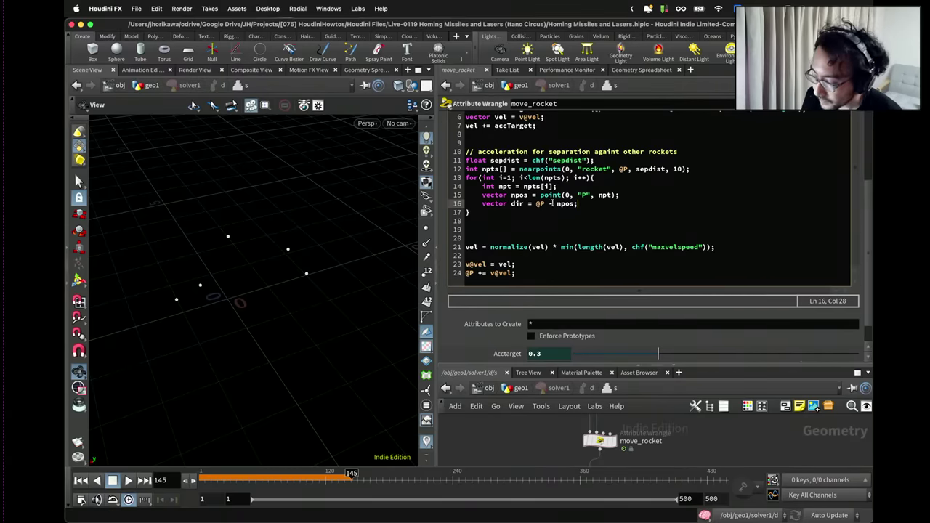
drag(587, 204, 483, 186)
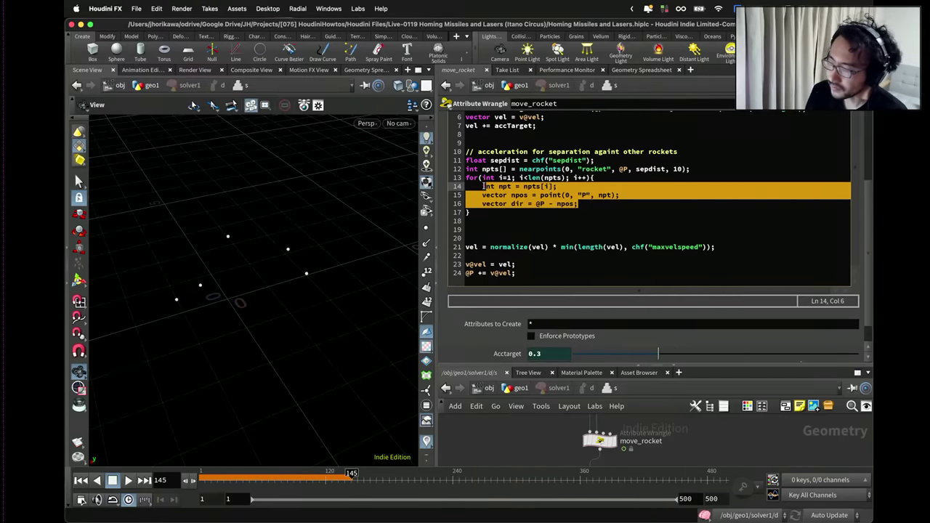
click(565, 194)
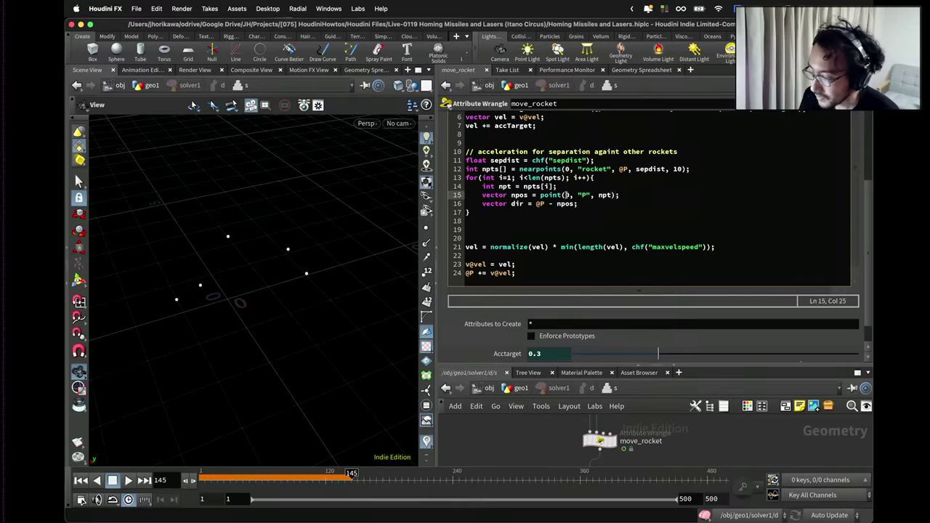
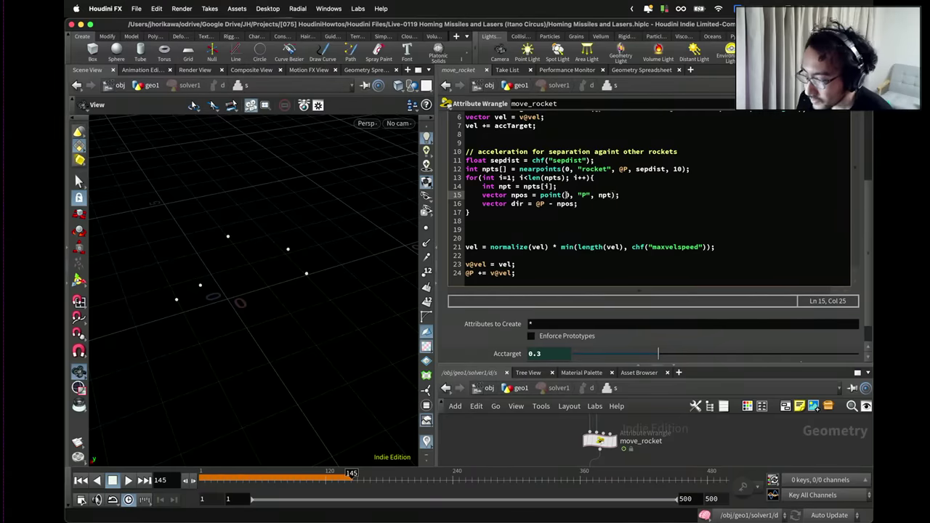
Make the point lookup read from input 0 and wrap line 16's away direction in normalize().
text(0)
click(535, 203)
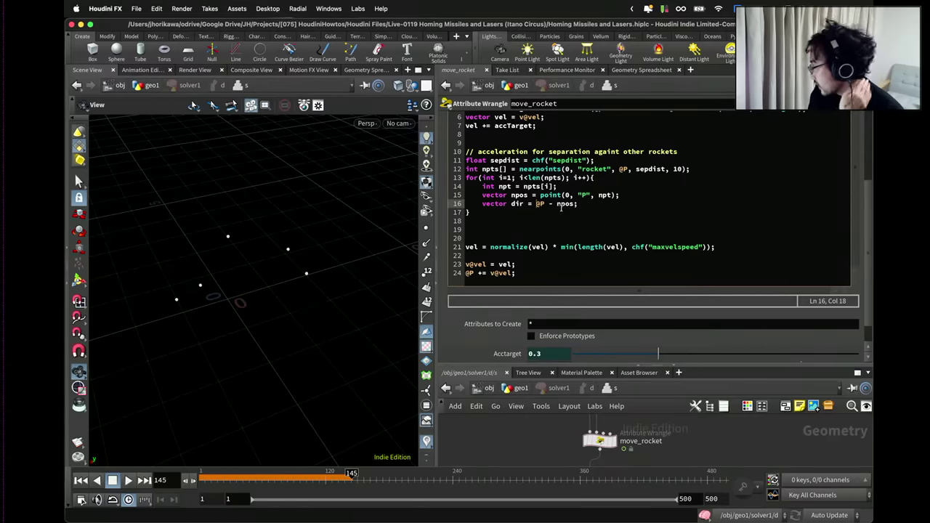
double_click(504, 205)
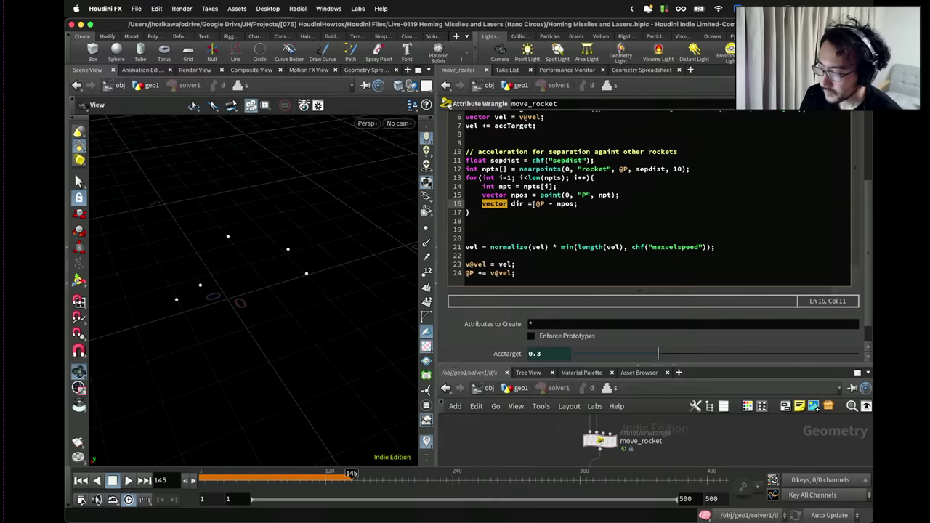
click(537, 205)
text(norml)
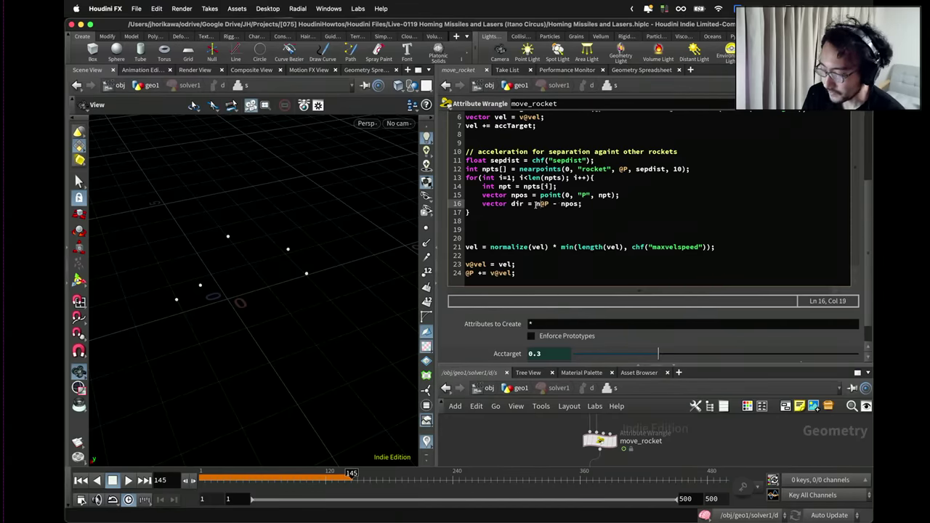
key(BackSpace)
text(alize()
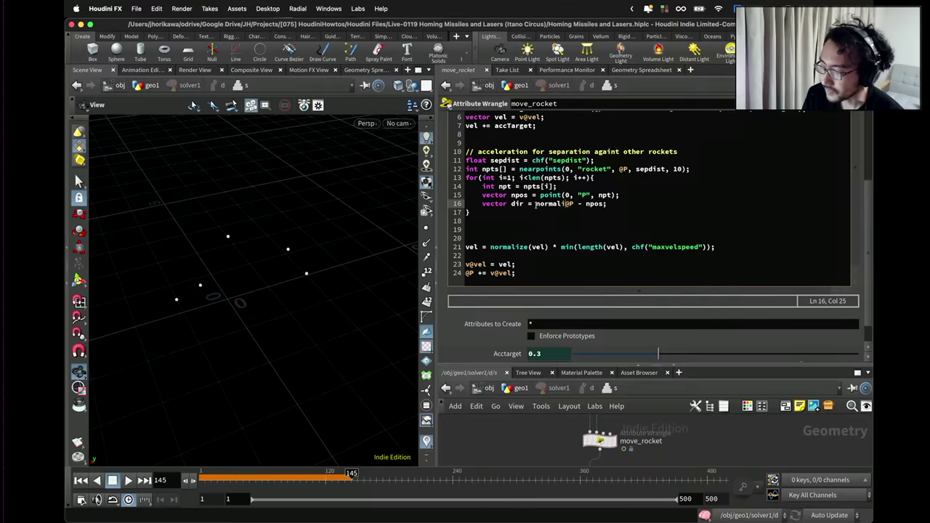
key(Right)
key(Right)
key(Right)
key(Right)
key(Right)
key(Right)
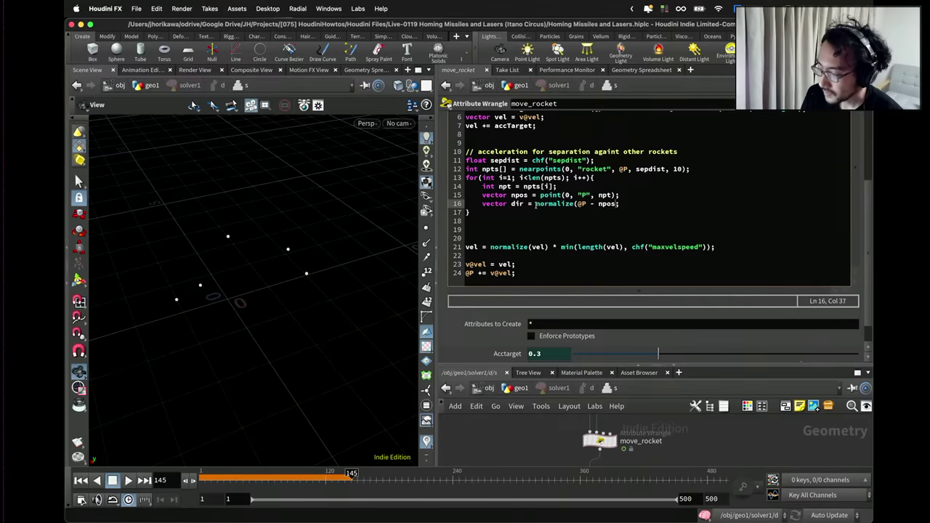
text())
Add the line 'float weight = distance(@P, npos);' below the direction line.
key(Return)
text(float wieg)
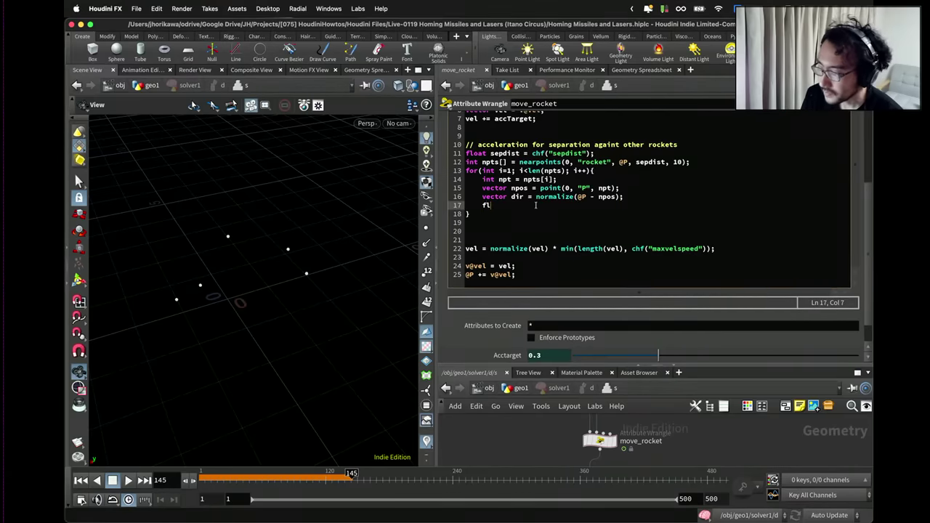
key(BackSpace)
key(BackSpace)
key(BackSpace)
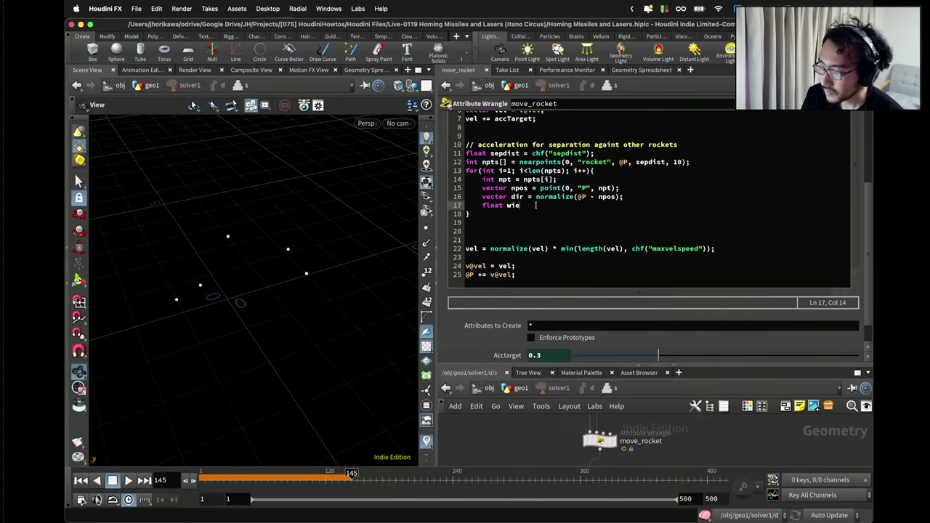
text(weight)
key(BackSpace)
key(BackSpace)
key(BackSpace)
key(BackSpace)
key(BackSpace)
key(BackSpace)
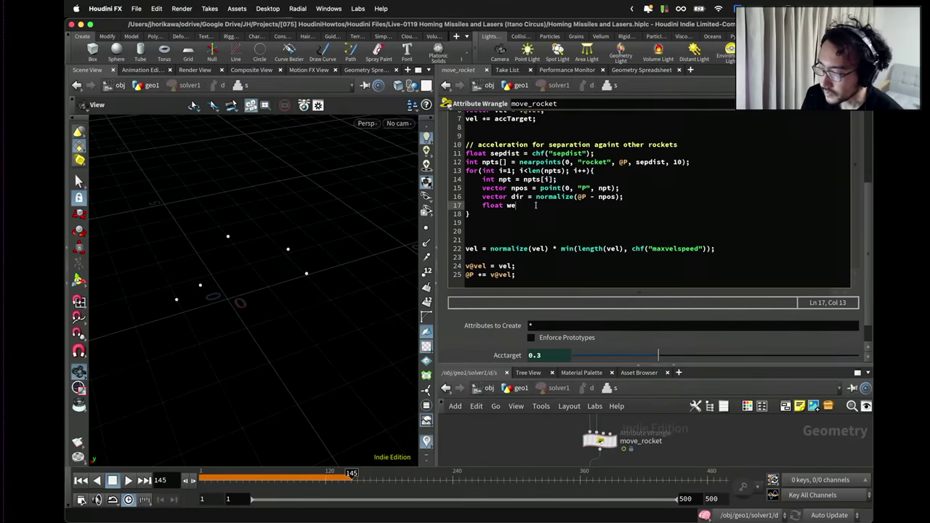
text(eight = distan)
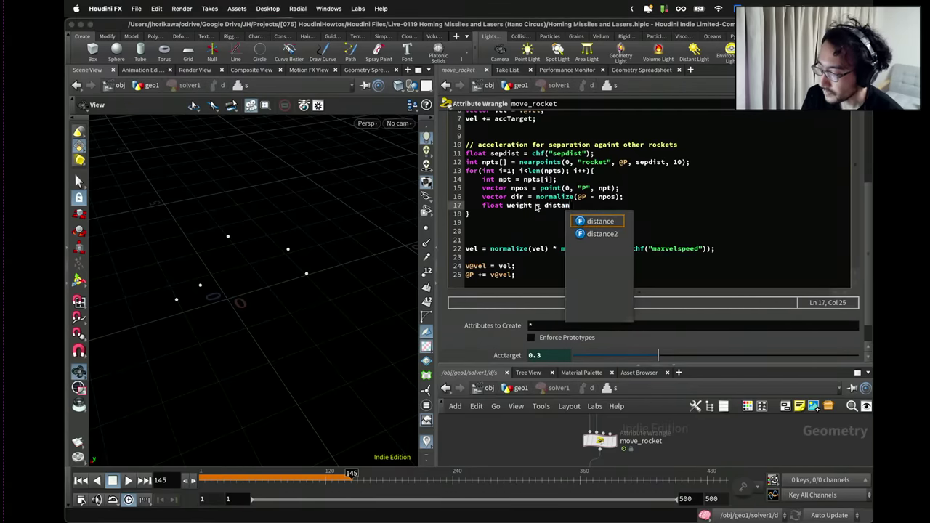
text(ce(@P)
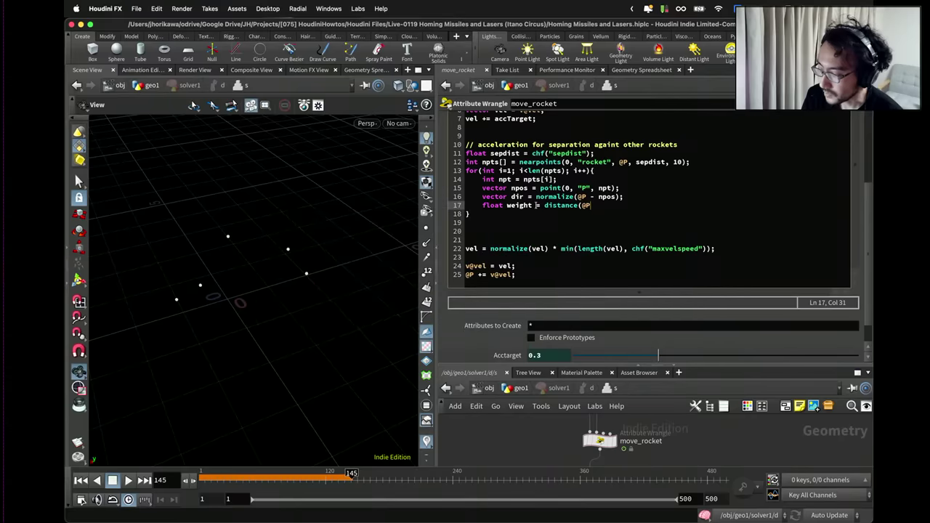
text(, npos);)
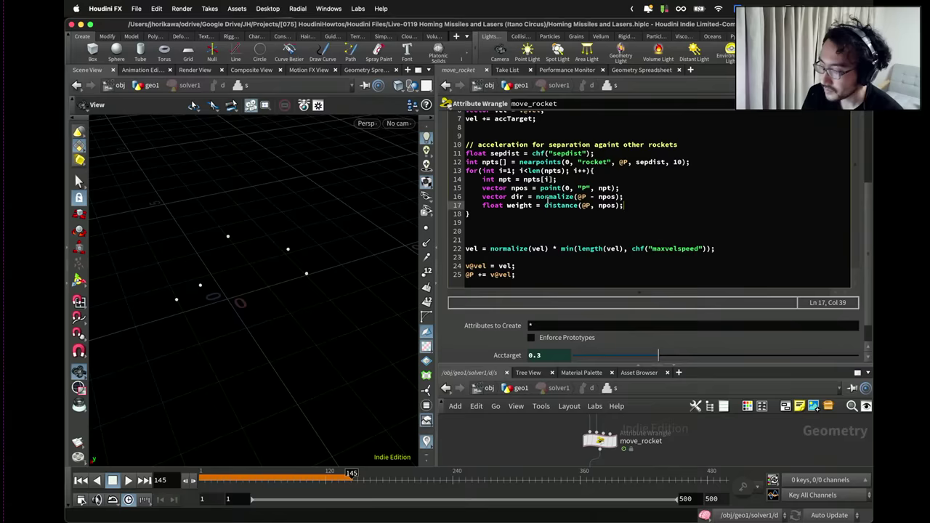
click(544, 205)
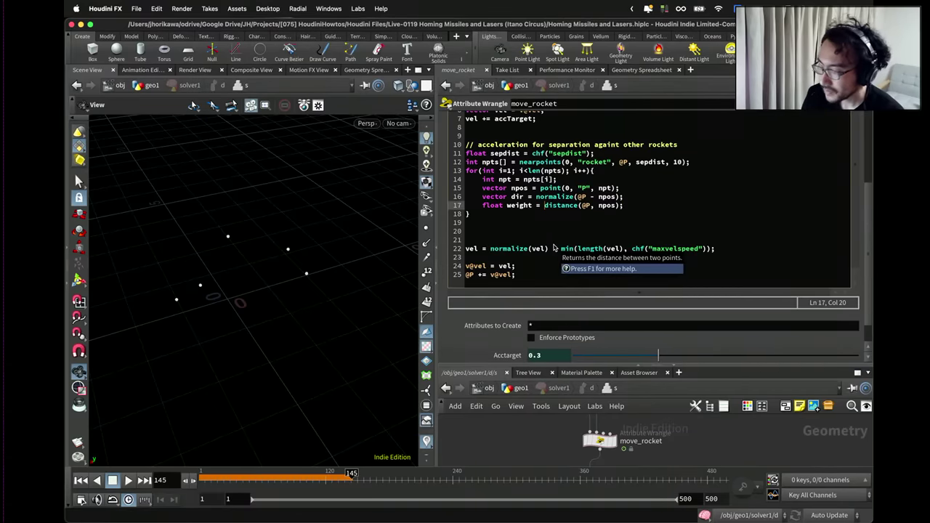
Wrap the distance call on line 17 in a fit( function.
text(s)
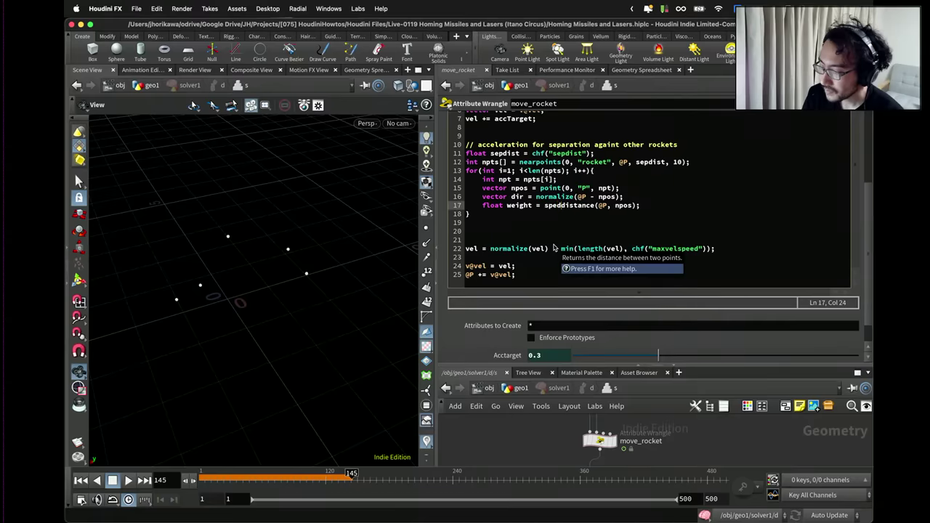
text(epd)
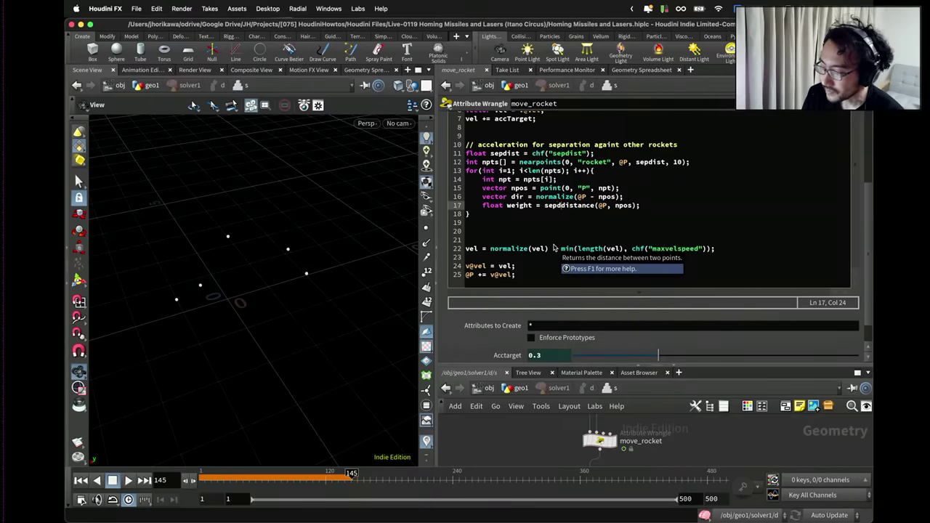
text(ist -)
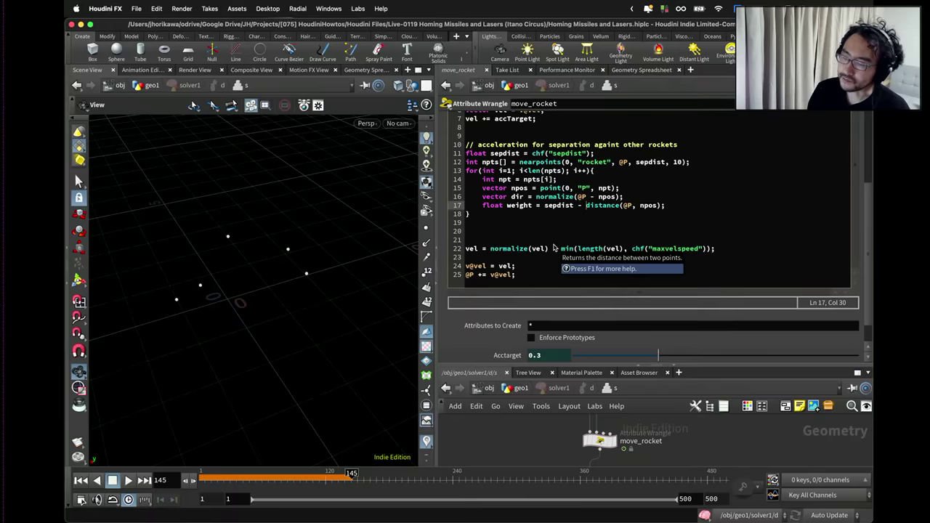
double_click(561, 205)
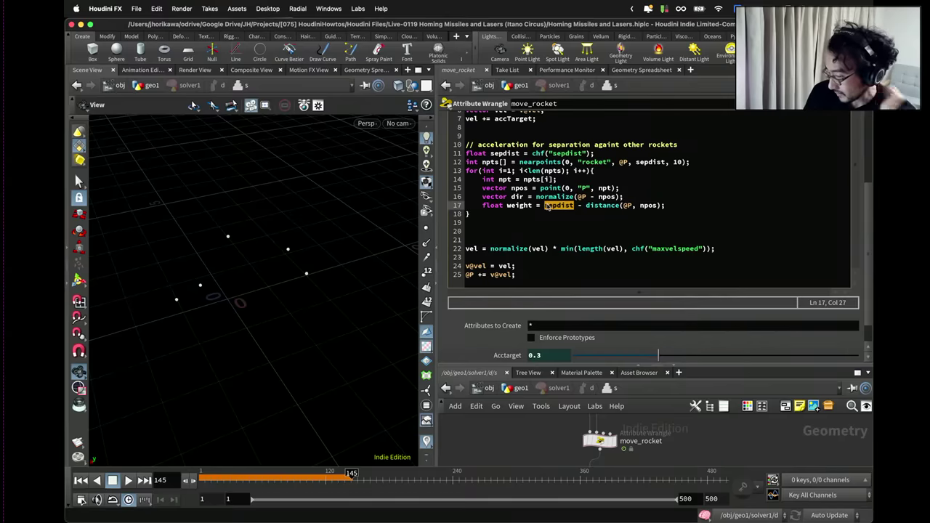
click(544, 206)
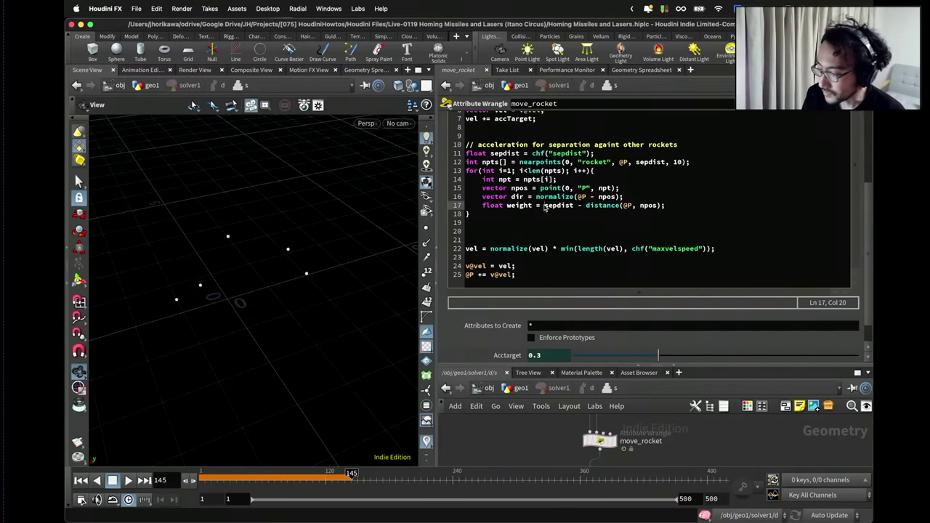
text(fit()
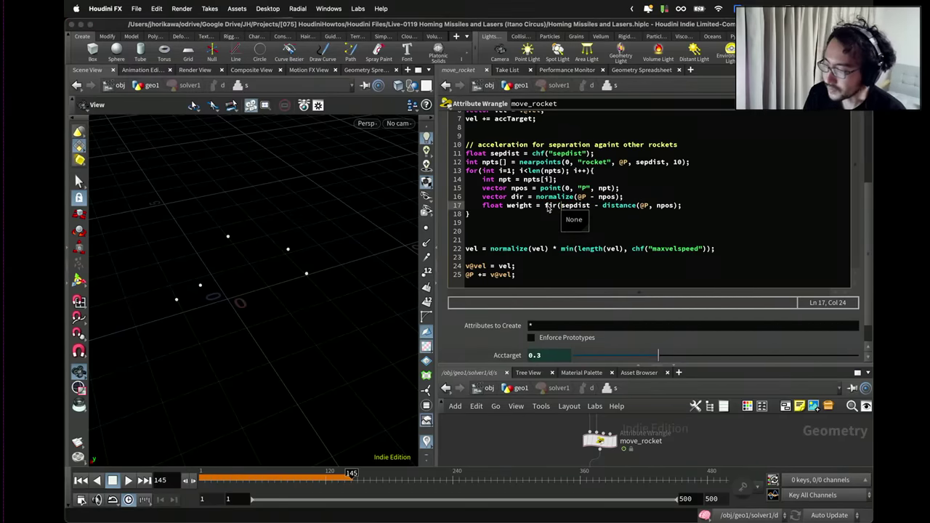
key(BackSpace)
text(()
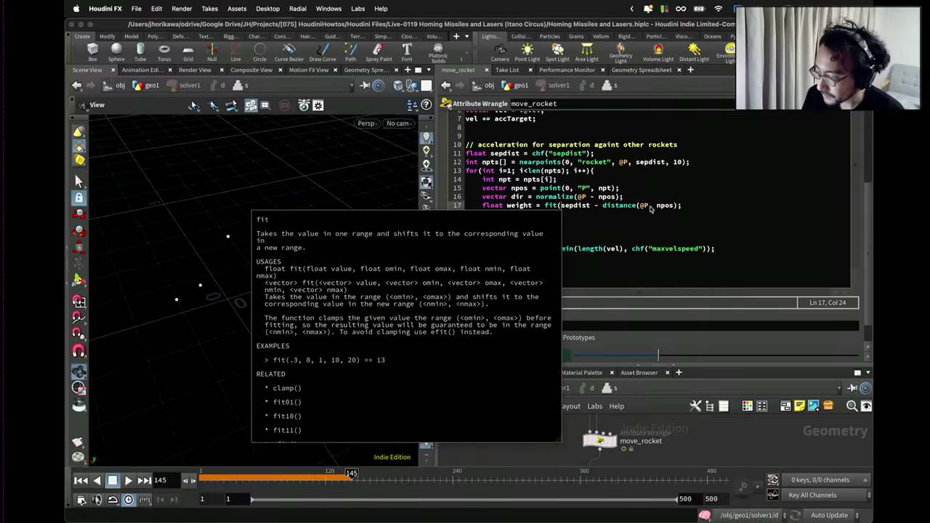
Complete the fit ranges as 0, sepdist, 1.0, 0.0 and remove the stray sepdist subtraction.
click(674, 209)
text(, 0, )
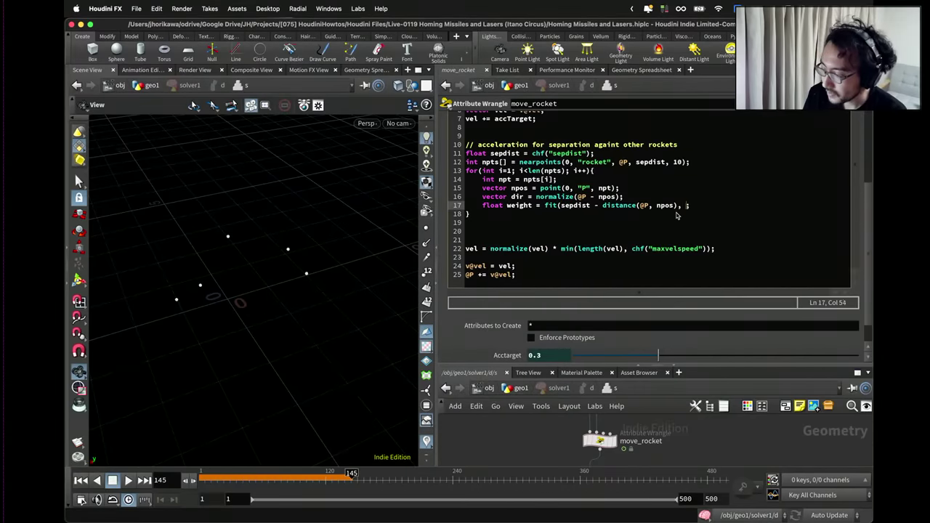
text(sep)
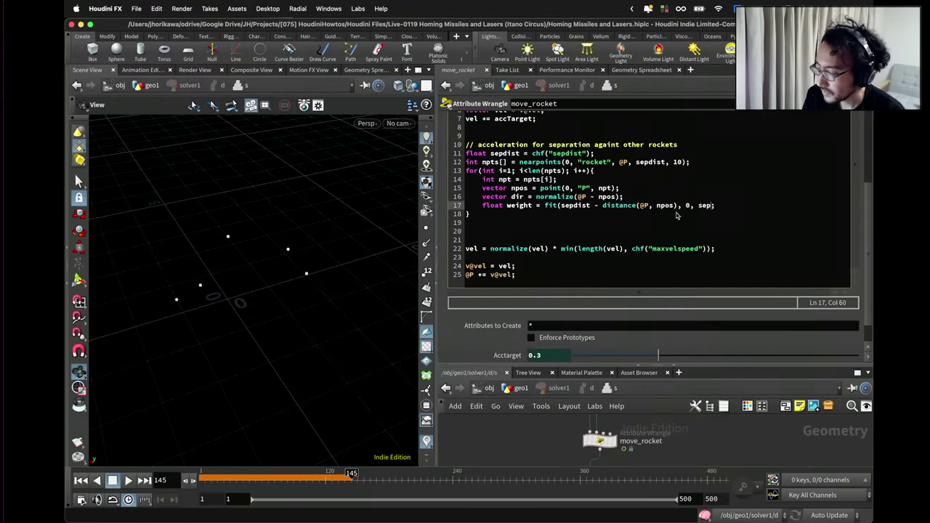
click(600, 208)
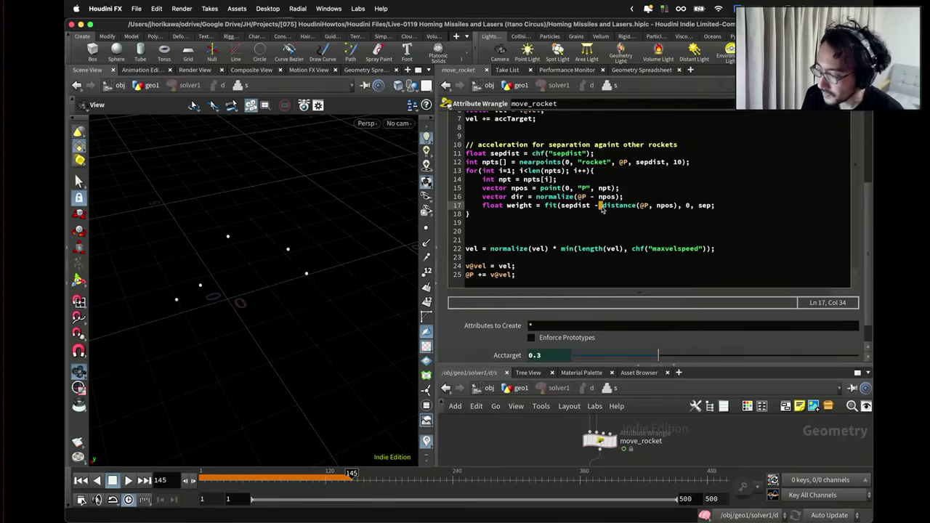
key(BackSpace)
key(BackSpace)
key(BackSpace)
key(BackSpace)
key(BackSpace)
key(BackSpace)
key(BackSpace)
key(BackSpace)
key(BackSpace)
key(BackSpace)
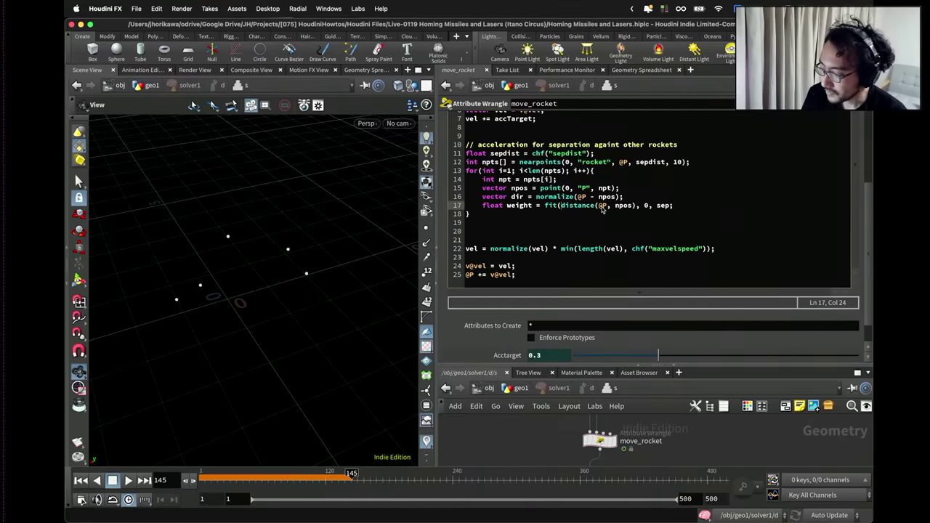
click(669, 208)
text(dist, )
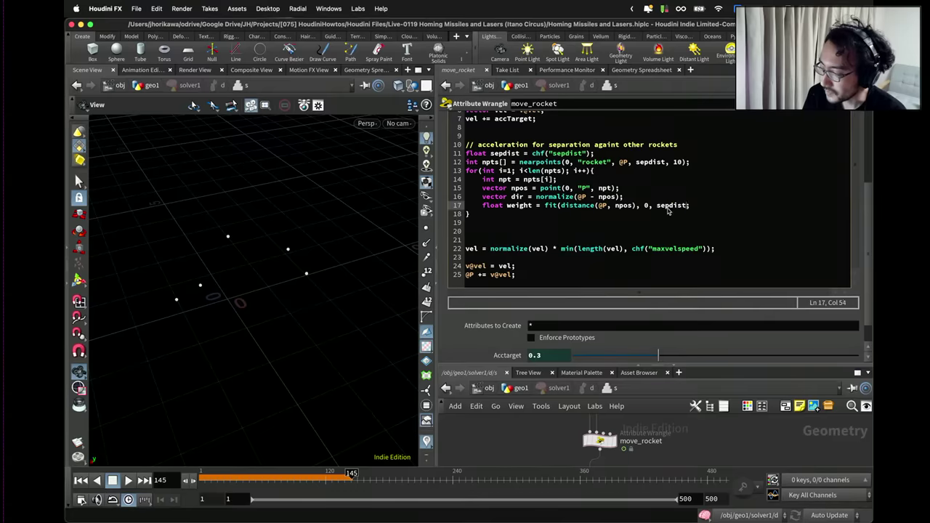
text(1.0, 0.0);)
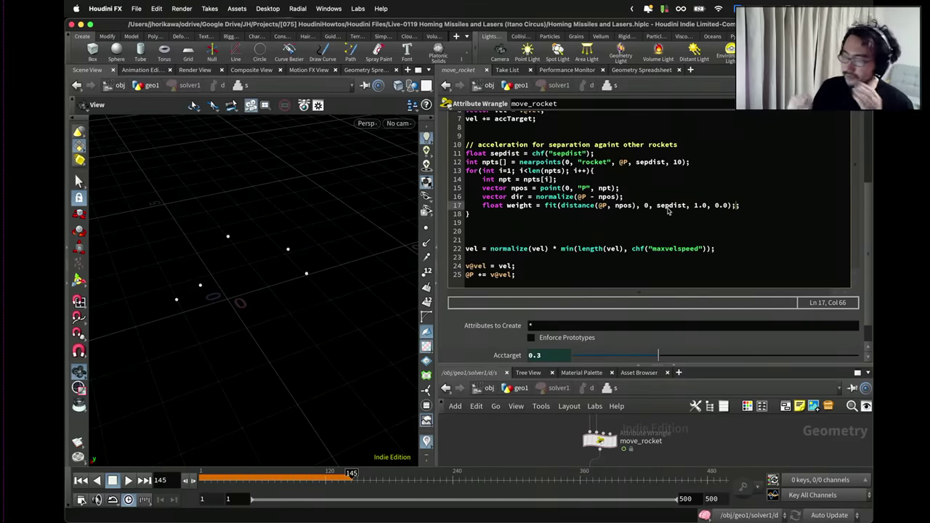
key(BackSpace)
key(Right)
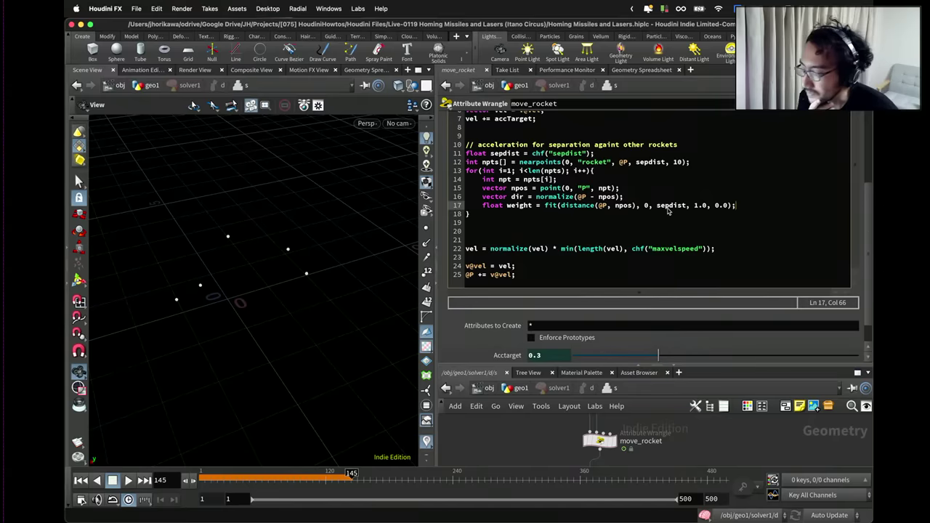
Declare 'vector totaldir = set(0,0,0);' after the nearpoints line.
double_click(527, 207)
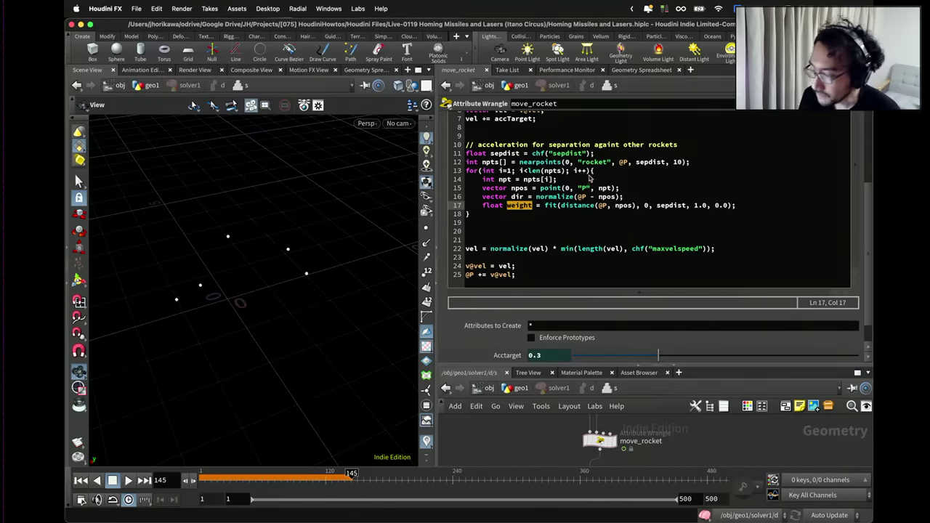
click(698, 165)
key(Return)
text(ve)
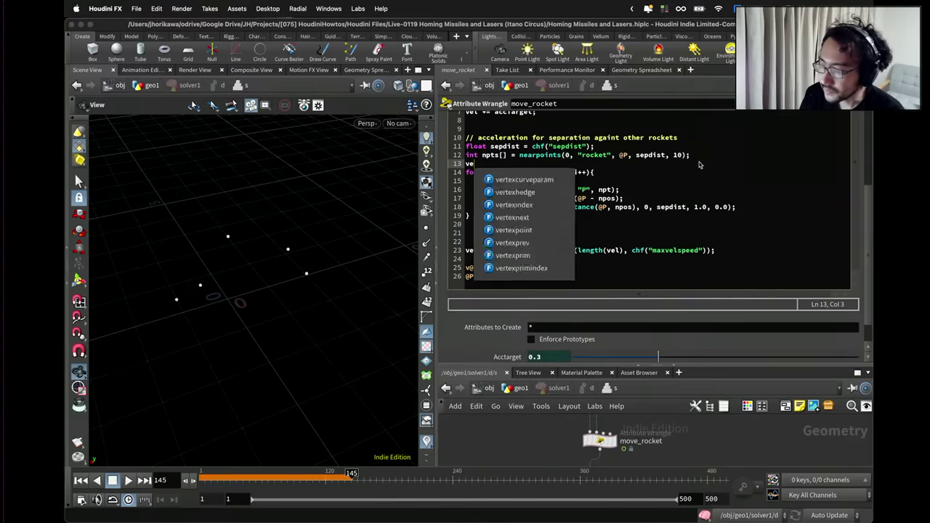
text(ctor )
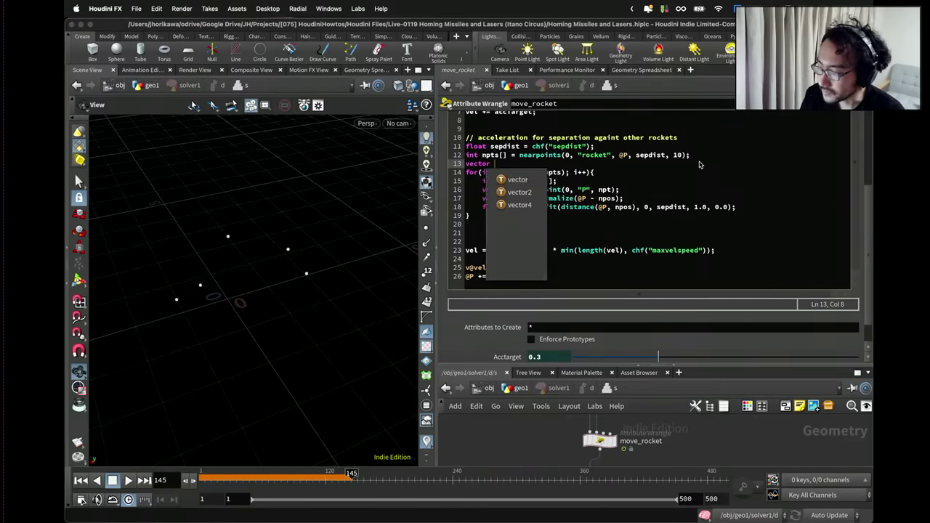
text(totaldir = )
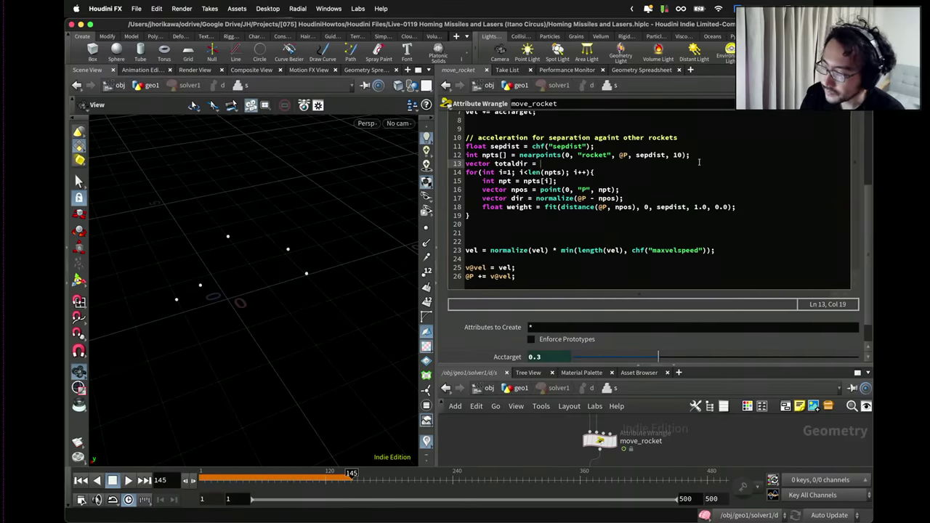
text(set(0,0,0);)
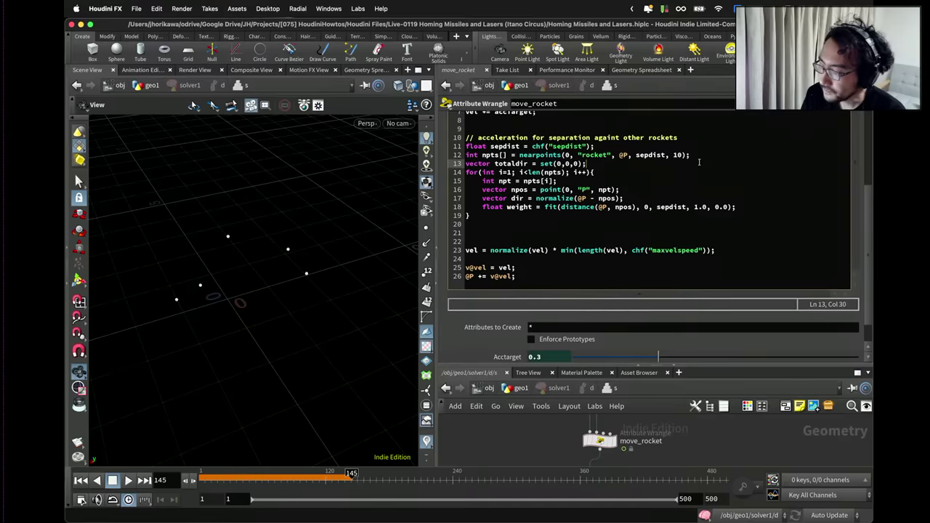
Accumulate 'totaldir += dir * weight;' inside the loop and add blank lines after it.
click(745, 207)
key(Return)
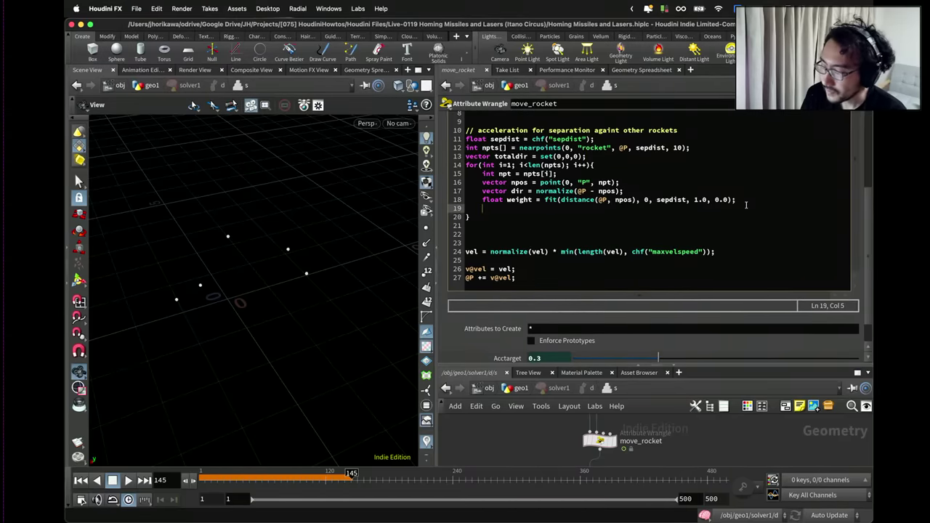
text(total)
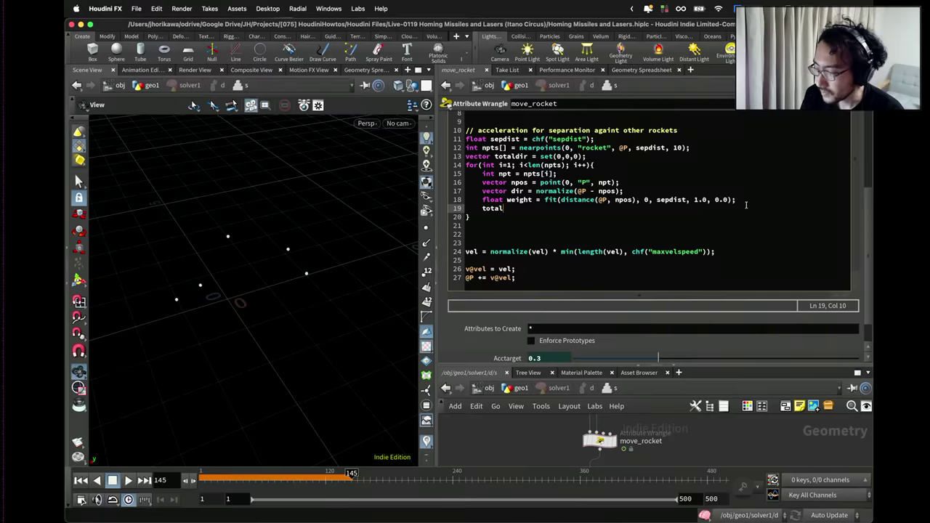
text(dir += )
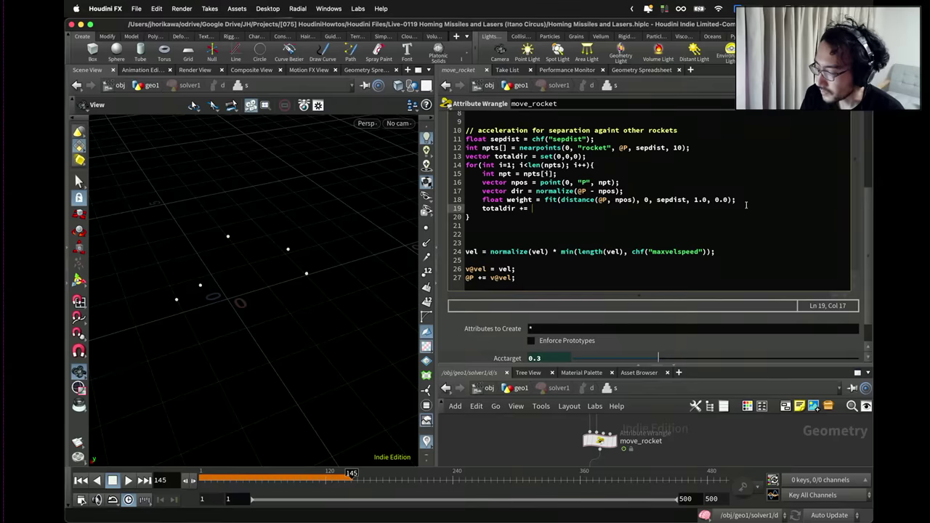
text(dir * )
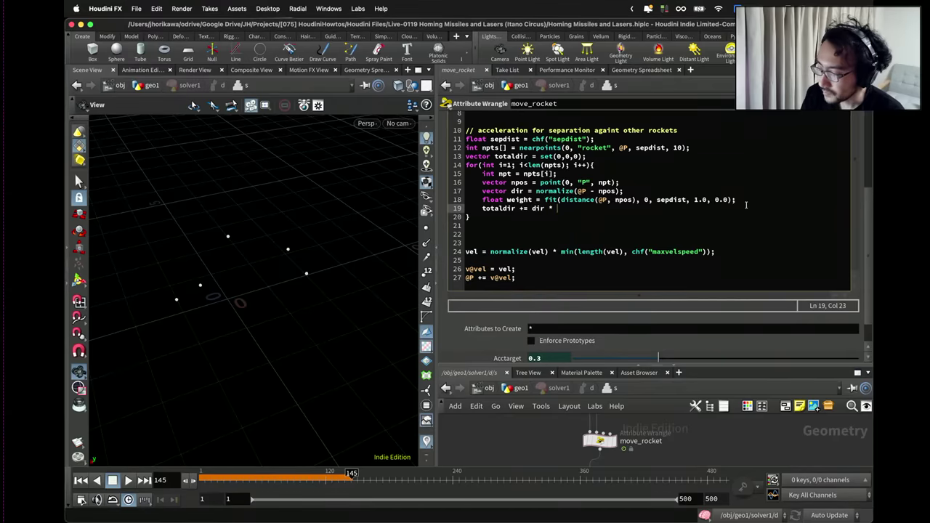
text(weight;)
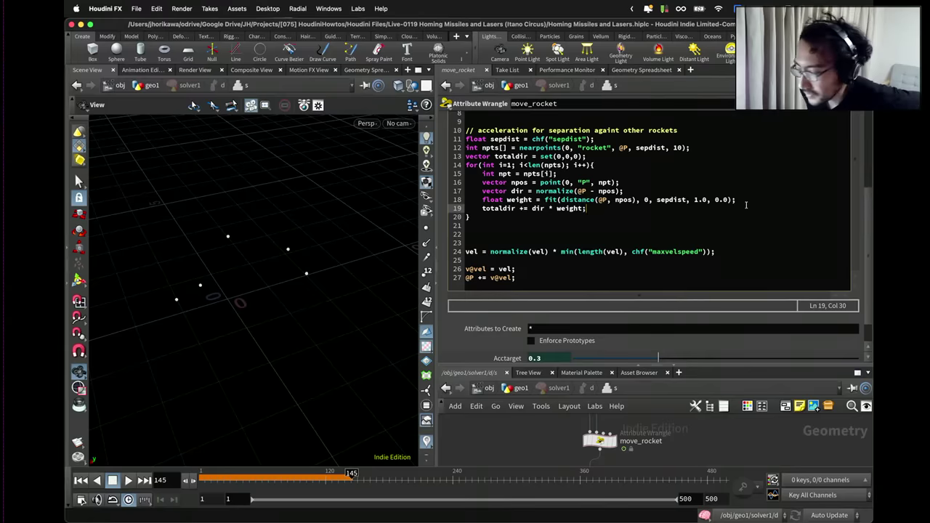
key(Down)
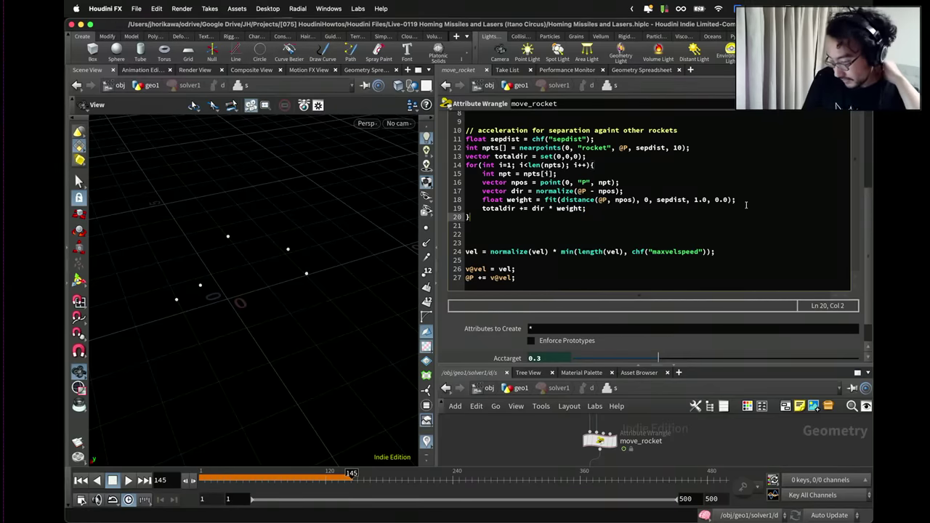
key(Return)
key(Return)
key(Up)
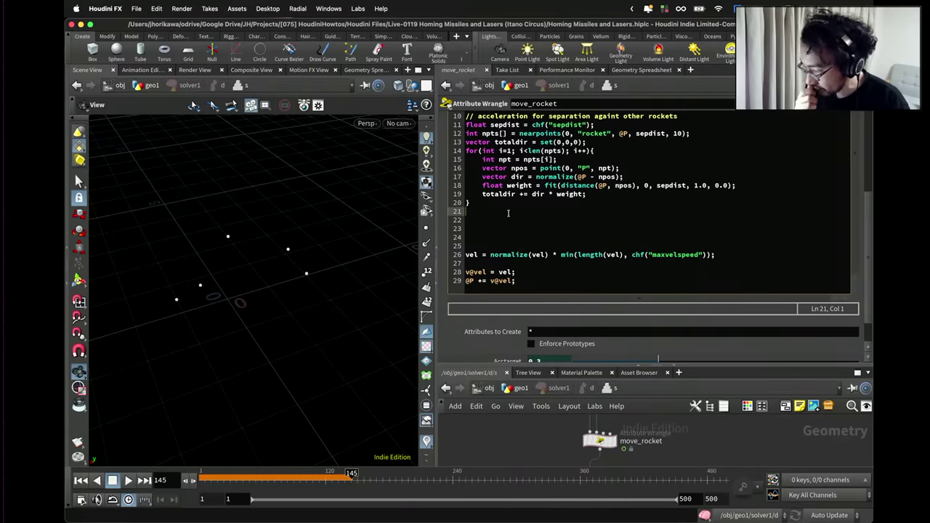
Expand the editor, add 'totaldir = normalize(totaldir);' after the loop, and begin 'vector accSep = totaldir'.
scroll(508, 213, up, 2)
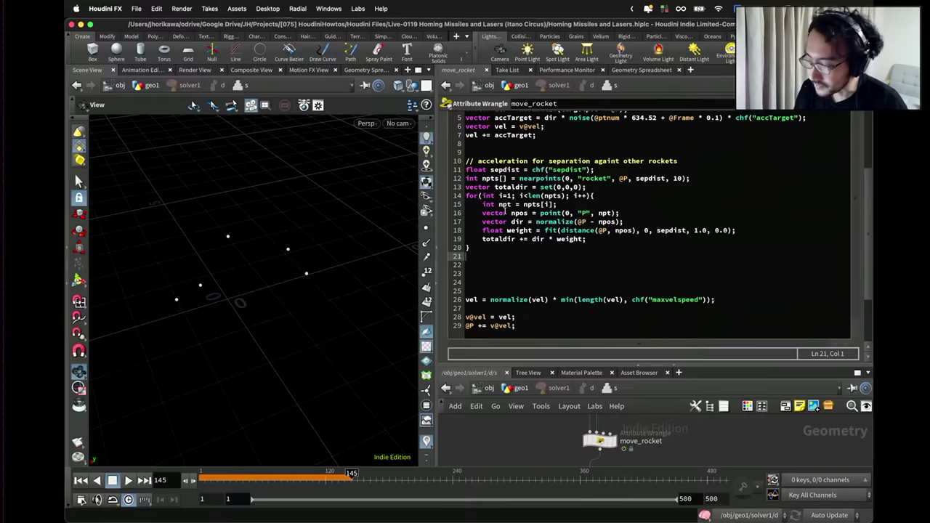
double_click(511, 161)
scroll(510, 158, up, 3)
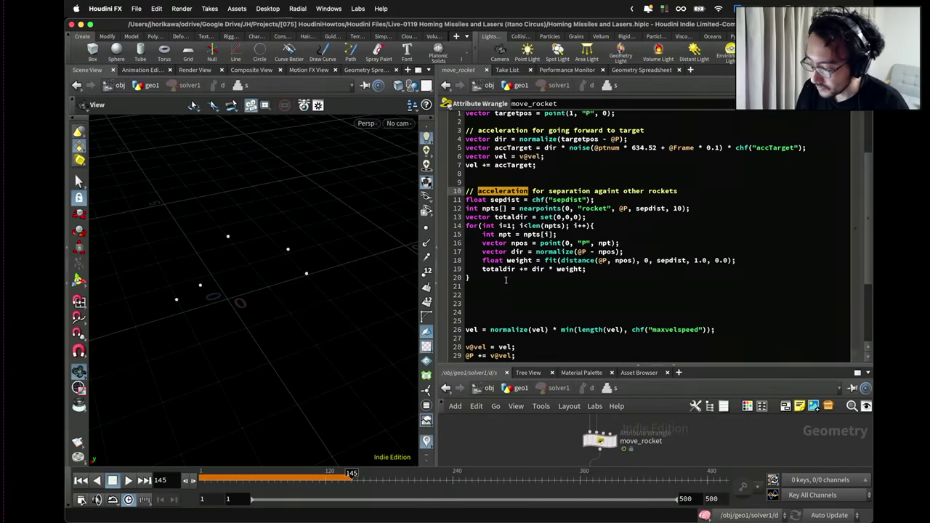
click(499, 284)
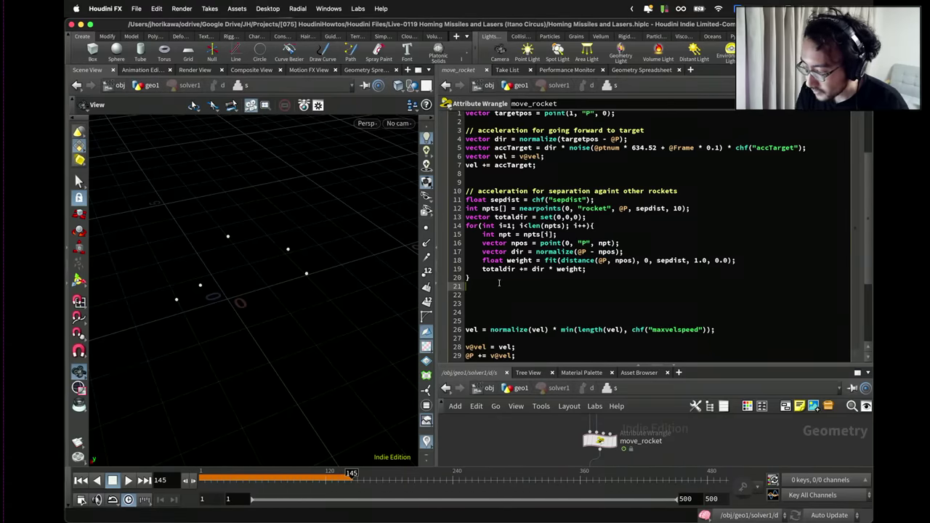
double_click(582, 269)
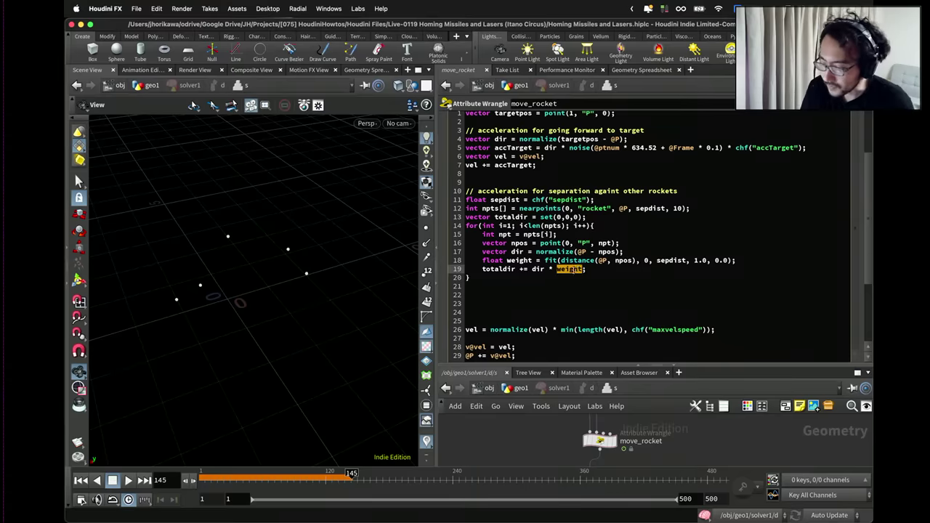
click(517, 290)
text(totaldir = nr)
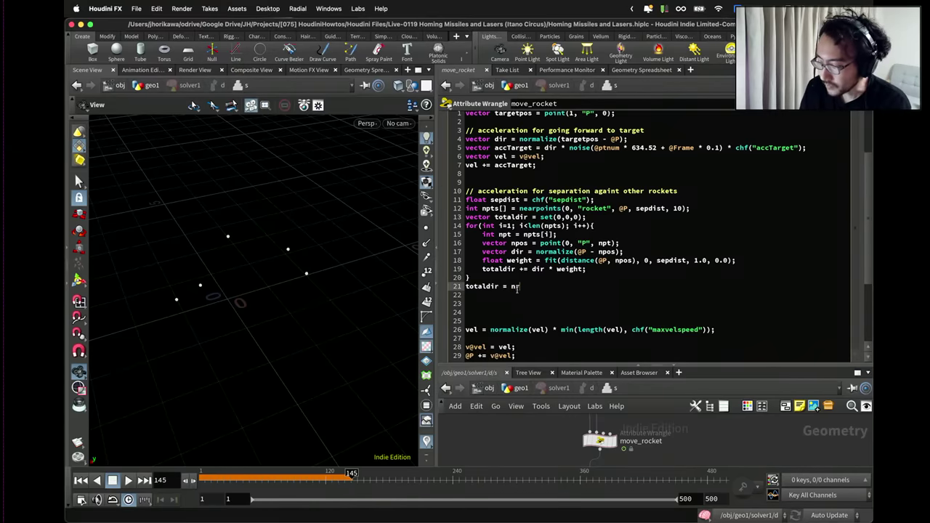
key(BackSpace)
text(ormalize()
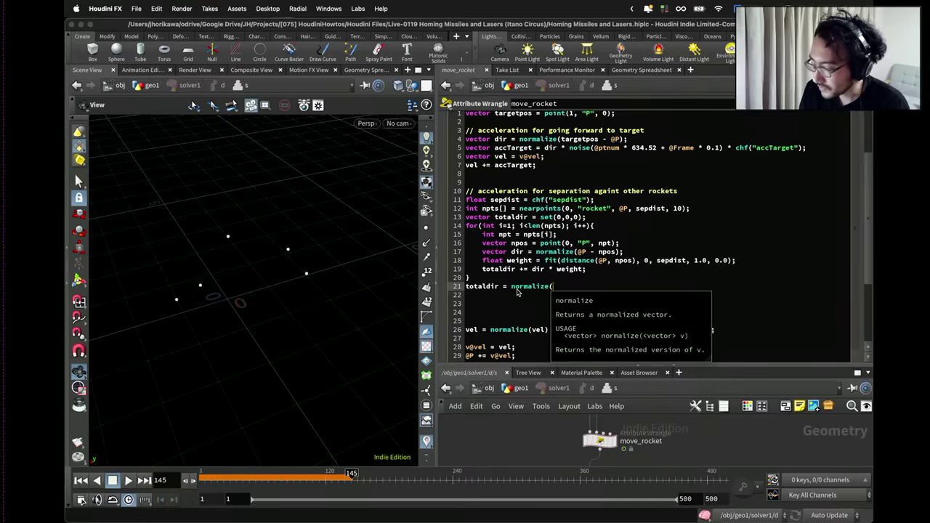
text(totaldir)
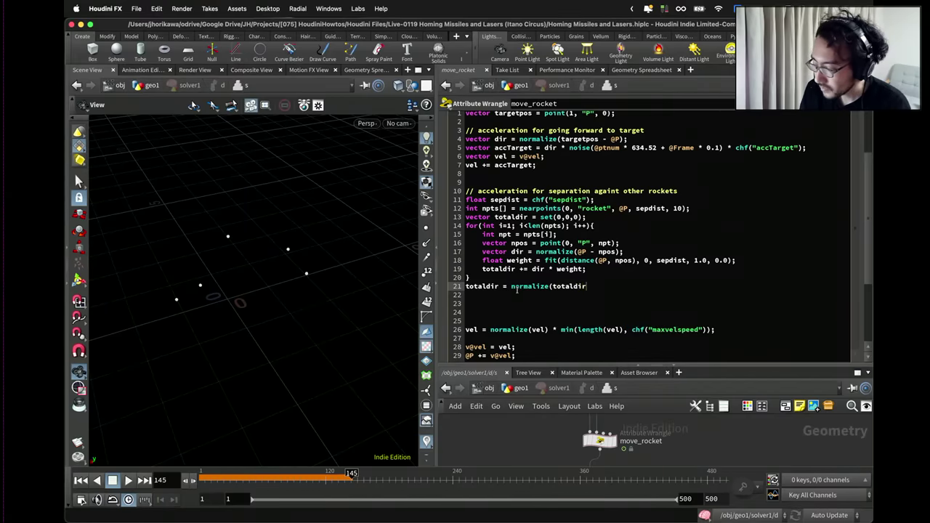
text();)
key(Return)
text(v)
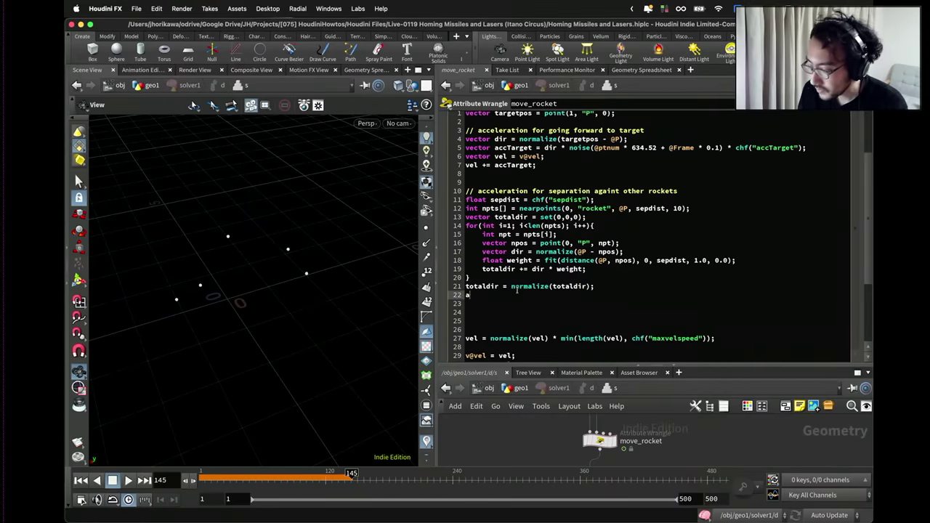
text(ector a)
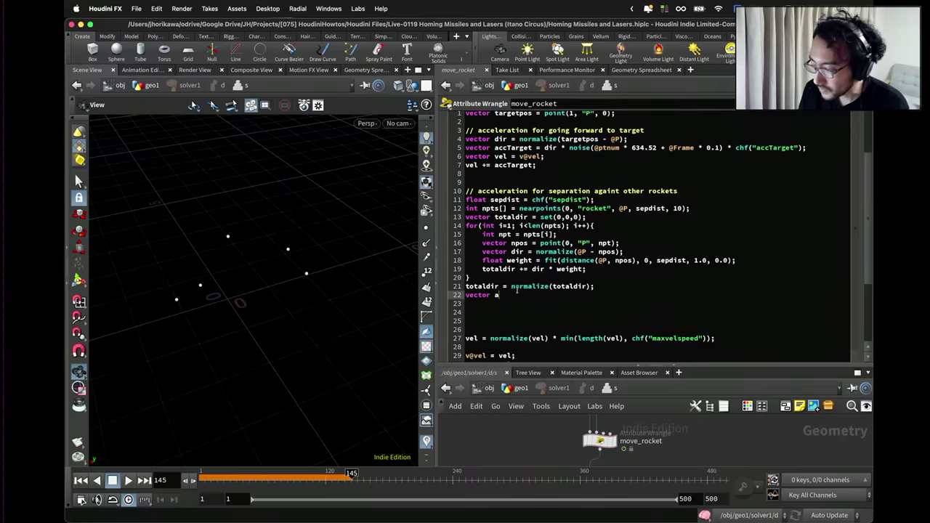
text(ccSe)
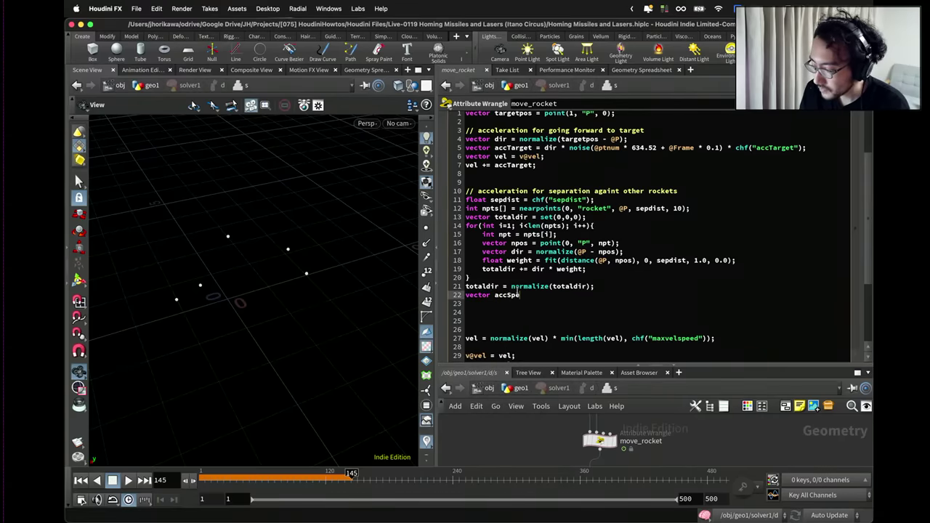
text(p = )
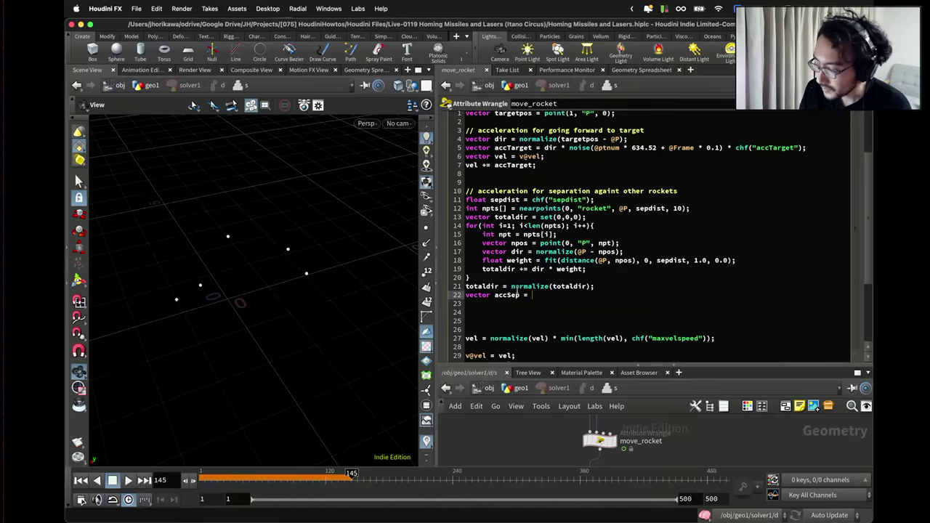
text(totaldir)
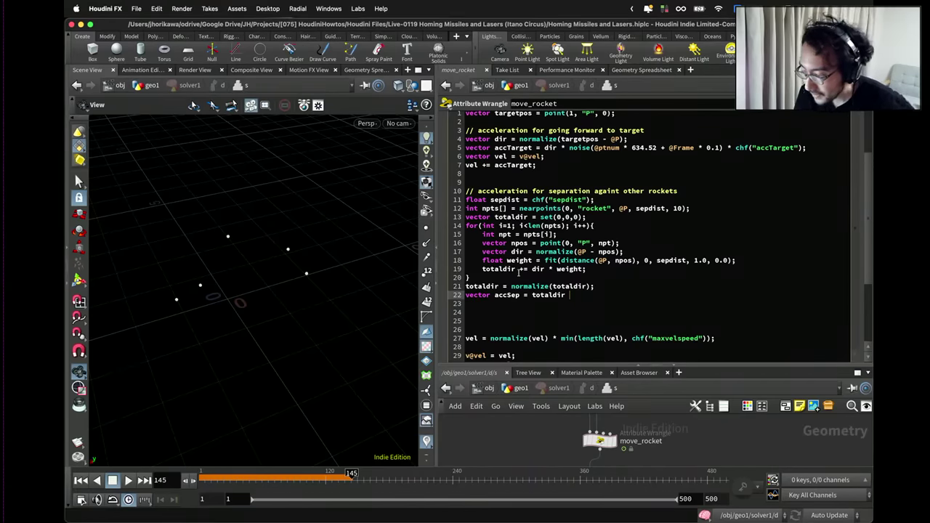
Rename dir to sepdir on line 17 and in the accumulation line.
double_click(517, 252)
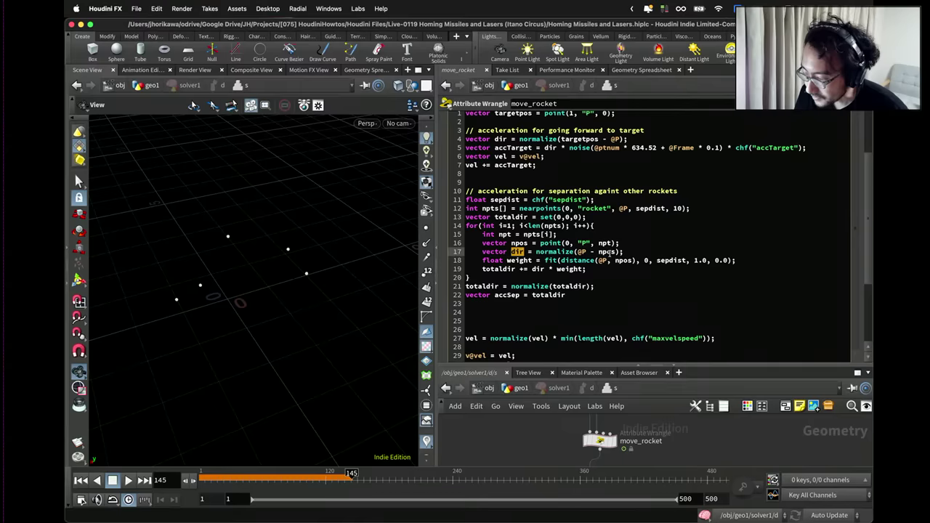
drag(544, 156, 452, 146)
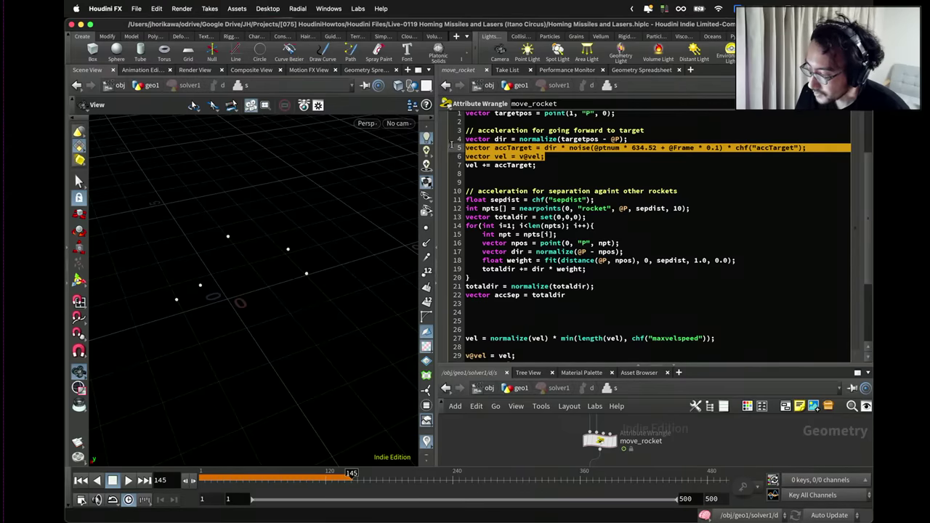
click(550, 148)
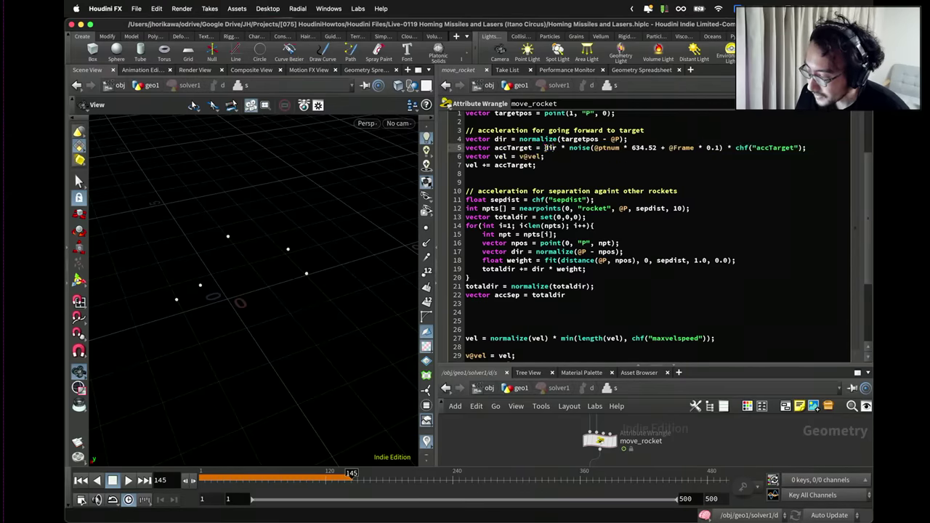
click(532, 260)
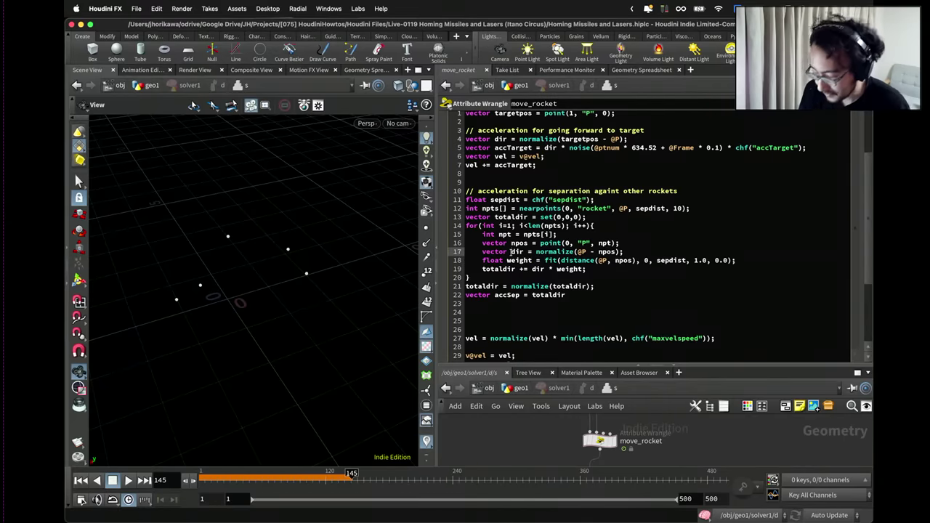
text(sep)
double_click(524, 251)
key(ctrl+c)
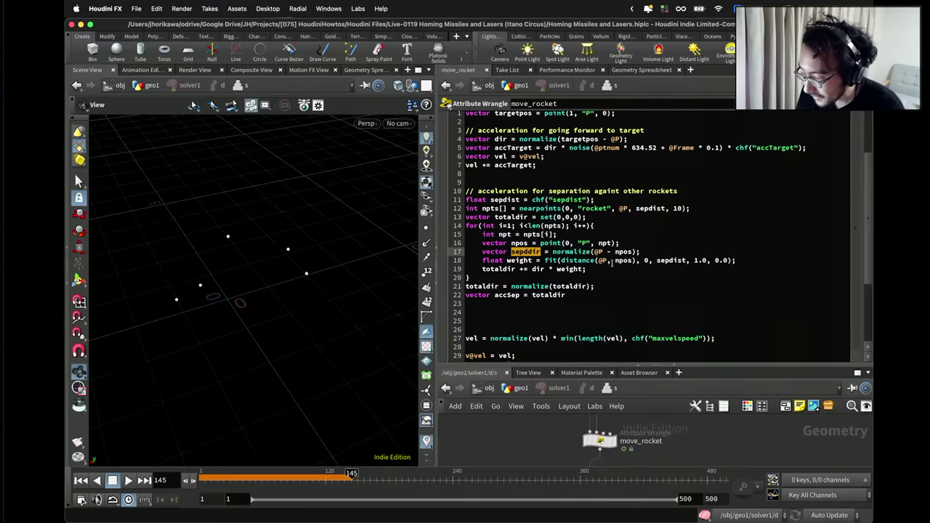
double_click(537, 269)
key(ctrl+v)
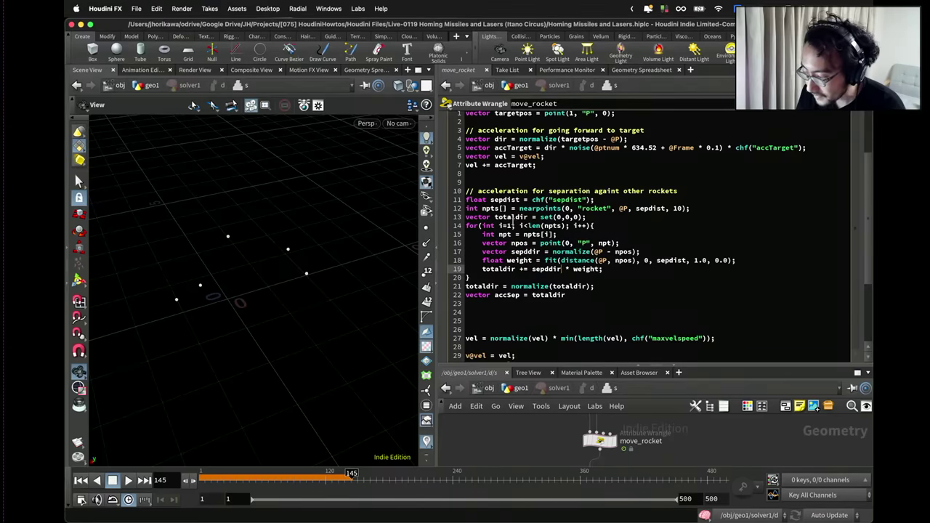
Rename totaldir to totalsepdir in its declaration, the normalize line, and the accSep line.
click(514, 218)
text(sepD)
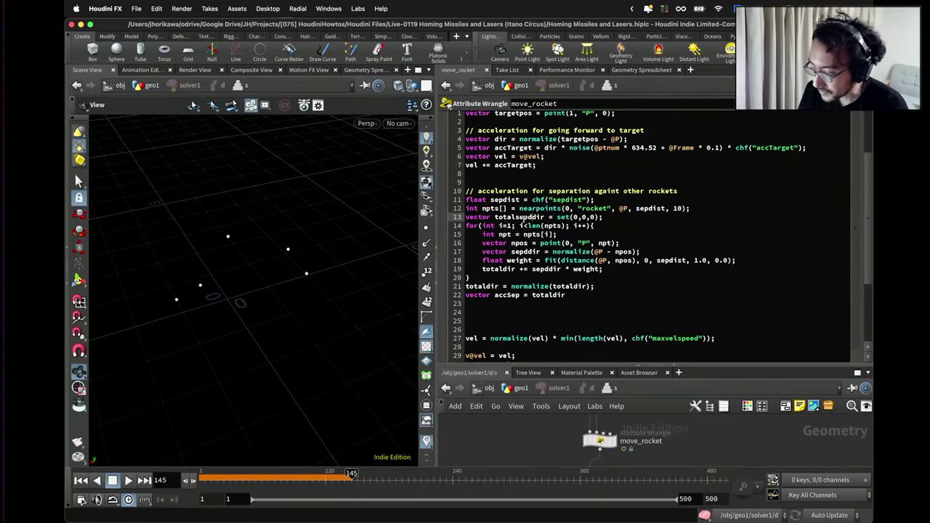
double_click(517, 217)
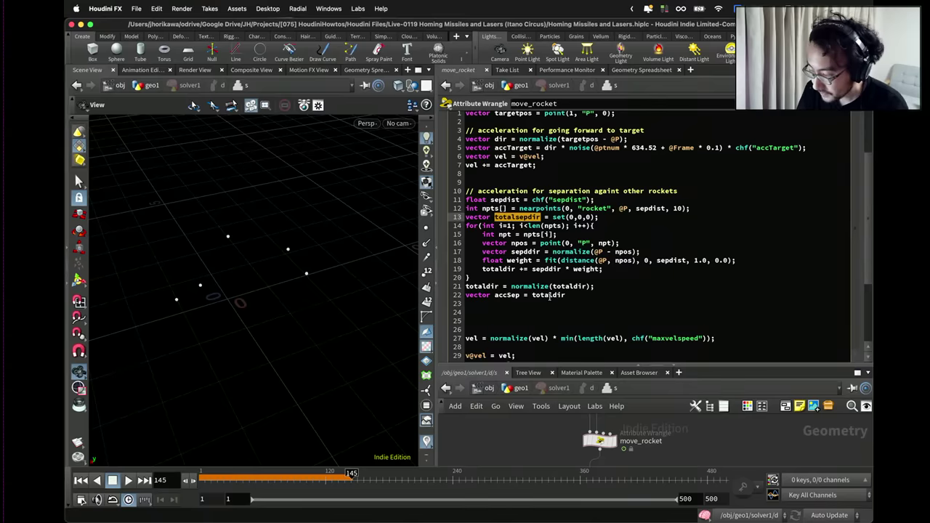
key(ctrl+c)
double_click(569, 287)
key(ctrl+v)
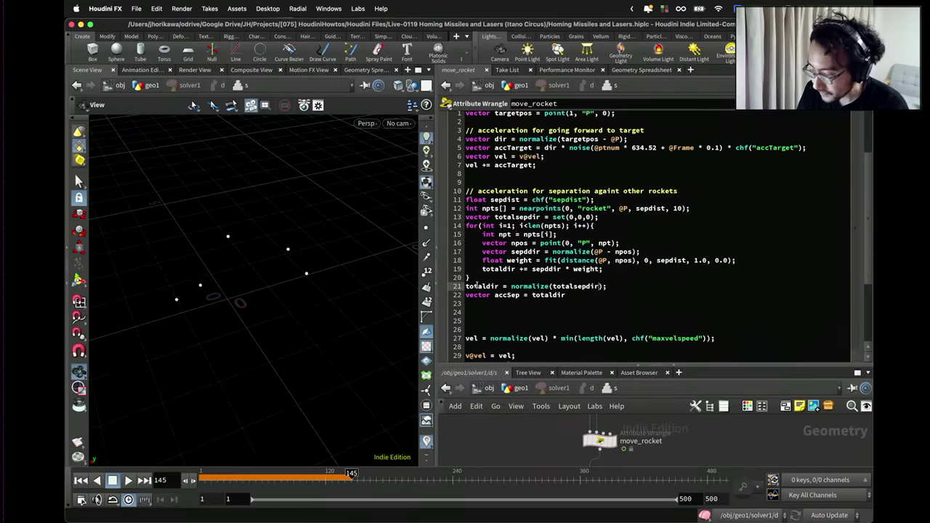
double_click(478, 286)
key(ctrl+v)
double_click(548, 294)
key(ctrl+v)
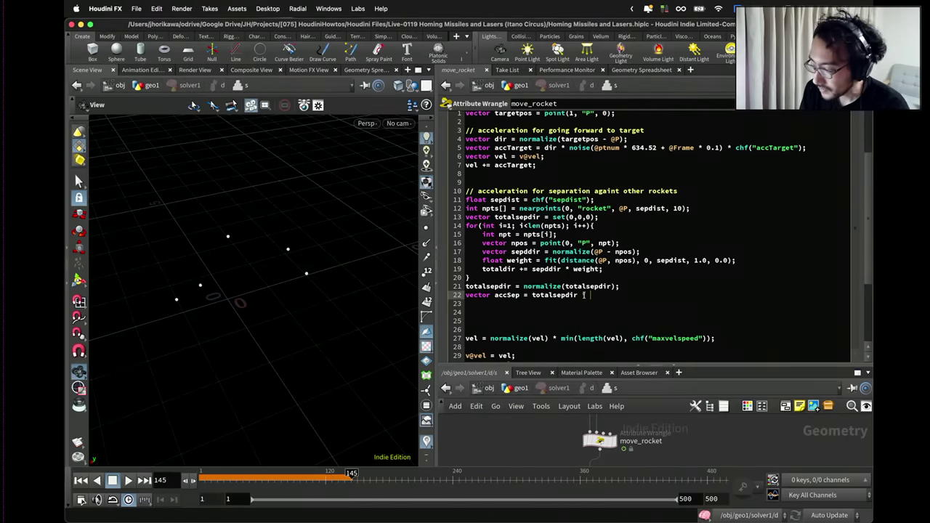
Scale the separation acceleration by a channel: 'vector accSep = totalsepdir * chf("accSep");'.
text(* chf(")
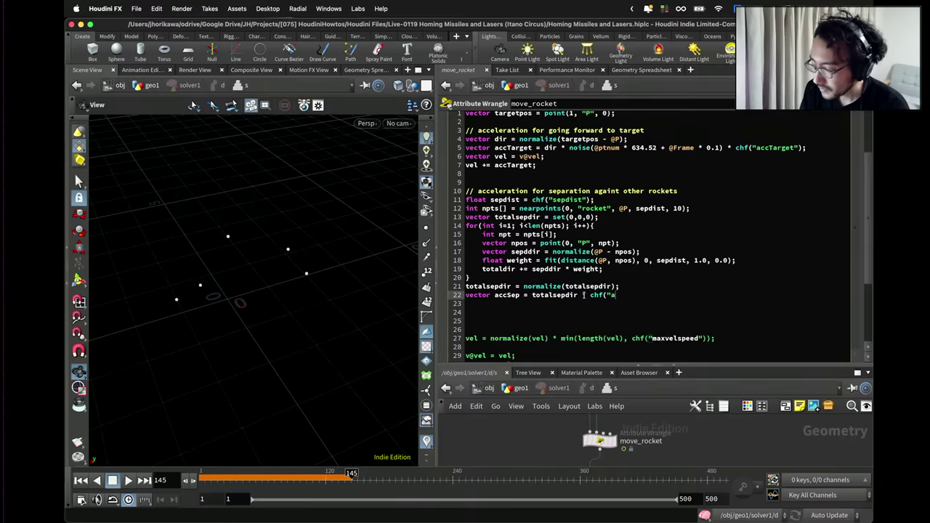
text(accSep)
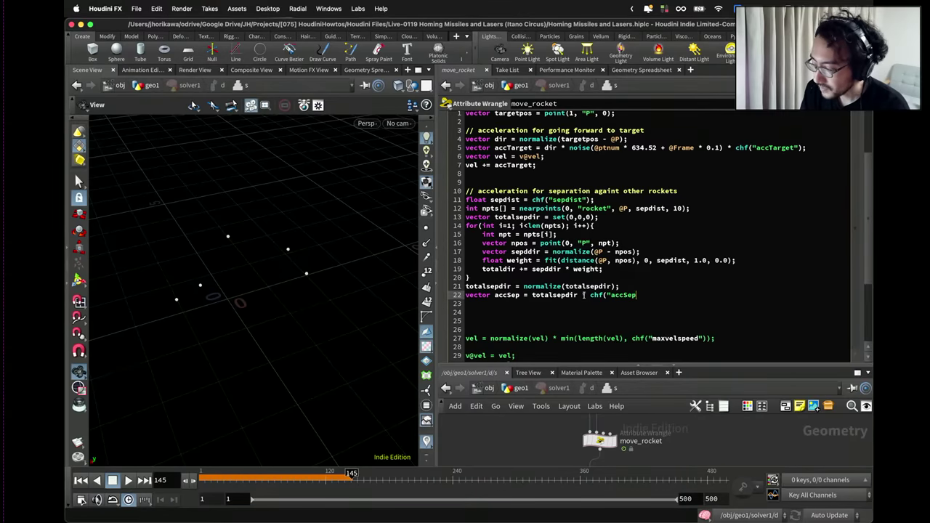
text(");)
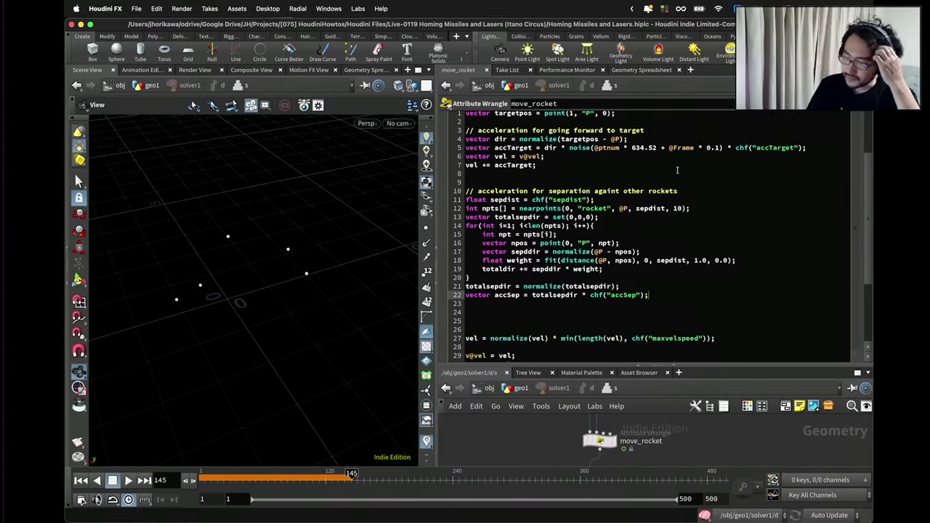
drag(720, 149, 566, 149)
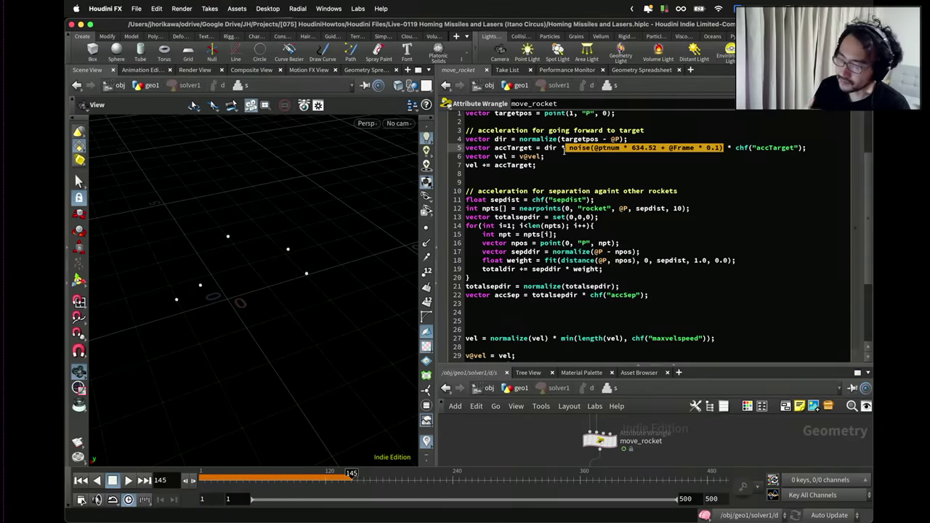
click(713, 149)
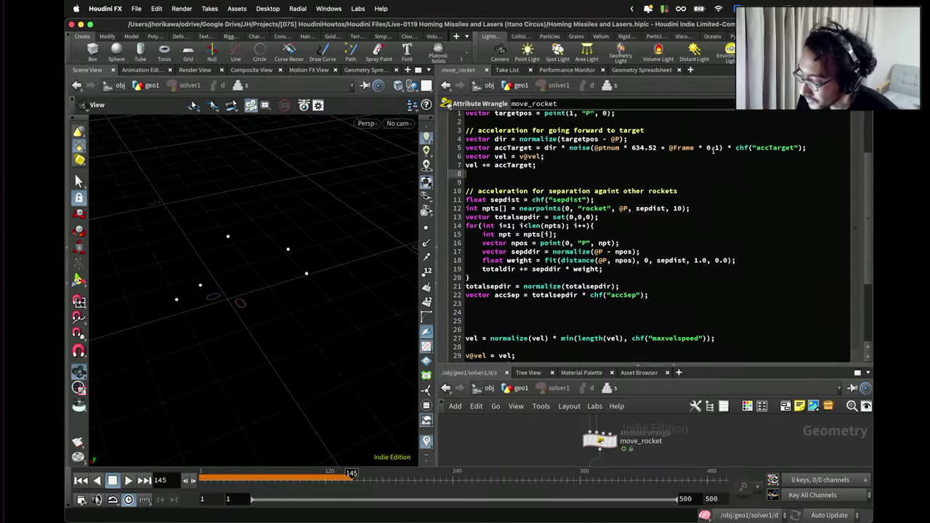
drag(724, 149, 571, 149)
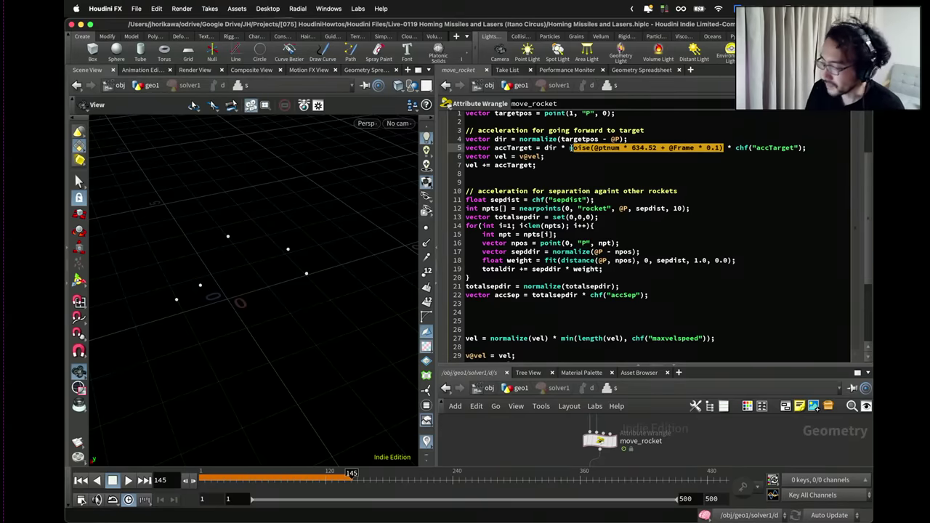
drag(651, 295, 483, 295)
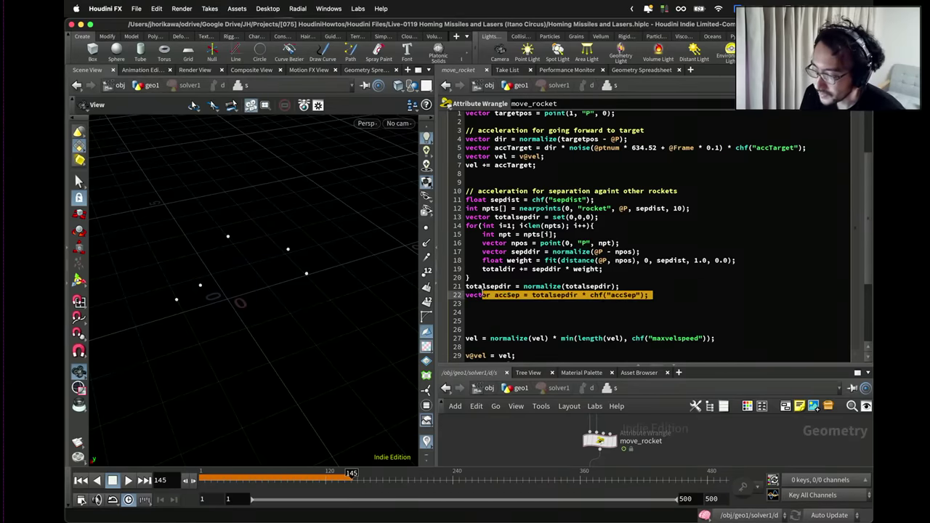
drag(651, 295, 589, 296)
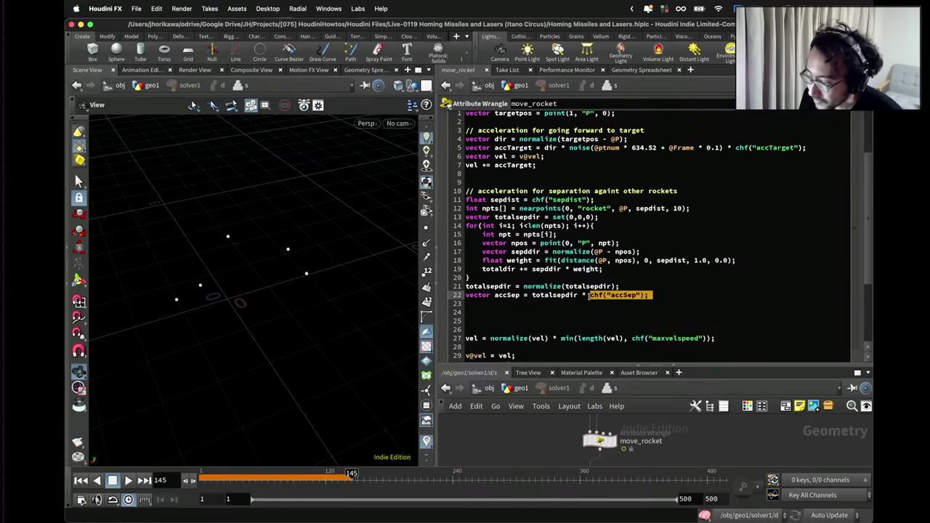
Replace the misspelled totaldir on line 19 with totalsepdir.
click(639, 295)
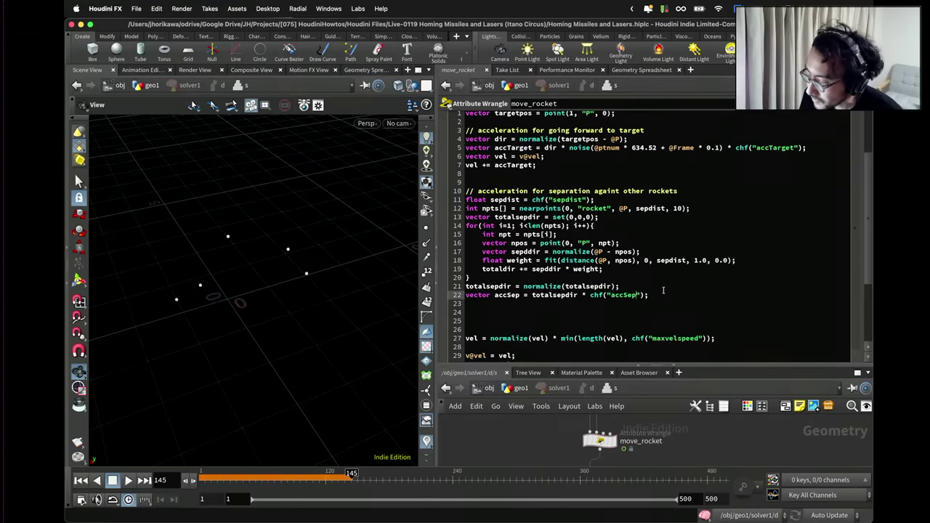
scroll(858, 195, up, 3)
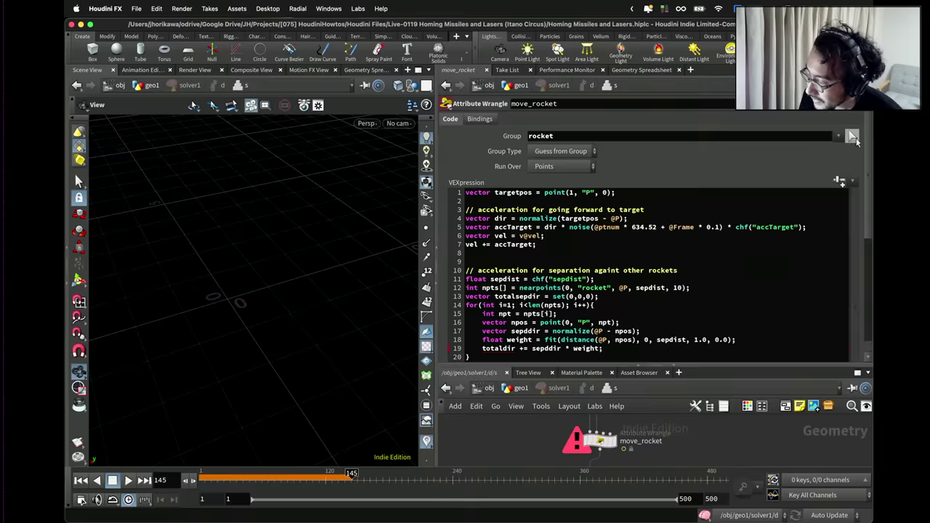
scroll(856, 144, down, 5)
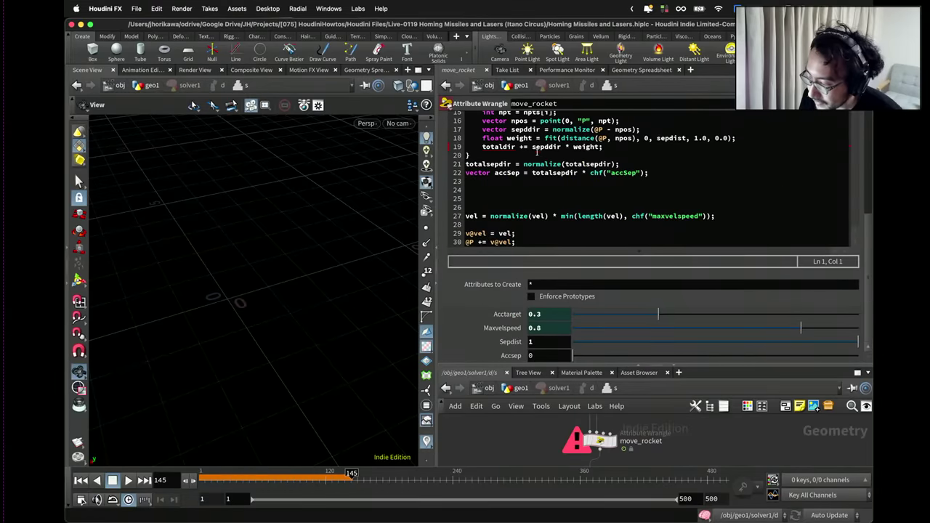
double_click(543, 172)
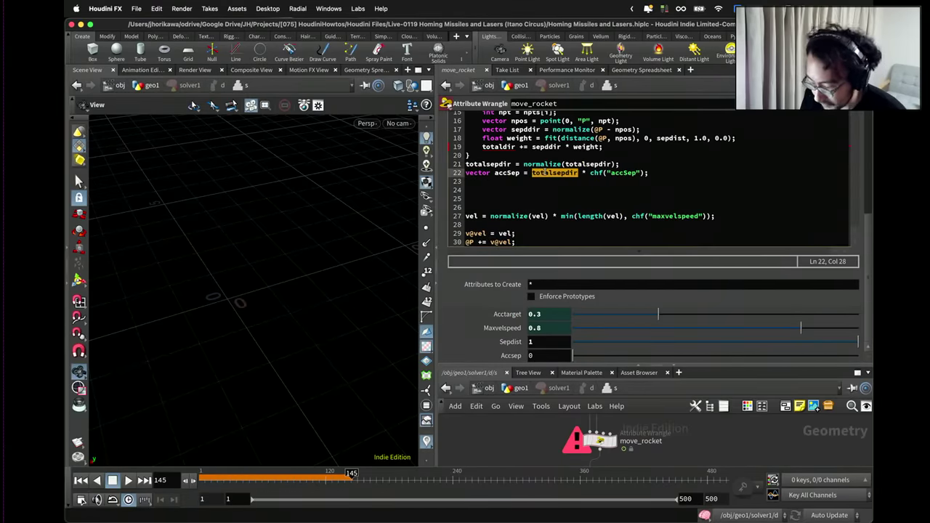
double_click(503, 147)
key(ctrl+v)
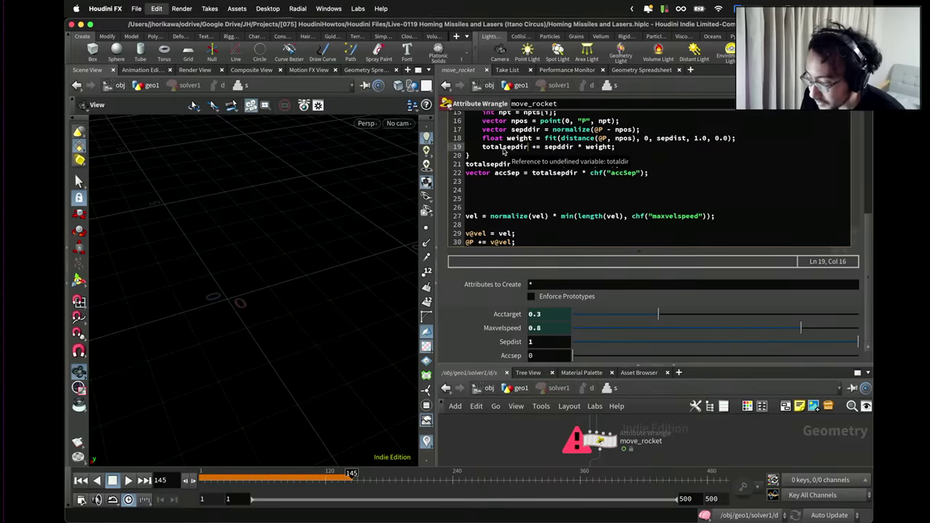
Recook move_rocket and set the Accsep separation strength to 0.2.
click(486, 439)
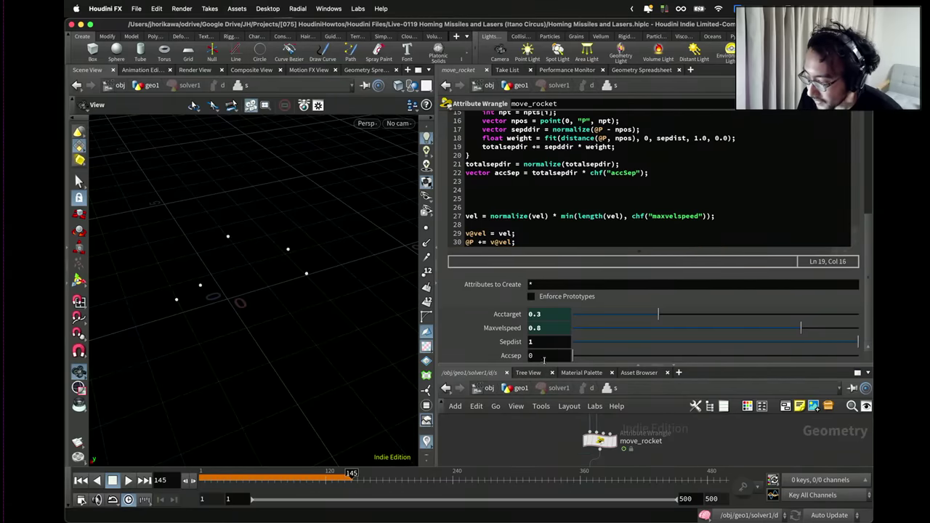
drag(608, 357, 616, 356)
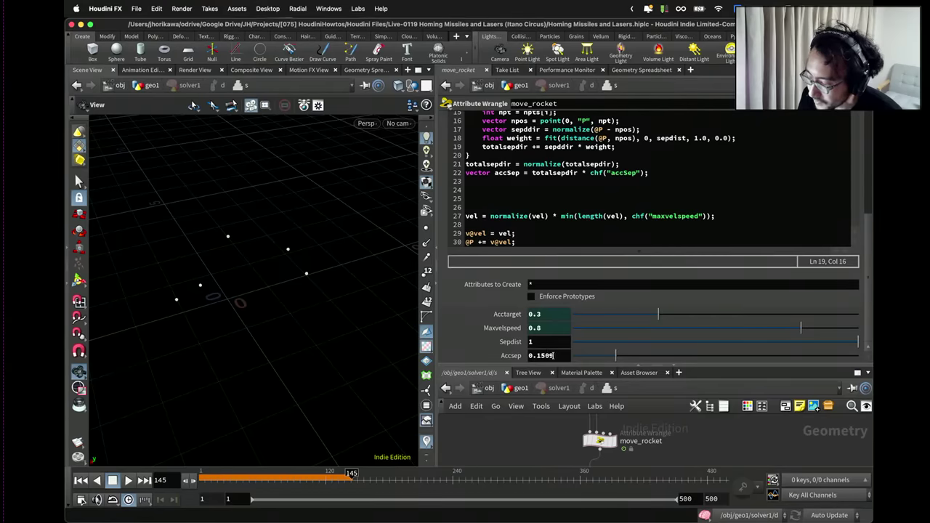
click(543, 355)
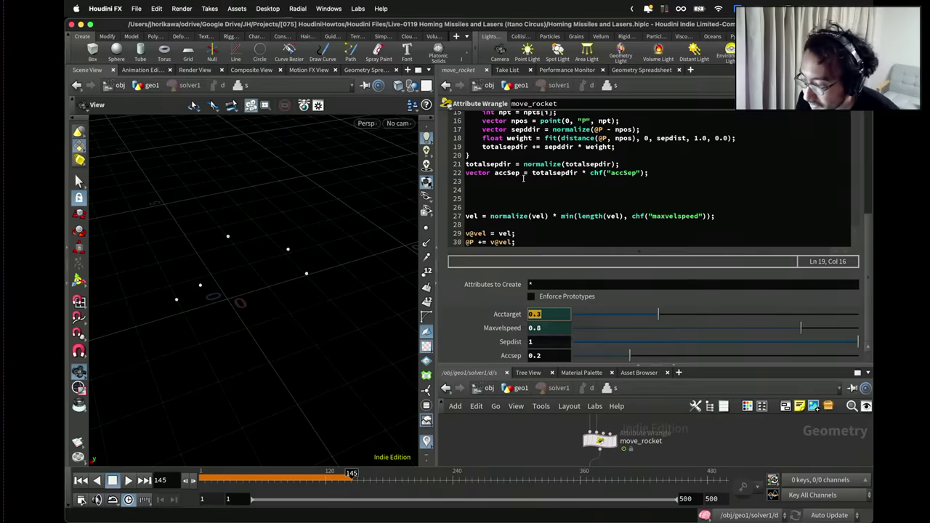
click(523, 179)
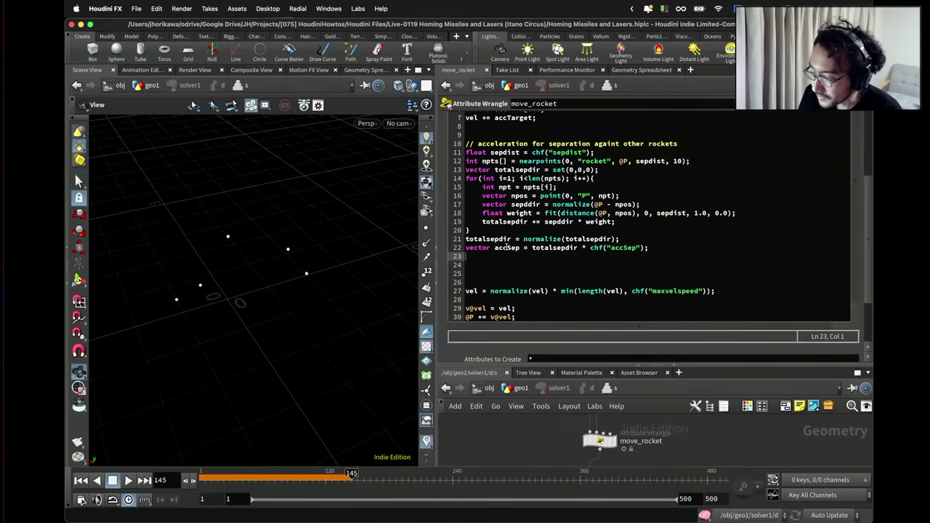
Add 'vel += accSep;' and // comments labelling the velocity and position updates.
text(vel)
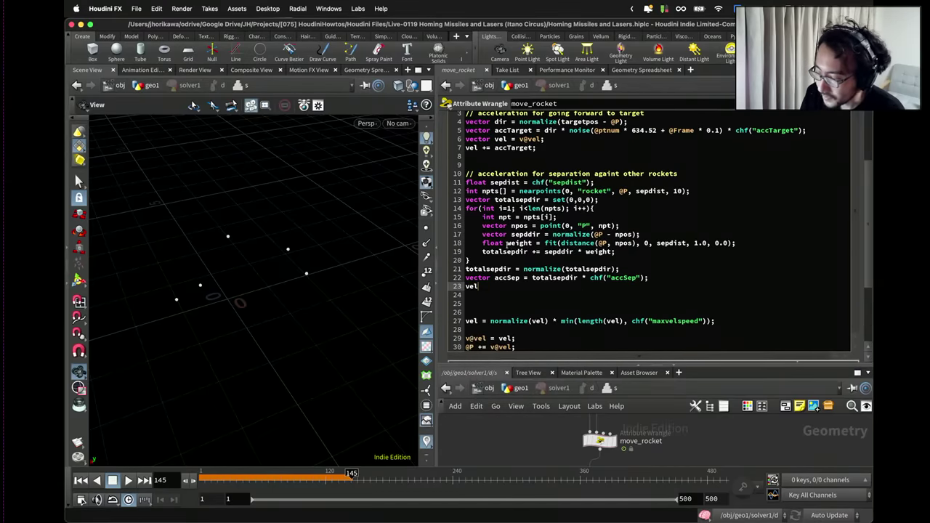
text( += accSep;)
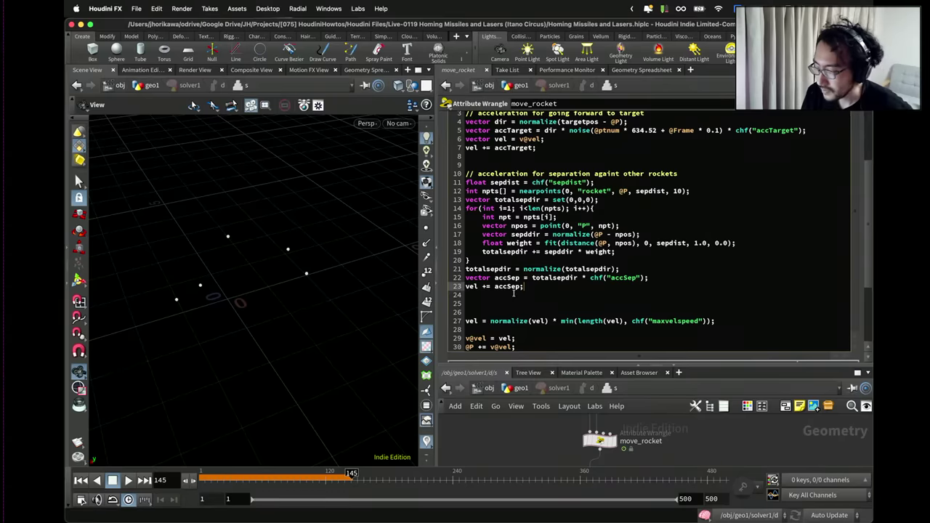
click(514, 294)
click(498, 312)
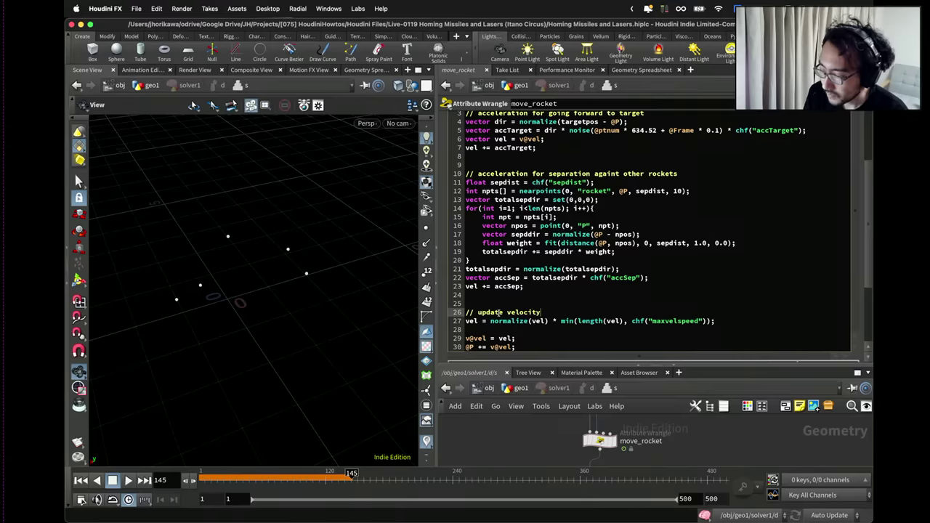
click(523, 335)
key(shift+Down)
key(Return)
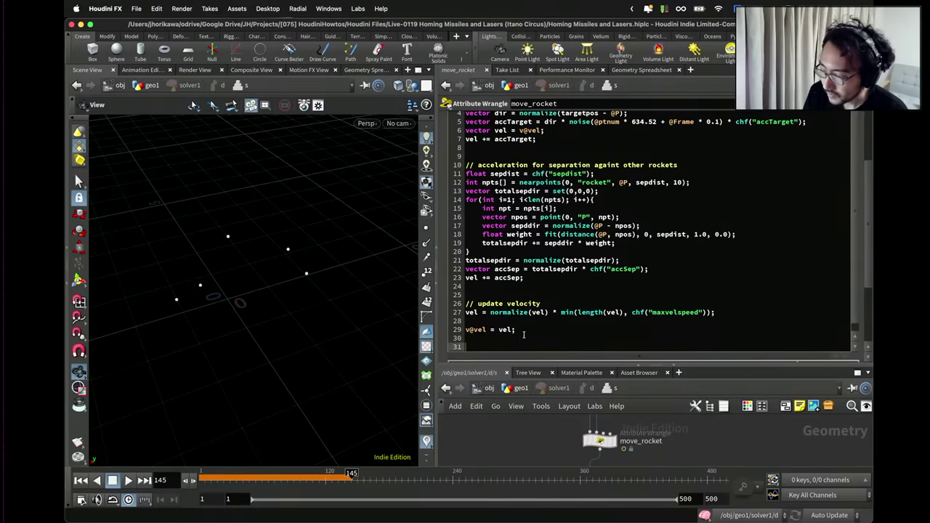
text(// update position)
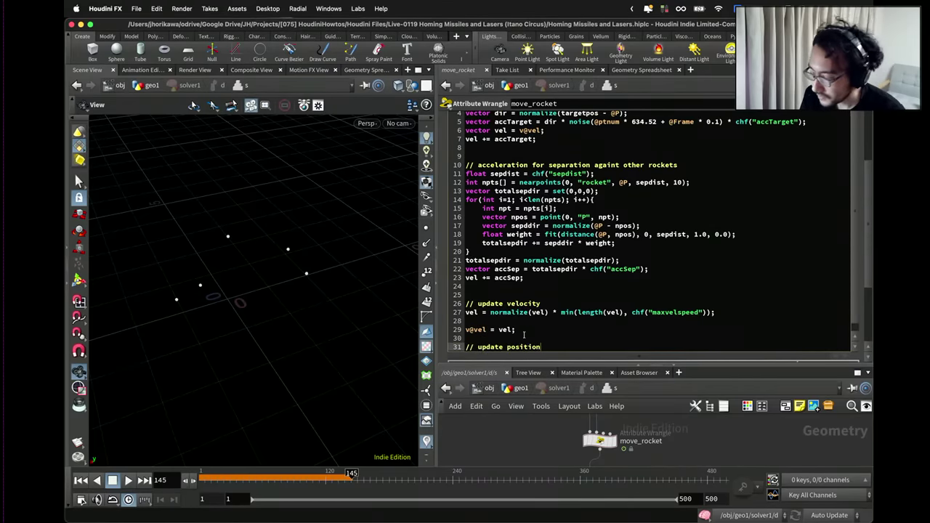
Return to the geo1 network and rewind the simulation to frame 1.
scroll(523, 336, down, 4)
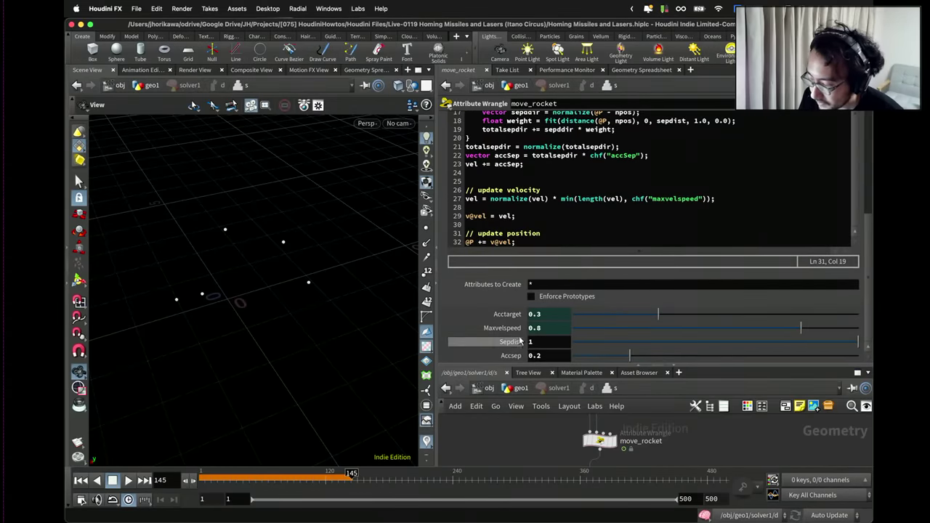
click(519, 387)
click(97, 484)
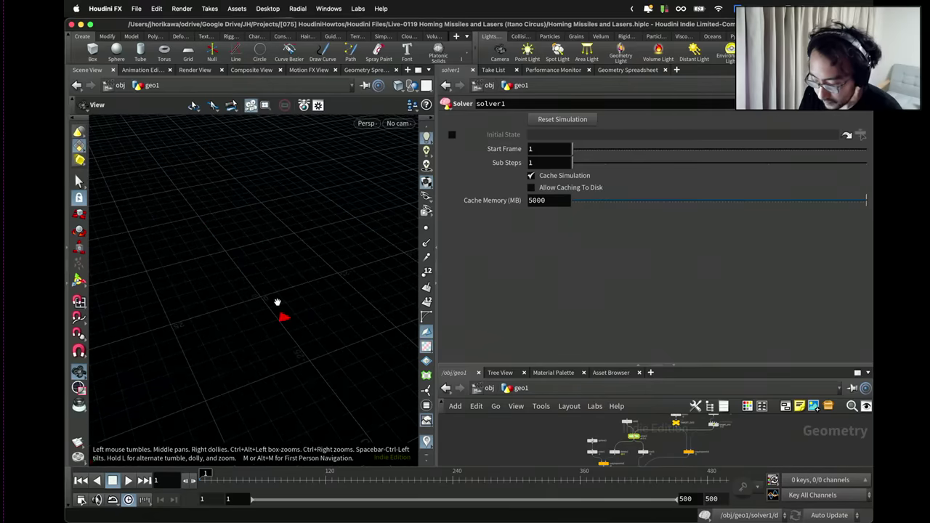
Save the scene and display the merged rockets-and-trails output.
key(super+s)
drag(544, 367, 544, 194)
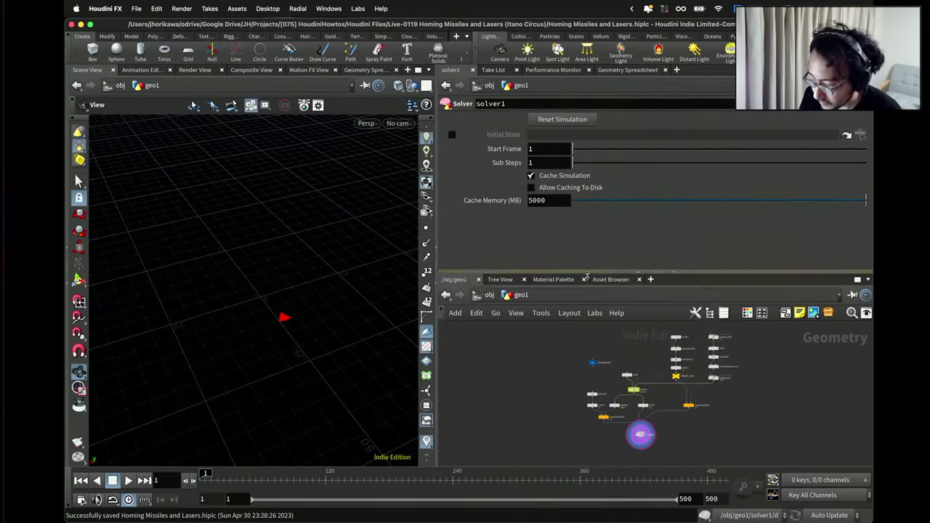
click(653, 392)
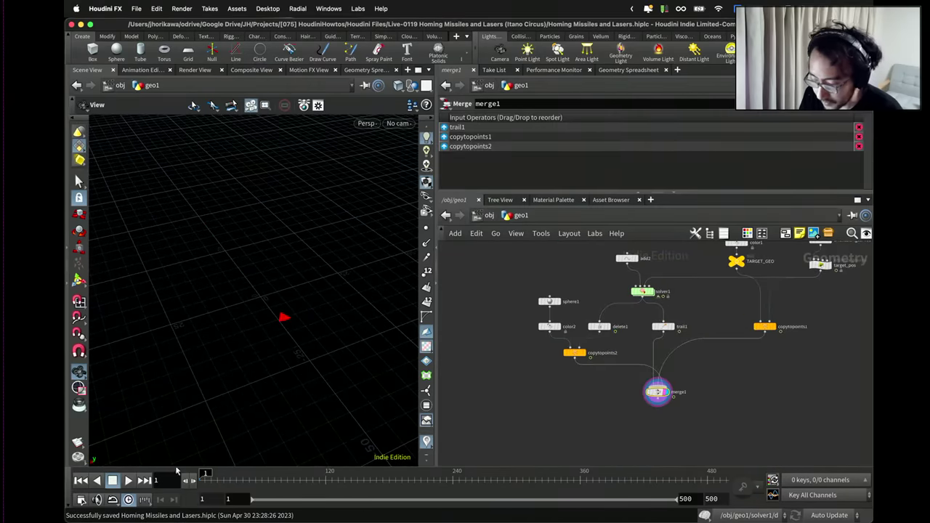
Play the simulation to review the spread-out rocket trails, then dive into solver1.
click(128, 480)
drag(276, 303, 290, 268)
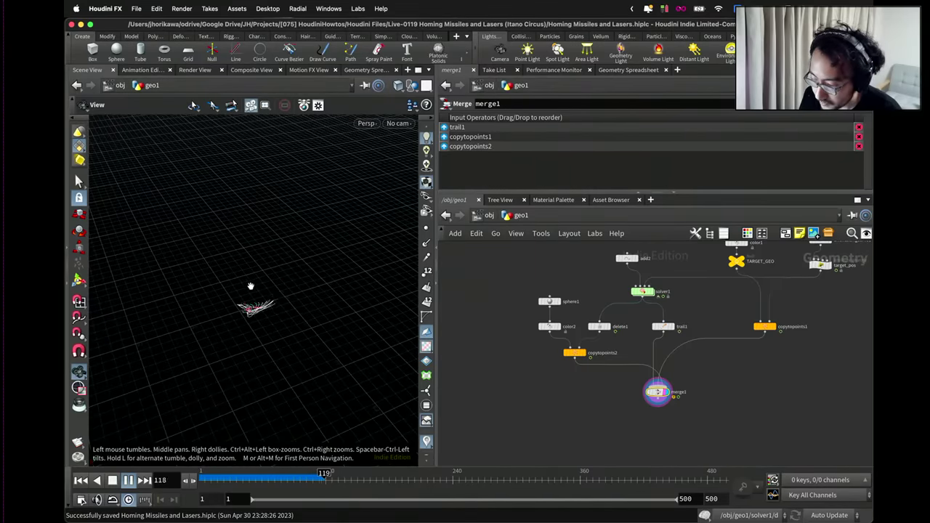
drag(308, 274, 239, 395)
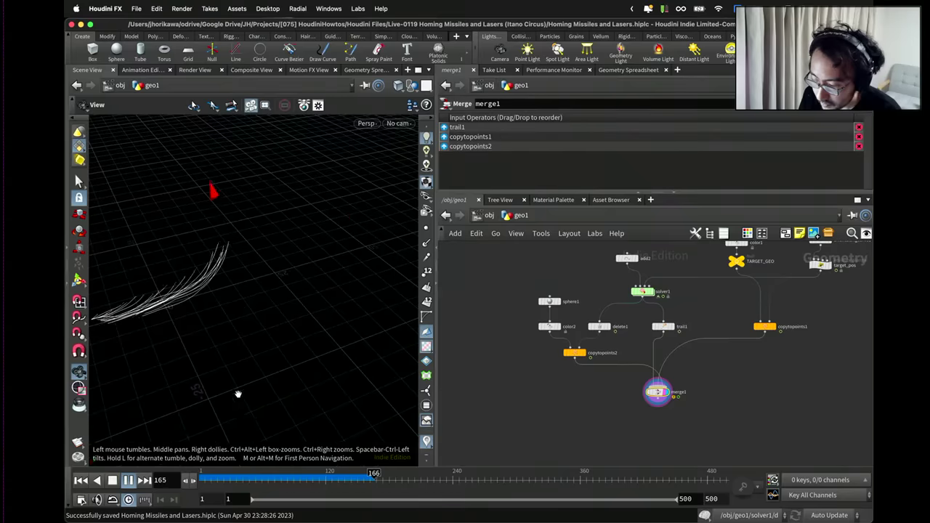
click(128, 483)
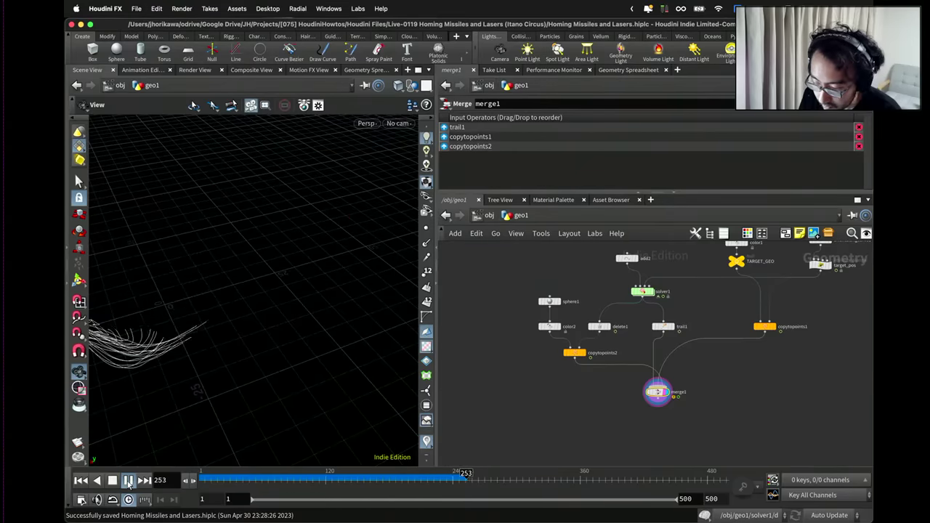
drag(247, 327, 254, 174)
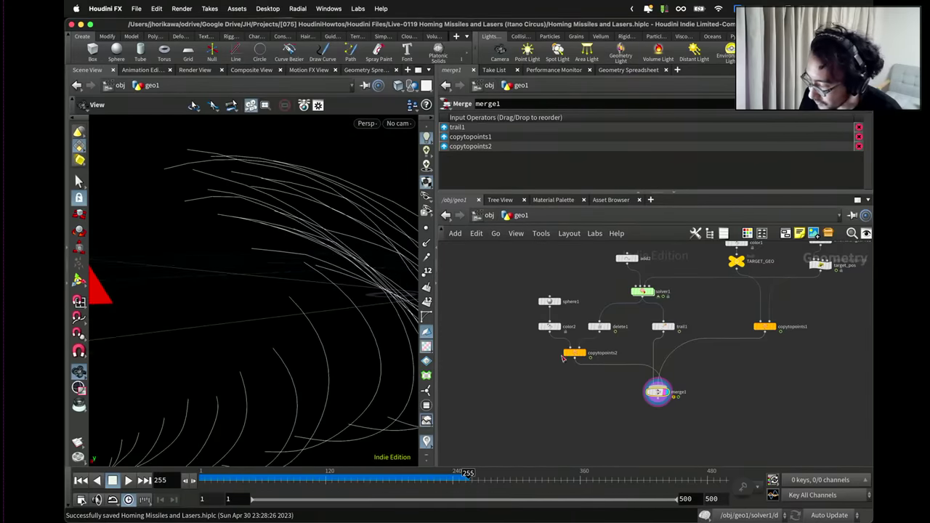
scroll(642, 282, up, 2)
double_click(642, 282)
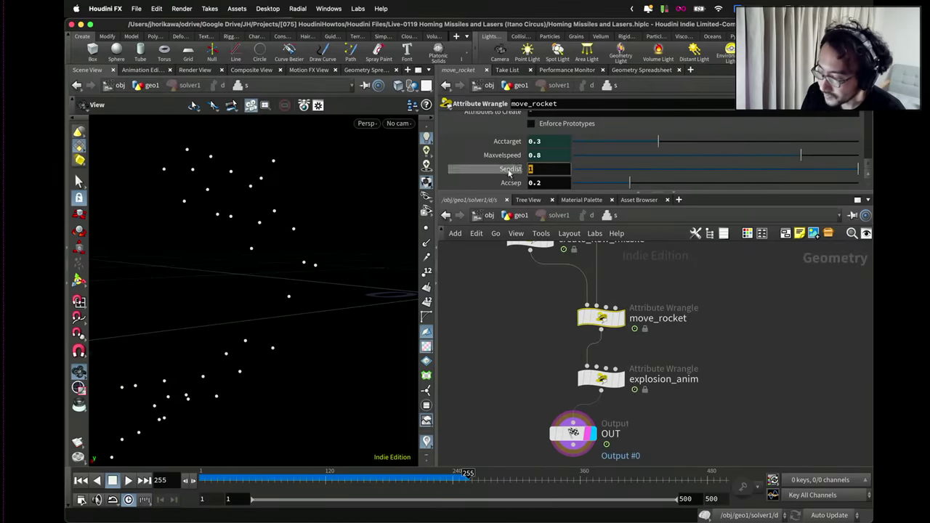
Set move_rocket's Sepdist to 5.
click(542, 169)
text(5)
key(Return)
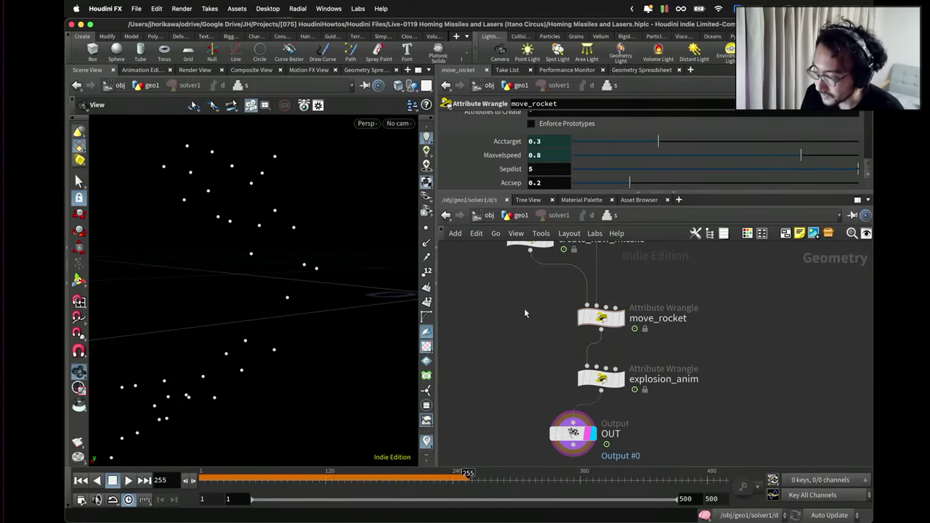
key(u)
Replay the simulation from frame 1 to review the wider trails, then stop.
drag(405, 296, 240, 344)
click(80, 481)
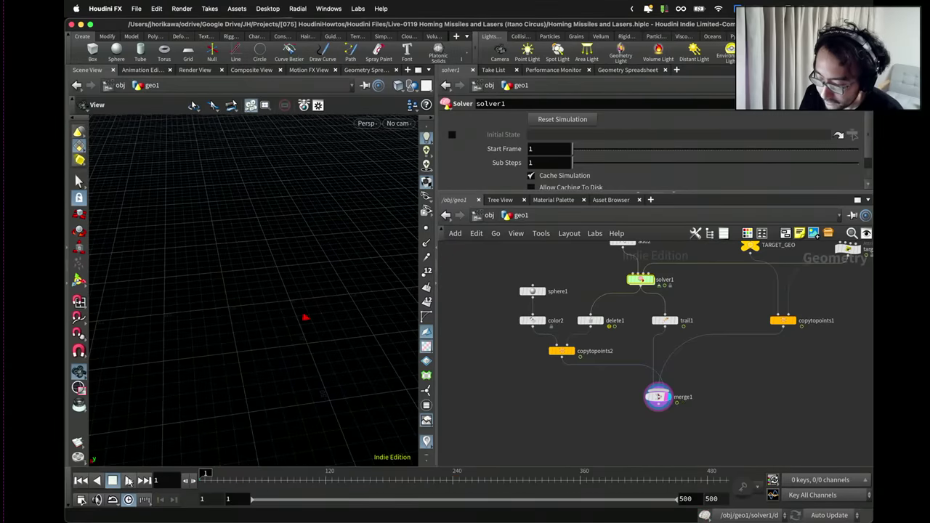
click(128, 480)
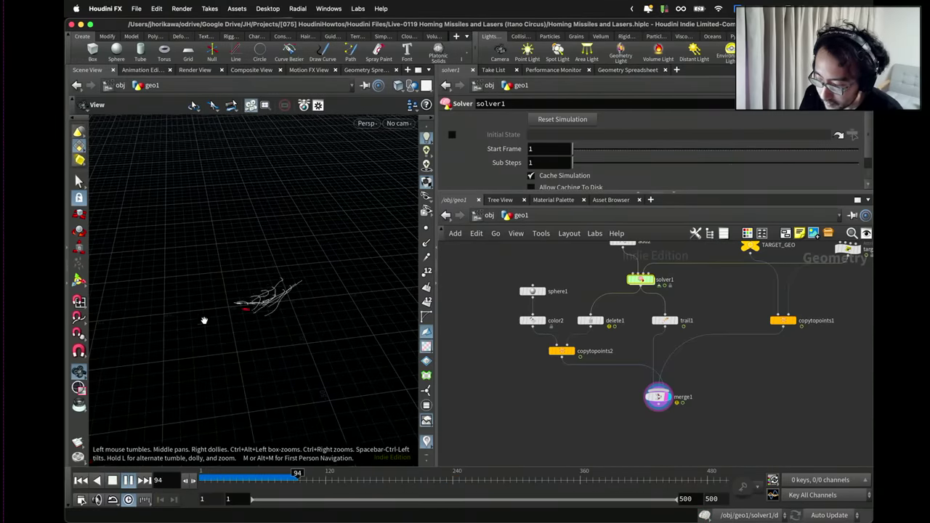
drag(203, 320, 278, 326)
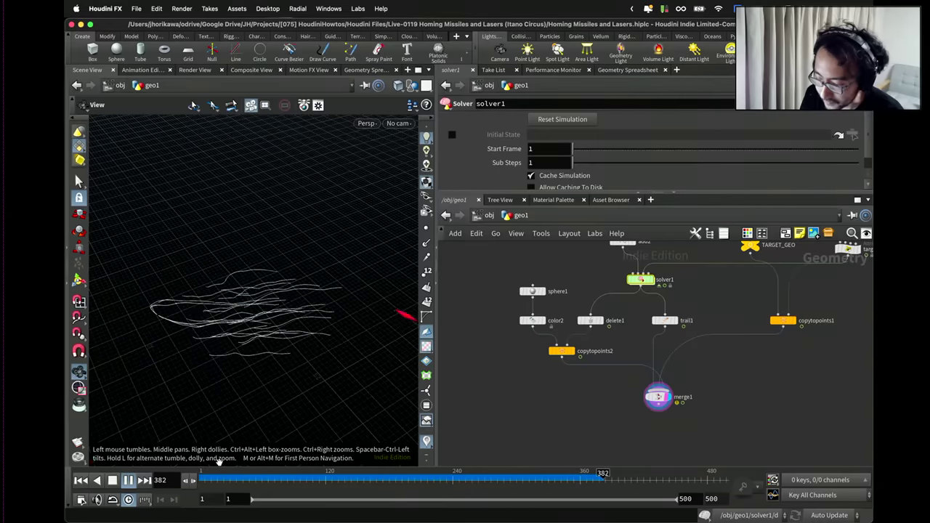
click(112, 480)
scroll(492, 394, down, 3)
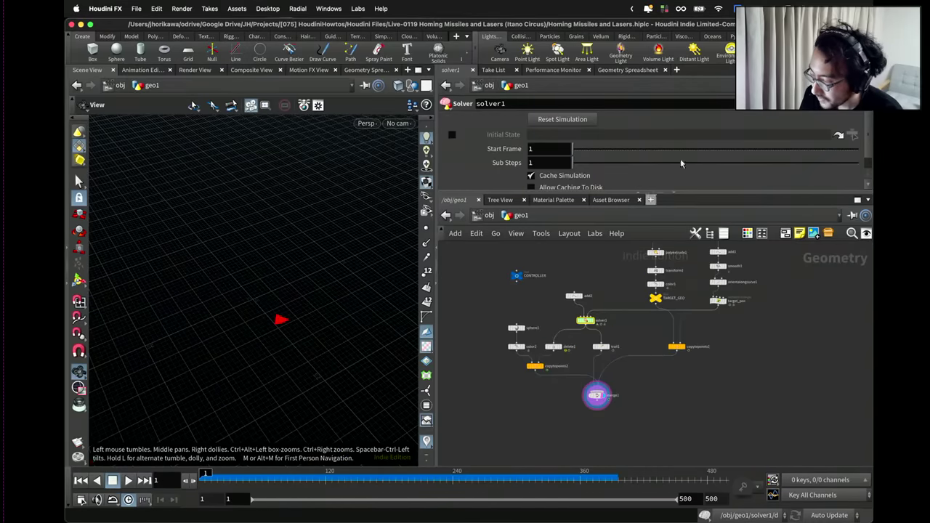
Open the Edit Parameter Interface window for the CONTROLLER node.
scroll(680, 158, down, 1)
click(515, 276)
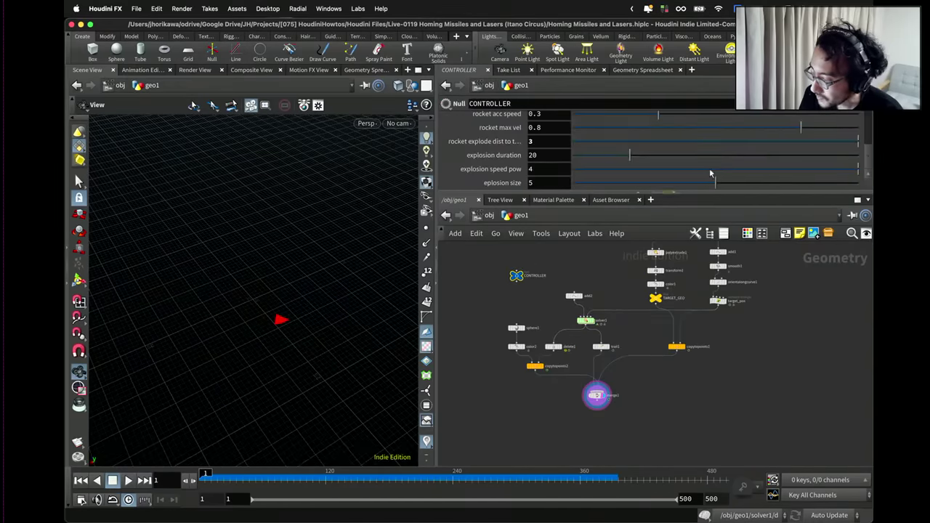
click(802, 105)
click(802, 118)
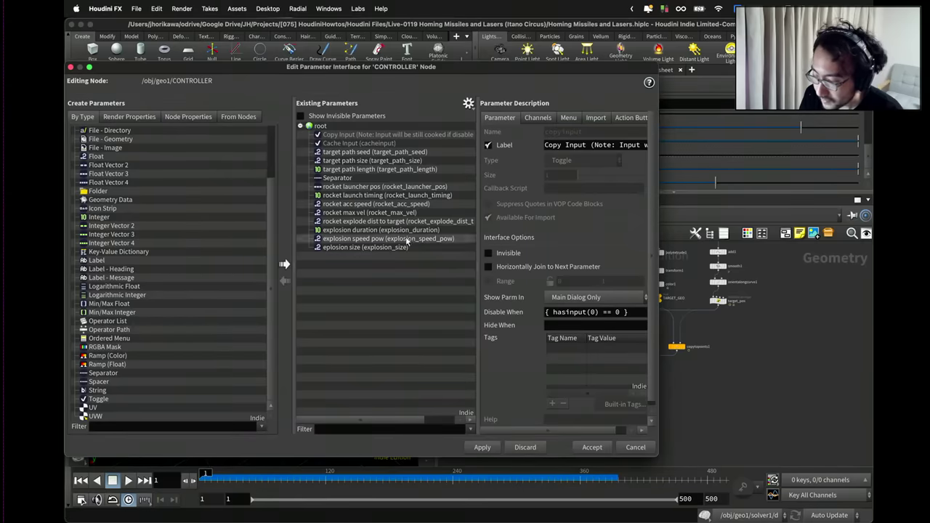
click(467, 102)
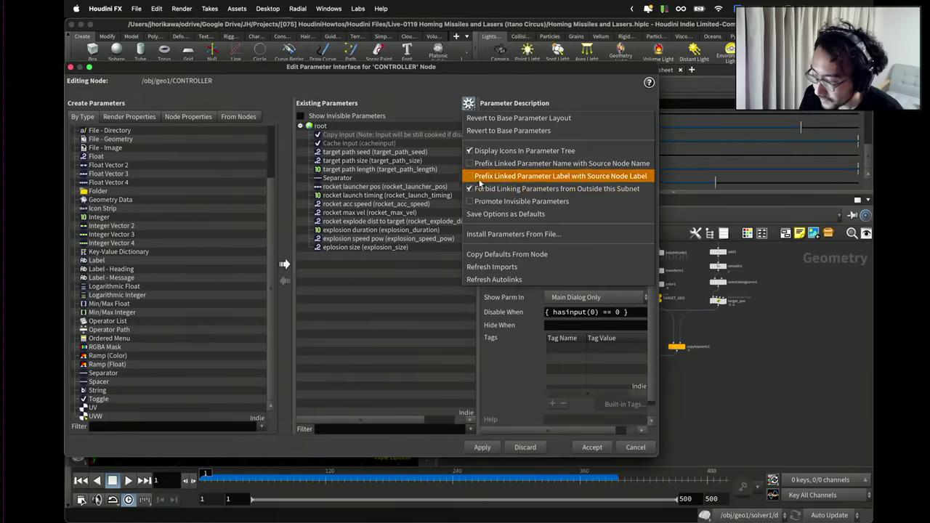
click(509, 185)
drag(568, 71, 344, 85)
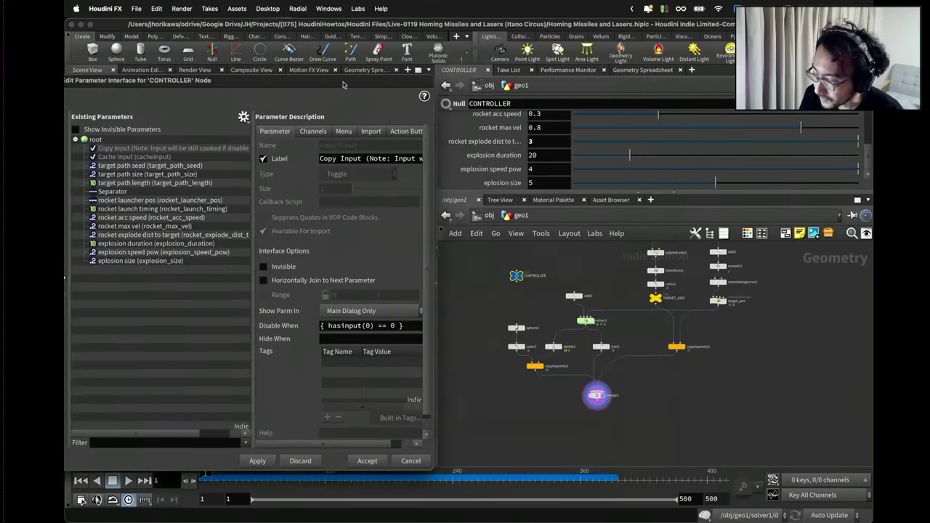
Copy Sepdist from move_rocket onto CONTROLLER and add separators beside it.
double_click(589, 320)
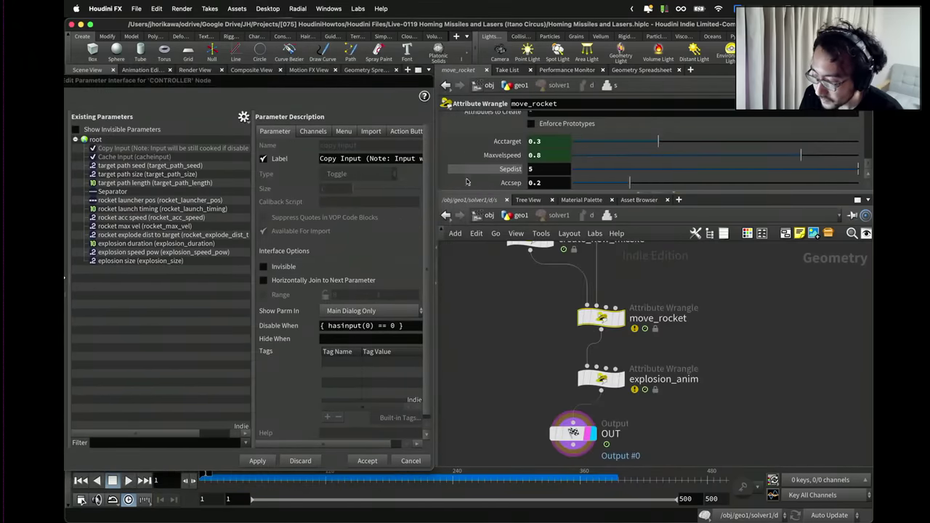
drag(468, 168, 207, 273)
click(128, 273)
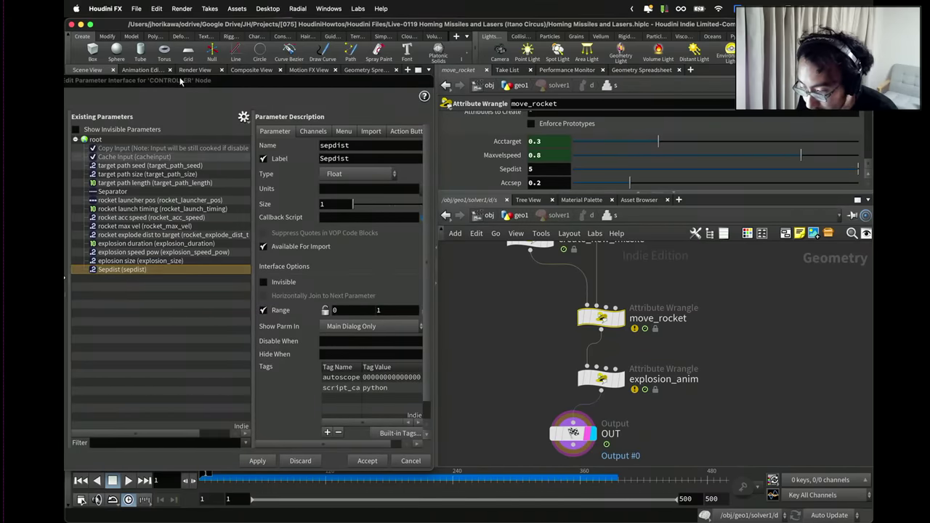
drag(181, 80, 490, 64)
drag(187, 370, 457, 229)
drag(431, 262, 429, 233)
drag(187, 370, 439, 227)
Rename the Sepdist parameter to rocket_sep_dist with the label 'rocket sep dist'.
click(435, 236)
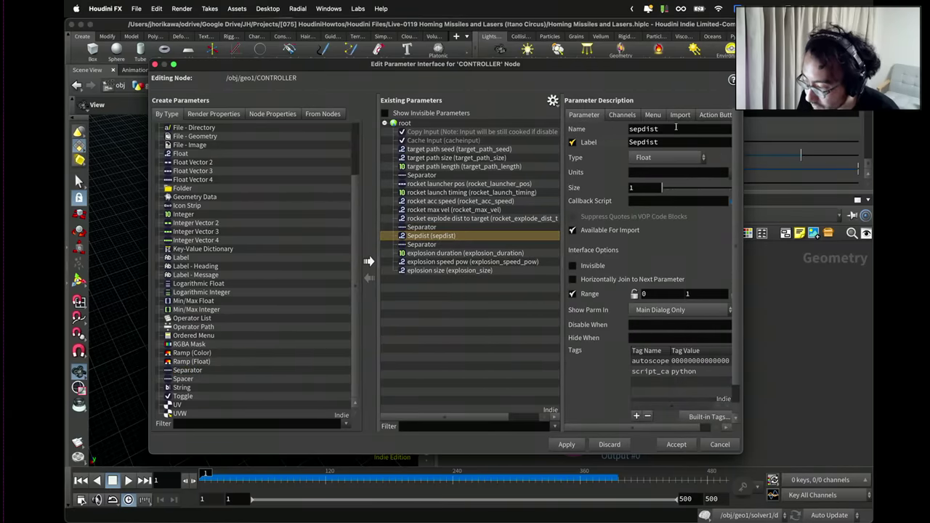
drag(660, 129, 590, 131)
text(rockt_)
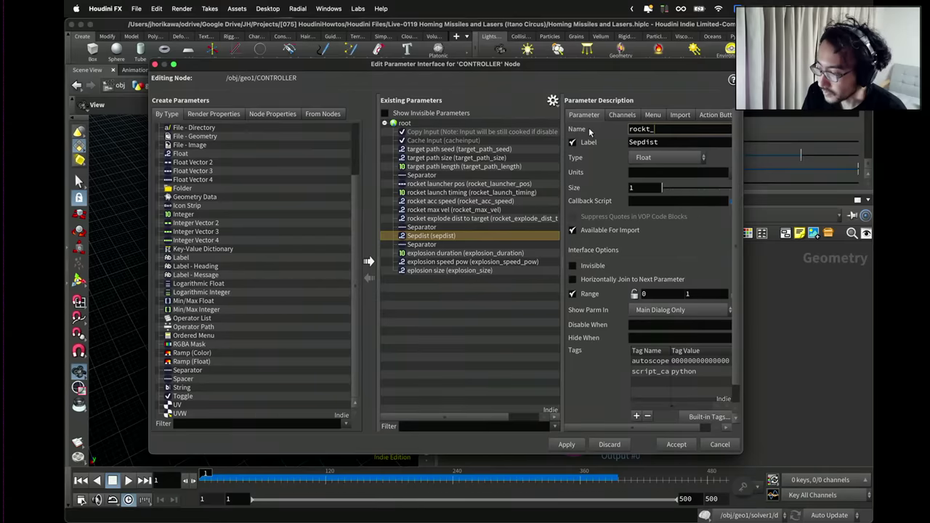
key(Tab)
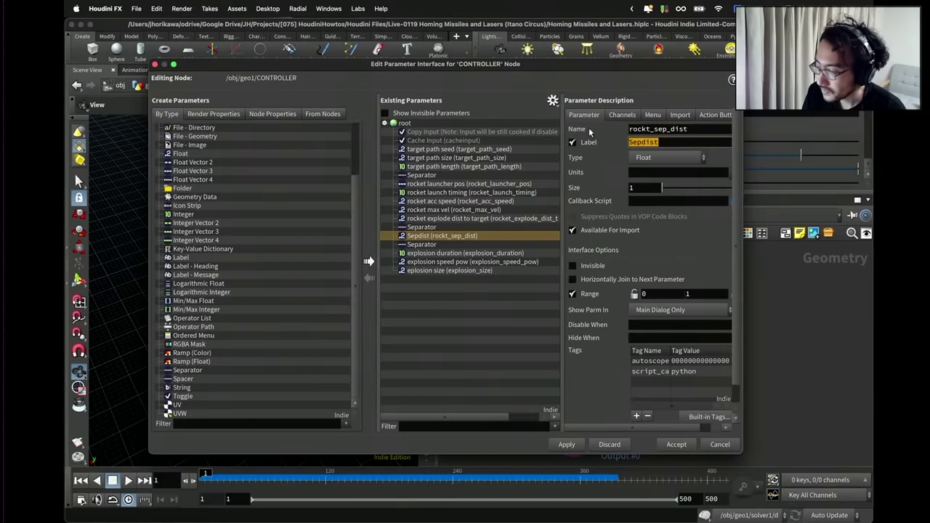
text(roc)
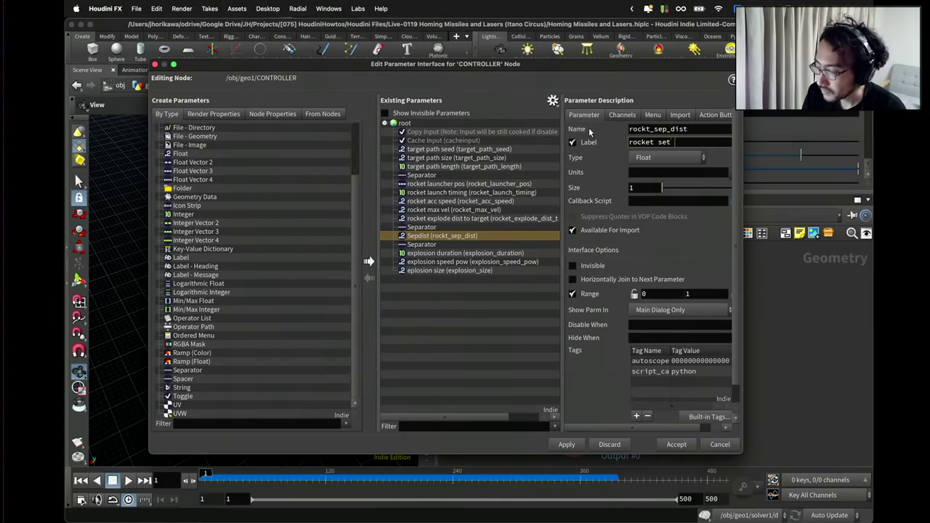
text(ket sep dist)
key(Return)
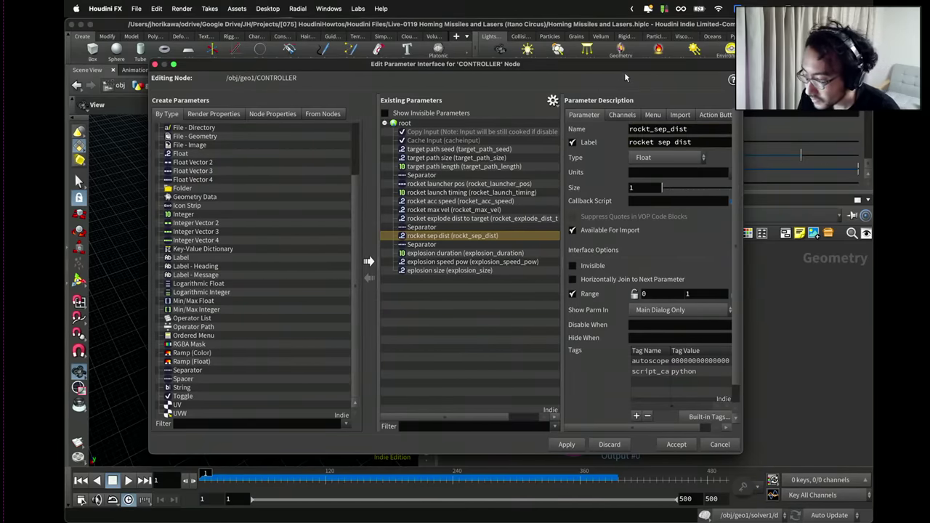
Copy Accsep from move_rocket onto CONTROLLER as rocket_sep_acc_speed, labelled 'rocket sep acc speed'.
drag(623, 66, 353, 77)
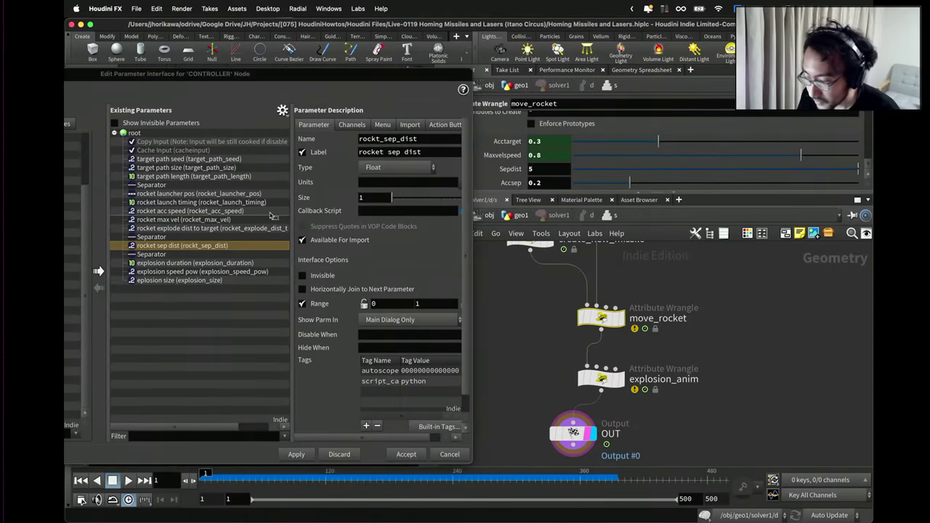
drag(273, 216, 186, 251)
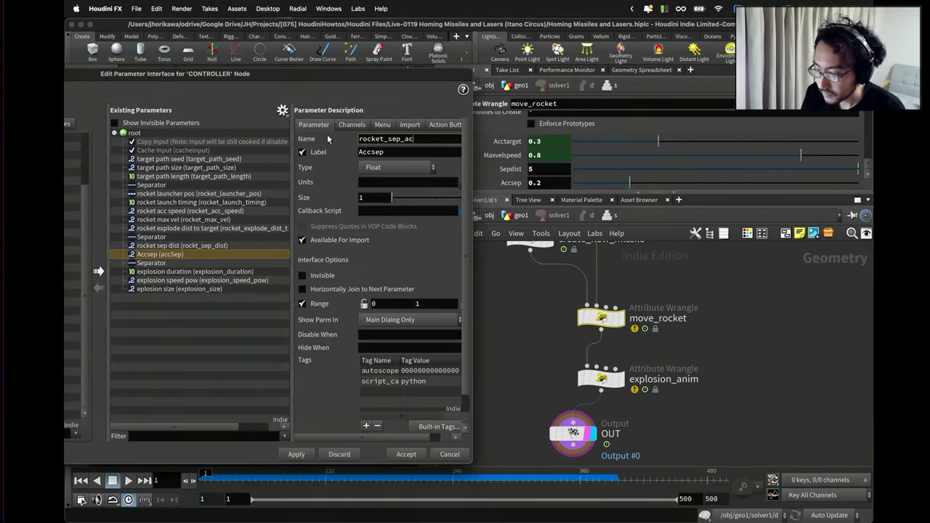
text(c)
key(Tab)
text(ro)
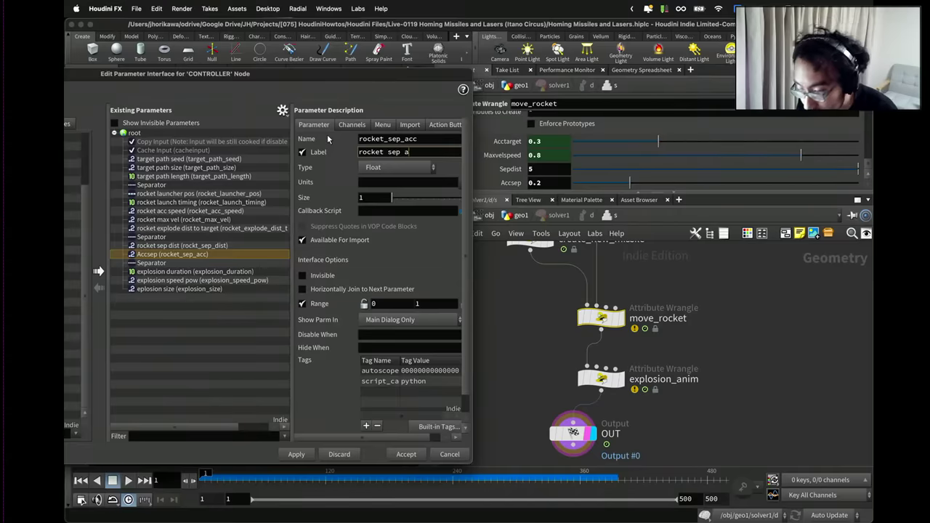
key(Return)
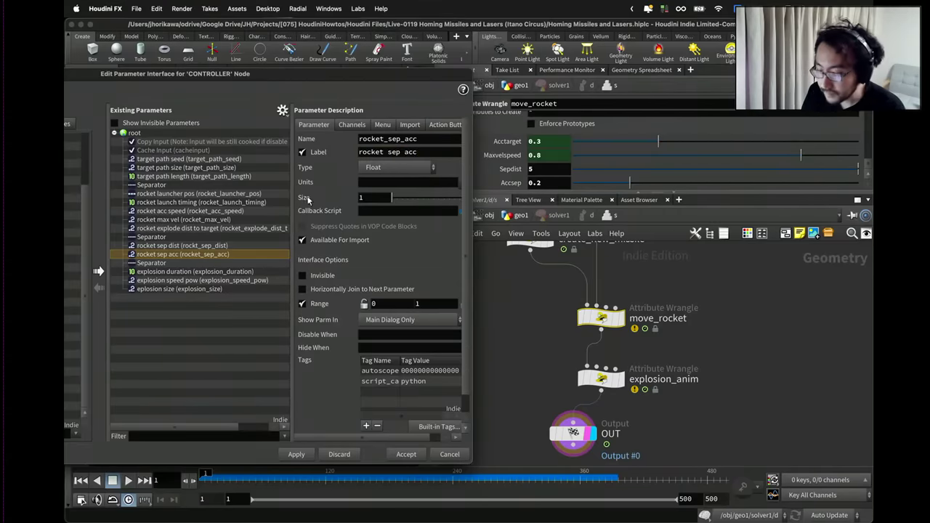
click(430, 141)
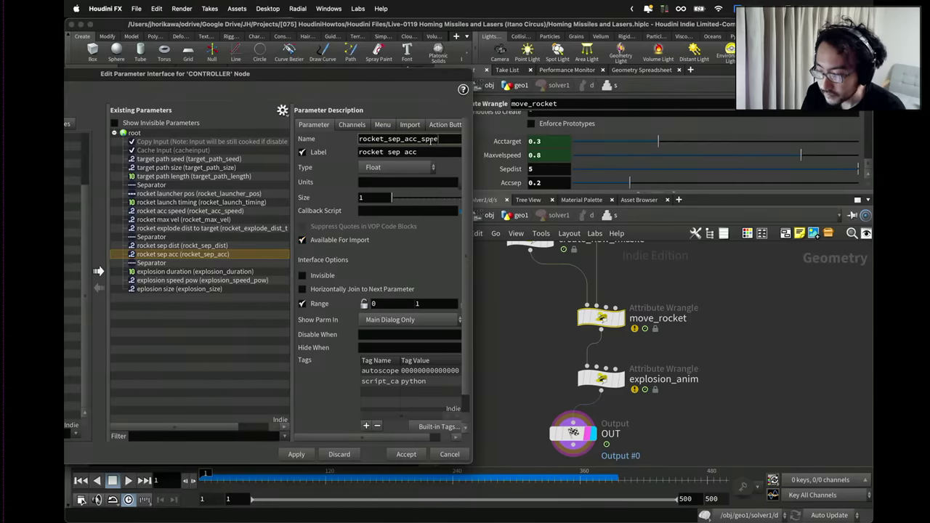
click(429, 151)
text(spee)
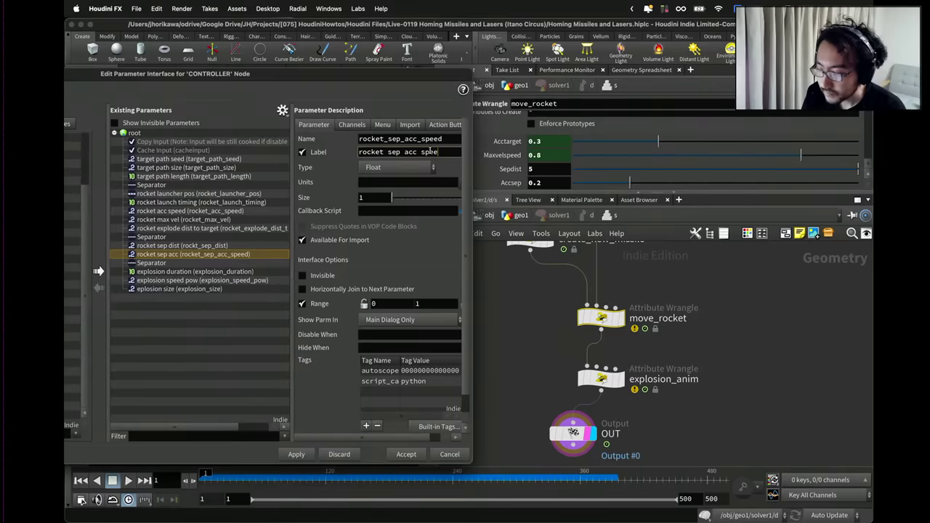
text(d)
key(Return)
Rename rocket acc speed to rocket_follow_acc_speed, labelled 'rocket follow acc speed', and accept the changes.
click(218, 210)
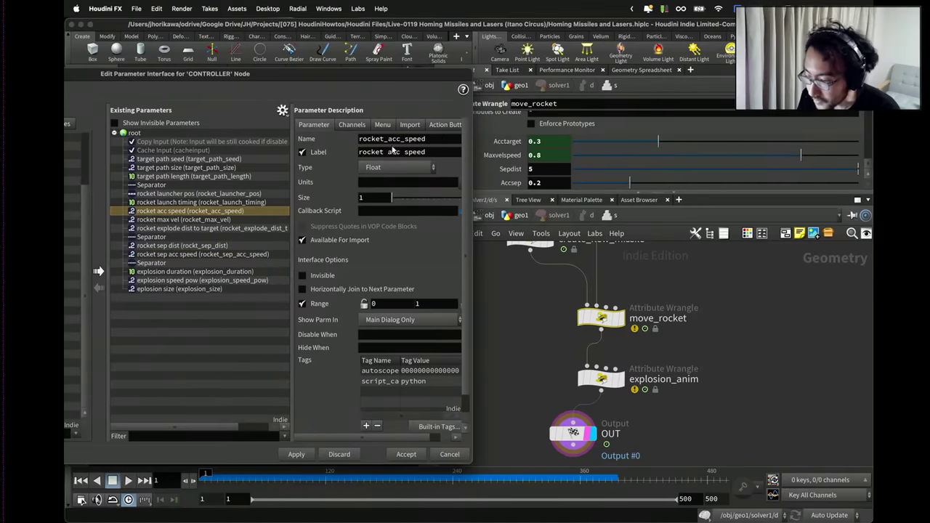
text(ollow_)
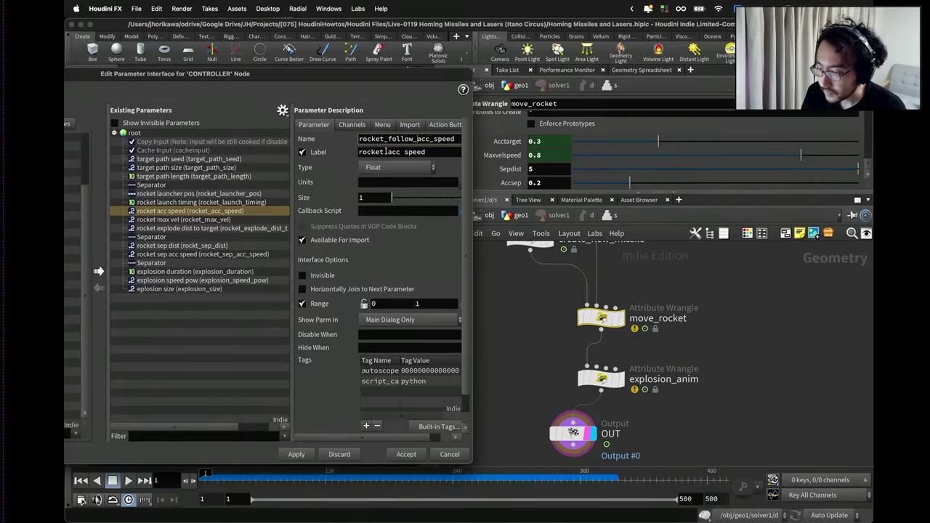
click(385, 152)
text(foloow)
key(Return)
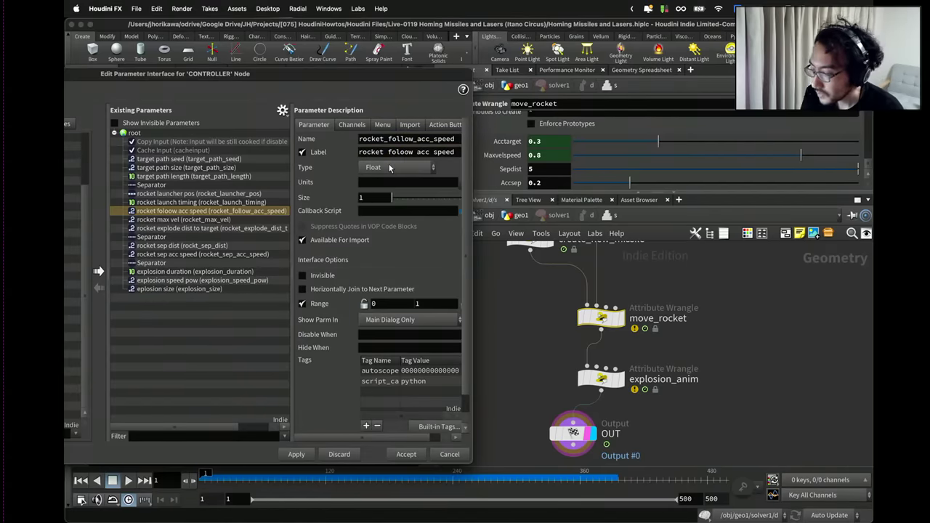
click(400, 152)
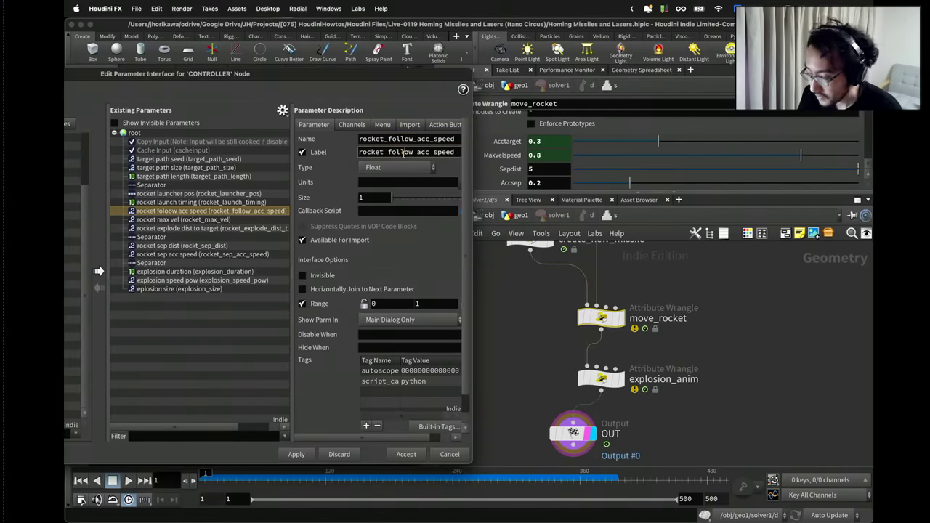
text(l)
key(Return)
click(296, 454)
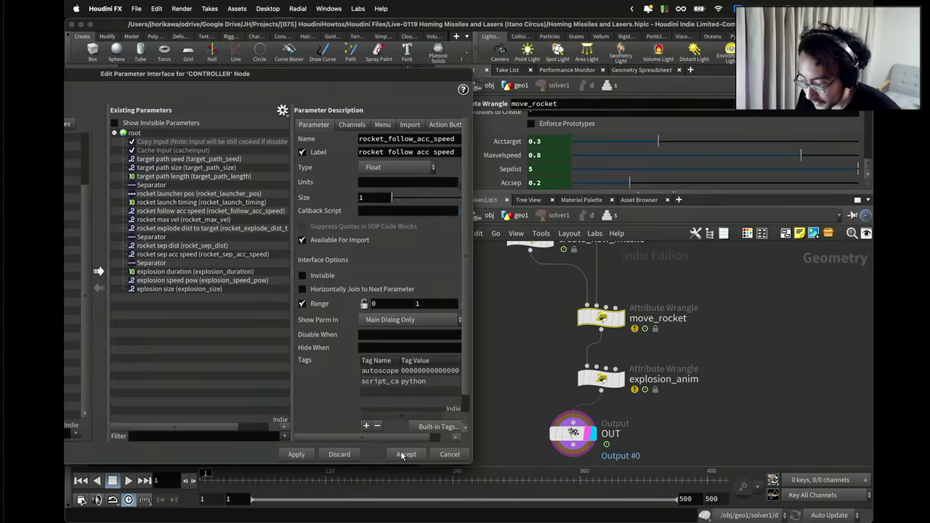
click(401, 450)
scroll(499, 361, down, 5)
On CONTROLLER, set rocket sep dist to 1.5 and rocket sep acc speed to 0.3.
click(517, 216)
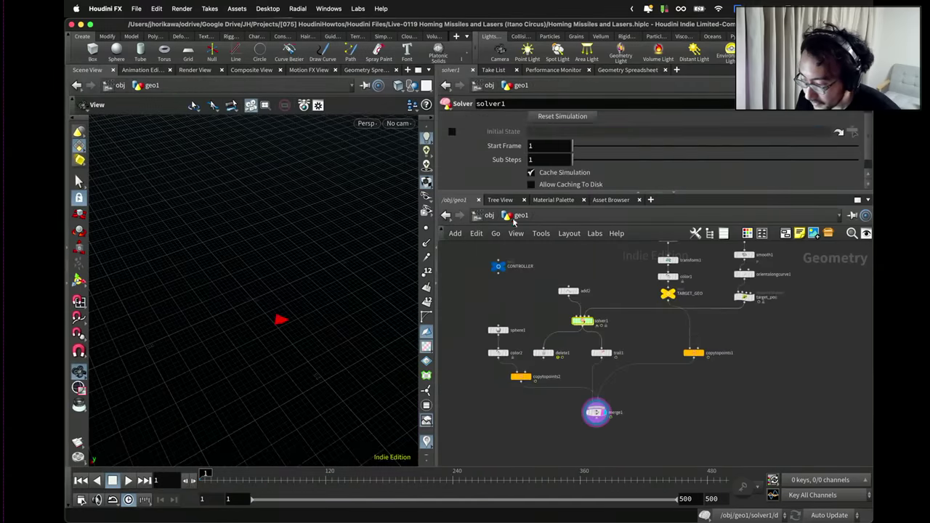
scroll(536, 169, down, 1)
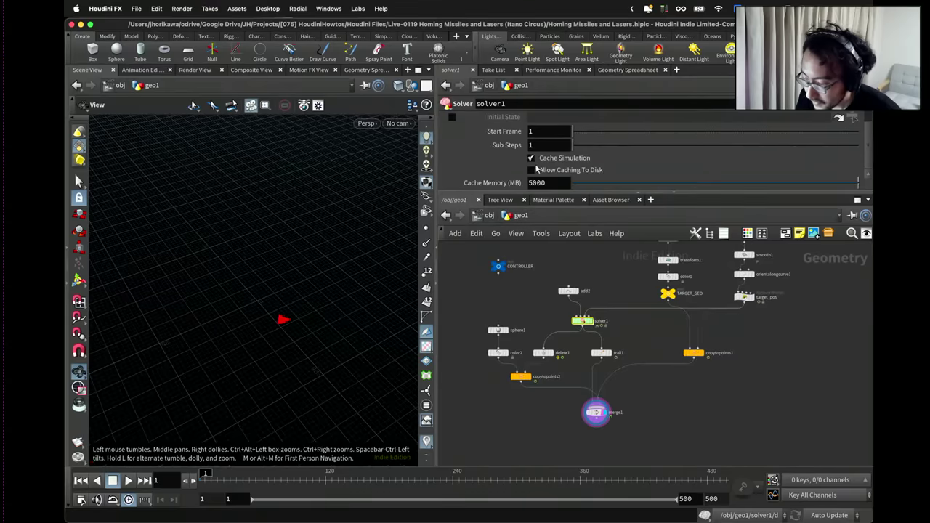
click(497, 267)
scroll(557, 180, down, 2)
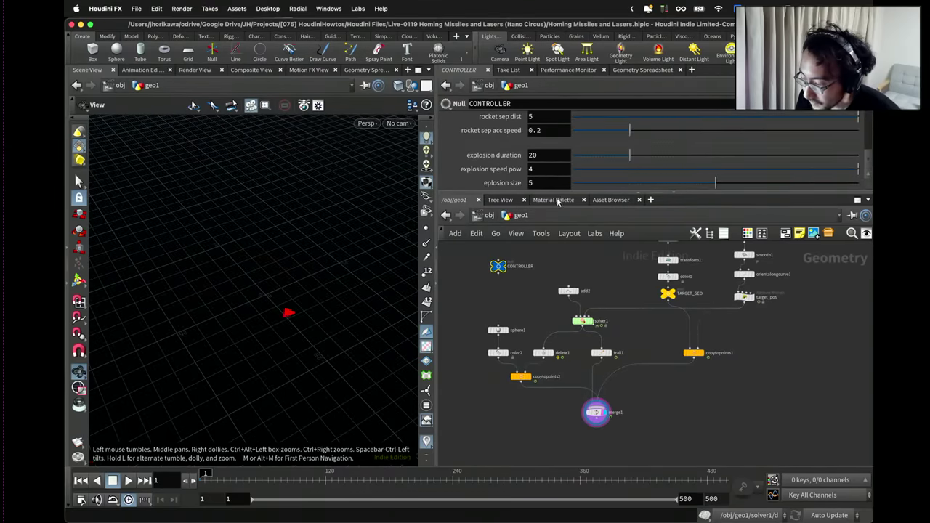
drag(558, 194, 552, 313)
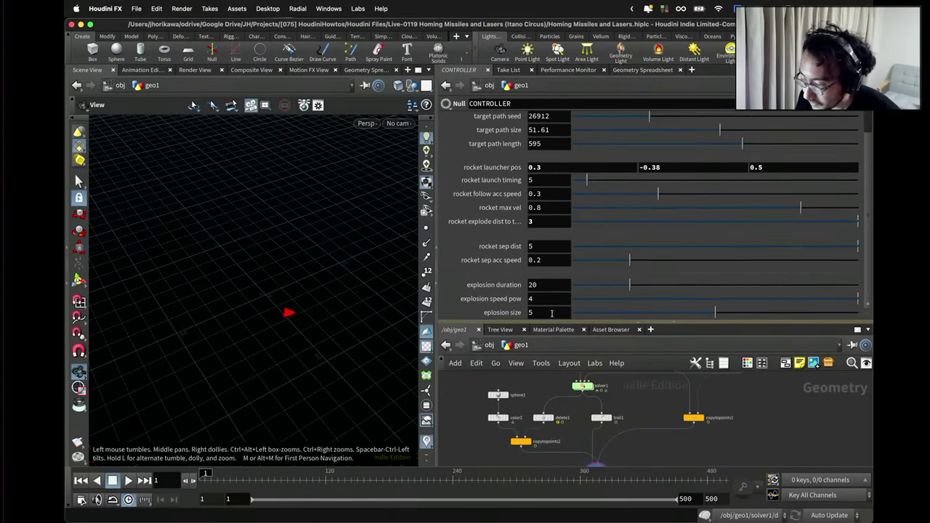
double_click(544, 247)
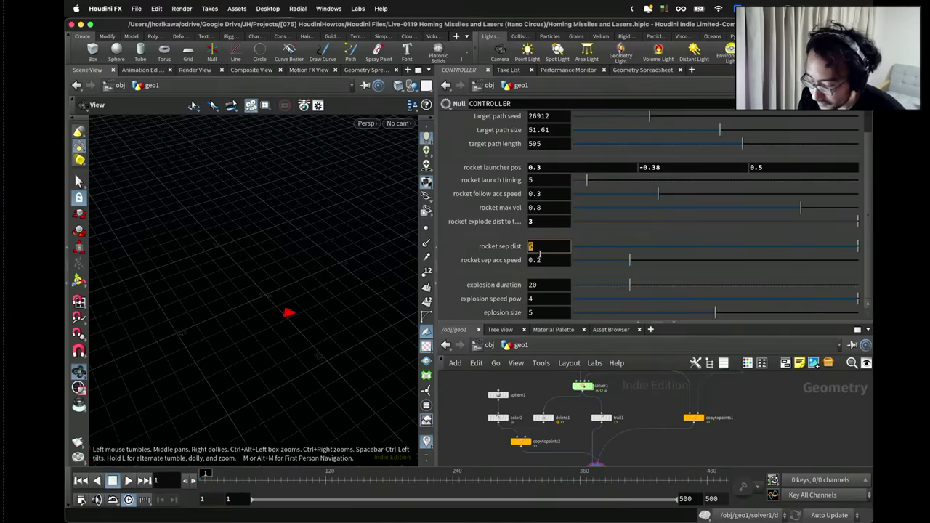
key(Return)
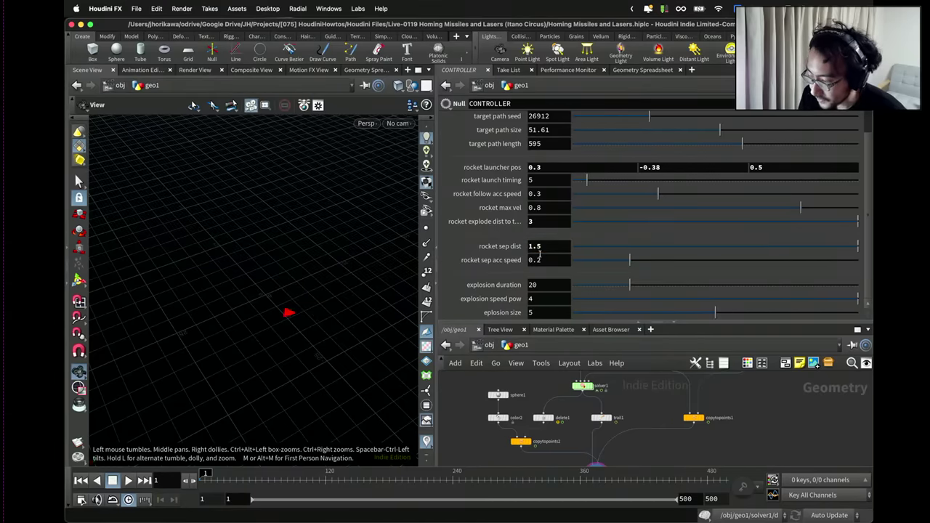
double_click(537, 261)
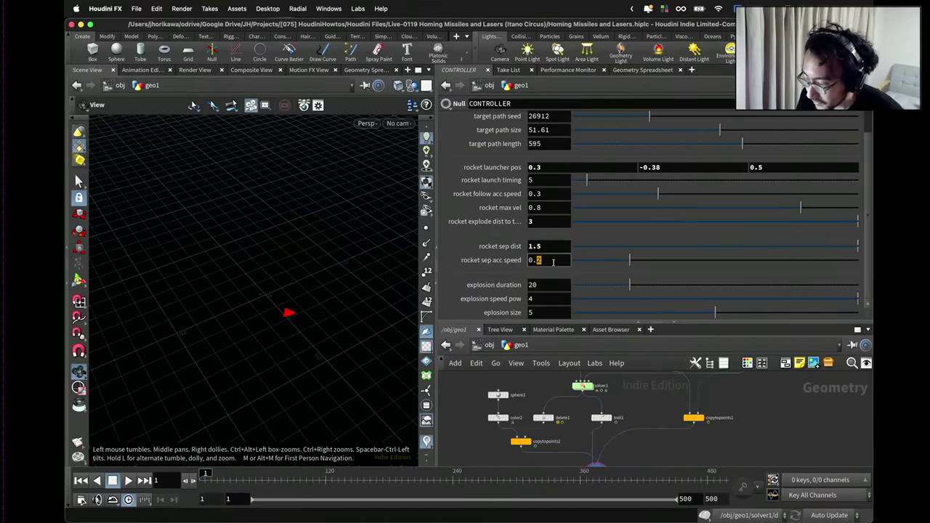
text(3)
key(Return)
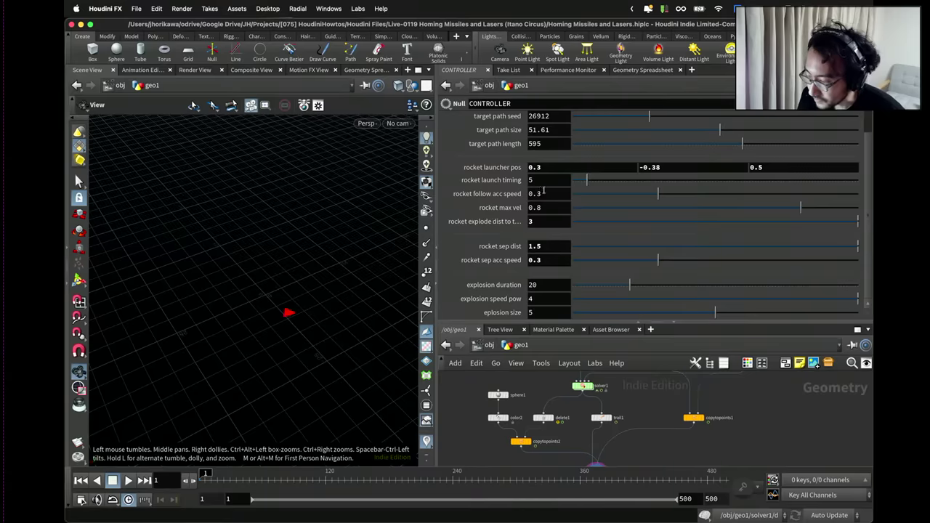
Play the simulation and orbit the view to inspect the rocket trails.
drag(341, 269, 280, 268)
click(127, 480)
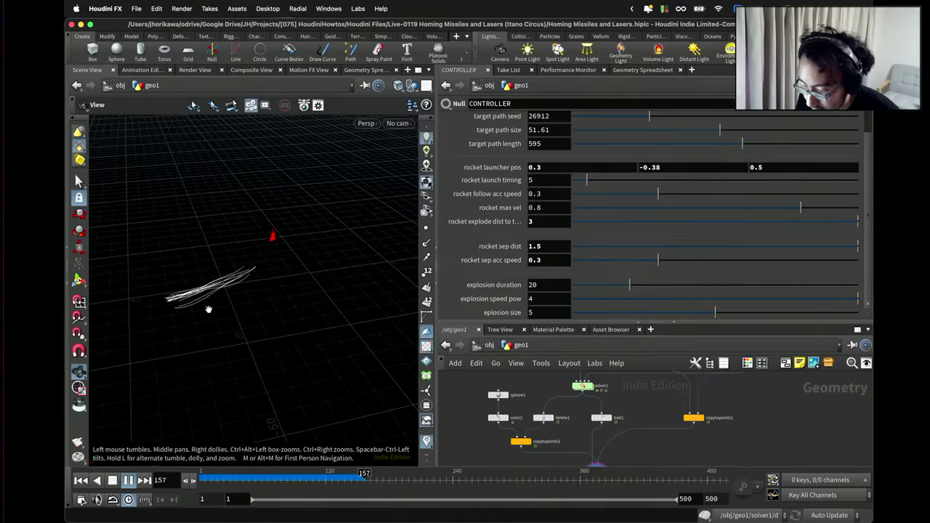
drag(209, 309, 270, 301)
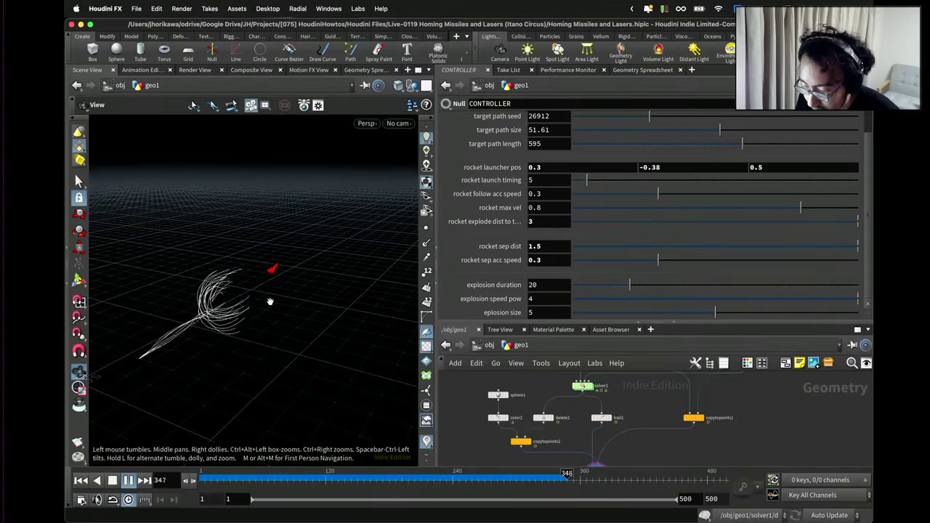
drag(270, 301, 237, 312)
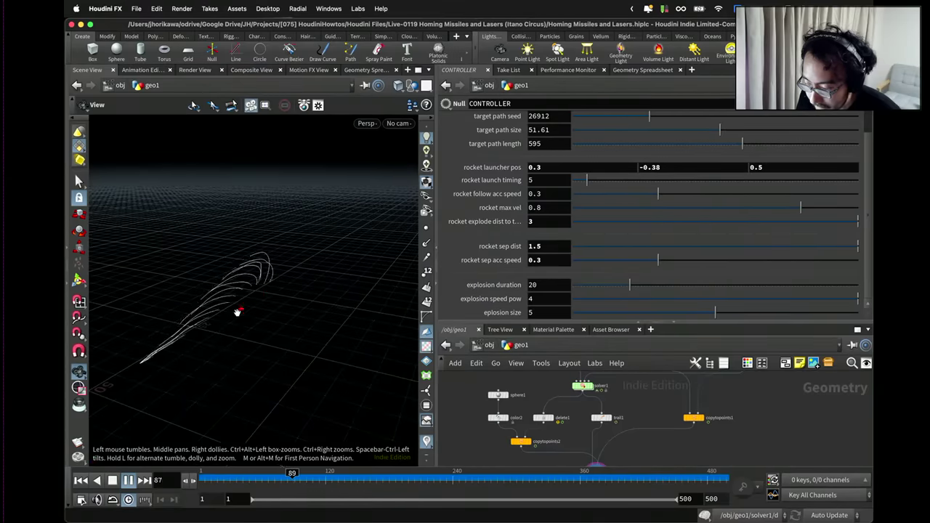
Set rocket max vel to 0.9 and rocket sep acc speed to 0.2.
double_click(539, 210)
text(9)
key(Return)
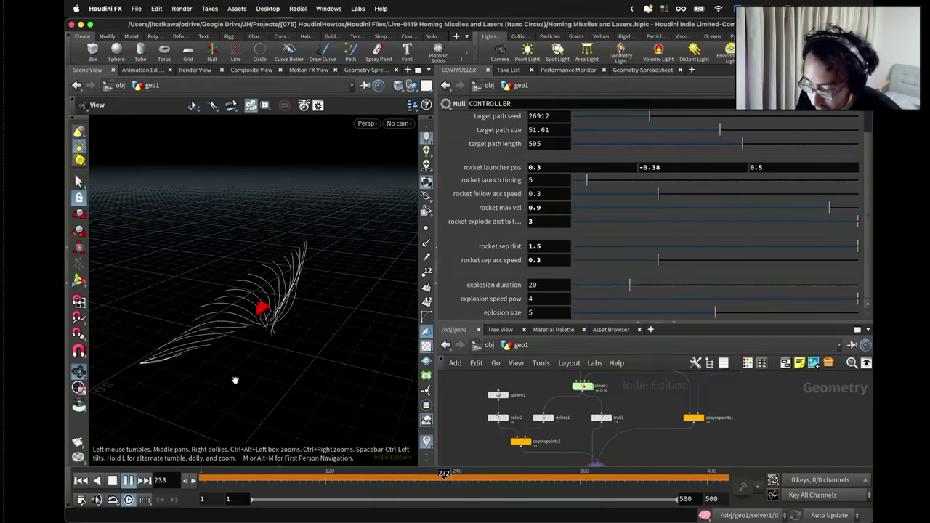
double_click(539, 259)
text(2)
key(Return)
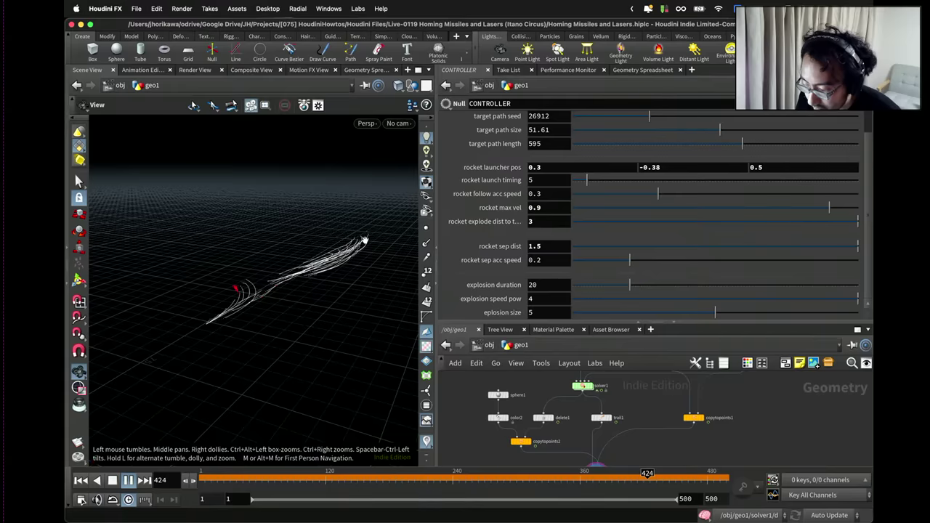
Try rocket follow acc speed at 0.4, revert it to 0.3, then stop playback.
double_click(551, 194)
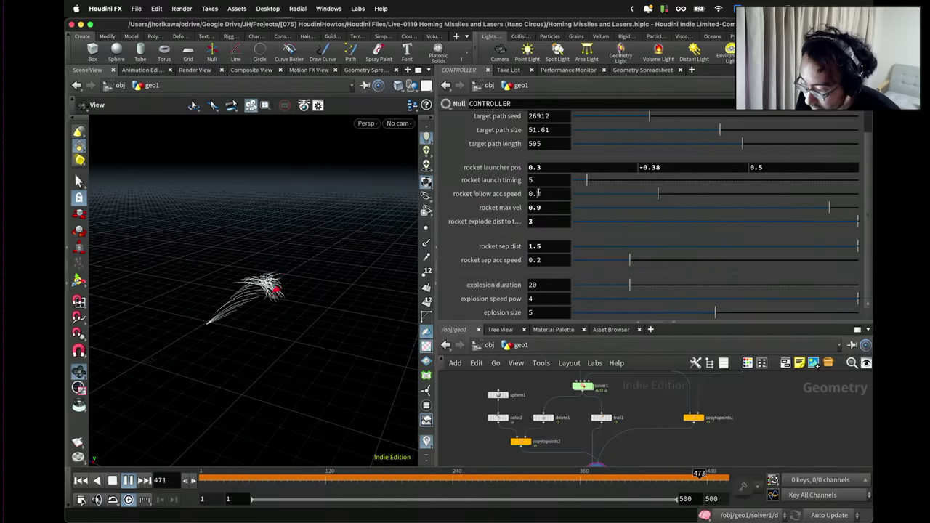
text(4)
key(Return)
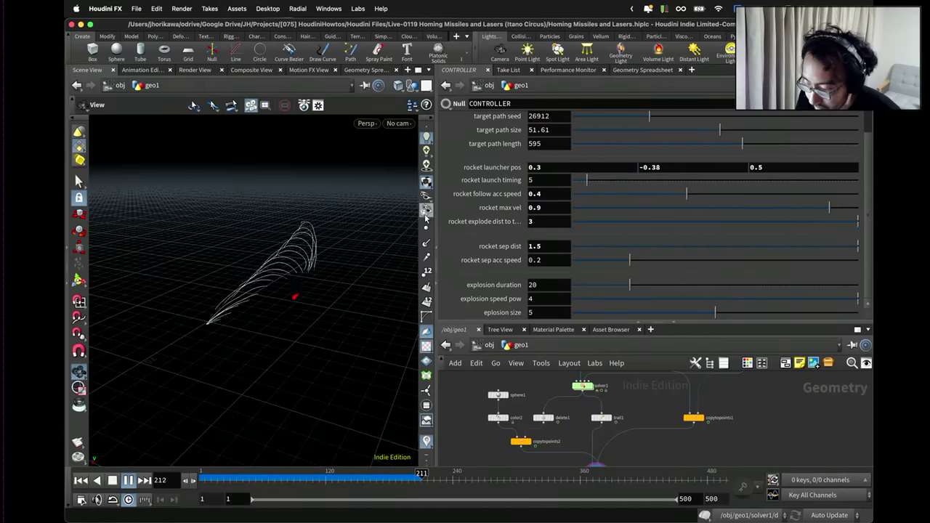
double_click(538, 194)
text(0.3)
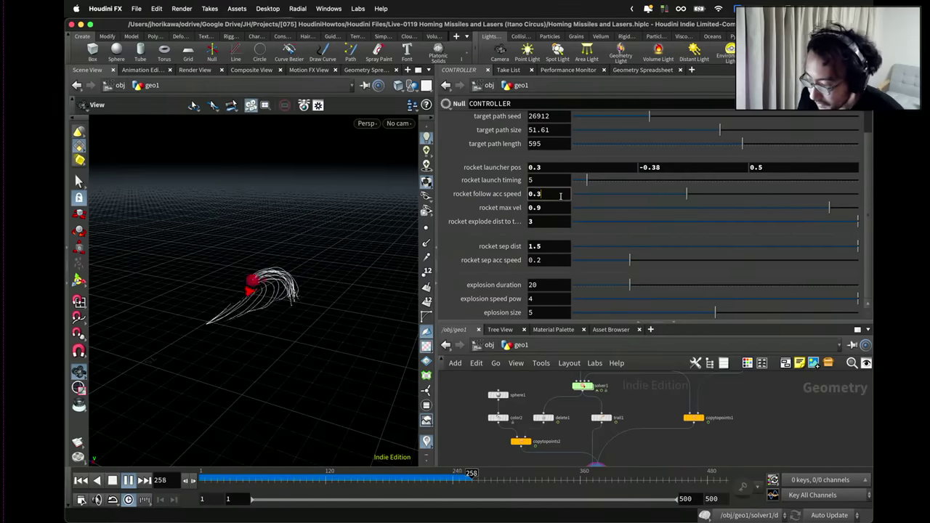
key(Return)
drag(327, 266, 275, 310)
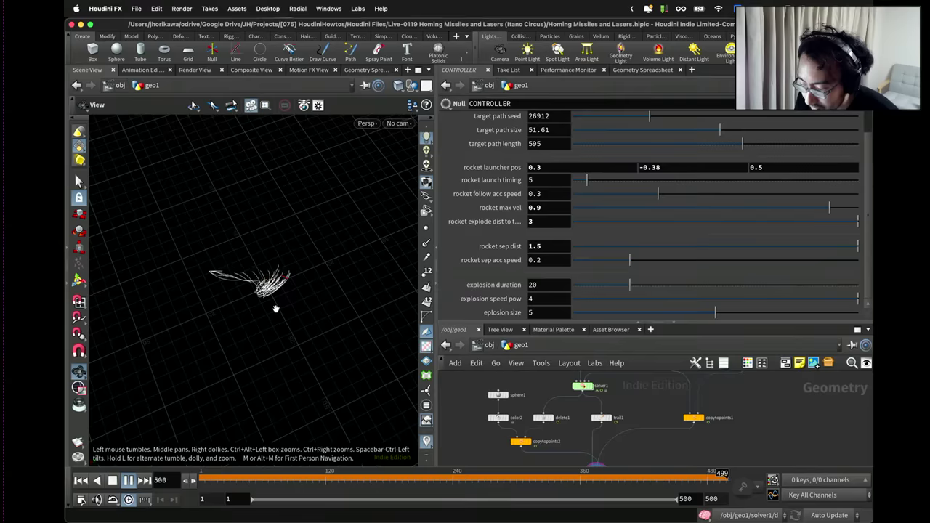
click(206, 476)
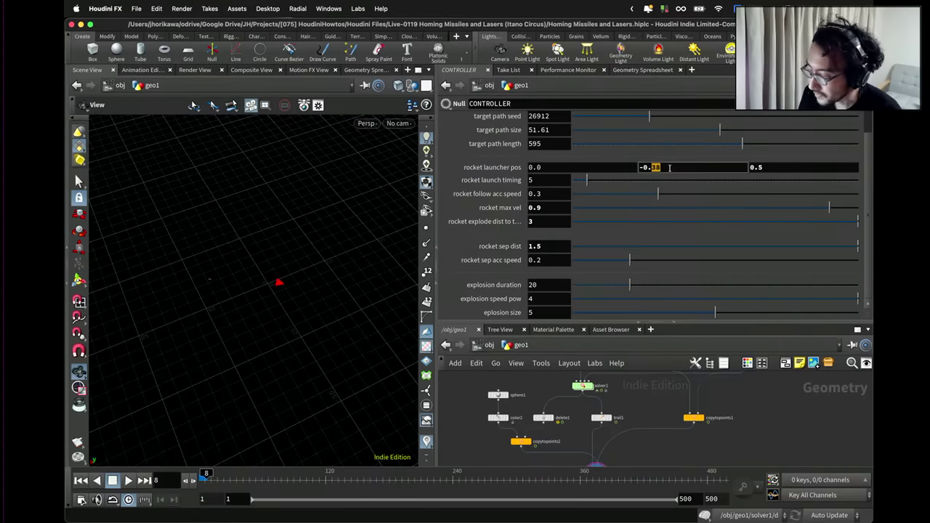
Orbit around the launch point, enlarge the network pane and zoom in on solver1.
drag(302, 272, 266, 279)
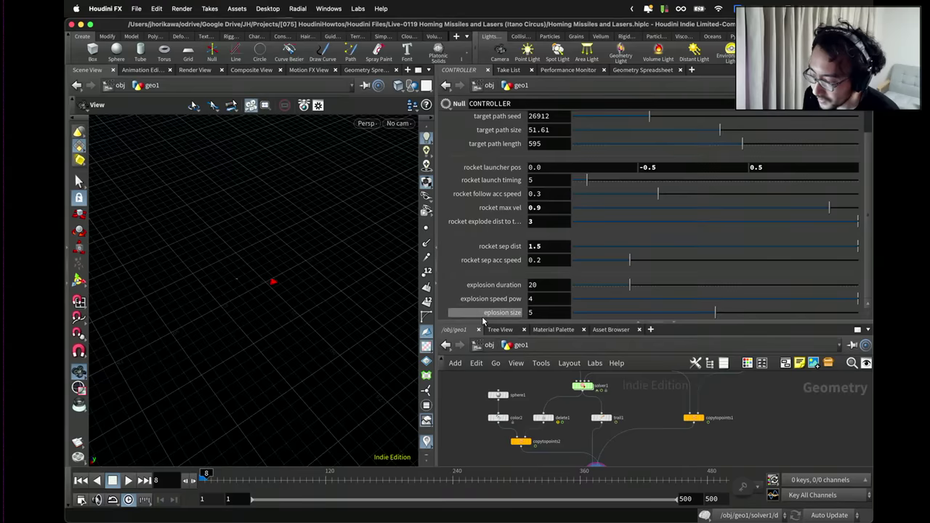
drag(491, 321, 508, 242)
scroll(550, 320, up, 2)
scroll(551, 321, up, 2)
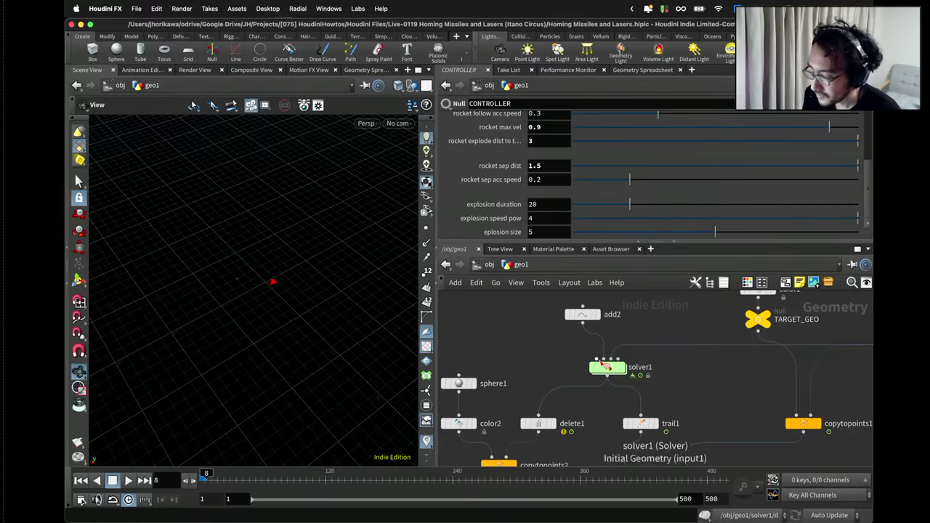
Scrub the timeline to about frame 190 to view the trails.
mouse_move(607, 367)
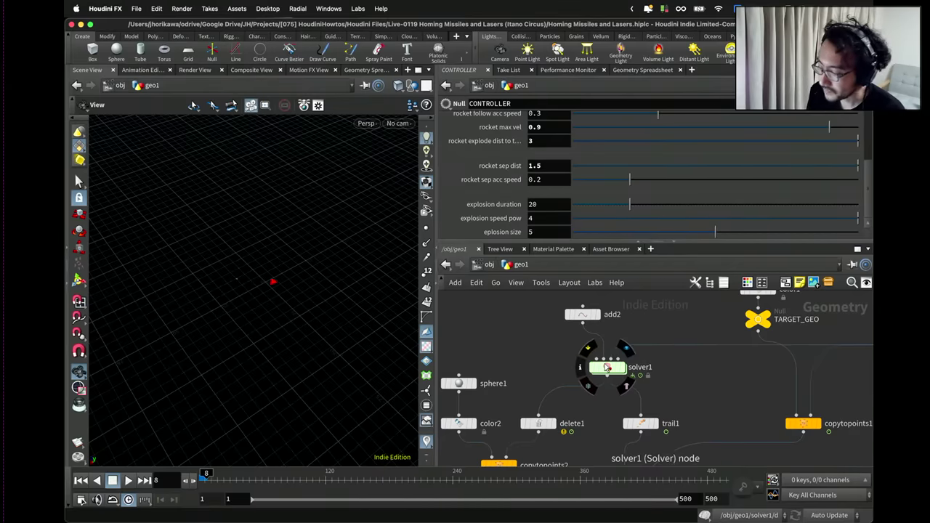
mouse_move(362, 478)
mouse_down()
mouse_move(512, 485)
mouse_move(414, 494)
mouse_move(715, 497)
mouse_move(541, 501)
mouse_move(631, 501)
mouse_move(575, 501)
mouse_move(609, 500)
mouse_move(600, 500)
mouse_up()
scroll(604, 363, up, 2)
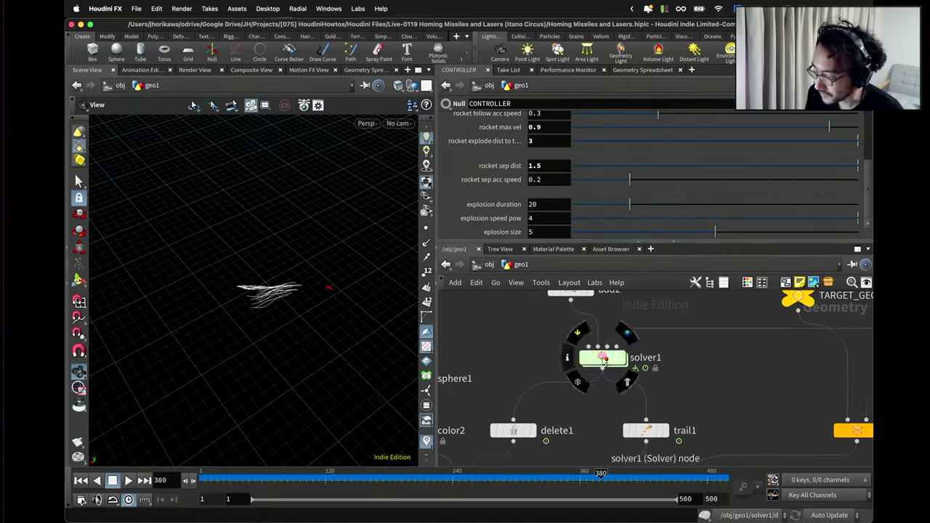
Inside solver1, show the create_new_missile wrangle's code in an enlarged editor.
double_click(602, 360)
scroll(559, 359, up, 6)
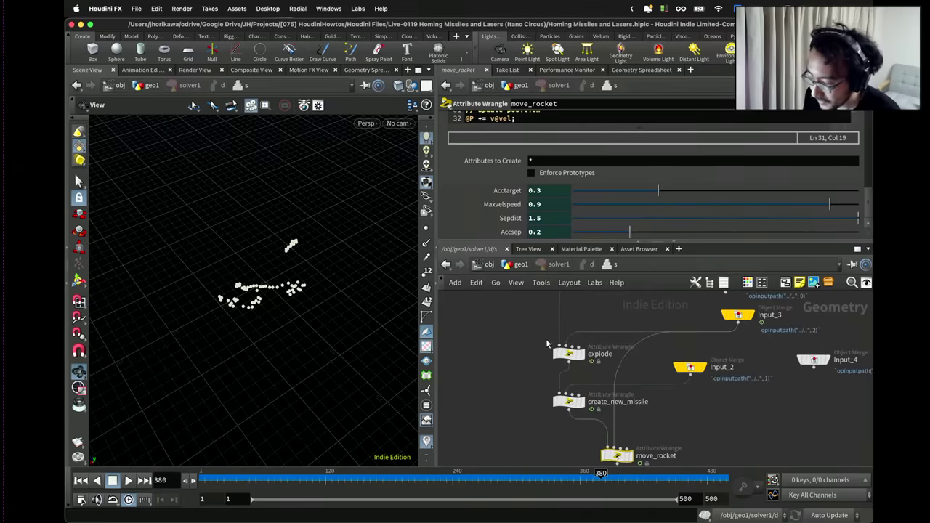
drag(567, 386, 563, 382)
scroll(566, 396, down, 2)
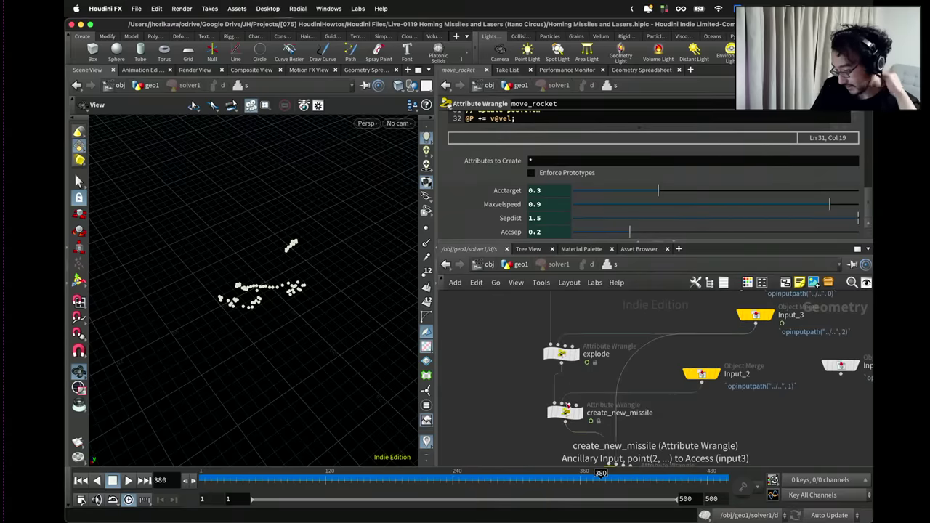
click(565, 413)
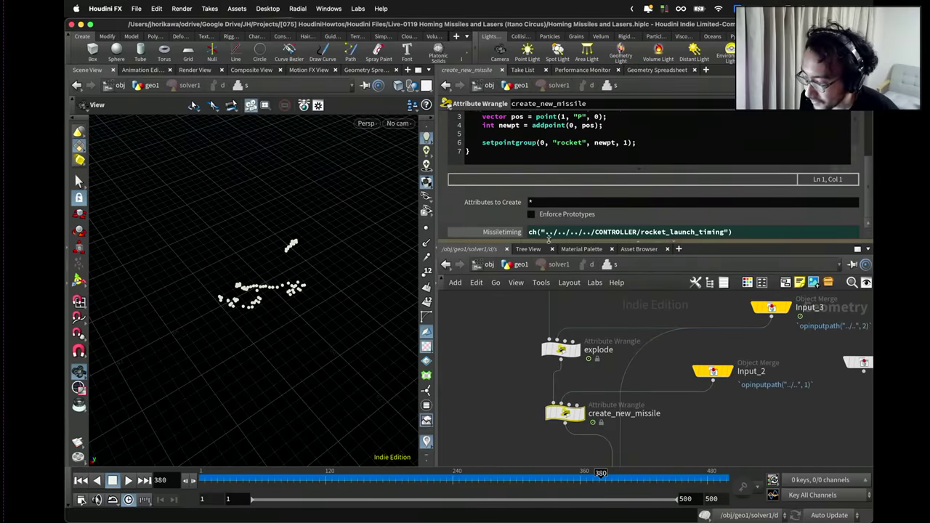
drag(549, 242, 545, 338)
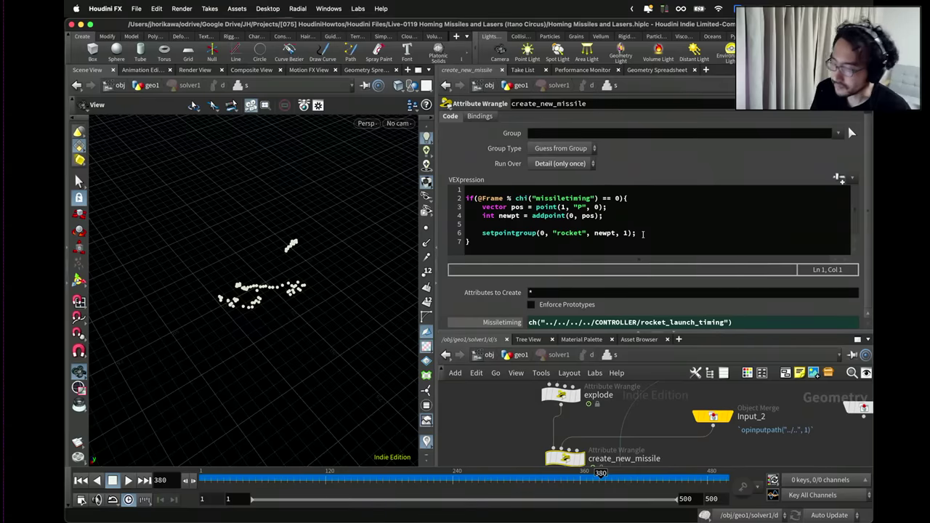
Rename the create_new_missile wrangle to create_new_rocket.
drag(566, 457, 560, 457)
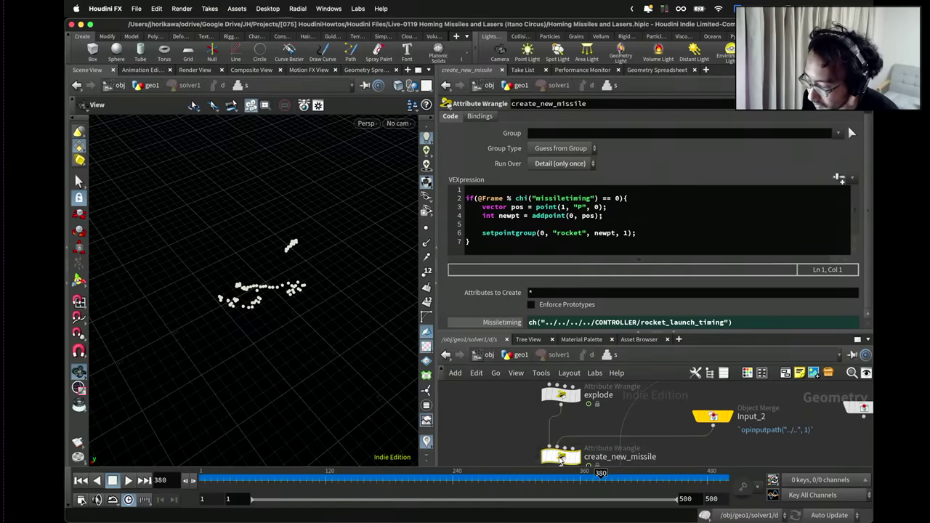
double_click(635, 457)
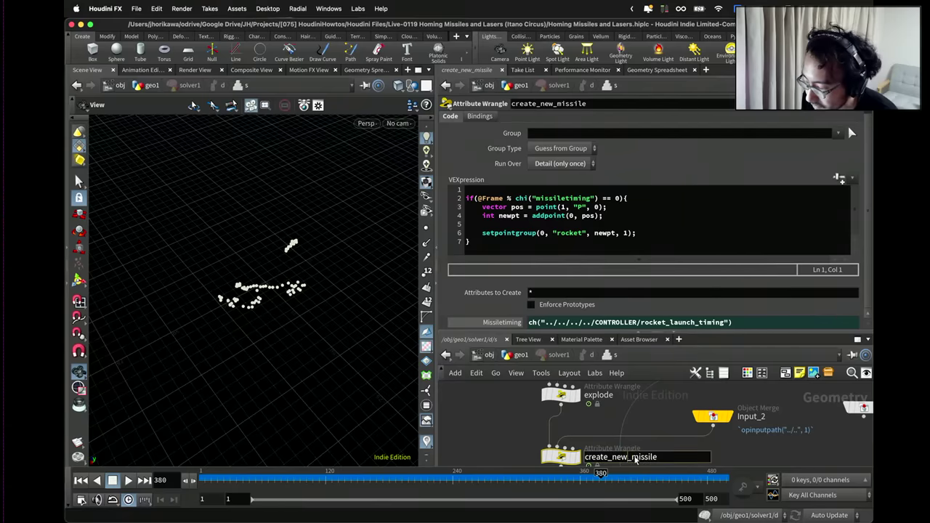
double_click(632, 457)
text(rocket)
key(Return)
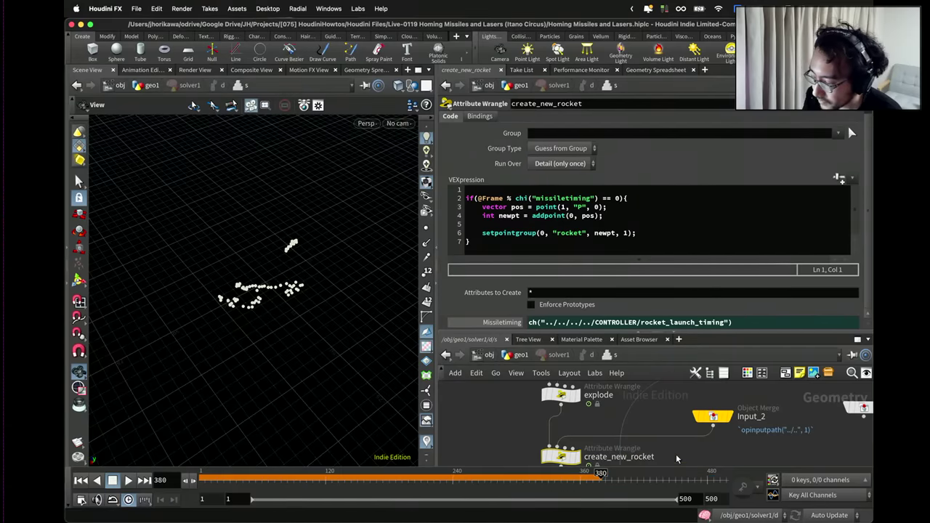
Add setpointattrib(0,"life",newpt,chi("life")) to the code and create a Life parameter set to 10.
click(644, 236)
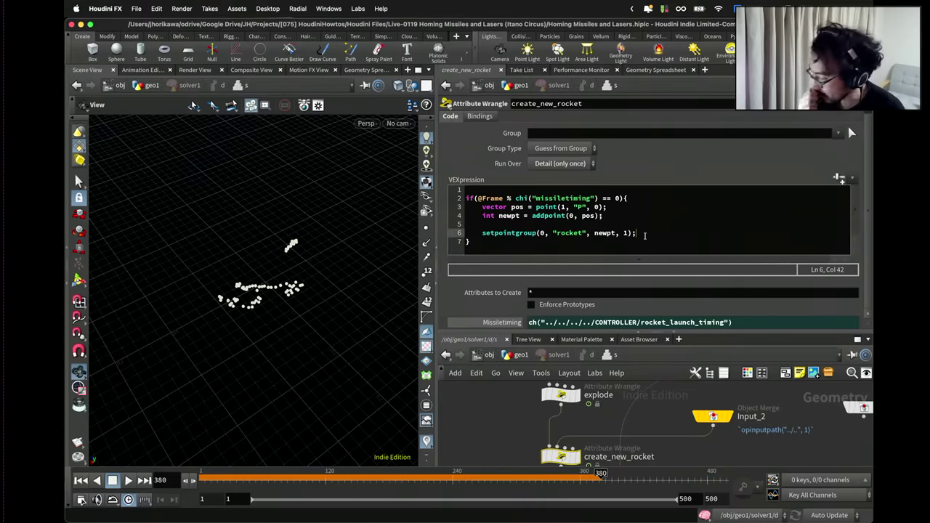
key(Return)
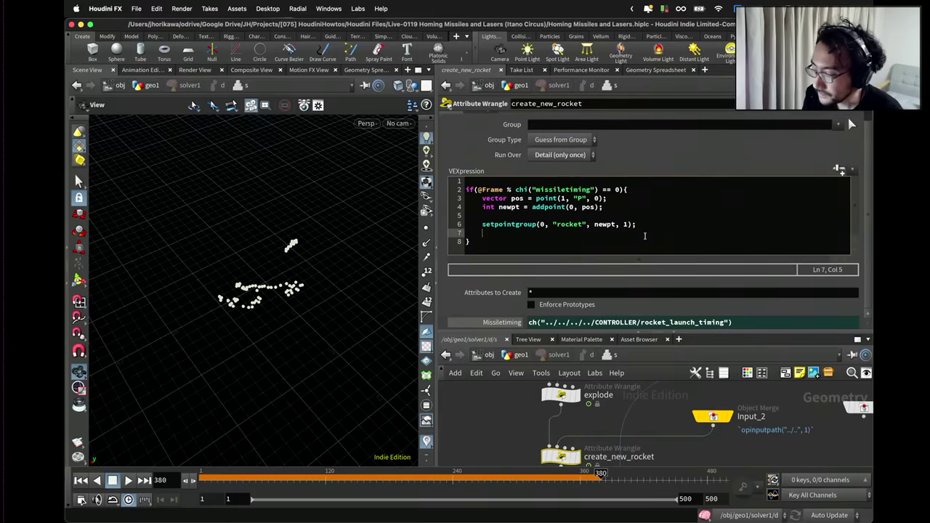
text(setpointattrib)
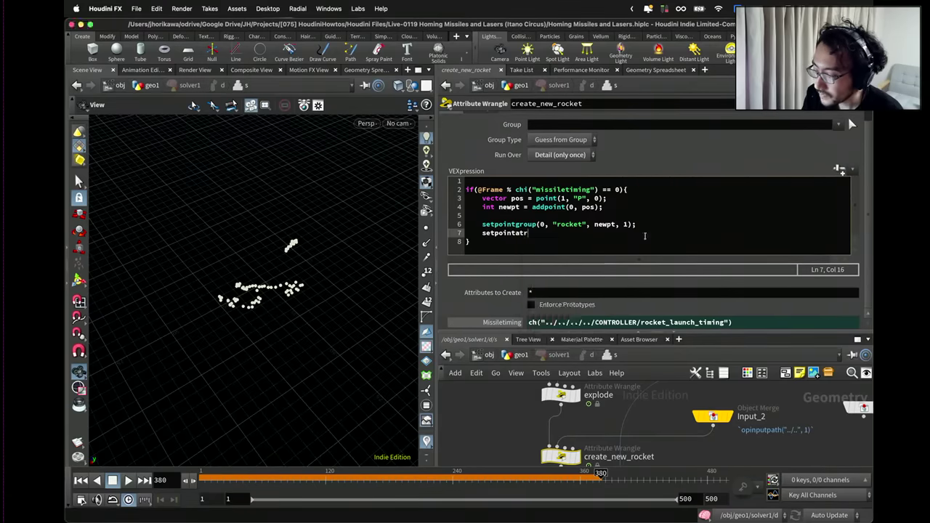
text((0, "life", newpt,)
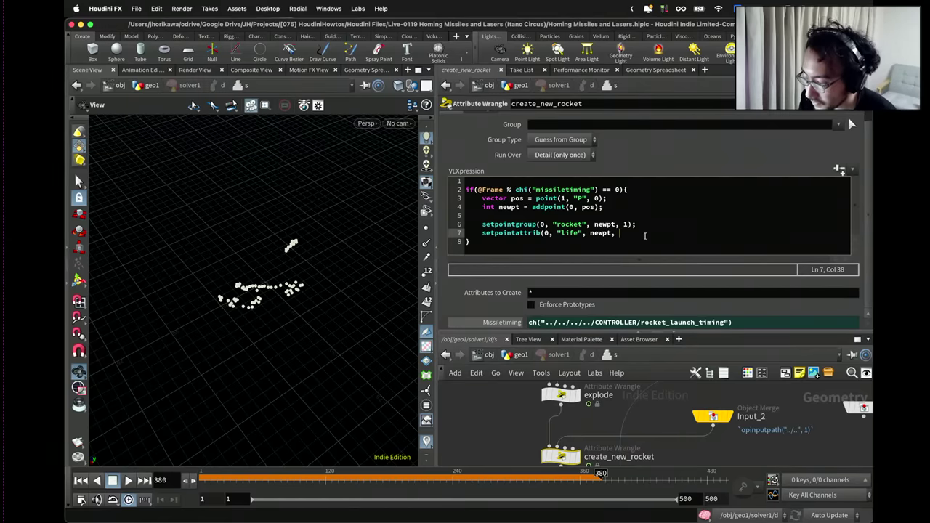
text(chi("life"));)
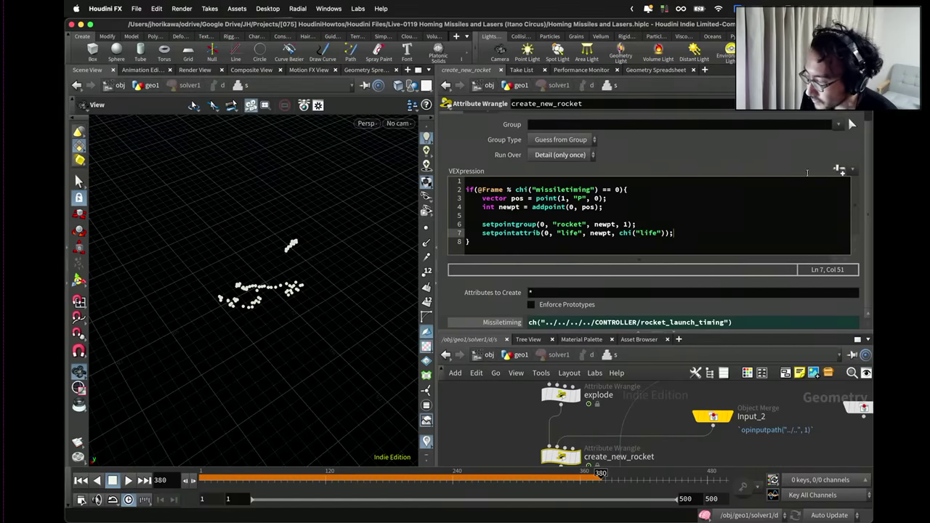
click(839, 169)
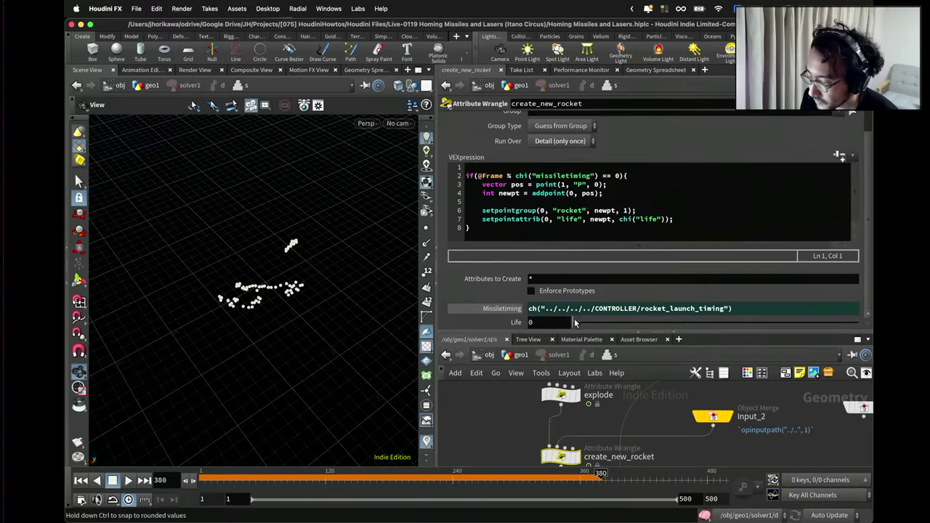
drag(574, 322, 738, 322)
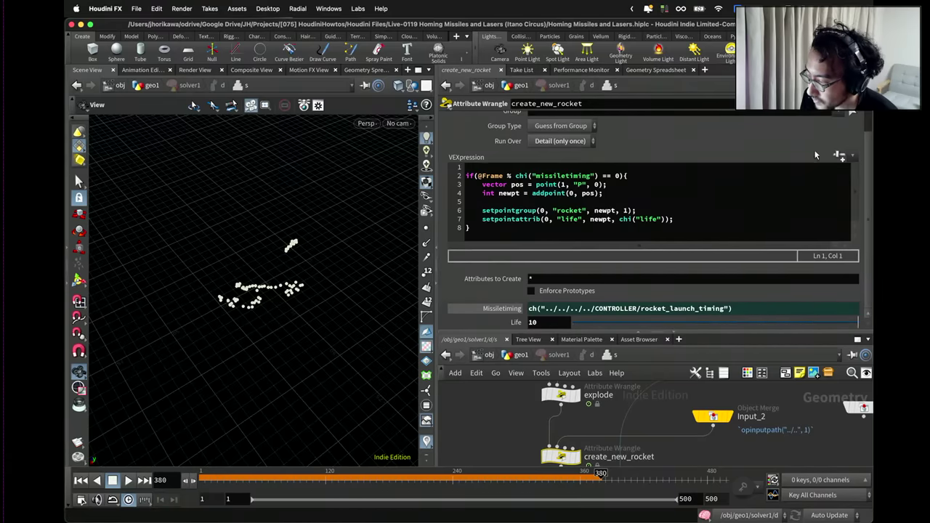
click(852, 112)
click(727, 118)
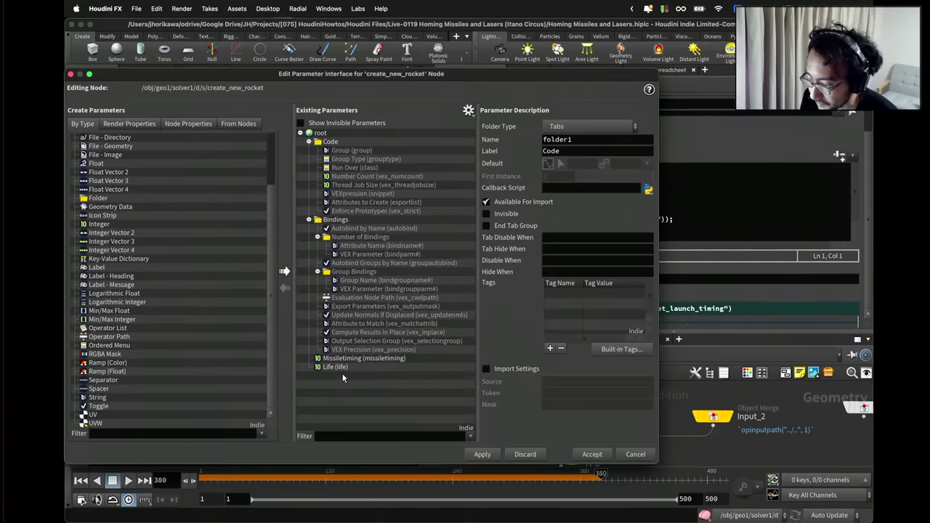
Extend the Life parameter's range maximum to 100.
click(607, 303)
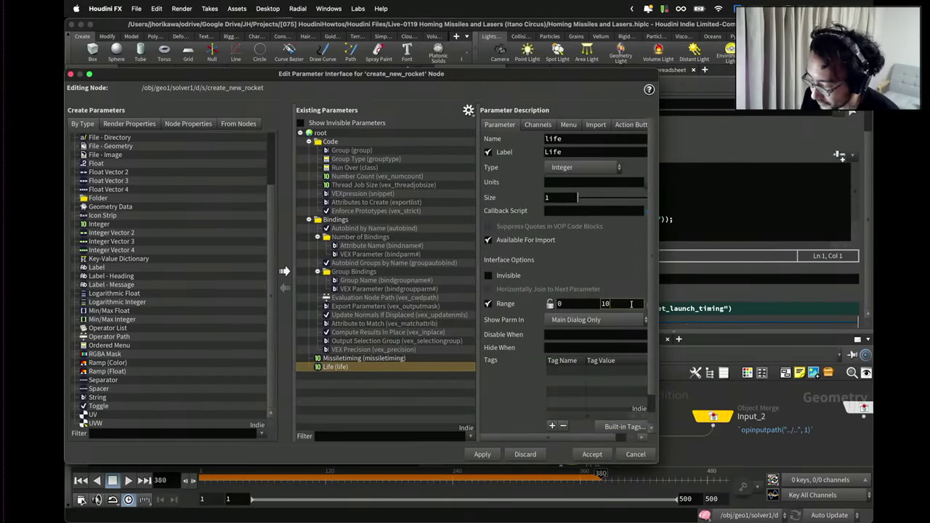
text(0)
click(482, 454)
click(592, 454)
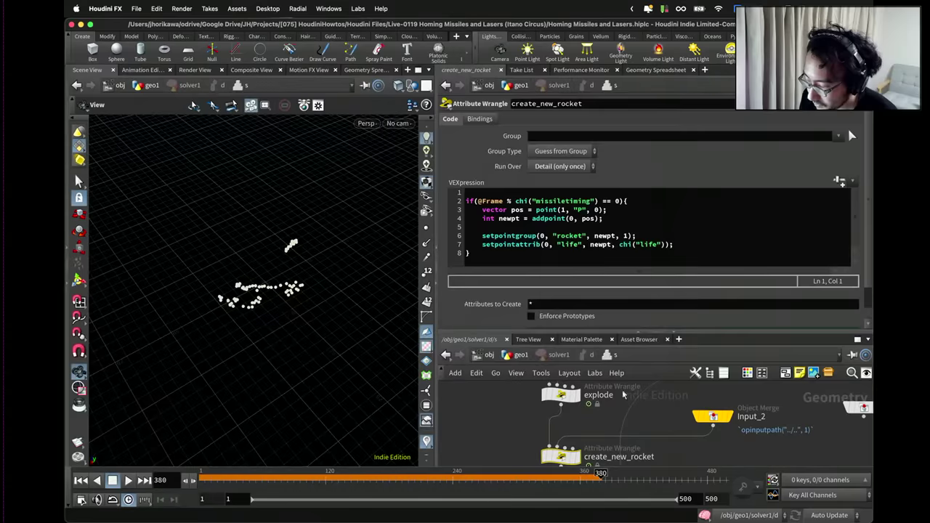
Set Life to 50 and enlarge the network pane.
double_click(565, 319)
text(50)
key(Return)
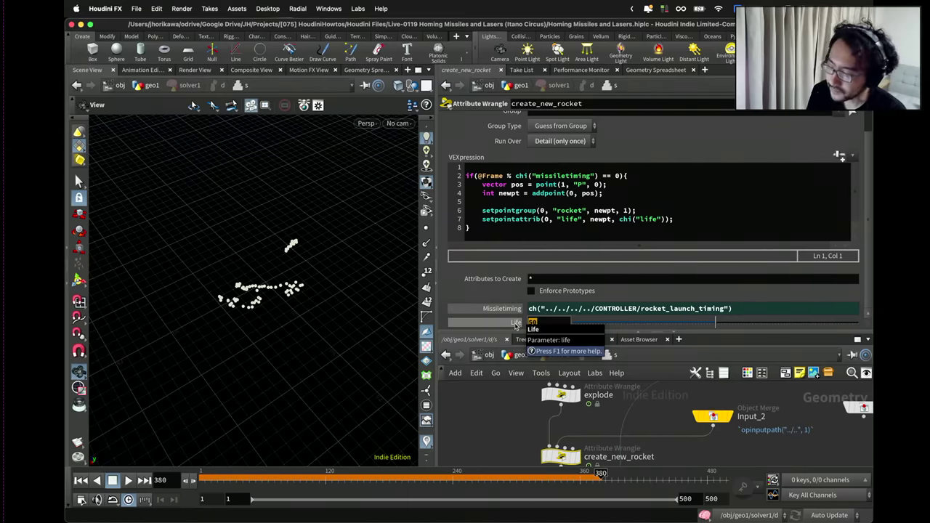
scroll(516, 326, up, 1)
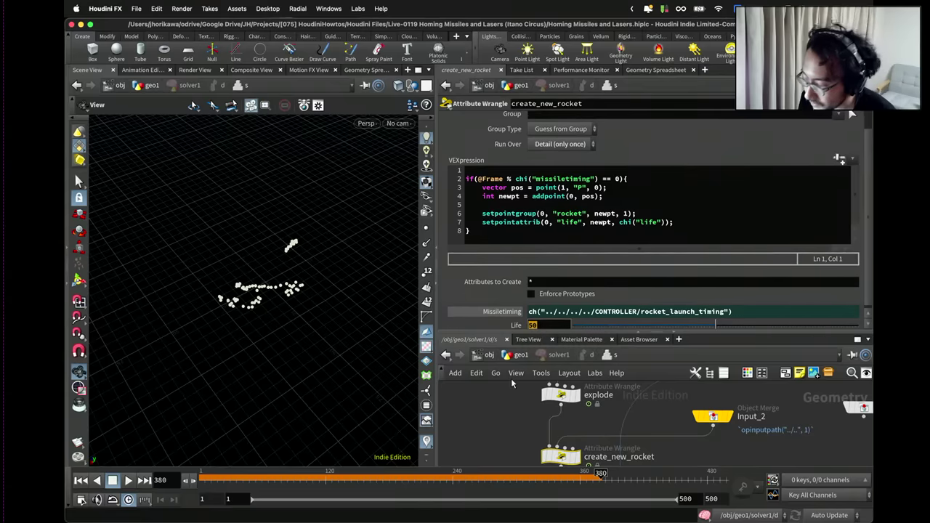
drag(539, 335, 541, 320)
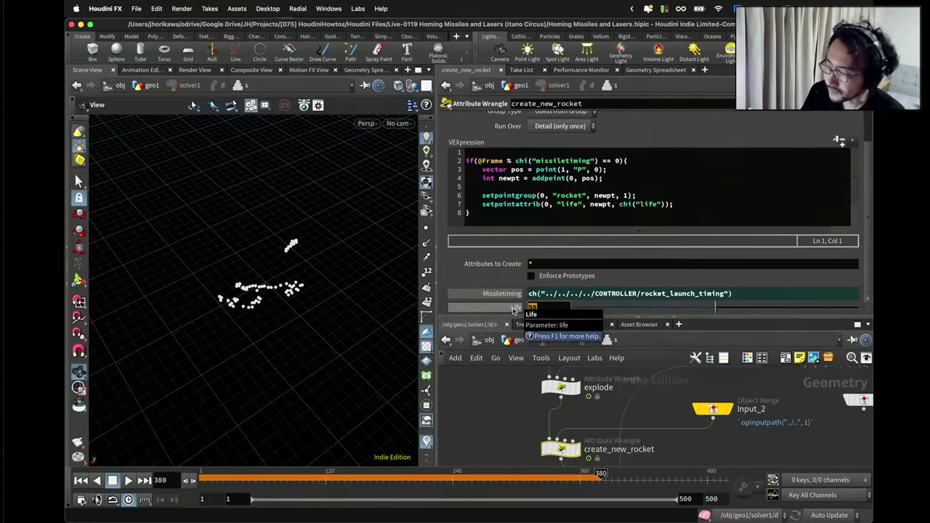
drag(540, 319, 540, 226)
Insert an Attribute Wrangle on the wire above OUT and name it life_drain.
scroll(550, 370, down, 3)
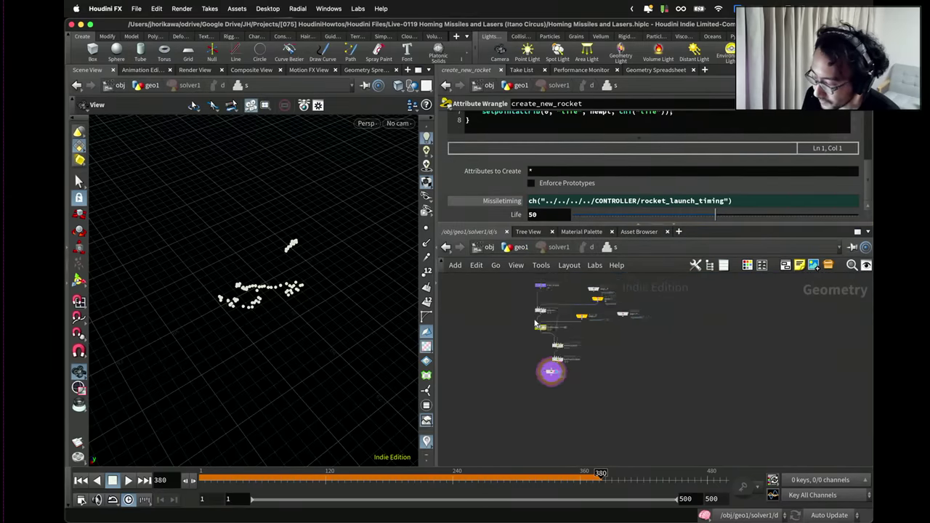
scroll(552, 379, up, 3)
drag(553, 408, 567, 429)
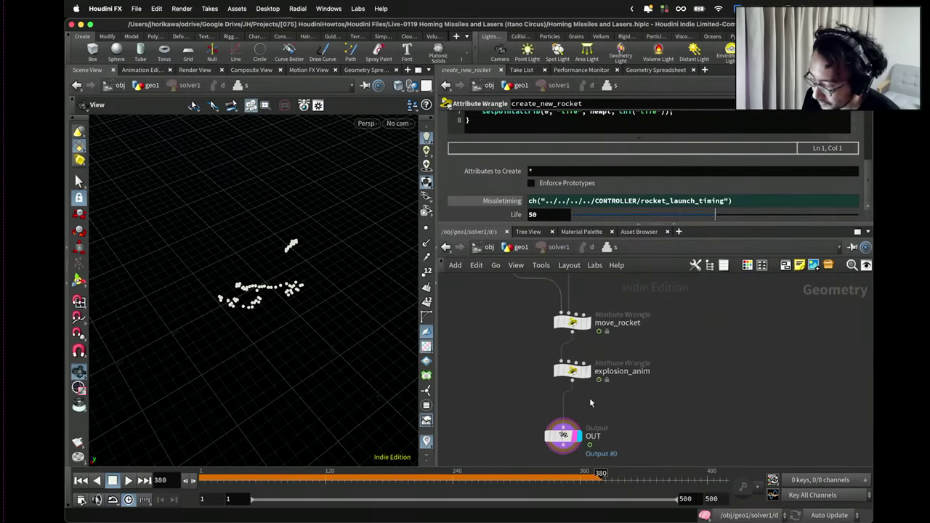
key(Tab)
key(Escape)
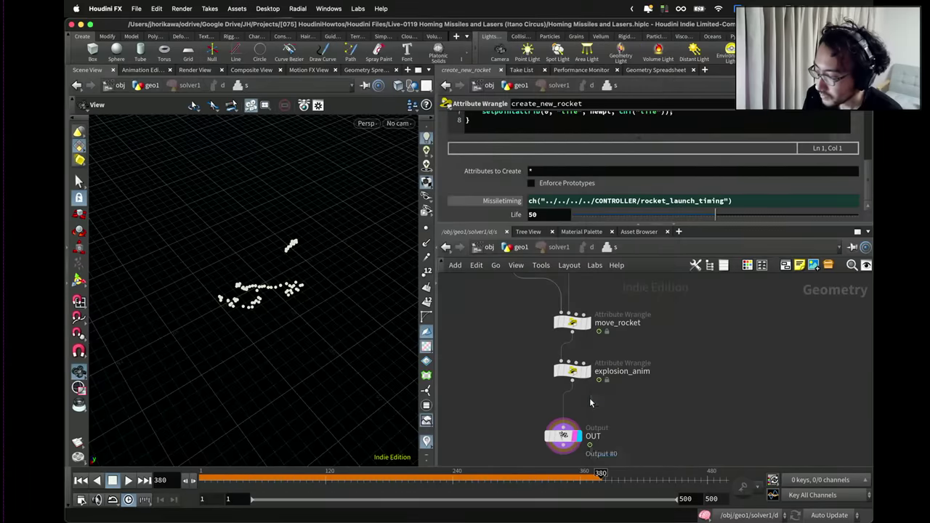
click(589, 397)
double_click(609, 411)
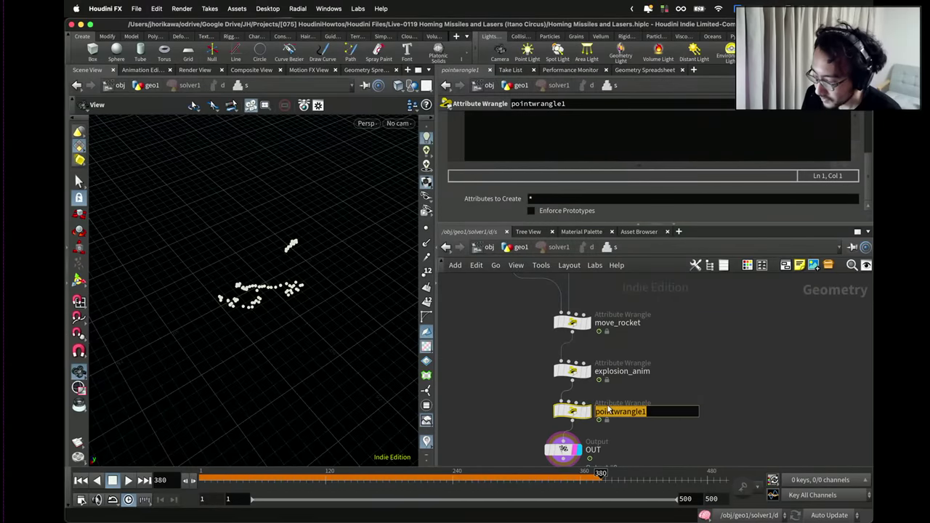
text(life_drain)
key(Return)
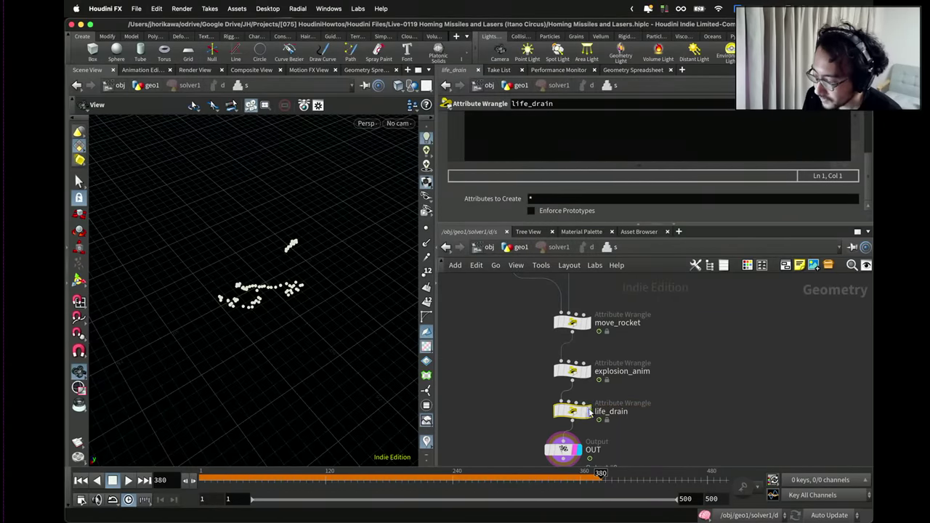
Set life_drain's Group to rocket and its VEXpression to i@life--;.
click(587, 411)
scroll(570, 167, up, 5)
click(567, 135)
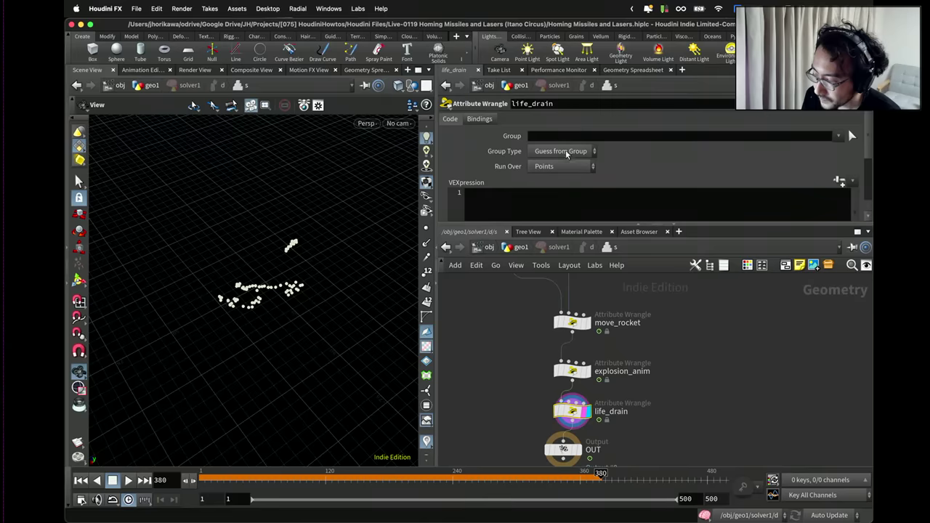
text(roc)
text(ket)
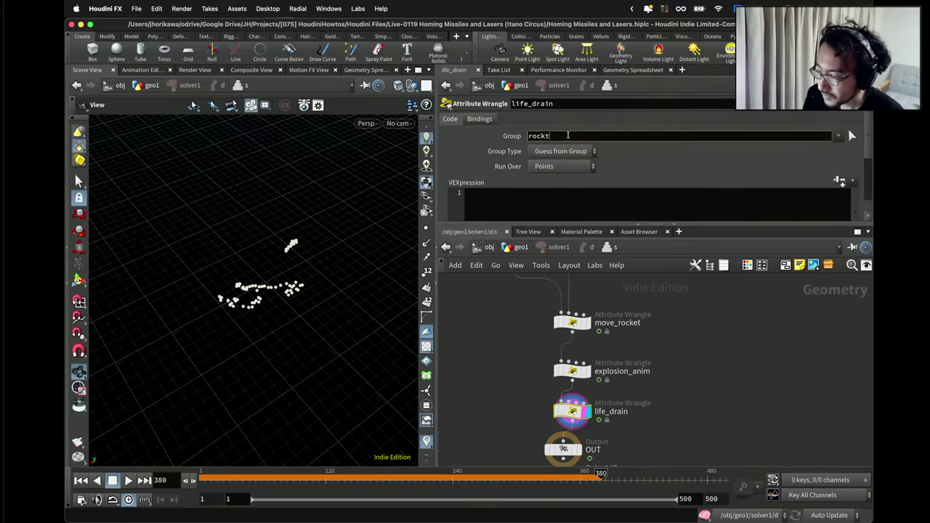
key(BackSpace)
text(et)
key(Return)
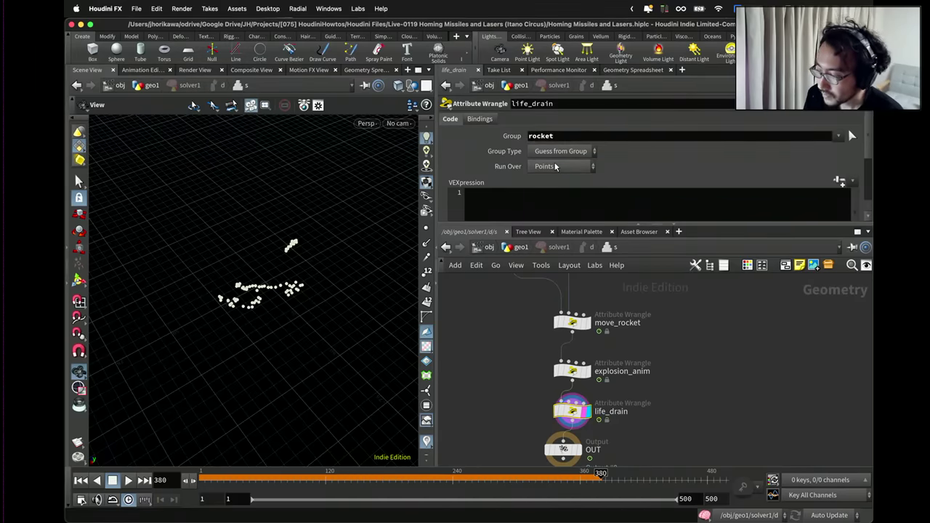
click(561, 204)
text(i@lif)
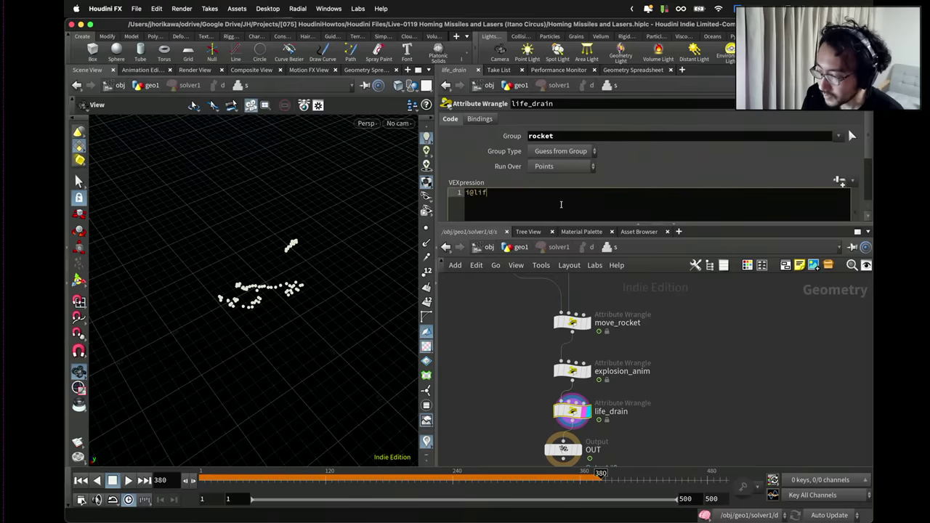
text(e--)
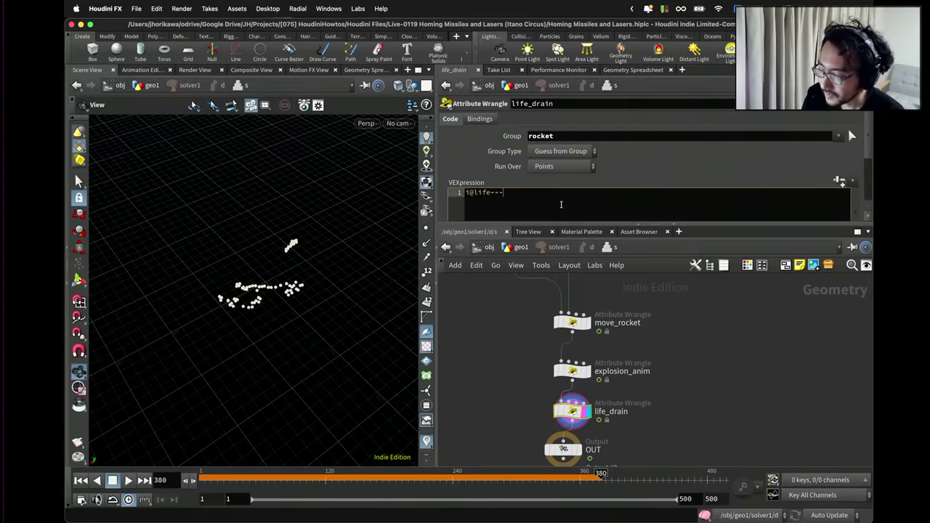
text(;)
drag(565, 231, 561, 281)
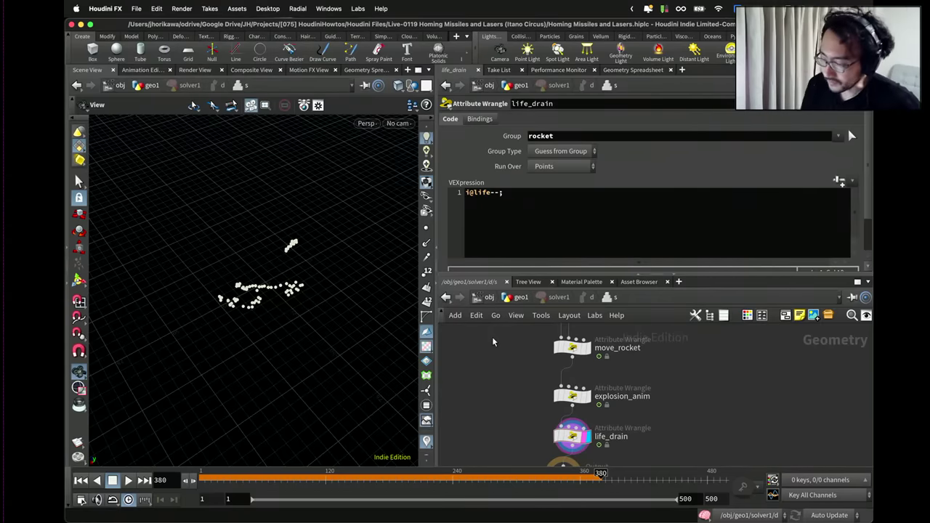
scroll(523, 386, down, 3)
middle_click(581, 439)
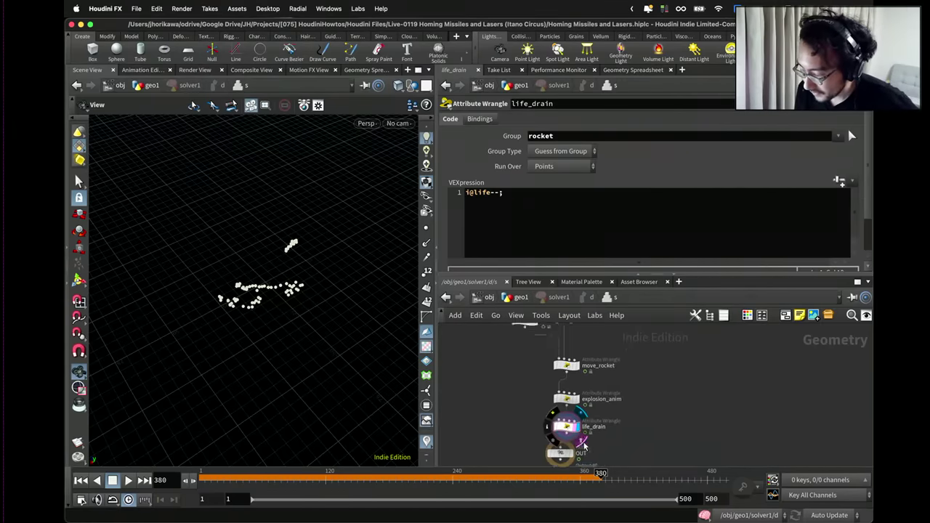
scroll(539, 388, down, 3)
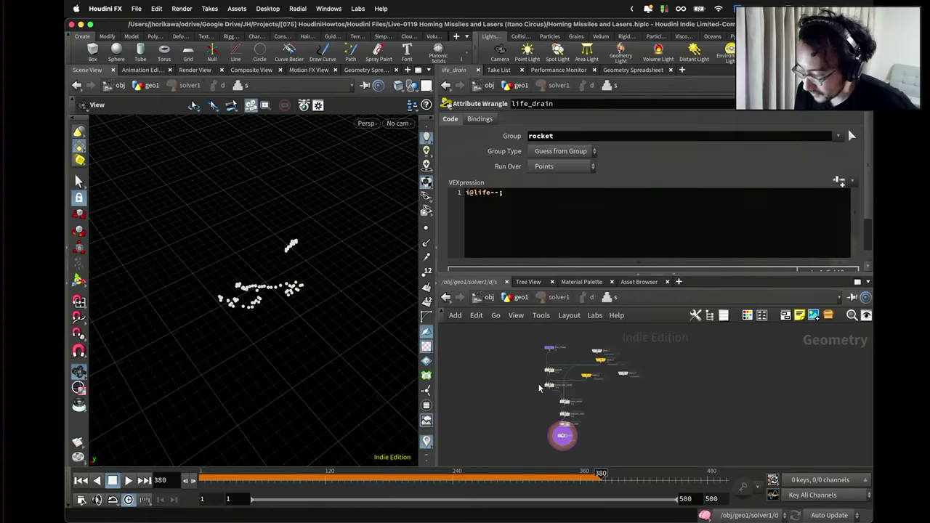
scroll(567, 412, up, 4)
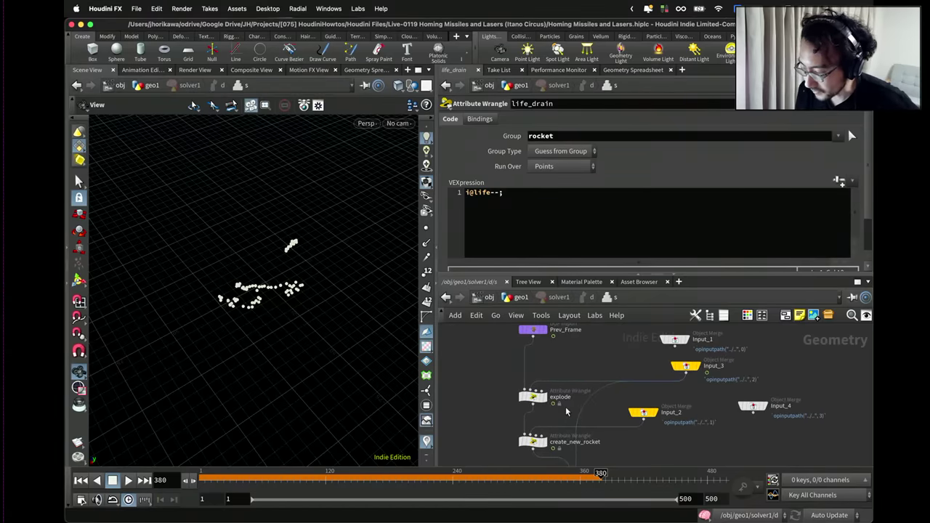
Extend the explode wrangle's condition with || i@life <= 0, then return to /obj/geo1.
click(534, 397)
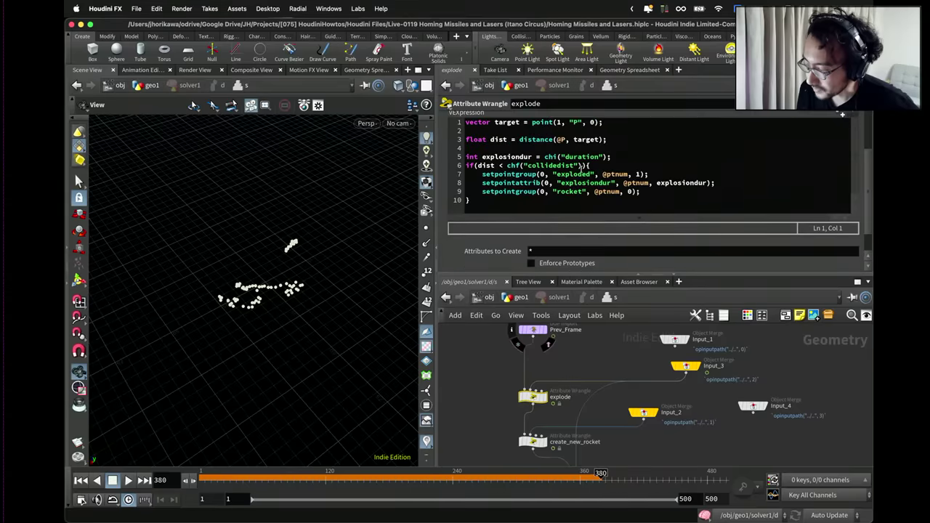
scroll(580, 166, up, 1)
drag(533, 397, 532, 381)
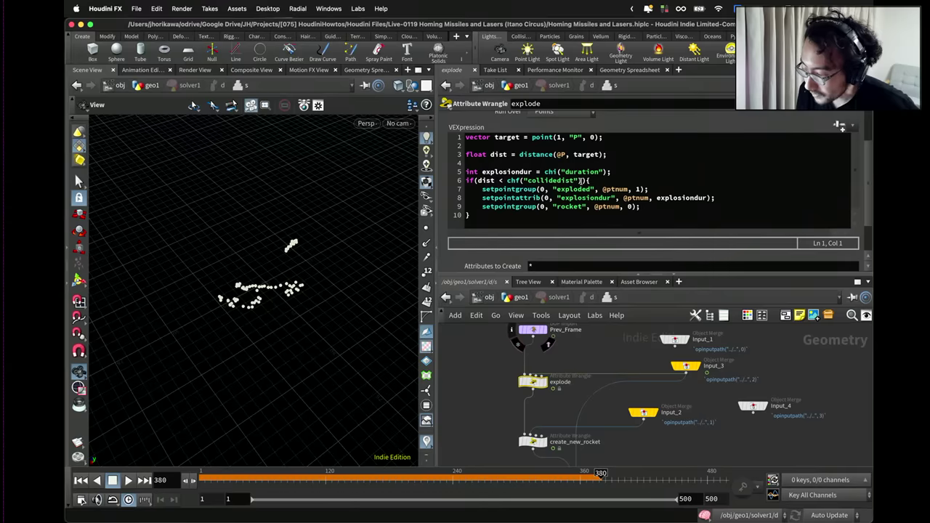
click(580, 180)
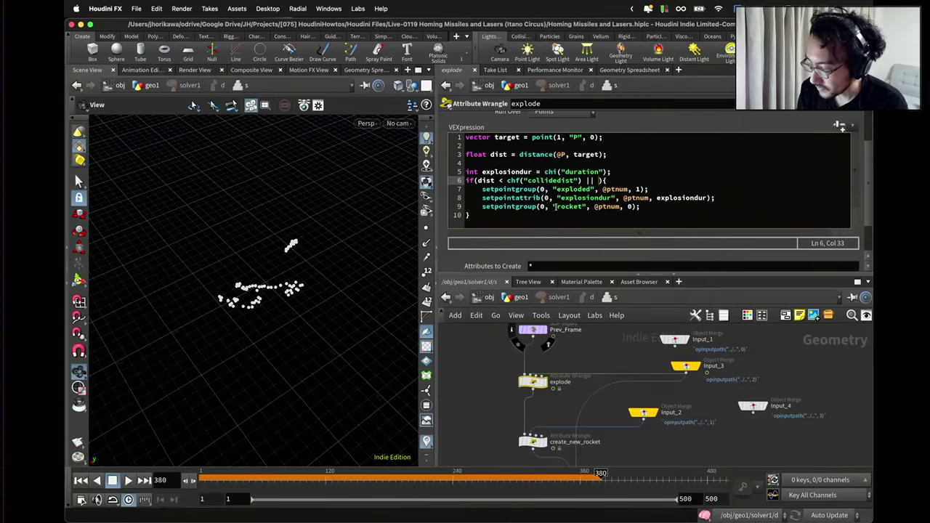
scroll(552, 188, up, 4)
scroll(541, 168, down, 2)
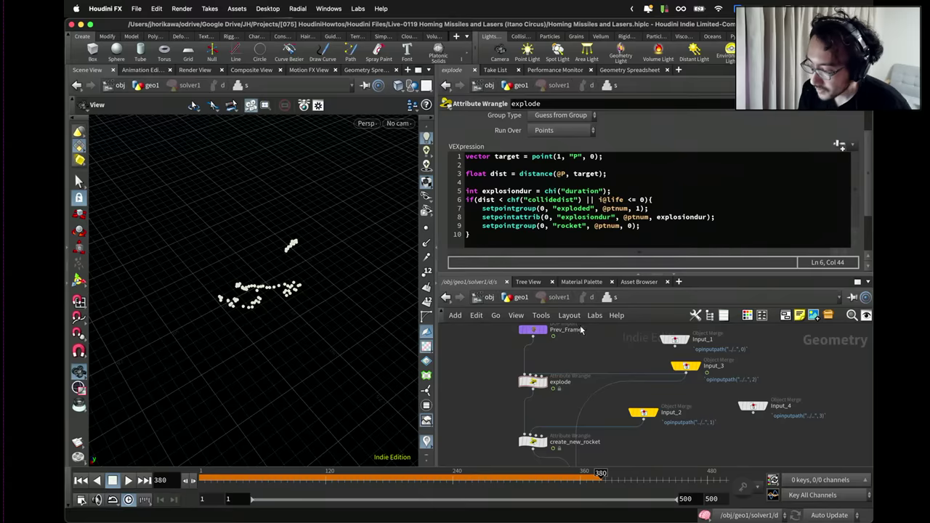
key(u)
key(u)
key(u)
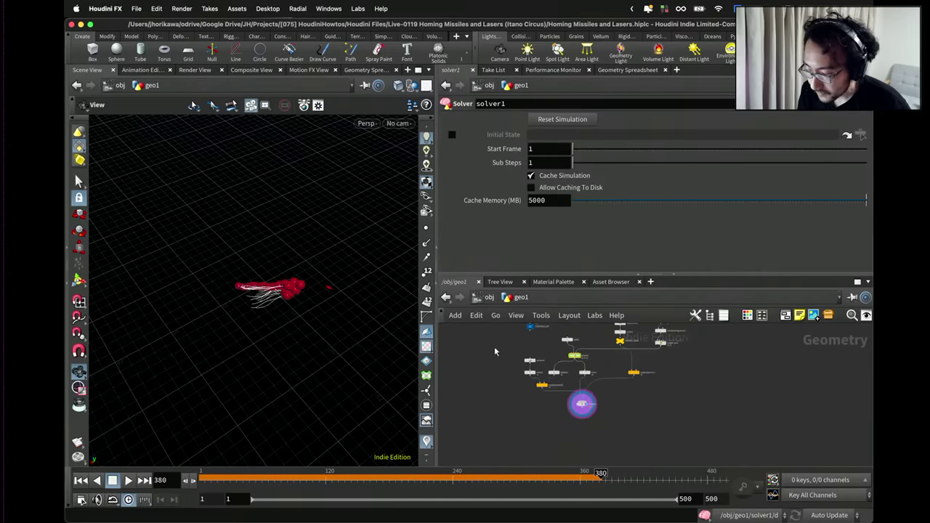
Save the scene, play the simulation from the start to frame 454, and select CONTROLLER.
click(81, 480)
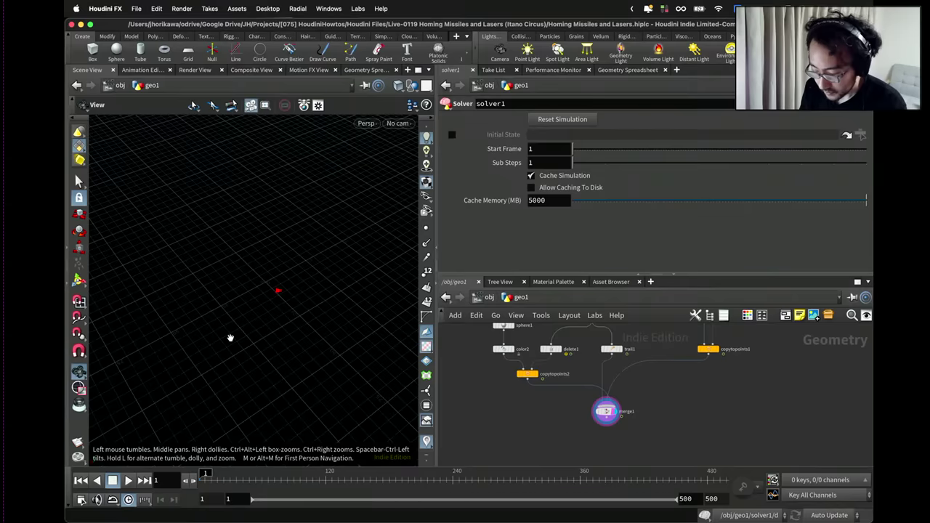
key(super+s)
click(129, 481)
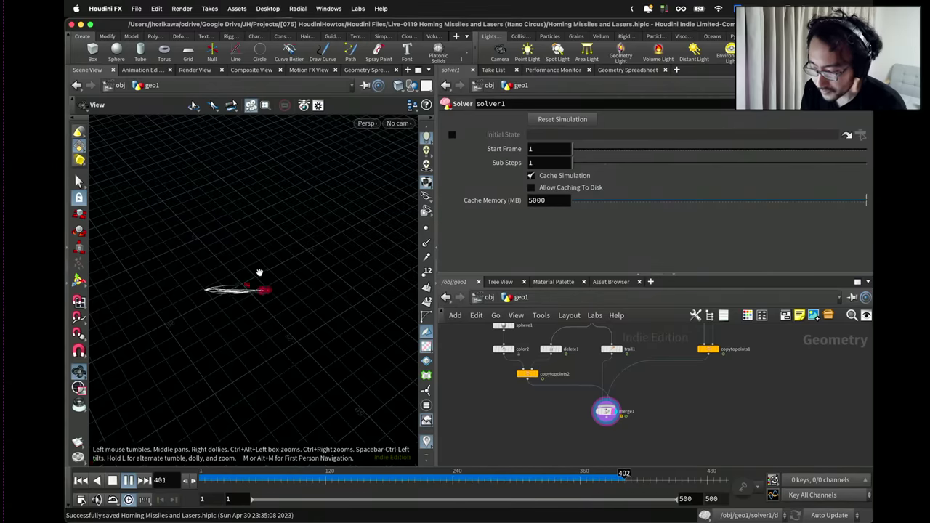
click(128, 480)
key(h)
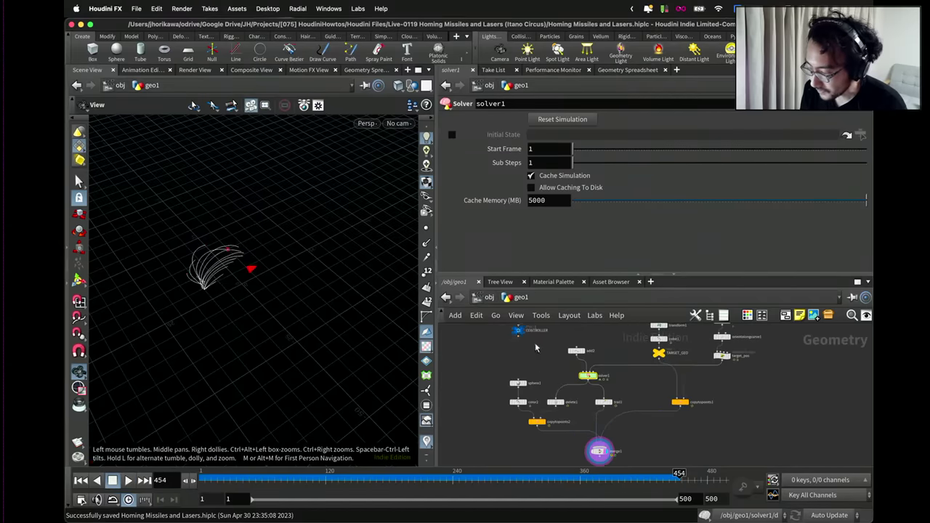
click(518, 331)
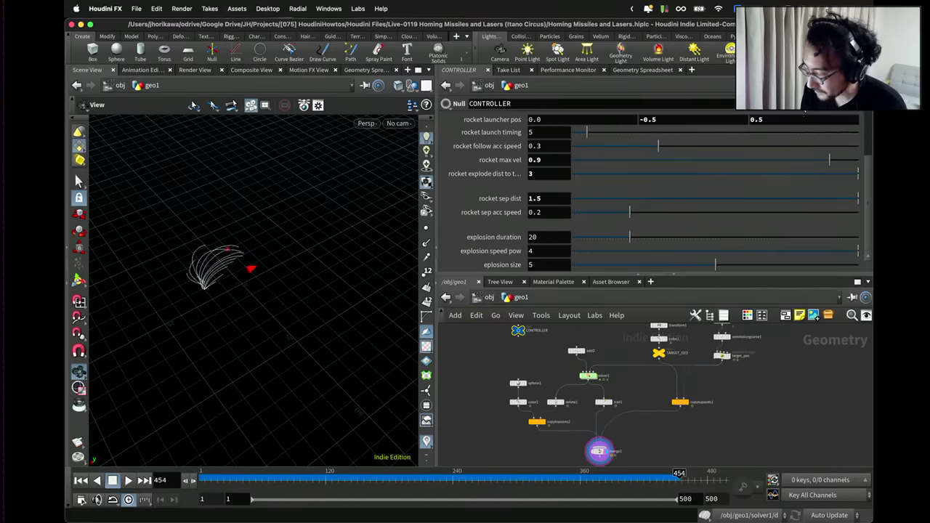
Open CONTROLLER's parameter interface editor beside the create_new_rocket wrangle's parameters inside solver1.
click(804, 113)
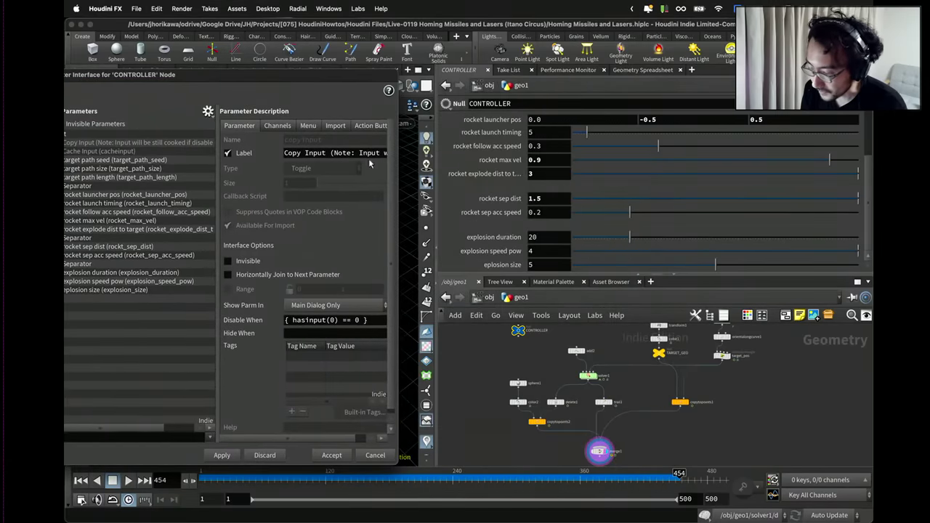
scroll(585, 436, up, 4)
double_click(586, 332)
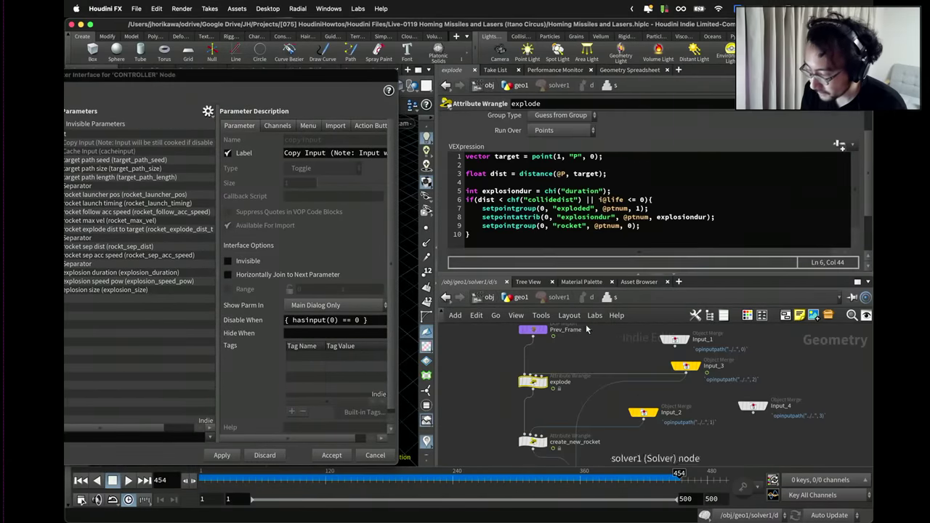
scroll(609, 335, down, 2)
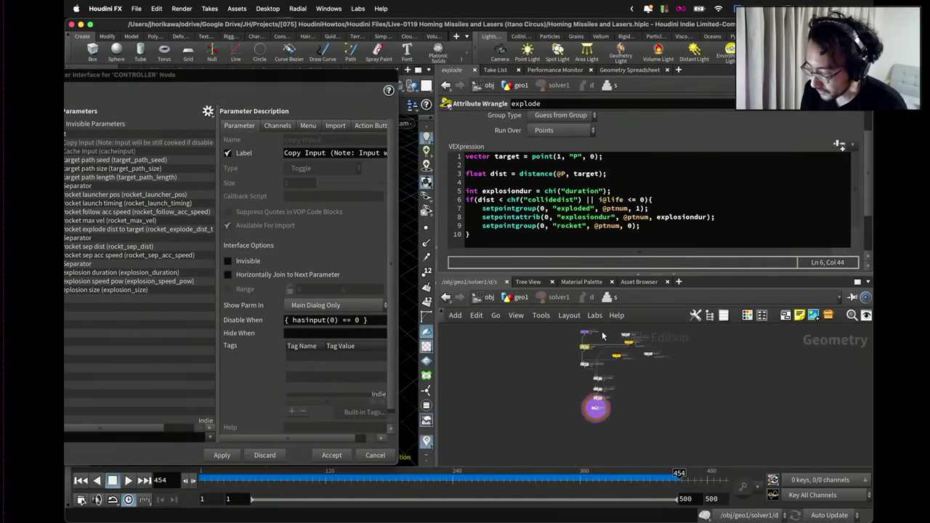
scroll(654, 218, down, 2)
click(582, 366)
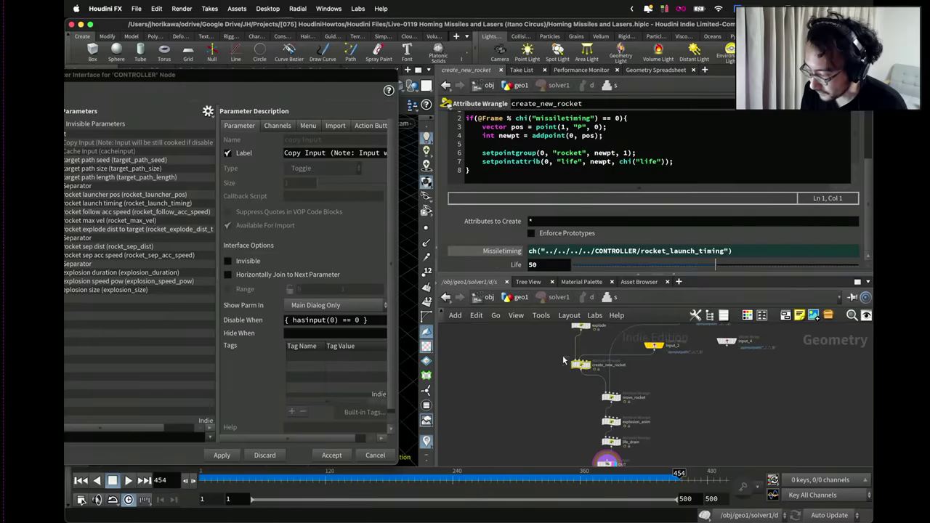
drag(316, 72, 374, 66)
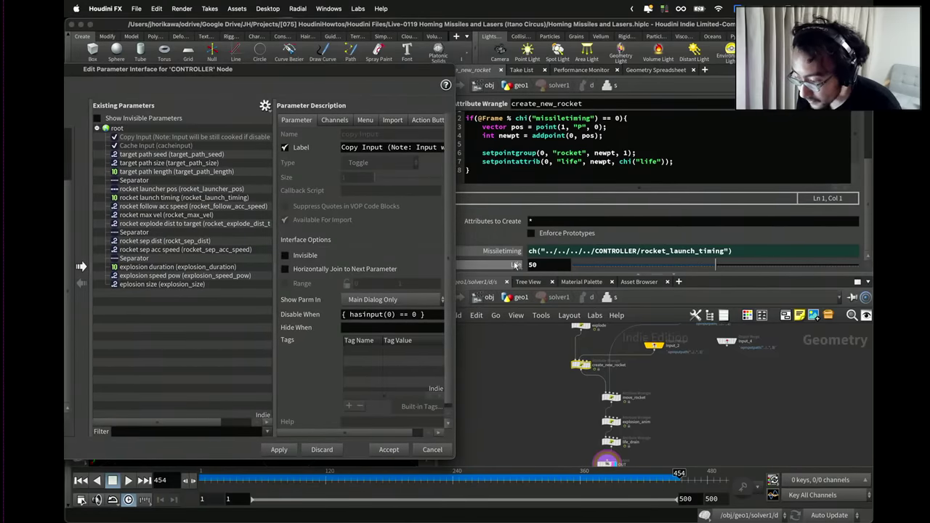
Copy the wrangle's Life parm to CONTROLLER as a linked rocket_life parameter labelled 'rocket life'.
click(265, 105)
click(276, 191)
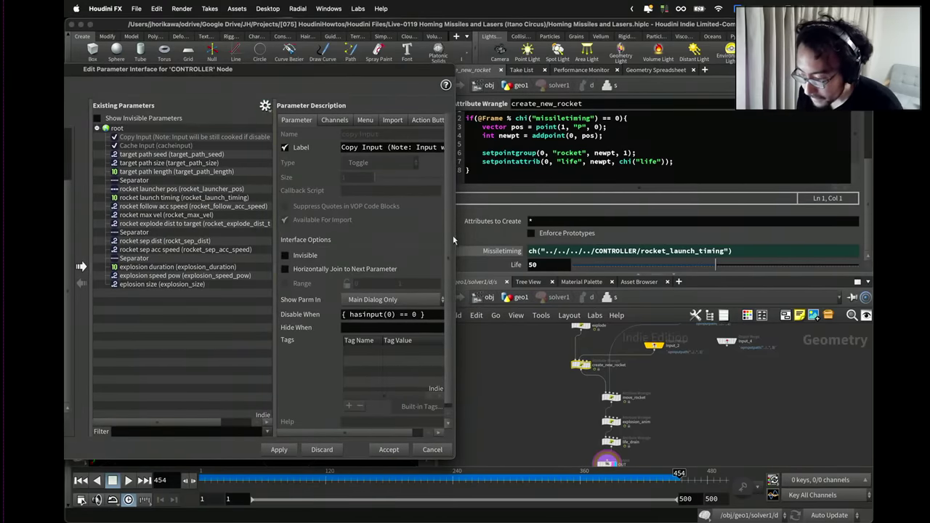
drag(220, 199, 209, 207)
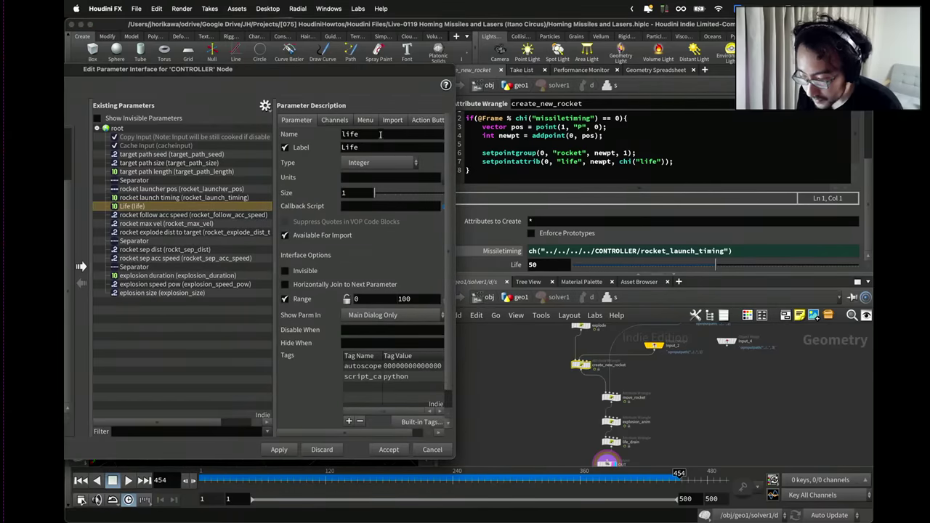
double_click(384, 135)
text(rocket_life)
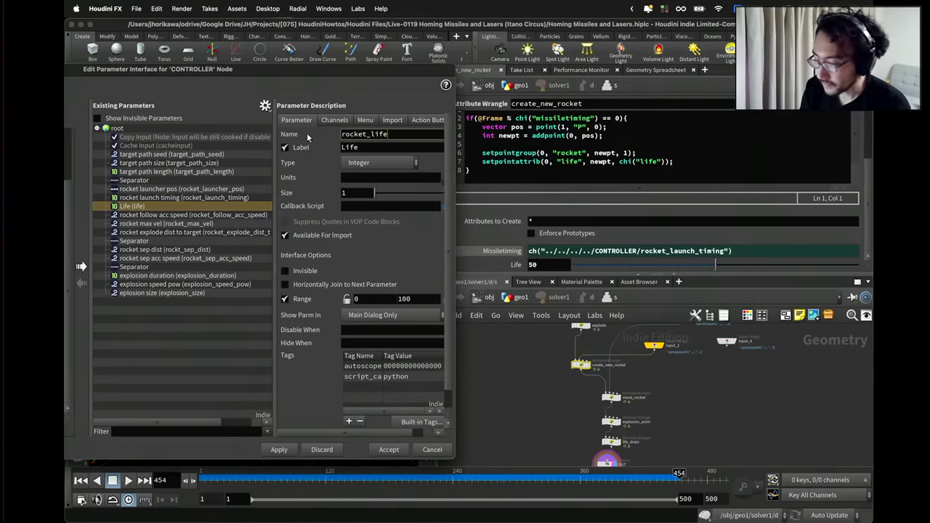
key(Tab)
text(rocket )
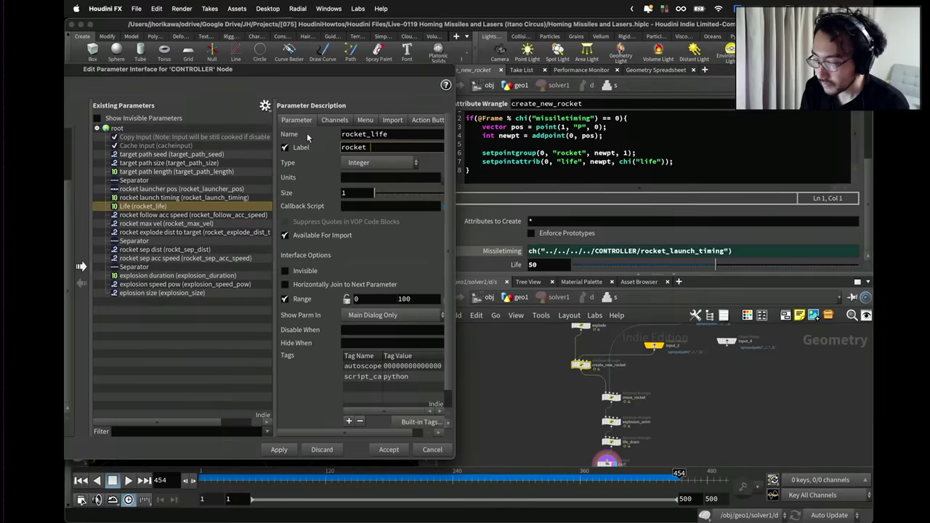
text(life)
key(Return)
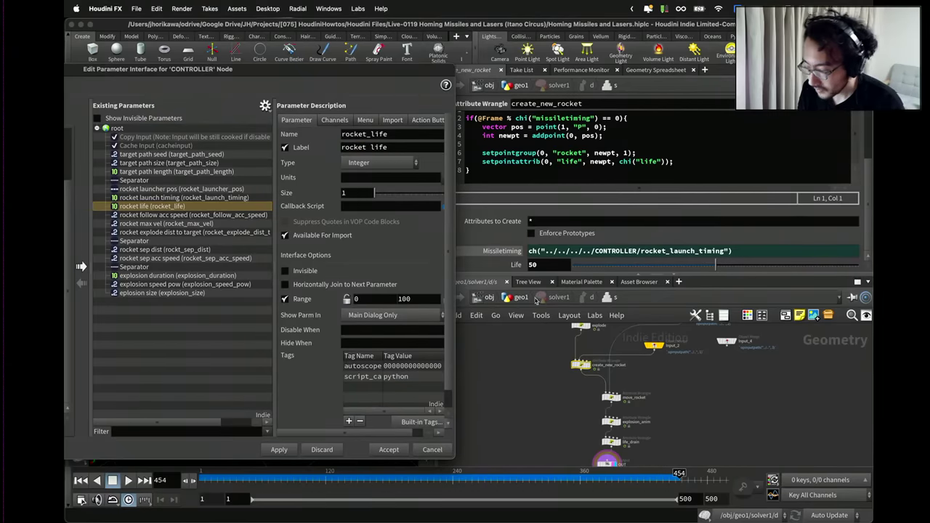
Add trail1's Trail Length as rocket_trail_length, labelled 'rocket trail length', then apply and accept.
click(520, 298)
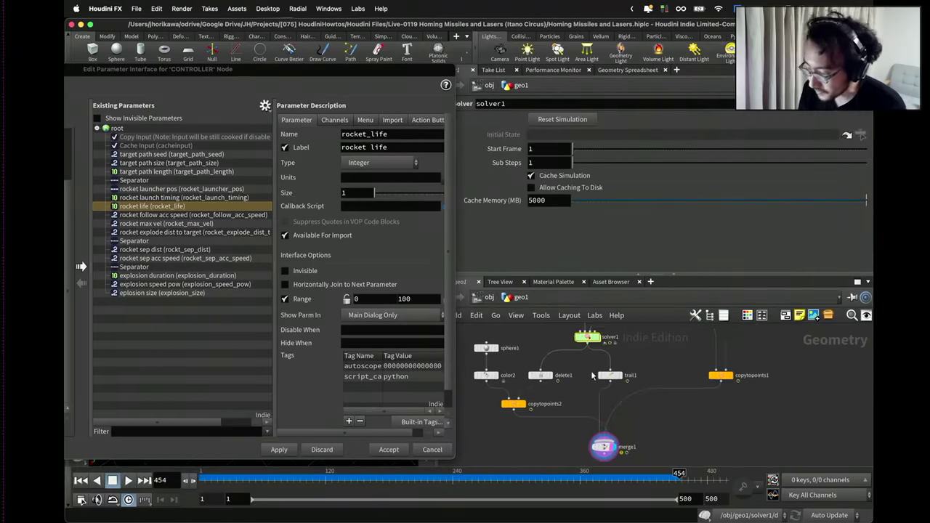
click(620, 383)
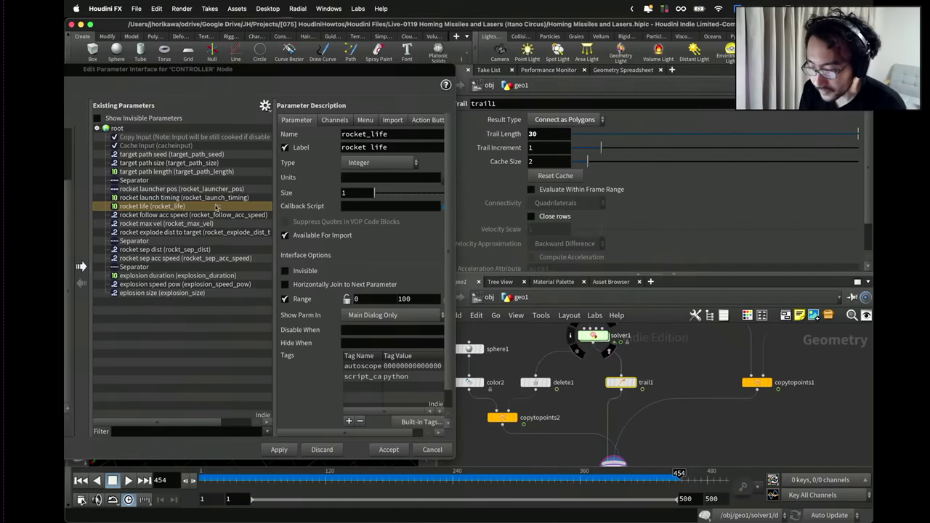
drag(504, 133, 204, 215)
double_click(363, 134)
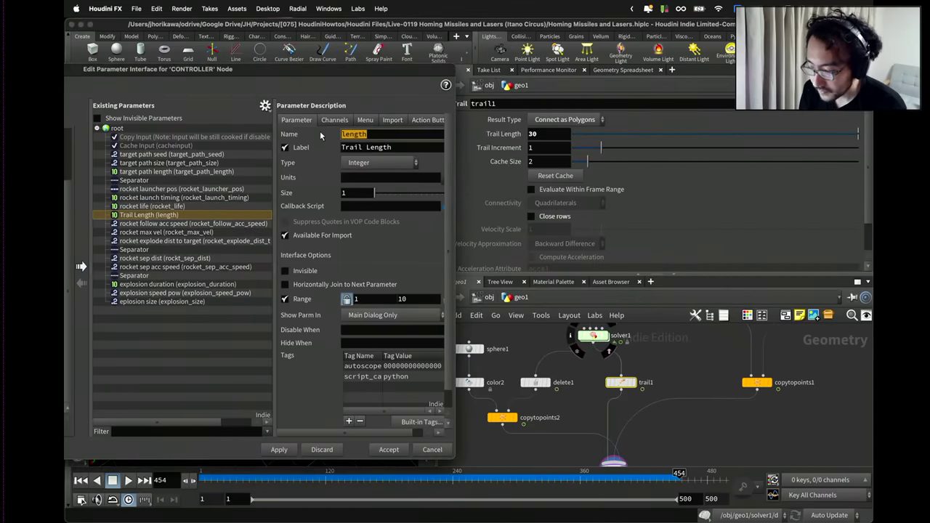
text(rocket_trail_length)
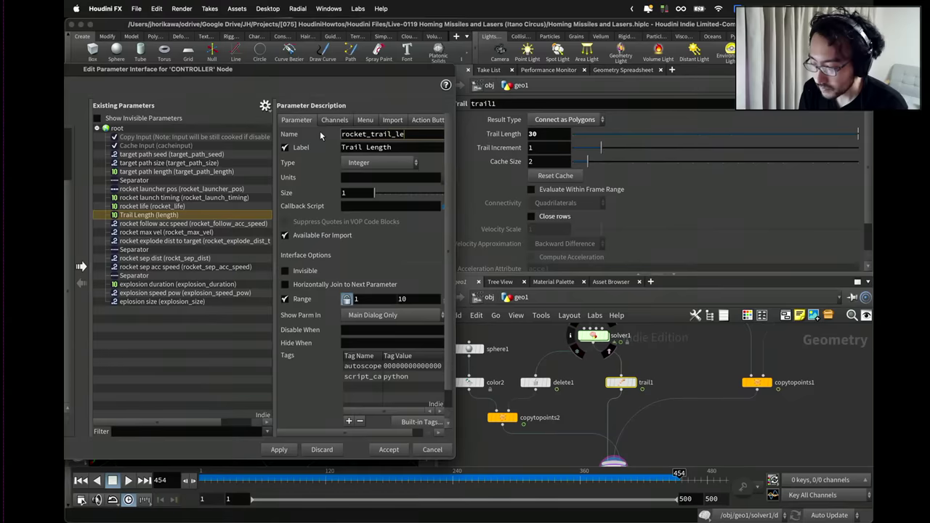
key(Tab)
text(rocket trail length)
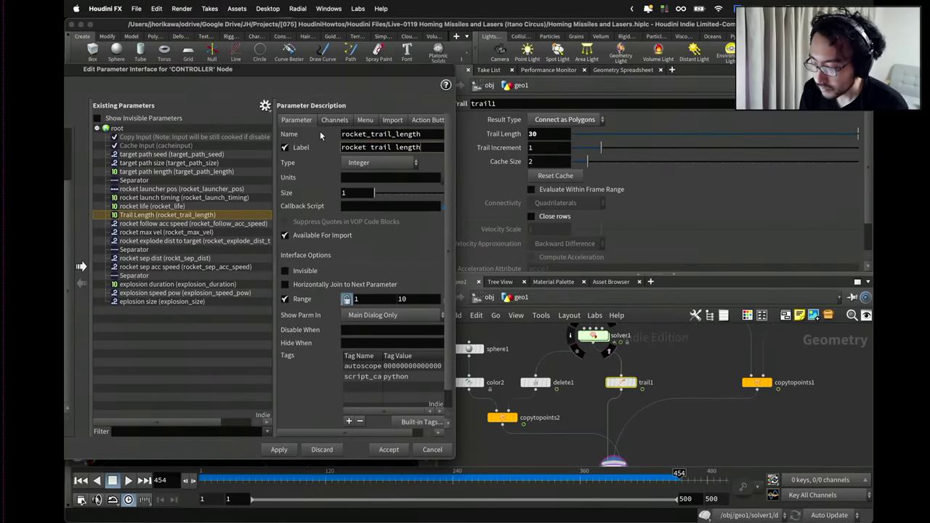
key(Return)
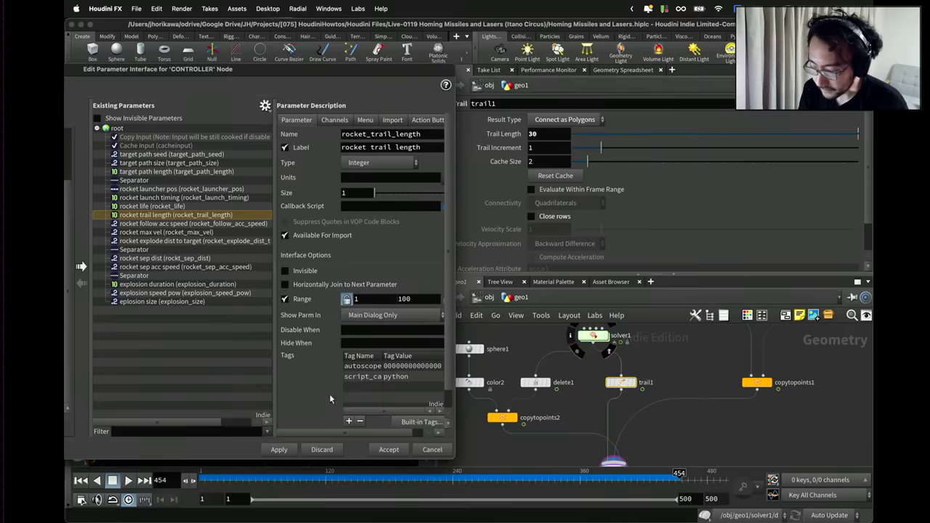
click(279, 449)
click(388, 449)
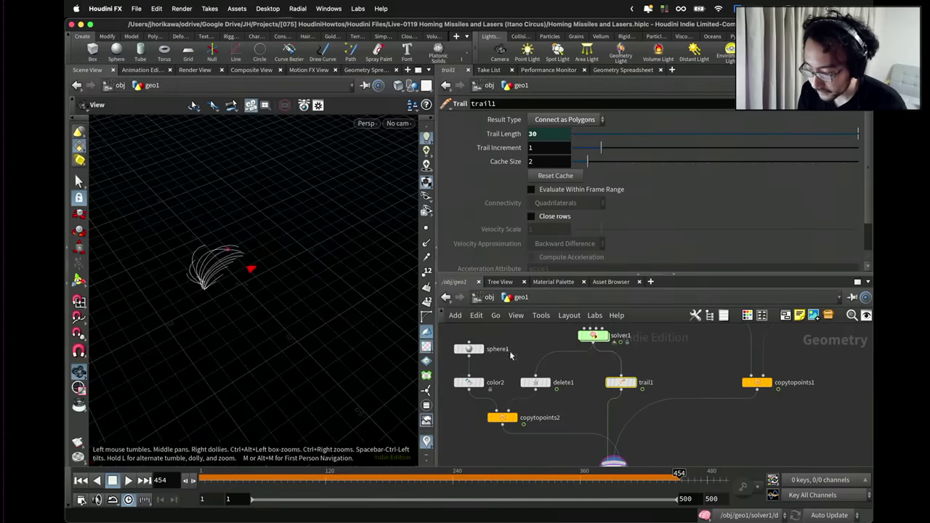
Set the CONTROLLER's rocket life to 100.
key(u)
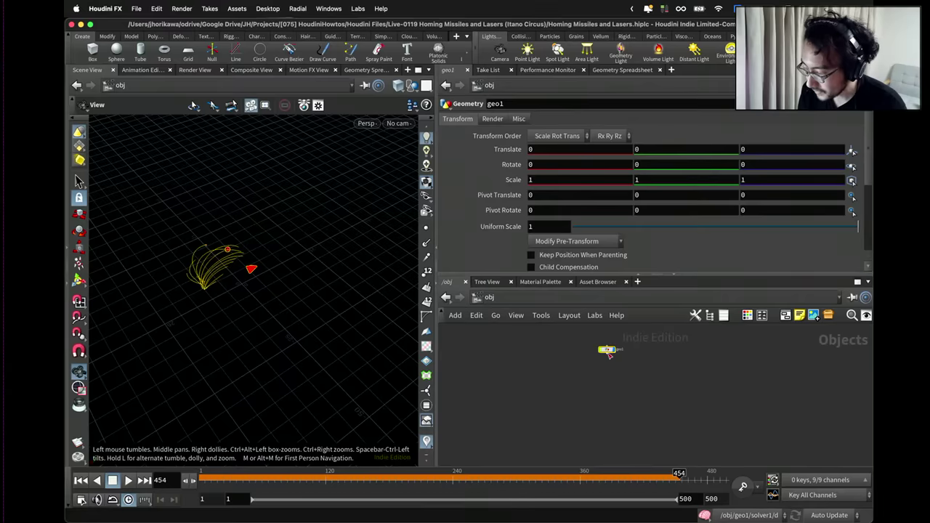
double_click(609, 350)
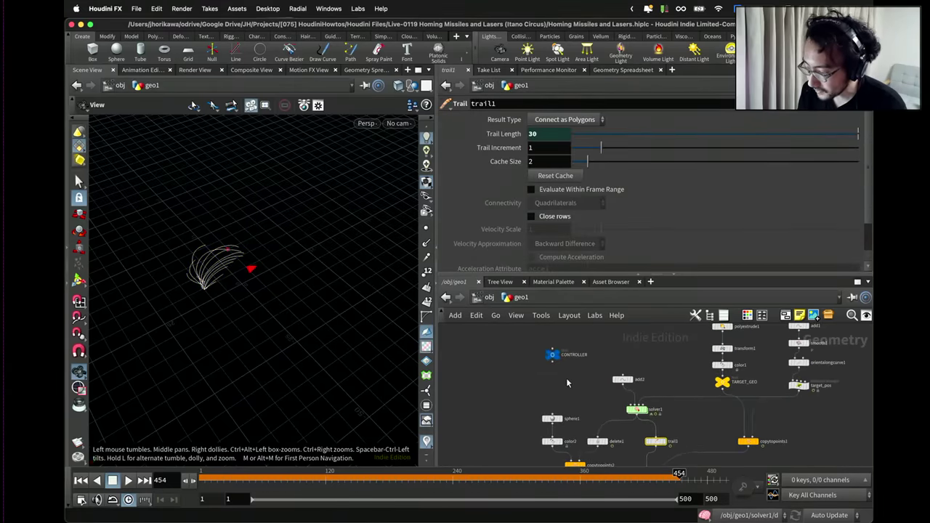
click(552, 353)
scroll(551, 251, down, 5)
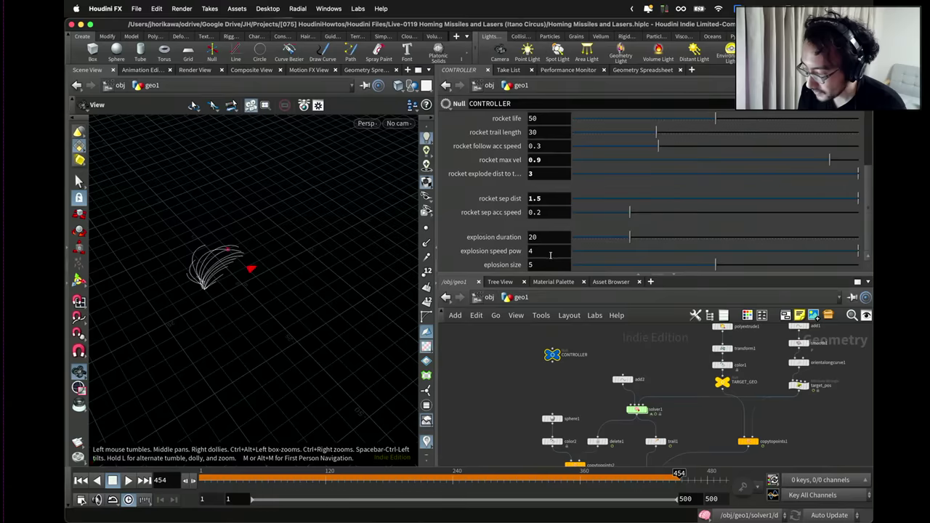
scroll(538, 228, up, 4)
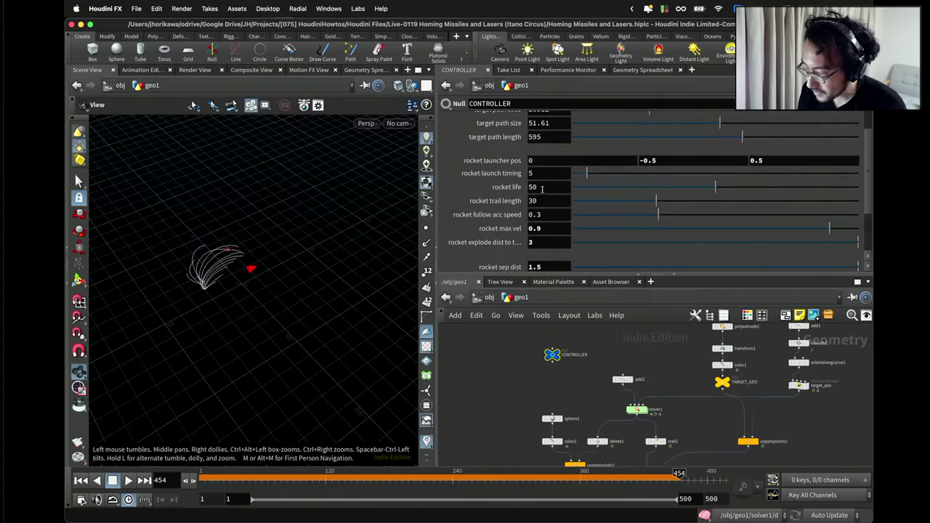
double_click(538, 186)
text(100)
key(Return)
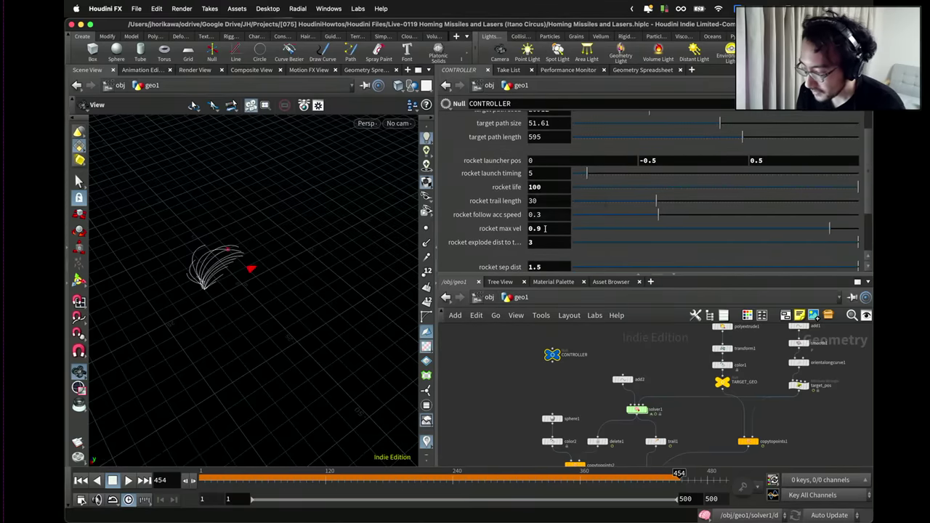
Set rocket trail length to 50 and rewind the simulation to frame 1.
scroll(545, 229, down, 4)
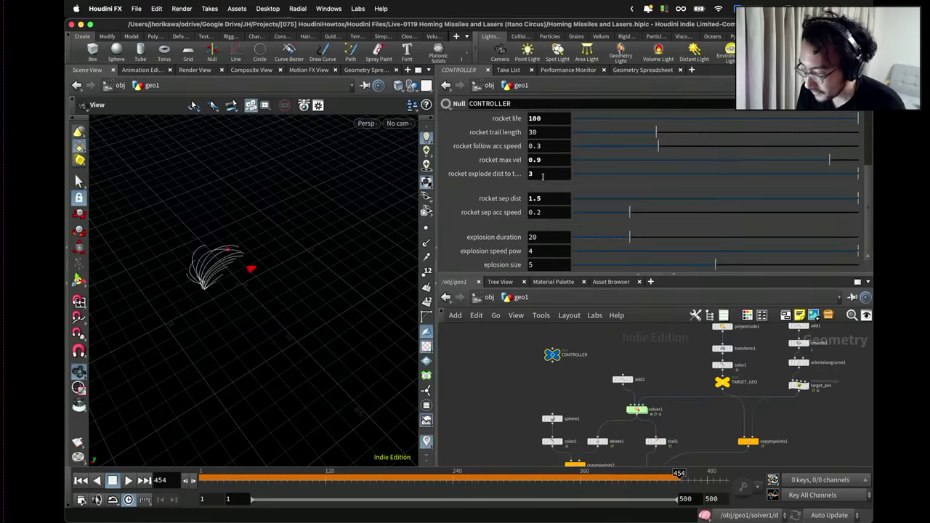
scroll(542, 245, up, 3)
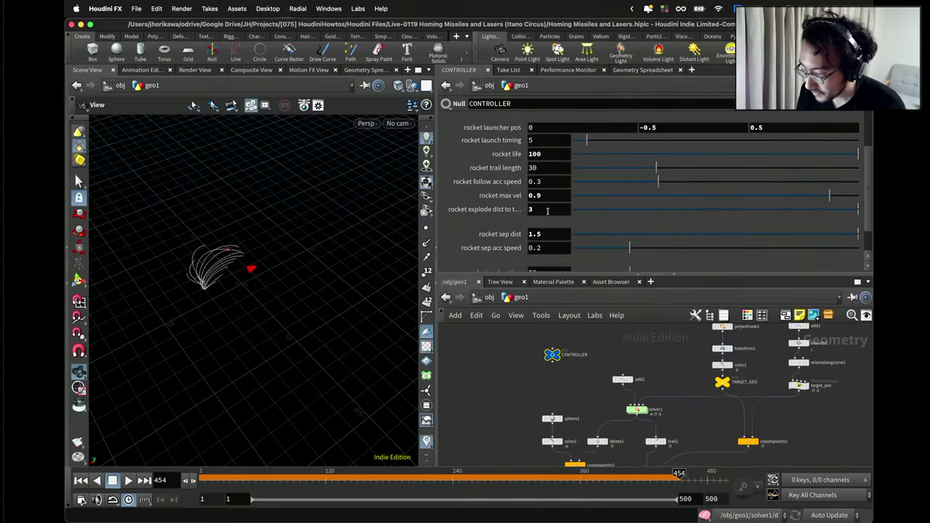
double_click(534, 183)
text(50)
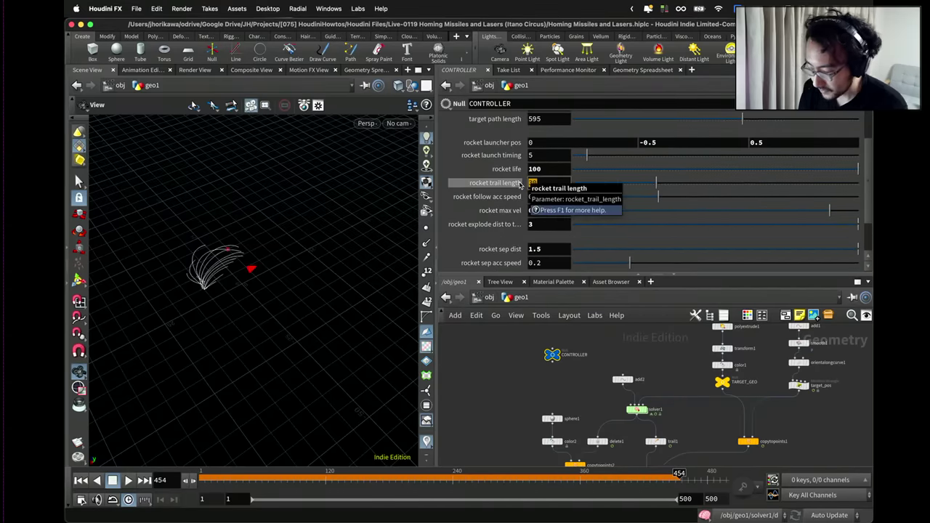
key(Return)
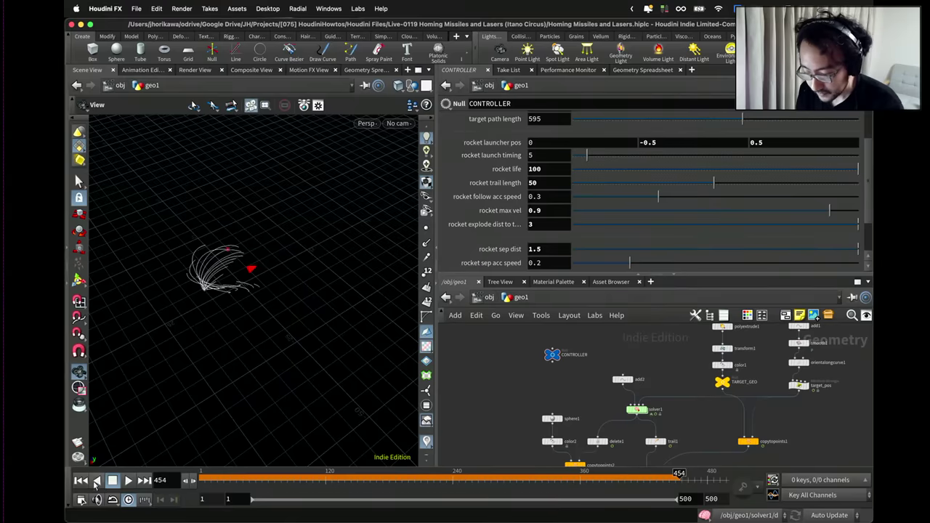
click(82, 481)
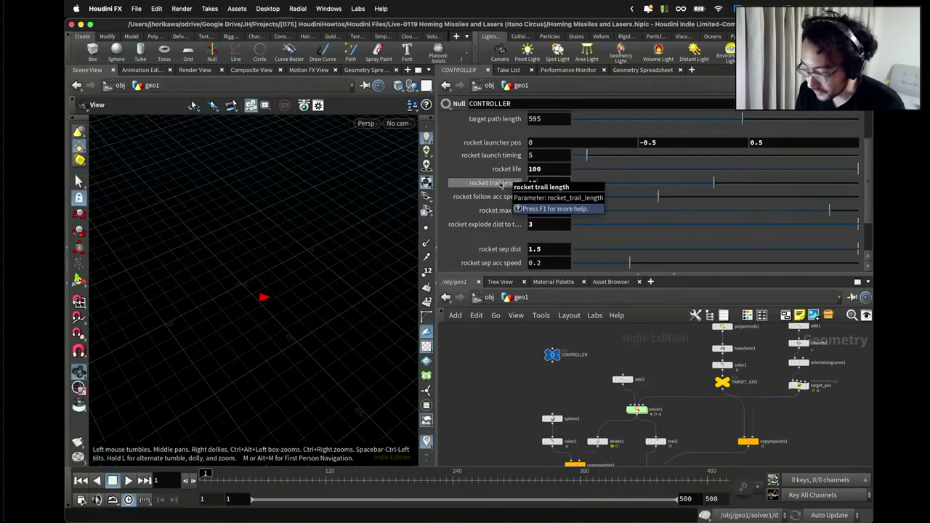
Play the rocket simulation, viewing trails from above, and reset rocket trail length to default 50.
click(127, 480)
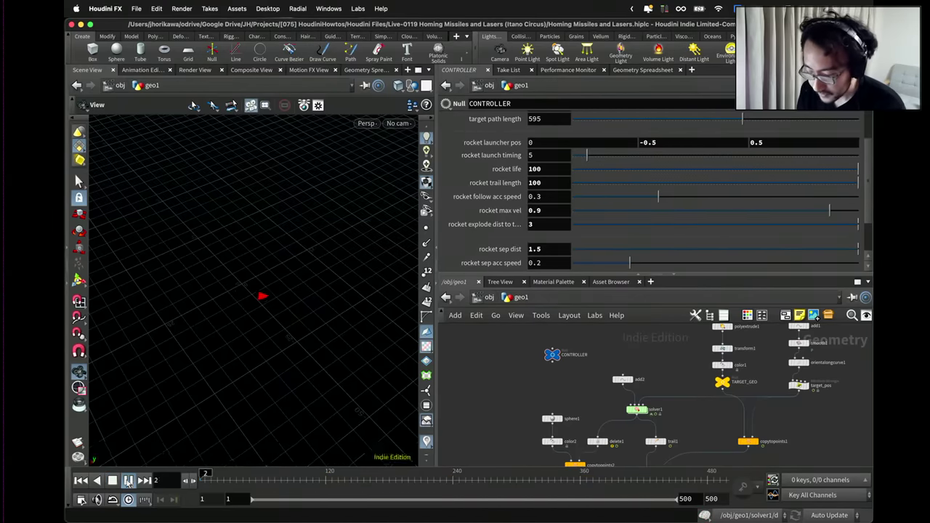
drag(243, 338, 245, 321)
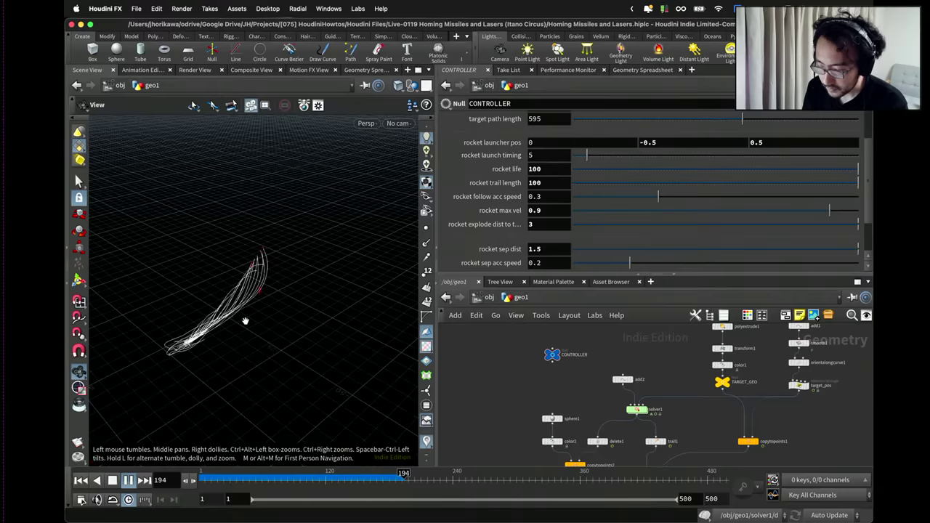
drag(245, 322, 248, 287)
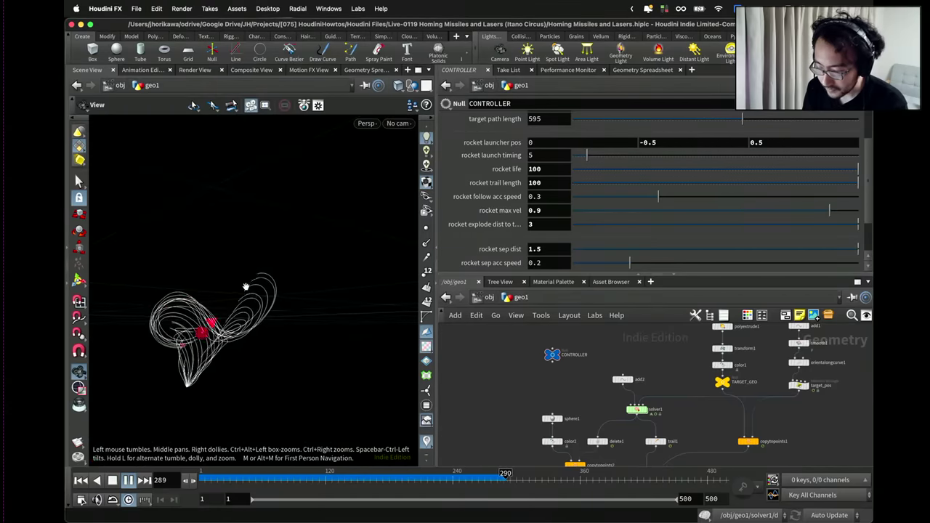
drag(245, 286, 247, 303)
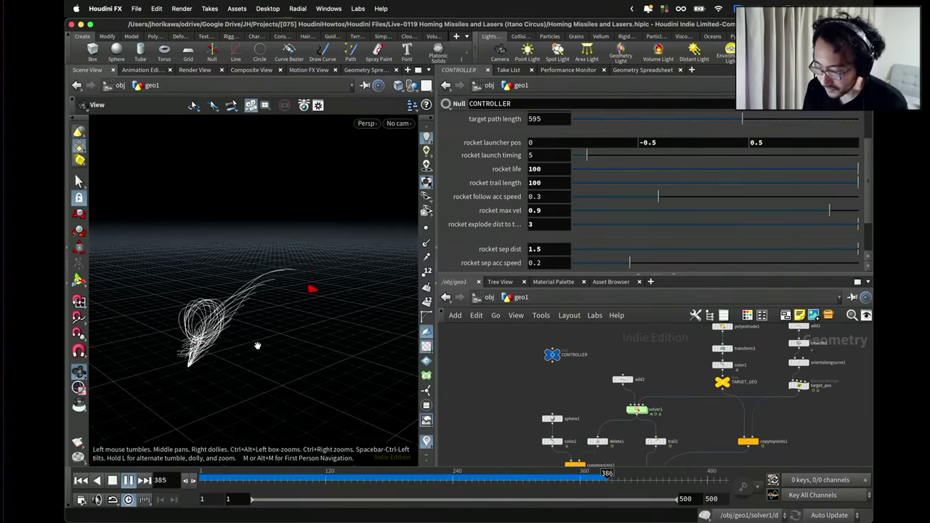
ctrl+middle_click(518, 183)
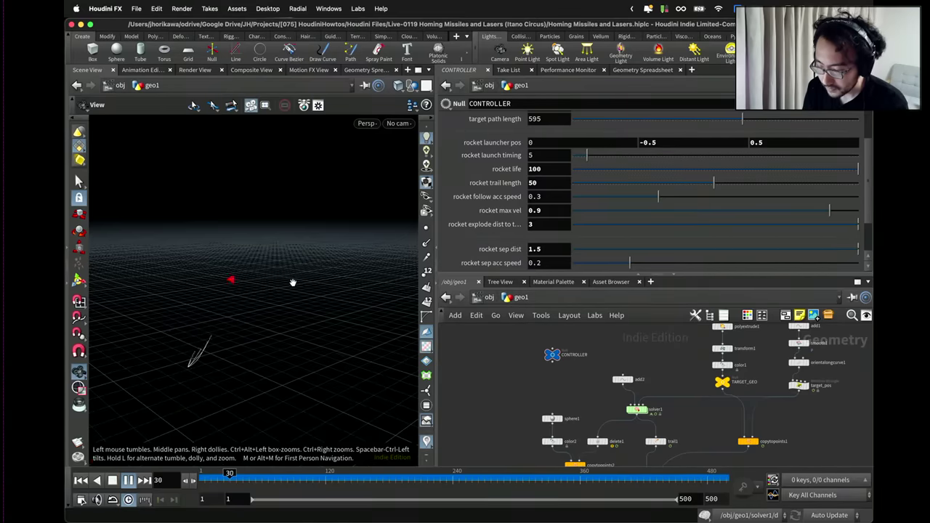
drag(257, 301, 230, 317)
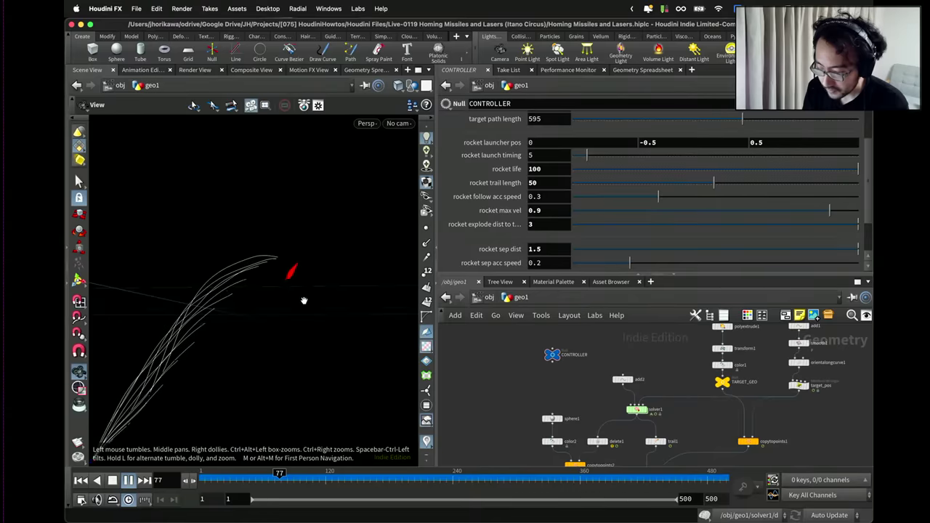
drag(305, 301, 227, 325)
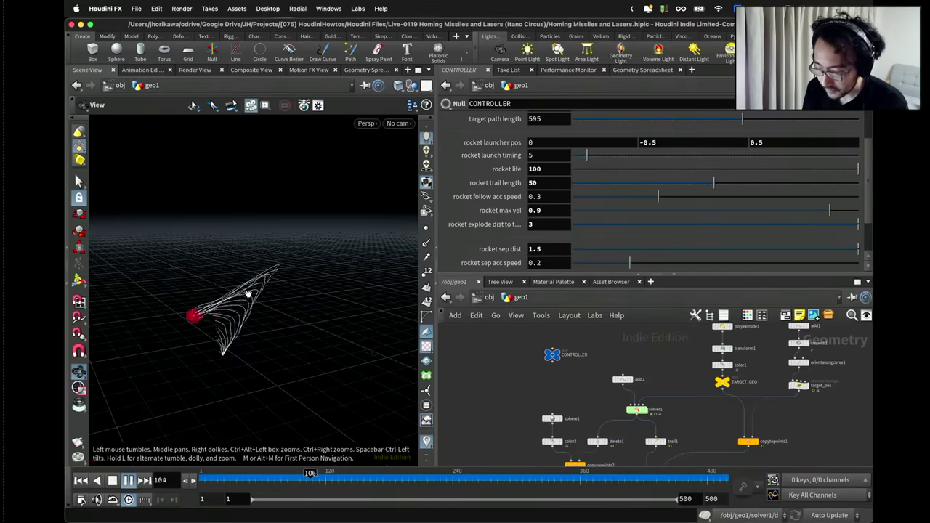
drag(248, 294, 211, 282)
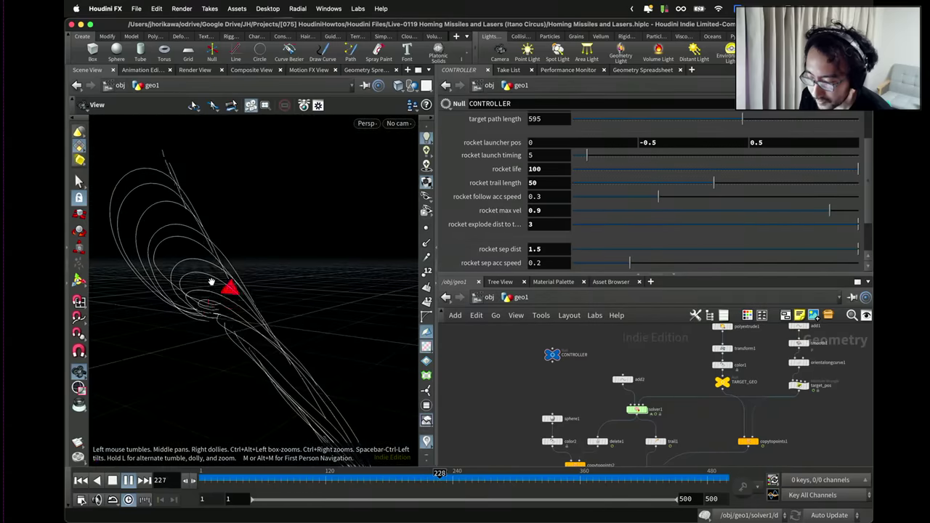
drag(304, 289, 246, 319)
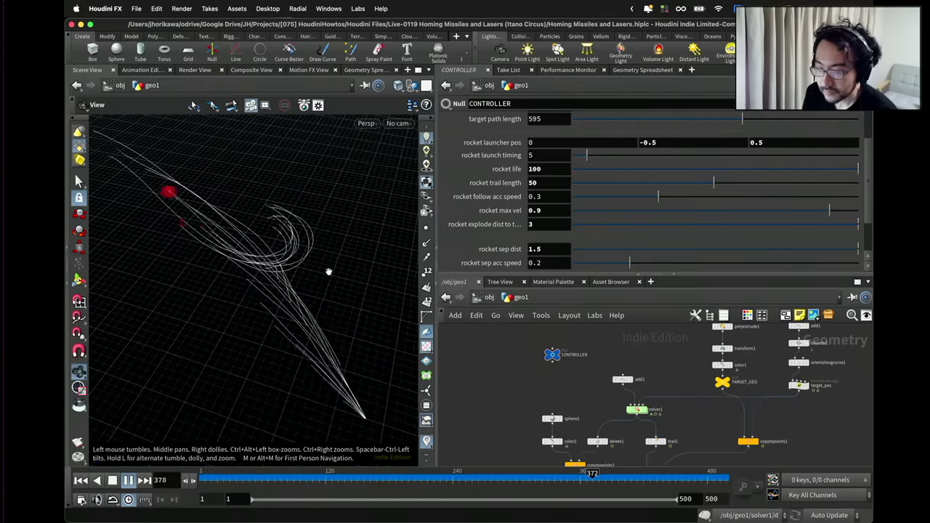
Scrub the timeline to frame 163 and orbit around the rocket trails.
click(266, 477)
mouse_move(285, 476)
mouse_down()
mouse_move(408, 471)
mouse_move(370, 473)
mouse_up()
mouse_move(348, 398)
mouse_down()
mouse_move(349, 357)
mouse_move(328, 390)
mouse_move(317, 351)
mouse_up()
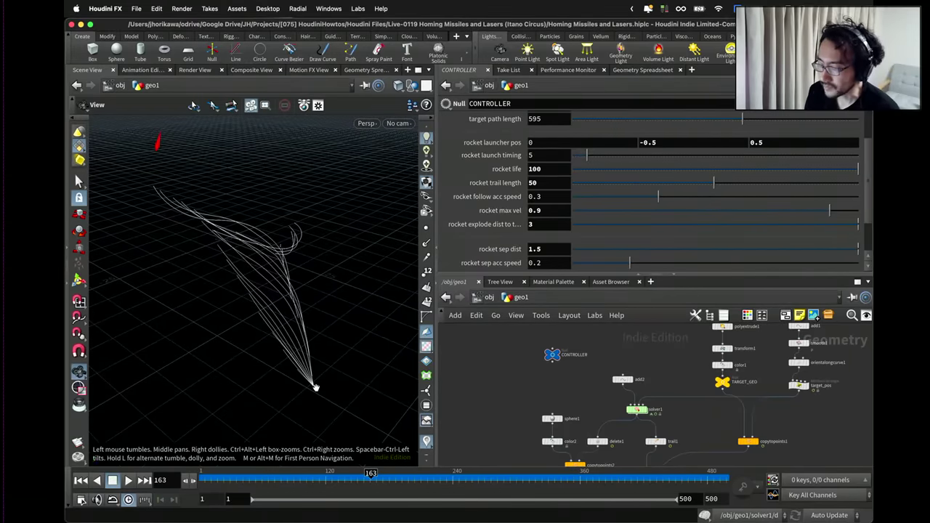
mouse_move(390, 367)
mouse_down()
mouse_move(326, 359)
mouse_move(310, 315)
mouse_move(351, 300)
mouse_move(280, 301)
mouse_move(274, 312)
mouse_move(291, 274)
mouse_move(222, 264)
mouse_move(264, 262)
mouse_move(242, 265)
mouse_move(256, 266)
mouse_up()
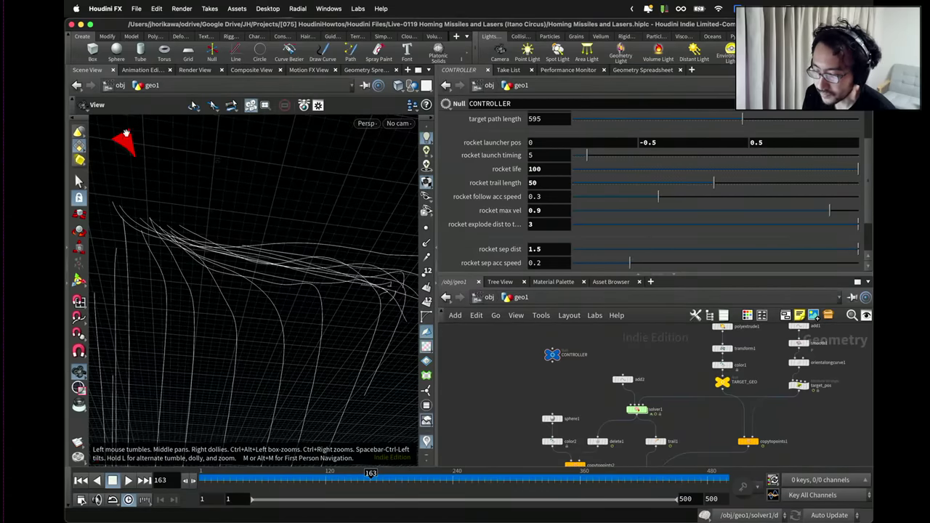
mouse_move(146, 150)
mouse_down()
mouse_move(160, 208)
mouse_move(300, 252)
mouse_move(207, 251)
mouse_up()
scroll(530, 374, down, 2)
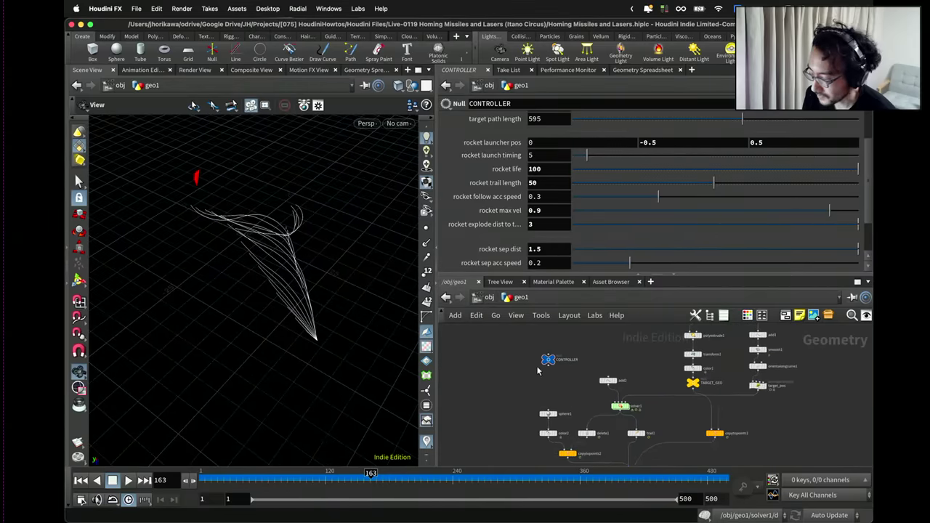
Create camera cam1 and place it below geo1 in the object network.
click(505, 56)
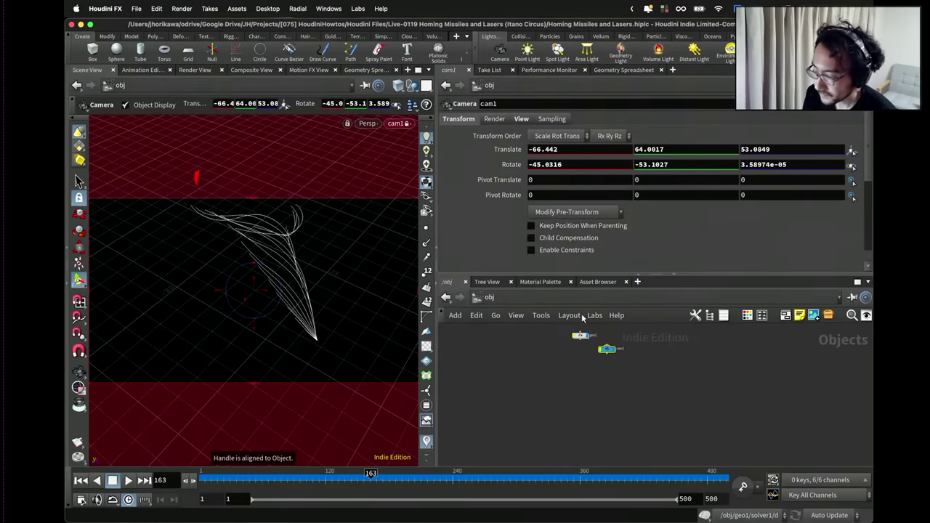
scroll(592, 342, up, 2)
drag(623, 359, 579, 379)
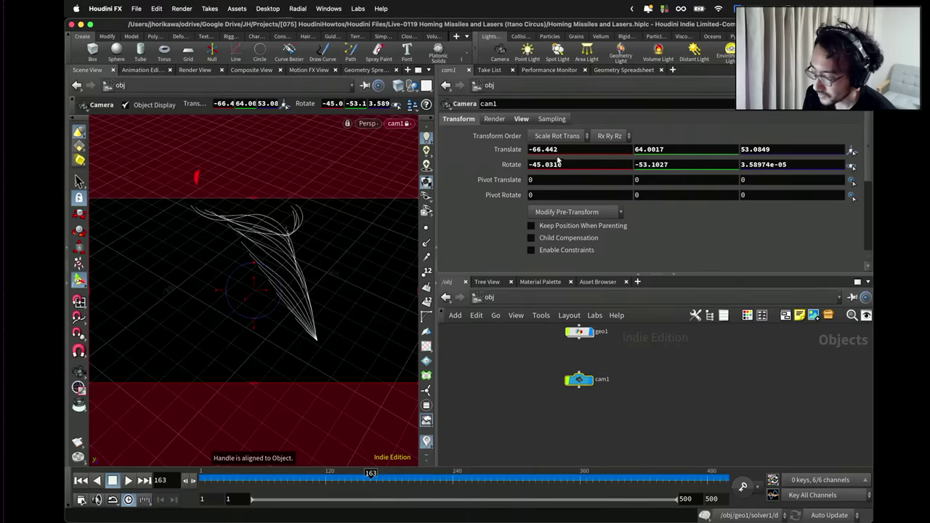
click(490, 297)
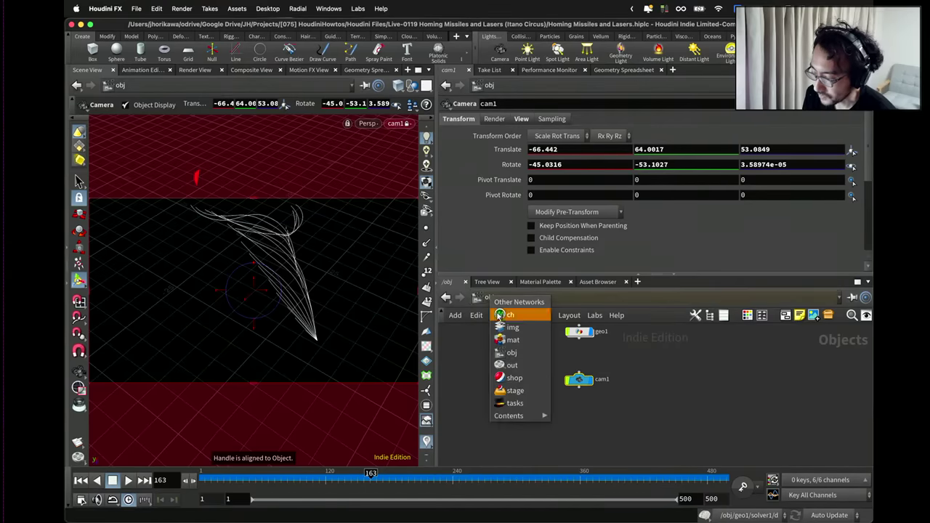
click(504, 352)
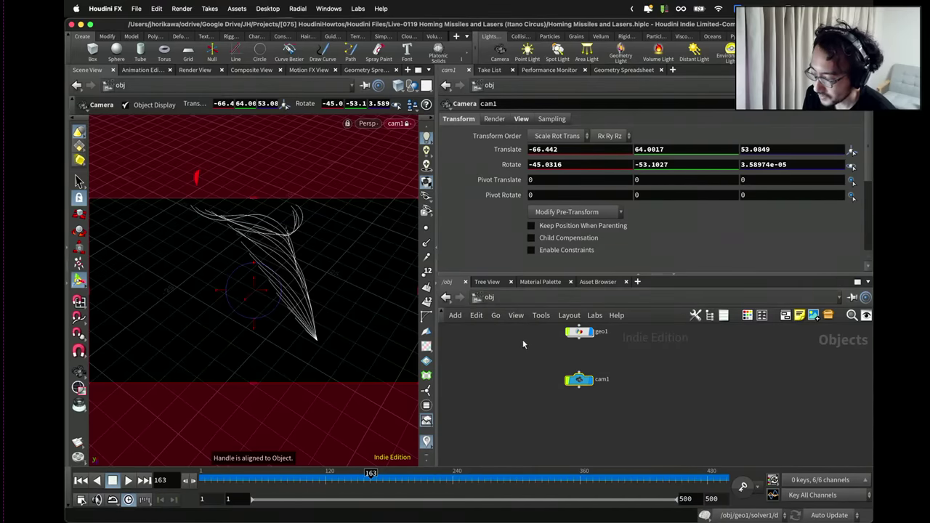
Copy the Point 0 parameter of add2 inside geo1.
double_click(579, 332)
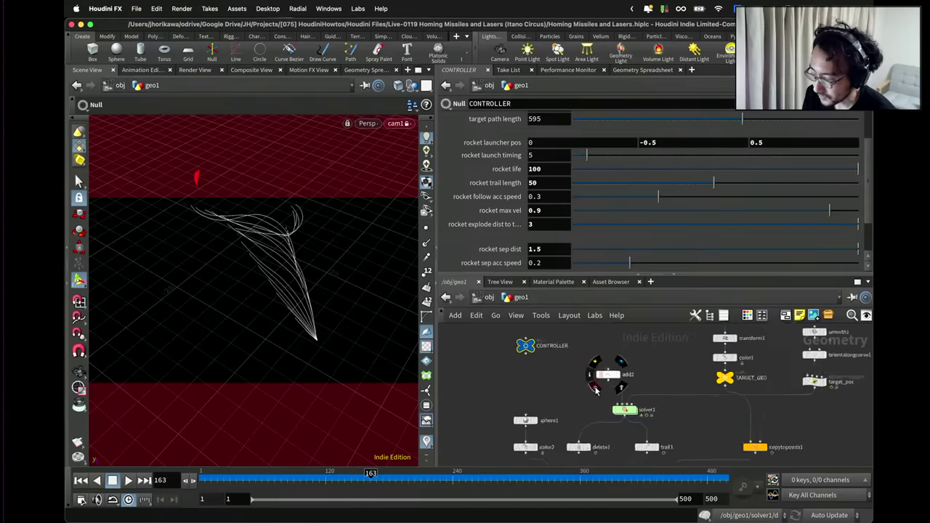
click(633, 361)
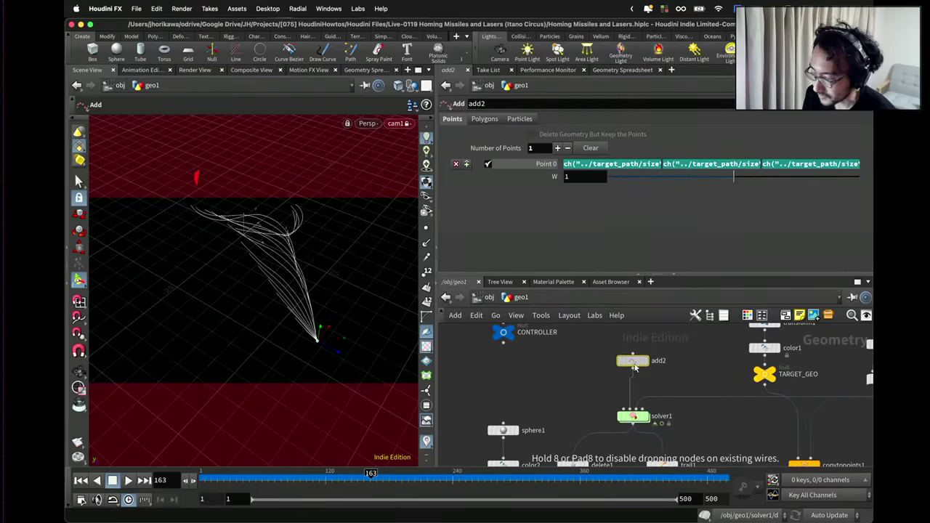
right_click(552, 166)
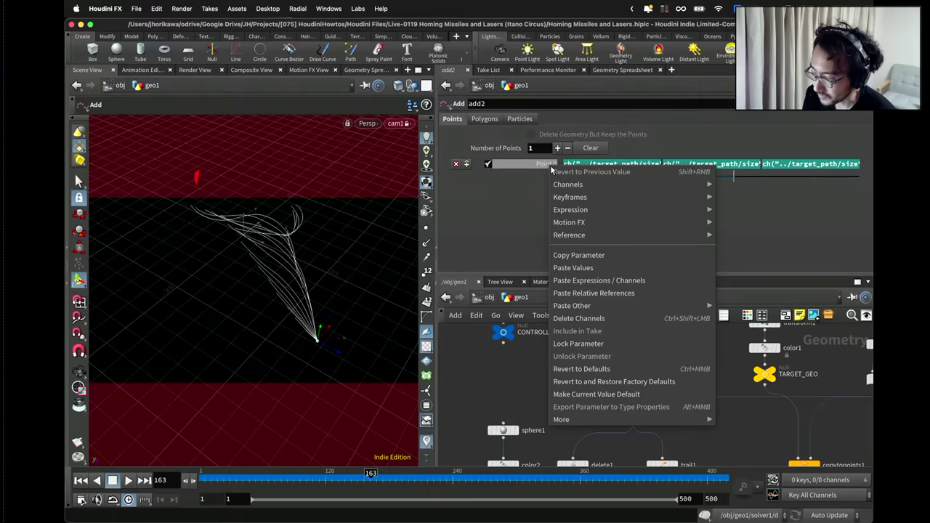
click(574, 256)
scroll(553, 386, down, 1)
click(512, 341)
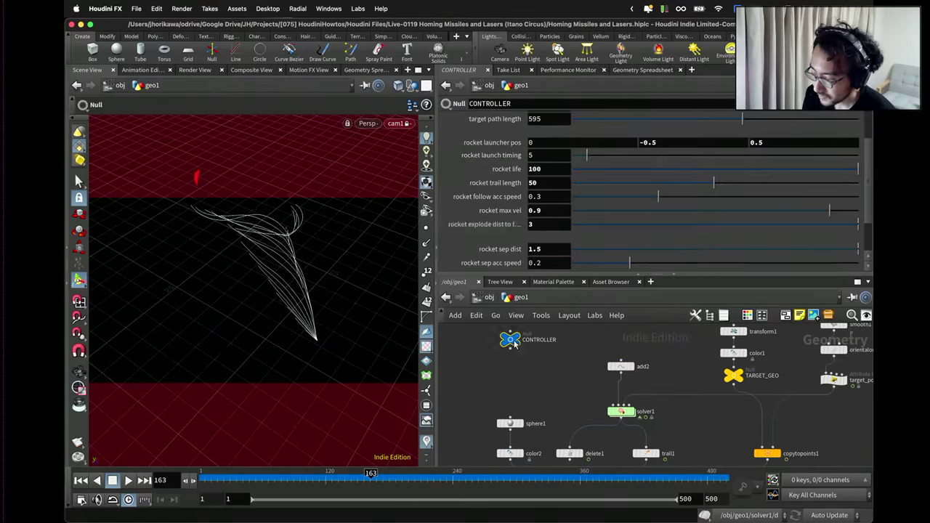
Paste a relative reference to add2's Point 0 into cam1's Translate.
click(489, 298)
click(579, 378)
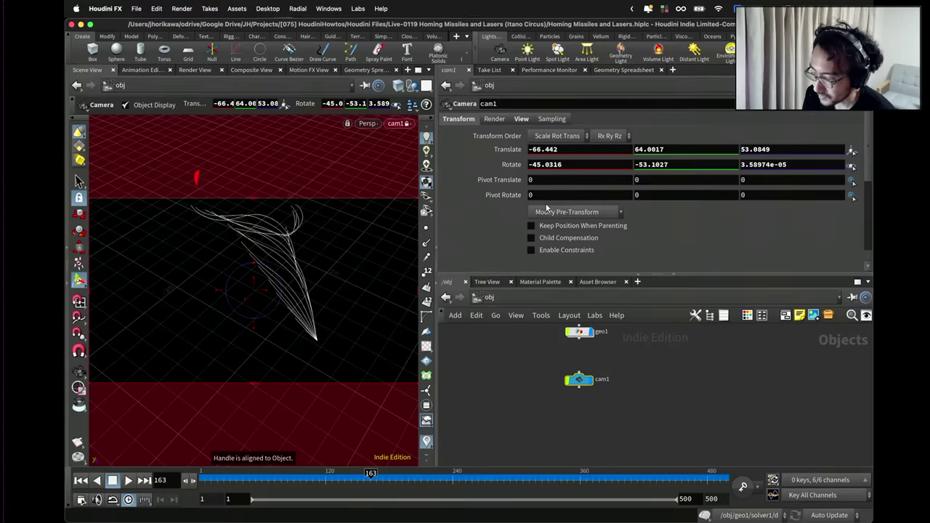
right_click(514, 150)
click(546, 275)
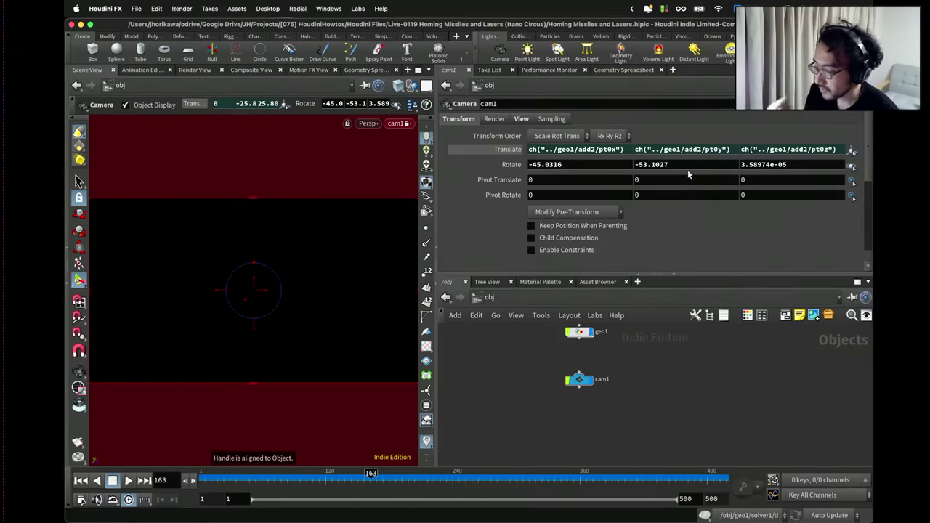
Return inside geo1 and nudge the add2 node slightly upward.
click(477, 297)
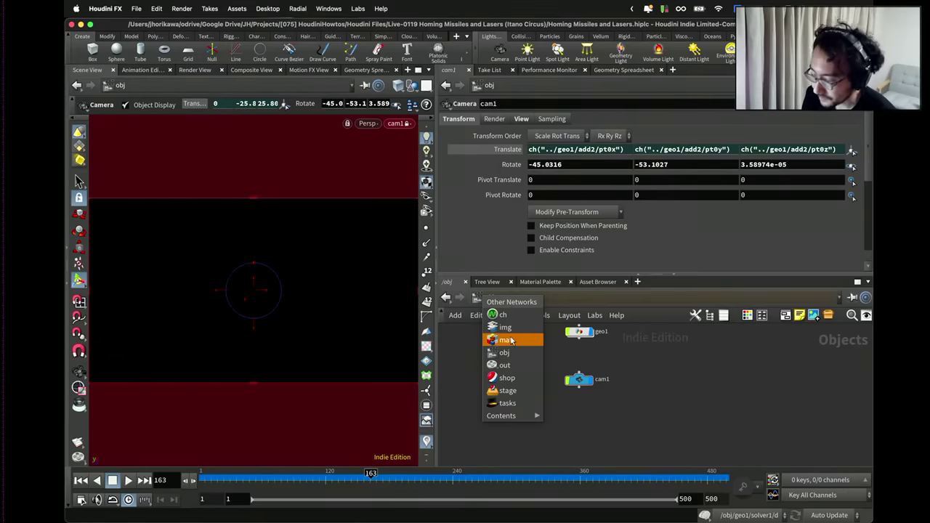
click(518, 356)
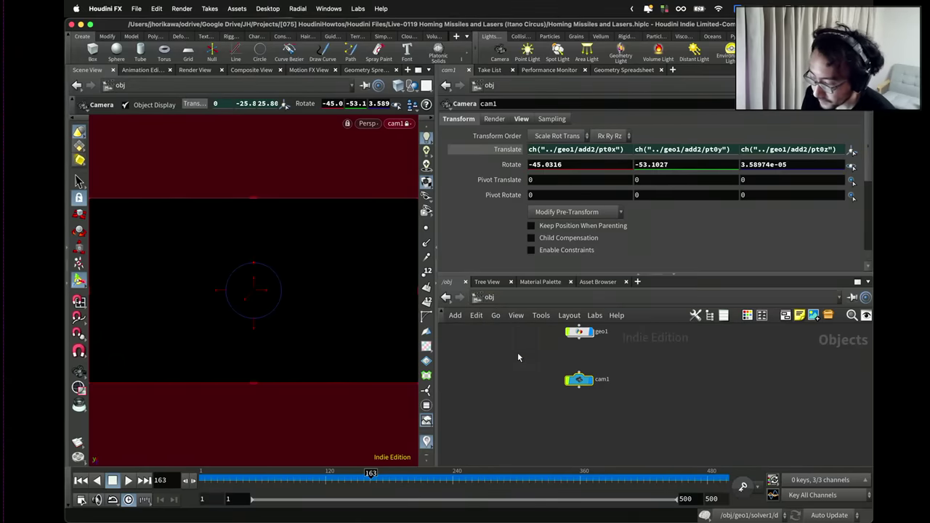
double_click(579, 331)
scroll(614, 366, up, 2)
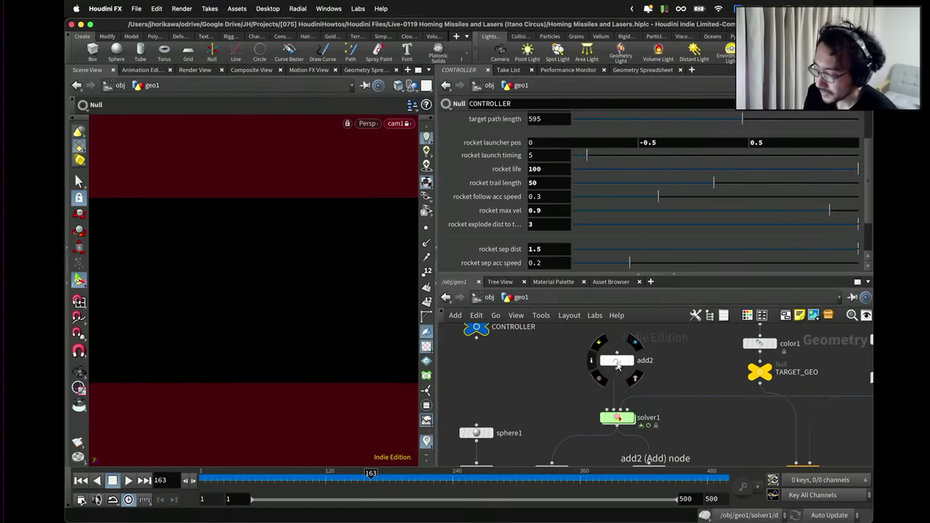
drag(617, 367, 617, 356)
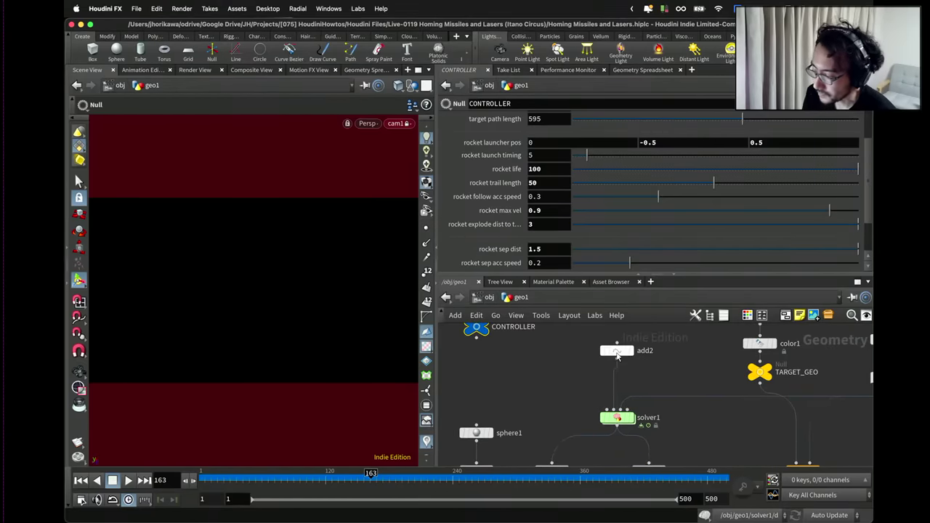
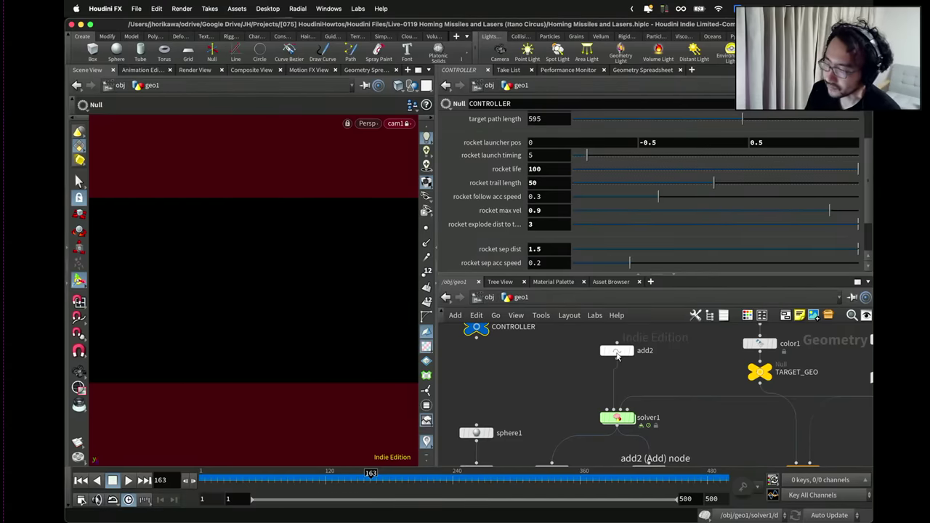
Select cam1 at the object level and show its transform handle.
click(488, 298)
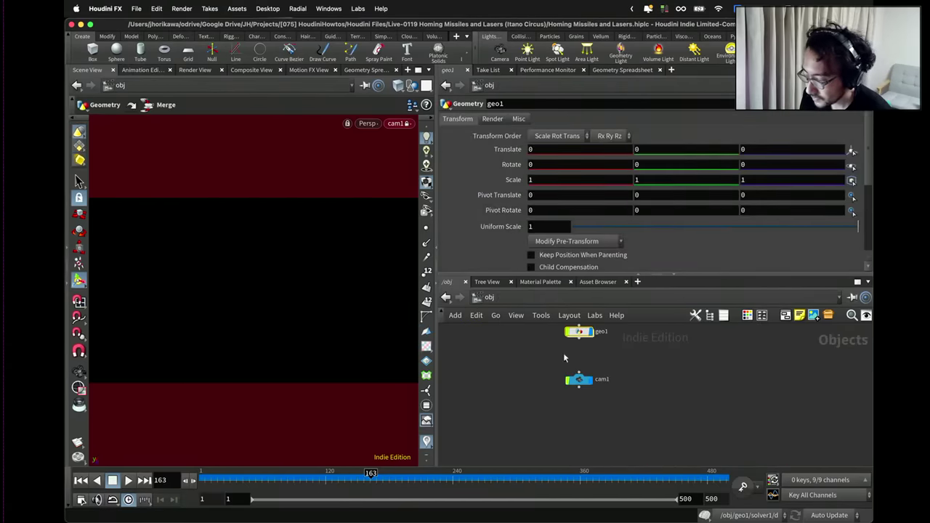
click(574, 375)
key(Escape)
key(Return)
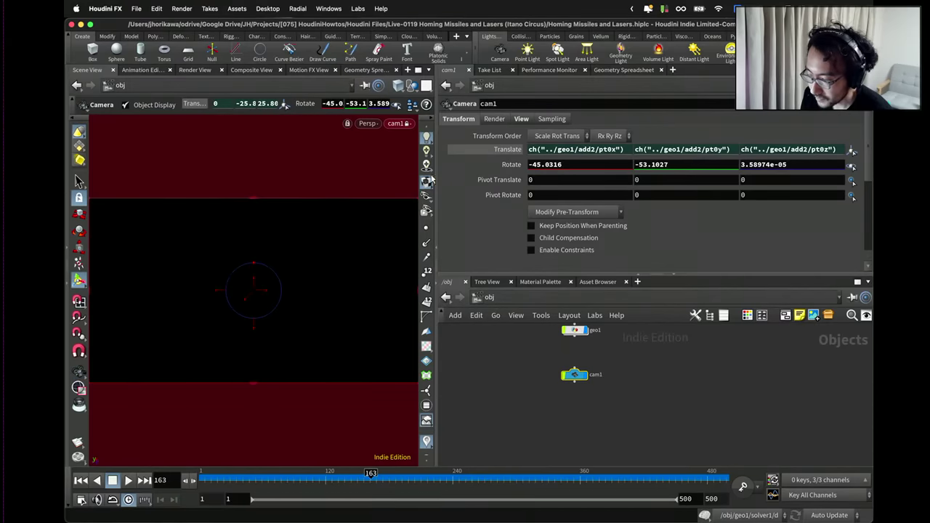
Unlock the viewport from cam1 and orbit out to see the camera and trails.
click(396, 124)
click(376, 144)
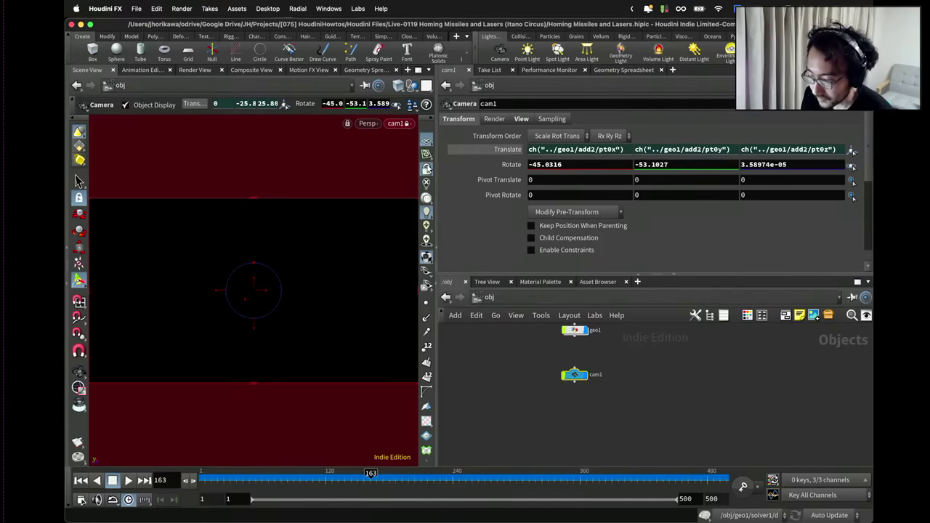
click(426, 149)
drag(222, 270, 378, 218)
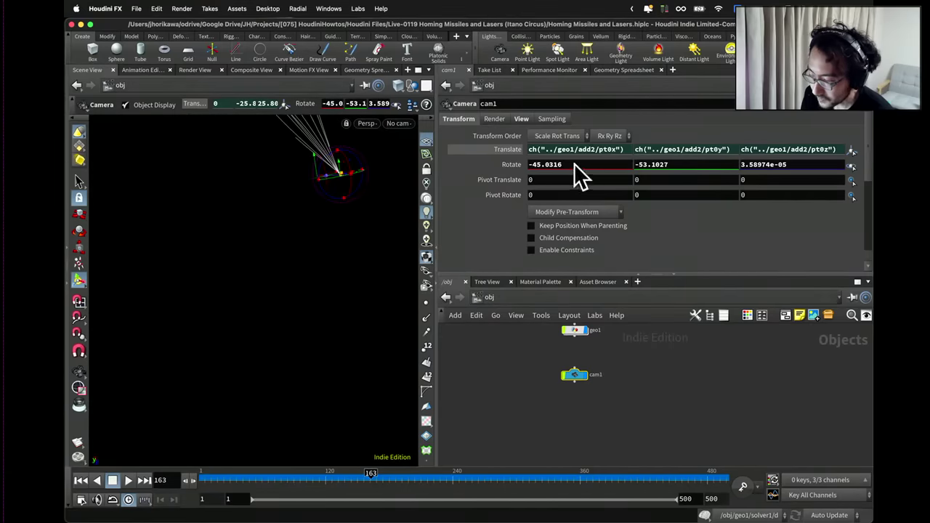
Set cam1's Rotate X, Y and Z to 0, then orbit in toward the camera and trails.
drag(570, 165, 488, 170)
text(0)
key(Tab)
text(0)
key(Tab)
text(0)
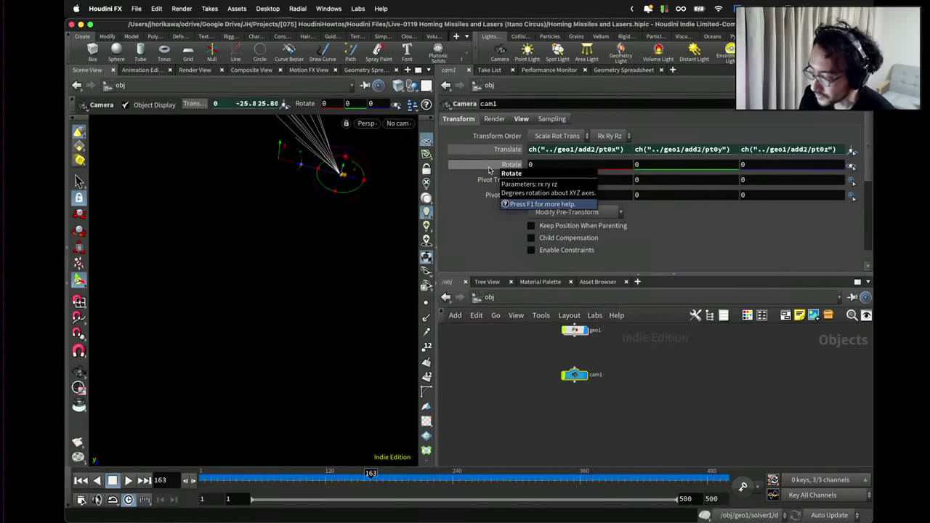
key(Tab)
key(Escape)
drag(397, 207, 341, 294)
key(Return)
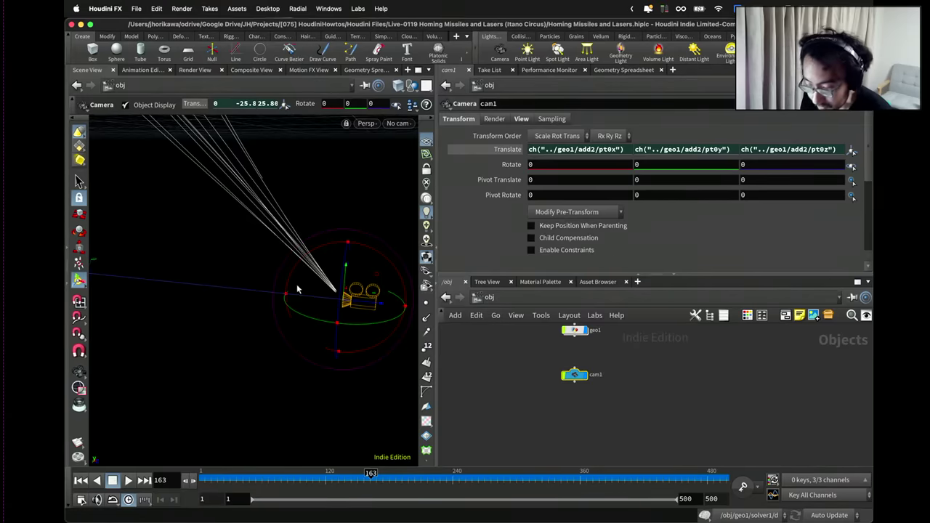
scroll(334, 305, down, 3)
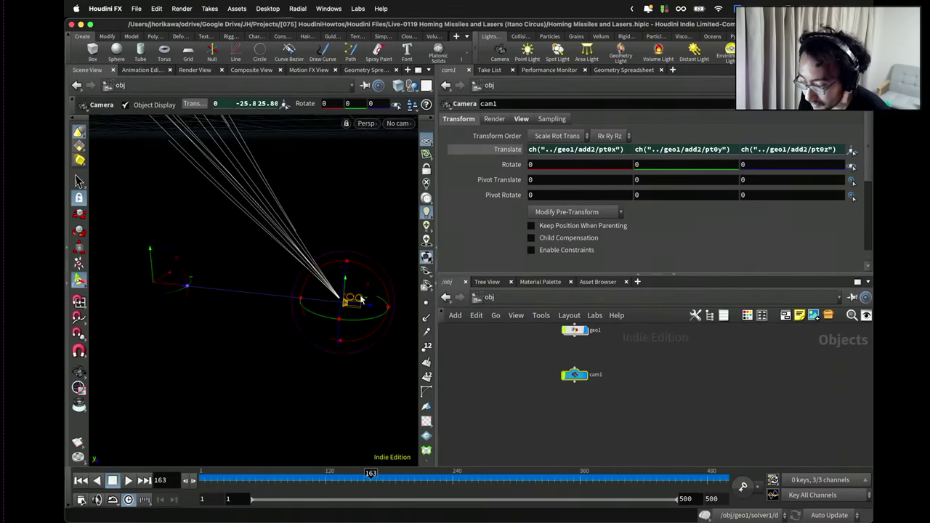
Inside geo1, set the display flag on copytopoints1 to show only the trail curves.
double_click(575, 331)
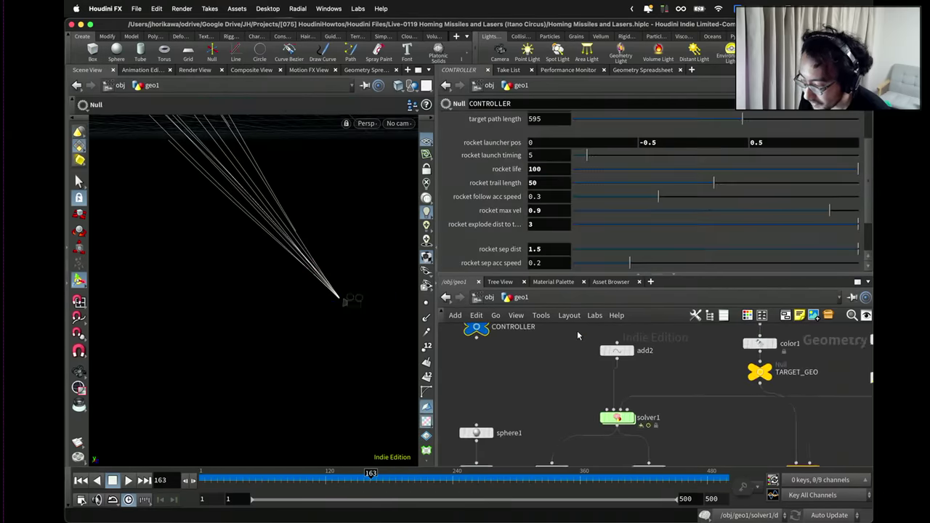
scroll(577, 343, down, 3)
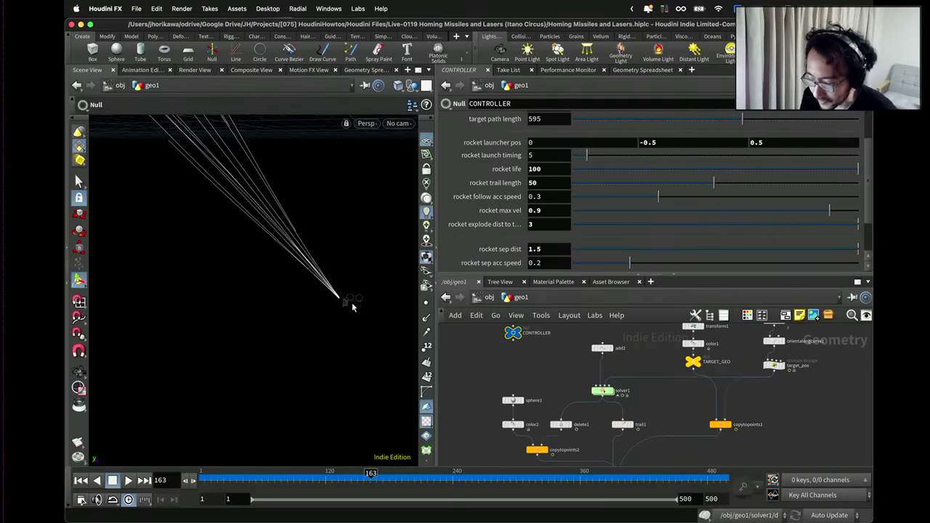
key(Escape)
drag(353, 306, 240, 305)
scroll(604, 423, down, 3)
scroll(604, 436, up, 3)
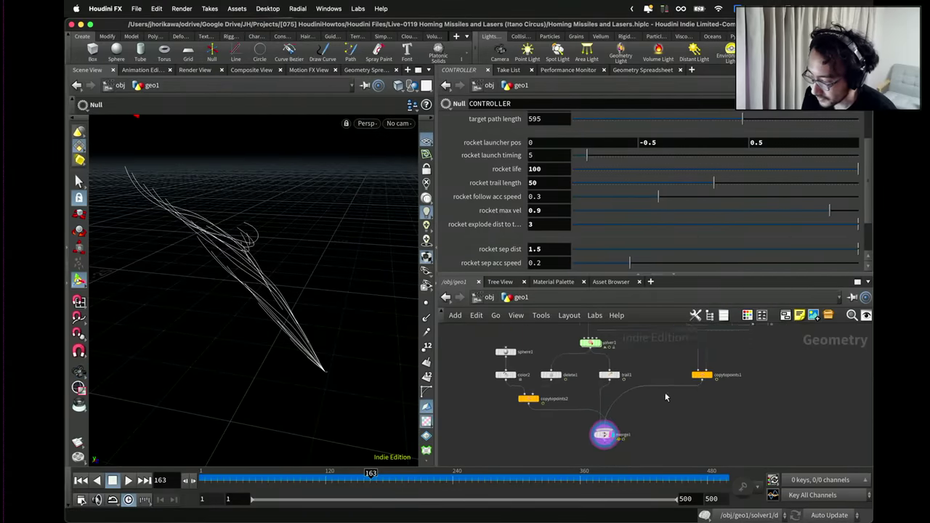
click(712, 374)
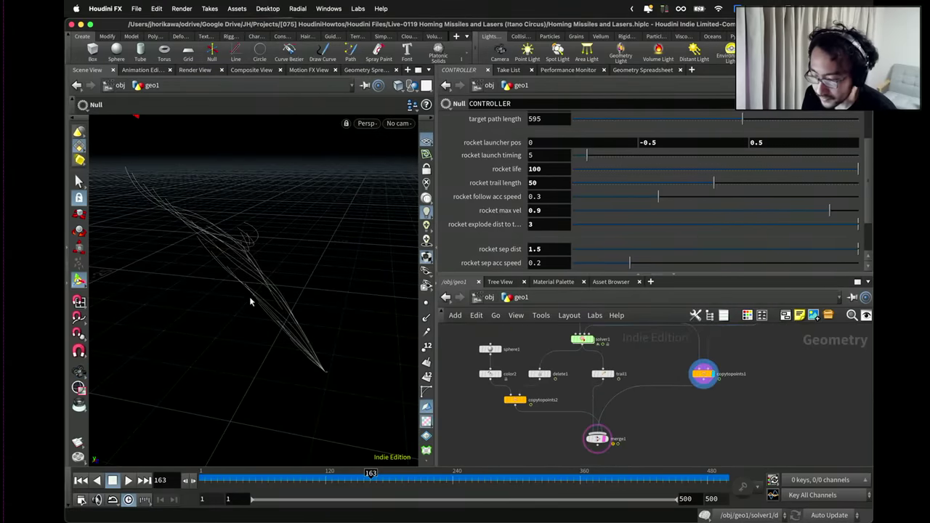
mouse_move(244, 315)
mouse_down()
mouse_move(208, 263)
mouse_move(207, 281)
mouse_move(316, 375)
mouse_up()
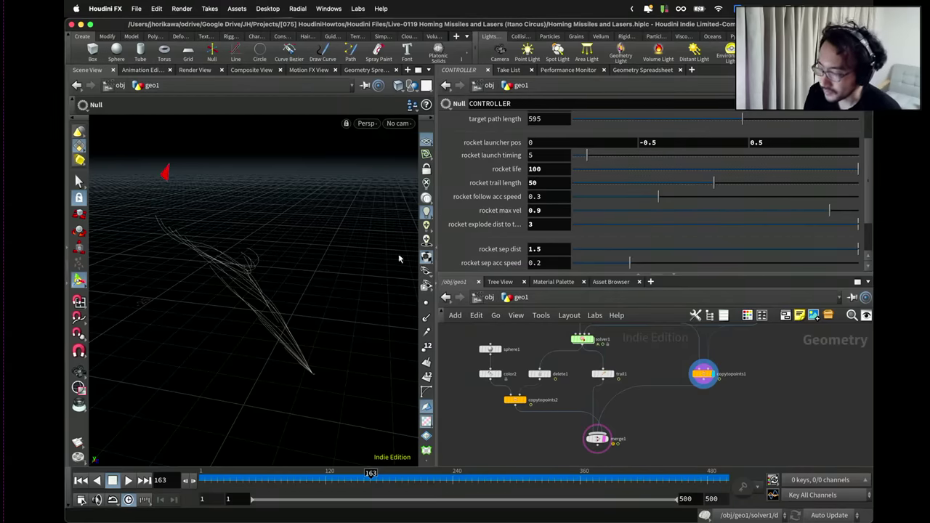
Check cam1's rotation values at /obj, then return to the geo1 network.
click(481, 297)
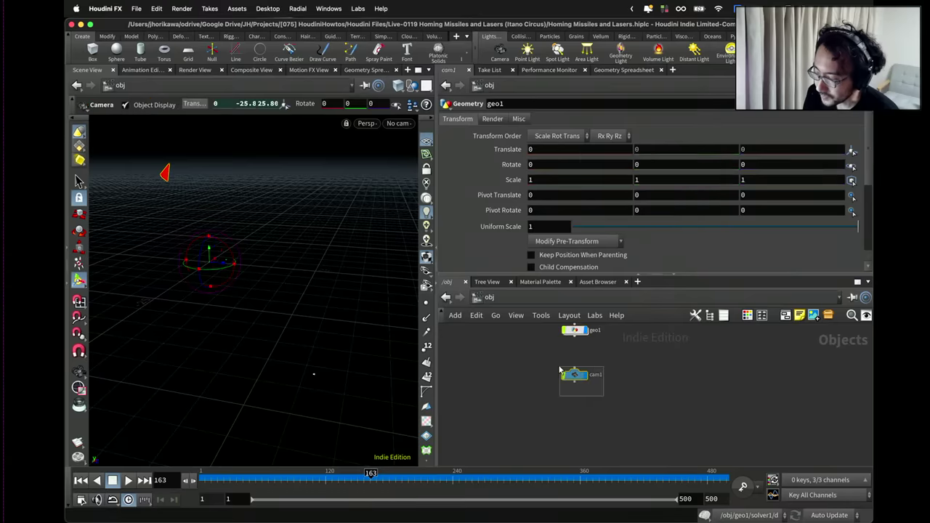
click(659, 165)
key(Tab)
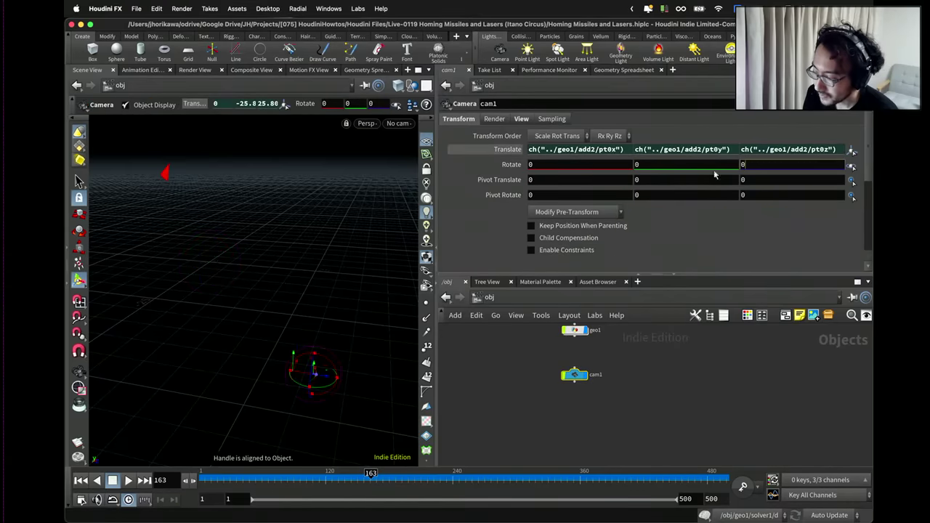
double_click(574, 330)
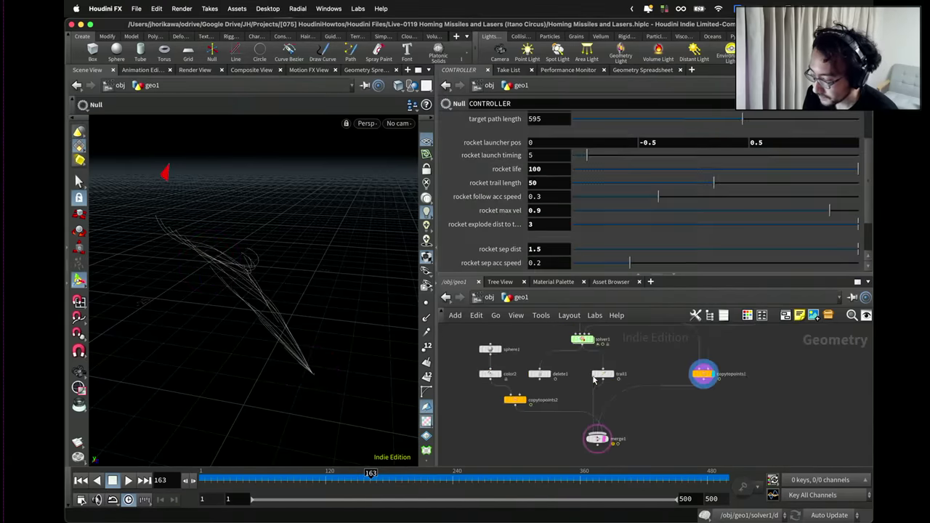
scroll(635, 425, down, 3)
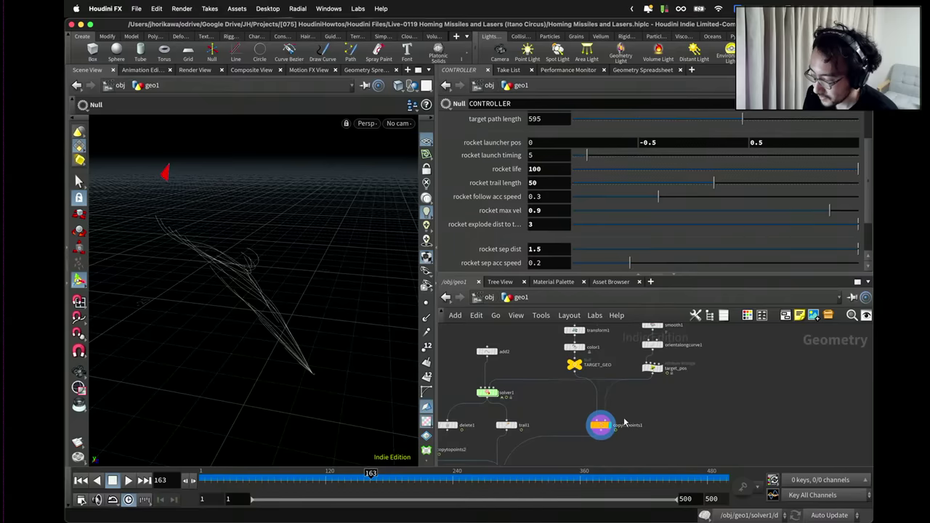
scroll(619, 421, up, 5)
scroll(629, 398, up, 2)
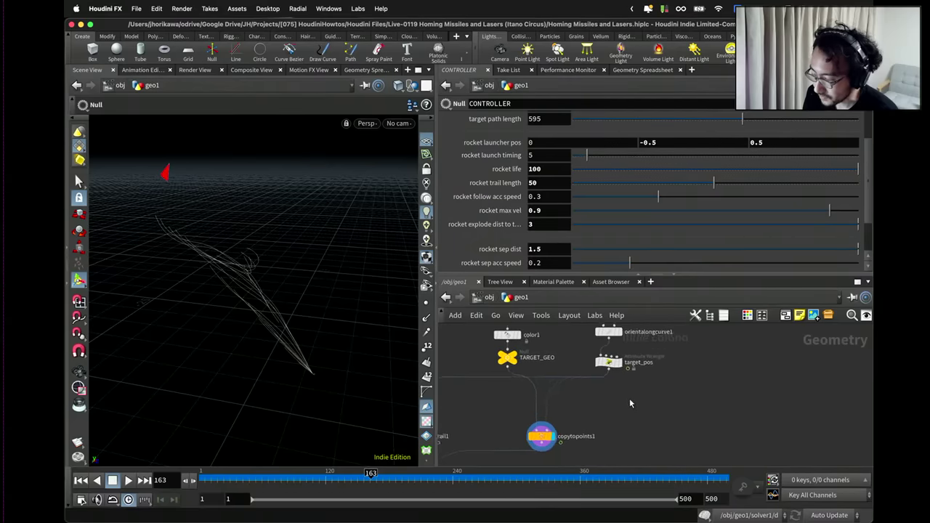
Display target_pos and move add2 aside to make room beside it.
click(618, 358)
click(608, 360)
scroll(624, 402, down, 5)
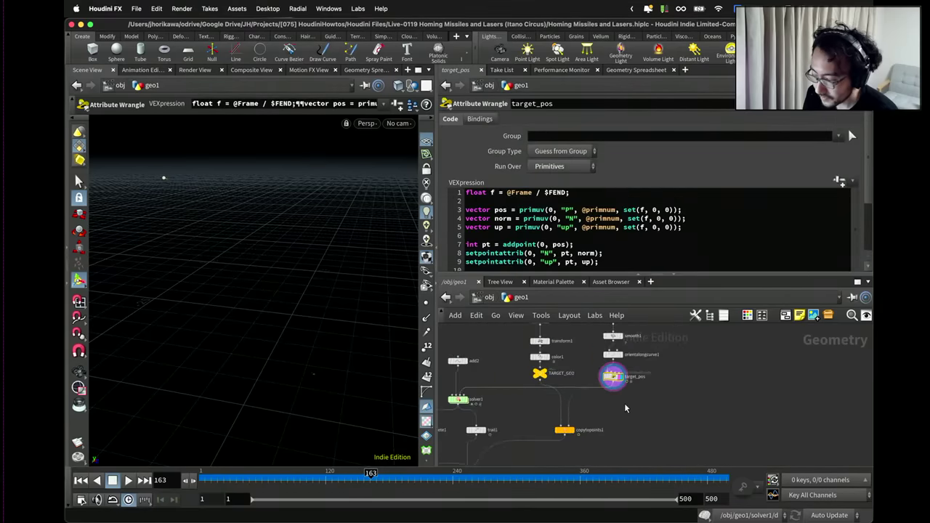
scroll(613, 390, up, 3)
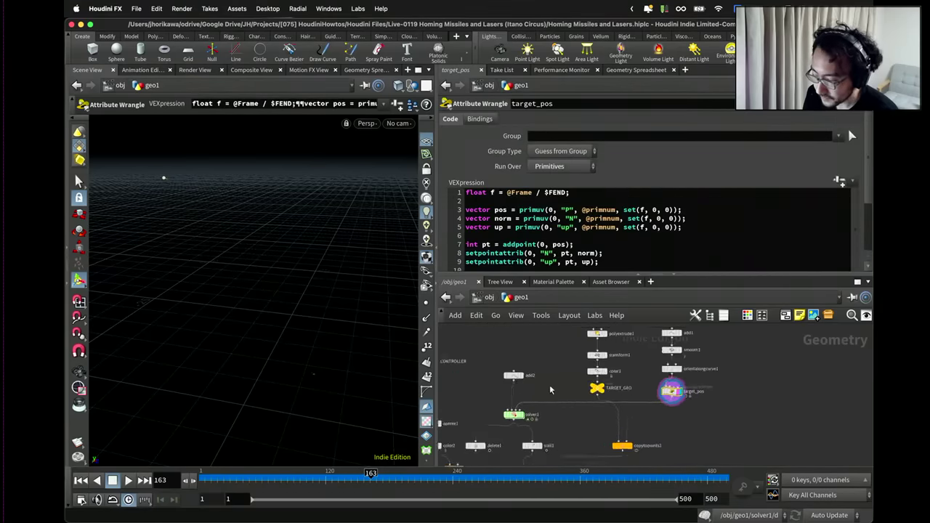
drag(497, 374, 528, 372)
drag(698, 394, 700, 396)
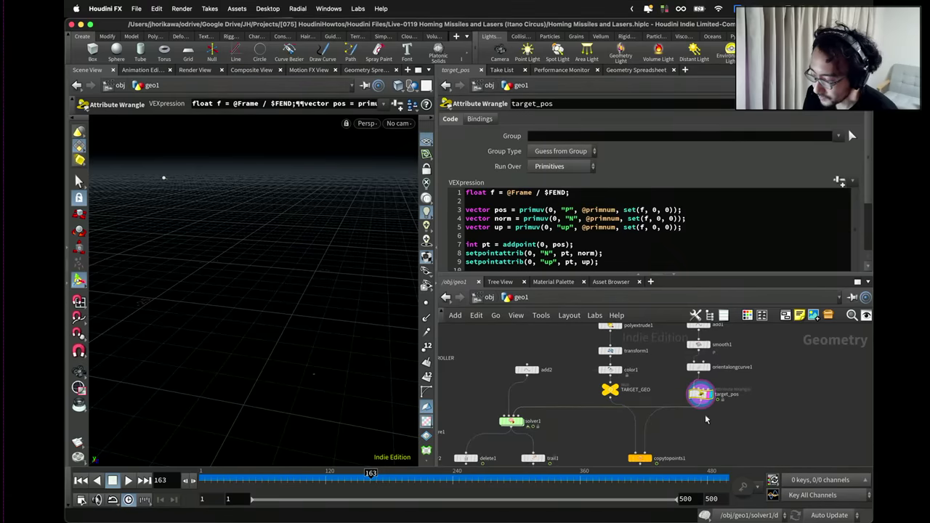
middle_drag(705, 420, 669, 394)
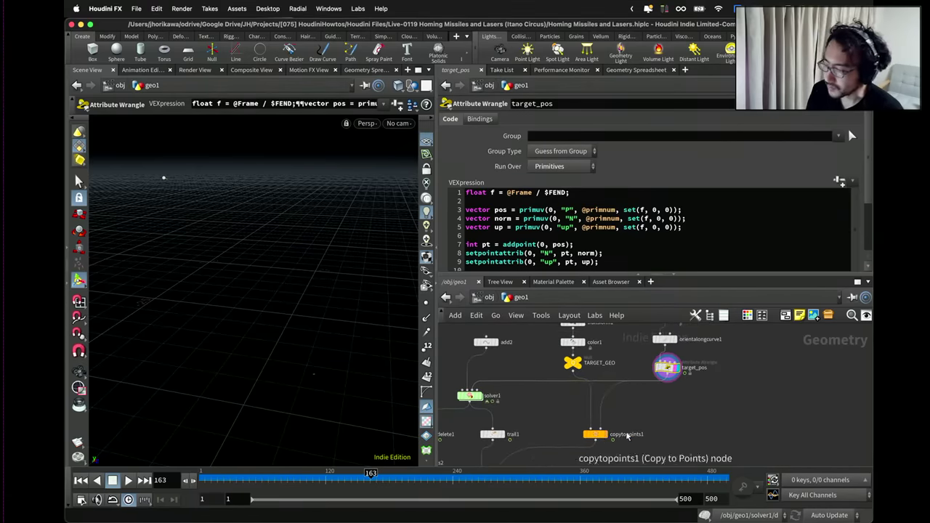
Create a Point Wrangle node by searching 'pointwr'.
key(Tab)
text(point e)
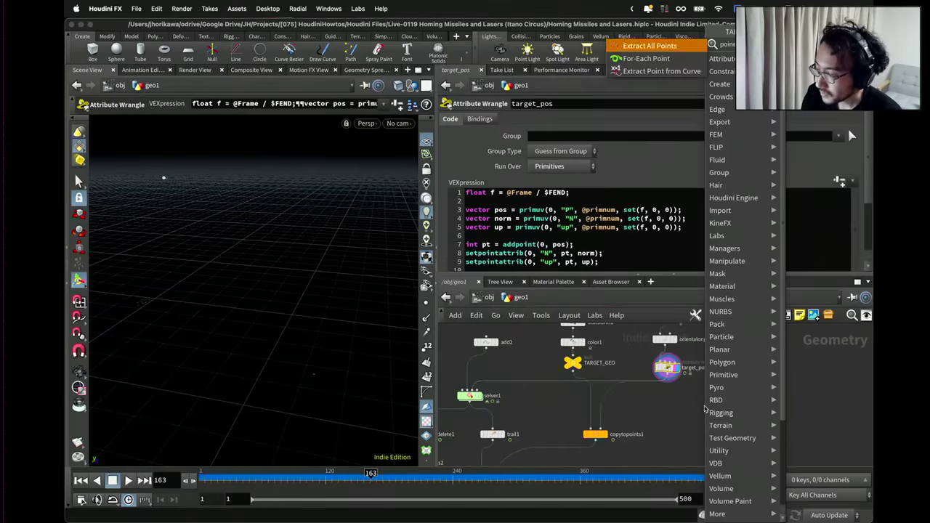
key(BackSpace)
key(BackSpace)
key(BackSpace)
key(BackSpace)
text(nt)
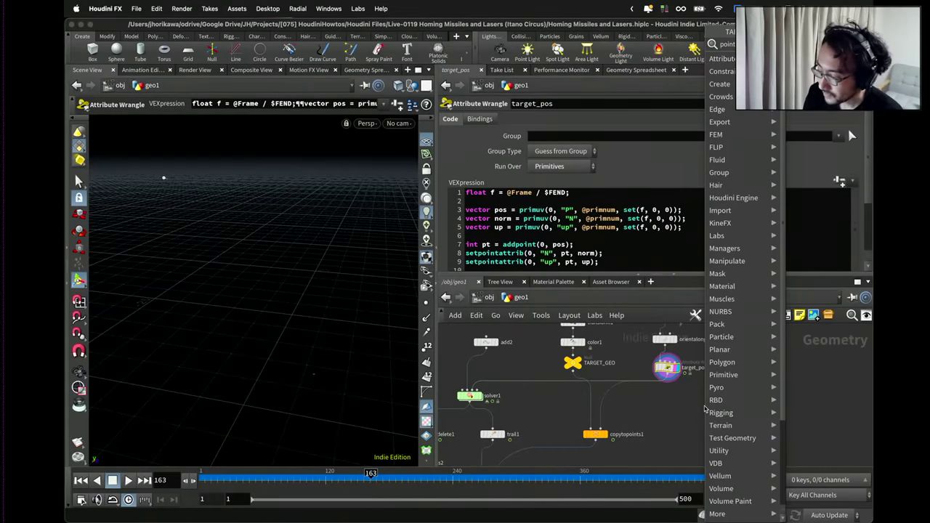
text(wr)
key(Return)
Place the new wrangle beside target_pos and name it camera_dir.
click(705, 411)
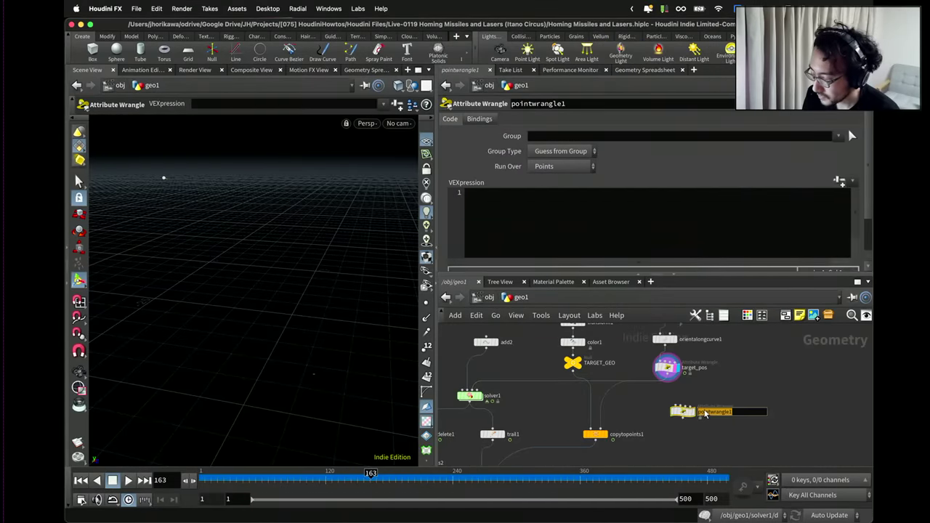
text(camera_dir)
key(Return)
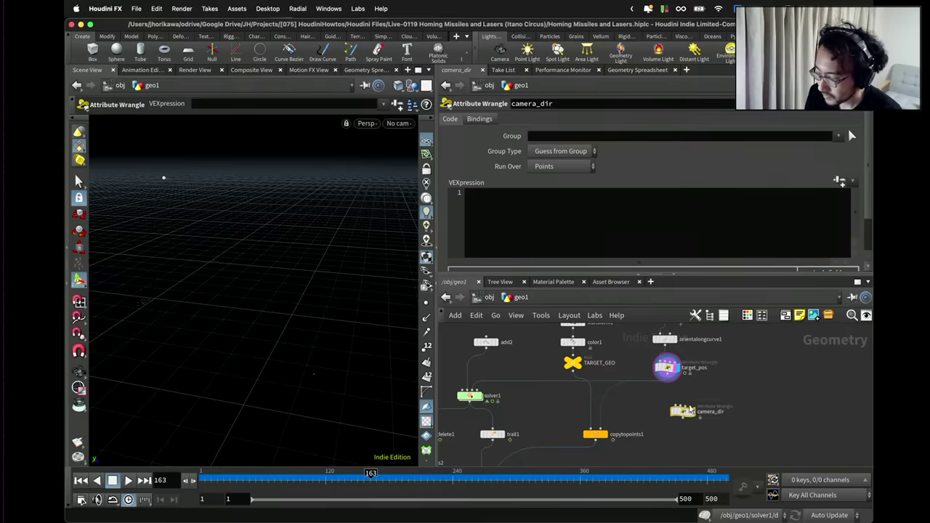
Wire TARGET_GEO and target_pos into camera_dir and make it the displayed node.
drag(572, 371, 641, 421)
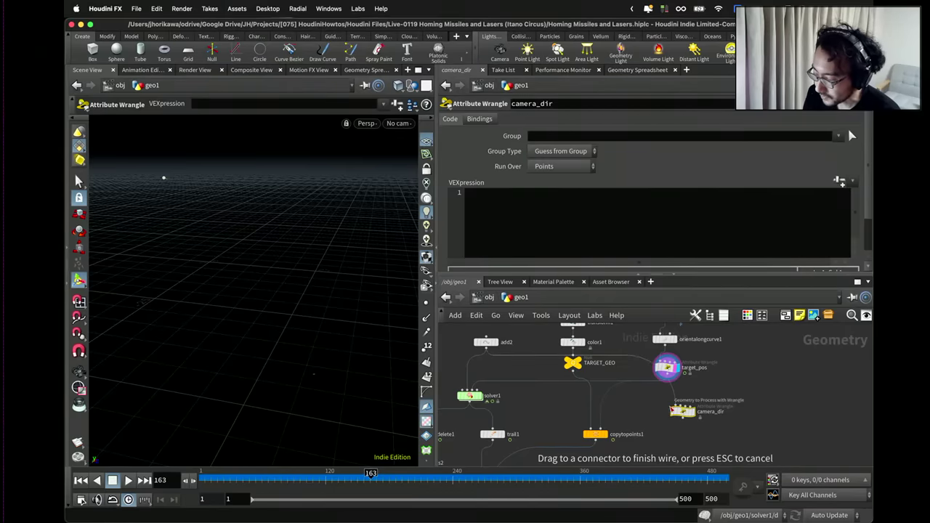
scroll(472, 354, up, 1)
click(485, 348)
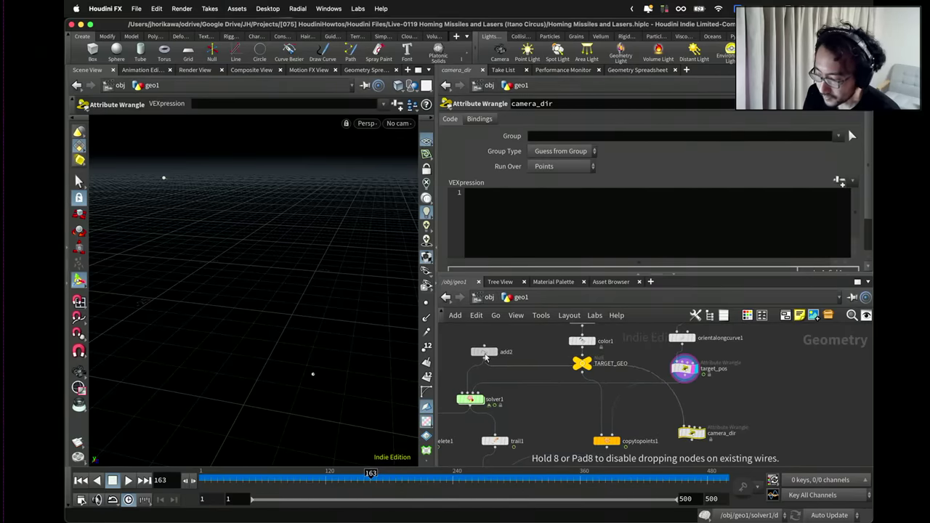
drag(691, 433, 686, 429)
scroll(686, 429, up, 1)
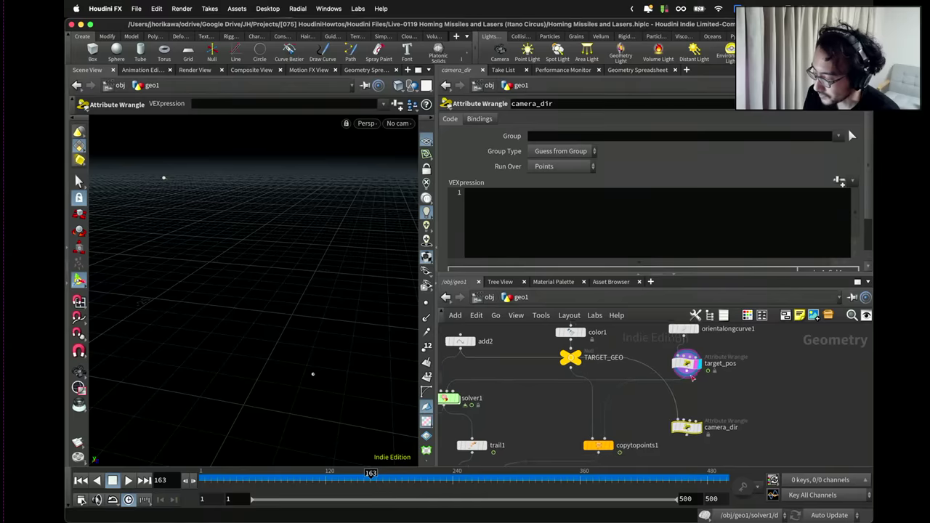
drag(686, 377, 696, 432)
scroll(695, 431, up, 1)
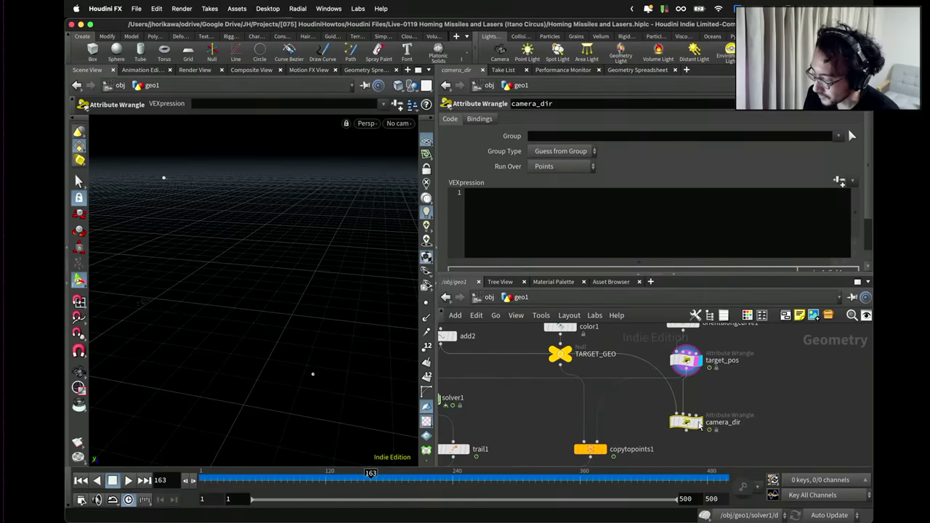
click(698, 423)
Write target = point(1, "P", 0) and dir = normalize(target - @P) in the VEX snippet.
click(577, 197)
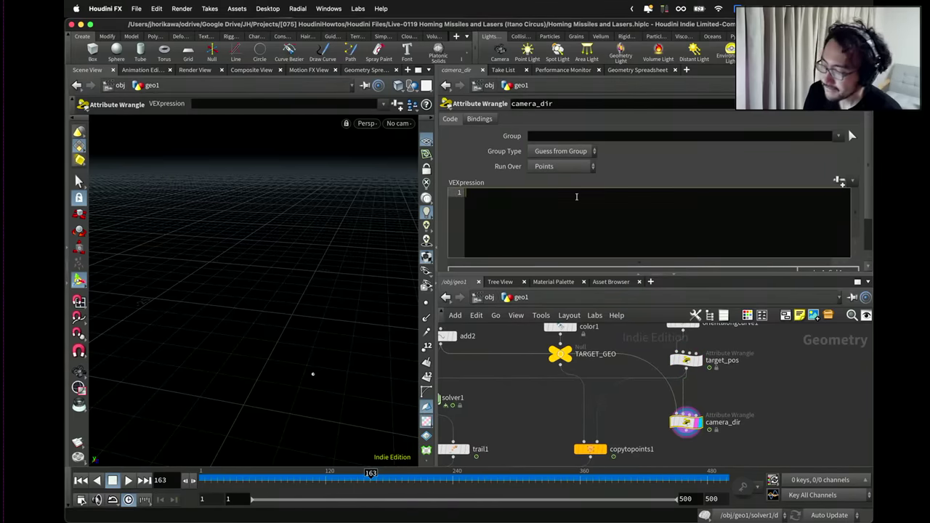
text(vector)
text( tar)
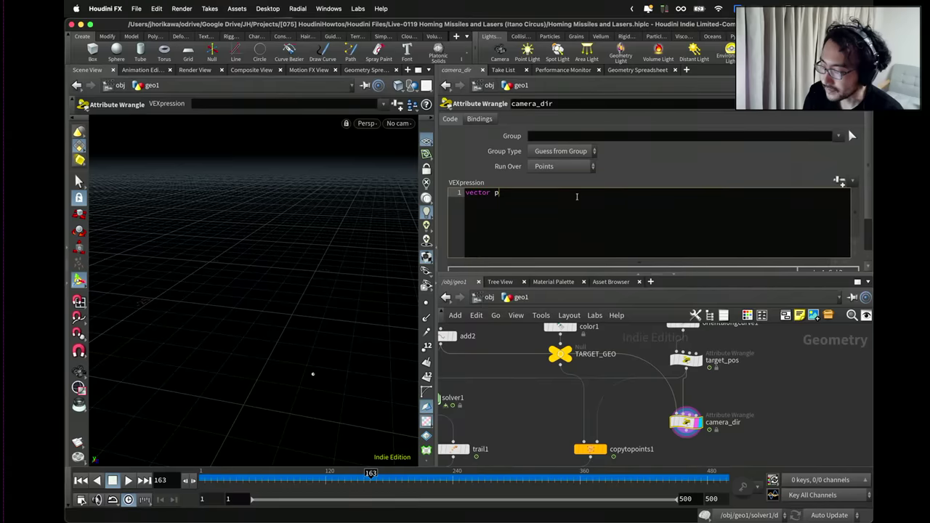
text(get )
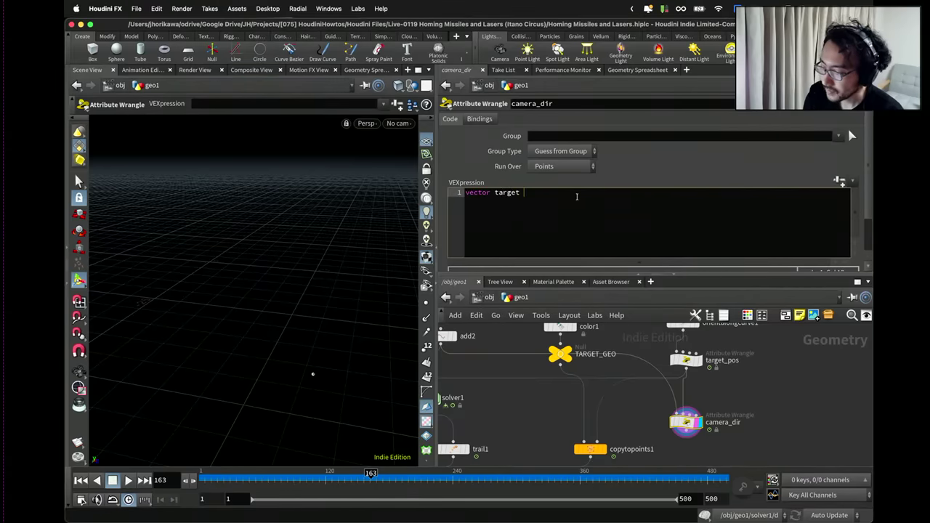
text(= point(1, "P", 0)
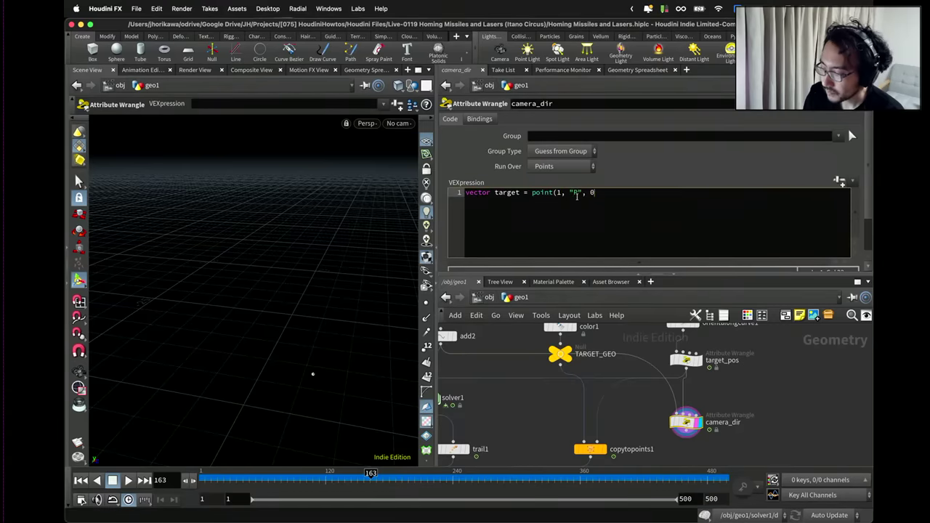
text();)
key(Return)
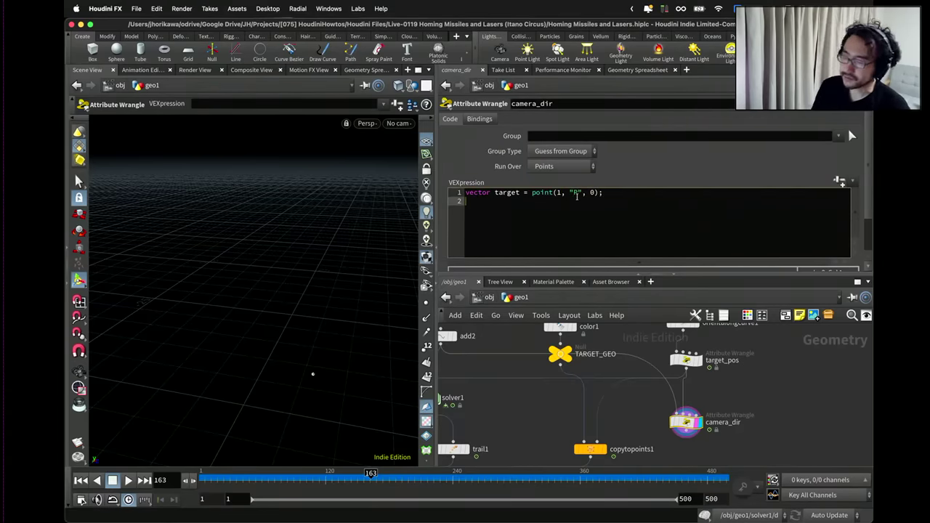
key(Return)
key(Return)
text(vector dir =)
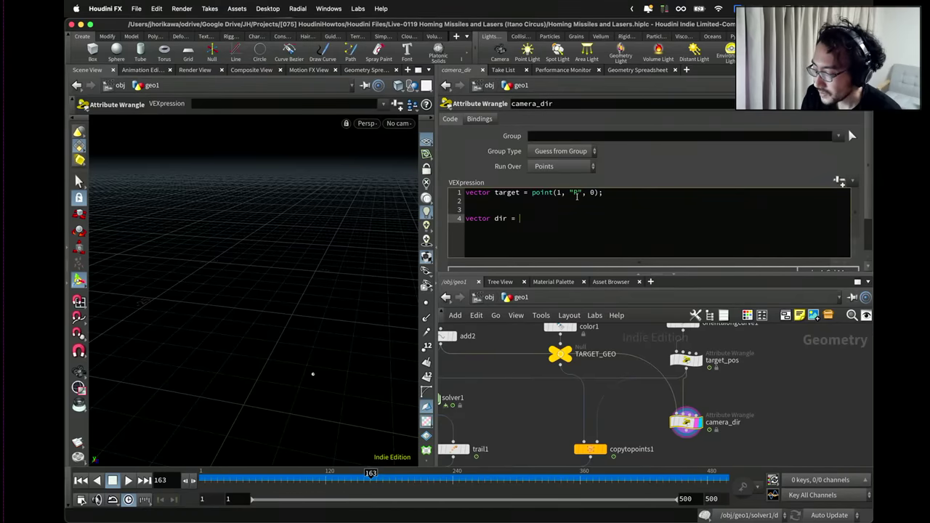
text( taret)
key(BackSpace)
key(BackSpace)
text(ge)
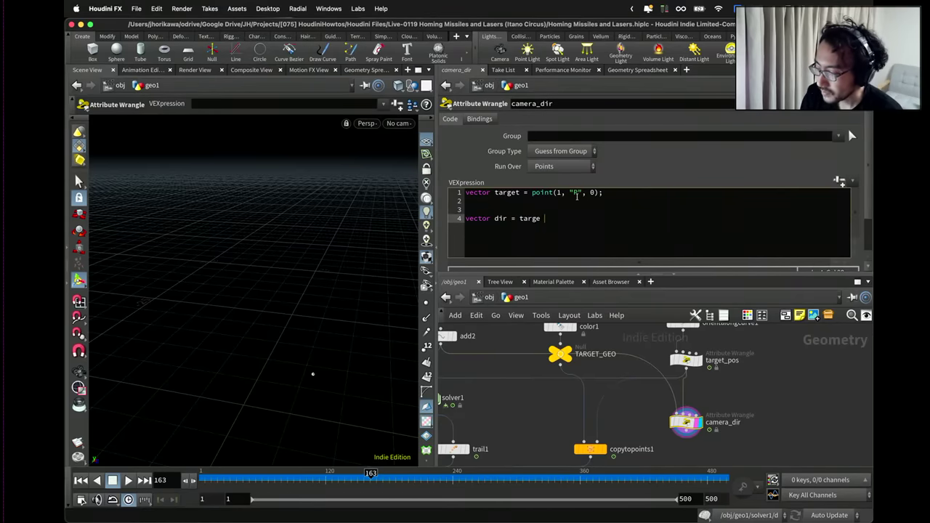
text(t - @P))
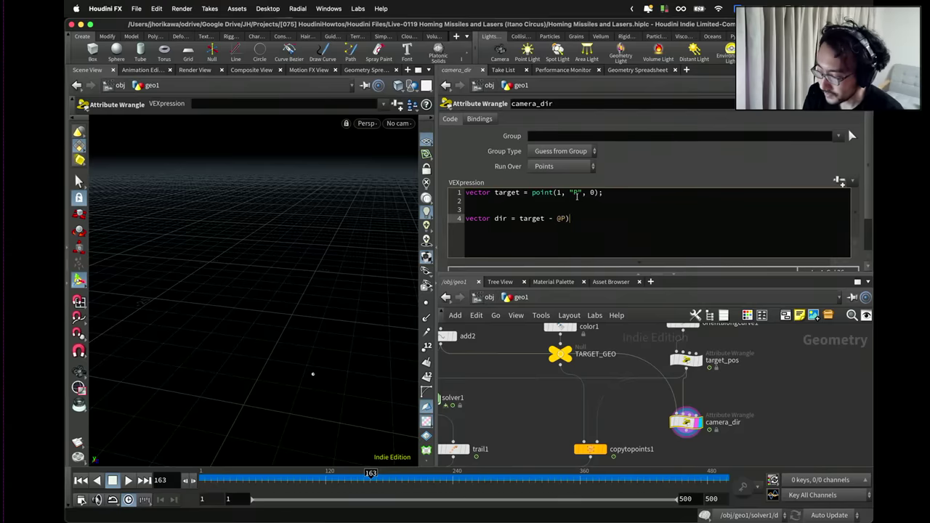
click(518, 218)
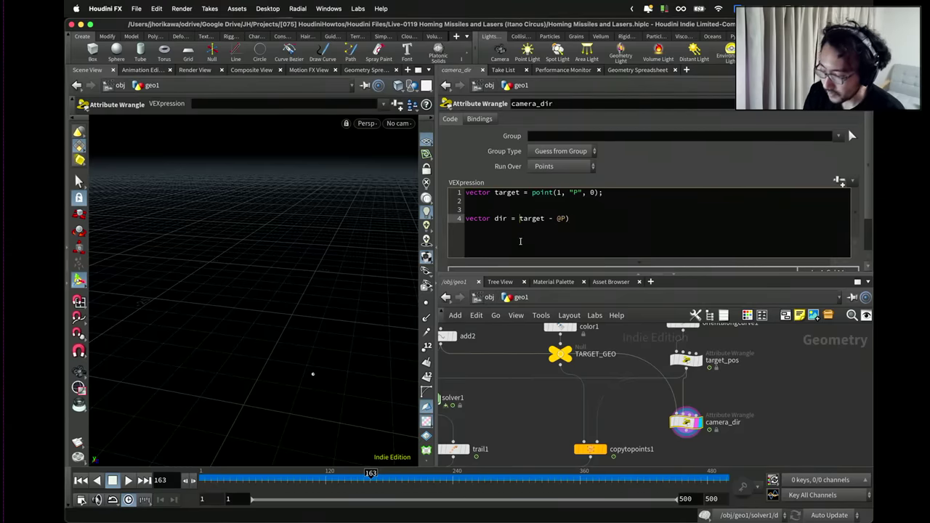
text(normalize()
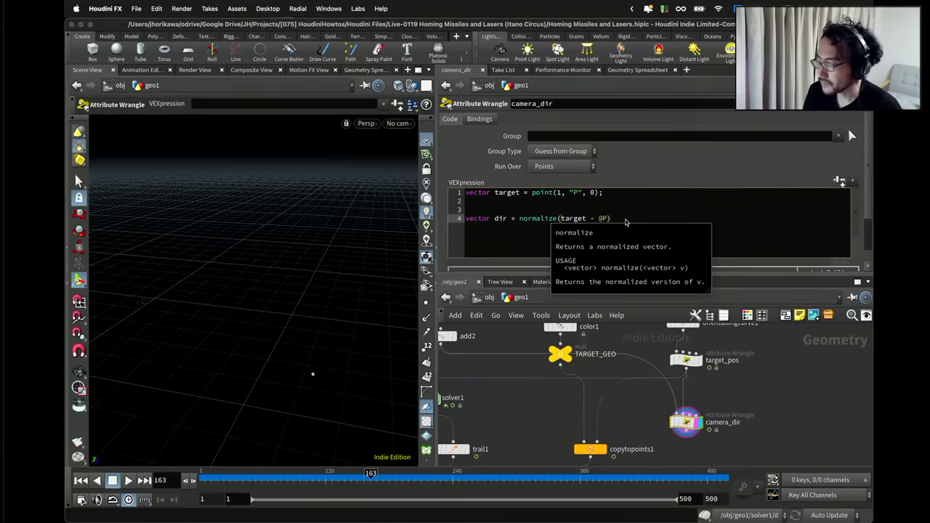
click(625, 219)
text(;)
key(Return)
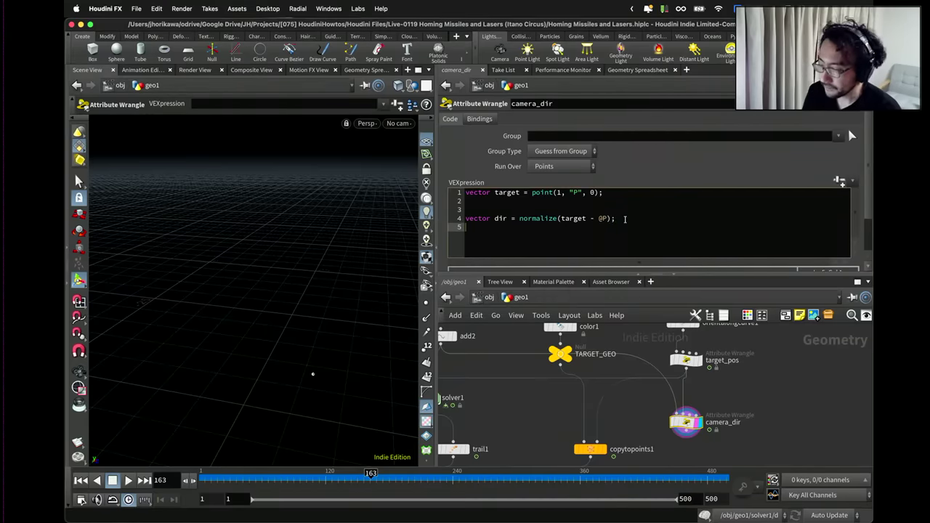
Add cdir = set(0,0,-1) above and rename the direction variable to tdir.
drag(625, 219, 518, 218)
click(633, 227)
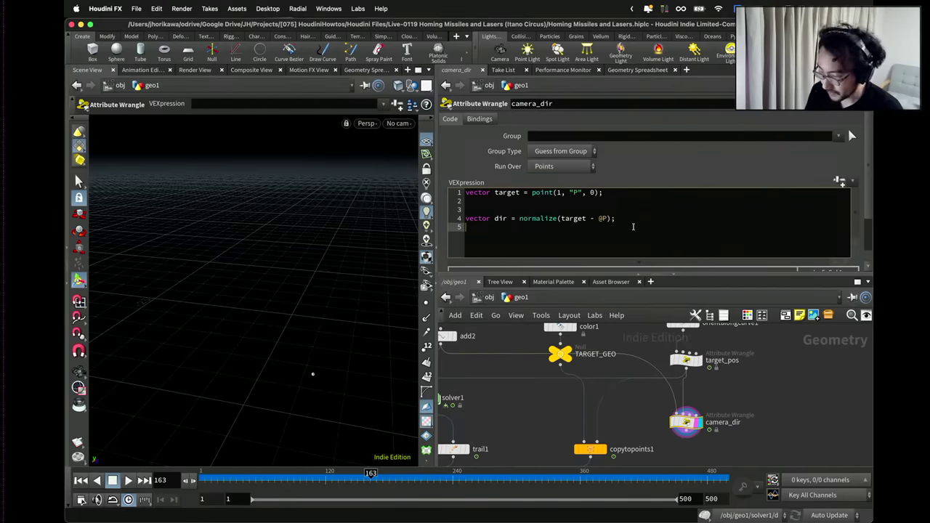
key(Up)
key(Return)
key(Up)
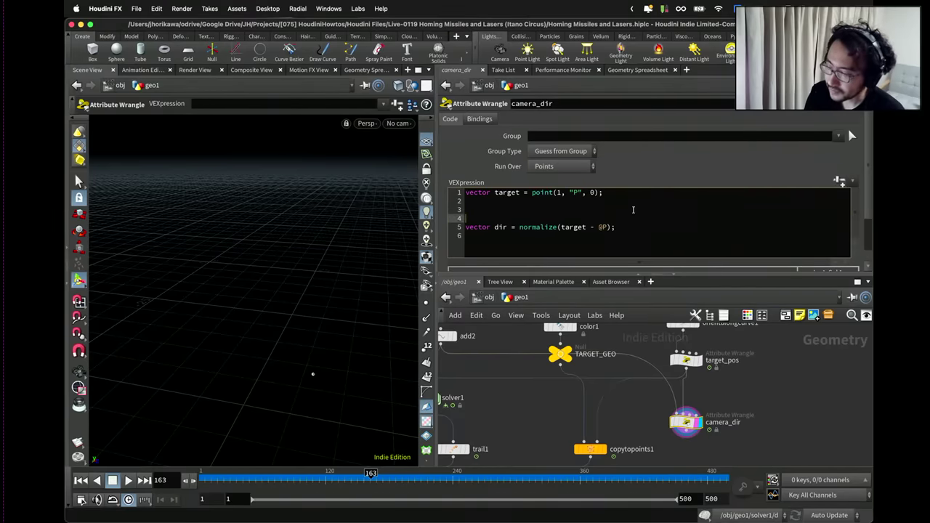
text(vector cd)
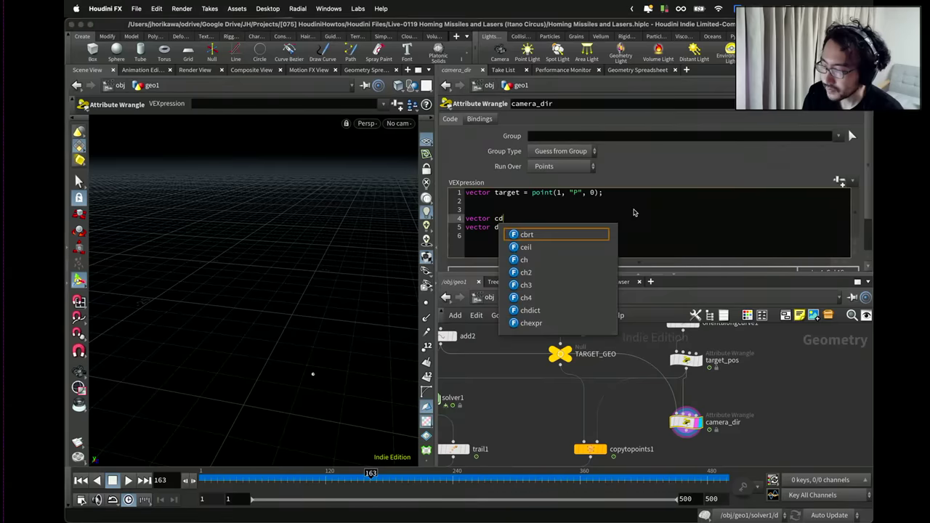
text(ir = set)
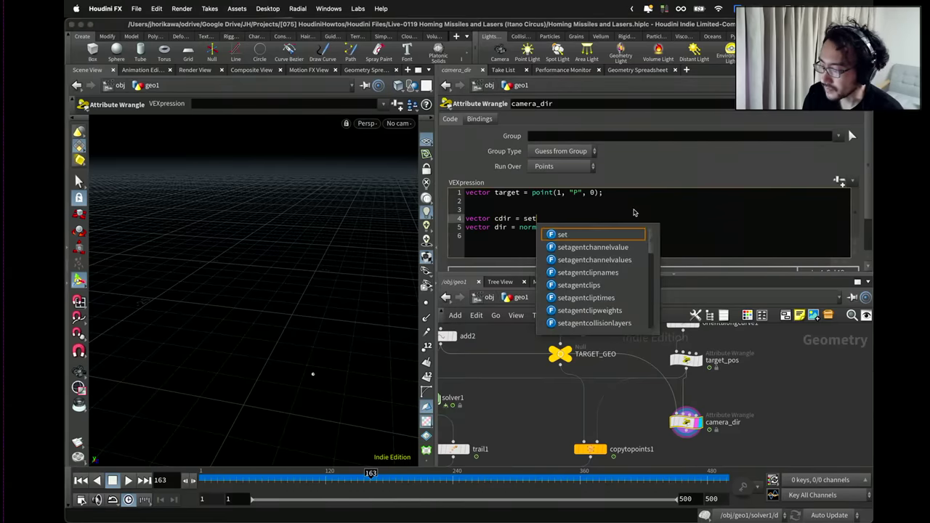
text((0,0,-)
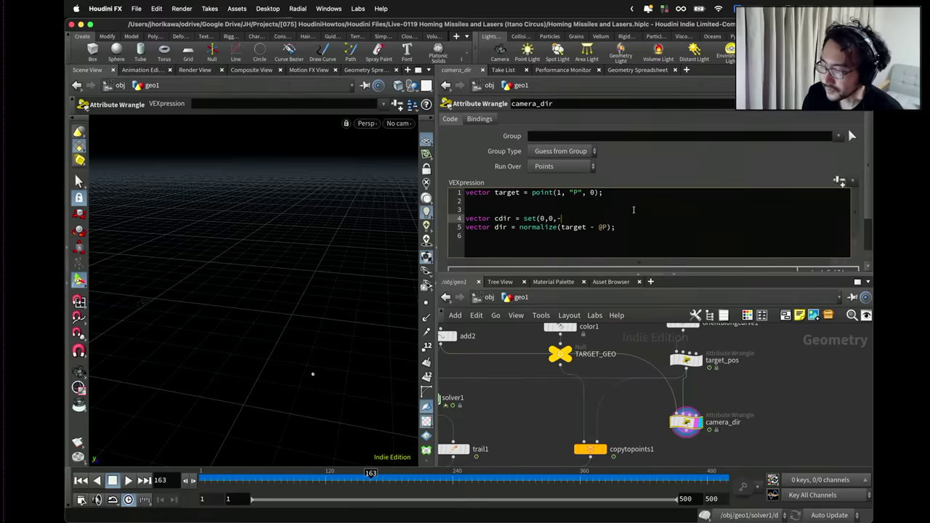
text(1);)
drag(582, 219, 521, 219)
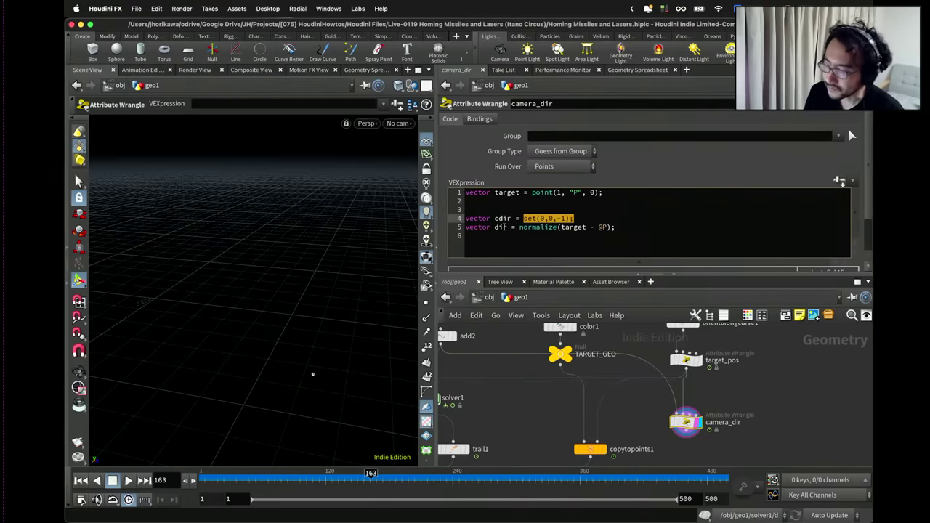
click(495, 226)
text(t)
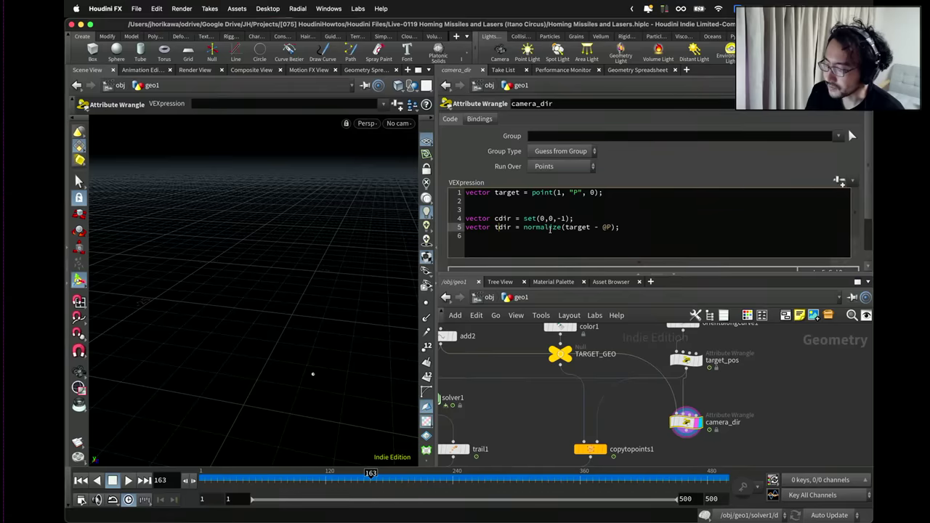
Add vector4 quat = dihedral(cdir, tdir) below the direction lines.
drag(622, 226, 494, 226)
click(645, 229)
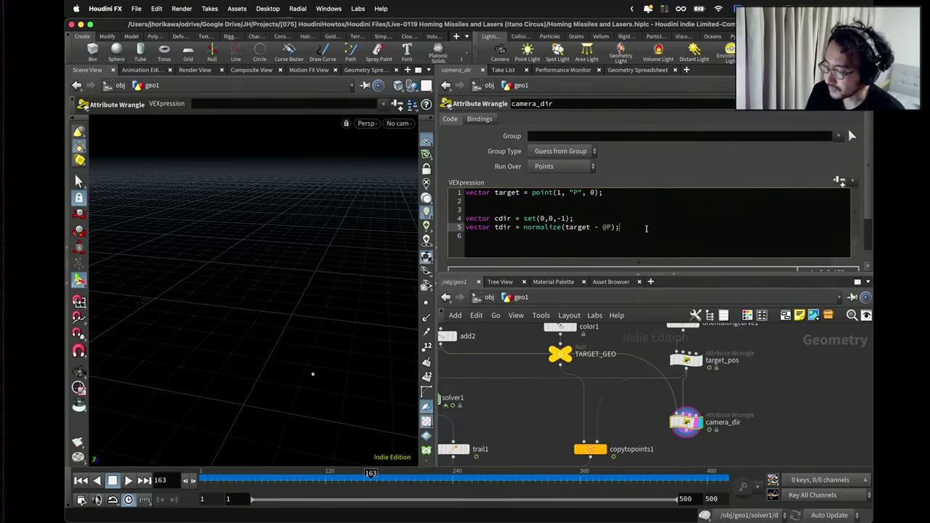
drag(574, 218, 459, 219)
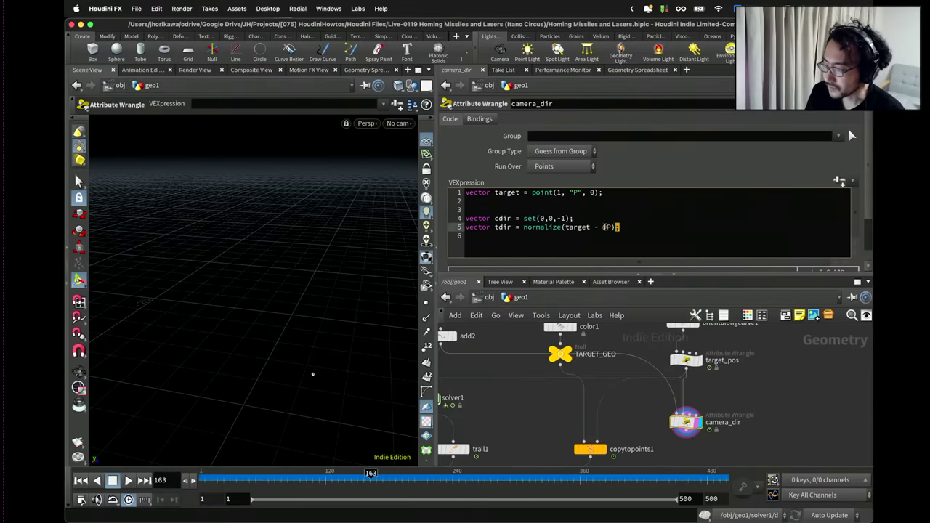
drag(617, 227, 459, 227)
click(642, 227)
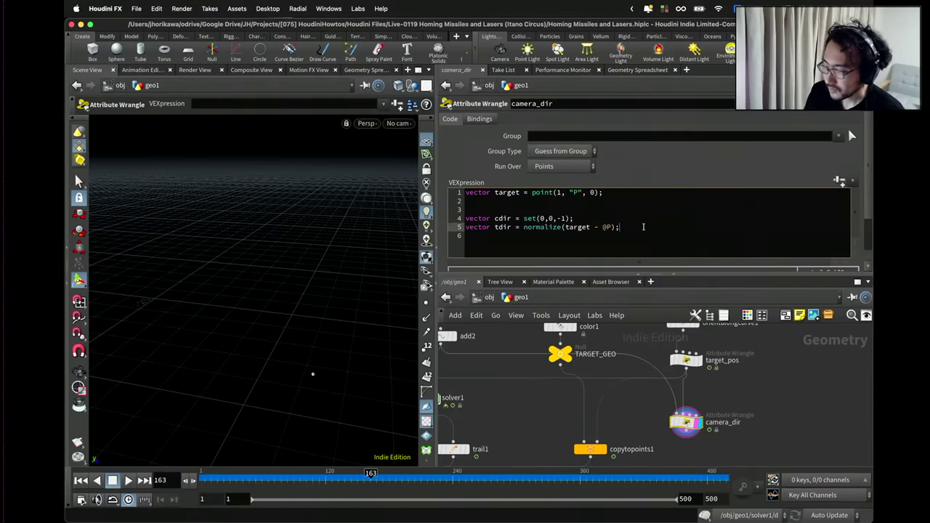
key(Return)
key(Return)
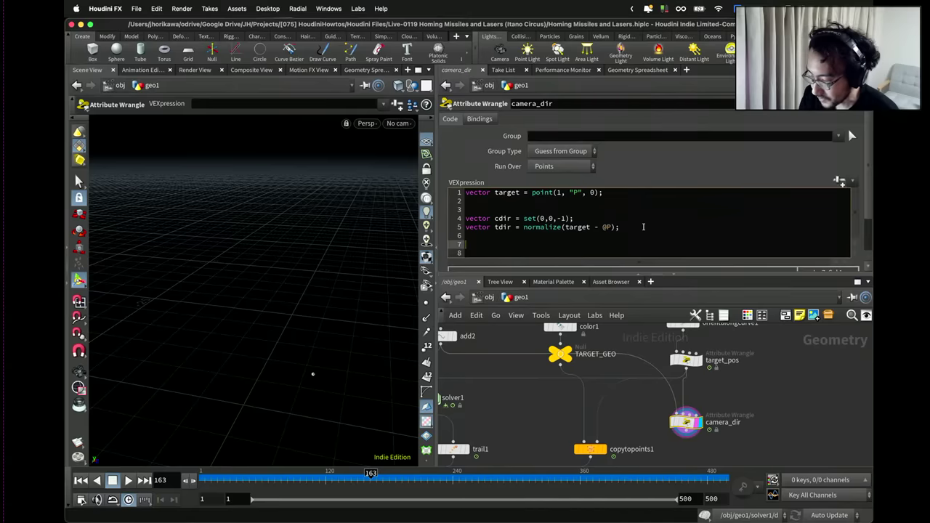
text(vector4 )
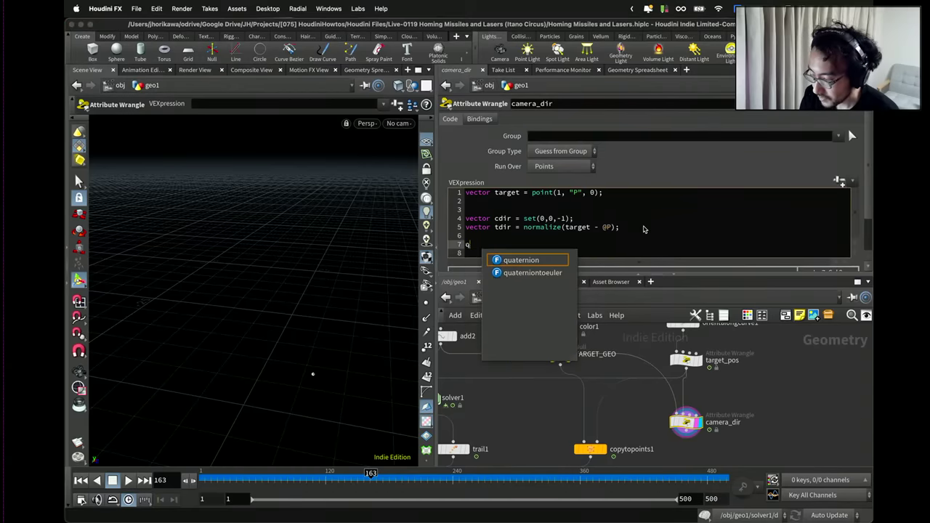
text(quat = )
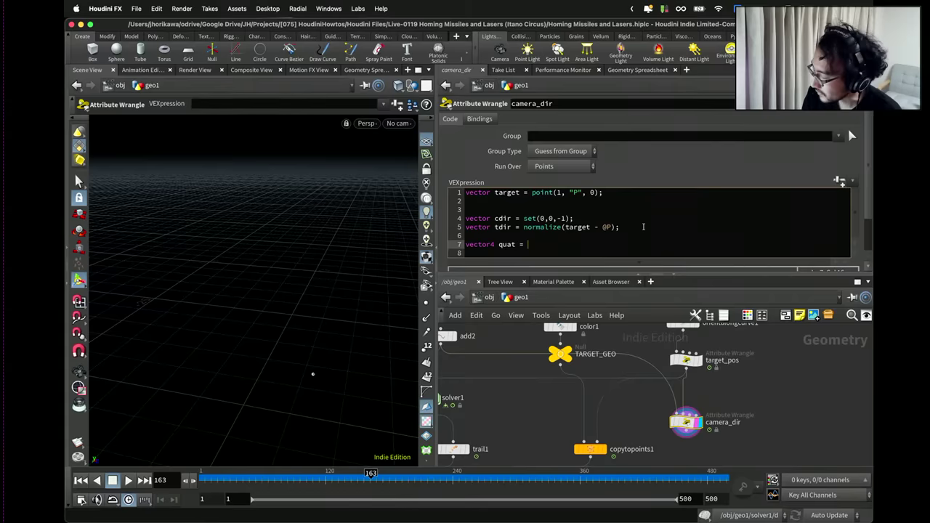
text(dihed)
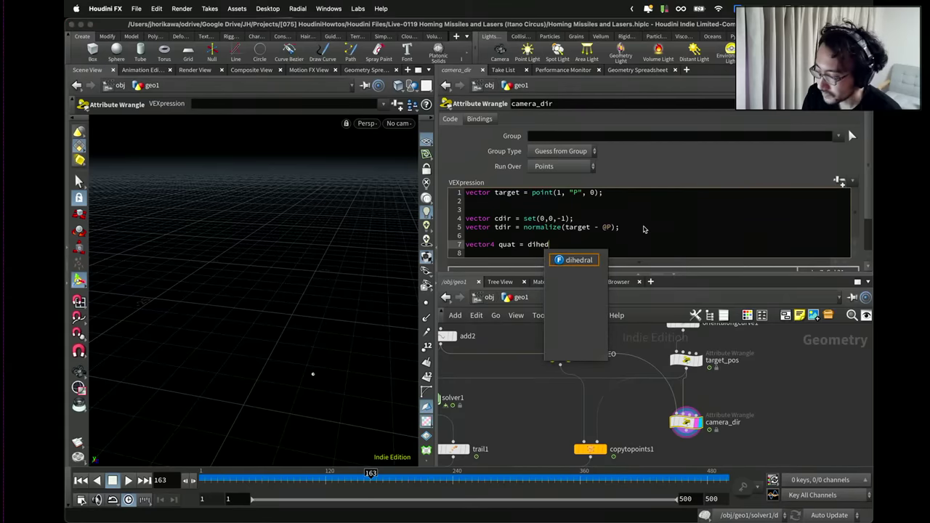
text(ral()
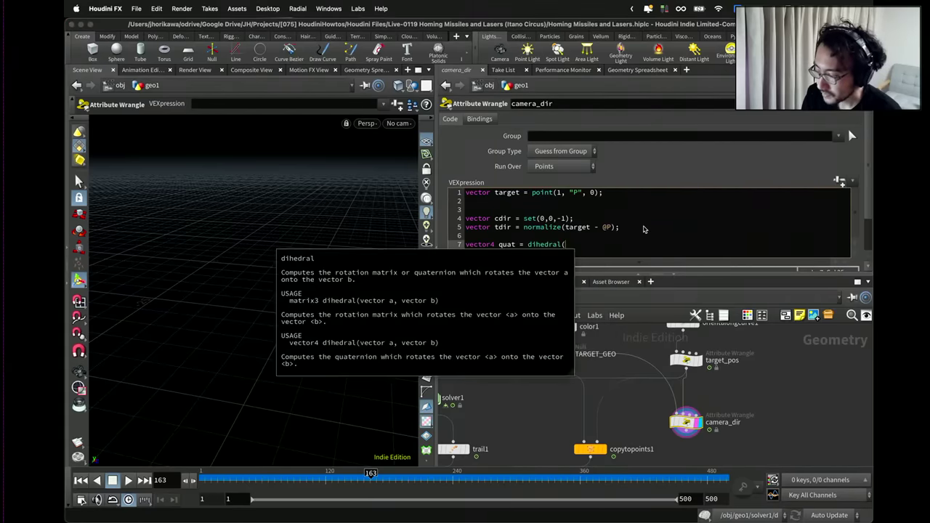
text(cdir, tdir);)
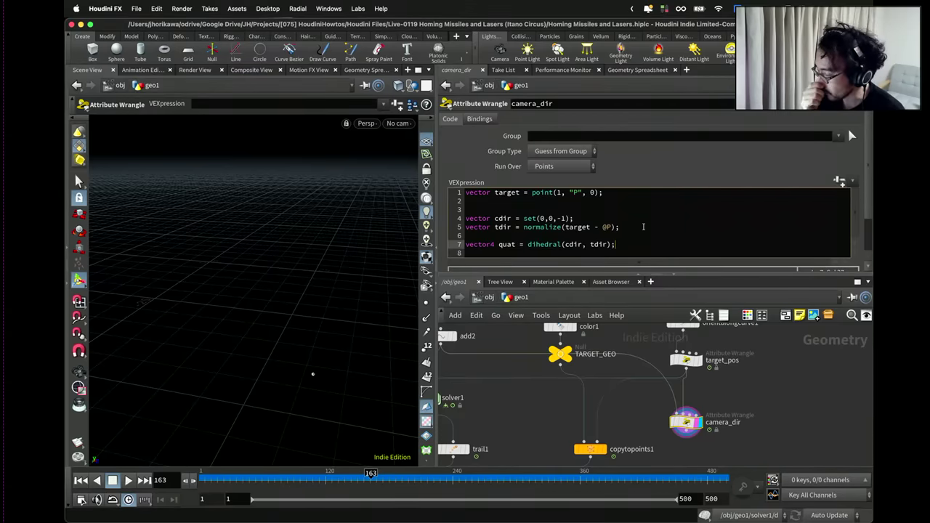
key(Return)
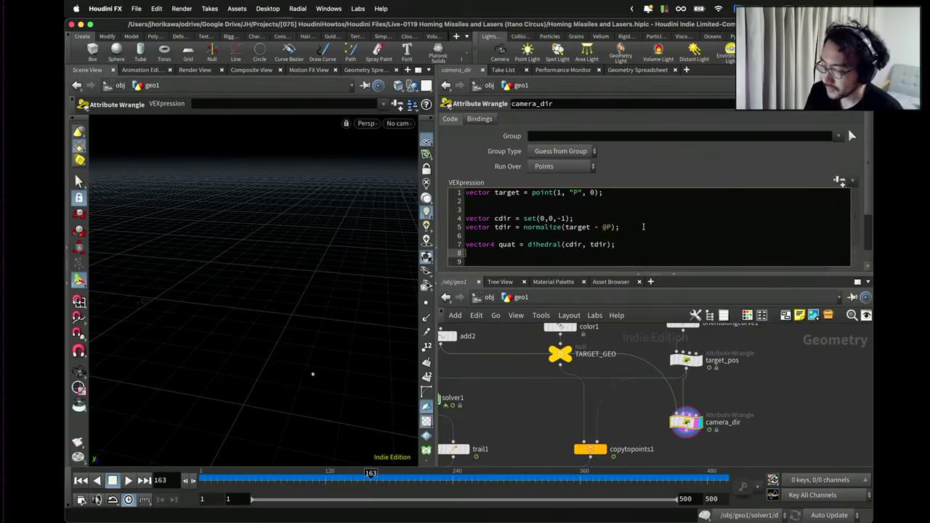
Add a line vector ang = quaterniontoeuler(quat);.
text(quate)
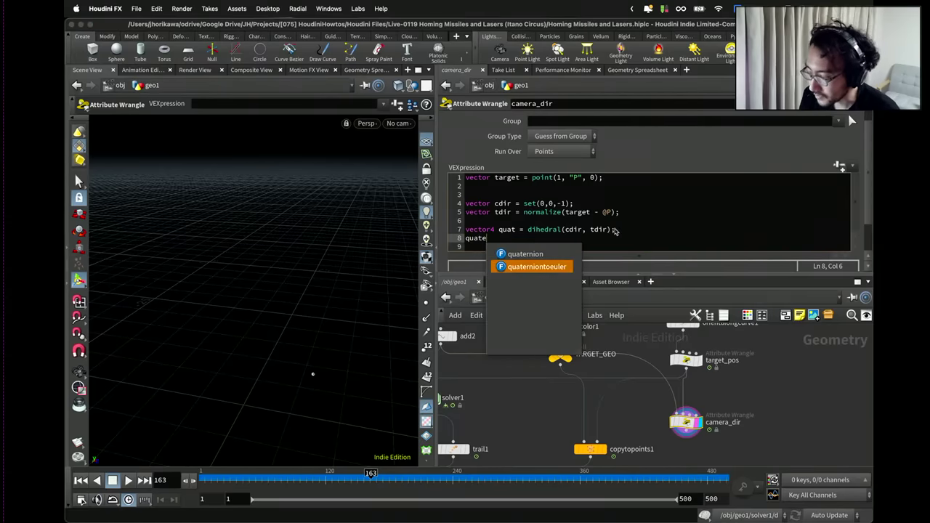
key(Return)
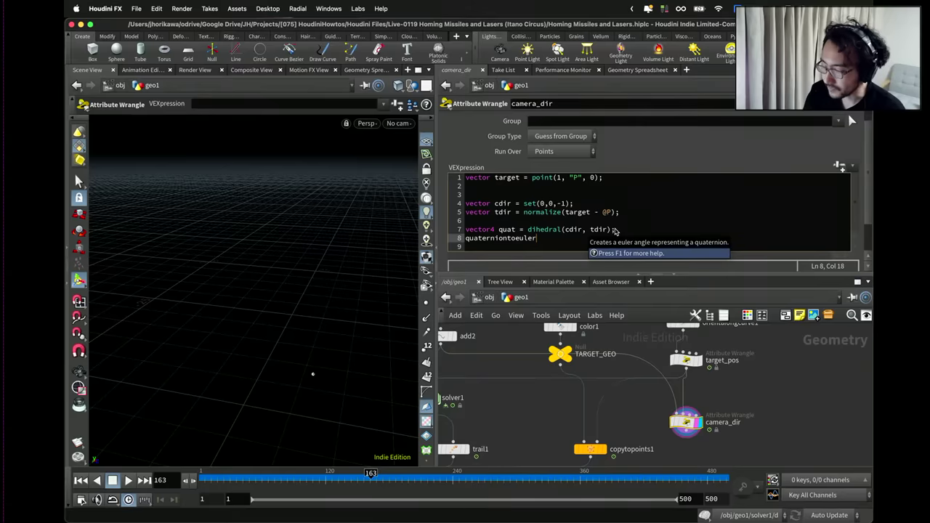
text(()
drag(517, 230, 499, 229)
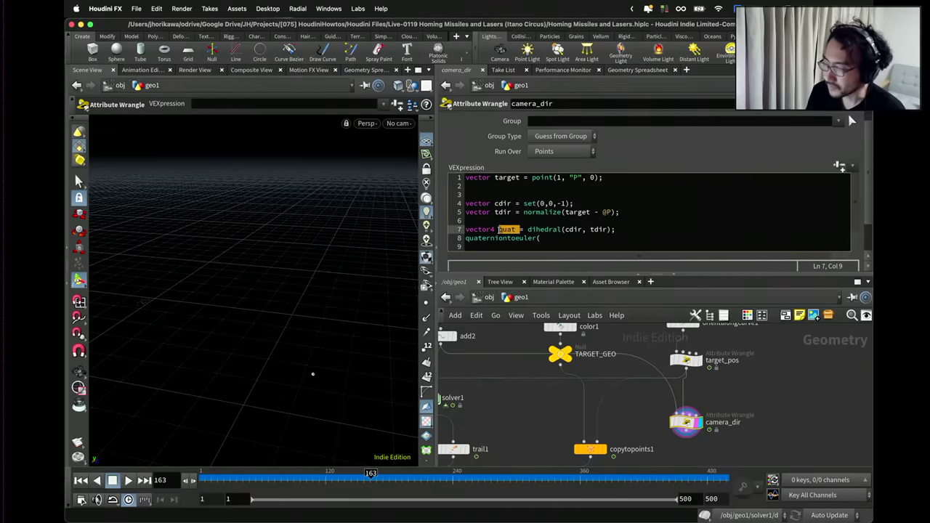
click(466, 238)
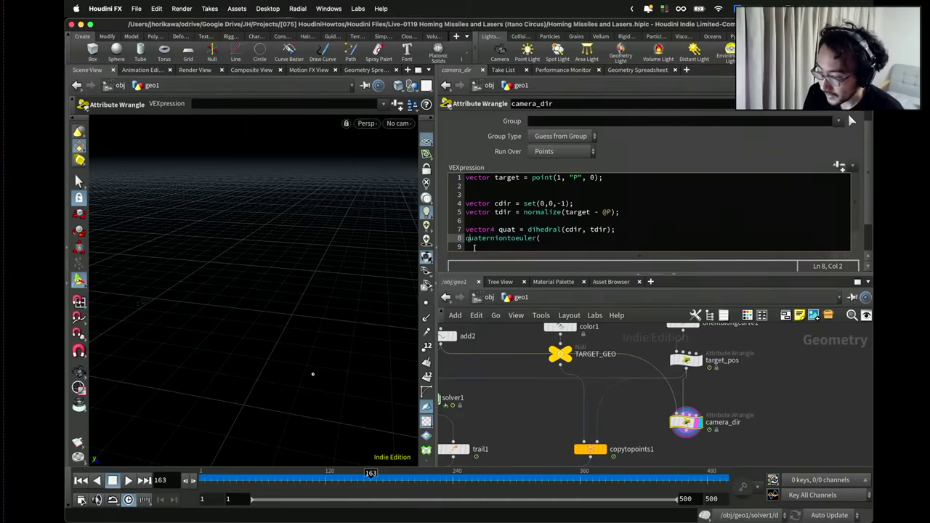
text(vector ang = )
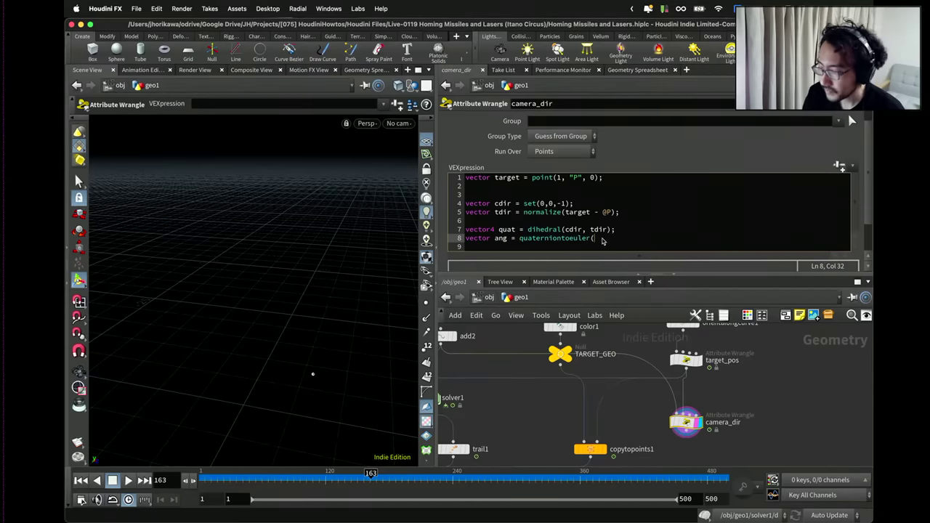
text(uat);)
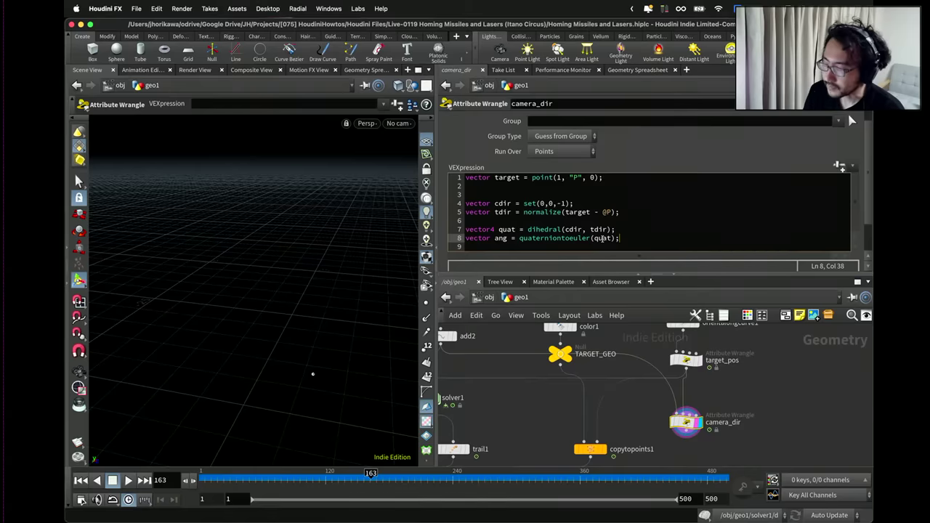
key(Return)
key(Return)
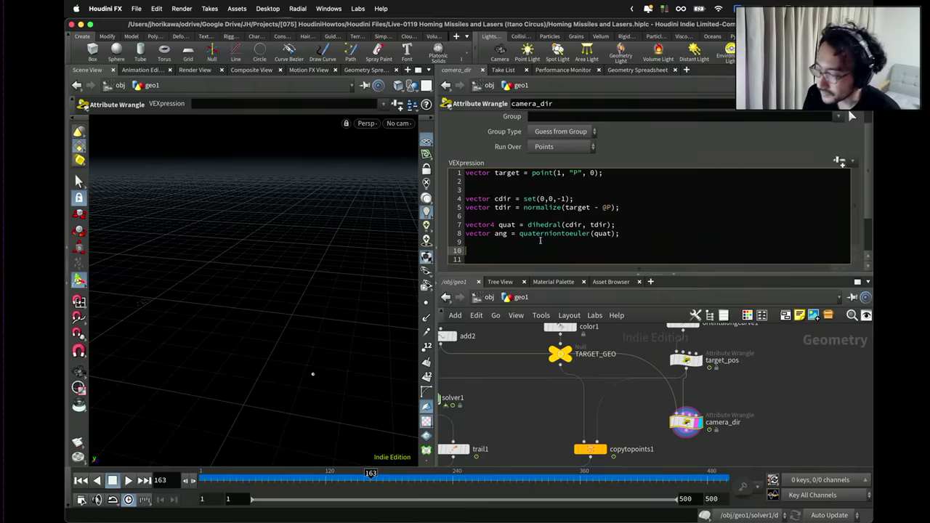
Add v@ang = ang on line 9 and commit the code.
click(499, 233)
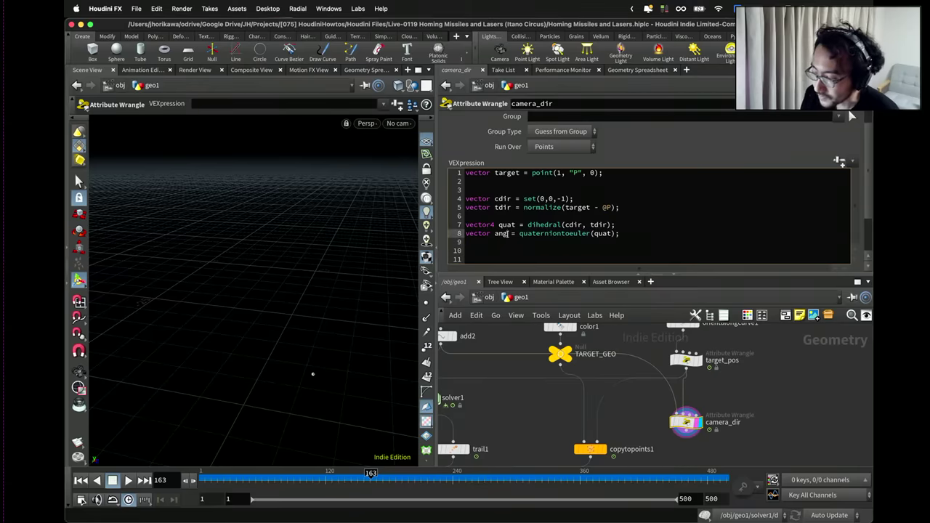
double_click(499, 233)
click(498, 233)
click(499, 242)
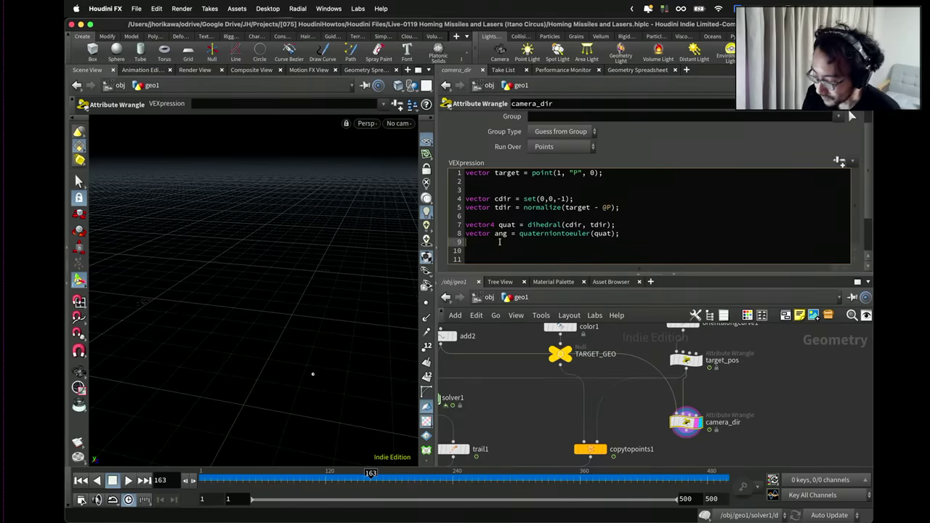
text(v@ang = ang;)
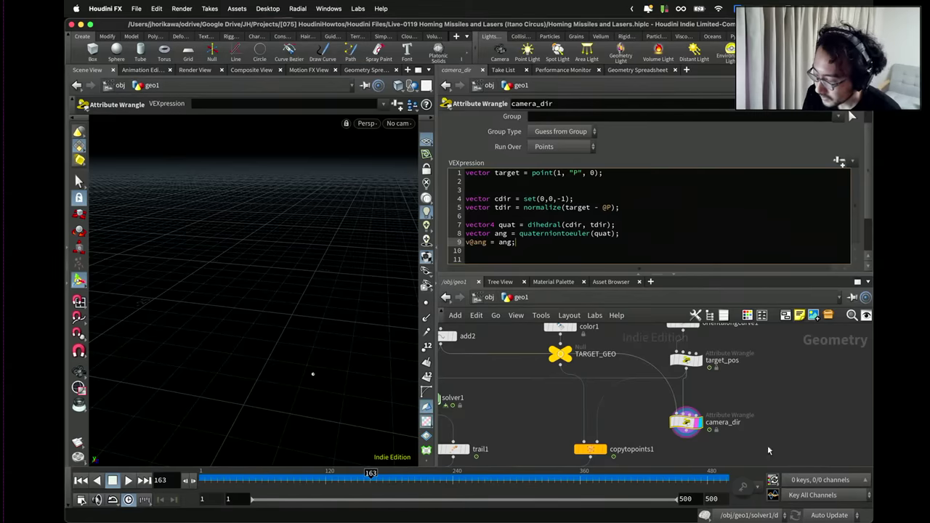
click(768, 450)
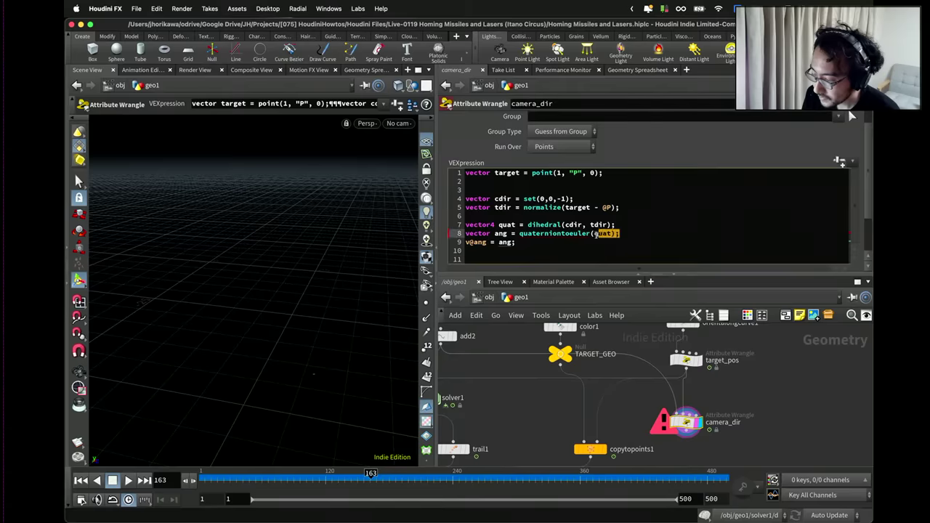
Change the call to quaterniontoeuler(quat, 0) and view ang in the Geometry Spreadsheet.
click(590, 233)
key(shift+End)
key(BackSpace)
text(()
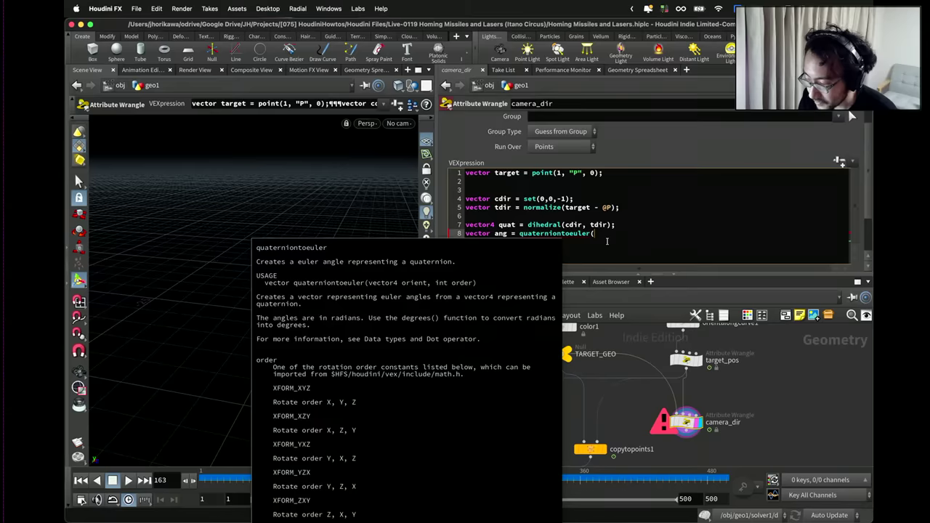
text(quat, 0);)
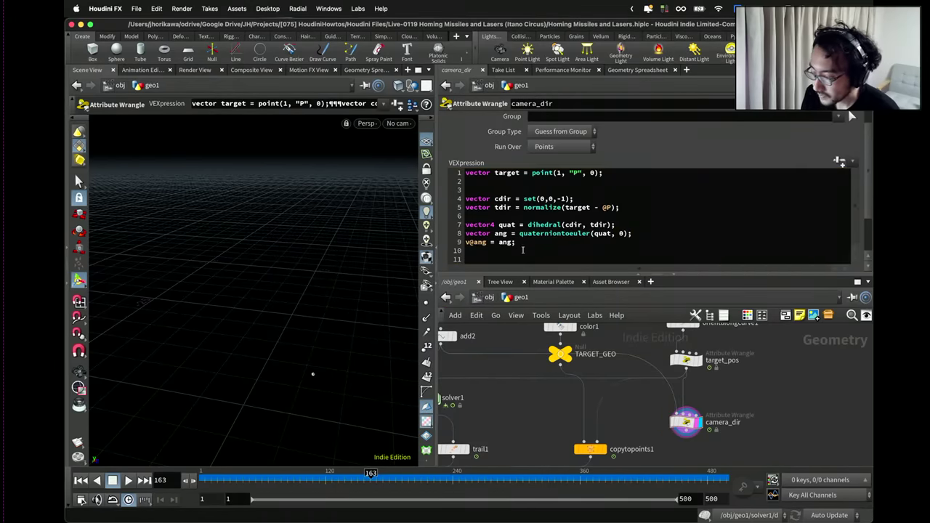
click(637, 70)
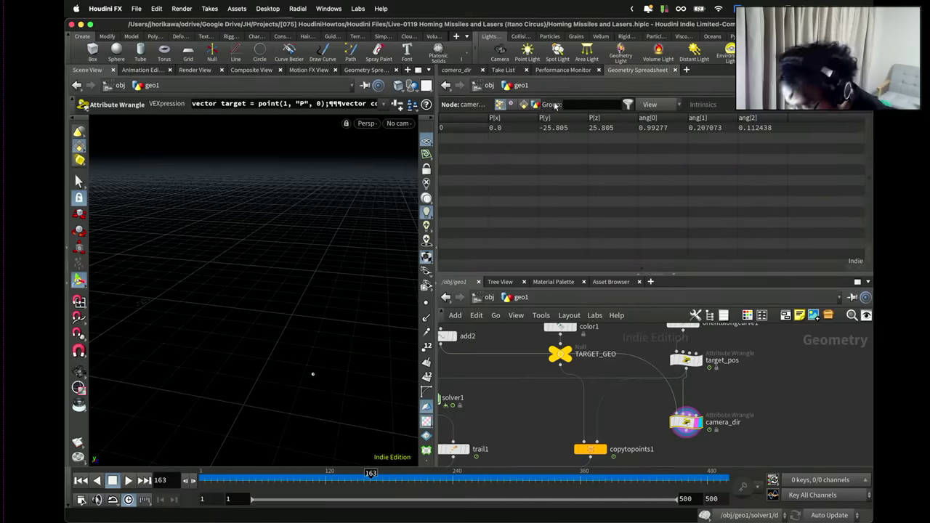
Wrap ang in degrees() so the spreadsheet reads 56.8815, 11.8644, 6.44224.
click(458, 70)
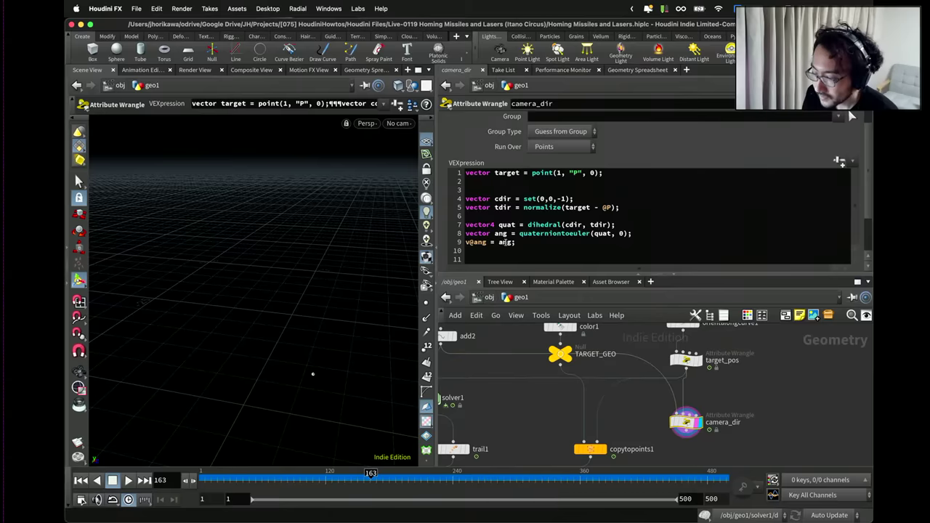
text(de)
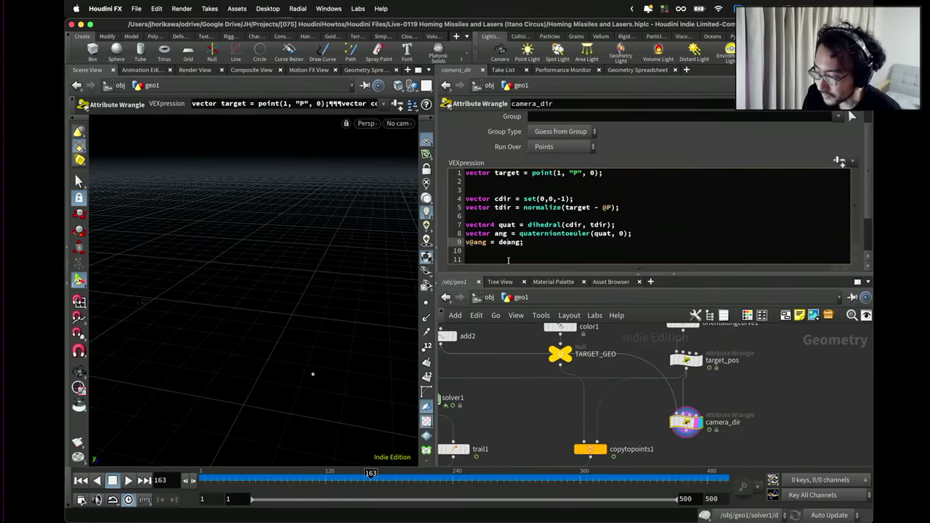
text(grees()
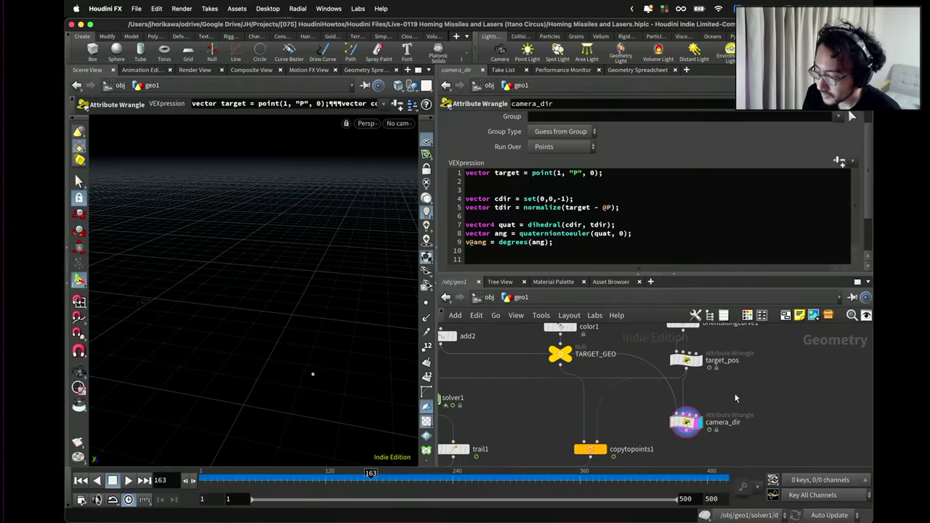
click(648, 70)
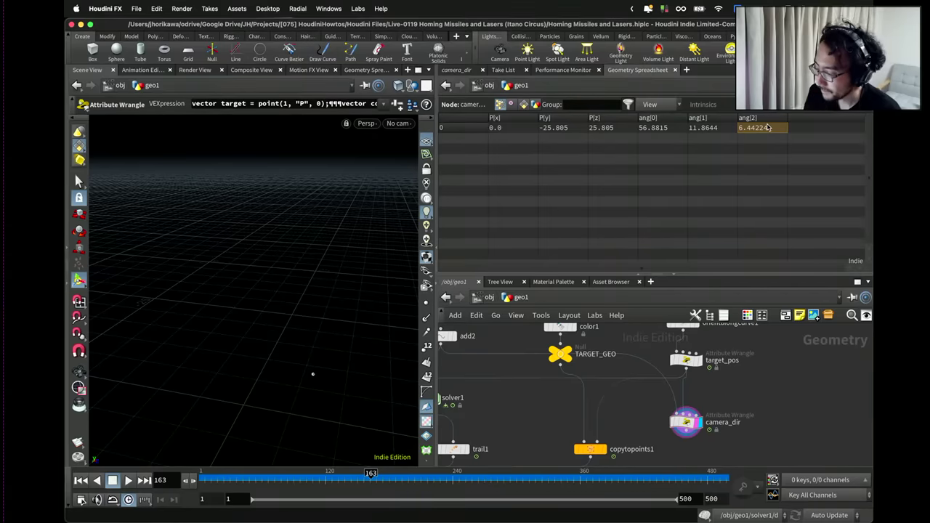
drag(728, 431, 728, 394)
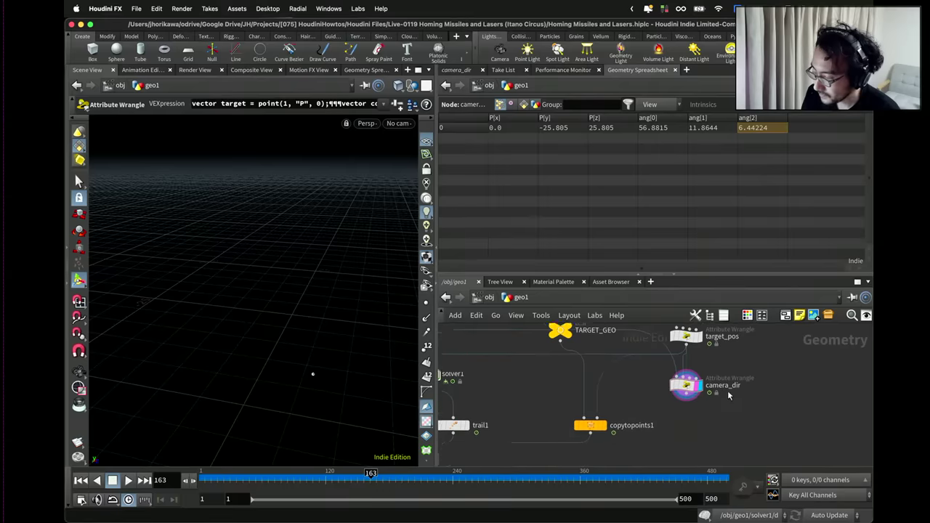
Add a Null node below camera_dir and wire camera_dir into it.
key(Tab)
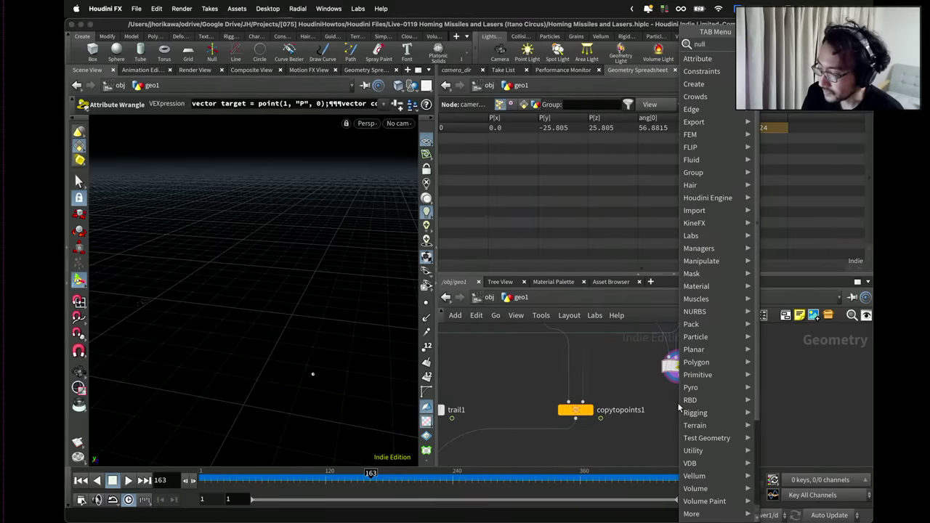
text(null)
key(Return)
click(679, 409)
click(680, 398)
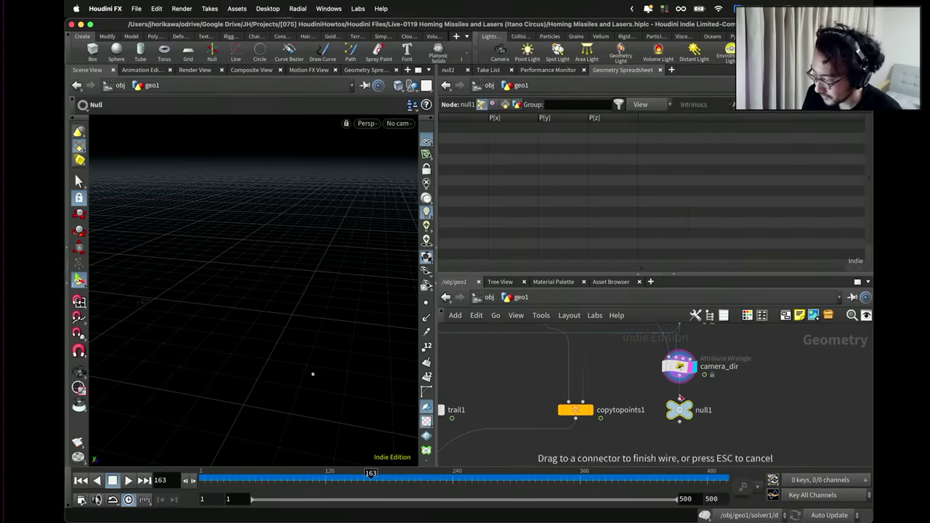
click(681, 398)
Rename the Null to CAMERA_INFO, colour it green, and return to /obj.
double_click(703, 401)
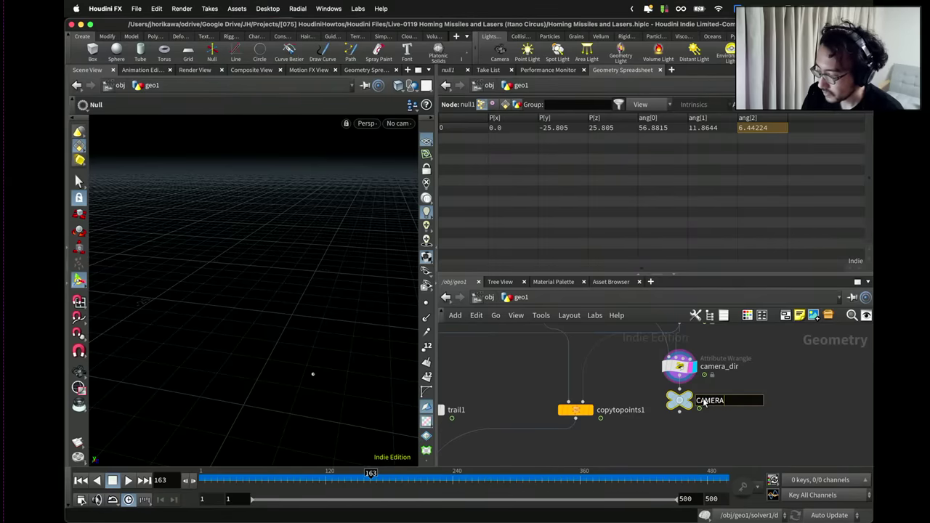
key(Return)
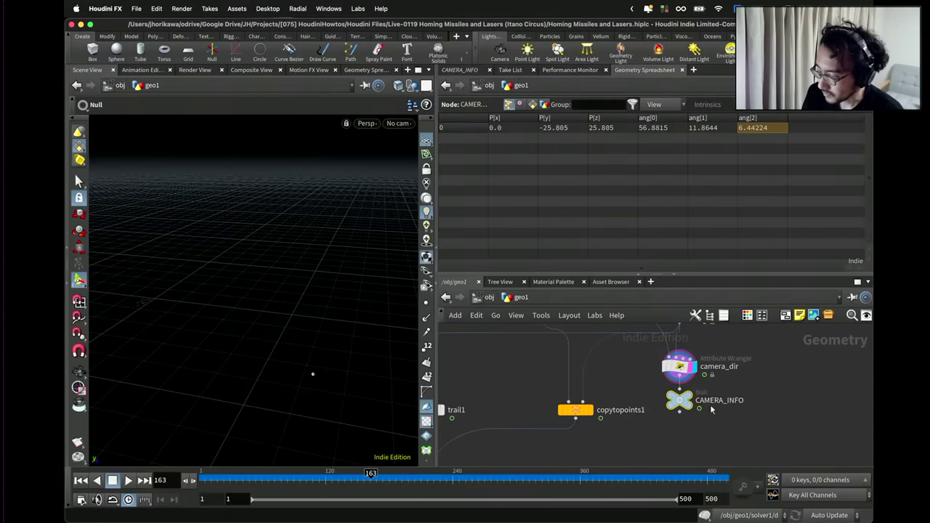
key(c)
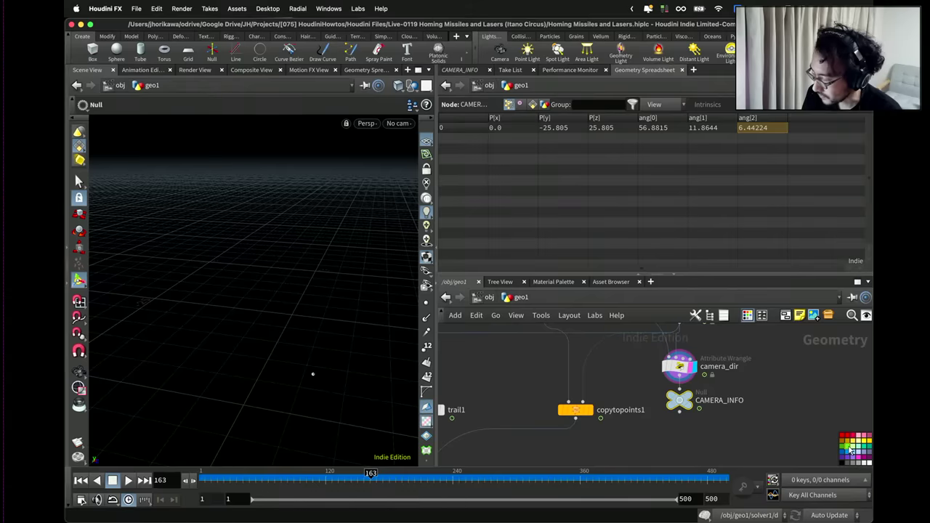
click(850, 449)
key(c)
scroll(726, 414, down, 2)
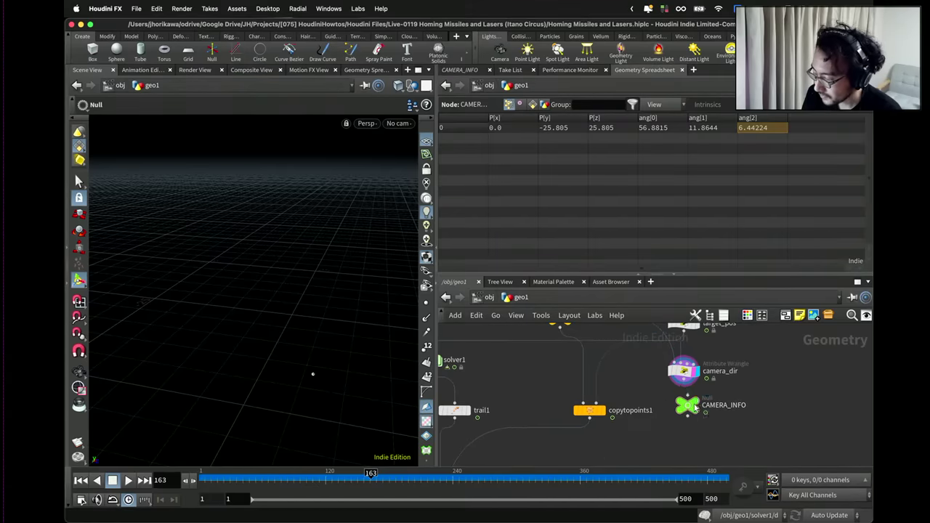
drag(695, 409, 691, 404)
double_click(702, 404)
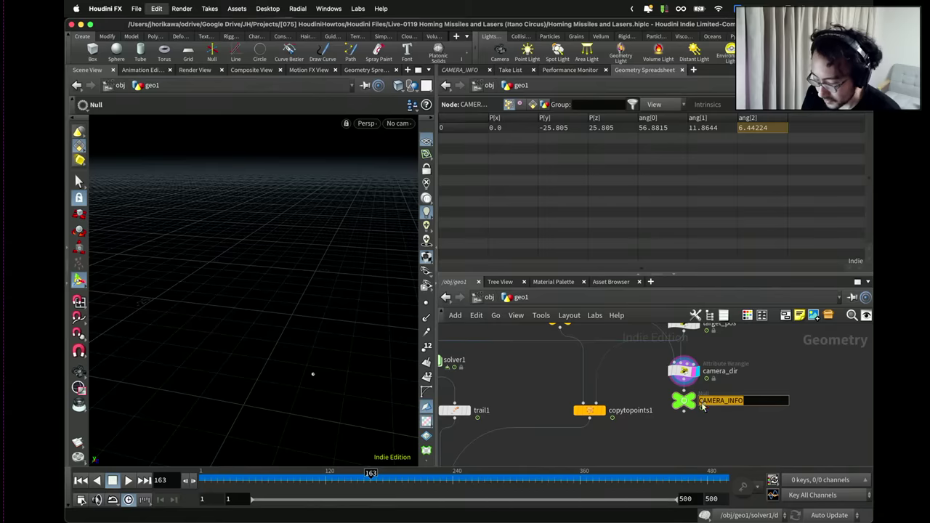
key(Escape)
click(480, 297)
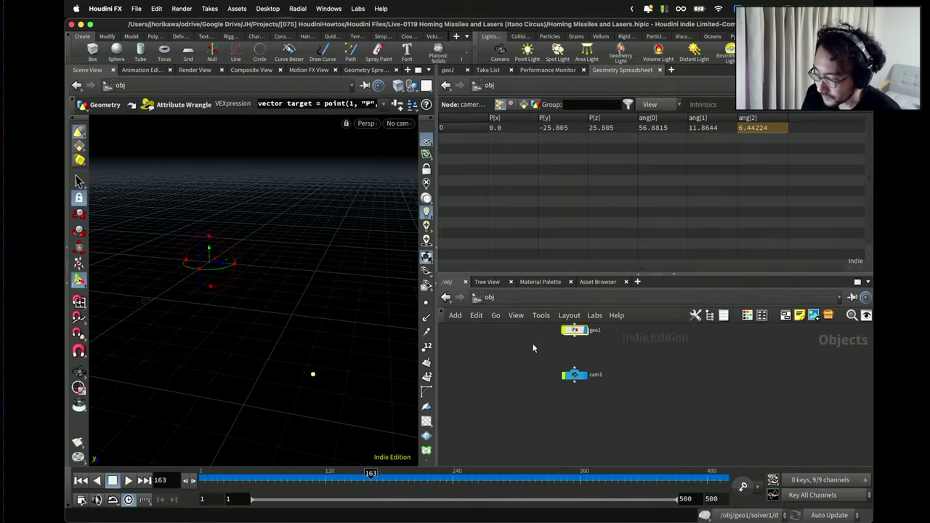
click(574, 373)
click(454, 70)
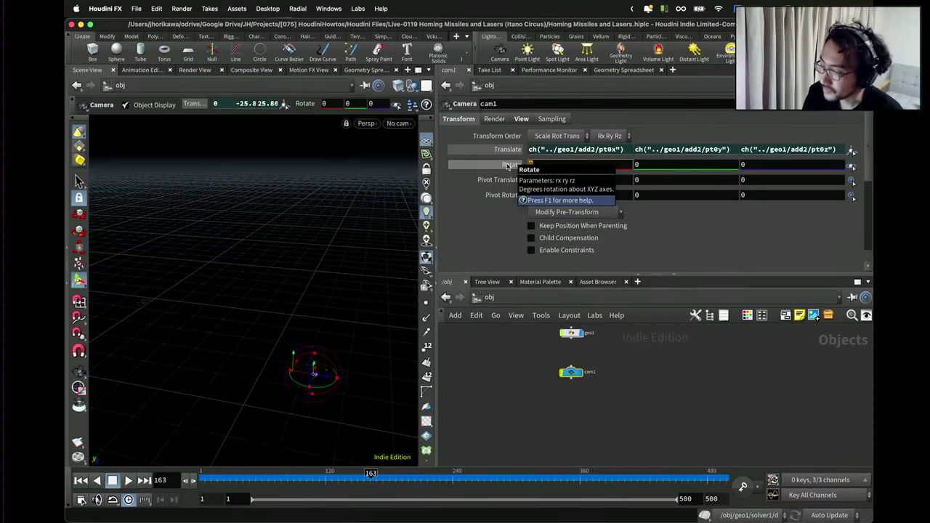
click(508, 166)
text(point()
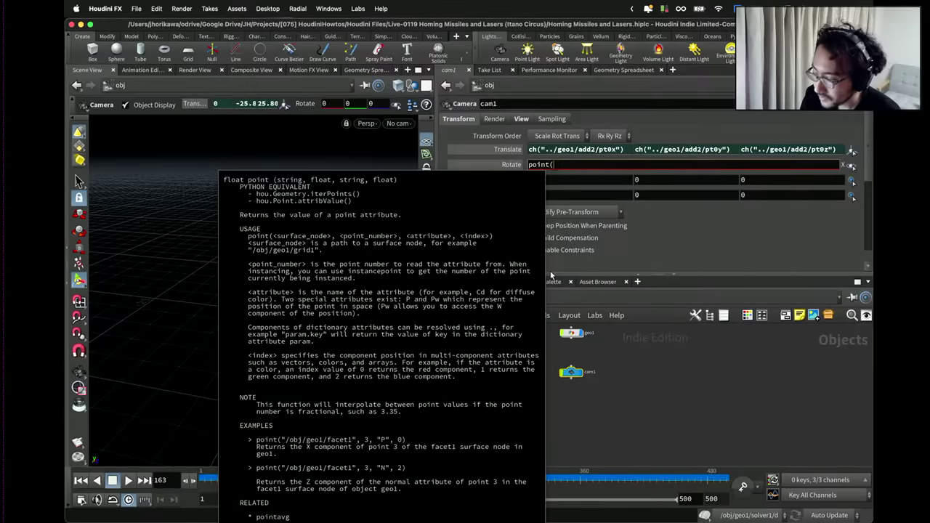
text("../)
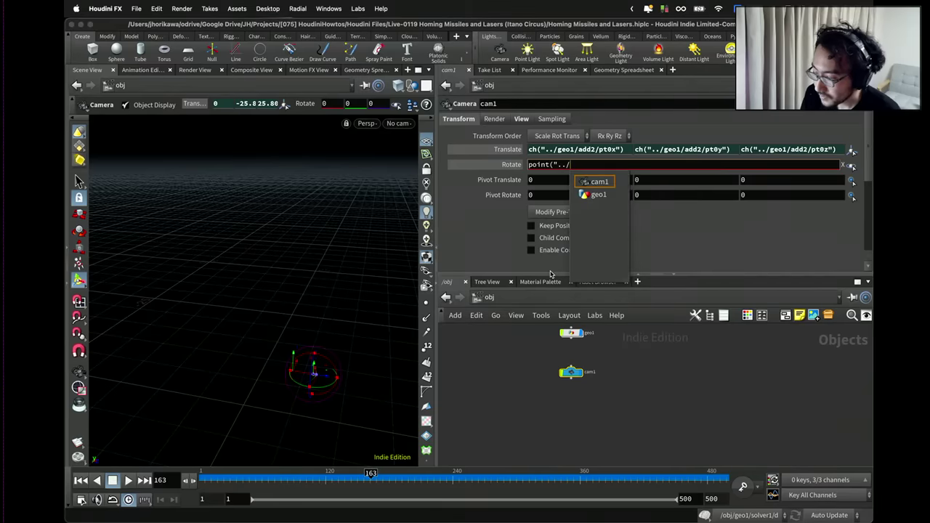
text(geo1/CA)
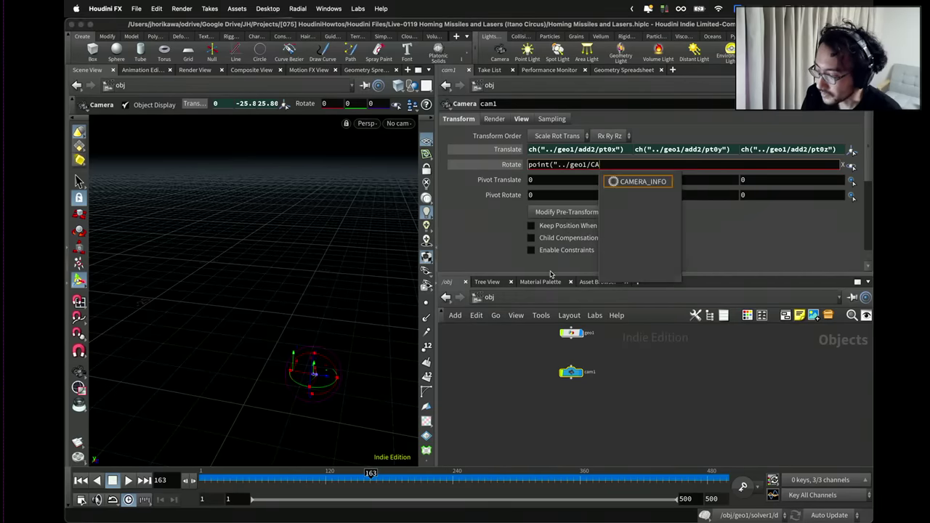
key(Down)
key(Return)
text(", 0, "r)
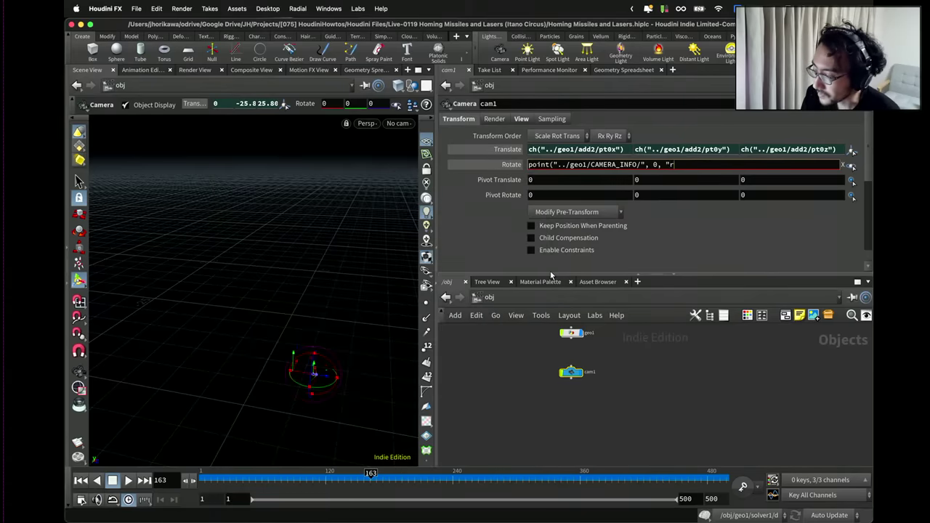
key(BackSpace)
text(ang")
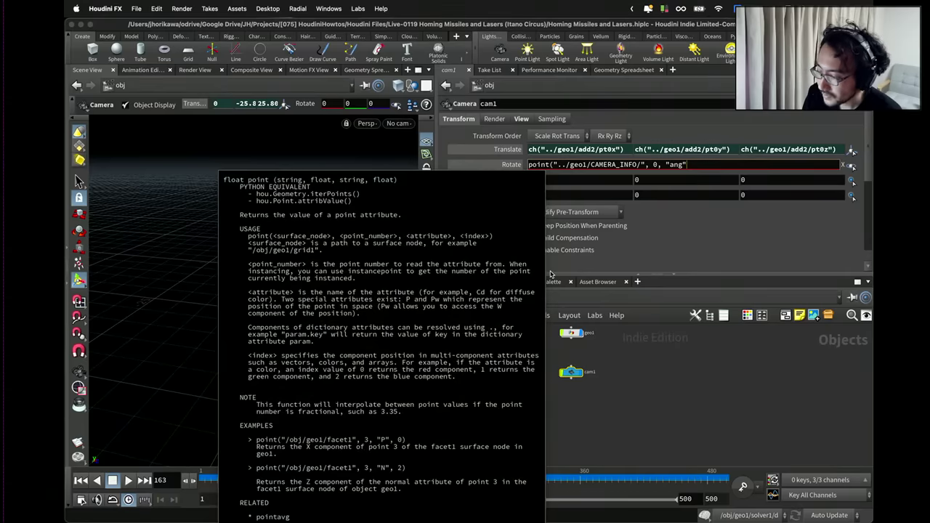
text(, 0))
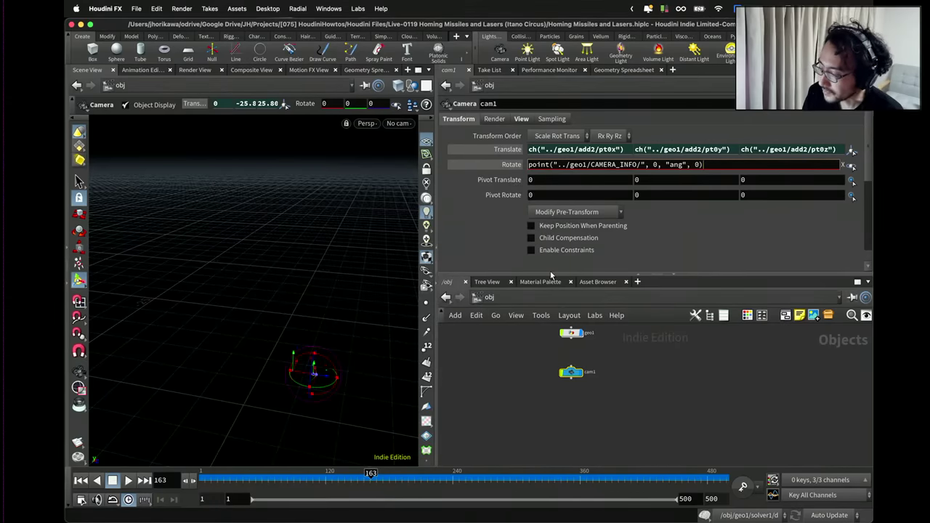
key(Return)
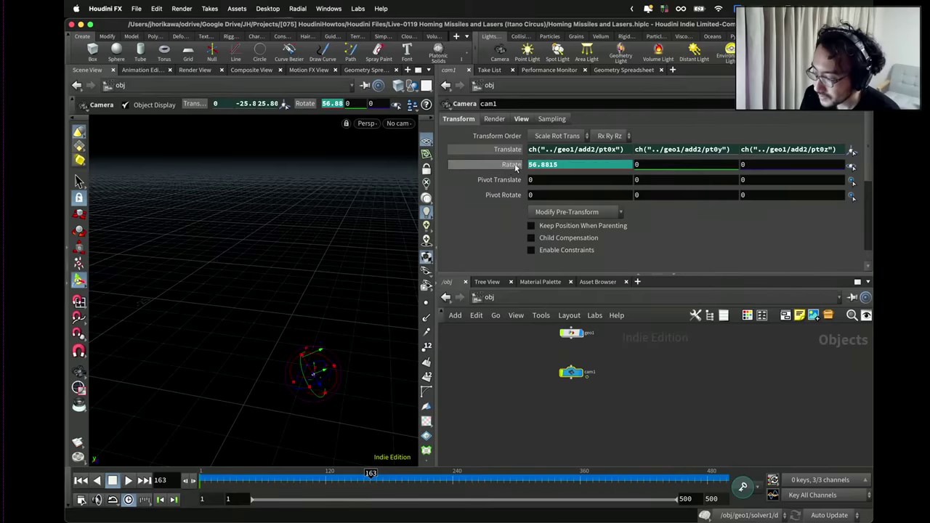
click(511, 164)
click(571, 164)
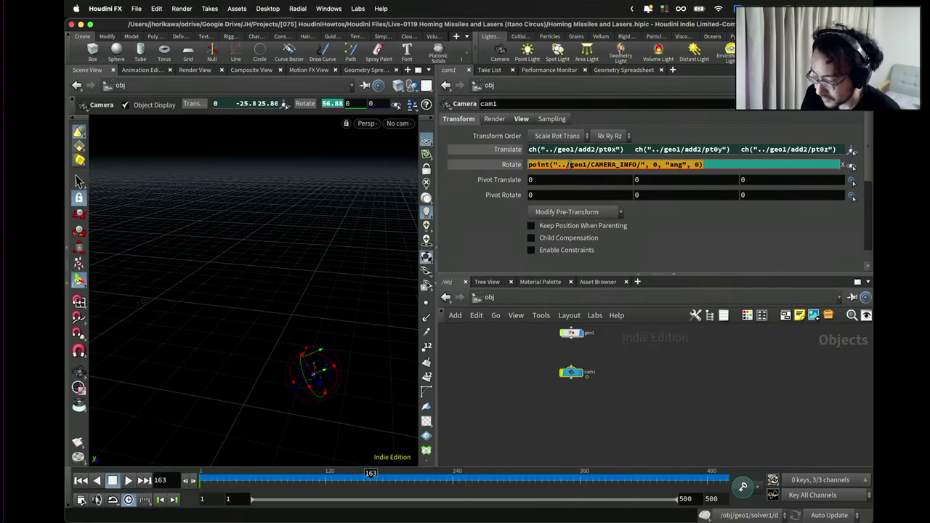
click(676, 166)
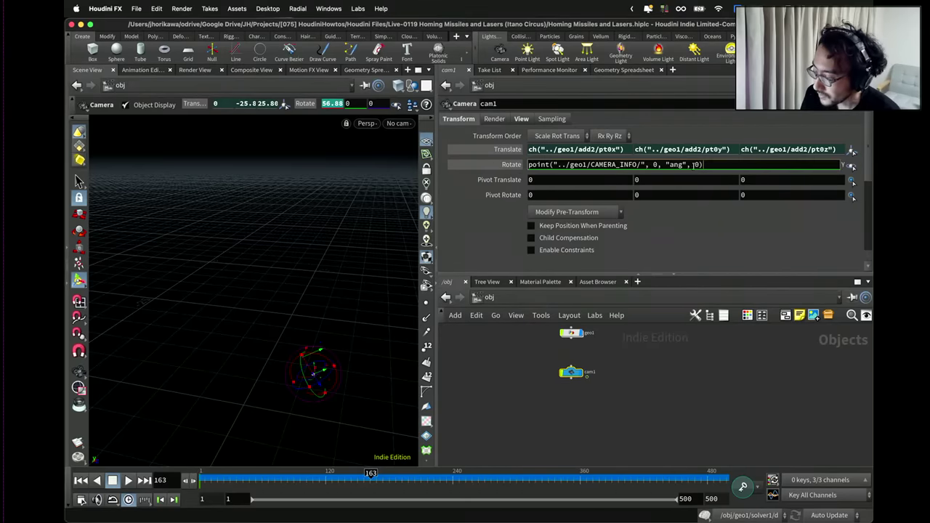
text(1)
key(Tab)
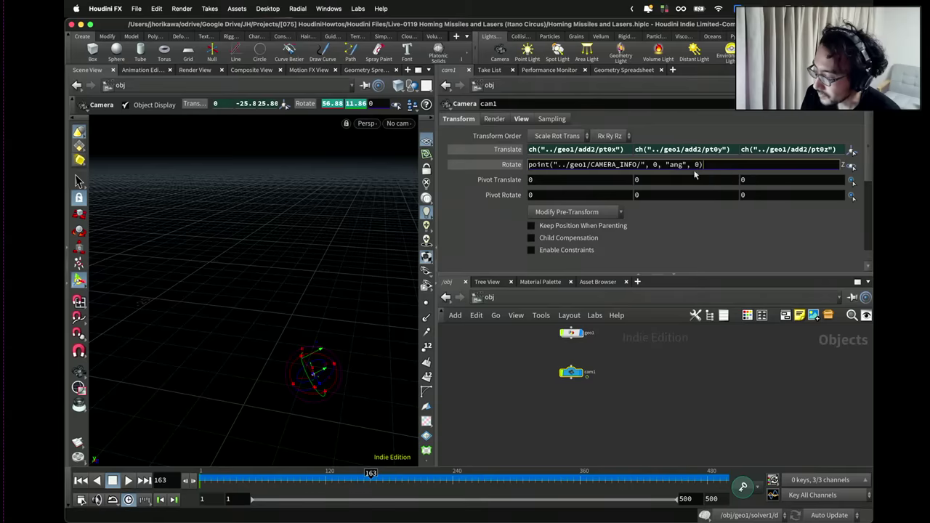
key(Return)
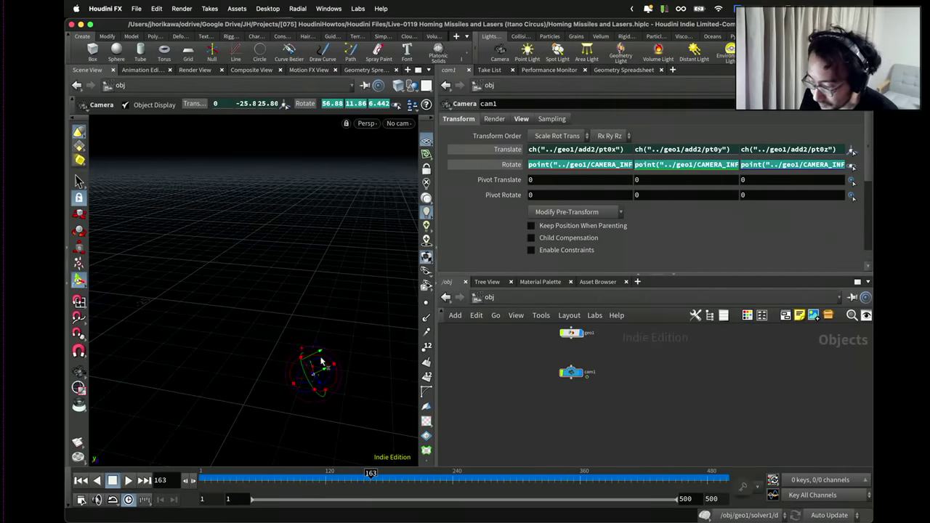
key(Escape)
drag(321, 361, 237, 360)
key(Return)
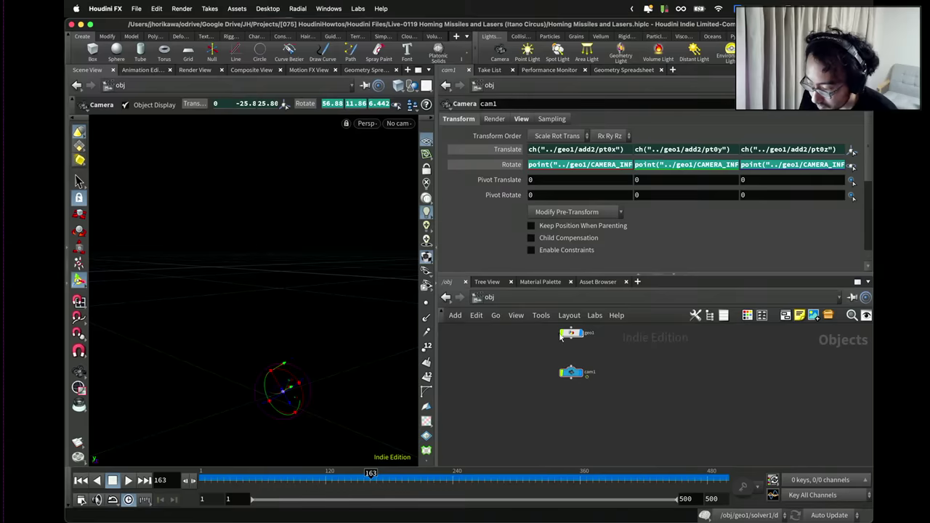
Inside geo1, set the display flag on merge1 so the missile trails show.
double_click(570, 334)
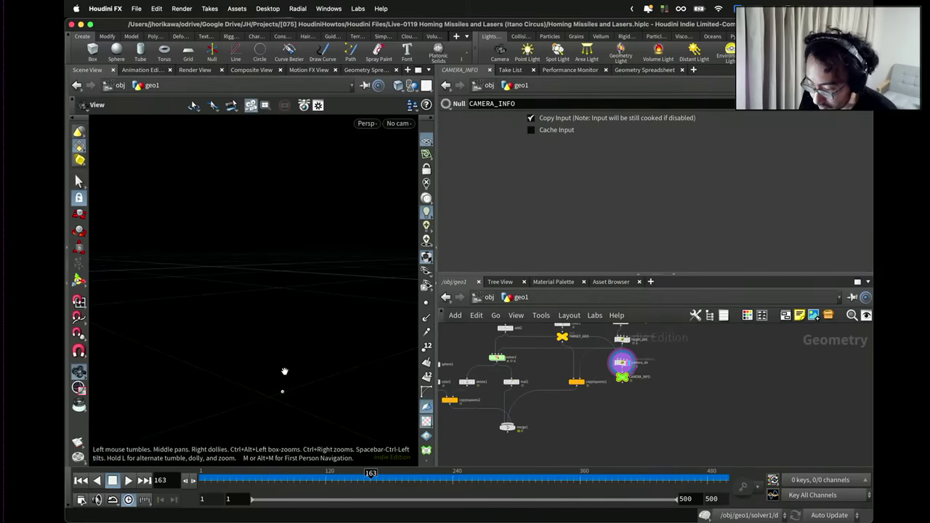
drag(284, 371, 300, 357)
scroll(632, 378, up, 1)
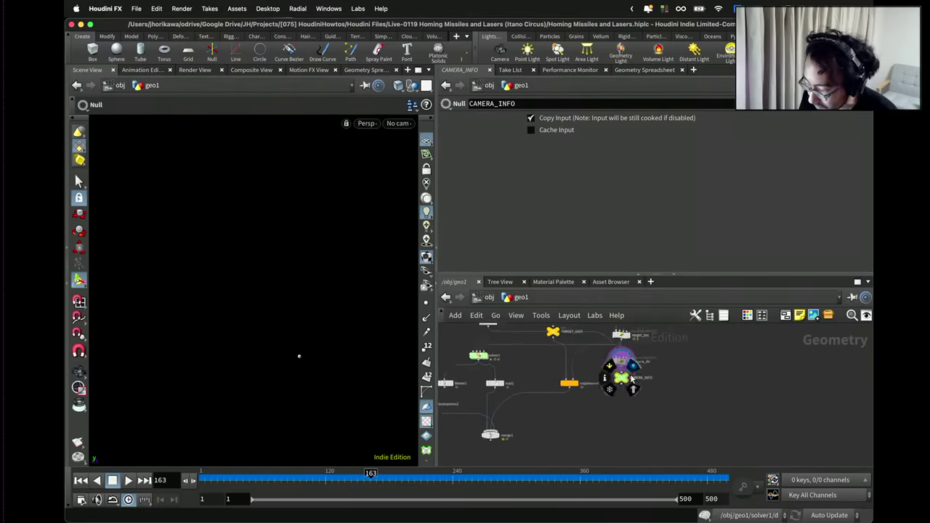
key(h)
click(541, 415)
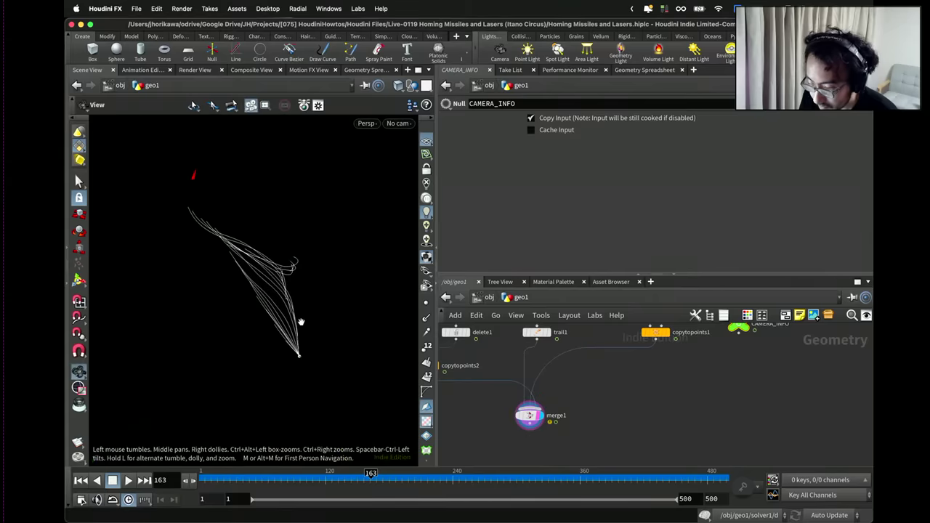
drag(301, 322, 307, 347)
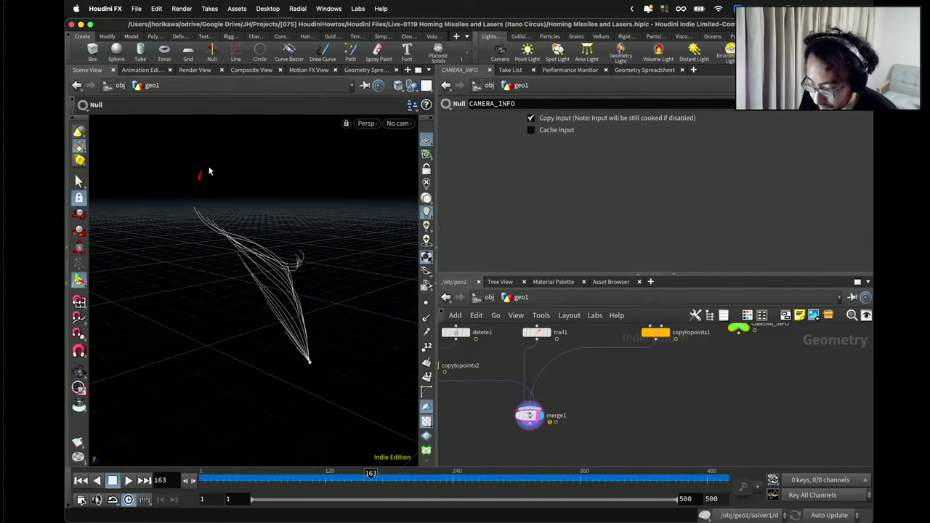
Select cam1 at /obj and play the missile animation.
click(487, 298)
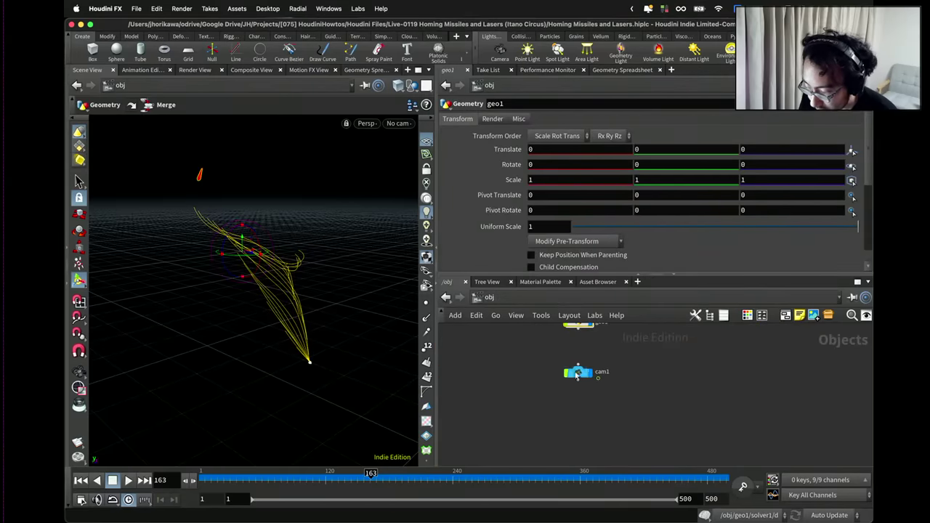
click(311, 357)
key(Escape)
drag(313, 333, 316, 347)
key(Return)
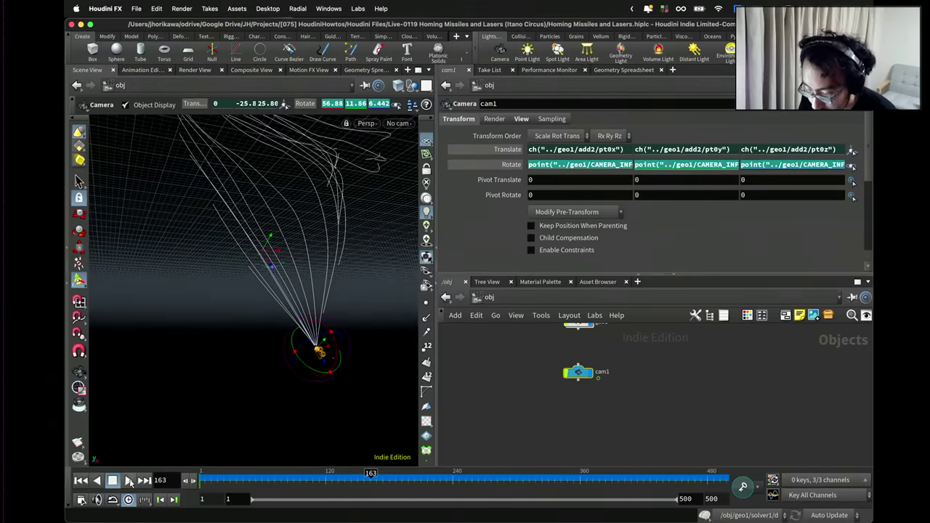
click(129, 481)
key(Escape)
drag(218, 349, 320, 380)
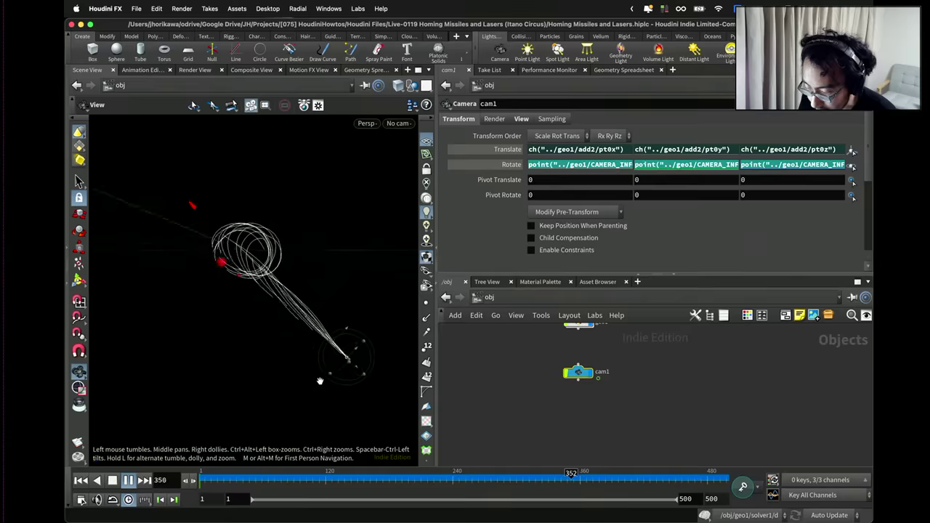
Look through cam1 in the viewport and show its Render and View lens parameters.
click(399, 122)
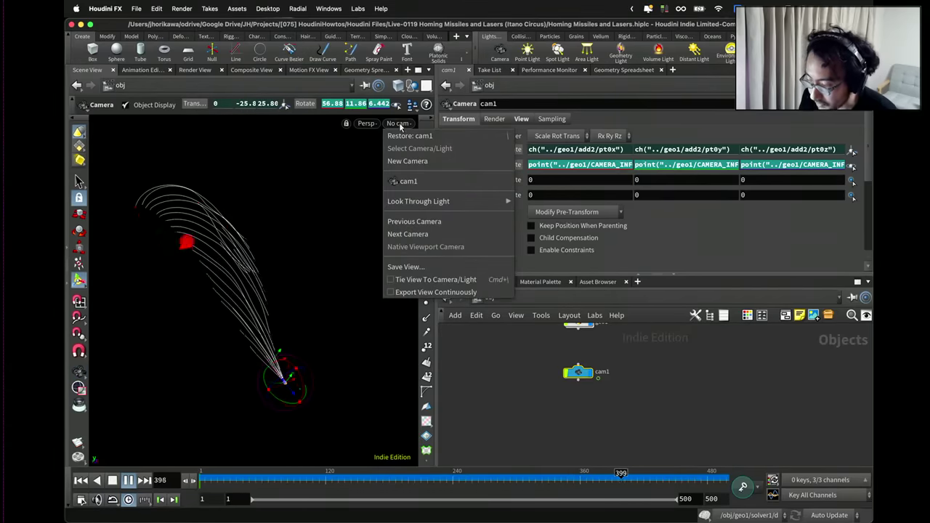
click(407, 182)
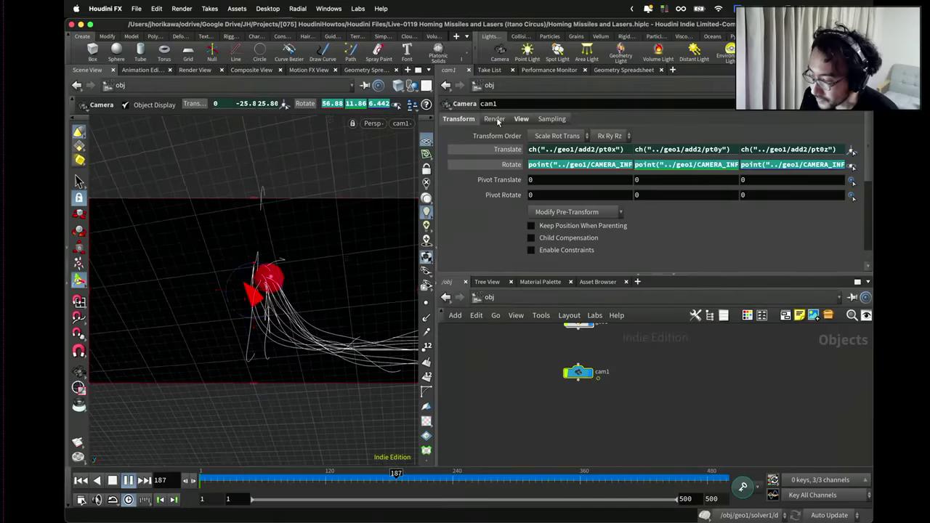
click(495, 119)
click(519, 119)
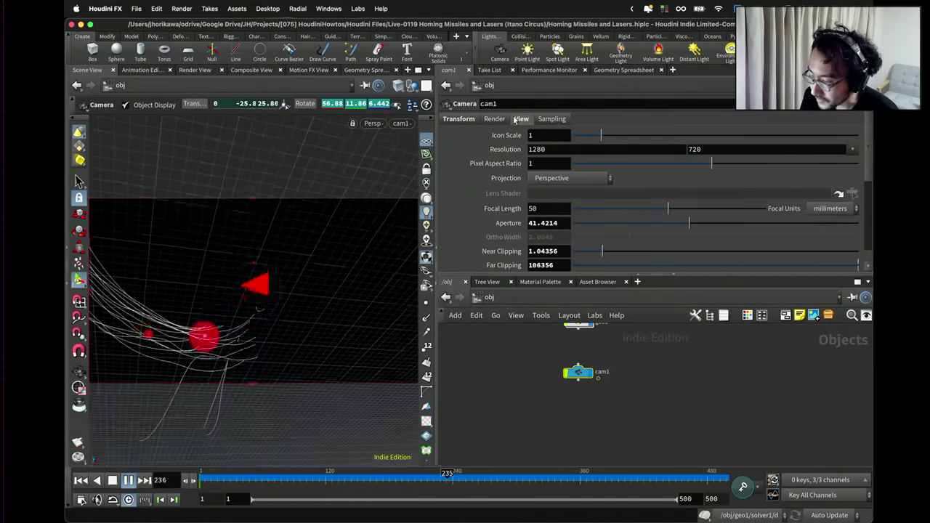
Set cam1's focal length to 12.3 mm and its near clipping to 0.
drag(669, 208, 613, 213)
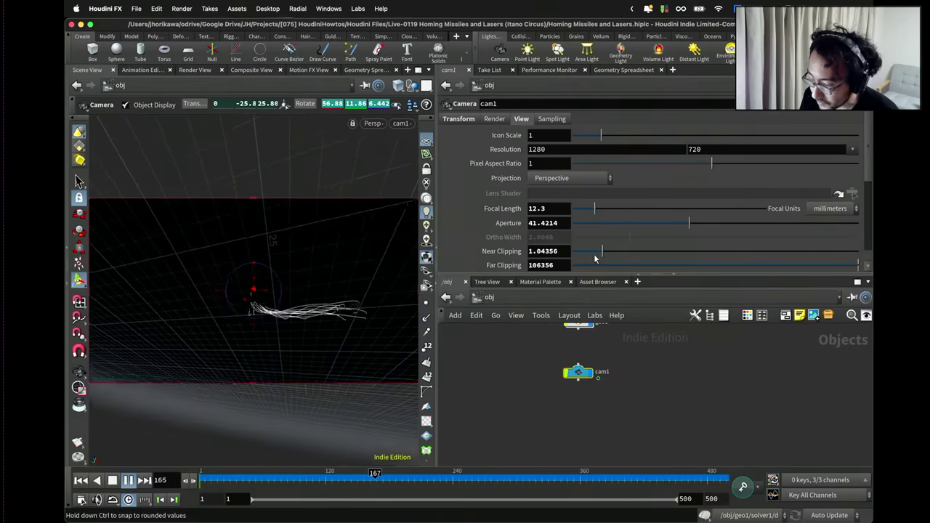
drag(601, 251, 569, 251)
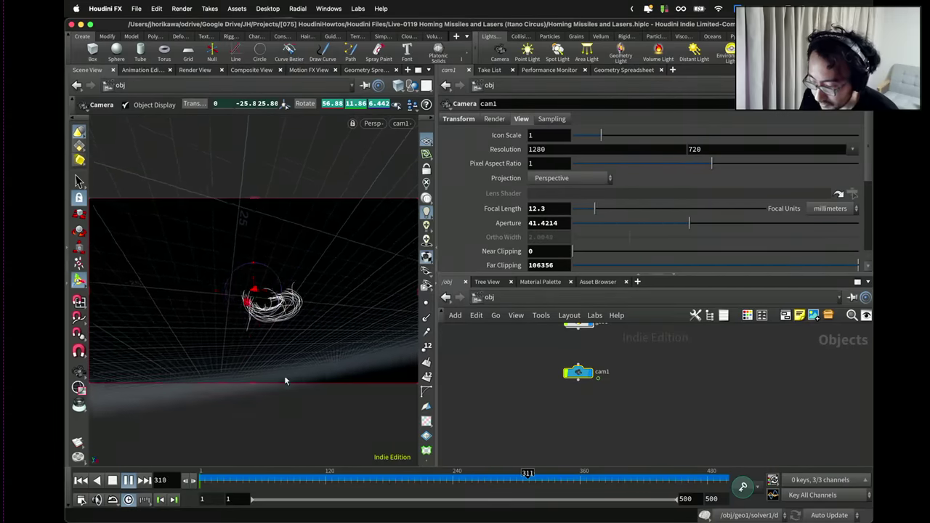
key(Escape)
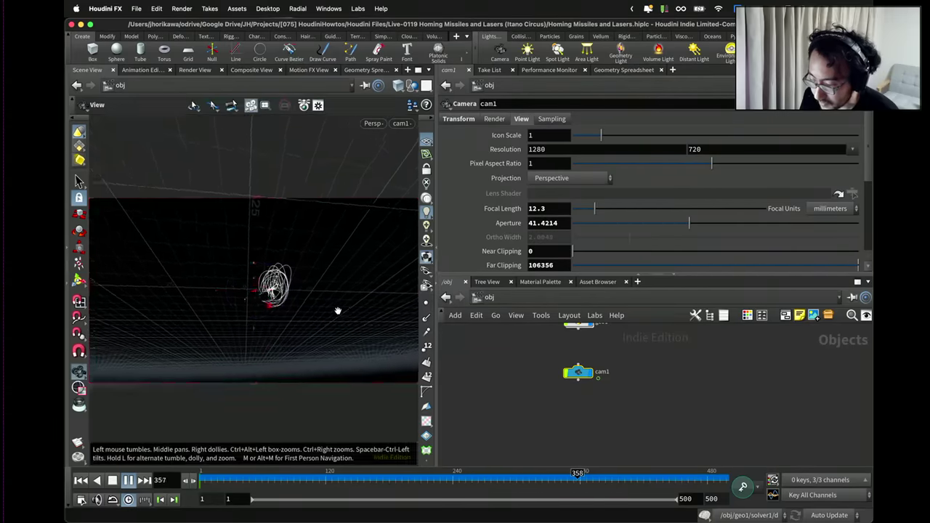
drag(339, 310, 331, 329)
key(Return)
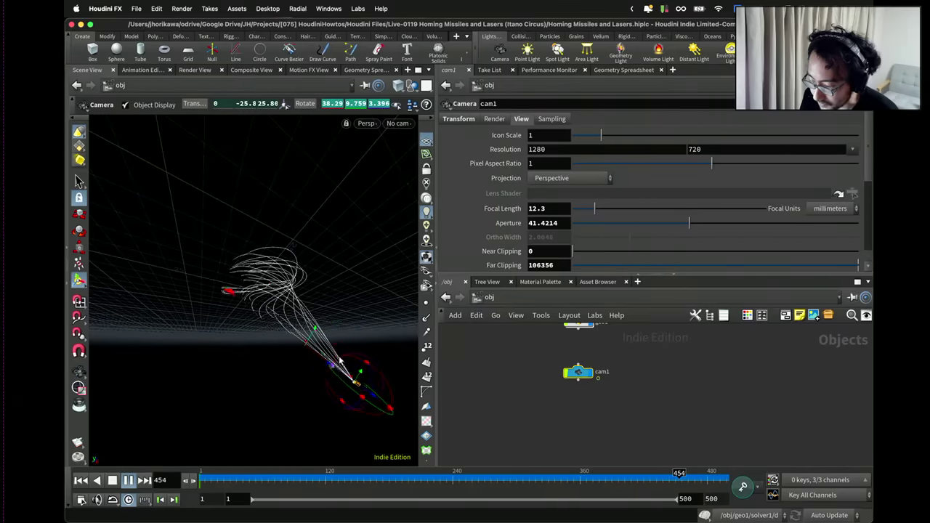
Pause the missile animation at frame 204.
key(Escape)
drag(370, 382, 314, 340)
key(Return)
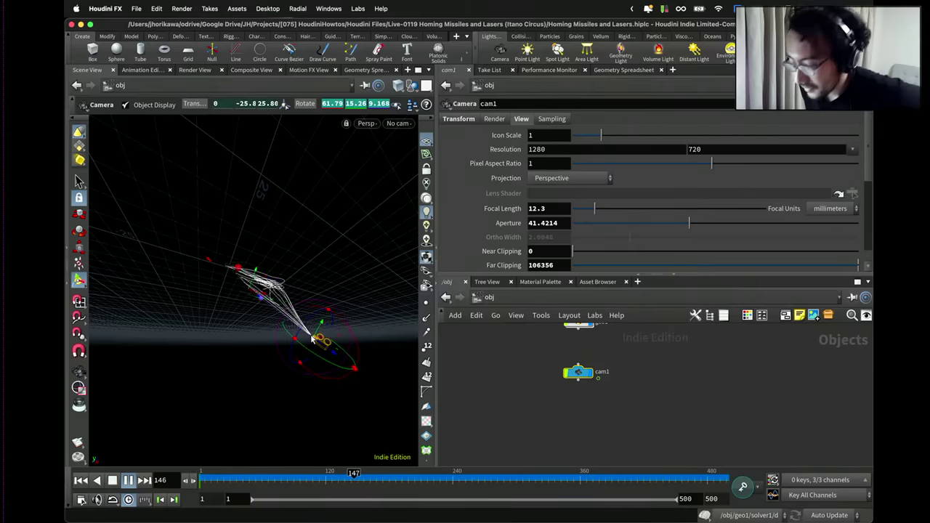
click(127, 480)
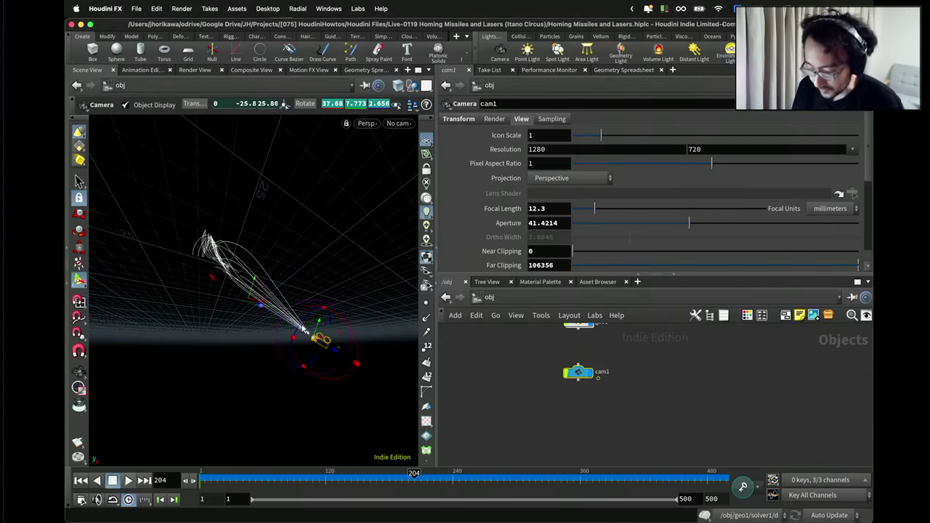
Look through cam1 again and bring up the obj network path menu.
key(Escape)
drag(303, 330, 322, 326)
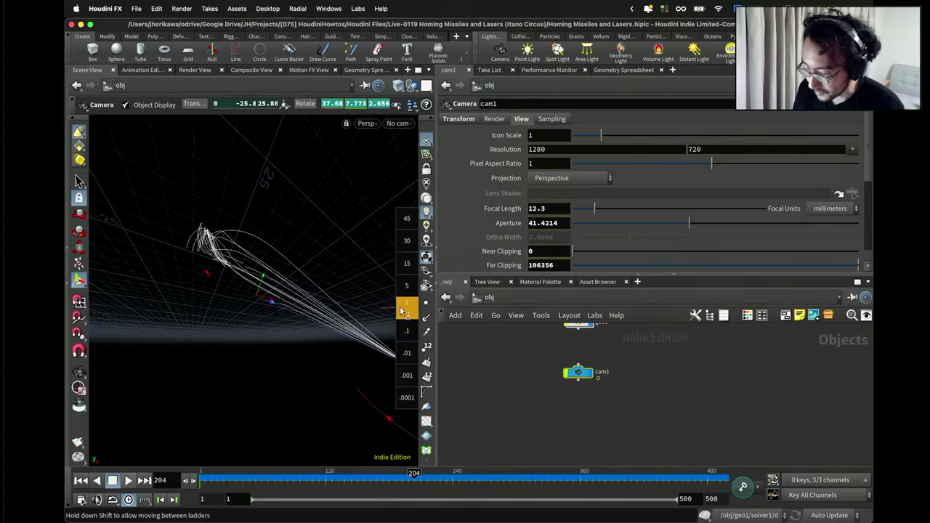
drag(407, 309, 359, 193)
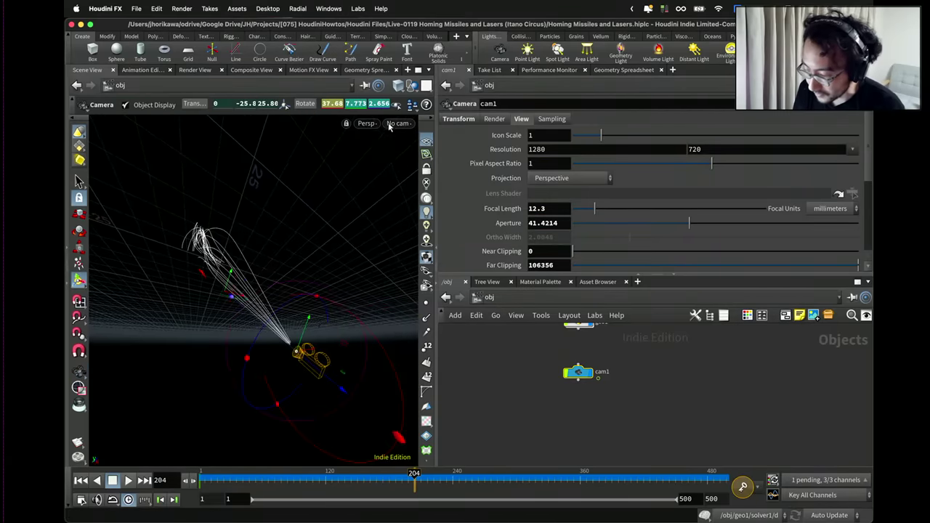
click(390, 127)
click(393, 181)
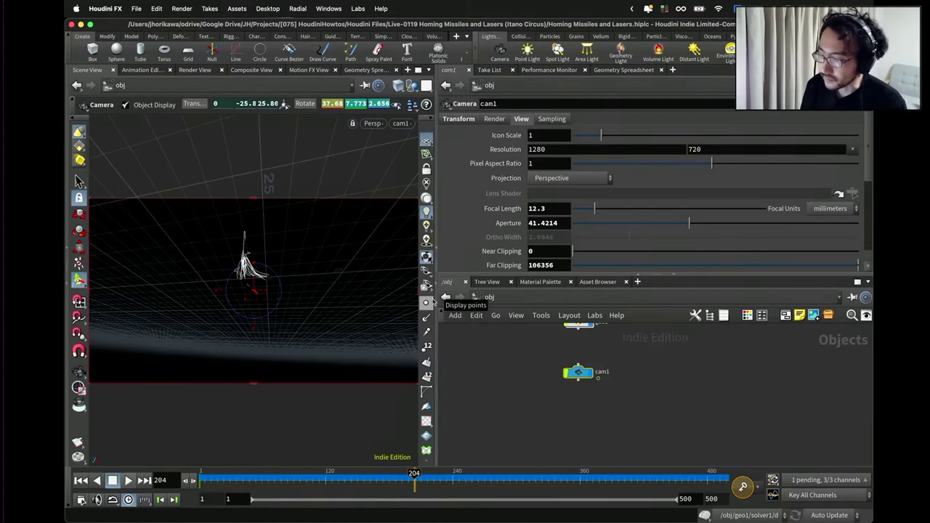
click(489, 299)
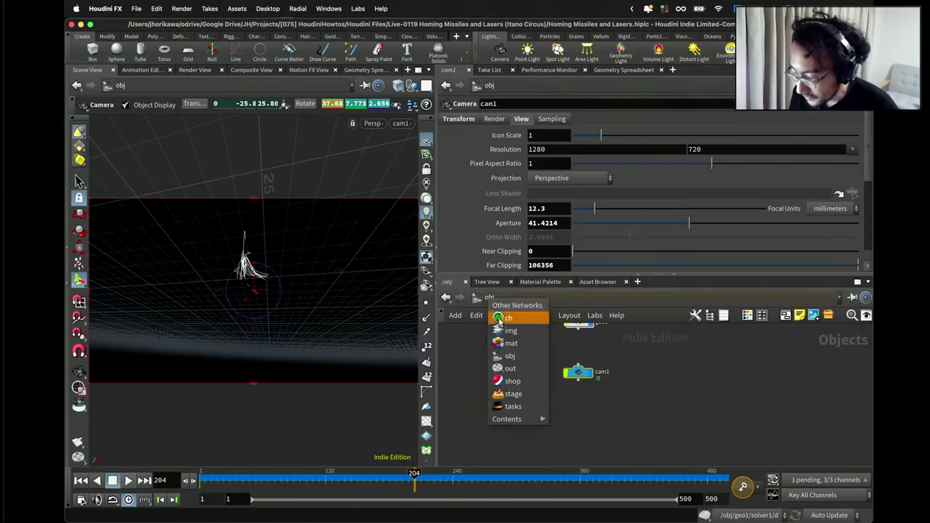
Enter the geo1 network from the object level.
click(510, 357)
double_click(550, 341)
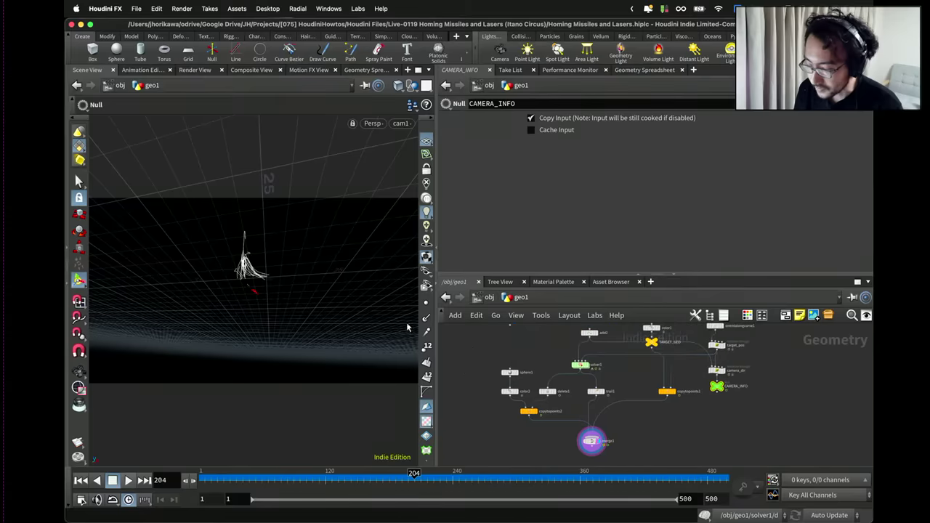
key(Escape)
drag(281, 295, 302, 359)
key(Return)
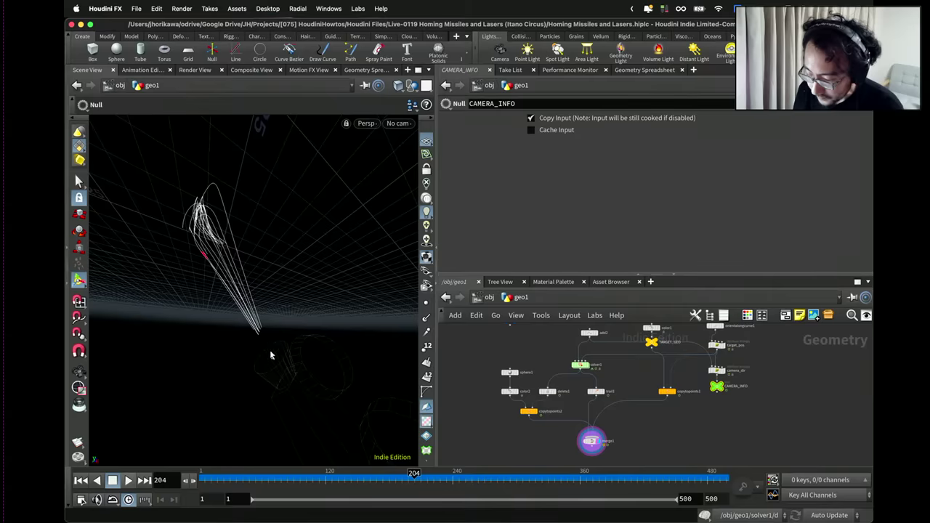
Replay the missile simulation from frame 1 and pause it at frame 338.
key(ctrl+Up)
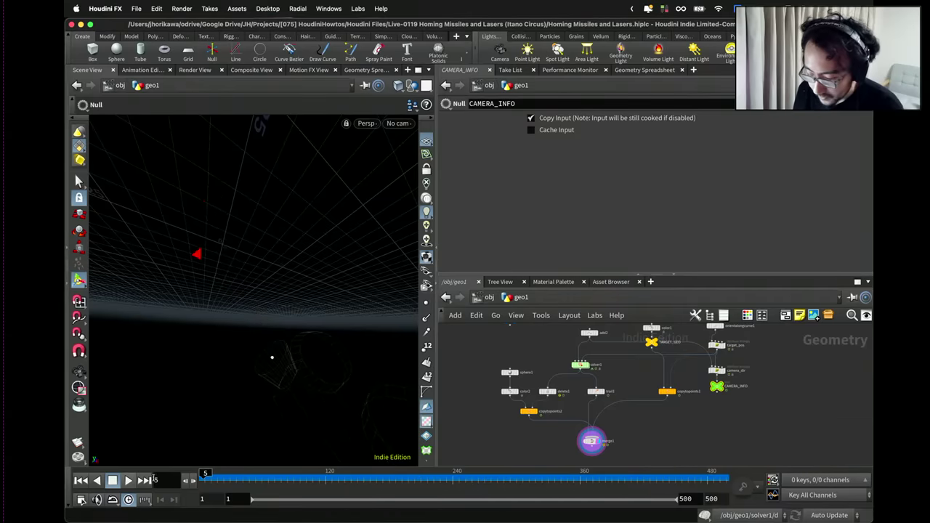
click(128, 480)
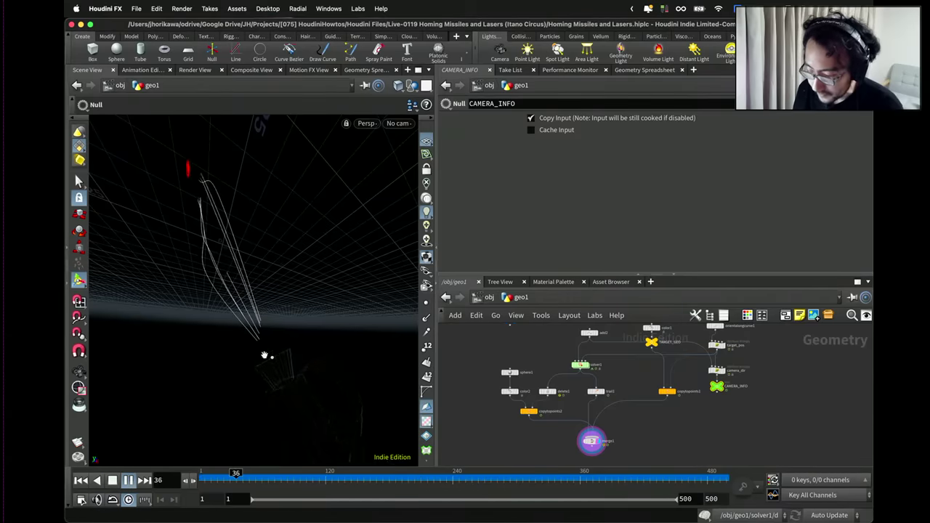
key(Escape)
drag(278, 356, 341, 382)
key(Return)
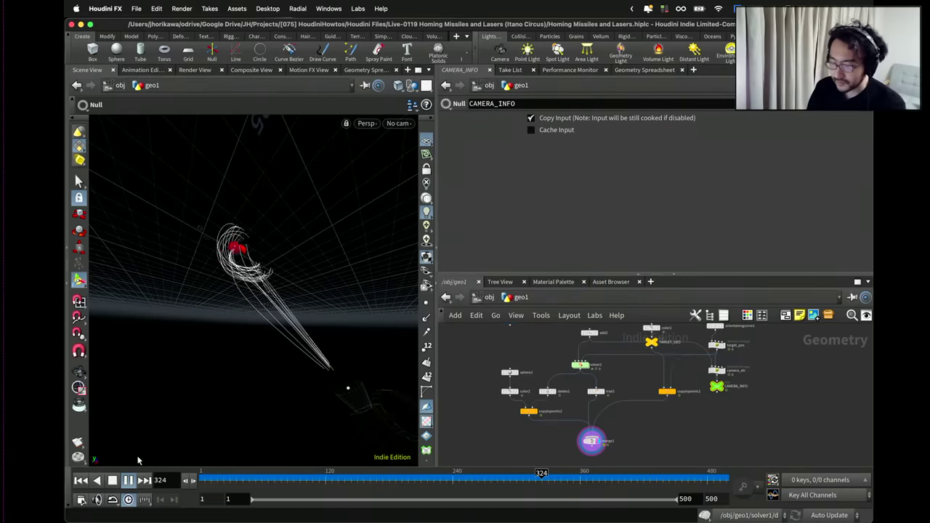
click(128, 481)
scroll(549, 424, down, 3)
scroll(526, 378, up, 4)
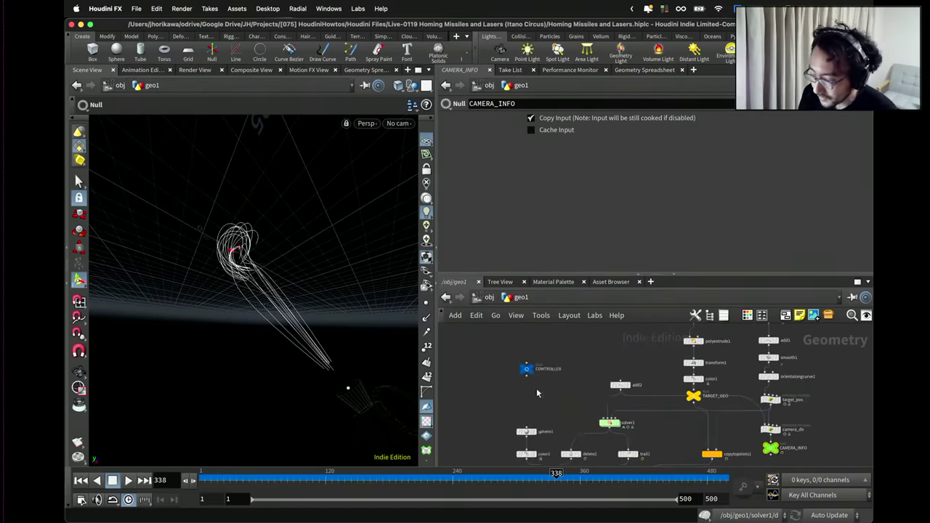
key(Tab)
text(circl)
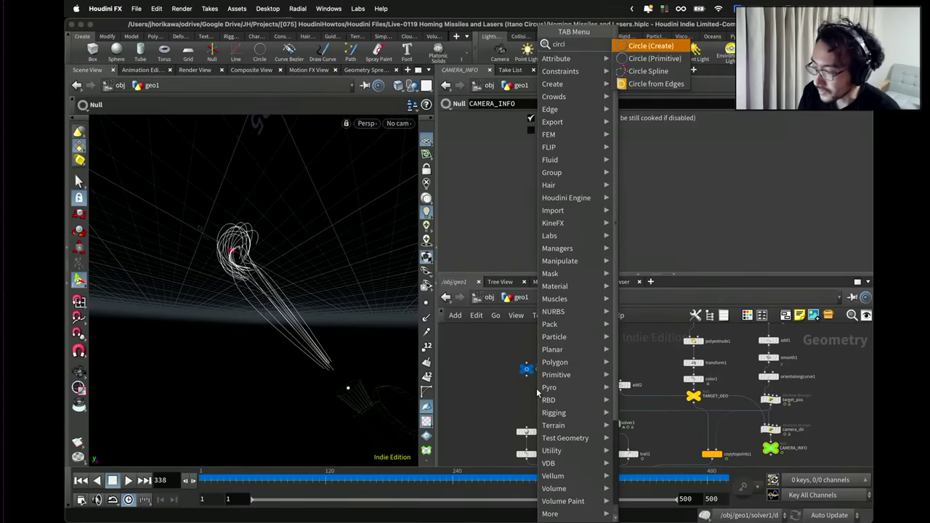
key(Return)
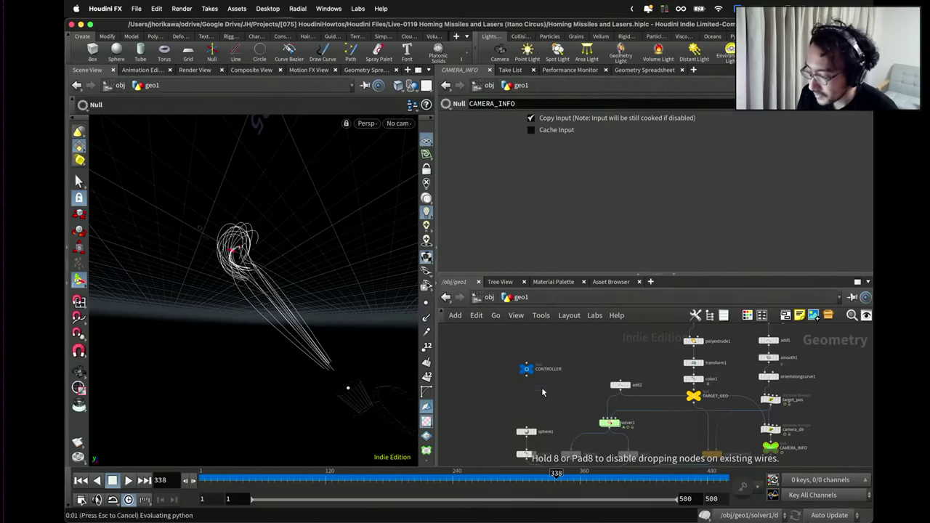
click(541, 388)
scroll(541, 387, up, 3)
click(554, 388)
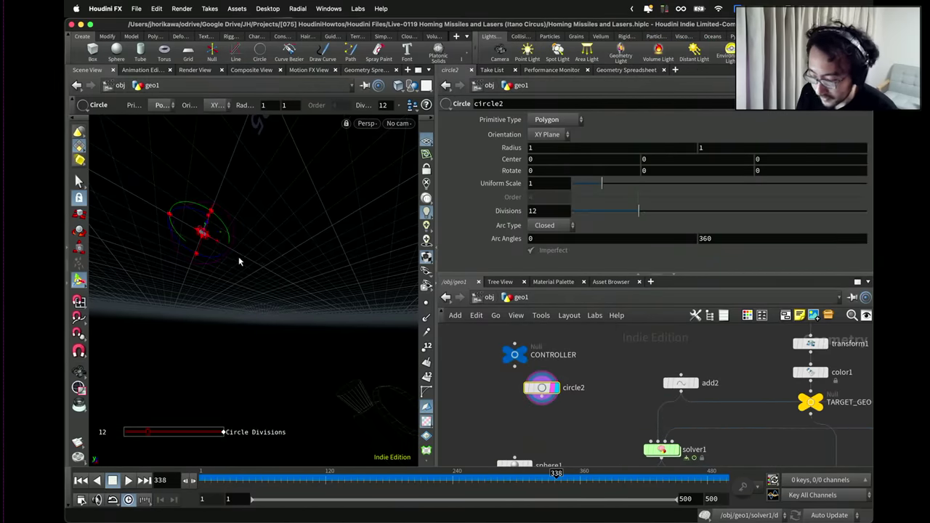
key(h)
drag(238, 256, 185, 347)
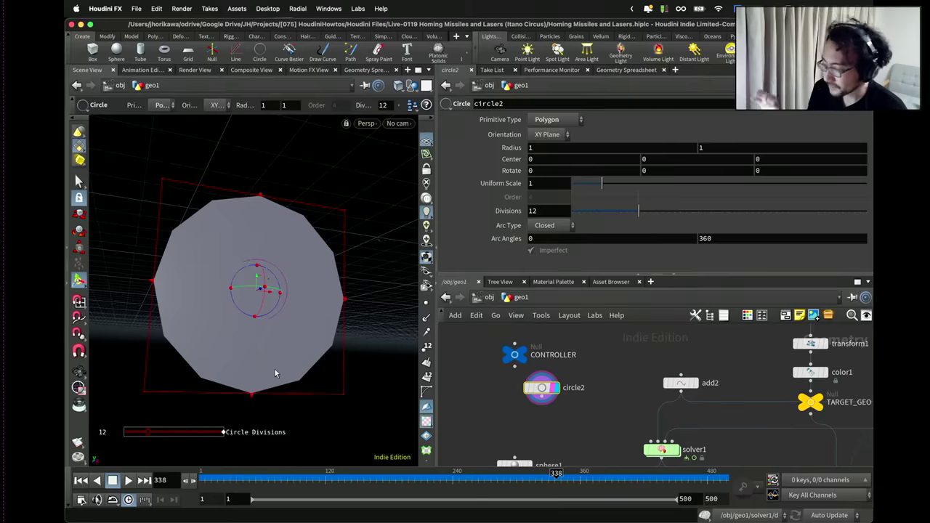
key(Escape)
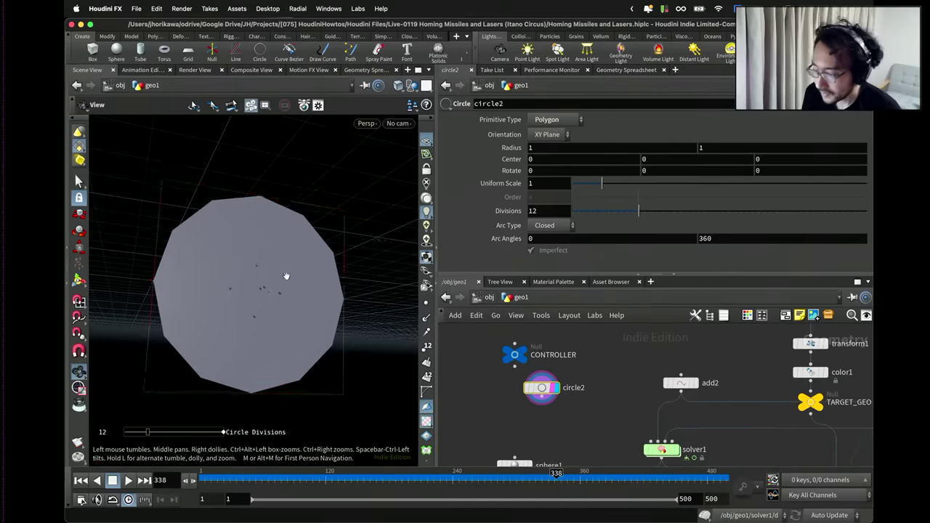
drag(280, 290, 266, 300)
key(Return)
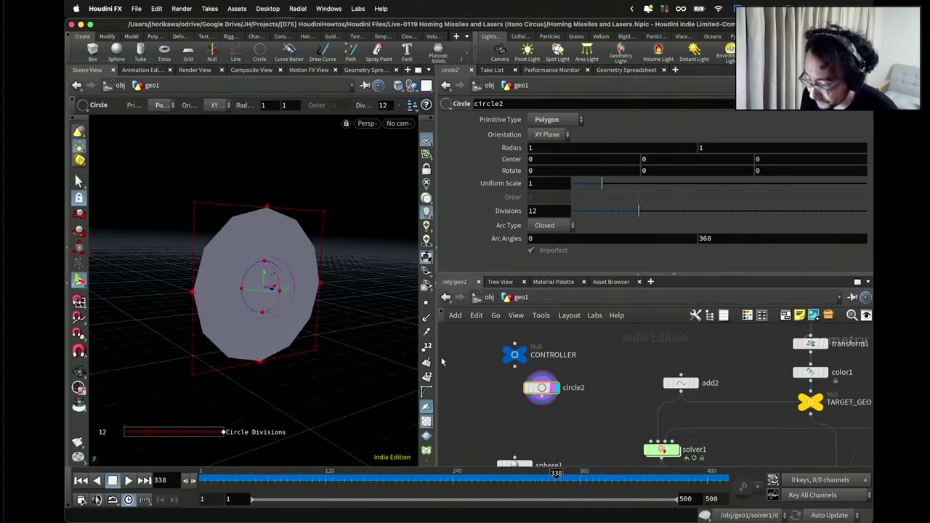
scroll(544, 393, down, 3)
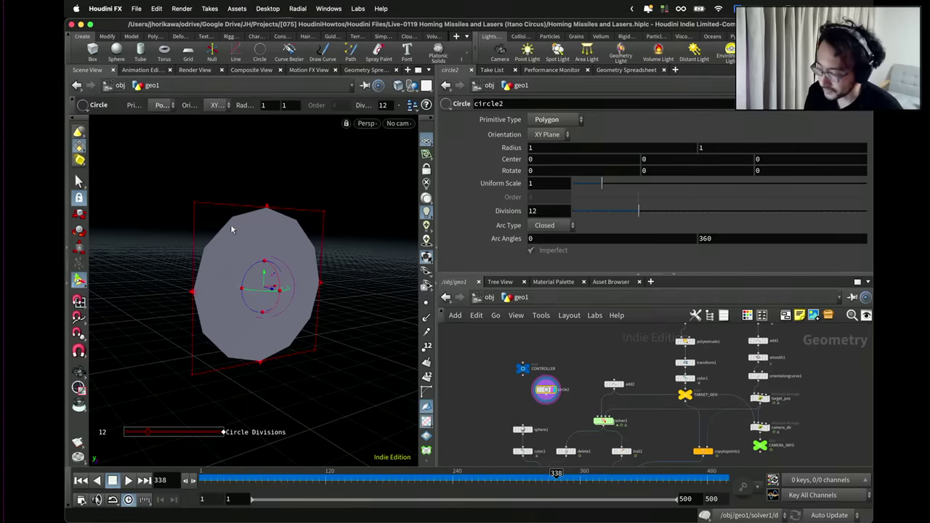
scroll(563, 392, up, 3)
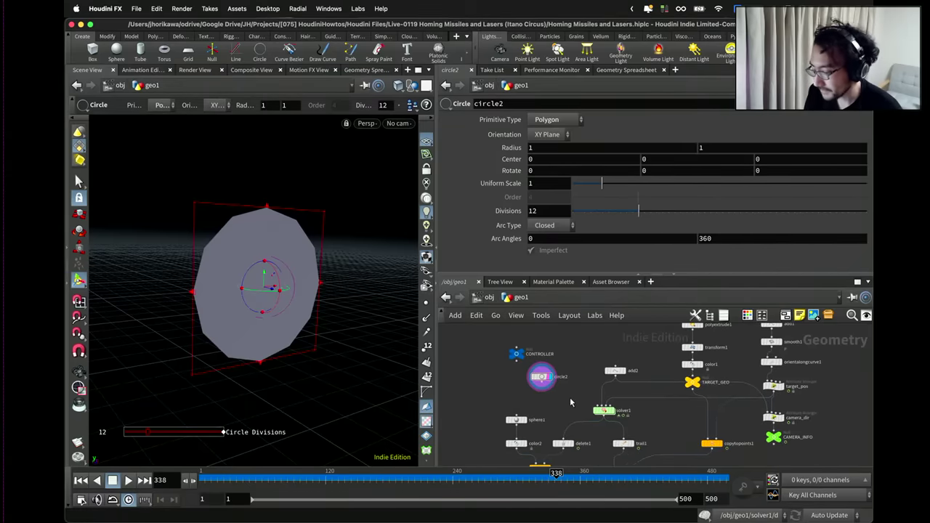
scroll(577, 396, up, 6)
mouse_move(597, 372)
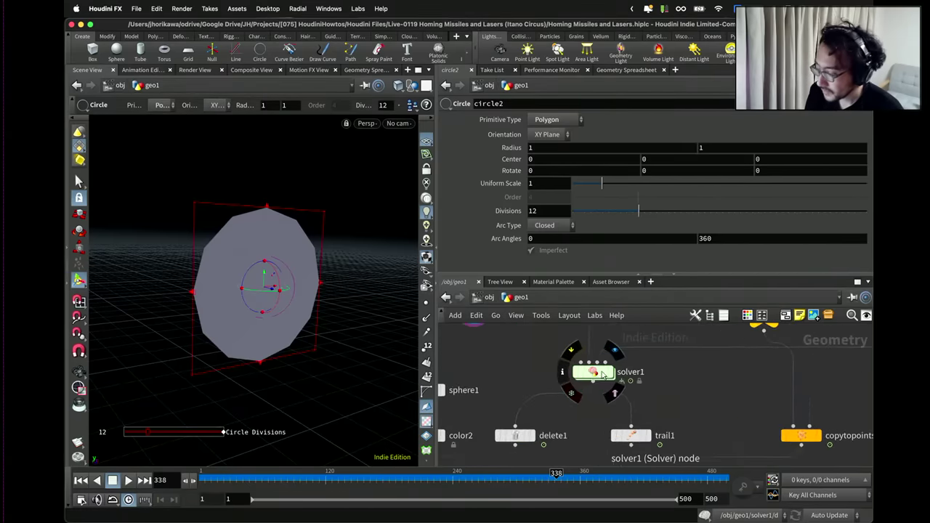
Move the playhead back to frame 92.
scroll(599, 372, down, 3)
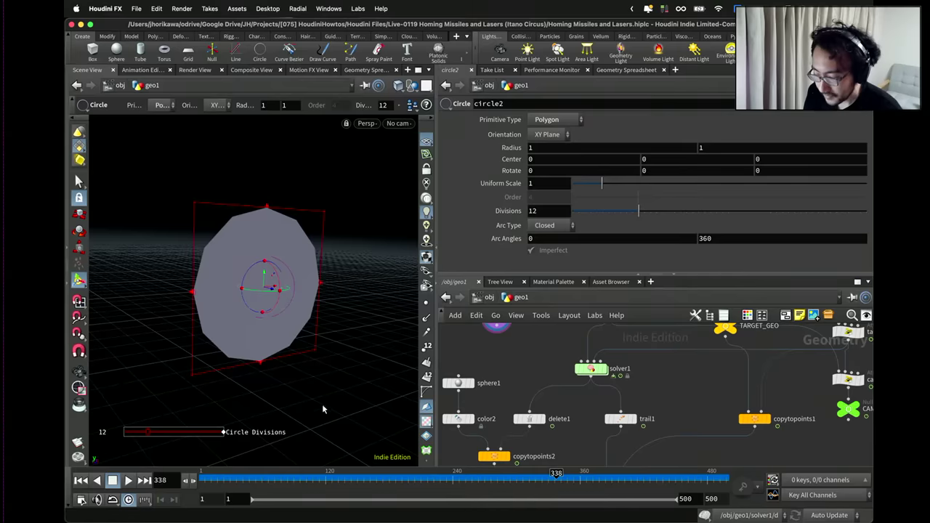
key(Escape)
scroll(305, 265, down, 6)
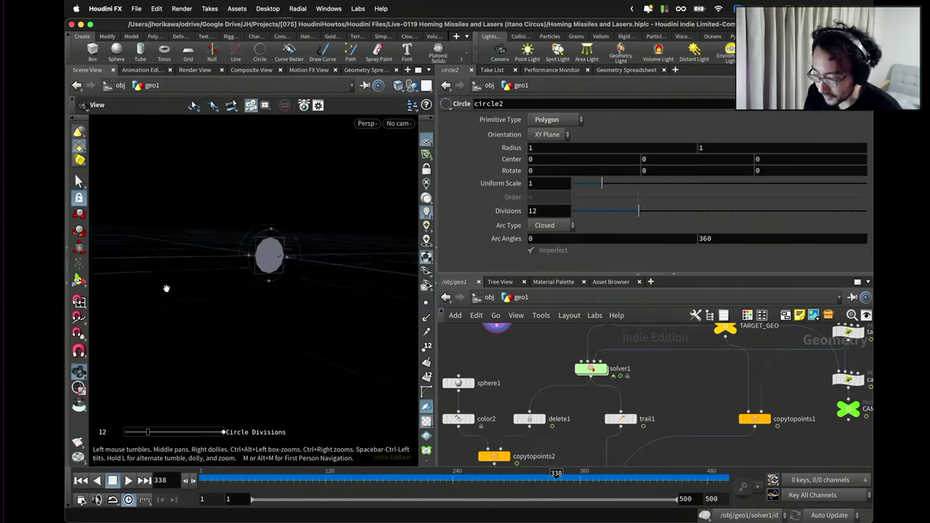
drag(306, 264, 303, 322)
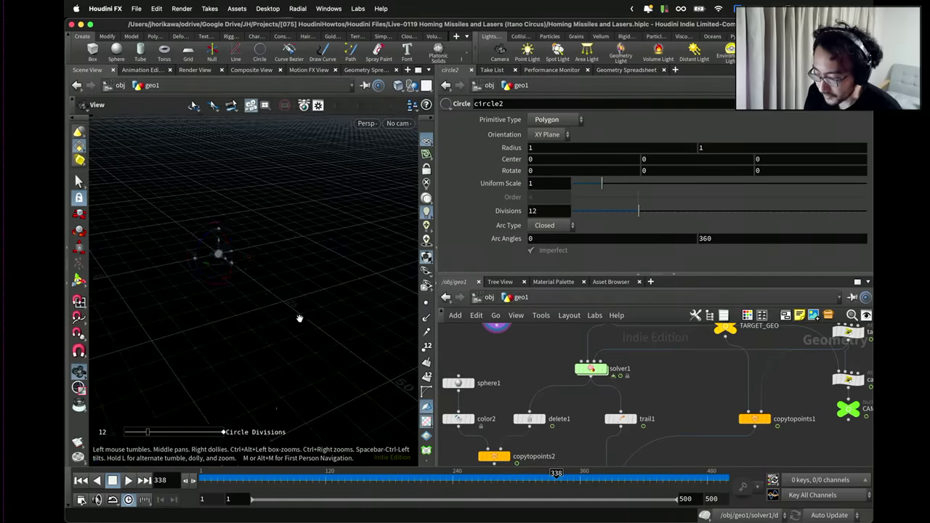
key(Return)
drag(316, 486, 295, 481)
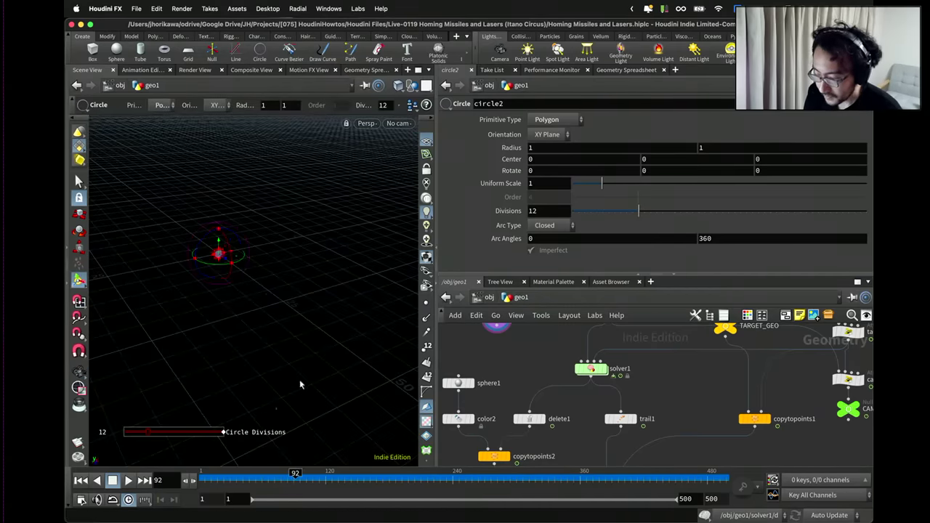
Add a Merge node, merge1, below copytopoints2.
key(Escape)
key(Tab)
text(merge)
key(Return)
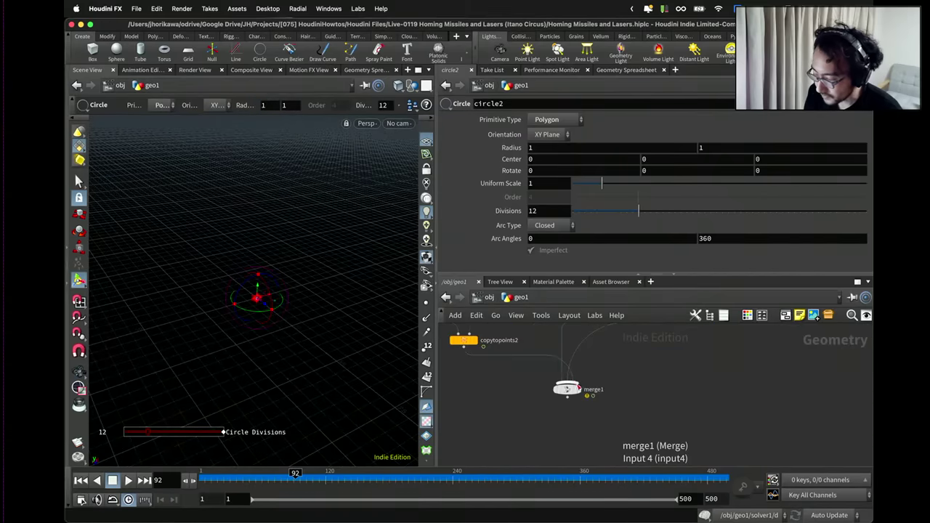
click(574, 390)
Scrub the timeline back to frame 72 and frame all nodes in the network.
key(Escape)
drag(272, 322, 337, 356)
key(Return)
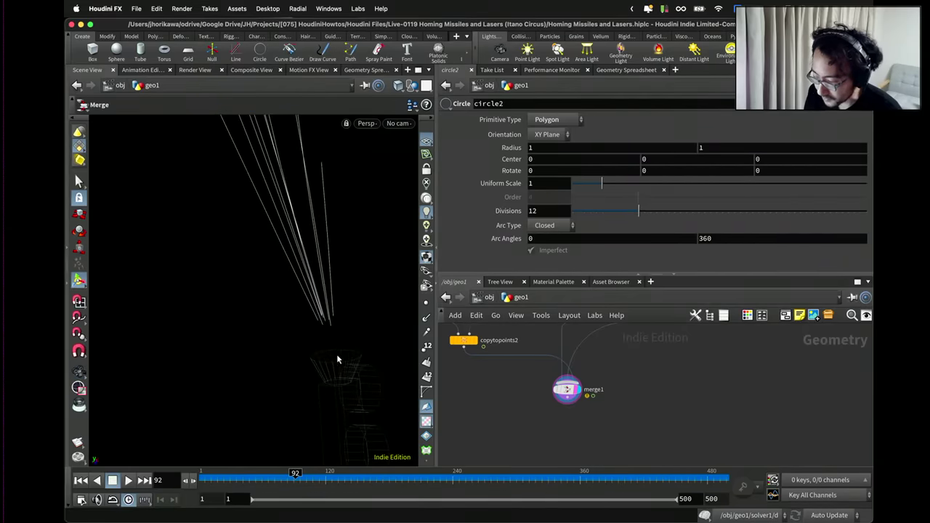
scroll(468, 383, down, 1)
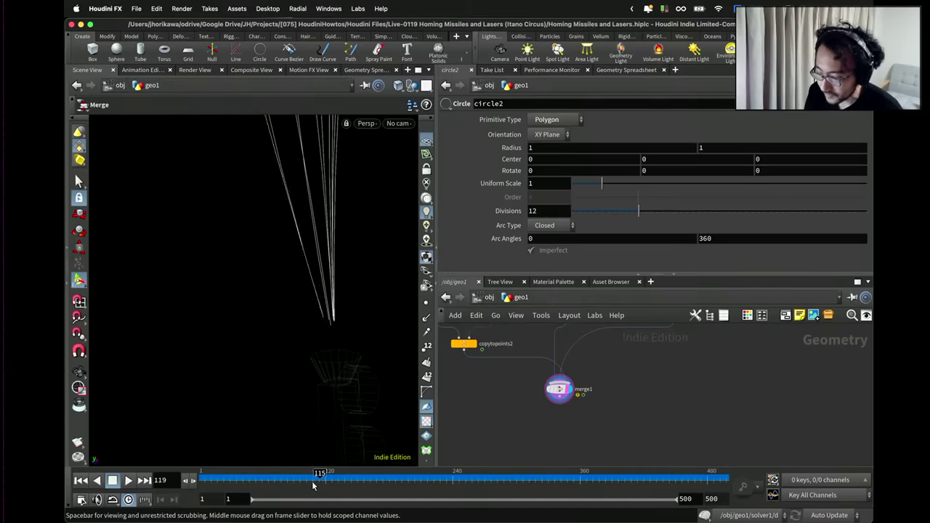
drag(324, 479, 274, 479)
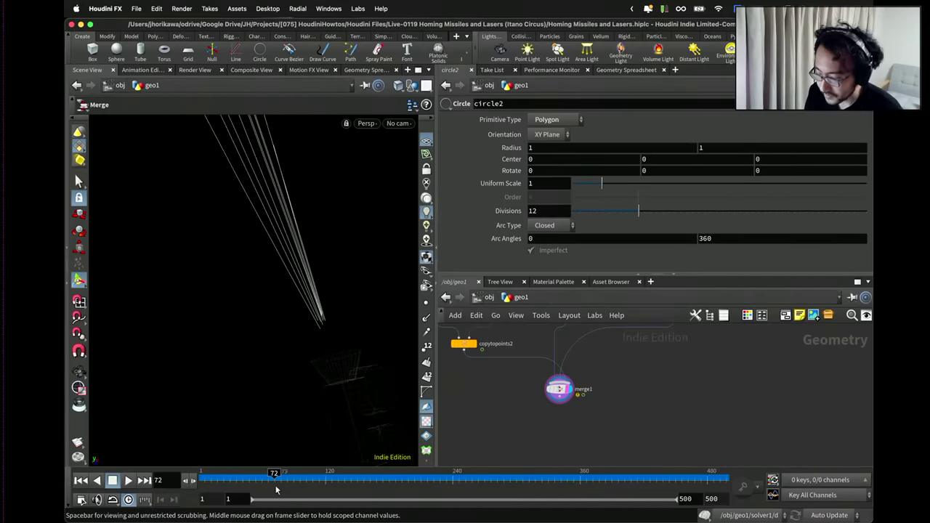
key(h)
scroll(519, 392, up, 4)
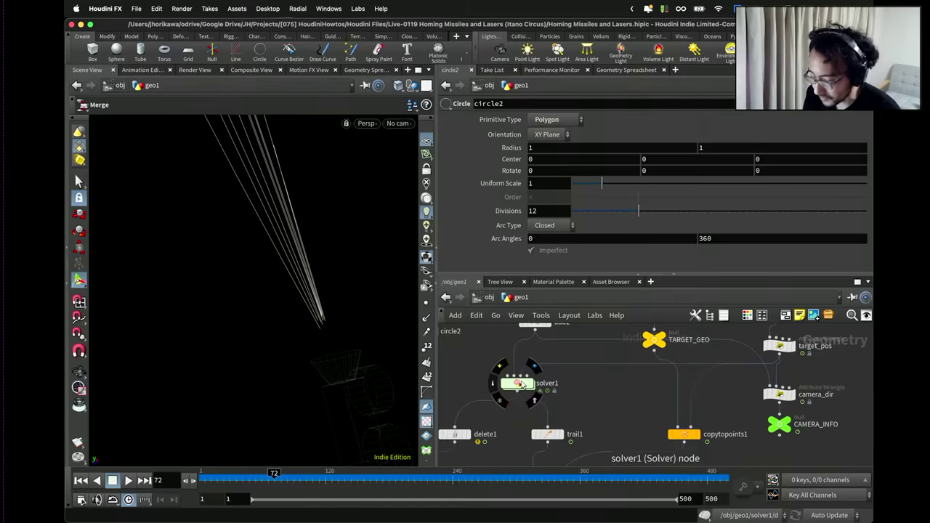
Save the scene and dive inside solver1.
key(super+s)
double_click(520, 385)
scroll(553, 348, up, 3)
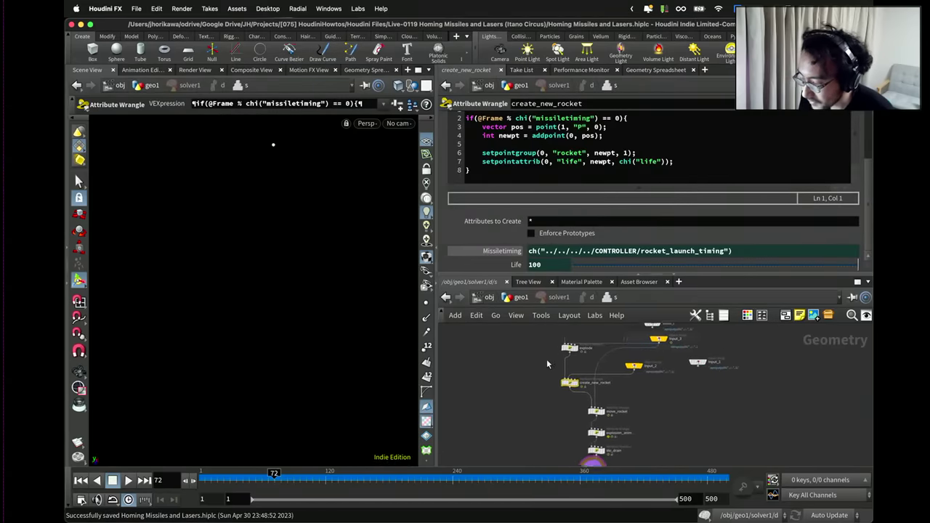
scroll(547, 364, up, 4)
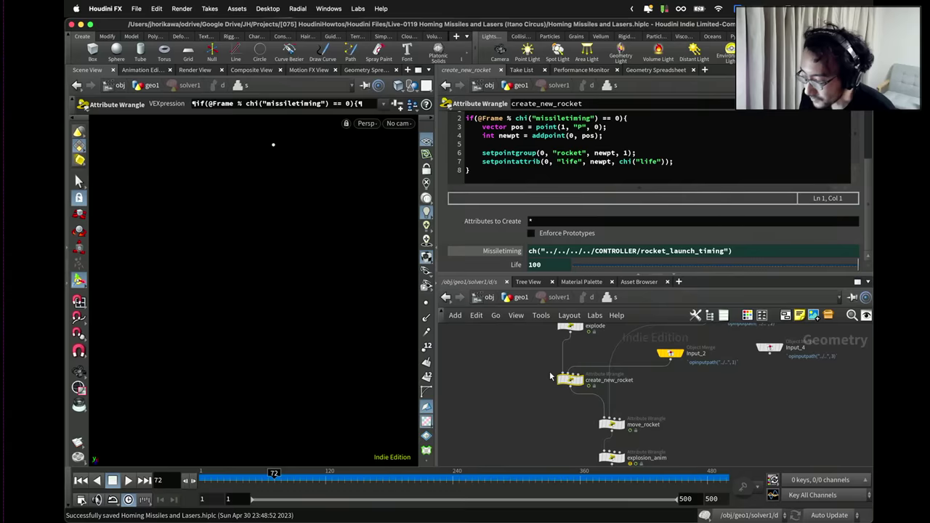
scroll(548, 162, up, 2)
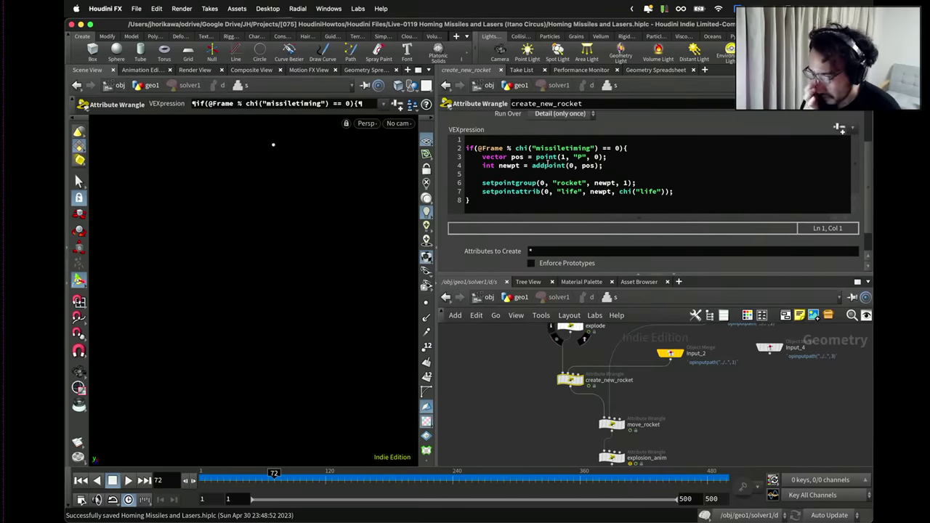
Select the spawn-position line 3 and review the life_drain node's code.
drag(617, 156, 480, 157)
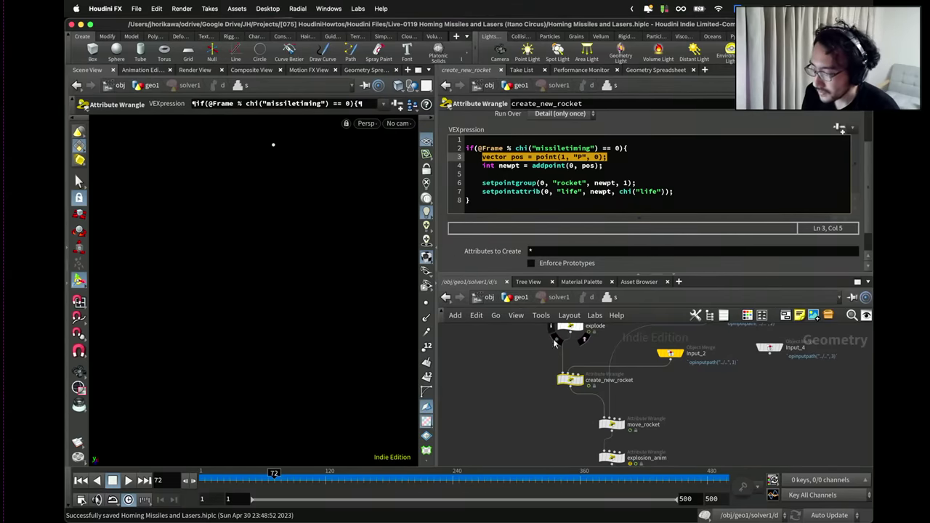
scroll(575, 411, down, 4)
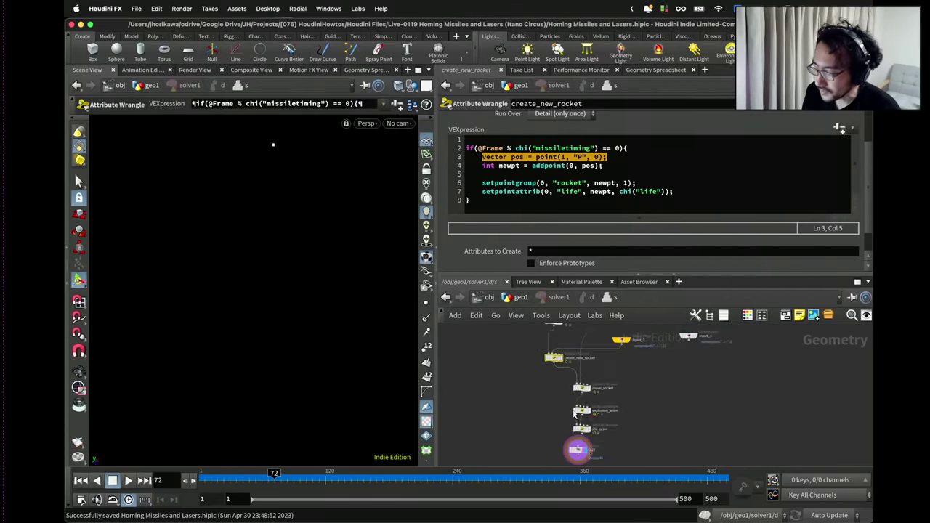
scroll(575, 413, up, 3)
click(577, 391)
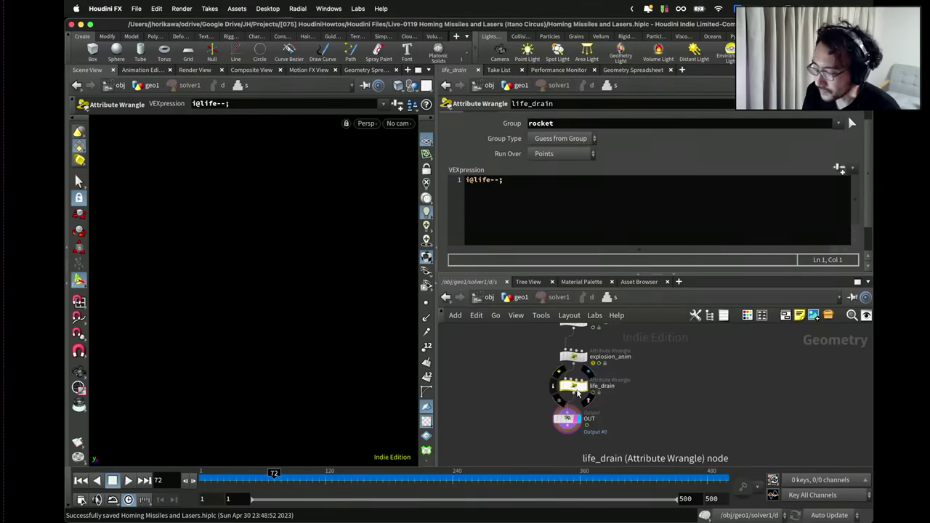
scroll(592, 385, down, 1)
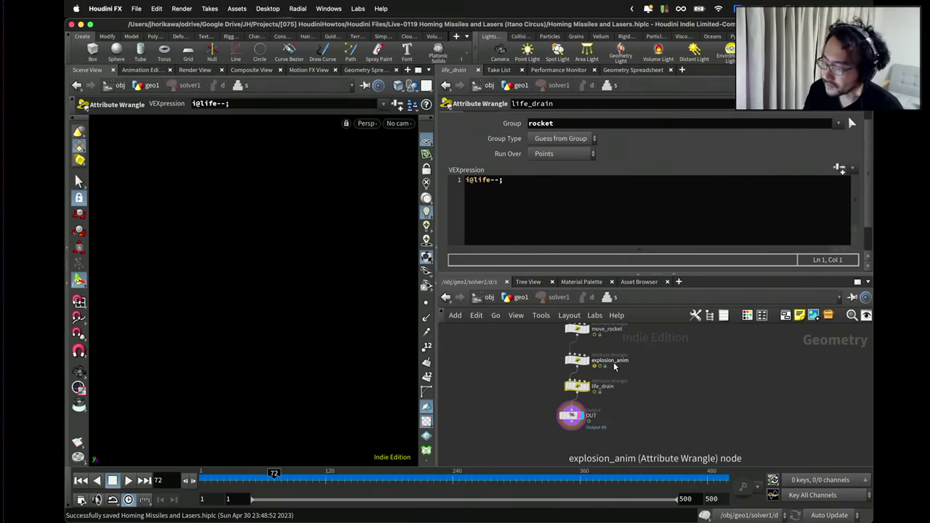
scroll(614, 367, down, 3)
scroll(584, 387, up, 4)
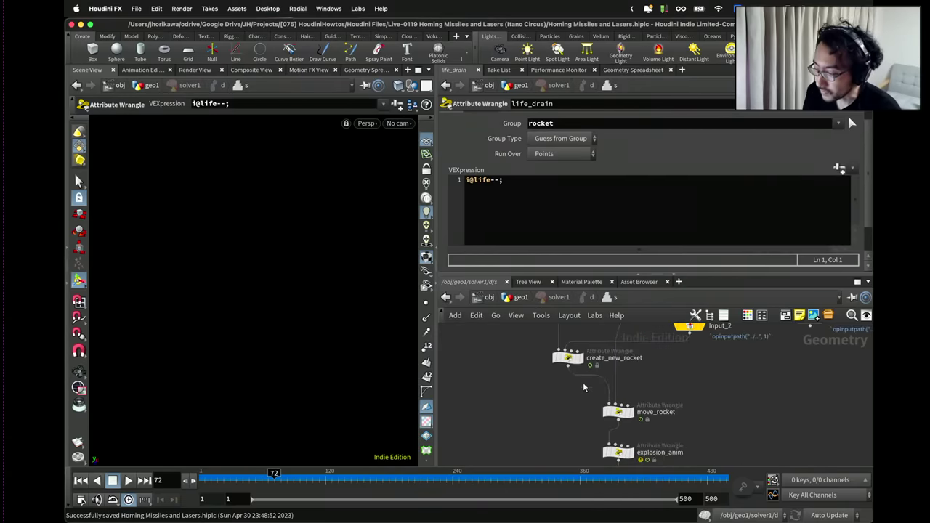
Inspect create_new_rocket's spawn code and its point and attribute info.
click(565, 357)
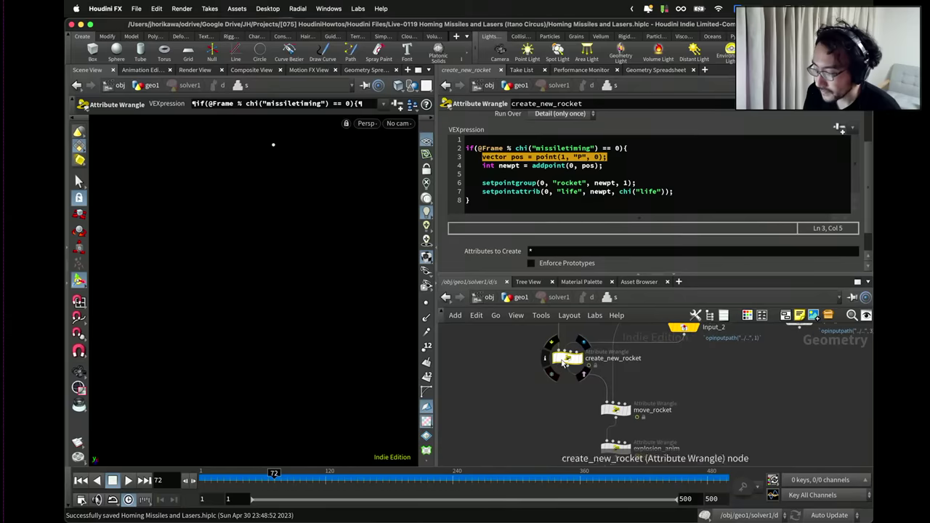
middle_click(564, 365)
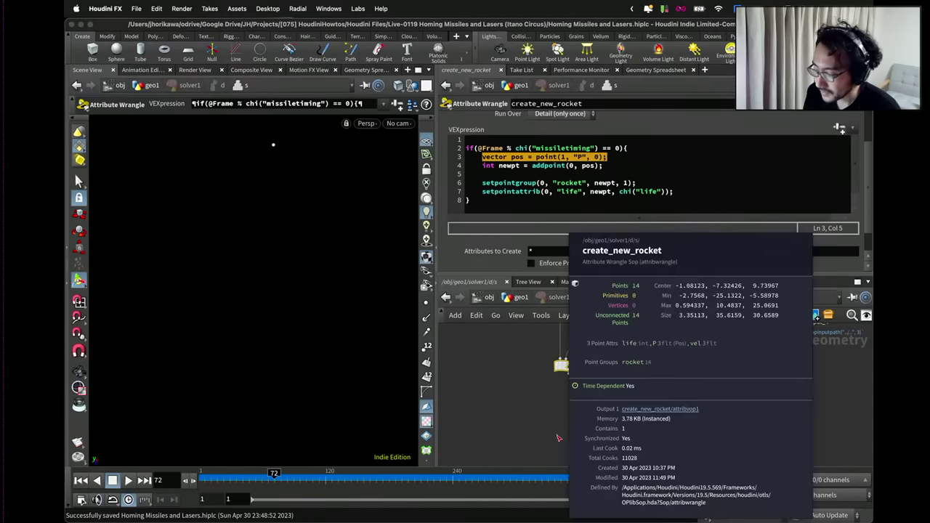
scroll(544, 417, down, 3)
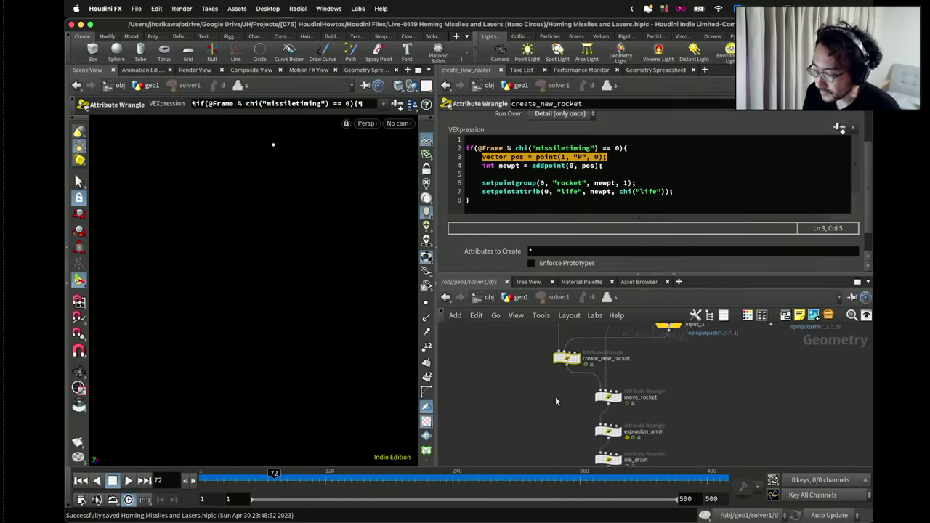
scroll(555, 398, up, 3)
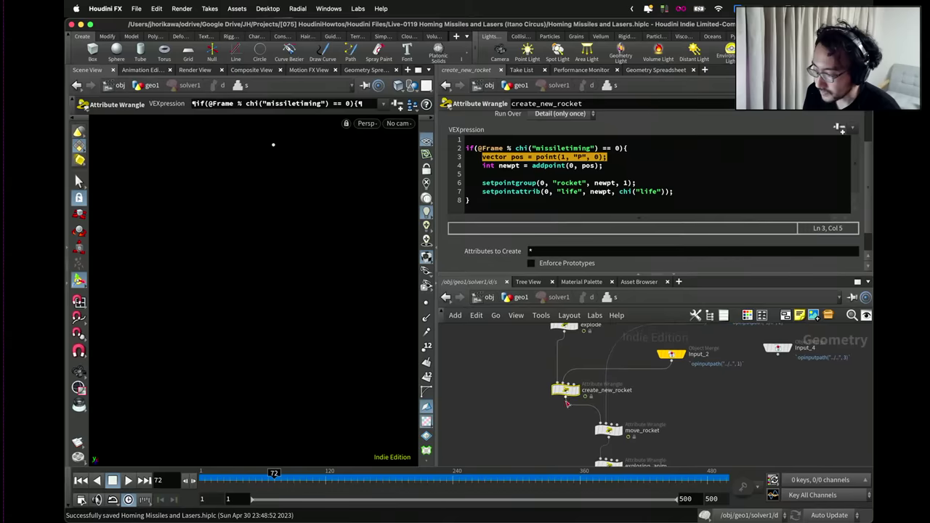
mouse_move(567, 394)
scroll(566, 393, down, 1)
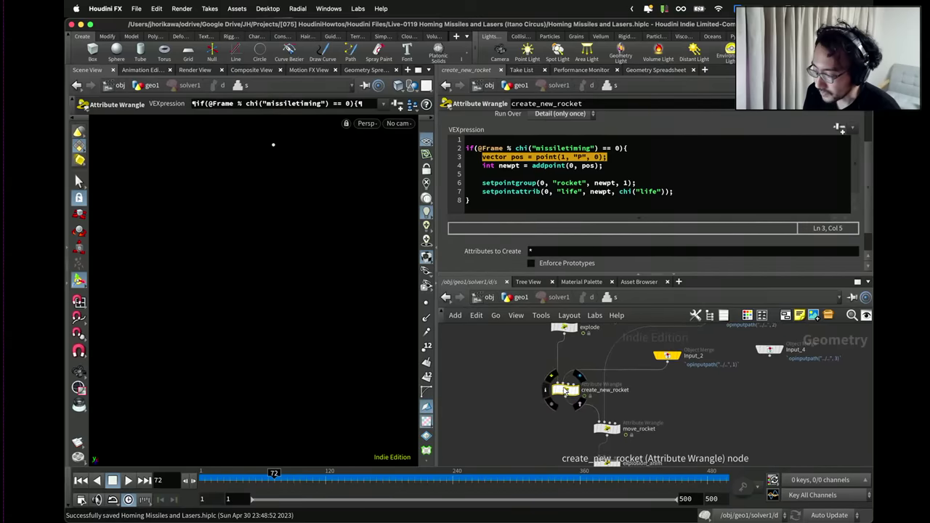
Move create_new_rocket onto move_rocket.
middle_drag(568, 413, 561, 386)
drag(563, 356, 604, 381)
scroll(618, 382, down, 2)
Undo the create_new_rocket move and disconnection, then shift it aside.
key(ctrl+z)
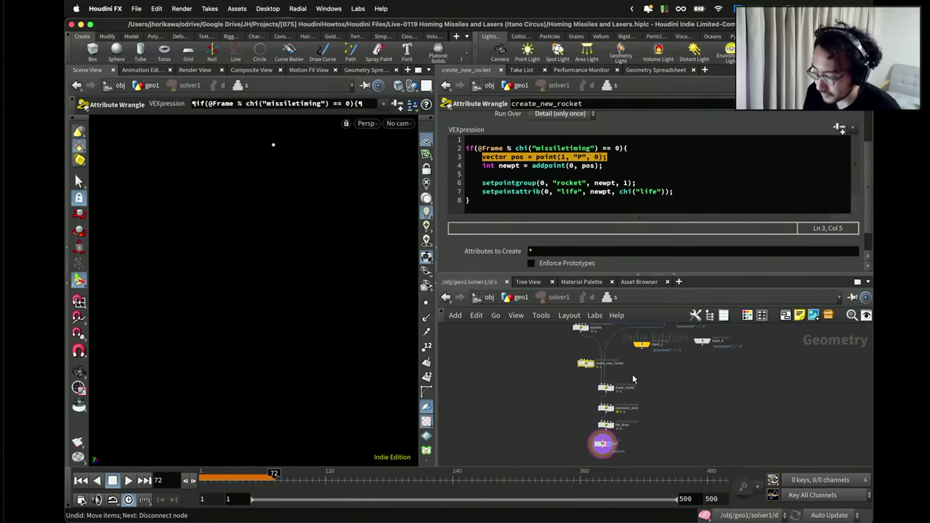
key(ctrl+z)
scroll(617, 376, up, 2)
drag(589, 368, 571, 369)
middle_drag(572, 329, 572, 366)
click(557, 346)
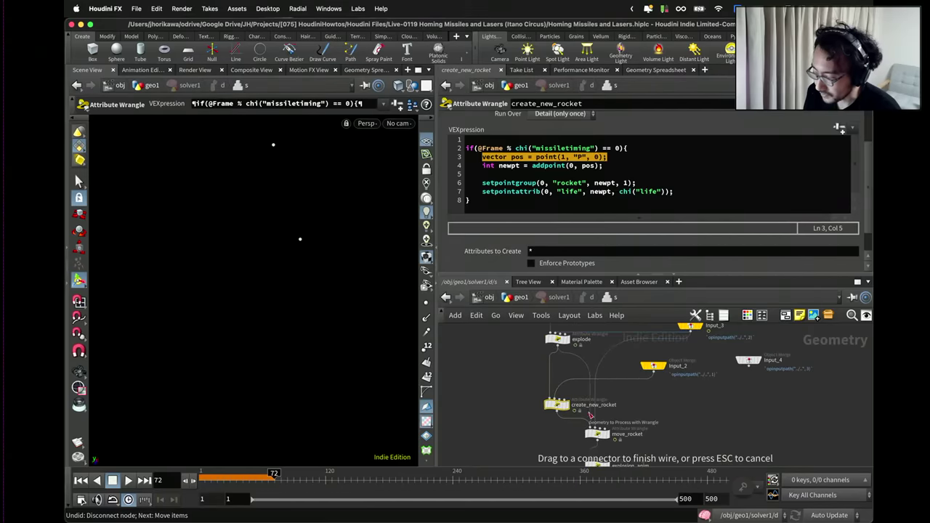
click(556, 399)
Rearrange create_new_rocket beside OUT, moving OUT lower to make room.
middle_drag(561, 403, 559, 371)
drag(560, 371, 669, 413)
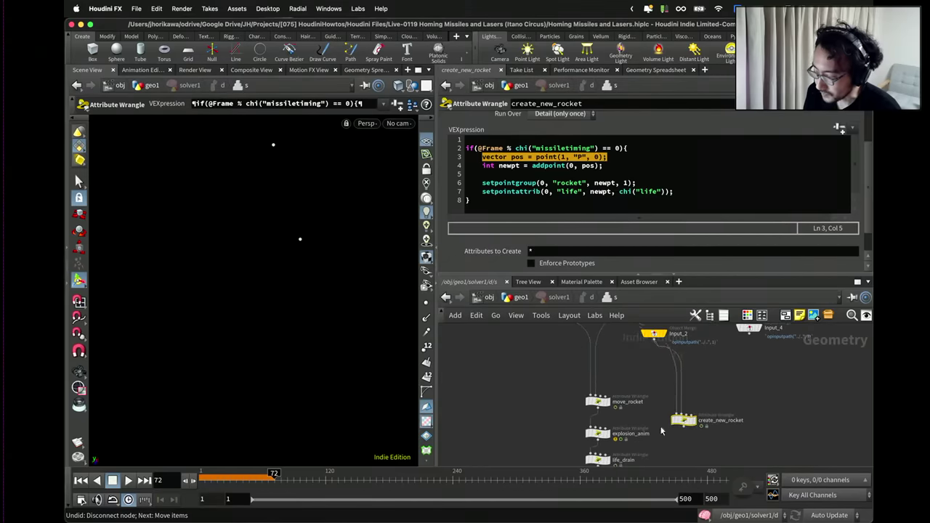
middle_drag(669, 413, 656, 325)
middle_drag(649, 395, 646, 411)
drag(668, 357, 649, 428)
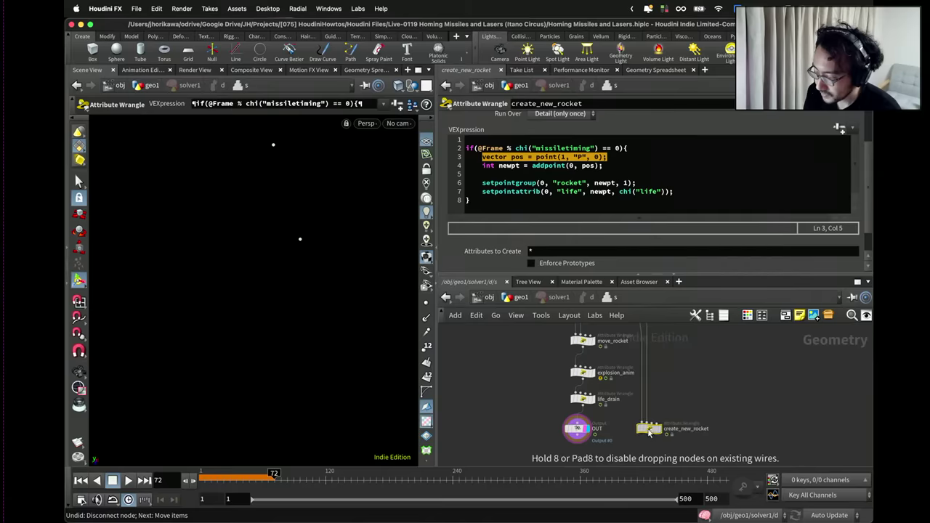
middle_click(579, 429)
drag(579, 428, 579, 455)
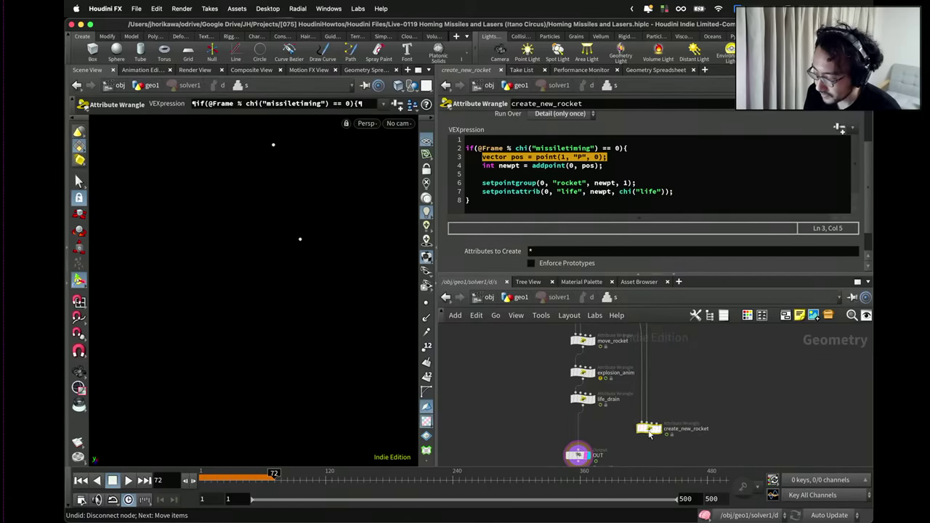
Place create_new_rocket on the life_drain–OUT wire, rewind to frame 1, and return to geo1.
drag(649, 434, 618, 431)
scroll(604, 448, up, 2)
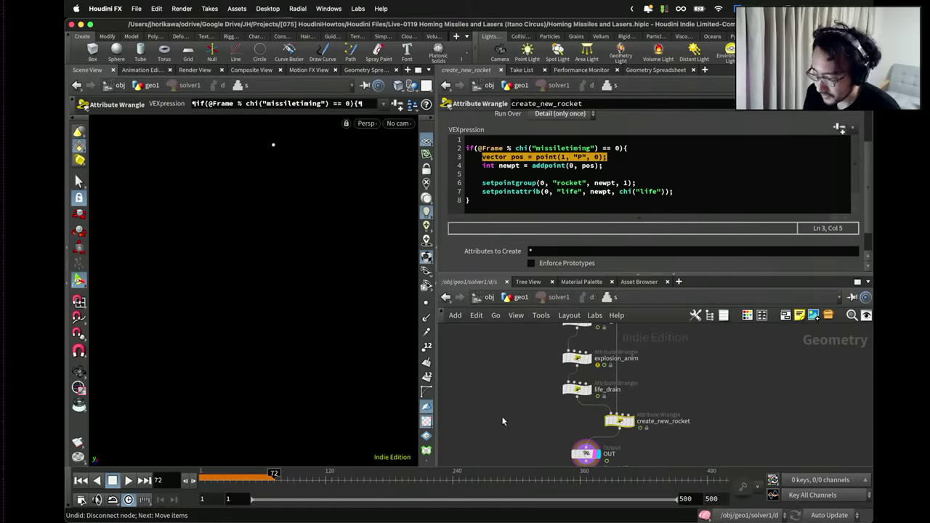
click(80, 481)
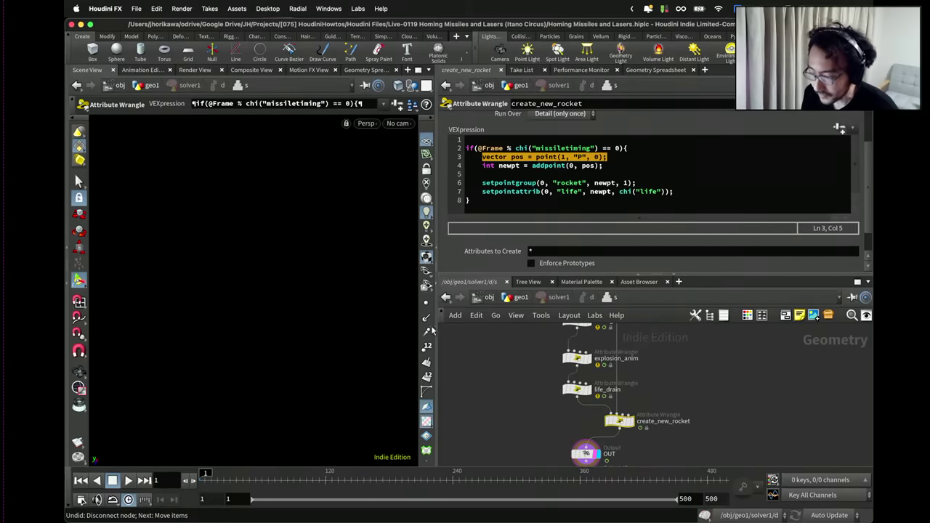
click(510, 300)
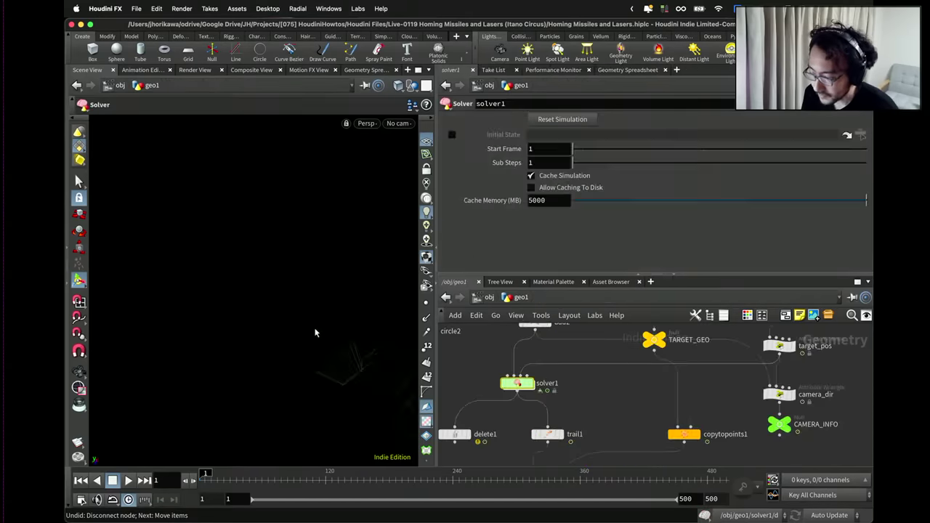
Play the simulation from frame 1 and stop it at frame 205.
click(128, 480)
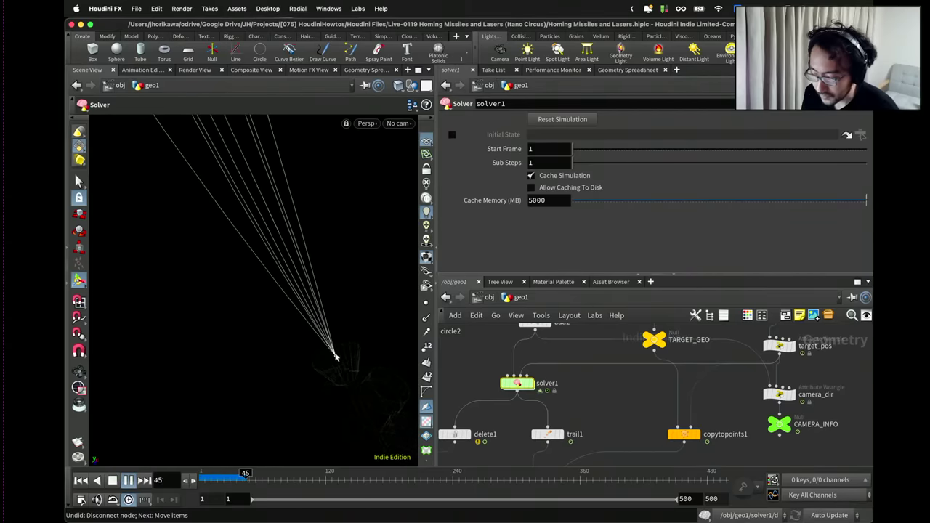
key(Escape)
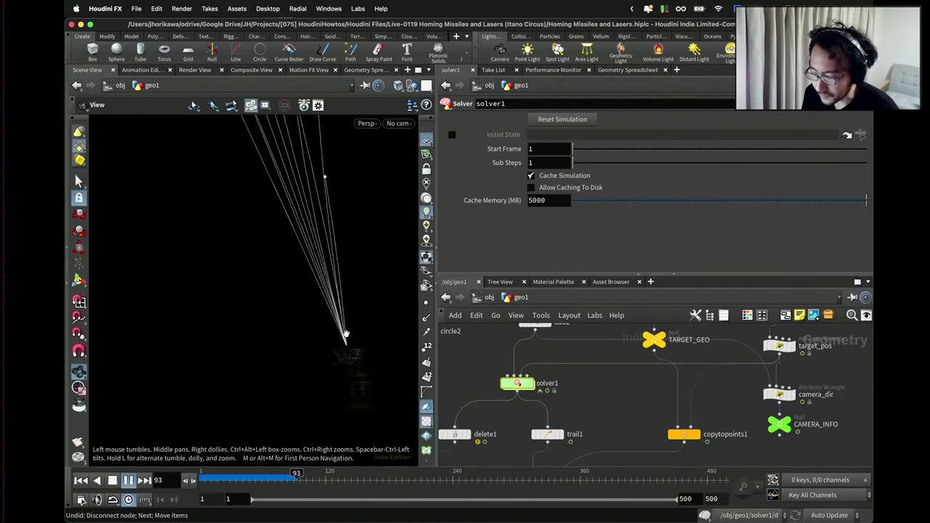
drag(244, 353, 208, 434)
drag(254, 405, 239, 429)
key(Return)
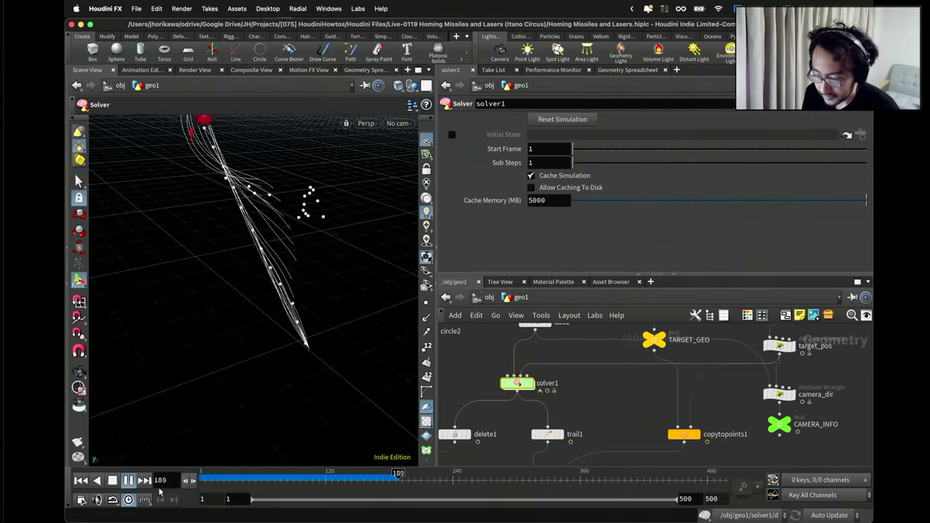
click(128, 480)
Save the scene and orbit around the converging trails.
scroll(509, 396, down, 4)
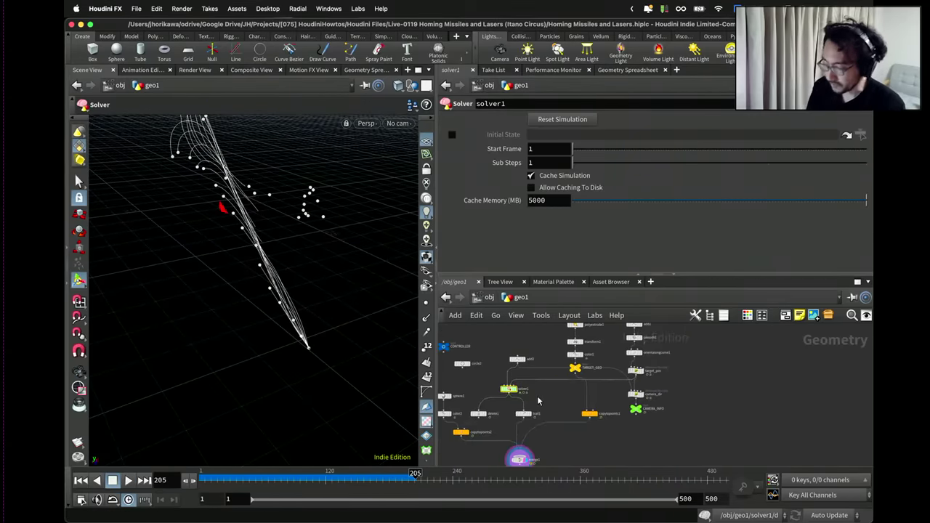
key(super+s)
drag(317, 342, 333, 365)
Select circle2, frame its geometry, and move the node up slightly.
scroll(500, 348, up, 3)
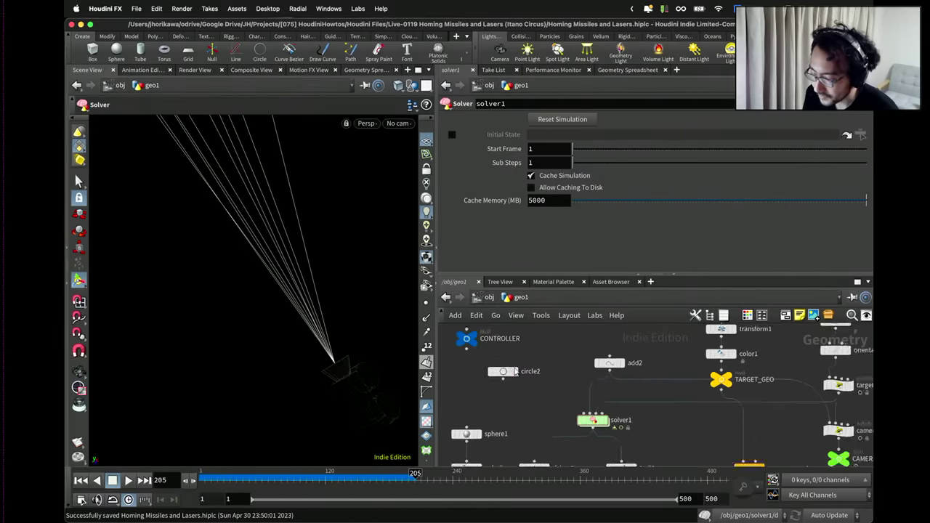
click(514, 371)
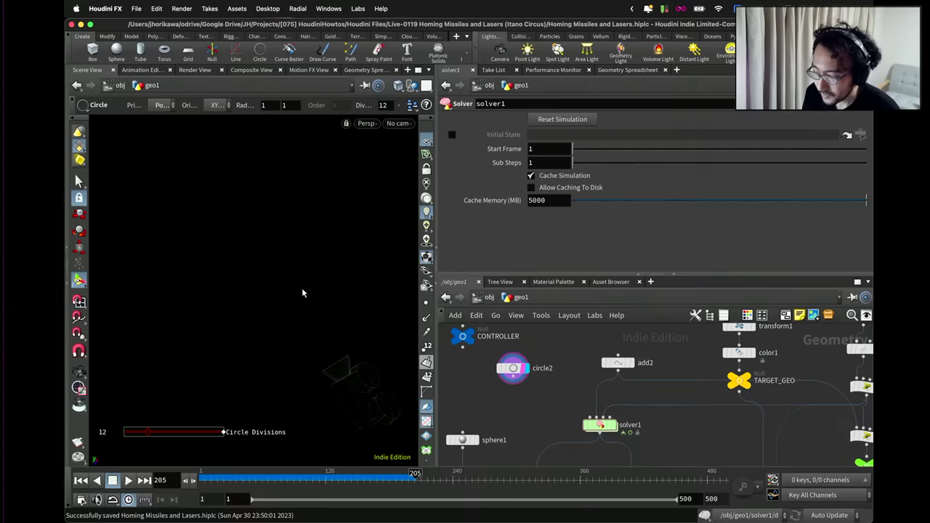
key(h)
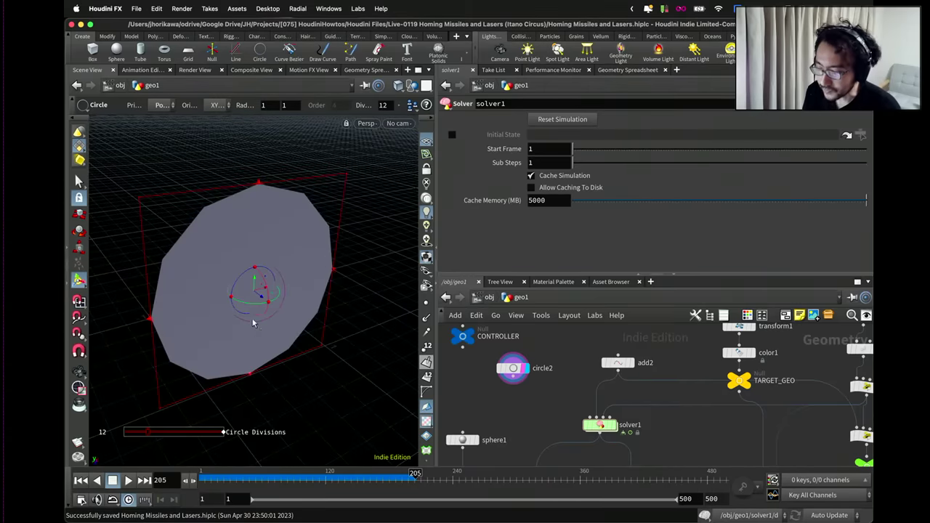
scroll(514, 369, down, 4)
scroll(518, 371, up, 3)
drag(519, 371, 521, 346)
scroll(527, 352, down, 3)
scroll(542, 354, up, 4)
scroll(536, 349, up, 3)
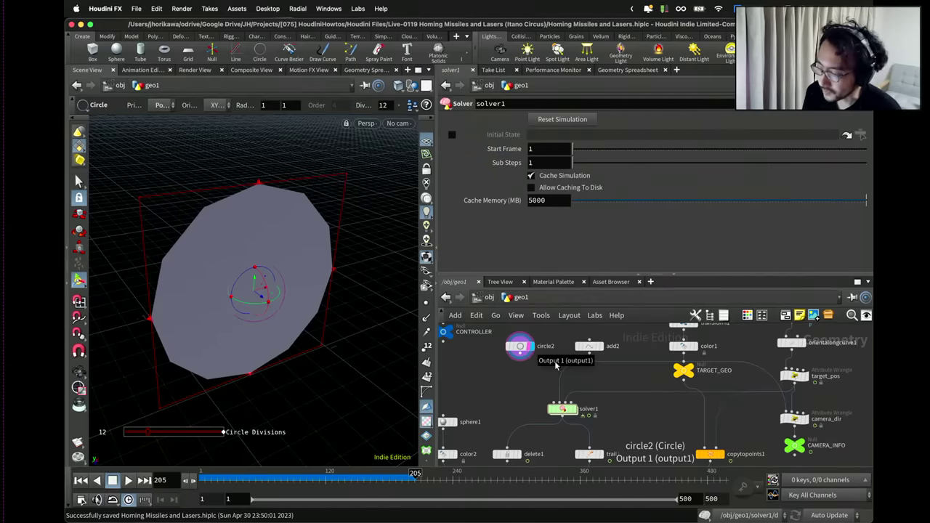
Enlarge the network pane and move the seven solver and trail nodes lower.
drag(564, 278, 566, 187)
scroll(578, 311, down, 2)
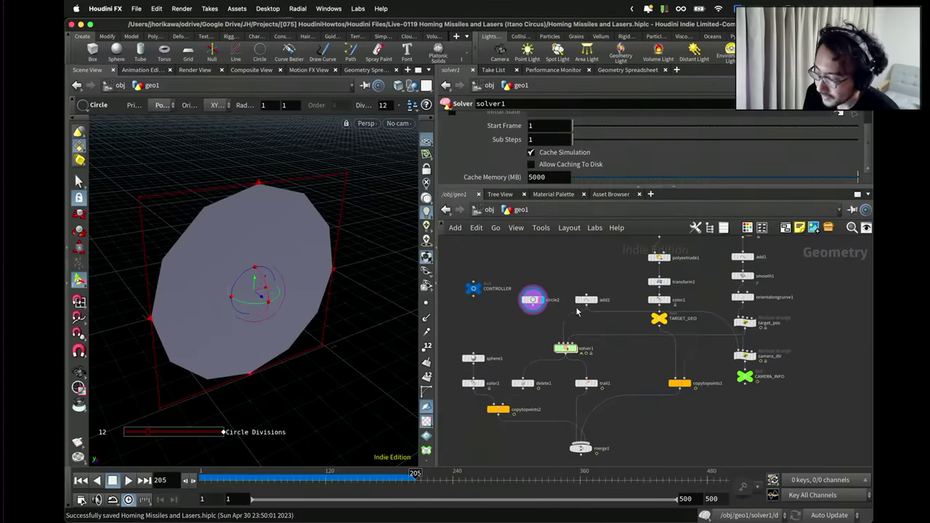
drag(605, 433, 504, 342)
scroll(574, 355, up, 2)
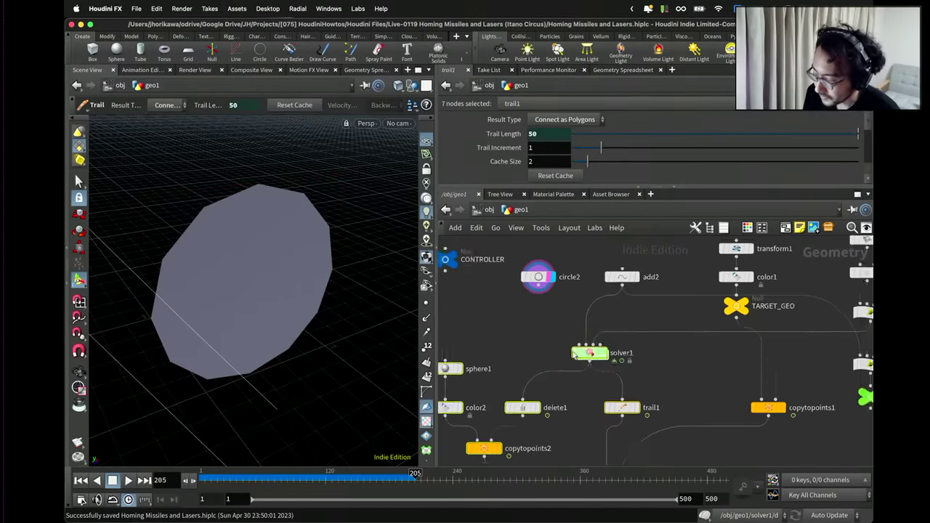
drag(574, 354, 611, 390)
scroll(603, 381, down, 3)
scroll(610, 333, up, 3)
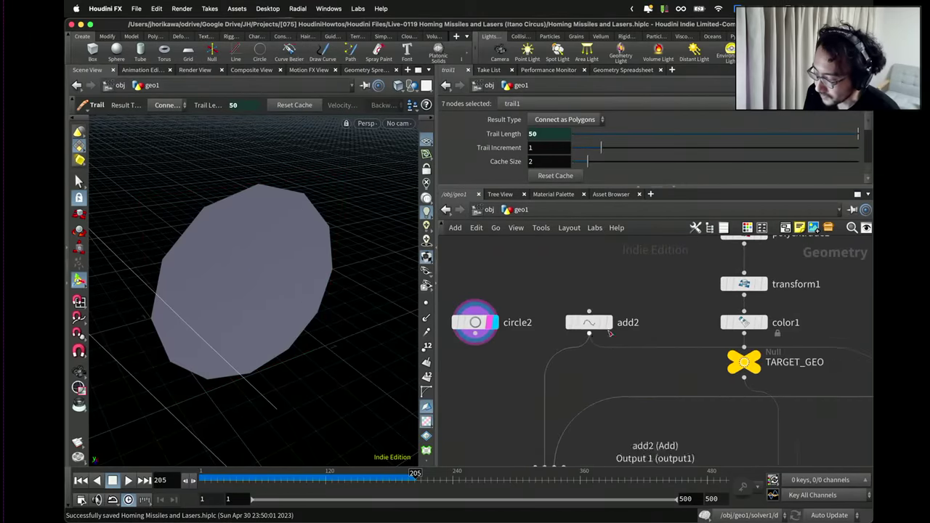
Nudge add2 left and target_pos up, framing the whole node graph.
click(589, 323)
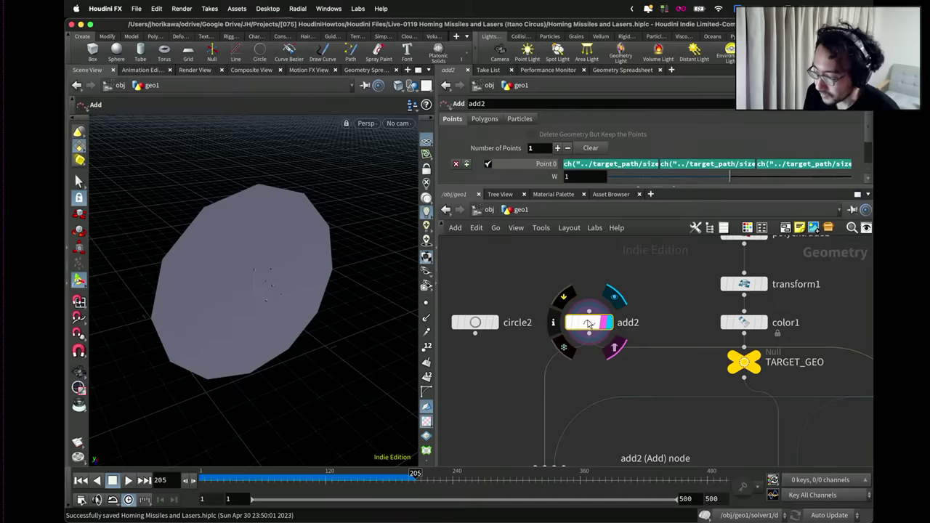
drag(591, 323, 588, 322)
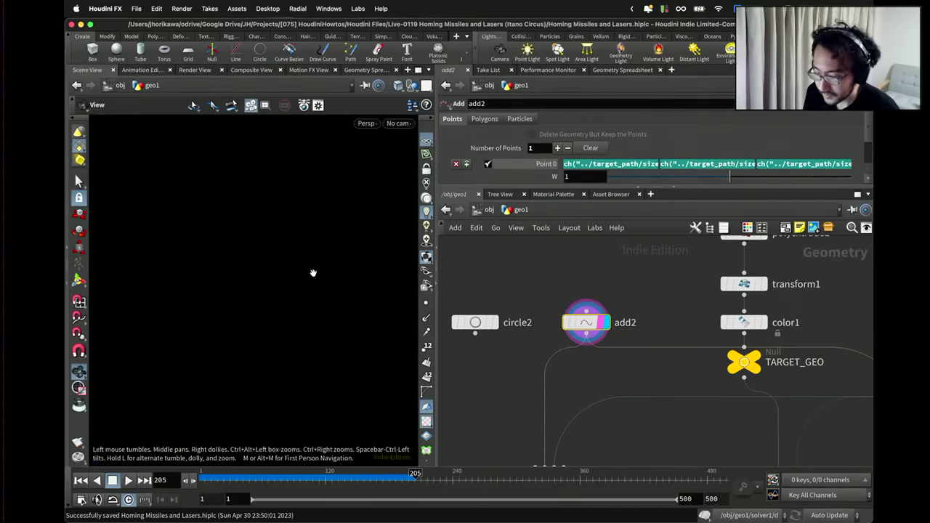
key(h)
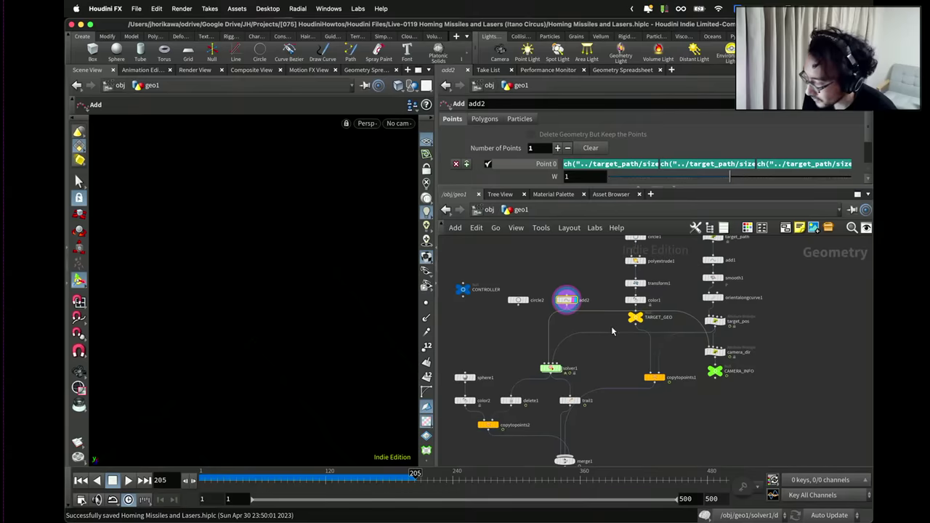
scroll(618, 334, up, 1)
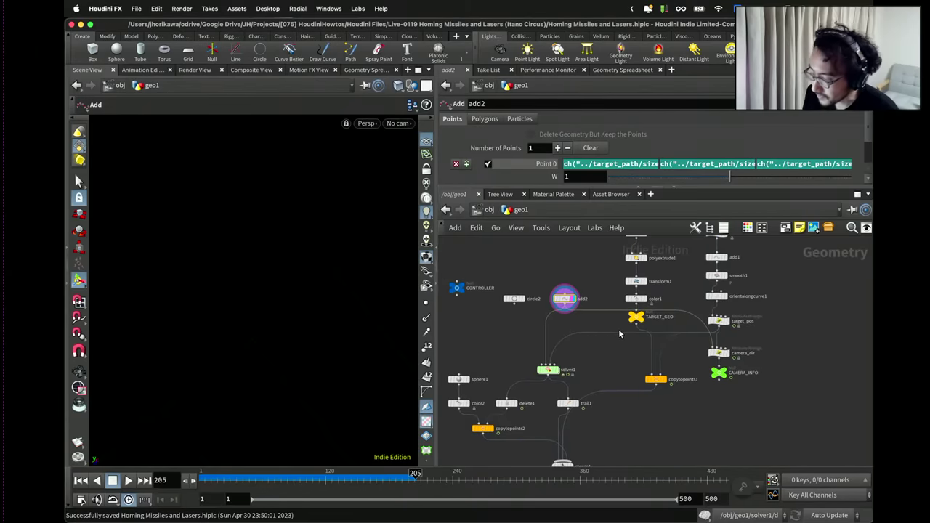
scroll(723, 314, up, 1)
drag(723, 316, 722, 311)
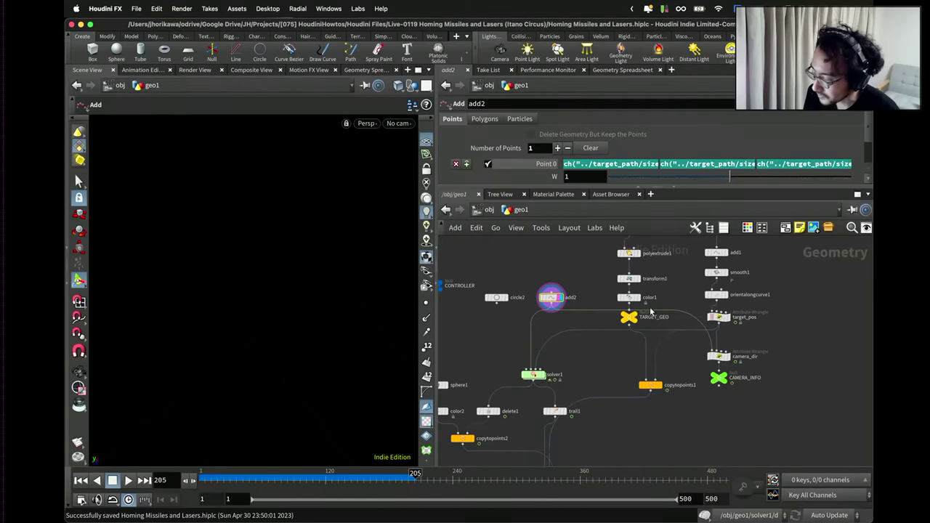
scroll(582, 352, up, 1)
Nudge camera_dir slightly upward.
key(Tab)
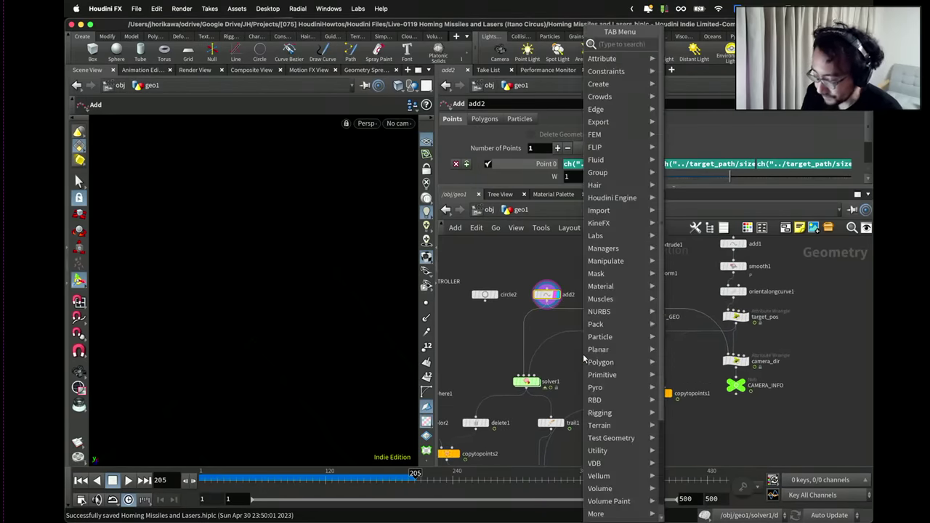
text(pointwra)
key(Escape)
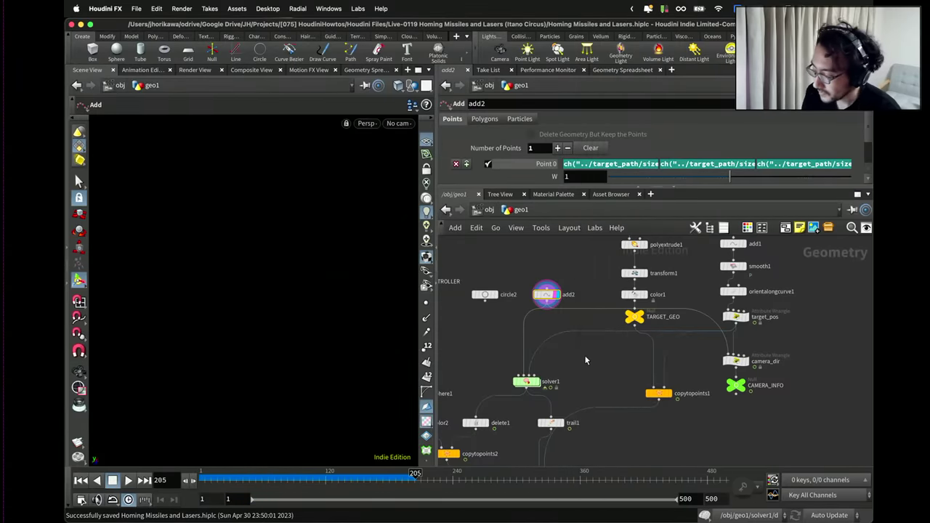
scroll(755, 372, up, 2)
drag(729, 358, 728, 354)
scroll(728, 356, down, 2)
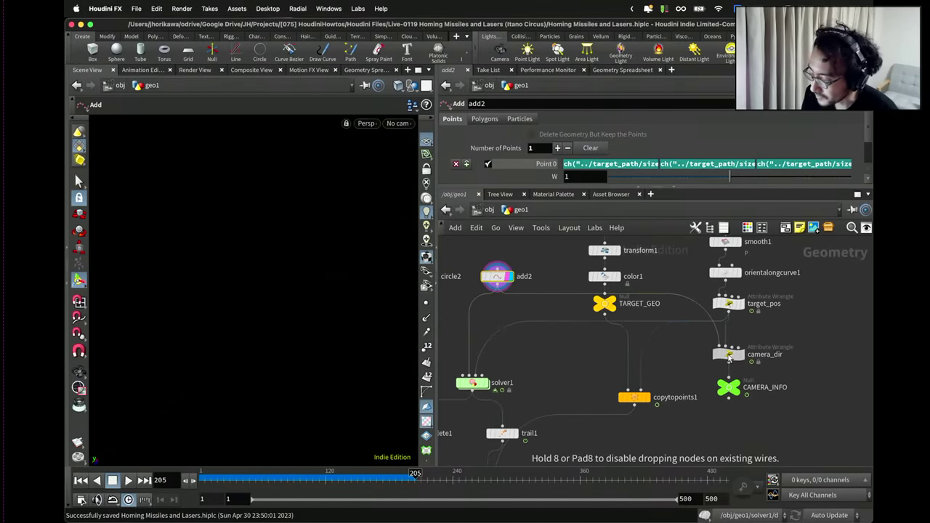
Expand camera_dir's parameters and delete the blank lines 2–3 of its VEX.
click(738, 355)
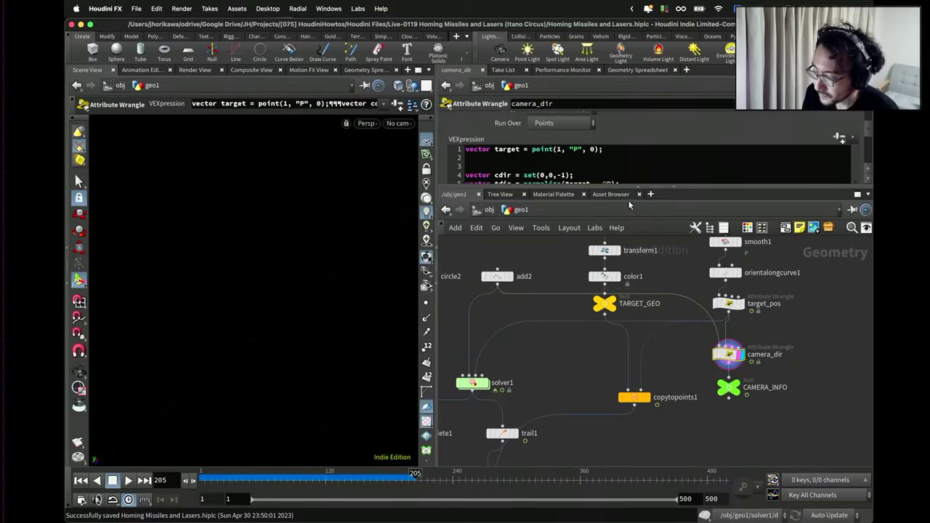
drag(629, 187, 631, 286)
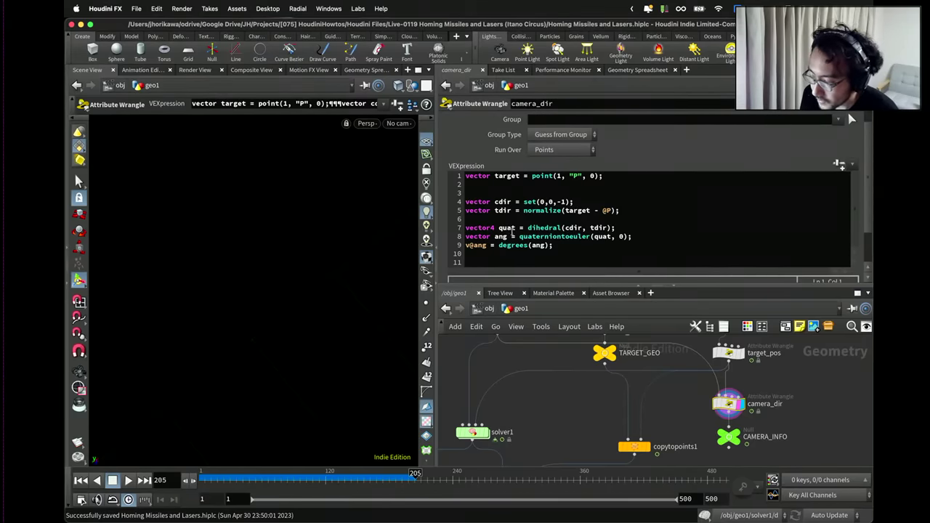
scroll(509, 192, up, 1)
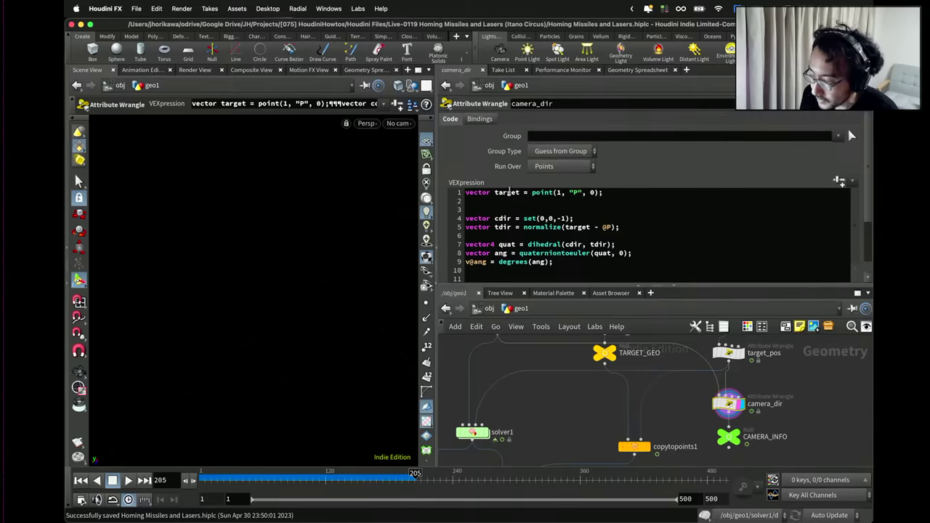
click(510, 209)
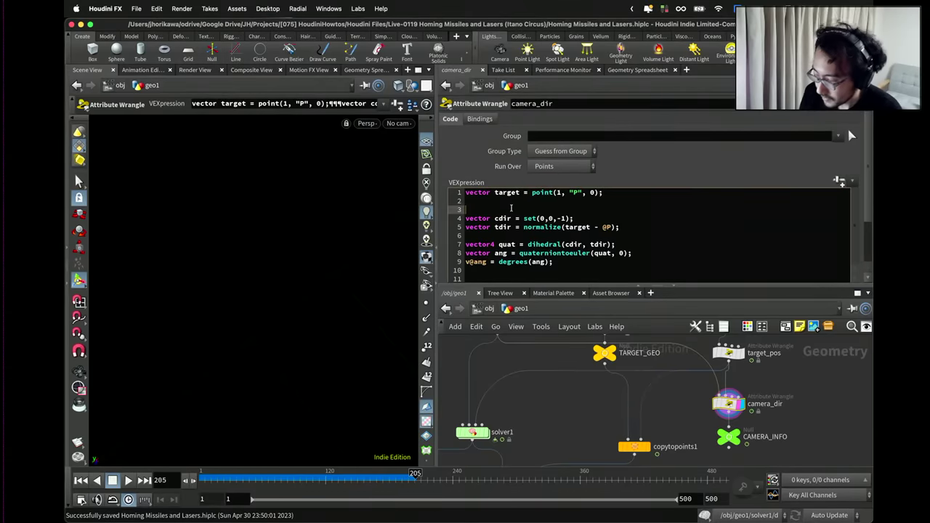
key(BackSpace)
key(BackSpace)
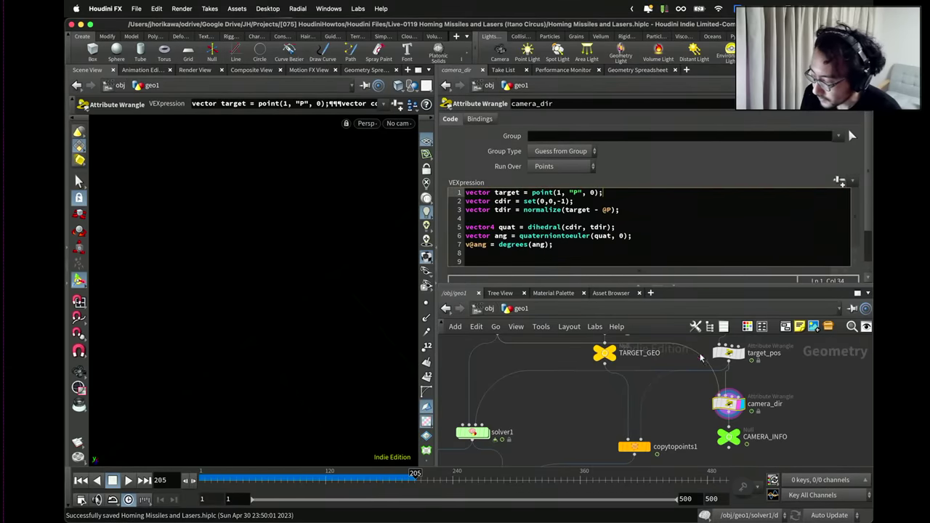
Remove the extra empty lines at the end of camera_dir's code.
mouse_move(730, 357)
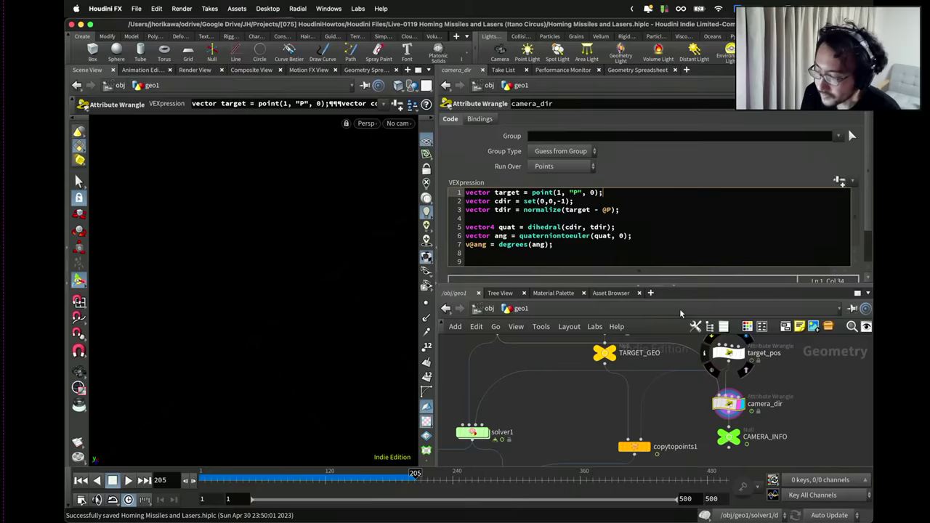
click(584, 251)
key(Return)
key(Return)
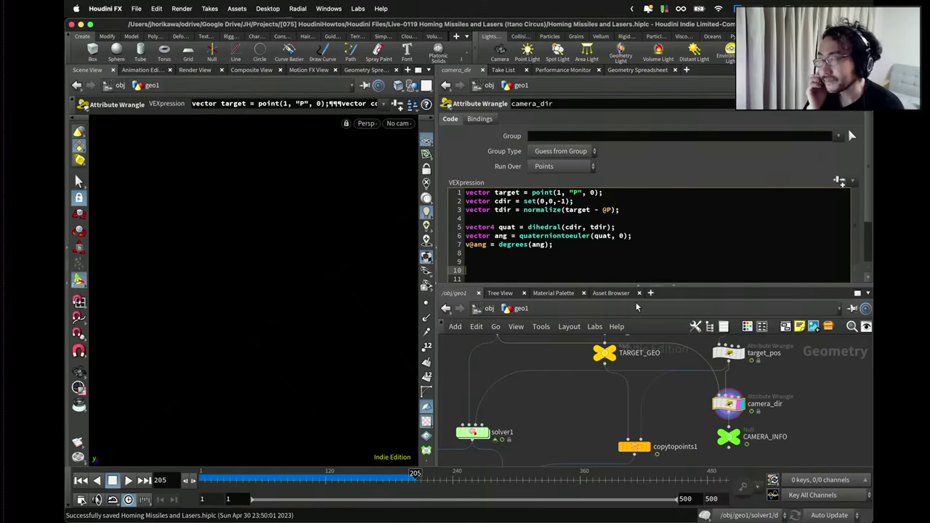
key(BackSpace)
key(BackSpace)
key(BackSpace)
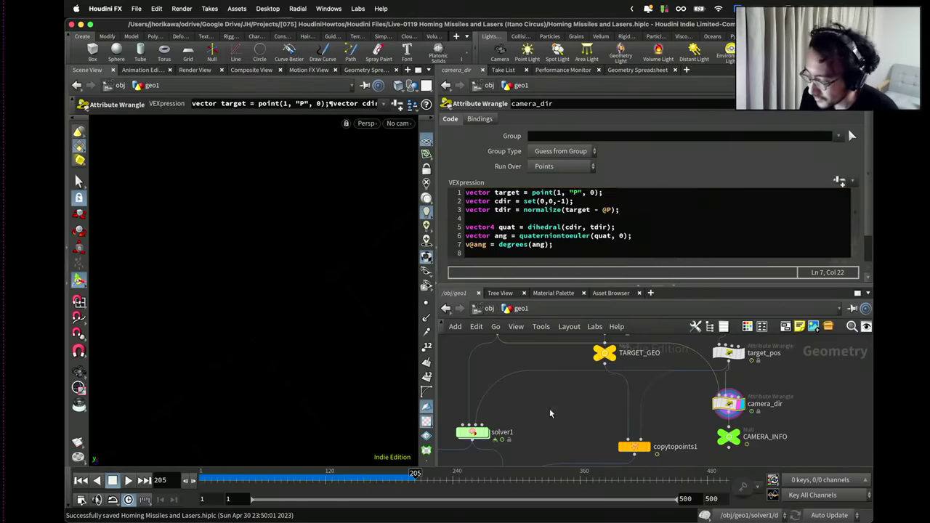
key(Tab)
Create a Point Wrangle and place it on the add2-to-solver1 wire.
text(poiw)
key(BackSpace)
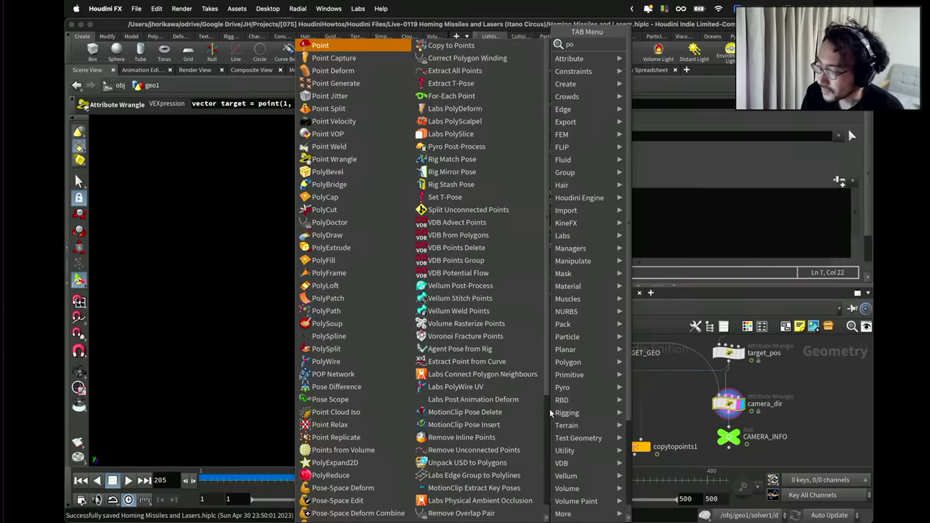
text(ntw)
key(Return)
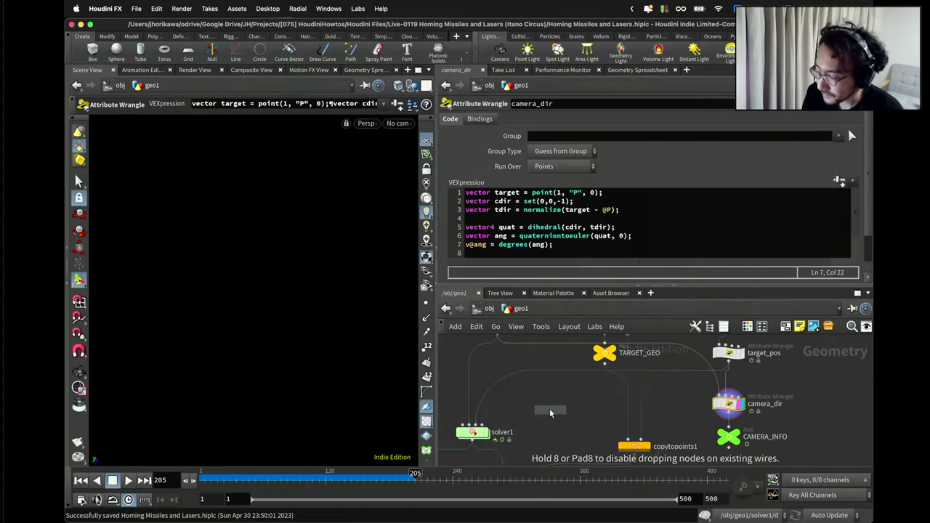
key(Tab)
text(pointw)
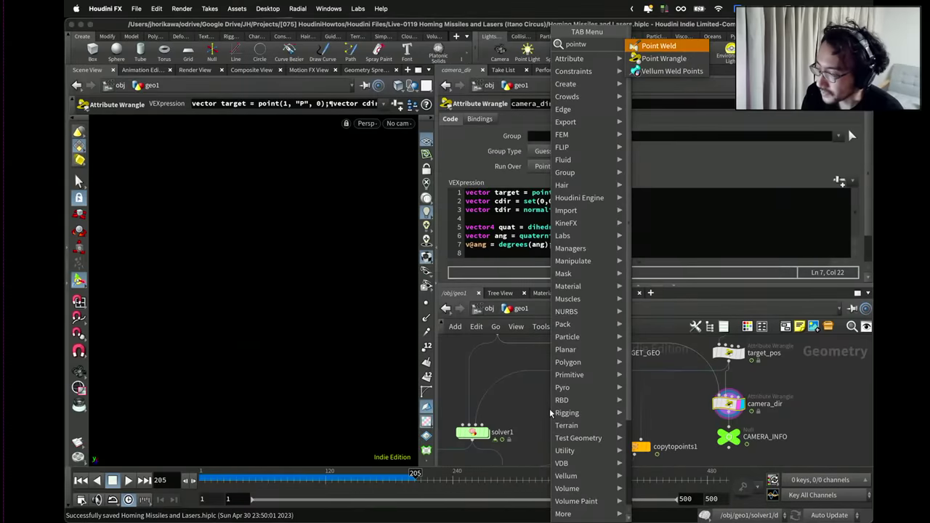
key(Down)
key(Return)
click(549, 408)
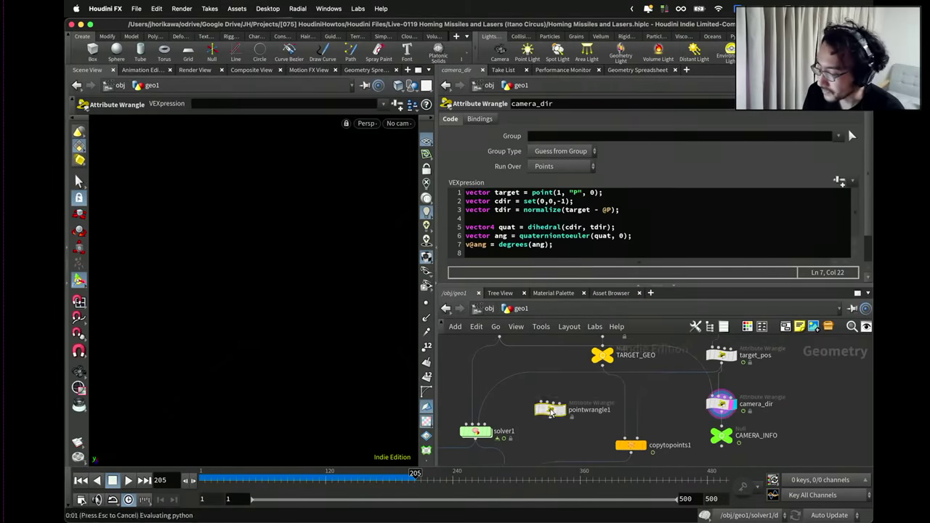
drag(552, 408, 509, 415)
Connect target_pos into the new wrangle's second input.
scroll(507, 375, up, 3)
scroll(507, 374, down, 3)
scroll(508, 409, down, 2)
drag(724, 407, 491, 414)
scroll(567, 407, up, 2)
Rename the wrangle to up_and_normal and tidy its position.
double_click(521, 423)
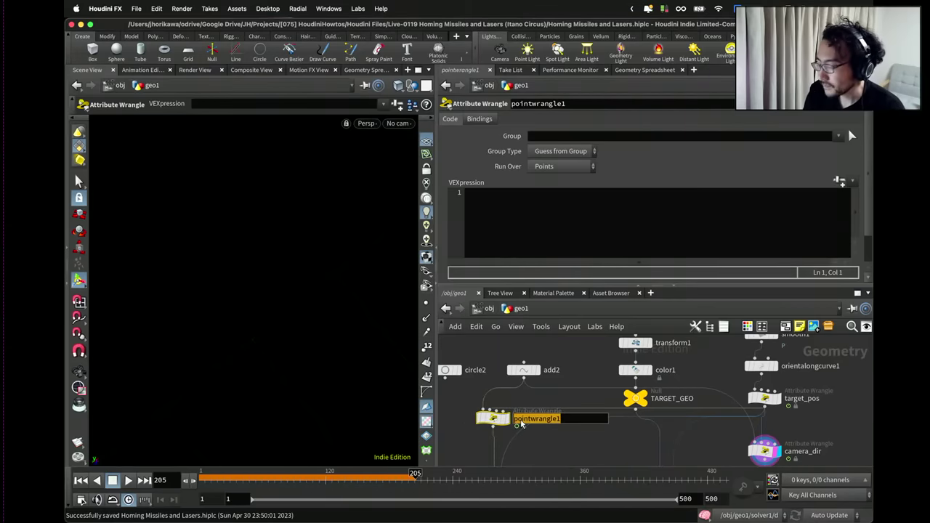
text(up_and_norml)
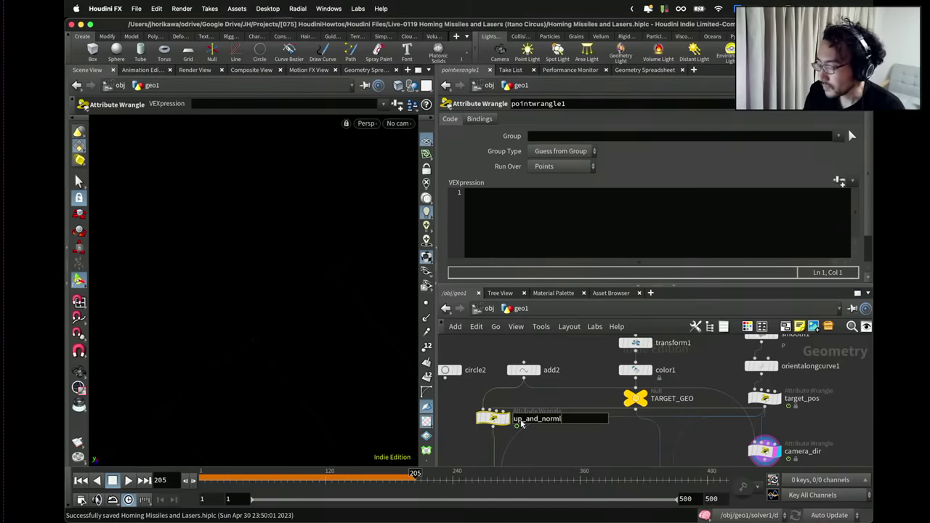
text(l)
key(Return)
scroll(545, 407, down, 3)
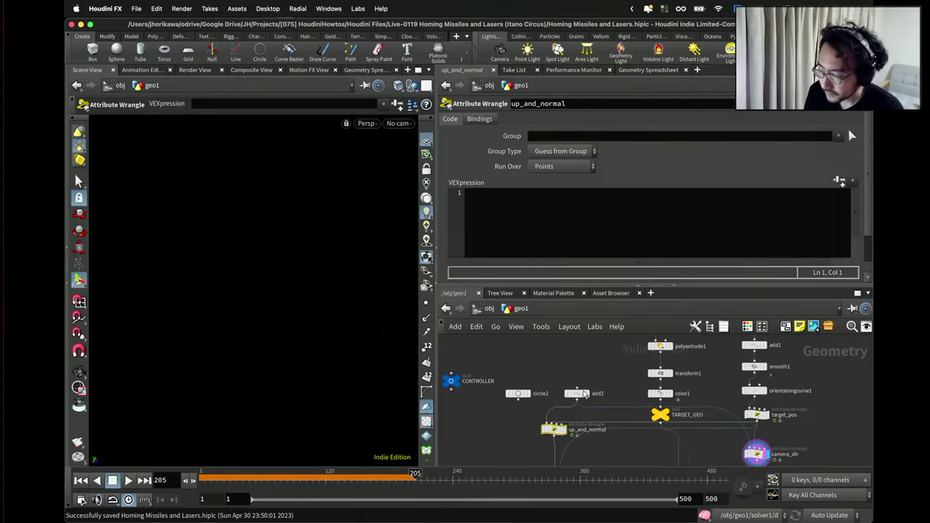
scroll(575, 380, up, 2)
drag(558, 427, 561, 418)
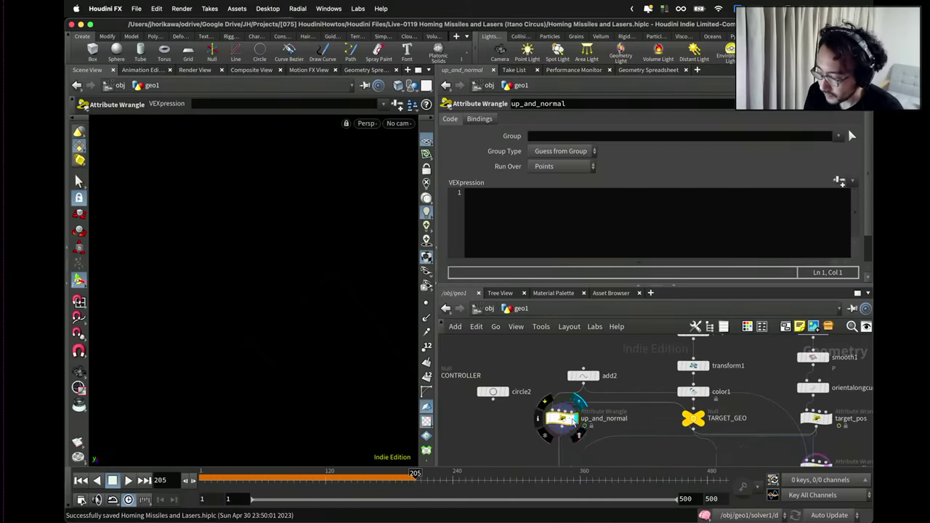
Write VEX setting target = point(1, "P", 0), dir = normalize(target - @P), and v@N = dir.
click(530, 251)
text(ve)
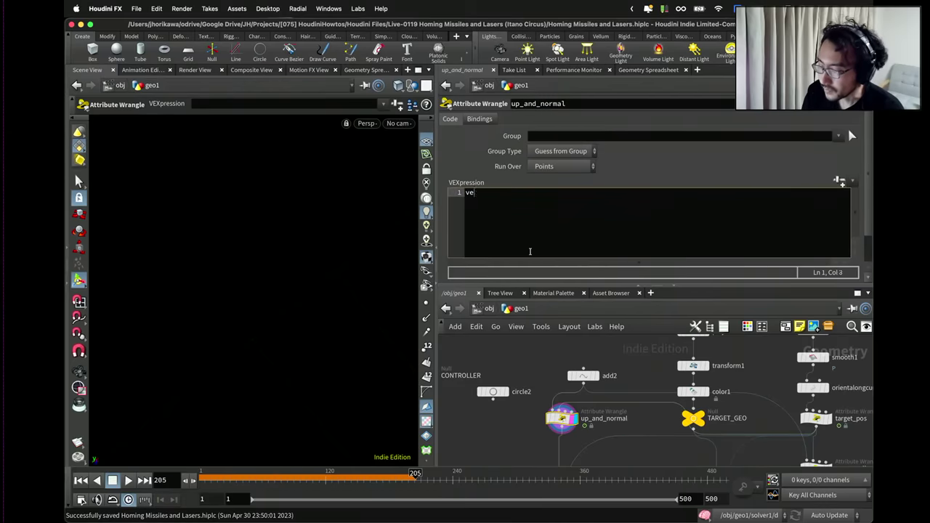
text(ctor target )
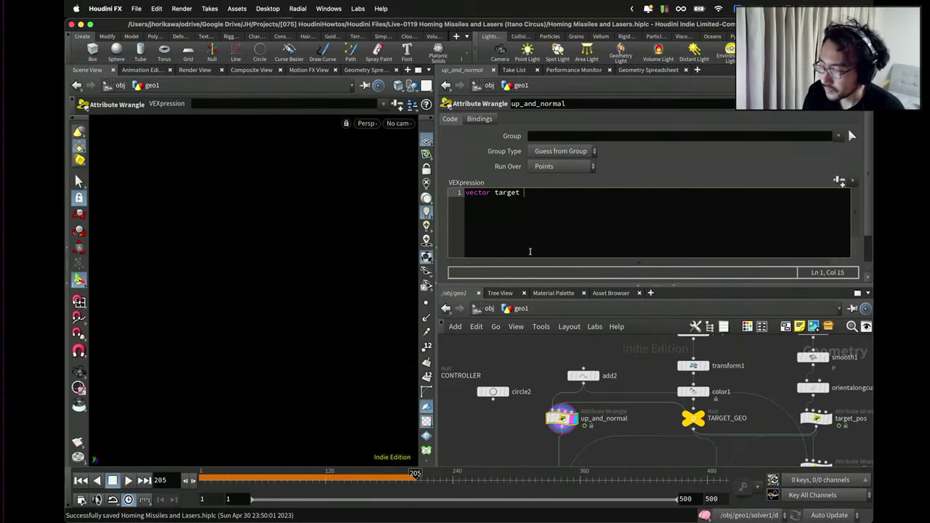
text(= point(1, "P", 0)
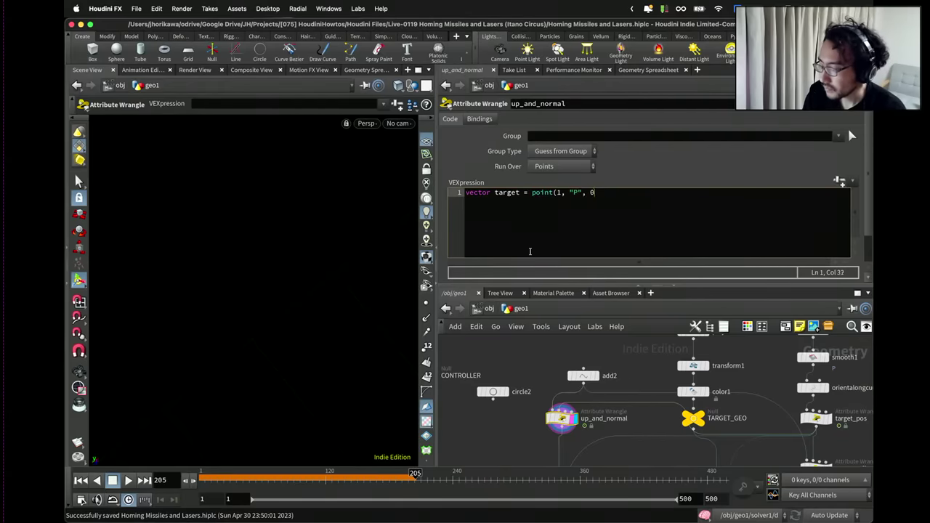
text();)
key(Return)
key(Return)
text(vector dir )
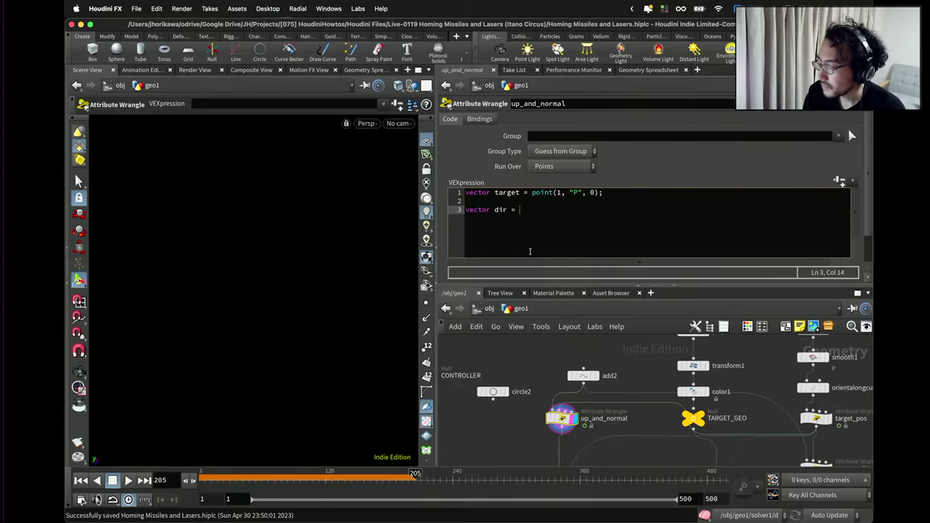
text(= no)
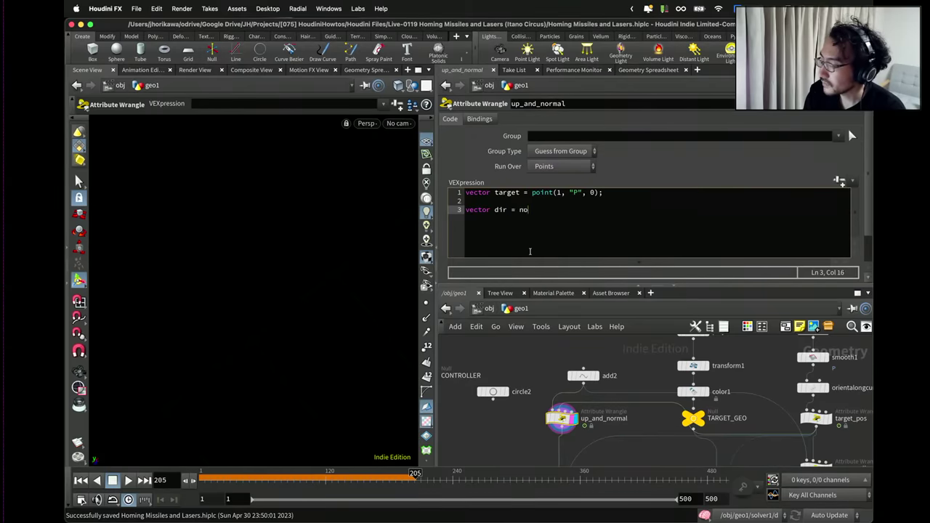
text(rmalize()
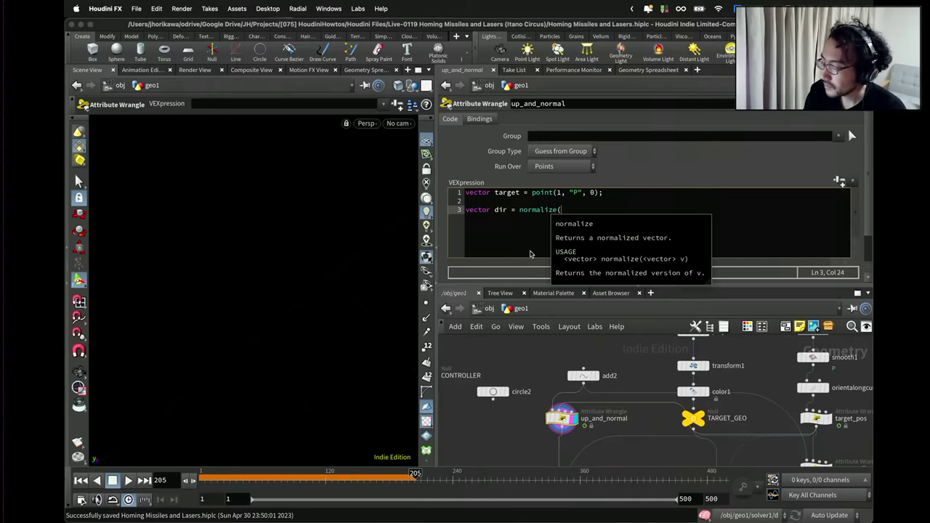
text(target -)
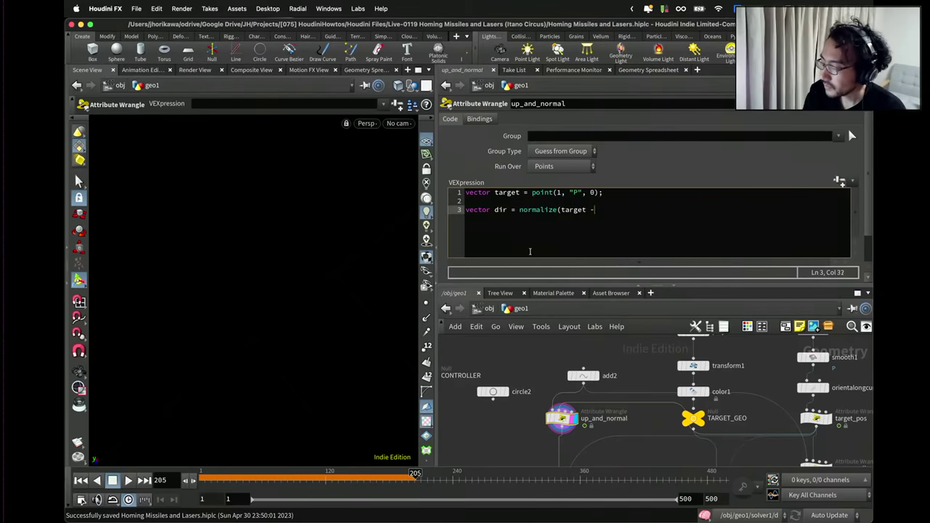
text( @P);)
key(Return)
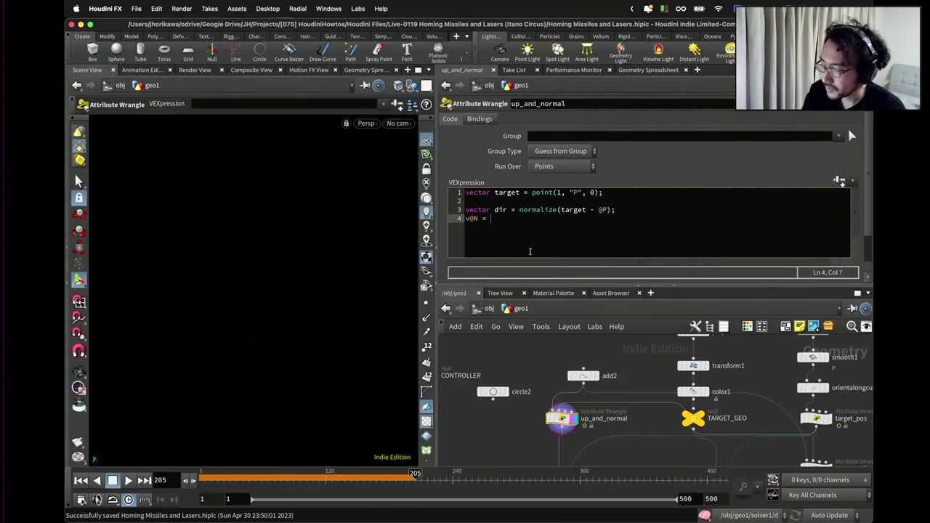
text(v@N = u)
key(BackSpace)
text(dir+)
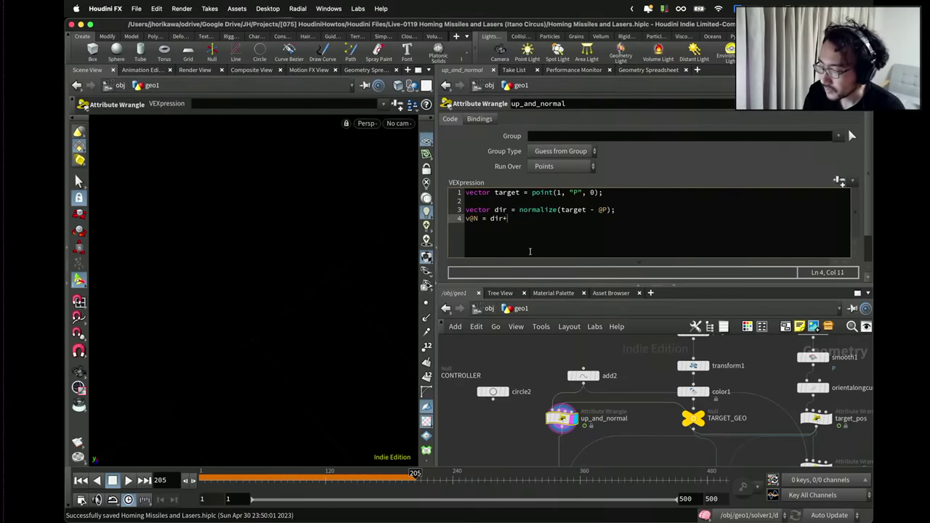
key(Return)
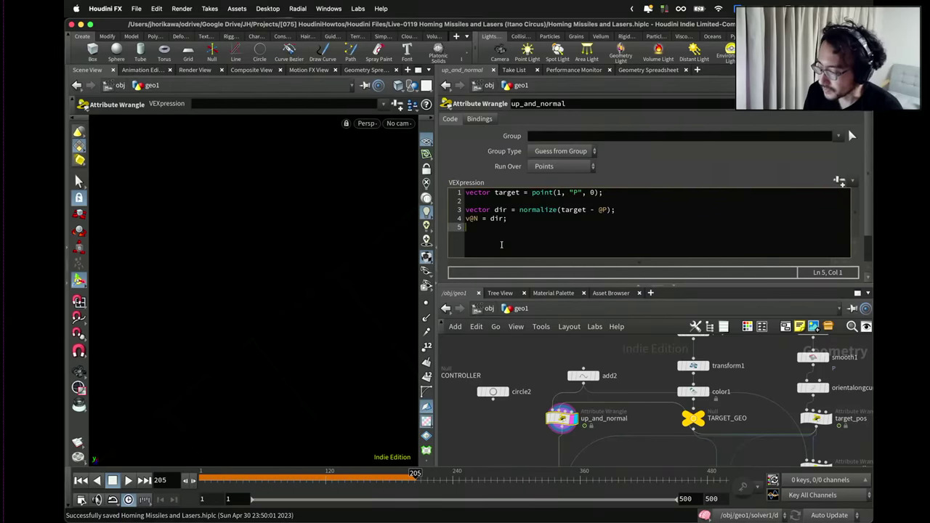
key(BackSpace)
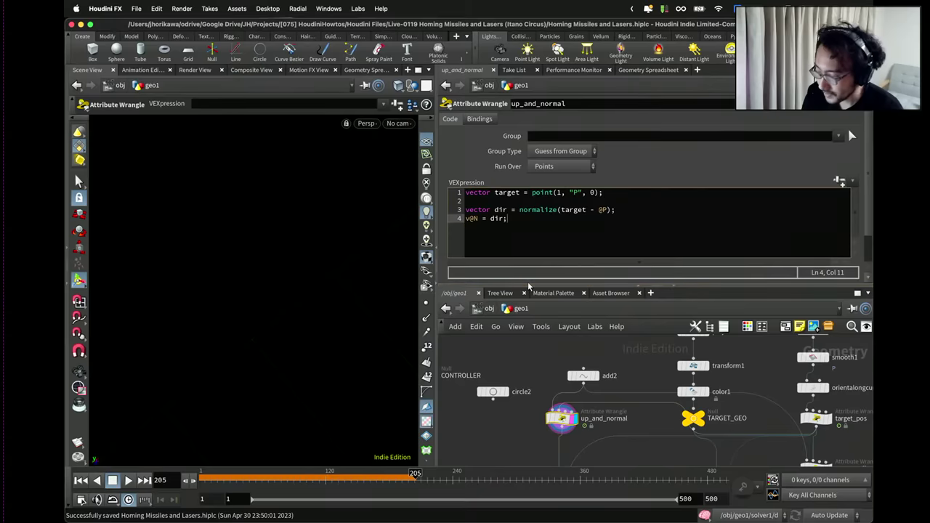
Move circle2 up beside up_and_normal, level with CONTROLLER and add2.
drag(511, 219, 456, 218)
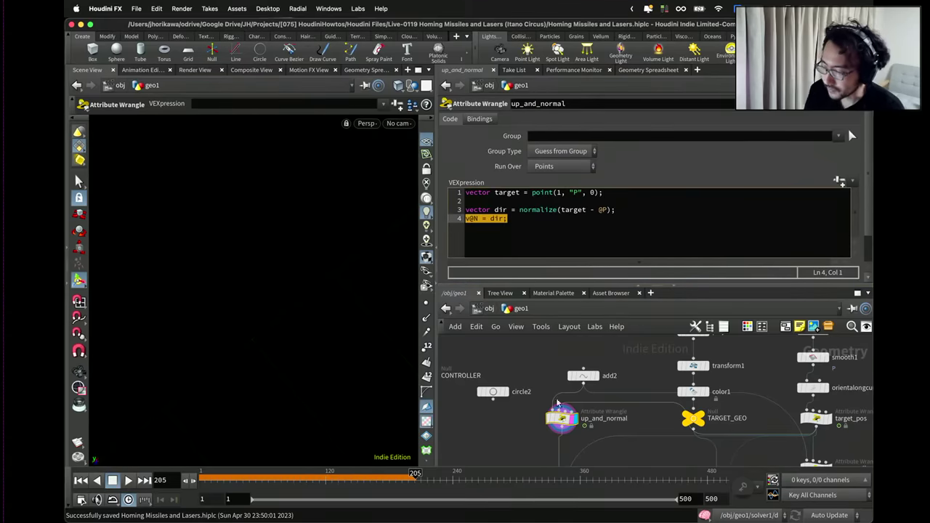
scroll(535, 367, down, 2)
scroll(507, 391, up, 2)
drag(549, 384, 534, 378)
scroll(571, 349, up, 2)
drag(571, 348, 561, 362)
scroll(561, 361, up, 1)
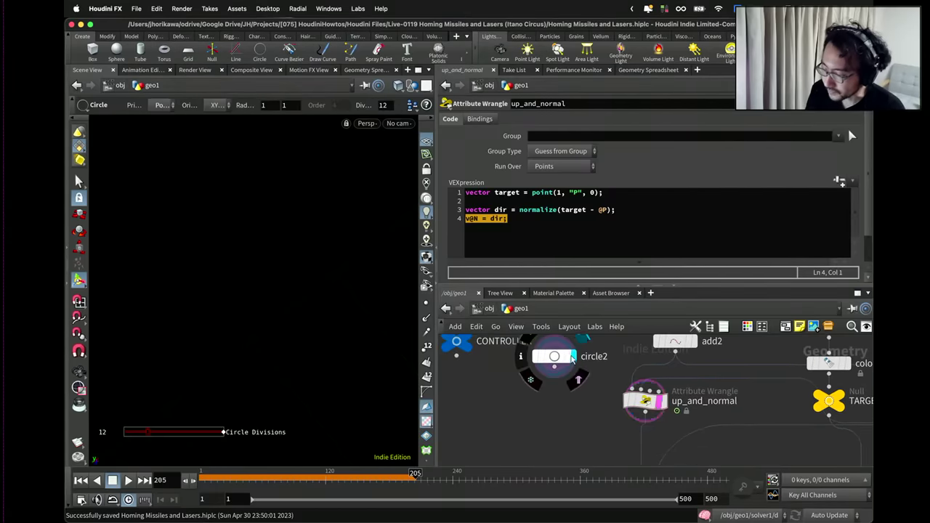
scroll(552, 374, down, 4)
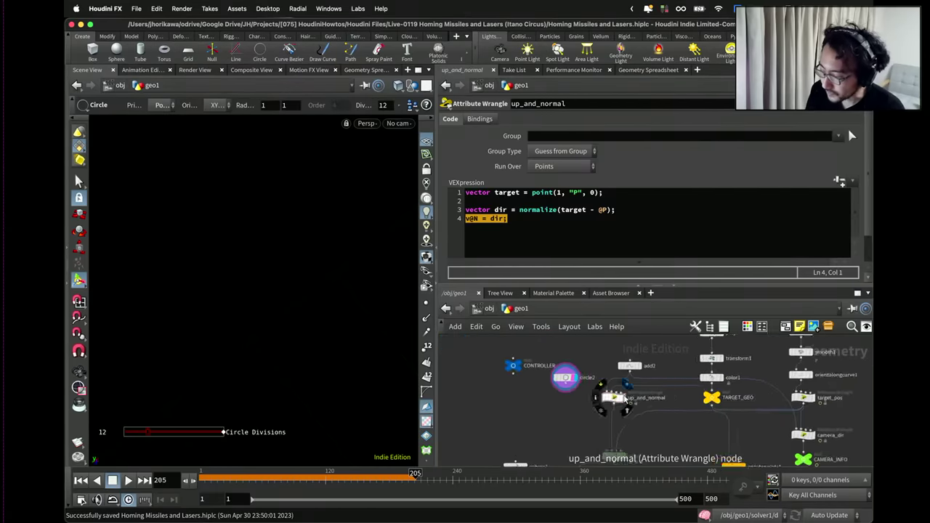
Create a Copy to Points node under circle2 and set it as the displayed node.
key(Tab)
text(copy to)
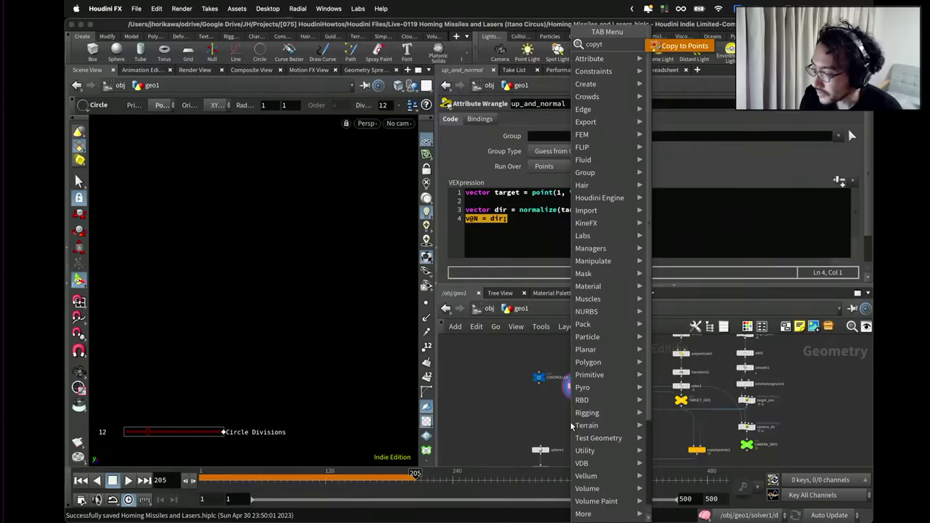
text( p)
key(BackSpace)
key(BackSpace)
key(BackSpace)
text(to p)
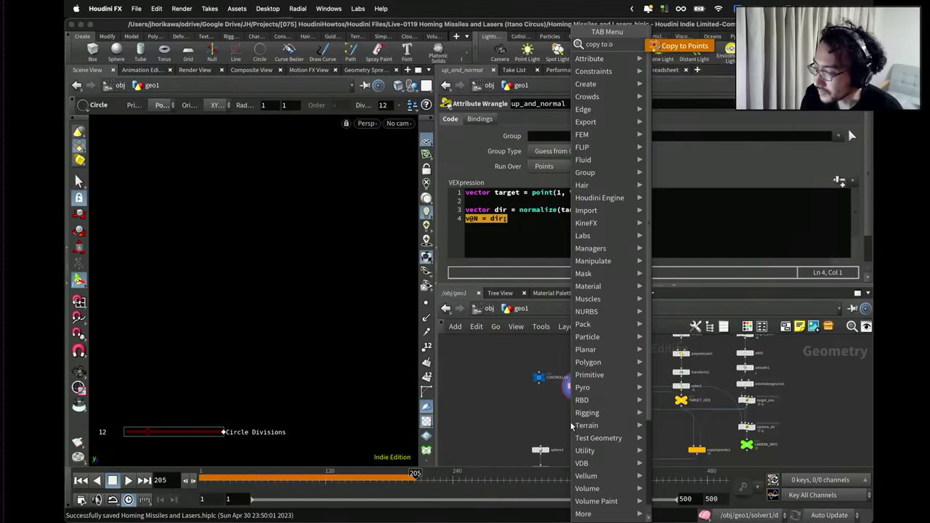
key(Return)
click(572, 425)
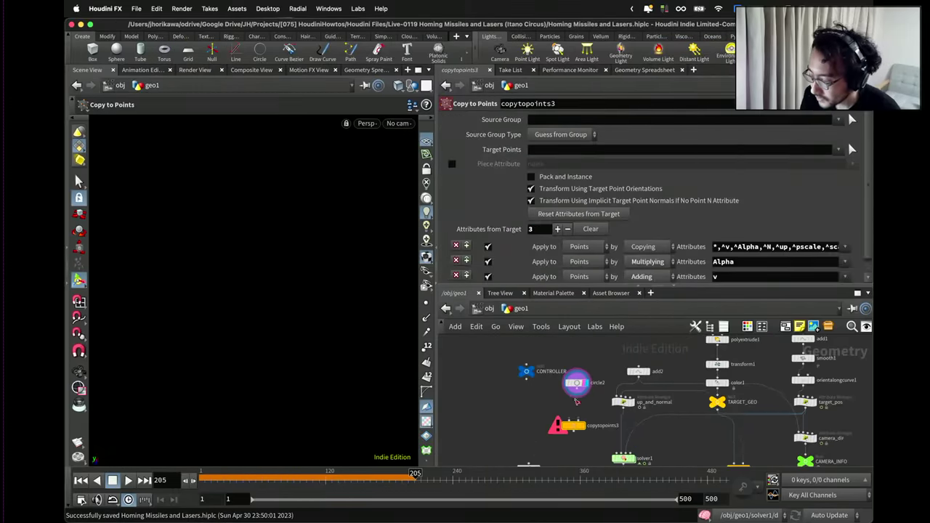
scroll(614, 419, up, 2)
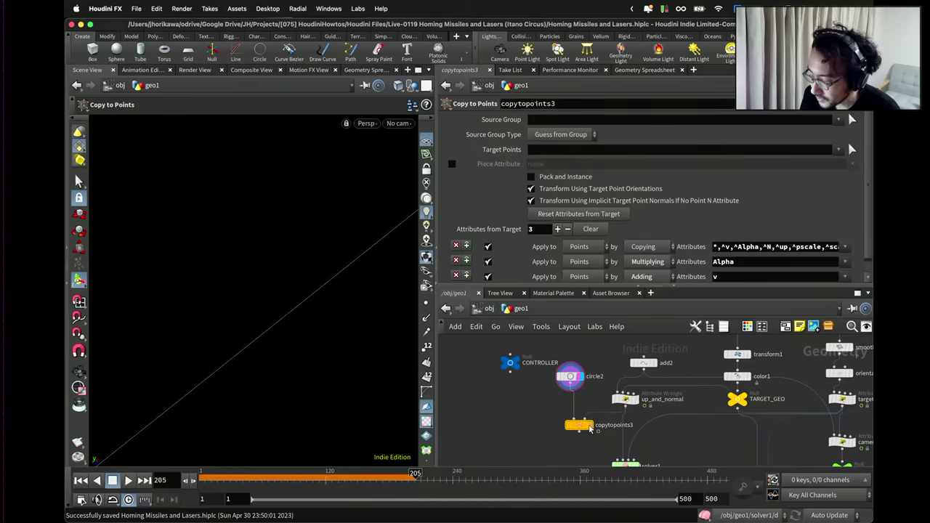
click(590, 426)
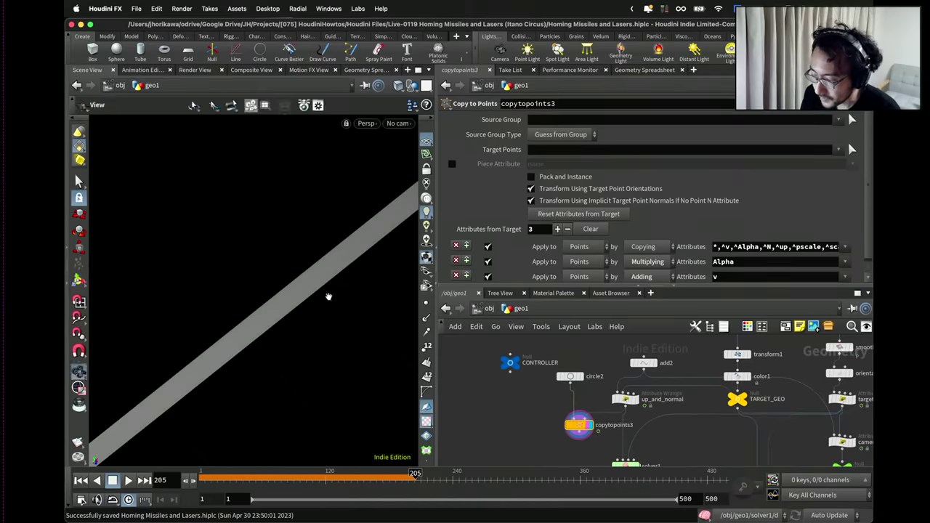
Frame the copied circle and tumble the view to inspect the tilted disc.
key(h)
key(Escape)
drag(331, 296, 245, 263)
scroll(327, 276, up, 5)
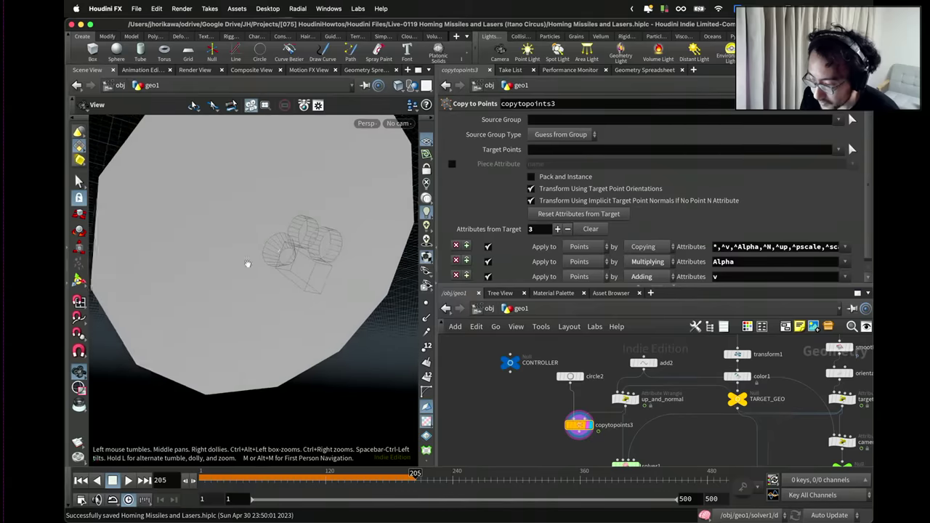
scroll(247, 262, down, 5)
scroll(297, 217, up, 2)
key(Return)
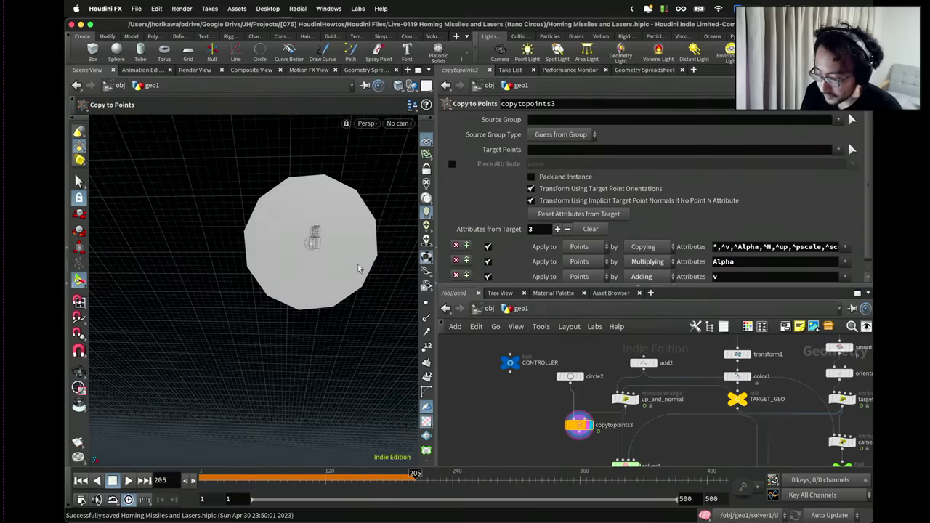
key(Escape)
drag(315, 239, 332, 249)
key(Return)
scroll(609, 395, down, 3)
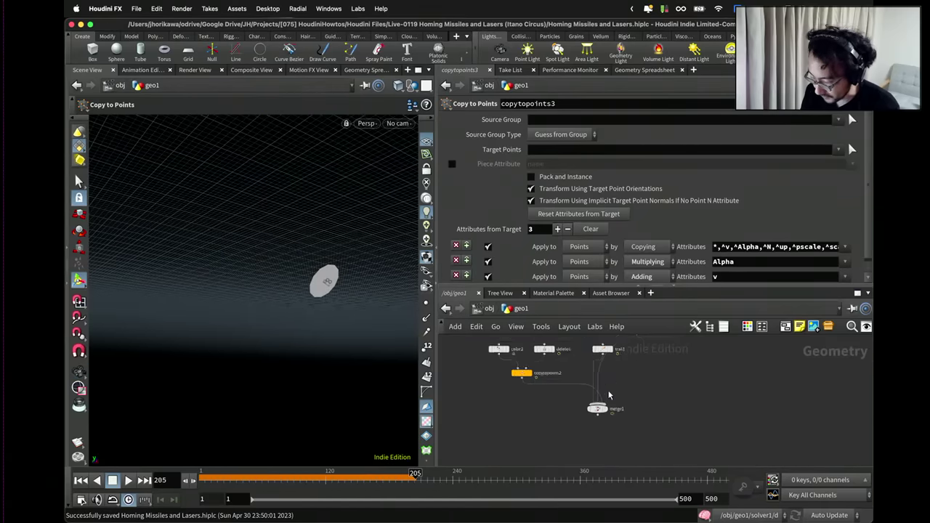
Display merge1 with all trails and tumble the view around the disc.
click(605, 411)
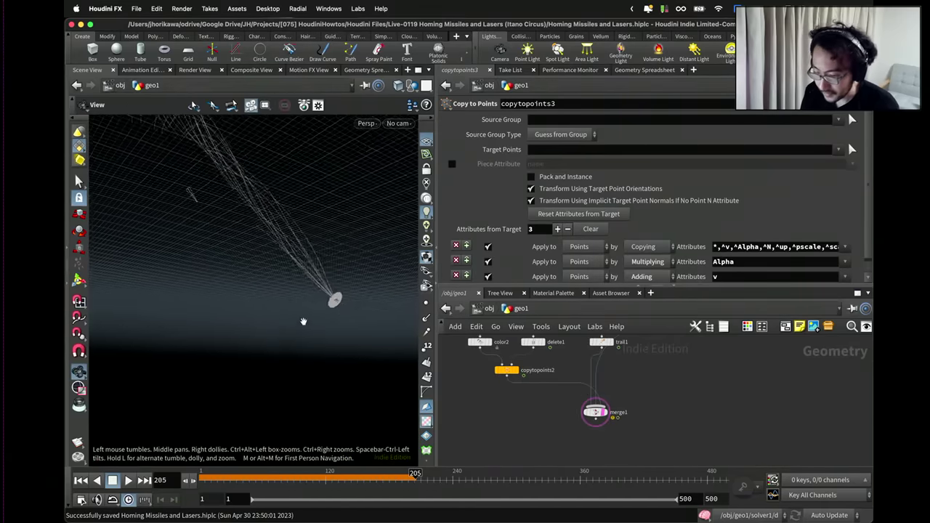
drag(303, 321, 315, 273)
scroll(353, 308, up, 6)
key(Return)
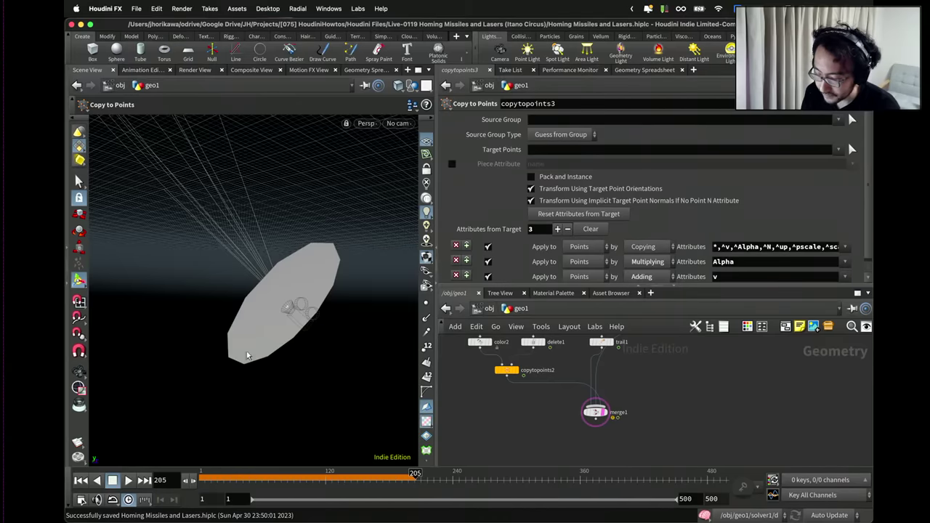
drag(289, 310, 290, 313)
scroll(526, 400, down, 3)
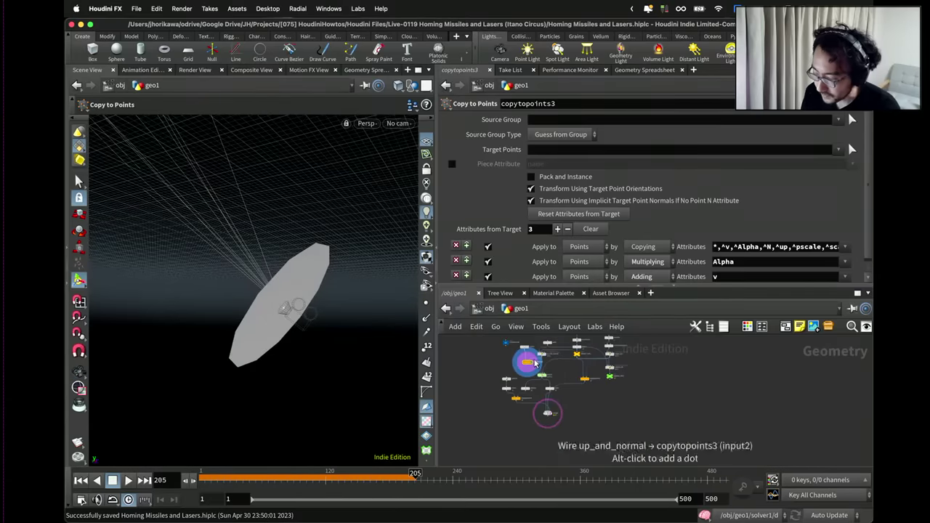
scroll(529, 396, up, 5)
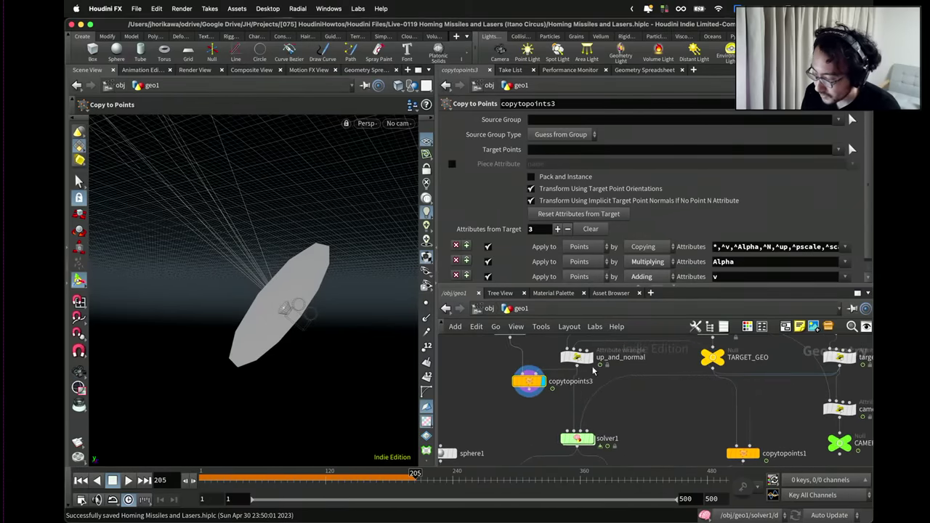
scroll(523, 372, up, 3)
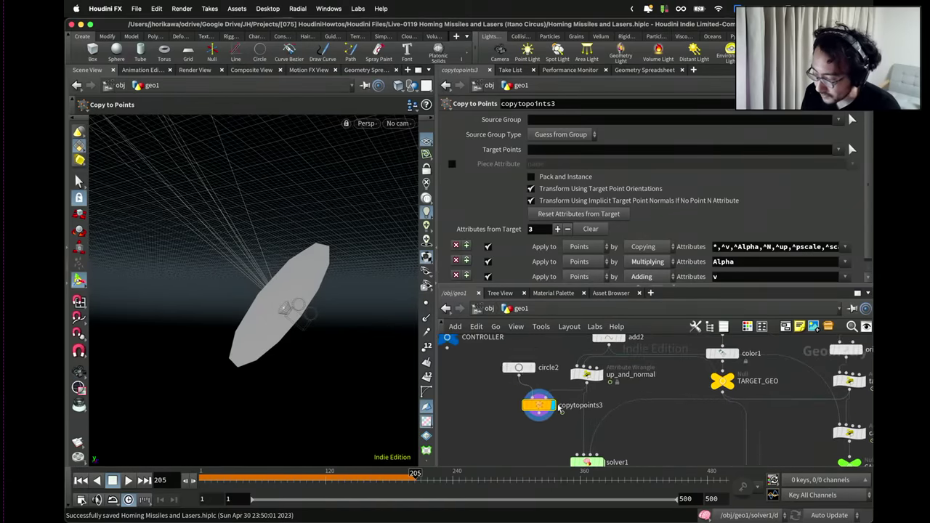
scroll(552, 378, down, 2)
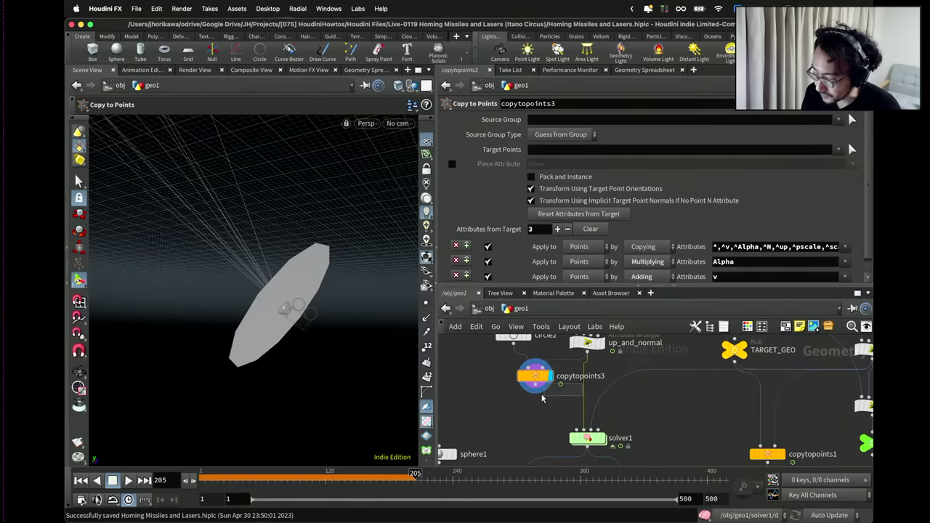
drag(583, 394, 557, 391)
scroll(560, 392, down, 2)
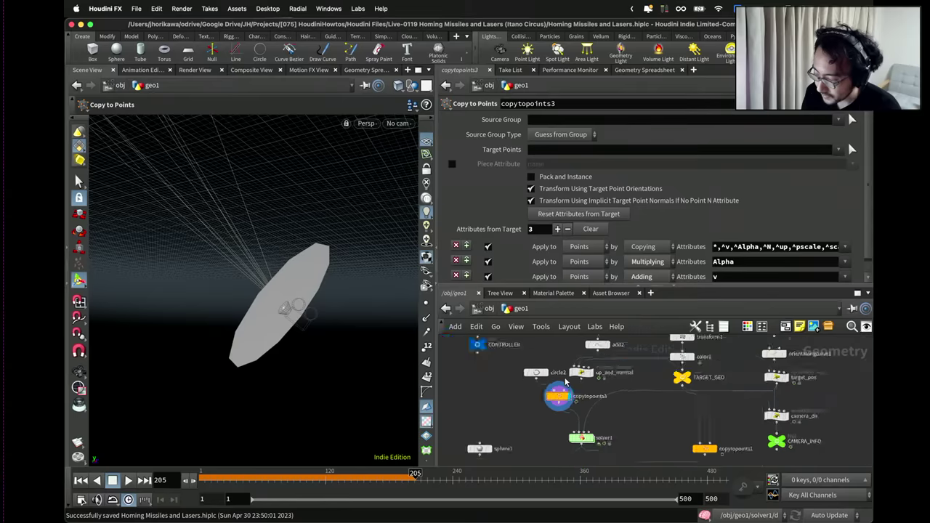
Enter solver1, enlarge the parameter pane, and check how many points Input_2 provides.
double_click(585, 444)
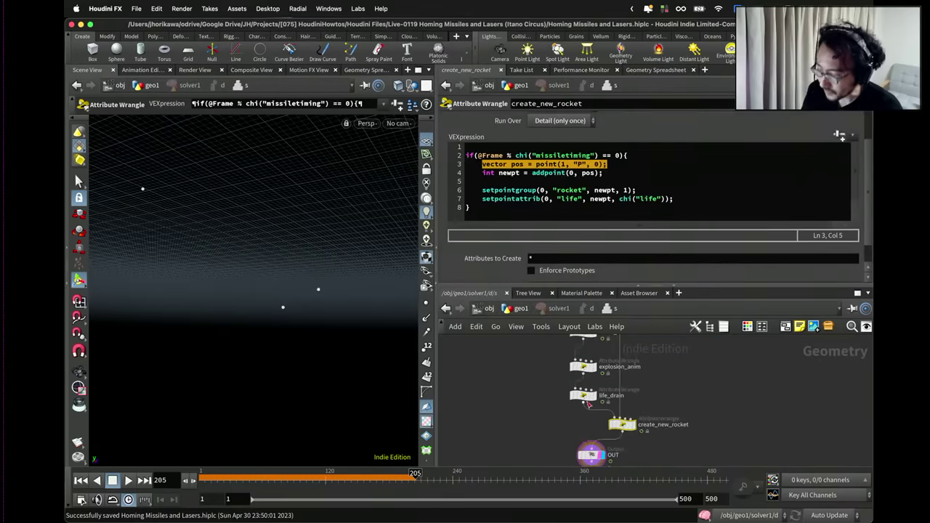
middle_click(600, 416)
scroll(600, 415, down, 1)
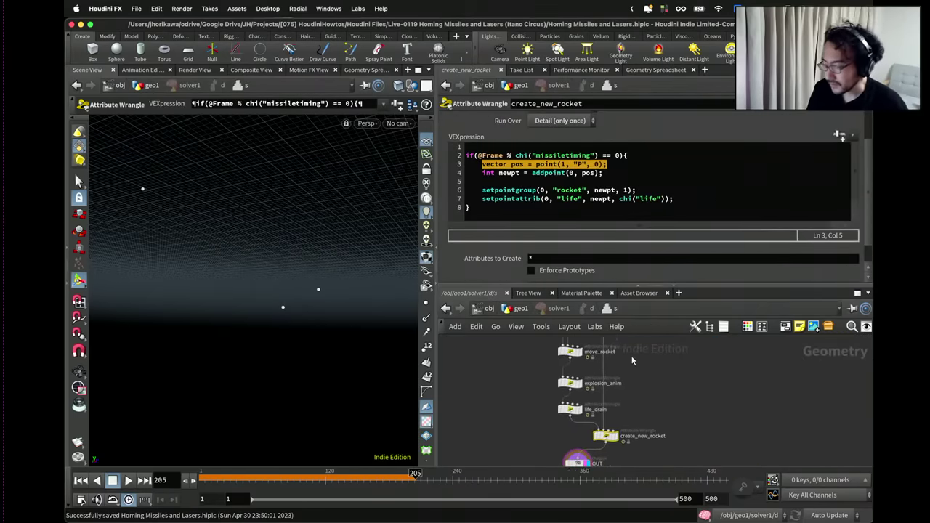
scroll(625, 432, up, 4)
drag(538, 340, 590, 400)
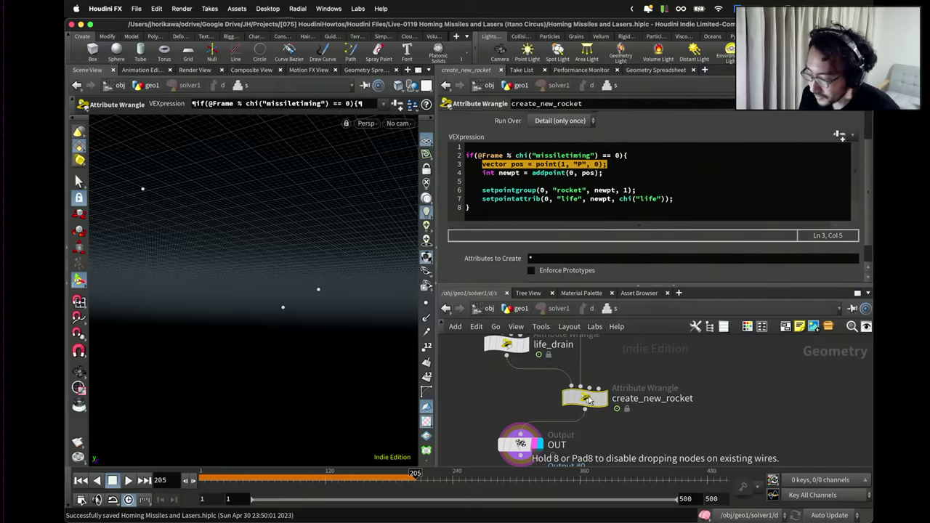
drag(574, 288, 574, 327)
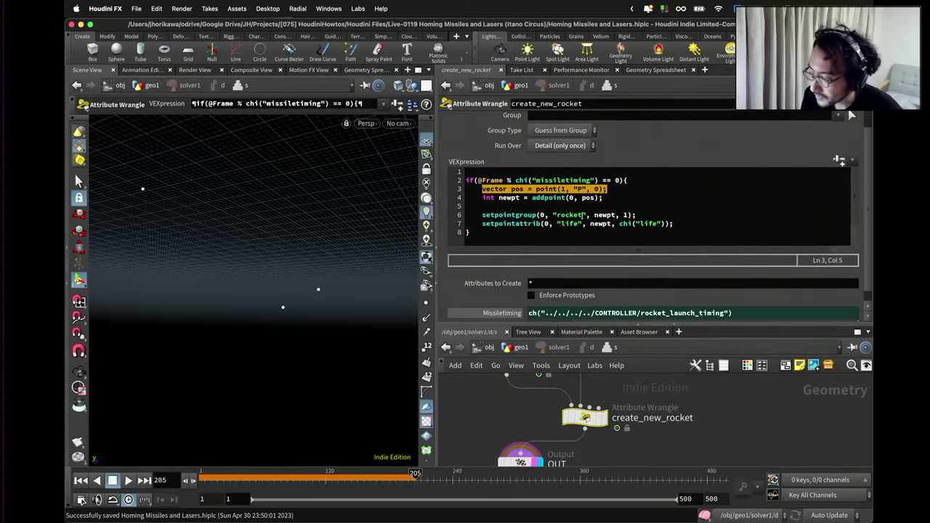
drag(607, 189, 484, 190)
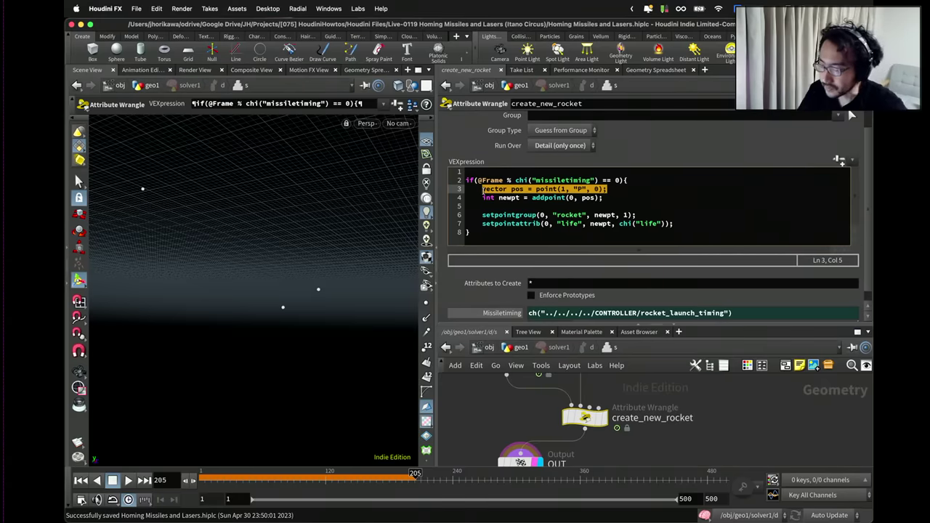
click(506, 171)
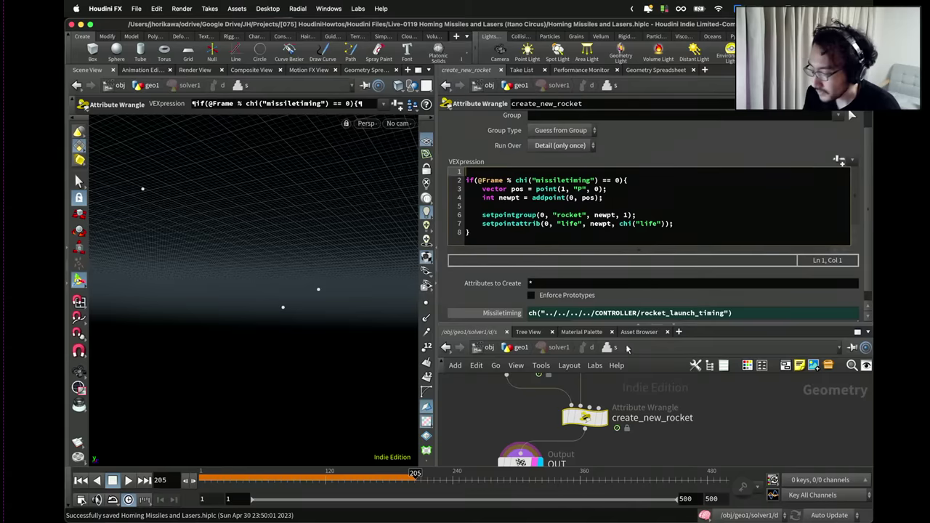
scroll(617, 414, down, 3)
scroll(630, 424, up, 3)
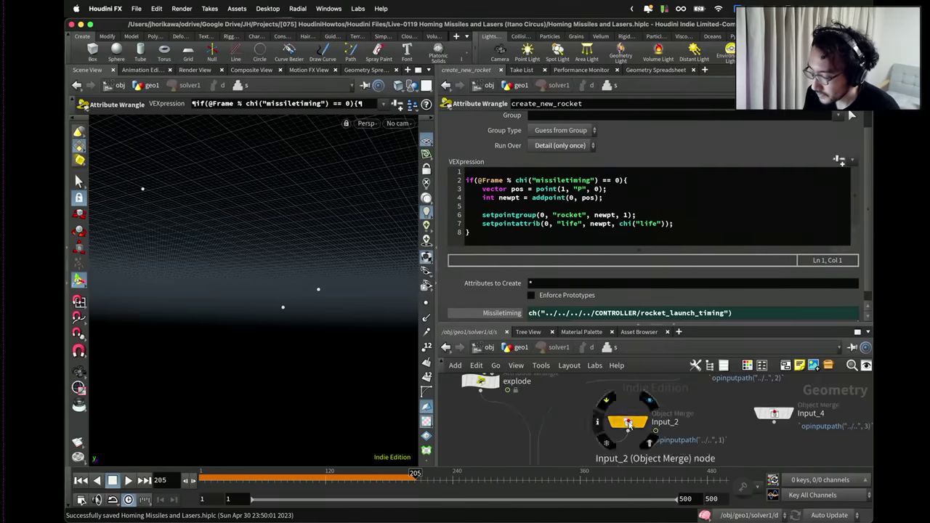
drag(629, 425, 640, 382)
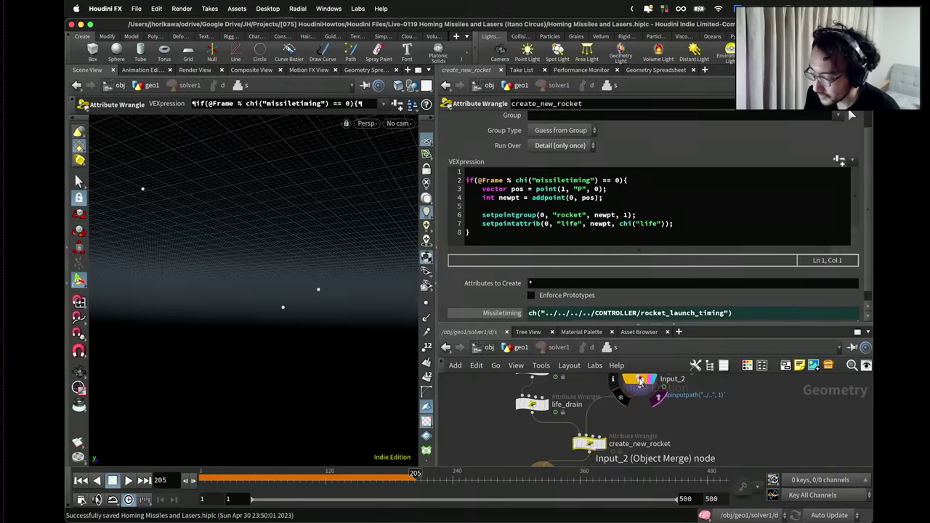
click(612, 379)
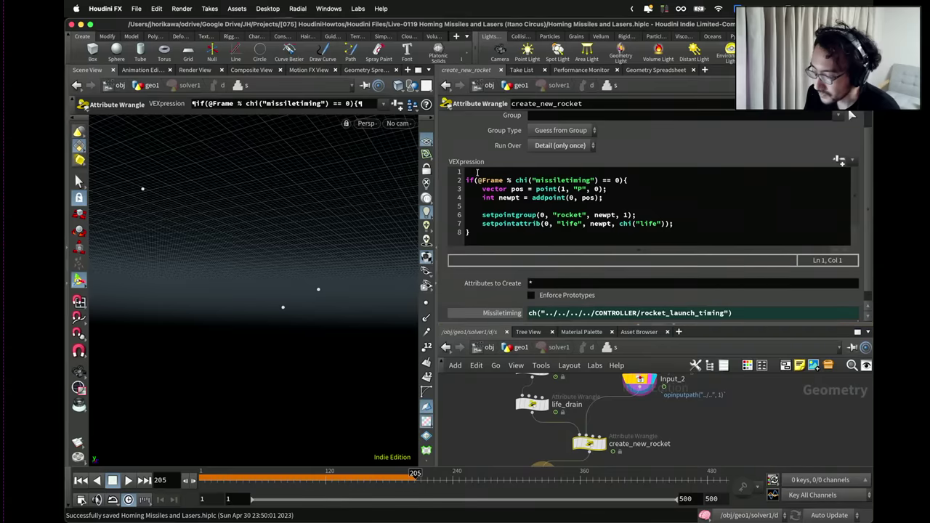
Add 'int npoints = npoints(1);' as the first line and open a blank line inside the if block.
click(476, 172)
text(int np)
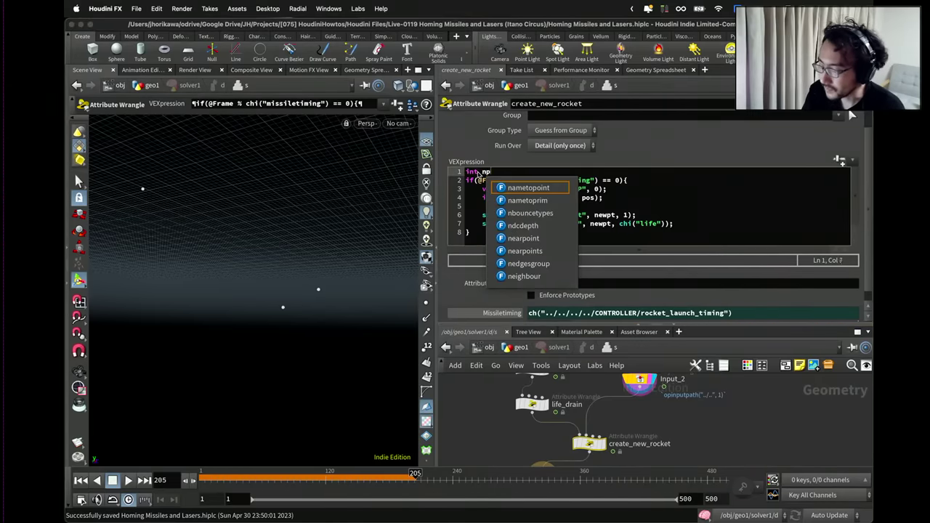
text(oints = )
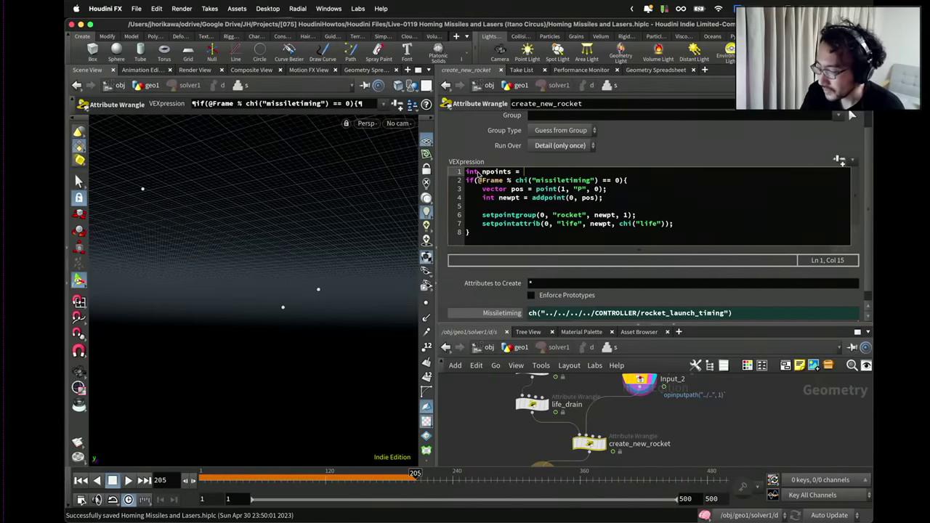
text(npoints(1)
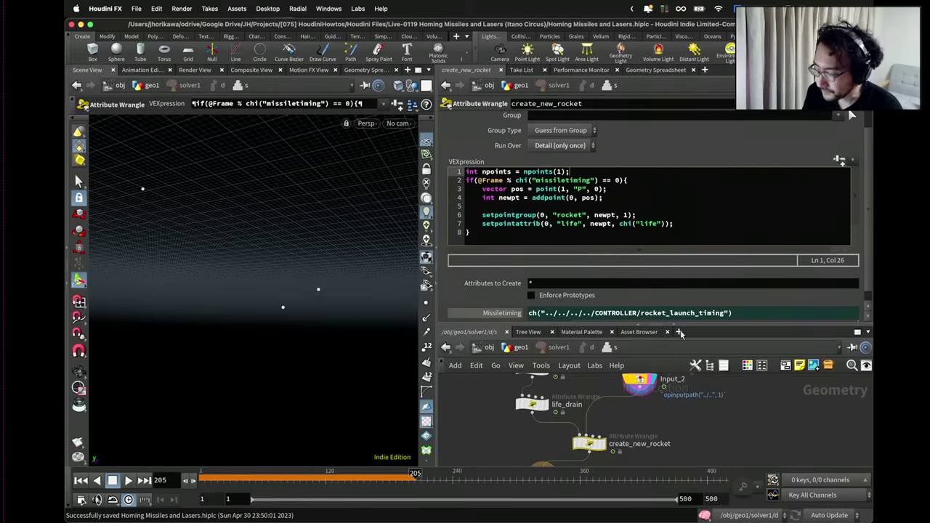
text();)
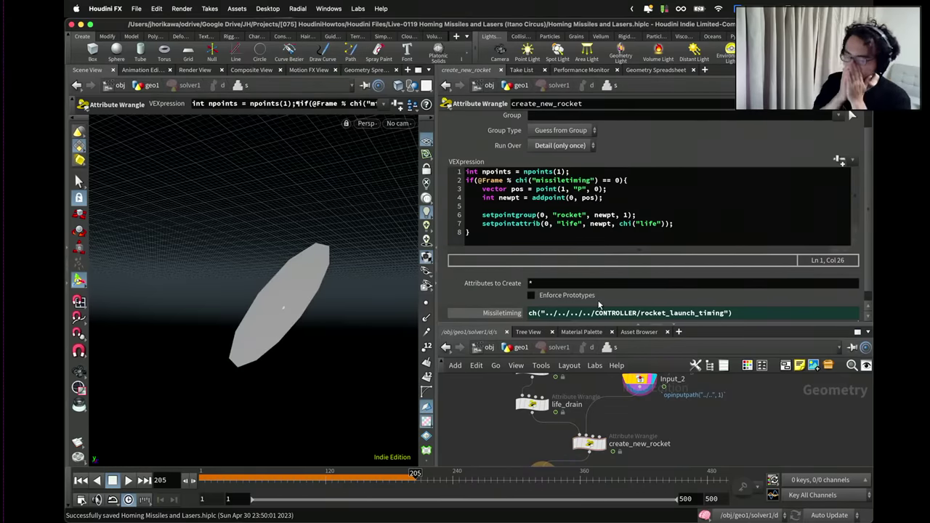
drag(565, 171, 455, 170)
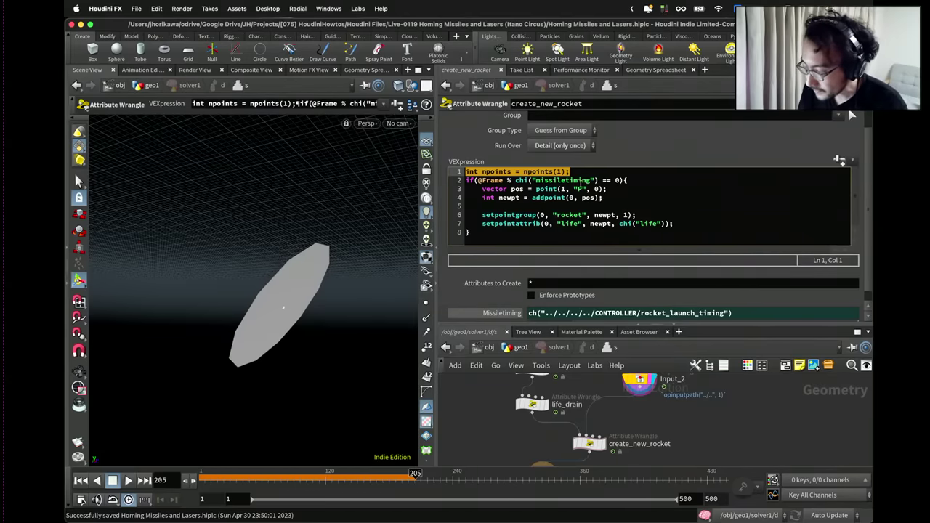
click(595, 189)
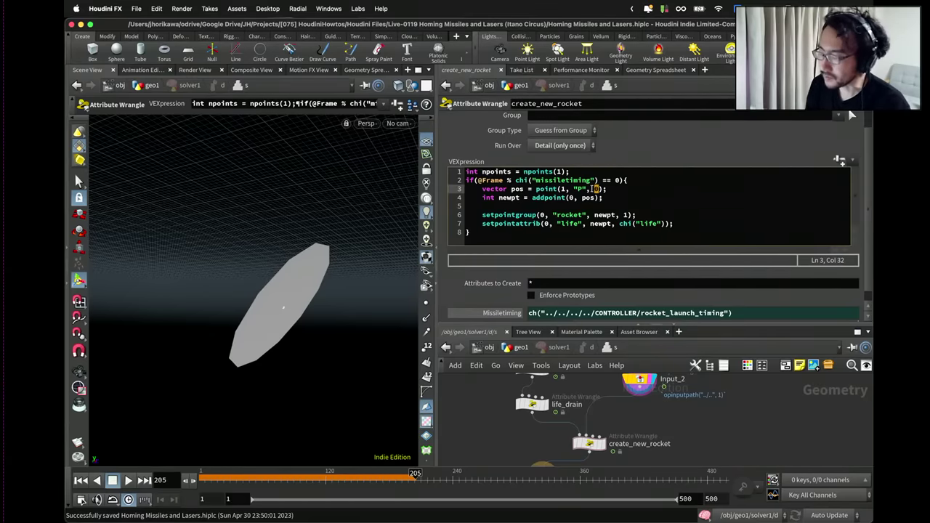
click(556, 172)
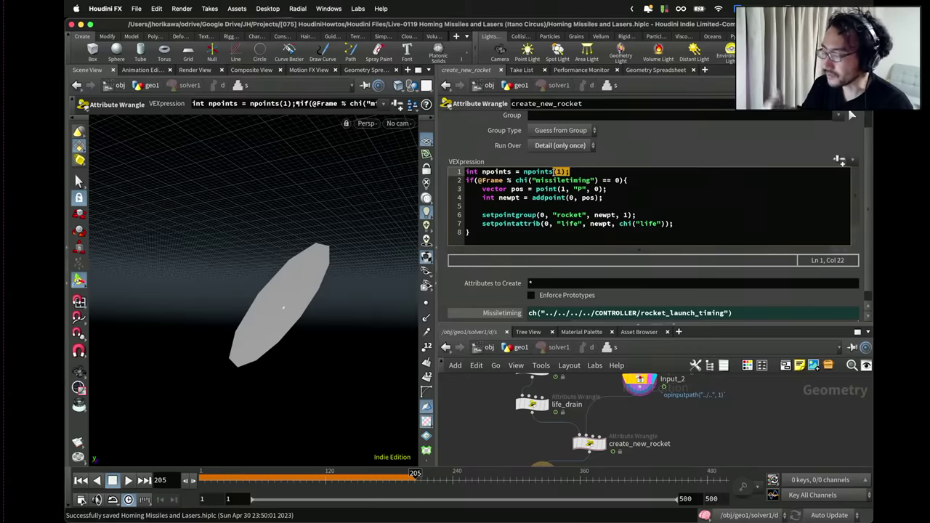
click(601, 188)
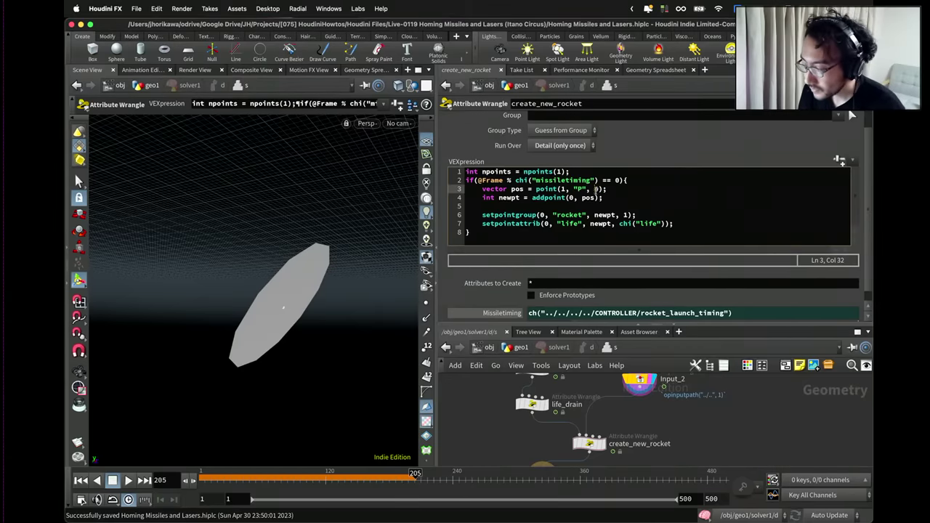
click(625, 181)
key(Return)
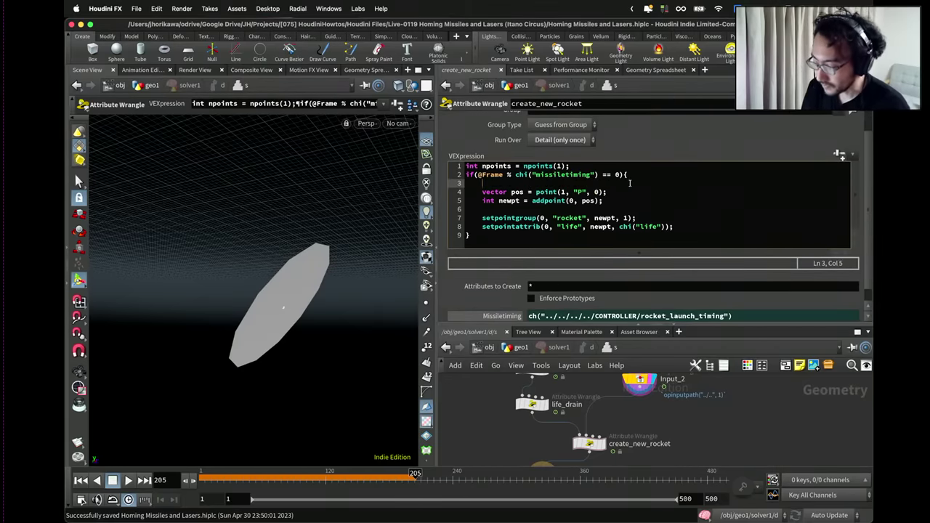
text(int index =)
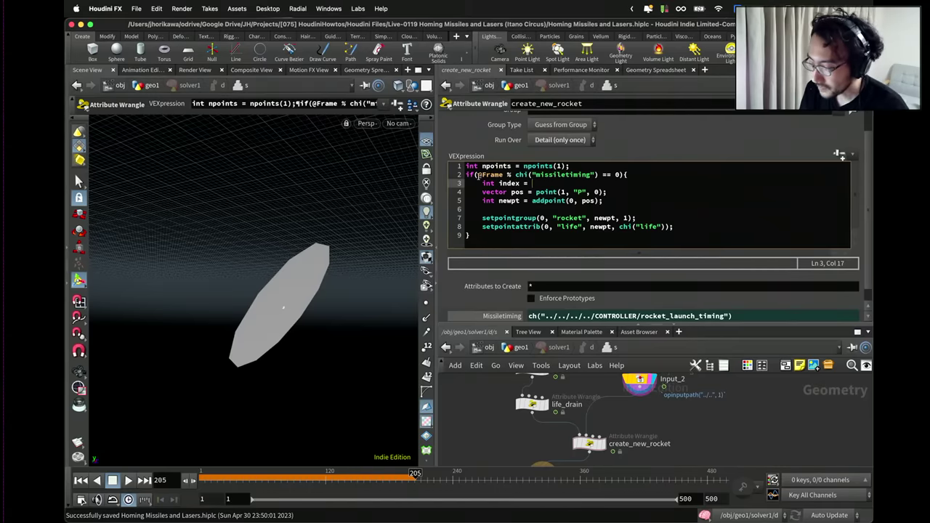
drag(477, 174, 597, 173)
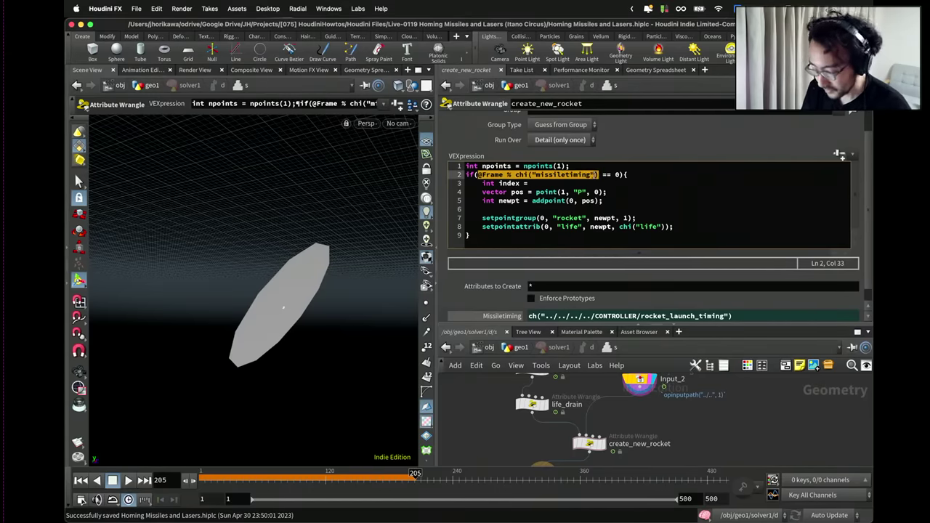
key(ctrl+c)
click(555, 184)
key(ctrl+v)
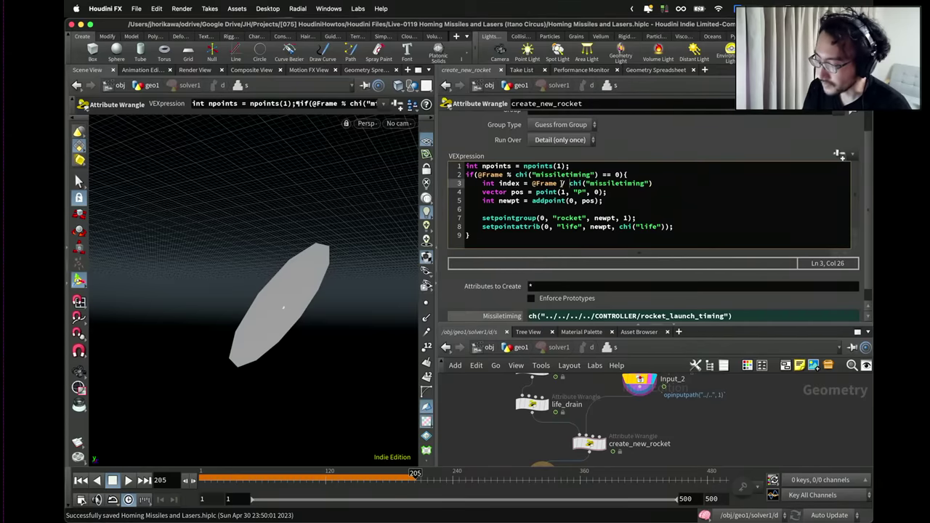
text(float()
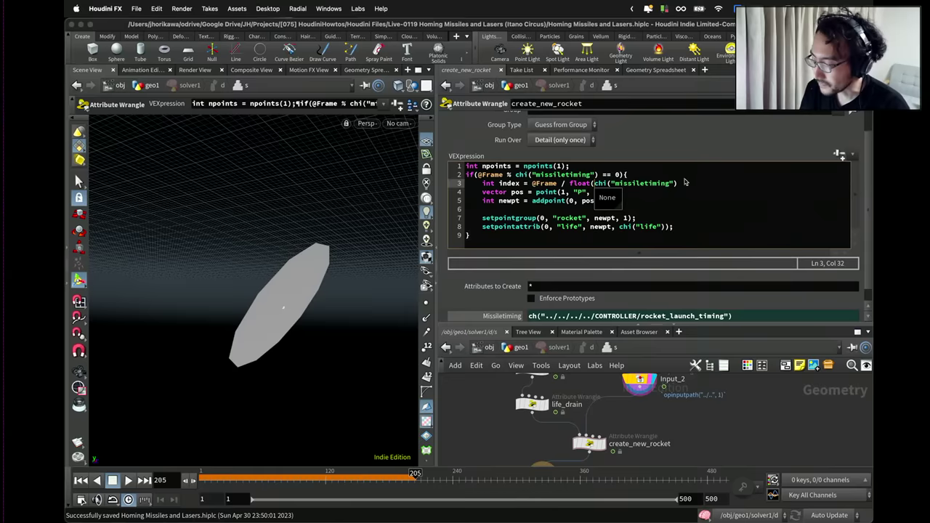
click(684, 183)
text())
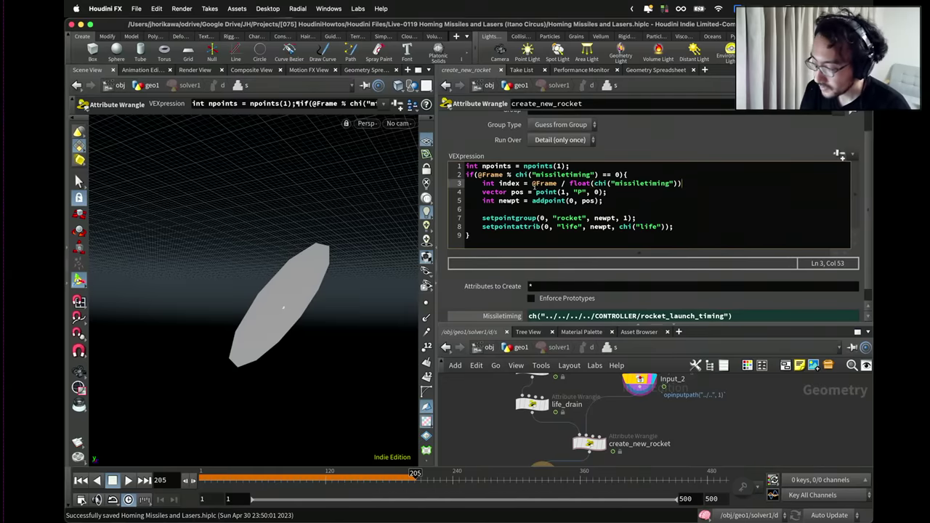
click(530, 183)
text(floor()
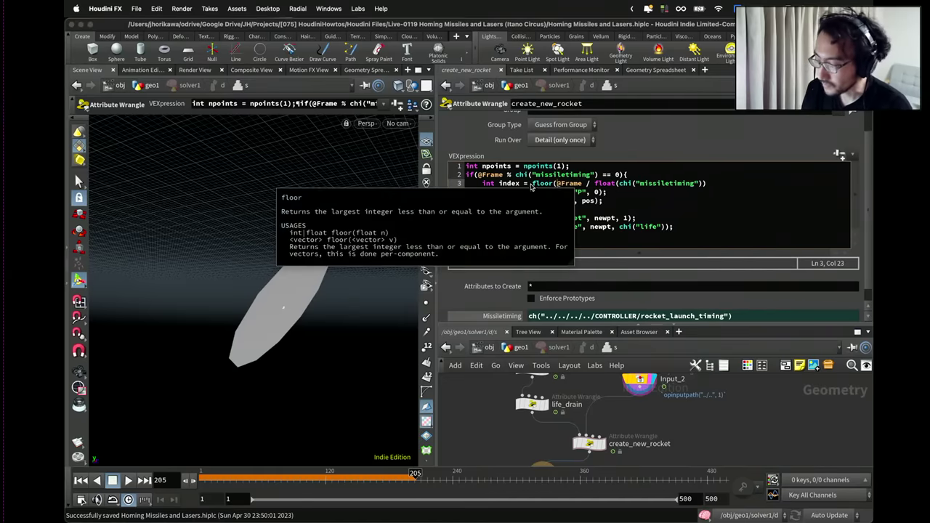
click(711, 183)
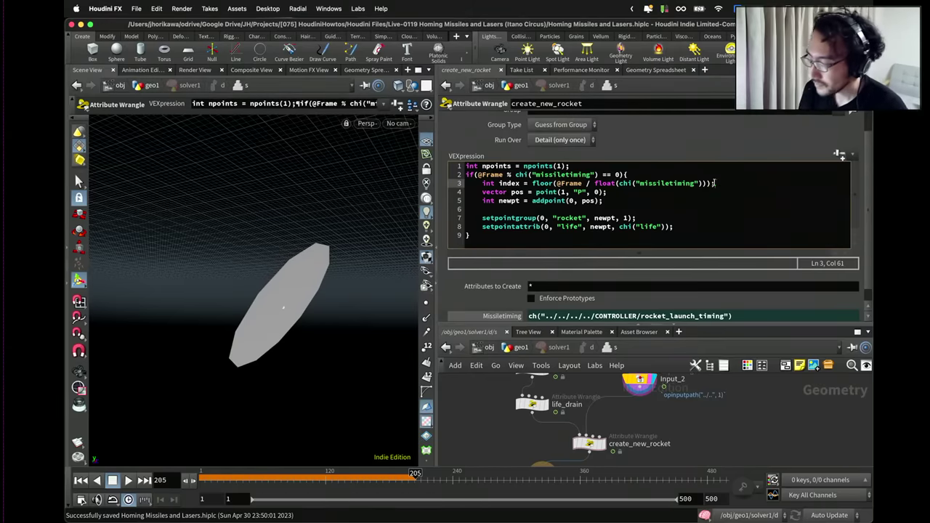
drag(714, 183, 540, 183)
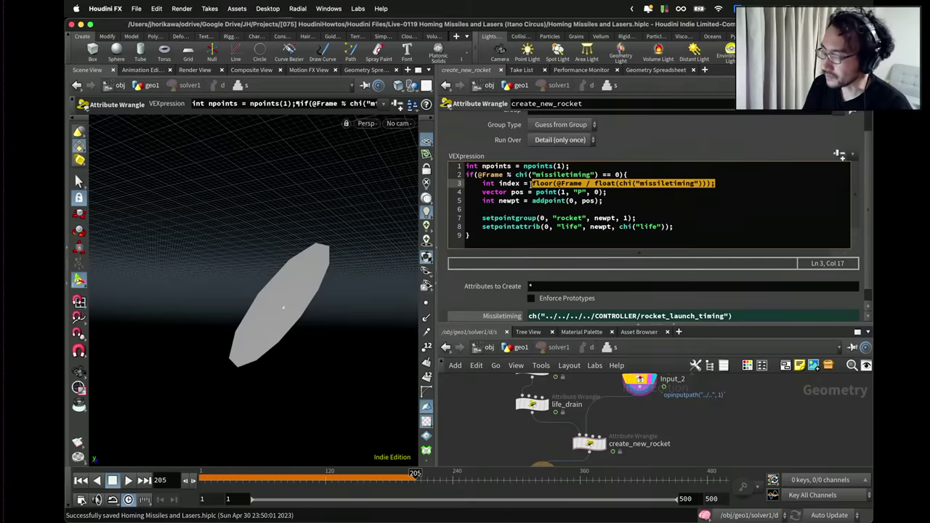
Append % npoints to the index line and review the launcher position lookup.
drag(627, 175, 486, 175)
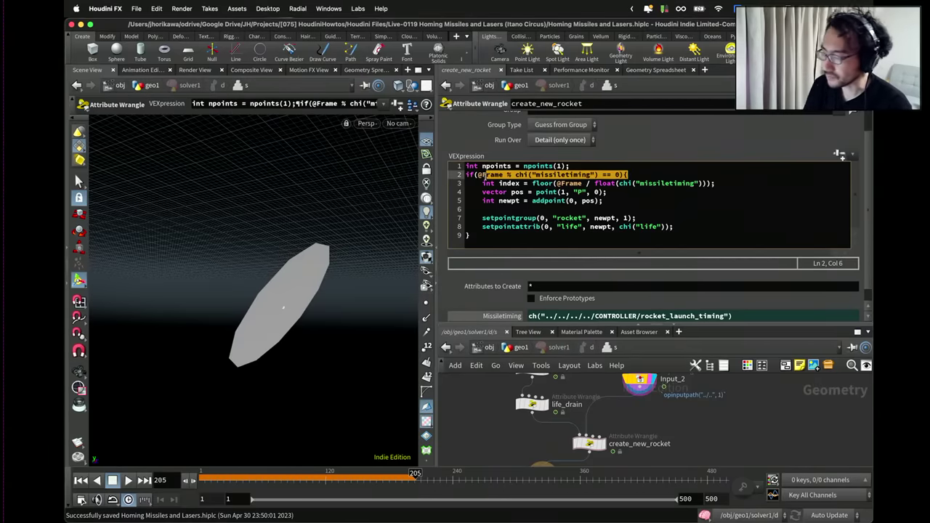
key(Right)
key(Right)
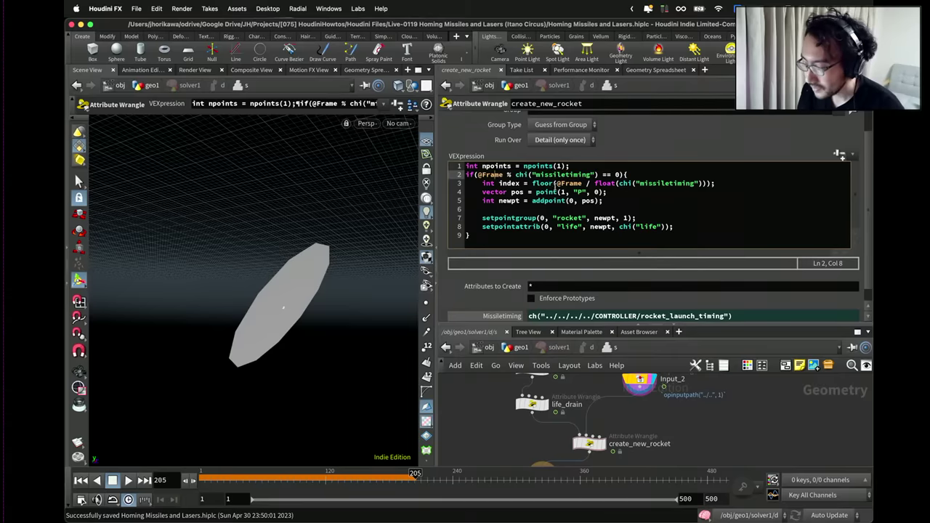
click(709, 183)
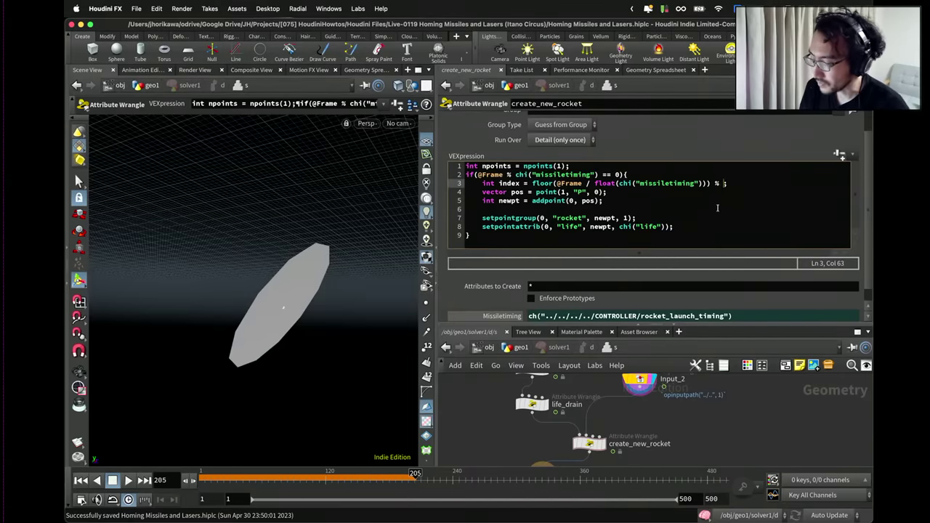
text(% npoints)
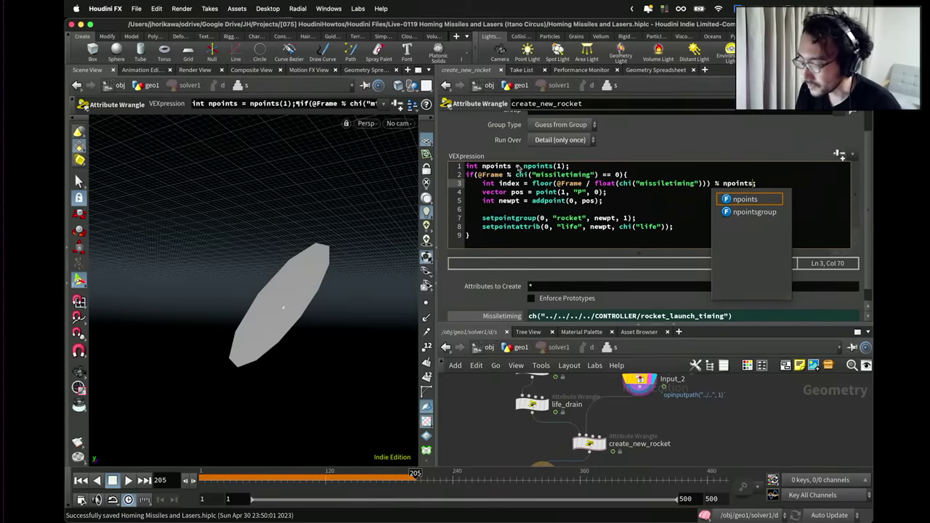
drag(569, 166, 456, 168)
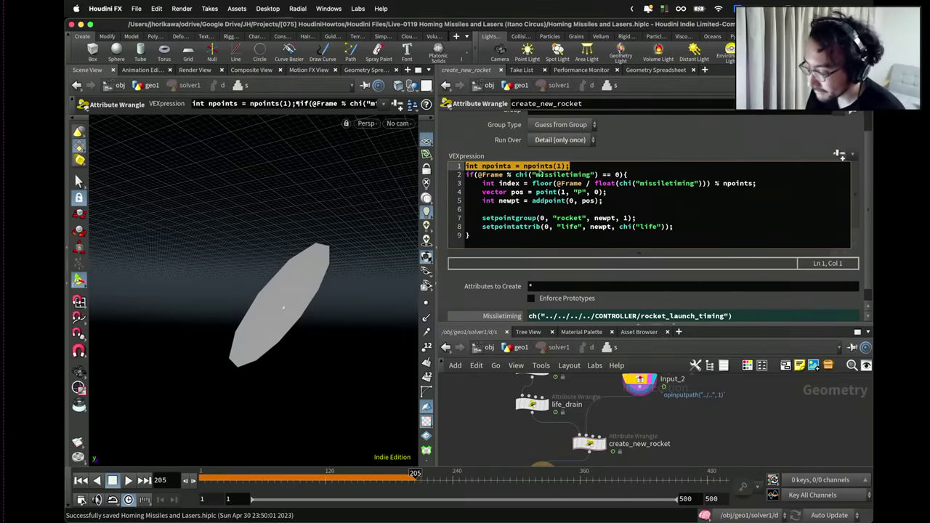
click(597, 192)
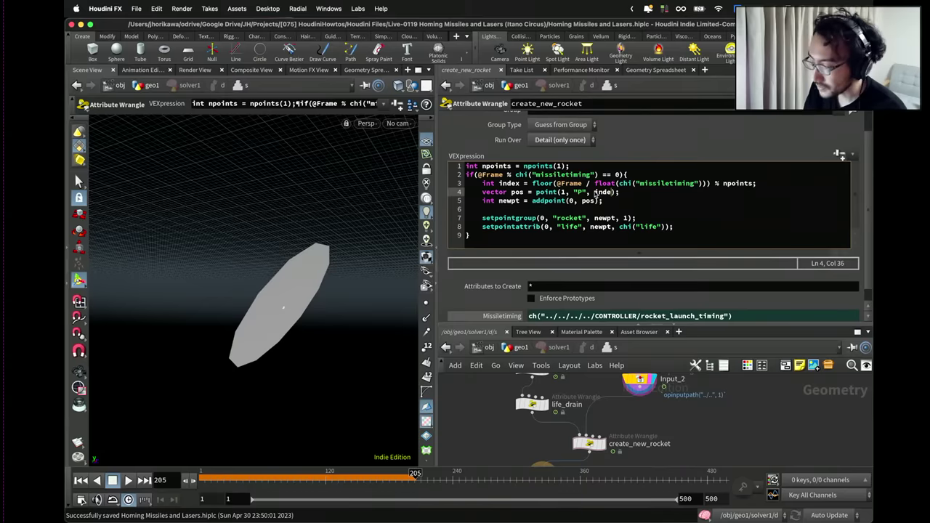
drag(622, 194, 479, 192)
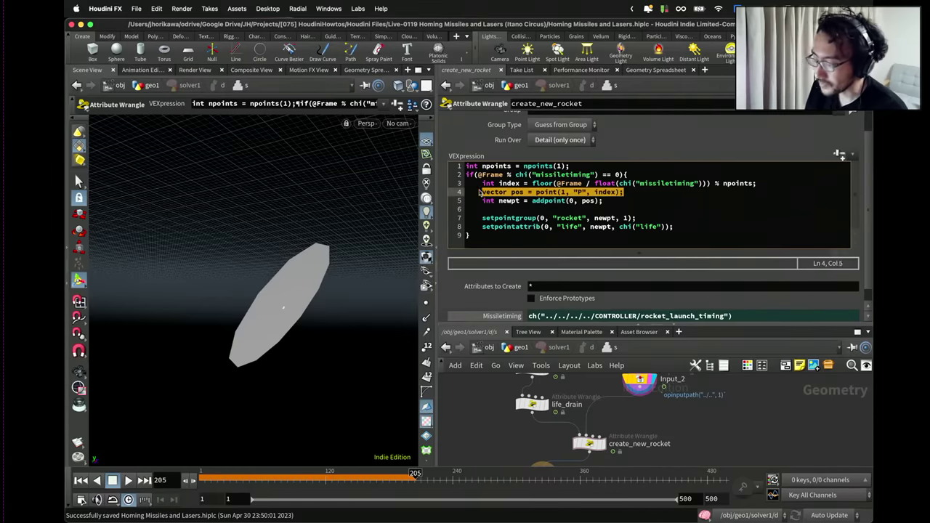
click(584, 209)
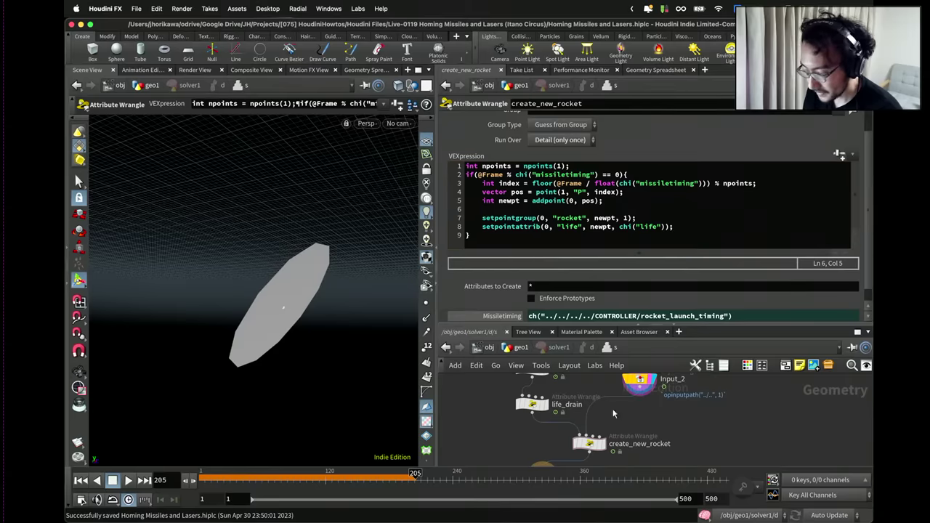
Return to geo1, display merge1, and replay the simulation from frame 1.
click(509, 349)
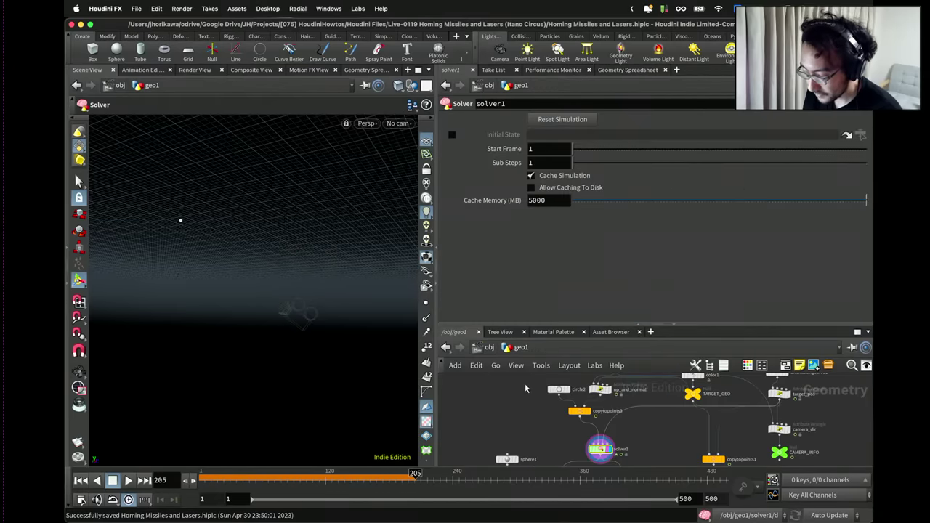
scroll(525, 389, down, 5)
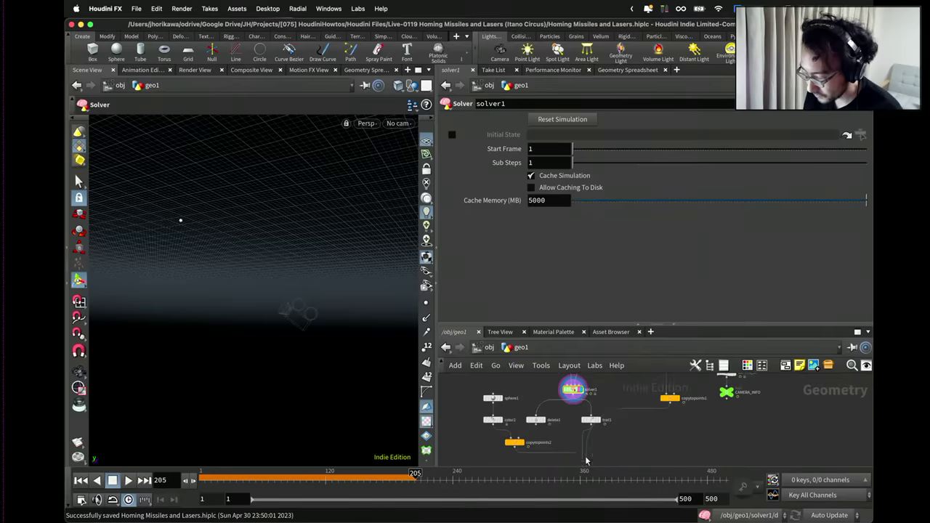
scroll(586, 460, down, 2)
click(581, 444)
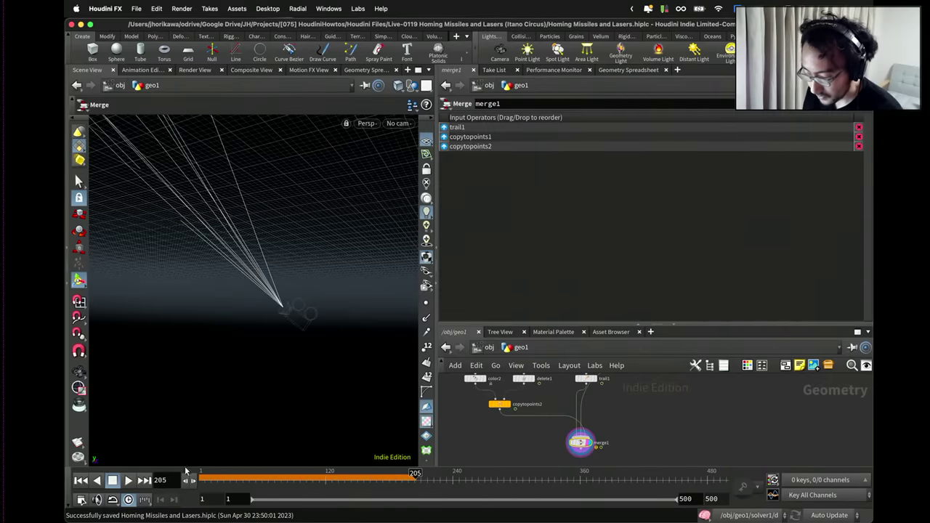
click(81, 480)
click(128, 480)
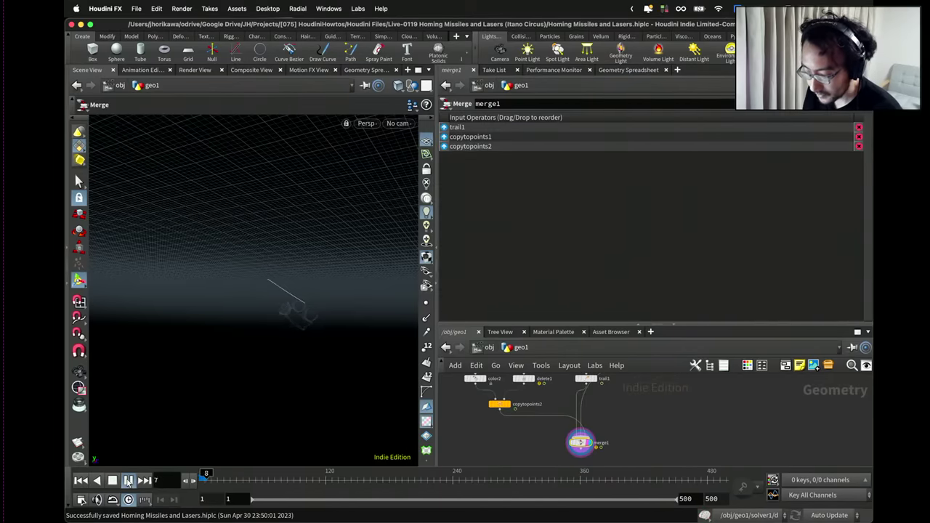
key(Escape)
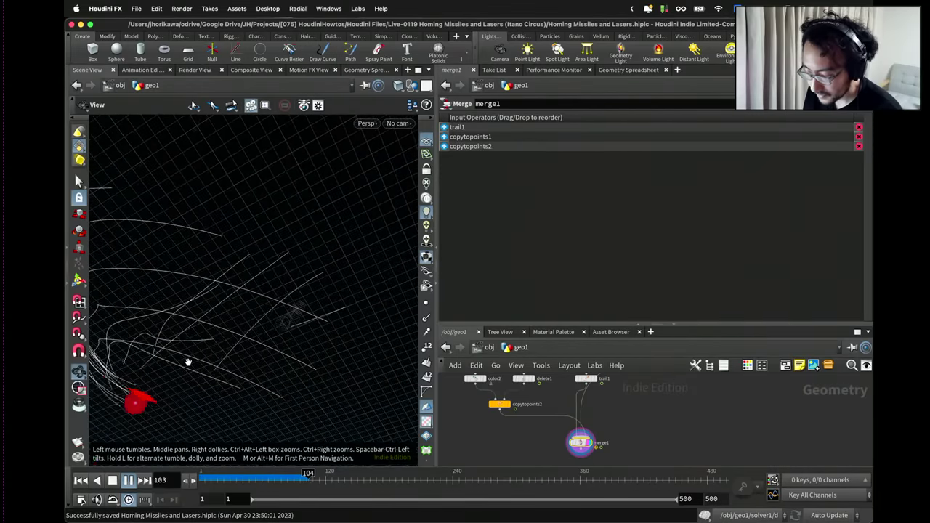
drag(186, 363, 240, 334)
key(Return)
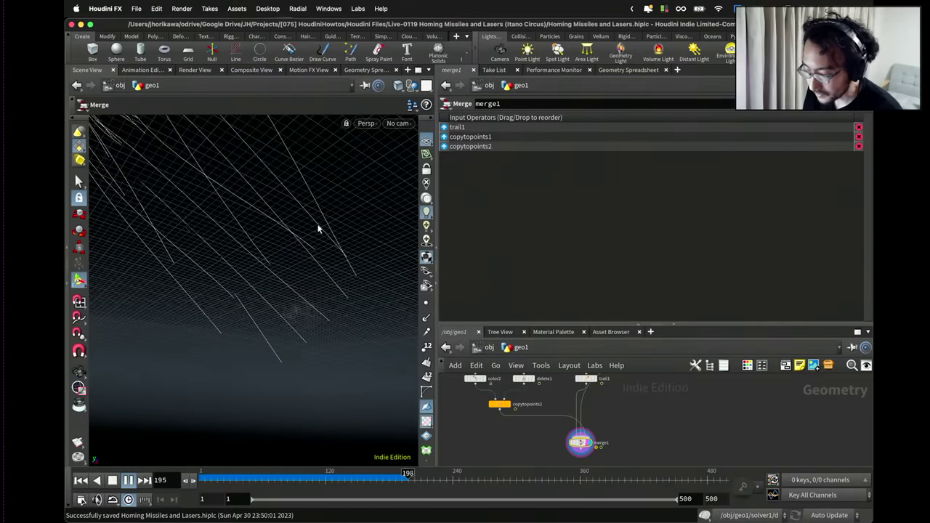
Look through cam1 and enlarge the network editor.
click(398, 123)
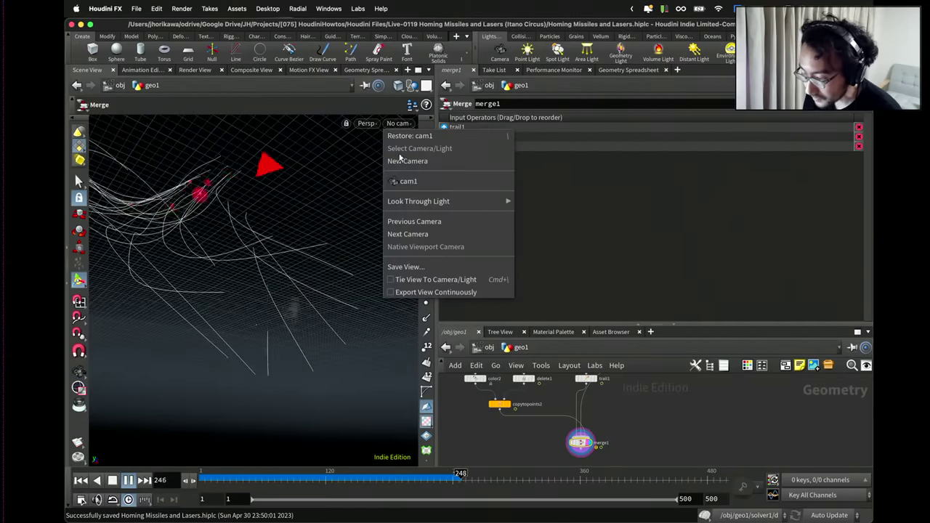
click(400, 181)
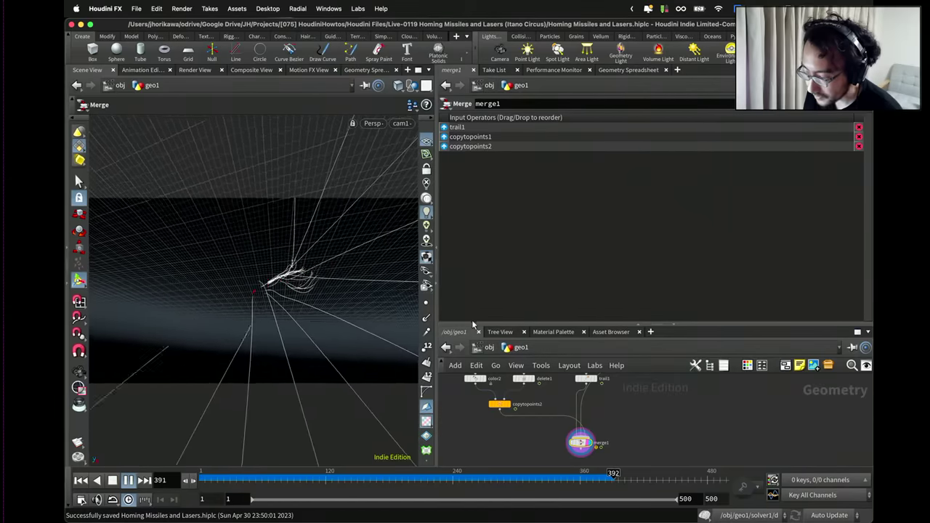
drag(472, 325, 472, 246)
scroll(525, 348, down, 3)
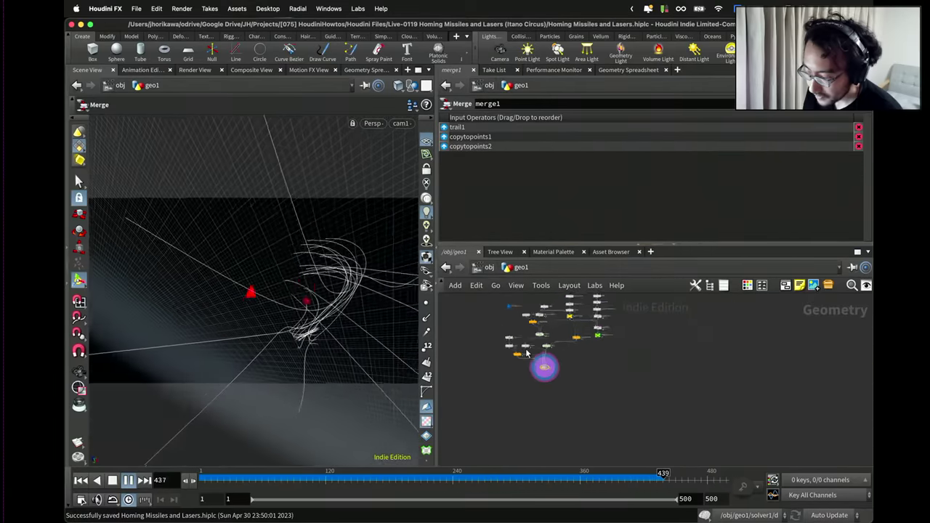
scroll(525, 348, down, 2)
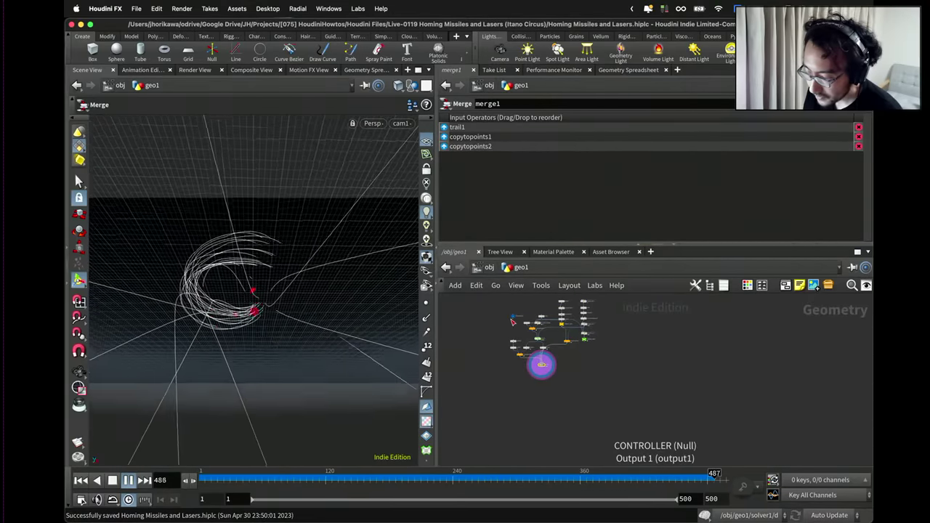
scroll(524, 328, up, 4)
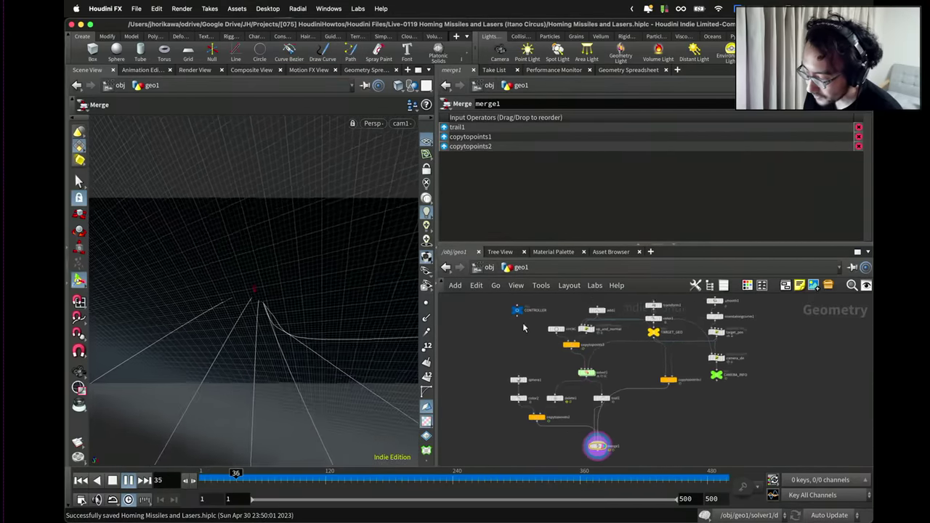
Set CONTROLLER's rocket launcher pos Y to 0 and replay the simulation.
click(517, 311)
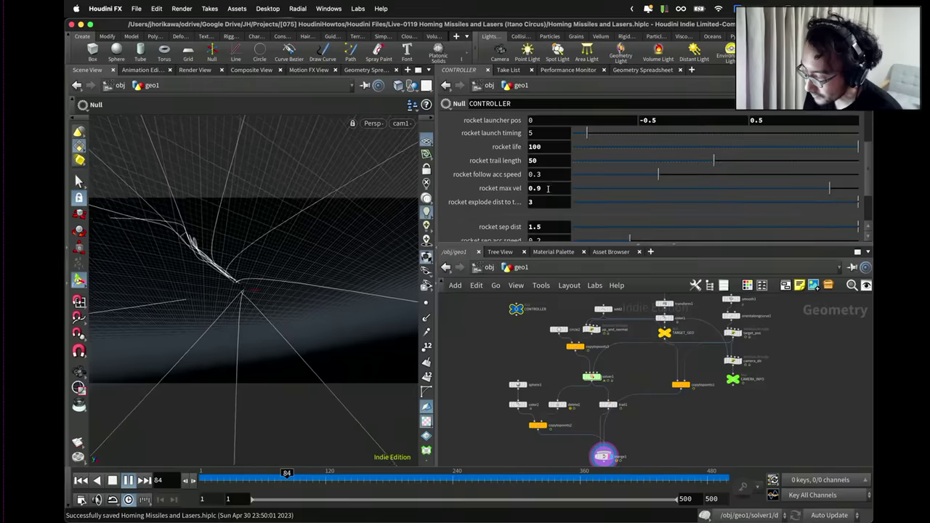
click(646, 120)
text(0)
key(Return)
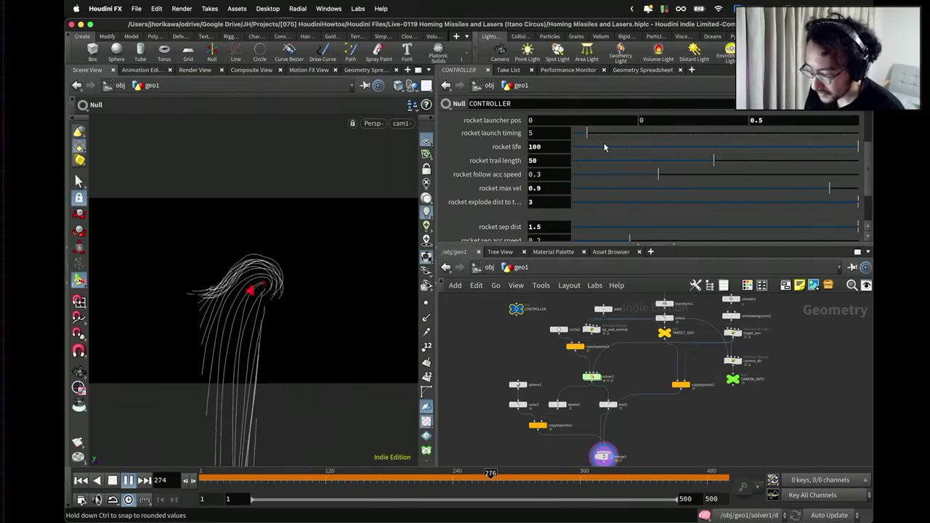
click(112, 481)
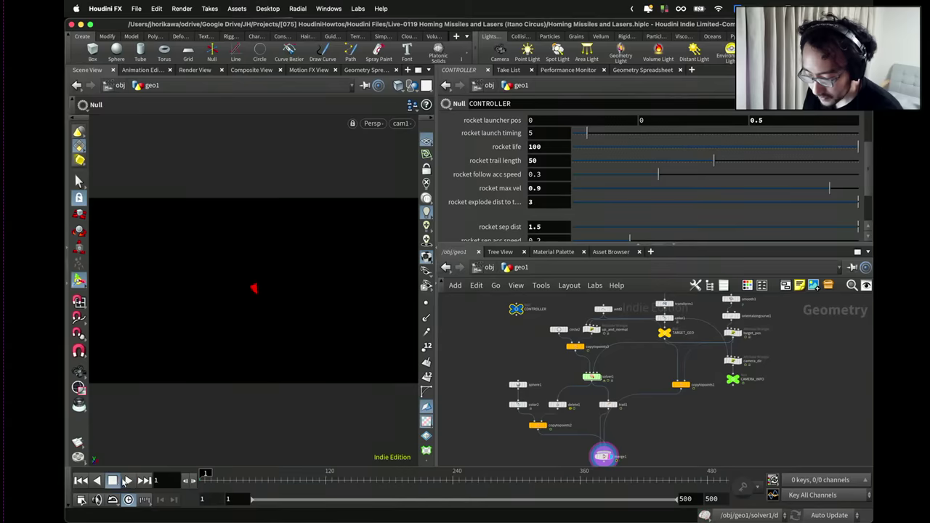
click(127, 480)
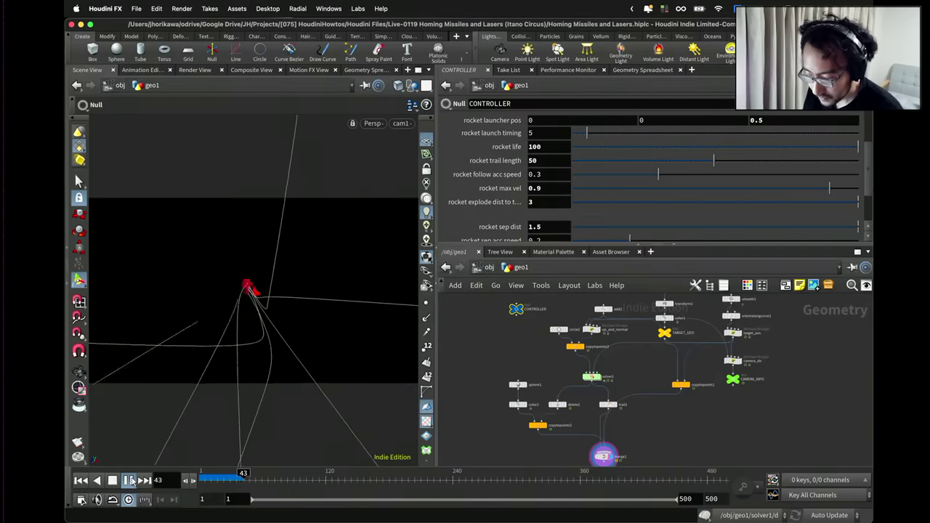
click(127, 480)
scroll(512, 367, up, 1)
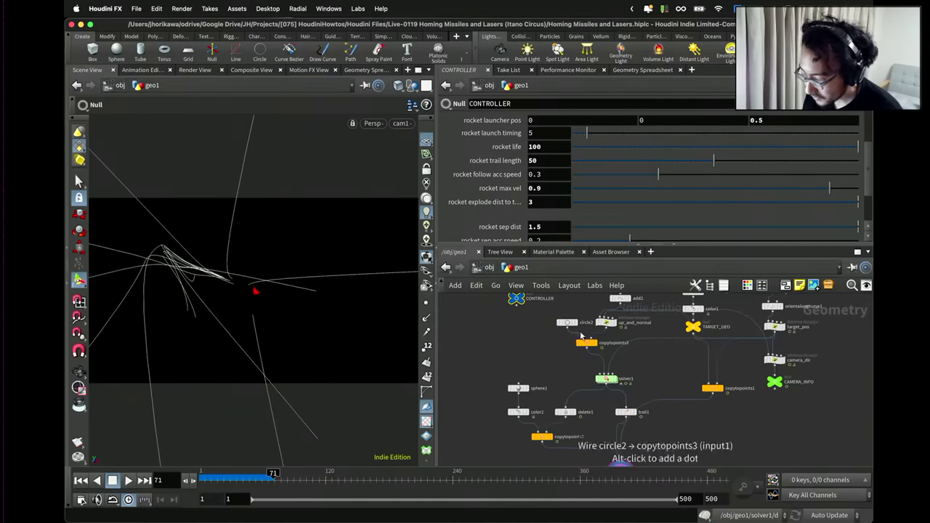
Set circle2's Uniform Scale to 0.5 and replay the simulation.
click(566, 322)
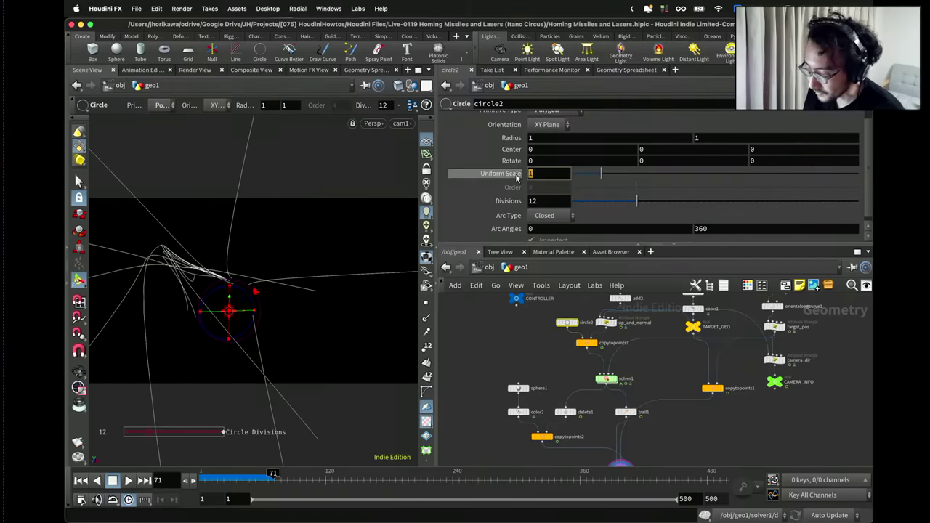
key(Return)
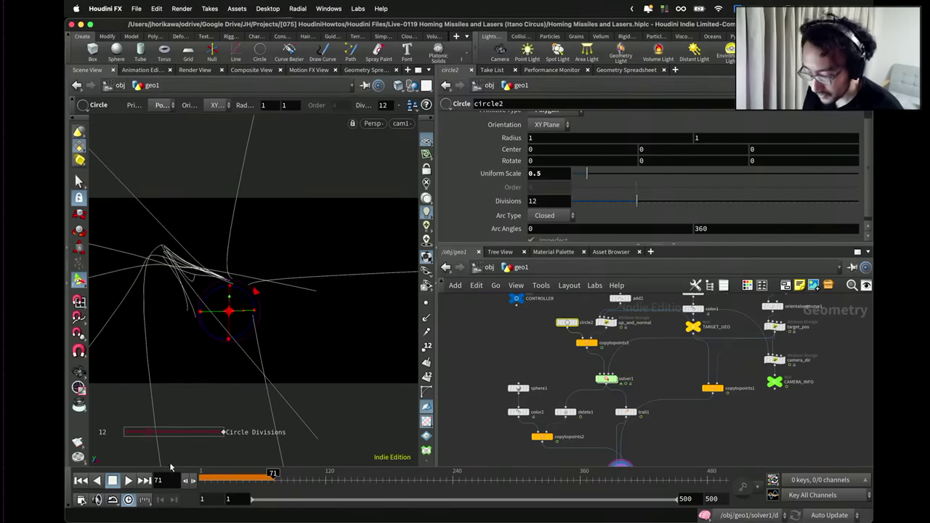
click(81, 480)
click(127, 481)
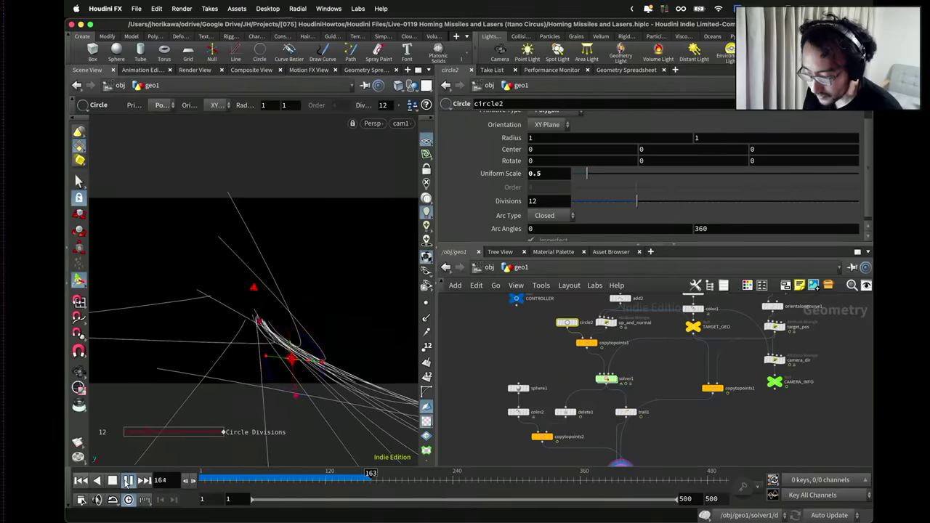
click(127, 480)
Raise circle2's Divisions from 12 to 50 and replay from the start.
drag(636, 200, 859, 201)
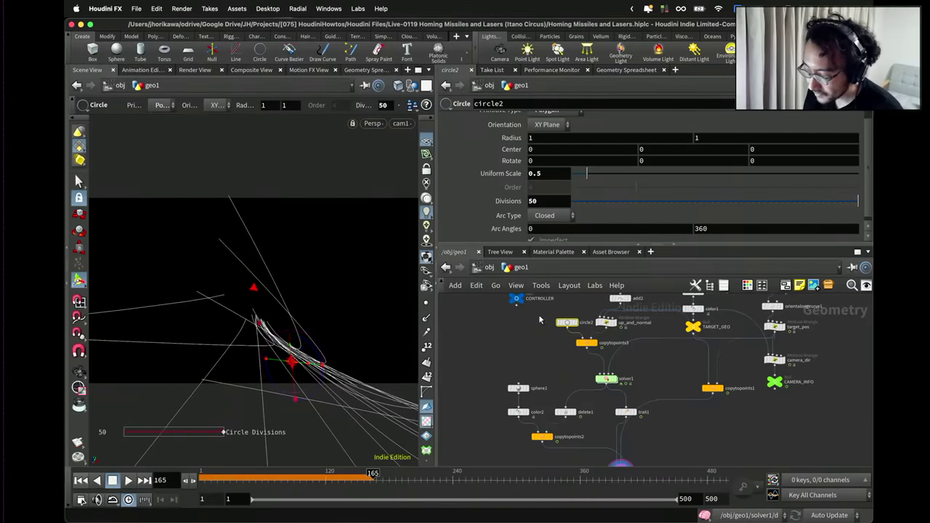
click(80, 480)
click(128, 481)
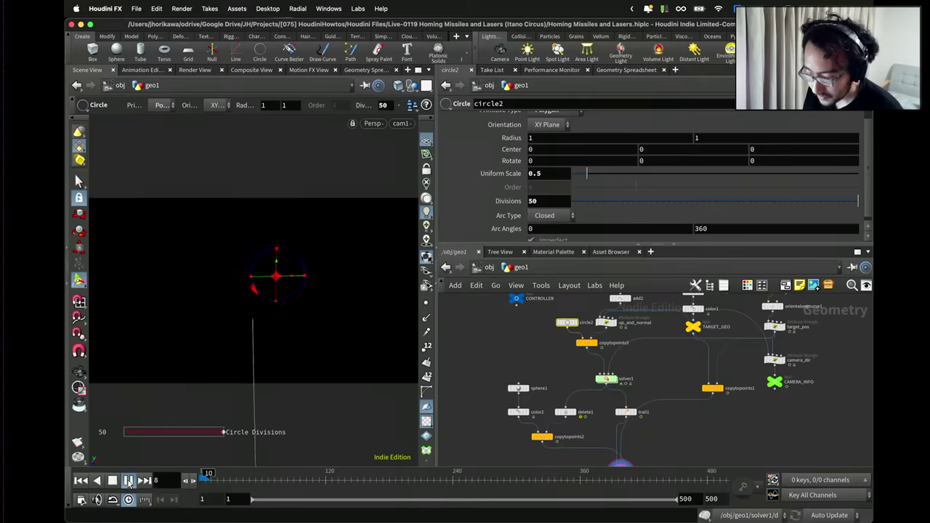
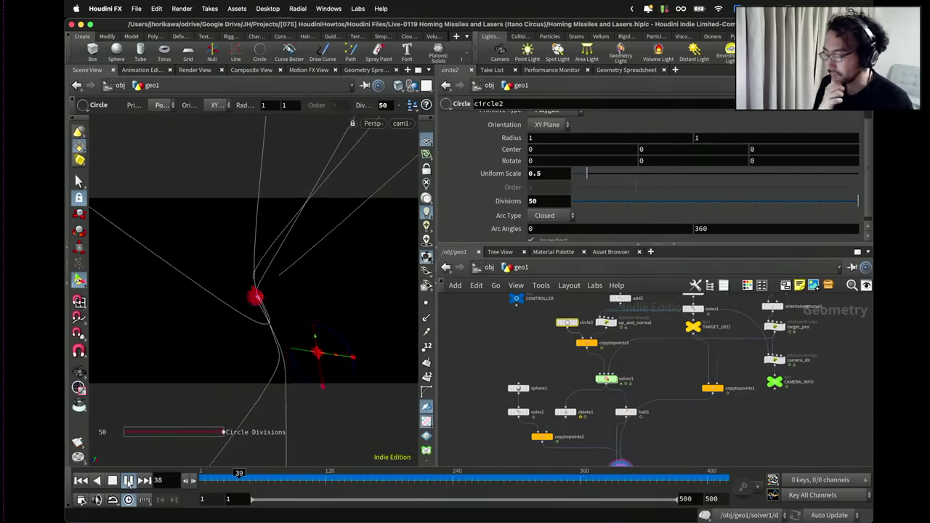
Stop playback, set circle2 Divisions to 16, and show CONTROLLER's parameters in an enlarged pane.
click(128, 480)
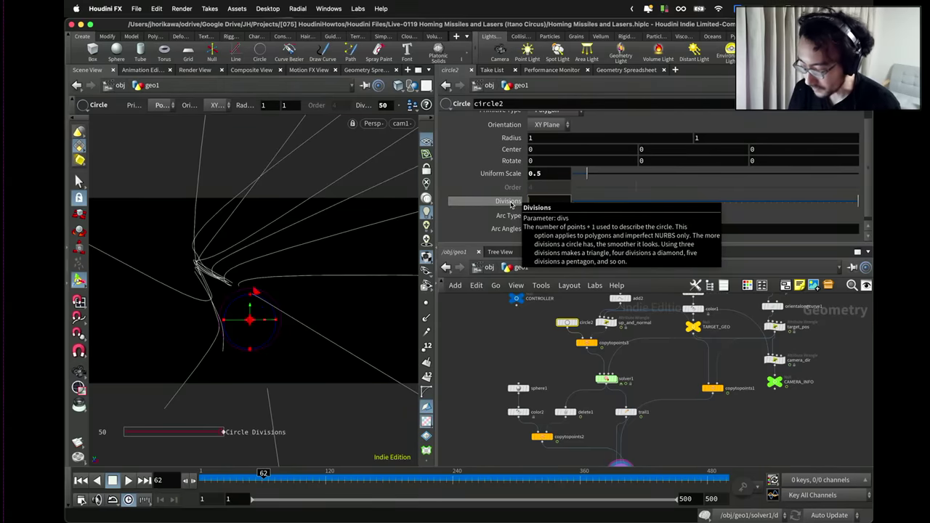
key(Return)
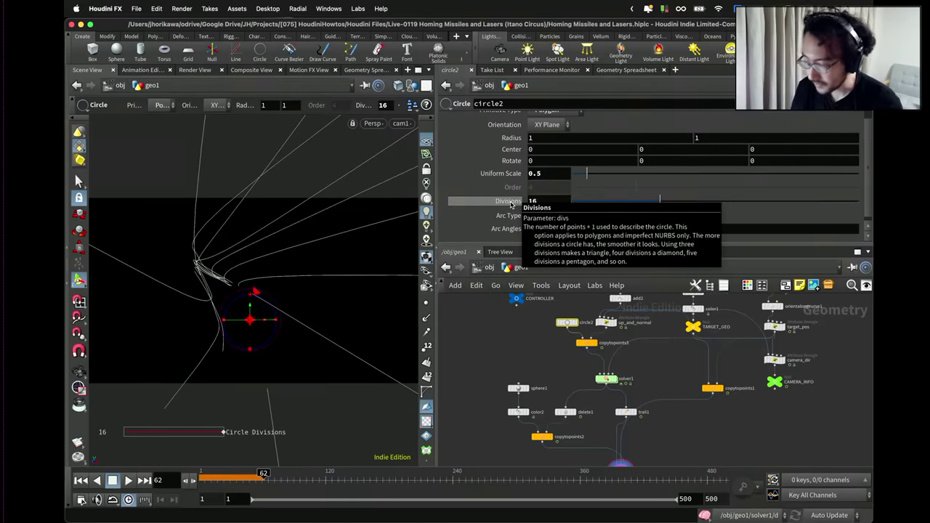
drag(542, 326, 505, 297)
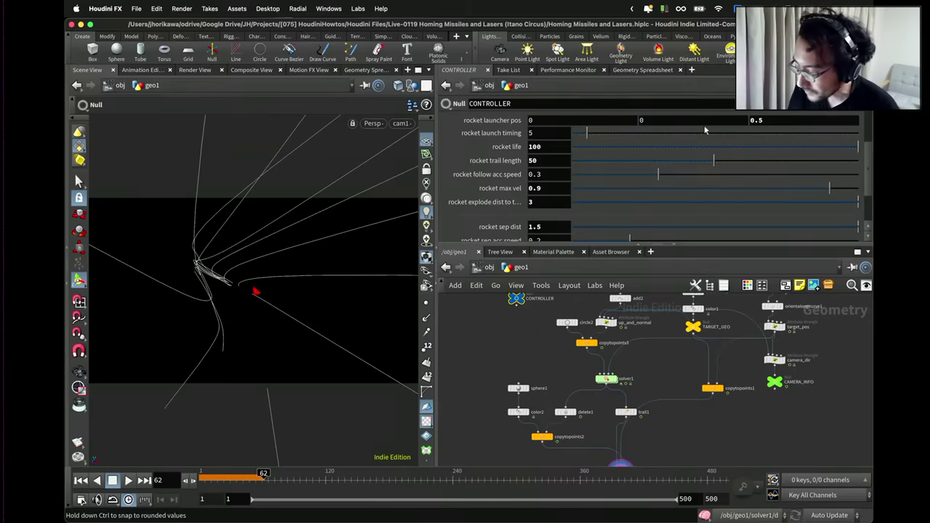
drag(712, 247, 715, 348)
Open CONTROLLER's Edit Parameter Interface and add a new Separator.
click(802, 115)
click(799, 120)
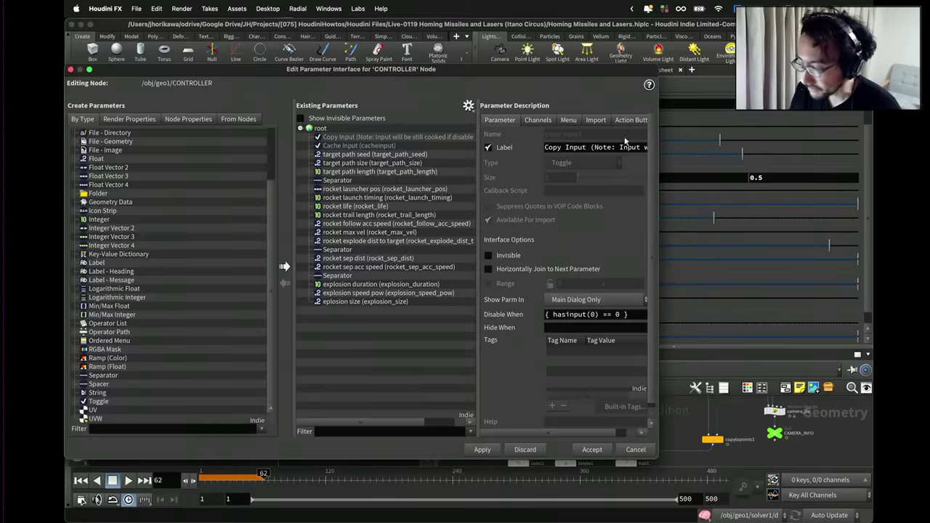
drag(540, 70, 298, 78)
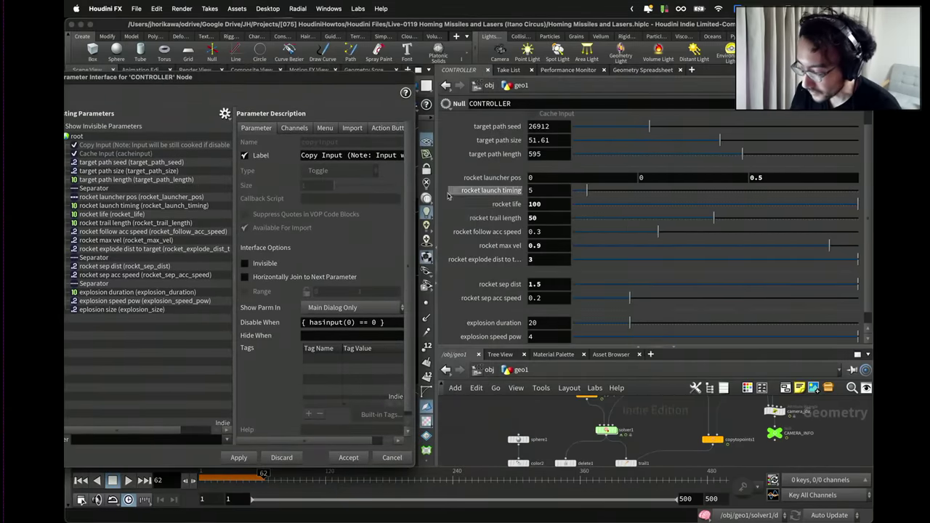
drag(555, 349, 555, 308)
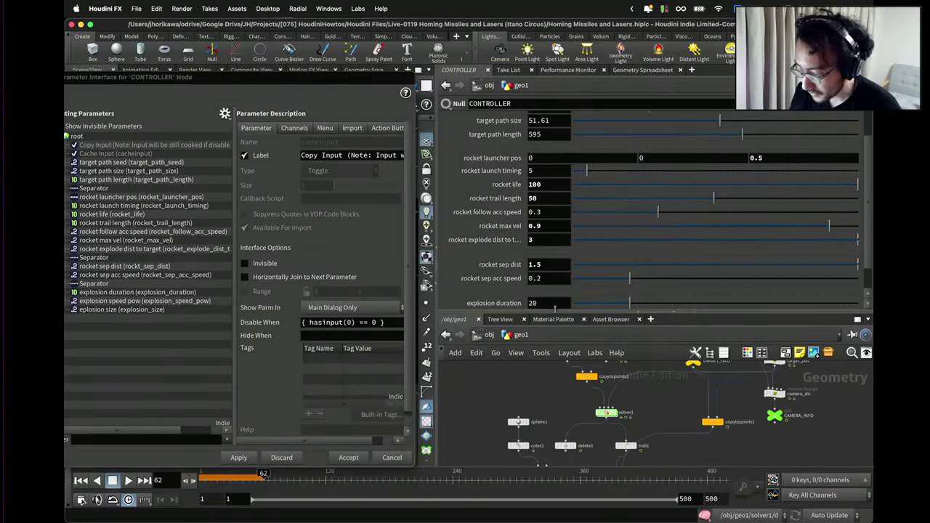
drag(268, 80, 501, 66)
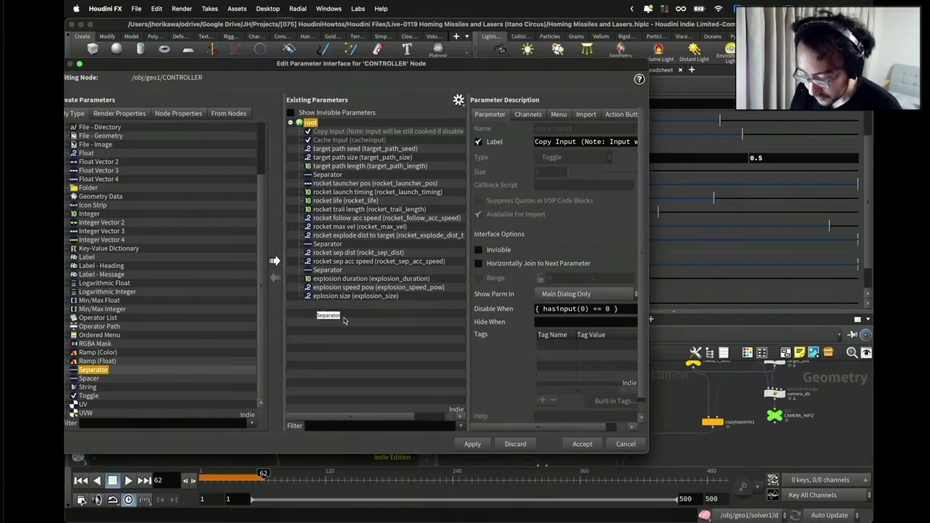
drag(344, 320, 344, 318)
double_click(548, 58)
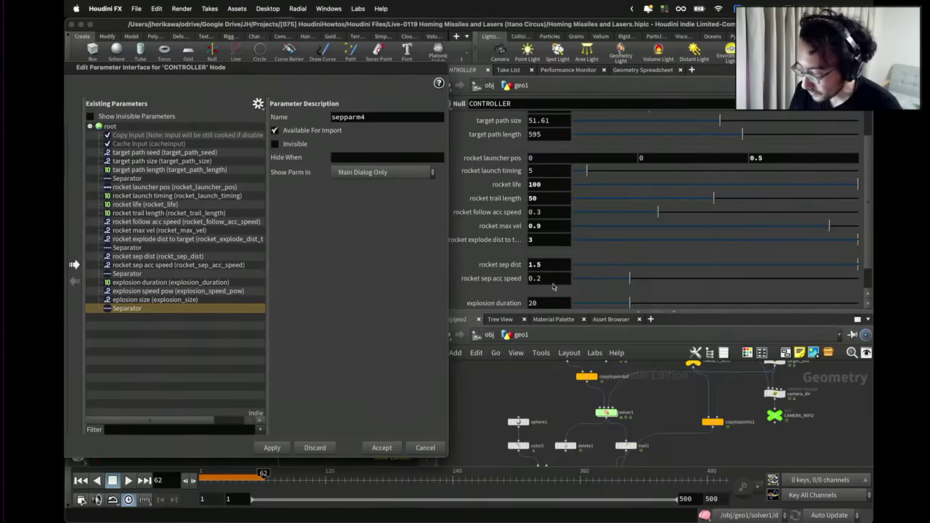
Move the separator below the first one and allow linking parameters from outside the subnet.
middle_drag(590, 381, 591, 414)
click(587, 392)
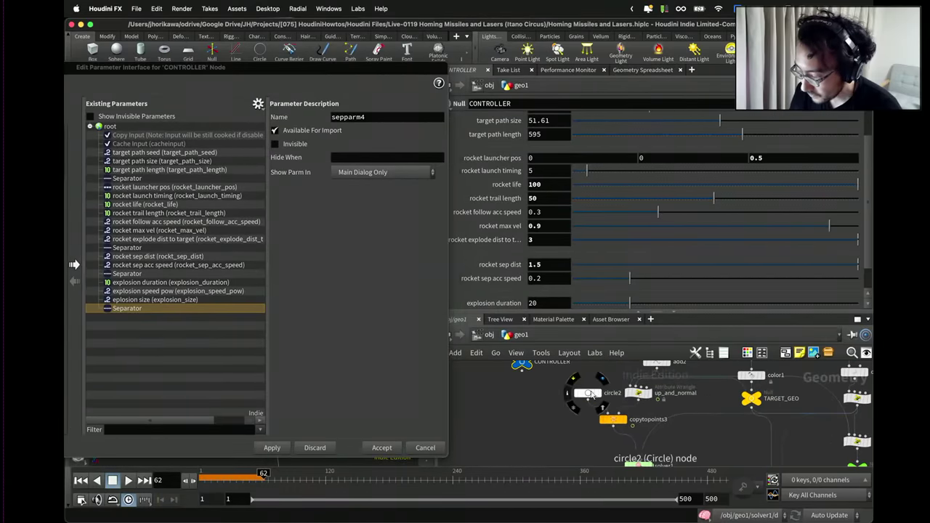
drag(140, 309, 144, 182)
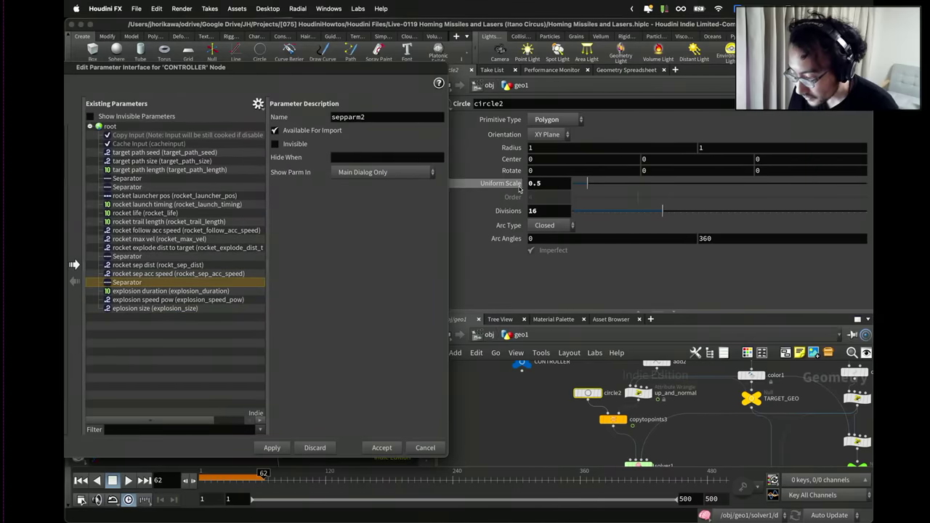
drag(197, 186, 198, 186)
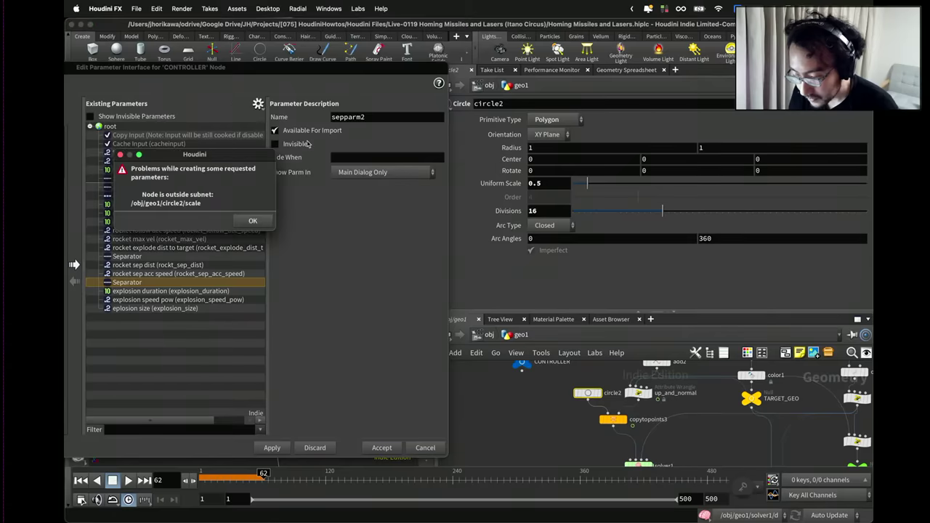
click(252, 222)
click(258, 103)
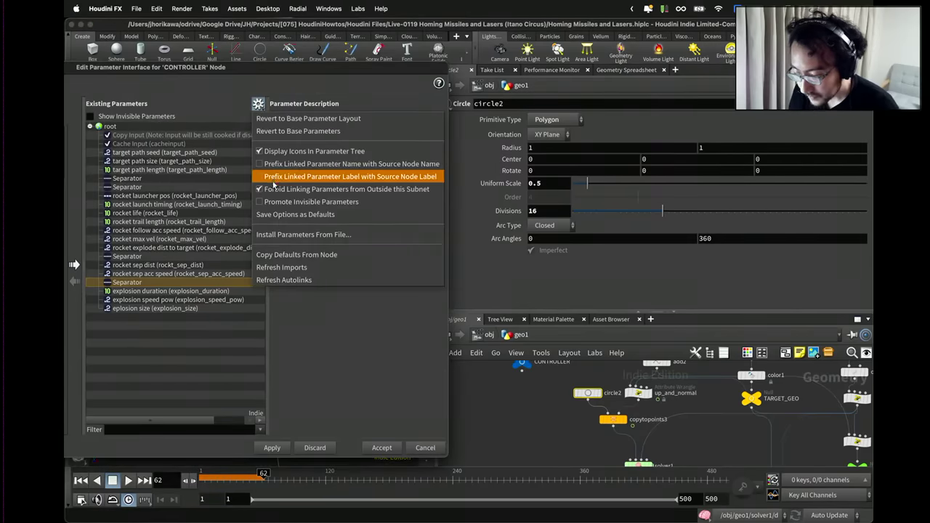
click(336, 187)
Link circle2's Uniform Scale and Divisions as turret_radius and turret_res, then apply.
drag(514, 183, 205, 183)
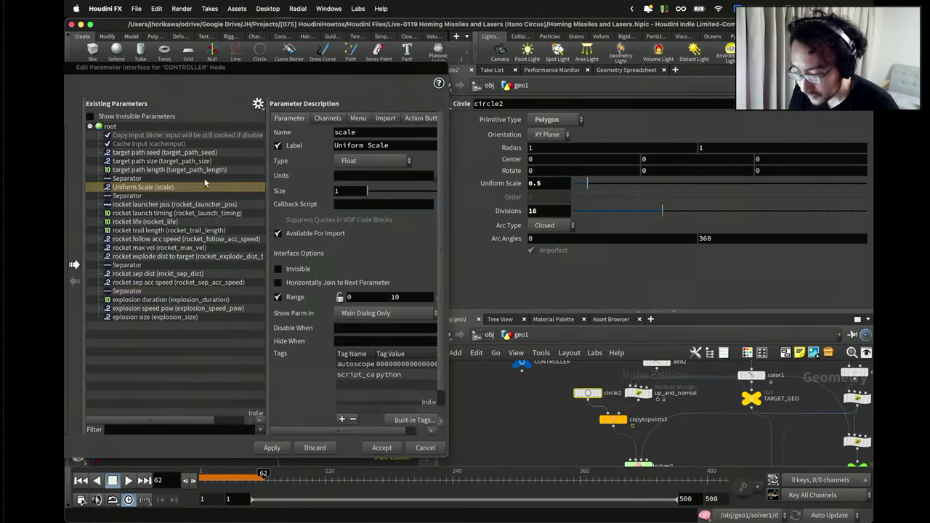
drag(383, 133, 301, 136)
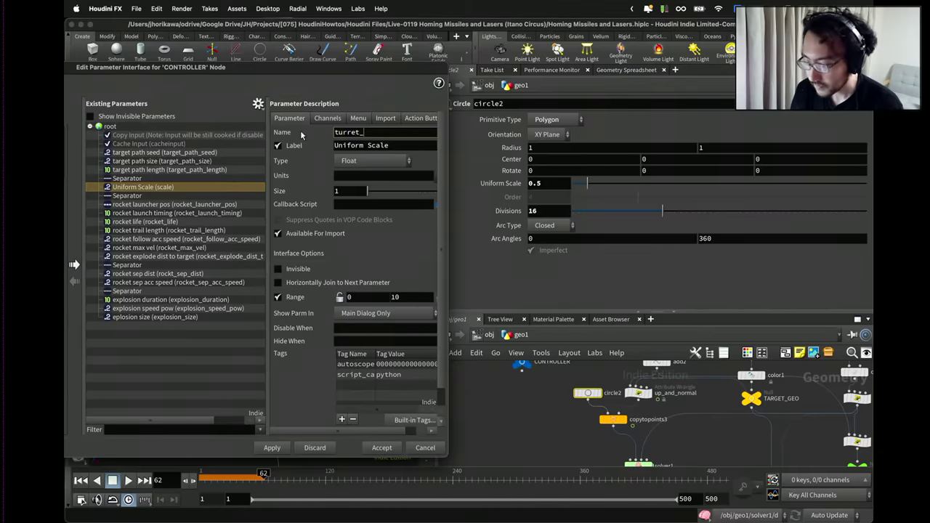
text(turret_radius)
key(Tab)
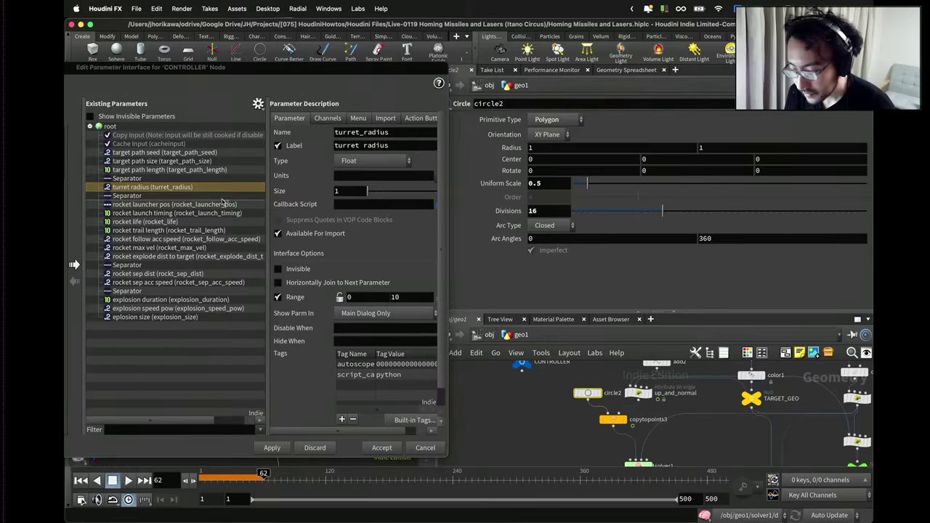
drag(211, 194, 211, 196)
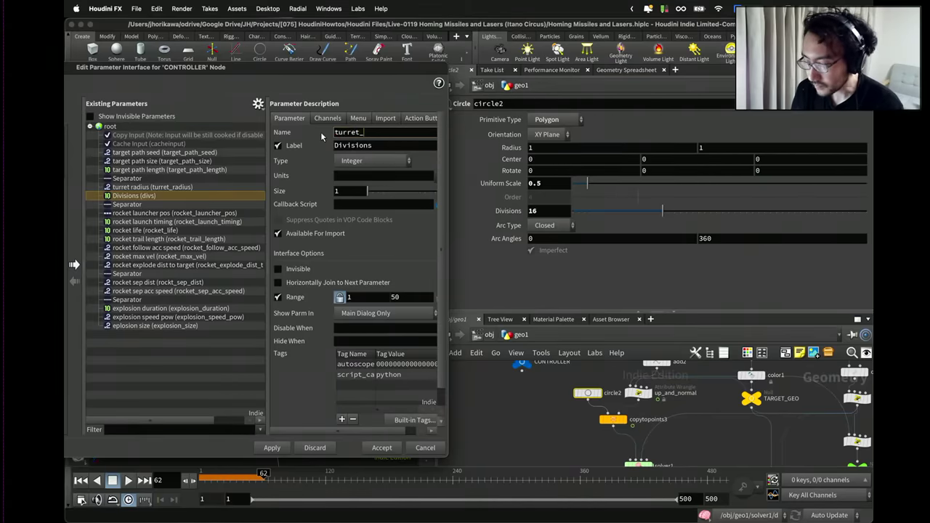
key(Tab)
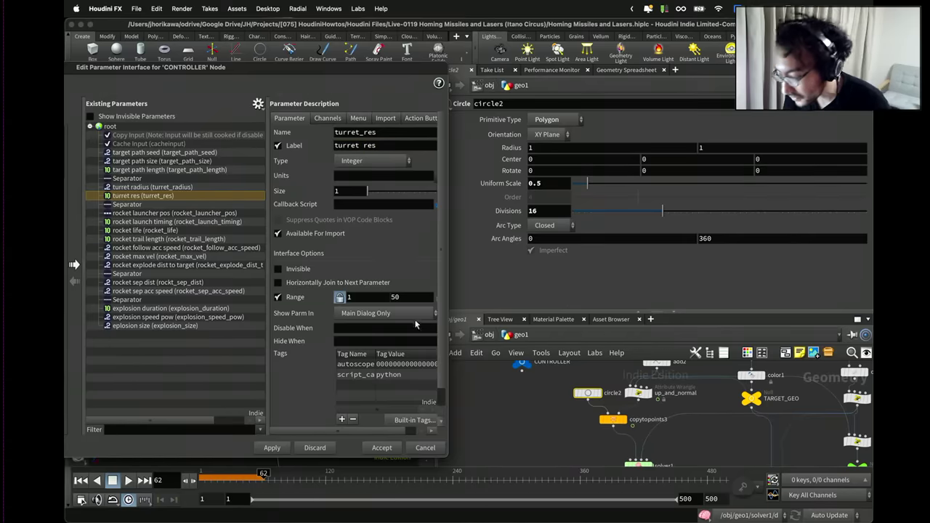
click(272, 448)
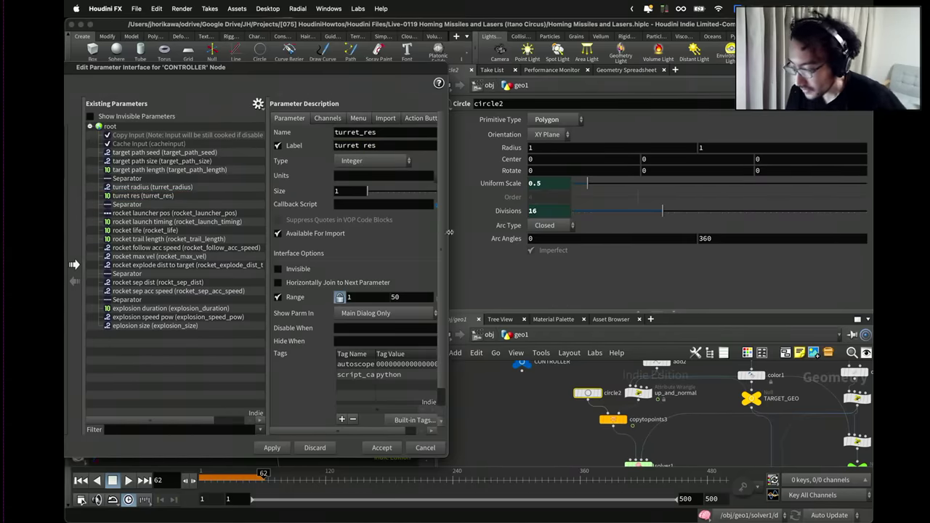
Inspect the code of the camera_dir and target_pos nodes.
scroll(534, 366, down, 3)
drag(579, 314, 579, 226)
scroll(621, 373, up, 3)
scroll(724, 357, up, 5)
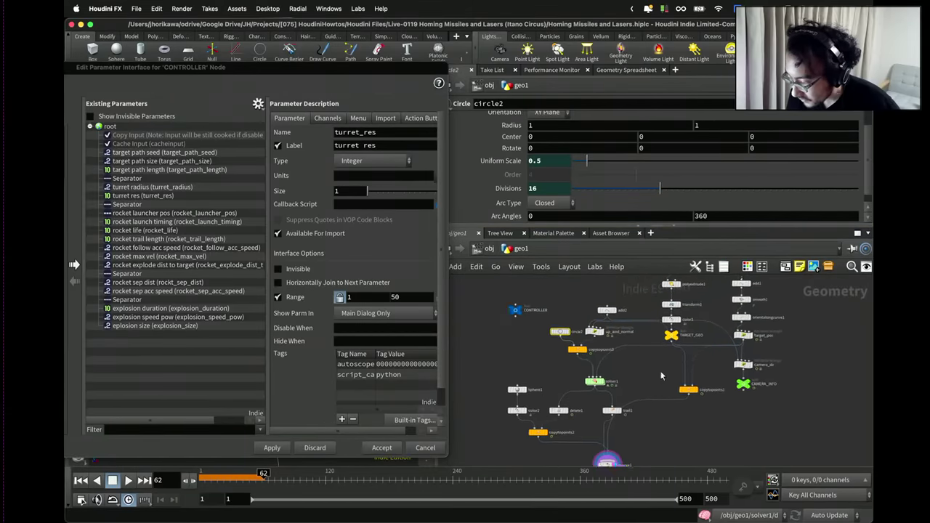
click(724, 357)
scroll(728, 188, down, 5)
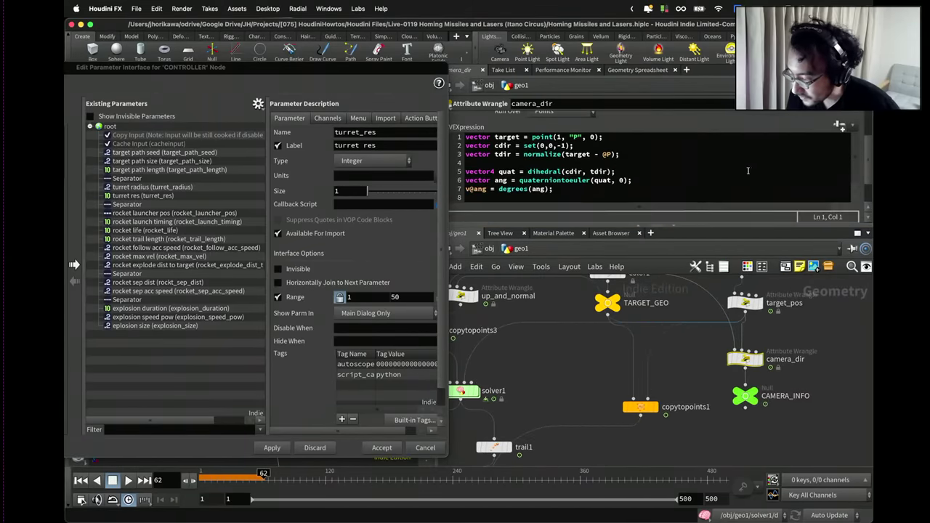
scroll(799, 319, up, 1)
scroll(800, 318, up, 1)
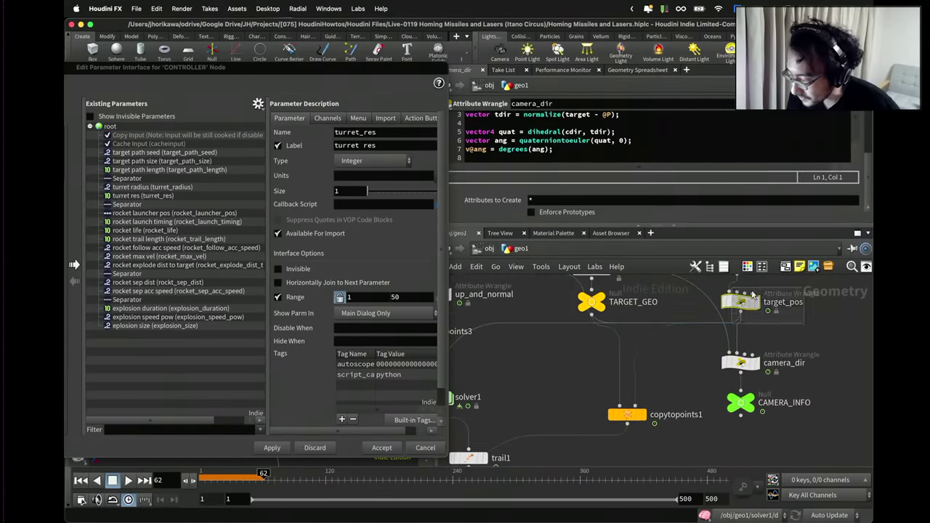
click(743, 301)
scroll(861, 171, up, 5)
scroll(843, 185, down, 1)
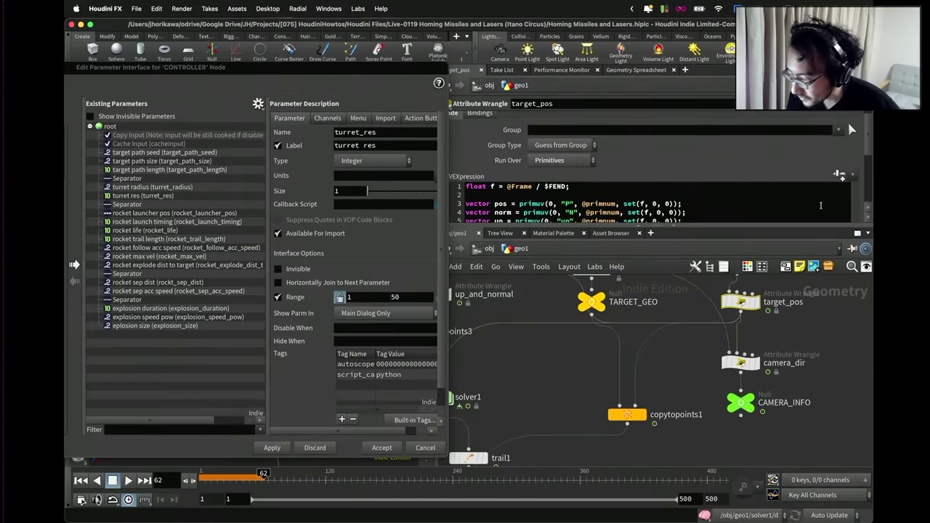
Select cam1 at object level and arrange the editor to show the parameter types.
drag(408, 76, 297, 75)
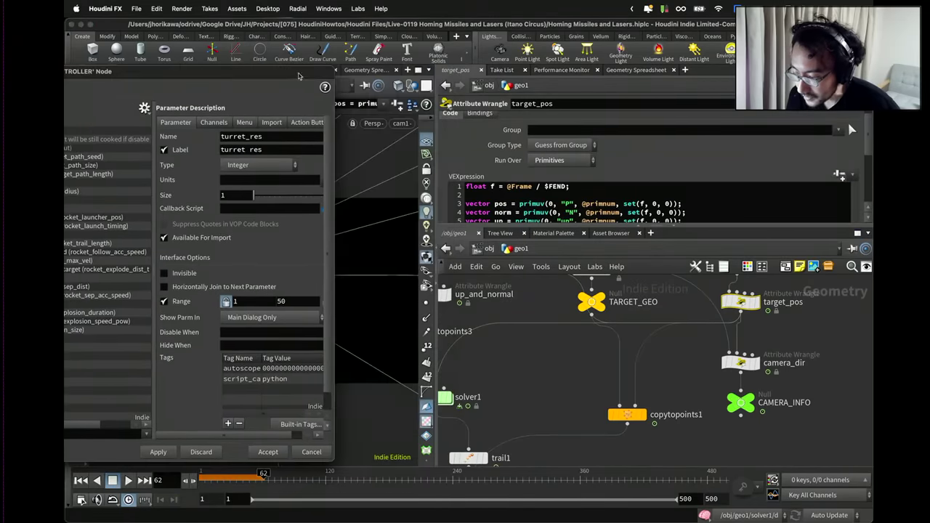
click(484, 248)
click(550, 365)
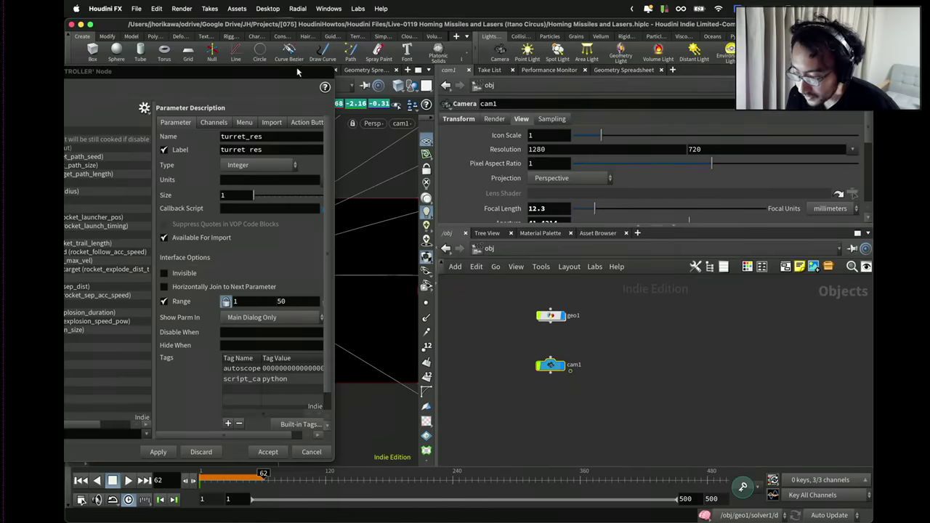
drag(297, 72, 445, 76)
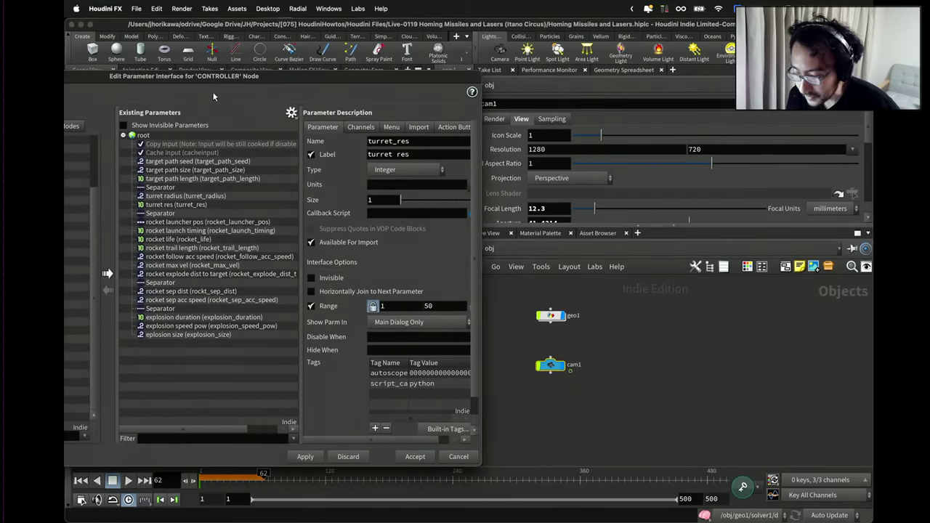
drag(350, 71, 579, 57)
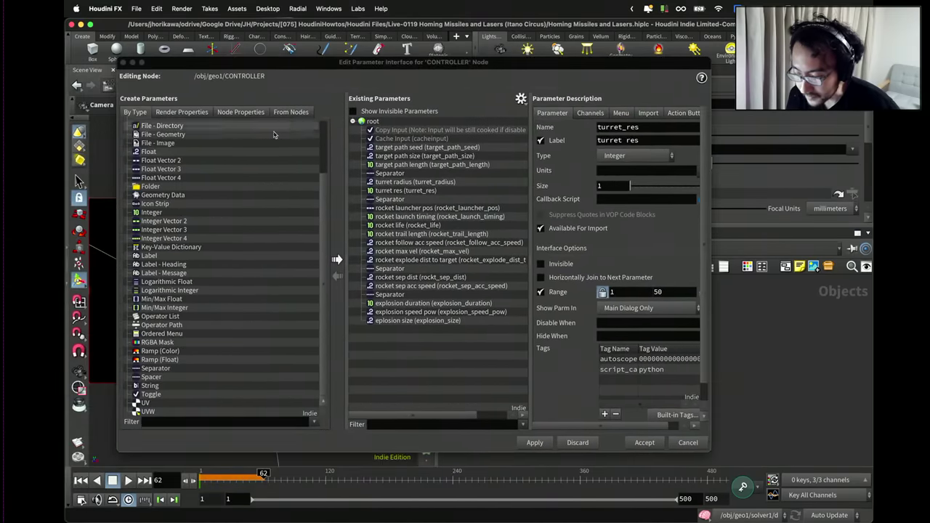
Replace an accidental Spacer with a Separator below turret res.
drag(151, 376, 349, 293)
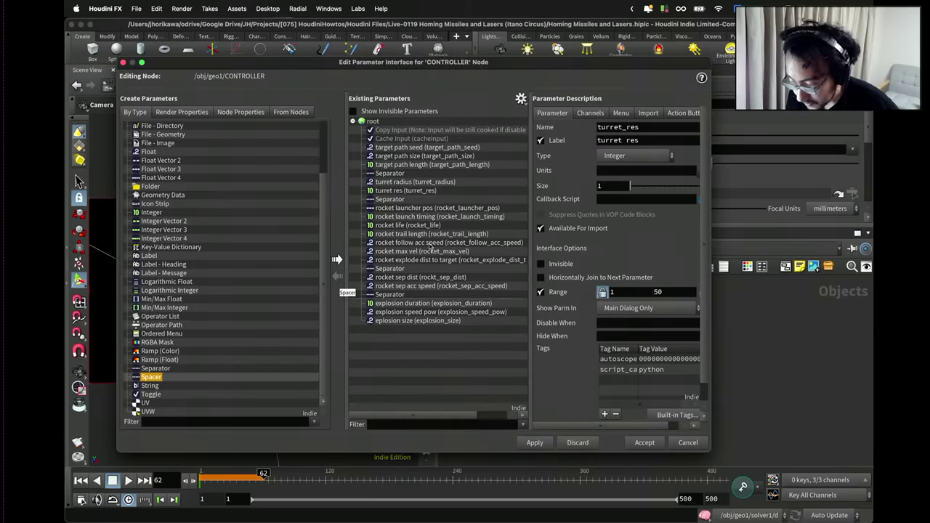
drag(430, 206, 429, 201)
right_click(392, 198)
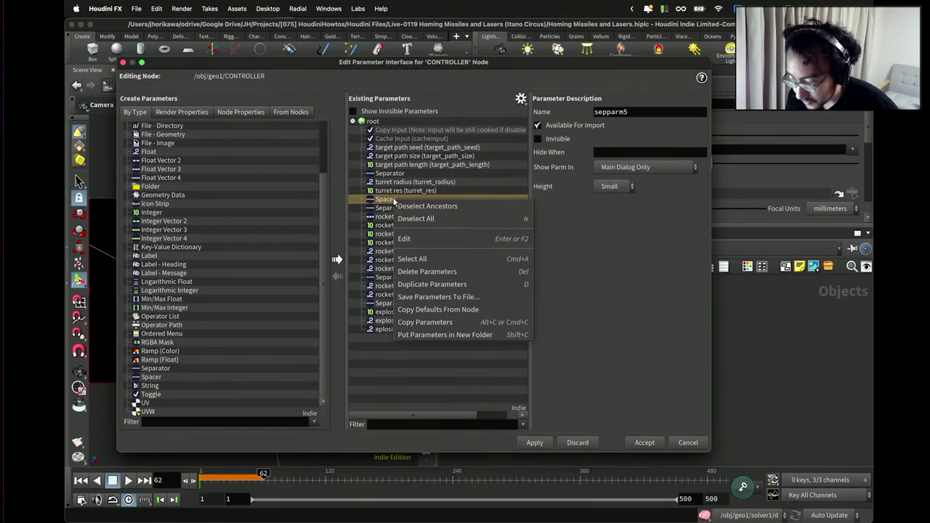
click(418, 273)
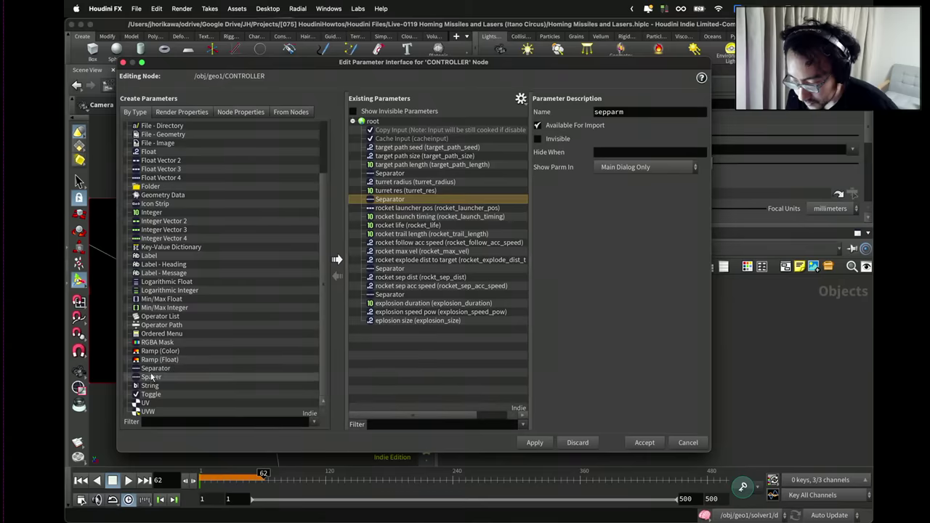
drag(155, 369, 317, 310)
drag(427, 195, 427, 196)
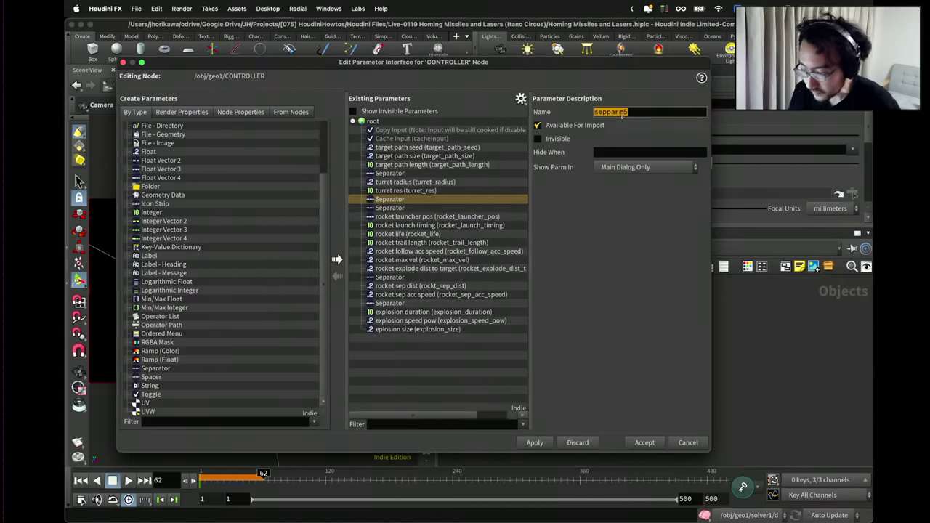
Add cam1's Focal Length as camera_focal_length, labelled 'camera focal length', and accept.
drag(623, 66, 382, 76)
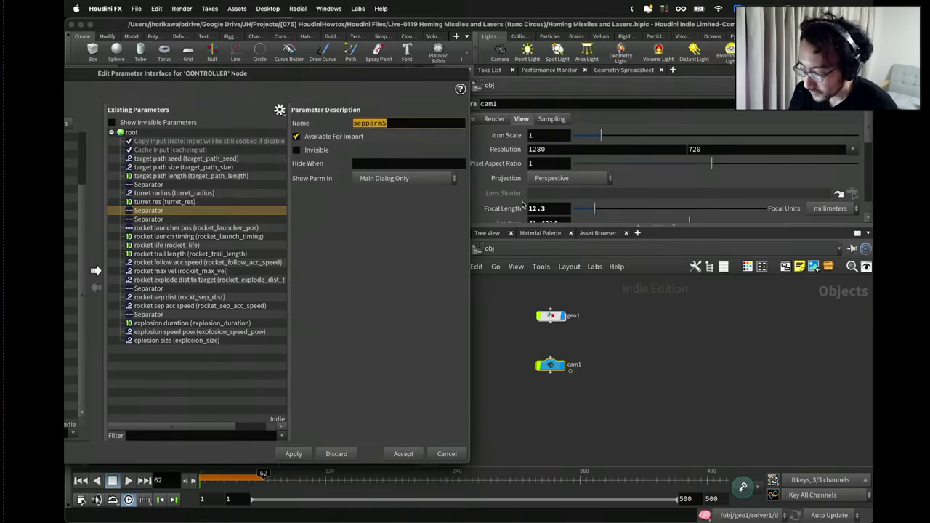
click(522, 205)
drag(210, 216, 210, 217)
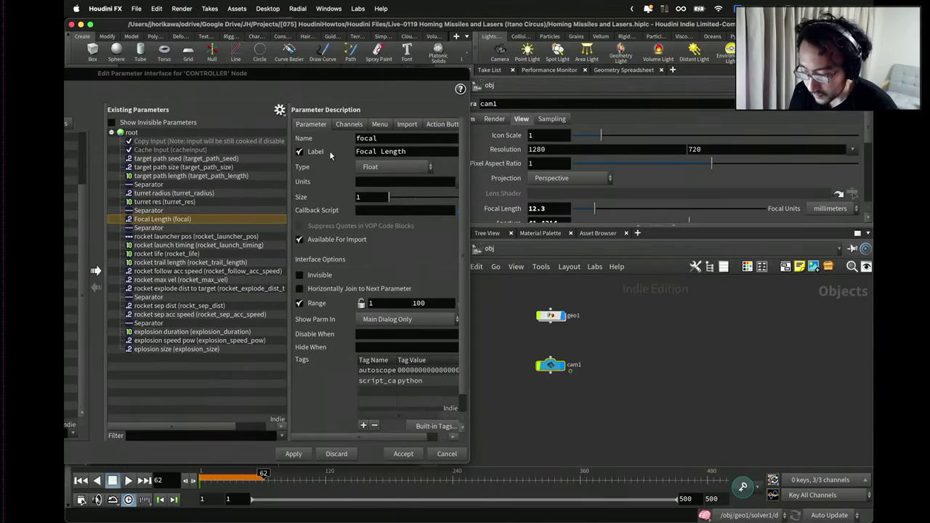
click(401, 149)
text(camera_fol)
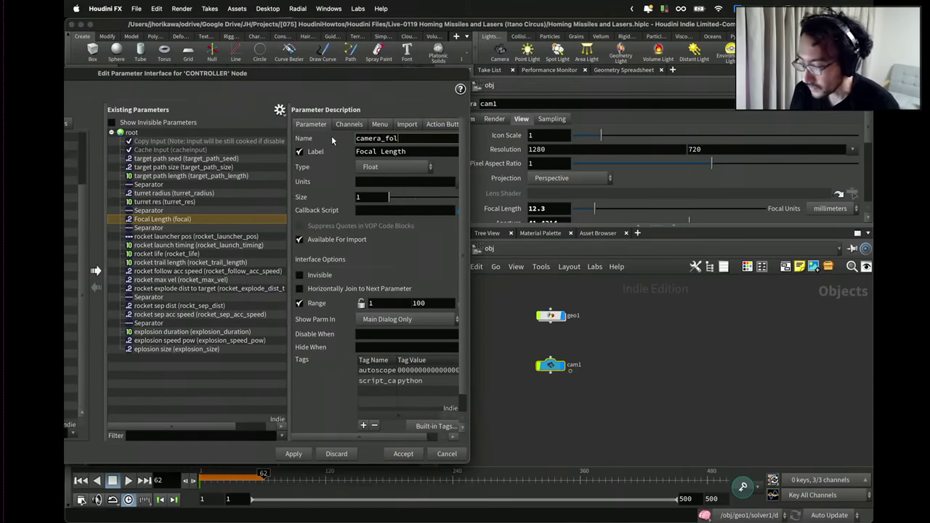
key(BackSpace)
text(cal_length)
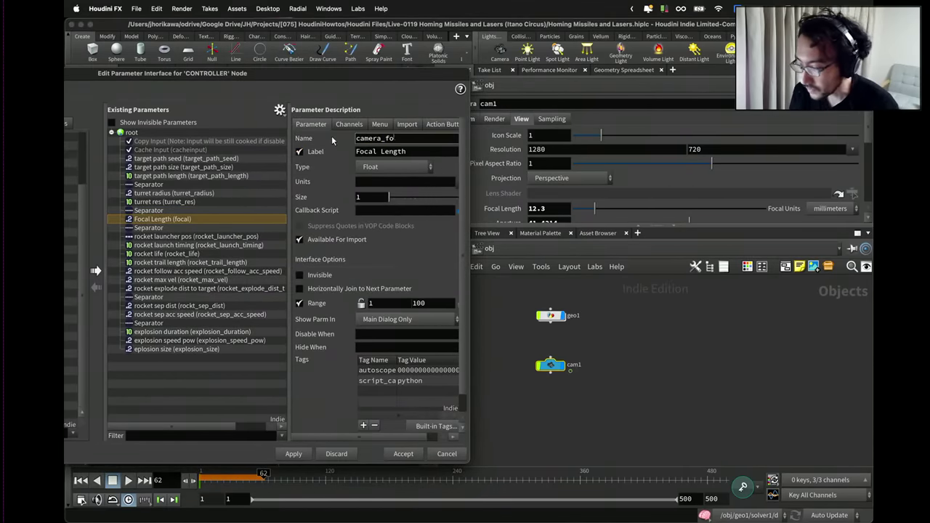
key(Tab)
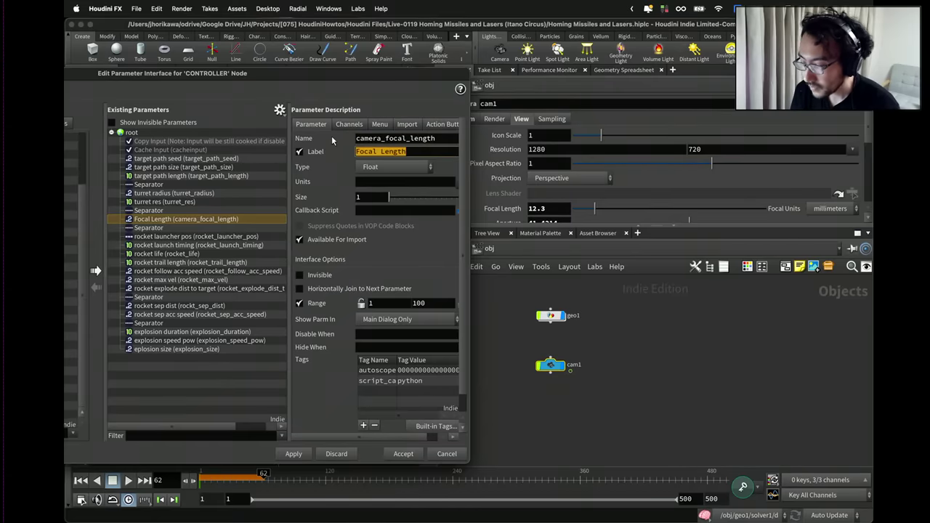
text(camera focal length)
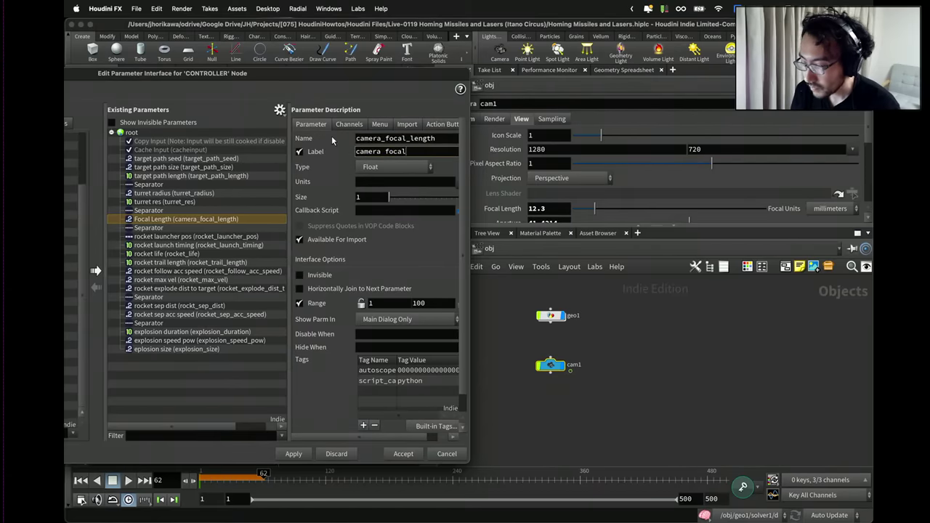
key(Return)
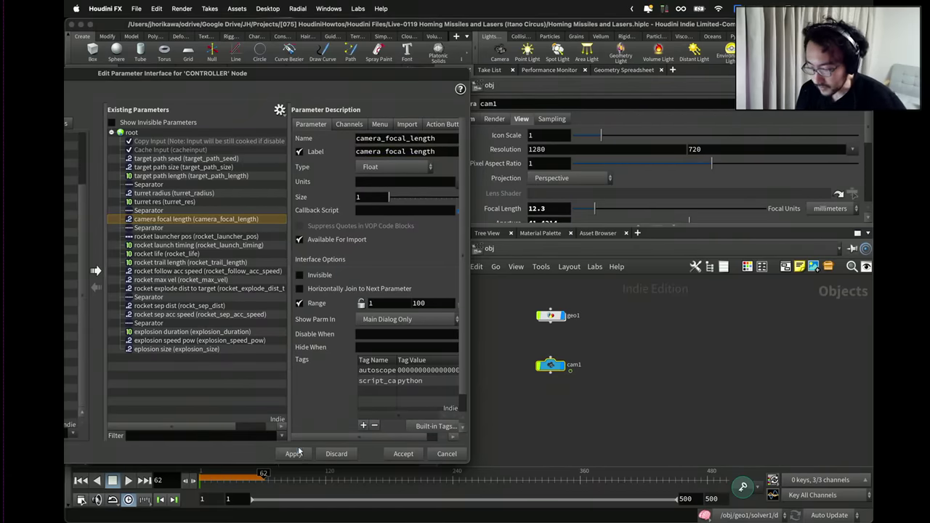
click(393, 454)
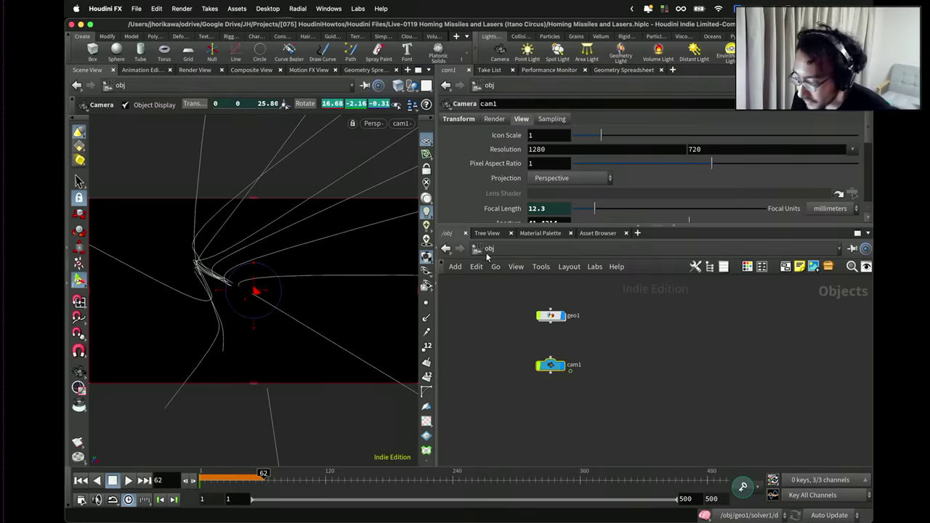
Enter geo1 and replay the simulation from the first frame.
double_click(548, 316)
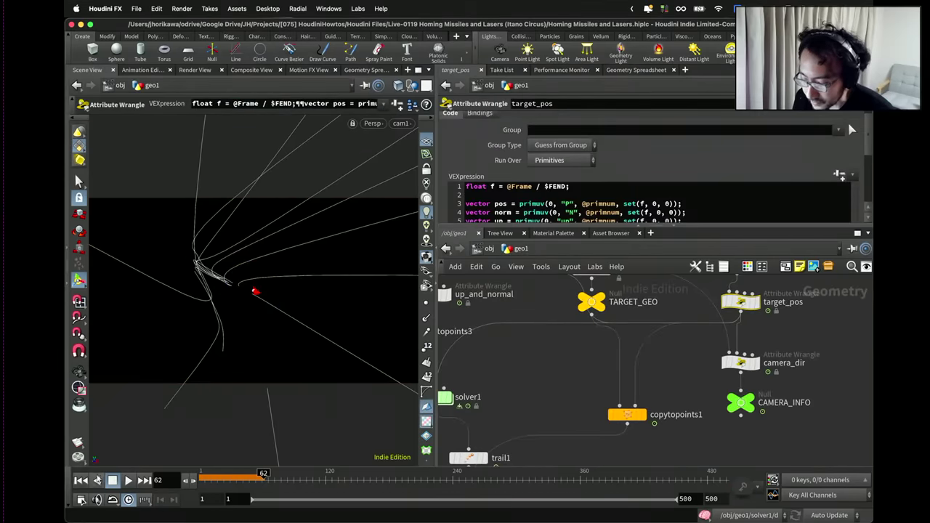
click(81, 480)
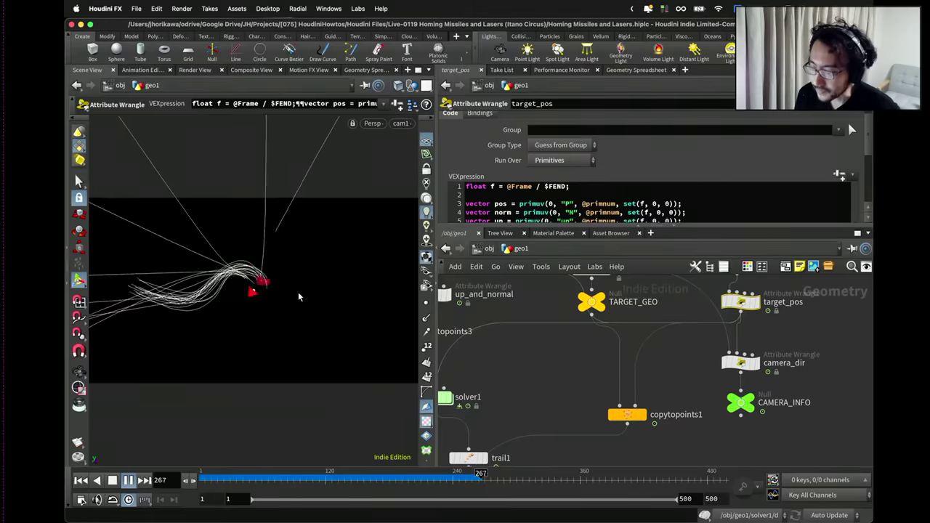
click(112, 481)
scroll(507, 353, down, 5)
scroll(507, 352, up, 5)
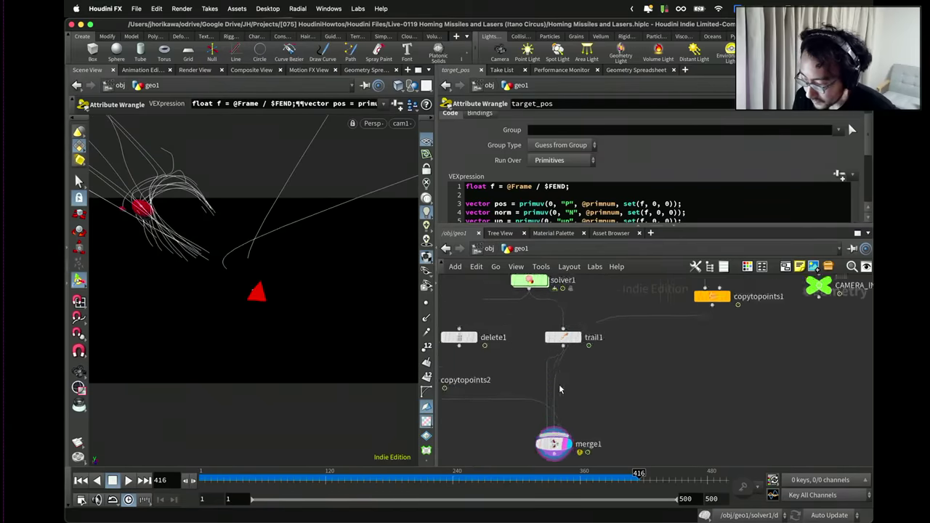
Insert a PolyWire node between trail1 and merge1 and display it.
key(Tab)
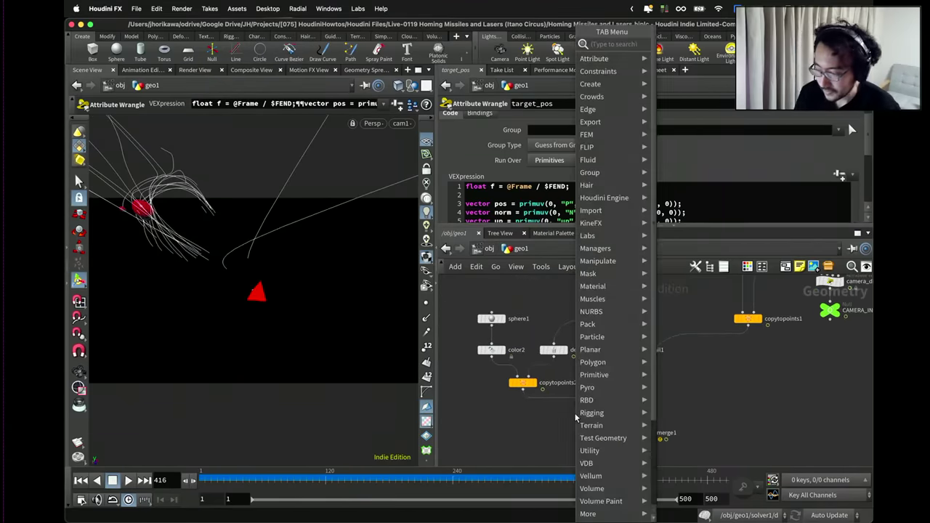
text(polywire)
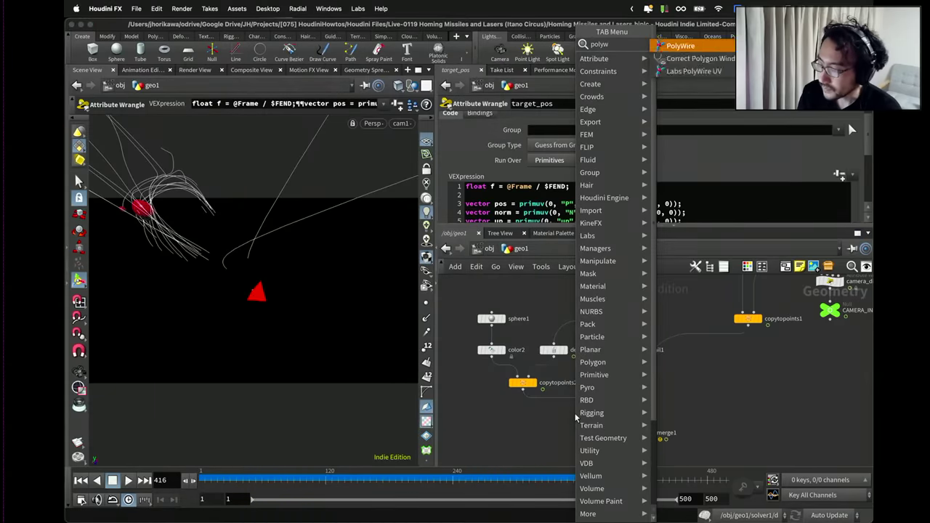
key(Return)
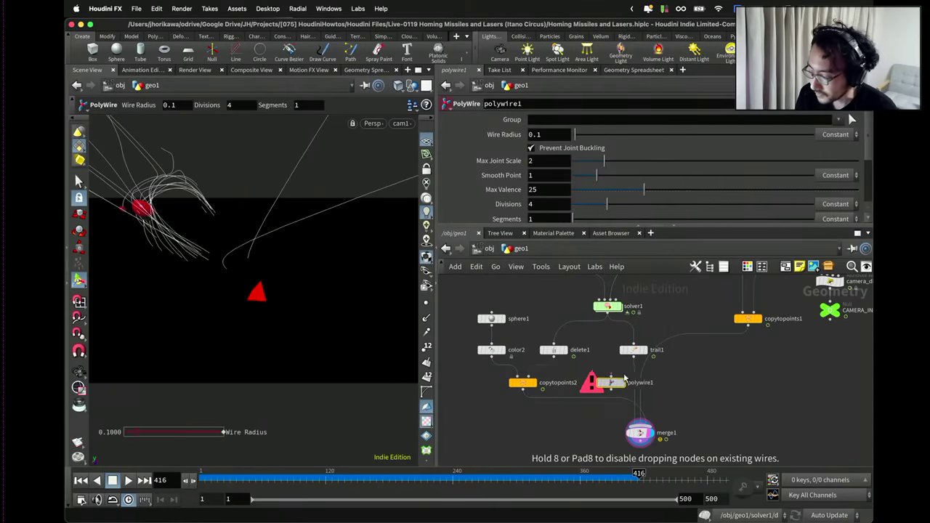
click(620, 378)
key(r)
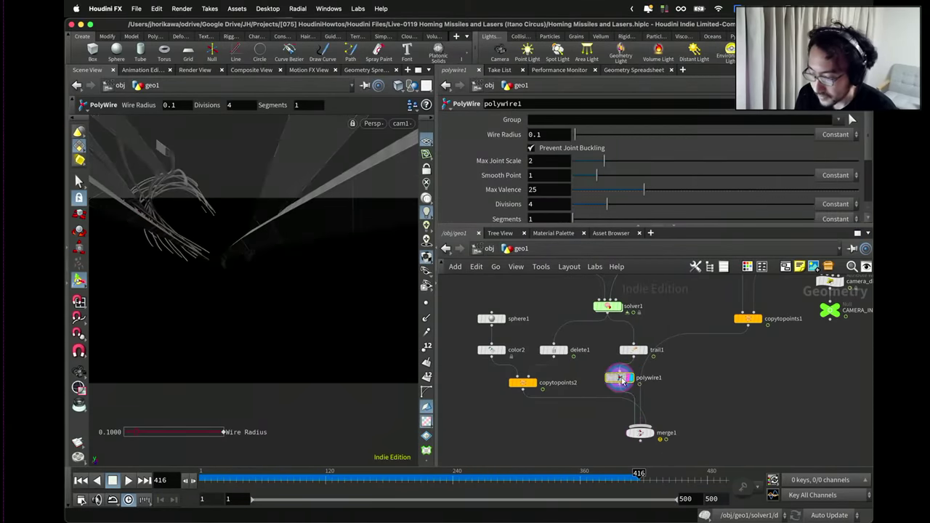
Orbit around the new wire tubes to inspect them.
key(Escape)
drag(327, 248, 263, 287)
scroll(264, 287, up, 5)
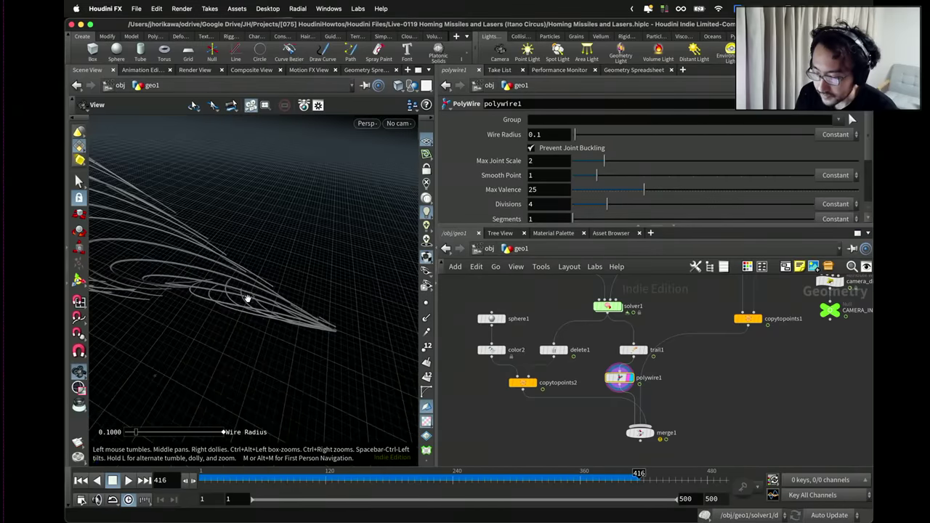
key(Return)
key(Escape)
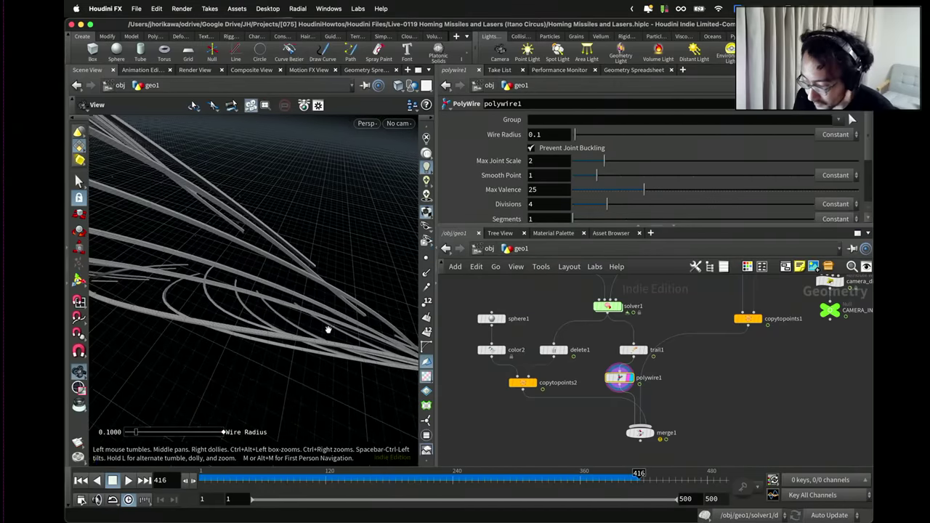
drag(328, 326, 280, 283)
drag(335, 328, 281, 272)
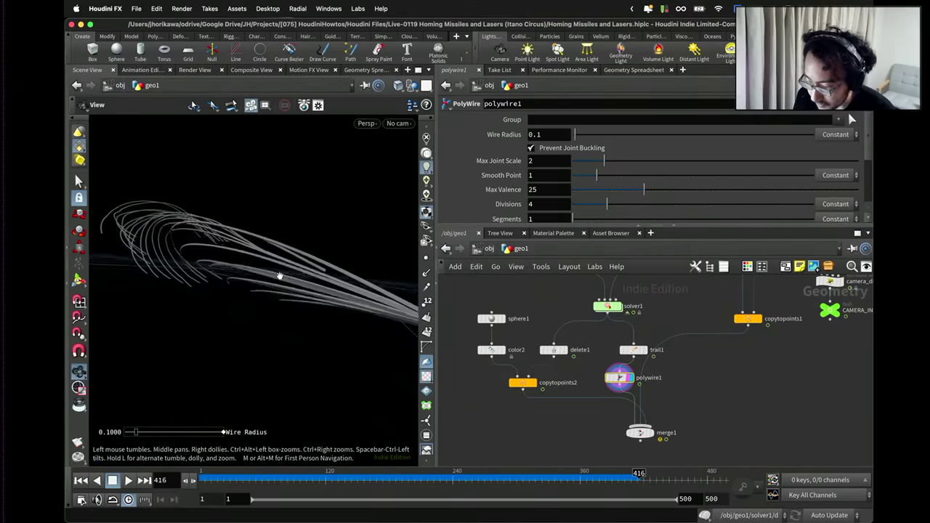
key(Return)
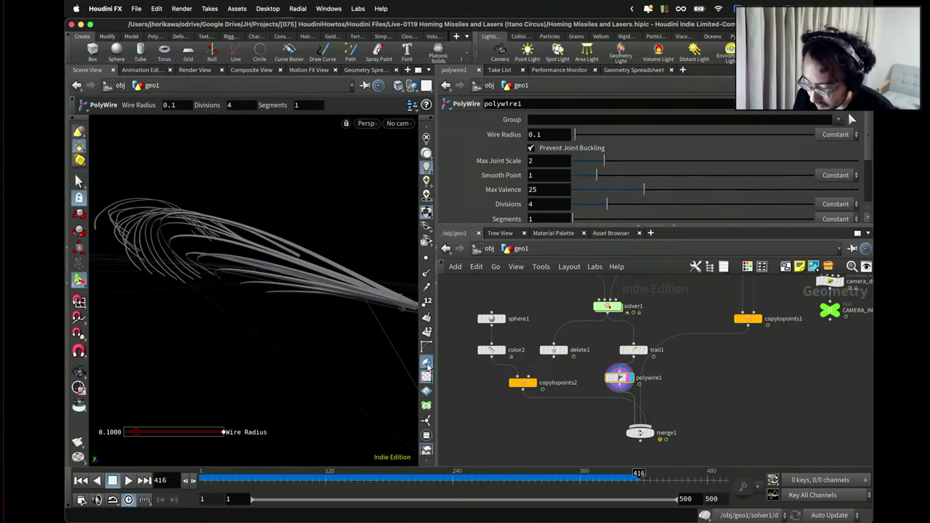
key(Escape)
drag(421, 365, 247, 420)
key(Return)
key(Escape)
key(Return)
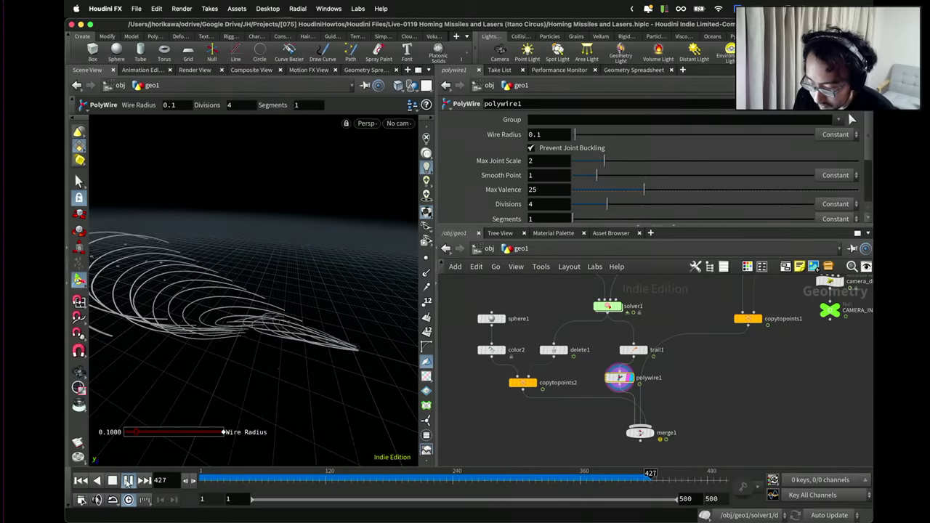
key(Up)
Display the merged result and replay the simulation, pausing at frame 261 to inspect.
click(652, 433)
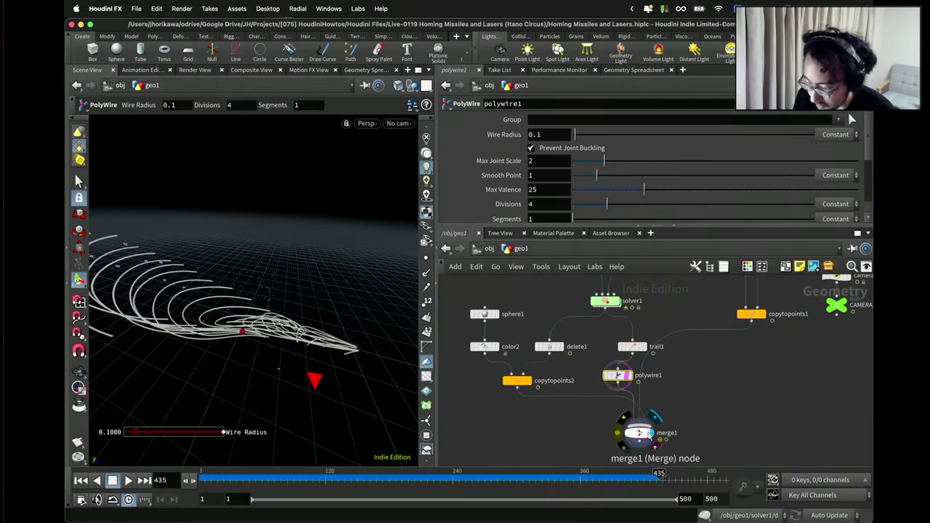
key(Escape)
drag(312, 342, 276, 368)
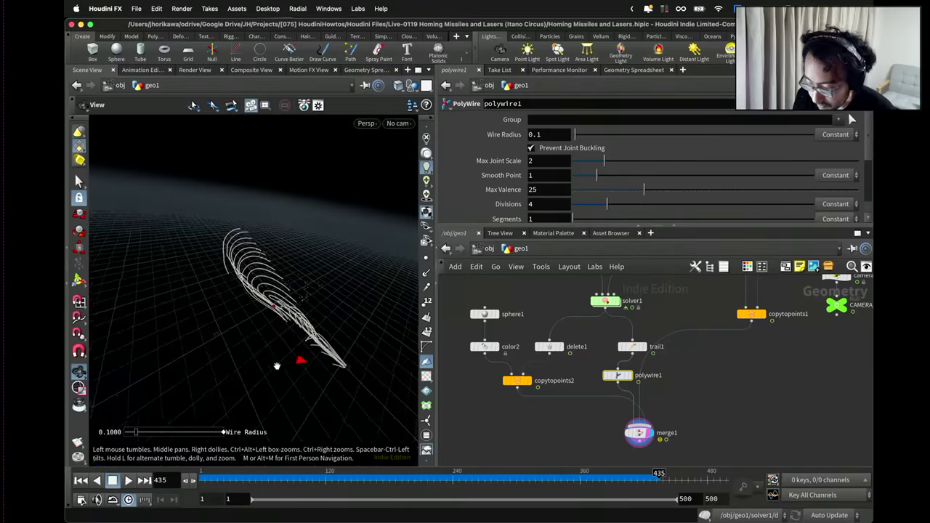
key(Return)
click(80, 480)
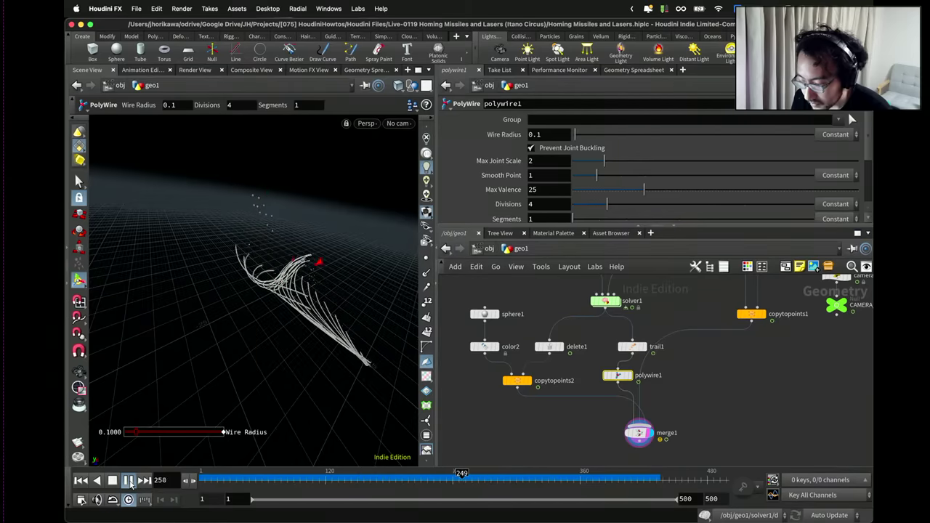
click(128, 480)
key(Escape)
drag(218, 357, 392, 305)
key(Return)
scroll(618, 387, down, 1)
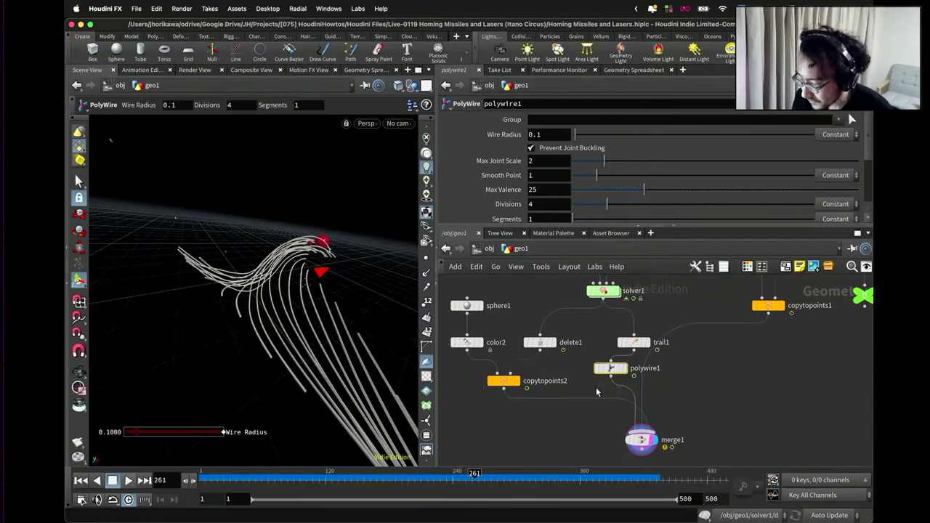
key(Tab)
key(Escape)
scroll(622, 346, up, 1)
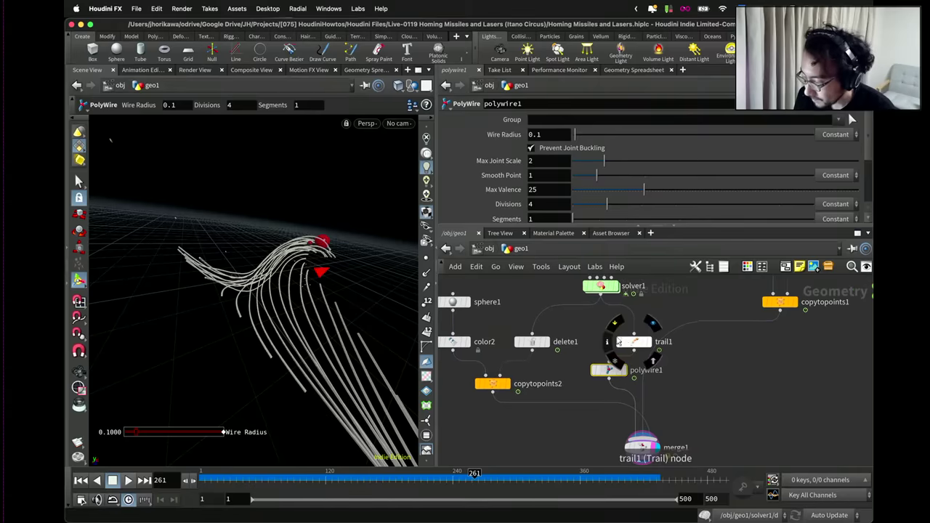
Set polywire1 to 6 divisions and Wire Radius 0.05.
drag(607, 204, 675, 204)
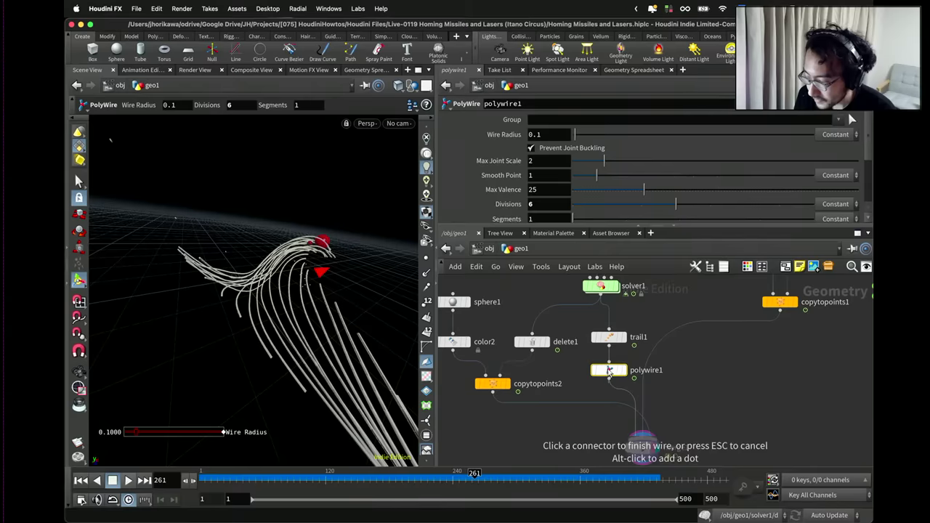
drag(609, 370, 609, 367)
double_click(537, 135)
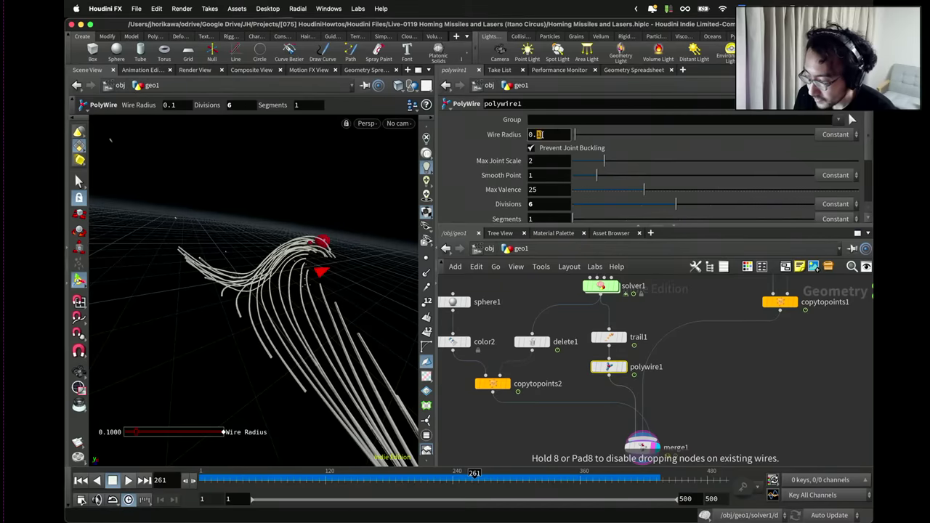
text(0.05)
key(Return)
drag(575, 308, 610, 356)
Insert a Color node between polywire1 and merge1 with colour 10, 10, 1.
key(Tab)
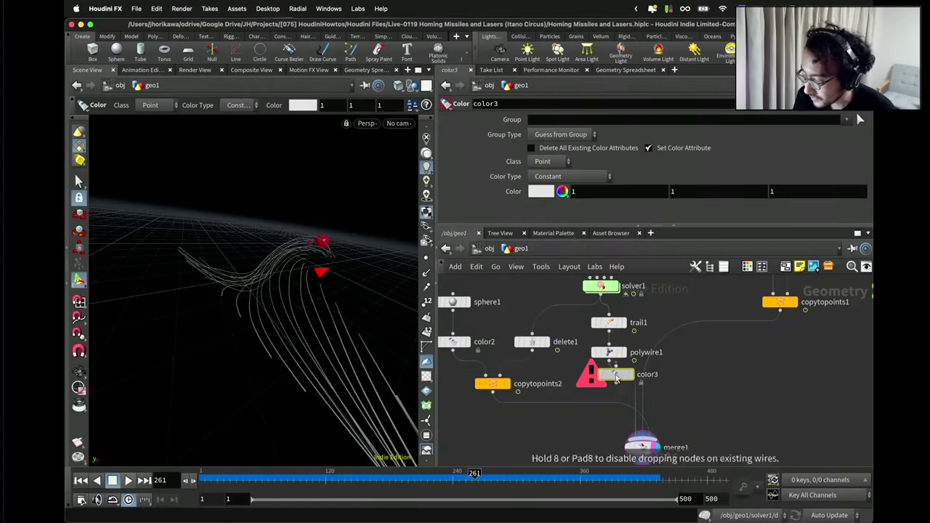
click(608, 379)
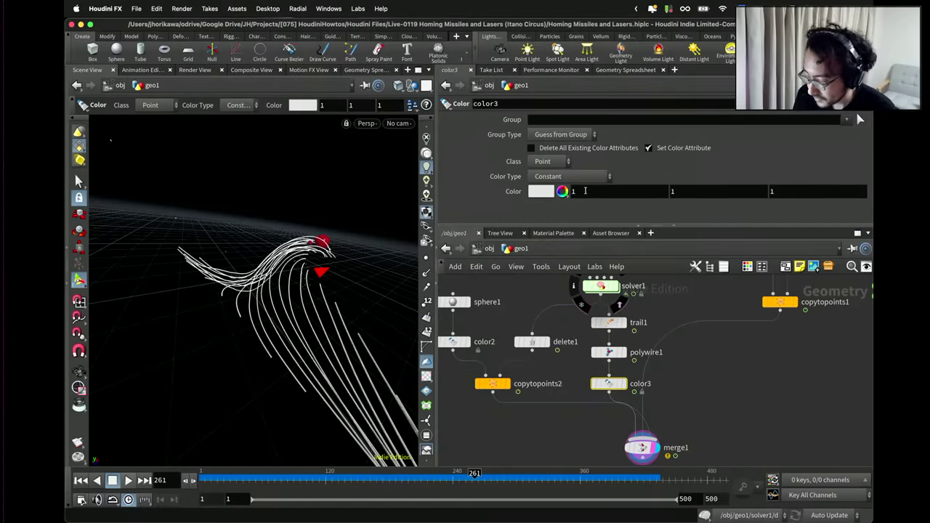
click(585, 190)
text(0)
key(Tab)
text(10)
key(Return)
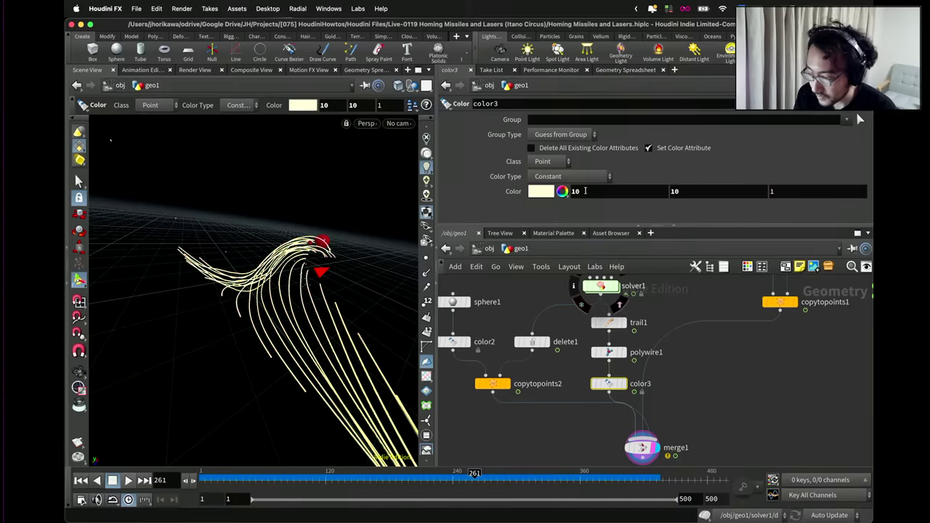
scroll(600, 373, down, 2)
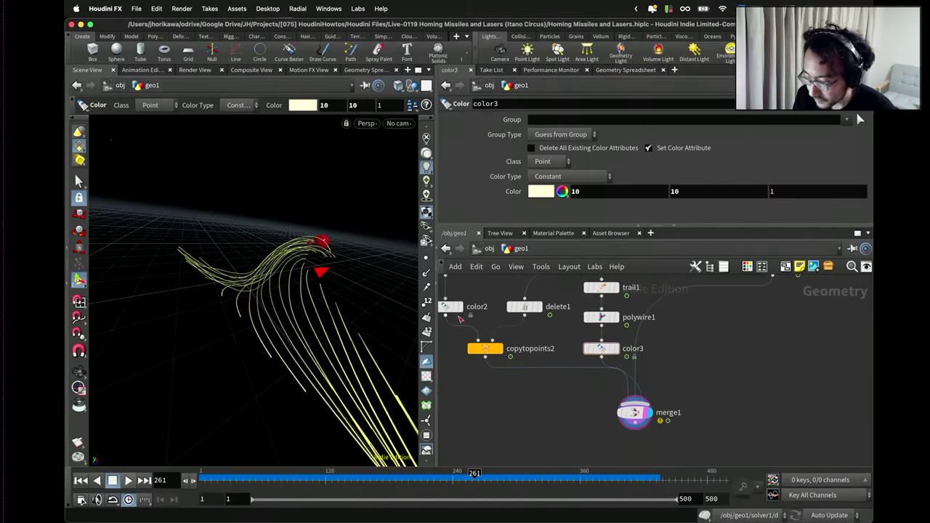
Switch the viewport to brighter shading and orbit to inspect the trails.
click(366, 122)
mouse_move(372, 167)
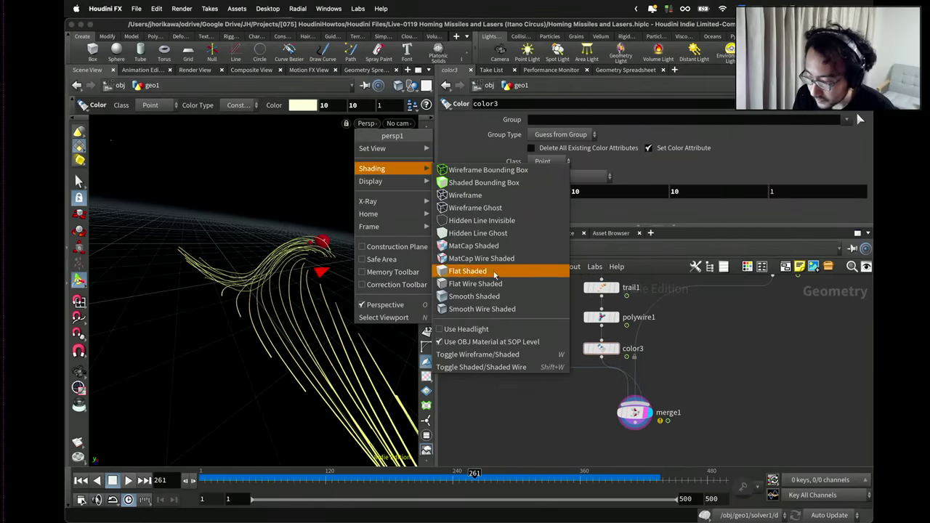
click(494, 295)
key(Escape)
drag(374, 278, 340, 277)
scroll(426, 182, up, 2)
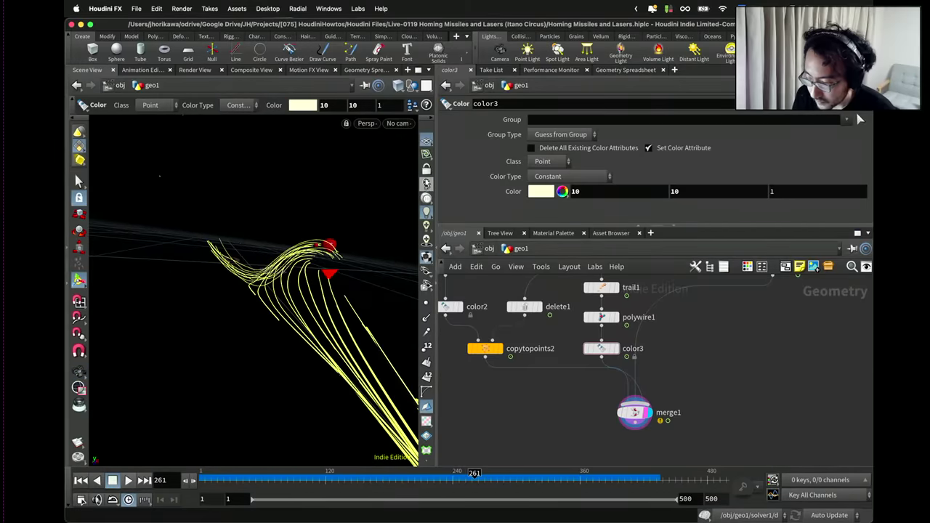
click(426, 184)
scroll(308, 215, up, 2)
scroll(266, 174, down, 4)
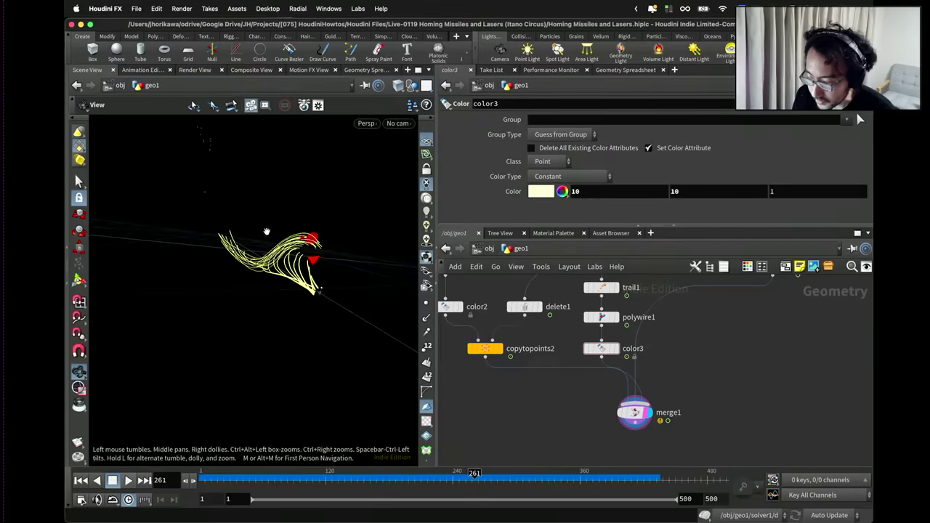
drag(266, 174, 305, 218)
key(Return)
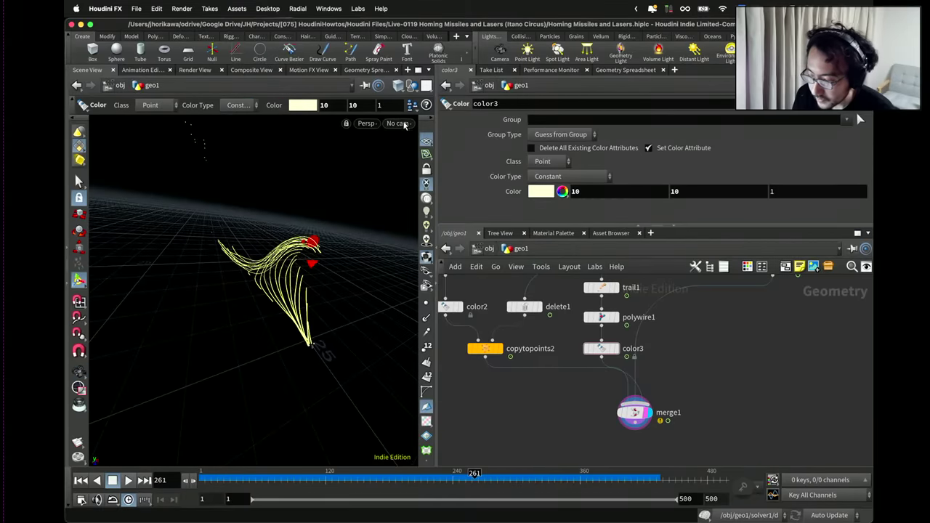
Look through cam1 and play the animation.
click(398, 123)
key(Escape)
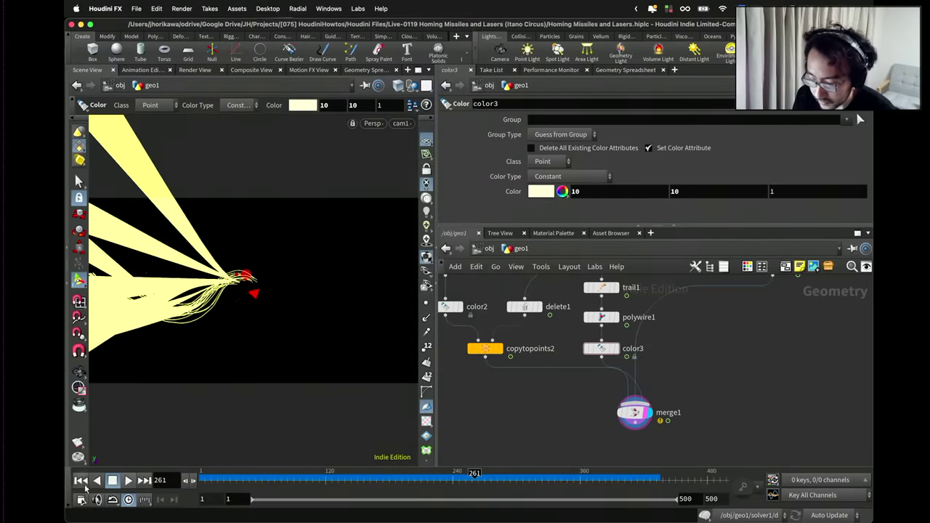
click(128, 480)
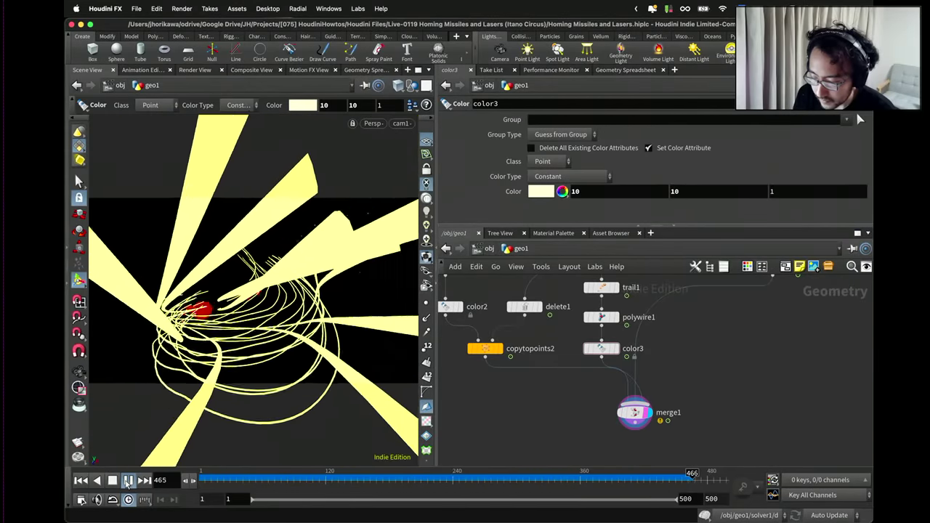
Stop playback and scrub the timeline back to frame 118.
click(127, 480)
click(541, 118)
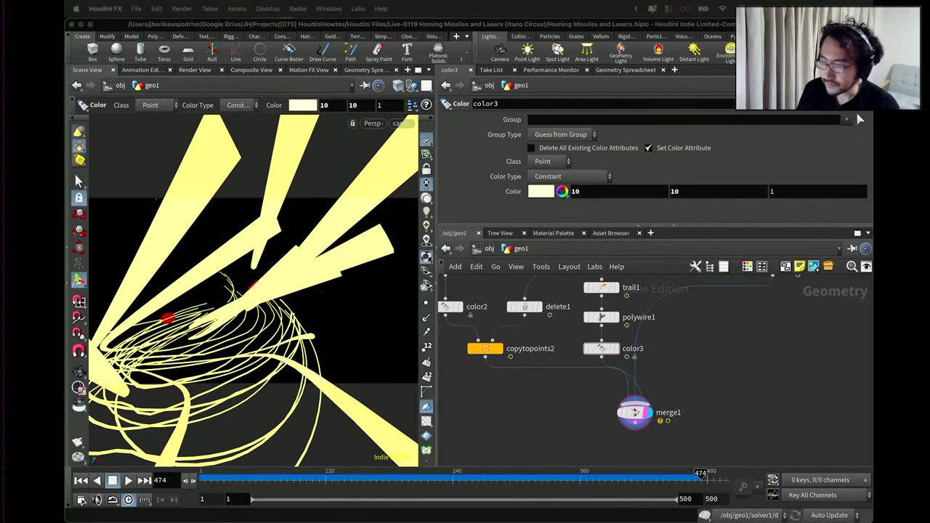
click(303, 182)
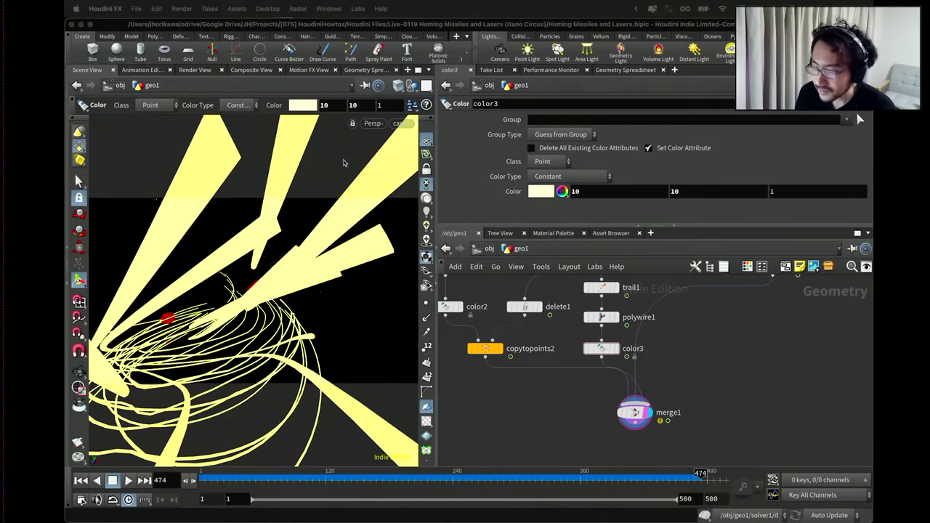
click(364, 474)
drag(363, 474, 322, 476)
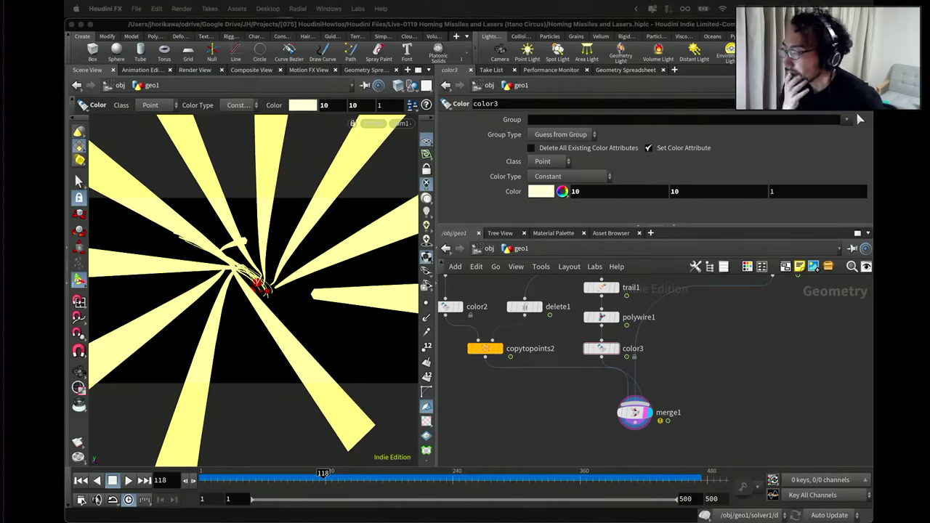
Nudge CAMERA_INFO lower and reveal all of the camera_dir wrangle's VEX code.
click(675, 386)
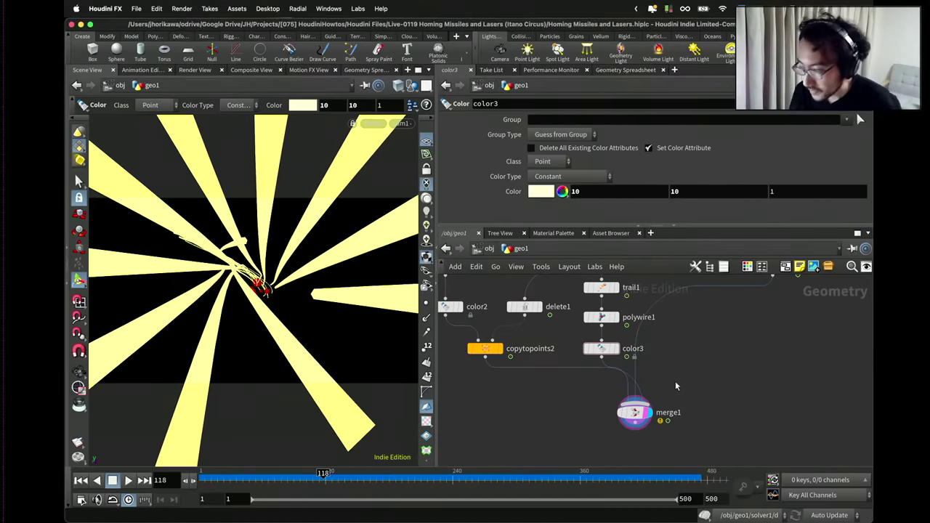
scroll(675, 380, down, 5)
scroll(725, 355, up, 2)
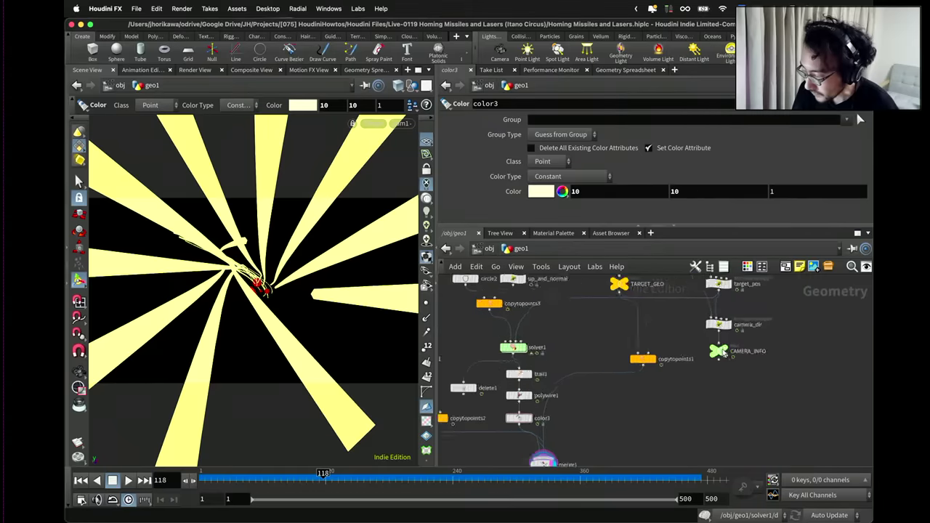
scroll(723, 354, up, 3)
drag(707, 353, 707, 378)
click(708, 306)
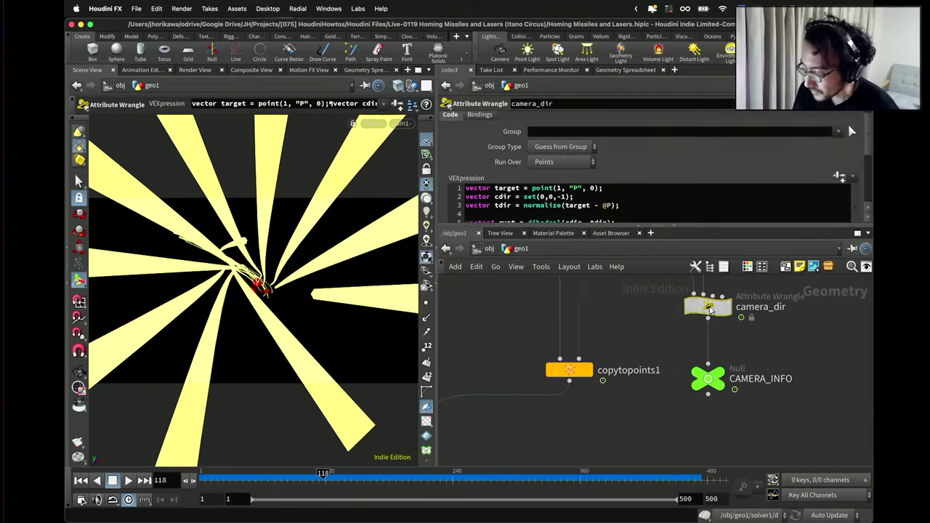
drag(686, 227, 683, 316)
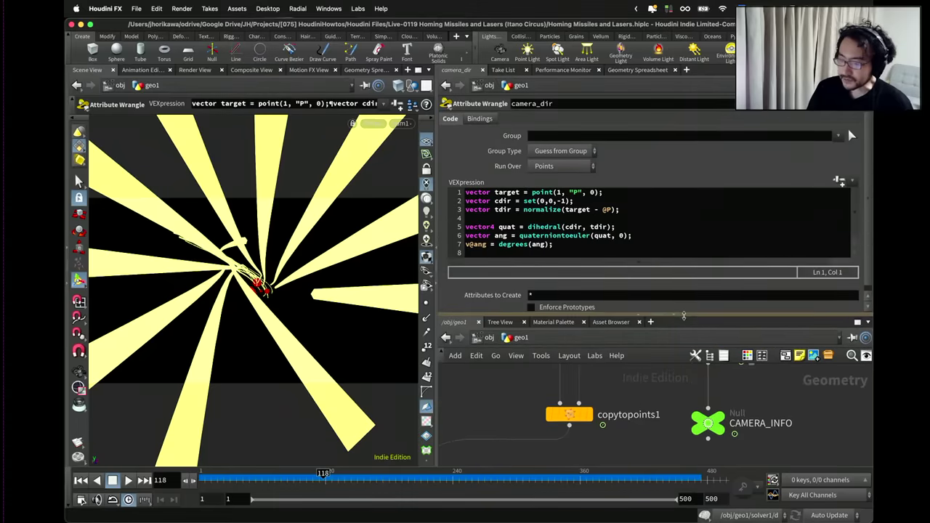
Start a new line 9 reading '@P =' and display the add1 output.
click(636, 247)
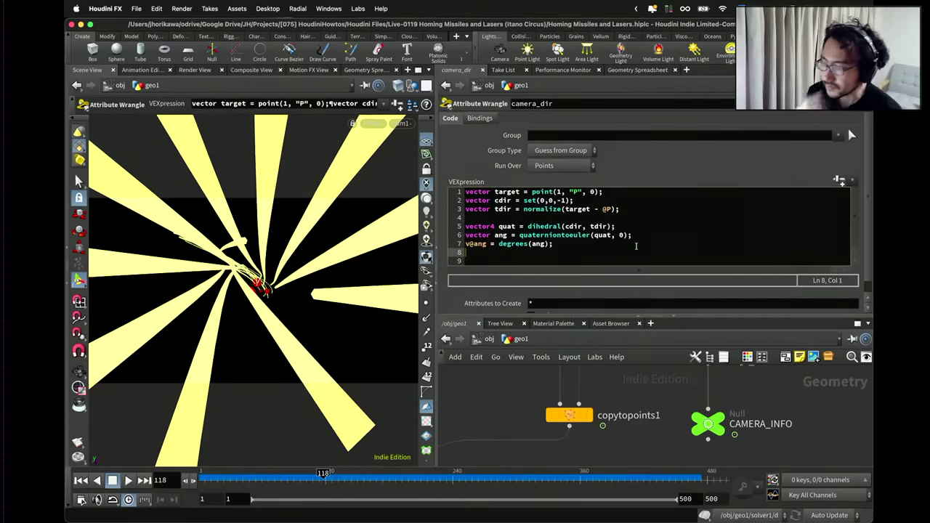
key(Return)
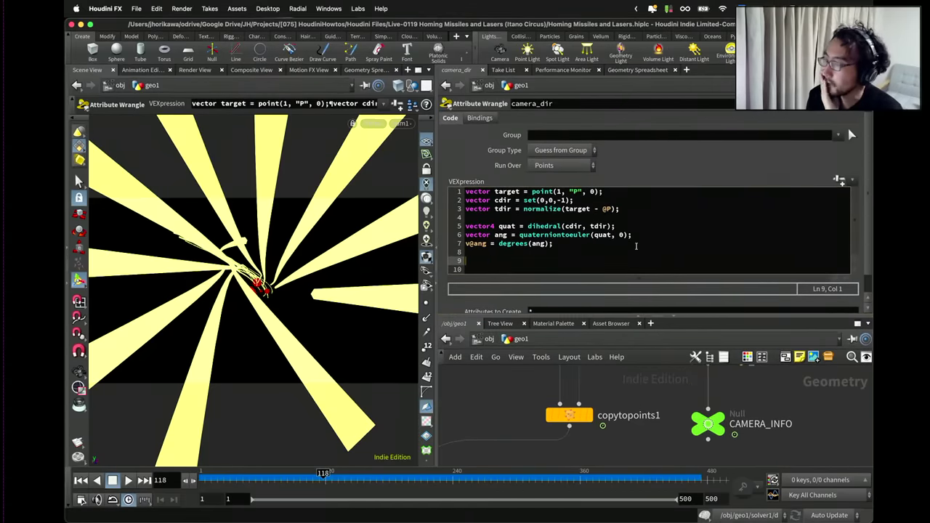
text(@)
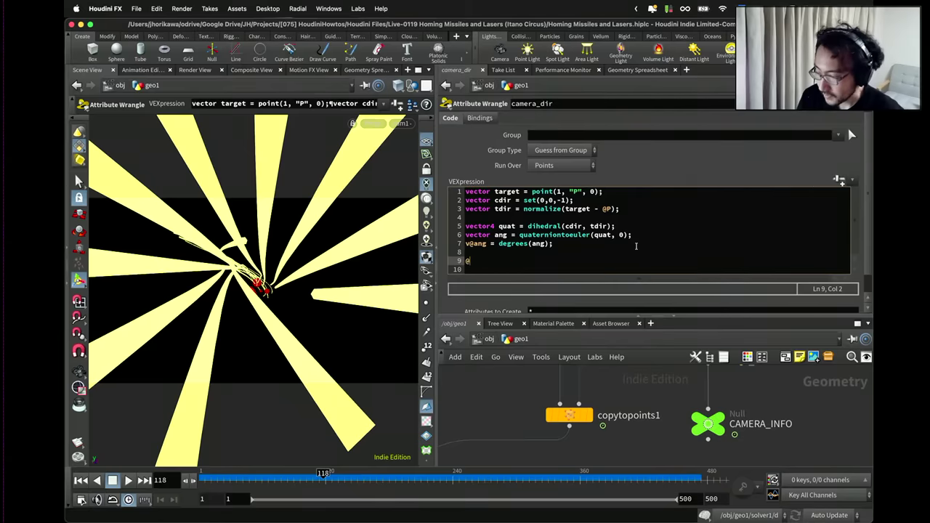
text(P =)
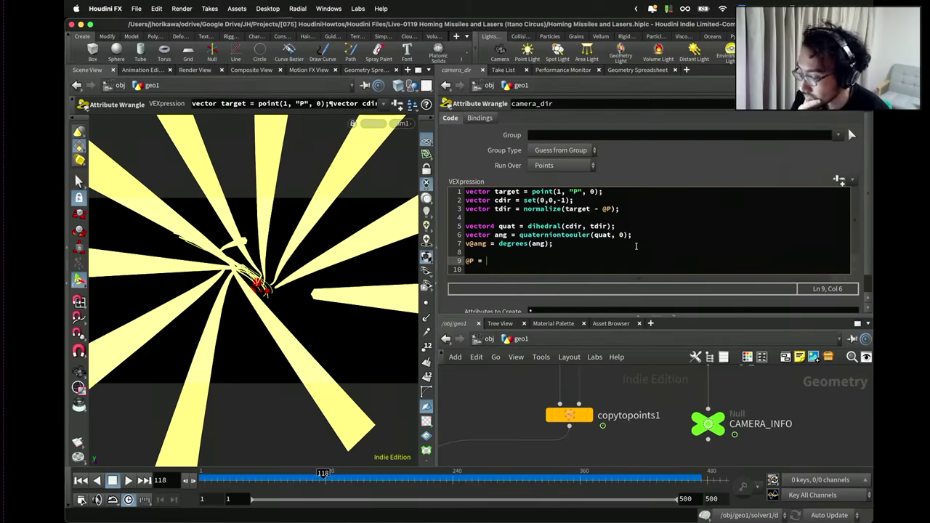
scroll(715, 414, down, 5)
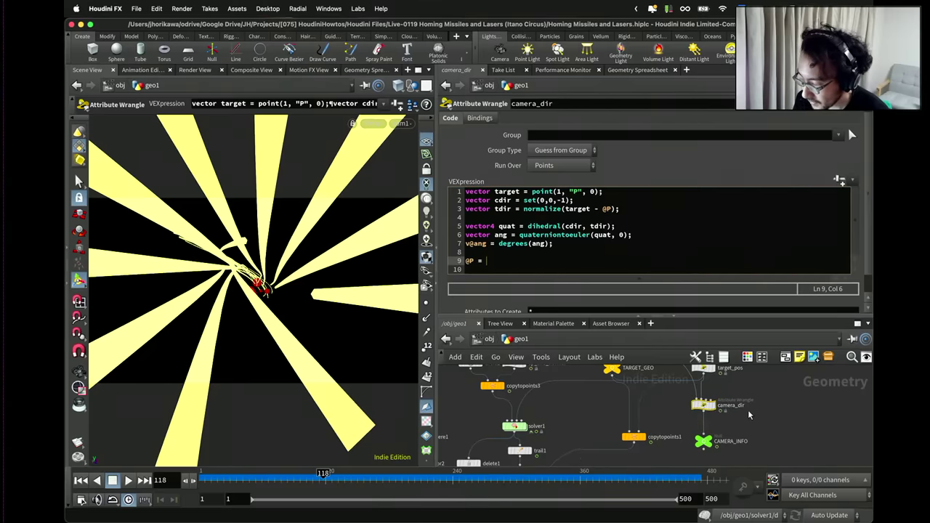
scroll(726, 407, down, 5)
scroll(683, 398, up, 3)
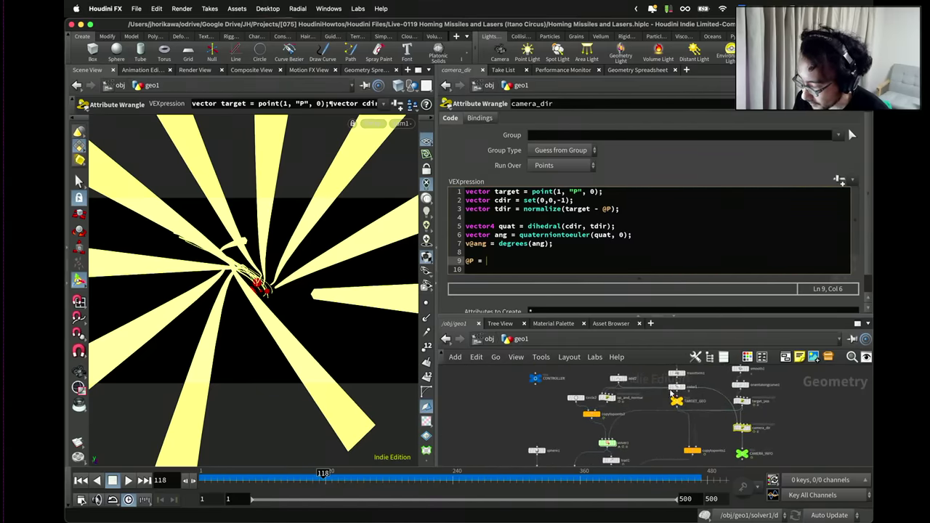
click(622, 378)
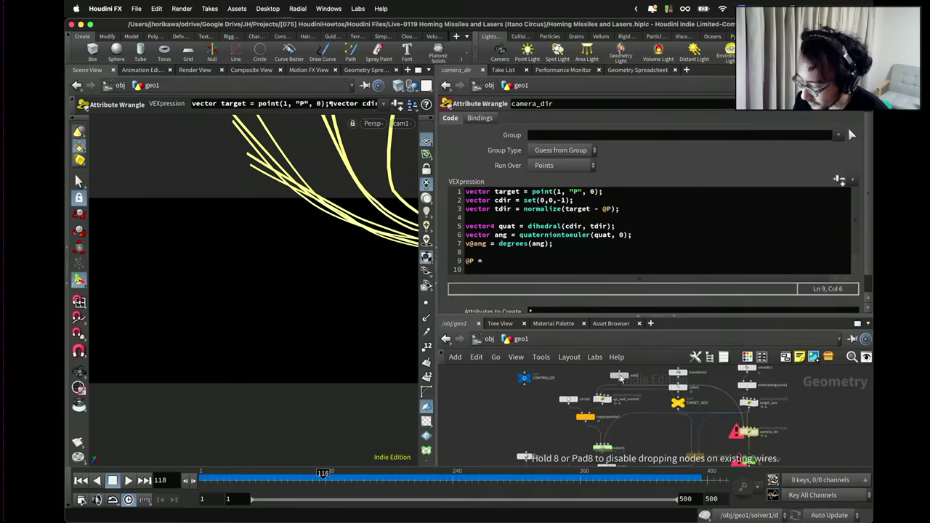
Complete line 9 as '@P += tdir * 2;' and select CAMERA_INFO to view its output.
scroll(746, 436, up, 1)
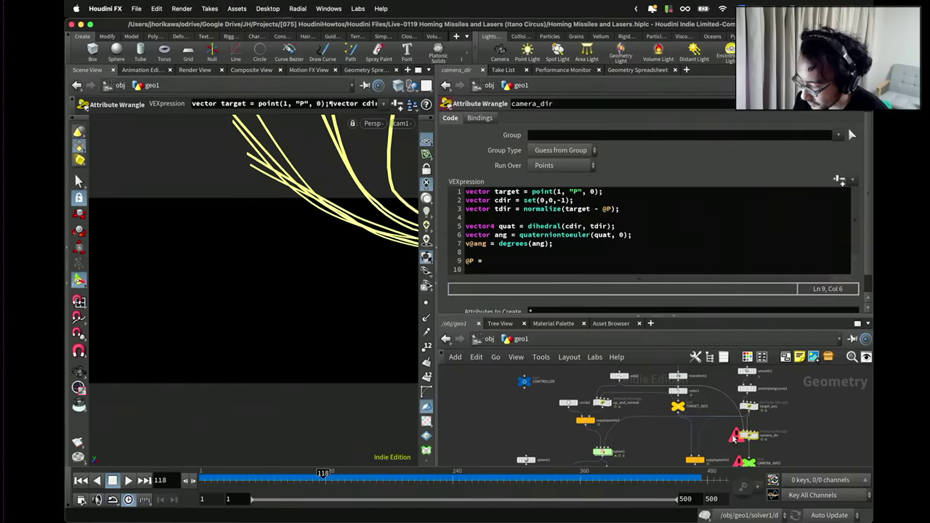
click(523, 265)
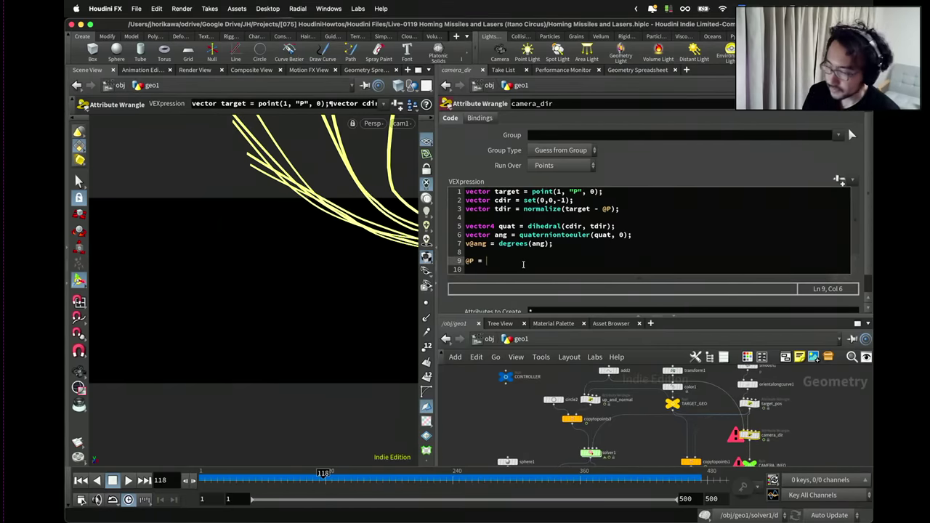
key(BackSpace)
key(BackSpace)
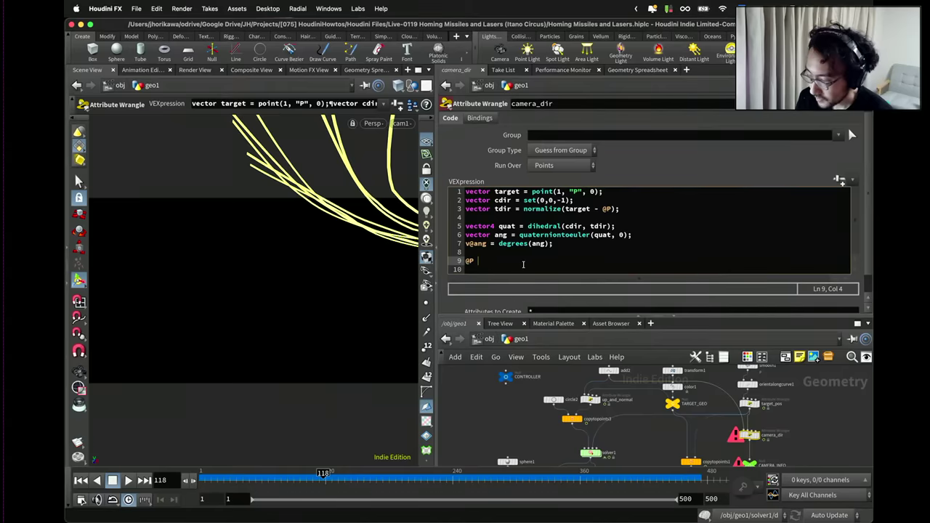
text(+)
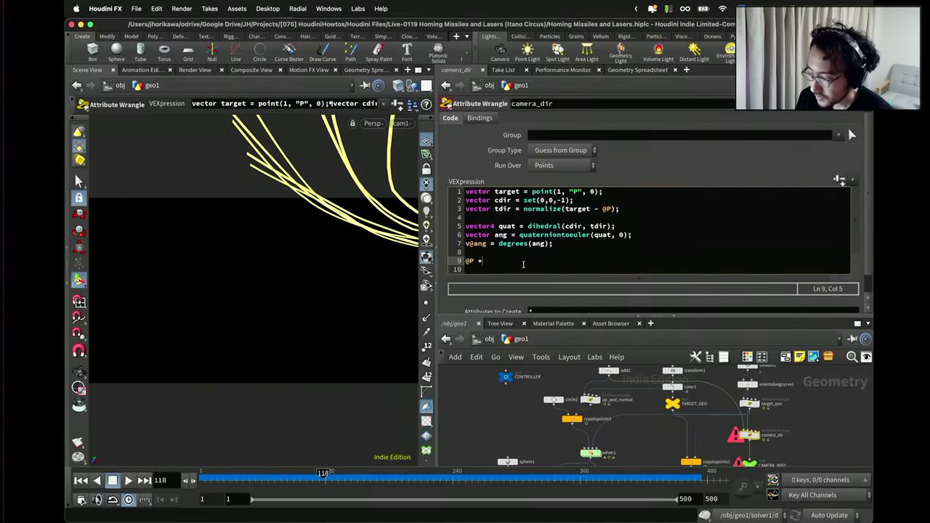
text(=)
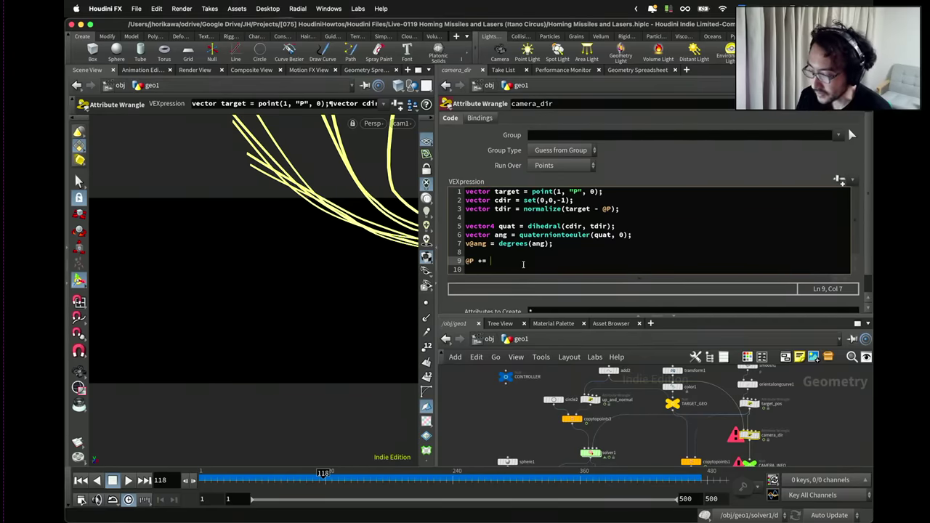
text(tdir)
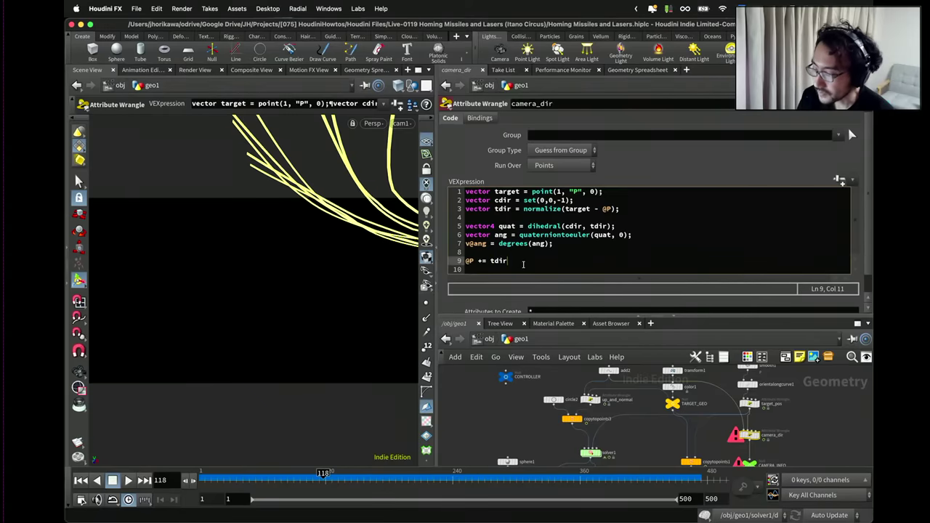
text( * 2;)
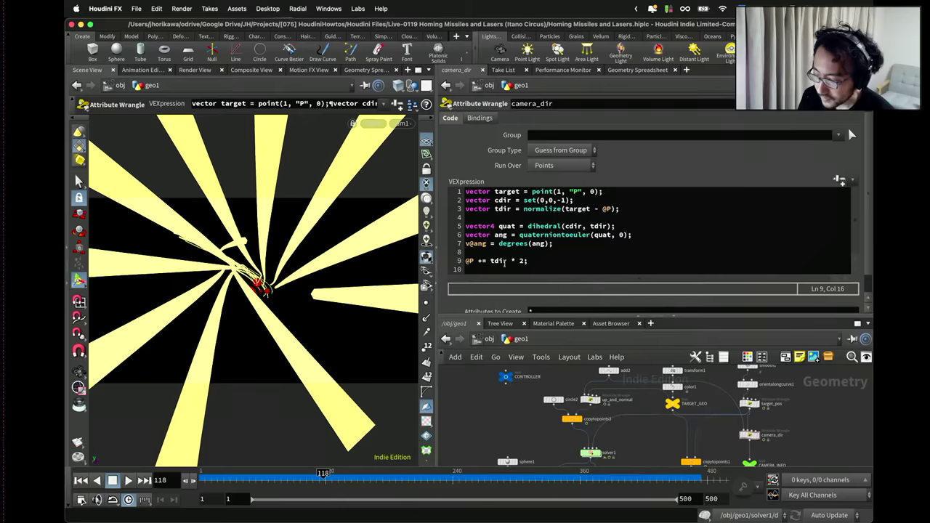
scroll(686, 396, down, 2)
scroll(730, 443, up, 4)
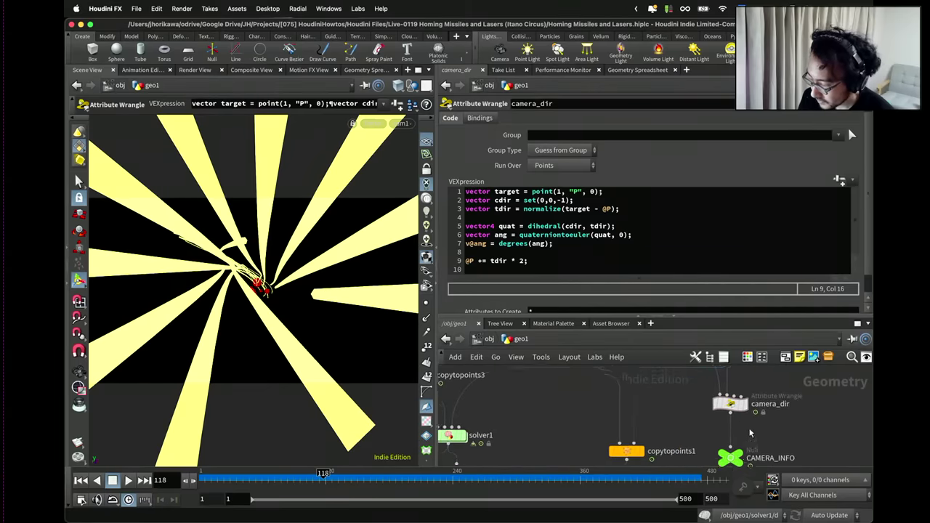
click(730, 436)
Orbit the viewport off cam1 to inspect the camera direction points over the grid.
key(Escape)
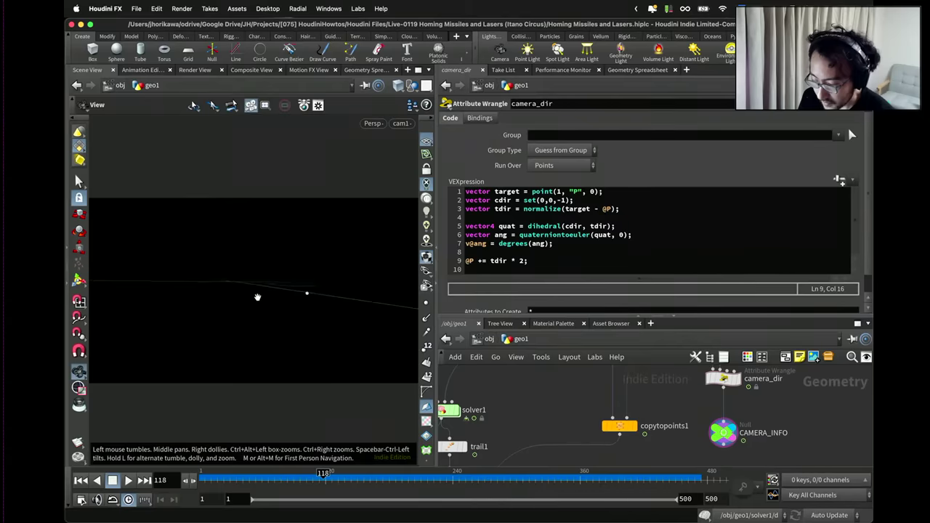
drag(257, 297, 427, 342)
key(Return)
middle_drag(509, 393, 522, 438)
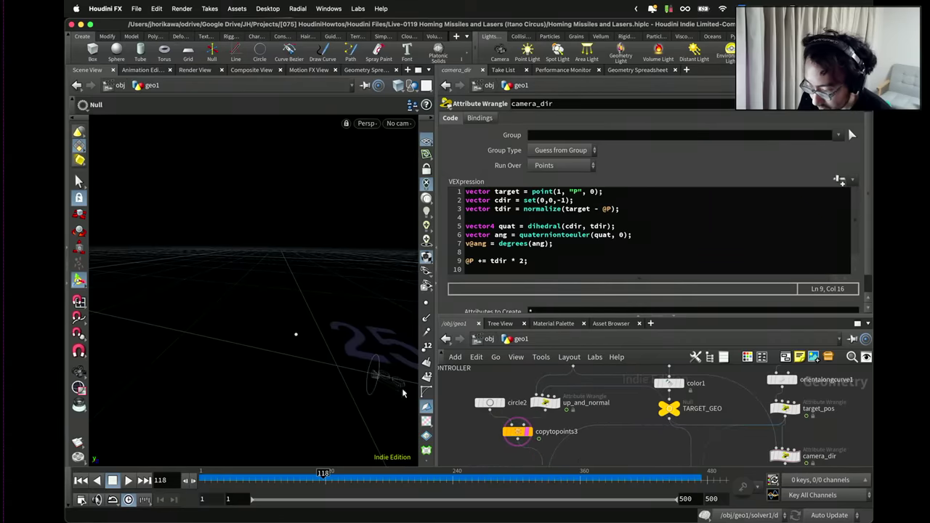
drag(394, 379, 334, 320)
scroll(756, 415, down, 2)
scroll(768, 420, down, 2)
Comment out line 9 of the camera_dir code with '//' and display merge1.
middle_drag(768, 419, 748, 405)
click(745, 402)
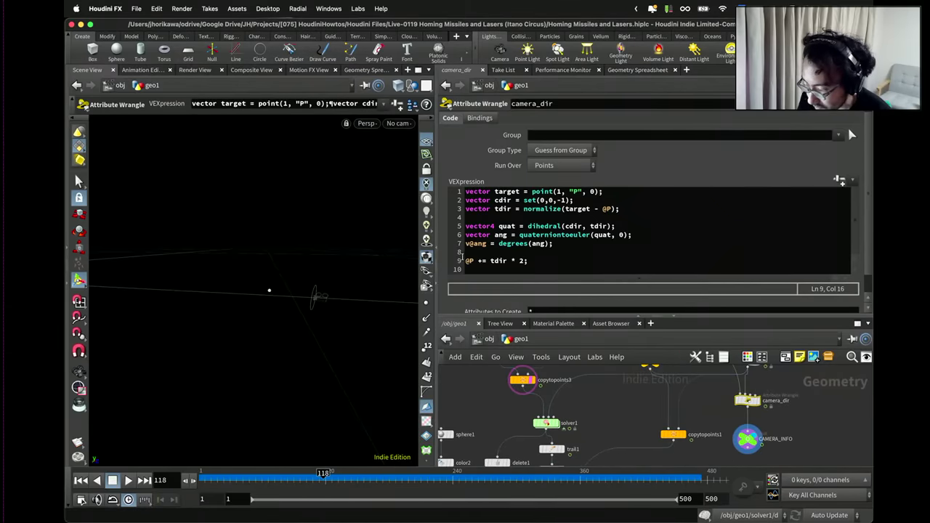
click(466, 260)
text(//)
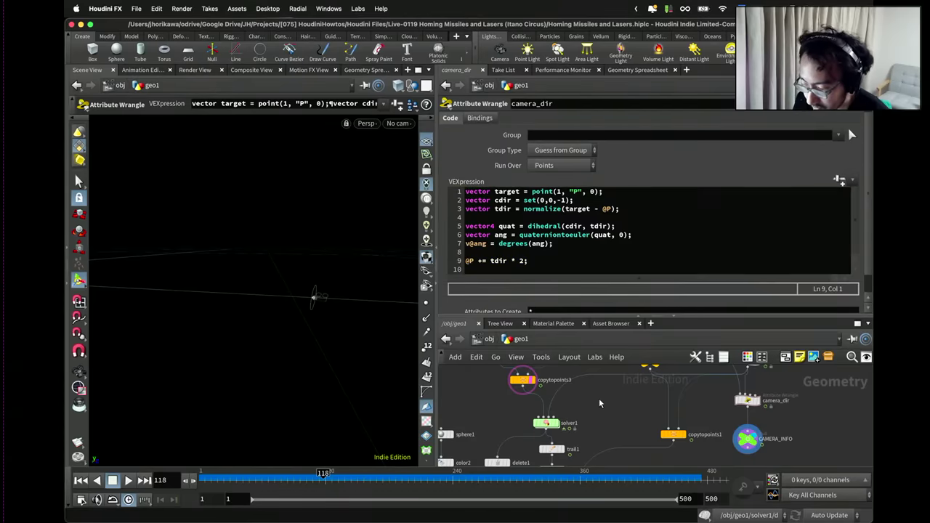
drag(598, 399, 600, 425)
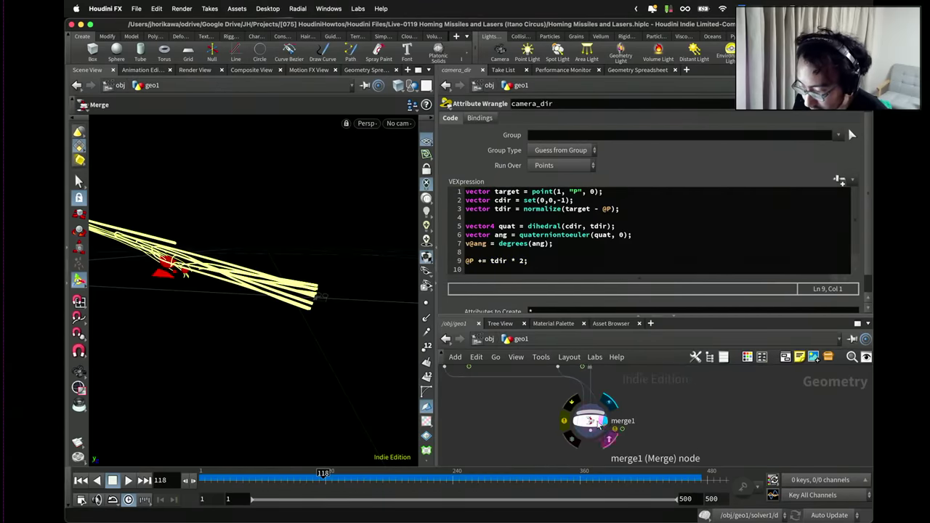
Rewind to frame 1, look through cam1 and play the beam animation until frame 228.
click(594, 421)
click(80, 479)
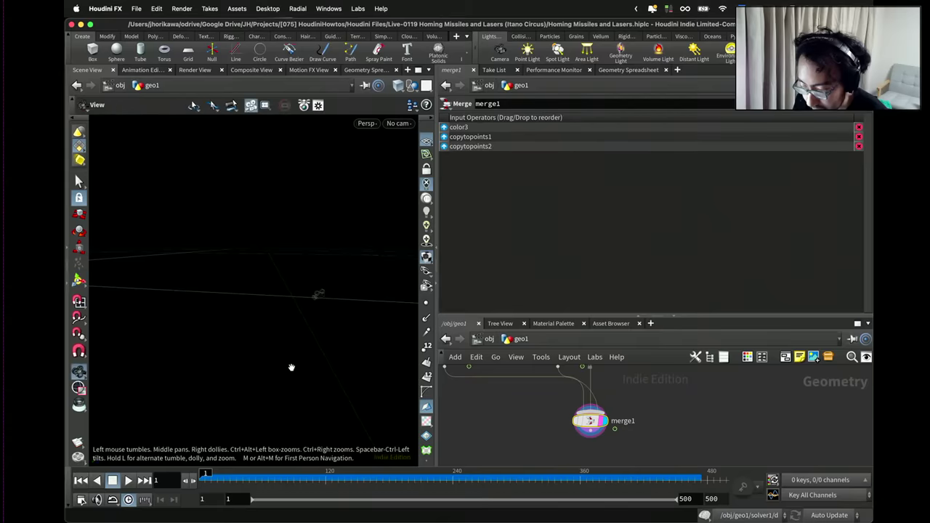
drag(290, 370, 222, 409)
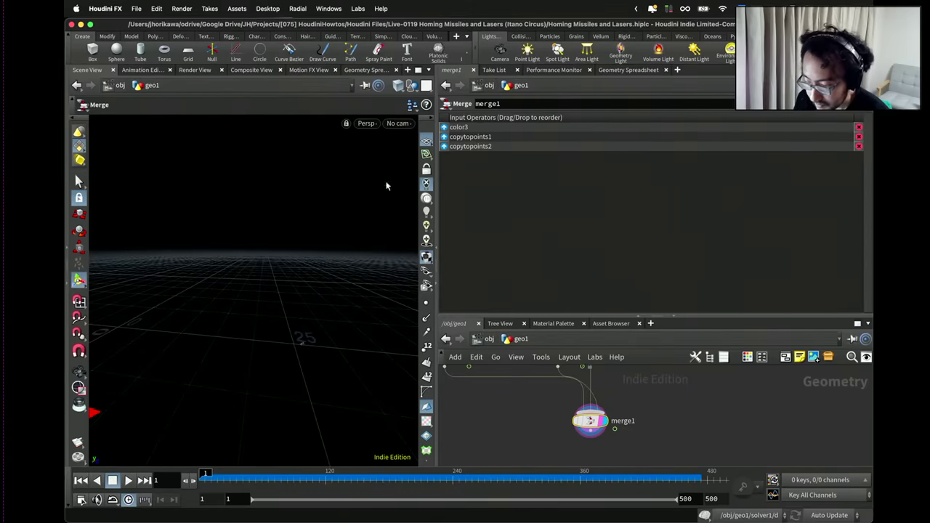
click(397, 123)
click(403, 178)
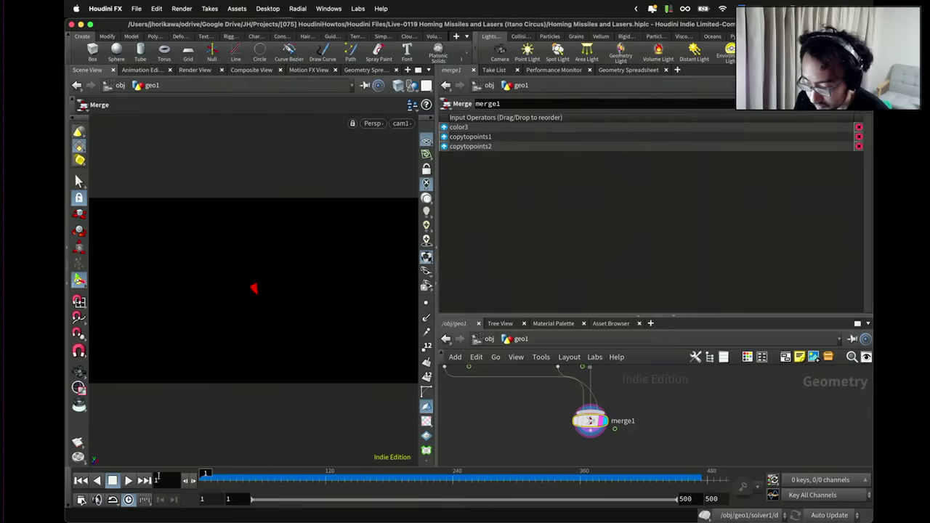
click(129, 481)
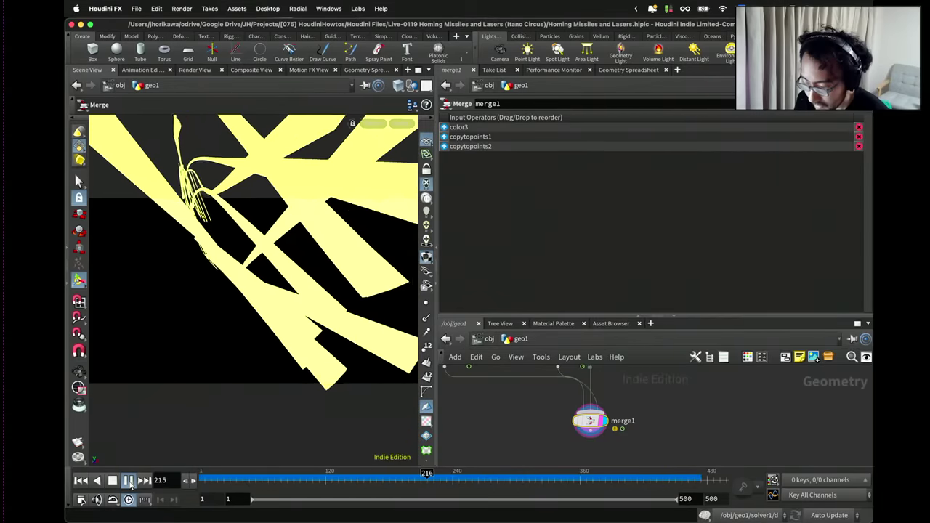
click(128, 480)
Enlarge the network pane and select the camera_dir wrangle to show its code.
drag(609, 317, 611, 210)
middle_drag(776, 282, 659, 346)
scroll(659, 346, up, 2)
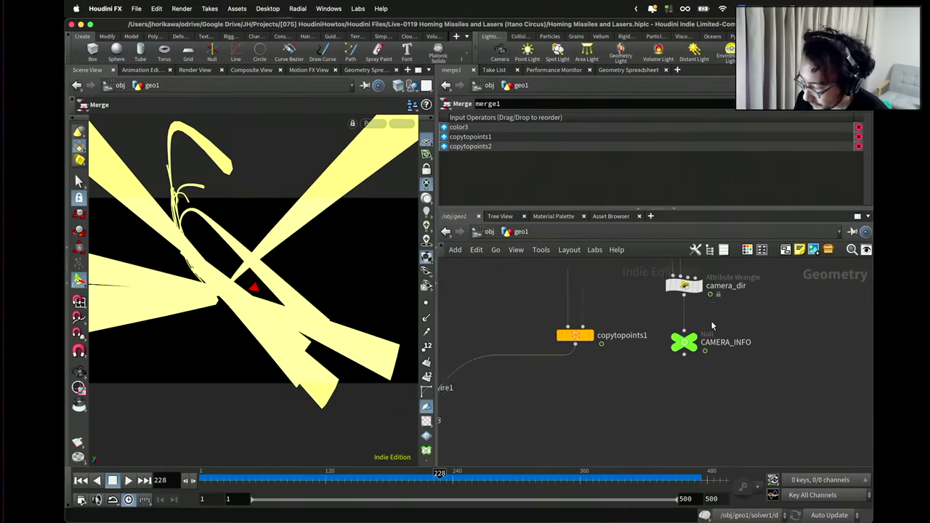
scroll(699, 346, up, 2)
click(665, 324)
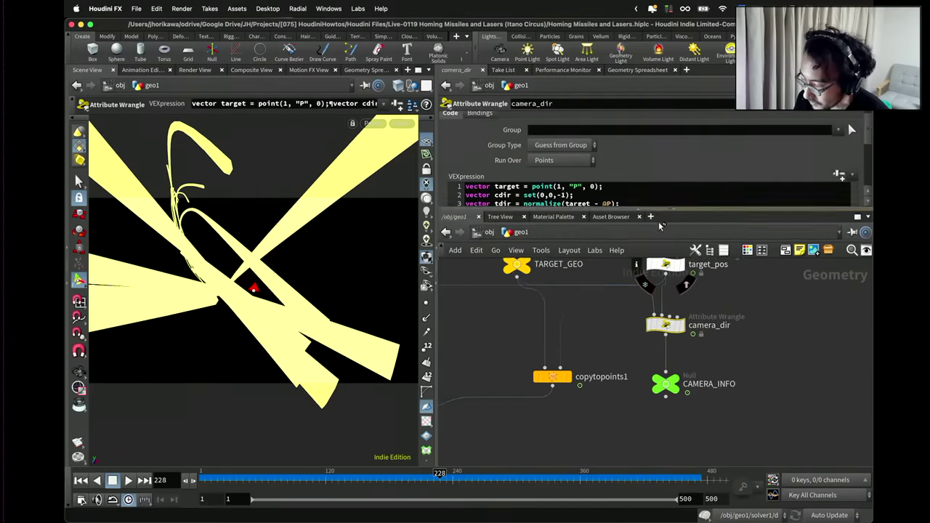
Change line 9 to '@P -= tdir * 2;' and replay from frame 1, stopping at 122.
drag(658, 222, 658, 321)
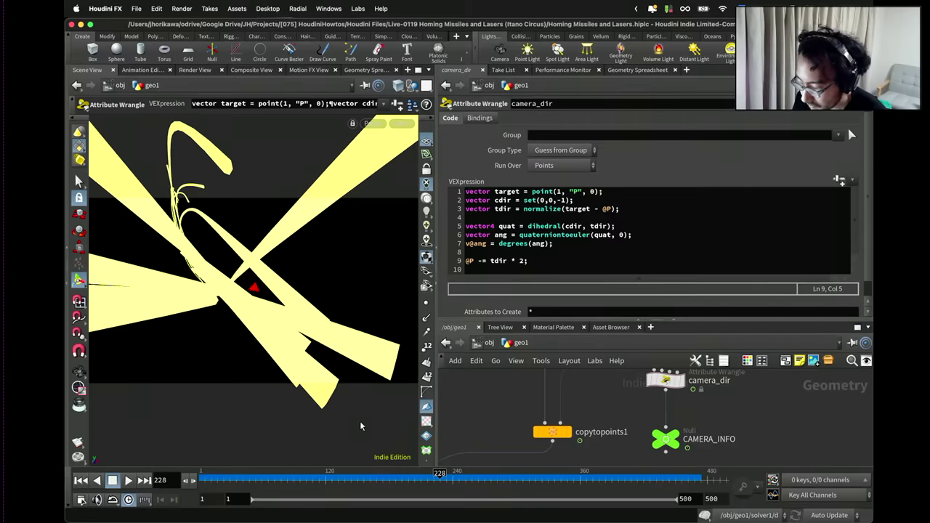
scroll(613, 414, down, 3)
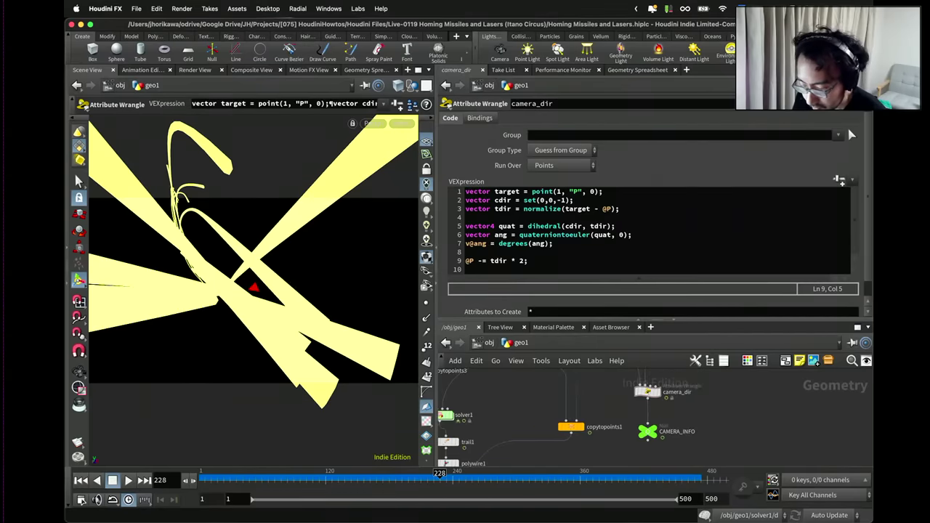
click(80, 480)
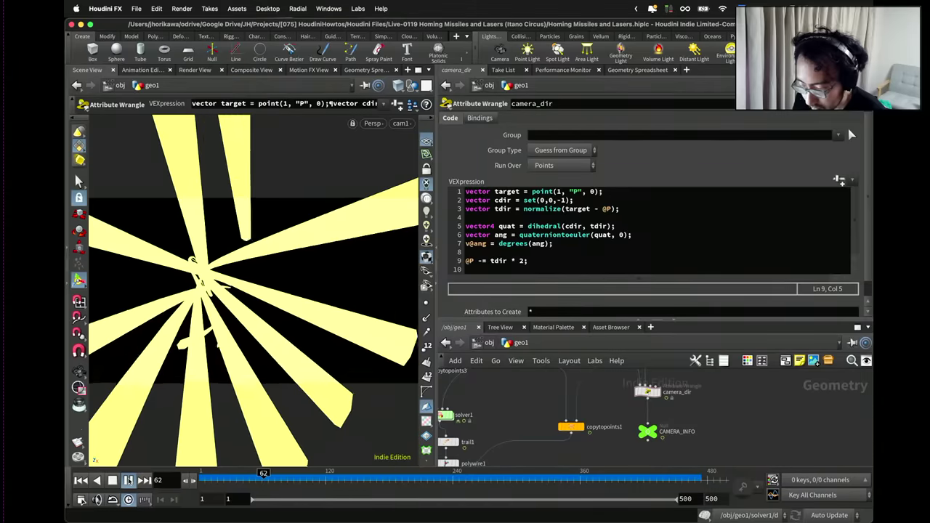
click(127, 480)
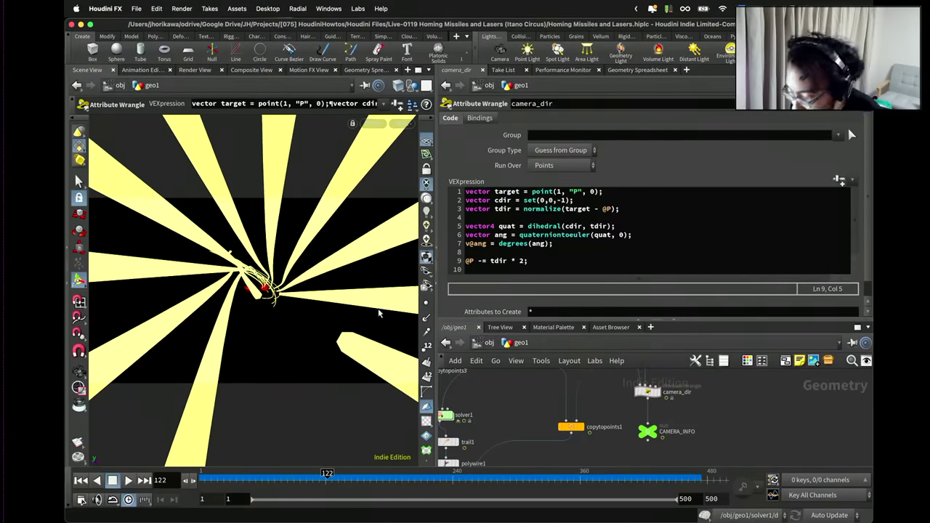
Pan the network and display the CAMERA_INFO null's output in the viewport.
scroll(489, 378, down, 3)
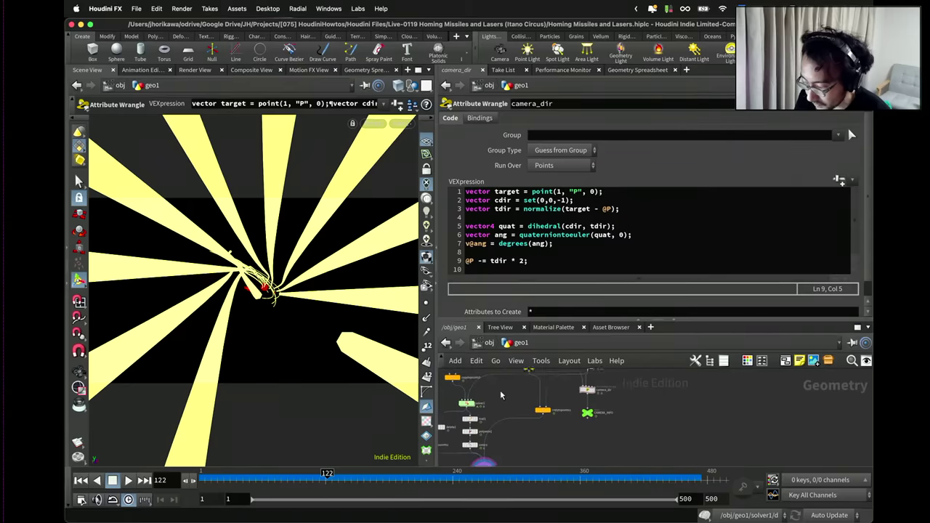
middle_drag(500, 390, 616, 438)
scroll(625, 443, up, 3)
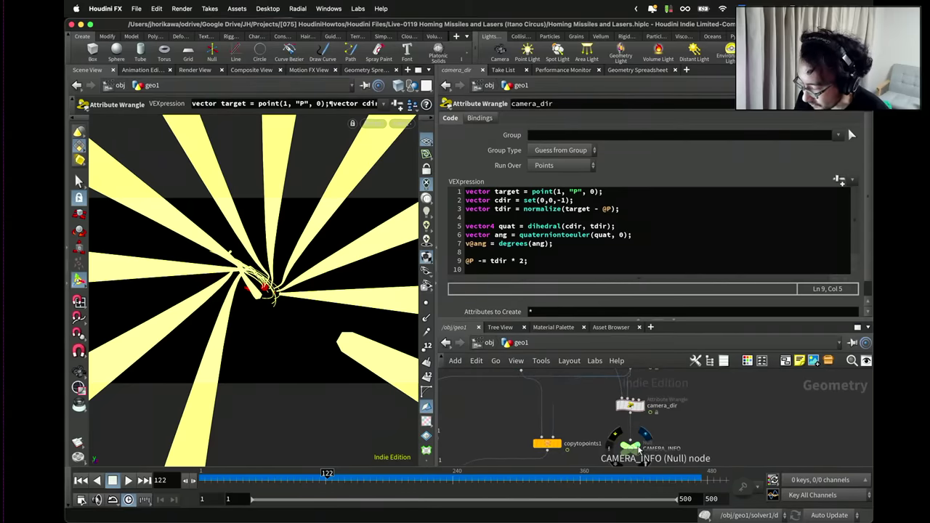
click(644, 436)
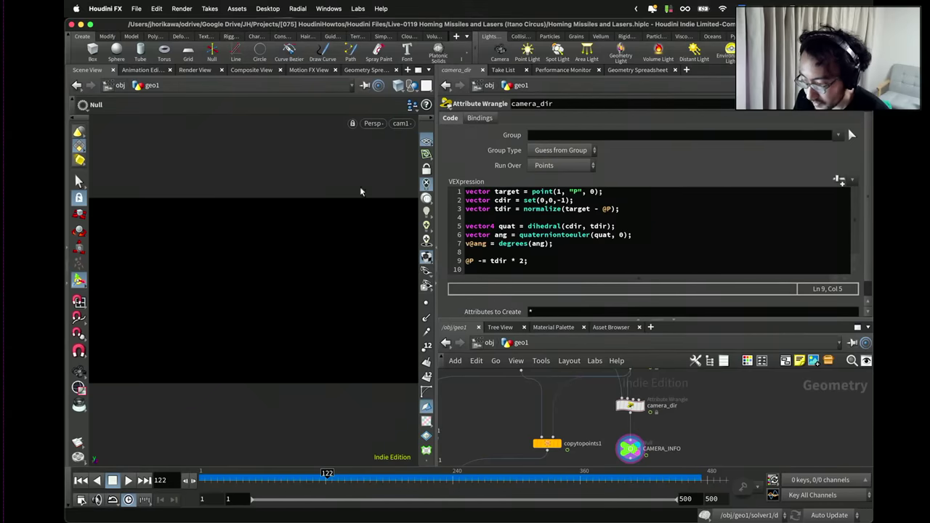
Orbit off cam1 to a flatter view of the camera direction points.
key(Escape)
drag(319, 218, 371, 273)
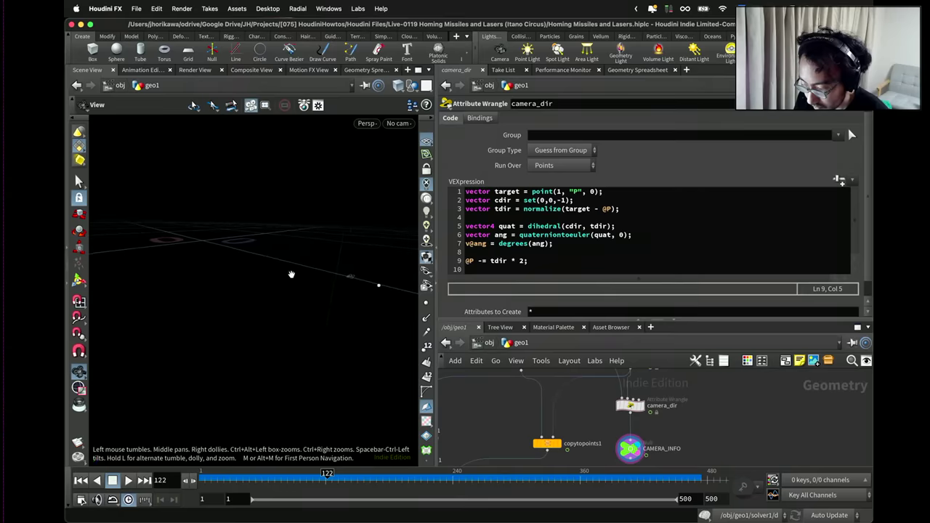
drag(292, 275, 342, 287)
Orbit around the points with camera_dir selected, then select CAMERA_INFO and go up to obj.
click(636, 405)
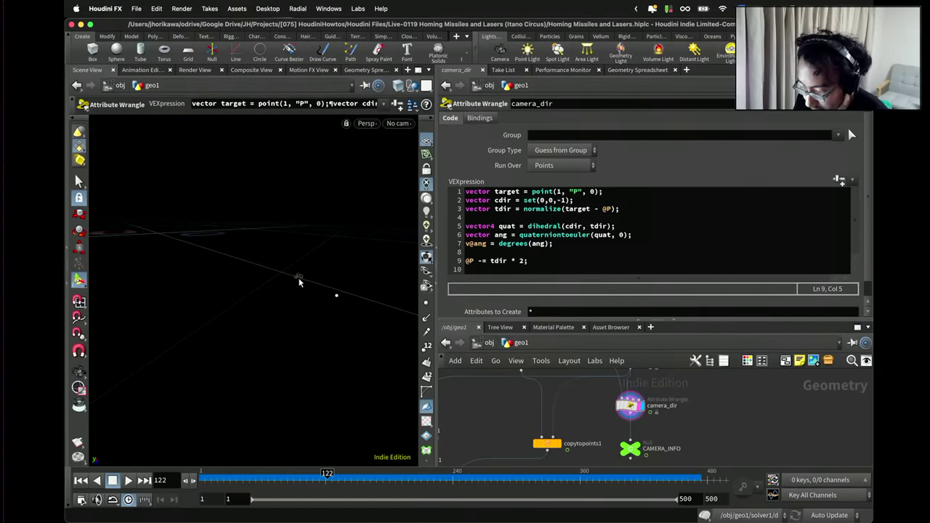
key(Escape)
drag(298, 280, 296, 290)
key(Return)
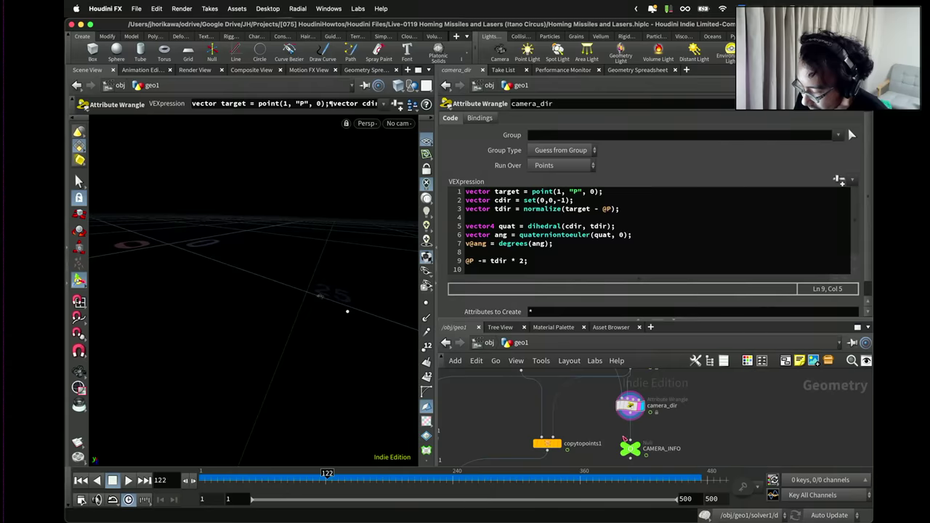
click(642, 449)
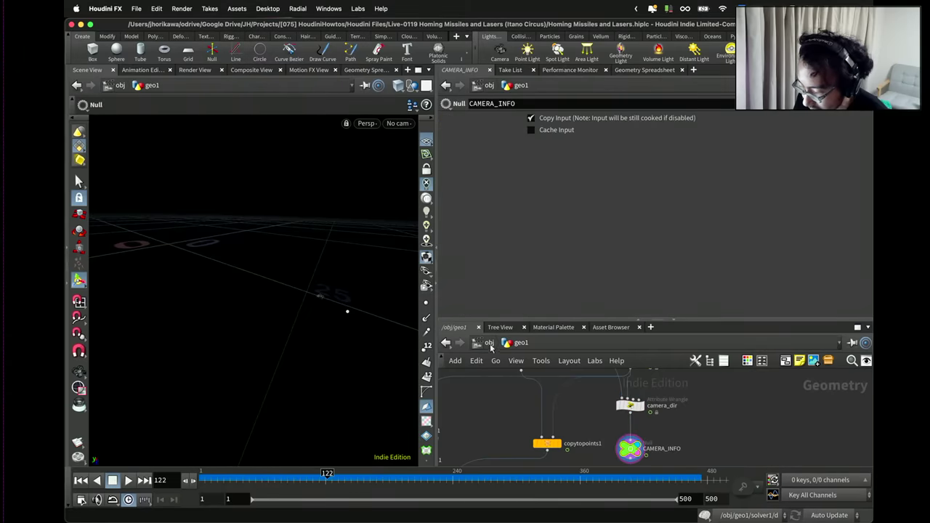
click(489, 343)
In cam1's Transform tab, paste the CAMERA_INFO point expression into Translate x.
click(606, 438)
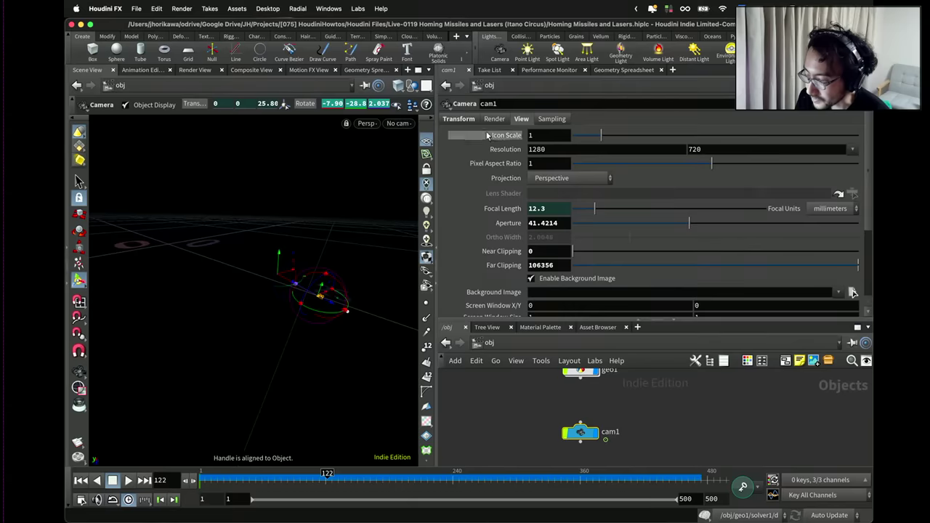
click(458, 118)
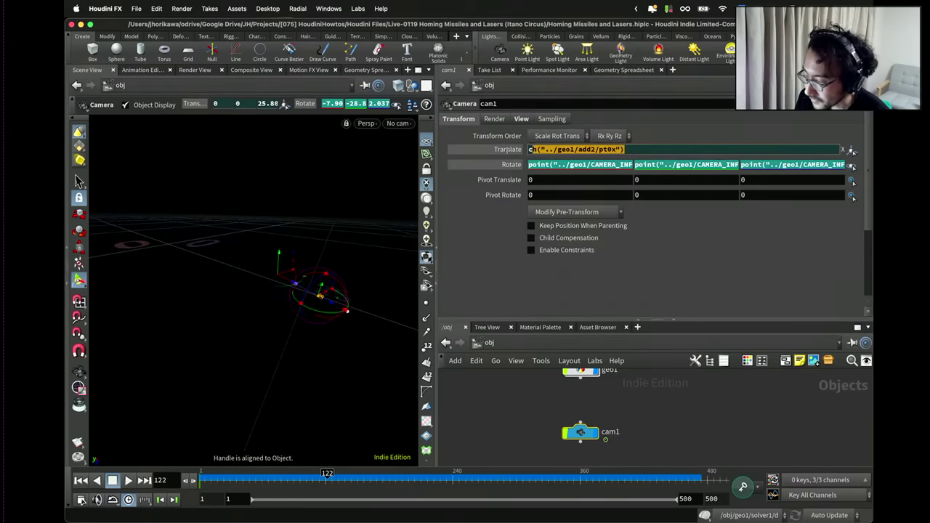
click(615, 165)
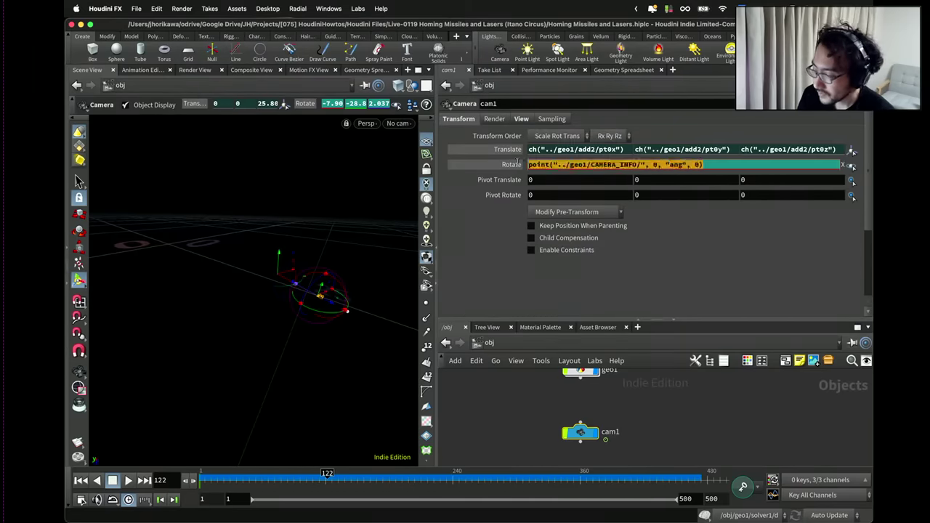
click(540, 148)
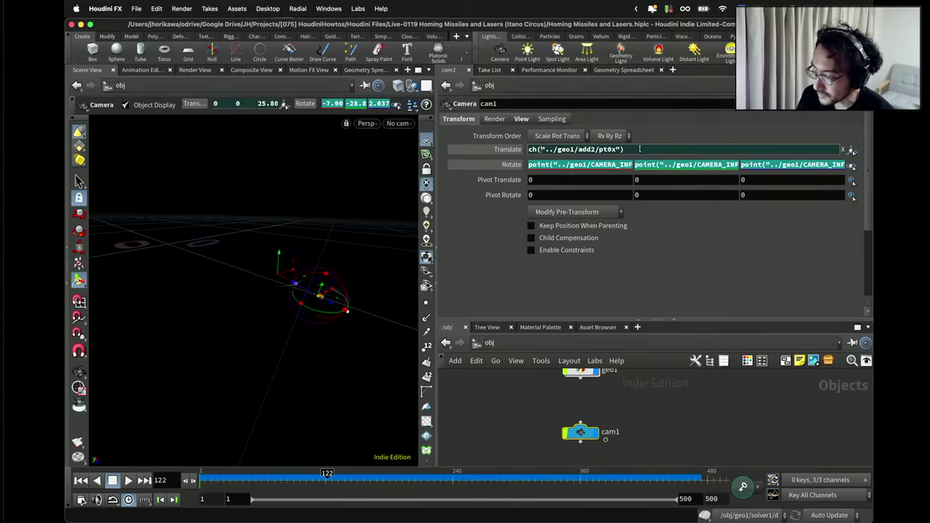
text(point("../geo1/CAMERA_INFO/", 0, "ang", 0))
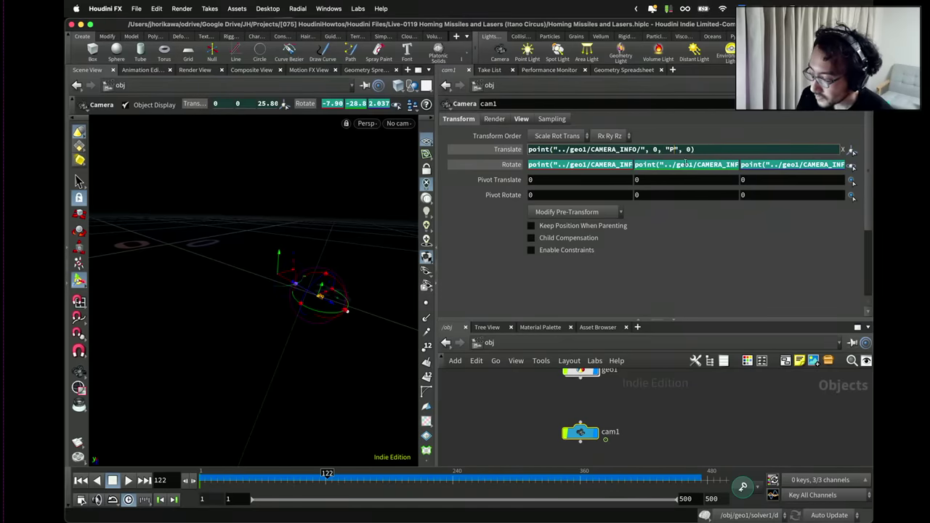
Point cam1's Translate y and z expressions at CAMERA_INFO's P, staying at obj level.
click(688, 165)
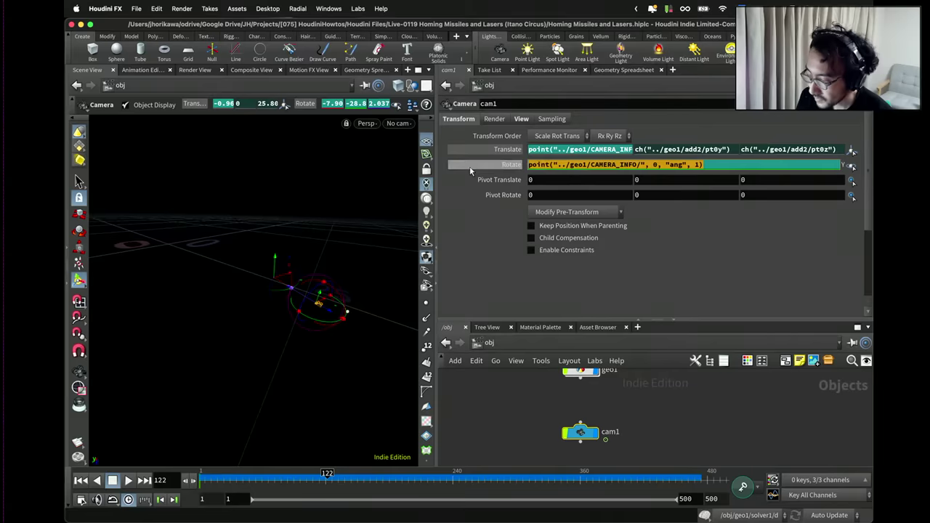
click(657, 149)
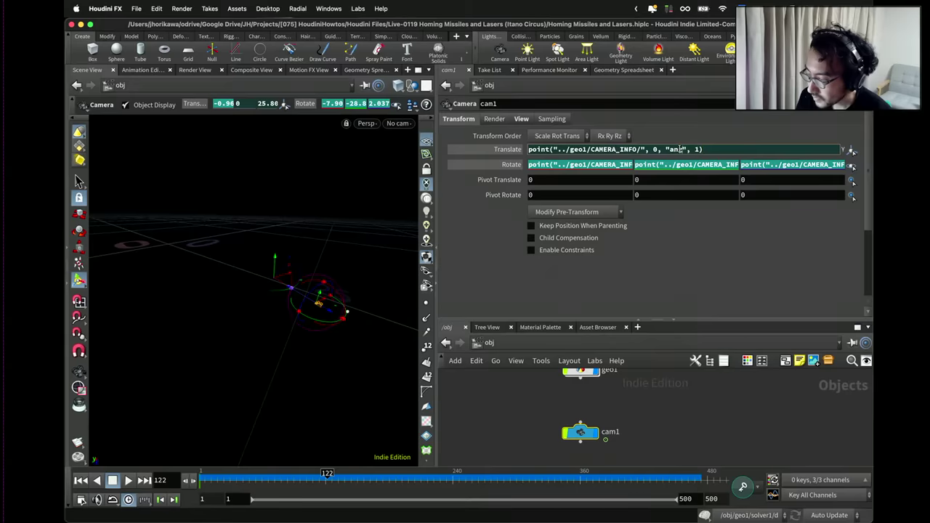
click(773, 164)
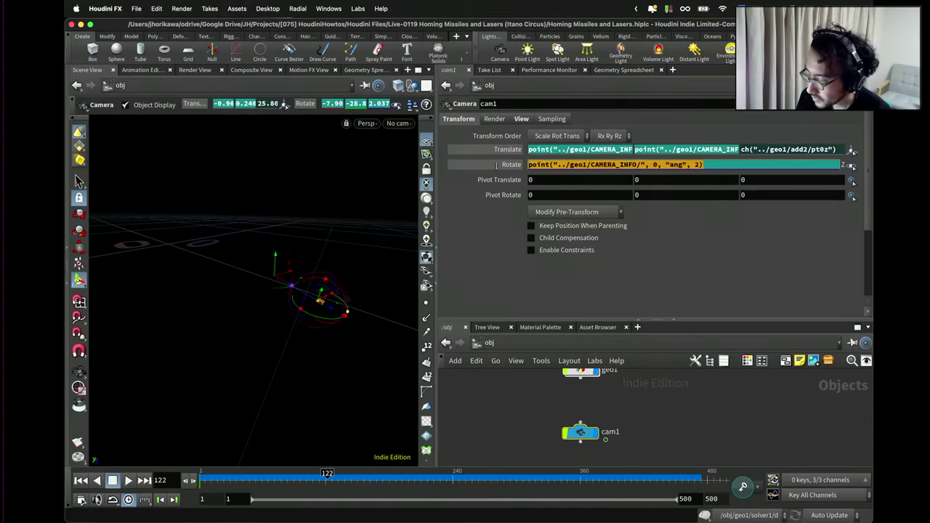
click(762, 149)
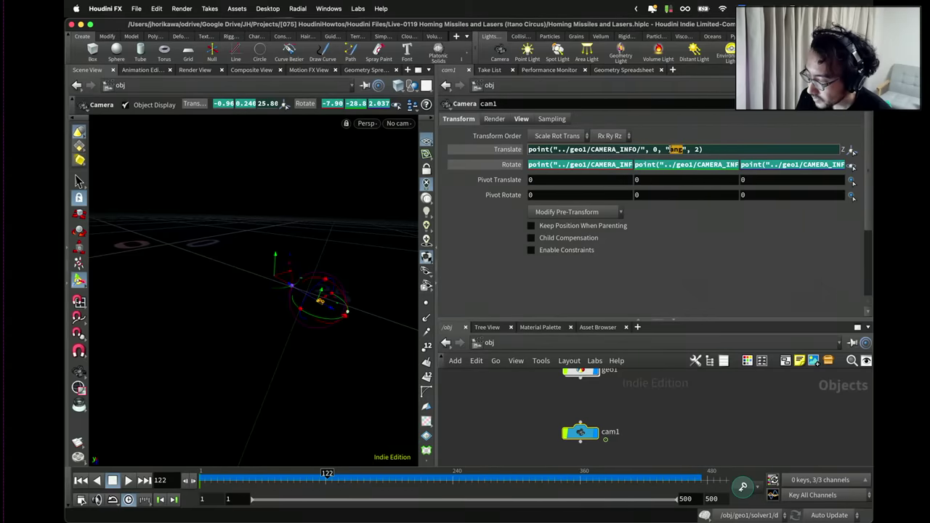
text(P)
key(Return)
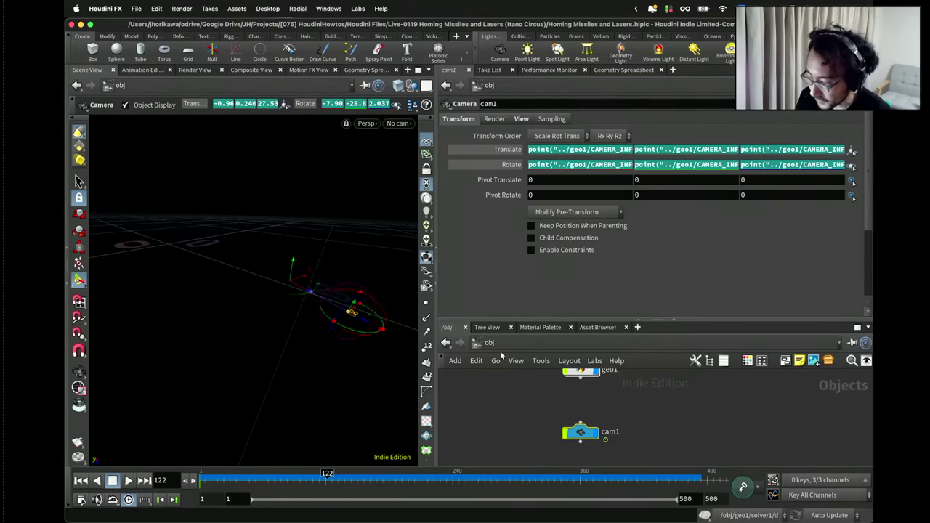
click(491, 345)
click(510, 400)
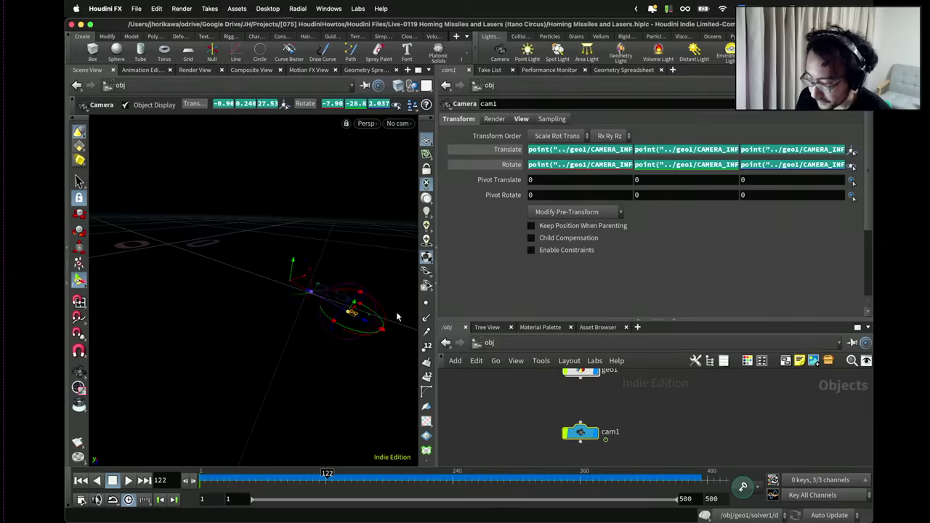
click(398, 123)
View through cam1, then add an output0 node wired beneath merge1 inside geo1.
click(407, 181)
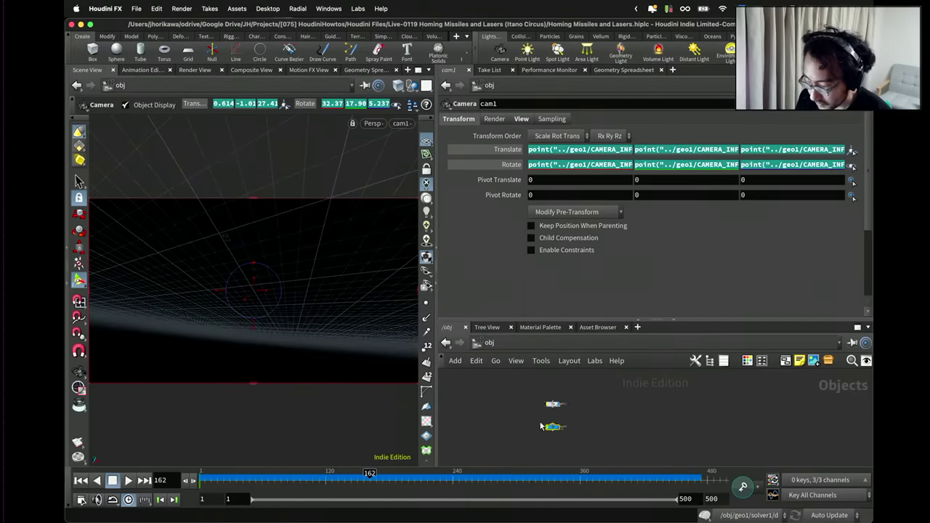
double_click(535, 426)
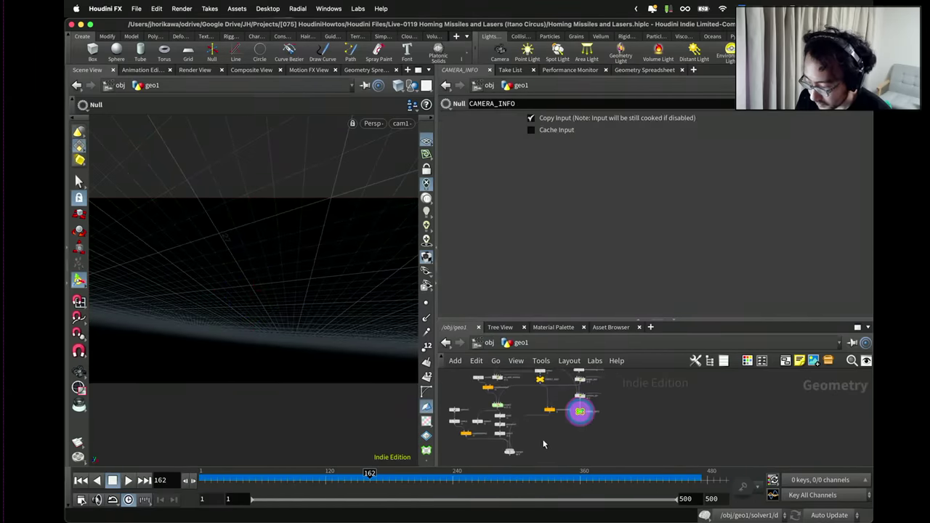
key(Tab)
text(output)
key(Return)
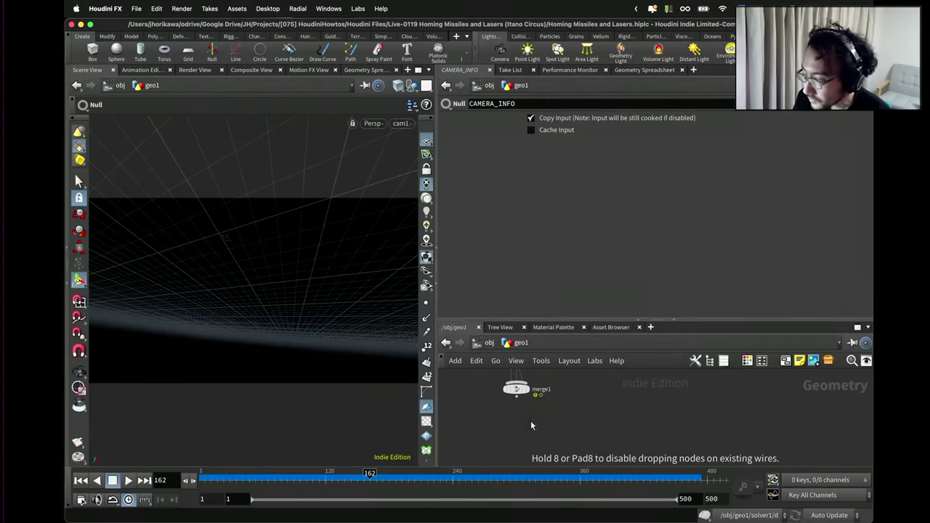
click(525, 427)
click(529, 425)
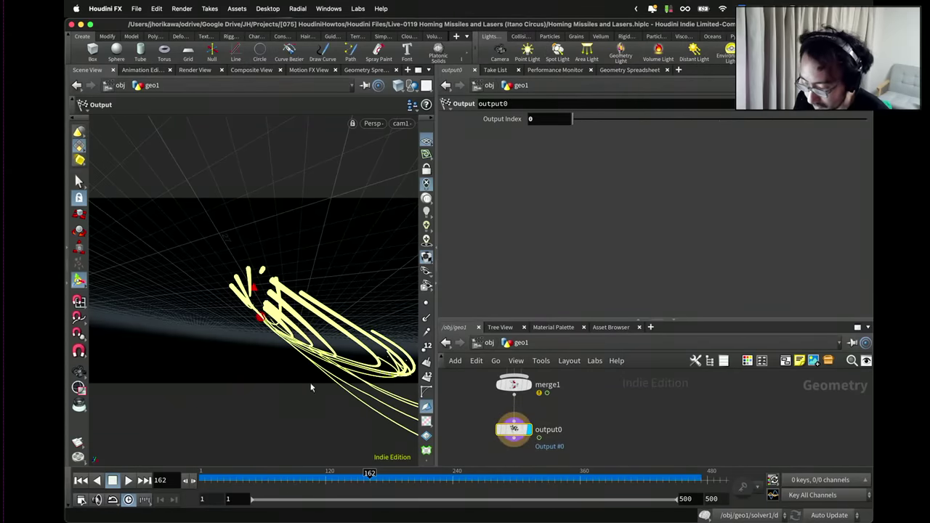
Play the yellow trail animation through cam1, reaching frame 266.
click(128, 481)
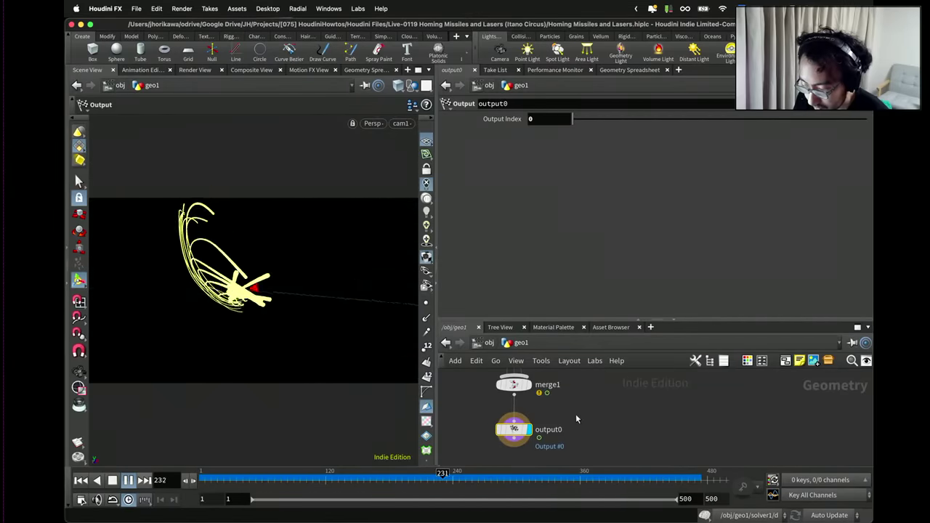
scroll(580, 419, down, 3)
scroll(567, 432, down, 2)
scroll(587, 422, up, 5)
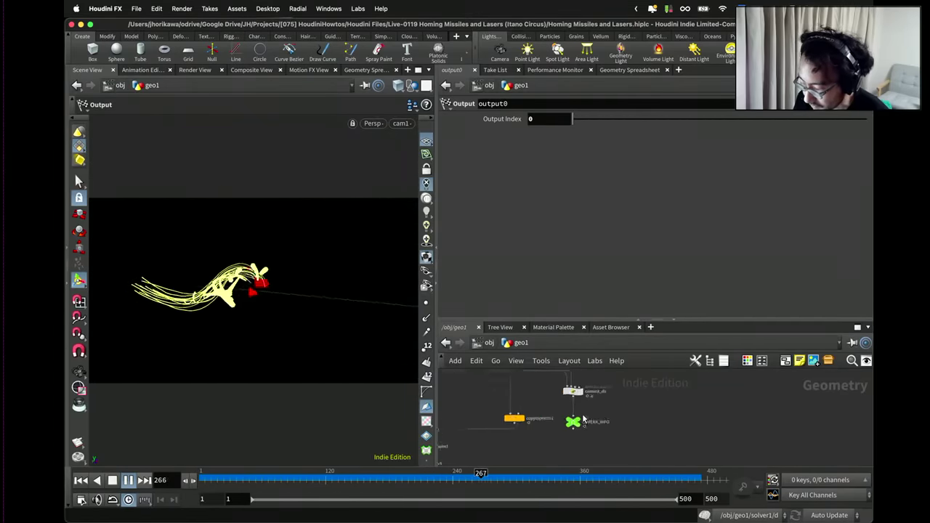
Select the camera_dir wrangle to read its VEX while cam1 playback runs to frame 438.
middle_drag(587, 423, 582, 447)
click(550, 397)
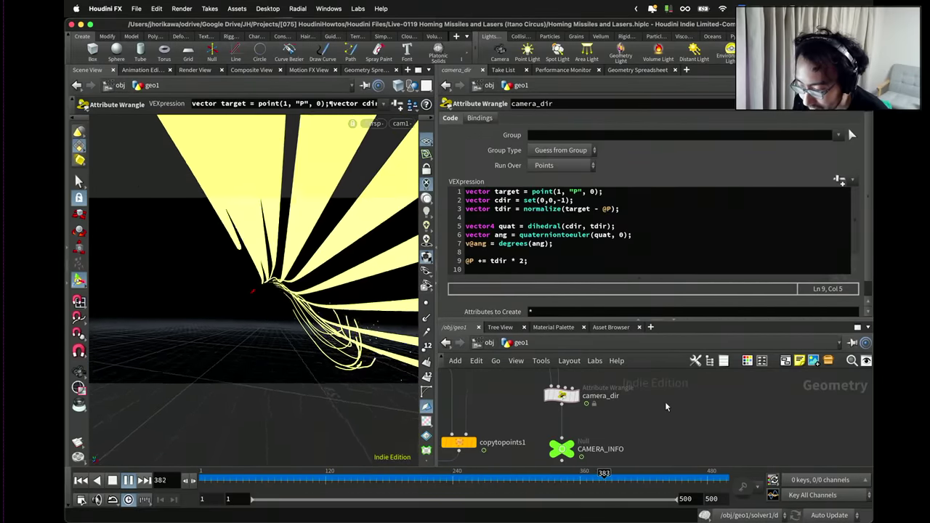
scroll(665, 401, down, 5)
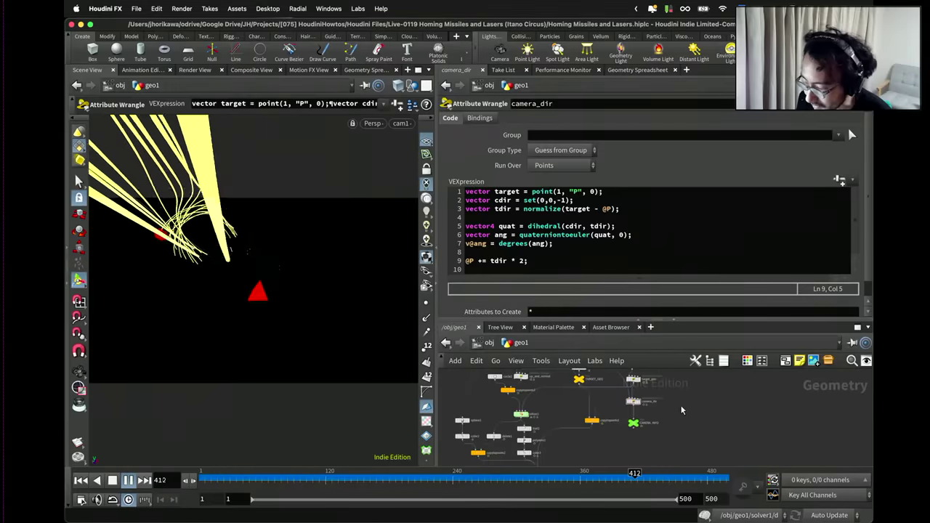
scroll(645, 400, up, 5)
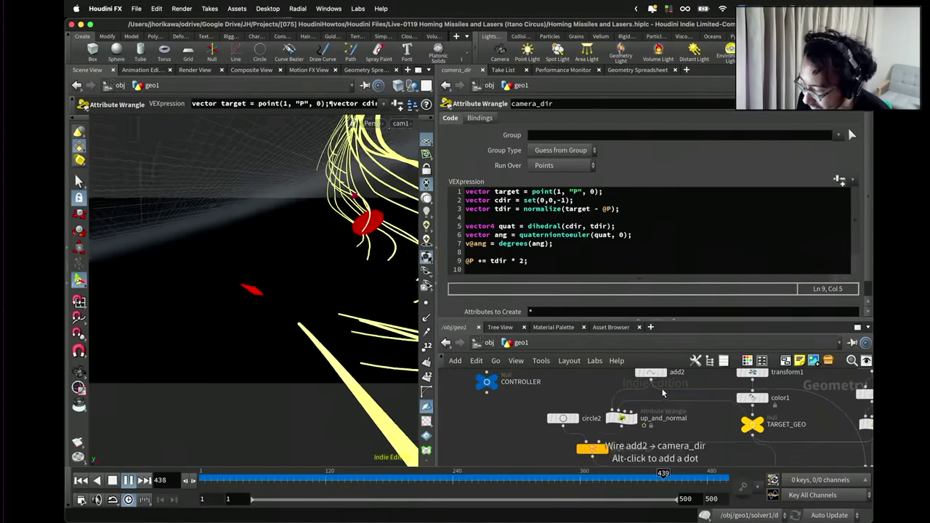
Raise the CONTROLLER turret radius from 0.5 to exactly 1.
click(498, 384)
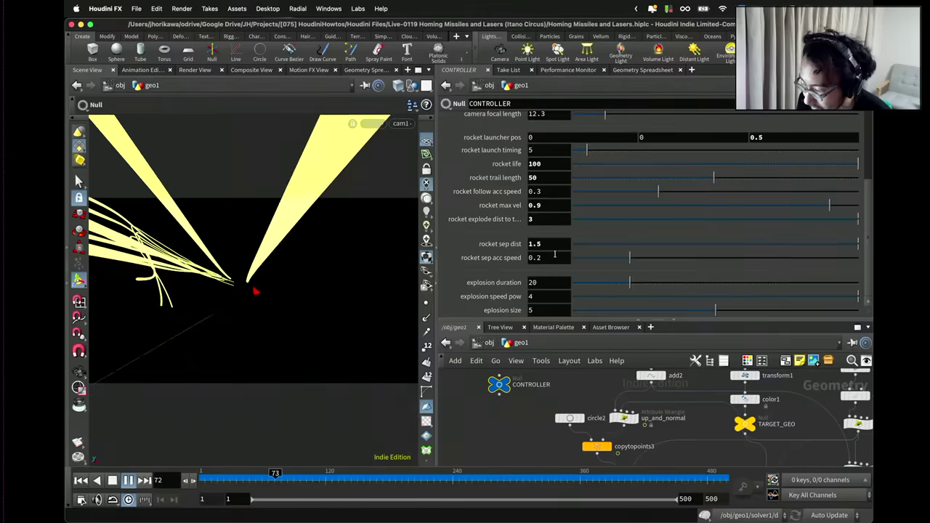
scroll(552, 225, up, 5)
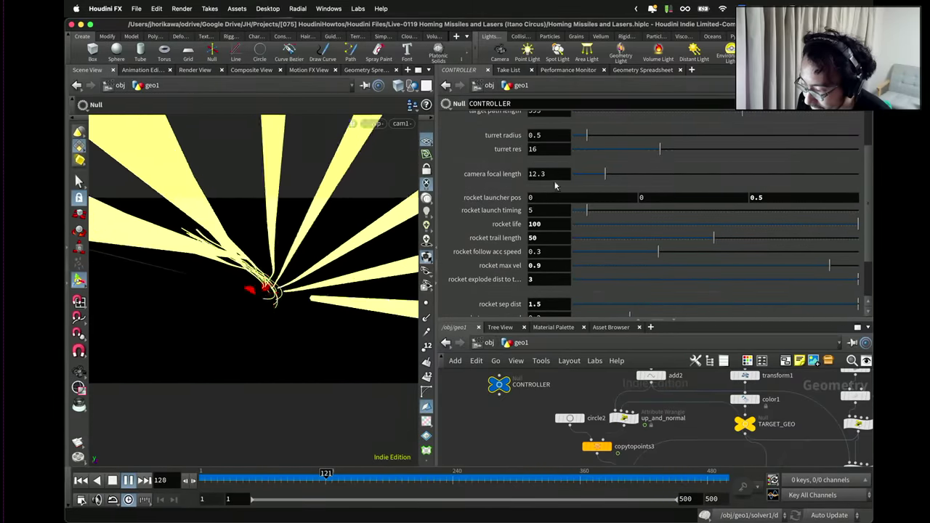
scroll(573, 175, up, 2)
drag(587, 144, 603, 146)
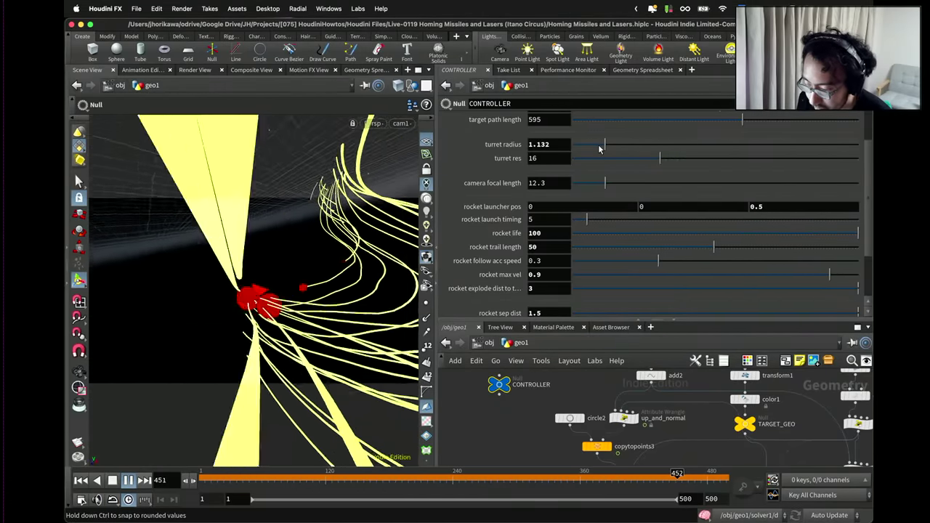
double_click(538, 144)
text(1)
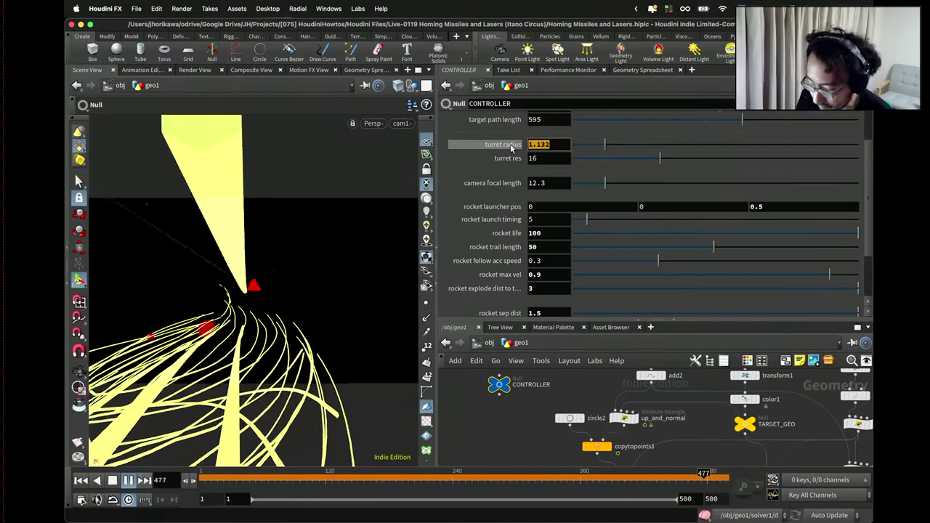
key(Return)
scroll(690, 238, up, 3)
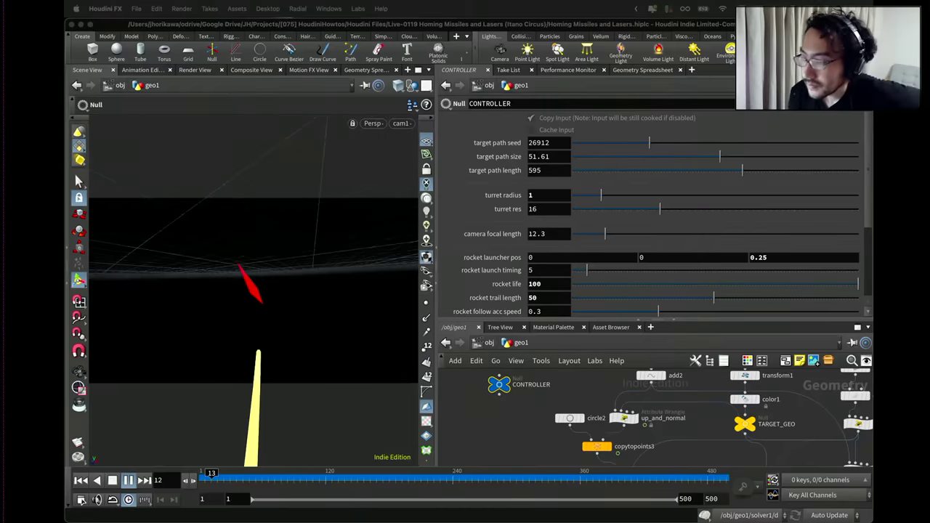
Set the CONTROLLER rocket trail length to 30, down from 50.
scroll(630, 176, down, 3)
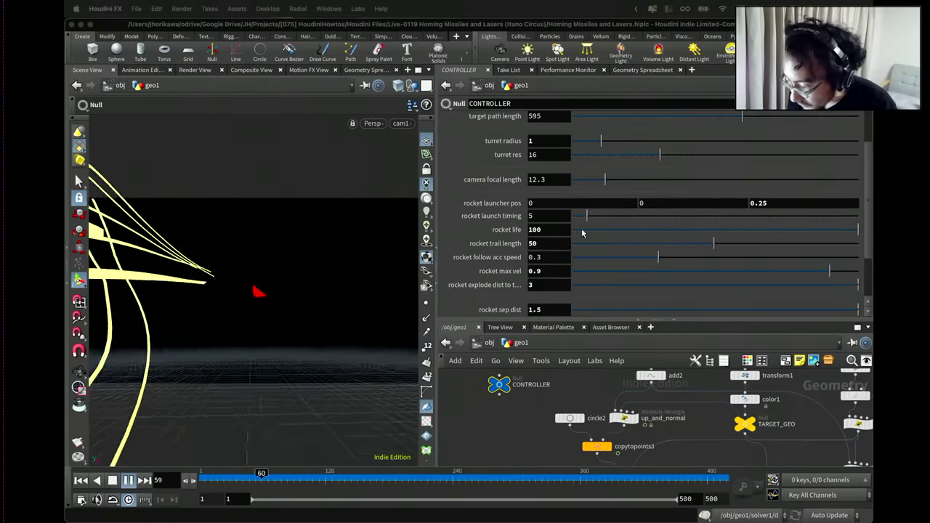
click(537, 229)
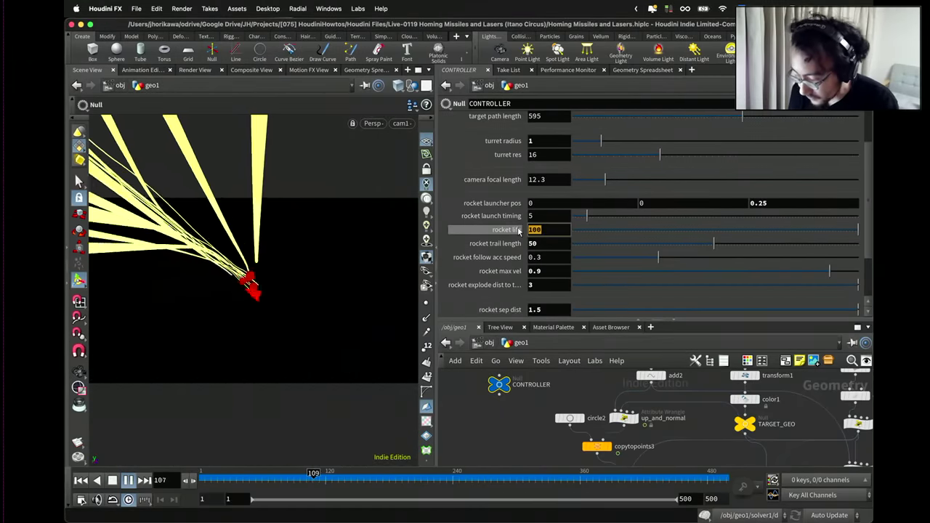
key(Tab)
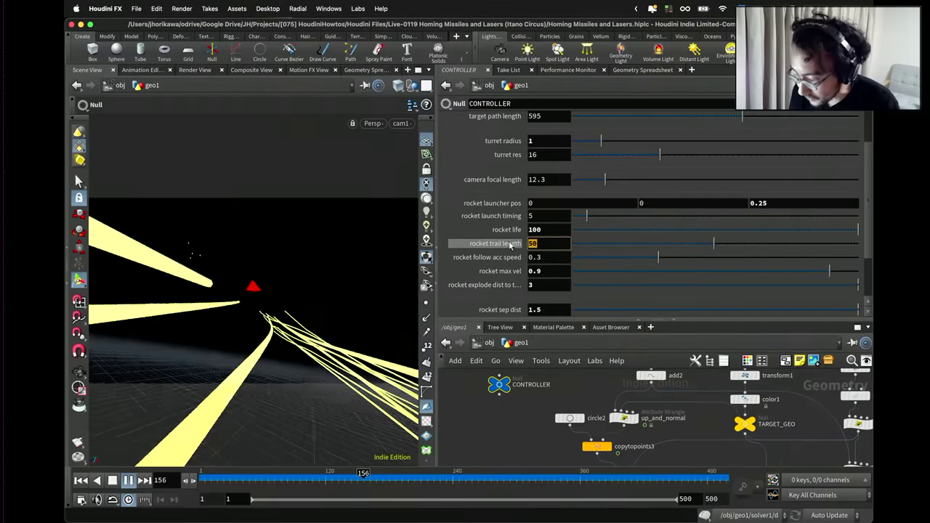
text(30)
key(Return)
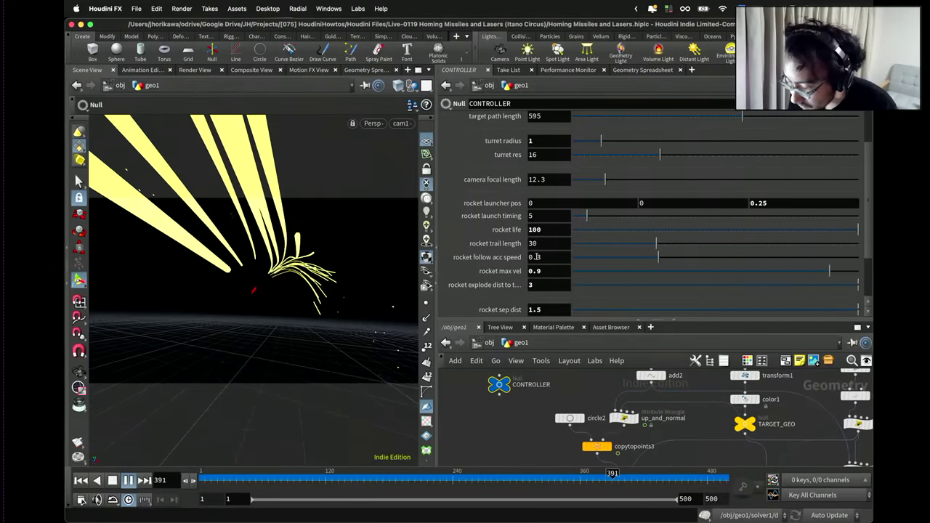
Raise CONTROLLER rocket follow acc speed from 0.2 to 0.25 and rewind to frame 1.
text(2)
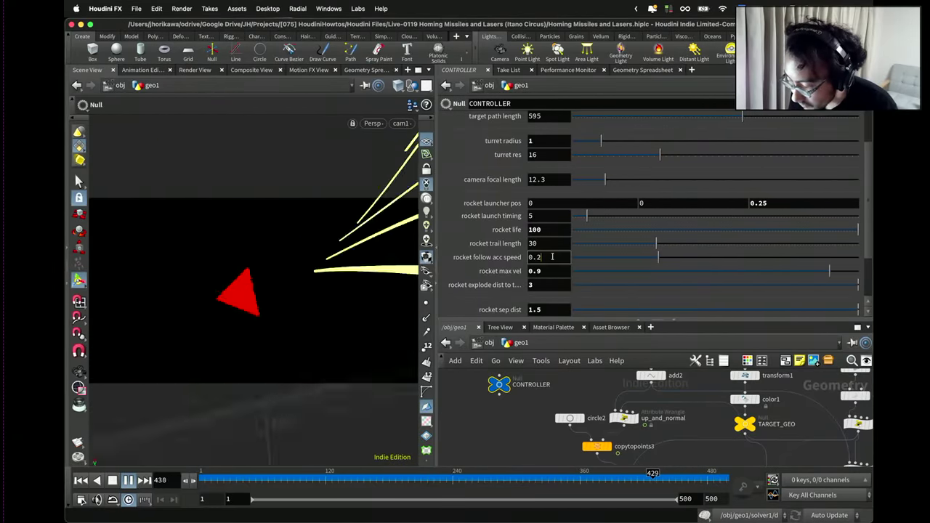
key(Return)
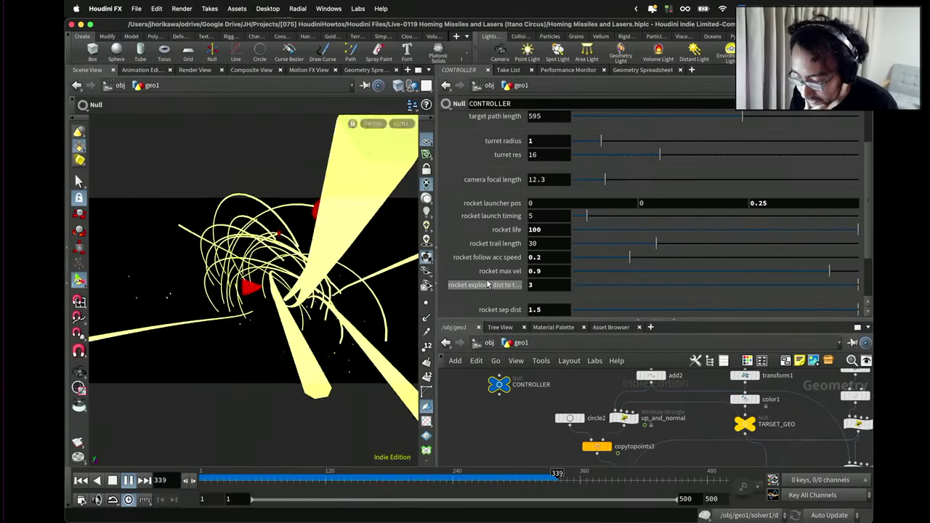
click(644, 257)
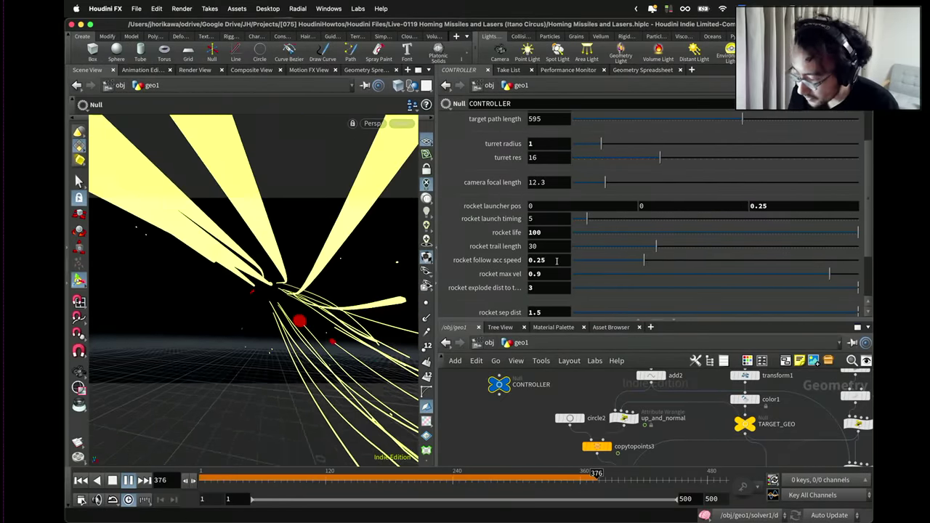
click(82, 480)
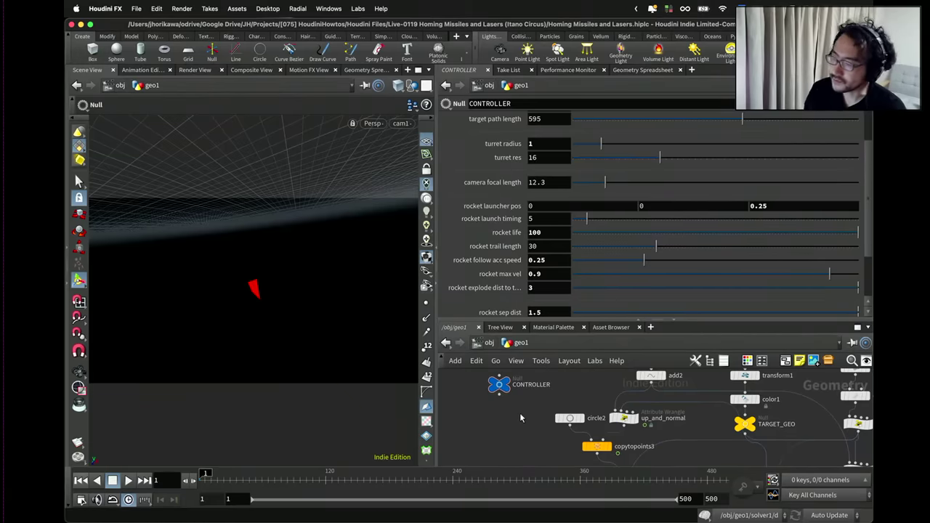
Play the missile simulation through to frame 479, then orbit off cam1 into a free perspective view.
click(136, 481)
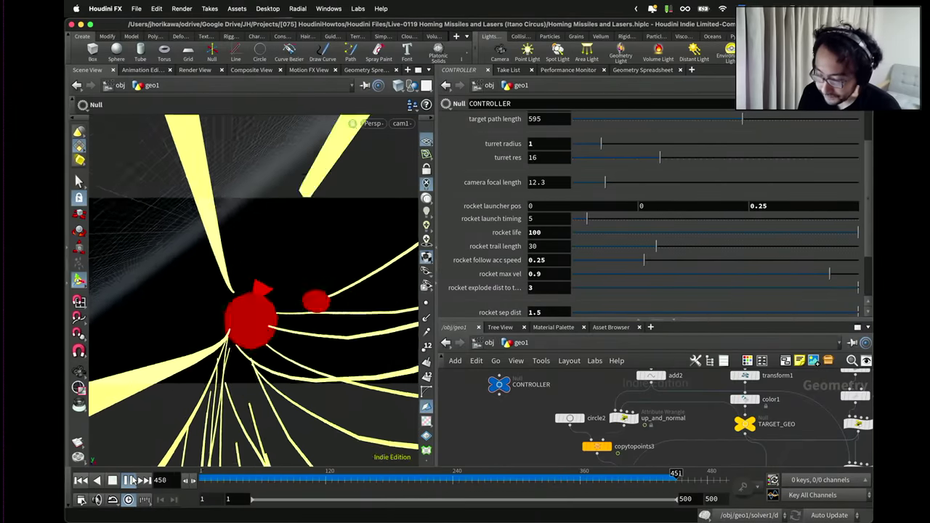
key(Up)
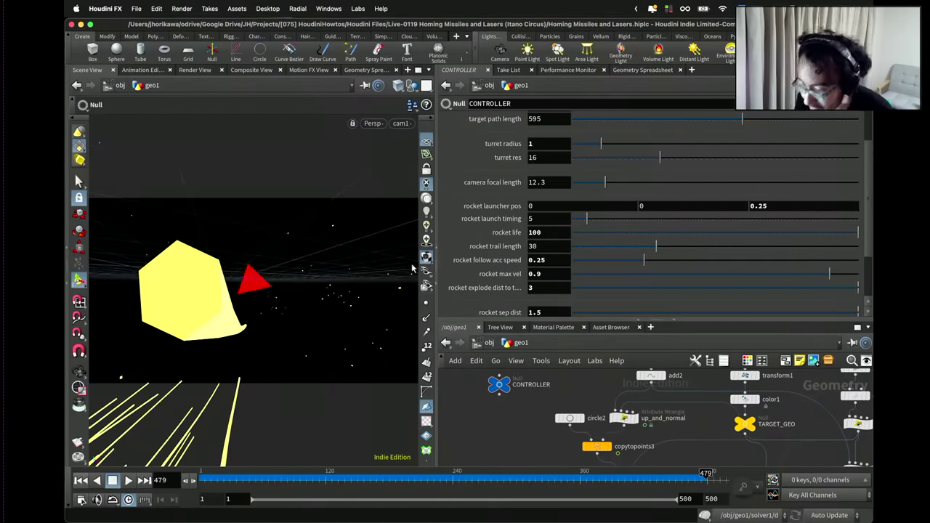
key(Escape)
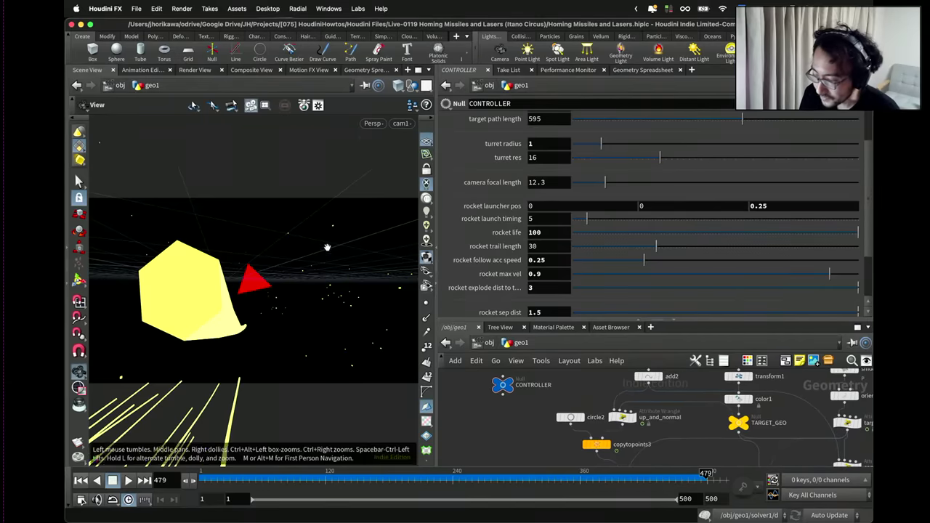
drag(326, 243, 356, 259)
key(Escape)
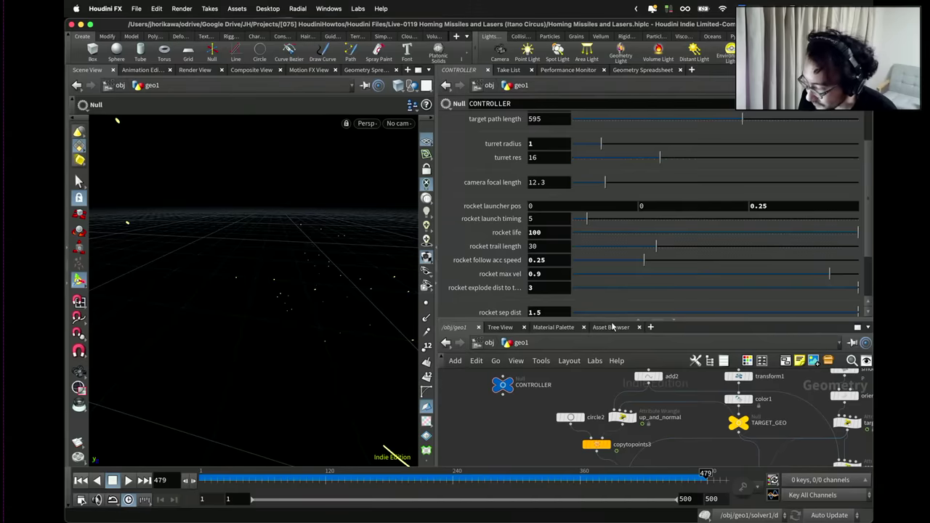
Enlarge the network editor, centre the solver chain and show copytopoints2's parameters.
drag(612, 322, 614, 202)
scroll(629, 357, down, 3)
scroll(629, 358, up, 4)
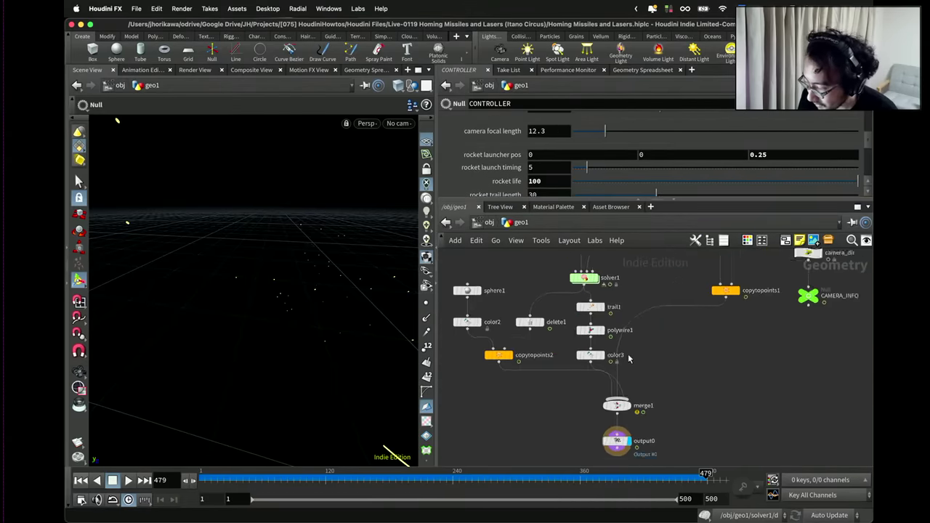
scroll(629, 358, up, 1)
scroll(569, 381, up, 2)
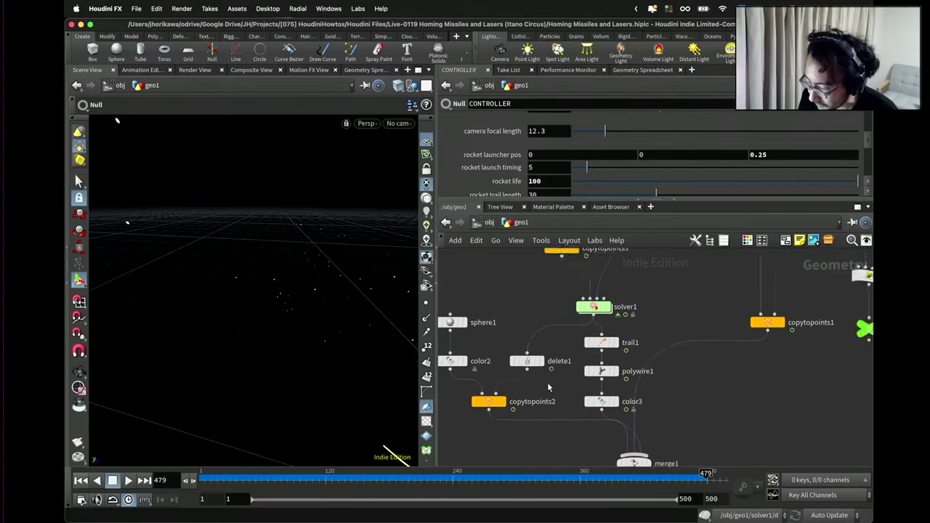
middle_drag(547, 382, 586, 384)
click(538, 381)
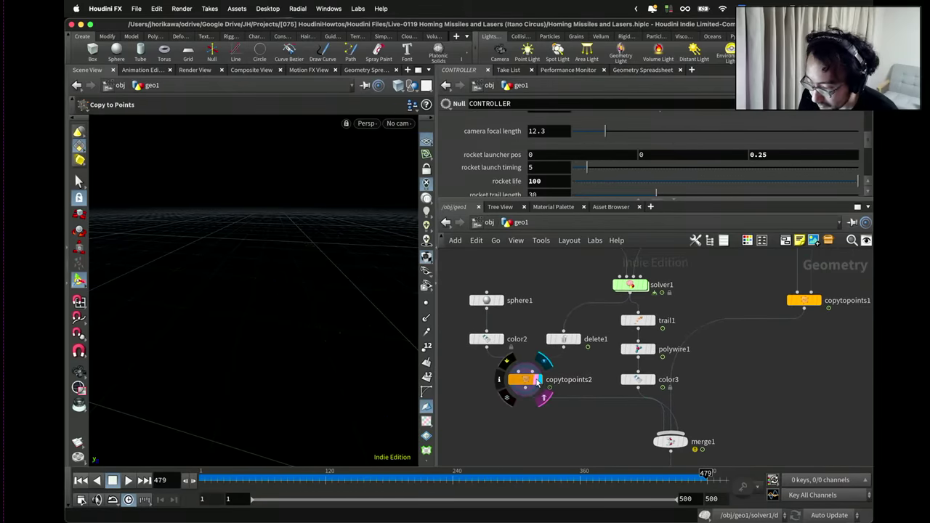
click(531, 380)
Nudge delete1 up-left and shift the trail1-to-output0 chain right, then deselect all nodes.
scroll(525, 378, down, 2)
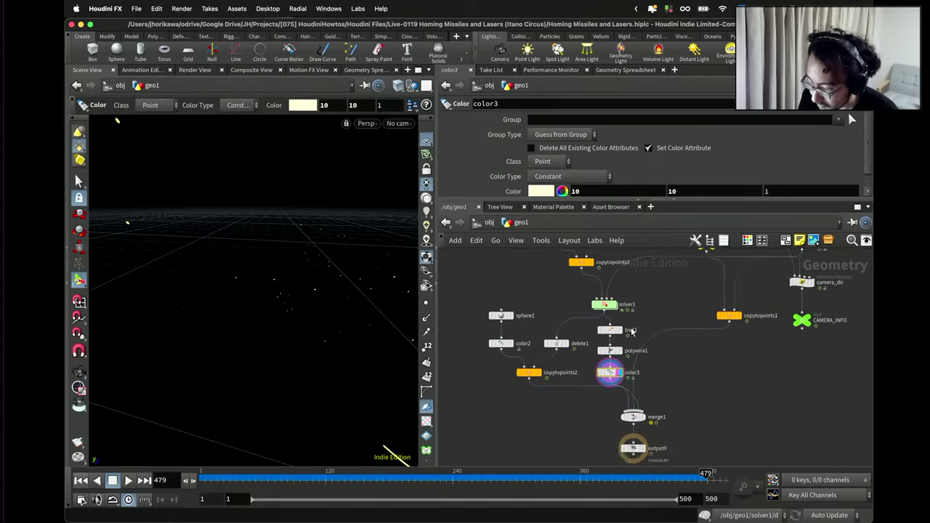
scroll(610, 375, up, 2)
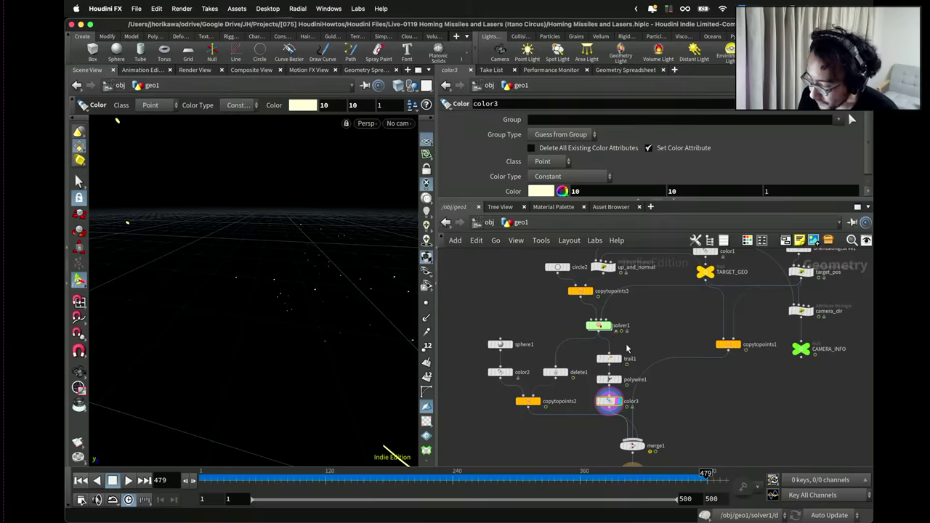
drag(561, 371, 553, 366)
scroll(656, 385, down, 3)
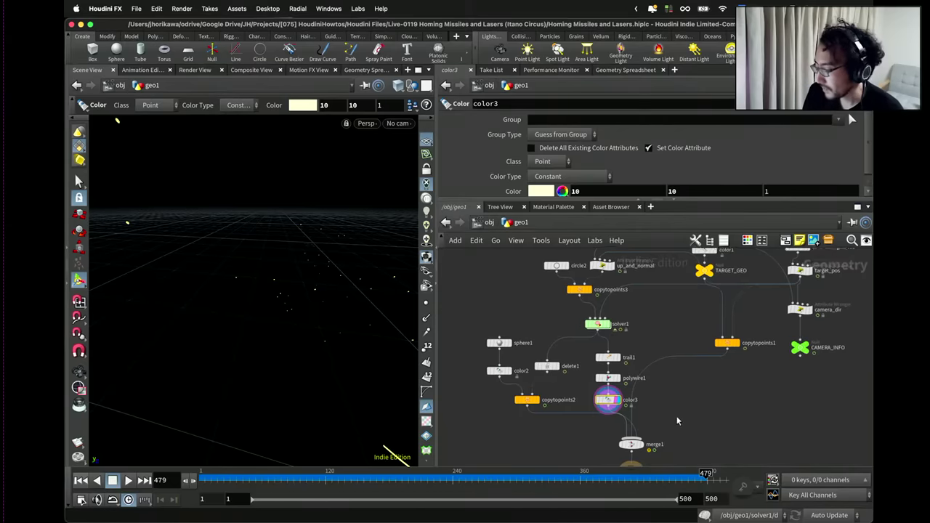
scroll(619, 346, up, 2)
drag(619, 346, 629, 359)
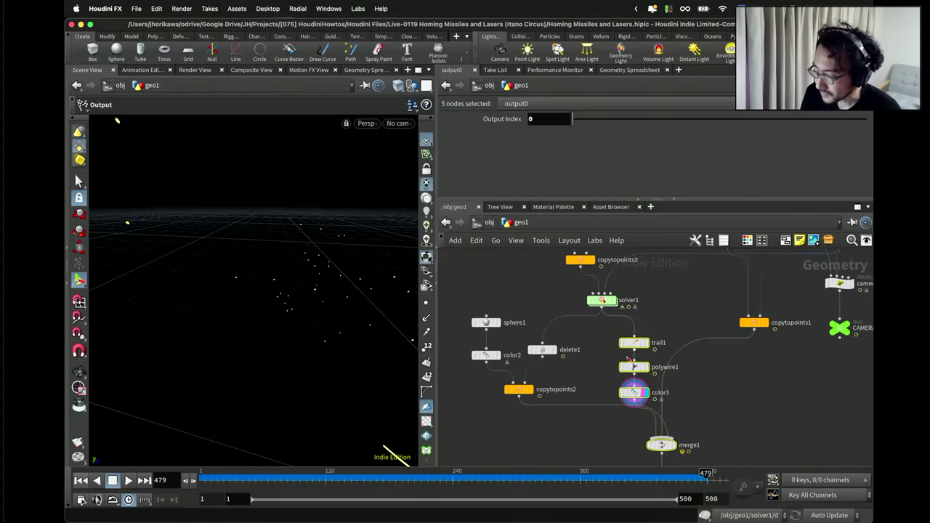
click(579, 399)
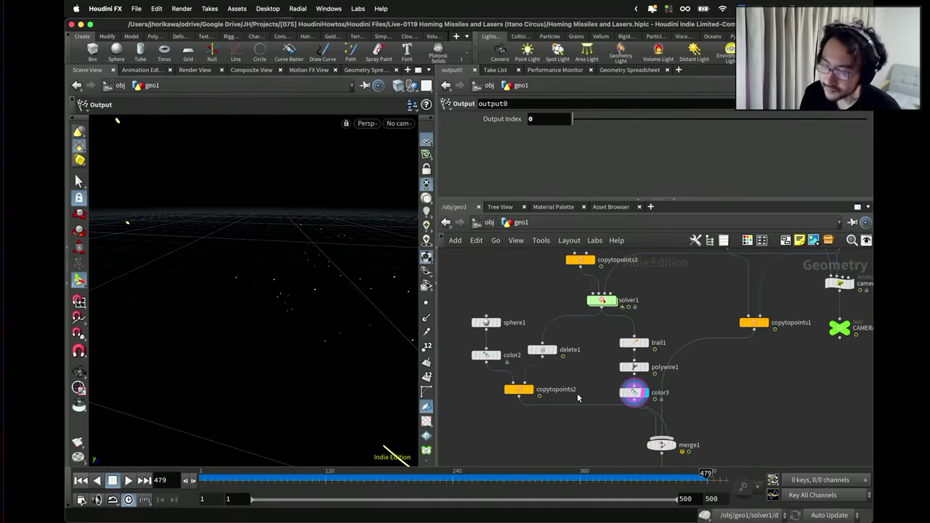
scroll(608, 372, up, 2)
Move trail1 up and drop a new clean1 node onto the trail1–polywire1 wire.
drag(632, 343, 632, 329)
key(Tab)
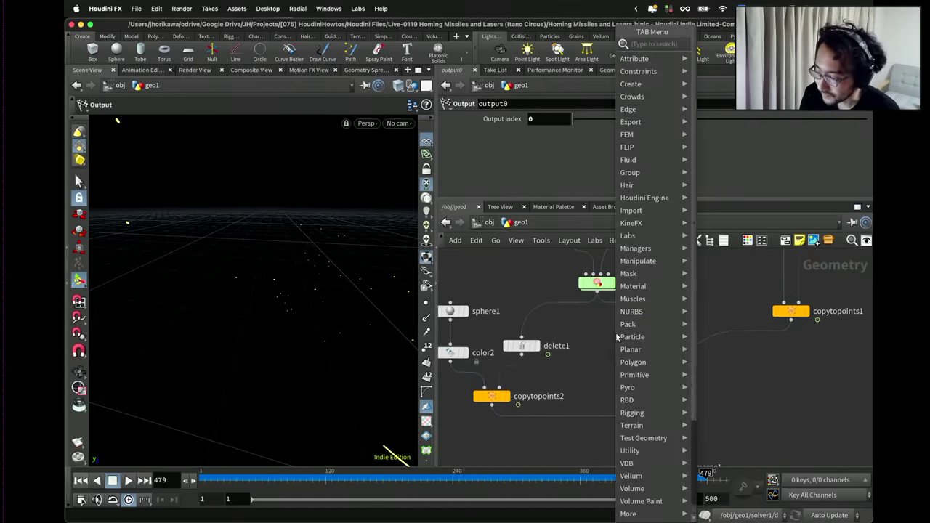
text(clean)
key(Return)
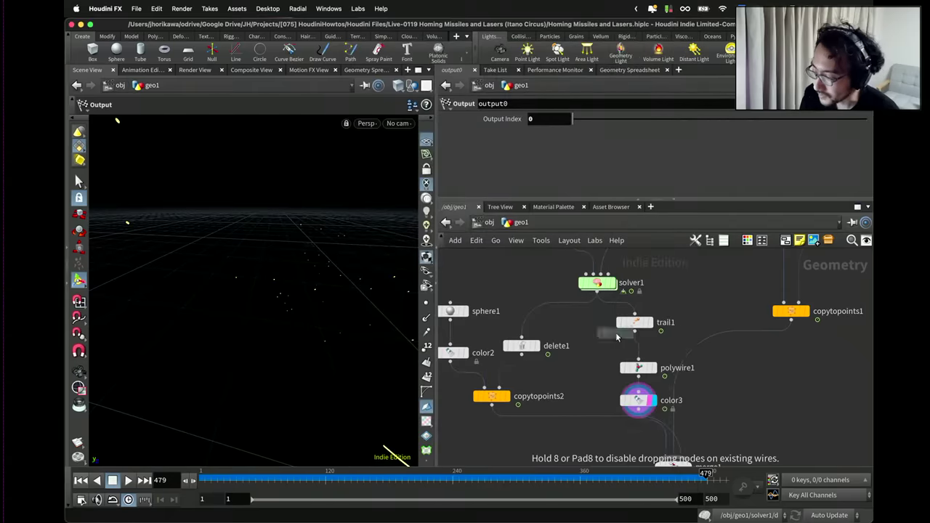
click(637, 350)
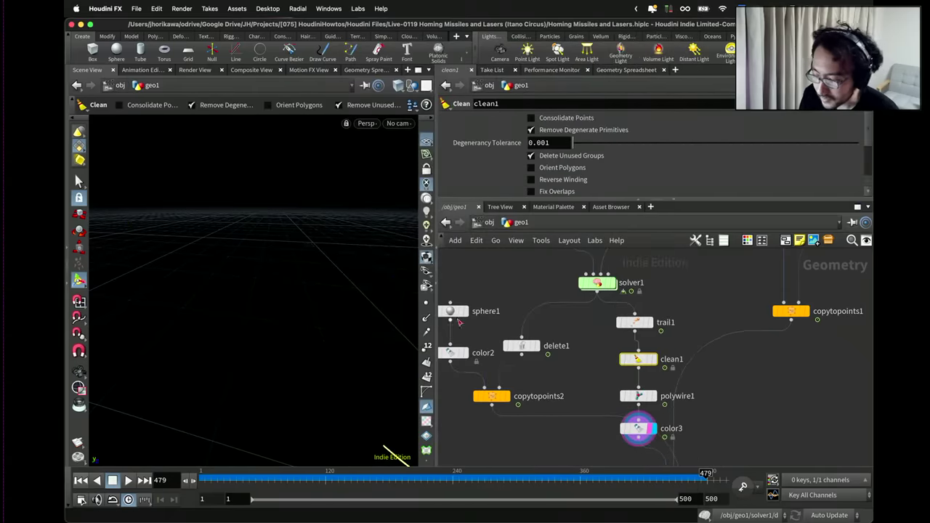
Inspect the yellow trails from a low angle and set solver1's display flag.
key(Escape)
drag(332, 283, 208, 247)
key(Return)
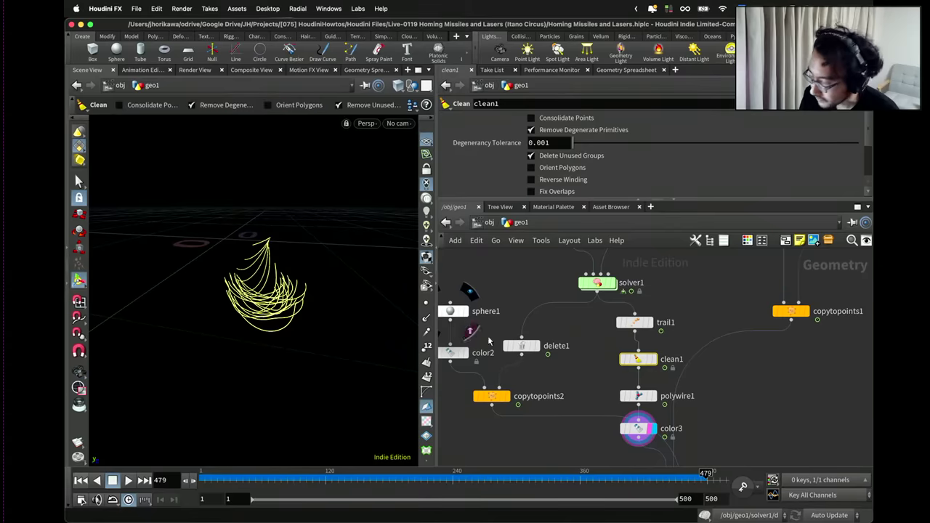
scroll(631, 328, down, 1)
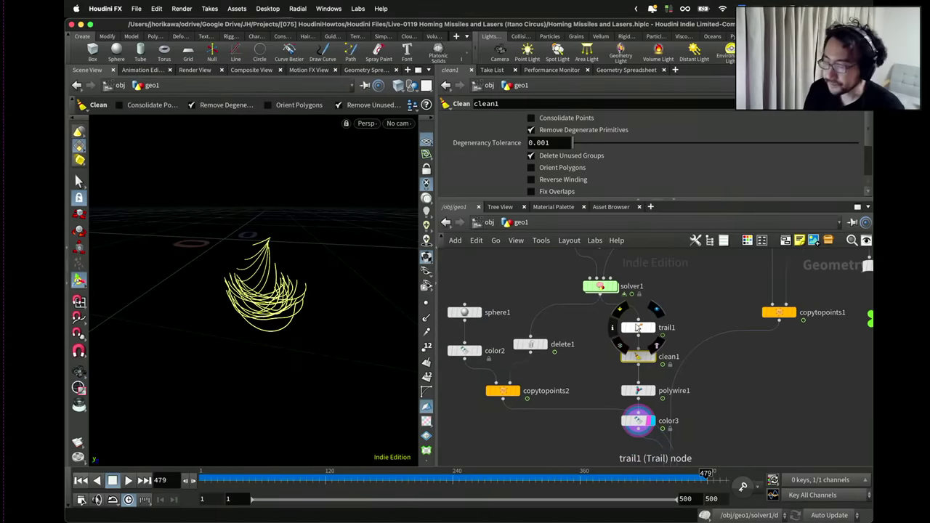
key(Escape)
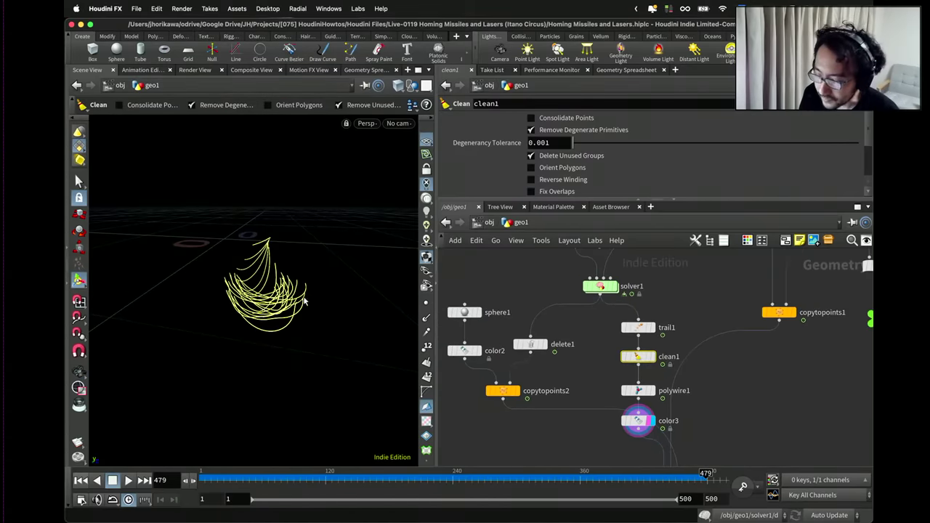
drag(303, 302, 294, 302)
key(Escape)
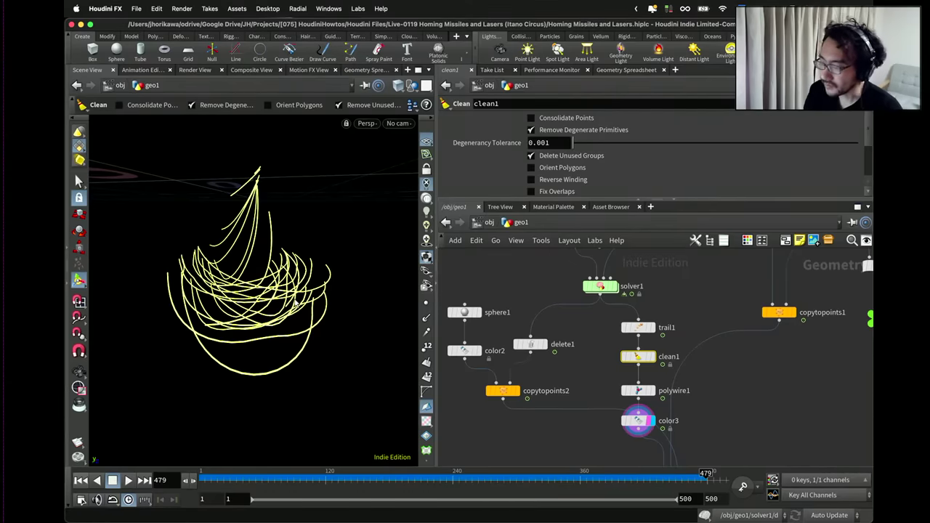
click(615, 286)
scroll(617, 288, up, 1)
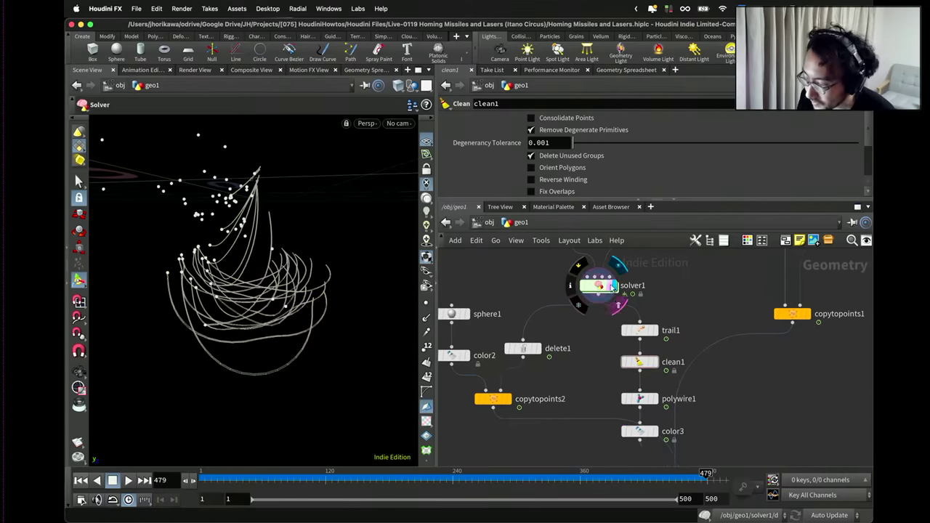
Inside solver1, select move_rocket and expand its VEX code editor.
double_click(610, 286)
scroll(588, 341, up, 10)
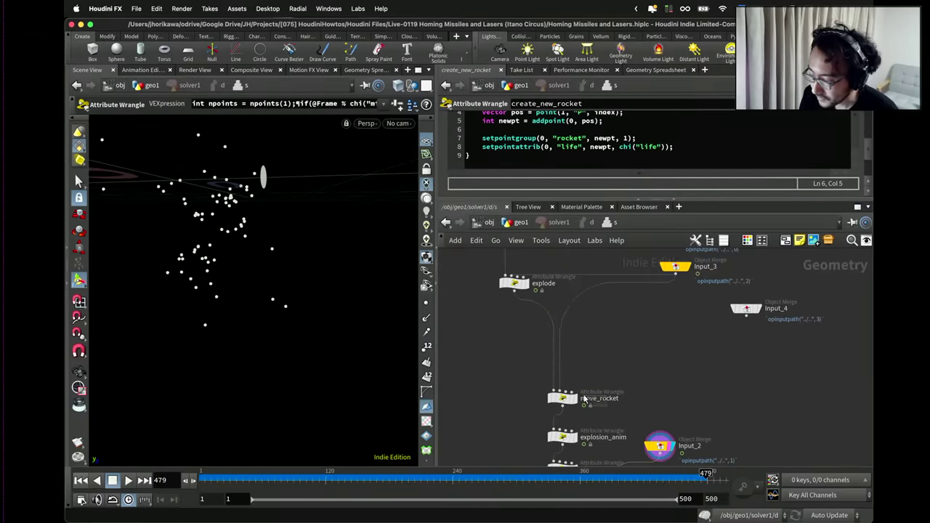
click(563, 398)
drag(563, 398, 563, 363)
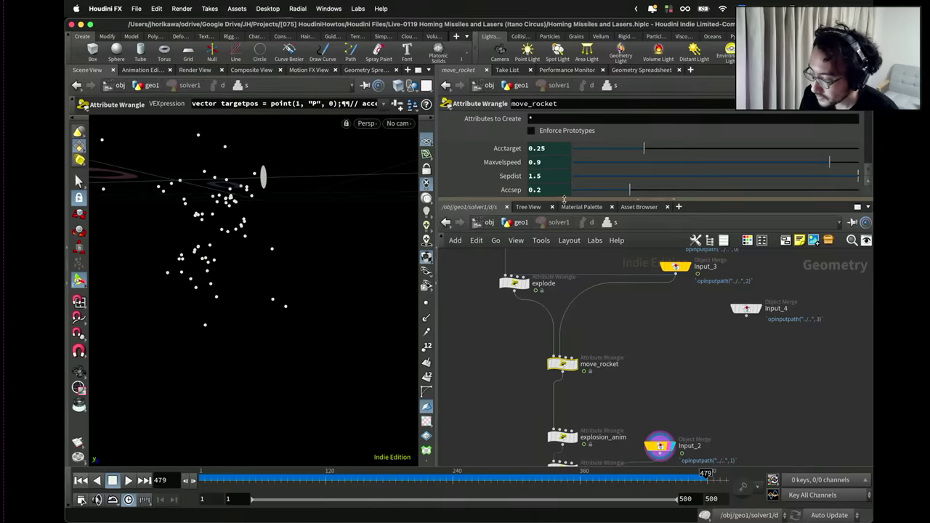
drag(568, 200, 568, 367)
scroll(554, 253, up, 3)
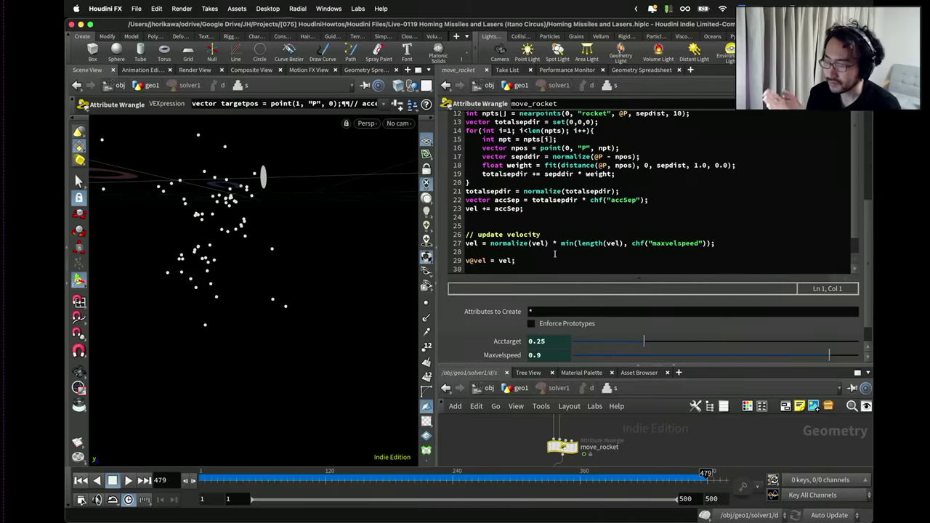
Add blank lines below the // update velocity comment, ready on line 27.
drag(546, 234, 462, 236)
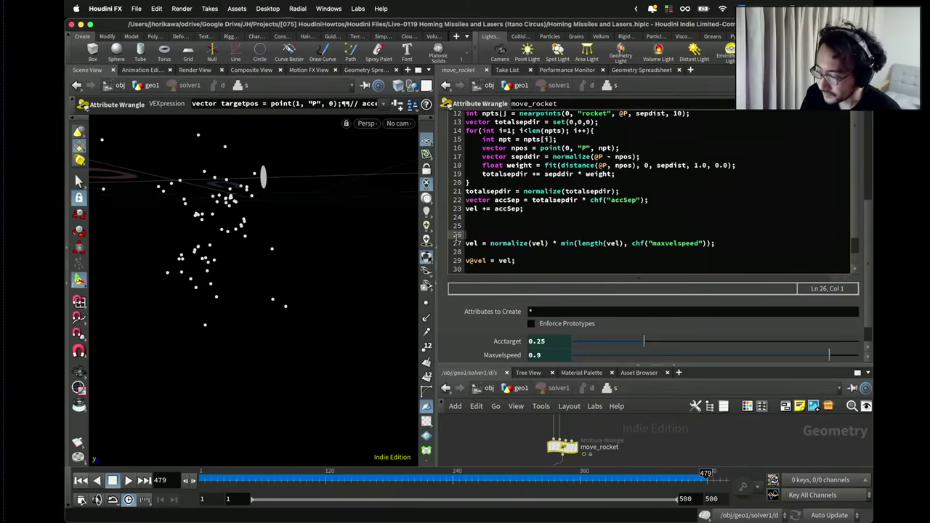
key(Up)
key(Up)
key(Down)
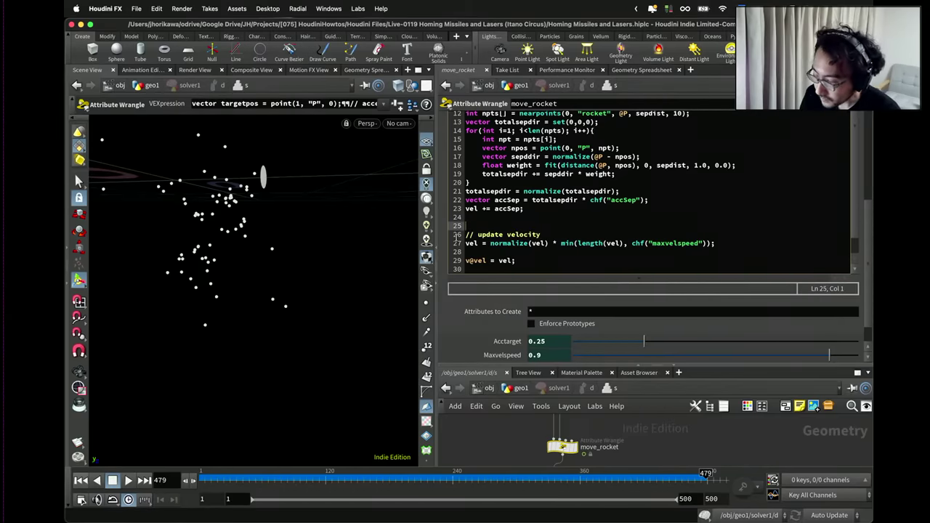
key(Down)
key(Down)
key(Return)
key(Return)
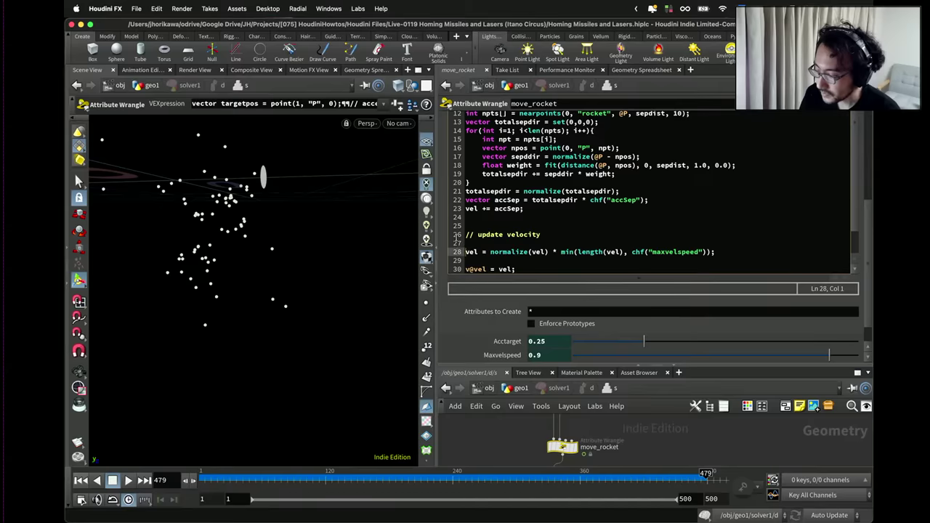
key(Up)
key(Up)
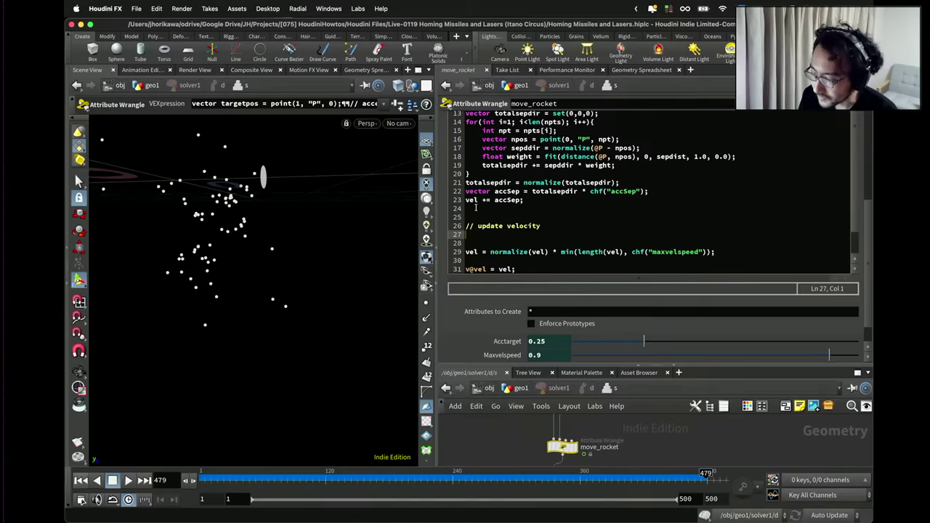
On line 27 write angvel = acos(dot(normalize(v@vel), normalize(vel)));.
click(468, 200)
click(472, 234)
text(v@vel)
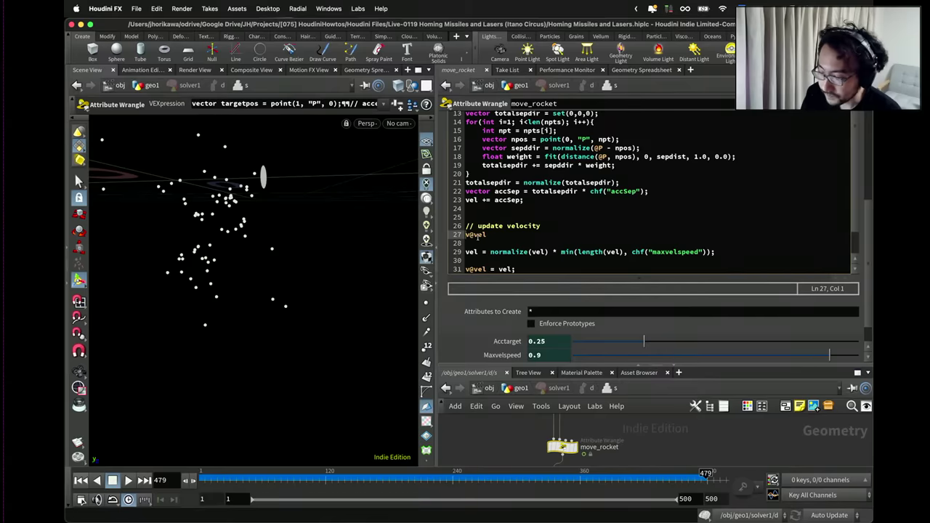
text(float ang =)
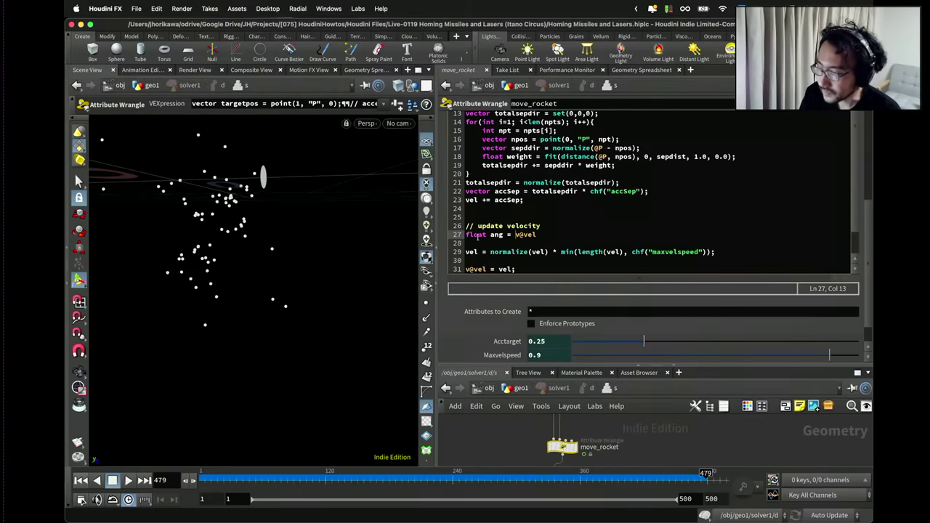
key(BackSpace)
key(BackSpace)
key(BackSpace)
text(vel = )
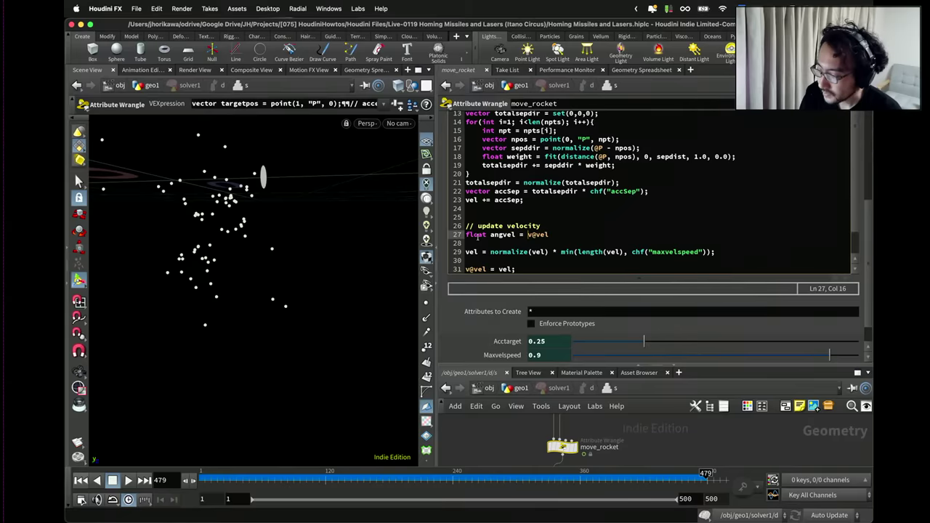
text(a)
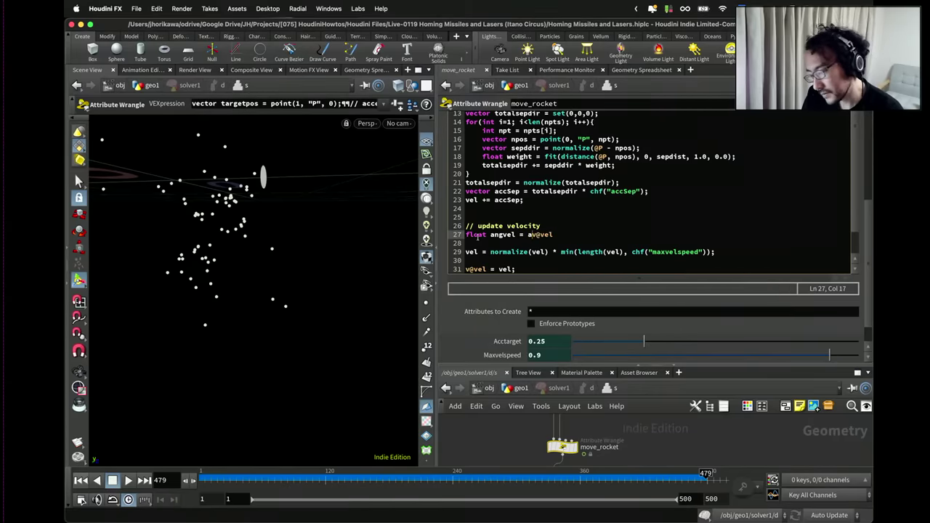
key(BackSpace)
text(acos()
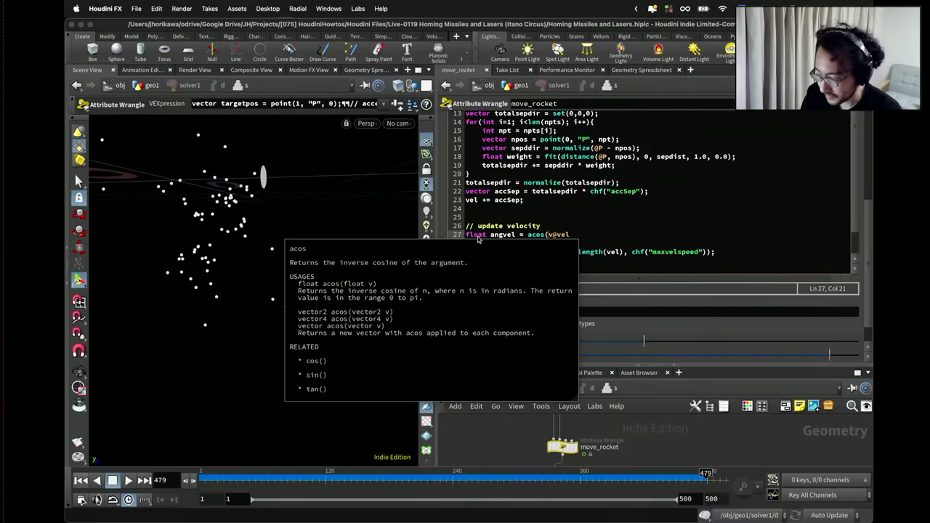
text(dot(normal)
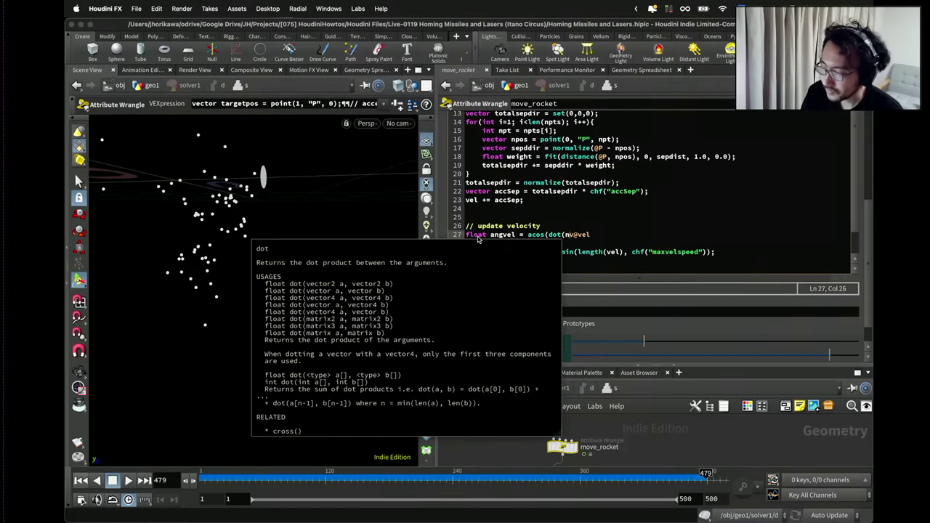
text(ize)
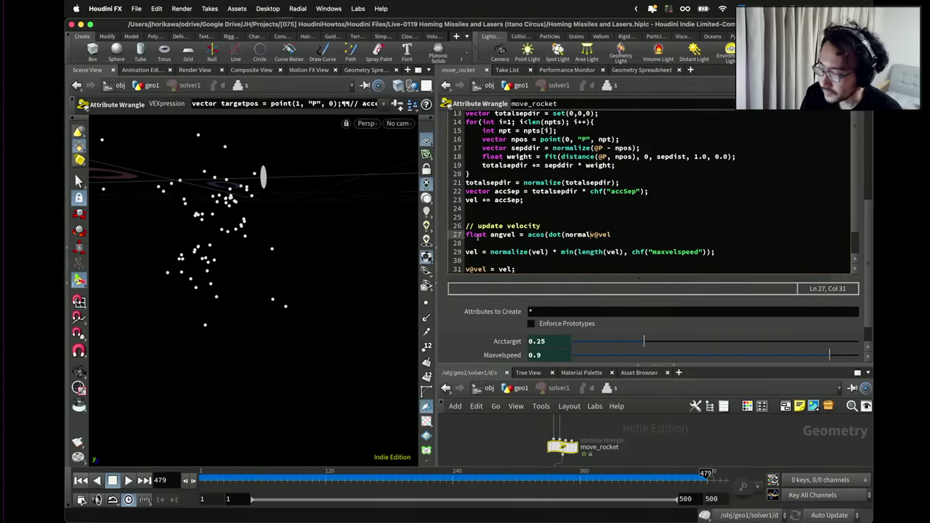
text(()
key(End)
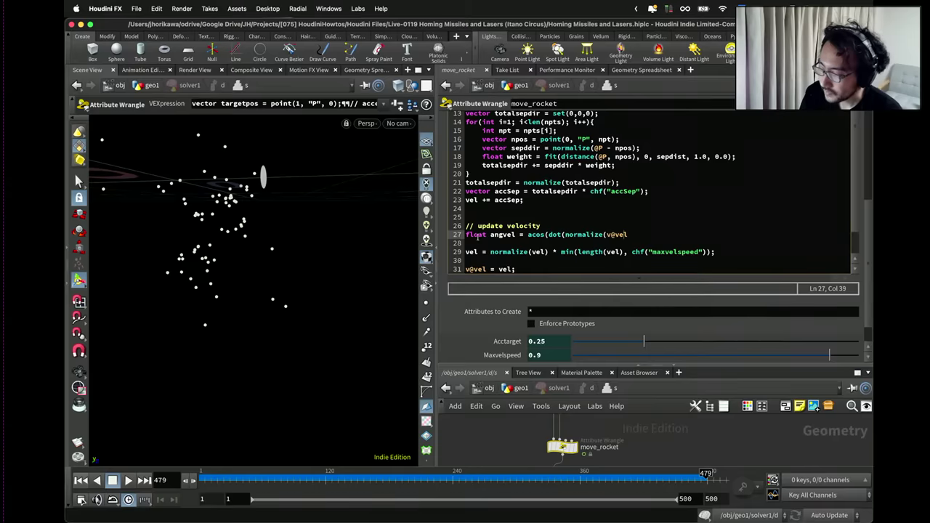
text(), norma)
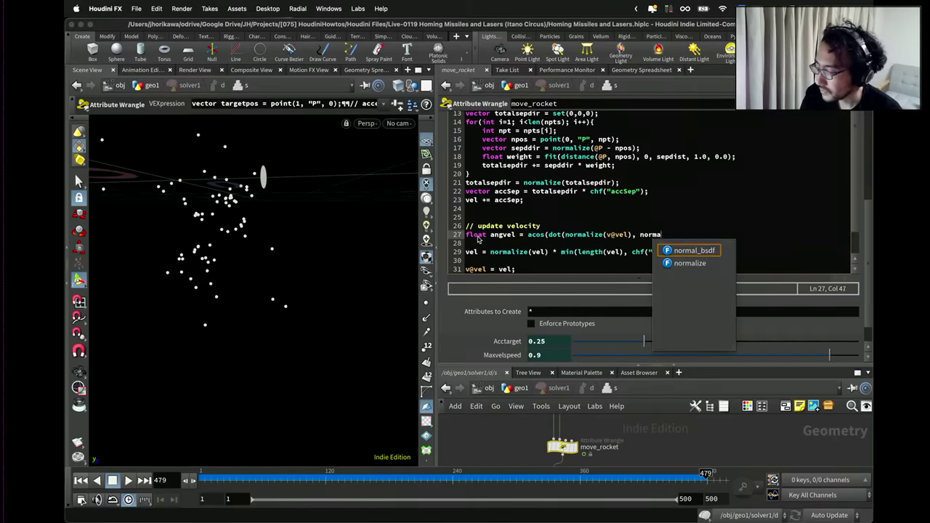
text(lize(vel)
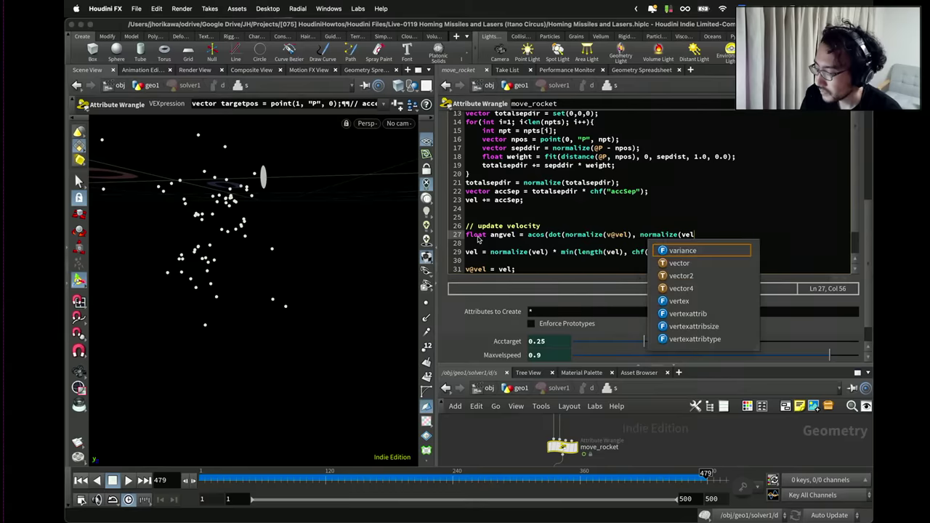
text()));)
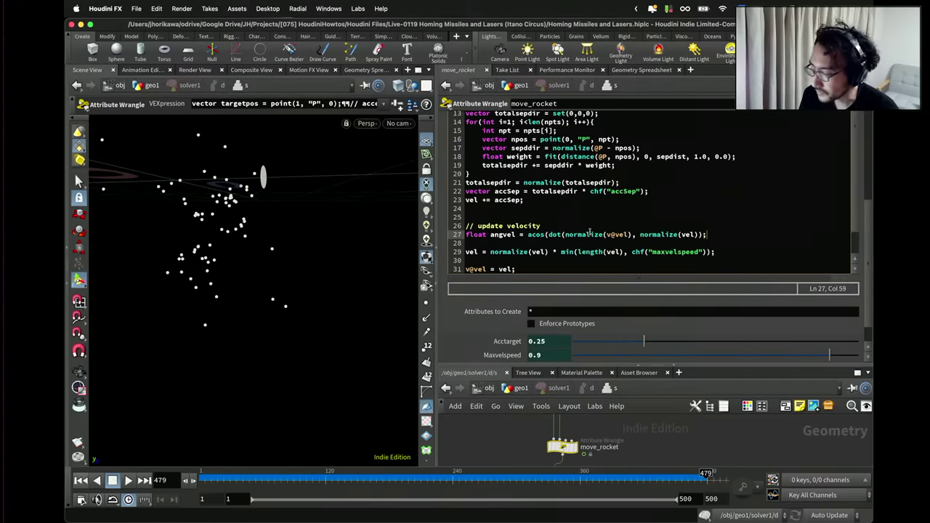
key(Left)
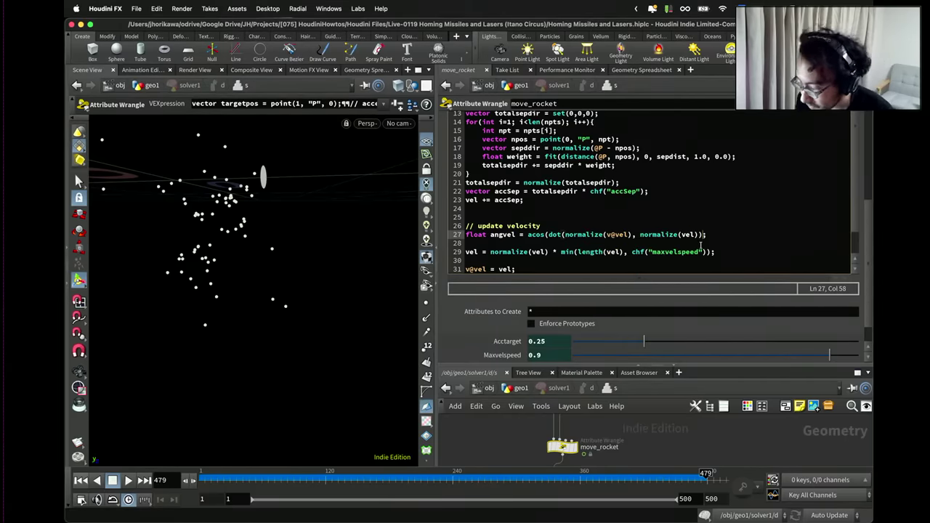
text())
click(725, 234)
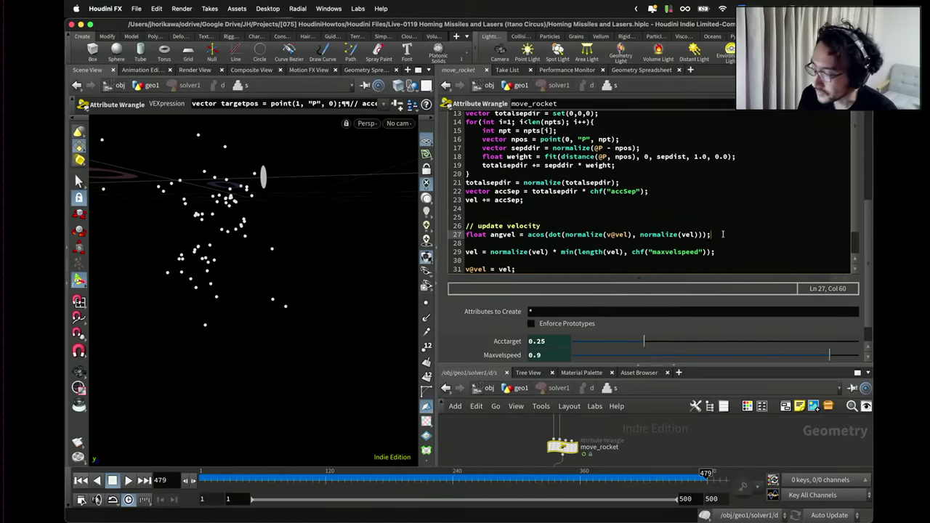
drag(725, 234, 461, 236)
click(717, 235)
Add if(angvel < radians(45)){ vel = normalize(v@vel) * length(vel); } below it.
key(Return)
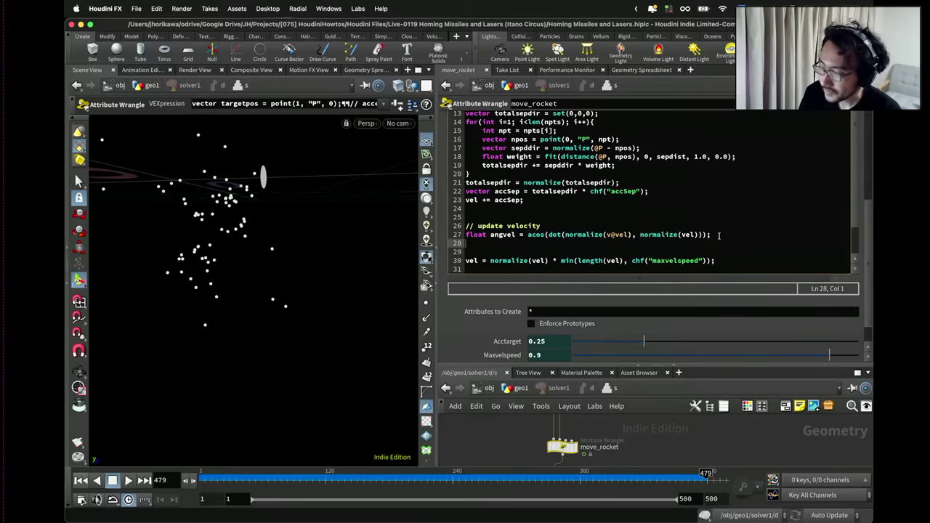
text(if(angvel )
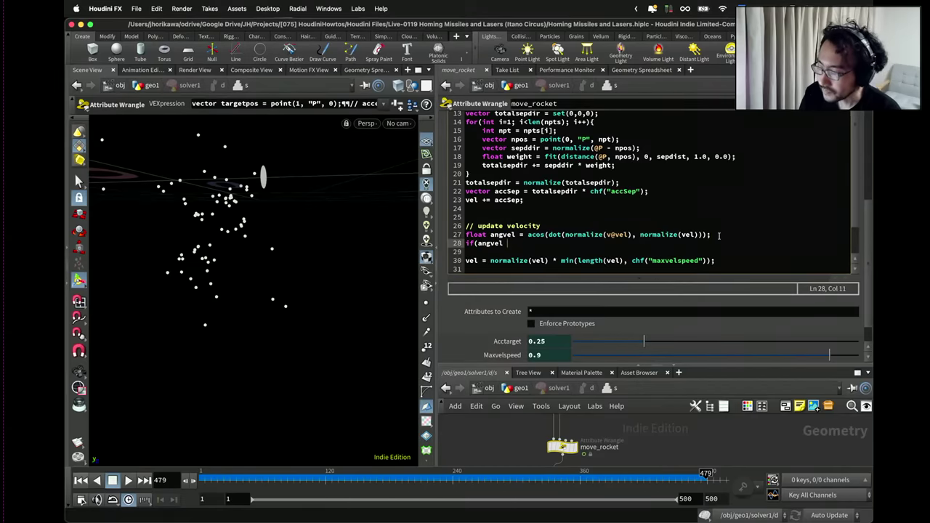
text(< radians(3))
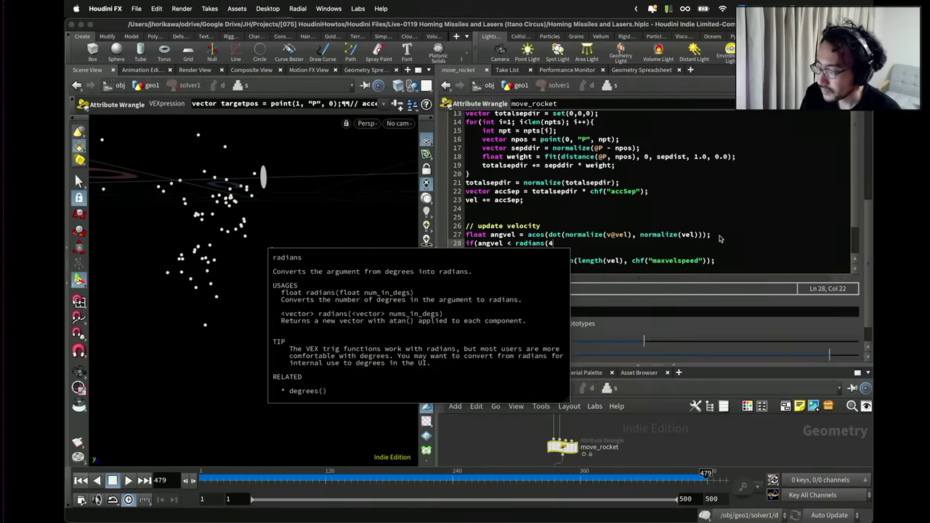
key(BackSpace)
key(BackSpace)
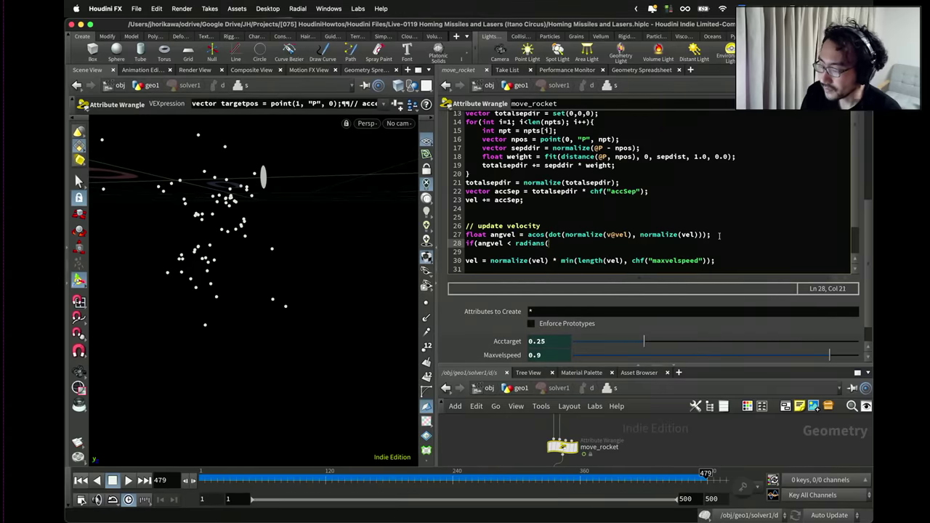
text(45))
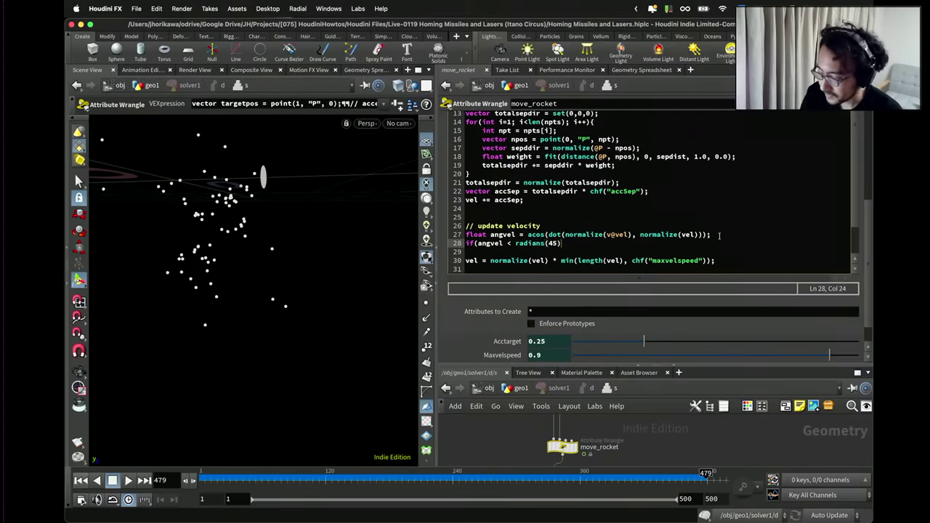
text(){)
key(Return)
key(Return)
text(})
key(Up)
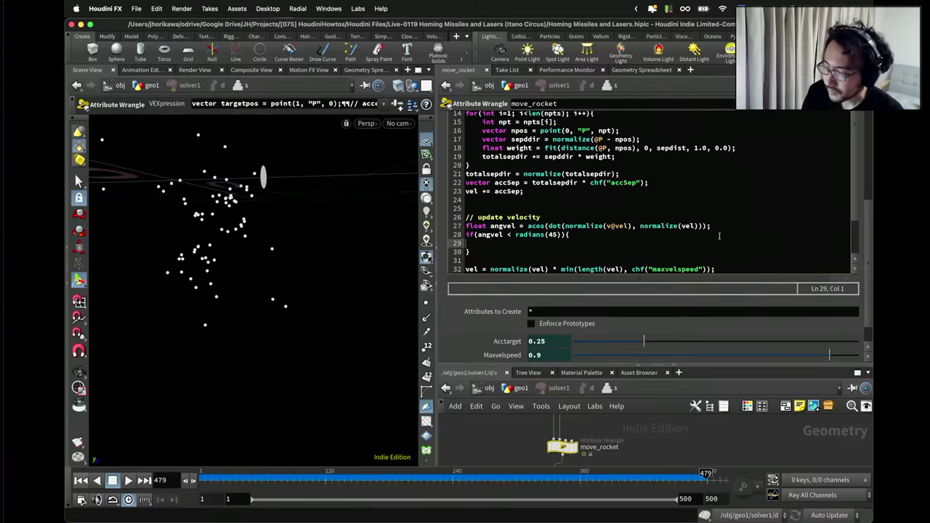
key(Tab)
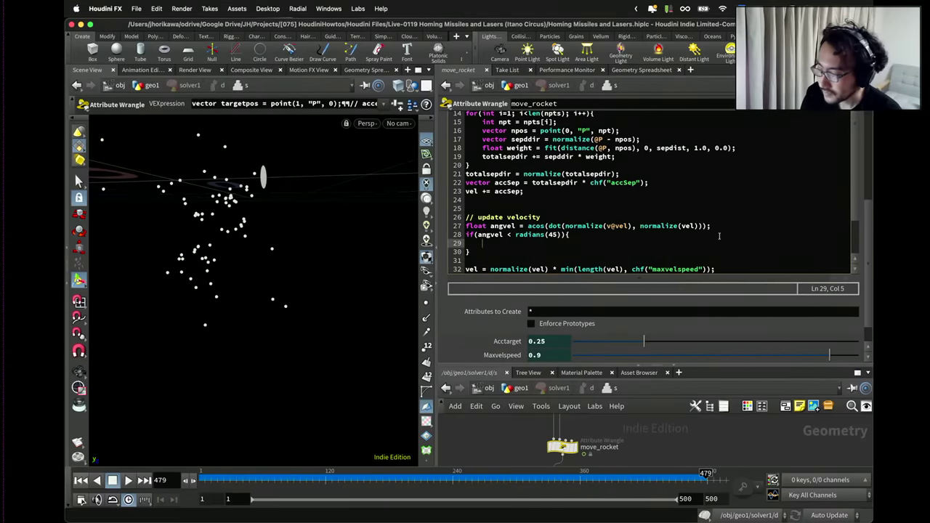
text(vel = )
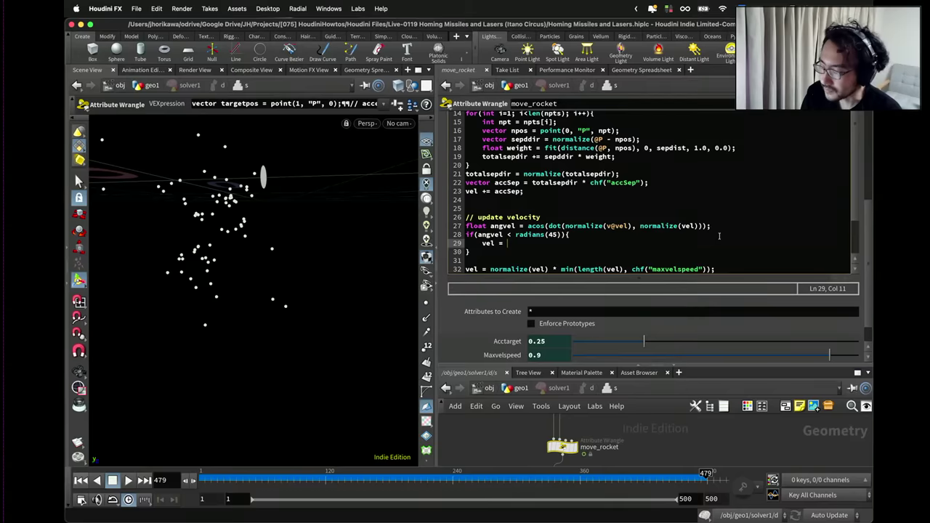
text(nor)
text(m)
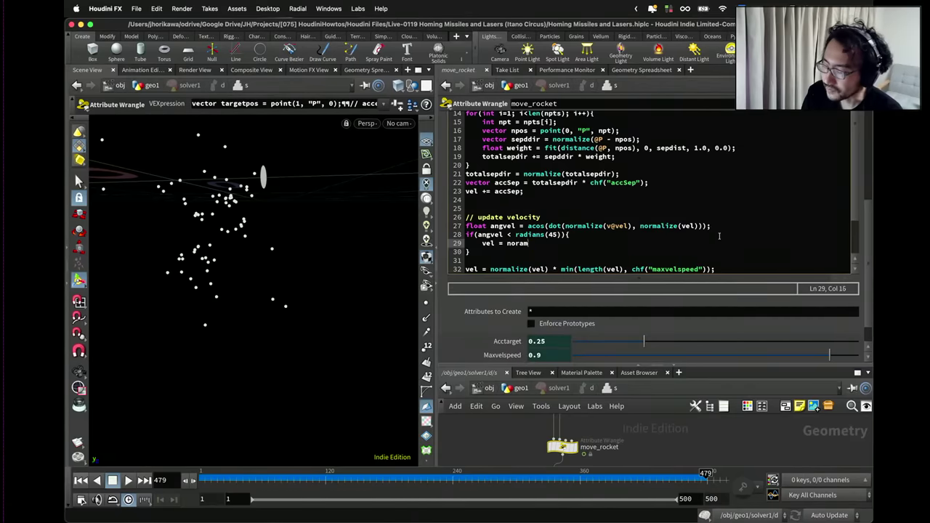
text(alize()
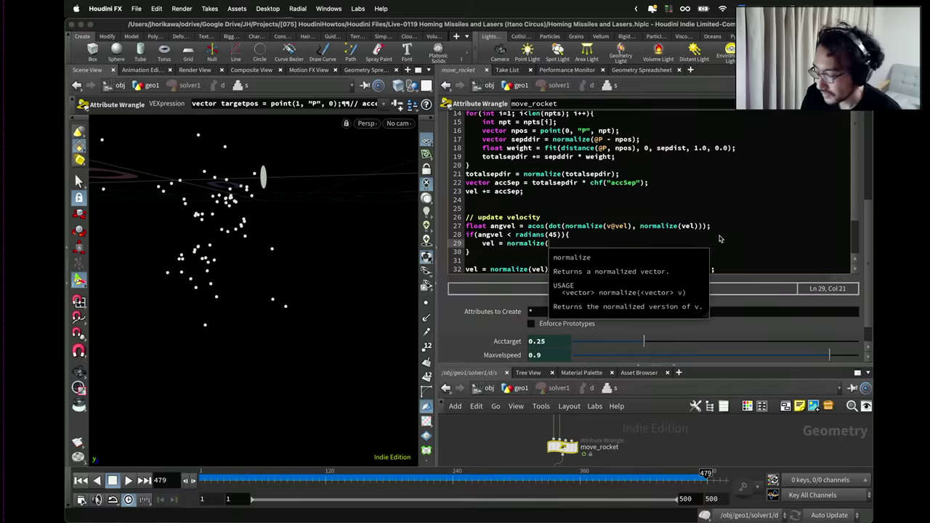
text(v@vel) * )
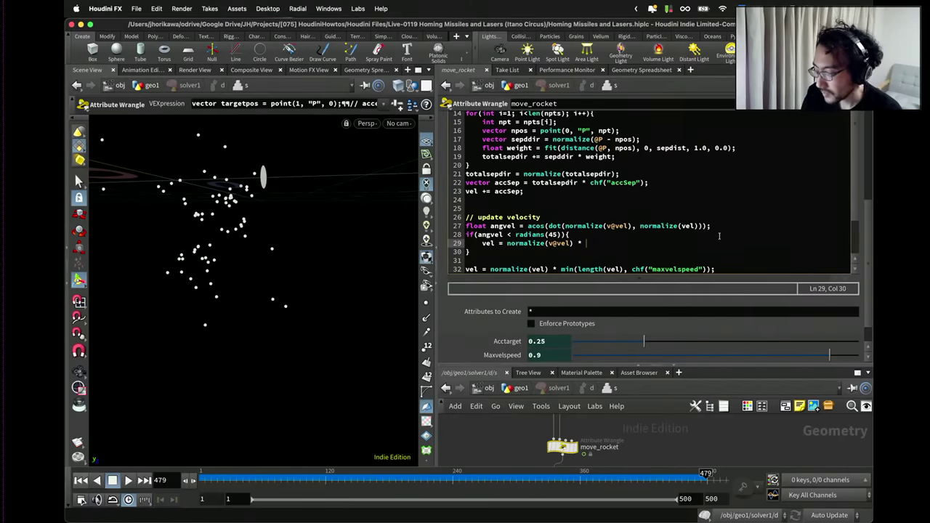
text(length()
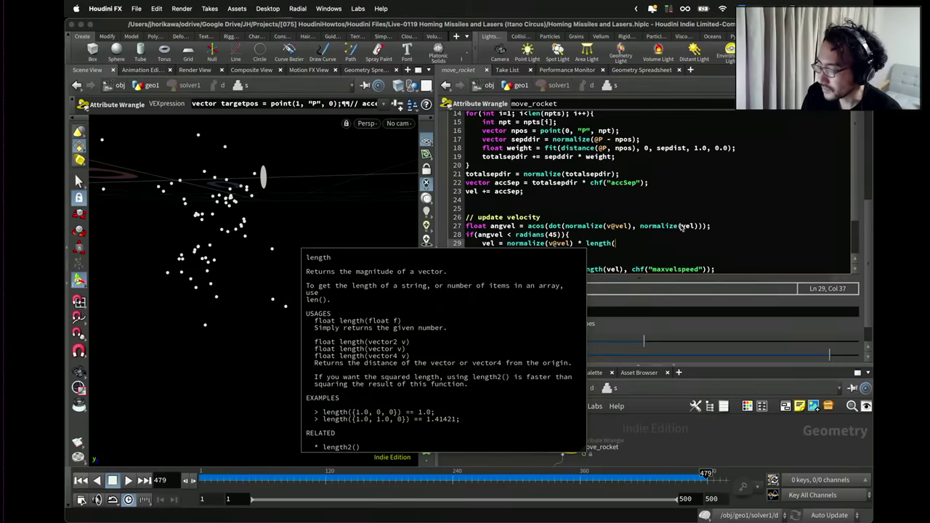
text(vel);)
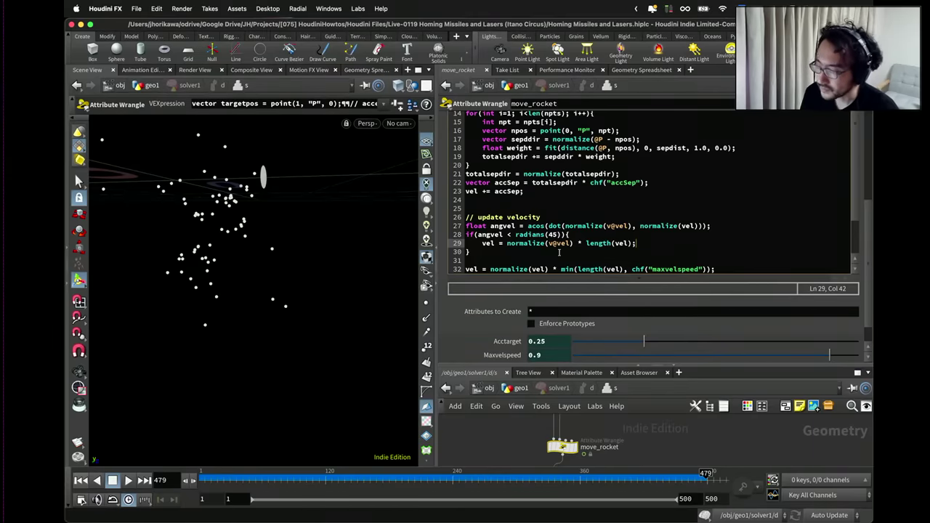
click(556, 251)
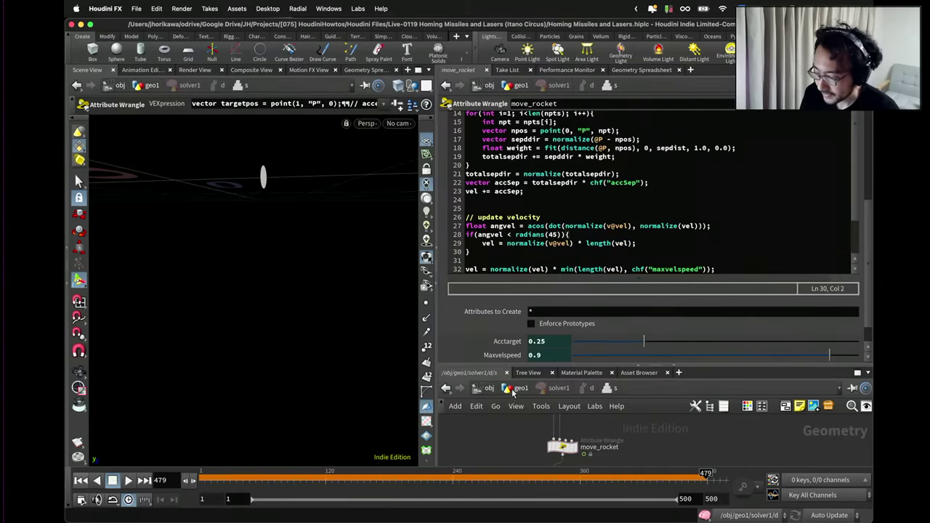
Return to the geo1 network, display output0, and rewind to frame 1.
drag(613, 367, 615, 221)
scroll(592, 420, down, 3)
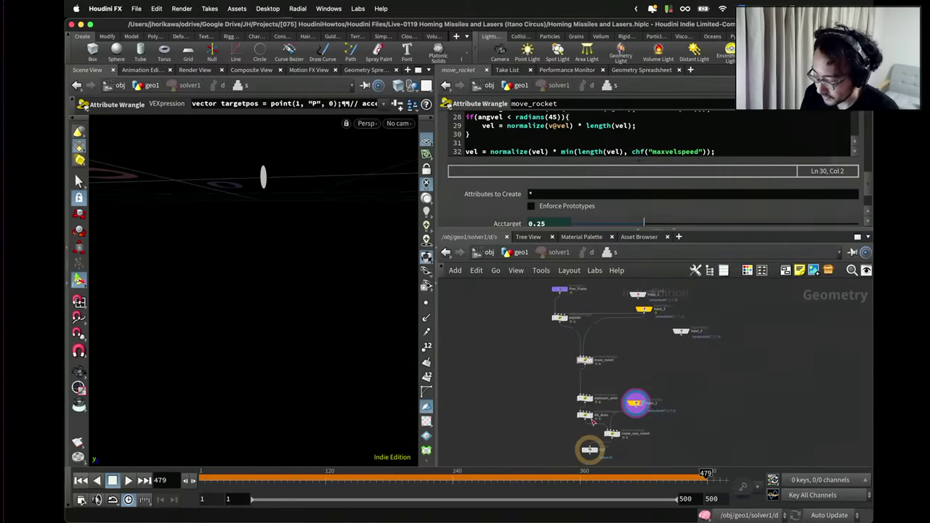
click(521, 254)
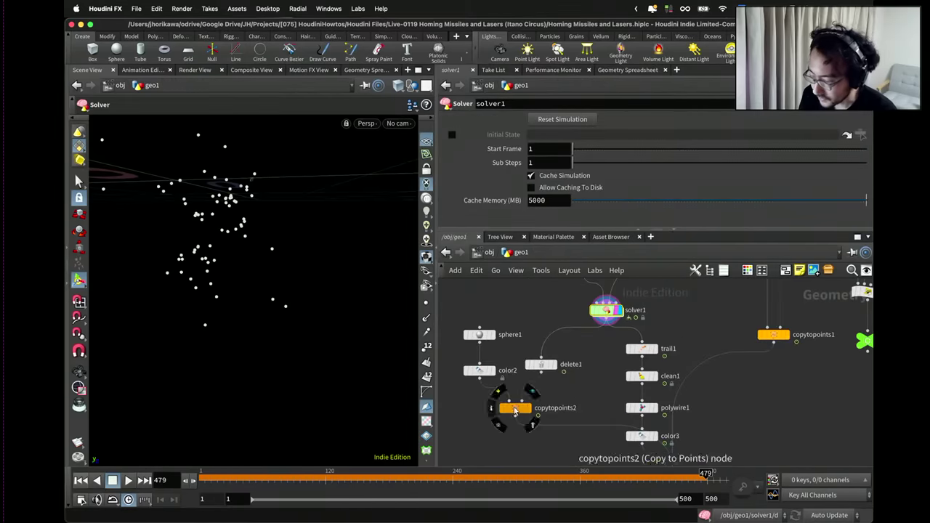
scroll(657, 427, down, 5)
scroll(646, 418, up, 4)
click(637, 430)
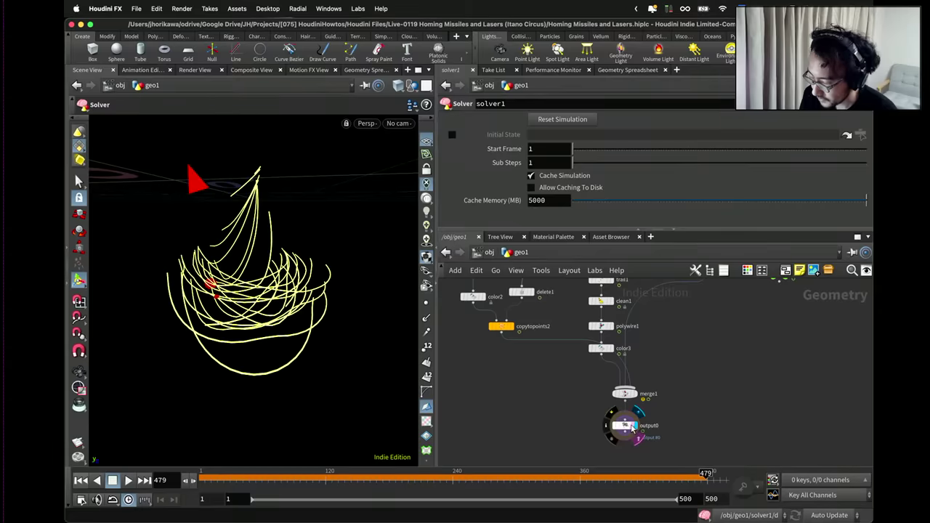
click(625, 425)
click(82, 480)
Orbit around the missile trails during playback, stop at frame 196, and zoom the network out.
key(Escape)
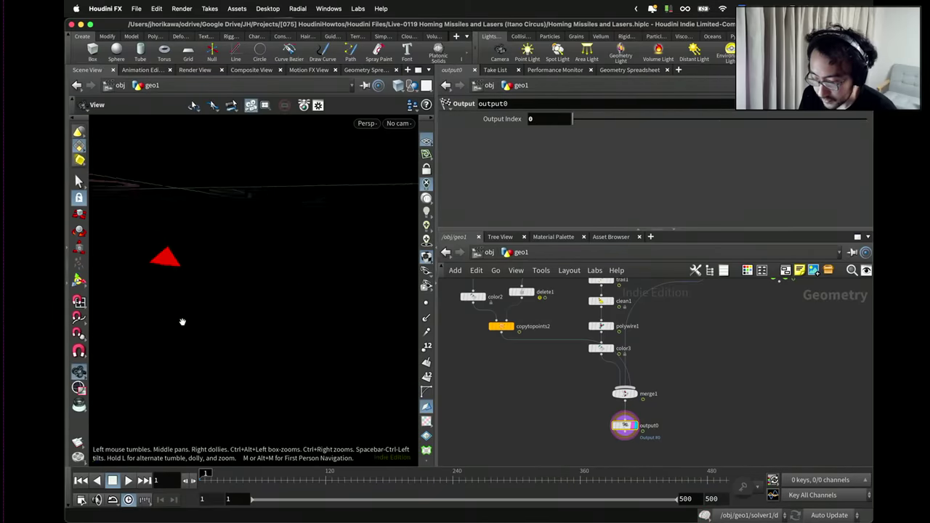
drag(182, 322, 250, 293)
key(Return)
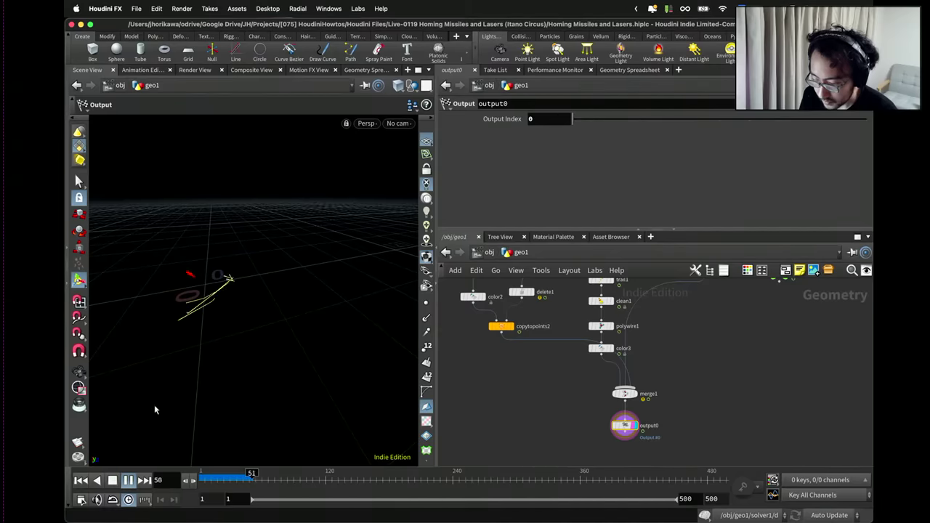
key(Escape)
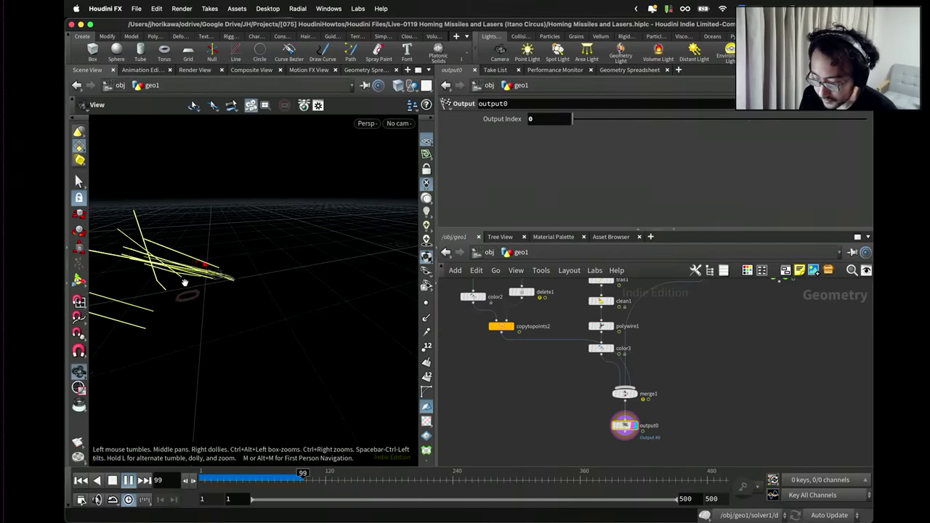
drag(174, 308, 257, 265)
key(space)
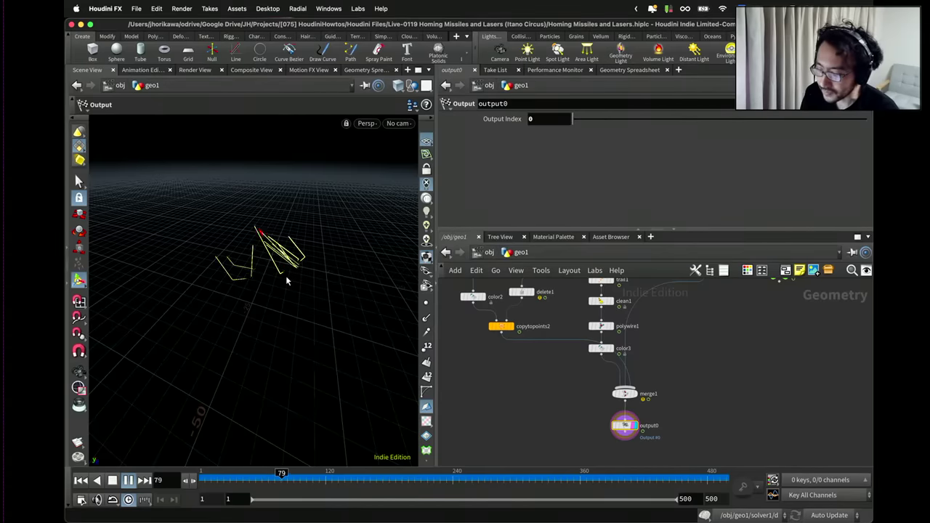
drag(286, 265, 265, 284)
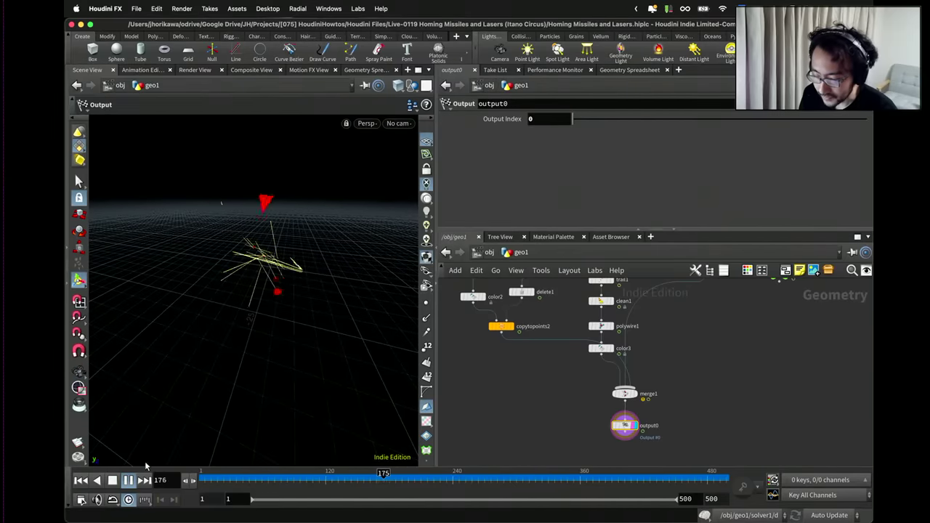
click(129, 482)
scroll(511, 353, down, 4)
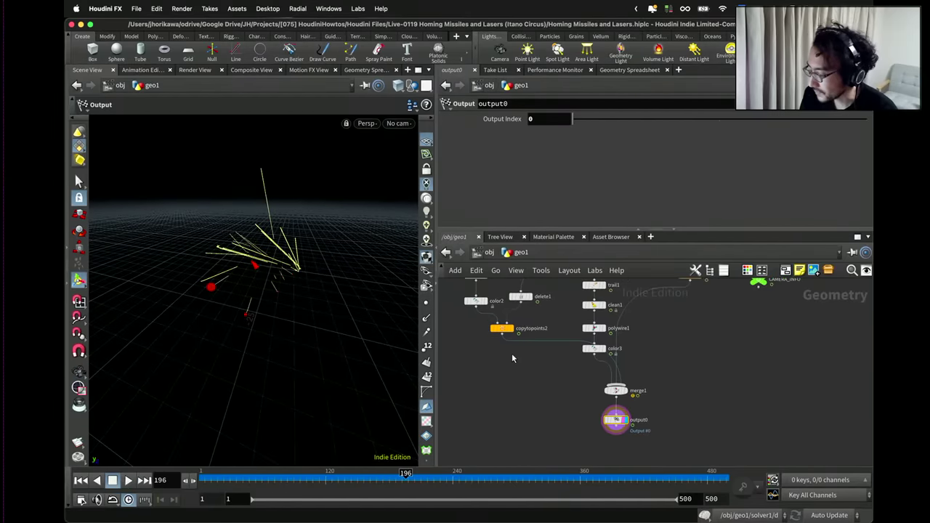
scroll(559, 360, up, 5)
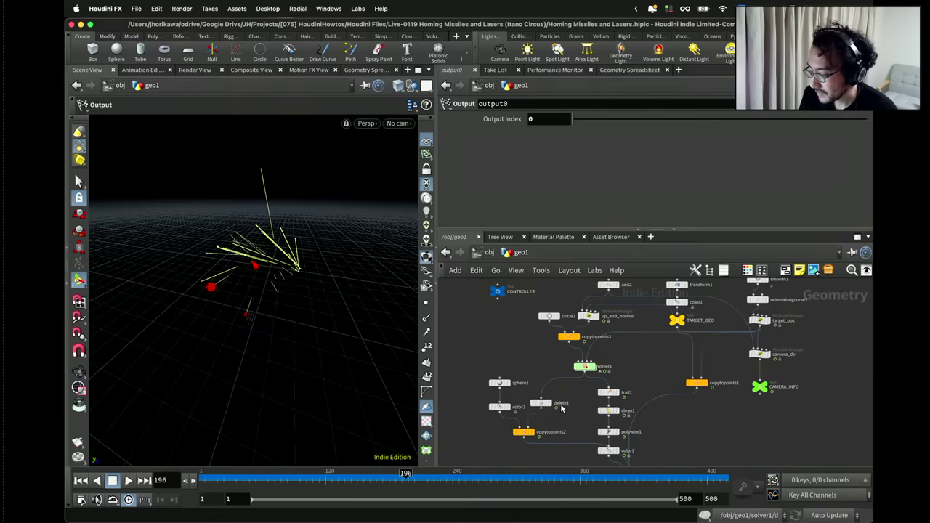
Set CONTROLLER rocket follow acc speed to 1 and rewind the simulation to frame 1.
click(498, 294)
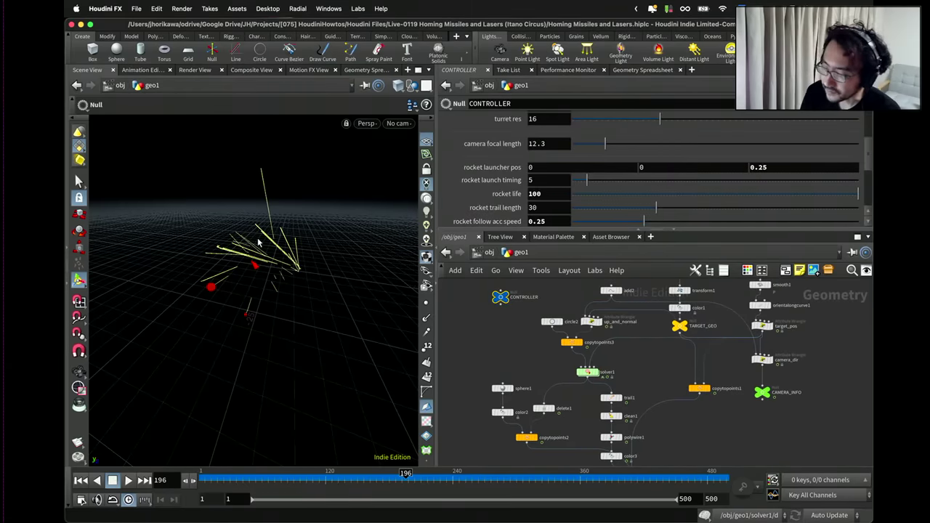
scroll(472, 167, down, 4)
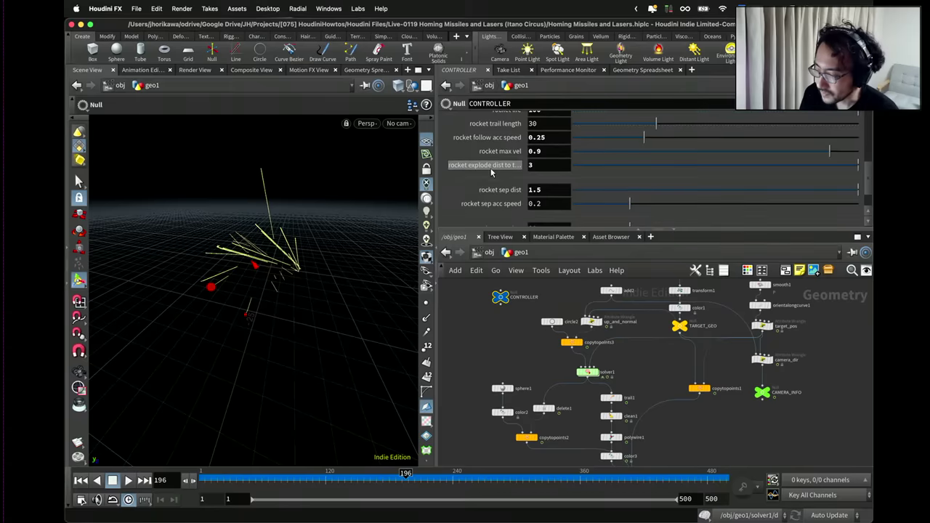
scroll(502, 168, up, 1)
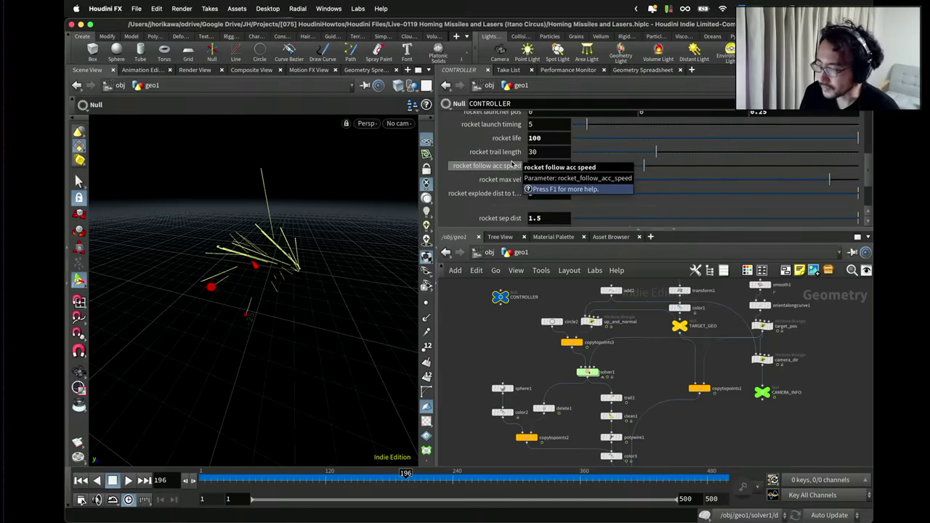
scroll(538, 169, up, 2)
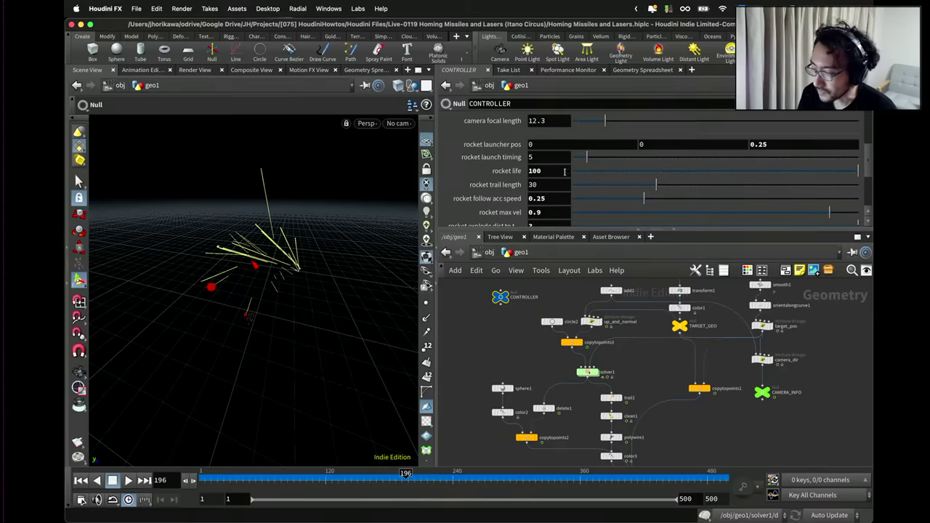
scroll(563, 169, down, 1)
scroll(559, 174, up, 2)
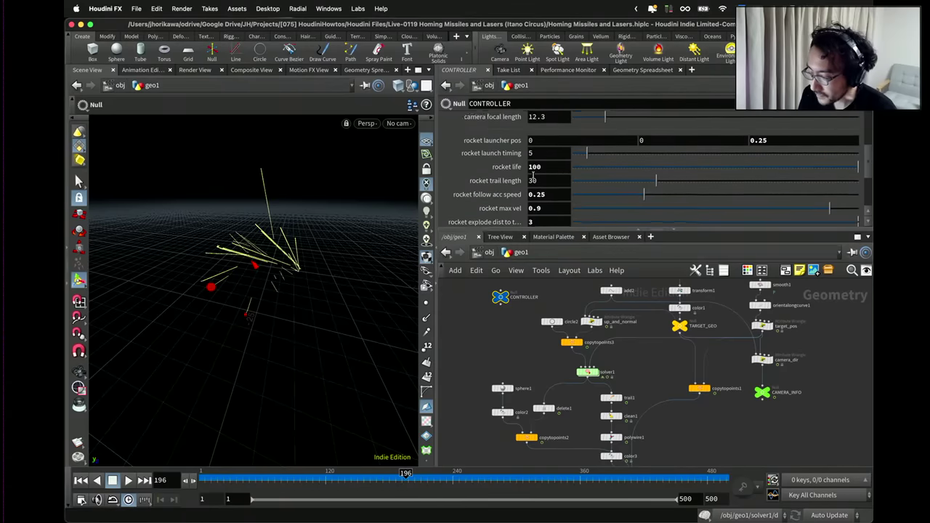
drag(535, 229, 535, 278)
scroll(536, 196, down, 3)
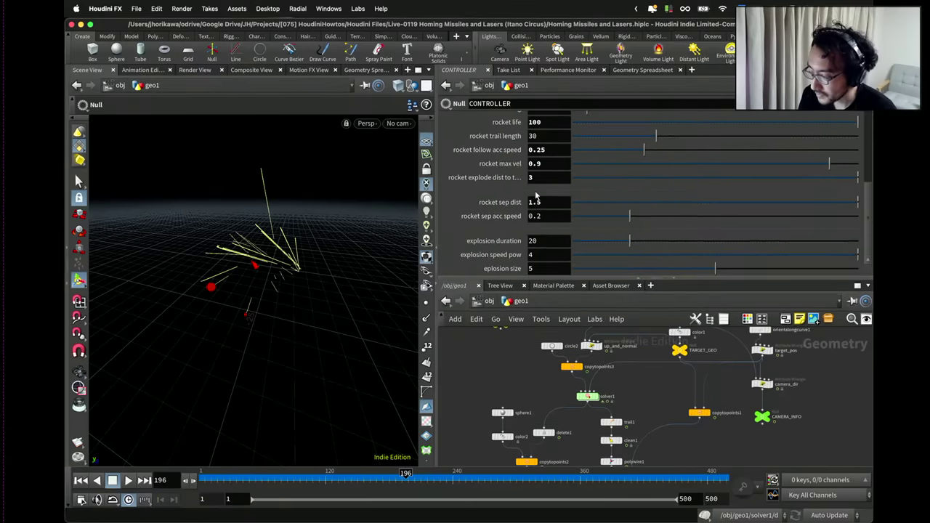
scroll(531, 195, up, 6)
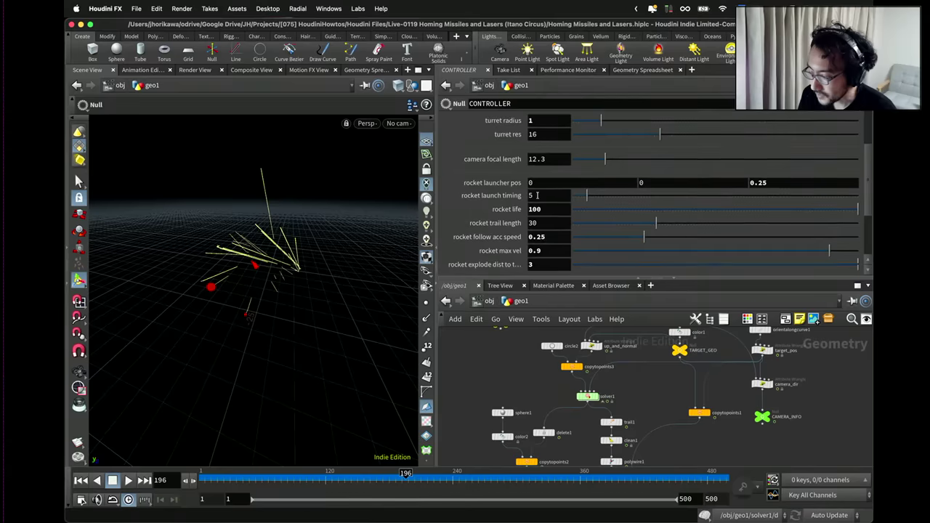
scroll(538, 179, up, 3)
scroll(539, 171, down, 9)
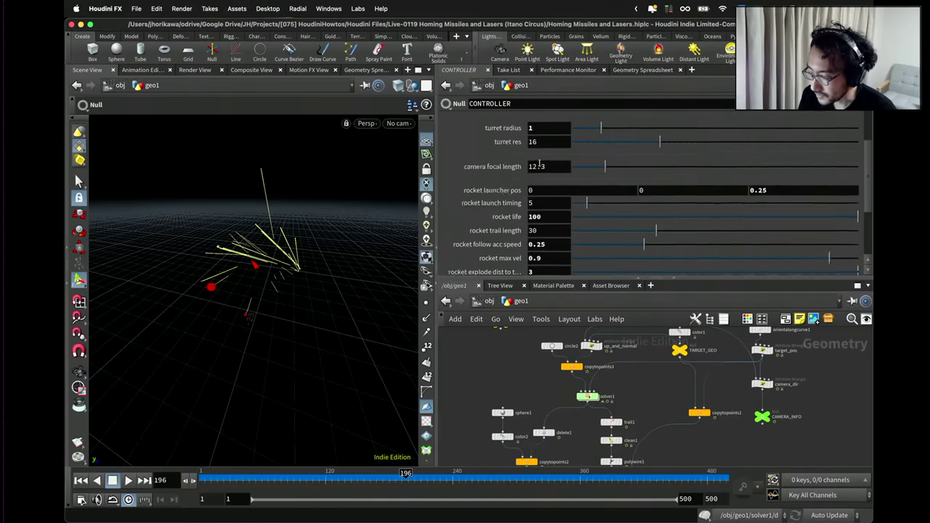
scroll(539, 164, up, 2)
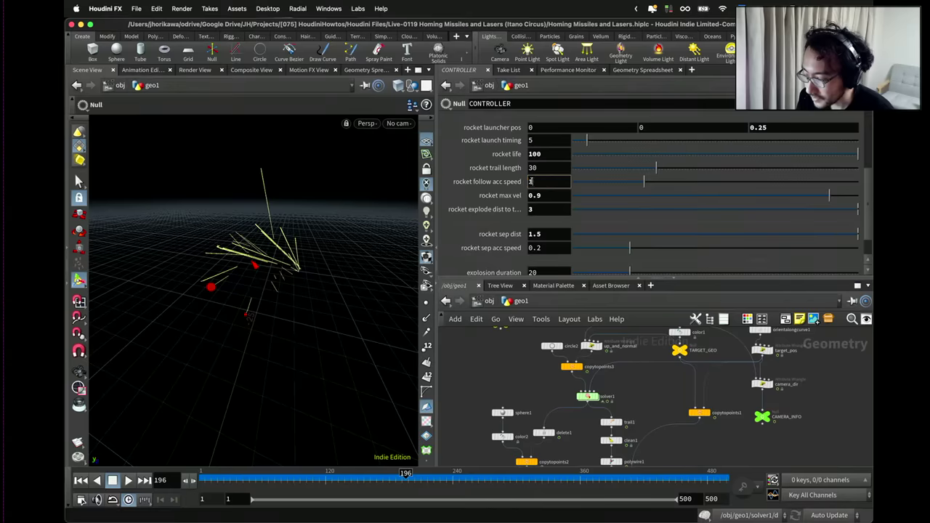
key(Return)
click(82, 481)
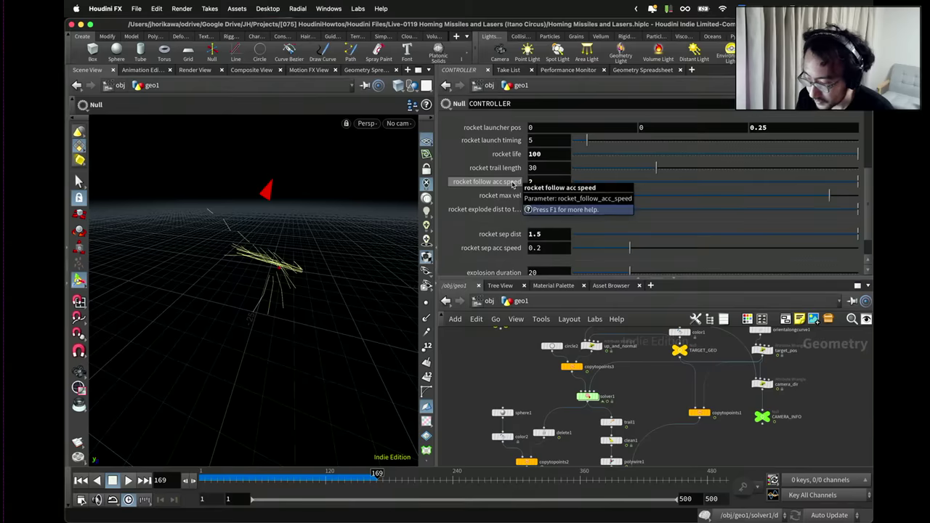
Set rocket follow acc speed to 2, rewind, and orbit the view following the replaying rockets.
text(2)
key(Return)
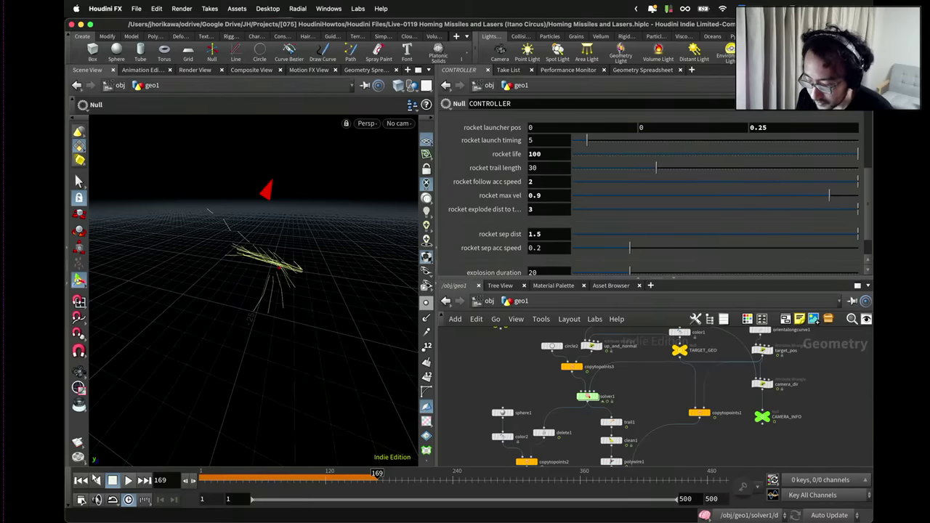
click(80, 479)
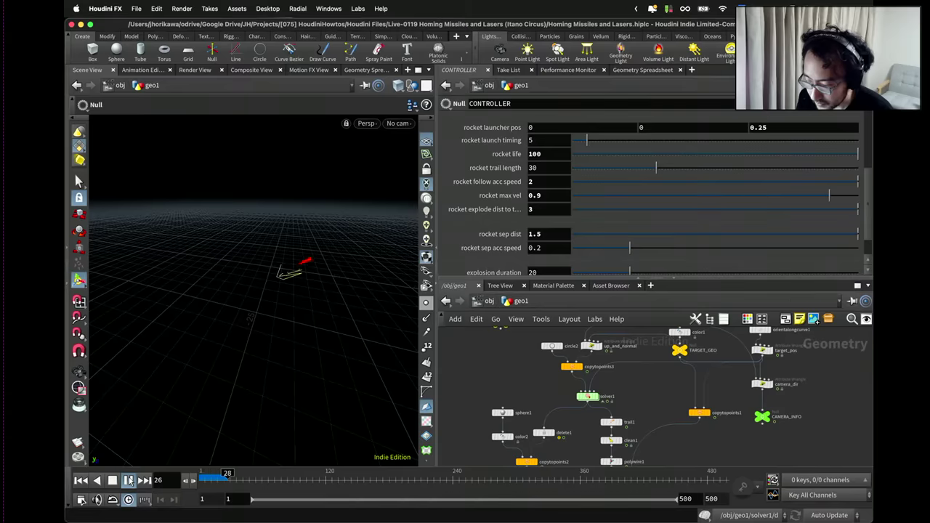
key(Escape)
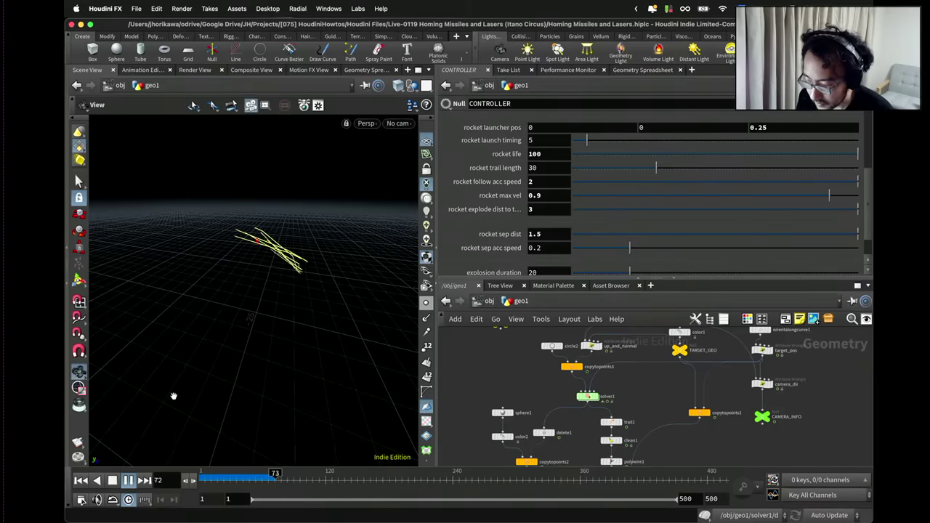
drag(172, 395, 155, 359)
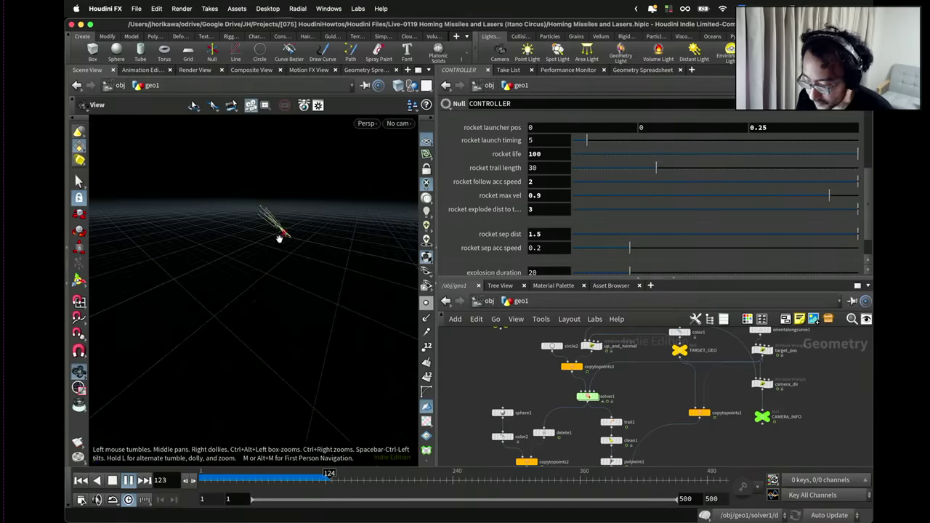
drag(280, 238, 232, 276)
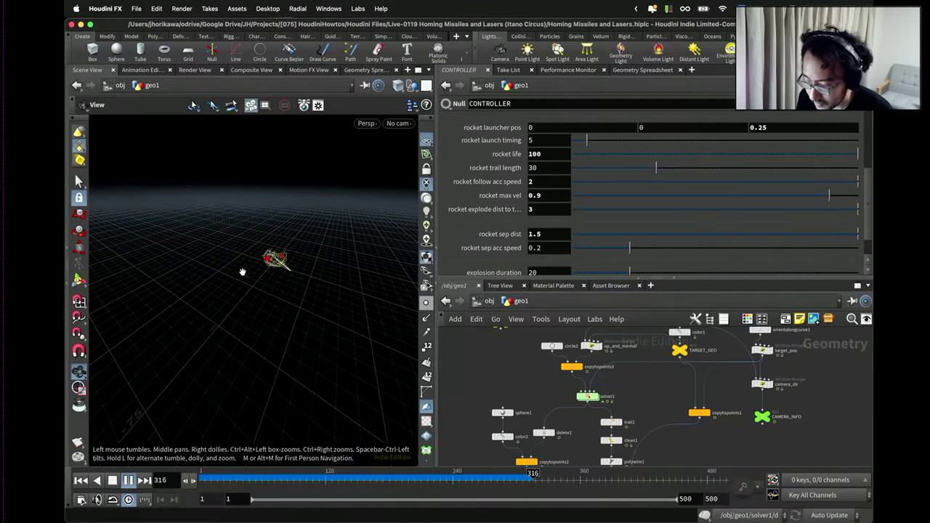
drag(242, 272, 273, 258)
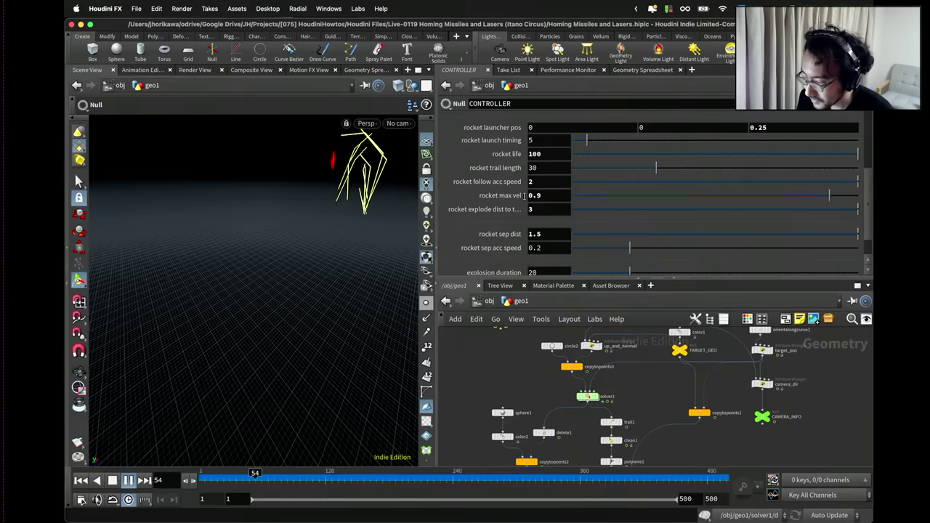
Set rocket max vel to 1.5, replay from frame 1, and orbit around the rockets.
click(525, 195)
text(1.5)
key(Return)
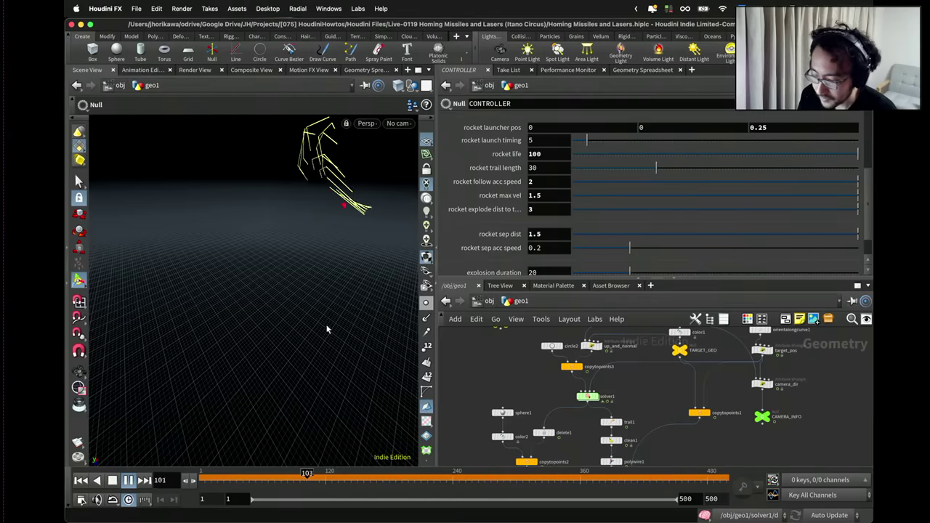
click(79, 479)
click(112, 480)
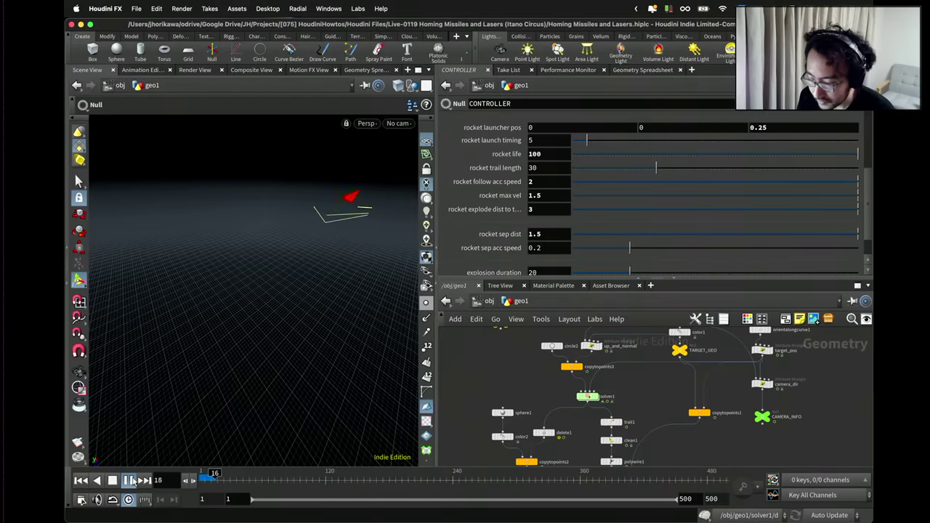
key(Escape)
drag(156, 434, 294, 288)
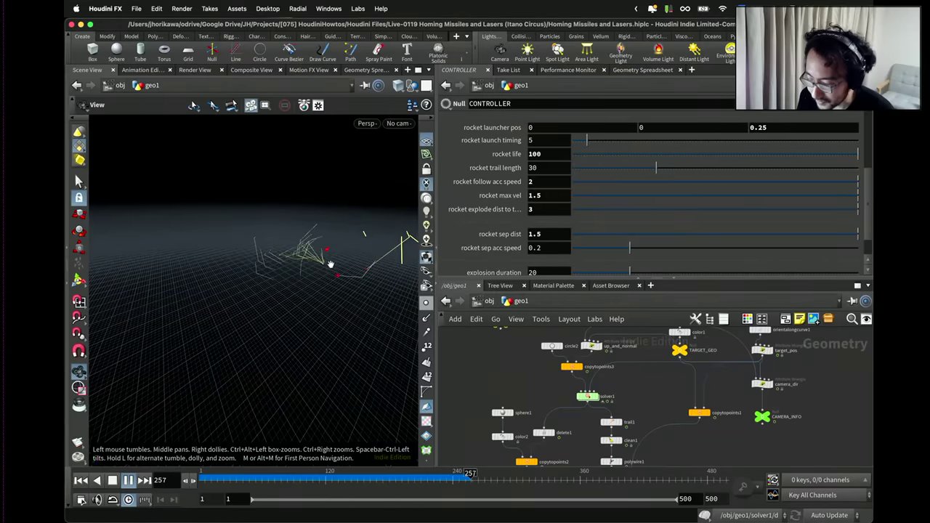
key(Return)
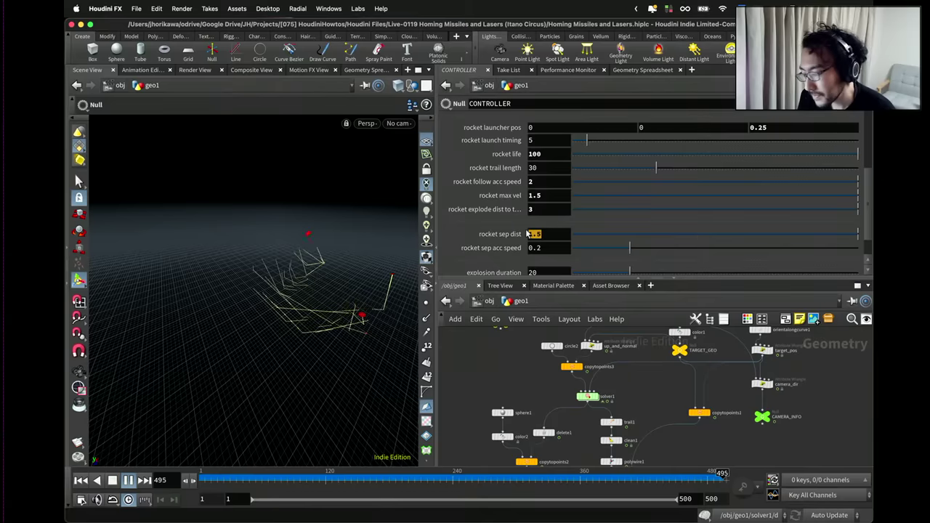
Set rocket sep dist to 0.8 and stop the simulation playback.
text(8)
key(Return)
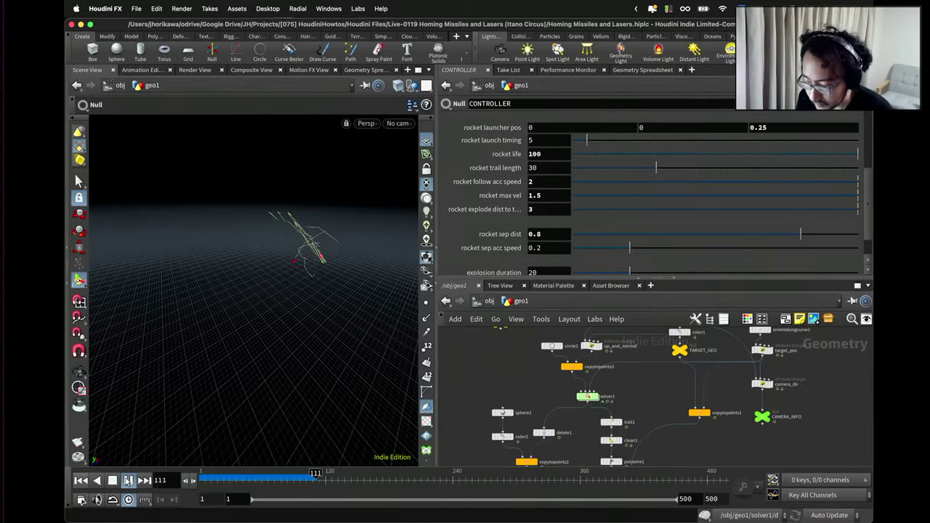
click(128, 479)
Orbit the scene, then look through cam1 at the yellow missile beams.
key(Escape)
drag(291, 339, 233, 319)
key(Return)
key(Escape)
key(Return)
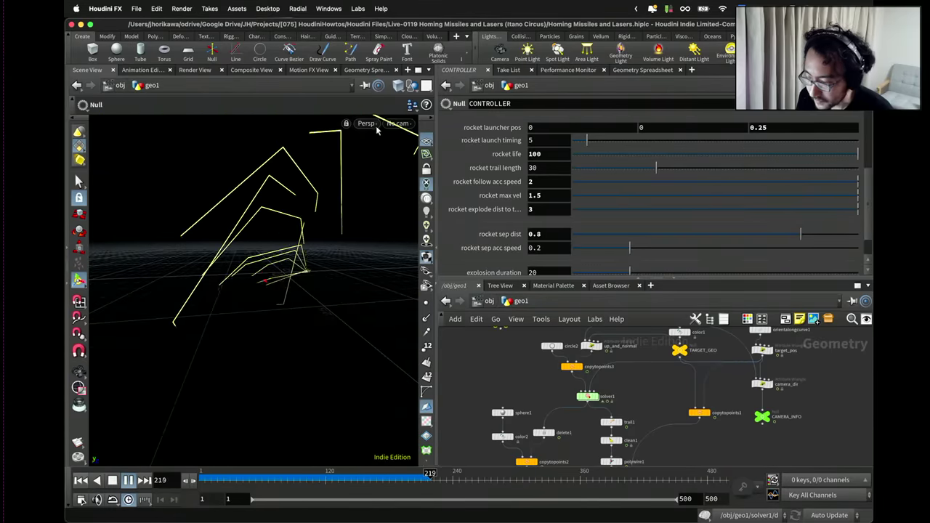
click(398, 124)
click(404, 181)
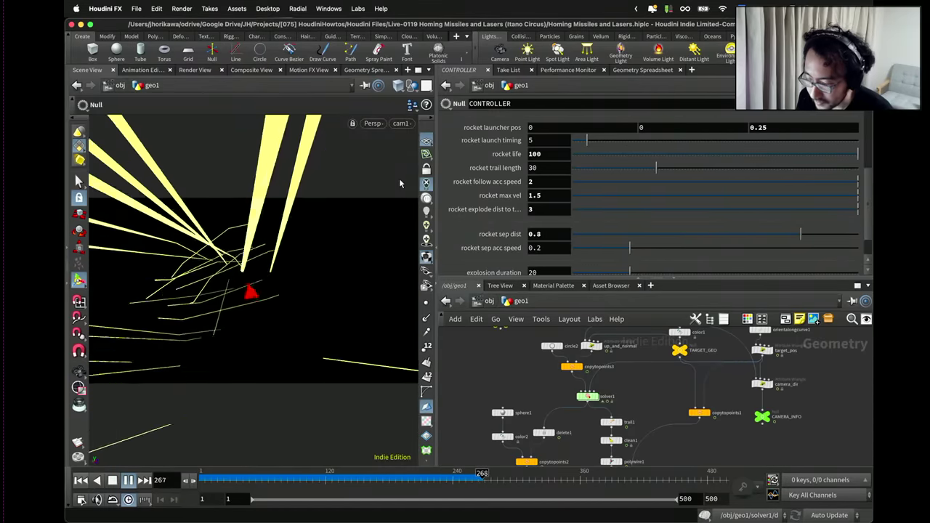
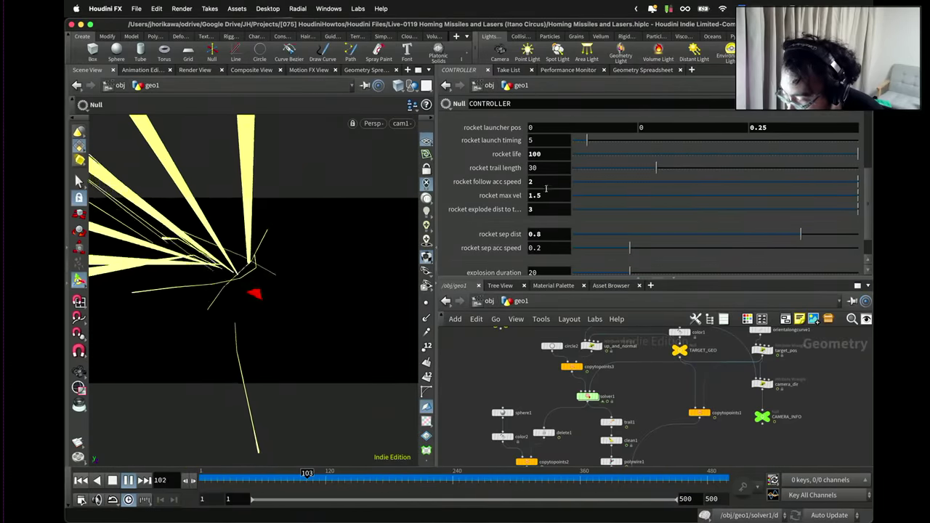
Set the CONTROLLER's rocket follow acc speed to 5 and replay the missile simulation from frame 1.
click(530, 182)
text(5)
key(Return)
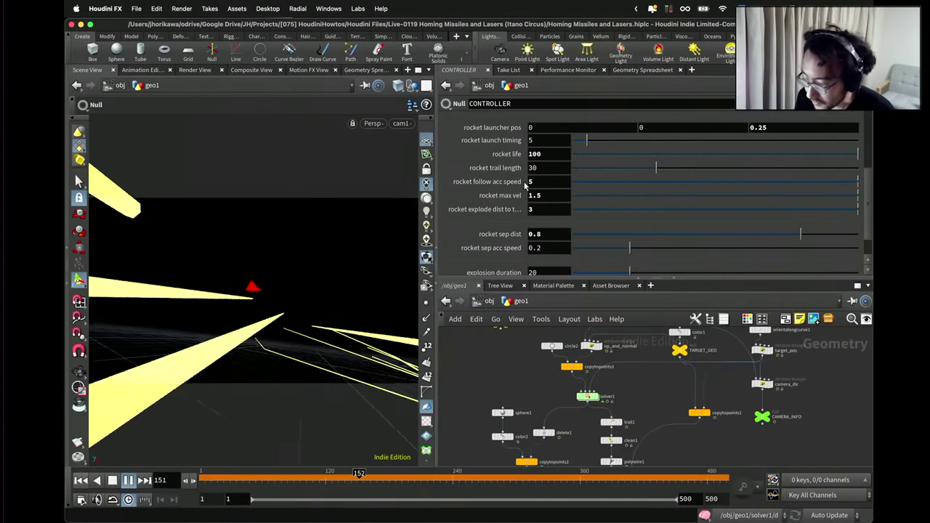
click(81, 479)
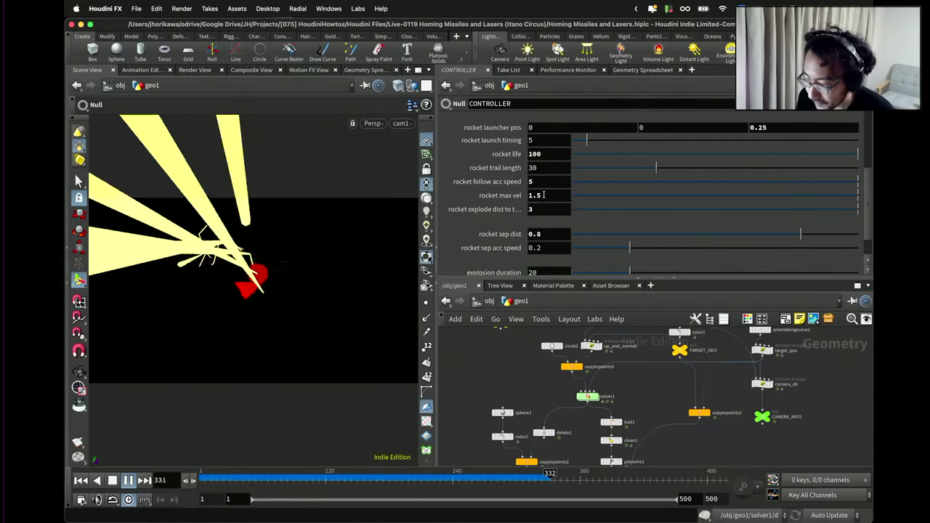
click(546, 182)
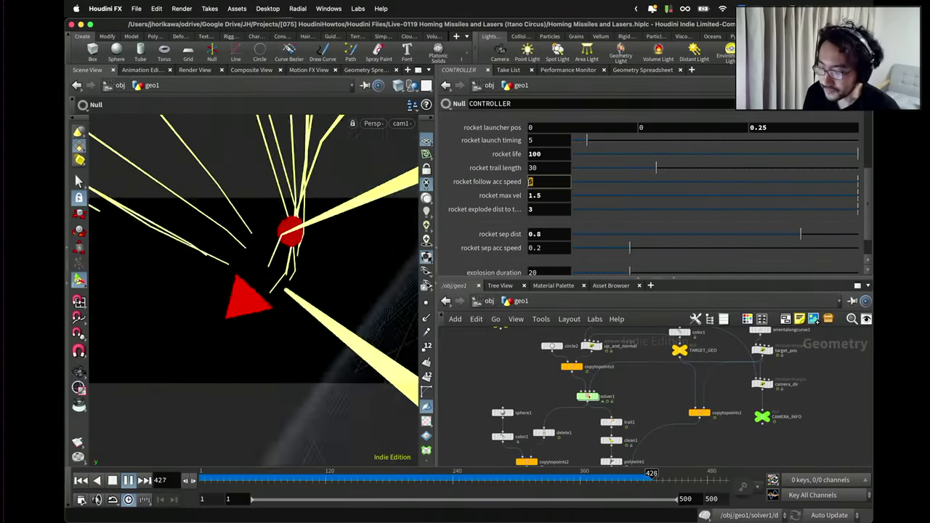
text(5)
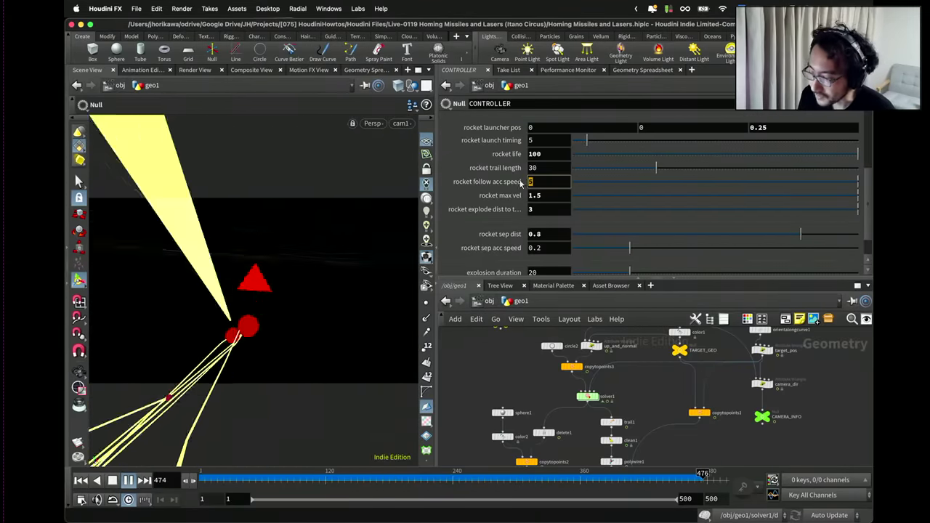
key(Return)
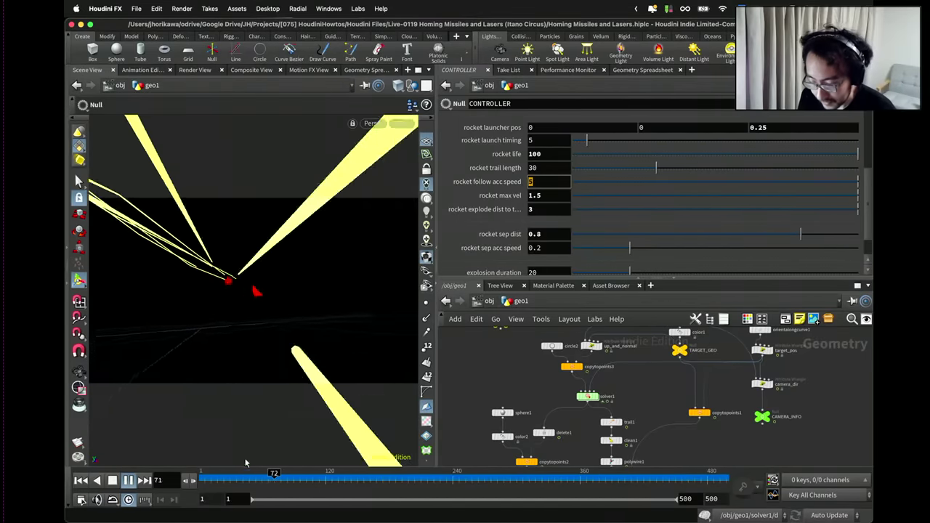
key(Up)
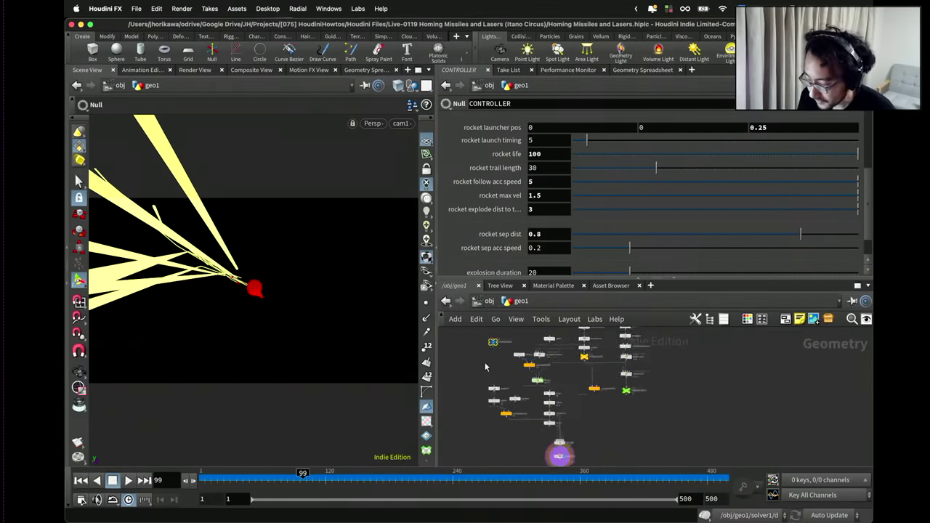
Dive into solver1 and review the create_new_rocket wrangle code.
double_click(587, 397)
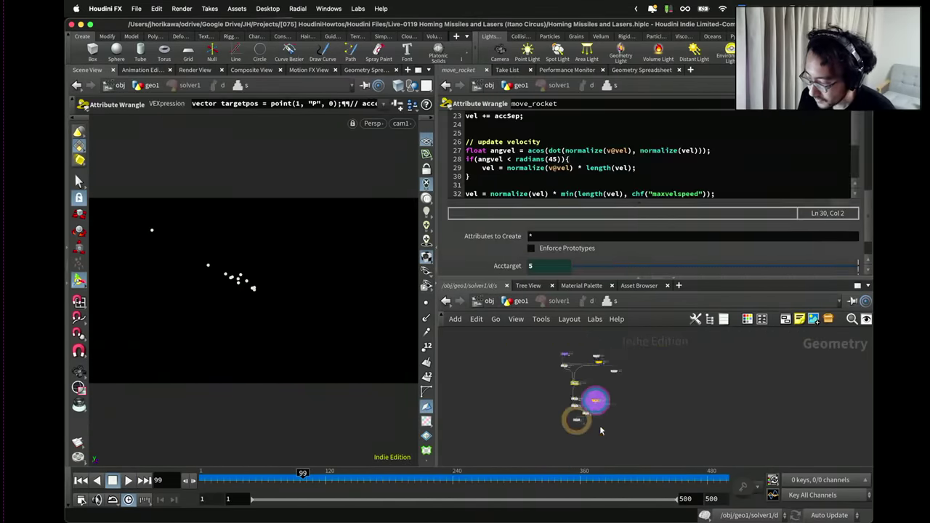
click(540, 386)
scroll(538, 255, up, 3)
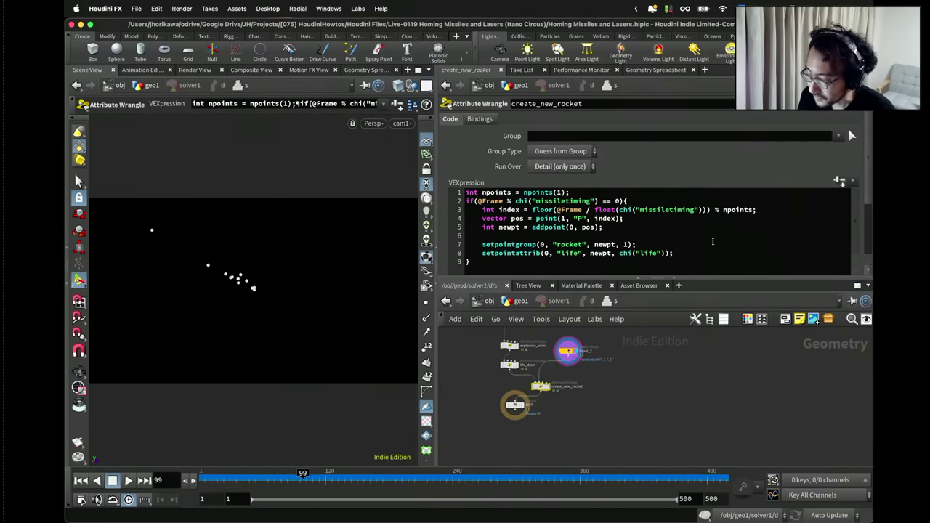
Return to geo1 and open Edit Parameter Interface for the CONTROLLER node.
click(517, 301)
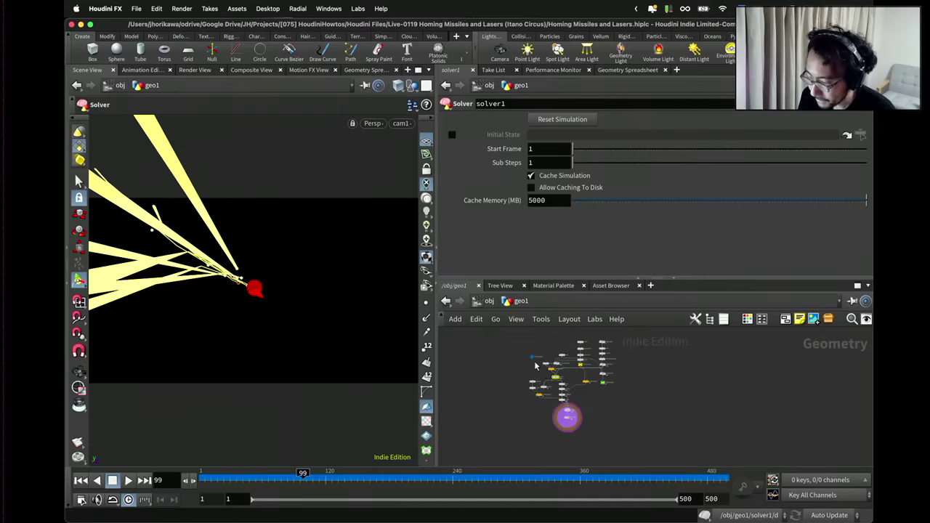
click(527, 344)
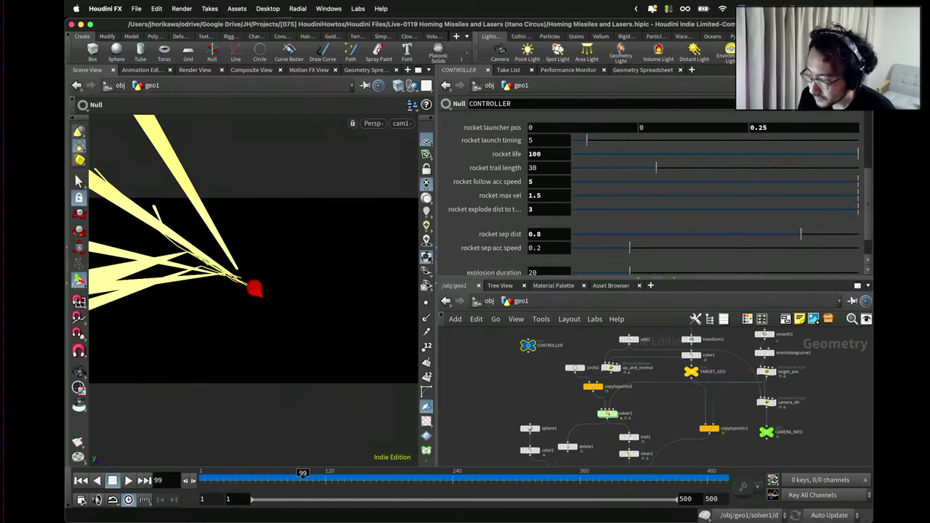
click(802, 103)
click(734, 119)
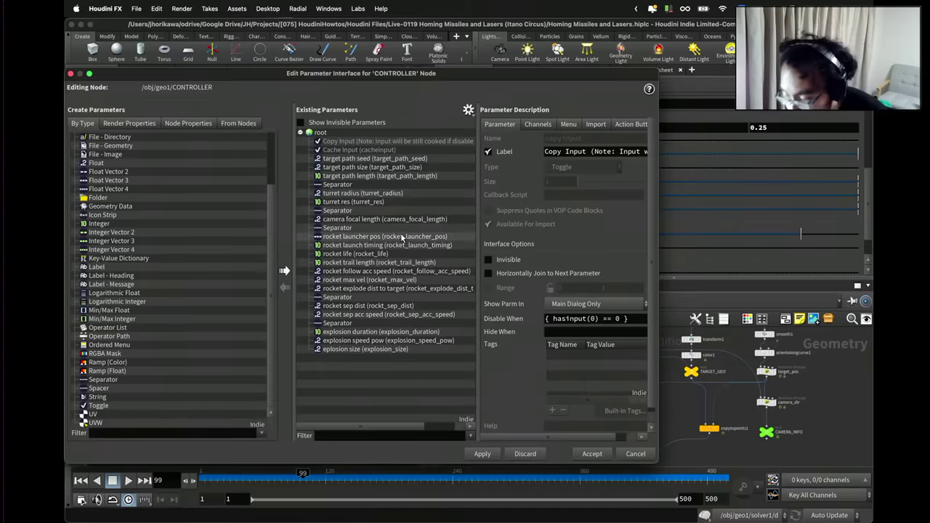
Insert a Separator after rocket trail length in the CONTROLLER parameter list, then move the editor aside.
click(356, 272)
click(357, 281)
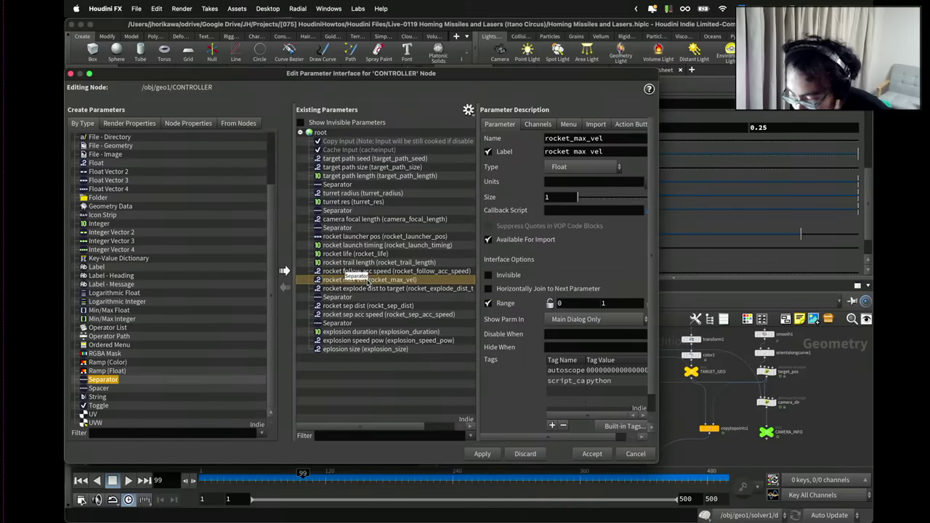
drag(379, 269, 378, 267)
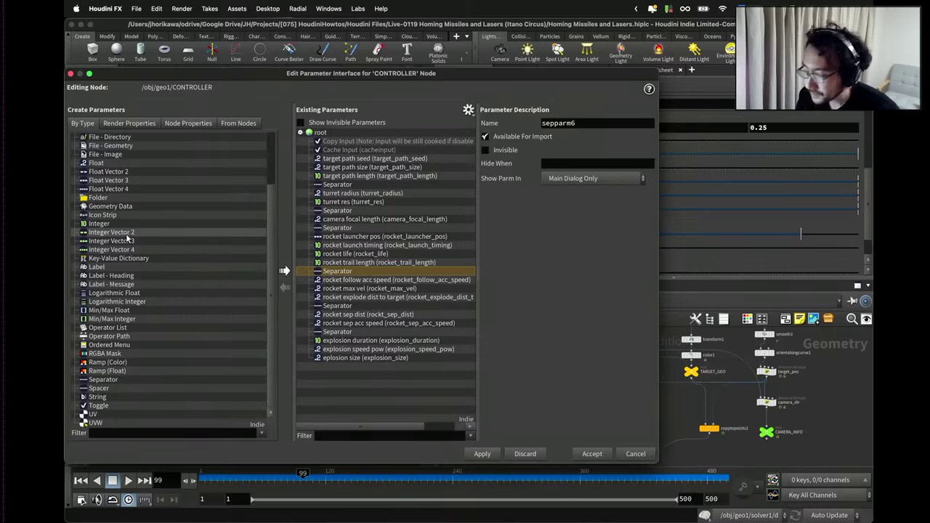
drag(446, 74, 231, 74)
Dive back into the solver and bring up the move_rocket wrangle code.
double_click(608, 412)
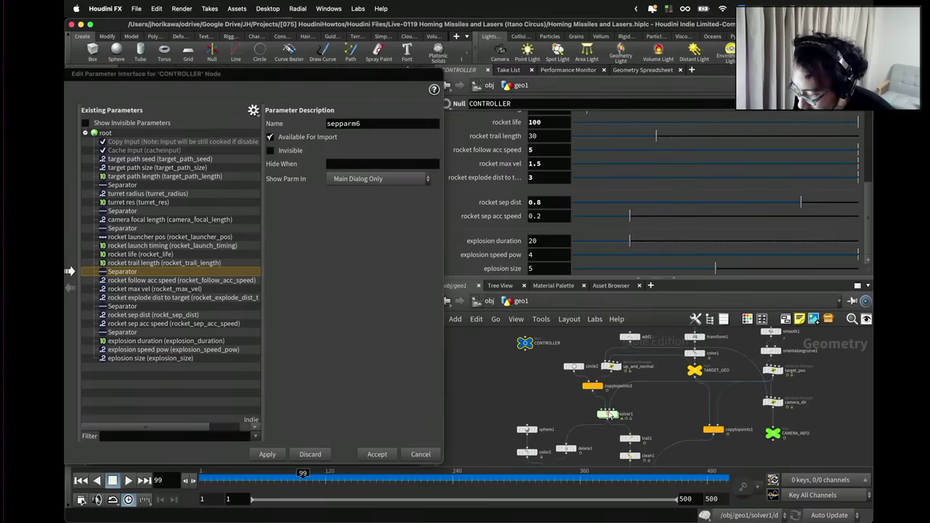
scroll(582, 371, up, 2)
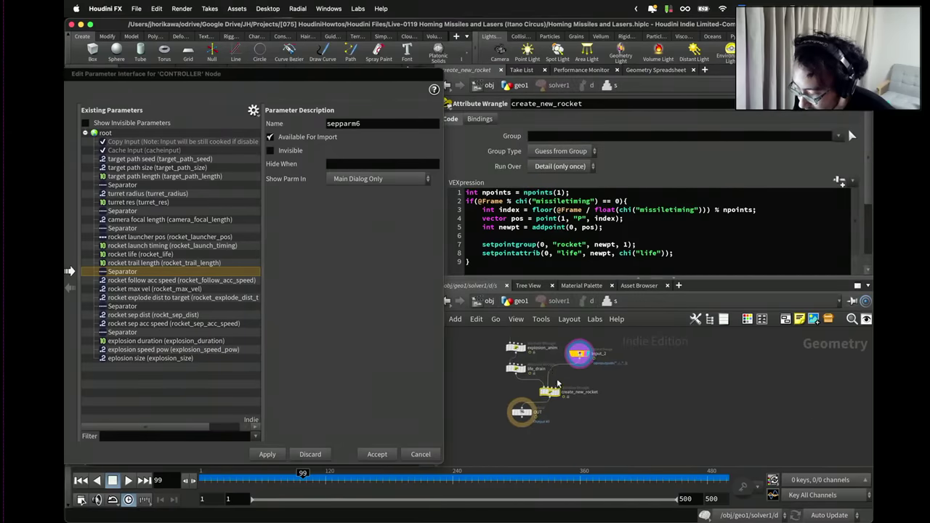
middle_drag(560, 342, 570, 395)
click(540, 366)
scroll(572, 266, down, 2)
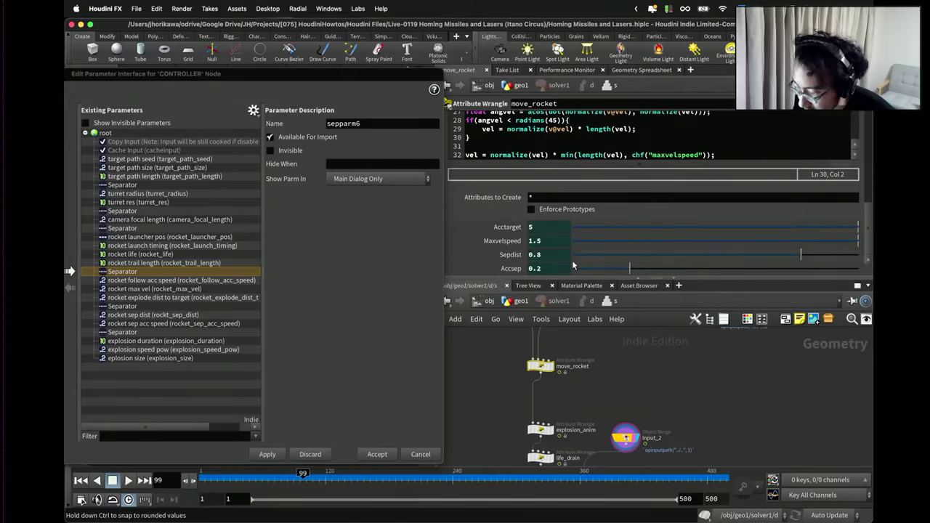
scroll(604, 193, up, 3)
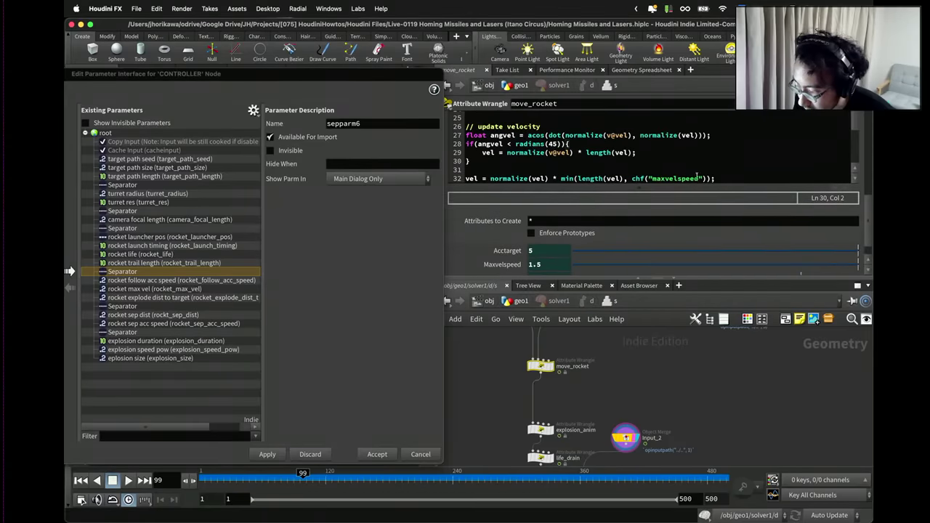
Replace the hard-coded 45 angle on line 28 with chi("anglelimit").
double_click(554, 173)
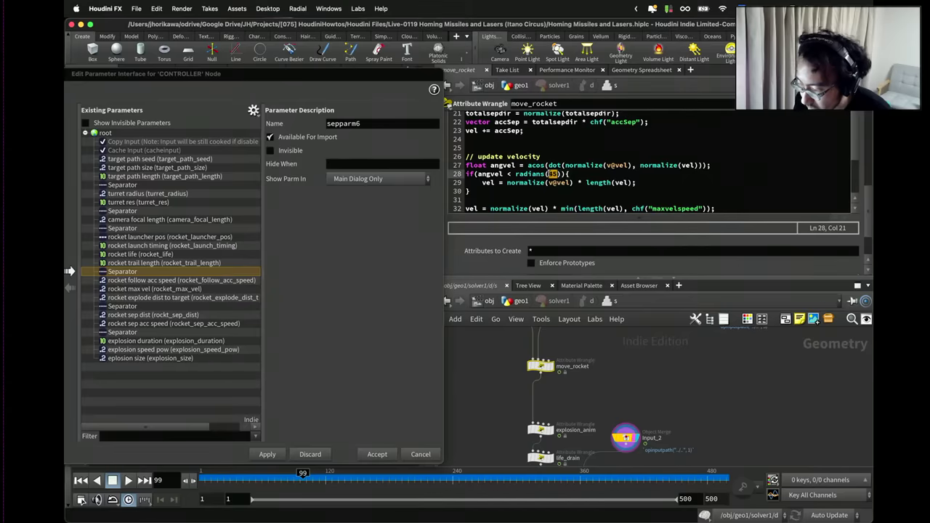
text(chi()
text("angle")
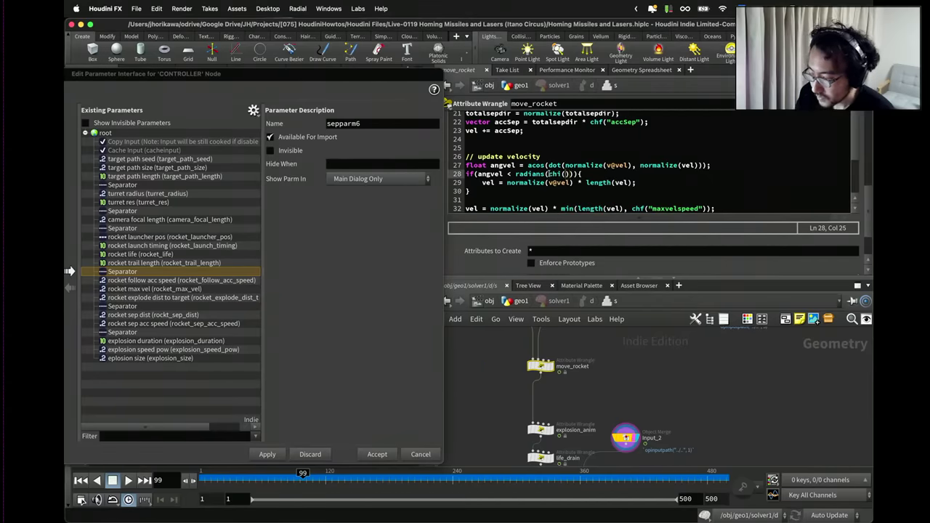
text(limie)
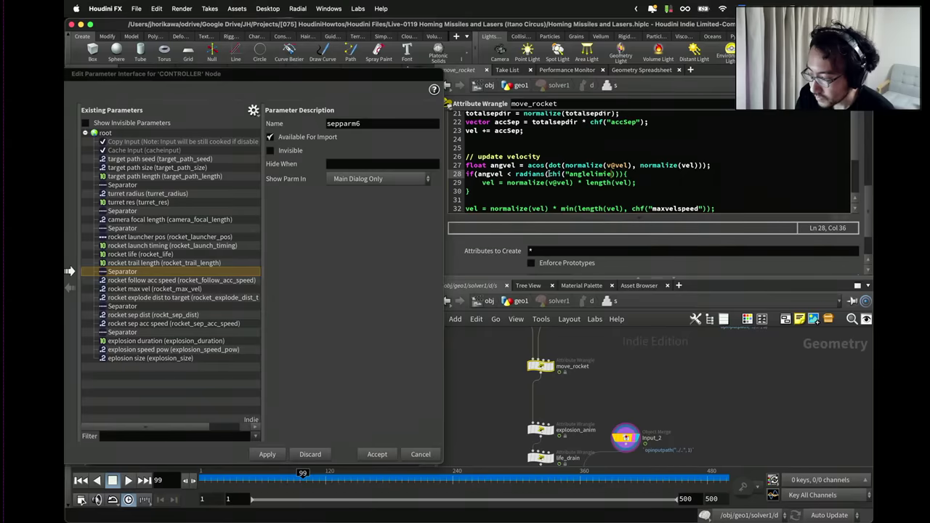
key(BackSpace)
text(t"))
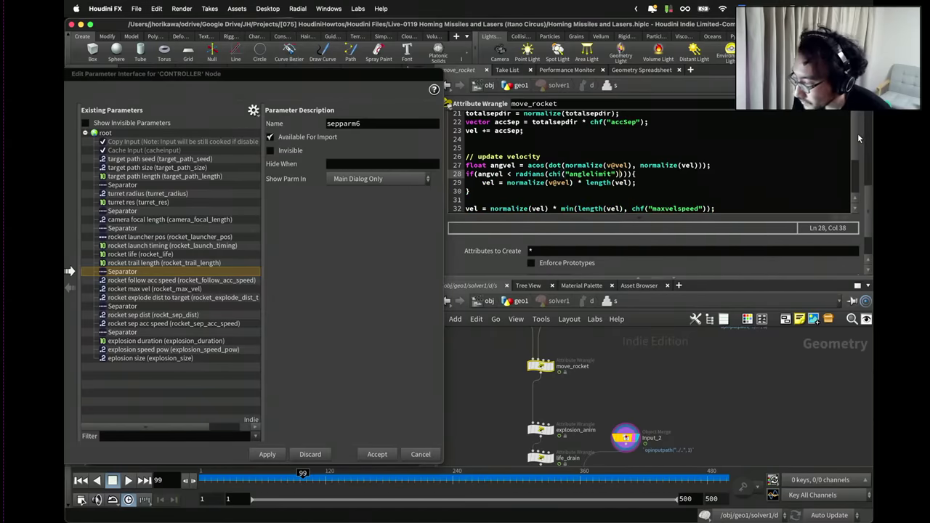
Remove the surplus closing parentheses on line 28 so the wrangle compiles.
scroll(855, 134, up, 10)
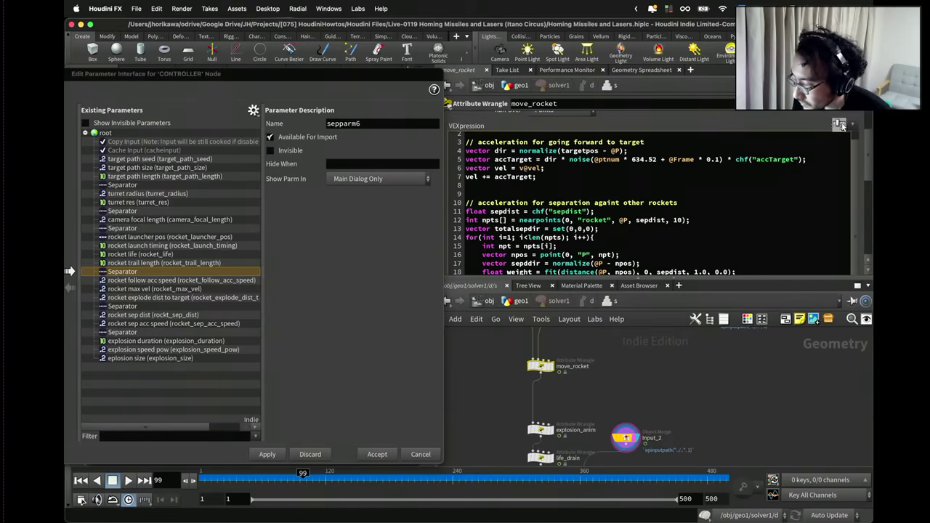
scroll(557, 175, down, 10)
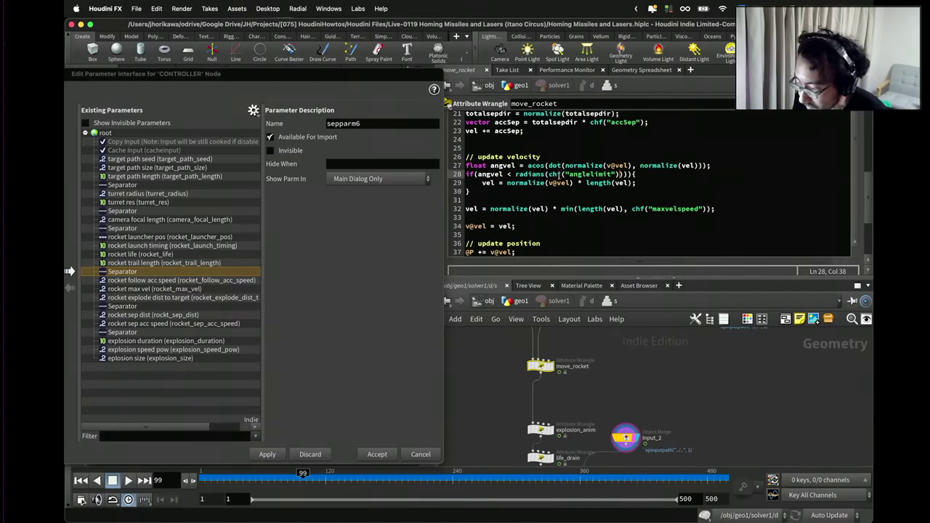
scroll(811, 147, up, 10)
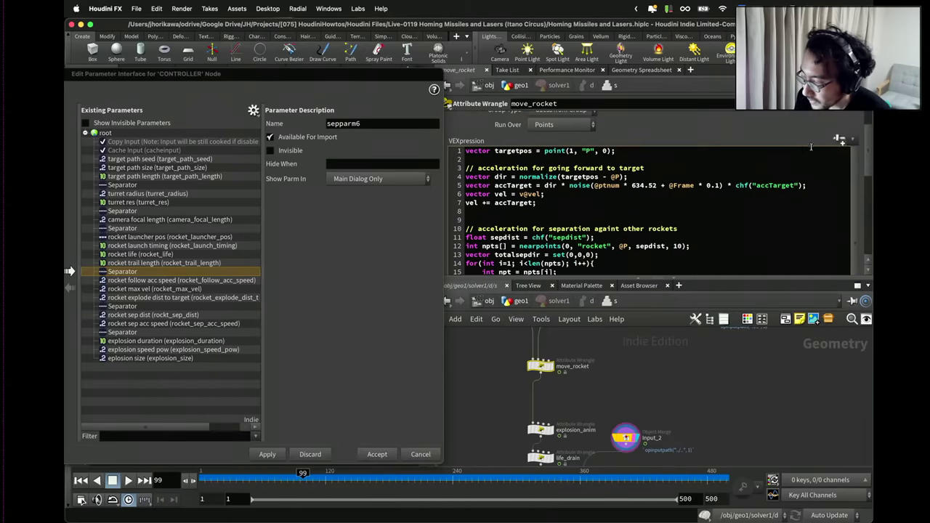
scroll(835, 147, up, 3)
scroll(861, 149, down, 10)
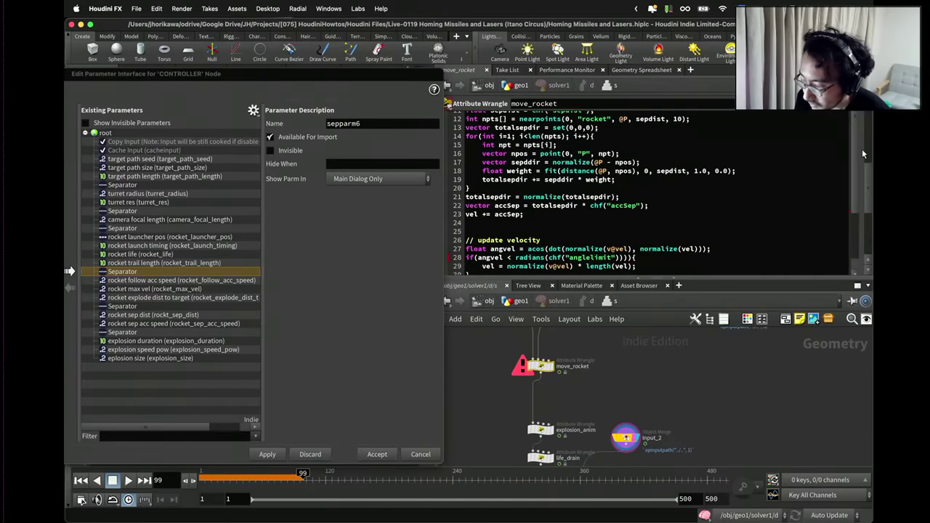
key(BackSpace)
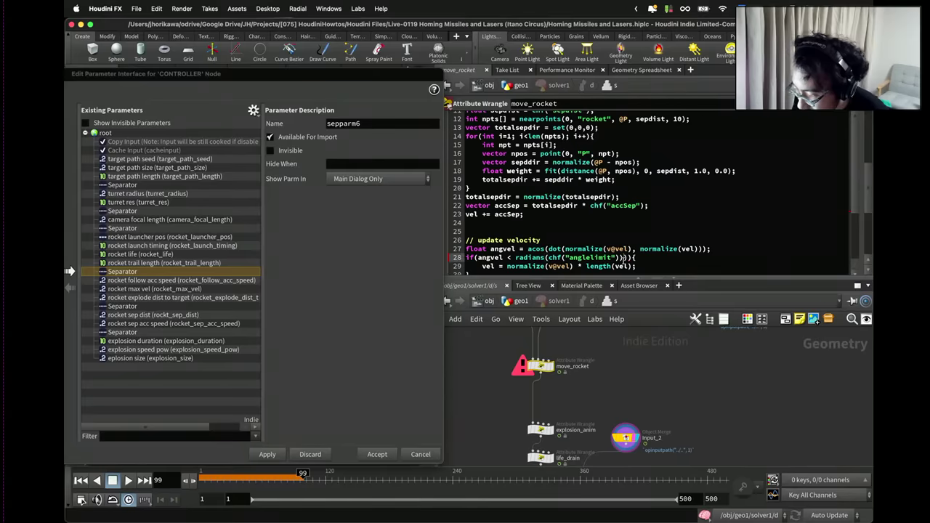
key(BackSpace)
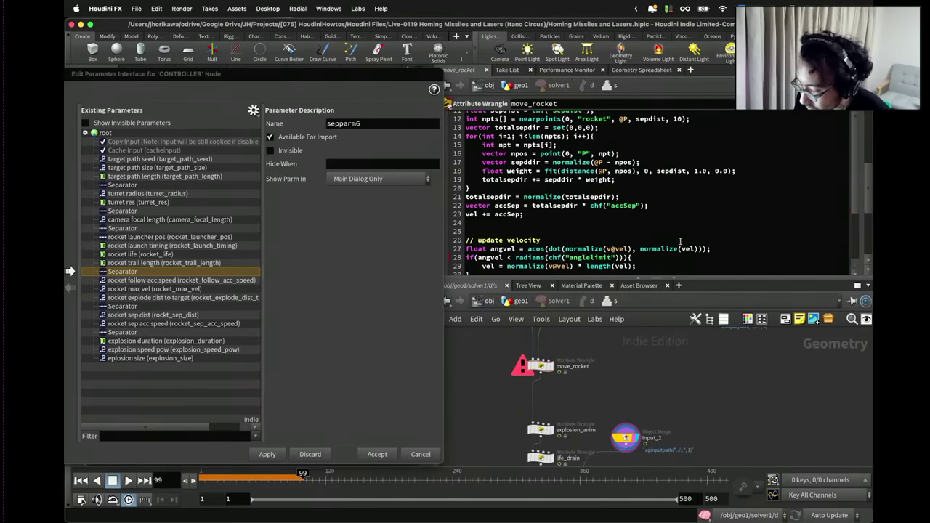
key(Left)
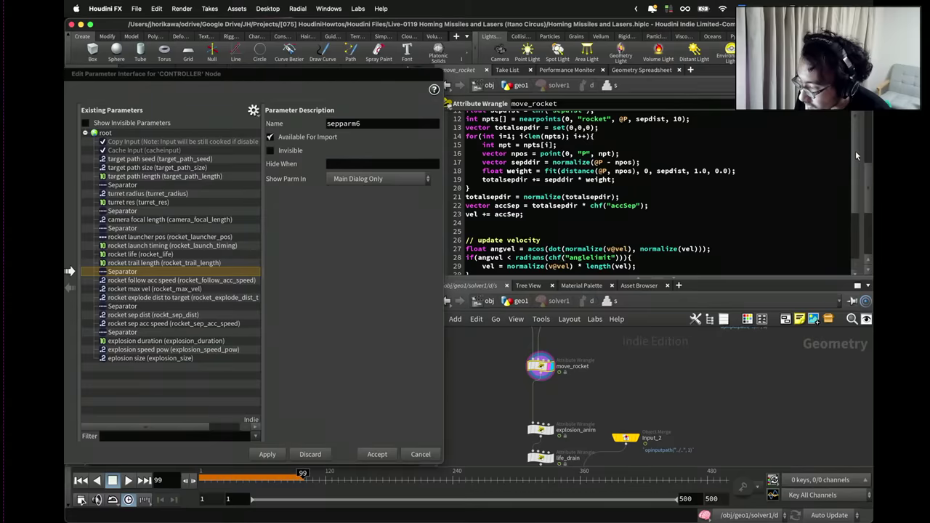
scroll(855, 150, up, 5)
scroll(863, 151, down, 4)
scroll(862, 151, down, 5)
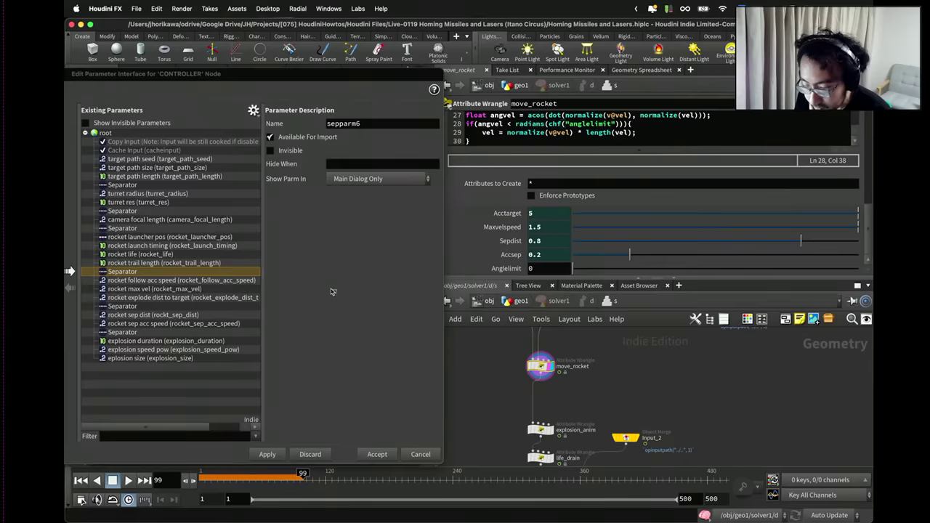
Promote Anglelimit to CONTROLLER as rocket_vel_angle_limit, labelled 'rocket vel angle limit'.
click(253, 110)
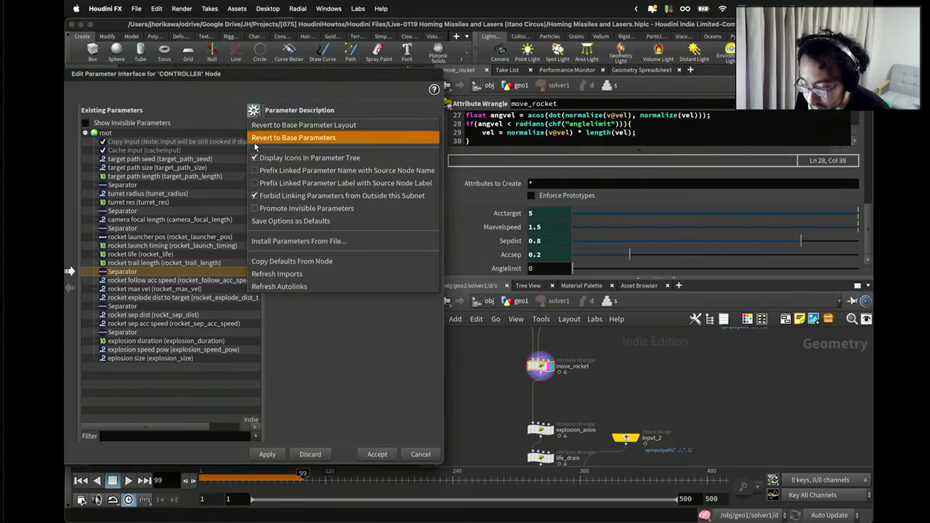
click(151, 269)
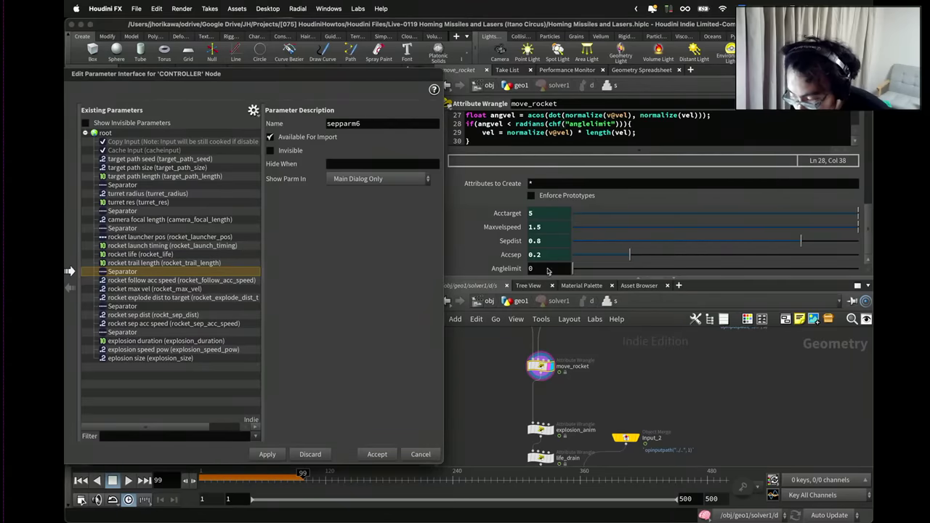
drag(195, 304, 195, 305)
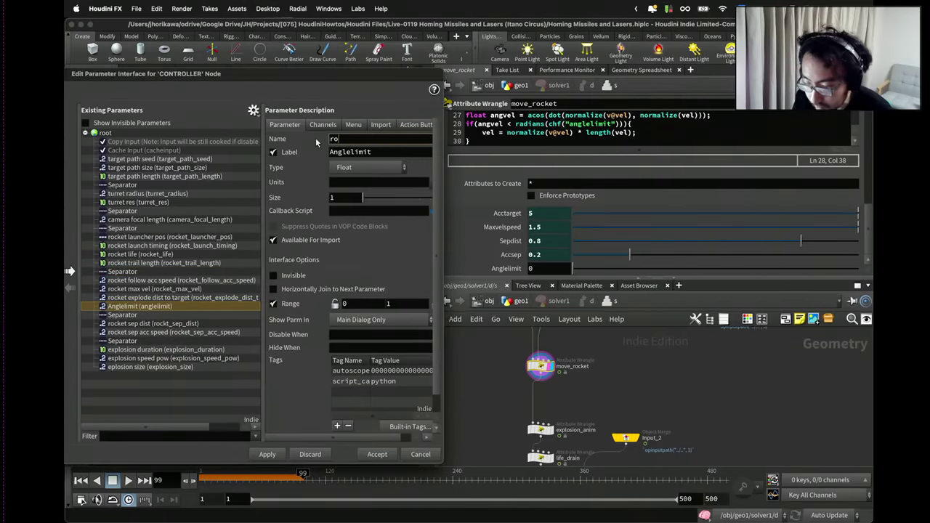
text(rocket_vel_angle_limit)
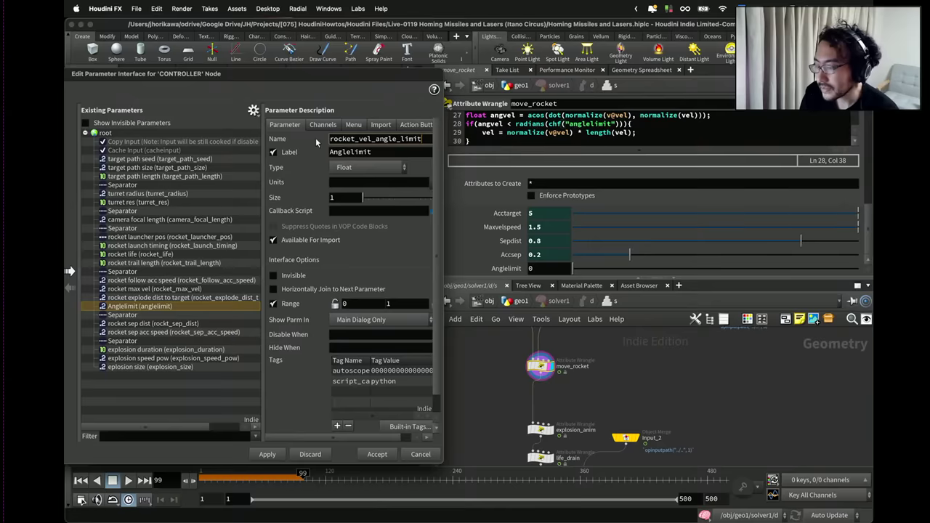
key(Tab)
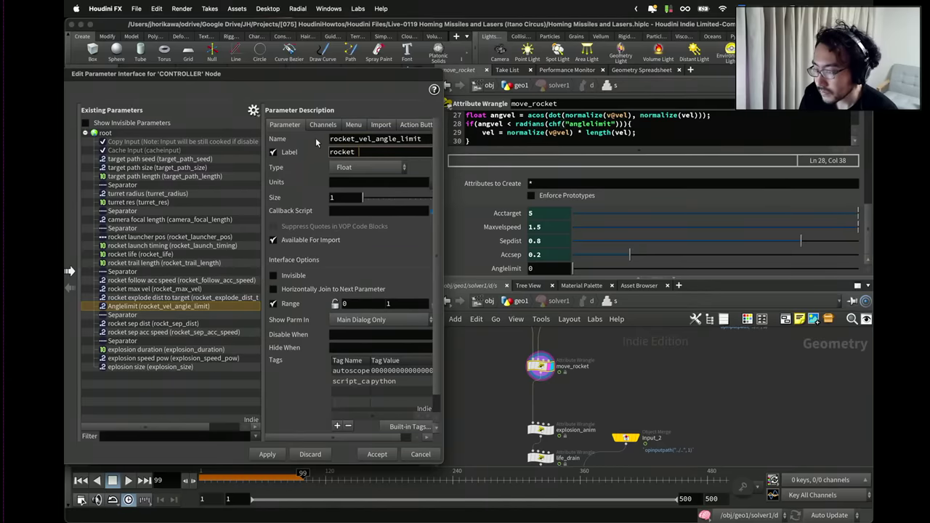
text(rocket vel angle l)
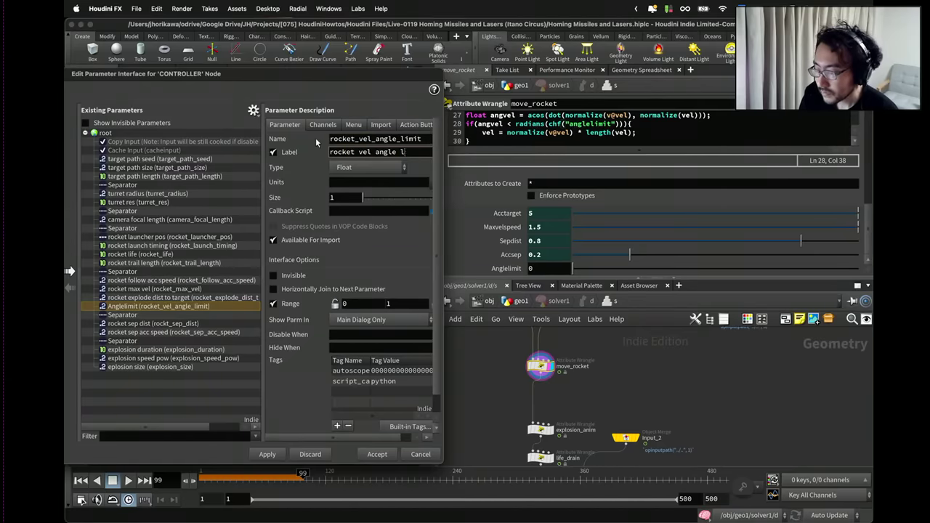
text(imit)
key(Tab)
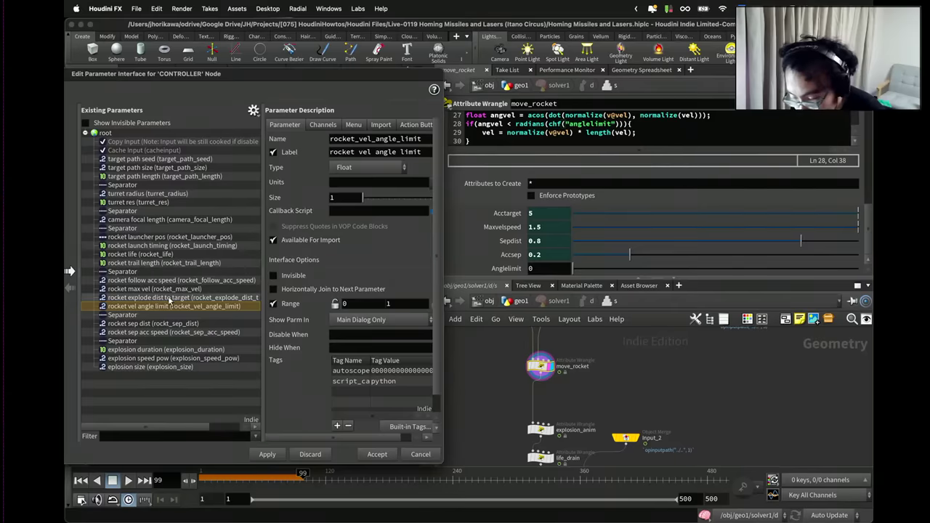
Move rocket max vel to the top of the rocket group, with rocket vel angle limit below it.
click(177, 298)
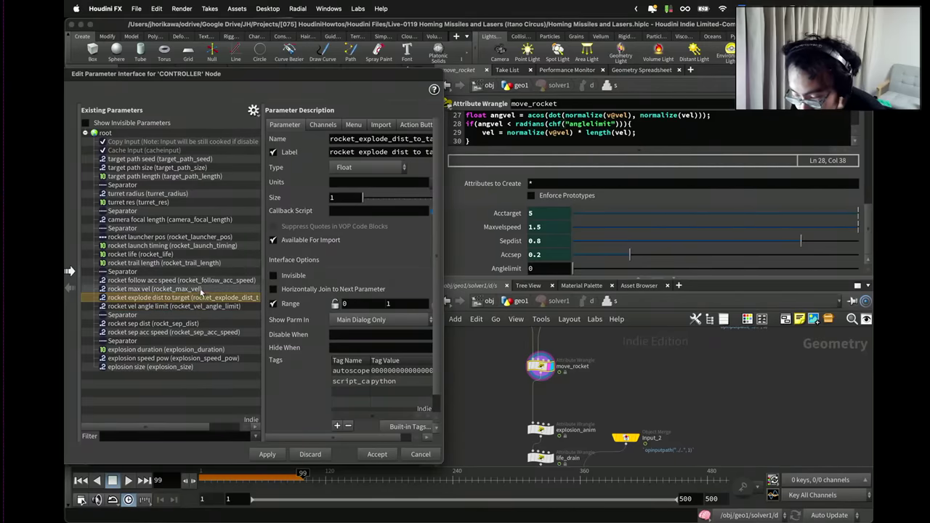
key(Up)
key(Up)
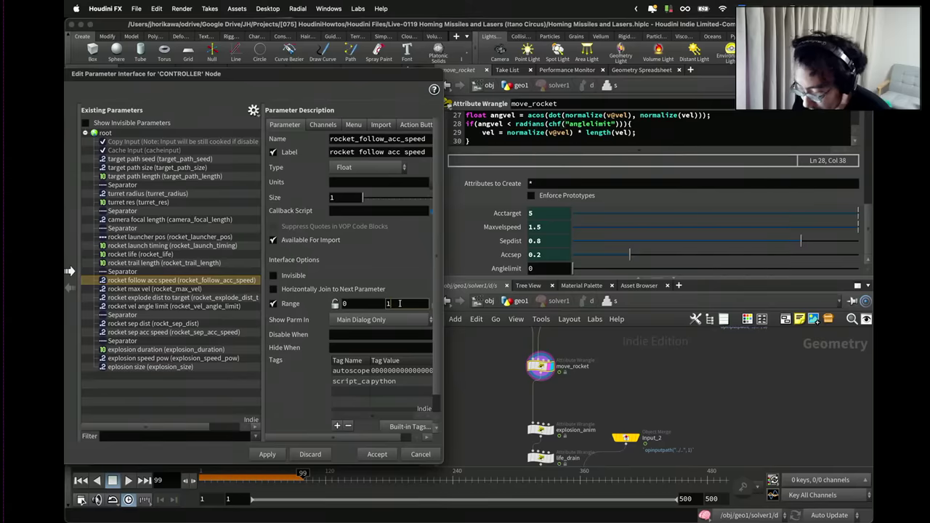
click(200, 324)
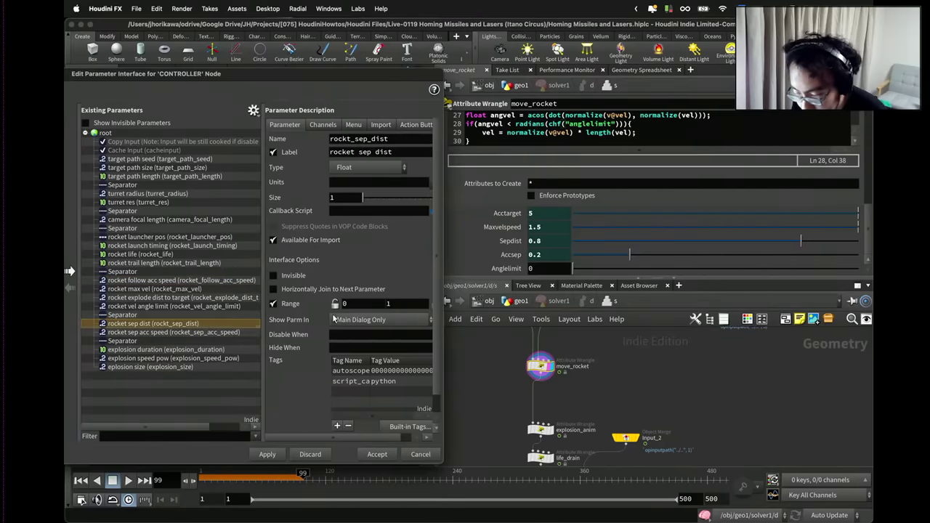
click(238, 333)
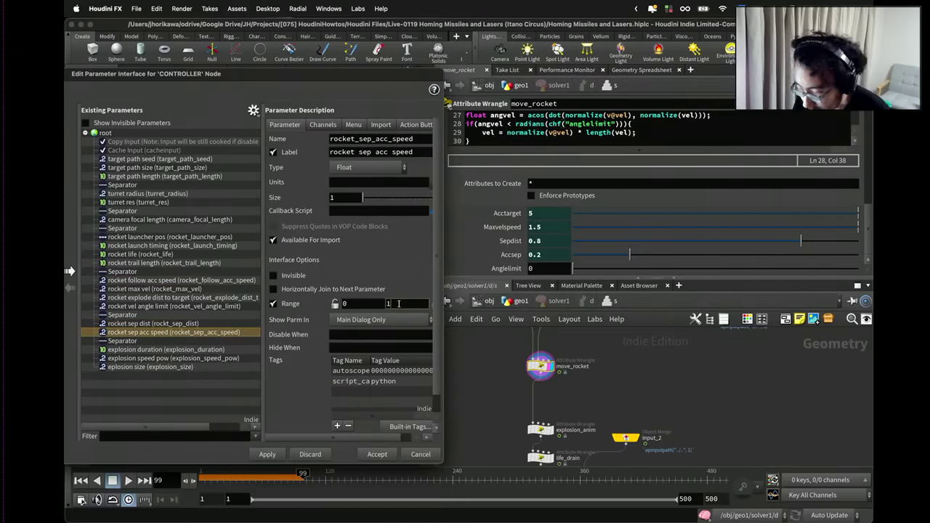
click(168, 289)
drag(144, 292, 151, 281)
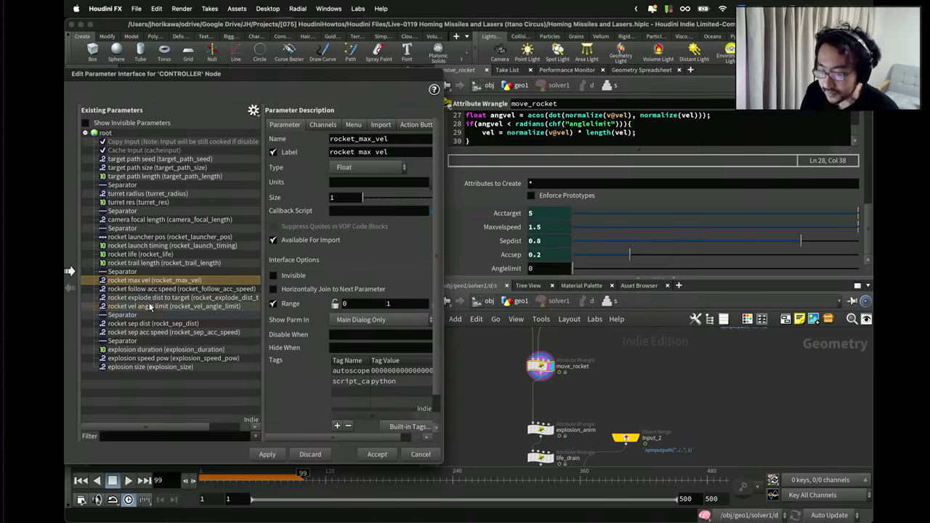
drag(145, 306, 149, 286)
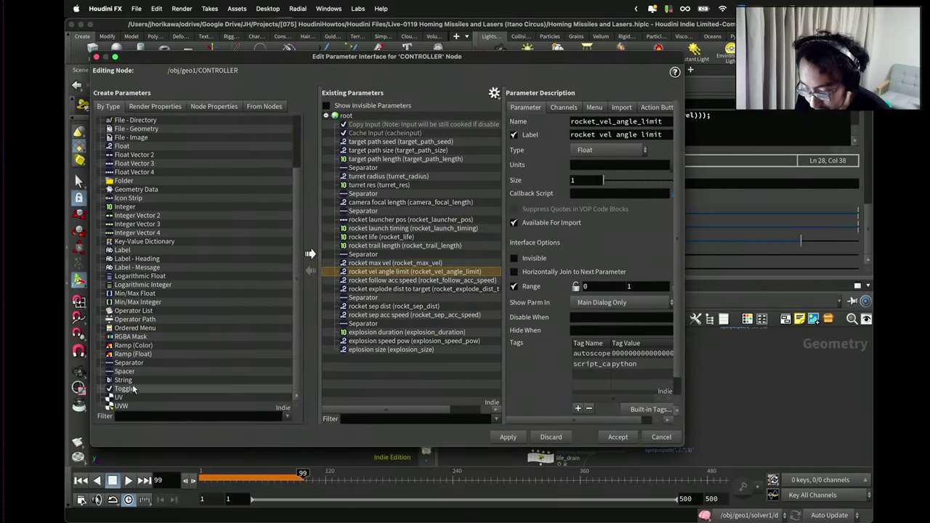
Add a separator below rocket vel angle limit, regroup explode dist and follow acc speed, delete the extra separator.
drag(128, 363, 267, 336)
drag(442, 276, 439, 278)
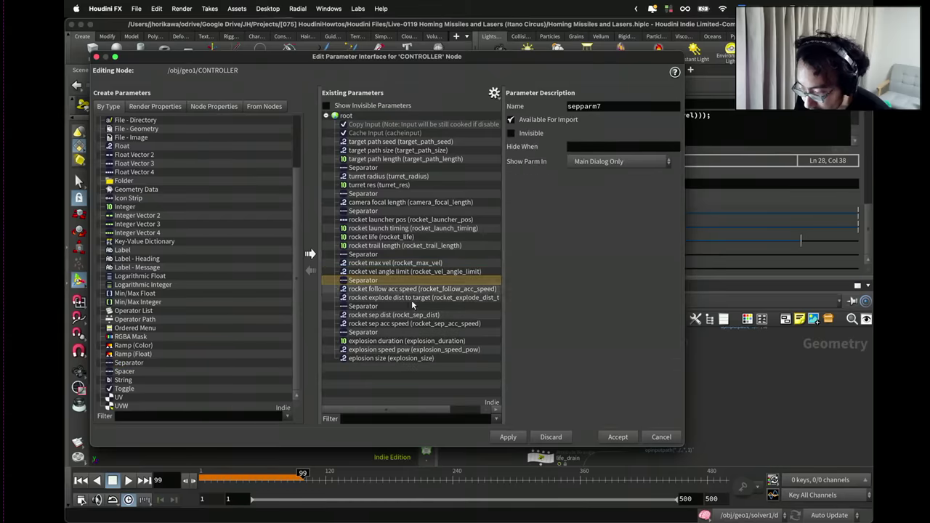
click(404, 298)
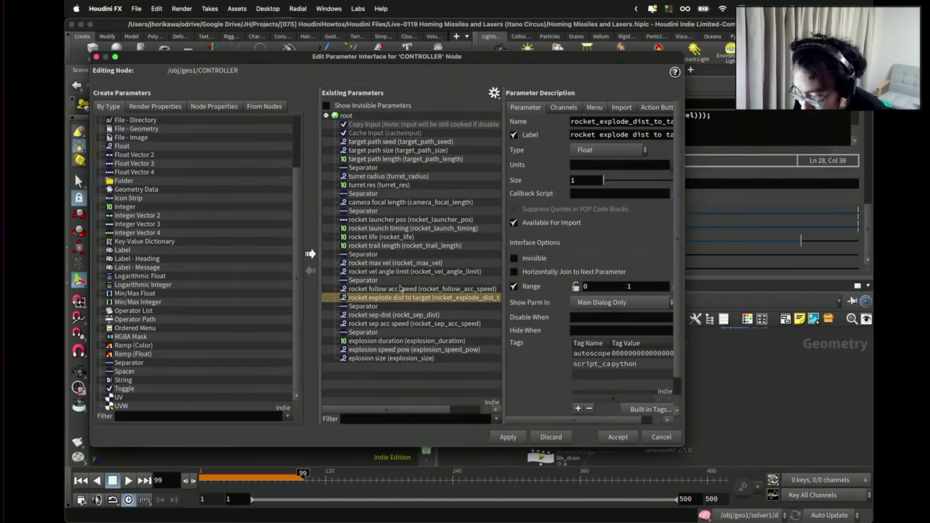
drag(398, 295, 396, 277)
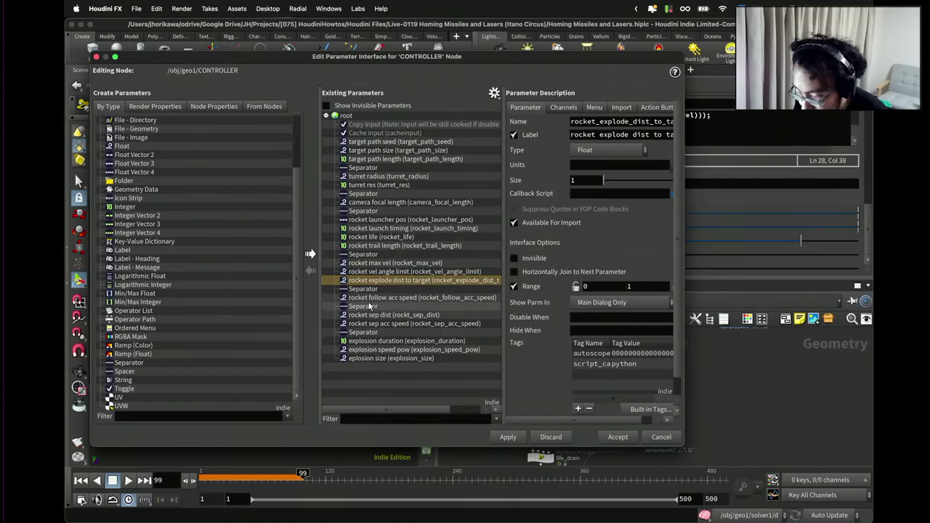
drag(371, 298, 385, 308)
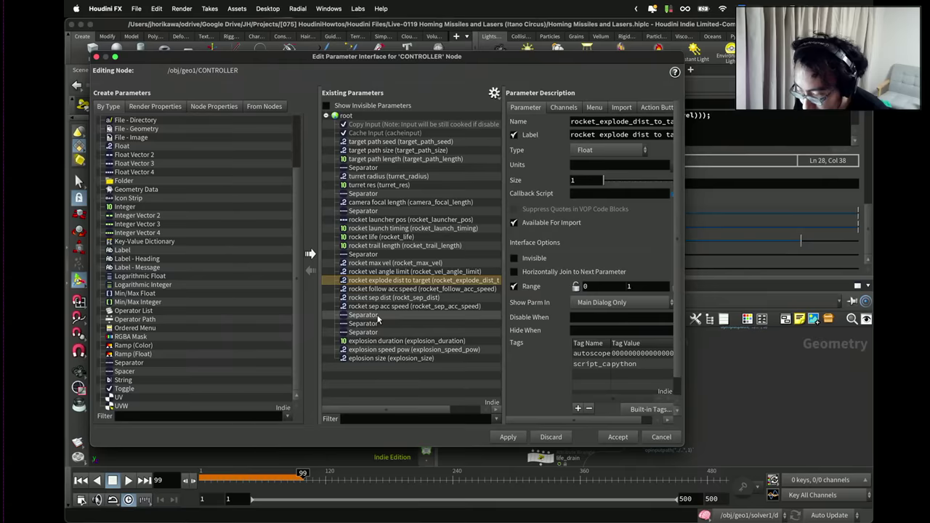
click(376, 316)
key(Delete)
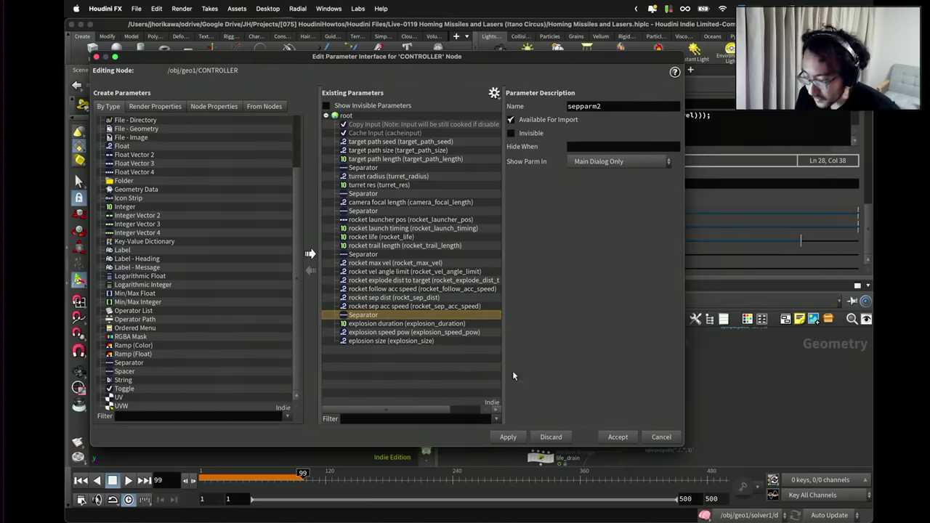
Set rocket vel angle limit's range maximum to 100 and accept the interface changes.
click(508, 436)
click(407, 306)
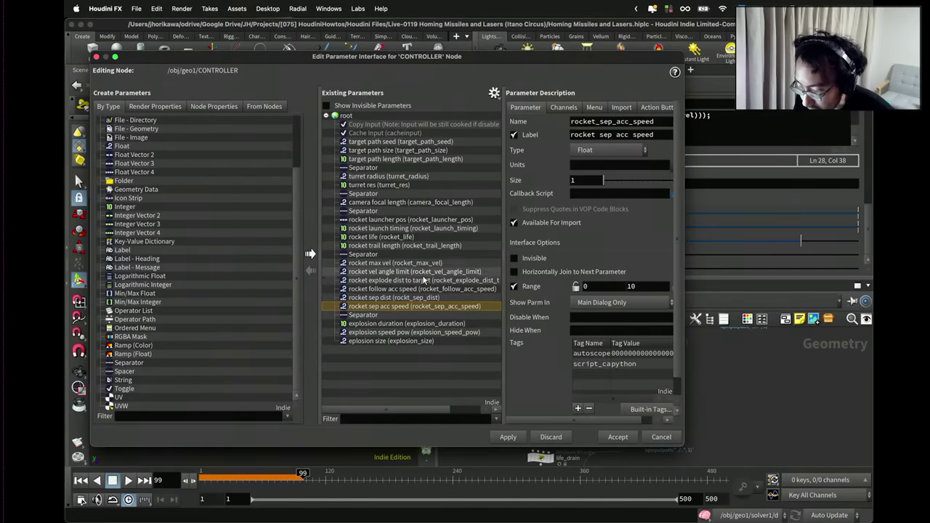
click(425, 272)
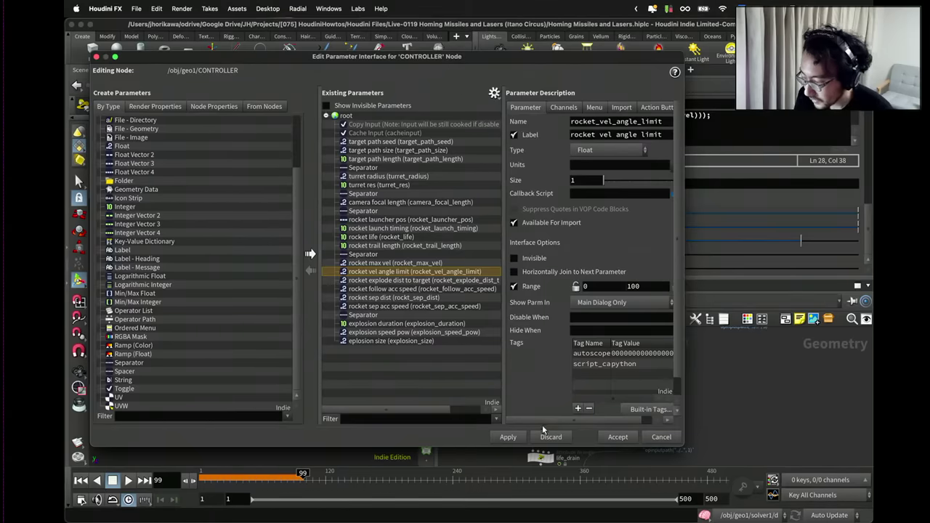
click(616, 437)
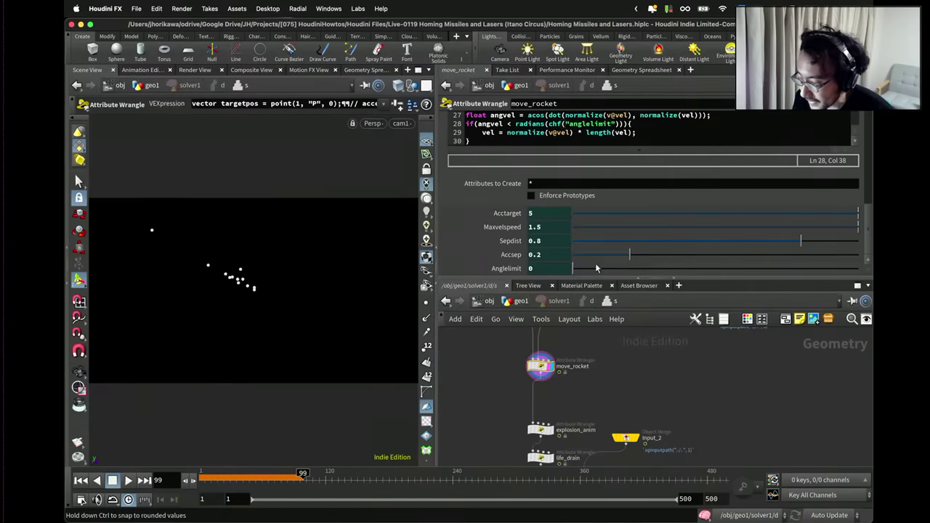
Rewind to frame 1, set CONTROLLER's rocket vel angle limit to 20, and play the simulation.
click(522, 304)
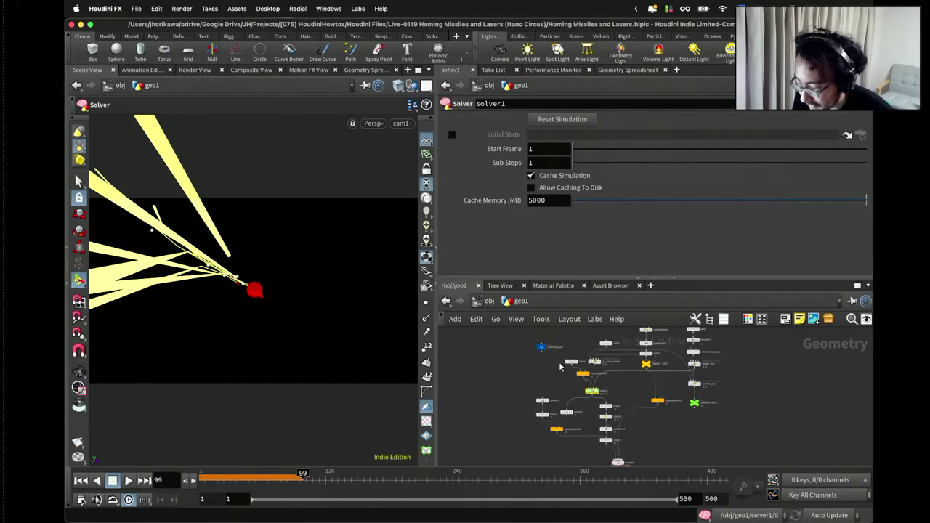
click(540, 346)
click(80, 478)
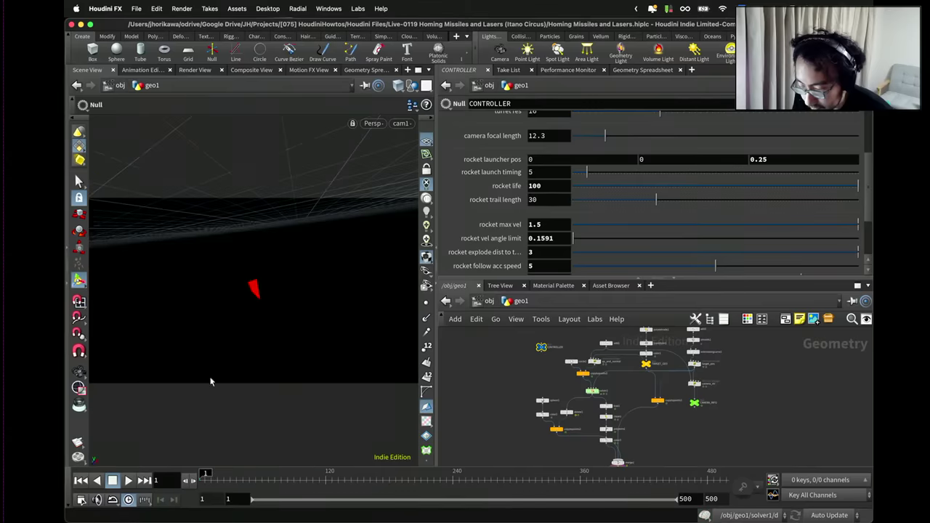
scroll(508, 241, down, 5)
scroll(534, 247, up, 3)
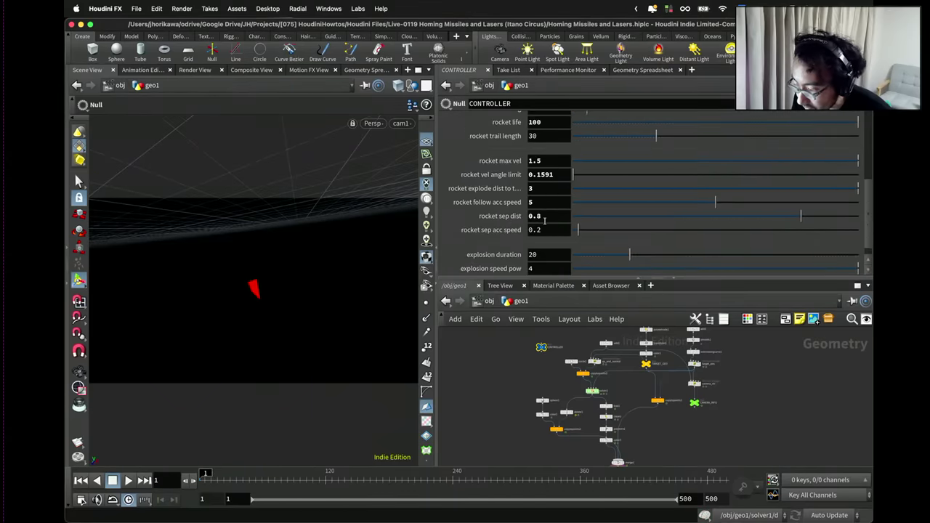
scroll(538, 190, up, 8)
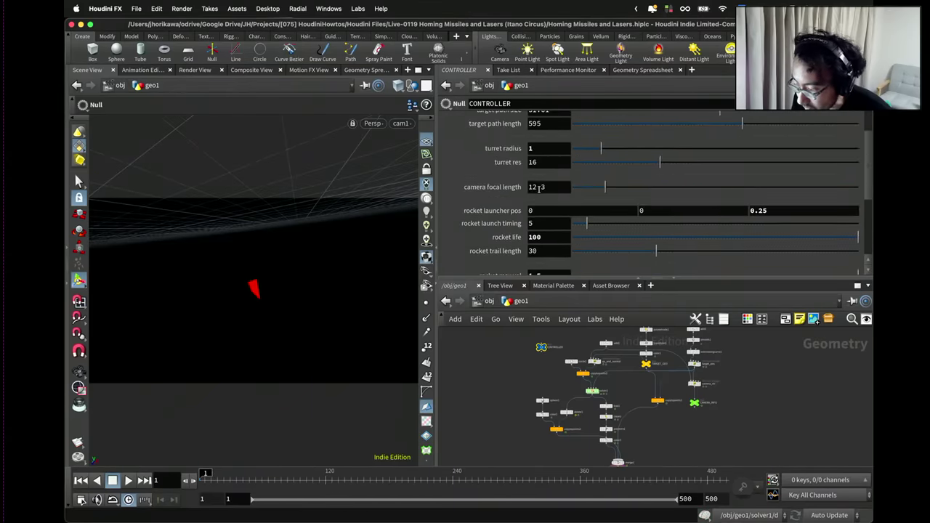
scroll(545, 184, down, 11)
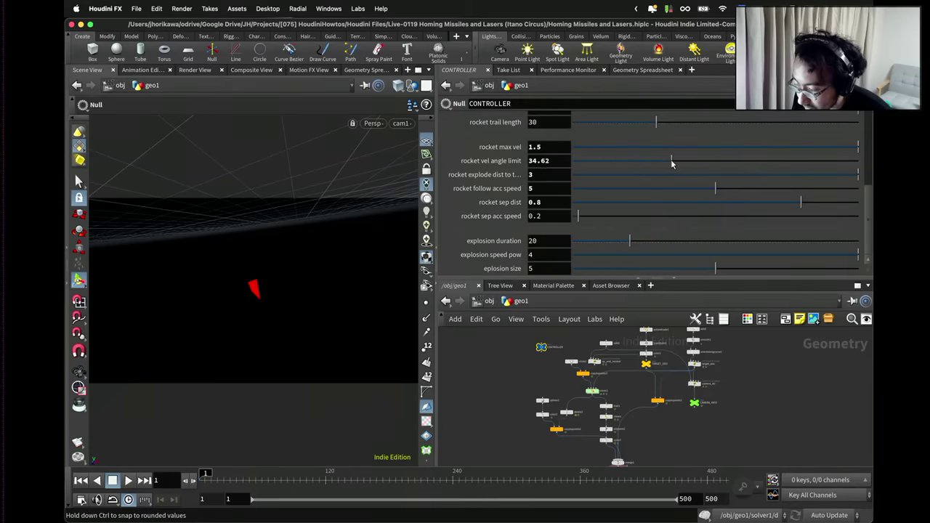
drag(671, 161, 653, 161)
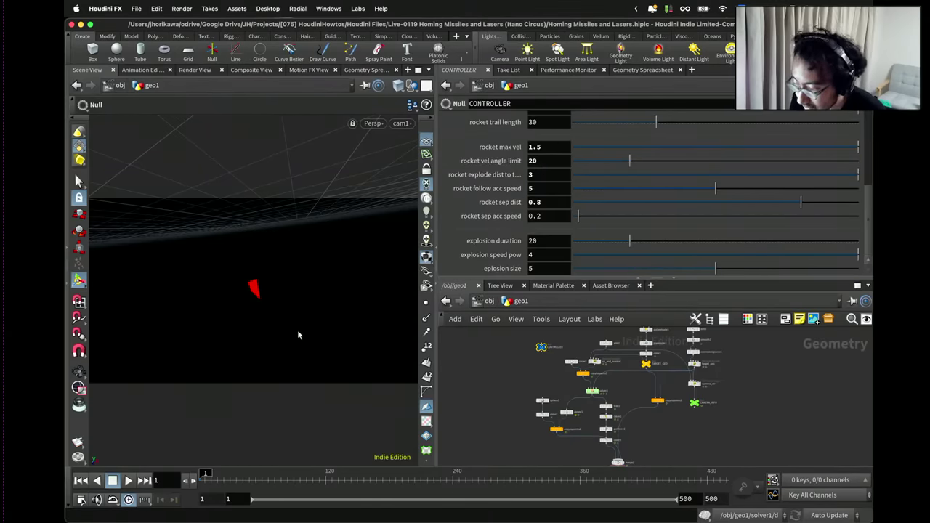
click(128, 481)
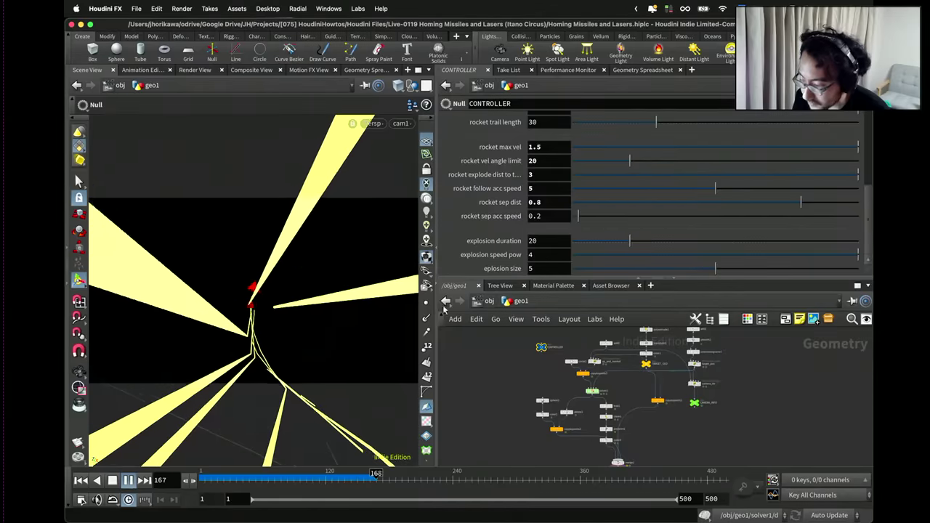
Set rocket follow acc speed to 2 and replay the simulation from frame 1.
double_click(531, 189)
text(2)
key(Return)
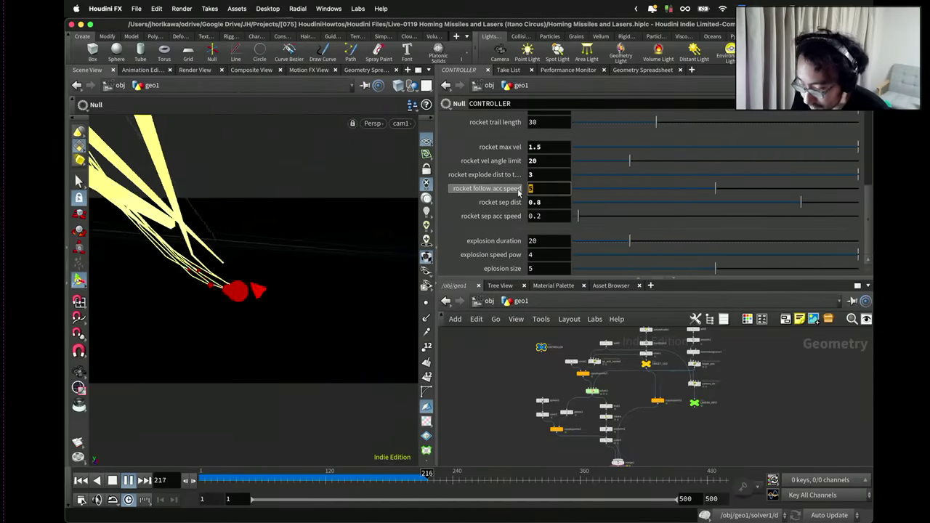
click(81, 480)
click(128, 480)
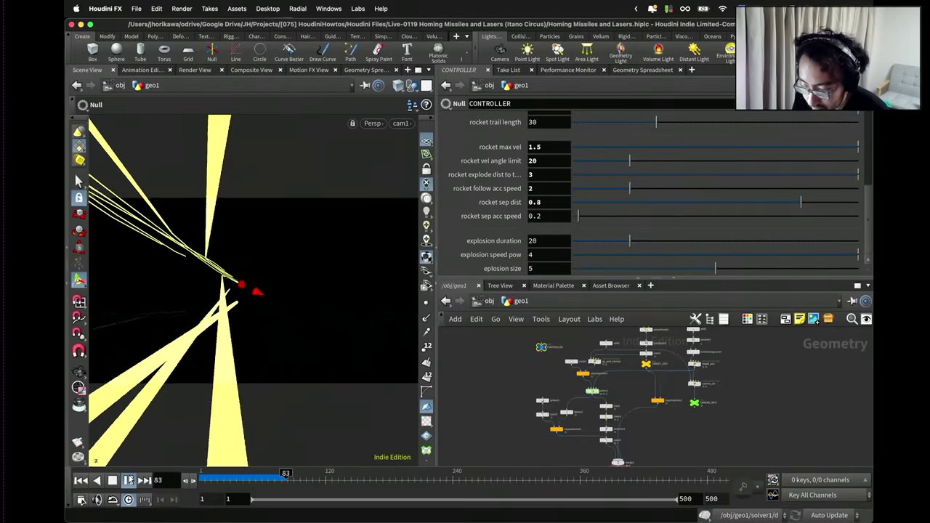
Lower rocket follow acc speed to 1 and replay the simulation.
click(529, 189)
text(1)
key(Return)
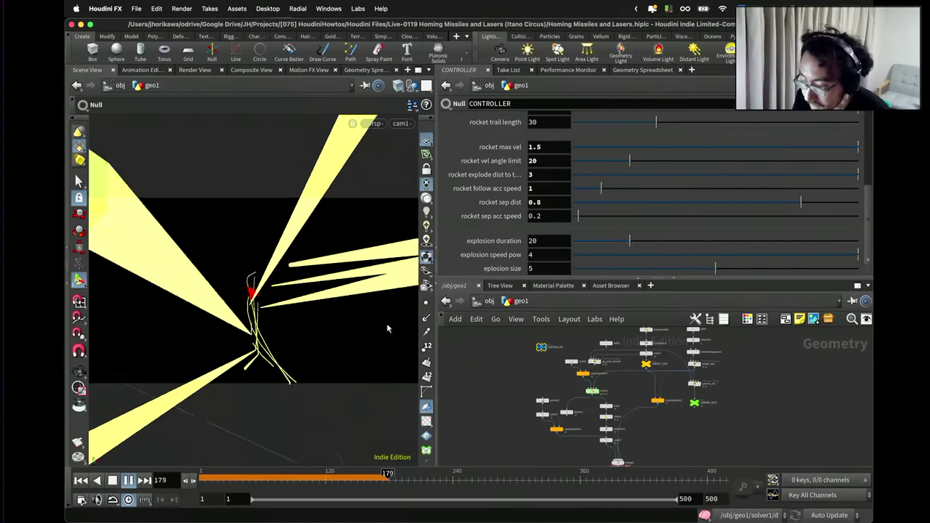
click(80, 481)
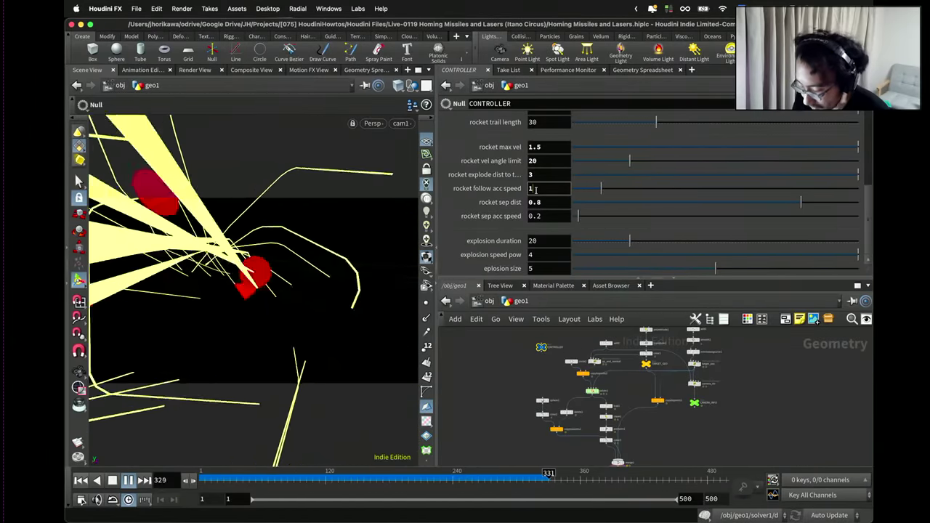
Change rocket follow acc speed to 1.5 and replay the simulation from the beginning.
text(5)
key(Return)
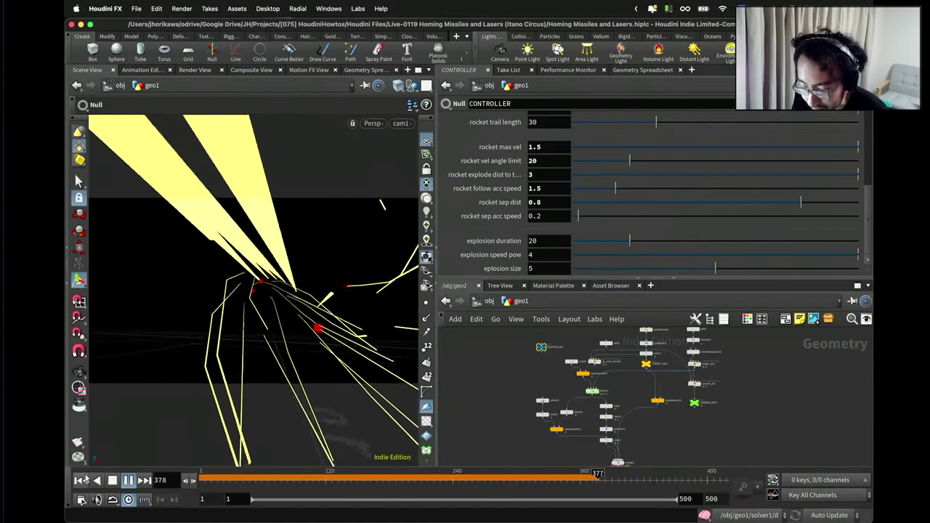
key(ctrl+Up)
click(130, 480)
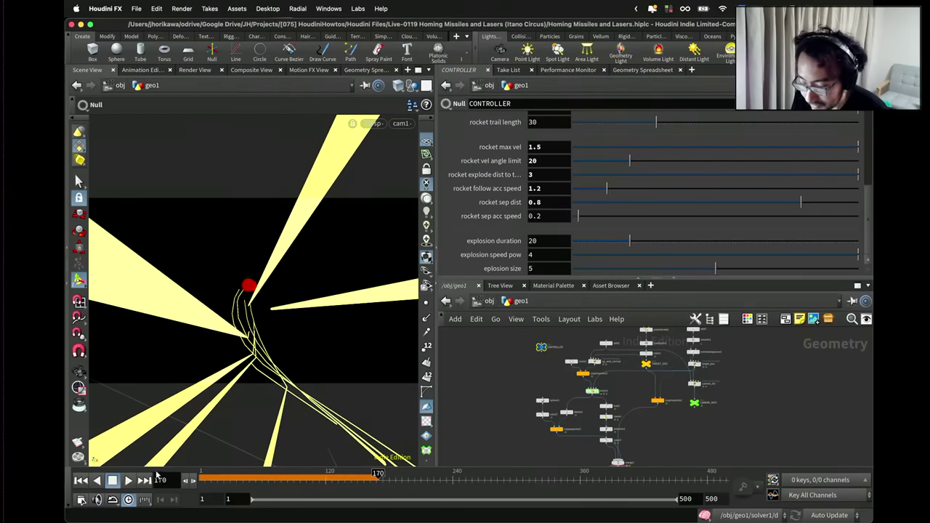
click(81, 481)
click(128, 480)
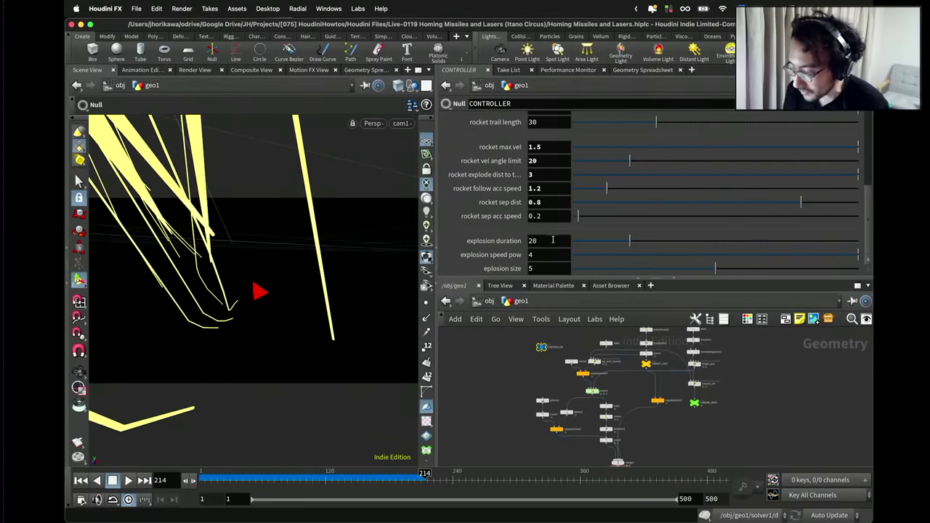
scroll(552, 182, up, 2)
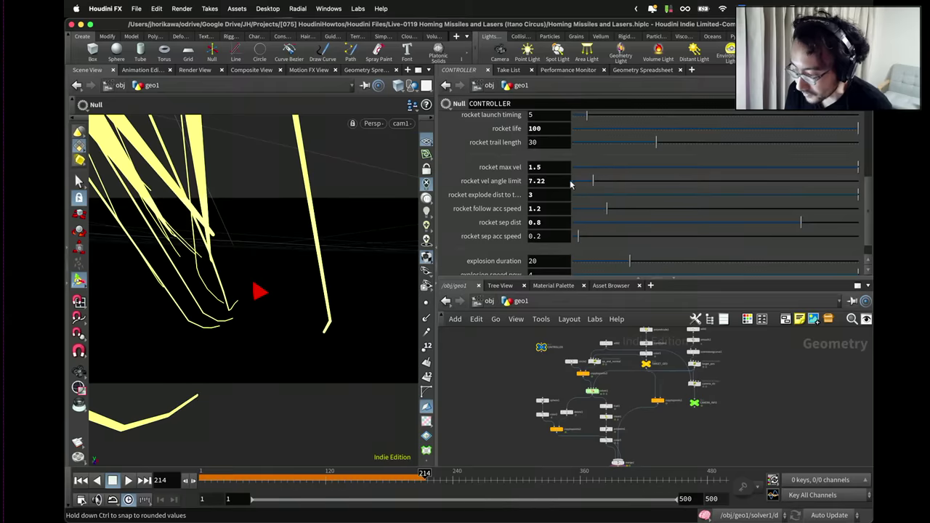
Set rocket follow acc speed to 0.4 and restart the simulation.
click(81, 480)
click(129, 480)
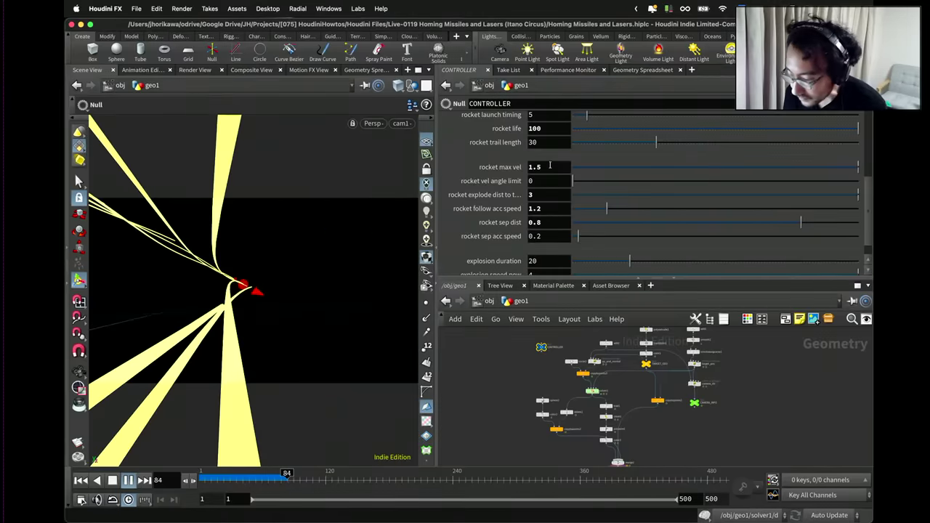
double_click(552, 208)
text(0.)
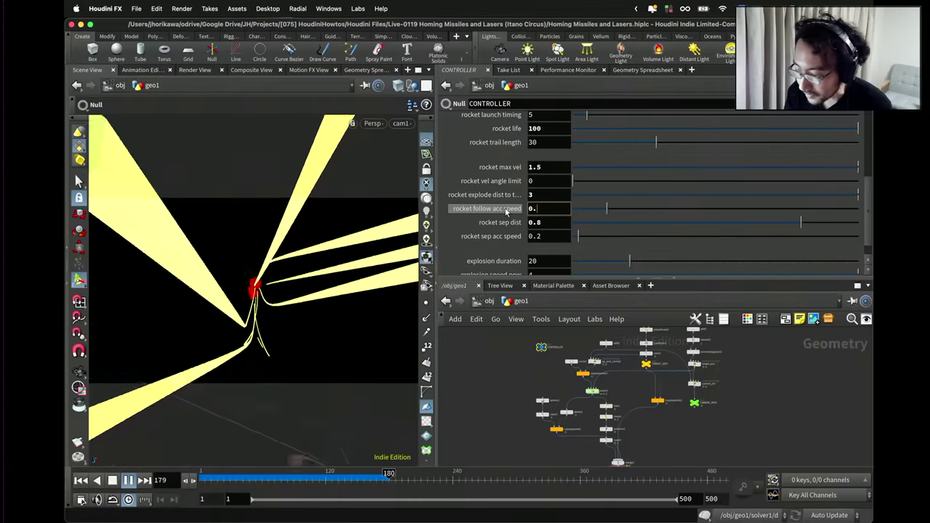
text(4)
key(Return)
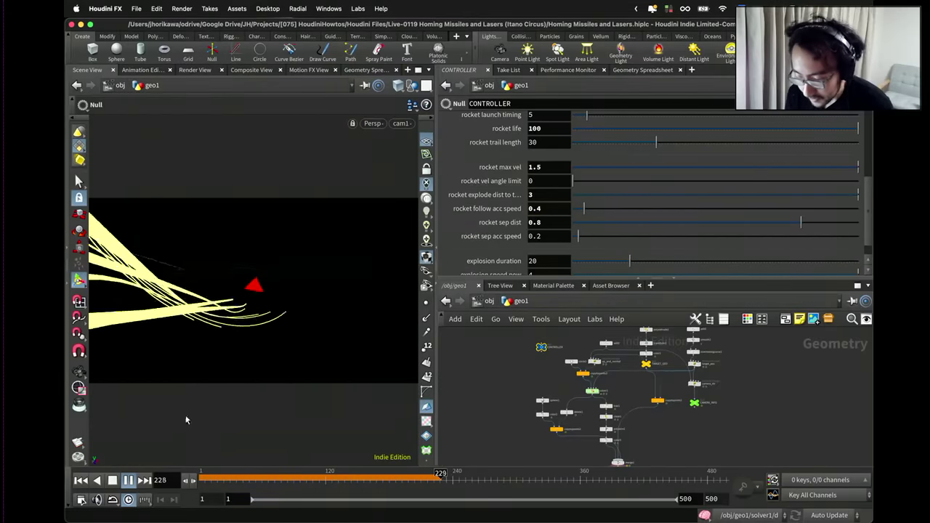
click(81, 480)
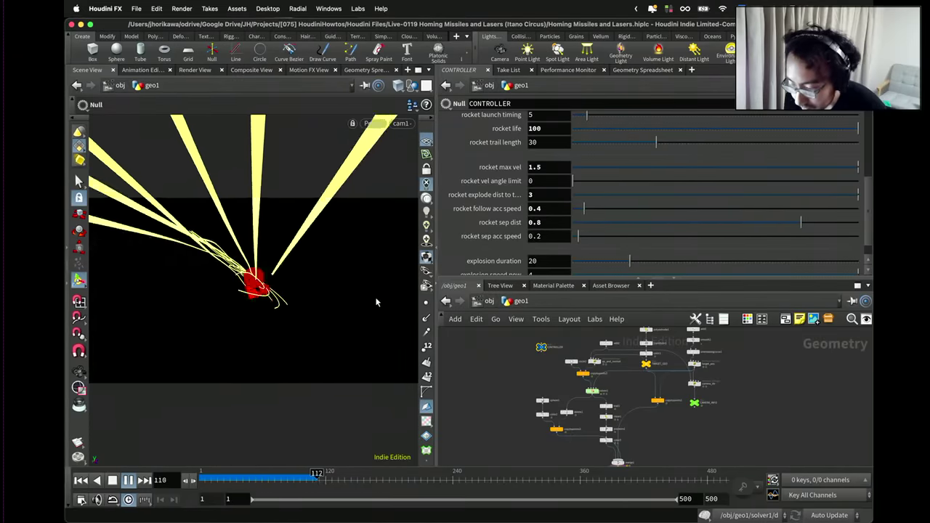
Set follow acc speed 0.3 and sep acc speed 0.15, then replay and stop at frame 309.
double_click(550, 208)
text(0.3)
key(Return)
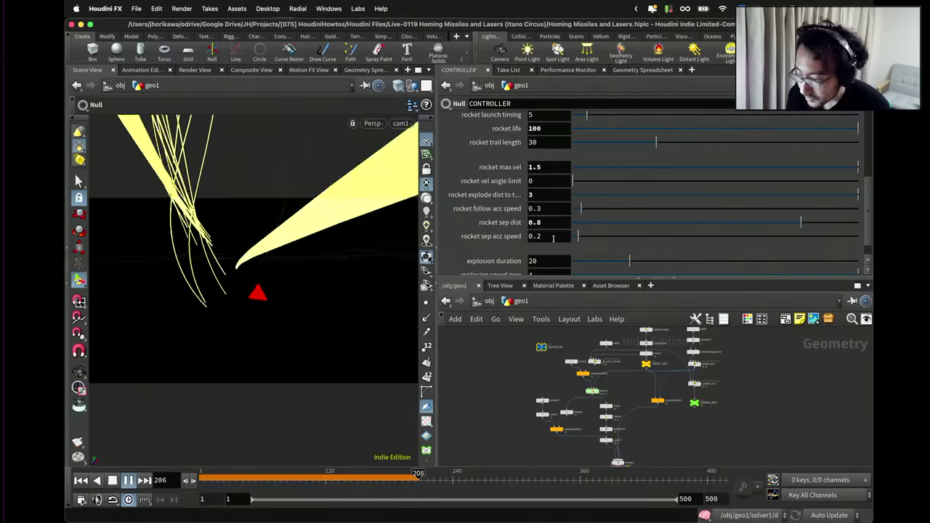
double_click(550, 236)
text(0.15)
key(Return)
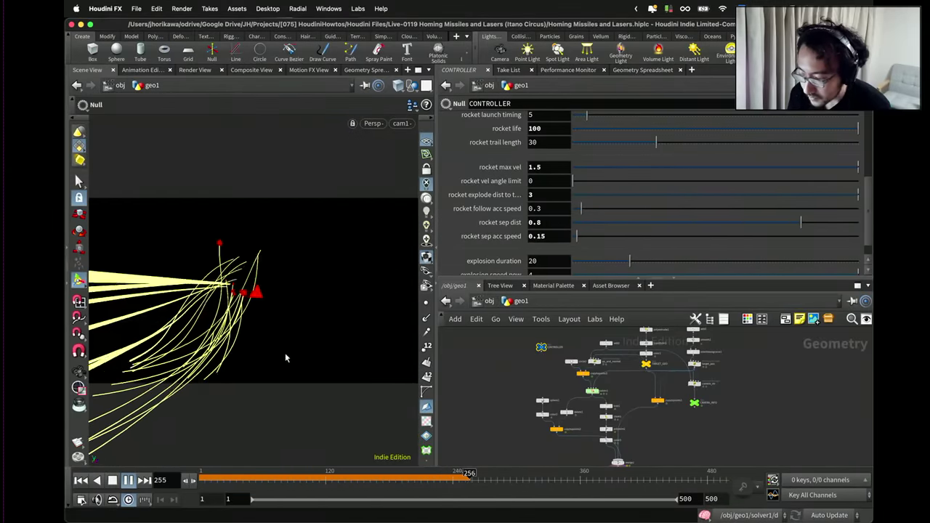
click(81, 480)
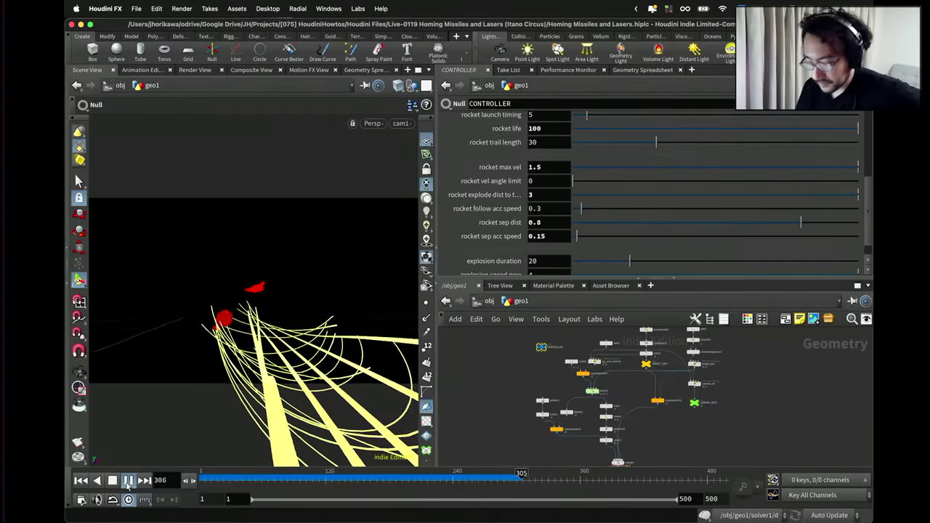
click(128, 481)
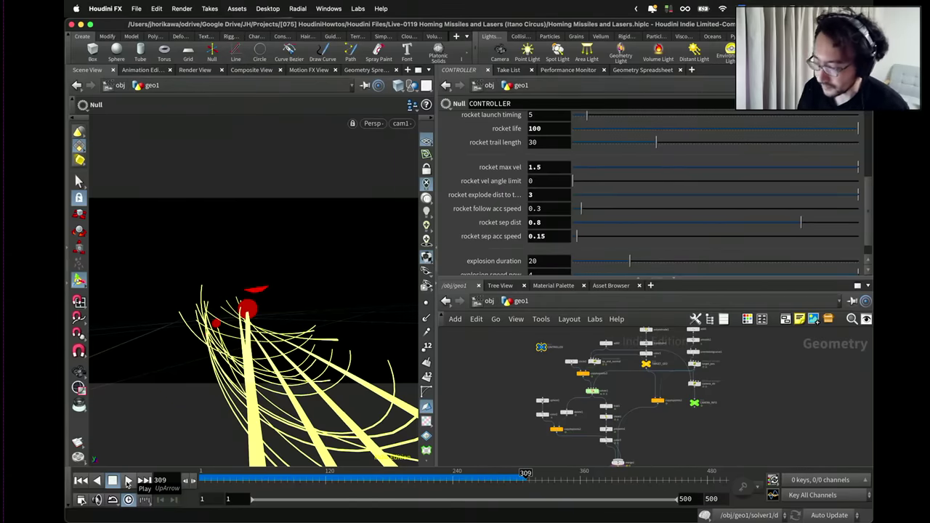
Orbit the viewport around the curved missile trails and target sphere.
key(space)
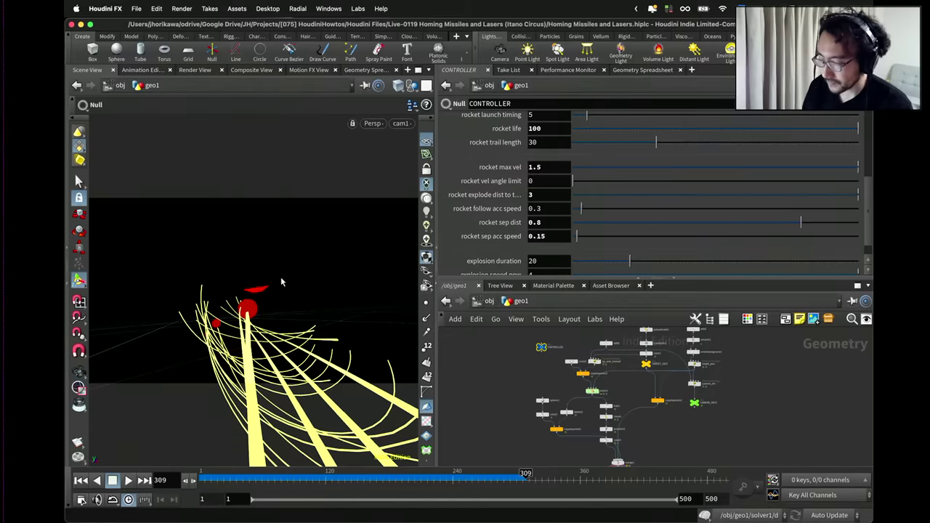
drag(281, 277, 263, 295)
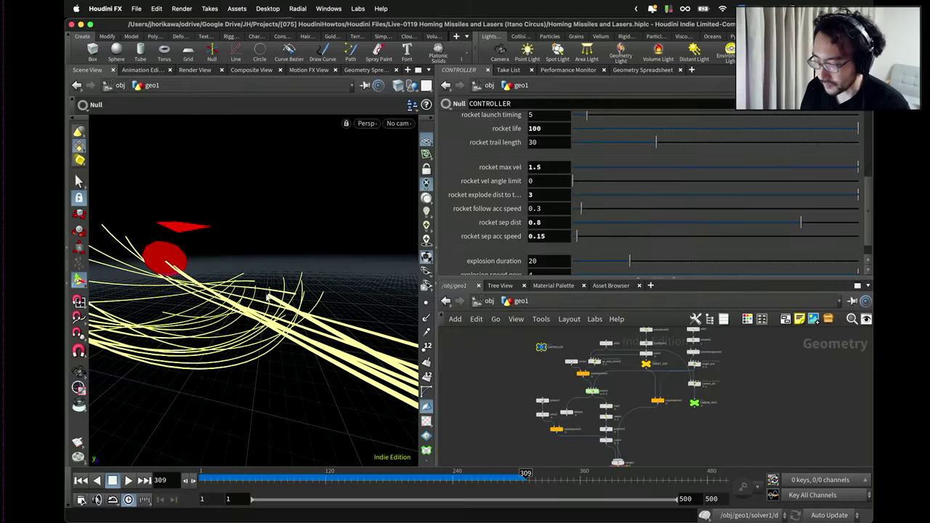
key(space)
drag(269, 296, 208, 304)
key(space)
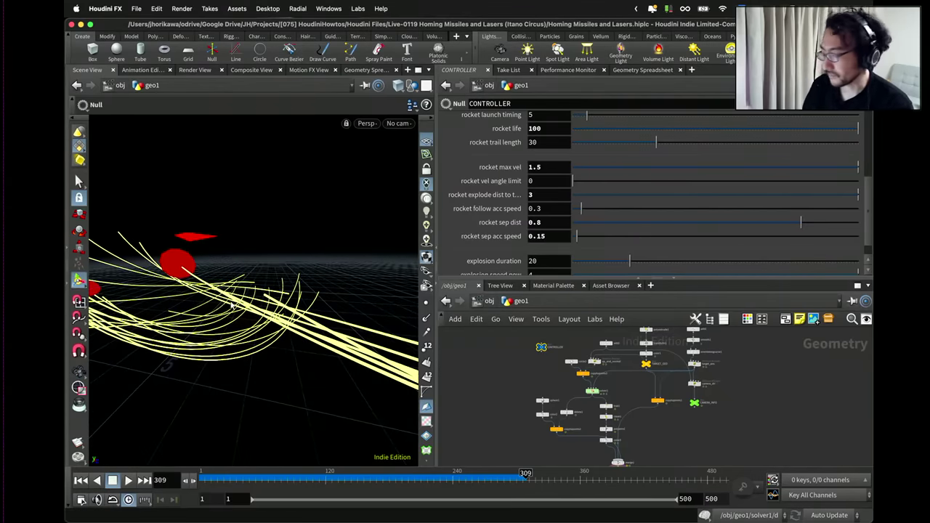
key(space)
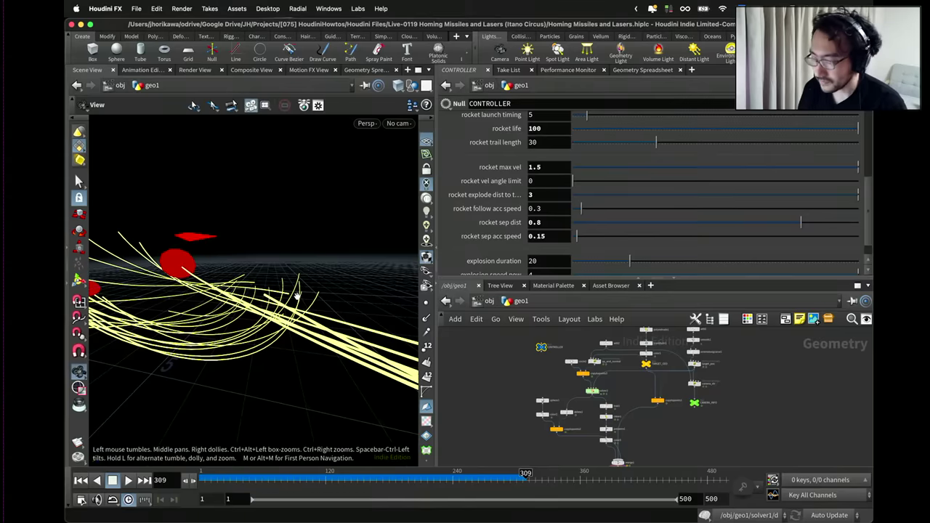
drag(299, 297, 253, 295)
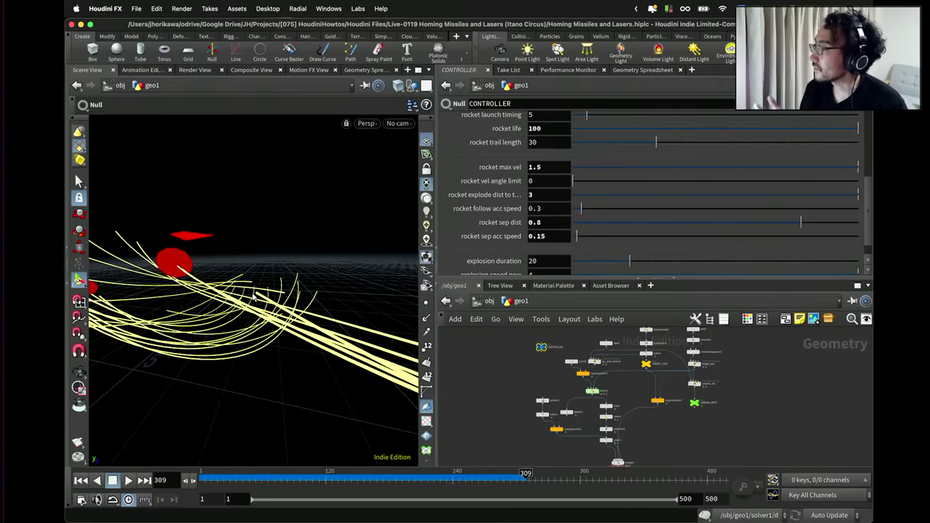
key(space)
drag(254, 293, 297, 254)
key(space)
key(space)
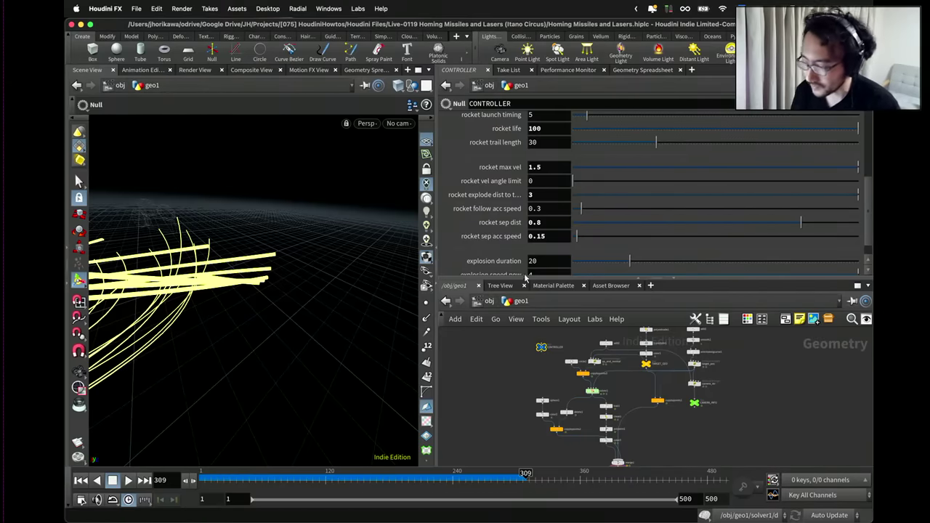
Raise the Parameters/Network Editor divider to enlarge the node graph, then orbit near the explosion sphere.
drag(524, 273, 524, 187)
key(Escape)
drag(305, 254, 250, 291)
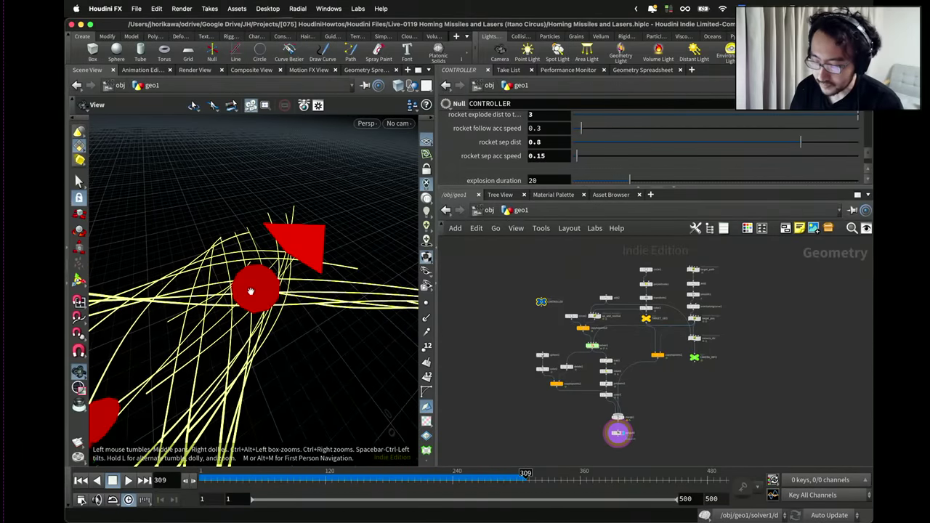
key(Return)
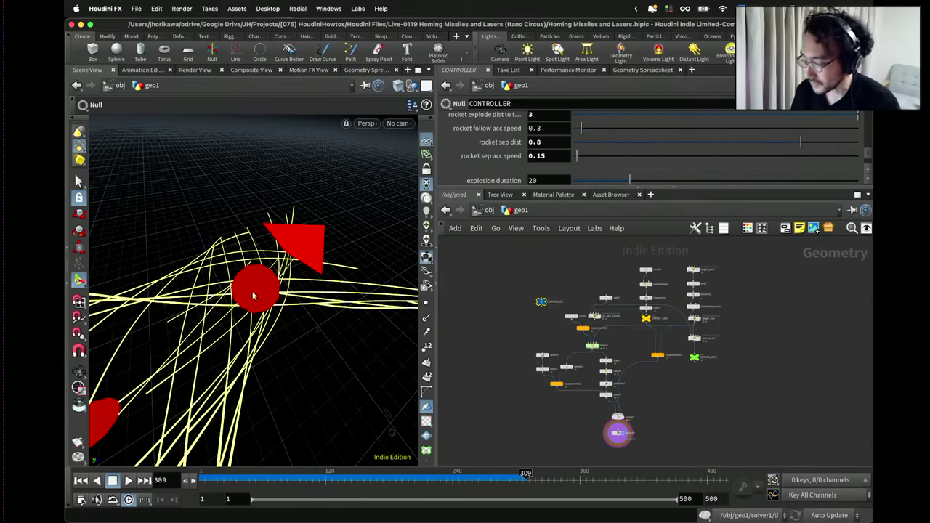
Move merge1 and output0 to the left and frame the whole network.
scroll(612, 372, up, 5)
scroll(612, 372, down, 5)
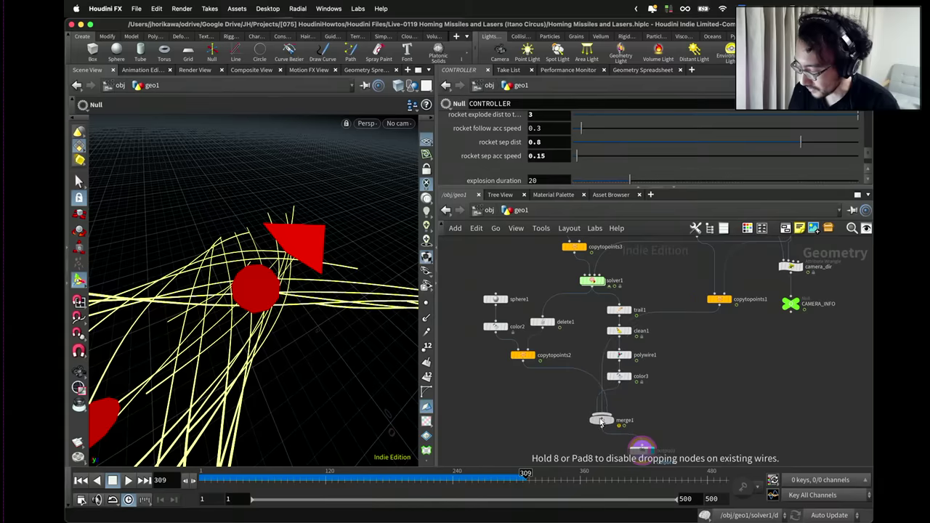
scroll(612, 412, up, 1)
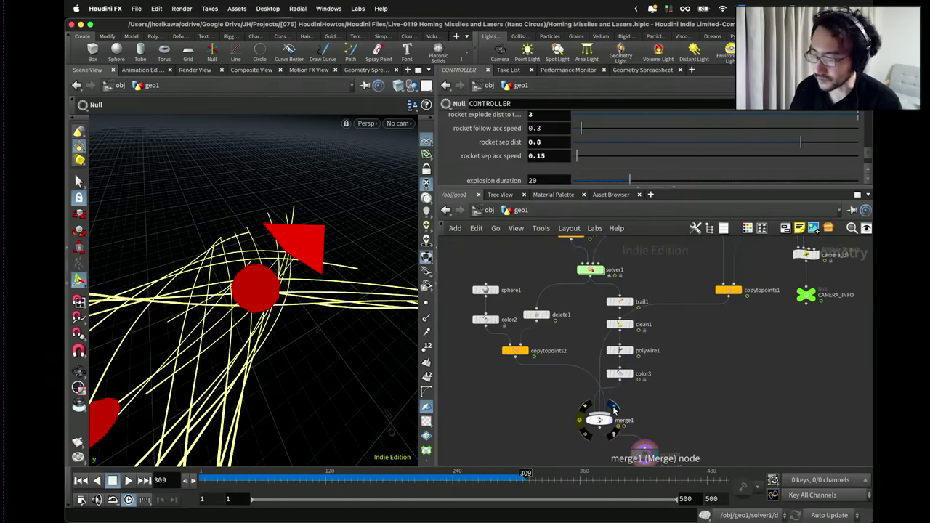
scroll(614, 409, down, 3)
scroll(653, 406, up, 3)
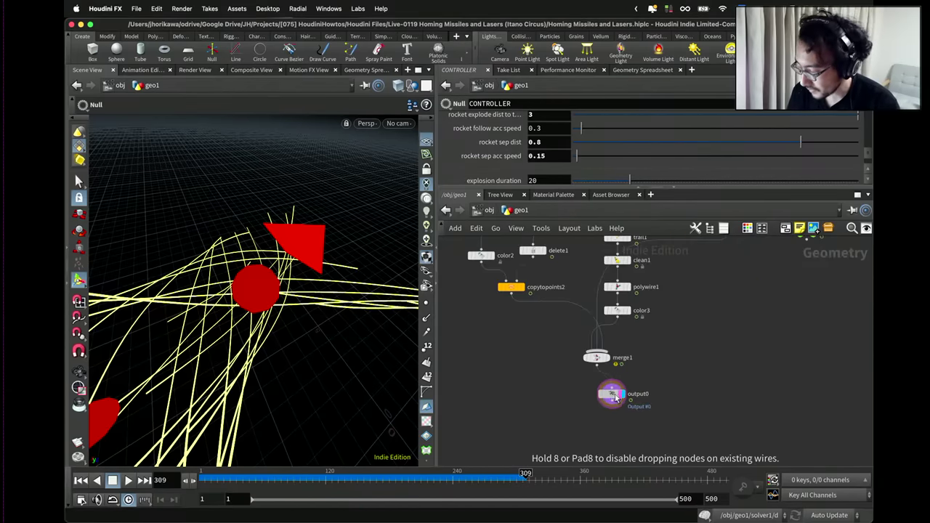
scroll(608, 402, up, 1)
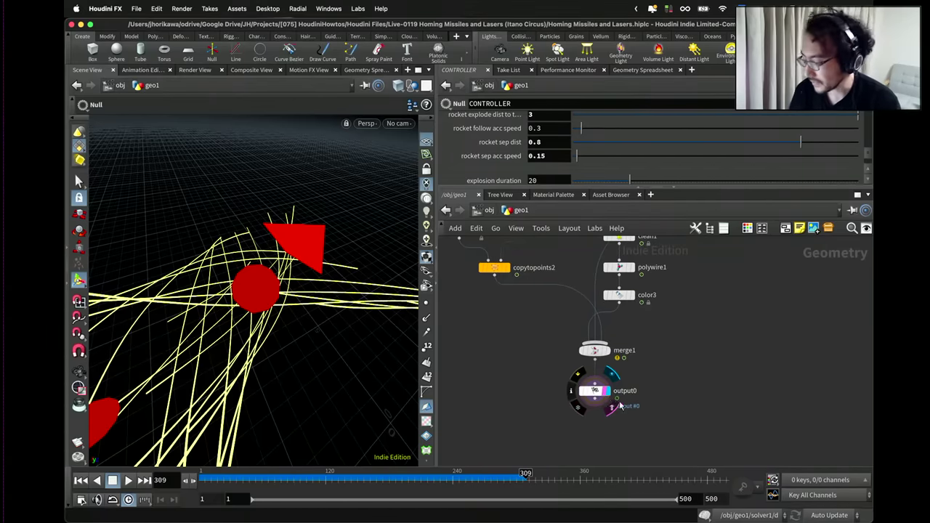
drag(602, 357, 565, 357)
key(h)
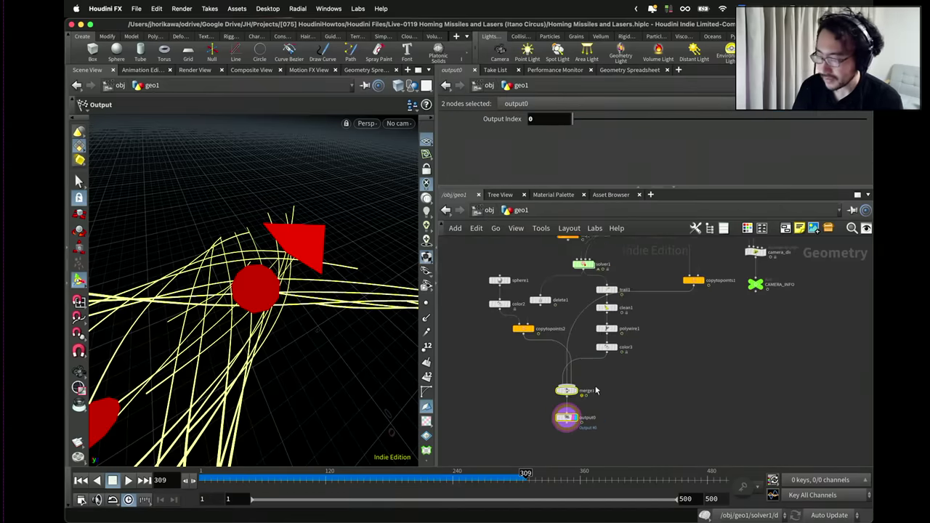
Display the coloured trail result with the color node's settings, and orbit the framed curves.
click(618, 354)
click(607, 355)
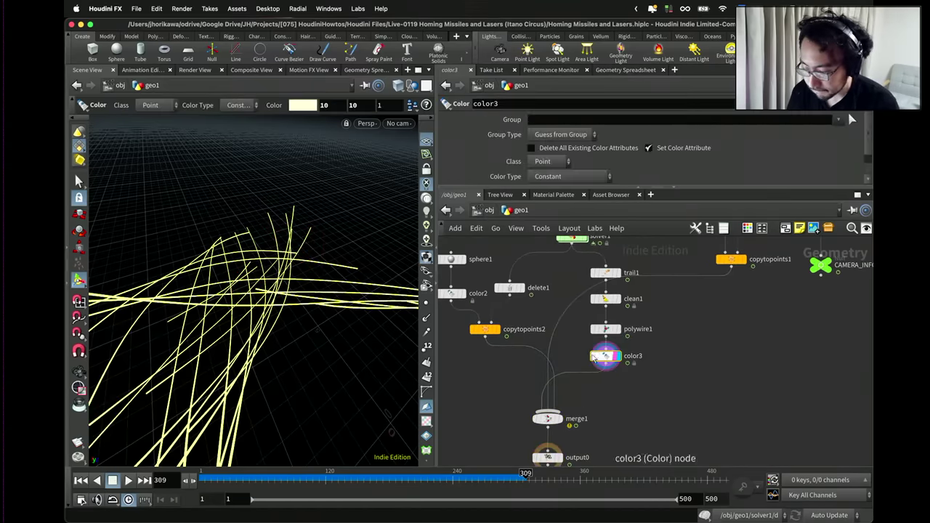
key(h)
key(Return)
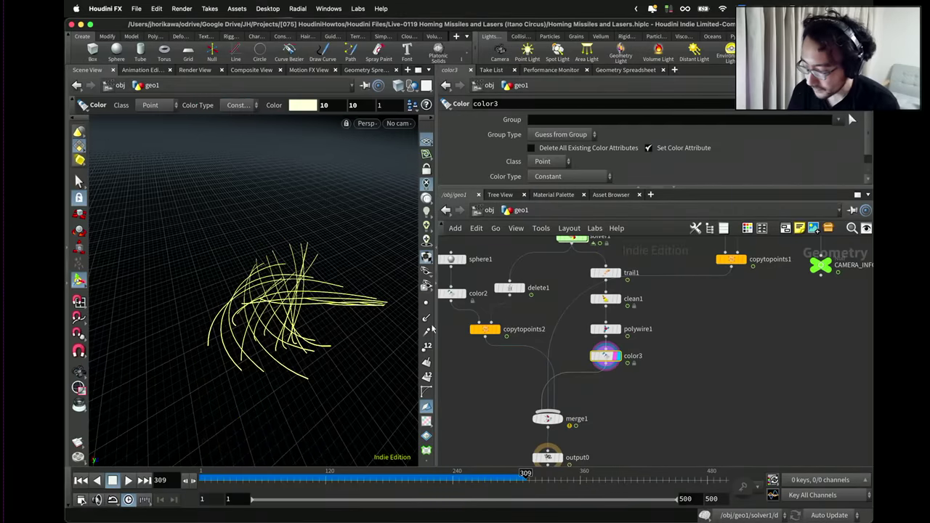
scroll(607, 355, up, 1)
key(Escape)
drag(312, 284, 296, 309)
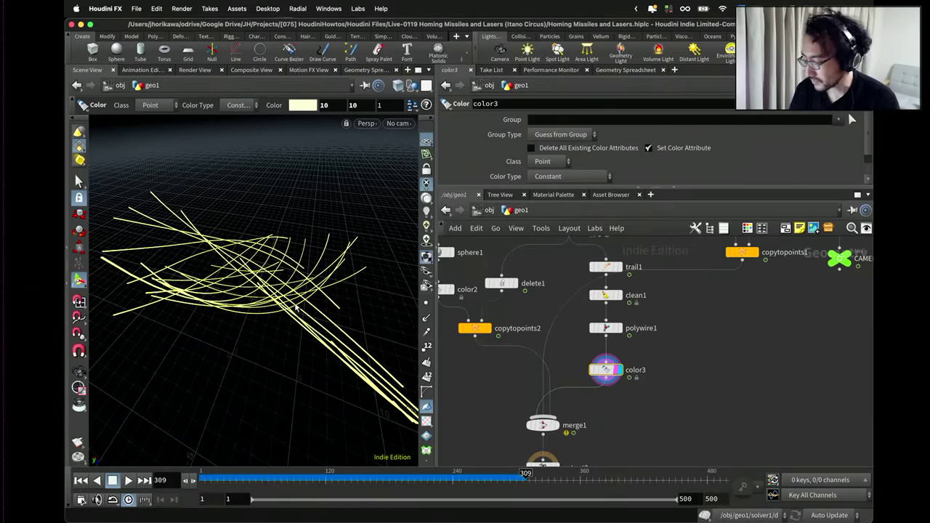
Display clean1, then polywire1, and select trail1 to inspect its settings.
click(618, 298)
click(619, 328)
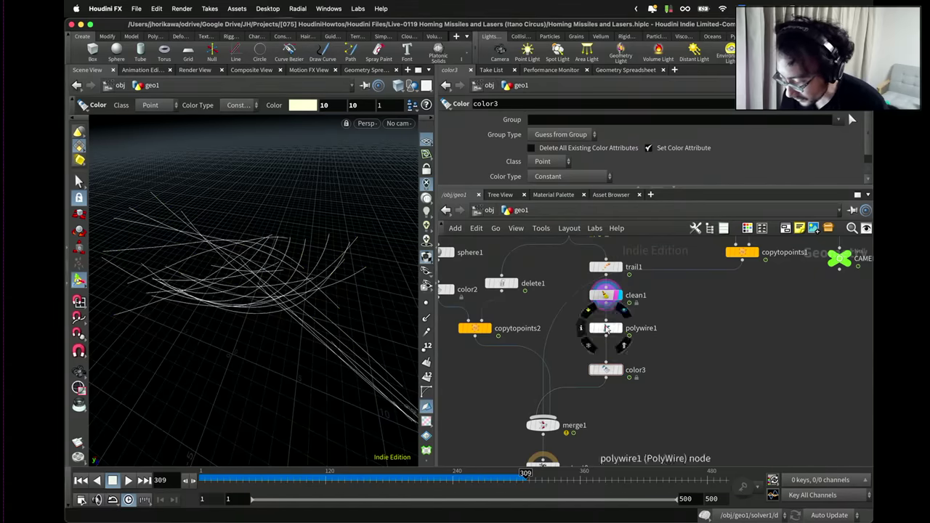
scroll(617, 326, up, 1)
scroll(610, 345, up, 2)
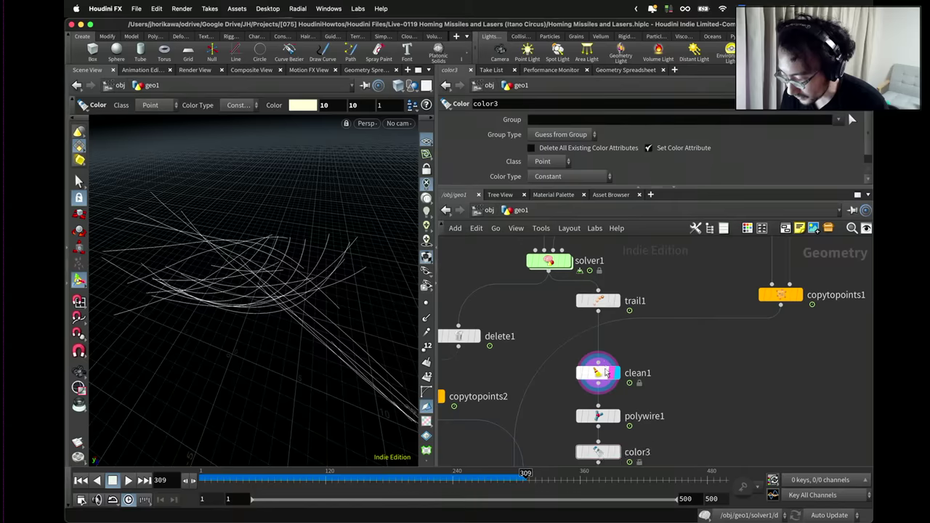
click(601, 305)
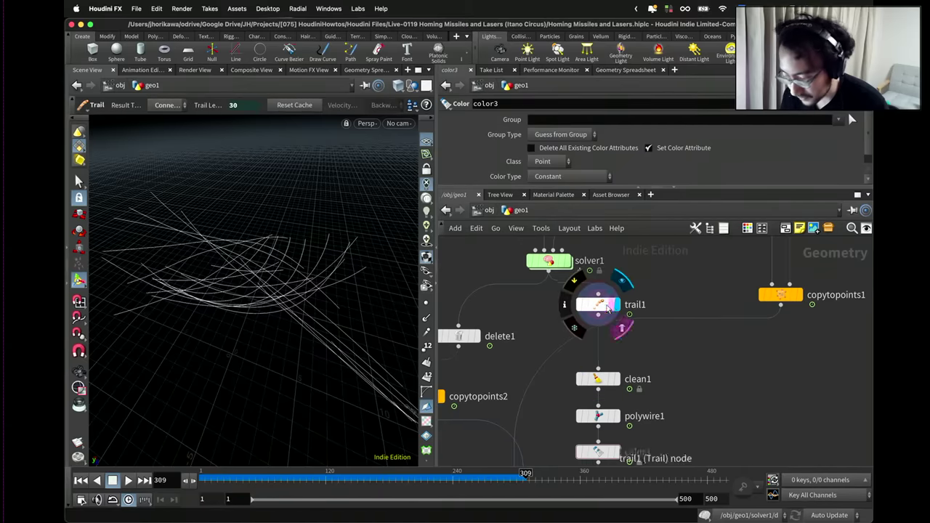
Show the points along the trail curves and orbit around them.
key(Escape)
drag(338, 295, 378, 294)
click(426, 302)
drag(297, 284, 256, 253)
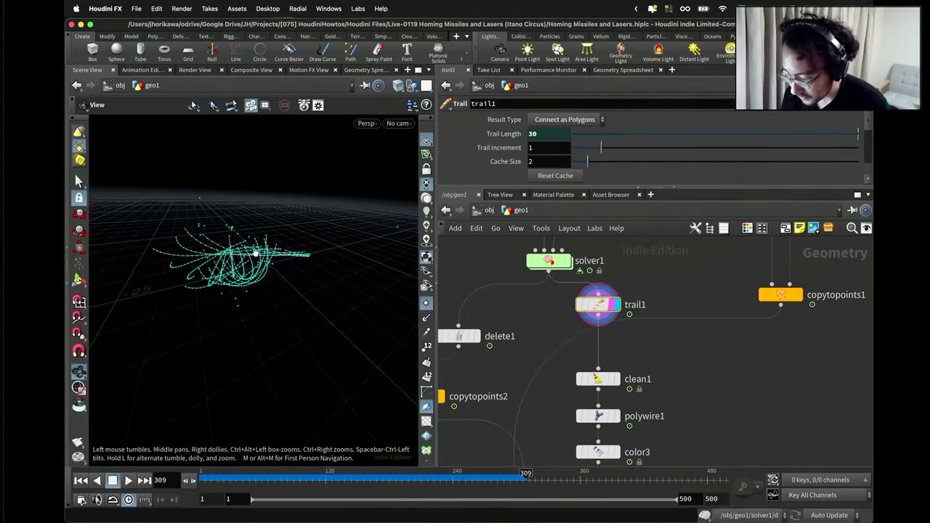
key(Return)
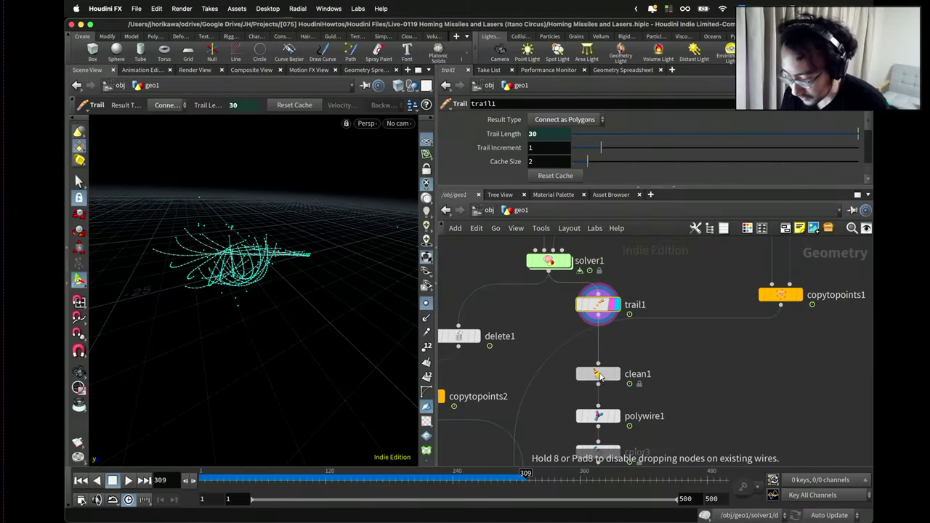
Display clean1, drop a Fuse node on the clean1–polywire1 wire, and compare point counts.
click(616, 367)
drag(608, 369, 609, 353)
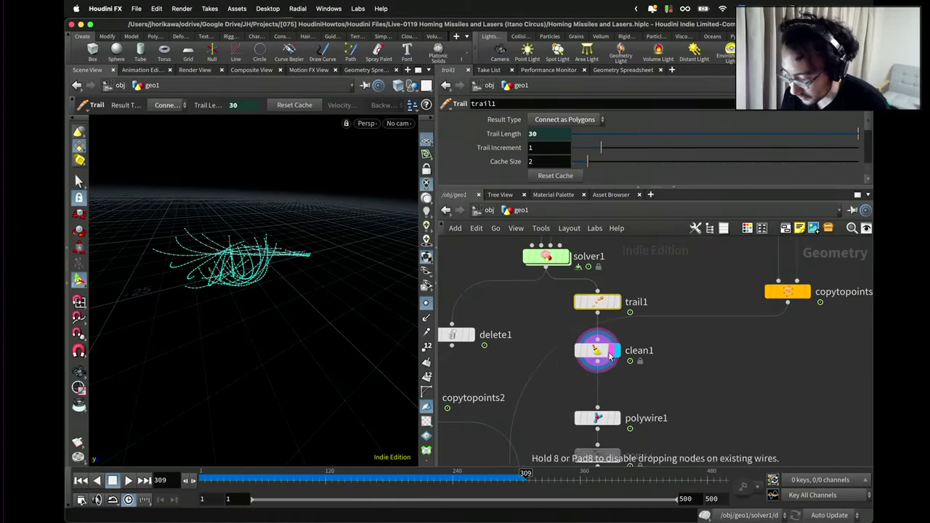
middle_drag(625, 388, 625, 343)
key(Tab)
key(Return)
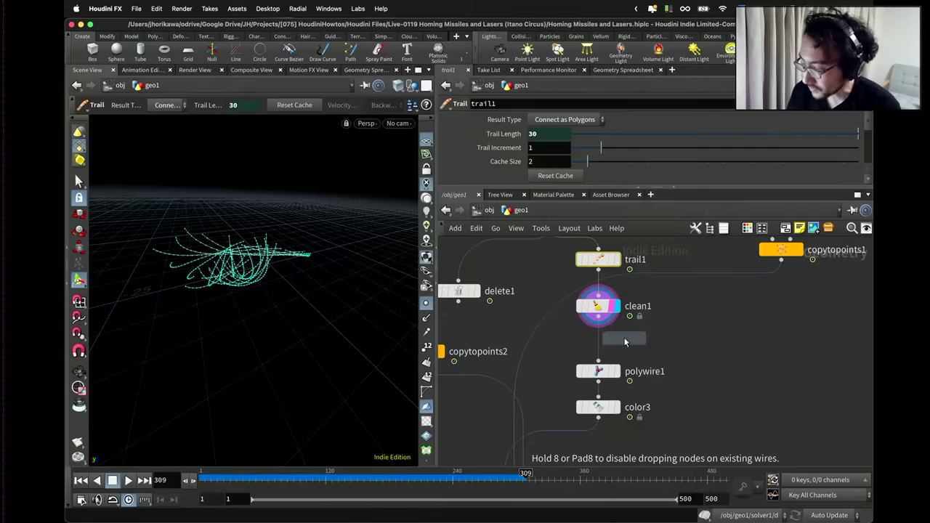
click(613, 341)
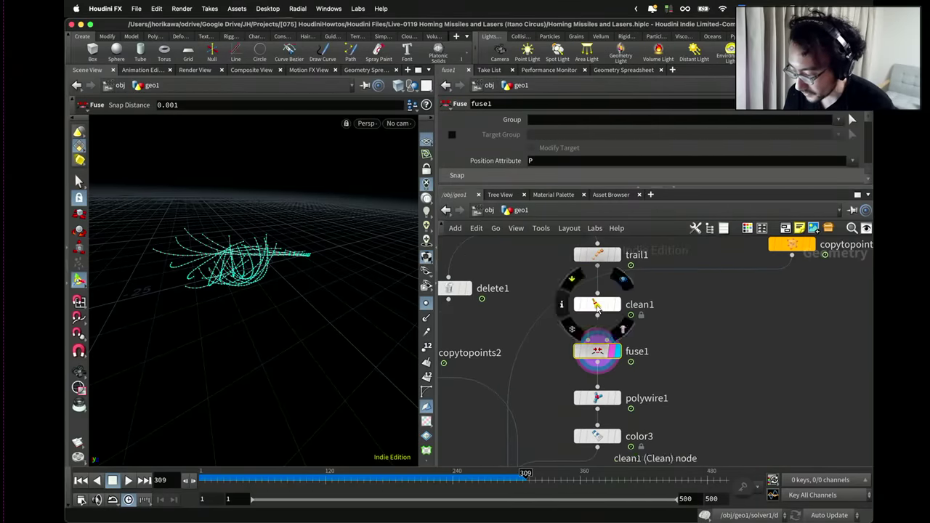
middle_click(597, 308)
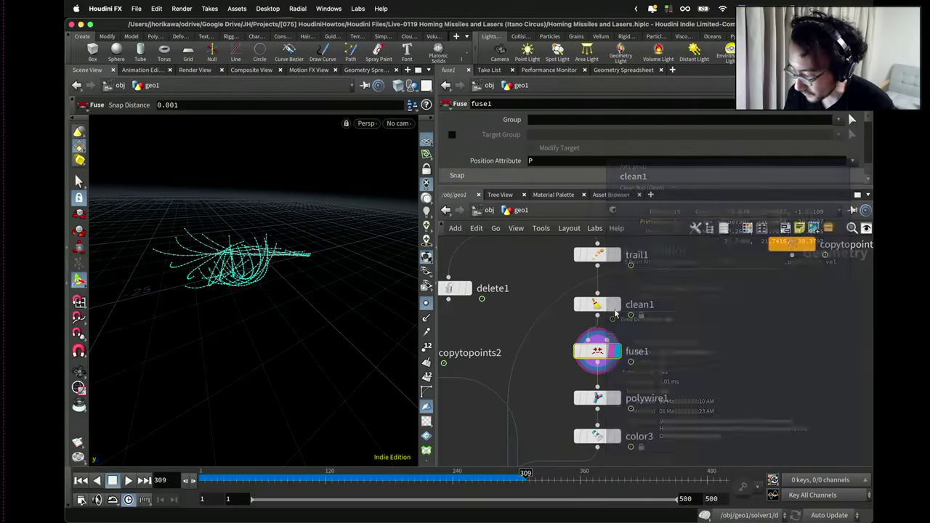
middle_click(596, 352)
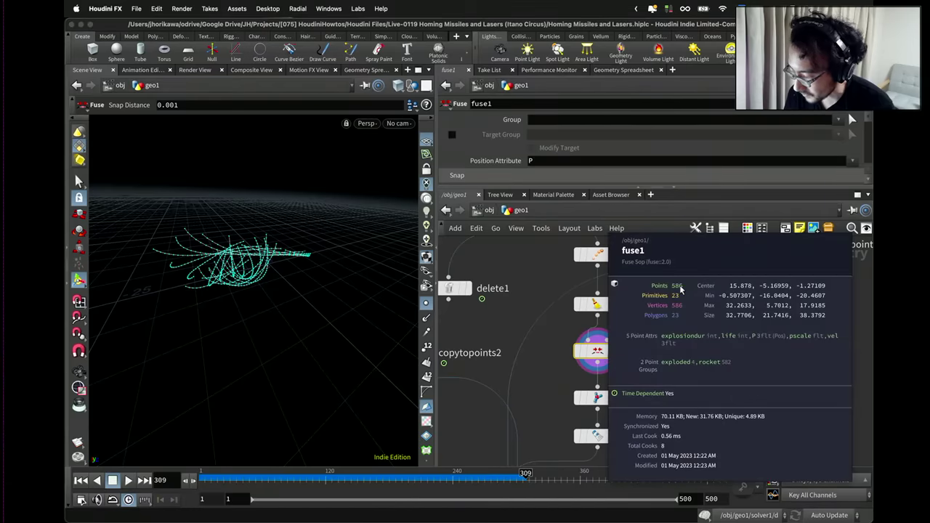
Move polywire1 and color3 down slightly and select output0.
scroll(590, 342, down, 2)
click(586, 395)
shift+click(585, 367)
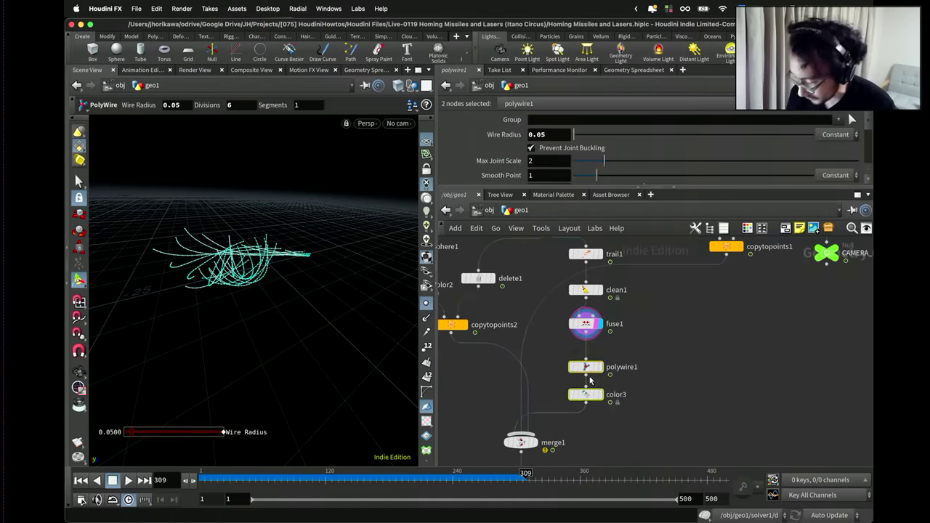
drag(590, 380, 589, 402)
scroll(590, 402, down, 1)
scroll(579, 445, down, 2)
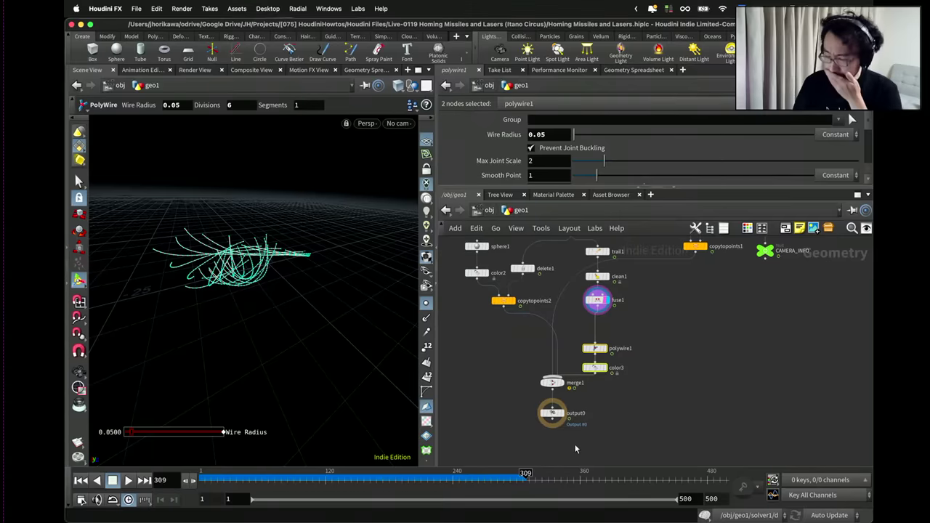
click(552, 413)
scroll(613, 317, up, 4)
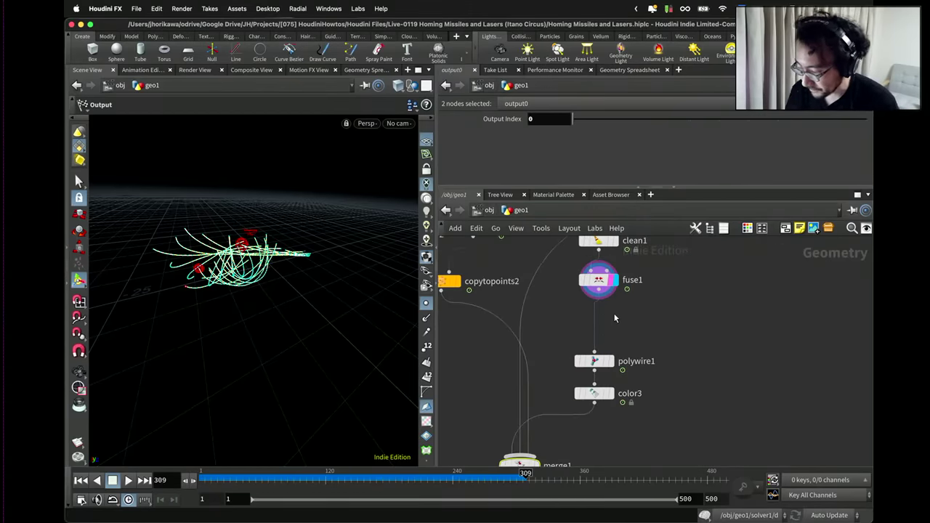
Insert a Resample node on the wire between fuse1 and polywire1.
key(Tab)
text(prim)
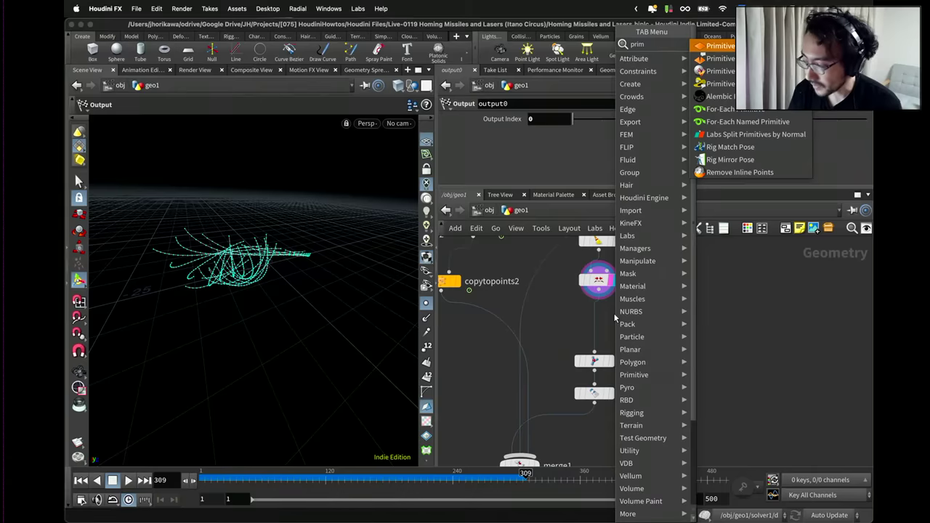
key(Escape)
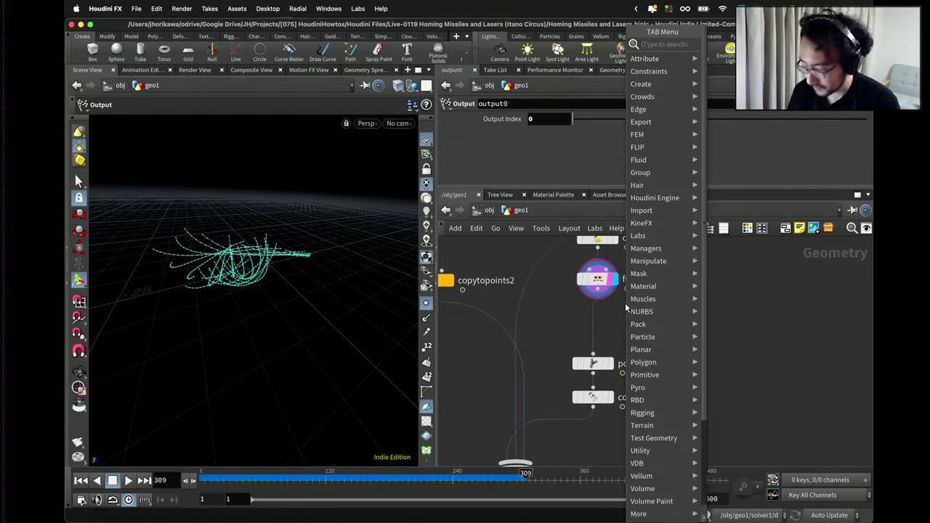
key(Tab)
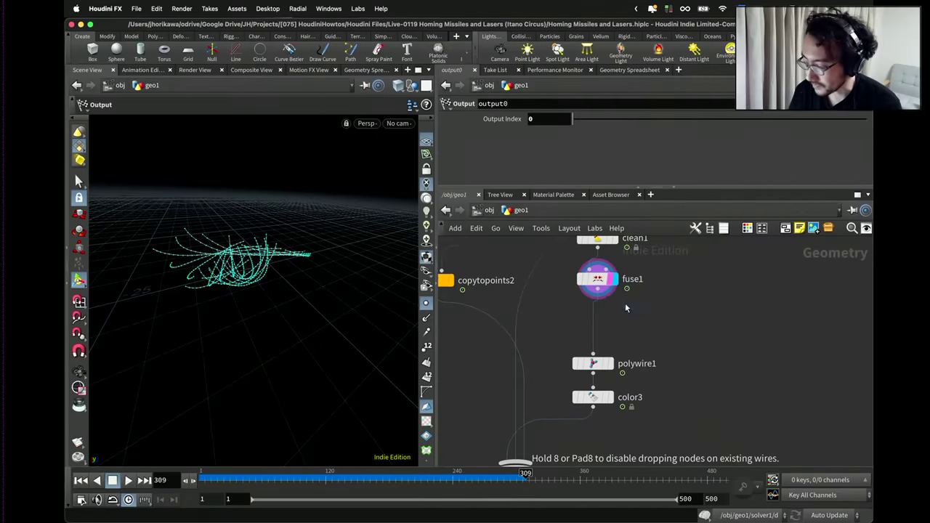
click(609, 311)
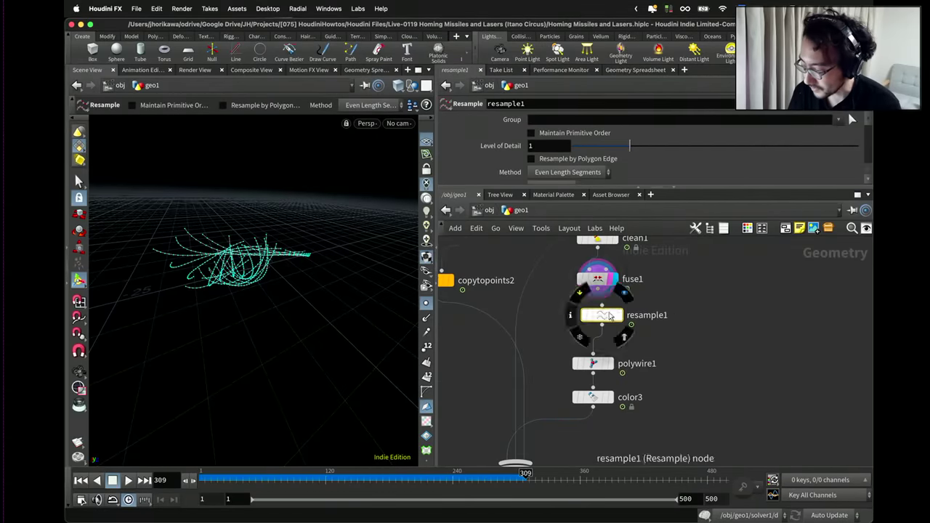
Turn off Maximum Segment Length on resample1 and enlarge the 3D view slightly.
key(Escape)
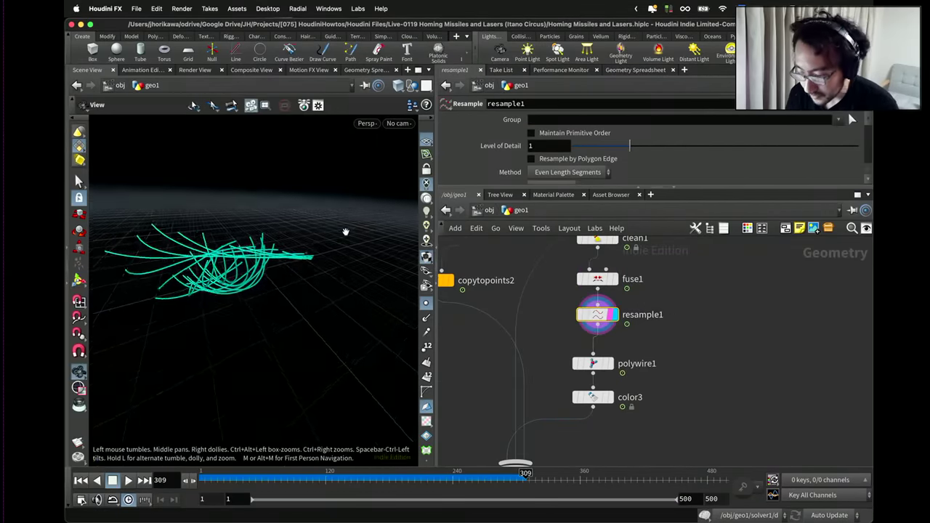
drag(346, 232, 296, 263)
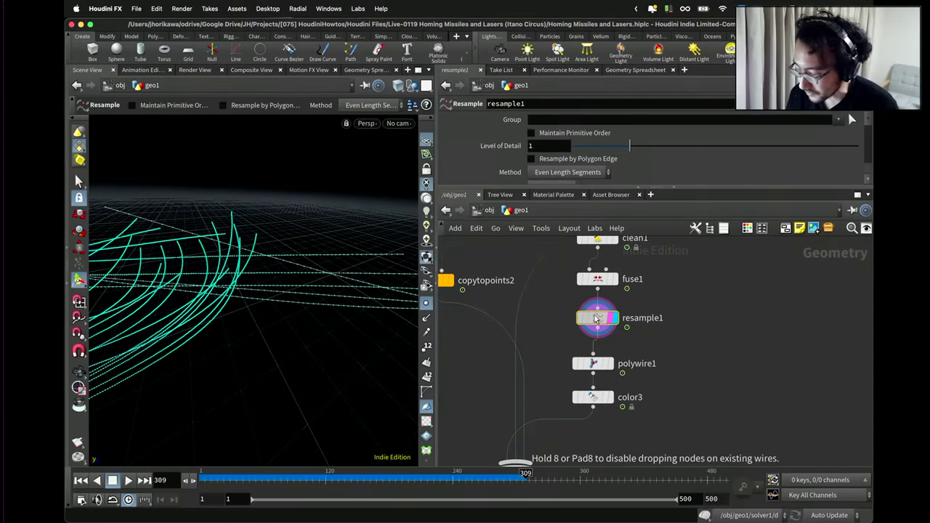
scroll(551, 162, down, 5)
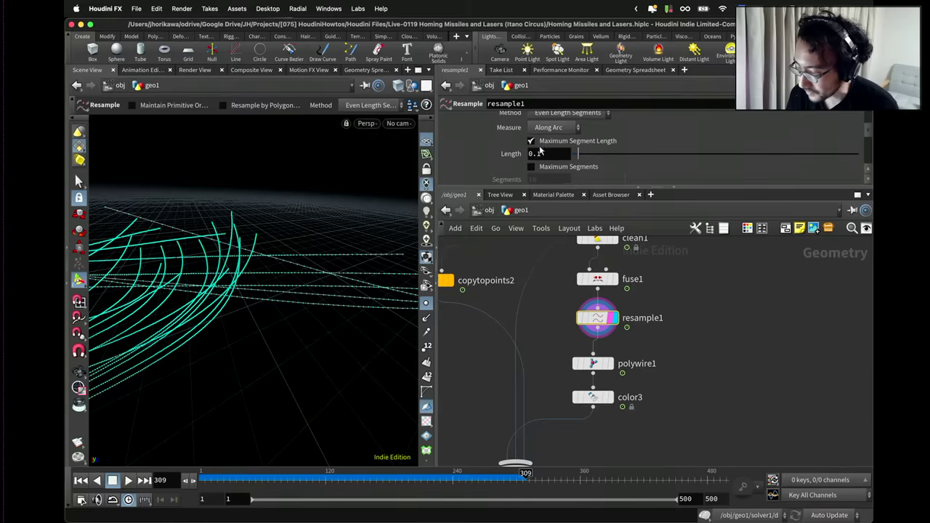
click(531, 141)
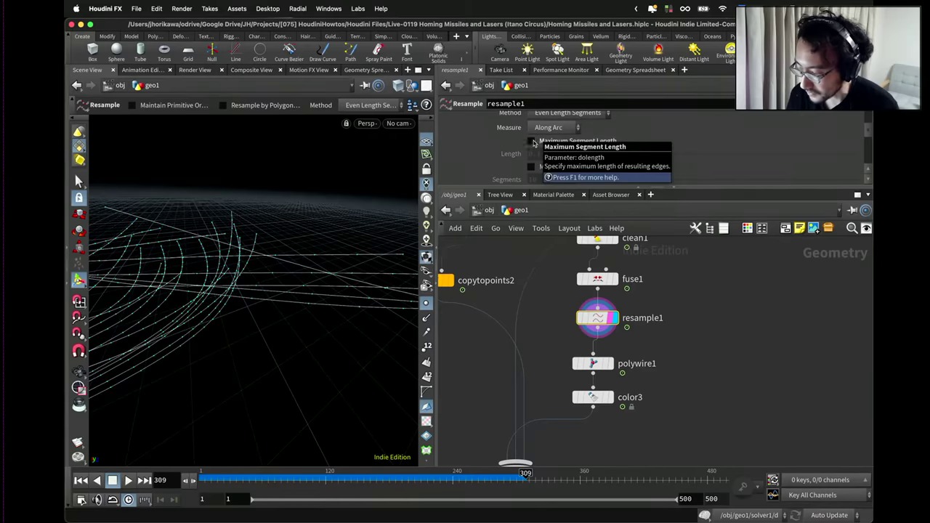
drag(435, 177, 463, 174)
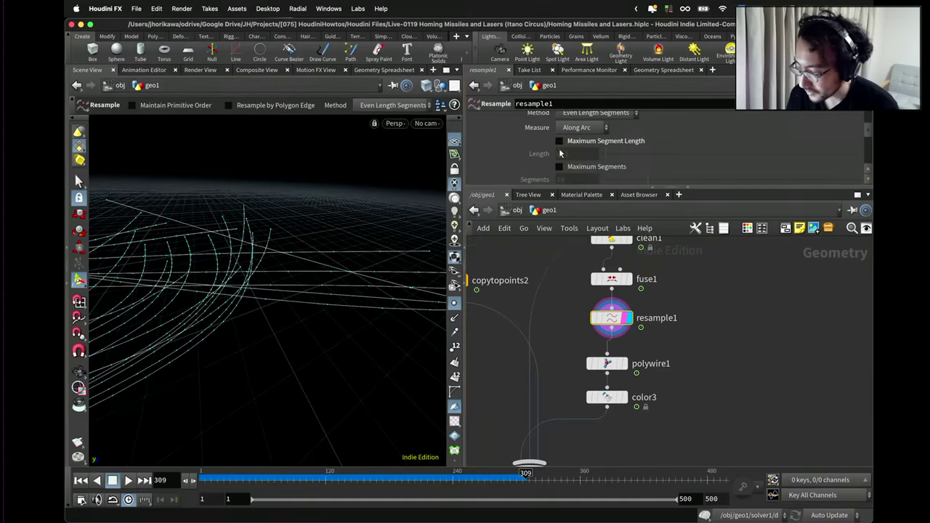
Enable the curveu attribute output on resample1.
key(Escape)
drag(390, 182, 219, 232)
key(Return)
drag(516, 188, 516, 253)
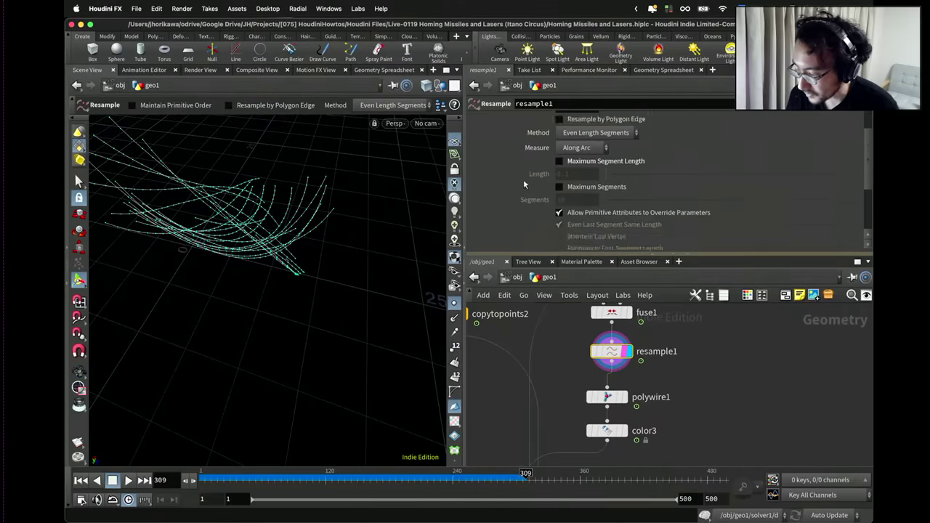
scroll(494, 225, down, 3)
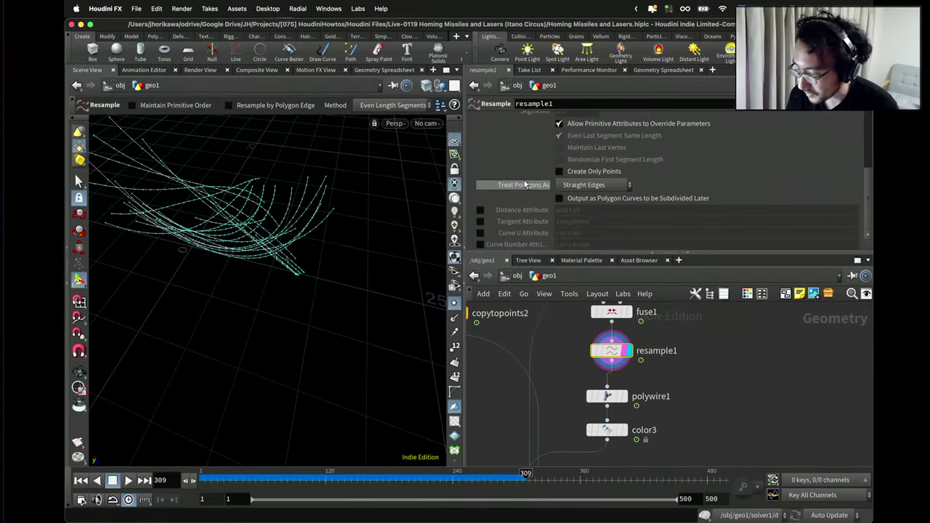
click(480, 232)
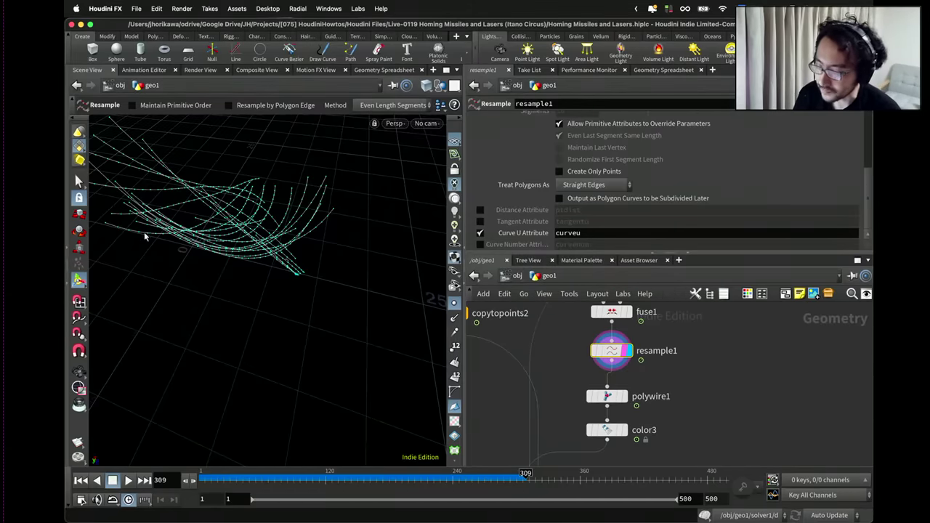
Display color3 and move it up between resample1 and polywire1.
scroll(552, 367, down, 1)
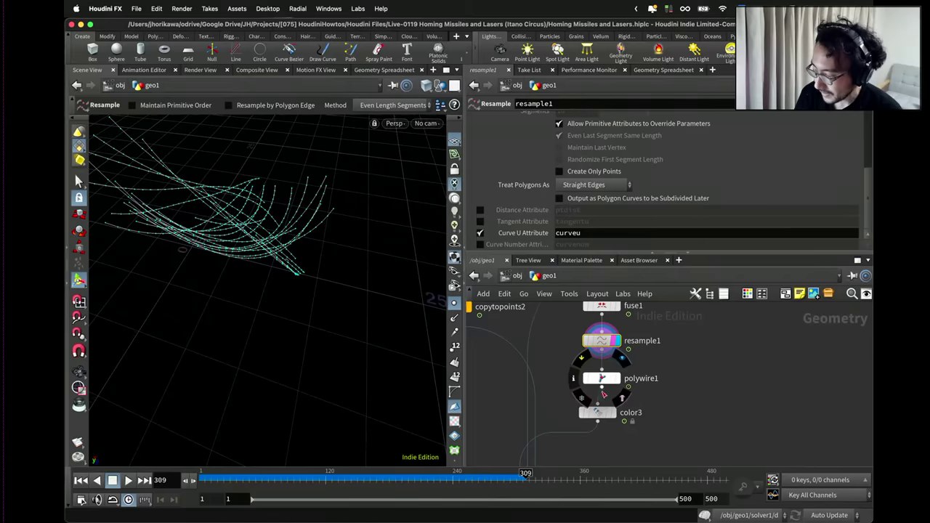
click(615, 412)
drag(606, 412, 606, 367)
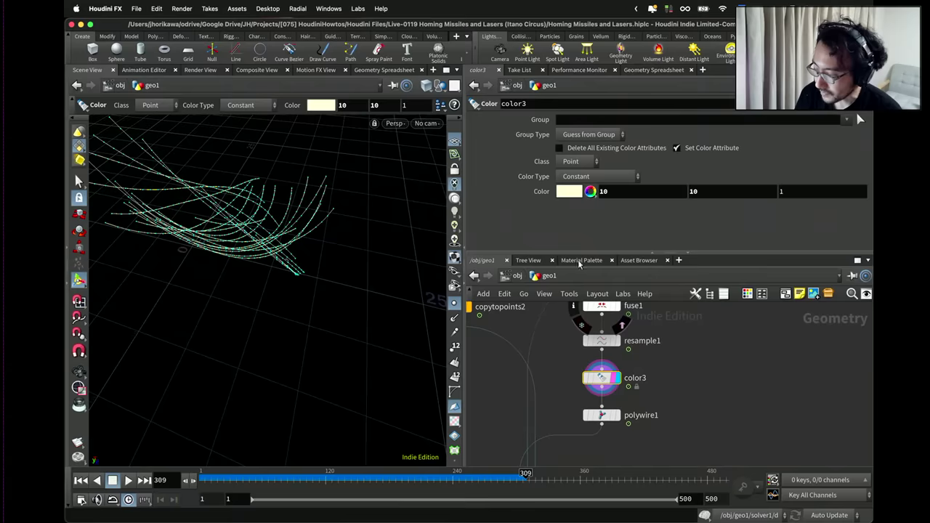
Set color3's Color Type to Ramp from Attribute and orbit to inspect the curves.
click(600, 177)
click(599, 229)
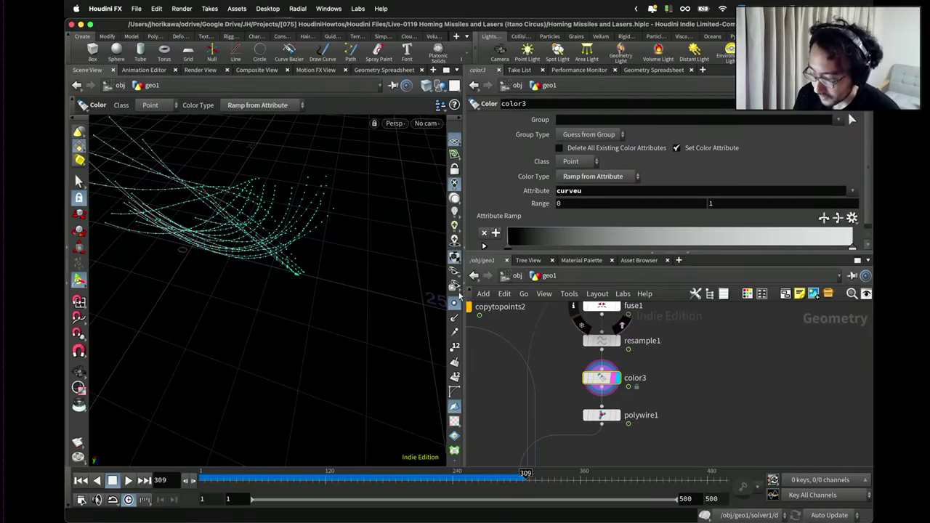
key(Escape)
drag(353, 265, 360, 188)
drag(314, 248, 358, 229)
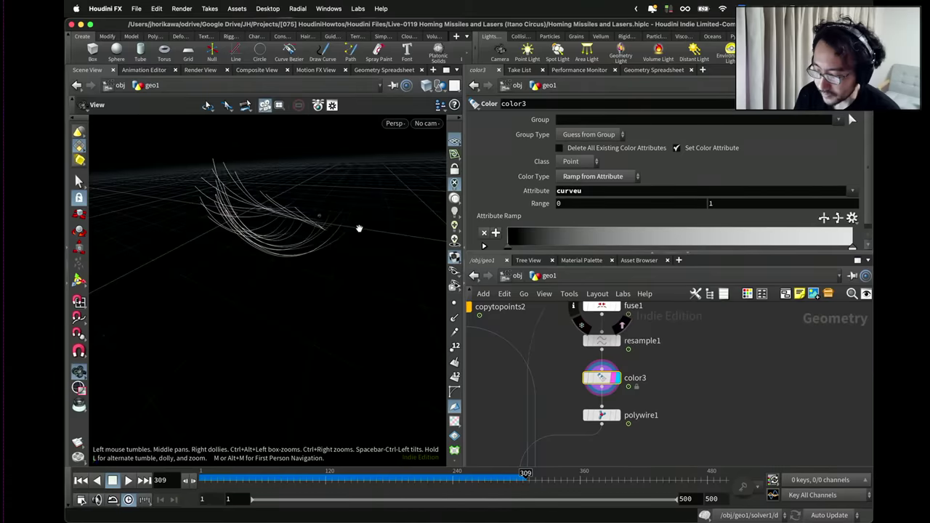
key(Return)
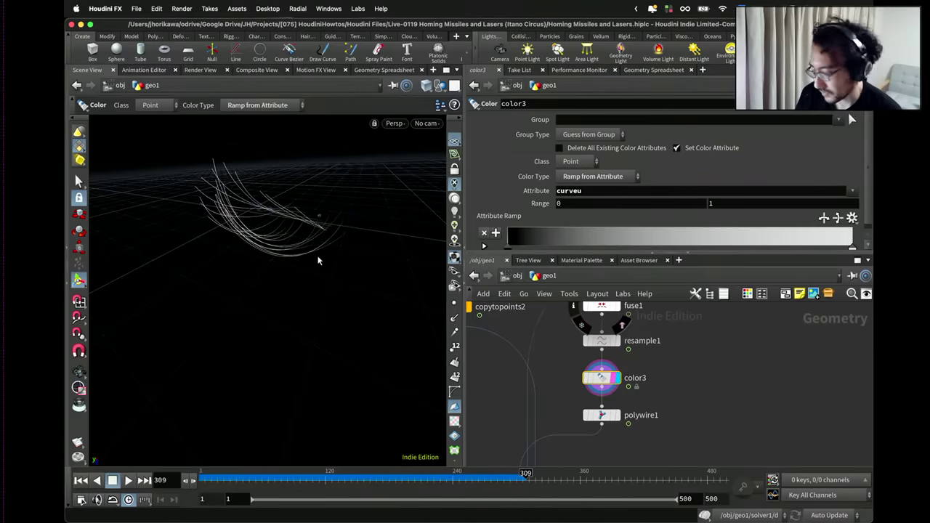
key(Escape)
drag(295, 245, 295, 243)
key(Return)
Select output0 to inspect the ramp-coloured trails, then reselect color3.
scroll(560, 409, down, 5)
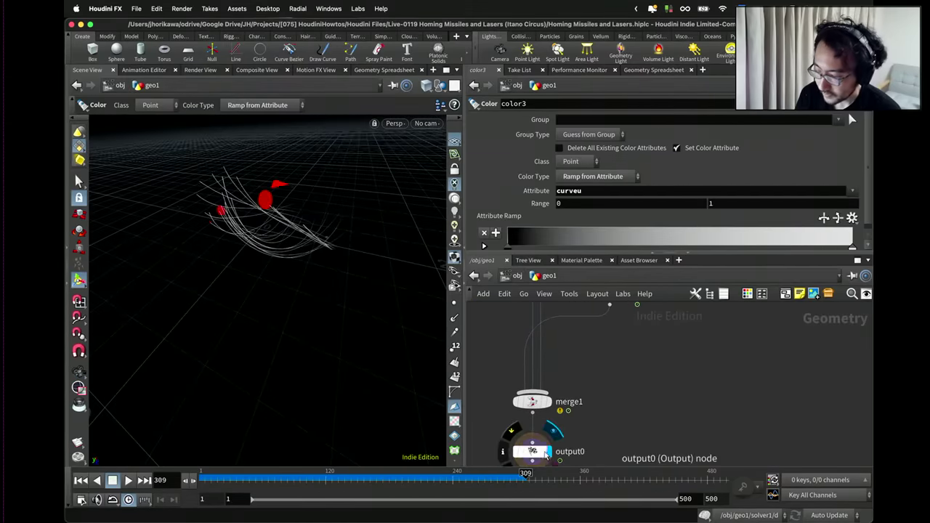
click(546, 454)
scroll(541, 447, down, 3)
key(Escape)
drag(311, 244, 274, 254)
key(Return)
scroll(580, 376, up, 3)
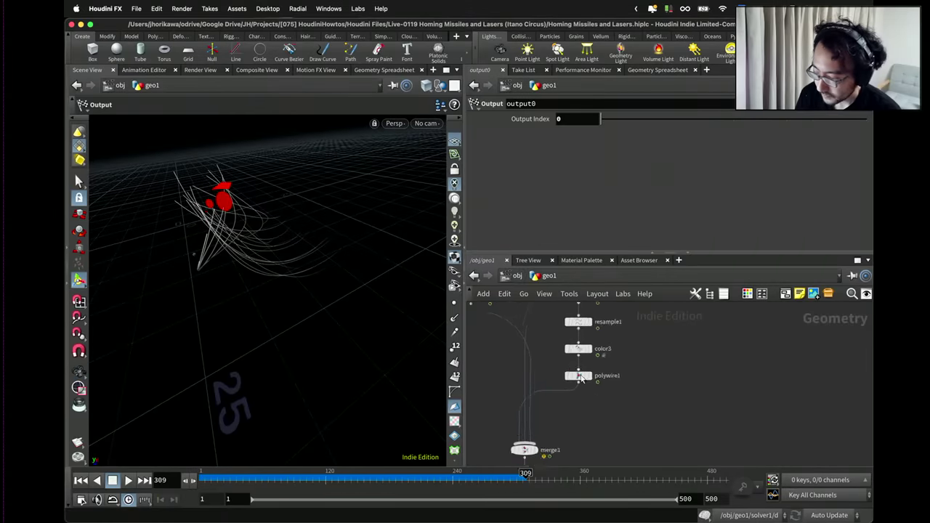
scroll(581, 378, up, 1)
click(579, 343)
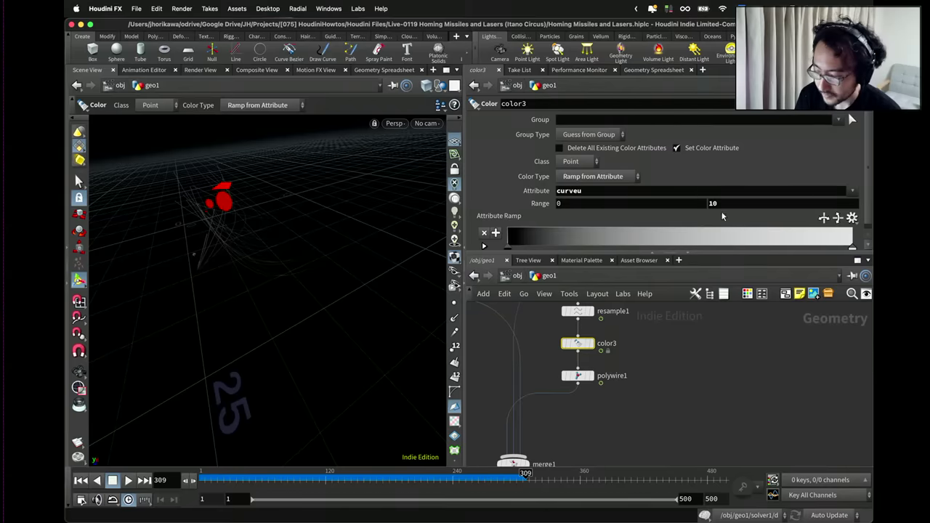
Place normal1 on the merge1–output0 wire and commit color3's Range maximum of 1.
key(Tab)
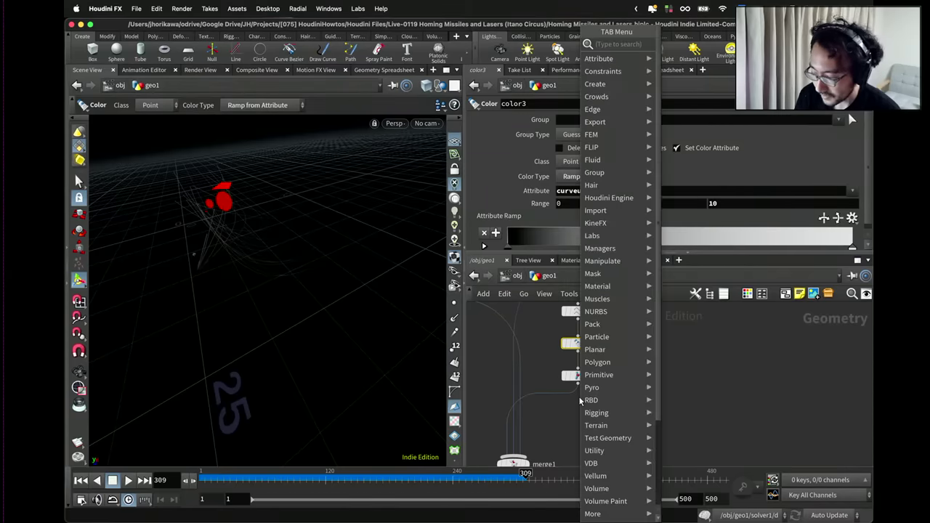
key(Escape)
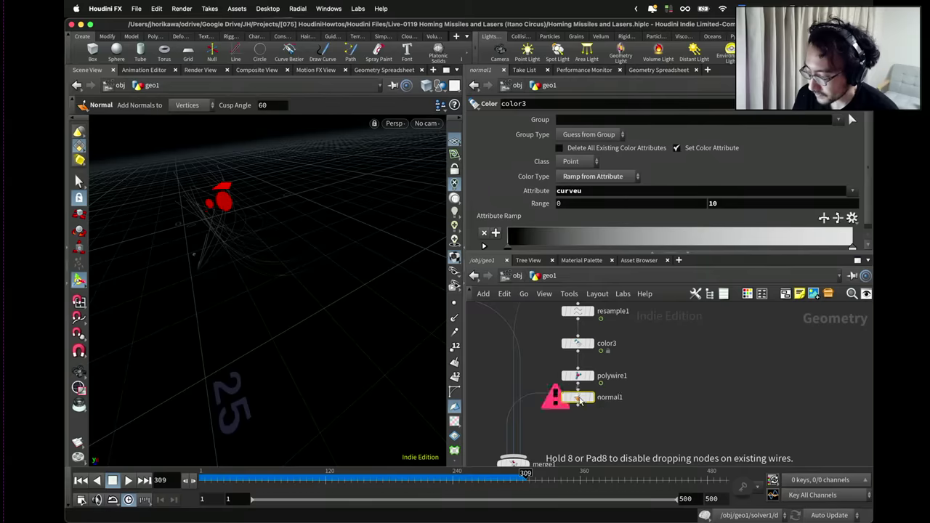
click(573, 398)
scroll(552, 425, down, 2)
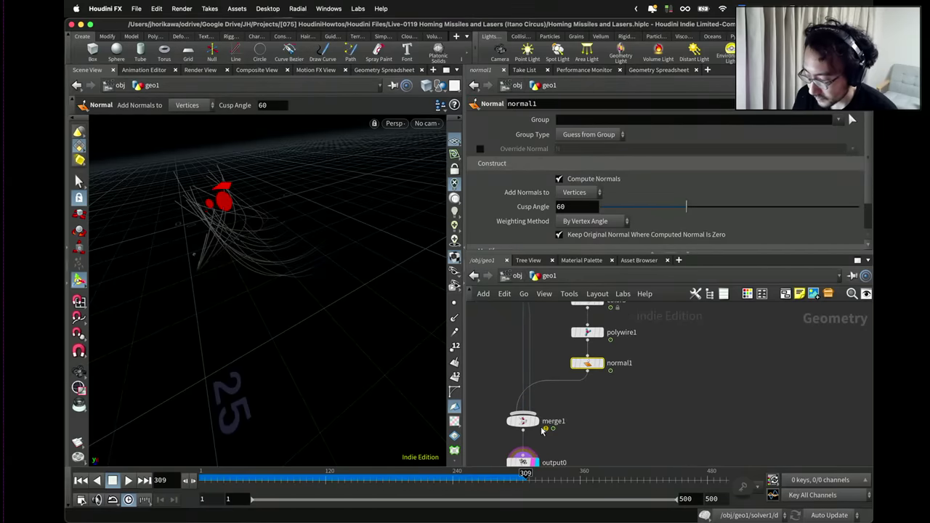
scroll(592, 351, up, 2)
click(615, 337)
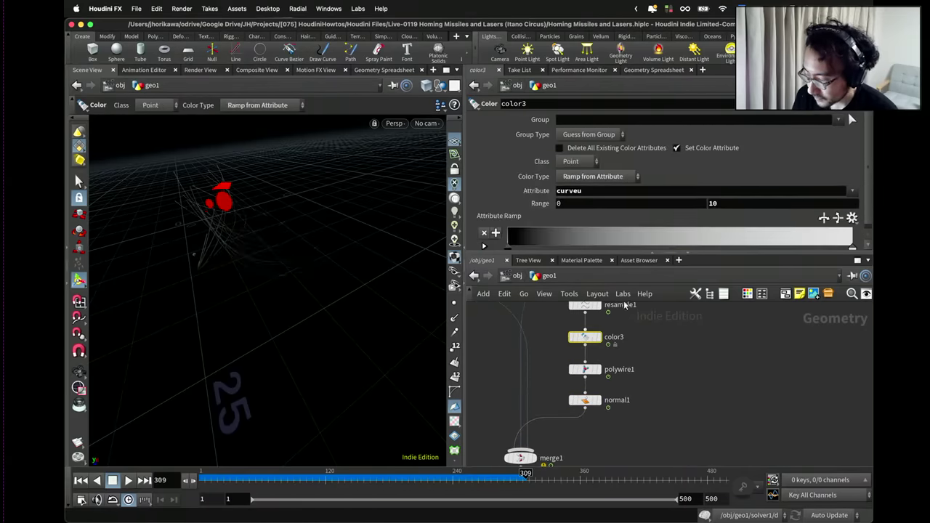
key(Return)
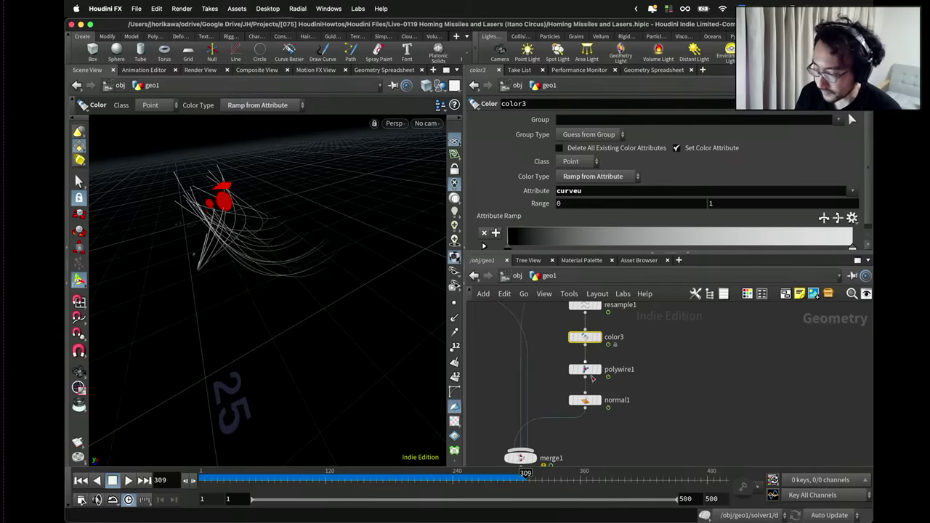
drag(633, 397, 610, 389)
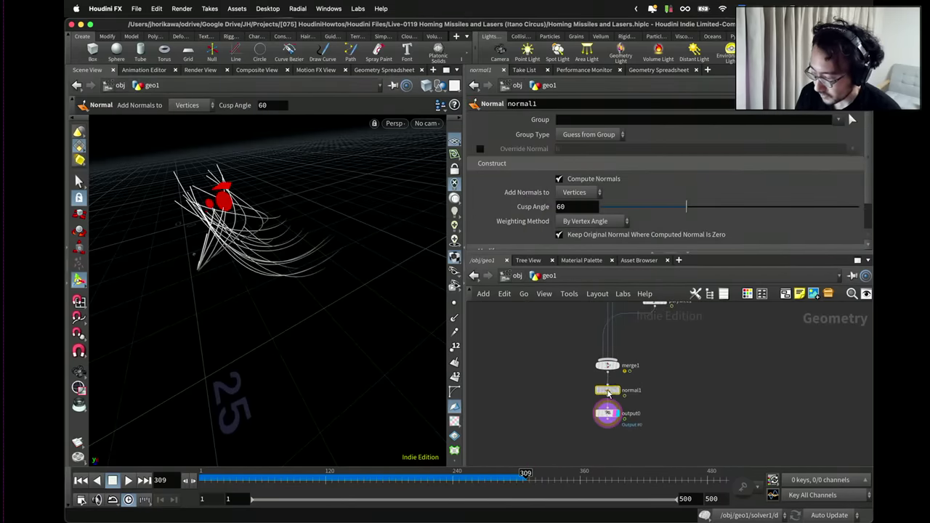
Look through cam1, play and stop the missile animation, and orbit the trails.
click(426, 124)
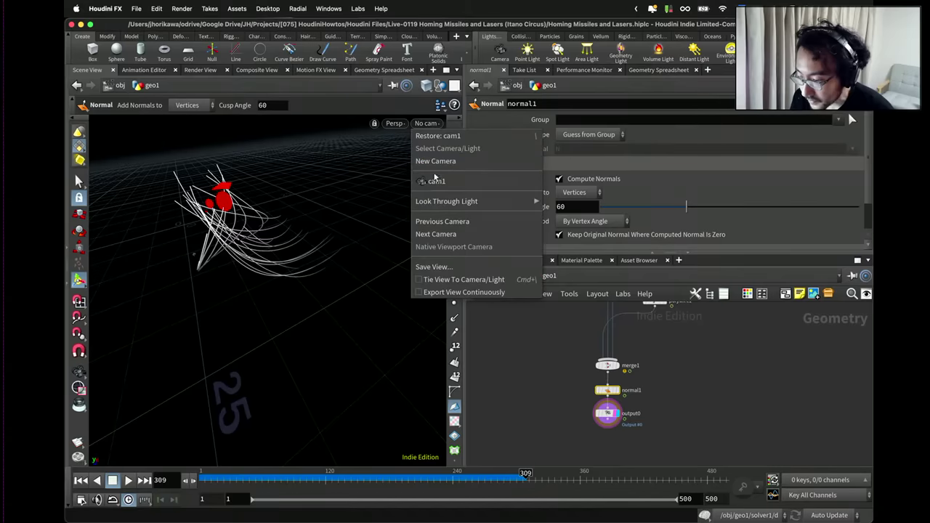
click(435, 181)
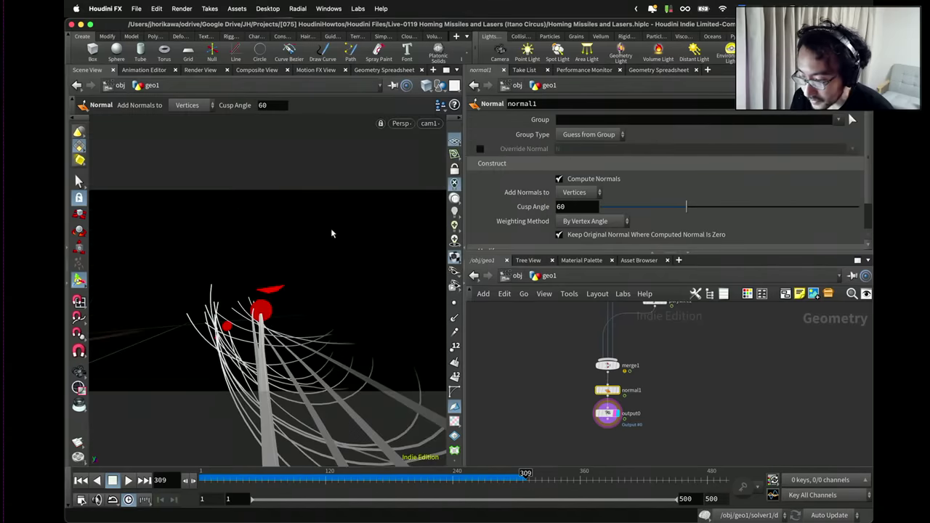
click(126, 480)
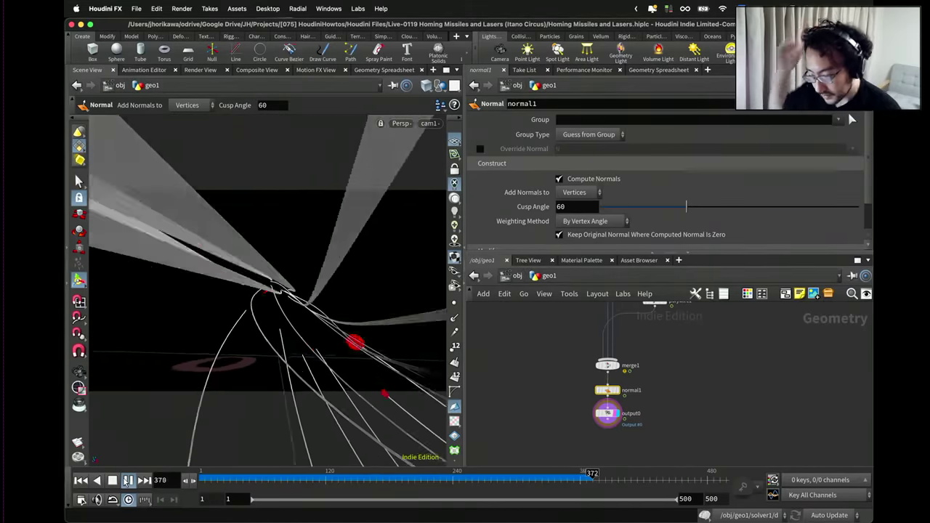
click(128, 480)
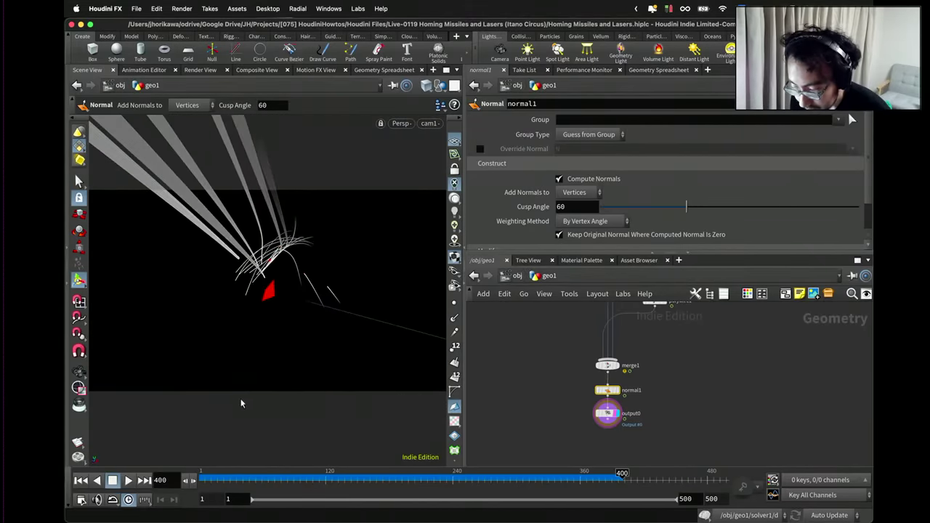
key(Escape)
drag(276, 327, 336, 264)
key(Return)
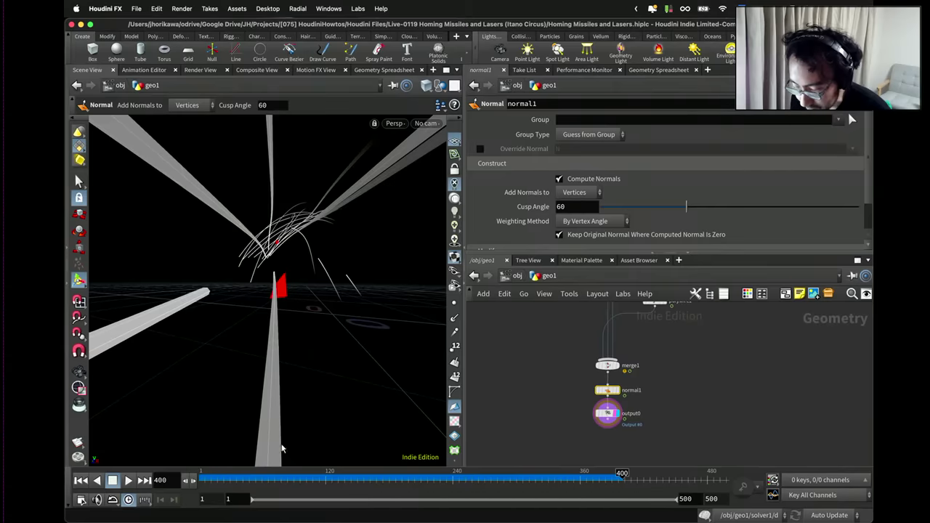
Return to the cam1 view and stop the animation at frame 231.
click(426, 123)
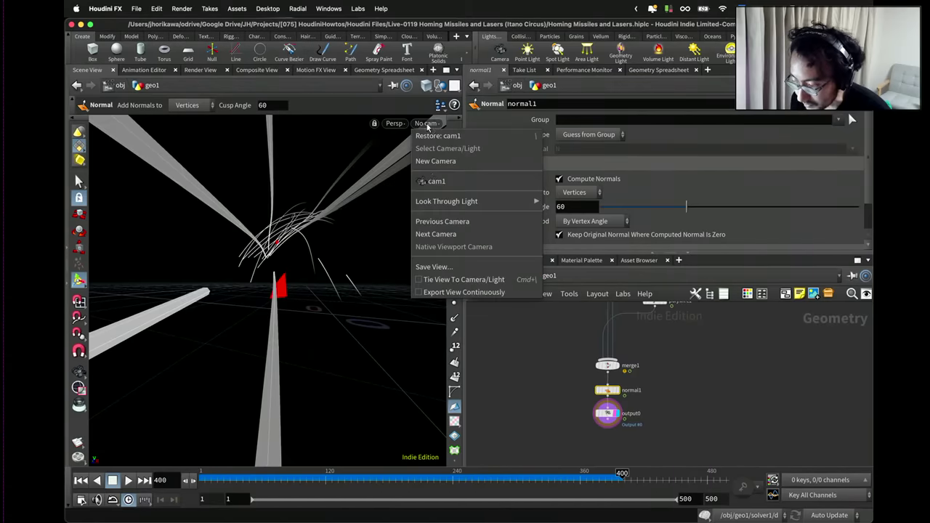
click(433, 181)
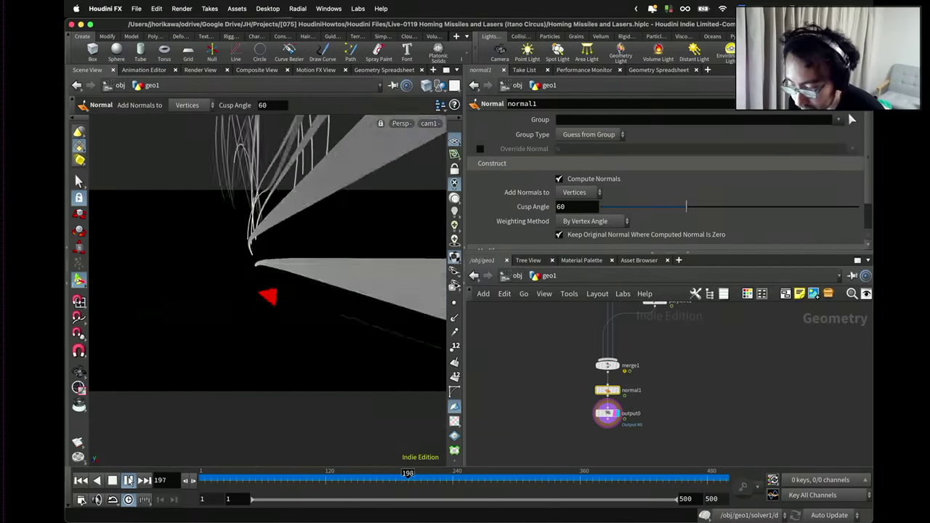
click(128, 480)
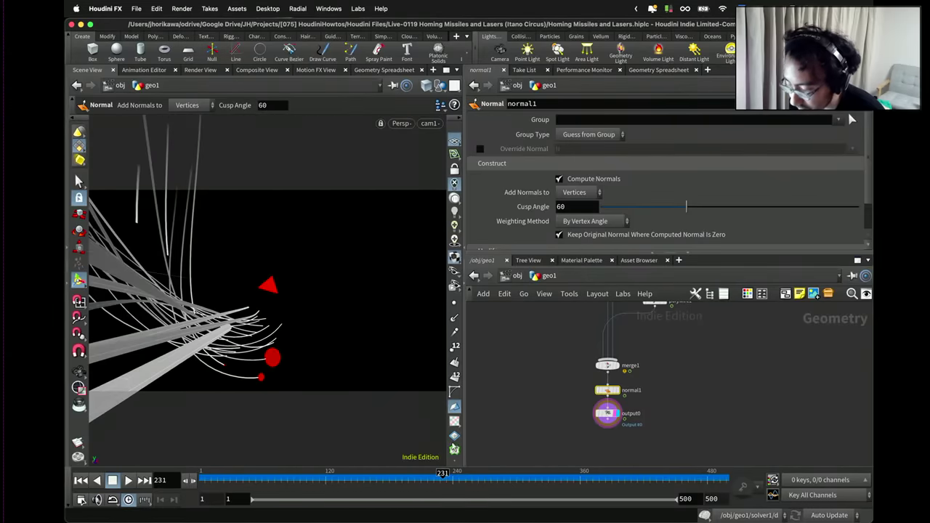
scroll(517, 401, up, 10)
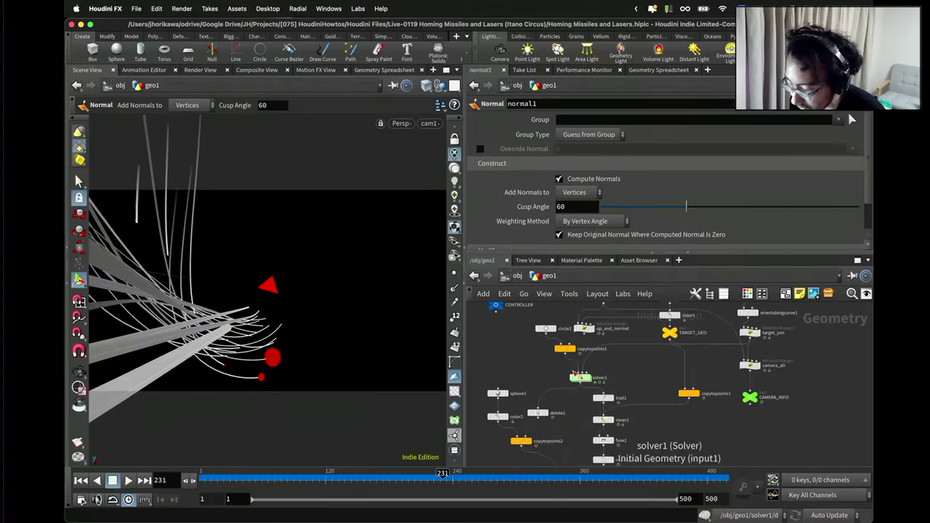
scroll(574, 374, down, 8)
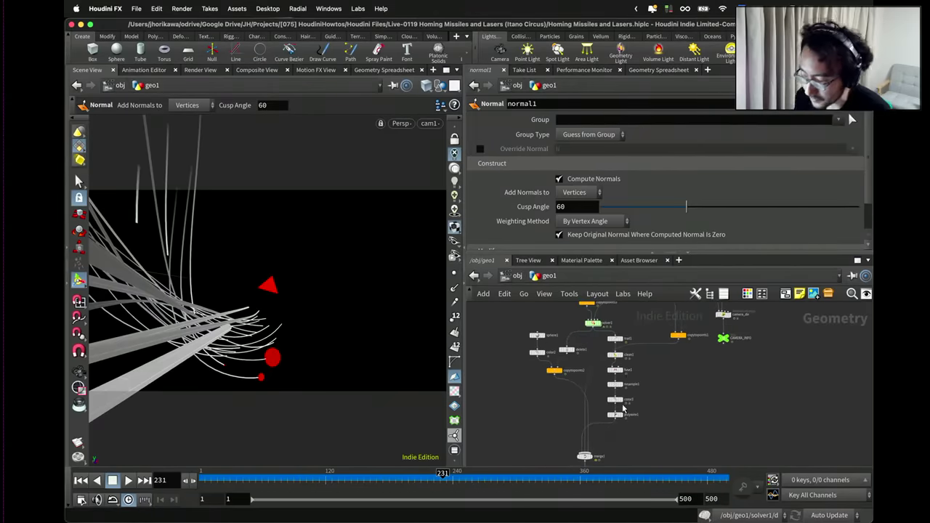
scroll(622, 410, up, 3)
Paste the CONTROLLER null into the geo1 network and set it down.
click(606, 417)
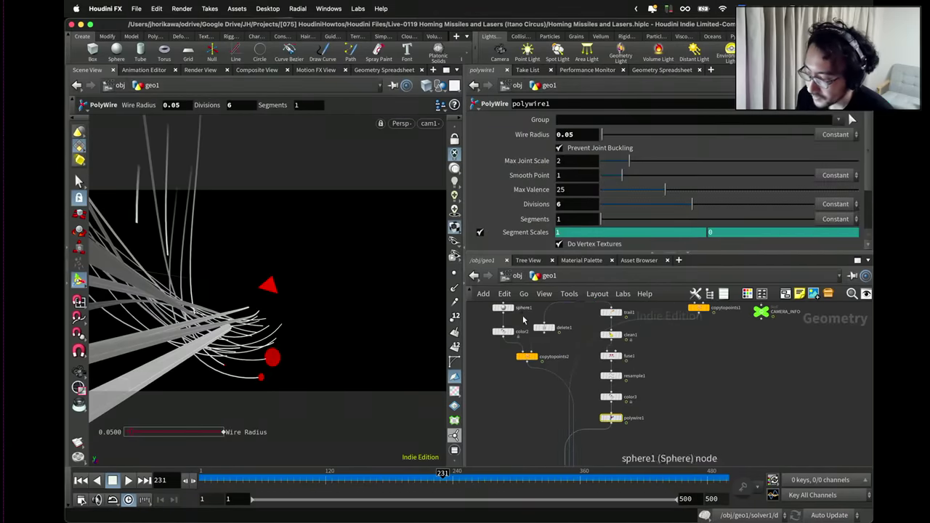
scroll(523, 334, down, 5)
key(ctrl+v)
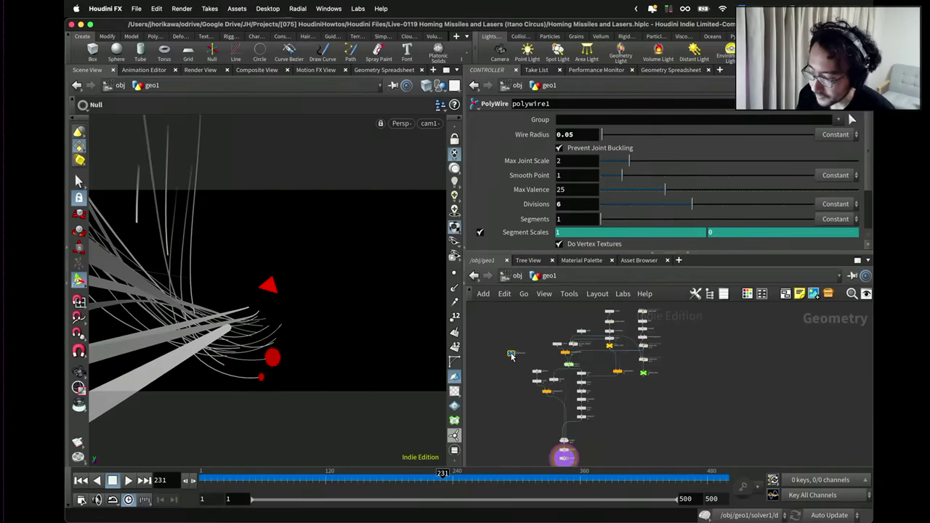
click(511, 356)
click(809, 106)
Open CONTROLLER's parameter interface, add a separator after the explosion parameters, and select polywire1.
click(805, 119)
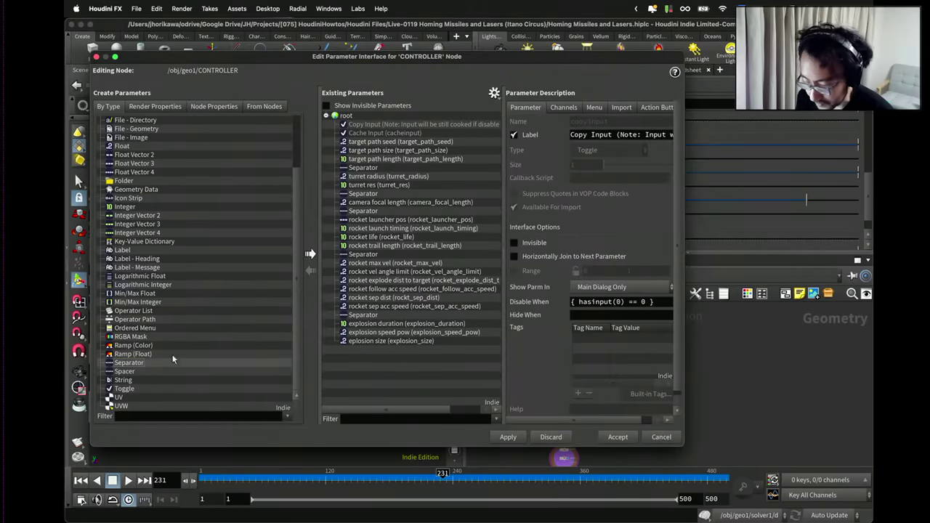
drag(371, 367, 372, 361)
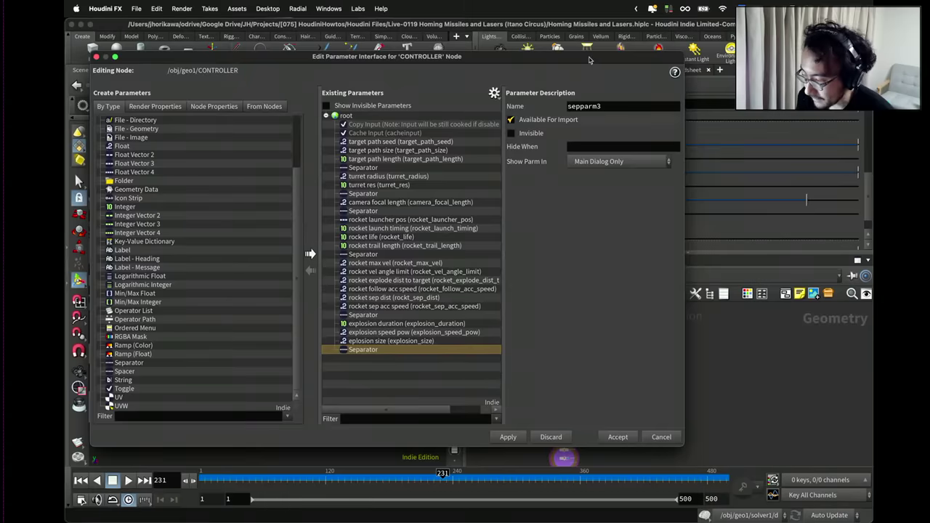
drag(589, 60, 349, 69)
scroll(606, 398, up, 3)
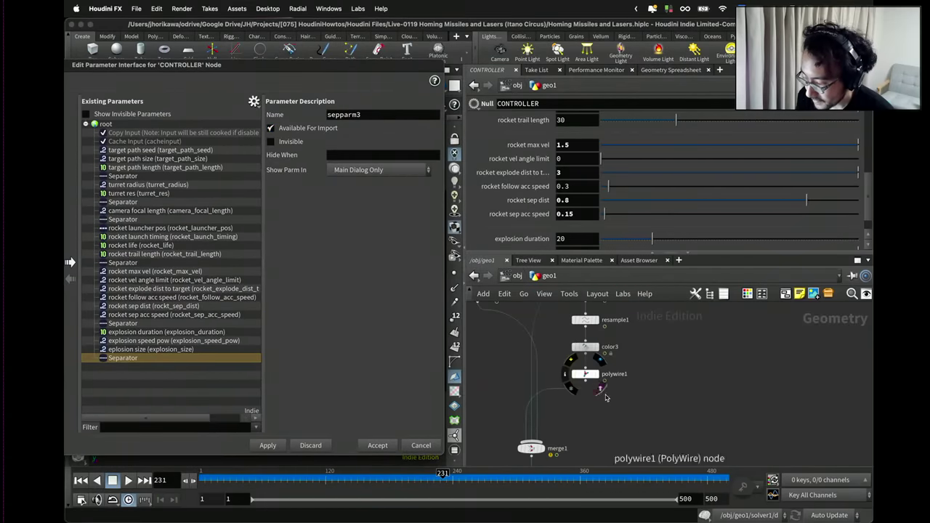
click(584, 374)
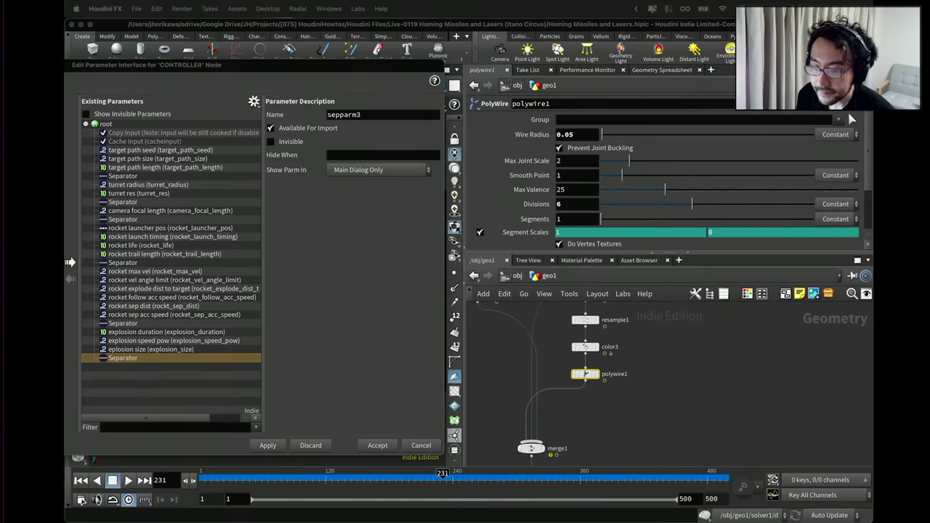
click(659, 334)
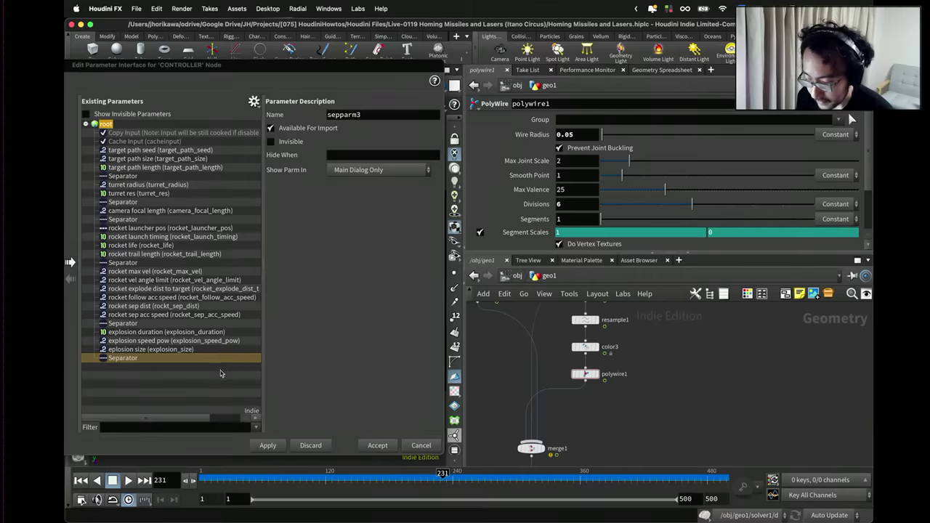
Promote polywire1's Wire Radius to CONTROLLER as trail_thickness and apply it.
drag(221, 373, 221, 373)
click(275, 407)
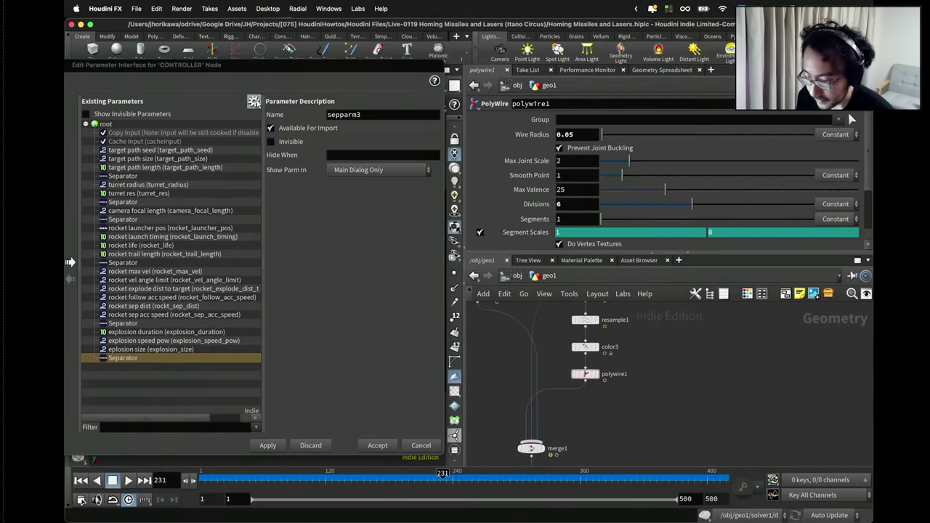
click(253, 101)
key(Escape)
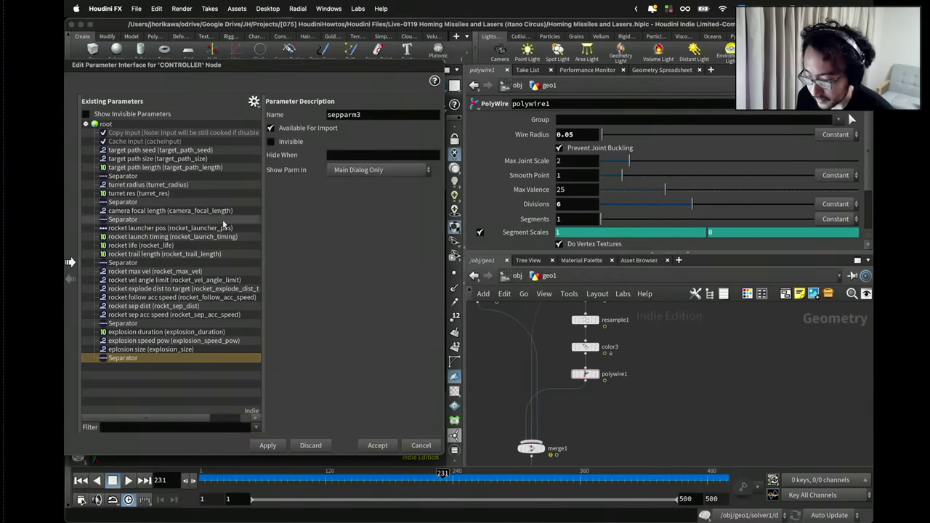
click(492, 170)
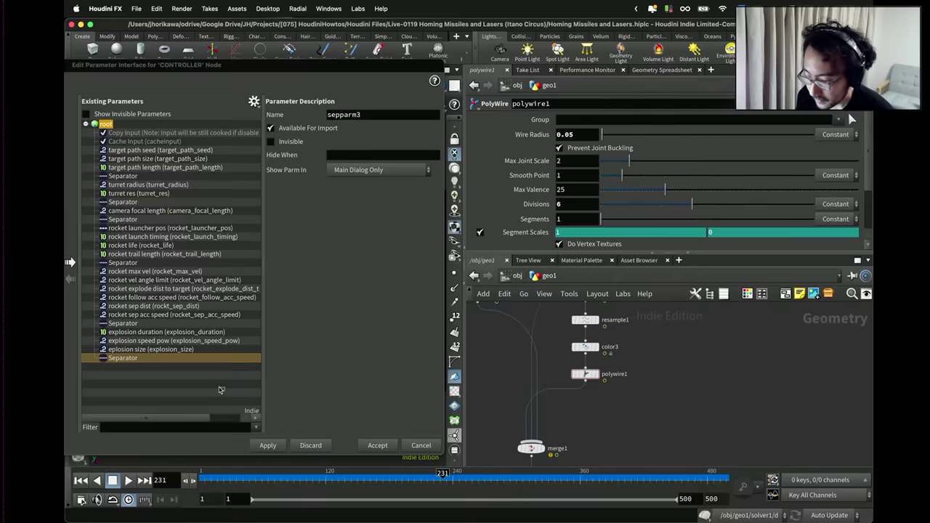
drag(221, 390, 220, 391)
double_click(343, 130)
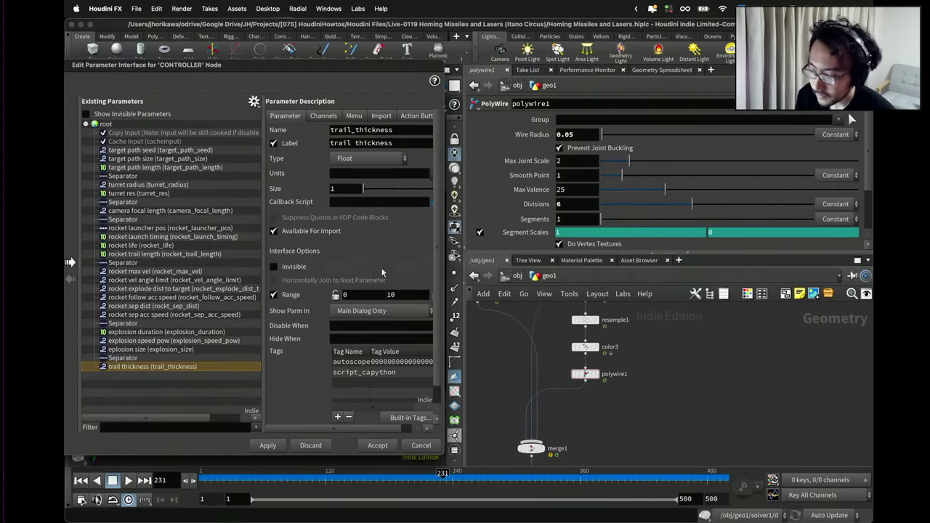
click(280, 447)
scroll(530, 380, down, 5)
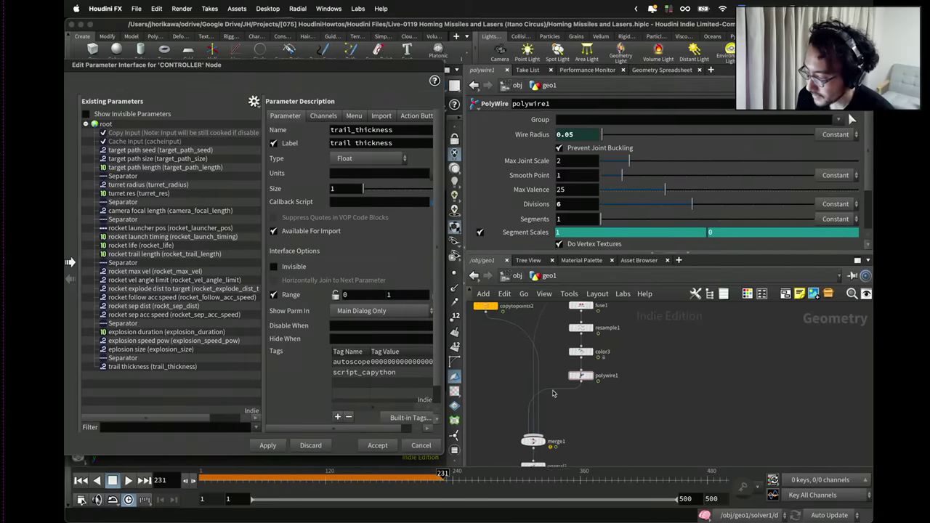
middle_drag(571, 350, 602, 413)
scroll(608, 394, up, 2)
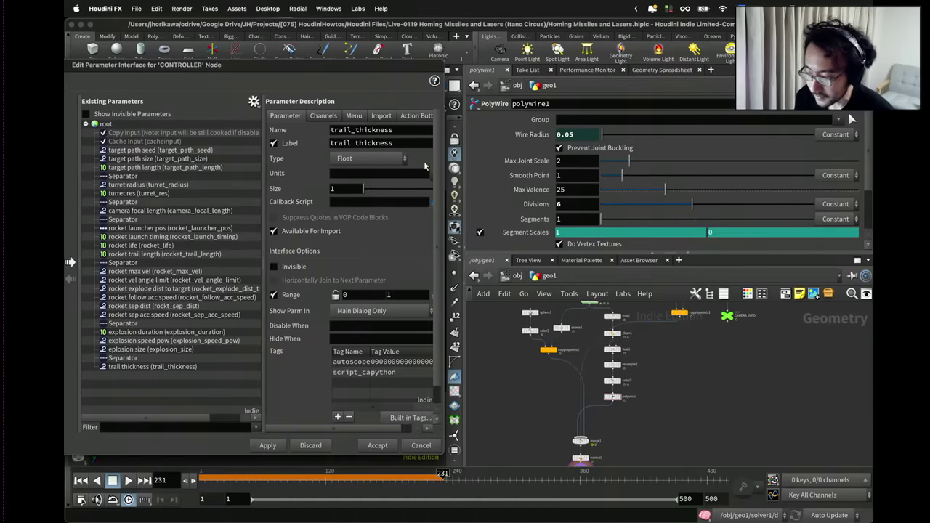
drag(388, 66, 315, 433)
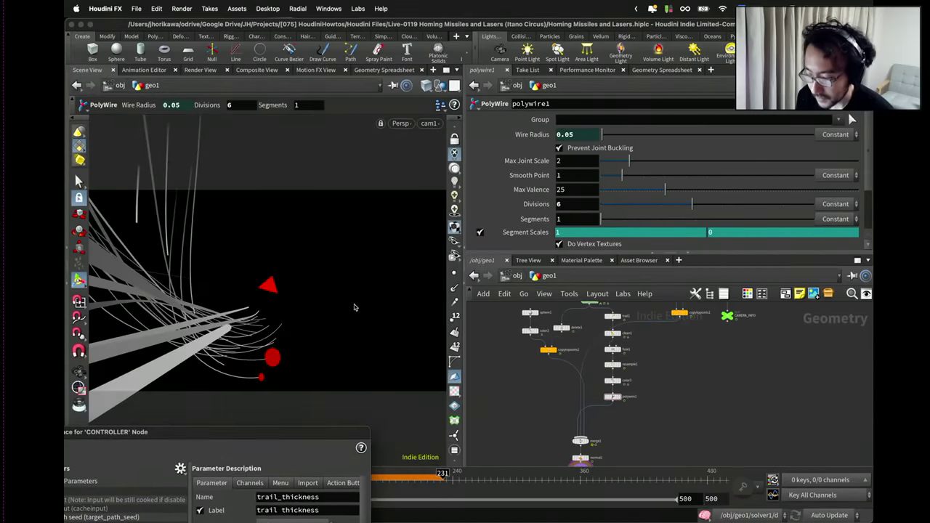
Select the CONTROLLER null and drag trail thickness up to 0.0728.
scroll(509, 374, down, 5)
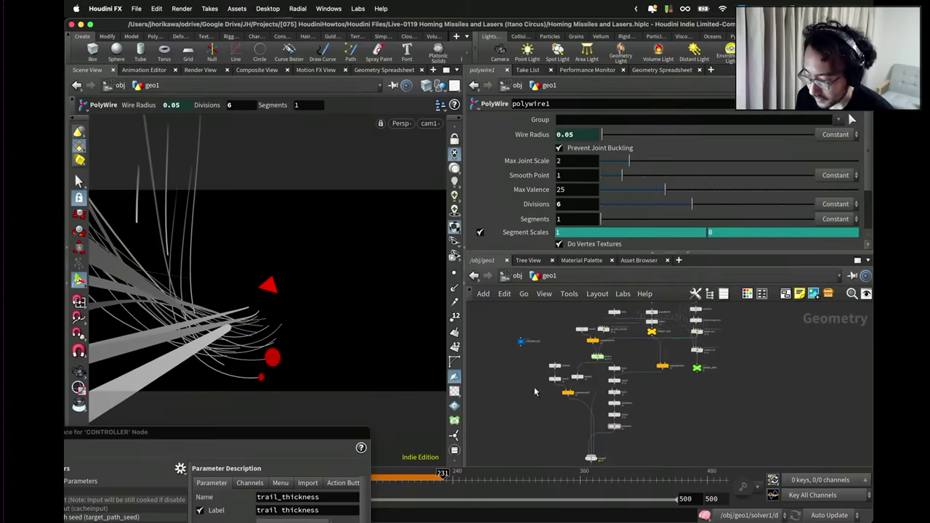
drag(534, 386, 500, 325)
drag(614, 244, 620, 247)
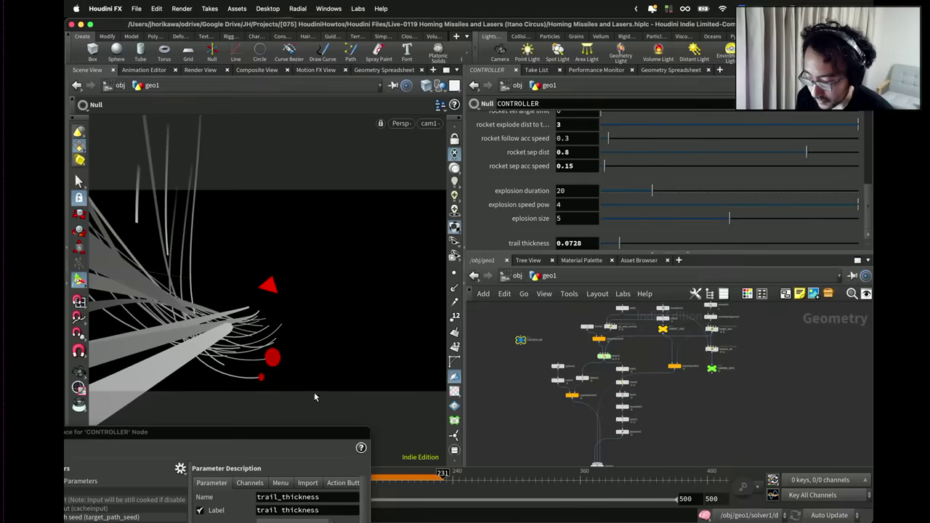
drag(314, 431, 799, 425)
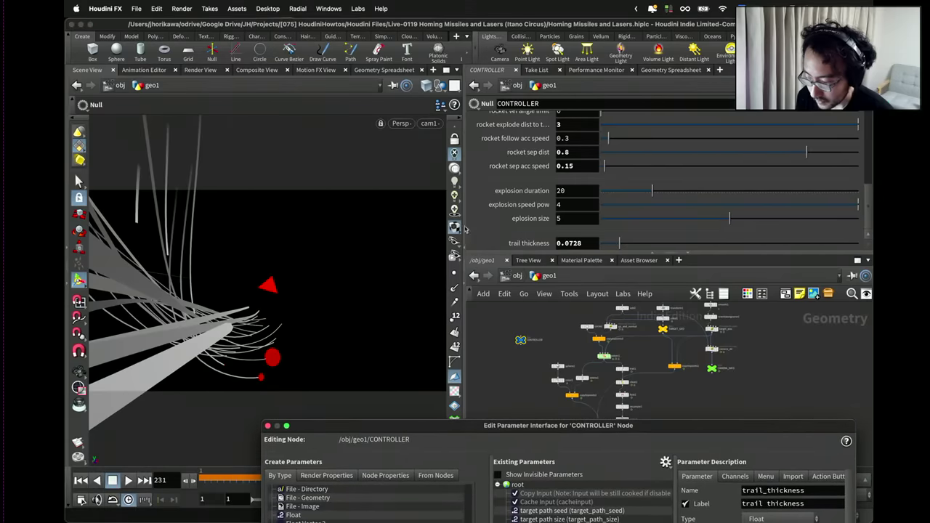
click(455, 210)
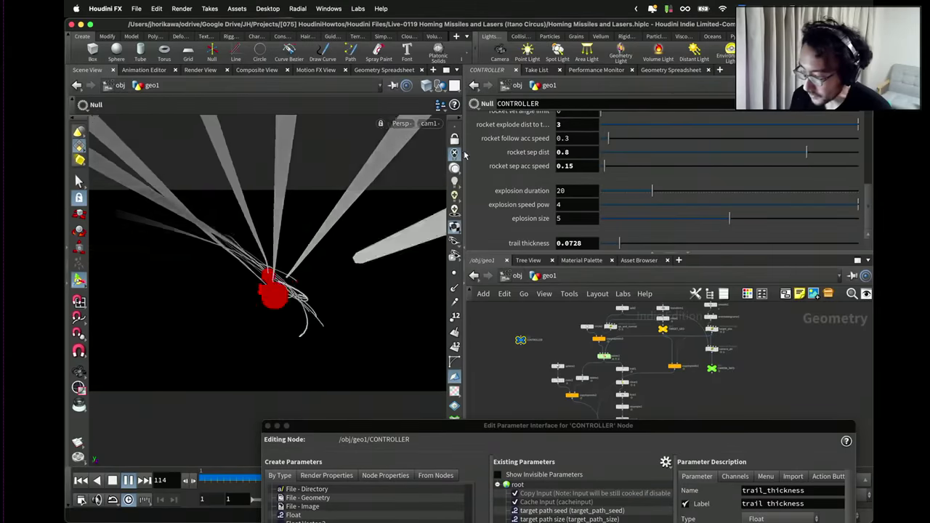
Drag the CONTROLLER's explosion size up to 9.627.
scroll(571, 168, up, 5)
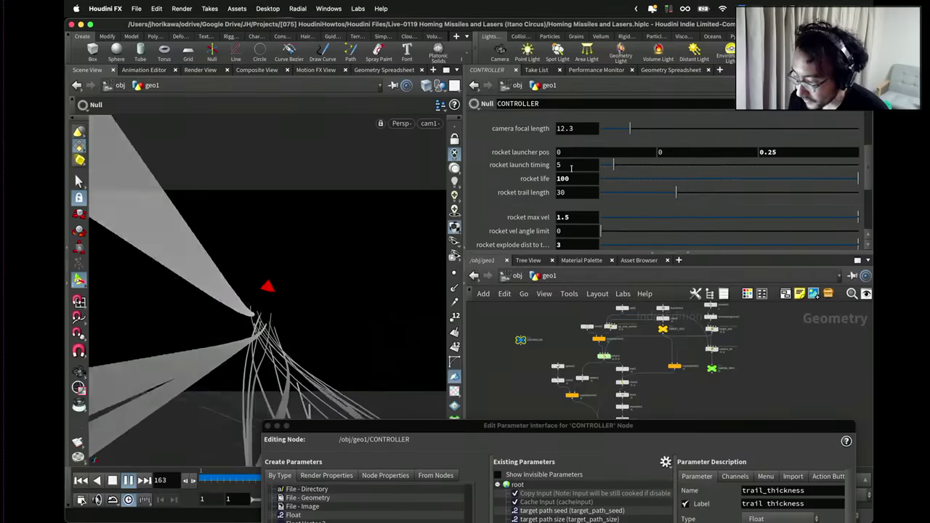
scroll(571, 168, down, 5)
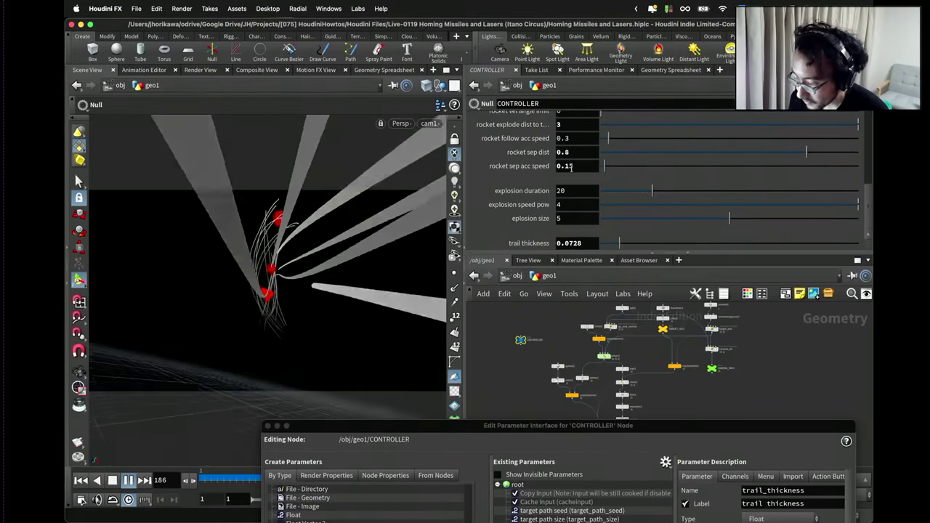
drag(732, 218, 786, 224)
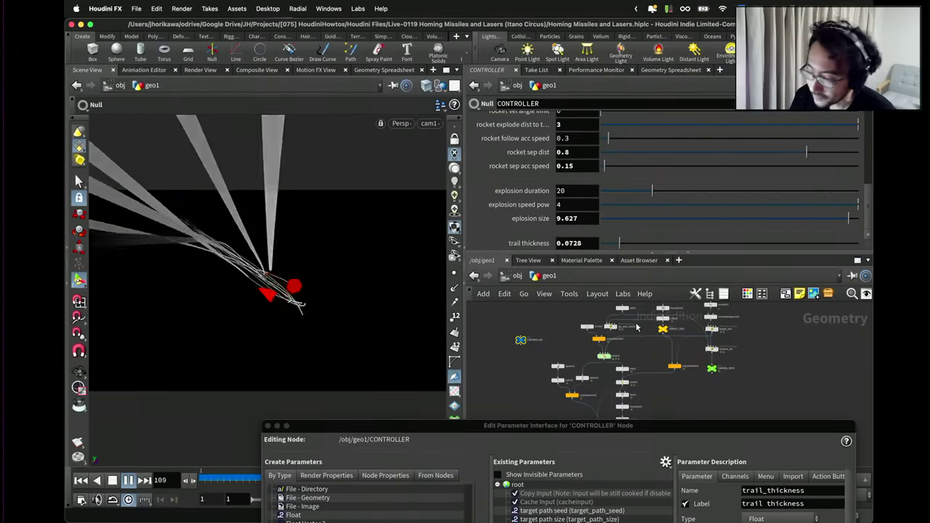
scroll(636, 328, down, 2)
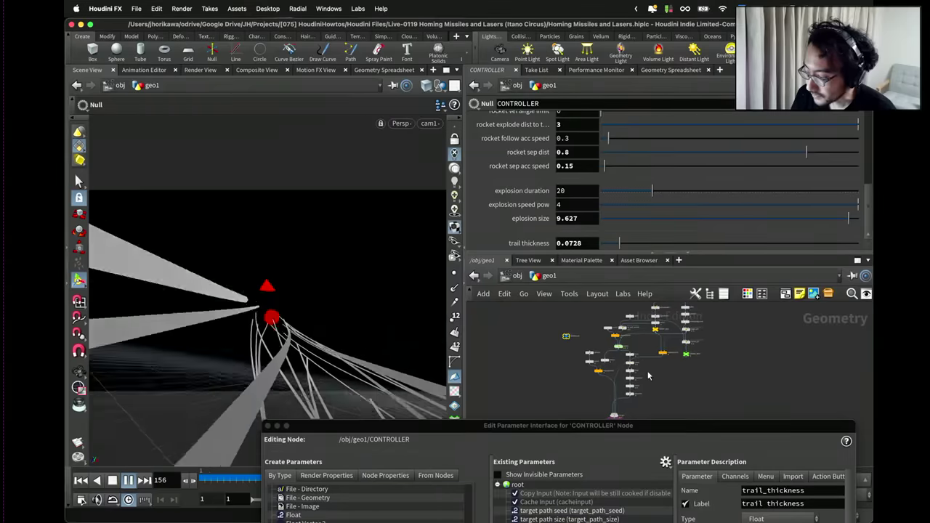
scroll(643, 370, up, 3)
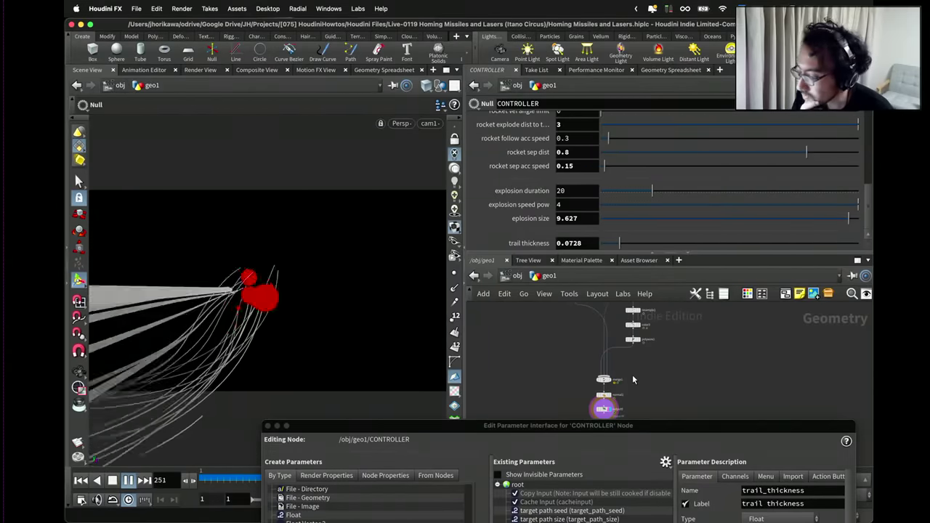
scroll(632, 374, down, 2)
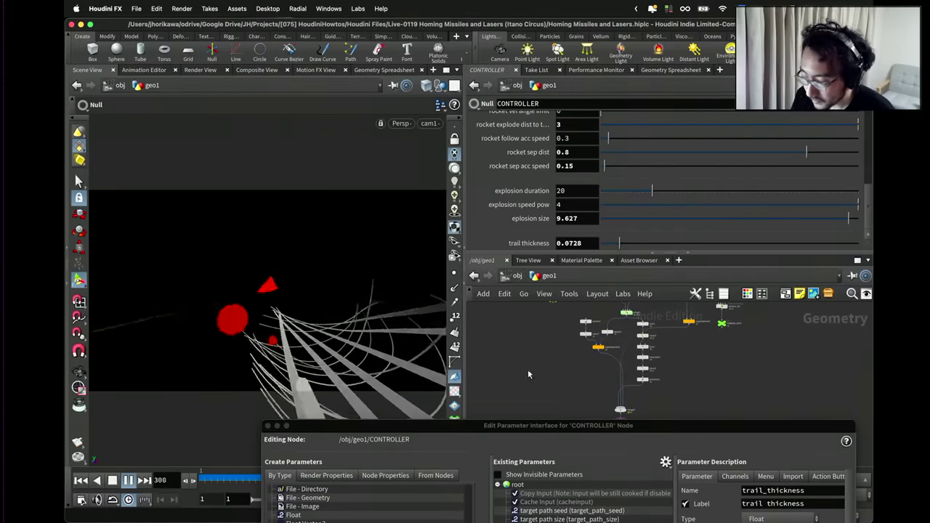
Close the parameter interface editor, go to frame 89, and widen the scene view.
drag(270, 429, 307, 329)
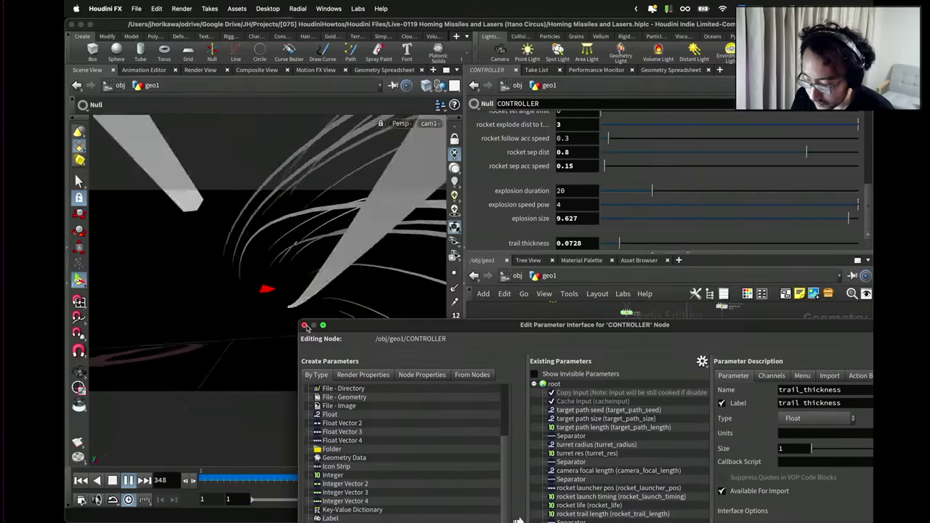
click(304, 325)
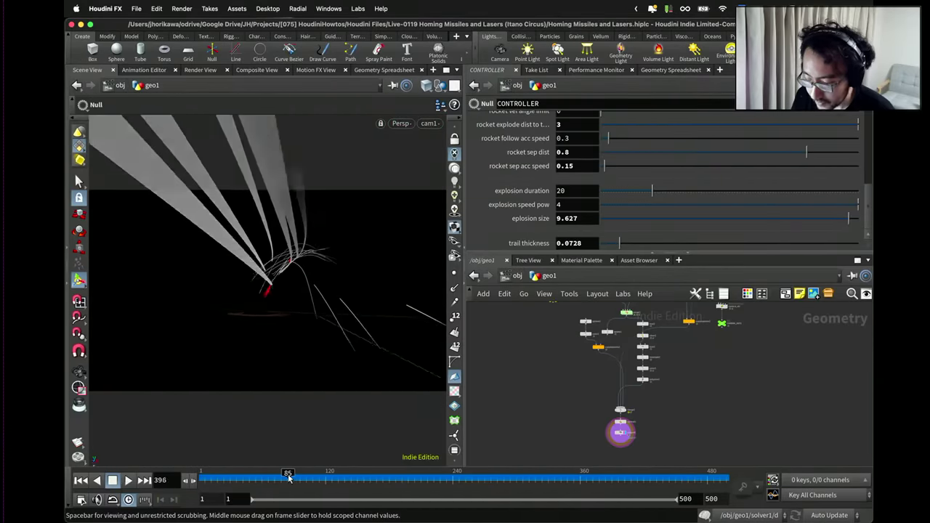
drag(288, 476, 292, 476)
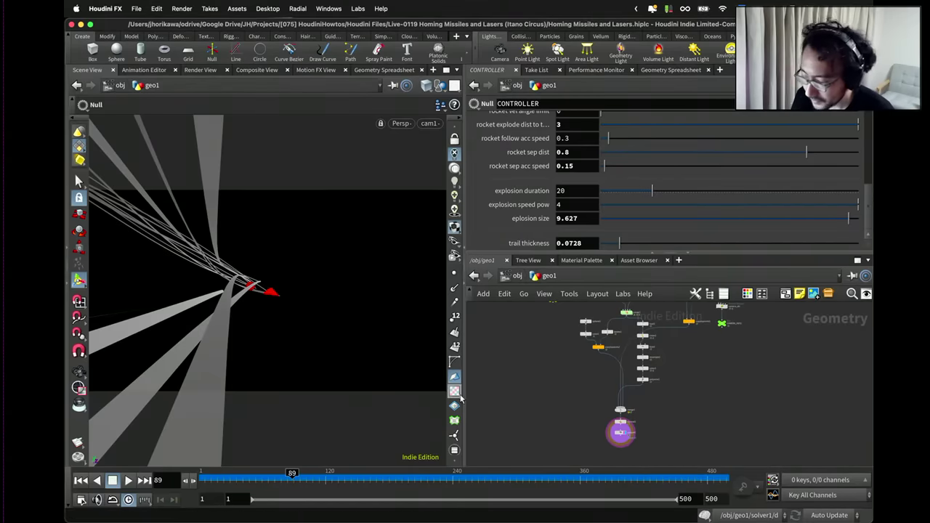
drag(466, 396, 586, 382)
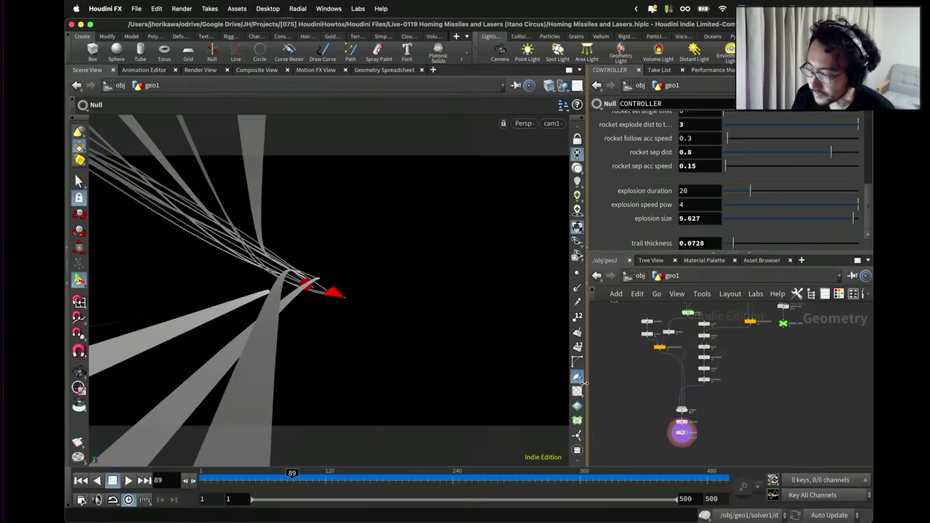
key(Escape)
drag(445, 274, 311, 308)
key(Return)
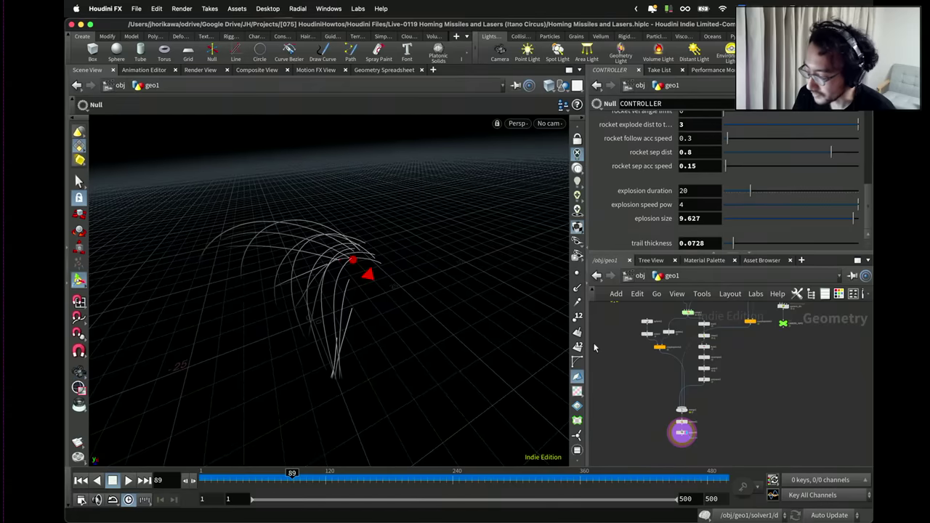
scroll(687, 413, up, 3)
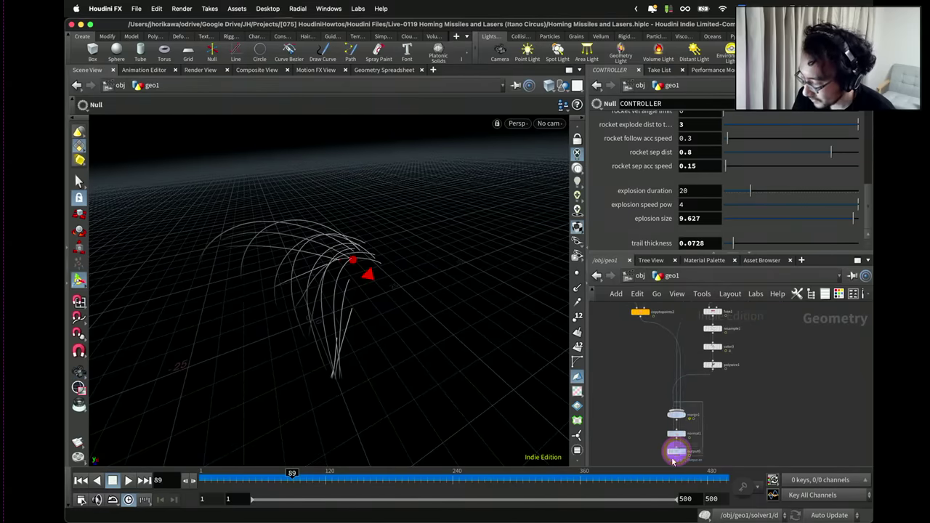
drag(674, 461, 701, 400)
drag(675, 434, 686, 417)
scroll(726, 436, down, 2)
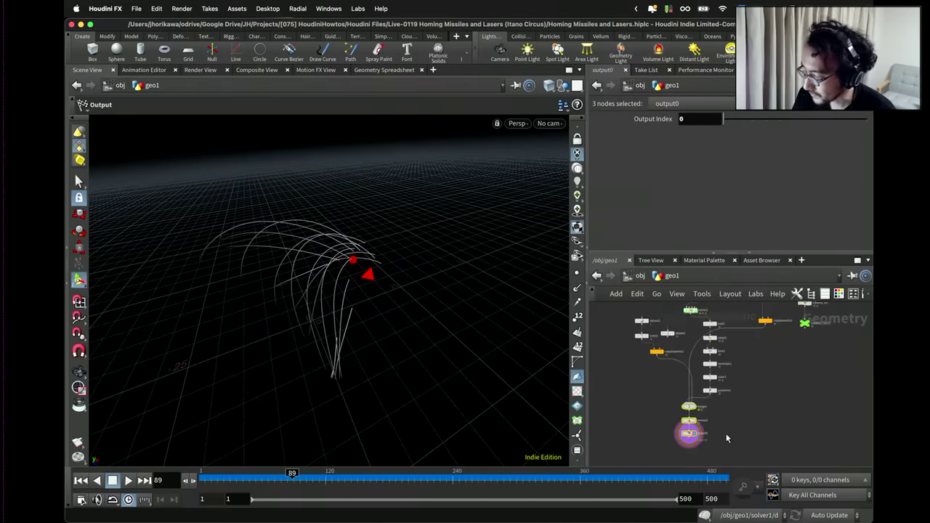
scroll(792, 364, up, 3)
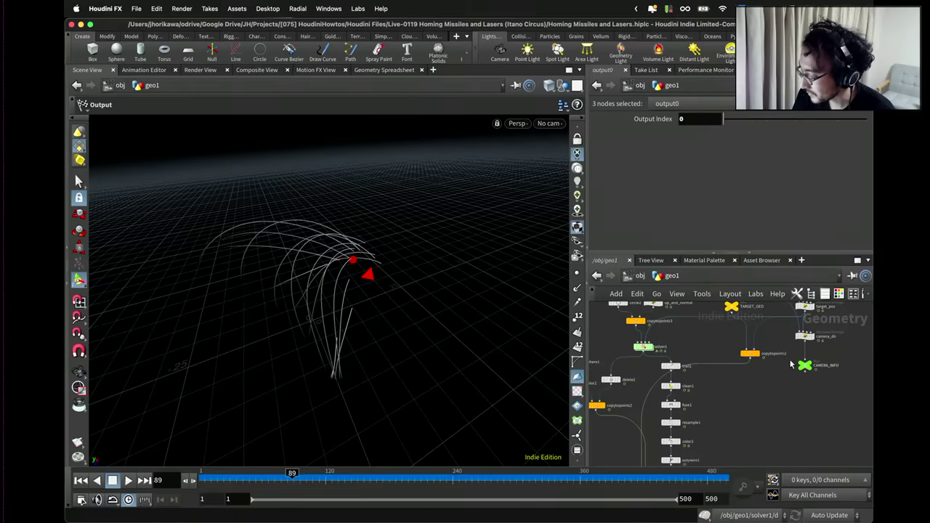
middle_drag(726, 436, 683, 379)
drag(684, 379, 653, 336)
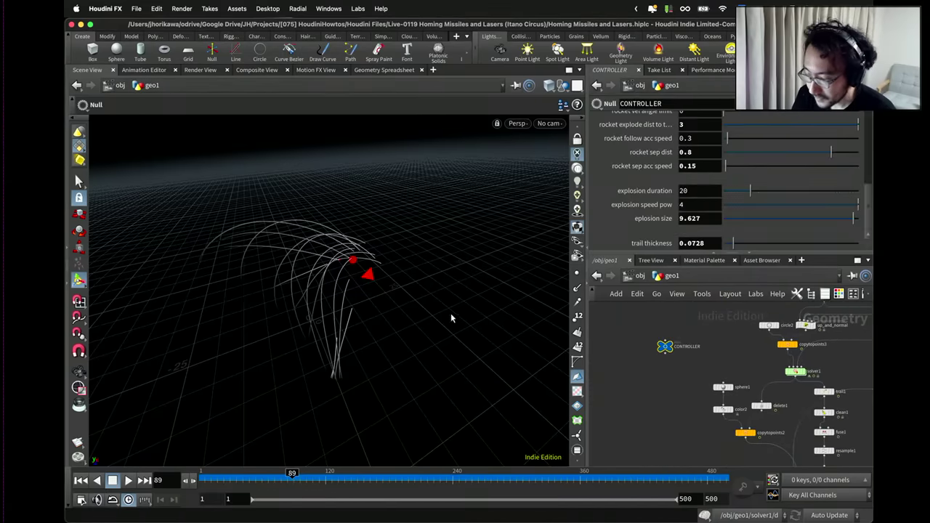
key(Escape)
drag(464, 318, 364, 268)
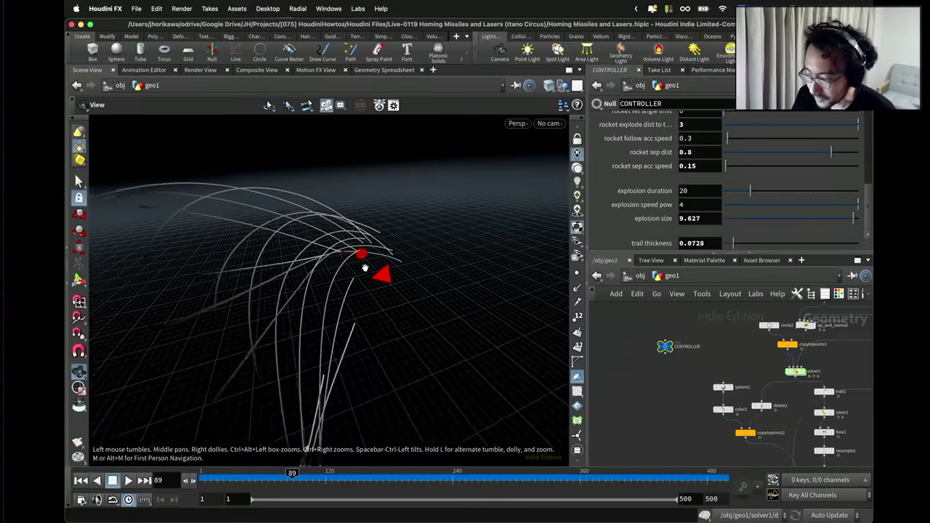
click(517, 123)
mouse_move(523, 168)
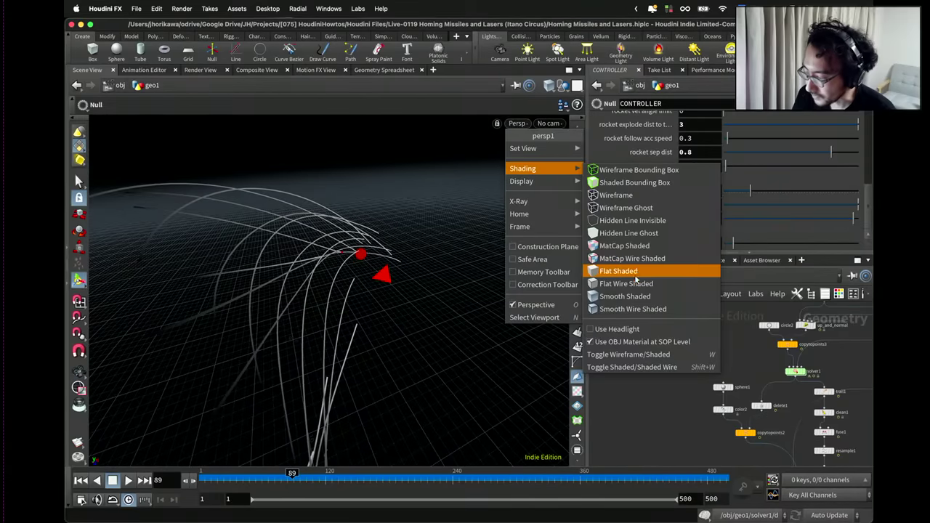
click(632, 309)
key(Escape)
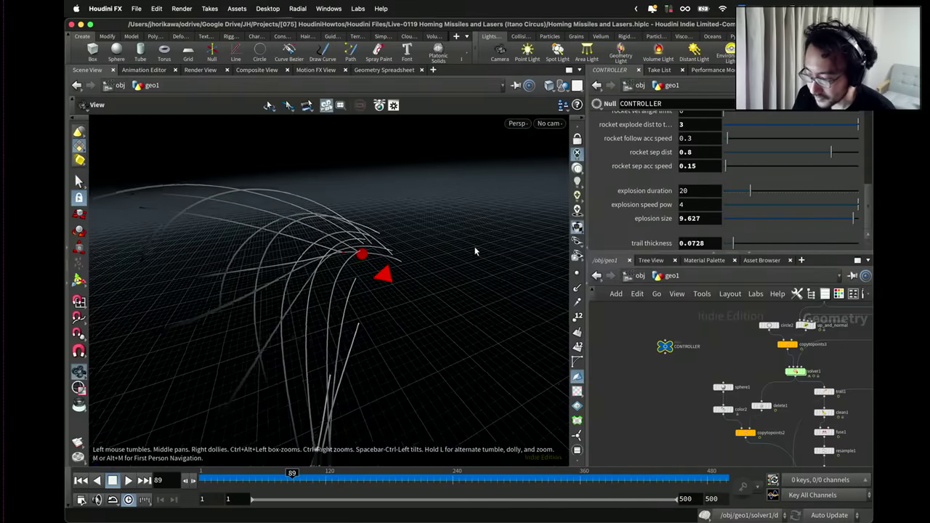
drag(474, 252, 422, 254)
scroll(638, 339, down, 5)
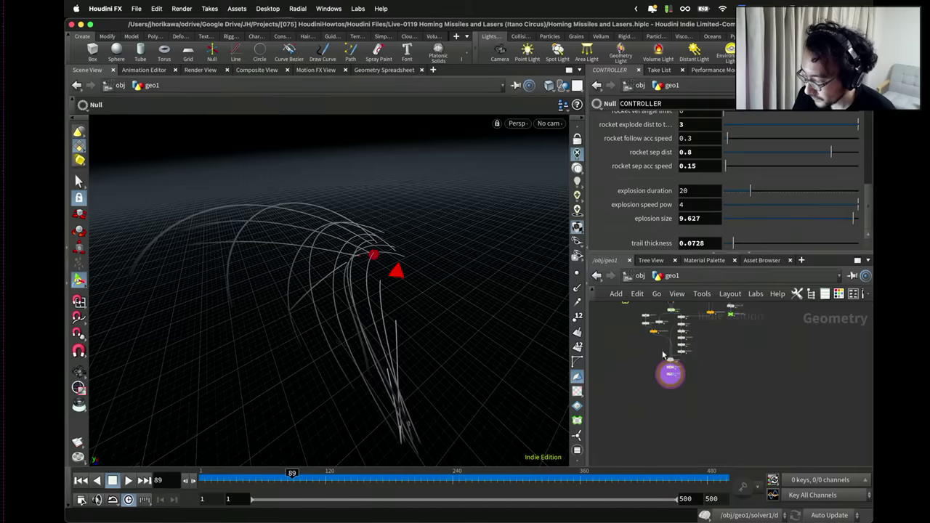
scroll(686, 365, up, 4)
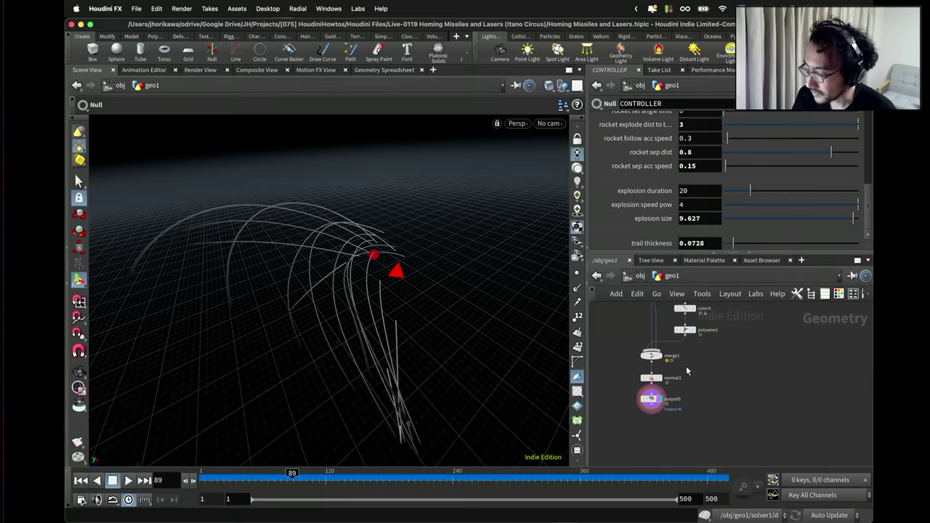
middle_drag(630, 331, 695, 379)
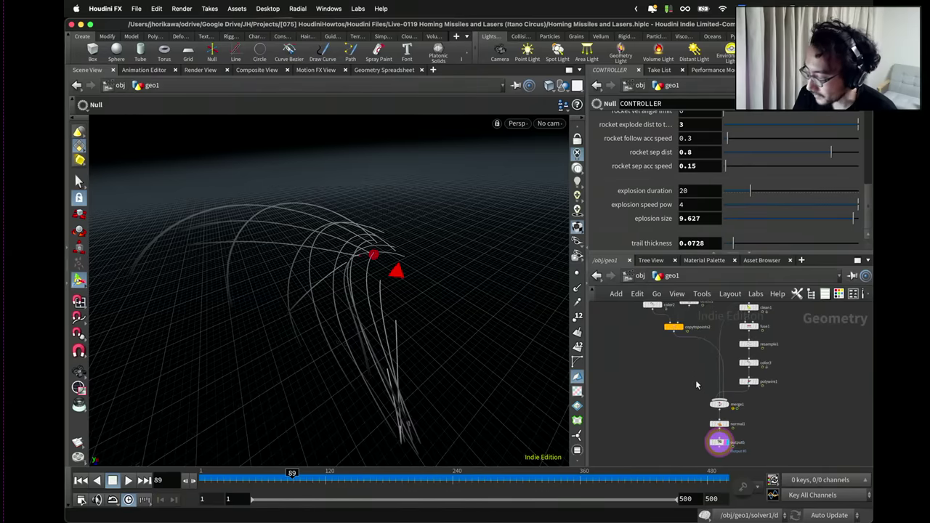
scroll(695, 379, up, 4)
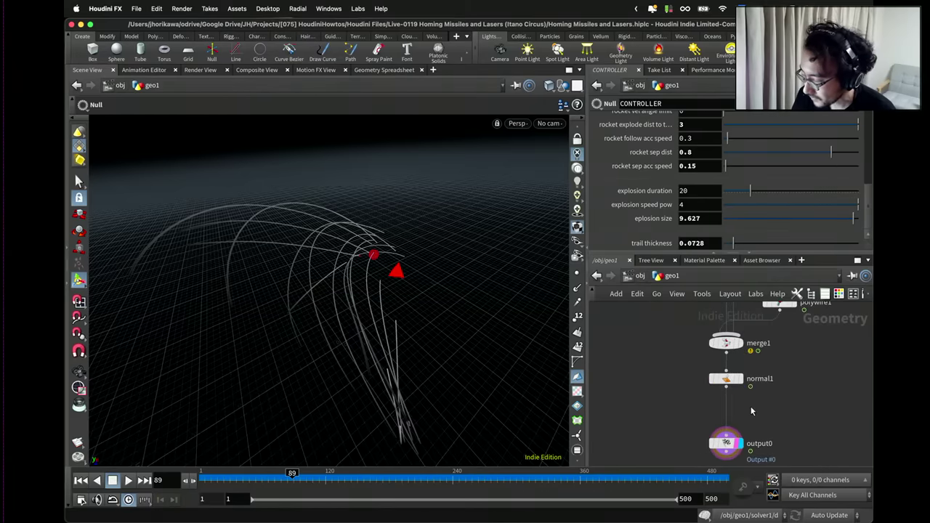
scroll(710, 397, down, 5)
Add a Group Create node, group1, below copytopoints2.
key(Tab)
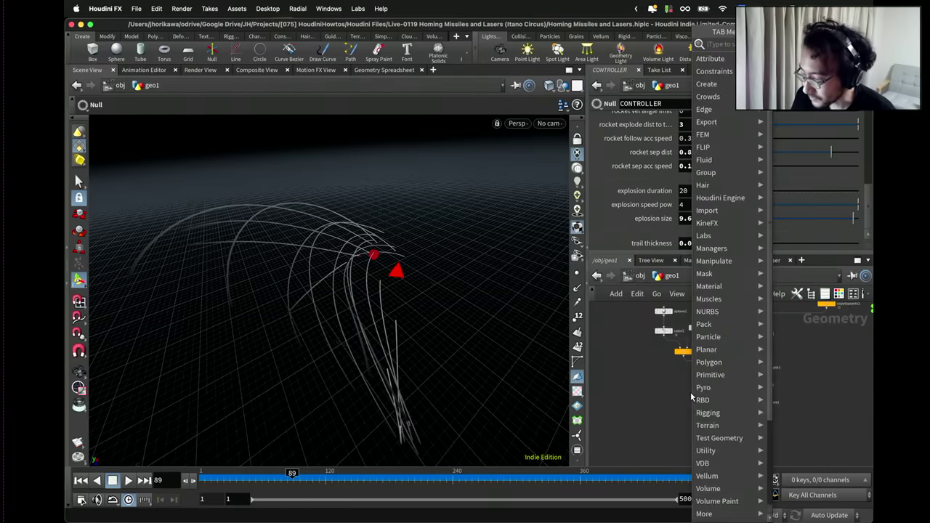
text(group)
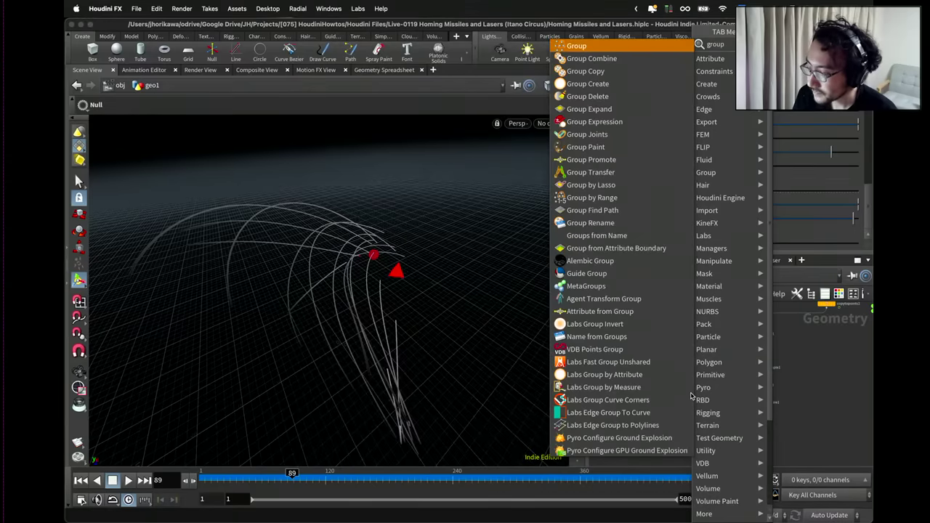
key(Return)
click(691, 397)
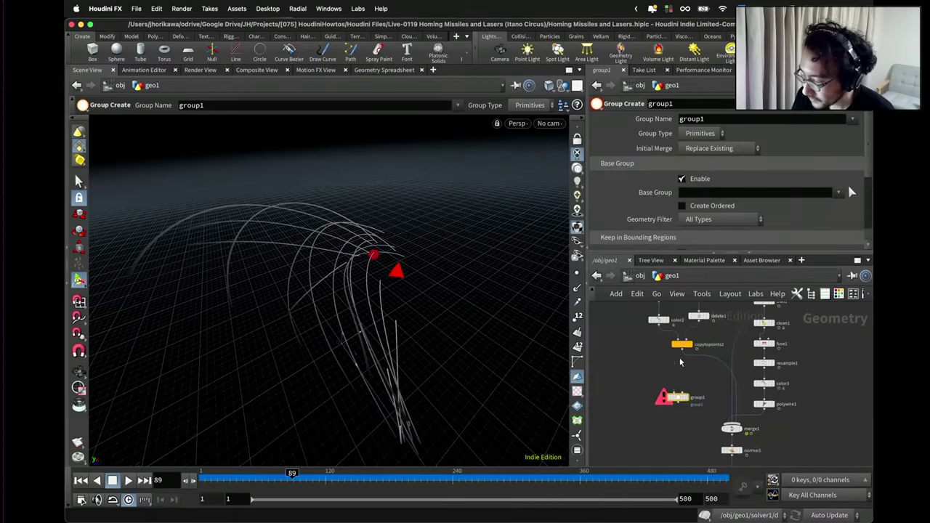
scroll(686, 357, up, 1)
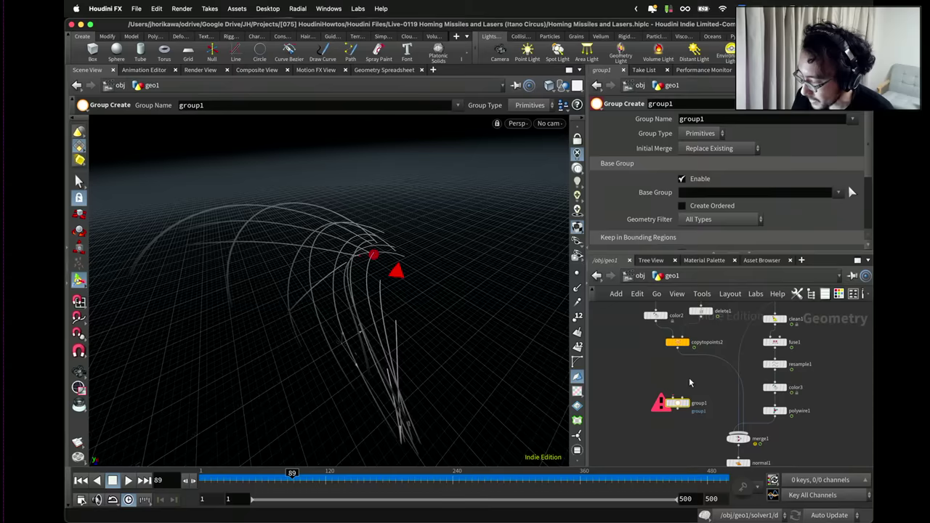
Display copytopoints2's output and tumble the view around the red sphere.
click(689, 339)
click(677, 341)
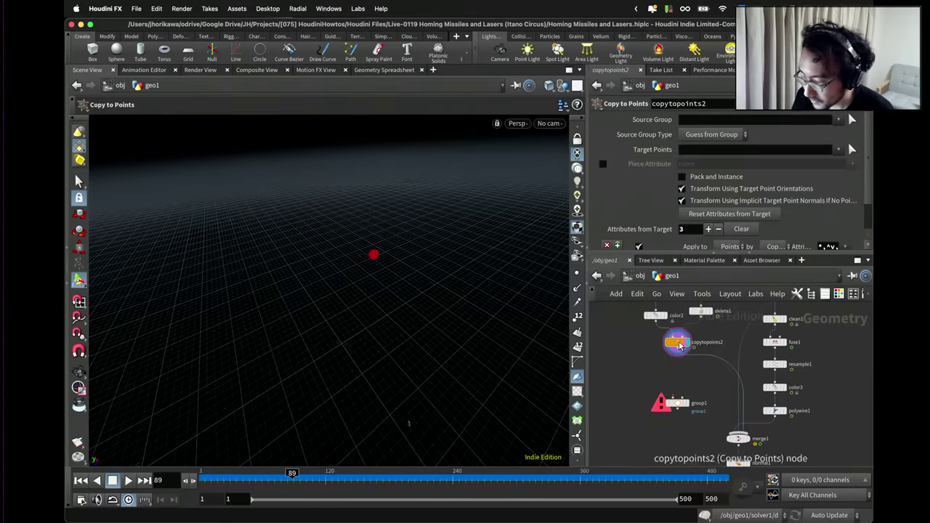
drag(415, 256, 401, 247)
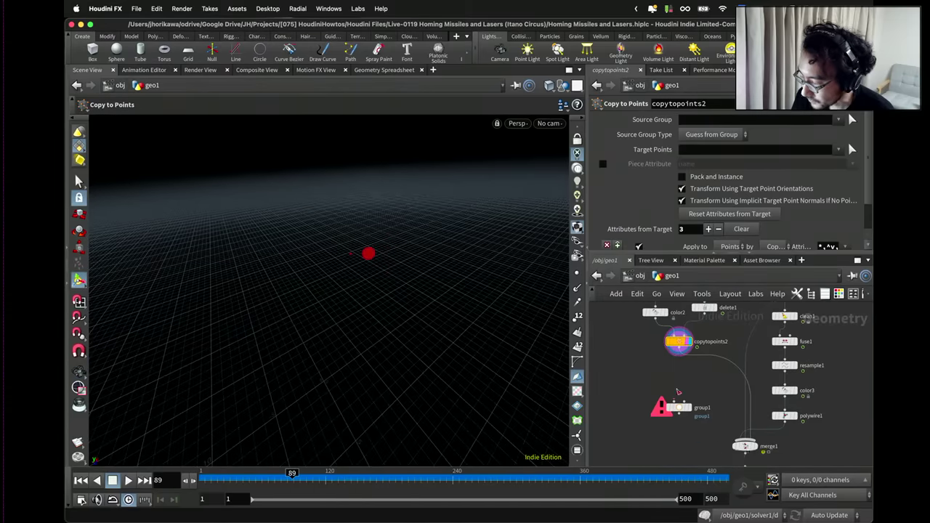
scroll(685, 414, down, 2)
scroll(691, 350, up, 3)
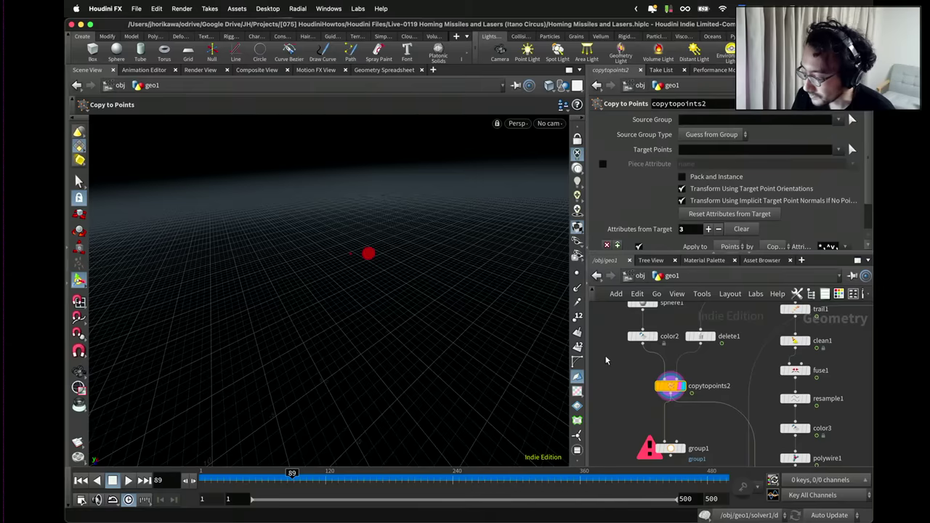
scroll(686, 398, down, 3)
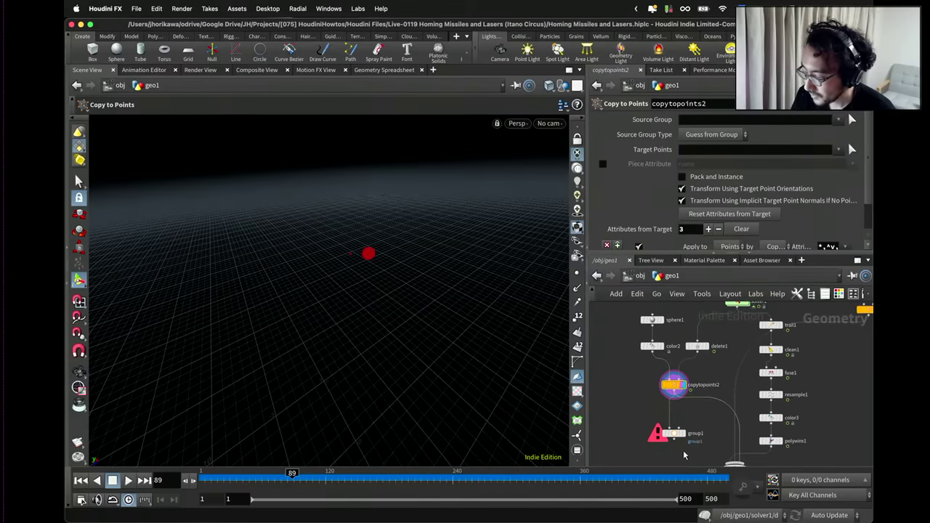
Move the four sphere-branch nodes down-left together.
drag(650, 313, 631, 340)
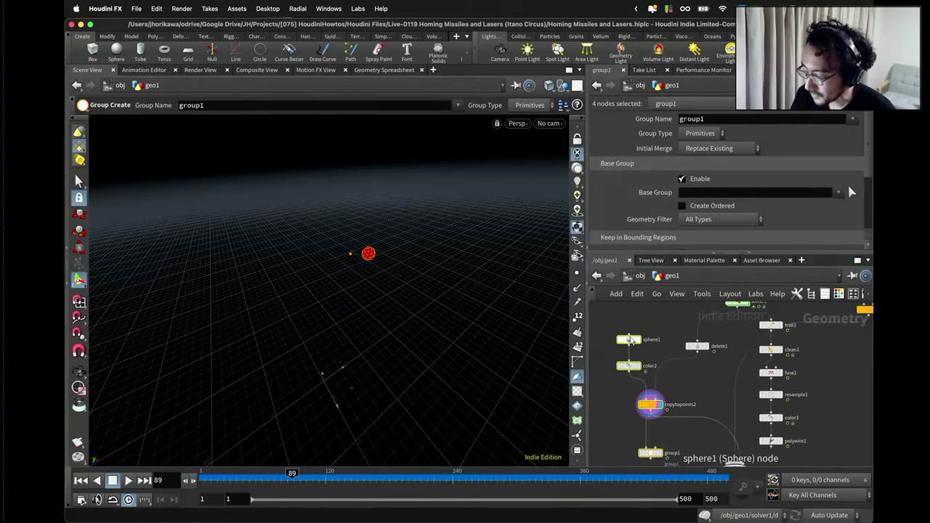
click(703, 373)
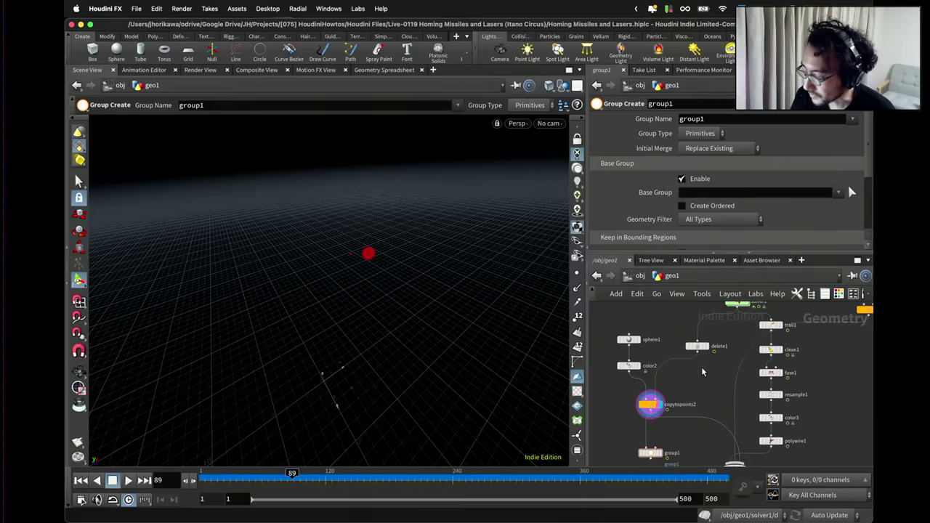
scroll(701, 372, up, 2)
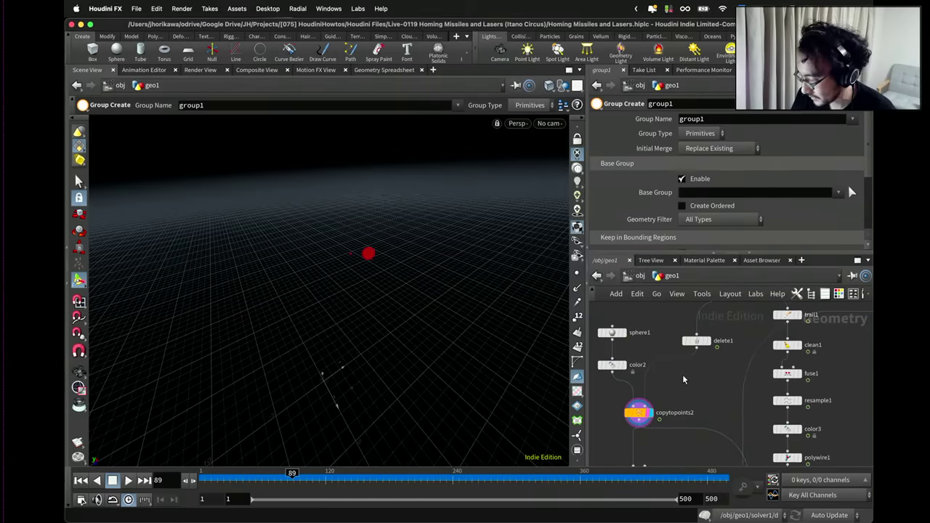
key(Tab)
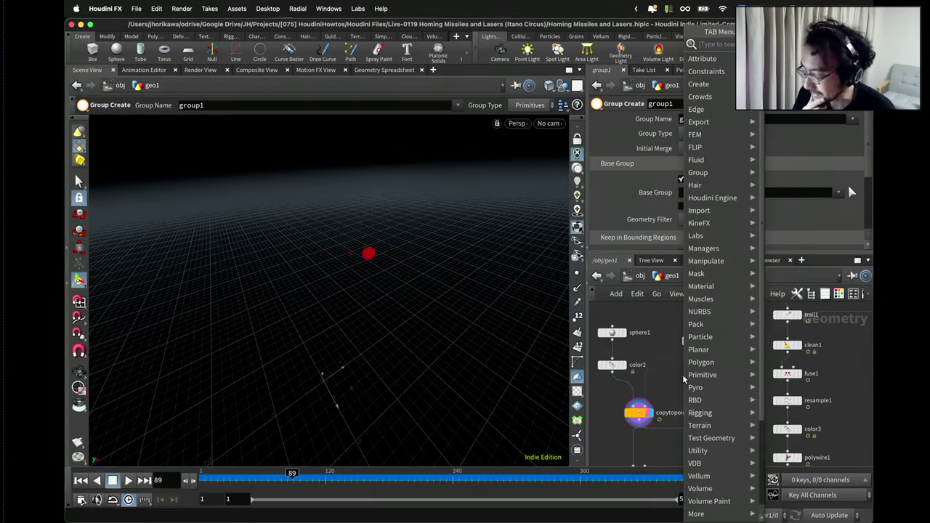
Add a second Delete node, delete2, beside delete1.
text(delete)
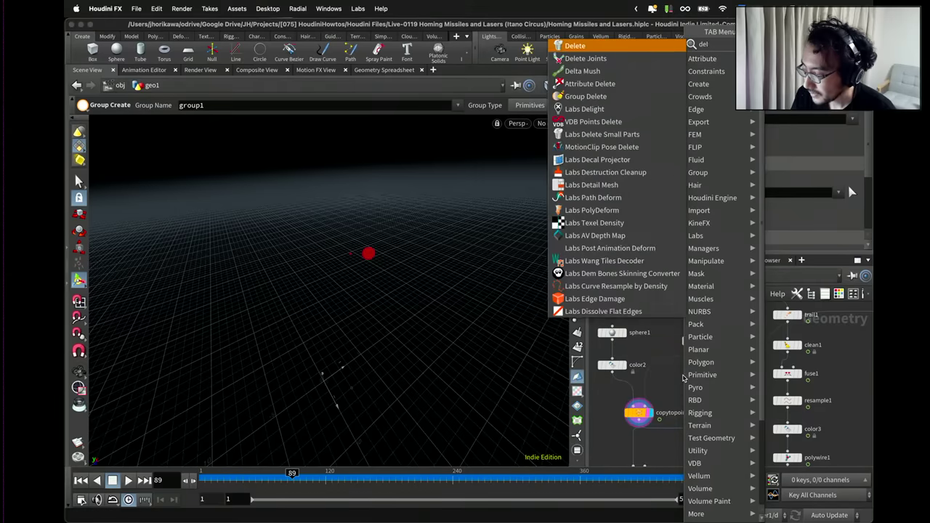
key(Return)
click(696, 343)
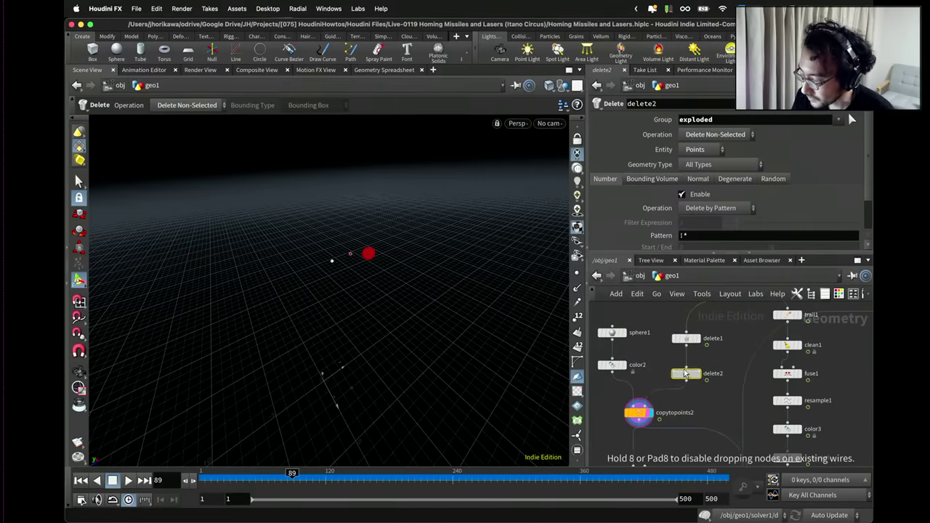
click(687, 374)
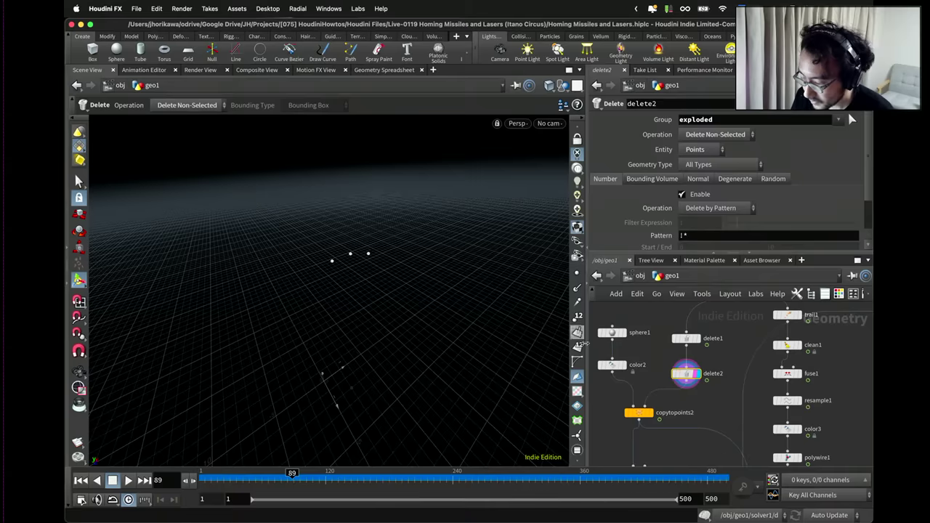
drag(686, 375, 686, 371)
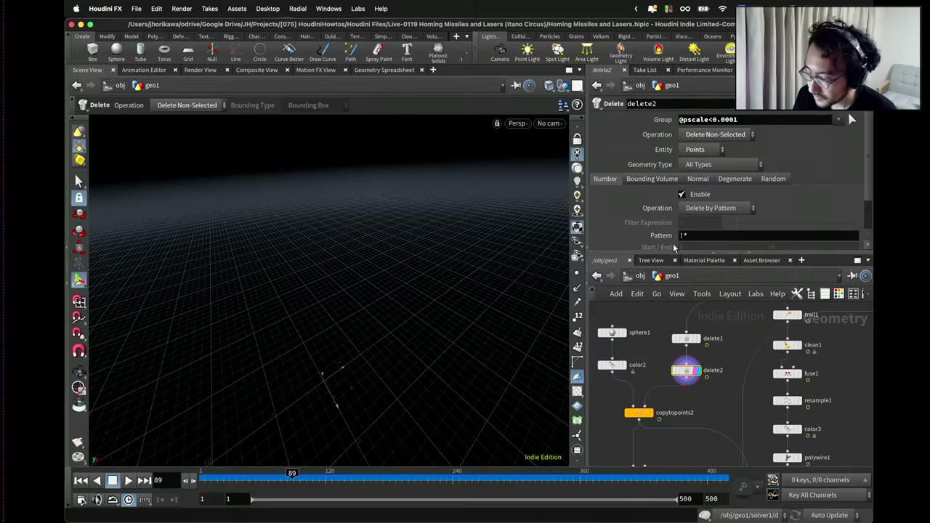
Compare delete1 and copytopoints2 outputs and inspect delete1's point attributes in a spreadsheet.
click(699, 345)
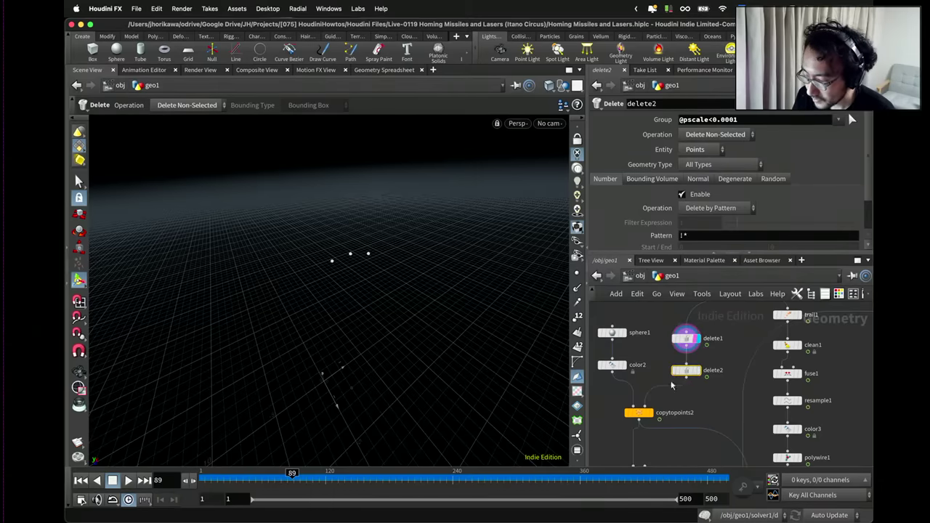
click(651, 413)
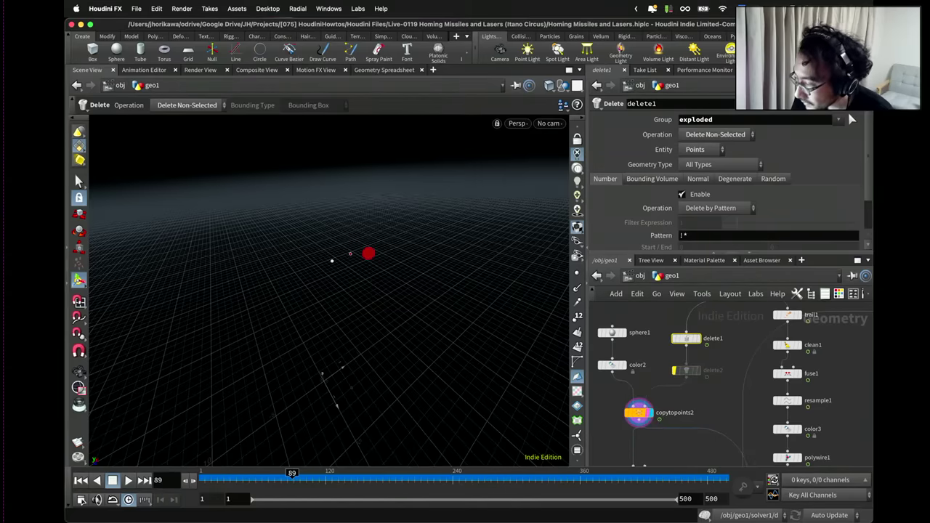
key(alt+shift+d)
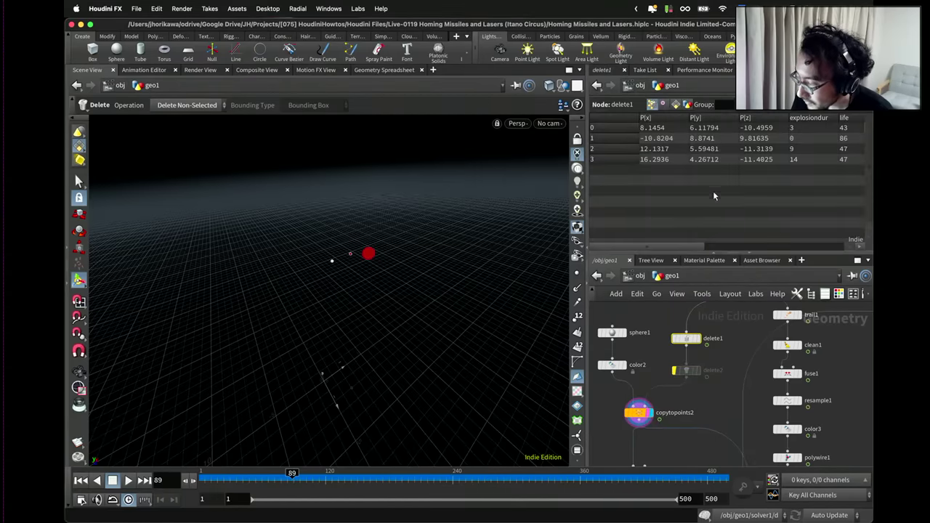
drag(696, 249, 776, 249)
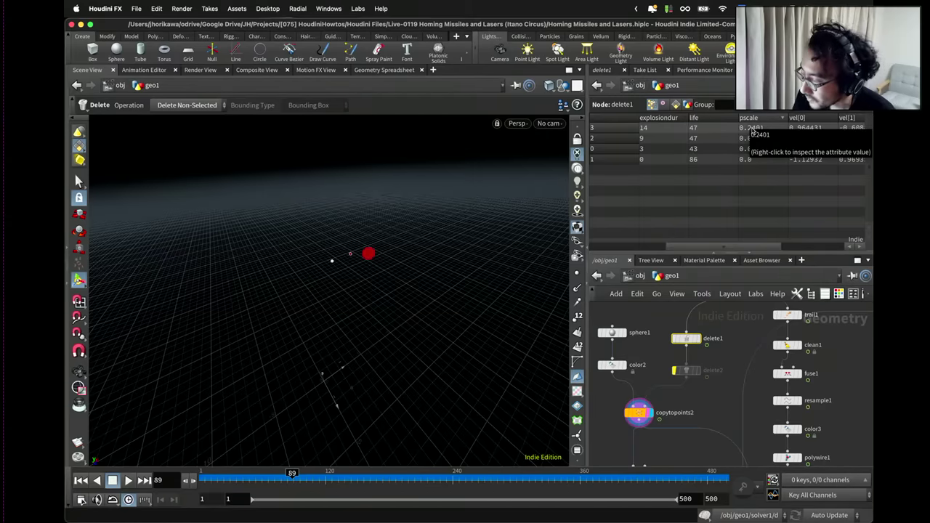
mouse_move(676, 370)
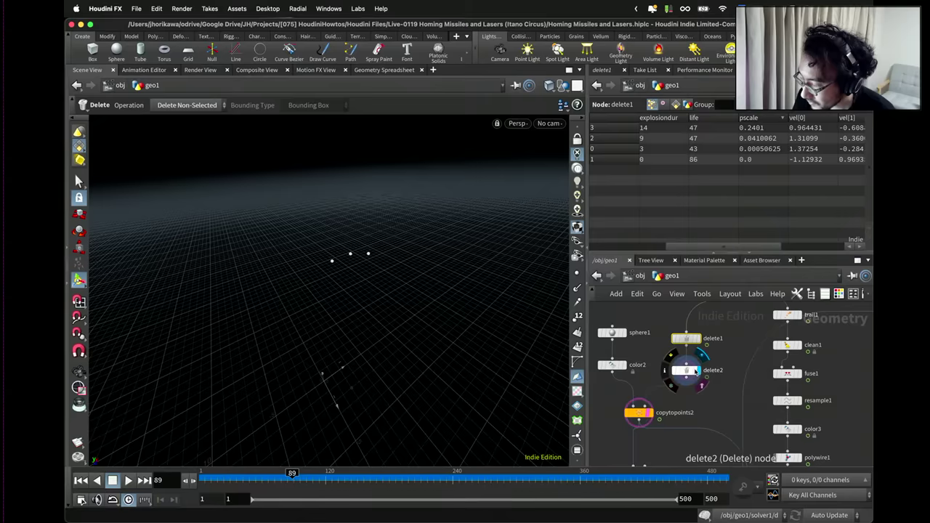
click(685, 371)
click(607, 70)
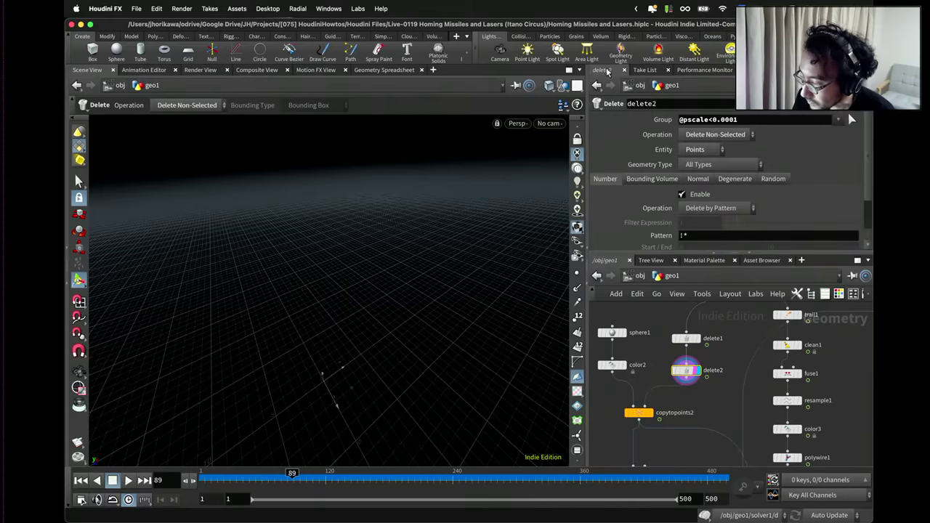
click(706, 135)
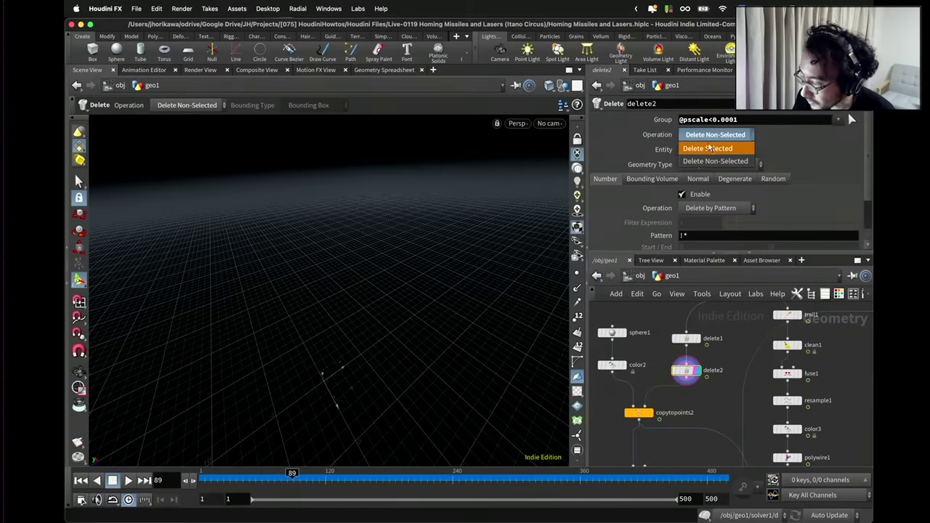
click(709, 149)
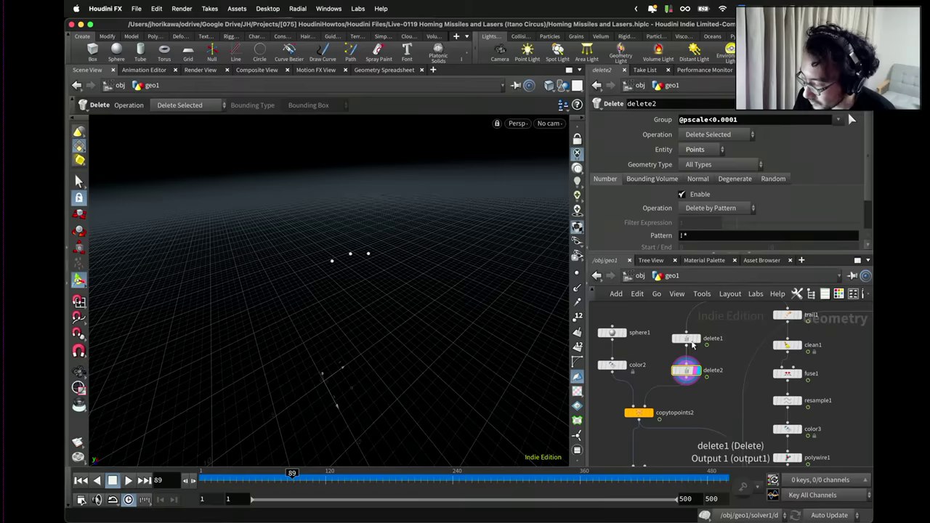
click(690, 339)
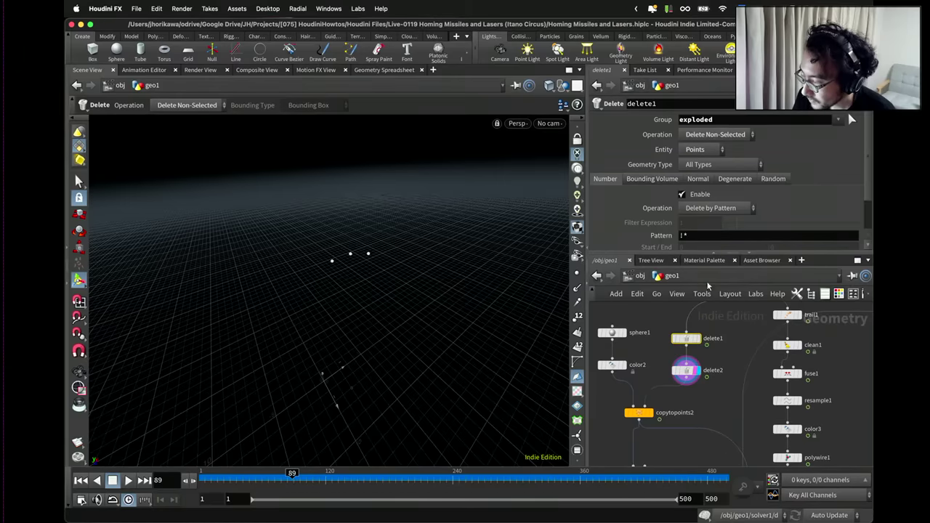
click(686, 371)
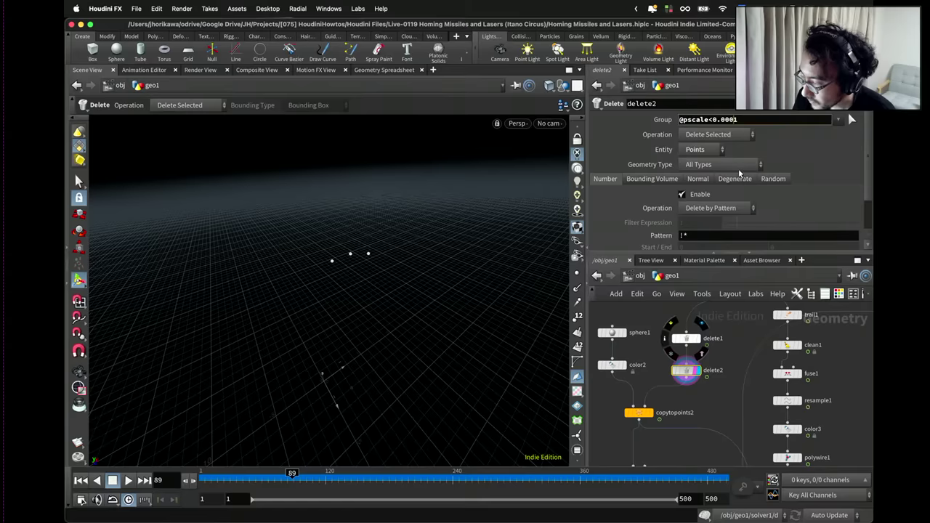
scroll(690, 397, down, 5)
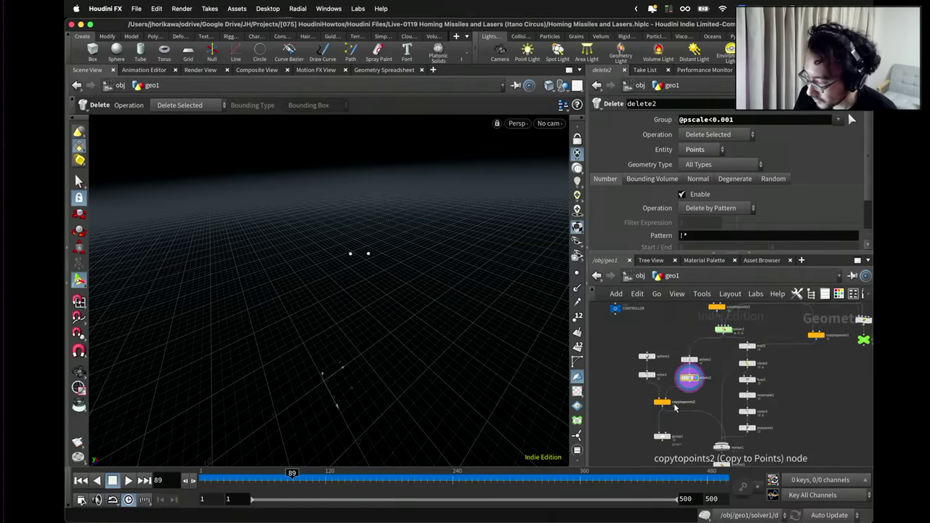
Display the final output and play the animation, stopping at frame 154.
click(719, 423)
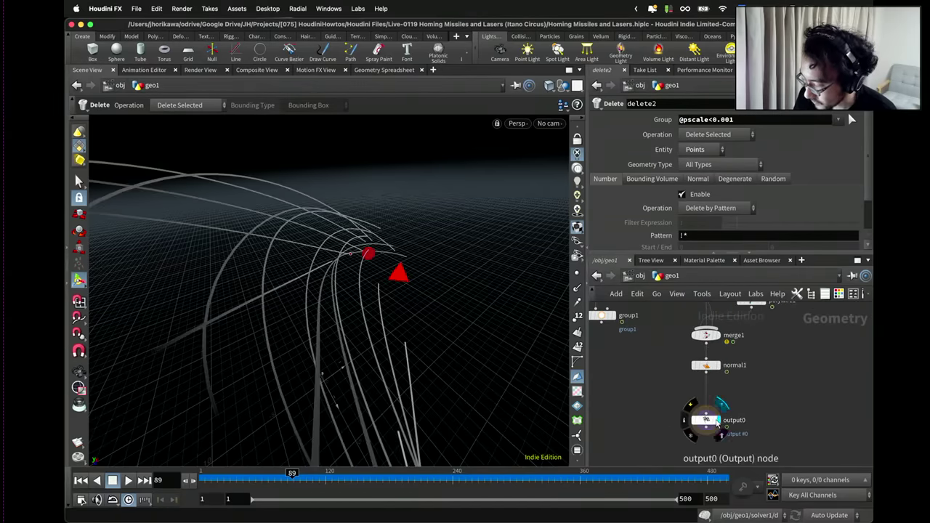
click(129, 481)
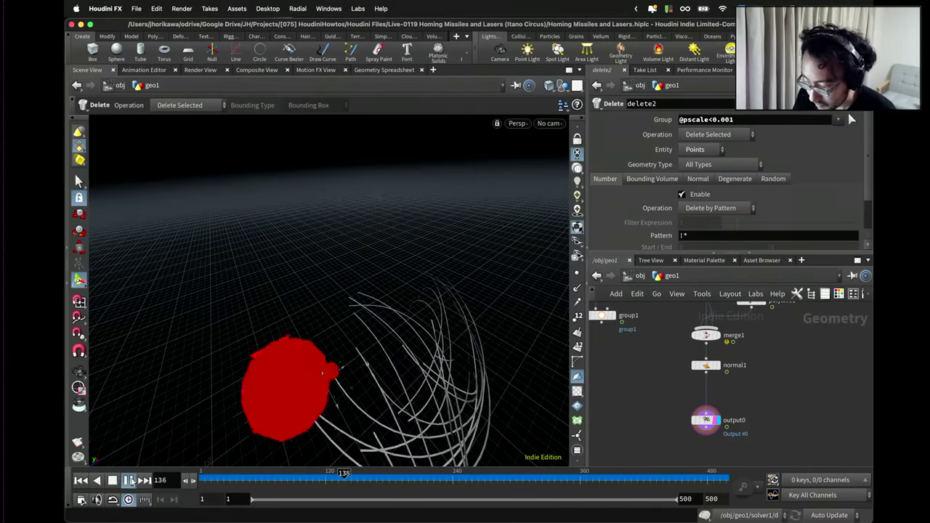
click(129, 480)
click(703, 420)
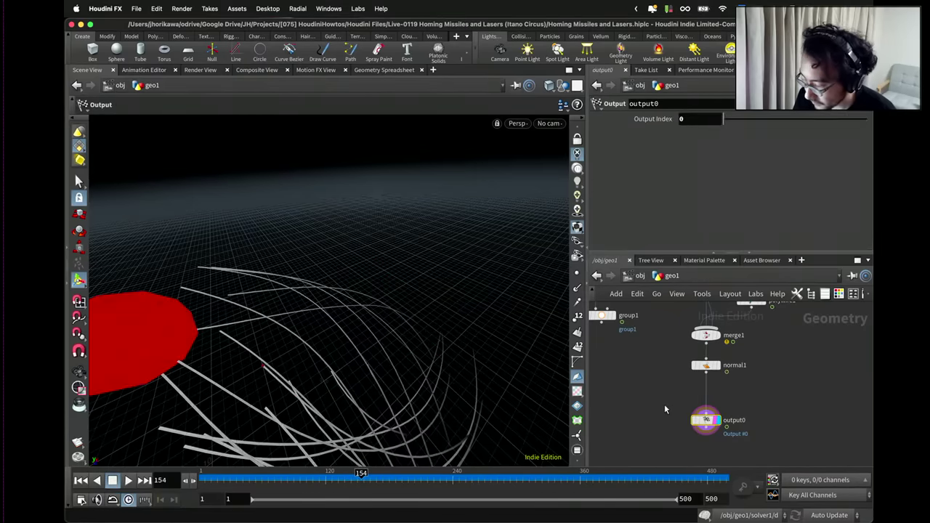
scroll(647, 396, up, 4)
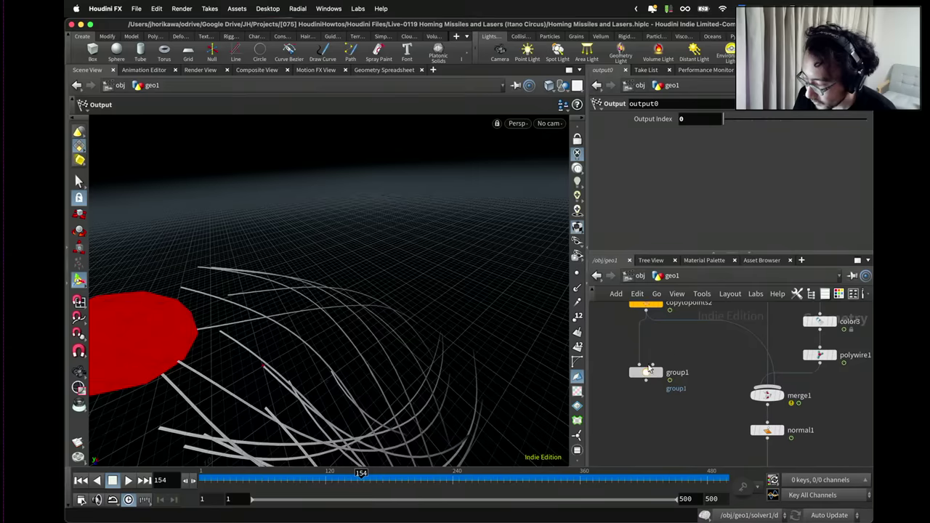
Name group1's group 'explosion'.
drag(652, 378, 656, 355)
click(663, 355)
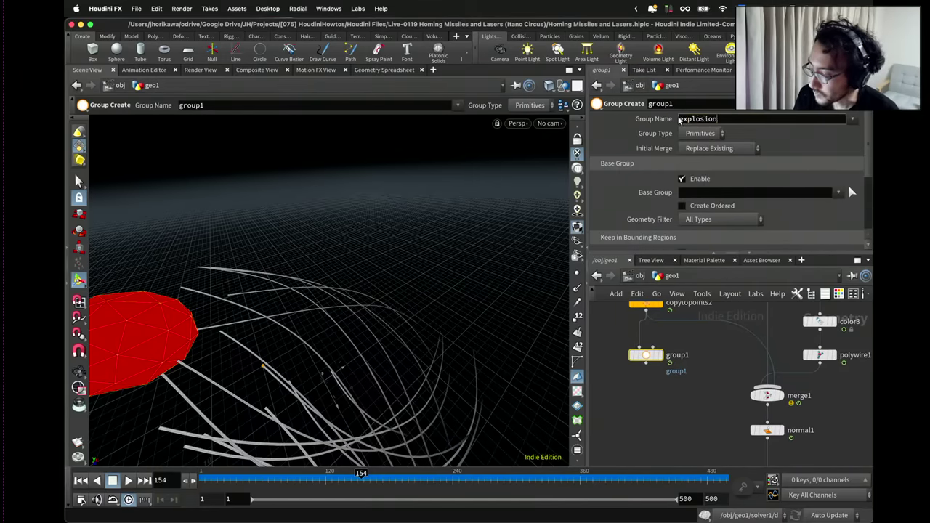
key(Return)
scroll(694, 354, down, 1)
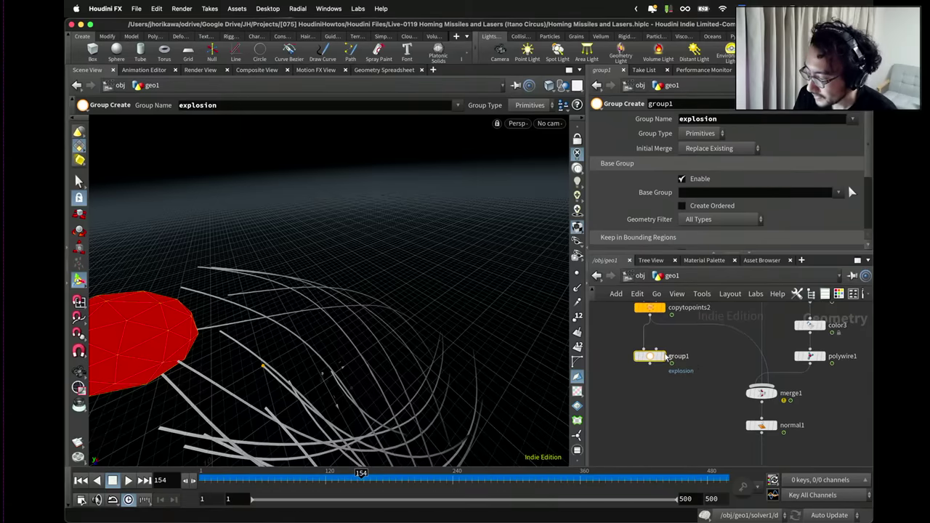
Insert a Group Delete between copytopoints2 and group1 that deletes all groups (*).
key(Tab)
text(a)
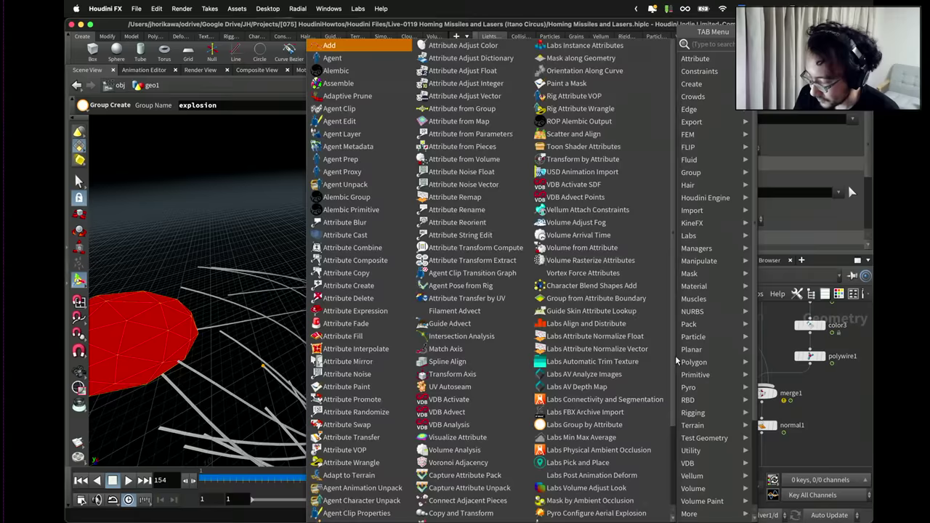
key(BackSpace)
text(group)
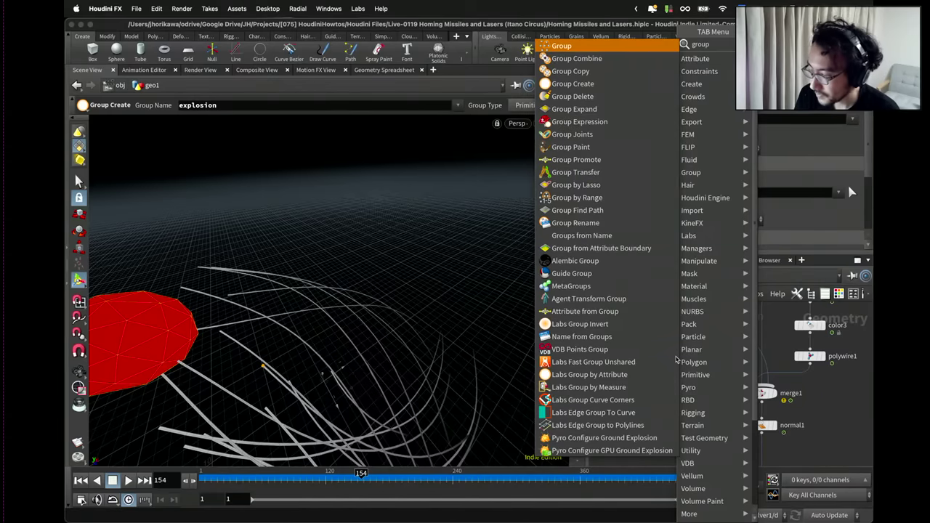
text(de)
key(Return)
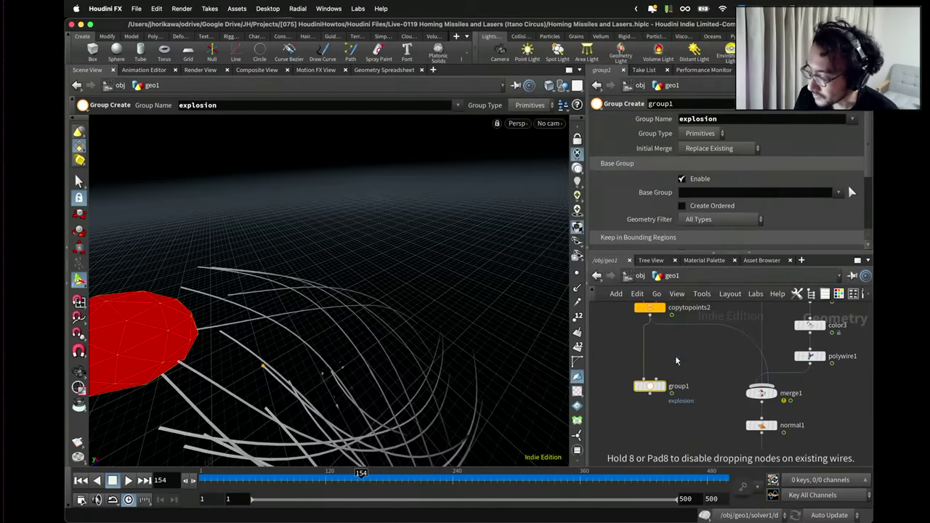
click(654, 350)
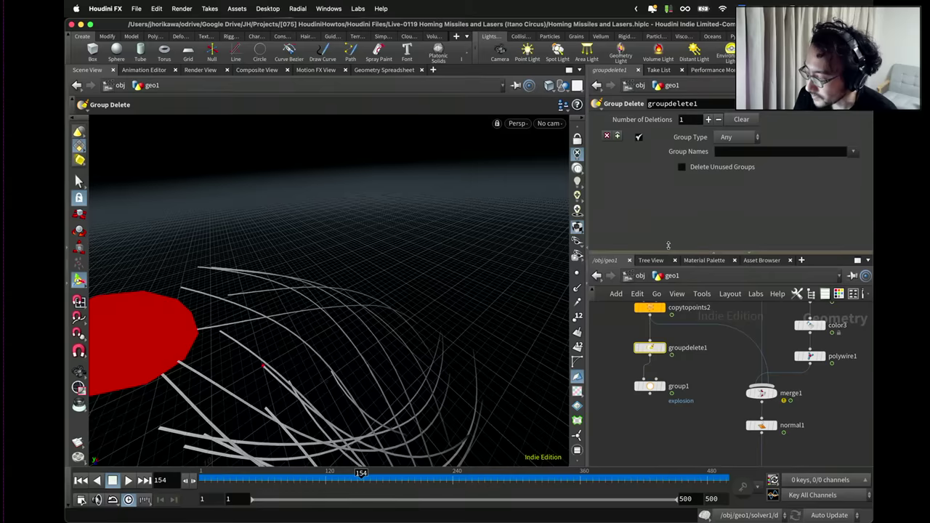
click(742, 152)
text(*)
key(Return)
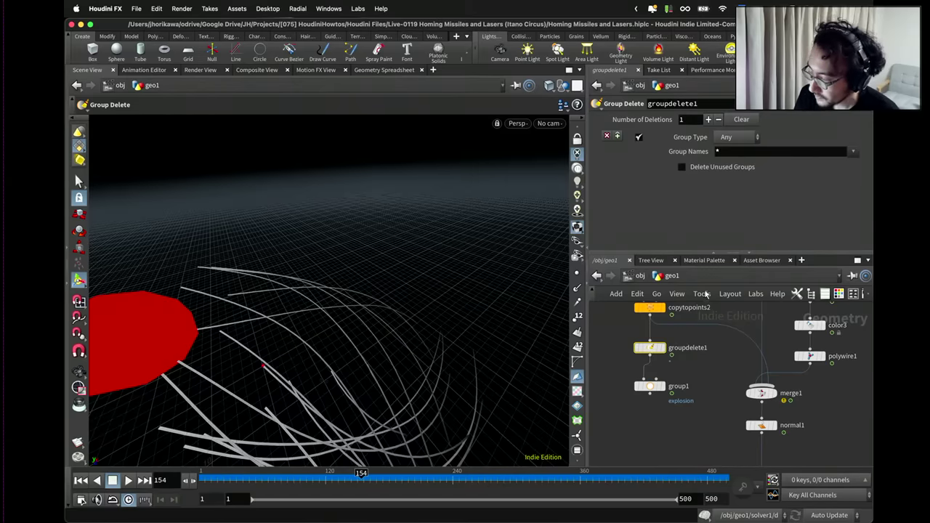
Wire group1 into merge1 and move it closer to groupdelete1.
drag(650, 393, 761, 387)
scroll(681, 398, up, 3)
scroll(681, 399, down, 3)
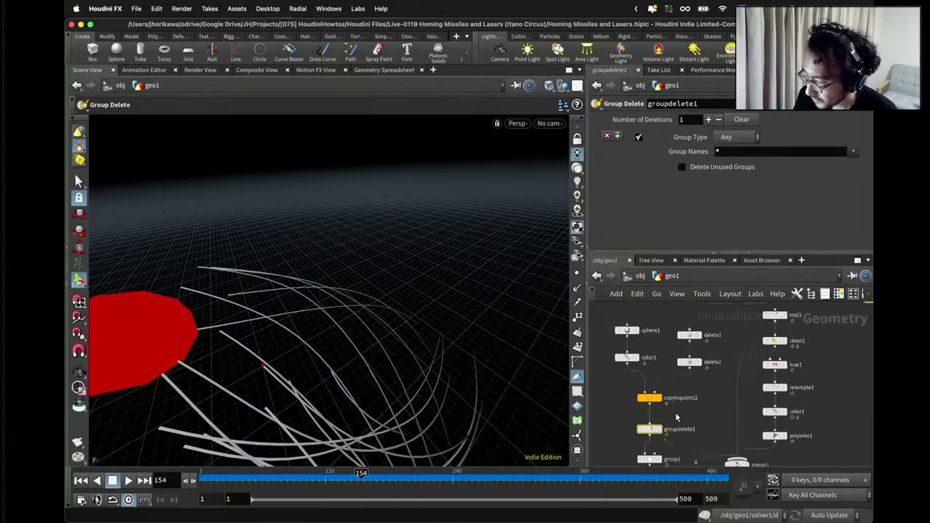
scroll(663, 413, up, 1)
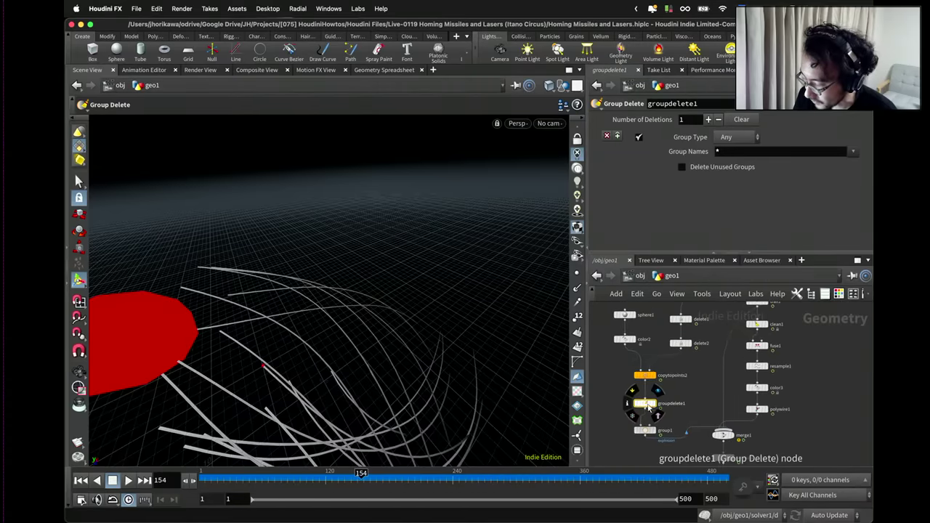
drag(646, 429, 645, 397)
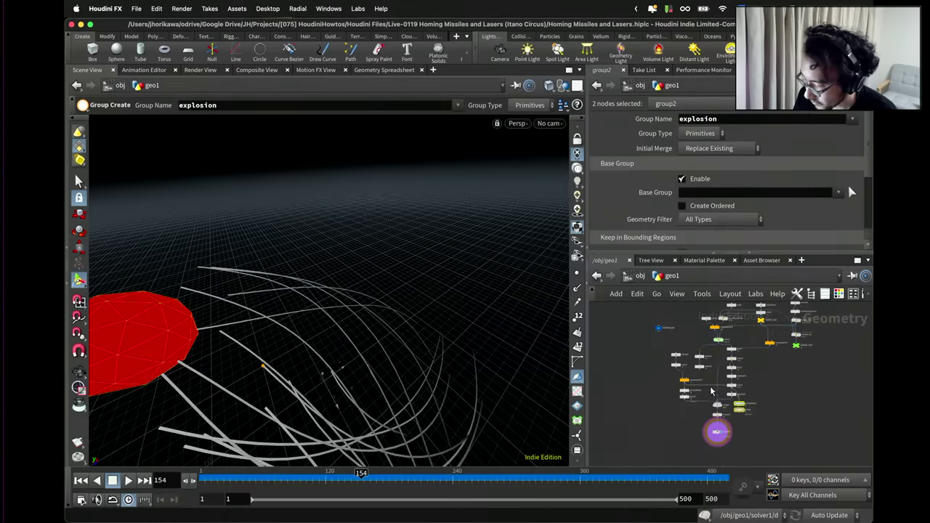
Rearrange merge1, normal1, the groupdelete2/group2 pair and copytopoints1 in the network.
scroll(711, 392, up, 2)
drag(719, 447, 688, 406)
drag(786, 399, 753, 350)
drag(764, 356, 741, 377)
click(741, 352)
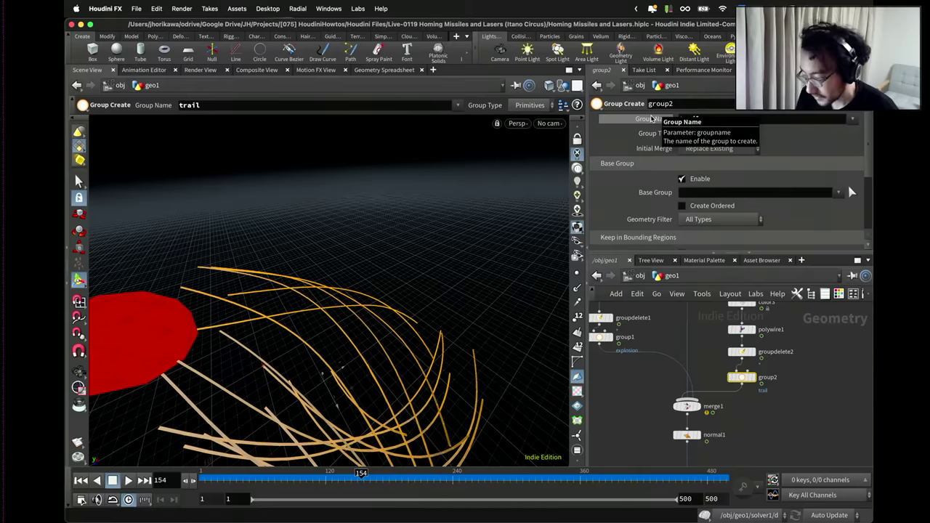
click(704, 334)
scroll(705, 347, down, 5)
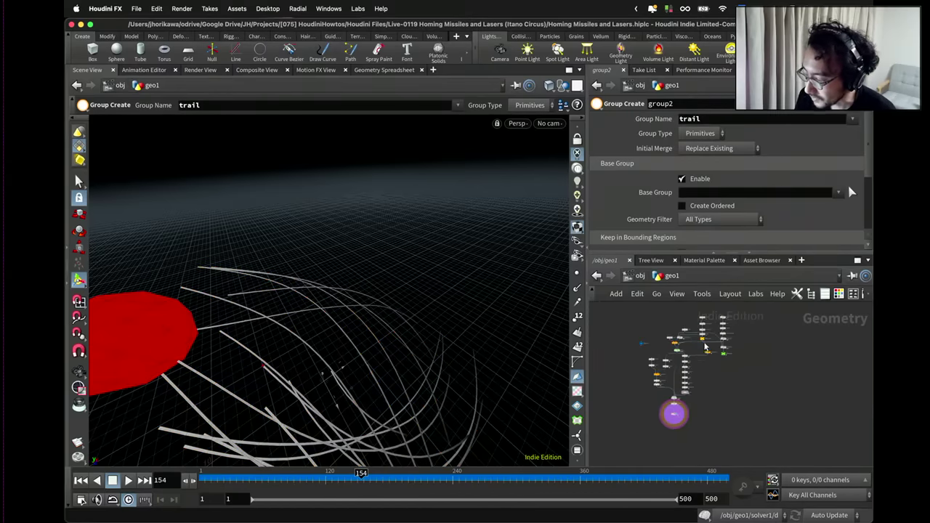
scroll(704, 347, up, 5)
drag(682, 396, 686, 417)
scroll(654, 441, up, 3)
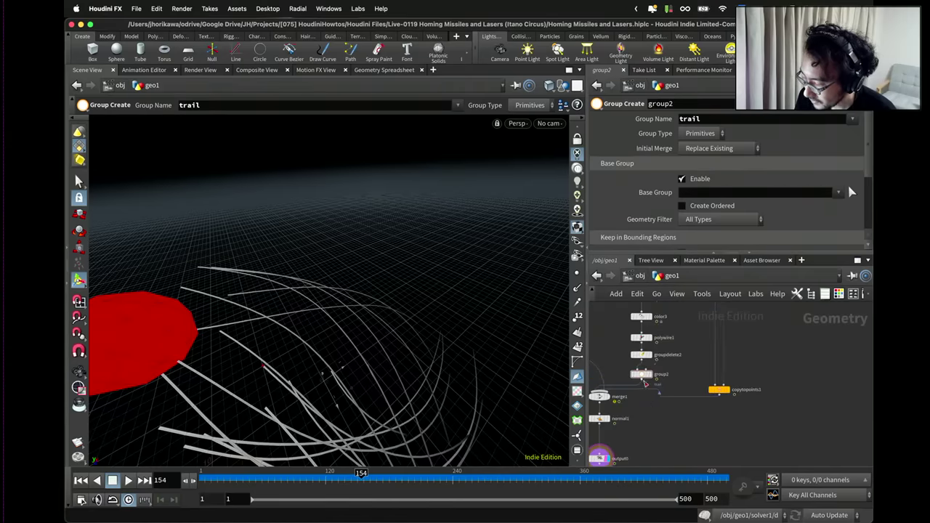
Duplicate the Group Delete/Group Create pair under copytopoints1 and rename group3's group to 'plane'.
alt+drag(644, 383, 722, 409)
key(ctrl+z)
scroll(752, 427, up, 2)
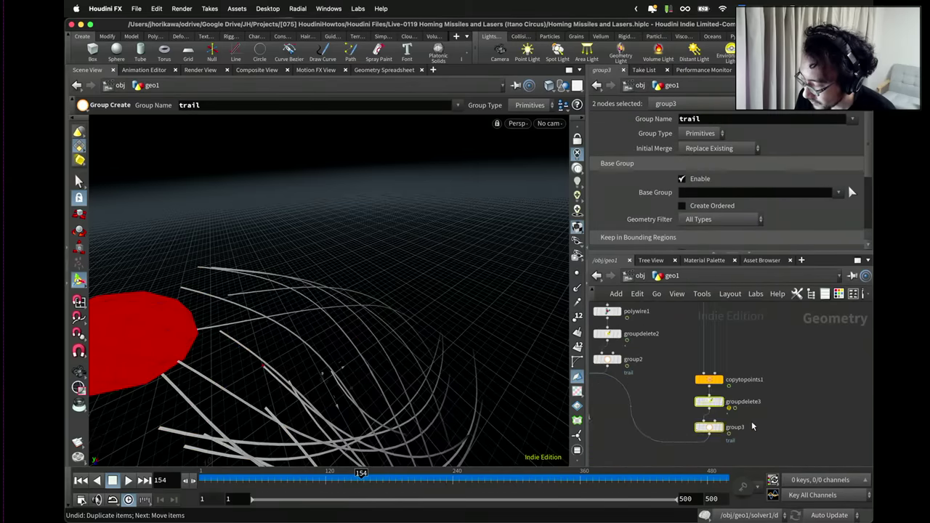
click(709, 429)
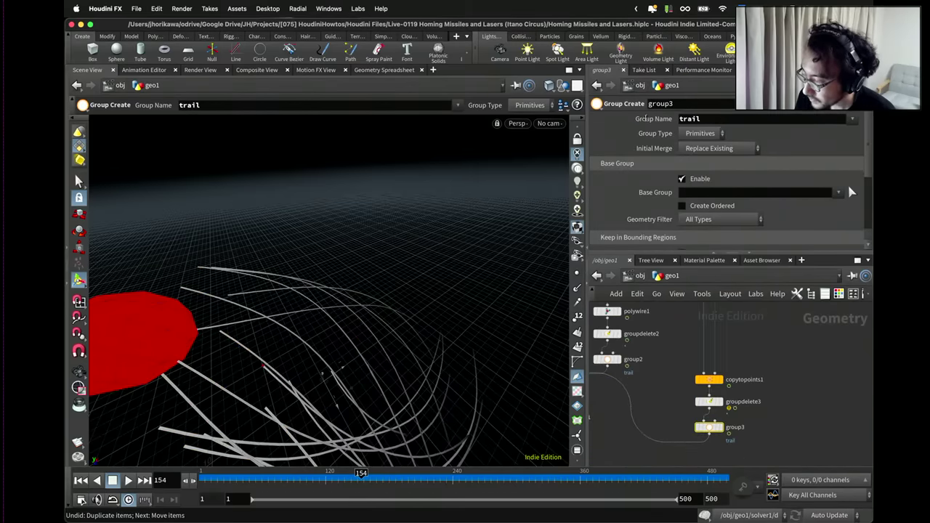
double_click(689, 118)
text(plane)
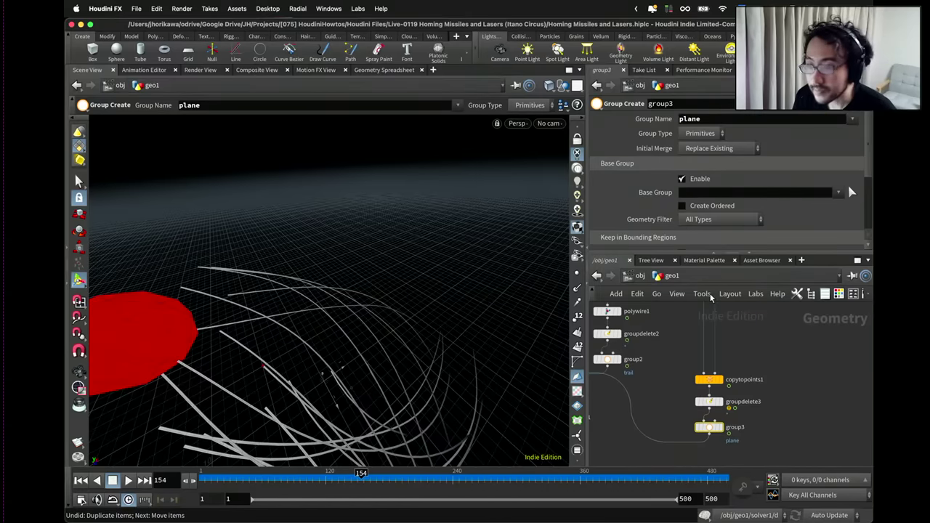
Move the copytopoints1 branch with its two new nodes up and right.
scroll(744, 359, down, 3)
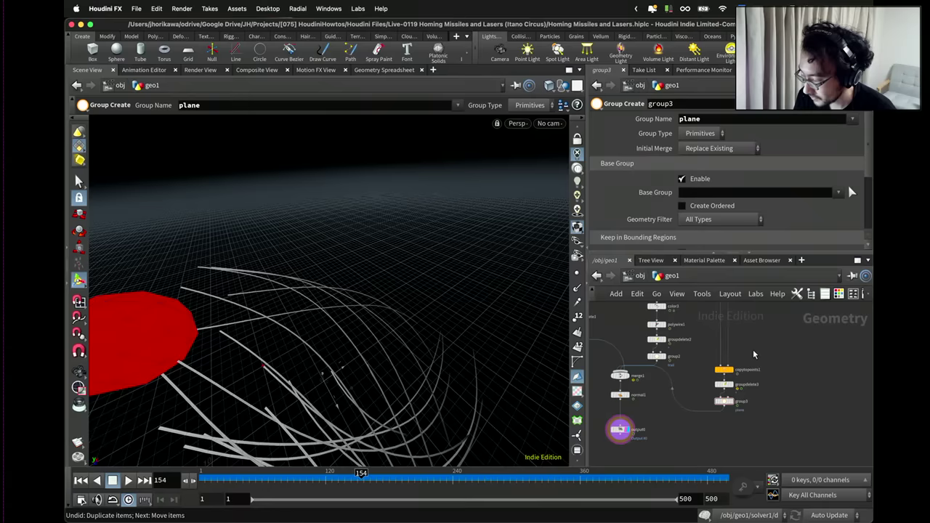
click(733, 356)
drag(732, 356, 738, 339)
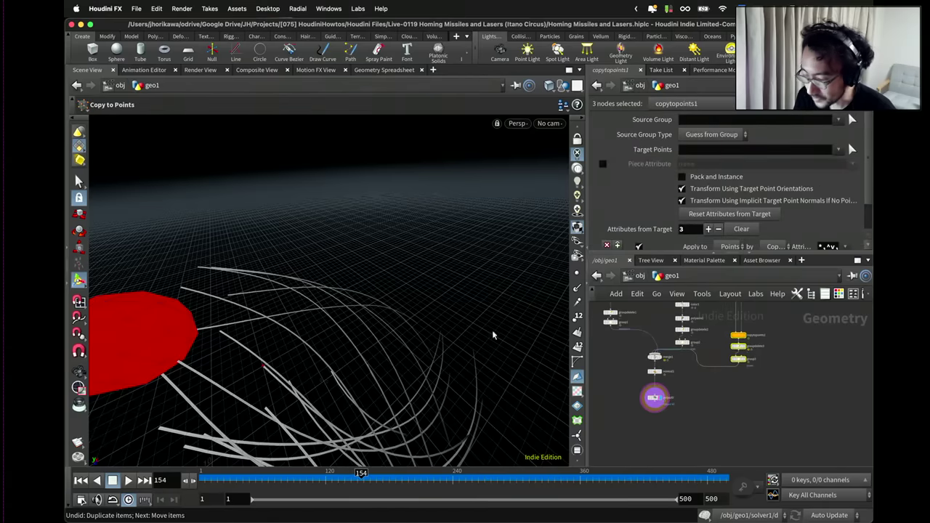
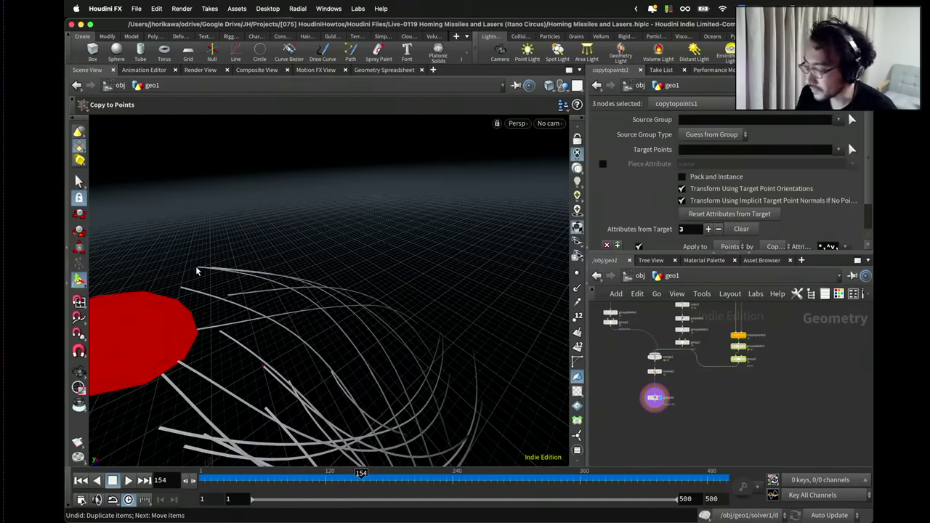
Rearrange the merge1 and normal1 nodes and add a Tube node to the network.
click(626, 367)
scroll(639, 352, up, 3)
drag(664, 360, 667, 381)
scroll(665, 407, down, 5)
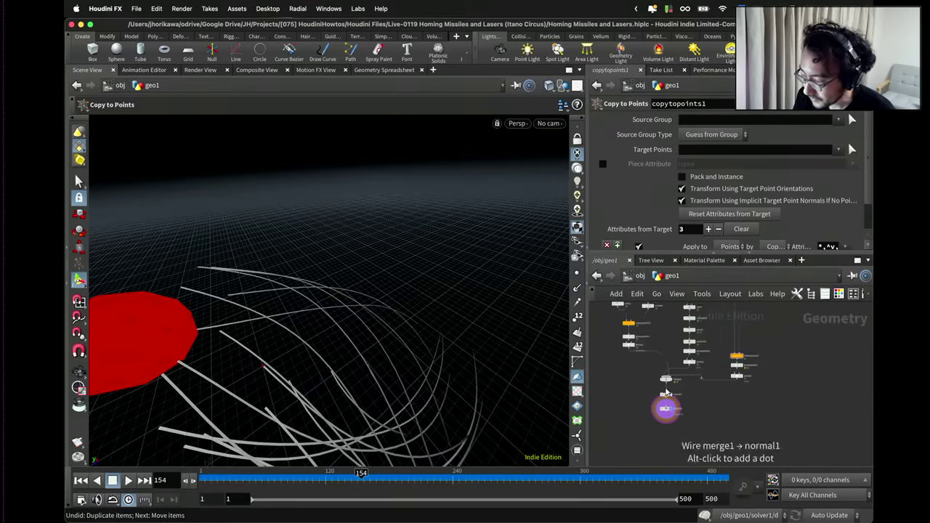
key(Tab)
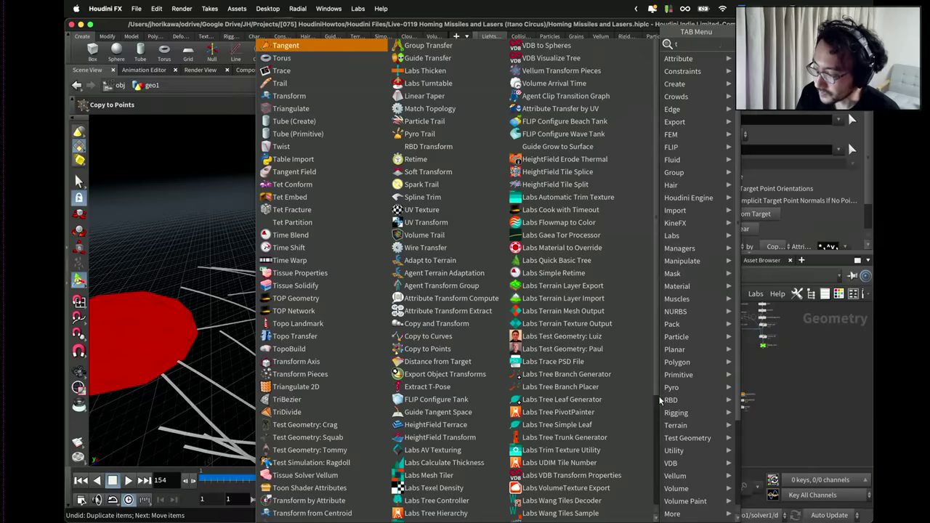
text(null)
key(Return)
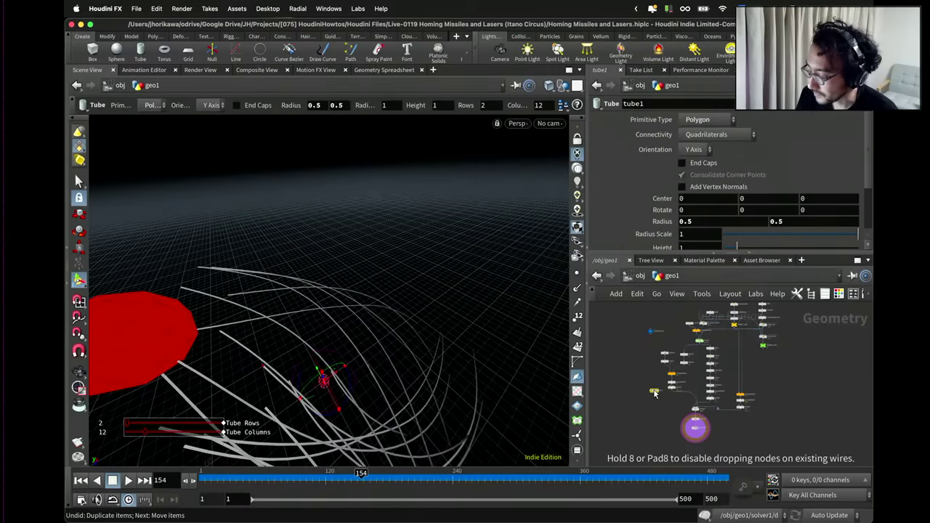
Insert a Null between sphere1 and color2 and rename it EXPLOSION_GEO.
scroll(656, 375, up, 3)
scroll(658, 354, up, 2)
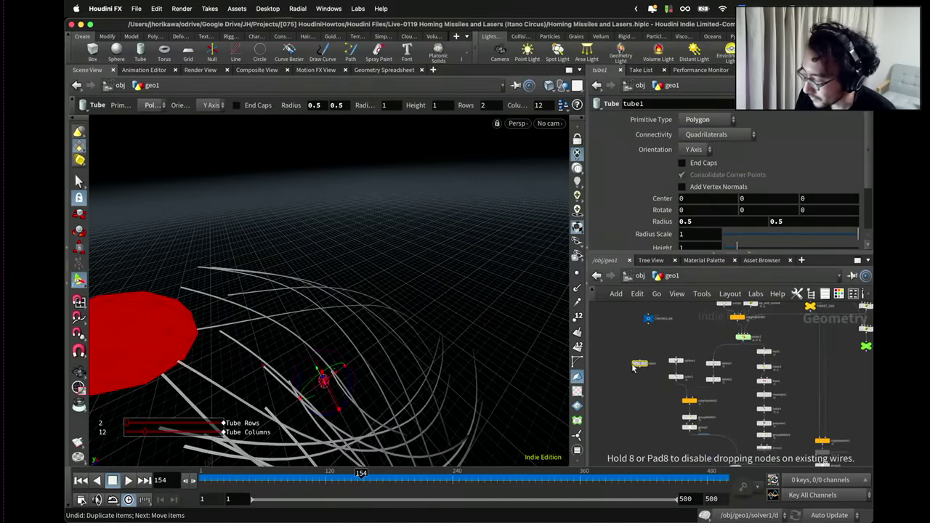
scroll(631, 369, up, 3)
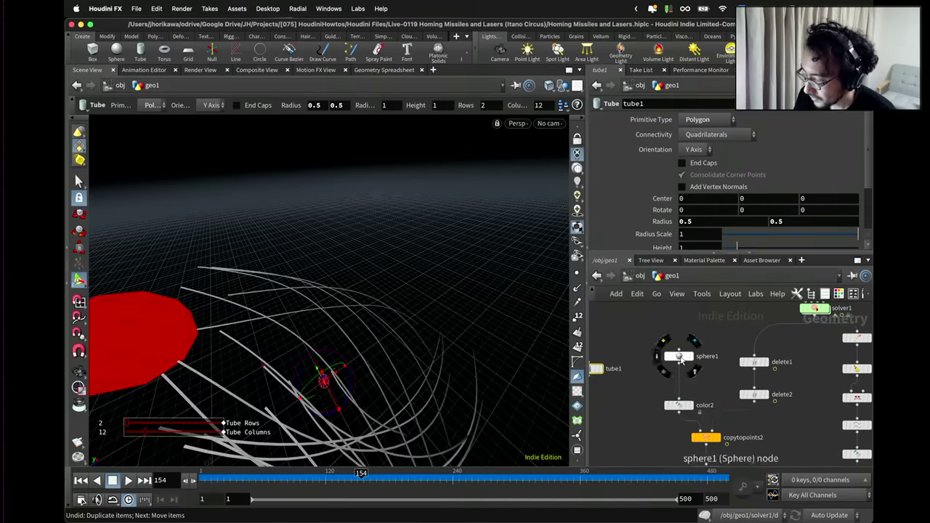
drag(681, 362, 682, 342)
key(Tab)
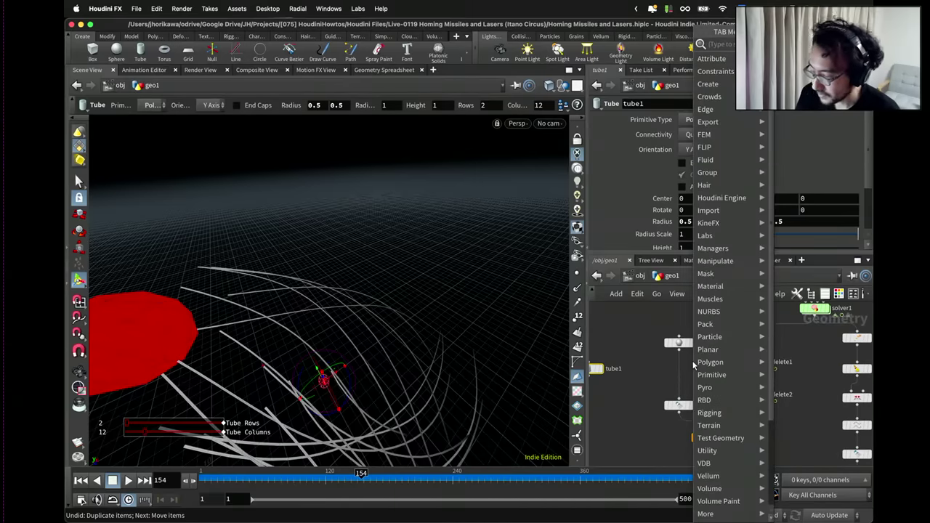
text(nu)
key(Return)
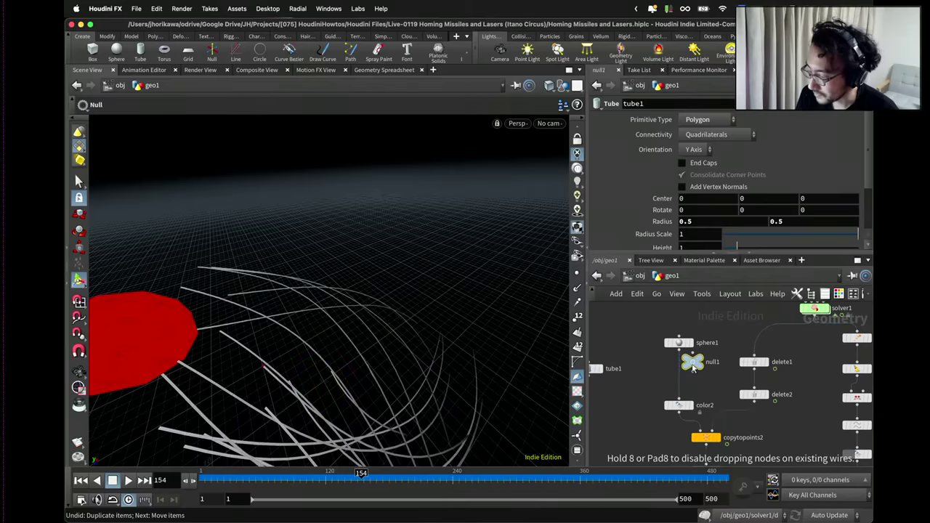
click(683, 363)
double_click(698, 375)
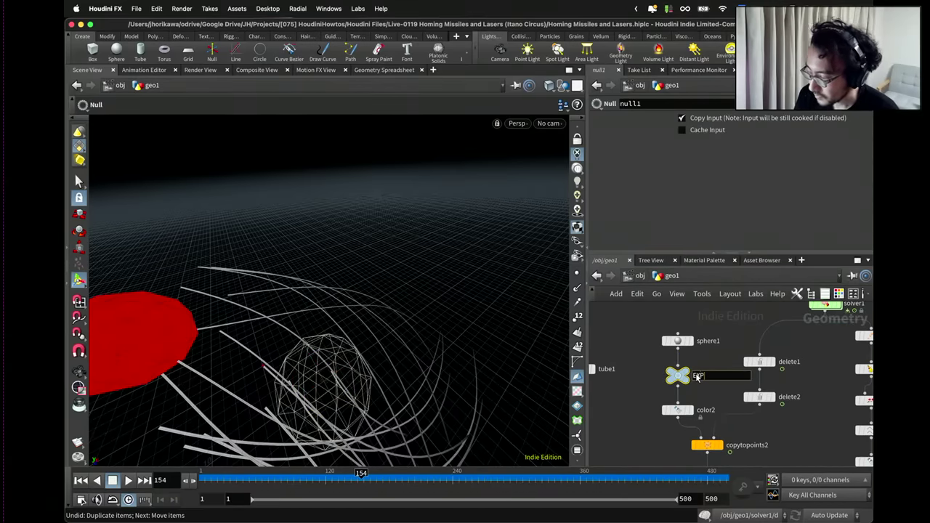
text(EXPLOSION_GEO)
key(Return)
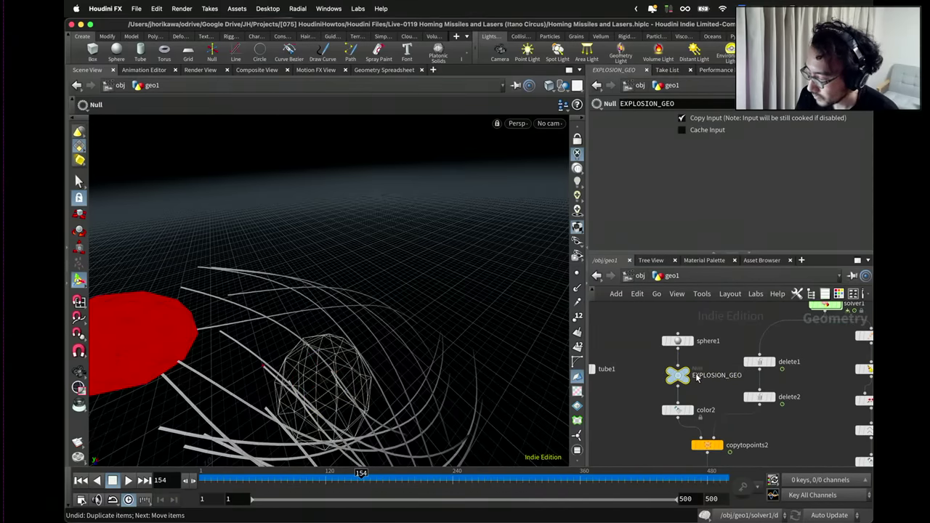
Copy the null under tube1, rename it ROCKET_GEO, and wire tube1 into it.
key(c)
key(c)
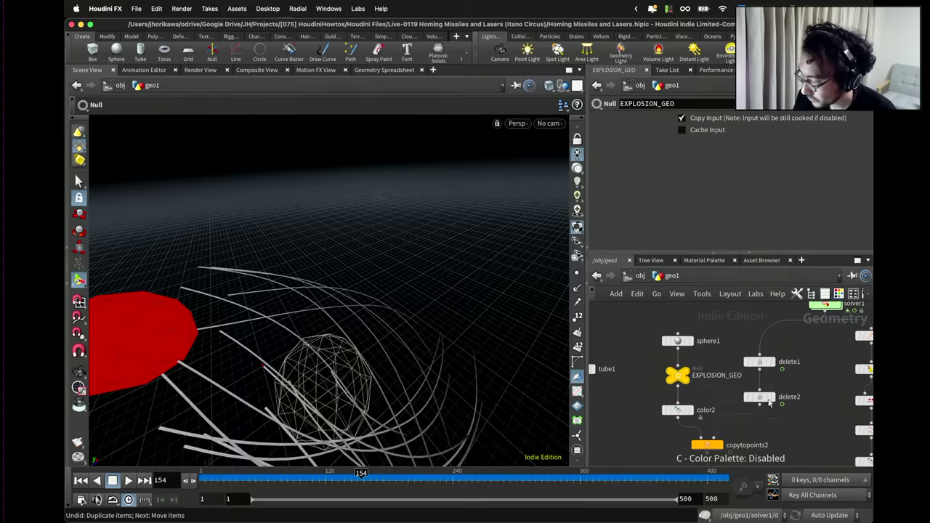
scroll(740, 388, down, 3)
key(ctrl+c)
key(ctrl+v)
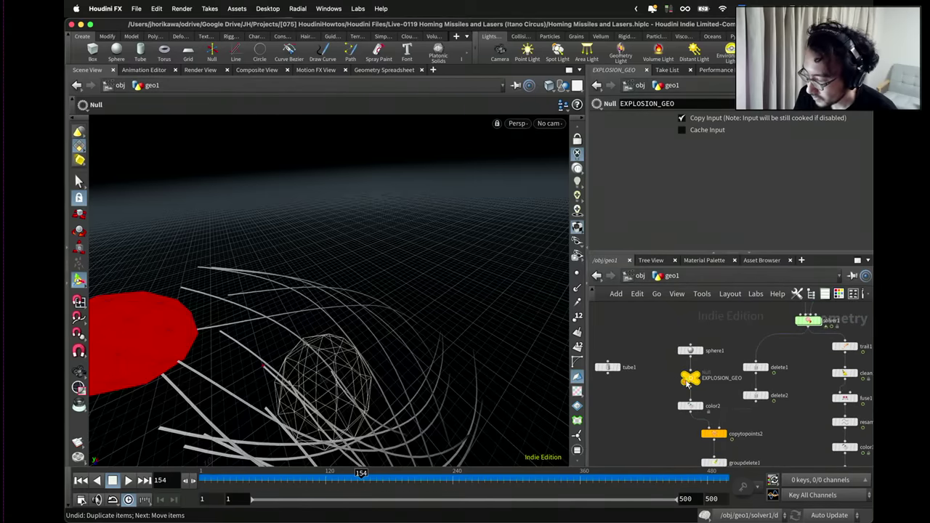
click(610, 379)
scroll(610, 375, up, 2)
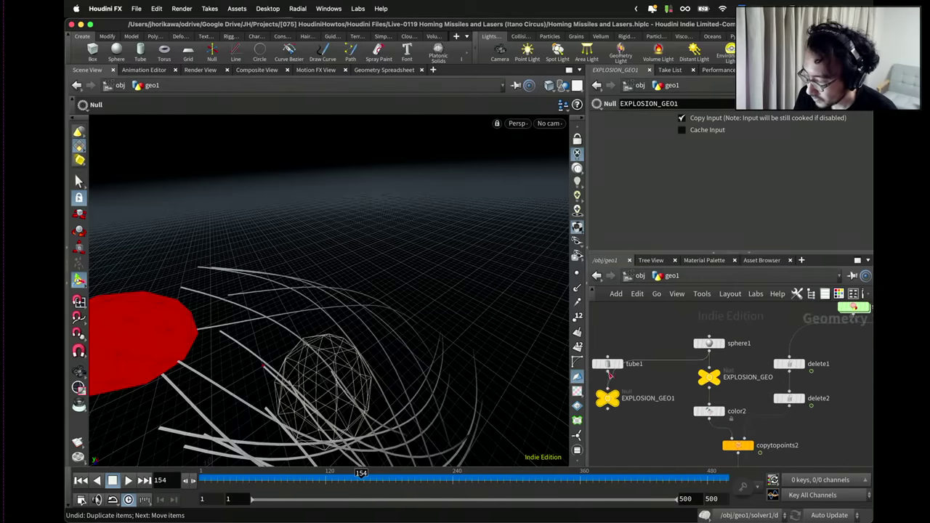
double_click(638, 398)
text(ROCKET_G)
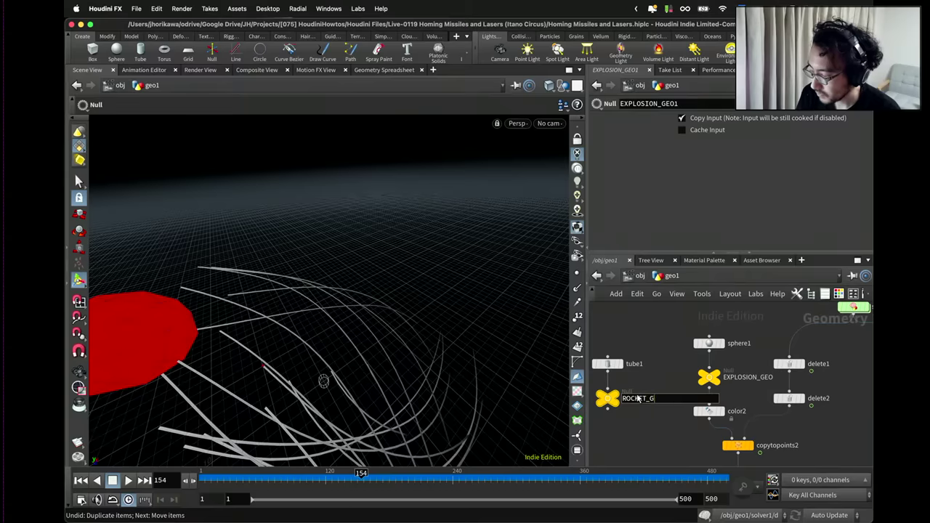
text(EO)
key(Return)
scroll(649, 369, down, 4)
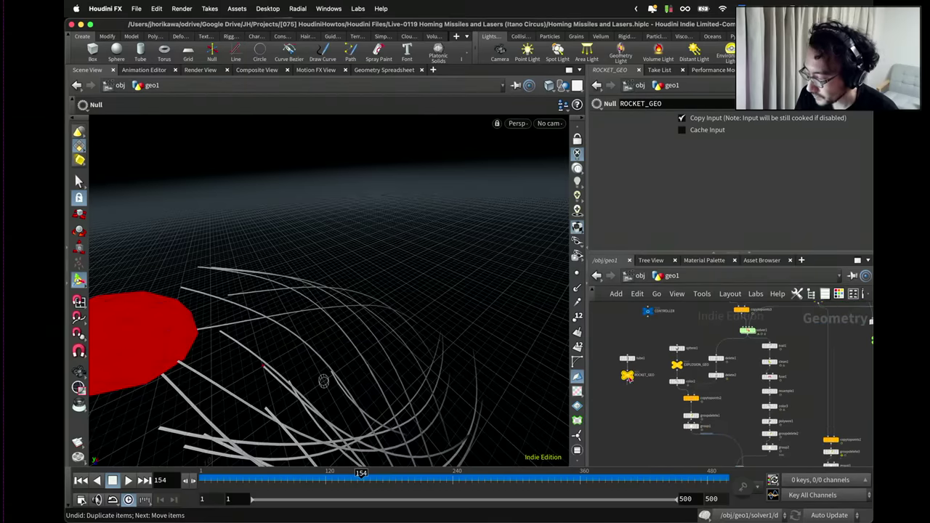
click(631, 379)
Enable End Caps on tube1 and select it together with ROCKET_GEO.
click(627, 359)
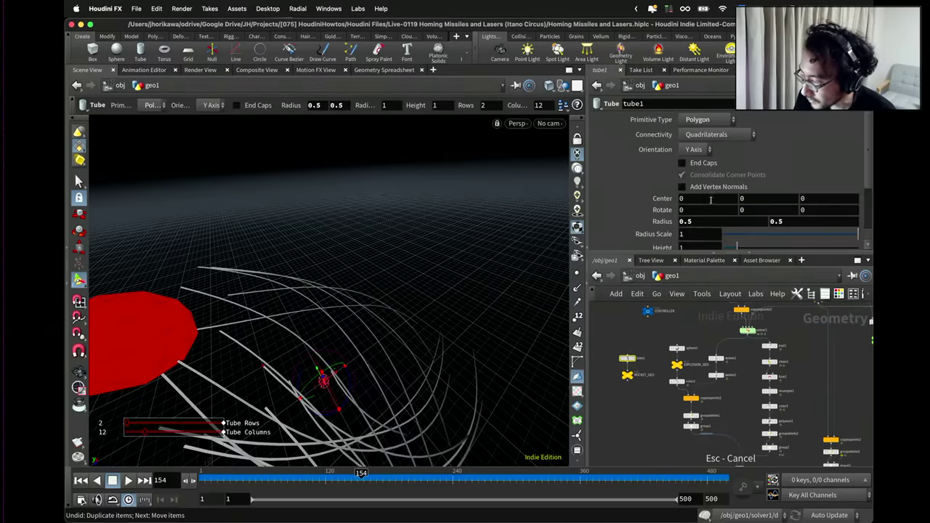
click(682, 162)
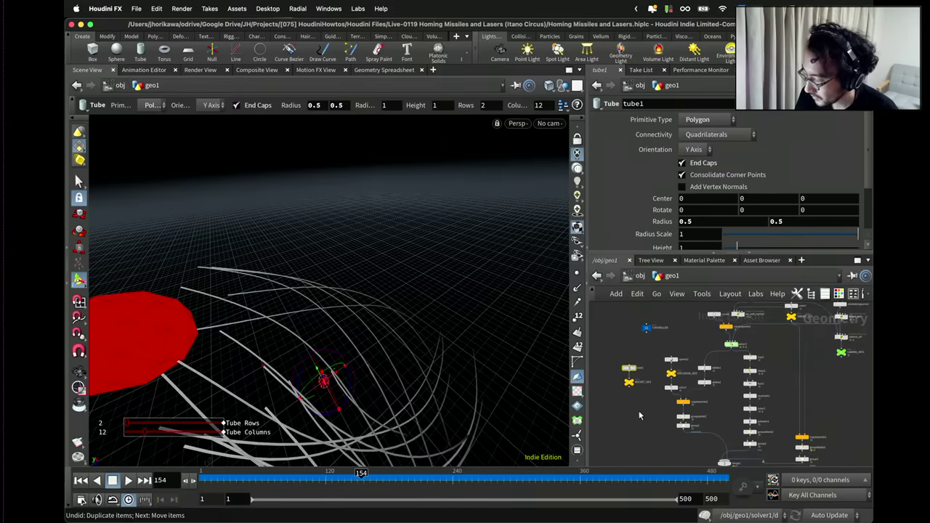
scroll(637, 361, up, 1)
shift+drag(640, 417, 635, 402)
scroll(636, 361, down, 3)
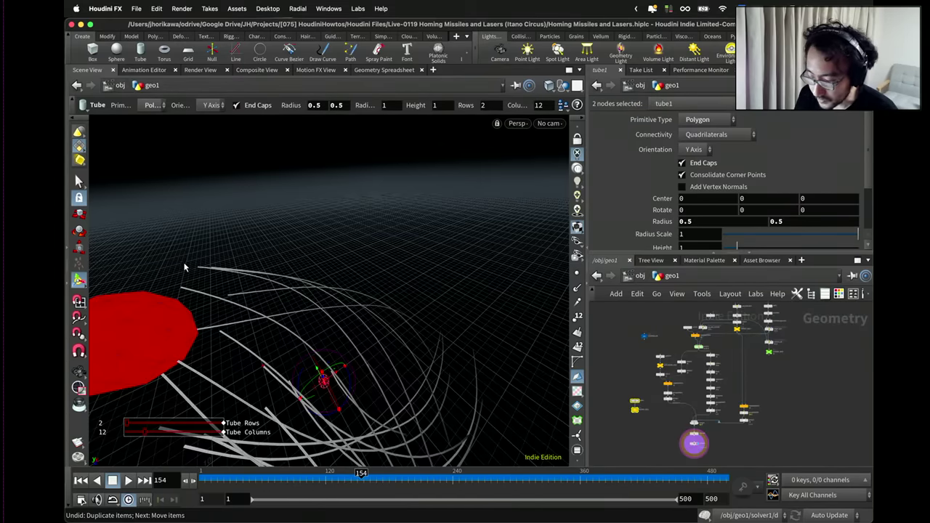
scroll(701, 360, up, 5)
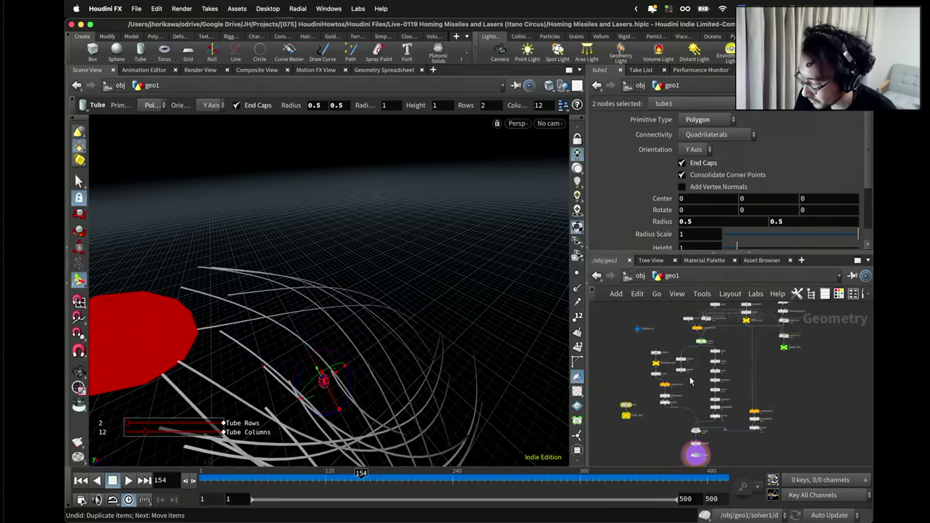
scroll(704, 349, up, 1)
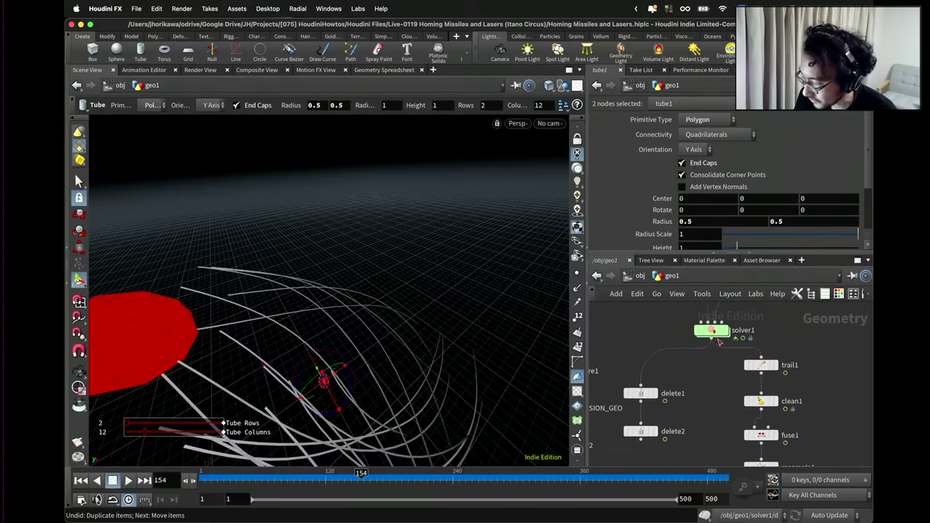
Add a Delete node after solver1 with group rocket and Delete Non-Selected operation.
click(722, 331)
key(Tab)
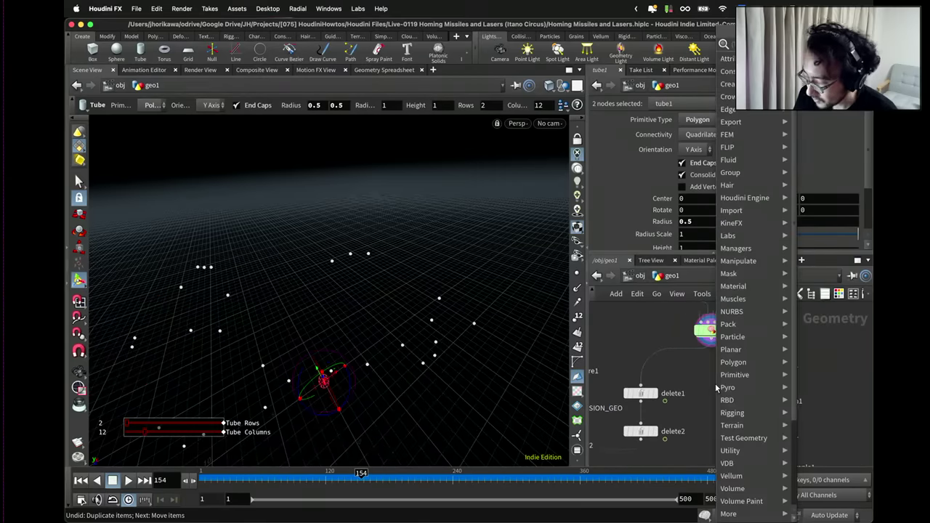
click(719, 383)
click(715, 386)
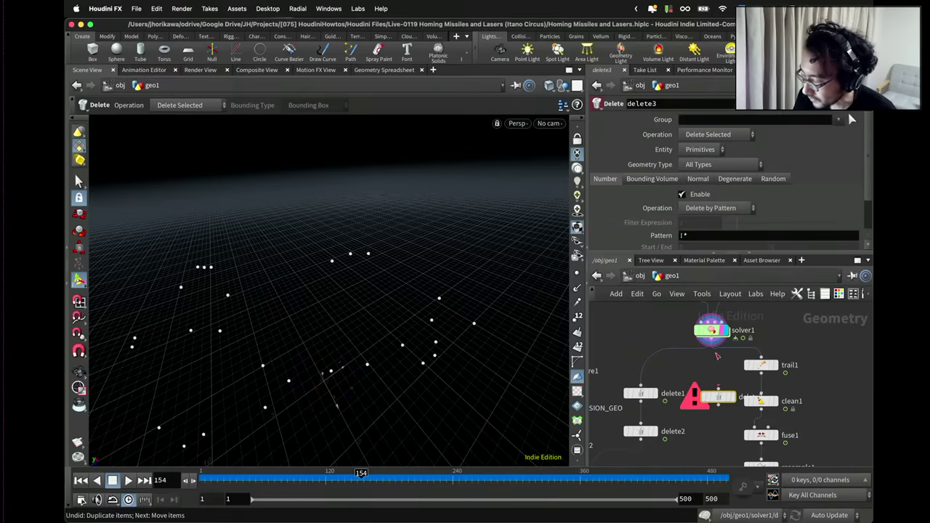
scroll(683, 390, down, 5)
scroll(681, 391, up, 3)
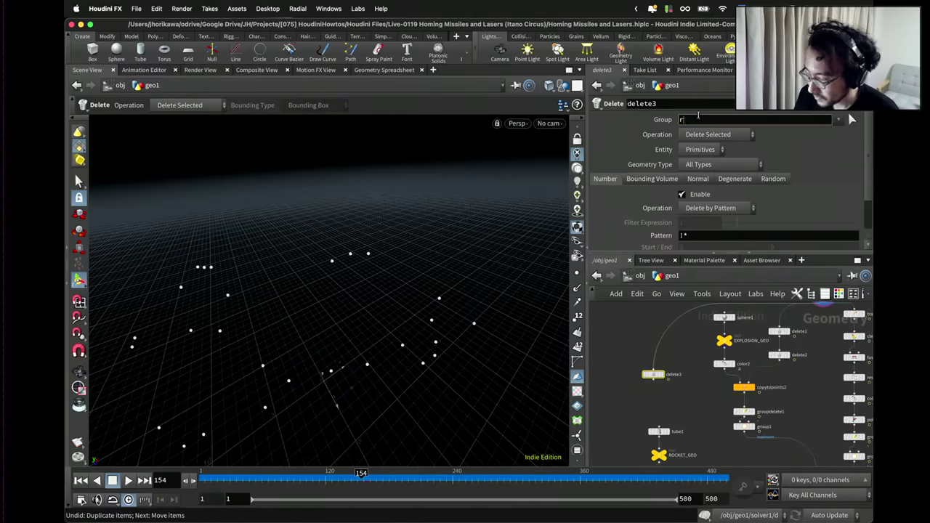
key(Return)
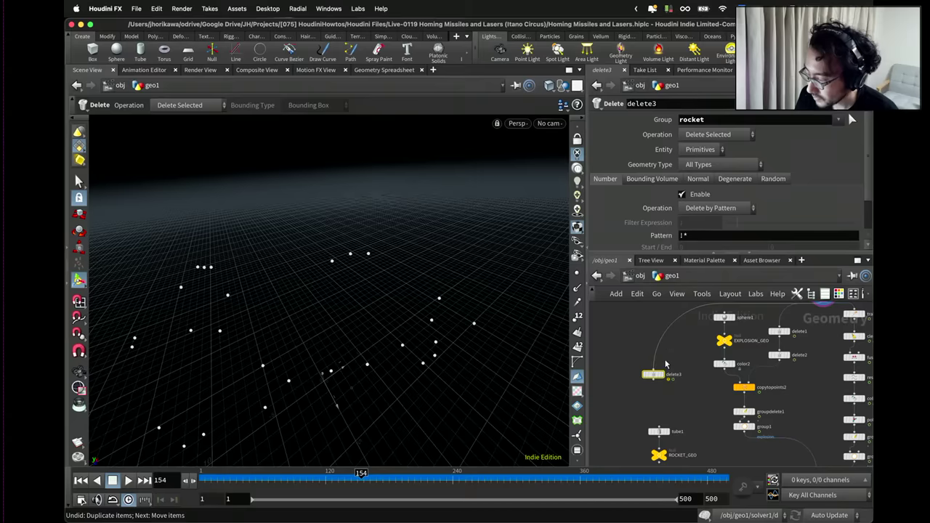
drag(654, 374, 660, 373)
click(717, 136)
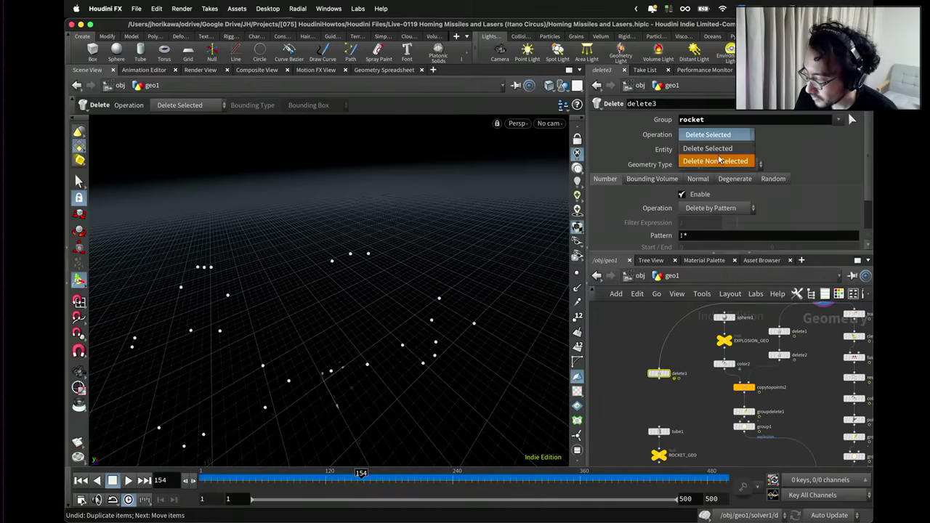
click(709, 152)
drag(658, 373, 663, 373)
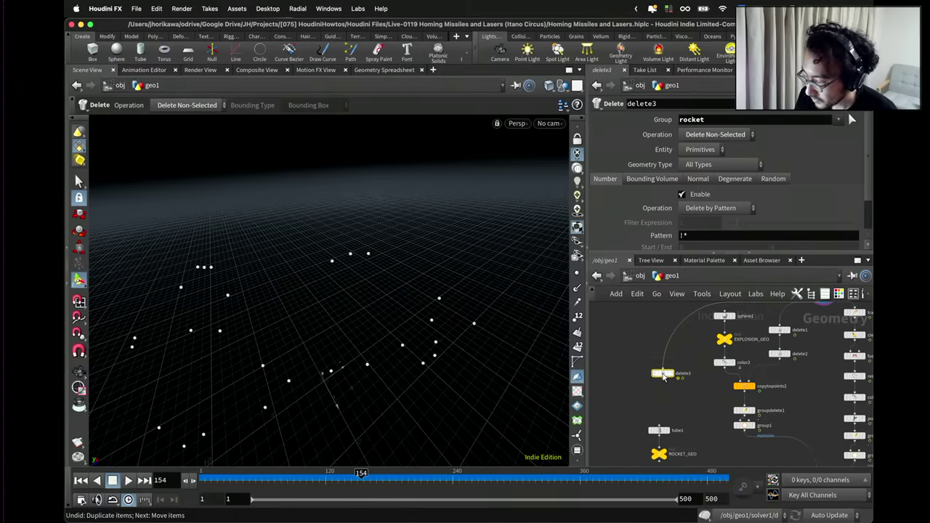
Move tube1 and ROCKET_GEO aside and set delete3's Entity to Points.
middle_drag(663, 373, 664, 340)
drag(686, 377, 617, 353)
middle_drag(619, 353, 620, 397)
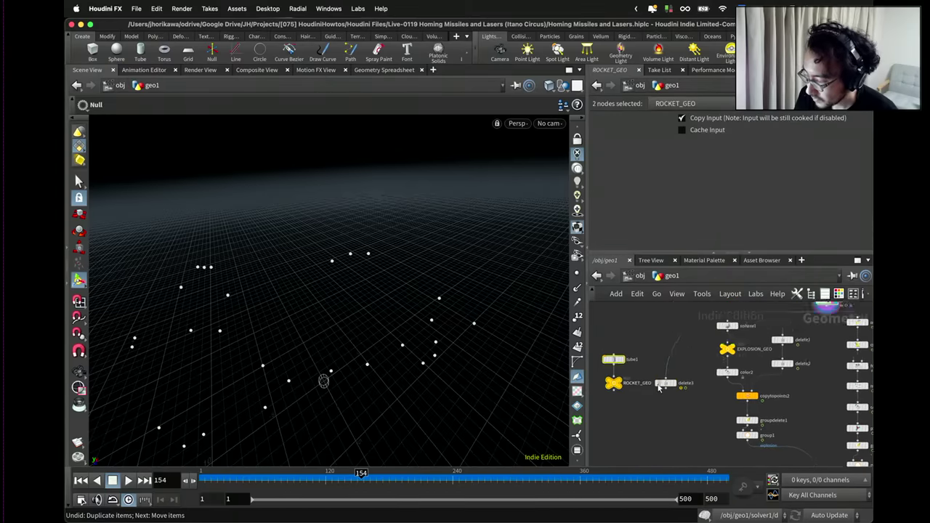
scroll(667, 385, up, 4)
click(672, 389)
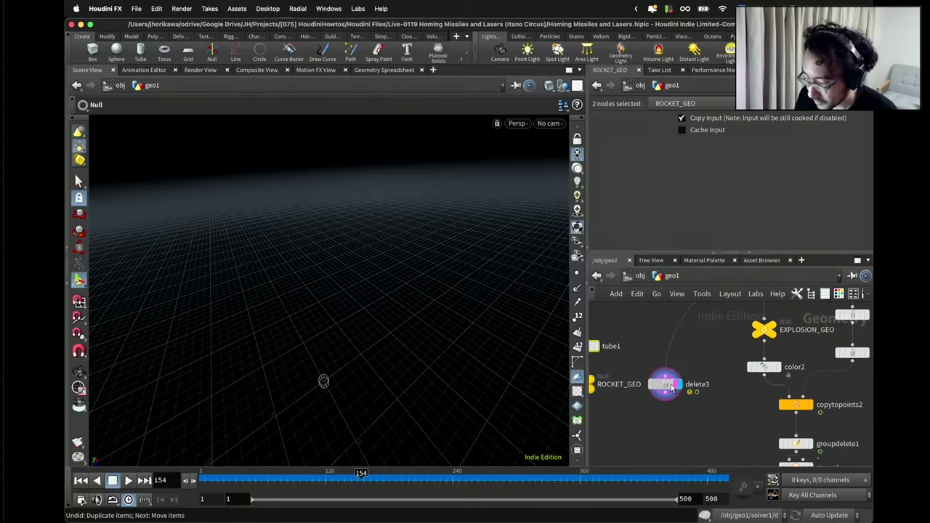
click(710, 150)
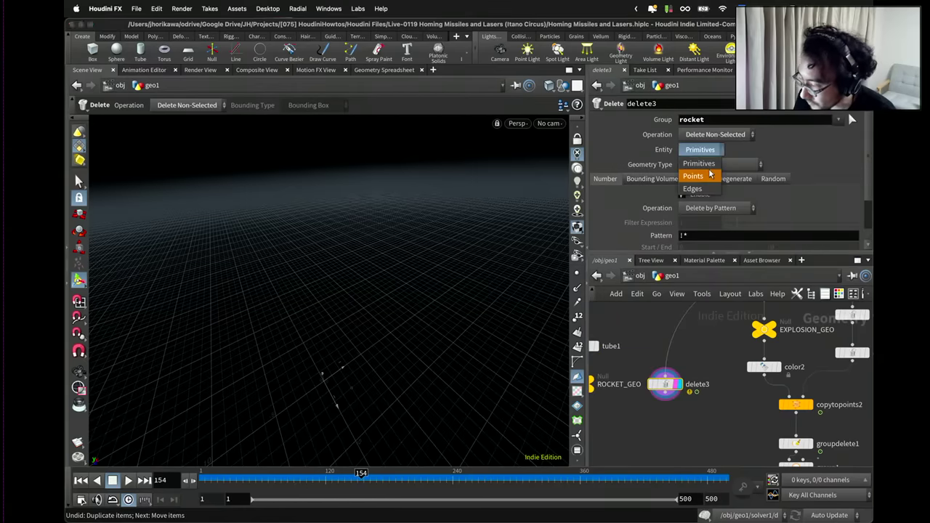
click(693, 175)
scroll(669, 407, down, 1)
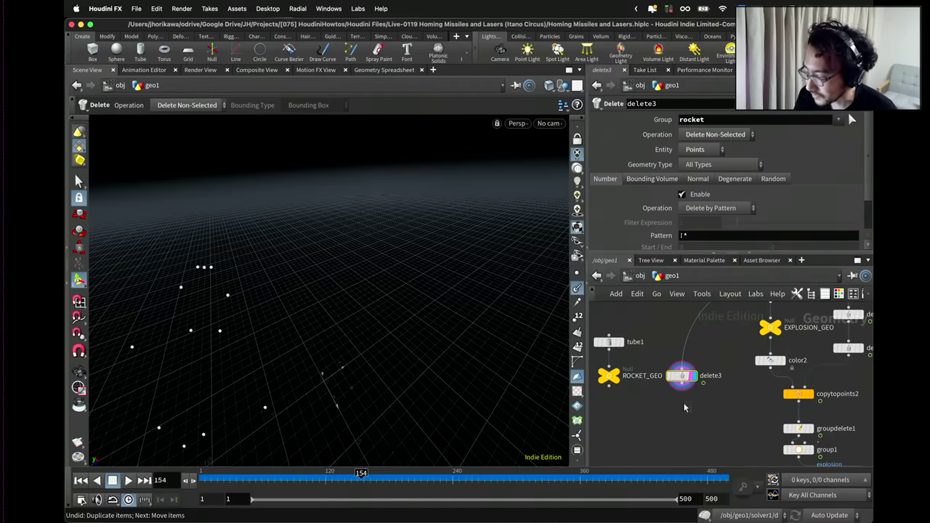
key(Tab)
Add a point wrangle copy_vel_to_N below delete3 with @N = normalize(v@vel);.
text(poit)
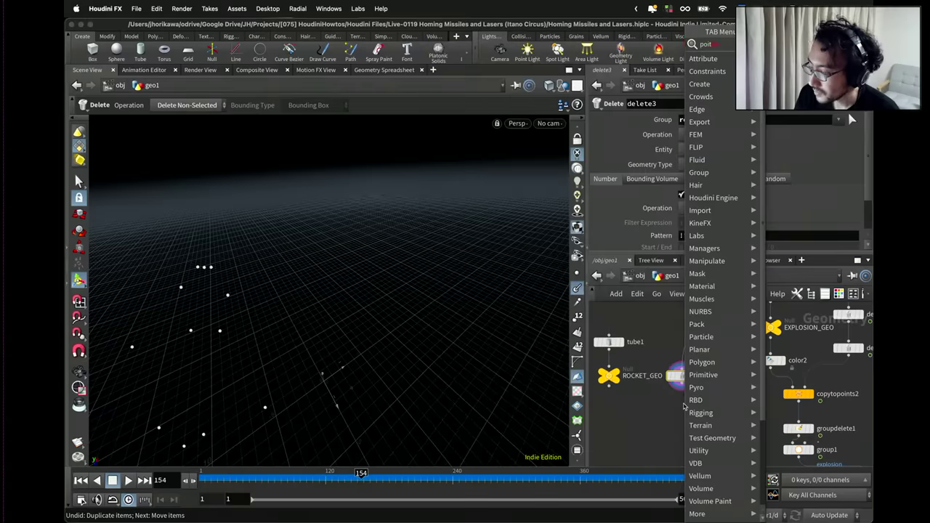
key(Escape)
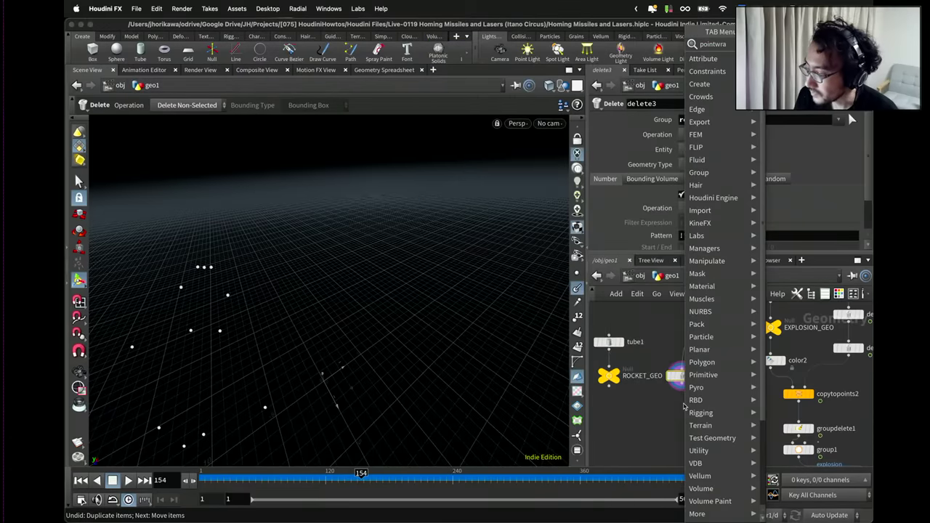
click(682, 403)
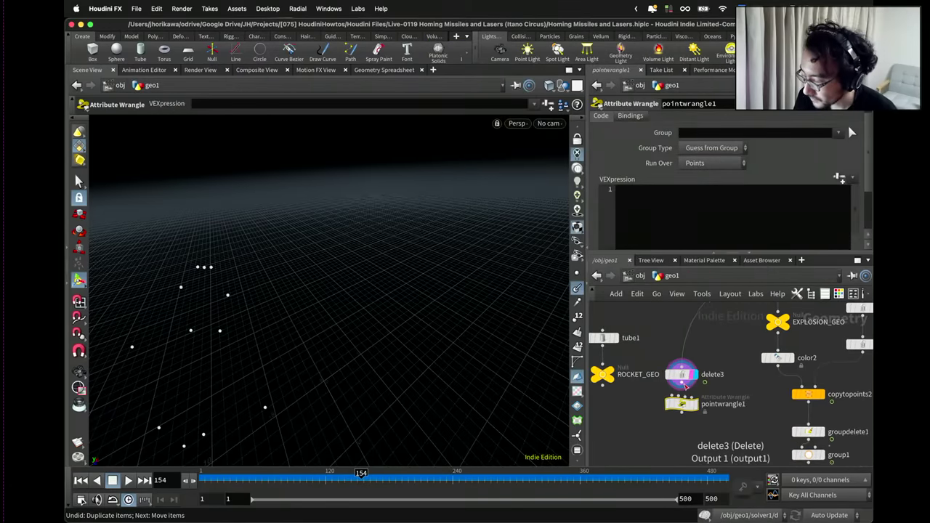
double_click(715, 405)
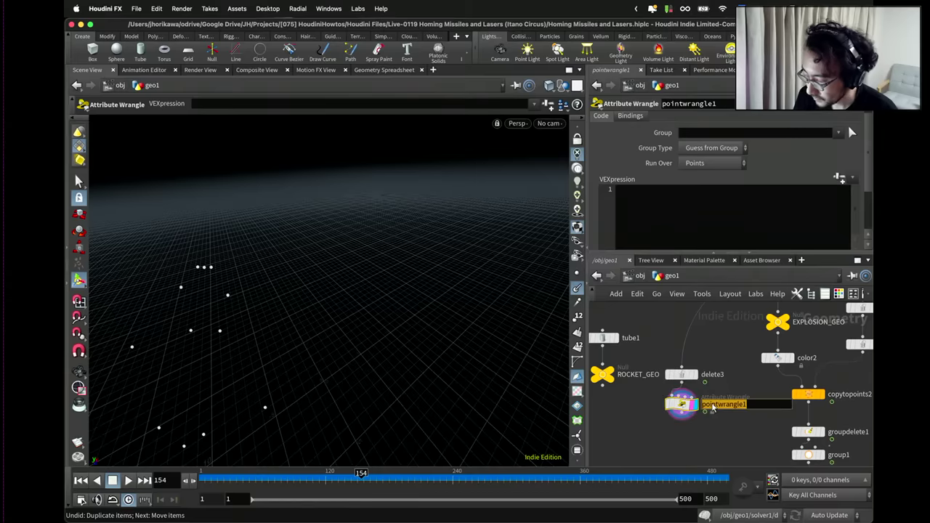
text(copy_vel_to_N)
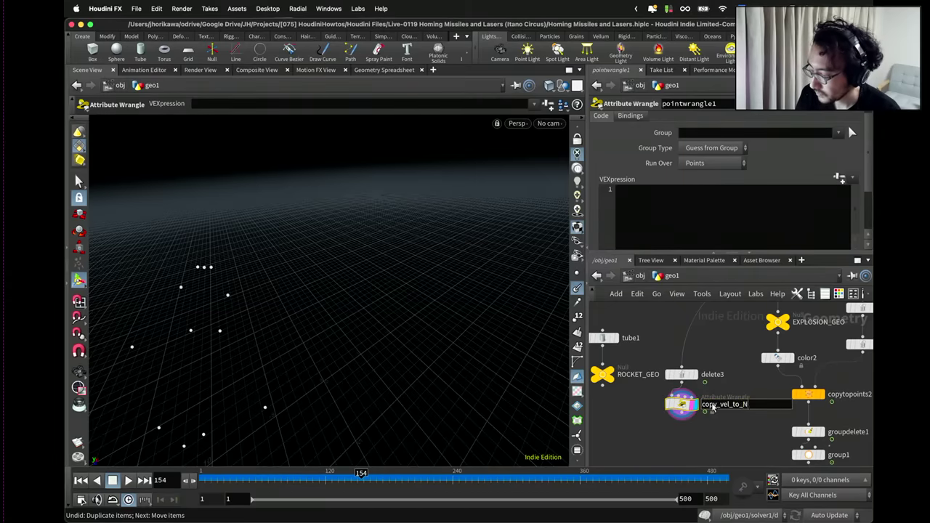
key(Return)
click(681, 222)
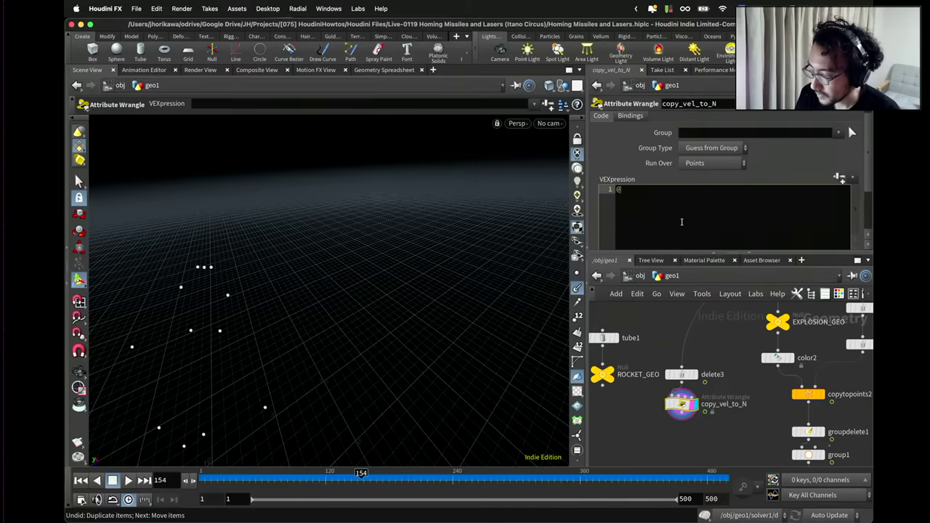
text(@N = nr)
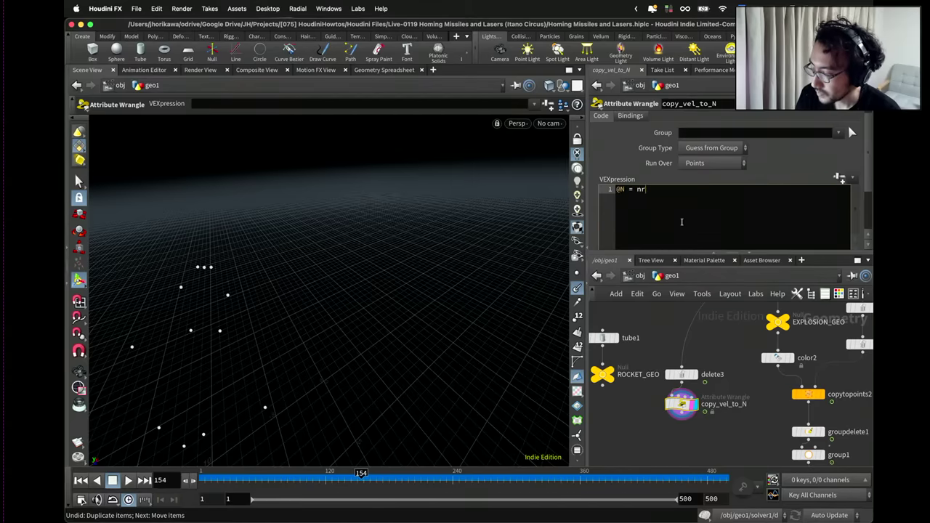
text(oormal)
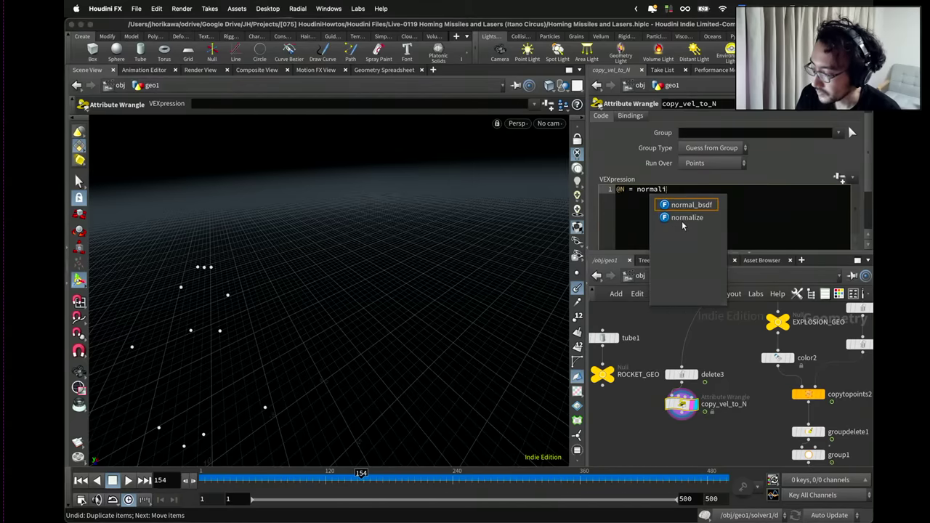
text(ize(v@vel);)
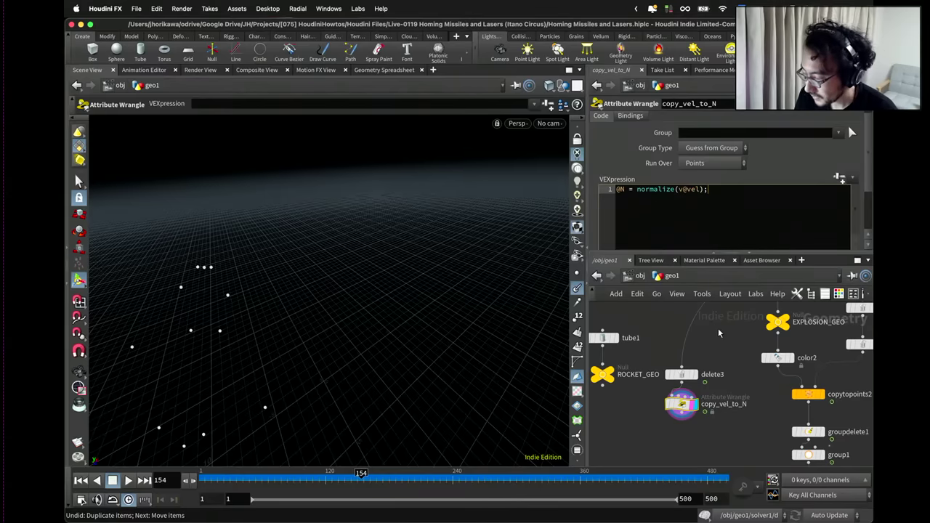
Move tube1 and ROCKET_GEO lower and search for a 'copy to points' node.
scroll(693, 345, down, 2)
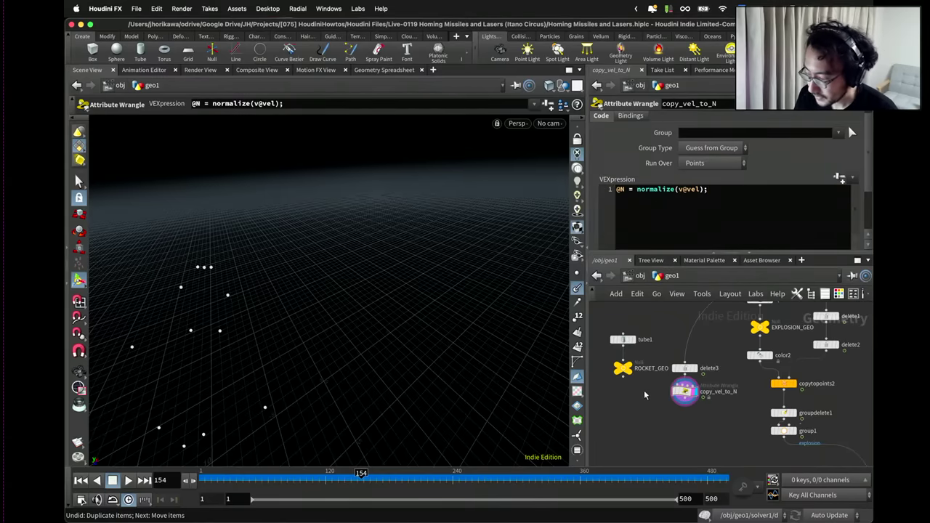
drag(644, 394, 621, 371)
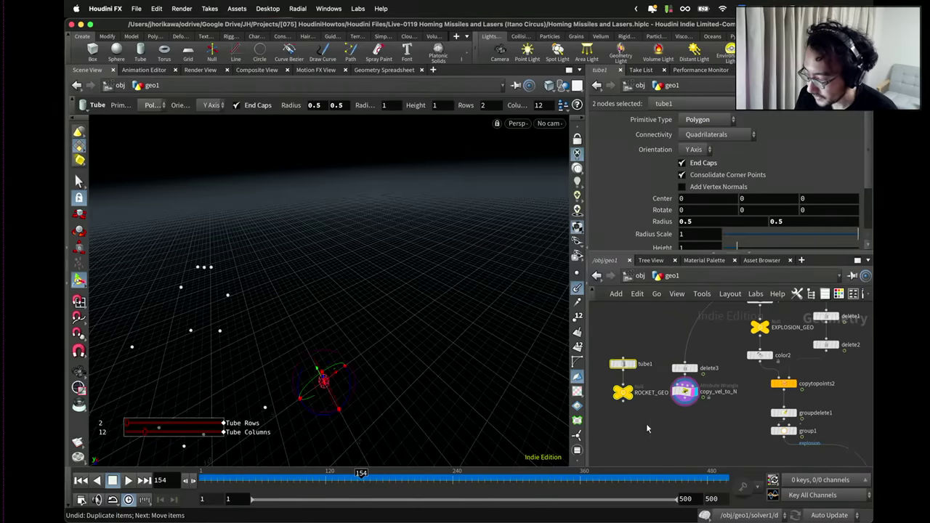
key(Tab)
text(copy to)
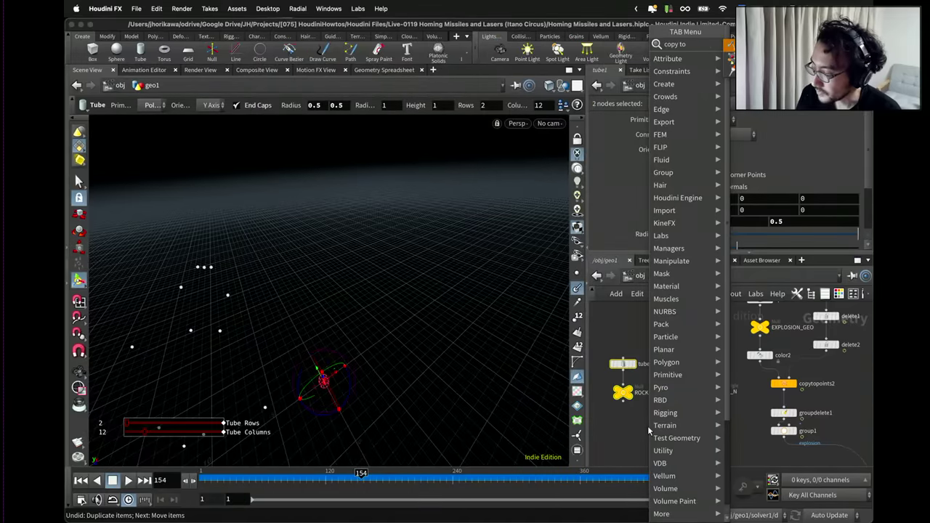
text( p)
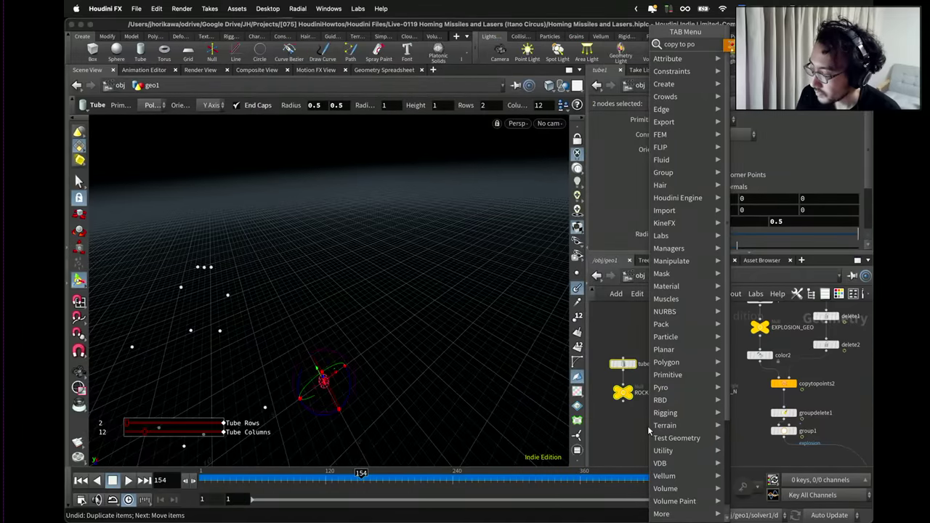
text(o)
Create copytopoints4, wire copy_vel_to_N points into it, and display the result.
key(Return)
click(648, 431)
click(660, 429)
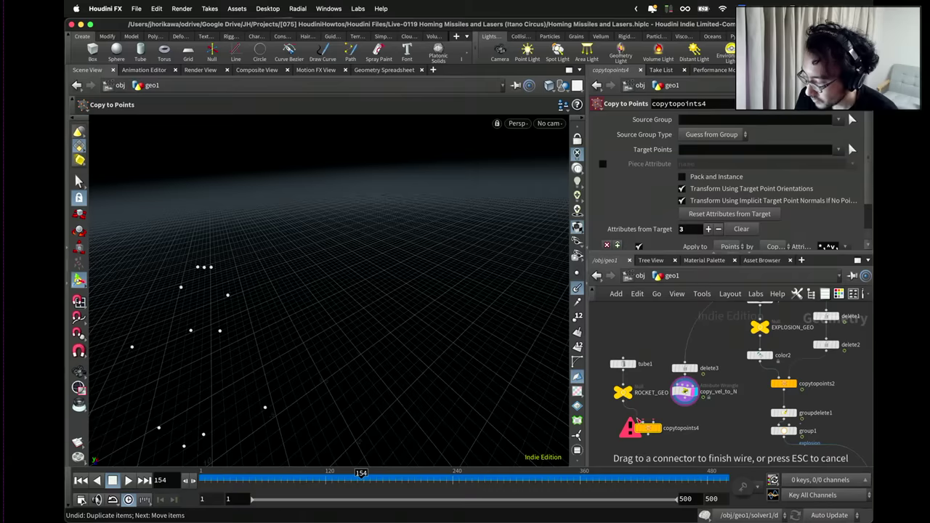
click(684, 401)
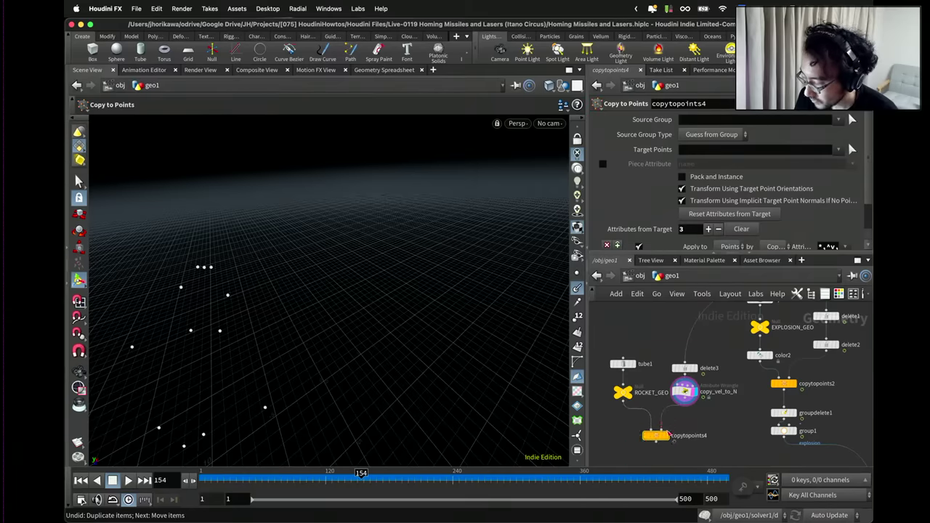
click(666, 435)
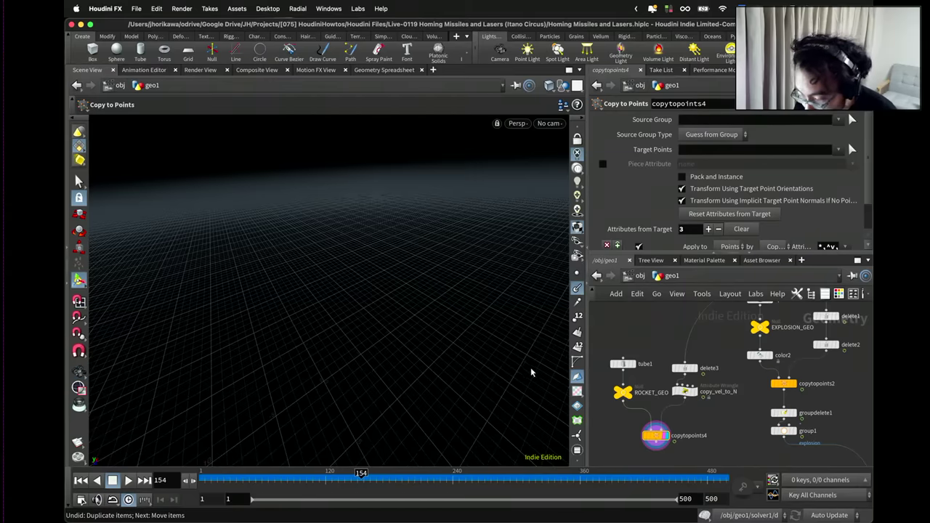
Inspect tube1 and the copy_vel_to_N points, then select delete3 and copy_vel_to_N.
click(629, 367)
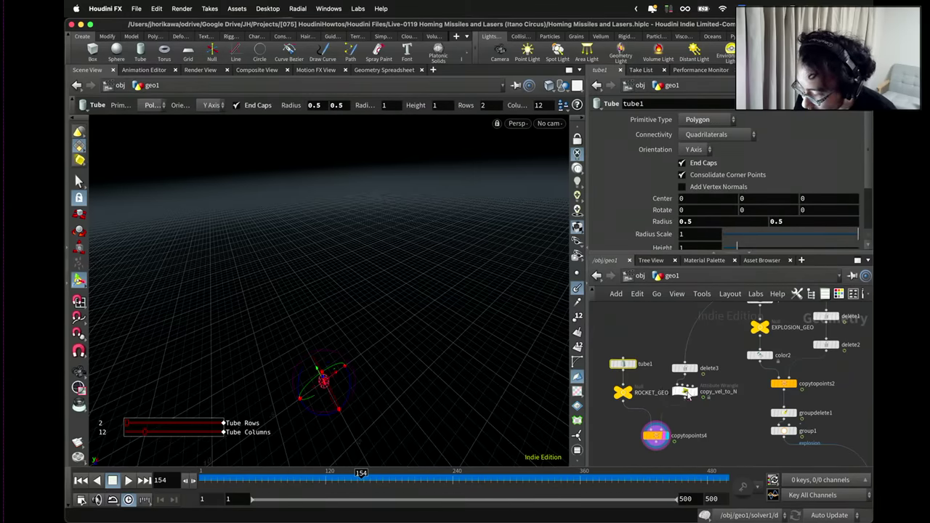
click(690, 392)
key(Escape)
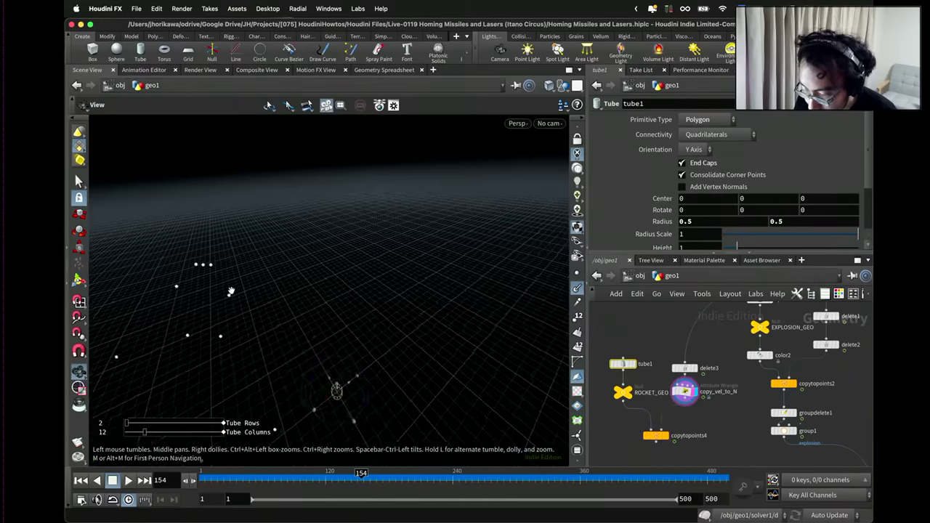
drag(230, 291, 374, 293)
key(Return)
scroll(640, 407, down, 1)
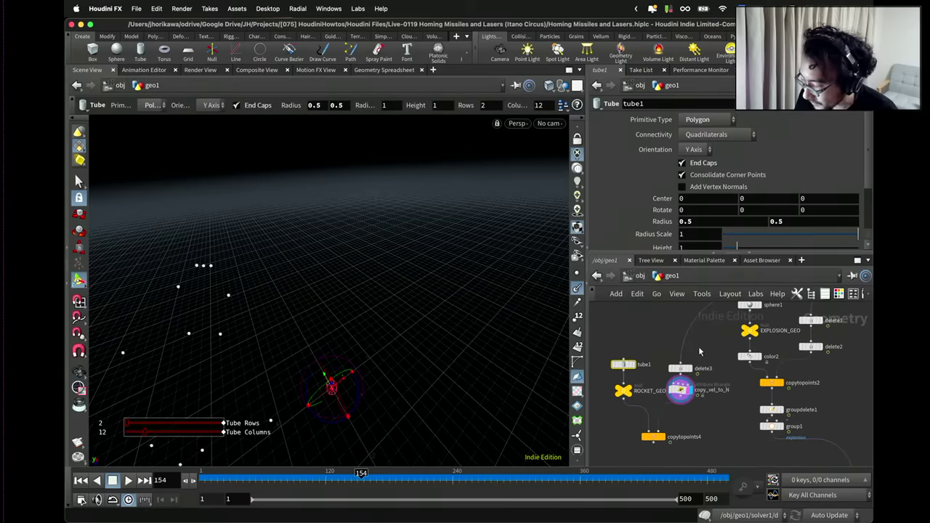
drag(702, 359, 668, 404)
Insert an Attribute Delete above delete3 that removes the pscale point attribute.
key(Tab)
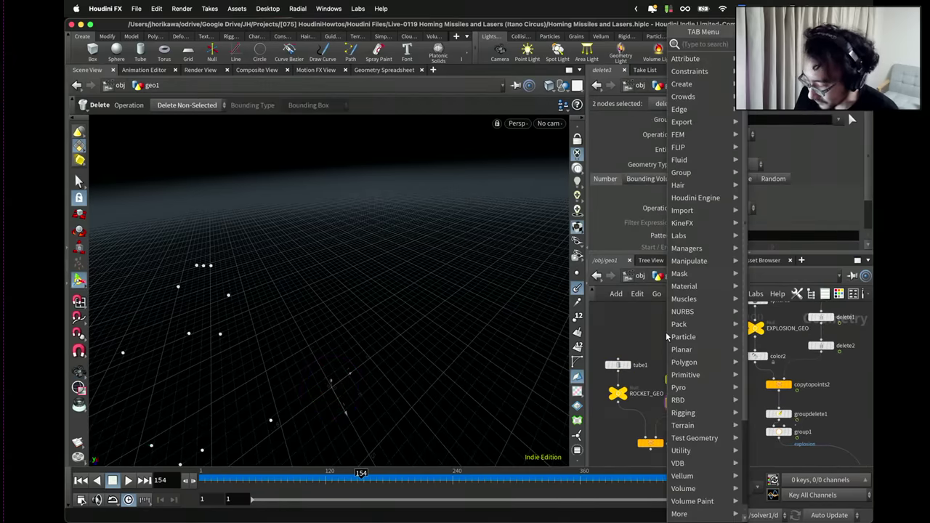
text(attribute)
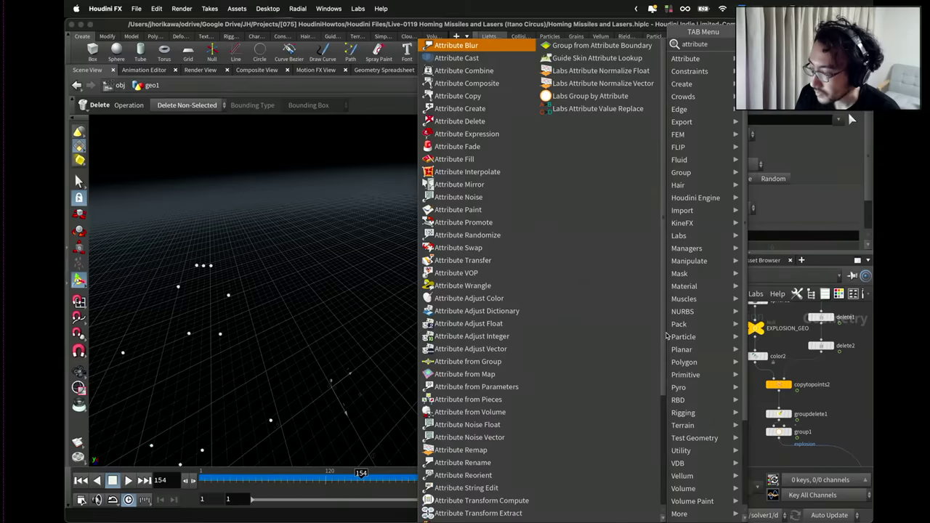
text( delete)
key(Return)
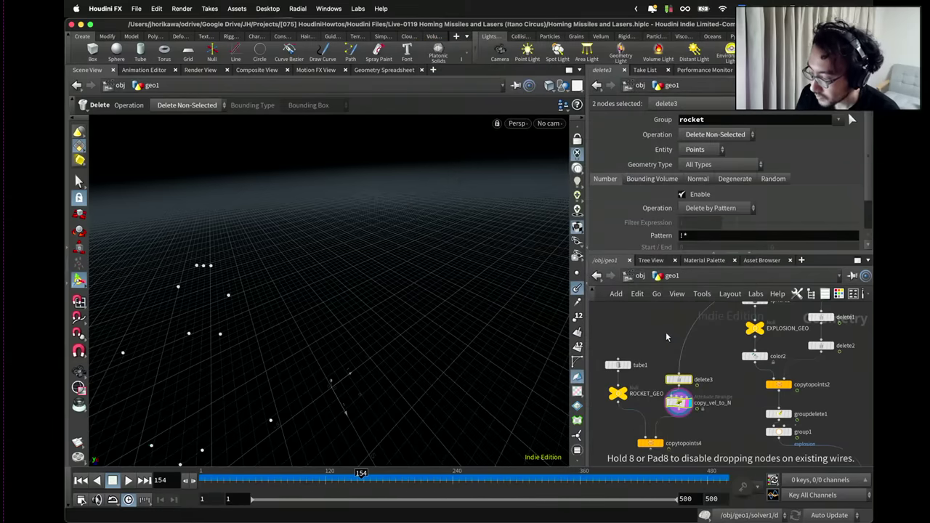
click(666, 332)
drag(665, 332, 680, 352)
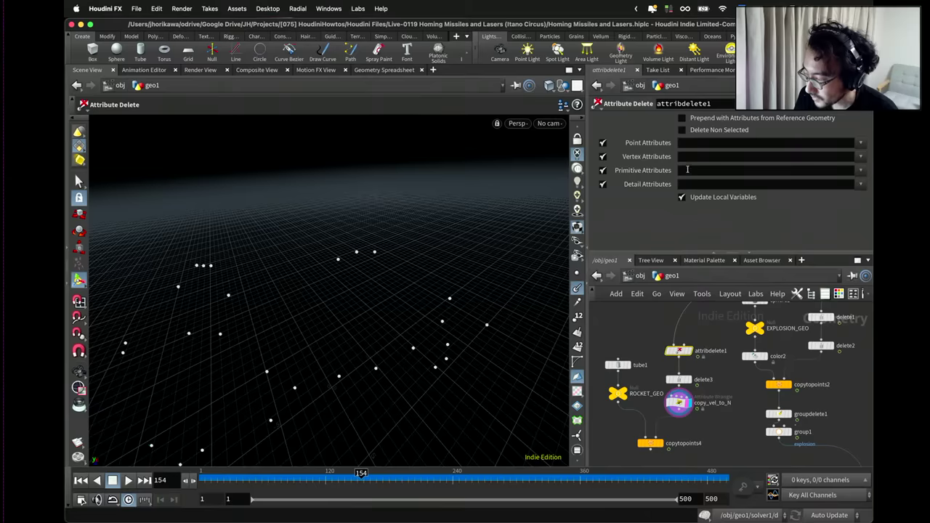
click(859, 144)
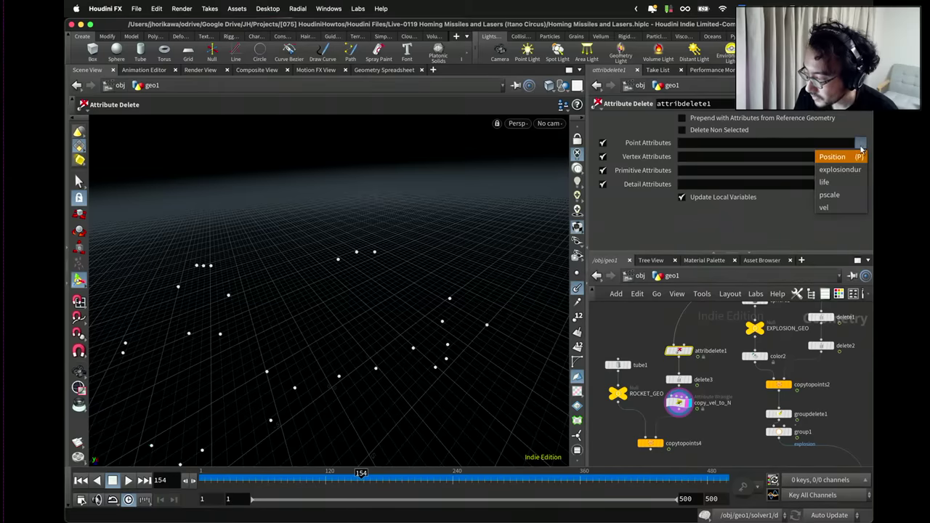
click(842, 195)
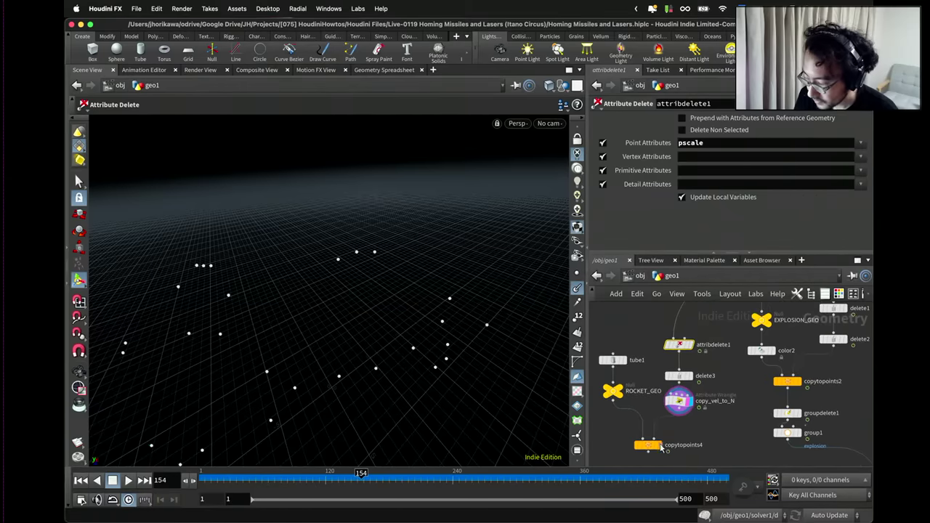
Connect copytopoints4 into merge1 and display the final output to inspect the trails.
click(659, 443)
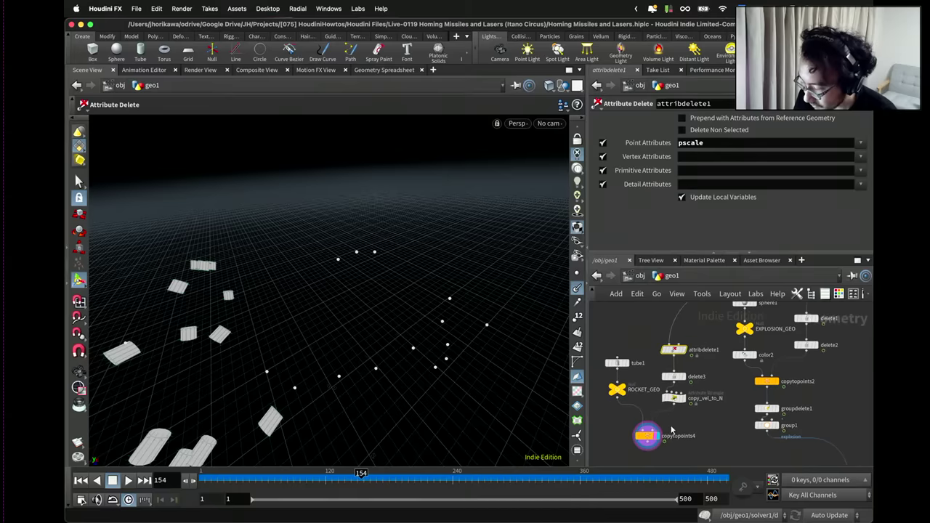
scroll(654, 388, down, 5)
scroll(653, 385, up, 4)
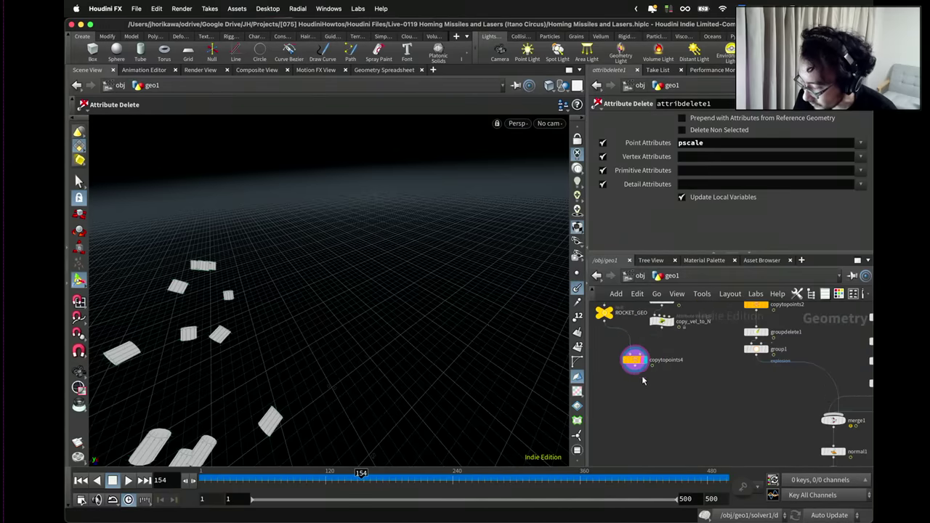
scroll(654, 372, down, 3)
drag(653, 372, 762, 399)
scroll(750, 398, up, 2)
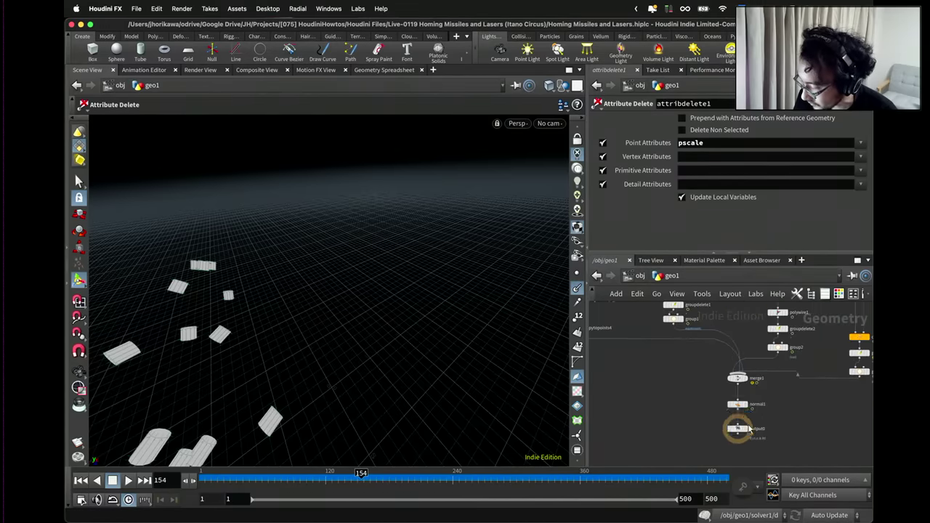
click(748, 424)
key(Escape)
drag(266, 330, 276, 320)
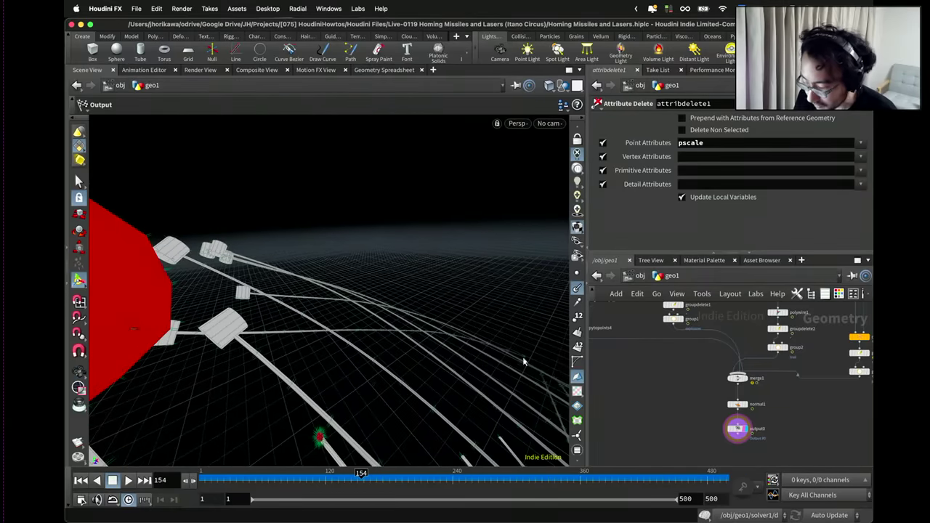
scroll(627, 365, down, 3)
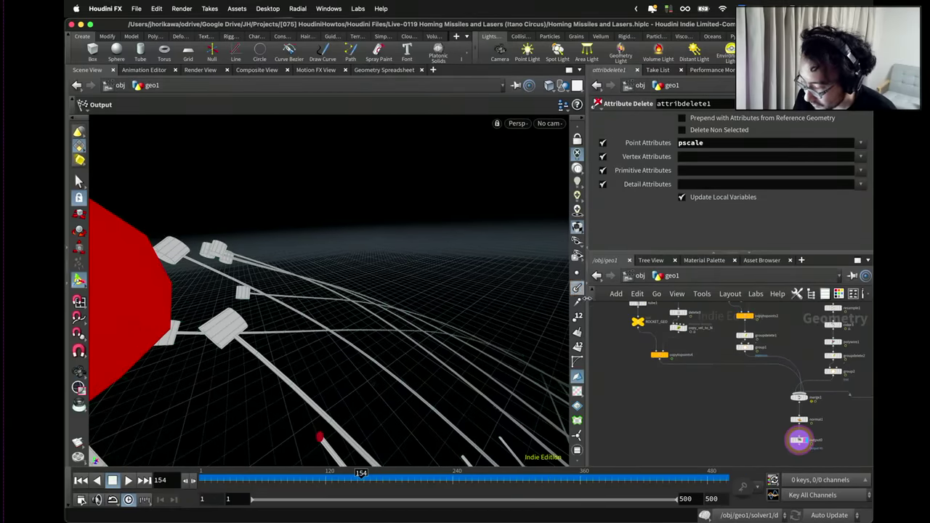
scroll(657, 327, up, 5)
Set tube1's Rotate X to 90 and orbit to check the rocket tubes.
click(680, 341)
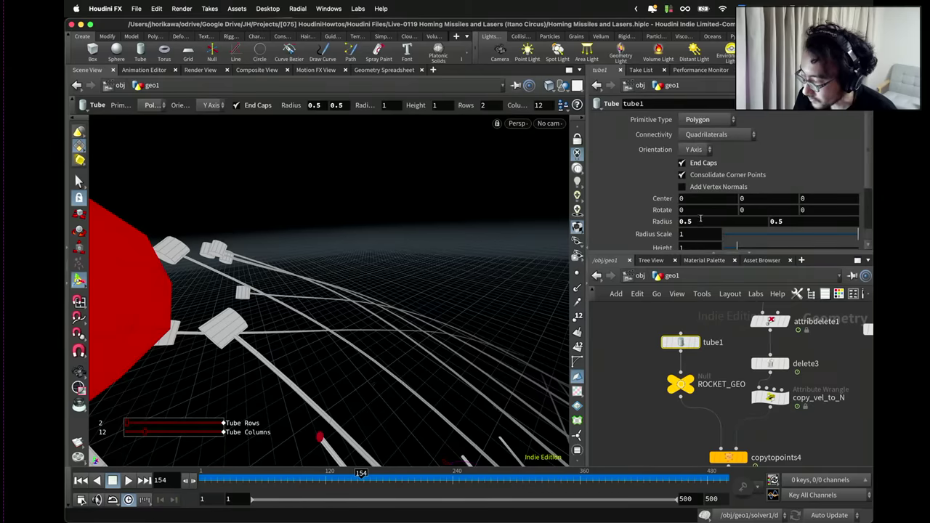
scroll(693, 234, down, 3)
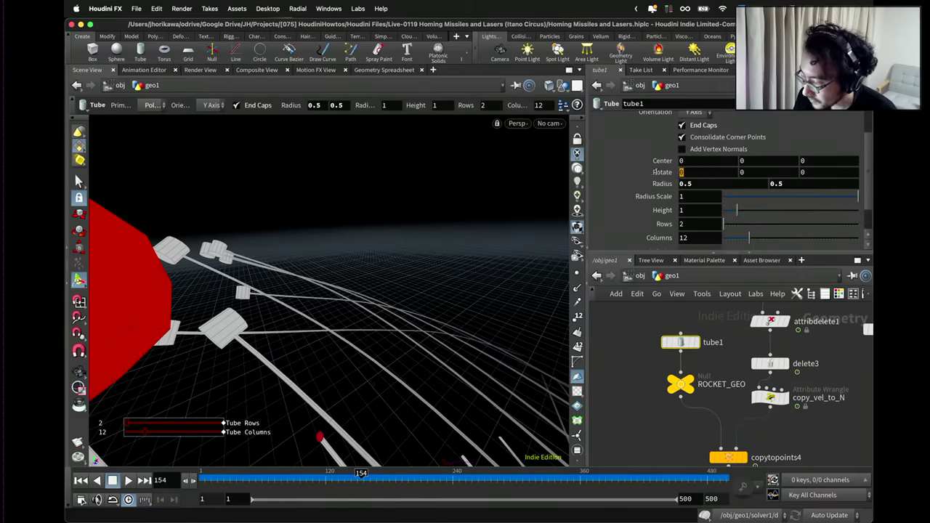
text(90)
key(Return)
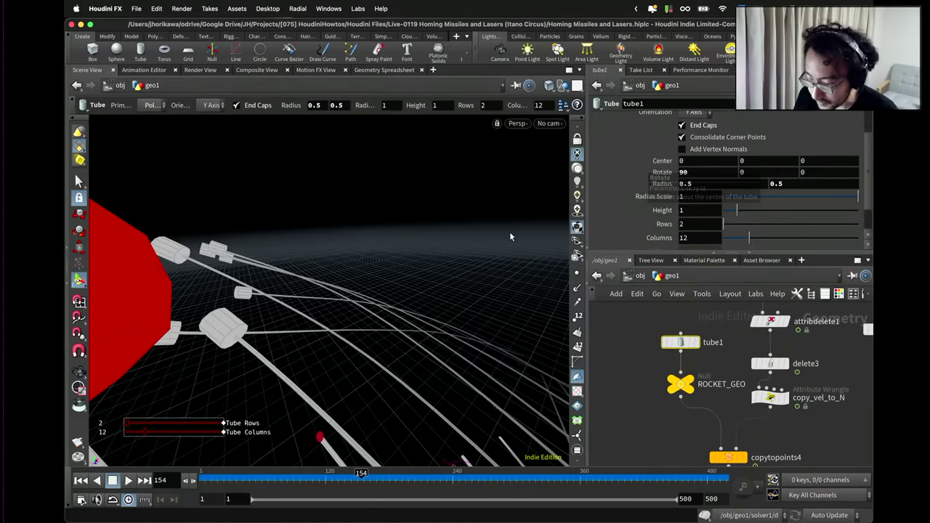
key(Escape)
drag(315, 270, 237, 335)
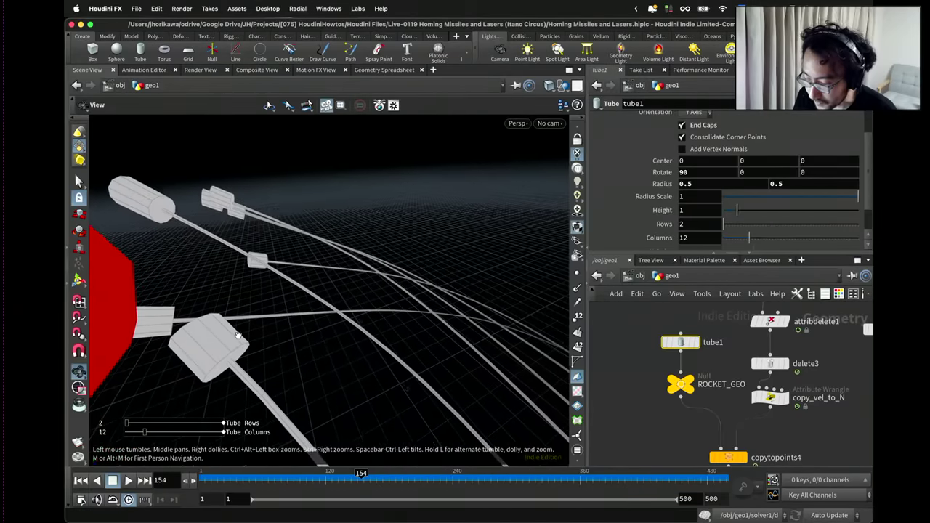
key(Return)
scroll(686, 376, down, 10)
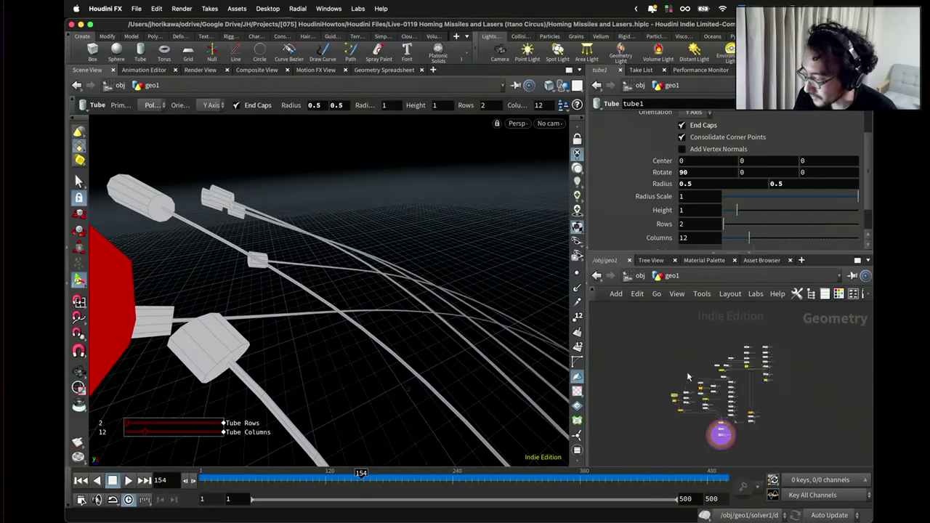
scroll(686, 376, up, 10)
Reference CONTROLLER's trail thickness in tube1's Radius Scale and reset Radius to 1.
click(691, 379)
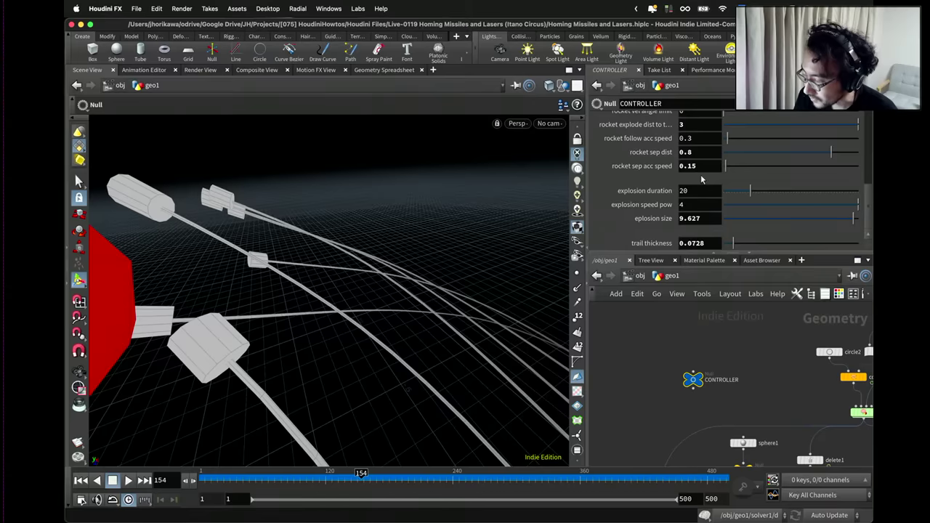
right_click(699, 244)
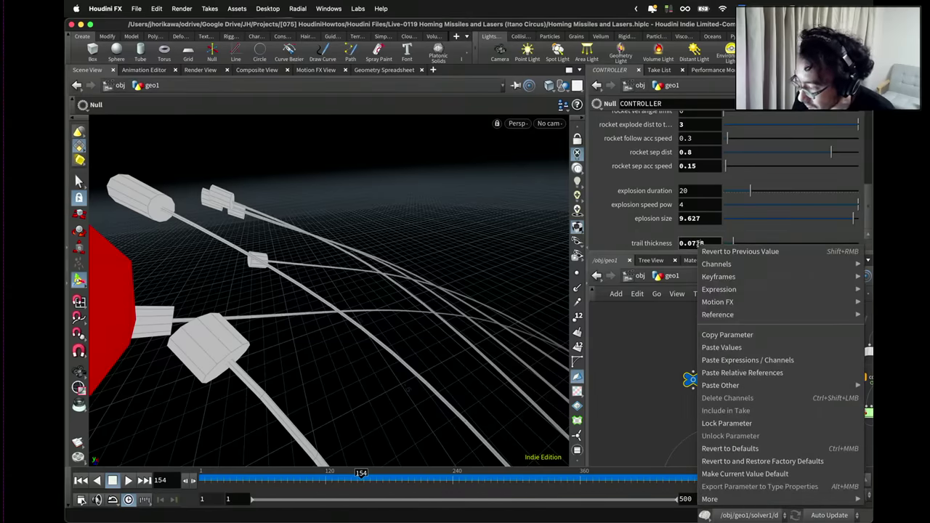
click(716, 332)
scroll(695, 386, down, 5)
scroll(695, 386, up, 5)
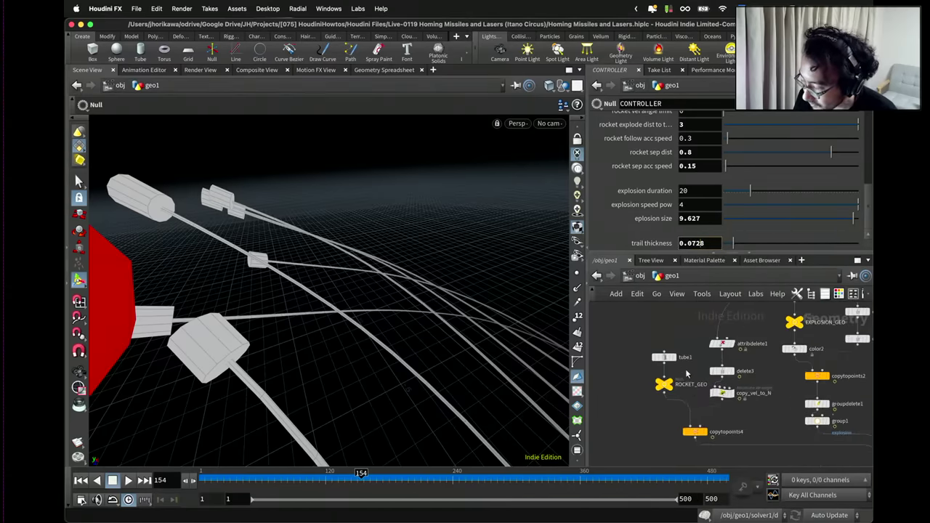
click(663, 357)
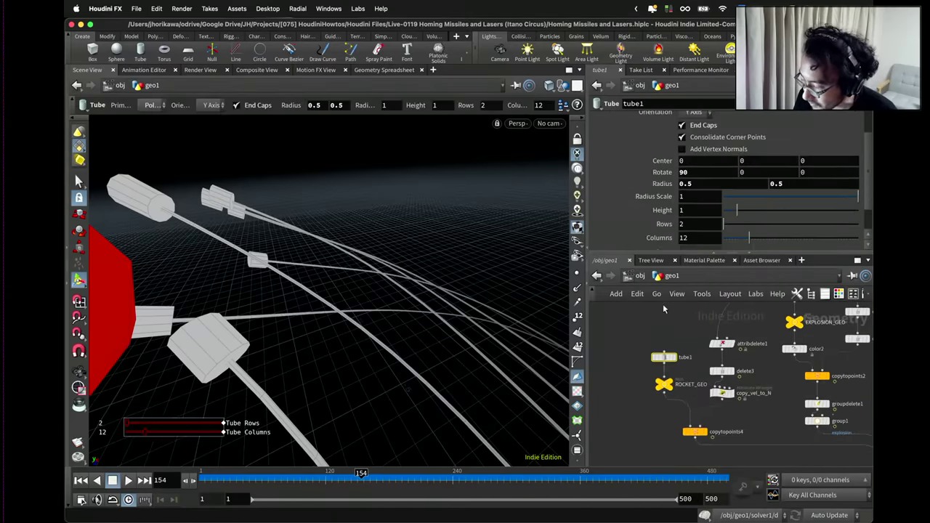
right_click(704, 196)
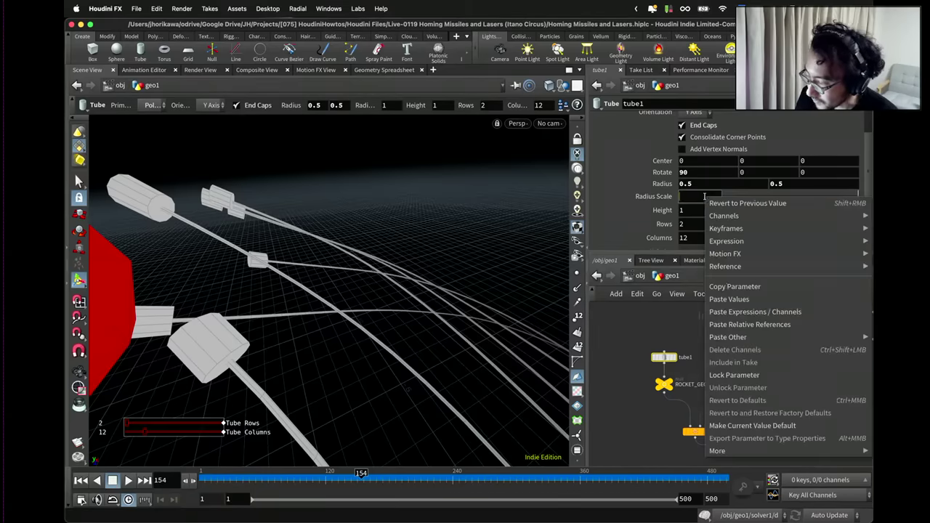
click(736, 324)
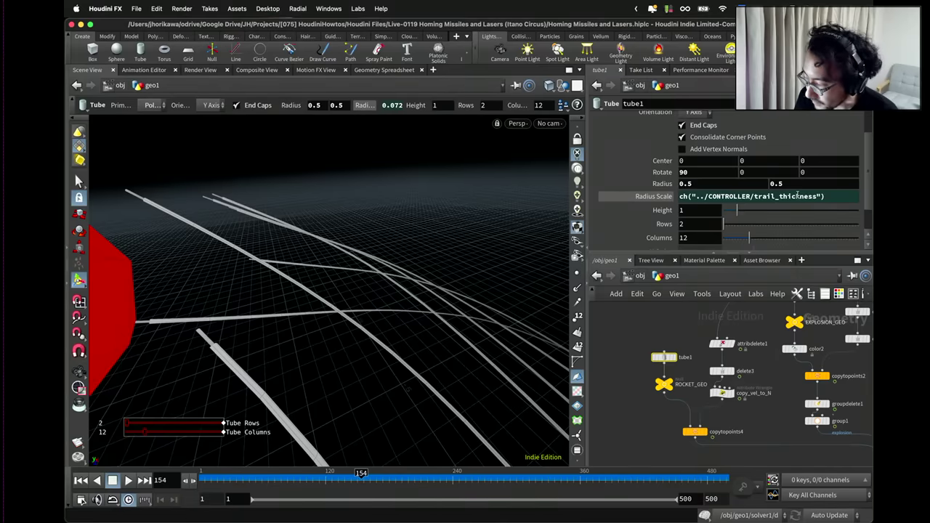
ctrl+middle_click(723, 184)
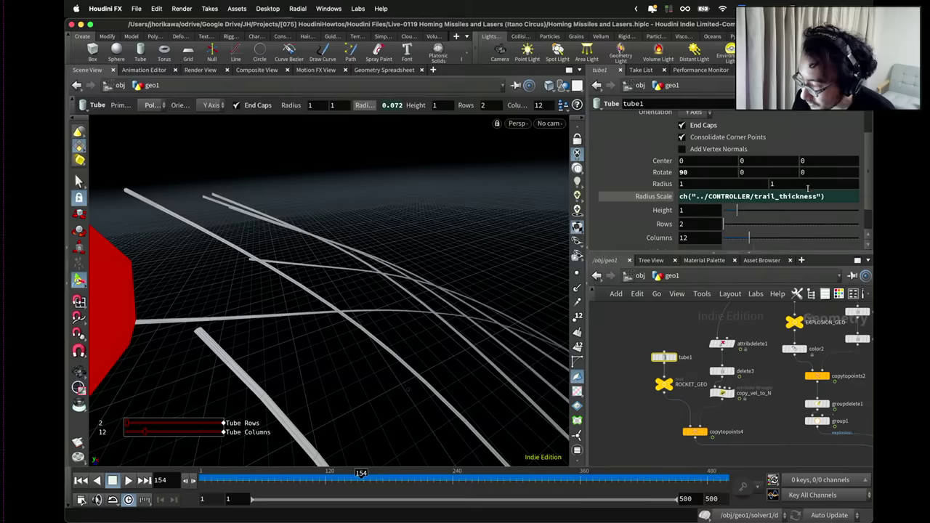
Multiply the Radius Scale expression by 1.2 and check the tube thickness.
click(833, 197)
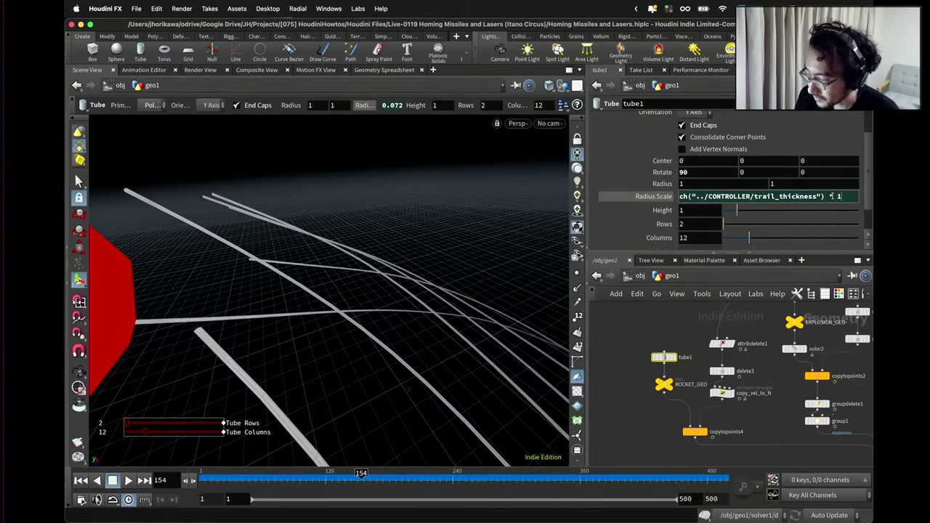
text(2)
key(Return)
key(Escape)
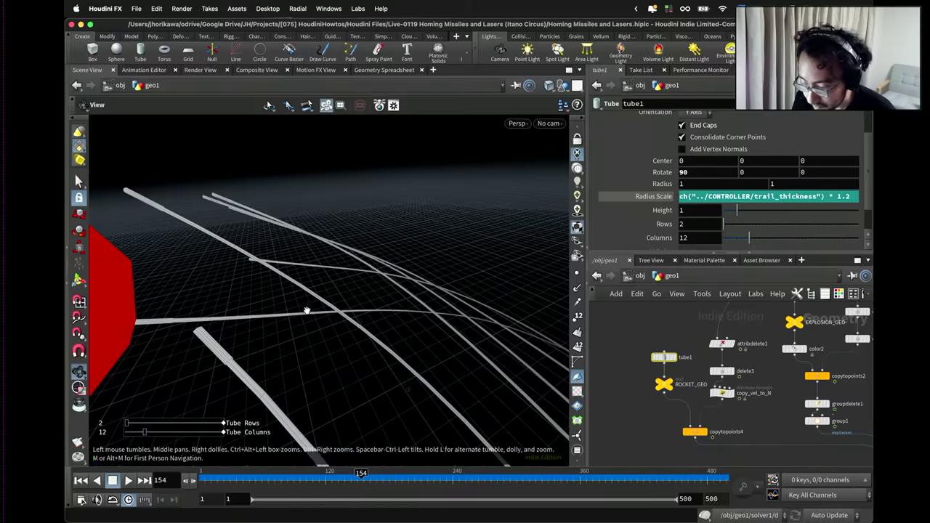
drag(305, 308, 218, 232)
key(Return)
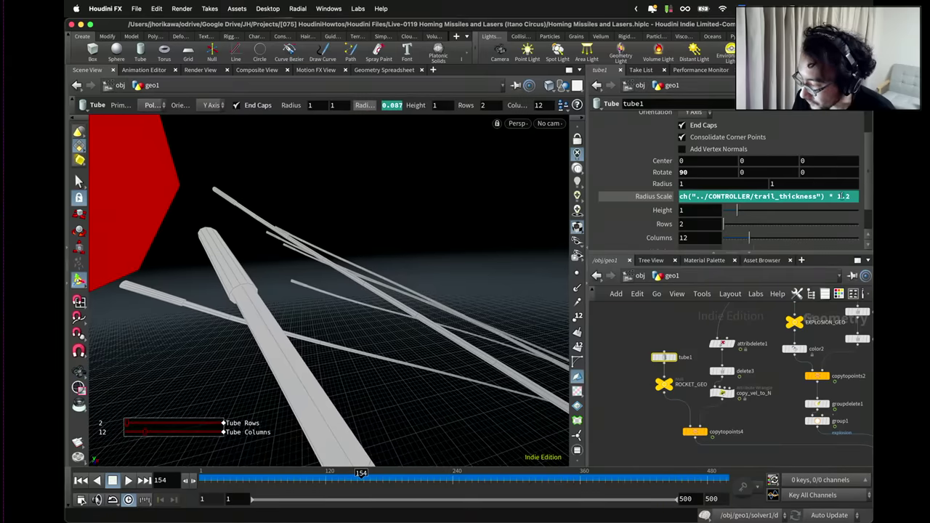
Change the Radius Scale multiplier to 1.5.
triple_click(857, 196)
click(851, 197)
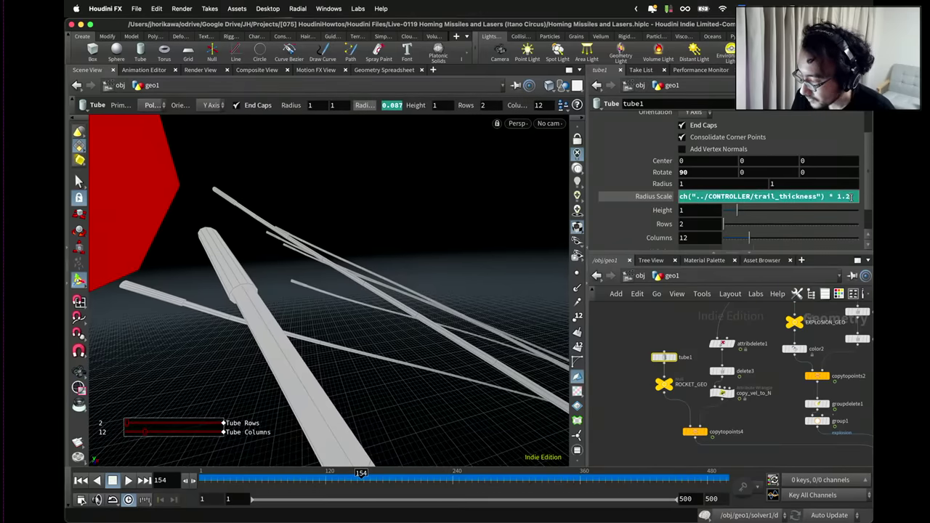
key(BackSpace)
text(5)
key(Escape)
drag(508, 230, 350, 294)
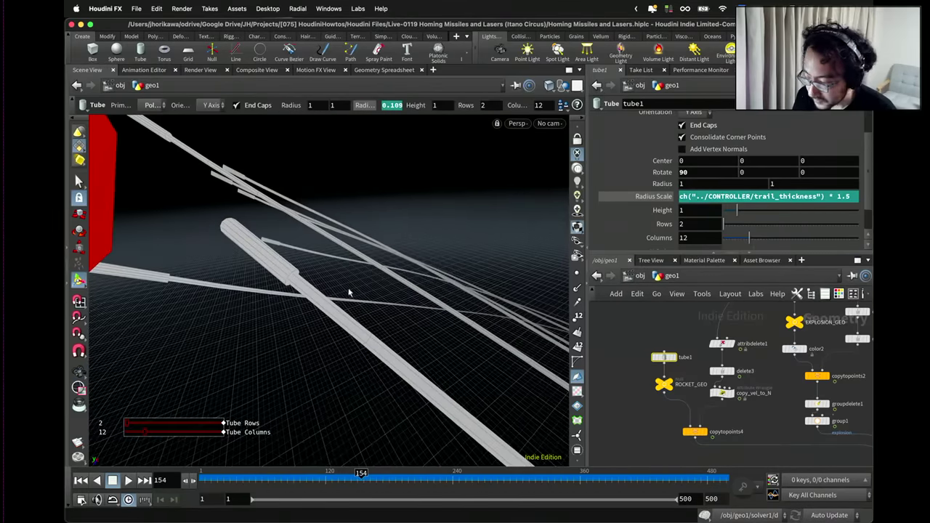
scroll(616, 335, down, 2)
Insert a Color node after ROCKET_GEO set to cyan, with green raised to 10.
key(Tab)
text(copy to)
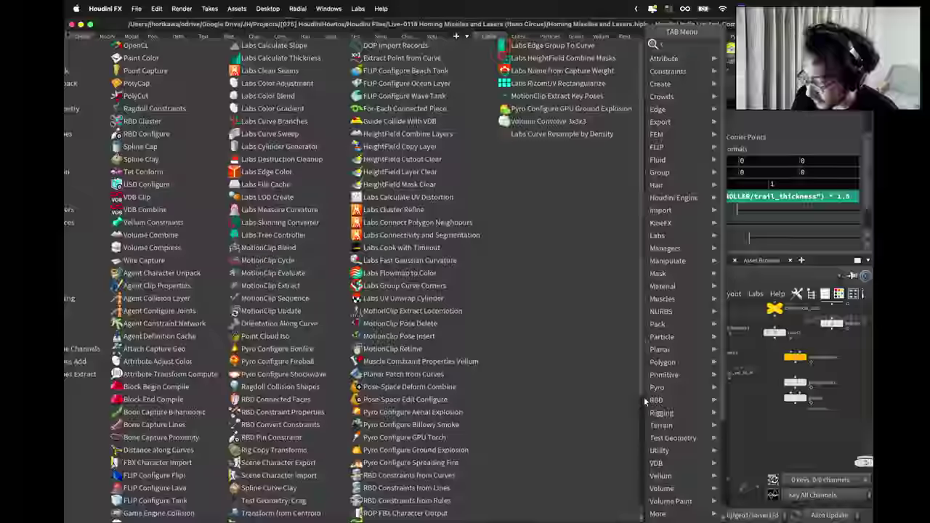
key(Return)
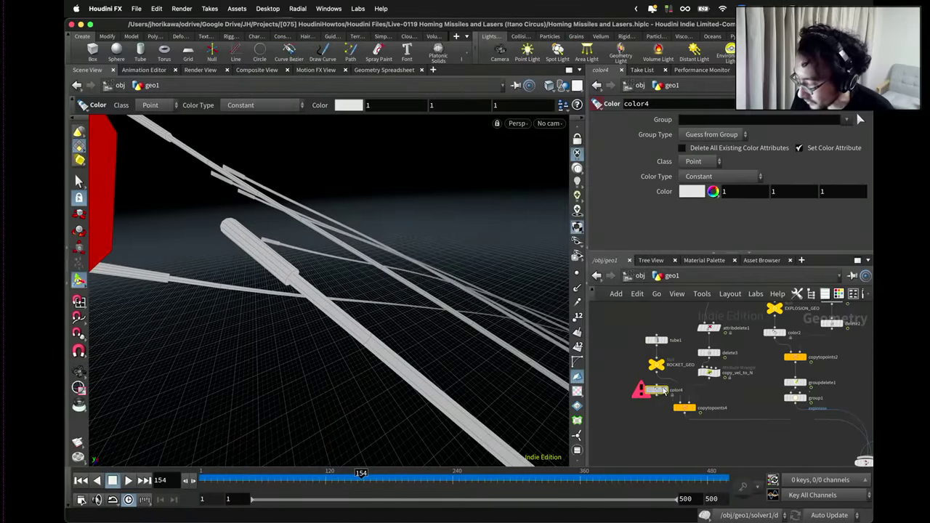
click(657, 388)
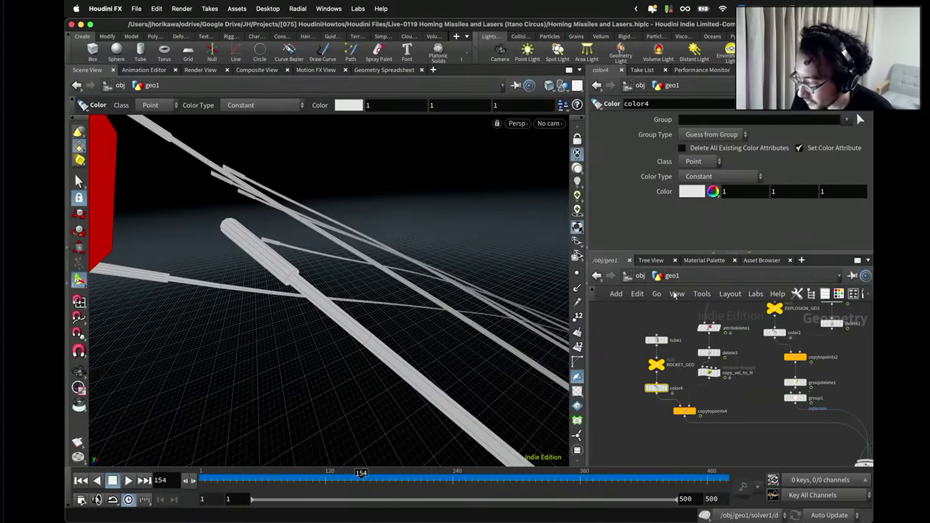
click(693, 191)
click(642, 114)
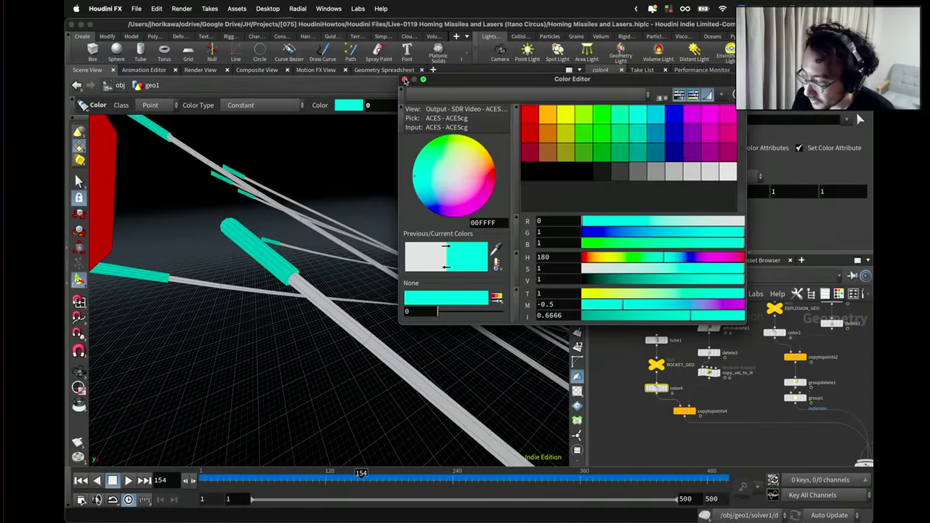
click(405, 79)
click(811, 191)
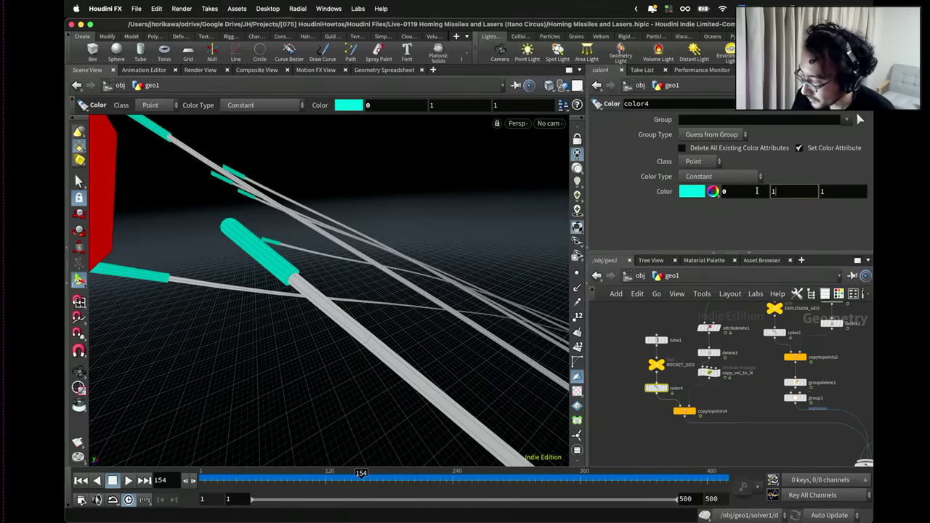
text(10)
click(822, 191)
Commit the blue component as 10, then display output0 through the cam1 viewport camera.
text(10)
key(Return)
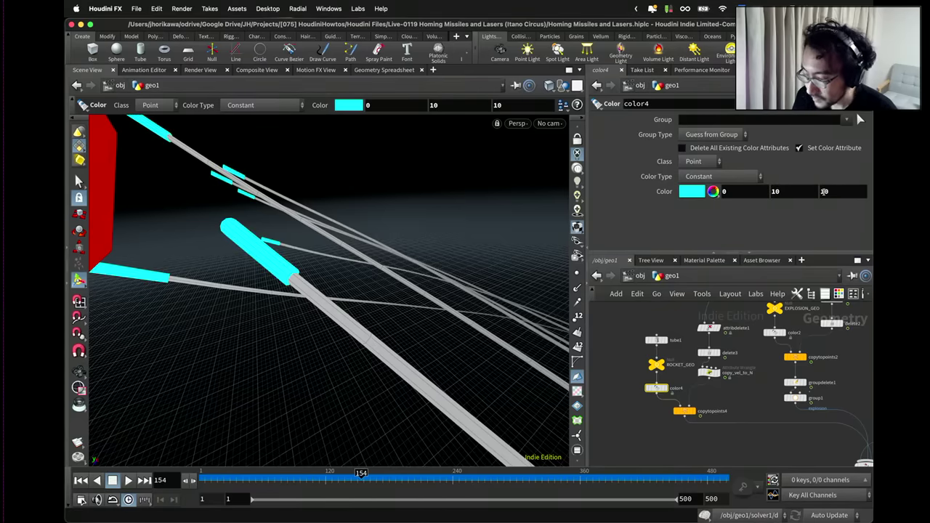
scroll(728, 378, down, 3)
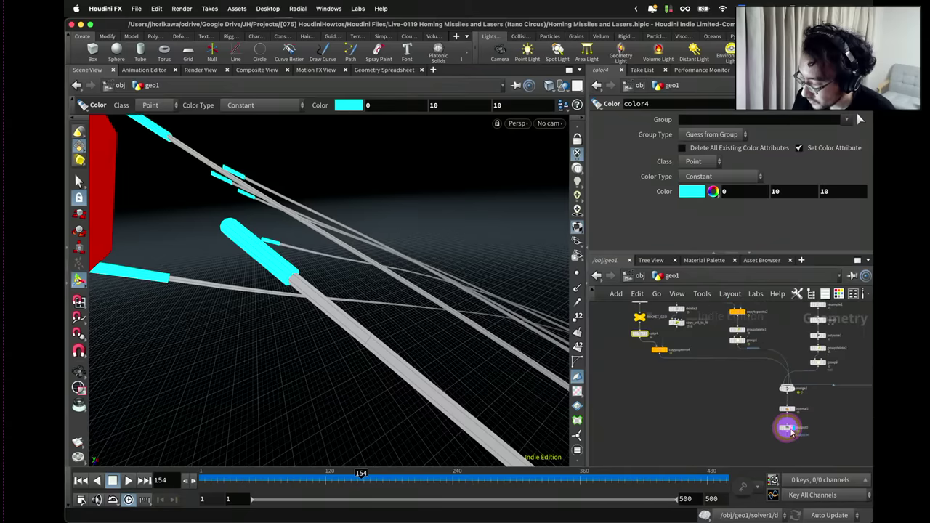
click(786, 427)
click(549, 123)
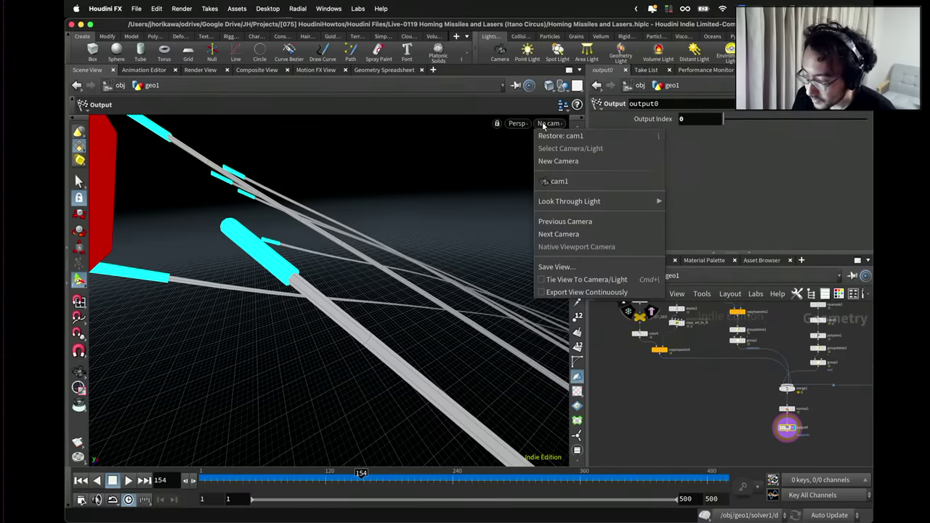
click(549, 180)
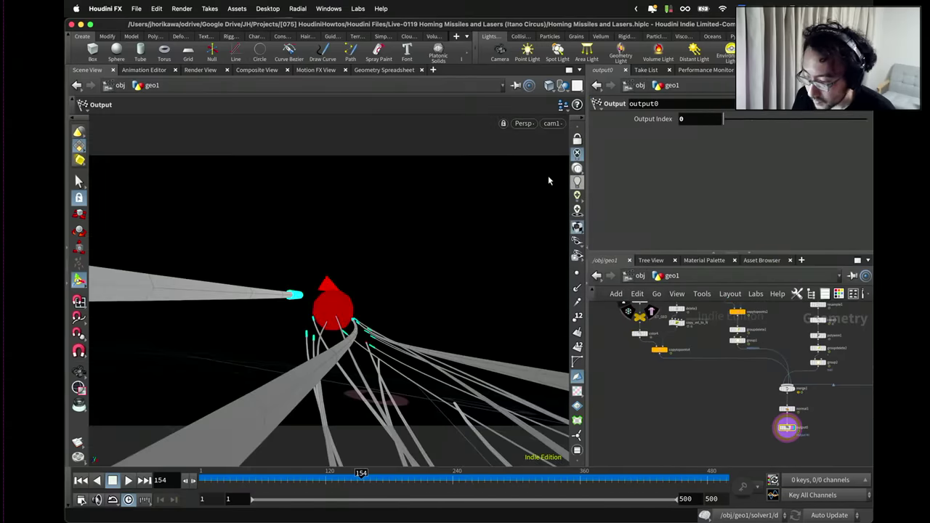
Play the missile animation through frame 304, then save Homing Missiles and Lasers.hiplc.
click(127, 481)
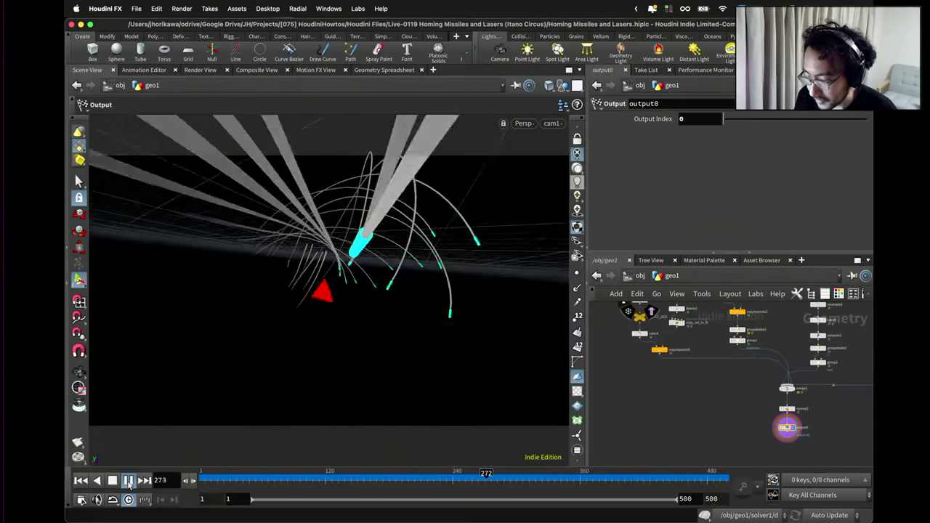
click(128, 481)
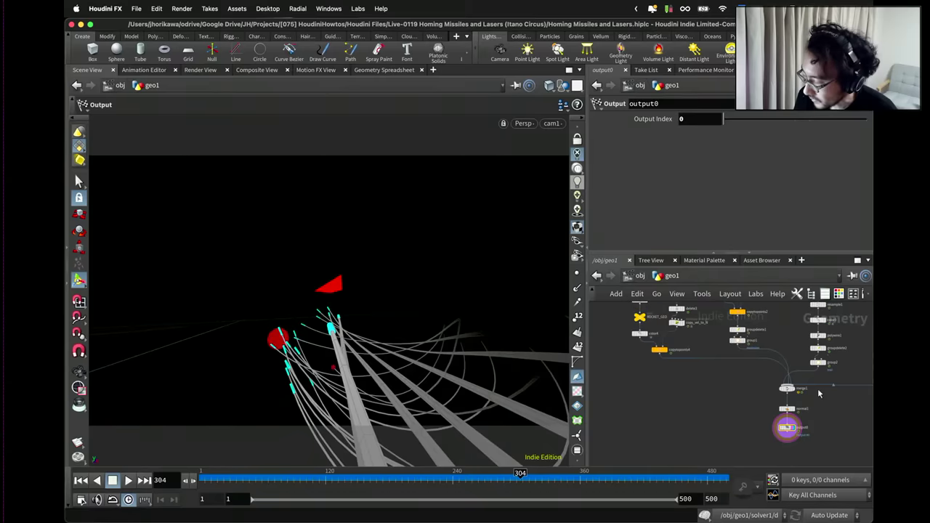
scroll(747, 388, down, 5)
key(super+s)
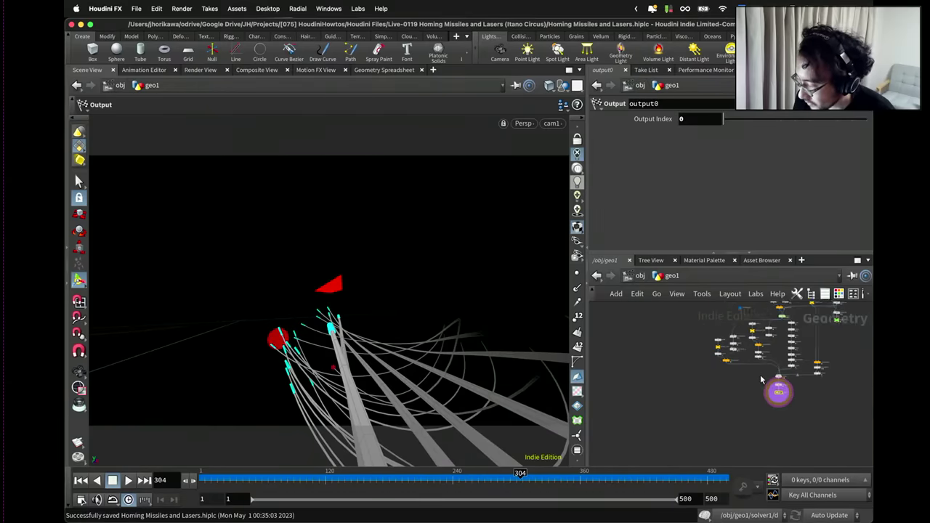
scroll(727, 399, up, 5)
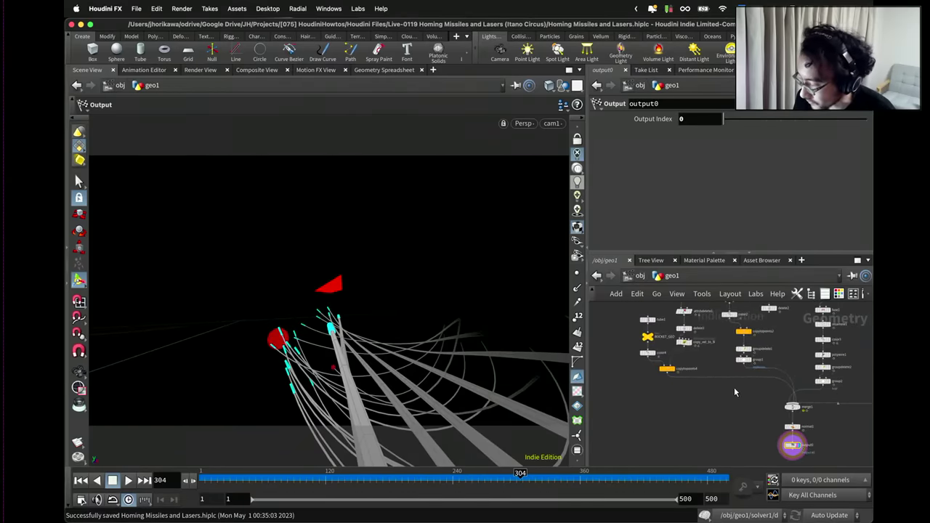
scroll(733, 392, up, 3)
Duplicate the groupdelete1 and group1 nodes and place the copies below copytopoints4.
drag(781, 389, 730, 346)
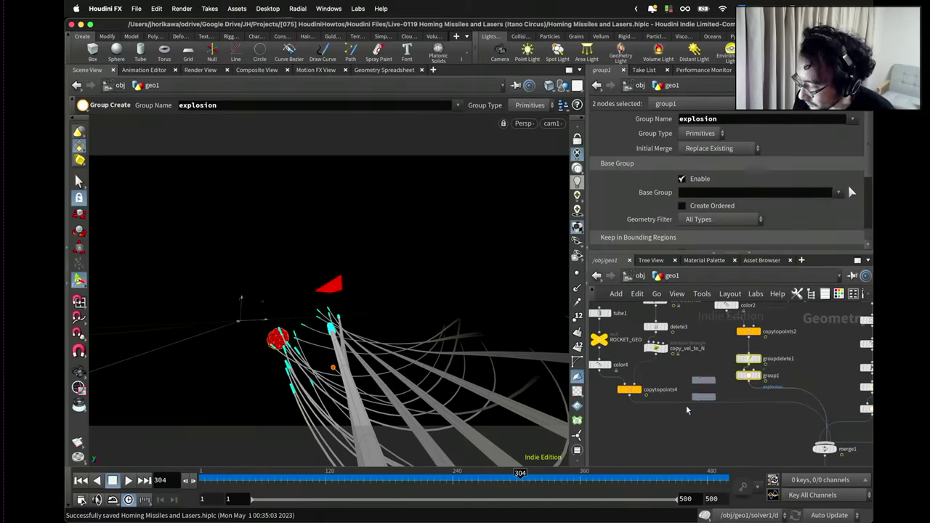
key(super+c)
key(super+v)
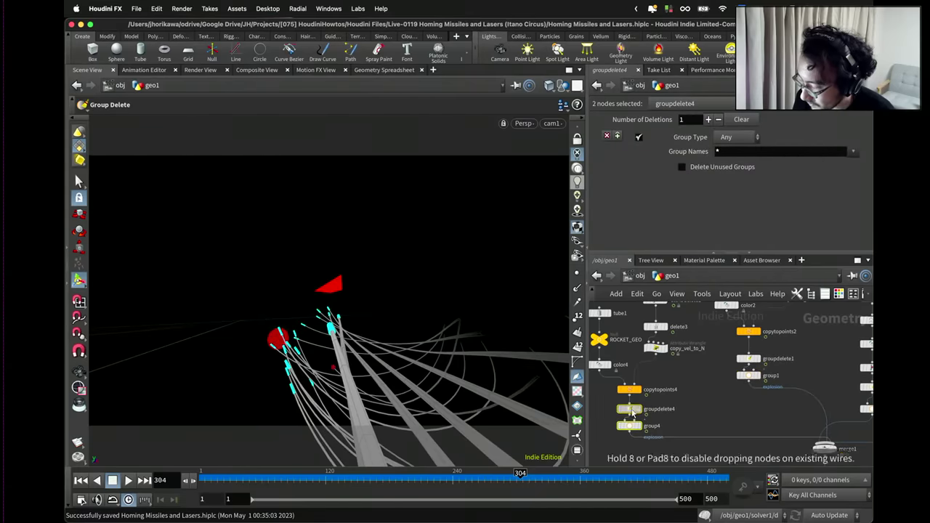
click(632, 413)
scroll(636, 408, up, 3)
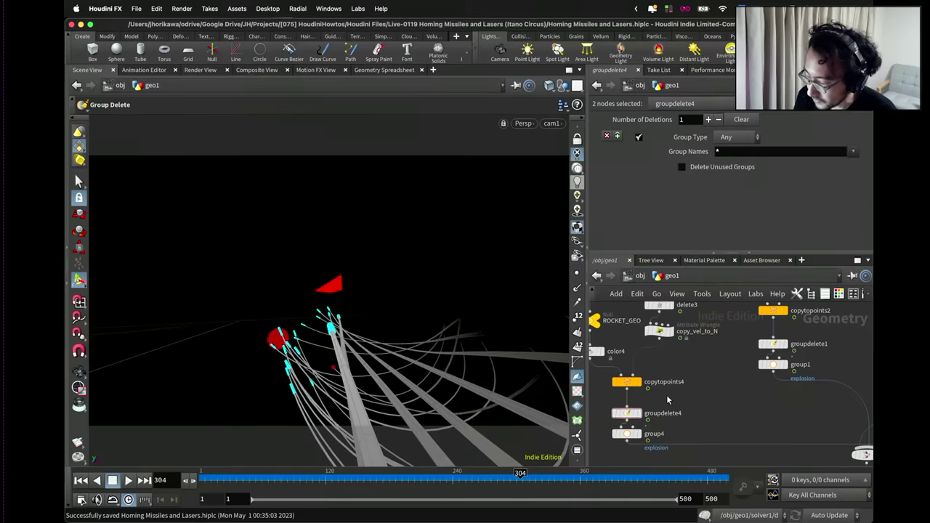
Change group4's Group Name from explosion to rocket.
drag(626, 413, 626, 405)
click(626, 434)
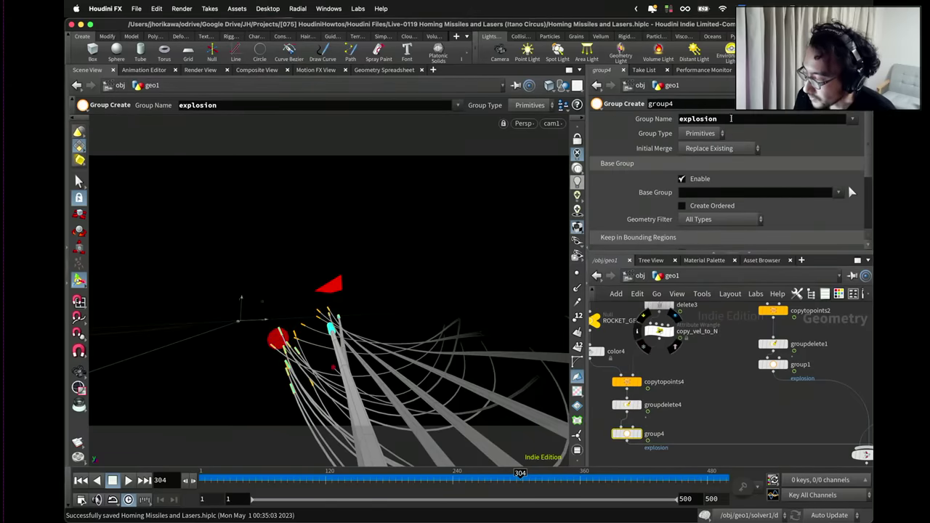
double_click(731, 118)
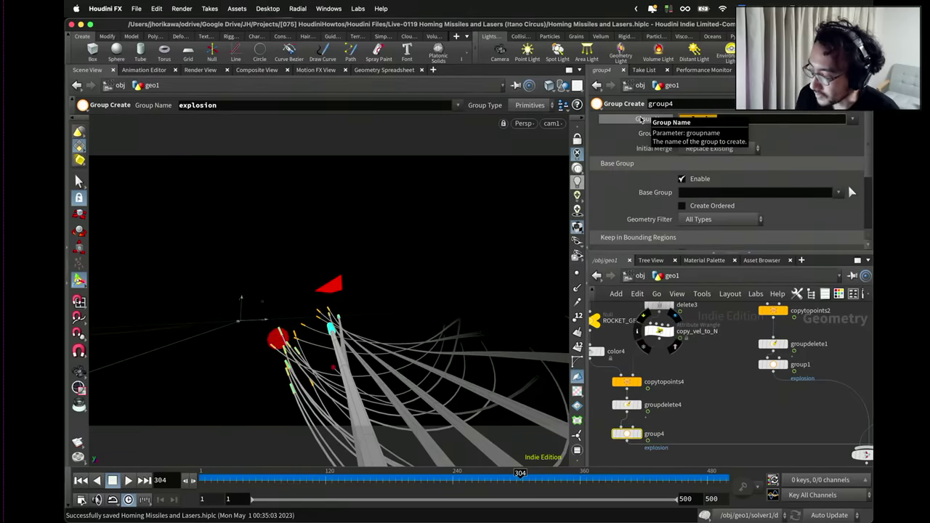
text(rocket)
key(Return)
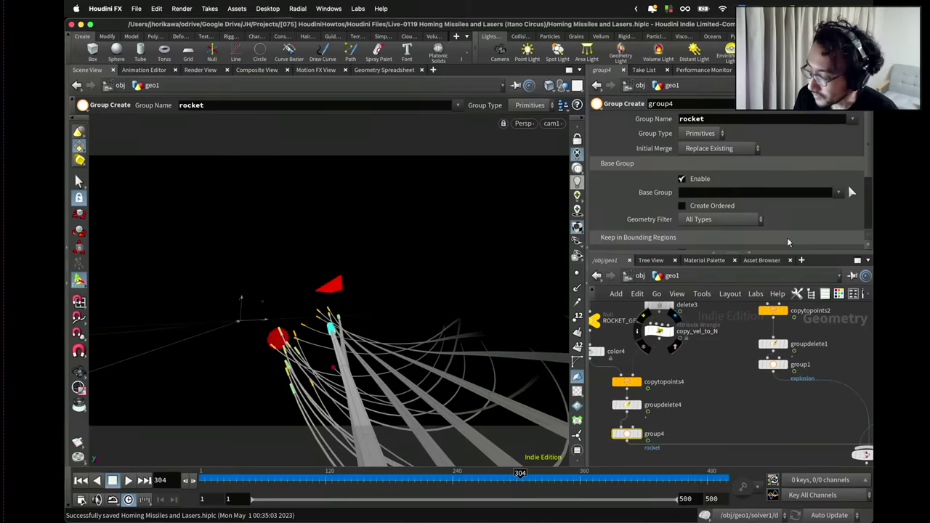
scroll(701, 360, down, 5)
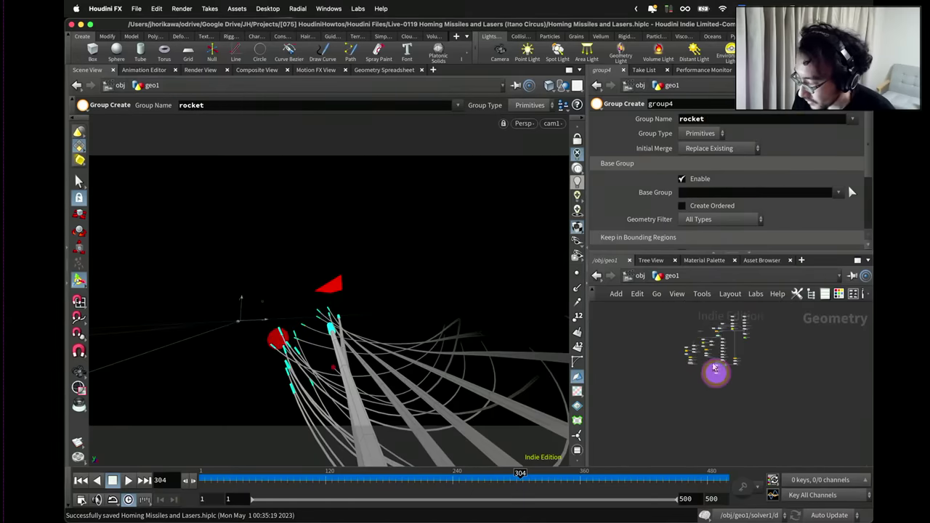
scroll(701, 363, up, 5)
scroll(701, 363, down, 5)
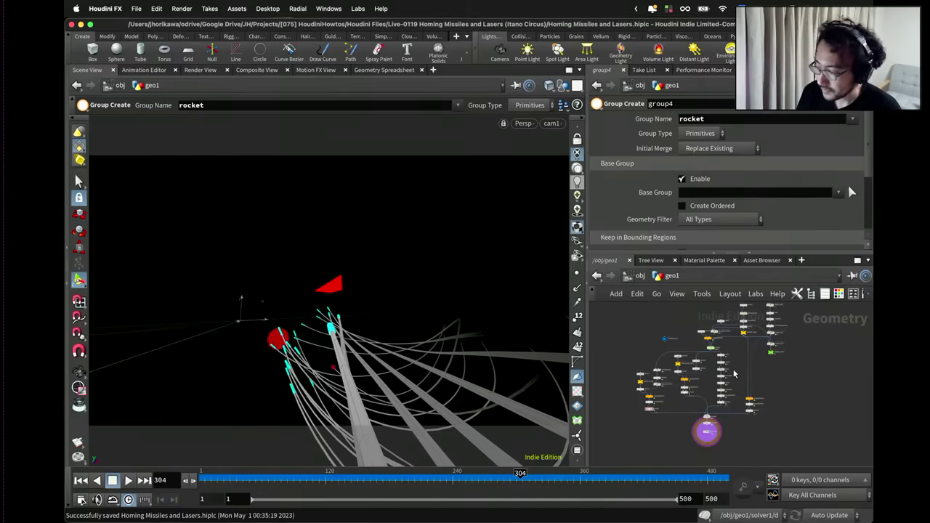
scroll(700, 432, up, 5)
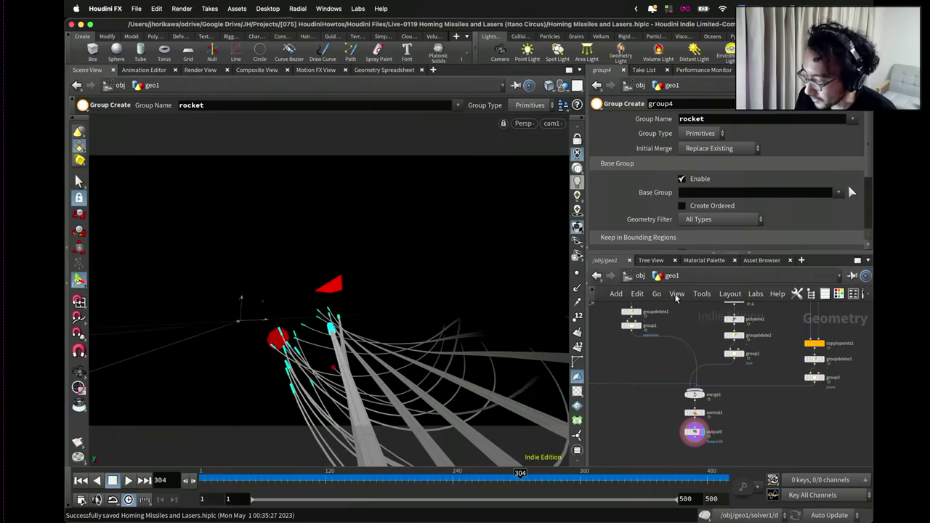
Back at /obj, deselect geo1, confirm cam1 as the viewport camera, and play the animation.
click(639, 276)
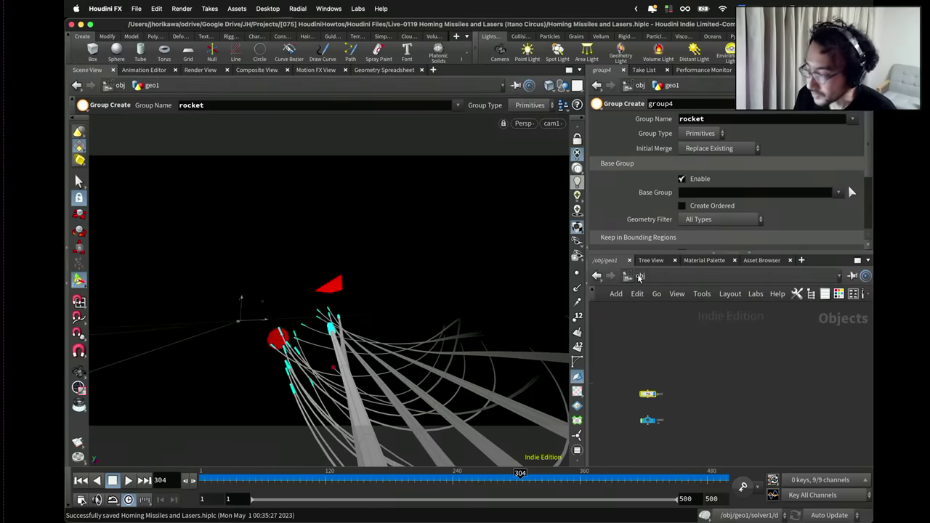
click(681, 402)
middle_drag(681, 403, 712, 364)
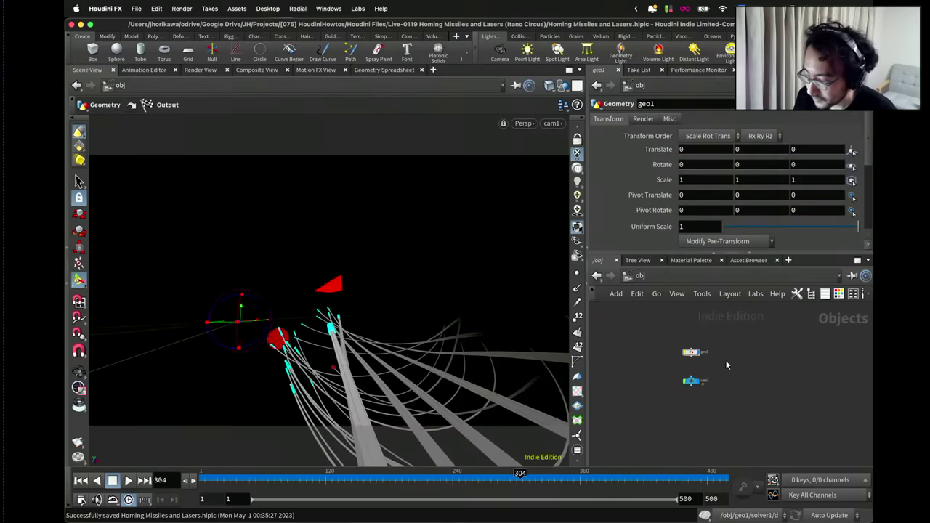
click(550, 124)
click(564, 182)
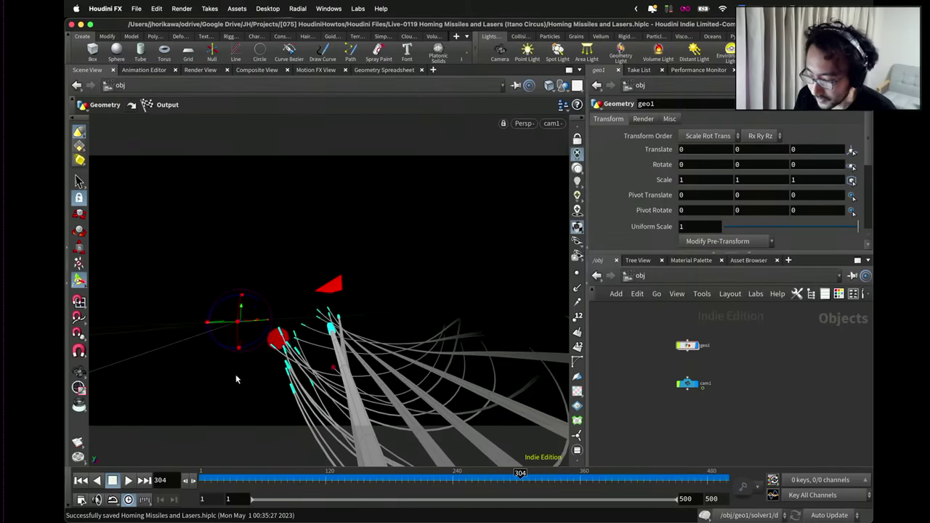
click(128, 480)
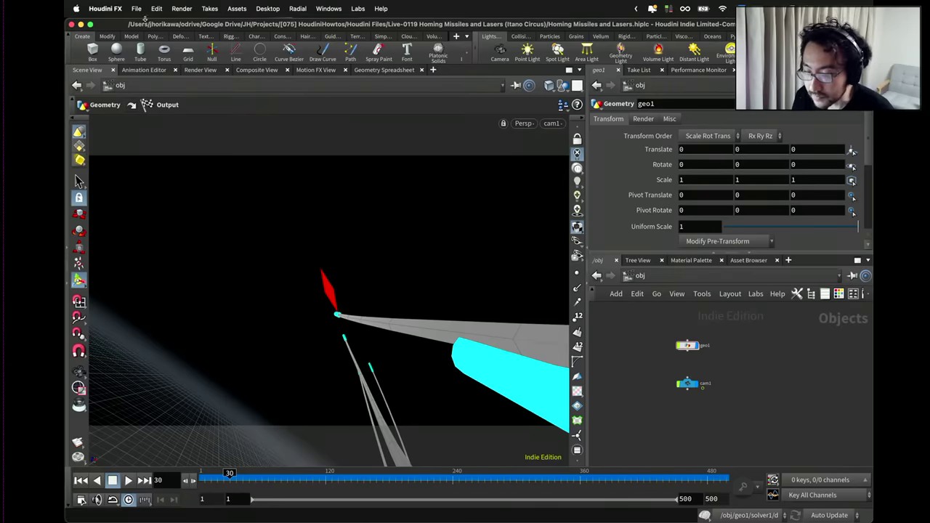
Export all objects (*) to Alembic at $HIP/output covering frames 1 to 500.
click(136, 8)
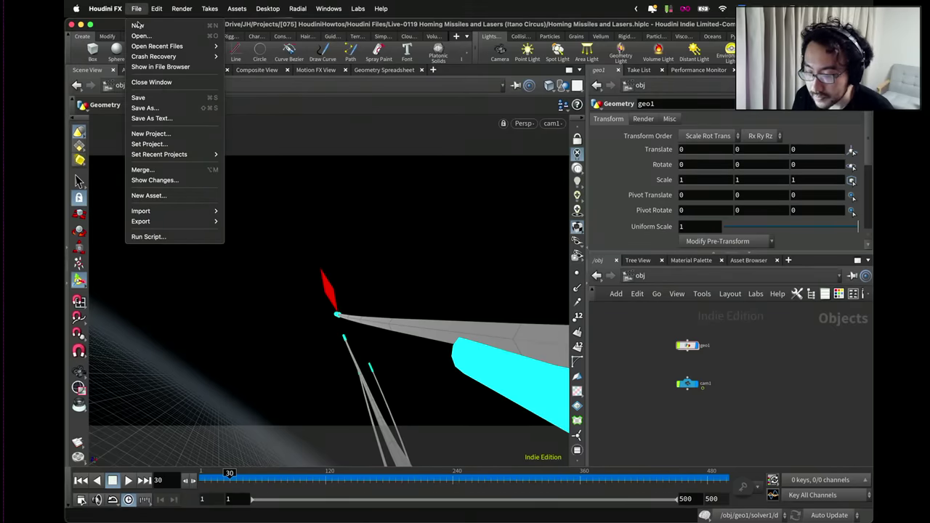
mouse_move(169, 221)
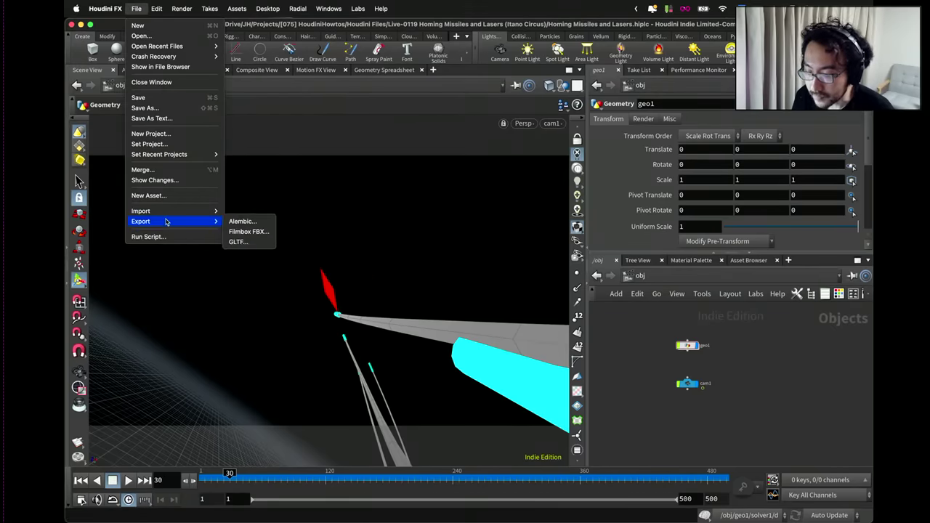
click(240, 222)
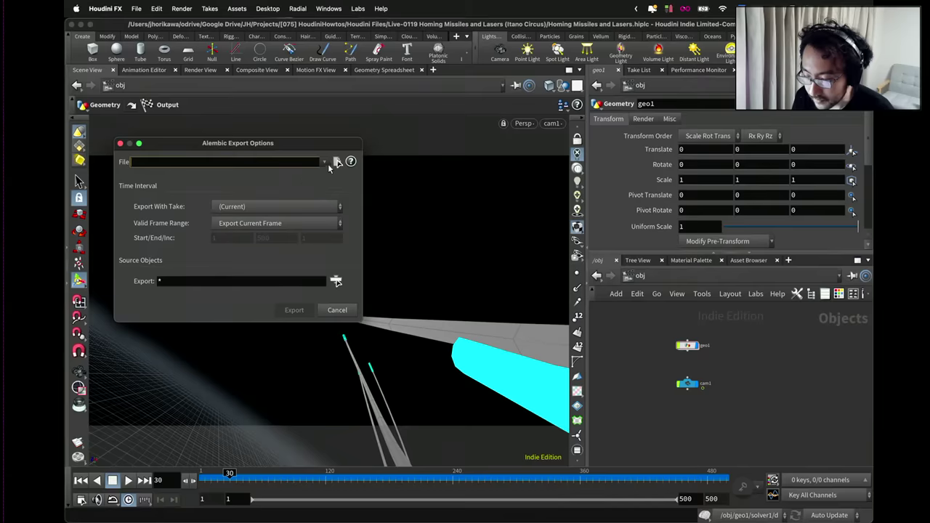
click(336, 163)
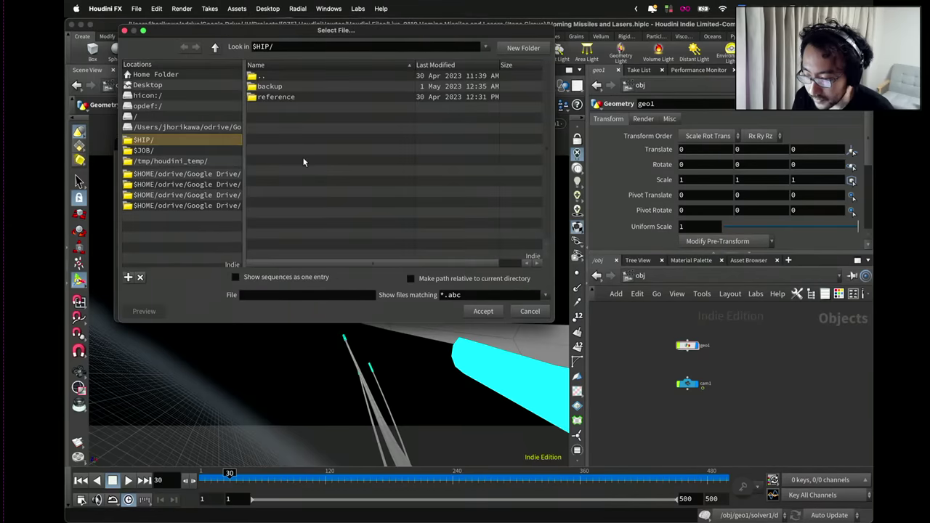
click(276, 295)
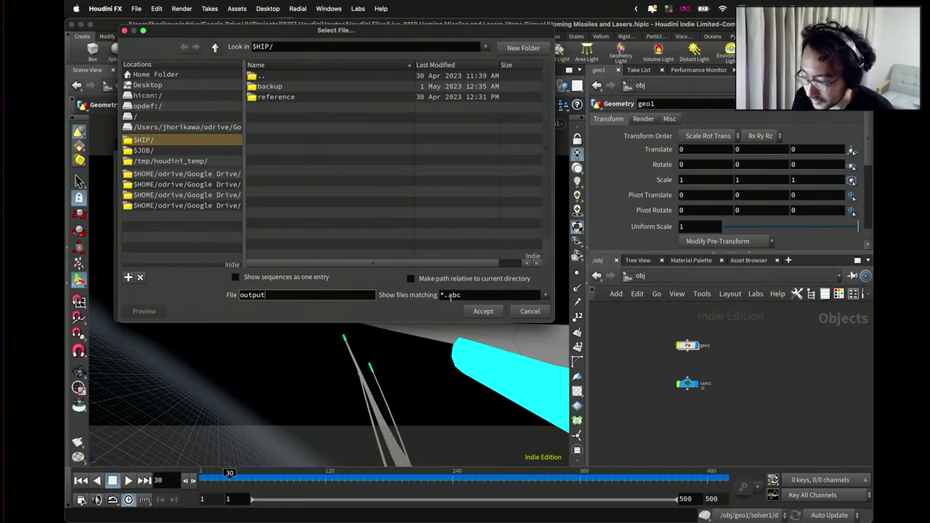
click(483, 311)
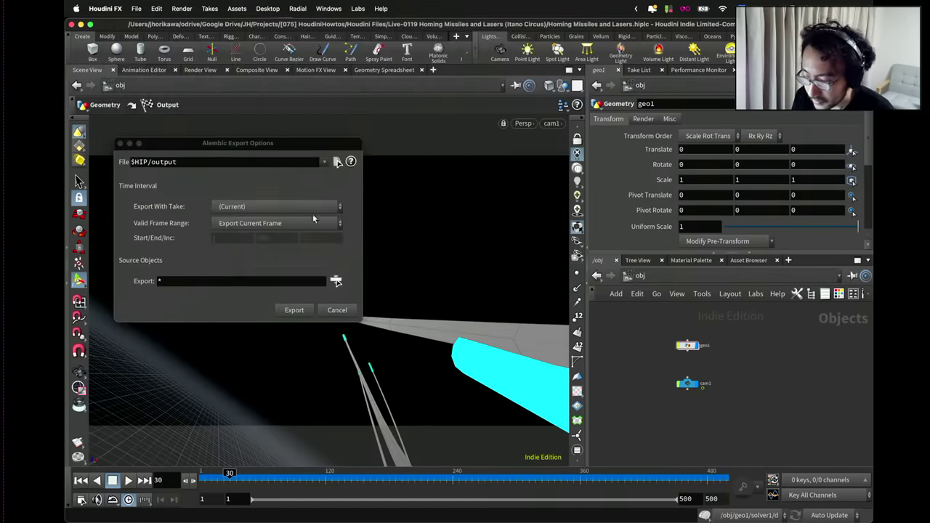
click(336, 281)
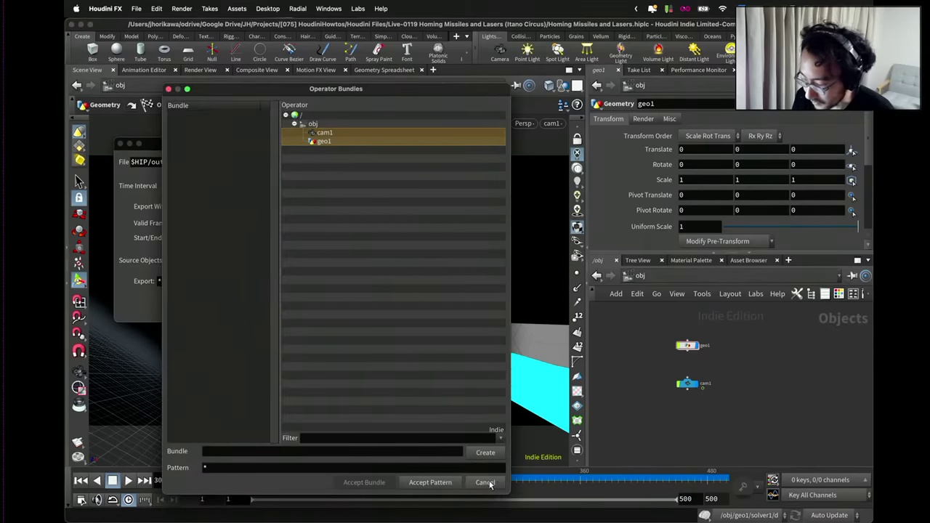
click(442, 484)
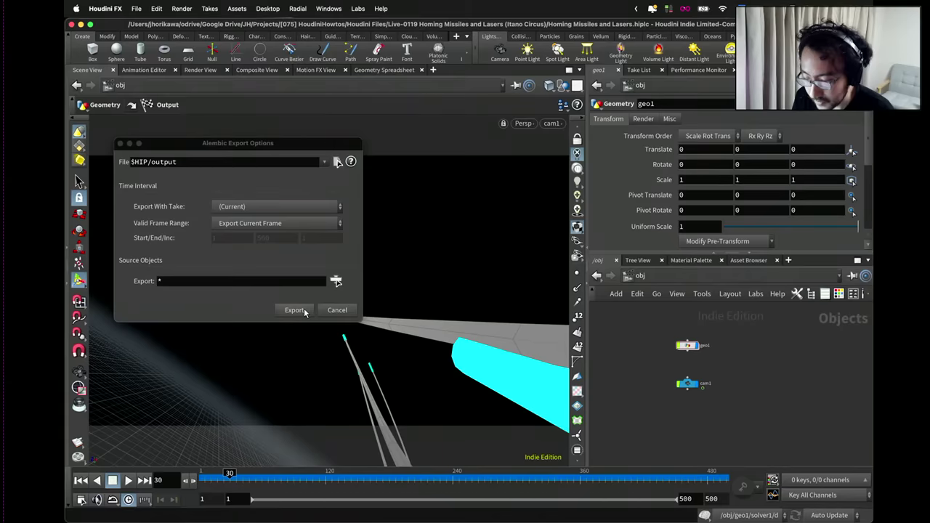
click(279, 223)
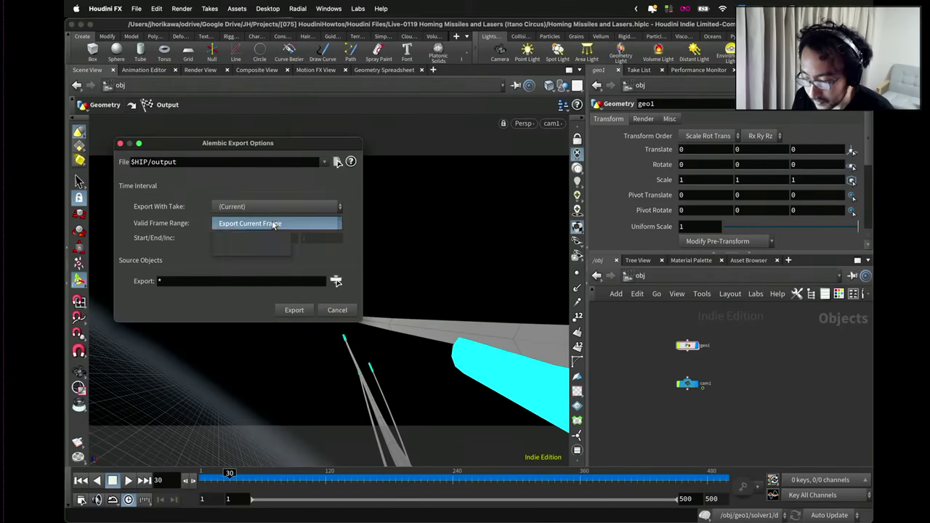
click(278, 249)
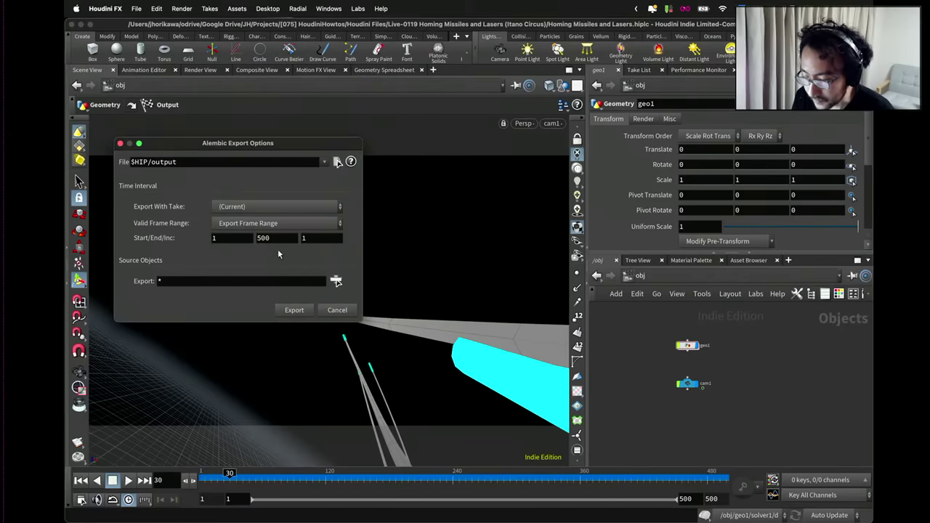
click(295, 311)
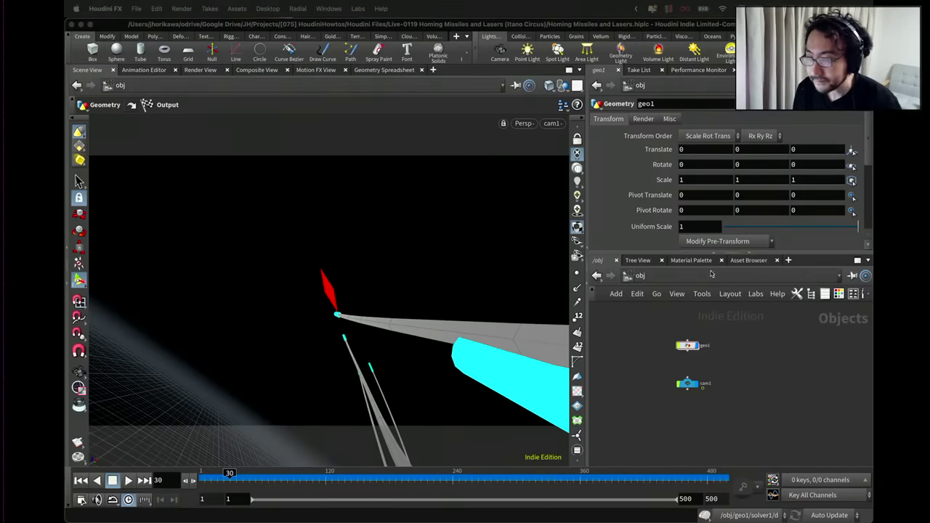
Switch to Blender and delete the default Cube.
key(ctrl+Up)
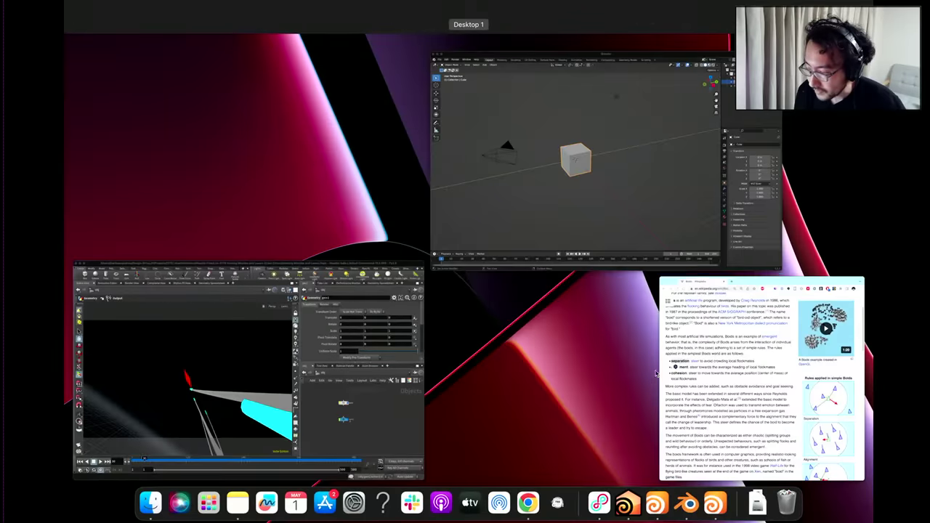
click(535, 235)
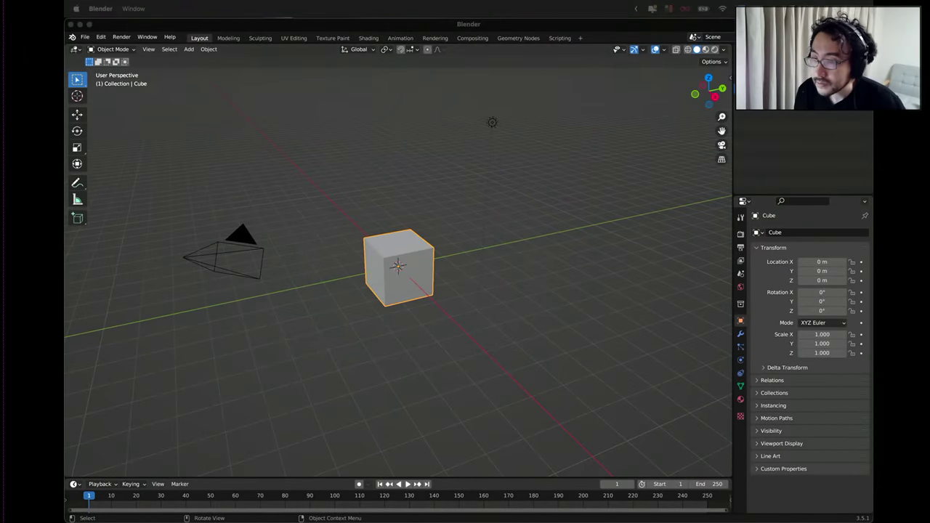
click(523, 155)
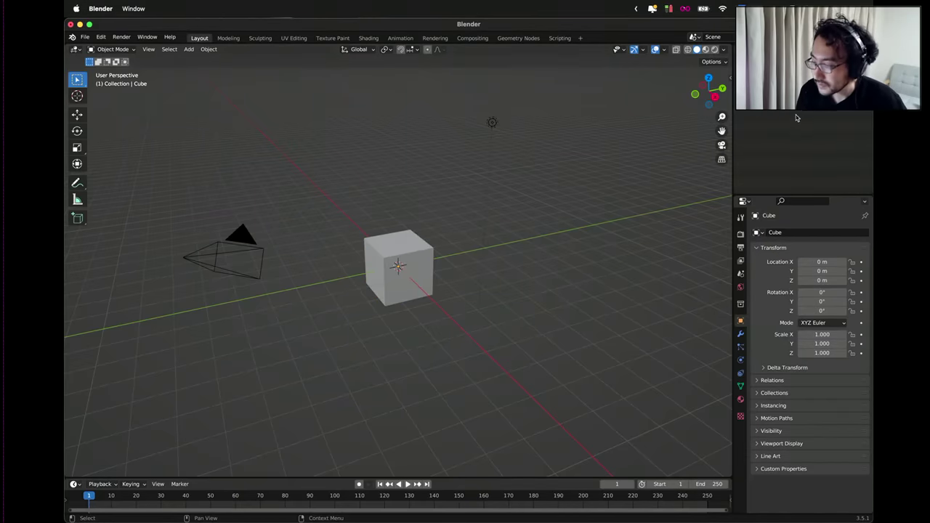
click(759, 106)
right_click(730, 108)
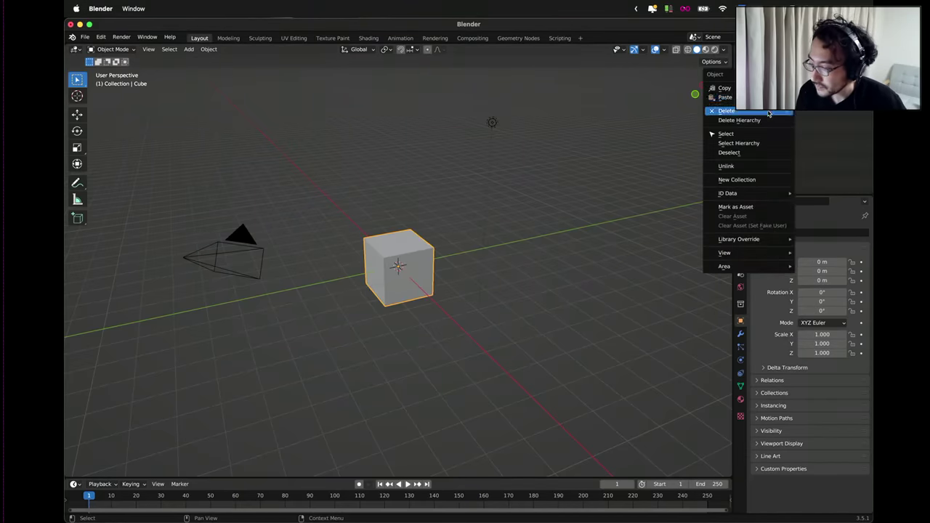
click(730, 113)
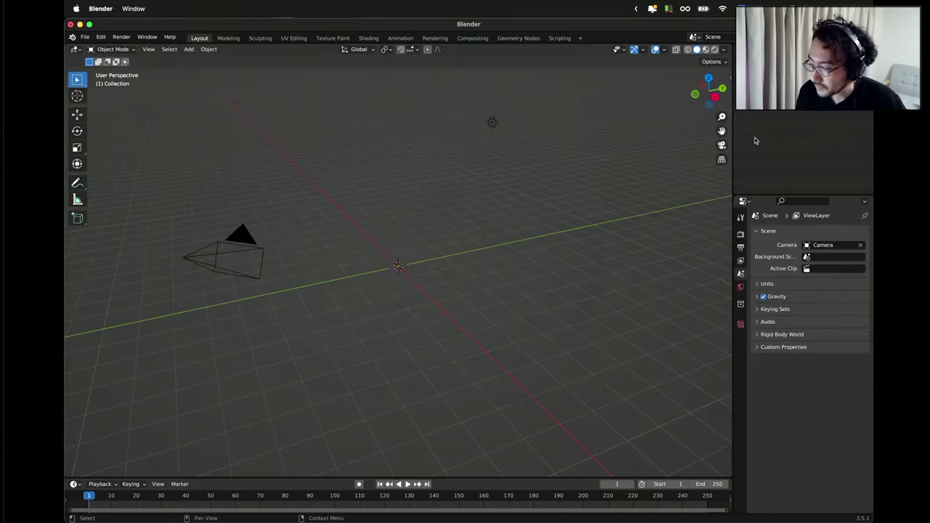
Save the scene as 'rocket render' in the Homing Missiles and Lasers project folder.
click(85, 37)
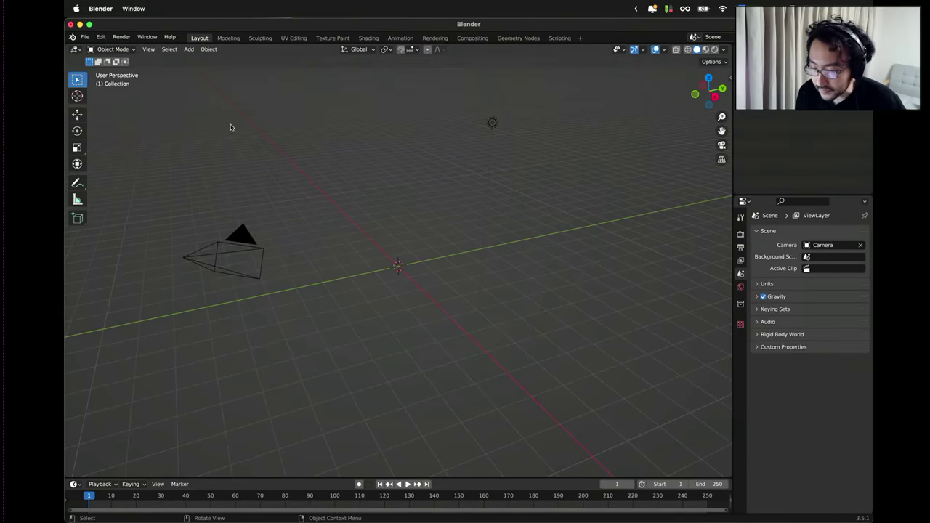
key(super+s)
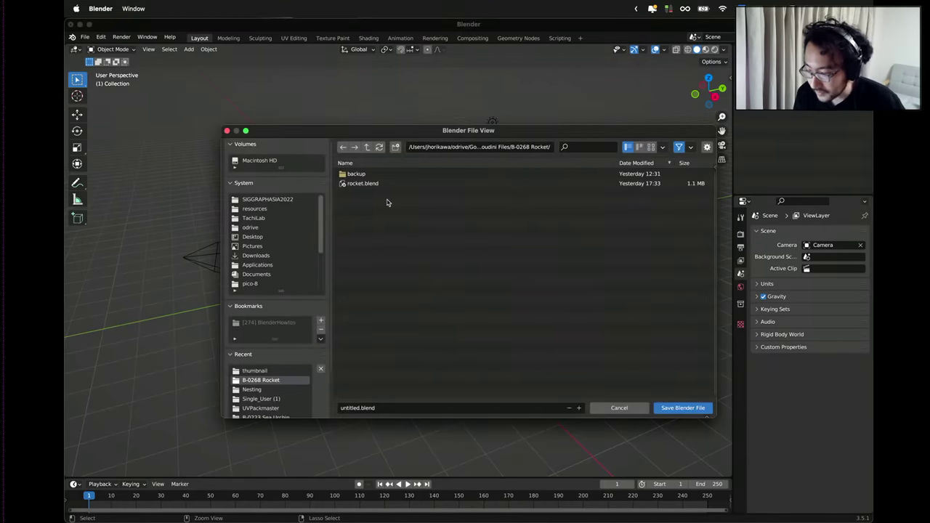
click(367, 147)
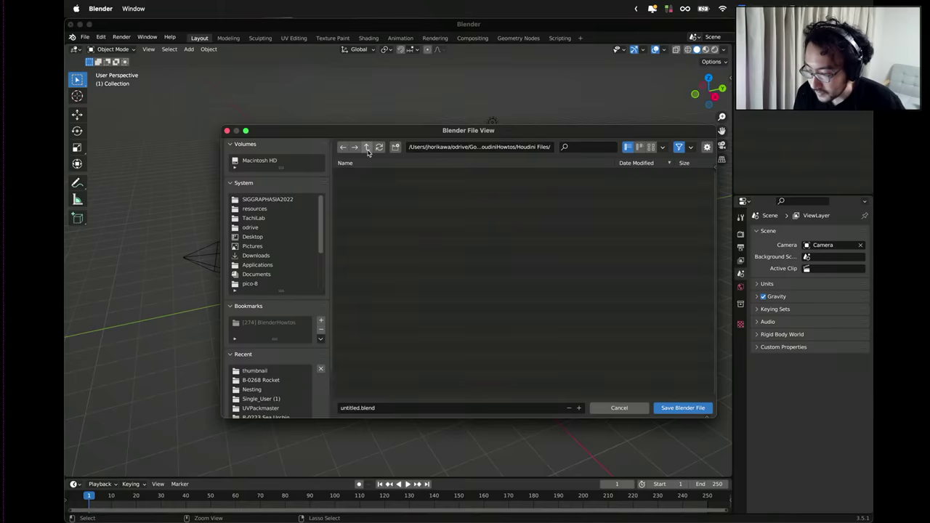
double_click(372, 175)
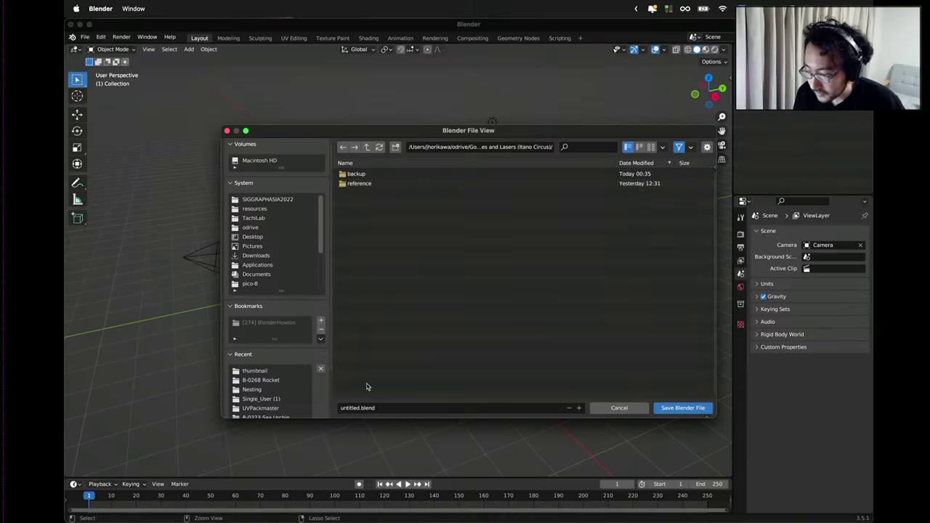
click(368, 408)
drag(359, 407, 336, 407)
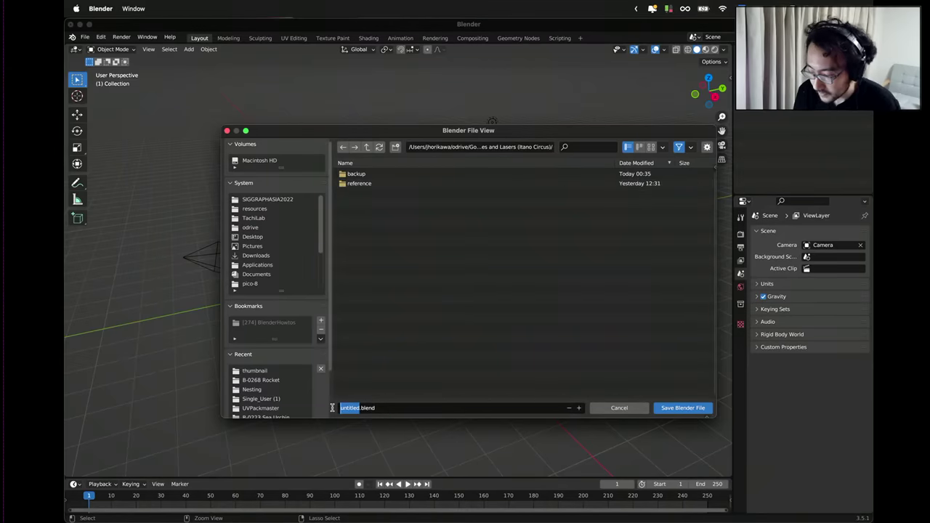
key(BackSpace)
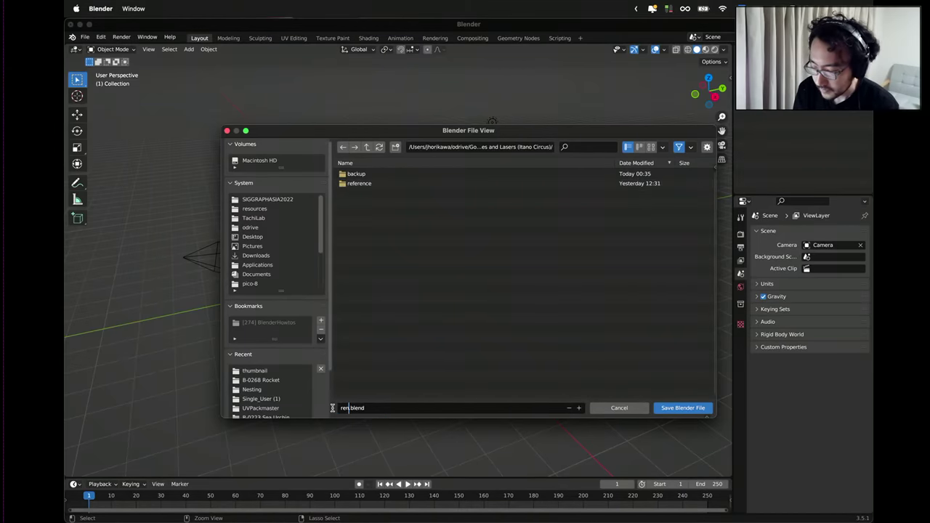
text(rocket ren)
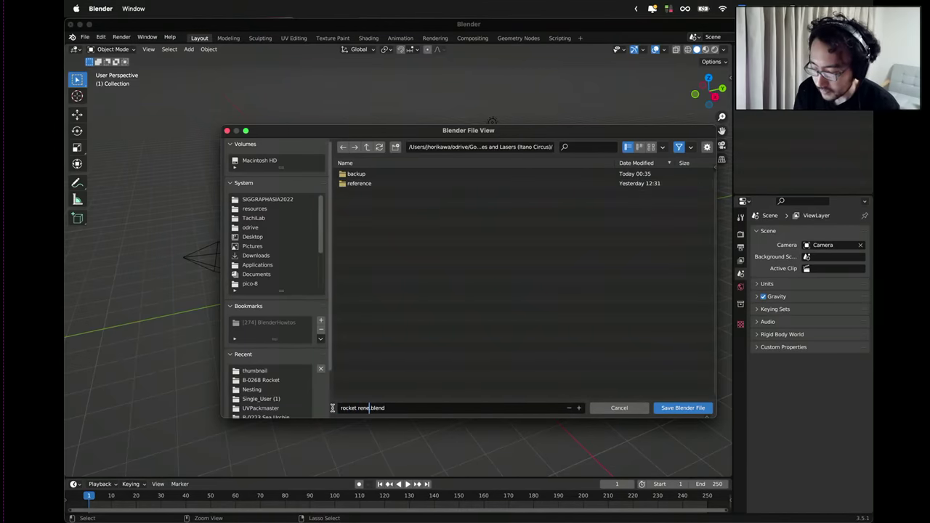
text(der)
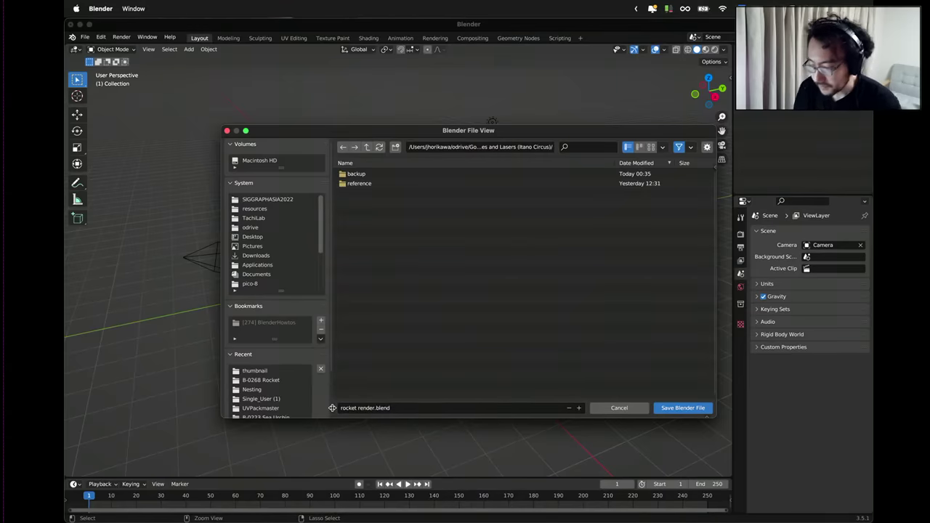
click(675, 407)
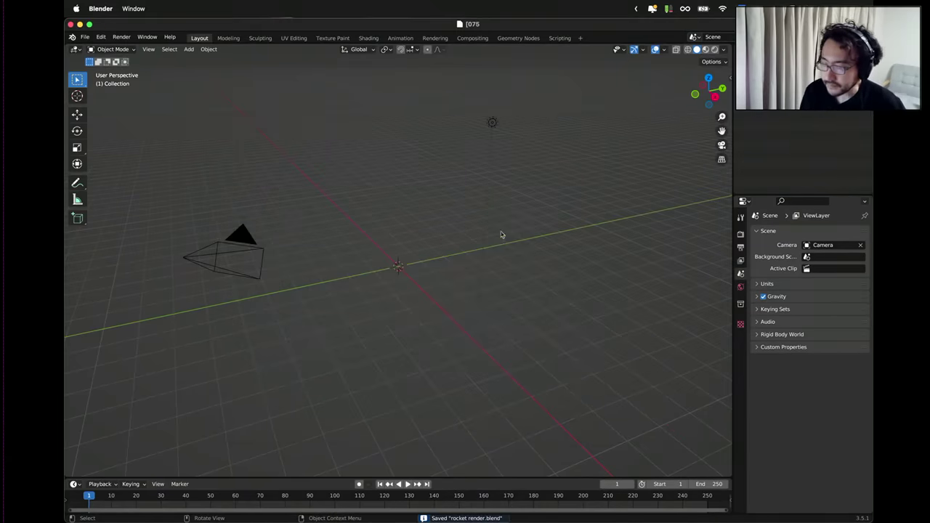
Open the Alembic (.abc) import browser and cancel it without importing anything.
click(85, 37)
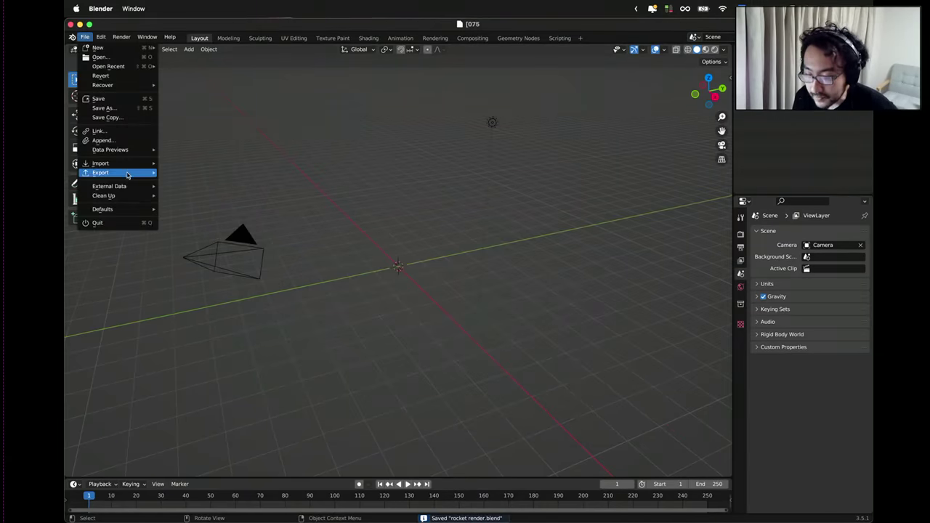
mouse_move(124, 164)
click(193, 173)
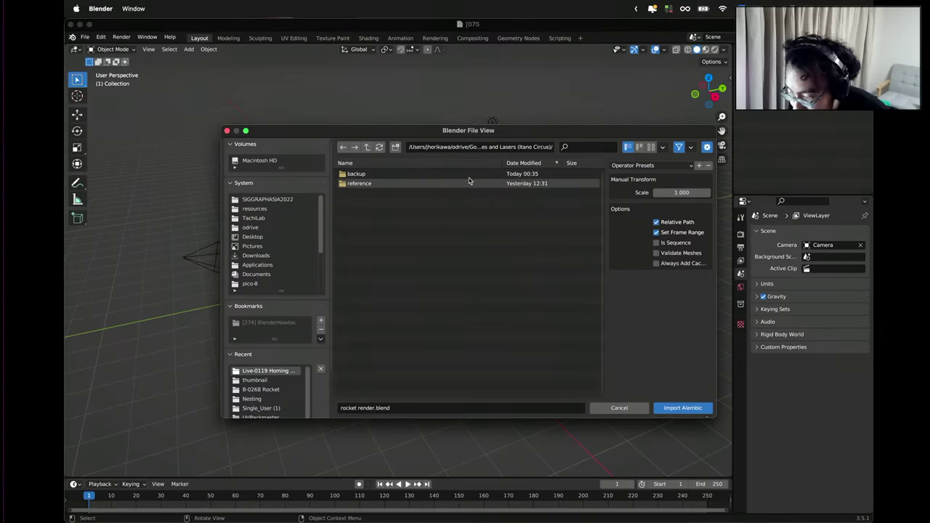
click(619, 407)
key(ctrl+Up)
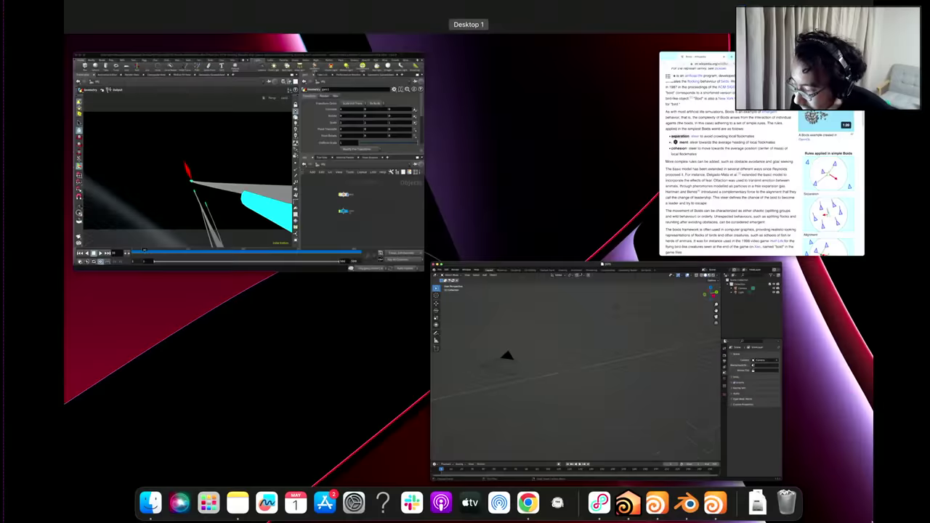
click(181, 62)
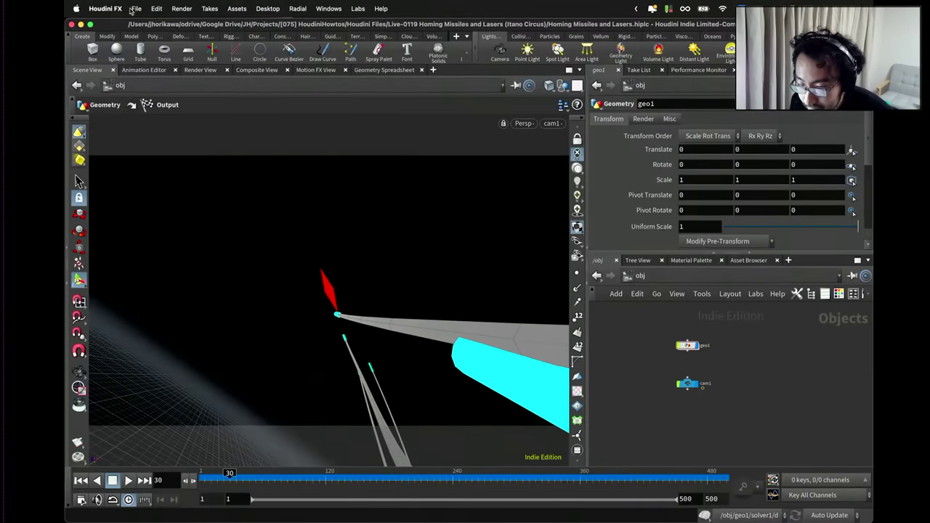
click(135, 9)
mouse_move(191, 222)
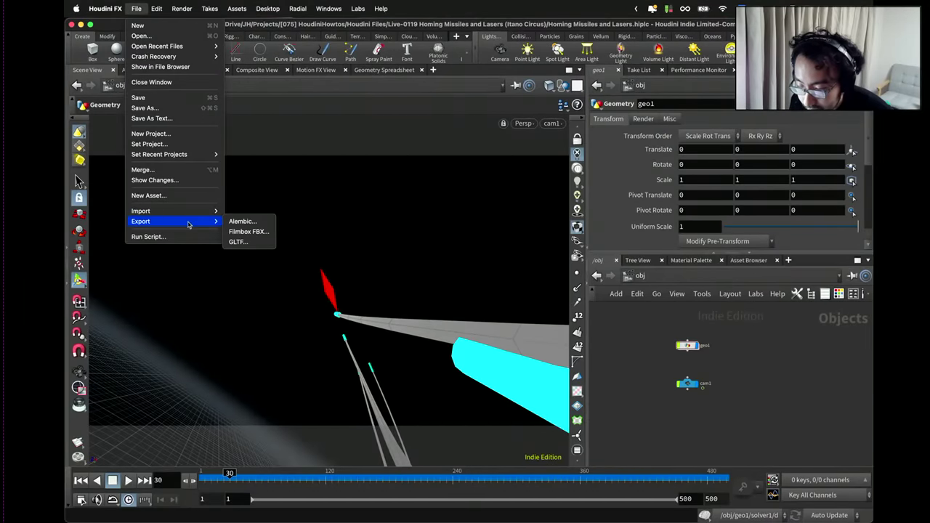
click(239, 223)
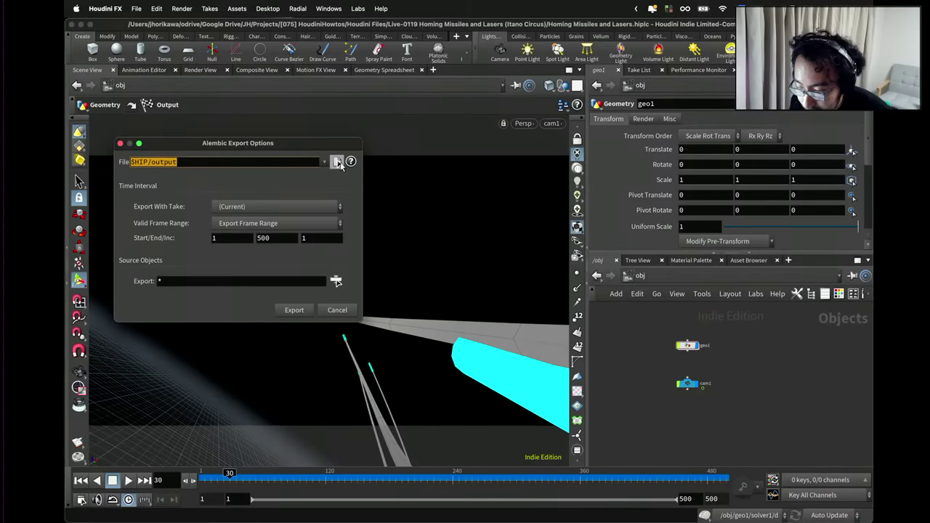
click(337, 162)
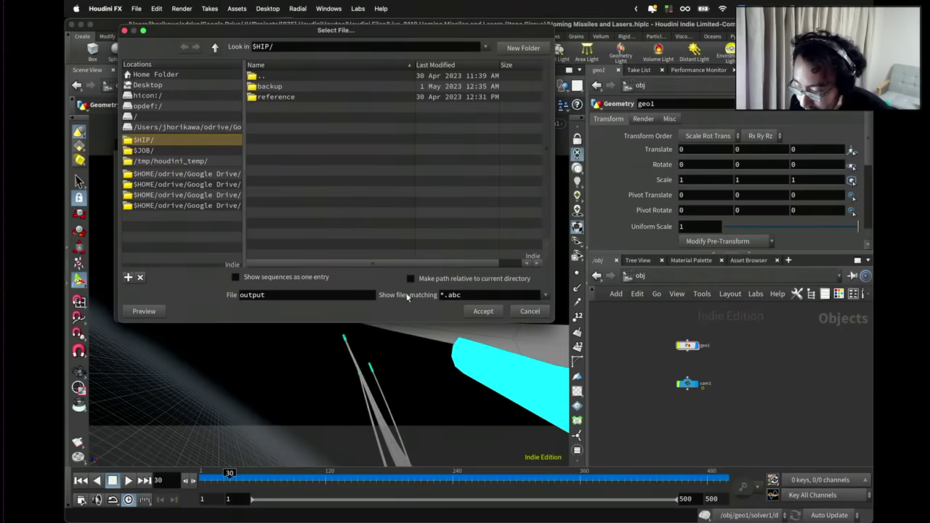
click(317, 299)
click(529, 312)
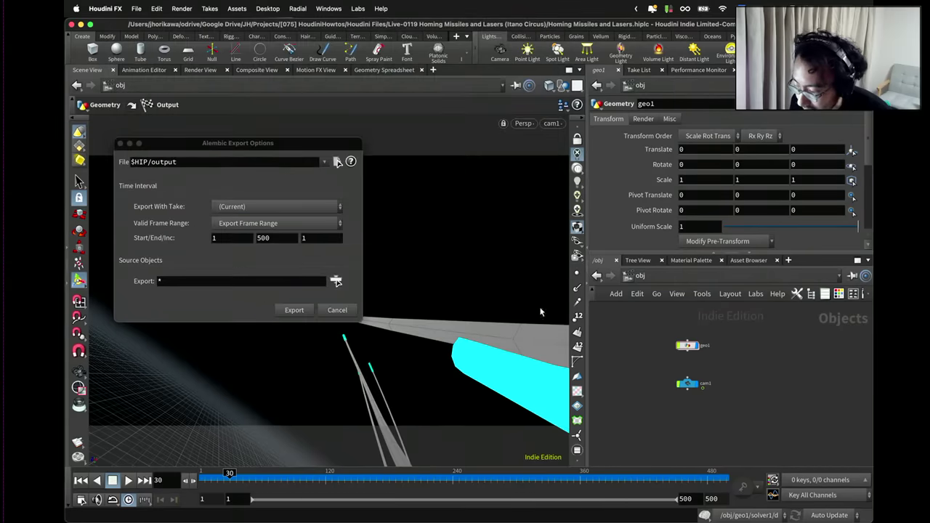
click(354, 310)
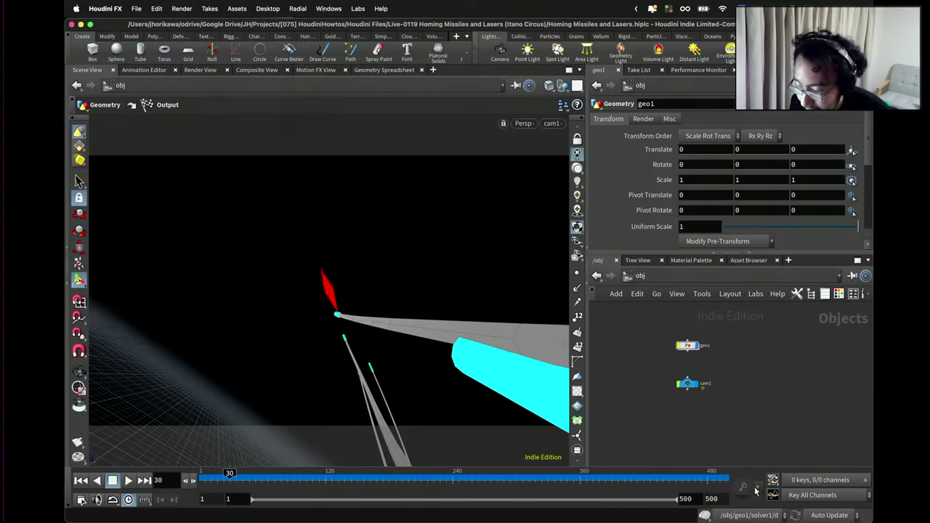
key(ctrl+Up)
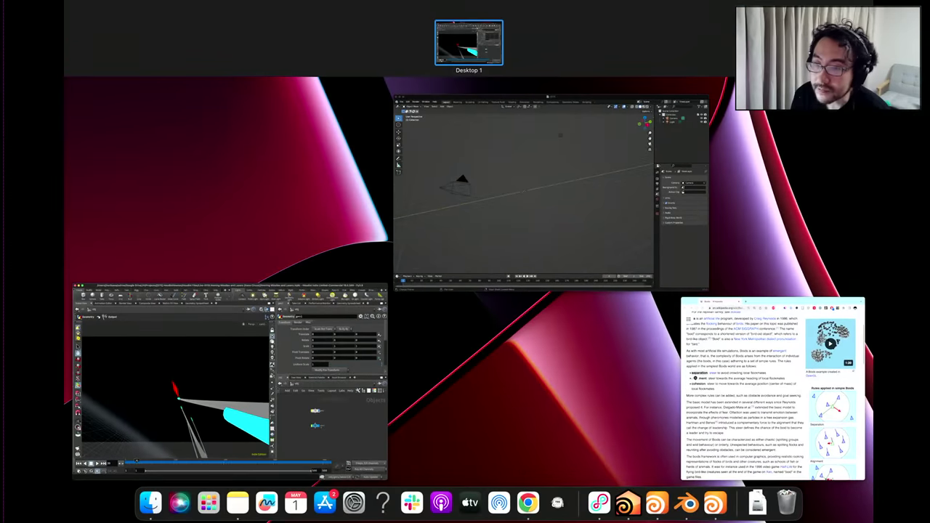
In Finder, rename the exported output file to output.abc, confirming the added extension.
key(ctrl+Up)
key(super+Tab)
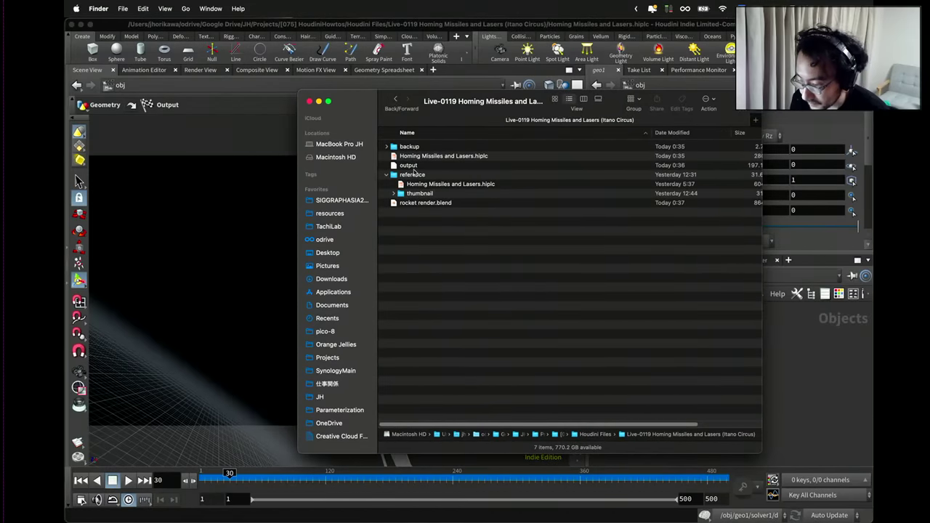
click(413, 166)
key(Return)
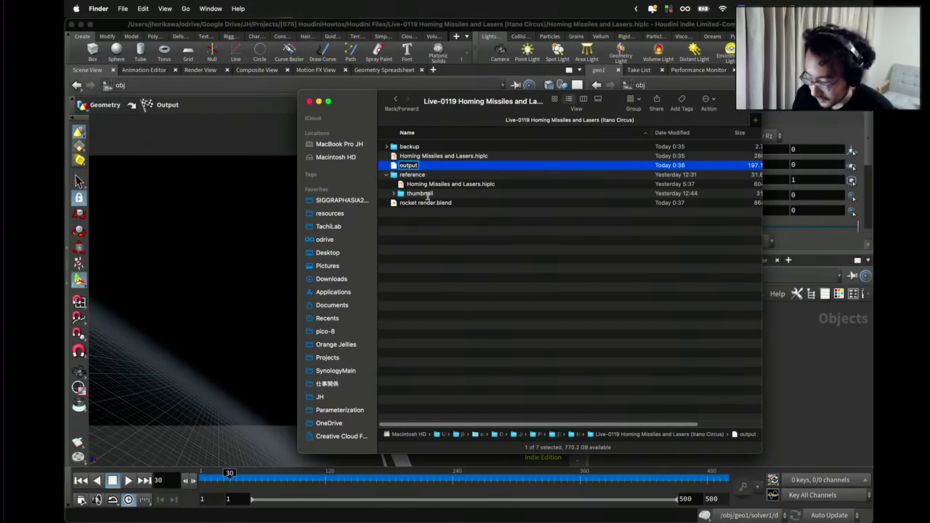
text(.abc)
key(Return)
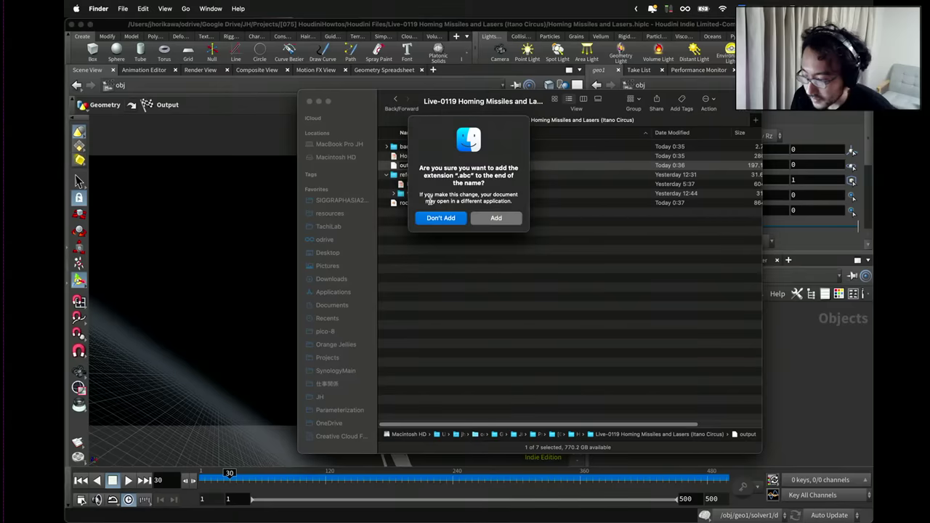
click(497, 221)
click(810, 350)
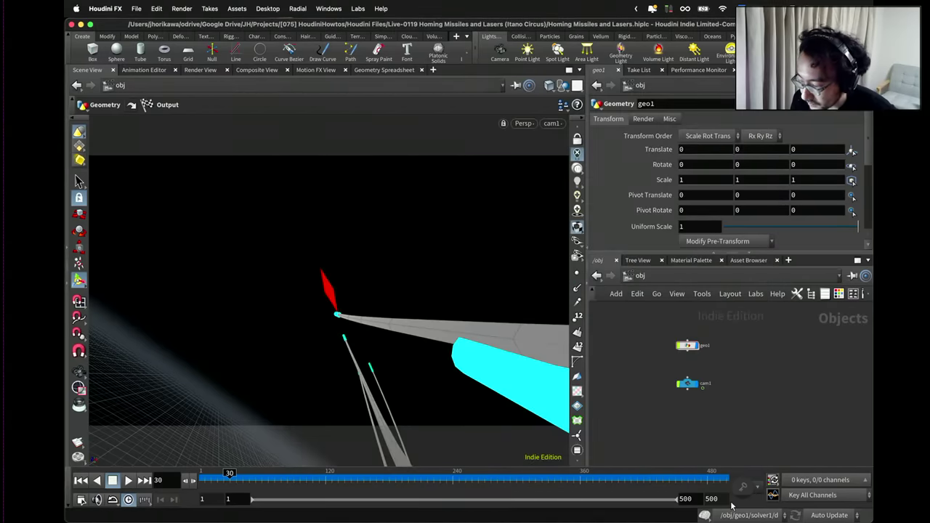
Import output.abc into Blender and delete the extra cam1 camera.
mouse_move(732, 509)
click(690, 506)
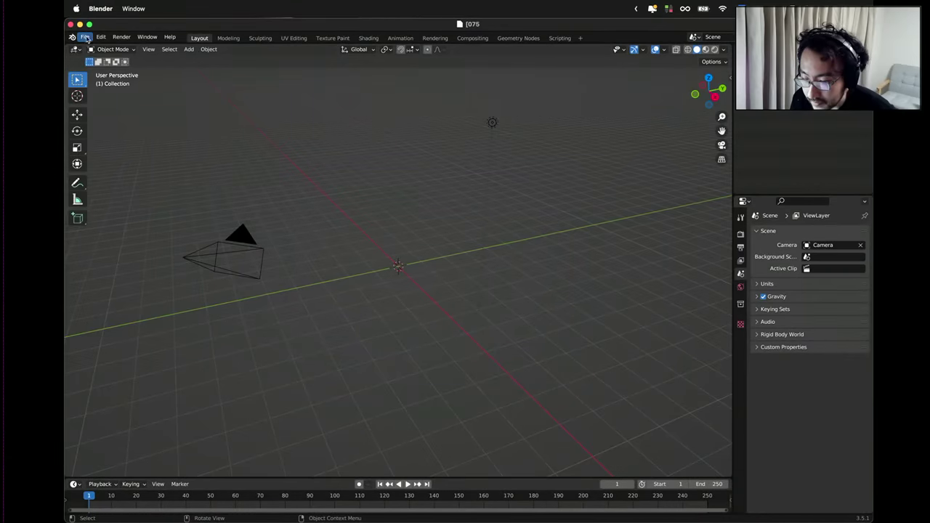
click(85, 37)
mouse_move(102, 164)
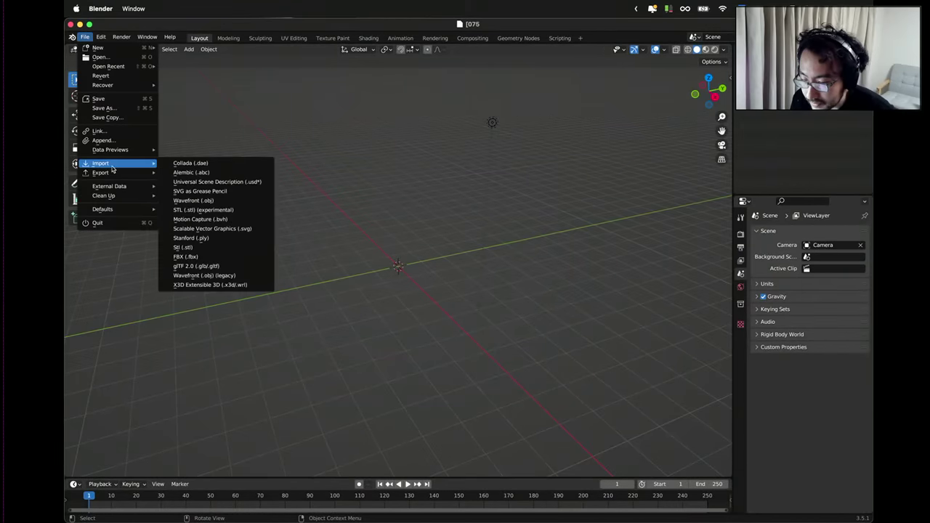
click(196, 174)
double_click(361, 193)
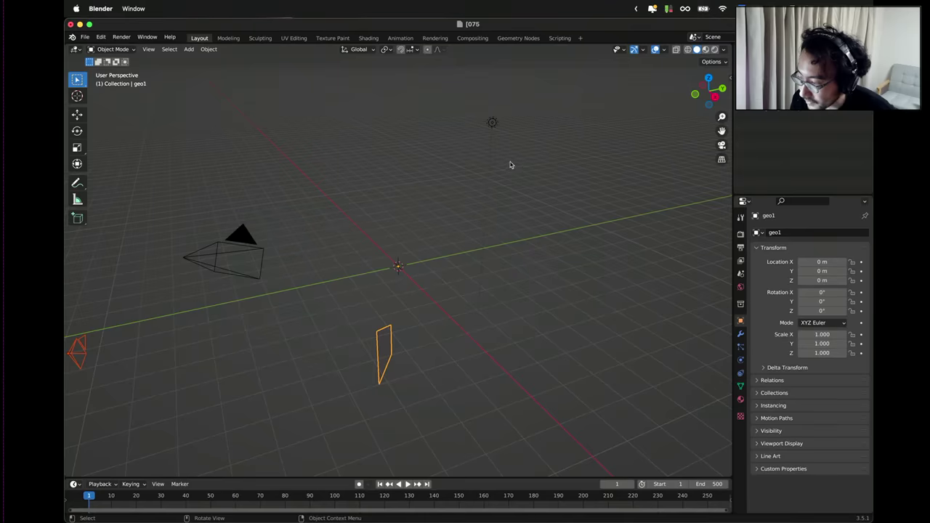
click(751, 81)
right_click(752, 82)
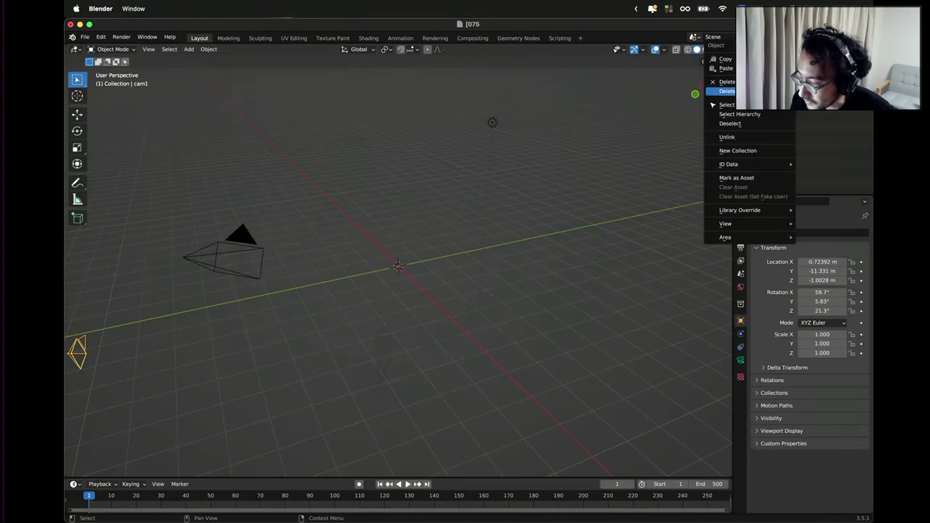
click(726, 82)
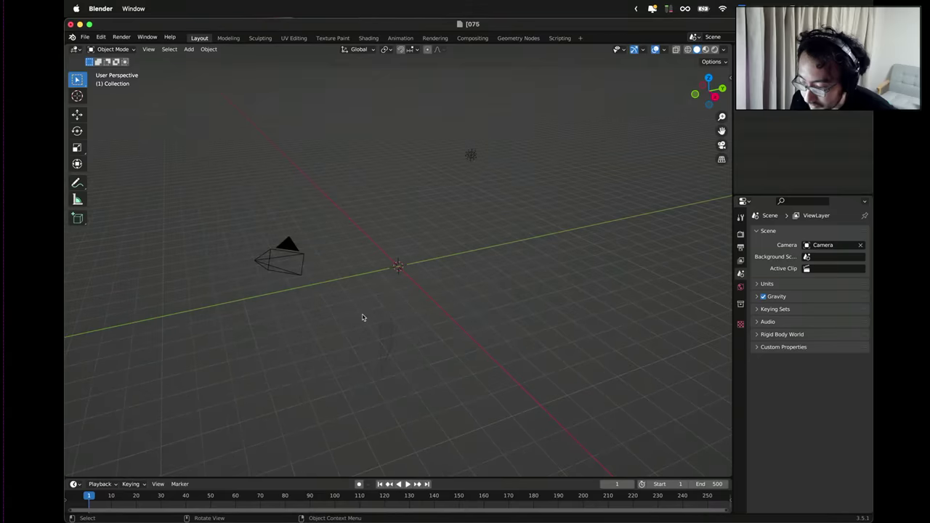
Play the imported missile animation, checking the camera view, then stop and rewind to frame 1.
click(407, 484)
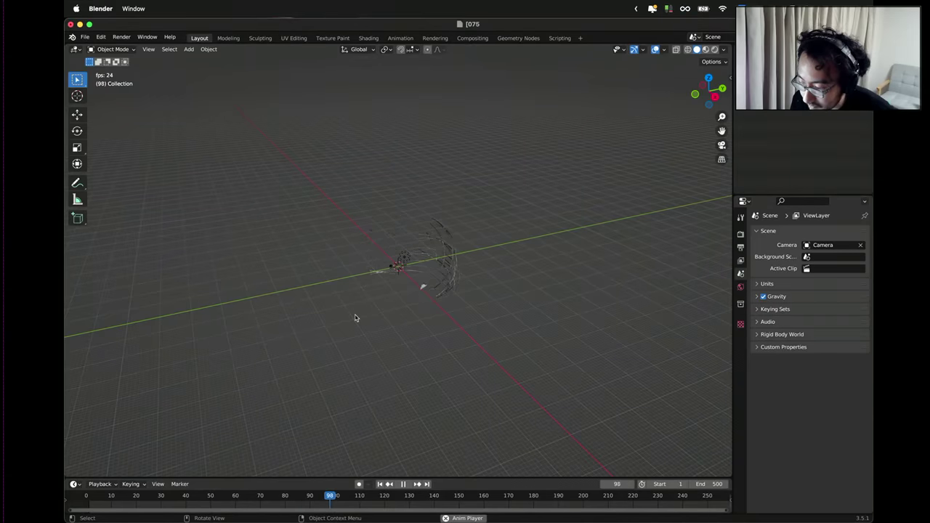
middle_drag(341, 313, 353, 276)
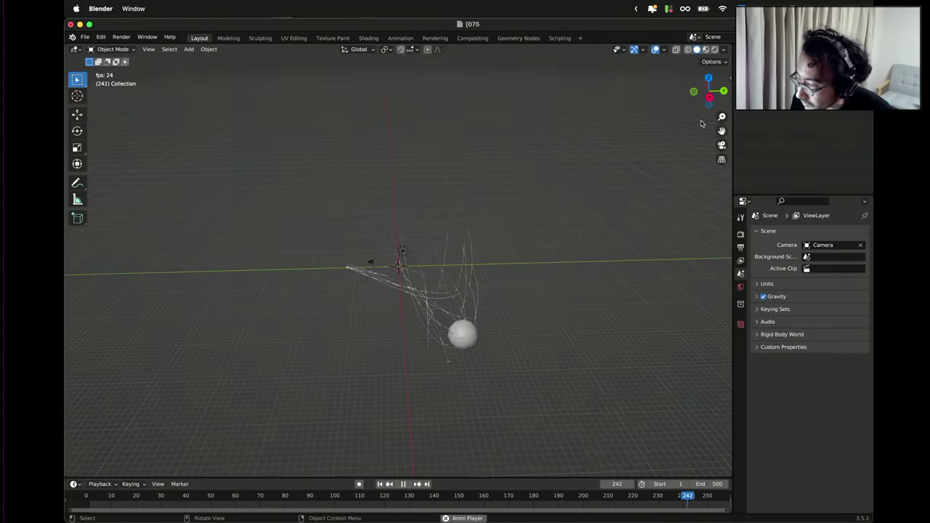
click(722, 146)
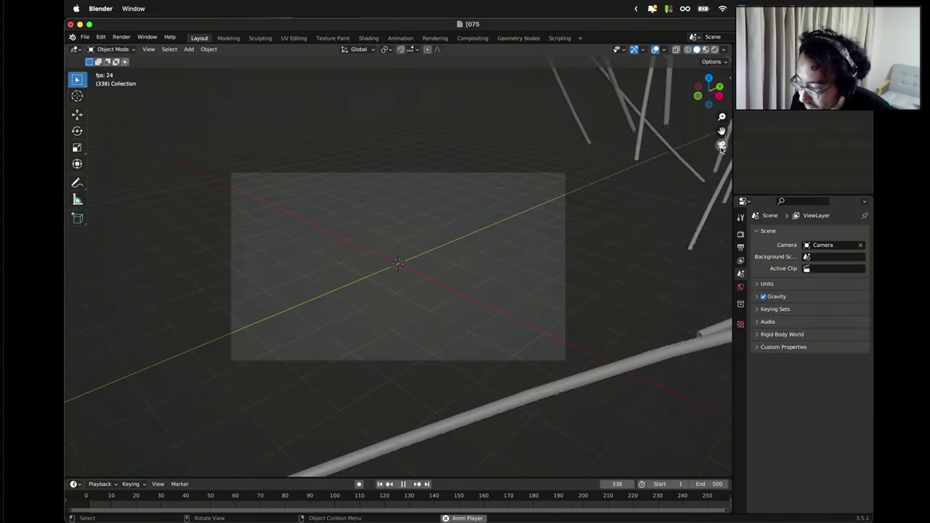
click(721, 146)
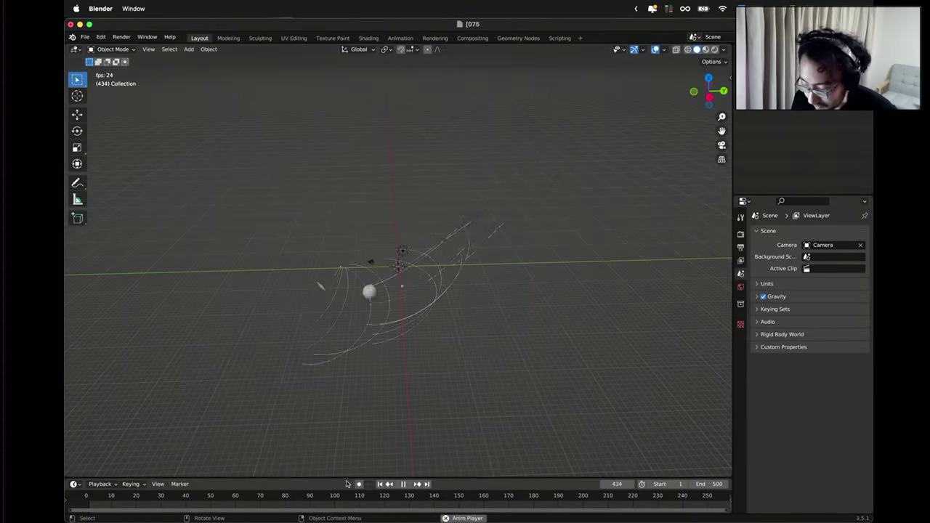
click(403, 484)
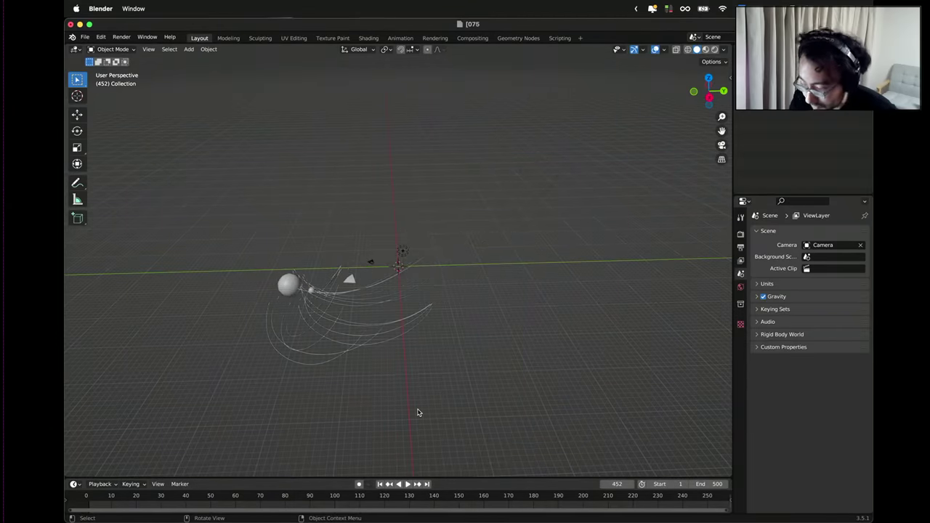
key(shift+Left)
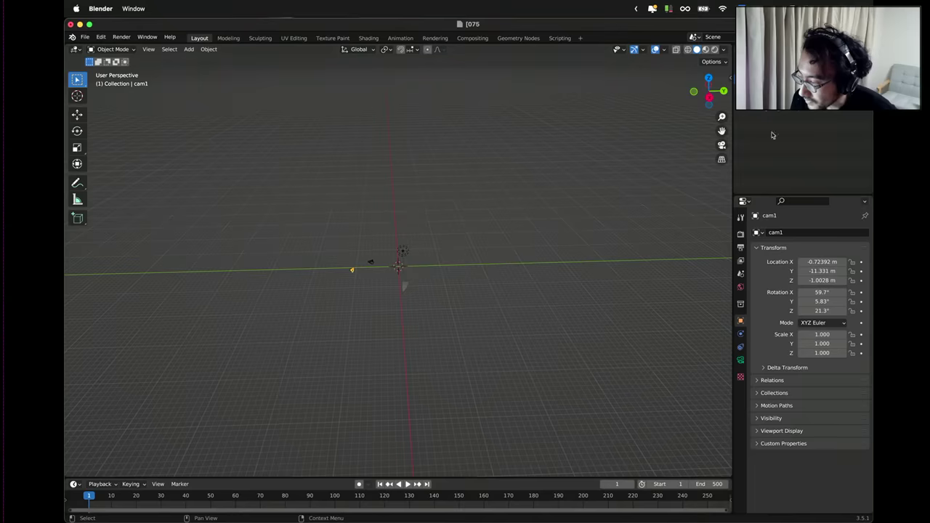
Delete the original Camera and play the animation through the imported cam1 view.
click(770, 81)
right_click(770, 82)
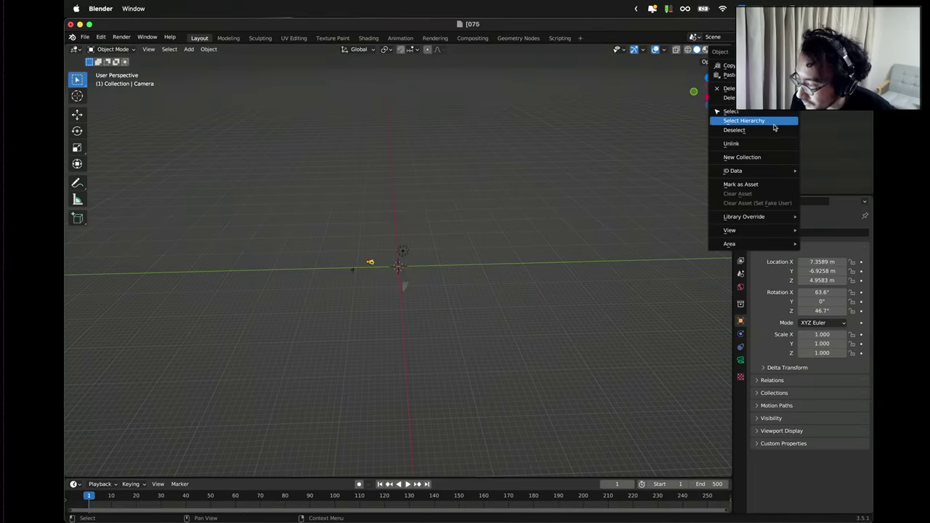
click(728, 88)
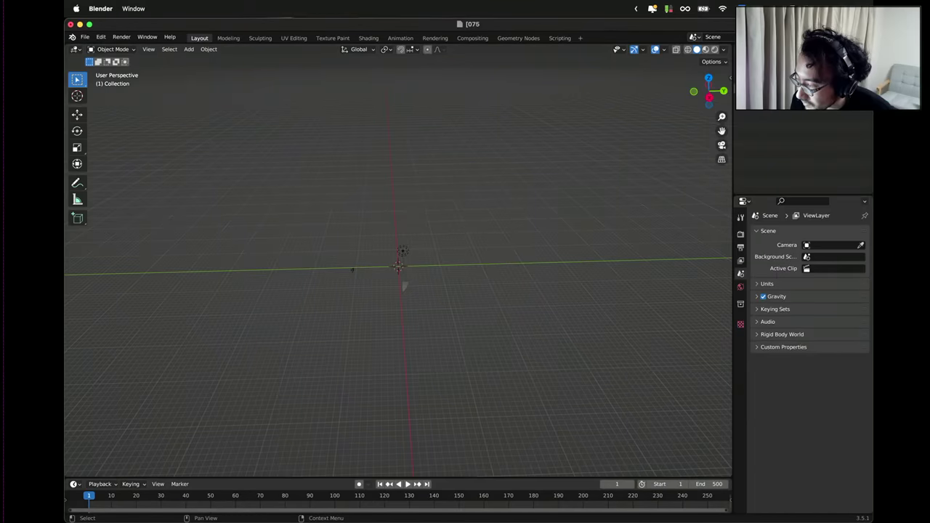
click(799, 82)
click(721, 145)
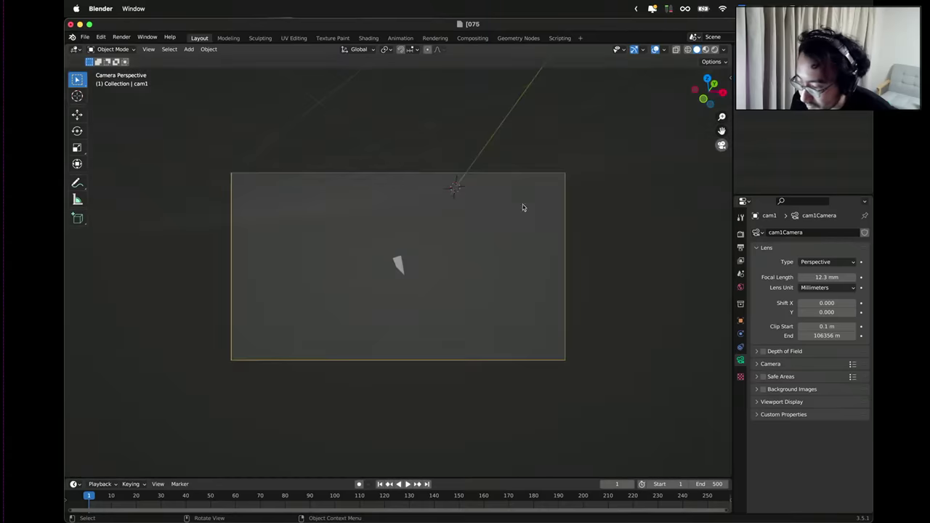
click(407, 484)
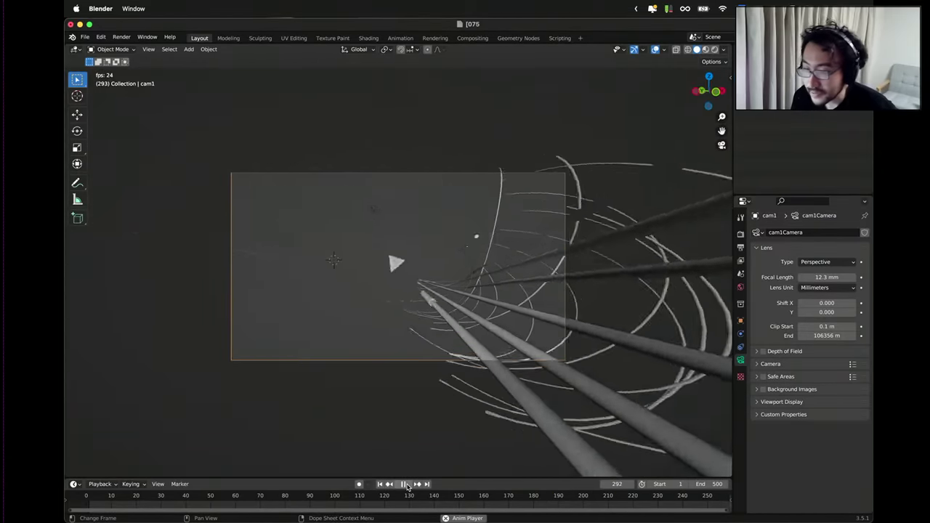
click(405, 484)
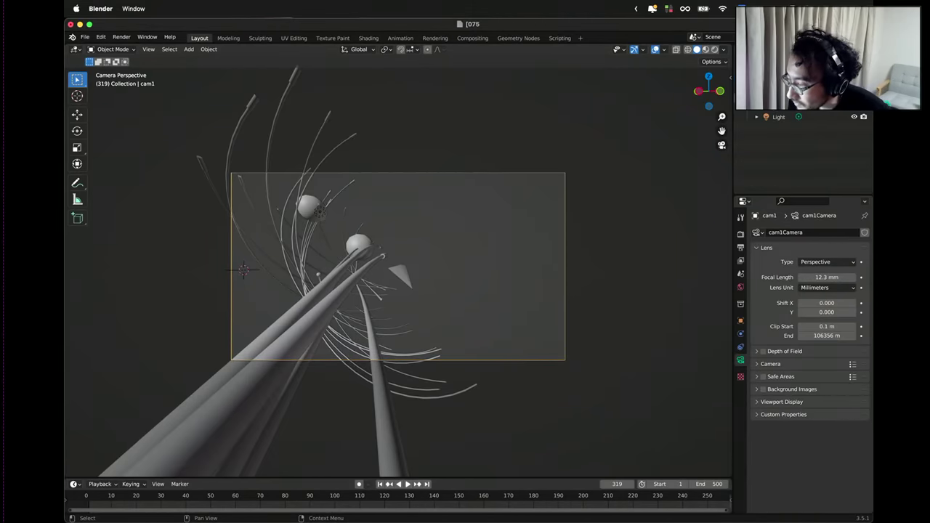
Select geo1 and review its plane material settings.
click(766, 117)
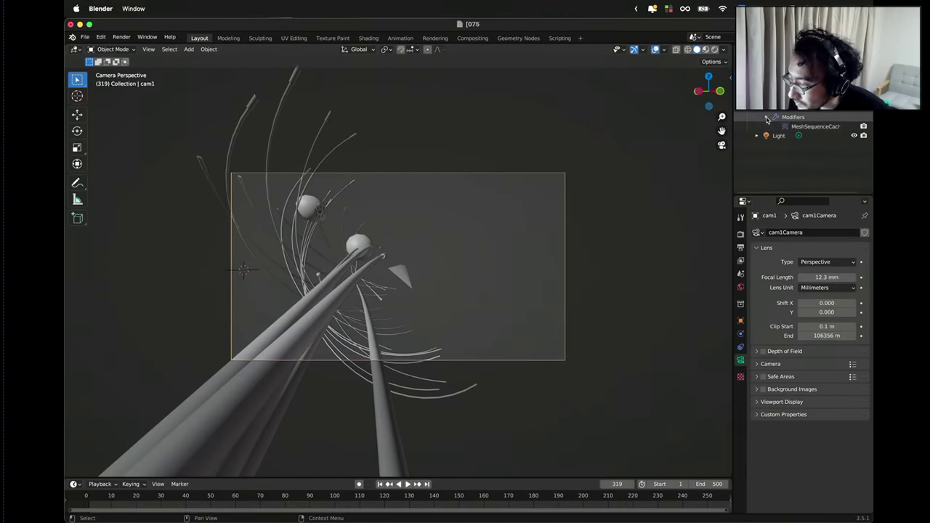
click(766, 117)
click(770, 103)
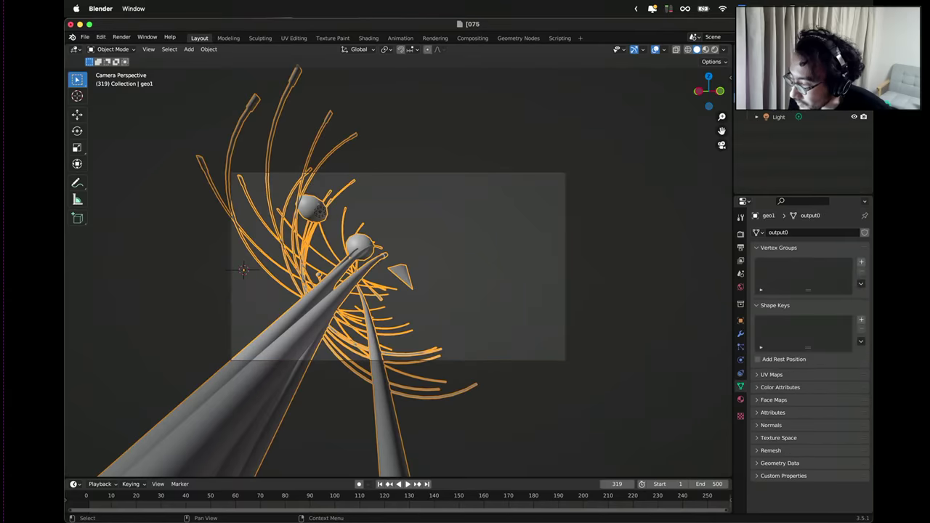
click(740, 399)
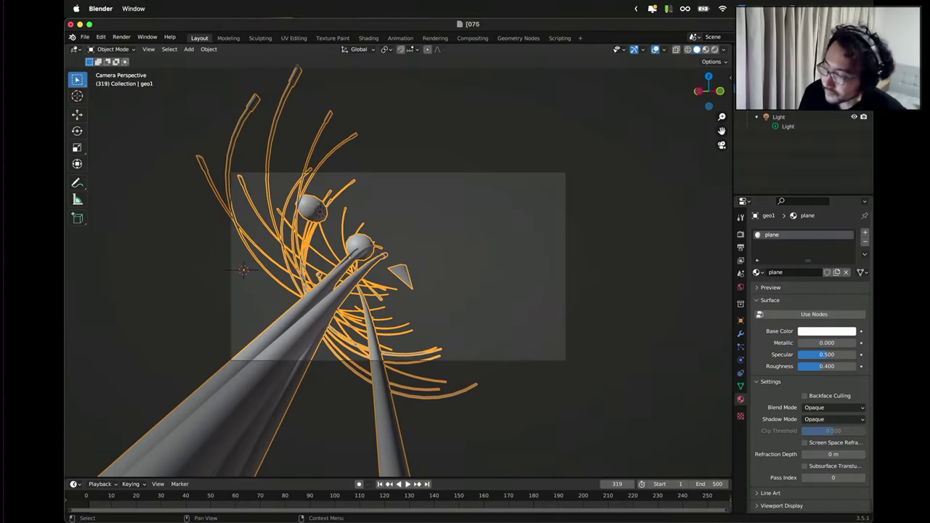
scroll(799, 138, up, 1)
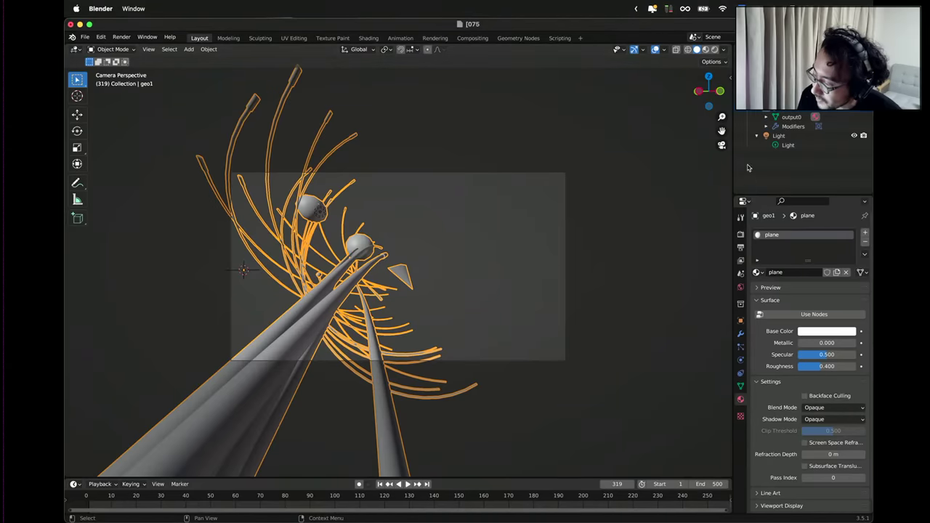
Bring Houdini to the front and go into the mat material network.
key(ctrl+Up)
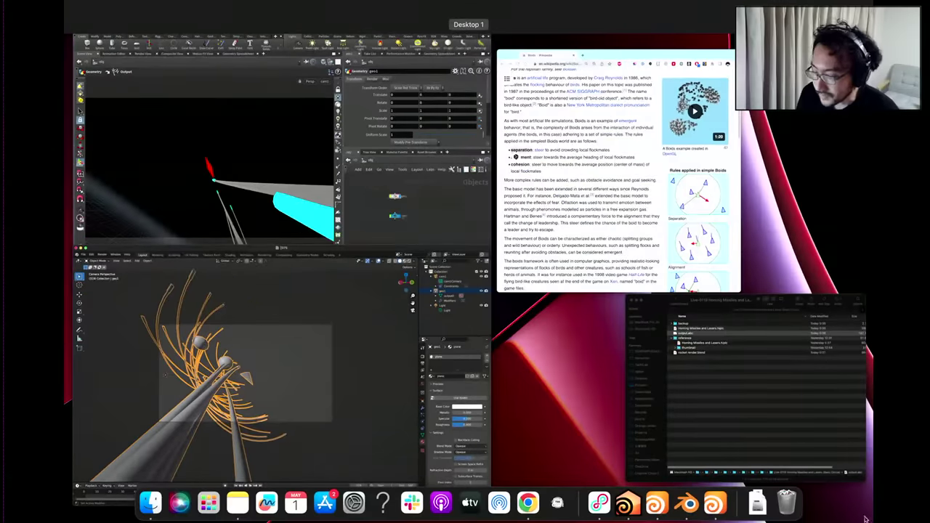
click(381, 188)
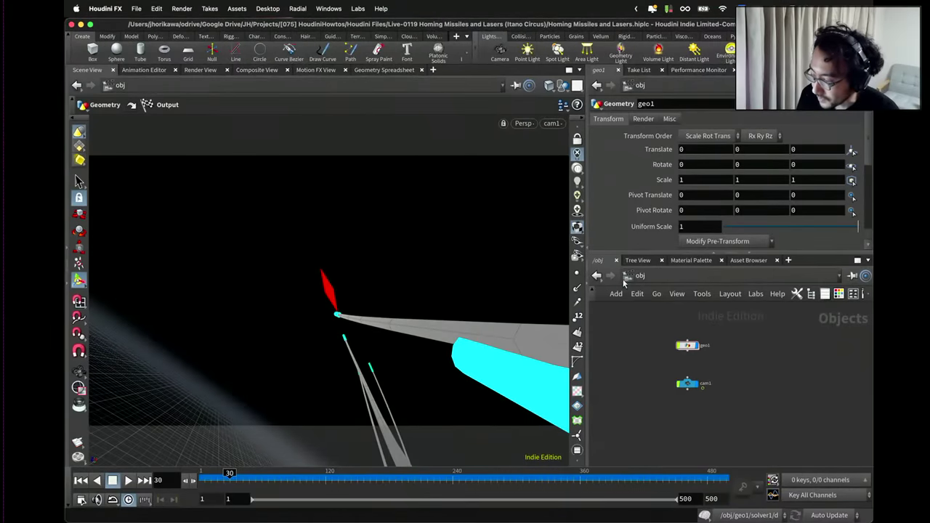
click(629, 279)
click(642, 324)
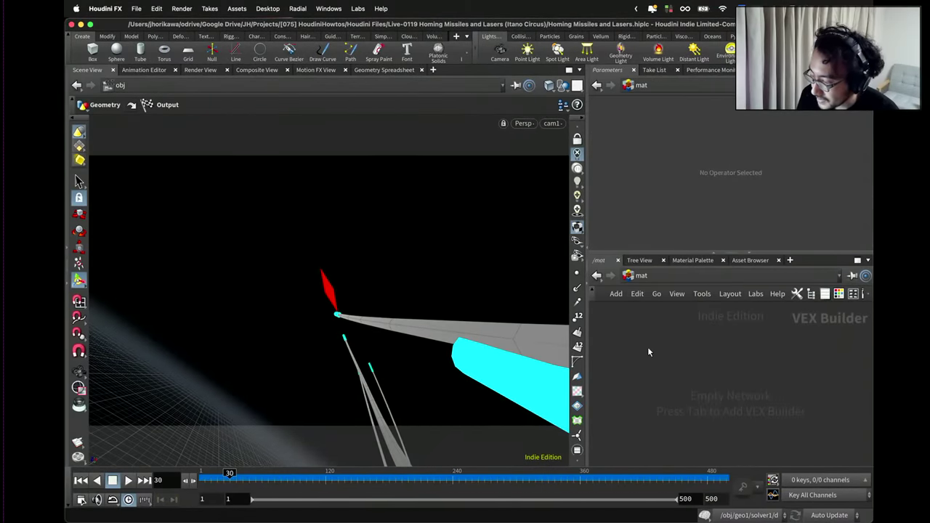
Add a Principled Shader in /mat and duplicate it into four shaders.
key(Tab)
key(Escape)
key(Tab)
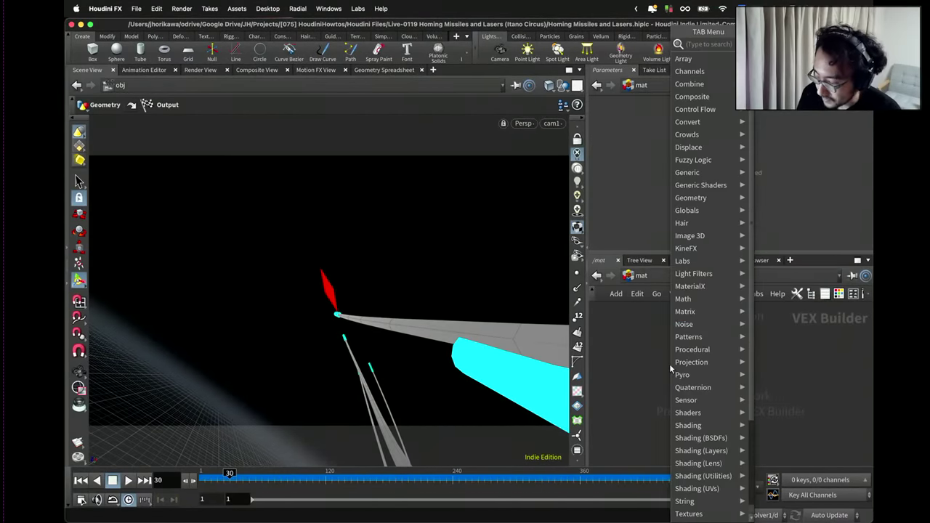
text(princi)
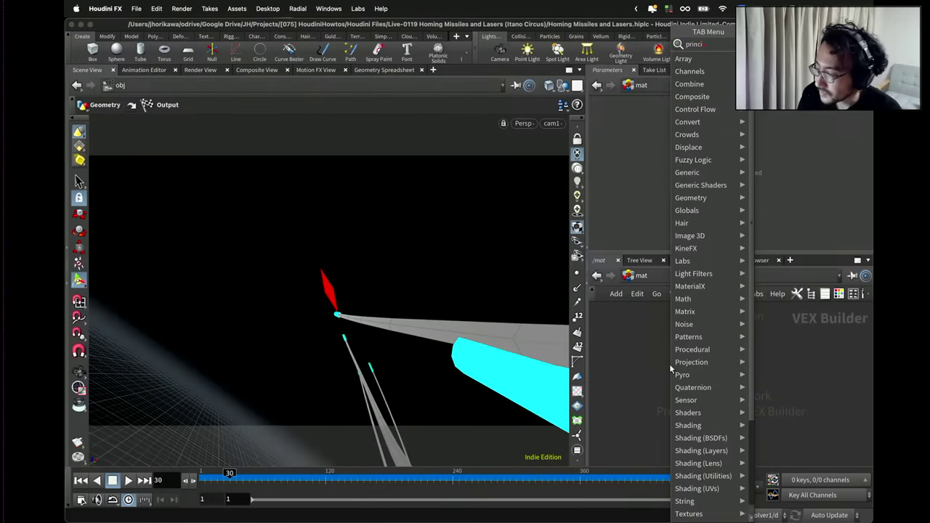
key(Return)
click(669, 361)
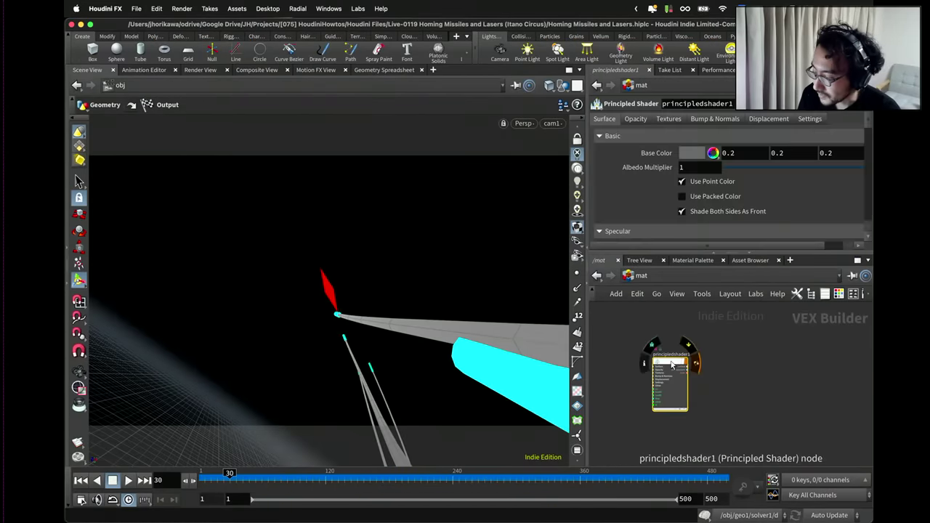
alt+drag(650, 354, 814, 354)
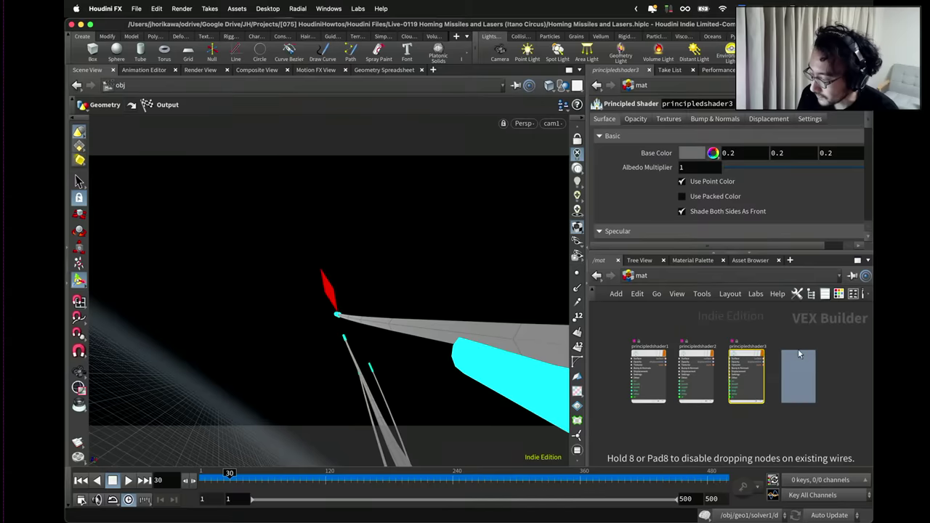
Rename the first three shaders rocket, teail (meant as trail), and plane.
double_click(645, 347)
text(rocke)
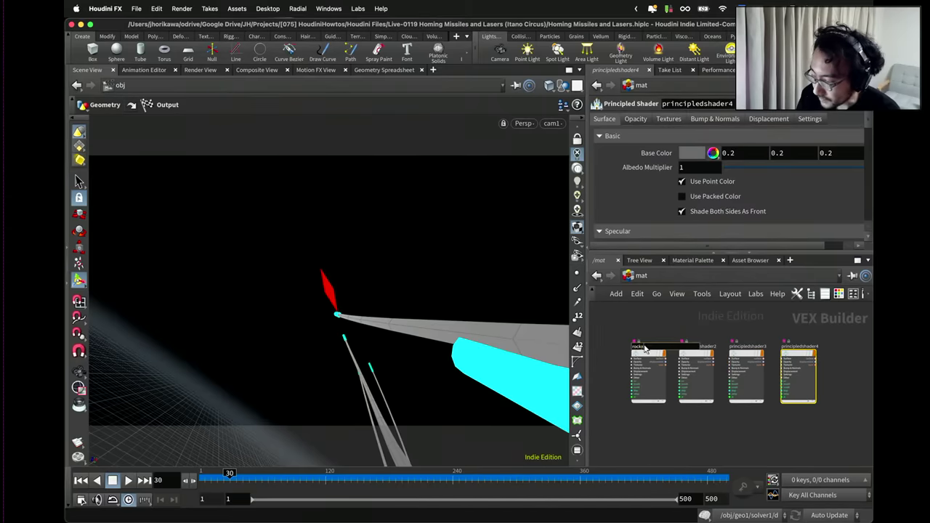
text(t)
key(Return)
double_click(696, 347)
text(te)
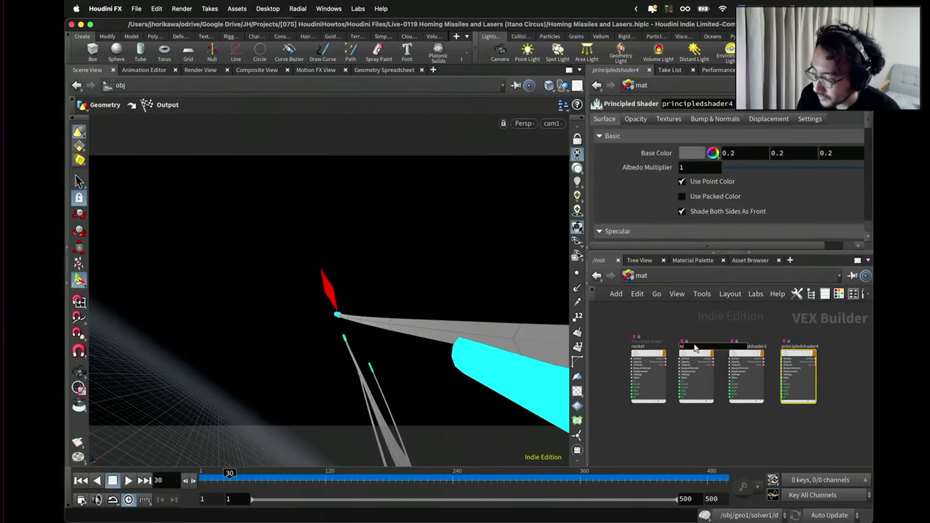
text(ail)
key(Return)
double_click(741, 348)
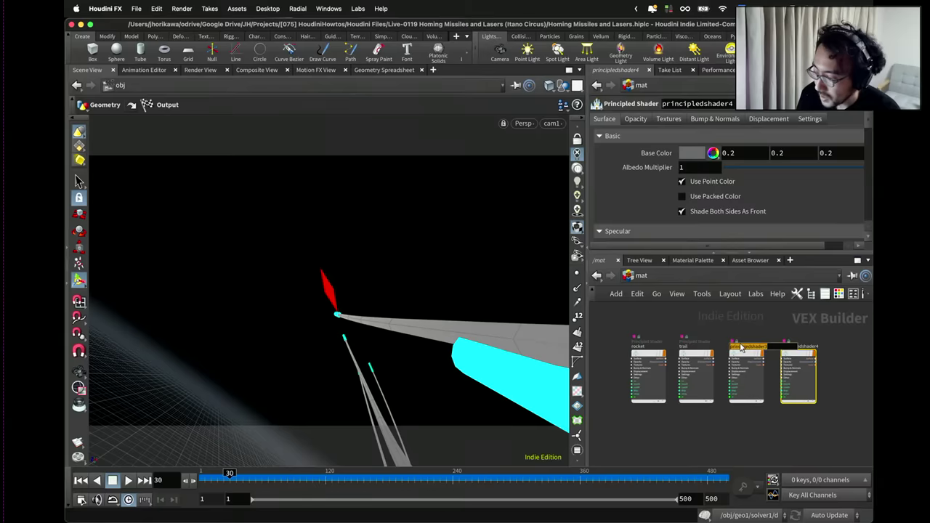
text(plane)
key(Return)
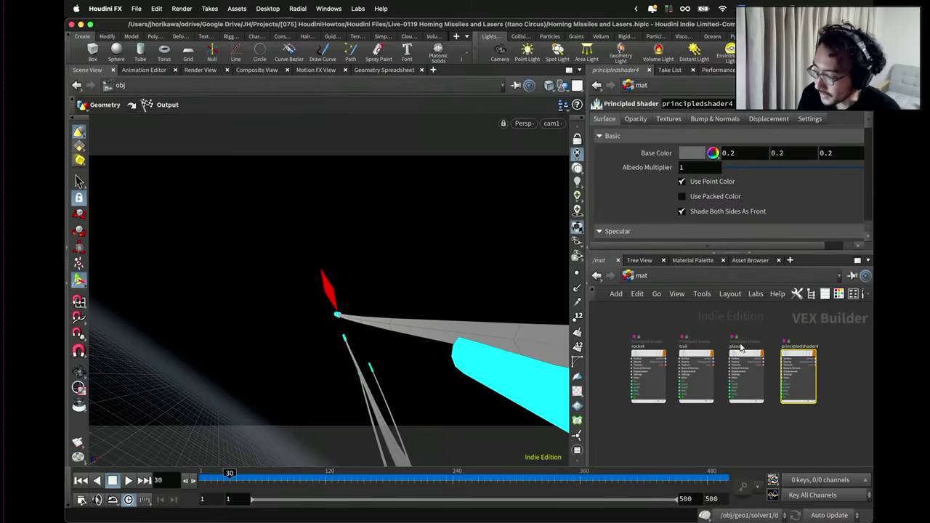
Rename the fourth shader explosion, frame all four nodes, and return to the obj network.
scroll(781, 348, up, 3)
double_click(811, 347)
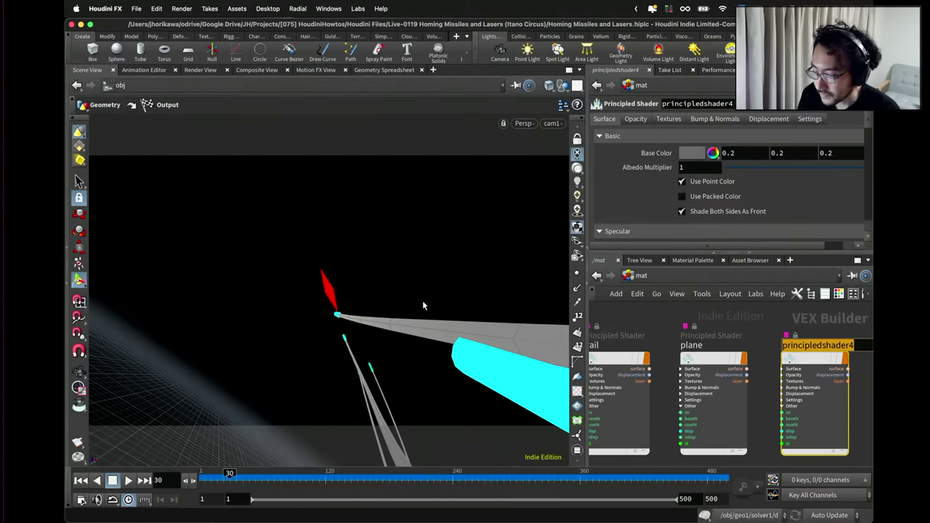
text(explo)
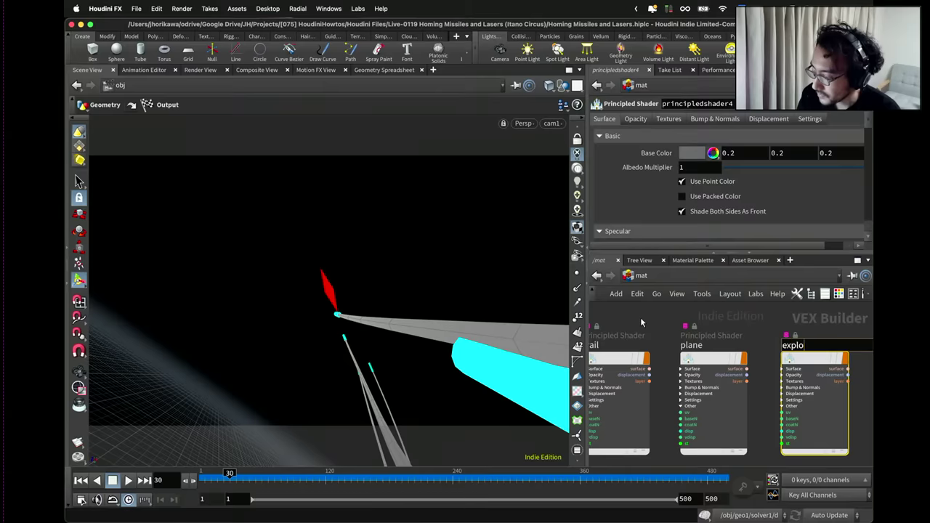
text(sion)
key(Return)
key(h)
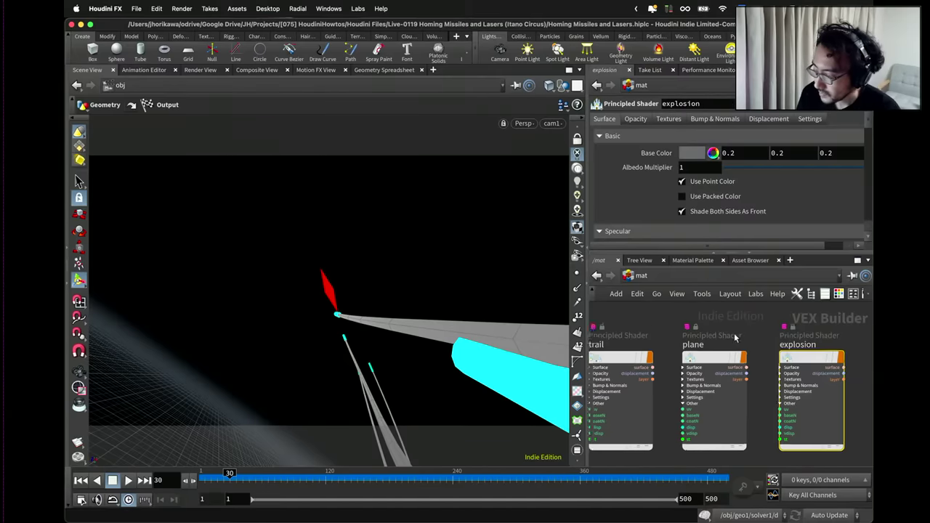
click(641, 276)
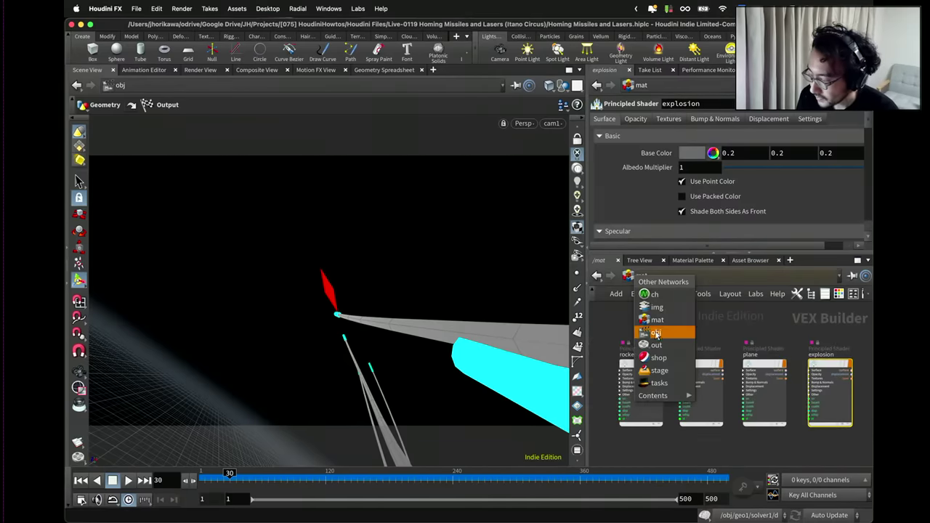
click(659, 329)
Inside geo1, show output0 in the Geometry Spreadsheet at frame 1 with explosion, plane, rocket and trail group columns visible.
double_click(687, 345)
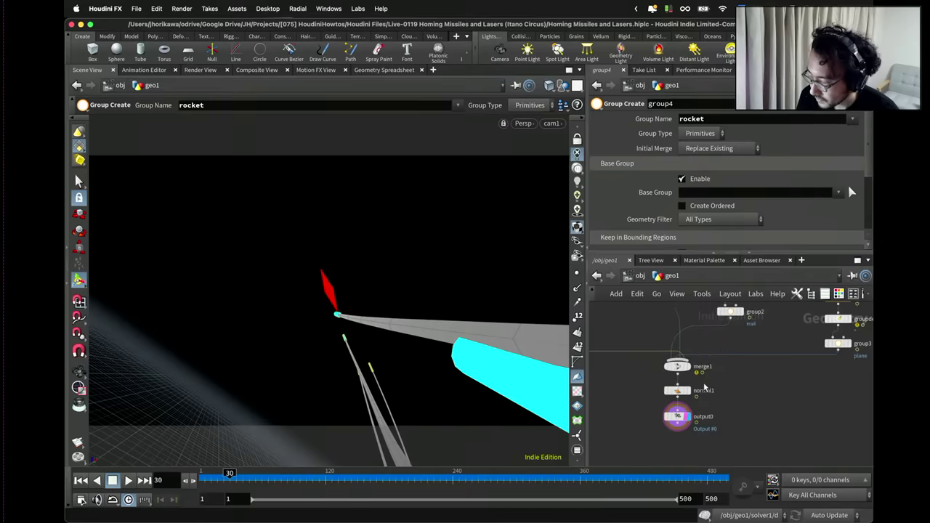
click(679, 420)
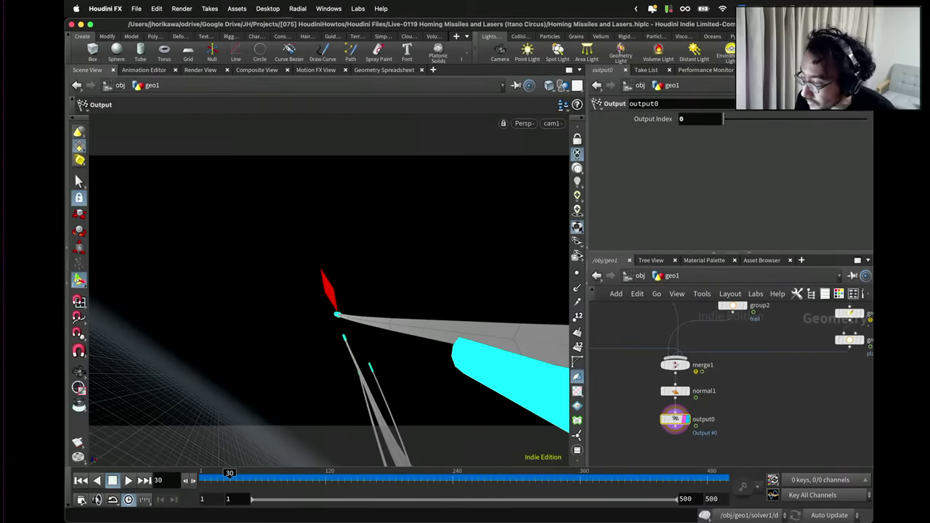
key(alt+shift+s)
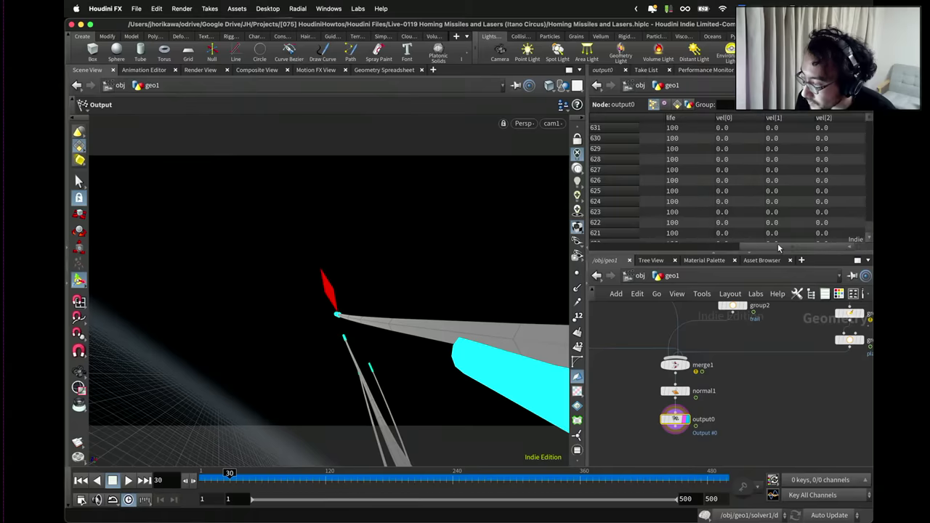
drag(788, 248, 847, 249)
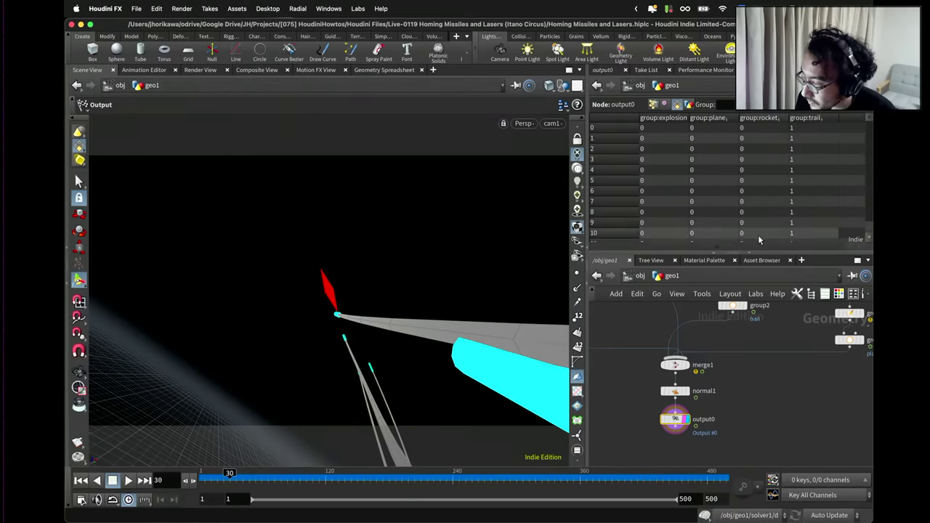
drag(871, 124, 871, 116)
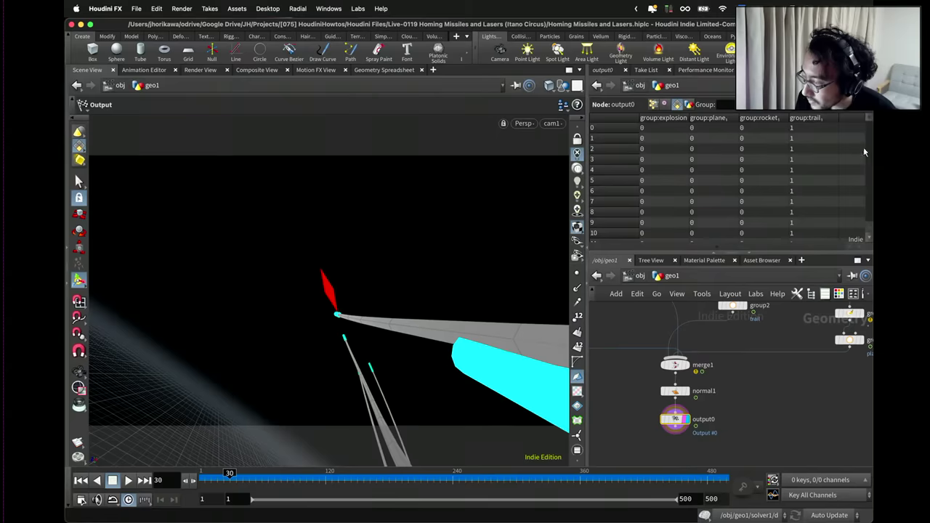
click(80, 480)
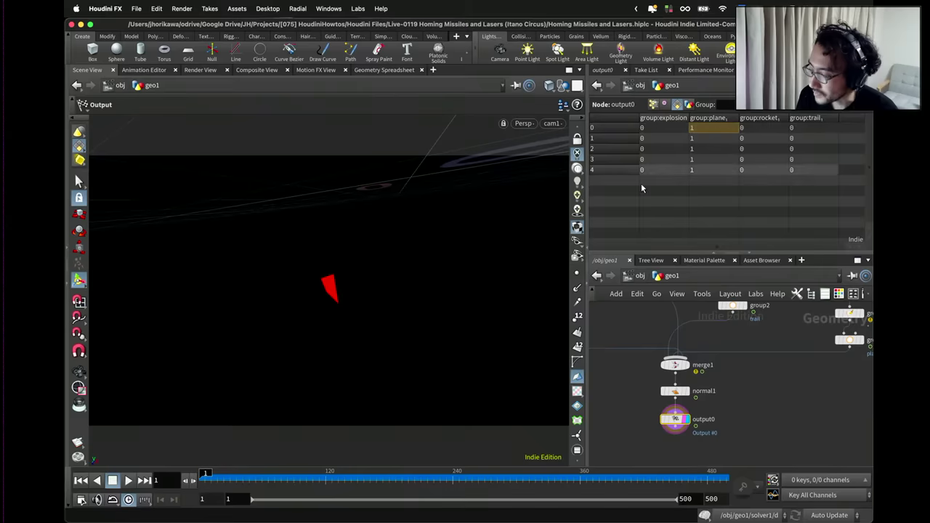
scroll(683, 367, down, 5)
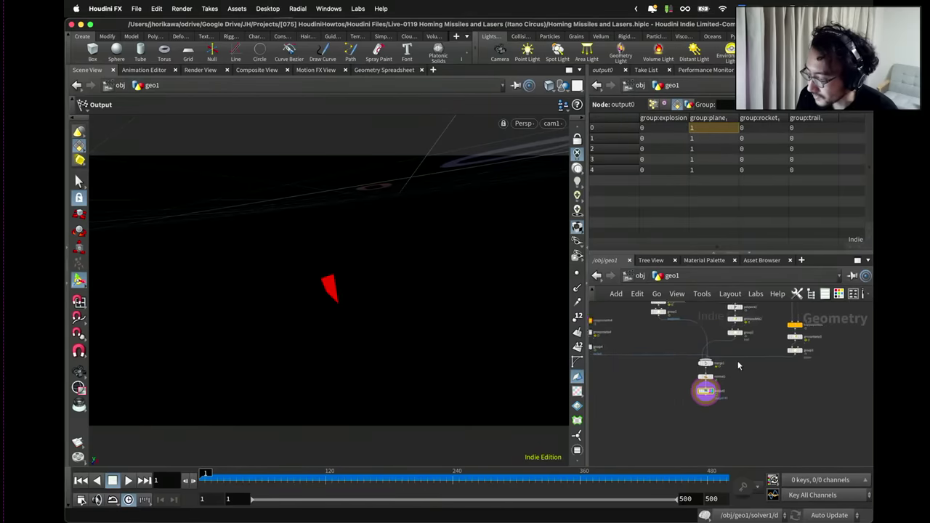
scroll(690, 374, up, 4)
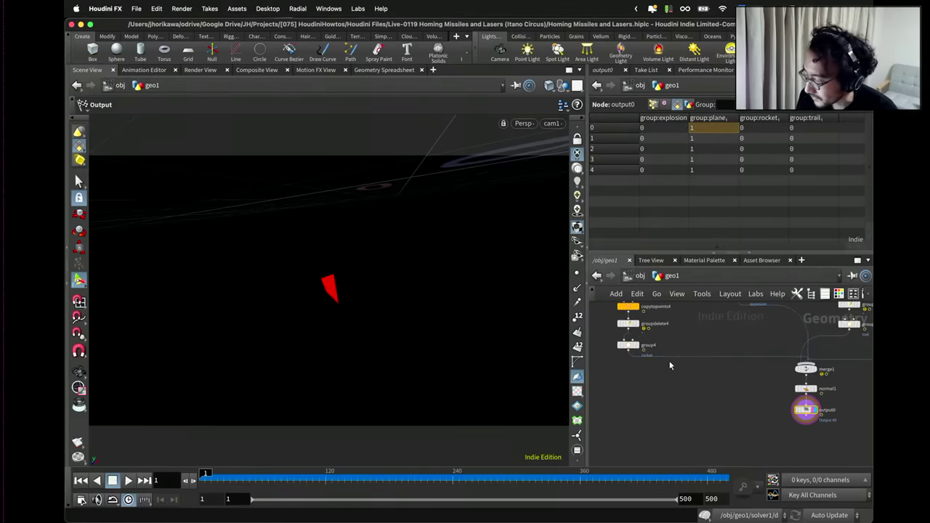
scroll(686, 395, left, 2)
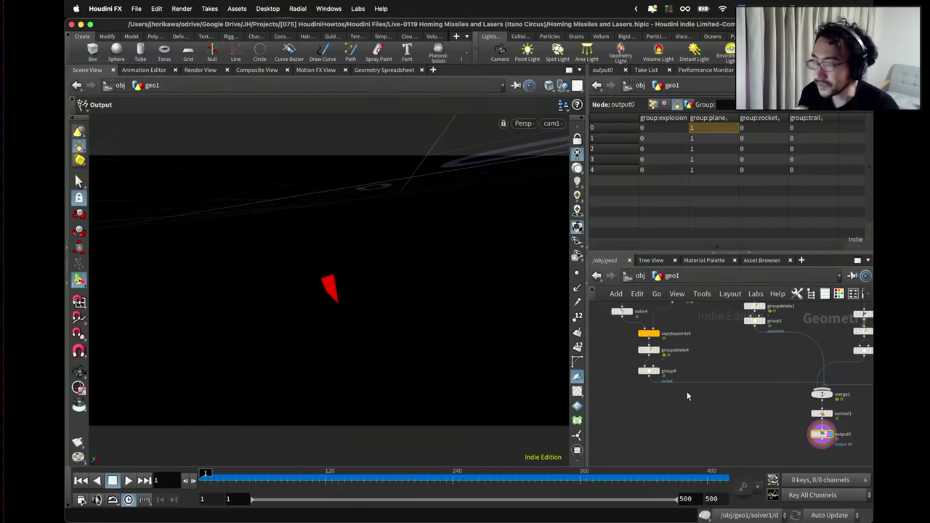
Add circle3 with 3 divisions and uniform scale 0.0001 beside copytopoints4.
key(Tab)
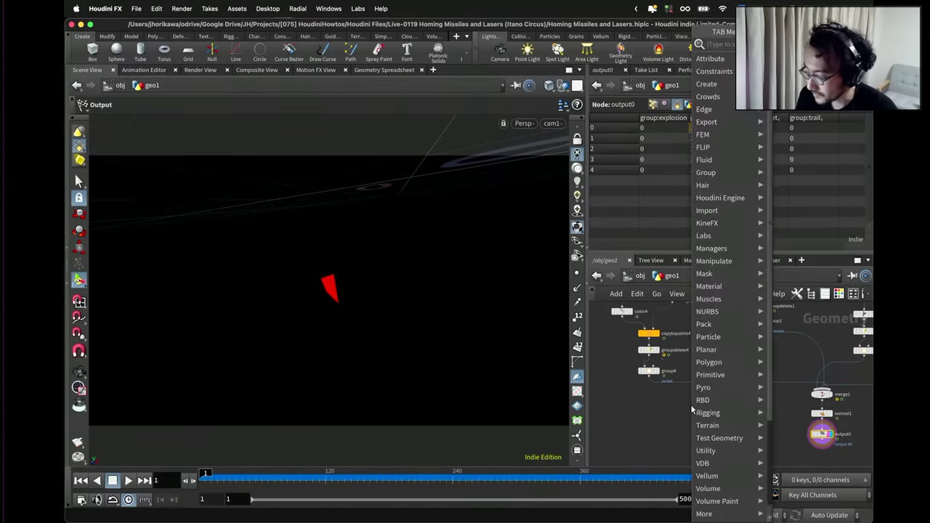
text(cir)
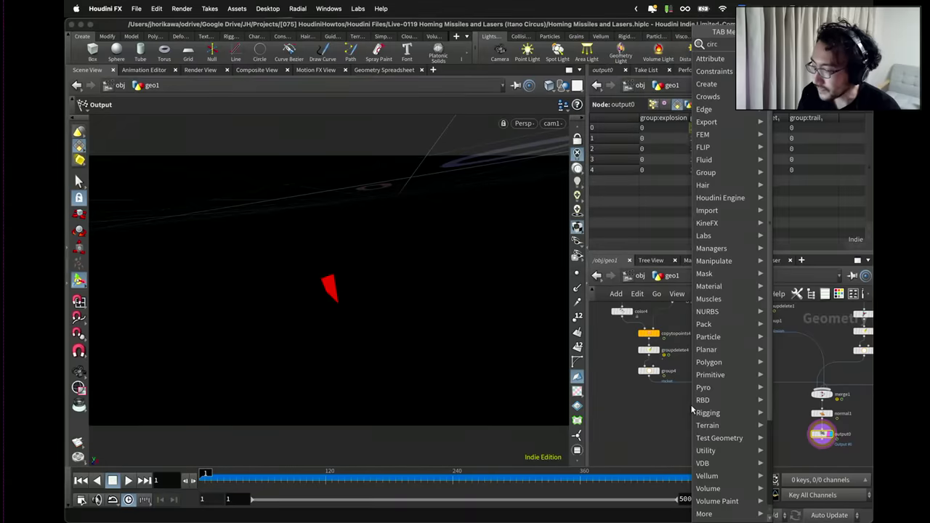
text(c)
key(Return)
click(687, 414)
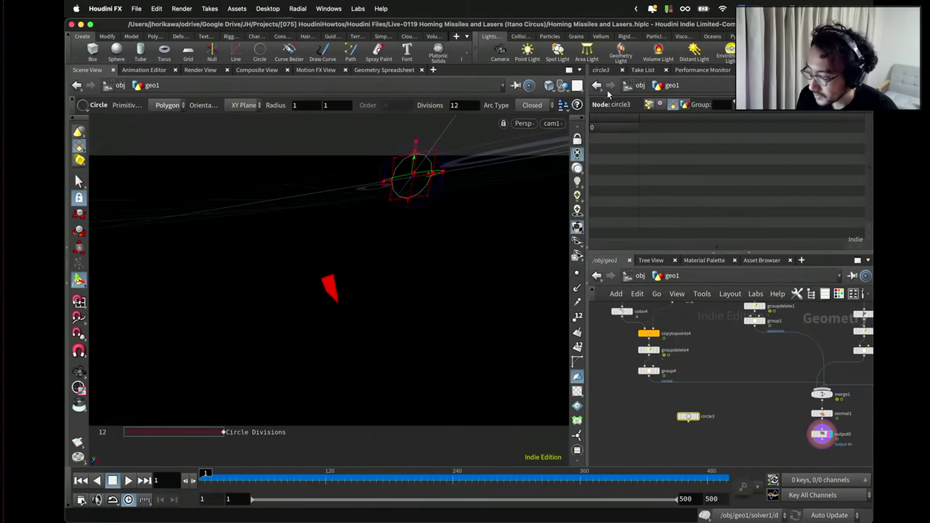
drag(732, 207, 726, 209)
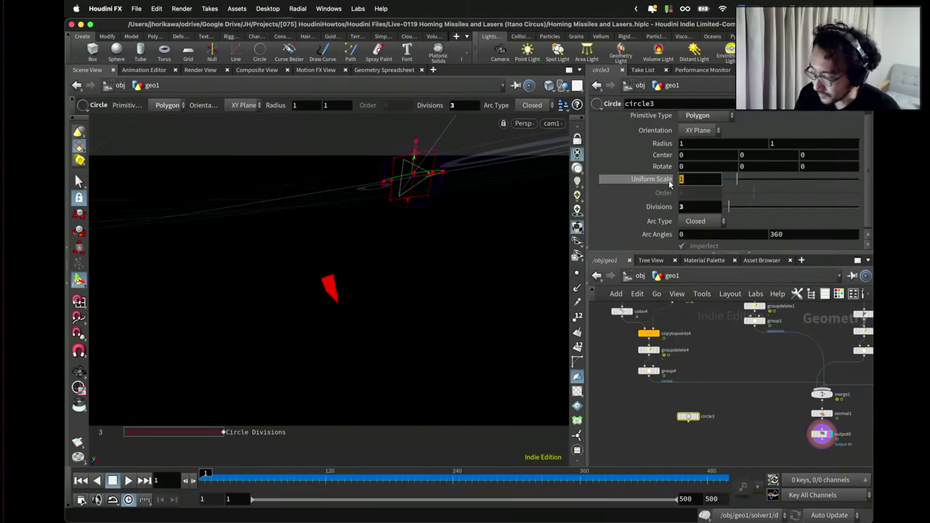
text(0.0)
key(Return)
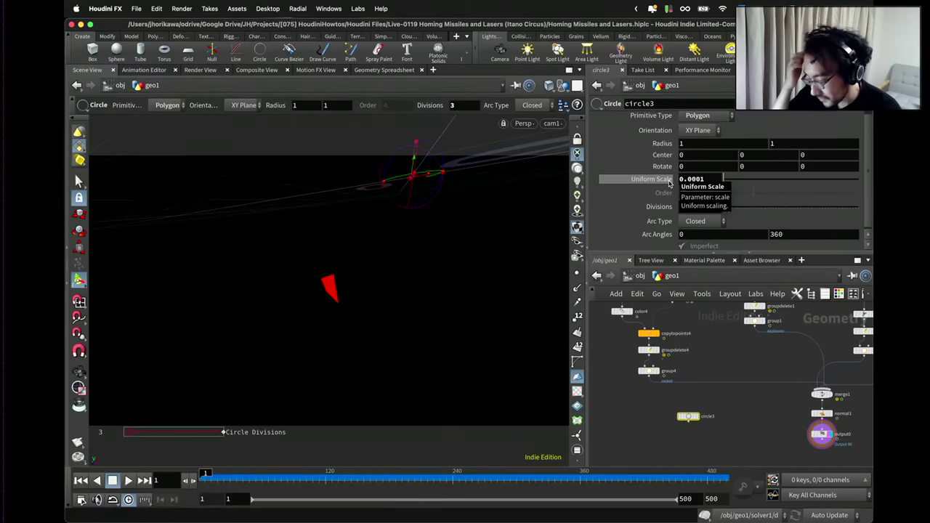
drag(688, 416, 619, 348)
drag(690, 439, 630, 372)
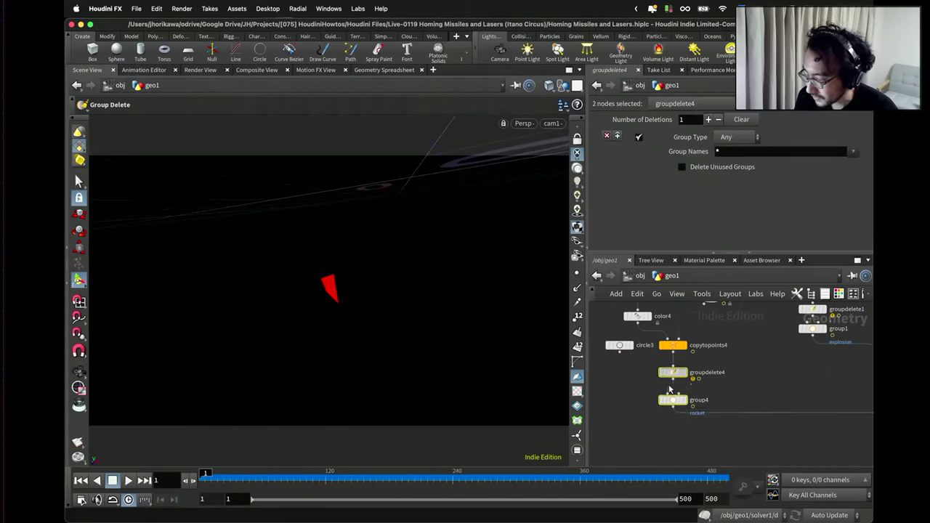
Add merge2 combining circle3 and copytopoints4.
key(Tab)
text(merge)
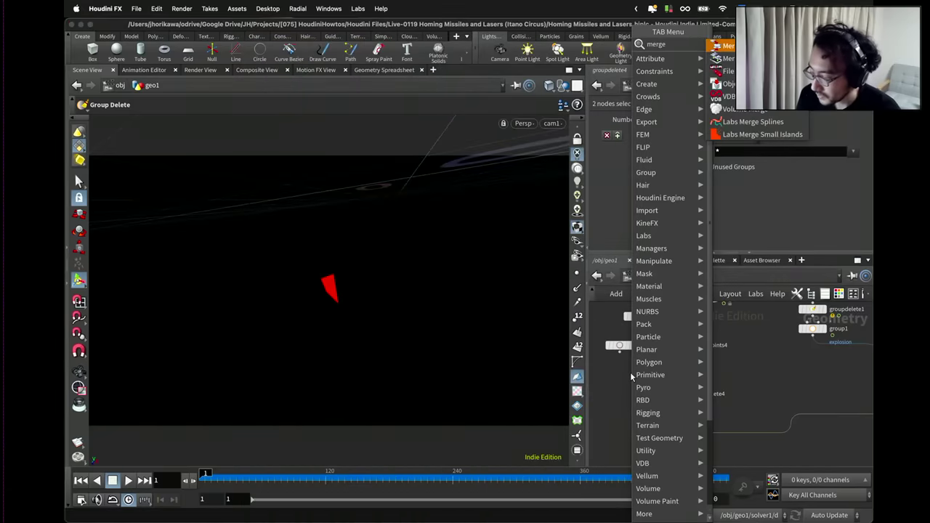
key(Escape)
click(630, 372)
scroll(632, 369, up, 2)
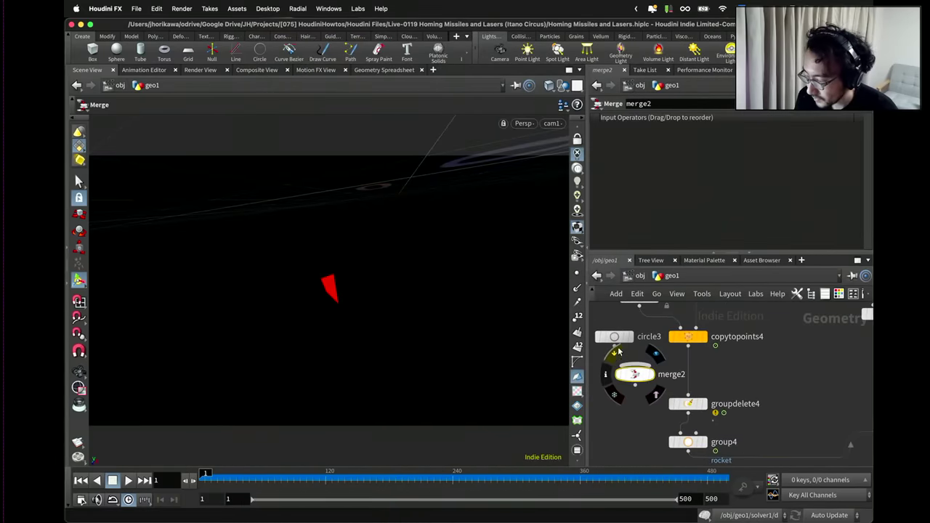
drag(614, 347, 635, 372)
drag(688, 346, 747, 374)
Place merge3 above groupdelete1, wire it into groupdelete1, and tidy the layout.
scroll(647, 376, down, 3)
scroll(792, 373, up, 1)
scroll(747, 374, up, 1)
drag(799, 356, 776, 361)
middle_drag(786, 337, 779, 356)
scroll(774, 358, up, 1)
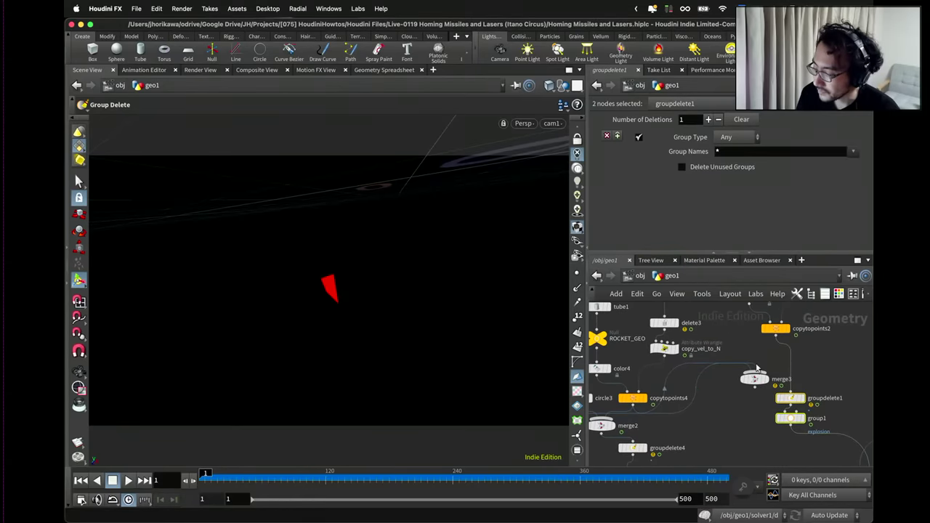
drag(757, 368, 765, 368)
click(790, 389)
middle_drag(791, 389, 629, 358)
key(l)
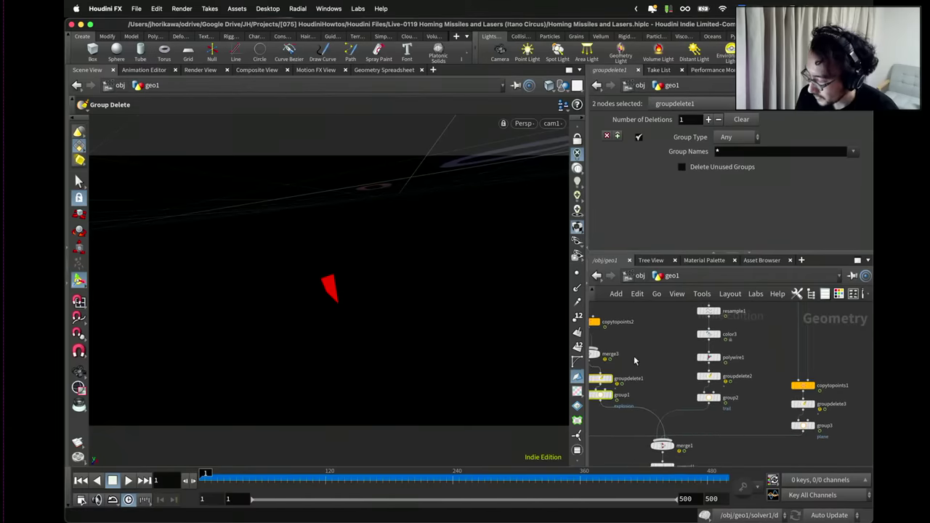
drag(599, 359, 673, 367)
middle_drag(673, 367, 725, 360)
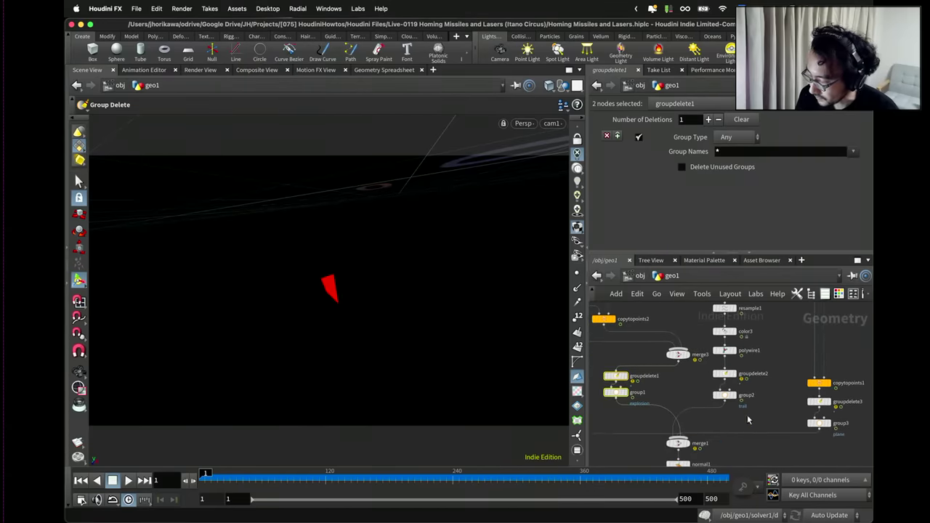
Wire polywire1 of the trail branch into merge3 and place merge3 beneath it.
drag(764, 430, 698, 369)
scroll(681, 365, up, 2)
scroll(707, 352, up, 1)
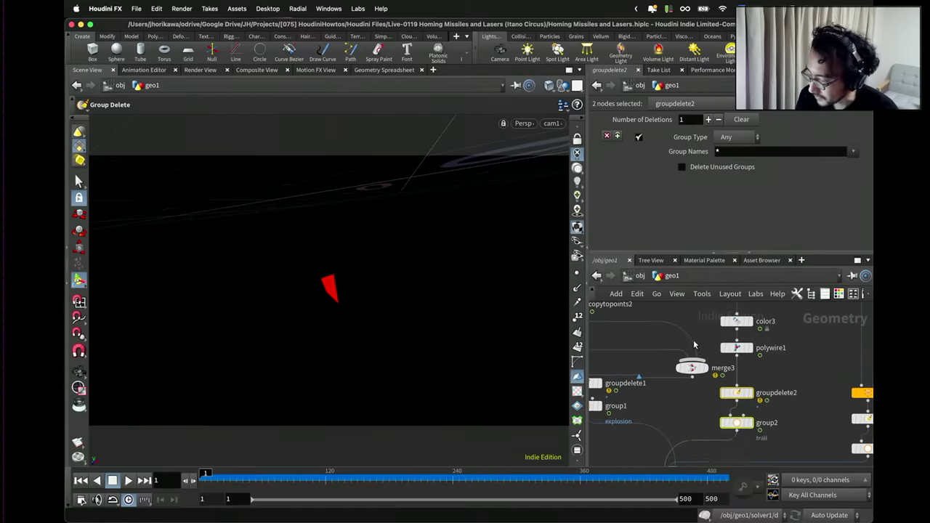
click(734, 356)
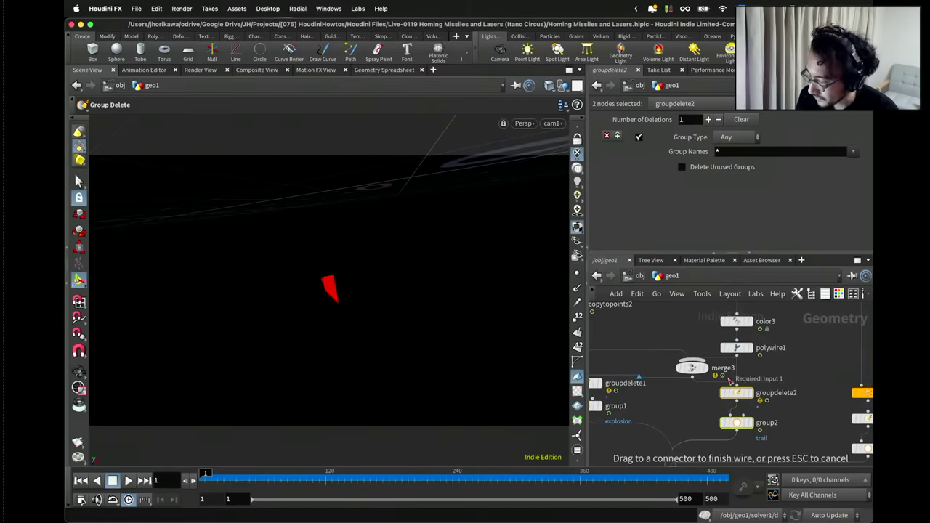
click(691, 361)
drag(690, 368, 732, 372)
Copy merge3 to merge4, wire in copytopoints2, and remove its polywire1 input.
scroll(734, 371, down, 4)
middle_drag(696, 348, 767, 324)
scroll(658, 353, up, 2)
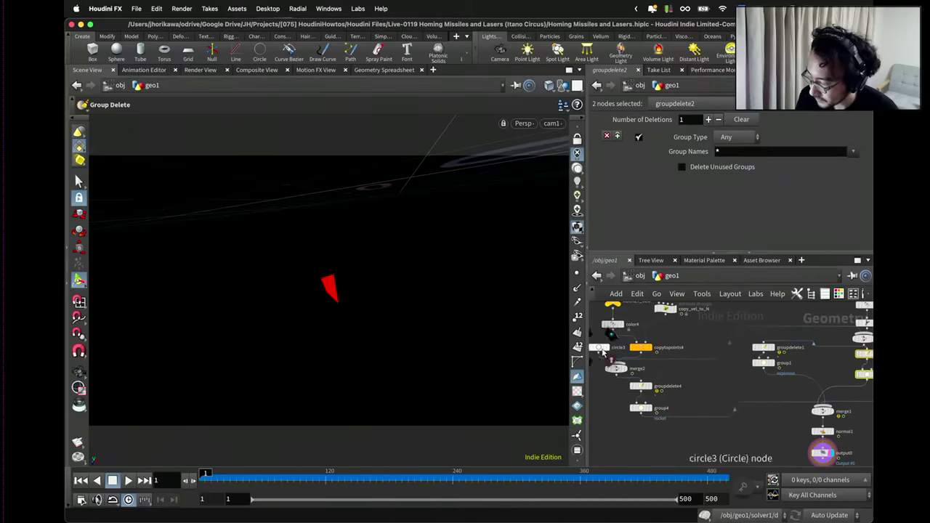
scroll(601, 349, down, 3)
scroll(698, 349, up, 2)
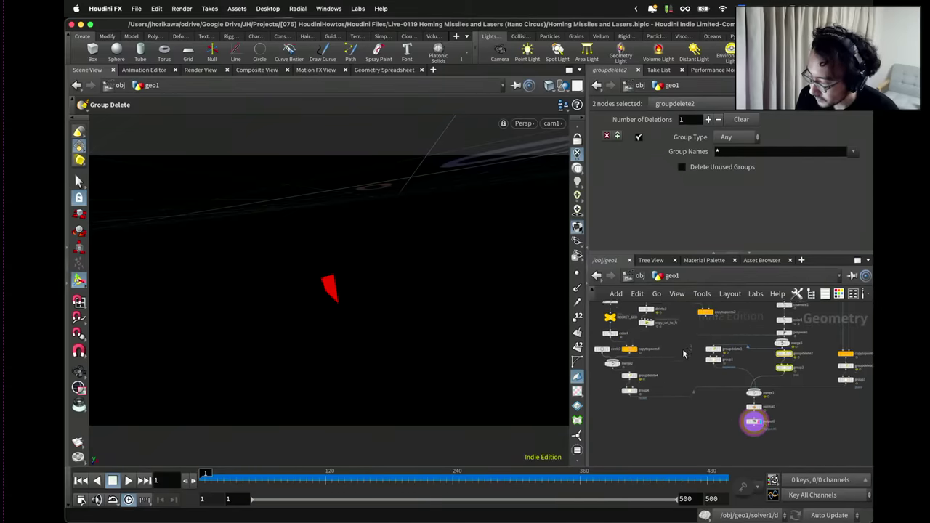
middle_drag(698, 348, 719, 415)
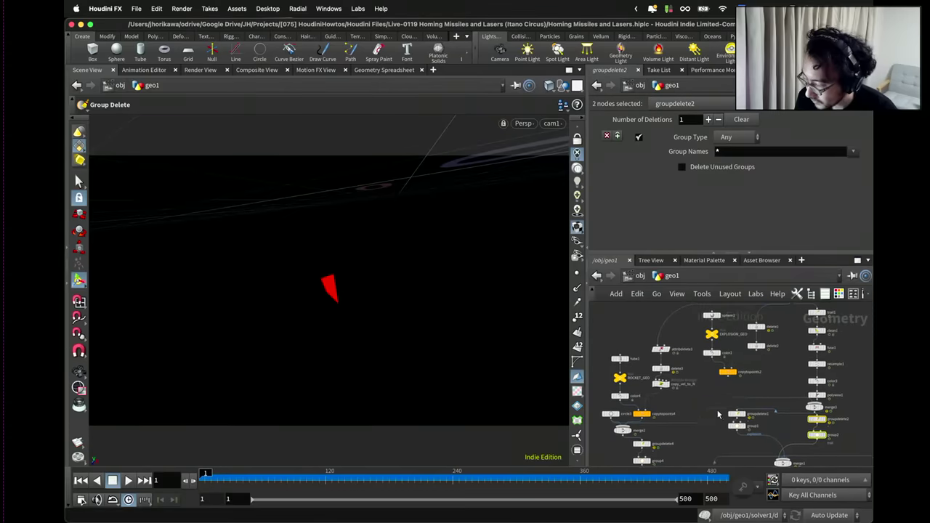
scroll(730, 376, up, 2)
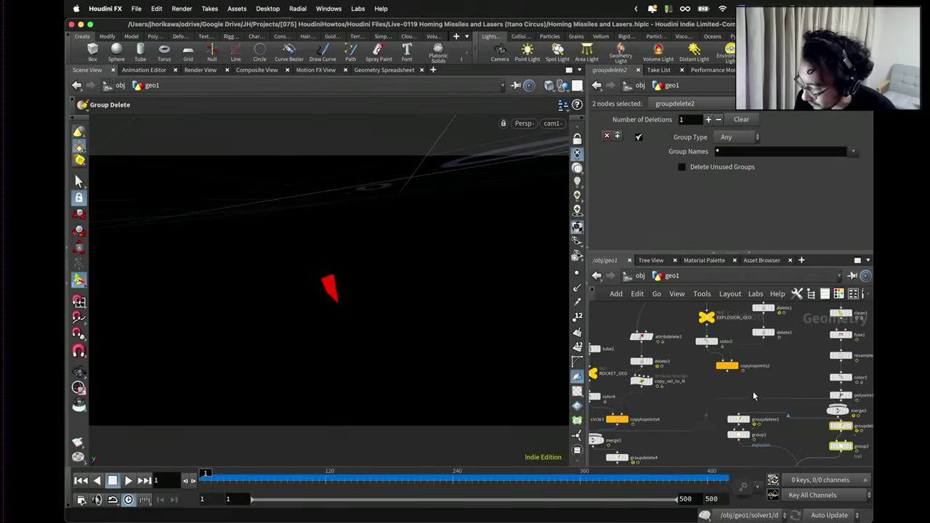
alt+drag(836, 411, 749, 389)
scroll(747, 389, up, 3)
drag(723, 358, 748, 384)
key(Delete)
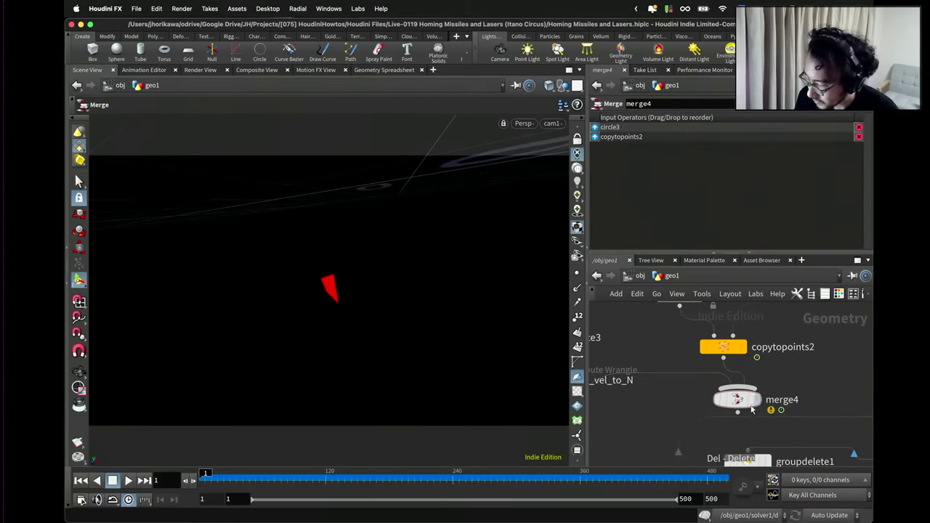
scroll(741, 382, down, 4)
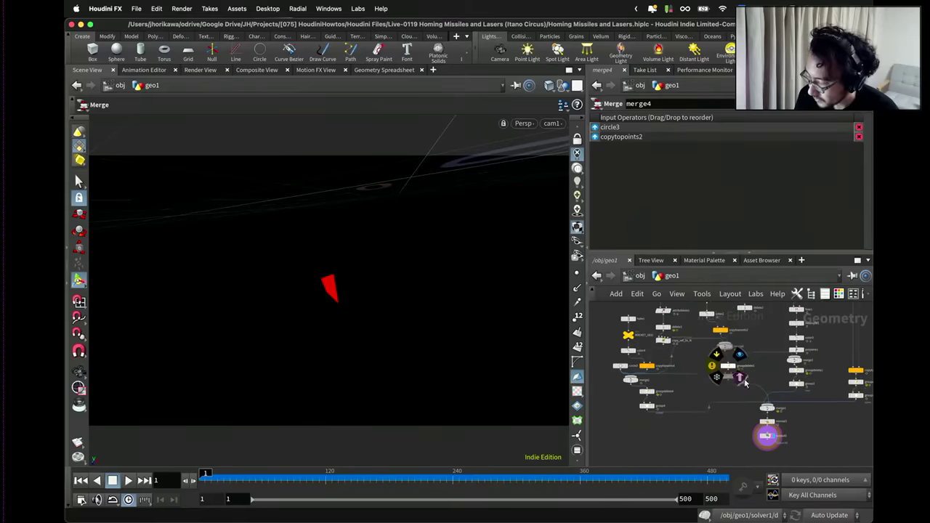
scroll(775, 434, up, 2)
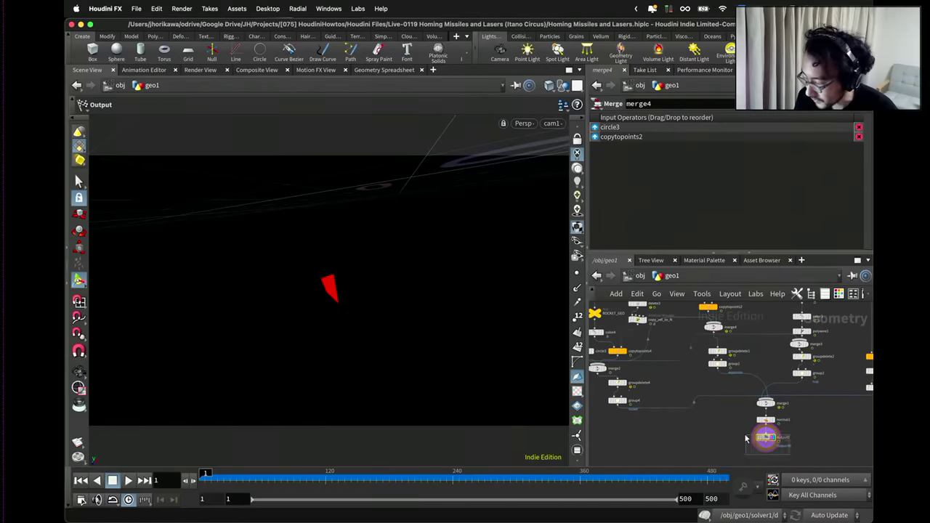
Check output0's point groups, confirming the explosion, rocket and trail memberships.
click(764, 436)
key(alt+shift+g)
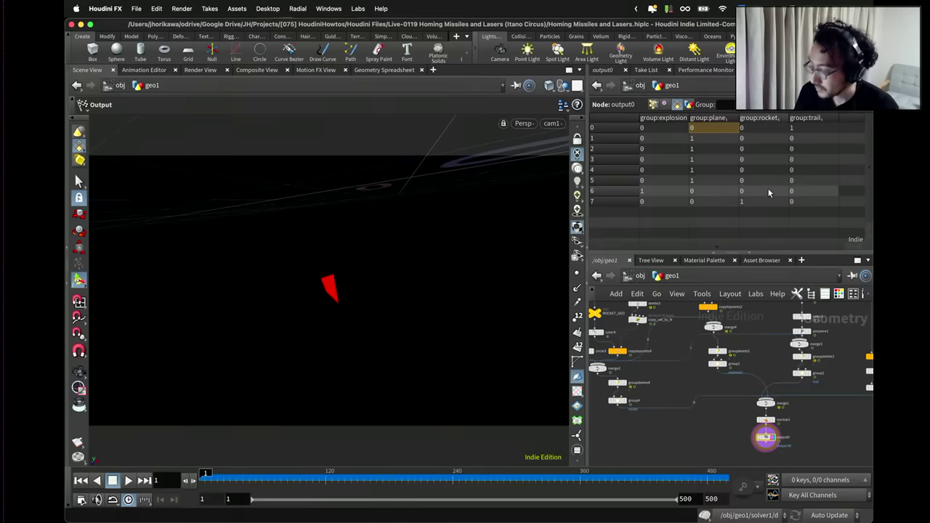
click(667, 192)
click(759, 201)
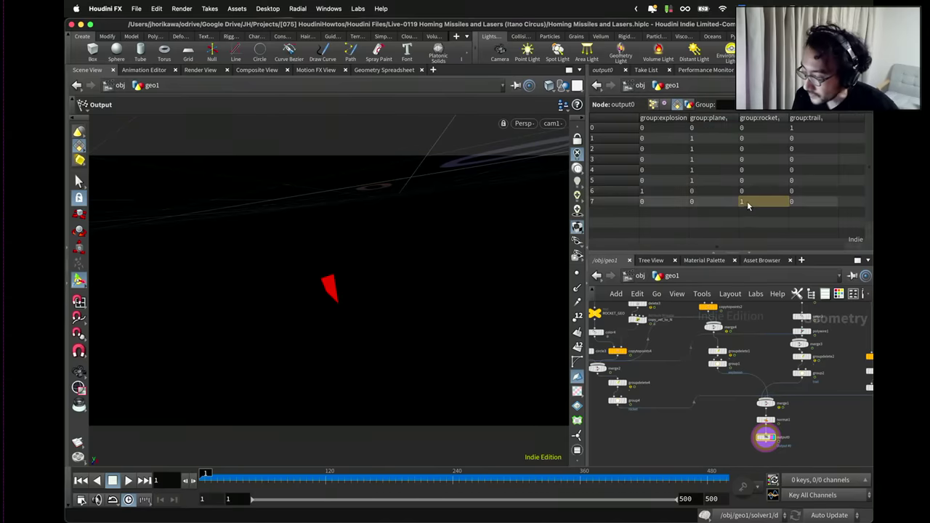
click(796, 128)
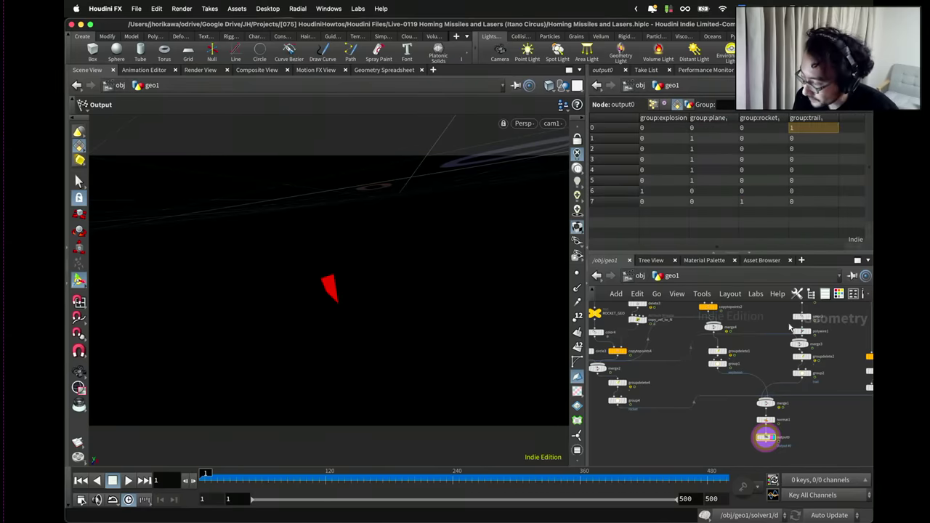
Return to /obj and save Homing Missiles and Lasers.hiplc.
scroll(705, 422, down, 5)
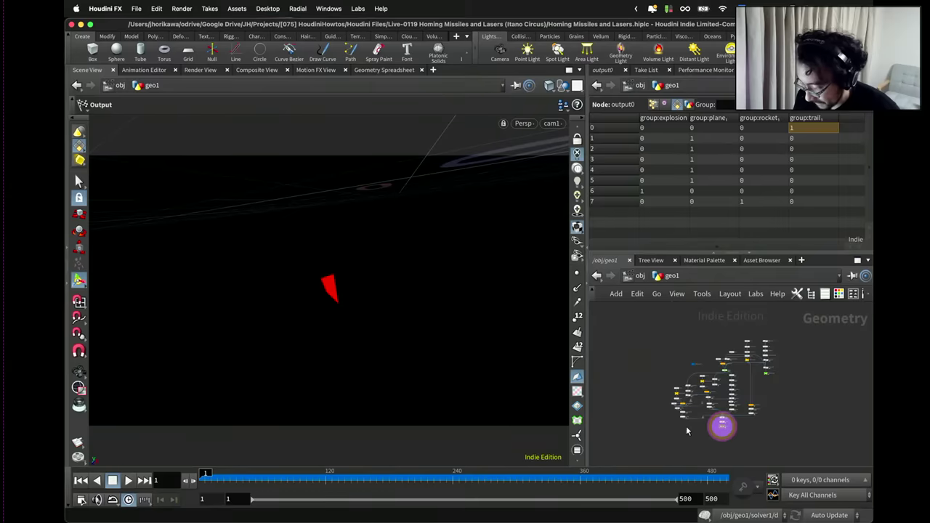
click(640, 277)
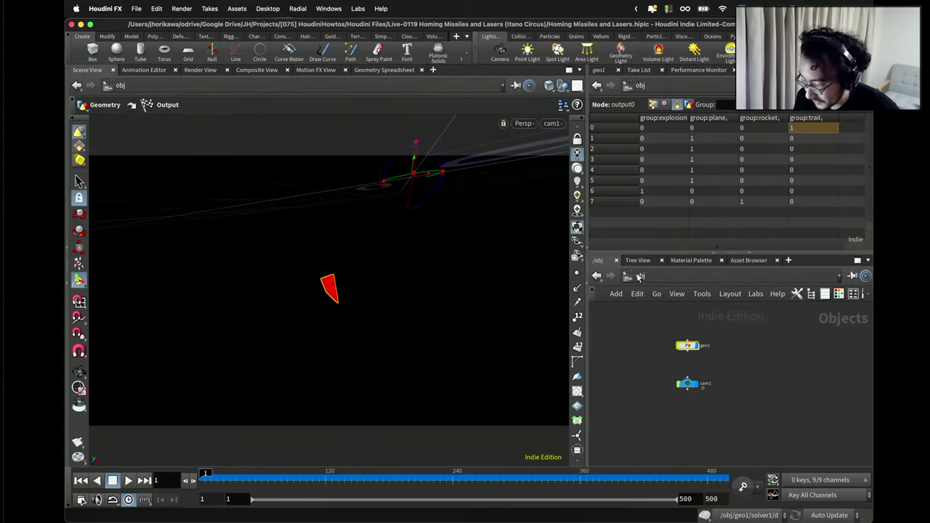
key(super+x)
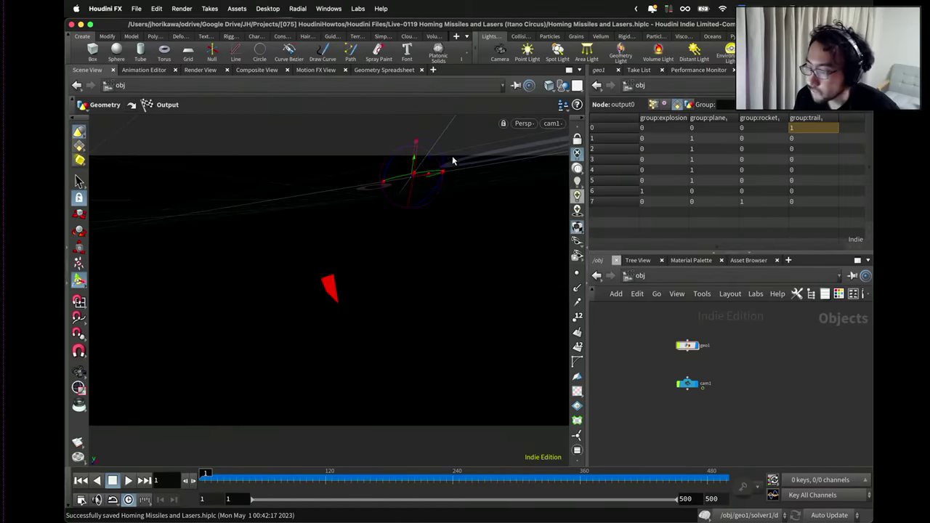
Export frames 1–500 as Alembic to $HIP/output.abc, then show all open windows.
click(137, 8)
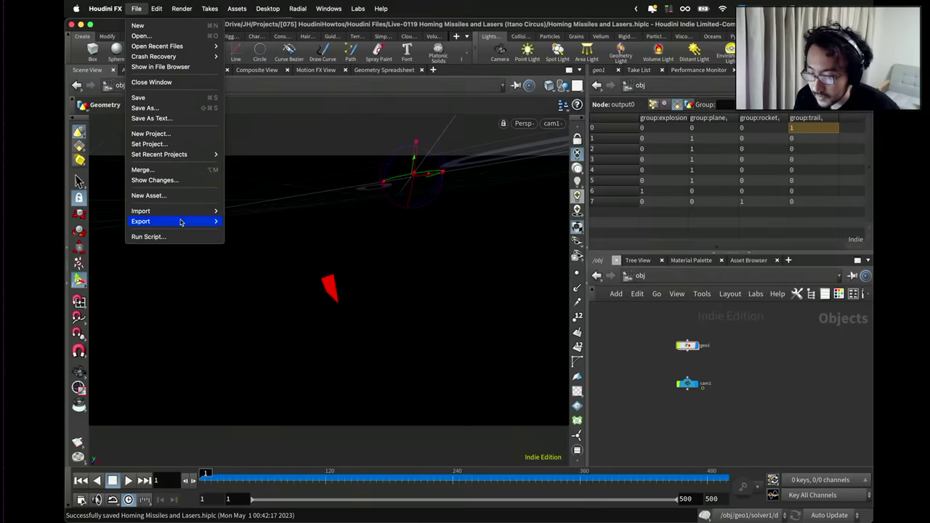
mouse_move(183, 222)
click(240, 221)
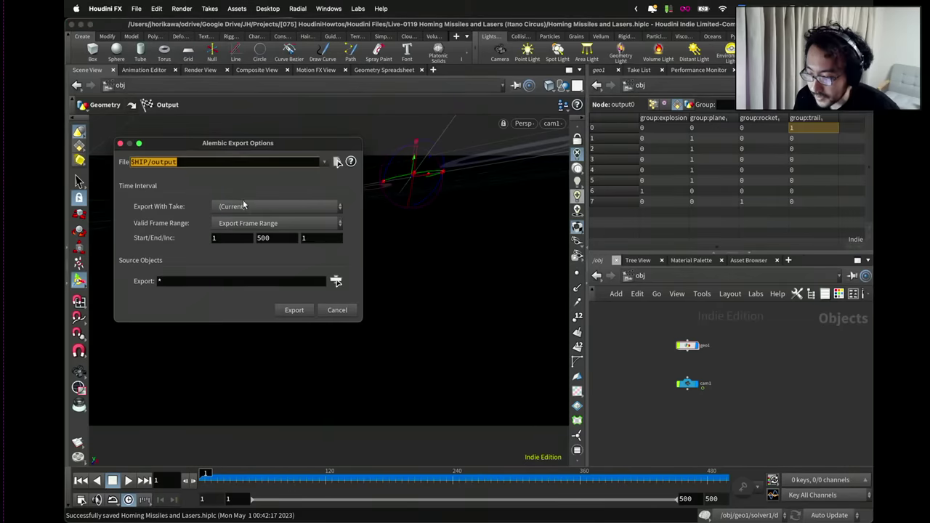
click(335, 163)
double_click(272, 107)
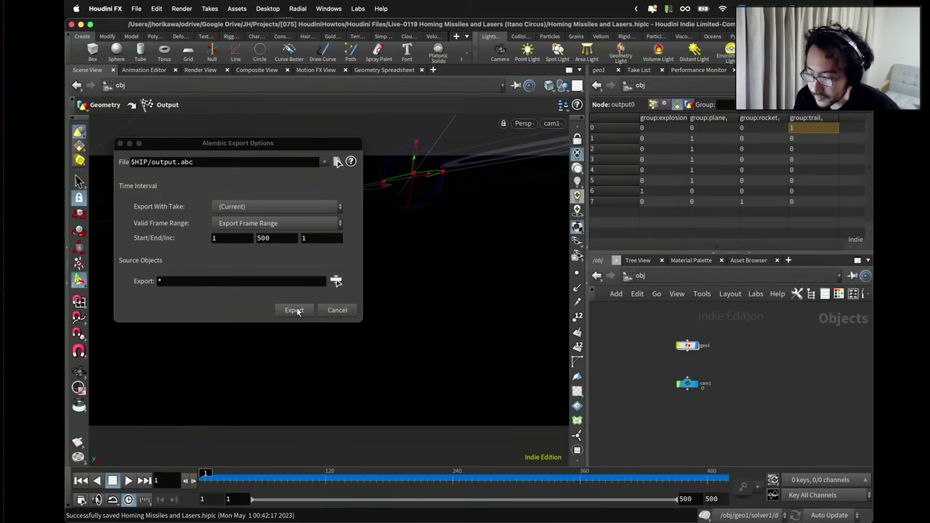
click(296, 311)
click(297, 311)
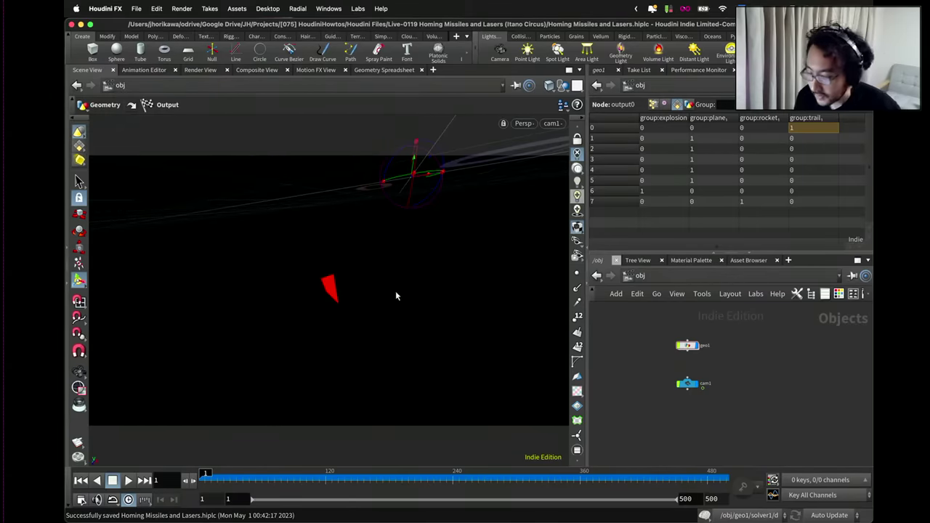
key(ctrl+Up)
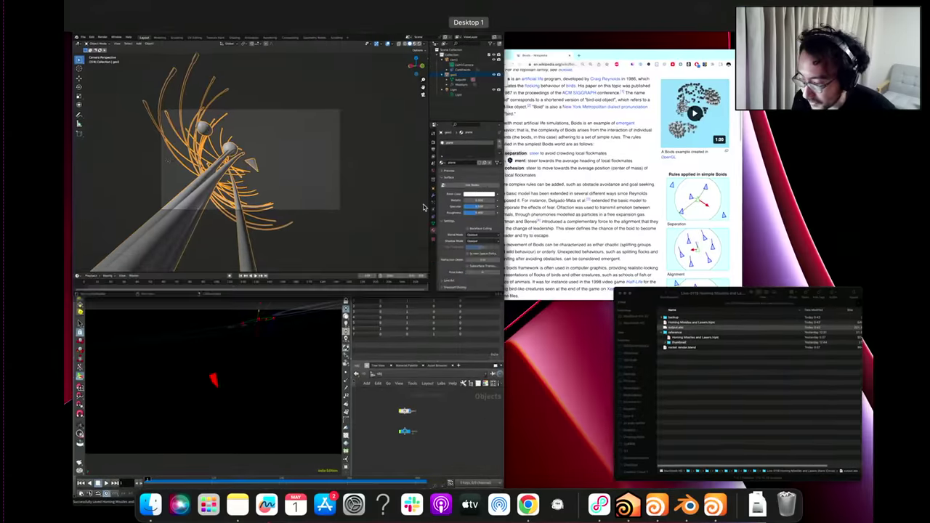
In Blender, delete the old geo1 object and camera.
click(424, 207)
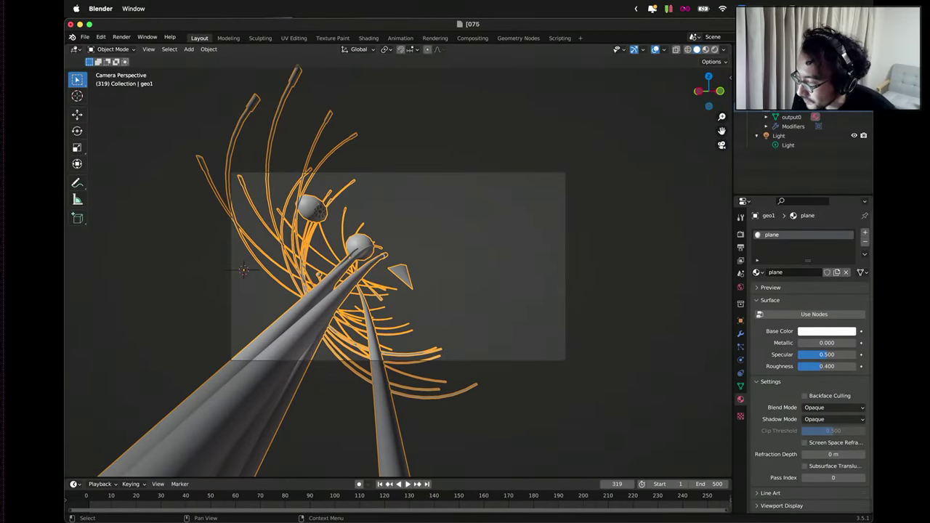
click(781, 106)
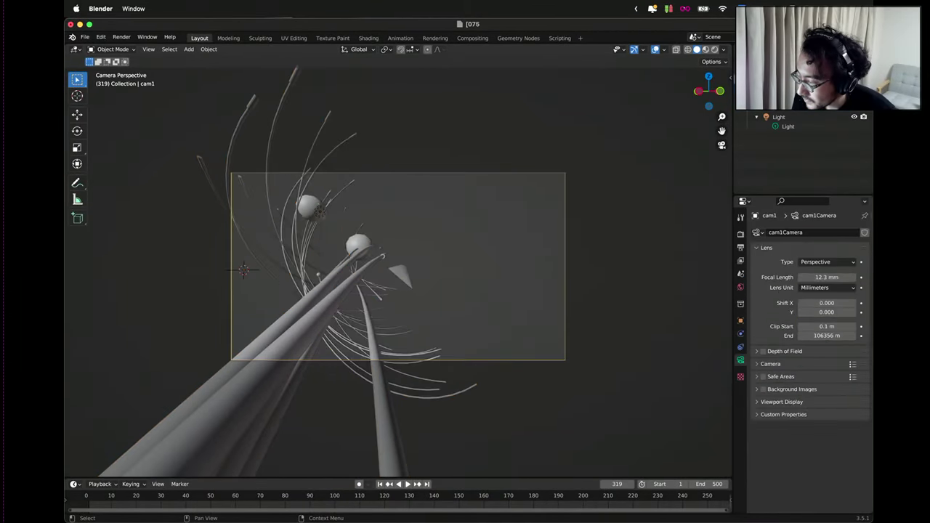
right_click(723, 91)
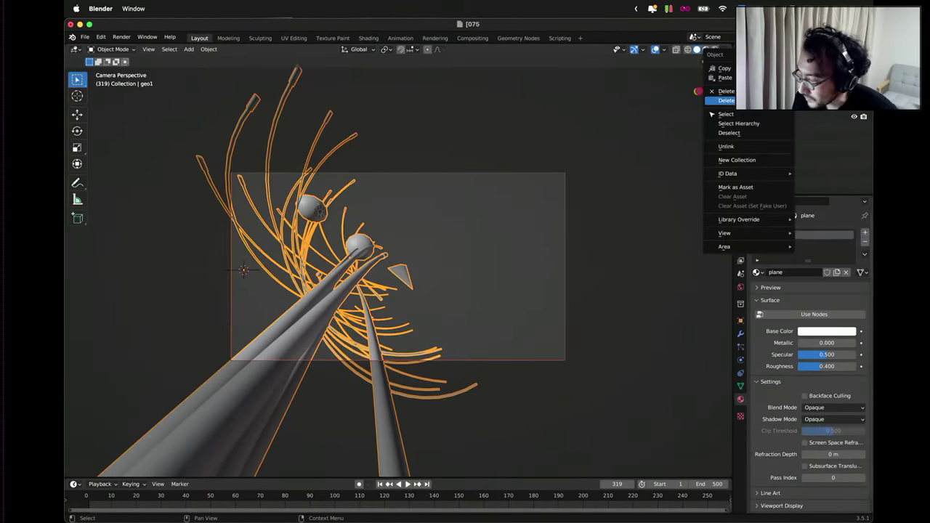
click(727, 100)
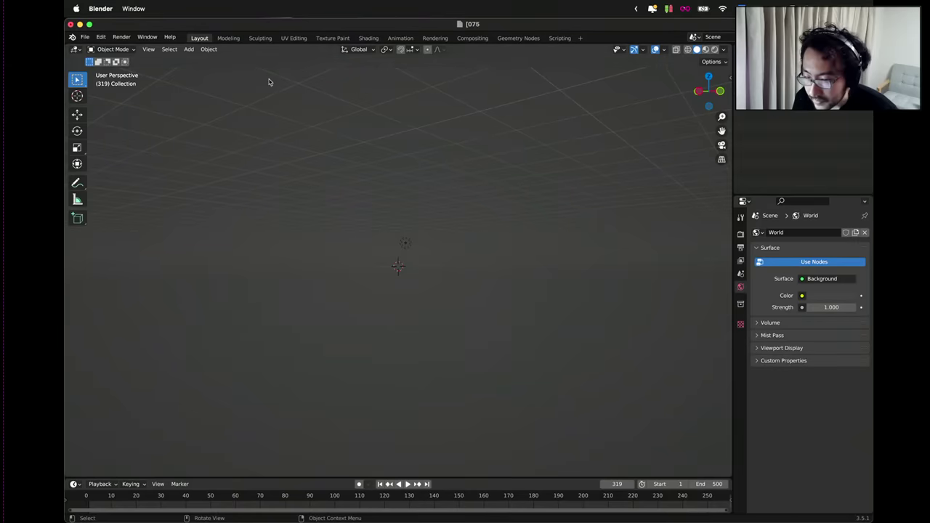
Import output.abc as an Alembic file.
click(88, 40)
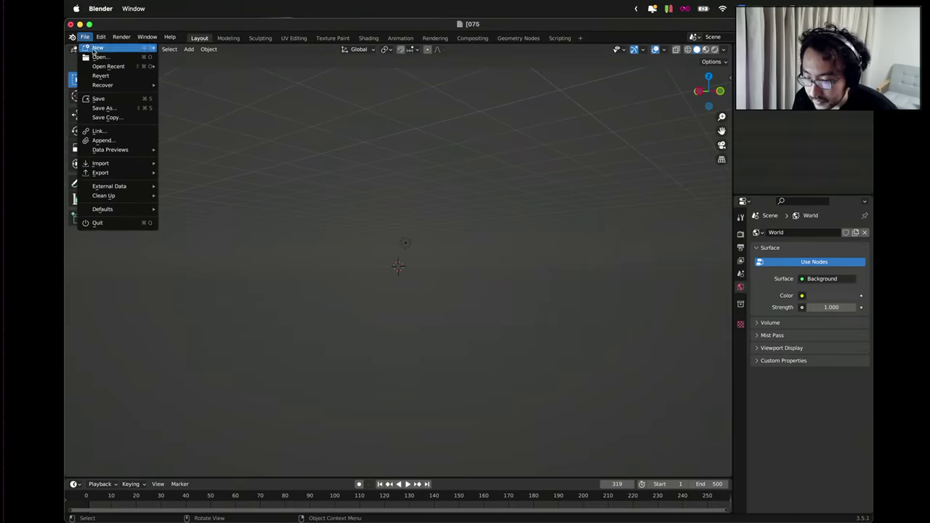
mouse_move(108, 163)
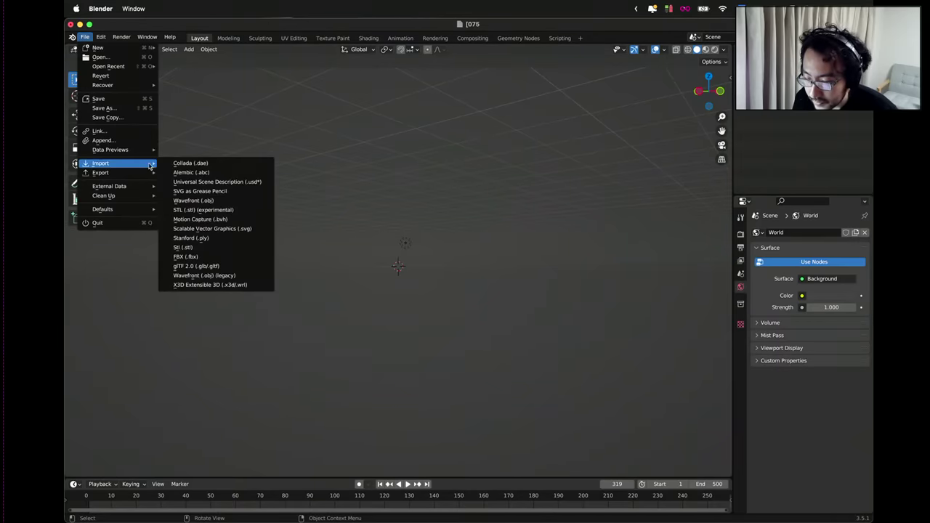
click(194, 173)
double_click(354, 192)
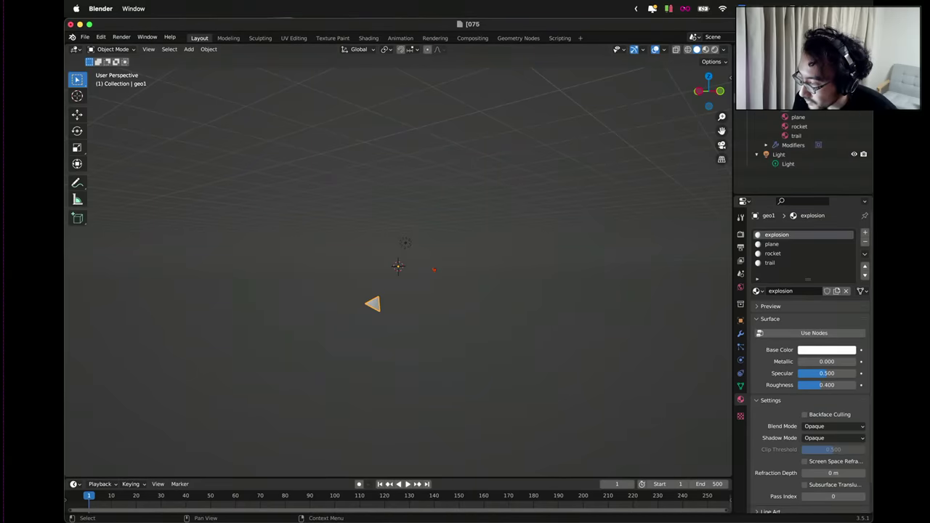
Inspect the imported explosion, plane, rocket and trail materials, then return to Houdini FX.
click(796, 117)
click(795, 127)
click(795, 136)
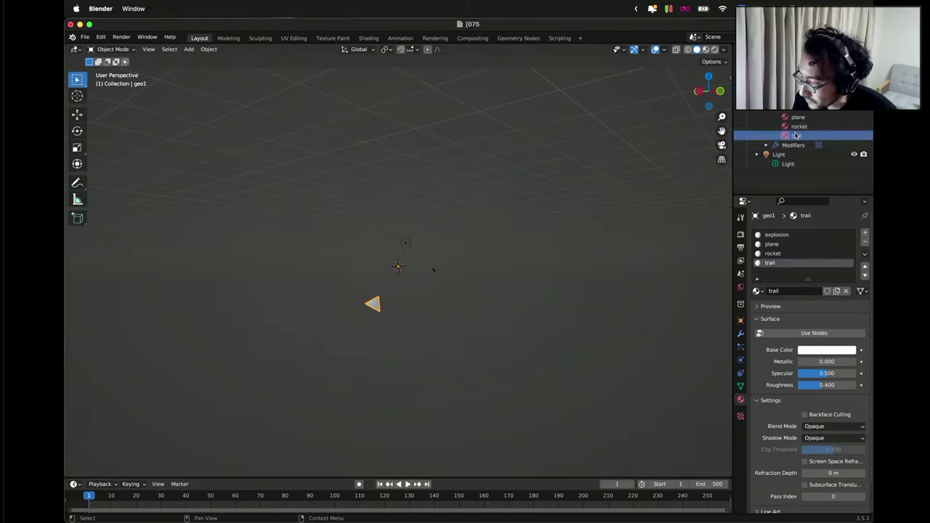
click(795, 126)
click(796, 117)
click(795, 107)
key(ctrl+Up)
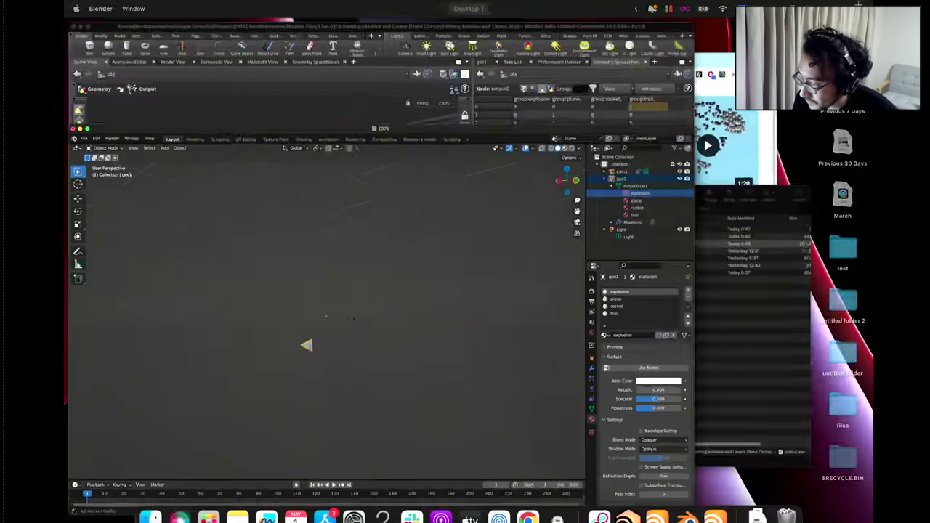
click(407, 174)
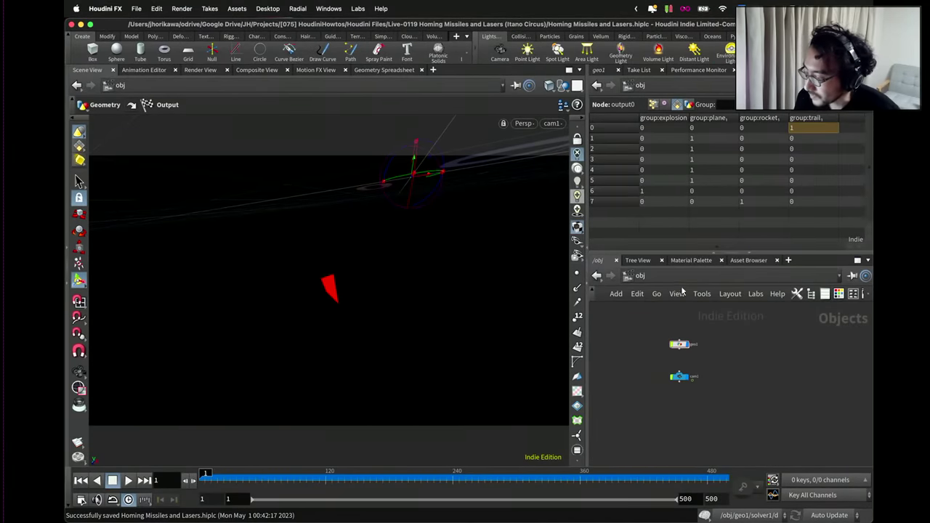
Delete the four Principled Shader nodes in the /mat network.
click(631, 278)
click(649, 320)
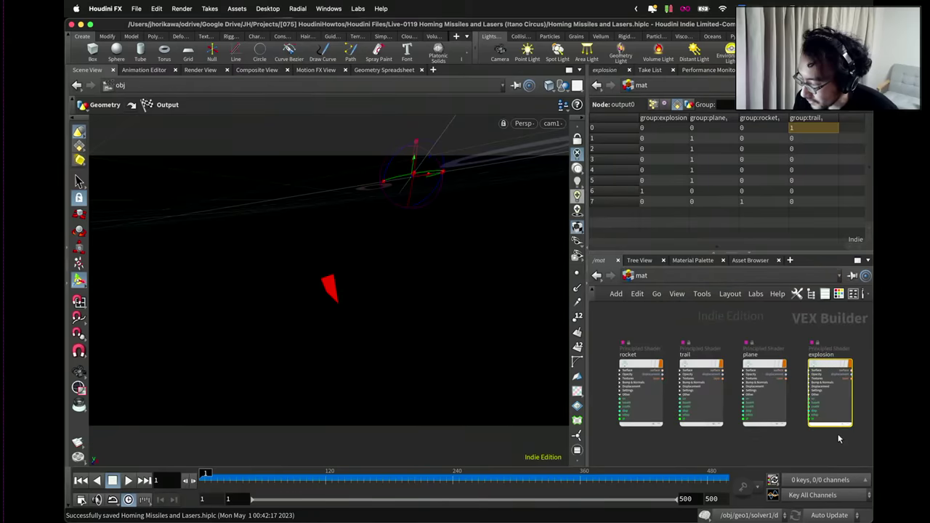
drag(840, 439, 628, 355)
key(Delete)
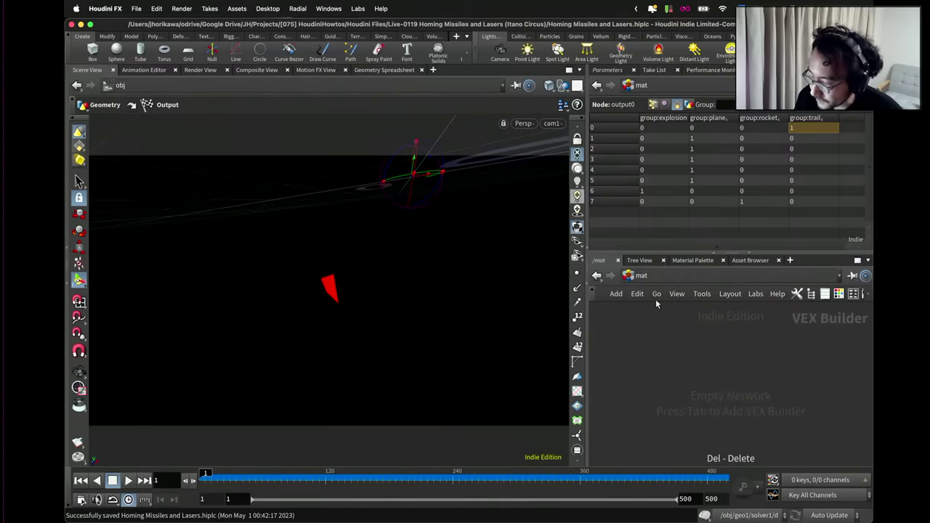
Return the network view to /obj and bring Blender to the front.
click(631, 276)
click(672, 327)
key(ctrl+Up)
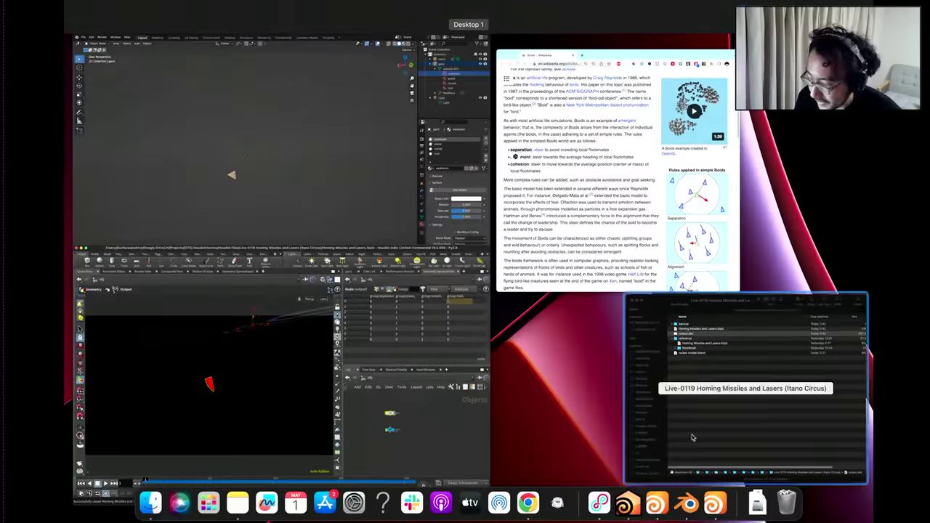
click(427, 234)
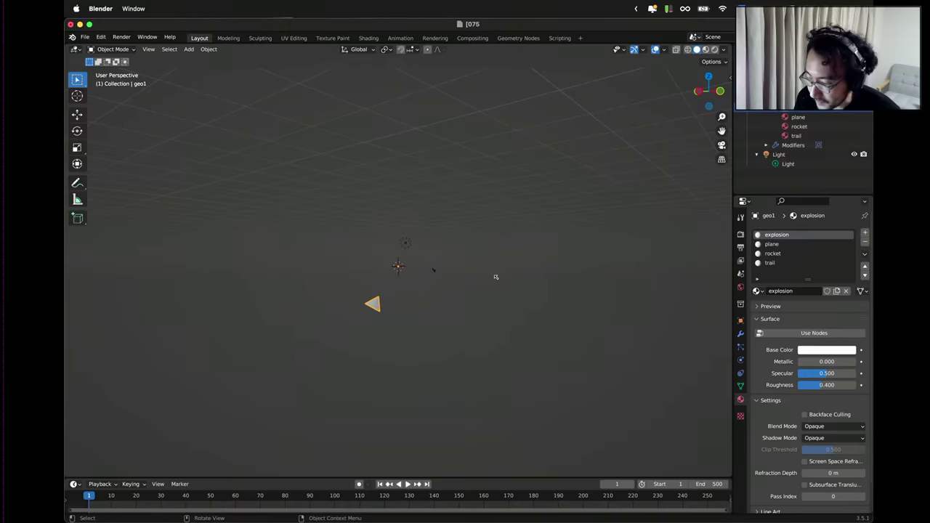
Scrub to frame 176 and preview the trails in Rendered viewport shading.
key(space)
drag(319, 502, 523, 515)
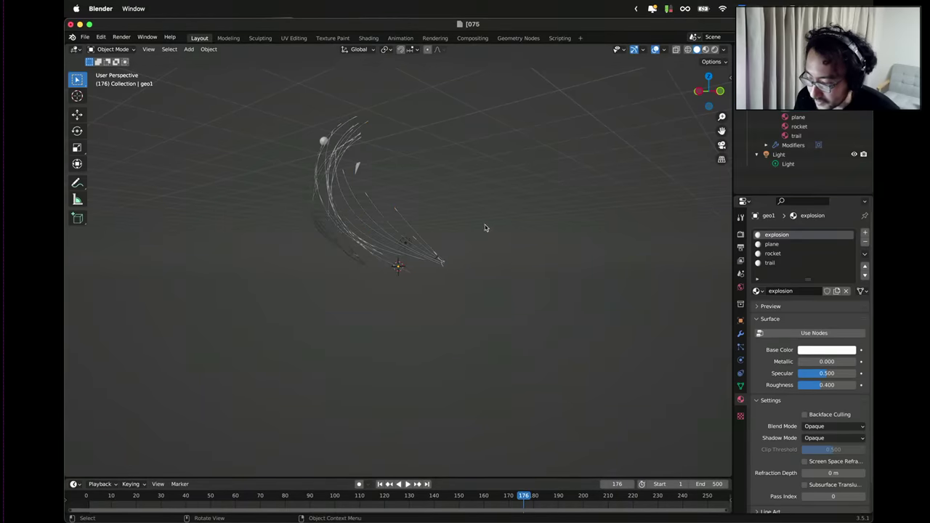
middle_drag(486, 227, 512, 272)
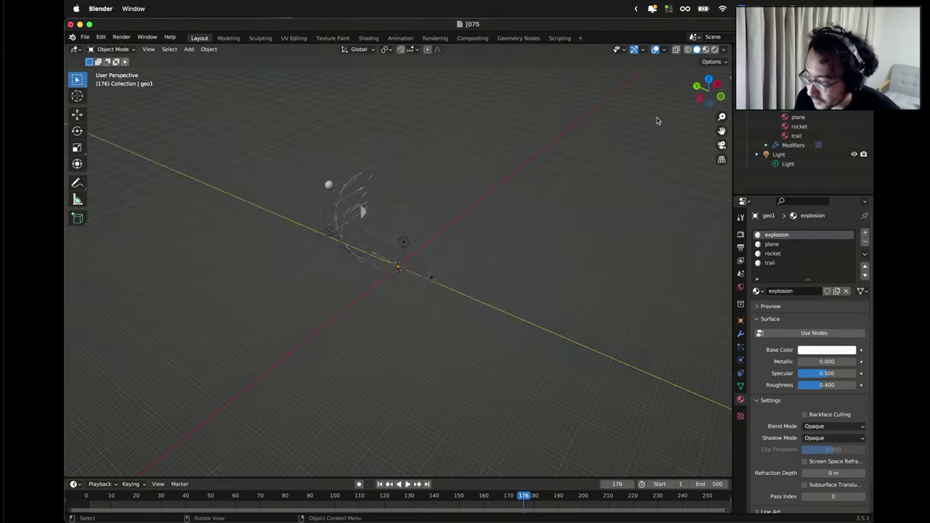
click(714, 50)
middle_drag(550, 145, 424, 194)
scroll(377, 115, up, 3)
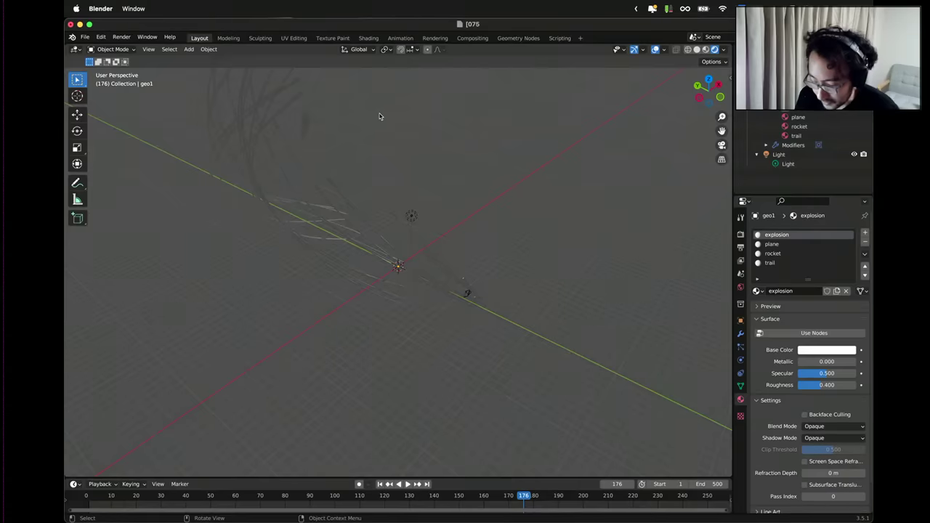
middle_drag(379, 117, 523, 207)
Keep Eevee as the render engine and turn on Bloom in Render Properties.
click(741, 234)
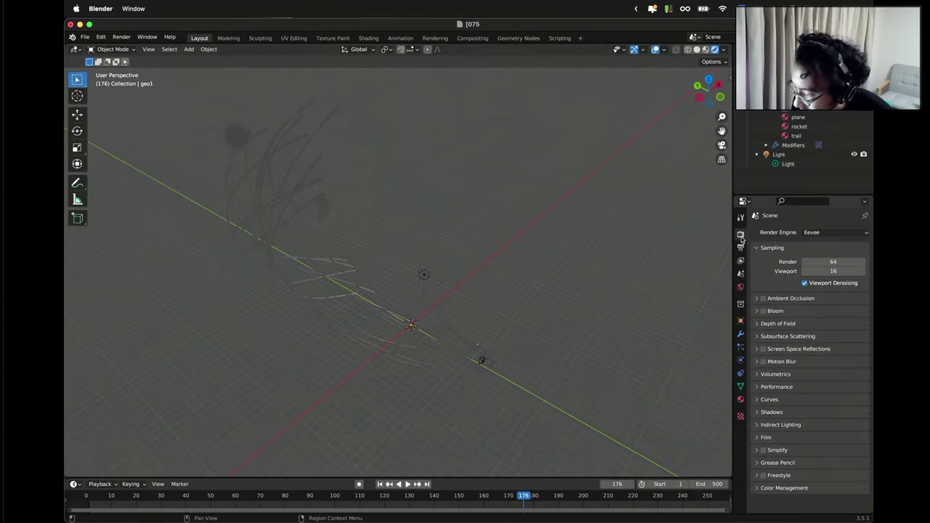
click(826, 232)
click(826, 235)
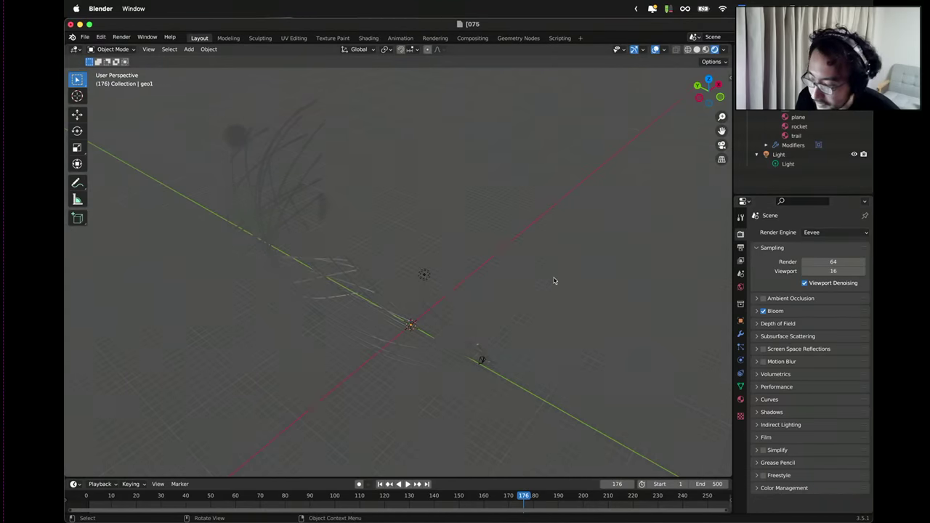
middle_drag(553, 280, 560, 283)
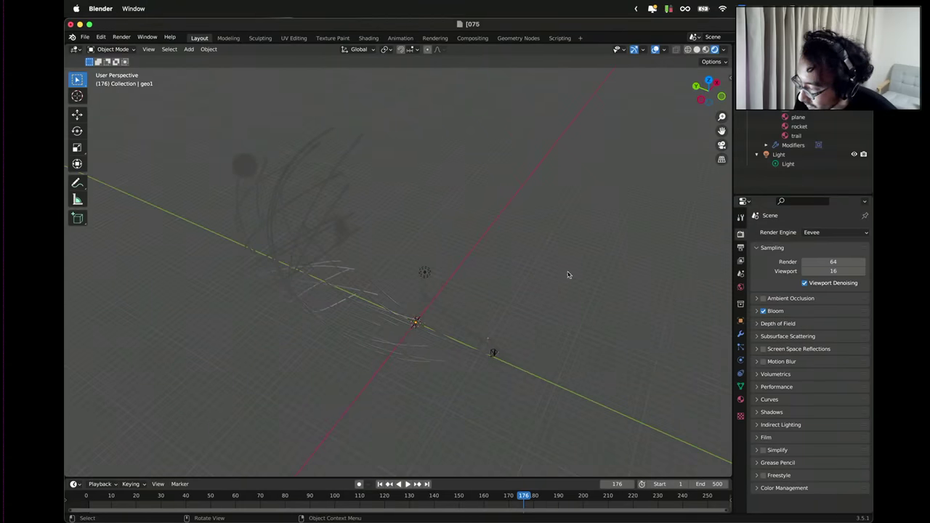
Set the World Background colour value to 0 so it is black.
click(741, 249)
click(741, 260)
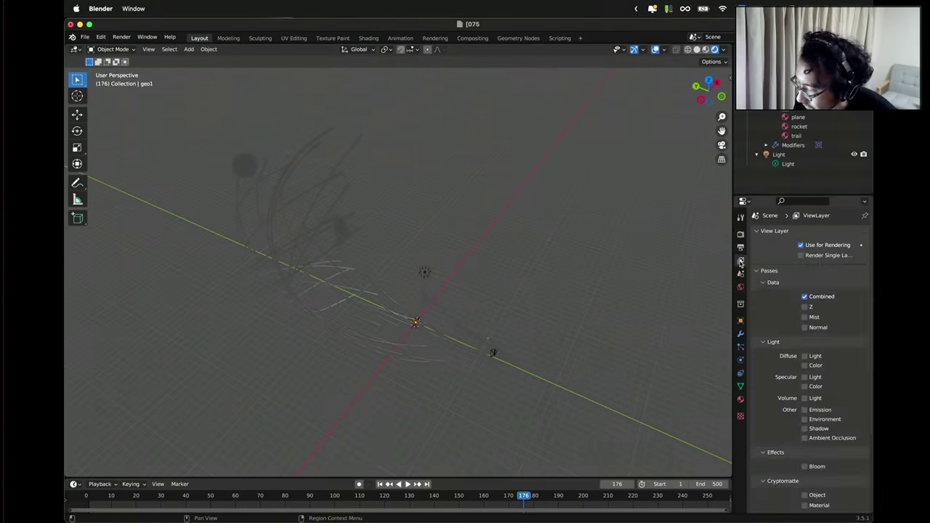
click(741, 276)
click(741, 288)
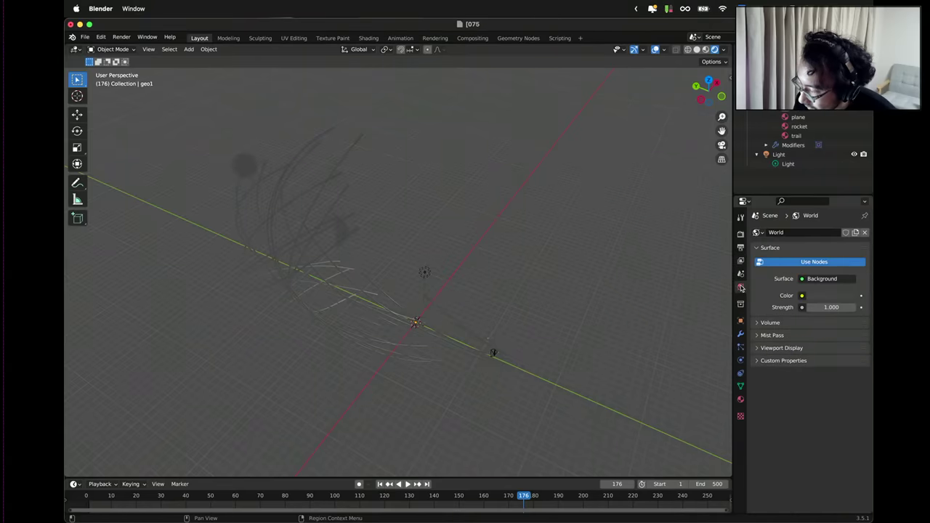
click(815, 279)
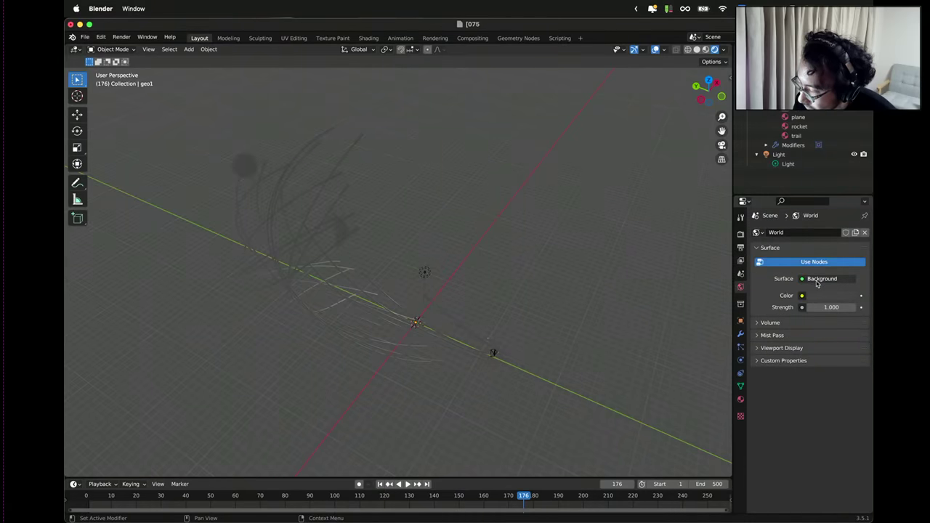
click(816, 296)
drag(848, 210, 849, 227)
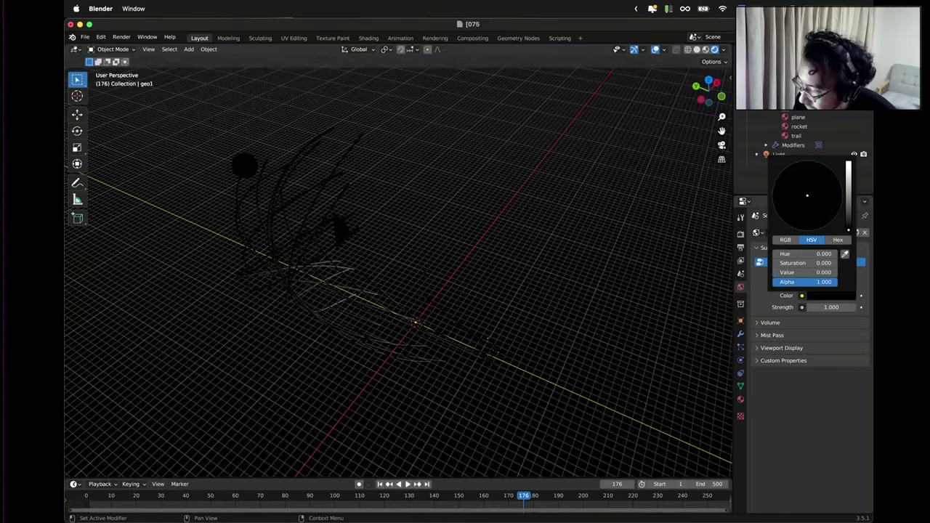
Orbit around the trails to inspect them against the dark backdrop.
middle_drag(588, 263, 557, 168)
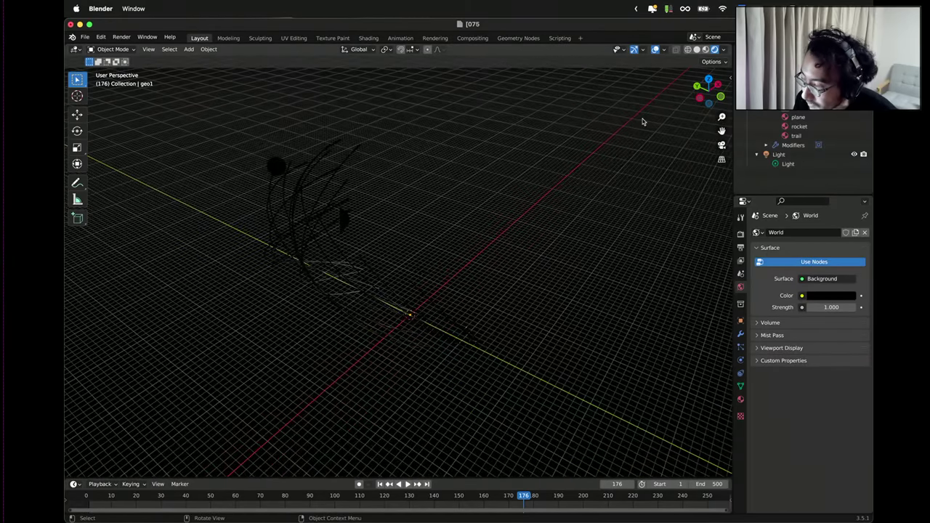
middle_drag(507, 183, 519, 201)
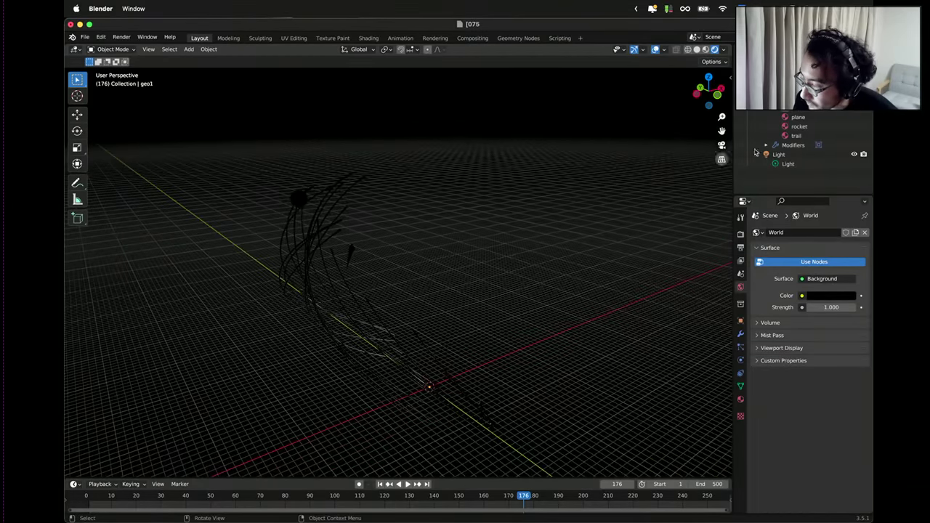
click(794, 137)
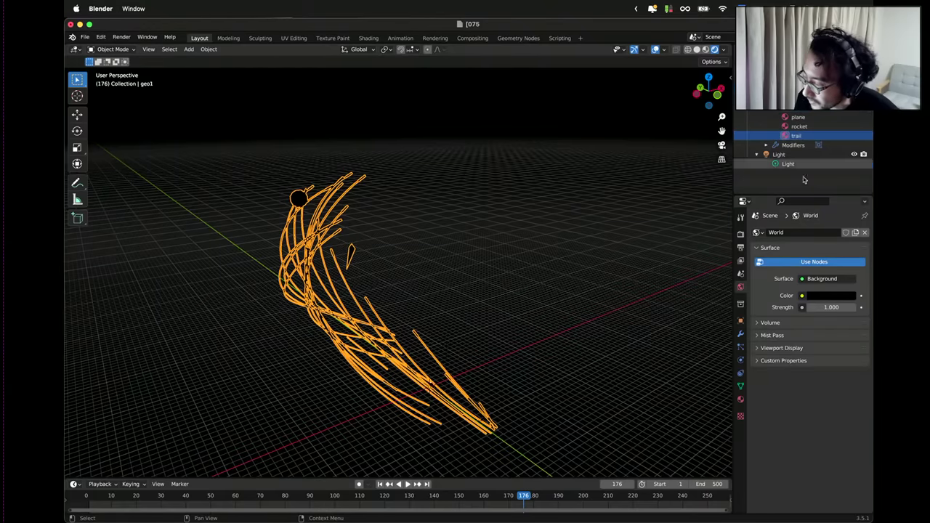
click(686, 249)
middle_drag(685, 249, 628, 247)
key(shift)
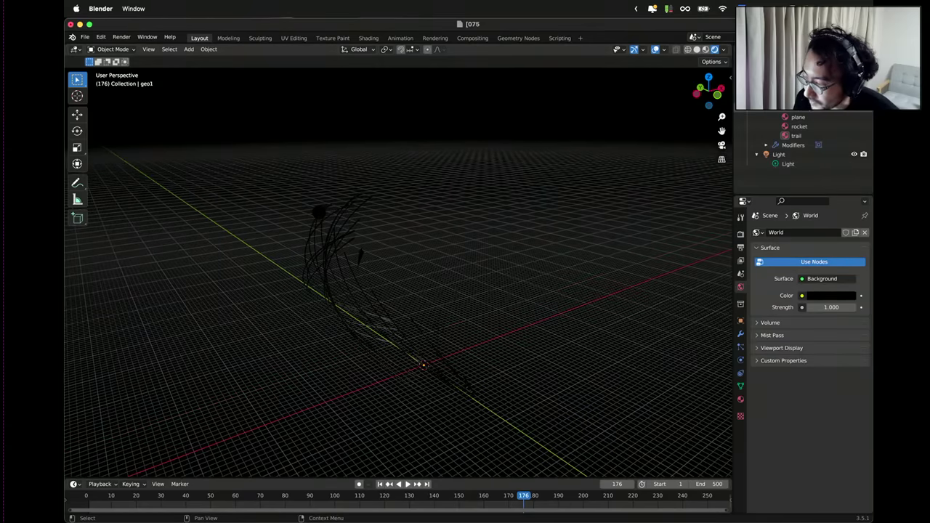
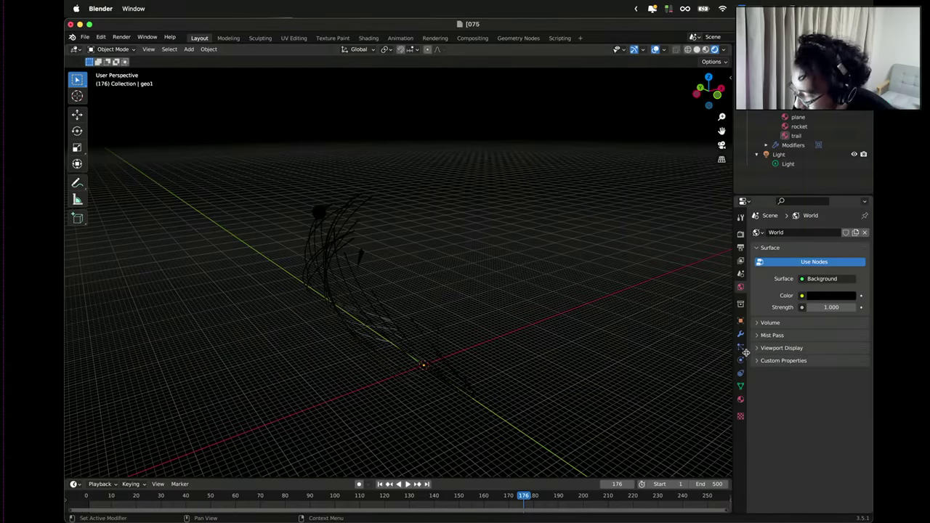
Enable nodes on the explosion material and split the 3D viewport into two areas.
click(741, 400)
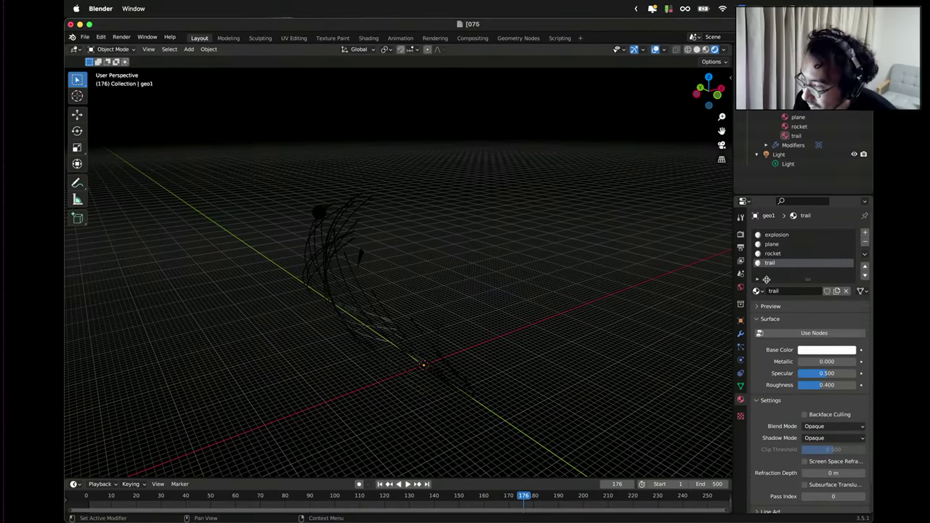
click(778, 235)
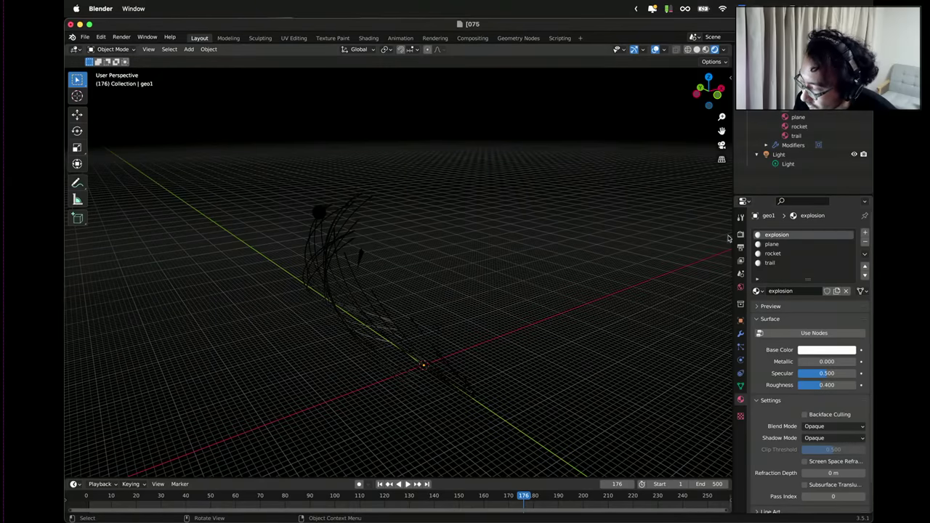
click(791, 332)
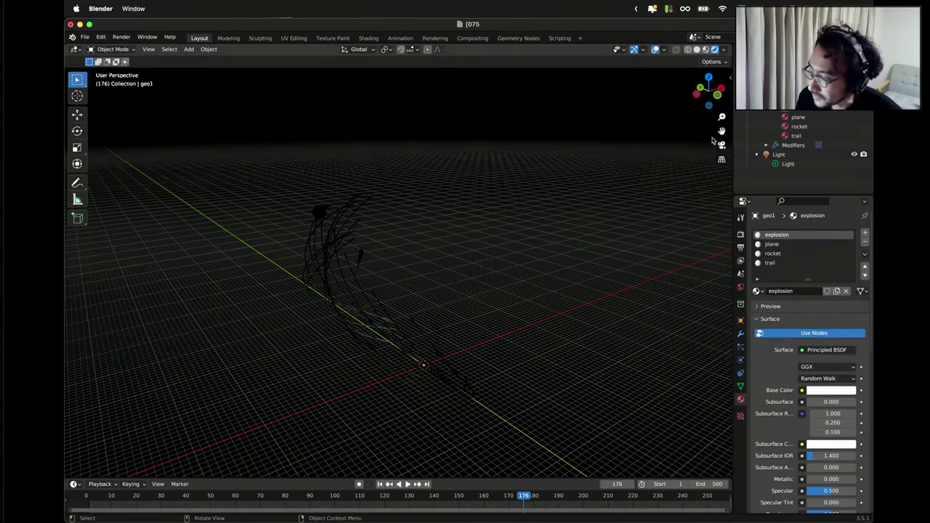
drag(728, 46, 554, 49)
Make the new area a wider Shader Editor zoomed in on the Principled BSDF and Material Output nodes.
click(564, 49)
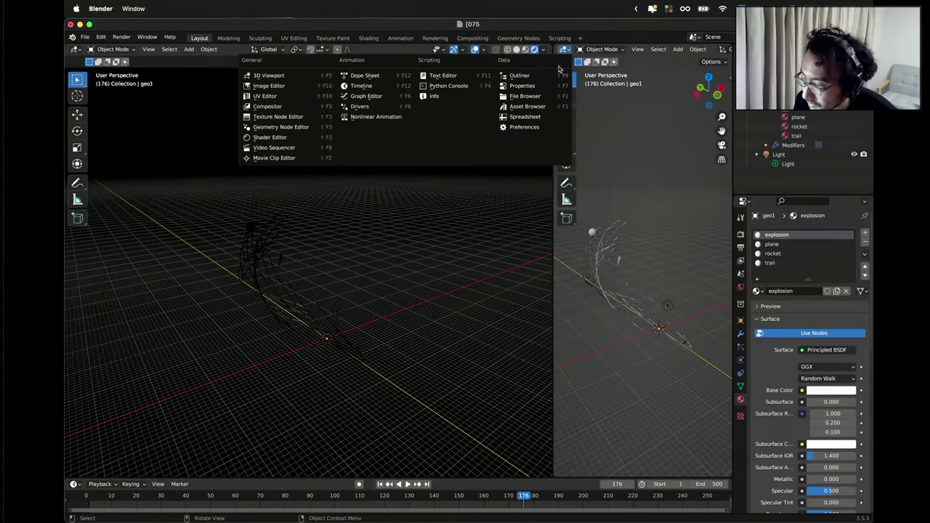
click(278, 138)
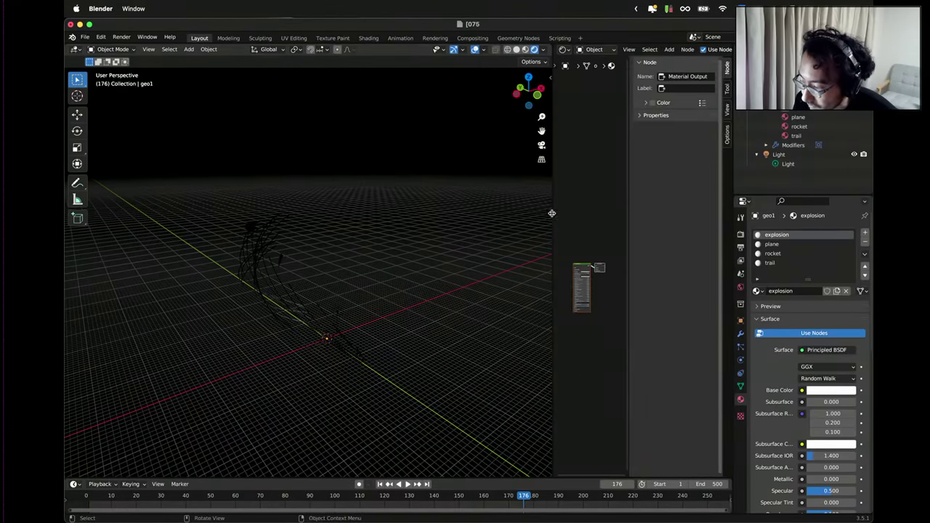
drag(553, 214, 422, 214)
scroll(526, 281, up, 5)
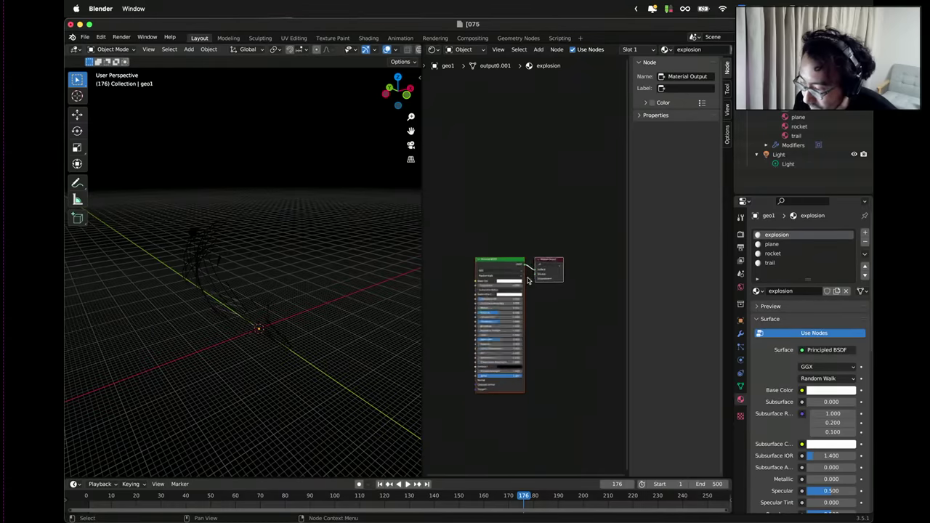
scroll(526, 268, up, 2)
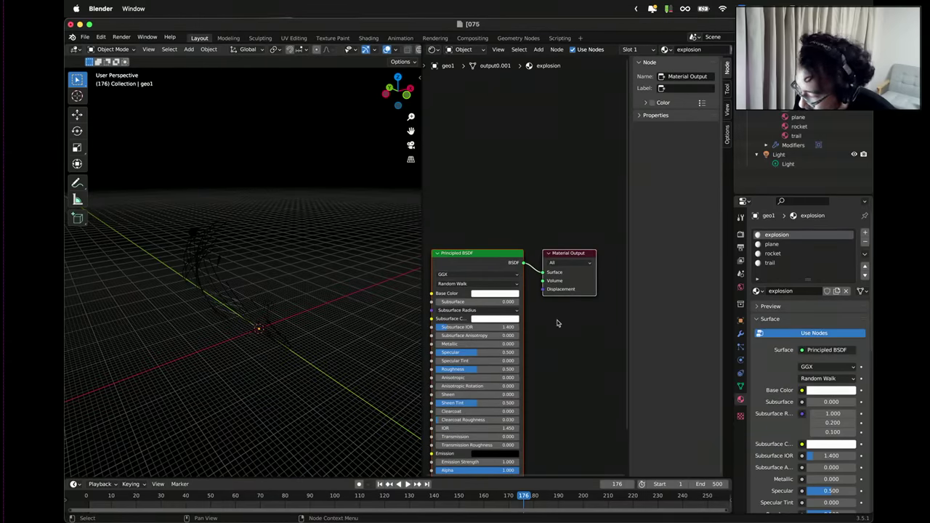
scroll(557, 327, down, 1)
scroll(555, 333, down, 1)
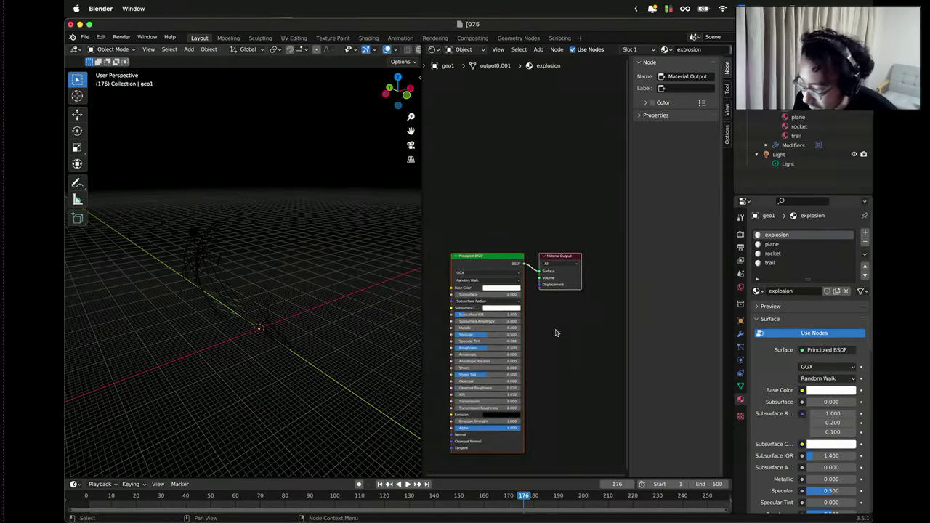
scroll(555, 333, up, 3)
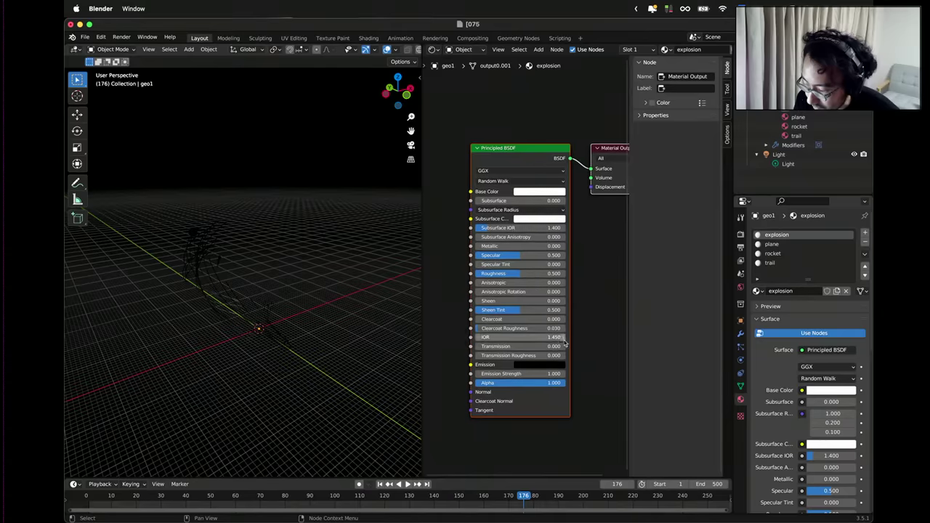
scroll(565, 341, up, 1)
Give the explosion a full-brightness orange emission colour at Emission Strength 50.
click(539, 383)
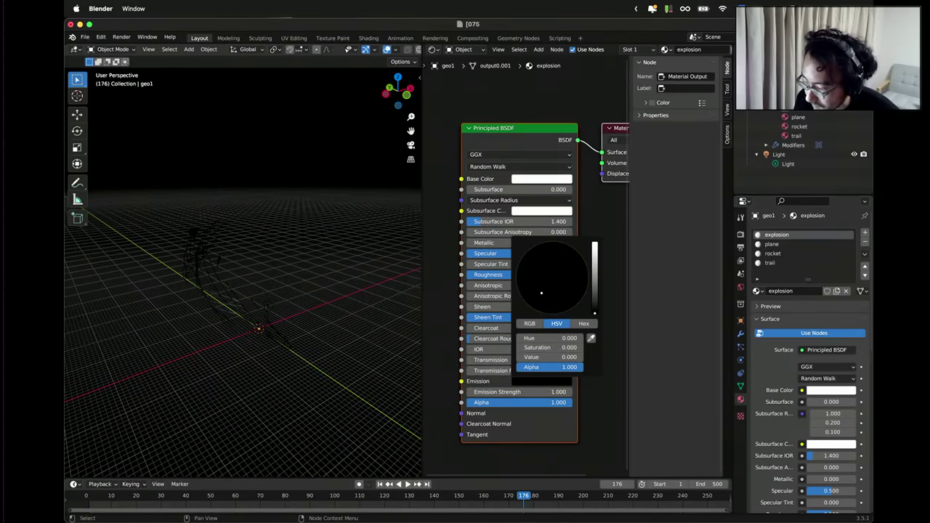
drag(592, 276, 594, 245)
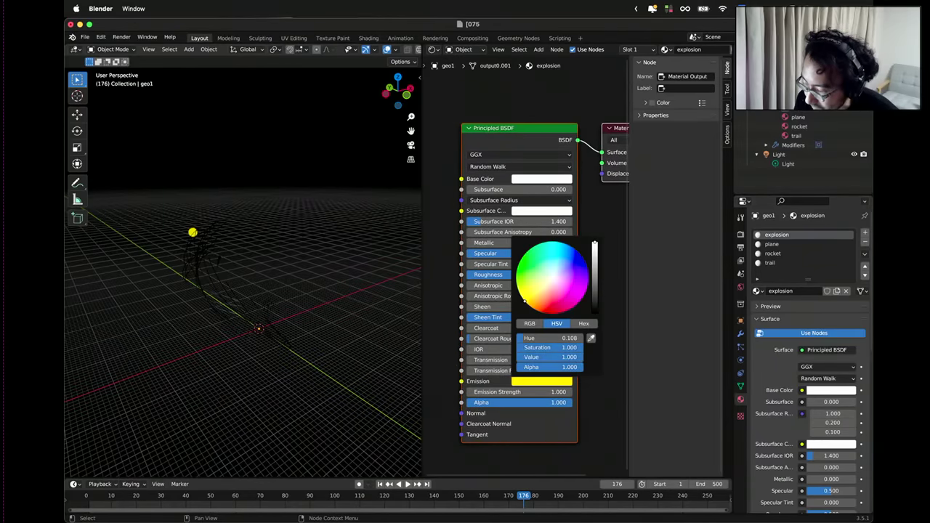
click(538, 313)
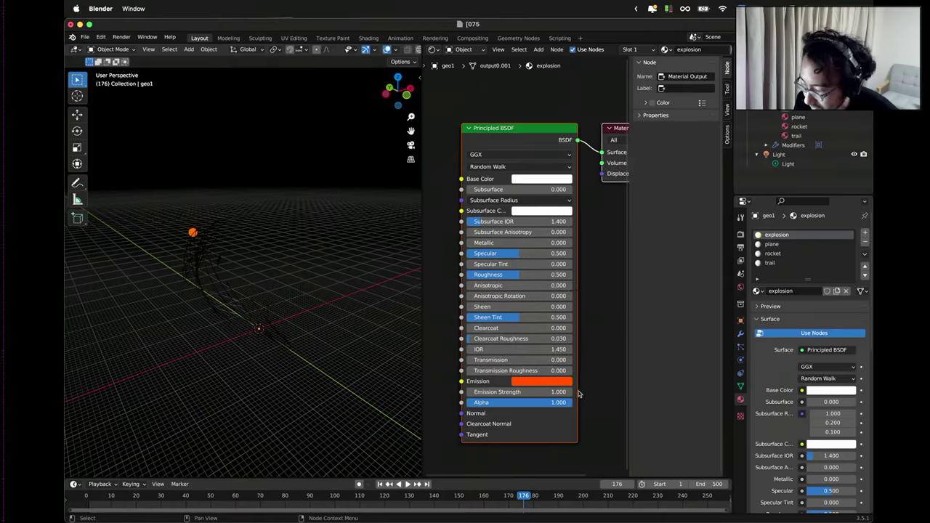
drag(559, 392, 650, 392)
click(536, 393)
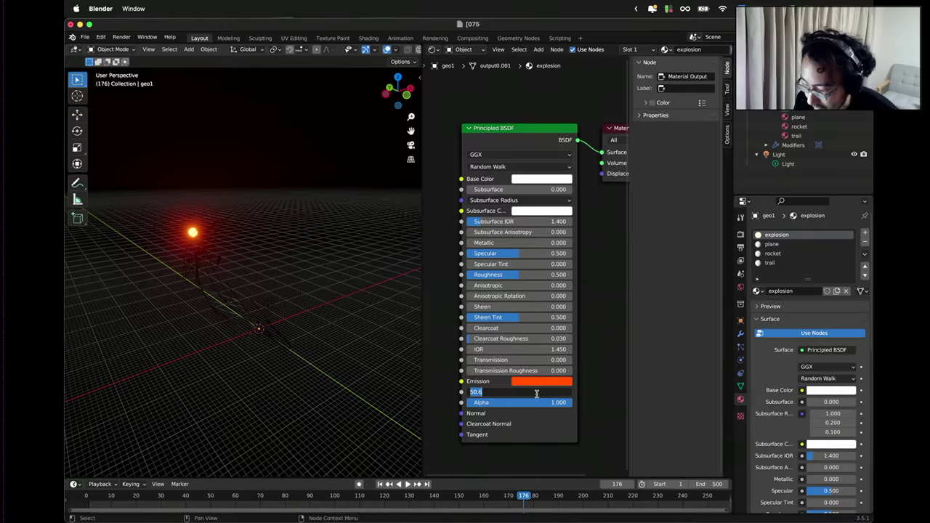
key(Return)
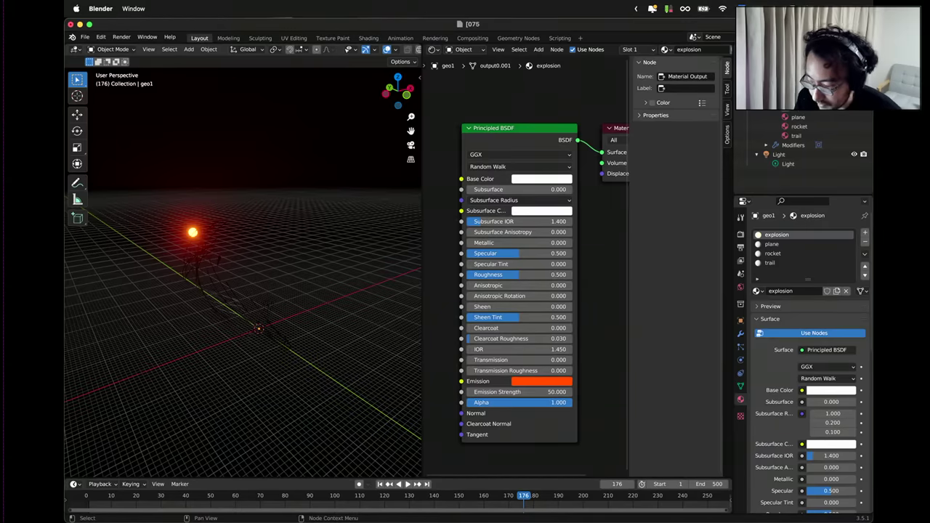
Play the animation to check the glow, then nudge Emission Strength slightly higher.
click(407, 485)
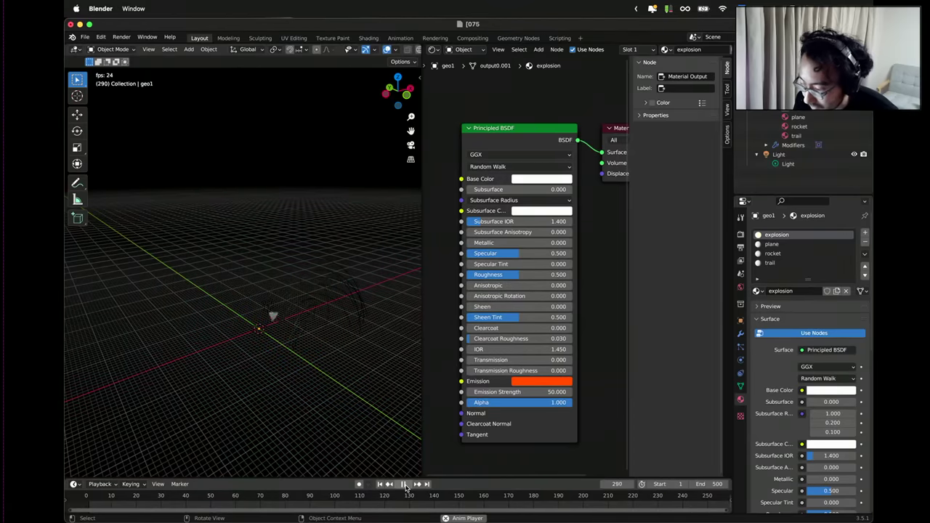
click(406, 485)
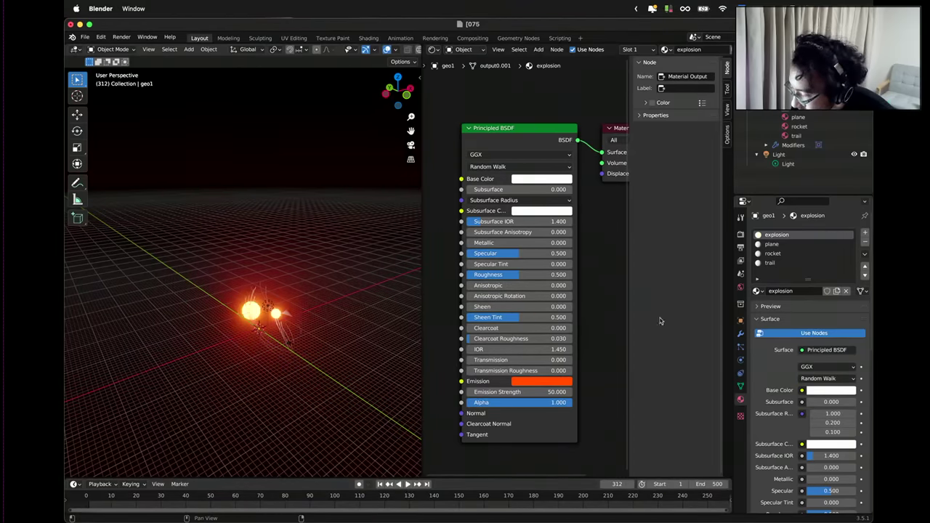
drag(559, 403, 585, 391)
Set the explosion's Emission Strength to 50 and switch its blend mode to Alpha Blend.
click(542, 392)
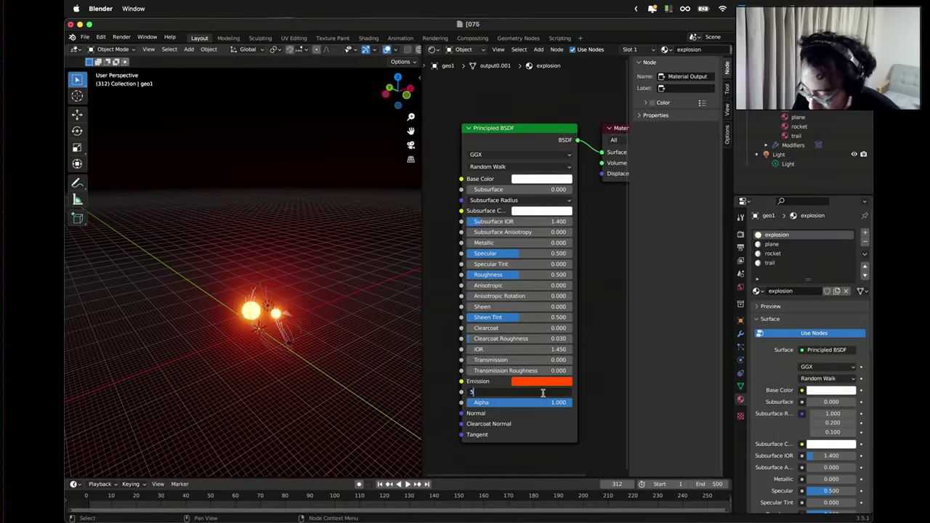
text(50)
key(Return)
scroll(794, 361, down, 8)
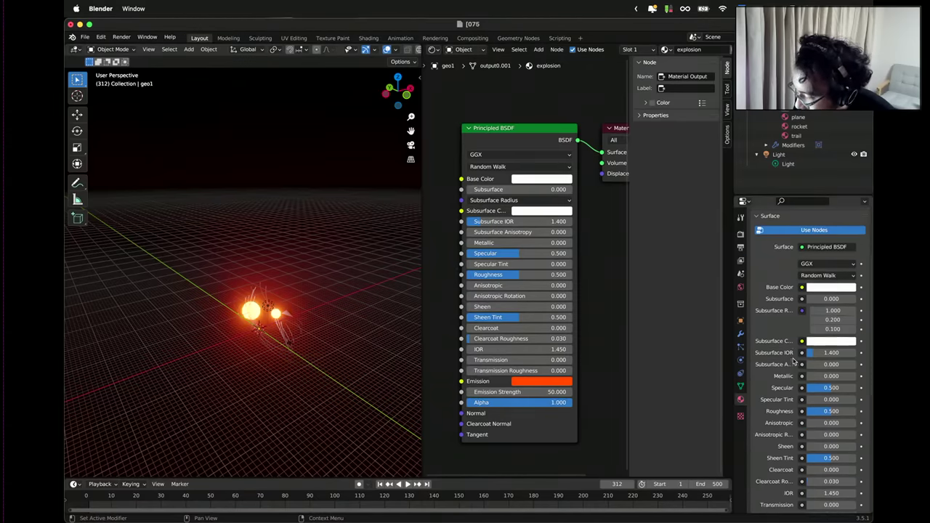
scroll(794, 361, down, 4)
click(818, 396)
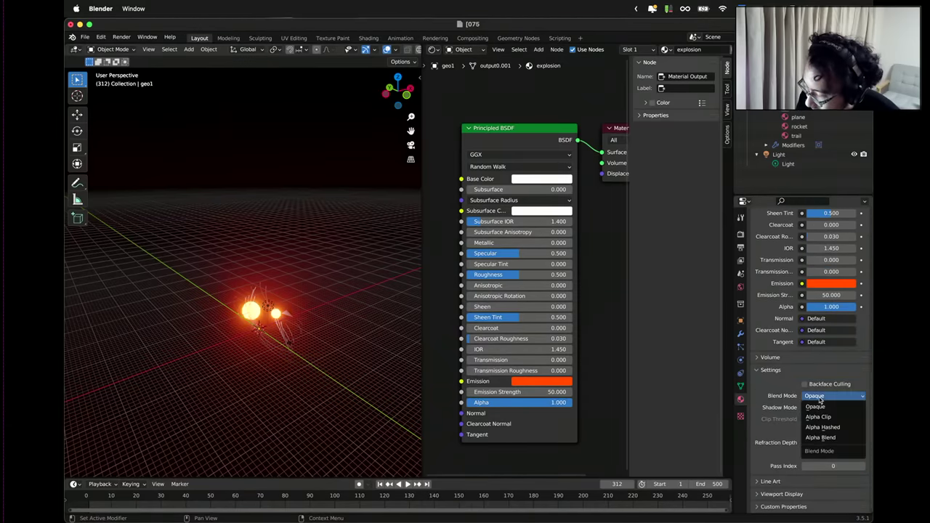
click(823, 438)
drag(573, 402, 572, 404)
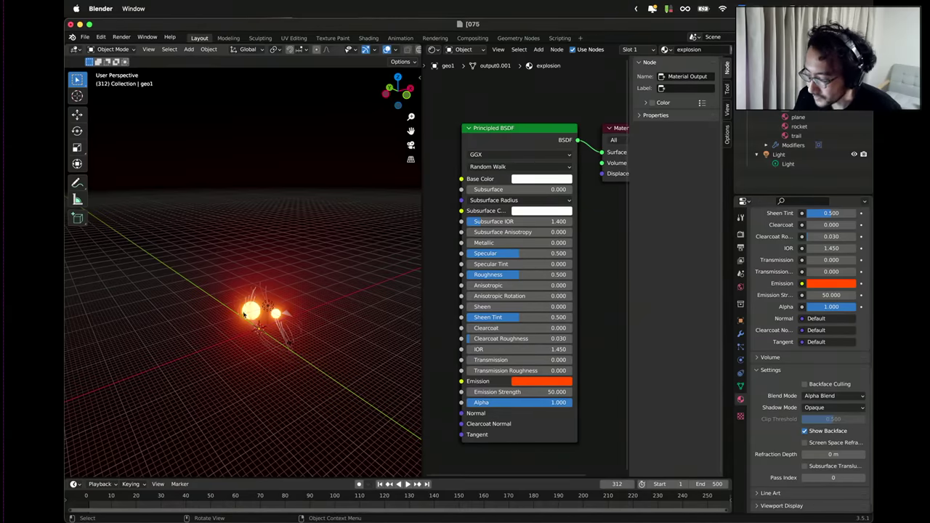
Preview the explosion animation from a closer angle on the glowing spheres.
middle_drag(246, 321, 301, 417)
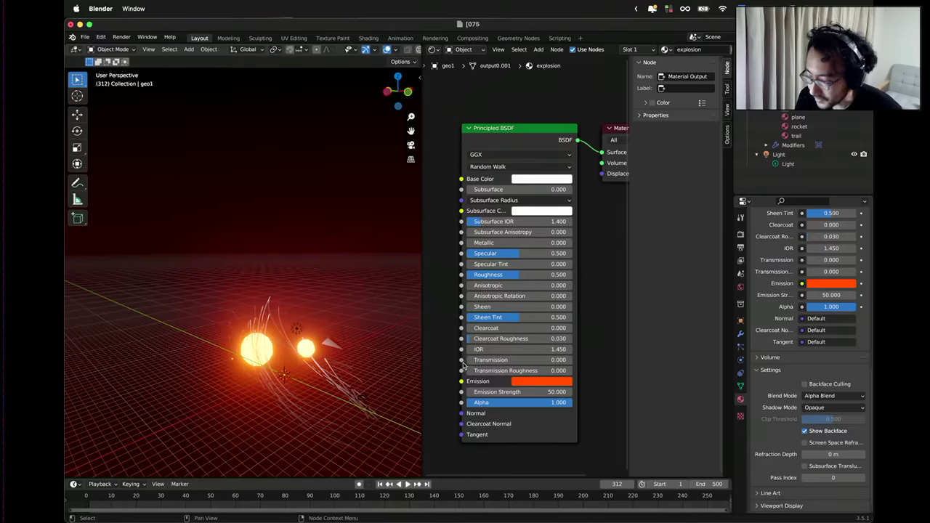
click(408, 485)
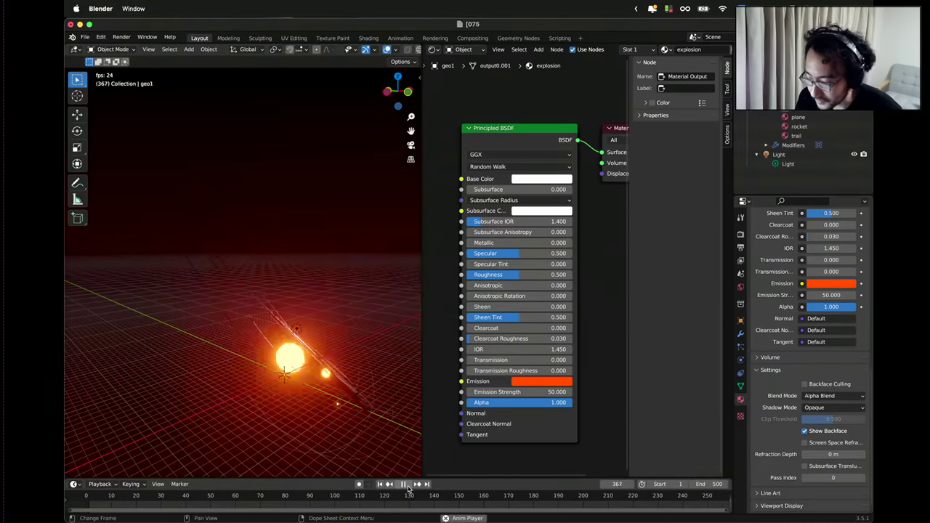
click(404, 484)
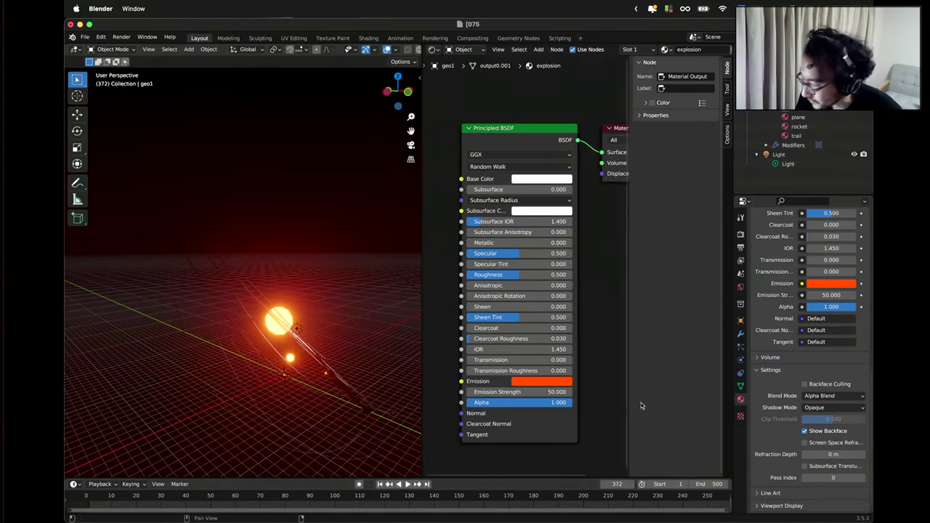
Set the explosion material's blend mode back to Opaque.
click(828, 396)
click(821, 409)
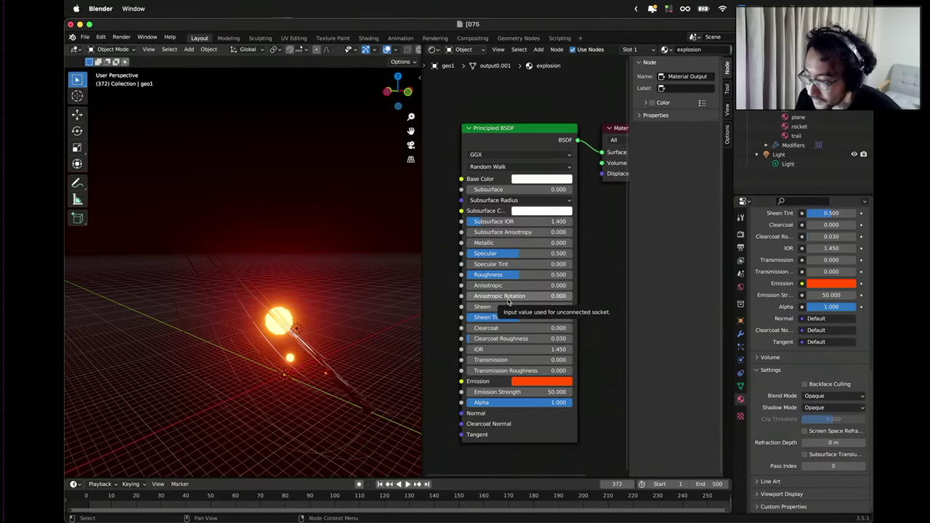
middle_drag(288, 227, 289, 249)
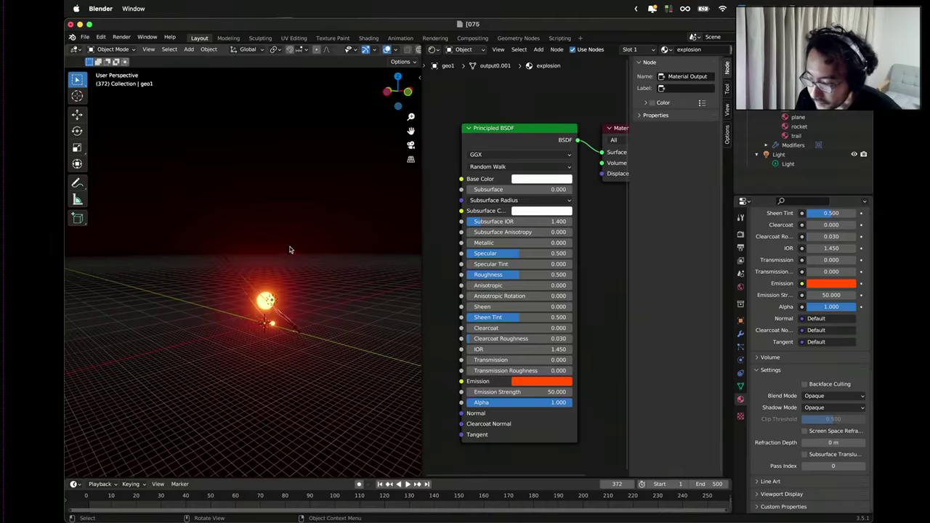
scroll(523, 265, down, 1)
scroll(779, 217, up, 10)
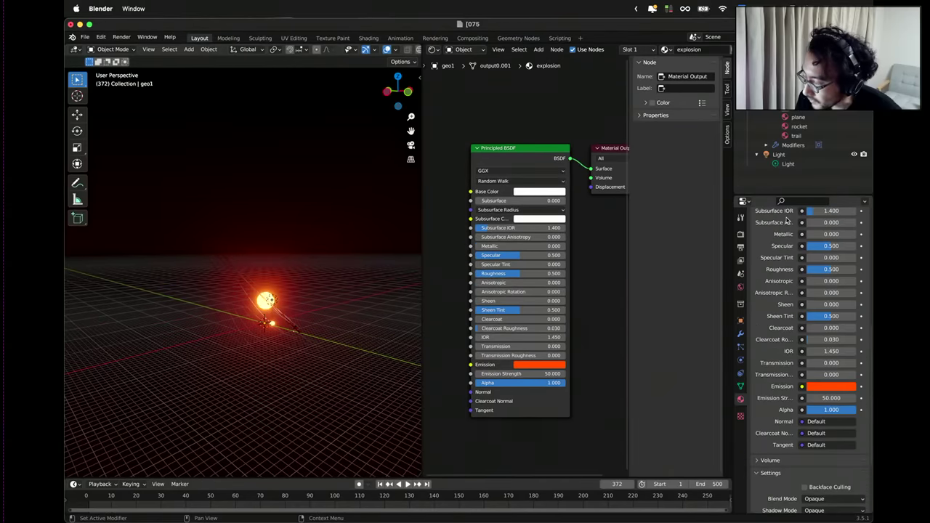
Select the plane material and enable nodes on it.
click(805, 119)
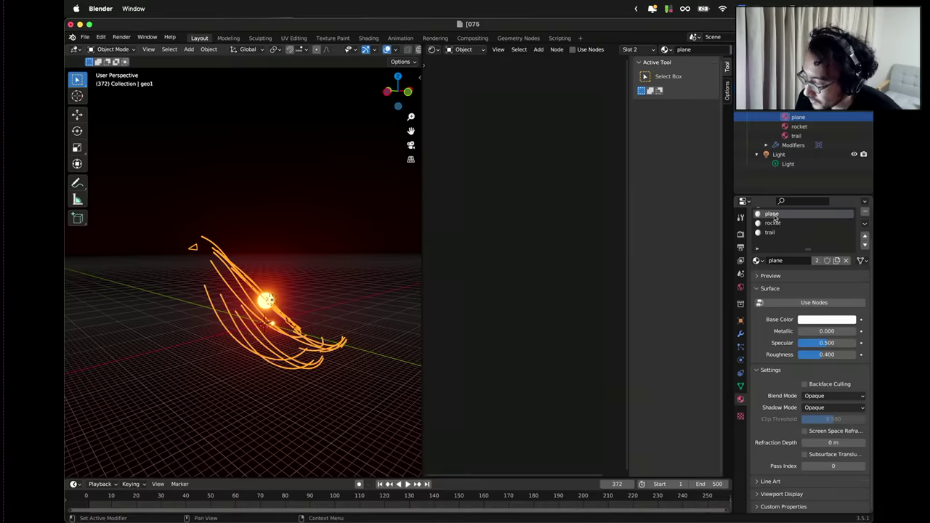
click(812, 303)
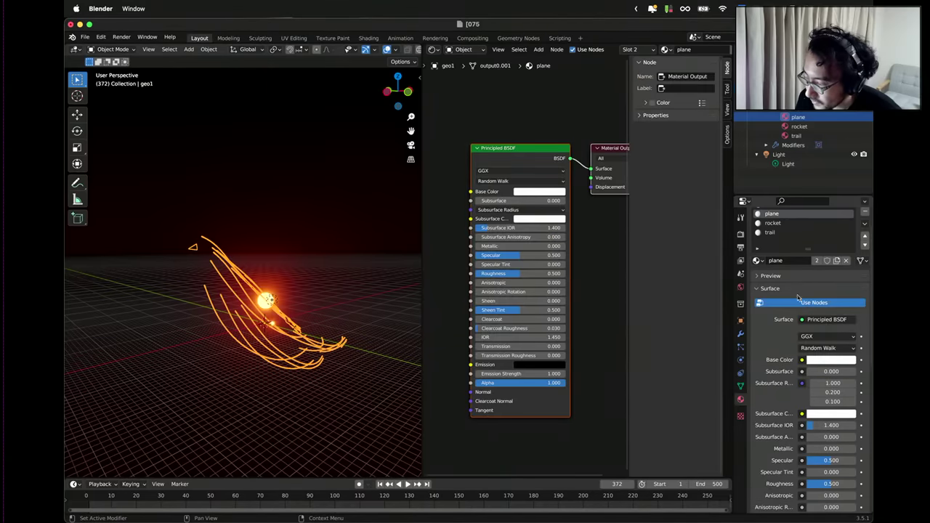
middle_drag(377, 263, 240, 260)
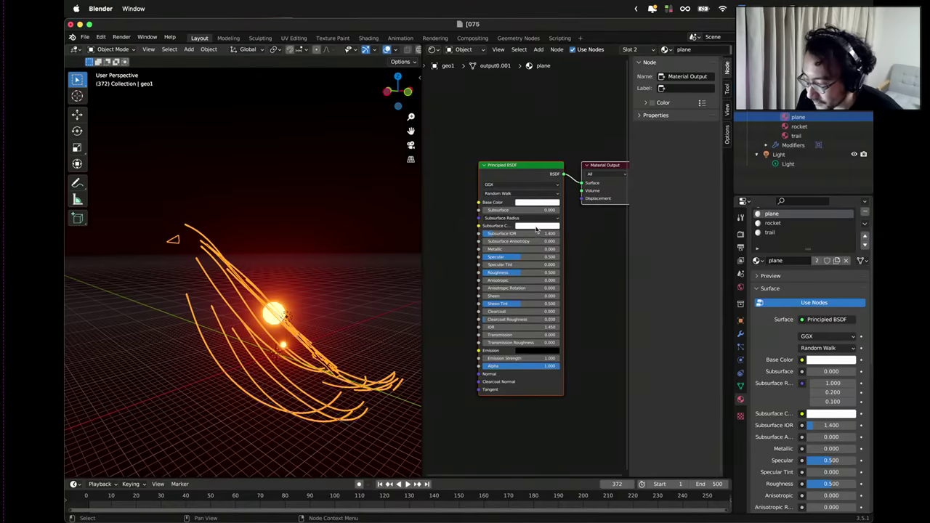
Give the plane a saturated blue base colour and a deep blue subsurface colour.
click(533, 202)
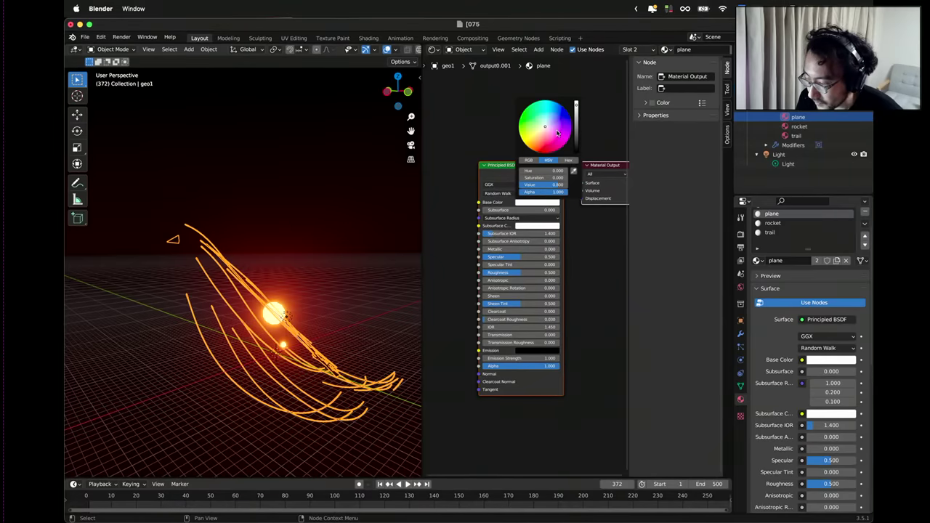
drag(557, 133, 554, 103)
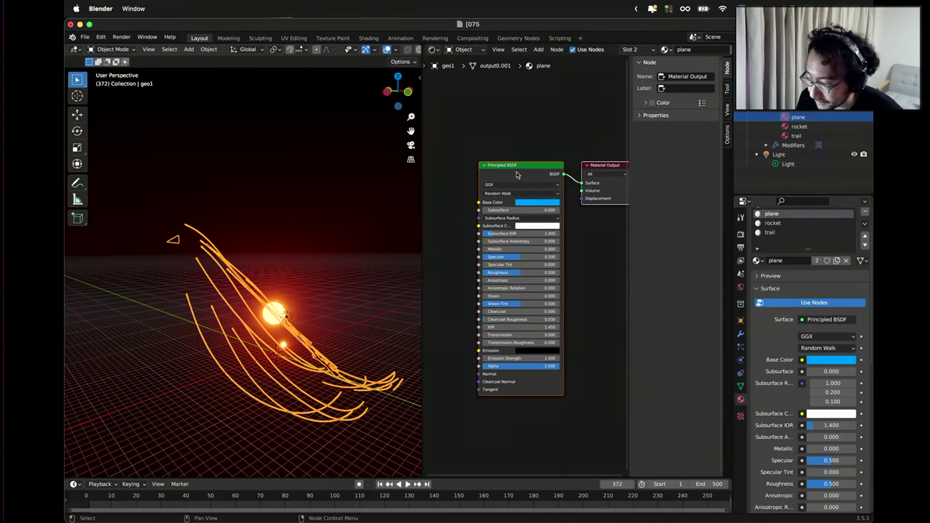
drag(527, 210, 560, 210)
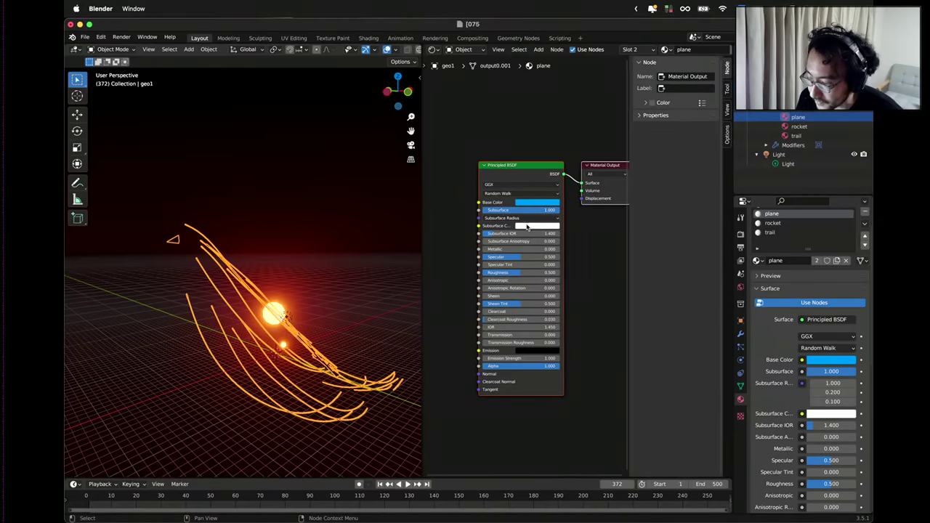
click(524, 227)
click(529, 166)
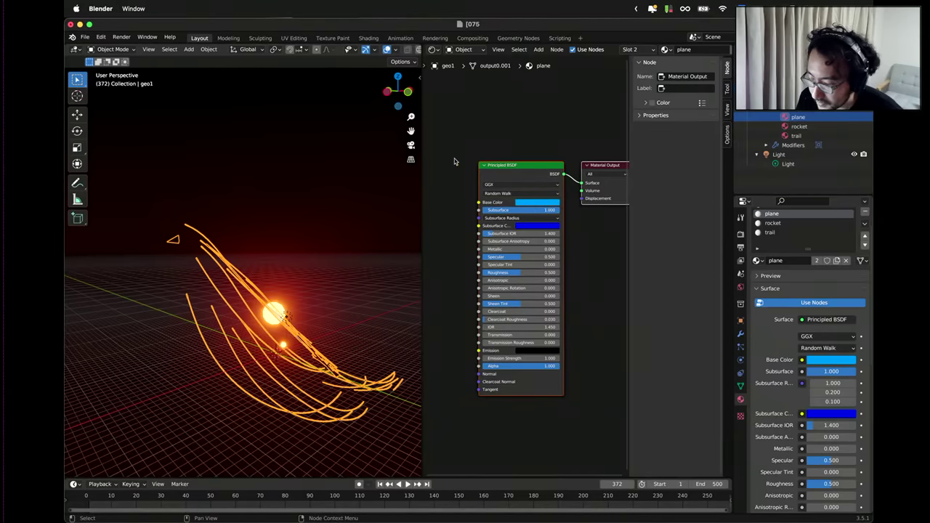
middle_drag(392, 181, 233, 247)
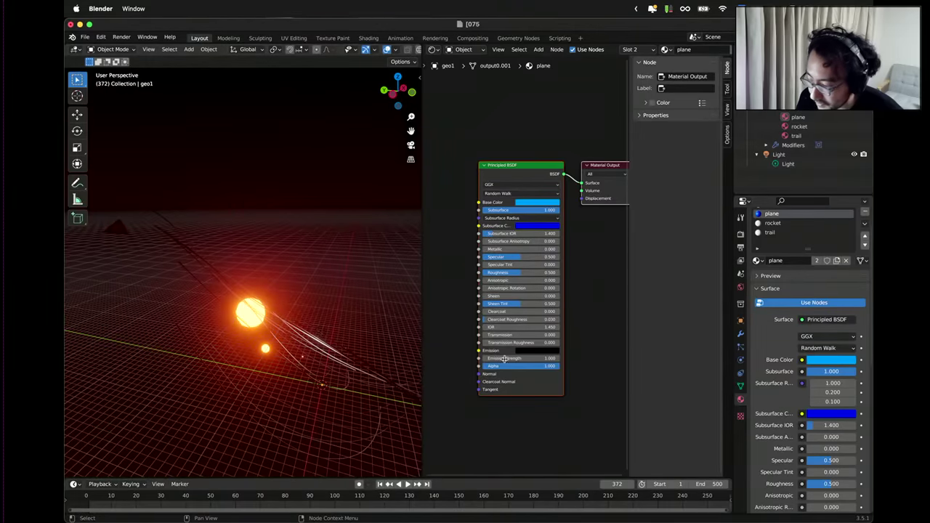
Set a full-brightness blue emission colour and return Subsurface to 0.
click(541, 351)
drag(576, 284, 576, 251)
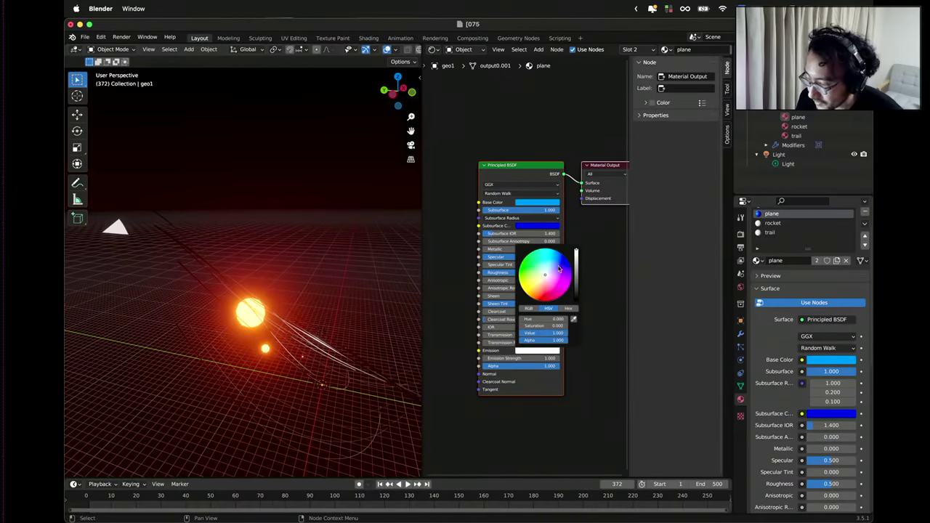
drag(538, 286, 560, 257)
drag(563, 256, 561, 255)
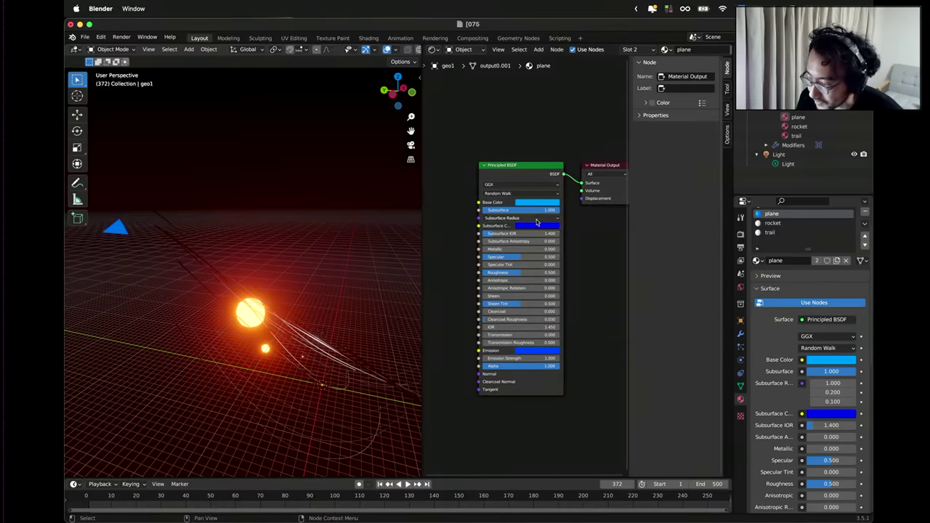
drag(556, 210, 482, 210)
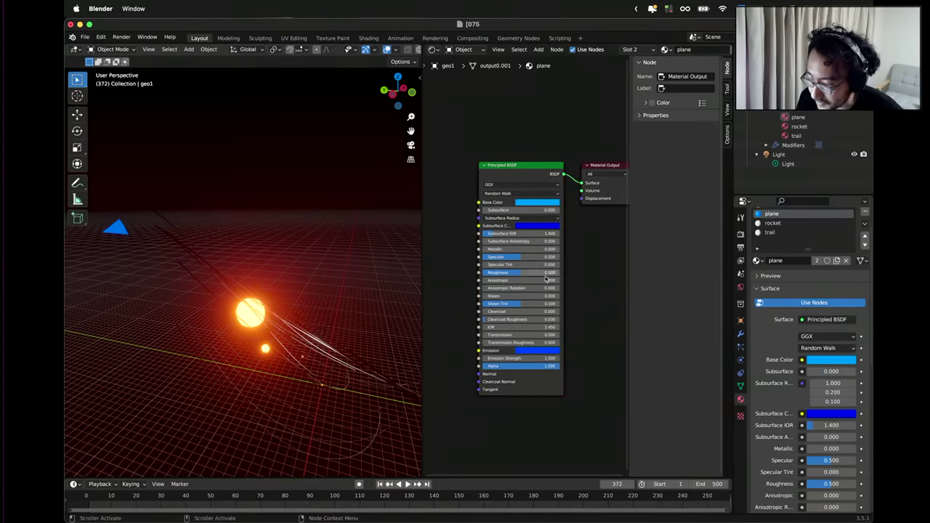
scroll(570, 289, down, 1)
Set the plane material's Emission Strength to 1.
middle_drag(280, 251, 283, 265)
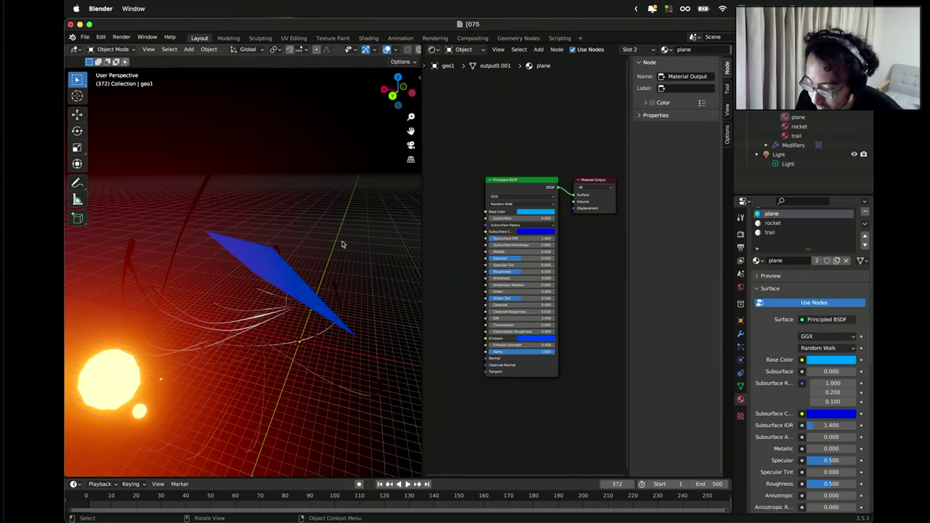
middle_drag(342, 244, 249, 278)
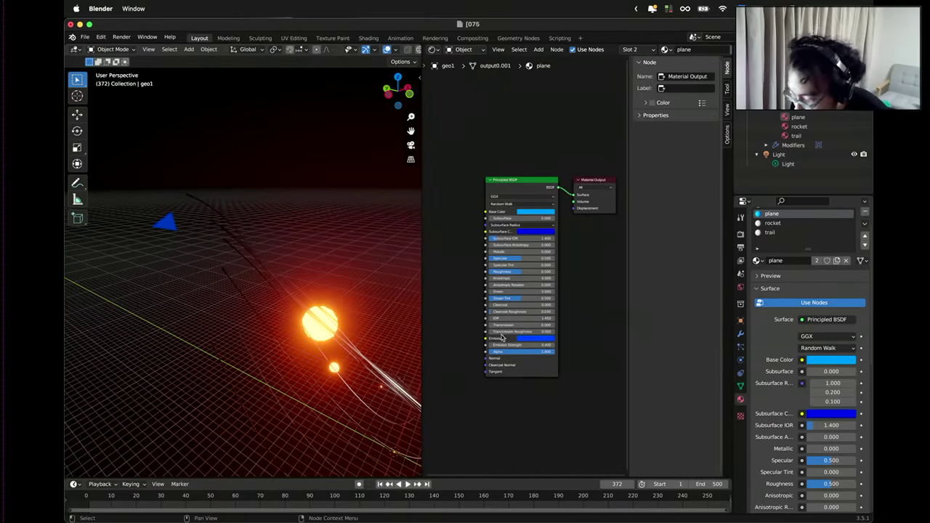
drag(509, 344, 488, 344)
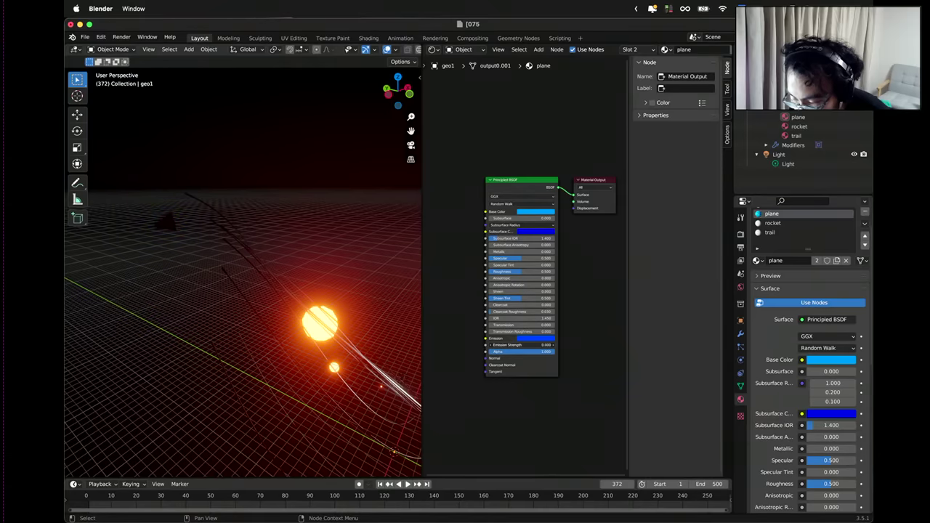
click(539, 348)
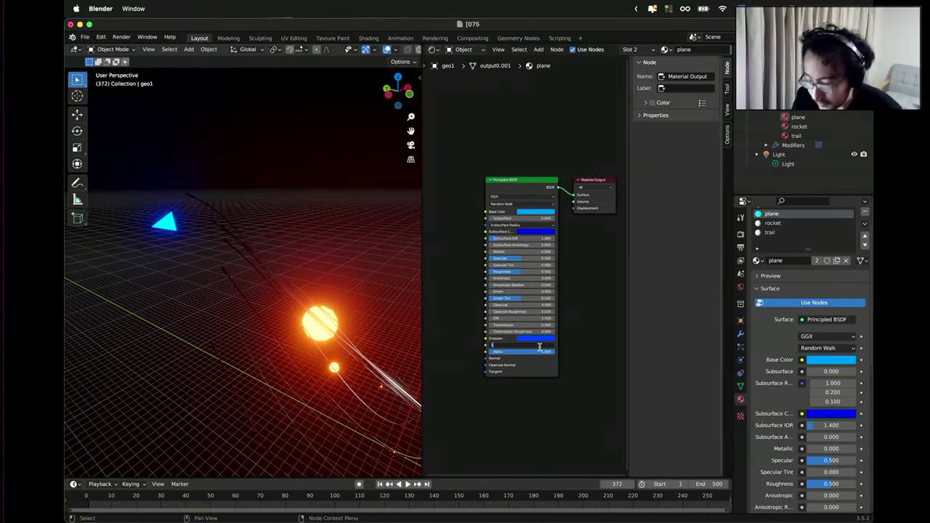
key(Return)
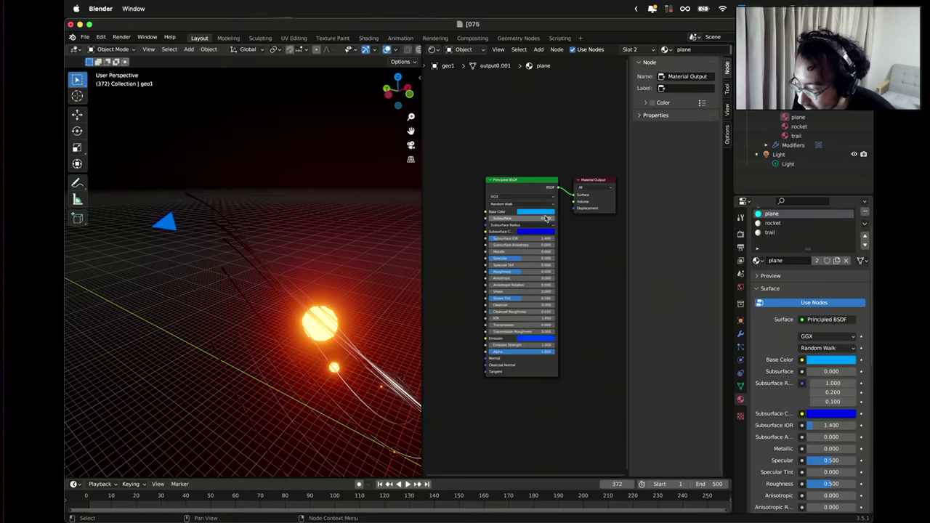
Change the plane's base colour to pale pink and select the trail material.
click(547, 213)
drag(547, 156, 543, 145)
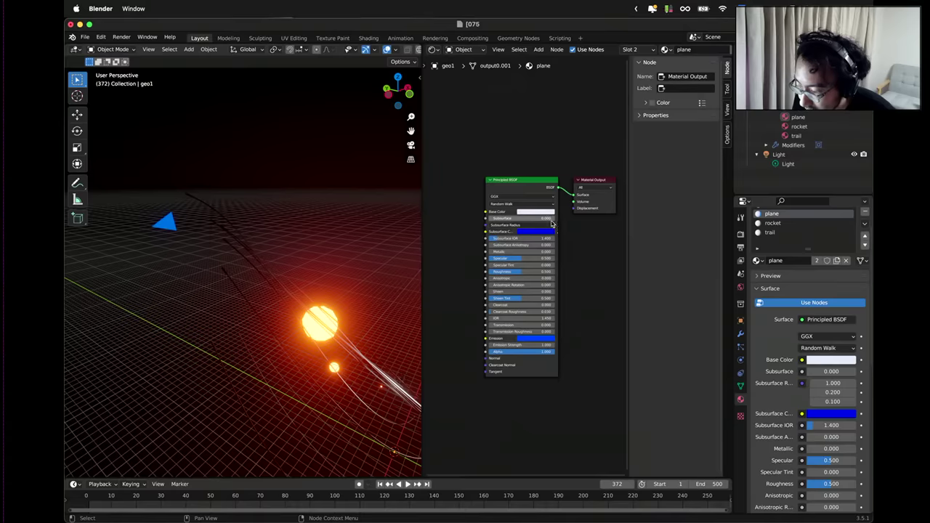
scroll(557, 334, up, 4)
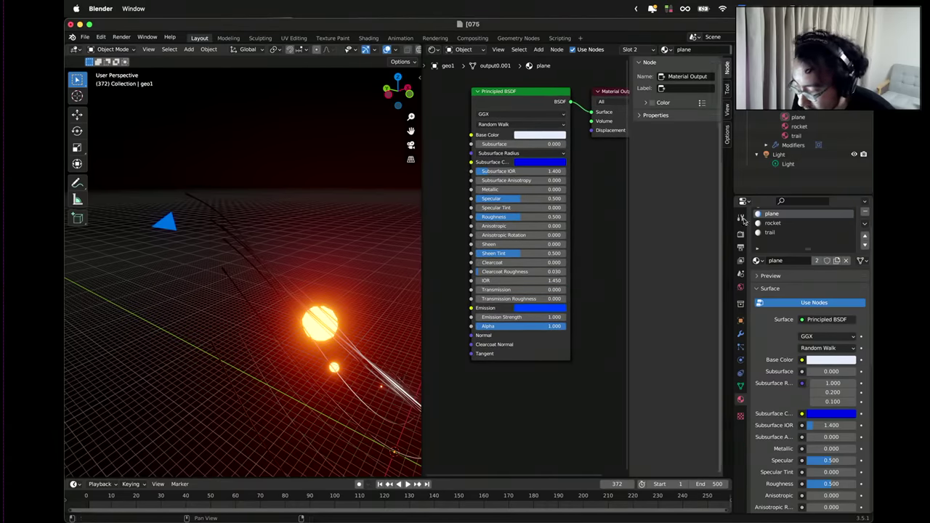
click(771, 232)
Enable nodes on the trail material and set its emission colour to full-brightness white.
scroll(775, 234, up, 1)
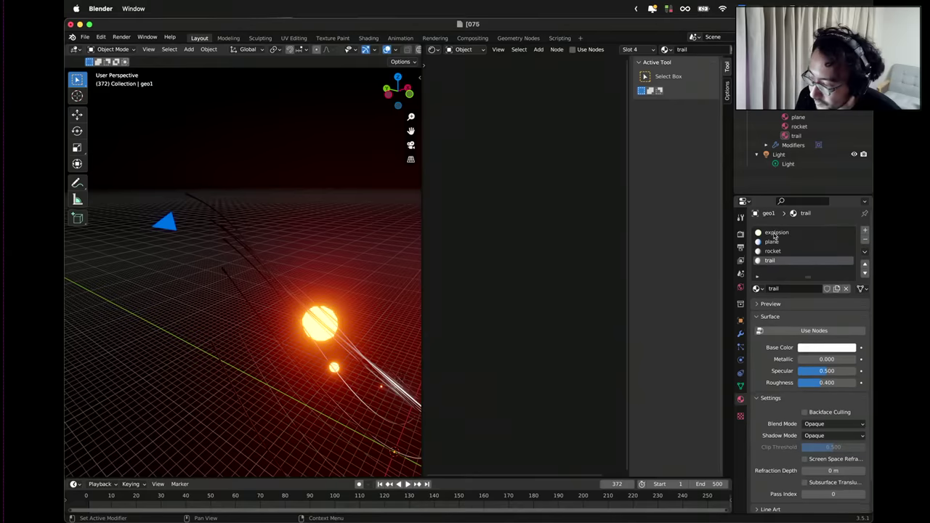
click(813, 332)
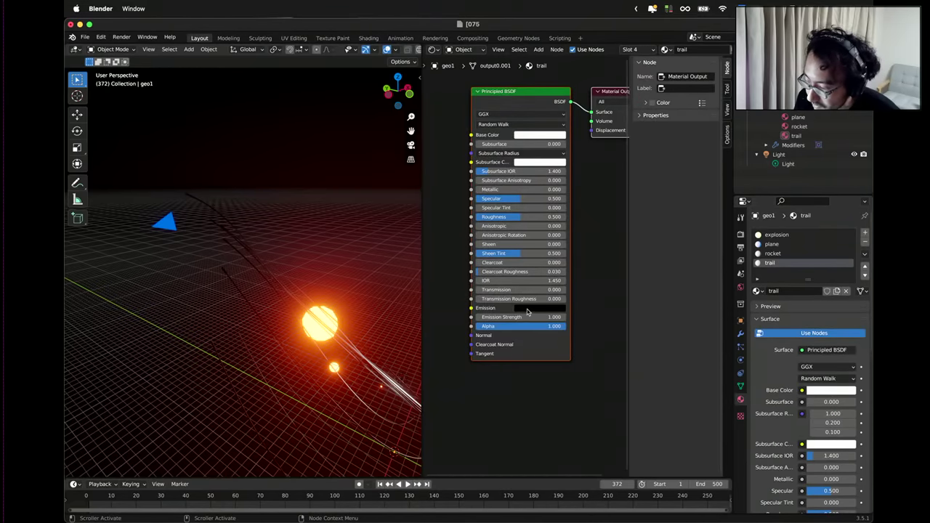
scroll(528, 312, down, 1)
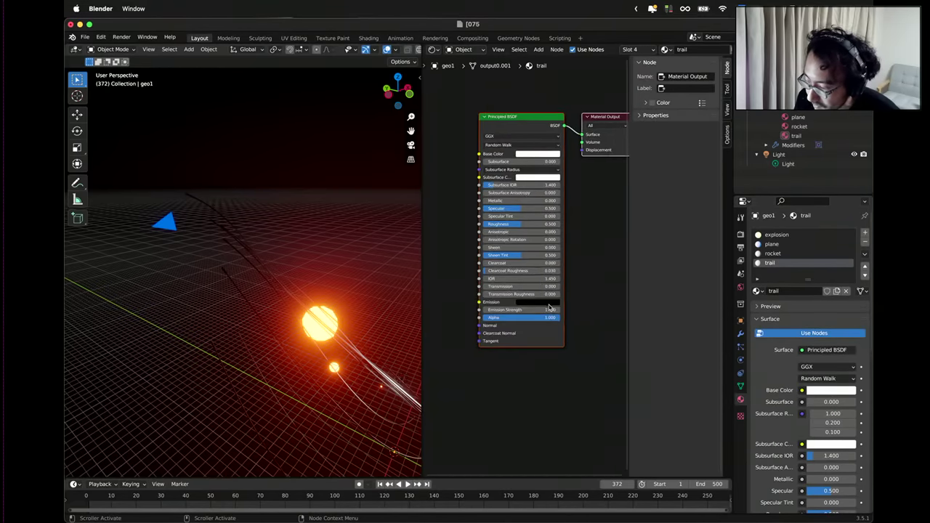
click(548, 302)
drag(574, 233, 576, 203)
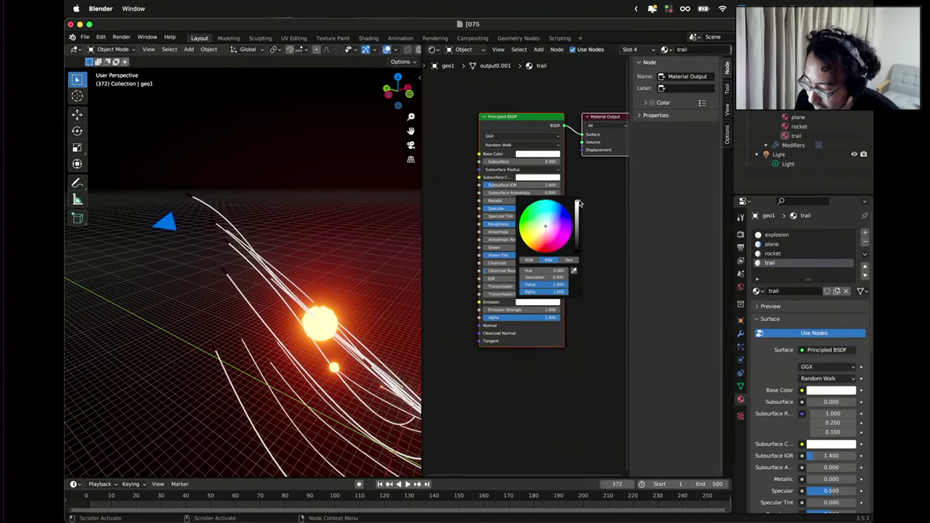
scroll(588, 276, down, 2)
scroll(588, 276, up, 2)
Pan the node view to clear space left of the shader and bring up the add-node menu.
middle_drag(531, 364, 567, 365)
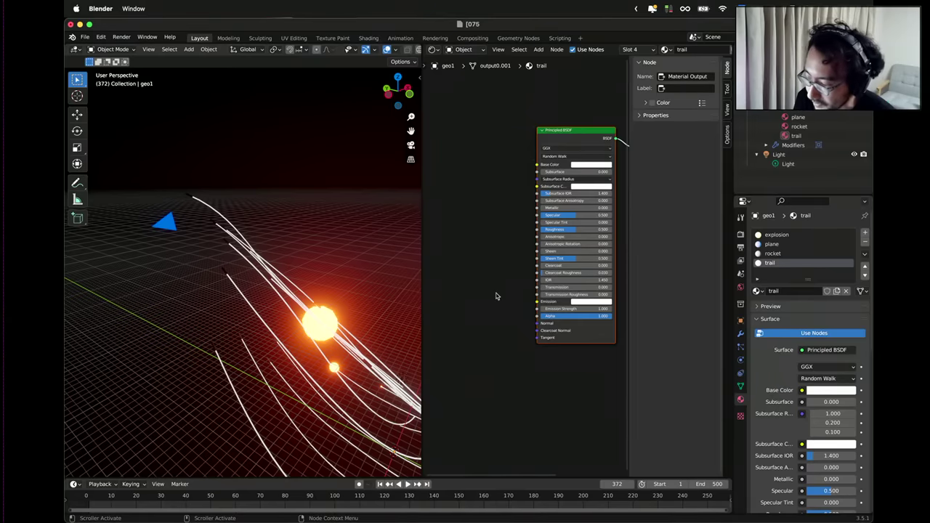
scroll(496, 296, down, 2)
right_click(466, 236)
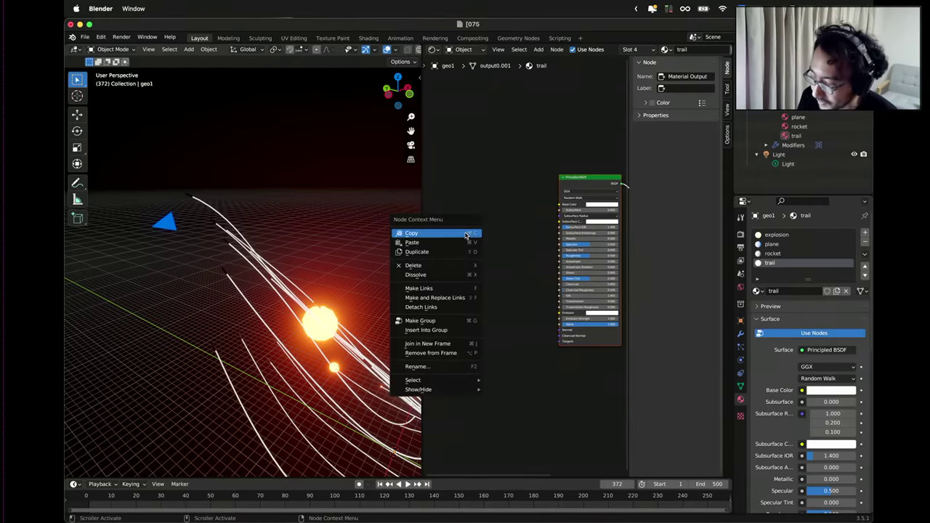
click(498, 218)
scroll(465, 208, left, 3)
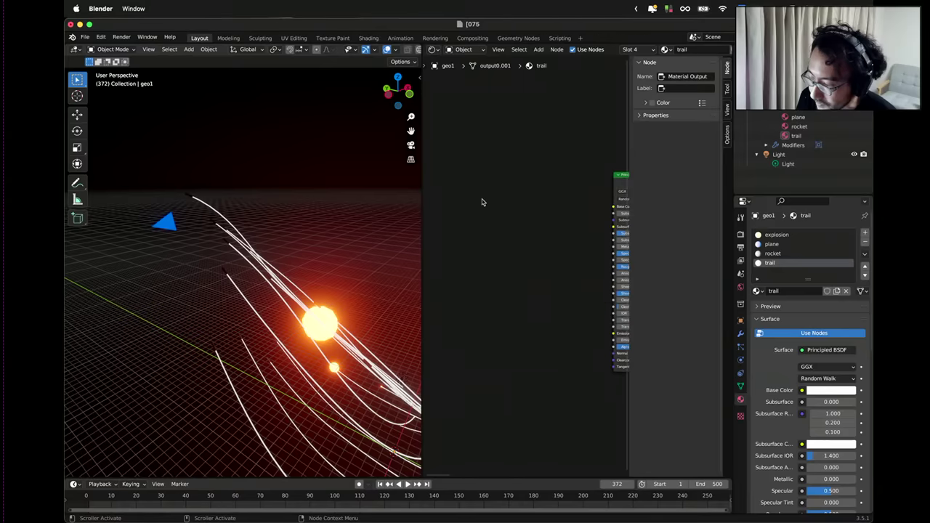
right_click(484, 201)
Add a Color Attribute node reading Cd and wire it into the BSDF Emission colour.
mouse_move(485, 201)
click(524, 199)
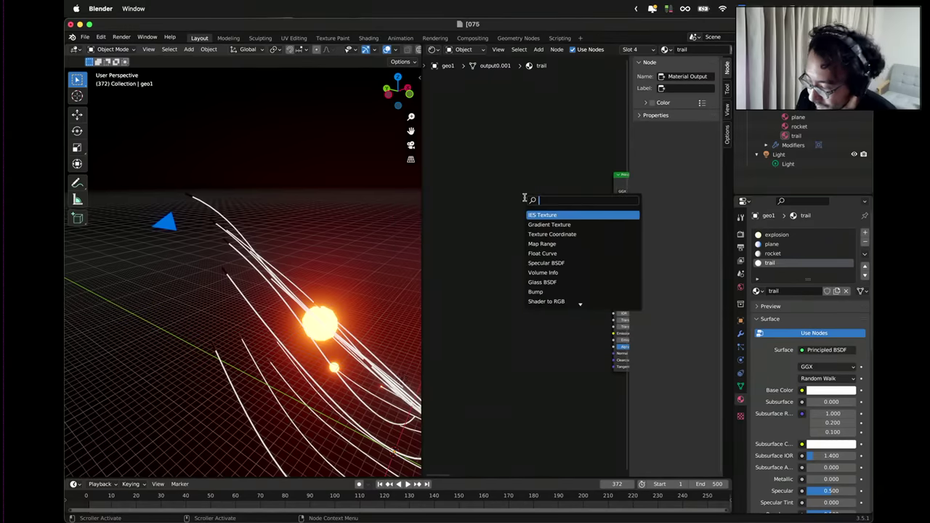
text(color)
key(Down)
key(Down)
key(Down)
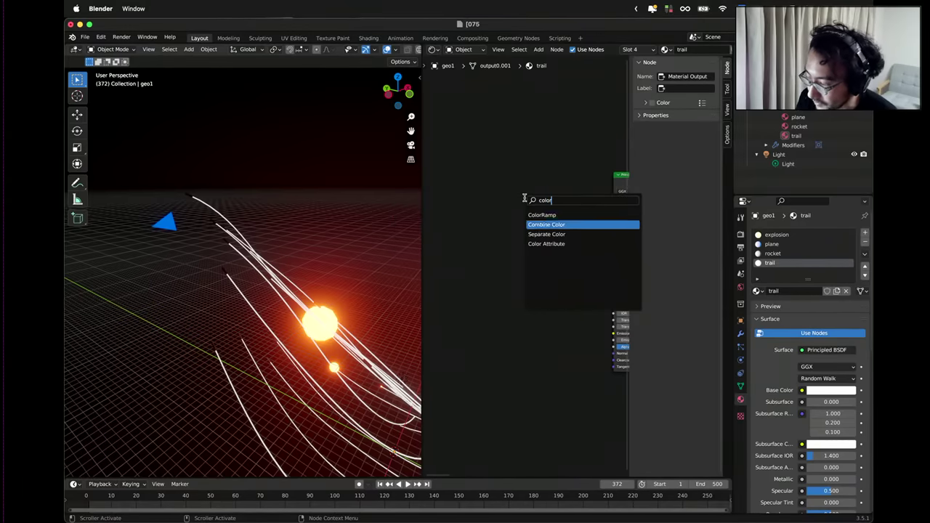
key(Return)
click(491, 215)
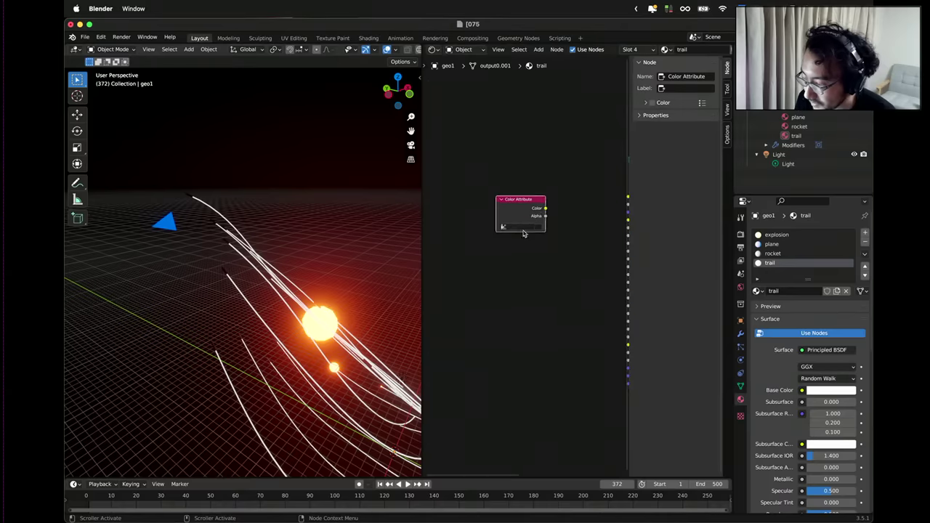
click(521, 227)
click(537, 240)
key(Home)
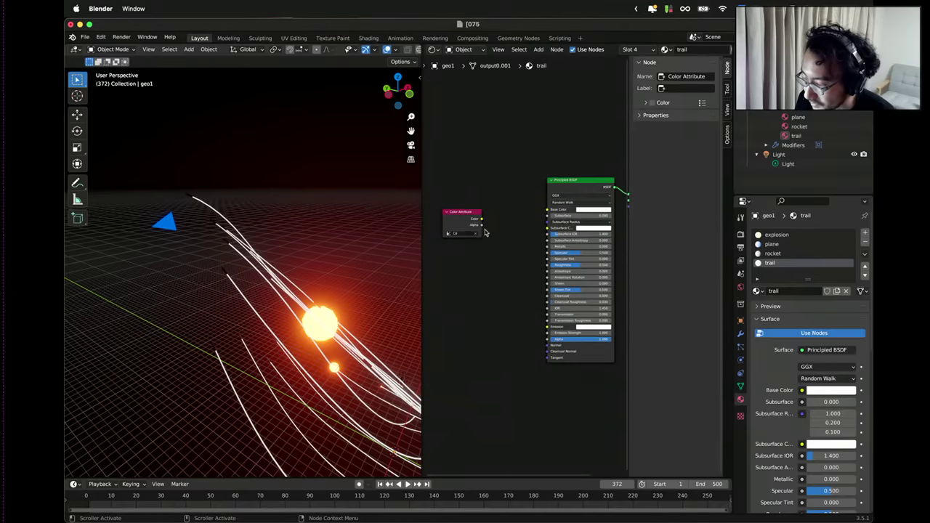
scroll(459, 211, up, 2)
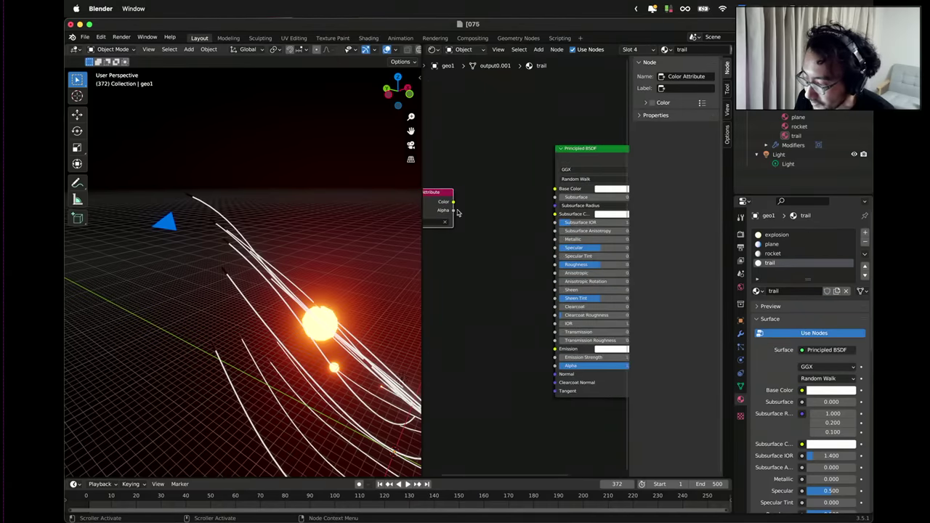
drag(453, 202, 554, 351)
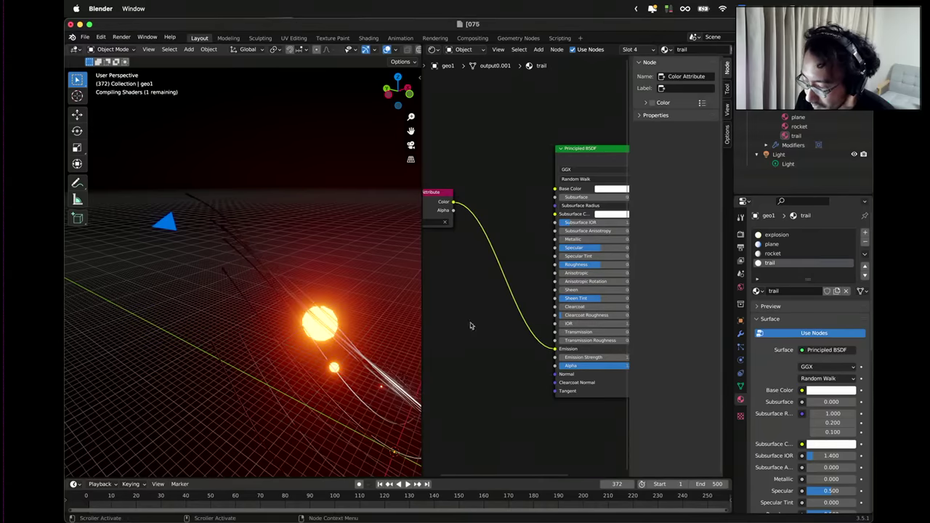
middle_drag(342, 312, 293, 339)
Set the trail's Emission Strength to 6.4, then lower it to 2.6.
scroll(308, 304, down, 5)
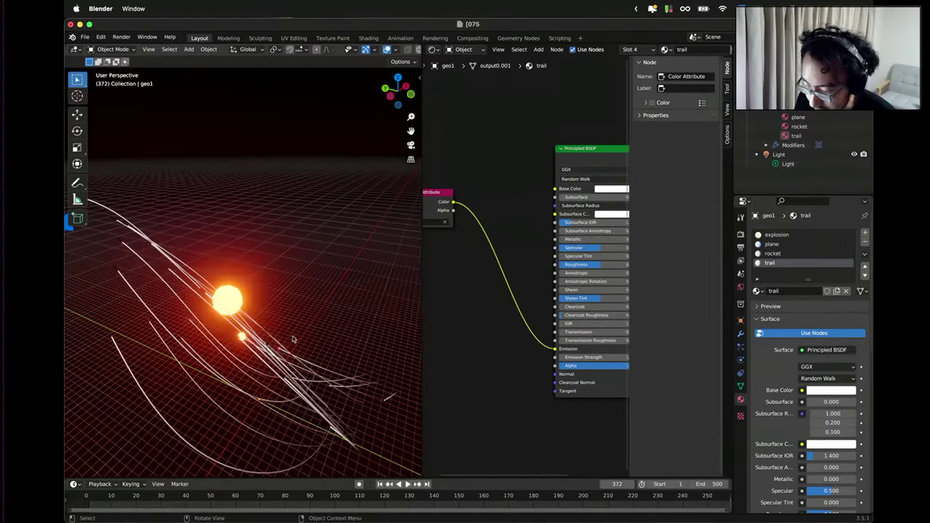
middle_drag(518, 357, 459, 351)
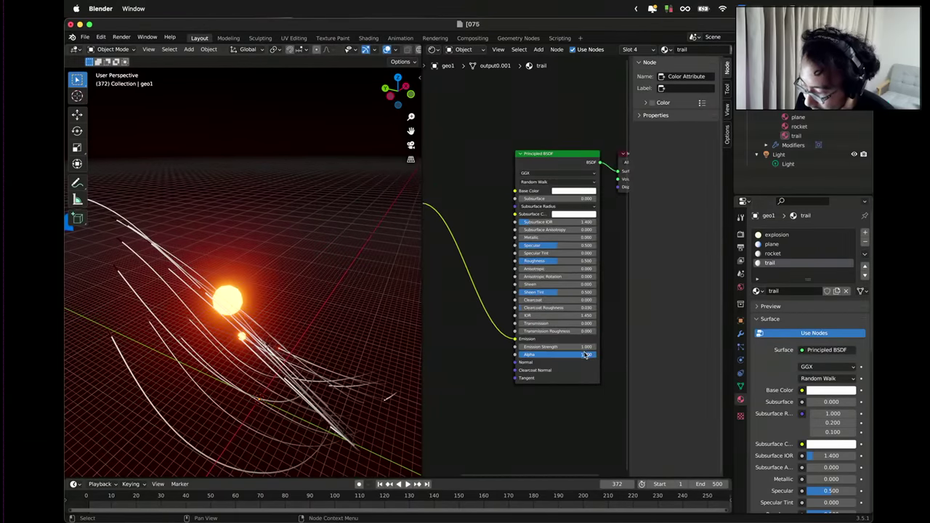
click(585, 346)
text(6.4)
key(Return)
drag(559, 347, 530, 346)
Zoom out and shift the Color Attribute node slightly left to make room.
ctrl+middle_drag(594, 365, 593, 355)
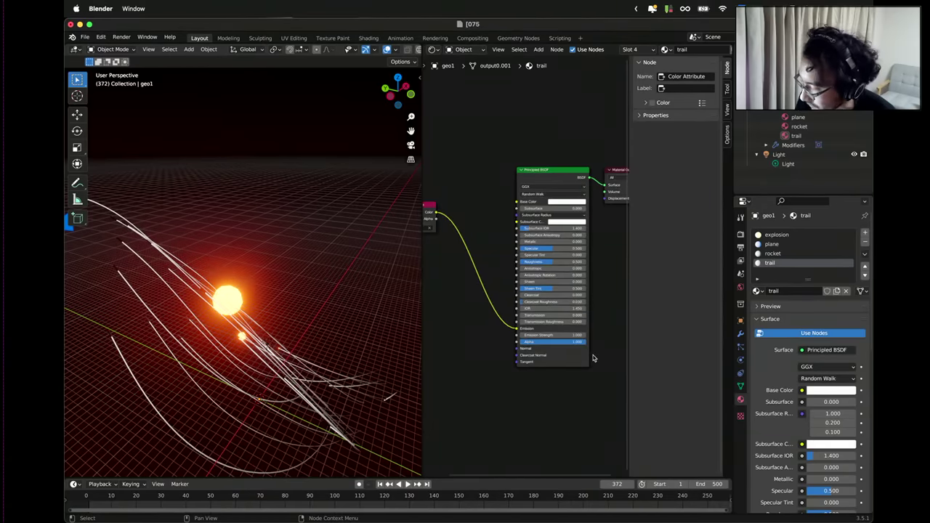
scroll(472, 270, up, 2)
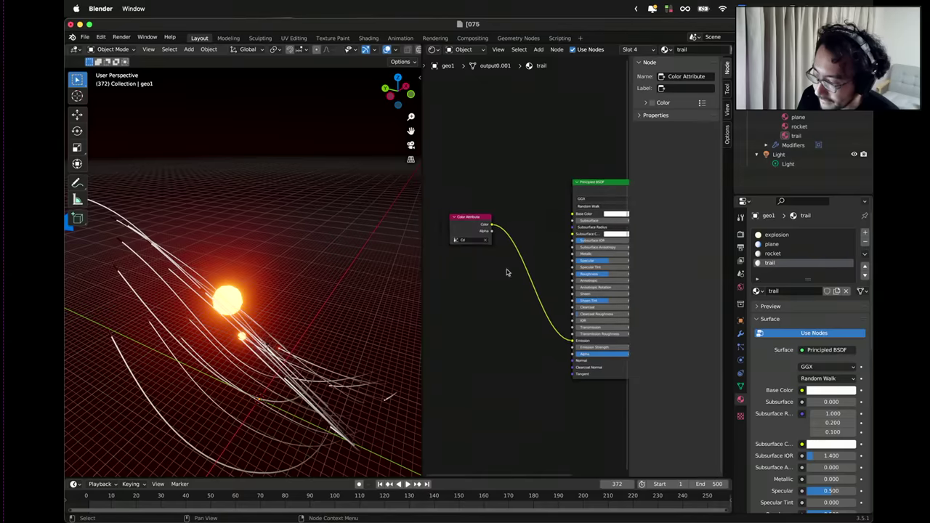
drag(473, 215, 459, 217)
right_click(469, 277)
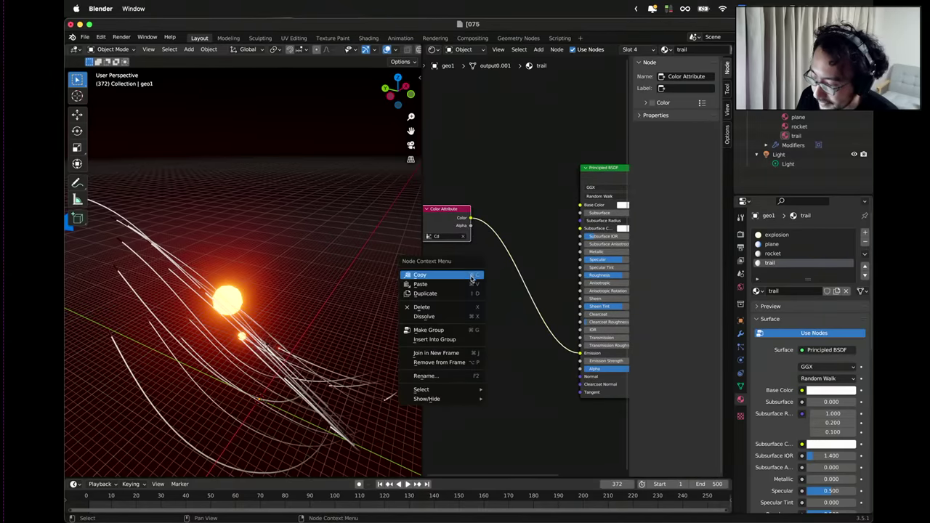
ctrl+middle_drag(521, 273, 515, 267)
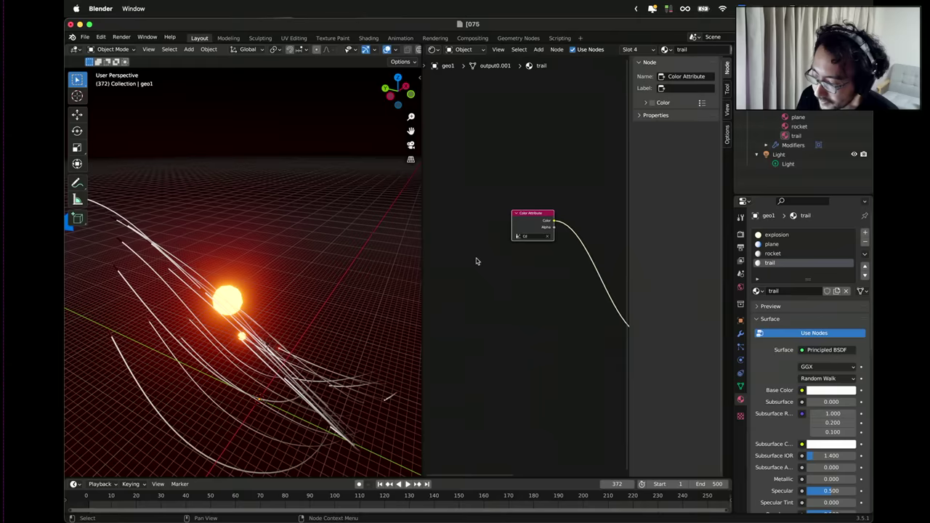
right_click(469, 259)
right_click(448, 190)
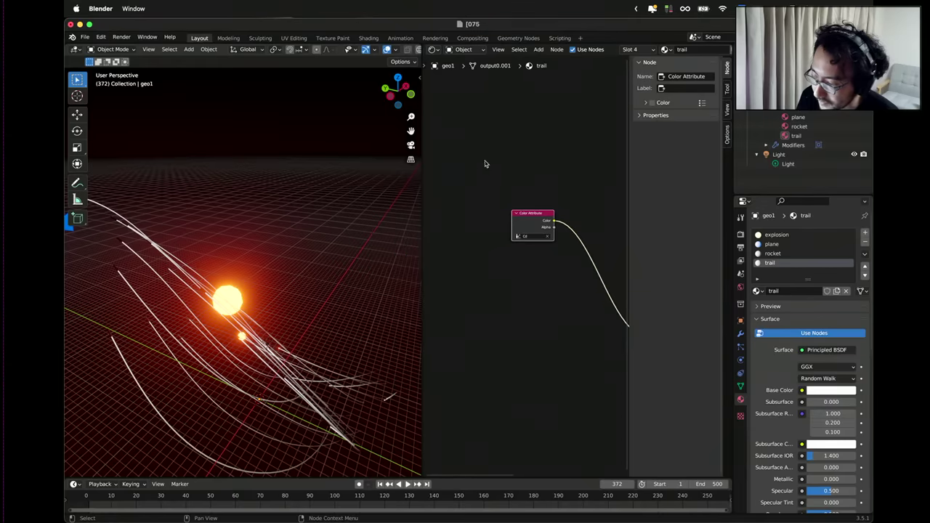
right_click(503, 166)
Add a Separate XYZ node below the Color Attribute node.
click(520, 140)
key(shift+a)
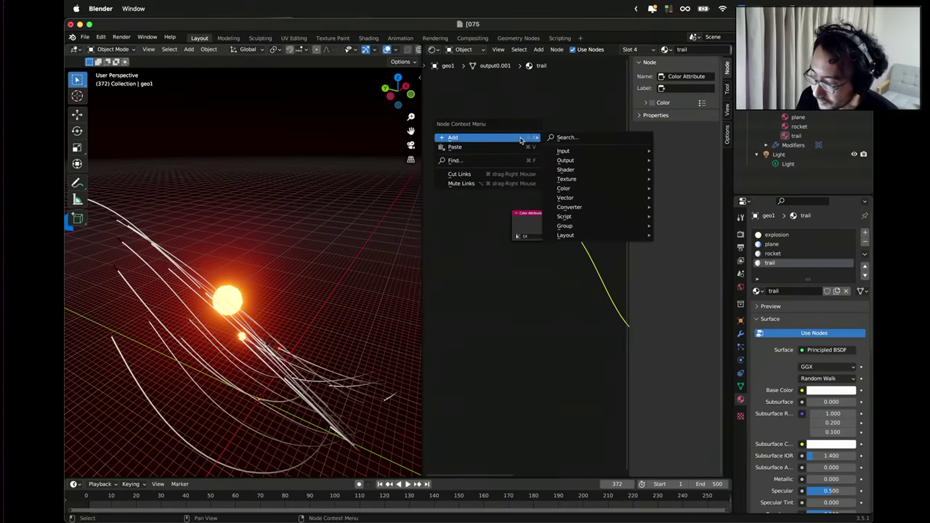
click(571, 139)
text(sepa)
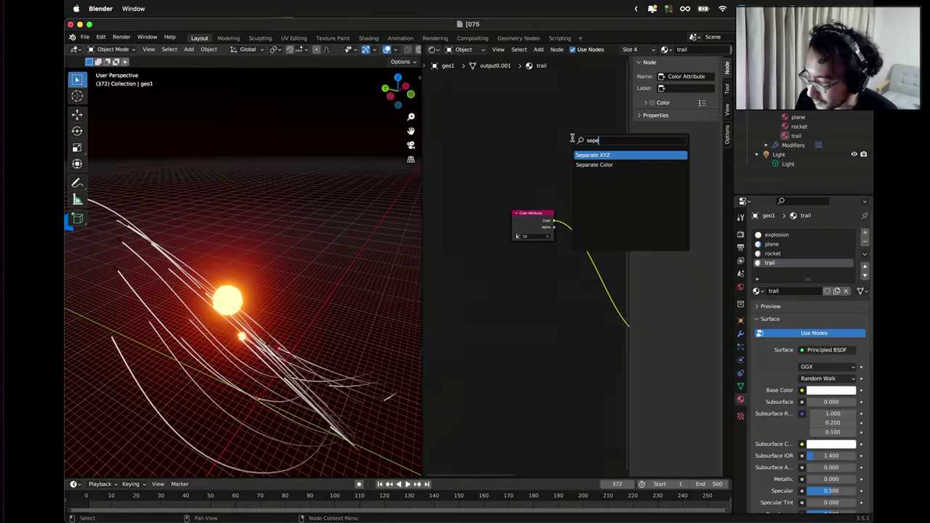
key(Return)
click(555, 171)
drag(556, 172, 554, 266)
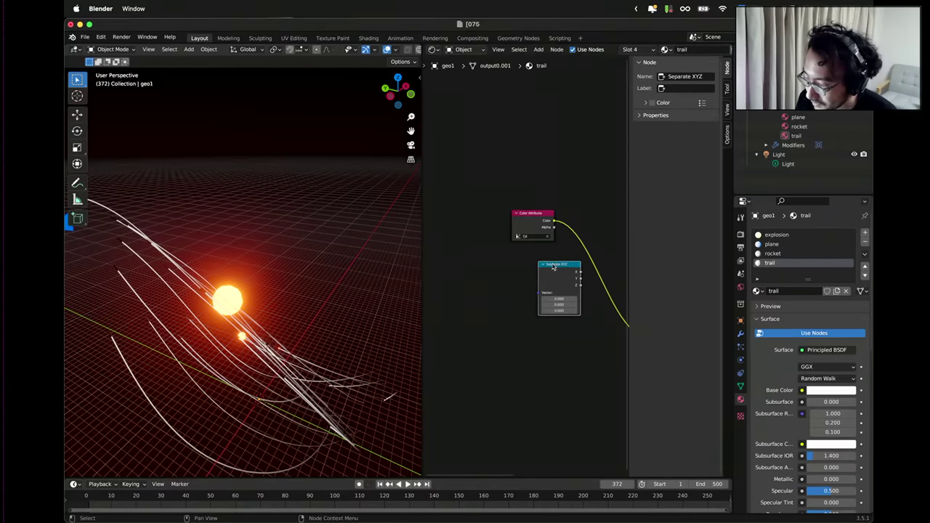
drag(542, 218, 500, 227)
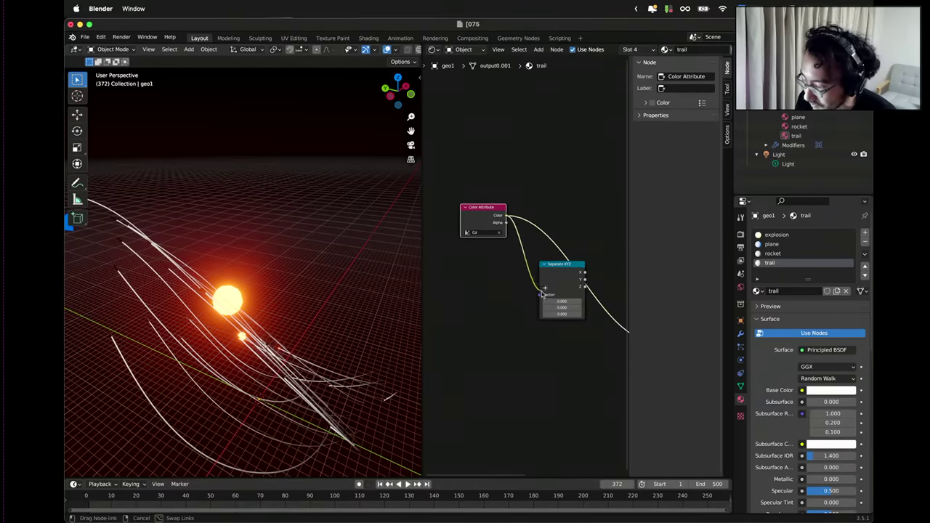
Wire the Cd colour into Separate XYZ and its output into the BSDF Alpha input.
drag(580, 289, 532, 314)
key(Home)
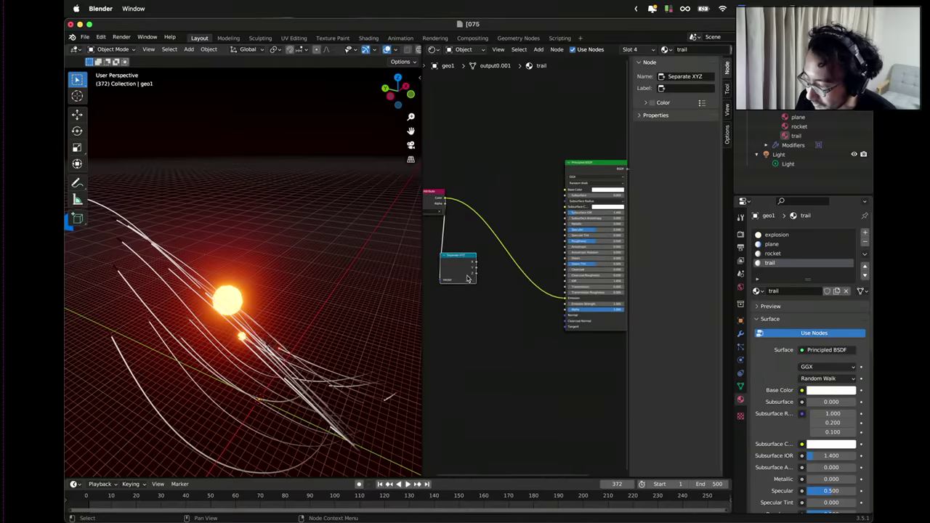
drag(467, 272, 481, 285)
middle_drag(482, 284, 451, 263)
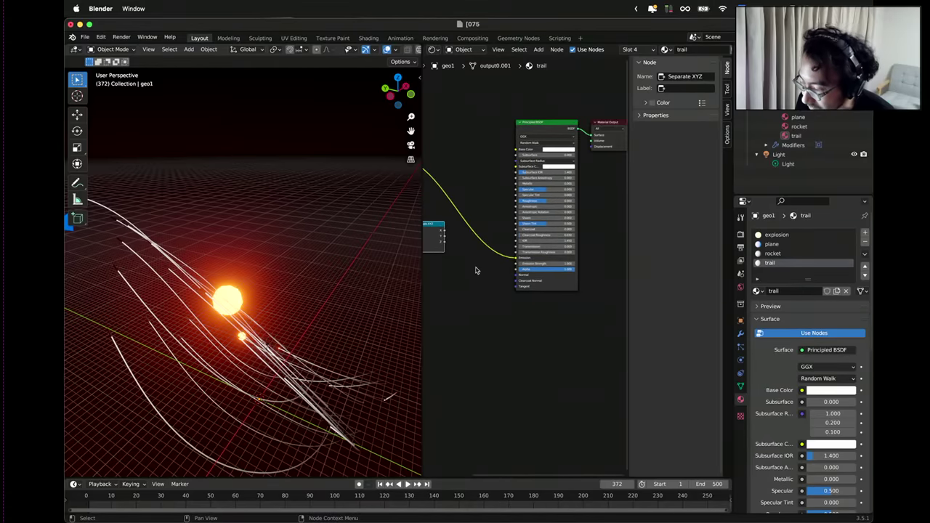
scroll(475, 268, up, 2)
drag(465, 228, 562, 277)
middle_drag(499, 311, 465, 303)
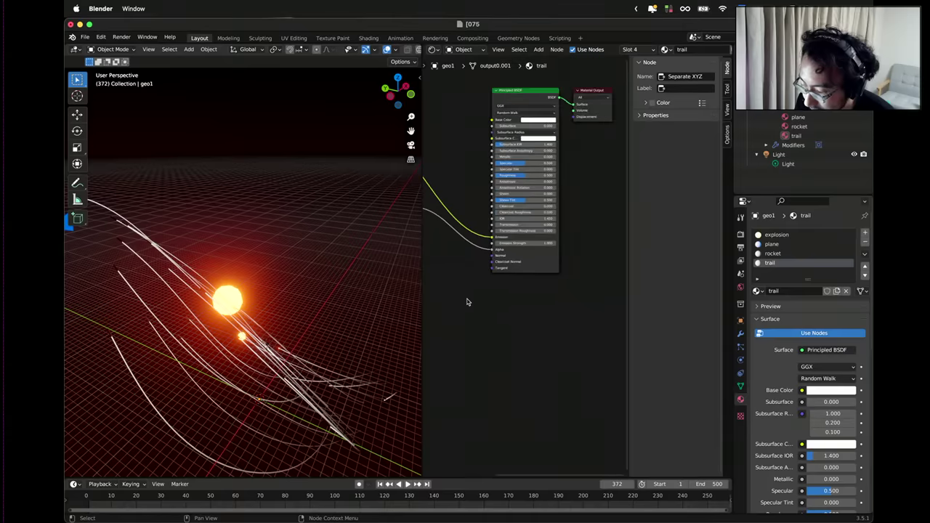
scroll(509, 295, down, 3)
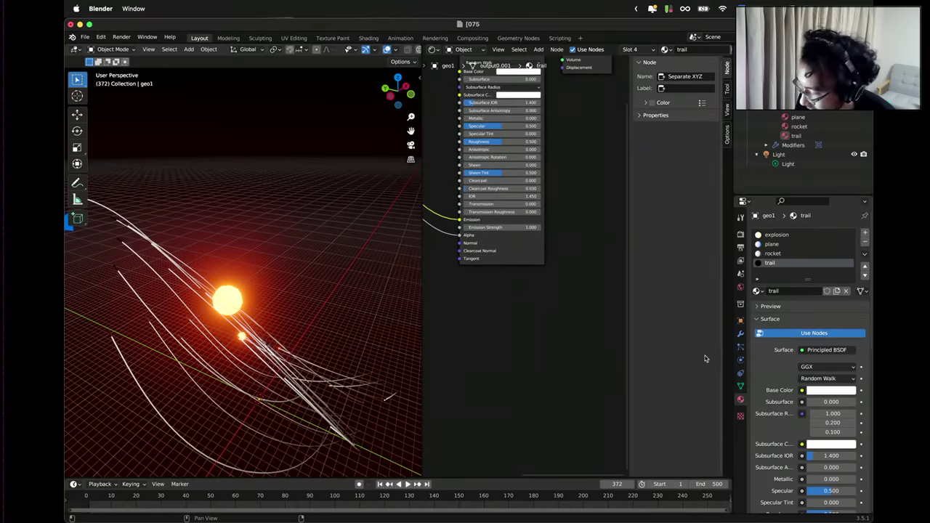
Set the trail material's Blend Mode to Alpha Blend and Emission Strength to 2.000.
scroll(828, 406, down, 12)
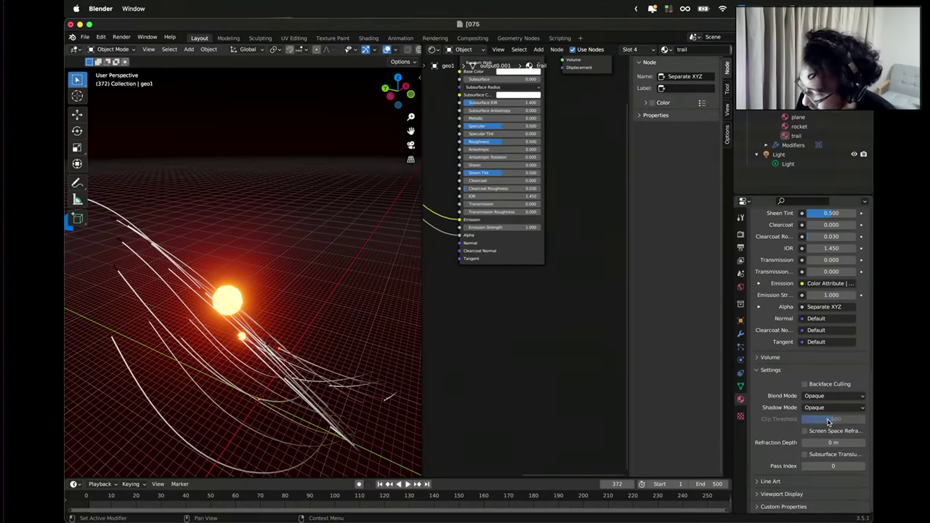
click(828, 395)
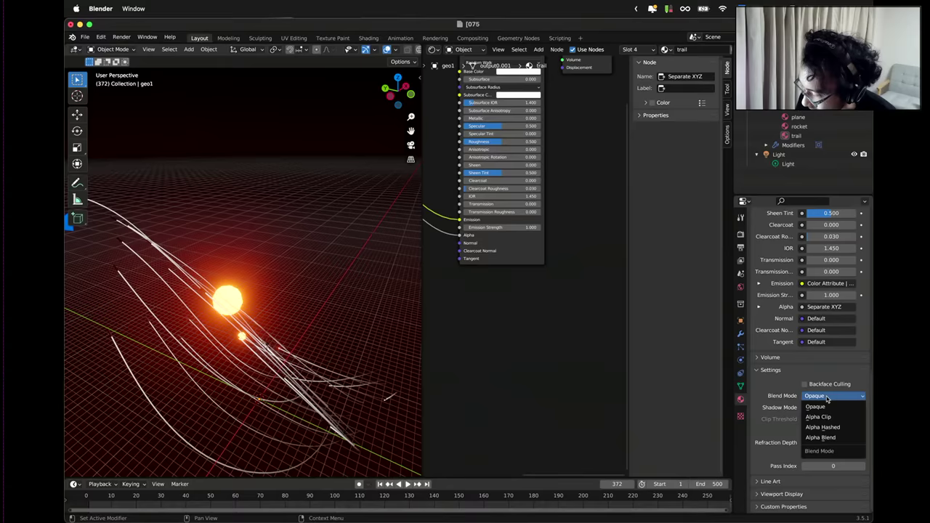
click(827, 436)
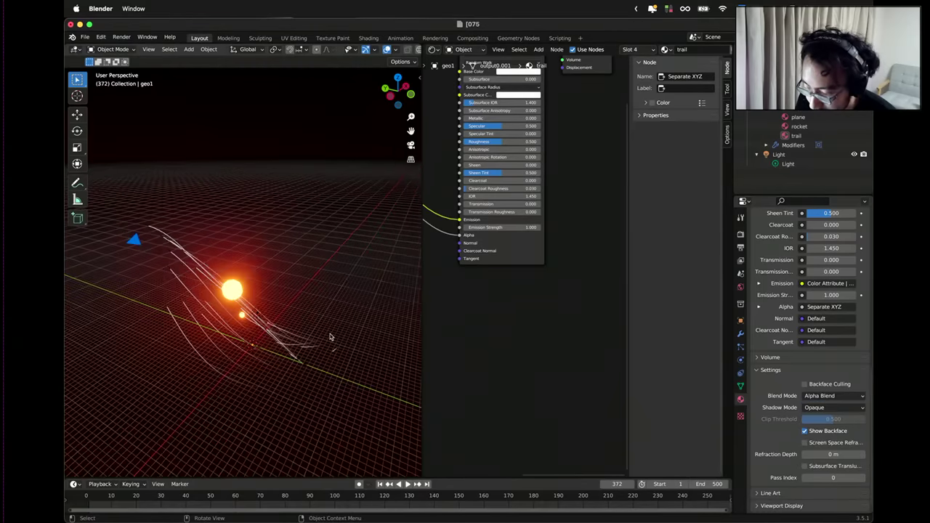
middle_drag(298, 330, 269, 374)
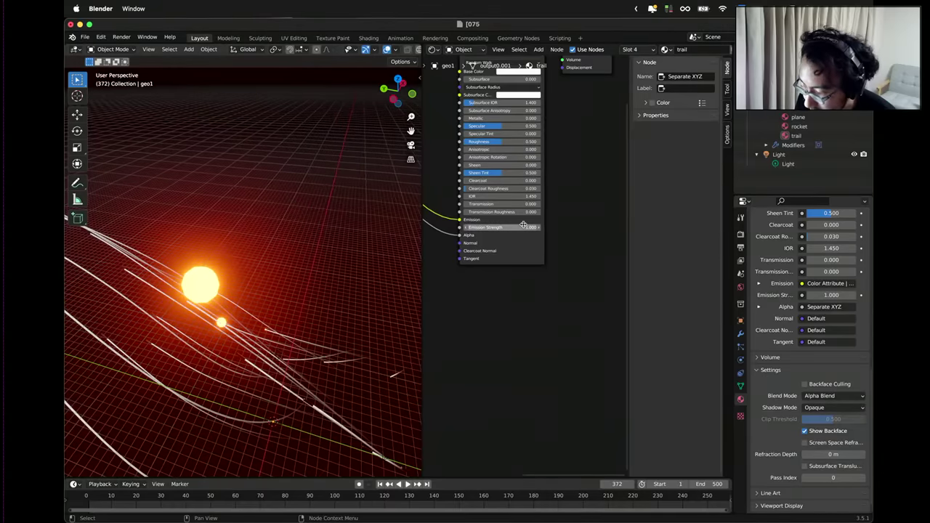
drag(515, 228, 529, 236)
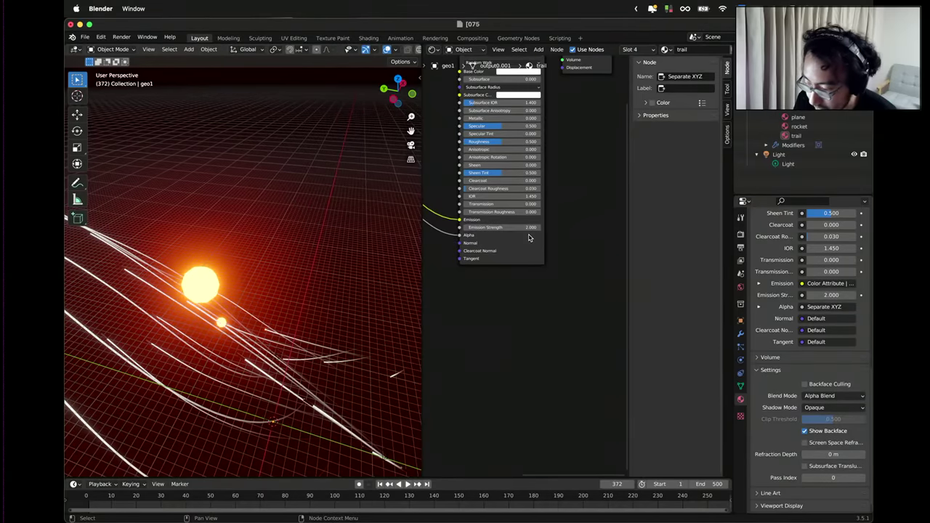
middle_drag(397, 249, 337, 292)
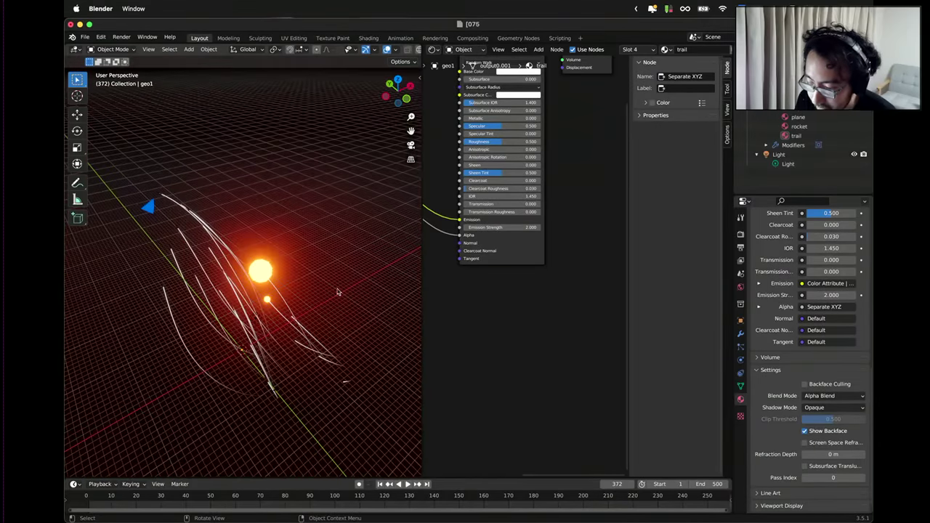
Give the rocket material a node tree and set its emission colour to blue.
click(797, 127)
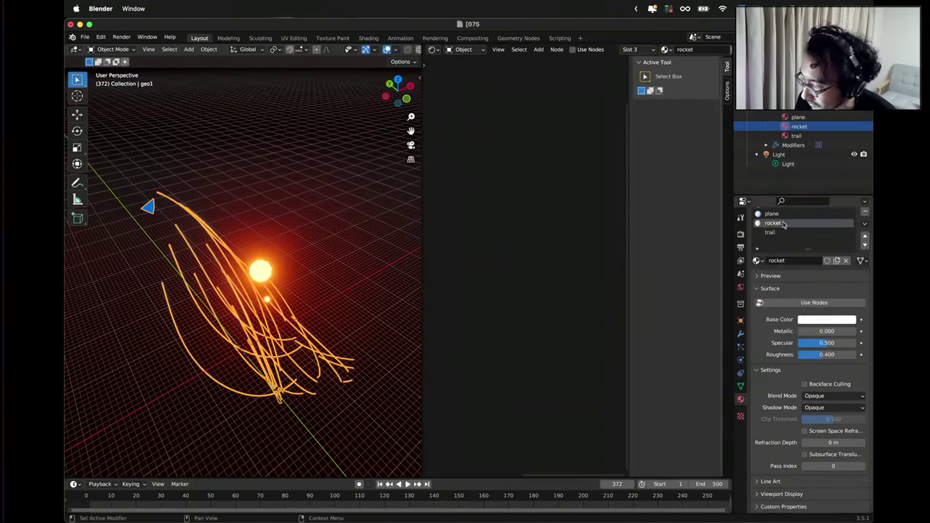
click(807, 302)
key(Home)
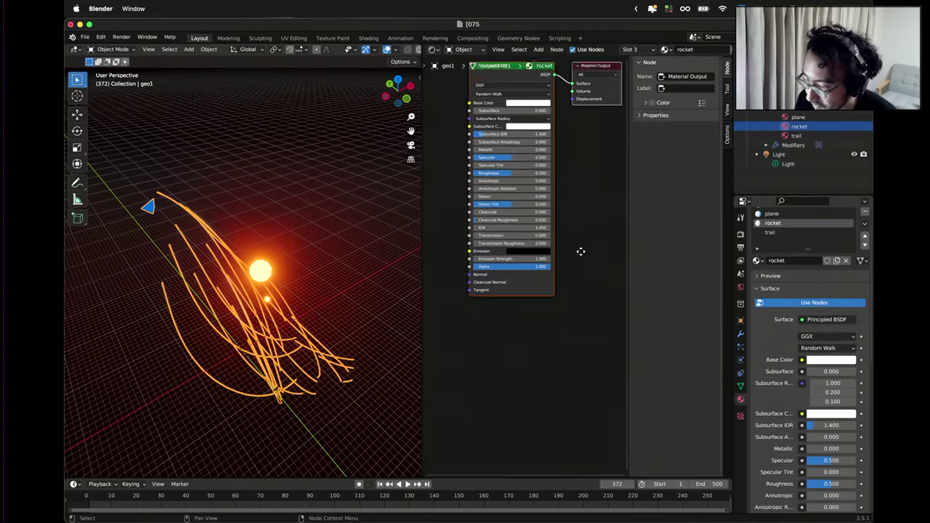
key(Home)
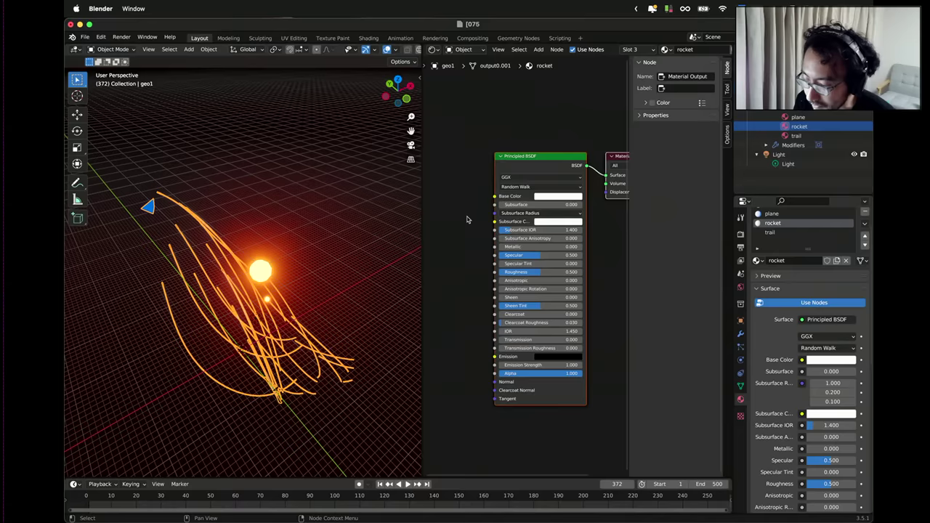
scroll(470, 265, down, 3)
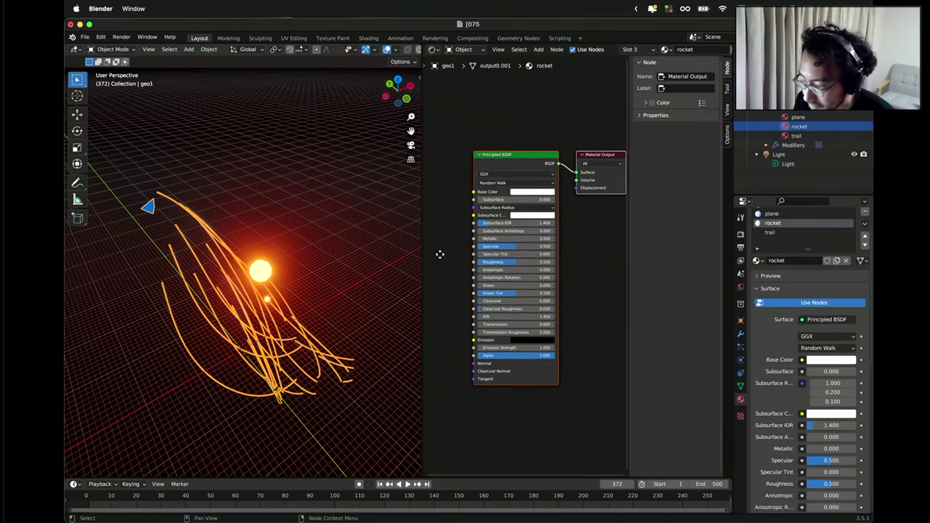
click(525, 336)
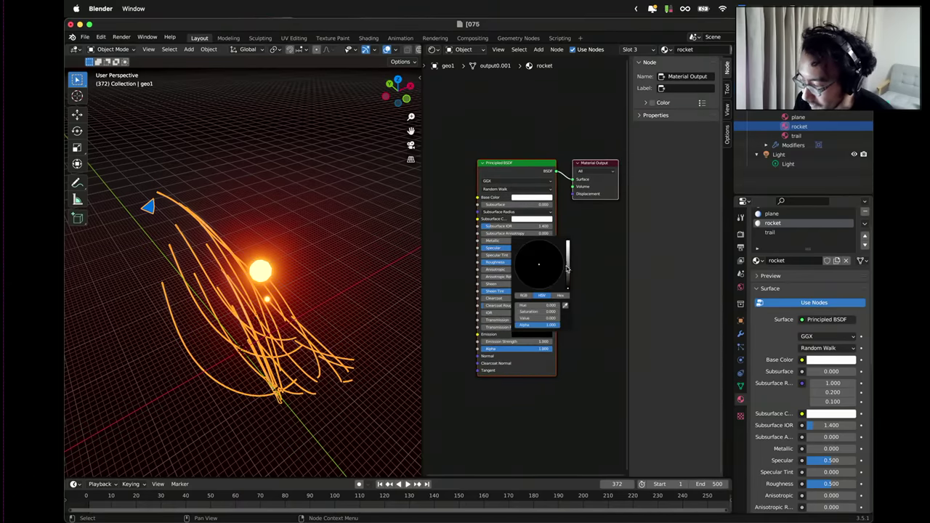
drag(568, 269, 567, 244)
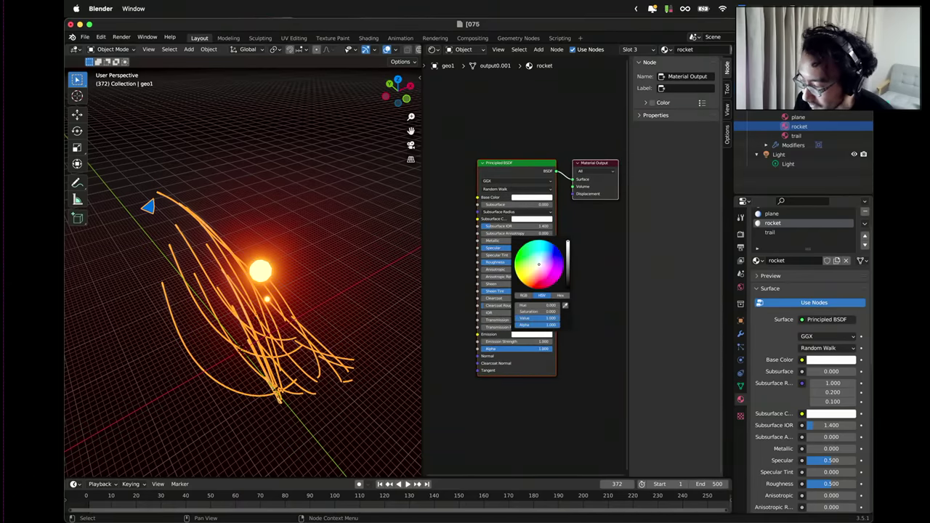
click(525, 199)
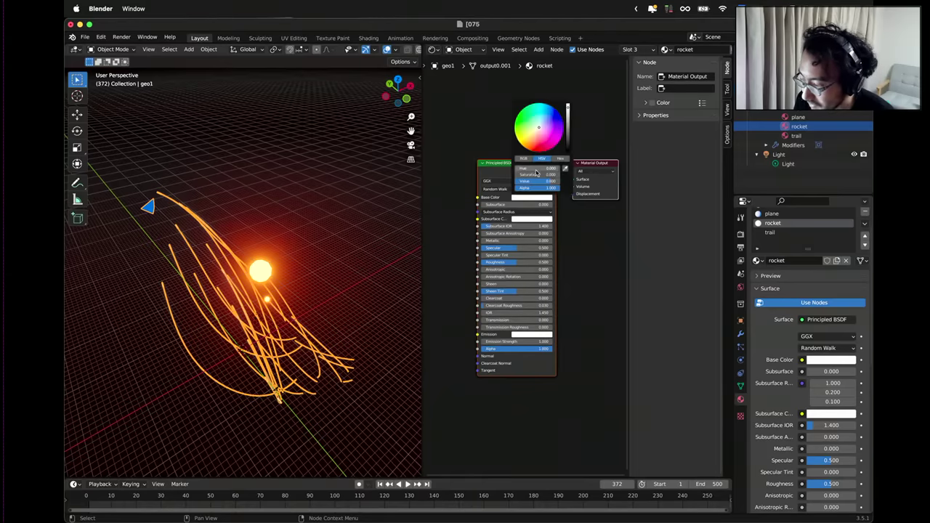
click(541, 335)
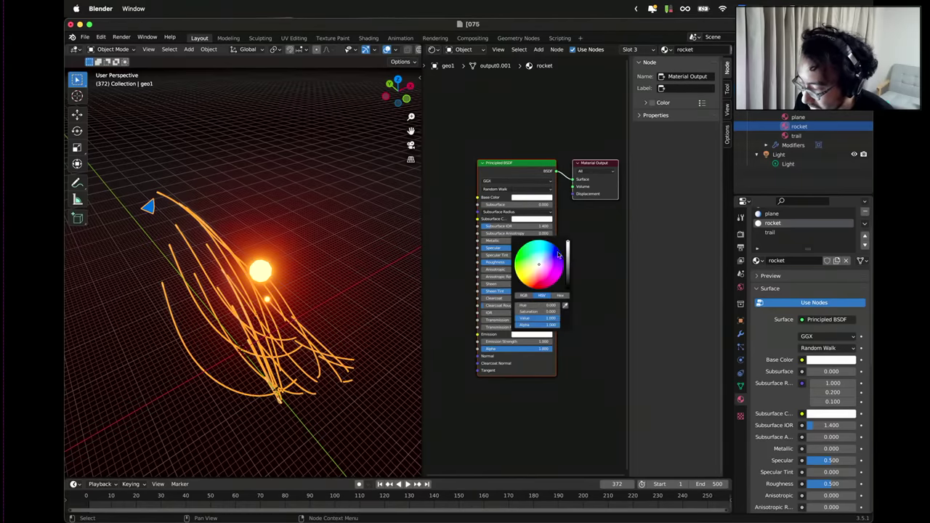
drag(558, 255, 553, 247)
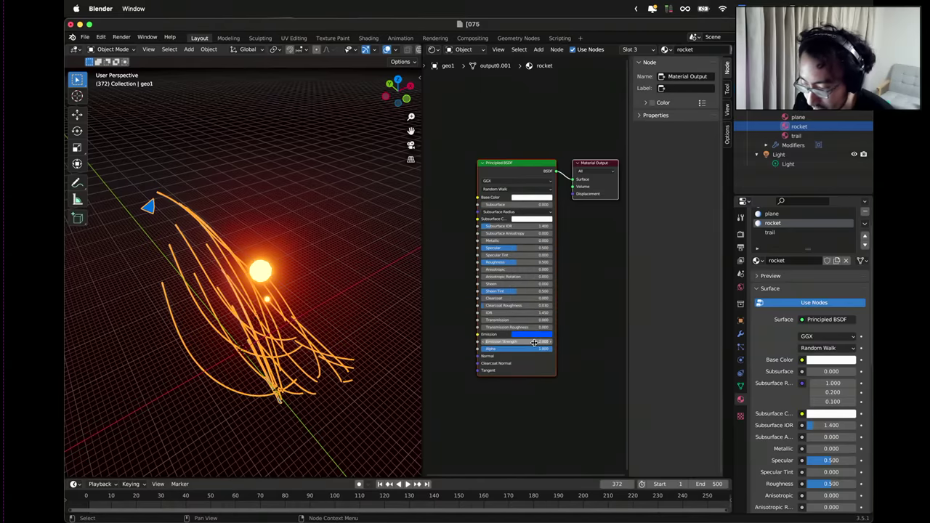
Select the plane material and set its Subsurface Color to white.
click(375, 303)
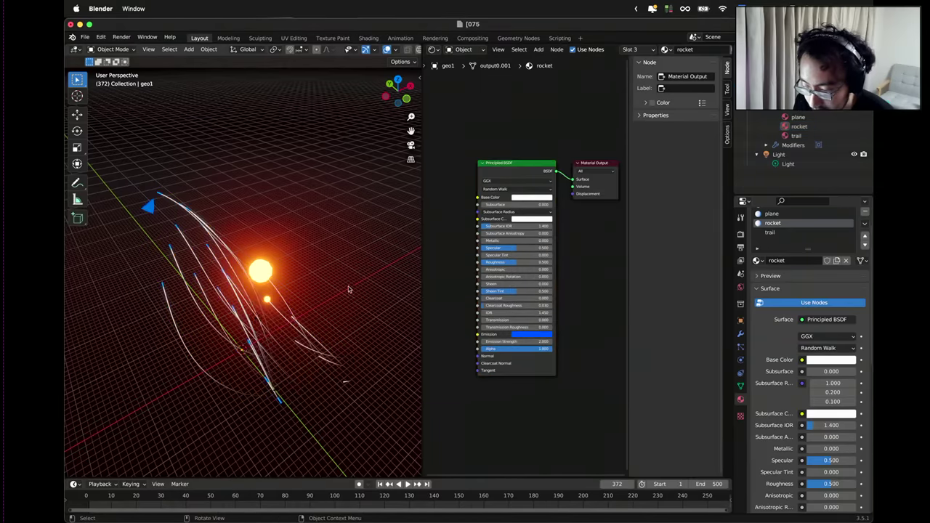
middle_drag(348, 289, 347, 276)
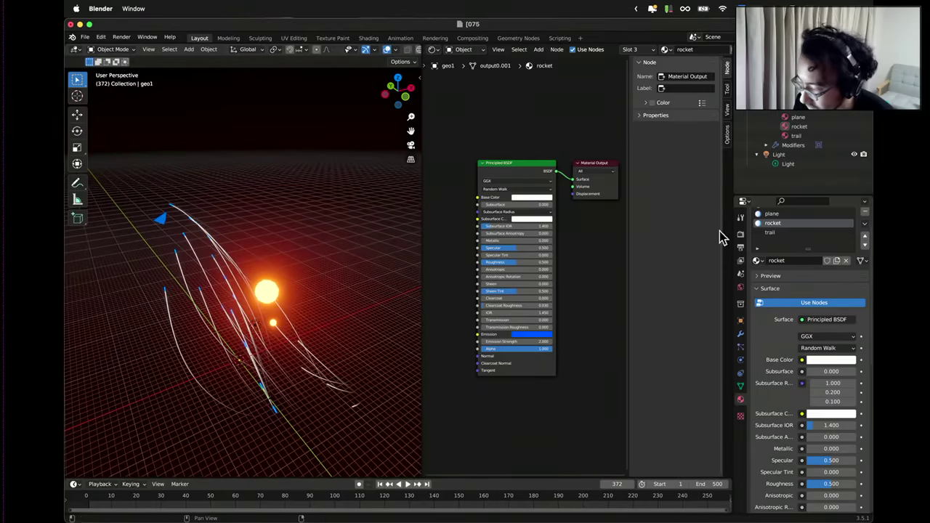
scroll(770, 232, up, 2)
click(771, 232)
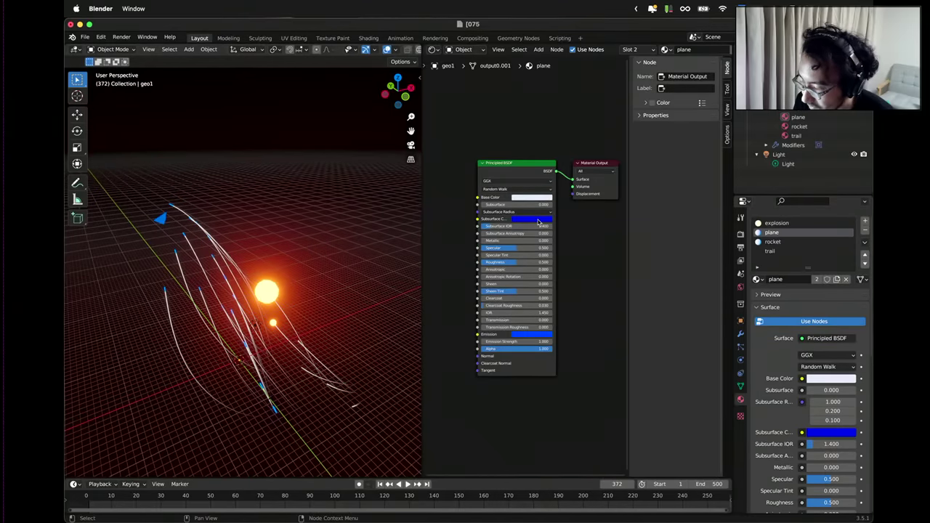
click(539, 222)
click(546, 173)
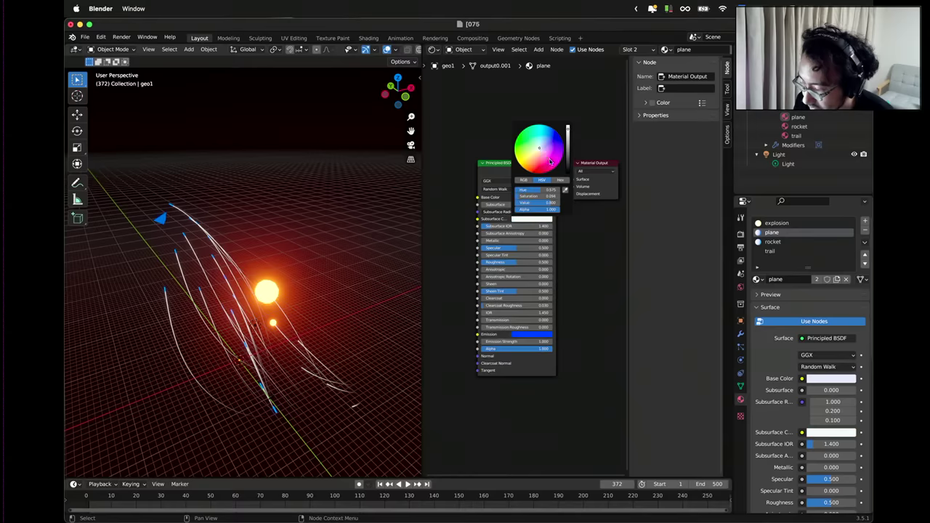
Change the plane's emission from blue to yellow and view the scene through the camera.
click(542, 335)
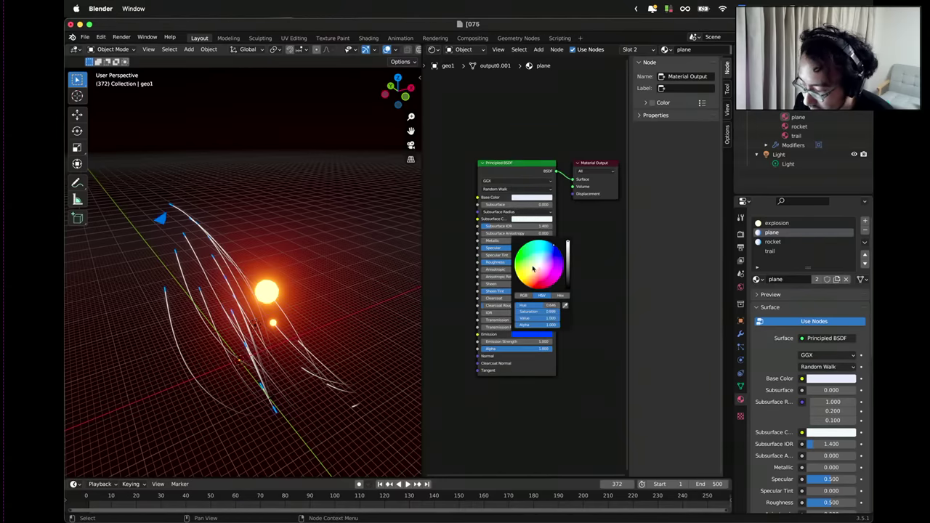
drag(532, 269, 541, 263)
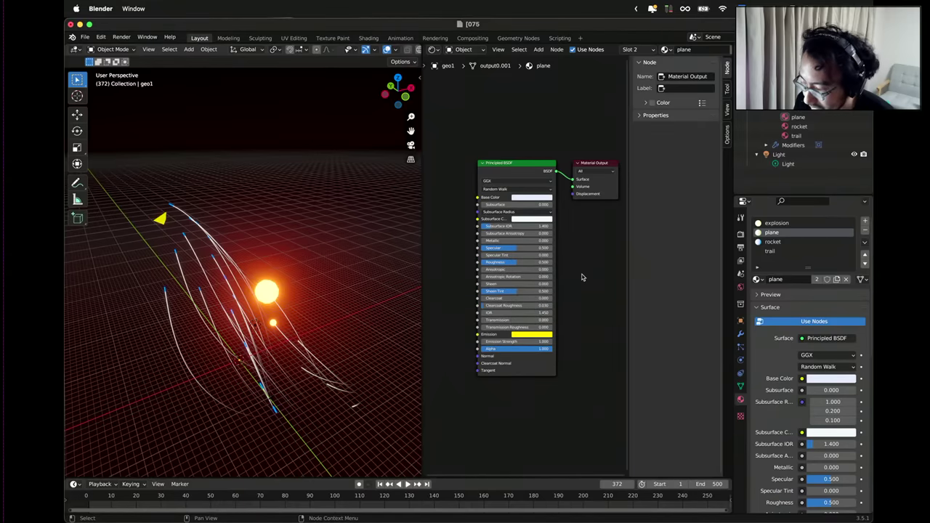
click(411, 145)
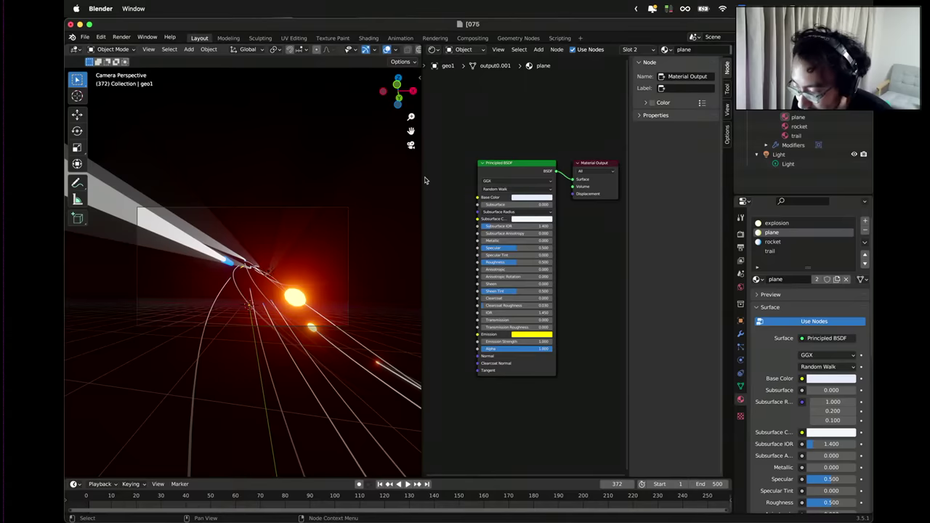
Widen the 3D view and play the animation, then stop it near the start.
drag(423, 174, 585, 173)
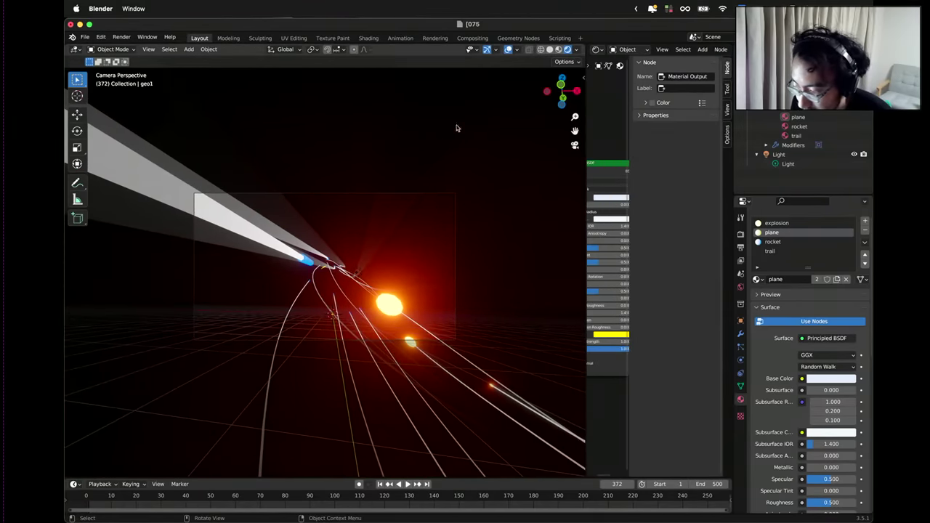
click(408, 485)
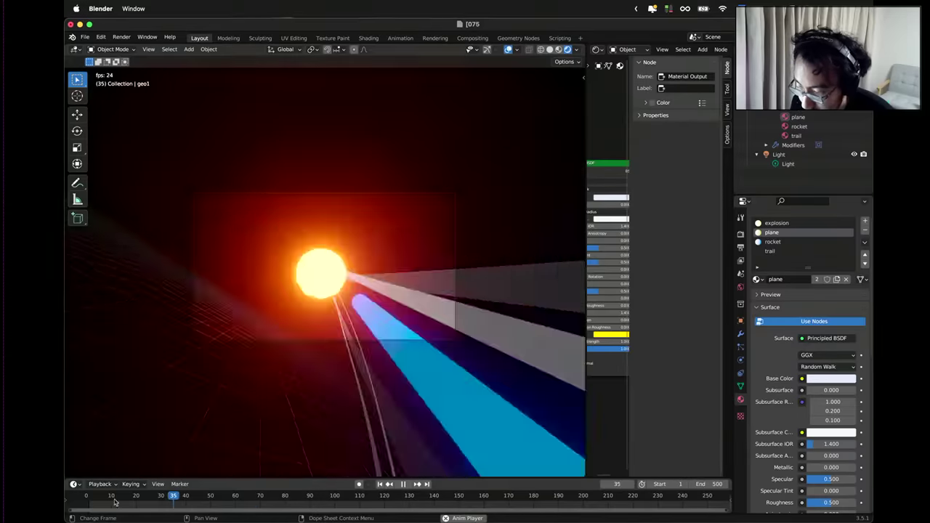
key(shift+Left)
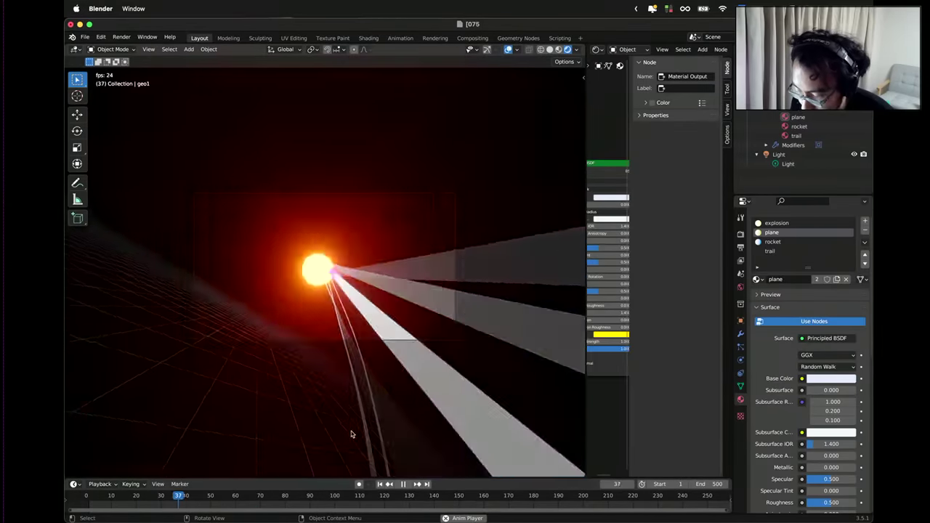
click(403, 484)
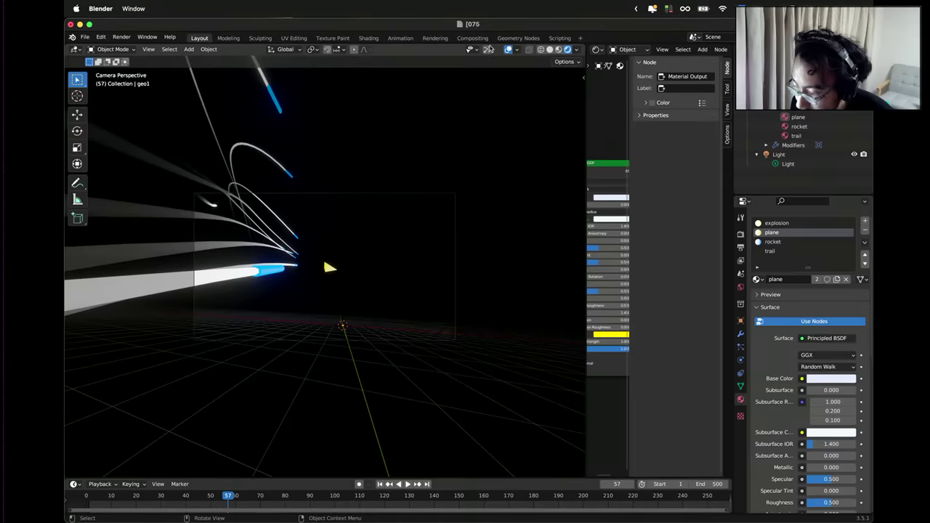
Turn viewport overlays off, replay from frame 0, and widen the node editor.
click(507, 49)
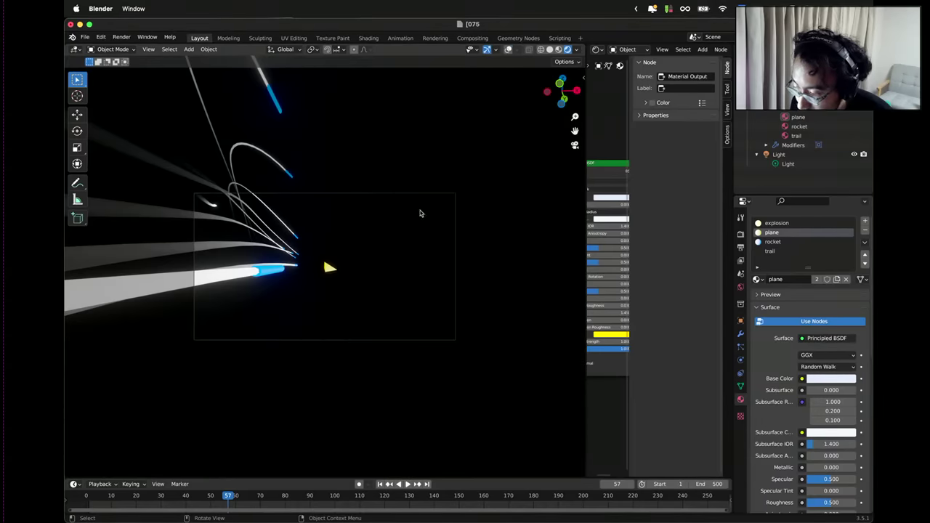
key(space)
click(71, 508)
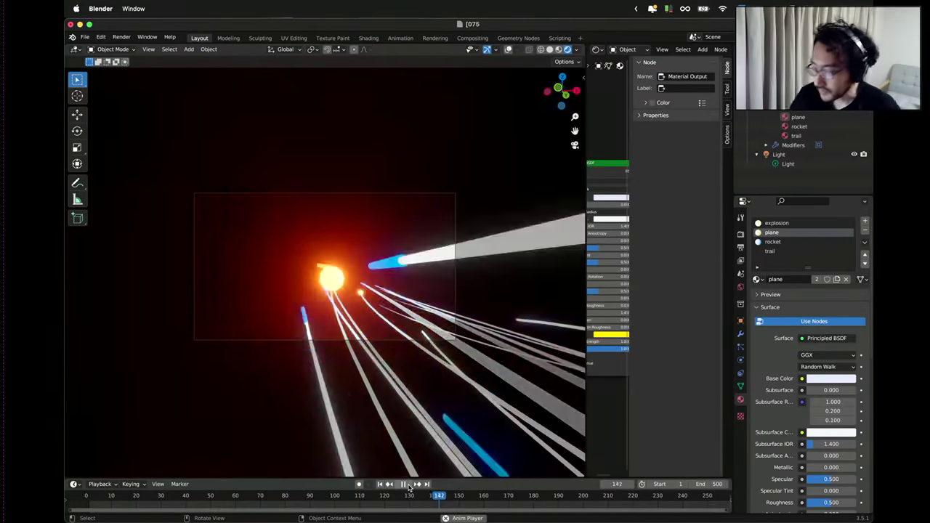
drag(585, 261, 497, 260)
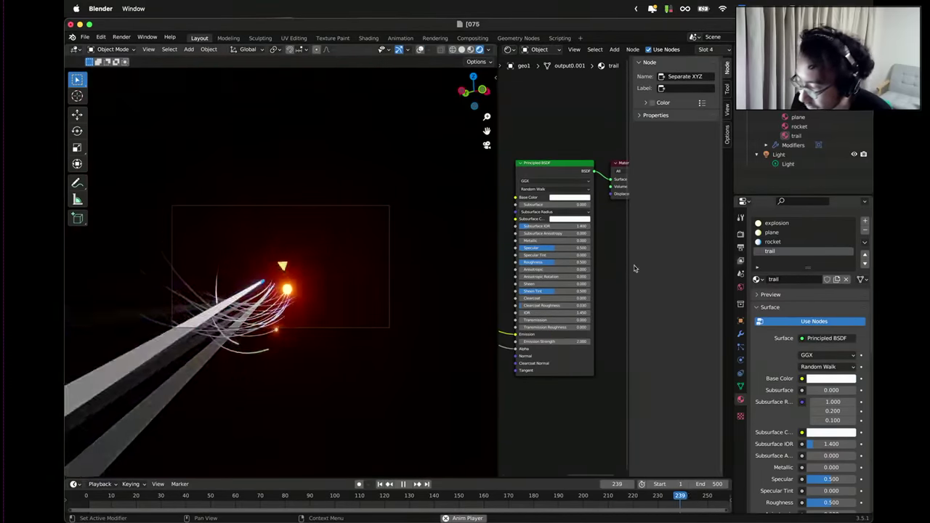
Set the trail material's Emission Strength to 10.
middle_drag(543, 364, 615, 370)
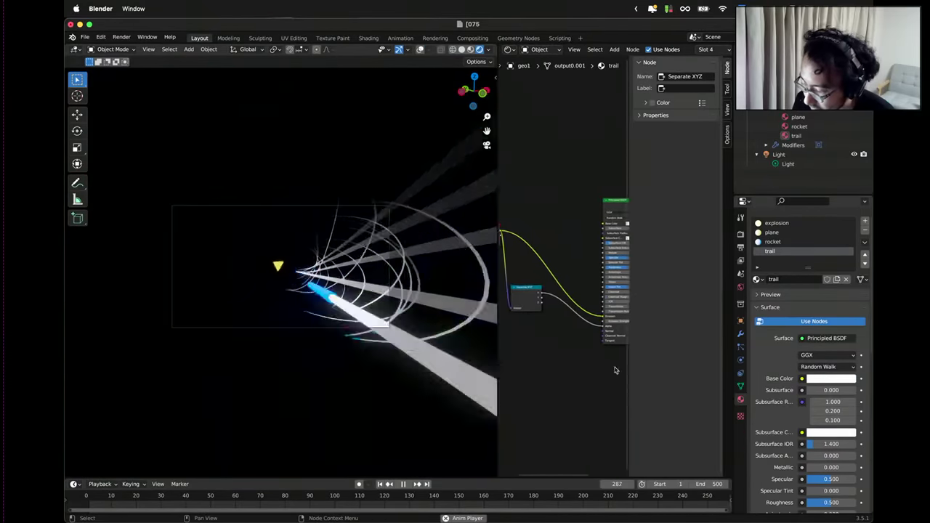
scroll(549, 352, up, 3)
scroll(581, 363, right, 3)
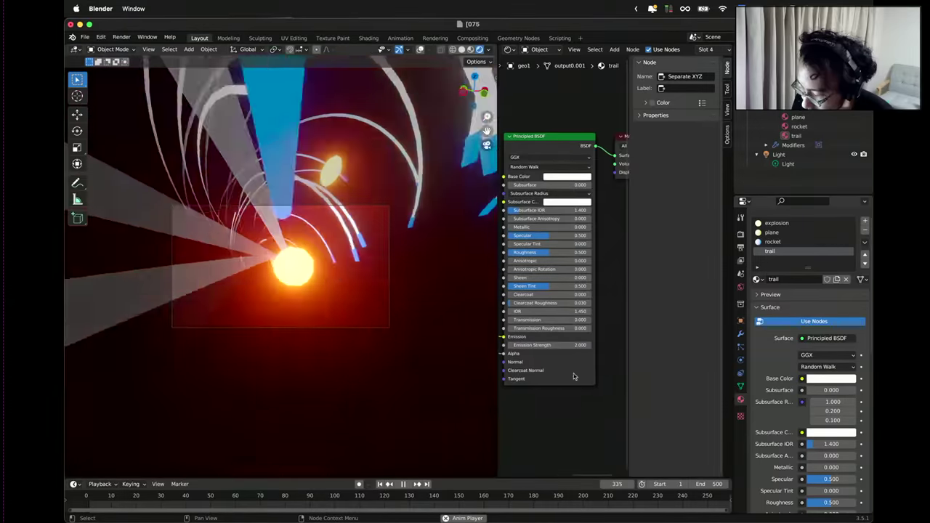
drag(583, 359, 598, 377)
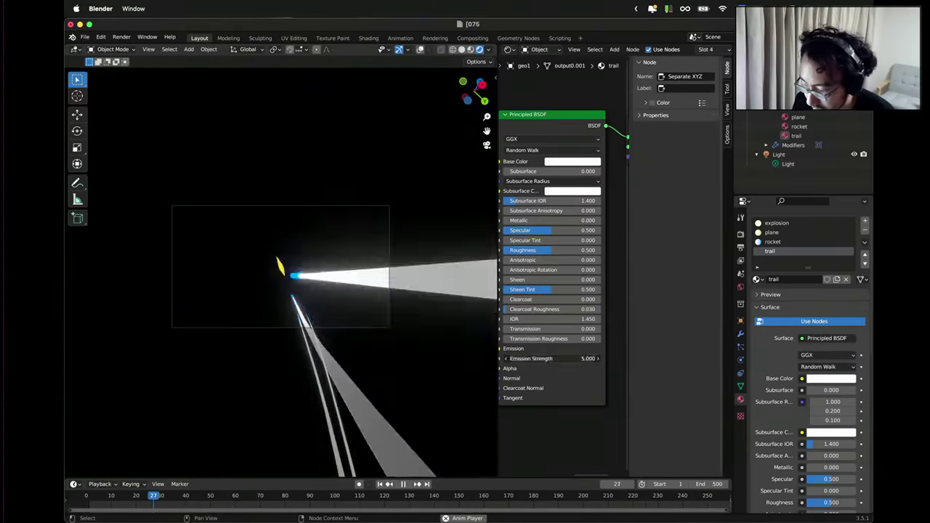
click(584, 358)
text(10)
key(Return)
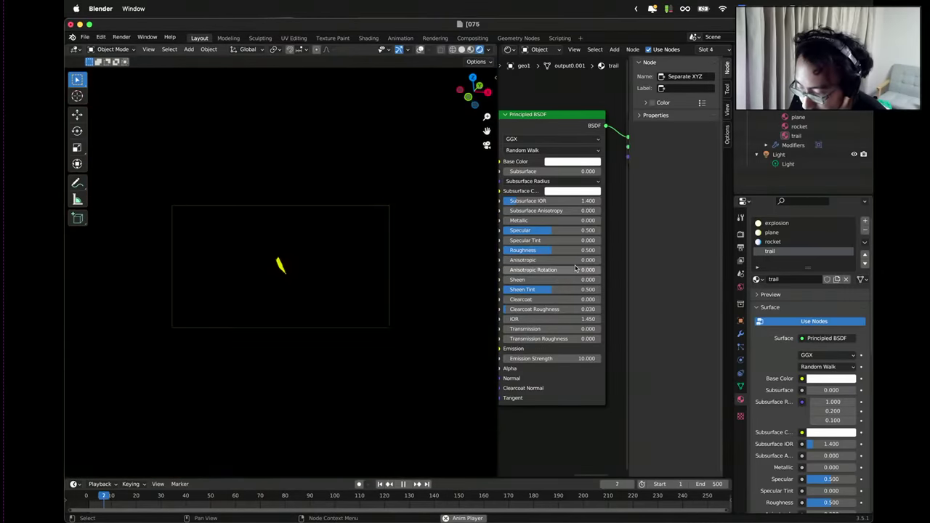
Zoom around the trail node tree and widen the node editor to show all nodes.
scroll(574, 267, down, 6)
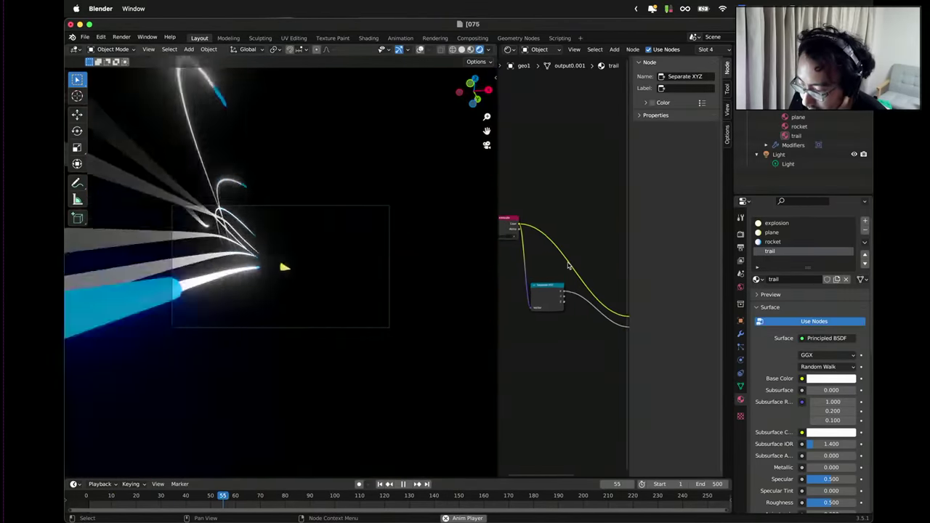
scroll(553, 283, up, 2)
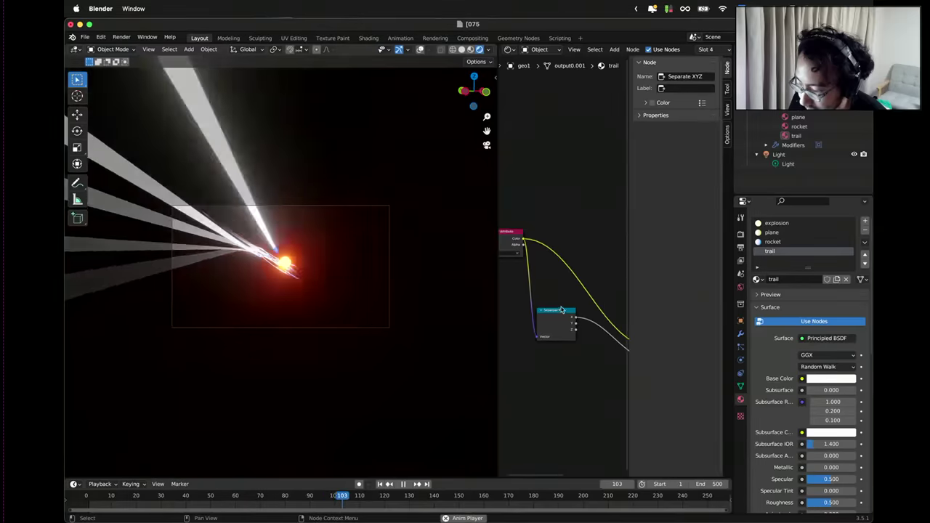
scroll(559, 309, down, 3)
scroll(545, 308, up, 3)
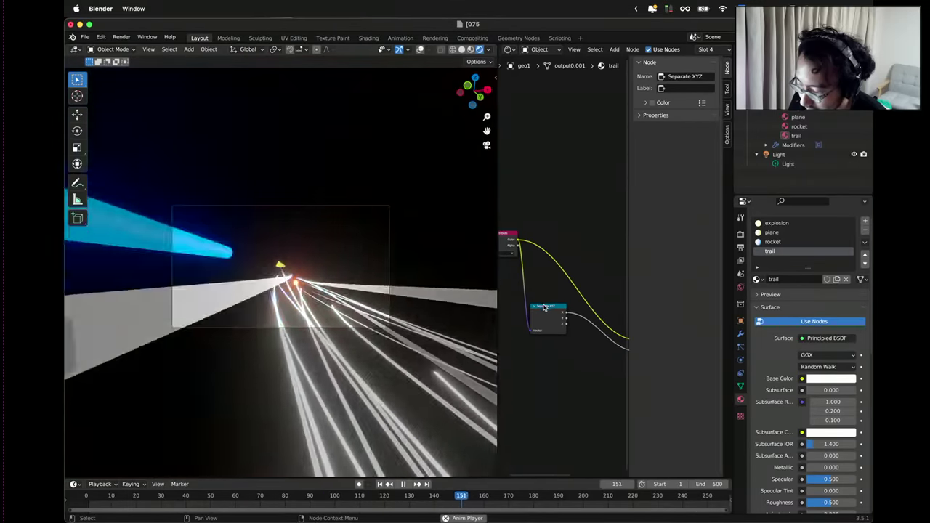
right_click(548, 225)
scroll(552, 188, up, 1)
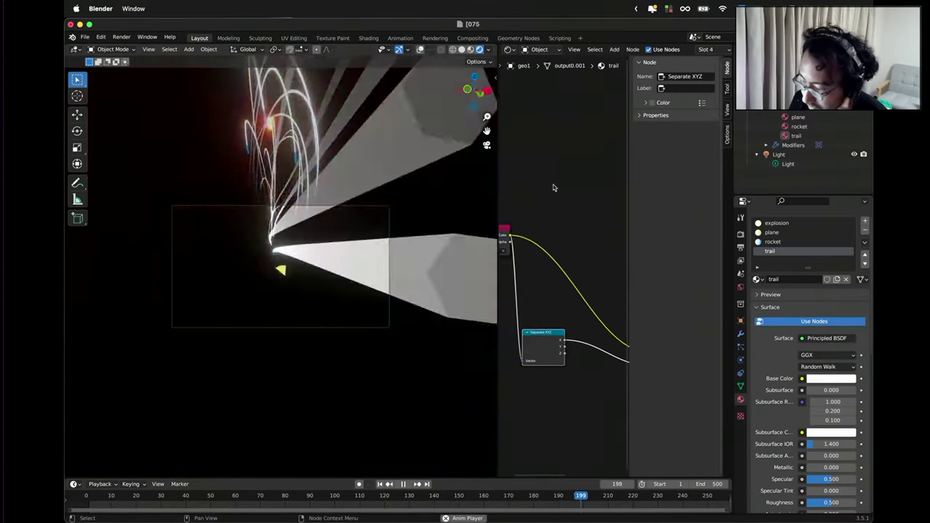
drag(498, 176, 340, 176)
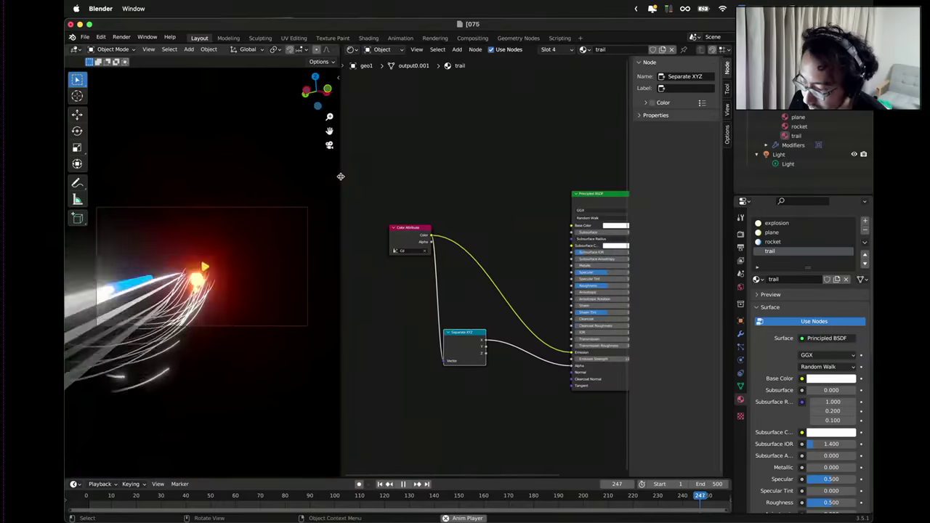
Stop playback and add a Vector Math node beside the trail shader.
right_click(393, 166)
right_click(412, 129)
right_click(477, 130)
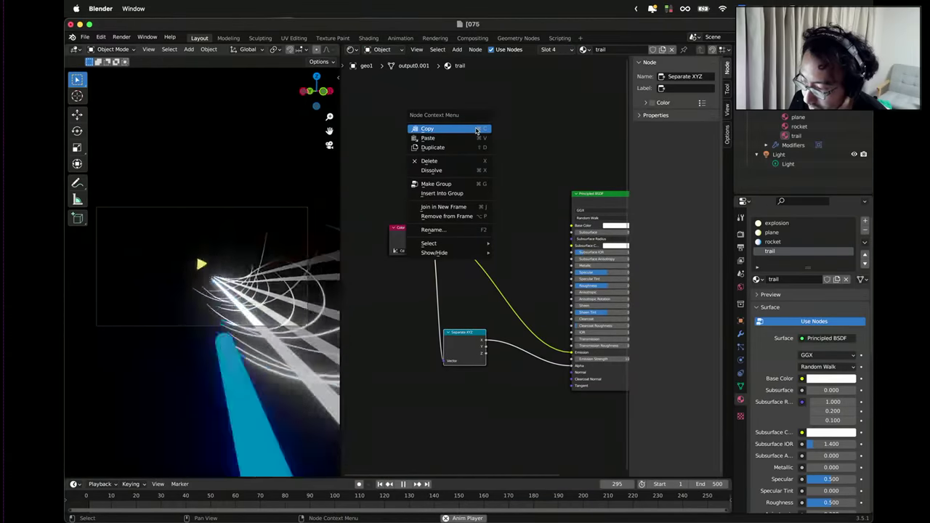
key(Escape)
right_click(478, 116)
key(Escape)
key(Escape)
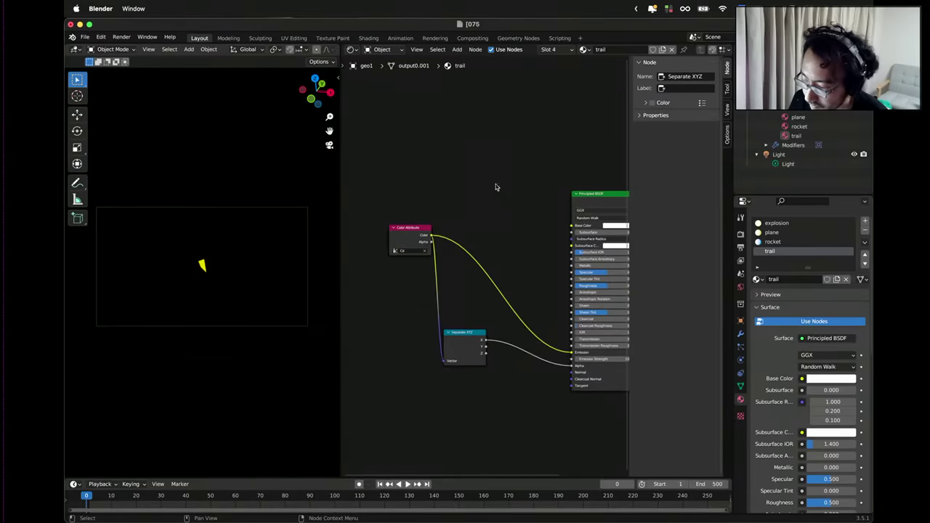
click(529, 201)
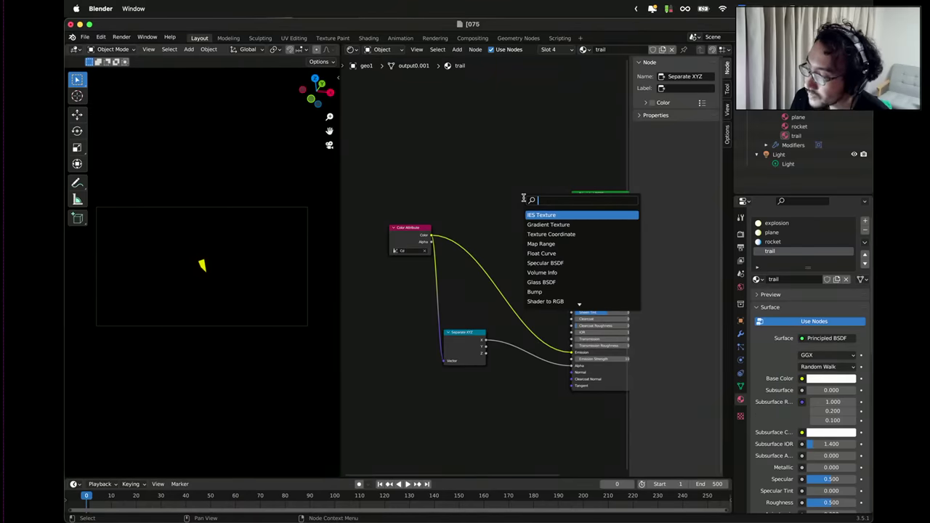
key(Return)
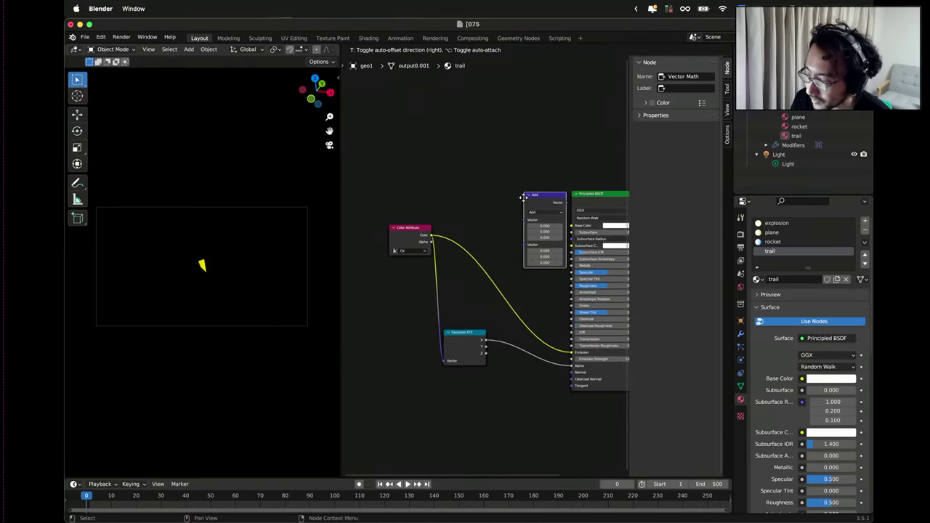
click(492, 166)
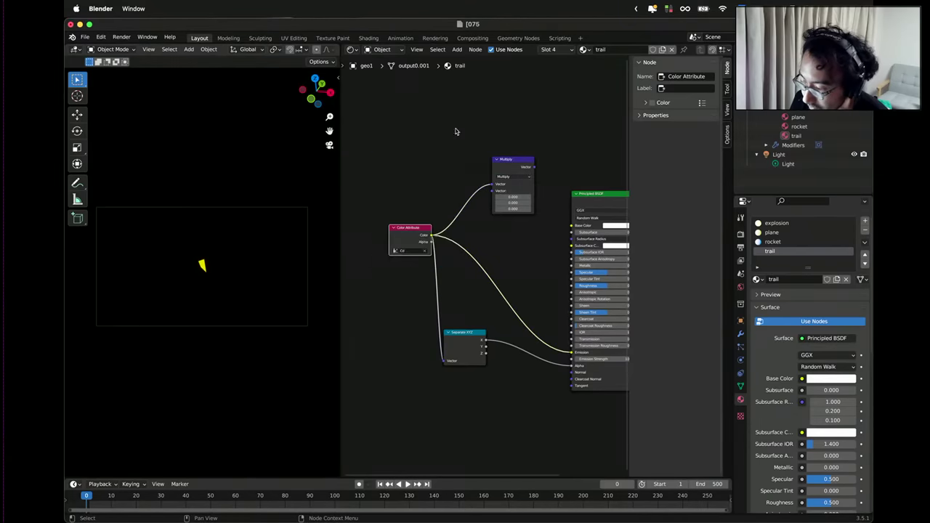
Cancel an accidental RGB Curves node and add an RGB node via search 'rg'.
scroll(416, 176, down, 1)
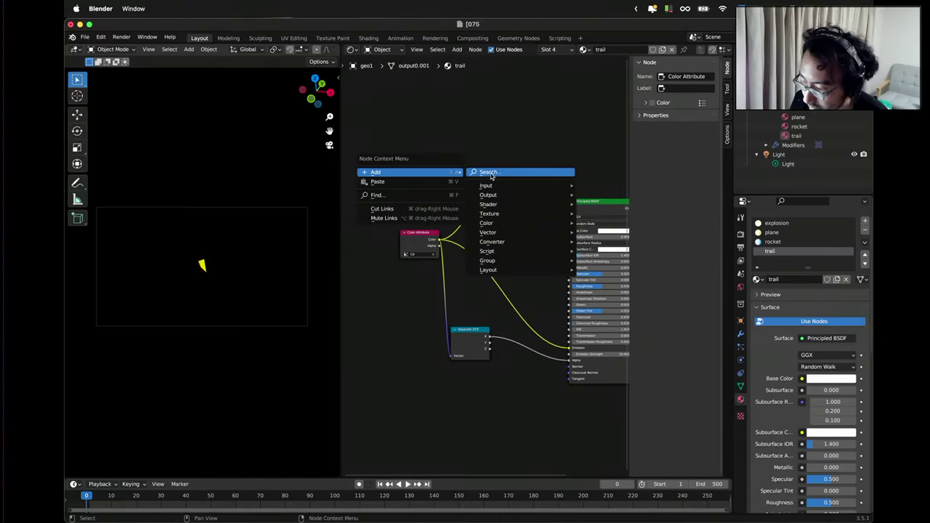
mouse_move(494, 184)
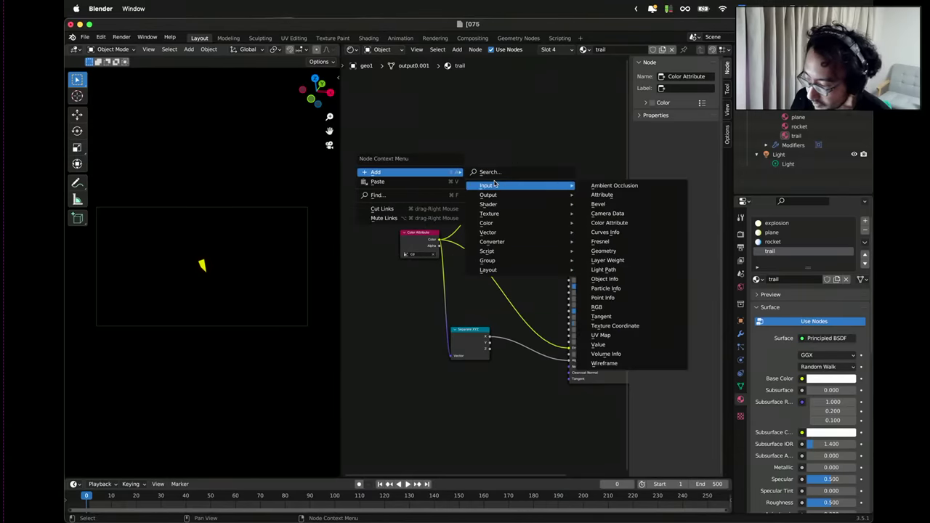
mouse_move(509, 227)
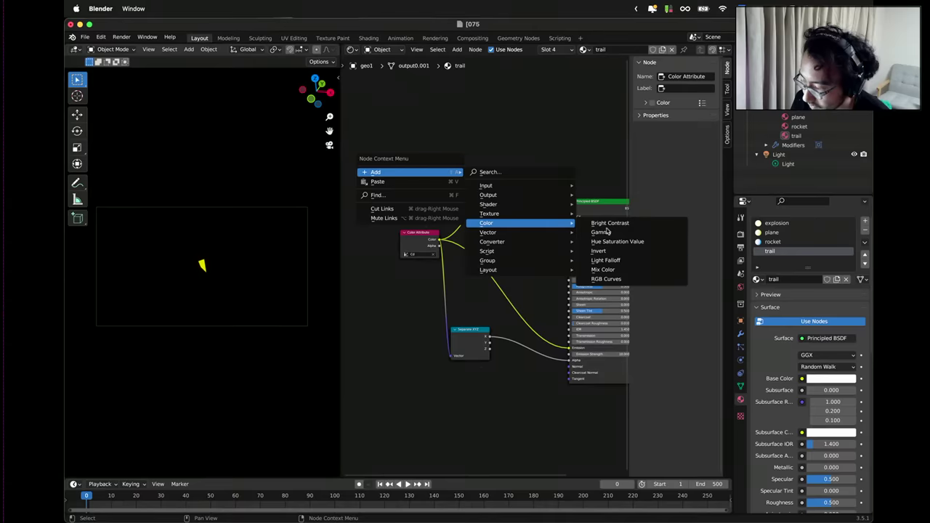
click(607, 282)
right_click(453, 154)
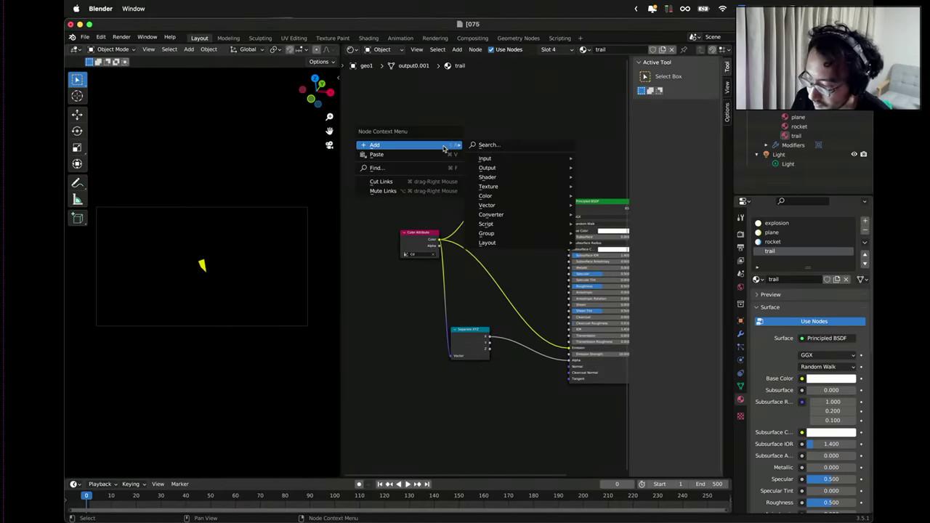
click(492, 148)
text(rg)
key(Return)
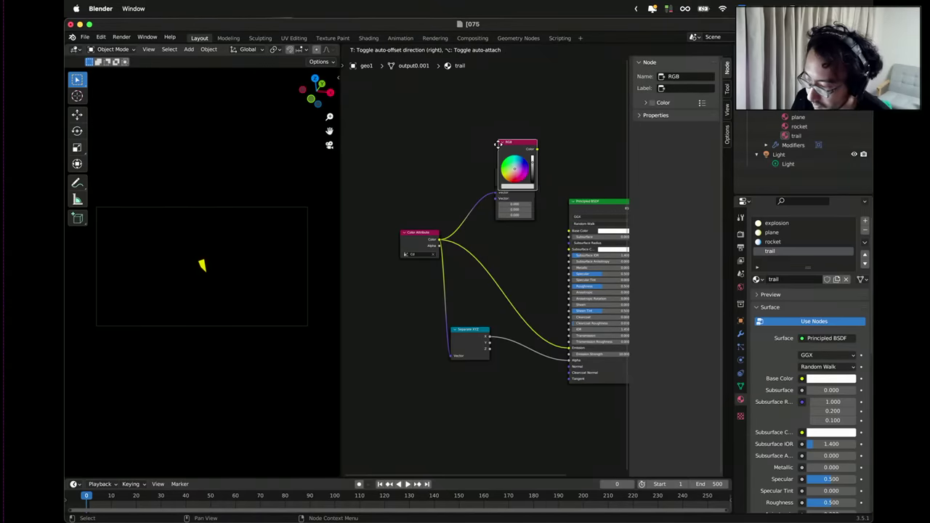
click(438, 157)
scroll(459, 130, up, 2)
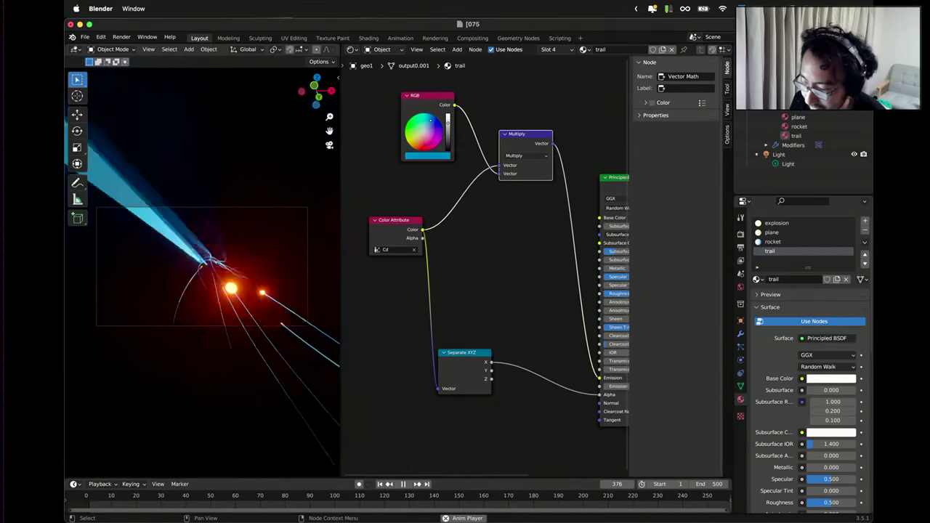
Pan the node view down-right and make the RGB node active.
middle_drag(444, 182, 455, 209)
click(447, 175)
right_click(448, 196)
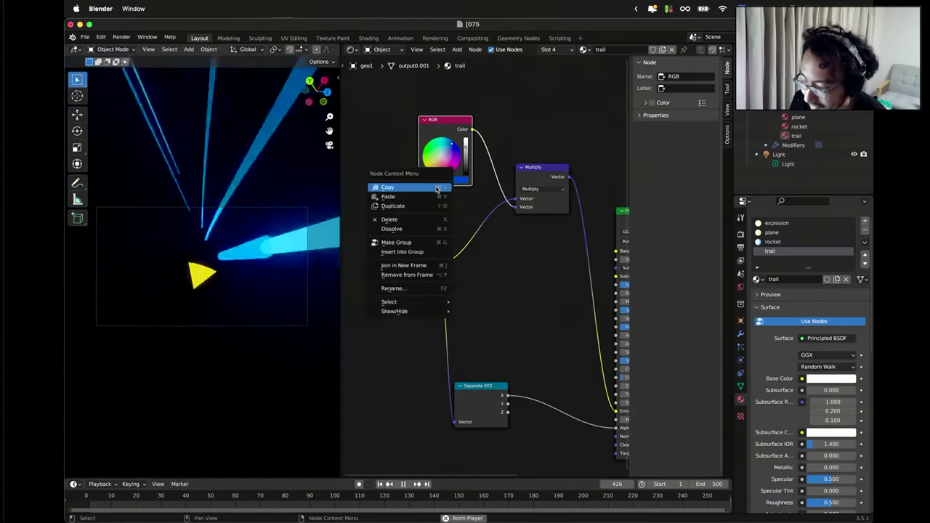
right_click(435, 213)
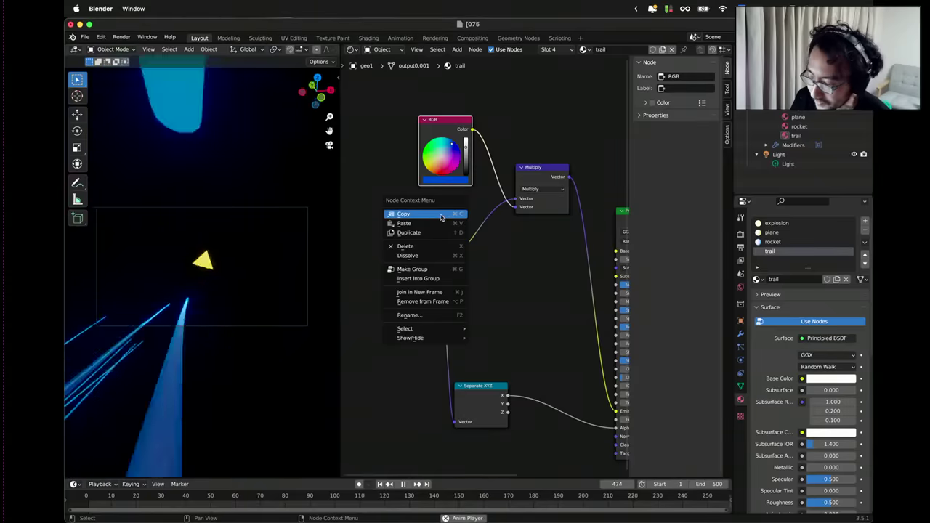
click(437, 215)
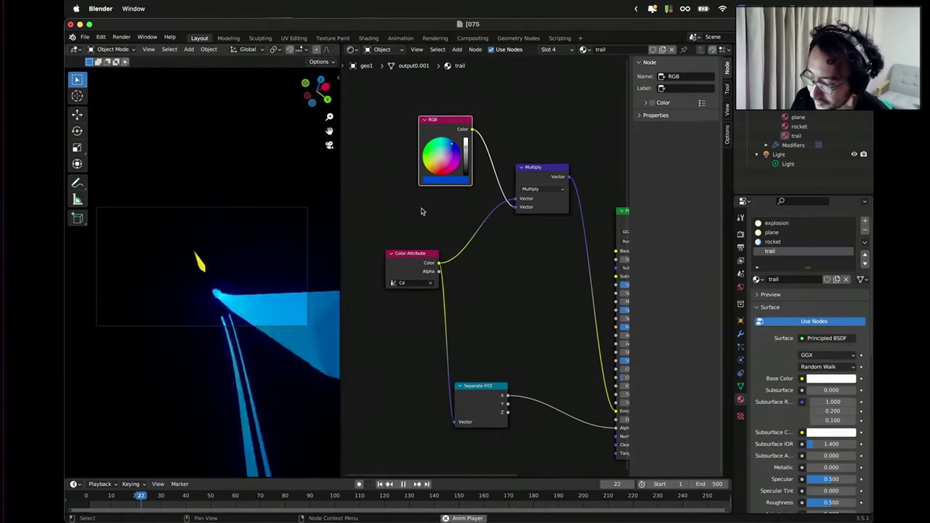
middle_drag(418, 208, 494, 248)
right_click(452, 215)
right_click(444, 260)
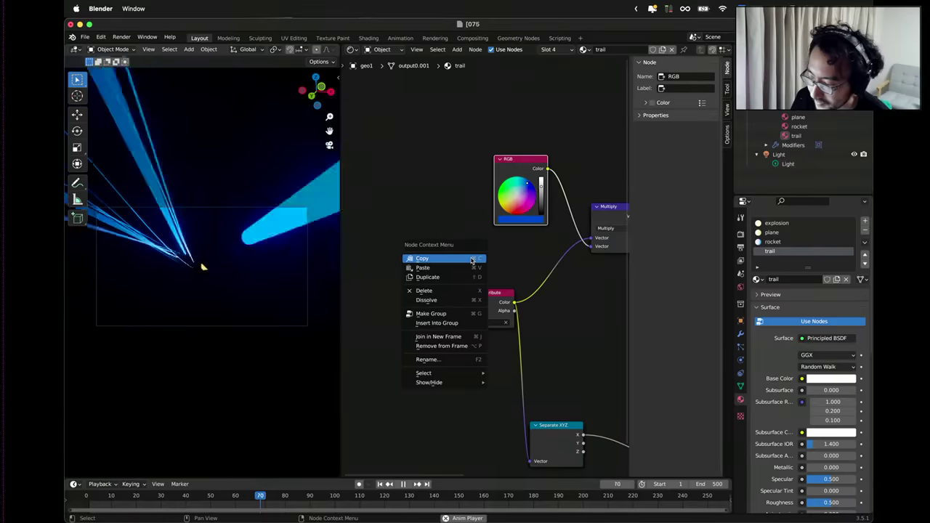
right_click(497, 261)
click(420, 271)
Add a Hue Saturation Value node at the upper left via search 'hue'.
right_click(420, 272)
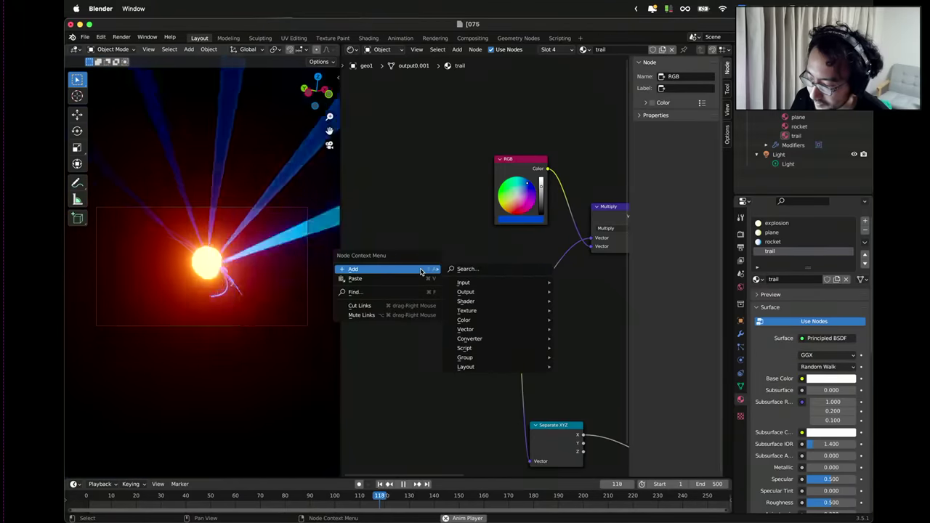
click(452, 270)
text(hue)
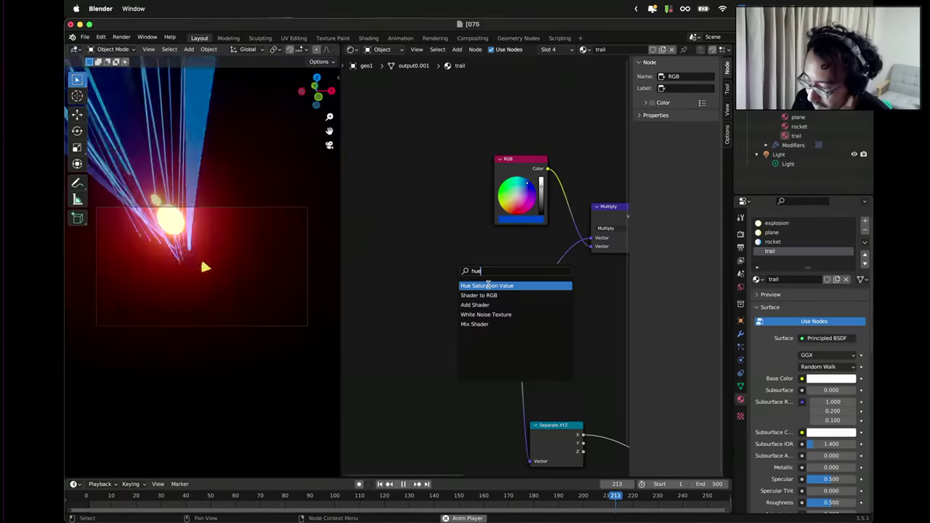
key(Return)
click(465, 223)
Add a Frame node via search 'fr' and move it beside Color Attribute.
click(480, 292)
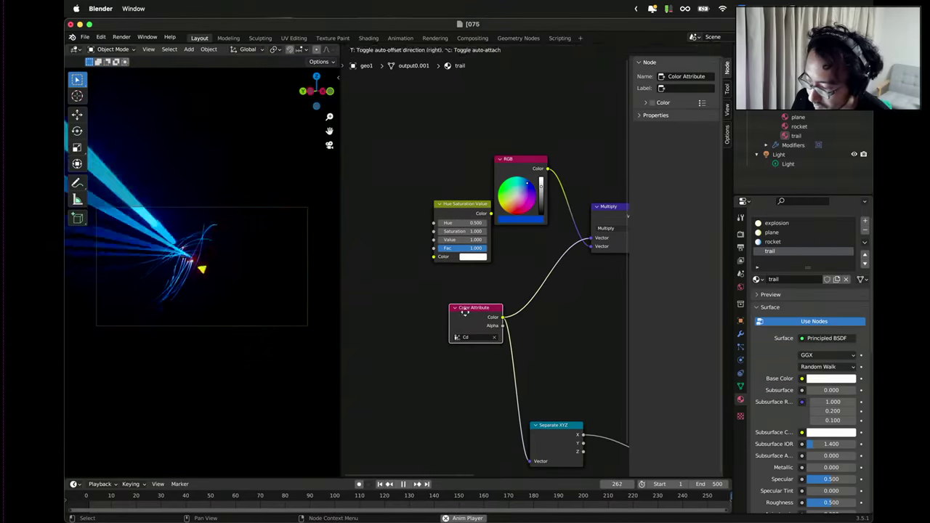
right_click(480, 284)
mouse_move(499, 287)
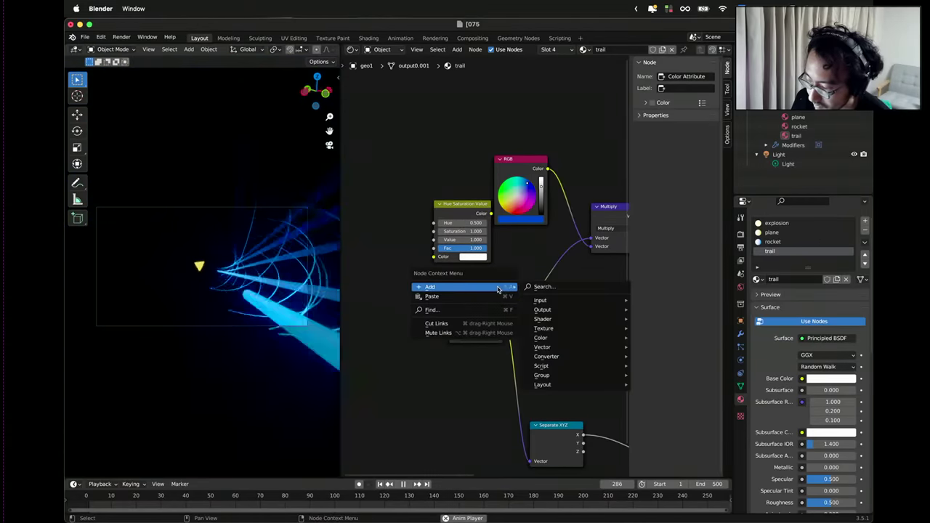
click(543, 286)
text(time)
key(BackSpace)
key(BackSpace)
key(BackSpace)
key(BackSpace)
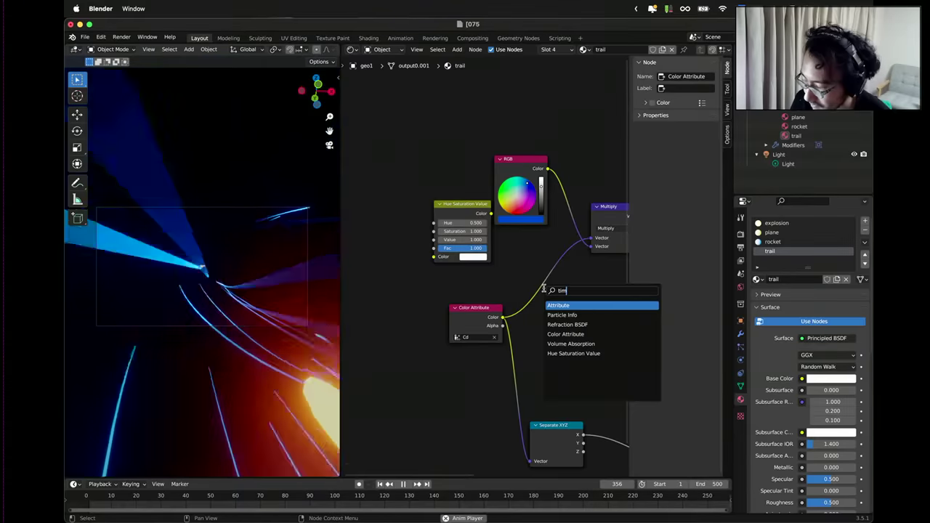
text(fr)
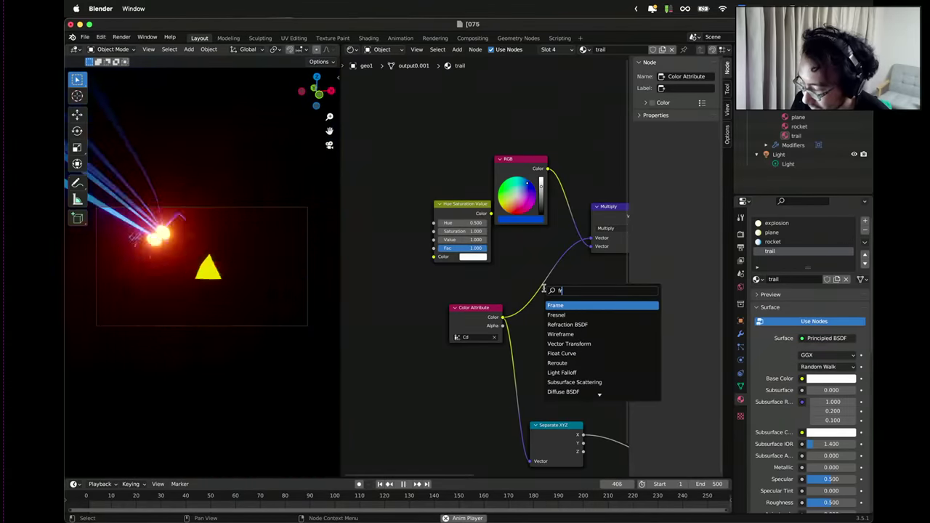
key(Return)
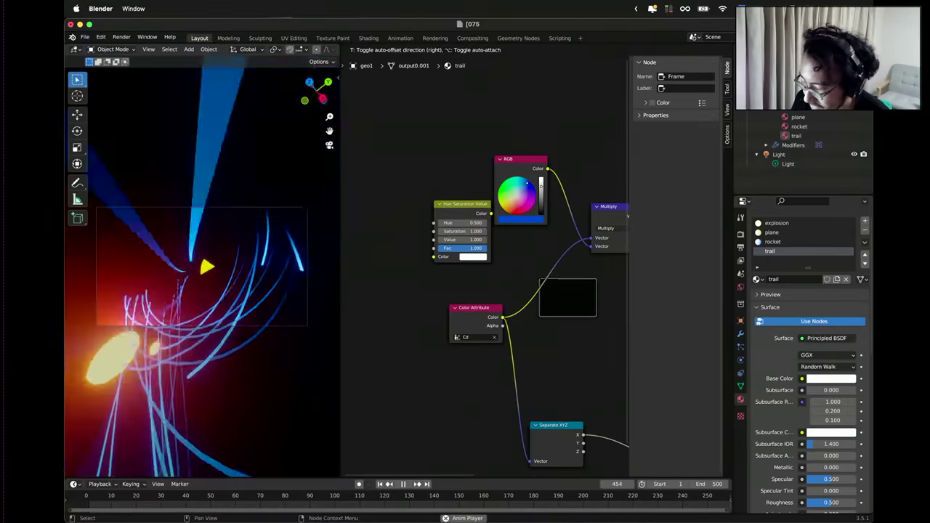
click(502, 273)
drag(518, 272, 432, 273)
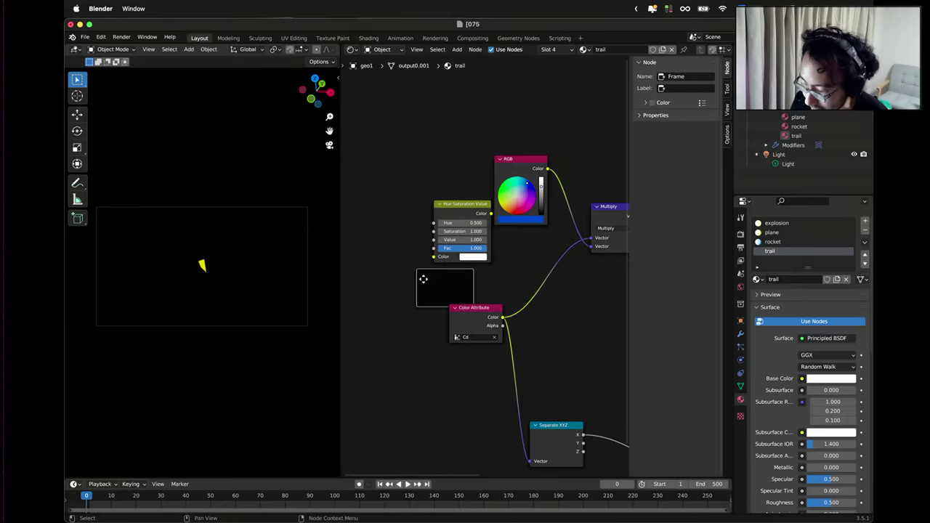
Delete that Frame node and add another Frame node in its place.
scroll(420, 286, up, 4)
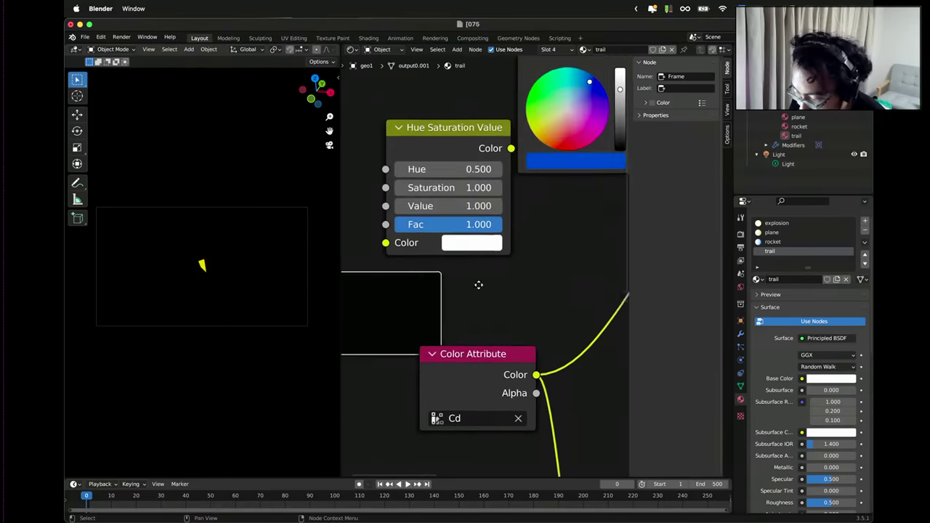
key(x)
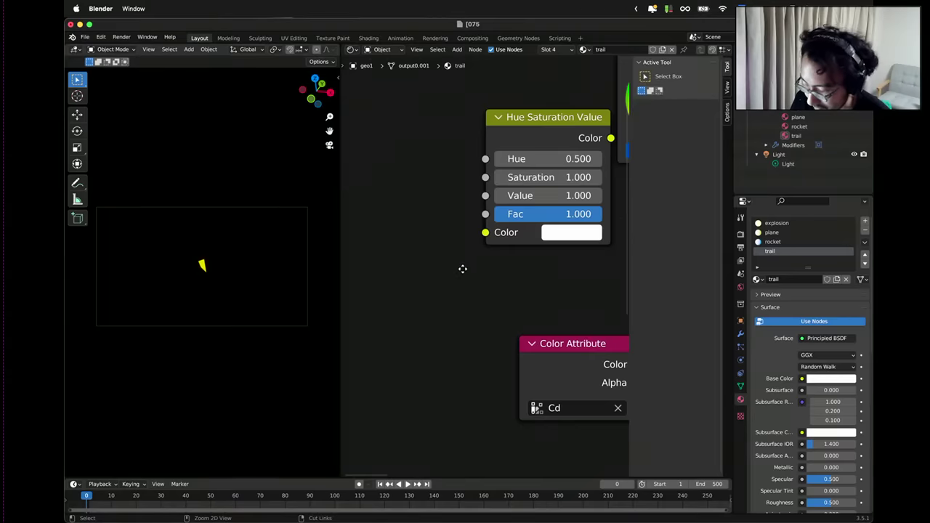
scroll(461, 273, down, 1)
click(515, 271)
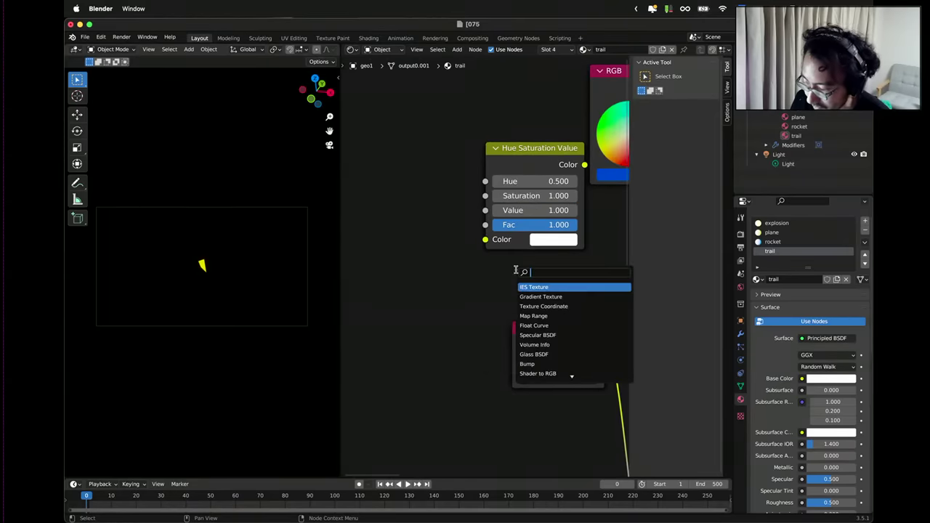
key(Return)
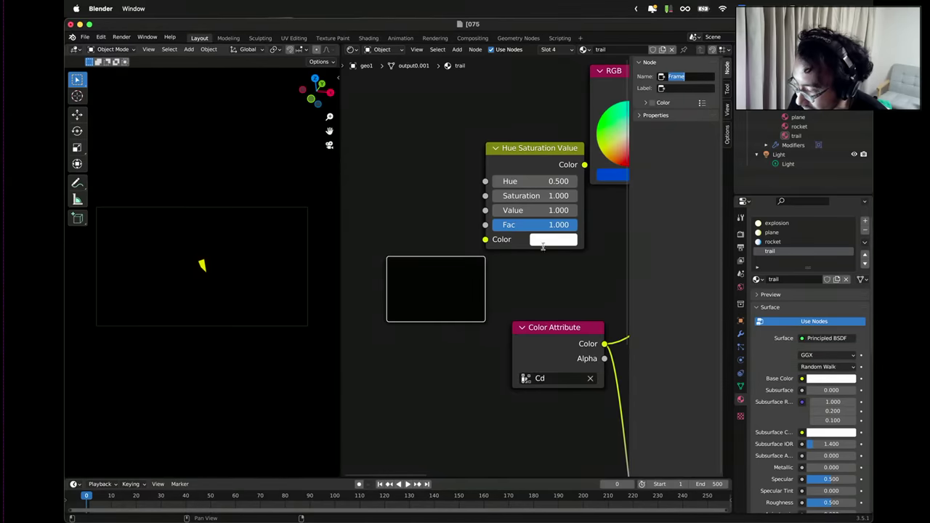
scroll(452, 360, down, 3)
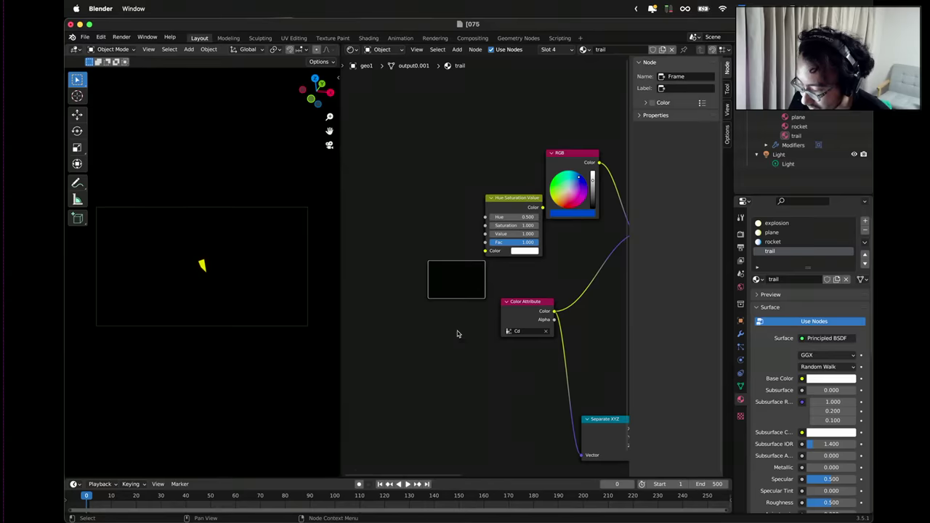
scroll(457, 333, down, 4)
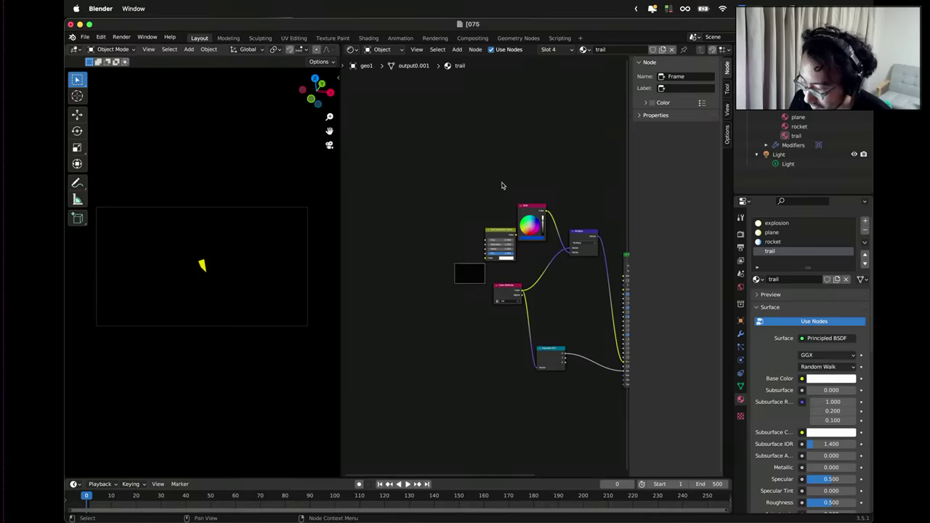
Browse the node editor's Add submenus, then close the menu.
click(553, 171)
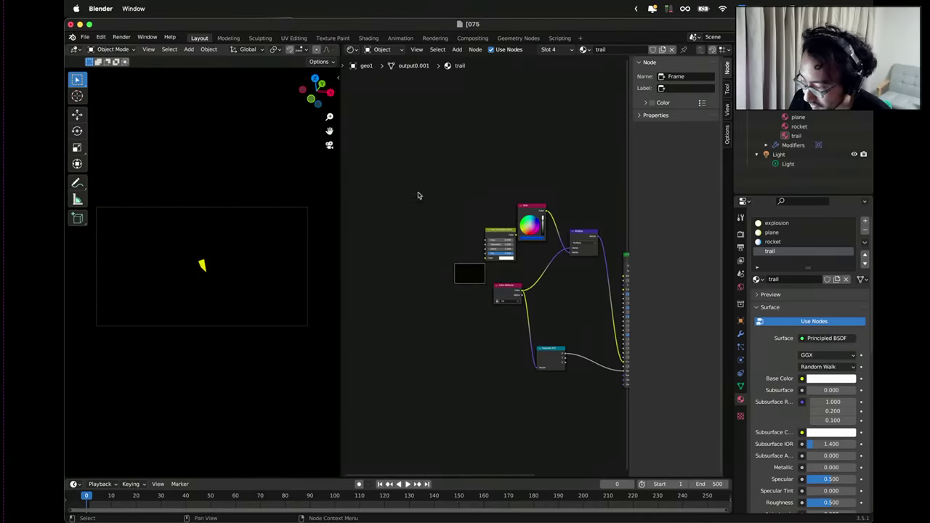
right_click(419, 193)
right_click(474, 189)
mouse_move(476, 186)
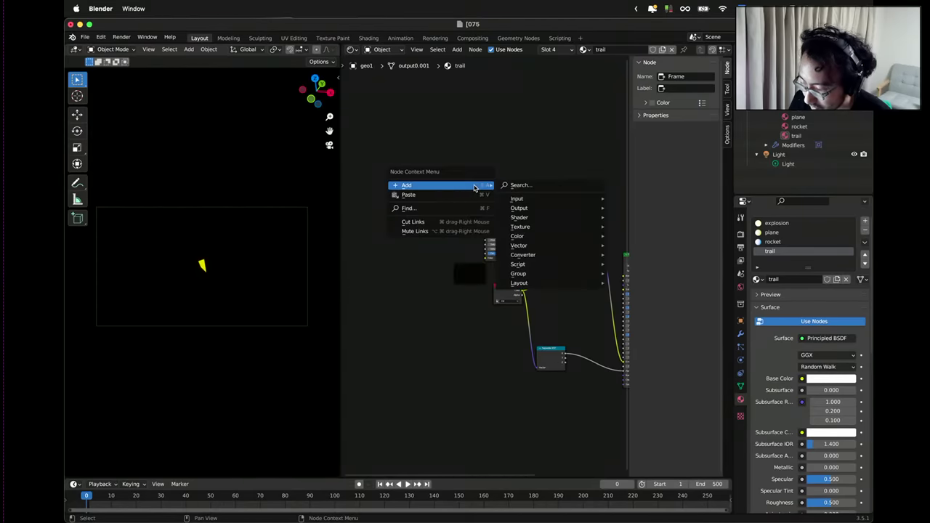
mouse_move(520, 218)
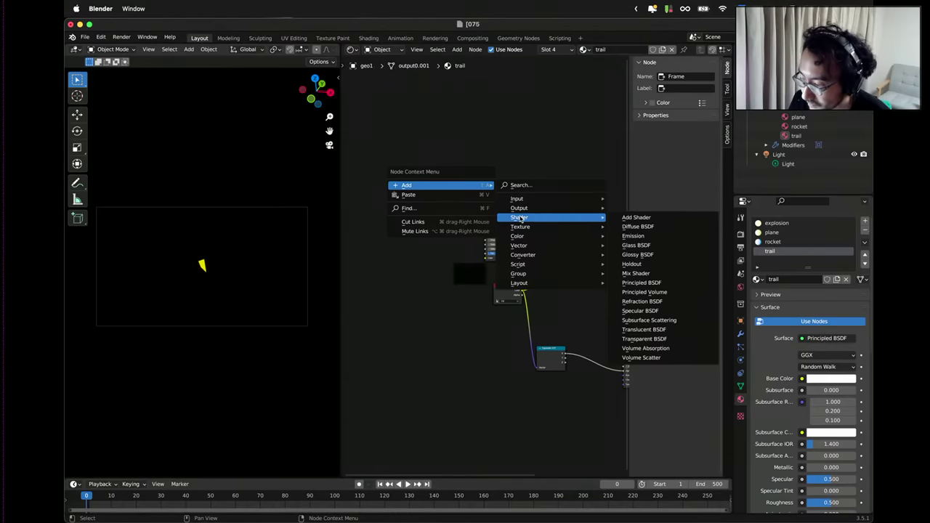
mouse_move(525, 201)
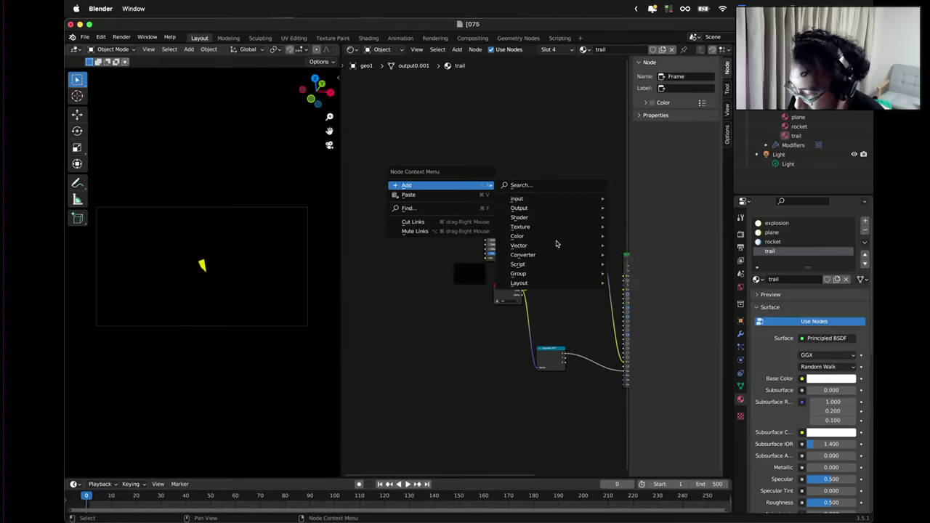
mouse_move(548, 266)
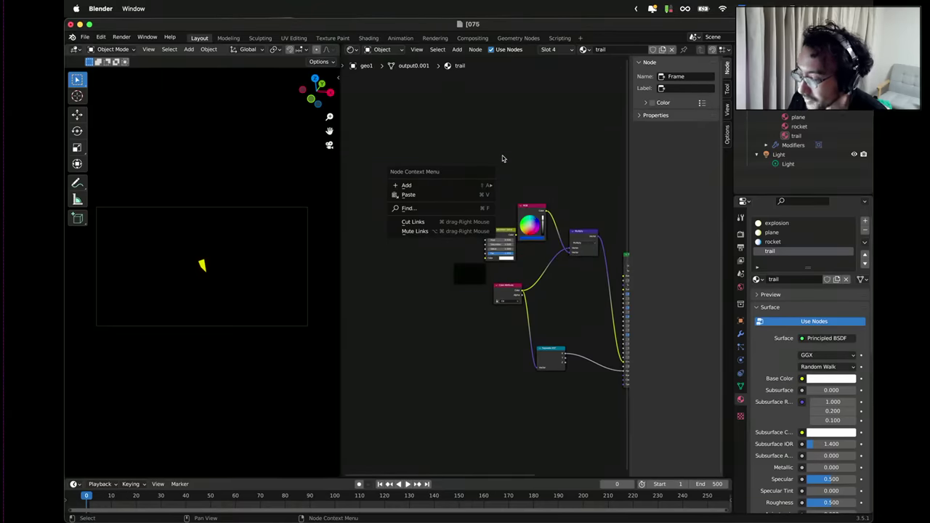
key(Escape)
Delete the empty Frame node from the trail node tree.
scroll(455, 273, up, 4)
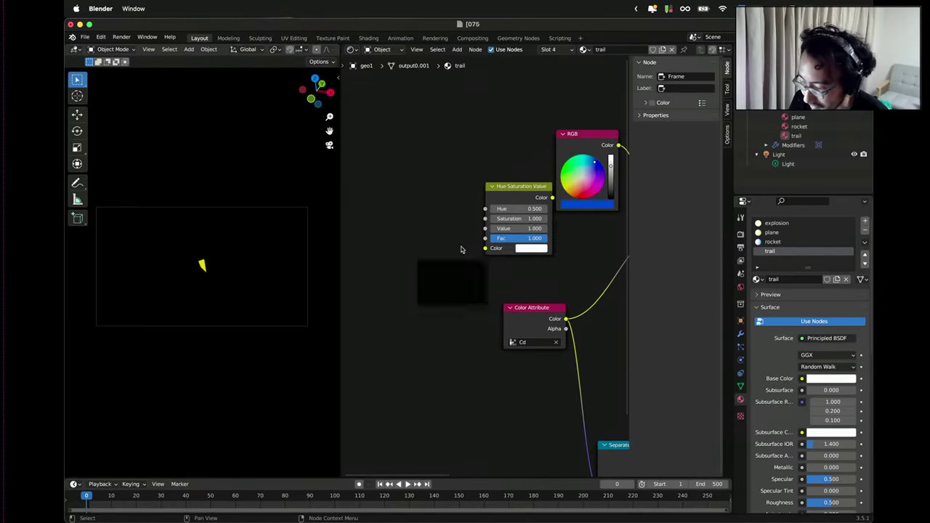
click(427, 286)
key(x)
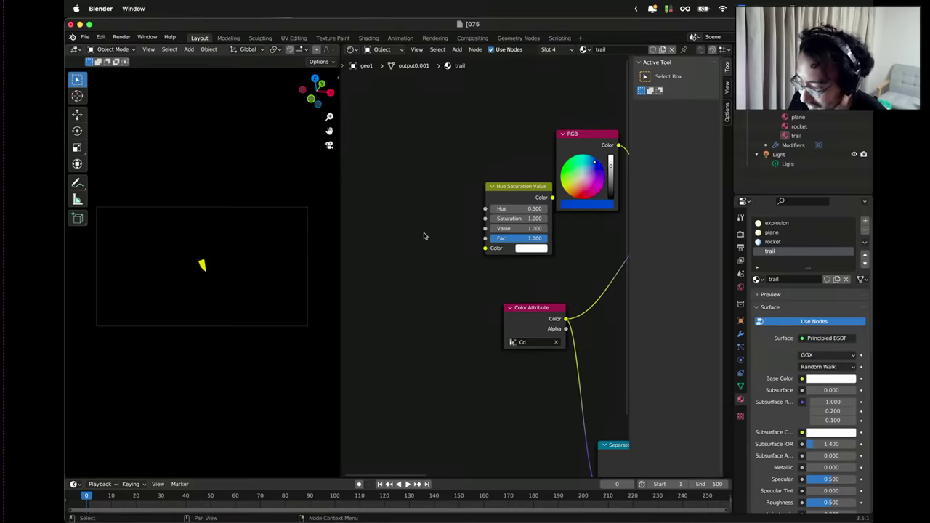
scroll(434, 197, up, 2)
Search the add-node list for 'time', browse the results, then dismiss the search.
right_click(430, 172)
mouse_move(429, 172)
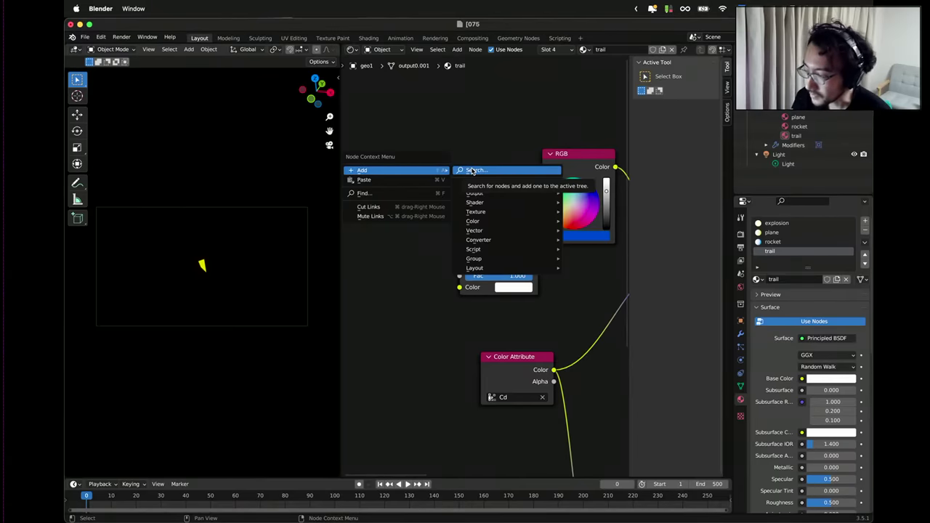
click(472, 170)
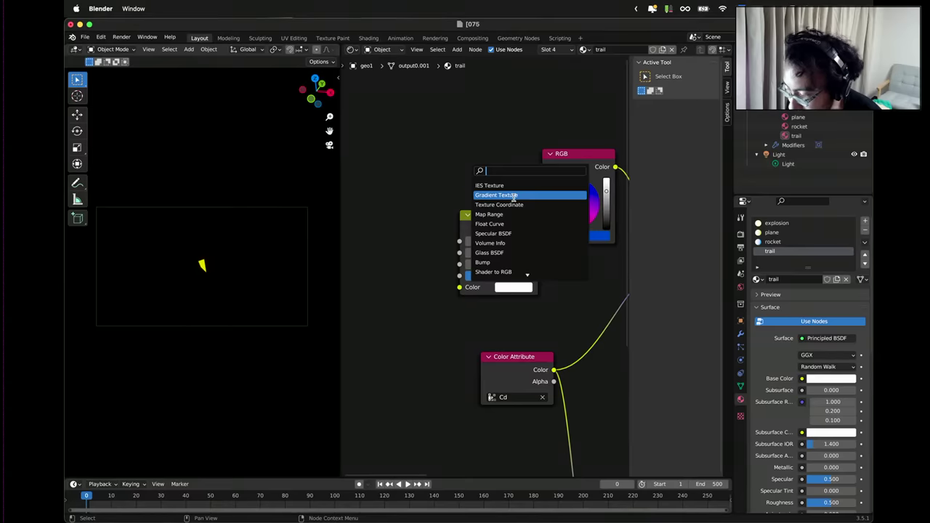
text(time)
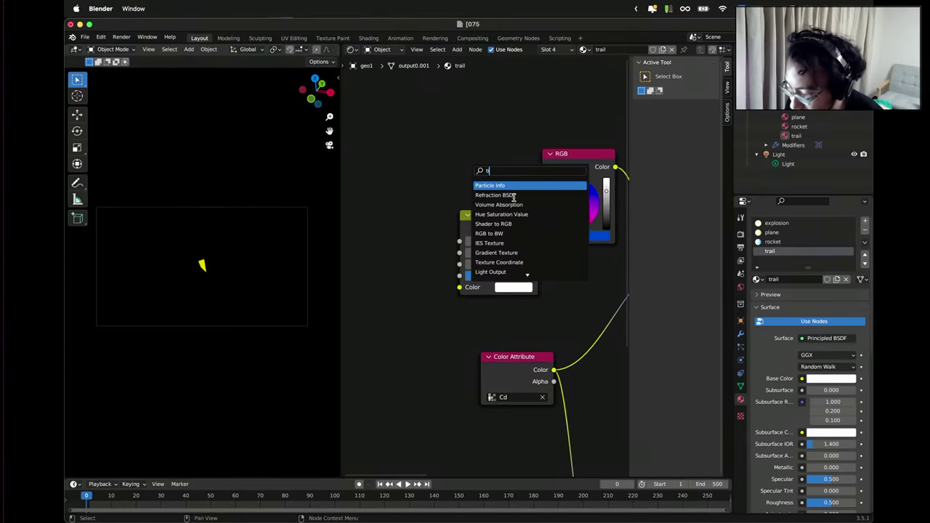
key(BackSpace)
key(BackSpace)
key(BackSpace)
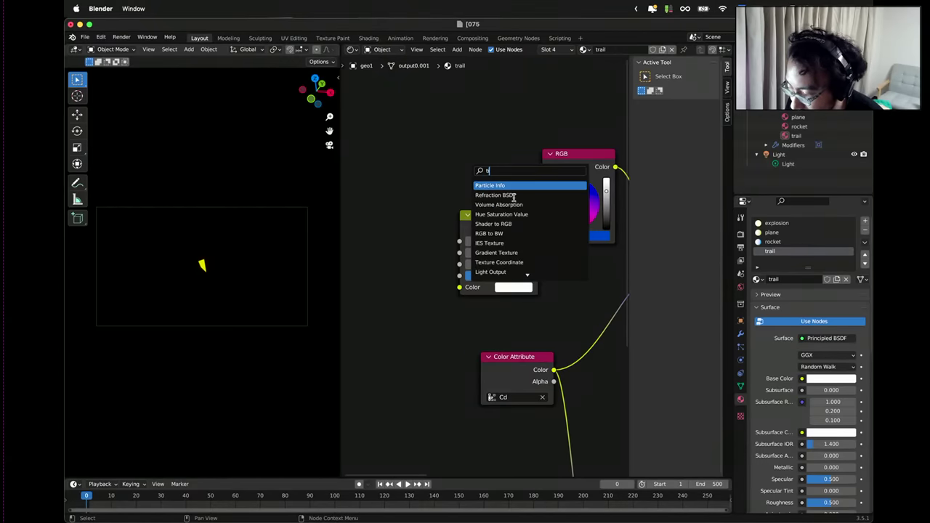
key(BackSpace)
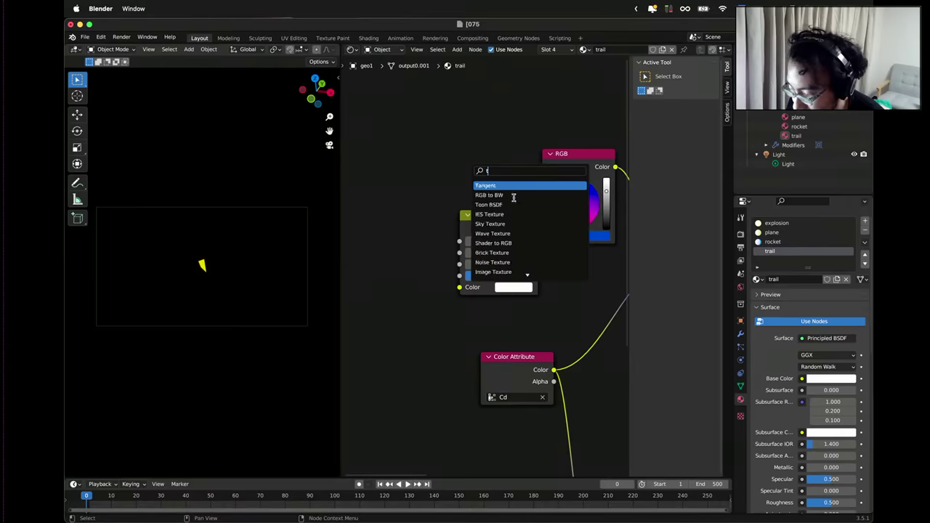
key(Down)
key(Down)
key(Down)
key(Down)
key(Down)
key(Down)
key(Down)
key(Down)
key(Down)
key(Down)
key(Down)
key(Down)
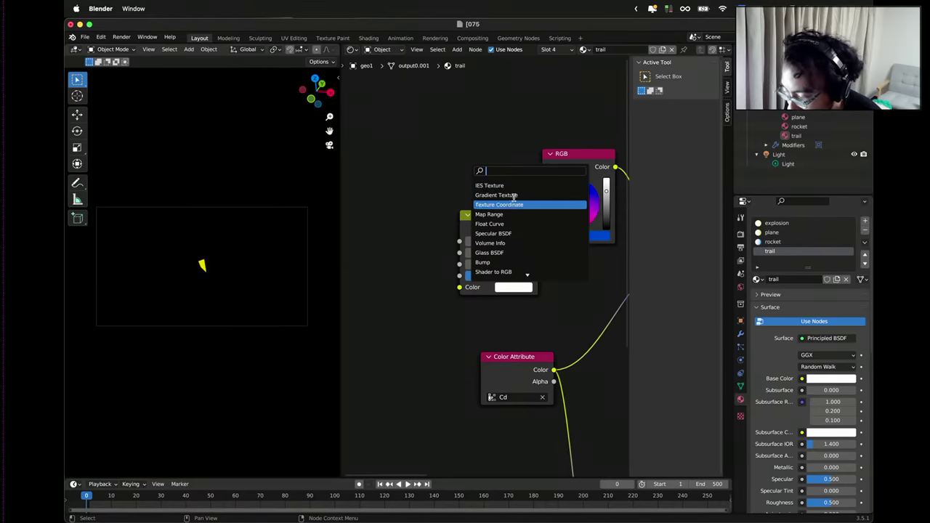
key(Down)
key(Down)
key(Down)
key(Down)
key(Down)
key(Down)
key(Down)
key(Down)
key(Down)
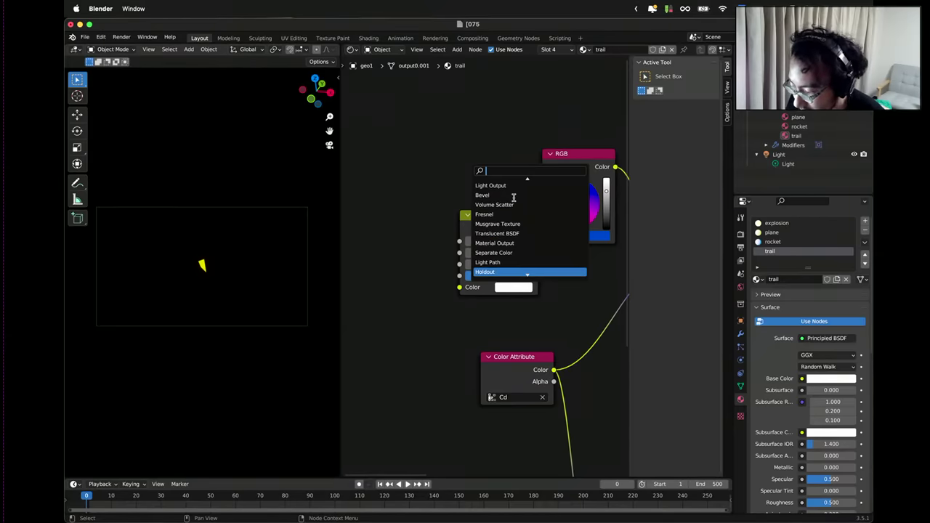
key(Escape)
Browse the Add menu through to the Script submenu.
right_click(484, 133)
mouse_move(484, 132)
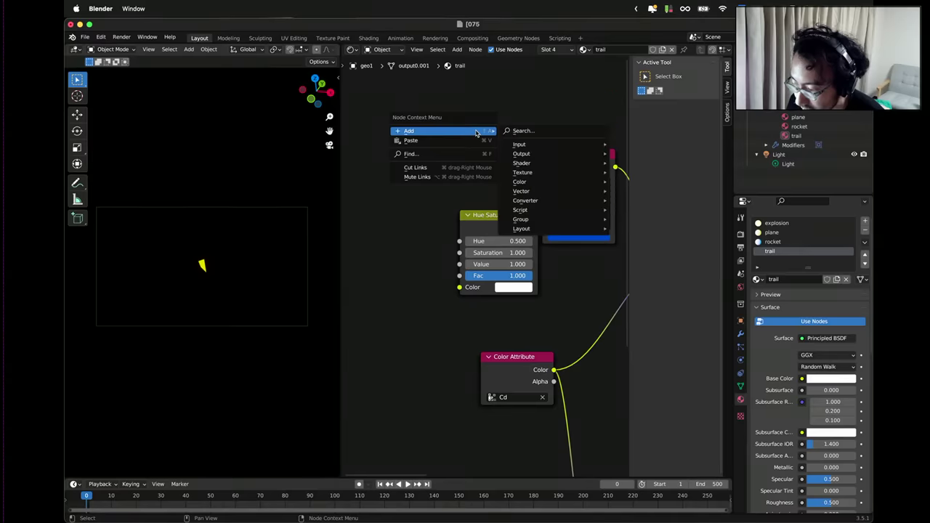
mouse_move(543, 149)
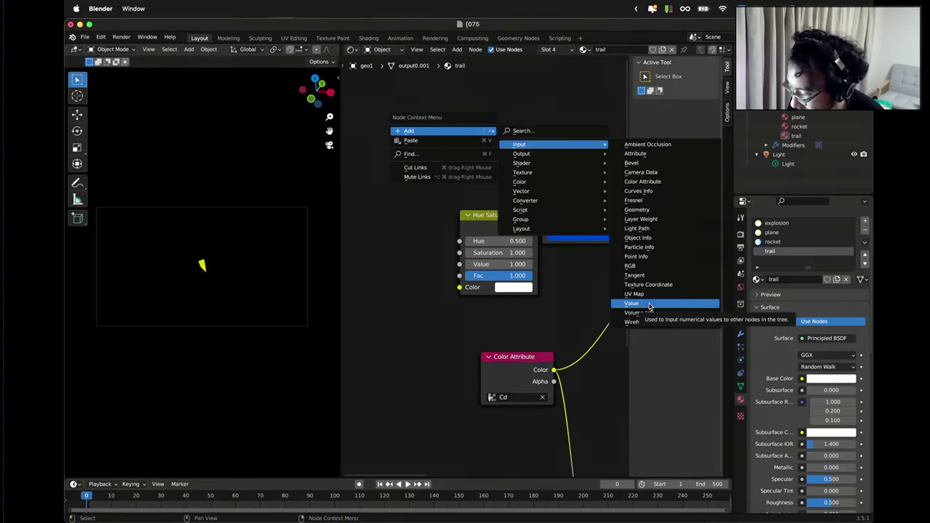
mouse_move(544, 202)
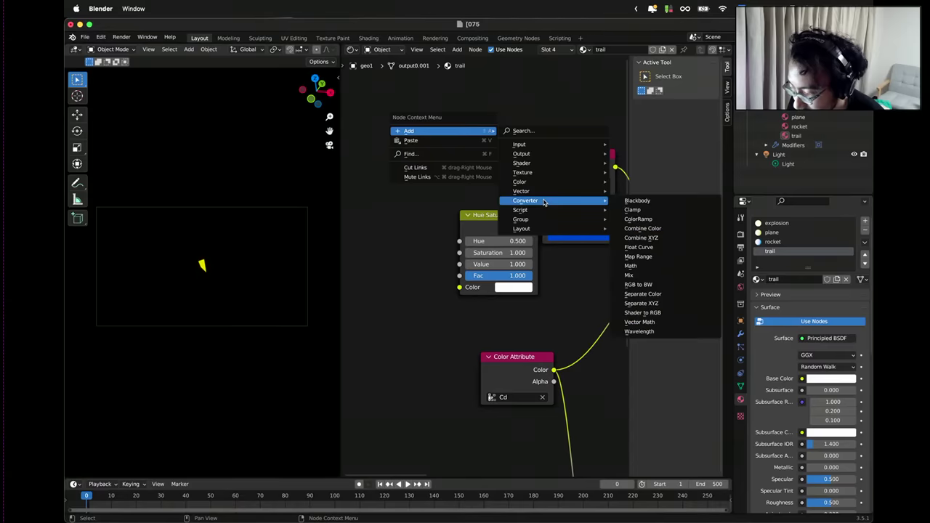
mouse_move(546, 167)
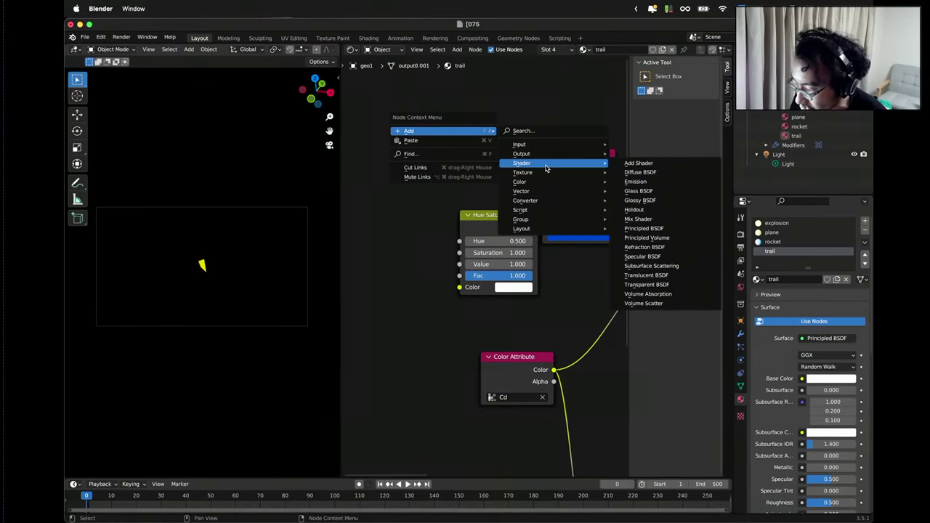
mouse_move(542, 230)
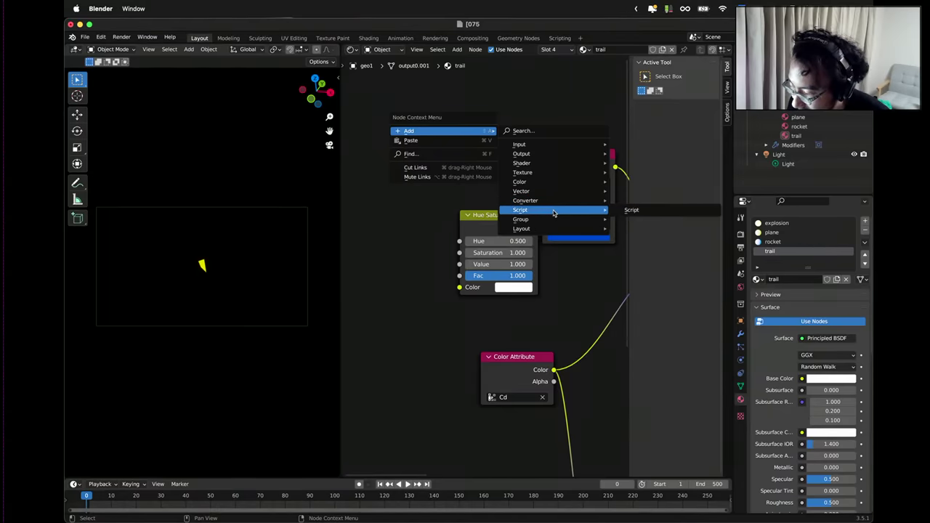
Add a Script node left of RGB and toggle it between External and Internal.
click(628, 210)
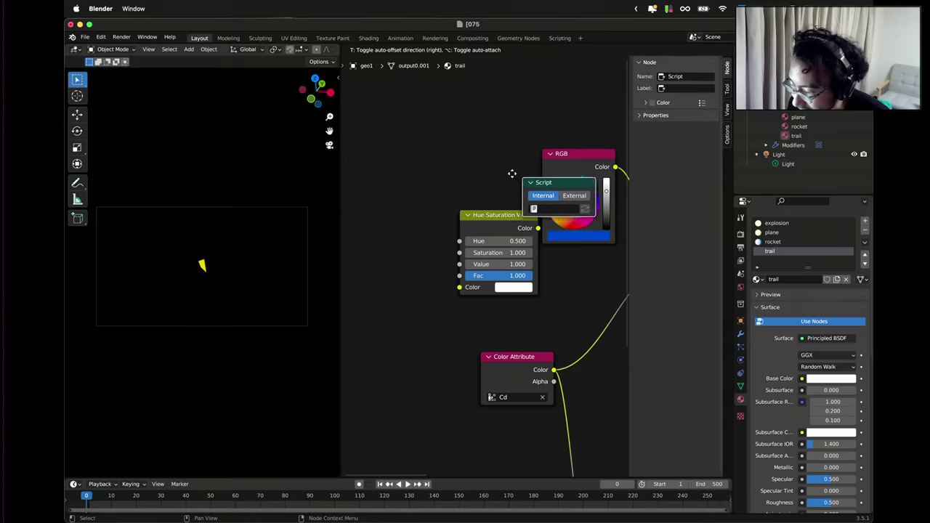
click(430, 140)
click(492, 161)
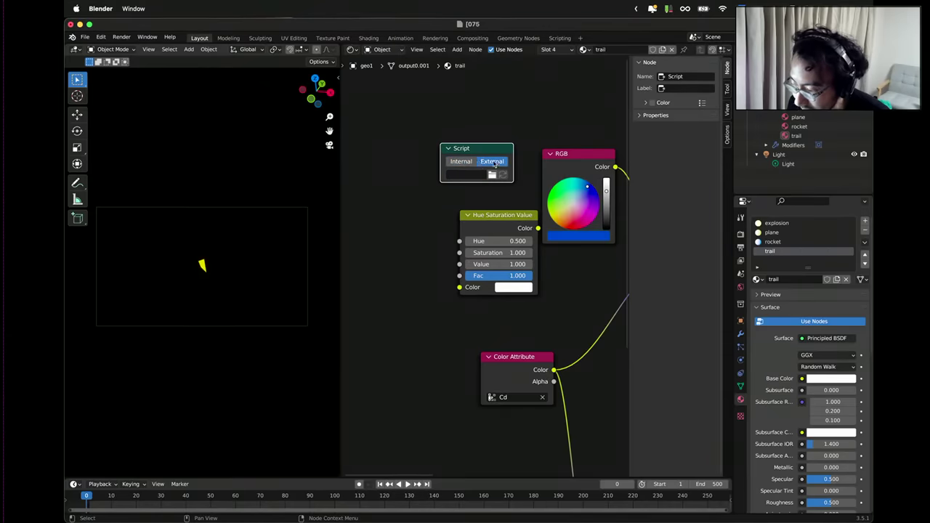
click(462, 161)
click(452, 175)
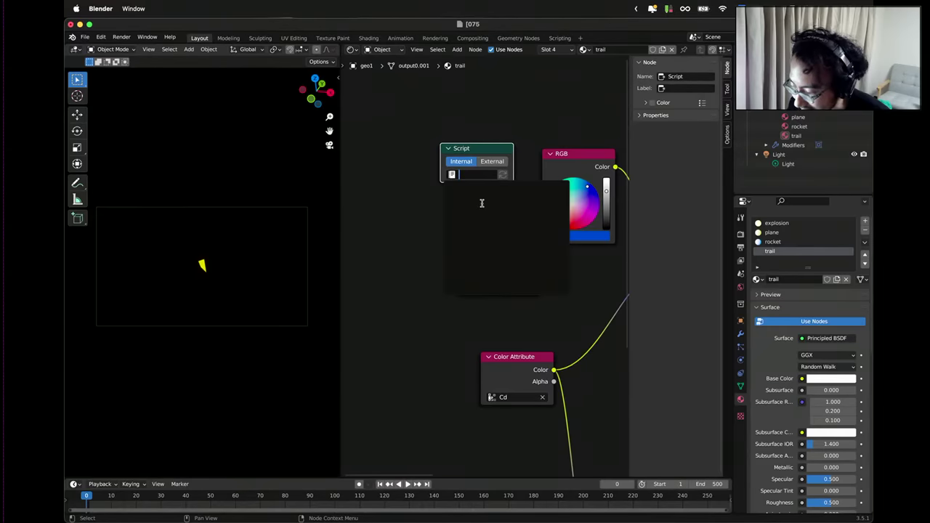
click(482, 163)
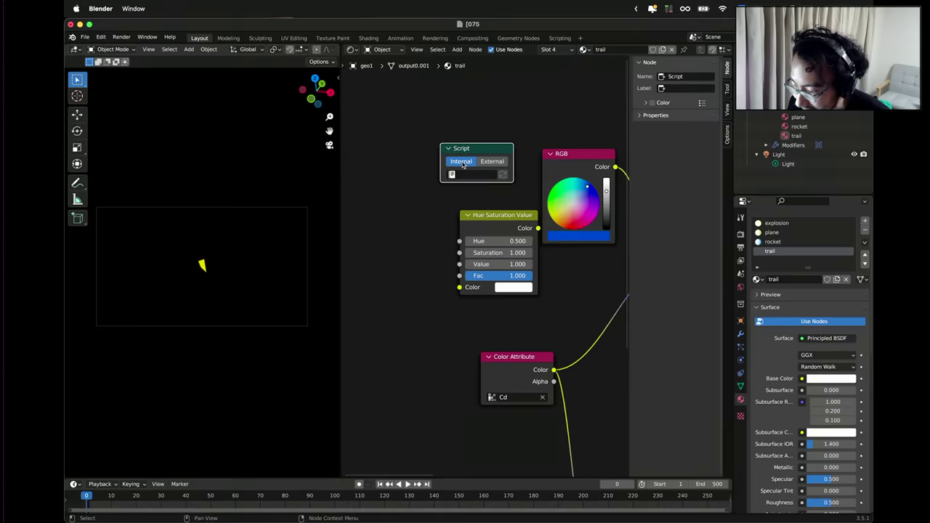
Search the Script's text blocks for 'import', then delete the Script node and switch to ChatGPT.
click(460, 175)
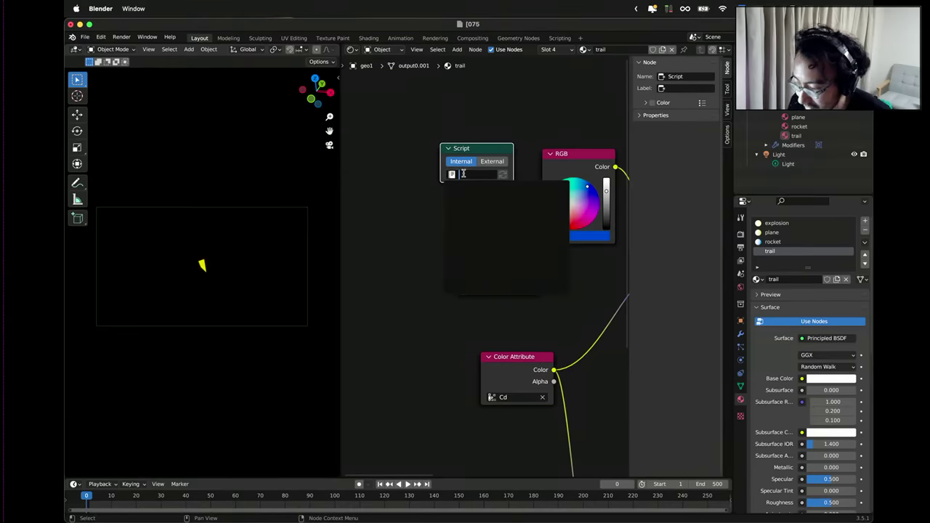
text(impor)
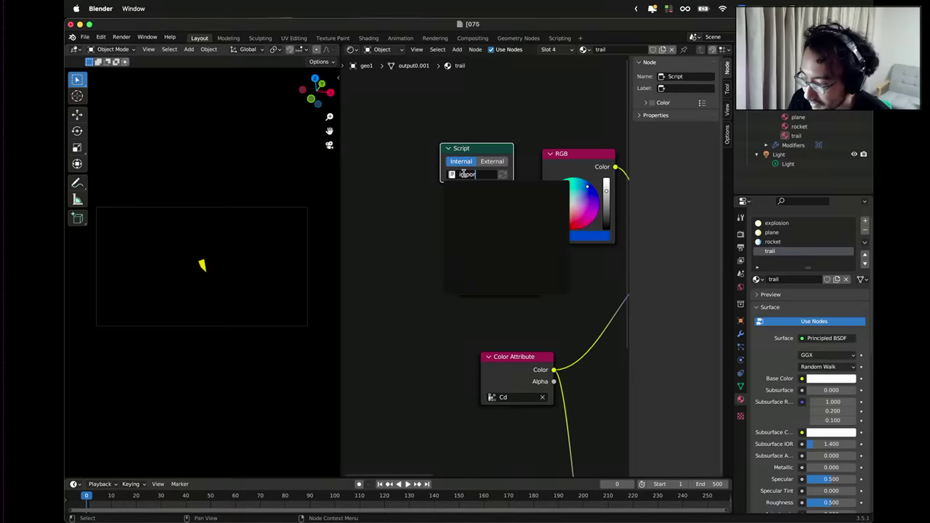
text(t math)
key(Return)
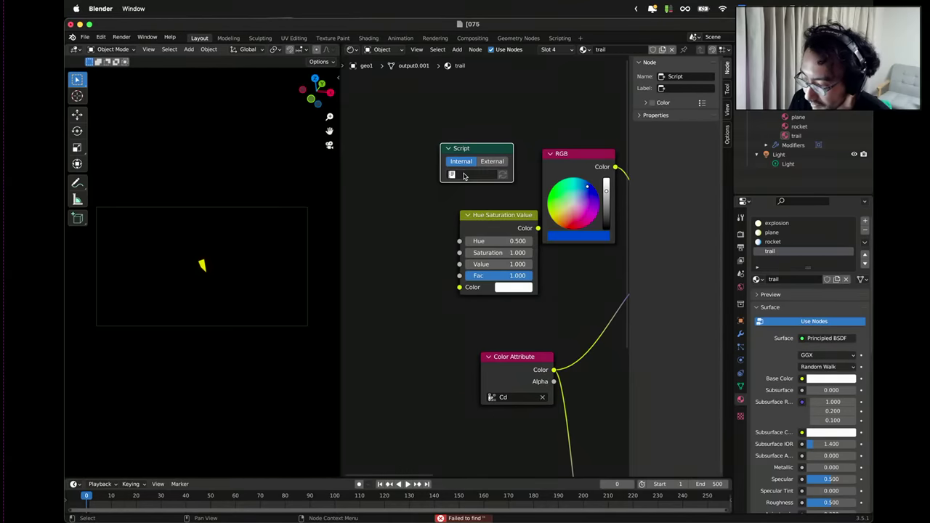
click(476, 176)
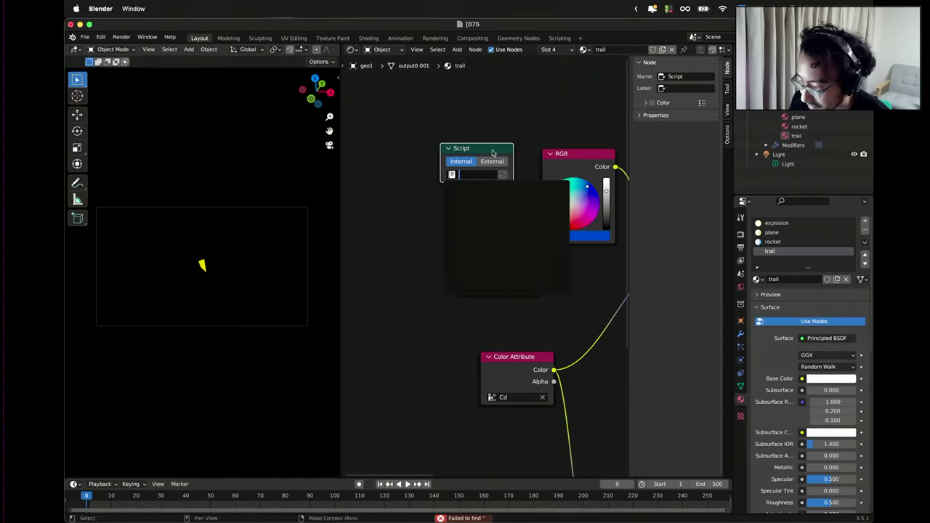
key(Escape)
key(x)
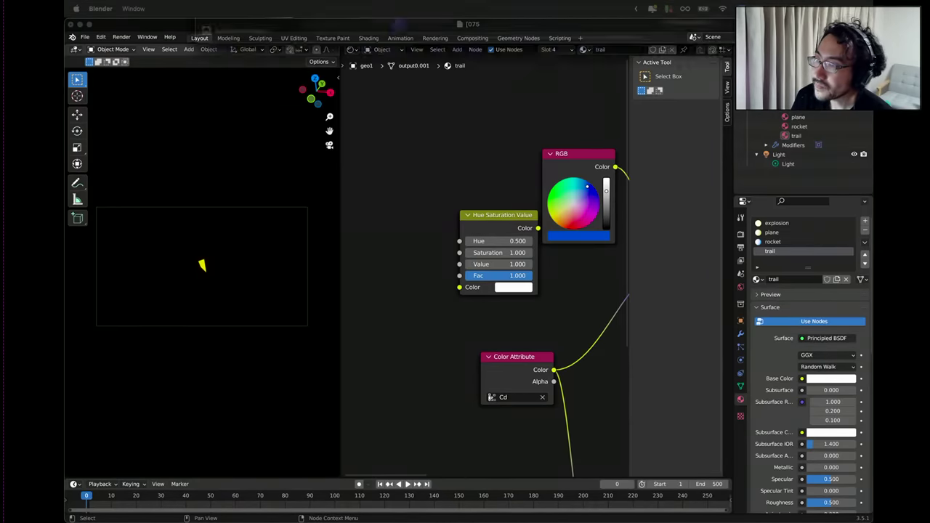
key(super+Tab)
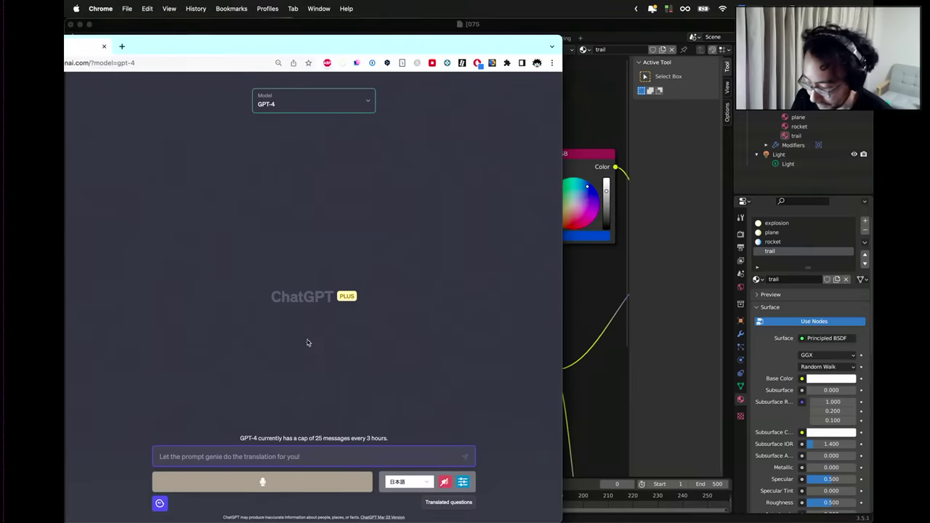
Ask GPT-4 how to access a time value in Blender's Shader Editor.
click(274, 459)
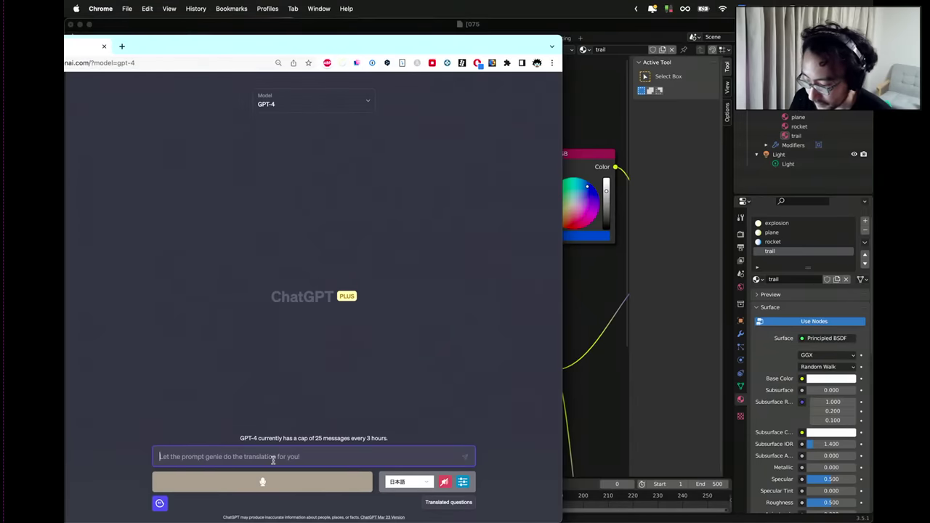
text(How)
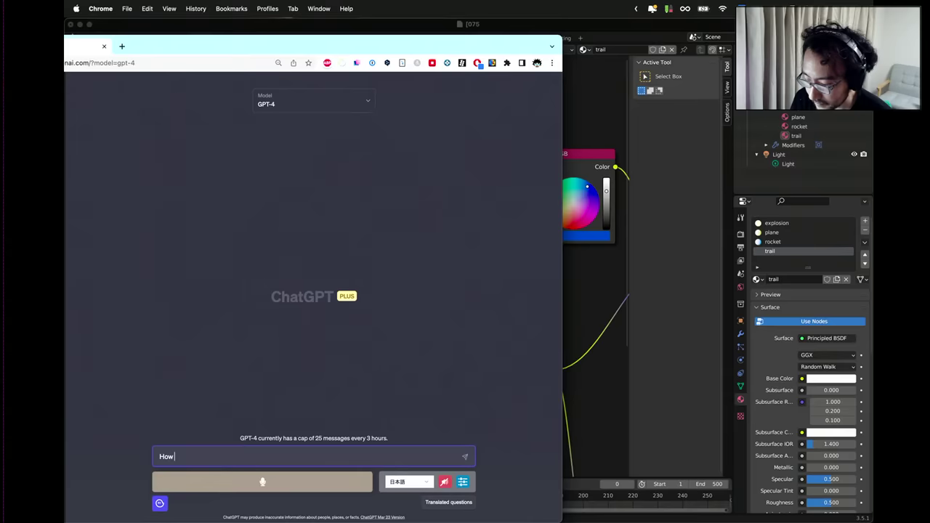
text( can I a)
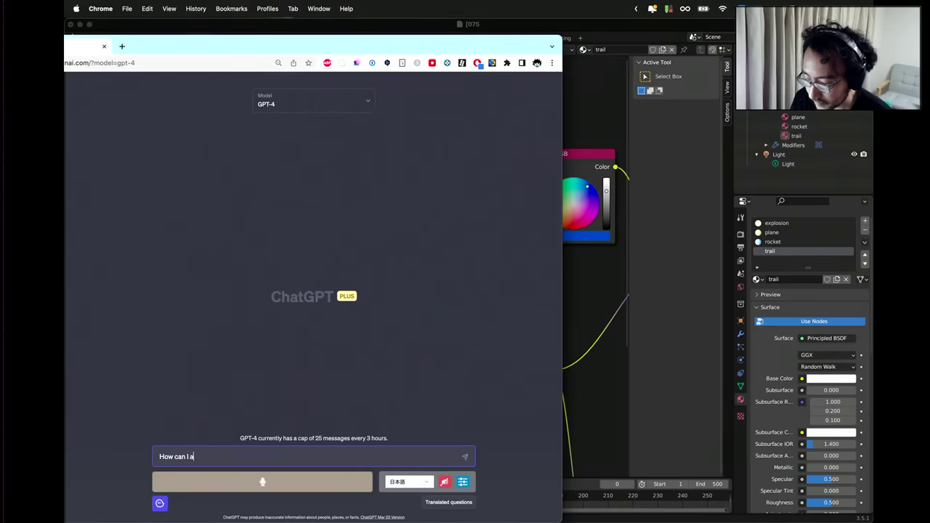
text(cce)
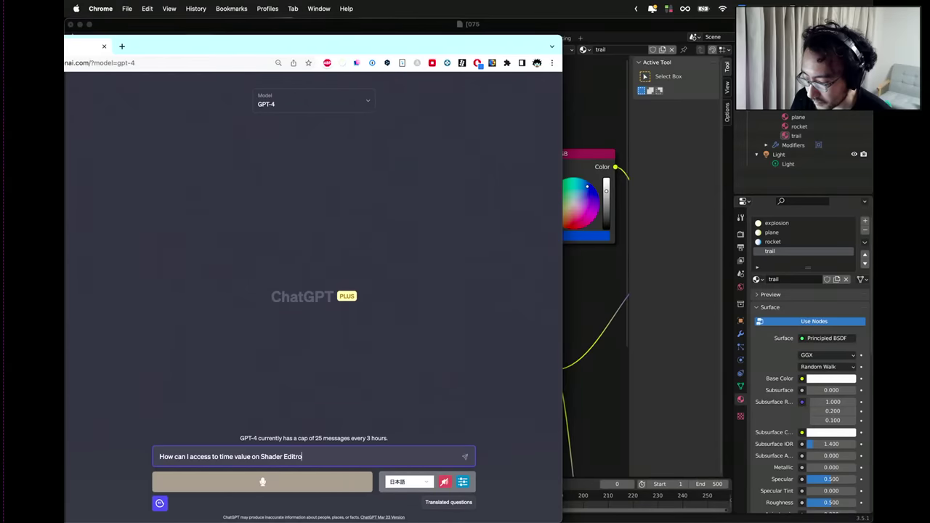
key(BackSpace)
key(BackSpace)
key(BackSpace)
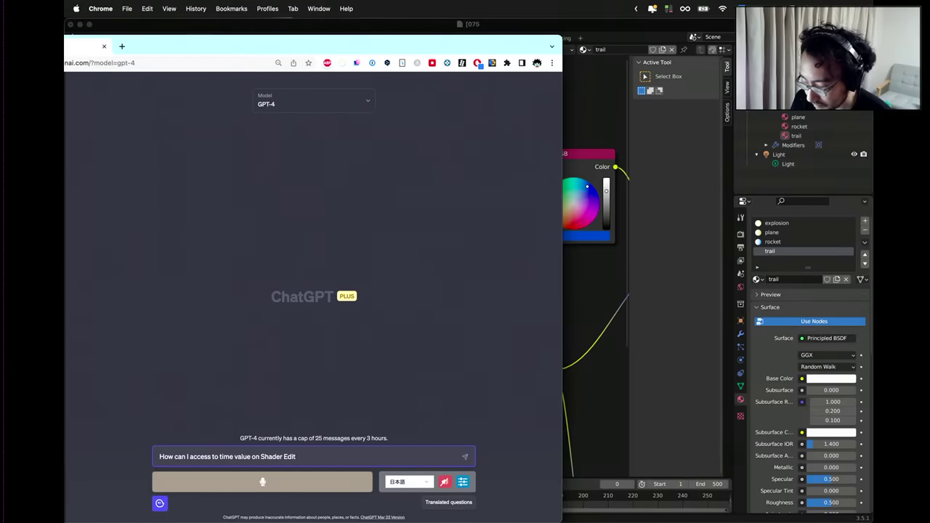
text(for )
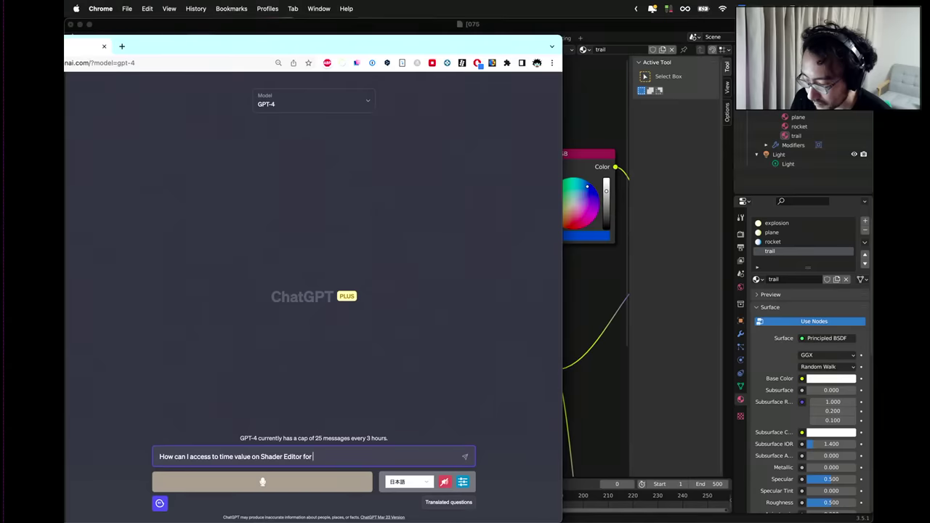
text(Blender 3D?)
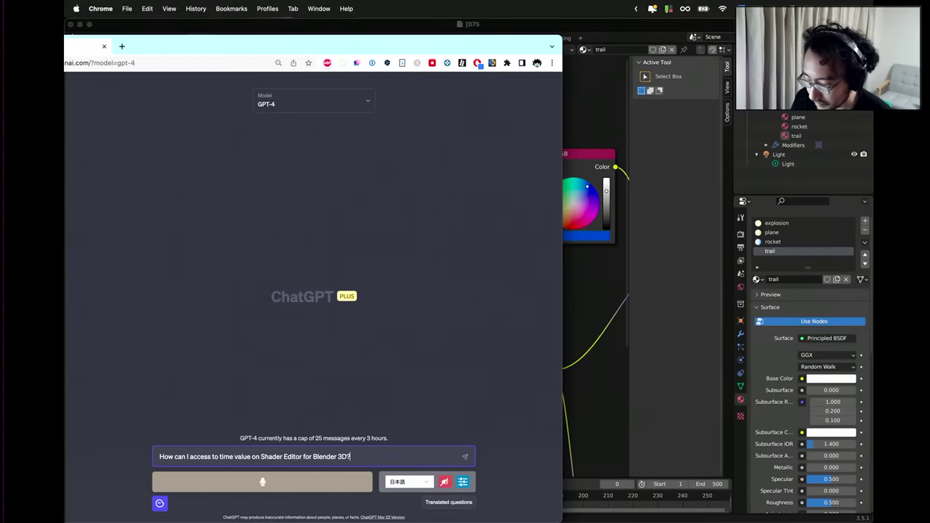
key(Return)
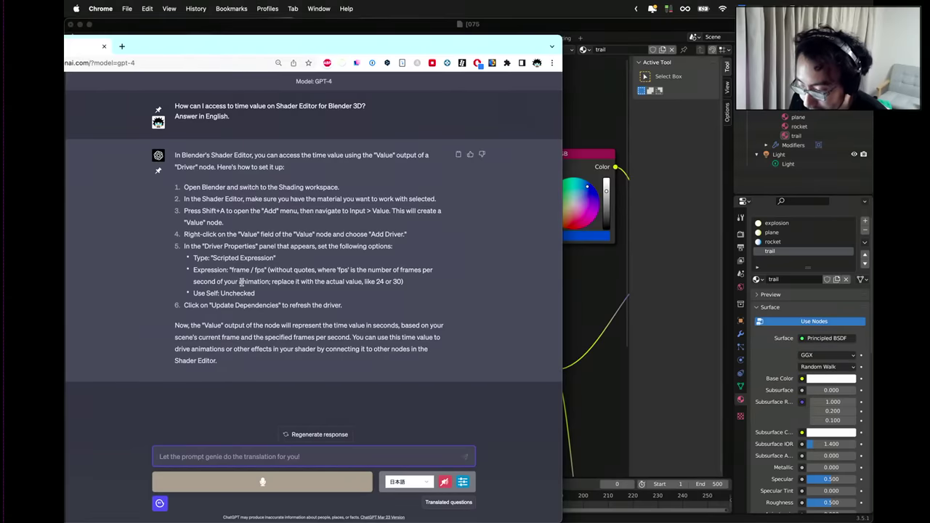
Read the 'frame / fps' answer, narrow the chat window and bring Blender forward.
scroll(385, 132, up, 5)
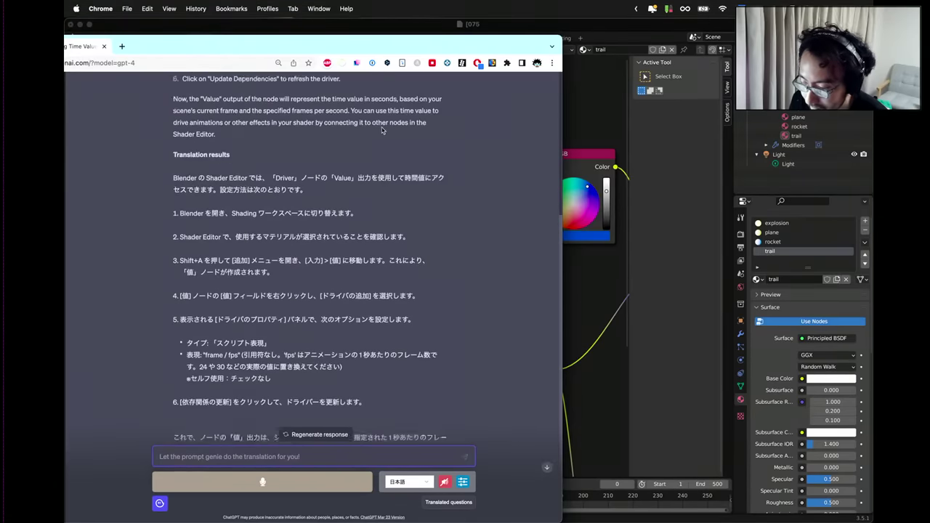
drag(563, 41, 486, 42)
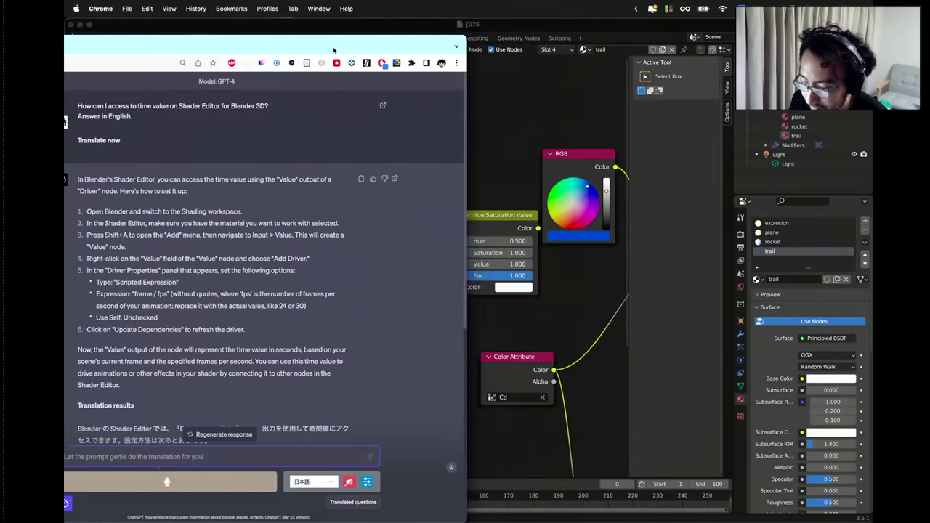
click(495, 31)
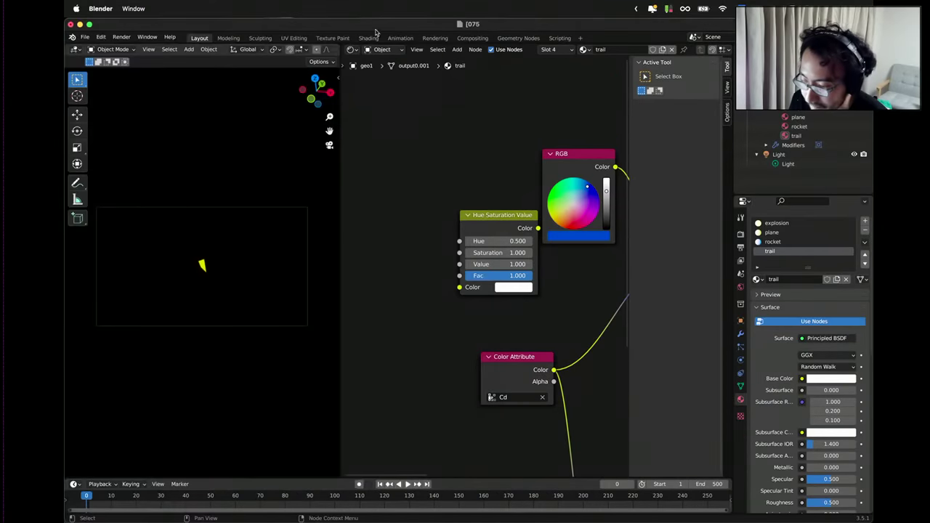
drag(112, 24, 381, 28)
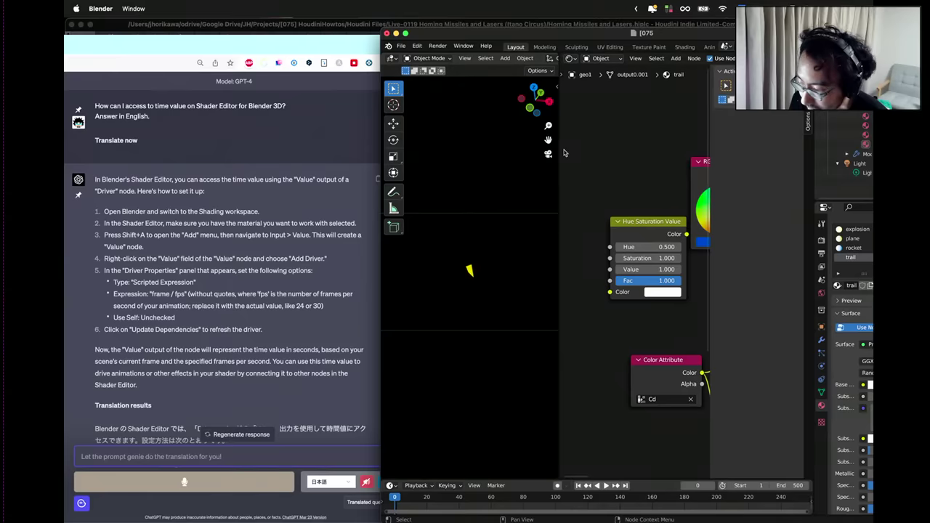
Place a first Value node beside the Hue Saturation Value node, add a driver, then delete it.
drag(561, 151, 447, 151)
scroll(544, 212, down, 1)
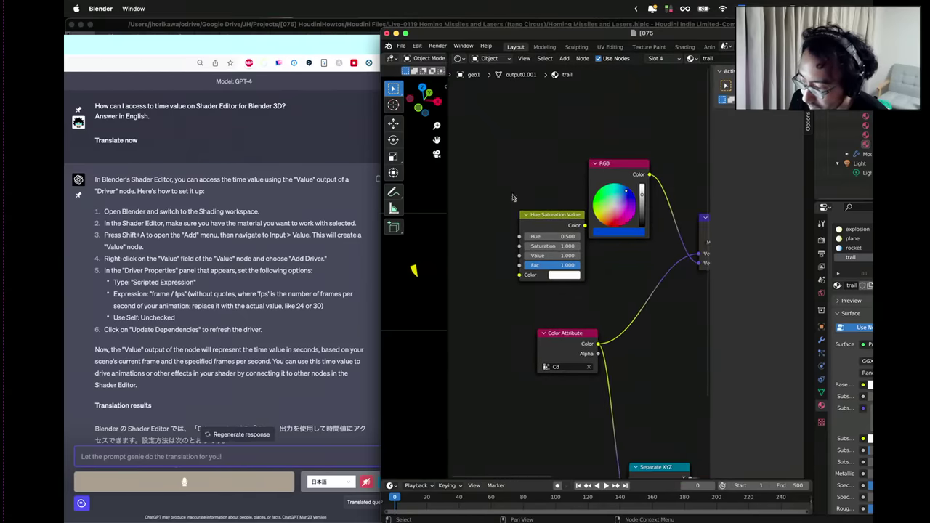
click(540, 218)
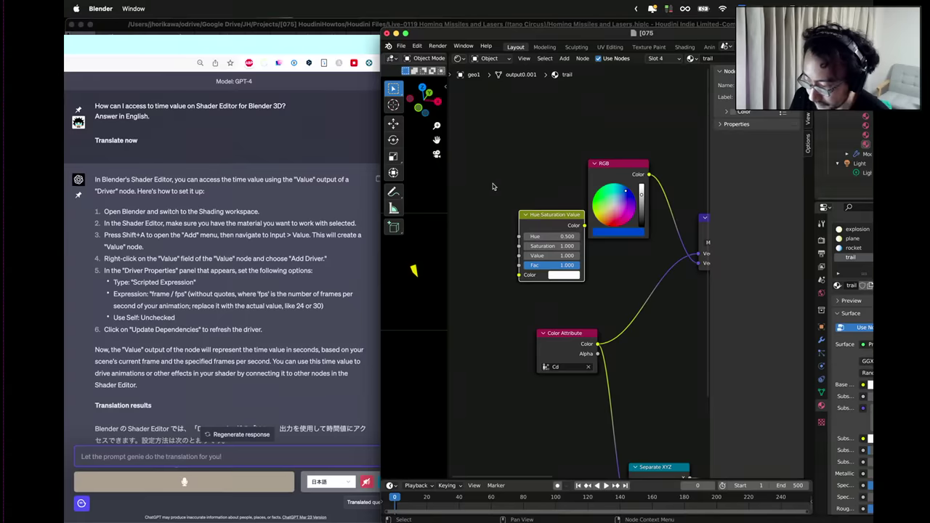
scroll(534, 193, left, 5)
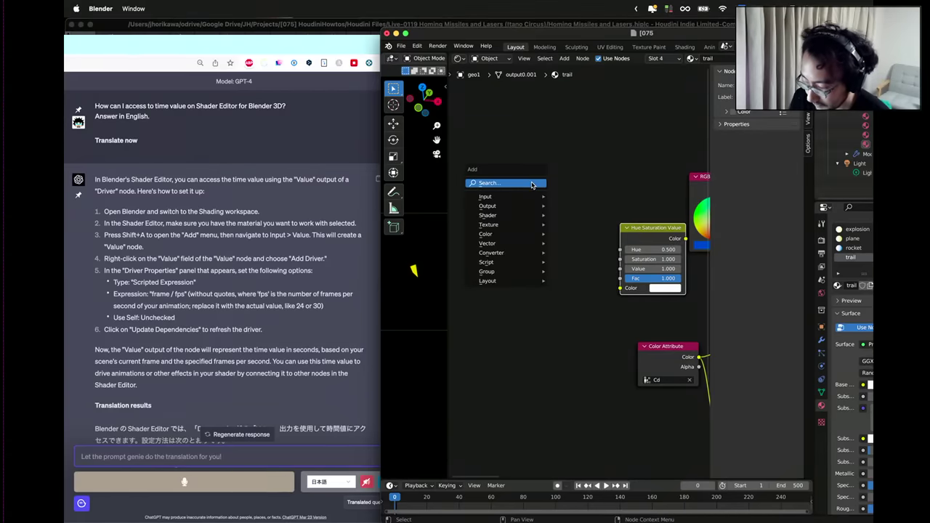
text(value)
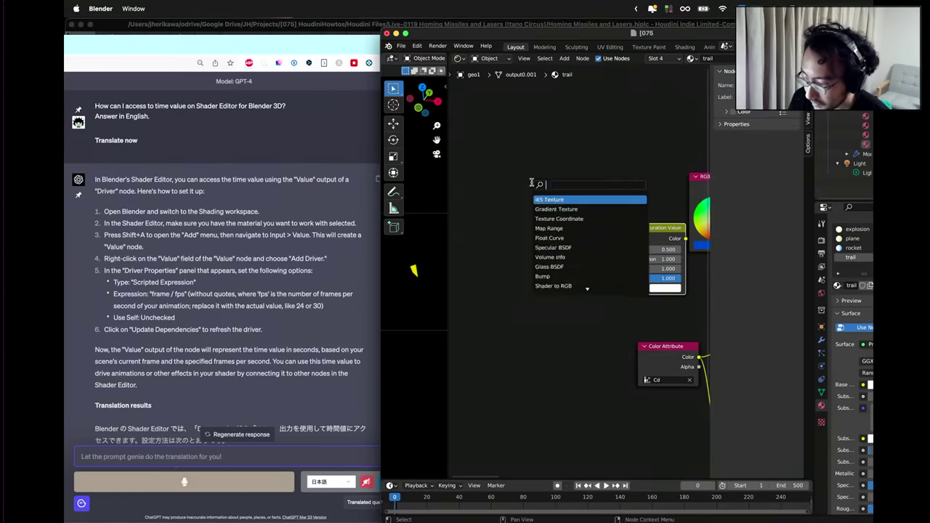
key(Return)
click(515, 189)
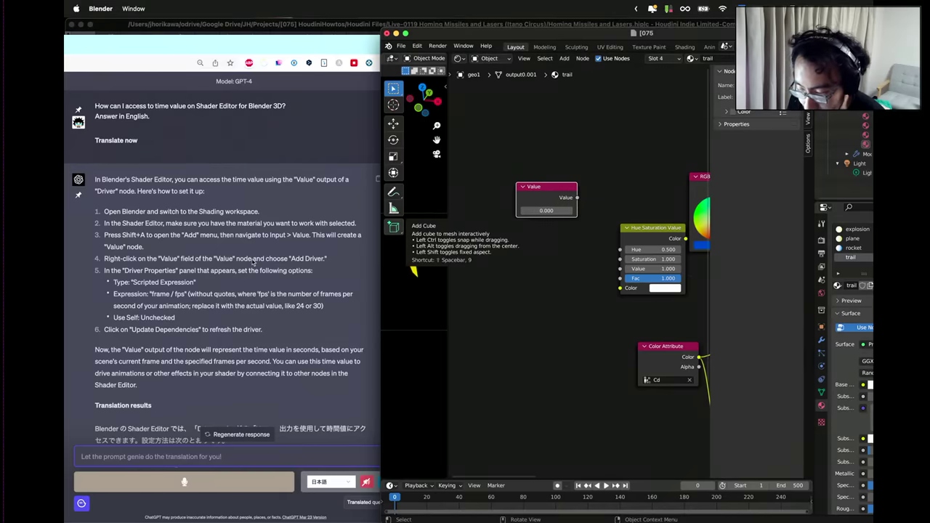
right_click(529, 209)
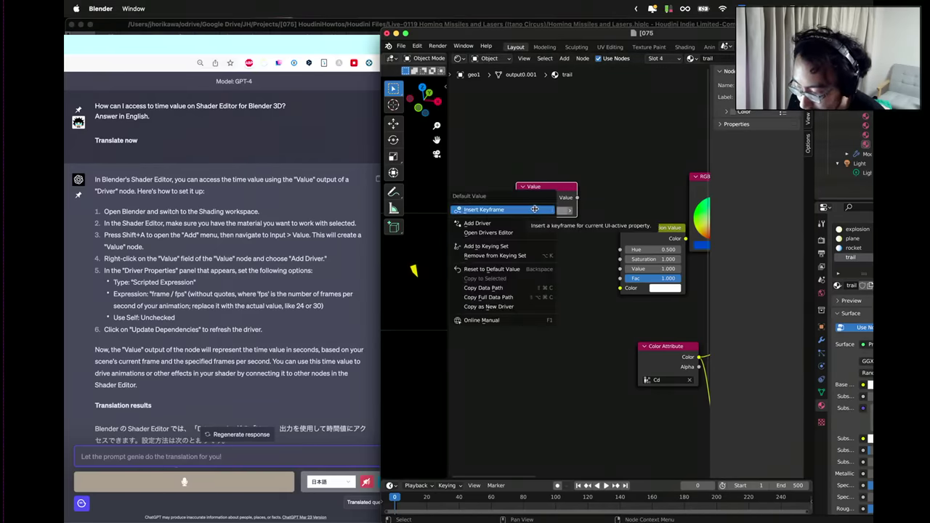
click(530, 224)
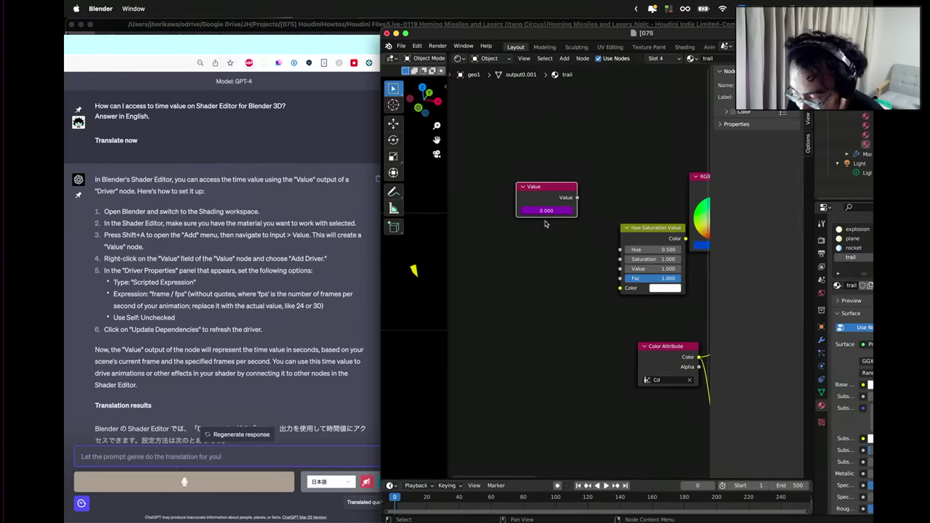
key(x)
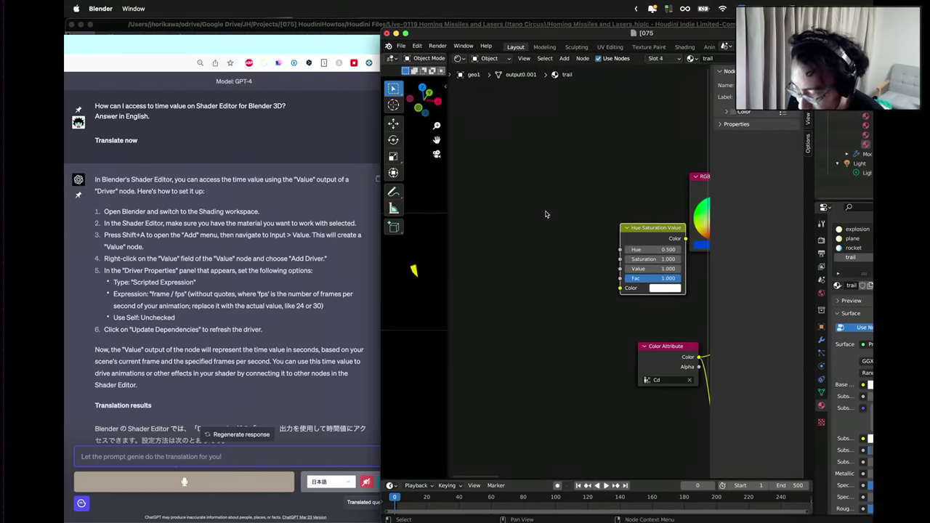
Re-add a Value node and drive its value with the expression 'frame / fps'.
key(shift+a)
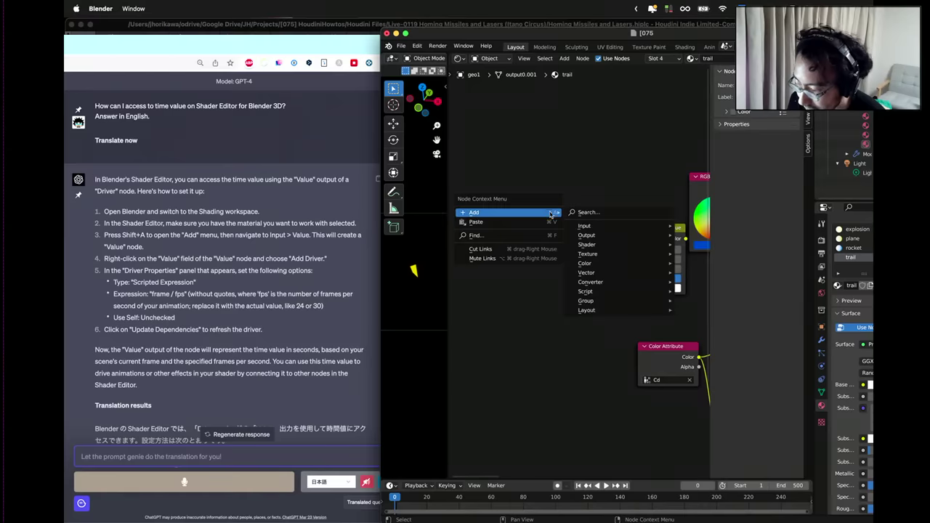
click(583, 214)
text(value)
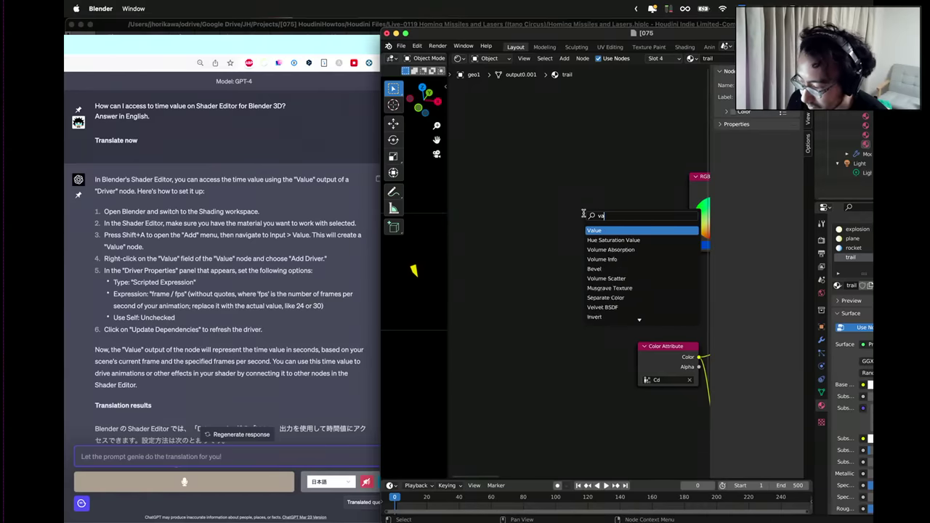
key(Return)
click(512, 200)
right_click(512, 210)
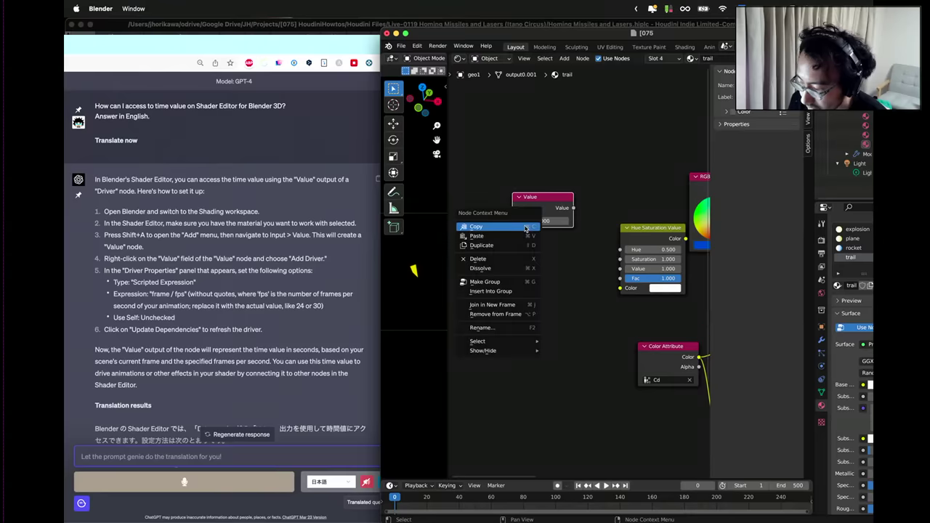
right_click(552, 220)
click(552, 221)
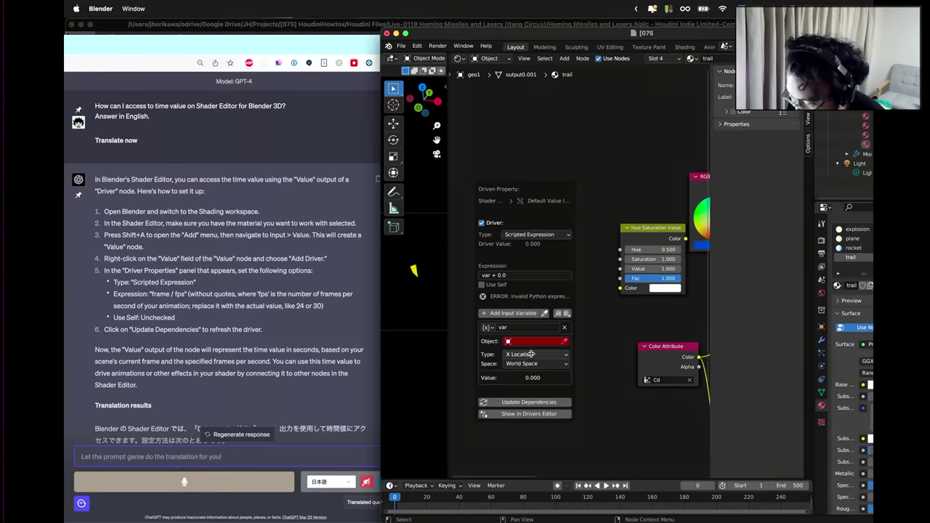
click(527, 276)
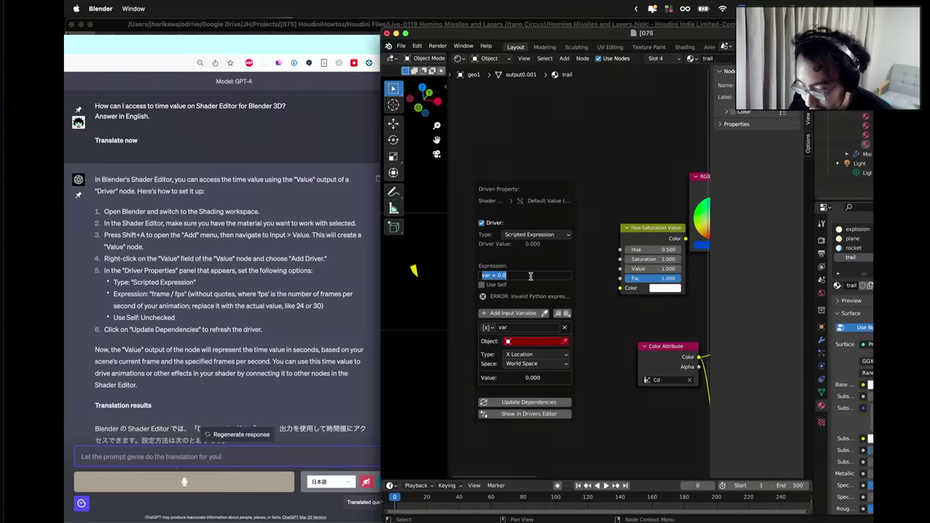
key(BackSpace)
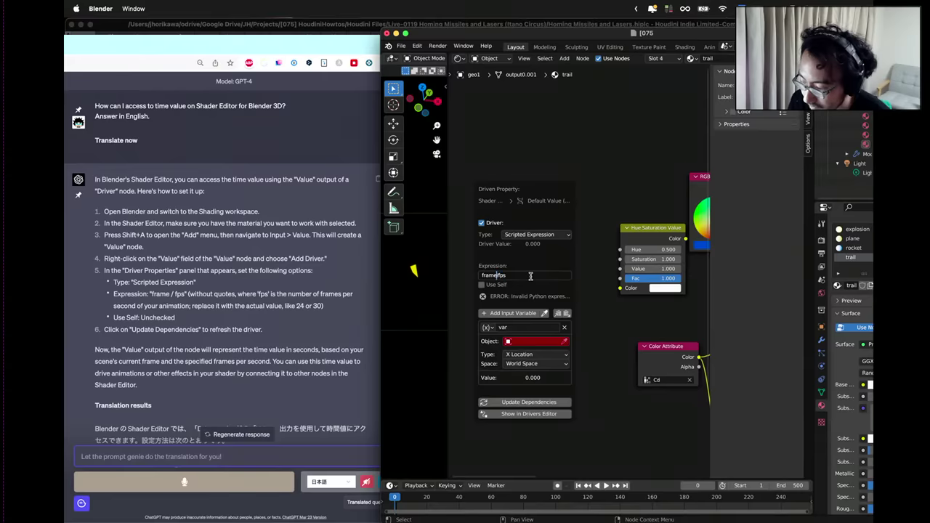
text(/)
key(Return)
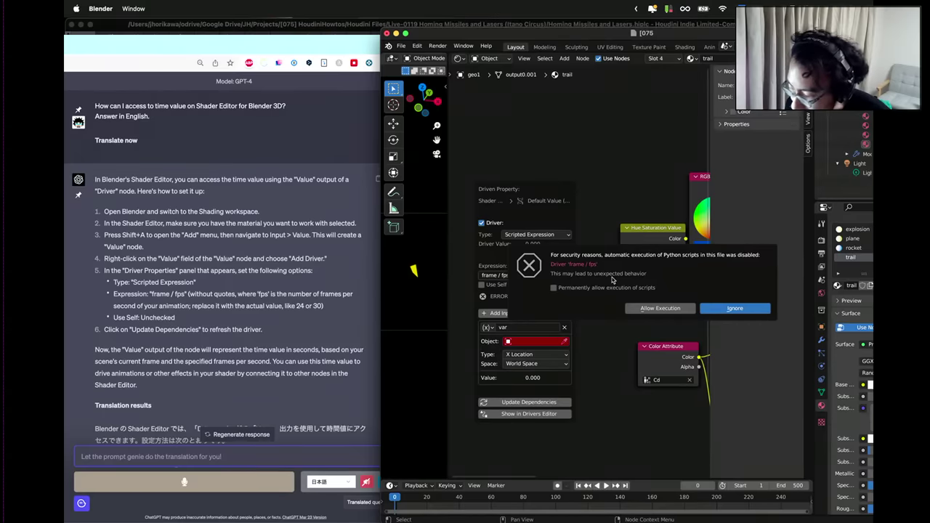
Ignore the script warning, change the driver expression to 'frame / 24' and update dependencies.
click(734, 308)
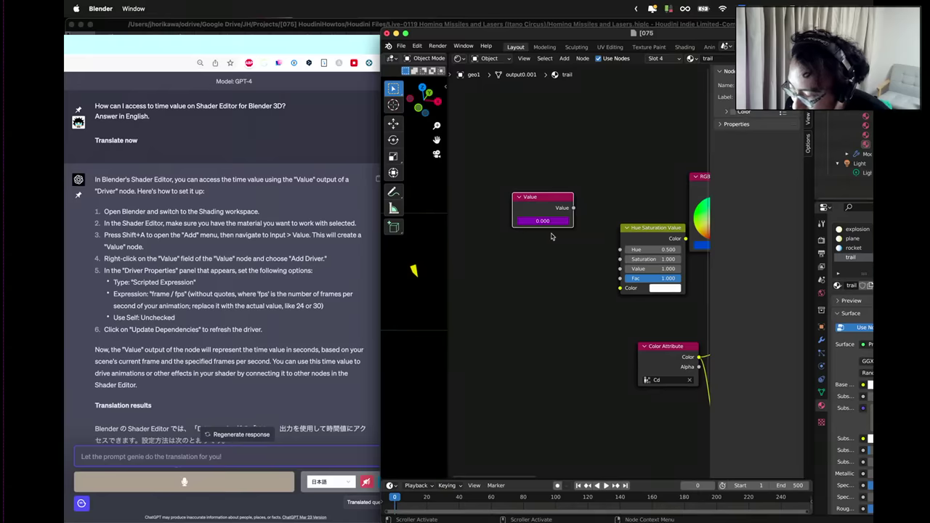
right_click(545, 221)
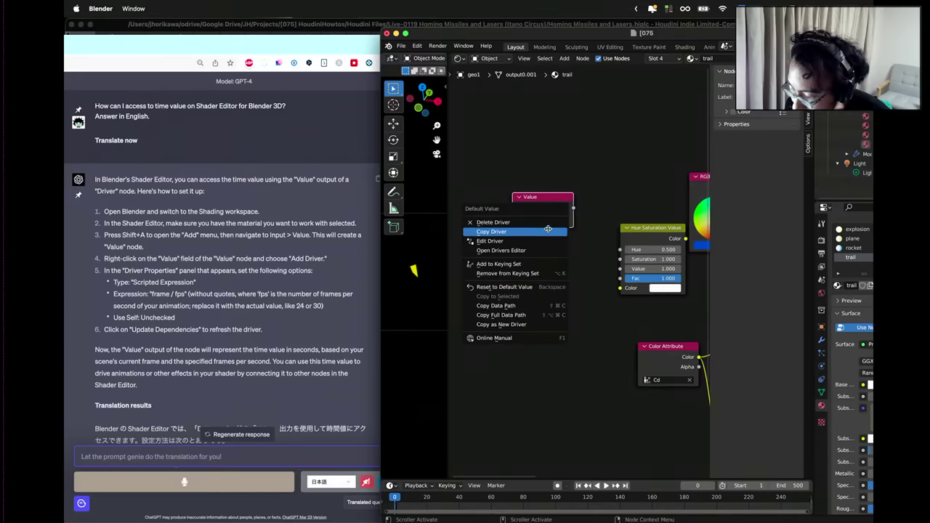
click(542, 240)
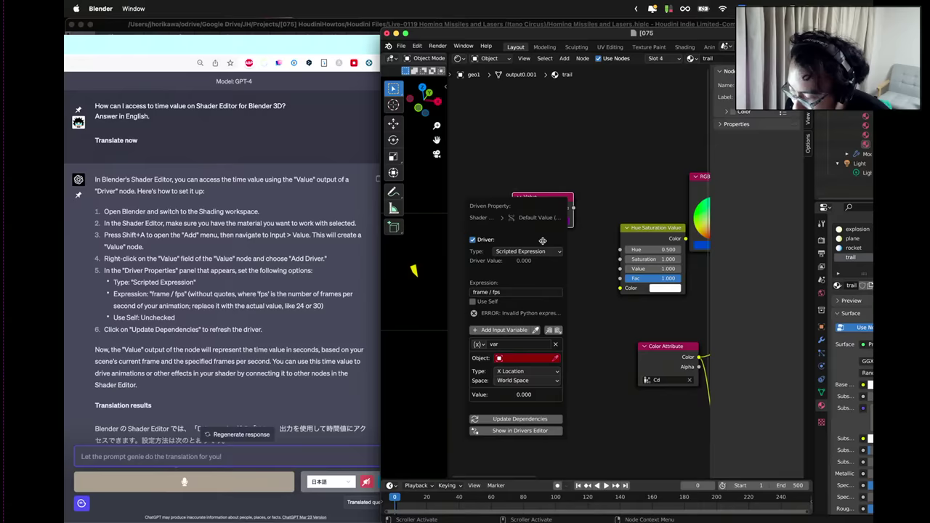
click(504, 291)
key(BackSpace)
key(BackSpace)
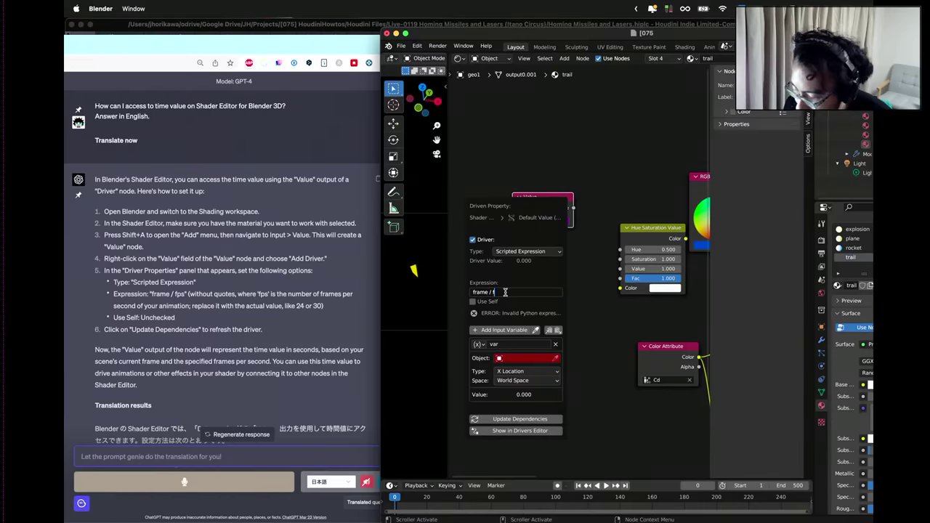
text(24)
key(Return)
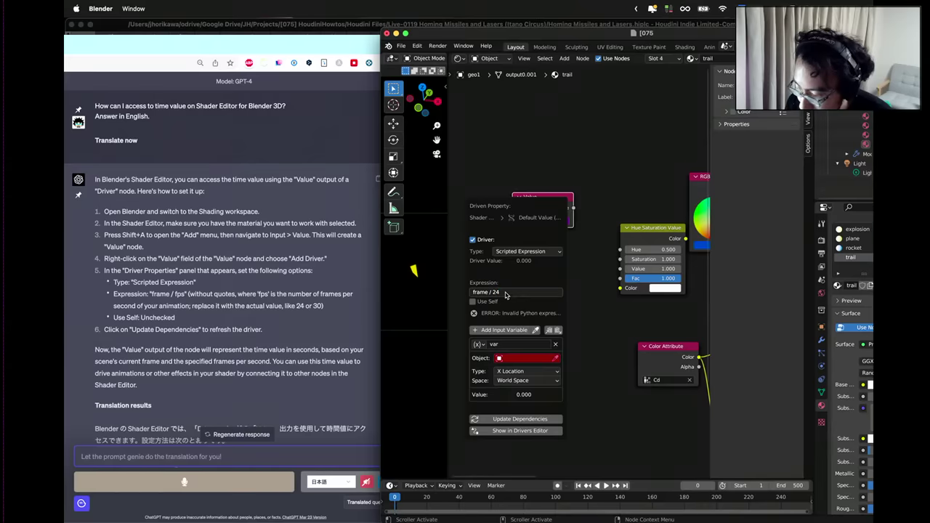
click(505, 293)
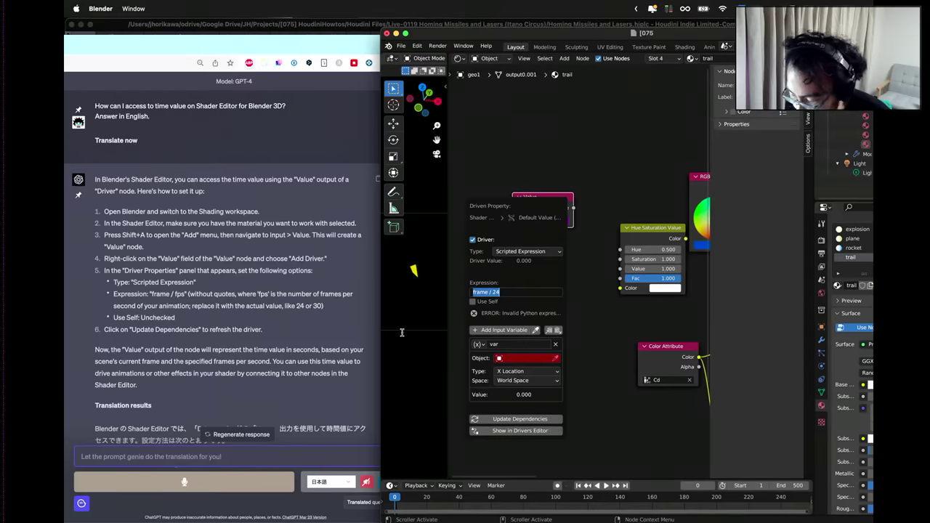
click(506, 420)
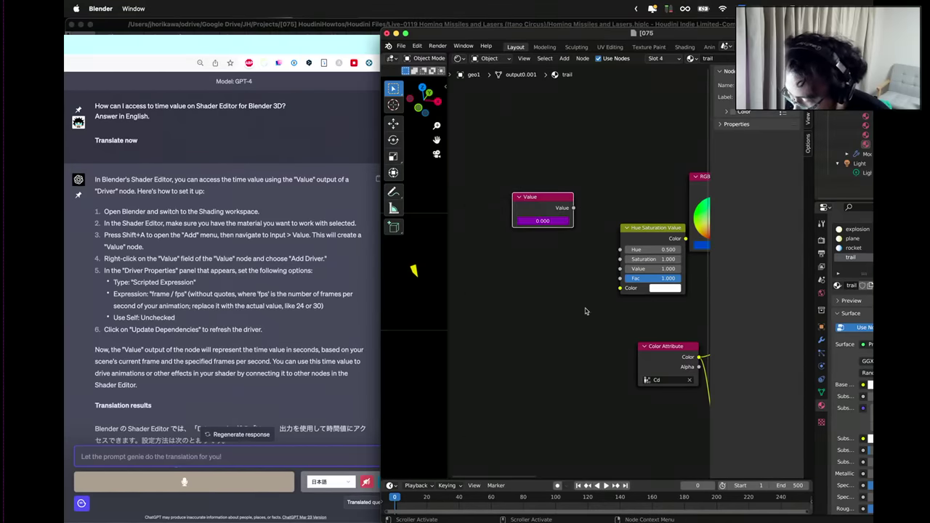
scroll(519, 344, right, 5)
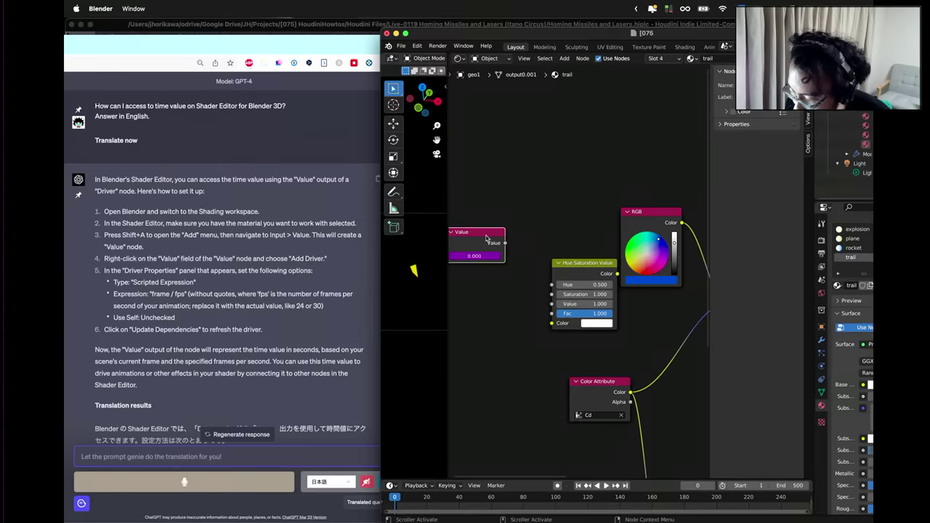
Connect the Value output to the Hue input and feed the Hue Saturation Value colour into Multiply.
drag(493, 237, 491, 218)
scroll(502, 319, left, 3)
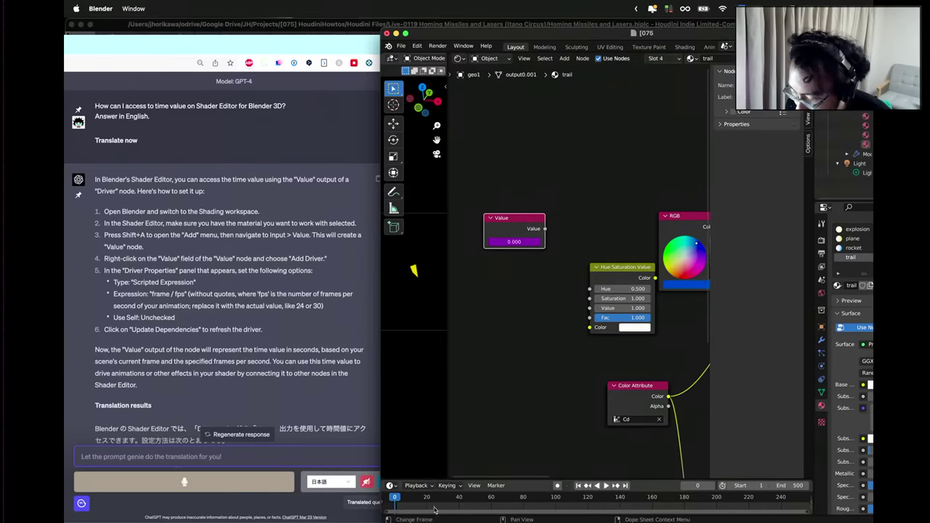
click(504, 500)
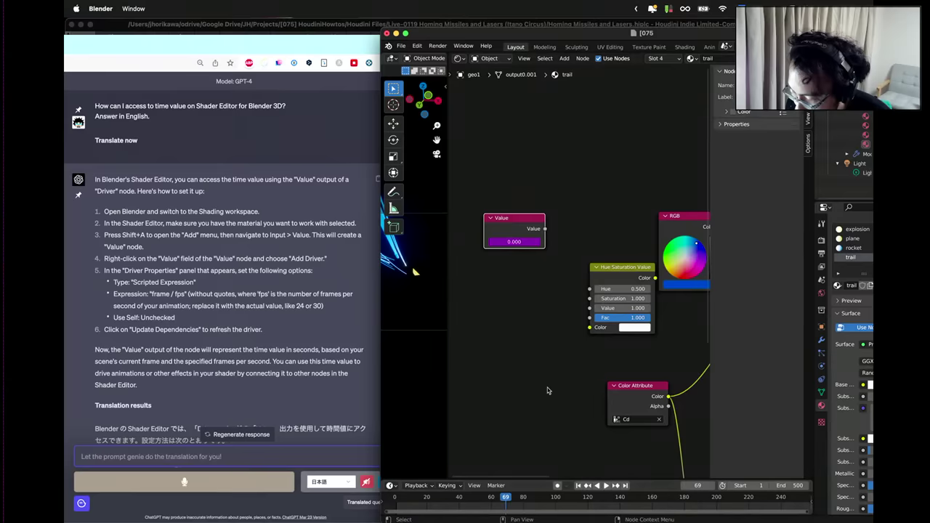
drag(546, 499, 615, 499)
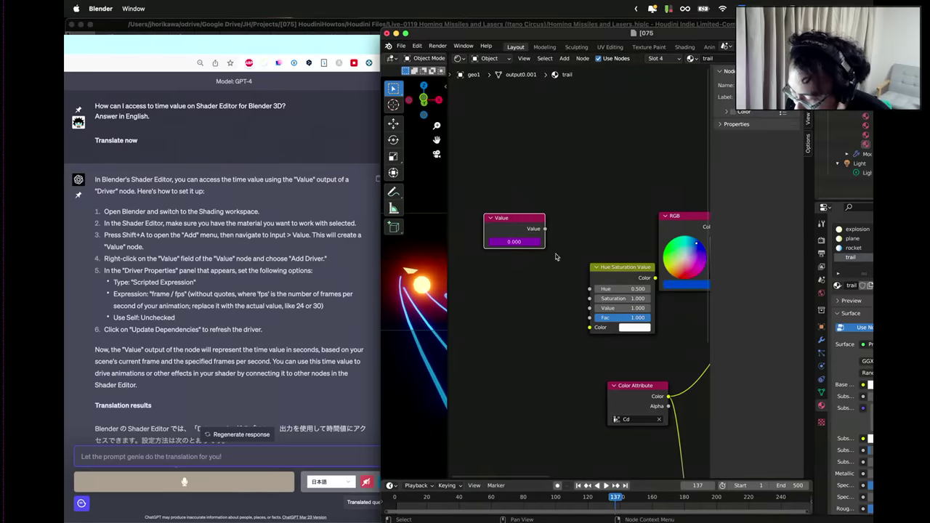
drag(534, 220, 589, 289)
key(g)
click(652, 304)
middle_drag(652, 304, 567, 293)
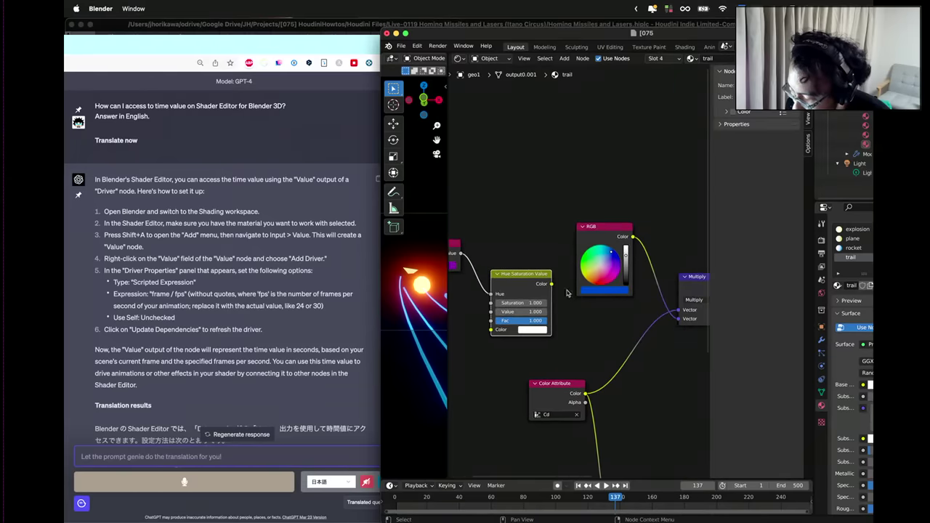
drag(552, 284, 677, 311)
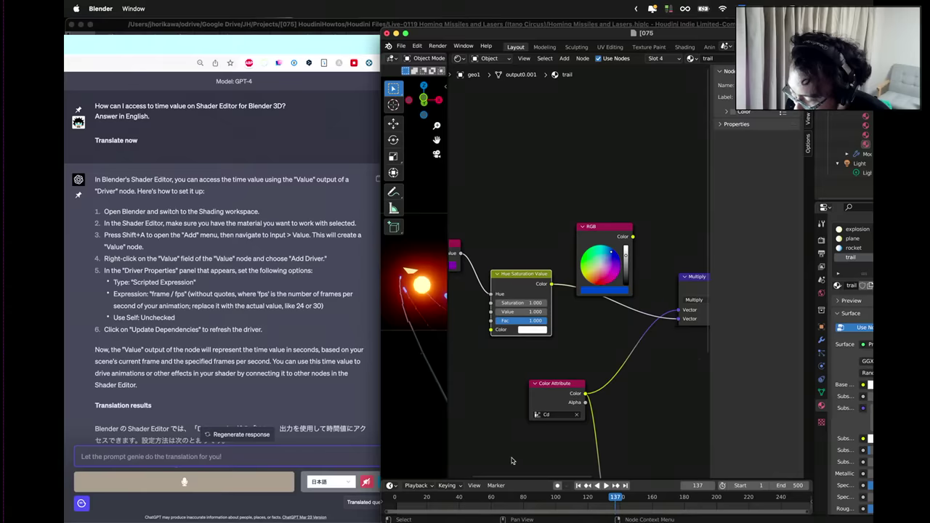
Play the animation from frame 5, widen the 3D view, and pan back to the Value node.
drag(520, 499, 407, 499)
key(space)
key(space)
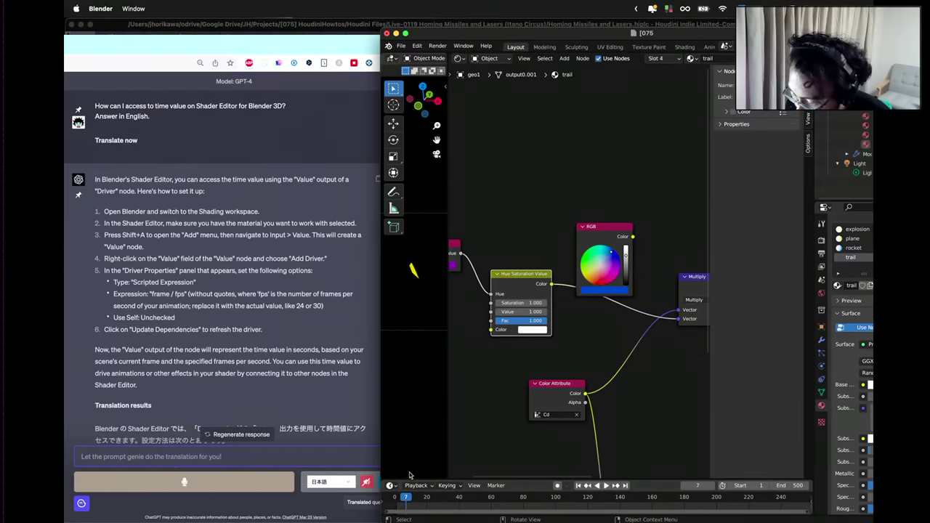
drag(449, 340, 524, 349)
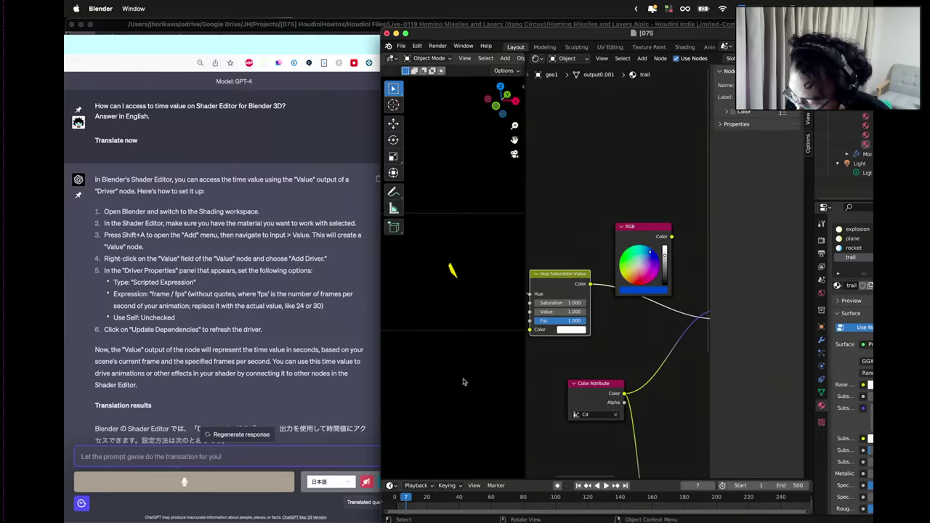
drag(407, 499, 393, 496)
scroll(545, 276, down, 3)
middle_drag(545, 276, 649, 326)
scroll(645, 322, up, 2)
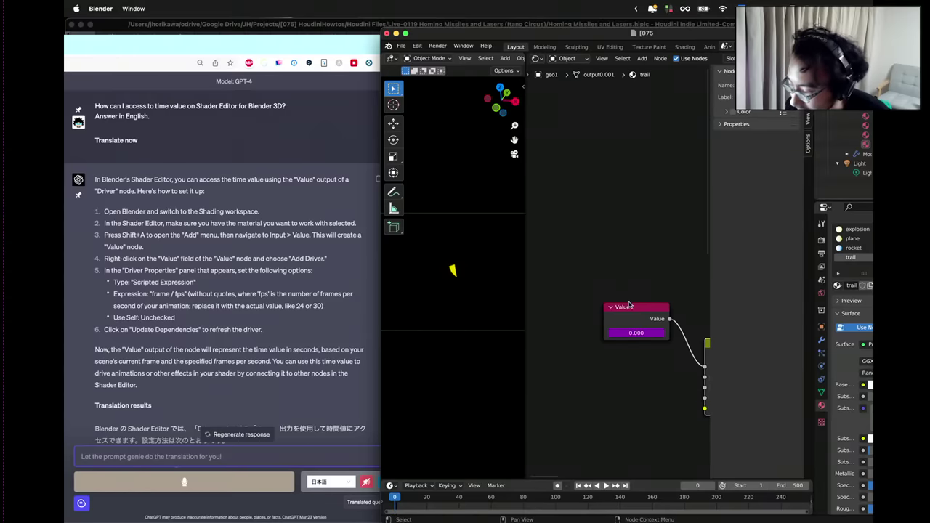
Replace the Value driver by typing '#frame / 24' into the field, then test playback.
click(638, 333)
key(Escape)
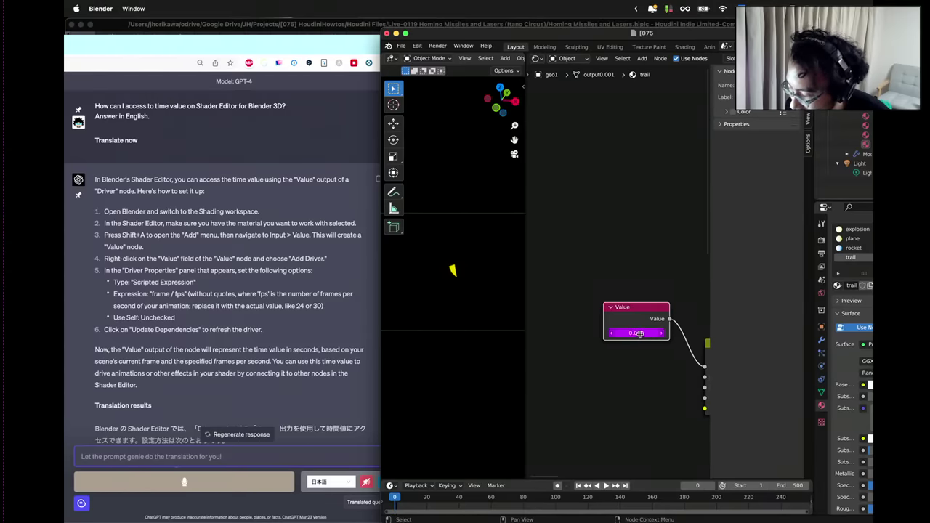
right_click(640, 333)
click(625, 315)
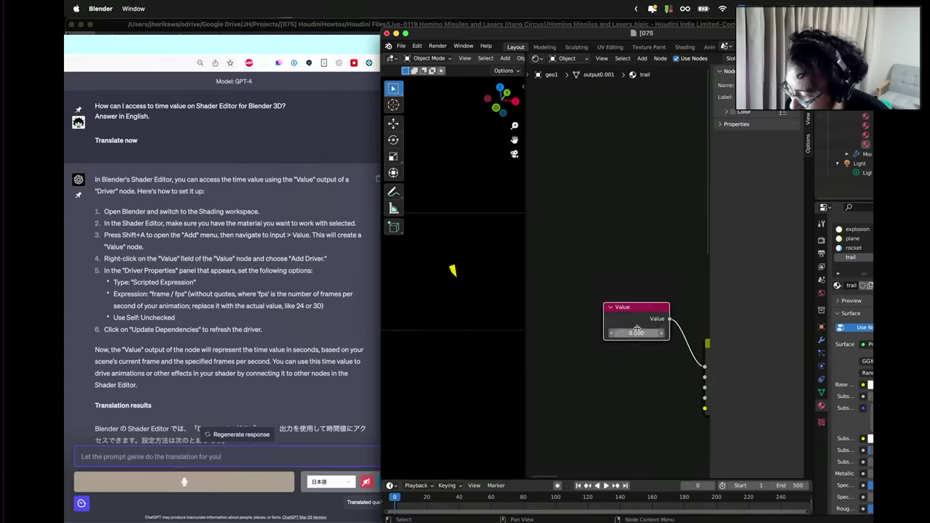
click(645, 333)
text(#frame / 24)
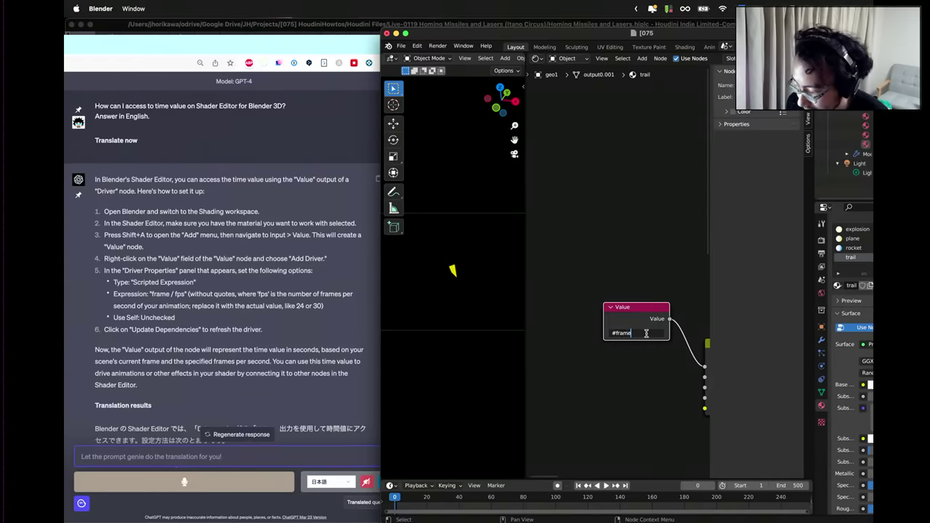
key(Return)
key(space)
middle_drag(654, 332, 577, 317)
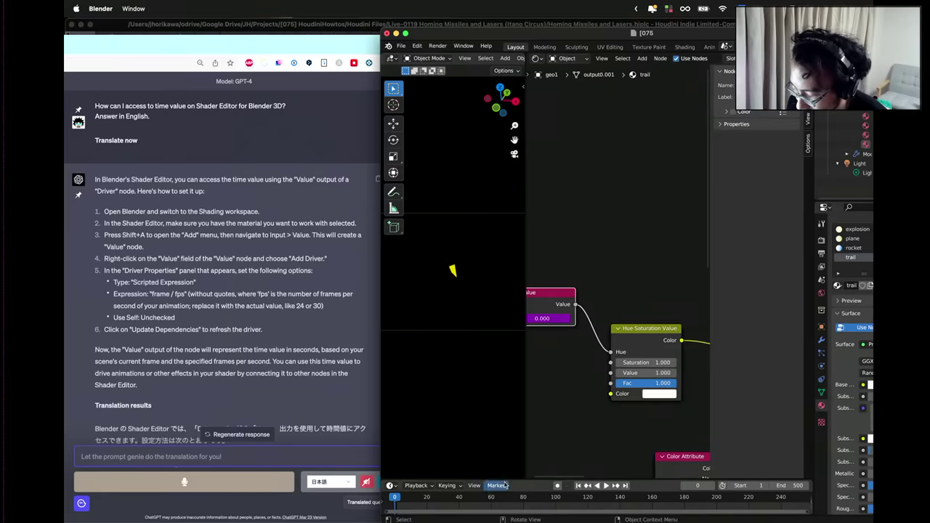
drag(460, 501, 395, 501)
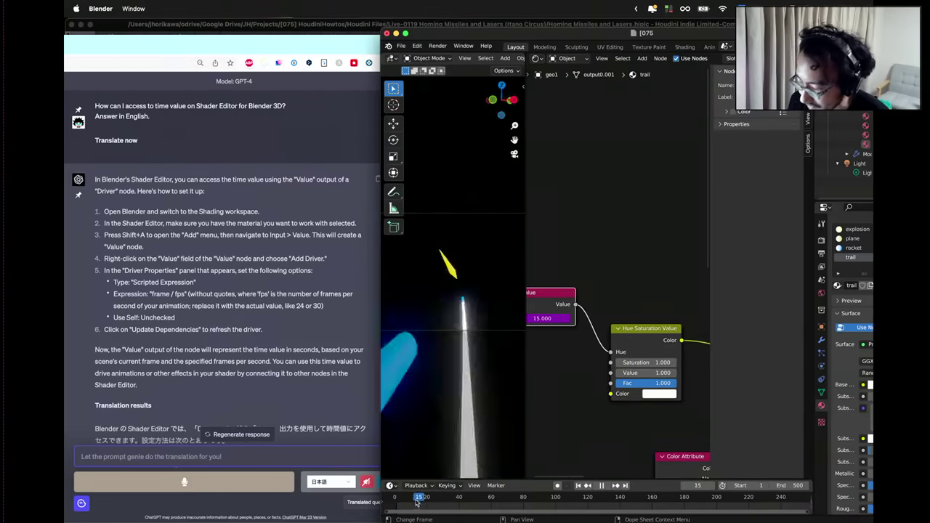
key(Escape)
Add a Math Divide node after the Value node with a divisor of 24.
middle_drag(560, 371, 629, 389)
drag(617, 318, 618, 356)
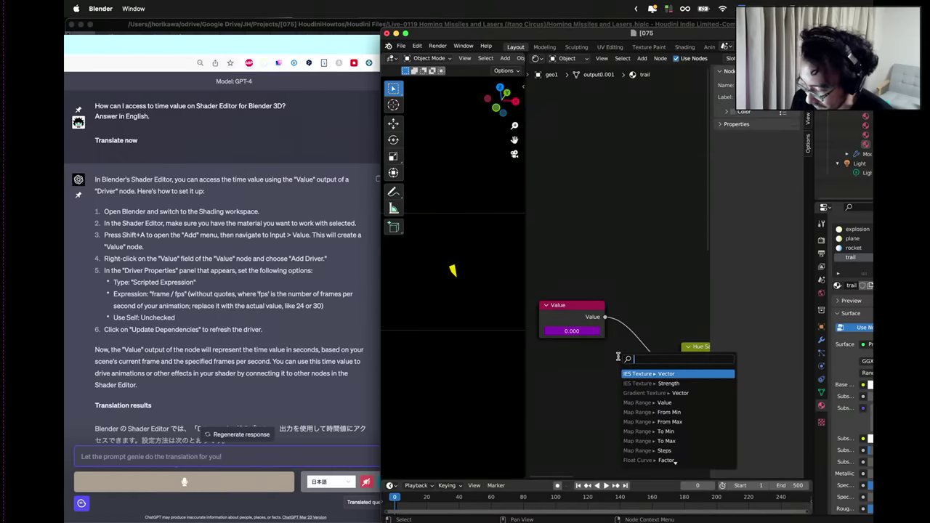
text(math)
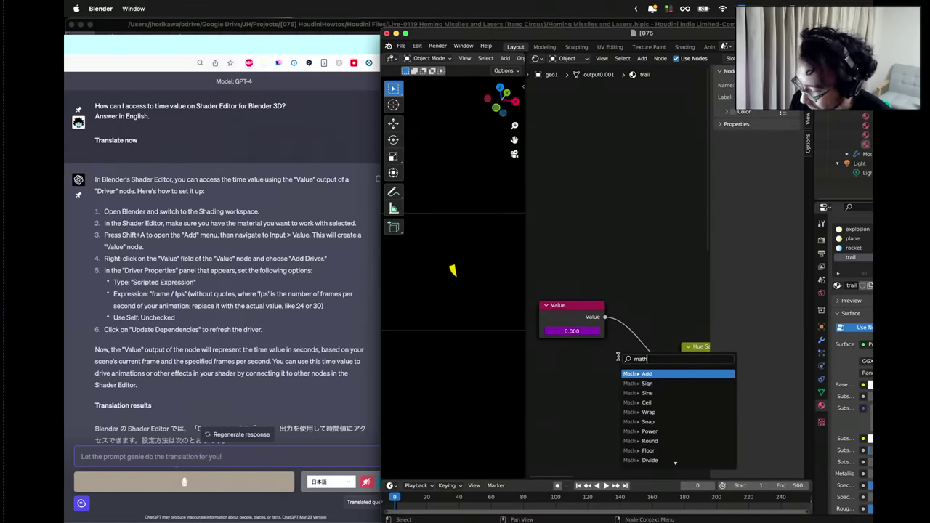
key(Down)
key(Down)
key(Down)
key(Down)
key(Down)
key(Down)
key(Down)
key(Down)
key(Down)
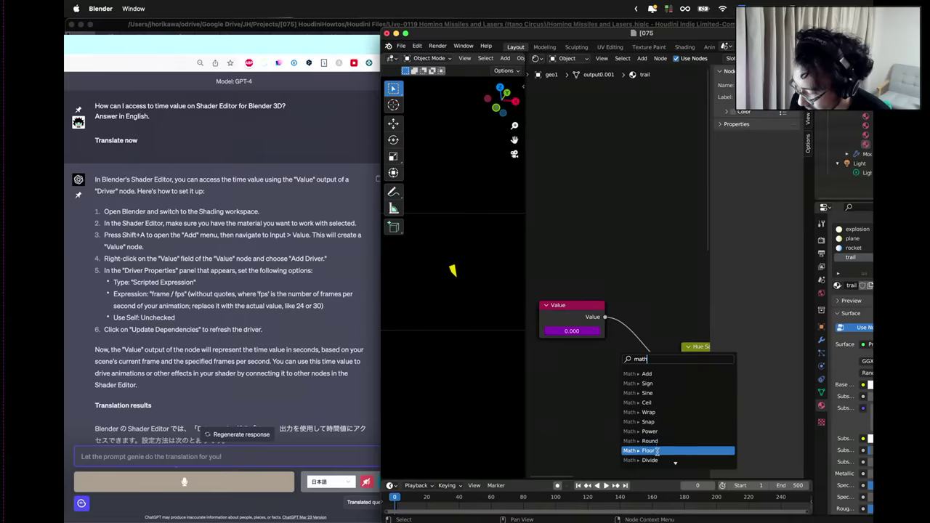
key(Return)
click(602, 351)
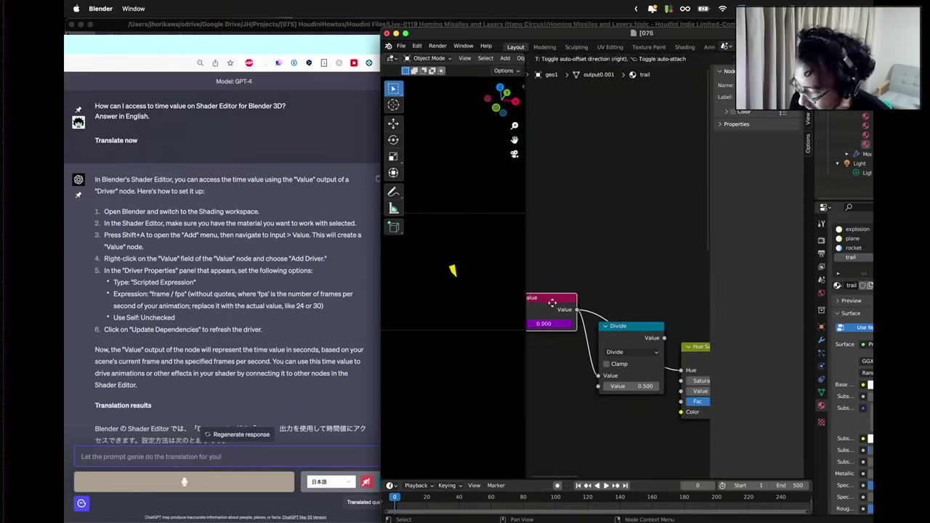
click(649, 380)
text(24)
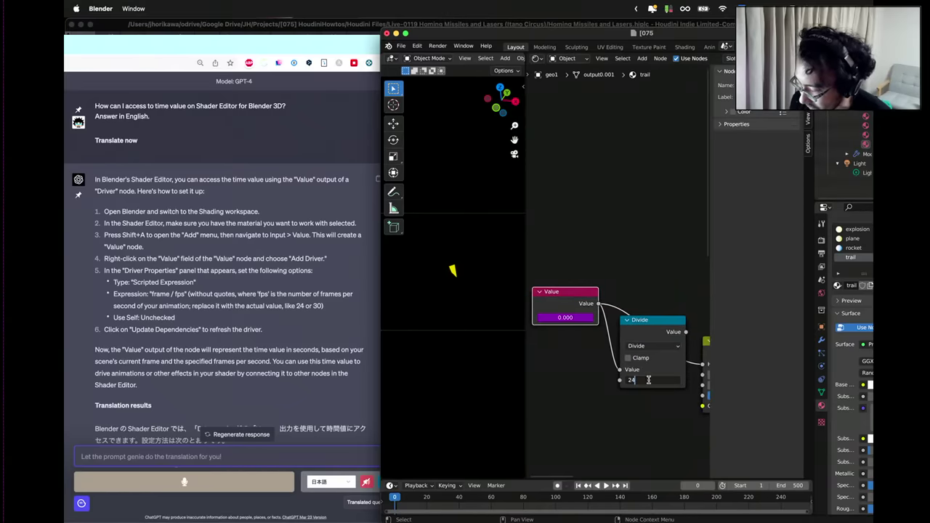
key(Return)
key(g)
click(603, 425)
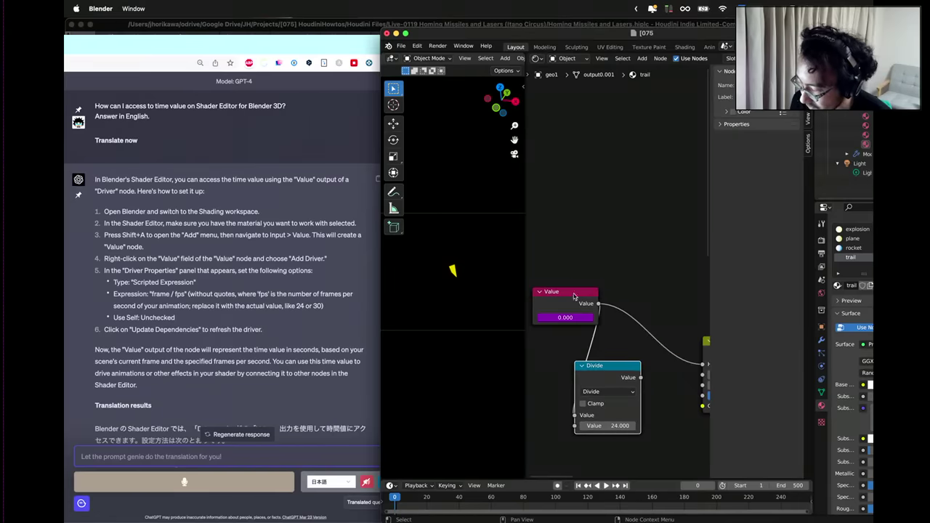
drag(576, 297, 569, 320)
drag(637, 368, 580, 342)
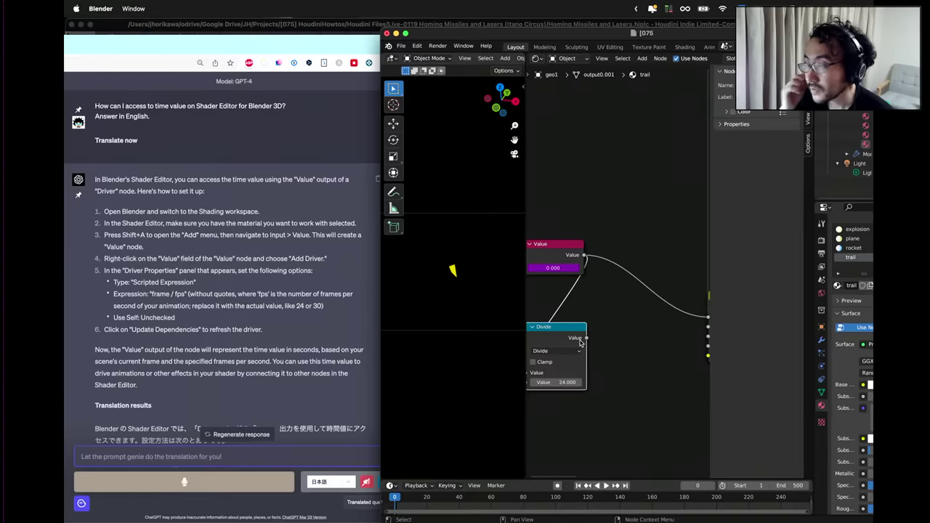
Add a second Divide node from the first Divide's output and arrange the nodes.
drag(586, 338, 621, 365)
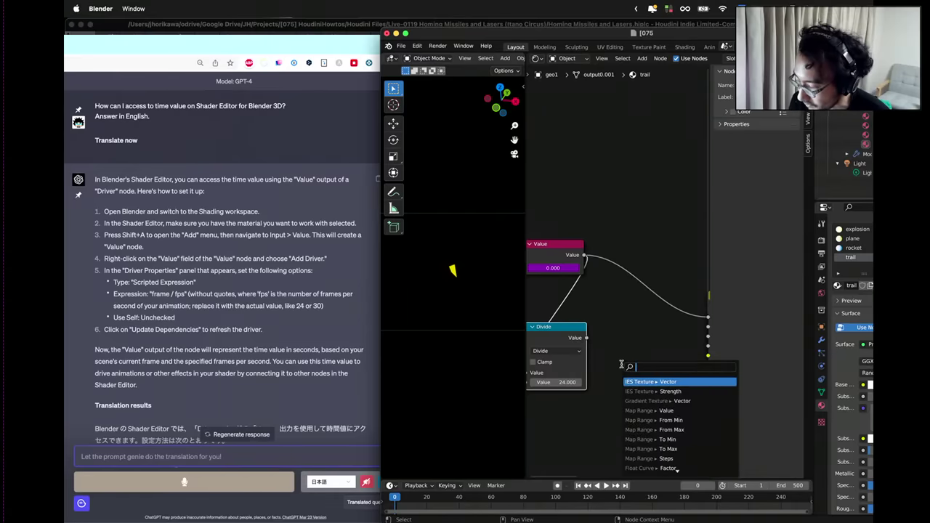
text(div)
key(Return)
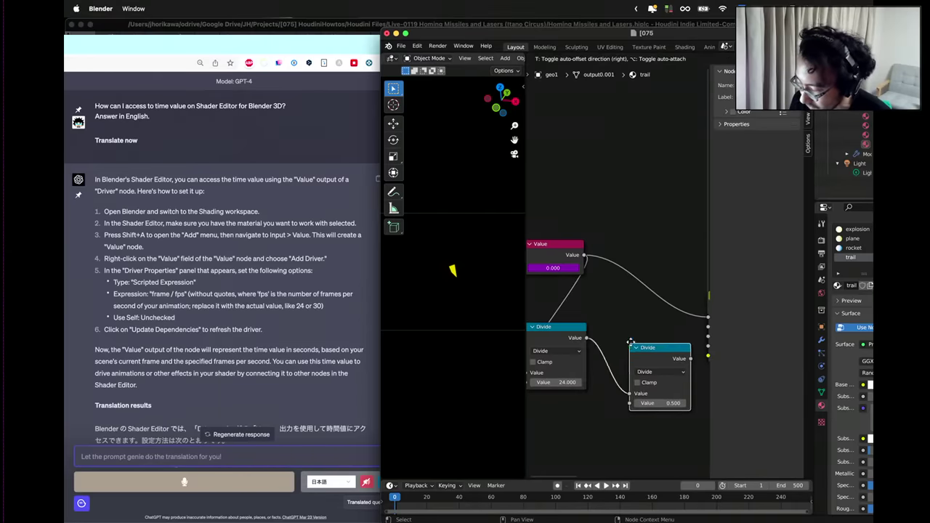
click(622, 352)
drag(556, 246, 564, 260)
drag(601, 330, 595, 326)
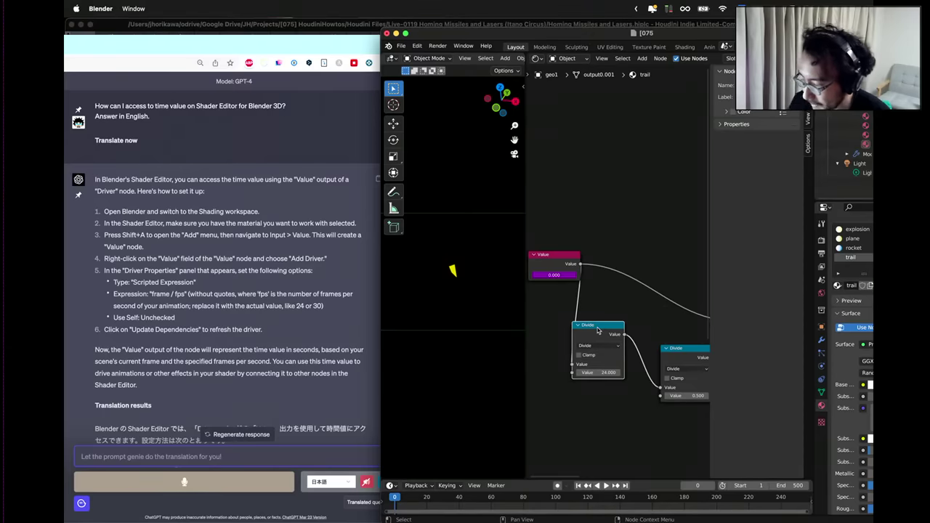
drag(674, 348, 676, 392)
middle_drag(526, 380, 602, 367)
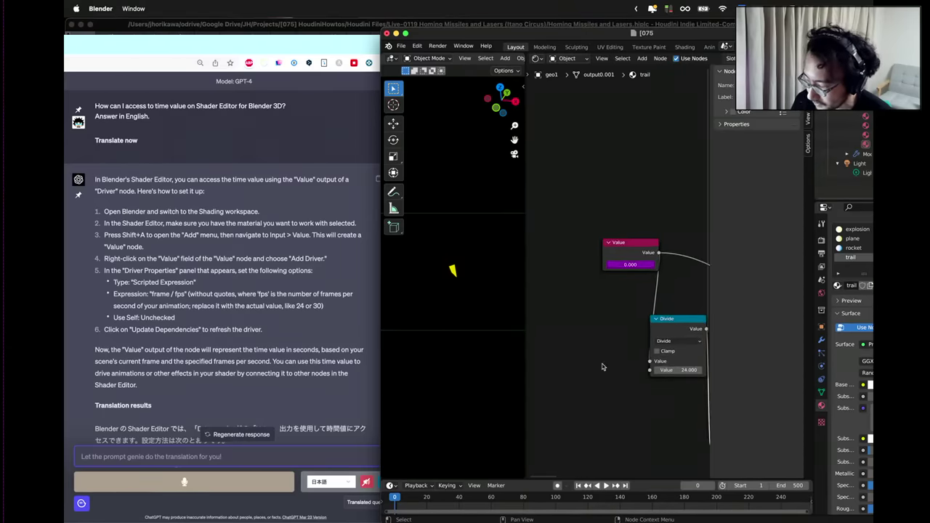
right_click(601, 367)
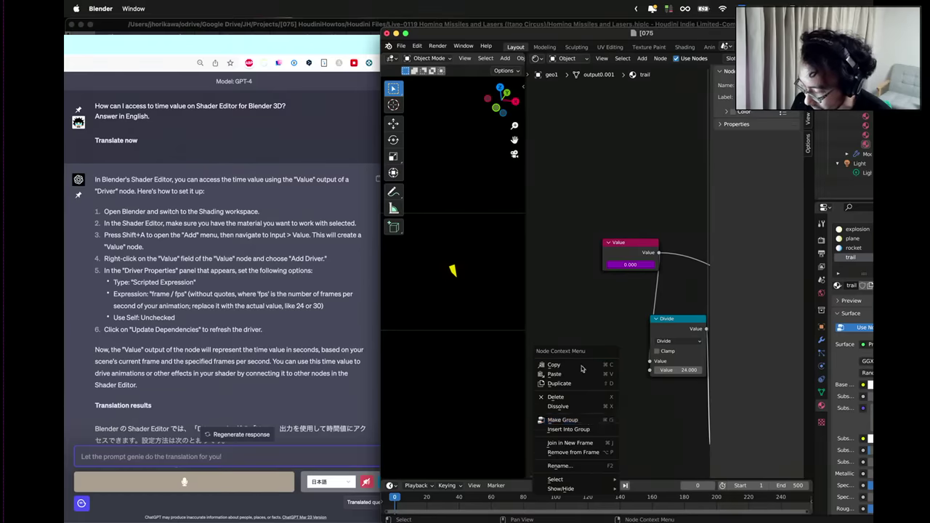
Add a new Math node beside the Divide node with first value 24.
key(shift+a)
click(618, 321)
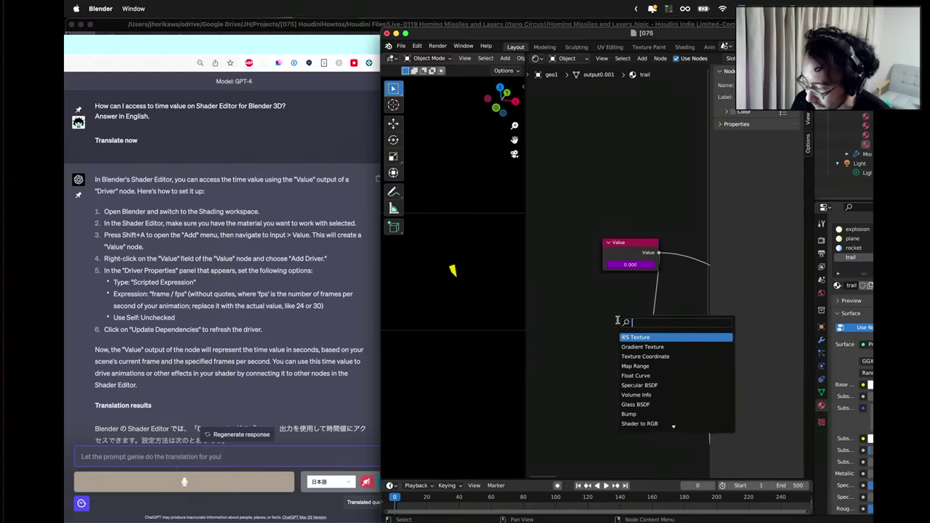
text(math)
key(Return)
click(598, 358)
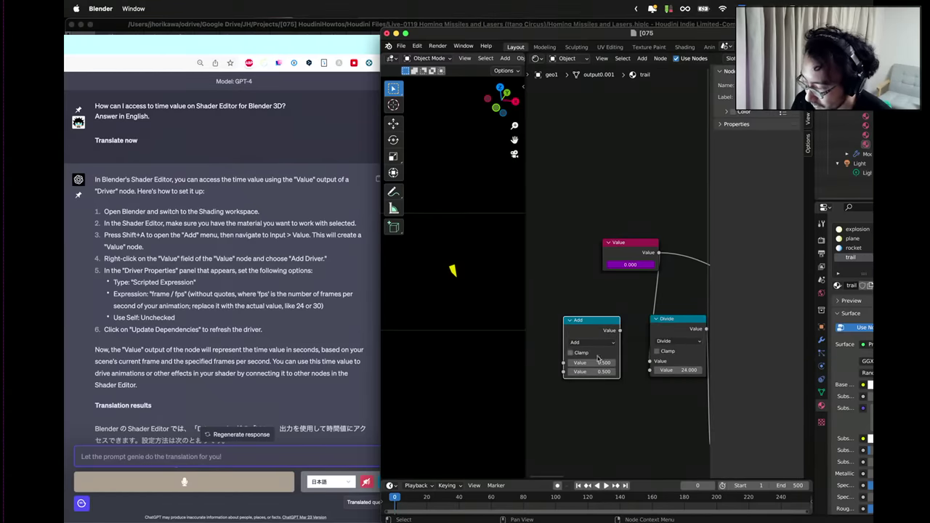
click(598, 361)
text(24)
key(Return)
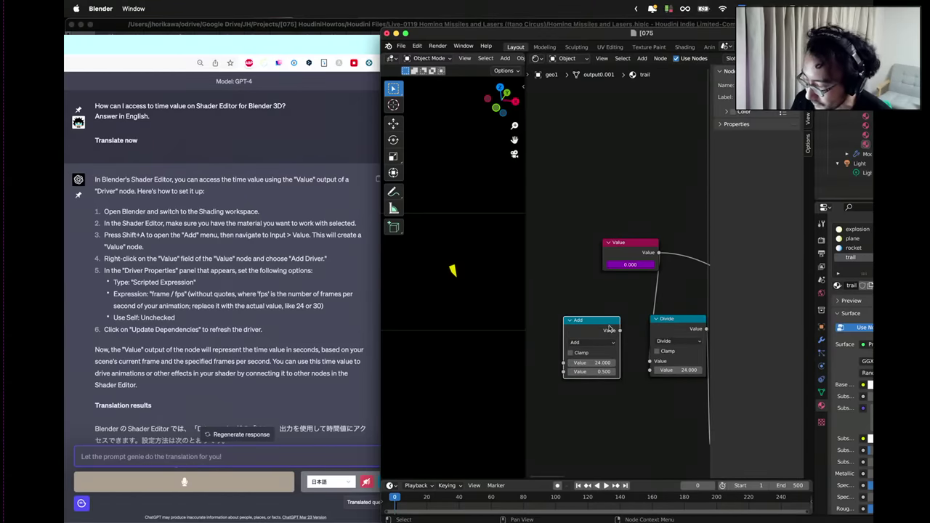
Set its second value to 10, switch it to Multiply, and link it into Divide's divisor.
middle_drag(603, 402, 648, 387)
right_click(595, 392)
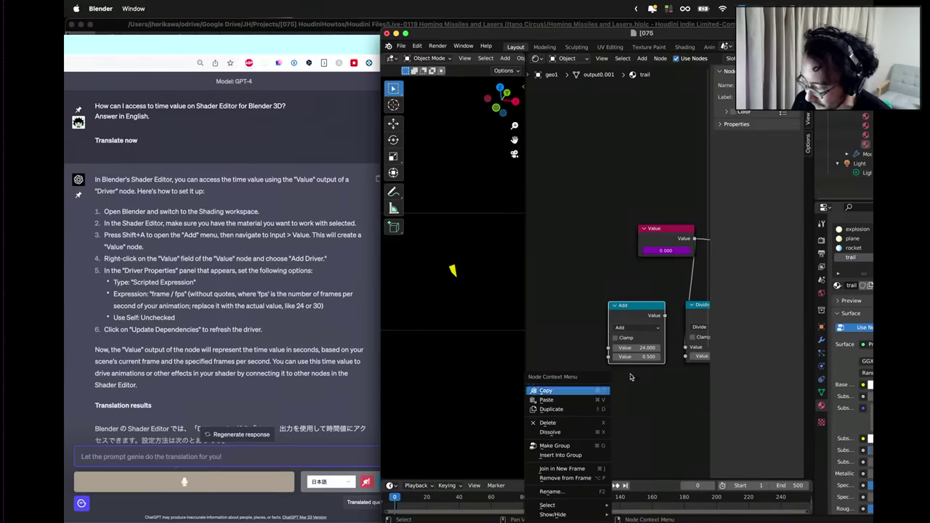
click(658, 358)
text(10)
key(Return)
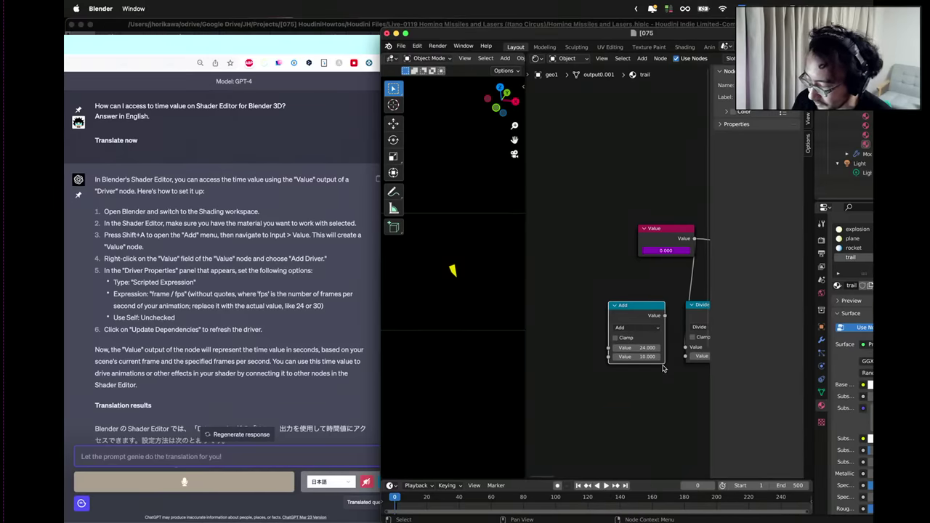
middle_drag(663, 375, 610, 393)
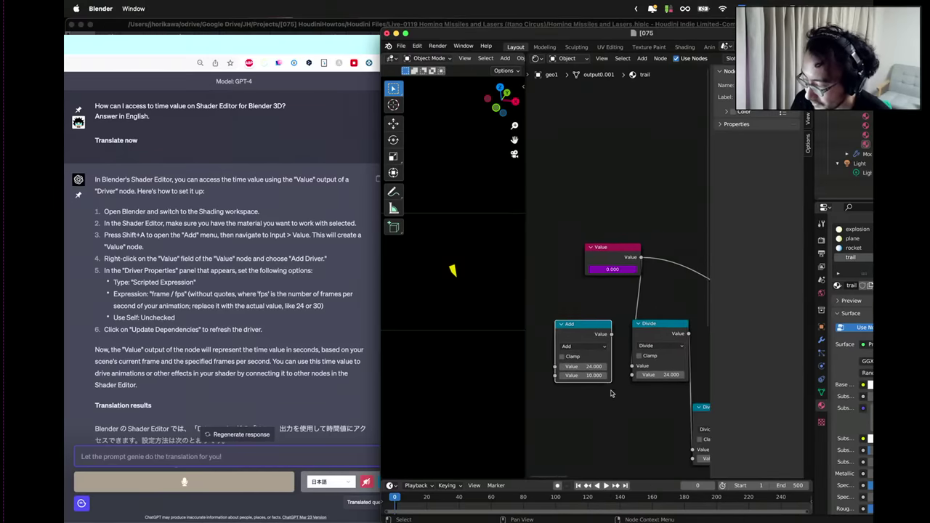
click(585, 346)
click(590, 386)
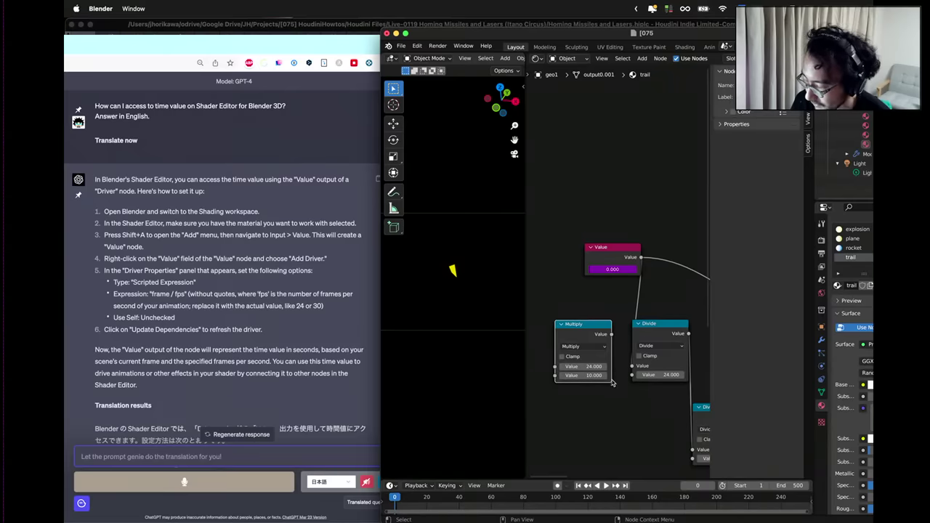
drag(612, 334, 592, 332)
key(Escape)
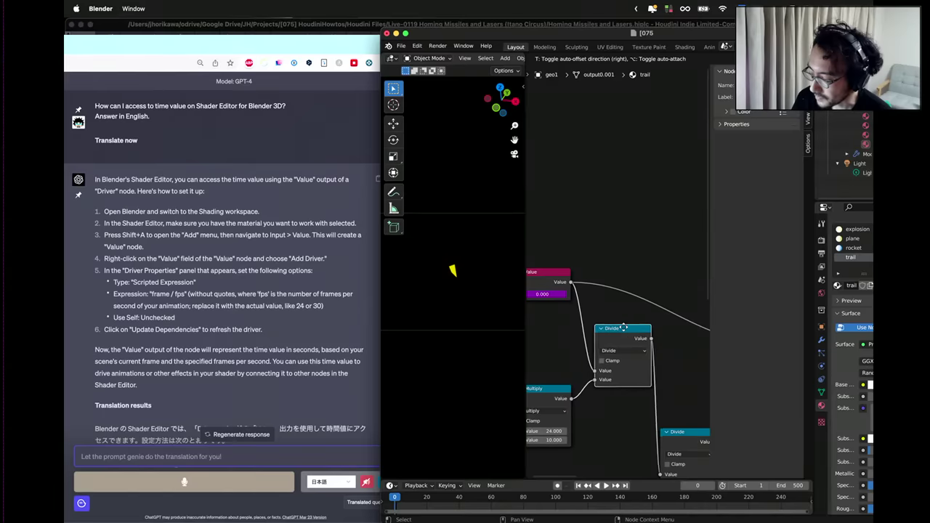
Change the Divide node's operation to Modulo (by 1.000) so the hue loops.
click(623, 328)
scroll(598, 360, down, 2)
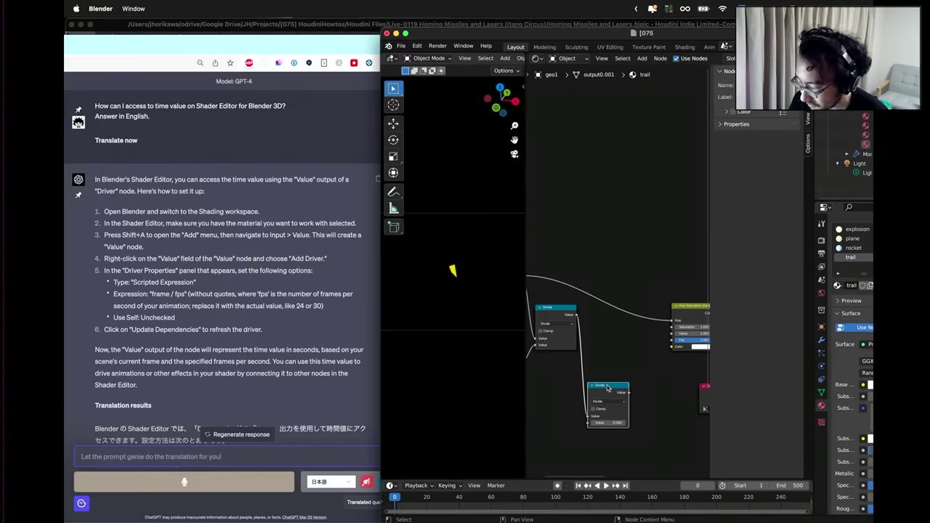
click(613, 369)
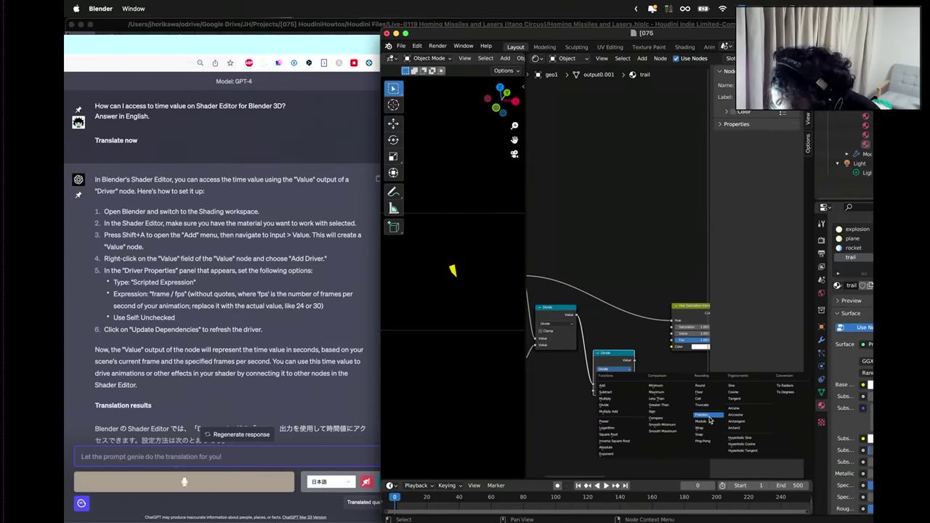
click(709, 421)
scroll(602, 407, up, 2)
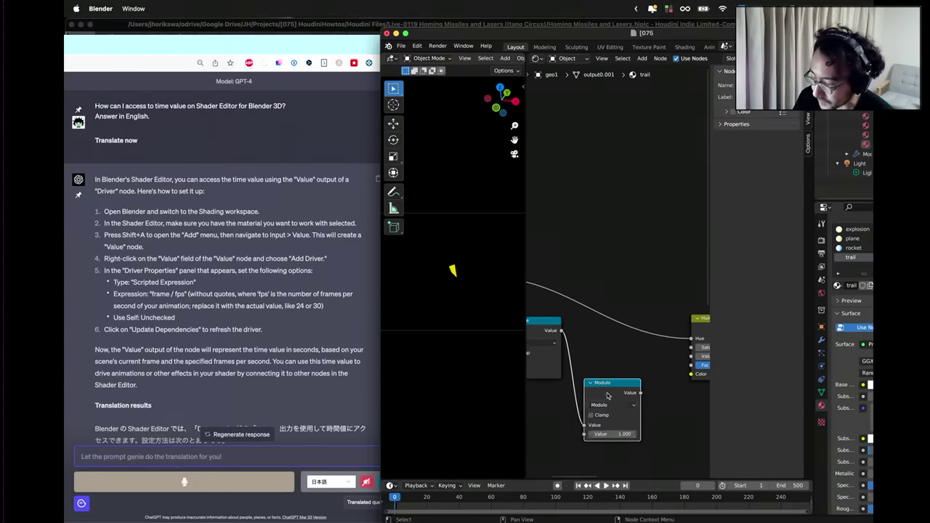
scroll(608, 395, down, 1)
Finish placing the node and maximize the Blender window to fill the screen.
click(616, 334)
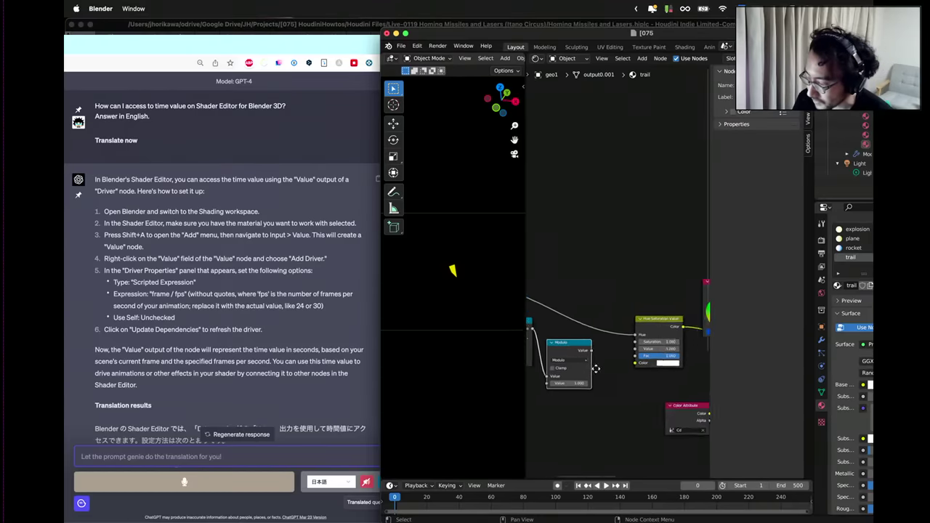
scroll(588, 363, right, 3)
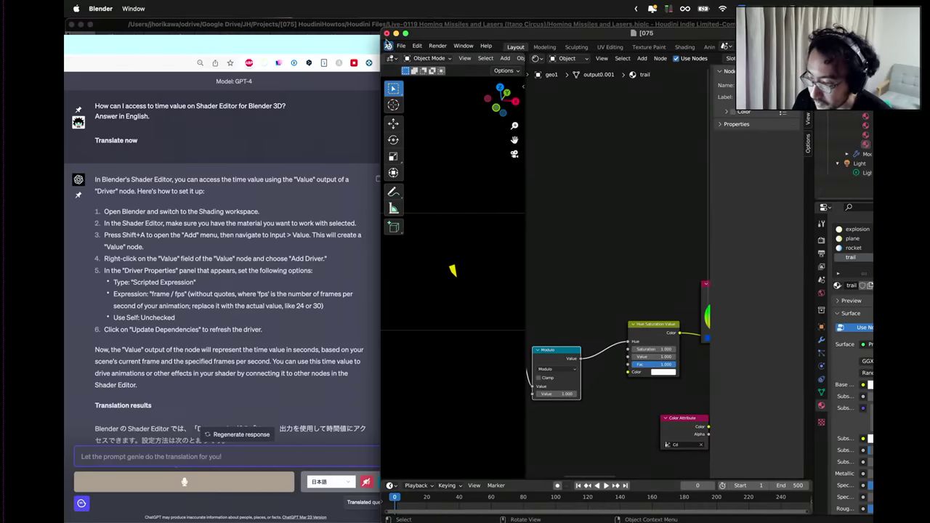
click(405, 34)
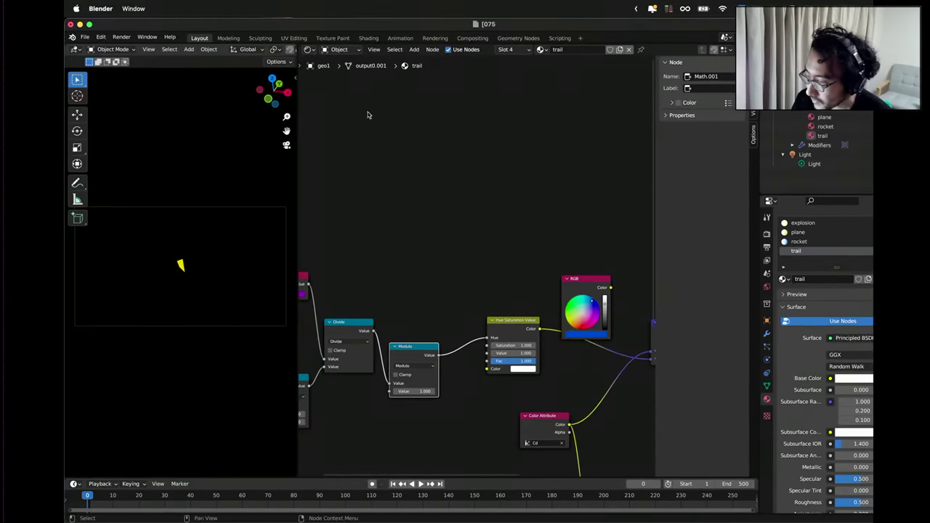
Enlarge the viewport, stop playback at frame 63, then widen the node editor back over the math nodes.
drag(300, 192, 558, 218)
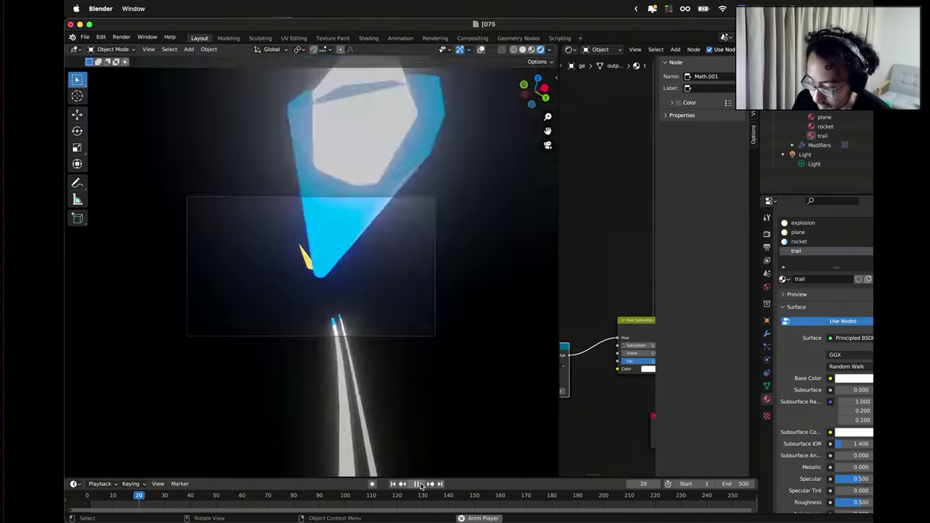
click(420, 484)
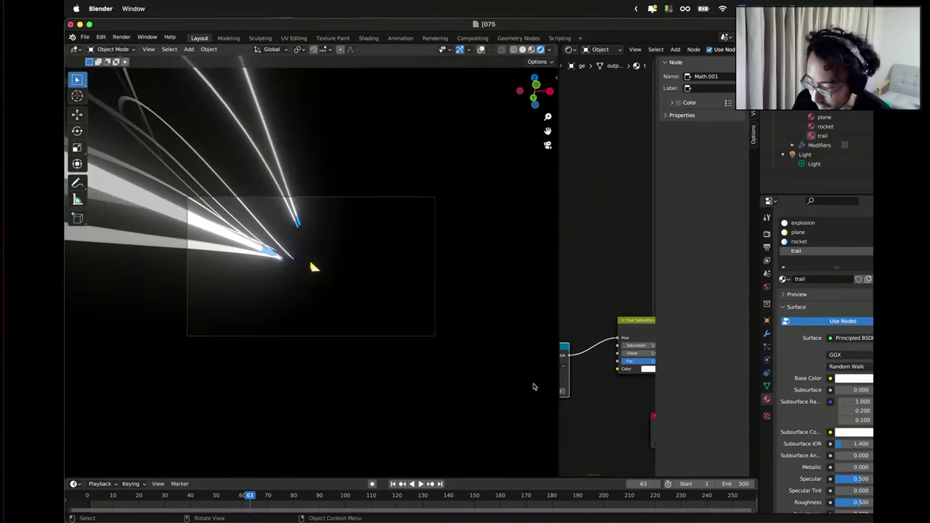
drag(557, 305, 436, 298)
middle_drag(436, 297, 503, 283)
scroll(503, 282, up, 3)
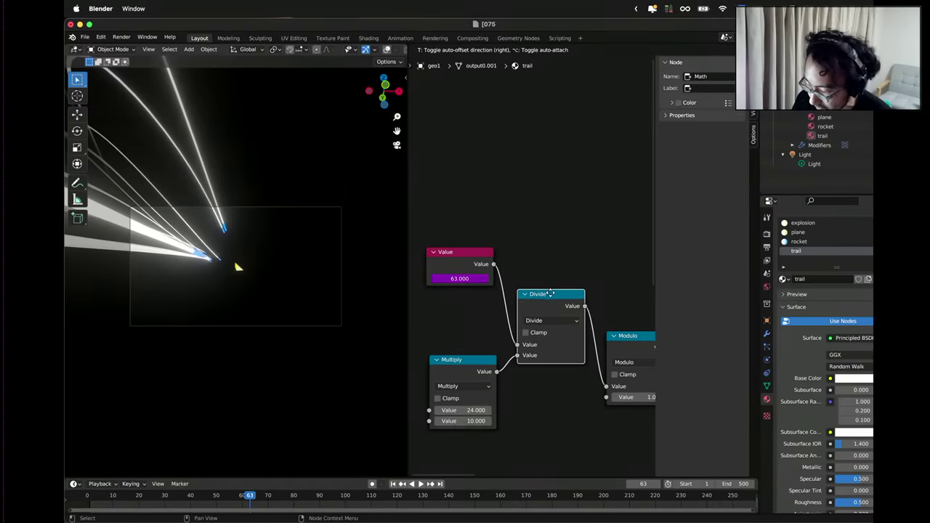
Frame the Modulo and Hue Saturation Value nodes and set the base colour to red.
click(550, 293)
middle_drag(575, 291, 512, 293)
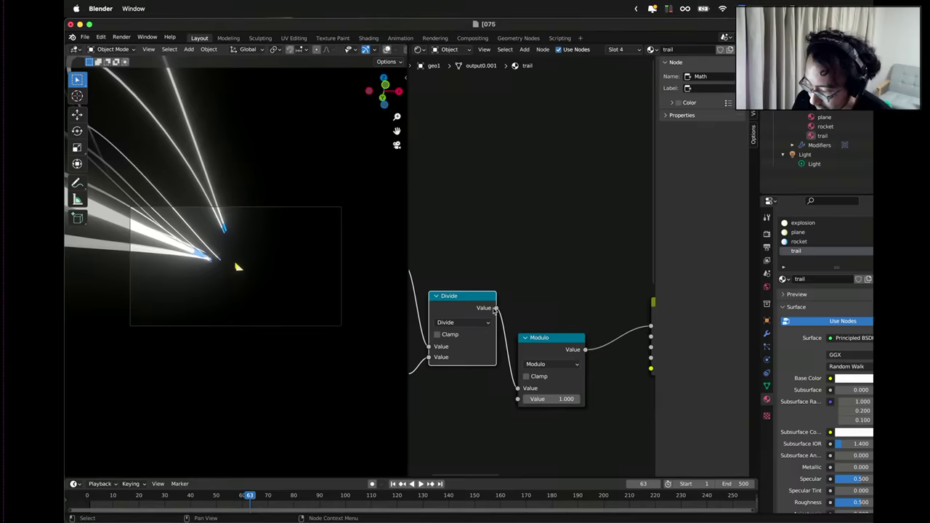
scroll(495, 309, right, 10)
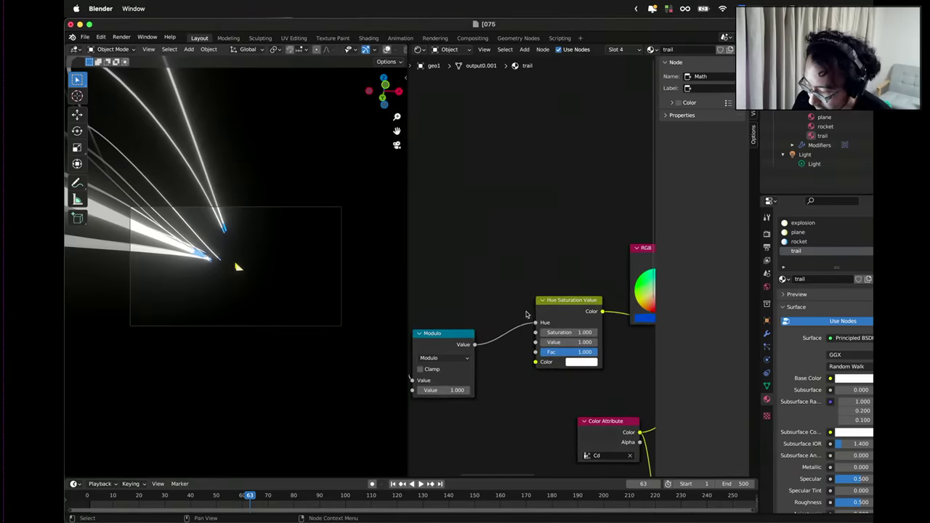
scroll(542, 327, up, 1)
scroll(575, 336, down, 1)
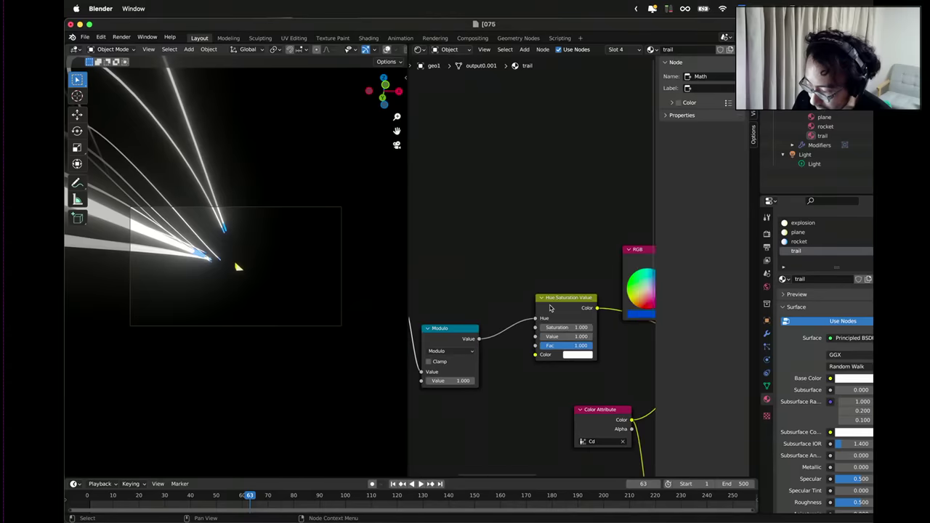
scroll(472, 266, right, 5)
scroll(501, 264, left, 4)
scroll(519, 301, up, 2)
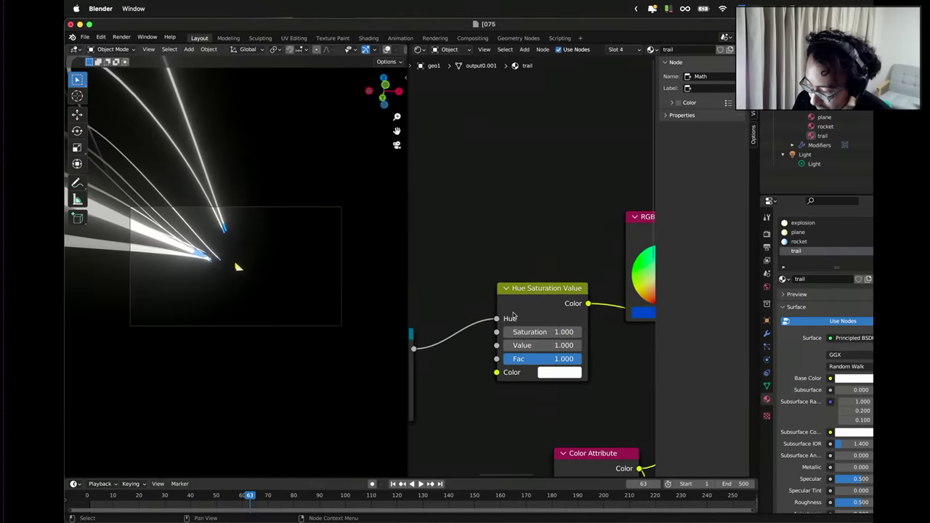
scroll(447, 274, down, 2)
middle_drag(566, 269, 515, 260)
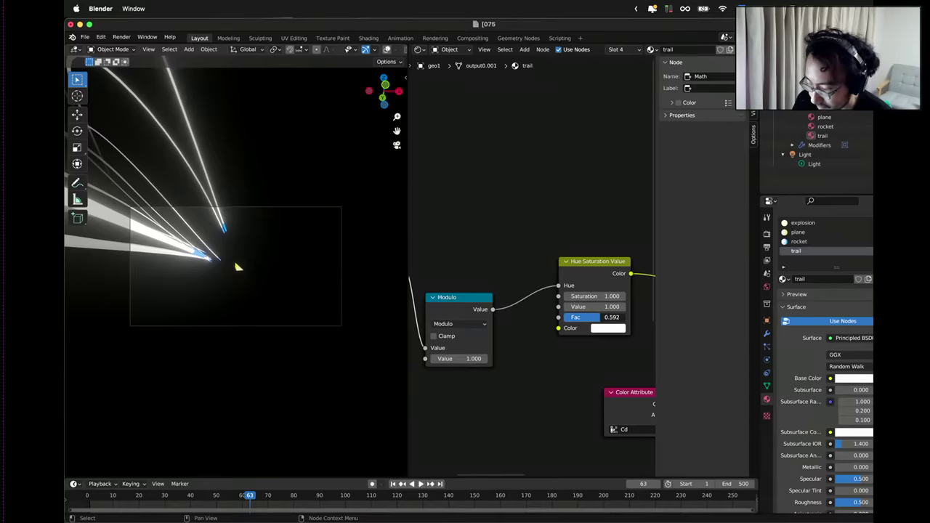
click(613, 328)
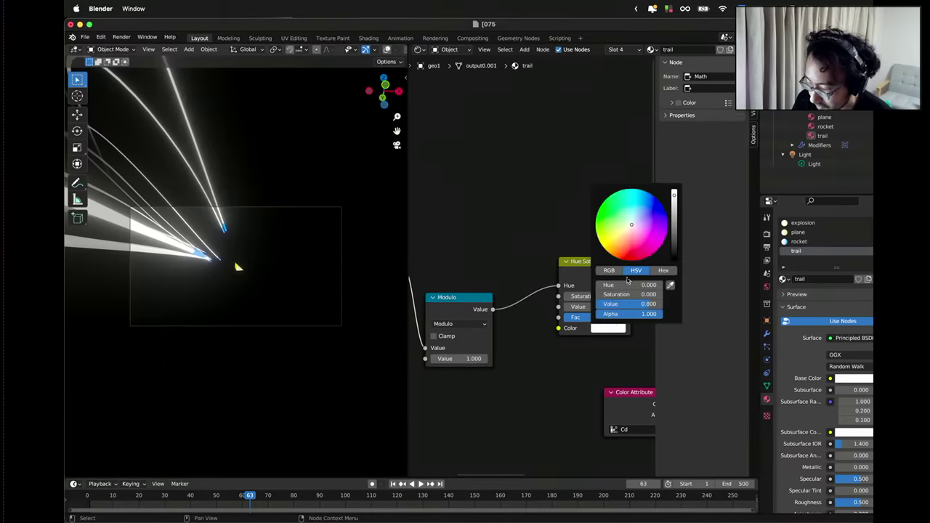
click(624, 252)
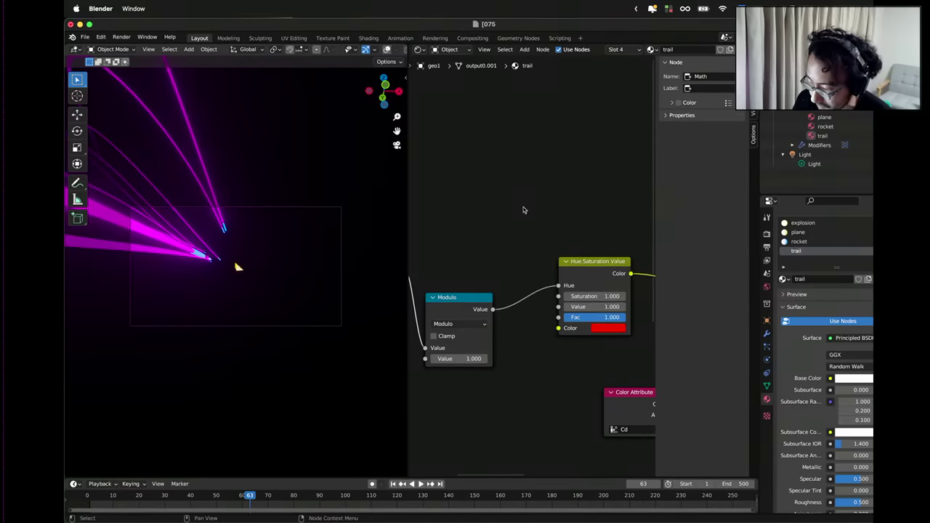
Scrub to about frame 178, shift the base colour to pale pink, and rewind to frame 0.
drag(255, 494, 188, 503)
click(602, 329)
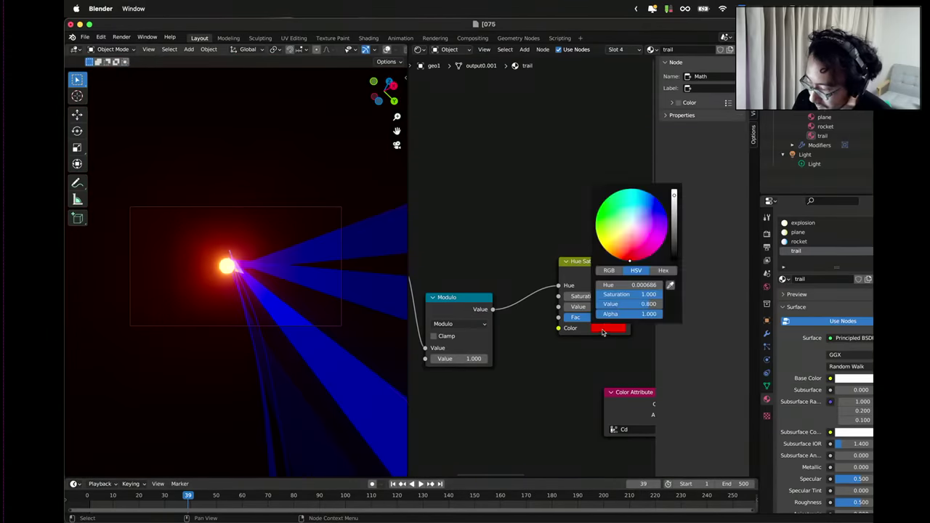
drag(634, 248, 643, 234)
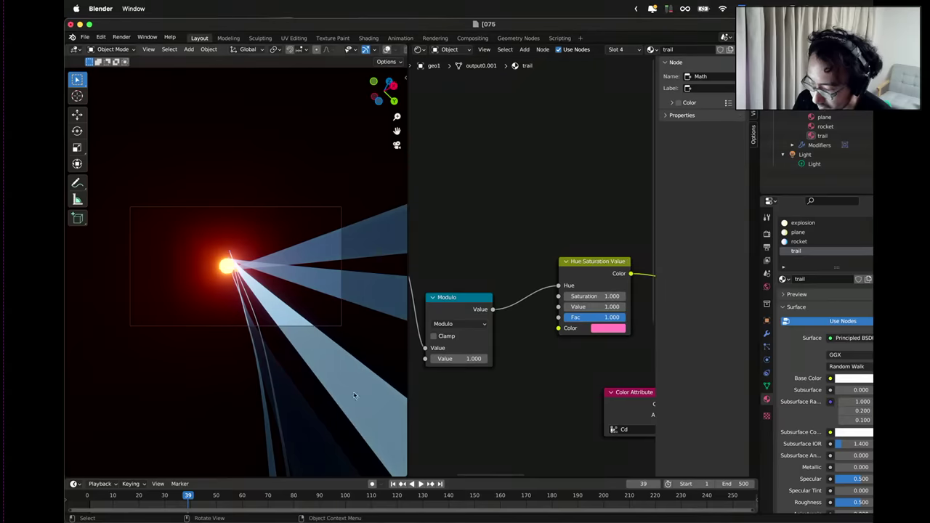
key(shift+Left)
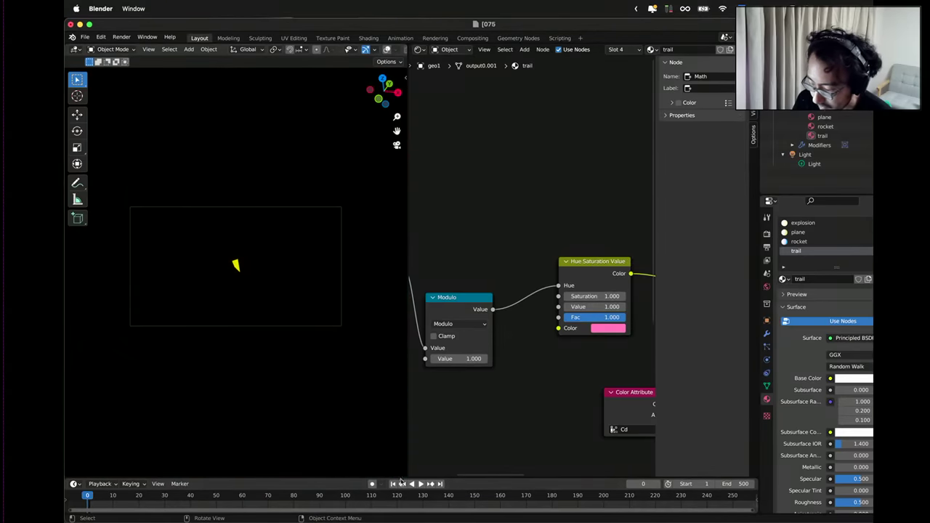
Play the animation to check the colour-cycling trails, then bring up the rocket's material nodes.
click(420, 486)
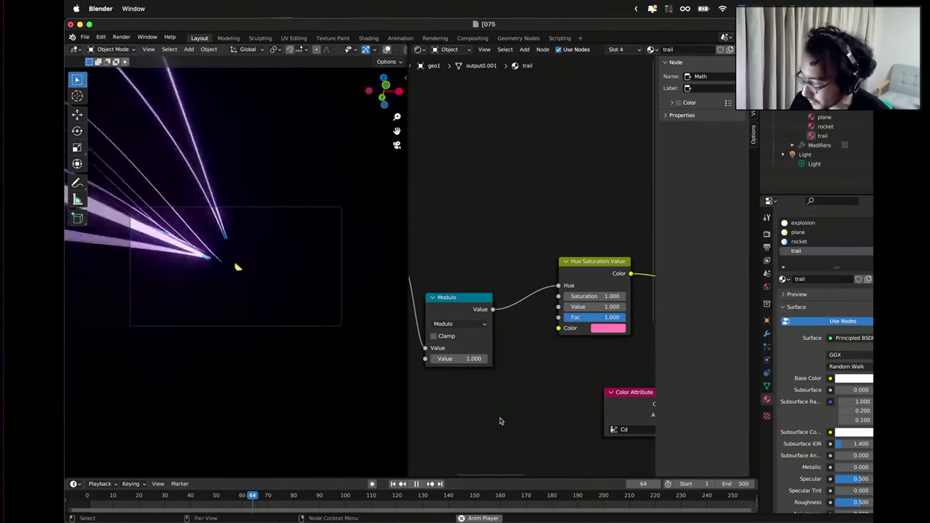
scroll(602, 234, down, 3)
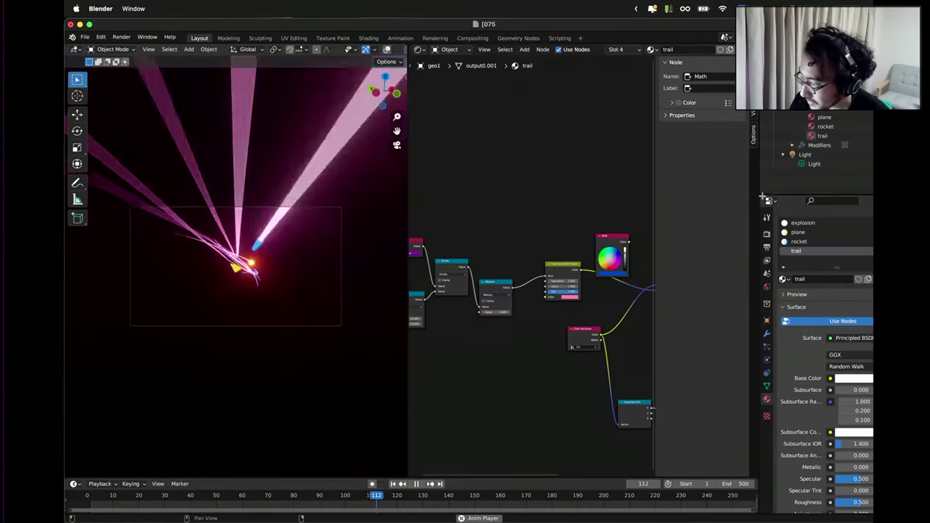
click(825, 127)
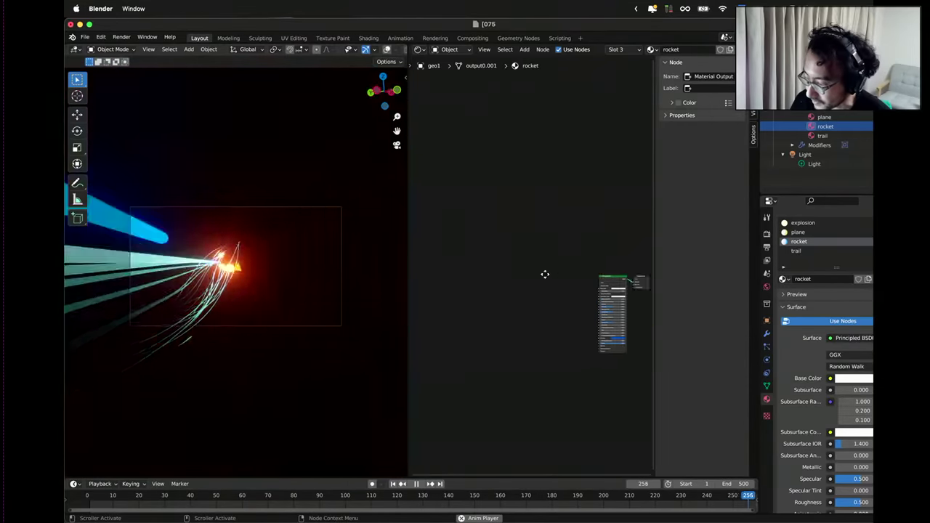
Give the rocket's Principled BSDF a white emission at strength 15.4 and show the Bloom render settings.
key(Home)
scroll(552, 303, up, 6)
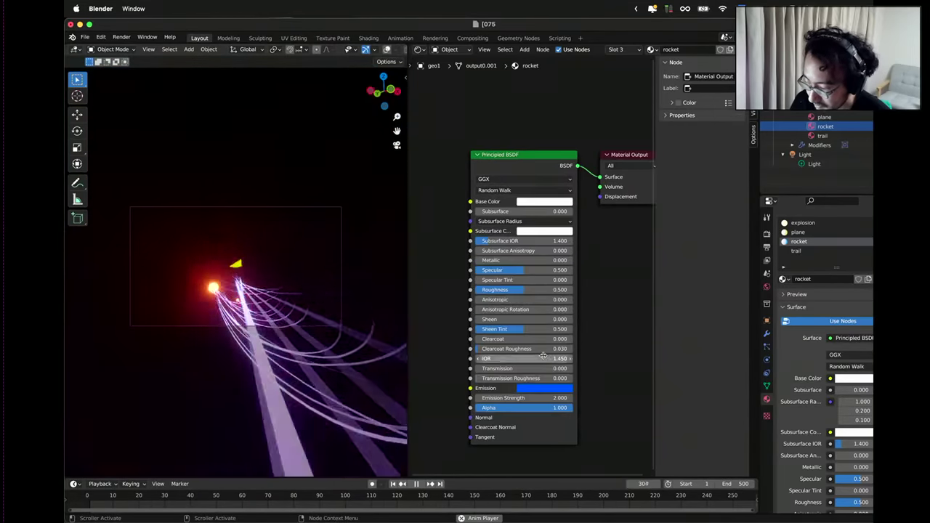
click(529, 390)
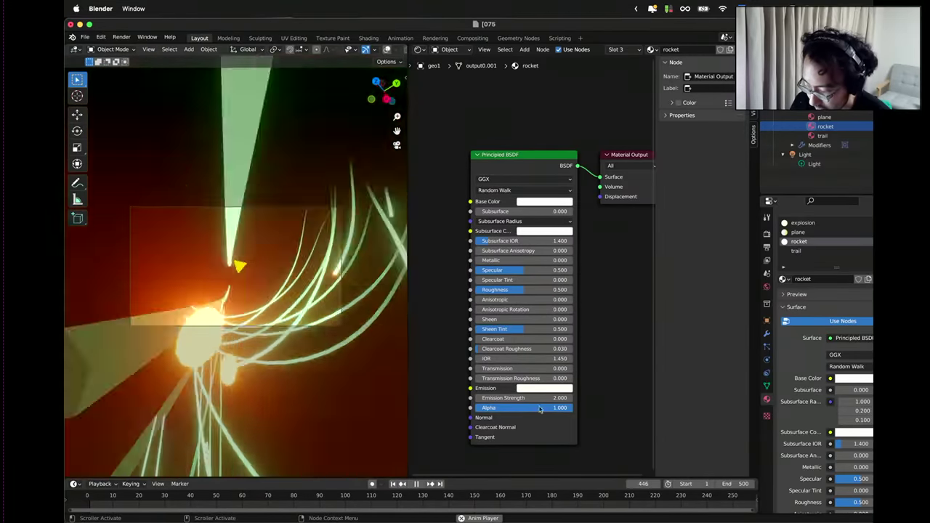
drag(544, 400, 579, 400)
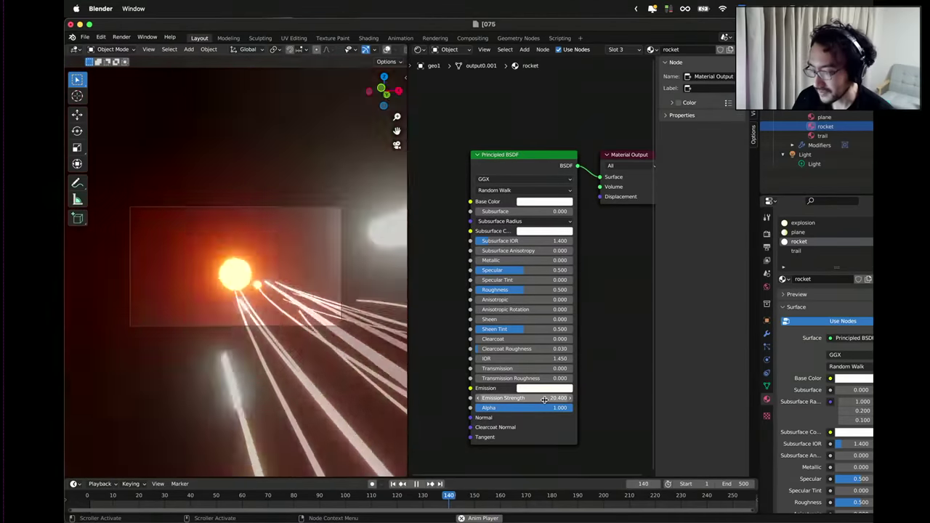
drag(544, 400, 535, 399)
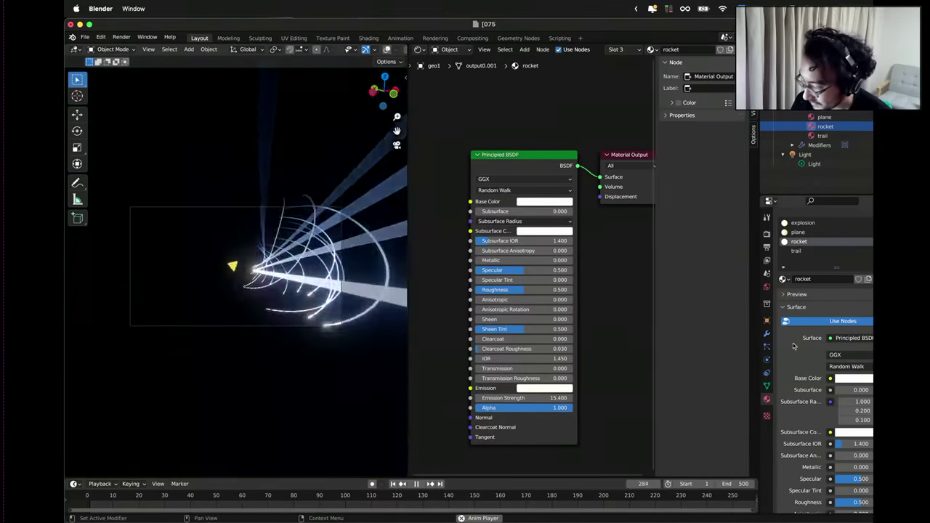
click(766, 236)
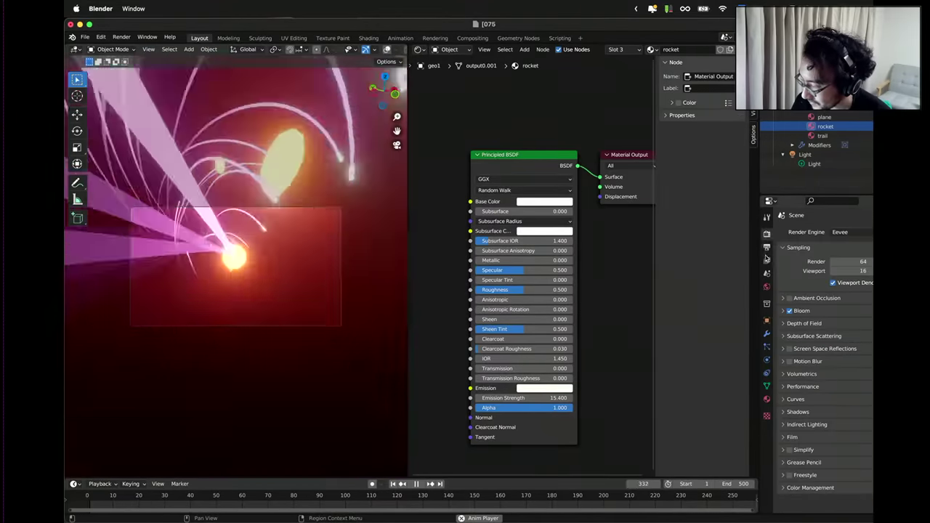
Lower the Bloom radius from 6.5 to 4.47.
click(783, 311)
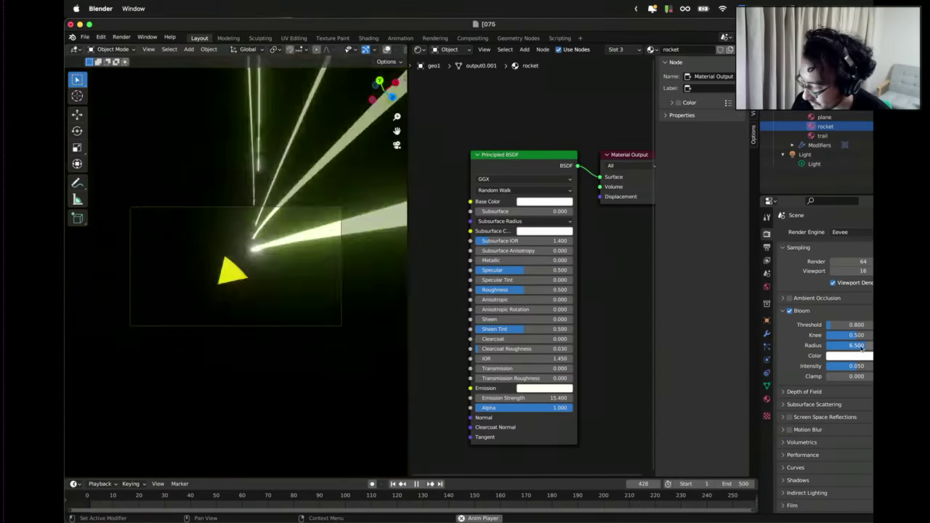
drag(861, 348, 819, 347)
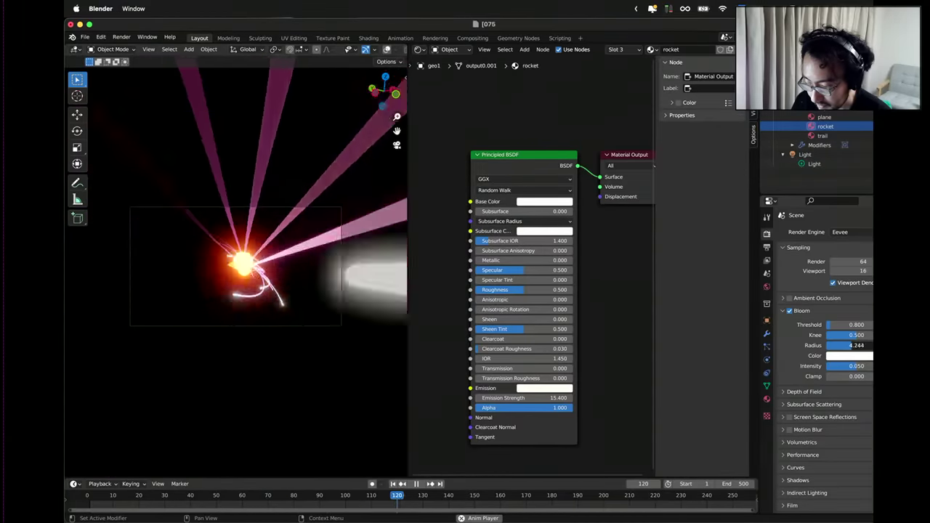
drag(818, 348, 848, 348)
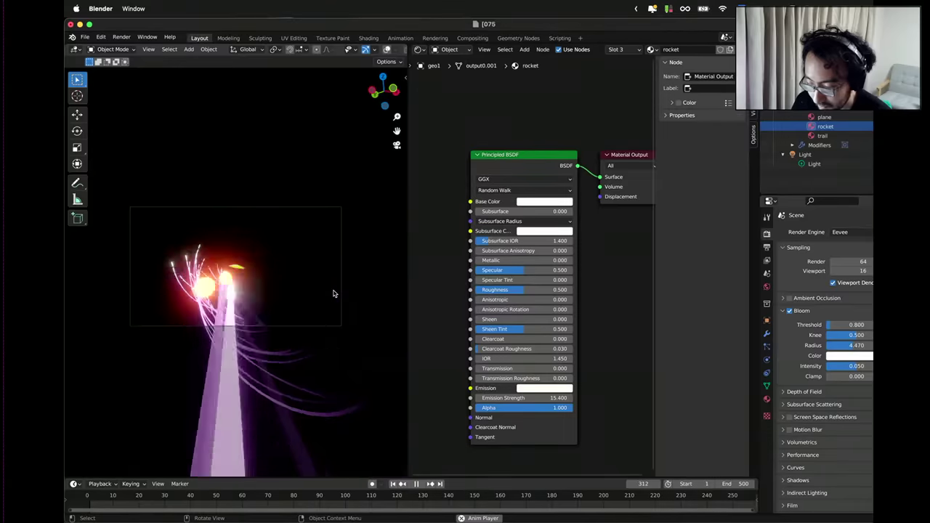
Restart playback from around frame 140 to judge the glow.
key(space)
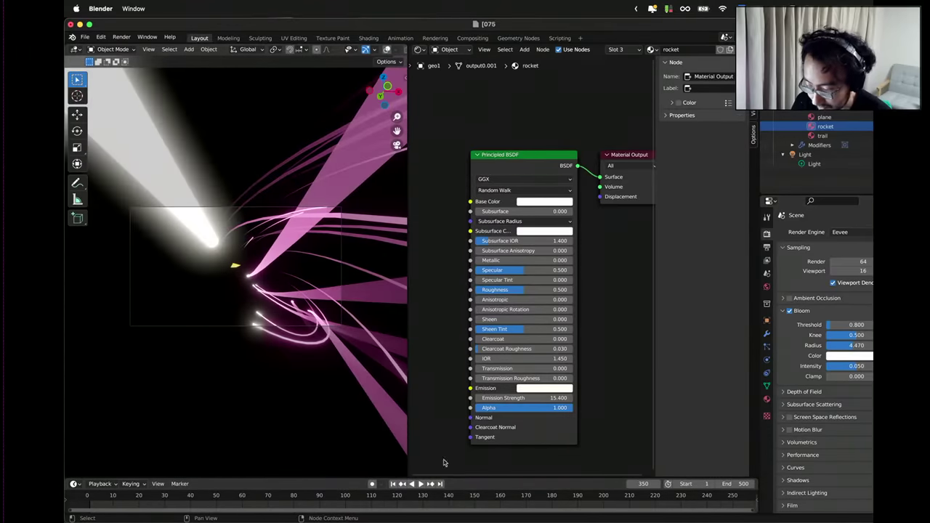
click(441, 500)
key(space)
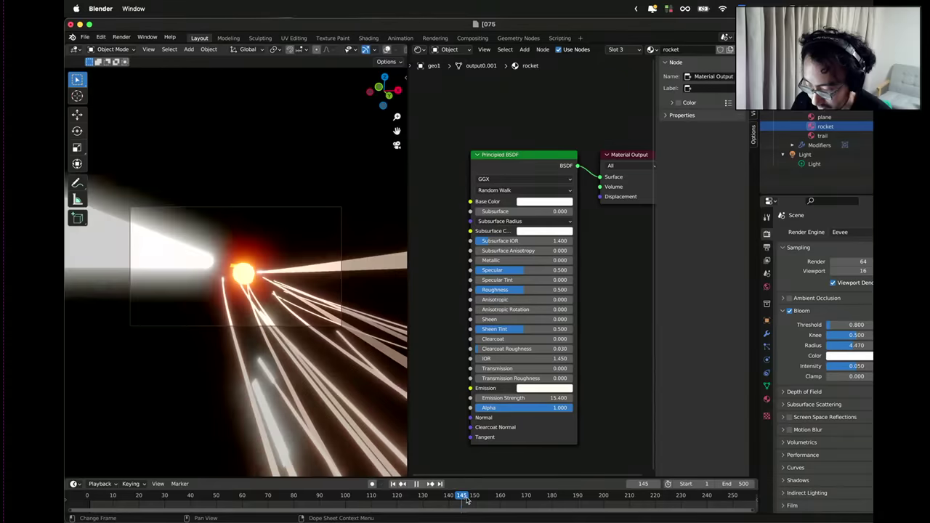
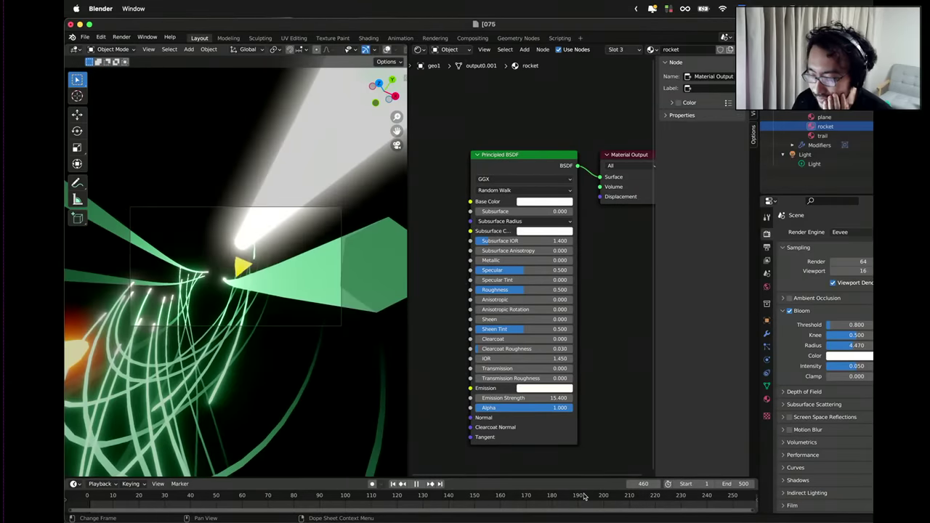
Stop playback, widen the 3D view over the node editor, and zoom out the timeline.
key(space)
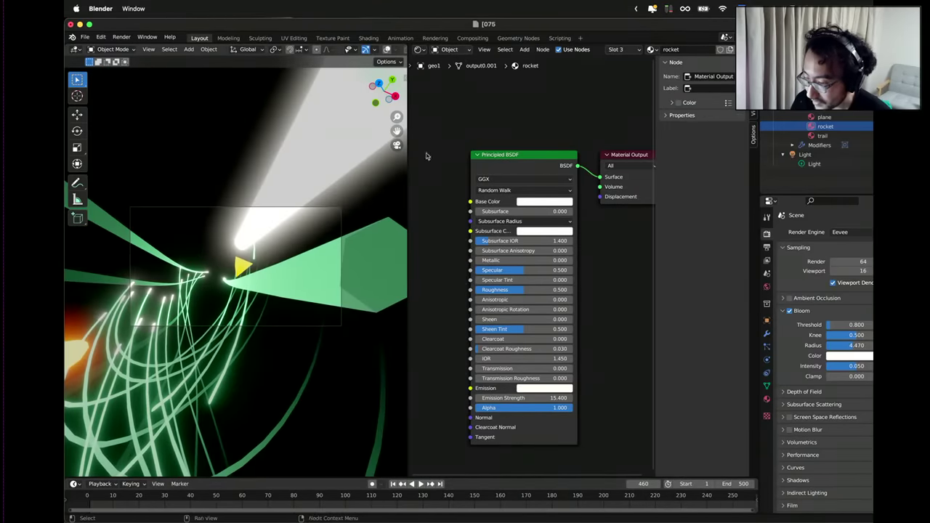
drag(409, 163, 720, 166)
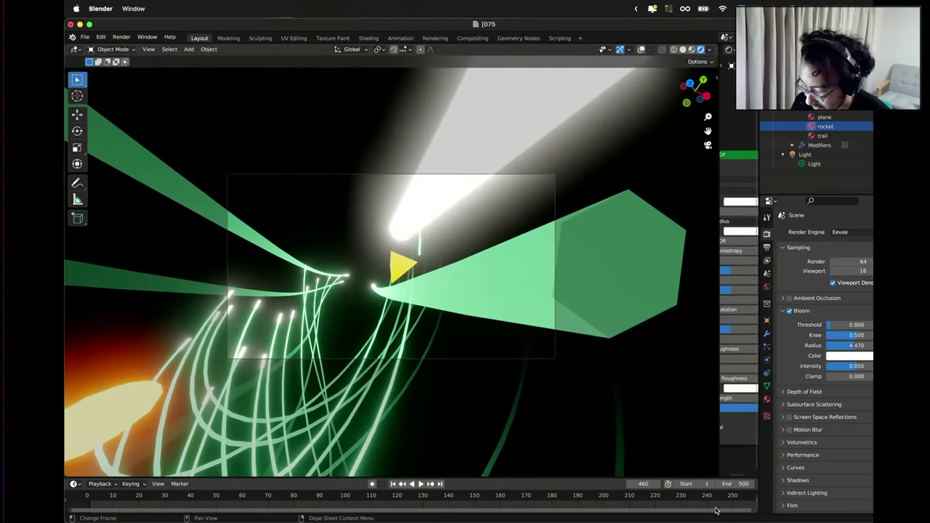
drag(753, 513, 828, 521)
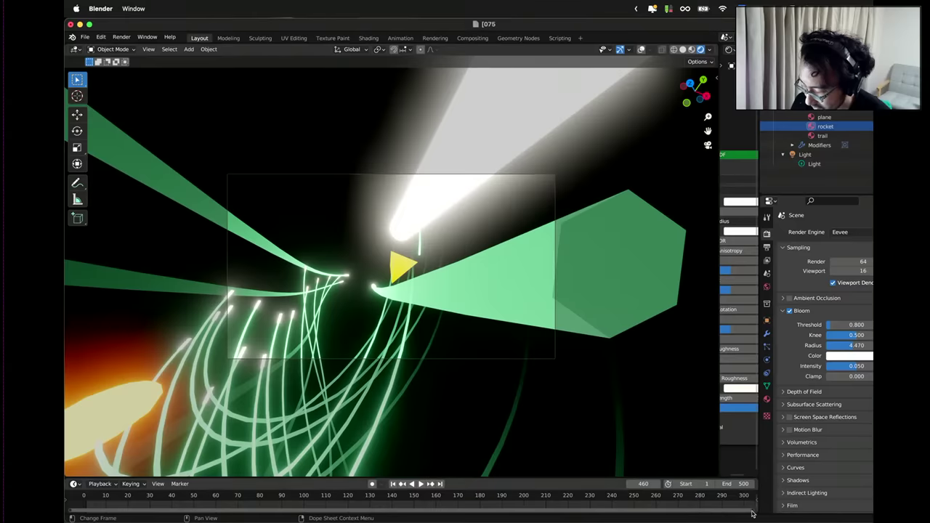
drag(753, 514, 872, 512)
drag(752, 514, 870, 514)
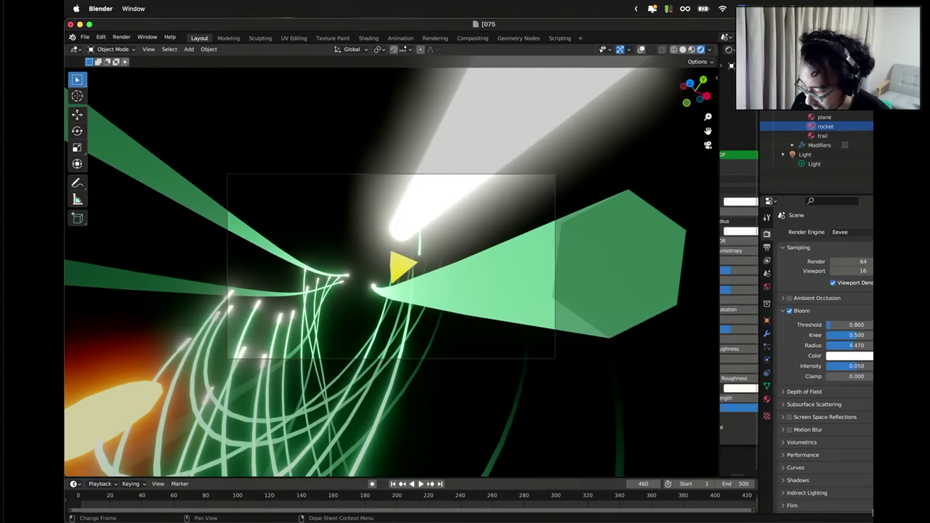
drag(752, 514, 870, 512)
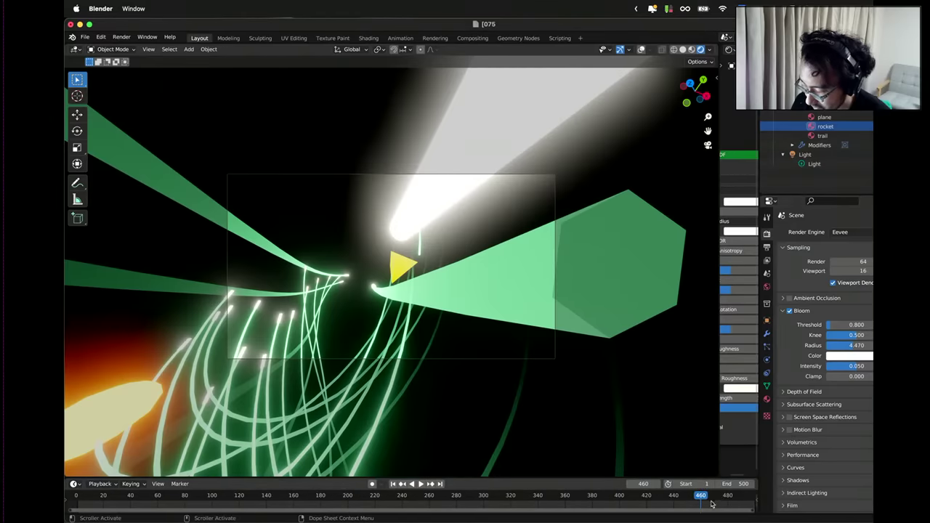
Play and scrub the missile animation, stopping it on frame 459.
key(space)
drag(702, 498, 698, 496)
key(space)
key(space)
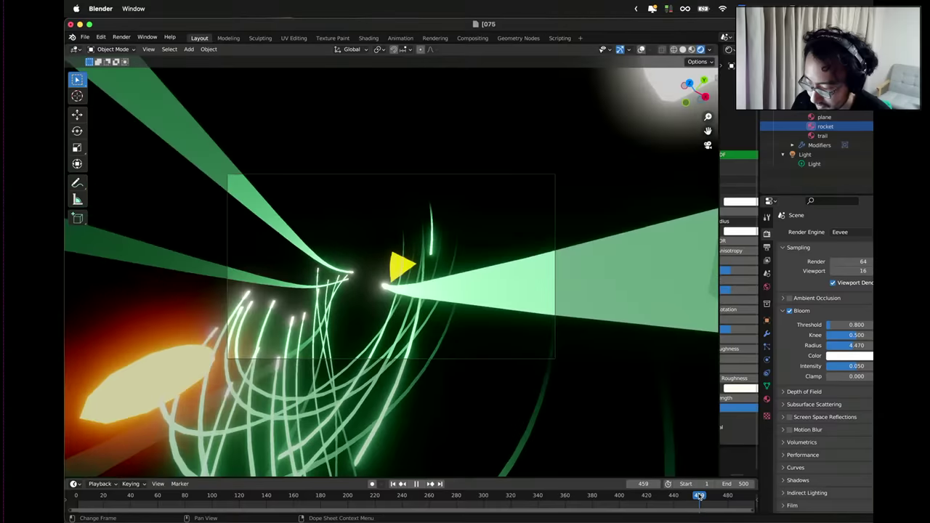
key(space)
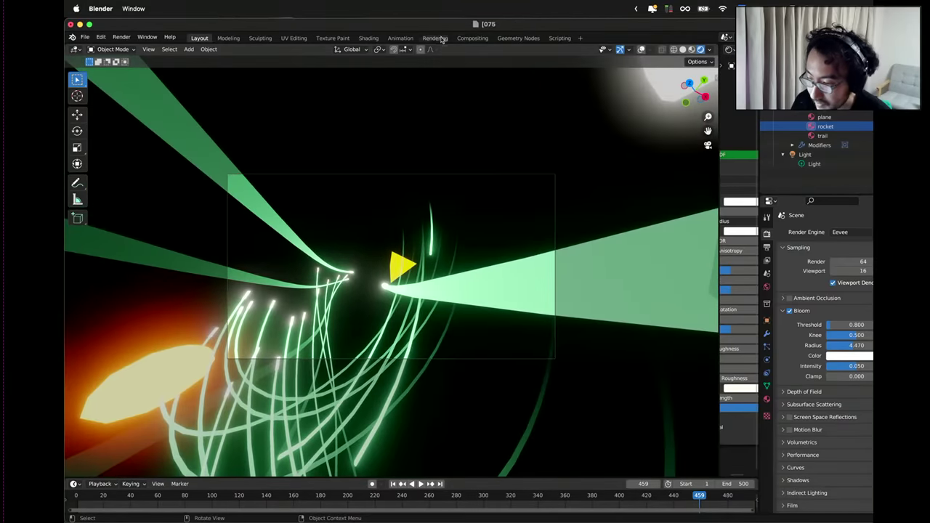
In the Rendering workspace, render the current frame 459 with Render Image.
click(435, 37)
click(128, 50)
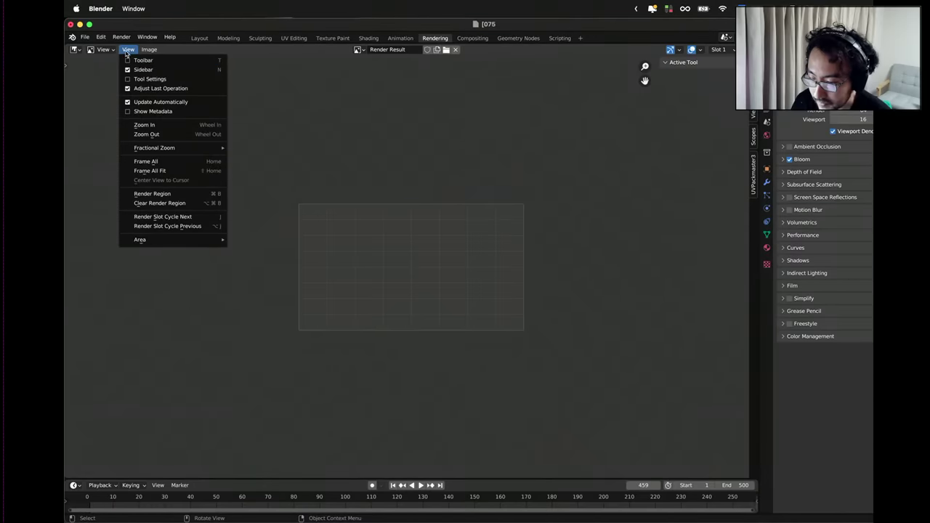
click(121, 37)
click(127, 47)
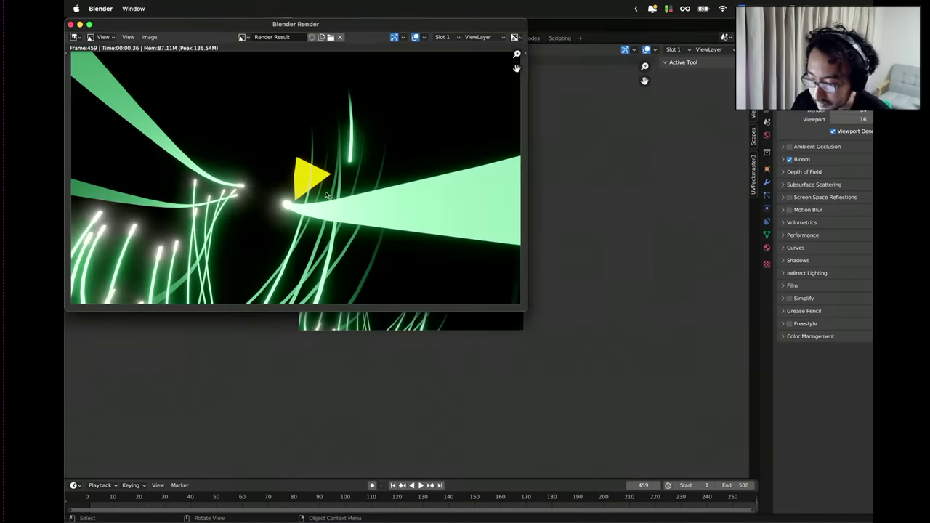
Enlarge the Blender Render window to inspect the glowing green trails, then close it.
scroll(337, 202, up, 3)
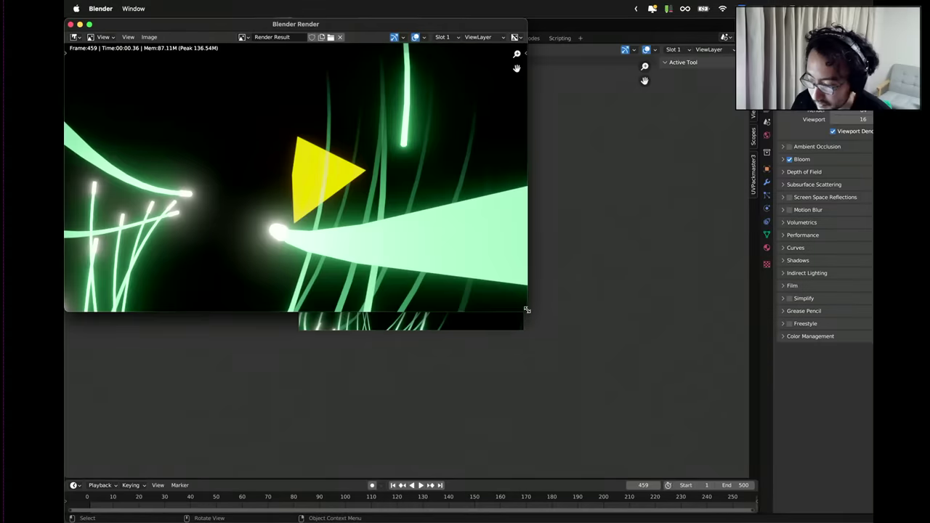
drag(527, 310, 737, 494)
scroll(591, 373, down, 4)
scroll(541, 352, up, 2)
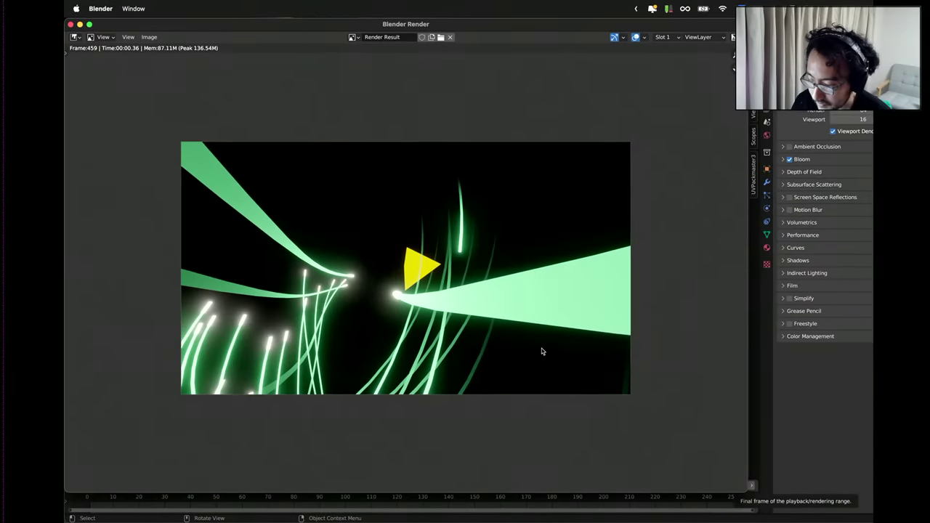
scroll(541, 351, up, 1)
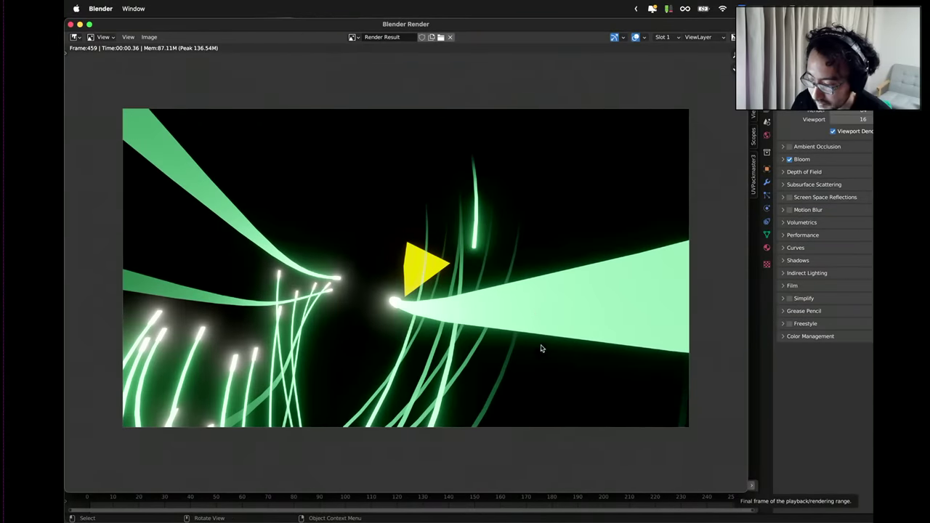
click(70, 24)
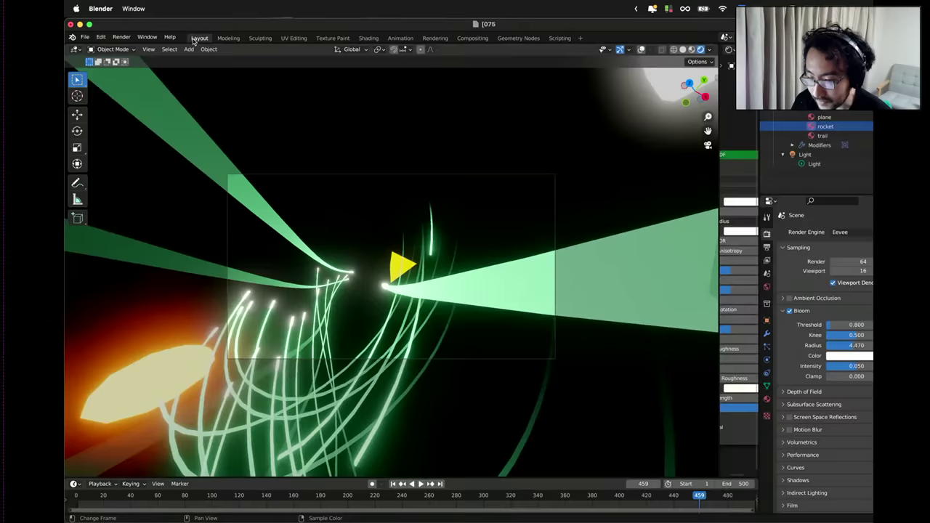
Back in the Layout workspace, play the animation and pause it at frame 131.
click(199, 38)
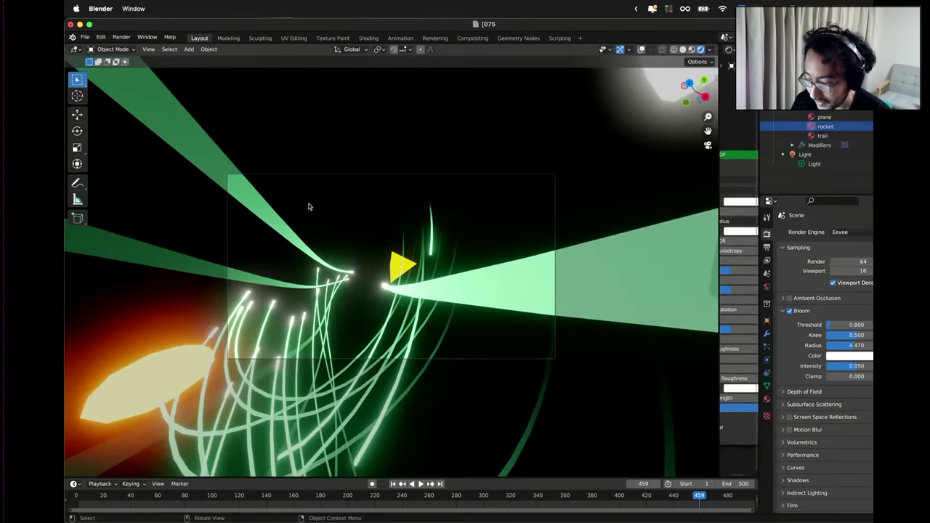
click(420, 484)
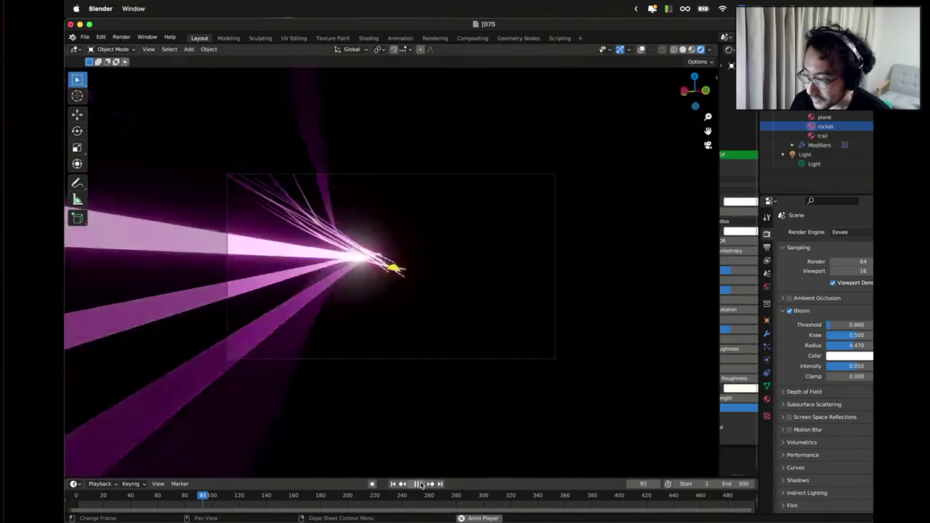
click(420, 485)
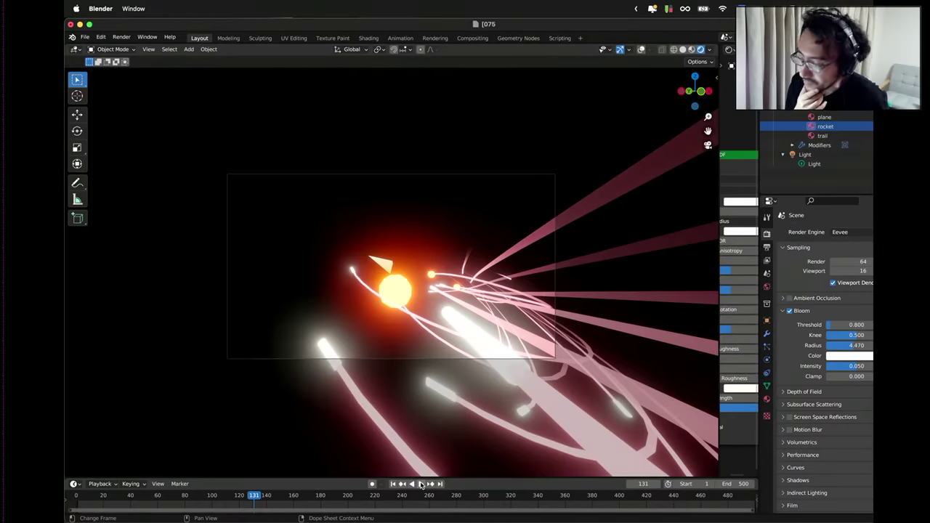
Bring Houdini to the front, enter the geo1 network, and auto-arrange its nodes with L.
key(ctrl+Up)
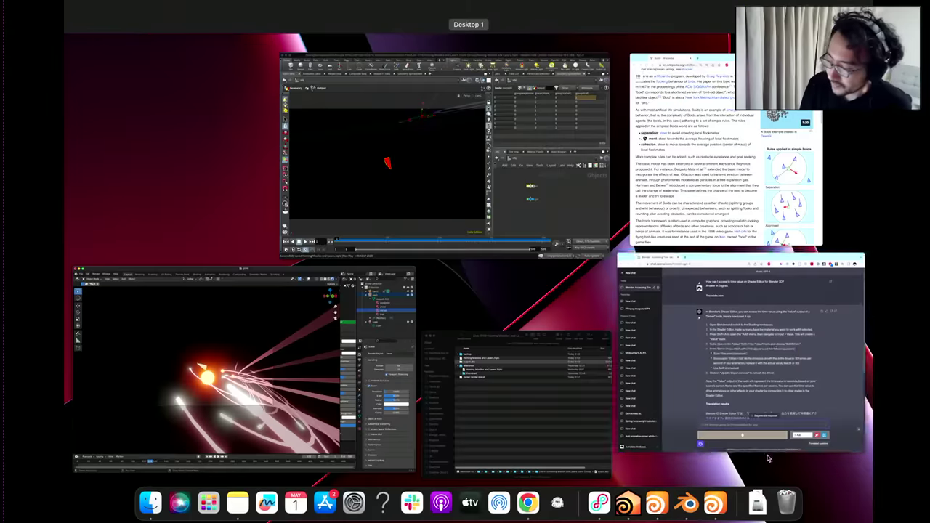
click(530, 247)
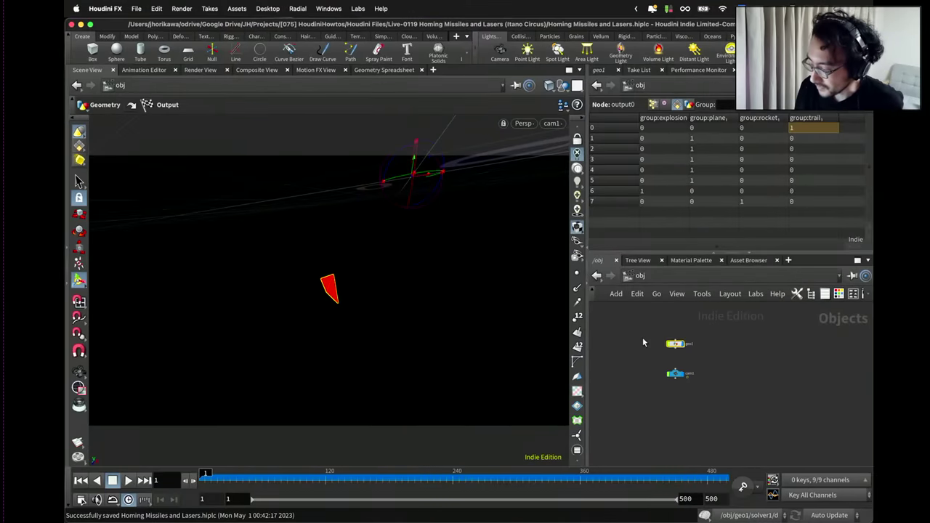
double_click(675, 342)
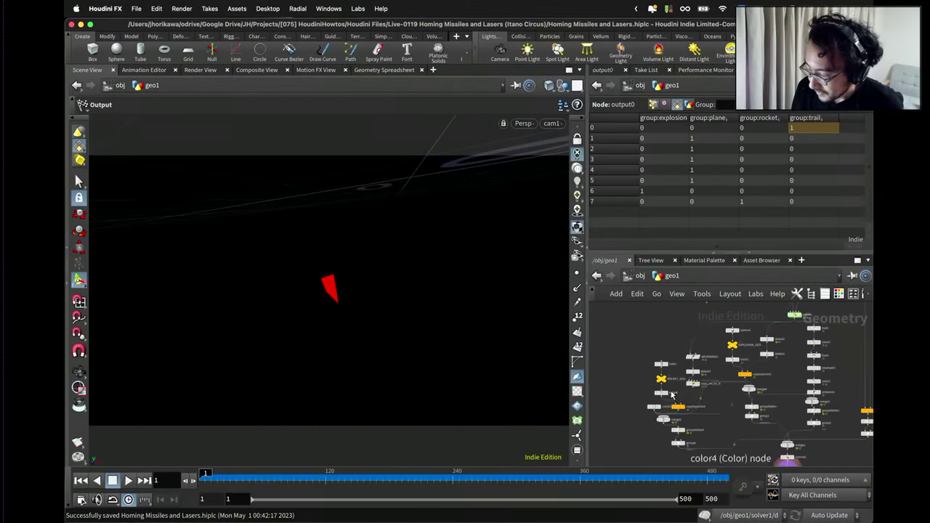
drag(628, 326, 649, 402)
scroll(645, 400, down, 2)
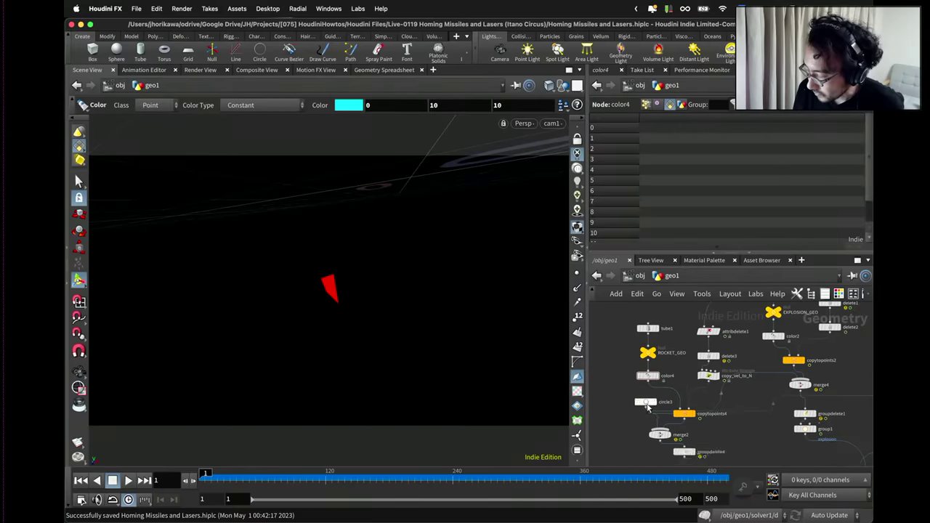
scroll(672, 401, down, 1)
key(l)
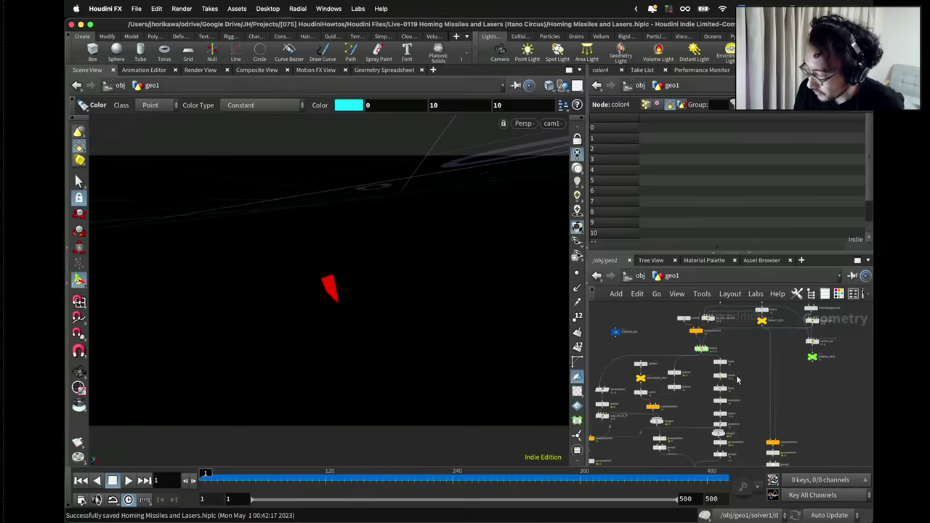
Move TARGET_GEO lower and set the display flag on the target_pos wrangle.
scroll(741, 400, up, 2)
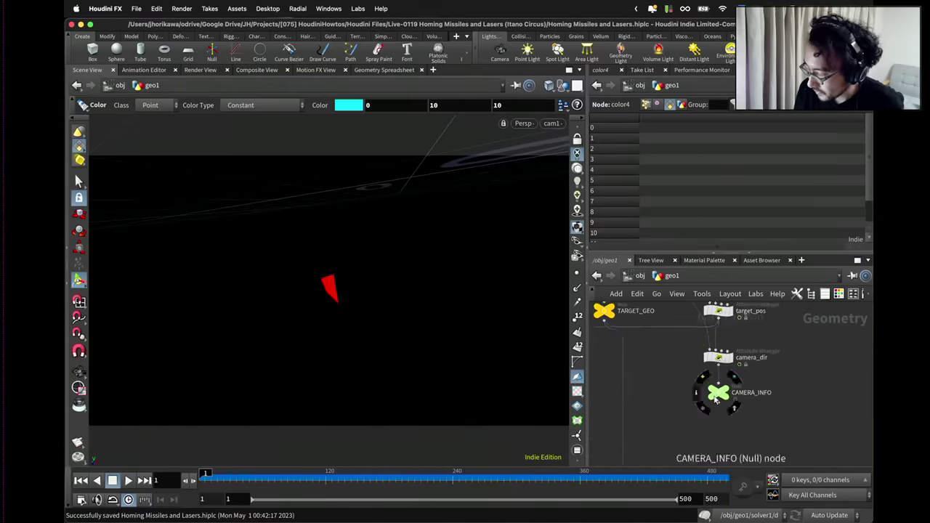
scroll(734, 356, up, 2)
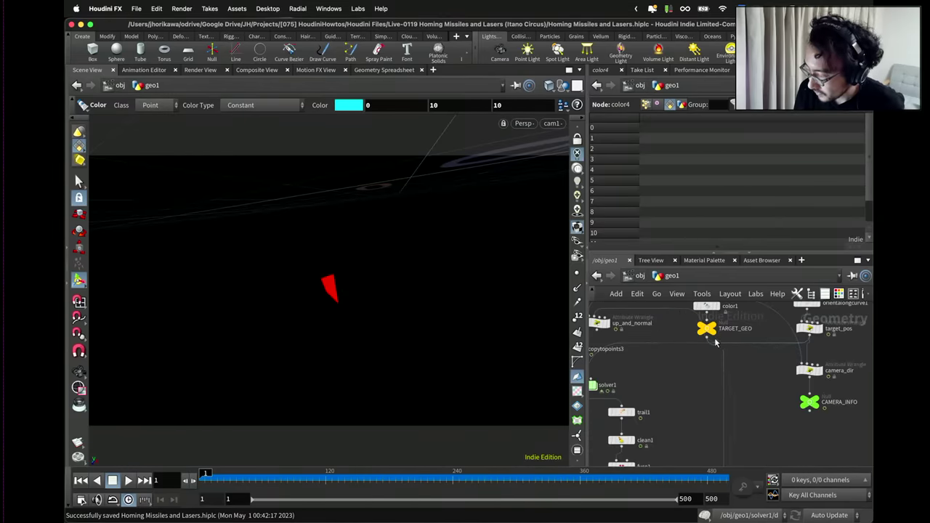
drag(710, 336, 706, 375)
scroll(743, 395, down, 3)
scroll(786, 346, up, 5)
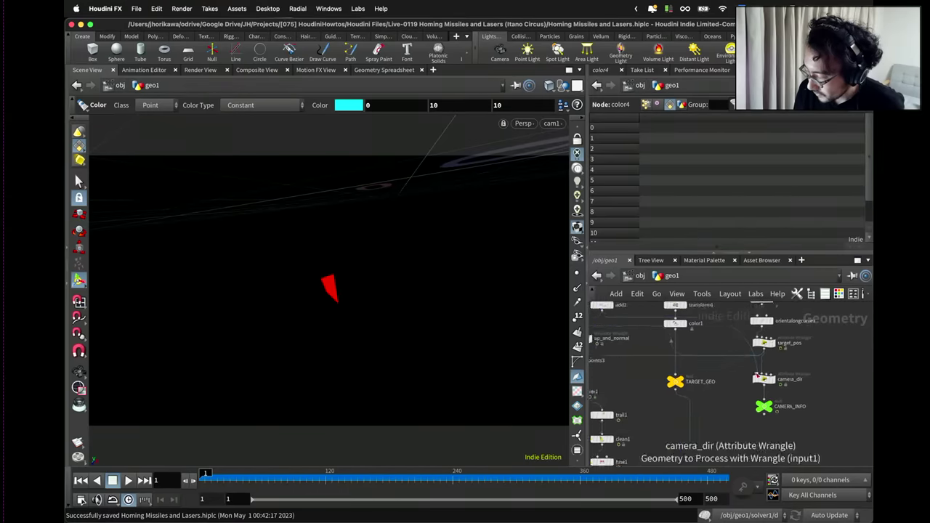
click(768, 339)
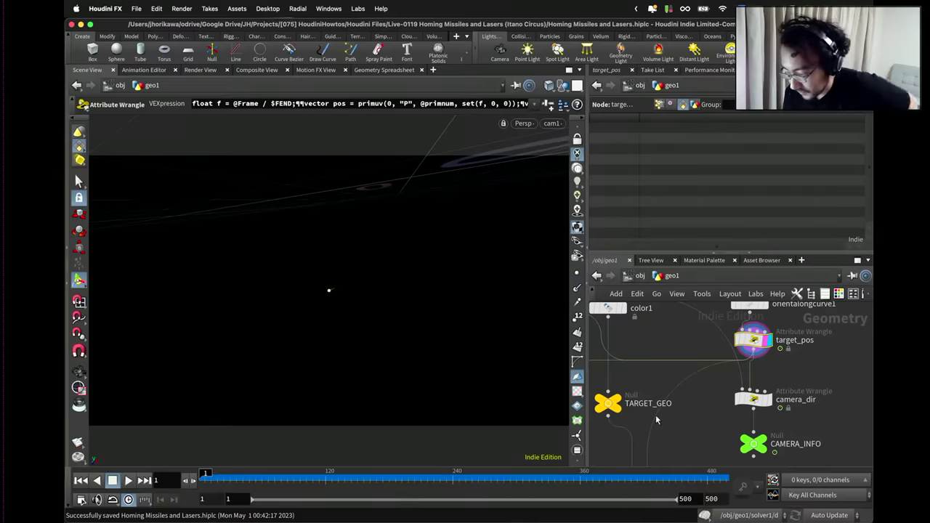
Leave the camera view and tumble the viewport to see the target point over the grid.
scroll(789, 333, down, 2)
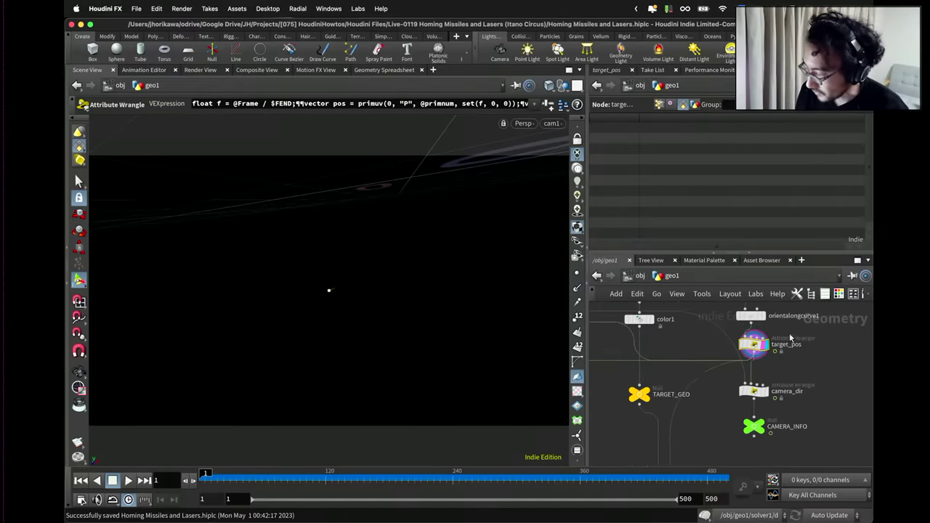
scroll(726, 348, up, 5)
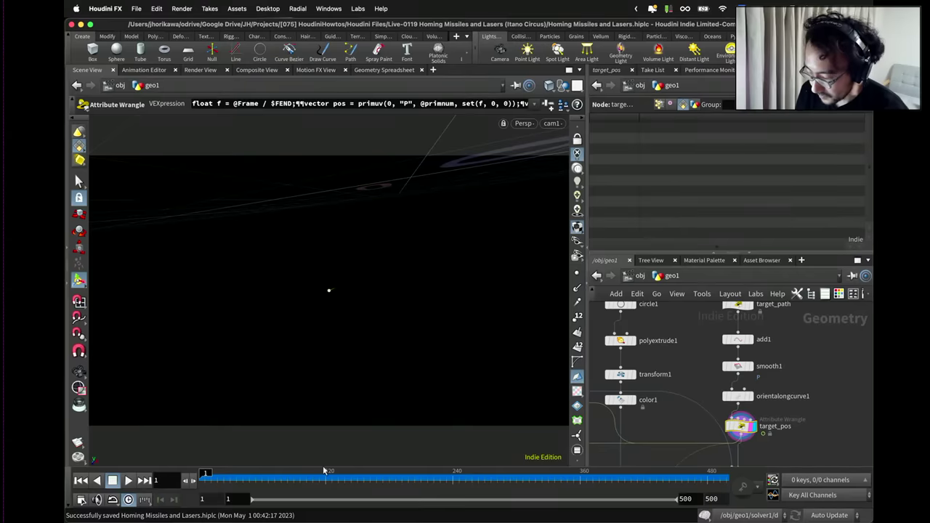
scroll(771, 340, down, 2)
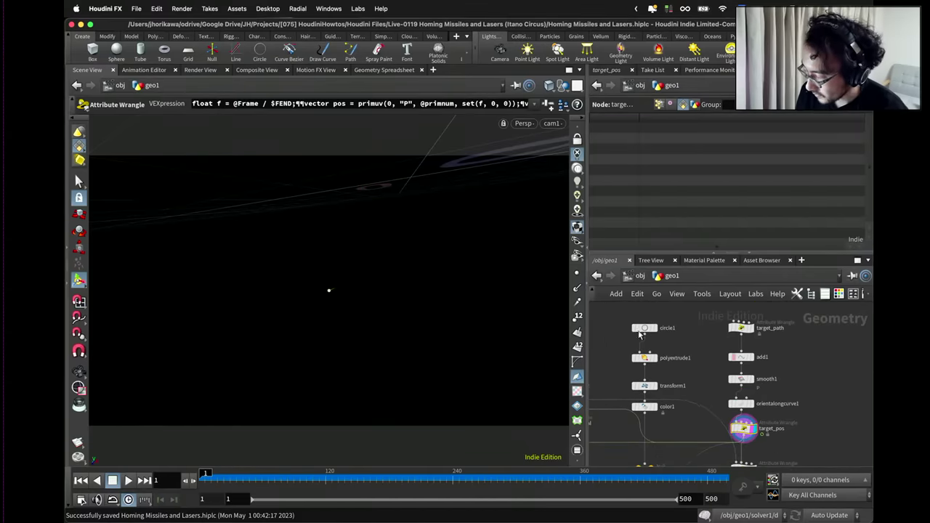
key(Escape)
drag(405, 262, 354, 326)
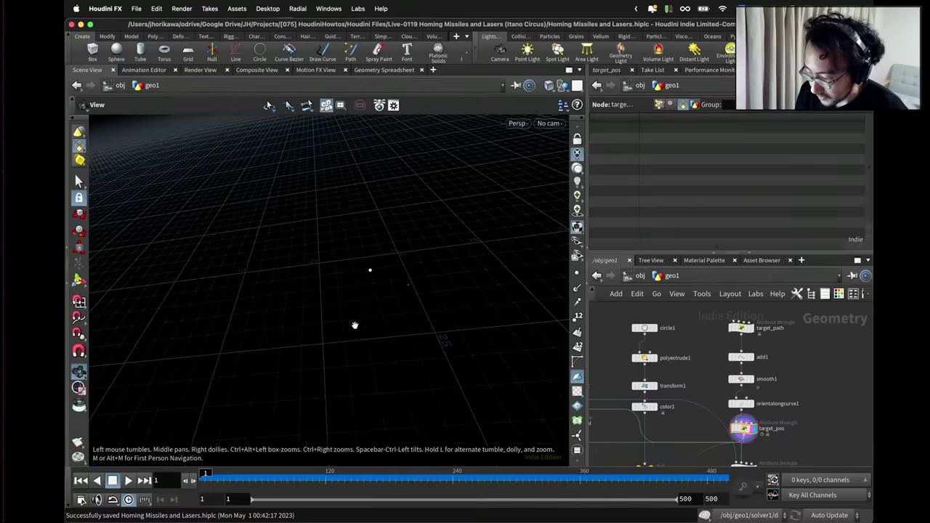
scroll(726, 377, down, 4)
click(709, 341)
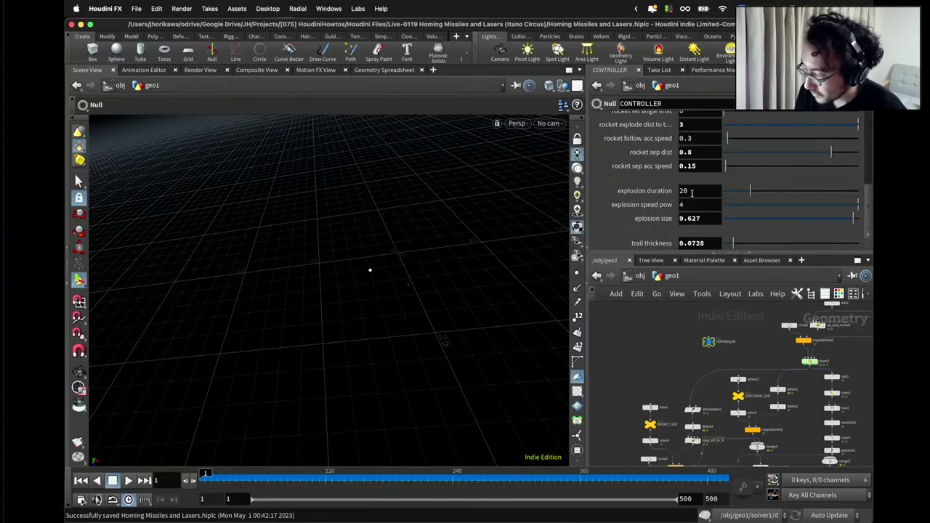
scroll(691, 193, up, 4)
scroll(701, 228, up, 4)
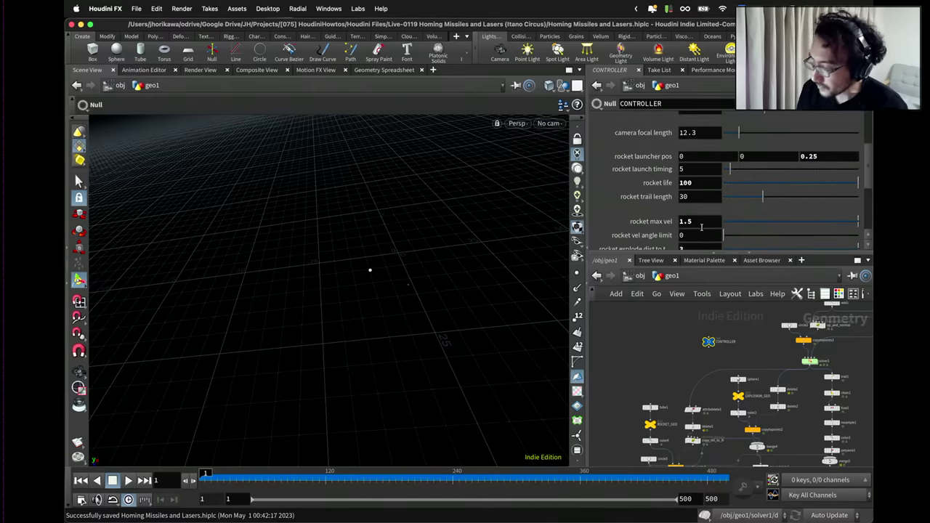
scroll(698, 191, up, 3)
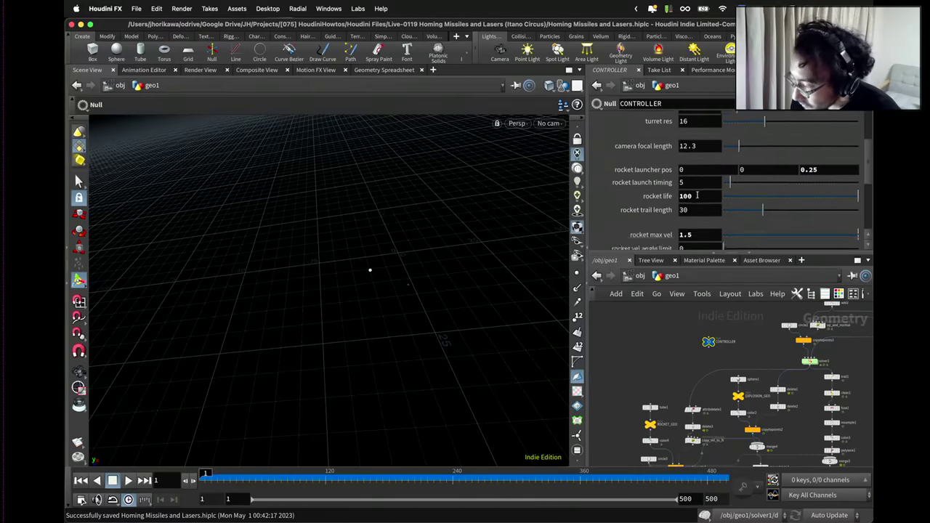
scroll(696, 173, up, 1)
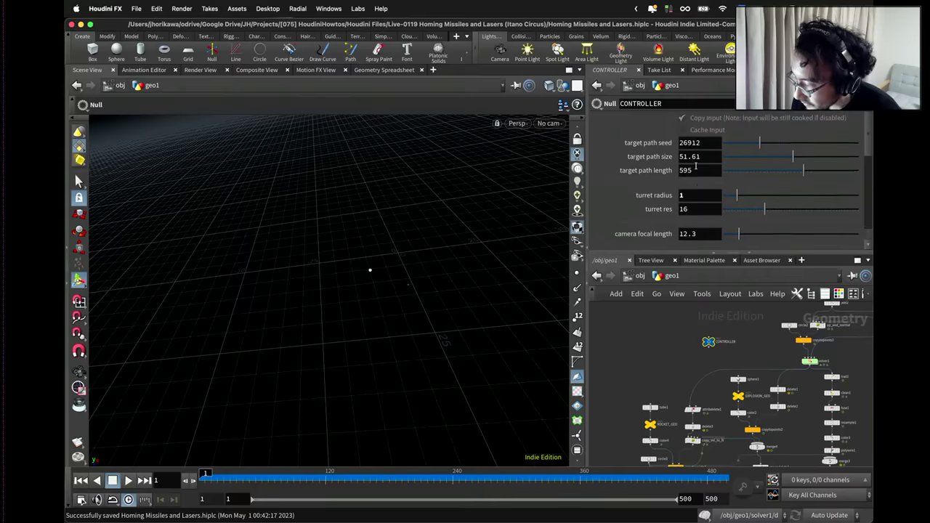
click(709, 156)
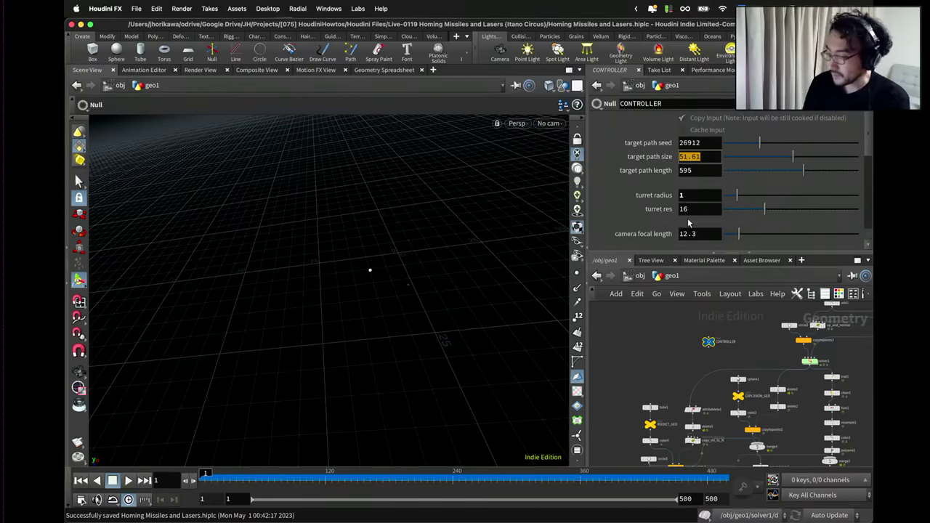
scroll(727, 334, down, 5)
scroll(756, 327, up, 6)
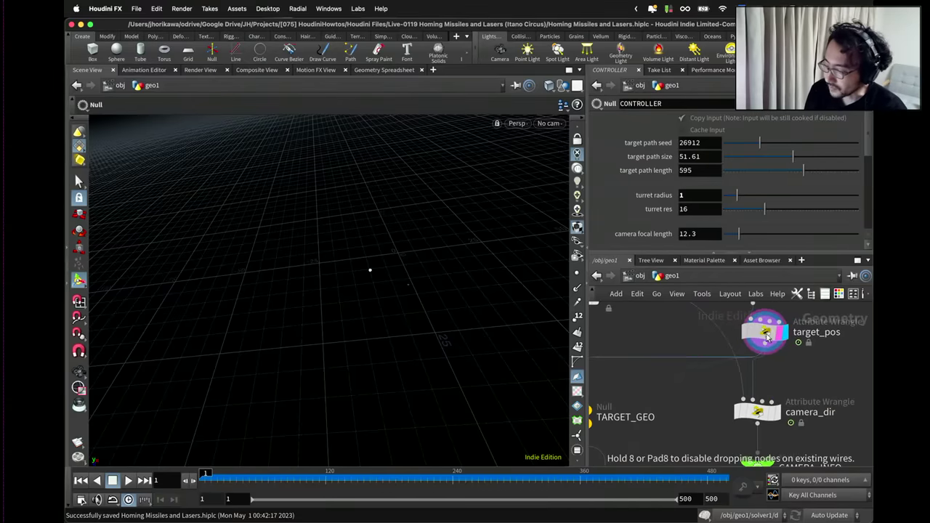
scroll(765, 341, down, 3)
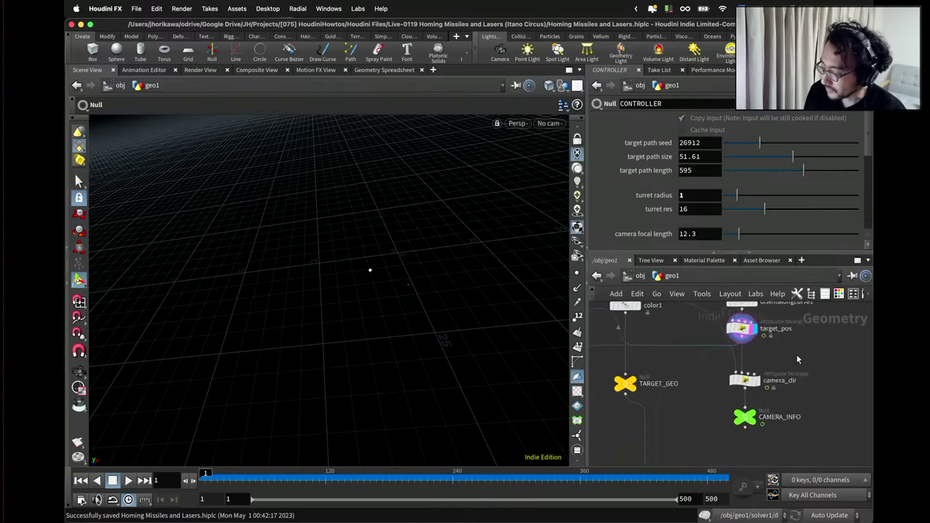
scroll(797, 355, up, 4)
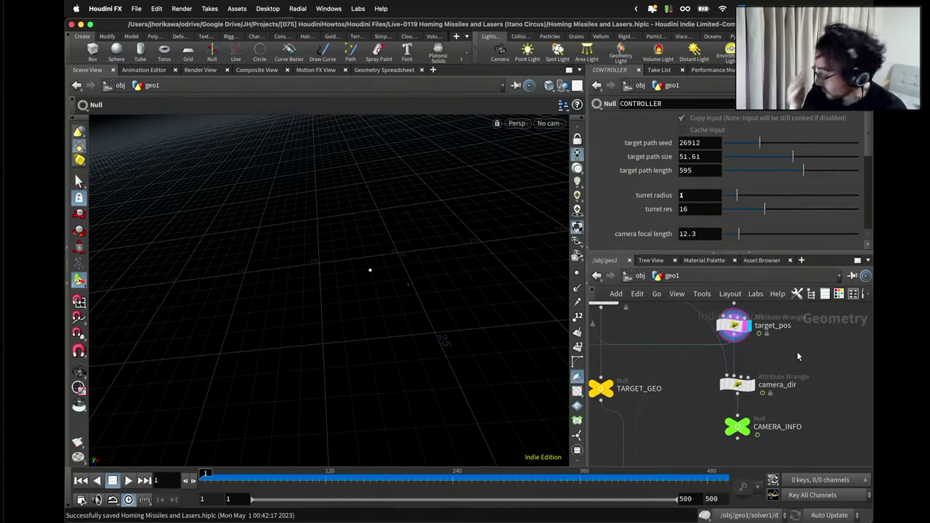
Create an Attribute Wrangle, pointwrangle1, beside resample1 and save the scene.
key(Tab)
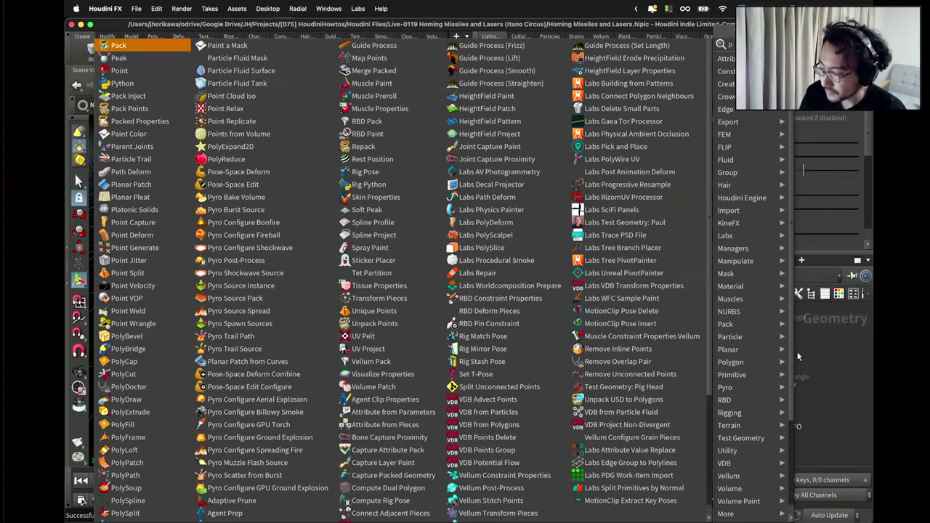
key(Return)
scroll(785, 354, down, 3)
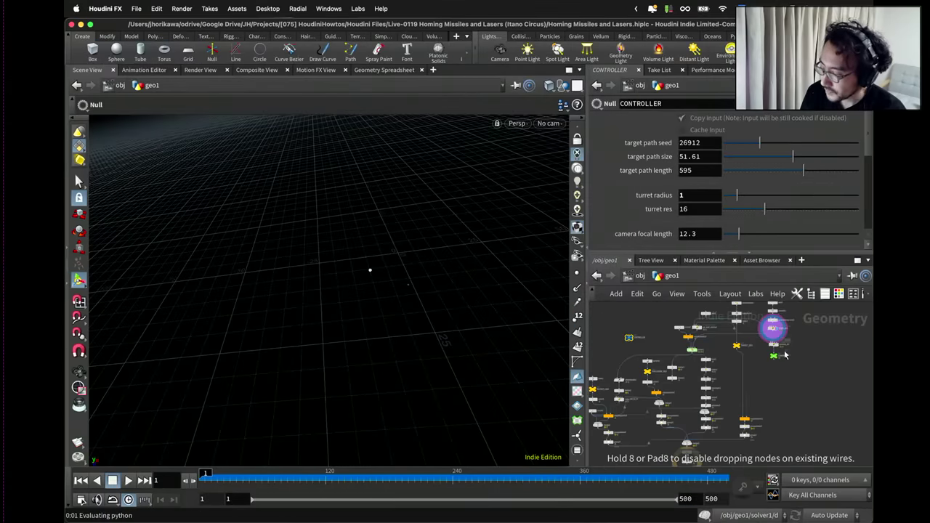
click(765, 390)
key(ctrl+s)
scroll(769, 391, up, 2)
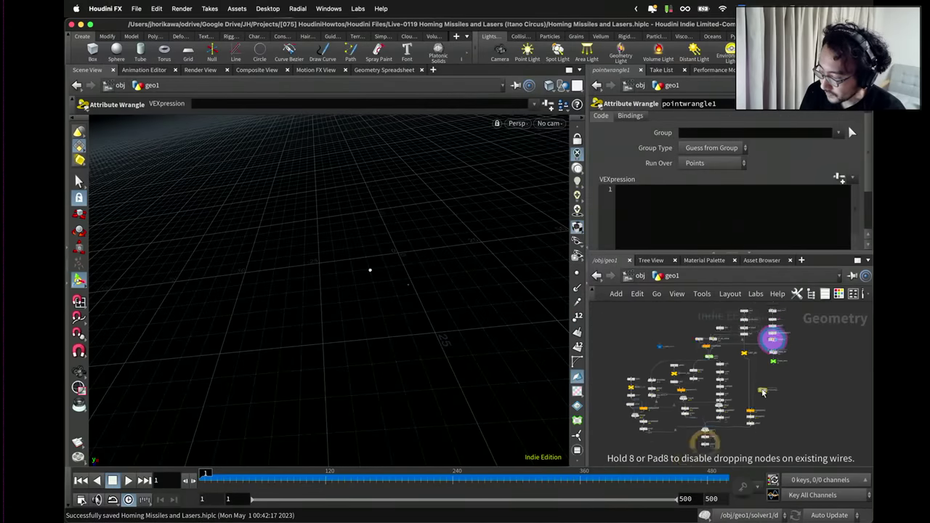
scroll(770, 392, up, 6)
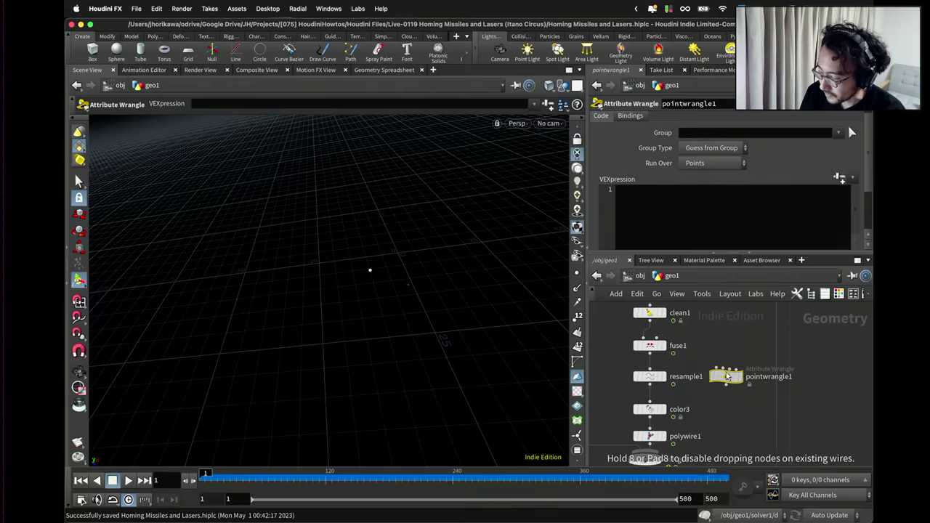
drag(732, 357, 660, 392)
Shift polywire1 and its downstream nodes lower in the network.
click(653, 398)
scroll(661, 385, down, 5)
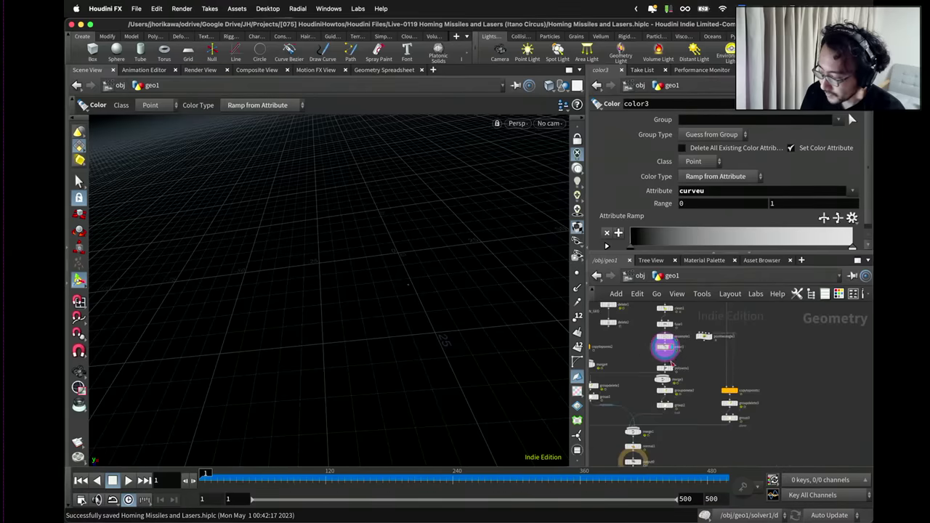
shift+drag(665, 367, 686, 440)
scroll(640, 378, down, 3)
scroll(664, 383, up, 3)
scroll(664, 384, down, 2)
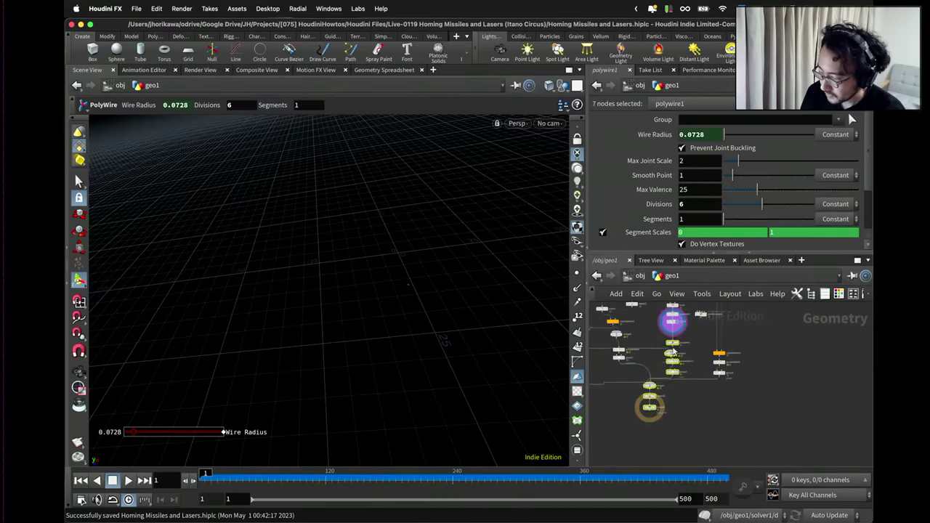
drag(672, 361, 674, 358)
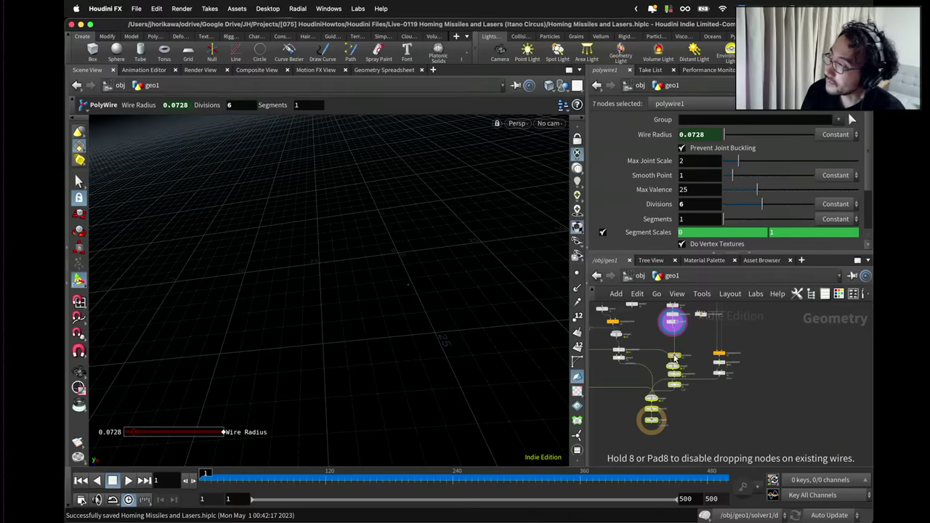
drag(674, 357, 668, 359)
Reposition color3 within the trail chain and review its black-to-white curveu ramp settings.
click(683, 341)
scroll(669, 355, up, 5)
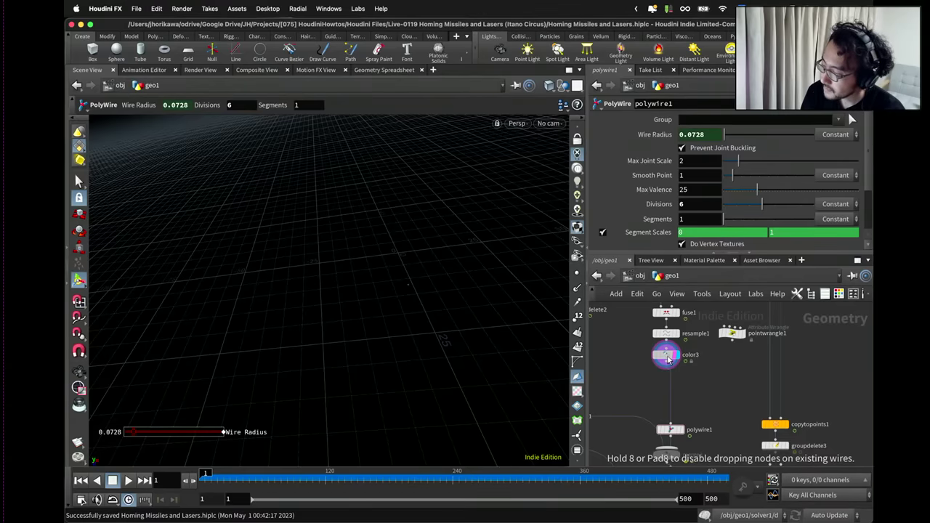
drag(668, 359, 669, 361)
scroll(680, 367, down, 2)
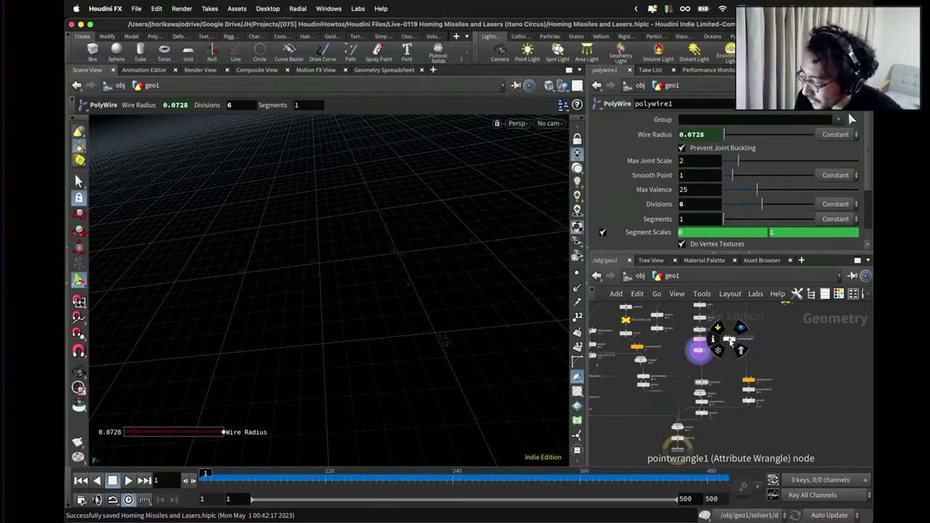
scroll(730, 340, up, 2)
scroll(699, 363, up, 1)
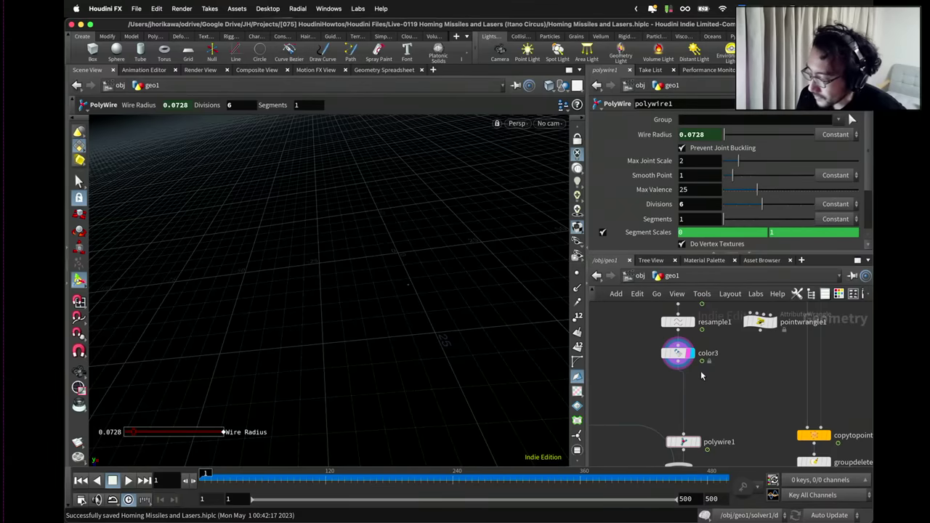
click(678, 355)
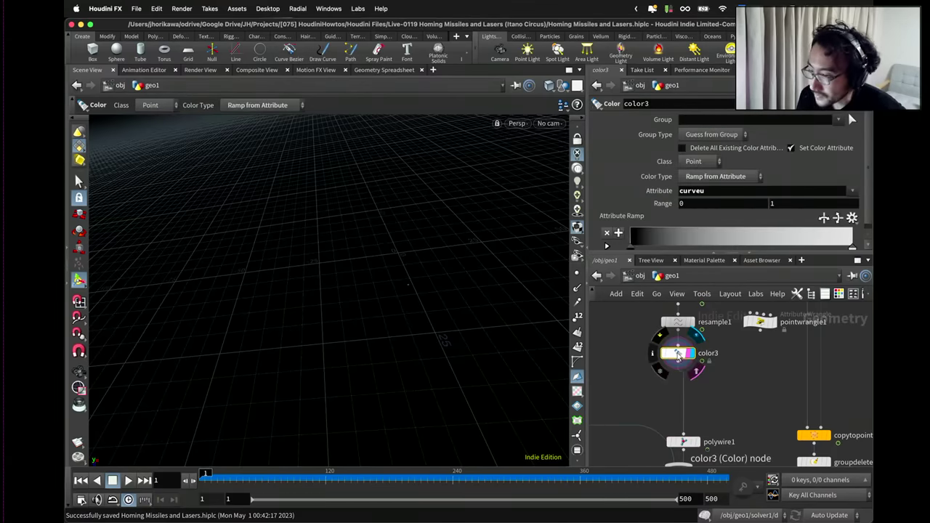
scroll(678, 354, down, 2)
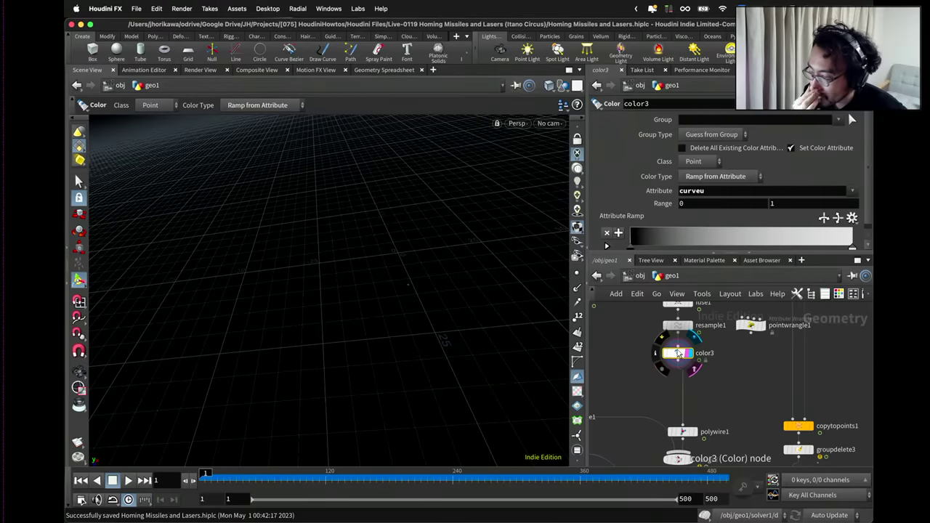
drag(678, 354, 678, 359)
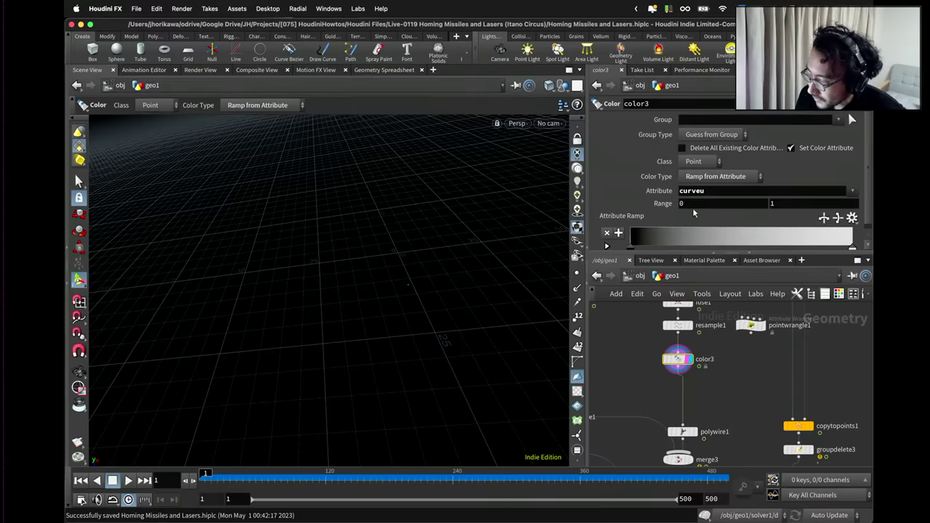
Move pointwrangle1 to the right toward CAMERA_INFO.
scroll(692, 208, down, 1)
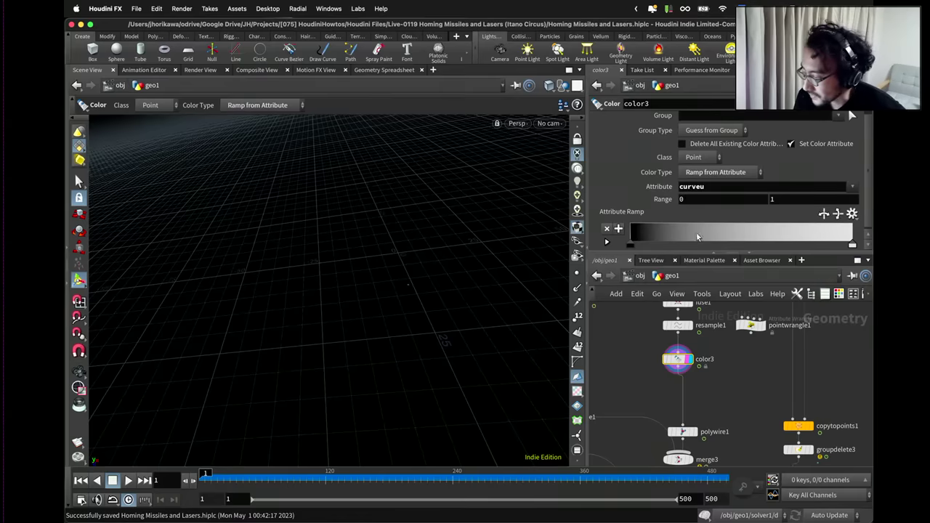
scroll(703, 372, down, 4)
drag(703, 372, 810, 346)
scroll(736, 384, up, 4)
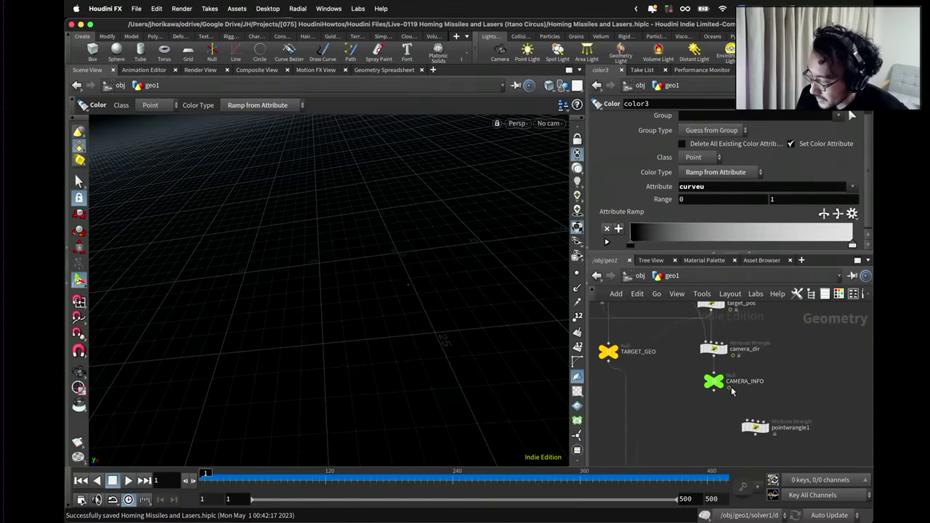
Move pointwrangle1 back beside resample1 and color3.
scroll(749, 374, down, 1)
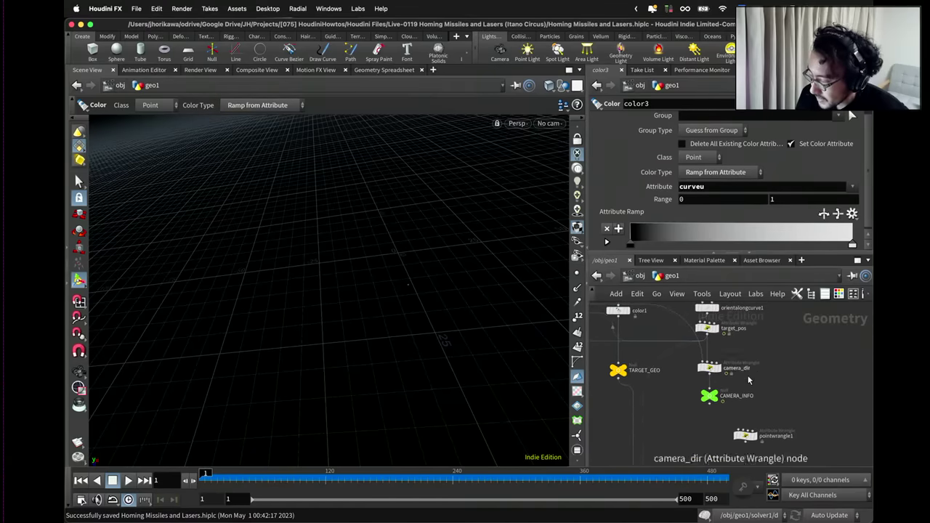
scroll(720, 421, down, 3)
drag(748, 371, 691, 422)
scroll(701, 420, up, 3)
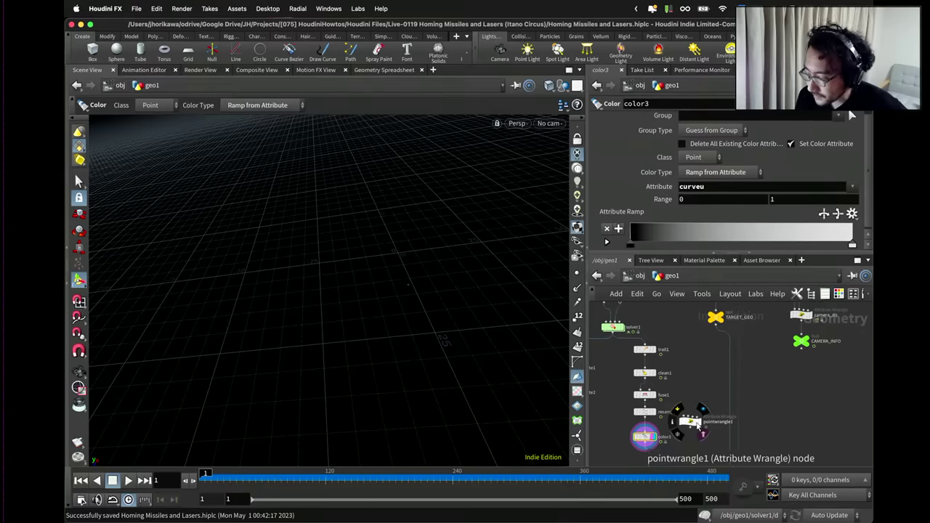
scroll(679, 412, down, 1)
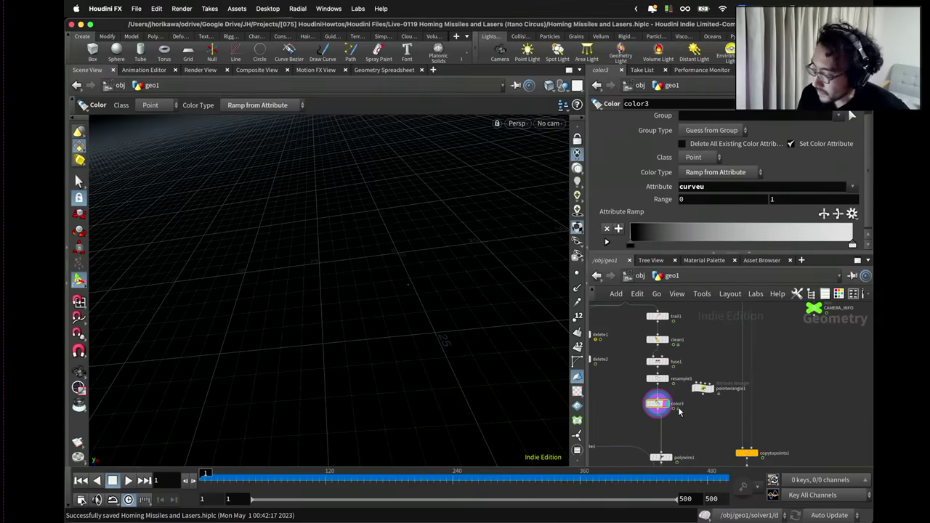
scroll(735, 399, down, 3)
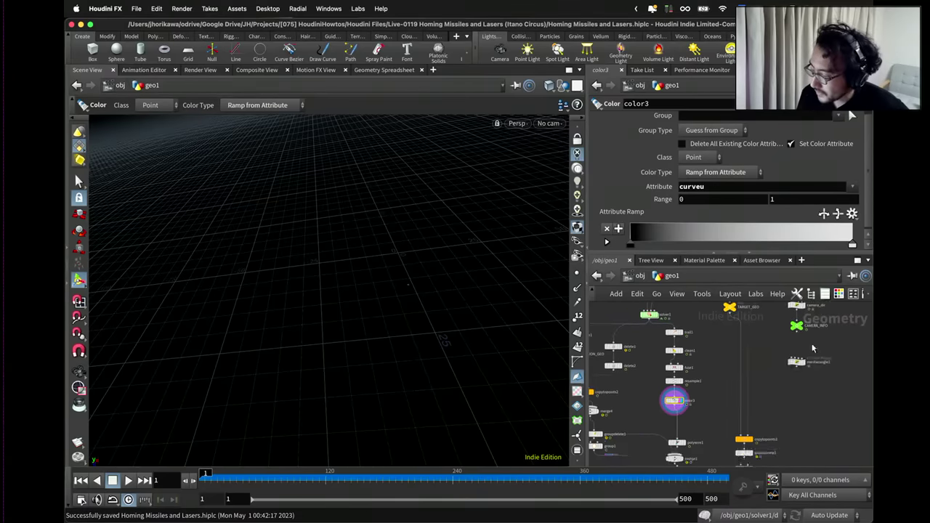
Pan the network to bring TARGET_GEO, CAMERA_INFO and target_pos into view.
middle_drag(813, 348, 756, 381)
scroll(741, 335, up, 3)
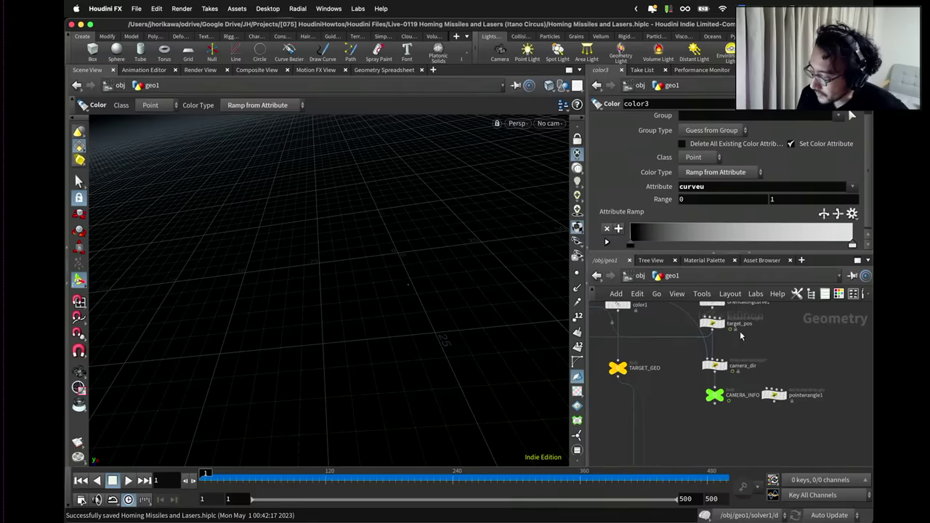
middle_drag(741, 336, 726, 360)
drag(715, 362, 725, 347)
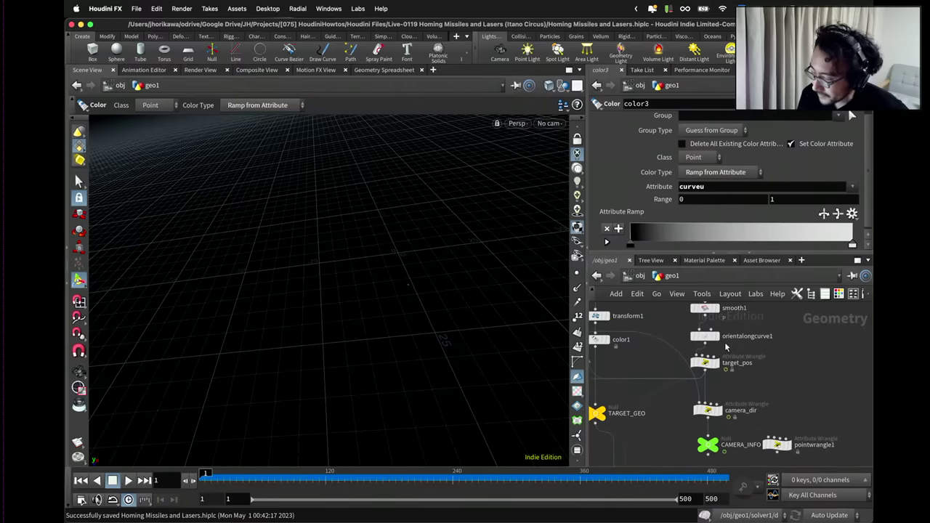
scroll(723, 371, up, 2)
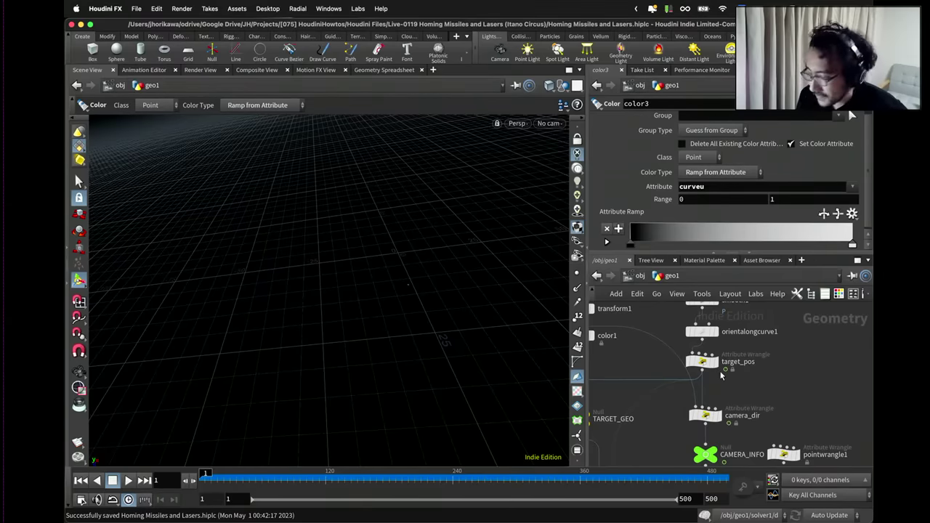
scroll(723, 370, down, 2)
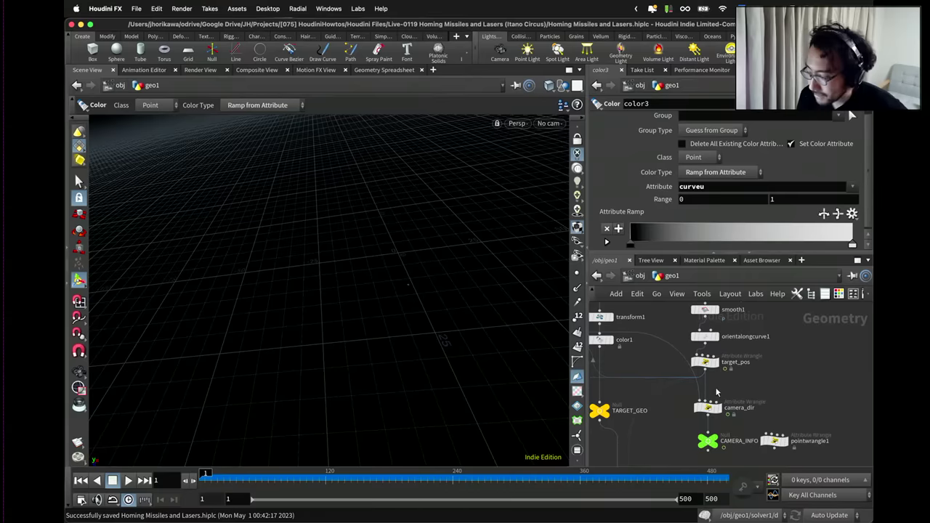
middle_drag(718, 389, 750, 340)
scroll(750, 339, down, 3)
Place pointwrangle1 below target_pos and drag a wire from target_pos's output toward it.
drag(771, 364, 765, 387)
scroll(676, 408, up, 1)
middle_drag(765, 387, 730, 437)
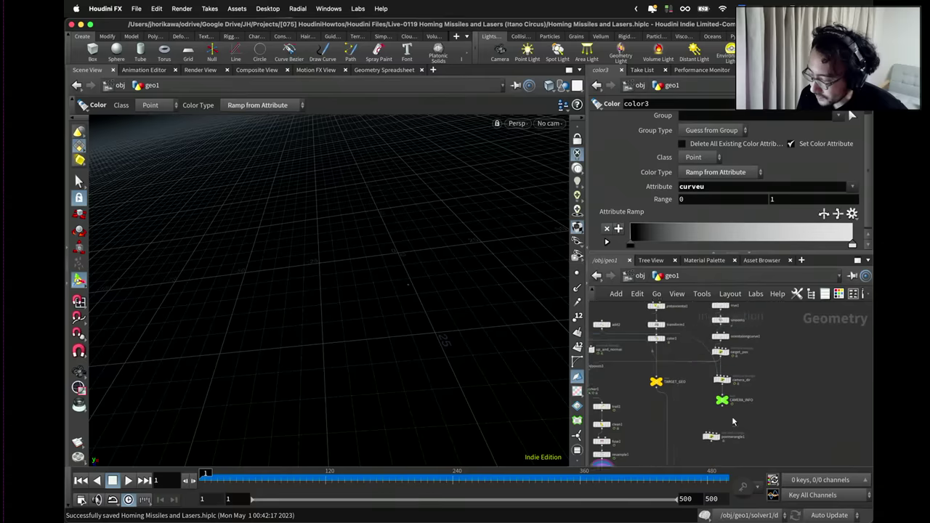
scroll(777, 369, up, 2)
right_click(777, 374)
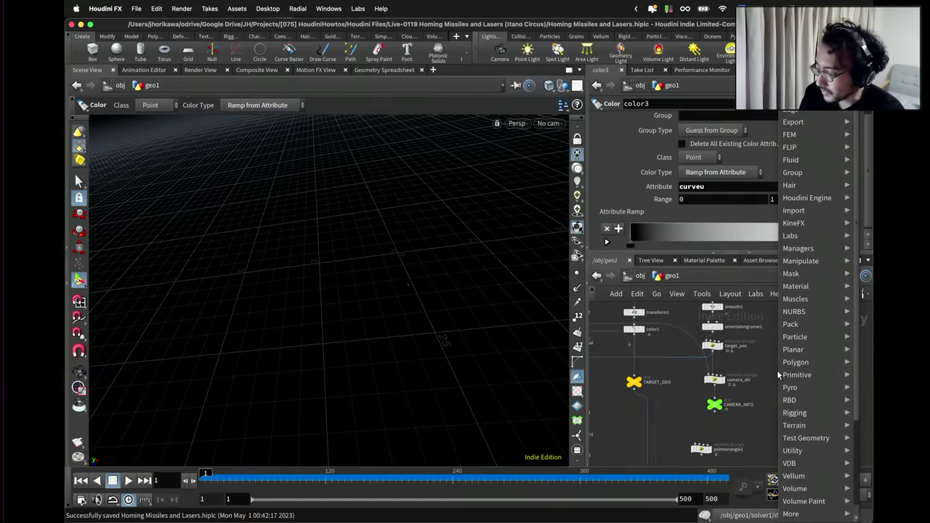
mouse_move(783, 374)
key(Escape)
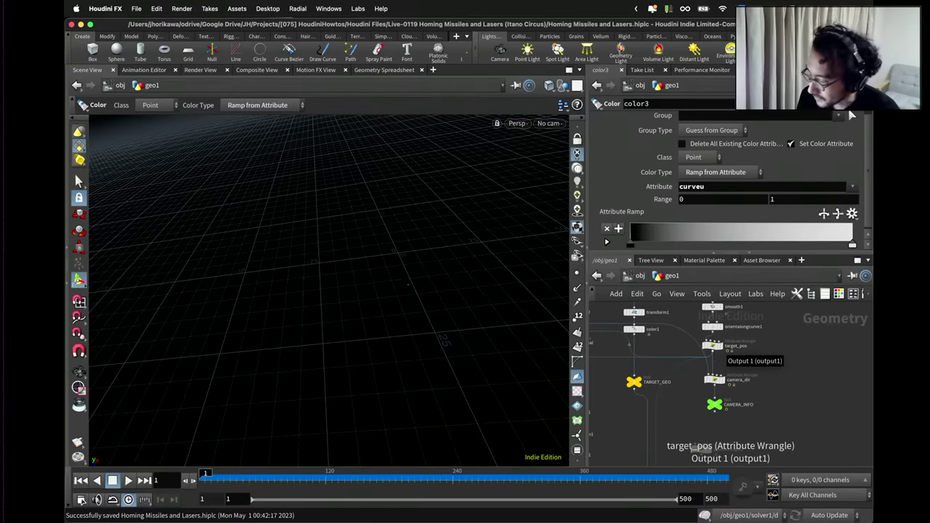
click(715, 356)
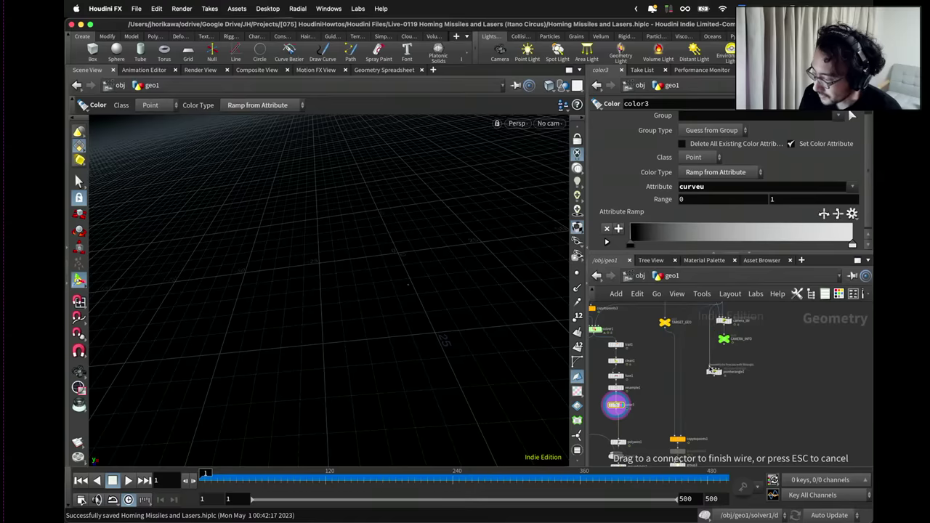
drag(705, 374, 753, 388)
Connect the wire into pointwrangle1's input and enlarge its VEXpression code area.
click(753, 388)
scroll(756, 393, up, 3)
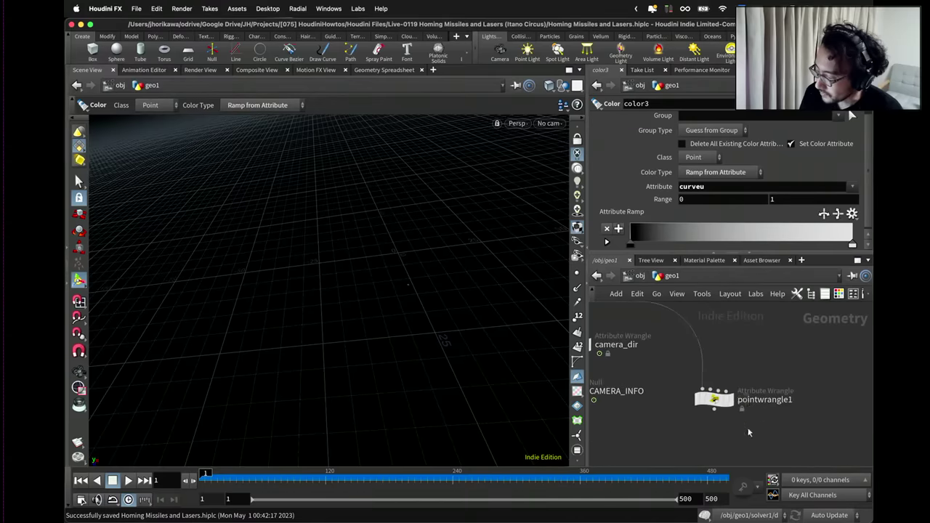
click(711, 228)
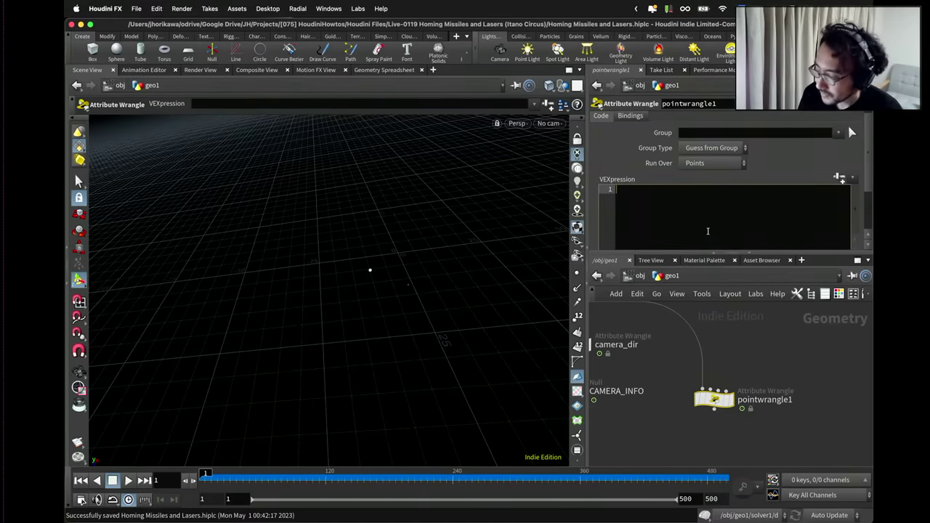
drag(702, 253, 700, 266)
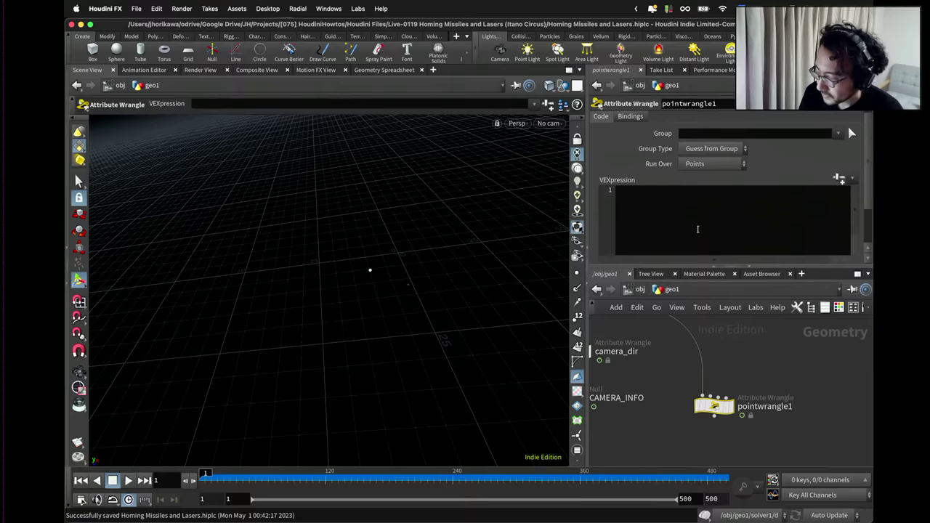
click(698, 229)
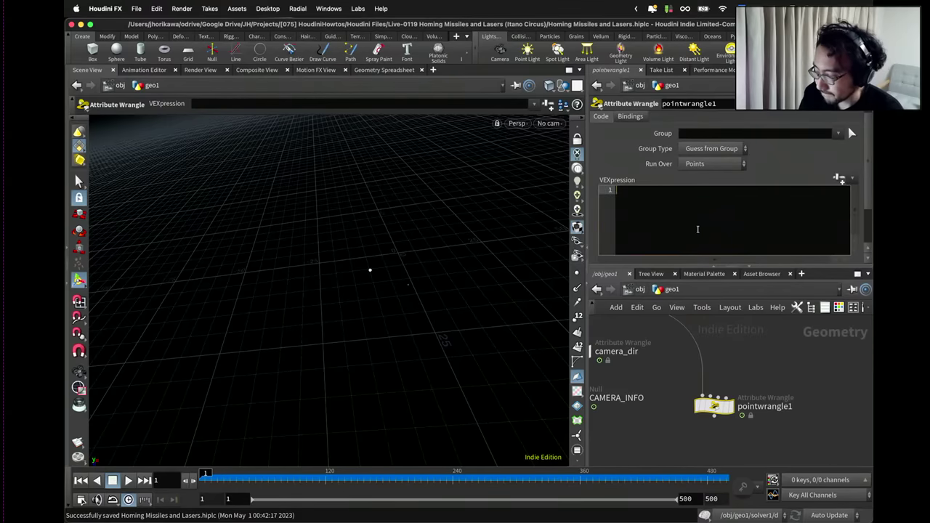
After a few discarded attempts, type '@P =' as the first line of VEX code.
text(vecot)
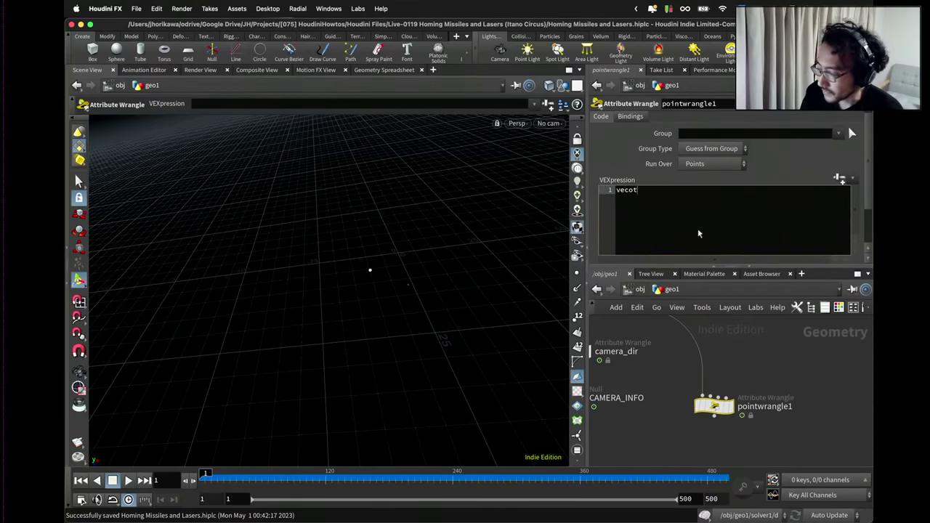
key(BackSpace)
key(BackSpace)
key(BackSpace)
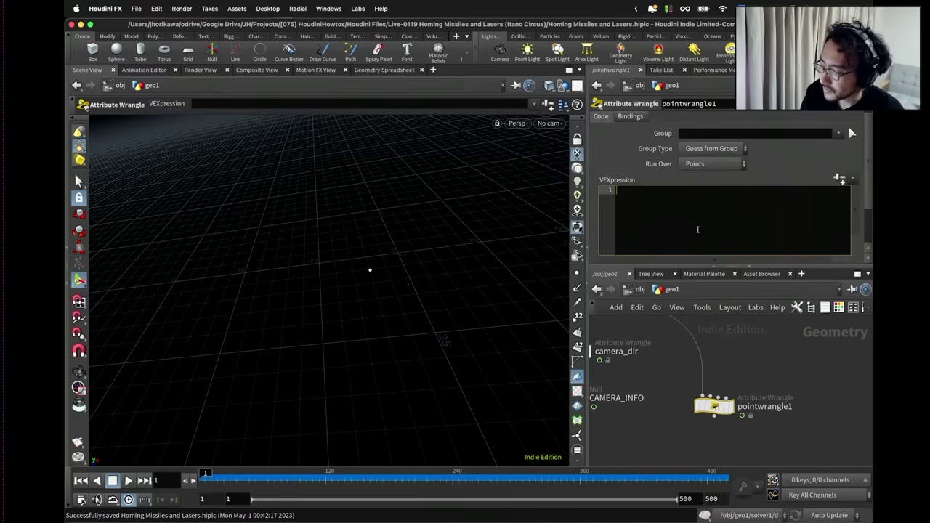
text(po)
key(BackSpace)
key(BackSpace)
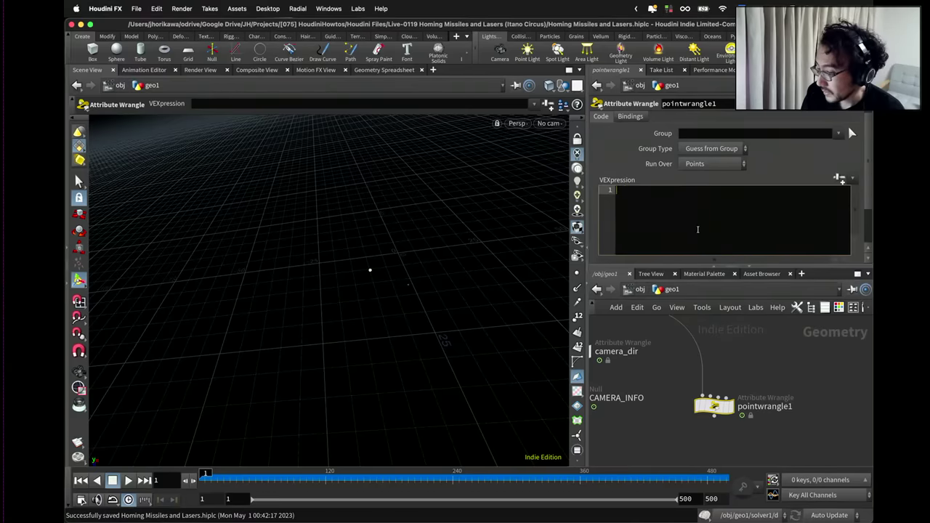
text(c)
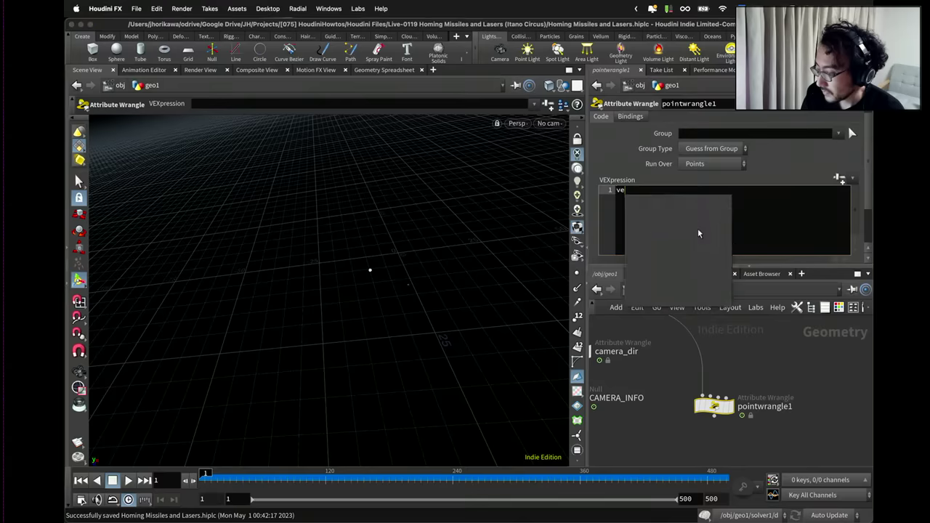
key(BackSpace)
text(c)
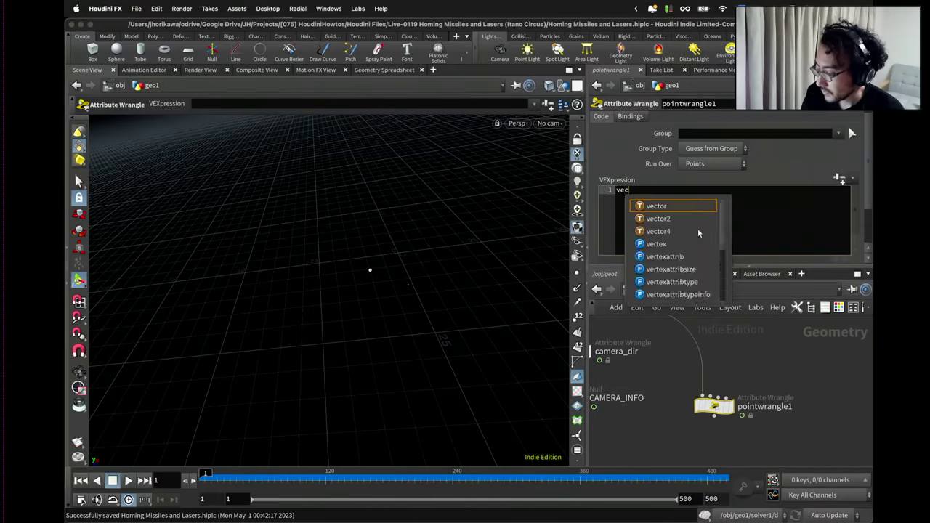
text(hr)
key(BackSpace)
key(BackSpace)
key(BackSpace)
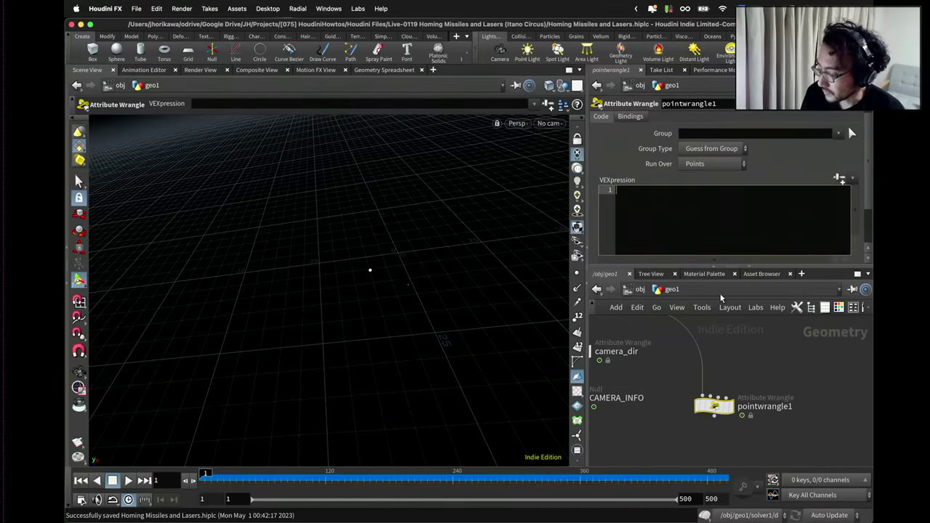
text(@P)
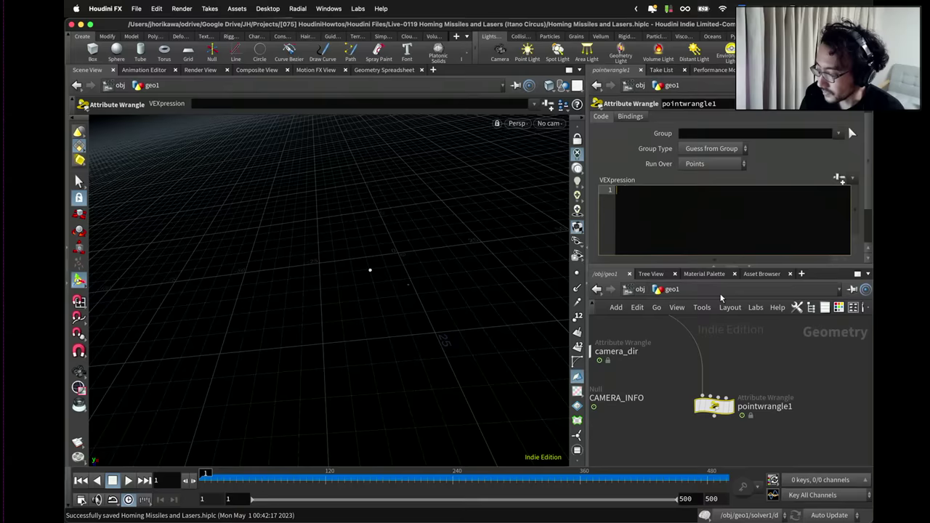
text( =)
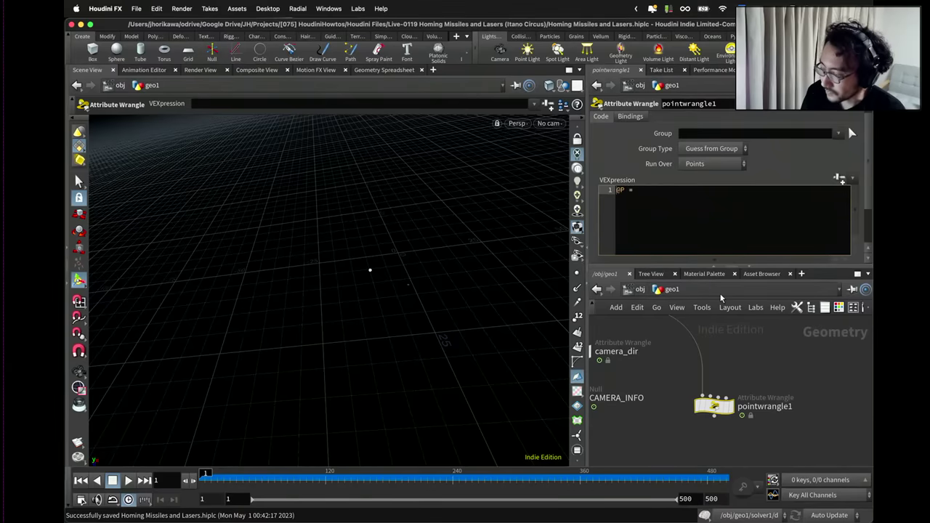
Push the @P line down and declare float boxsize = chf("box"); on line 1.
key(Home)
key(Return)
key(Return)
key(Up)
key(Up)
text(float)
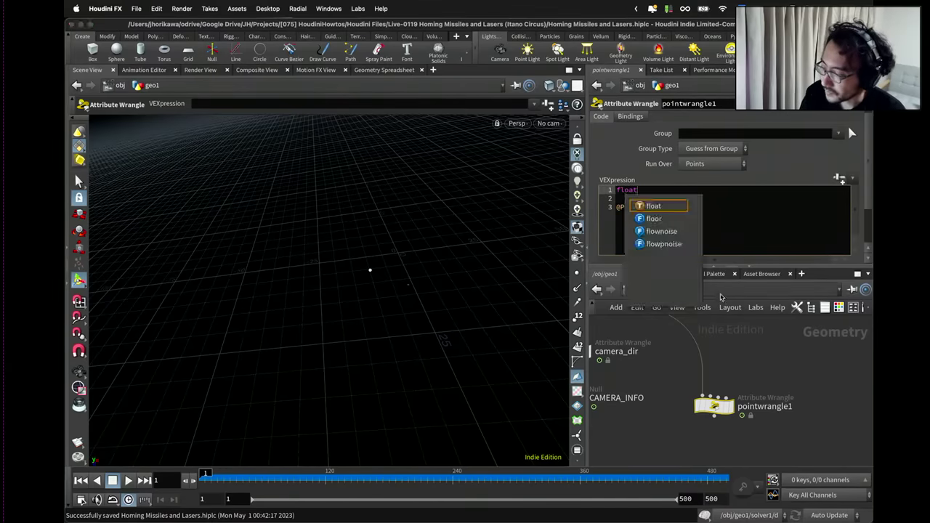
text( box)
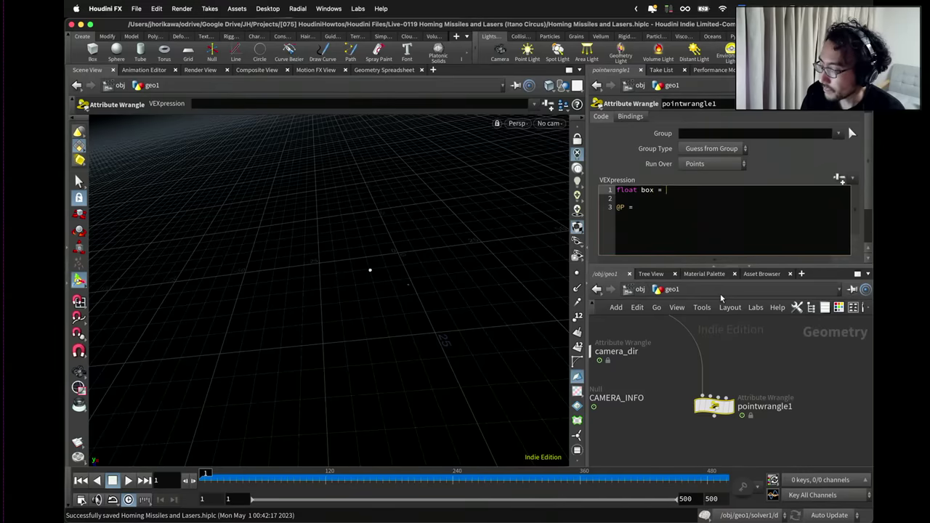
text(size = chf("bos)
key(BackSpace)
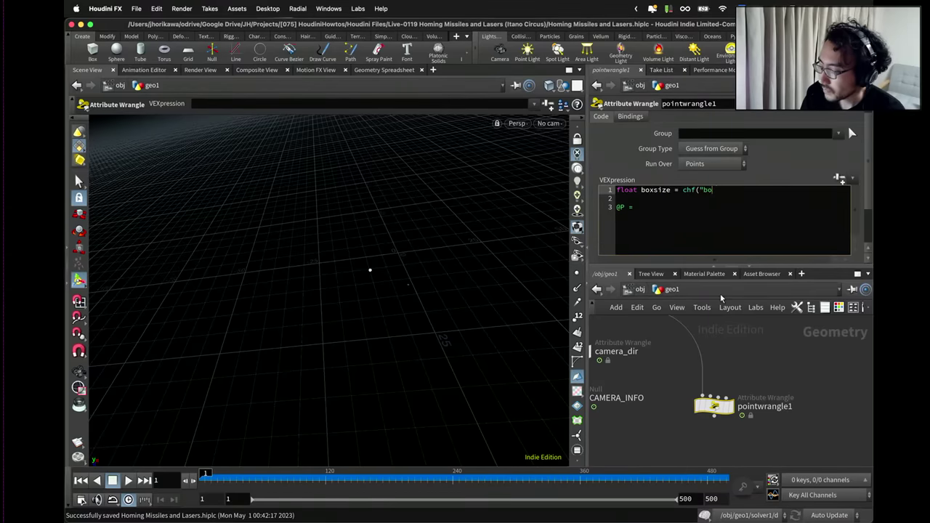
text(x");)
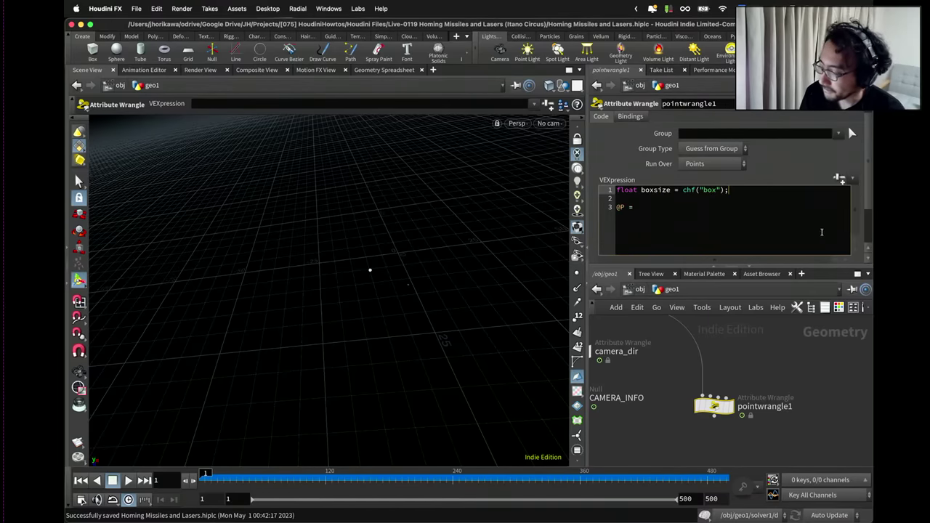
text(h)
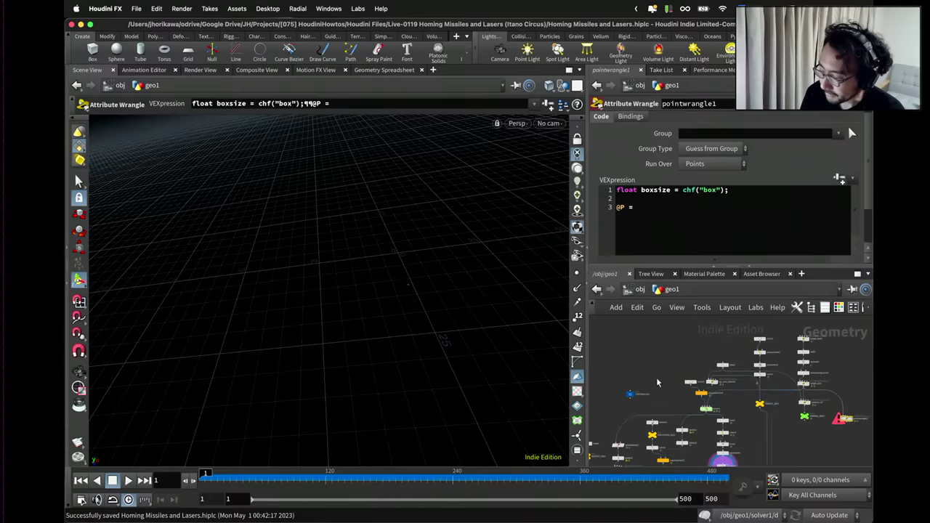
Create pointwrangle1's Box parameter and link it to CONTROLLER's target path size.
click(631, 394)
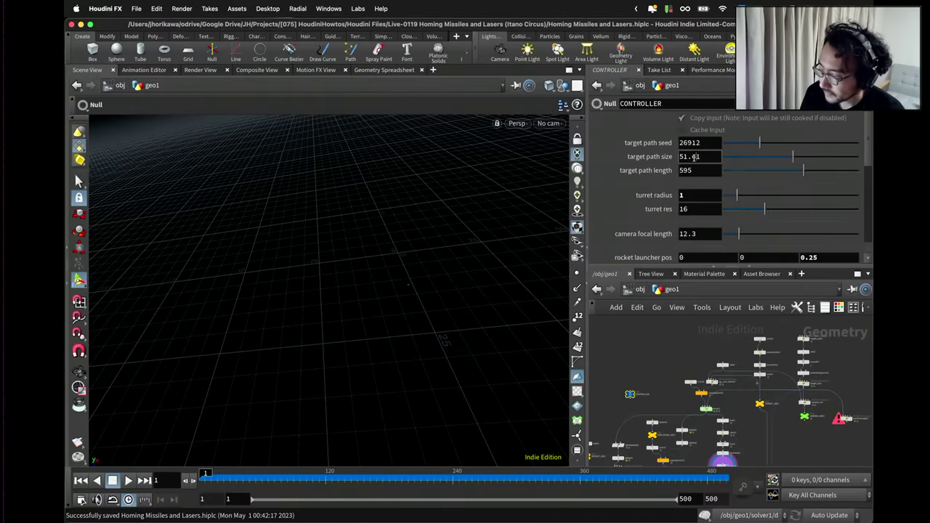
right_click(693, 157)
click(710, 249)
scroll(727, 385, up, 3)
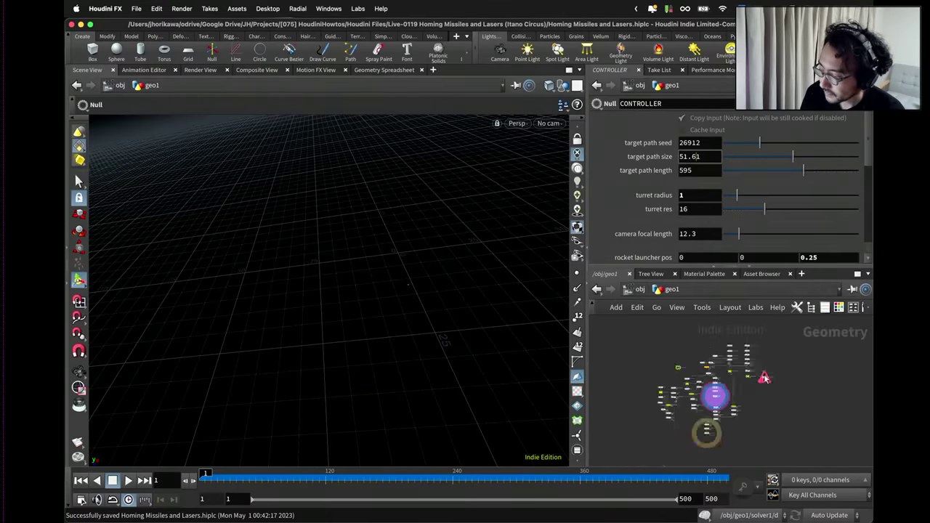
click(755, 373)
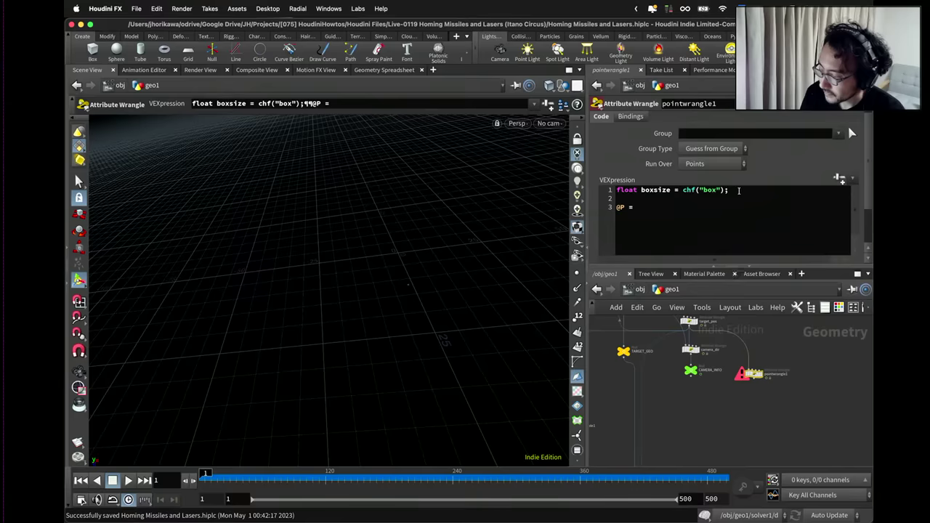
click(839, 178)
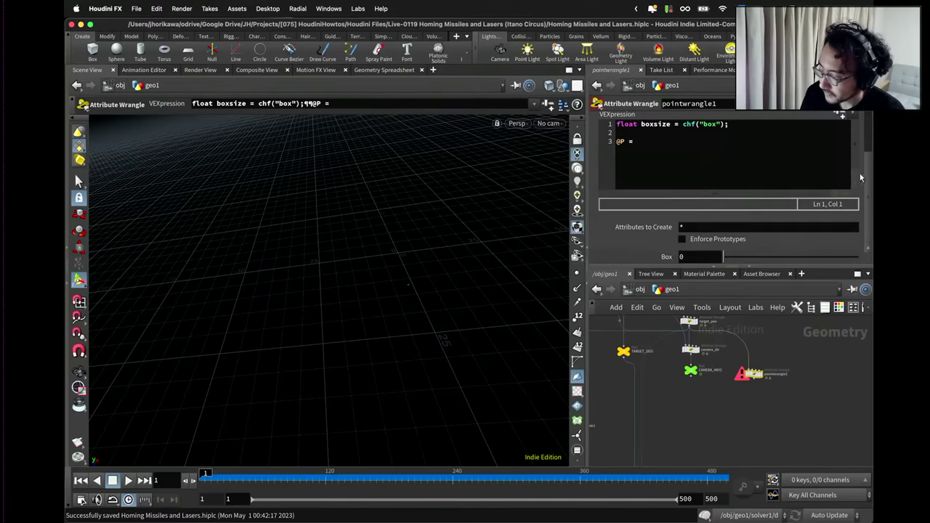
key(BackSpace)
right_click(702, 254)
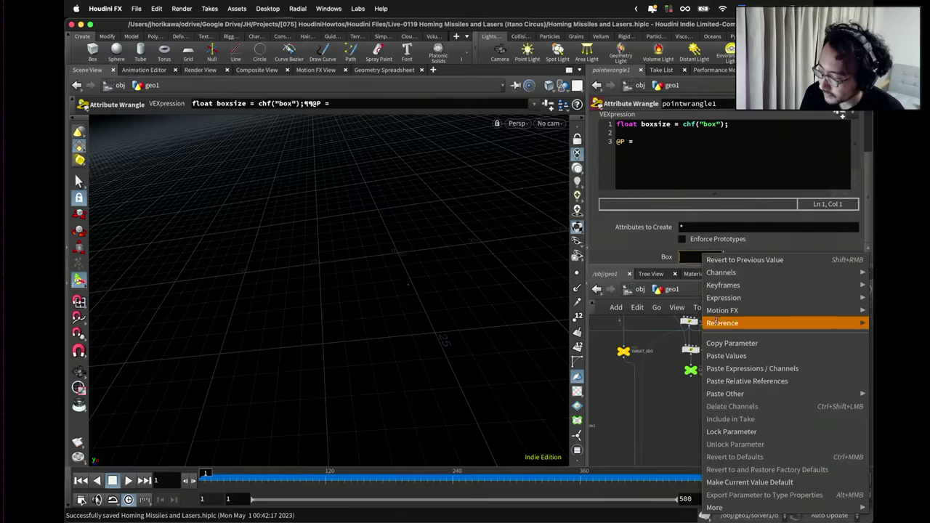
click(721, 379)
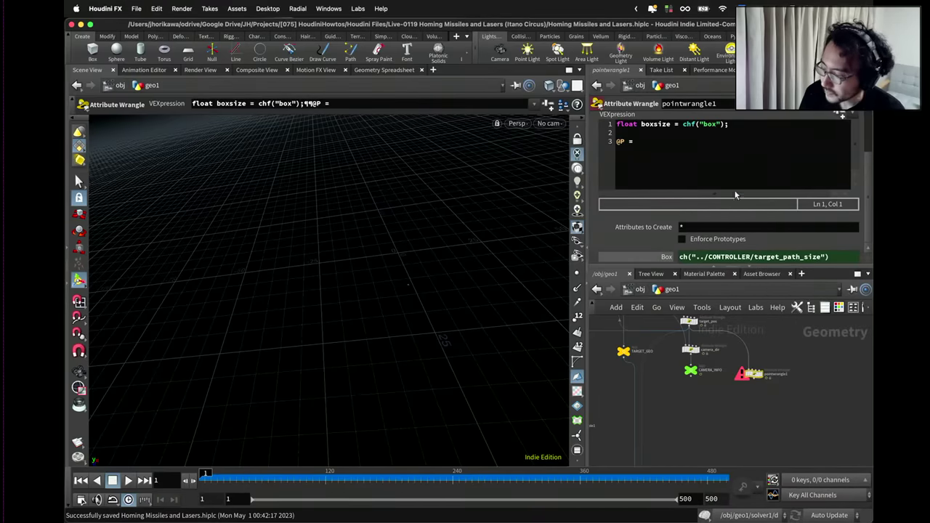
Write fit(@P, -boxsize * 0.5, boxsize * 0.5, 0.0, 1.0); in the VEX code.
click(734, 142)
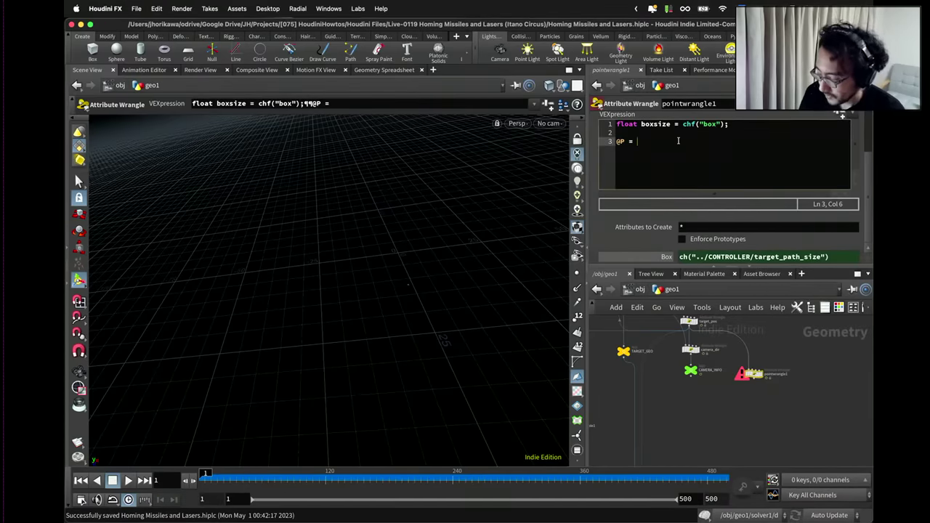
text(fit()
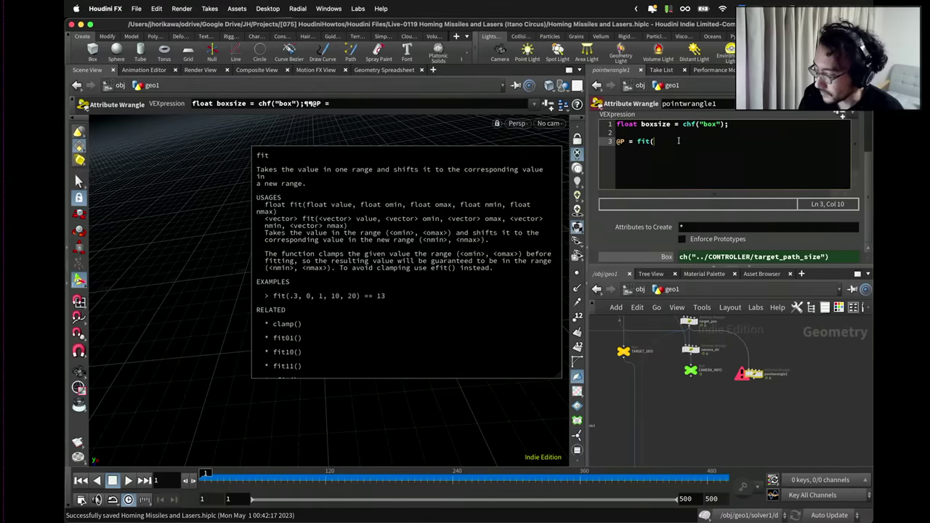
text(@)
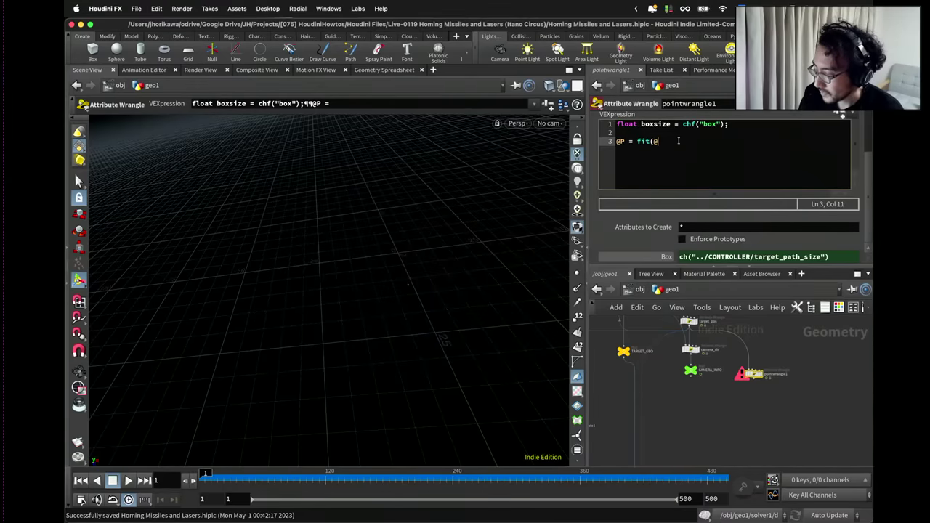
key(BackSpace)
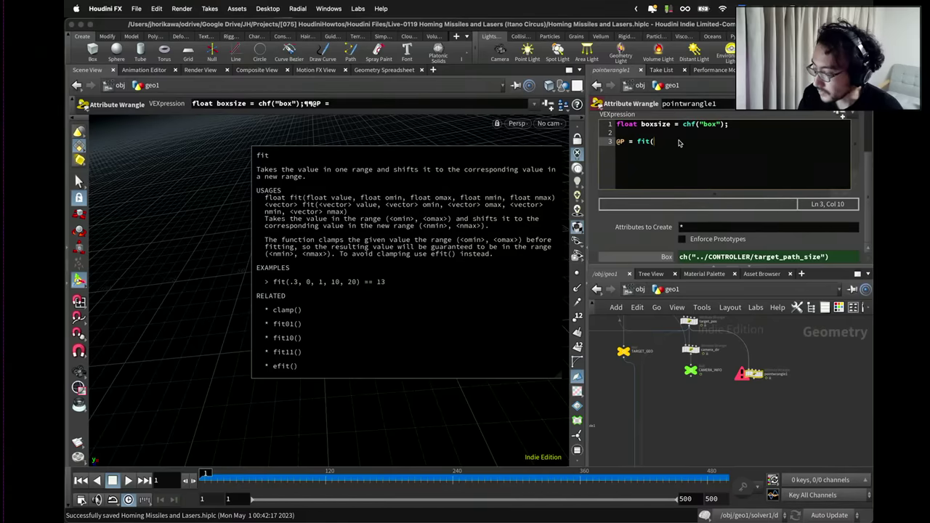
text(-set()
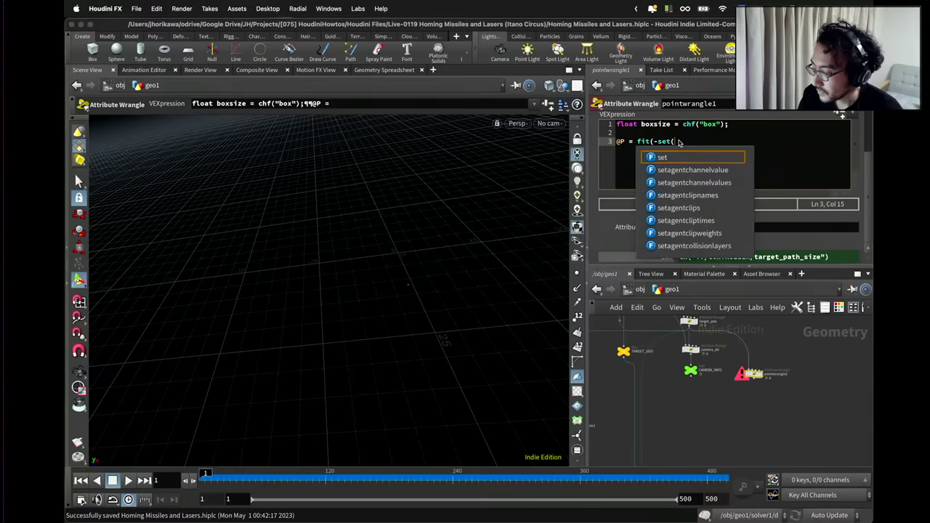
text(boxsize)
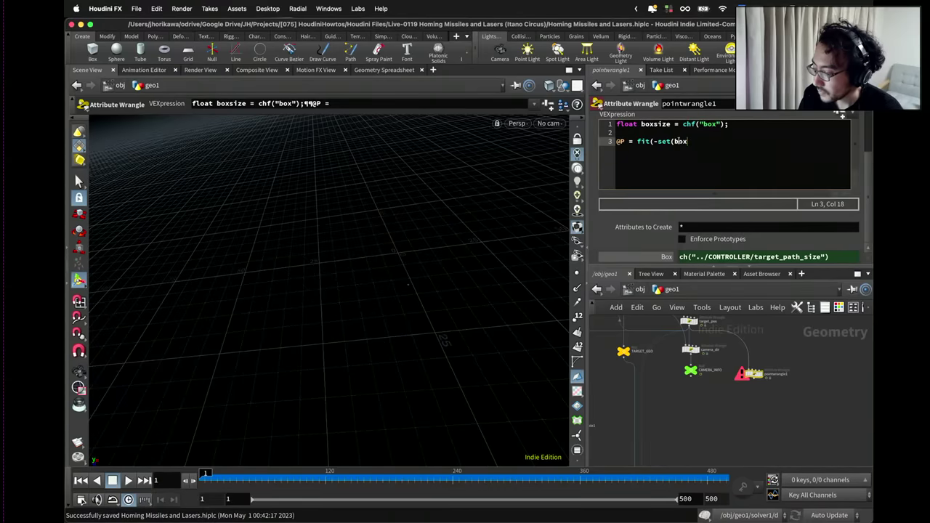
key(BackSpace)
key(BackSpace)
key(BackSpace)
key(BackSpace)
key(BackSpace)
key(BackSpace)
key(BackSpace)
key(BackSpace)
key(BackSpace)
key(BackSpace)
key(BackSpace)
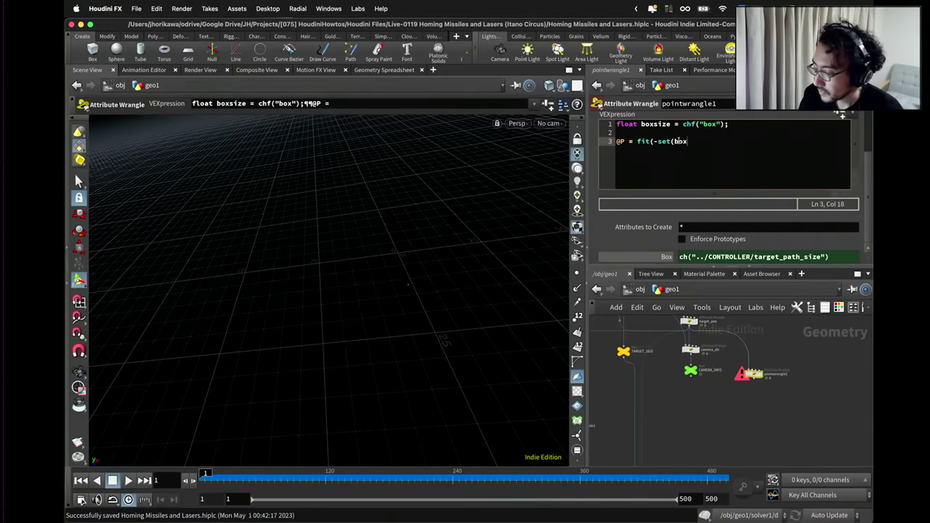
text(box)
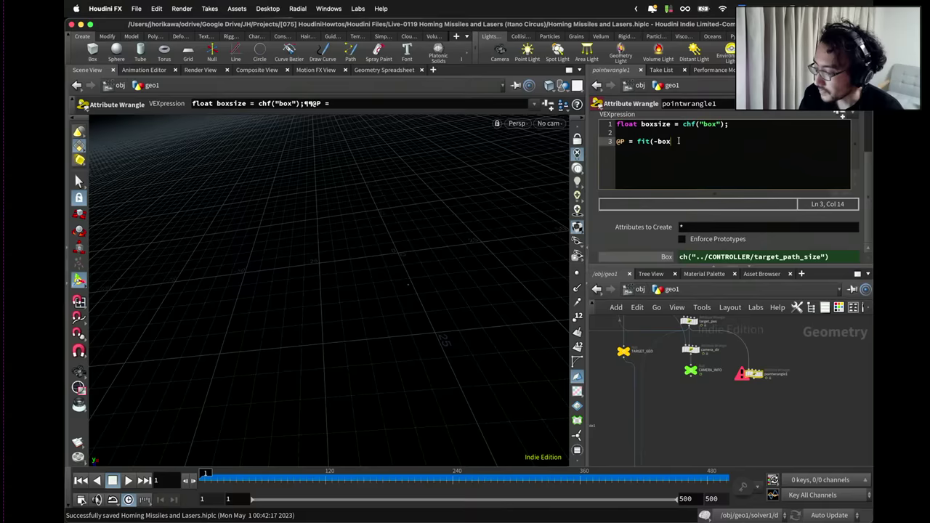
text(size)
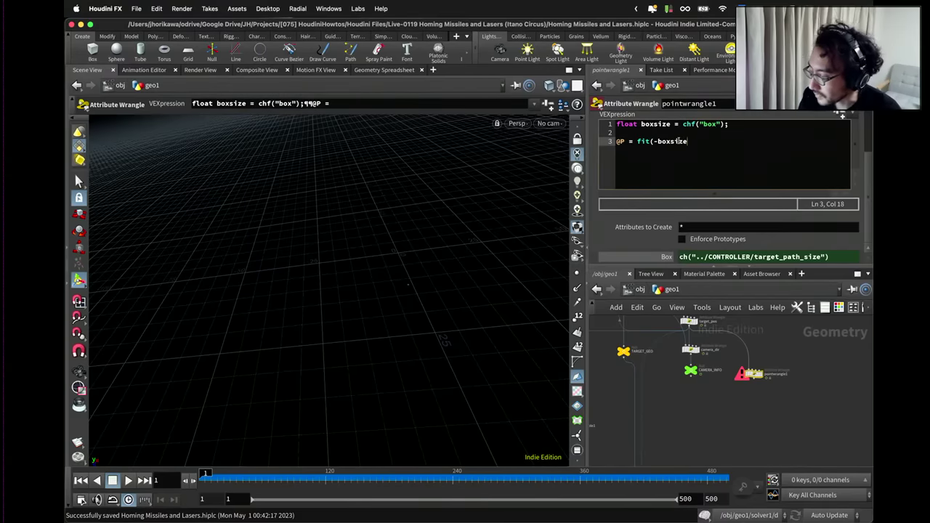
key(BackSpace)
key(BackSpace)
key(BackSpace)
key(BackSpace)
key(BackSpace)
key(BackSpace)
key(BackSpace)
key(BackSpace)
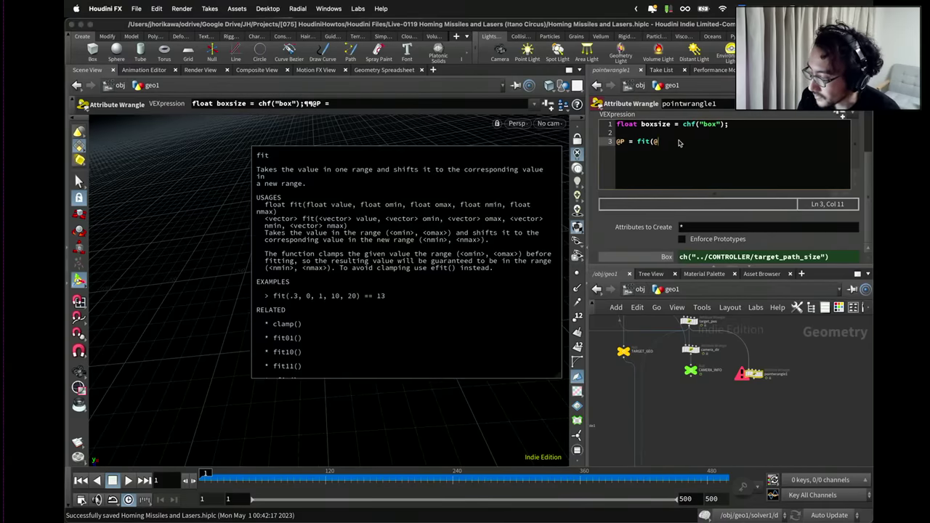
text(@P, -boxsize)
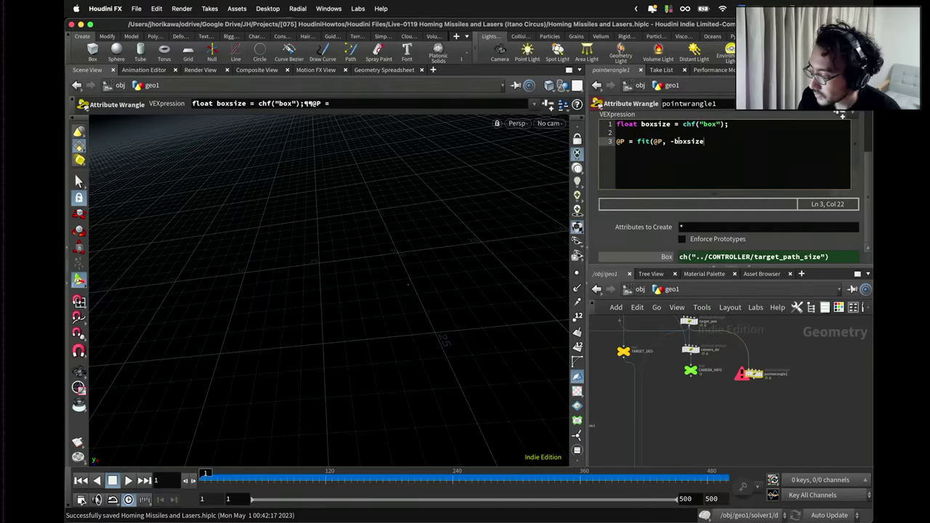
text( * 0.5,)
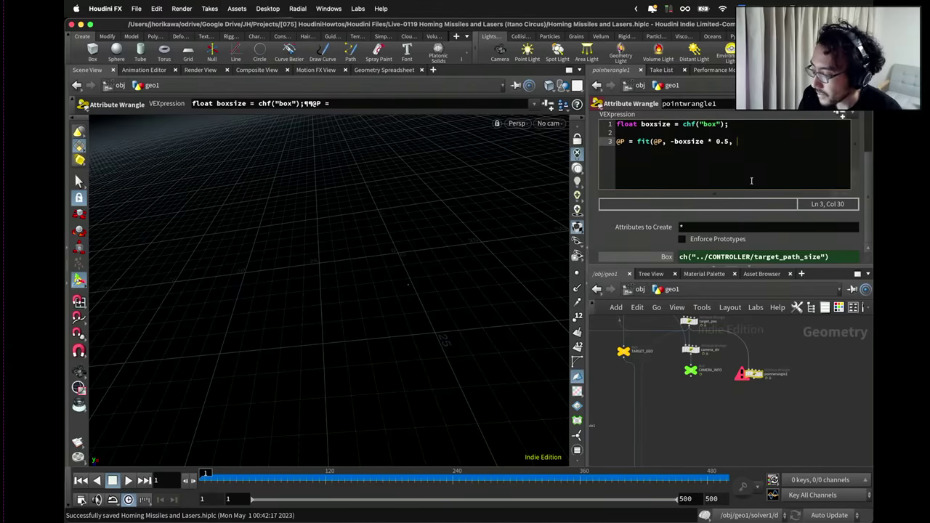
text(boxsize)
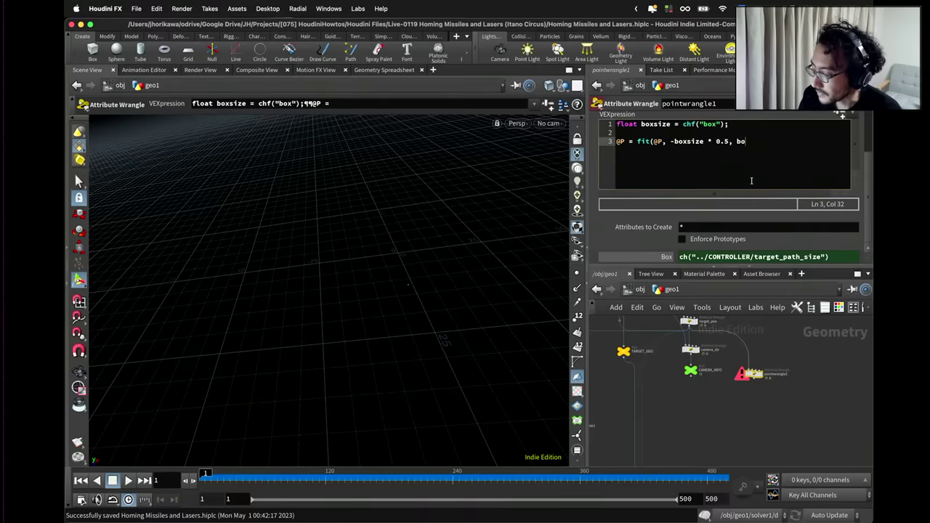
text( * 0.5)
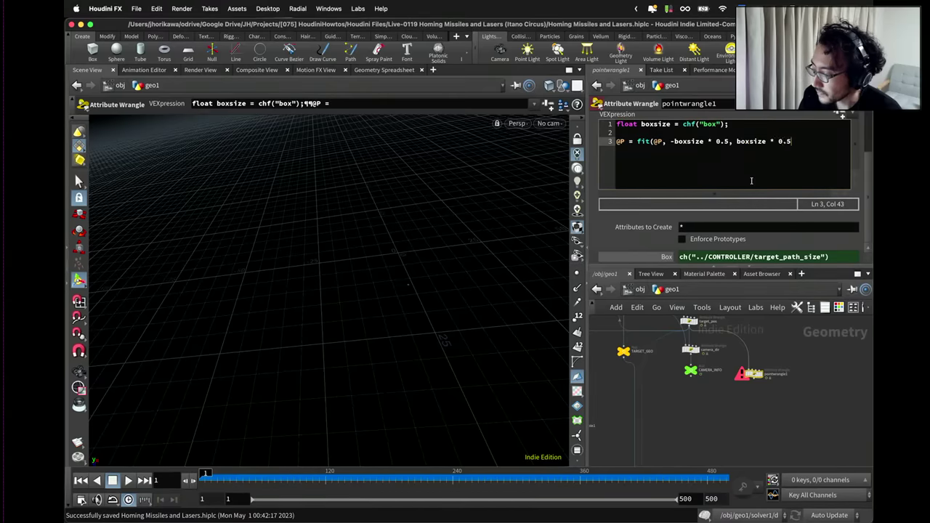
text(, 0.0 ,1.0)
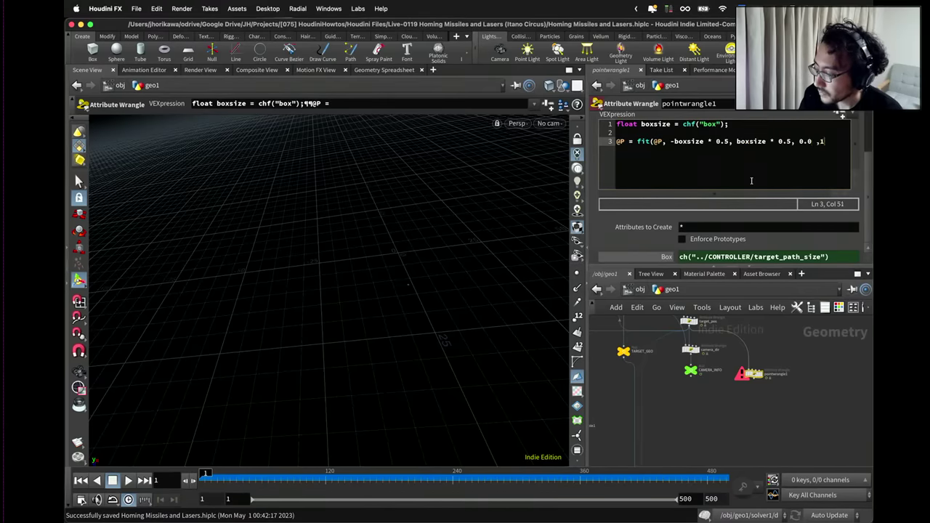
key(BackSpace)
key(BackSpace)
key(BackSpace)
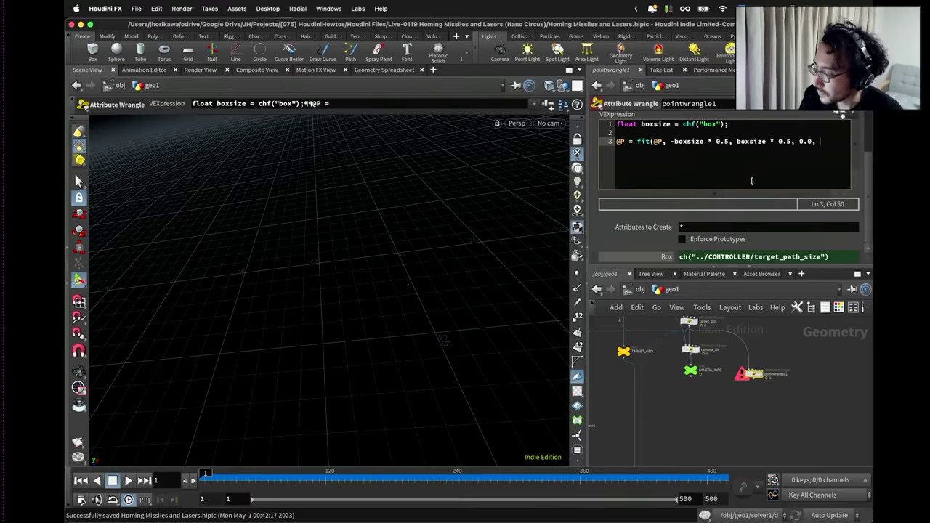
text(1.0);)
Store the fit result in vector cd and assign v@Cd = cd;.
key(Return)
key(Return)
text(v@)
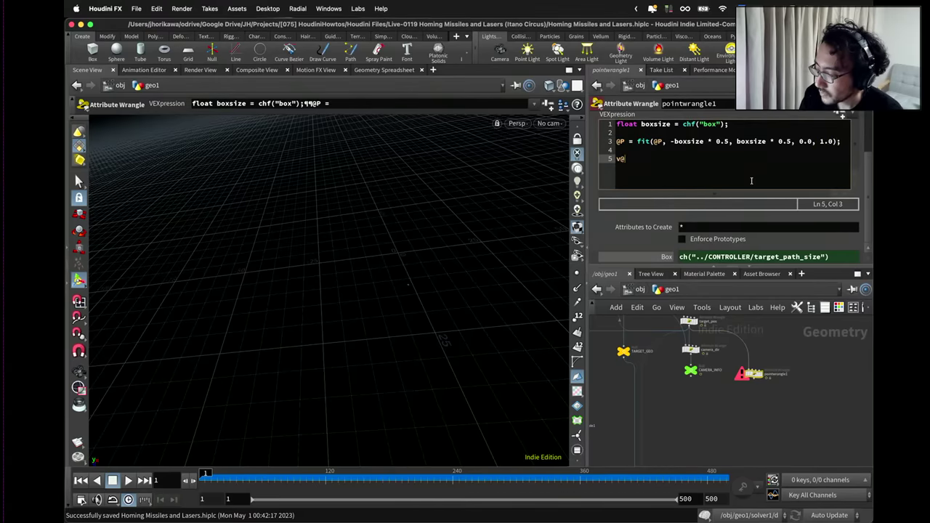
text(Cd =)
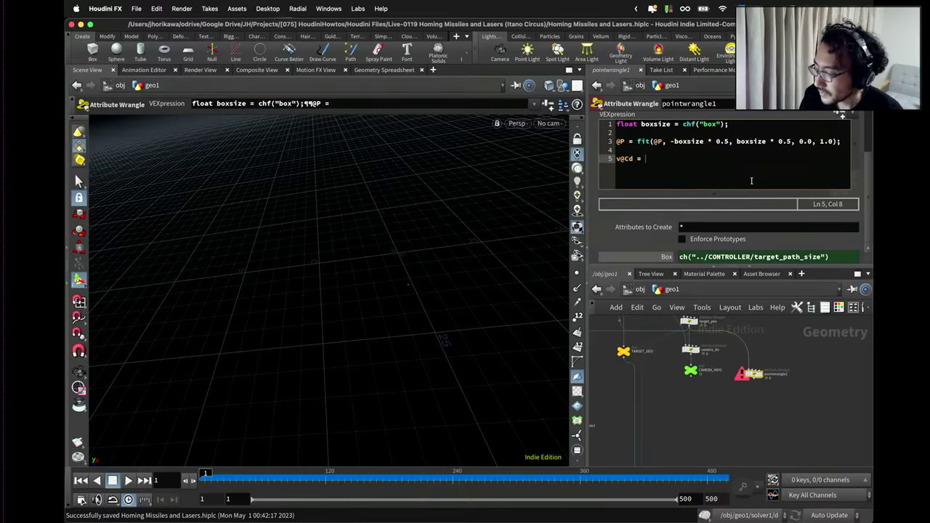
click(607, 141)
text(vector cd)
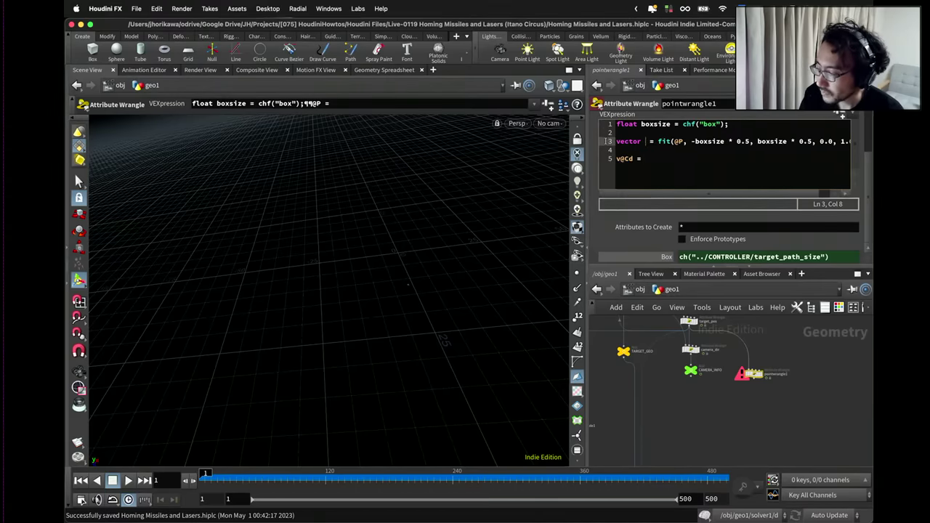
click(661, 159)
text(cd;)
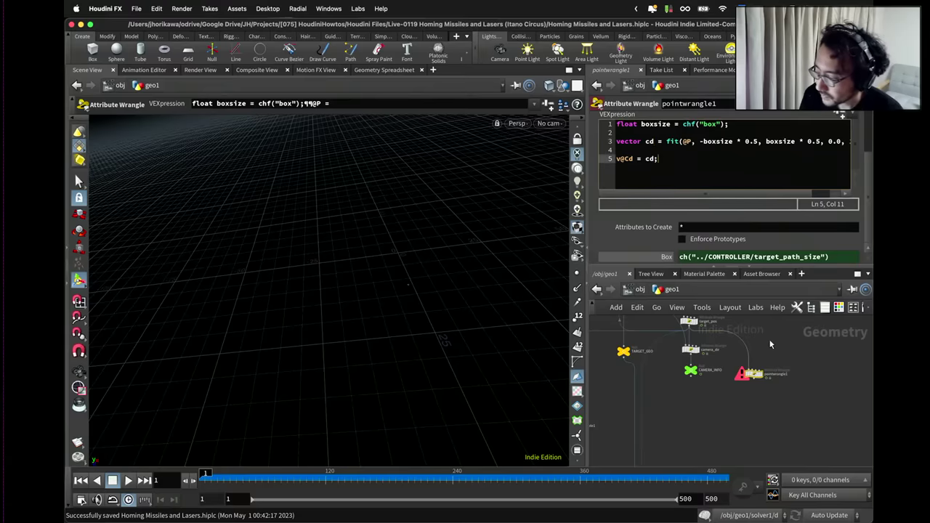
scroll(761, 378, up, 3)
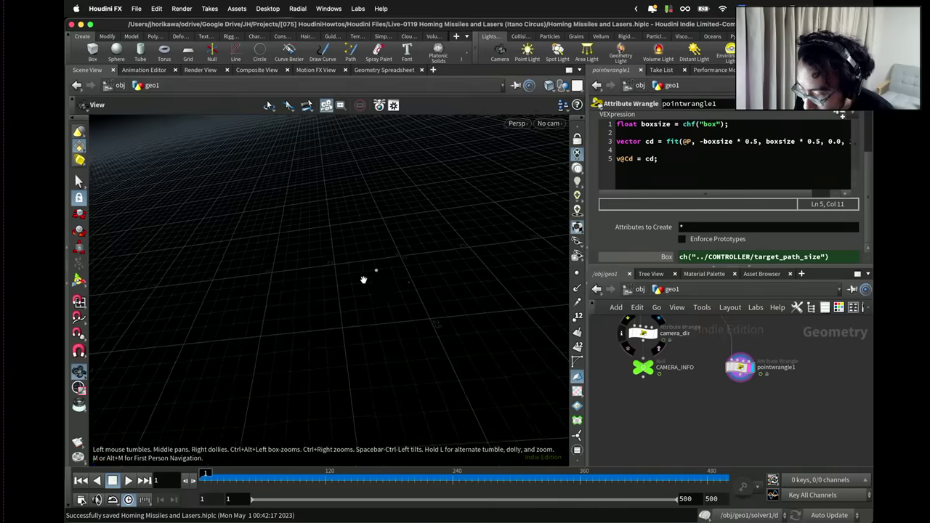
Play the animation up to frame 410 and widen the parameter pane for the wrangle code.
scroll(305, 364, down, 2)
click(128, 481)
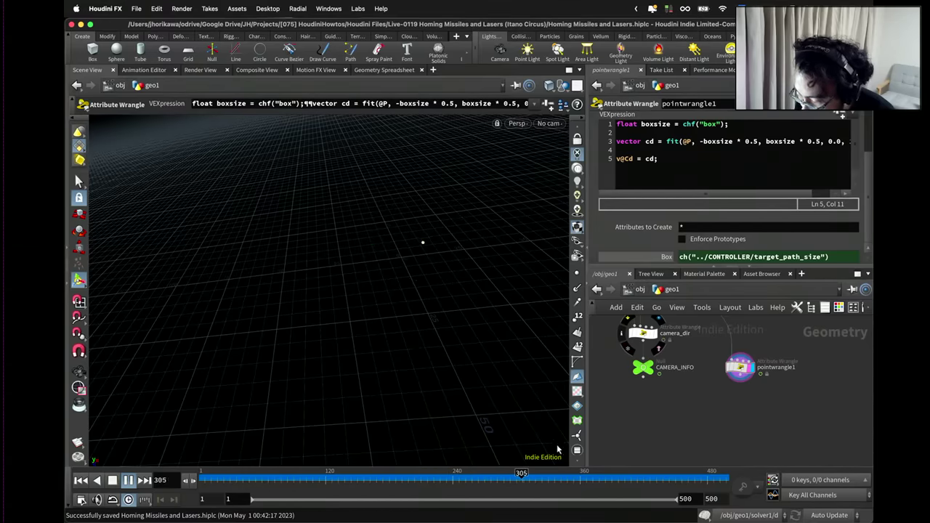
click(112, 480)
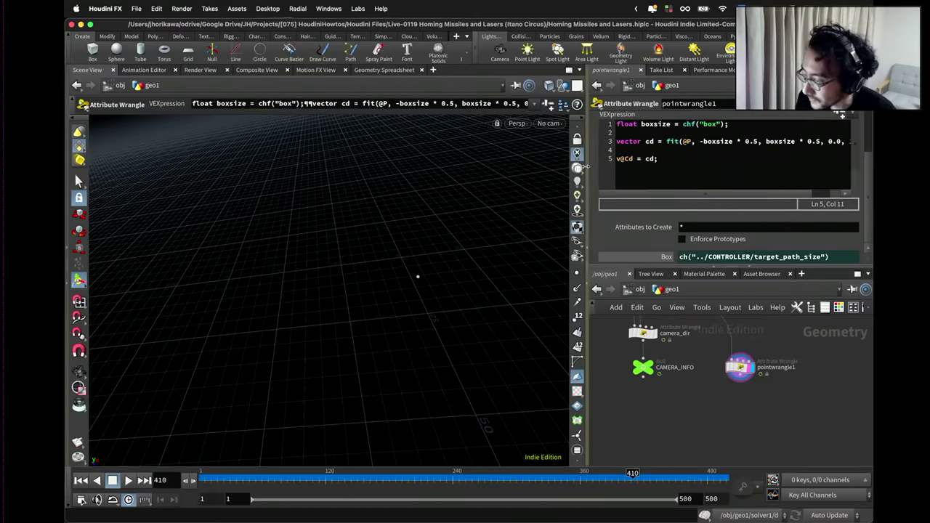
drag(585, 171, 444, 169)
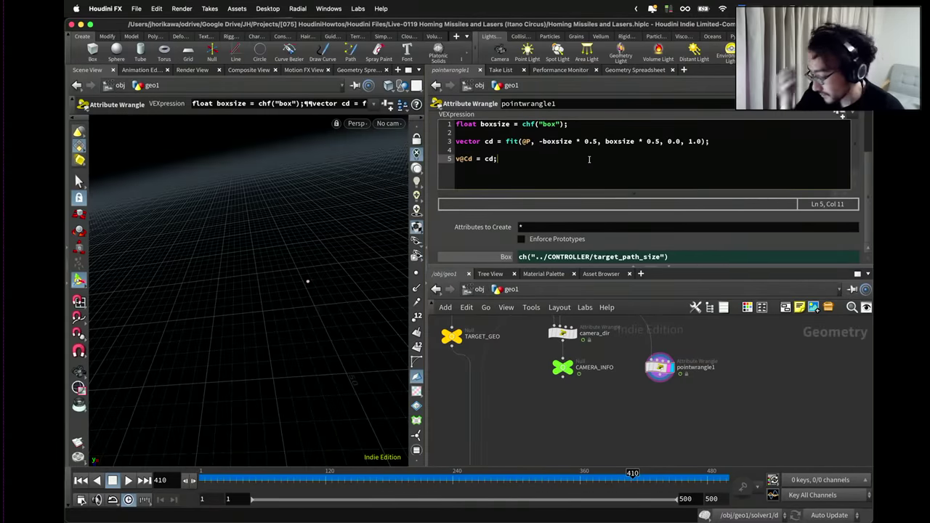
Insert the line 'vector hsv = rgbtohsv(cd)' above the Cd assignment.
key(Home)
key(Return)
key(Up)
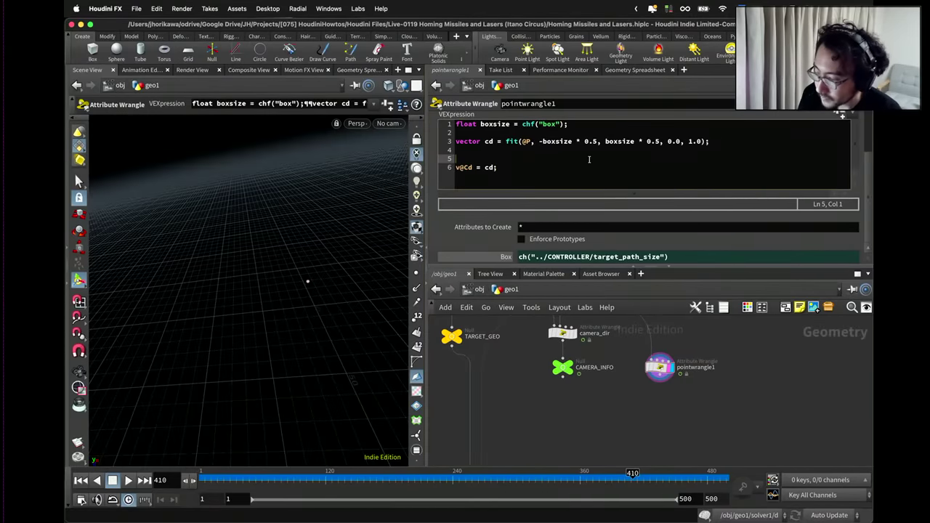
text(vector hsv = )
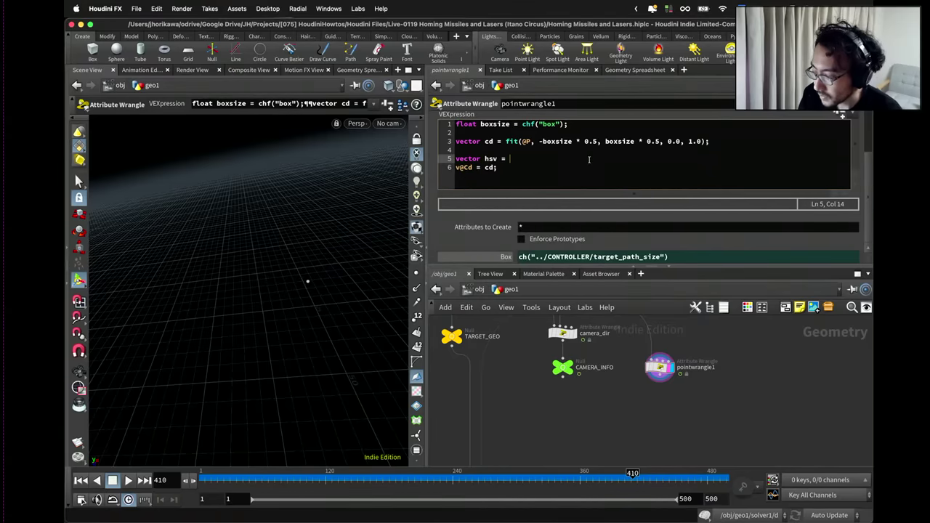
text(rgbtohsv)
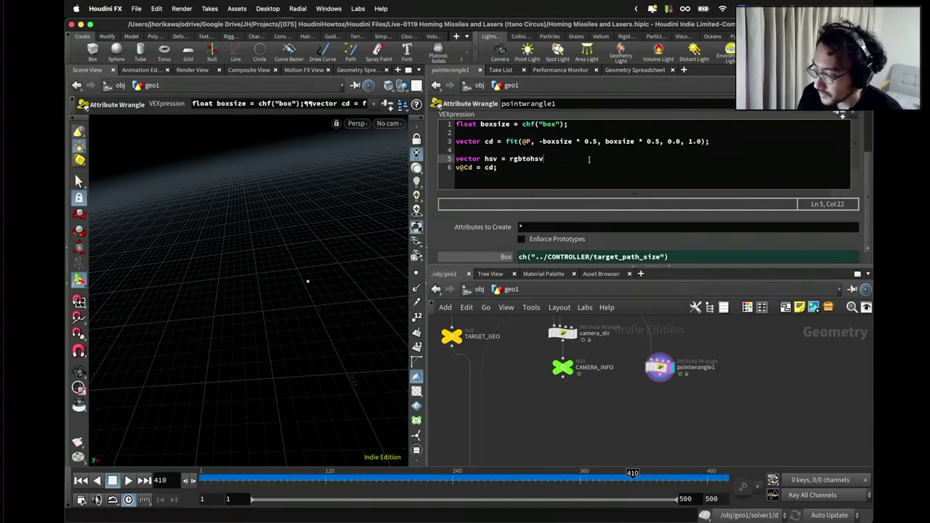
text(()
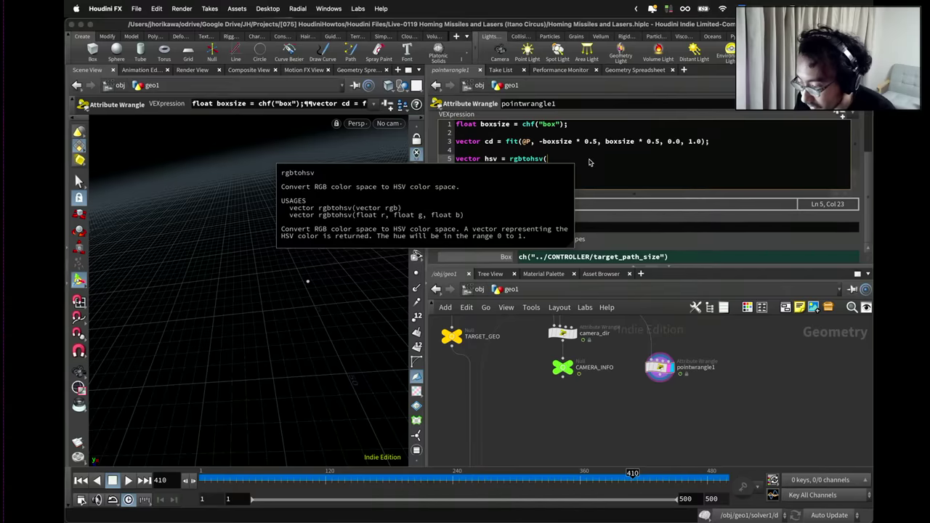
text(cd)
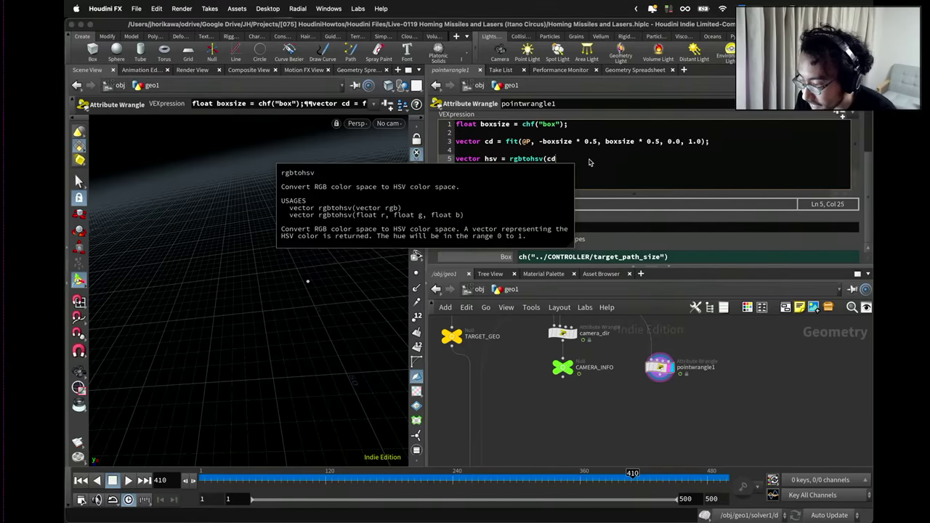
text();)
key(Return)
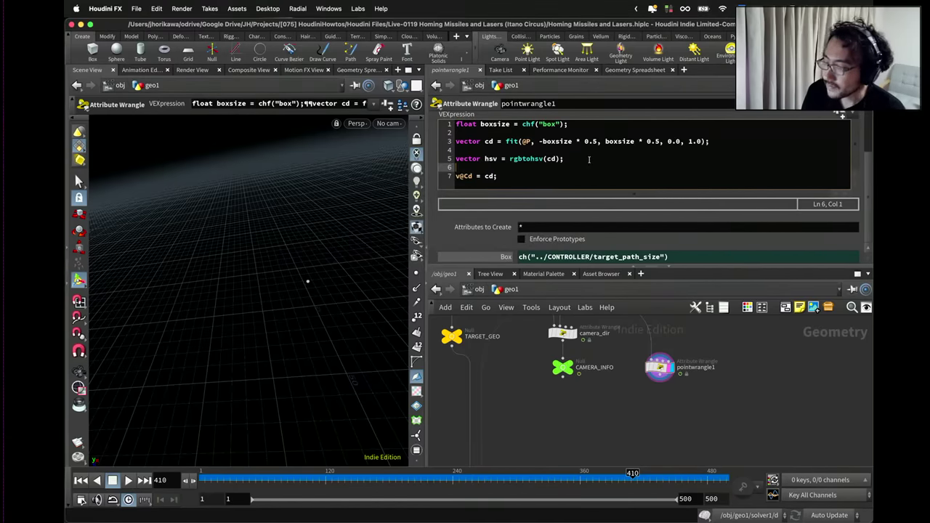
Replace the Cd assignment with f@hue = hsv.x; and f@sat = hsv.y; lines.
key(Down)
key(End)
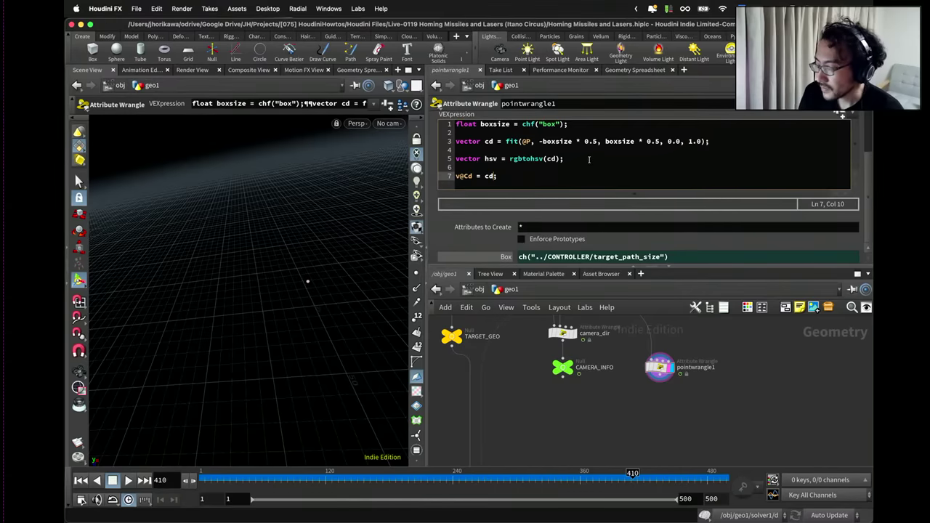
key(BackSpace)
key(BackSpace)
key(BackSpace)
key(BackSpace)
text(f@)
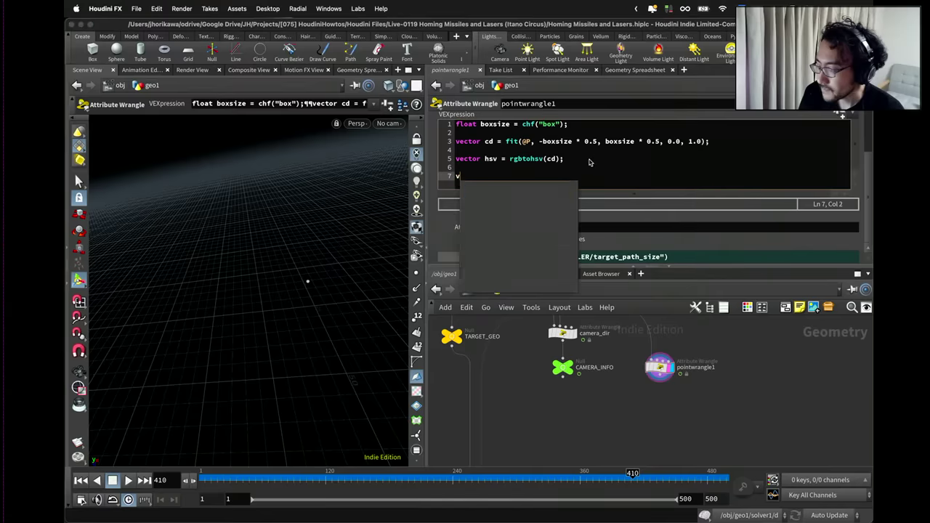
text(hue = )
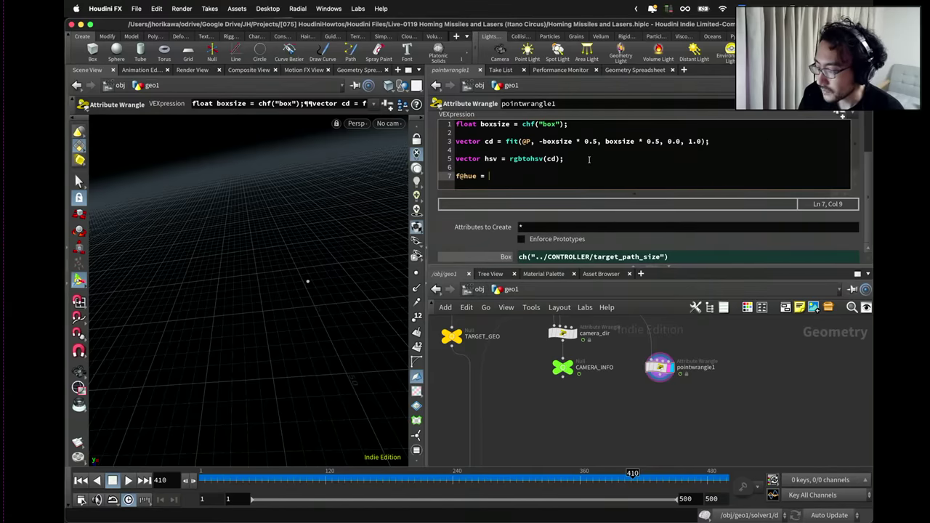
text(hsv.x;)
key(Return)
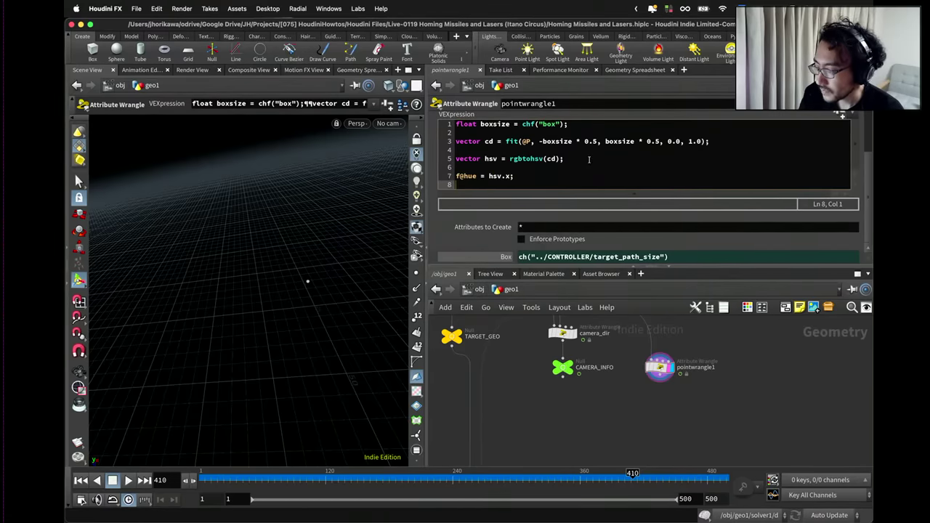
text(f@sat = hsv.y;)
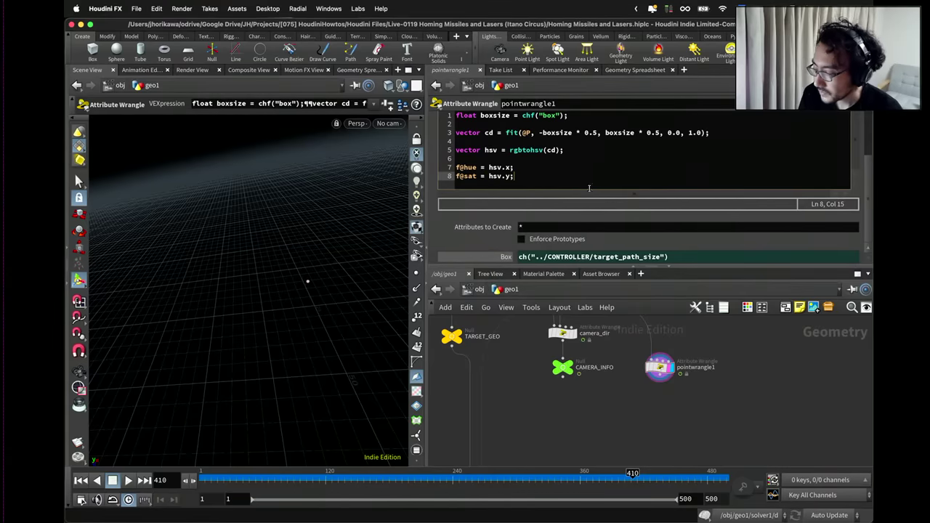
Rename the pointwrangle1 node to hue_sat.
scroll(635, 400, down, 3)
middle_drag(636, 397, 702, 338)
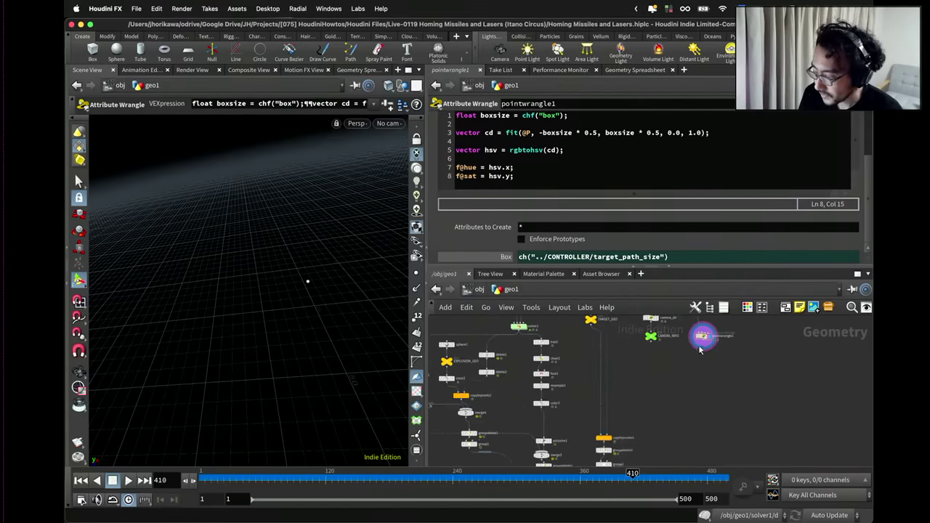
drag(701, 338, 633, 387)
scroll(666, 358, up, 3)
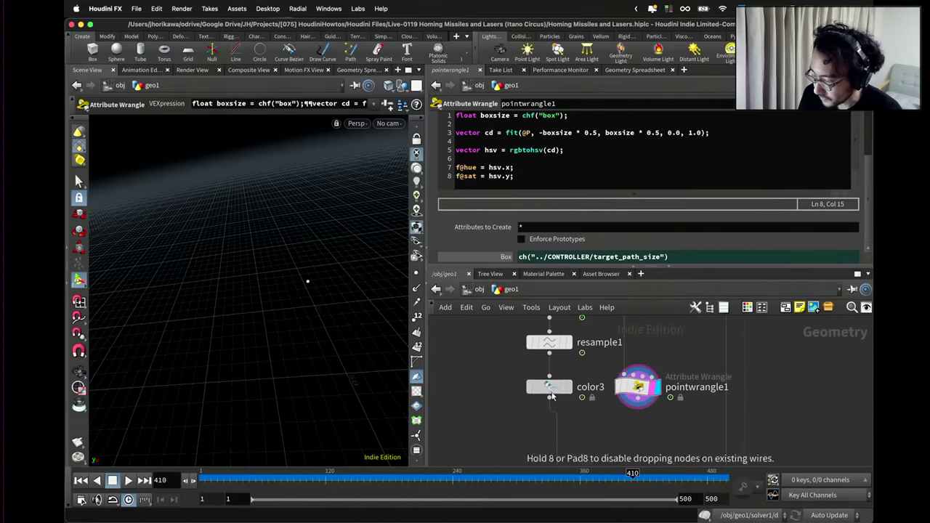
double_click(681, 397)
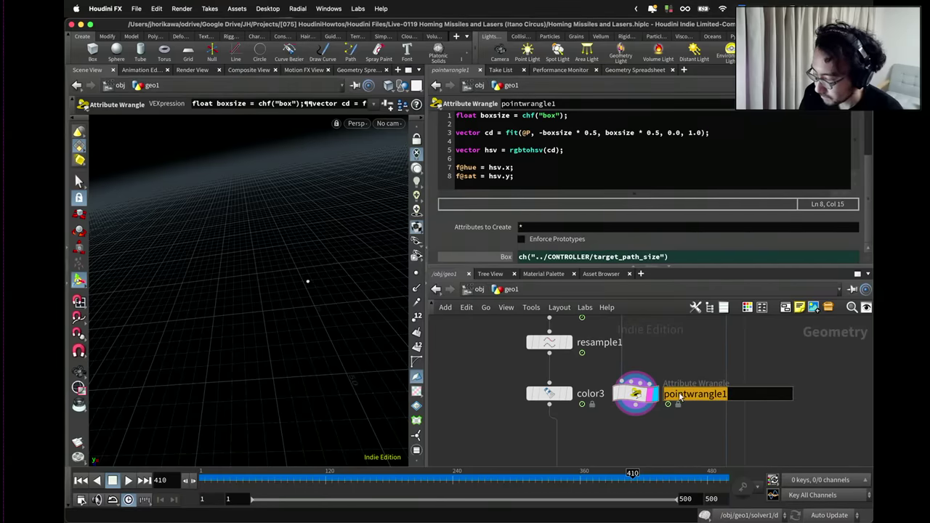
text(hue_sat)
key(Return)
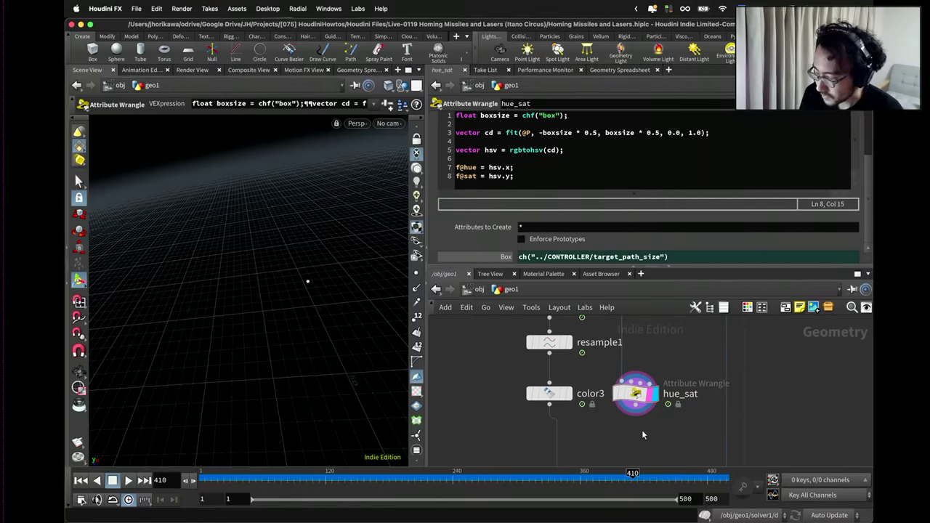
Add an Attribute Wrangle on the wire below color3, running over points.
key(Tab)
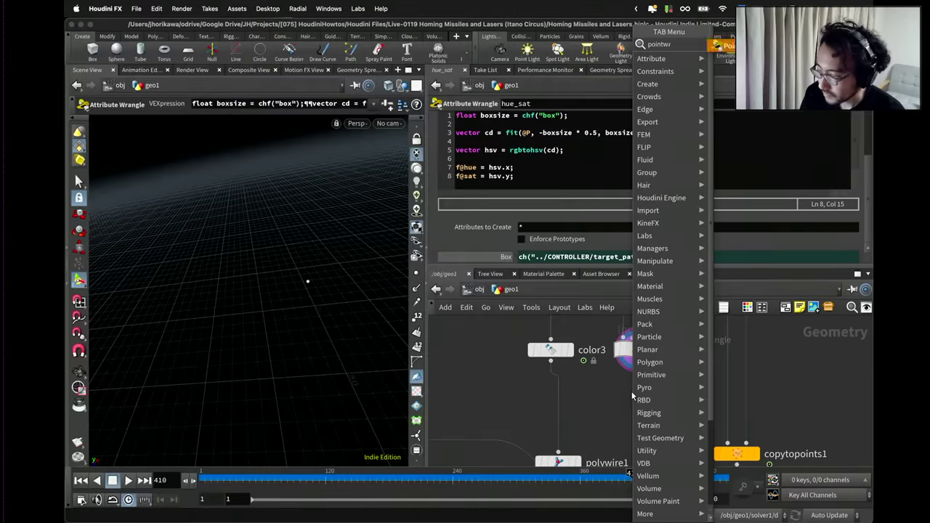
click(633, 396)
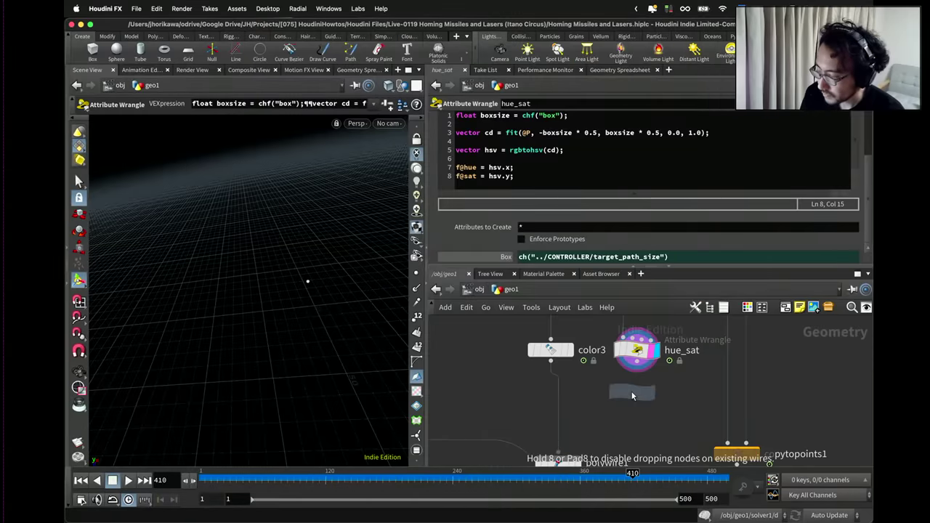
click(632, 395)
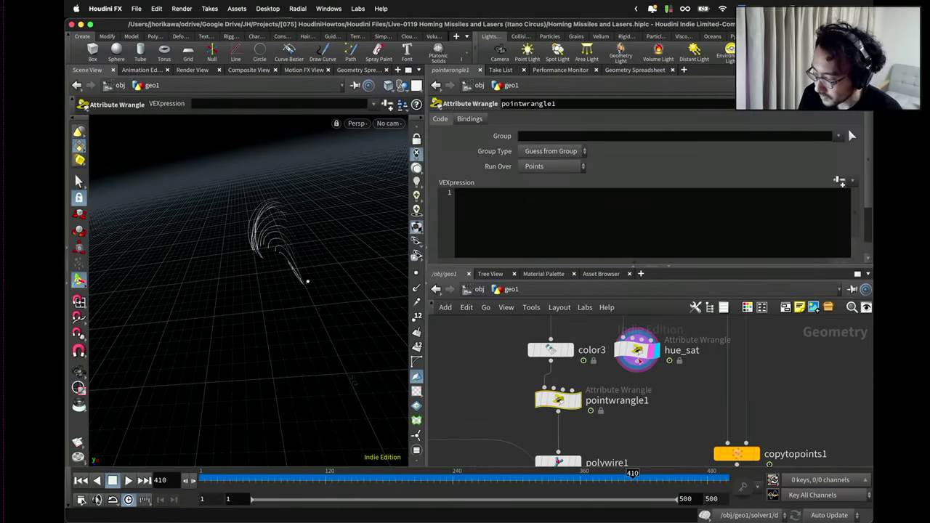
drag(581, 406, 604, 407)
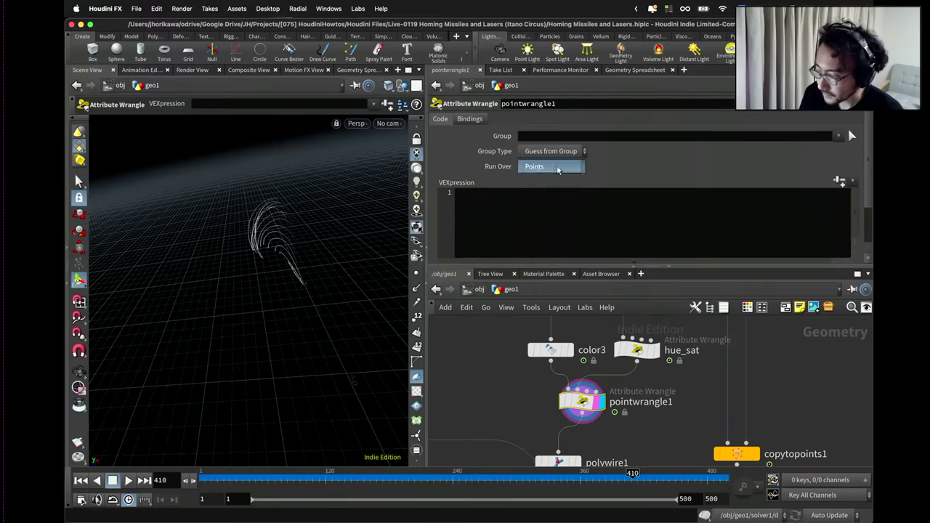
click(557, 167)
click(521, 205)
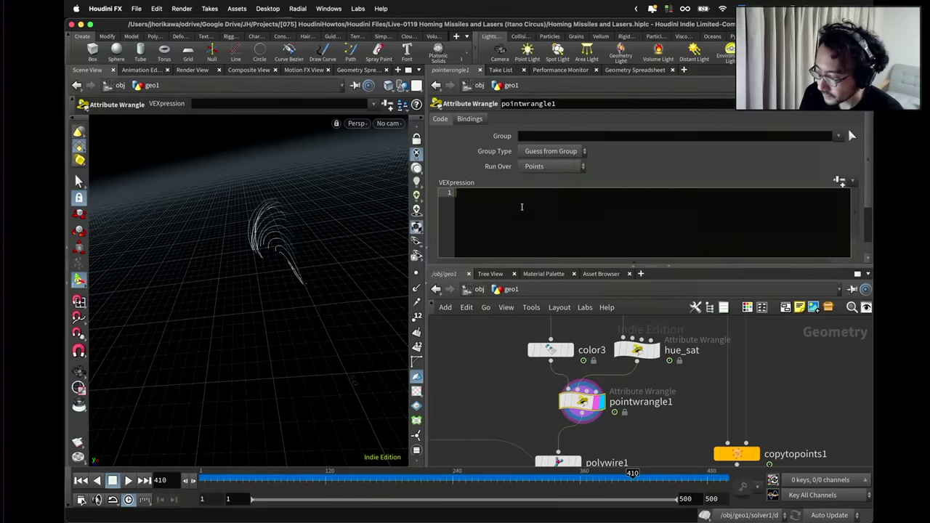
text(v@Cd.y)
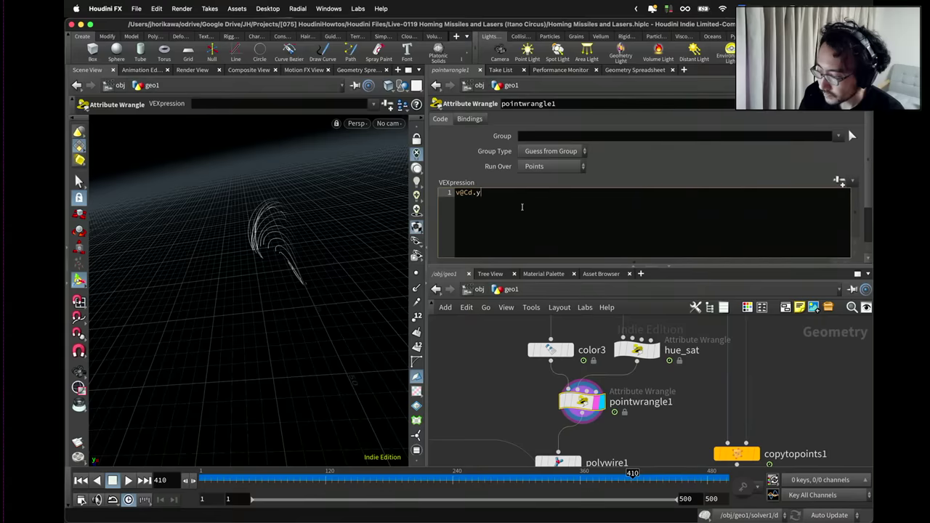
text( = point(1, ")
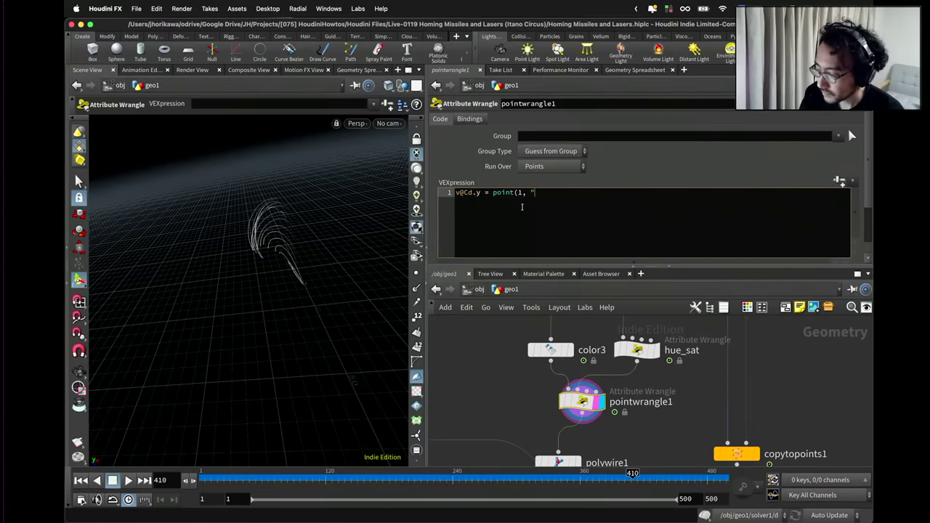
text(hue", 0))
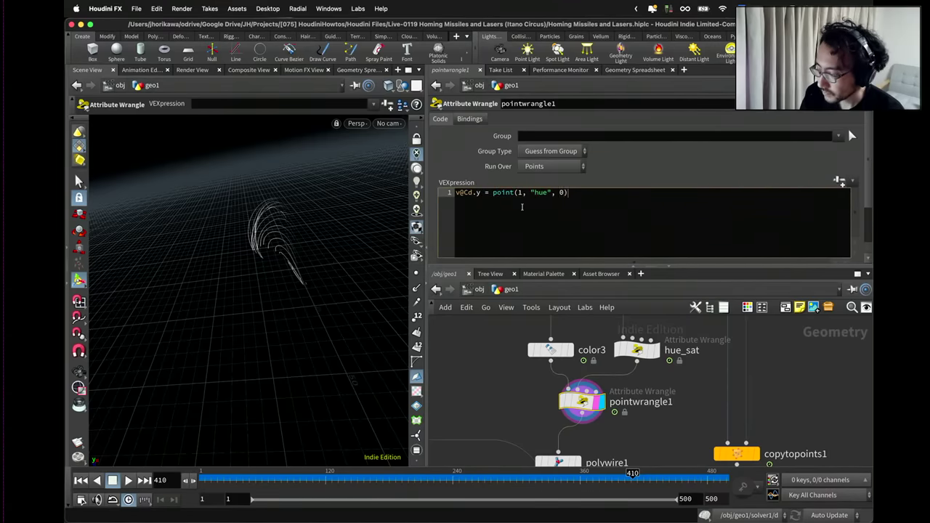
text(;)
key(Return)
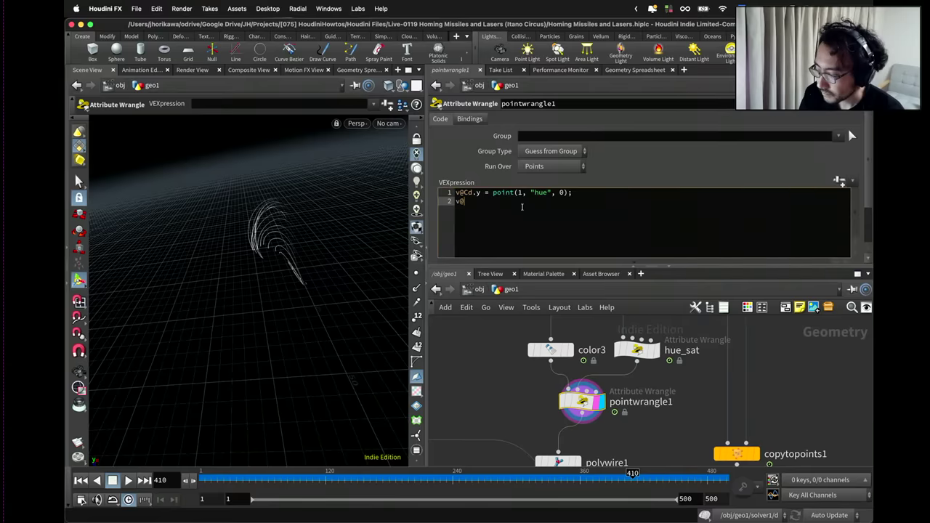
text(v@Cd.z = po)
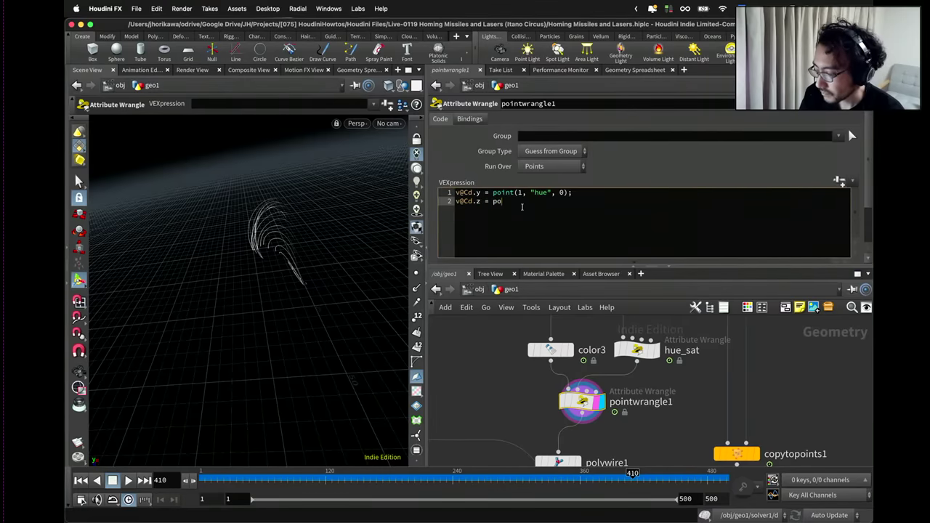
text(int(2)
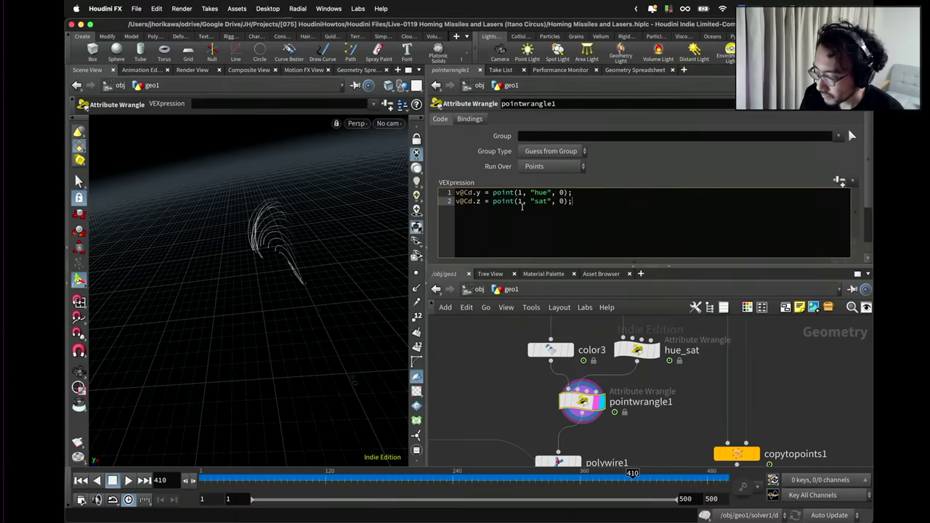
click(642, 409)
double_click(641, 402)
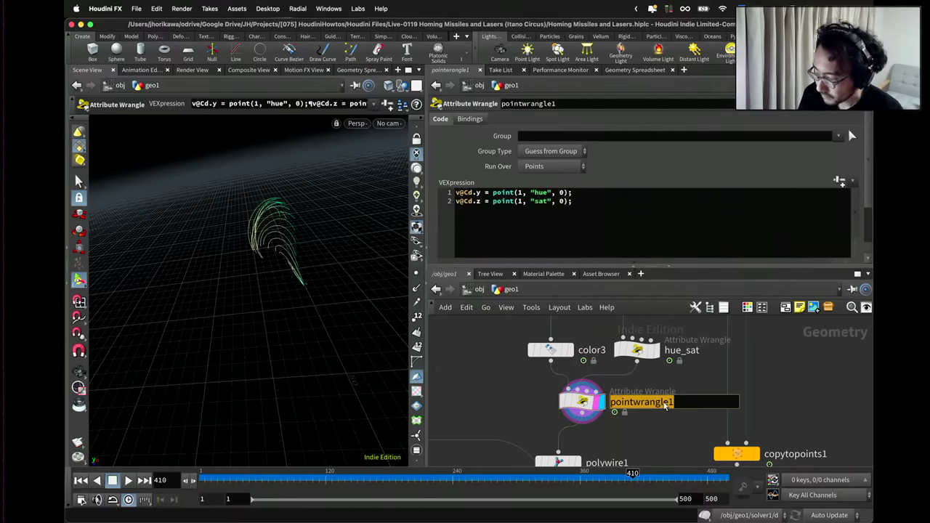
text(cop)
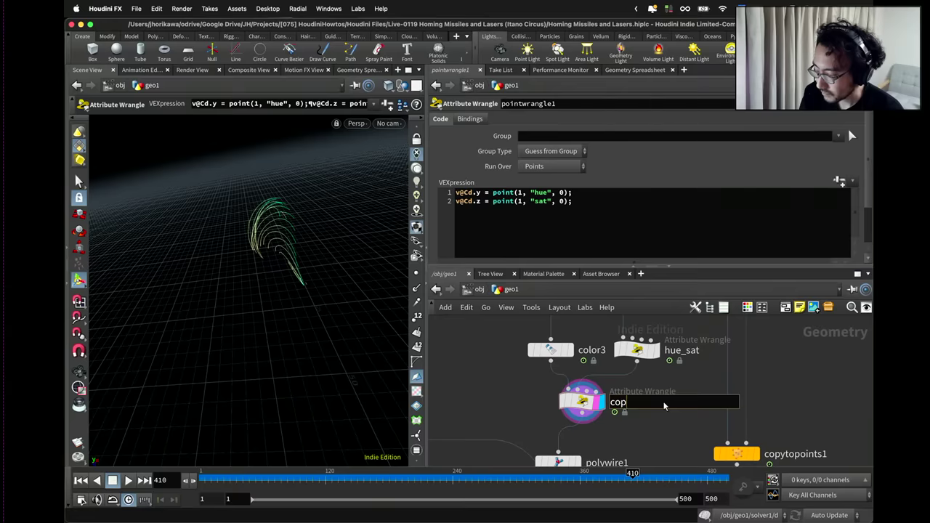
text(y_hue_)
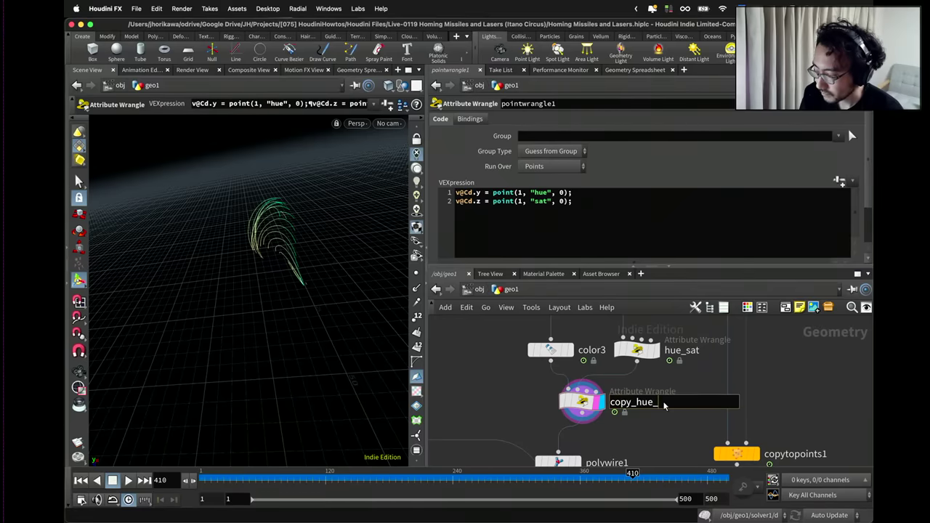
text(sat)
key(Return)
Scrub the timeline to check the coloured trails, tidy polywire1 under copy_hue_sat, and save.
scroll(663, 406, down, 5)
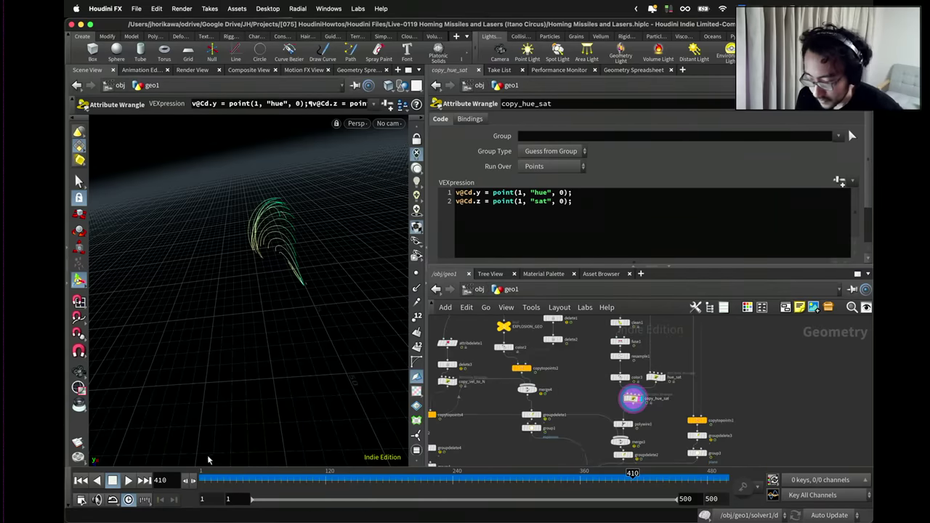
drag(233, 480, 725, 472)
scroll(623, 393, up, 2)
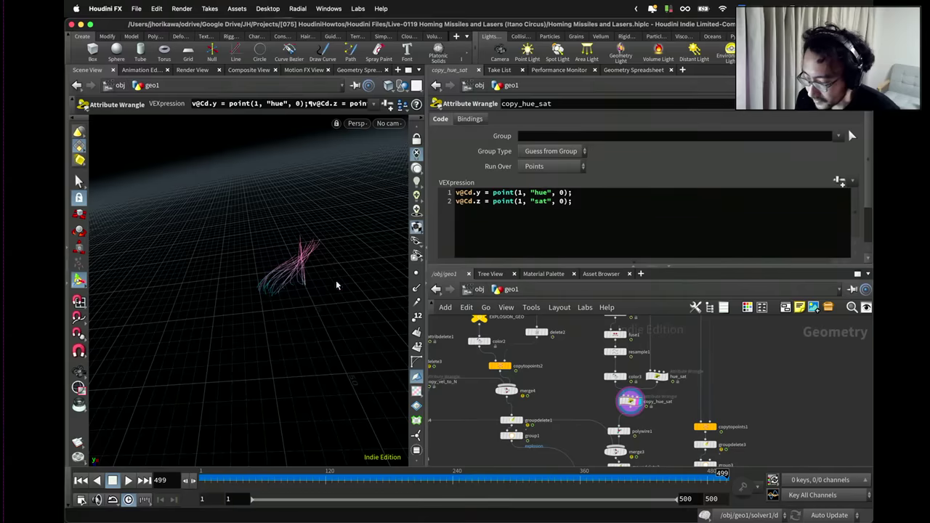
scroll(579, 403, up, 2)
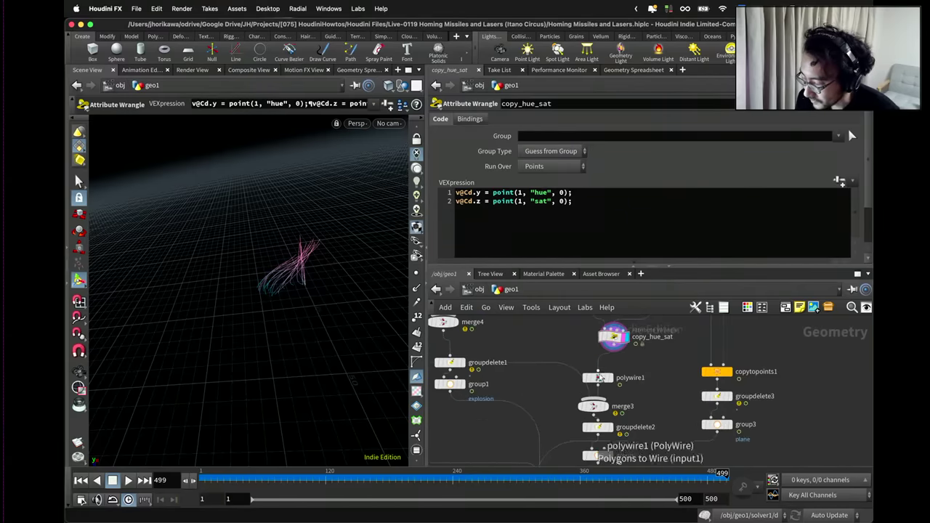
drag(598, 377, 614, 361)
key(super+s)
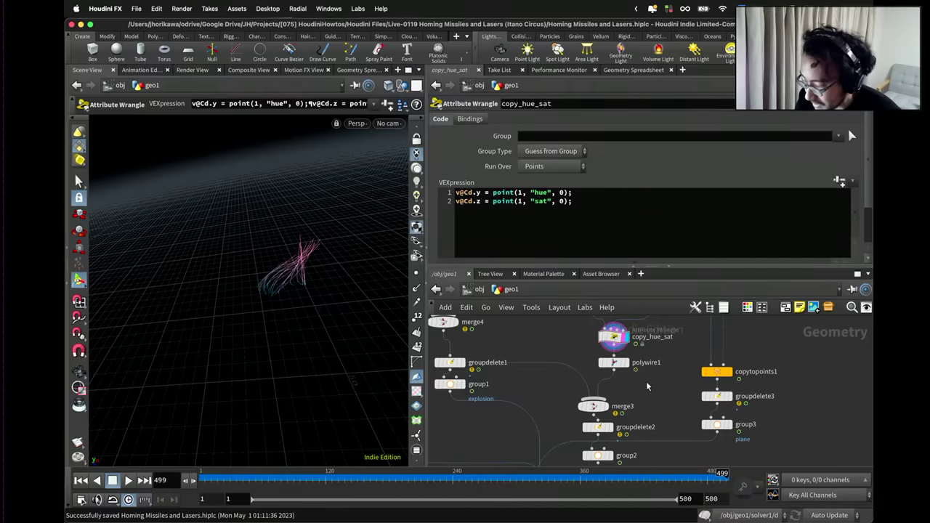
scroll(647, 386, down, 3)
scroll(629, 412, up, 3)
From /obj, export the scene as Alembic to $HIP/output.abc for frames 1–500 and save.
click(577, 400)
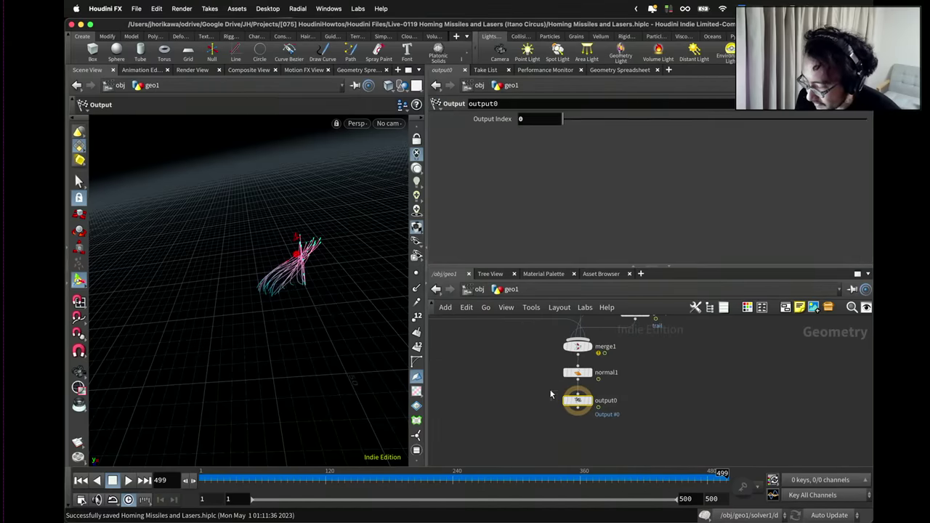
click(481, 290)
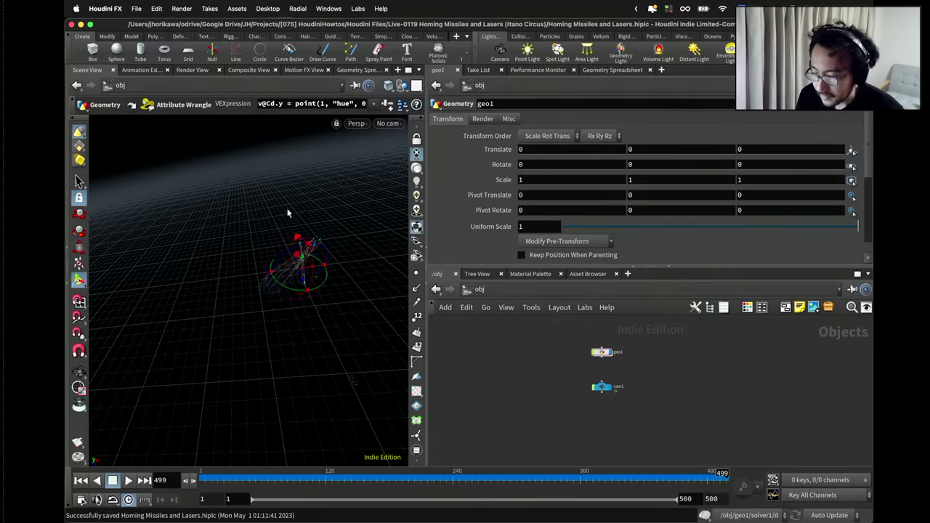
click(137, 9)
mouse_move(215, 221)
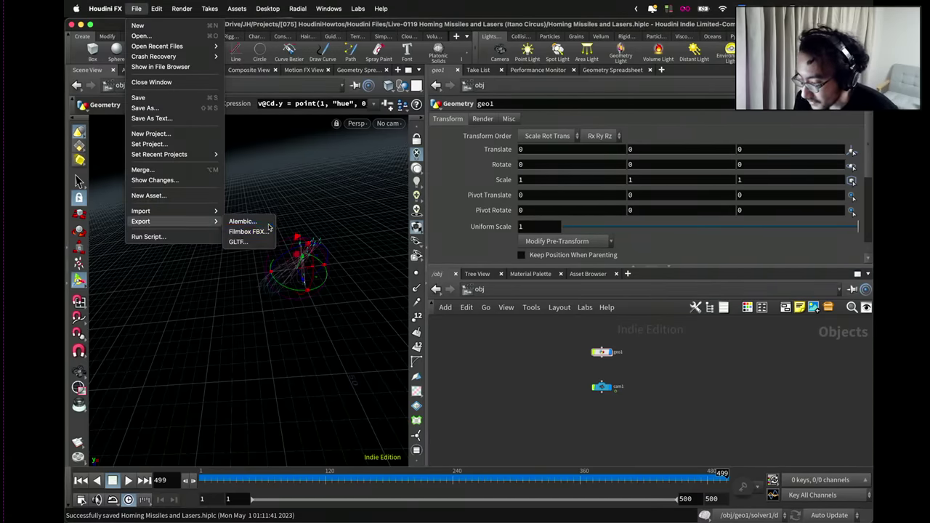
click(247, 221)
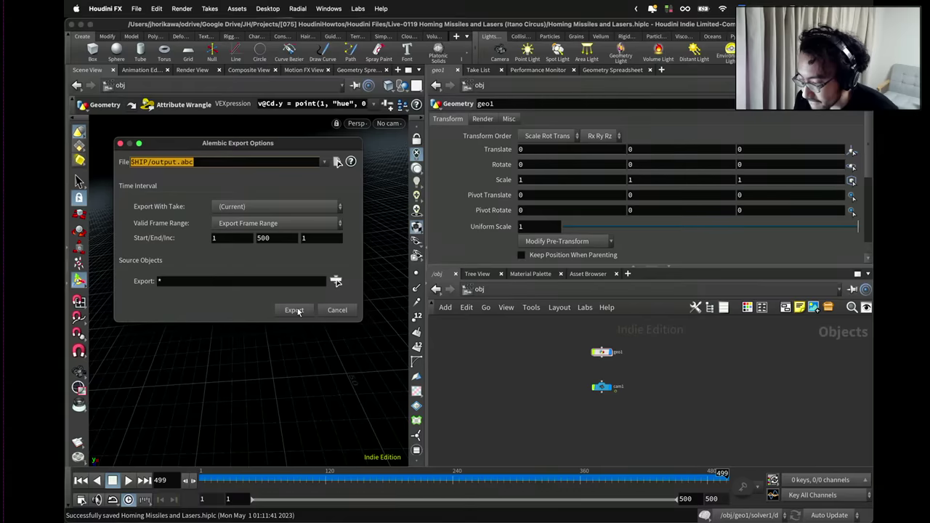
click(294, 310)
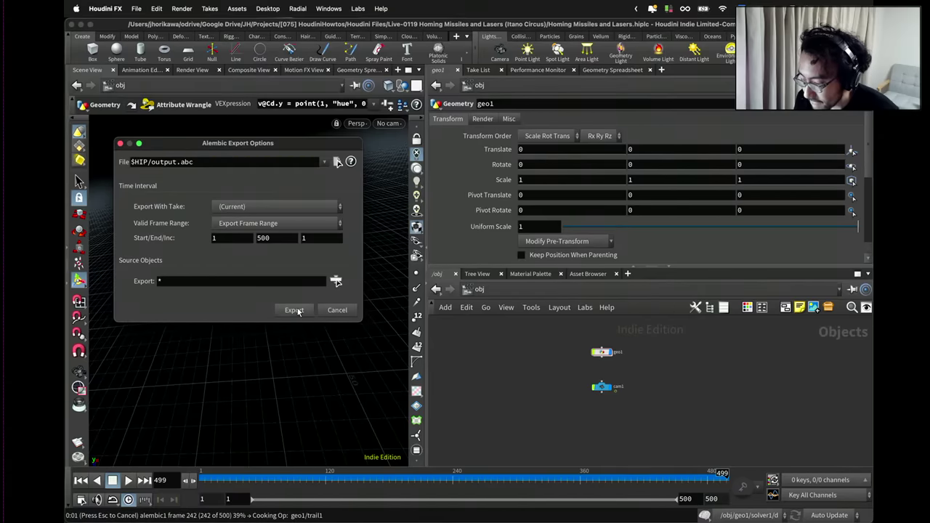
key(super+s)
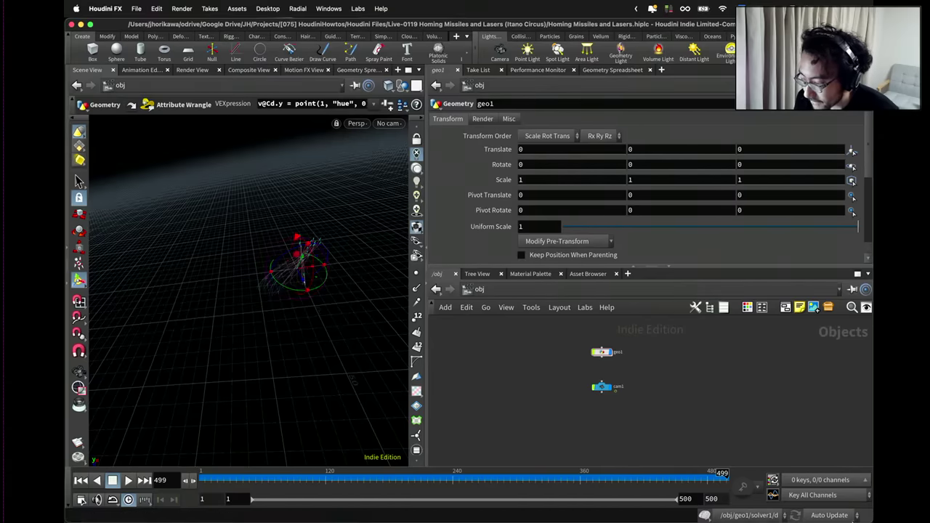
key(ctrl+Up)
In Blender, widen the node editor and Outliner and collapse the geo1 and Light hierarchies.
click(377, 378)
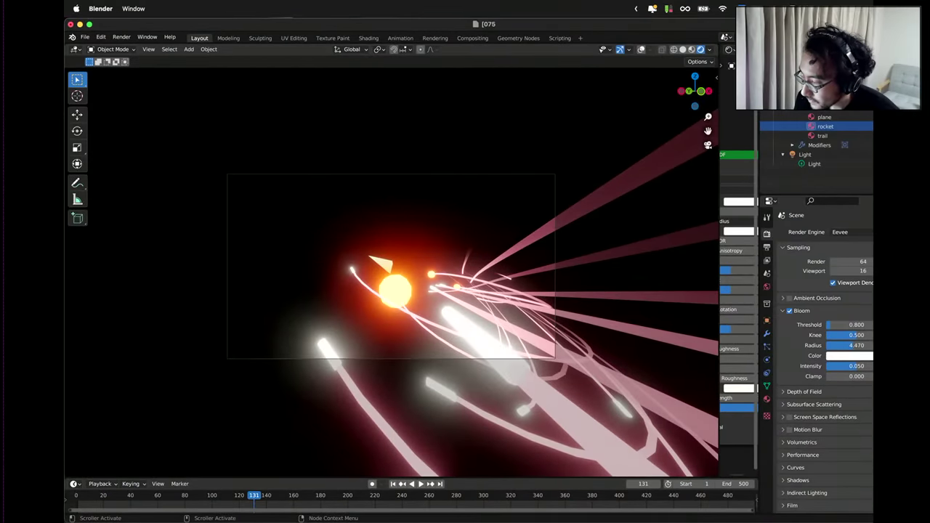
drag(720, 103, 557, 106)
drag(753, 114, 620, 122)
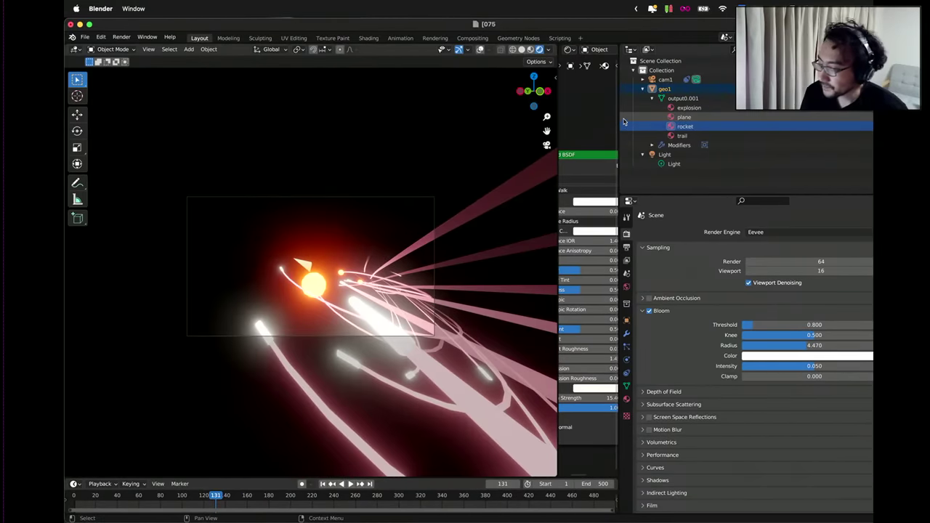
click(658, 88)
click(642, 89)
click(642, 97)
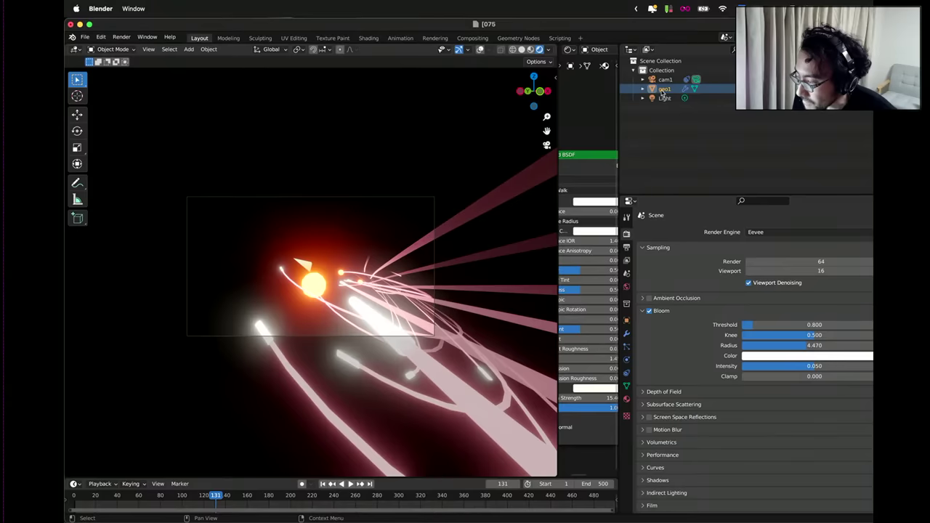
click(664, 79)
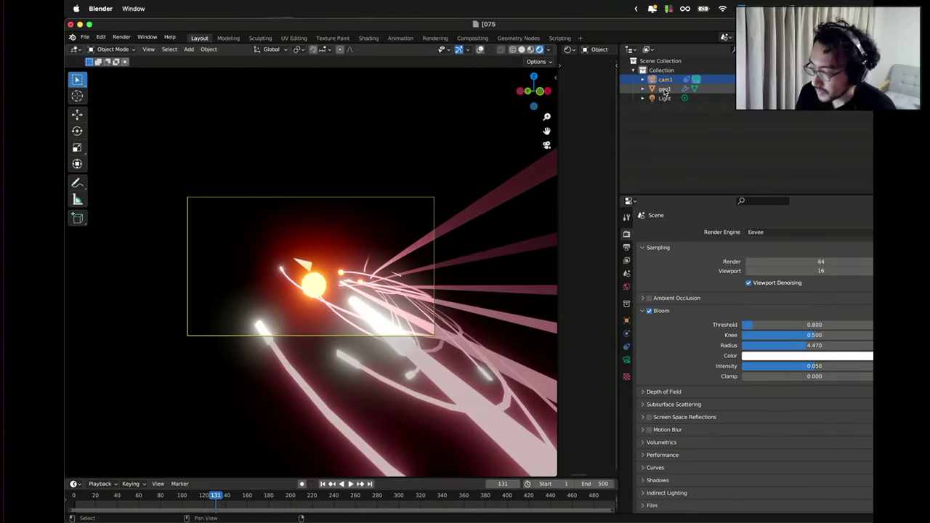
right_click(664, 91)
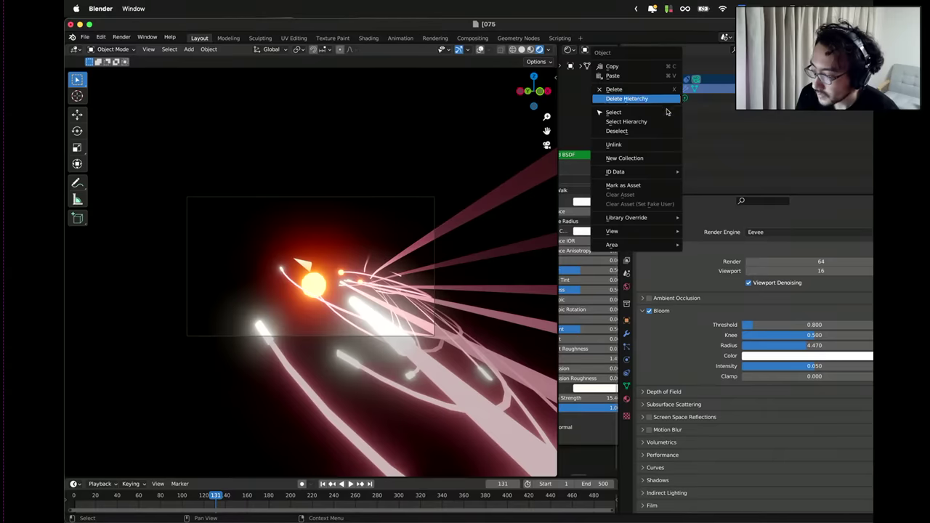
mouse_move(654, 172)
key(Escape)
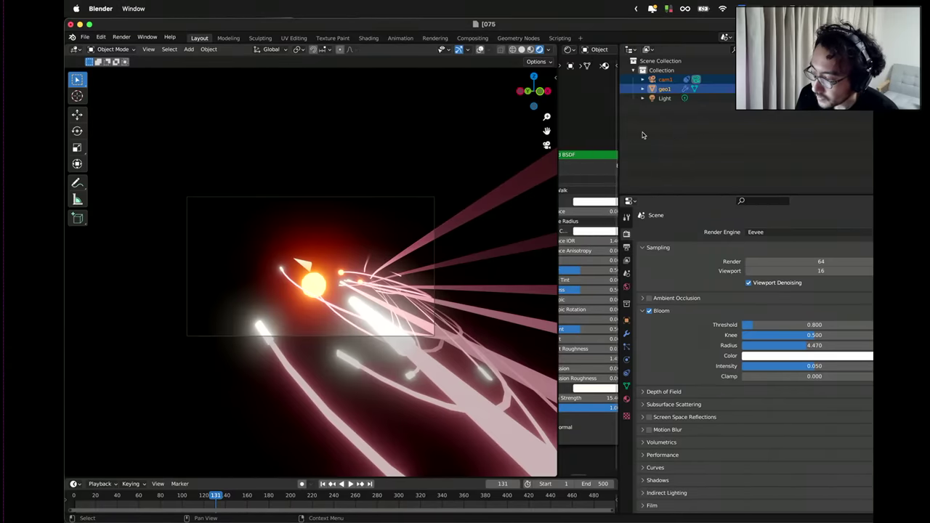
Import output.abc as an Alembic file.
click(85, 37)
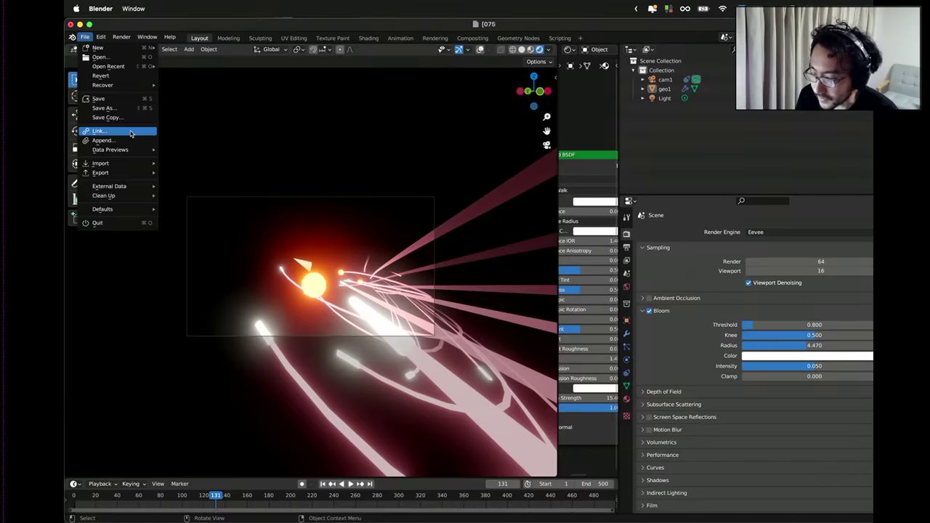
mouse_move(144, 166)
click(190, 172)
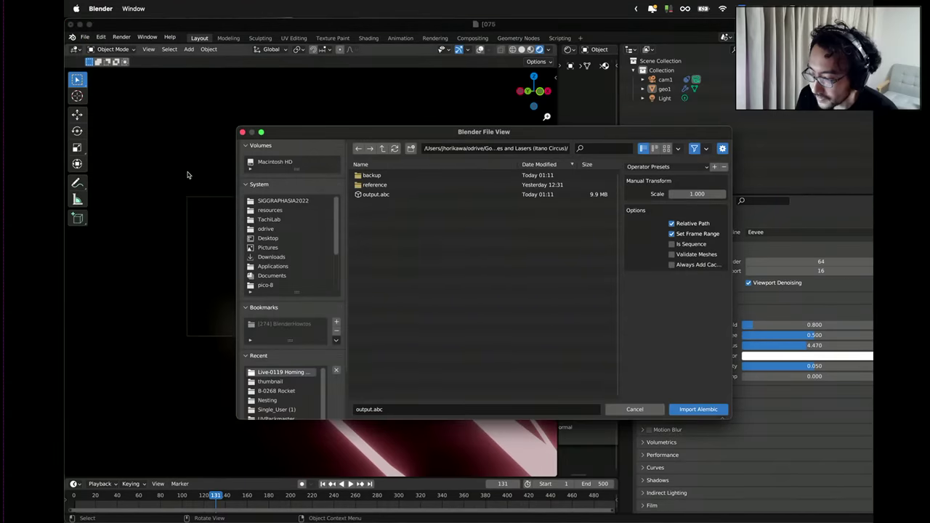
click(366, 197)
double_click(366, 194)
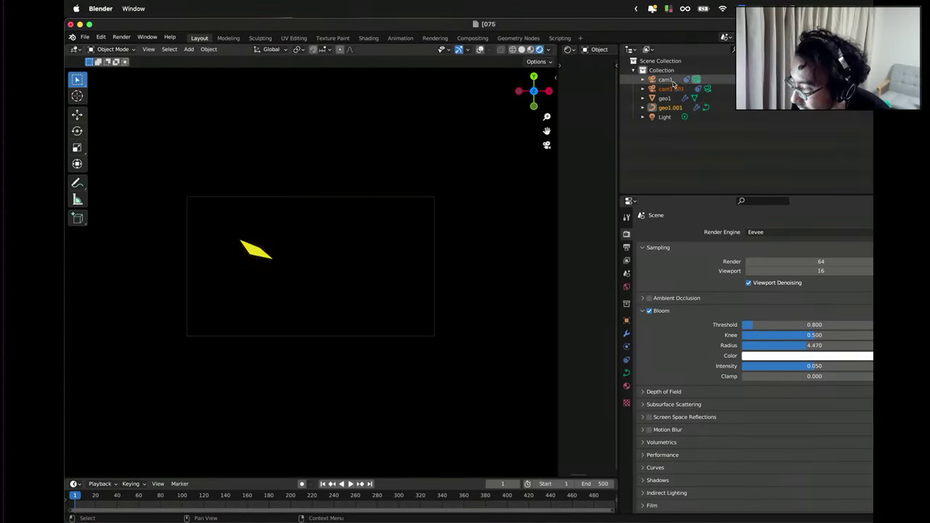
Delete the old cam1 and geo1, then expand geo1.001 and select its copy_hue_sat.
click(673, 81)
click(671, 98)
right_click(671, 99)
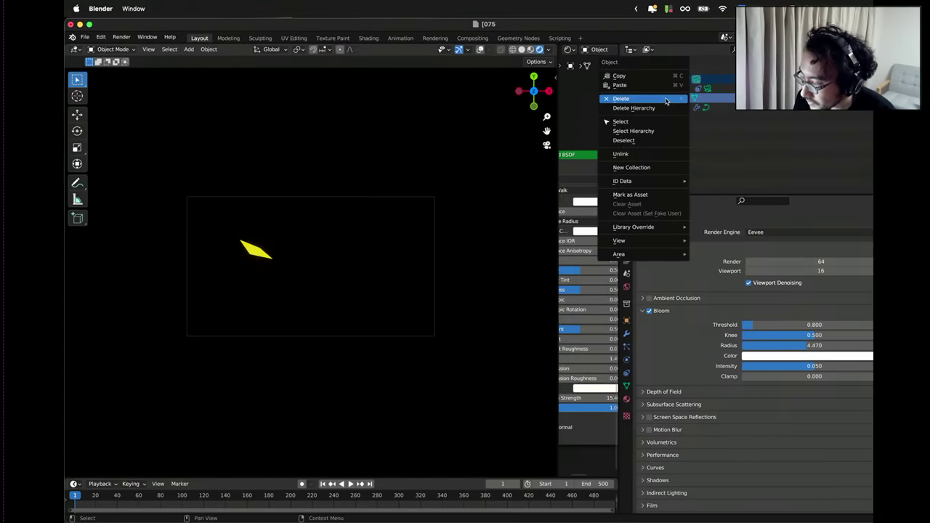
click(667, 99)
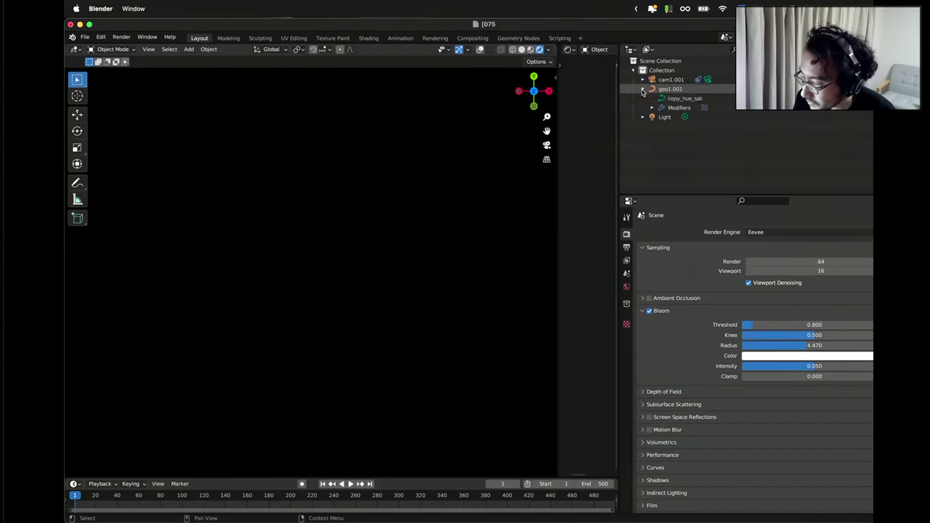
click(643, 89)
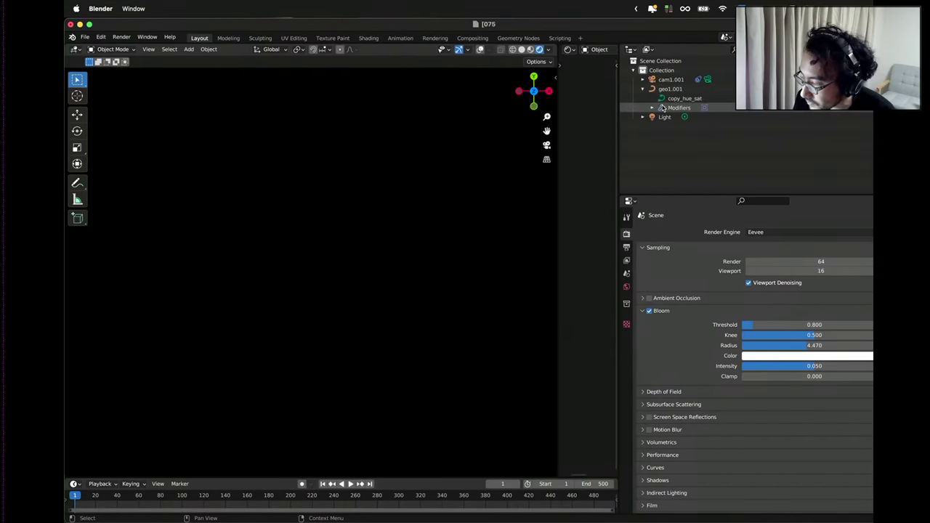
click(669, 99)
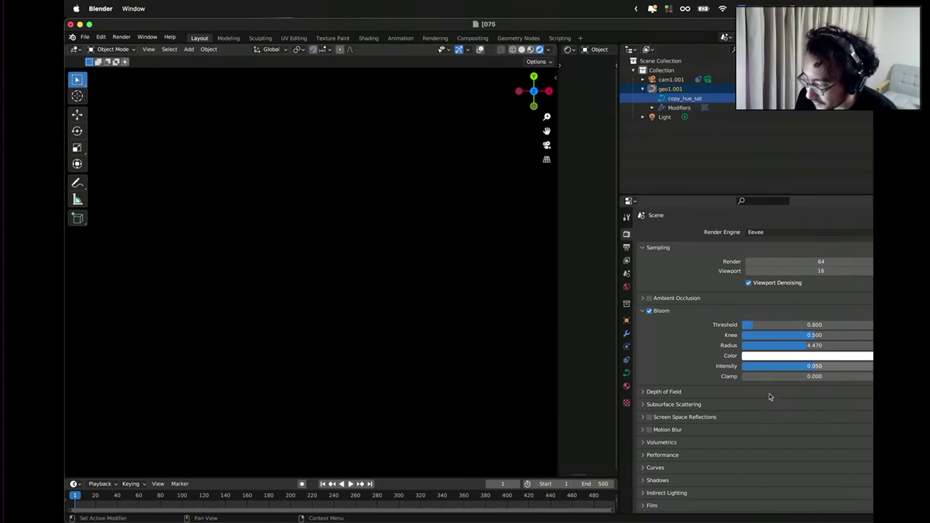
key(ctrl+Up)
In Houdini, dive into geo1, flag output0, and scrub the trails from frame 1 to about 262.
click(547, 204)
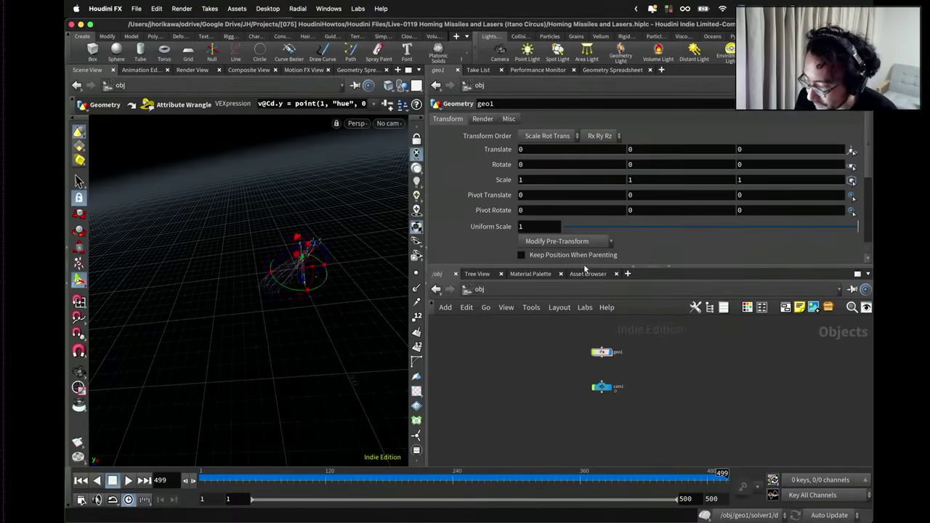
click(600, 351)
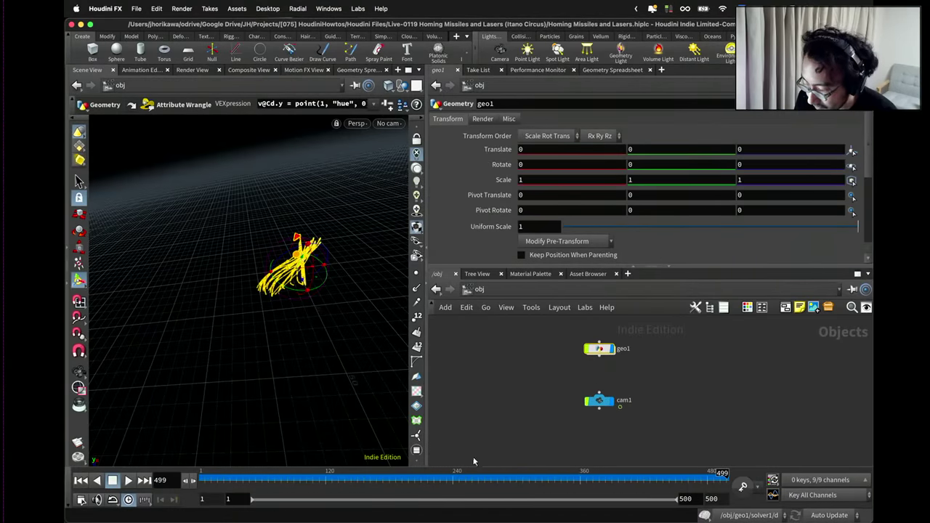
drag(349, 481, 206, 480)
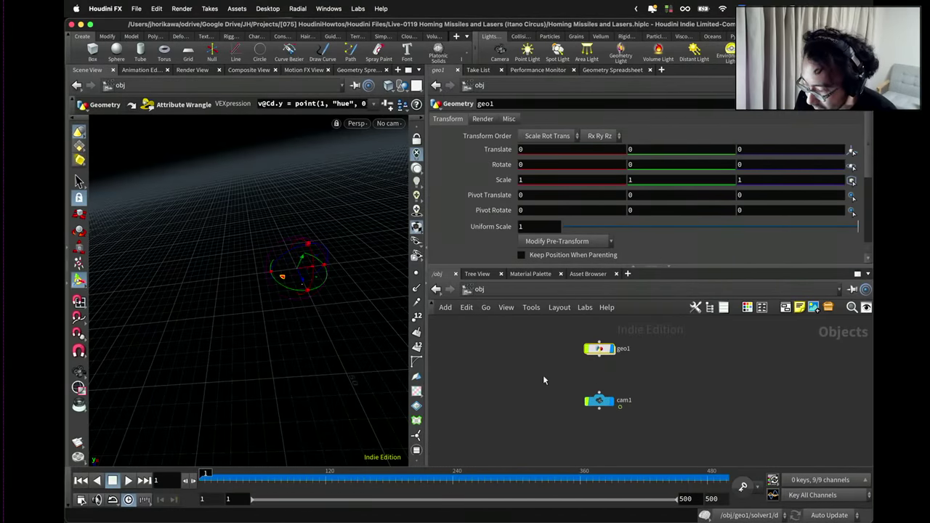
key(i)
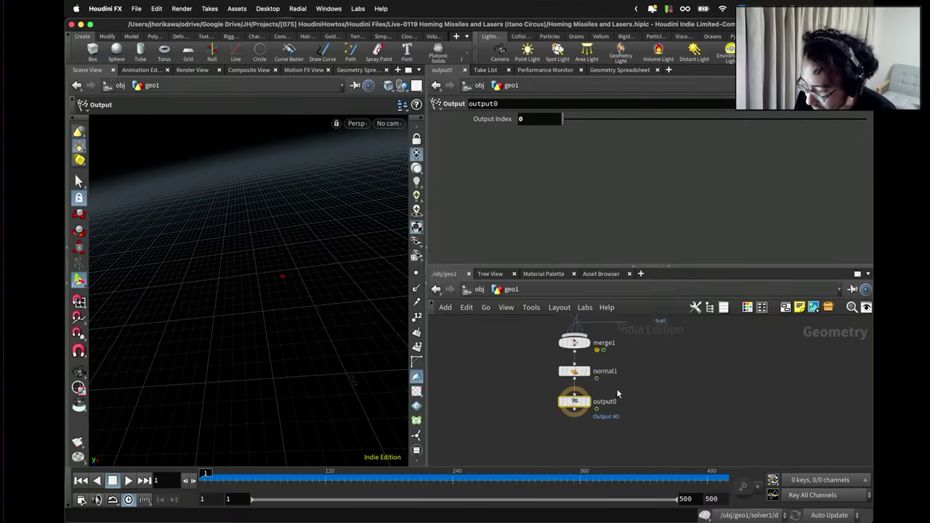
click(591, 423)
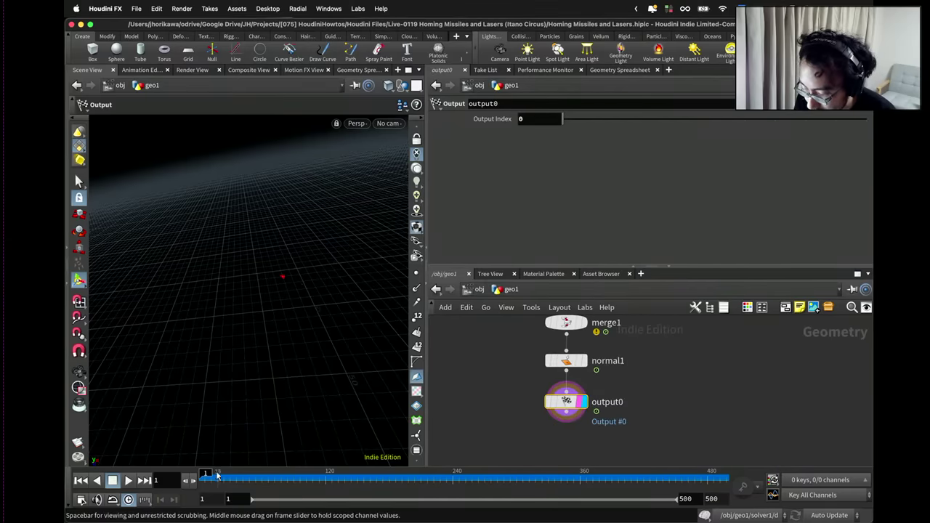
drag(217, 475, 477, 468)
In Blender, collapse geo1.001 and select cam1.001 and geo1.001.
key(ctrl+Up)
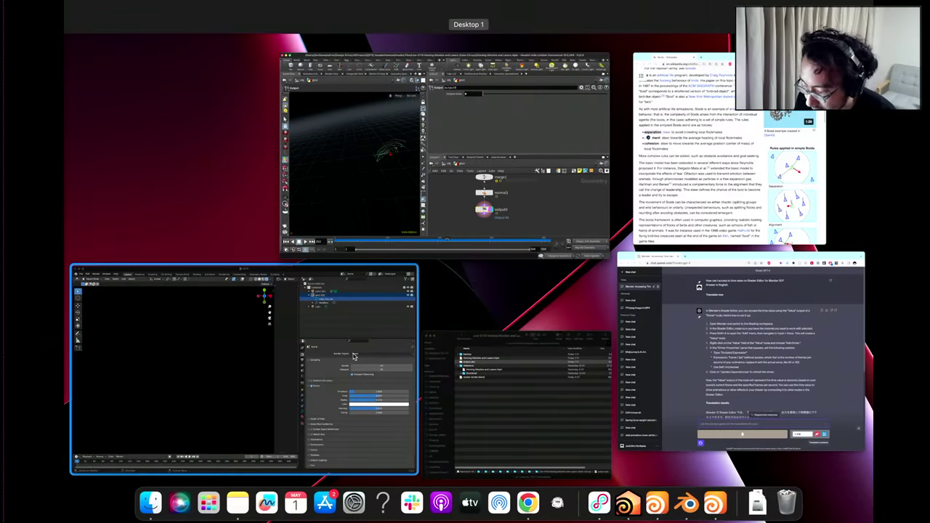
click(378, 349)
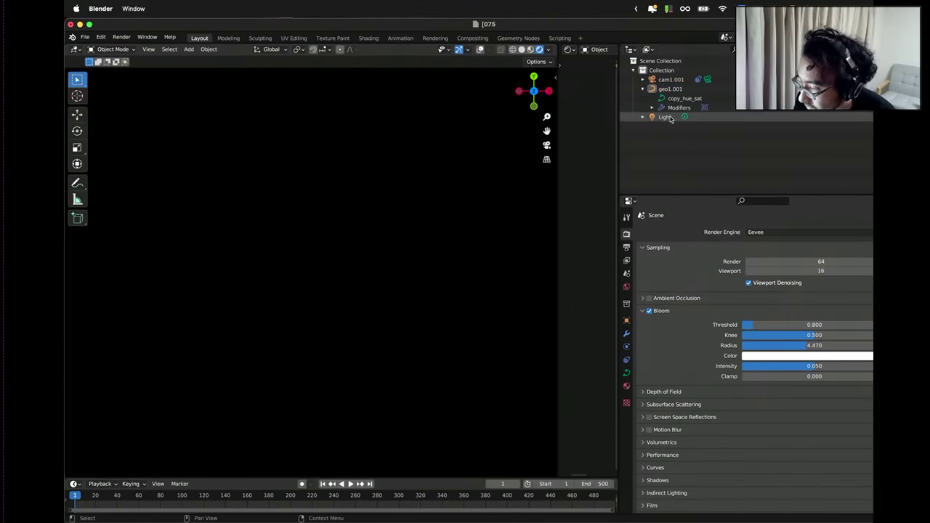
click(642, 89)
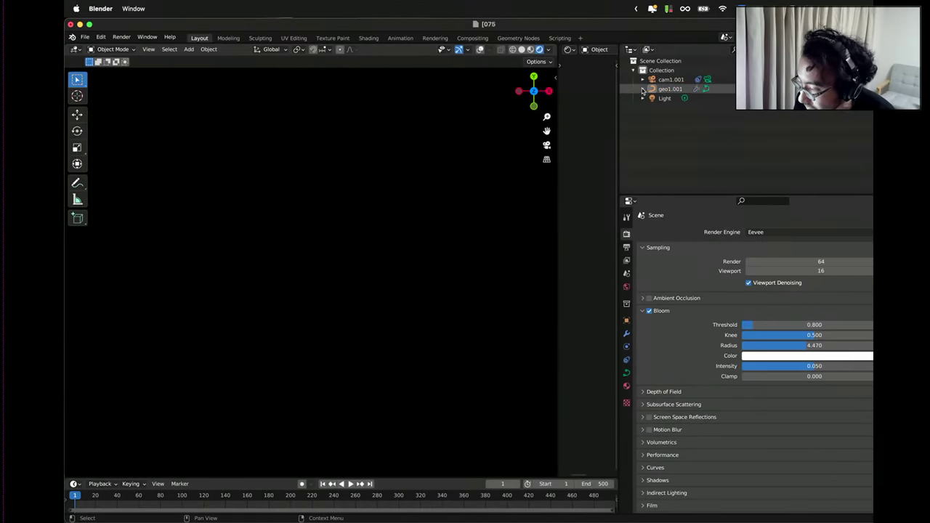
click(667, 80)
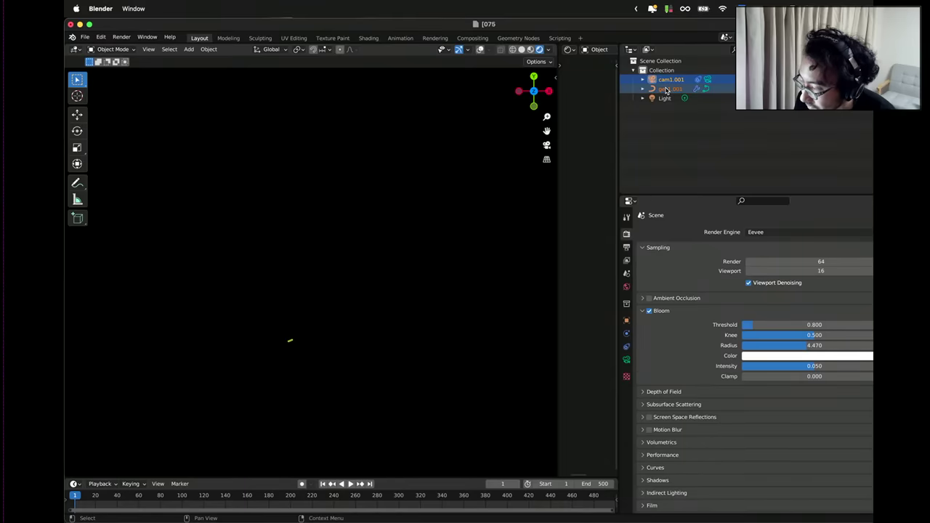
click(667, 89)
key(super+Tab)
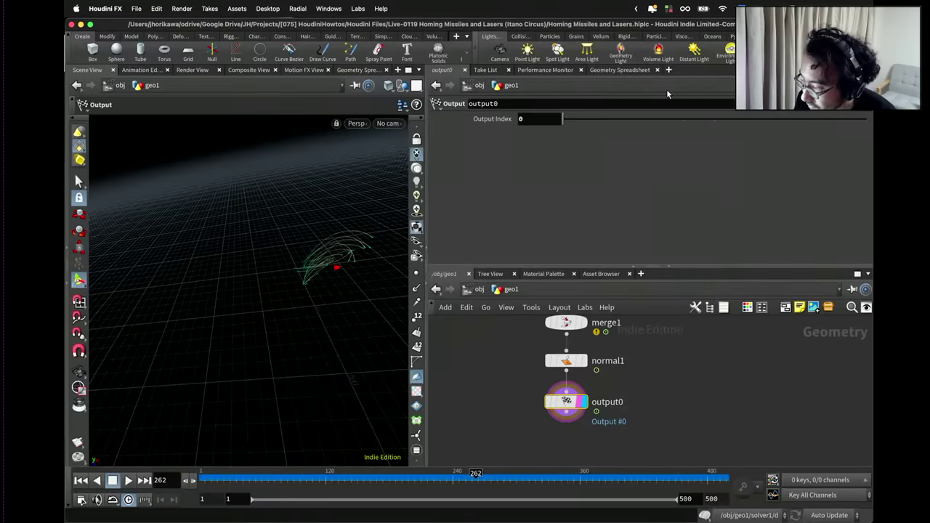
key(ctrl+Up)
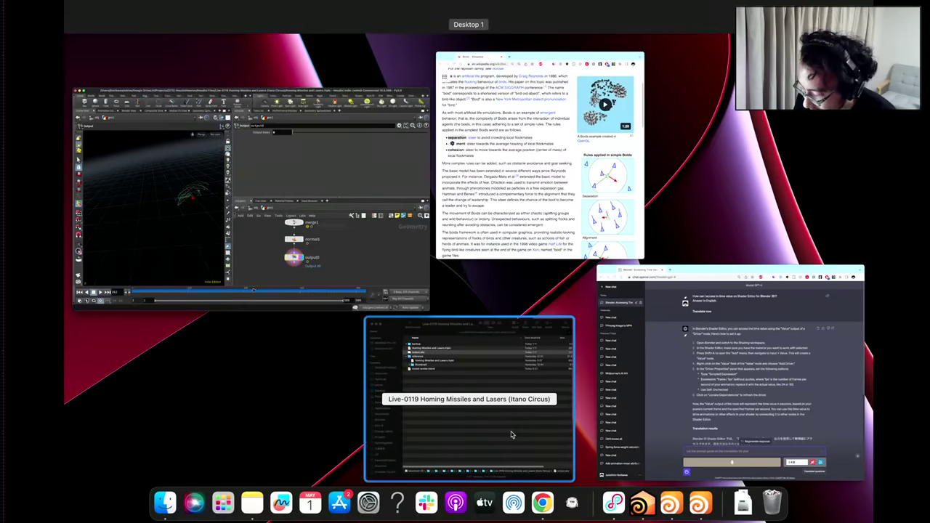
Open rocket render.blend from the project folder, dismissing the crash report.
click(510, 434)
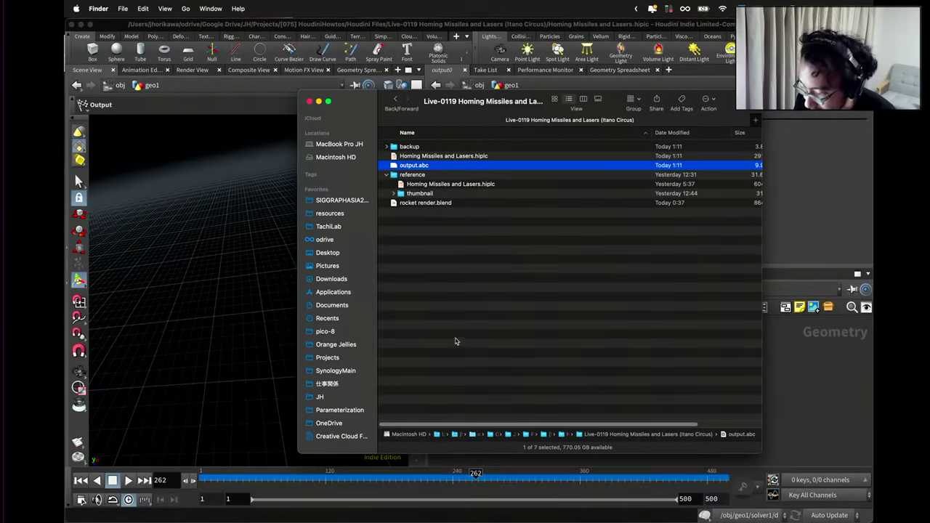
double_click(428, 203)
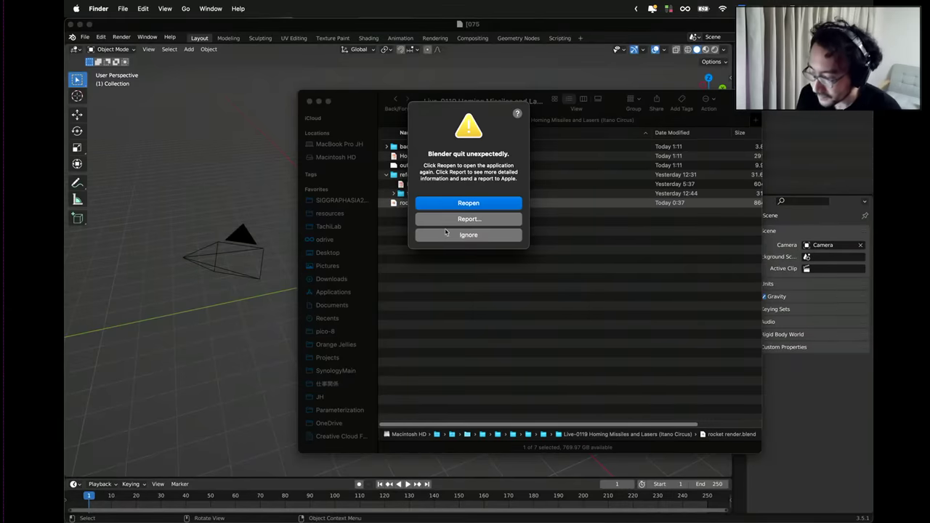
click(445, 233)
click(808, 126)
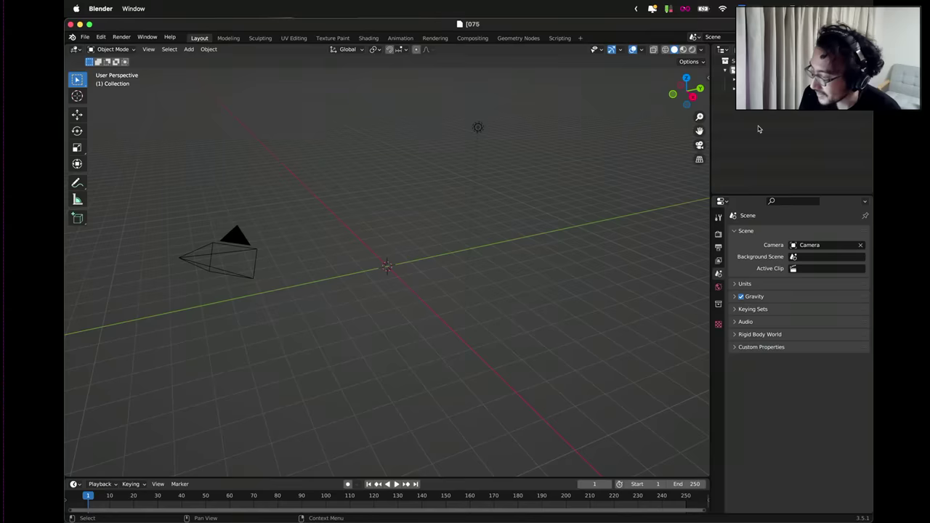
Delete the default camera and import output.abc as Alembic.
click(726, 88)
right_click(730, 80)
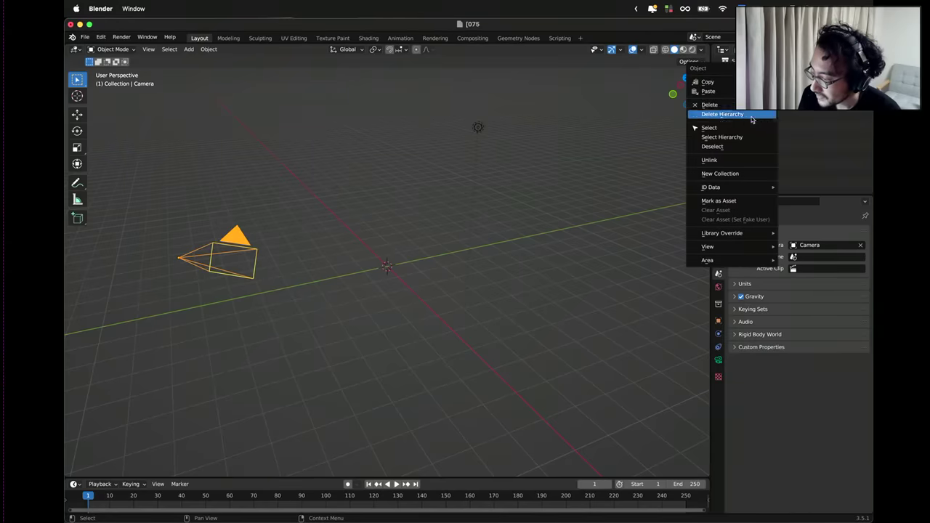
click(751, 118)
click(84, 37)
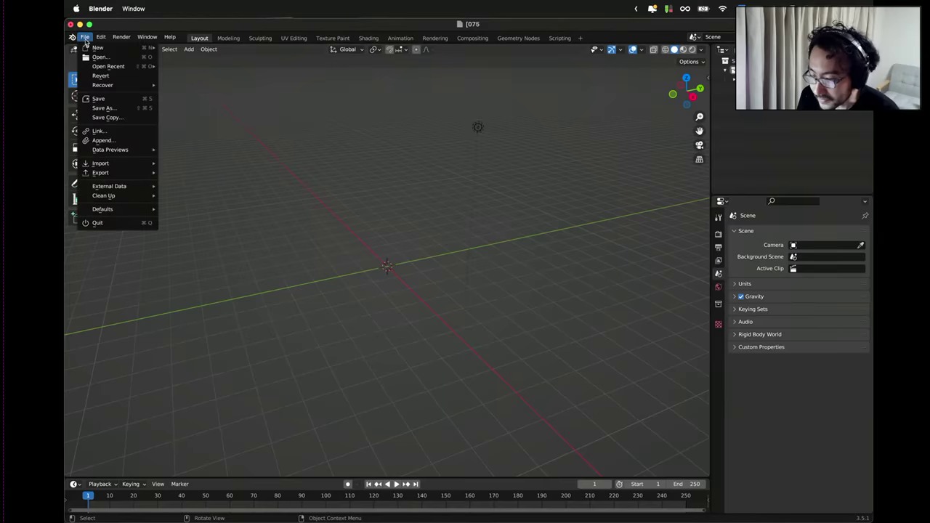
mouse_move(115, 164)
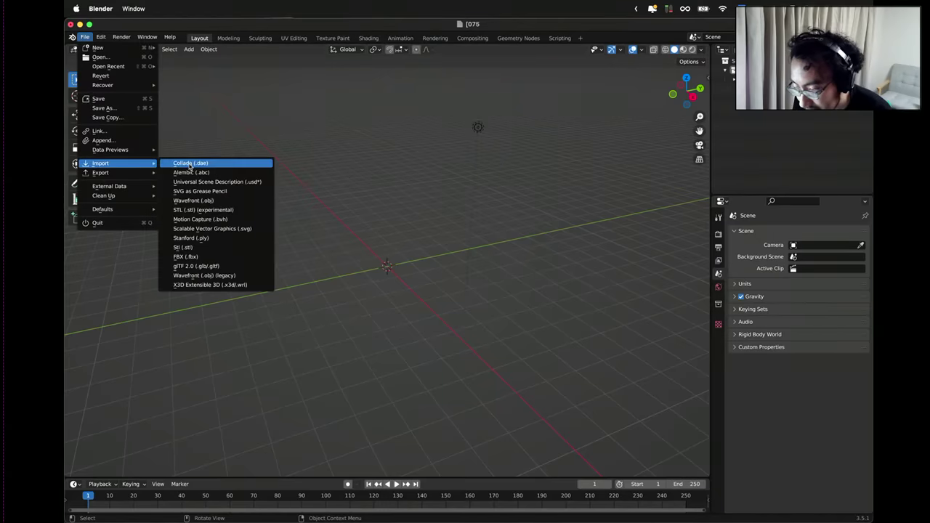
click(192, 172)
double_click(360, 192)
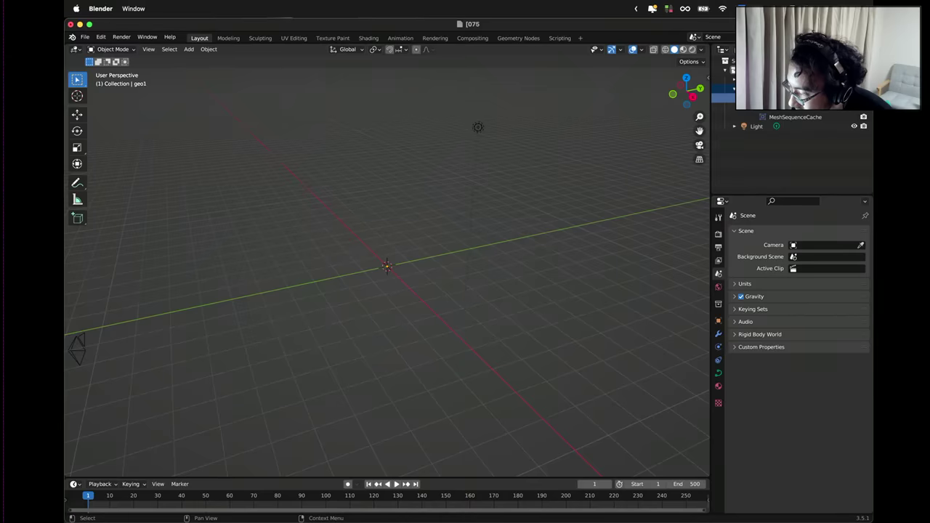
key(ctrl+Up)
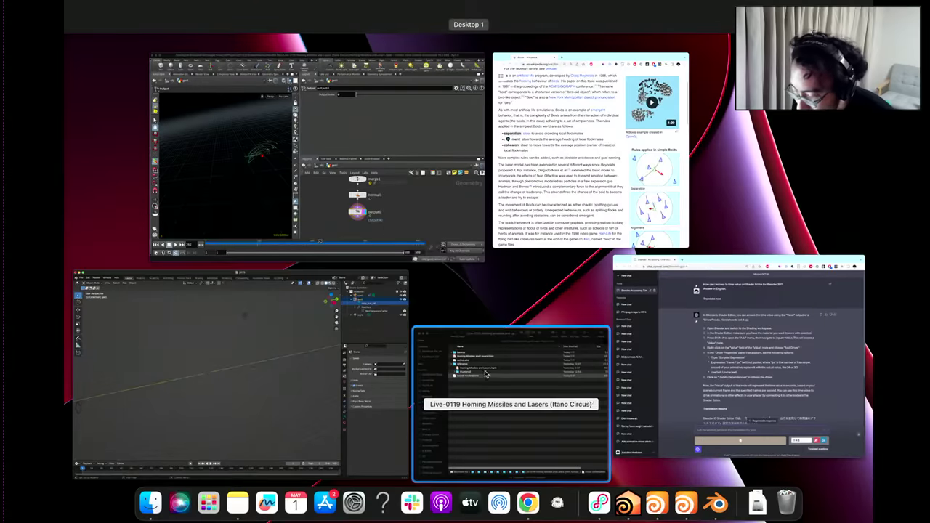
Survey the geo1 network in Houdini, moving groupdelete1 up toward merge4.
click(420, 257)
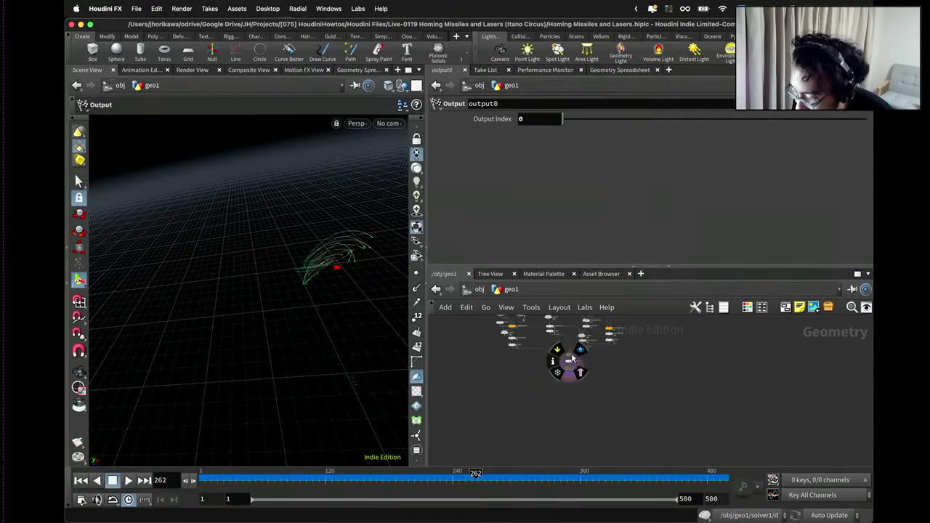
scroll(590, 356, down, 5)
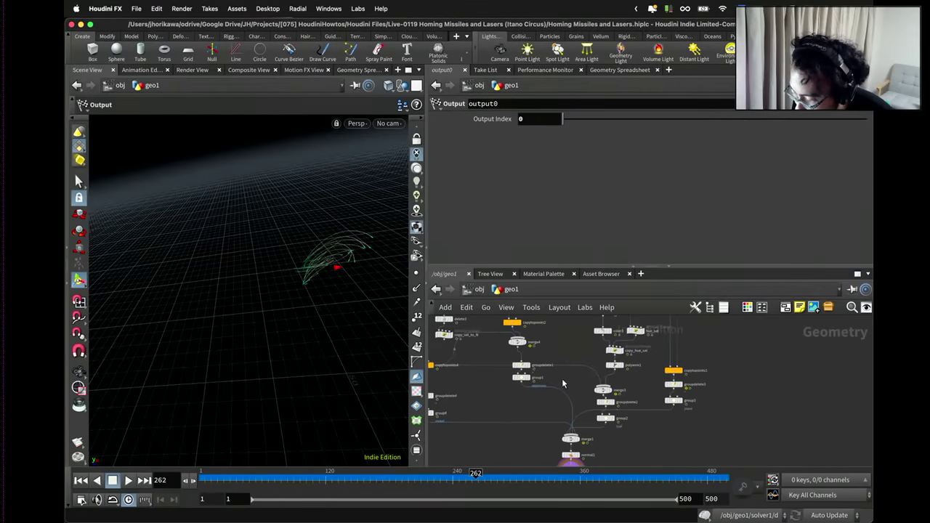
scroll(625, 367, up, 5)
scroll(596, 385, down, 3)
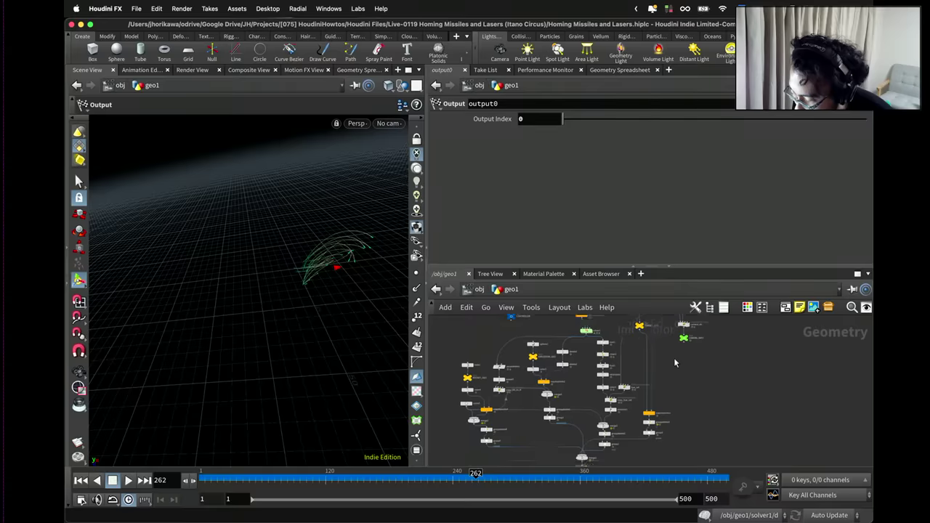
scroll(573, 398, up, 3)
scroll(574, 402, down, 4)
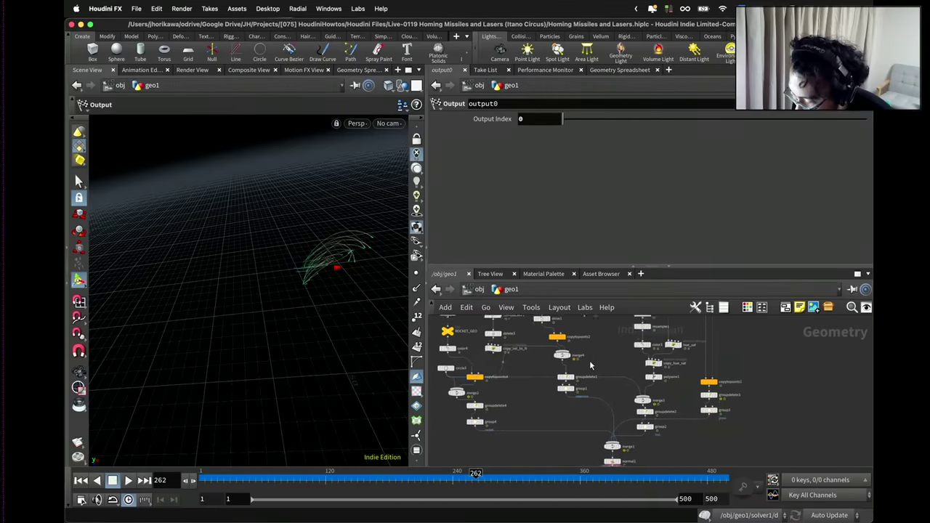
scroll(585, 411, up, 5)
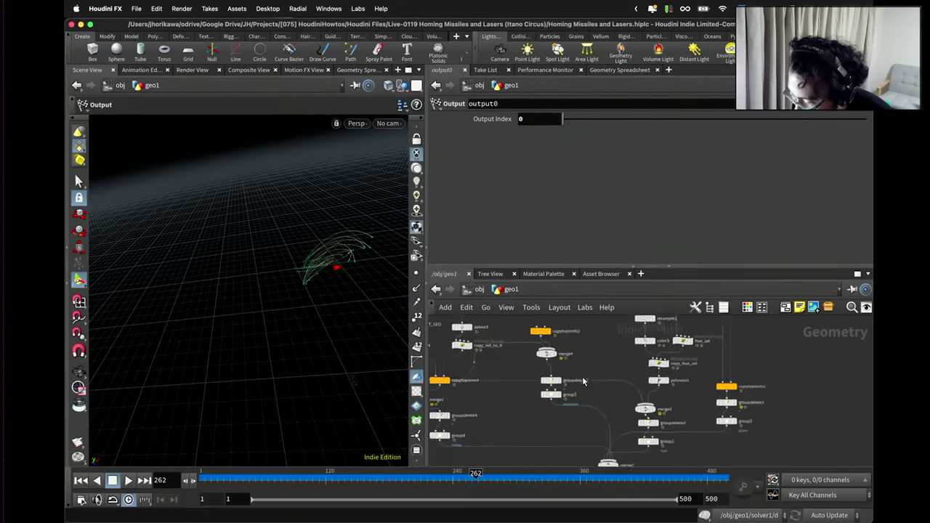
drag(561, 385, 555, 372)
scroll(472, 429, down, 3)
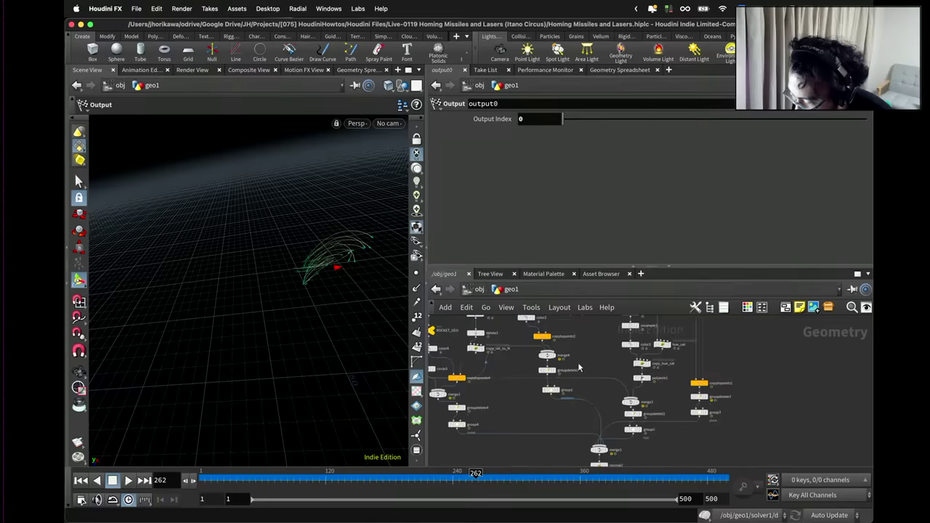
scroll(683, 352, up, 10)
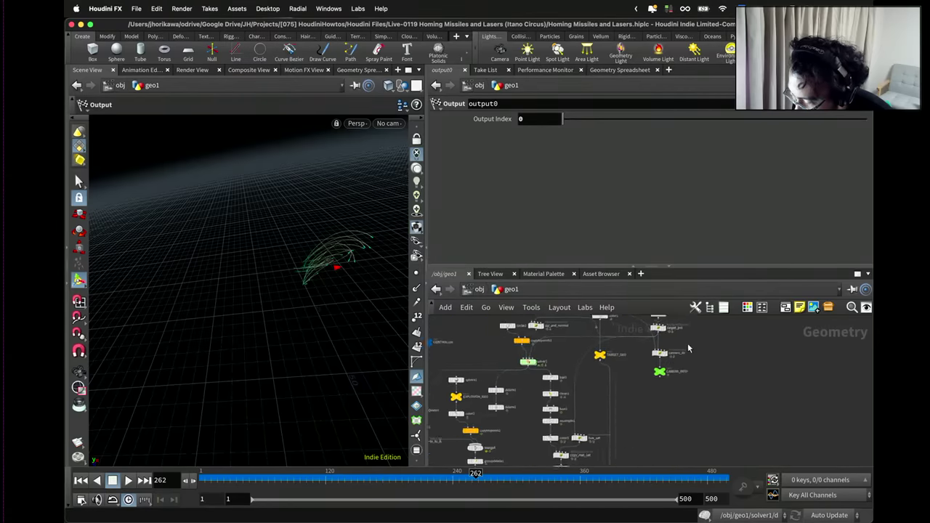
scroll(683, 352, up, 5)
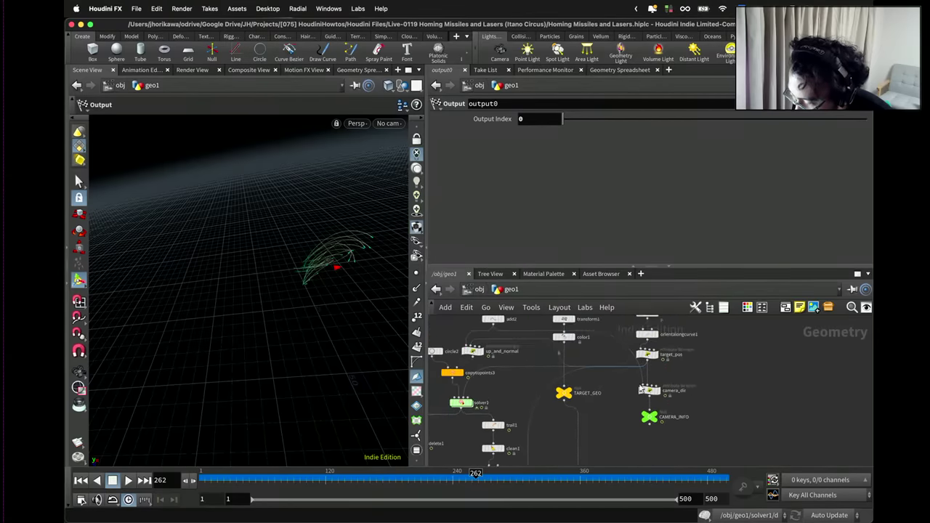
scroll(559, 407, down, 4)
scroll(558, 383, down, 5)
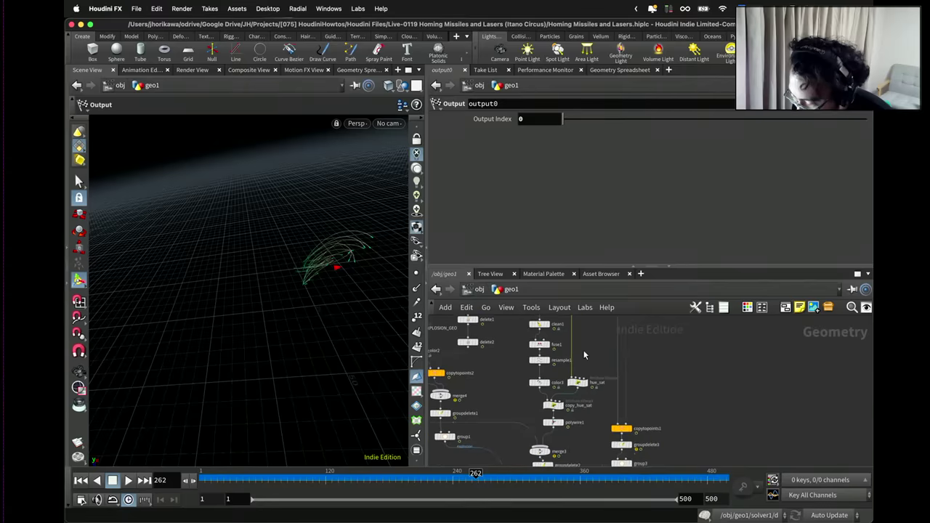
scroll(589, 401, down, 2)
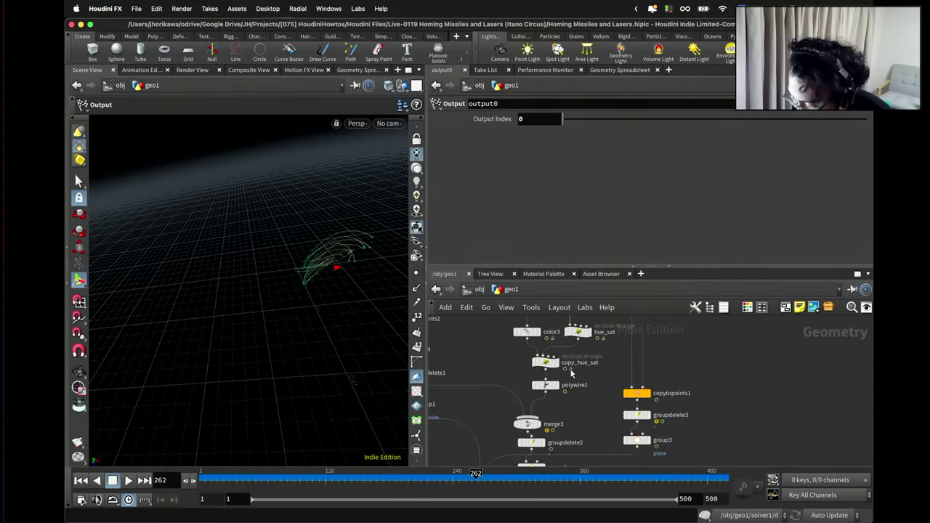
Inspect the copy_hue_sat wrangle's code, then select output0.
click(546, 363)
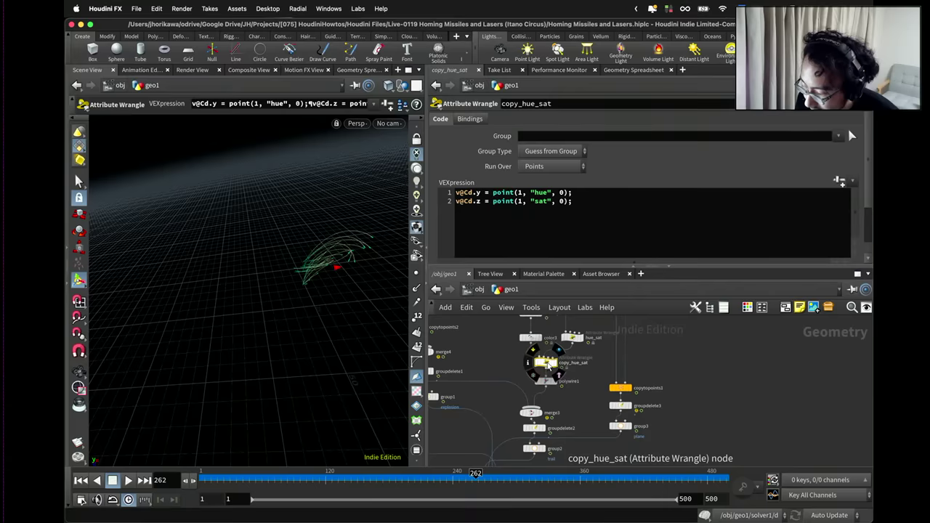
scroll(546, 364, down, 2)
scroll(547, 365, up, 2)
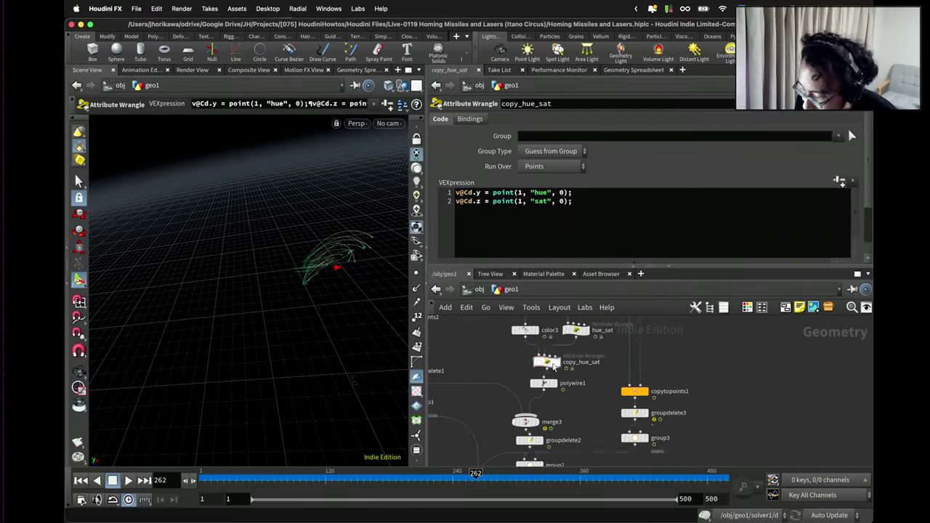
scroll(519, 436, down, 4)
click(521, 426)
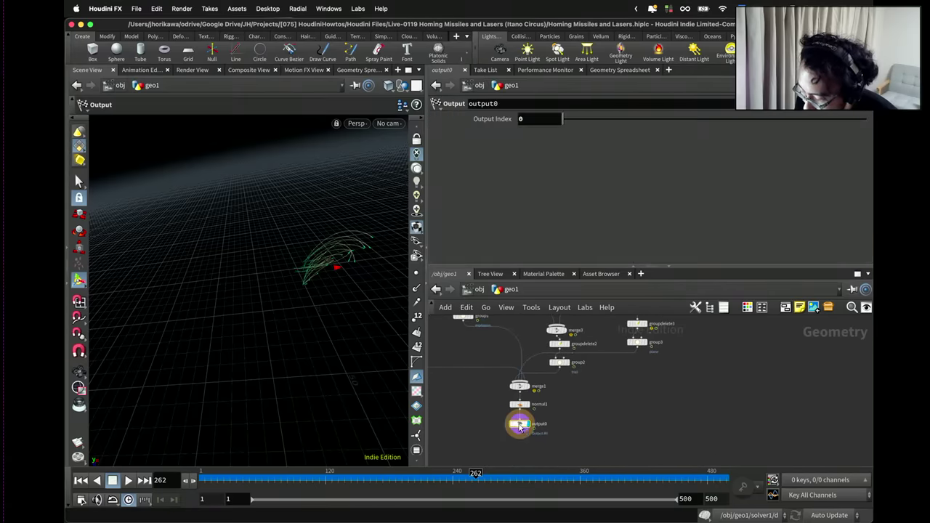
Rewind to frame 1, check solver1 and output0 inside geo1, and return to /obj.
click(479, 289)
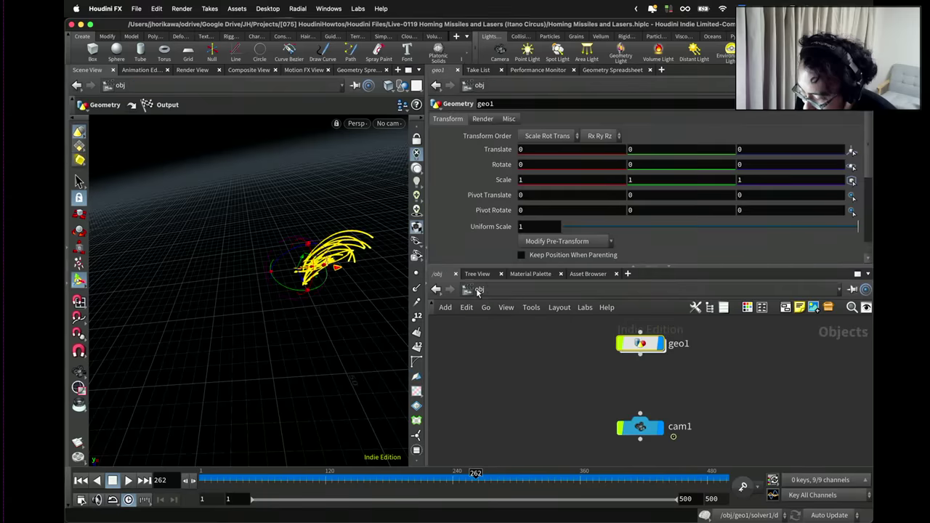
click(81, 480)
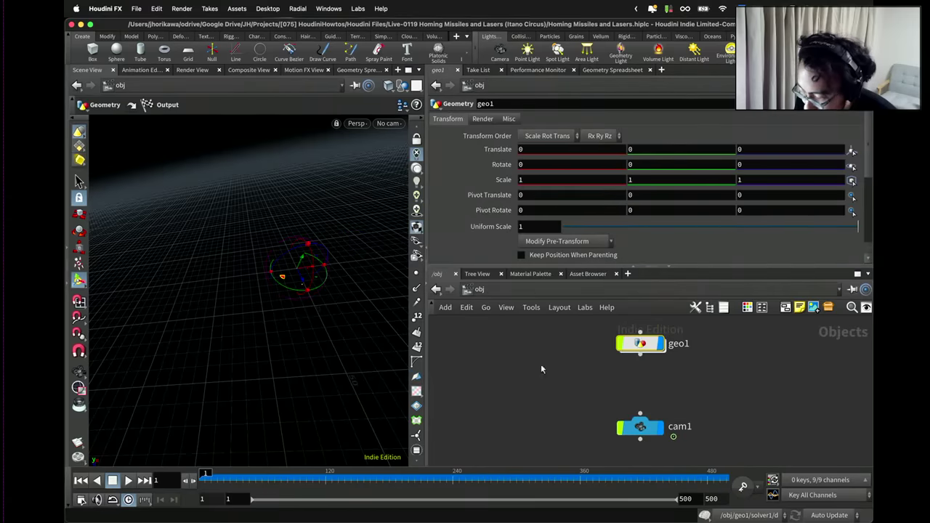
double_click(643, 345)
scroll(523, 377, up, 5)
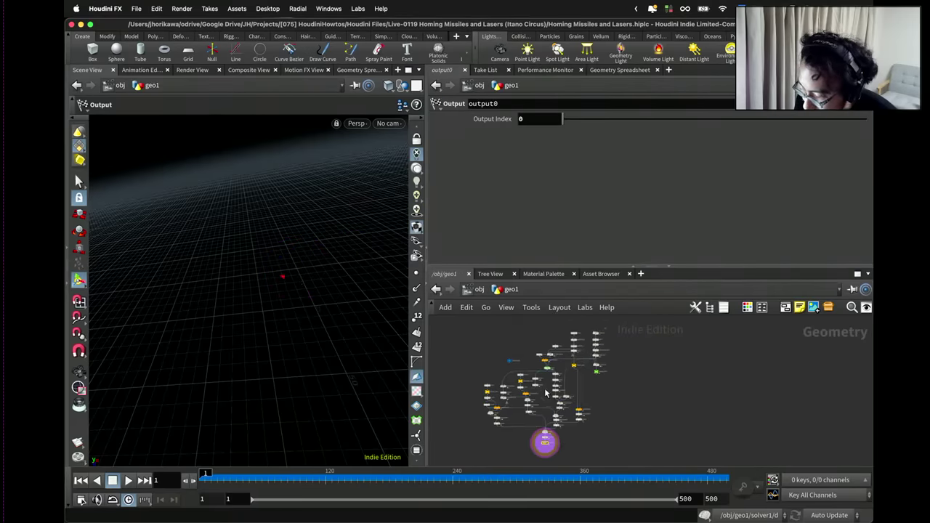
click(523, 377)
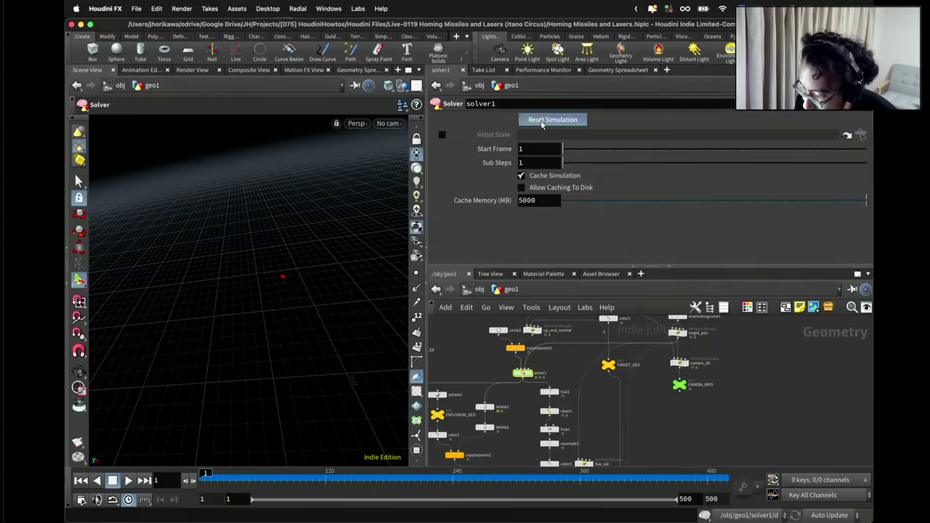
scroll(537, 423, down, 5)
scroll(538, 423, up, 5)
click(529, 406)
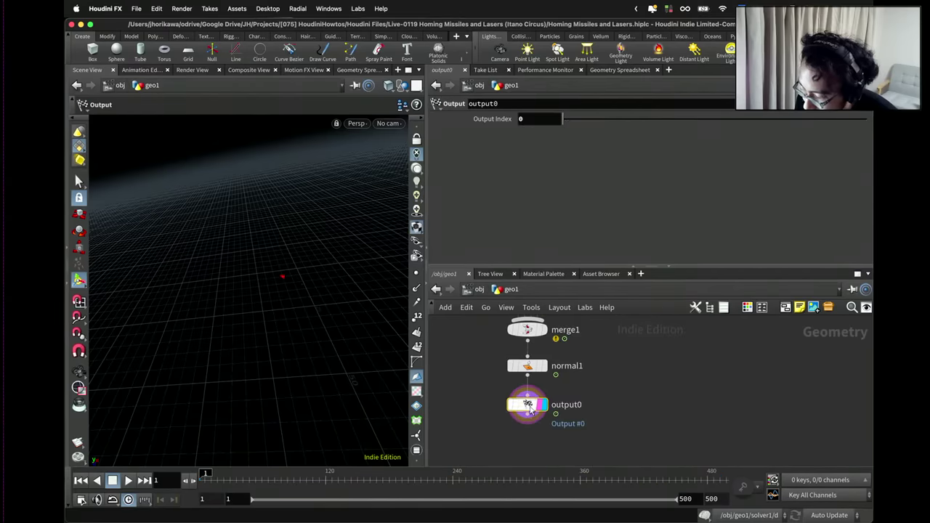
click(478, 290)
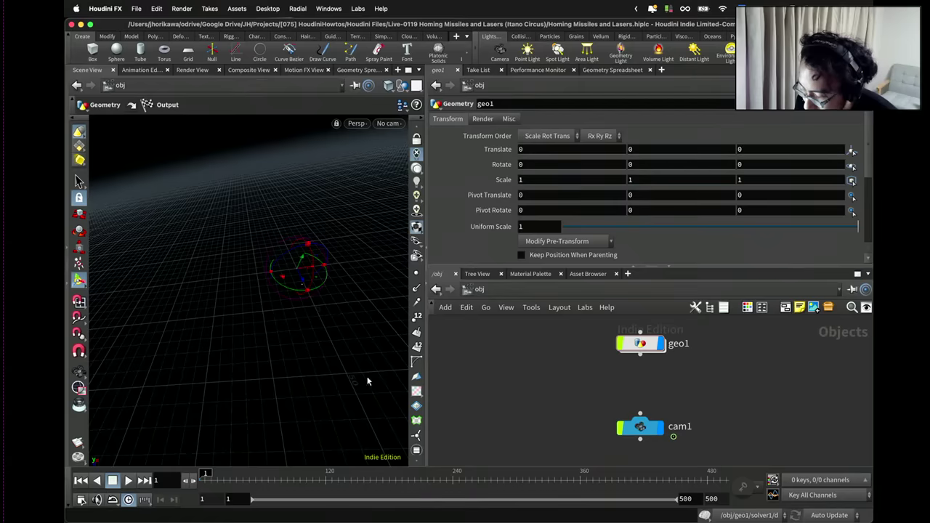
click(136, 8)
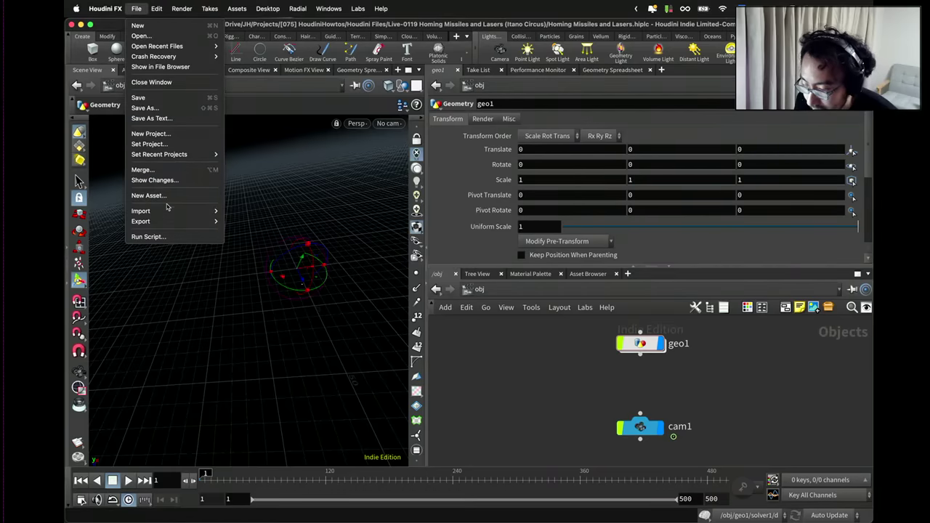
Run File > Export > Alembic with $HIP/output.abc and the 1–500 frame range.
mouse_move(175, 222)
click(258, 225)
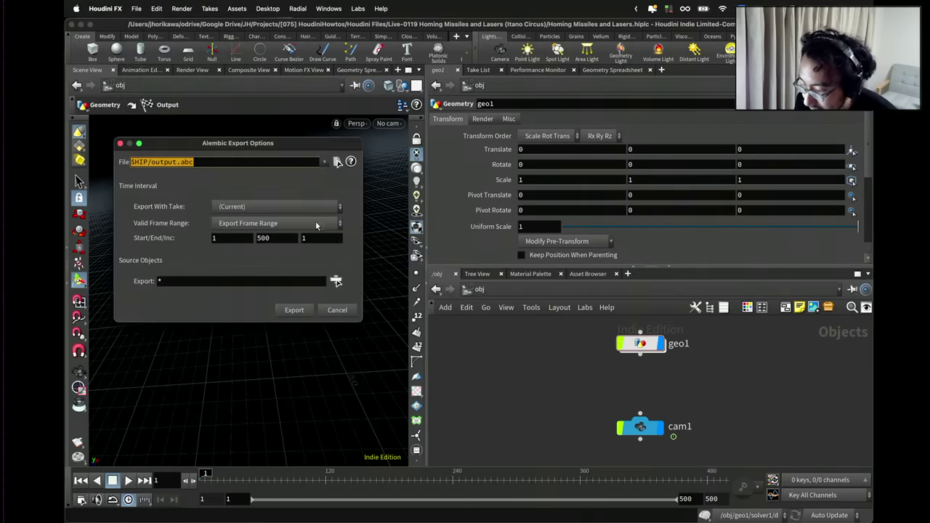
click(294, 311)
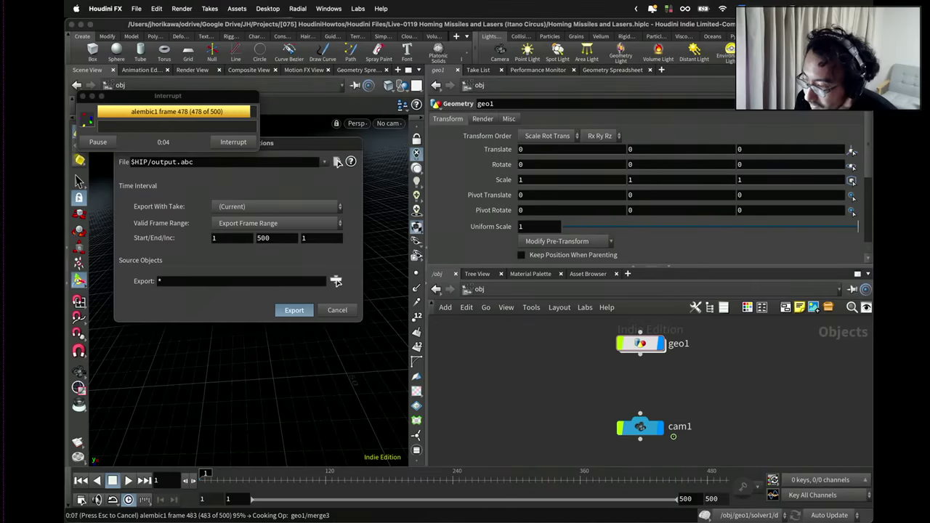
Bring Blender forward and revert to the last saved session, discarding current changes.
key(ctrl+Up)
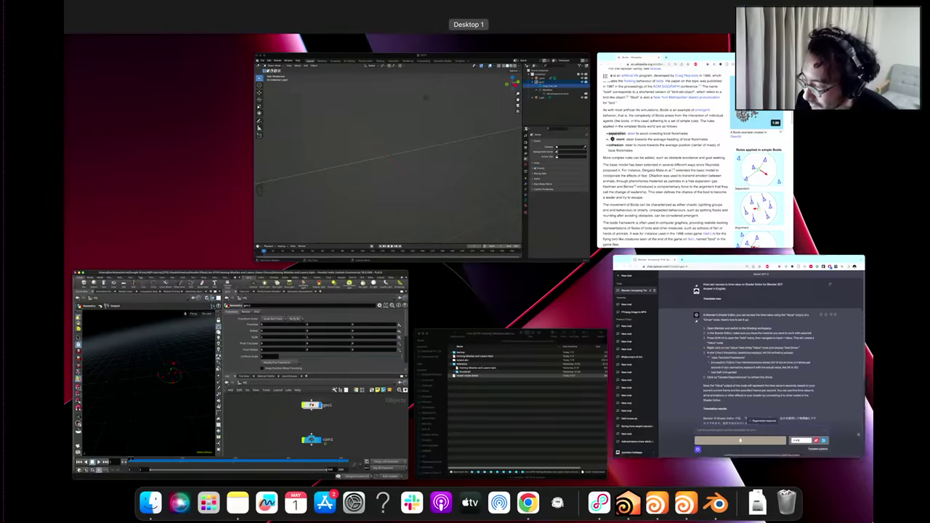
click(305, 97)
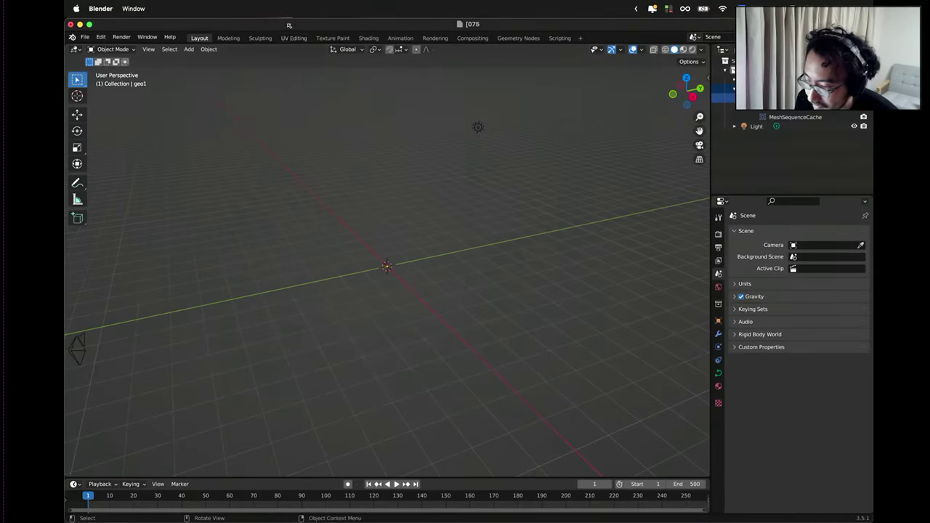
drag(289, 25, 394, 90)
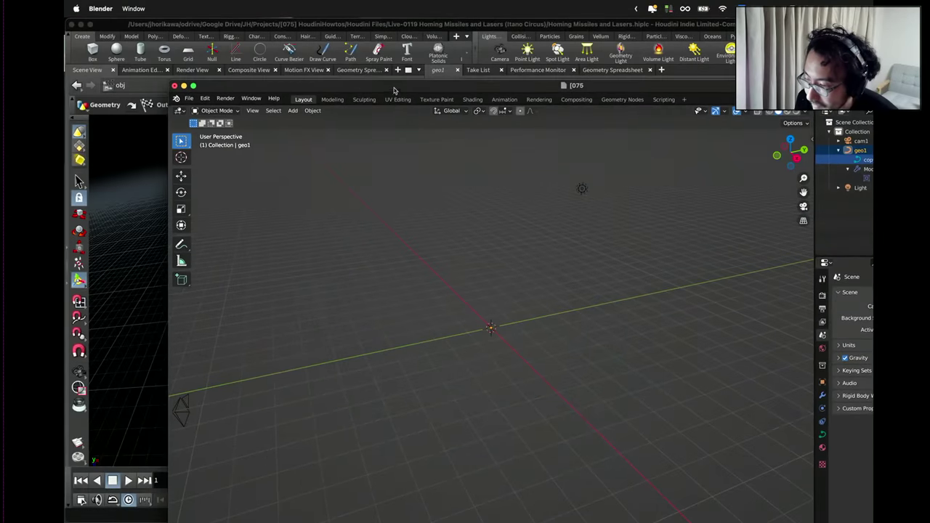
click(190, 98)
mouse_move(227, 259)
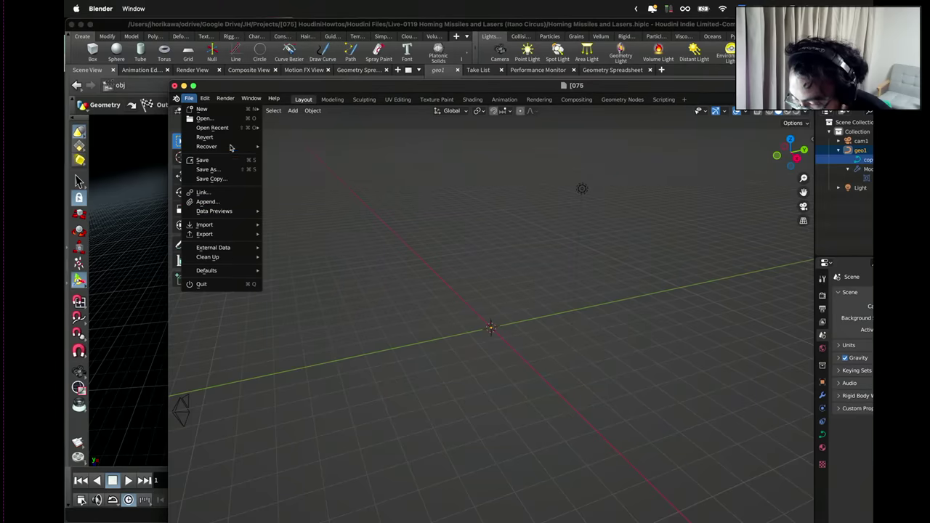
mouse_move(231, 147)
click(280, 148)
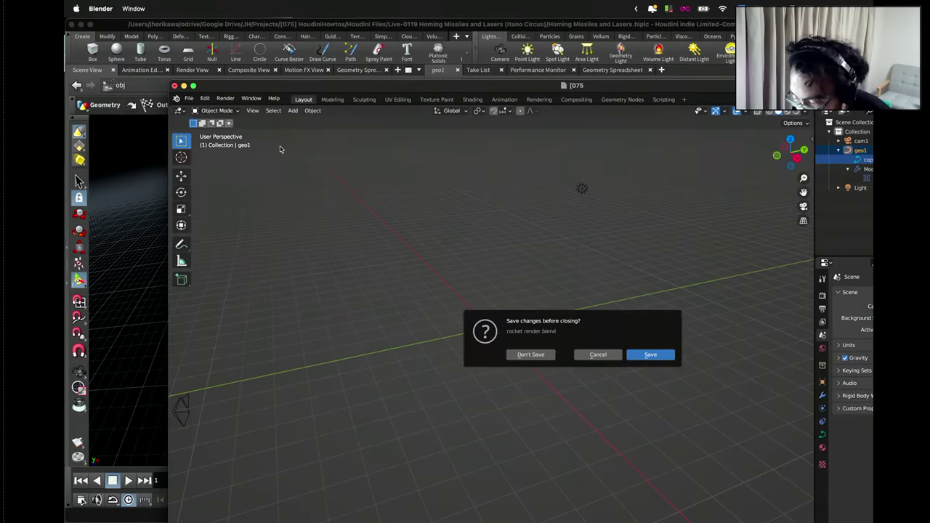
click(517, 355)
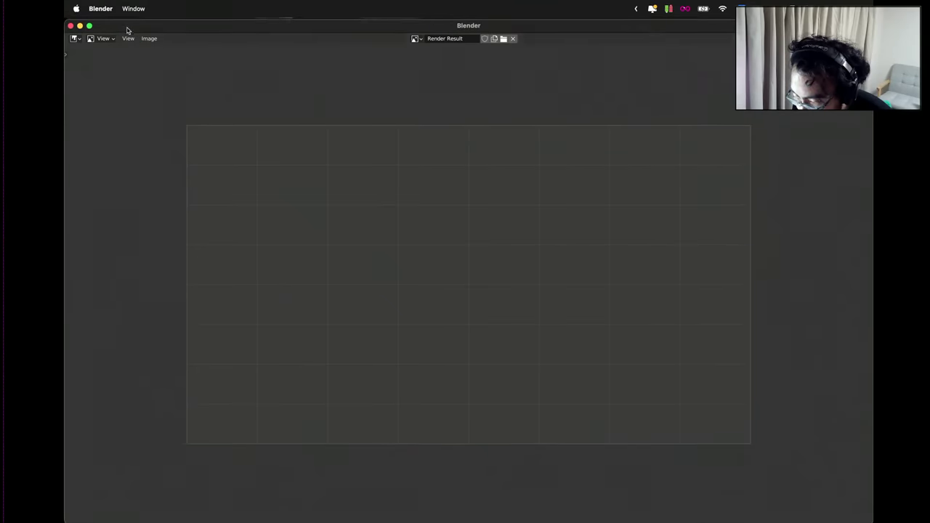
Maximize the Render Result window, widen Properties to show the Tool tab, and return to Layout.
drag(128, 26, 173, 326)
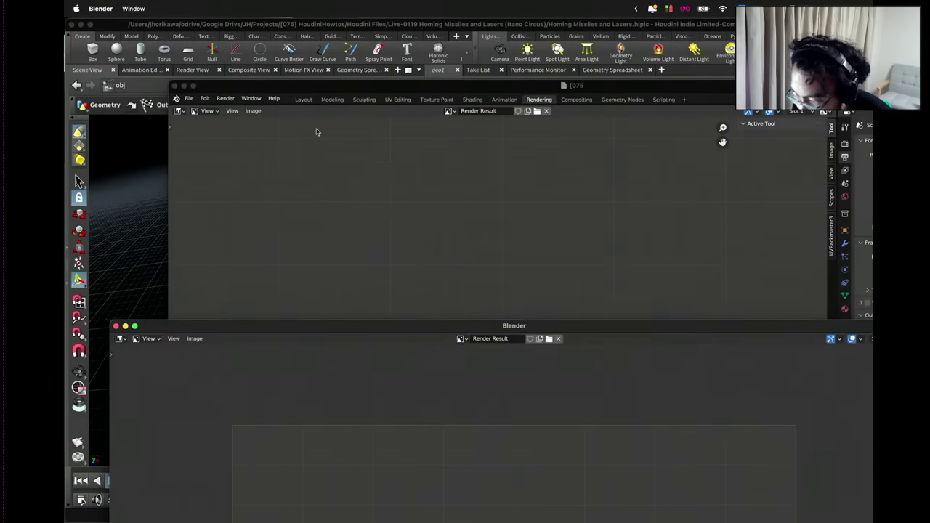
double_click(353, 88)
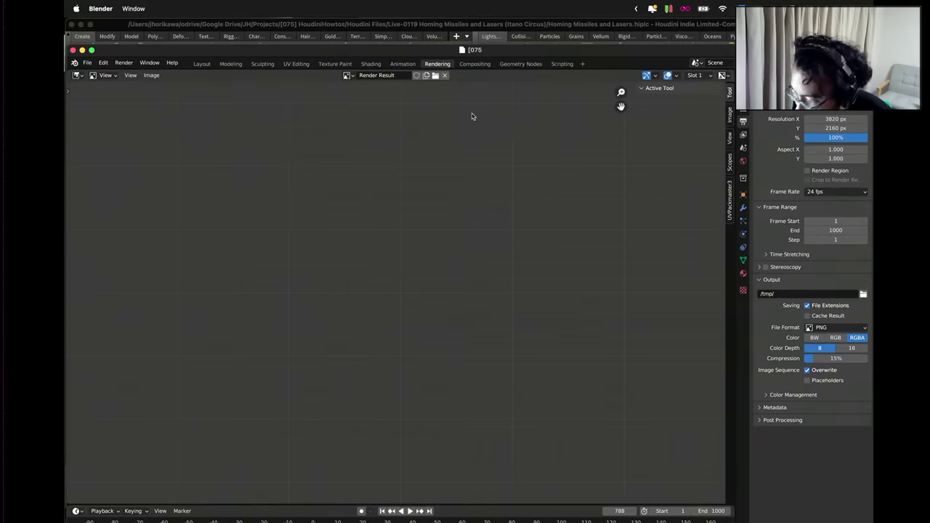
drag(733, 92, 667, 96)
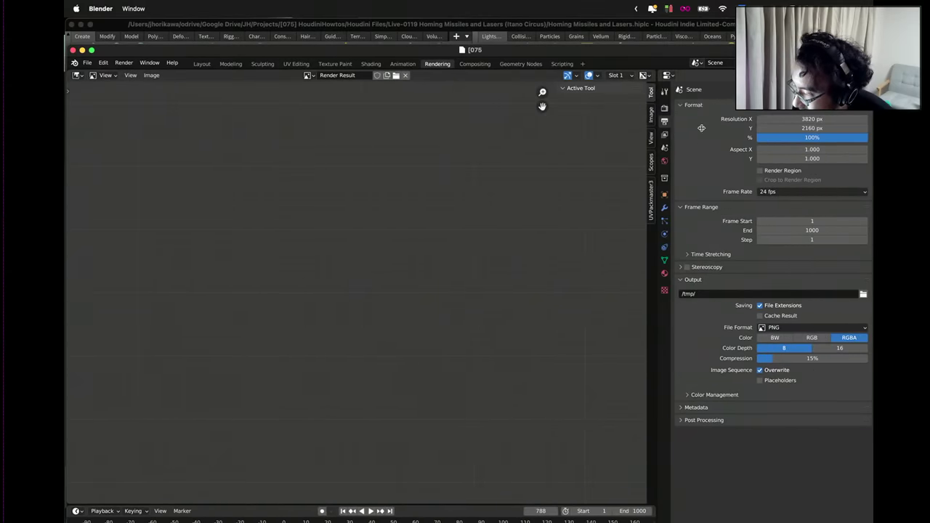
click(665, 93)
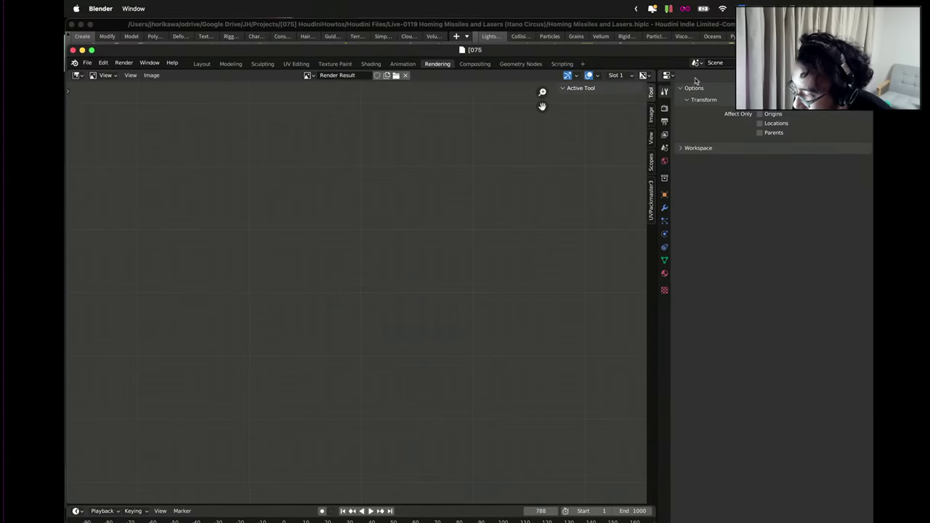
click(202, 64)
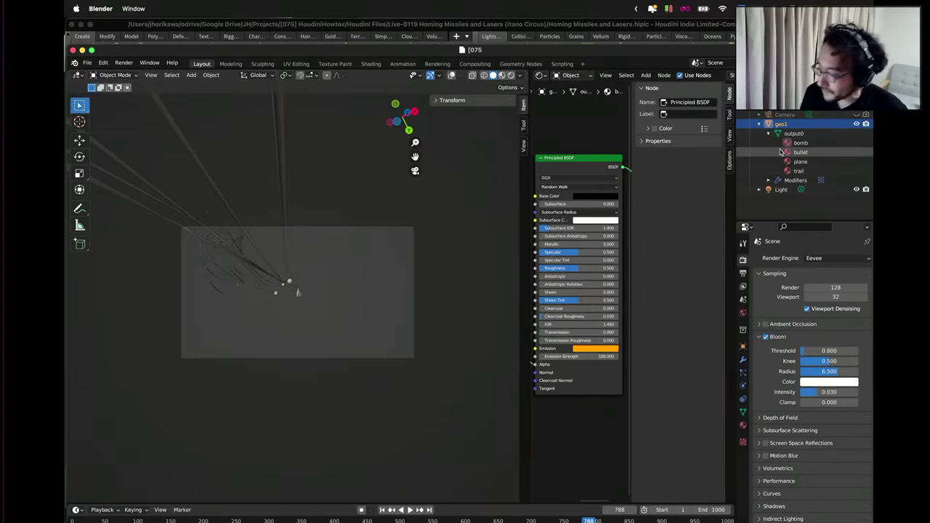
Close the separate render window and inspect geo1's bomb material in a wider node editor.
key(ctrl+Up)
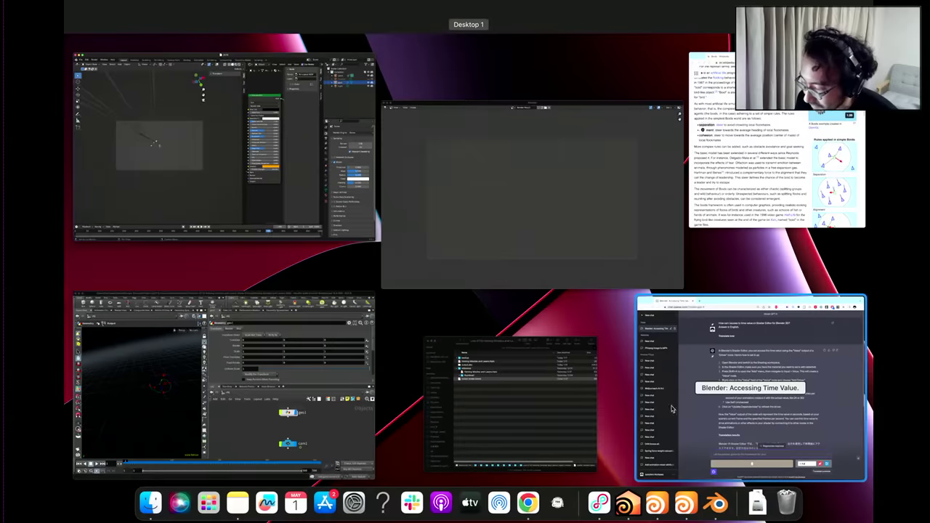
click(534, 218)
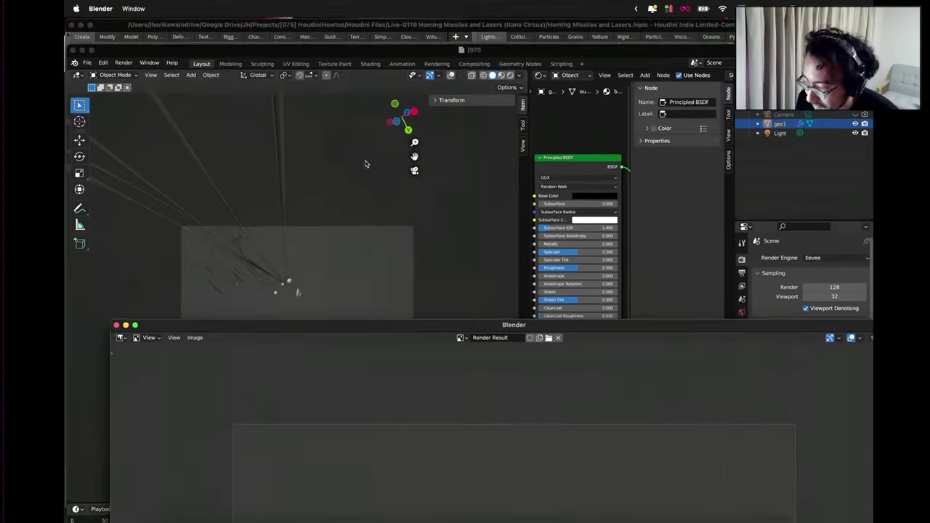
click(116, 326)
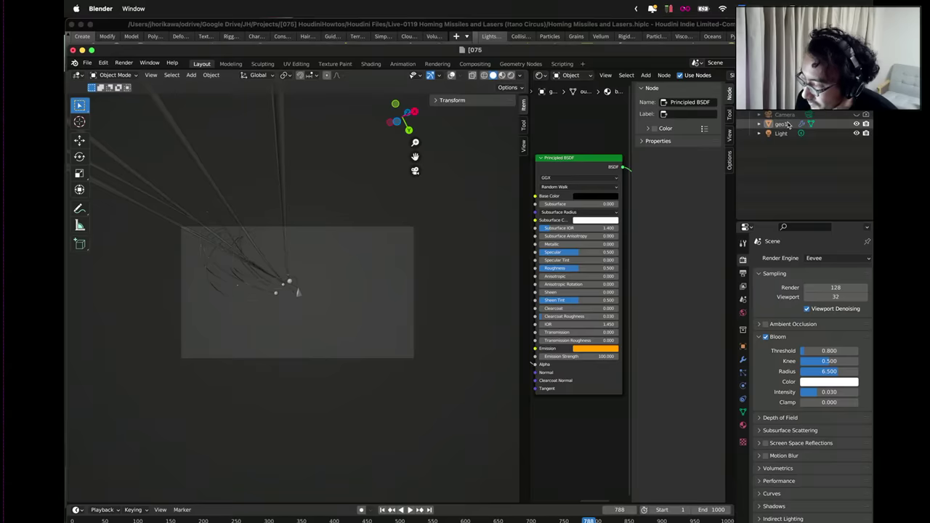
click(760, 125)
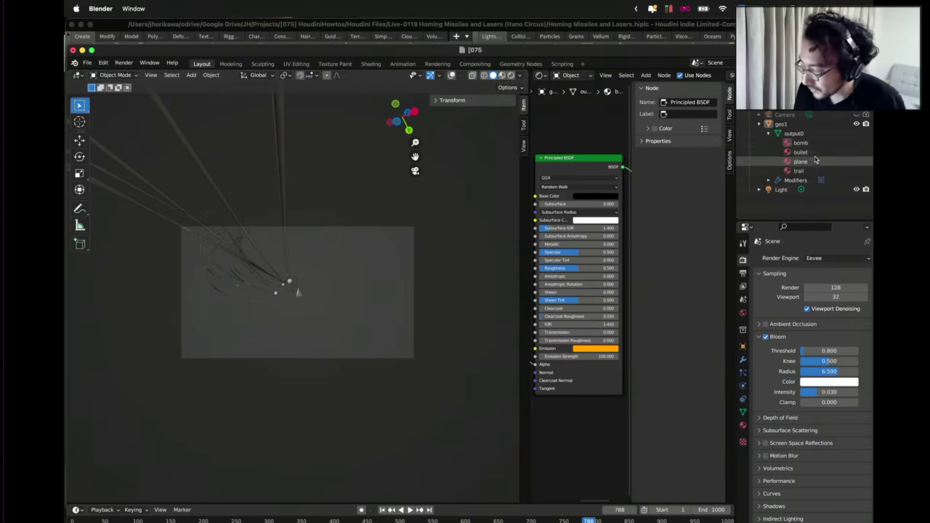
click(796, 143)
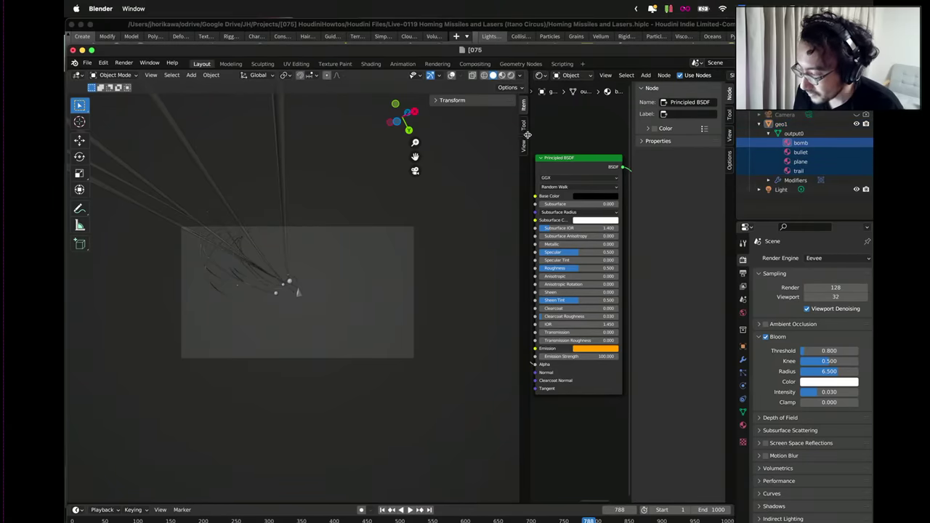
drag(527, 135, 437, 135)
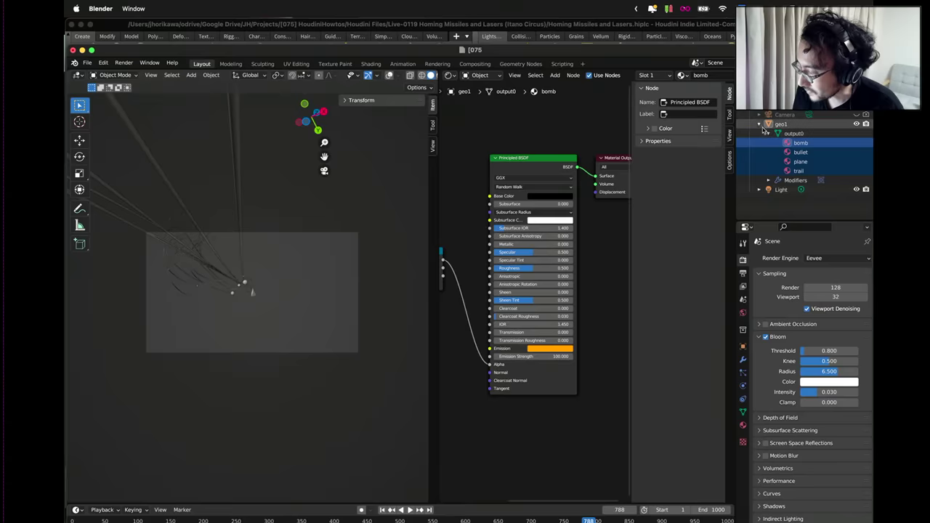
click(760, 125)
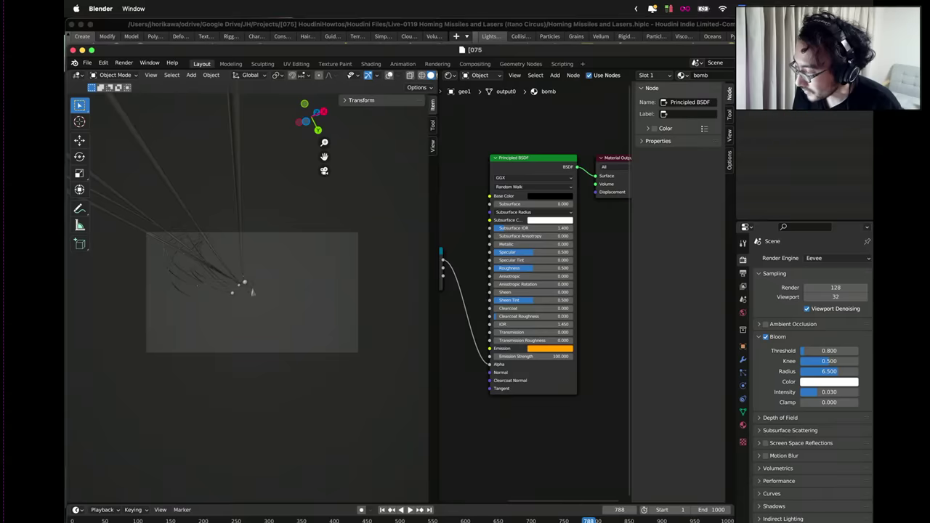
Start an Alembic (.abc) import from the File > Import menu.
drag(136, 49, 134, 40)
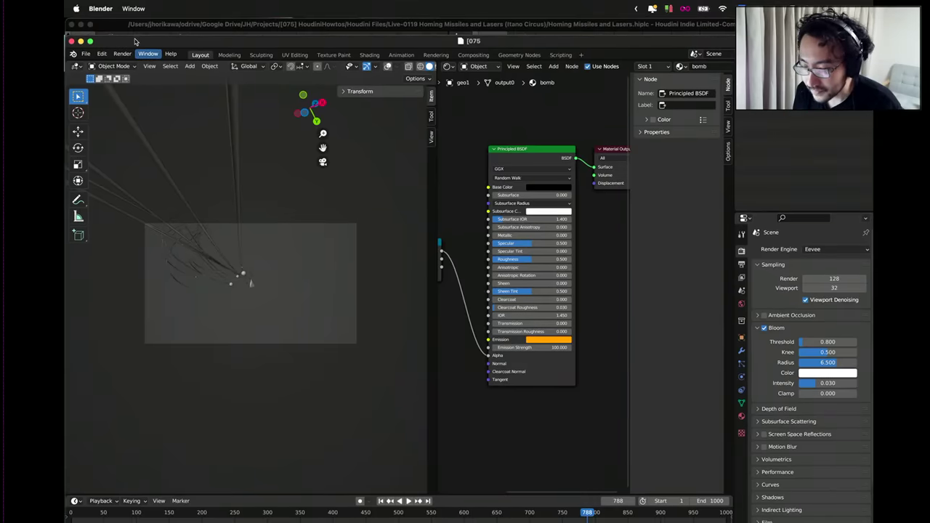
click(91, 54)
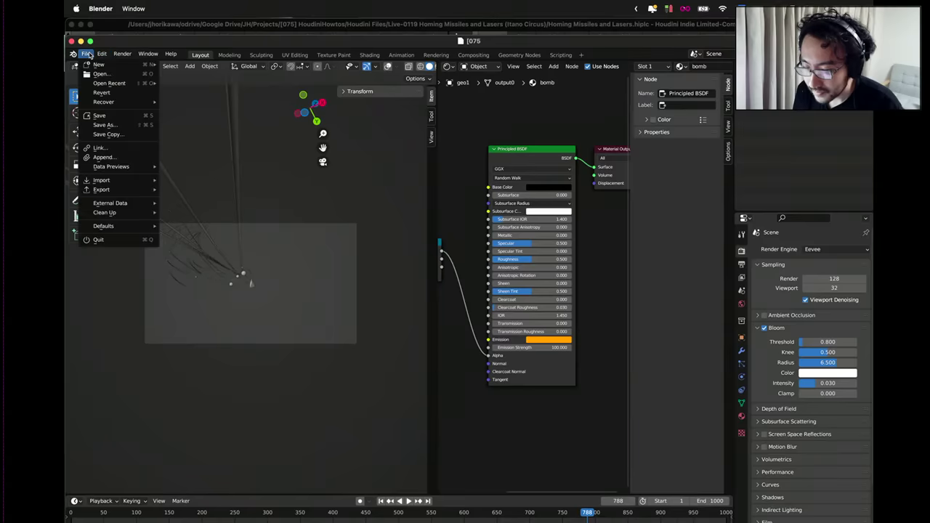
mouse_move(127, 179)
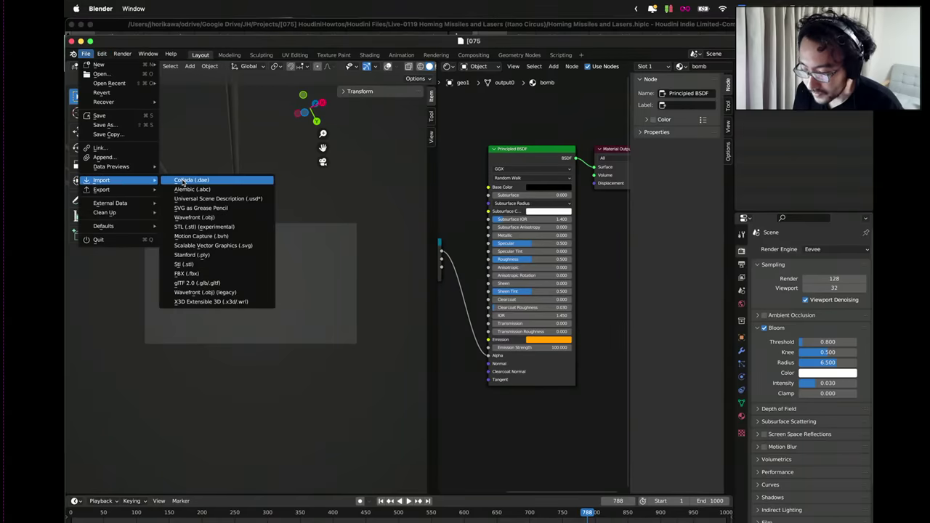
click(190, 188)
Import the Alembic cache as geo1.001 and review its bomb, plane and trail material nodes.
double_click(354, 202)
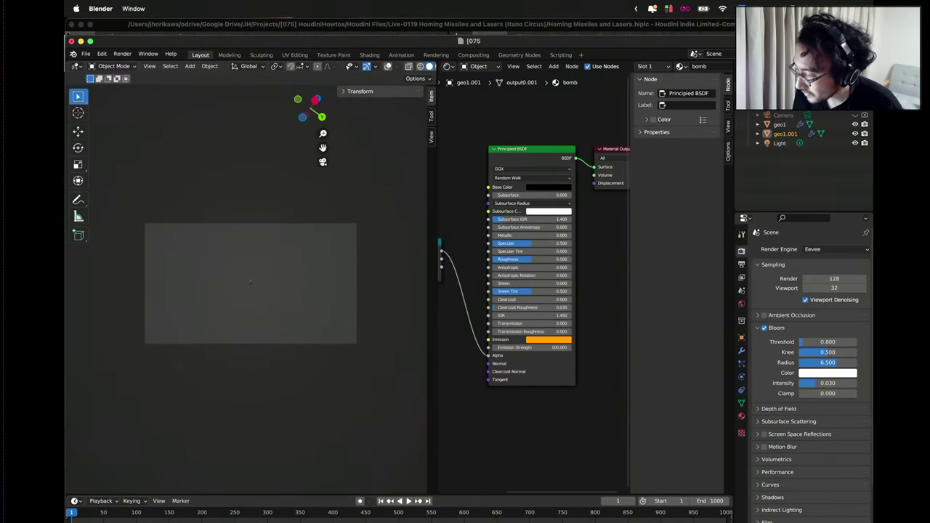
click(757, 134)
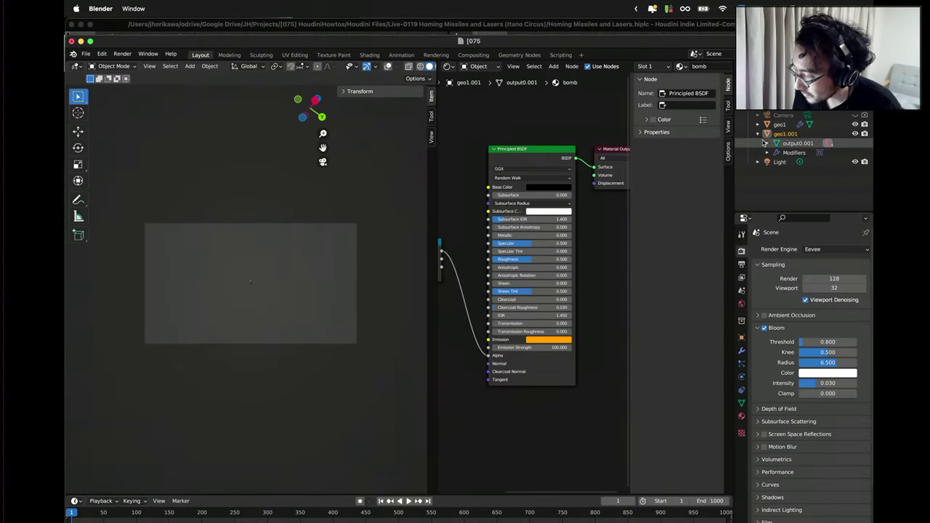
click(768, 144)
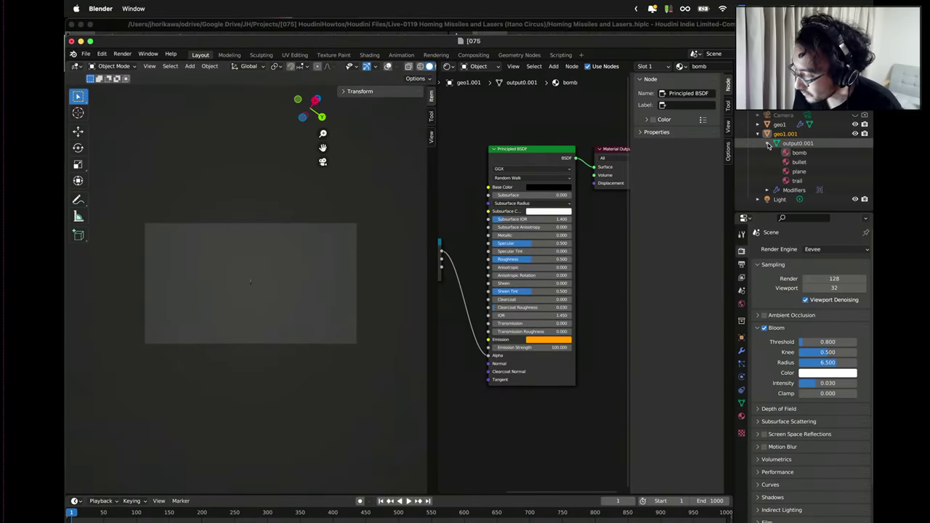
click(798, 162)
click(799, 152)
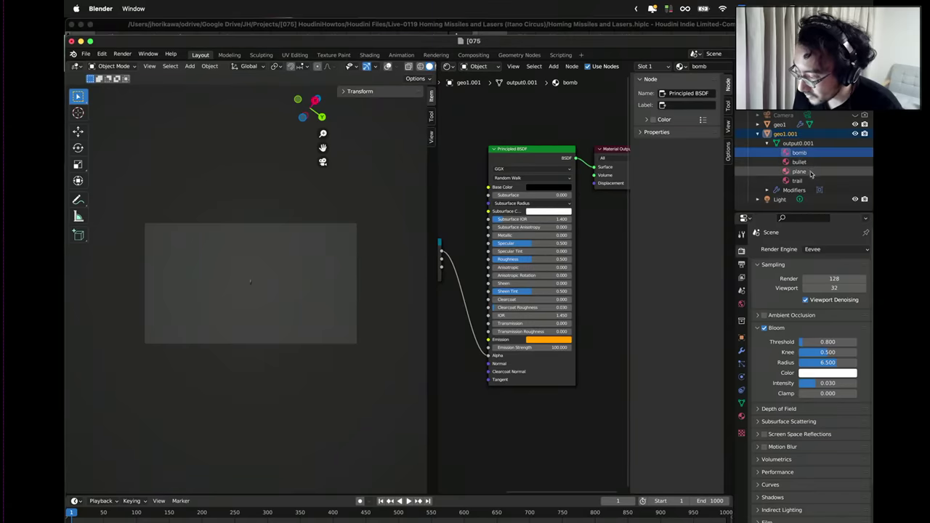
click(799, 171)
key(Home)
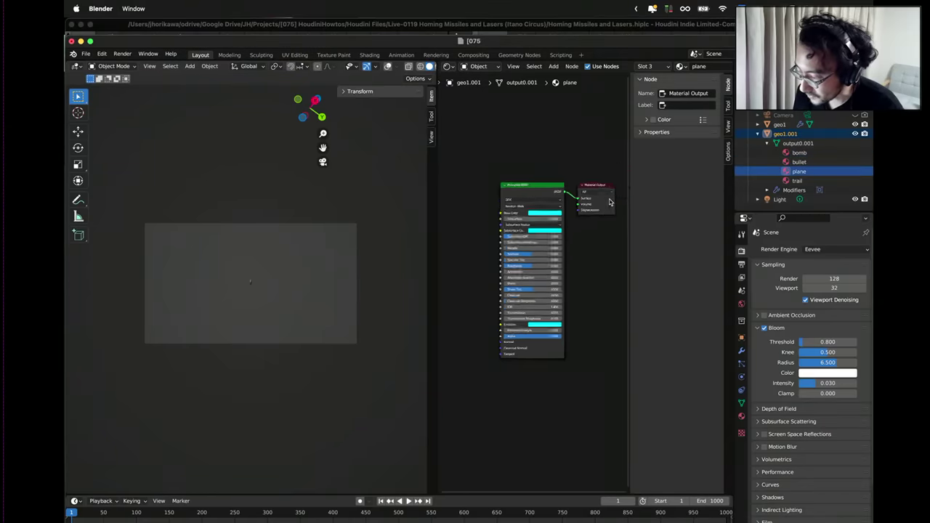
click(796, 181)
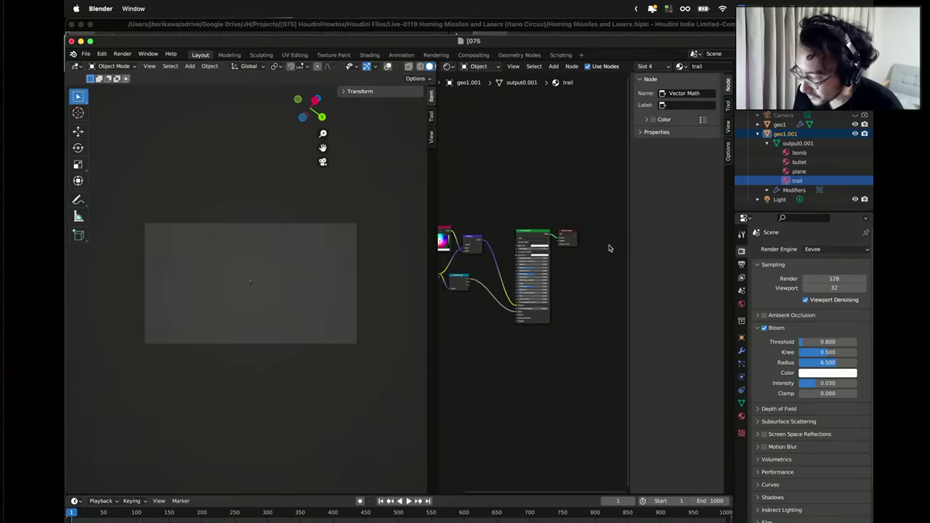
key(Home)
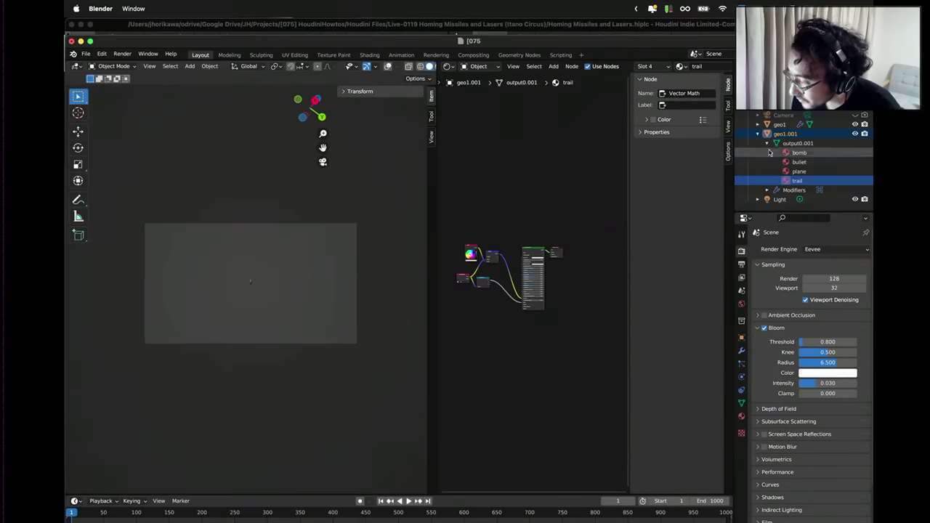
Delete both geo1 and geo1.001 from the Outliner, then look through the scene camera.
click(757, 133)
click(776, 125)
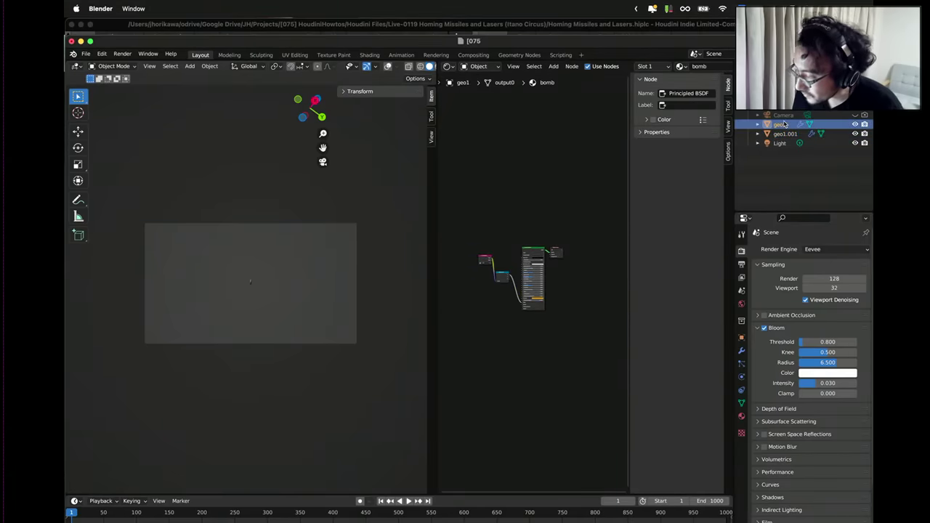
click(782, 114)
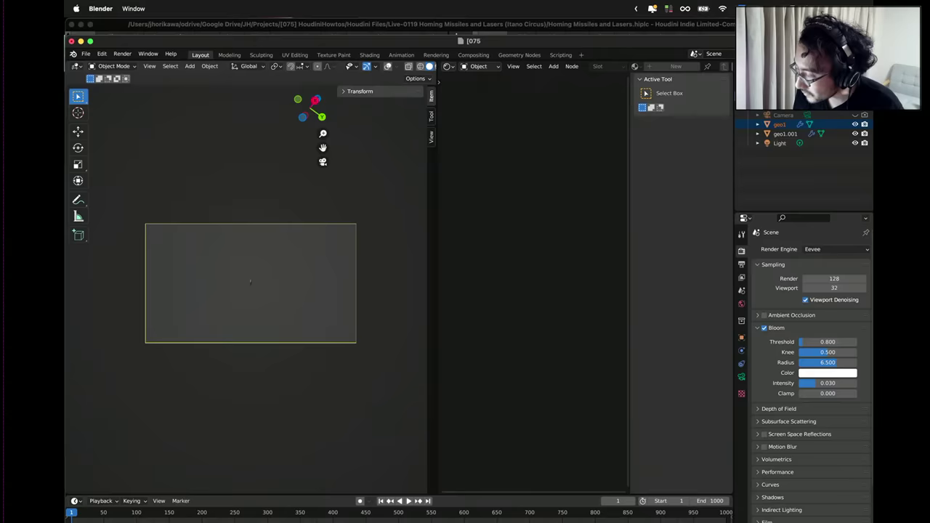
right_click(785, 125)
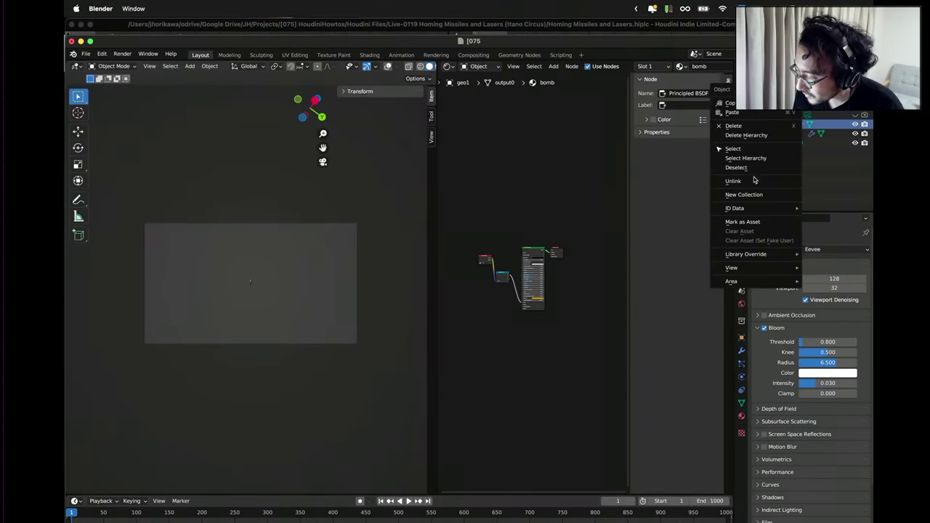
click(734, 125)
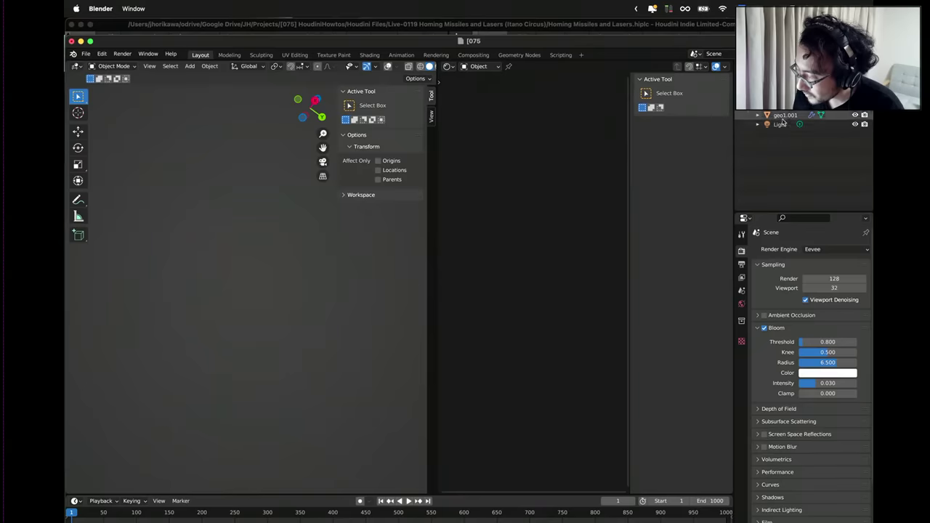
click(784, 114)
right_click(784, 114)
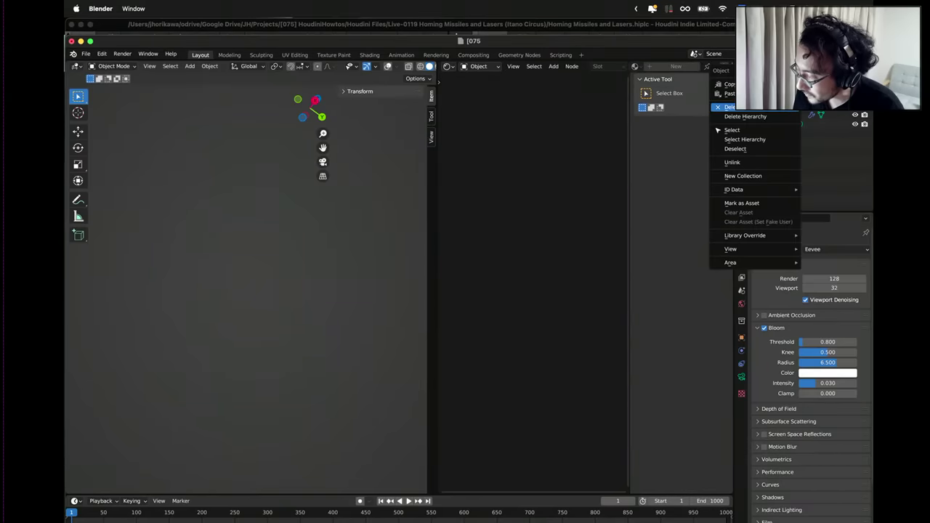
click(748, 108)
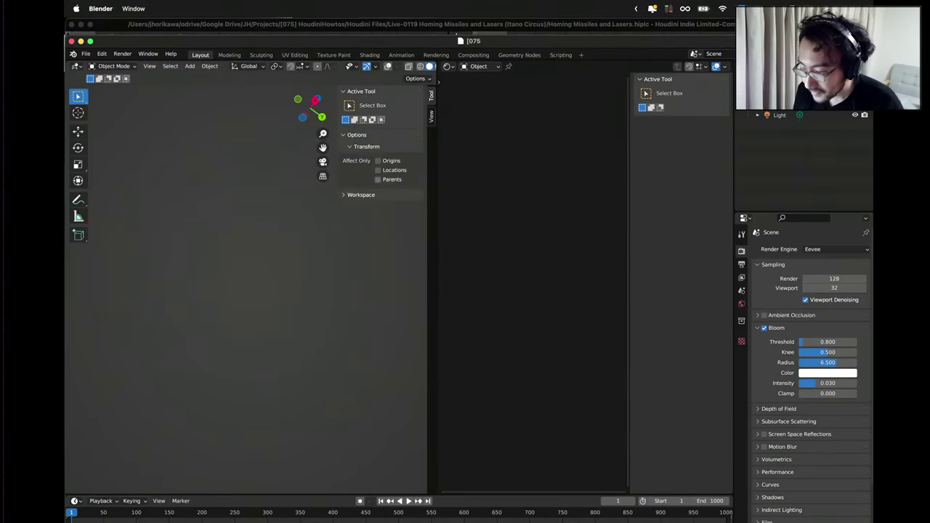
click(323, 163)
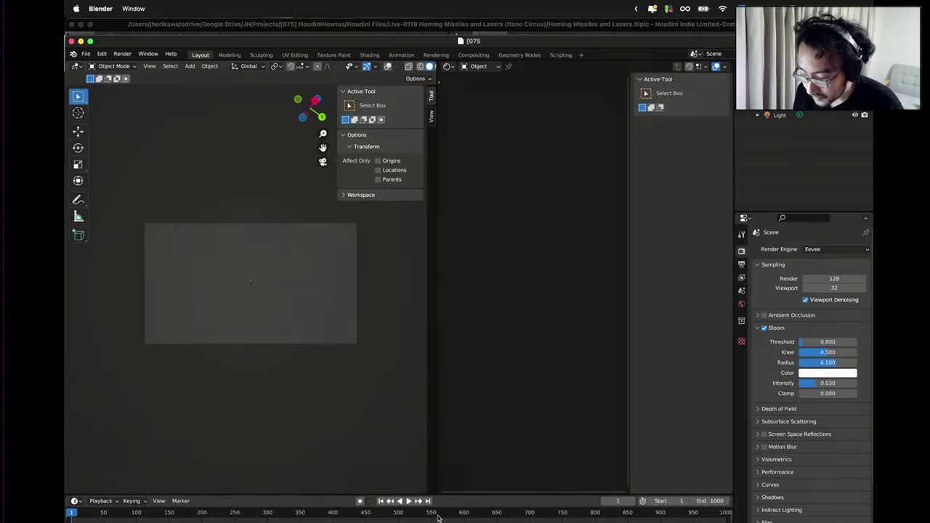
Play the animation in Rendered viewport shading to preview the bloom, stopping at frame 666.
click(409, 502)
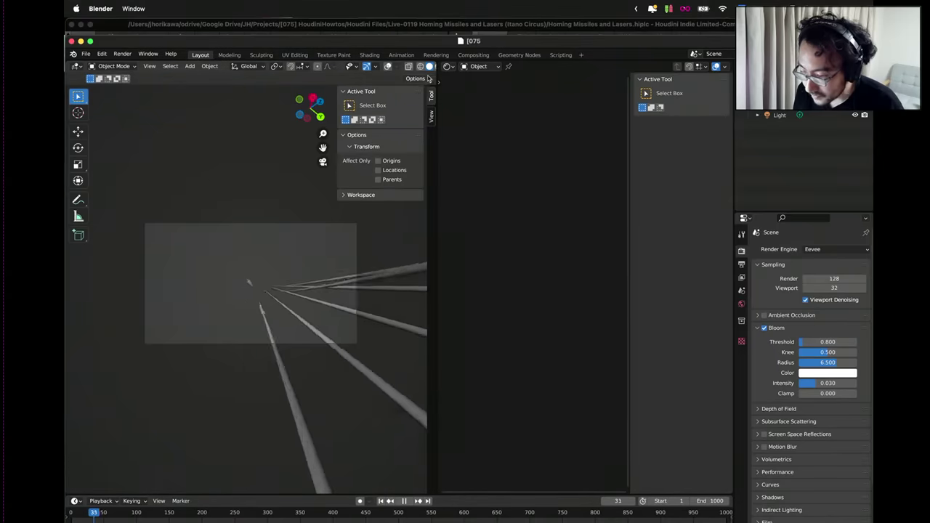
drag(437, 66, 528, 68)
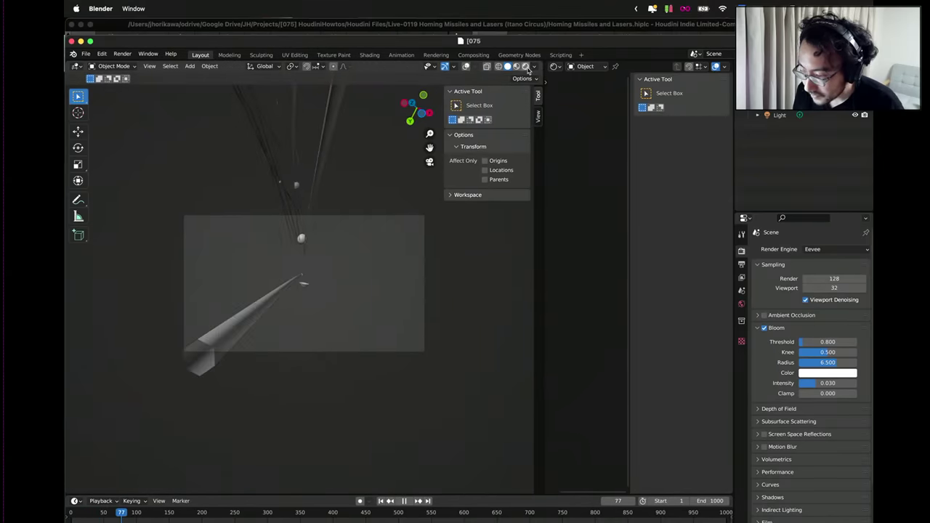
click(526, 67)
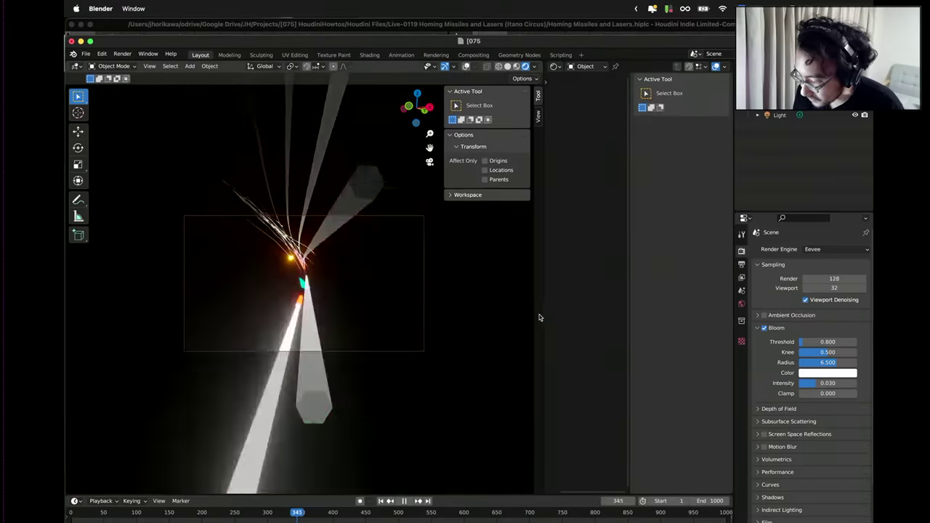
drag(542, 308, 445, 307)
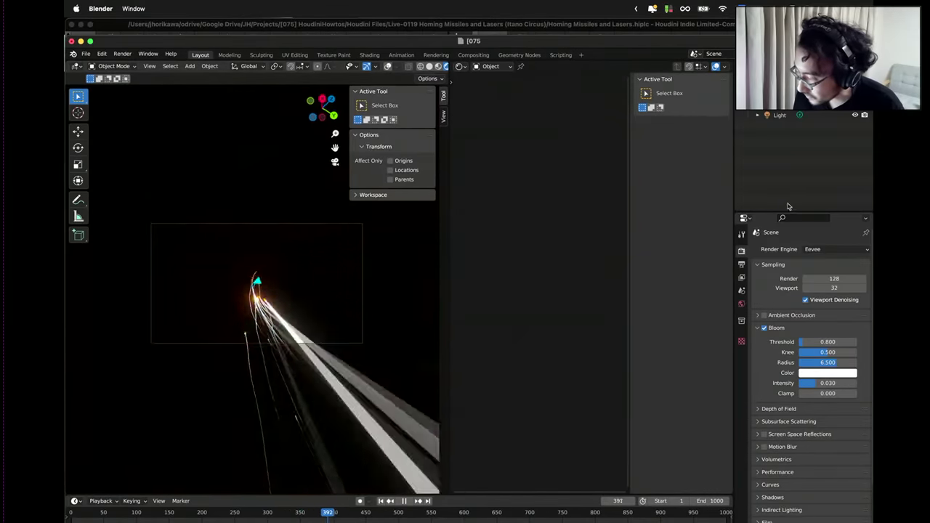
scroll(788, 127, up, 3)
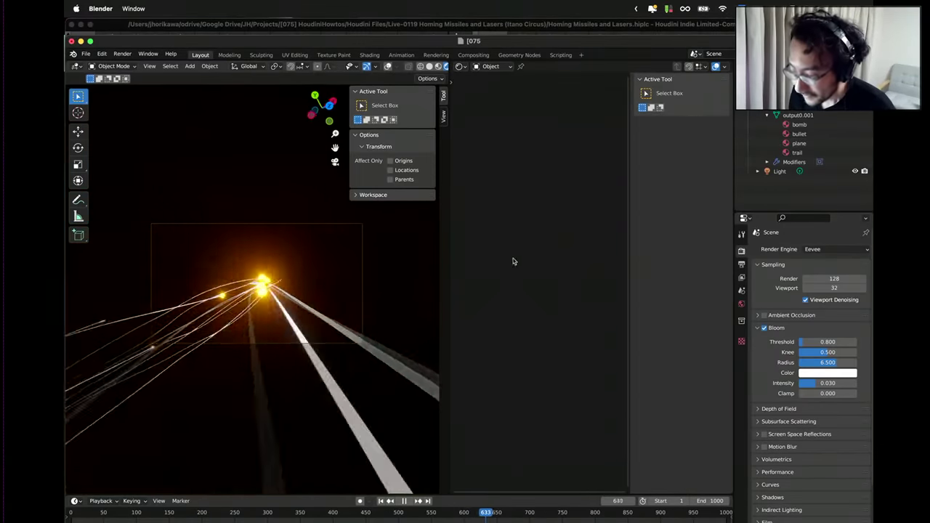
click(405, 501)
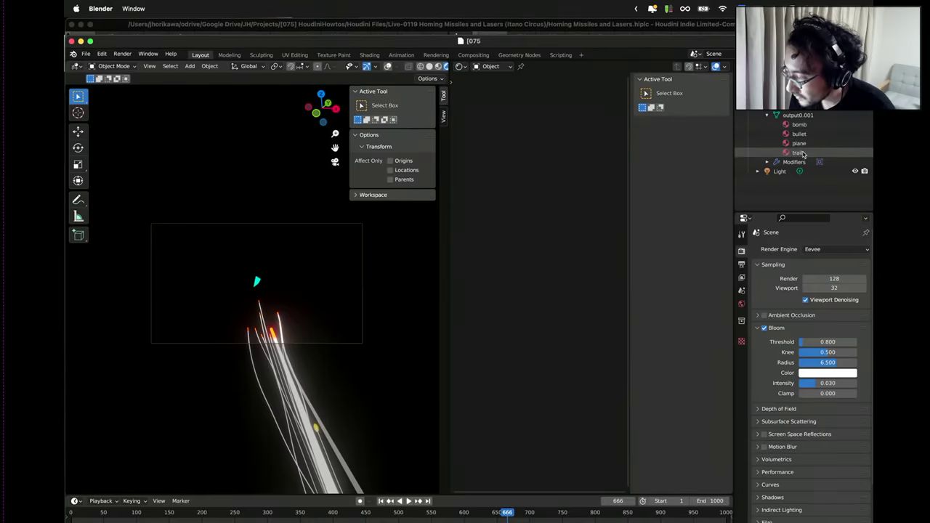
Show the trail material's node tree enlarged, framing its RGB, Color Attribute and Separate XYZ nodes.
click(798, 152)
scroll(517, 226, up, 2)
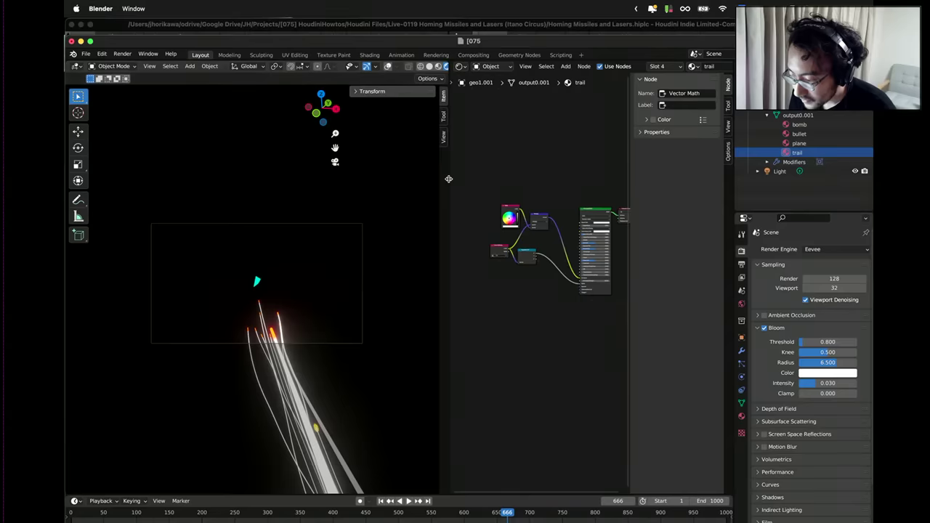
drag(448, 178, 356, 181)
scroll(459, 223, up, 3)
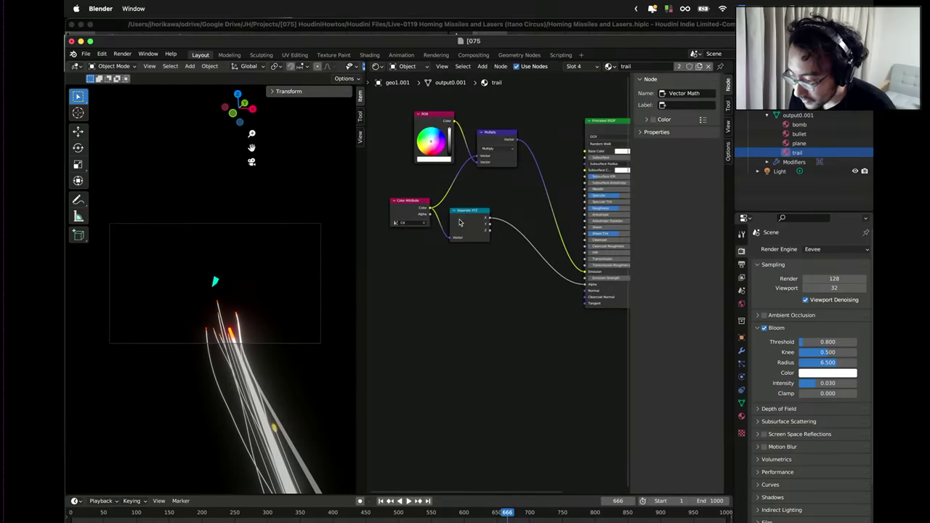
scroll(550, 264, up, 3)
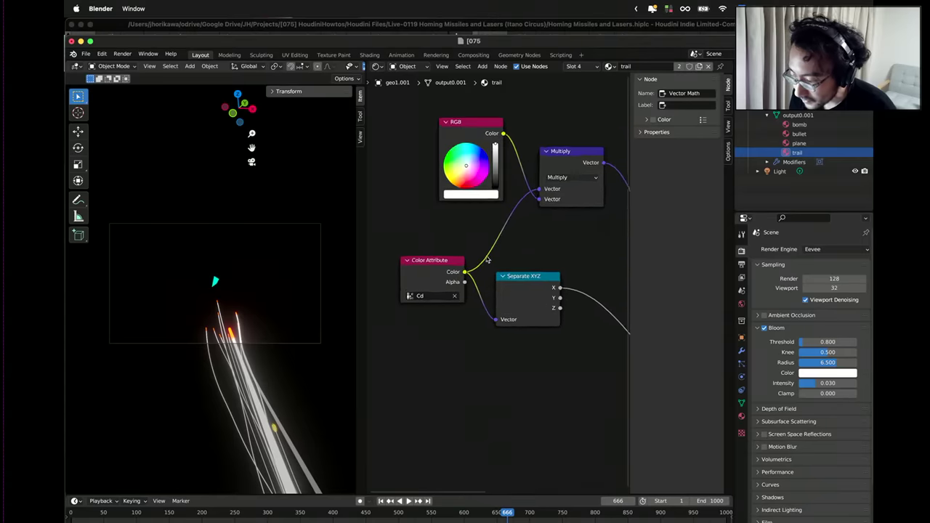
scroll(511, 228, up, 3)
scroll(485, 243, right, 3)
click(493, 256)
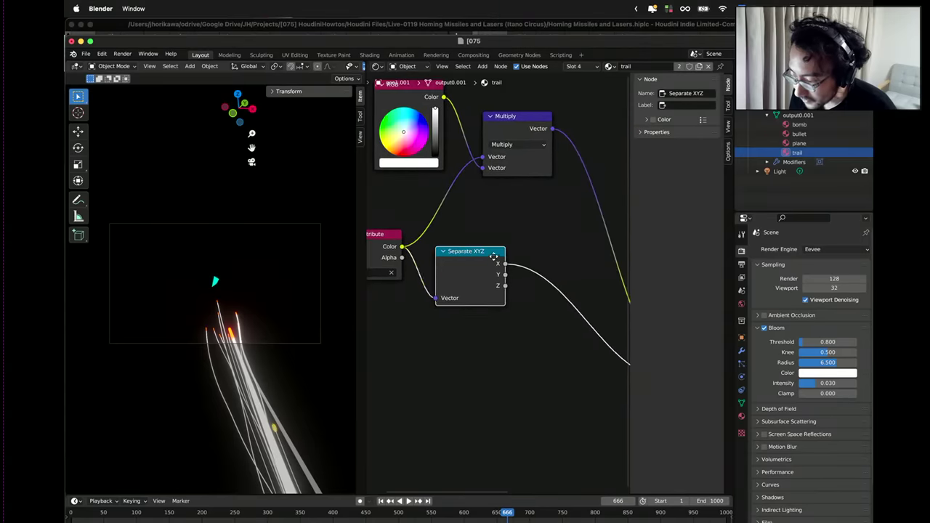
drag(494, 260, 497, 260)
scroll(445, 218, down, 3)
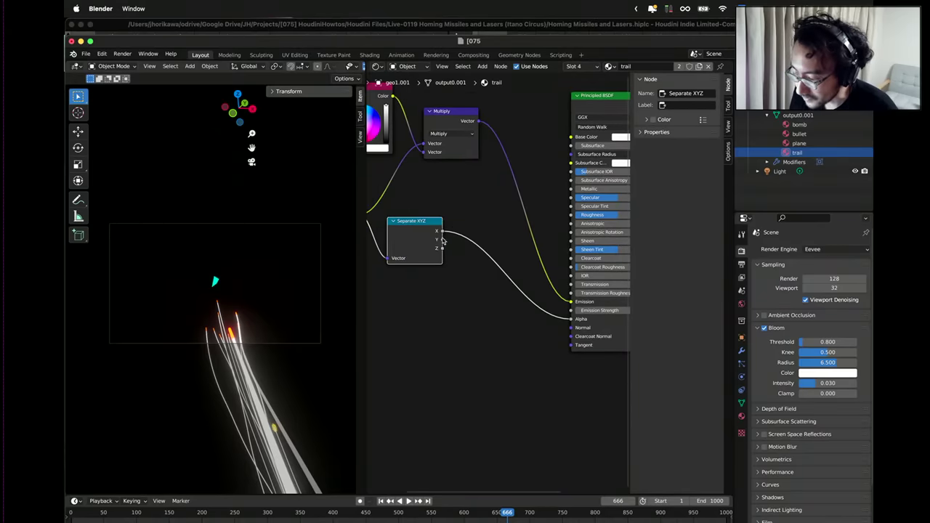
middle_drag(453, 193, 565, 232)
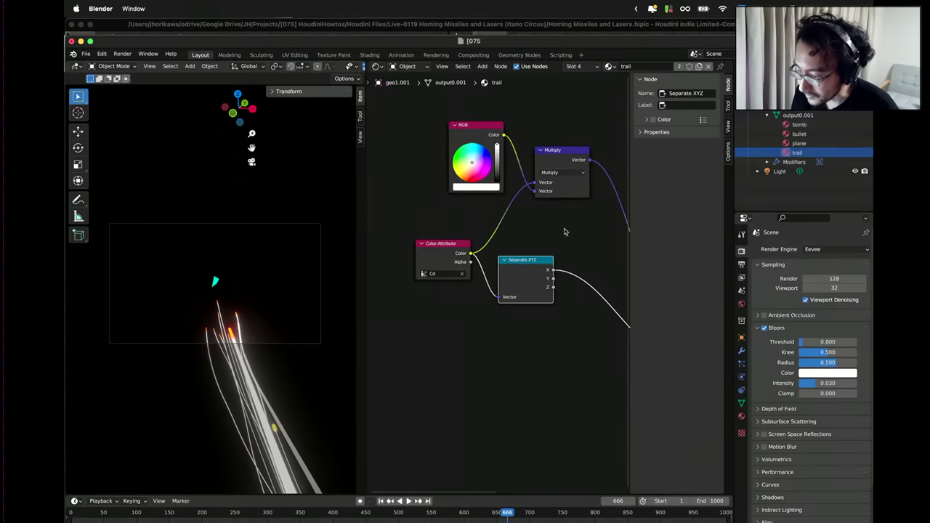
right_click(496, 244)
click(442, 241)
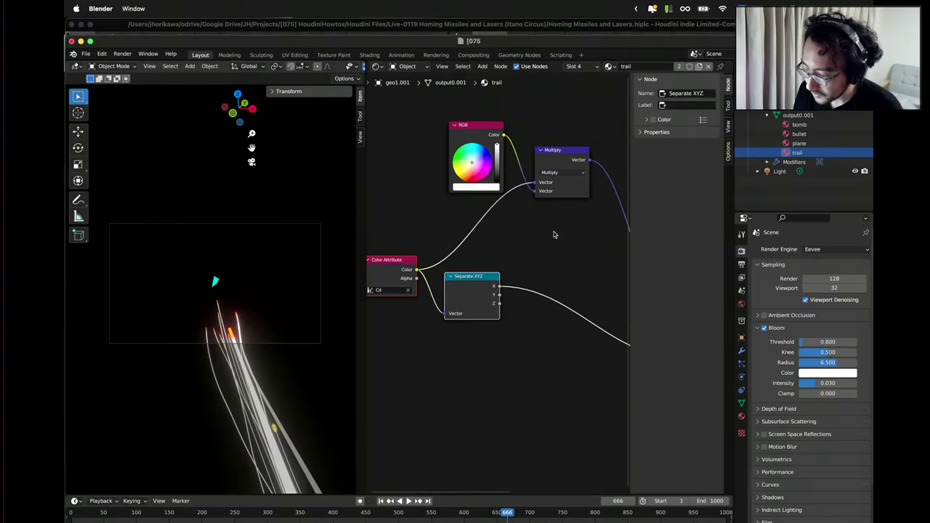
Add a Hue Saturation Value node and connect its Color output into the Multiply node.
click(552, 235)
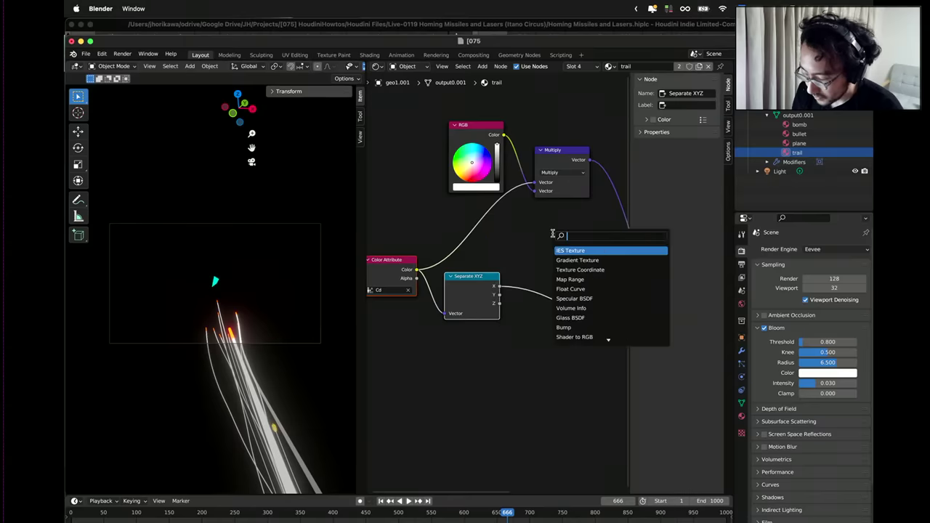
key(Return)
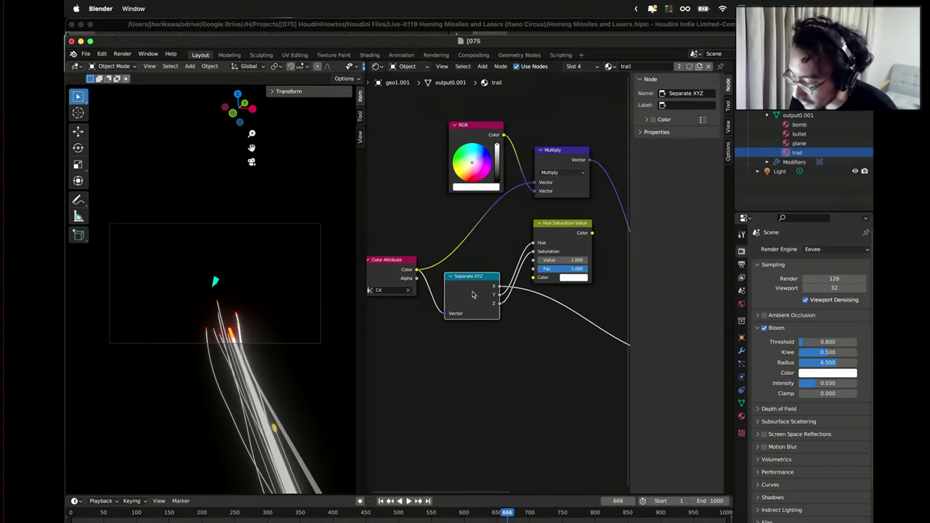
middle_drag(494, 271, 445, 315)
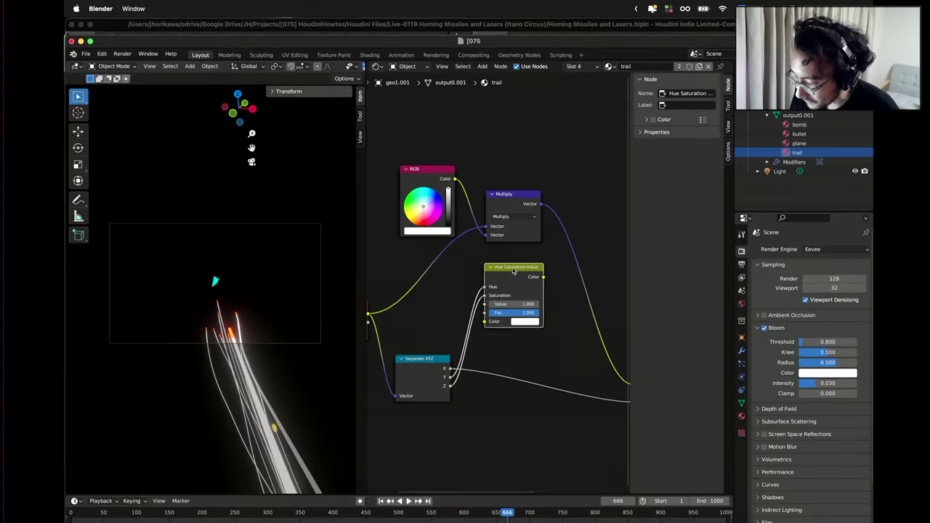
drag(513, 271, 476, 276)
drag(517, 194, 545, 196)
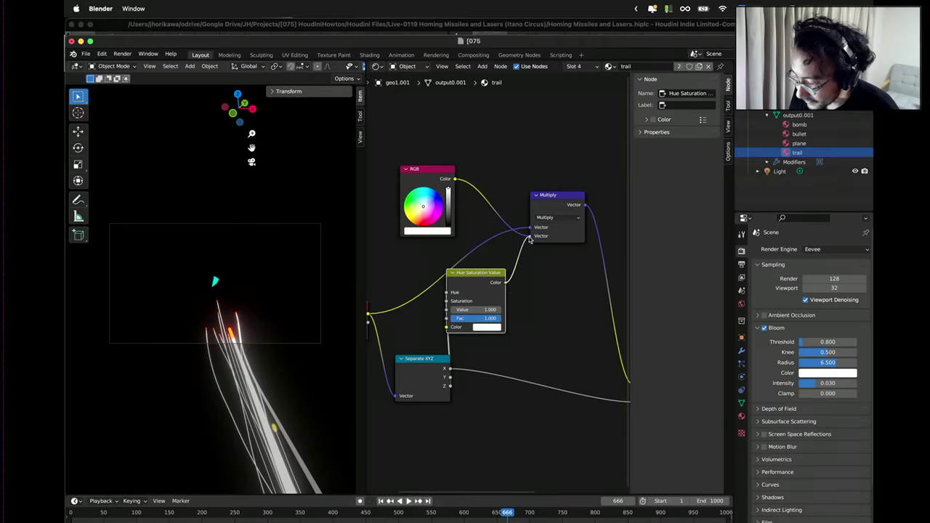
drag(530, 241, 528, 252)
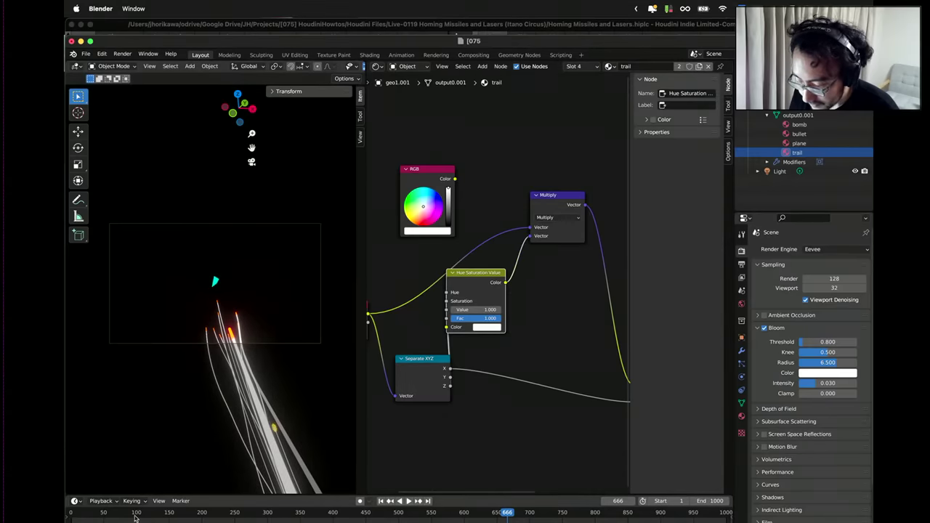
Replay the animation to preview the trails, scrubbing further ahead in the timeline.
click(409, 502)
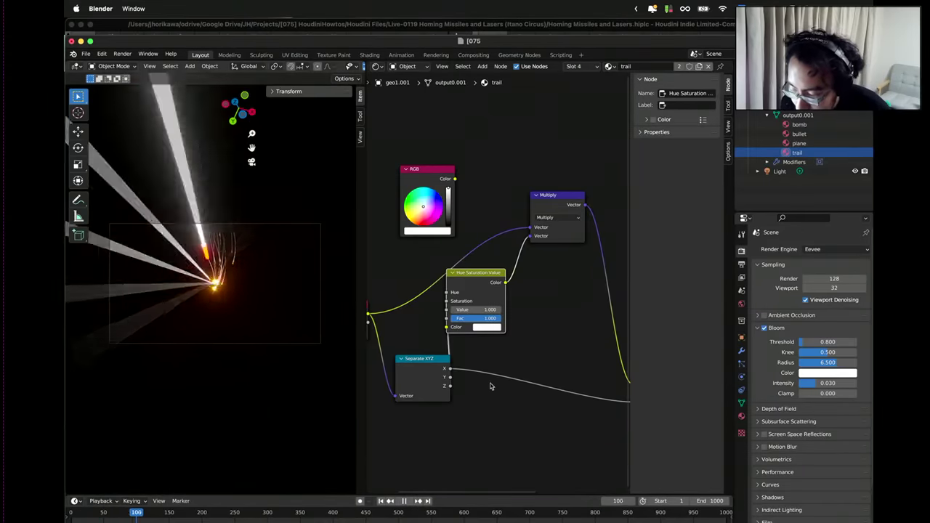
scroll(491, 396, down, 2)
ctrl+scroll(508, 385, left, 3)
scroll(479, 334, up, 2)
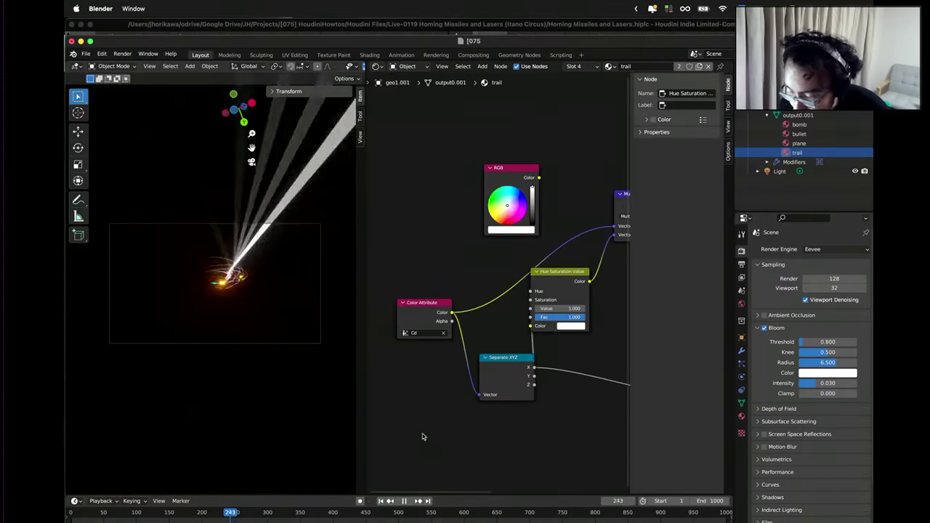
drag(312, 517, 450, 518)
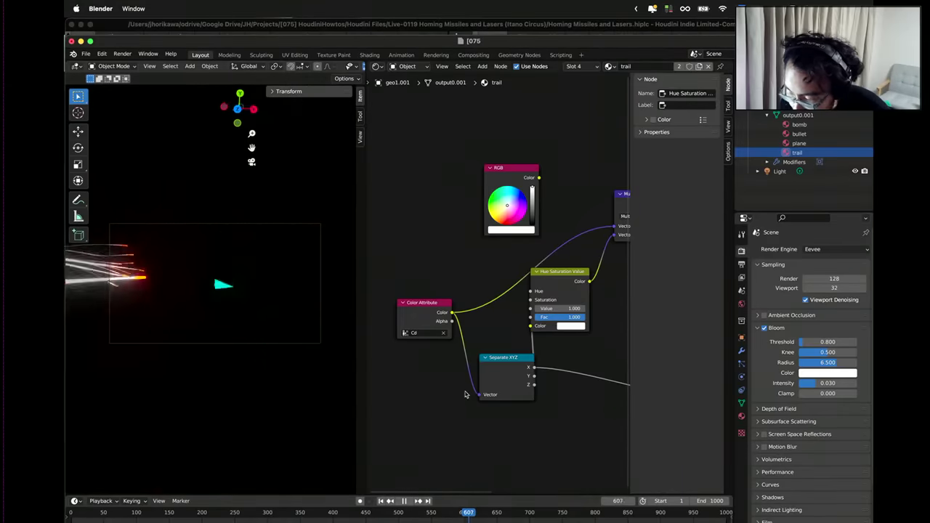
scroll(522, 346, up, 2)
scroll(523, 347, up, 1)
click(517, 347)
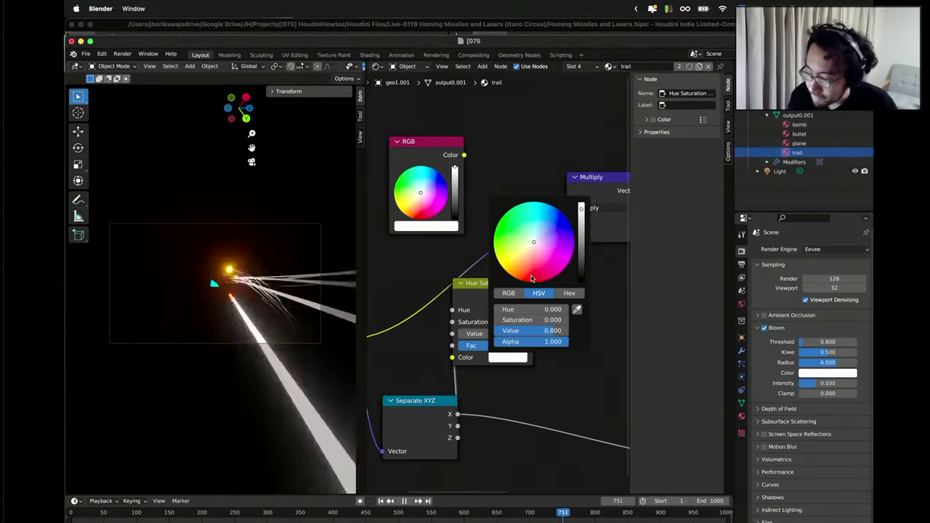
Set the Hue Saturation Value node's Color to red: Hue 1.000, Saturation 1.000, Value 0.800.
drag(524, 311, 512, 303)
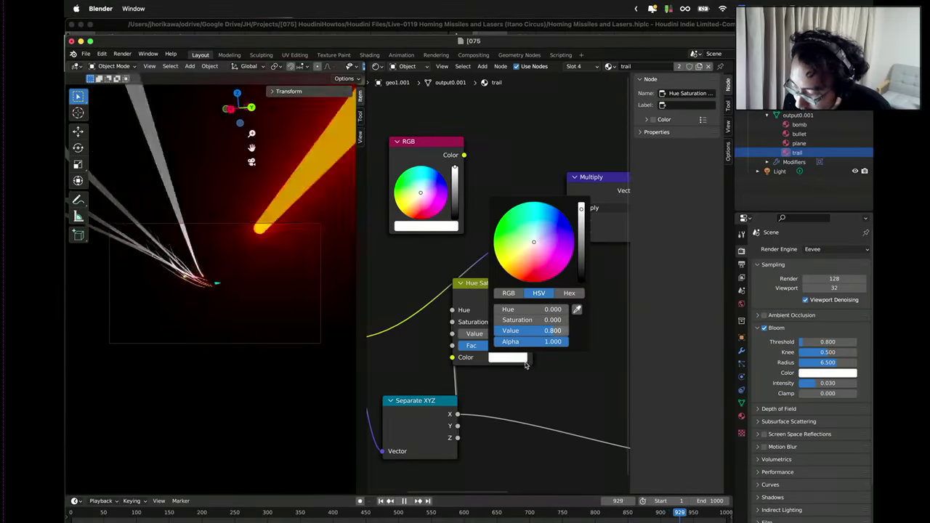
drag(499, 349, 544, 353)
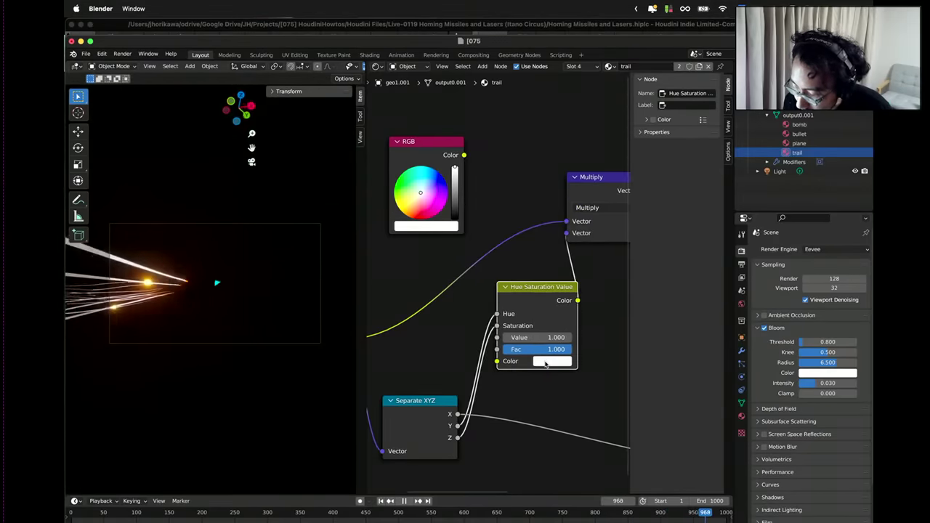
click(546, 362)
click(574, 287)
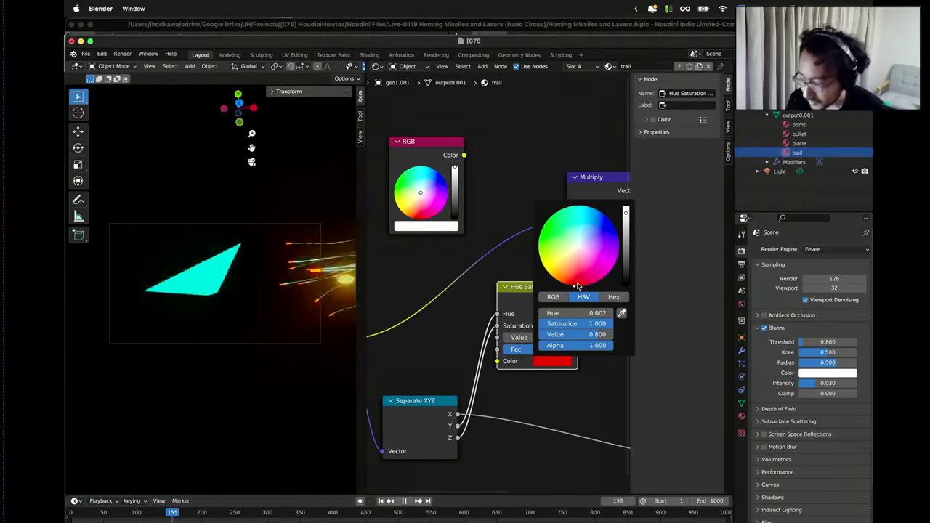
click(579, 285)
drag(580, 285, 579, 285)
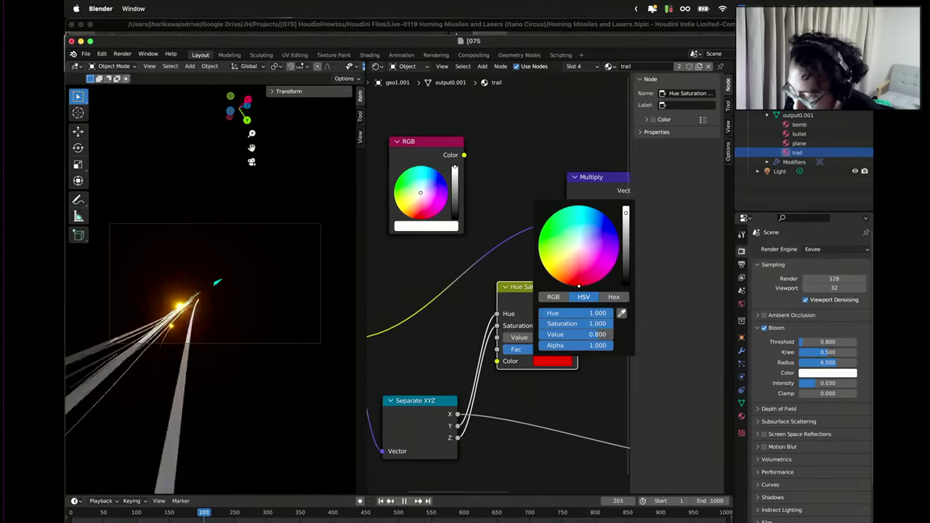
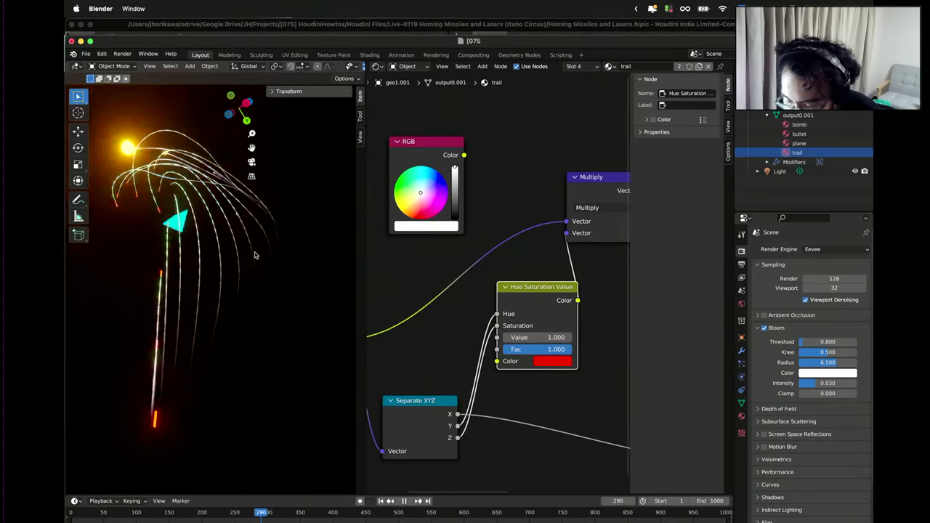
Pause playback and orbit the view to look at the trails from another angle.
key(space)
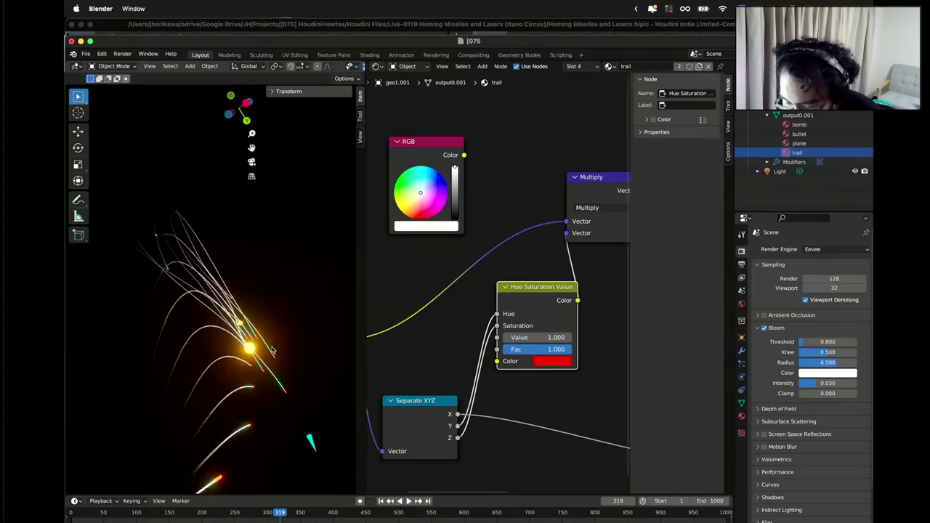
middle_drag(273, 354, 215, 340)
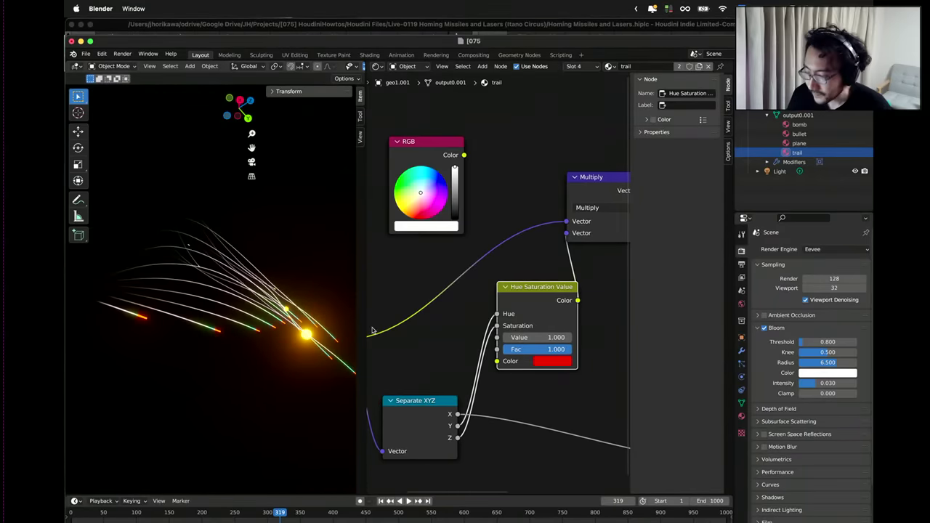
scroll(371, 330, down, 2)
scroll(550, 349, right, 3)
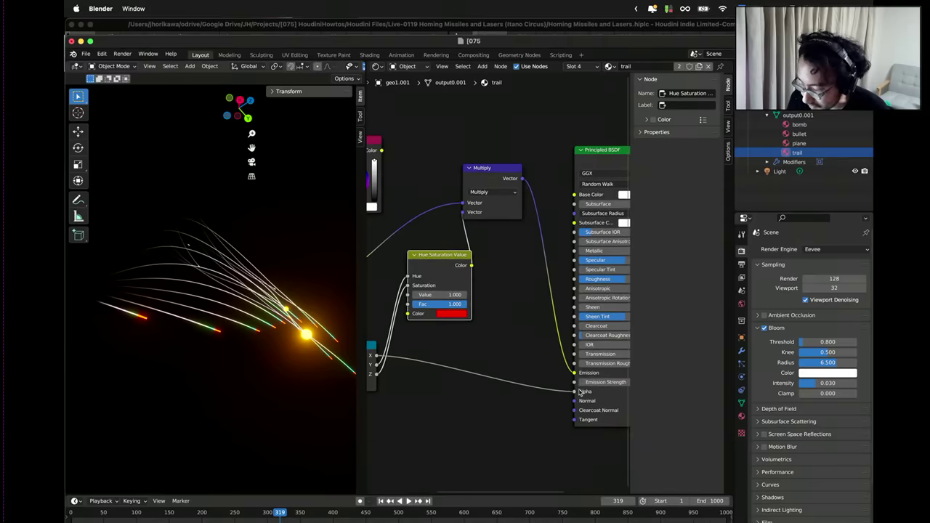
scroll(515, 357, down, 1)
middle_drag(515, 357, 580, 373)
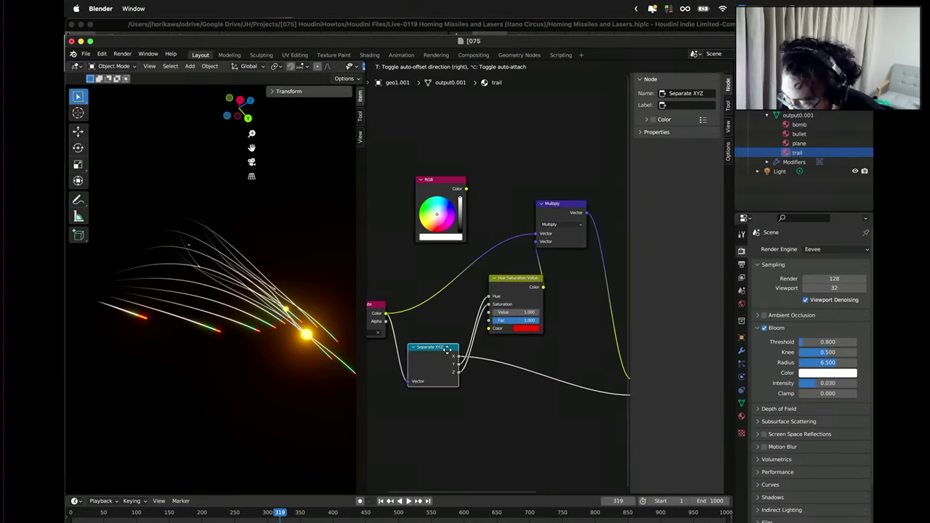
Disconnect the Color Attribute link from the Multiply node's Vector input.
scroll(465, 341, left, 3)
scroll(465, 342, up, 1)
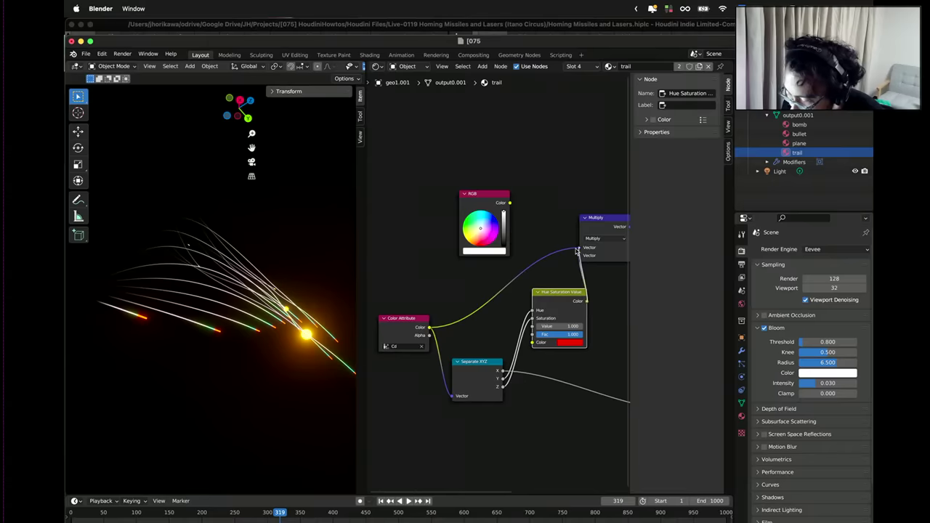
scroll(579, 252, up, 1)
drag(577, 251, 594, 241)
Link Hue Saturation Value Color to Principled BSDF Emission and move the Separate XYZ node aside.
scroll(515, 260, down, 2)
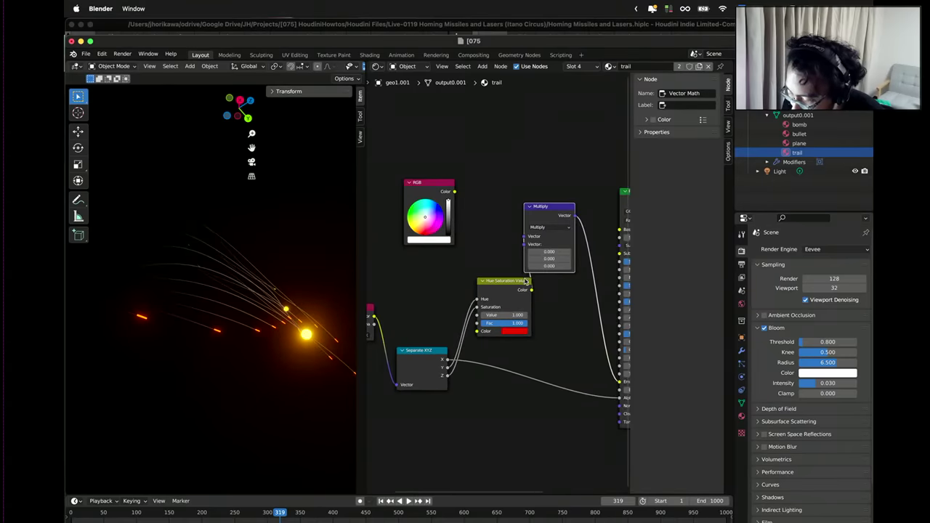
drag(587, 350, 558, 382)
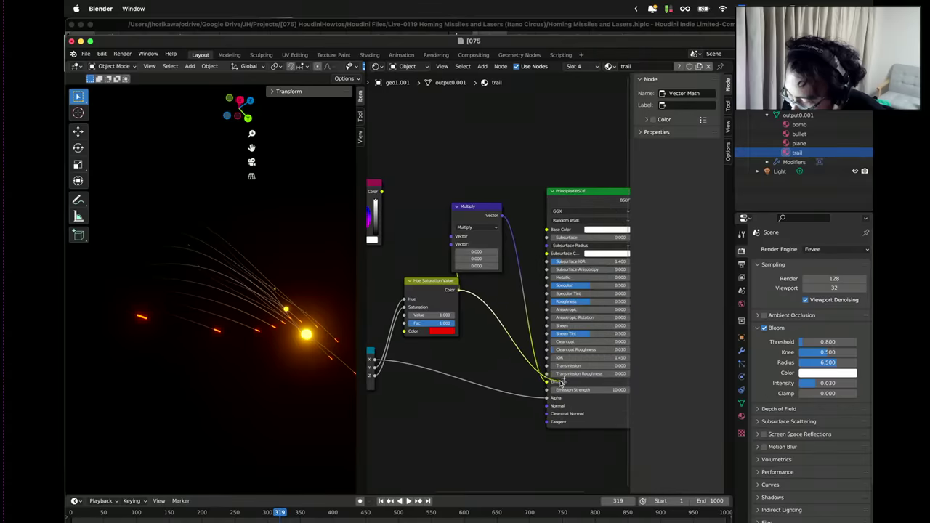
scroll(483, 365, up, 2)
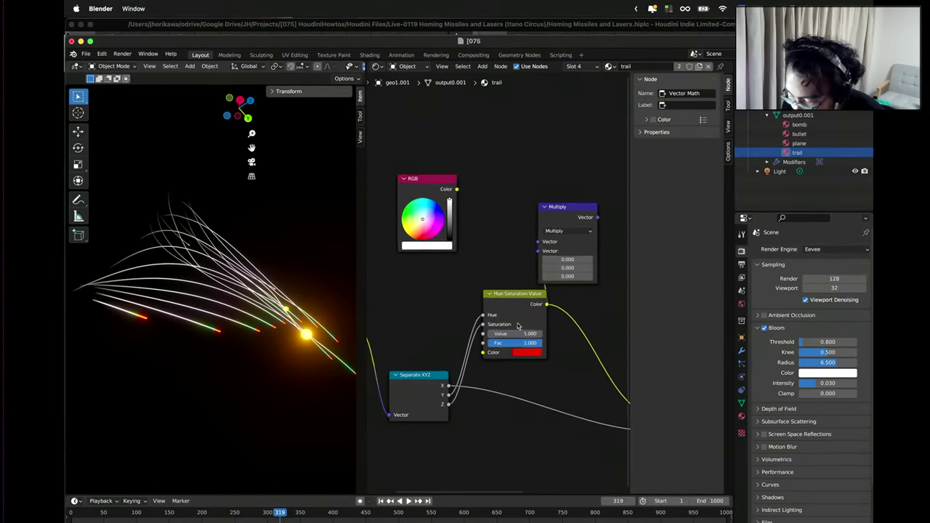
drag(418, 370, 411, 354)
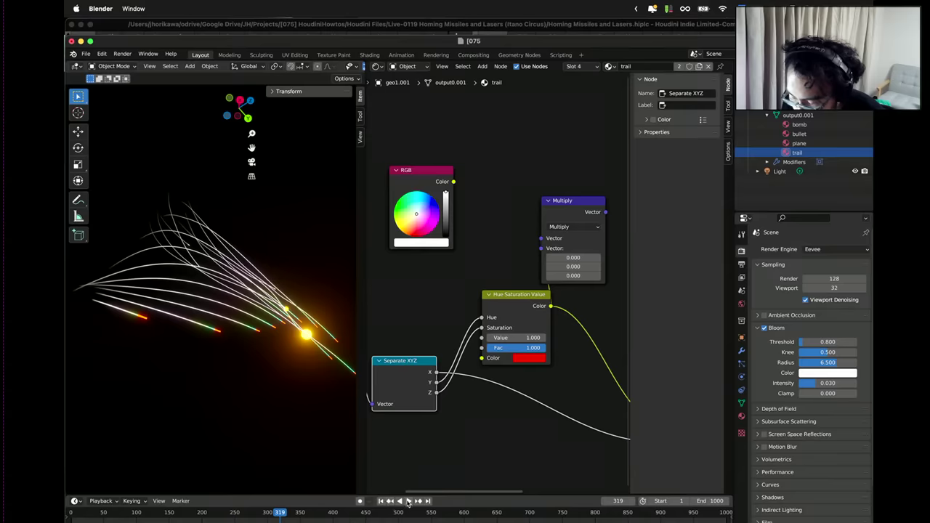
Preview the trail animation, stopping playback at frame 350.
click(409, 502)
click(408, 502)
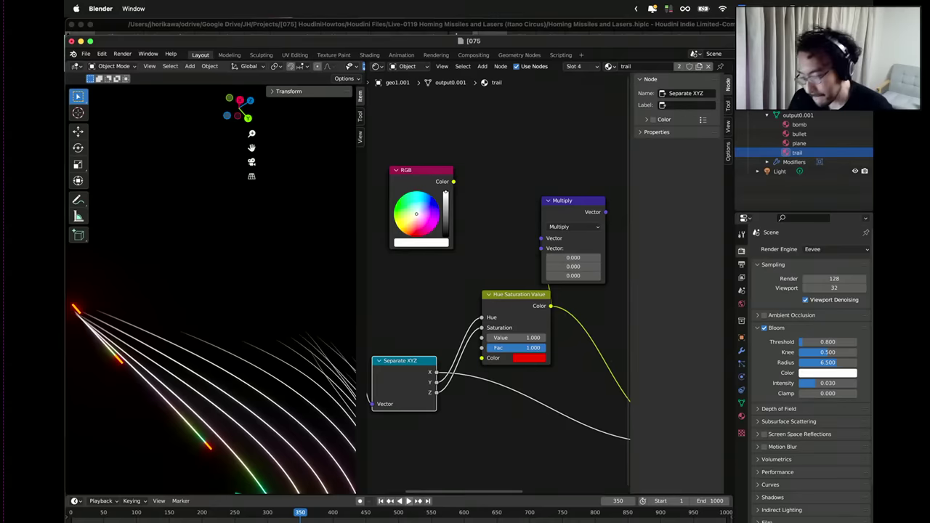
scroll(448, 345, down, 2)
scroll(448, 346, up, 4)
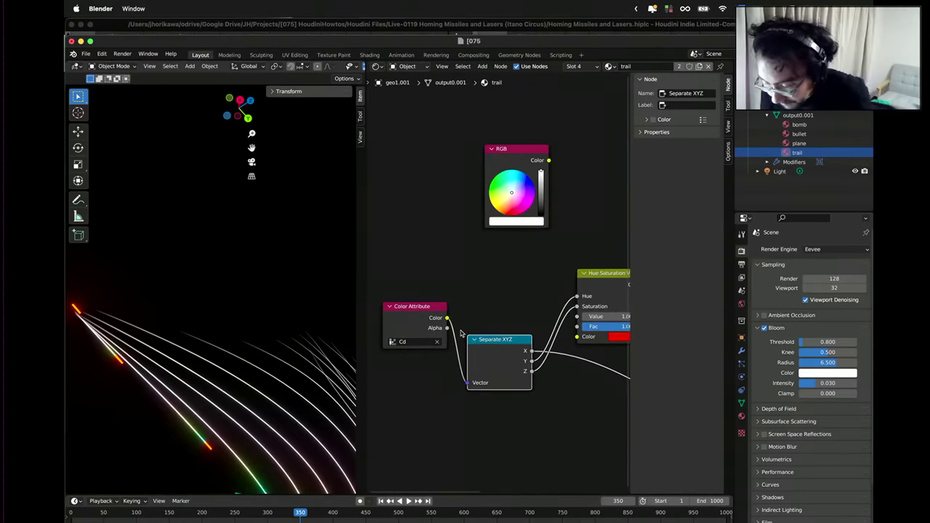
Remove the link into Principled BSDF Alpha, then orbit to bring the missile into view.
middle_drag(459, 331, 399, 293)
scroll(456, 293, down, 1)
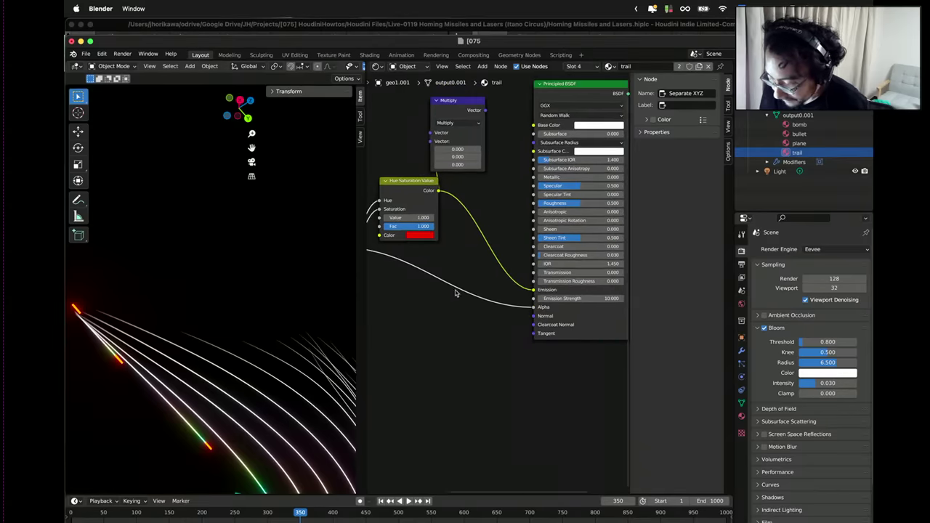
middle_drag(442, 267, 493, 273)
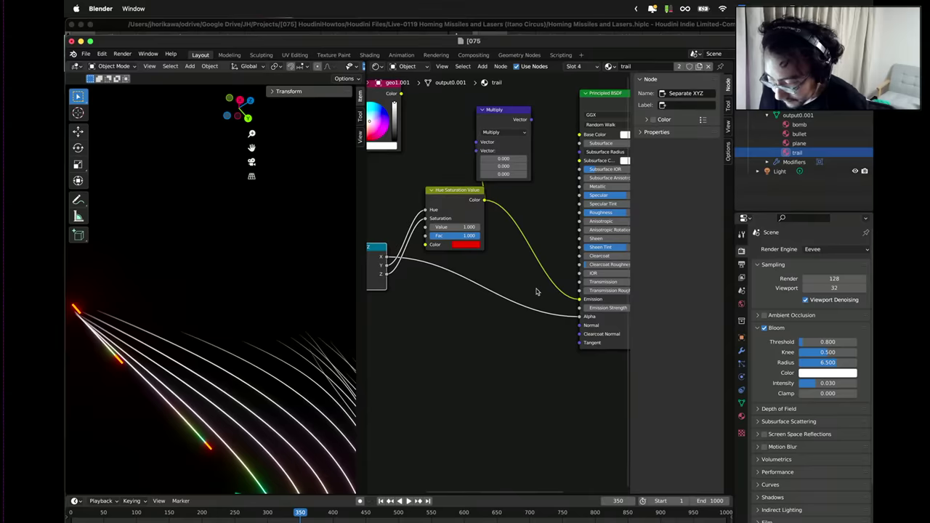
scroll(507, 308, right, 5)
drag(499, 306, 467, 326)
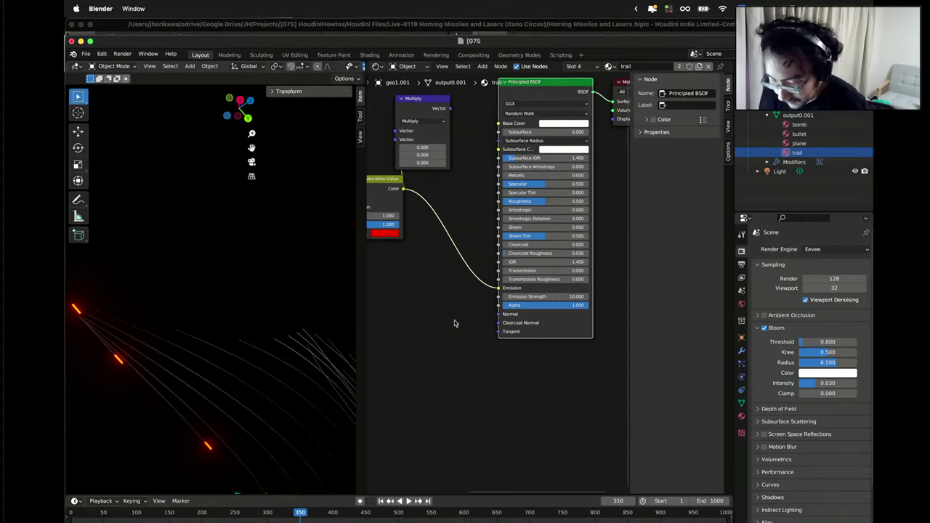
middle_drag(220, 295, 256, 406)
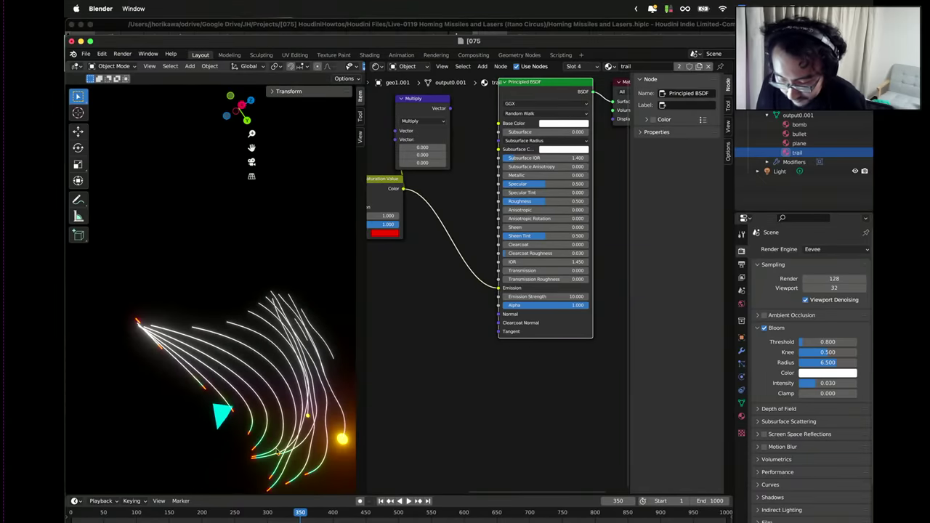
middle_drag(278, 451, 282, 467)
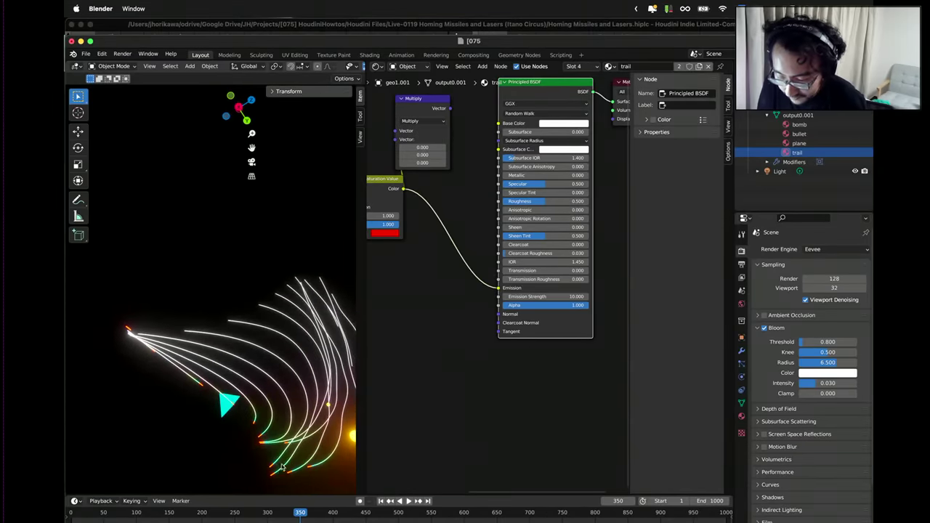
key(ctrl+Up)
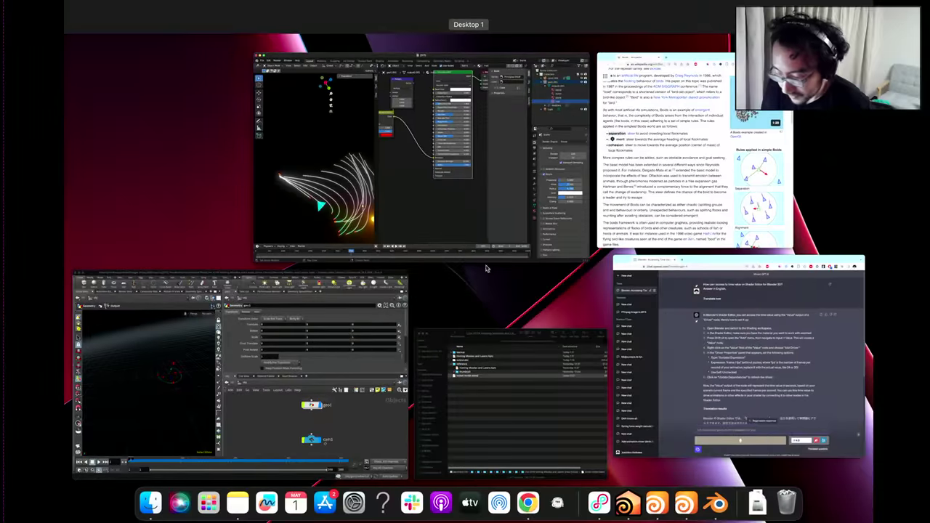
Back in Houdini's geo1 network, scrub to frame 276 and frame the green curves.
click(367, 382)
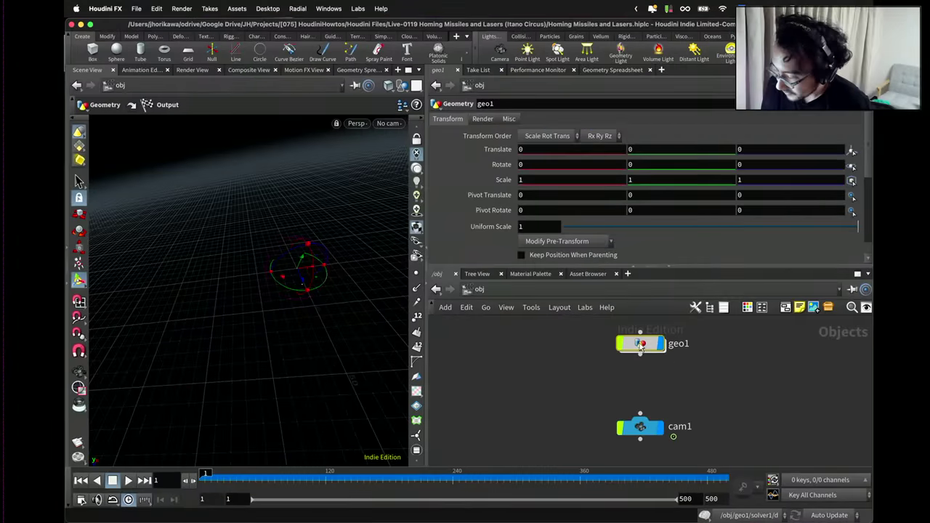
double_click(621, 343)
key(u)
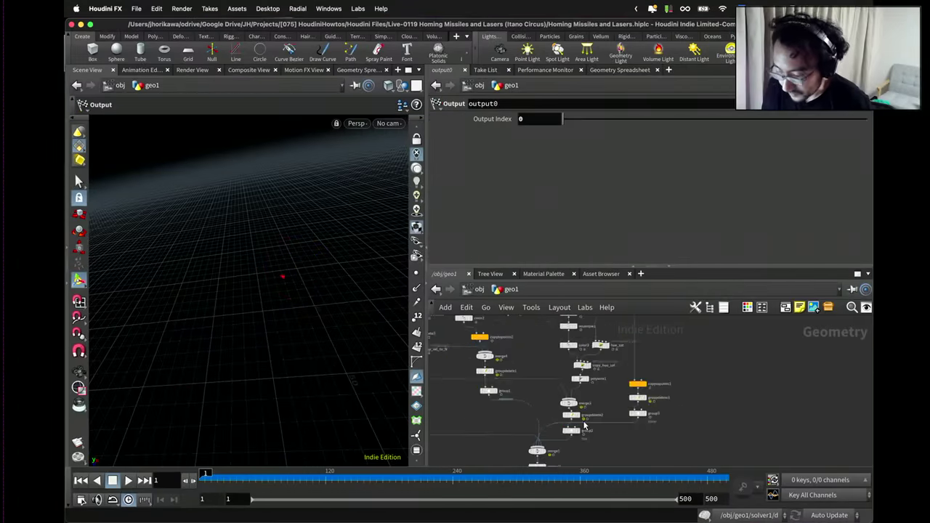
scroll(578, 409, up, 3)
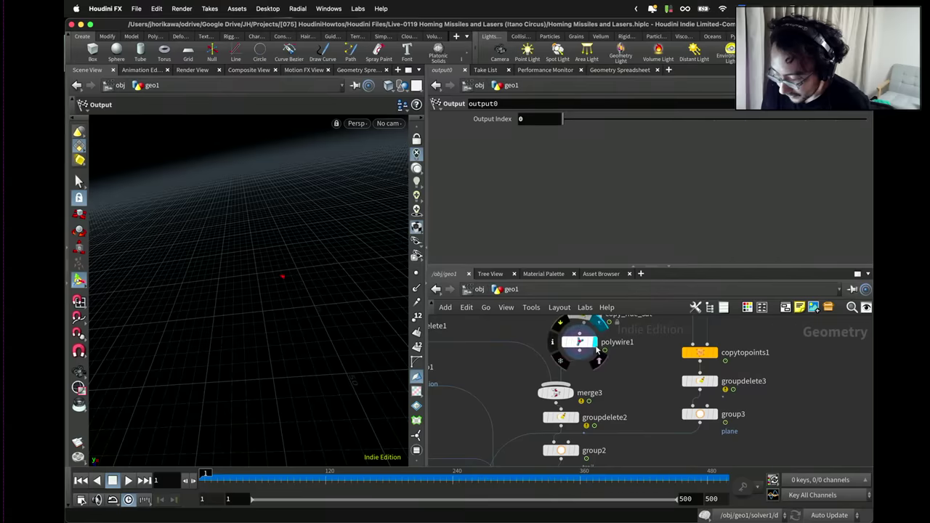
drag(454, 479, 490, 485)
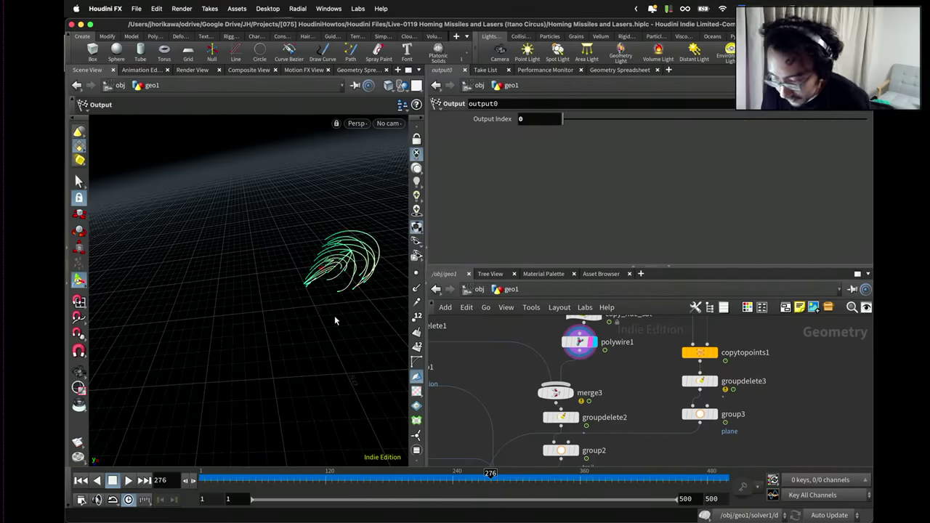
drag(322, 297, 312, 276)
key(h)
key(space)
scroll(532, 375, down, 2)
middle_drag(532, 376, 579, 382)
Read the hue_sat and copy_hue_sat VEX code, then open the Geometry Spreadsheet.
click(572, 366)
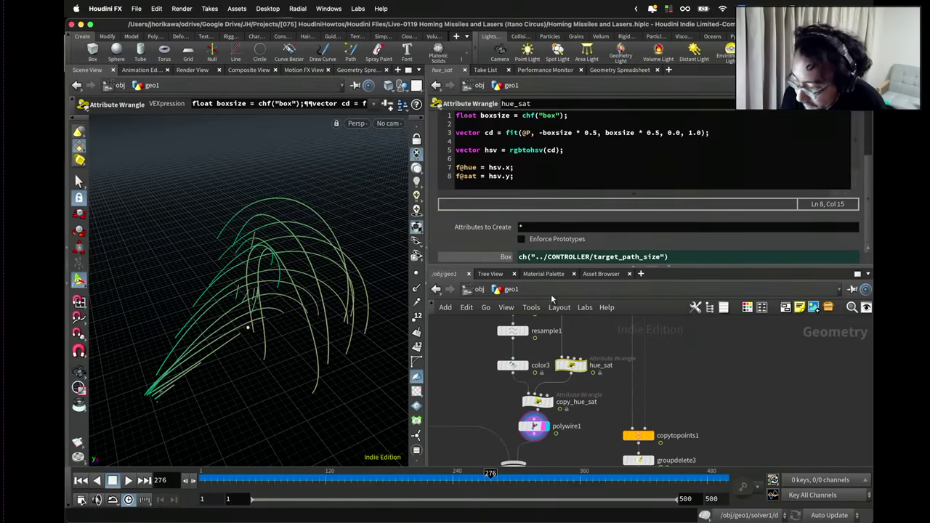
click(541, 399)
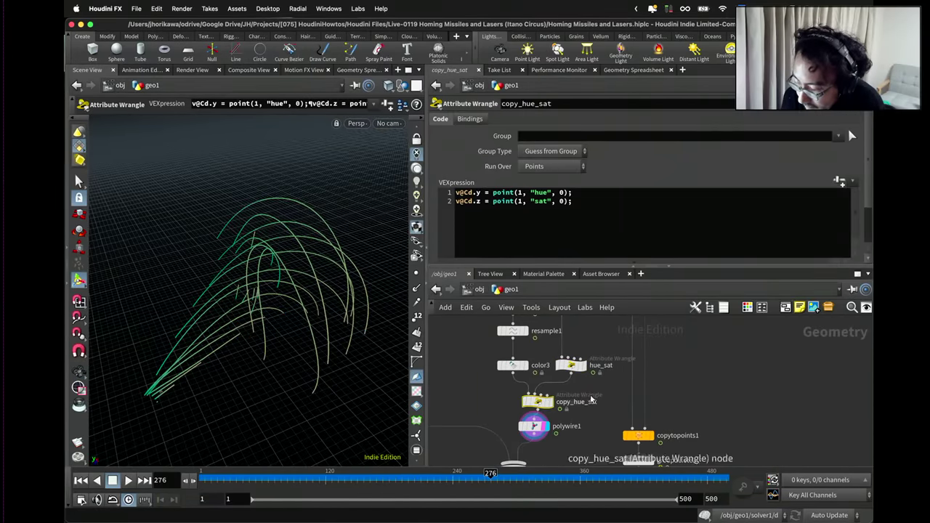
click(571, 362)
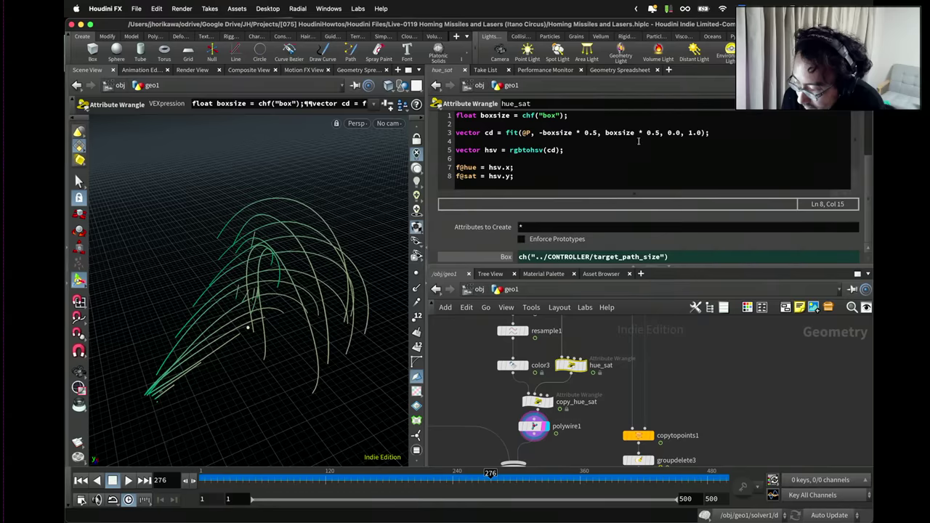
click(619, 70)
List hue_sat's point attributes, then display and inspect the copy_hue_sat output.
click(484, 104)
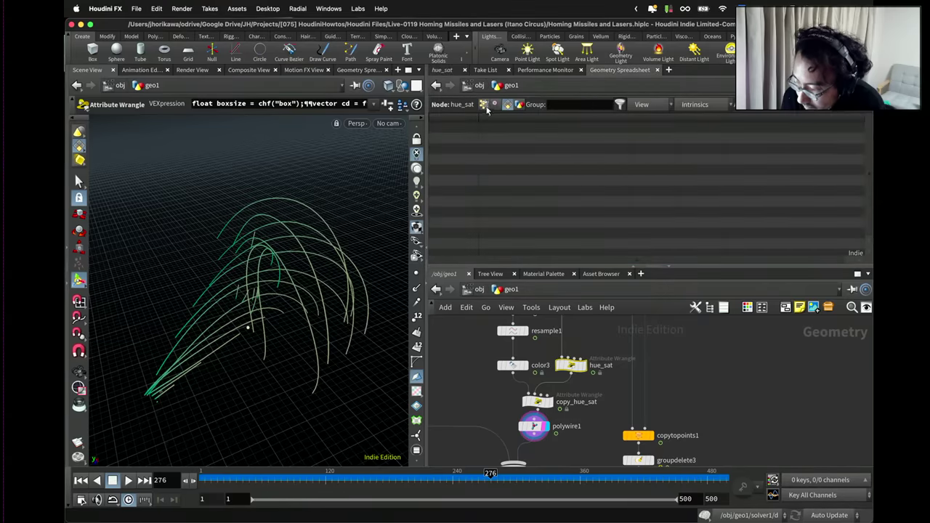
drag(648, 261, 743, 262)
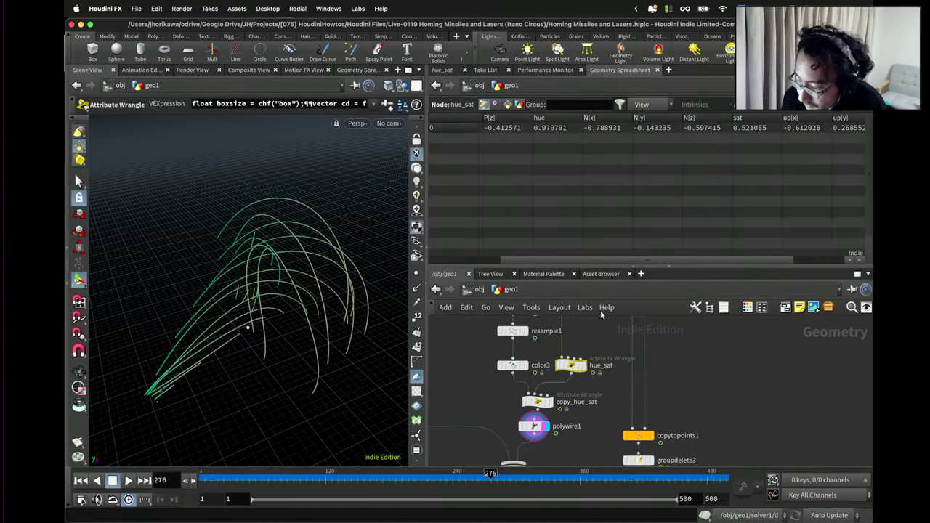
scroll(543, 409, up, 3)
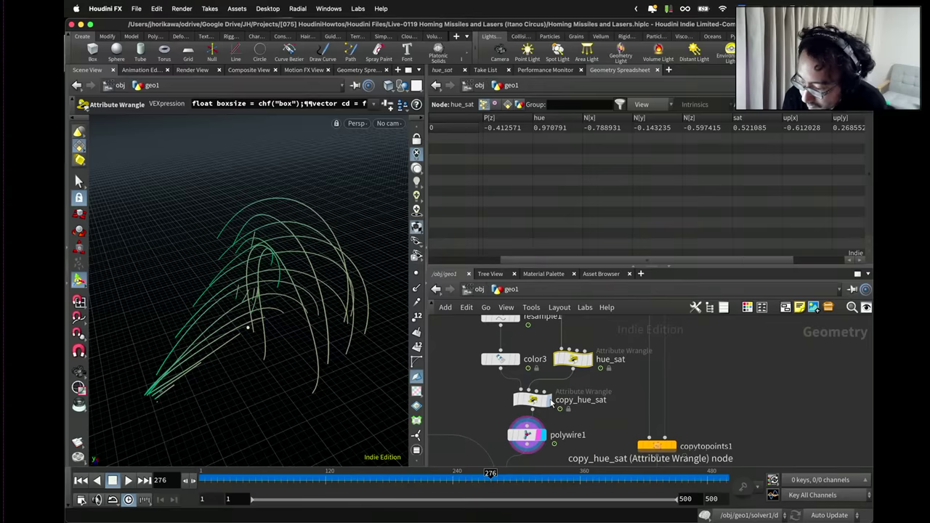
click(536, 403)
click(533, 401)
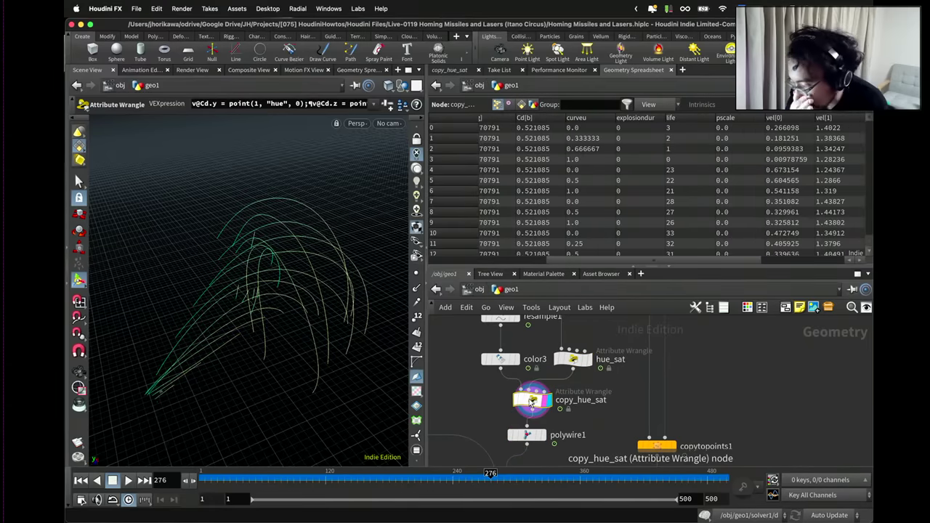
scroll(702, 252, right, 5)
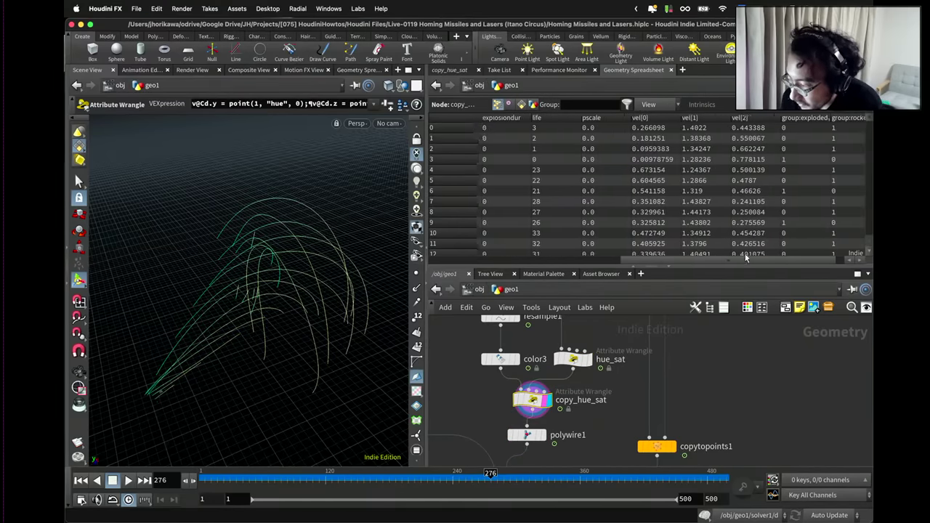
drag(702, 253, 532, 255)
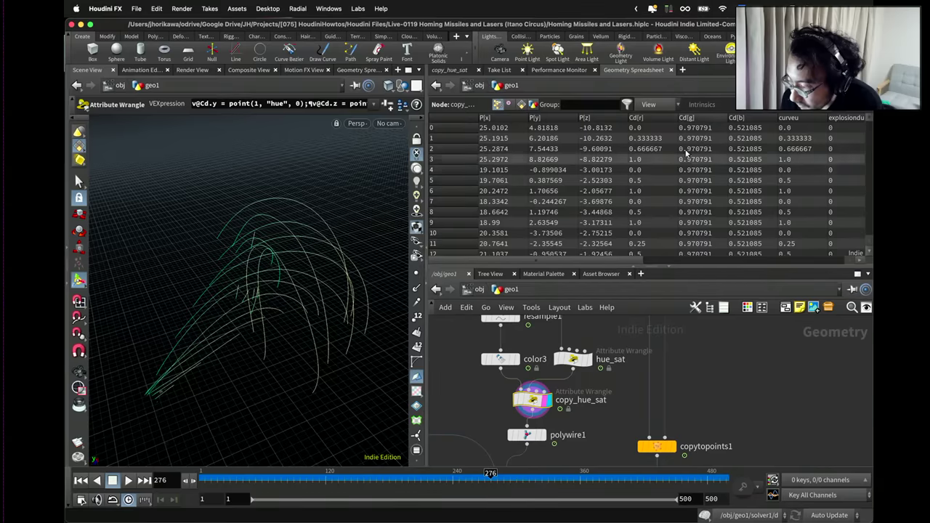
Sort the point table by Cd[g] and Cd[b], then restore its original order.
click(696, 122)
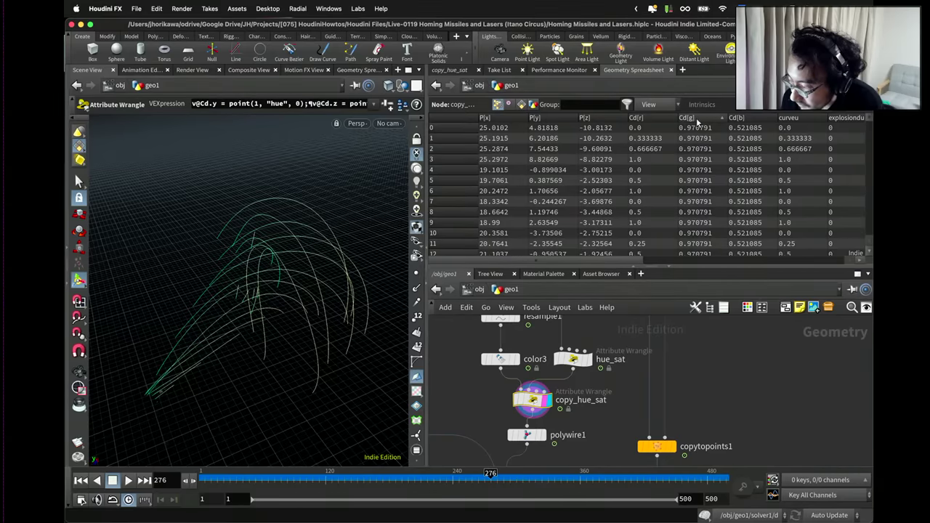
click(696, 119)
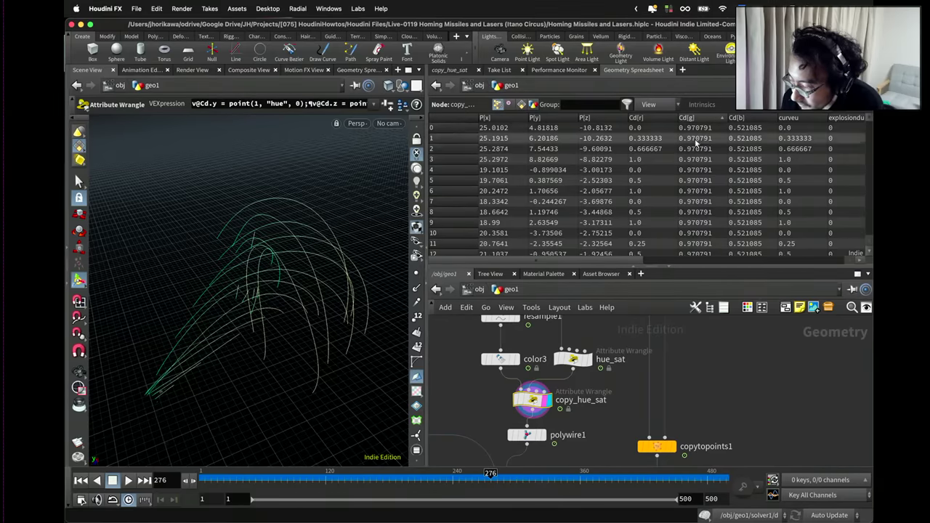
click(740, 120)
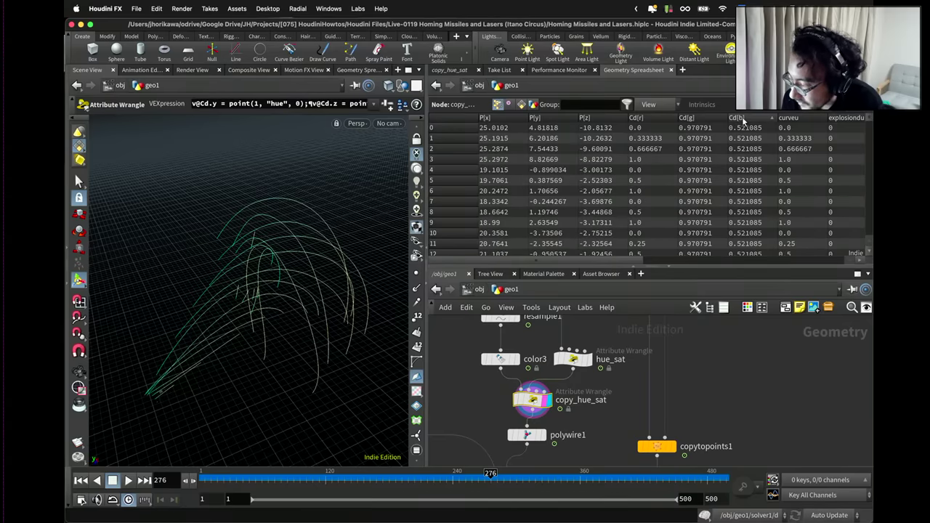
key(ctrl+Up)
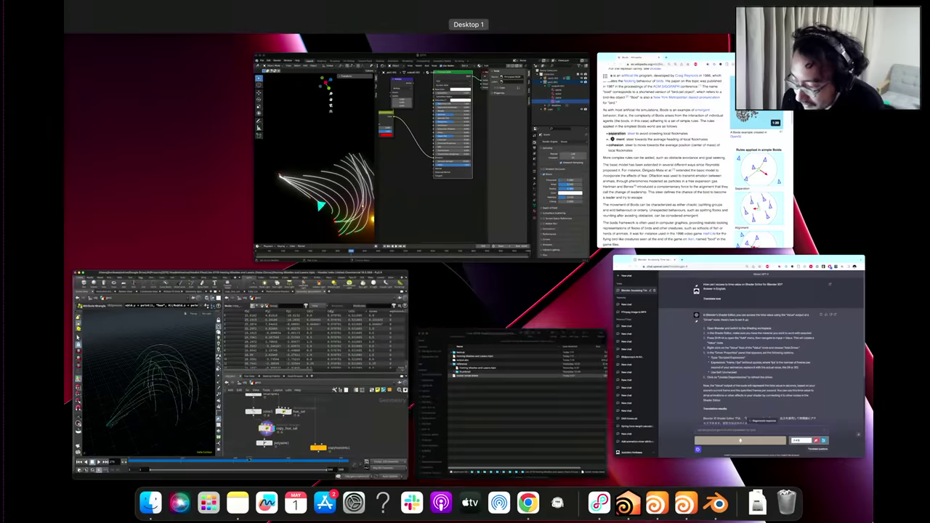
In Blender, centre the node view on Separate XYZ and the Hue Saturation Value node.
click(472, 182)
scroll(511, 285, left, 5)
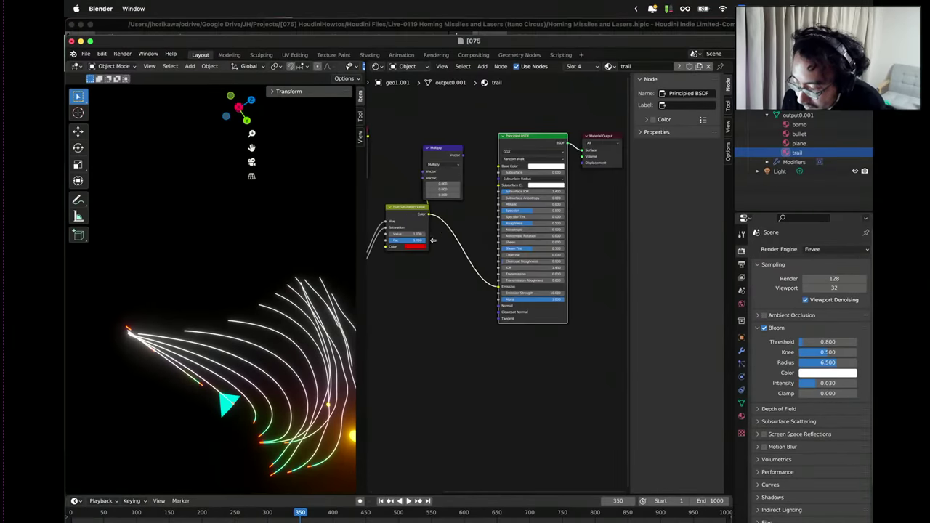
scroll(511, 285, up, 4)
click(406, 269)
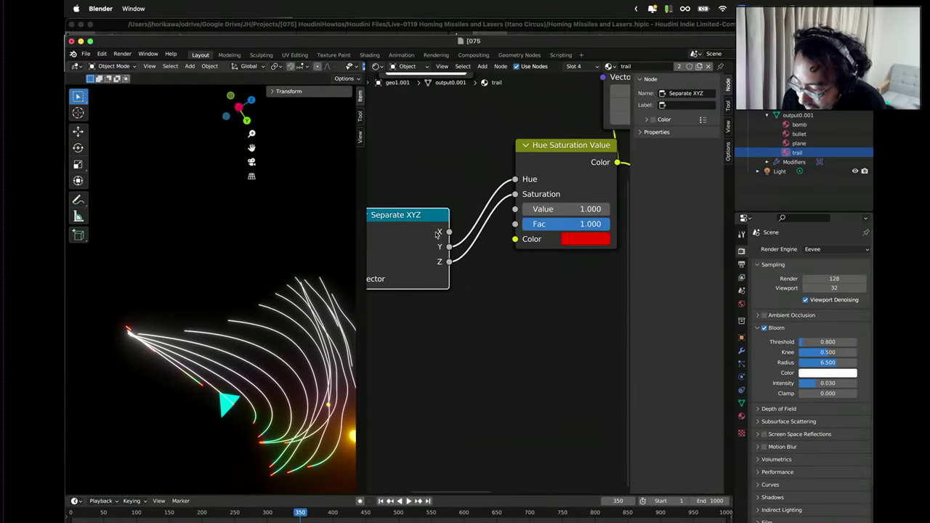
key(KP_Decimal)
scroll(548, 321, down, 2)
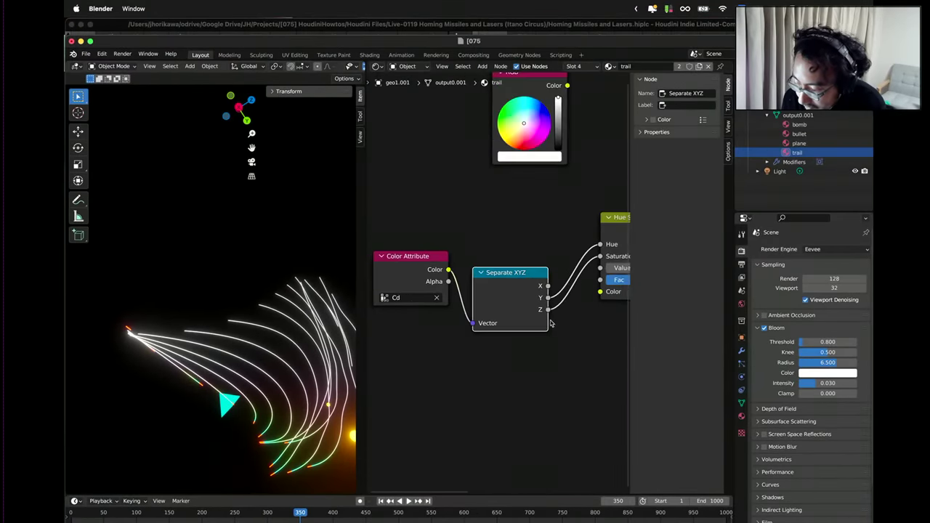
scroll(551, 323, up, 1)
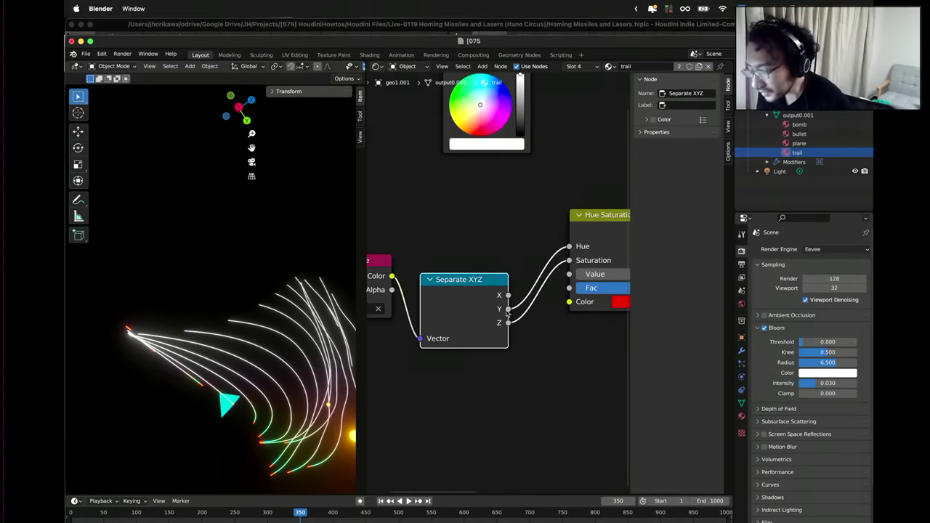
scroll(513, 323, down, 1)
middle_drag(574, 352, 481, 364)
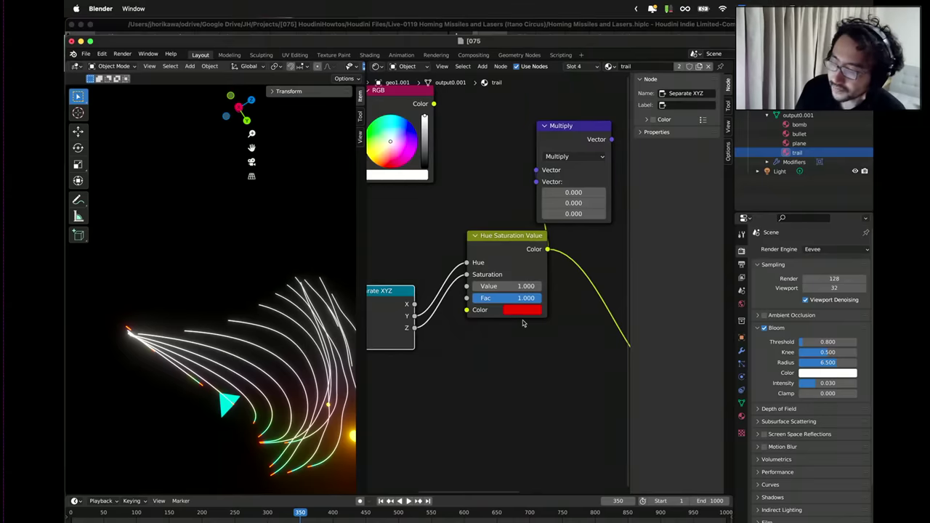
Unplug Separate XYZ from Saturation and Hue, then drive Hue from the Y output.
scroll(520, 332, down, 2)
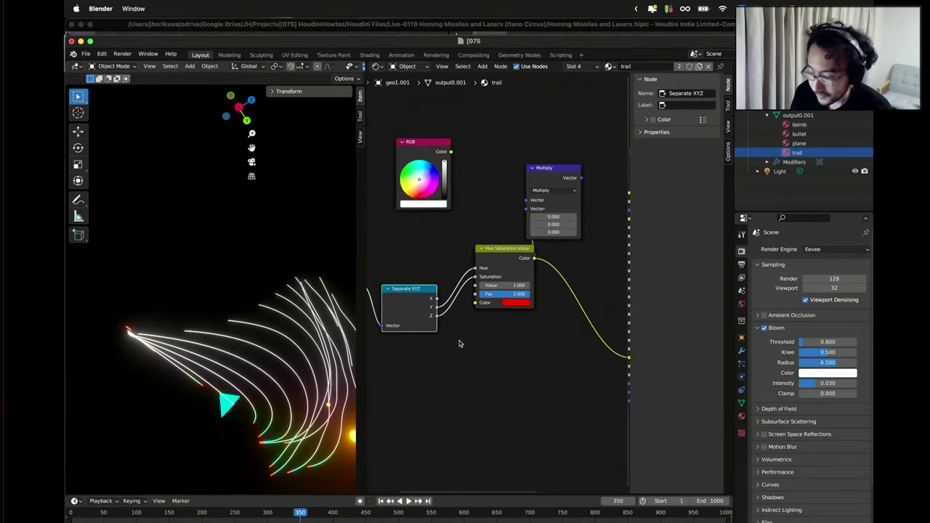
scroll(383, 356, up, 1)
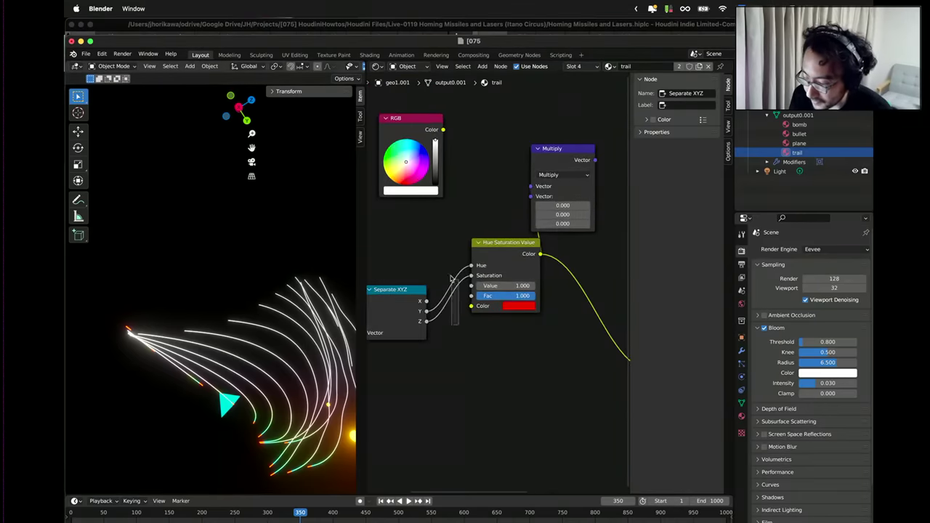
scroll(464, 305, down, 2)
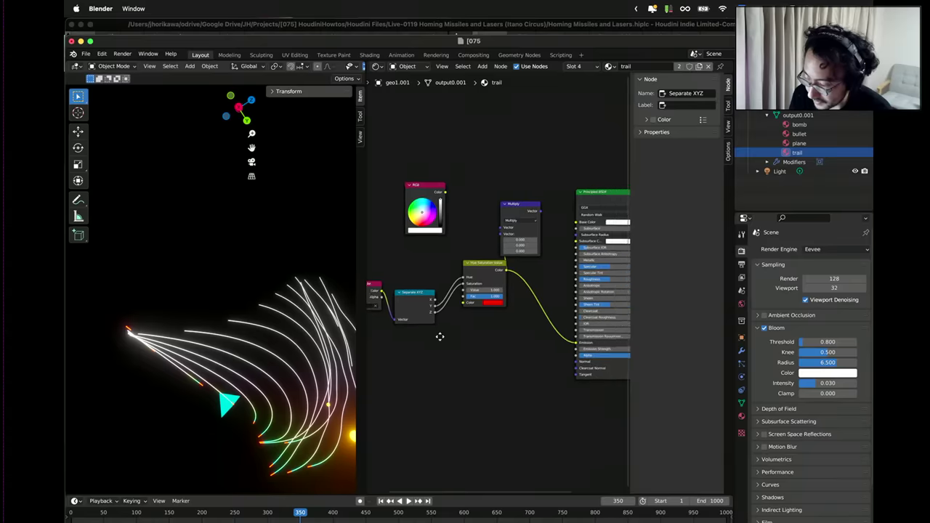
scroll(436, 305, up, 2)
drag(441, 285, 426, 285)
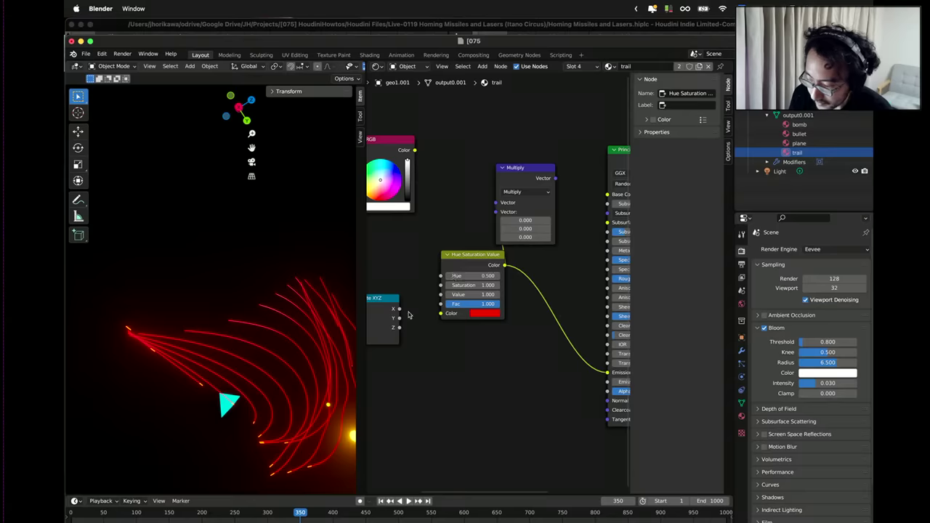
drag(399, 318, 440, 277)
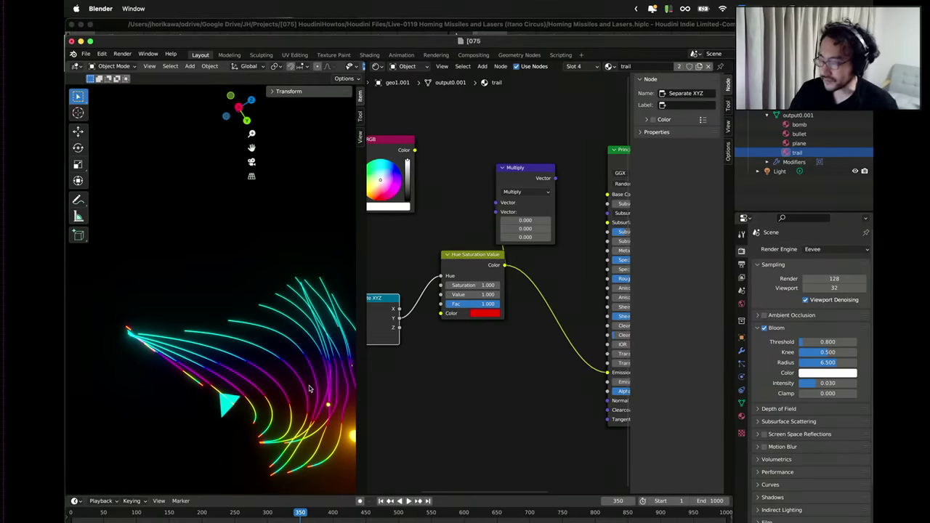
key(ctrl+Up)
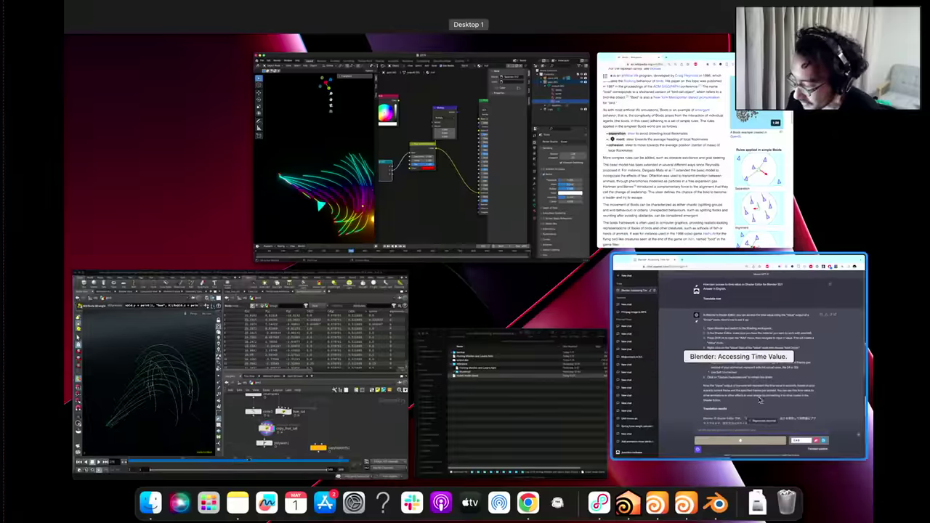
In Houdini, display polywire1's thick wires in the viewport.
click(374, 409)
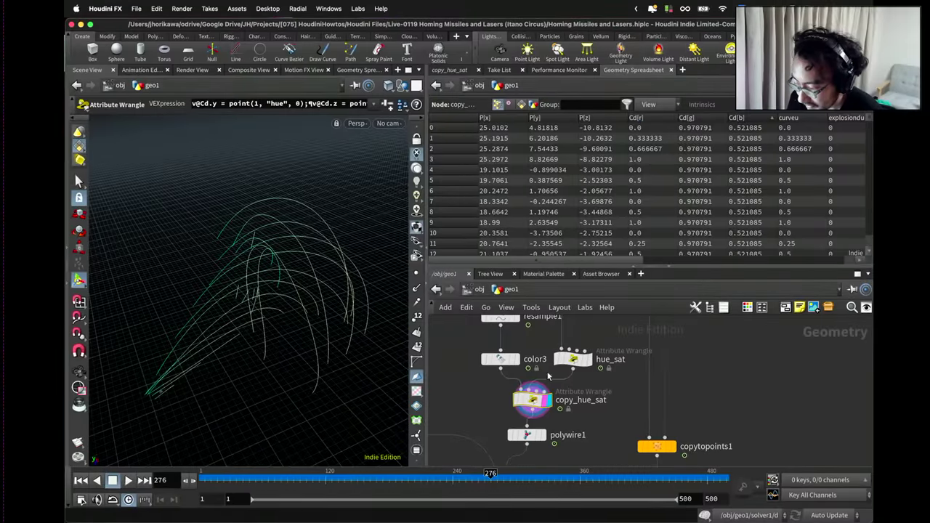
scroll(538, 425, down, 1)
click(545, 428)
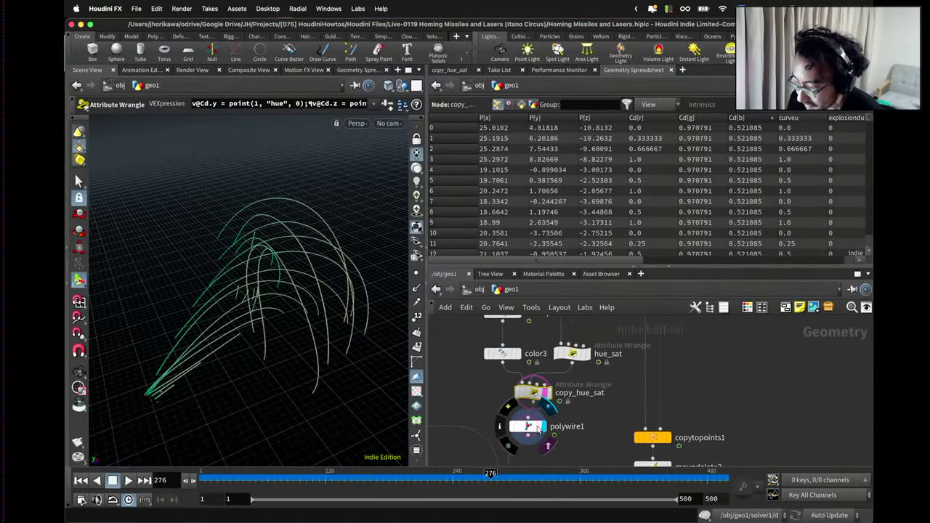
click(528, 427)
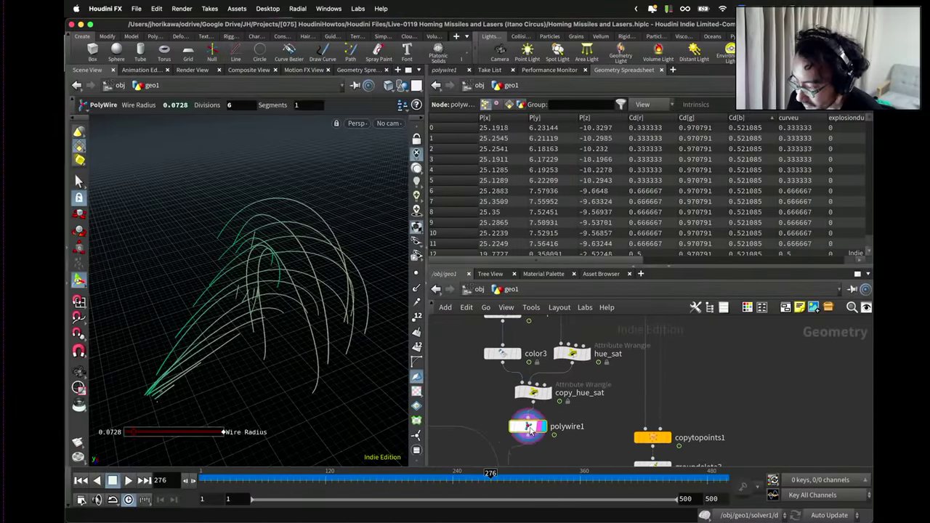
Sort polywire1's points by Cd[g] both ways and by Cd[b], then return to Blender.
click(704, 118)
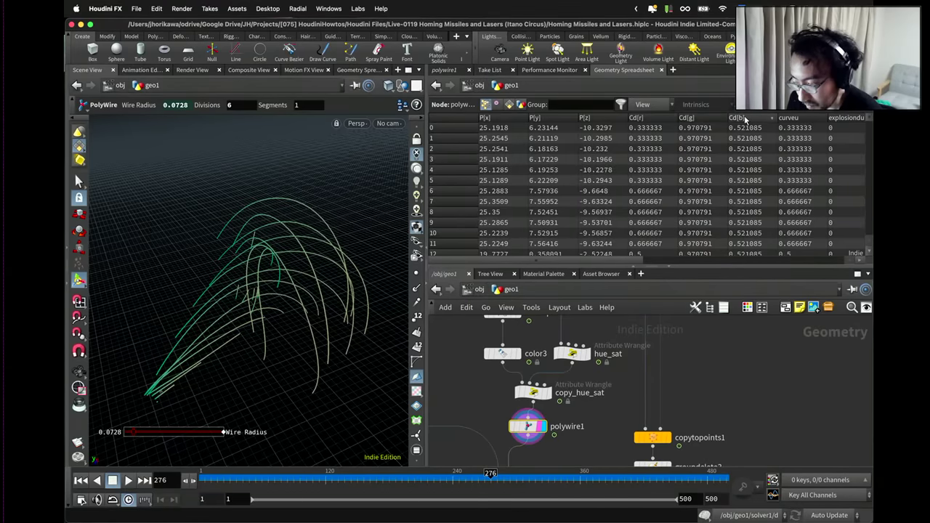
click(705, 120)
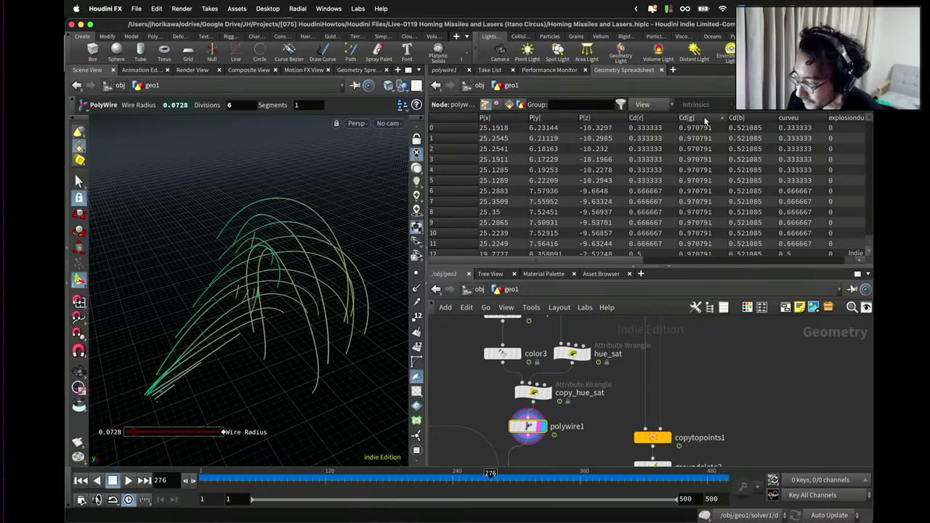
click(744, 118)
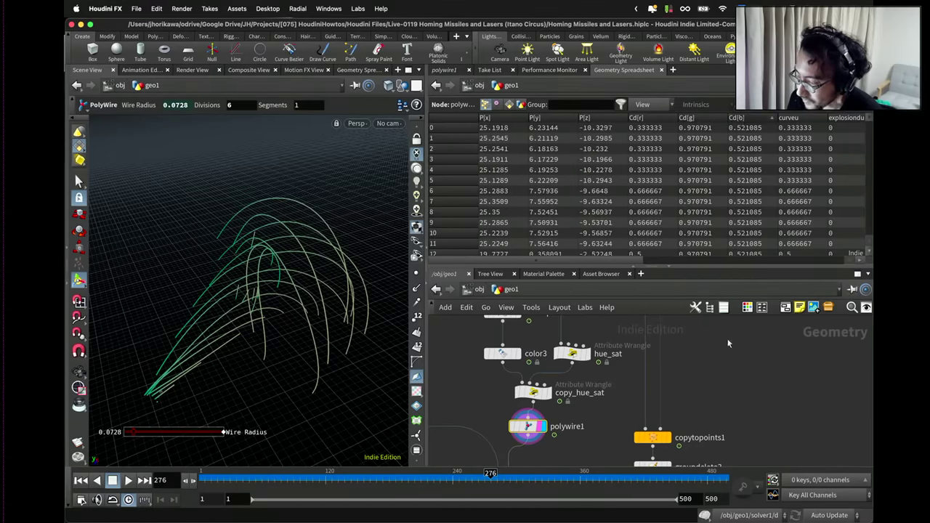
key(ctrl+Up)
click(421, 158)
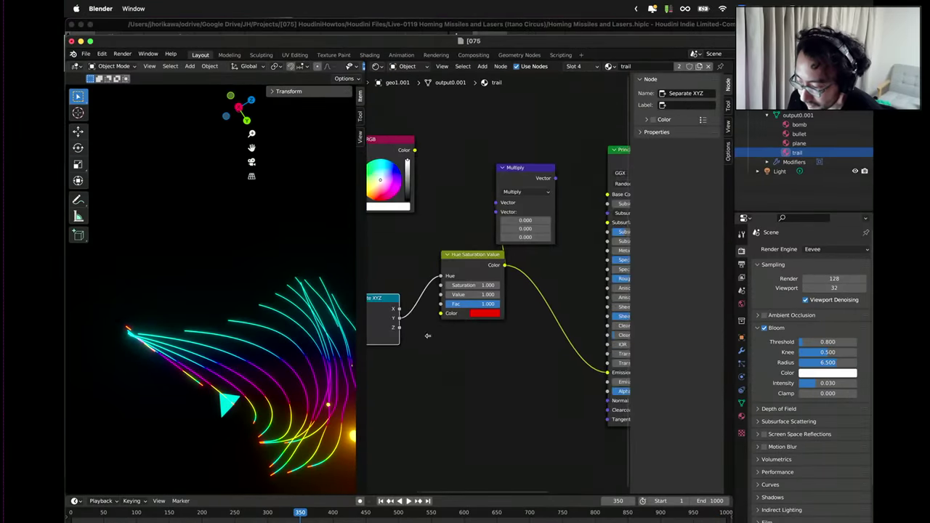
Drive the hue from Separate XYZ Z, then from X instead.
scroll(471, 309, left, 3)
drag(460, 317, 501, 263)
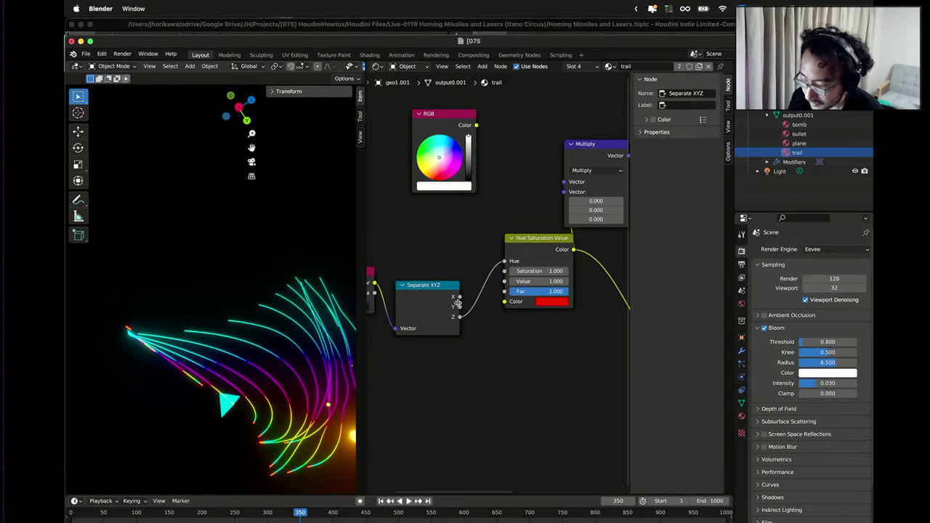
drag(459, 296, 504, 263)
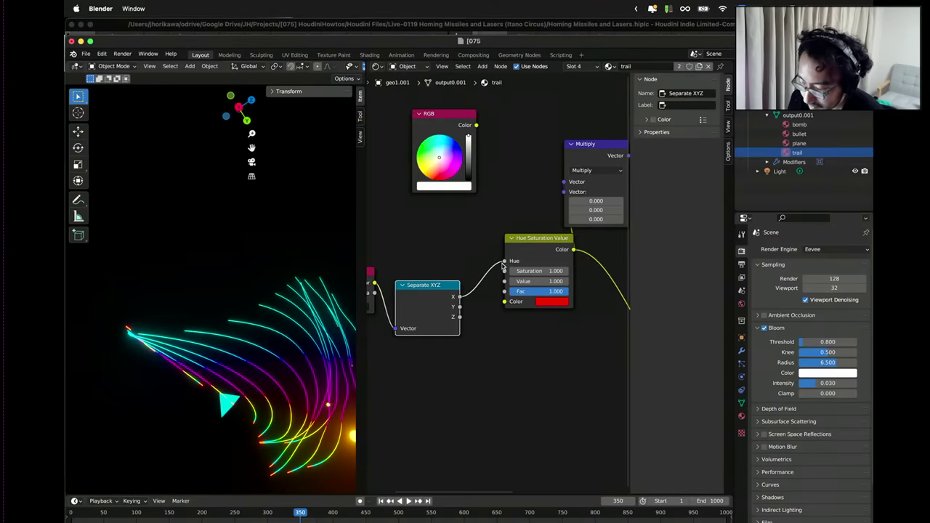
Connect the Color Attribute's Color output directly to Principled BSDF Emission.
middle_drag(469, 340, 552, 342)
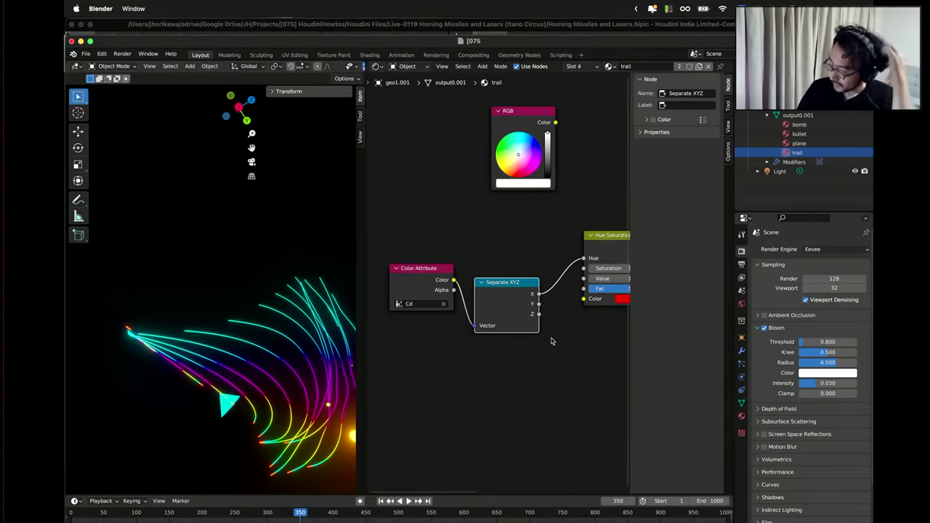
scroll(551, 340, down, 3)
middle_drag(550, 342, 467, 335)
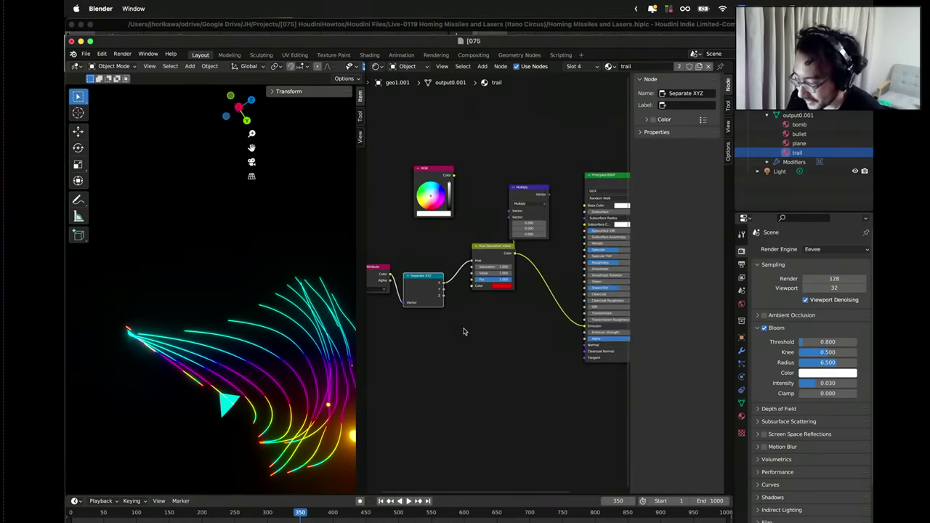
drag(415, 287, 586, 329)
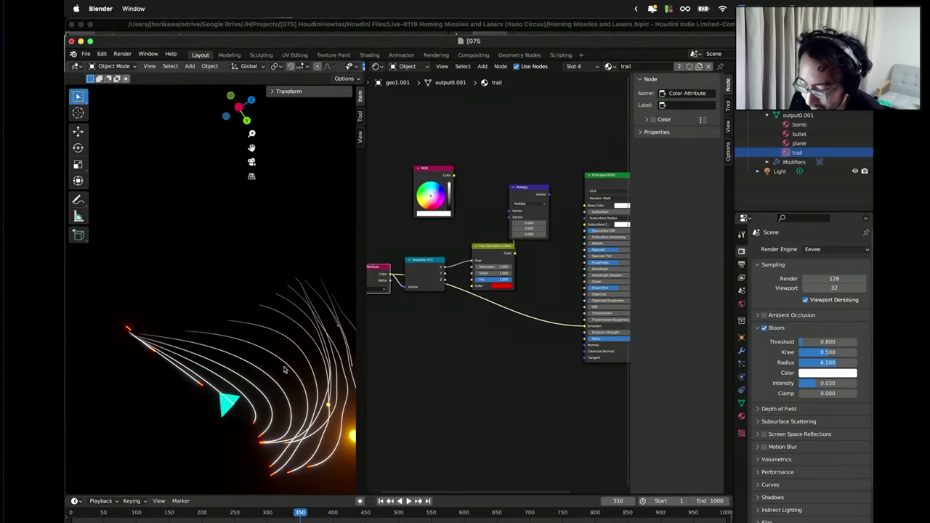
key(ctrl+Up)
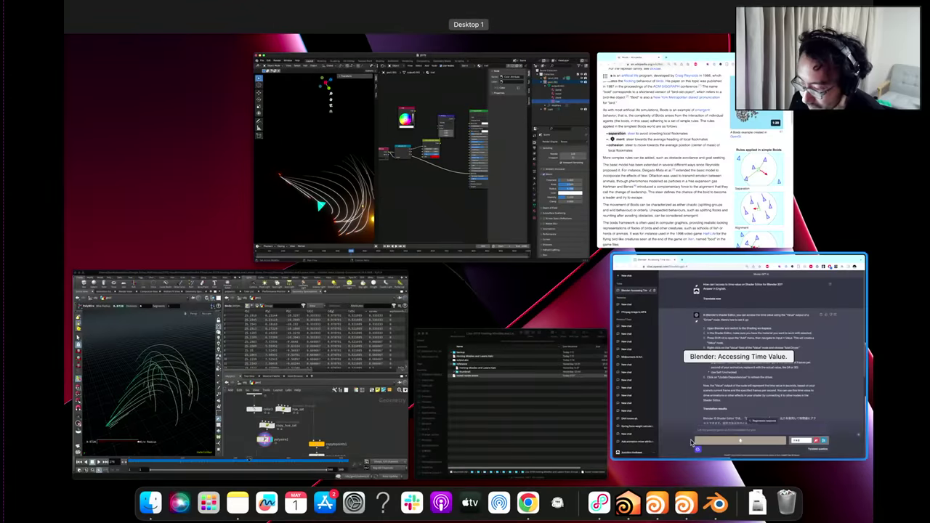
Widen Blender's outliner and properties panels, then collapse and select geo1.001.
click(499, 183)
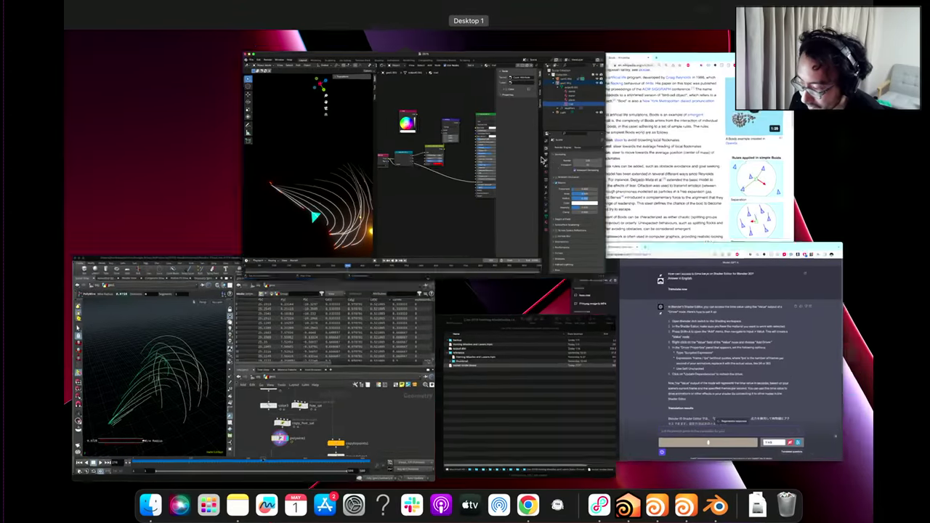
drag(733, 134, 669, 131)
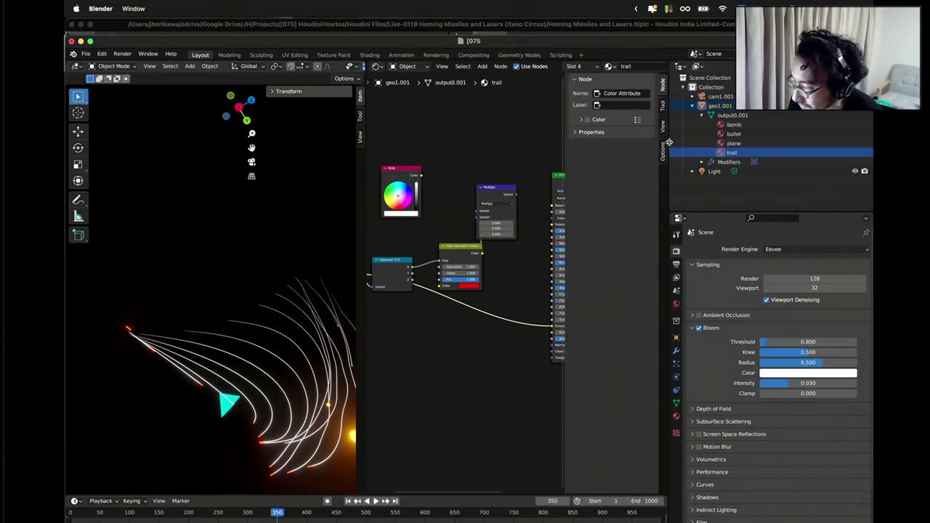
click(692, 106)
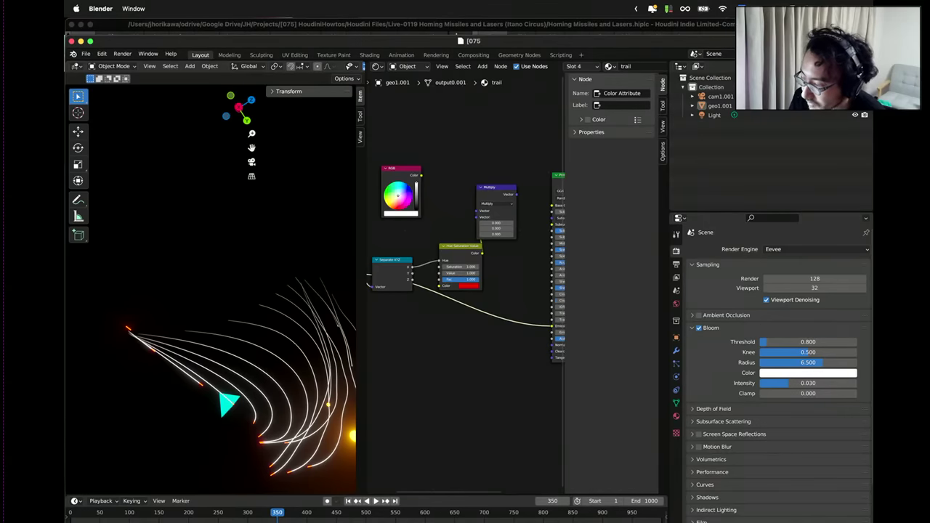
click(719, 106)
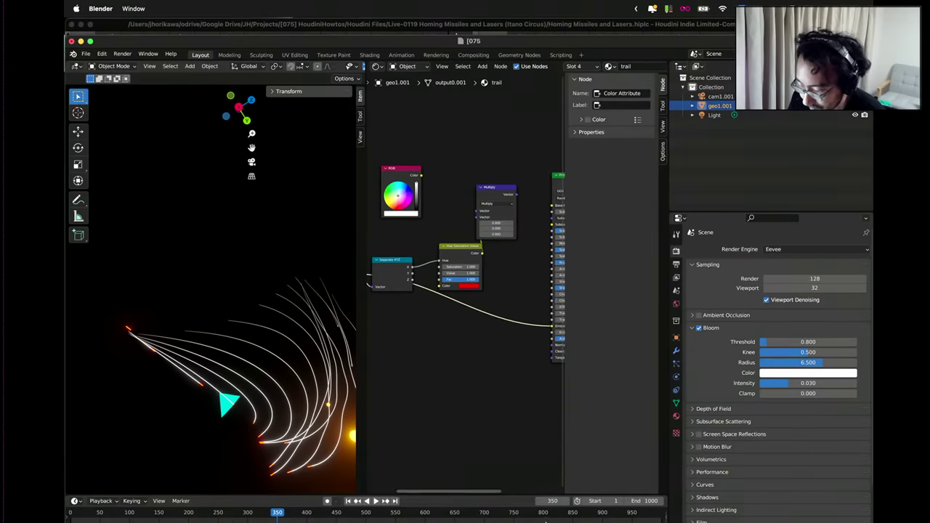
Display merge3, then group2, and sort the trail group's points by green colour.
mouse_move(650, 516)
key(ctrl+Up)
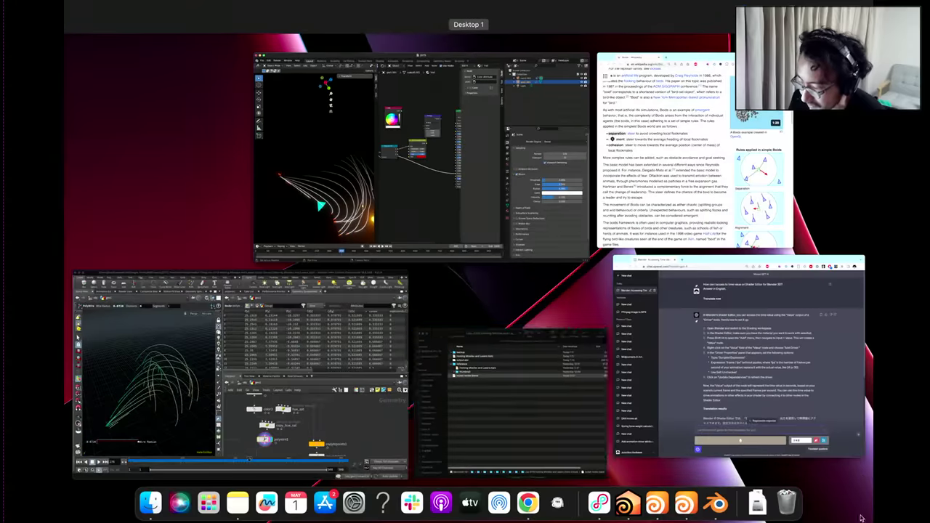
click(363, 407)
scroll(518, 367, down, 5)
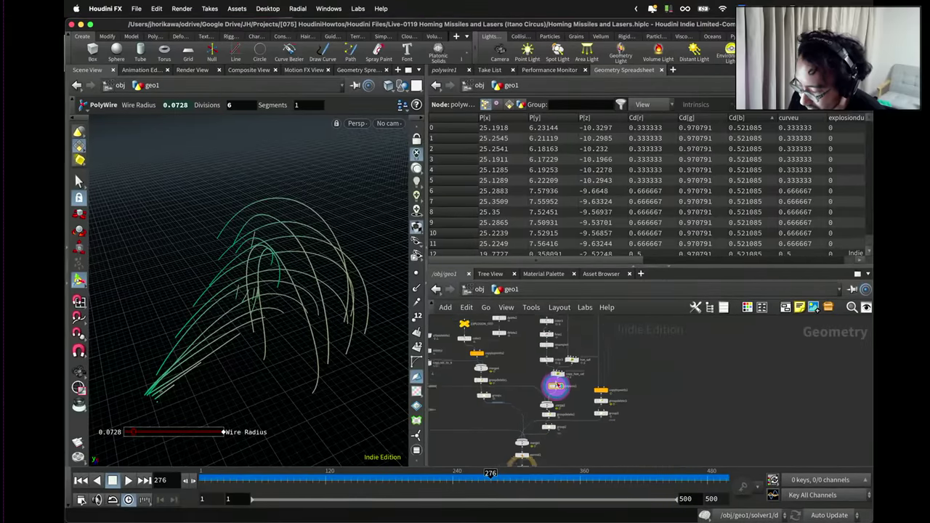
drag(550, 363, 554, 358)
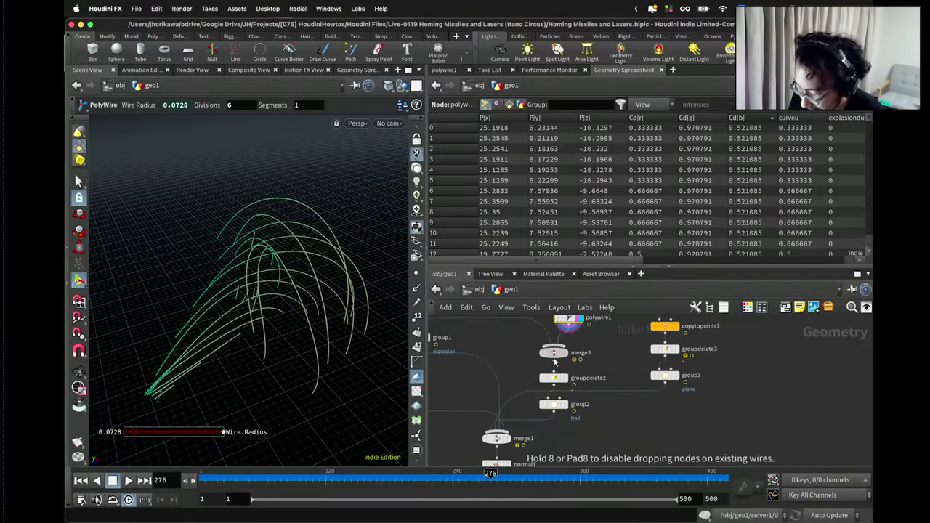
click(565, 354)
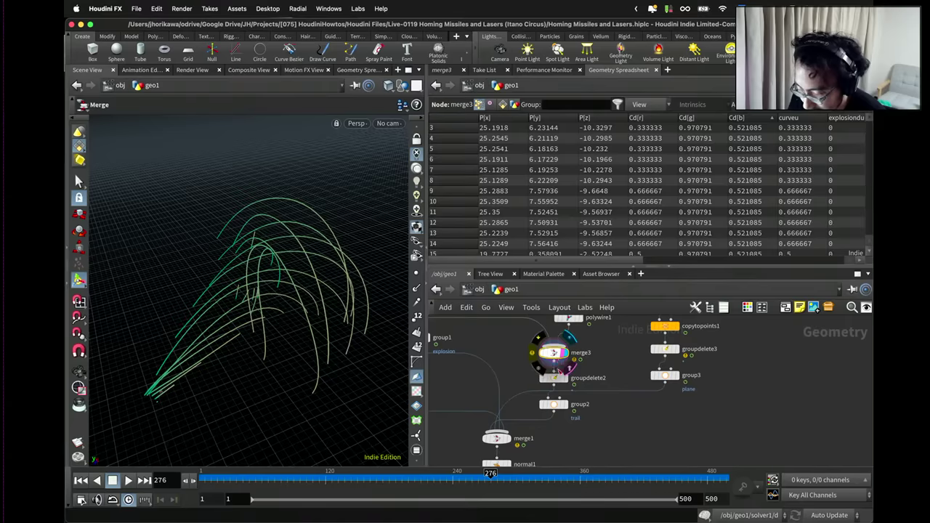
click(568, 408)
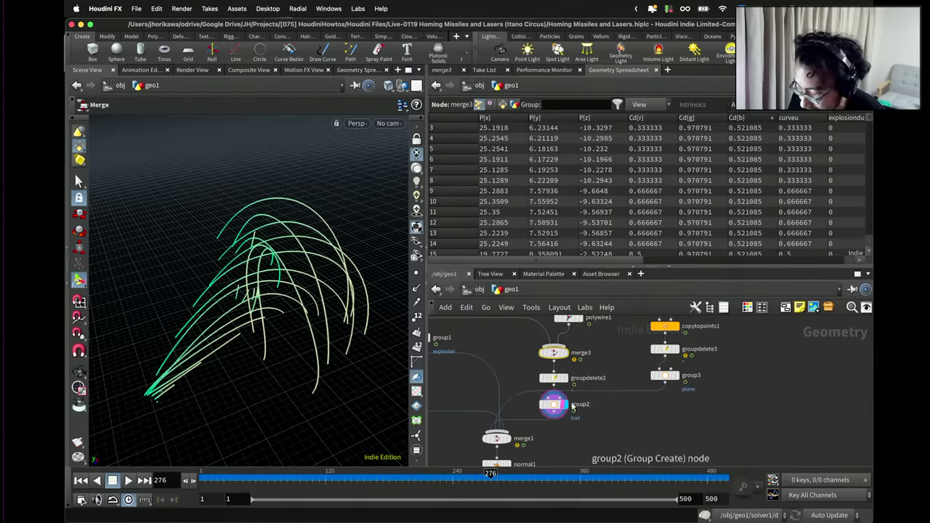
click(558, 404)
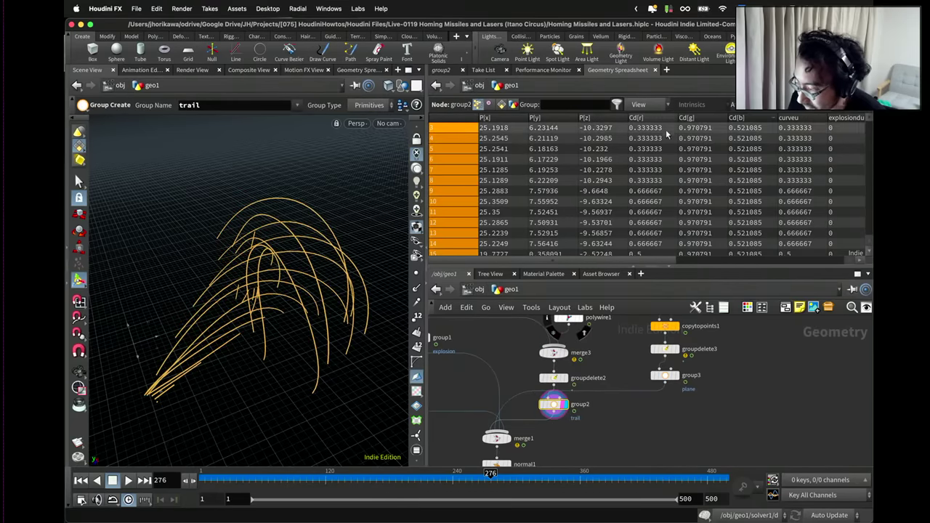
click(690, 118)
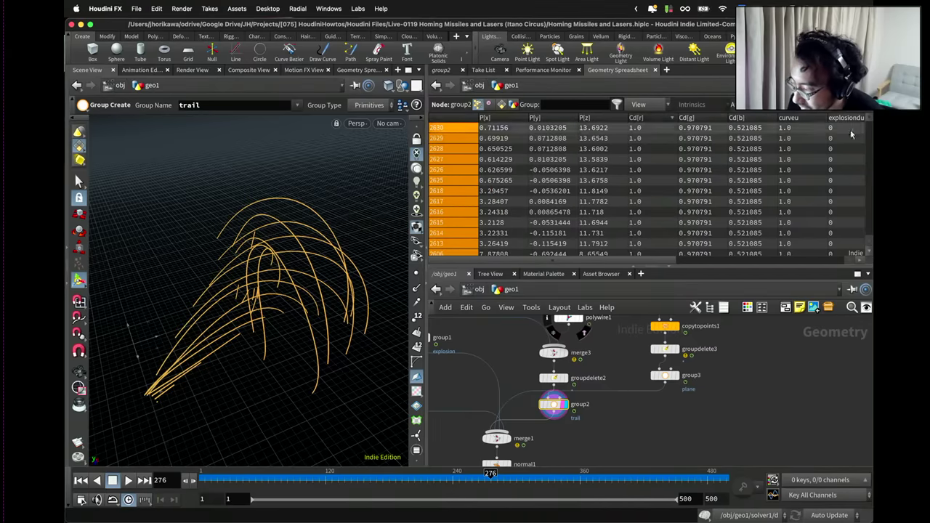
Make output0 the displayed node, save Homing Missiles and Lasers.hiplc, and return to /obj.
scroll(865, 188, down, 10)
scroll(864, 188, down, 10)
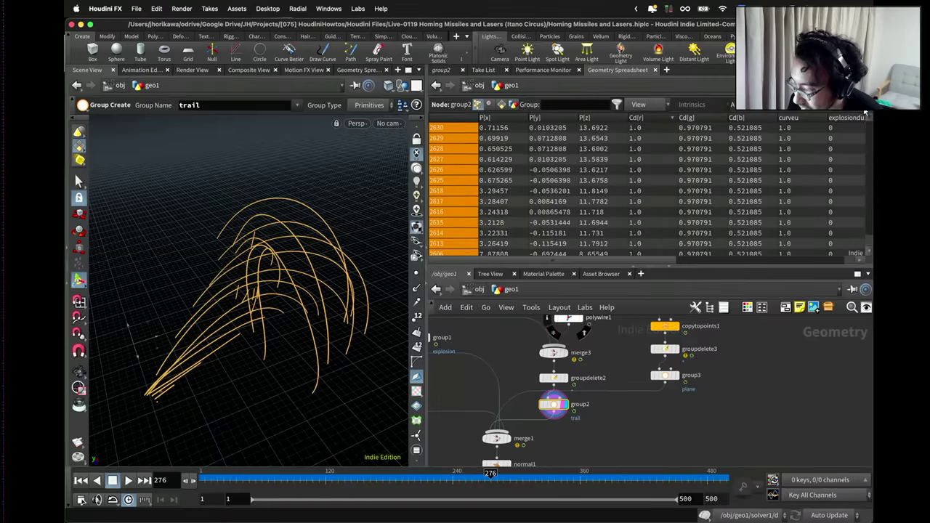
middle_drag(523, 462, 611, 404)
scroll(619, 398, down, 2)
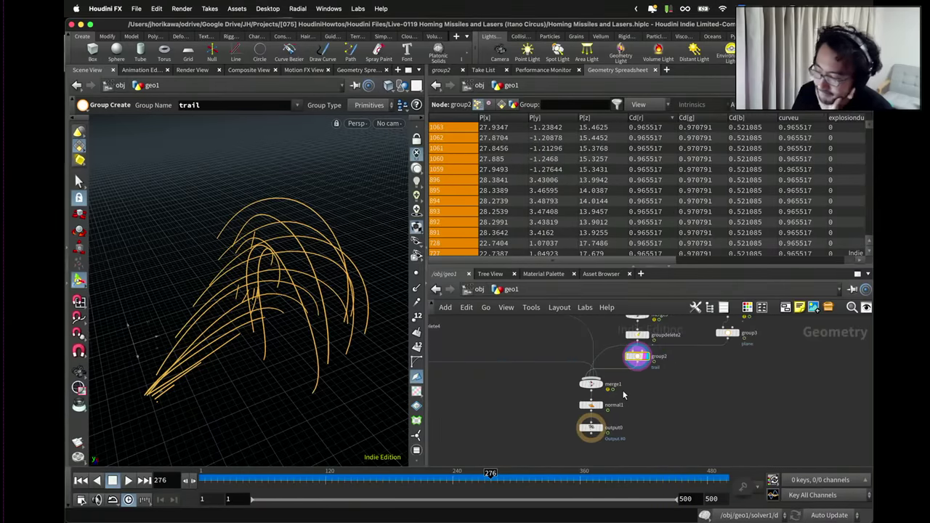
scroll(626, 390, up, 1)
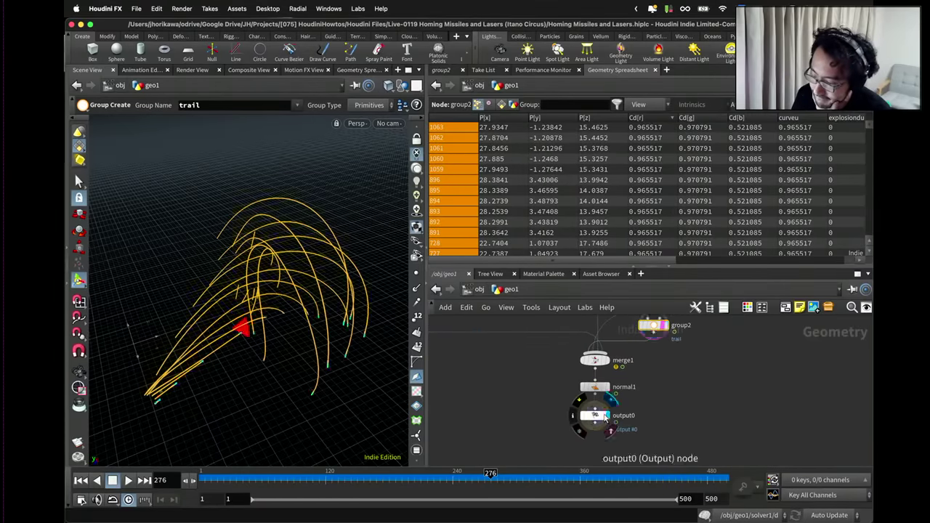
click(606, 415)
key(ctrl+s)
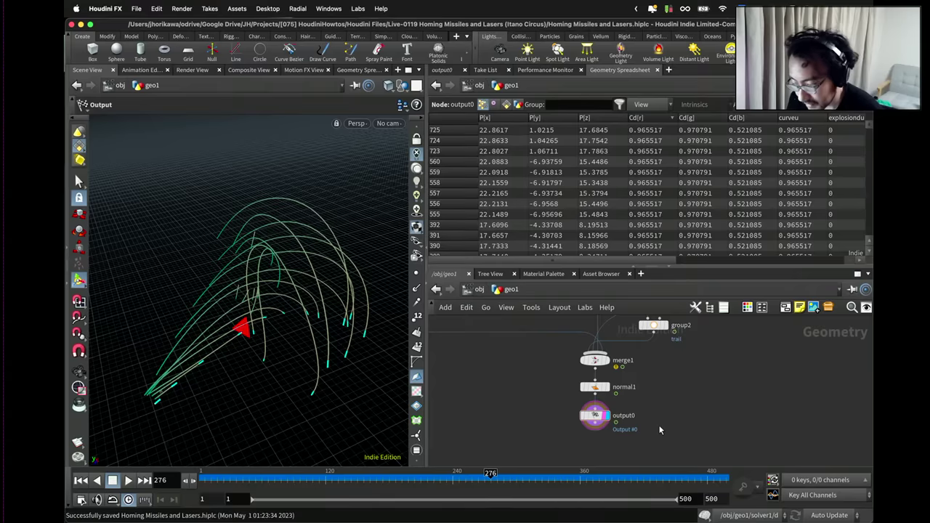
click(479, 290)
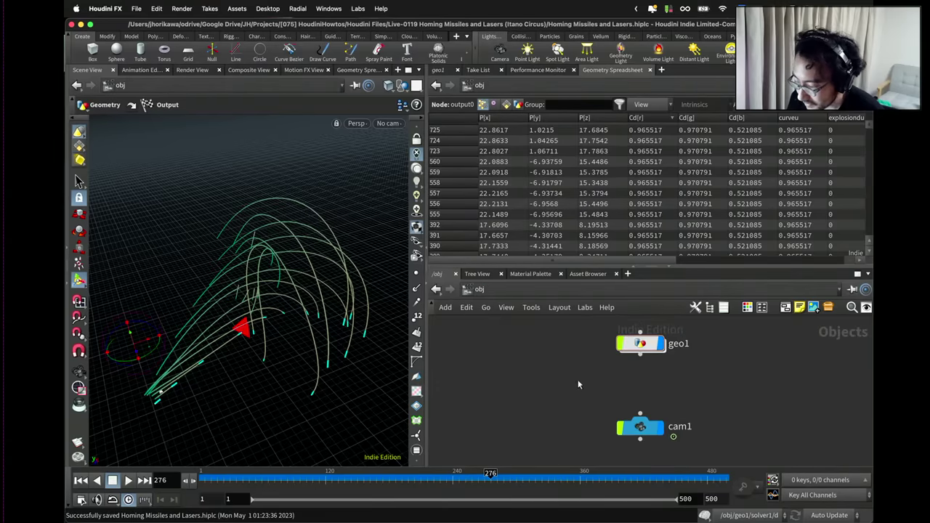
Export an Alembic file to $HIP/output.abc covering frames 1–500.
click(138, 8)
mouse_move(187, 221)
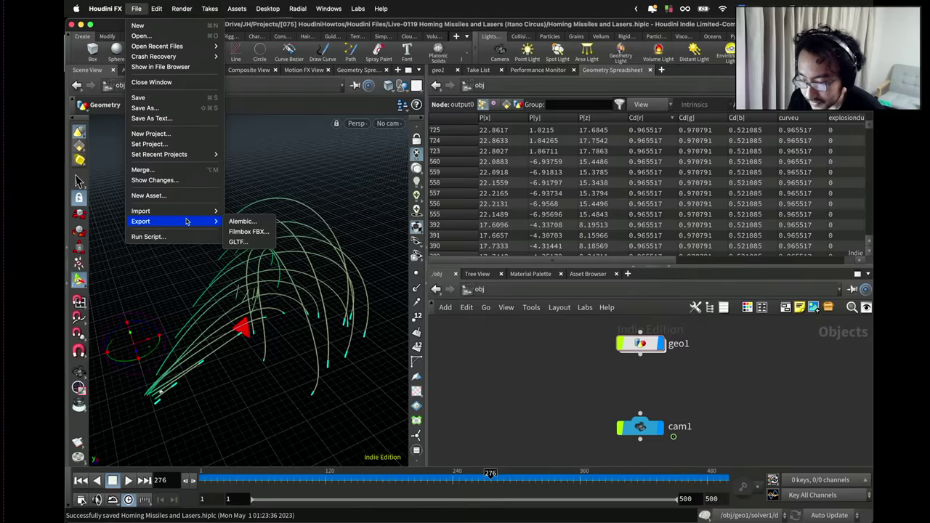
click(262, 222)
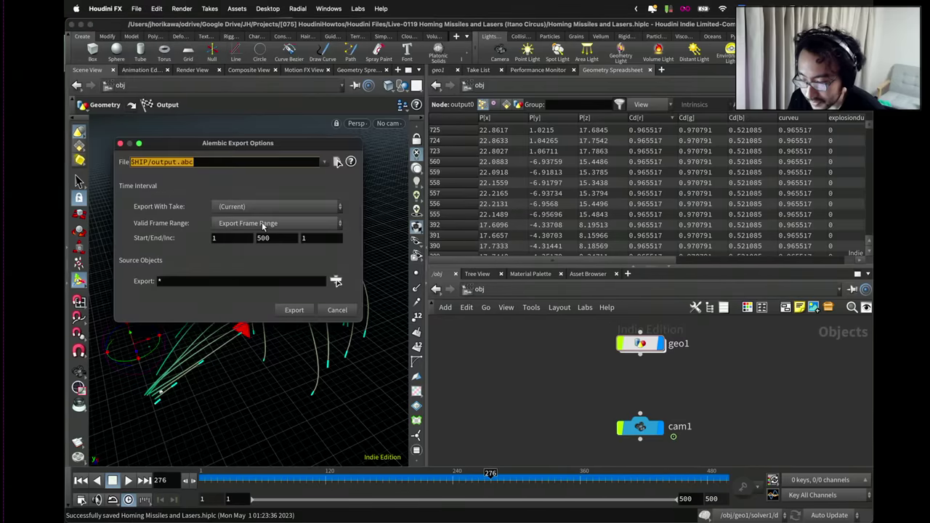
click(207, 165)
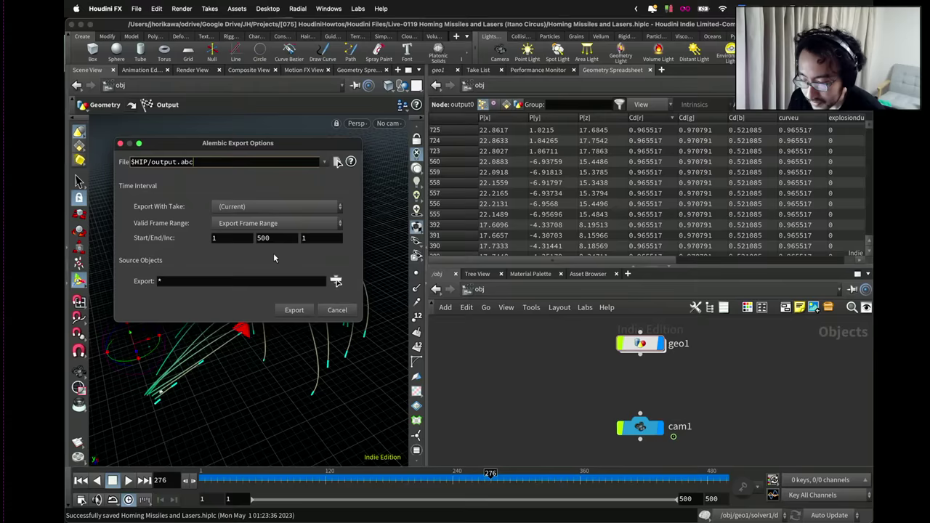
click(302, 311)
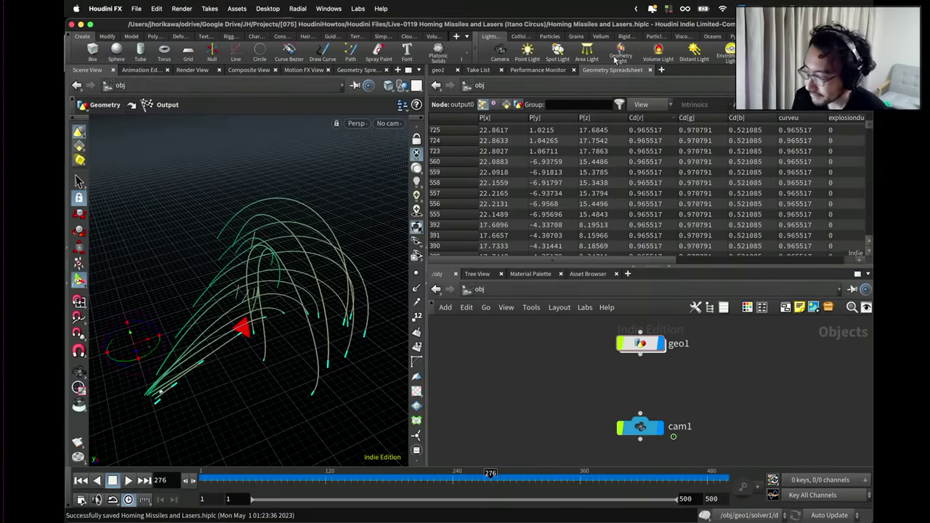
key(ctrl+Up)
In Blender, delete the old cam1.001 import and import output.abc as Alembic.
click(422, 156)
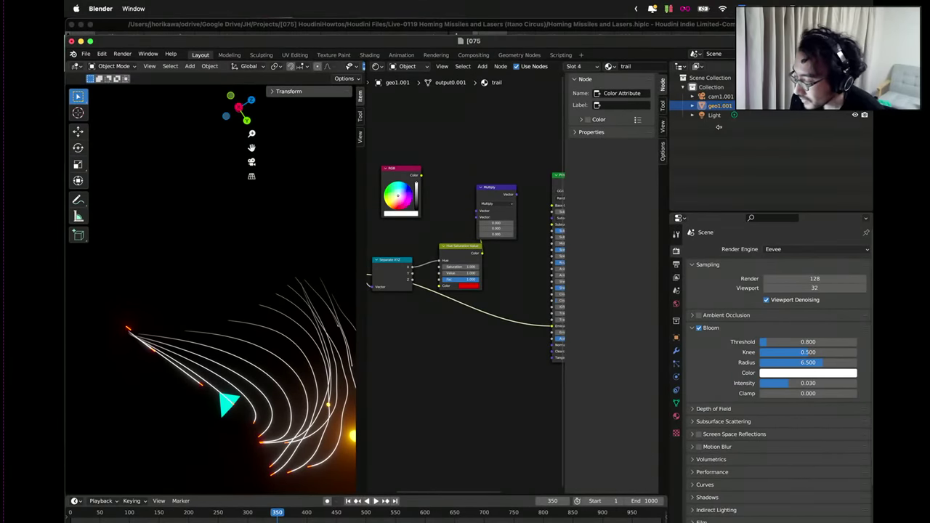
right_click(717, 101)
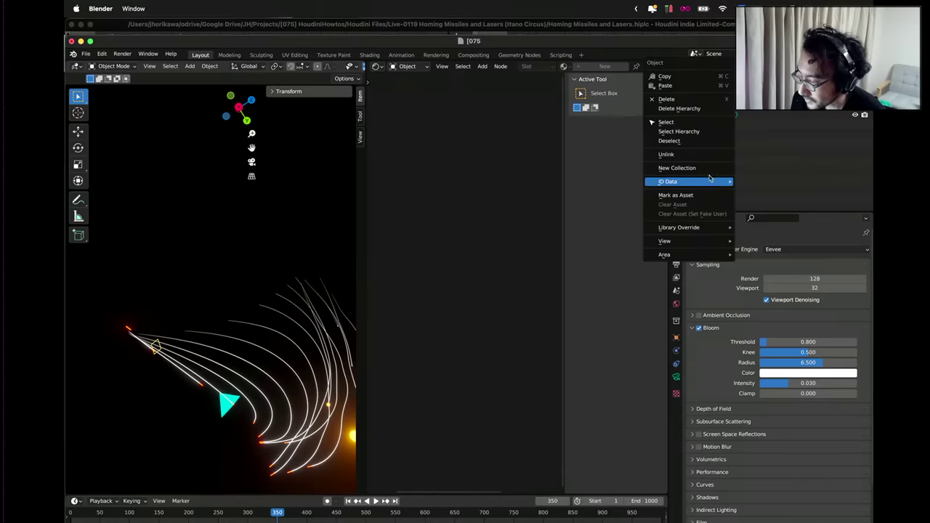
click(708, 101)
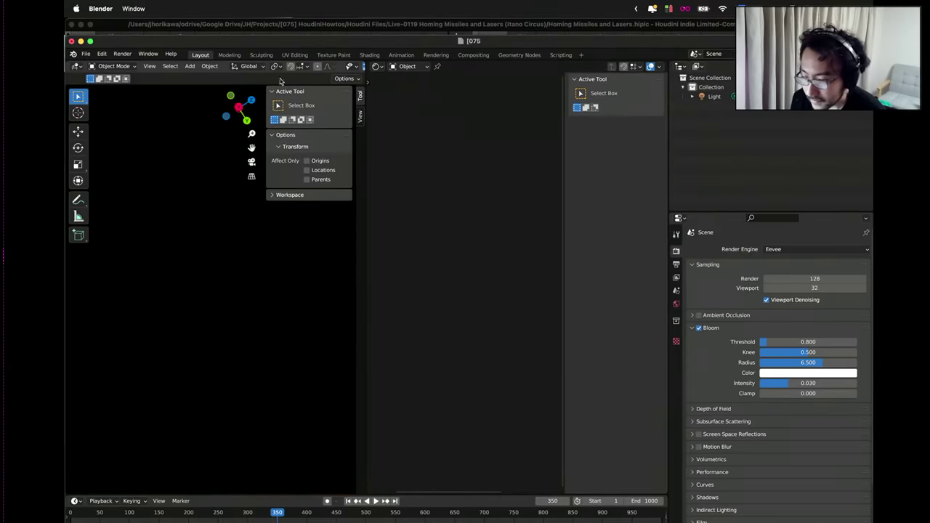
click(85, 54)
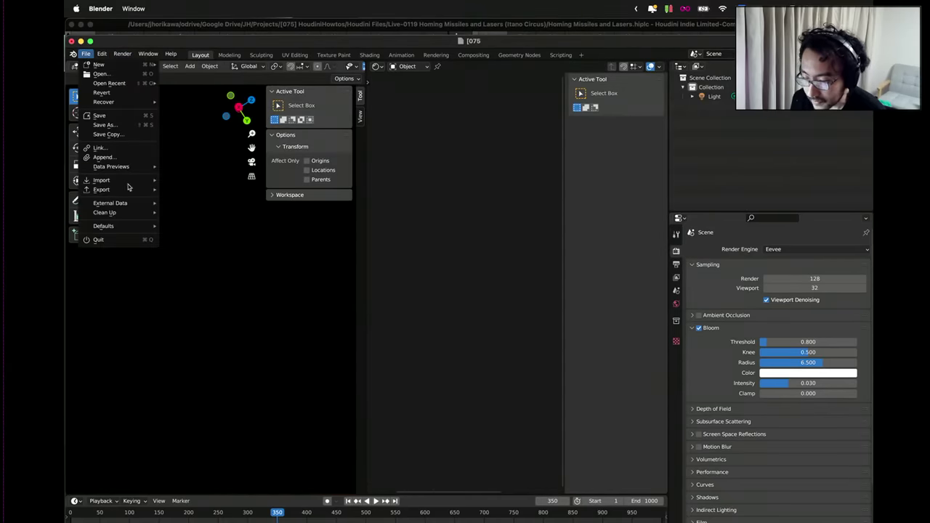
mouse_move(128, 185)
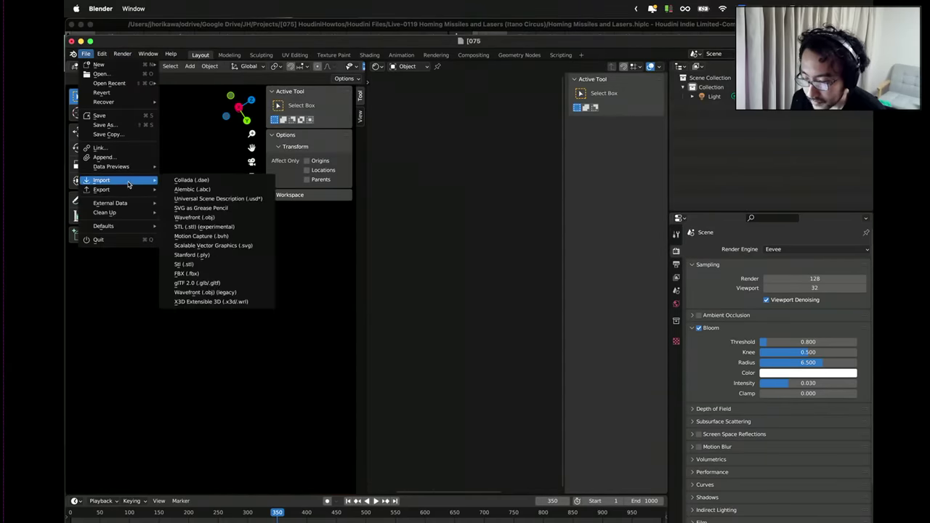
click(200, 190)
click(368, 202)
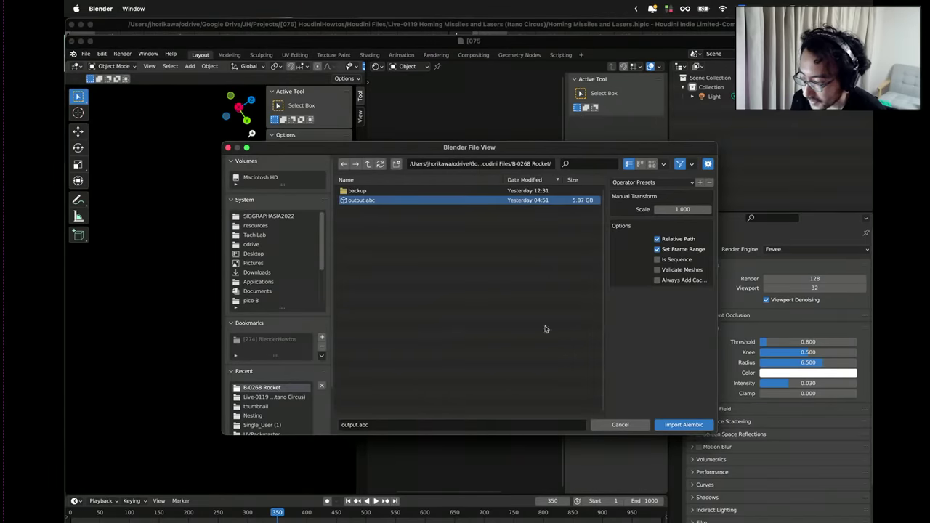
click(680, 425)
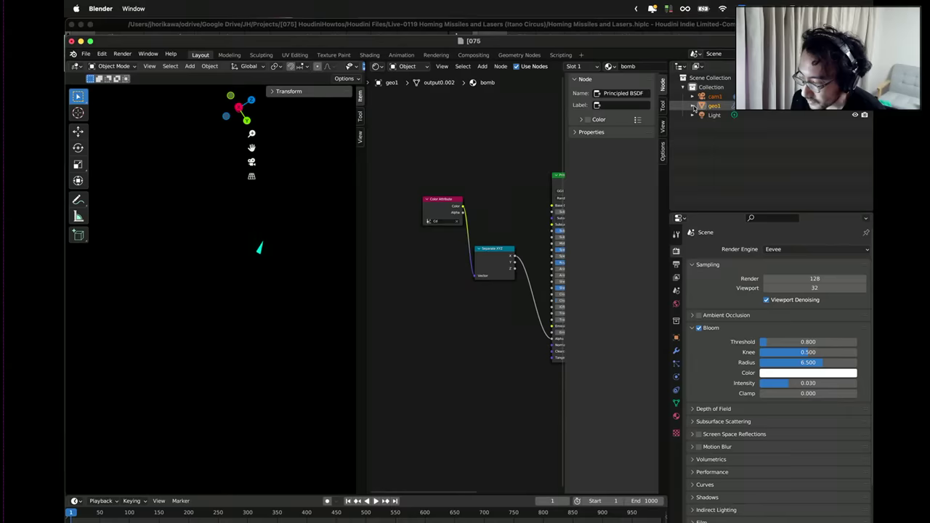
Expand geo1 and output0.002, select bomb, plane and trail, and frame all nodes.
click(692, 106)
click(702, 114)
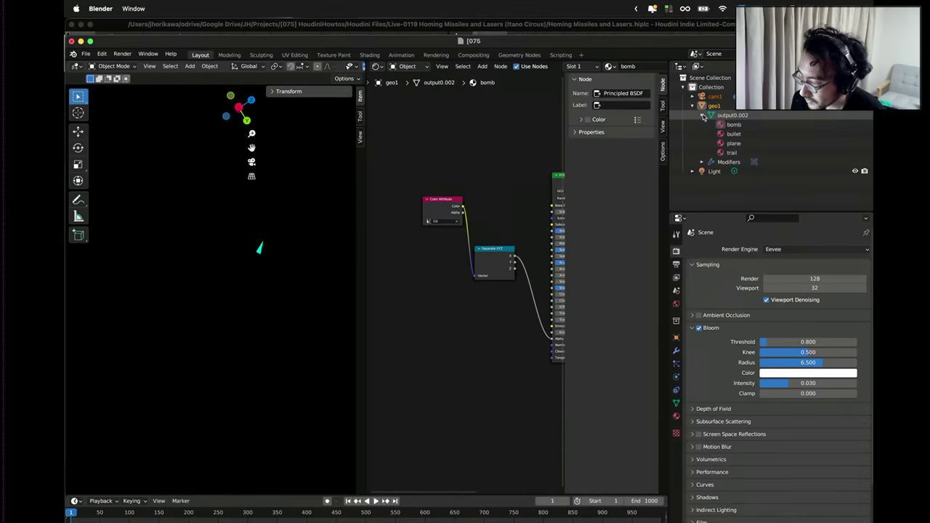
click(730, 125)
click(733, 143)
click(732, 152)
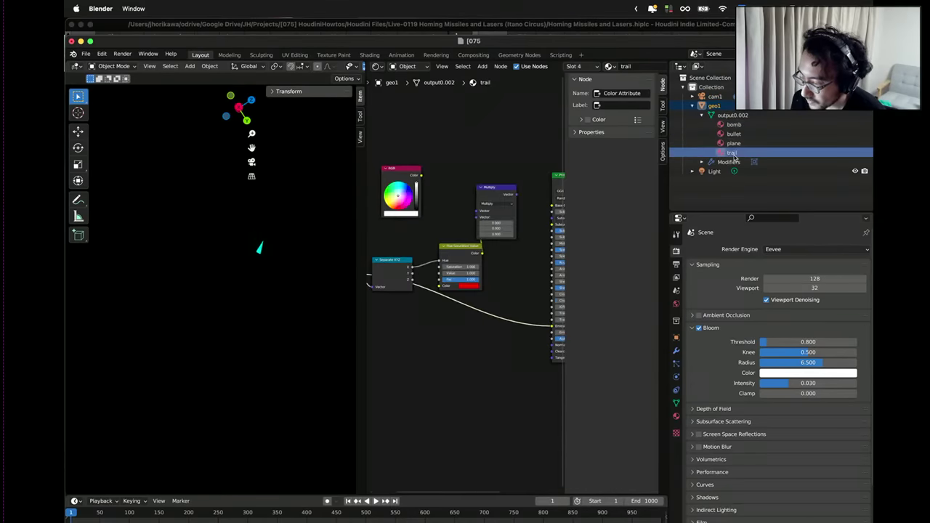
key(Home)
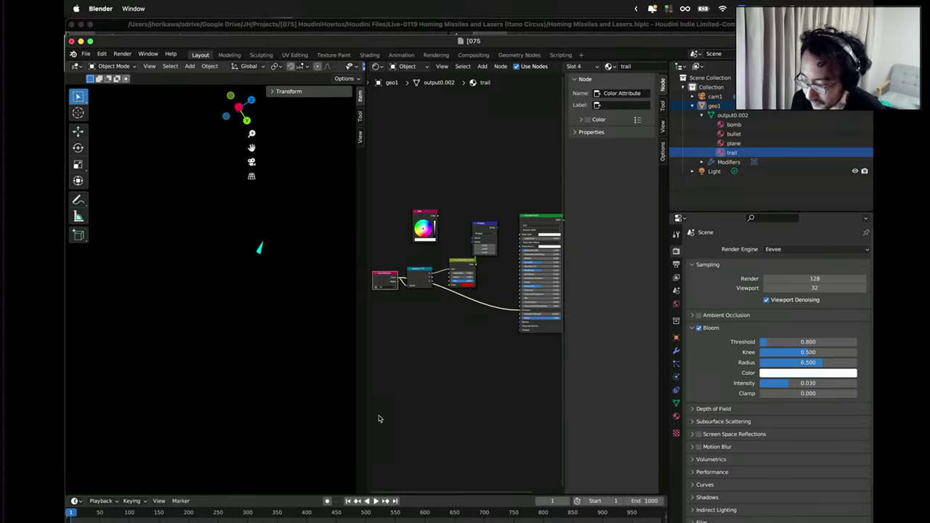
Advance the Blender animation to frame 698 and move the Color Attribute node below Separate XYZ.
click(375, 502)
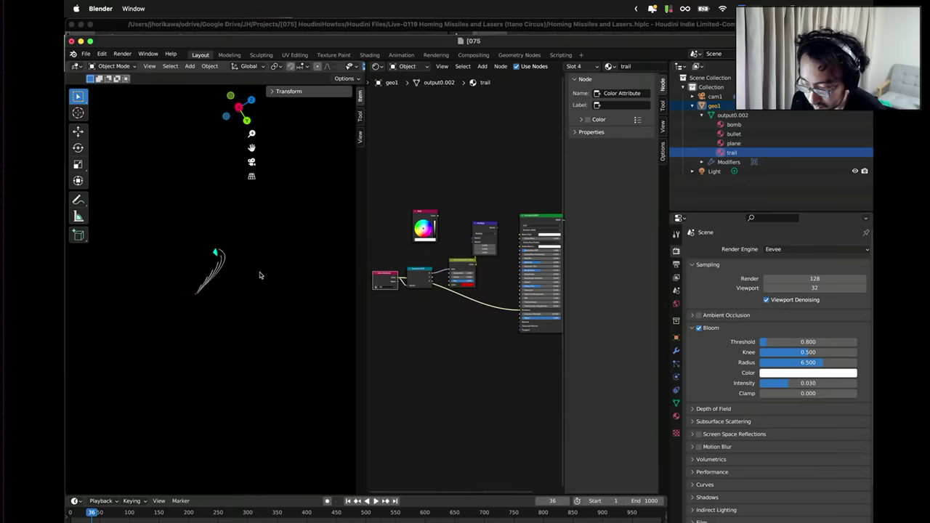
drag(381, 514, 483, 517)
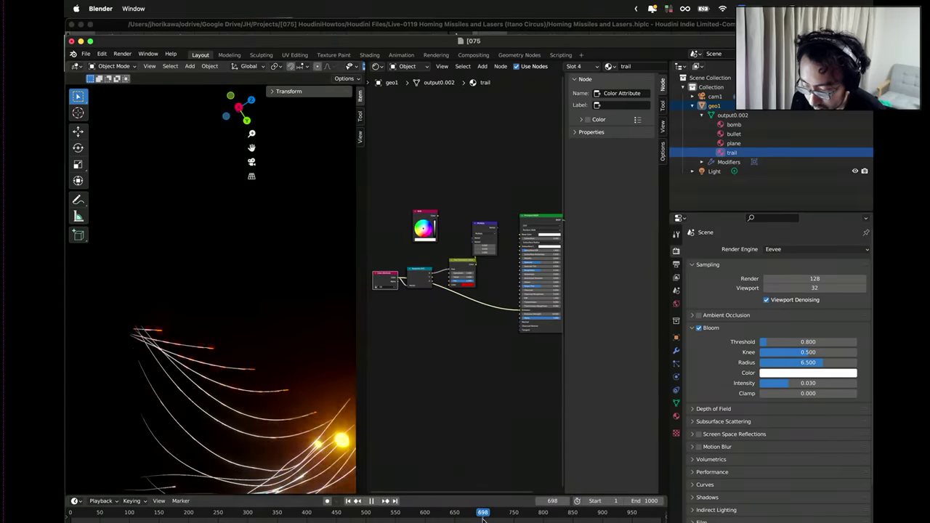
key(space)
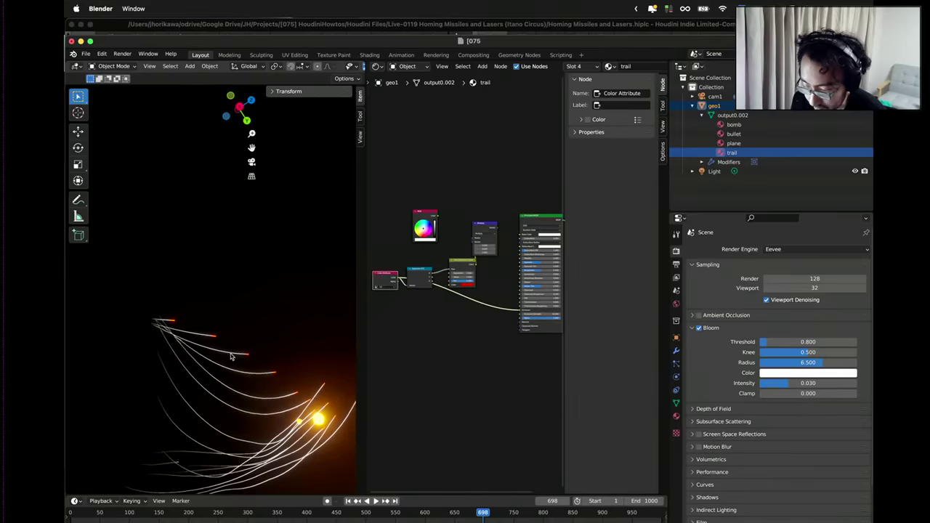
scroll(392, 316, up, 2)
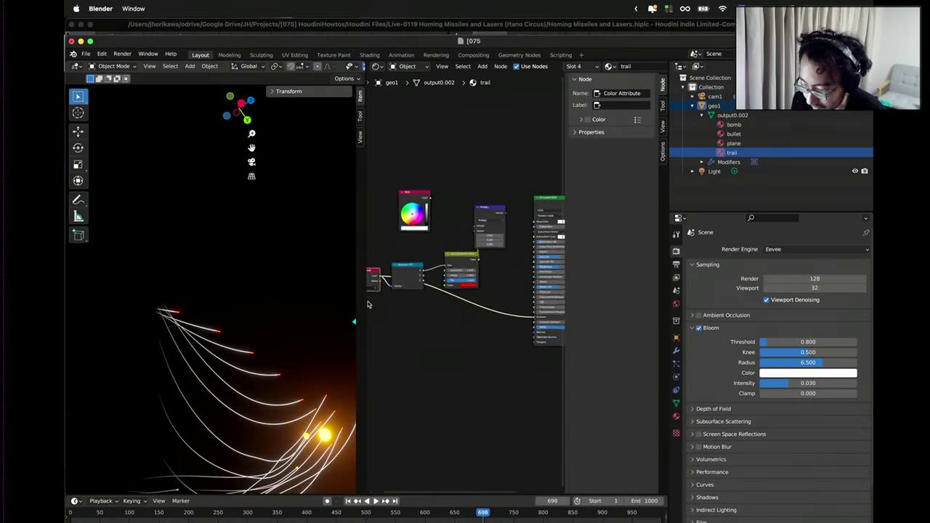
drag(408, 274, 410, 327)
scroll(422, 335, up, 1)
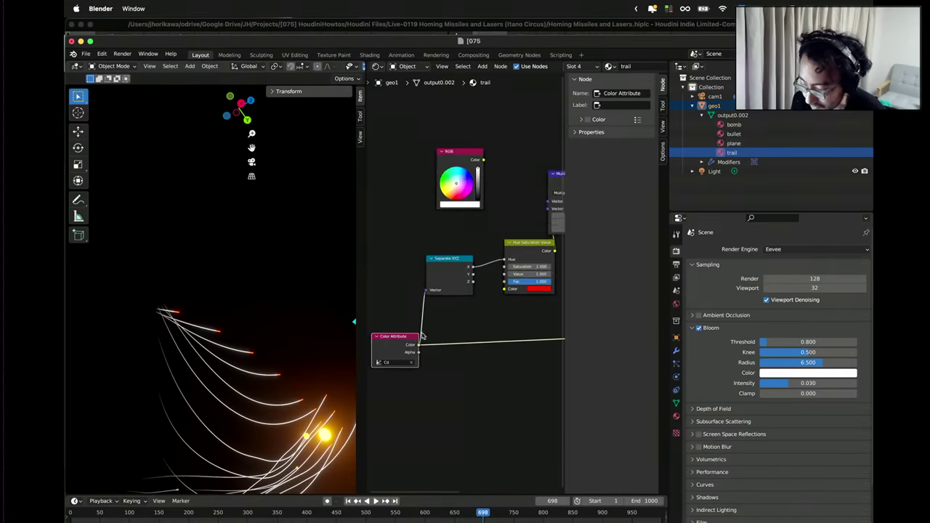
Scrub the Houdini simulation from frame 276 to 331.
key(ctrl+Up)
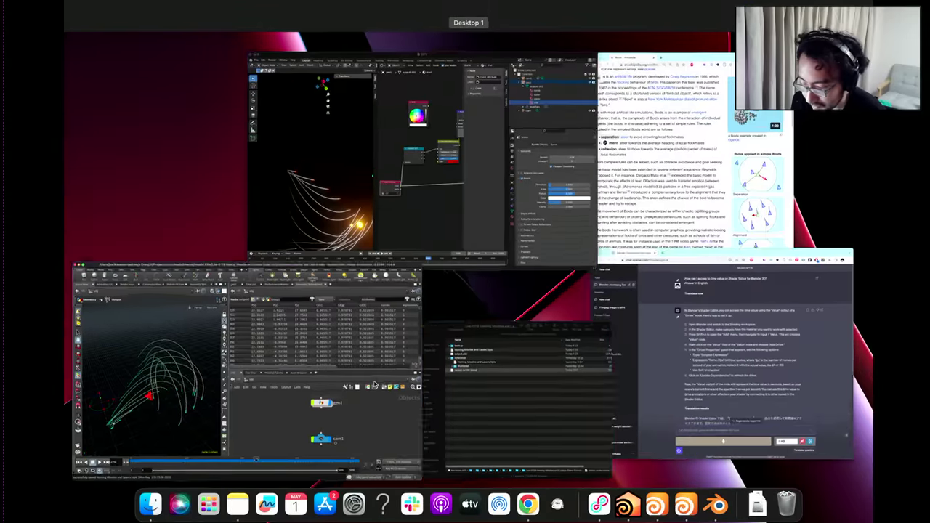
click(200, 312)
drag(454, 478, 566, 487)
Back in Blender, inspect the Color Attribute node's Cd name field.
key(ctrl+Up)
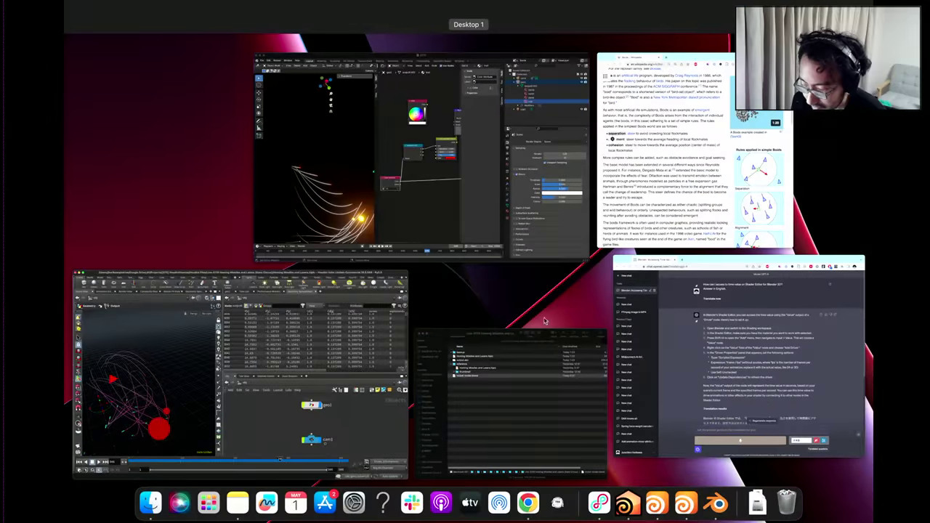
click(411, 247)
scroll(412, 274, up, 4)
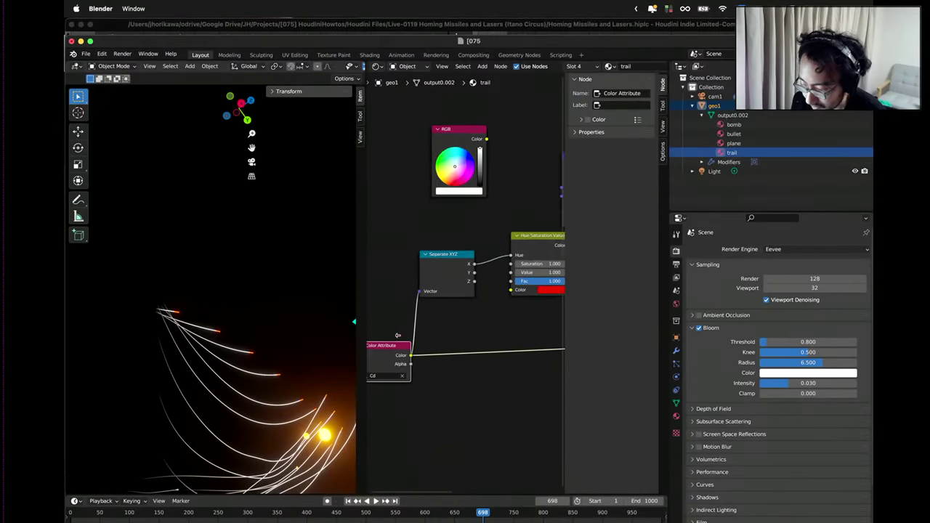
scroll(414, 320, up, 2)
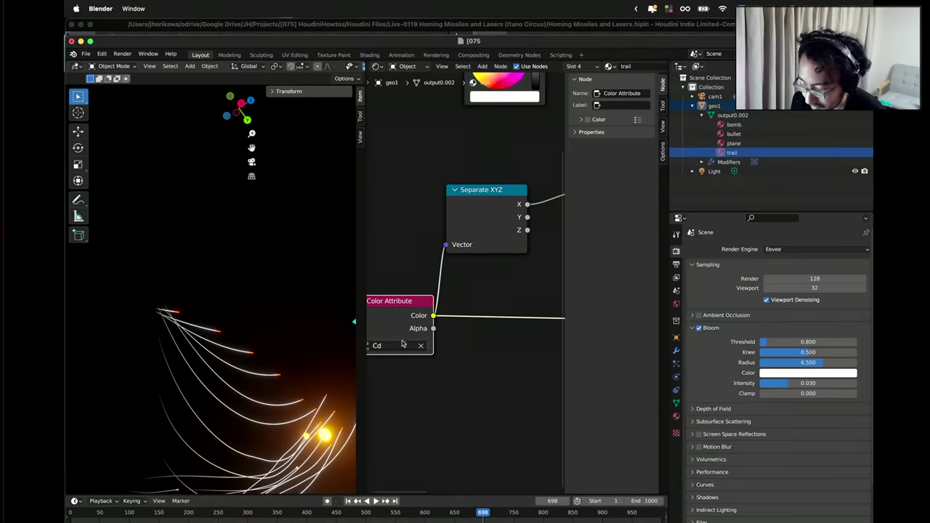
click(400, 346)
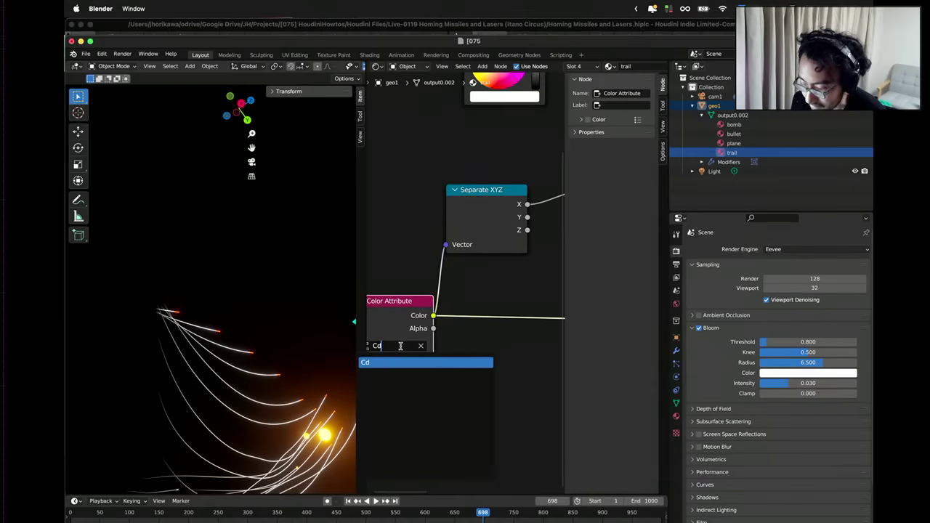
key(Return)
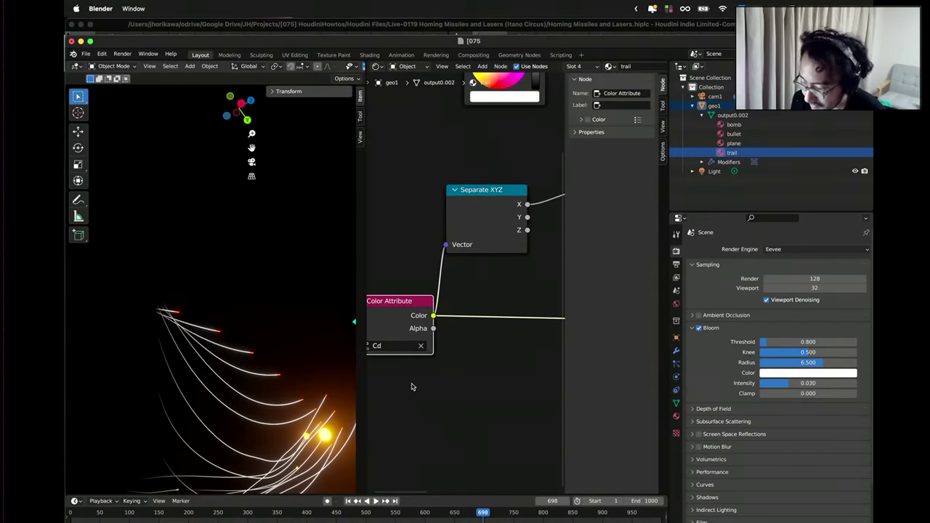
Reposition the Color Attribute node in the trail material, then show all open windows.
middle_drag(411, 384, 465, 378)
drag(448, 303, 448, 306)
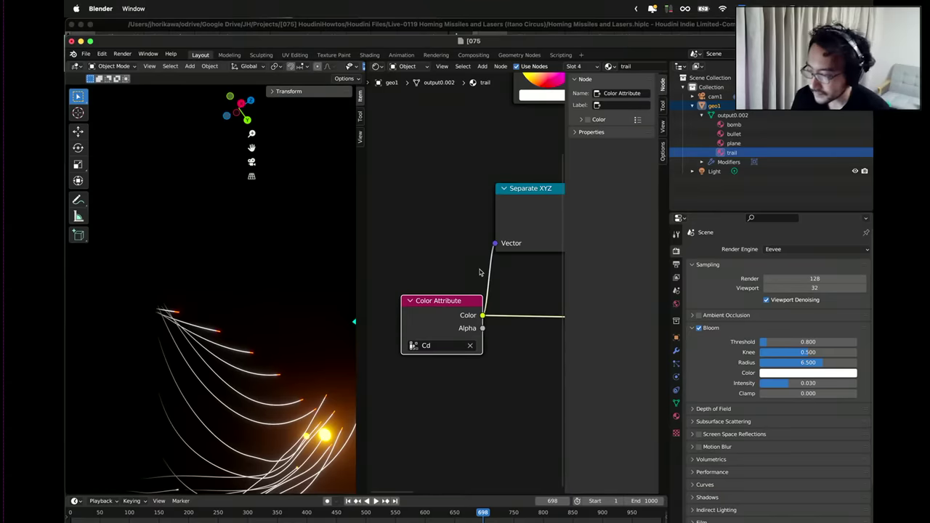
scroll(436, 350, down, 5)
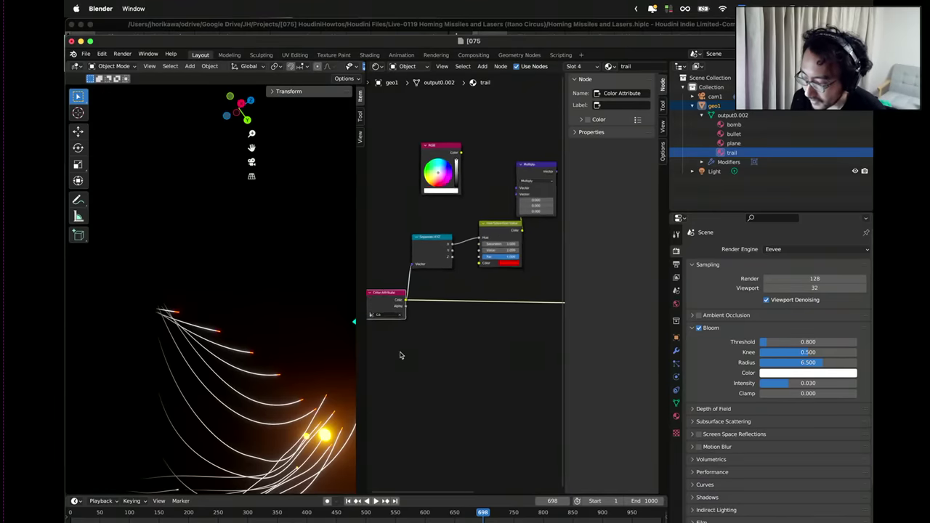
scroll(439, 335, up, 4)
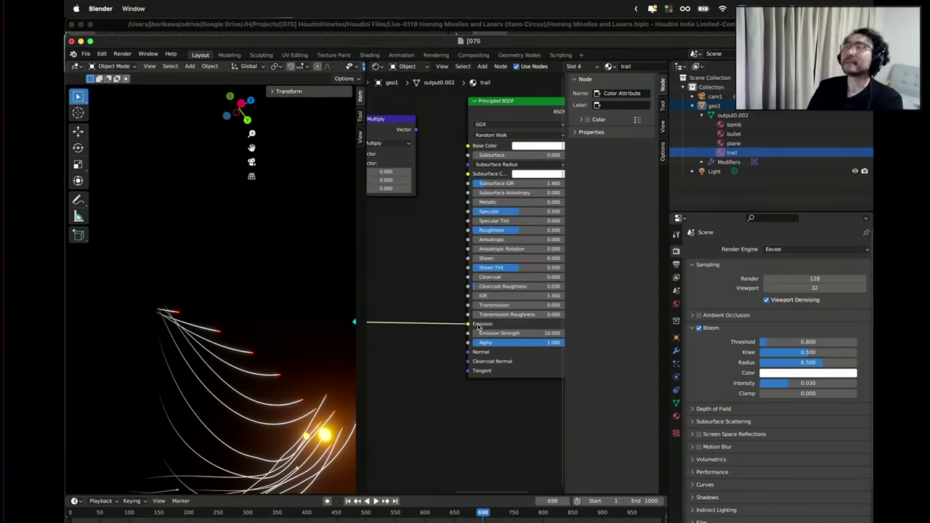
key(ctrl+Up)
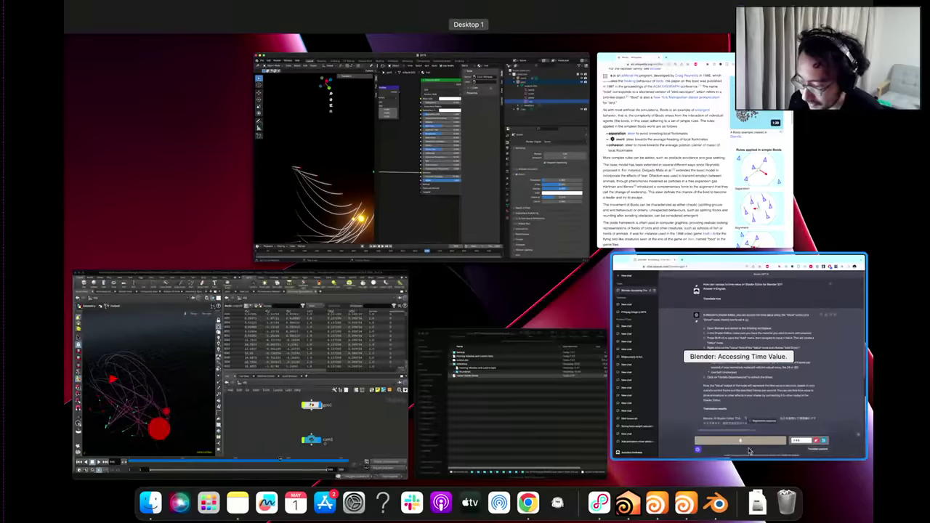
click(537, 250)
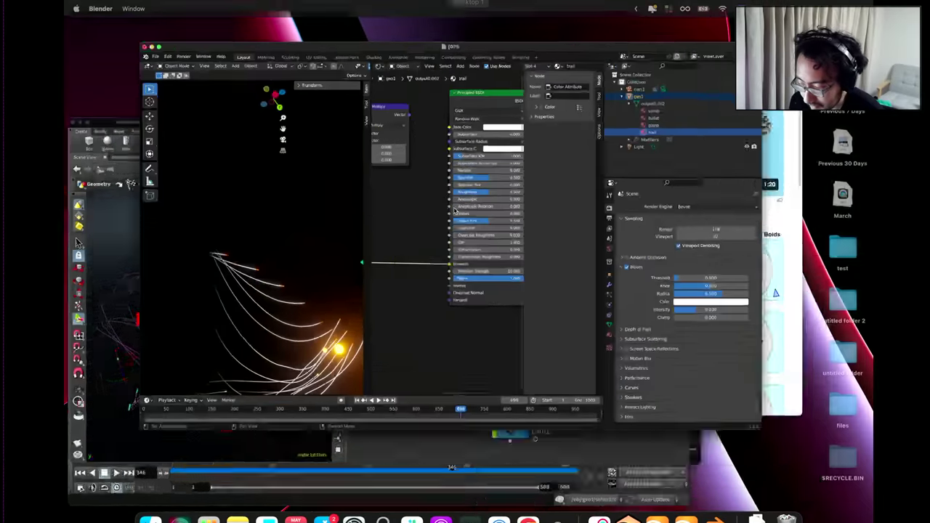
scroll(540, 269, up, 3)
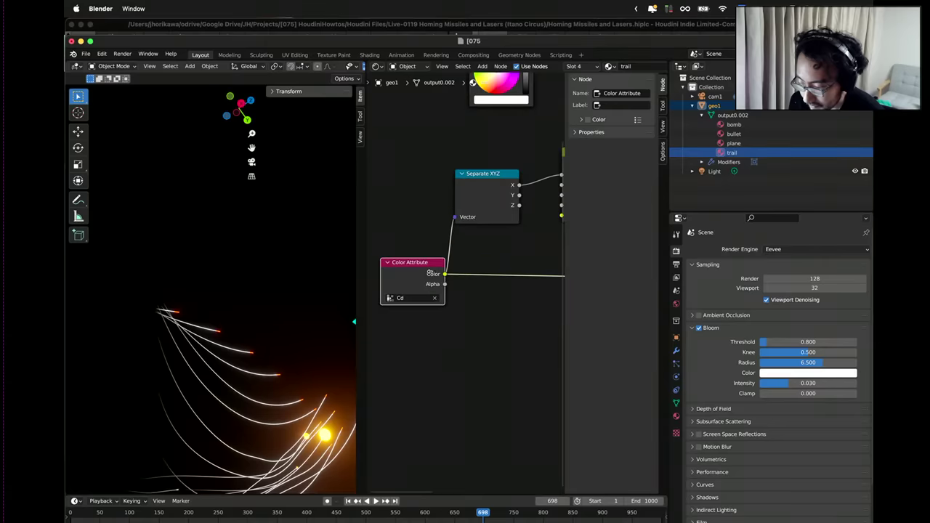
drag(425, 266, 425, 266)
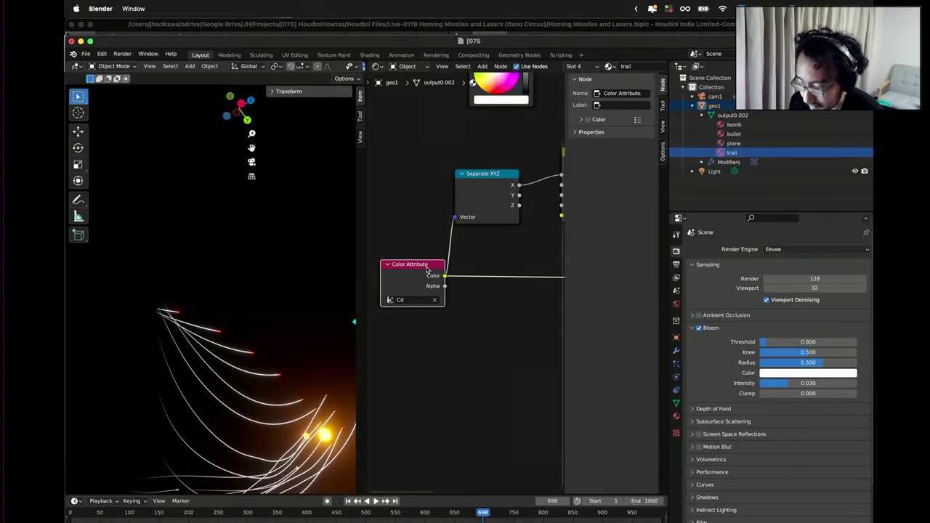
scroll(428, 269, down, 2)
key(ctrl+Up)
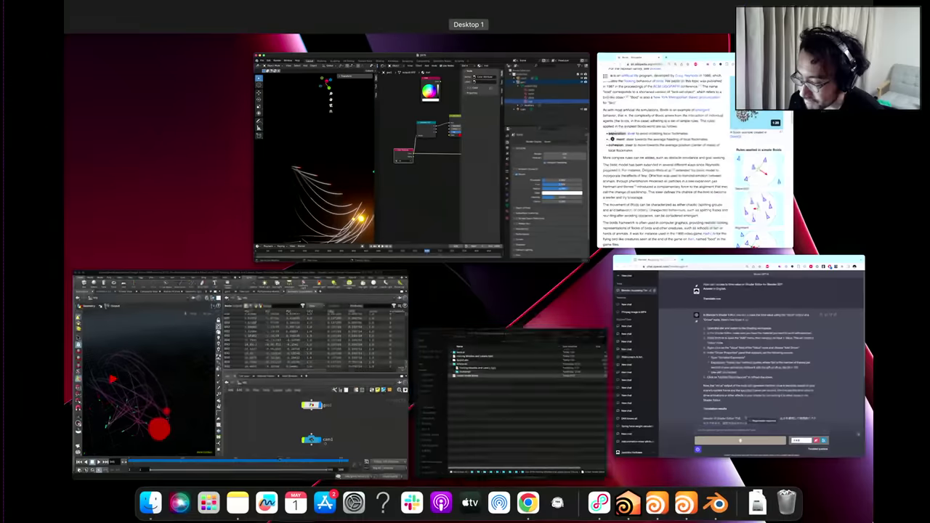
Inside geo1 in Houdini, inspect merge1's vertex and point attributes.
click(392, 363)
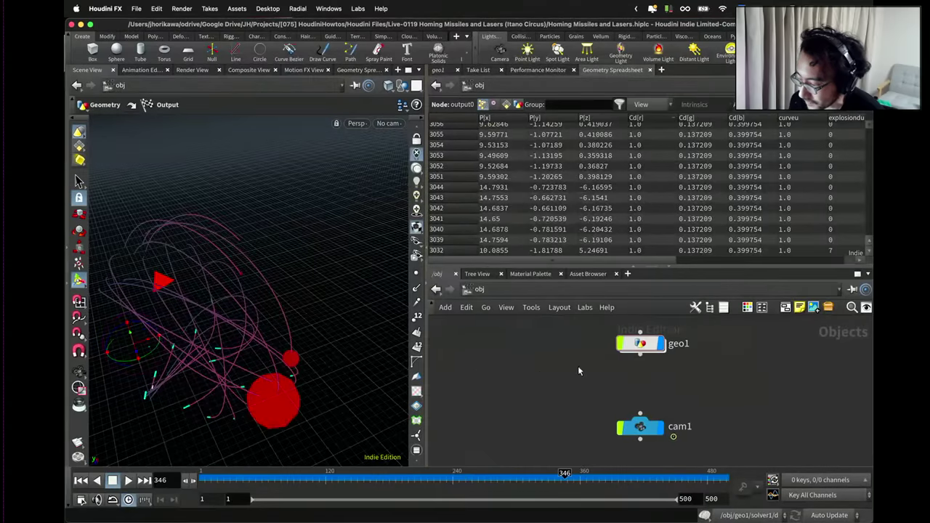
double_click(632, 346)
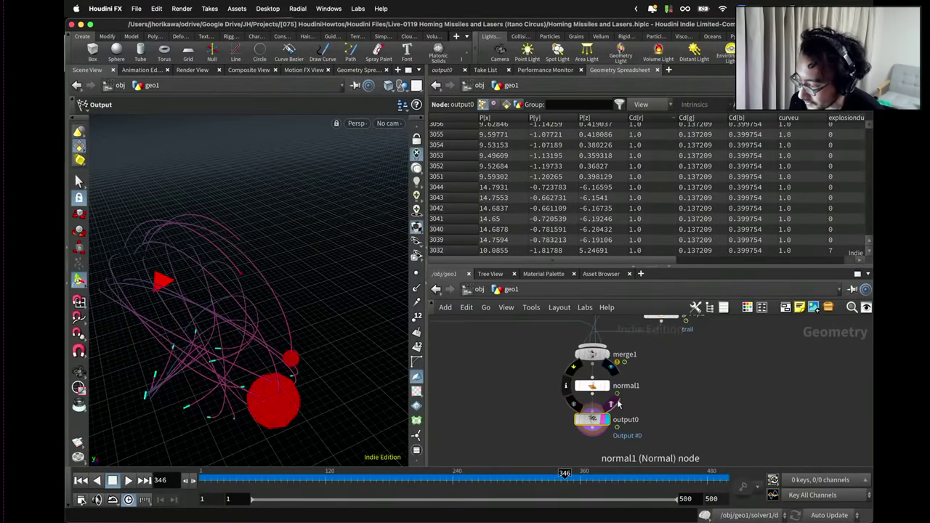
scroll(629, 435, up, 3)
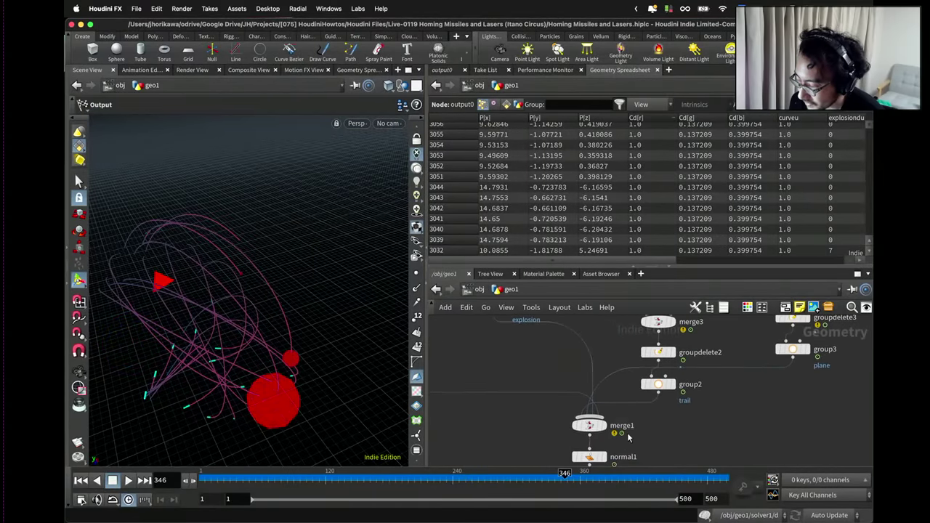
click(589, 429)
scroll(868, 133, down, 10)
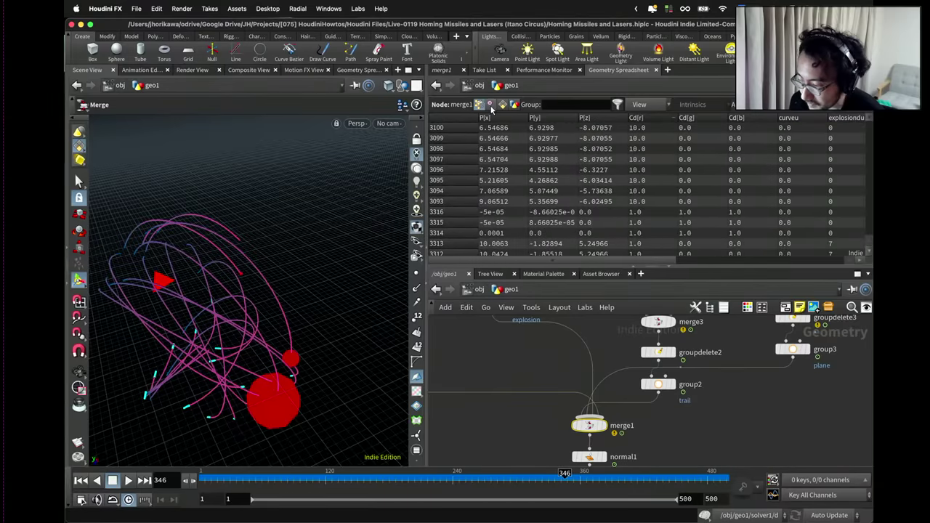
click(490, 105)
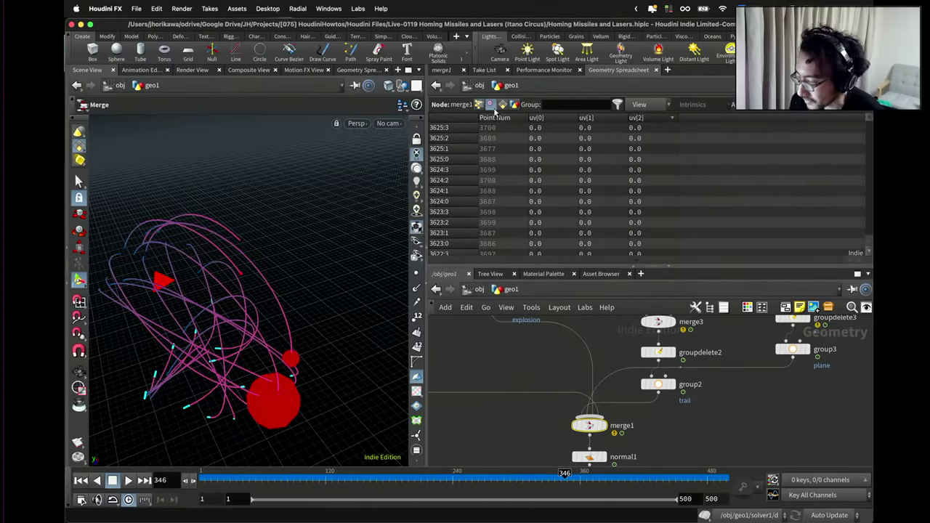
click(478, 105)
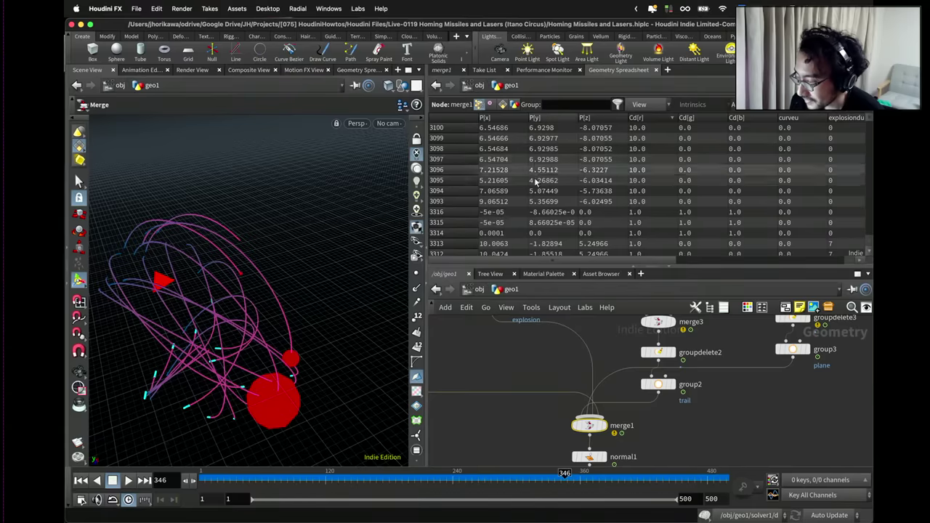
Move normal1 and output0 down and insert an Attribute Promote node after merge1.
scroll(612, 409, down, 3)
scroll(617, 425, up, 2)
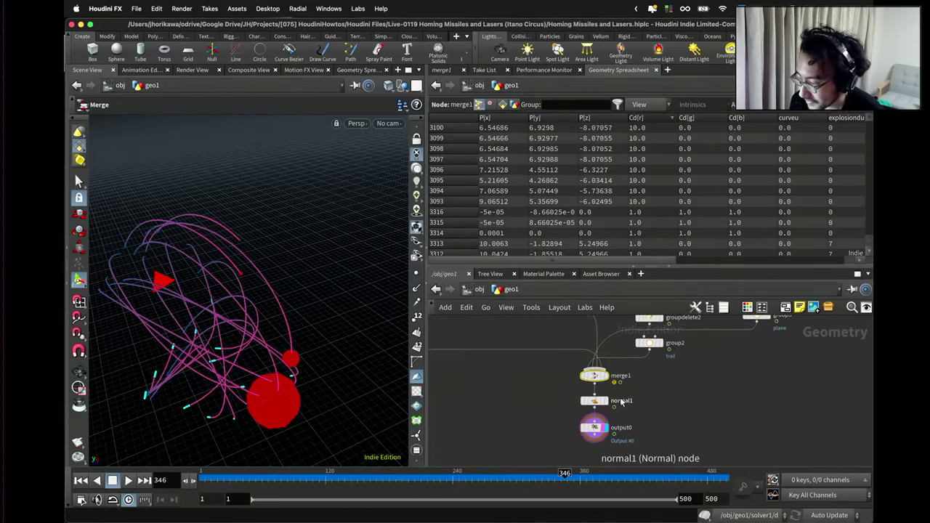
scroll(629, 448, up, 2)
drag(591, 429, 591, 453)
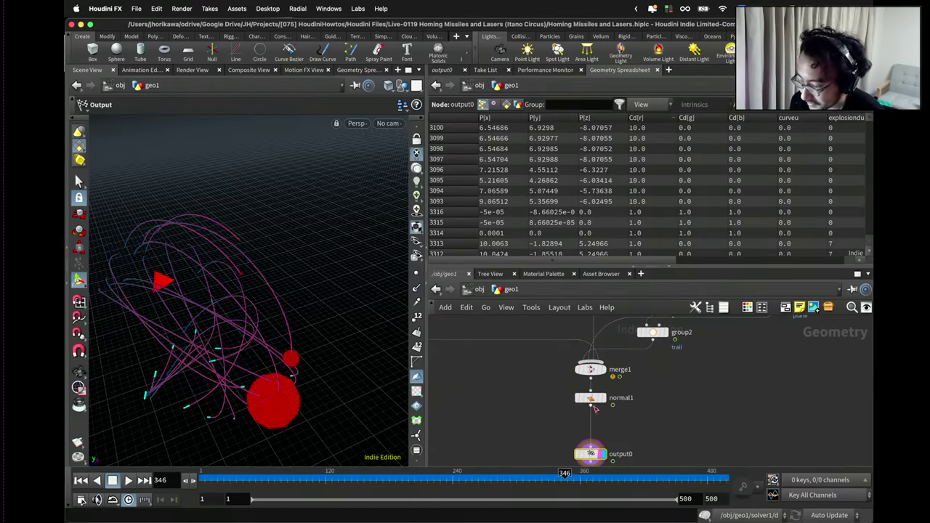
drag(591, 398, 592, 421)
key(Tab)
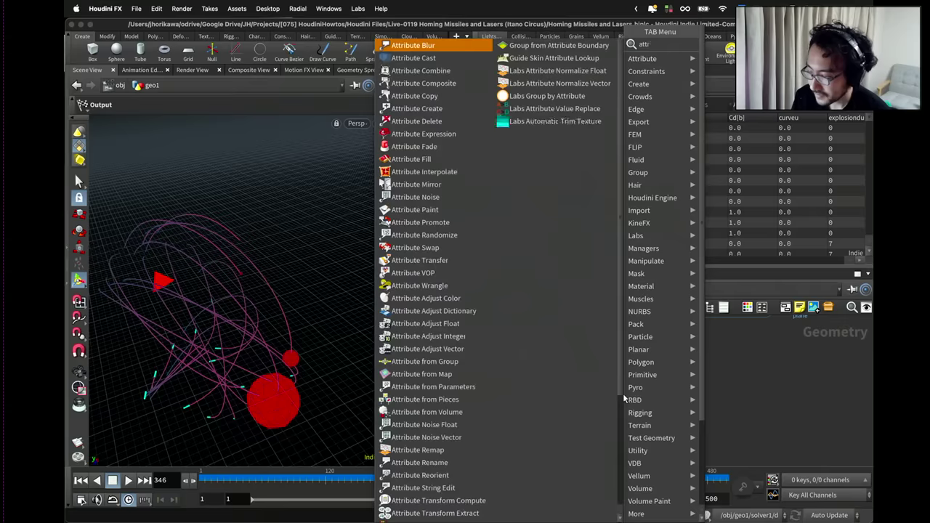
key(Return)
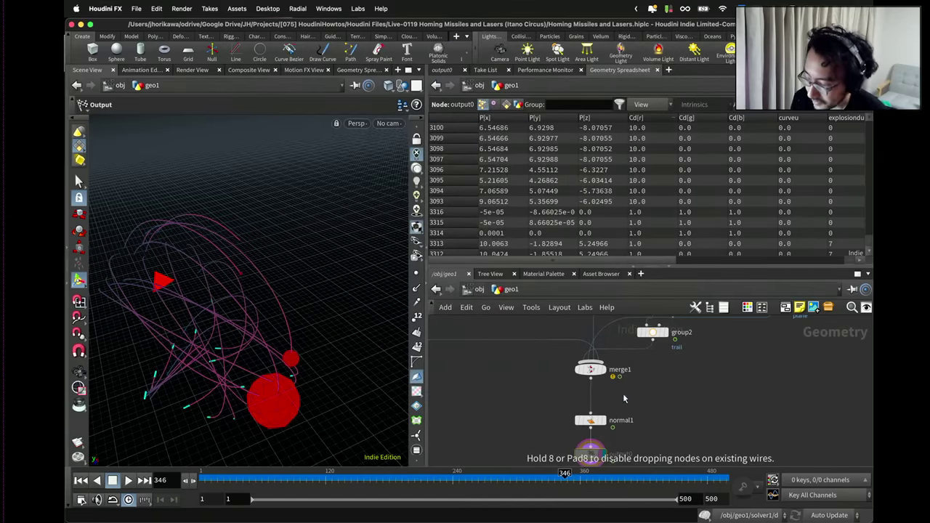
click(623, 398)
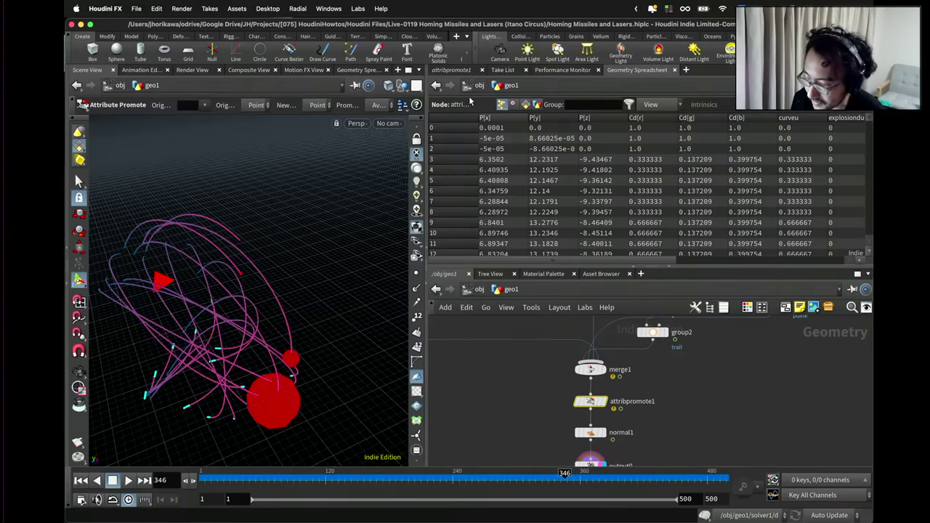
Set attribpromote1 to promote Cd with New Class Vertex.
click(451, 70)
click(574, 121)
text(C)
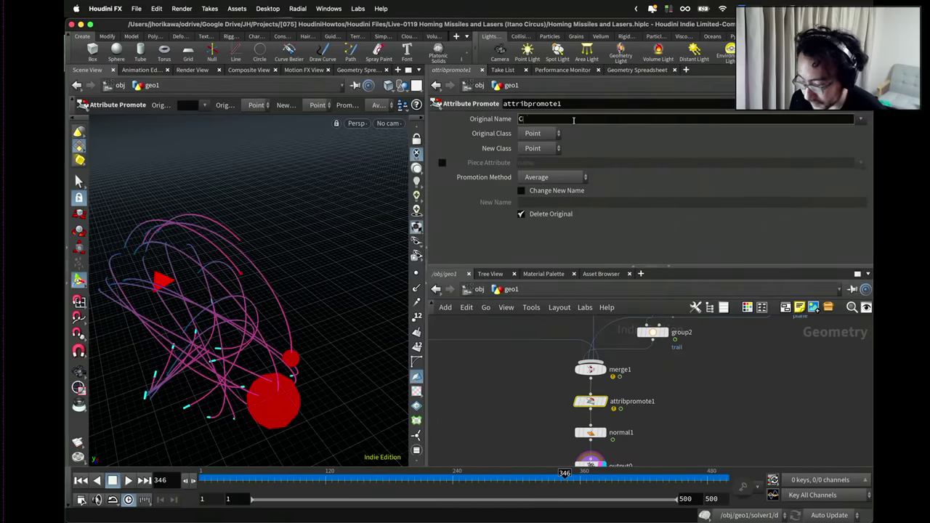
text(d)
key(Return)
click(546, 149)
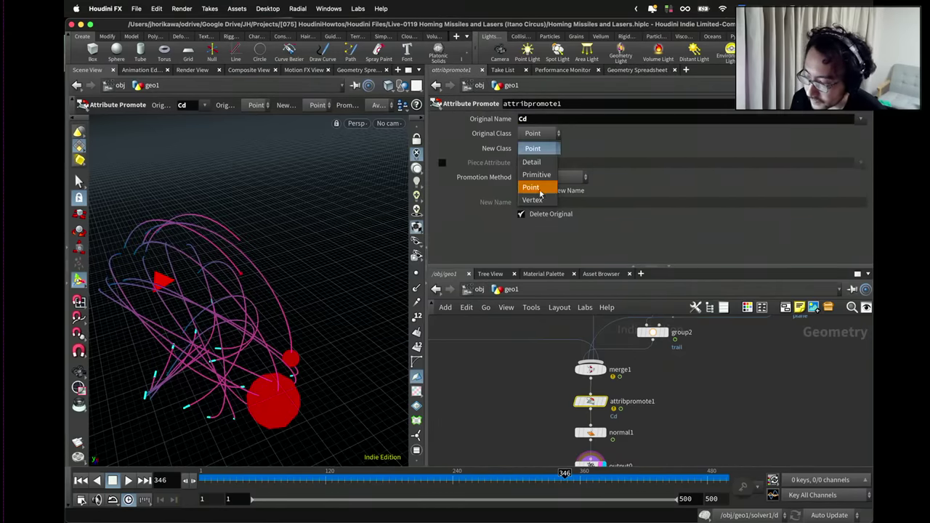
click(537, 185)
click(525, 390)
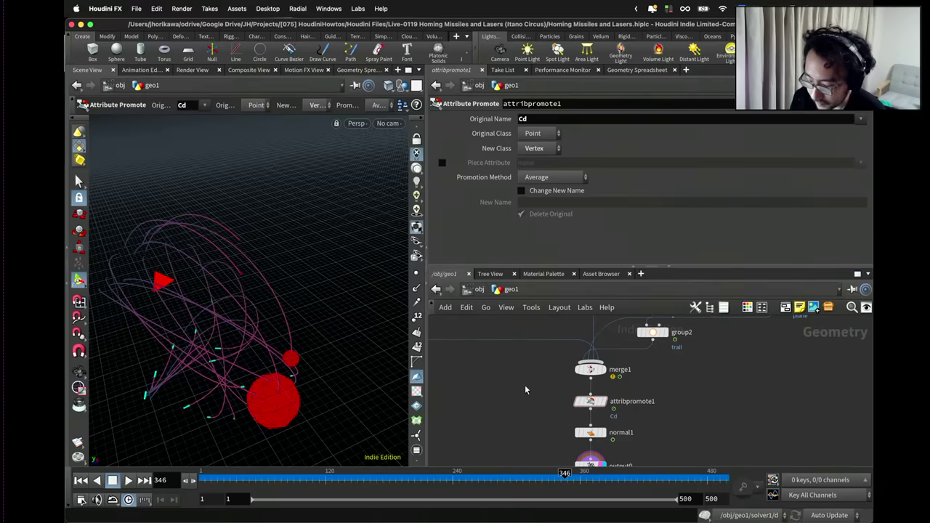
Save the Houdini scene and return to the object-level network.
key(ctrl+s)
scroll(519, 383, down, 3)
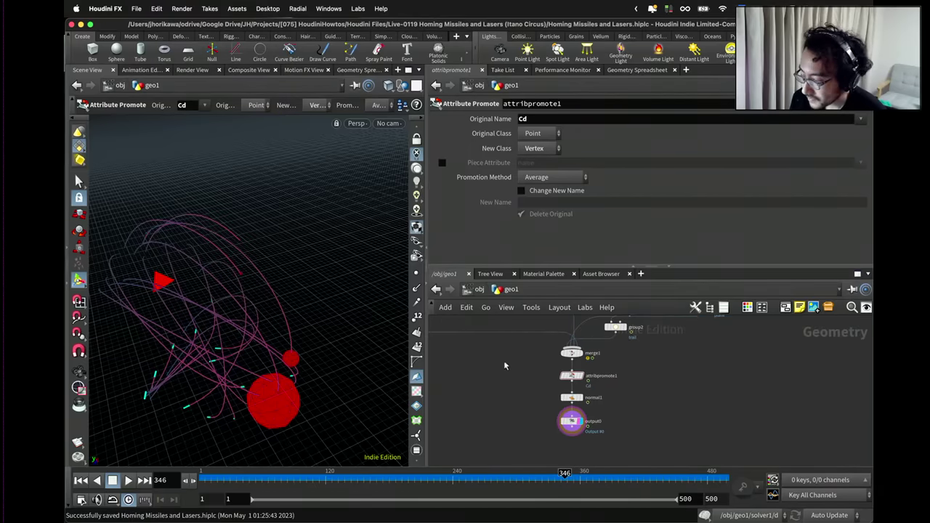
click(480, 290)
Export geo1 as Alembic to output.abc.
drag(675, 393, 607, 327)
click(138, 8)
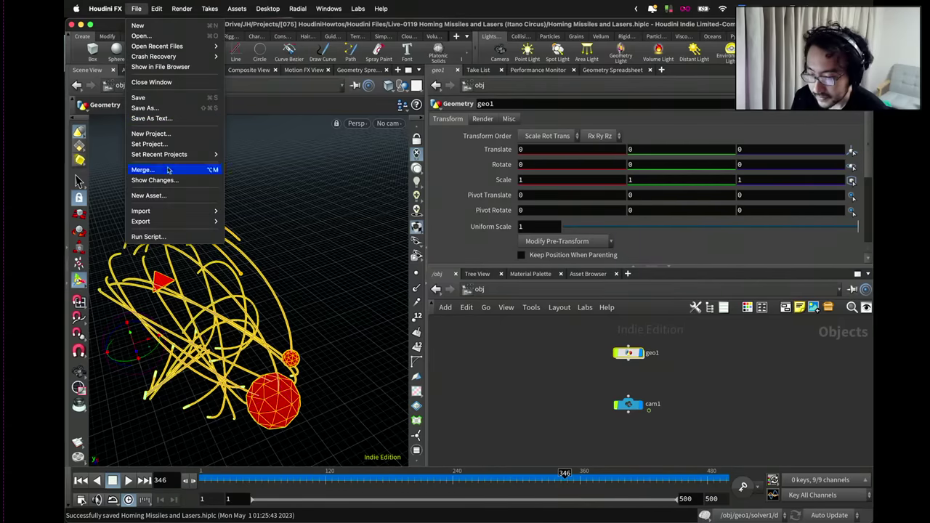
mouse_move(167, 222)
click(240, 222)
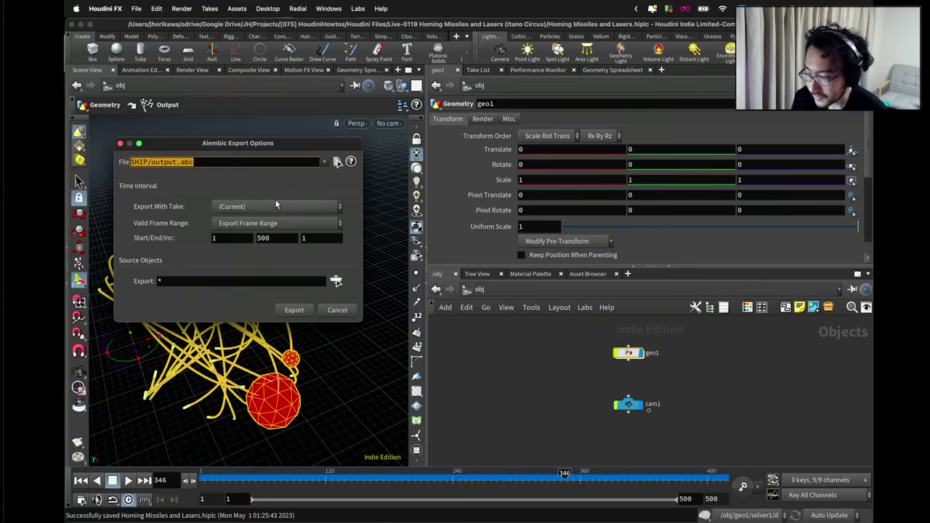
click(302, 310)
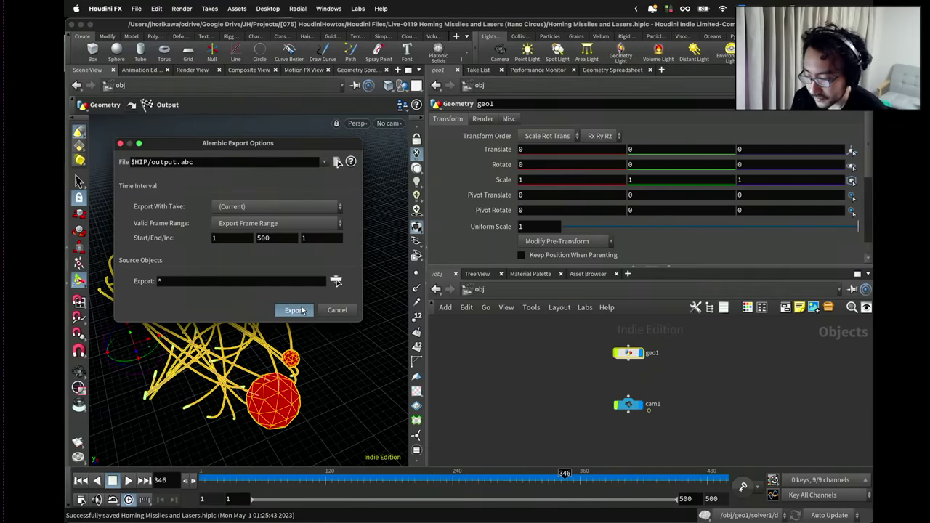
Confirm output.abc in the project folder, then switch back to Blender.
key(ctrl+Up)
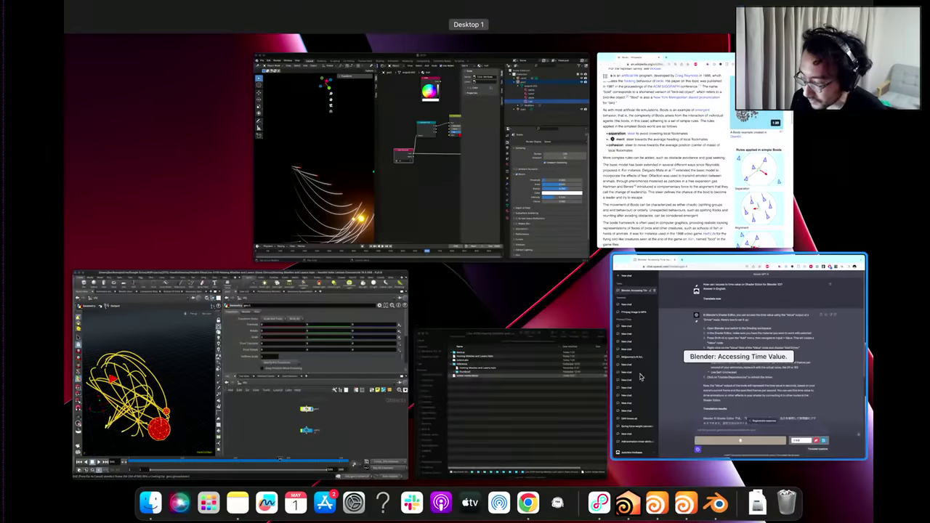
click(642, 377)
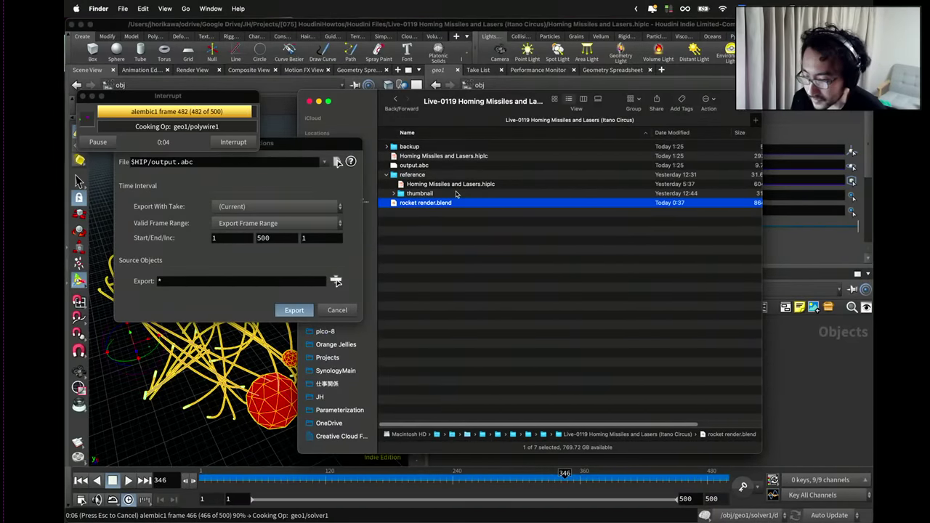
click(422, 165)
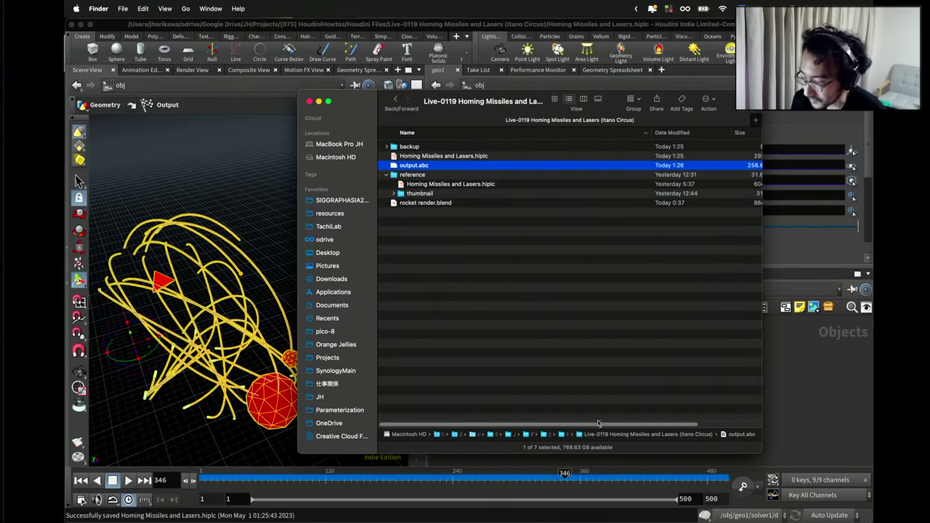
scroll(598, 422, right, 3)
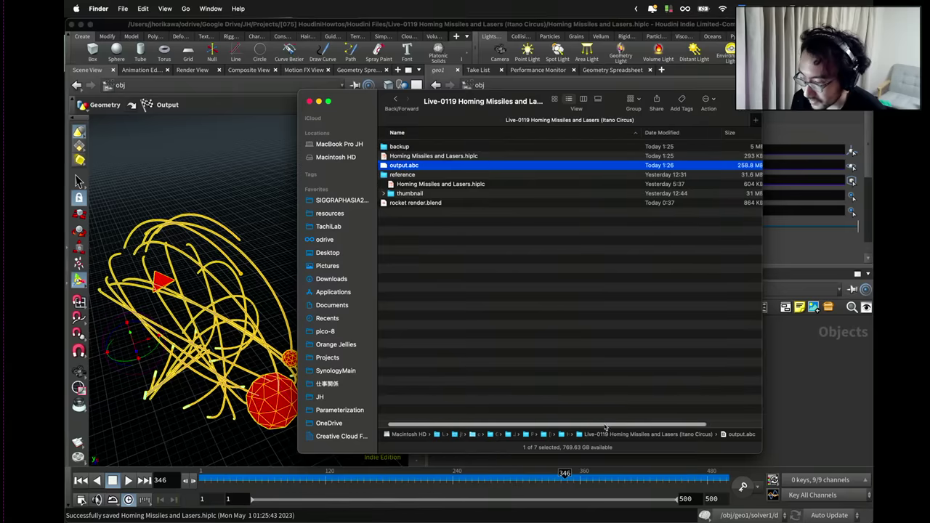
scroll(605, 426, left, 2)
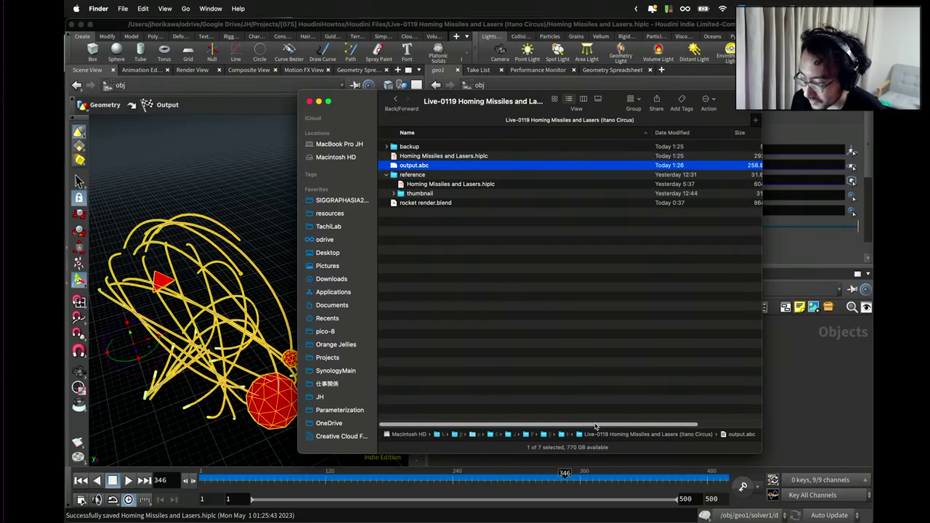
key(ctrl+Up)
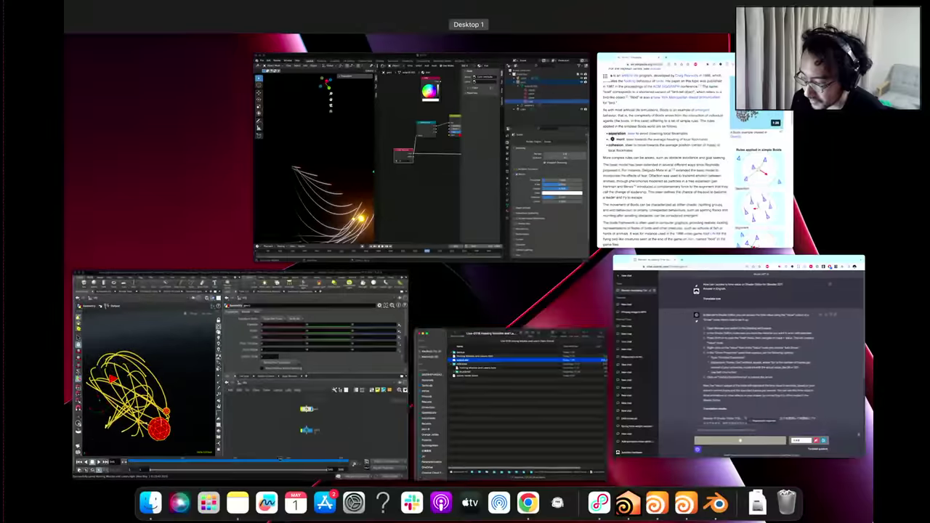
click(508, 182)
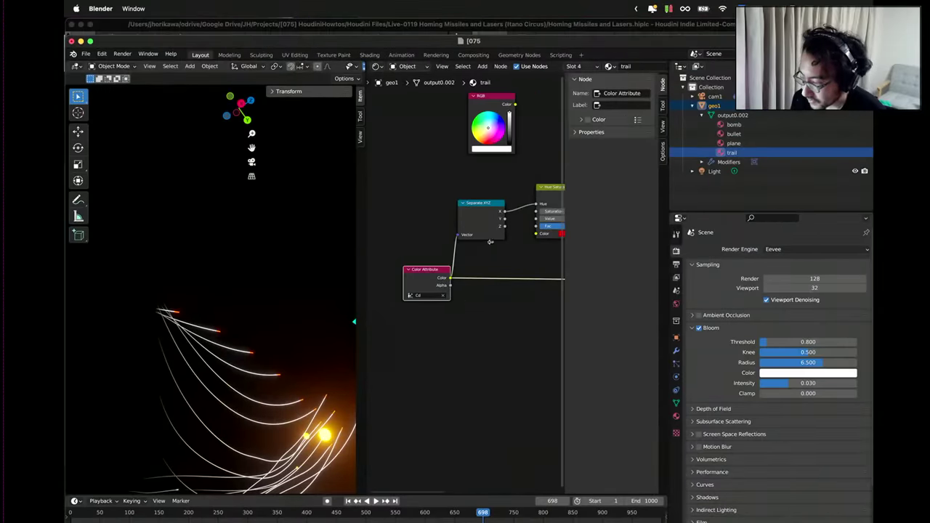
Delete the old imported geo1 and cam1 from the Outliner.
click(694, 106)
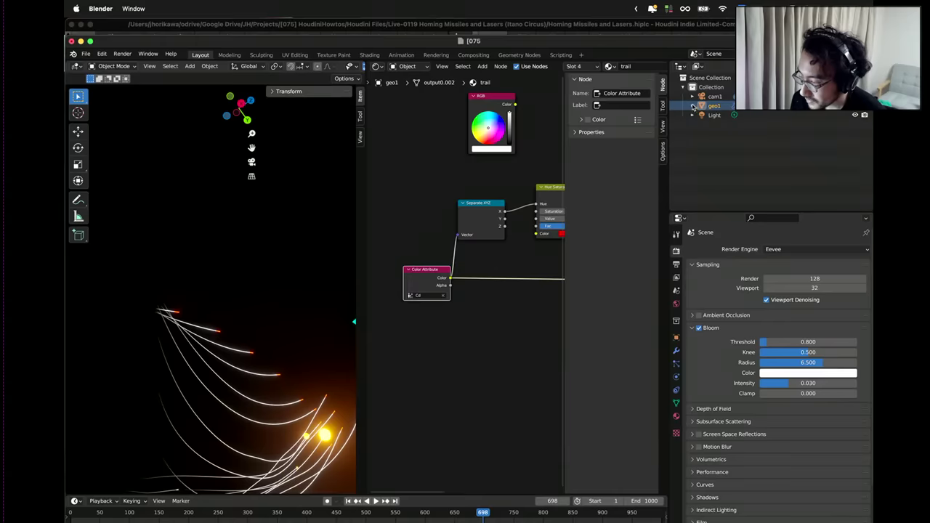
click(715, 97)
right_click(714, 107)
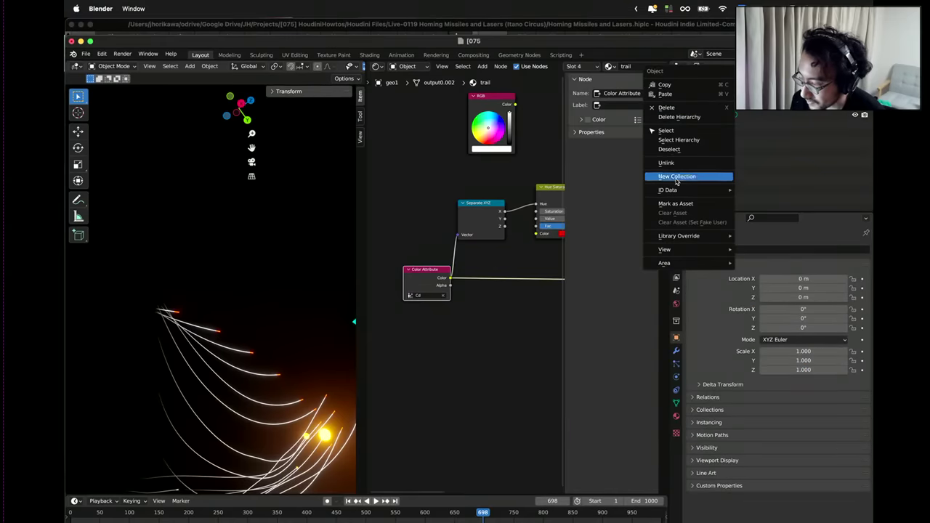
click(687, 116)
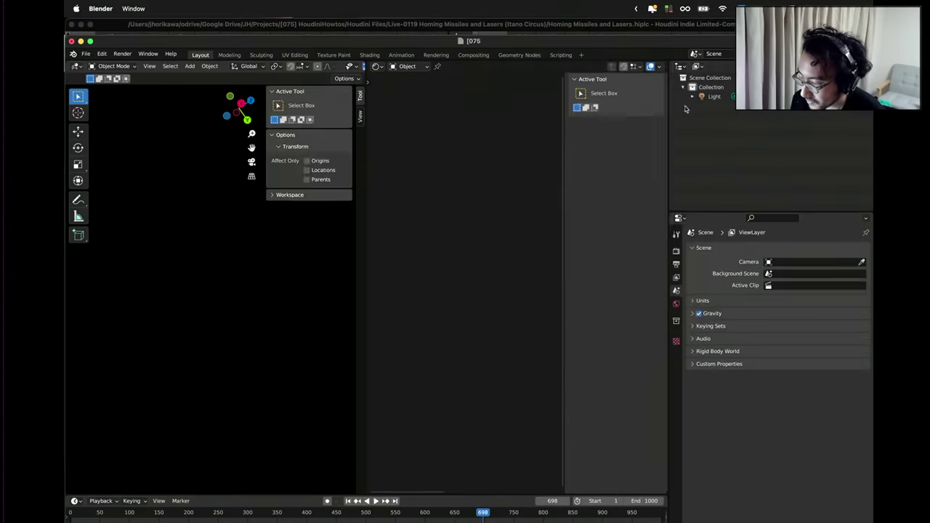
Import output.abc as Alembic from the Houdini Files/Live-0119 folder.
click(84, 55)
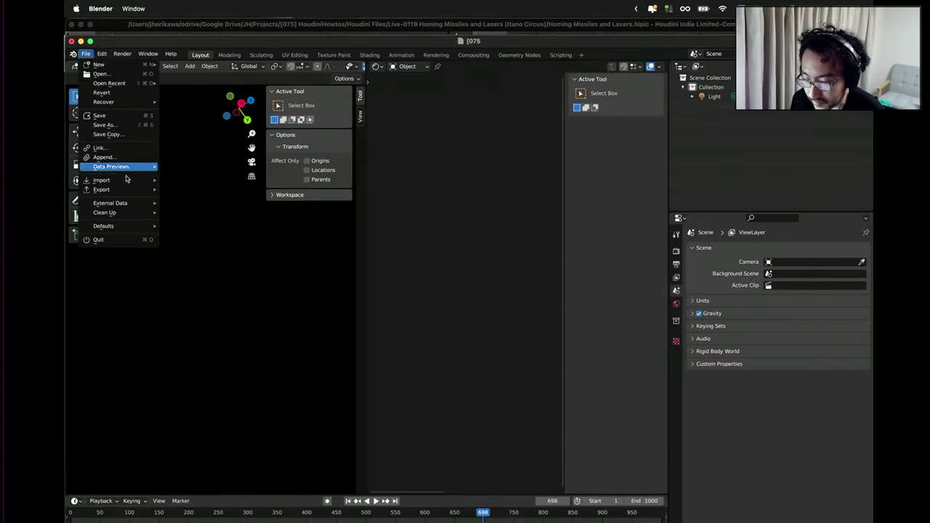
mouse_move(109, 180)
click(186, 190)
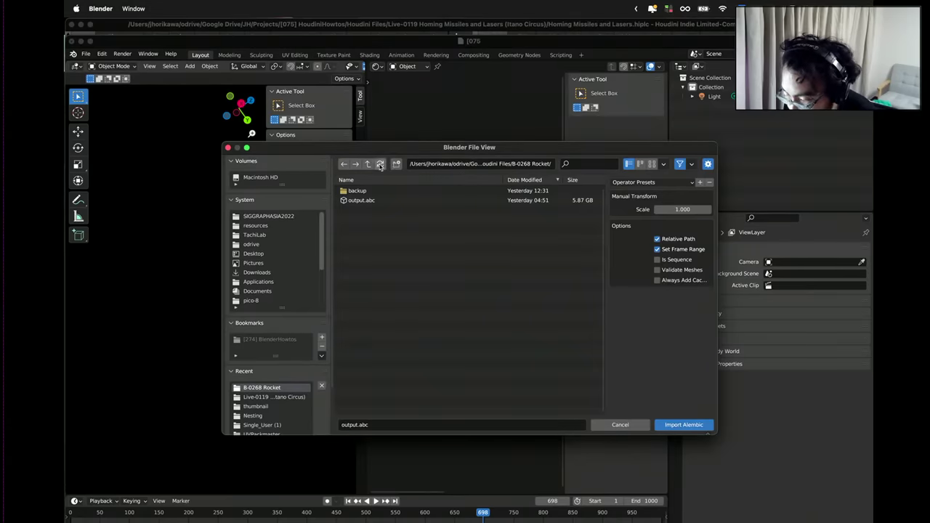
click(369, 164)
click(368, 164)
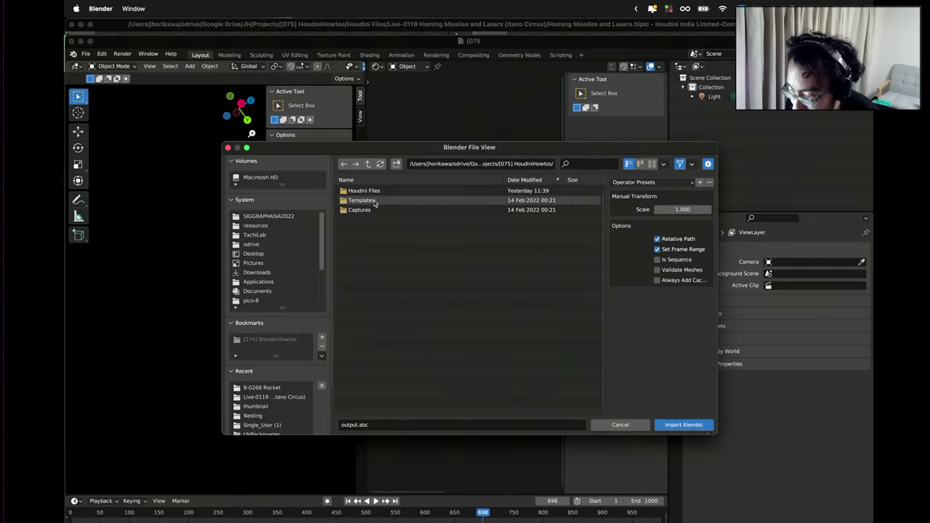
click(378, 191)
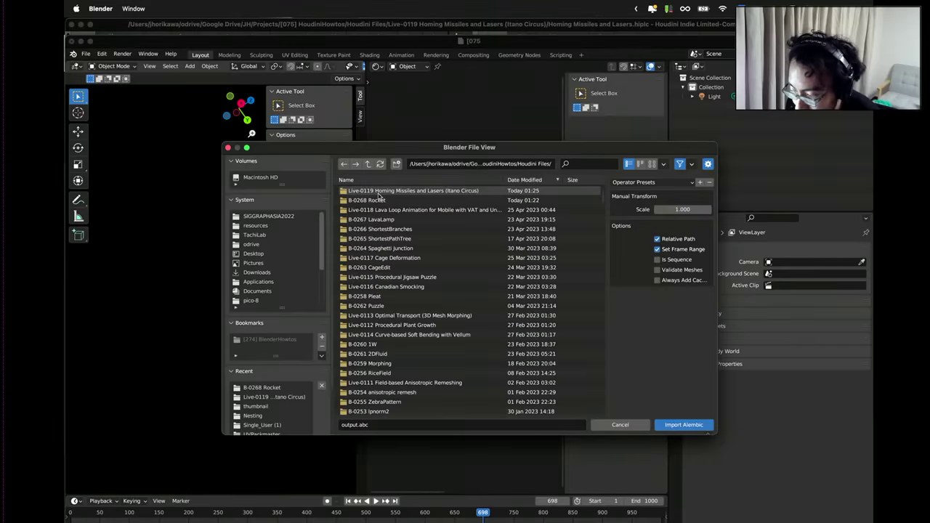
click(387, 191)
double_click(374, 210)
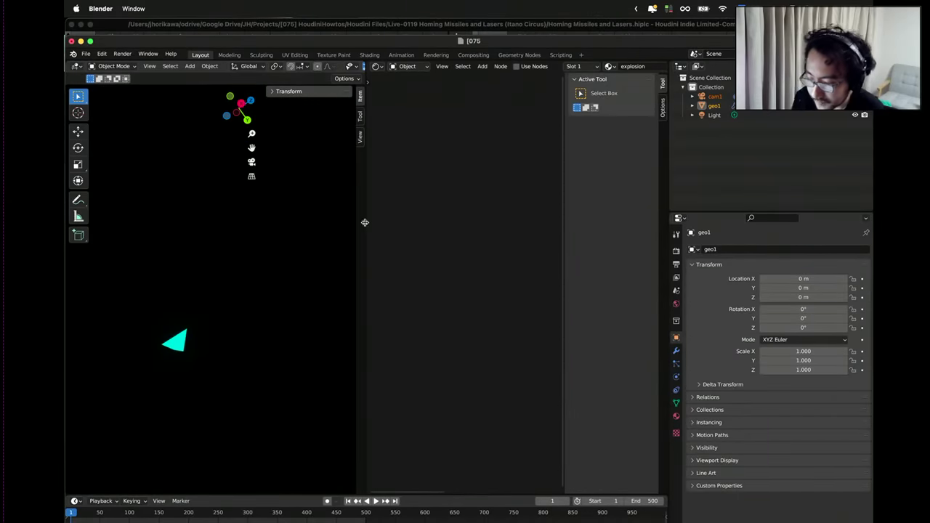
Browse output0.003's materials, checking rocket, then open the trail material nodes.
click(692, 106)
click(701, 115)
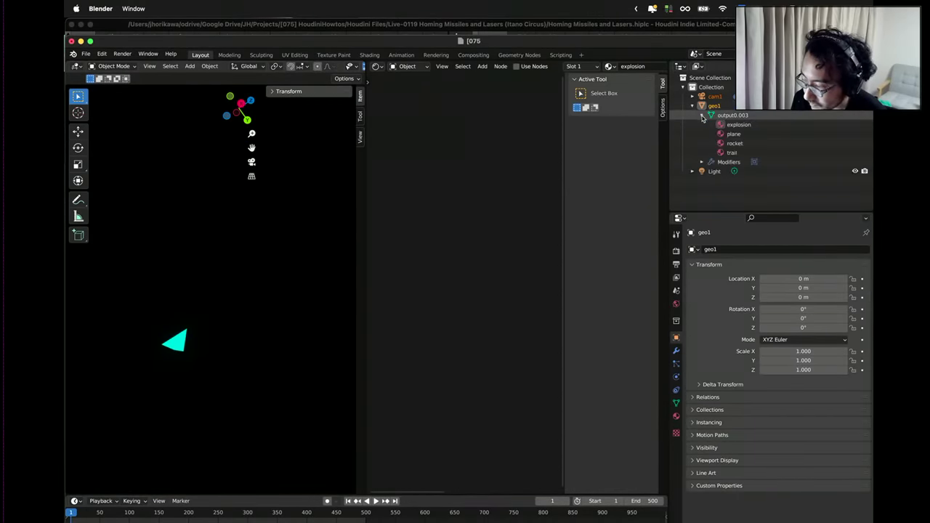
click(735, 144)
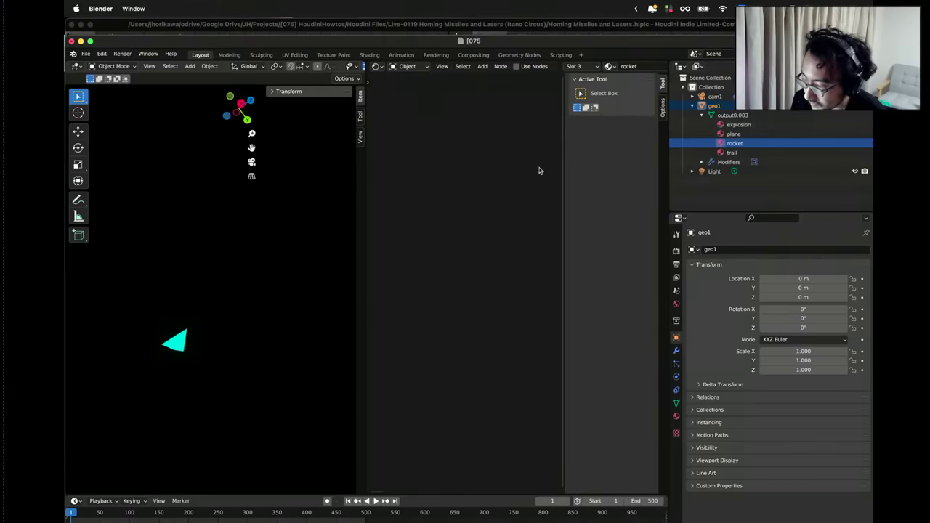
click(735, 144)
click(732, 153)
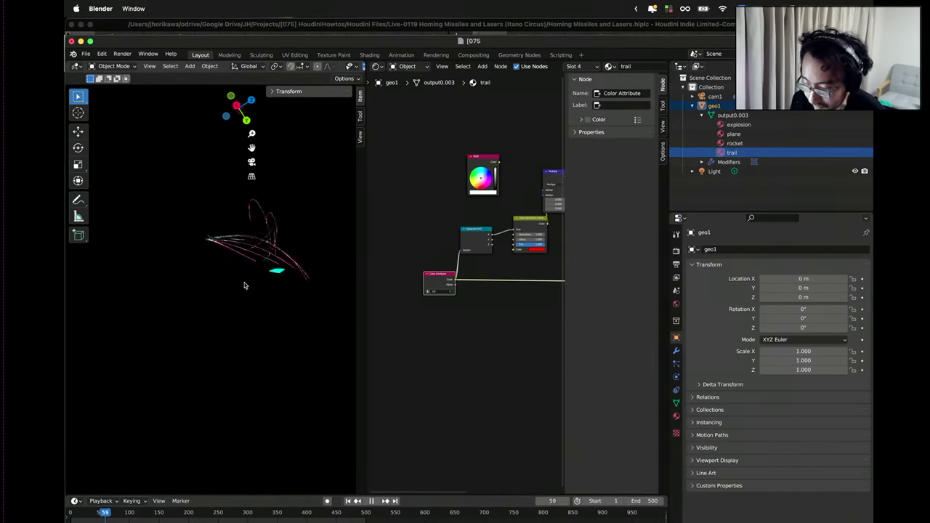
Link the Hue Saturation Value colour to the Principled BSDF Emission and Alpha inputs.
middle_drag(266, 291, 320, 309)
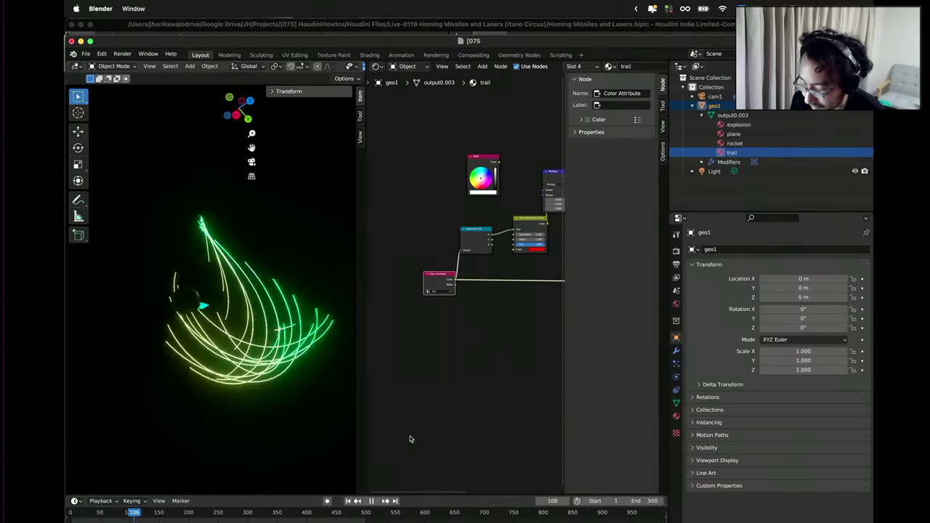
key(Home)
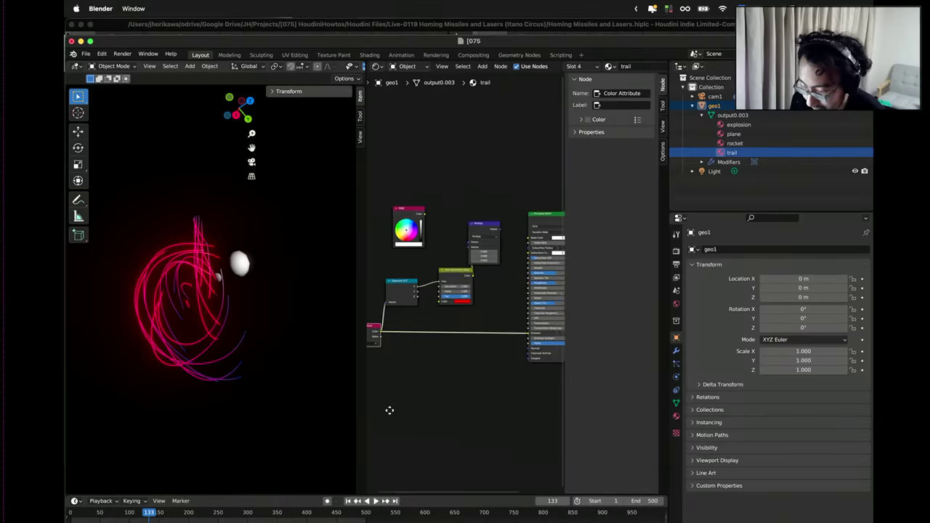
scroll(261, 308, up, 2)
middle_drag(261, 312, 234, 327)
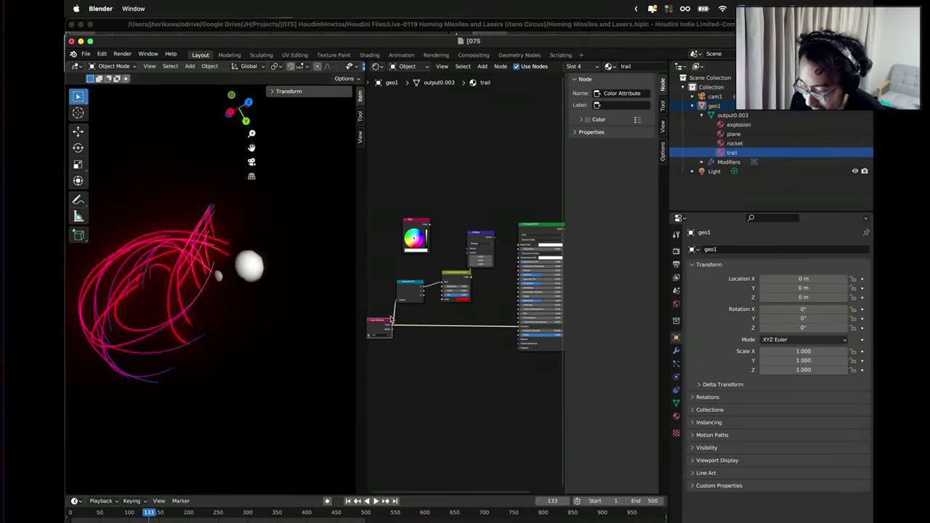
scroll(391, 320, up, 4)
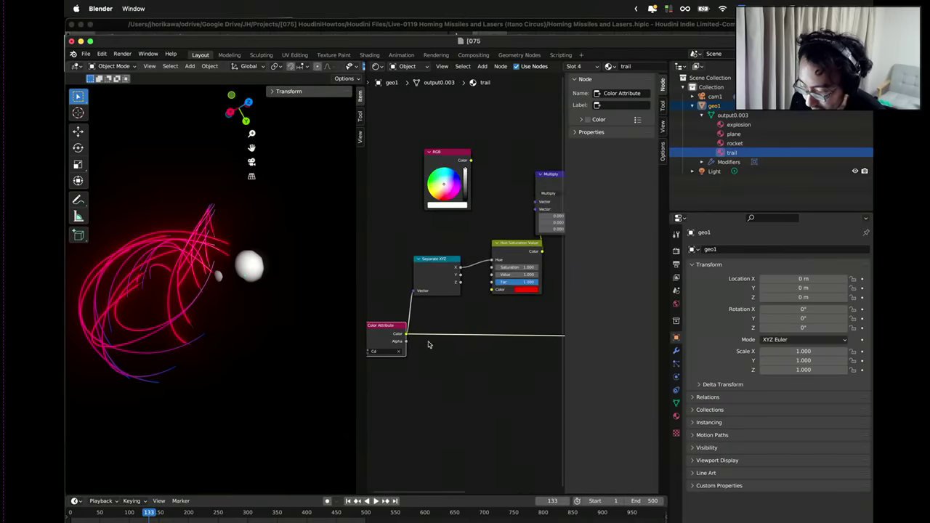
middle_drag(428, 345, 437, 306)
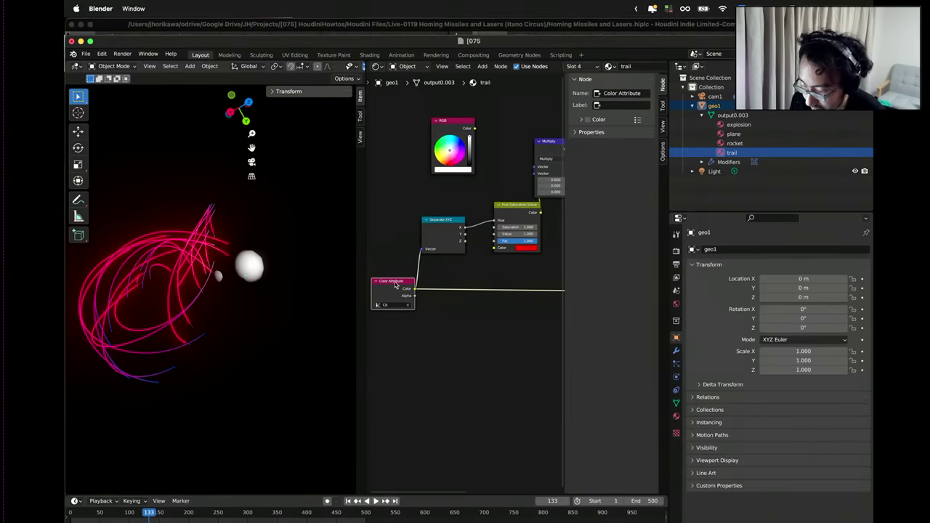
scroll(441, 305, up, 4)
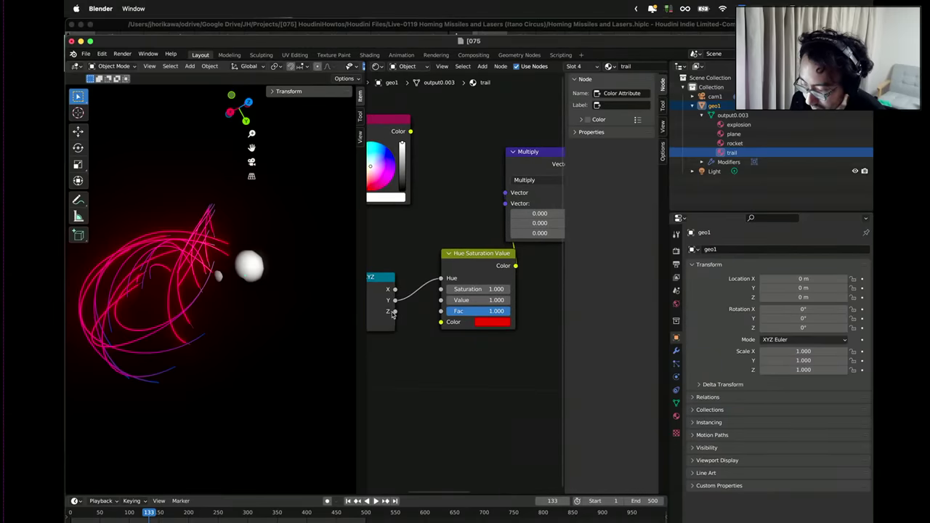
scroll(439, 293, down, 5)
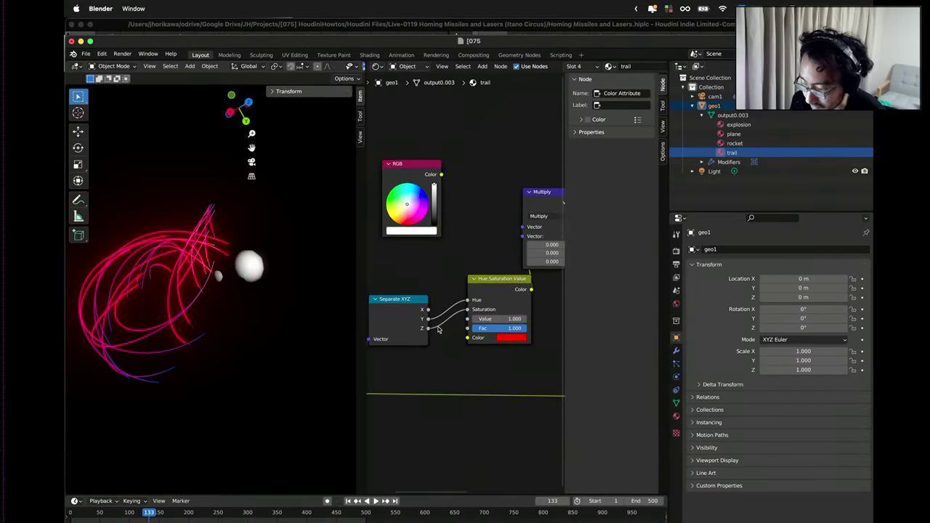
scroll(453, 274, up, 2)
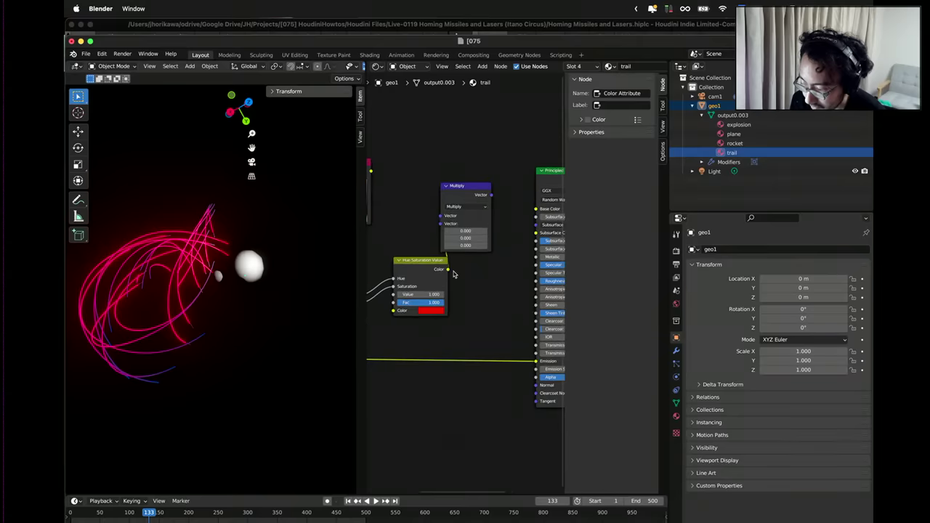
drag(535, 363, 535, 364)
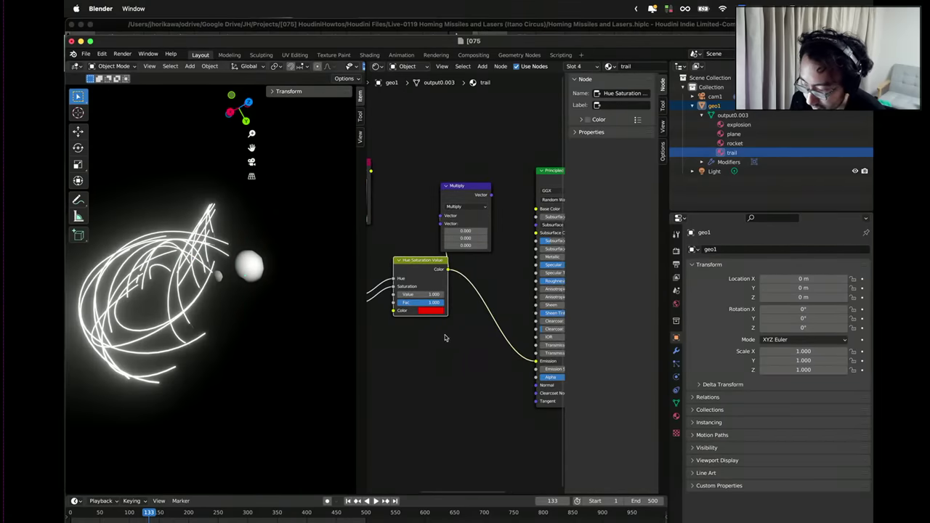
scroll(436, 319, left, 5)
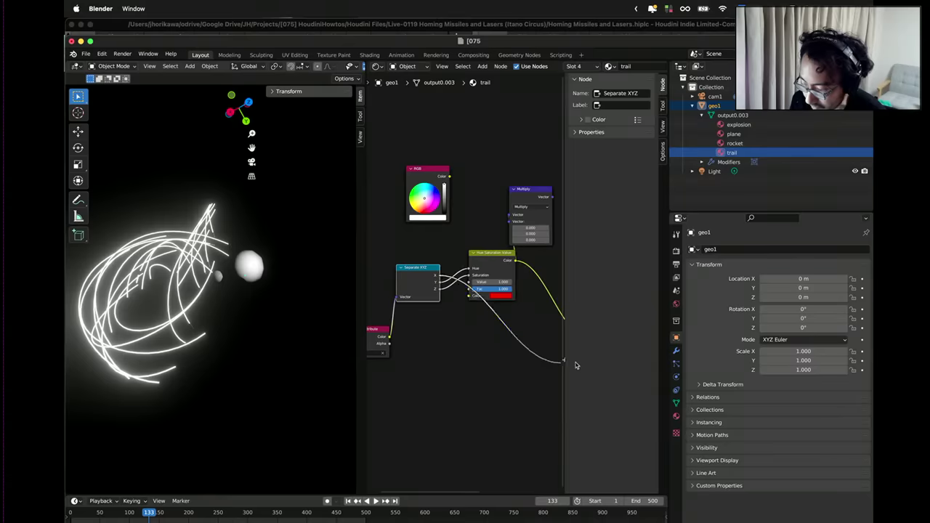
drag(575, 365, 445, 356)
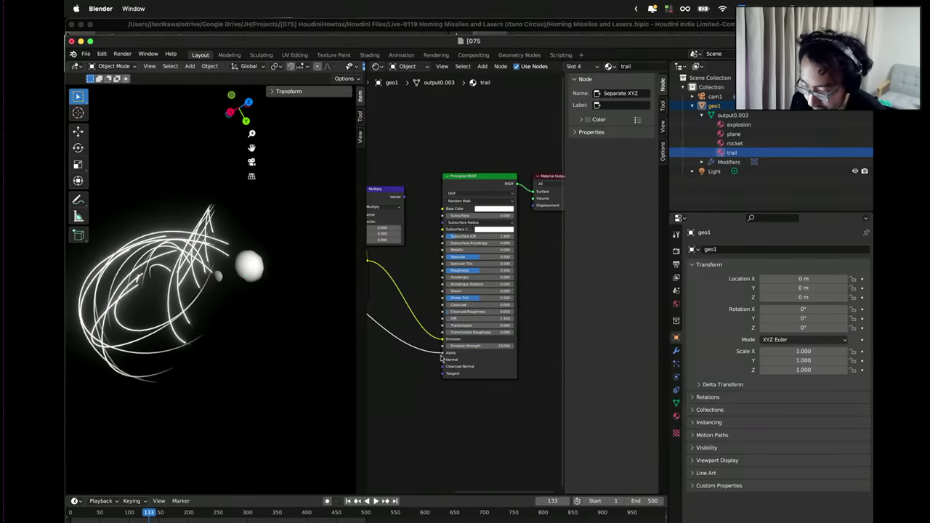
scroll(441, 374, left, 5)
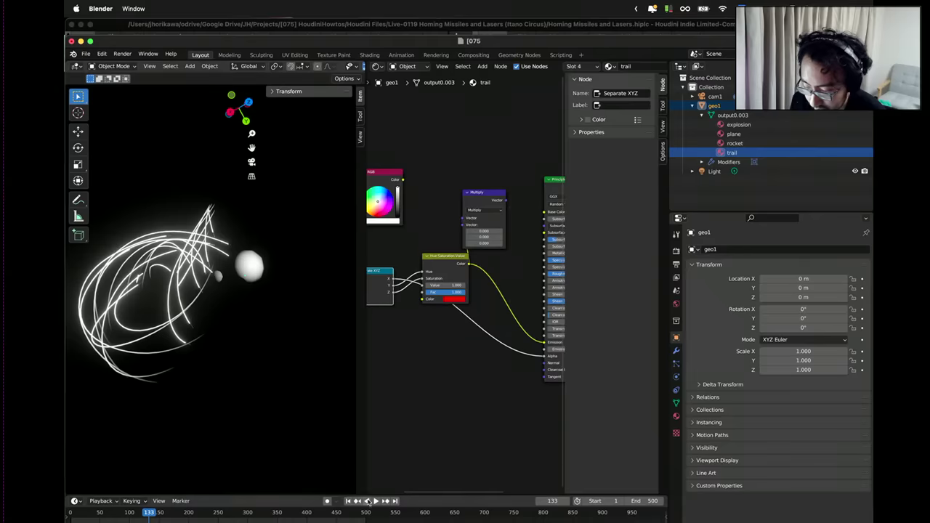
scroll(414, 357, left, 5)
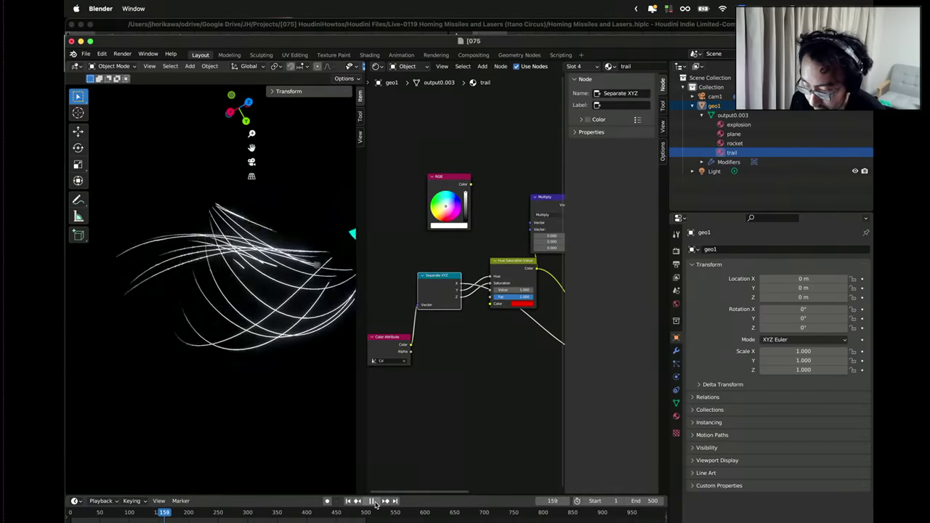
Stop playback, set the trail Hue Saturation Value node's Value to 0, then select the explosion material.
key(space)
middle_drag(281, 346, 272, 311)
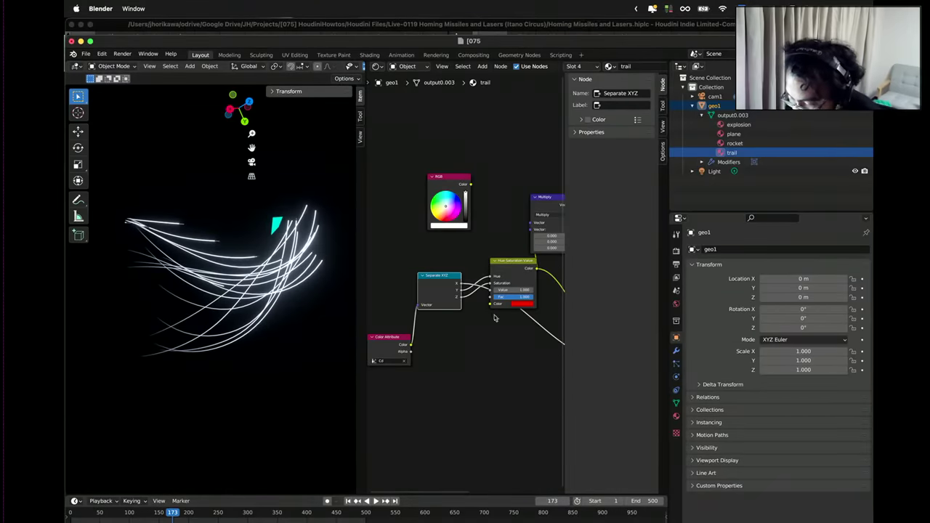
drag(523, 289, 527, 289)
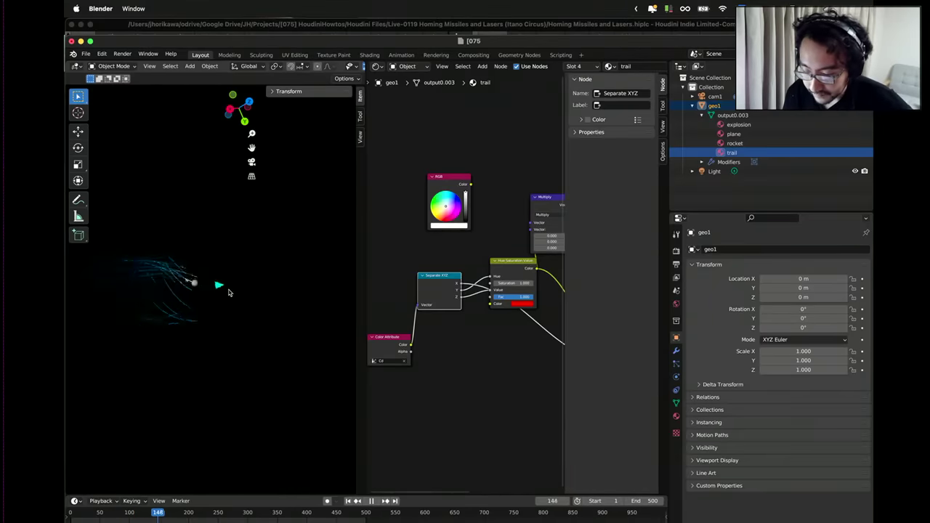
click(750, 126)
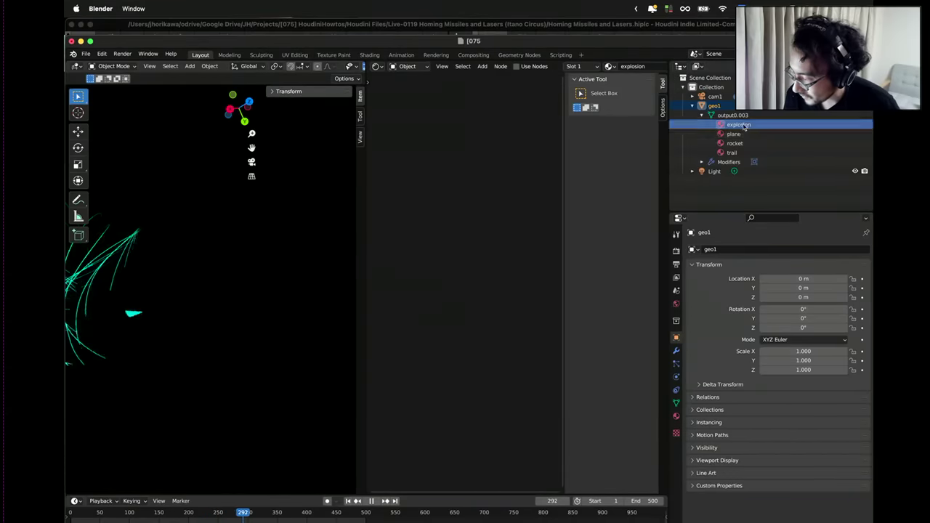
Enable nodes on the explosion material and brighten its emission colour.
click(677, 417)
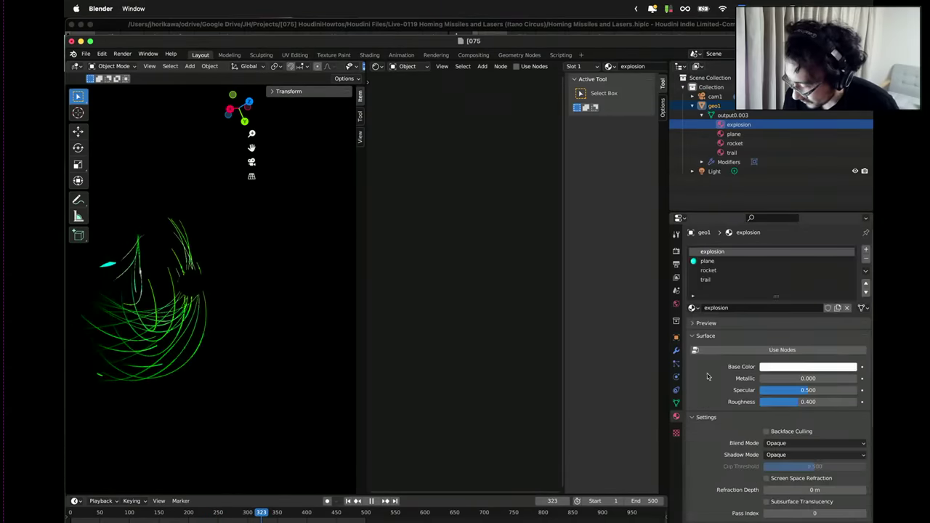
click(784, 352)
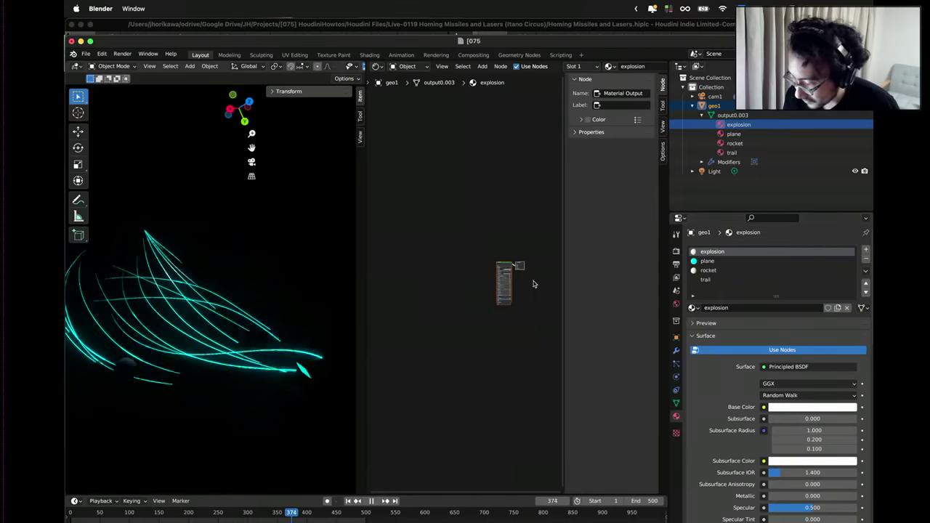
scroll(475, 356, up, 5)
scroll(476, 351, up, 6)
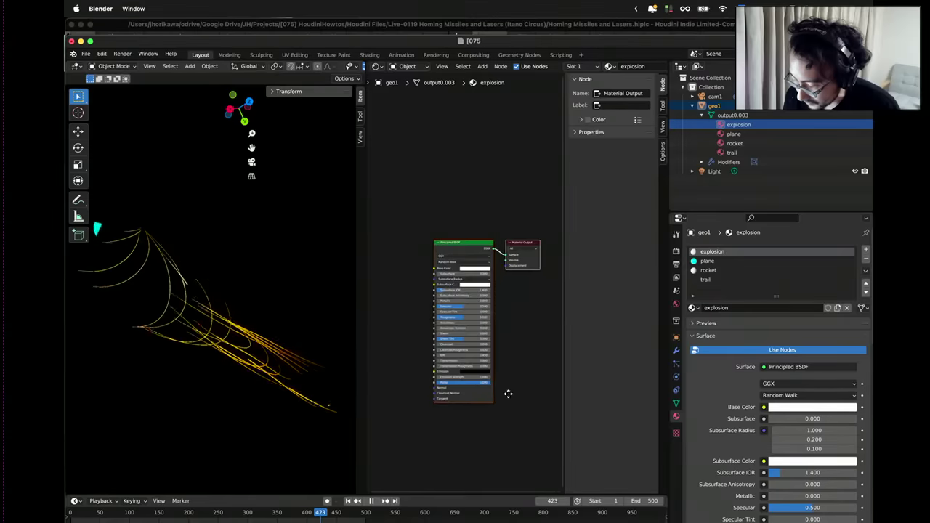
click(480, 368)
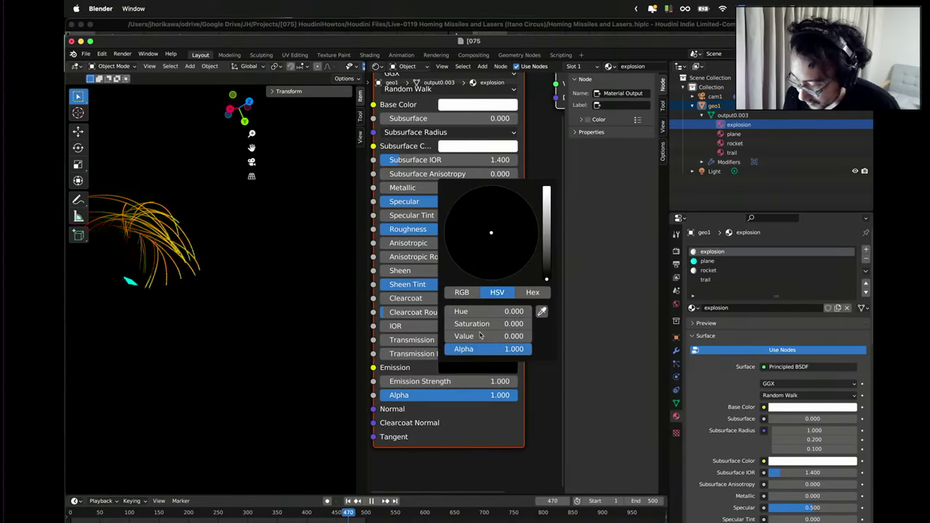
drag(543, 232, 546, 191)
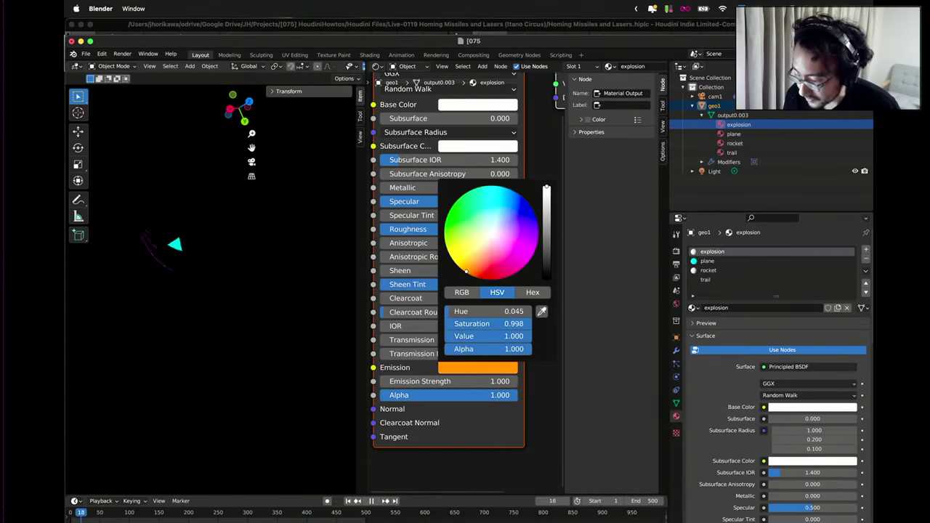
Set the explosion emission strength to 60, then select the plane material.
click(468, 381)
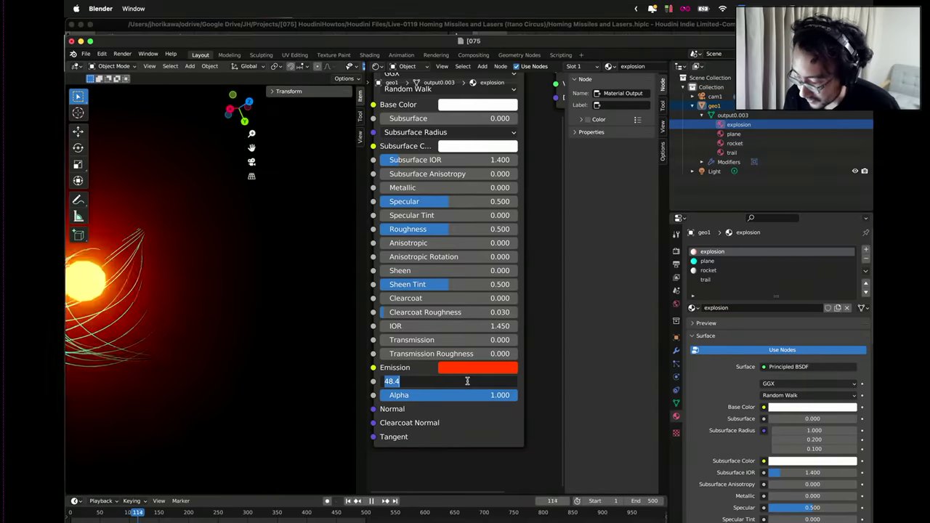
text(60)
key(Return)
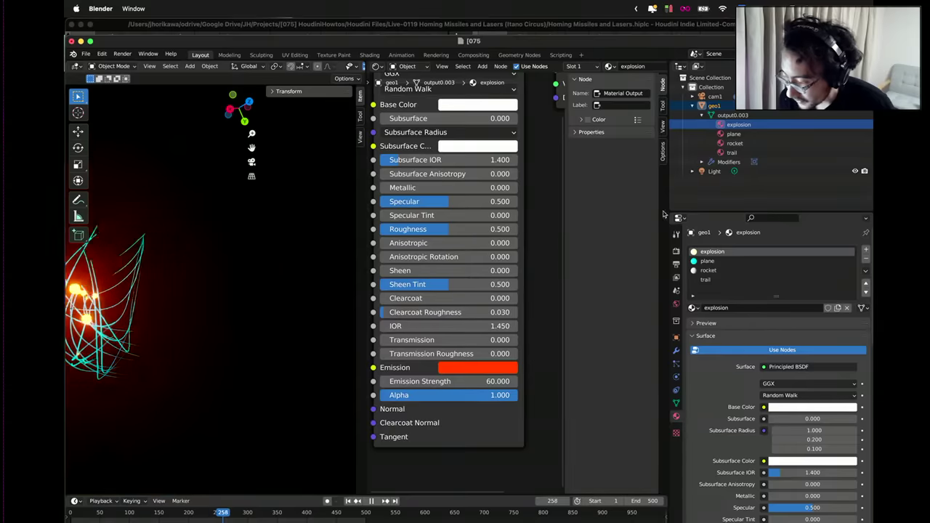
click(734, 135)
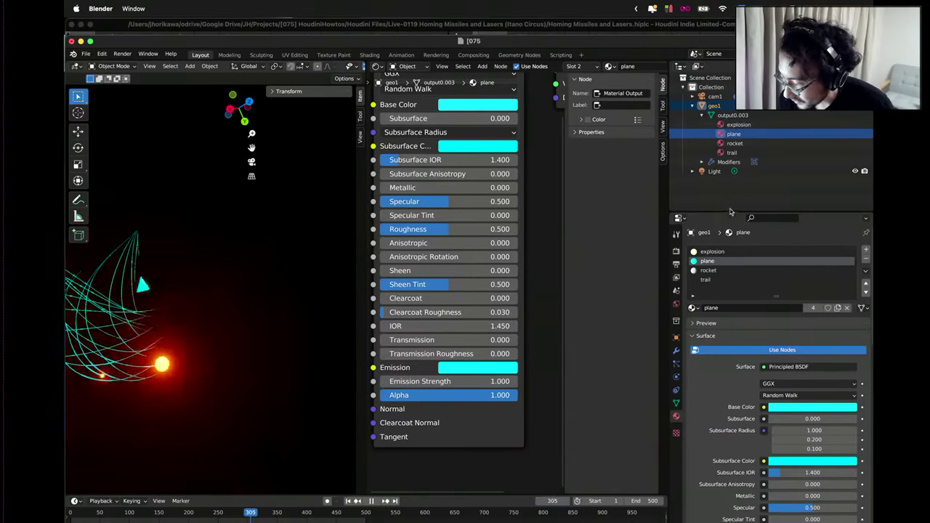
Enable nodes on the rocket material and set its emission colour to full white.
click(736, 144)
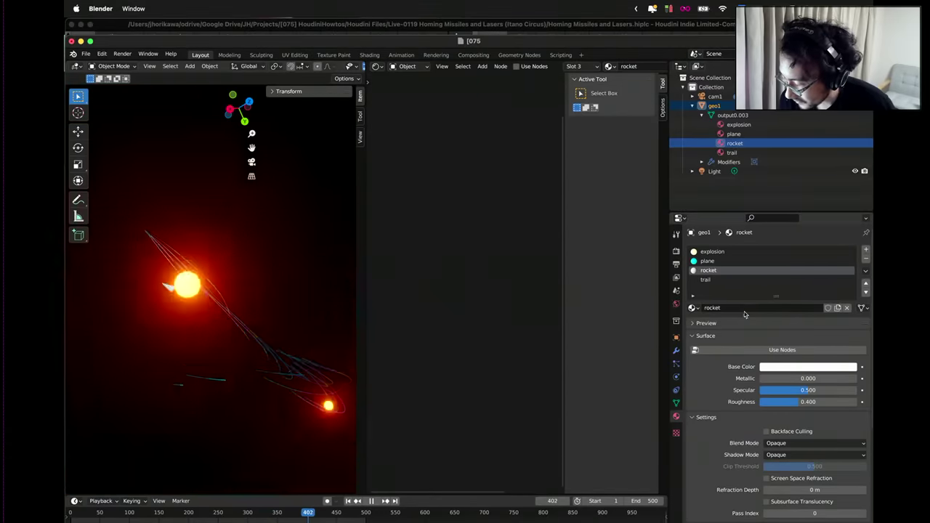
click(780, 351)
scroll(519, 297, down, 3)
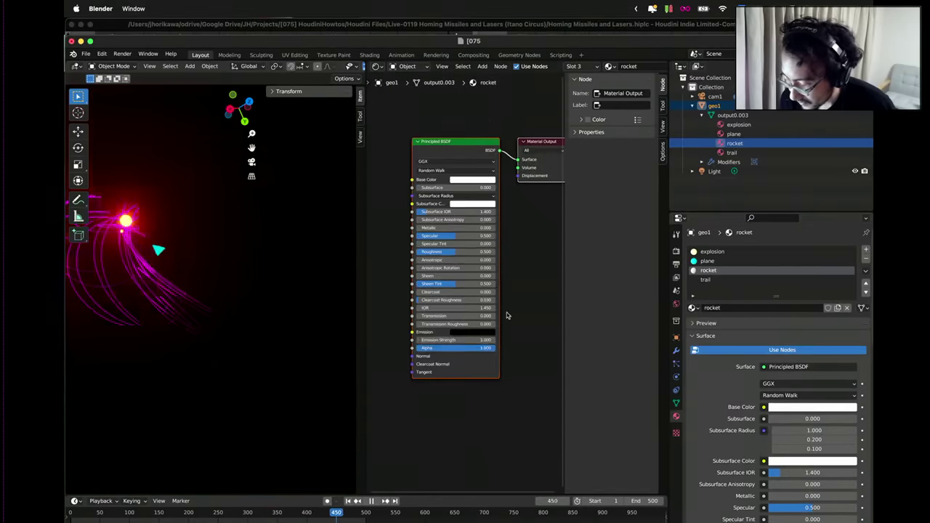
scroll(509, 315, up, 2)
click(478, 356)
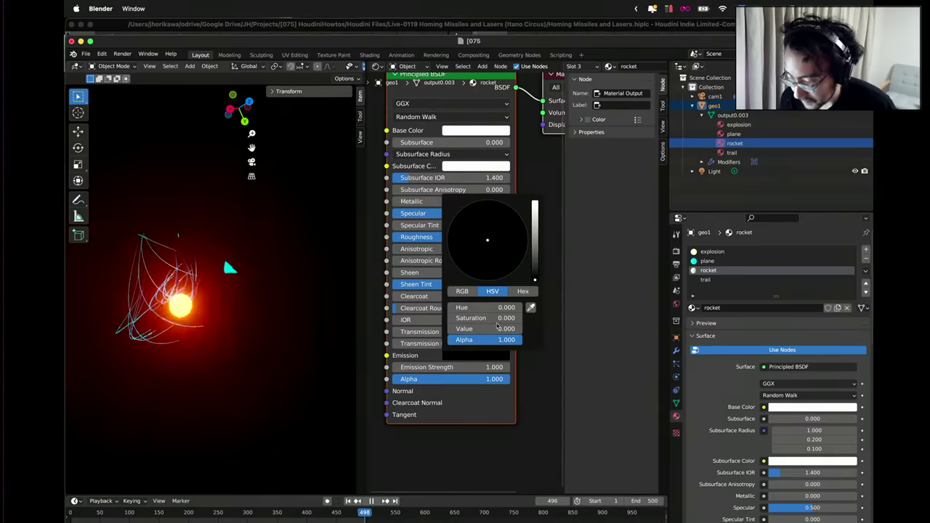
drag(536, 233, 536, 202)
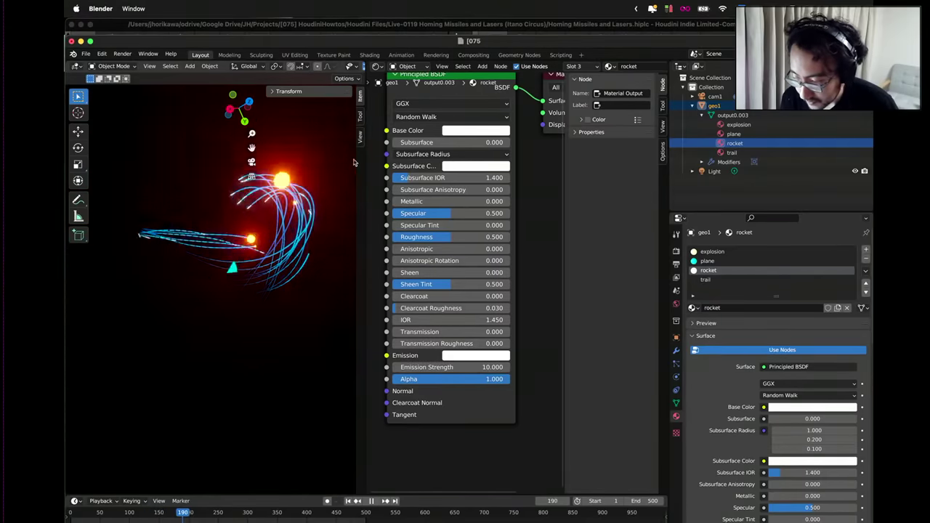
View through the camera and widen the viewport and node editor by hiding the sidebar.
click(251, 161)
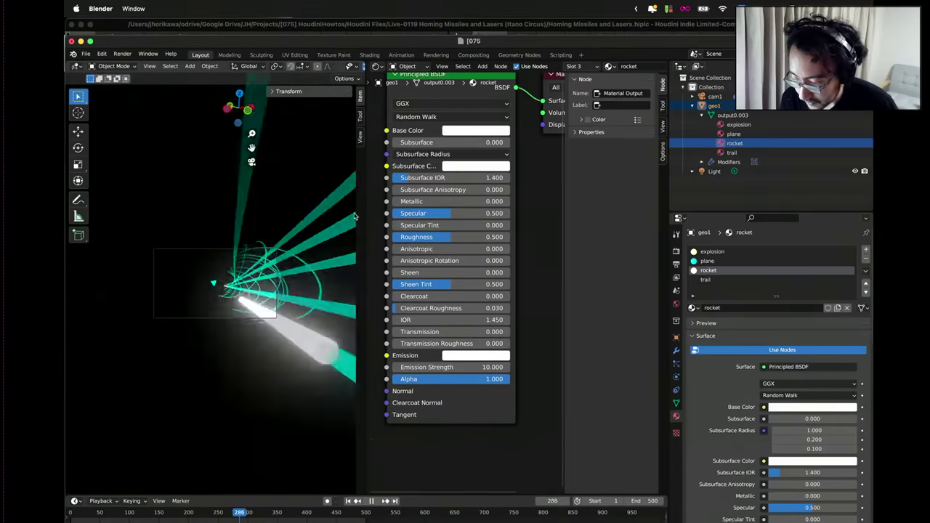
drag(364, 212, 510, 218)
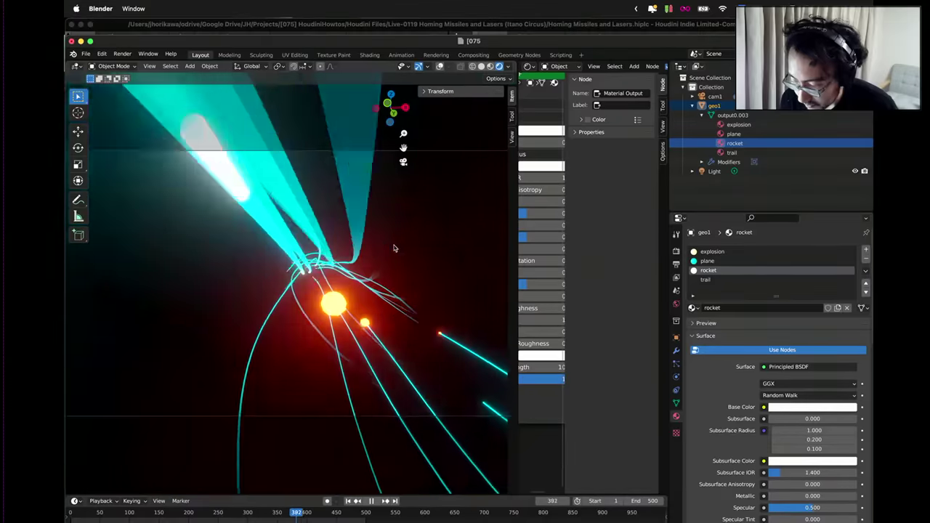
scroll(559, 272, down, 6)
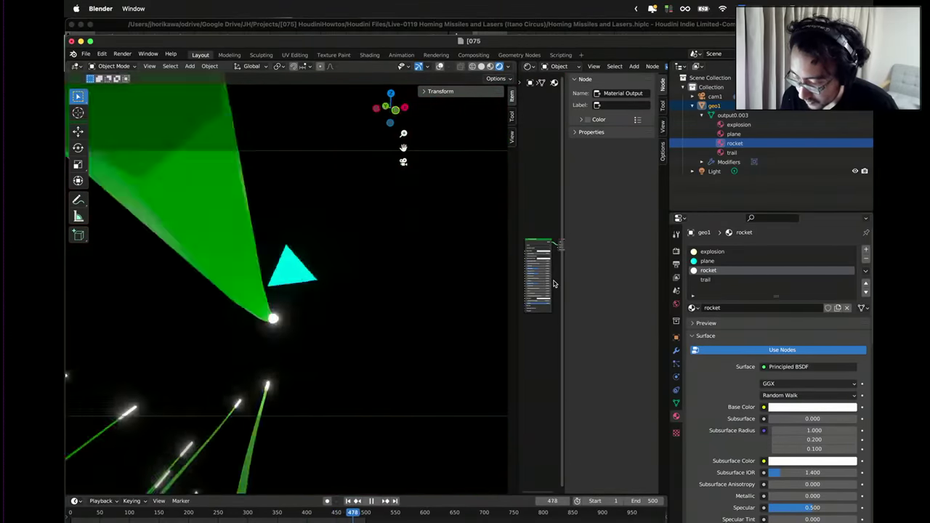
scroll(539, 269, up, 1)
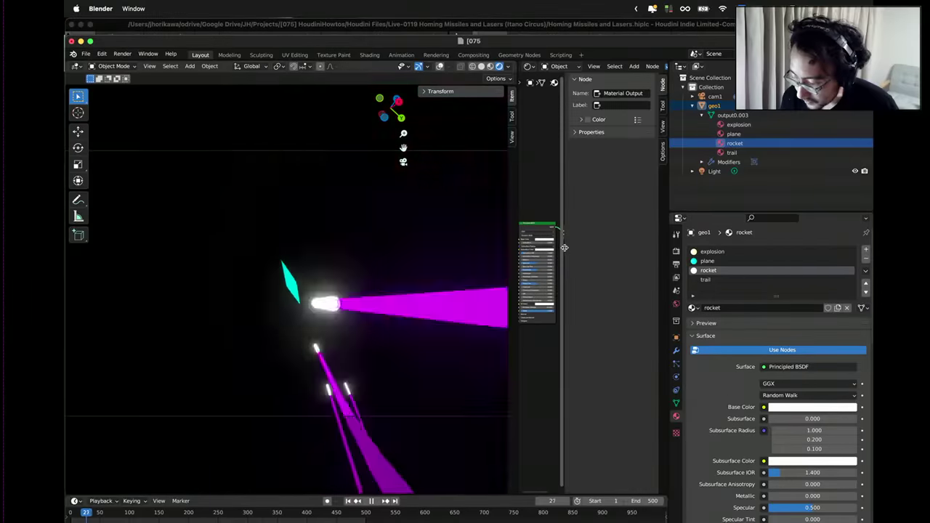
drag(564, 252, 602, 228)
scroll(613, 261, up, 2)
Set the trail Hue Saturation Value saturation to 0.7, then select the plane material.
scroll(613, 261, up, 1)
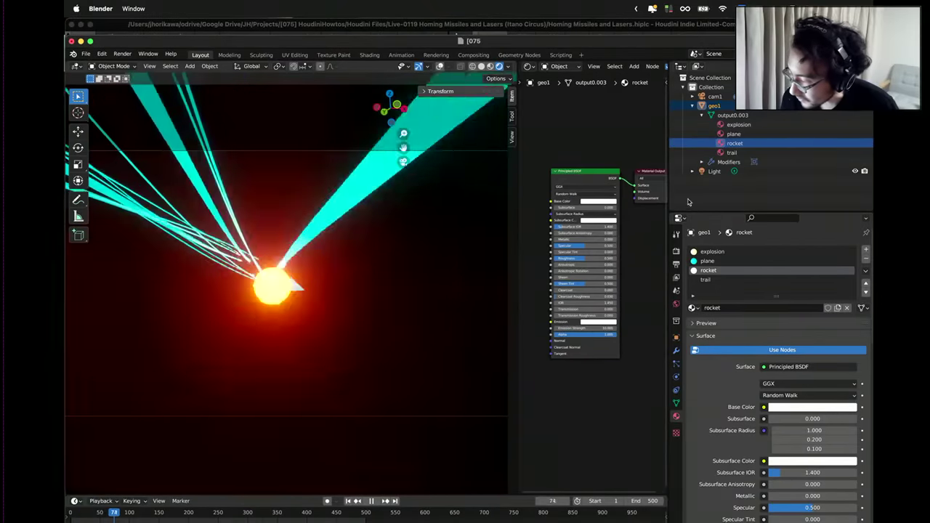
click(733, 153)
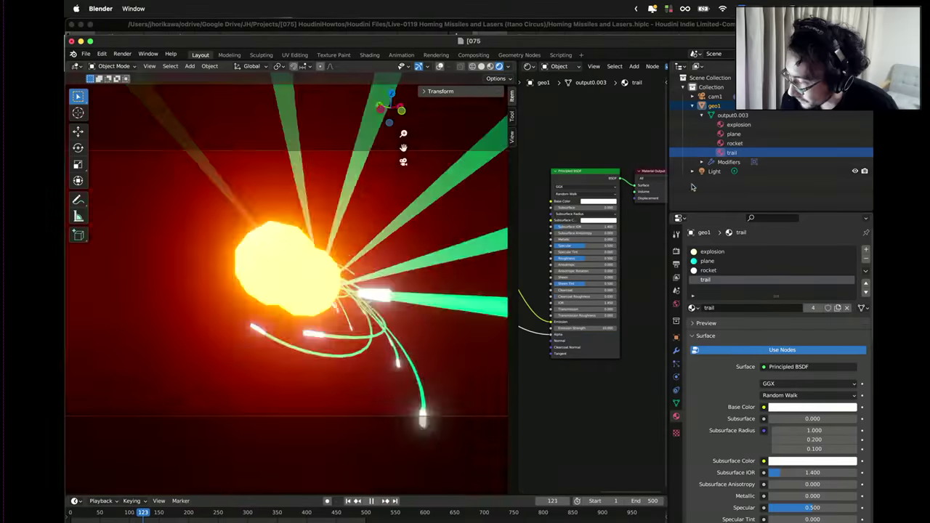
scroll(564, 297, up, 5)
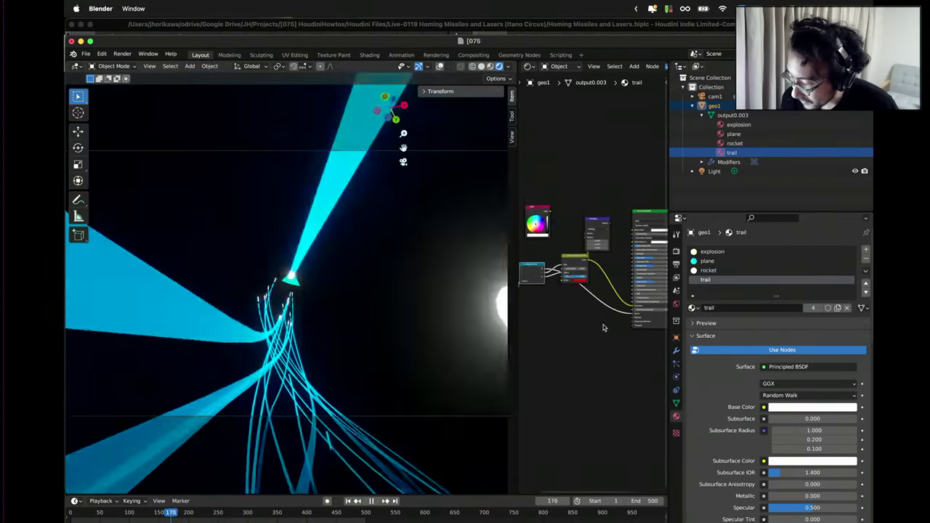
middle_drag(642, 262, 607, 272)
drag(617, 262, 632, 261)
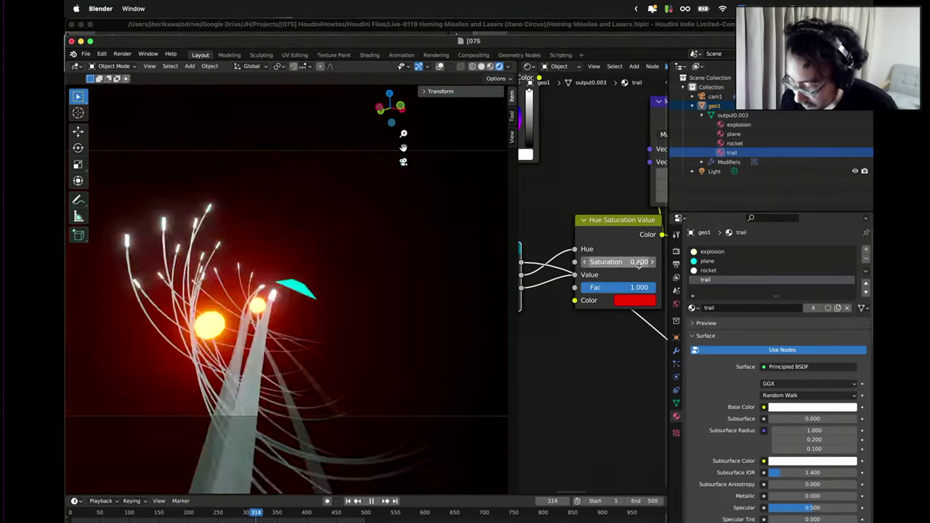
text(0.5)
key(Return)
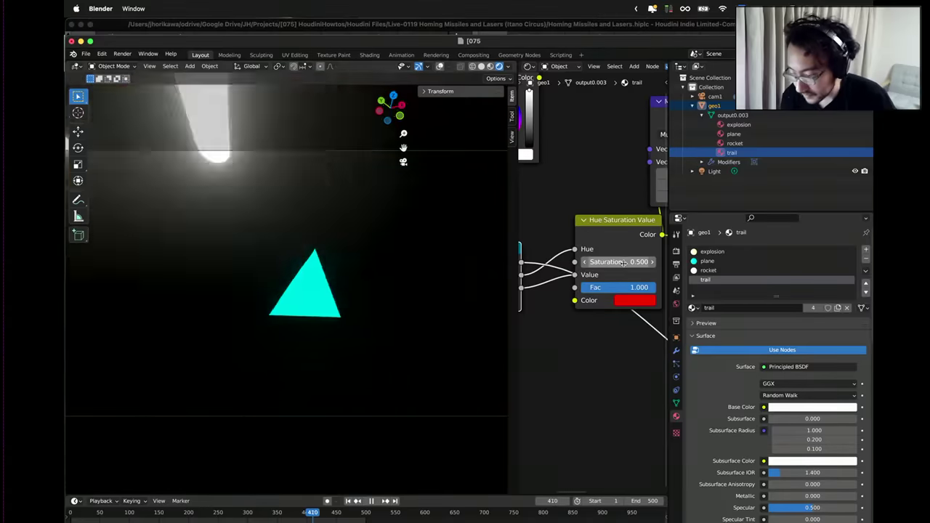
click(621, 261)
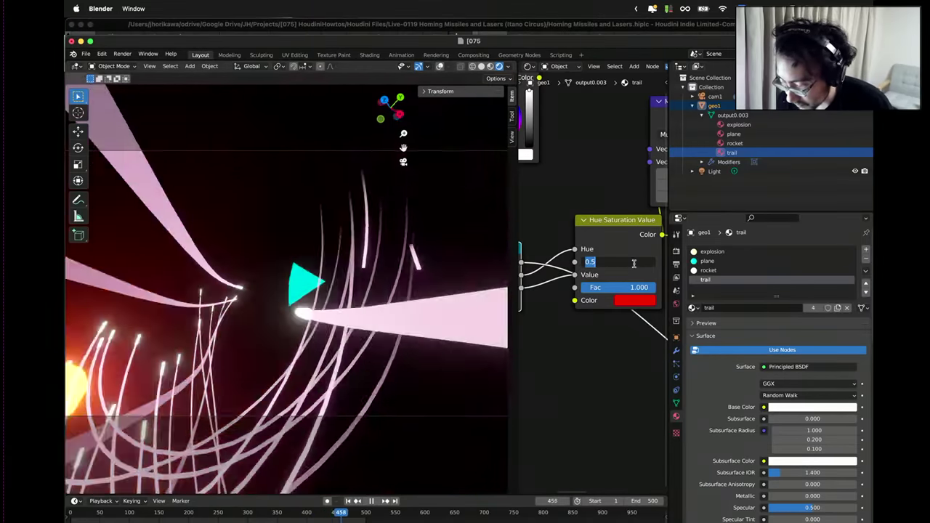
key(BackSpace)
text(7)
key(Return)
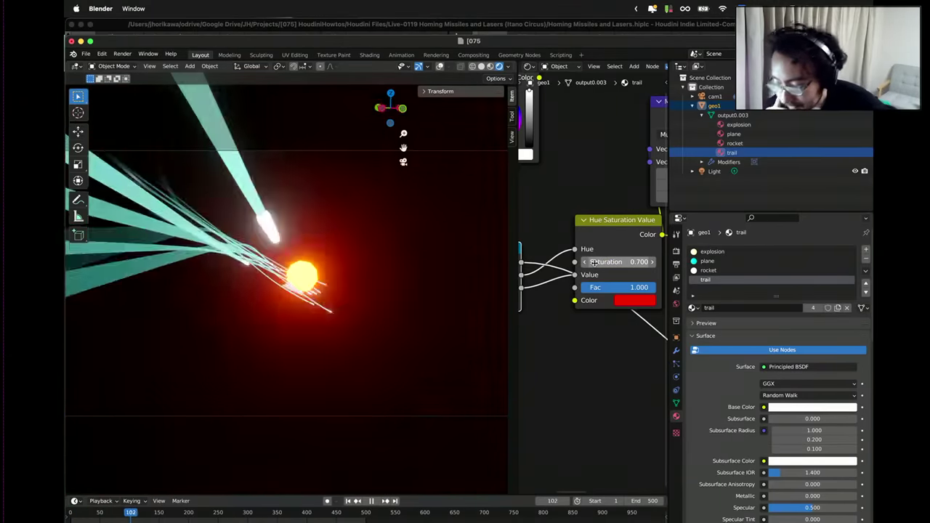
click(736, 135)
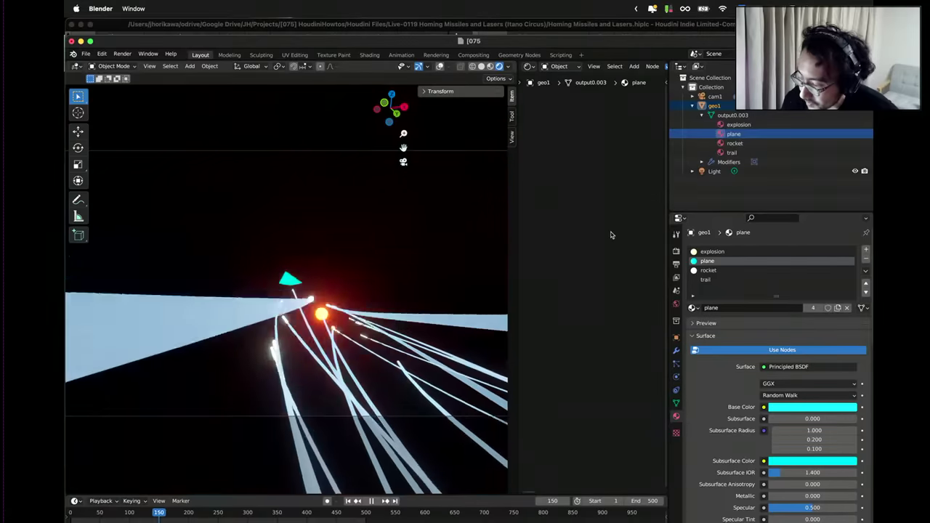
Make the plane material's Emission and Base Color near-white in the Principled BSDF.
scroll(624, 249, down, 4)
scroll(579, 252, up, 6)
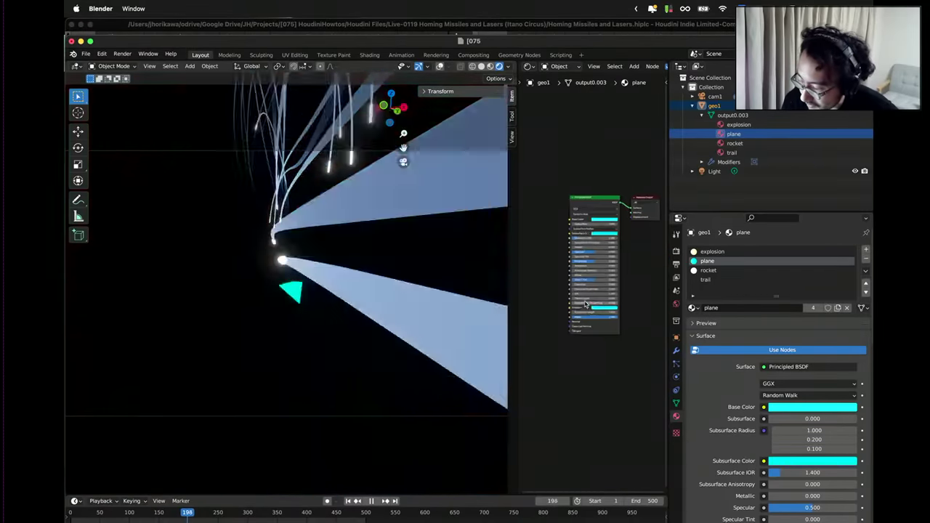
click(612, 324)
click(621, 248)
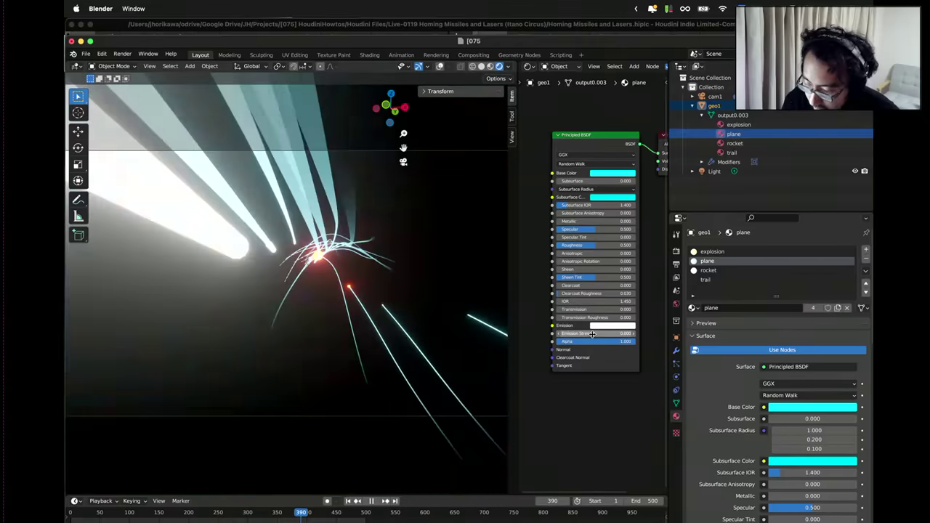
click(609, 174)
click(615, 96)
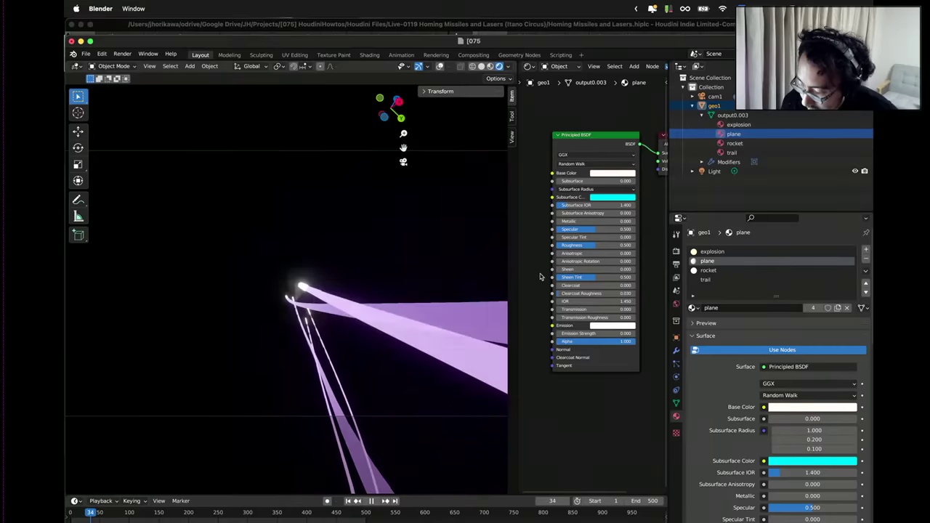
Set the plane material's Emission Strength to 1.000 so the beams glow.
drag(605, 334, 620, 333)
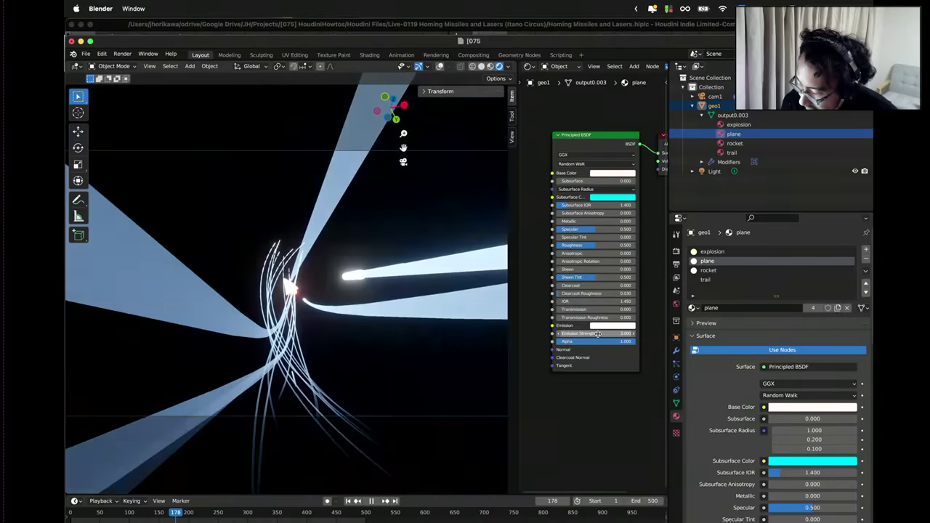
click(597, 333)
key(Return)
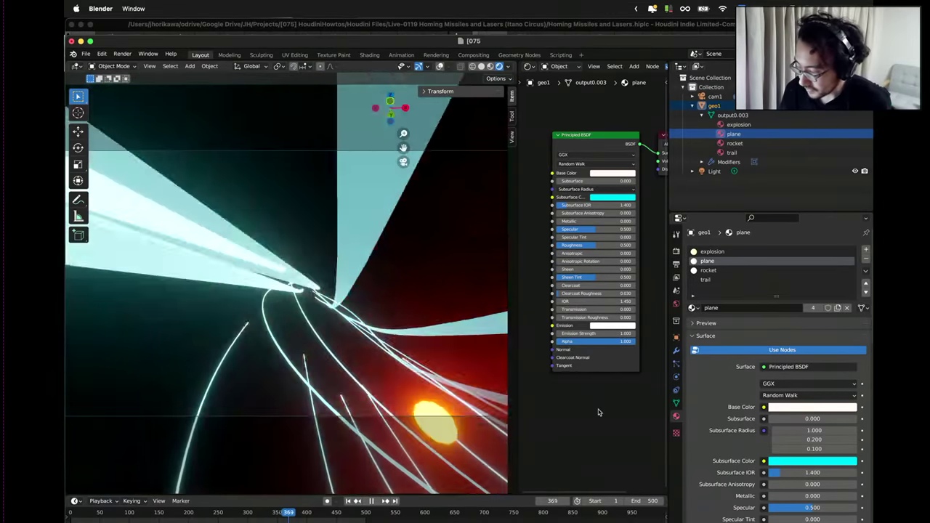
scroll(598, 409, down, 2)
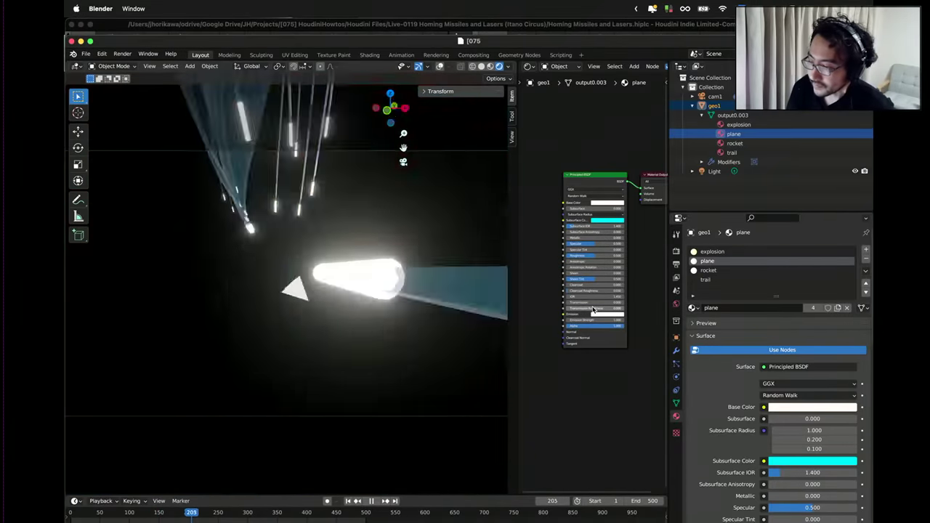
Bring Houdini back to the front and go inside the geo1 network.
key(ctrl+Up)
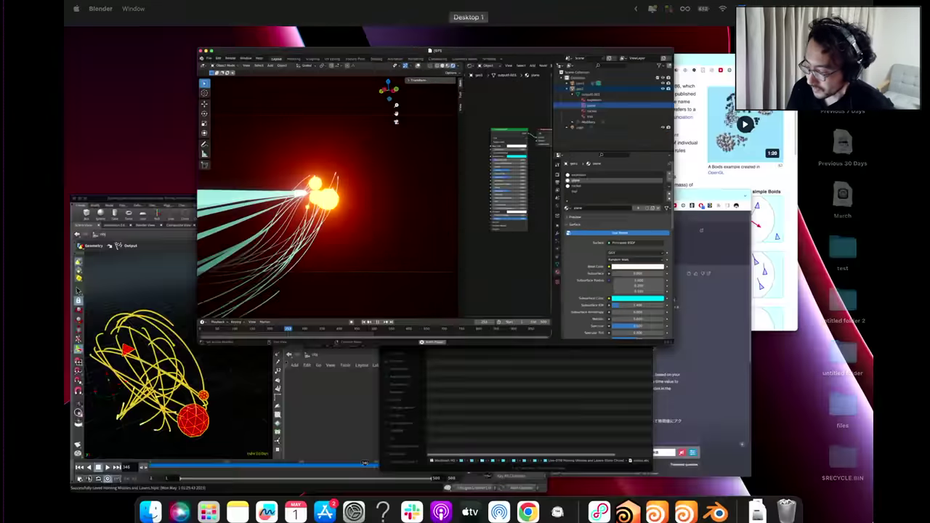
click(418, 396)
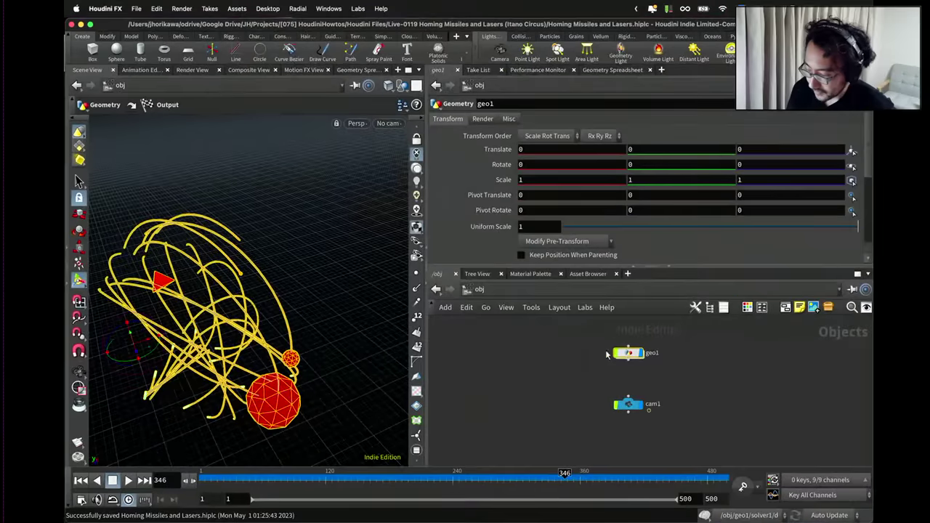
double_click(624, 354)
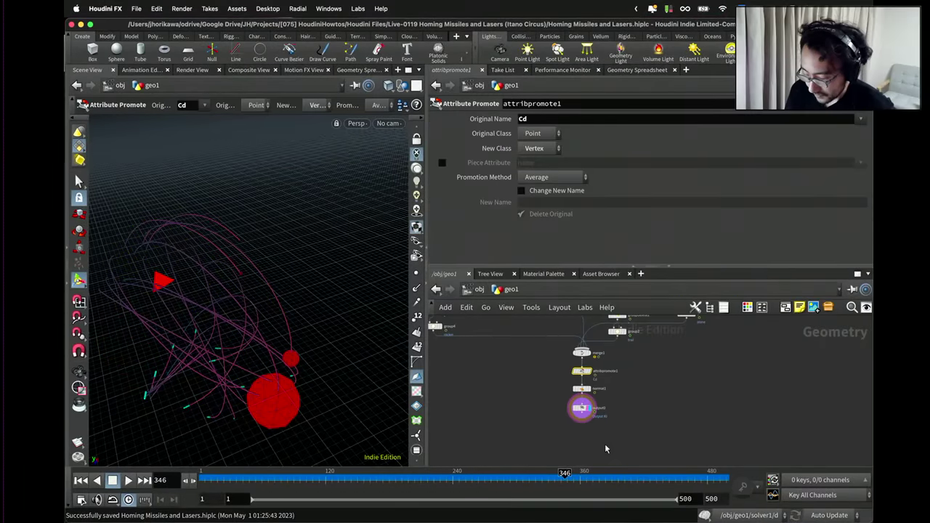
Add a ROP network inside geo1 and place an Alembic output node in it.
key(Tab)
text(rop)
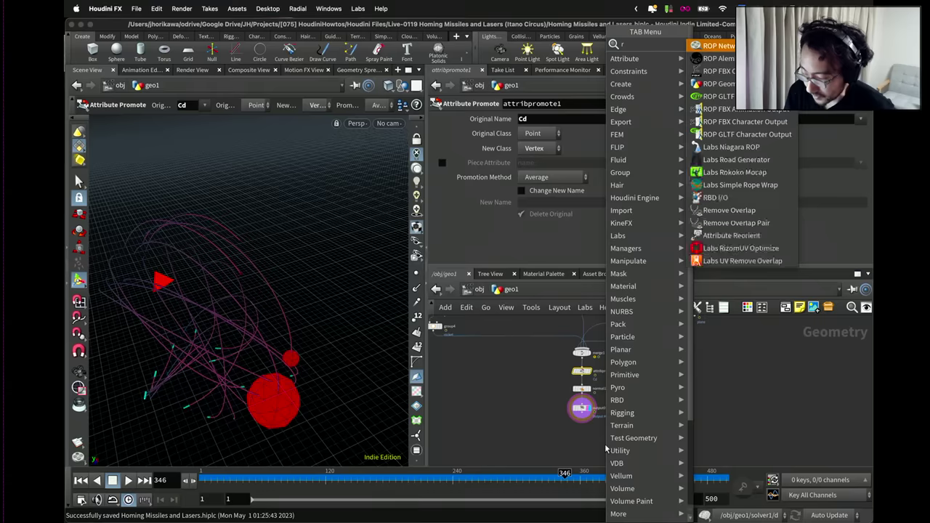
text( ale)
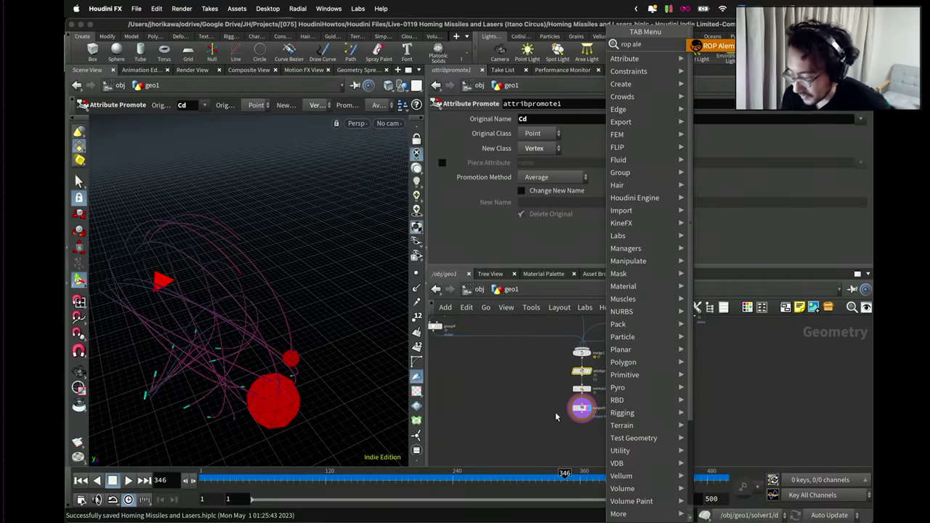
key(Escape)
key(Tab)
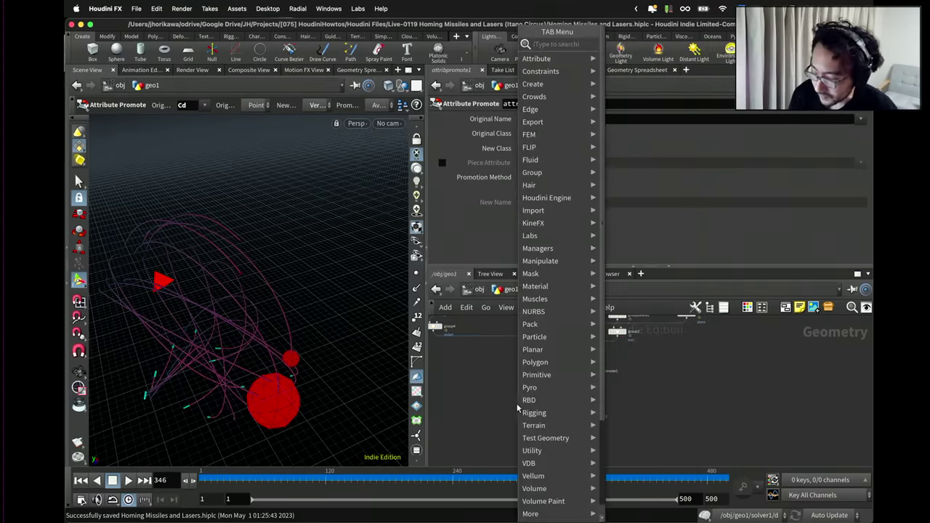
key(Right)
key(Return)
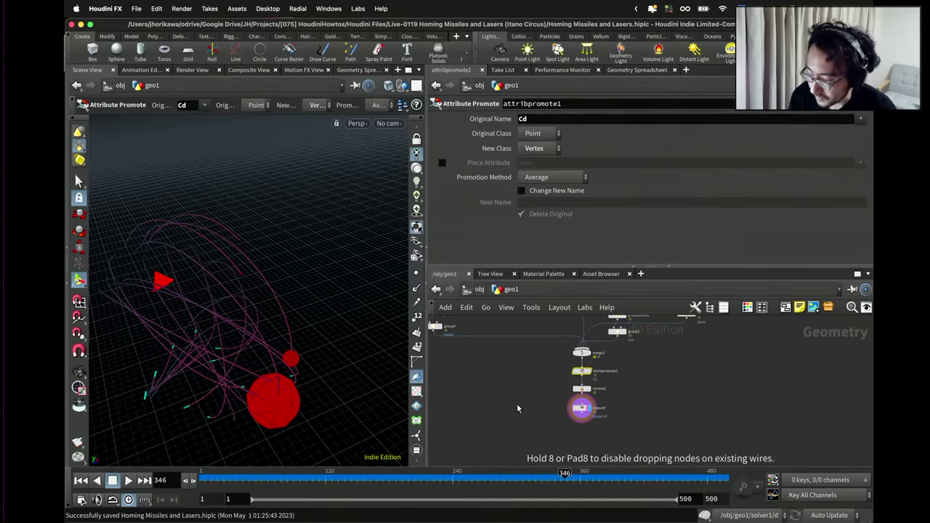
click(517, 404)
key(Tab)
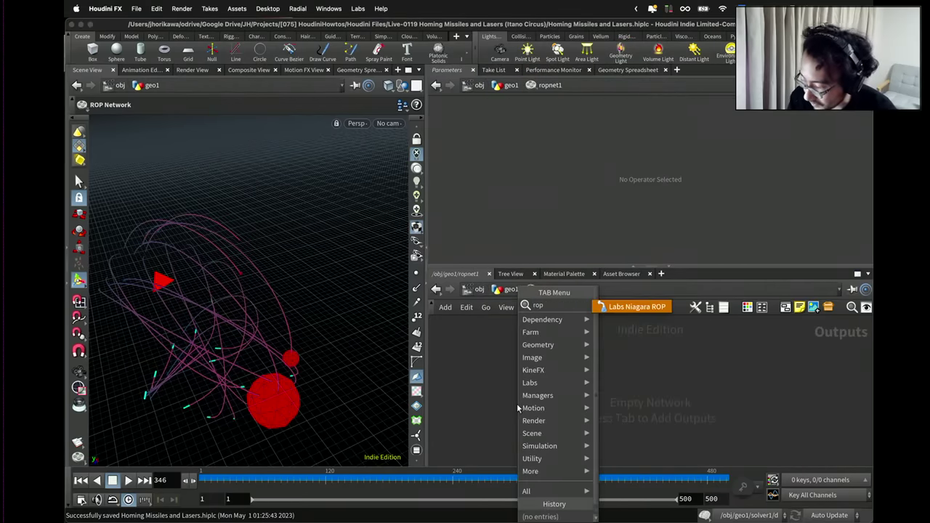
key(Escape)
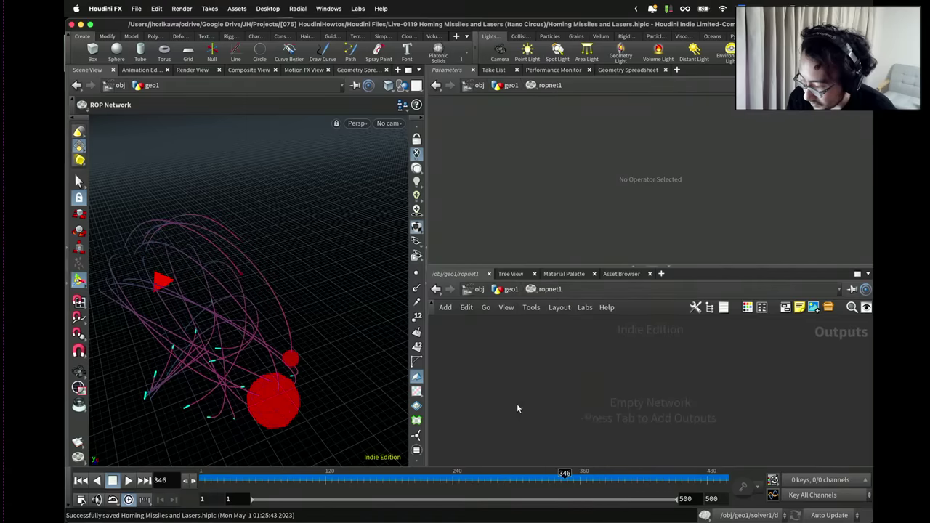
click(517, 407)
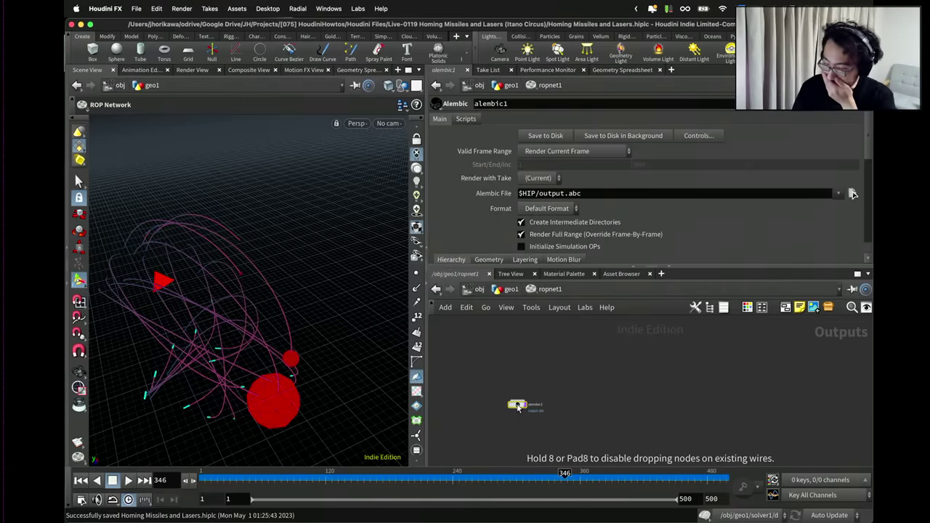
Review the Alembic geometry options, keeping Deform Geometry as the packed transform.
scroll(574, 218, down, 5)
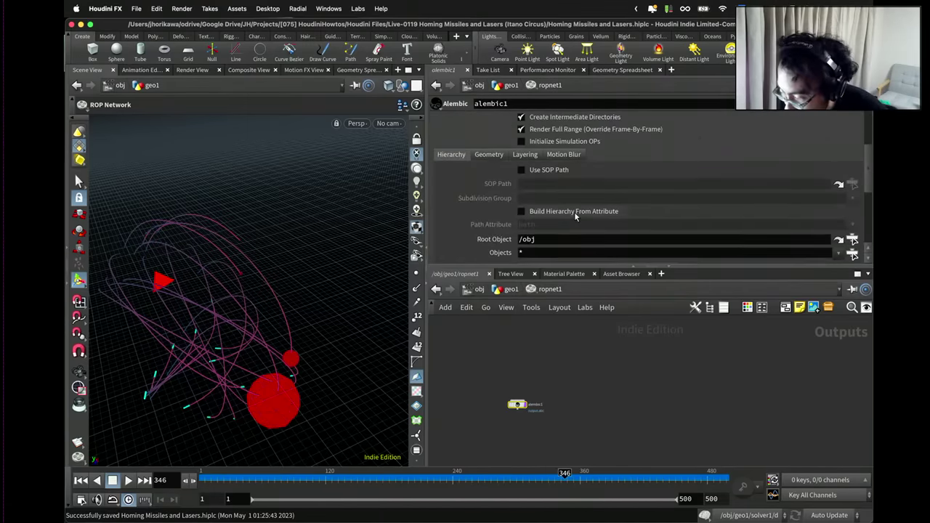
click(490, 155)
click(551, 170)
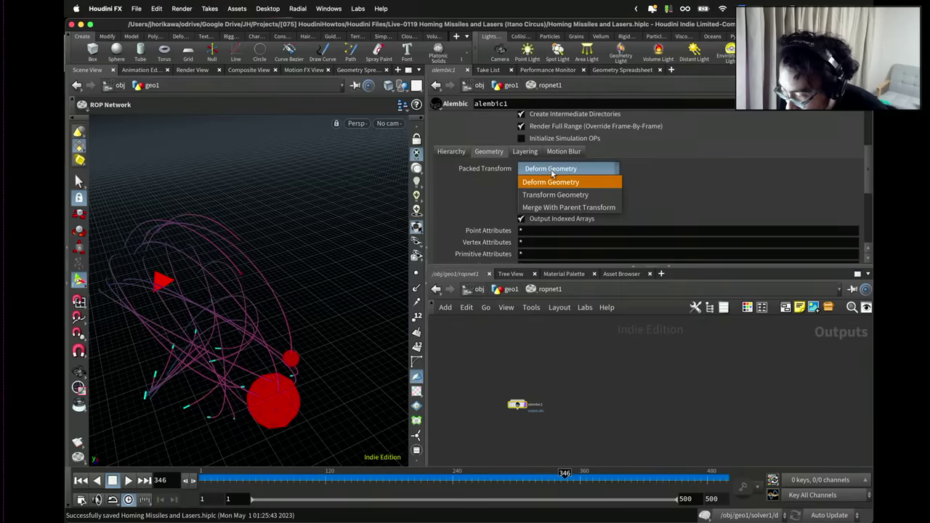
click(662, 170)
scroll(662, 170, down, 3)
scroll(538, 174, up, 4)
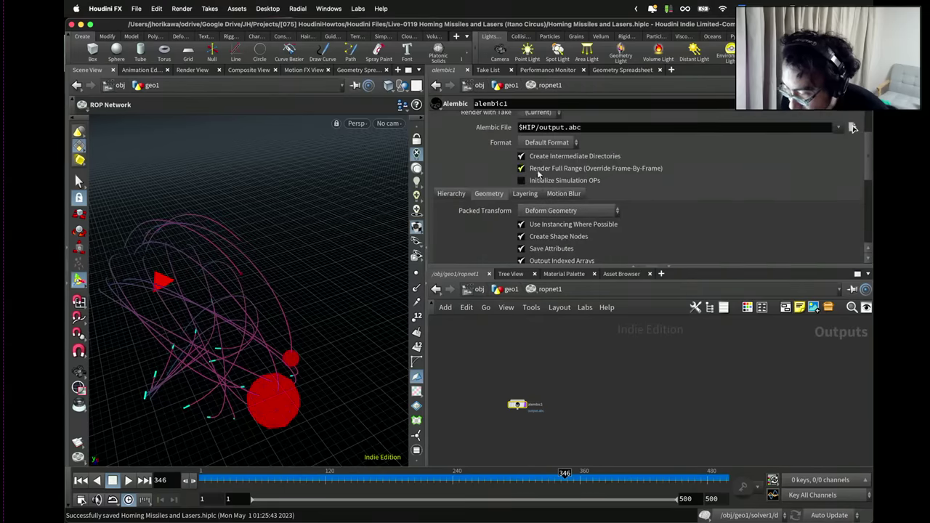
click(524, 194)
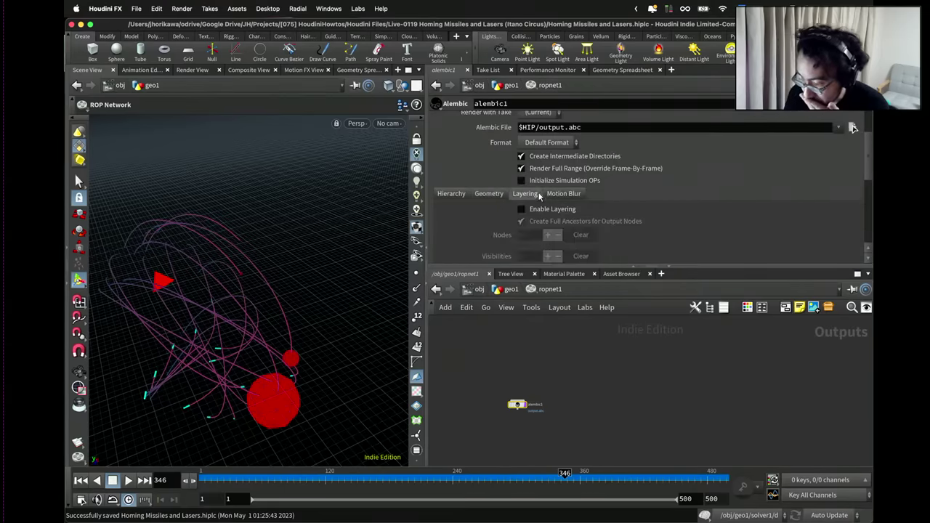
click(450, 194)
scroll(511, 172, up, 2)
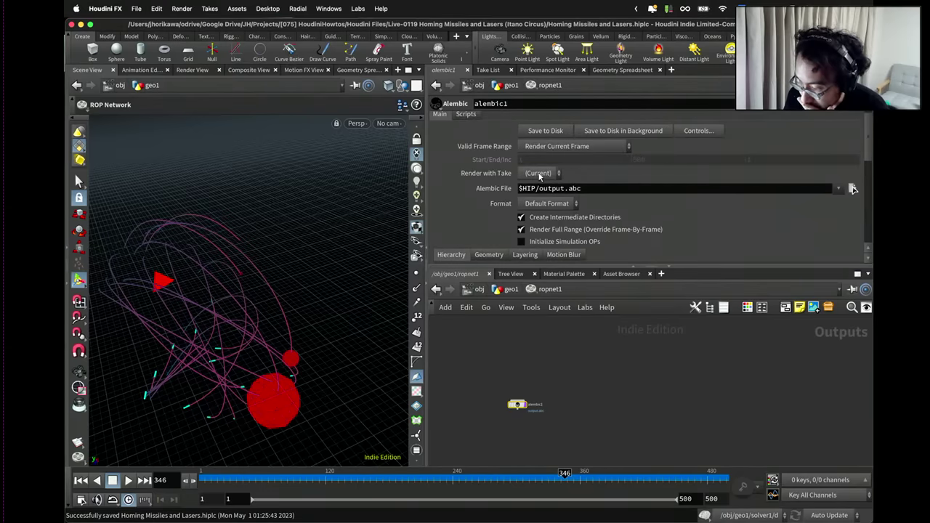
Set Valid Frame Range to render the whole frame range, then return to geo1.
click(541, 148)
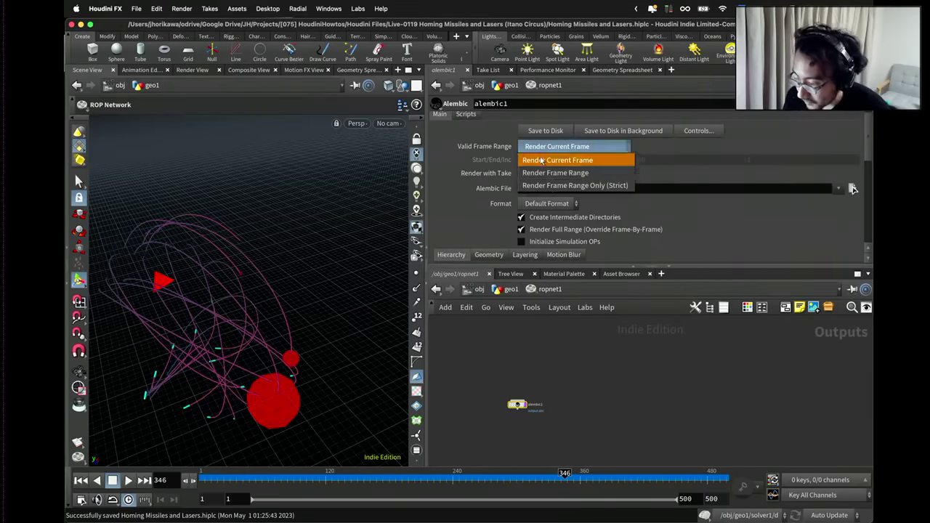
click(546, 160)
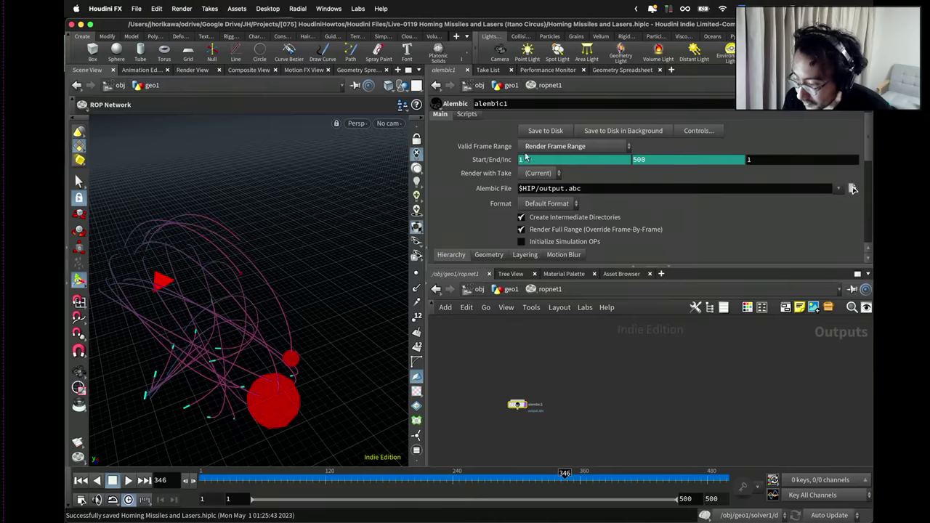
scroll(508, 145, down, 2)
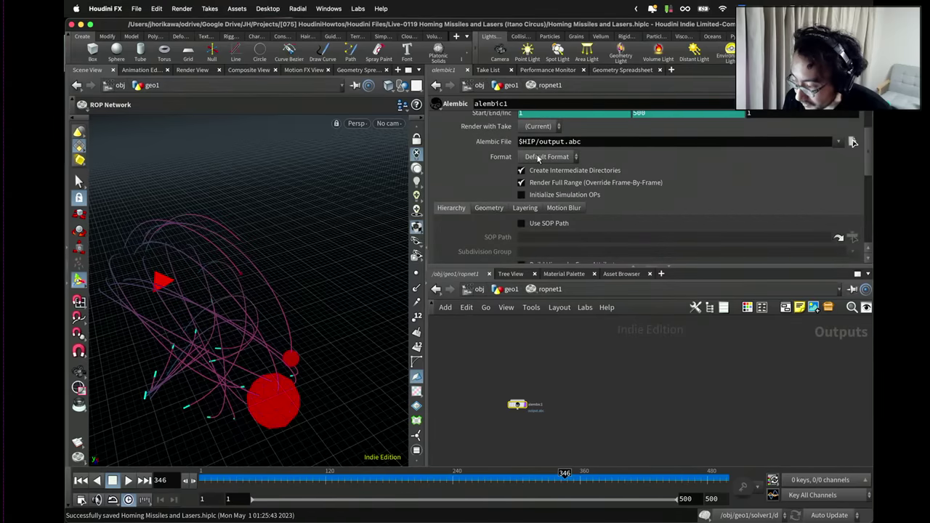
scroll(547, 167, down, 1)
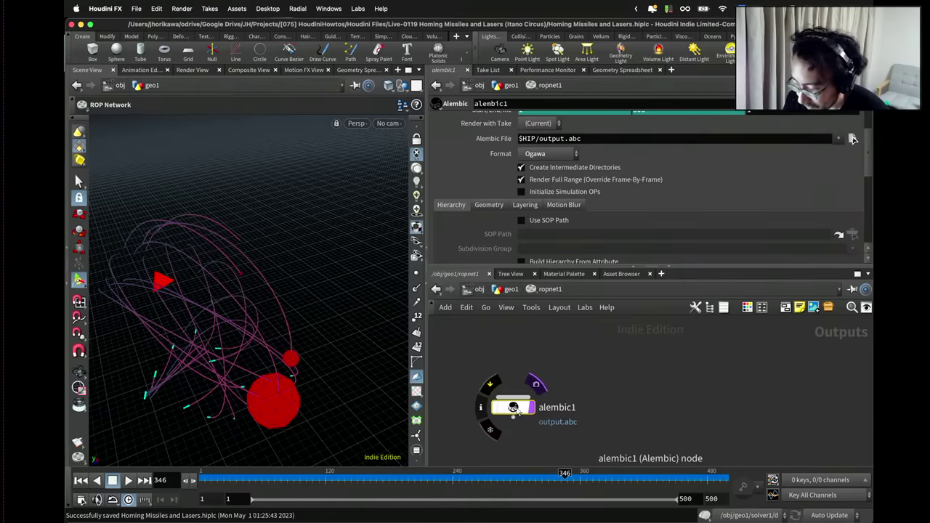
click(510, 289)
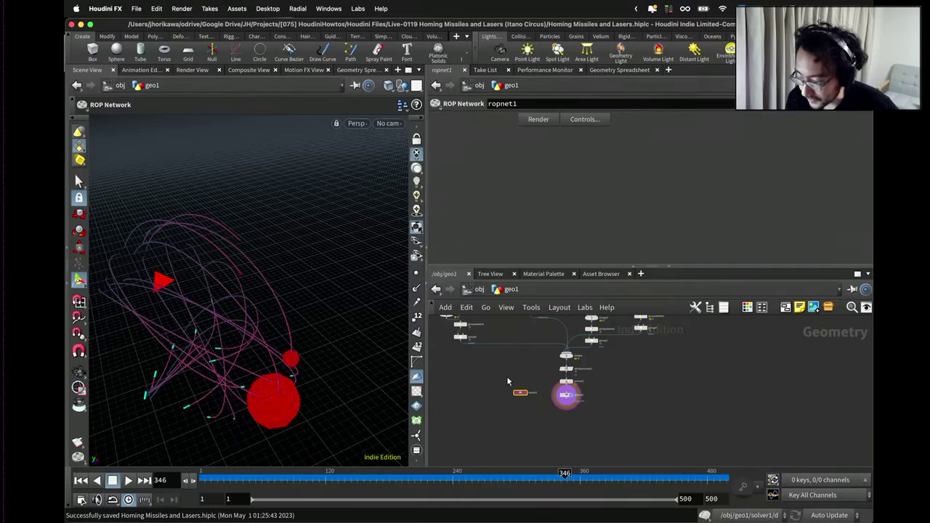
Delete ropnet1, then scrub the timeline and orbit the view around the missile trails.
key(Delete)
drag(218, 475, 207, 475)
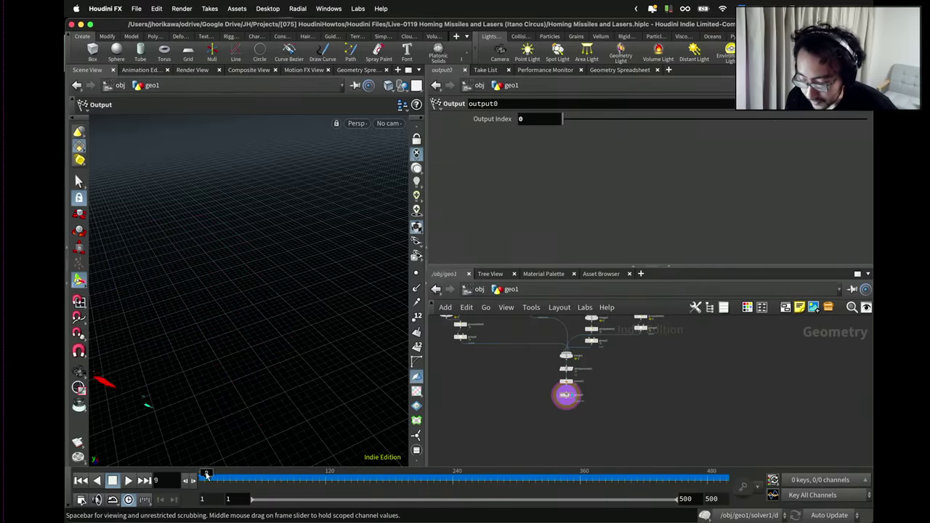
drag(265, 475, 408, 475)
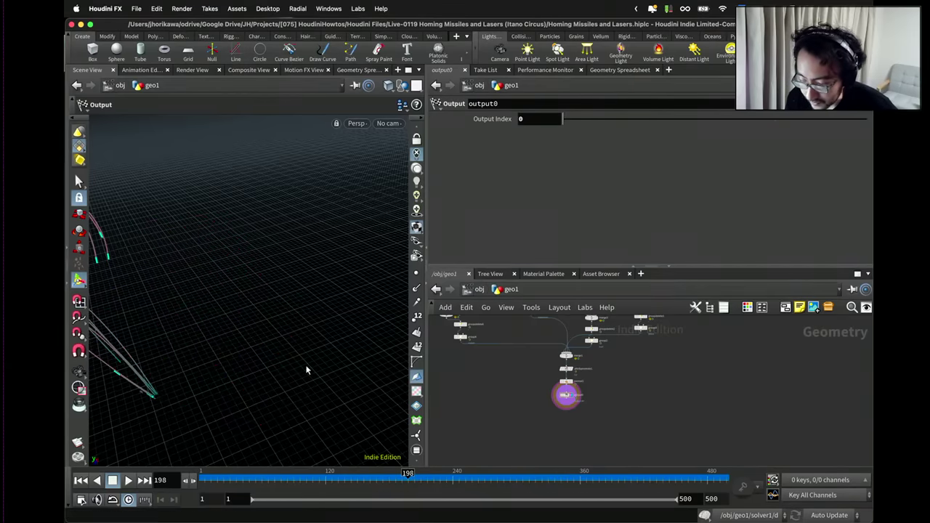
key(Escape)
drag(276, 322, 274, 332)
key(Return)
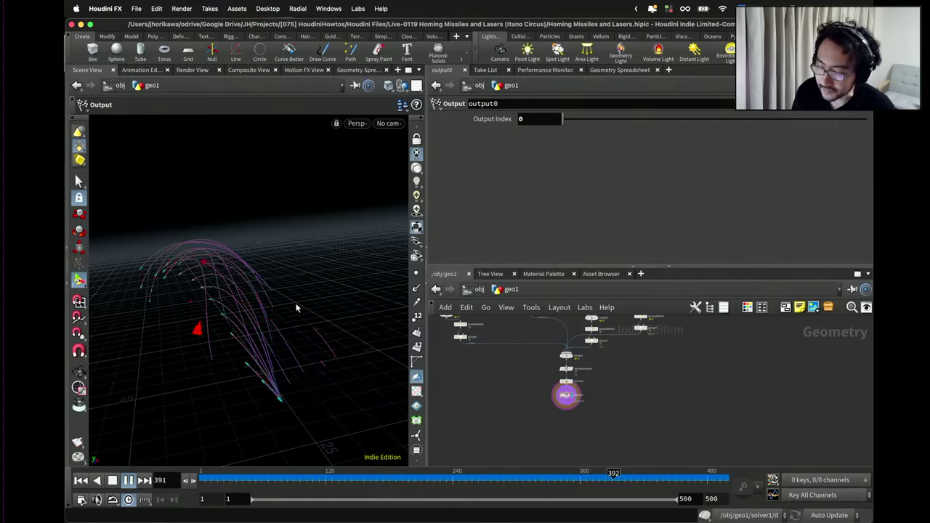
key(Escape)
drag(297, 303, 235, 259)
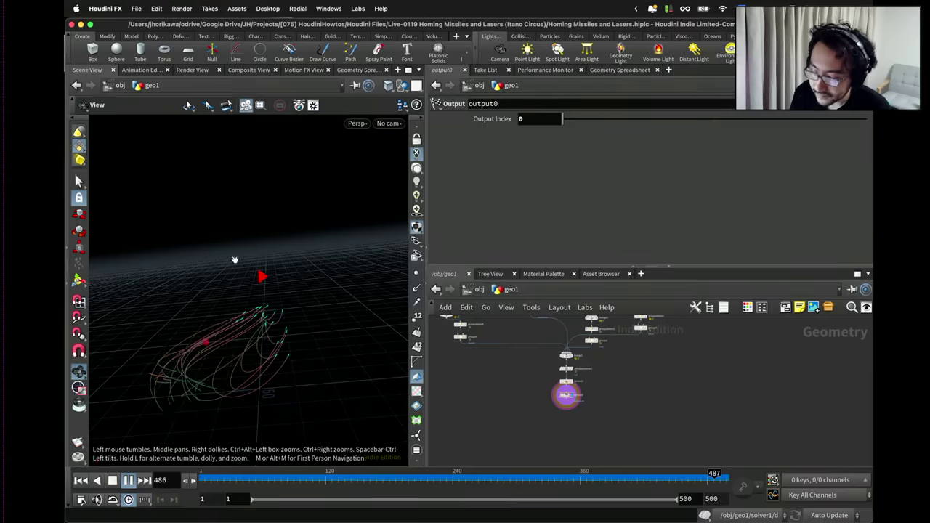
key(Return)
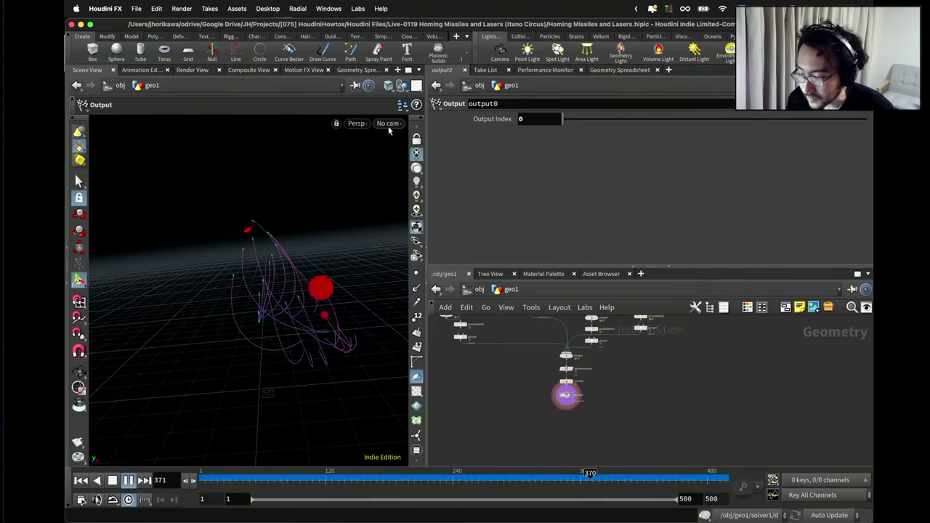
Look through cam1 in the viewport to preview the animation.
click(389, 124)
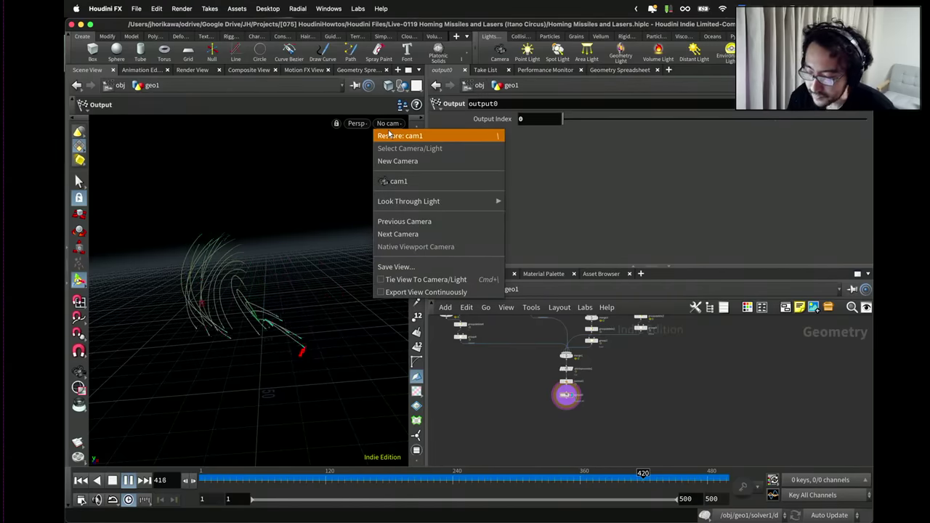
click(396, 181)
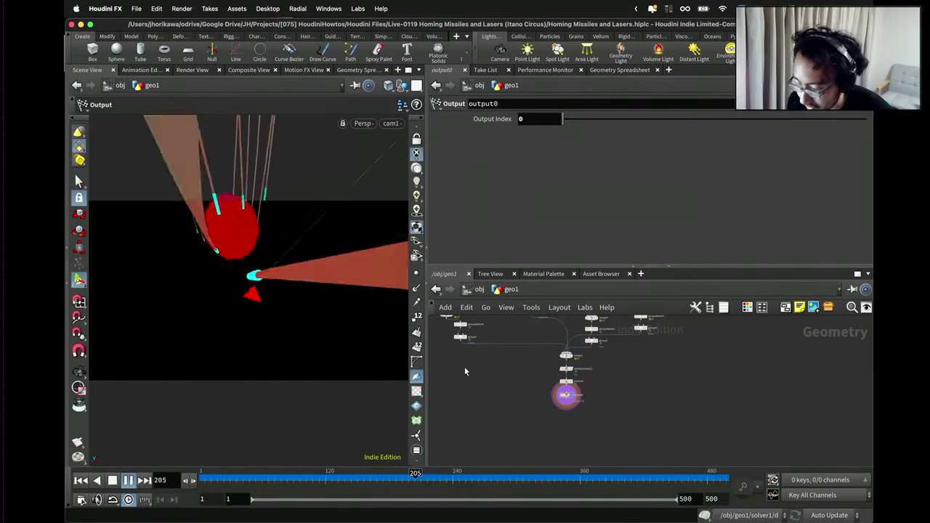
scroll(492, 389, up, 5)
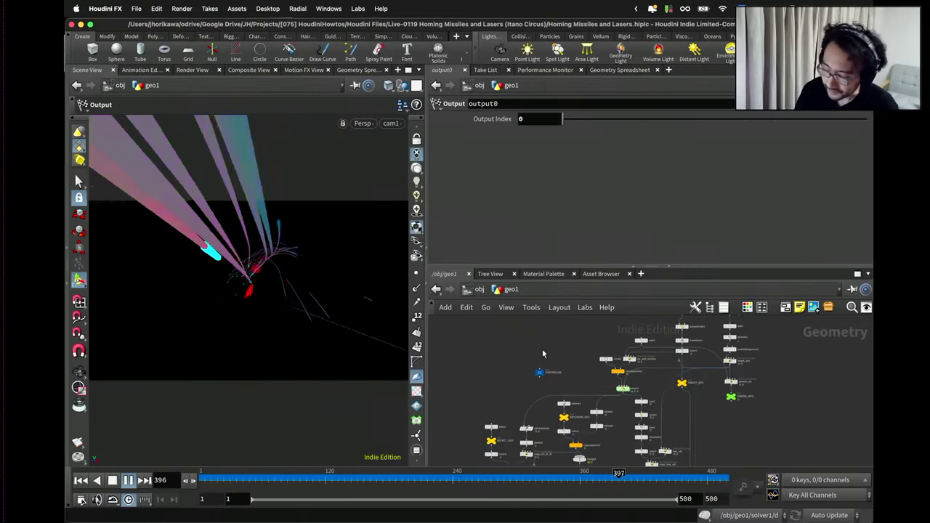
Select the CONTROLLER null and enlarge its parameter pane to show the rocket settings.
scroll(548, 363, up, 5)
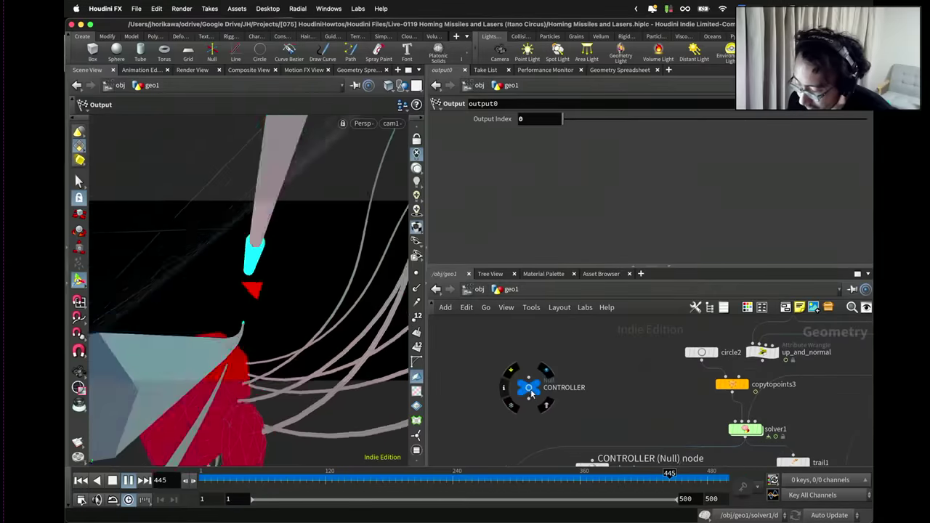
drag(526, 385, 535, 367)
click(534, 366)
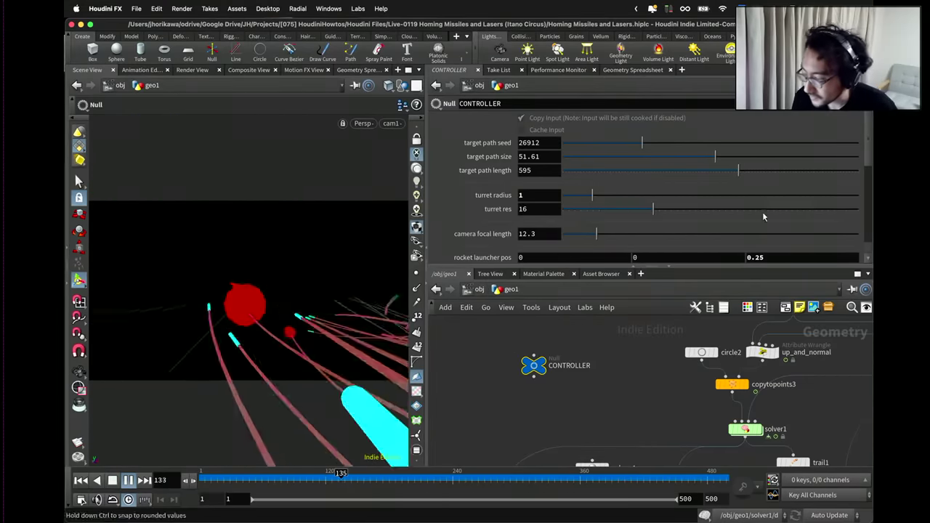
drag(724, 267, 705, 347)
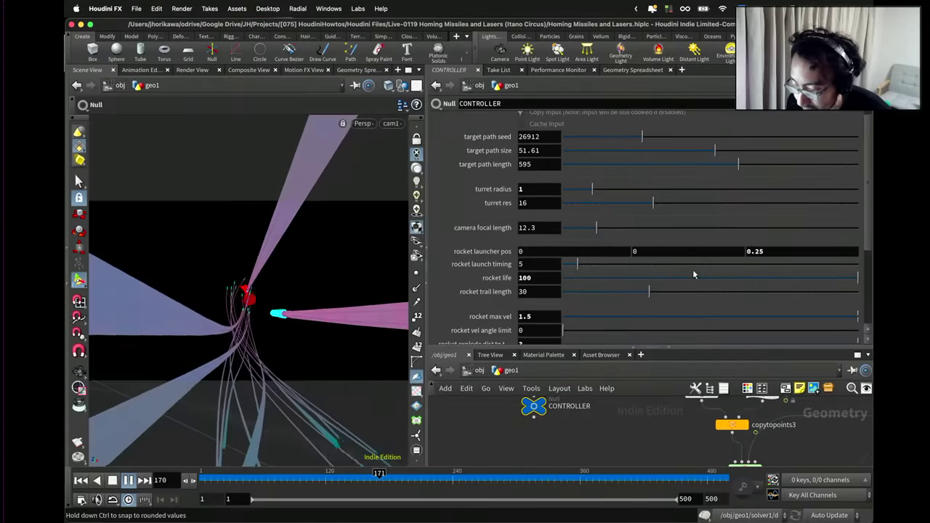
scroll(692, 271, down, 3)
scroll(693, 273, down, 1)
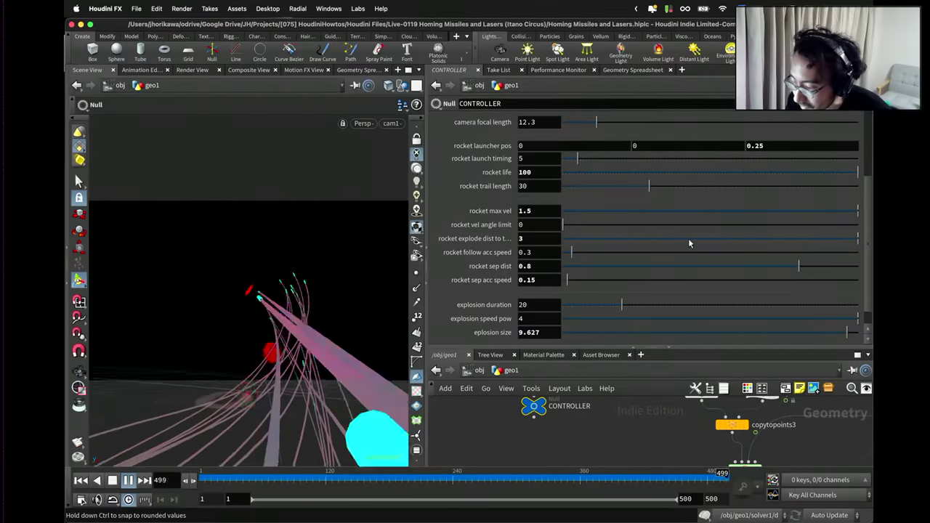
Lower rocket explode dist to target to 1 and open Edit Parameter Interface.
drag(689, 240, 666, 240)
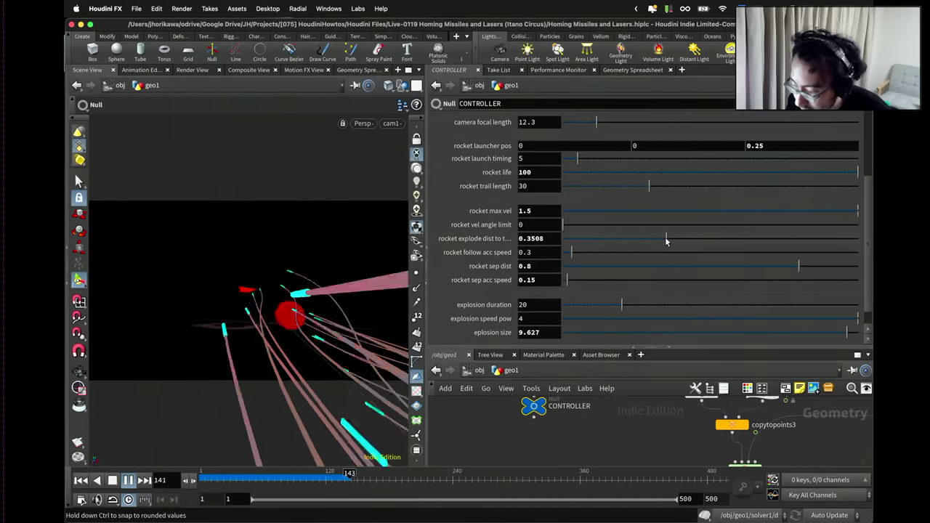
drag(664, 242, 869, 249)
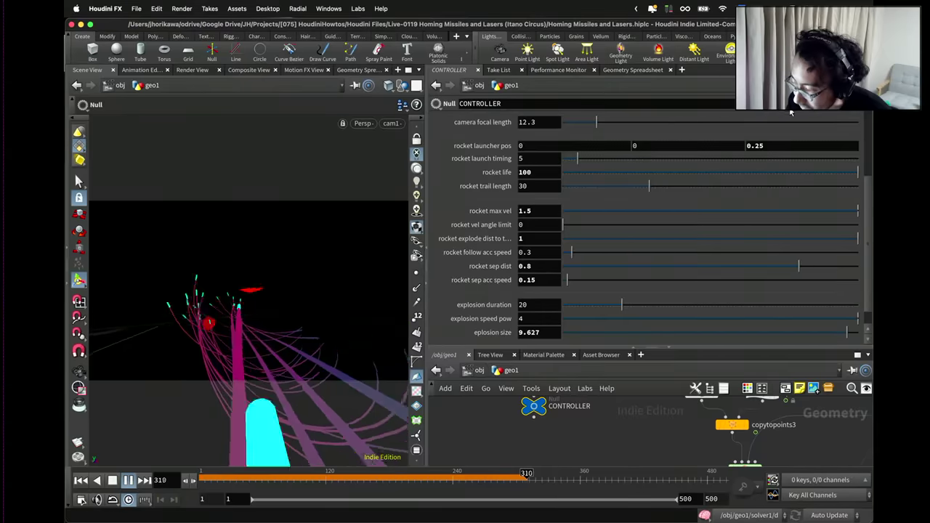
click(861, 103)
click(799, 119)
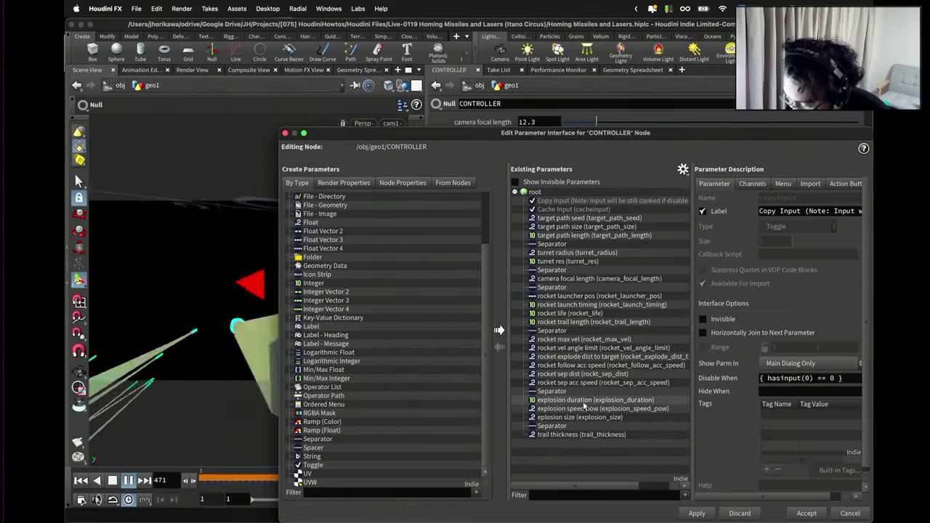
Move rocket explode dist to target among the explosion parameters, set range max 10, and accept.
click(581, 359)
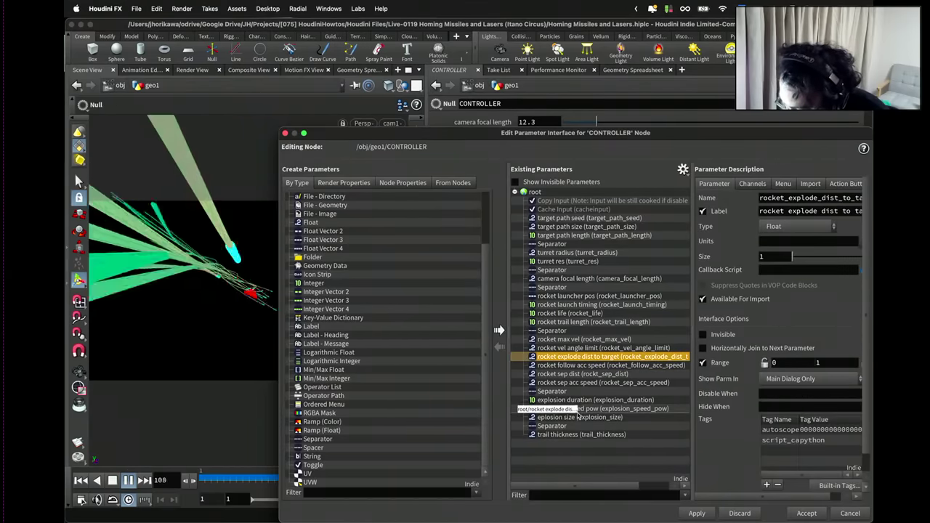
drag(577, 415, 581, 391)
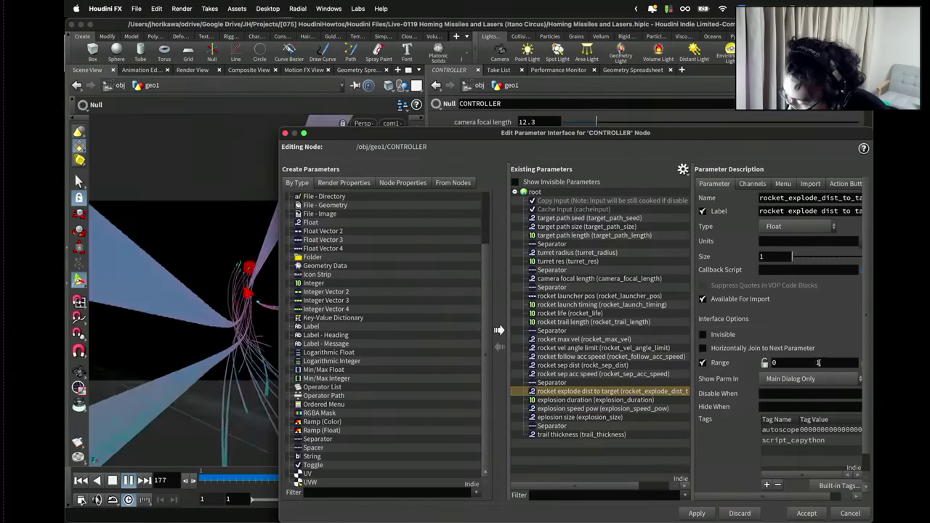
drag(818, 363, 809, 361)
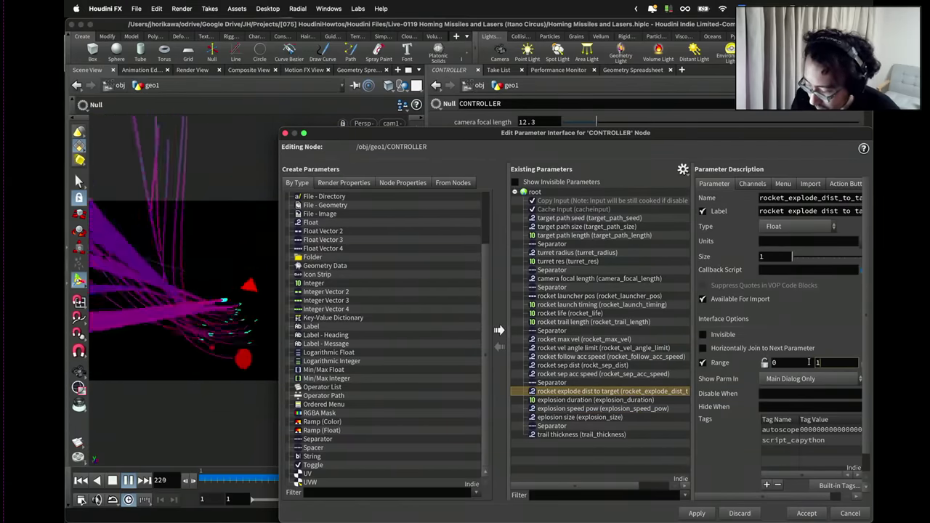
click(805, 513)
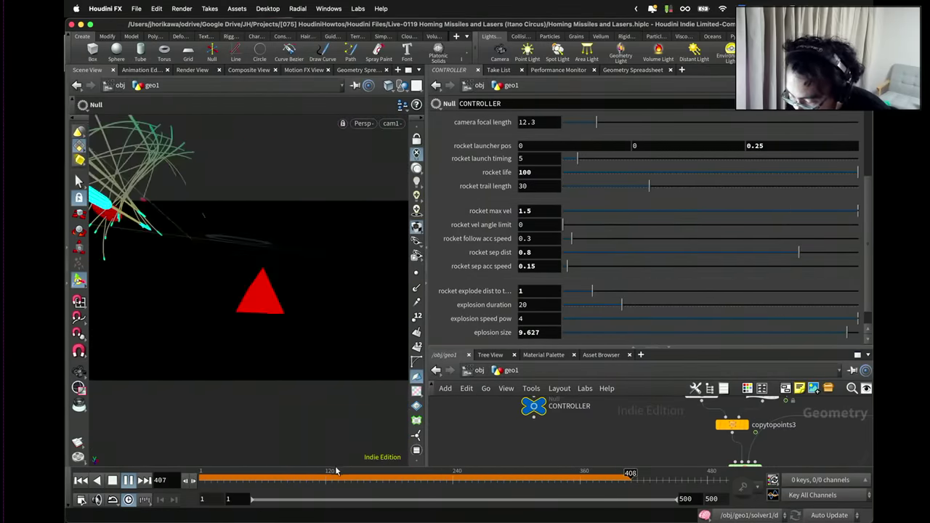
Rewind to frame 1 and raise the CONTROLLER's rocket life to 100.
click(112, 481)
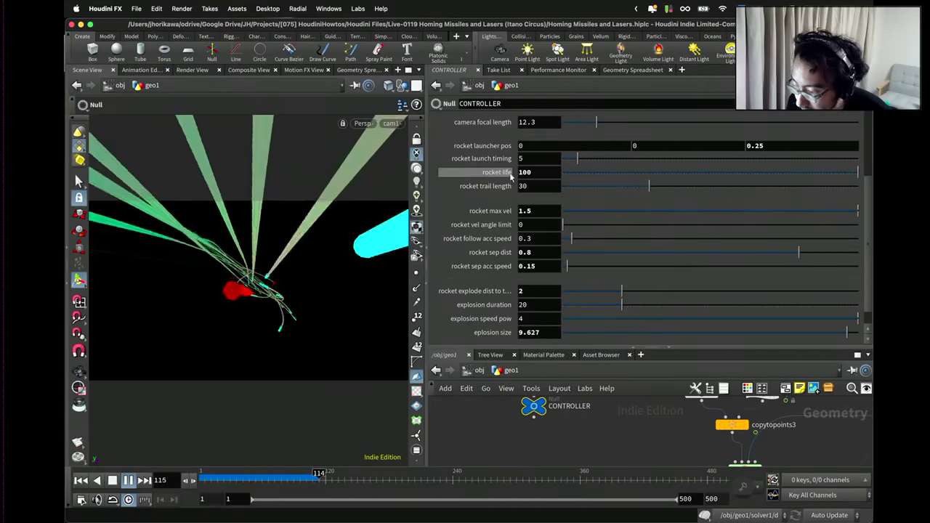
click(527, 172)
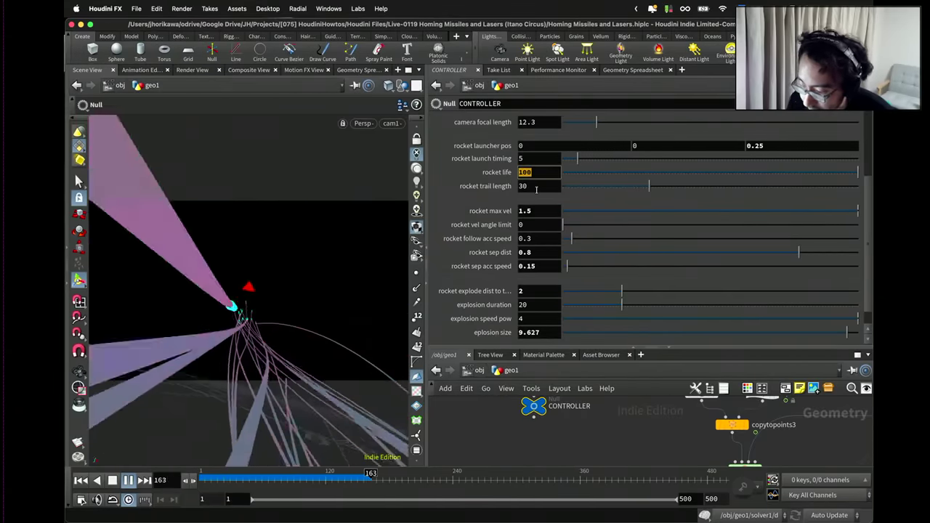
text(10)
key(Return)
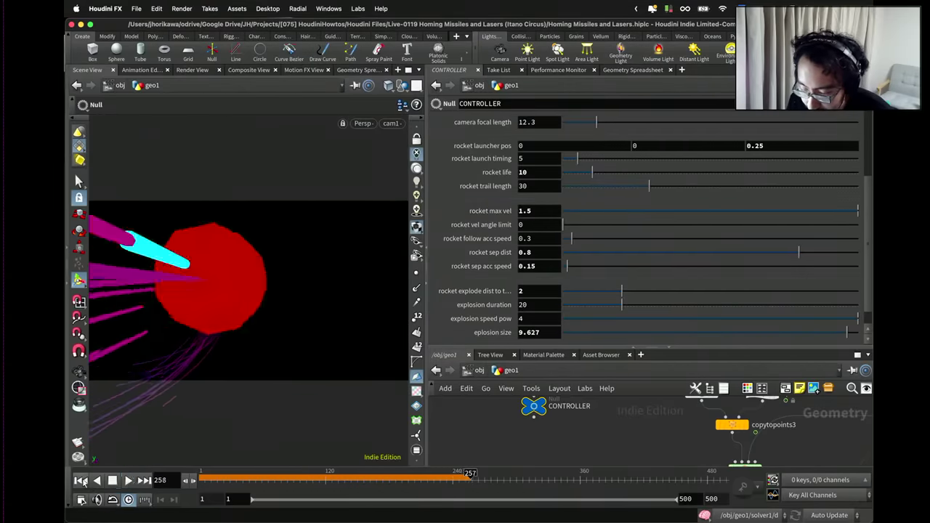
Rewind and replay the simulation, stopping to inspect the longer-lived rockets.
click(112, 480)
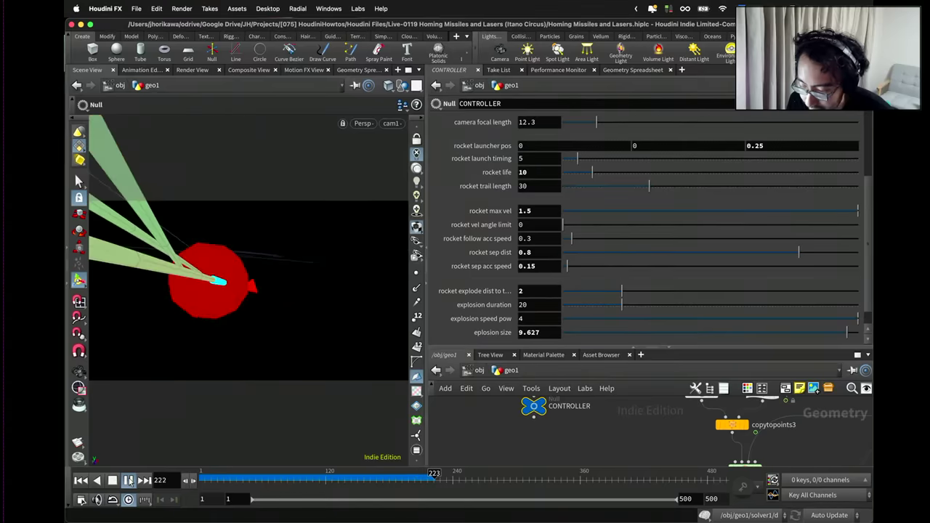
click(128, 480)
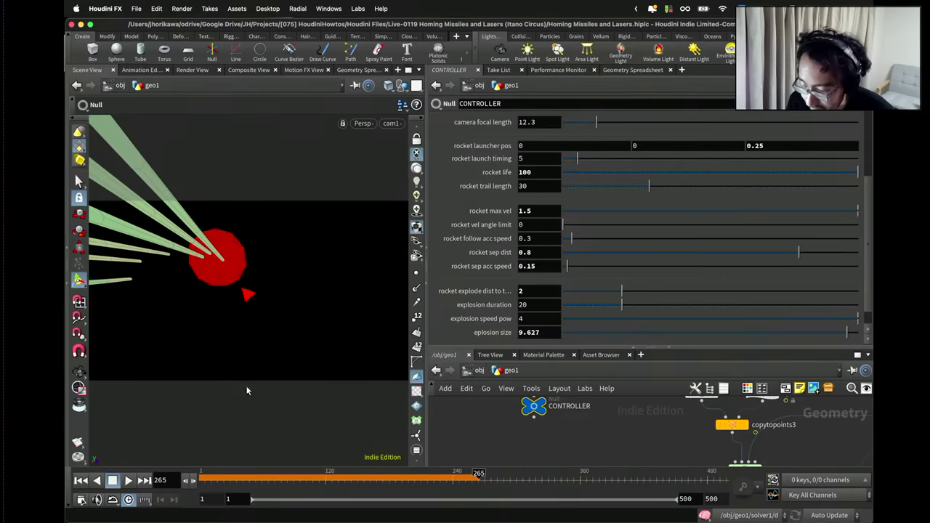
click(82, 480)
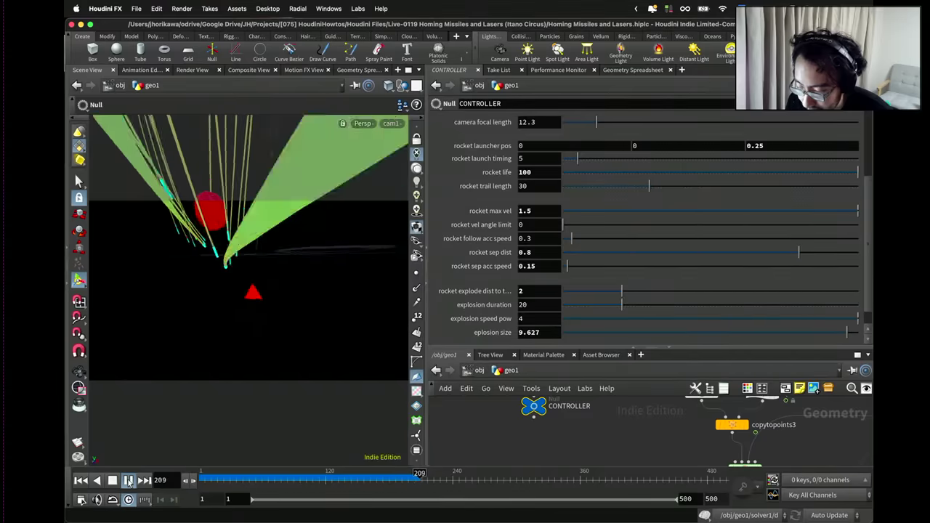
click(128, 480)
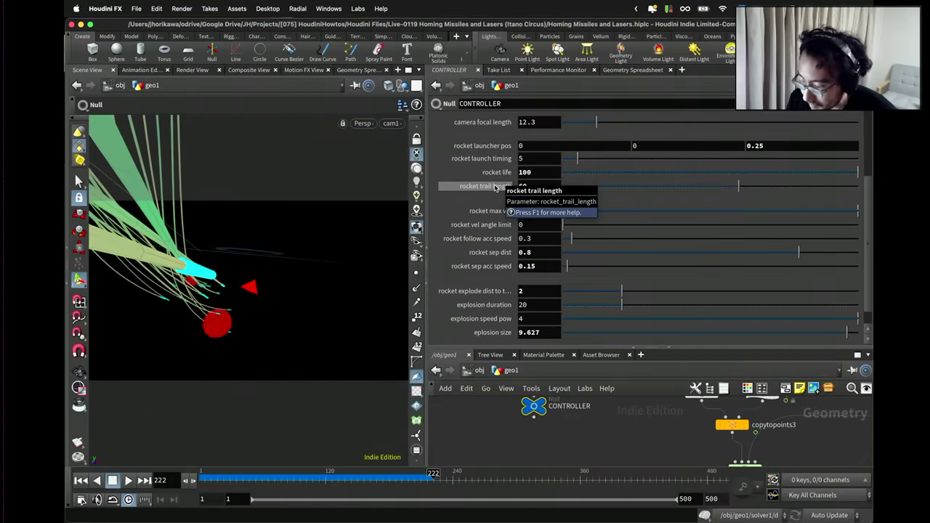
Replay the simulation to check the longer trails and set rocket sep dist to 1.5.
click(81, 480)
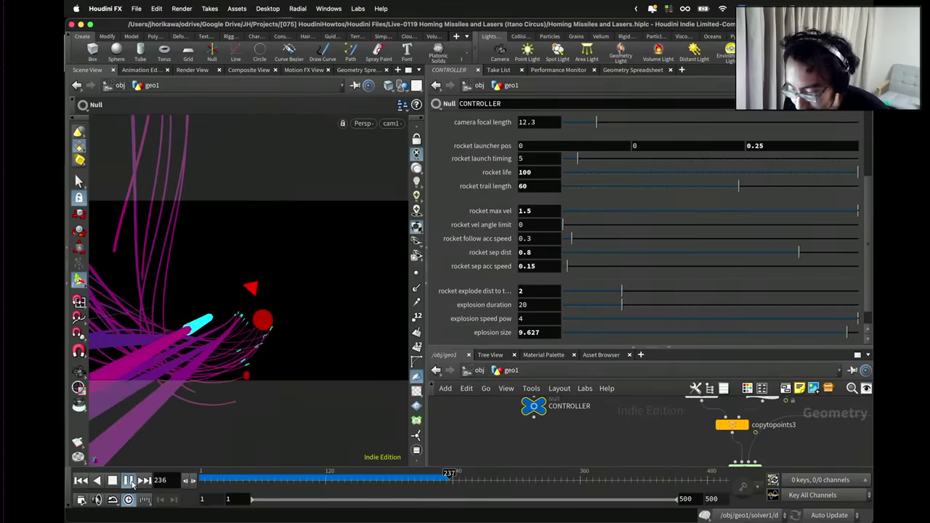
click(129, 481)
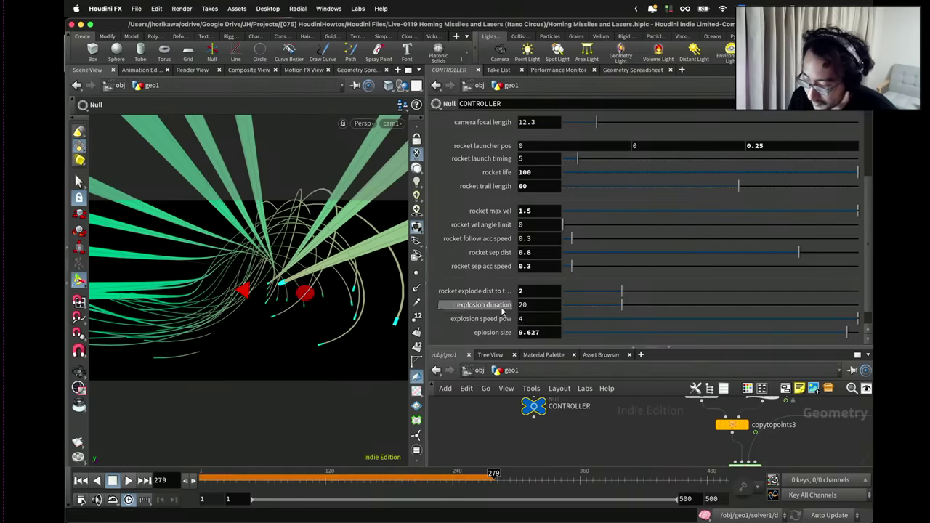
click(84, 481)
click(127, 481)
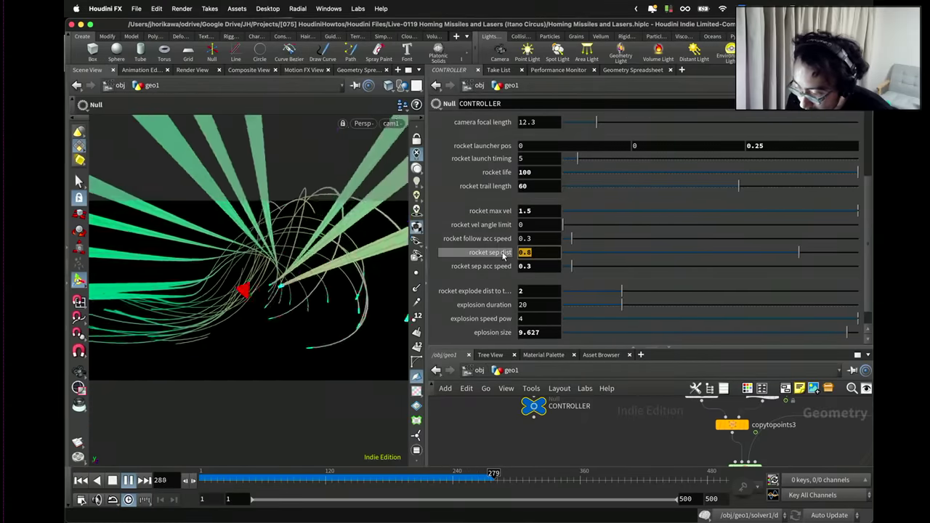
text(1.5)
key(Return)
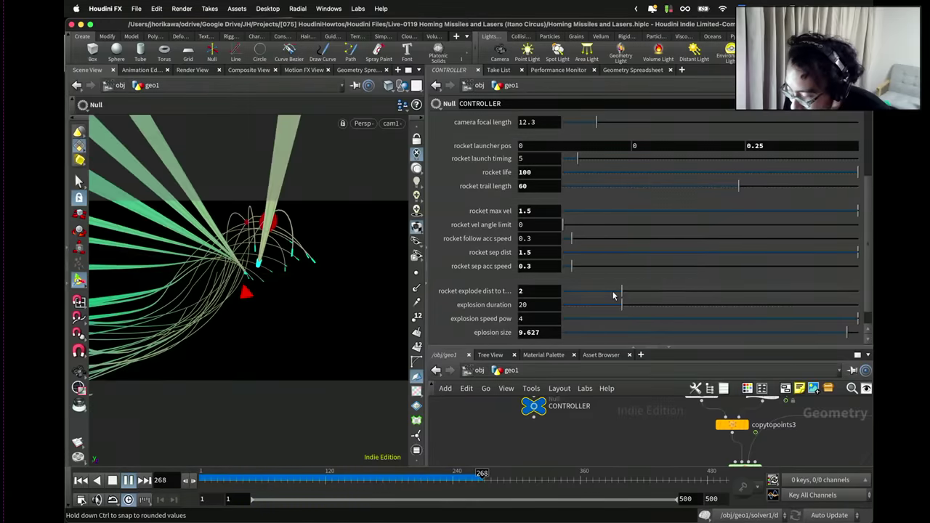
scroll(596, 279, down, 1)
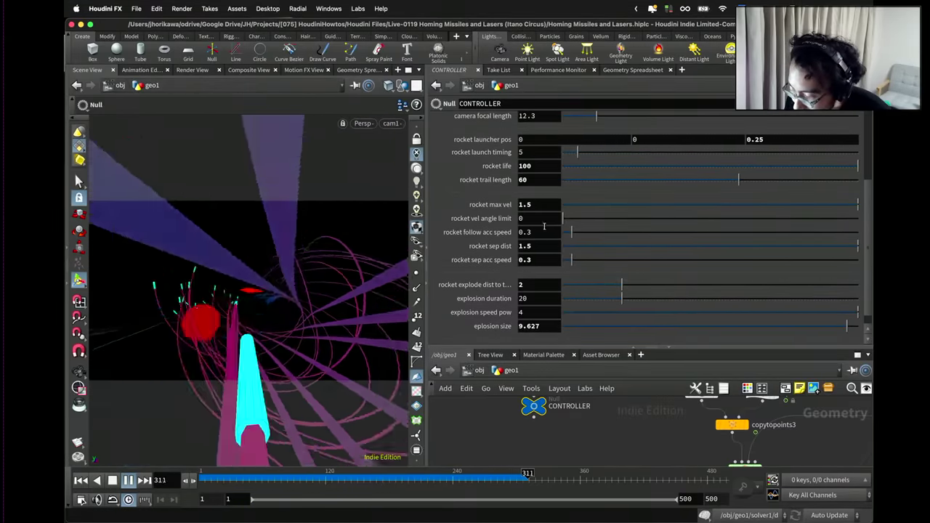
Set rocket vel angle limit to 15 and restart the simulation from frame 1.
click(520, 218)
text(15)
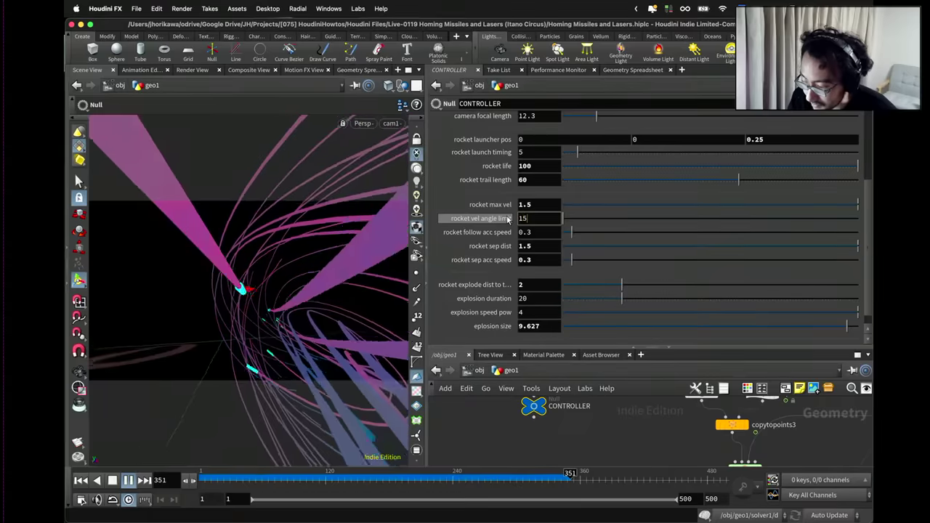
key(Return)
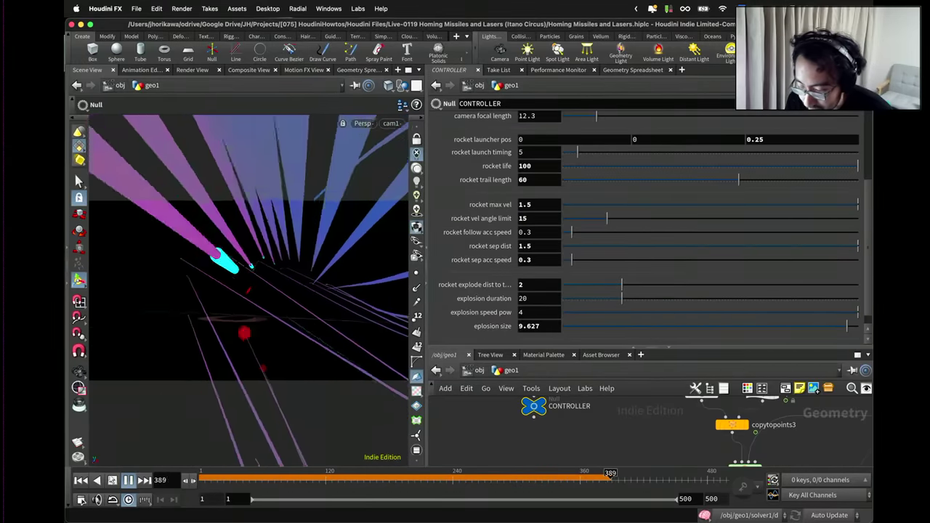
click(80, 481)
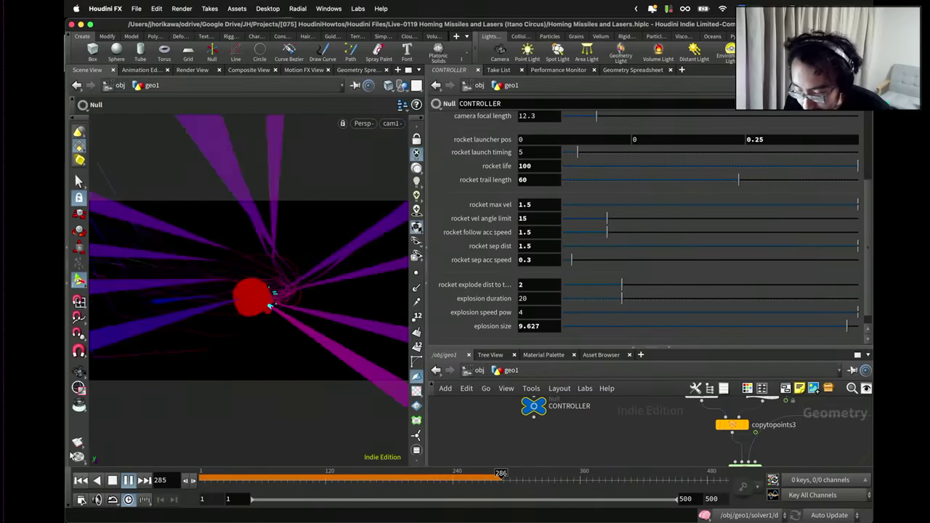
click(81, 480)
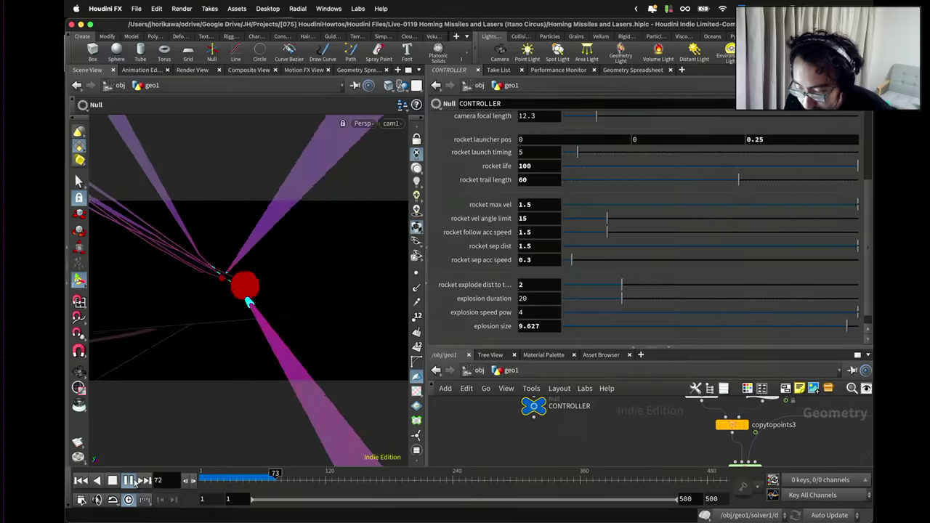
Lower rocket follow acc speed to 1 and replay the simulation several times to inspect the rockets.
click(524, 231)
key(Delete)
key(Return)
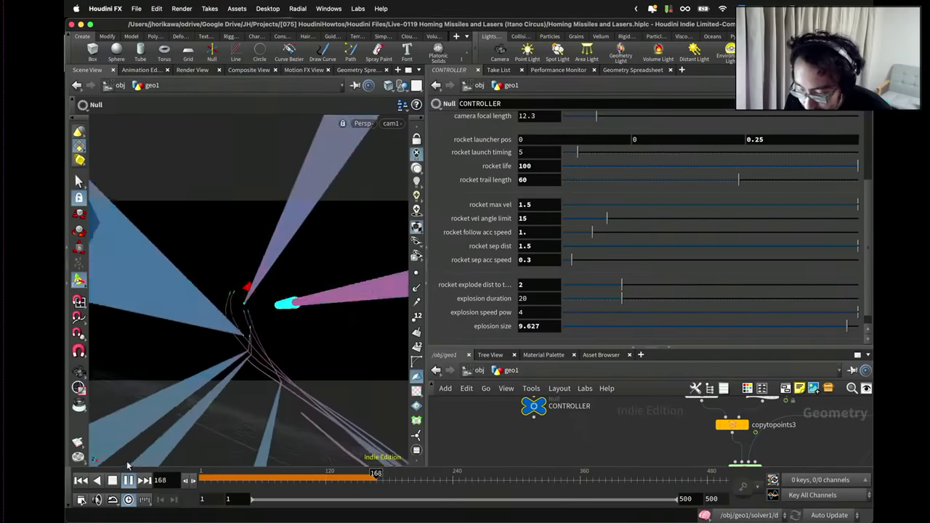
key(Up)
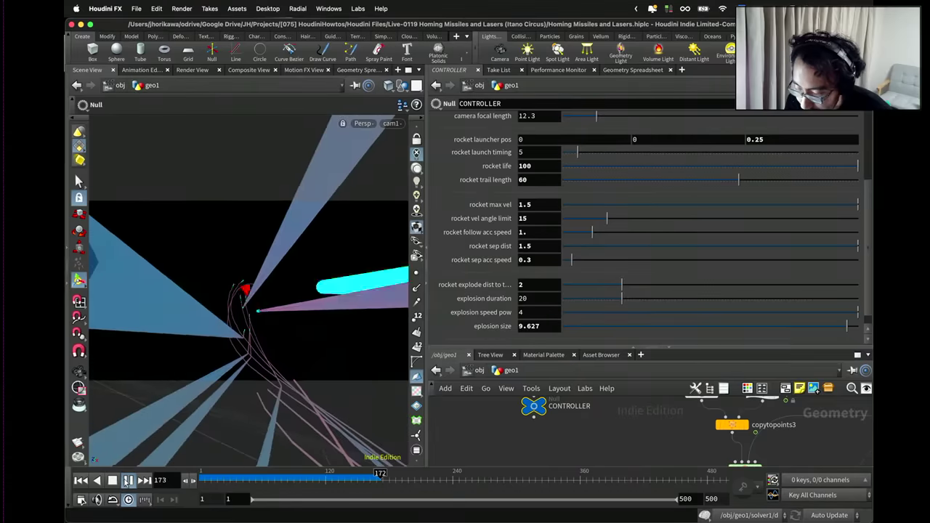
click(128, 481)
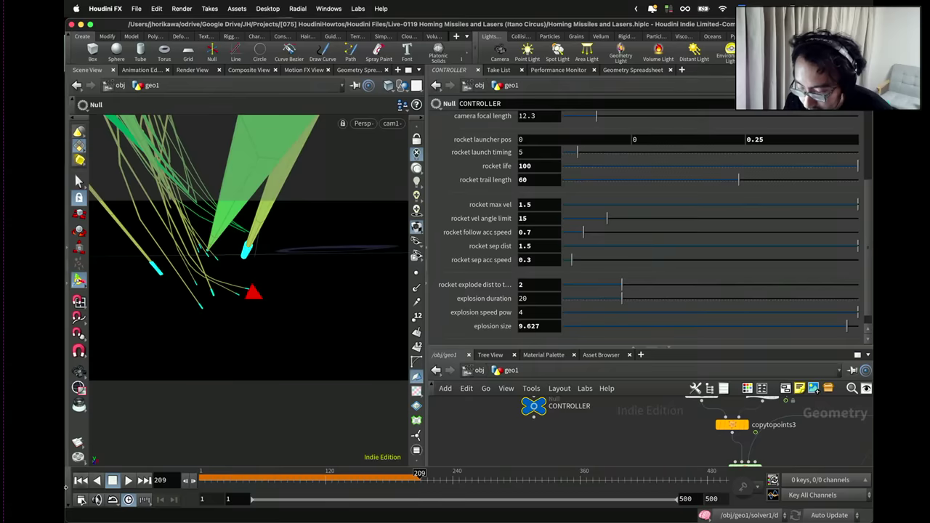
click(80, 481)
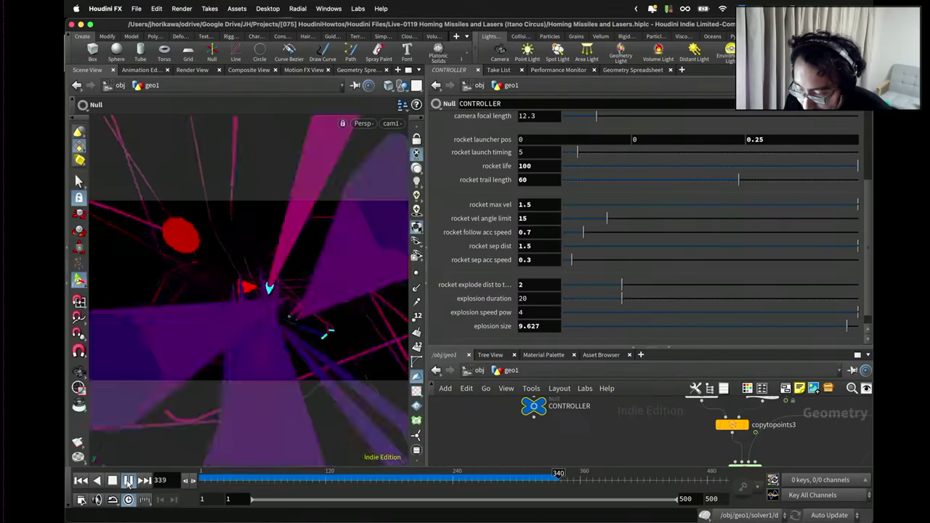
click(128, 480)
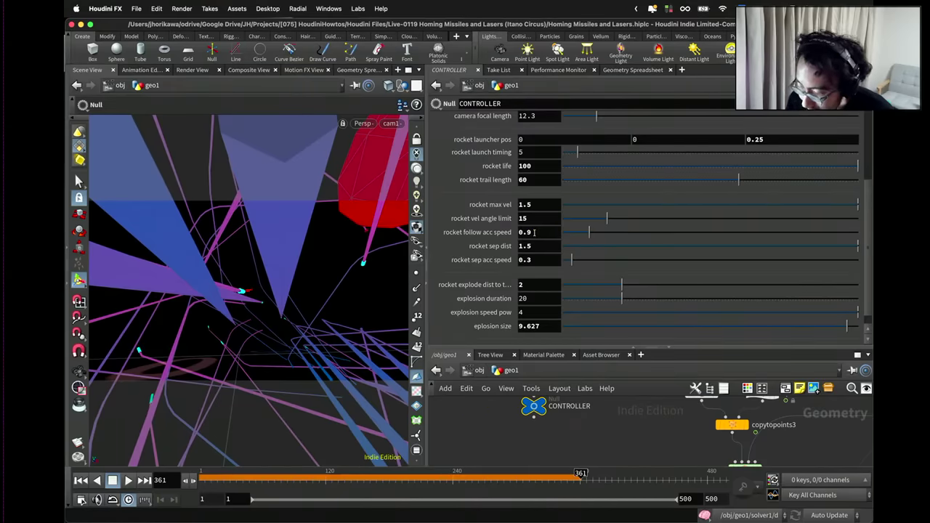
click(82, 481)
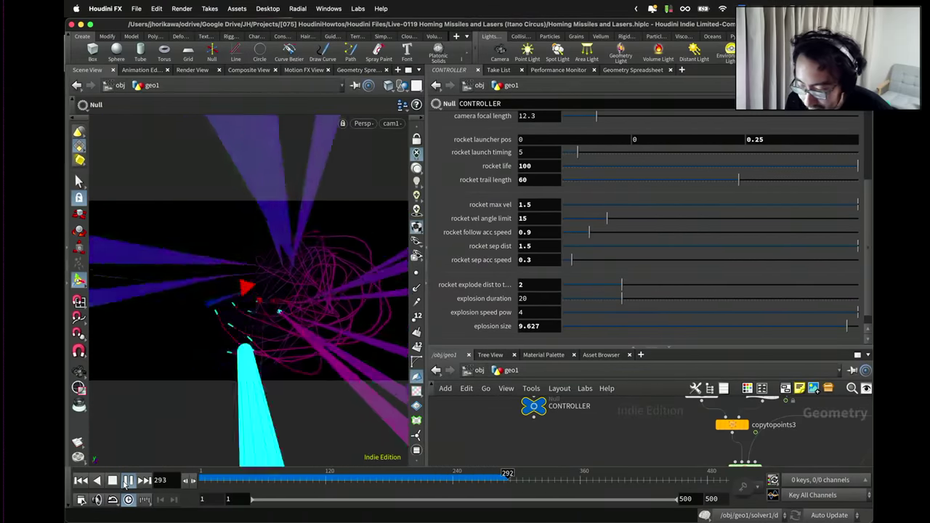
click(128, 480)
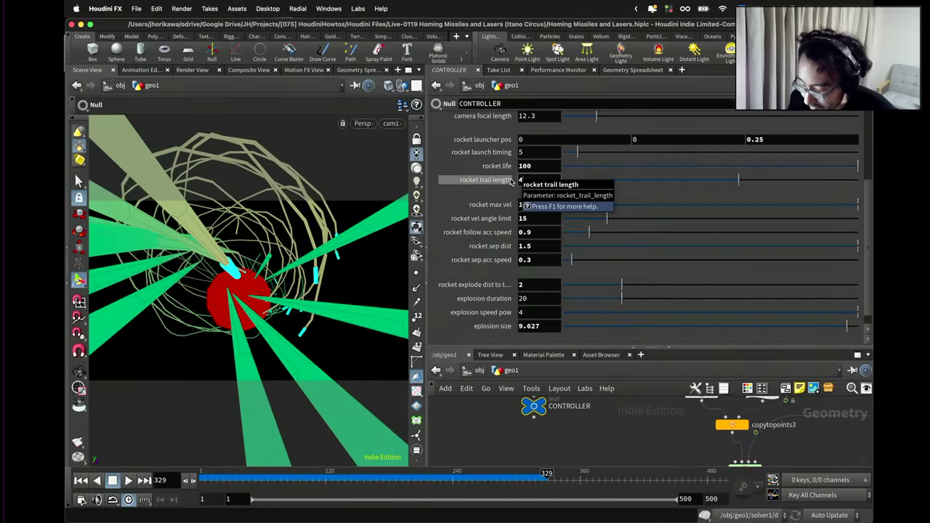
click(134, 481)
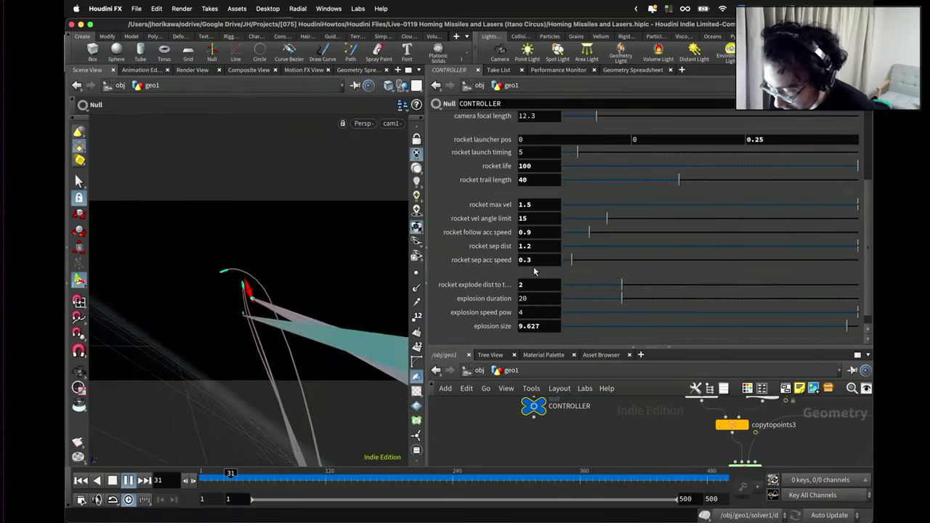
Set rocket sep dist 1.0, vel angle limit 10, and follow acc speed 0.6.
text(0)
key(Return)
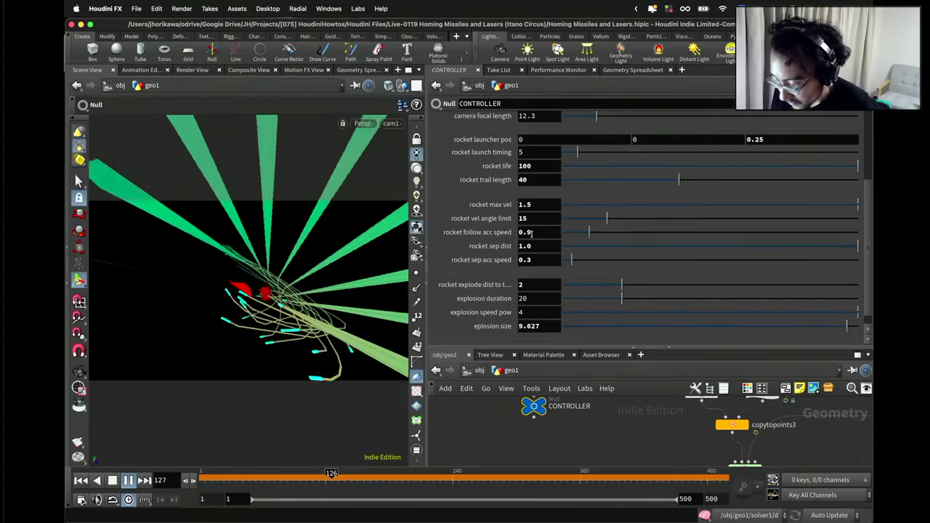
drag(523, 218, 533, 218)
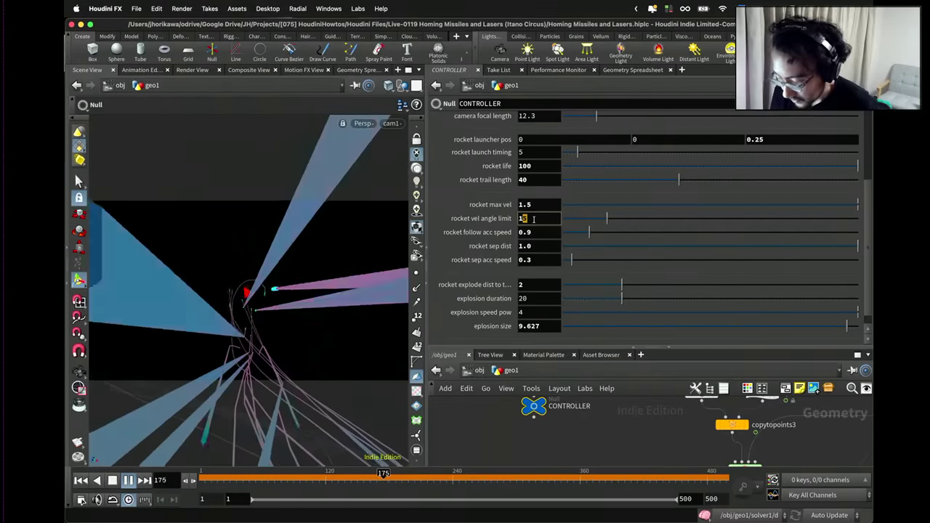
text(0)
key(Return)
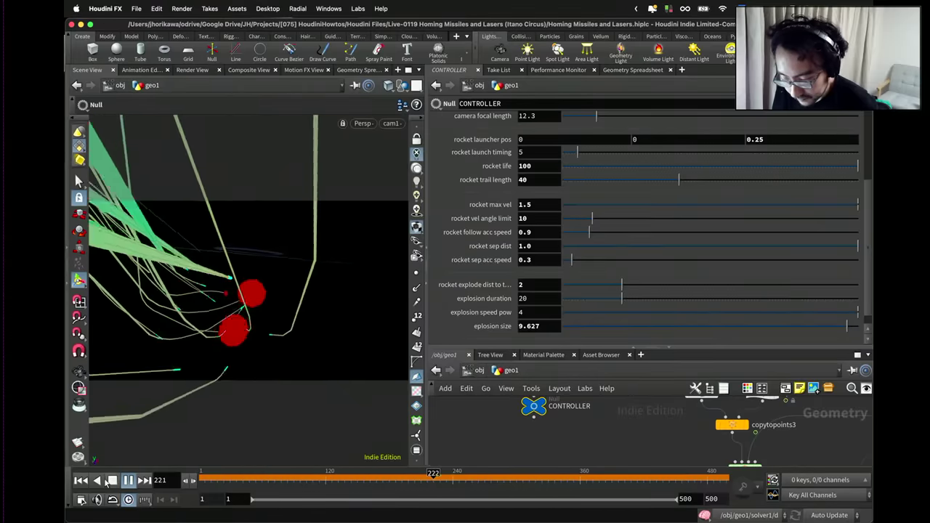
click(112, 480)
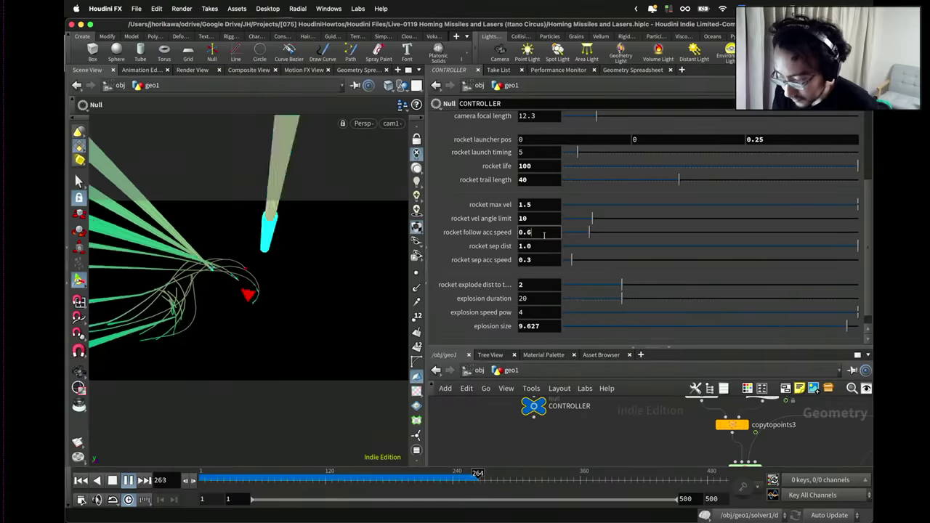
key(Return)
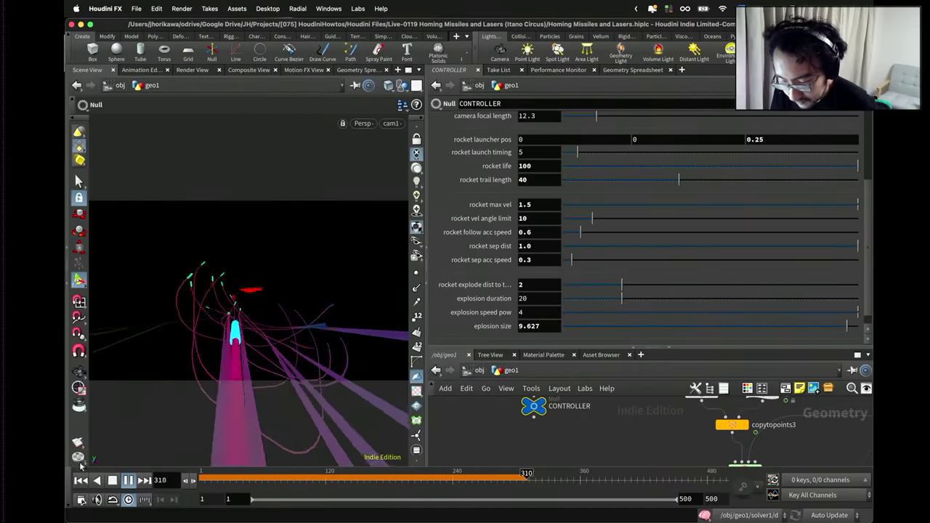
Replay the re-tuned missile simulation from frame 1 and widen the viewport pane.
click(80, 480)
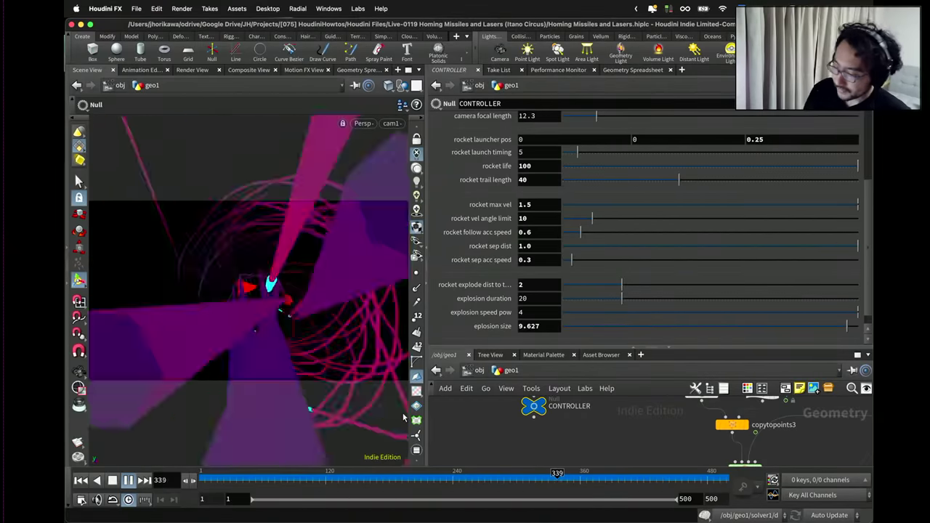
drag(425, 388, 587, 388)
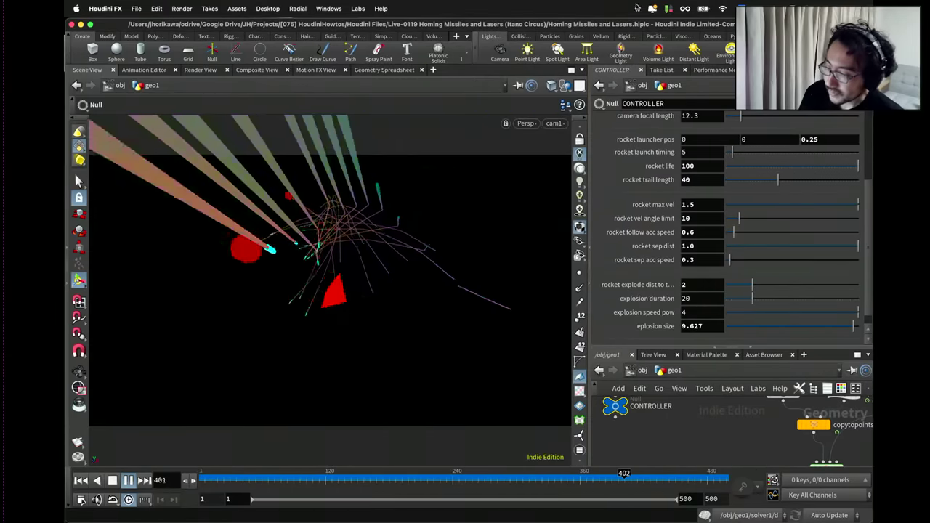